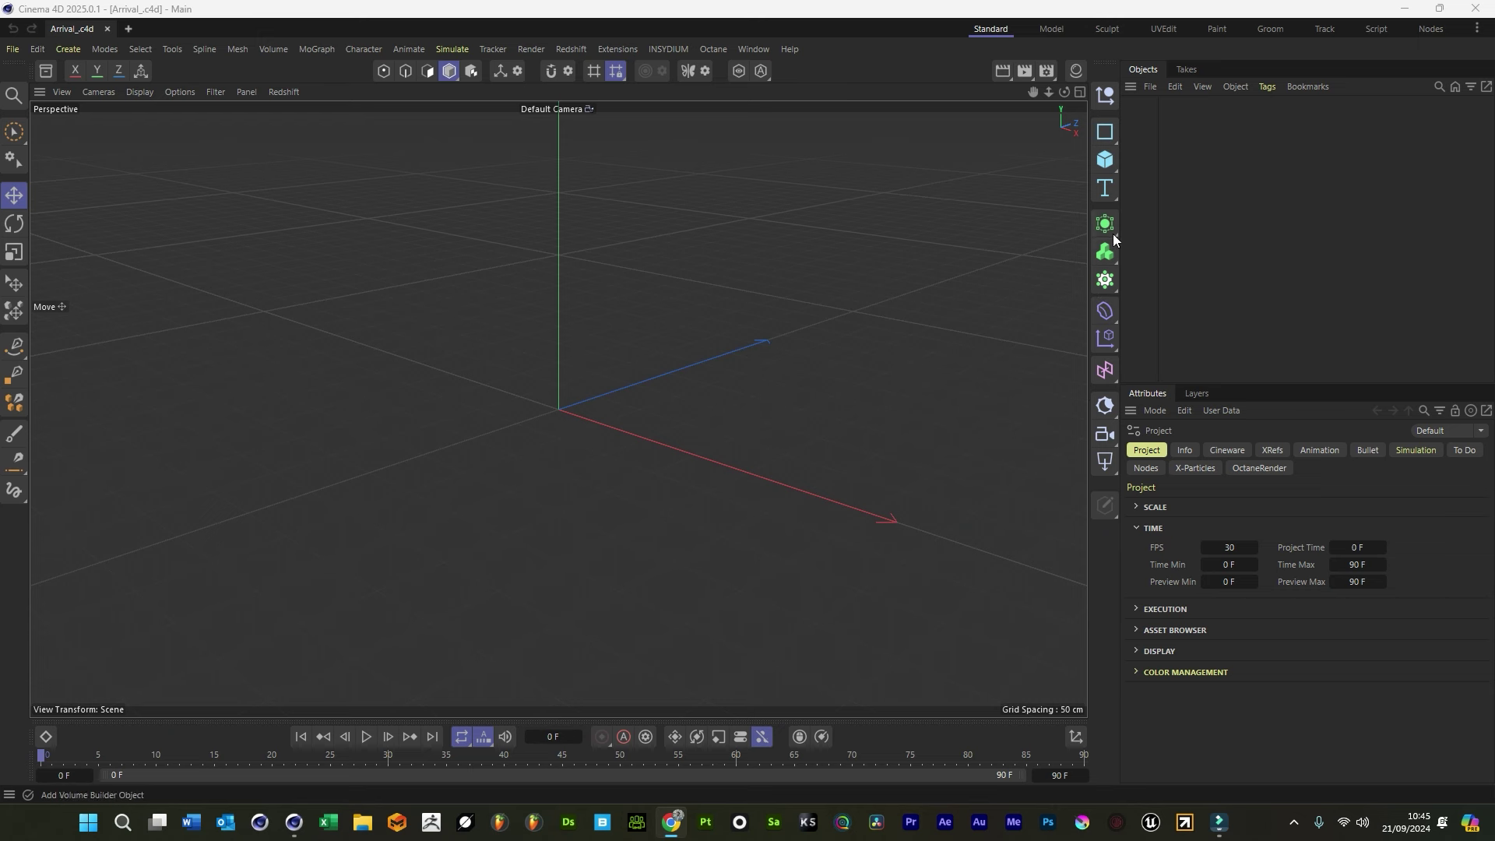
# Add a Figure and a Cube primitive to the scene
pyautogui.click(1114, 163)
pyautogui.click(1277, 311)
pyautogui.keyDown('alt'); pyautogui.moveTo(498, 404); pyautogui.dragTo(580, 406); pyautogui.keyUp('alt')
pyautogui.click(1105, 159)
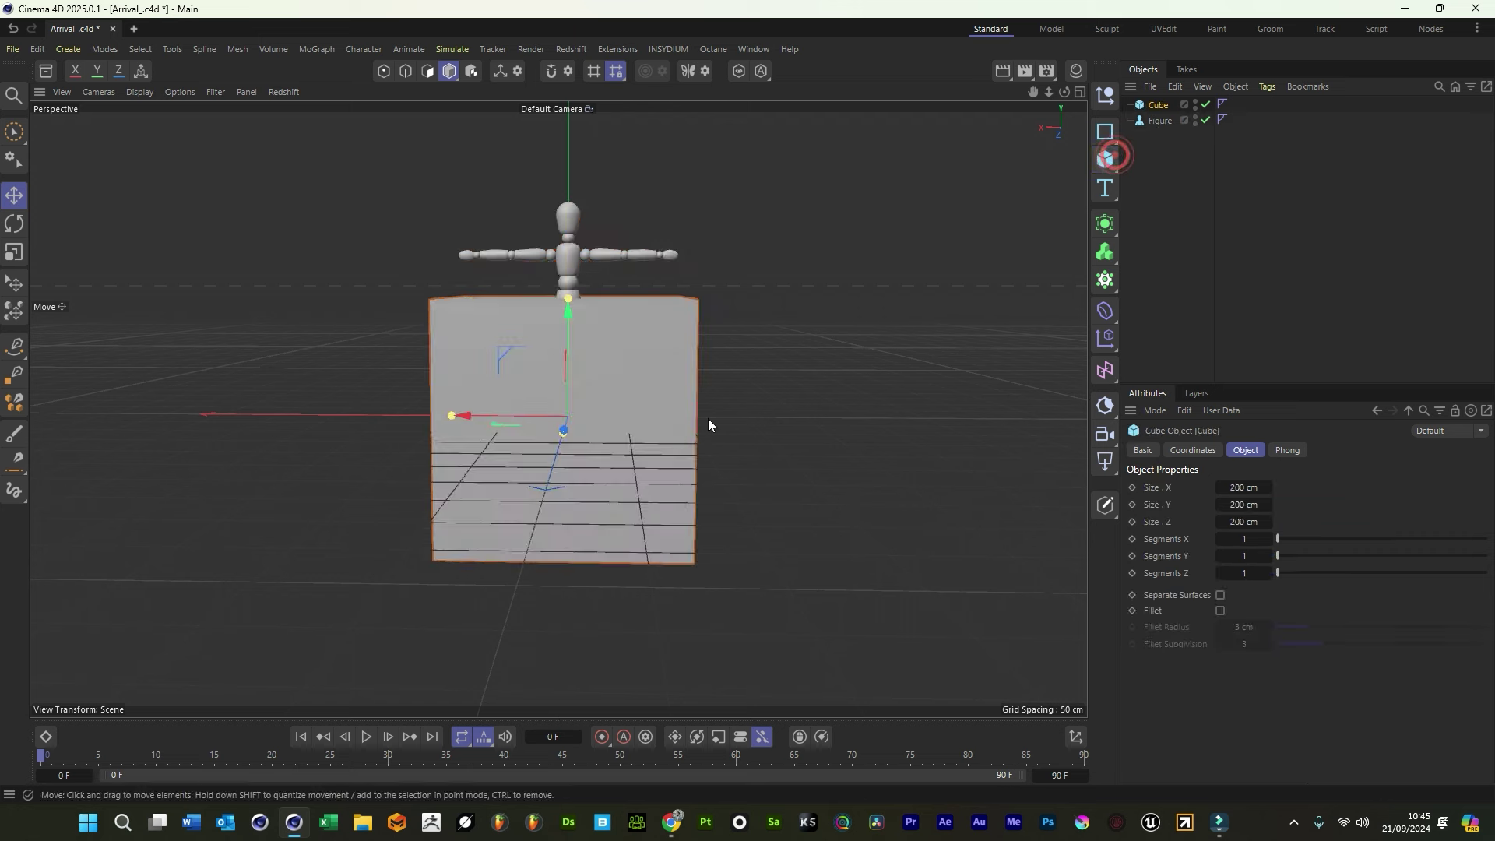
# Raise the cube up behind the figure and set its Size Y to 600 cm
pyautogui.moveTo(571, 347); pyautogui.dragTo(581, 245)
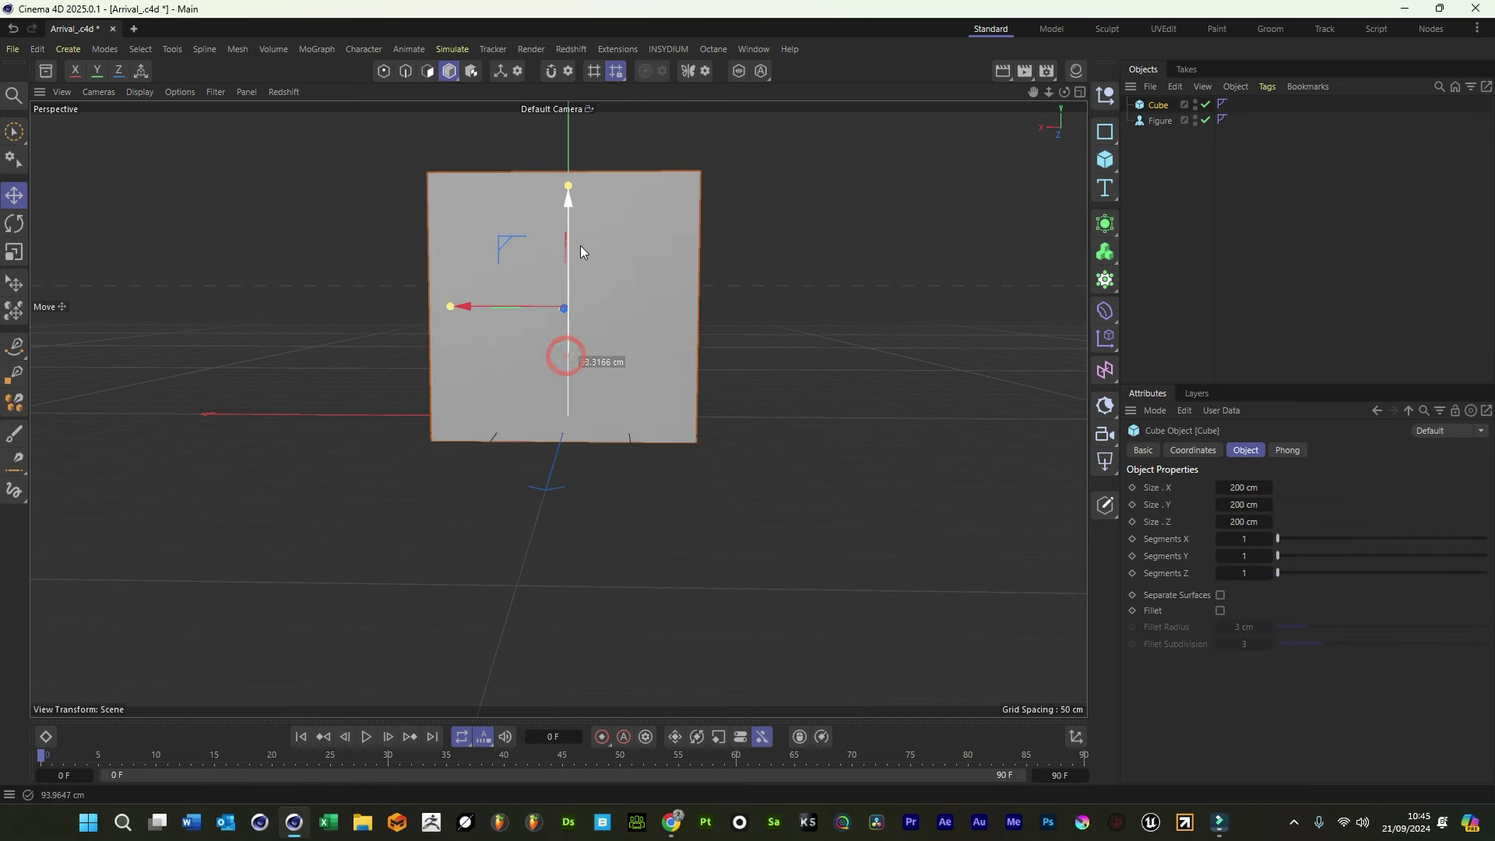
pyautogui.moveTo(1051, 92); pyautogui.dragTo(510, 319)
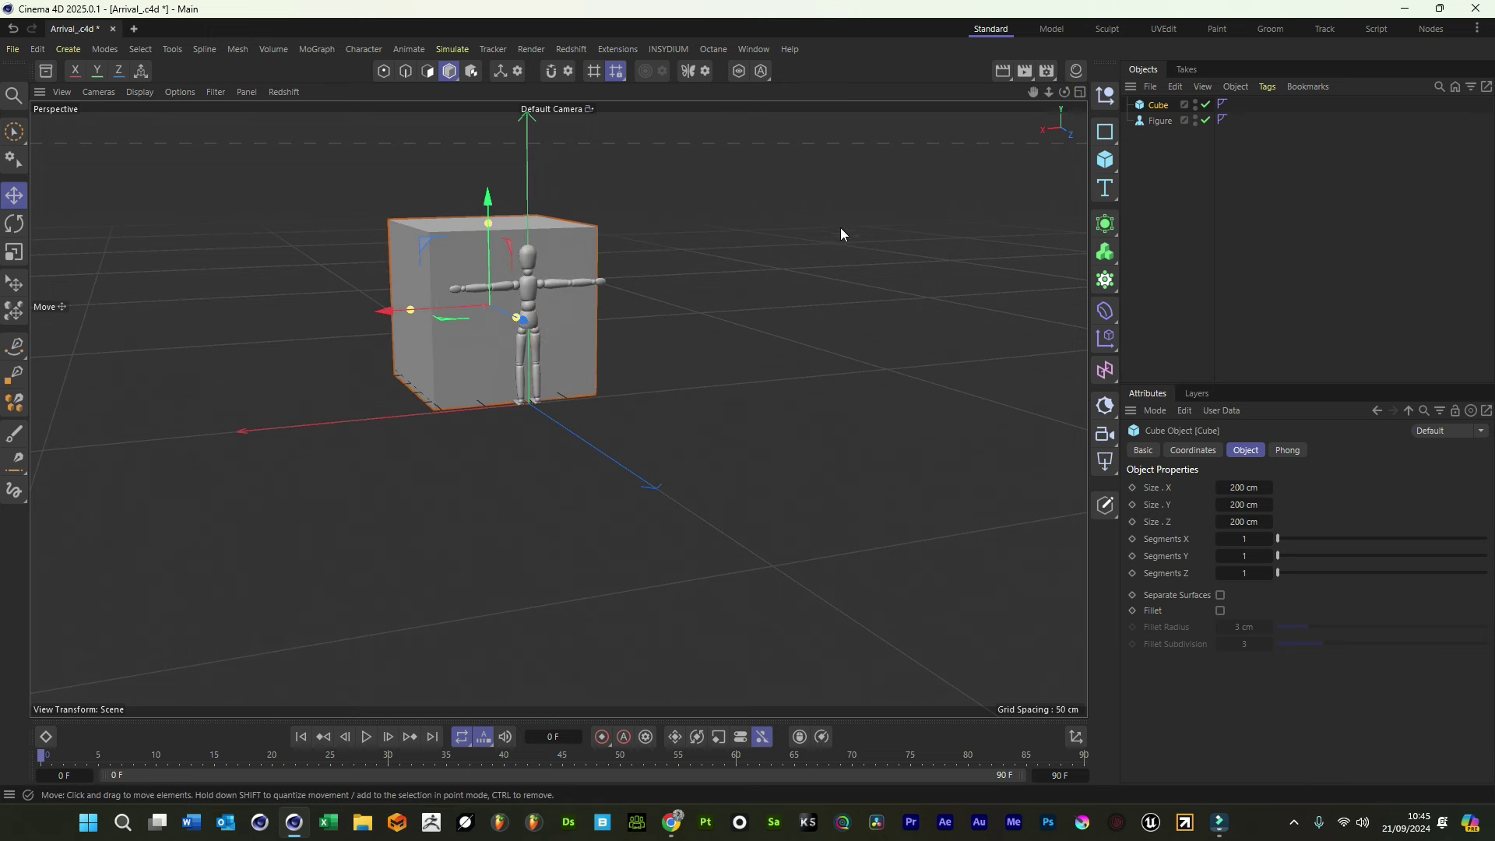
pyautogui.moveTo(1033, 92); pyautogui.dragTo(1215, 404)
pyautogui.moveTo(1271, 505); pyautogui.dragTo(1277, 436)
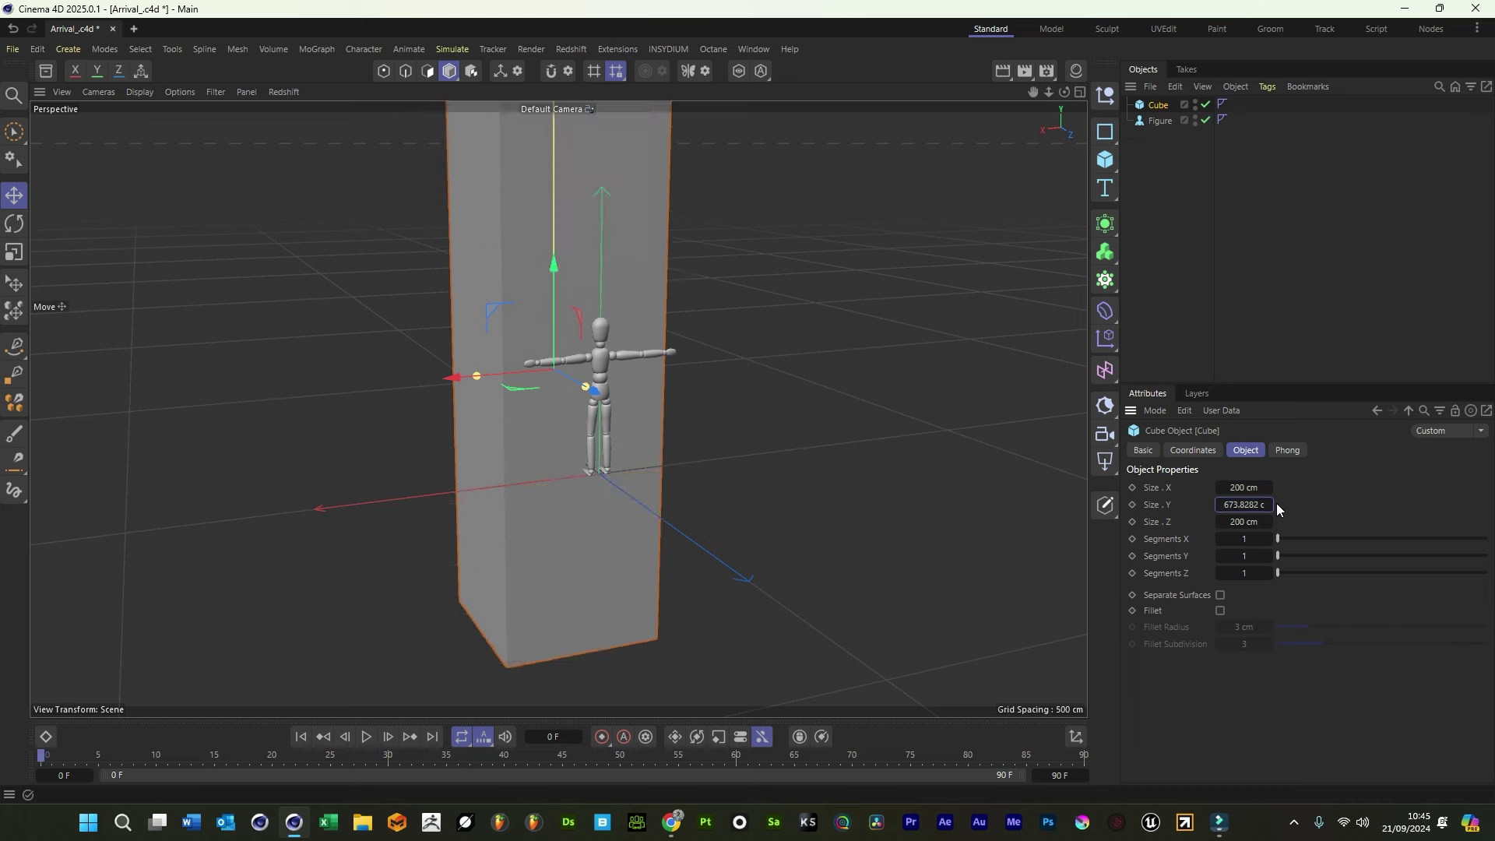
pyautogui.moveTo(552, 297); pyautogui.dragTo(549, 101)
pyautogui.moveTo(1042, 92); pyautogui.dragTo(1008, 111)
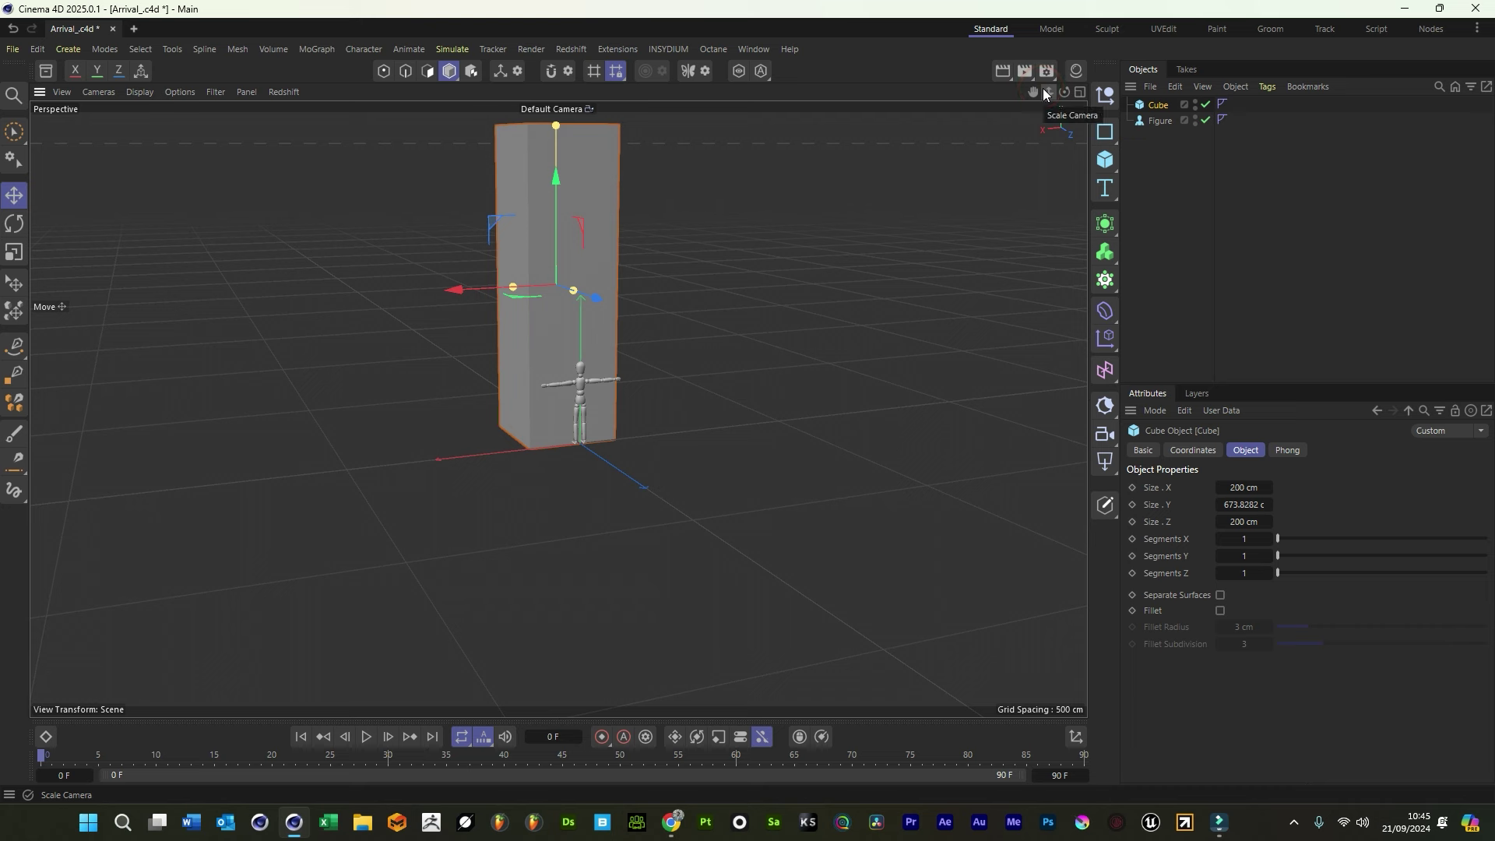
pyautogui.moveTo(1033, 91); pyautogui.dragTo(1054, 117)
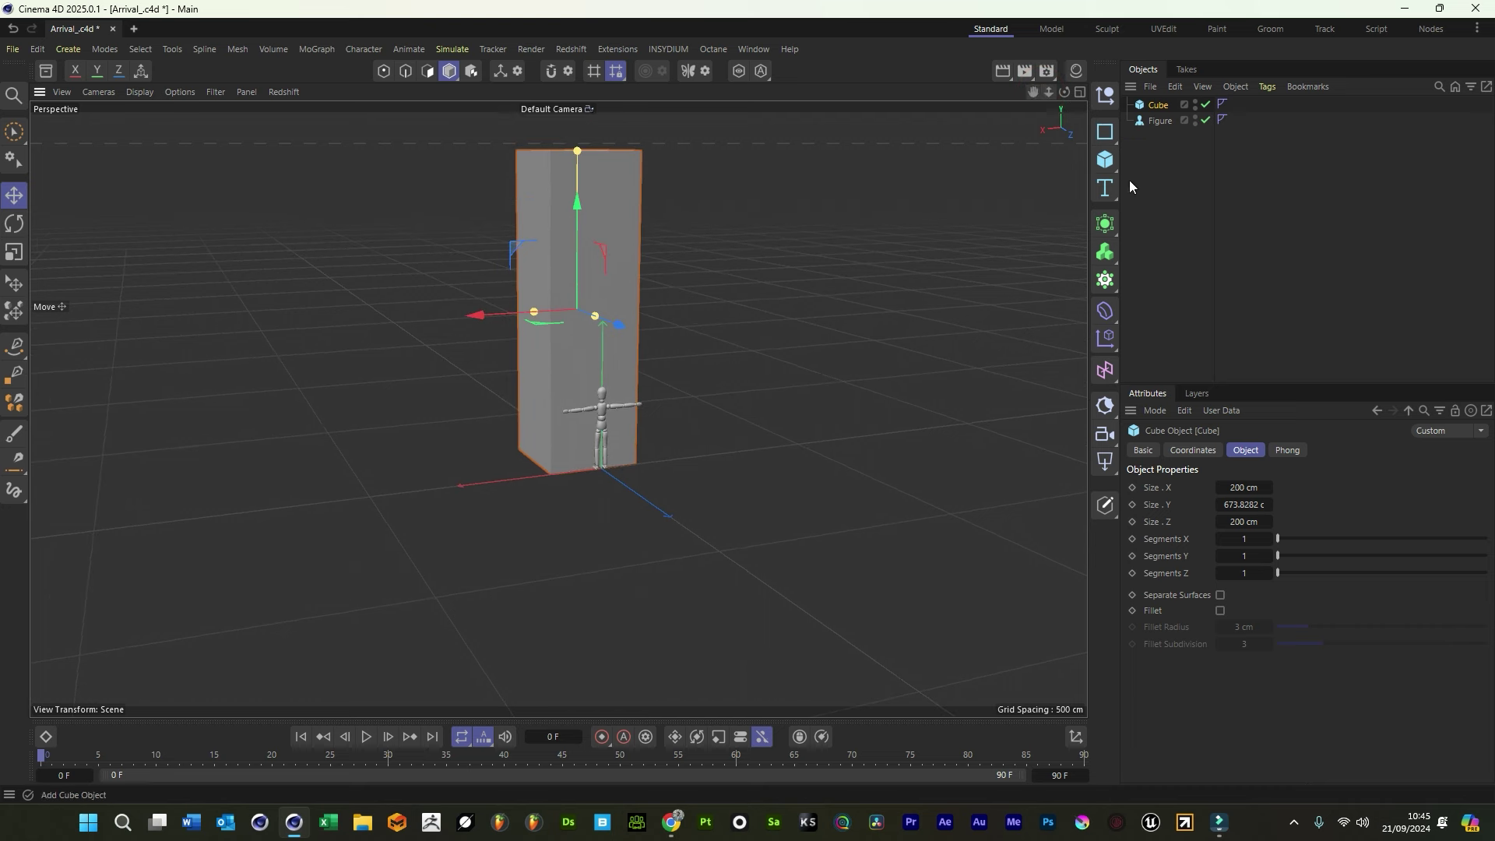
pyautogui.doubleClick(1243, 505)
pyautogui.write('600')
pyautogui.press('Return')
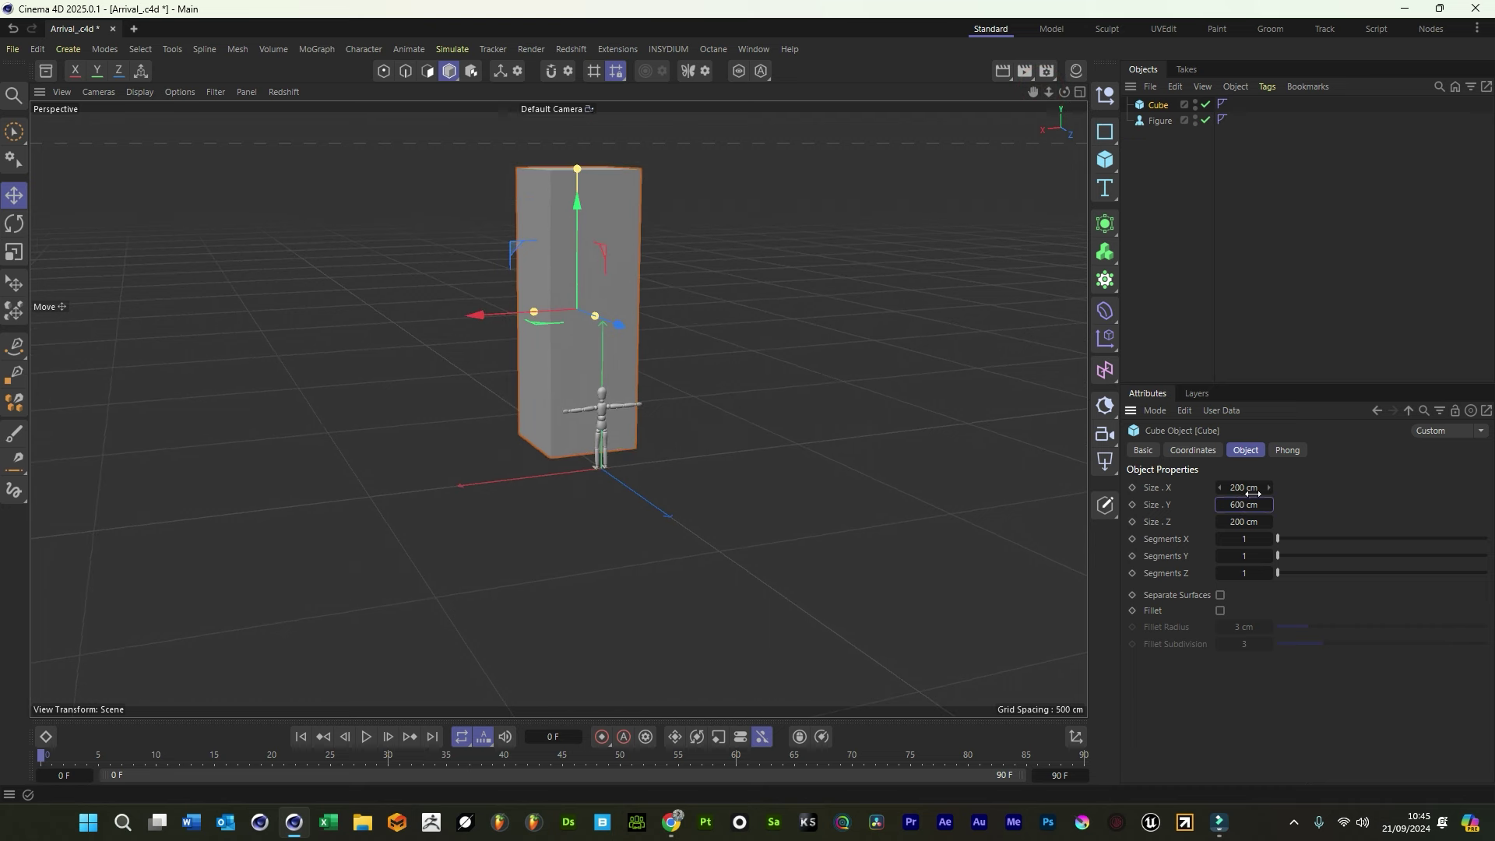
# Lower the cube slightly and stretch it to about 1861 cm wide into a wall
pyautogui.moveTo(577, 240); pyautogui.dragTo(591, 267)
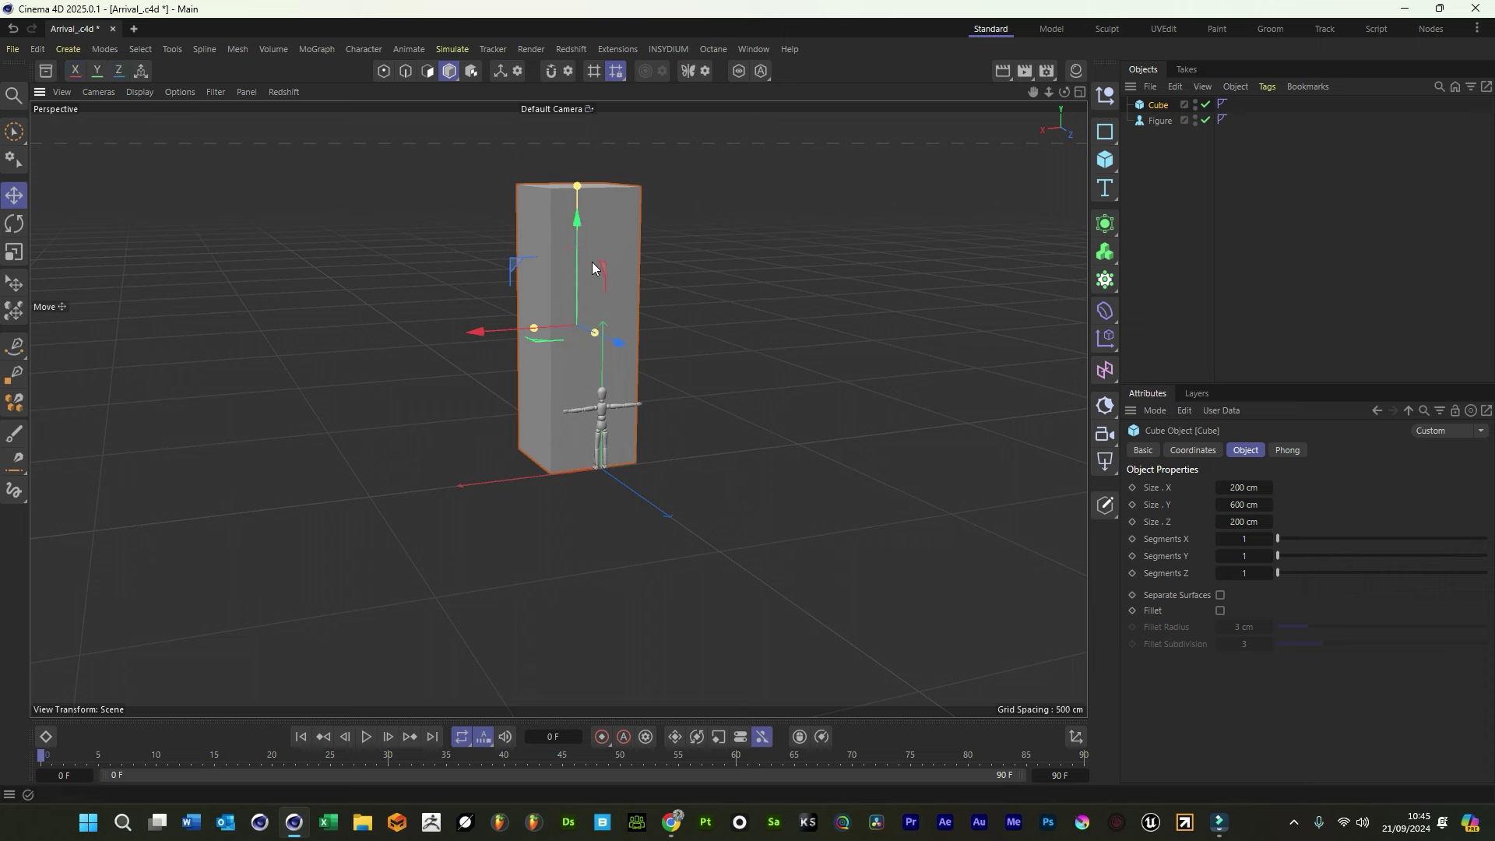
pyautogui.moveTo(536, 326); pyautogui.dragTo(185, 330)
pyautogui.moveTo(1063, 92)
pyautogui.mouseDown()
pyautogui.moveTo(924, 219)
pyautogui.moveTo(1067, 97)
pyautogui.mouseUp()
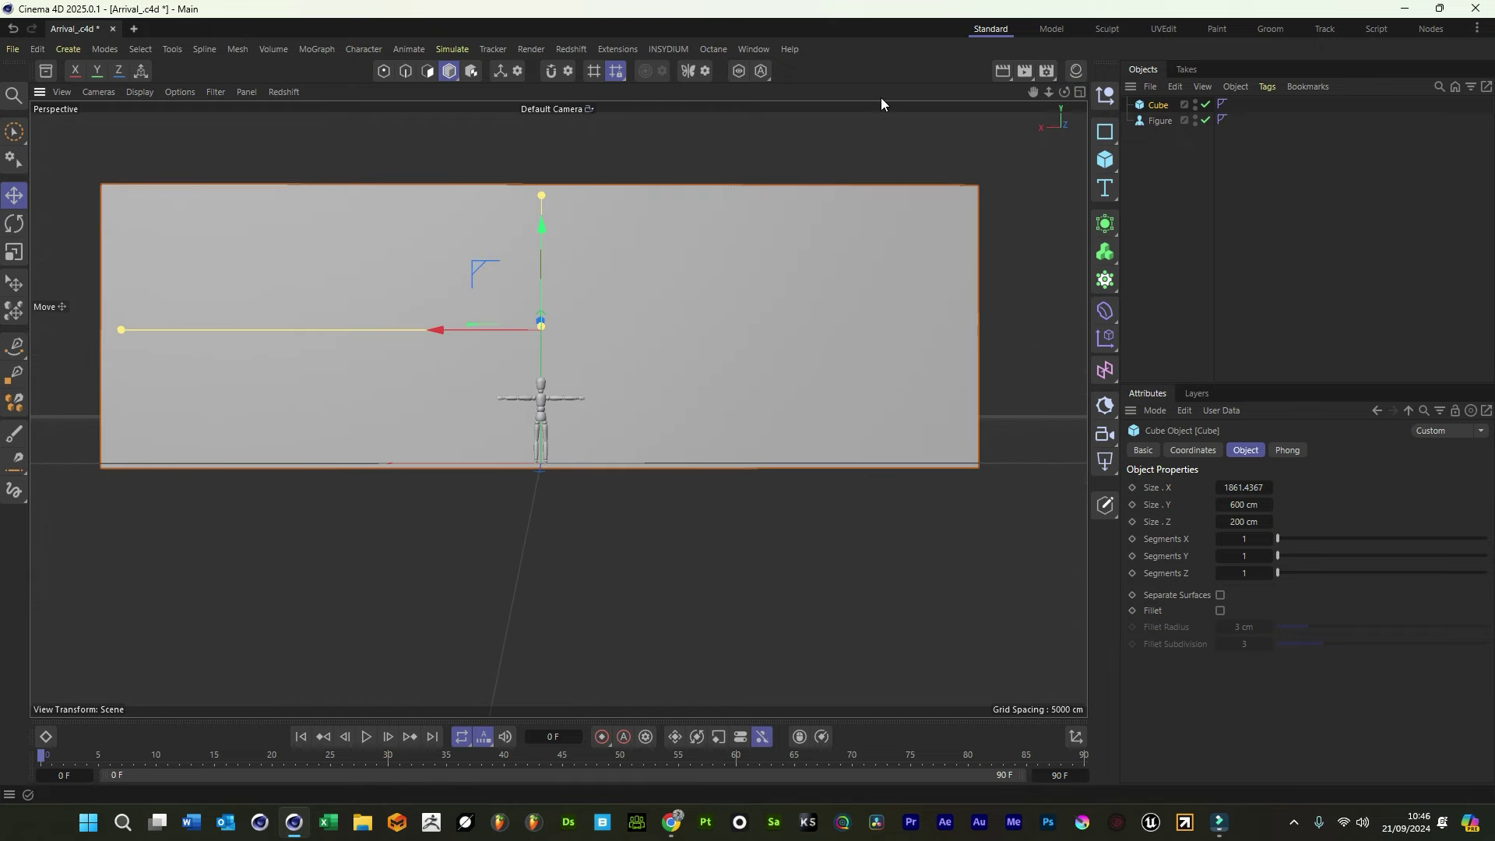
# Launch the Octane Live Viewer and give the OctaneCamera a 35 mm focal length
pyautogui.click(711, 50)
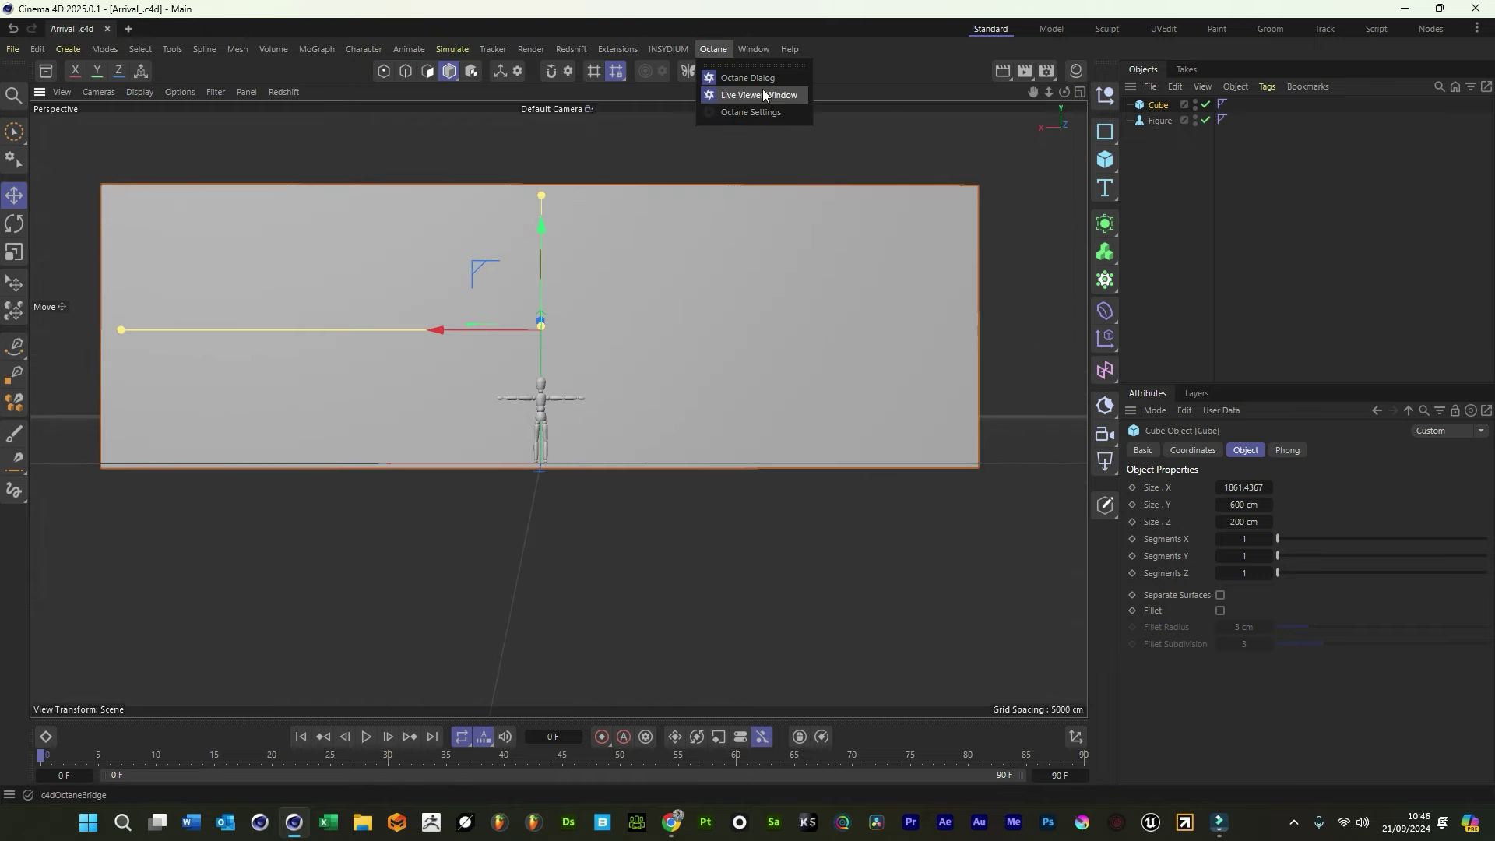
pyautogui.click(761, 95)
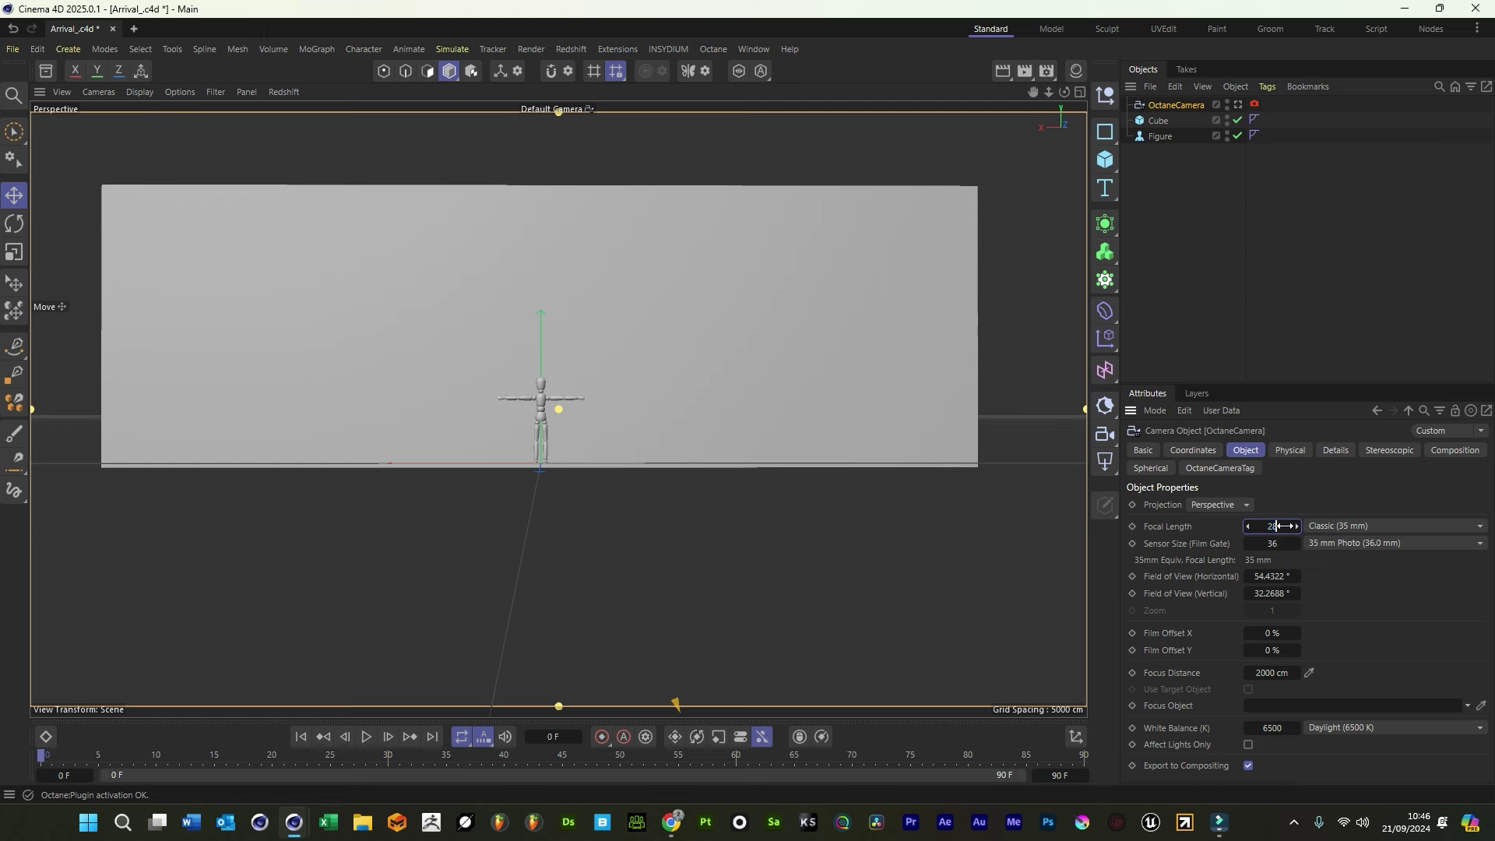
pyautogui.press('Return')
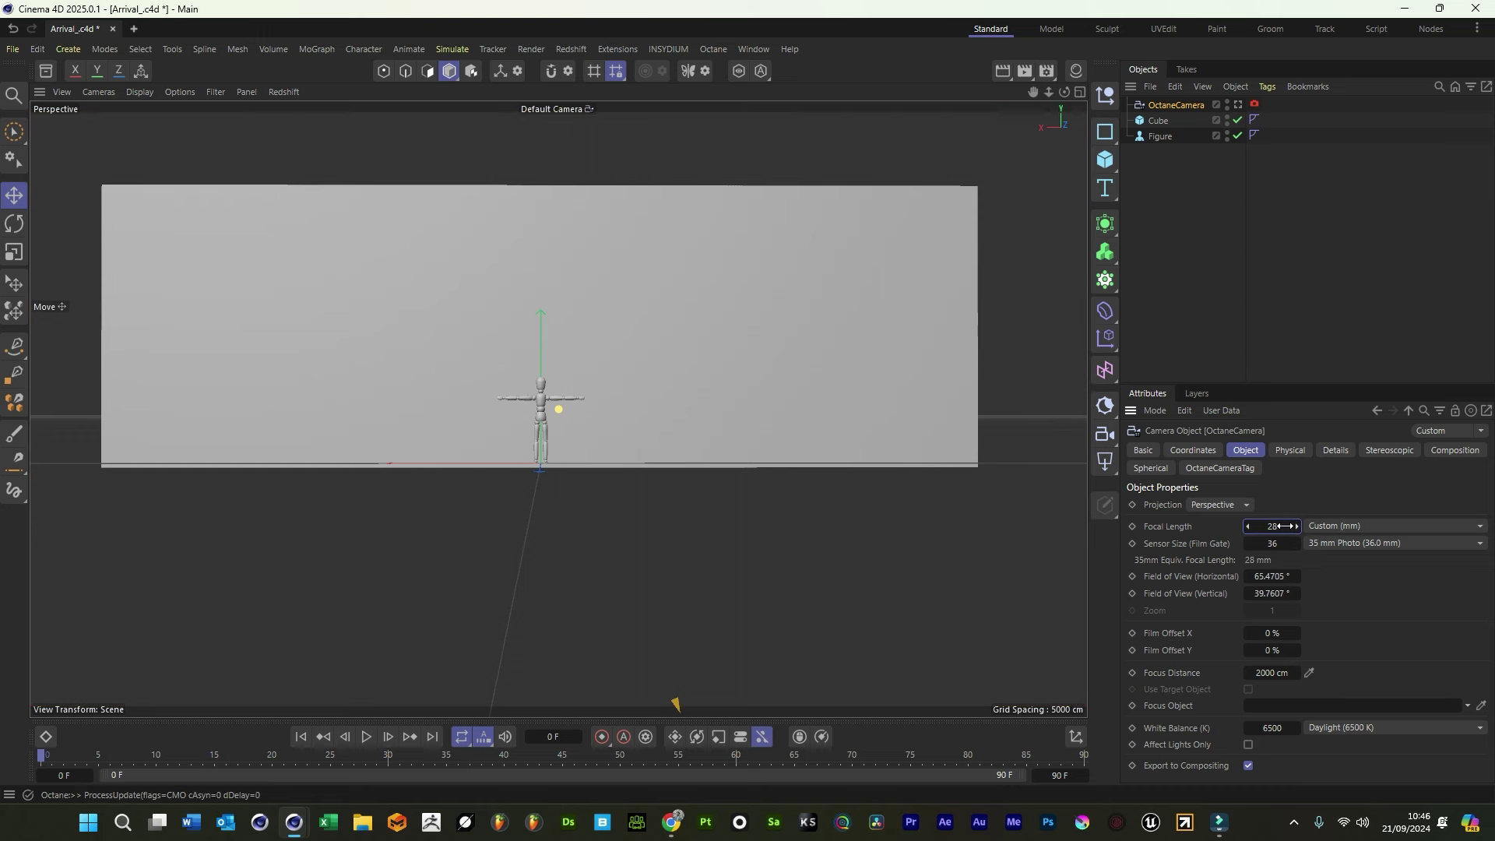
pyautogui.click(1237, 104)
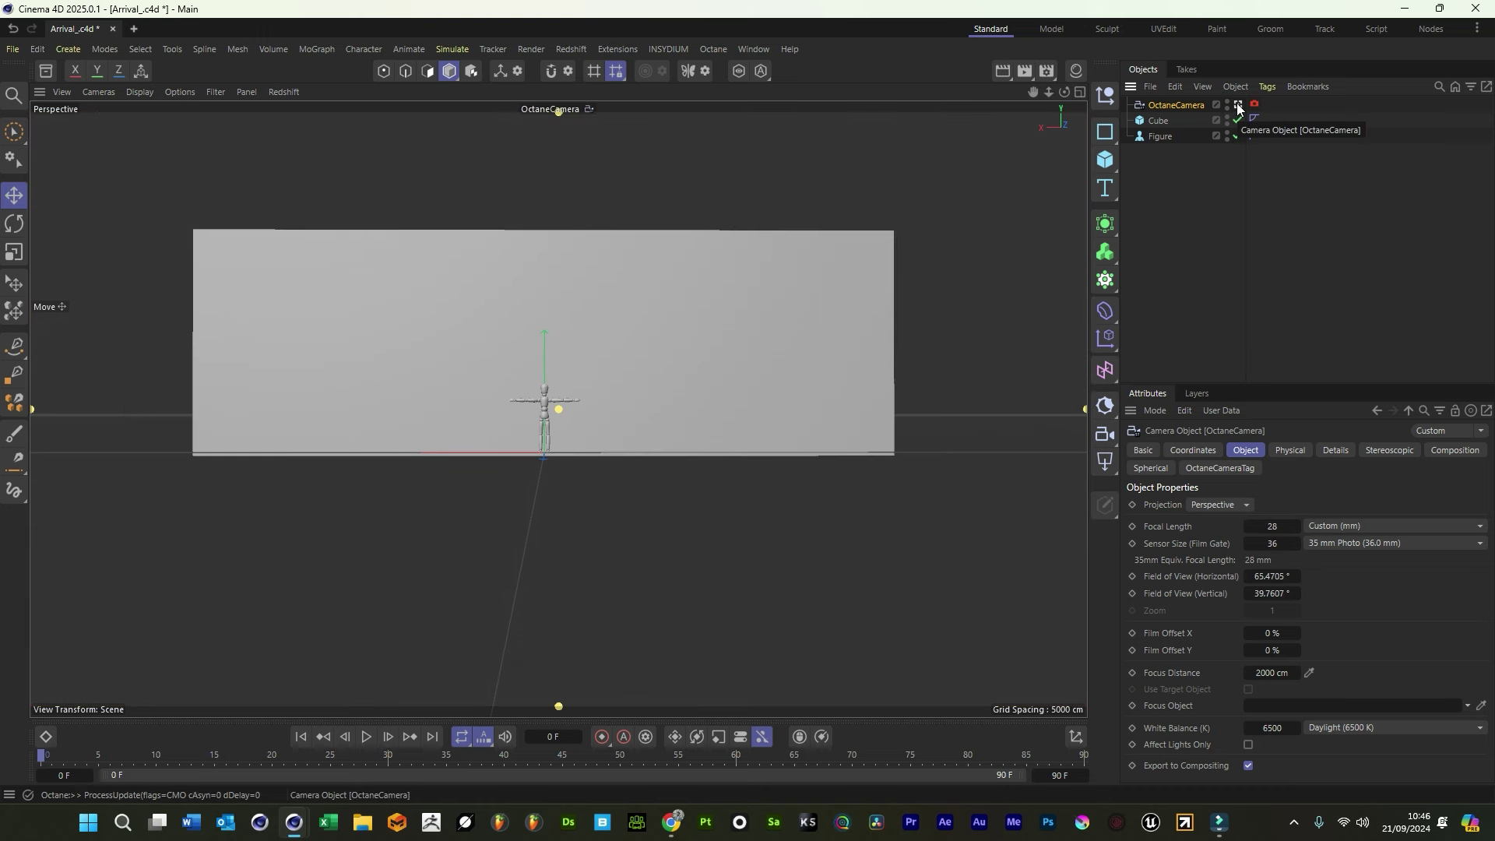
pyautogui.click(1282, 527)
pyautogui.write('335')
pyautogui.press('Return')
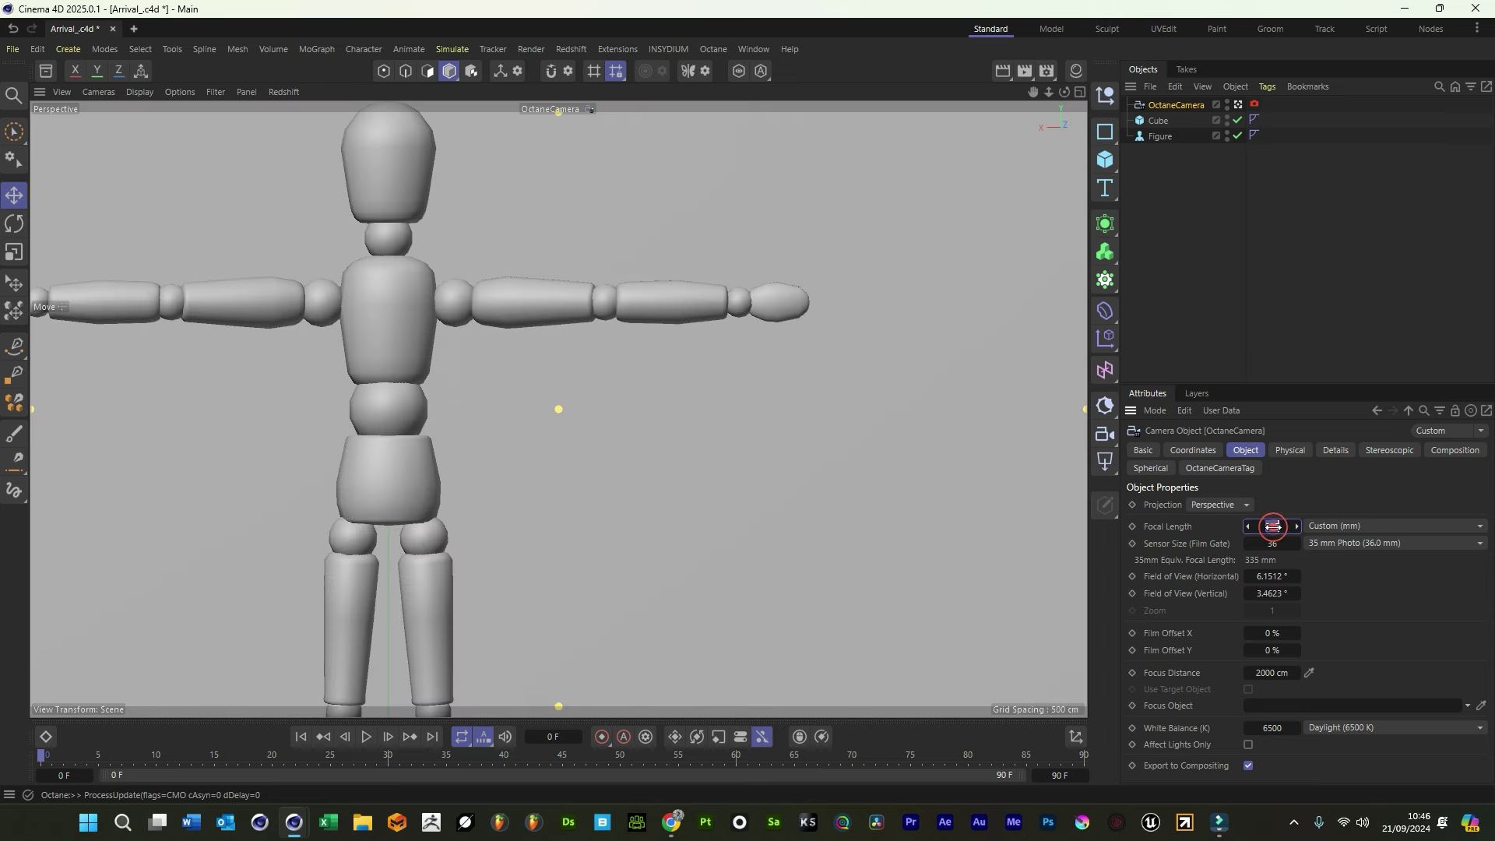
pyautogui.write('35')
pyautogui.press('Return')
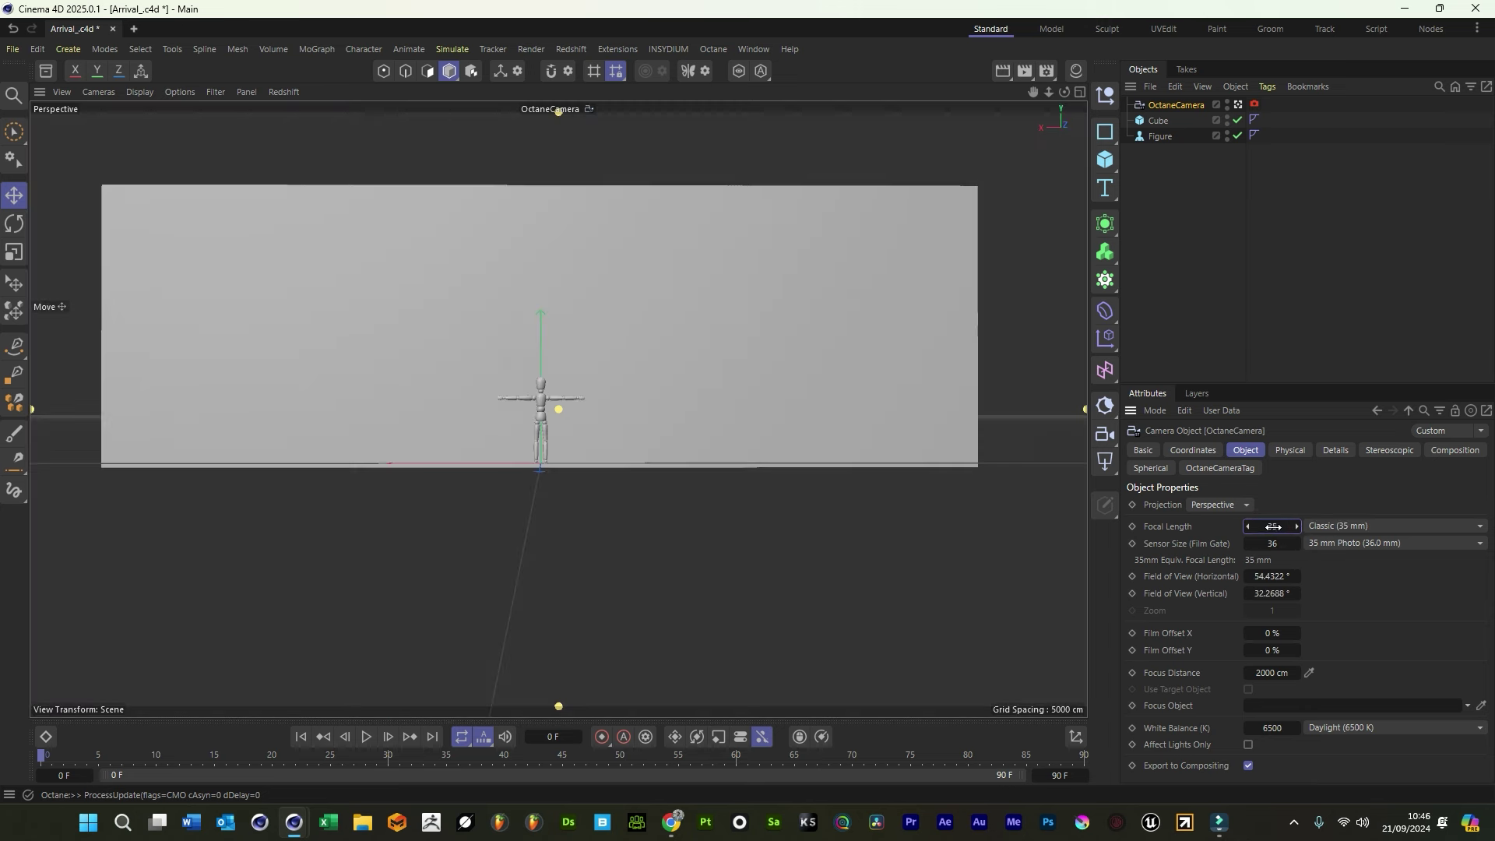
pyautogui.click(1236, 101)
# Lengthen the cube's depth to about 2677 cm so it encloses the figure
pyautogui.click(1063, 91)
pyautogui.moveTo(1047, 93); pyautogui.dragTo(824, 215)
pyautogui.click(651, 367)
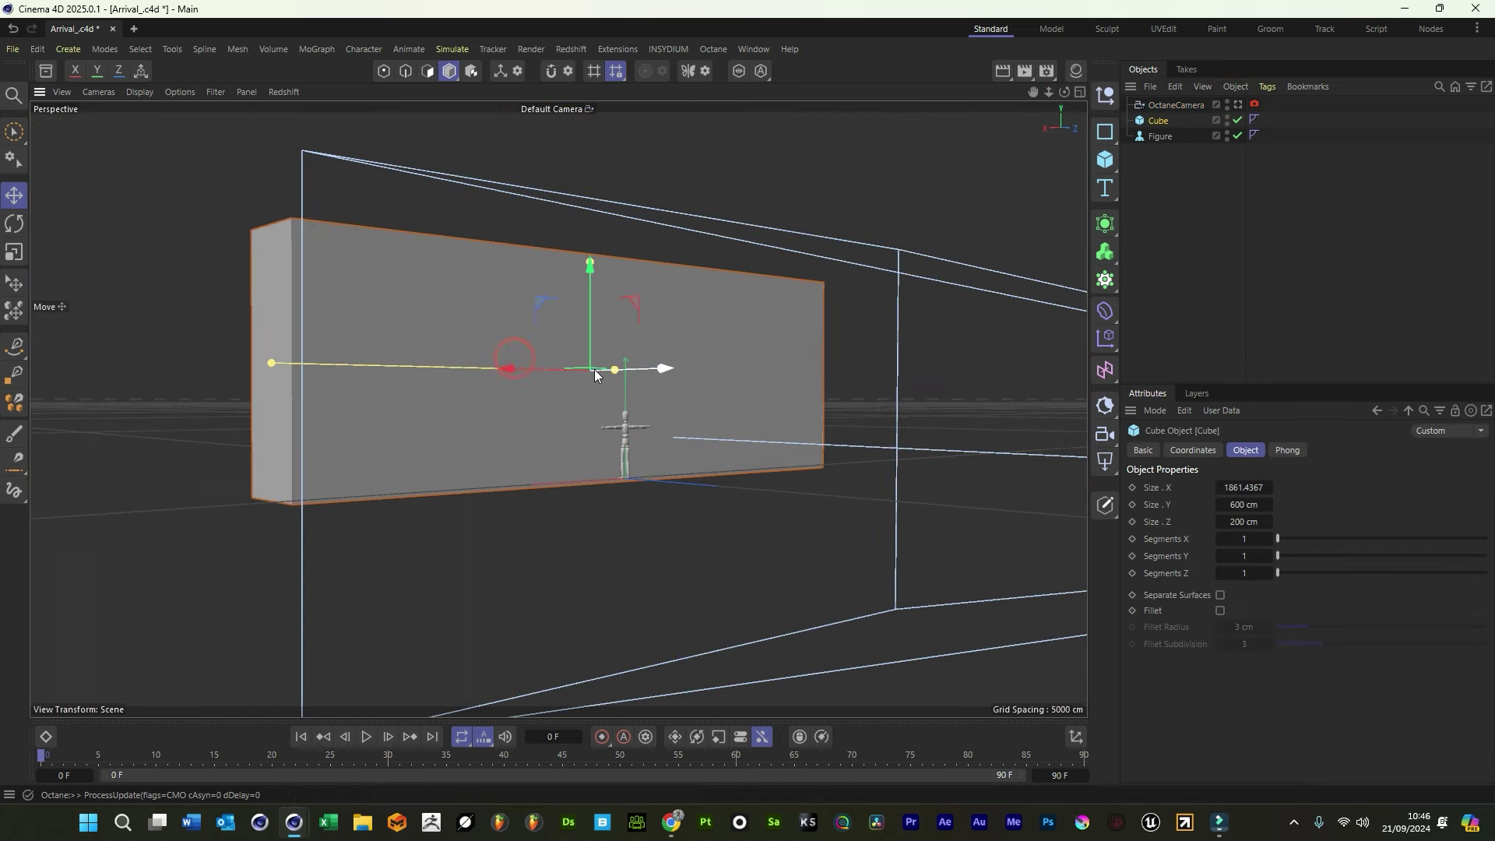
pyautogui.moveTo(613, 369); pyautogui.dragTo(1064, 441)
pyautogui.click(1238, 104)
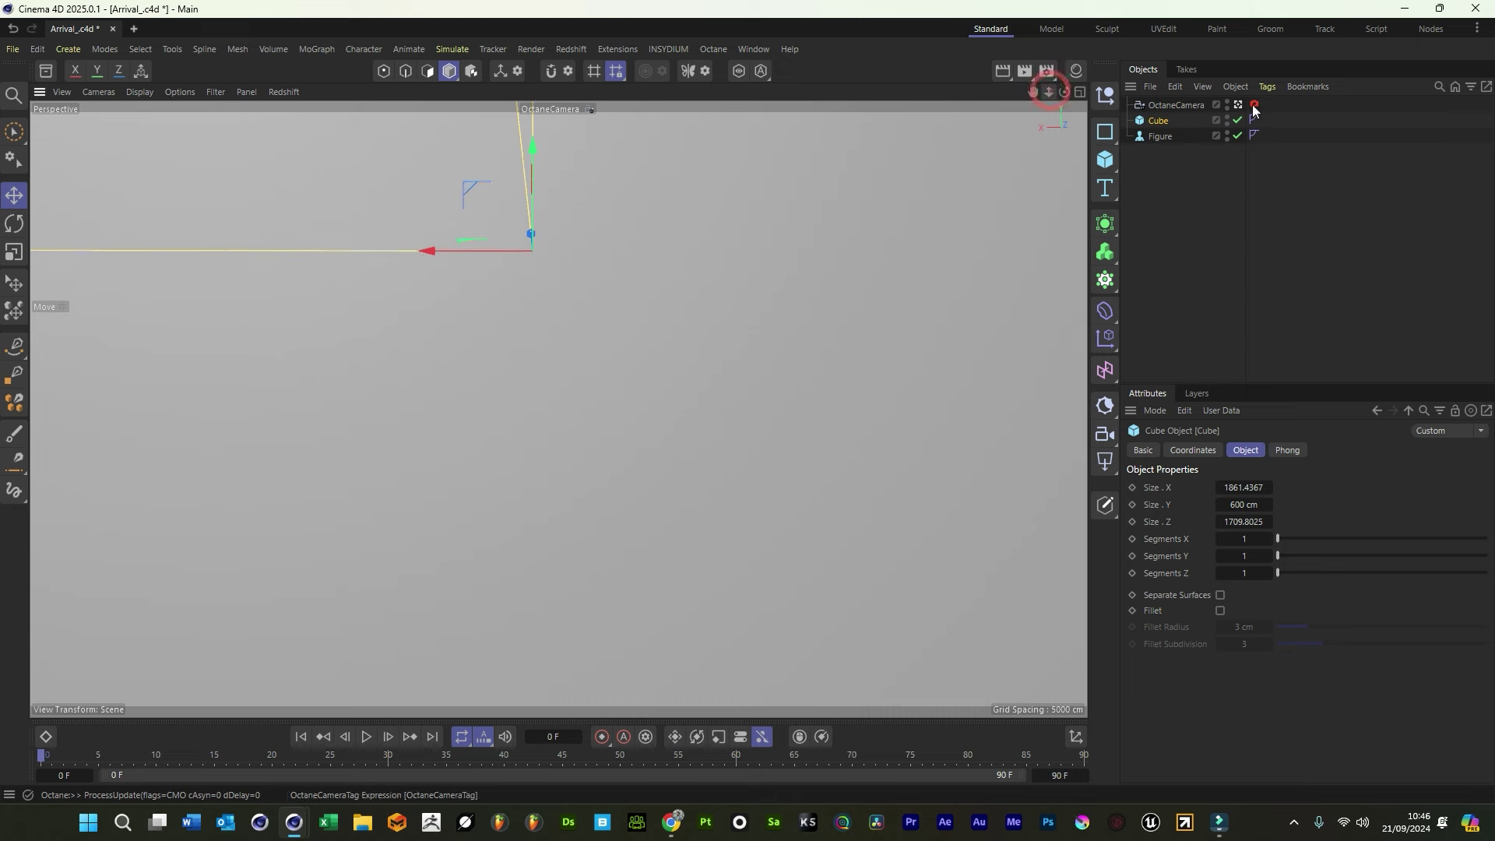
pyautogui.click(1238, 104)
pyautogui.scroll(2, 558, 410)
pyautogui.moveTo(1055, 90); pyautogui.dragTo(1050, 101)
pyautogui.moveTo(954, 316); pyautogui.dragTo(1032, 313)
pyautogui.click(14, 195)
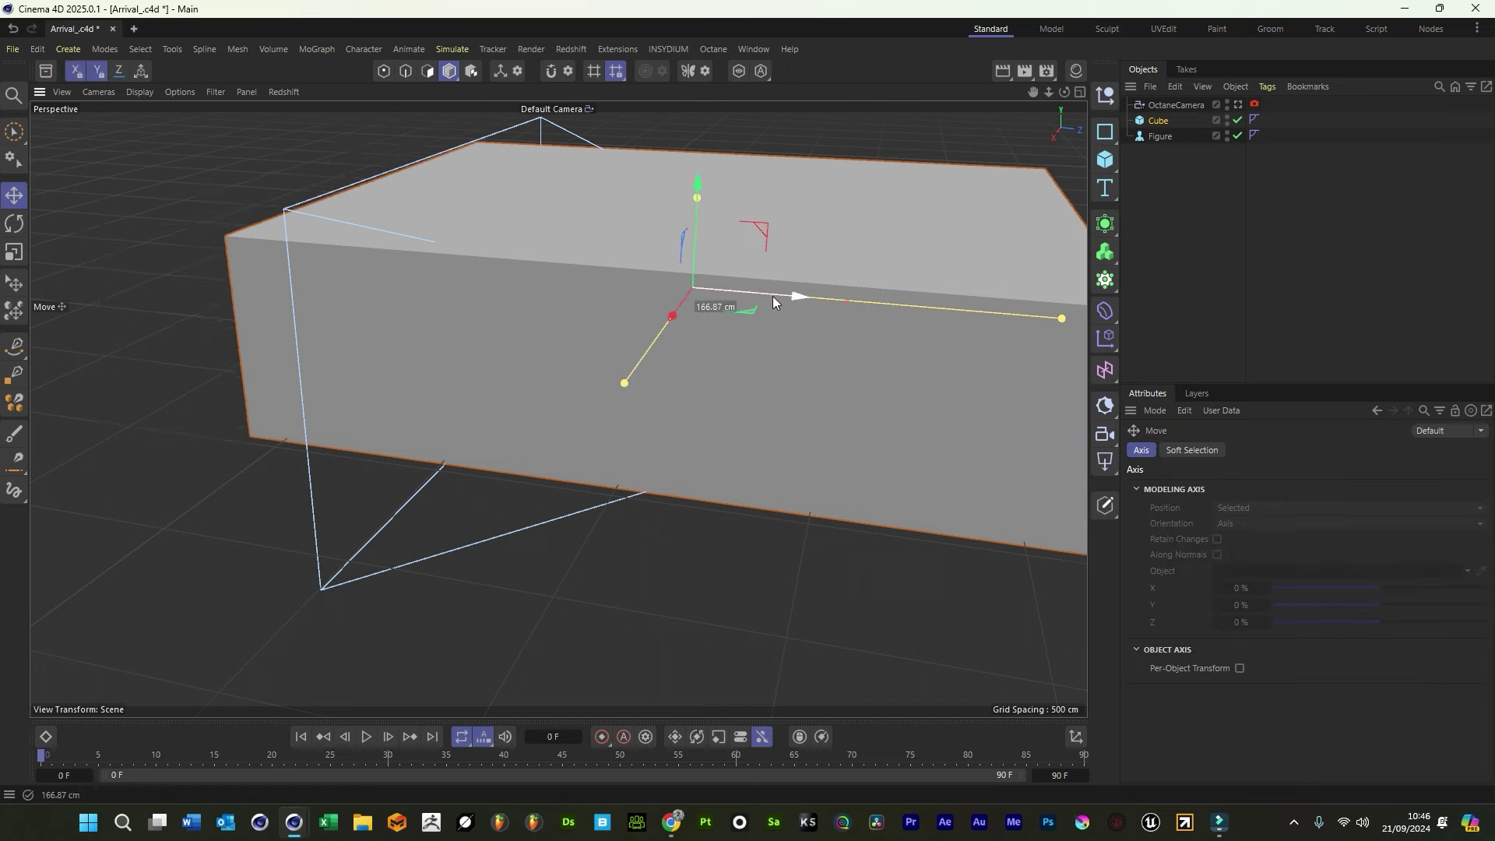
pyautogui.click(1238, 104)
# Undo the Figure's accidental parenting under the Cube and nudge the figure slightly lower
pyautogui.moveTo(1160, 136); pyautogui.dragTo(1159, 123)
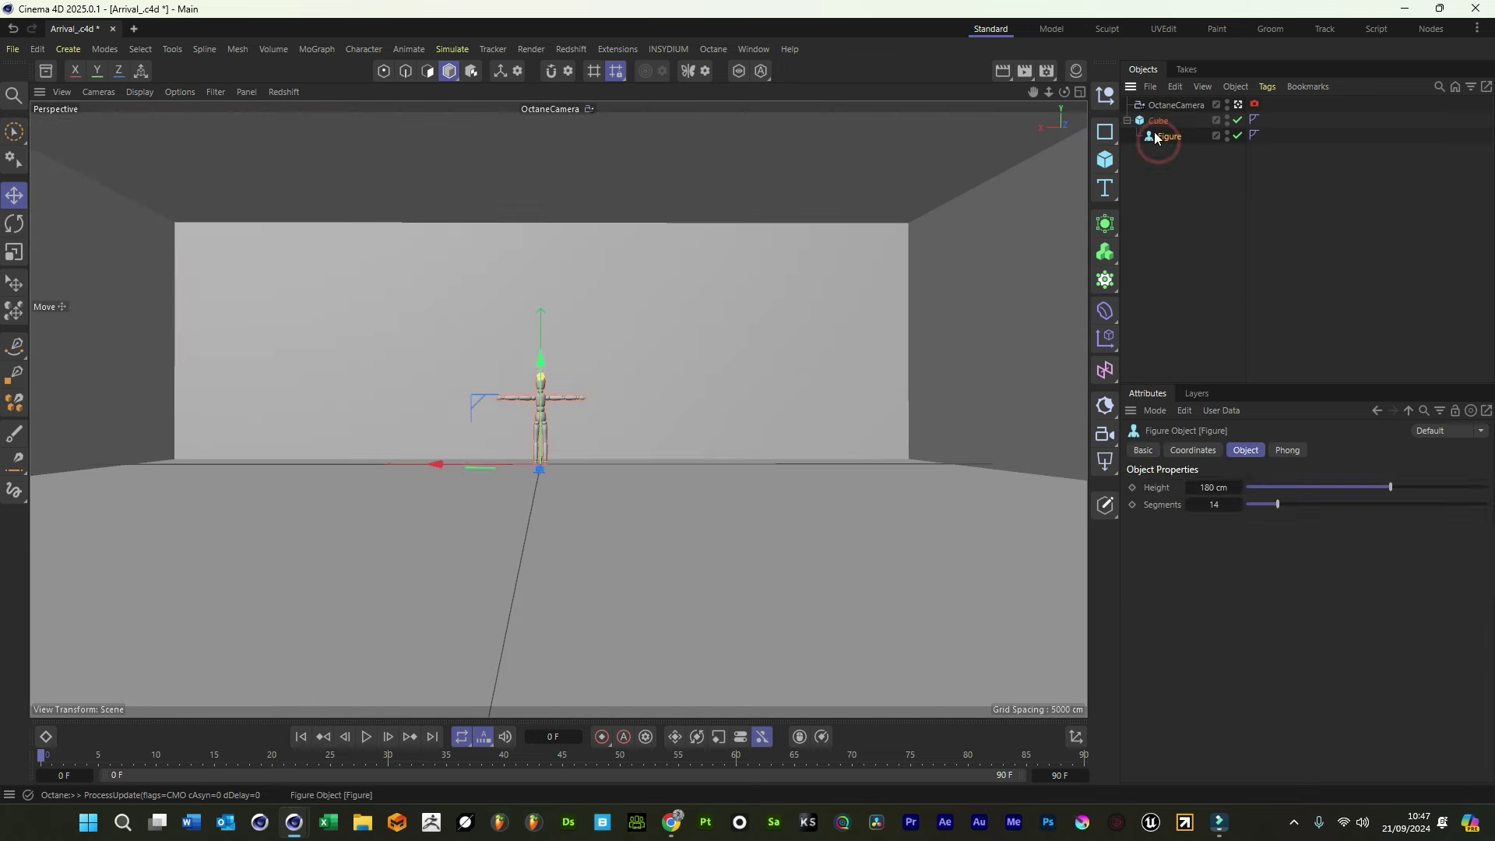
pyautogui.hotkey('ctrl', 'z')
pyautogui.click(542, 443)
pyautogui.moveTo(546, 412)
pyautogui.mouseDown()
pyautogui.moveTo(548, 399)
pyautogui.moveTo(551, 413)
pyautogui.moveTo(523, 400)
pyautogui.moveTo(527, 413)
pyautogui.mouseUp()
pyautogui.click(530, 427)
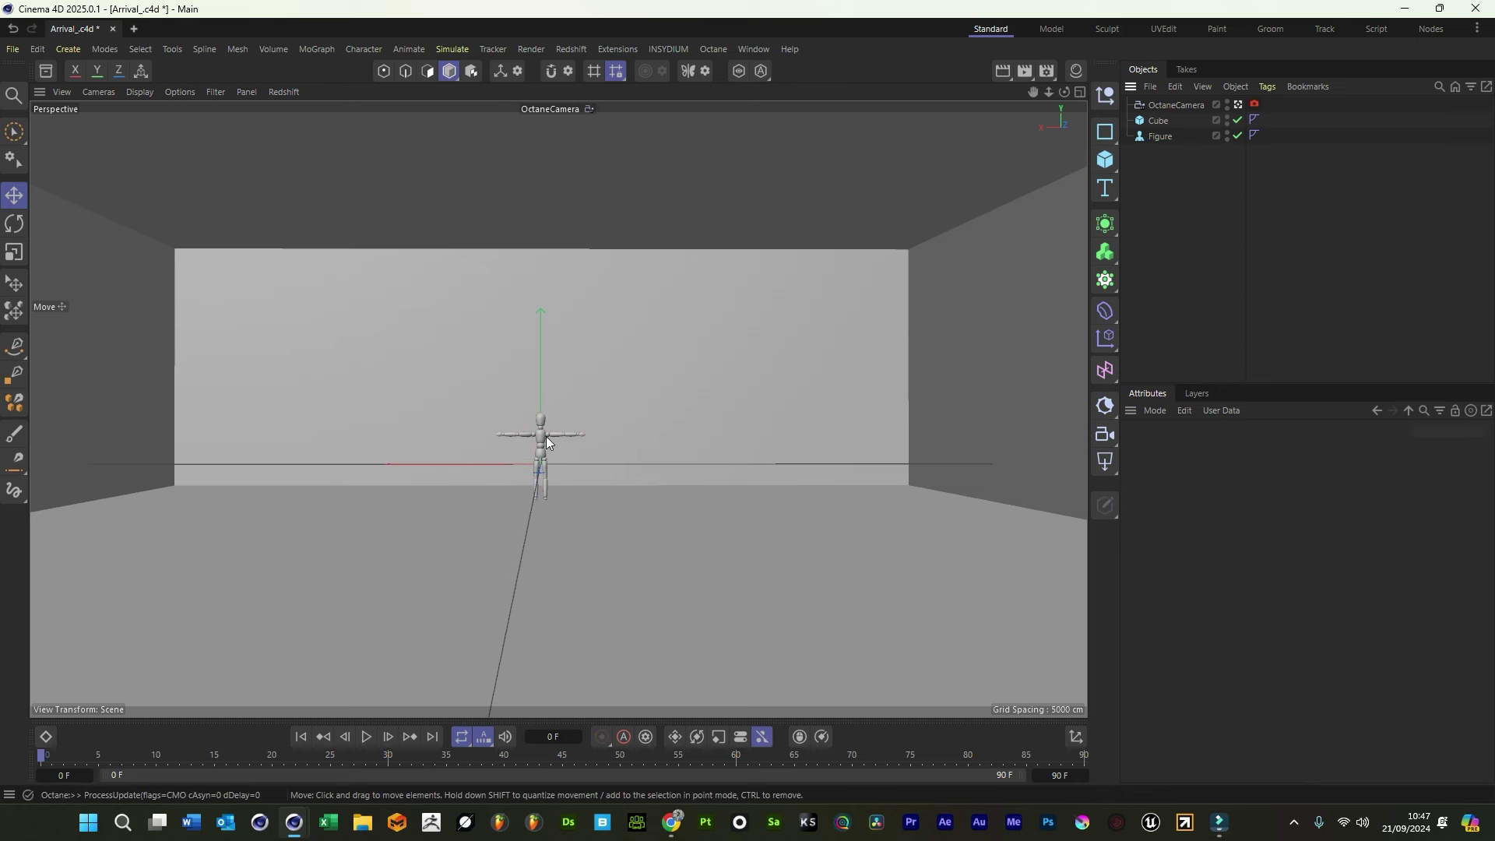
# Set the room cube's height to 560 cm
pyautogui.click(656, 342)
pyautogui.click(1243, 505)
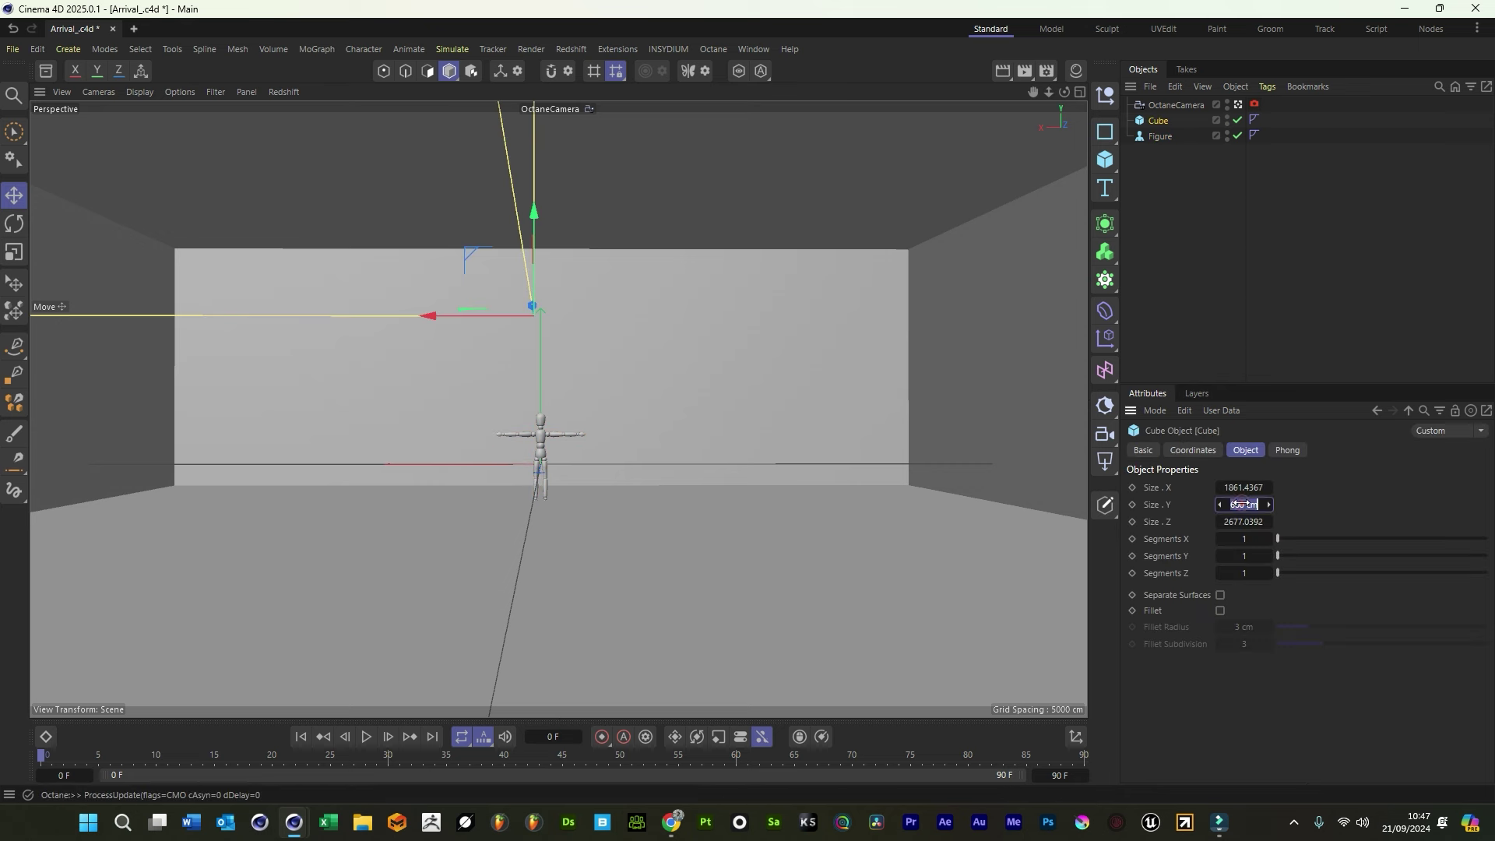
pyautogui.press('Return')
pyautogui.click(1160, 136)
pyautogui.click(1230, 207)
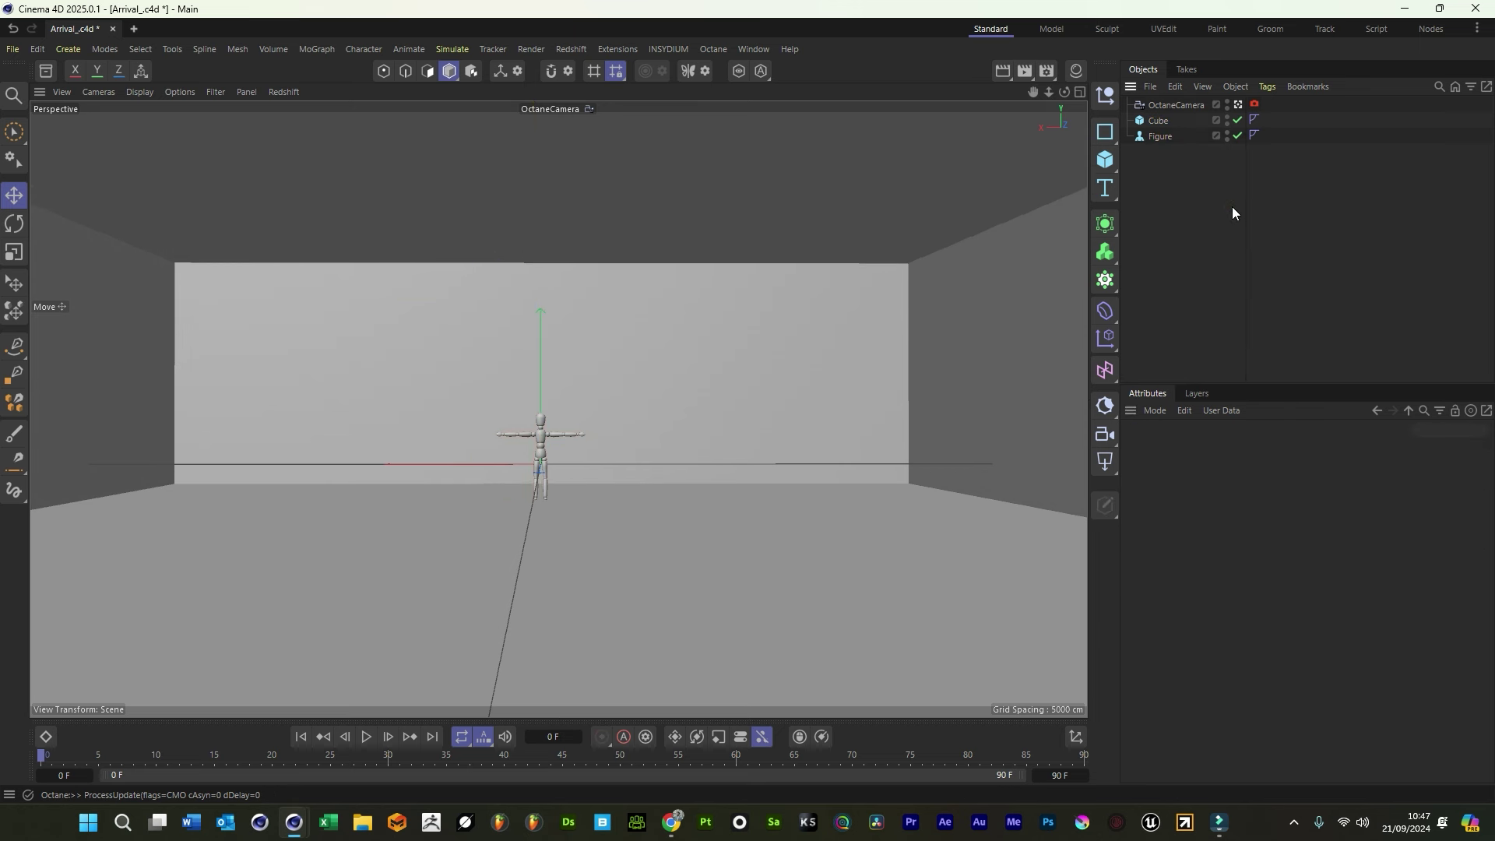
pyautogui.click(911, 317)
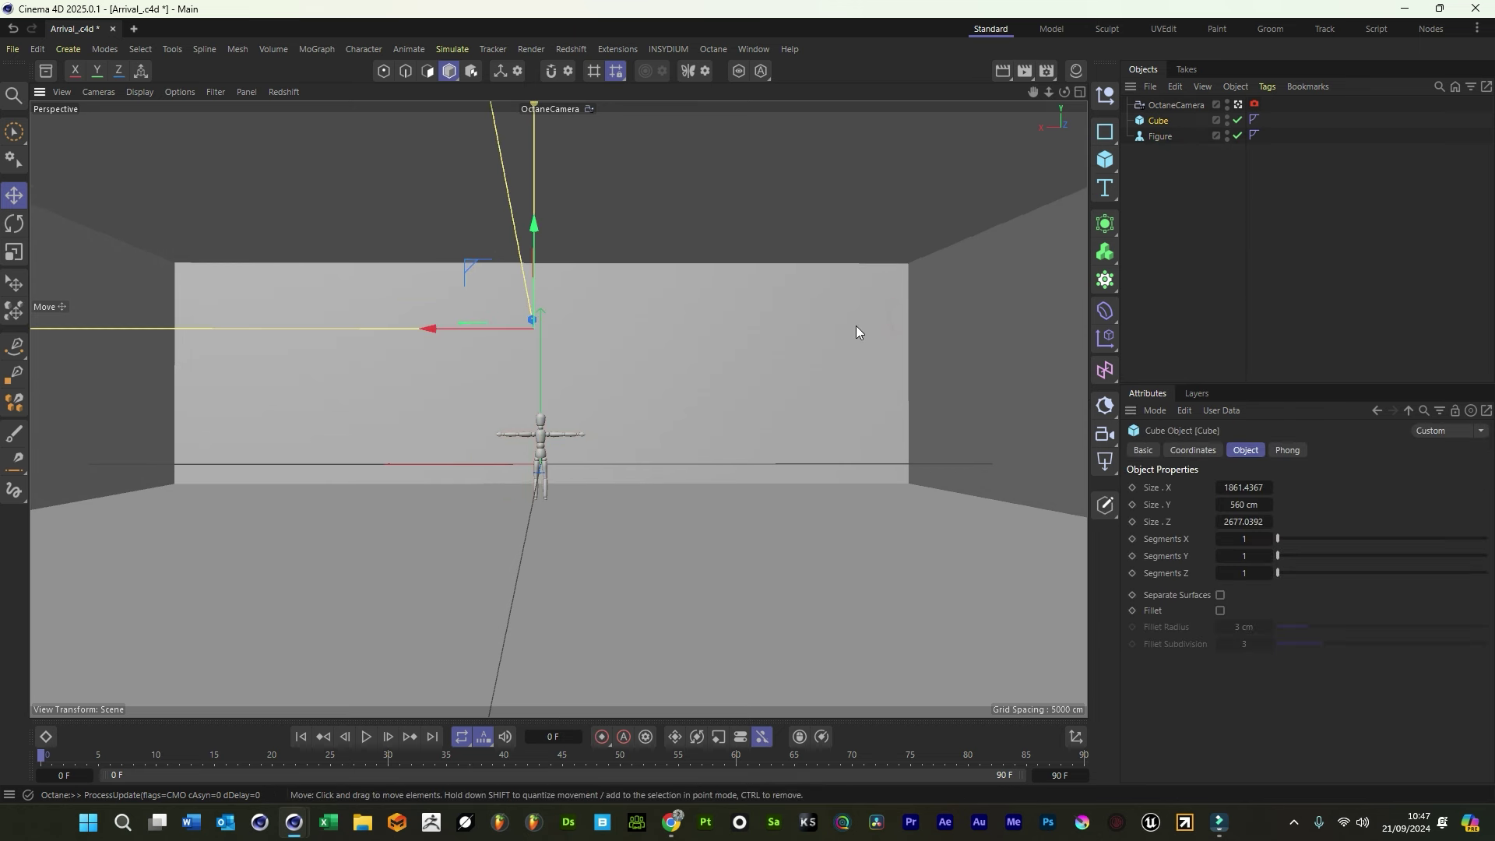
# Add a Protection tag to the OctaneCamera to lock its position, rotation and scale
pyautogui.click(1177, 105)
pyautogui.click(1266, 87)
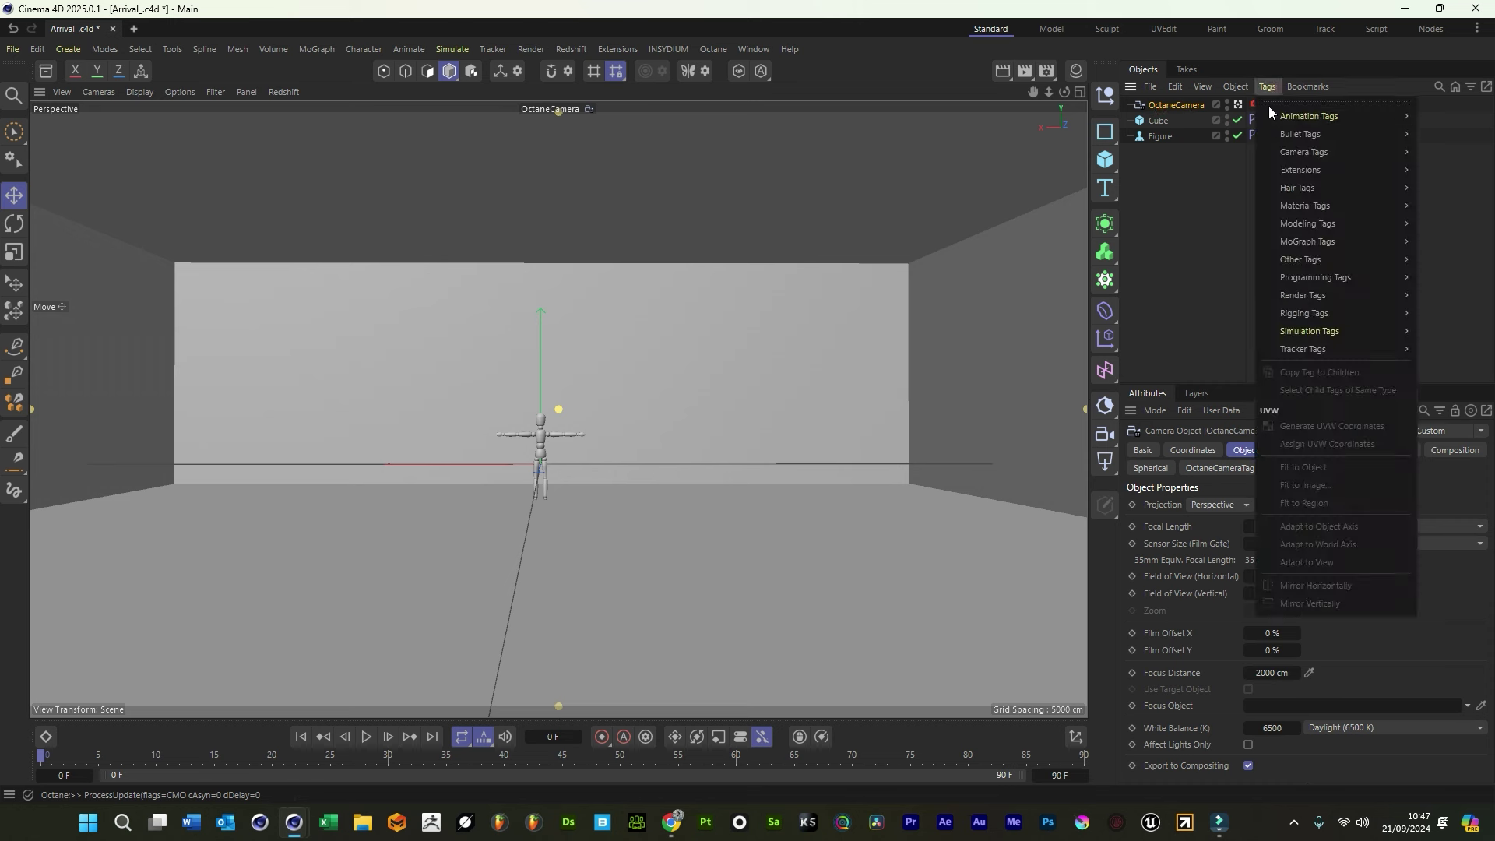
pyautogui.moveTo(1333, 327)
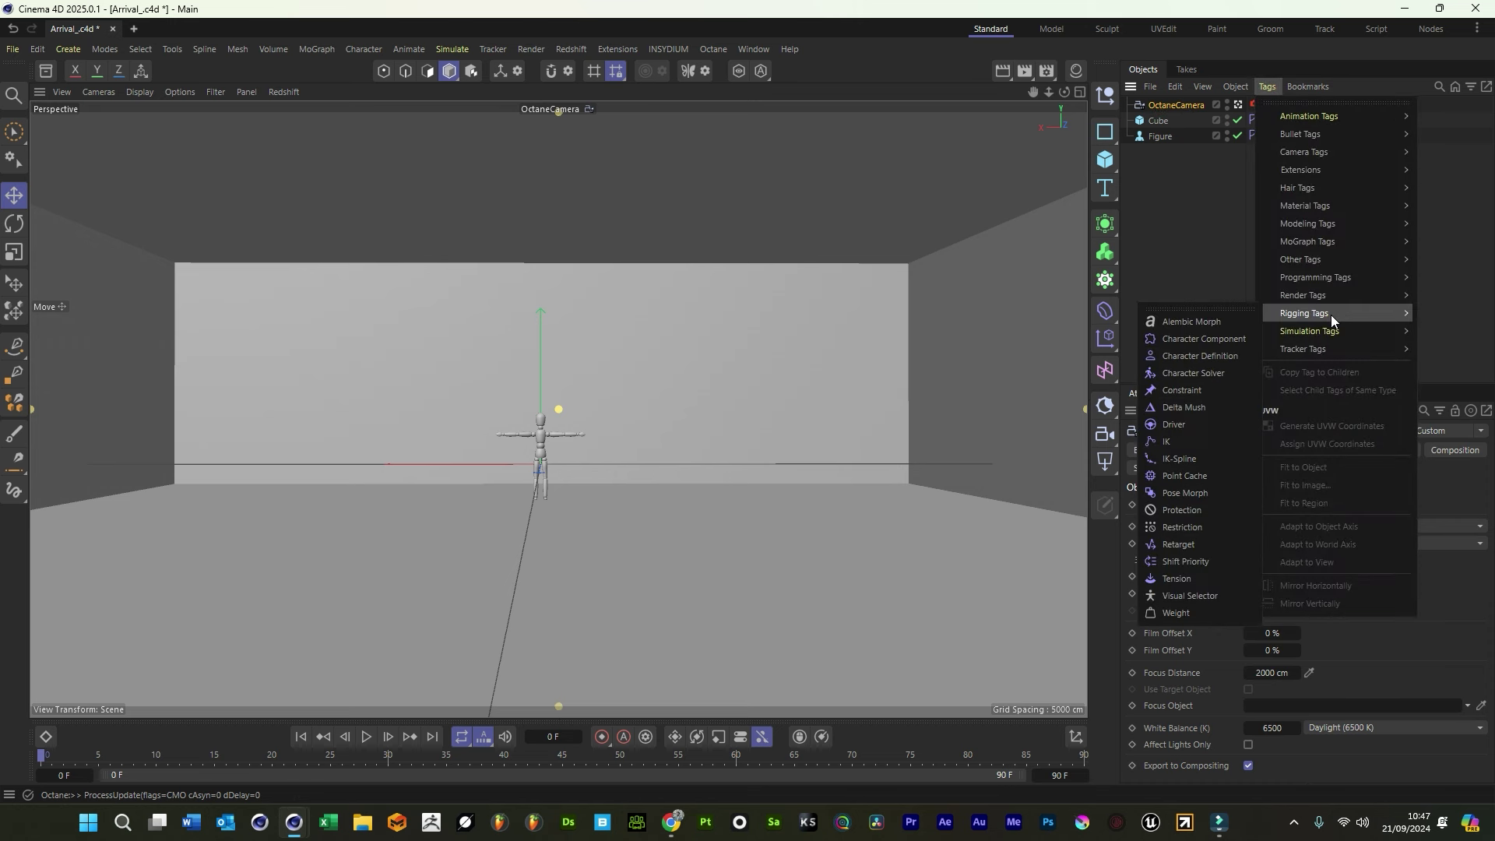
pyautogui.click(1180, 508)
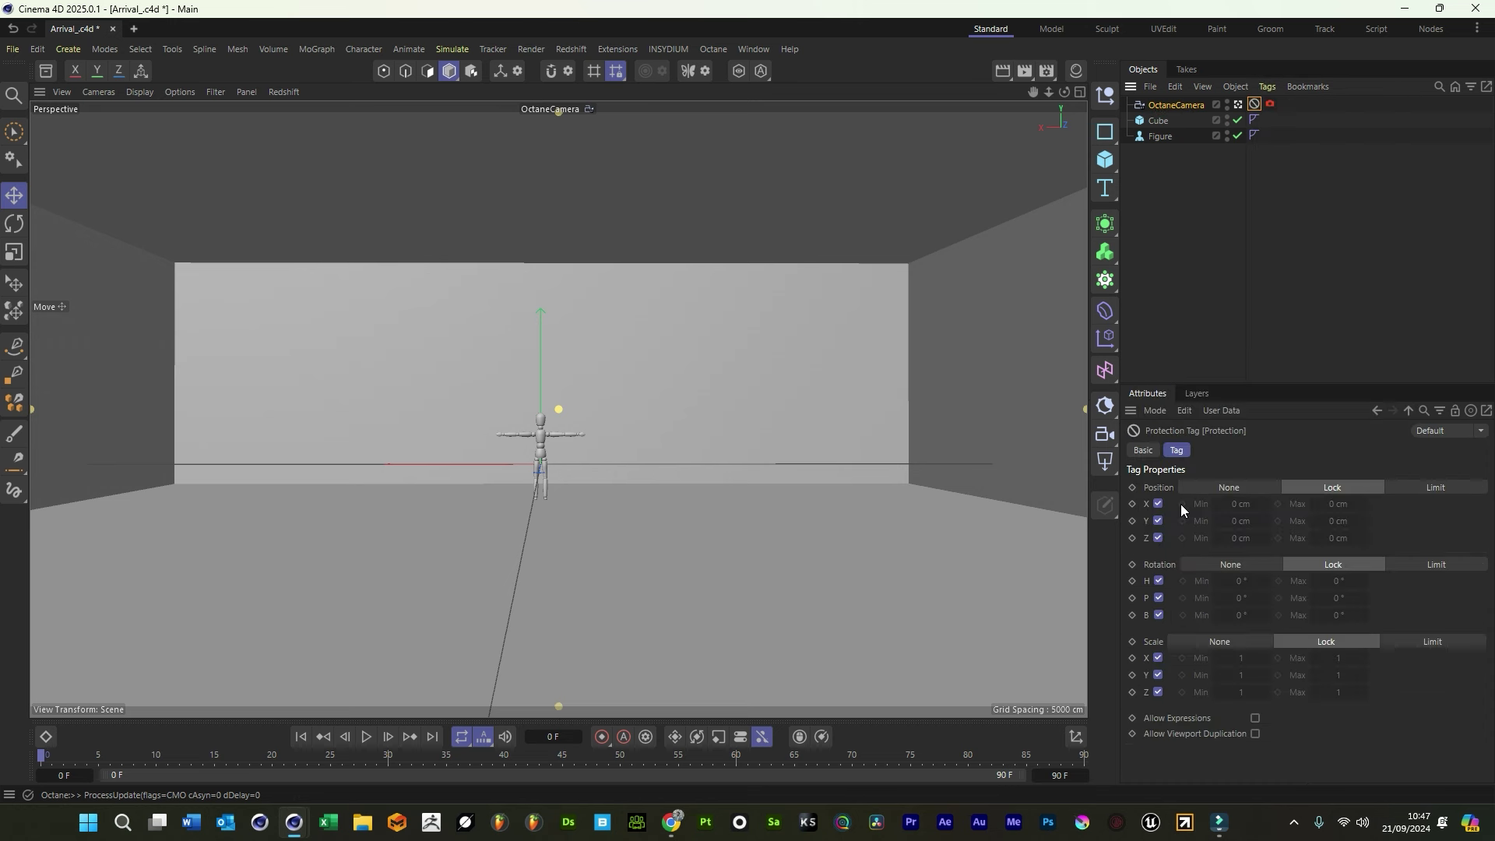
pyautogui.click(1230, 265)
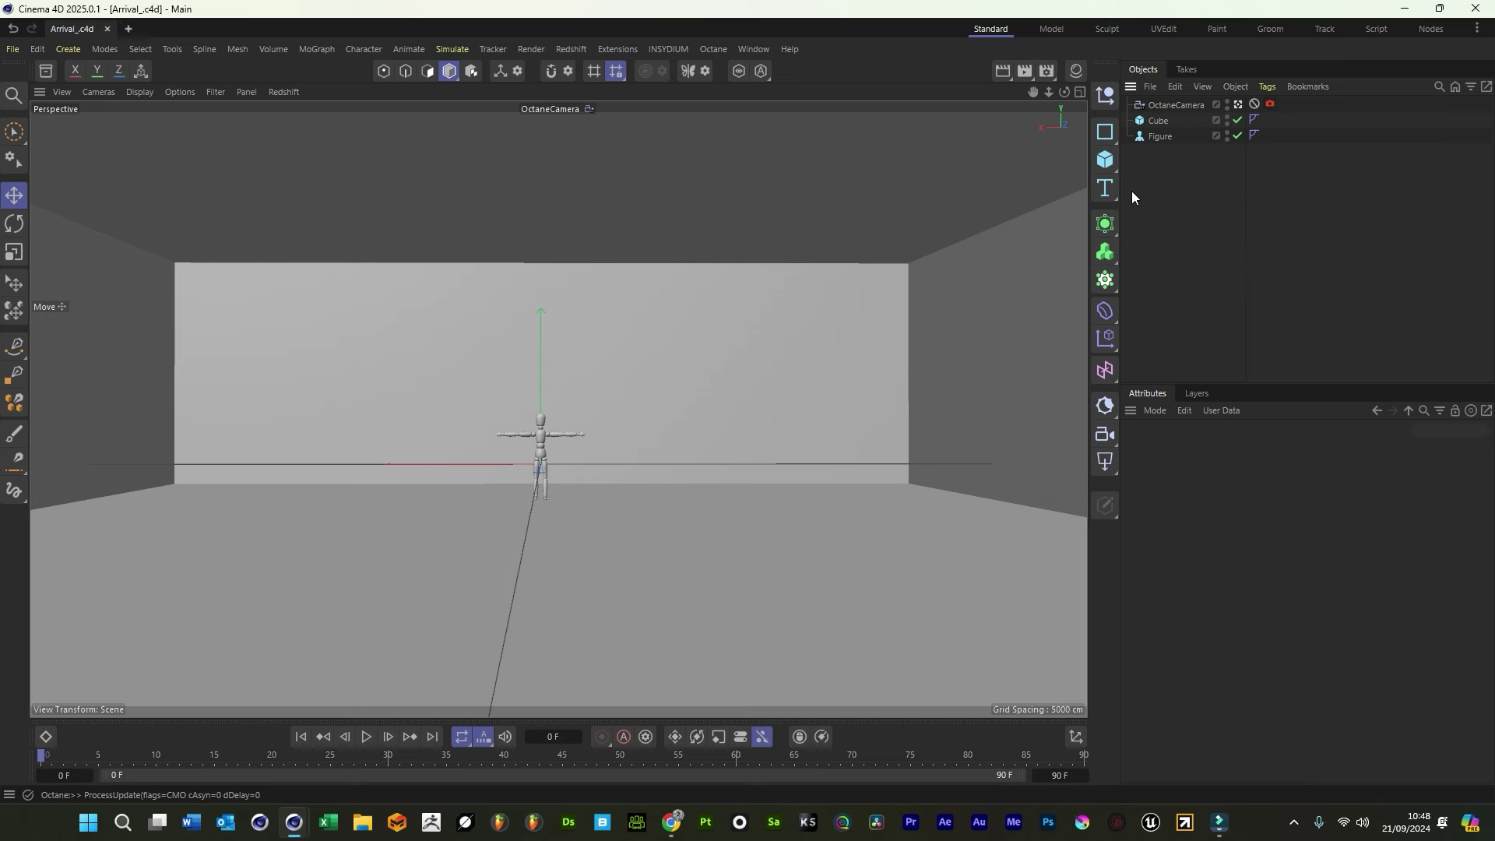
# Return to the default viewport camera and save the scene with Ctrl+S
pyautogui.click(773, 331)
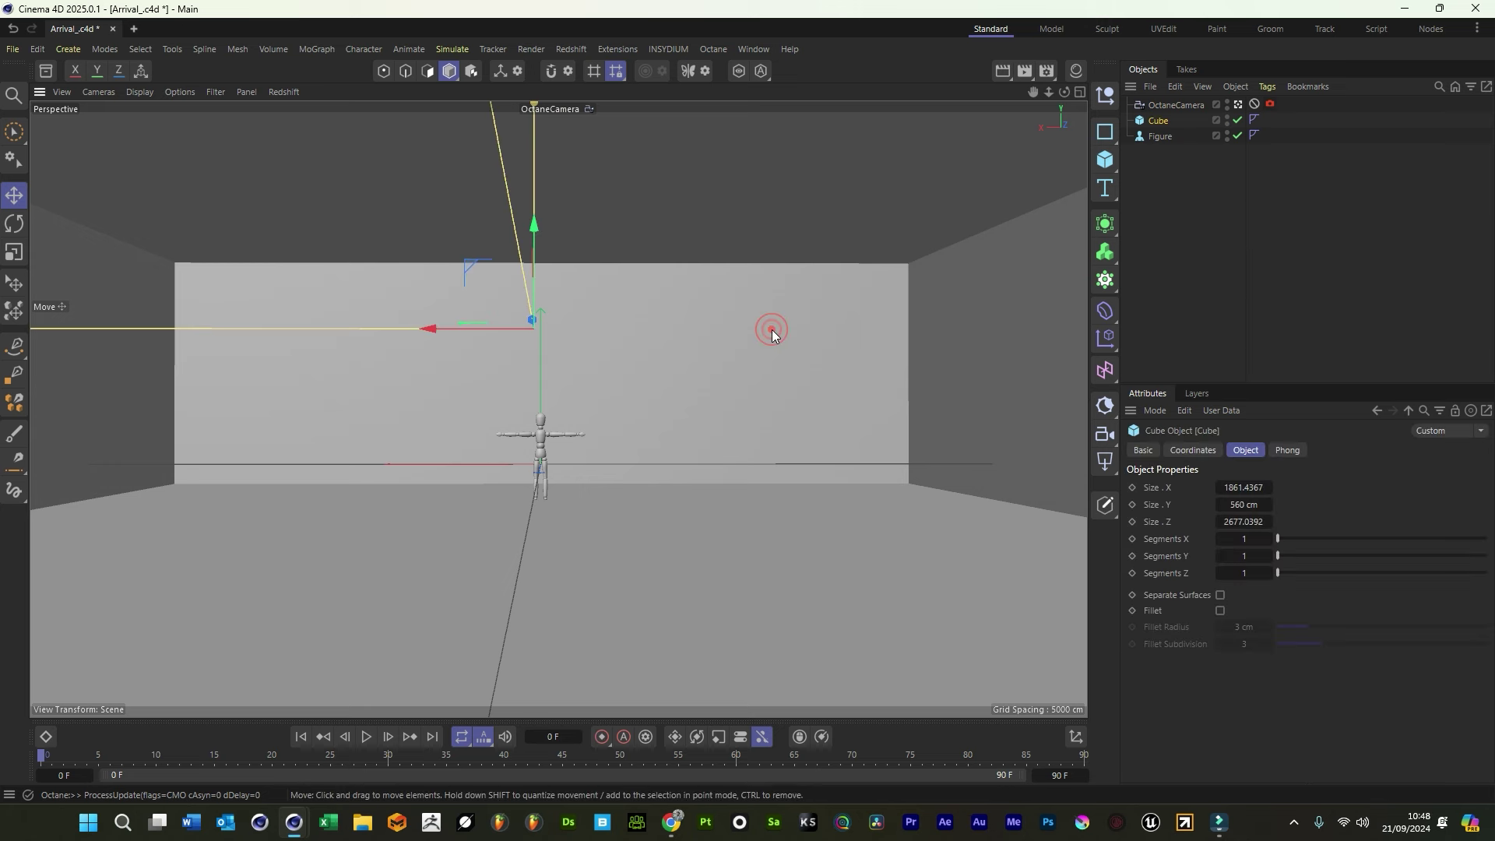
pyautogui.click(1237, 106)
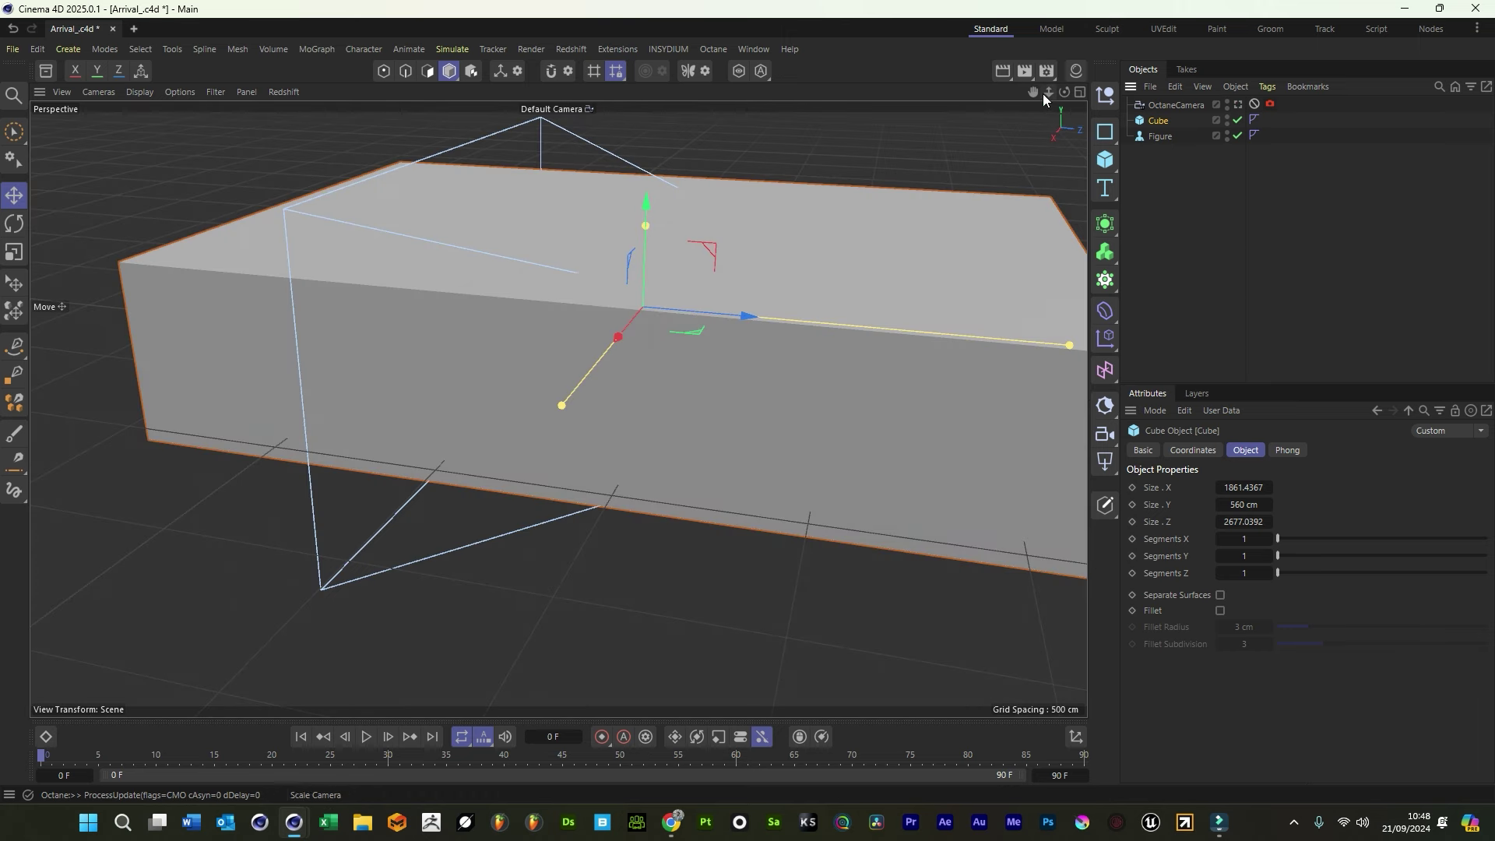
pyautogui.moveTo(1034, 95); pyautogui.dragTo(988, 124)
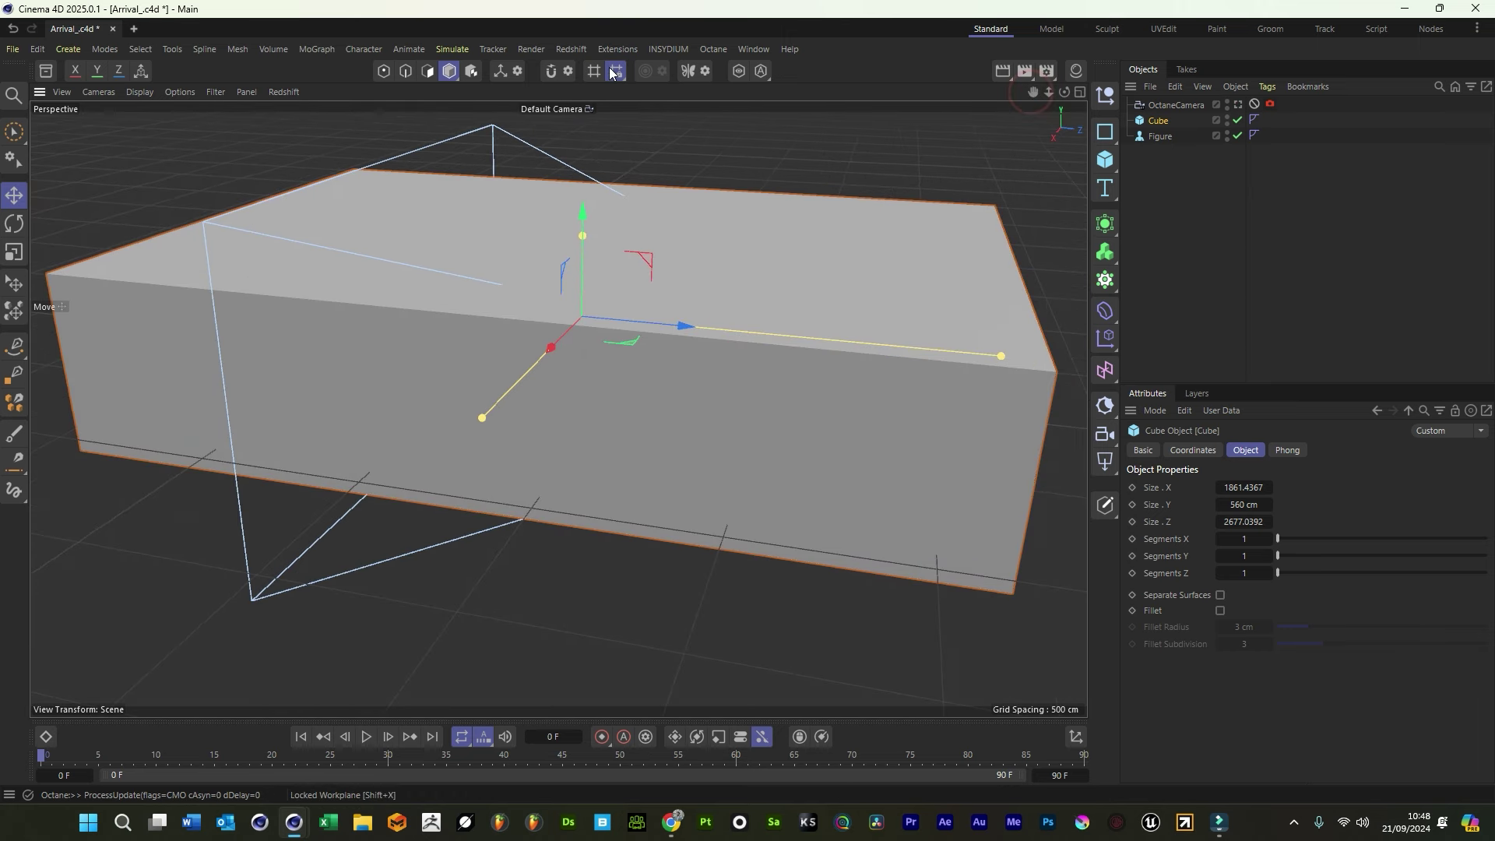
pyautogui.hotkey('ctrl', 's')
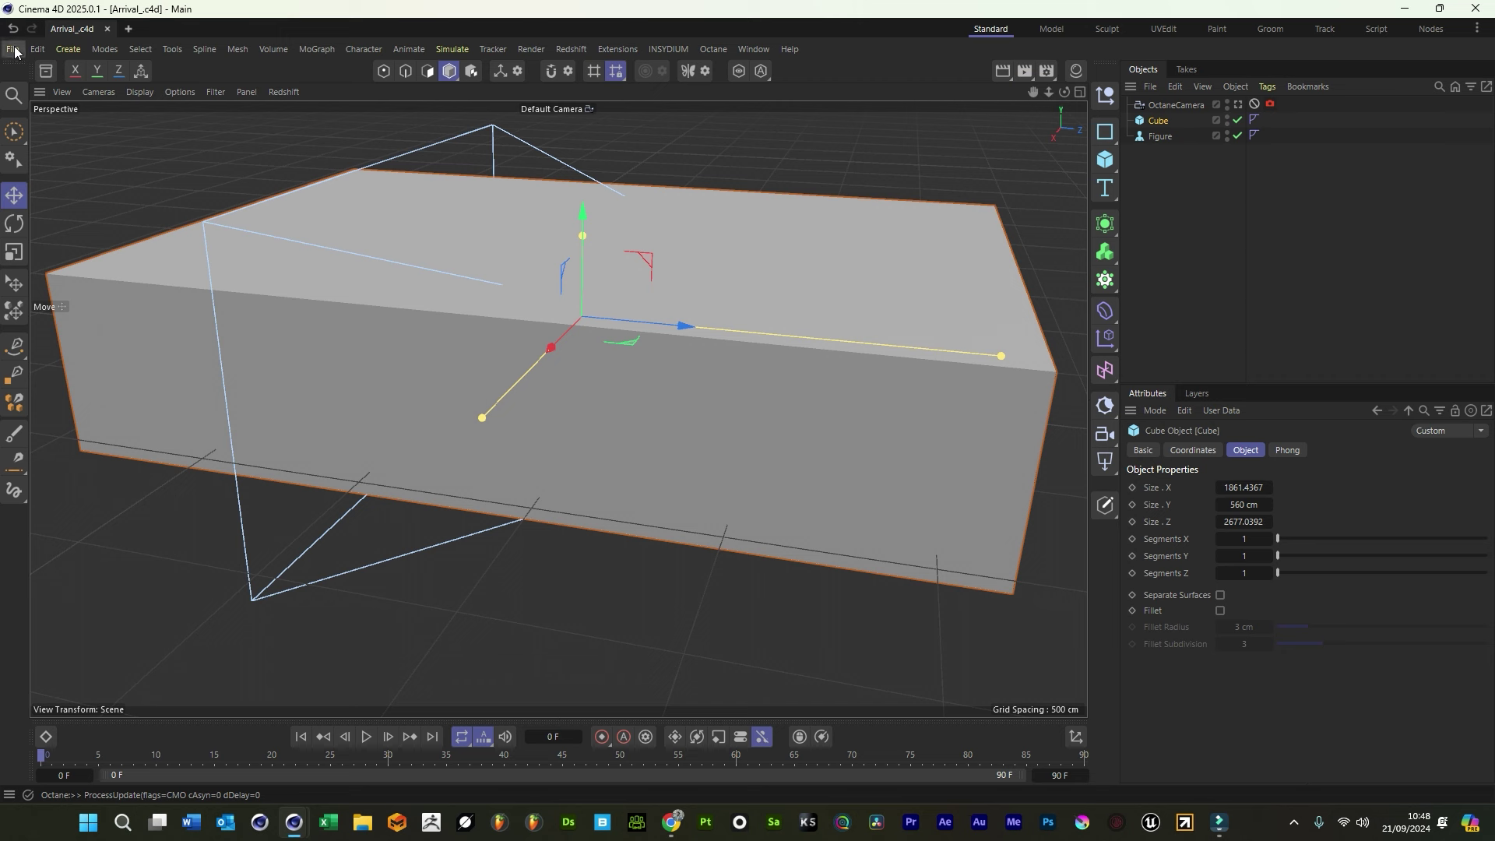
# Save an incremental copy as Arrival_0001.c4d and make the cube editable
pyautogui.click(14, 51)
pyautogui.click(73, 283)
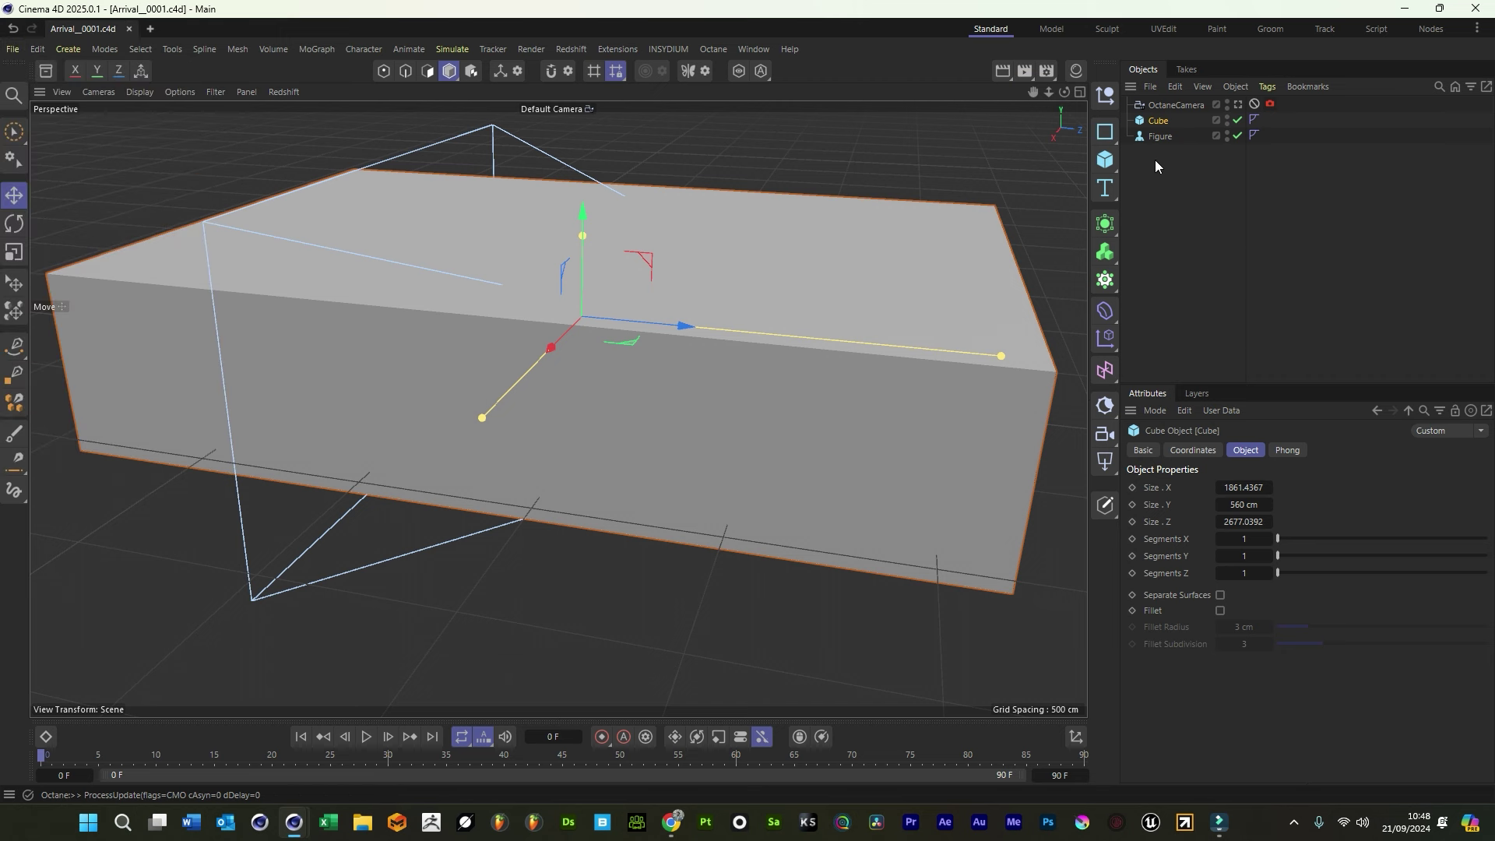
pyautogui.click(1103, 506)
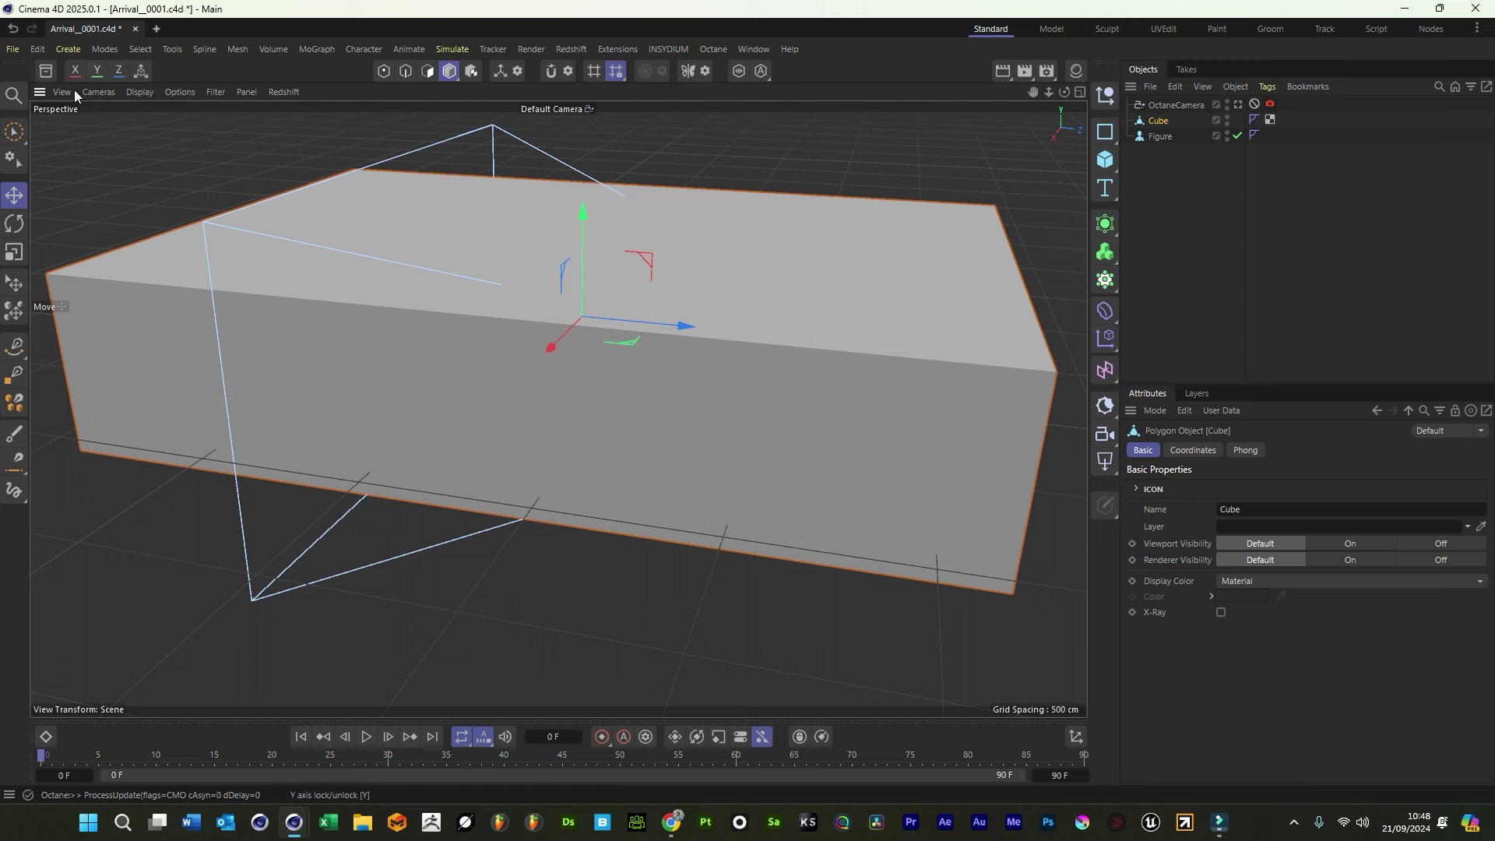
# Select a ring of long edges around the box using Ring Selection in Edges mode
pyautogui.click(407, 71)
pyautogui.click(14, 161)
pyautogui.click(92, 213)
pyautogui.click(442, 315)
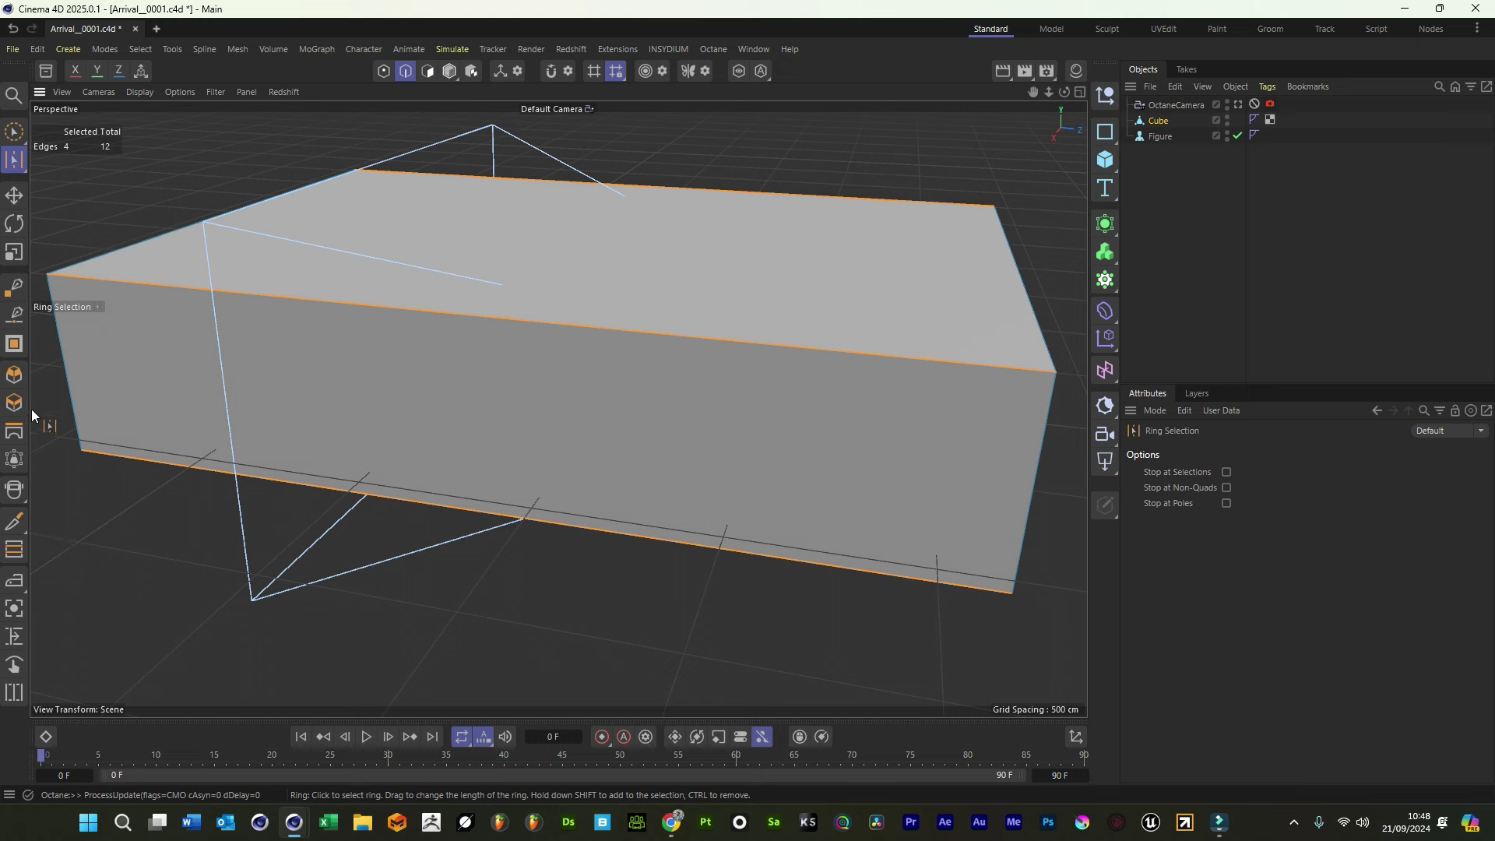
# Bevel the edge ring with 72.6 cm offset and 18 subdivisions, then save
pyautogui.click(14, 374)
pyautogui.click(1238, 104)
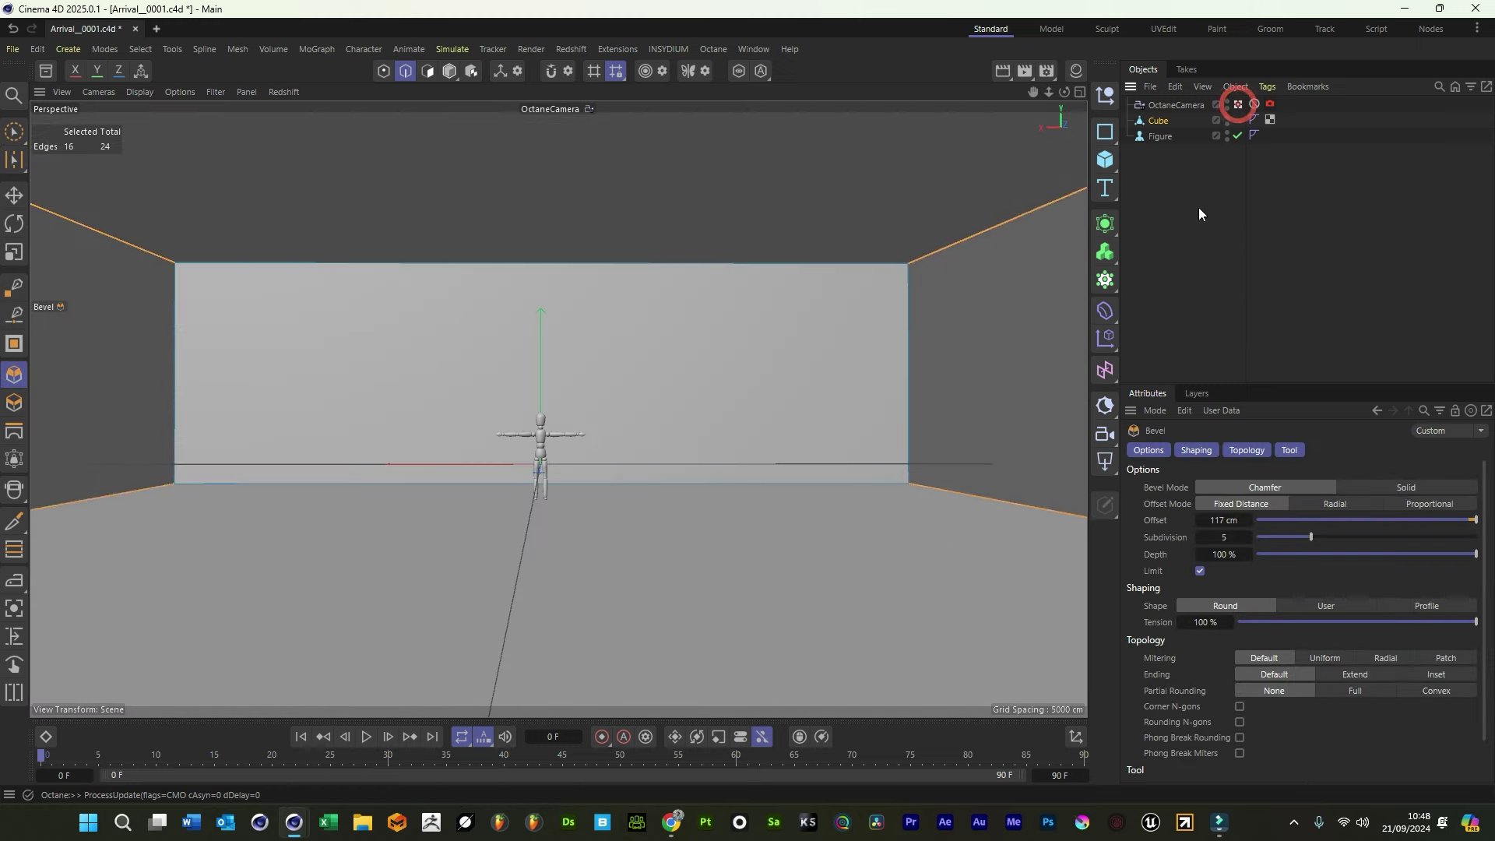
pyautogui.moveTo(260, 337); pyautogui.dragTo(375, 337)
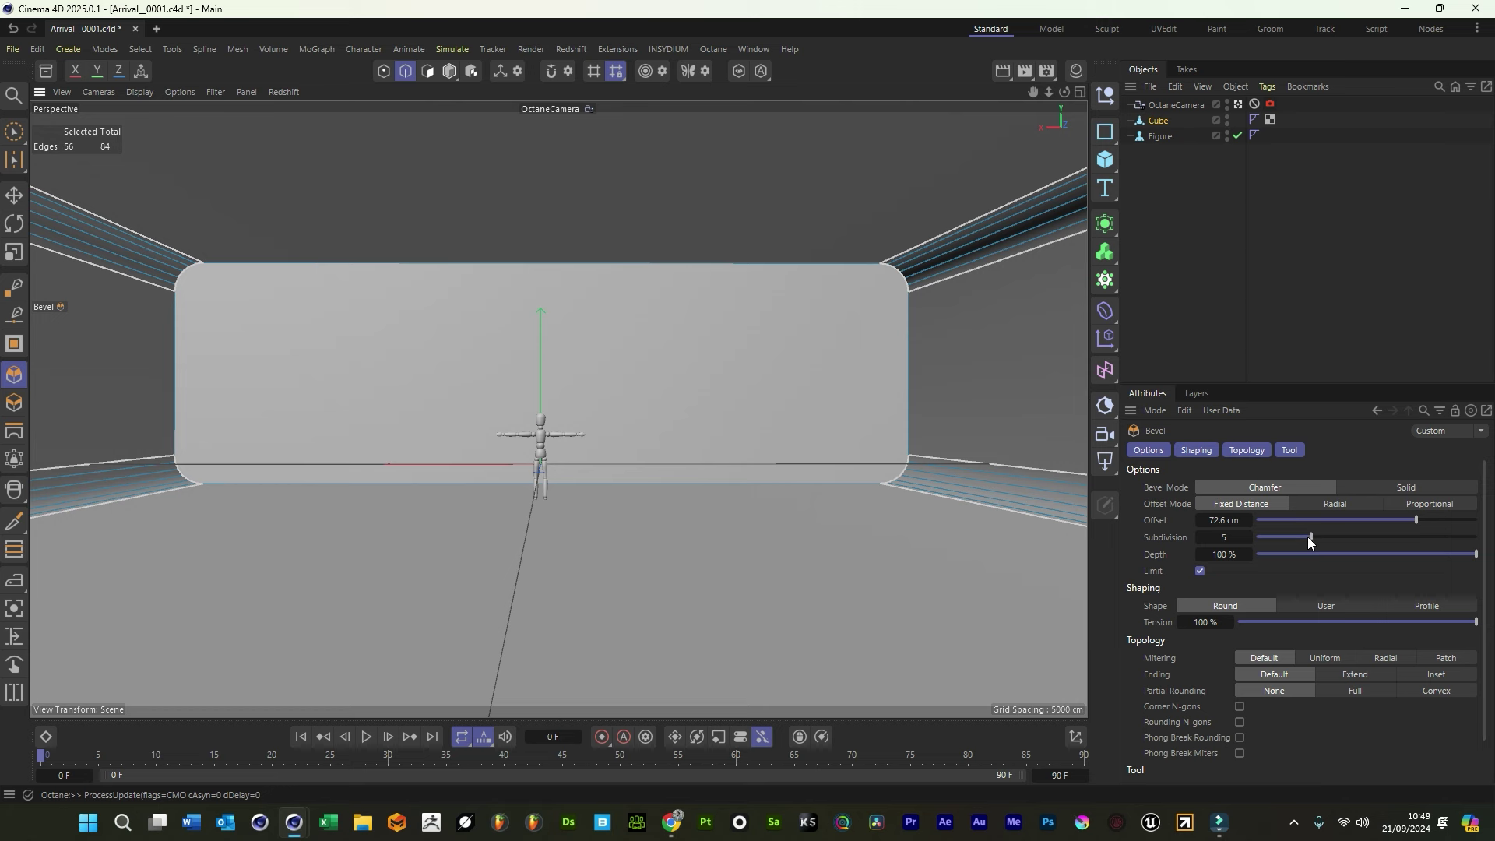
pyautogui.moveTo(1311, 537); pyautogui.dragTo(1457, 543)
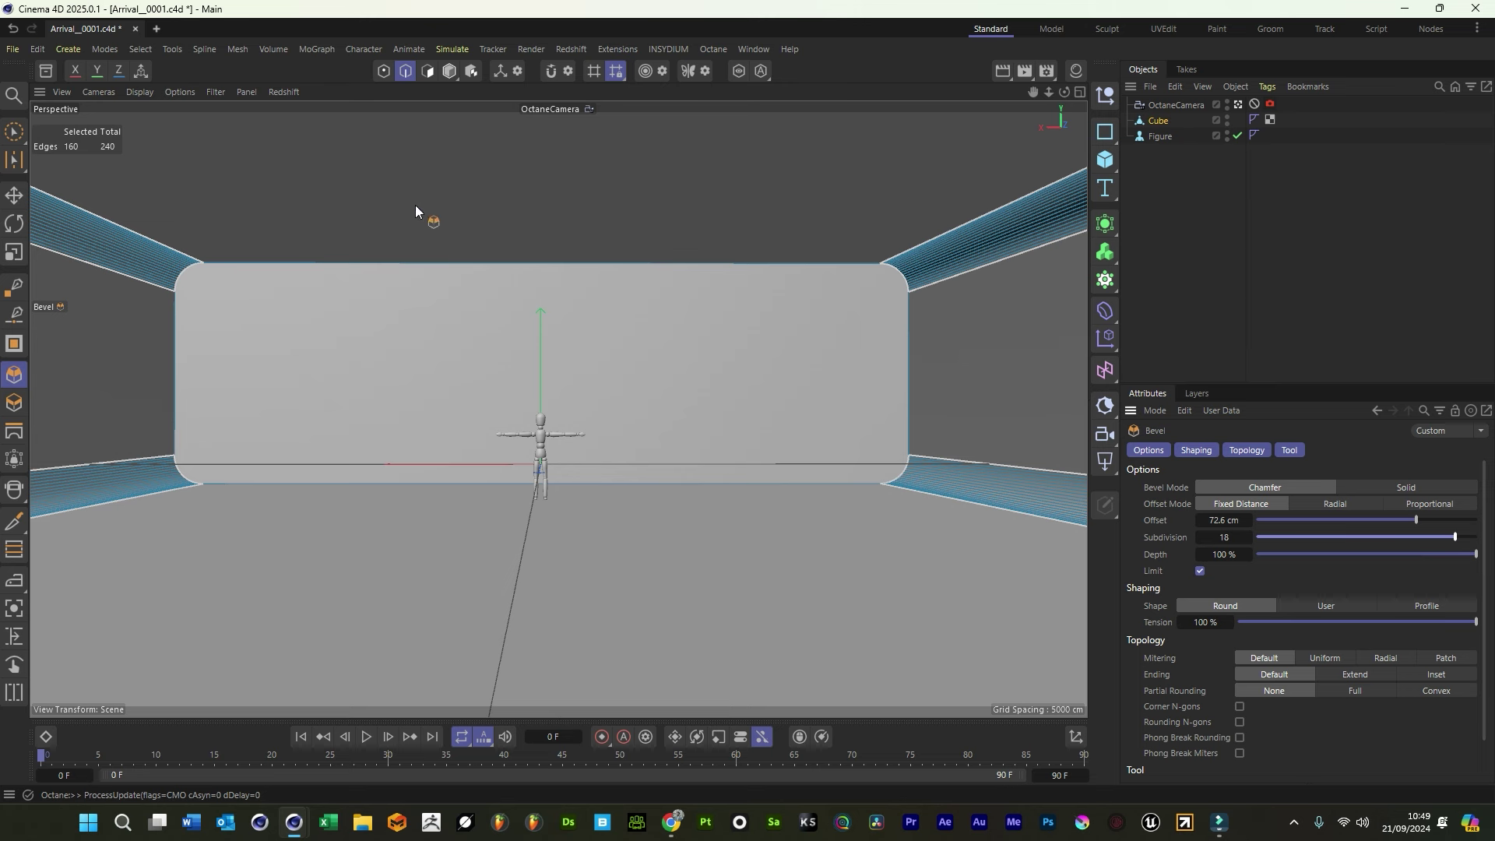
pyautogui.moveTo(449, 78); pyautogui.dragTo(507, 128)
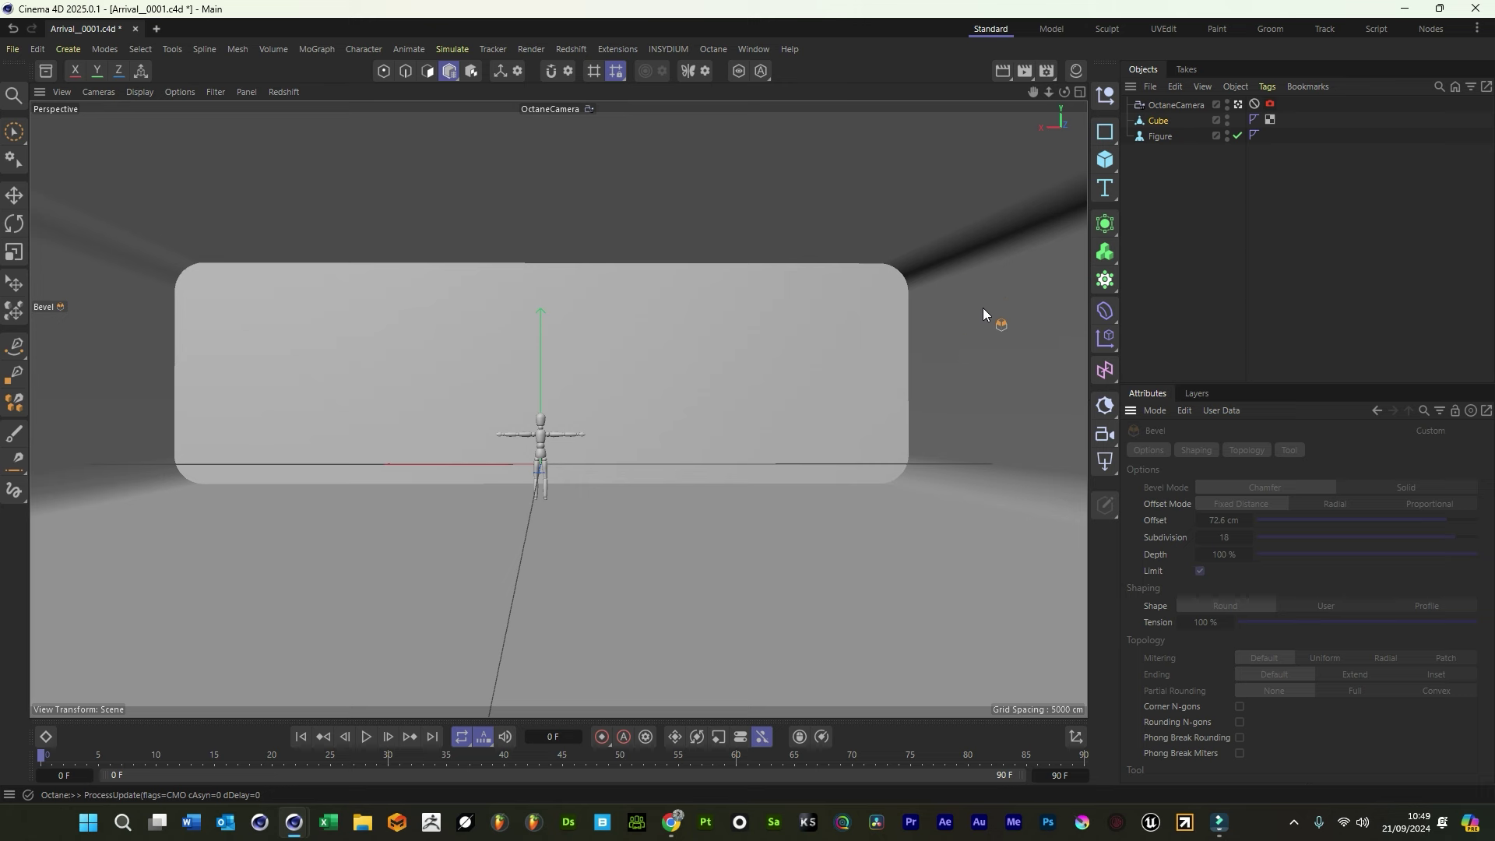
pyautogui.hotkey('ctrl', 's')
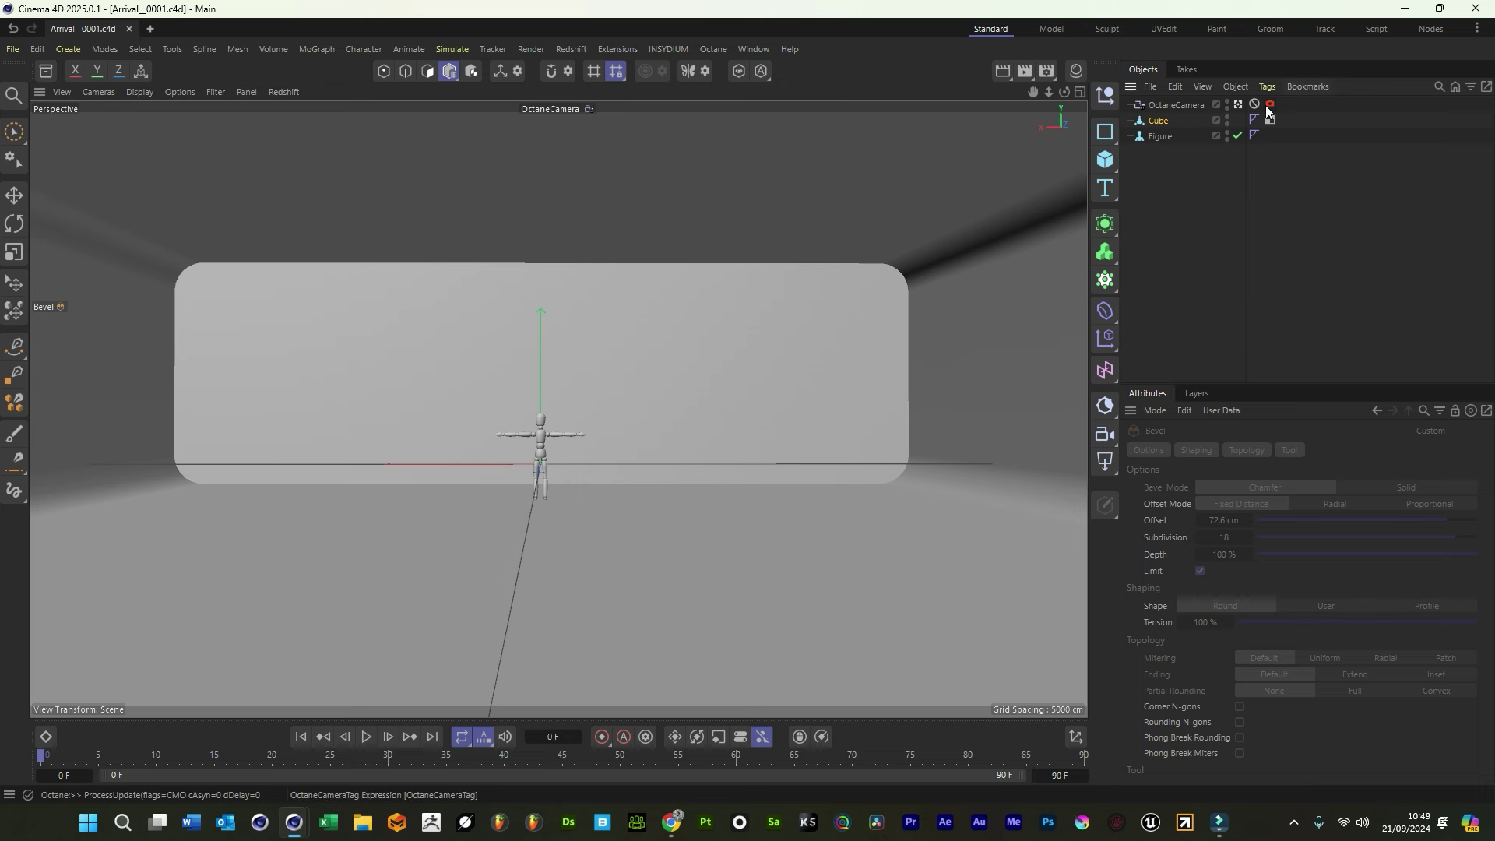
# Select the polygons of the box's end face in Polygon mode
pyautogui.click(1238, 109)
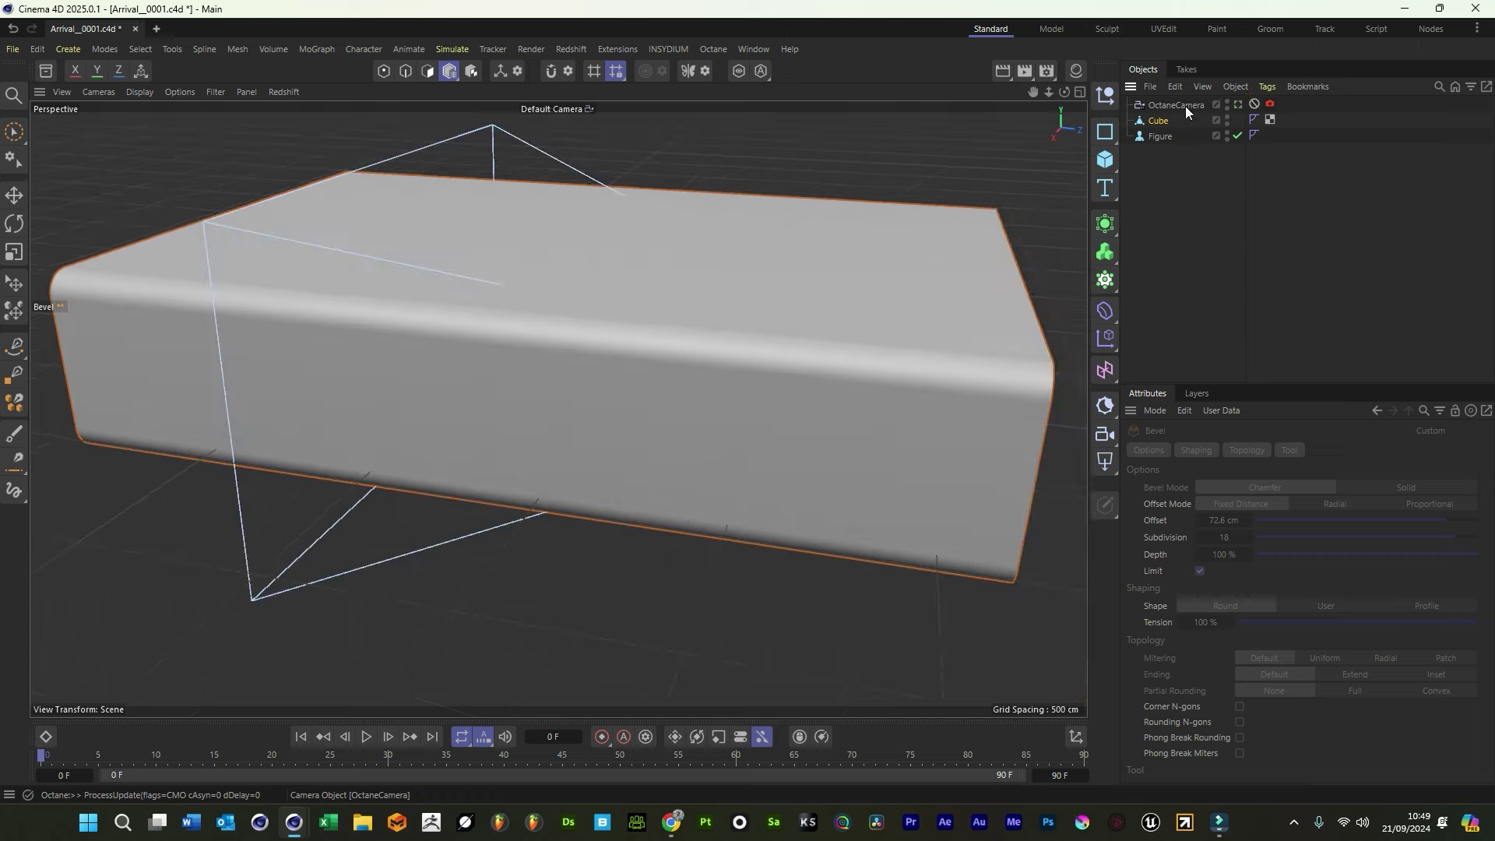
pyautogui.moveTo(1064, 92); pyautogui.dragTo(1034, 94)
pyautogui.click(427, 71)
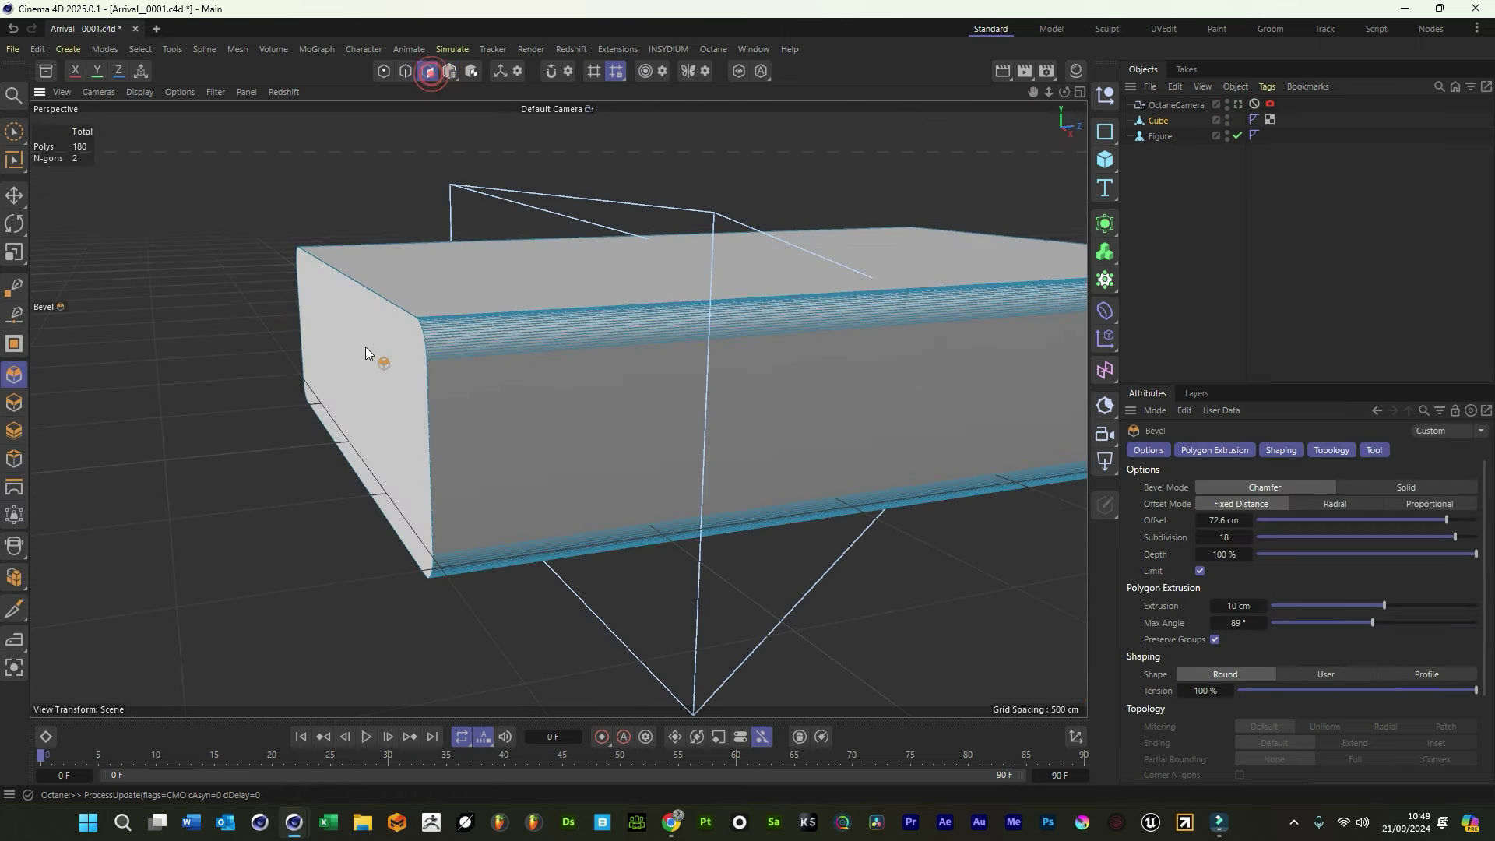
pyautogui.press('e')
pyautogui.click(382, 399)
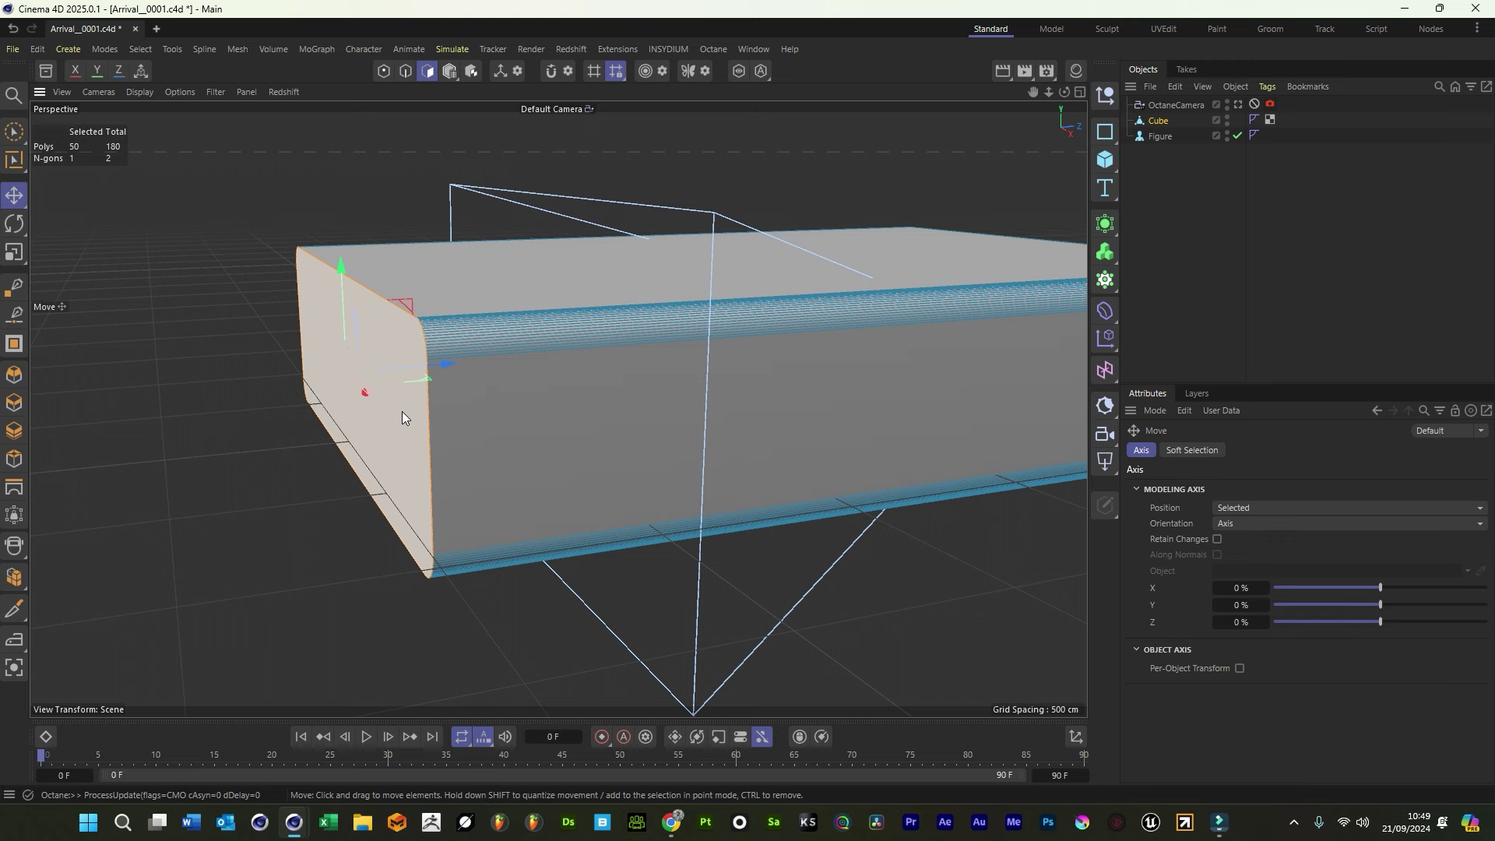
# Split the end face off into its own object and rename Cube.1 to Glass
pyautogui.moveTo(402, 411); pyautogui.dragTo(382, 372)
pyautogui.hotkey('ctrl', 'x')
pyautogui.hotkey('ctrl', 'v')
pyautogui.click(1166, 108)
pyautogui.doubleClick(1166, 108)
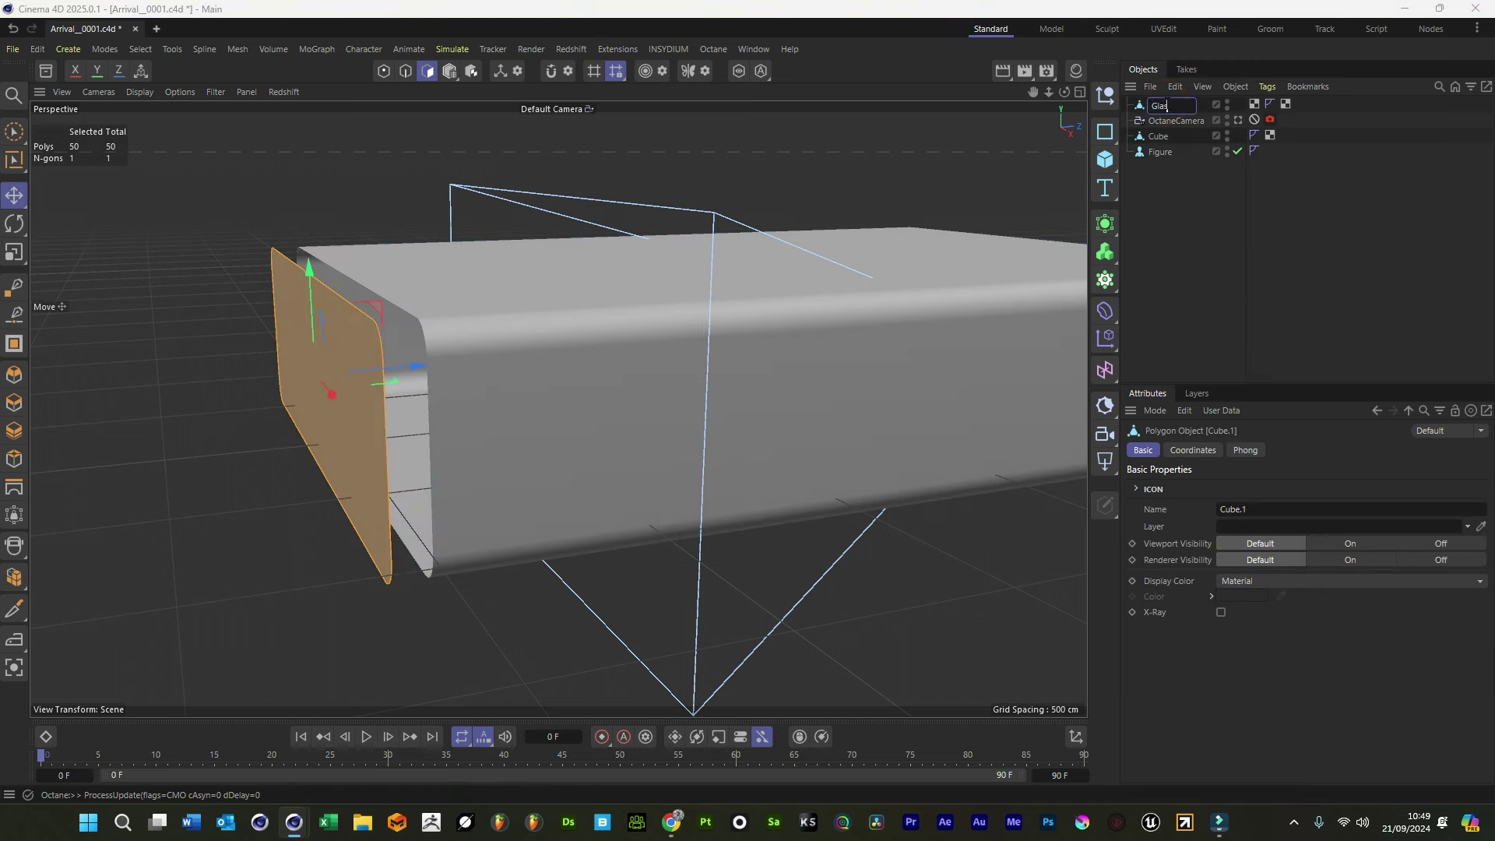
pyautogui.press('Return')
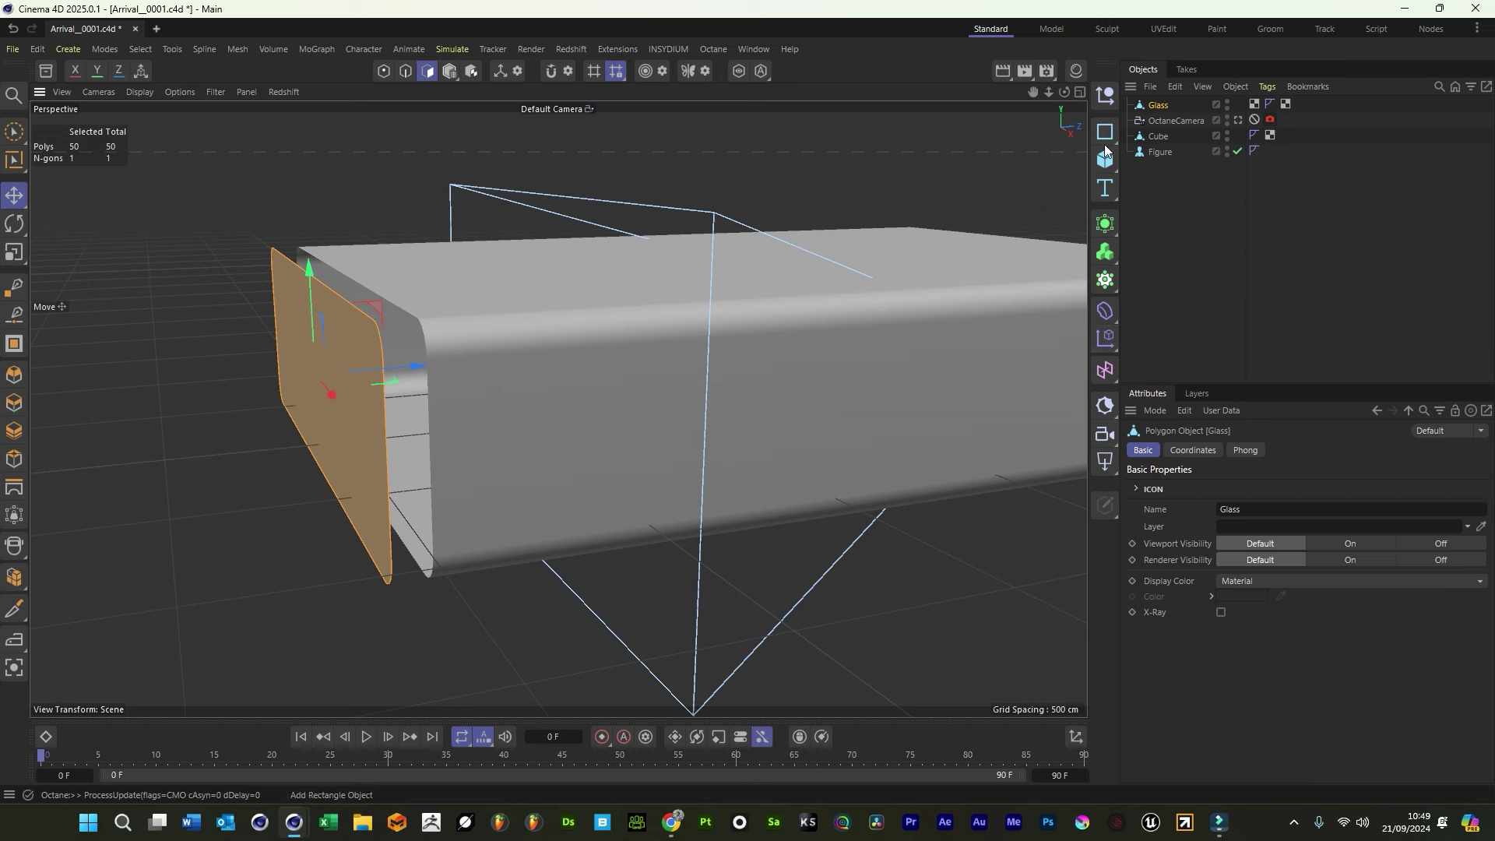
# Slide Glass slightly away from the box in Model mode and view through the Octane camera
pyautogui.click(449, 71)
pyautogui.click(509, 128)
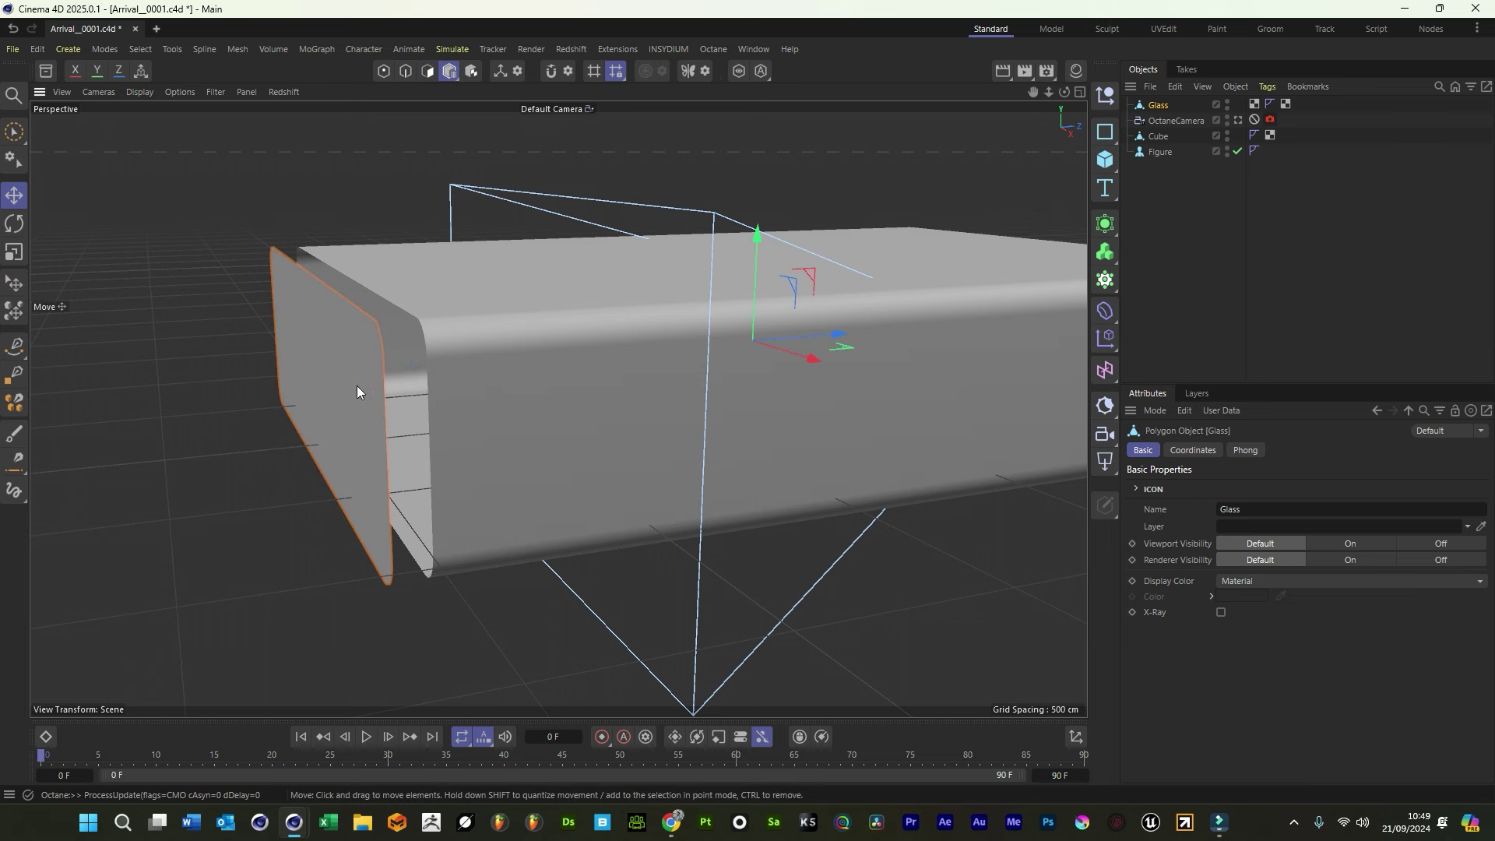
pyautogui.moveTo(822, 338); pyautogui.dragTo(857, 337)
pyautogui.click(1238, 120)
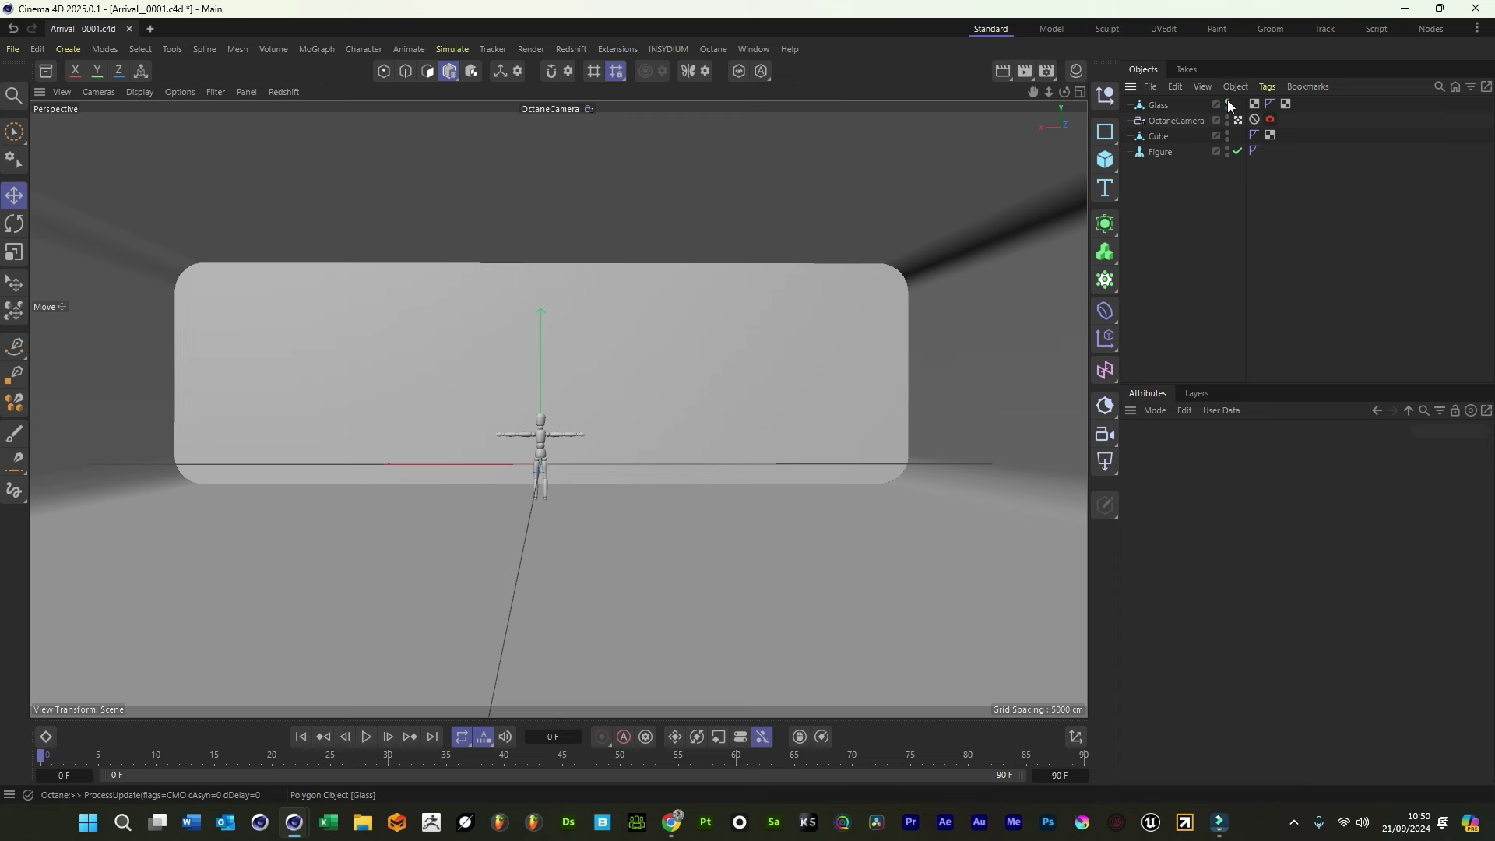
# Hide Glass in the editor, save, and open the Octane Live Viewer window
pyautogui.click(1228, 102)
pyautogui.hotkey('ctrl', 's')
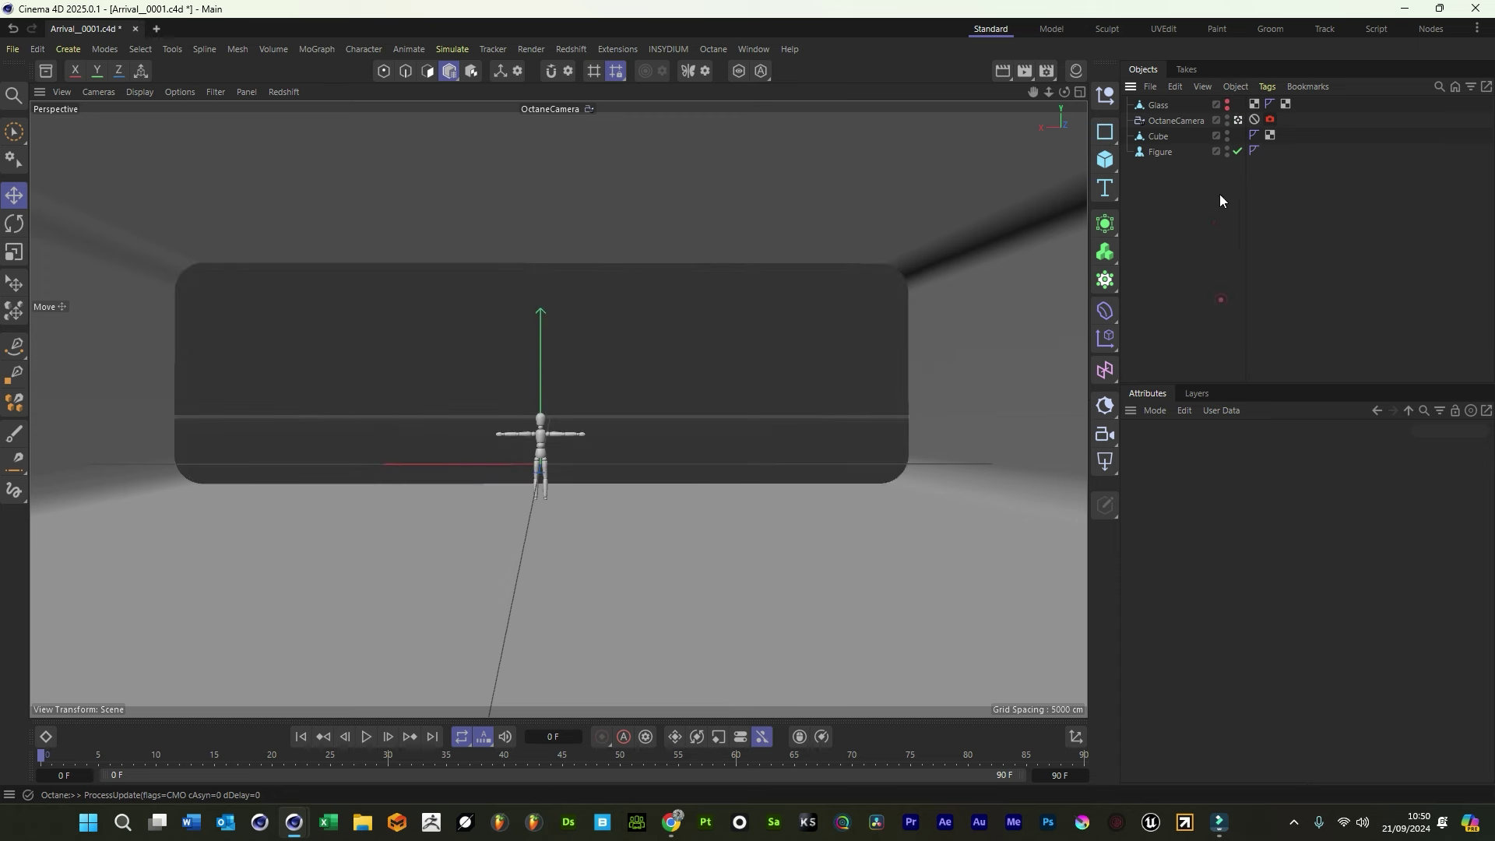
pyautogui.click(713, 48)
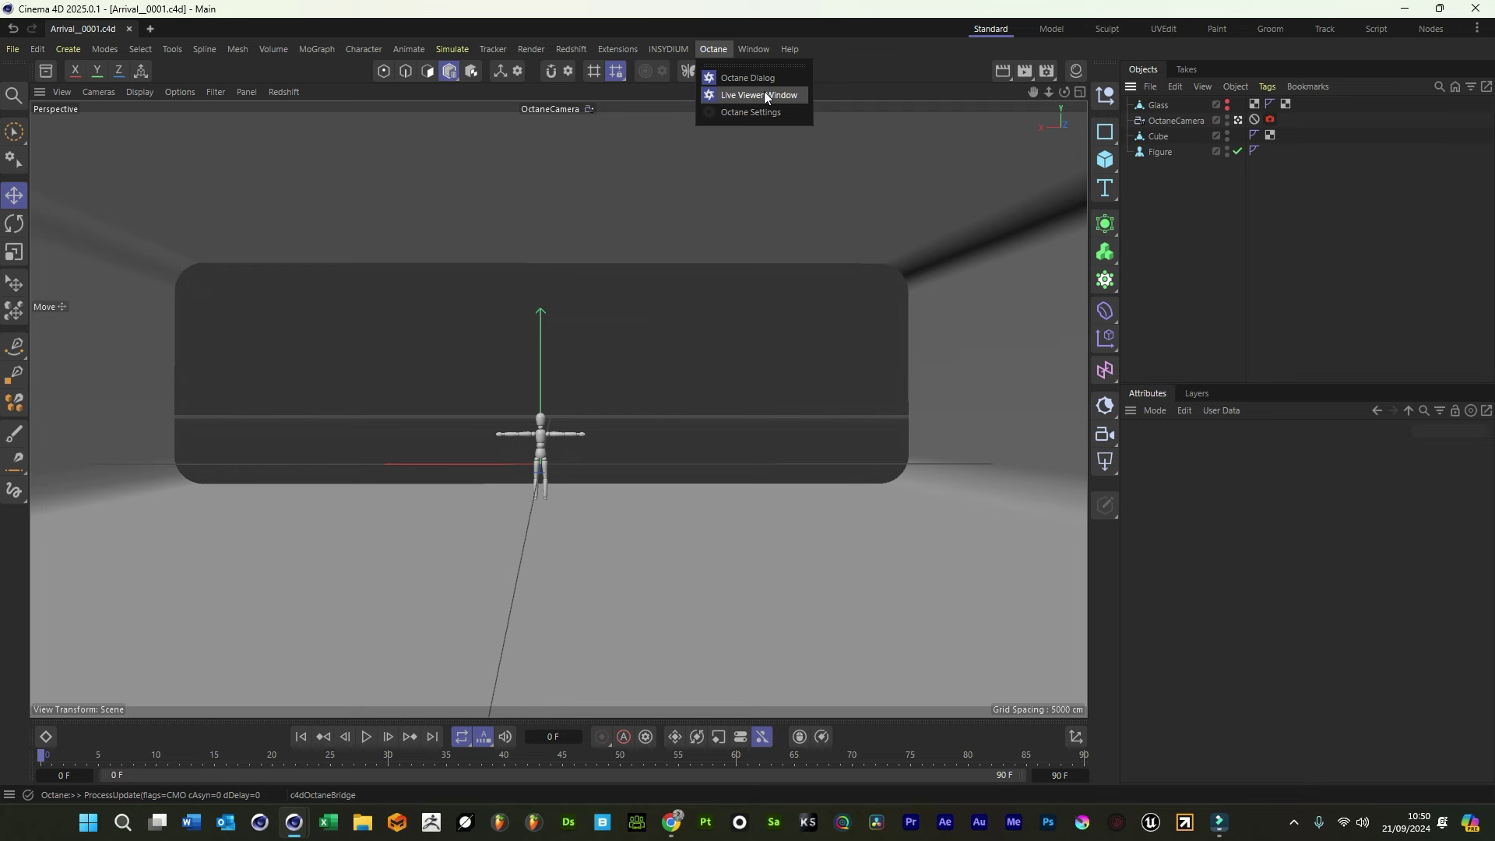
pyautogui.click(764, 95)
pyautogui.moveTo(475, 257); pyautogui.dragTo(558, 200)
pyautogui.moveTo(892, 204); pyautogui.dragTo(773, 211)
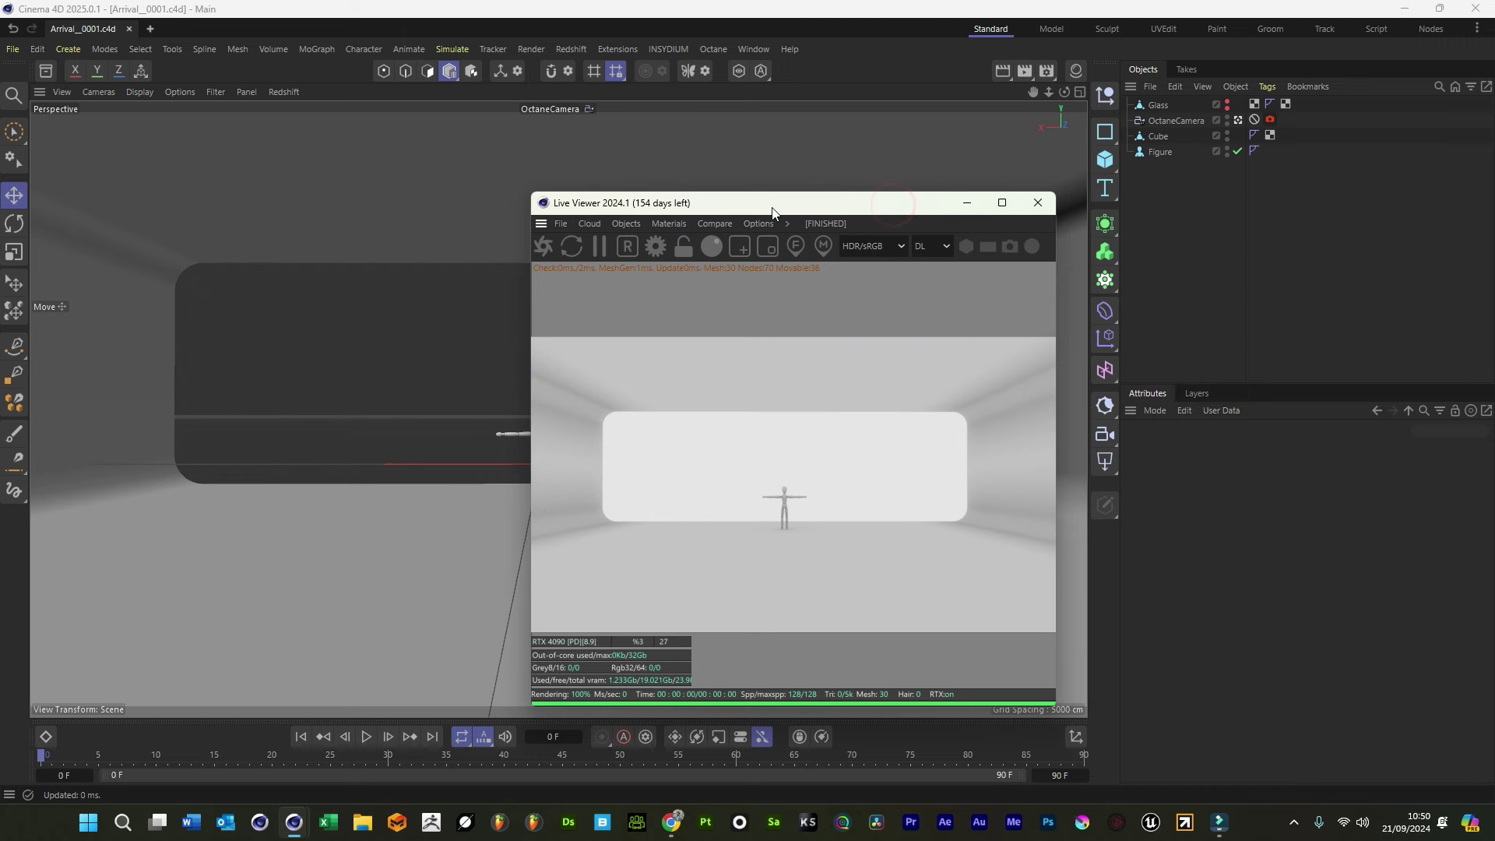
# Switch the Live Viewer to the PT kernel, pause the render, and open Octane settings
pyautogui.click(931, 246)
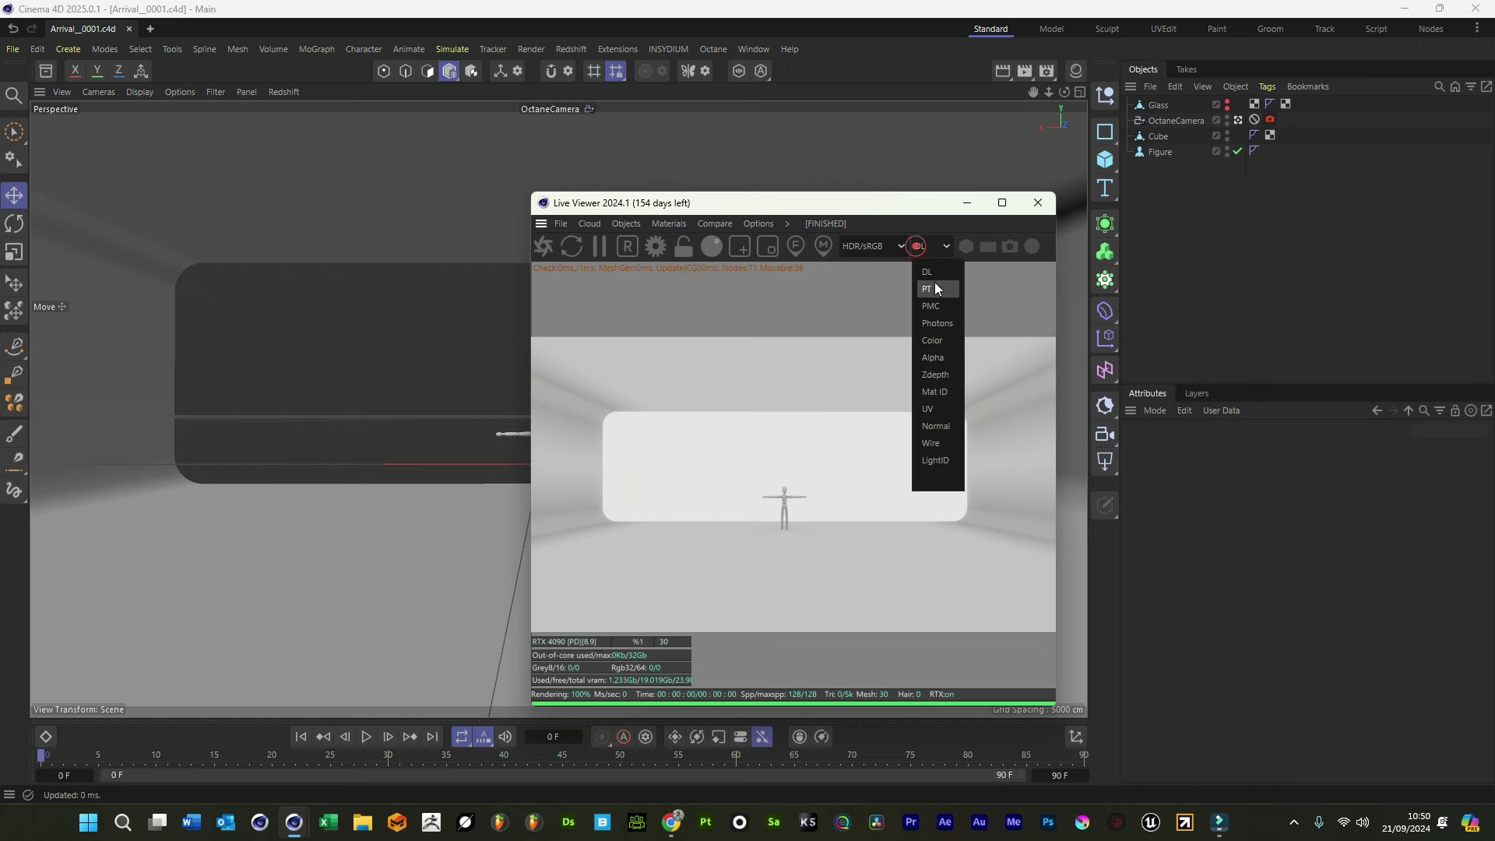
pyautogui.click(935, 282)
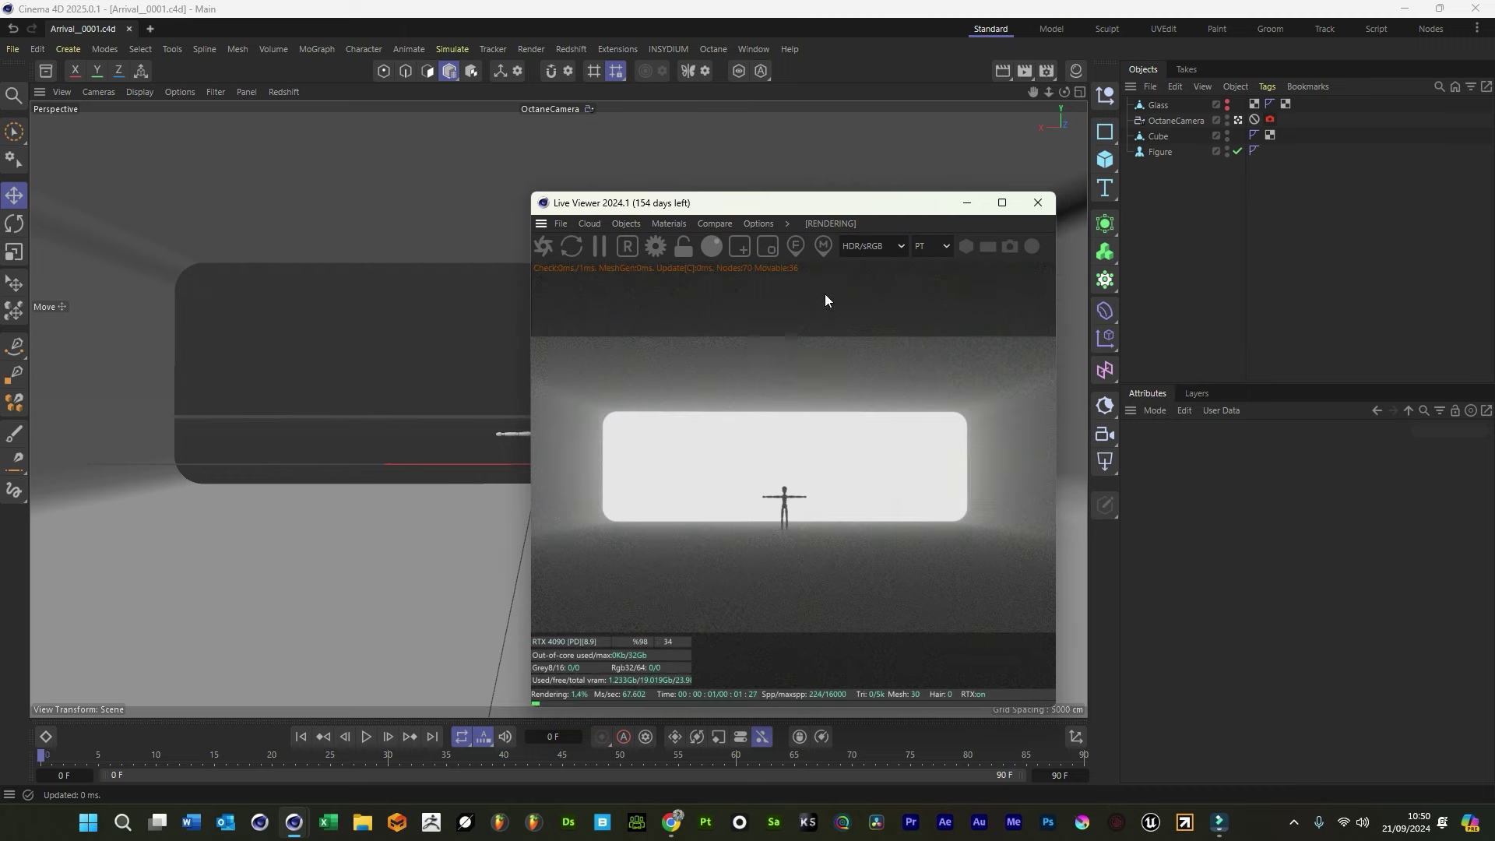
pyautogui.moveTo(787, 205); pyautogui.dragTo(866, 190)
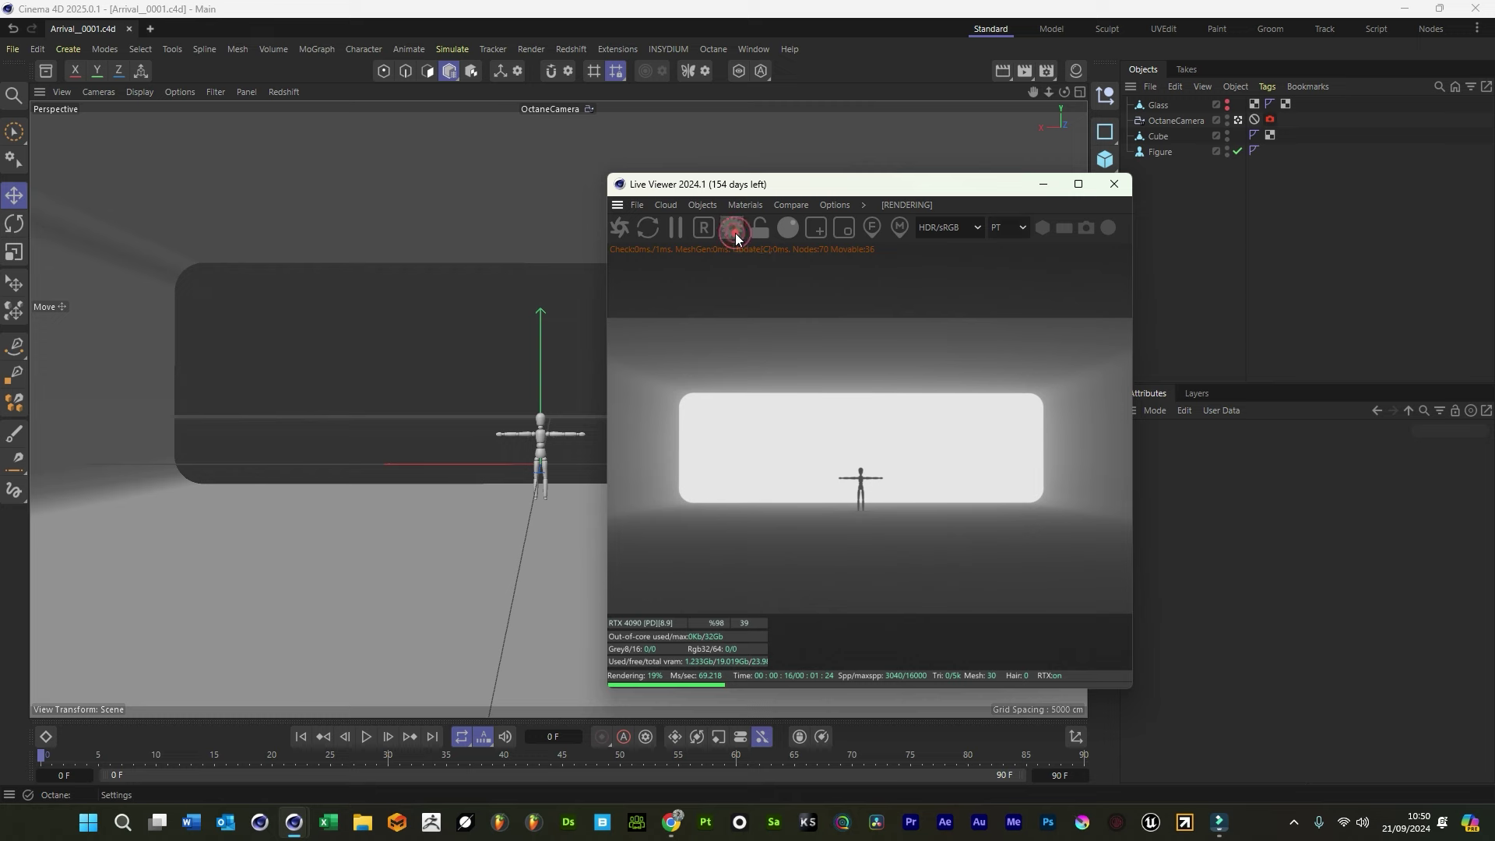
pyautogui.click(676, 228)
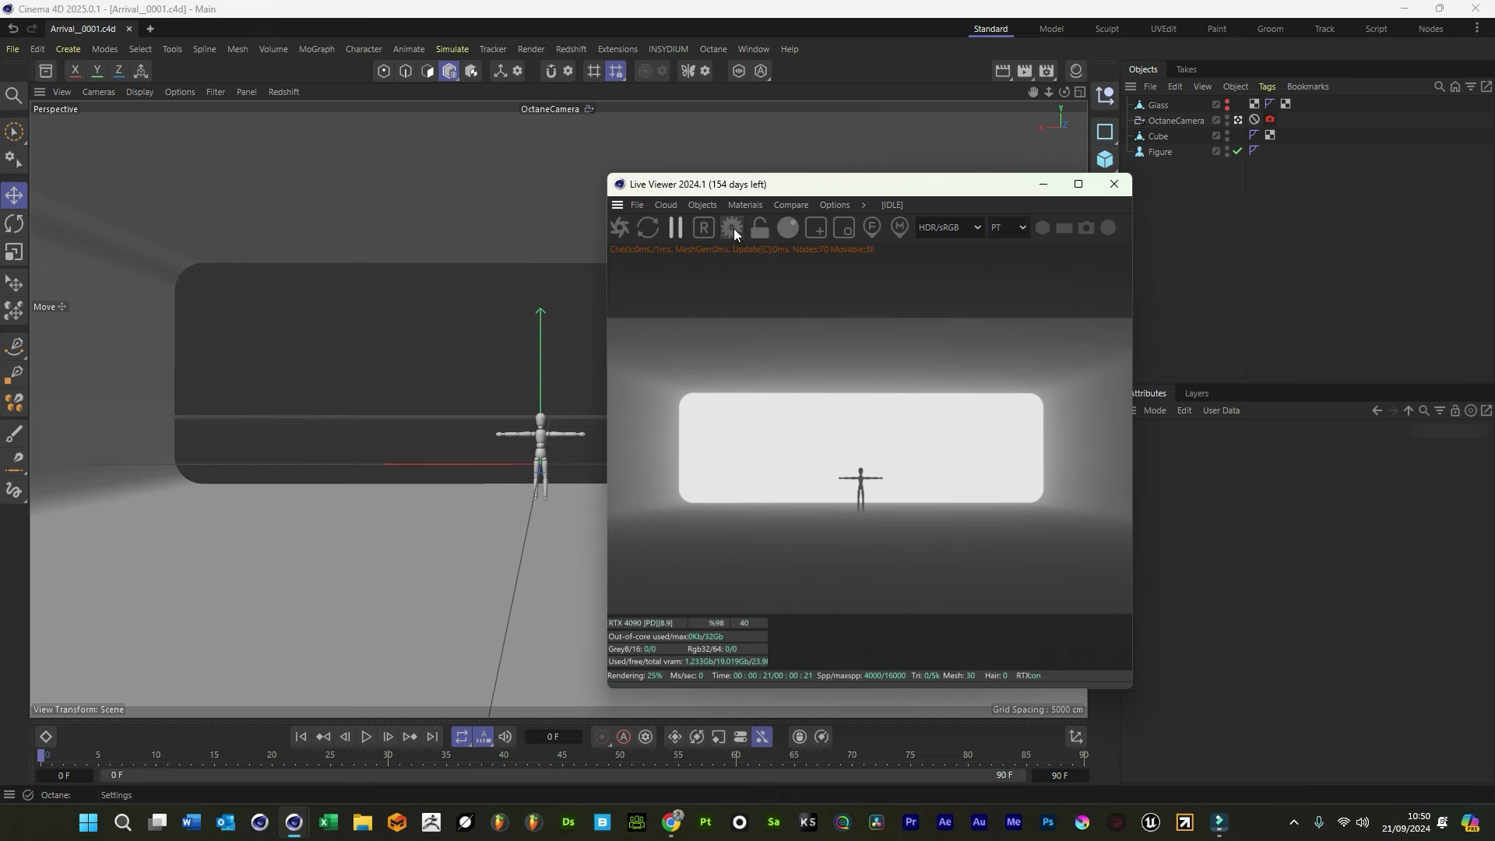
pyautogui.click(733, 227)
# Set Max. samples to 2000 and GI clamp to 3
pyautogui.moveTo(302, 310); pyautogui.dragTo(617, 676)
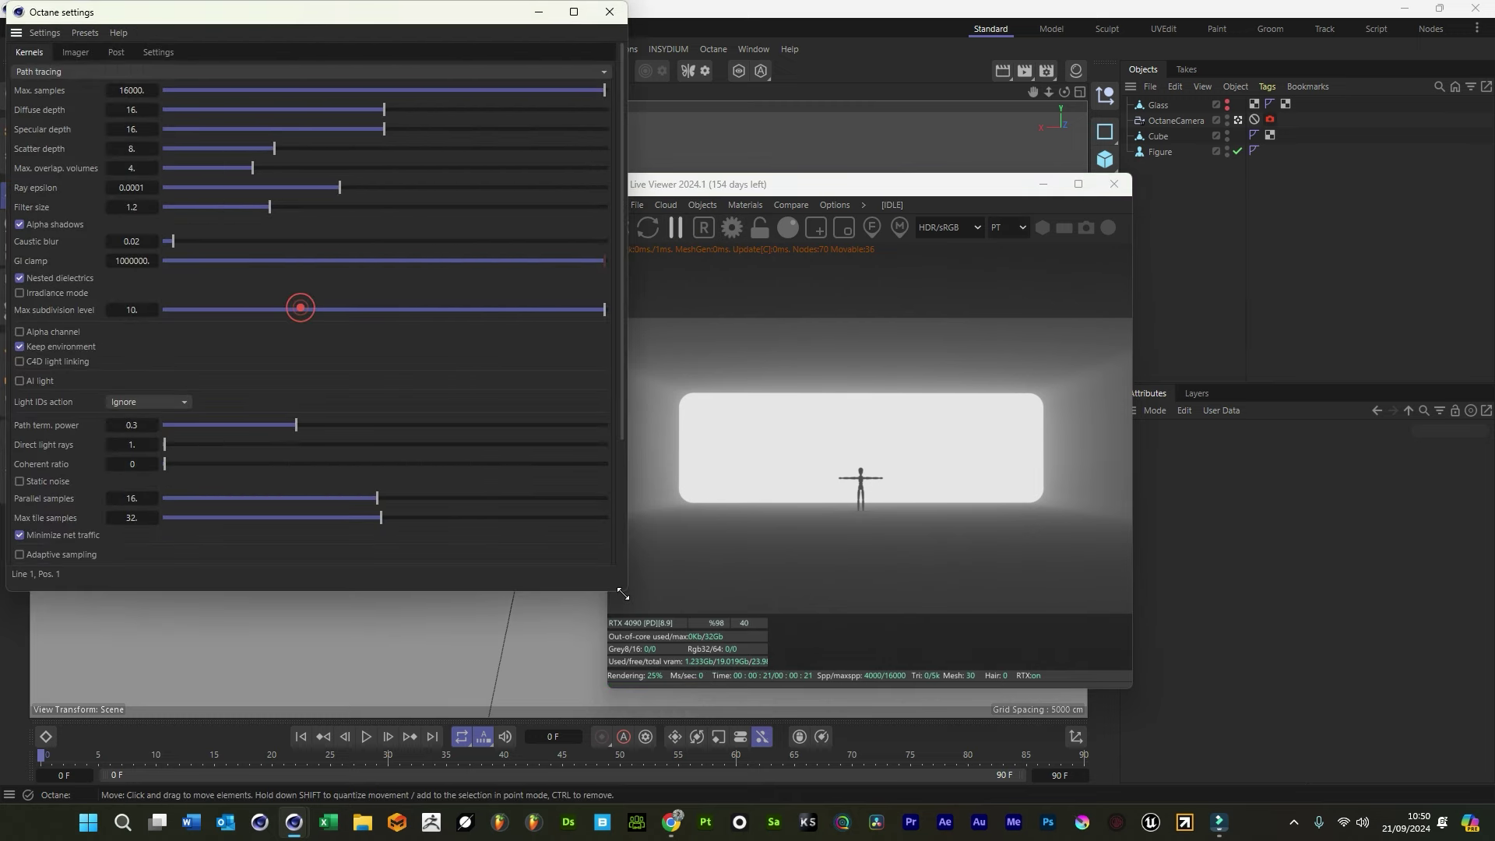
pyautogui.moveTo(360, 12); pyautogui.dragTo(554, 109)
pyautogui.doubleClick(336, 186)
pyautogui.write('2000')
pyautogui.press('Return')
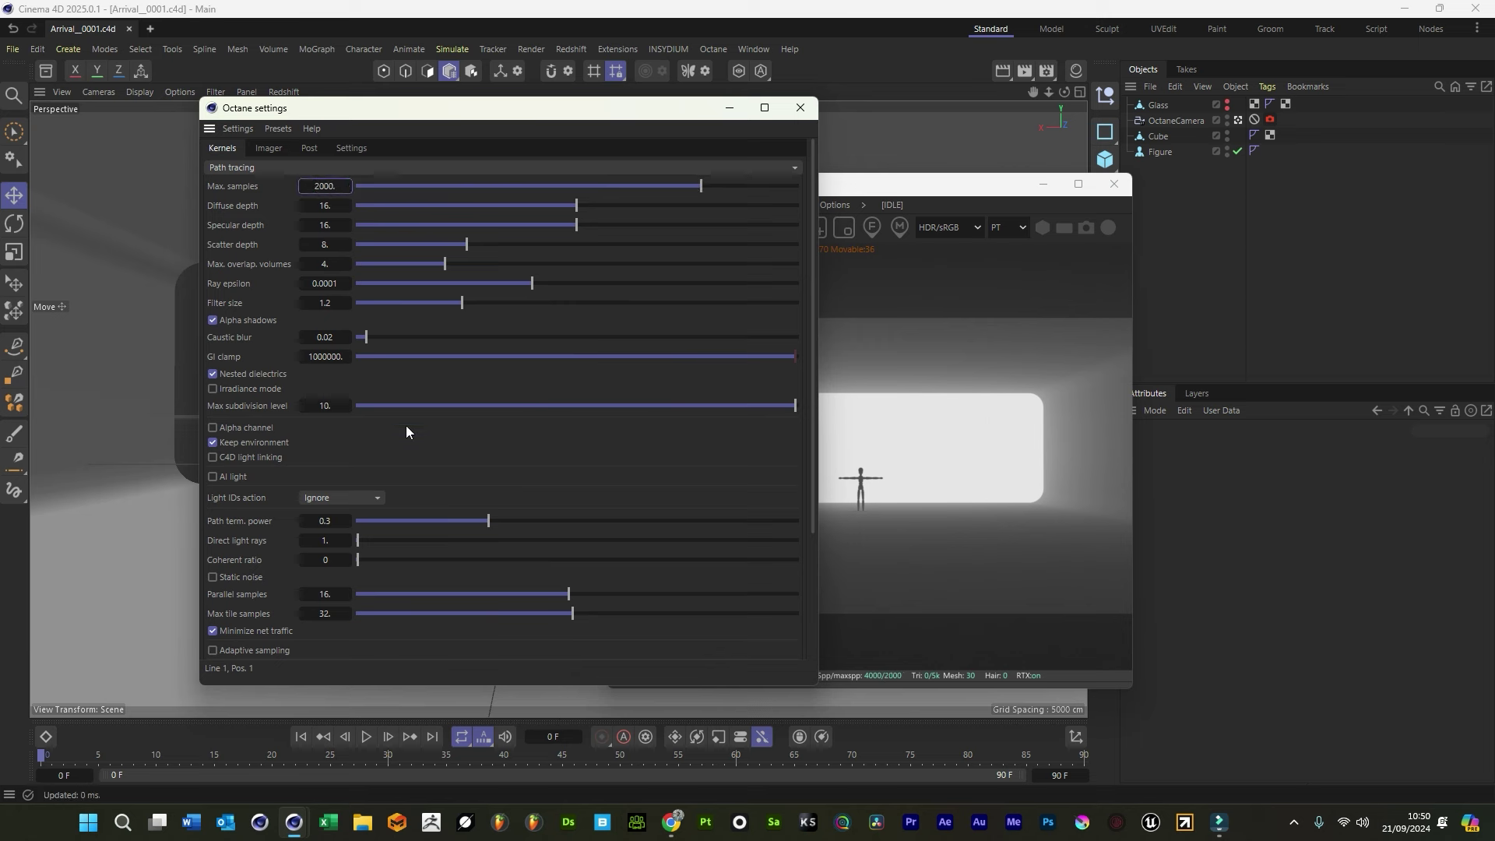
pyautogui.doubleClick(324, 357)
pyautogui.write('4')
pyautogui.press('Return')
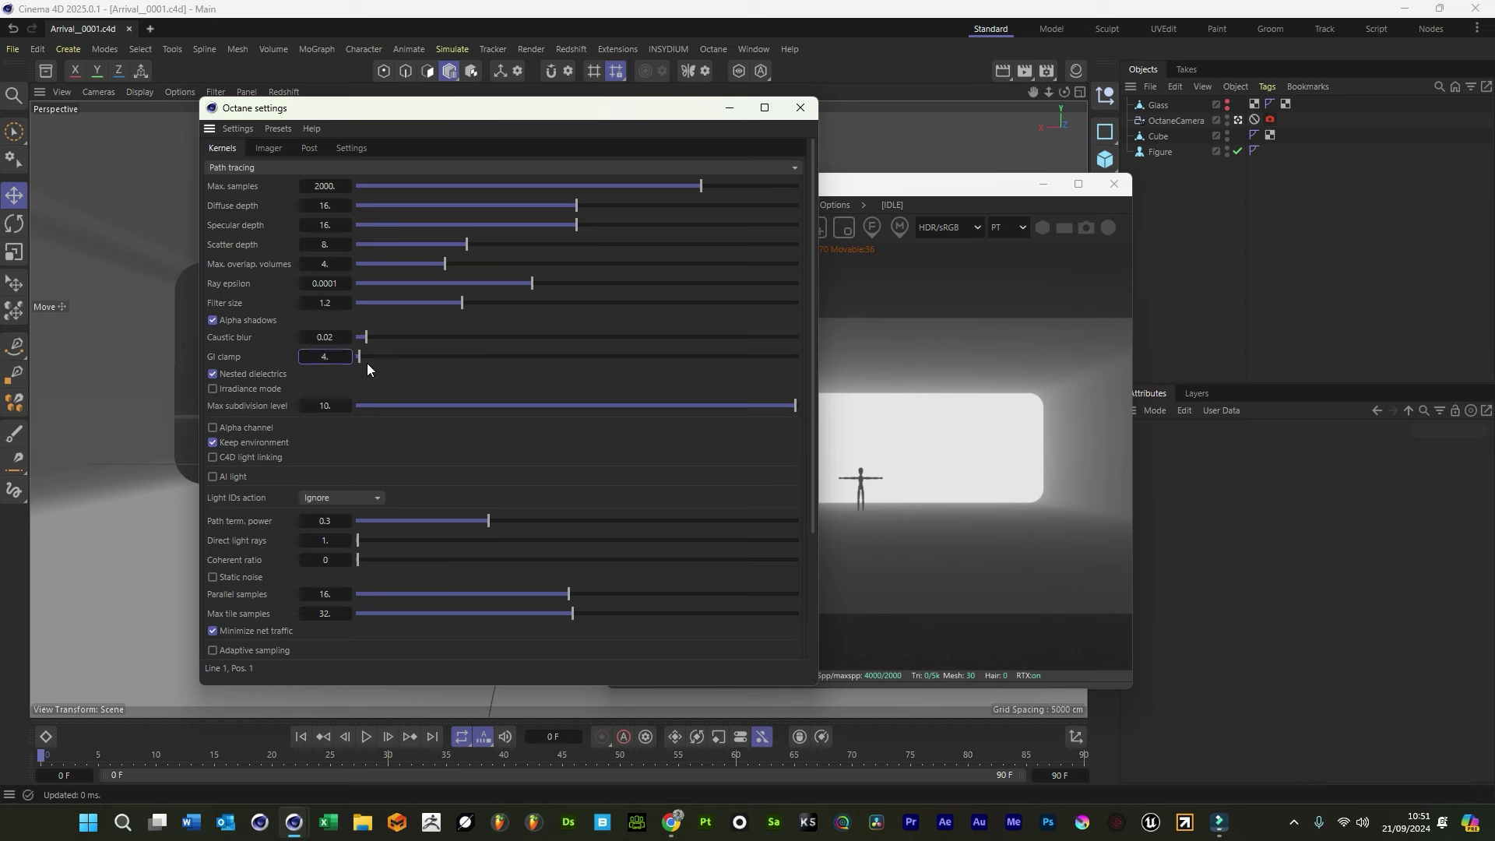
pyautogui.moveTo(328, 351); pyautogui.dragTo(329, 351)
# Set Diffuse depth and Specular depth to 8
pyautogui.doubleClick(327, 205)
pyautogui.write('8')
pyautogui.doubleClick(326, 225)
pyautogui.write('8')
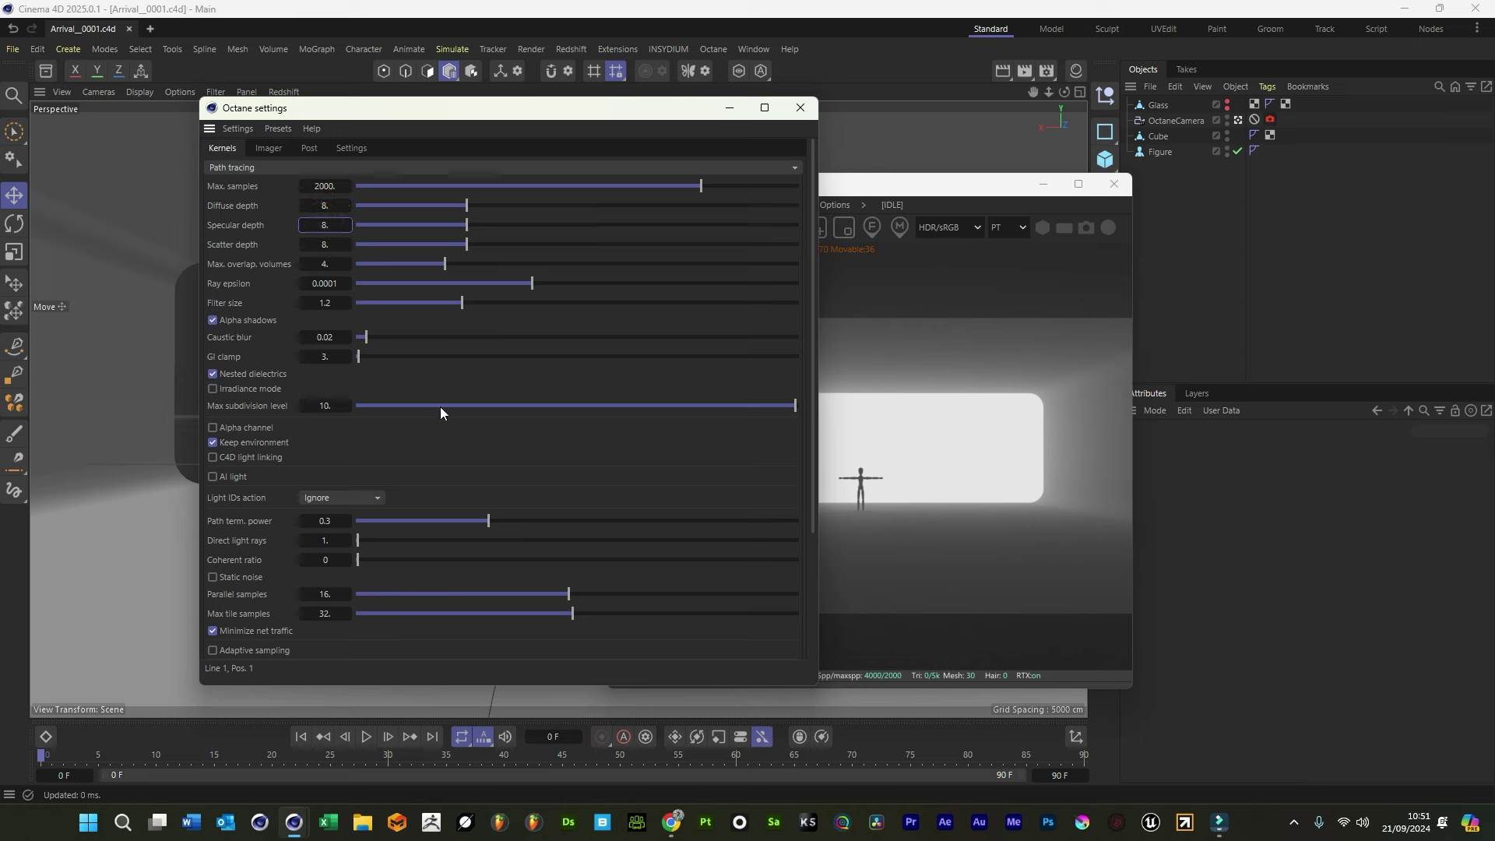
# Enable Static noise, AI light and Adaptive sampling with a lower noise threshold
pyautogui.click(240, 576)
pyautogui.click(235, 477)
pyautogui.moveTo(815, 467); pyautogui.dragTo(792, 602)
pyautogui.click(257, 484)
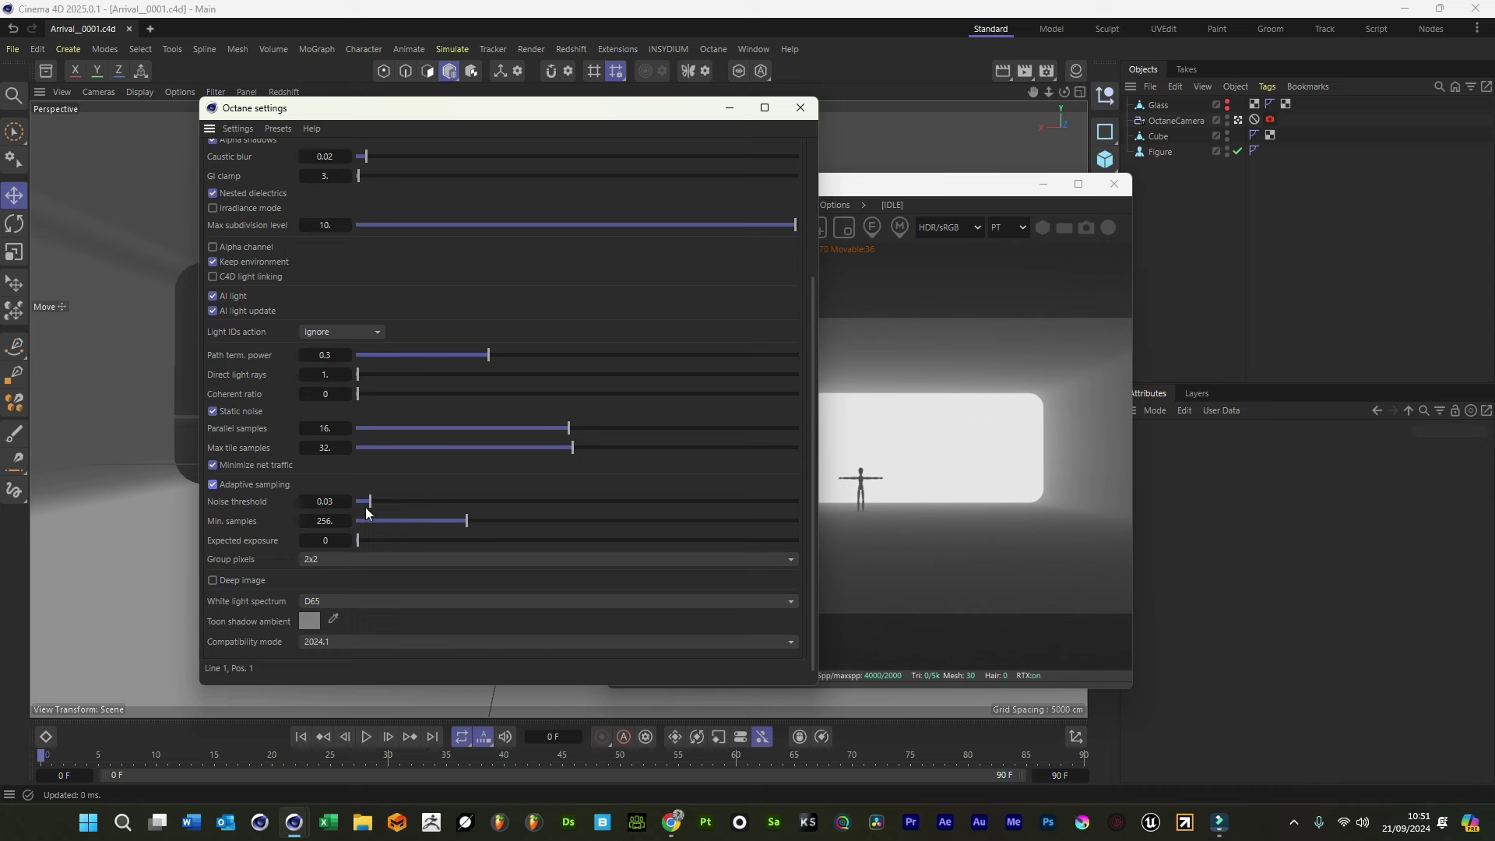
pyautogui.moveTo(402, 499); pyautogui.dragTo(396, 502)
pyautogui.scroll(10, 390, 312)
pyautogui.click(351, 148)
# Set the Env. default environment colour to black and close Octane settings
pyautogui.click(633, 169)
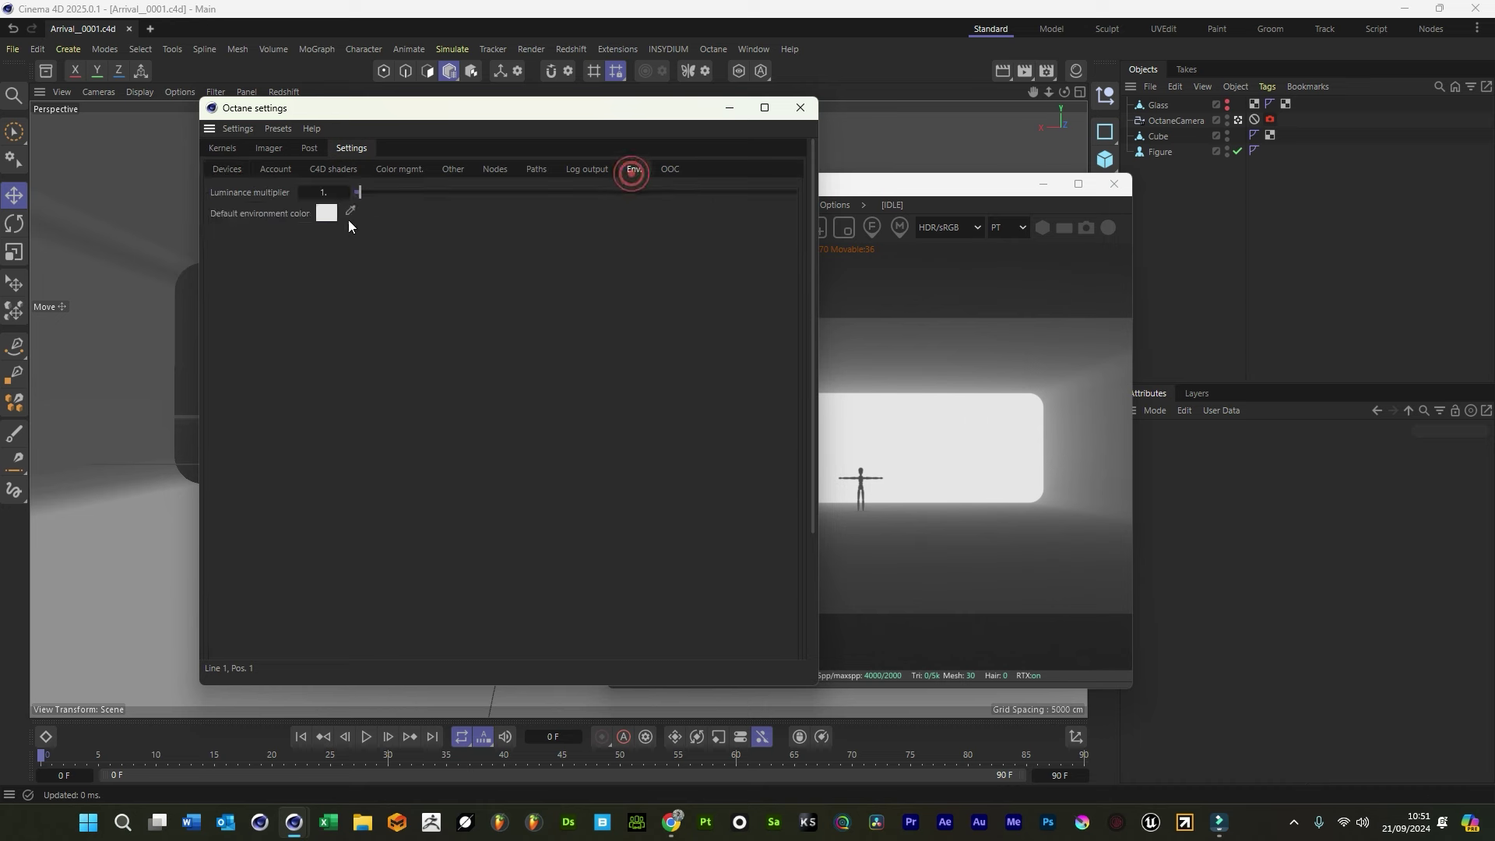
pyautogui.click(329, 212)
pyautogui.moveTo(230, 333); pyautogui.dragTo(174, 403)
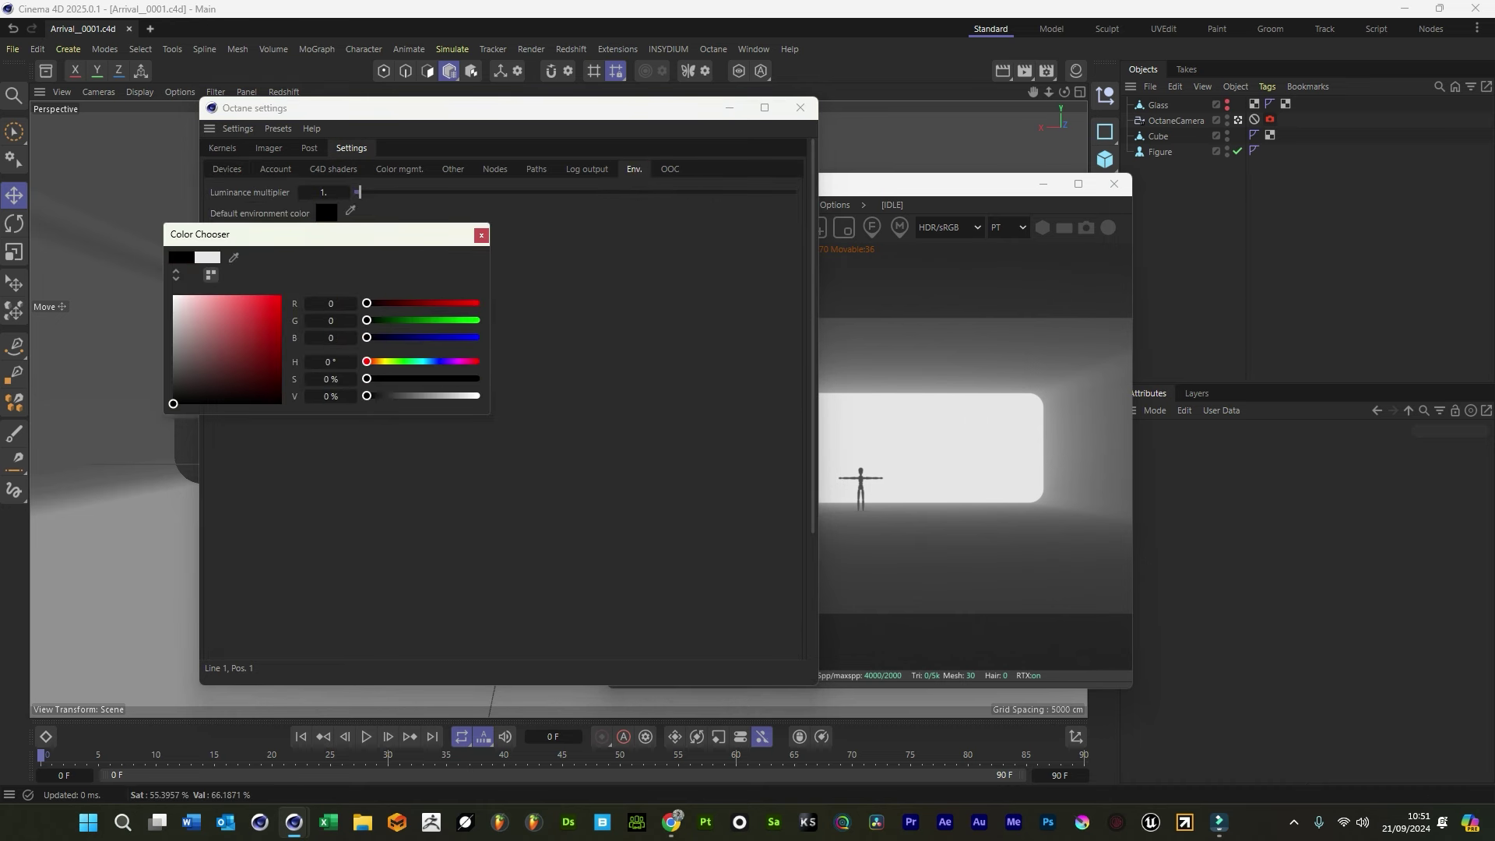
pyautogui.click(481, 235)
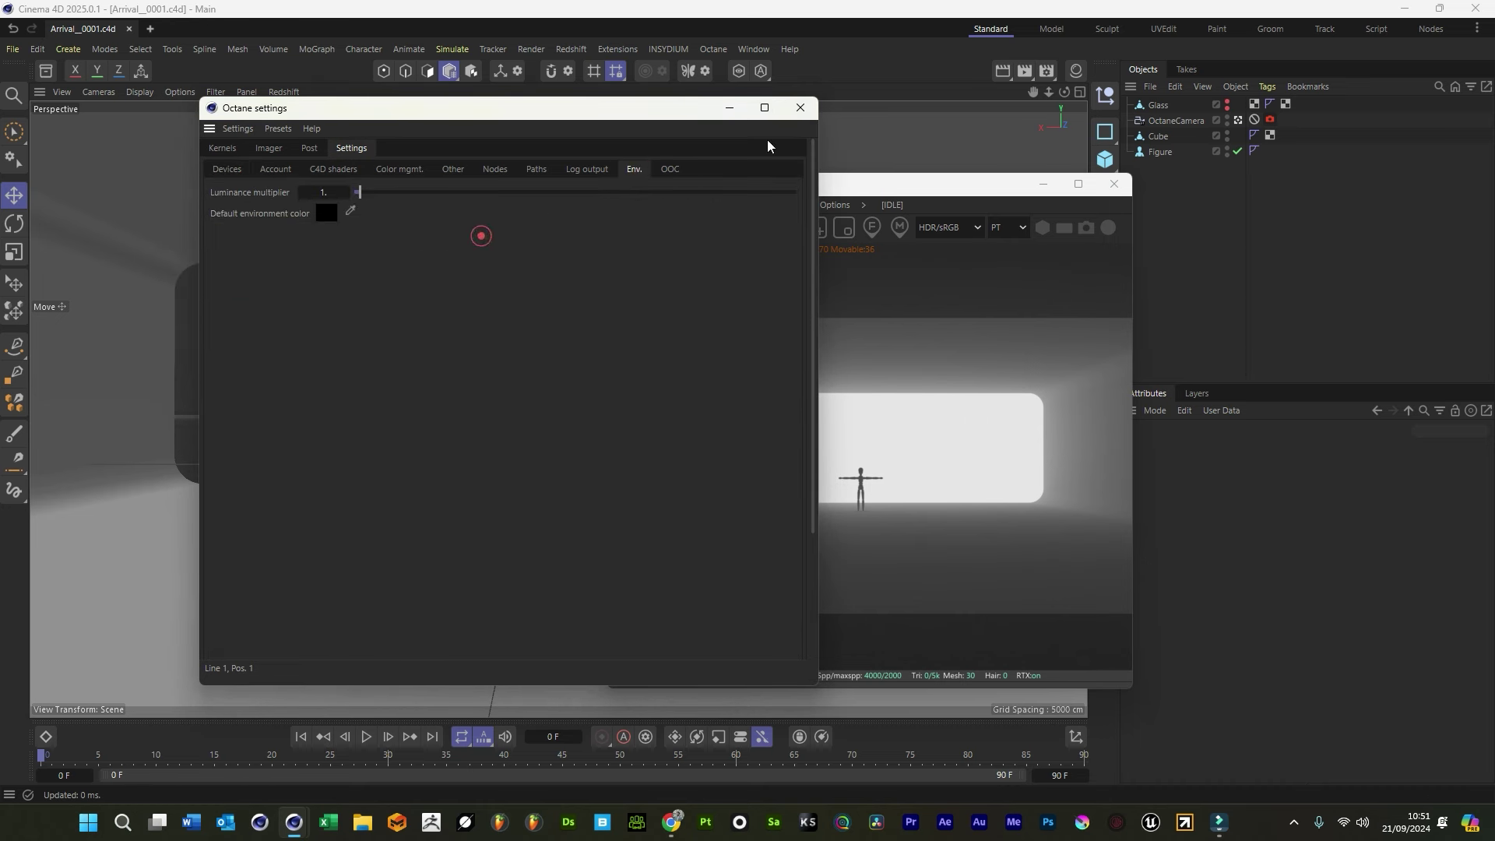
pyautogui.click(800, 108)
# Restart the Live Viewer render to show the dark scene, then pause it
pyautogui.click(620, 227)
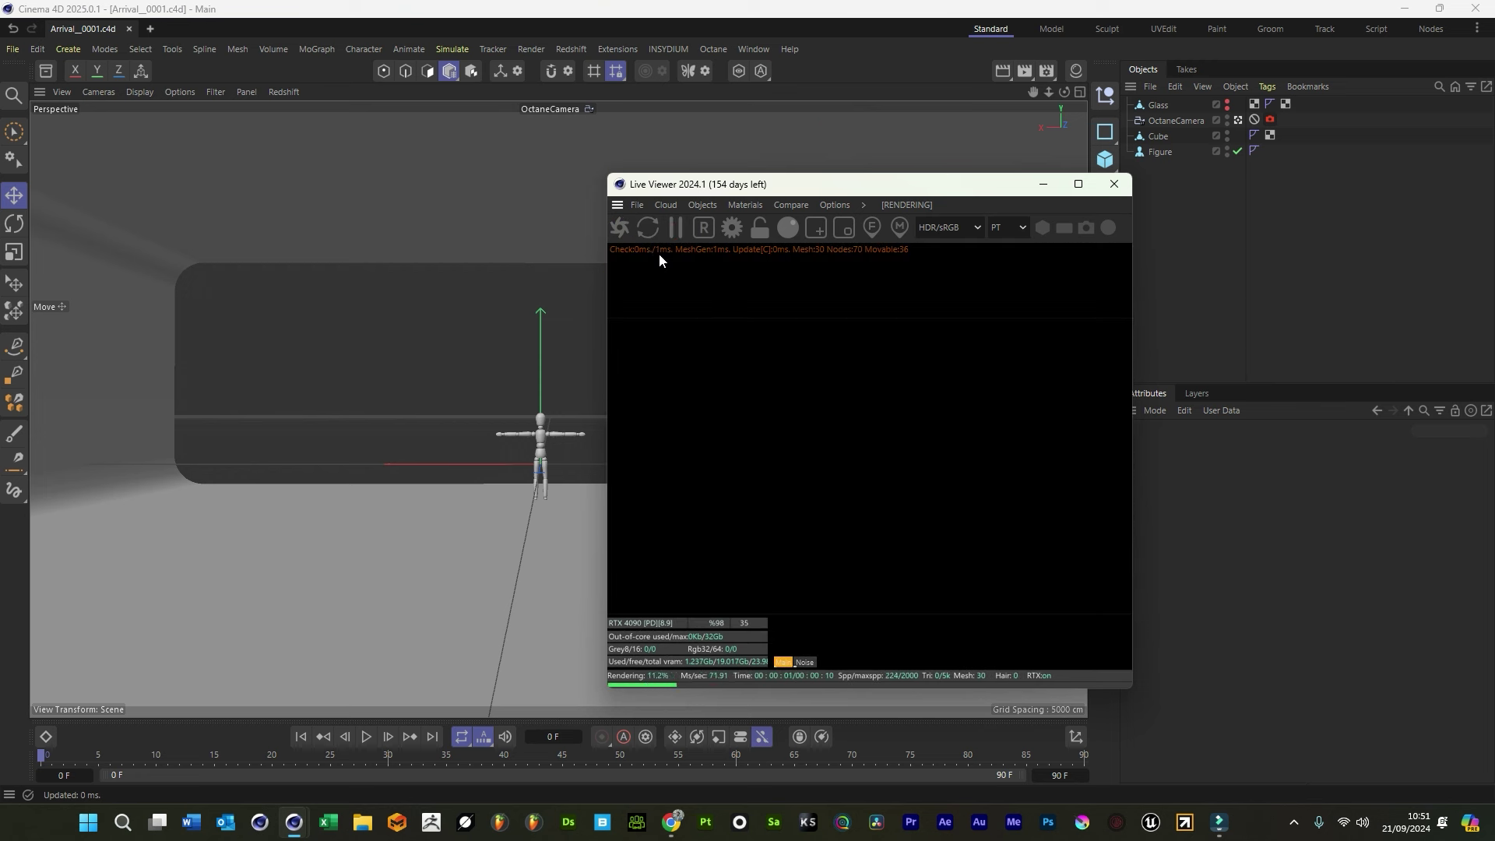
pyautogui.click(672, 229)
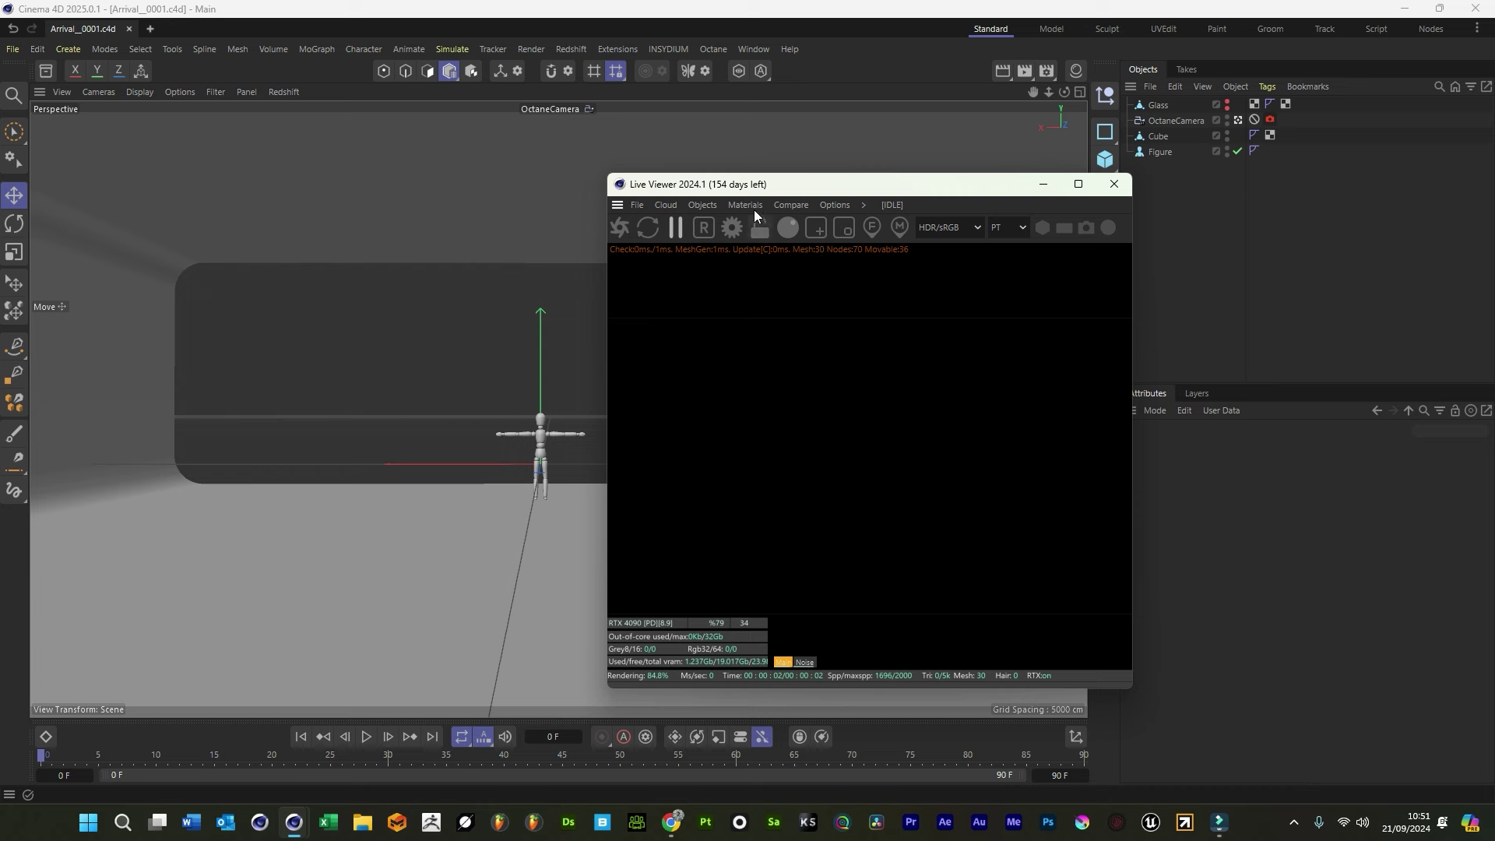
pyautogui.click(702, 205)
# Create an Octane area light and raise it higher in the room
pyautogui.moveTo(772, 278)
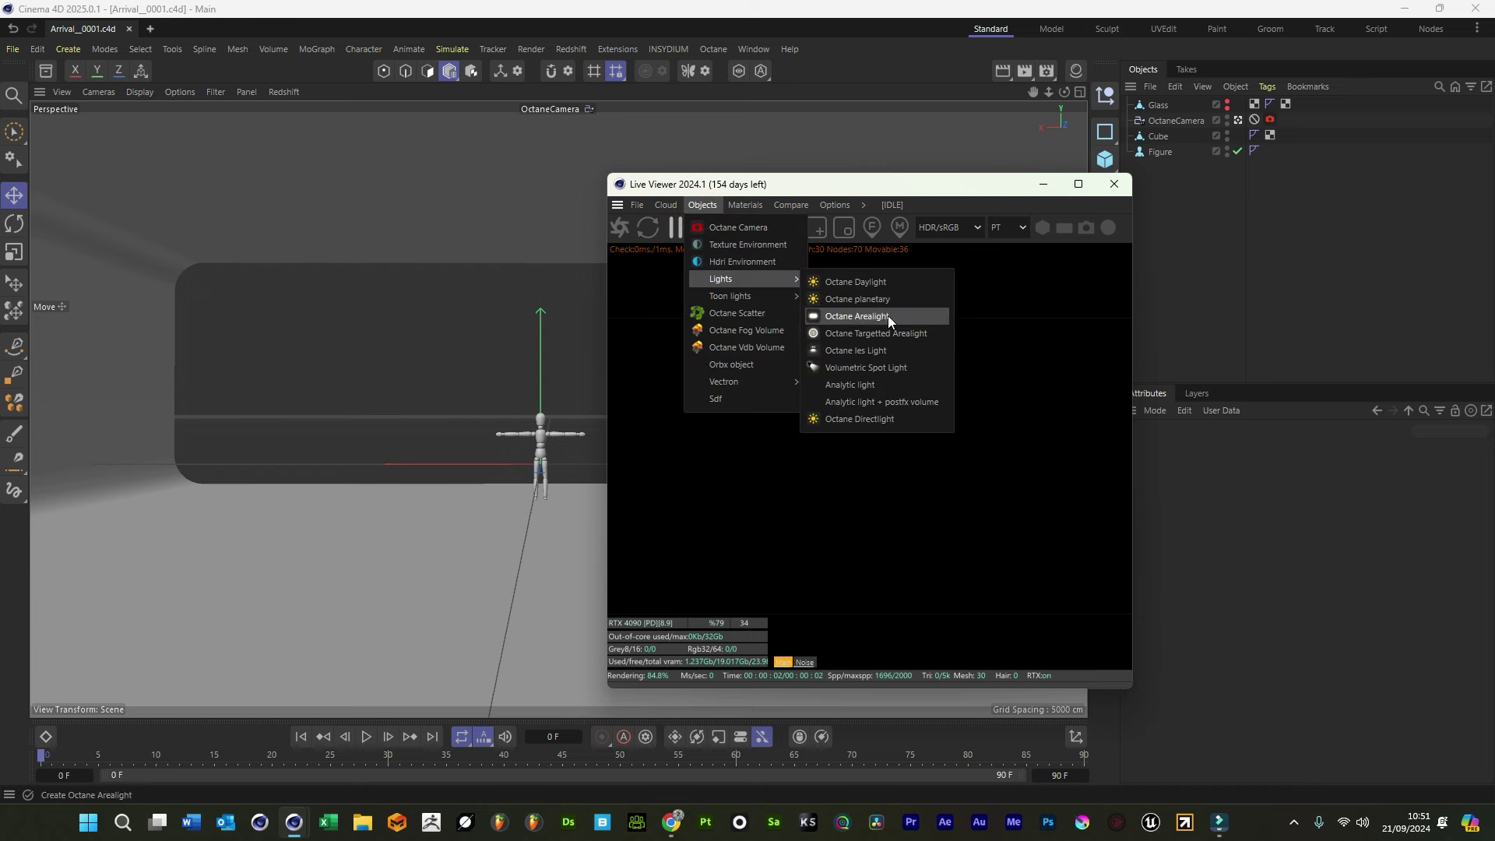
pyautogui.click(887, 315)
pyautogui.click(755, 257)
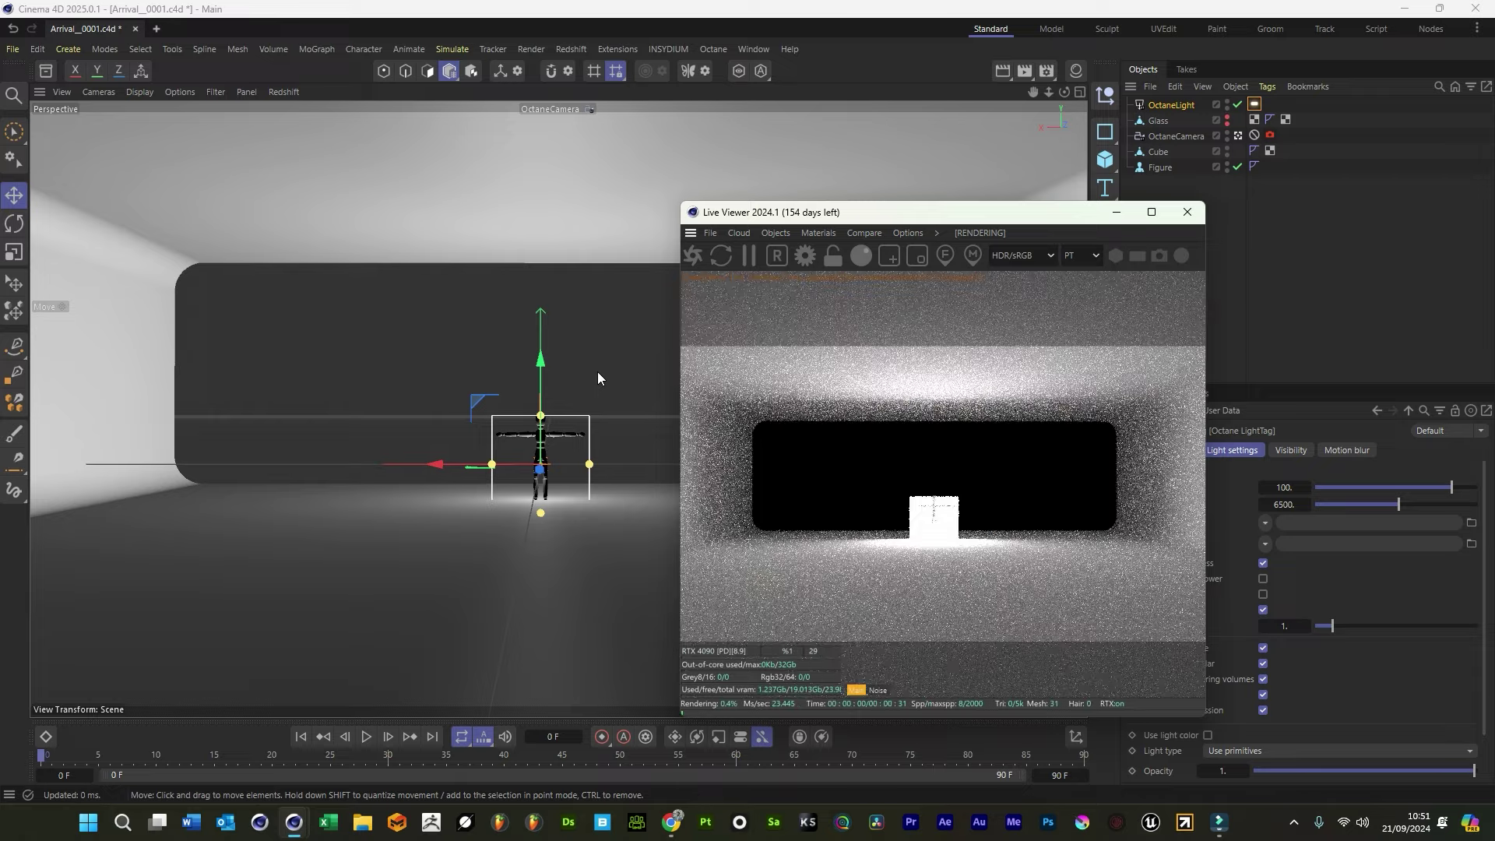
pyautogui.moveTo(543, 445); pyautogui.dragTo(542, 353)
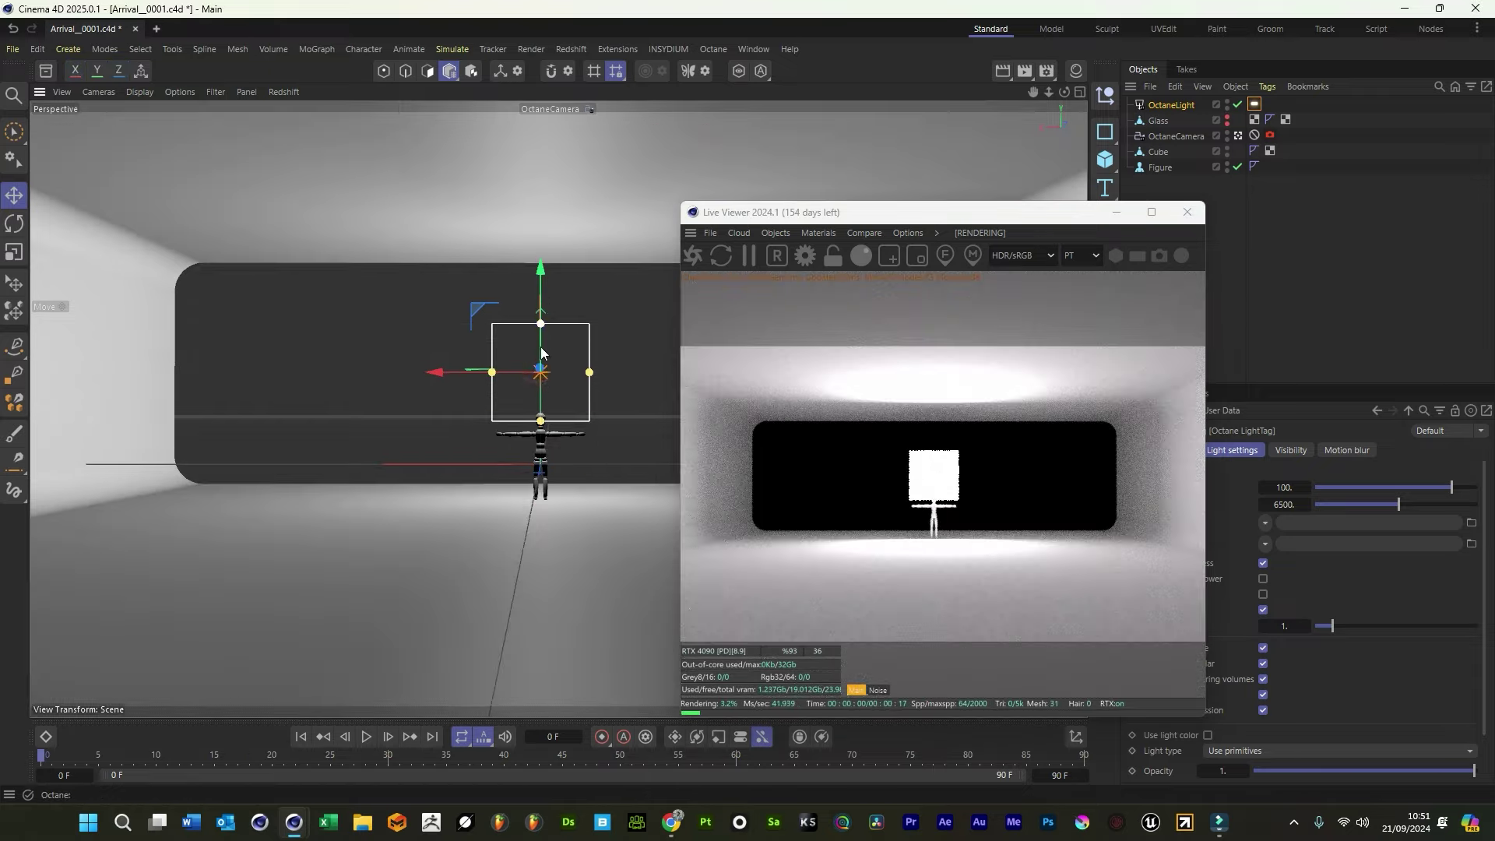
# In a free view, slide the area light to the box's left edge and widen it
pyautogui.click(1238, 138)
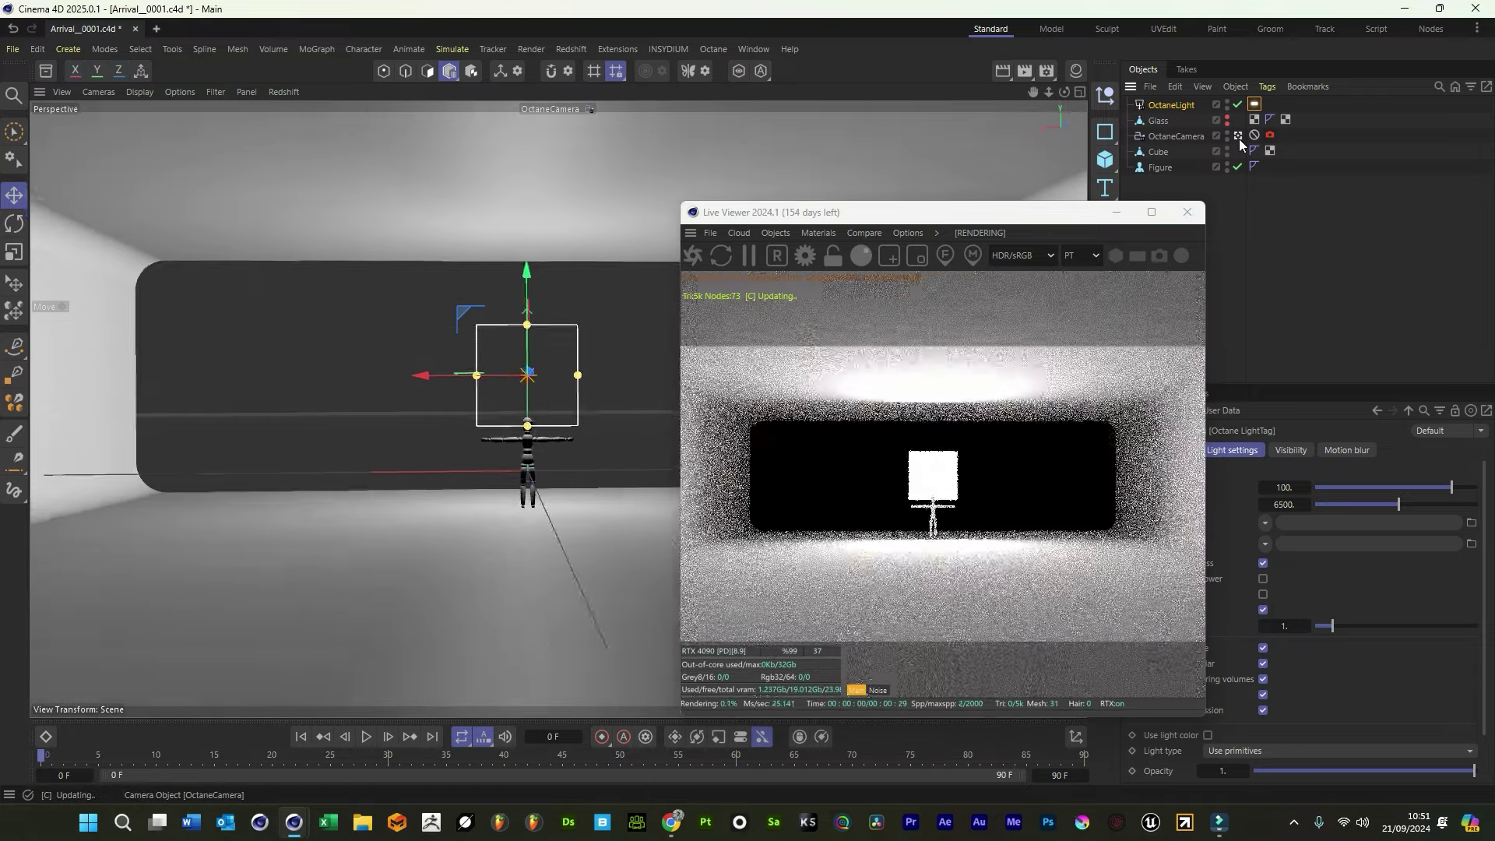
pyautogui.click(1239, 137)
pyautogui.moveTo(619, 357); pyautogui.dragTo(345, 386)
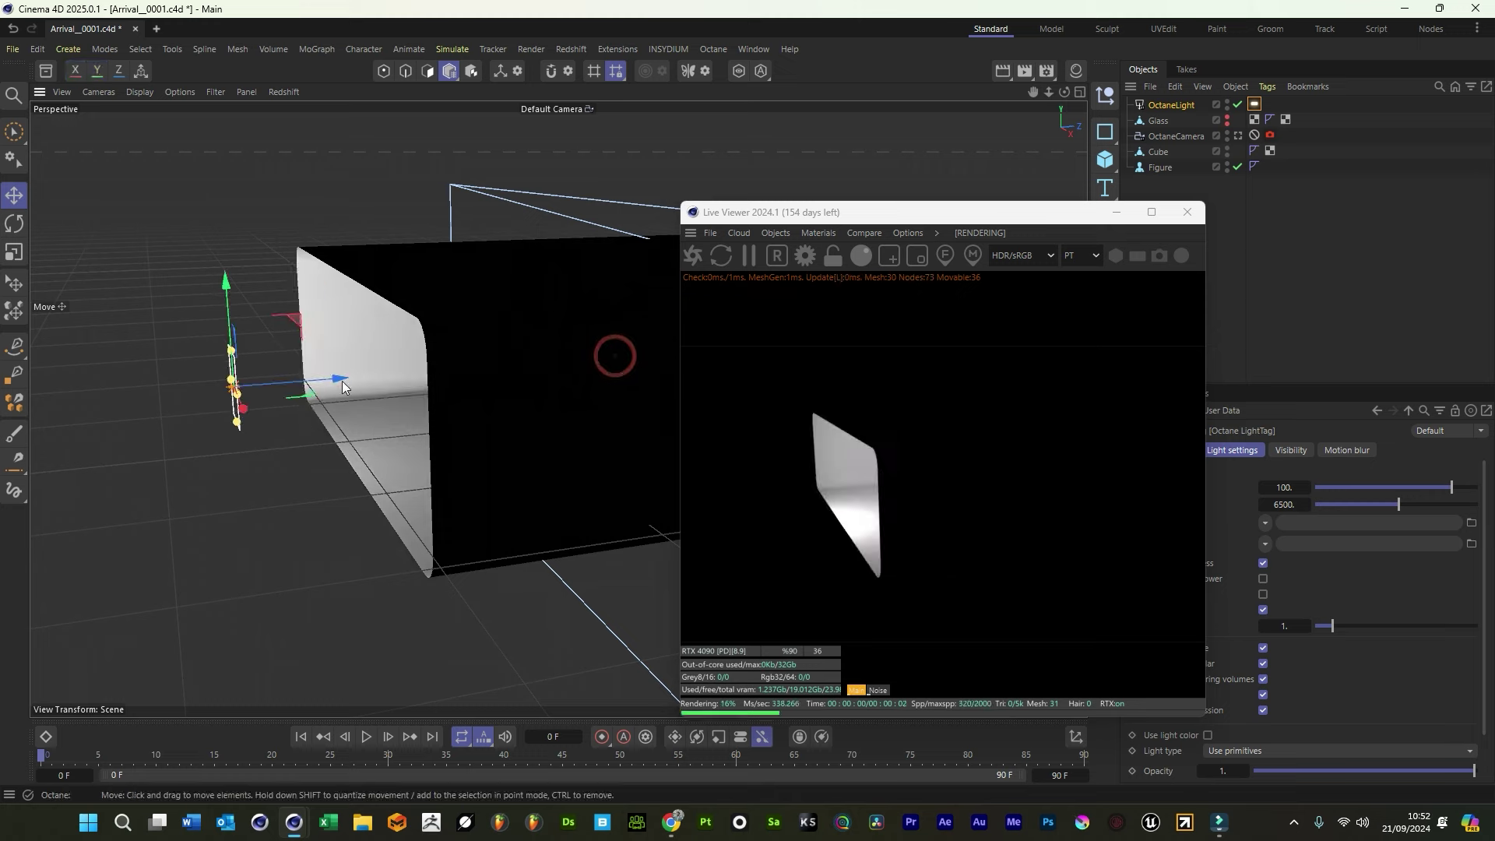
pyautogui.moveTo(1063, 92); pyautogui.dragTo(344, 366)
pyautogui.moveTo(268, 445); pyautogui.dragTo(569, 465)
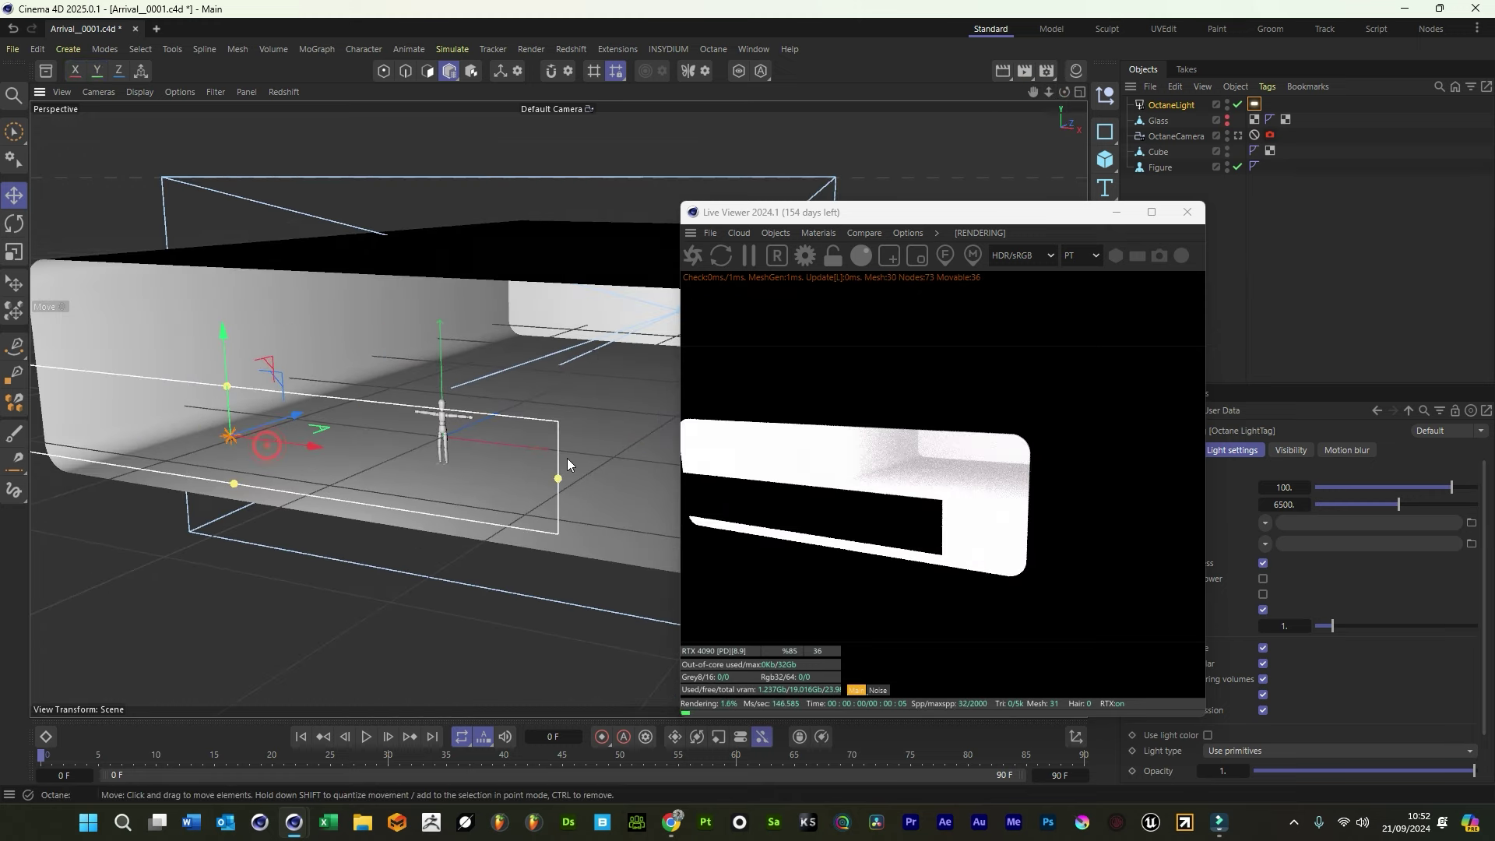
pyautogui.moveTo(1048, 92); pyautogui.dragTo(1065, 90)
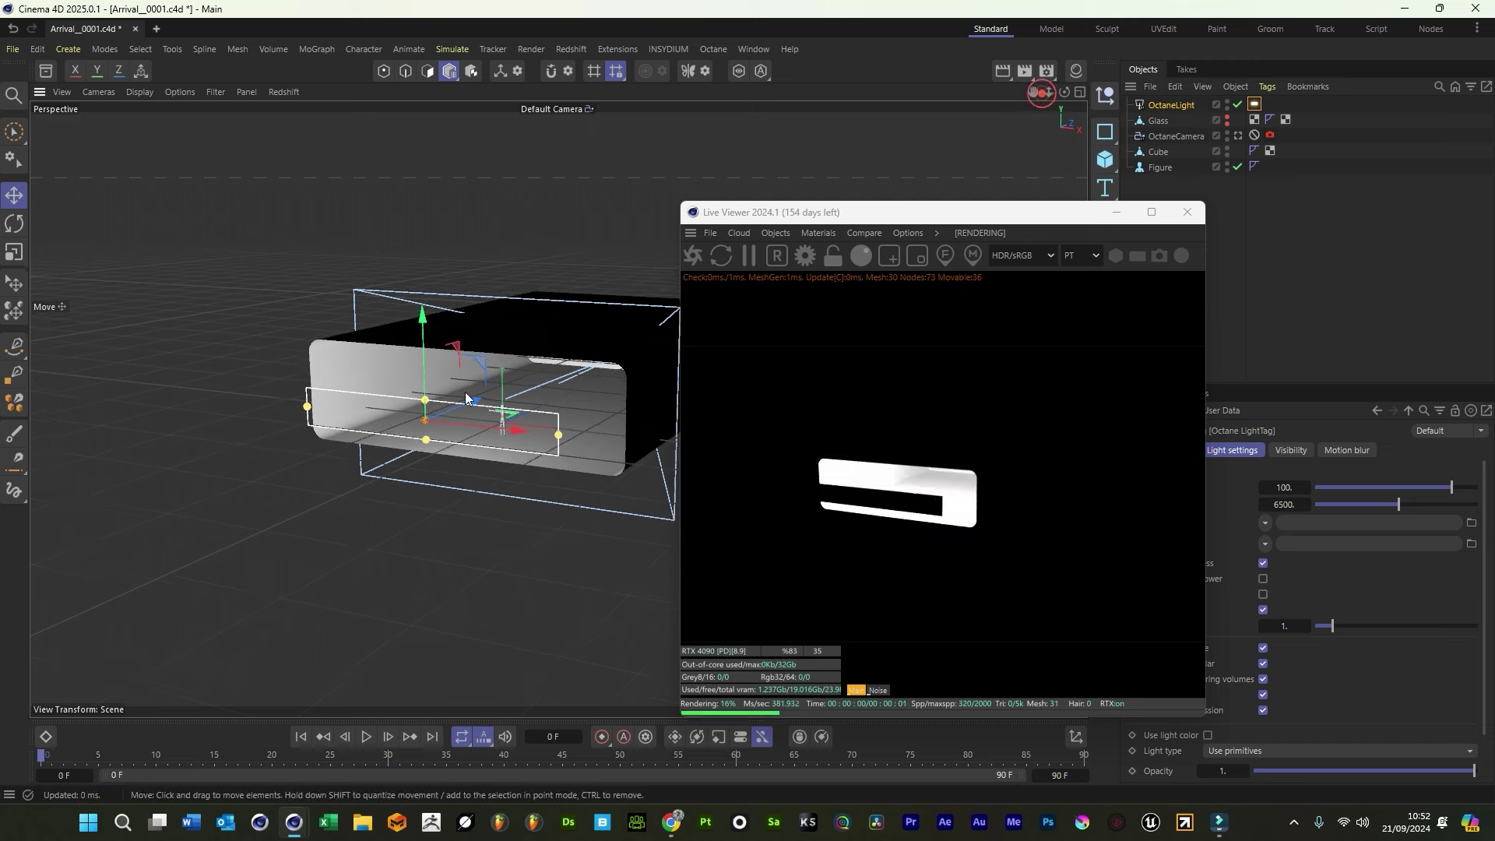
pyautogui.moveTo(557, 435); pyautogui.dragTo(655, 446)
# Back in the render camera, widen and heighten the light to fill the opening
pyautogui.moveTo(515, 422); pyautogui.dragTo(226, 535)
pyautogui.moveTo(1065, 92); pyautogui.dragTo(281, 347)
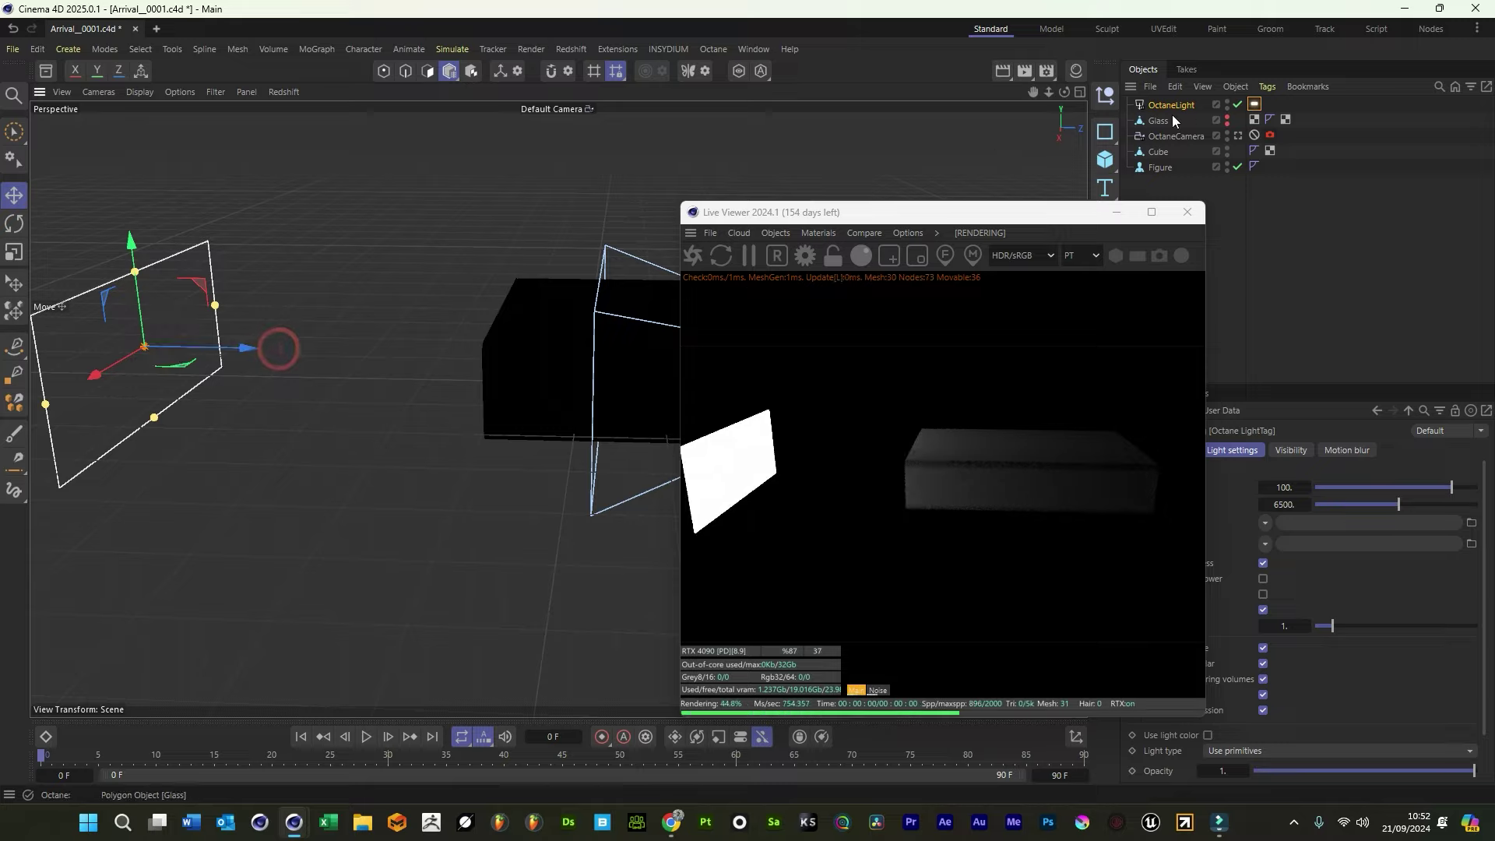
pyautogui.click(1237, 136)
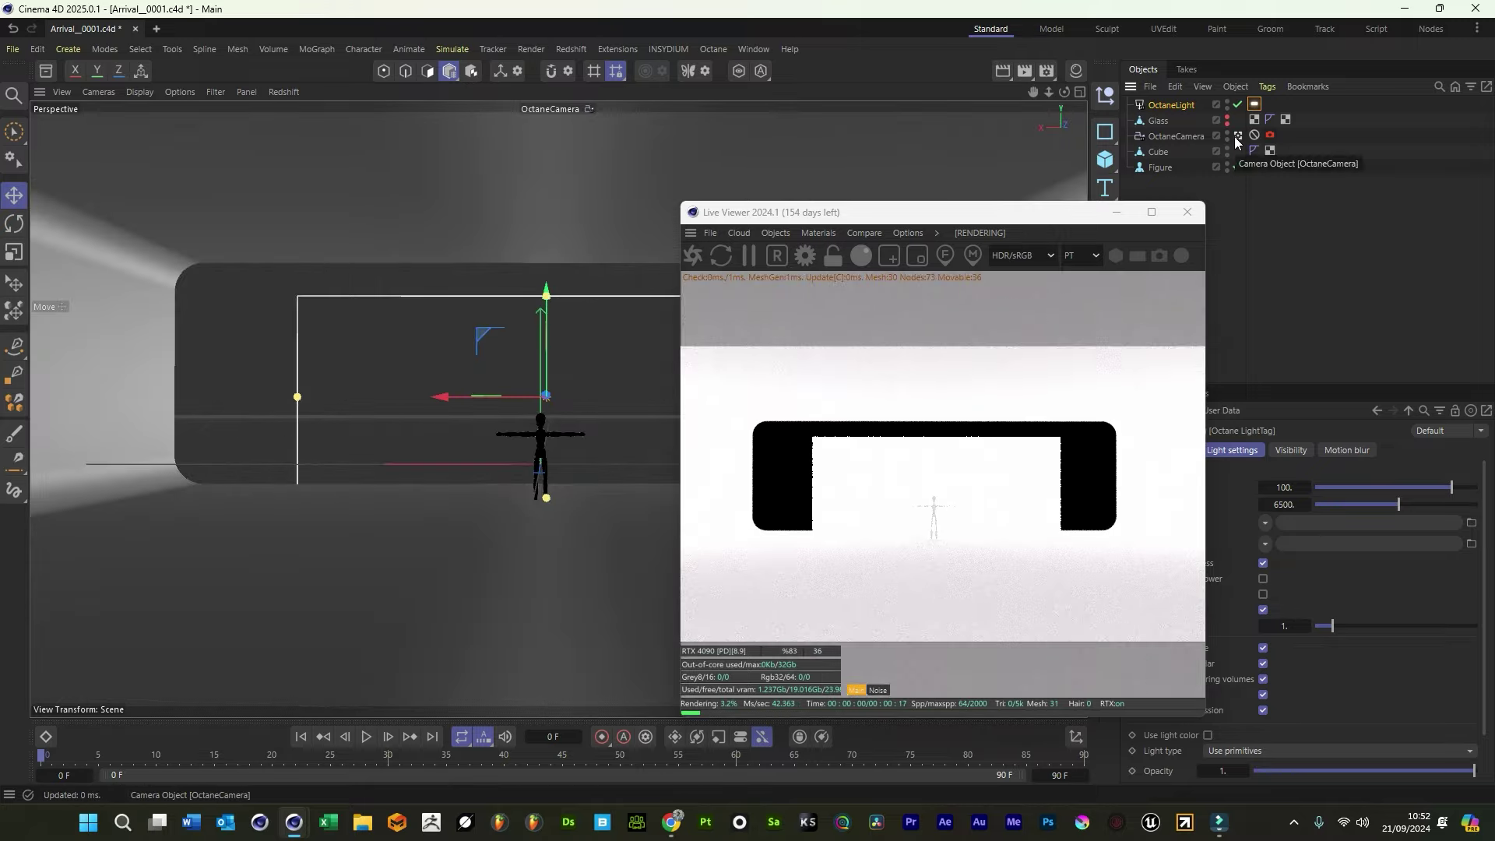
pyautogui.moveTo(548, 343); pyautogui.dragTo(493, 322)
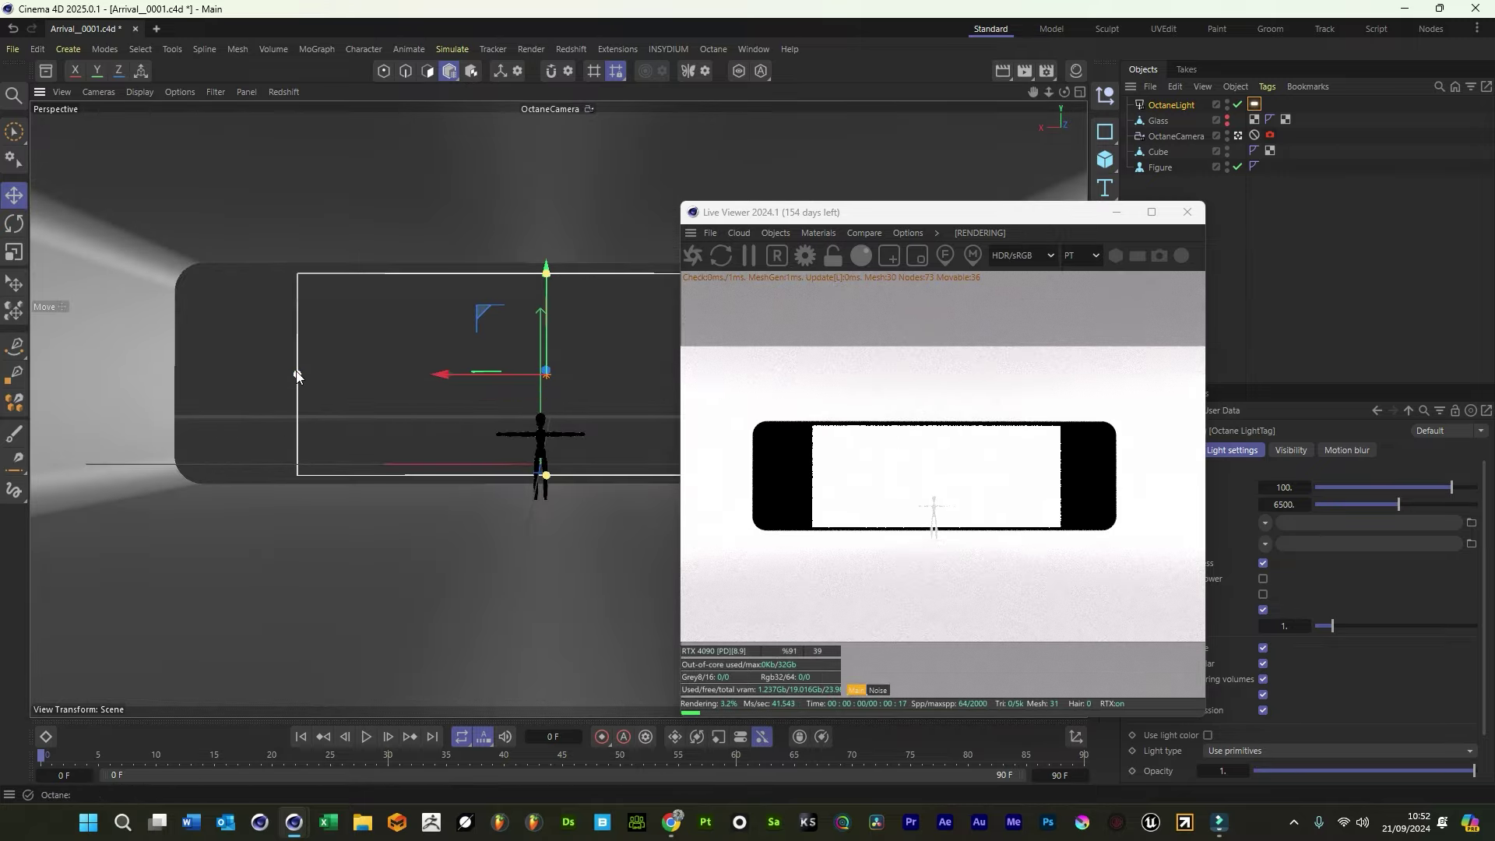
pyautogui.moveTo(297, 374); pyautogui.dragTo(128, 374)
pyautogui.moveTo(550, 277); pyautogui.dragTo(563, 259)
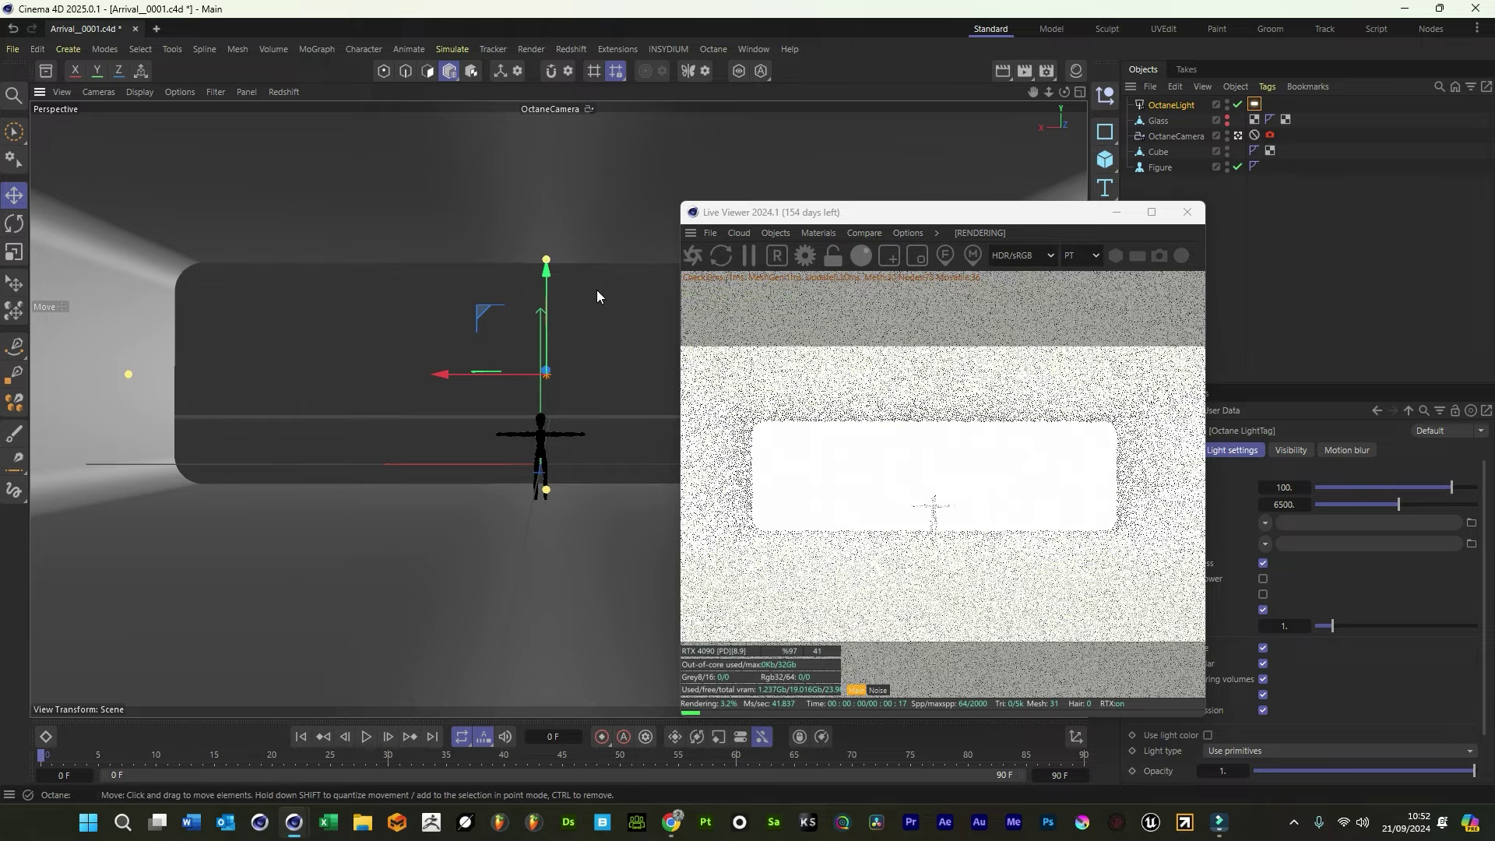
# Duplicate the area light as OctaneLight.1 and flatten it into a short, thin strip
pyautogui.click(1238, 134)
pyautogui.keyDown('ctrl'); pyautogui.moveTo(226, 331); pyautogui.dragTo(446, 356); pyautogui.keyUp('ctrl')
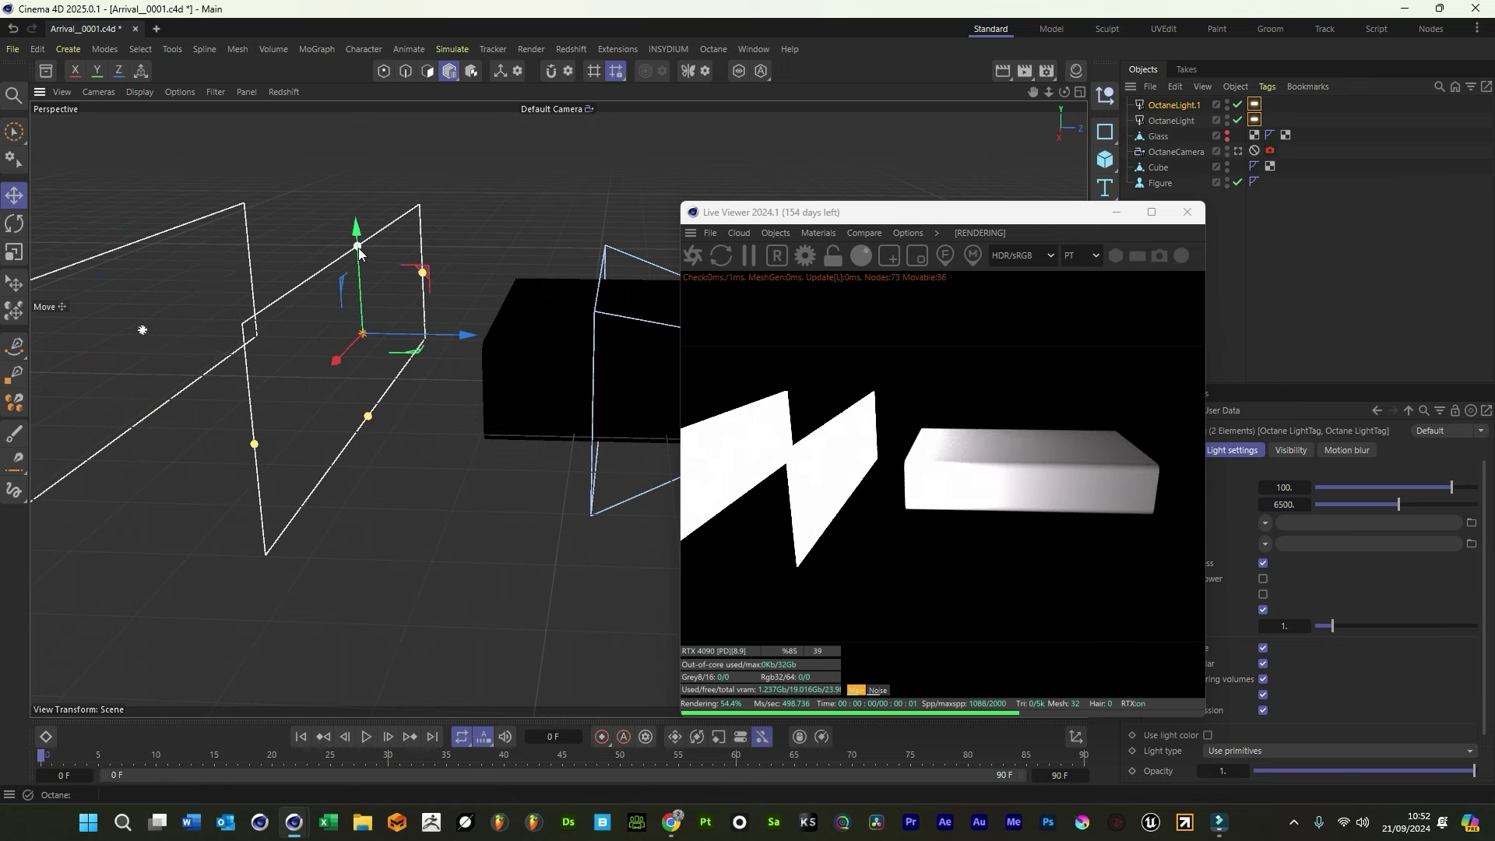
pyautogui.moveTo(358, 246); pyautogui.dragTo(363, 321)
pyautogui.moveTo(263, 451); pyautogui.dragTo(343, 370)
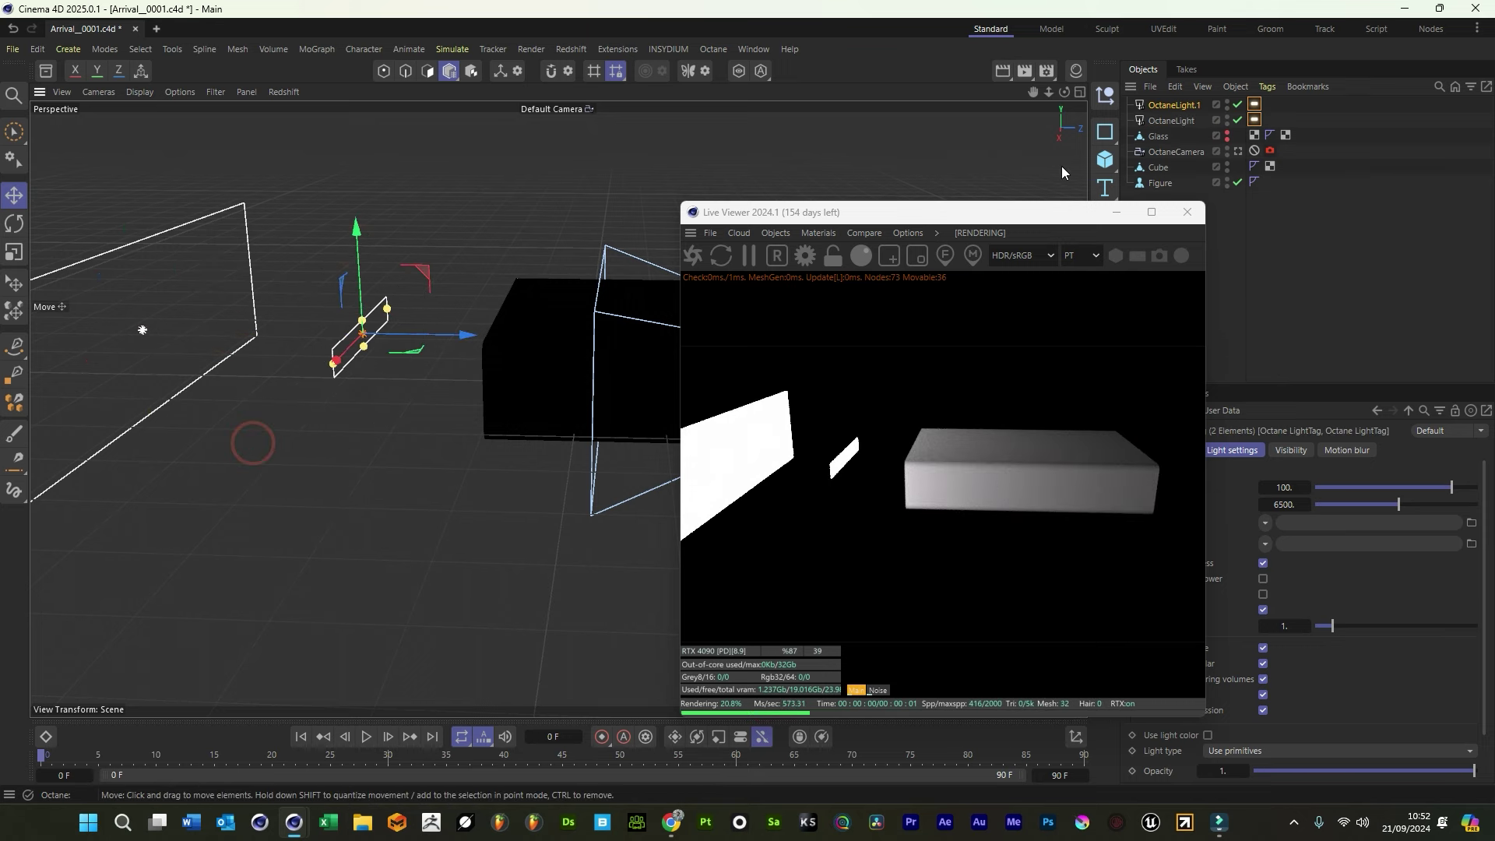
# Switch off the original OctaneLight panel light and return to the render camera
pyautogui.click(1259, 237)
pyautogui.click(1237, 120)
pyautogui.click(1239, 151)
# Scale the strip light OctaneLight.1 to about 52.8% and raise it upward
pyautogui.click(550, 363)
pyautogui.press('t')
pyautogui.moveTo(434, 438); pyautogui.dragTo(22, 479)
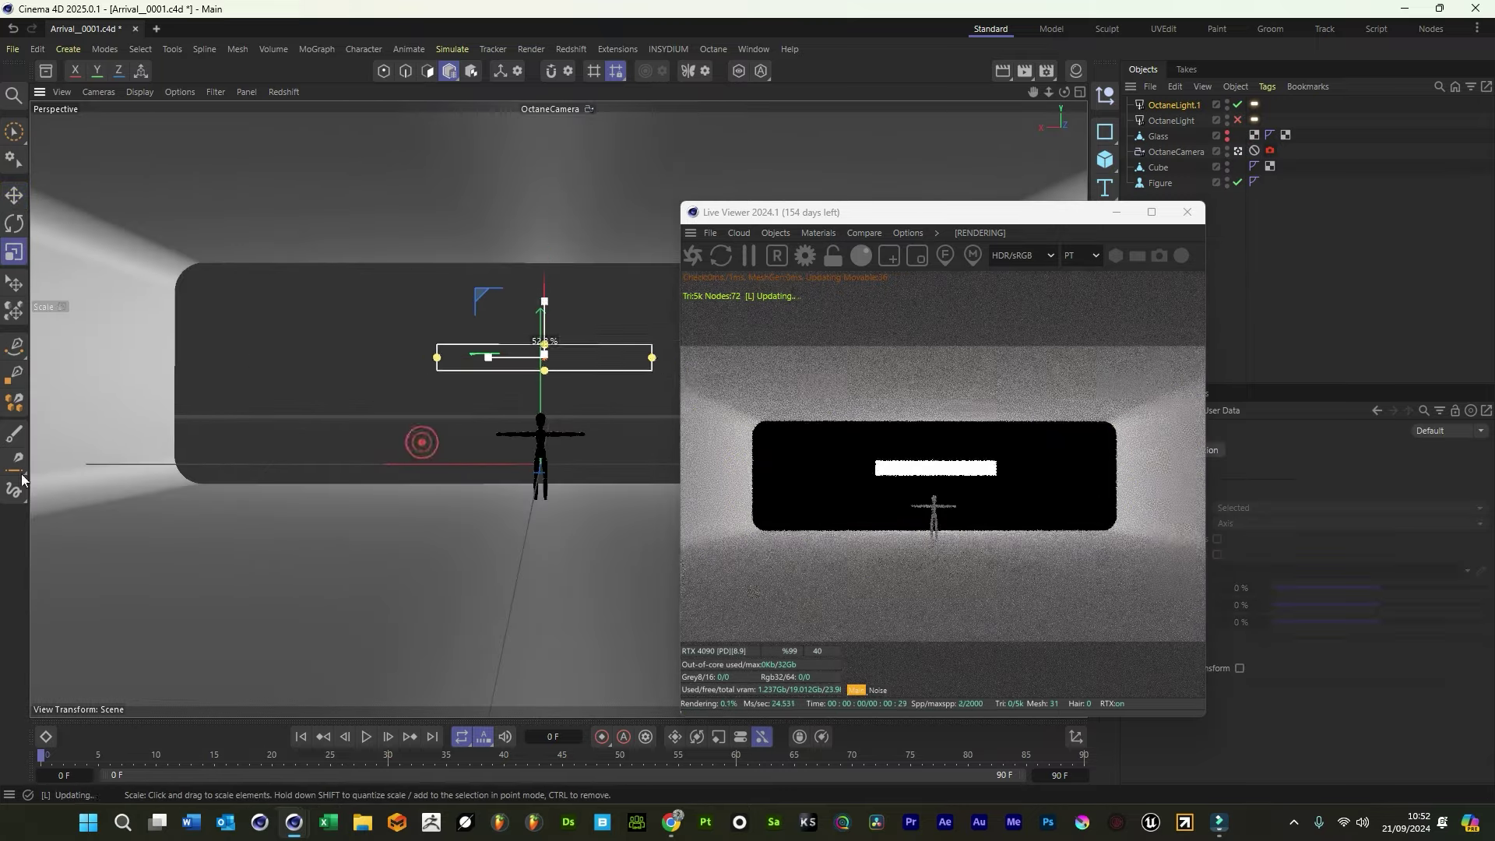
pyautogui.click(14, 196)
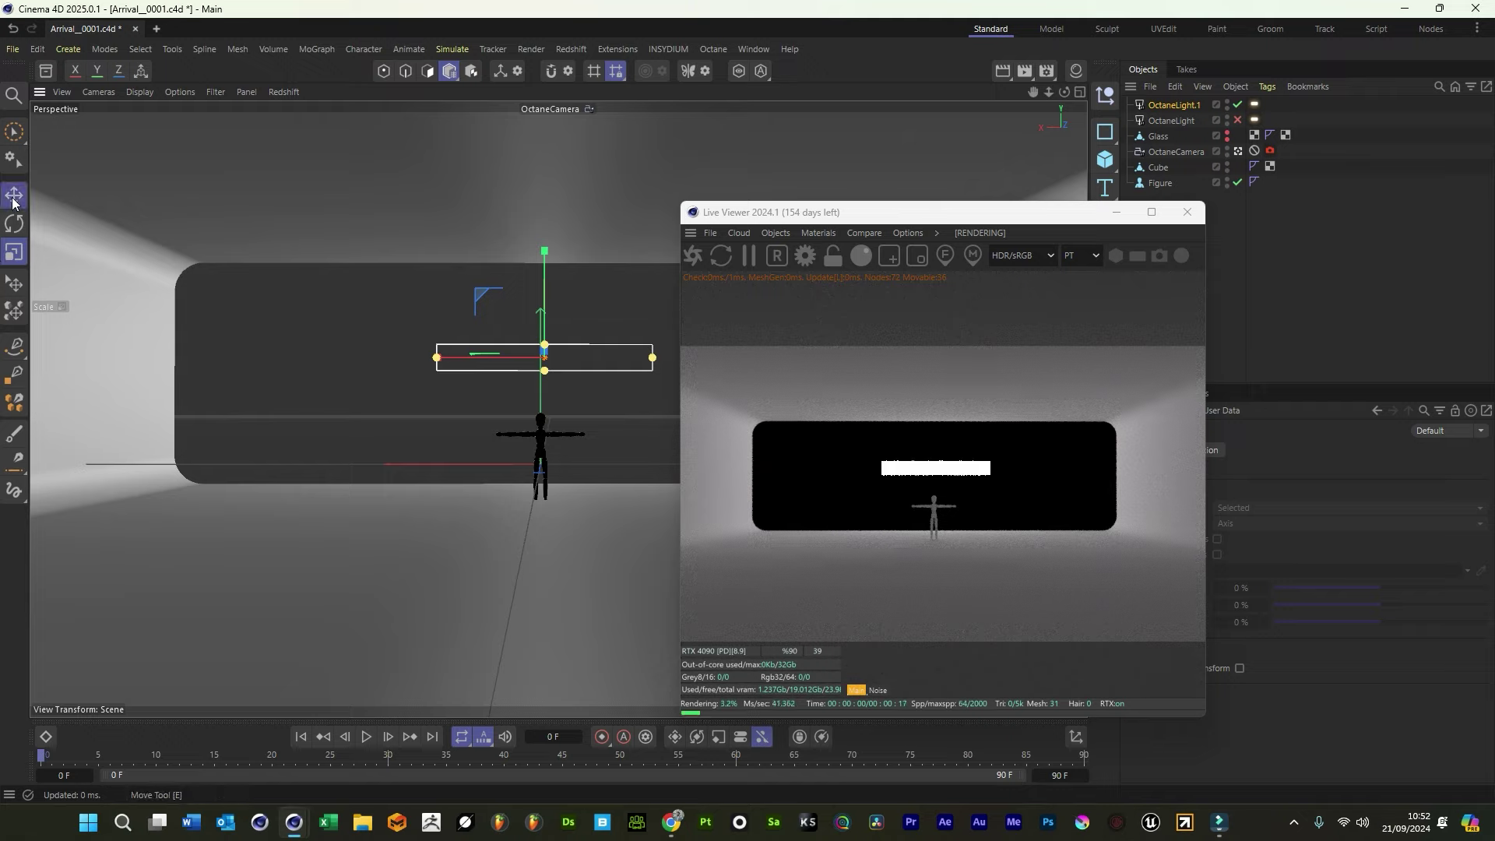
pyautogui.moveTo(551, 306); pyautogui.dragTo(554, 191)
# Tilt the strip light by about -26.4° and shift the Live Viewer window left
pyautogui.click(543, 267)
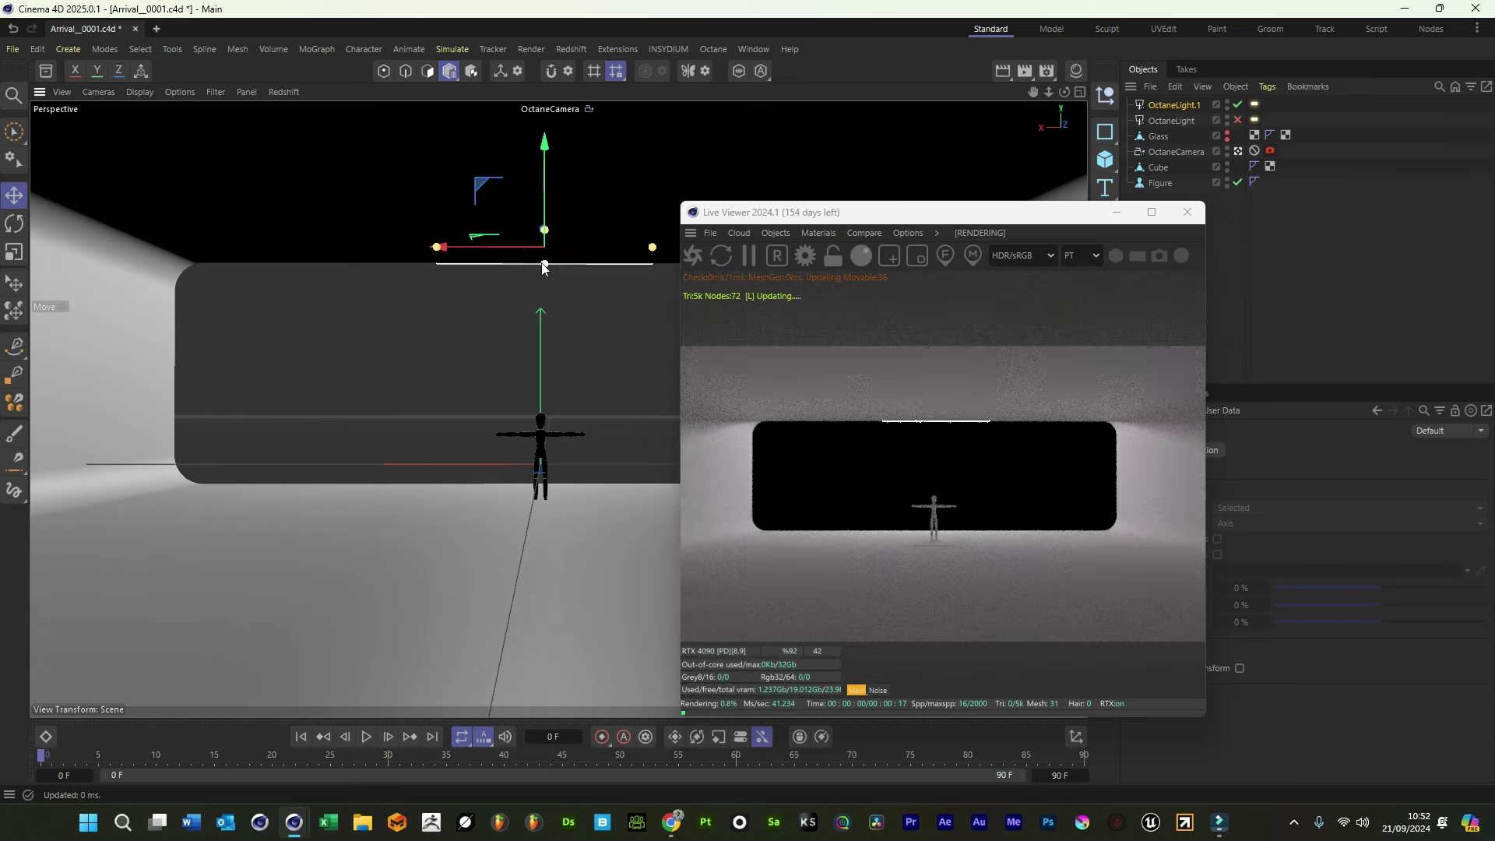
pyautogui.click(14, 223)
pyautogui.moveTo(543, 215); pyautogui.dragTo(532, 259)
pyautogui.click(1334, 319)
pyautogui.moveTo(951, 213); pyautogui.dragTo(600, 197)
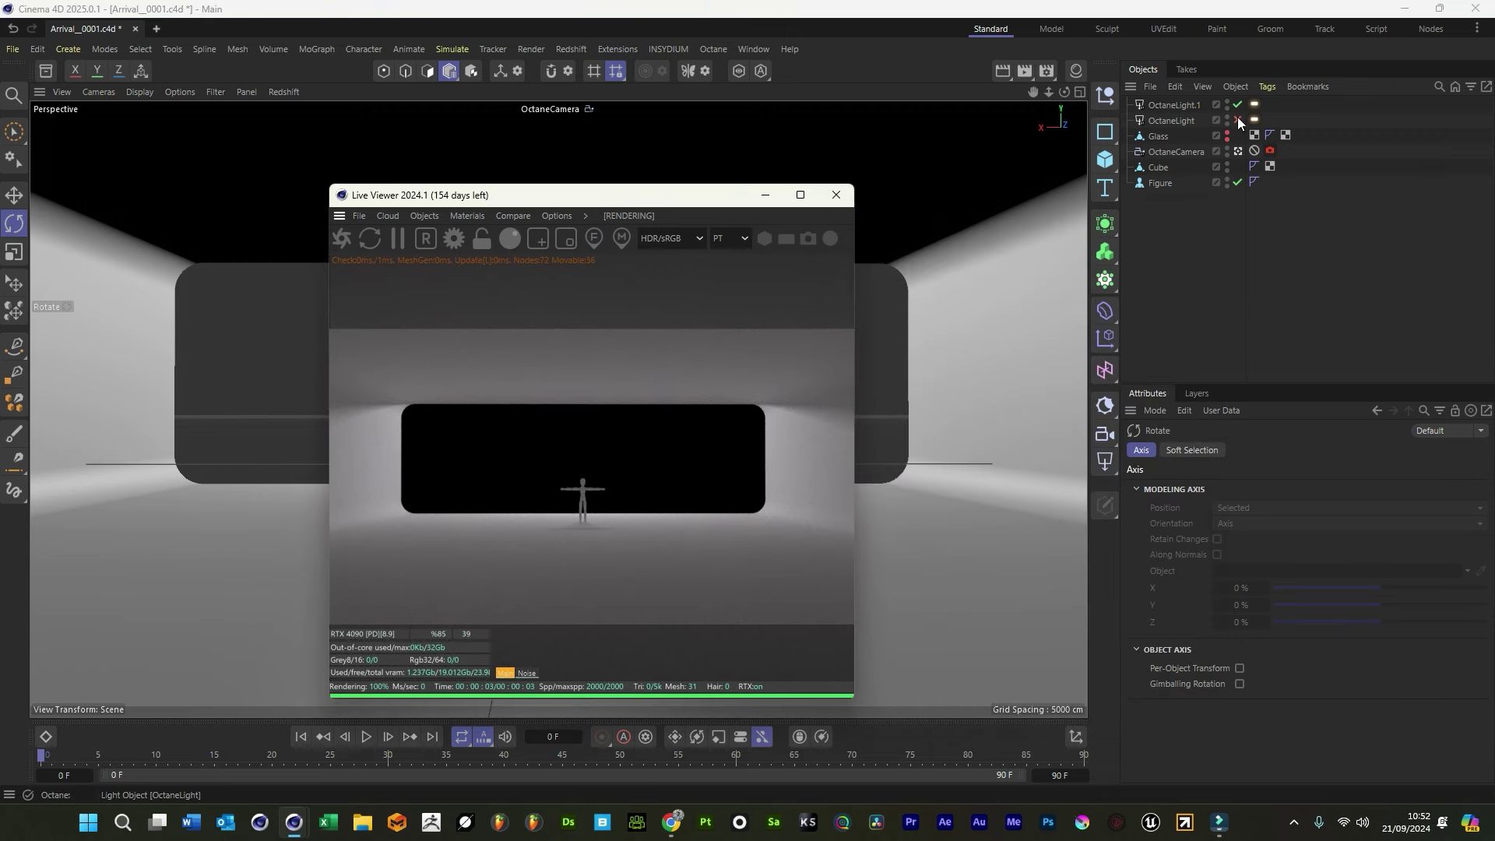
# Save the scene with the panel light briefly enabled, then disable it again
pyautogui.click(1237, 120)
pyautogui.hotkey('ctrl', 's')
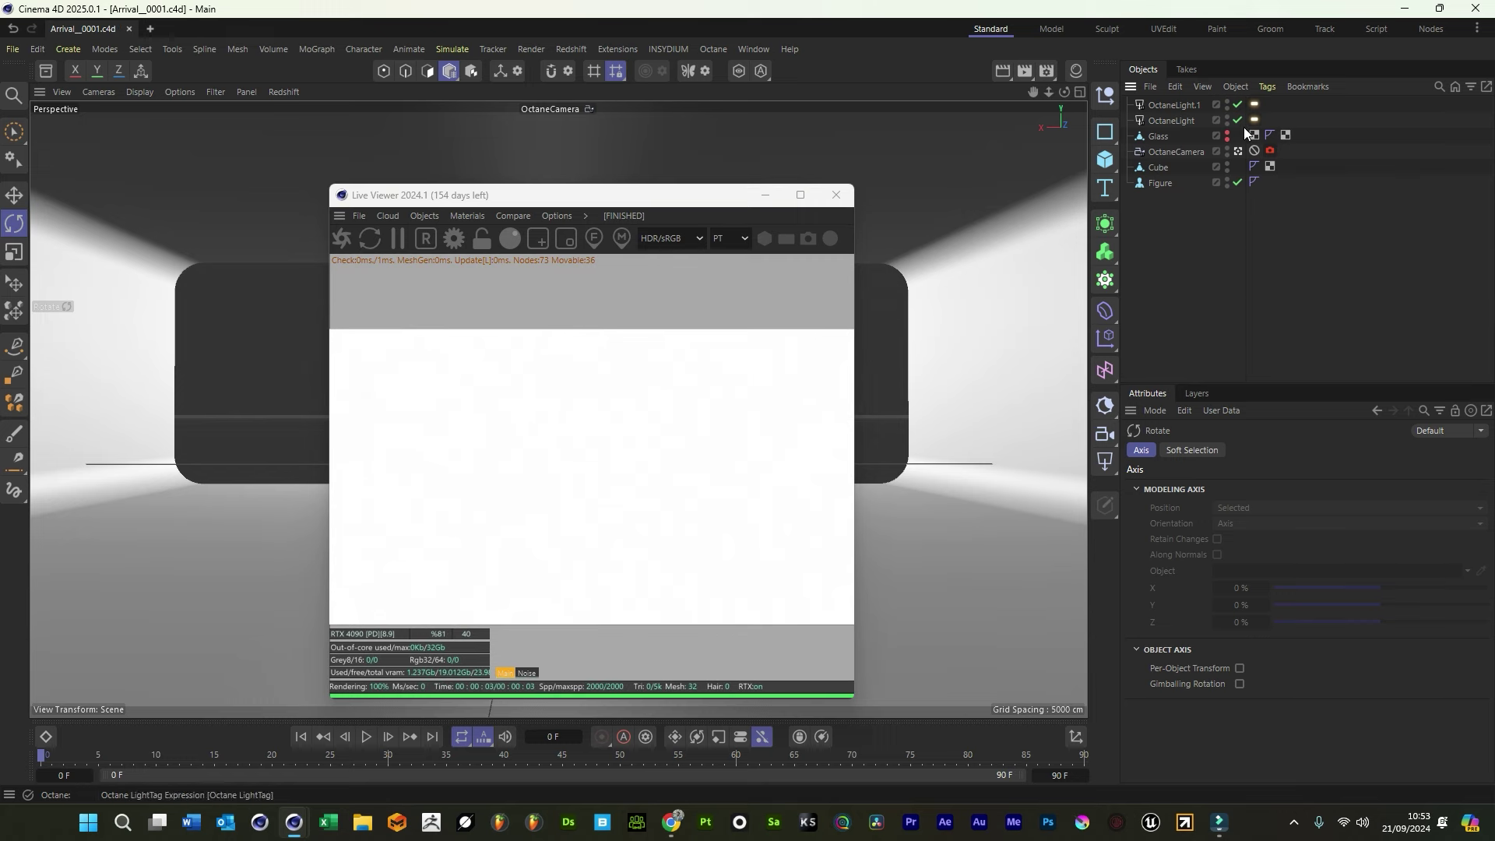
pyautogui.click(1237, 118)
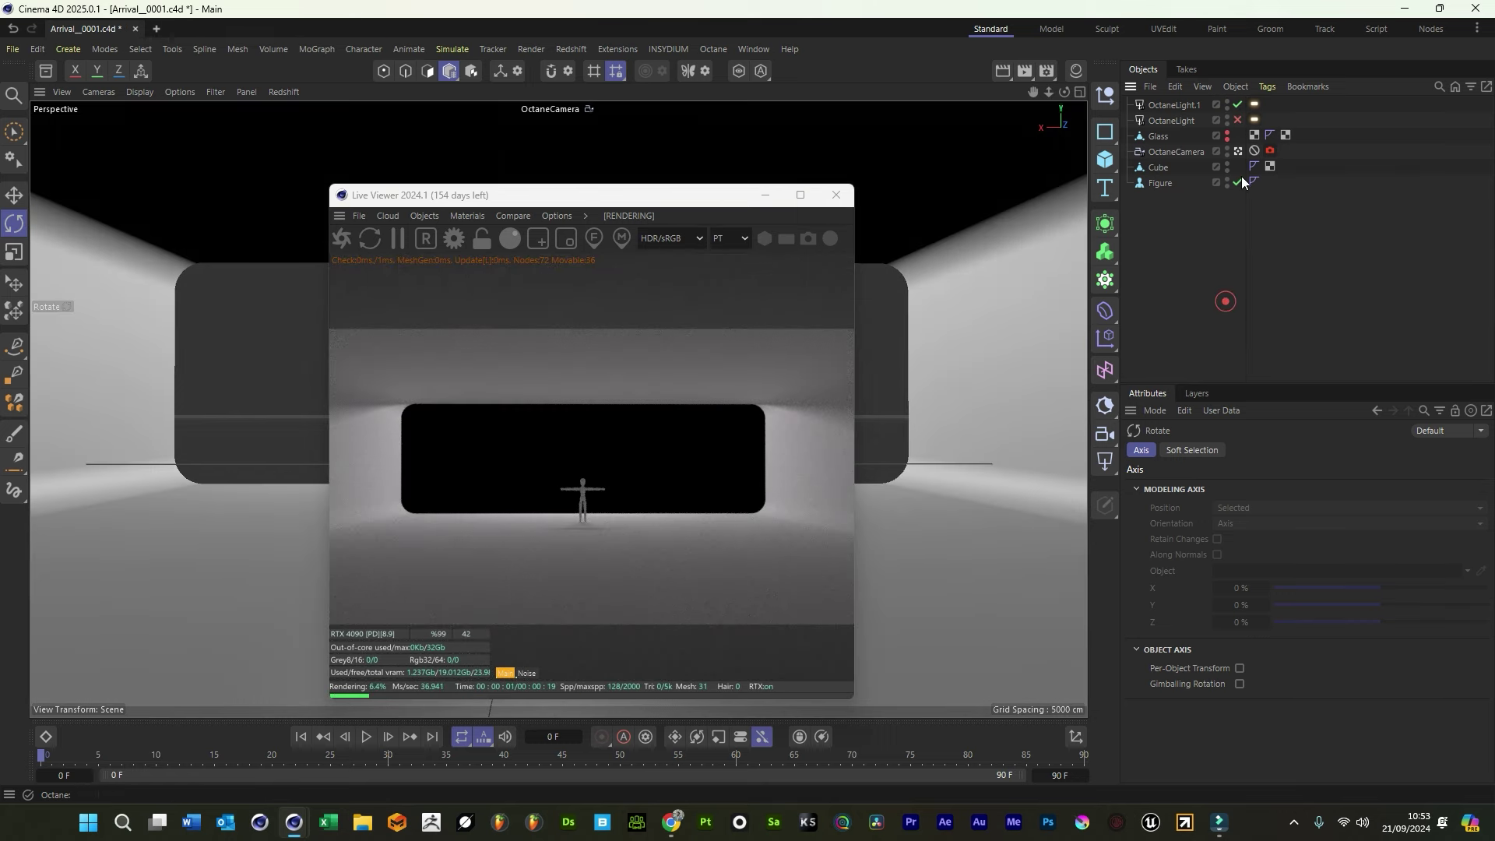
# Turn off Surface brightness on both Octane light tags
pyautogui.click(1253, 104)
pyautogui.moveTo(1251, 94); pyautogui.dragTo(1253, 97)
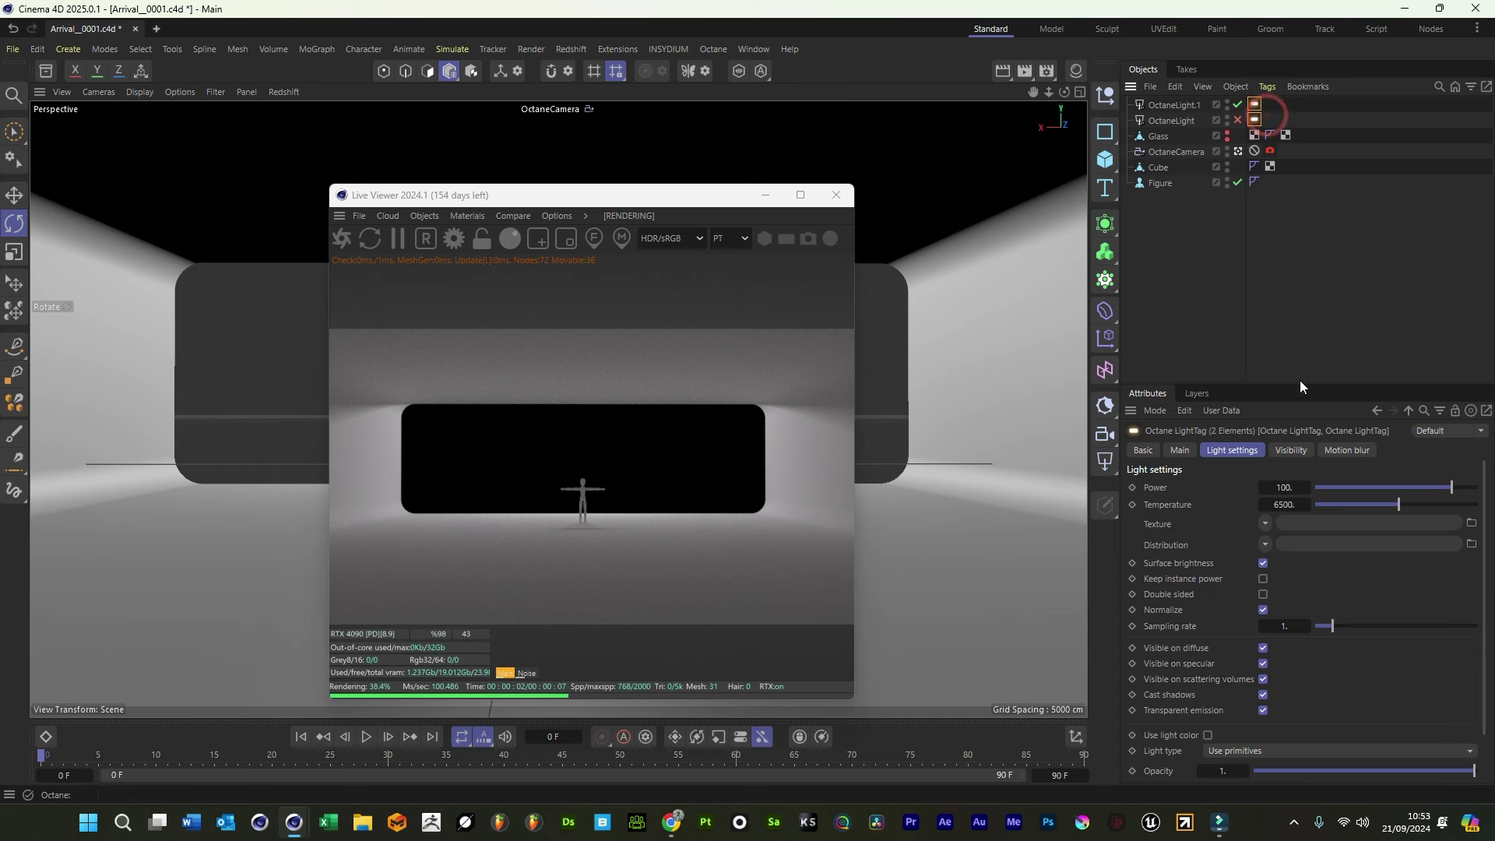
pyautogui.click(1263, 566)
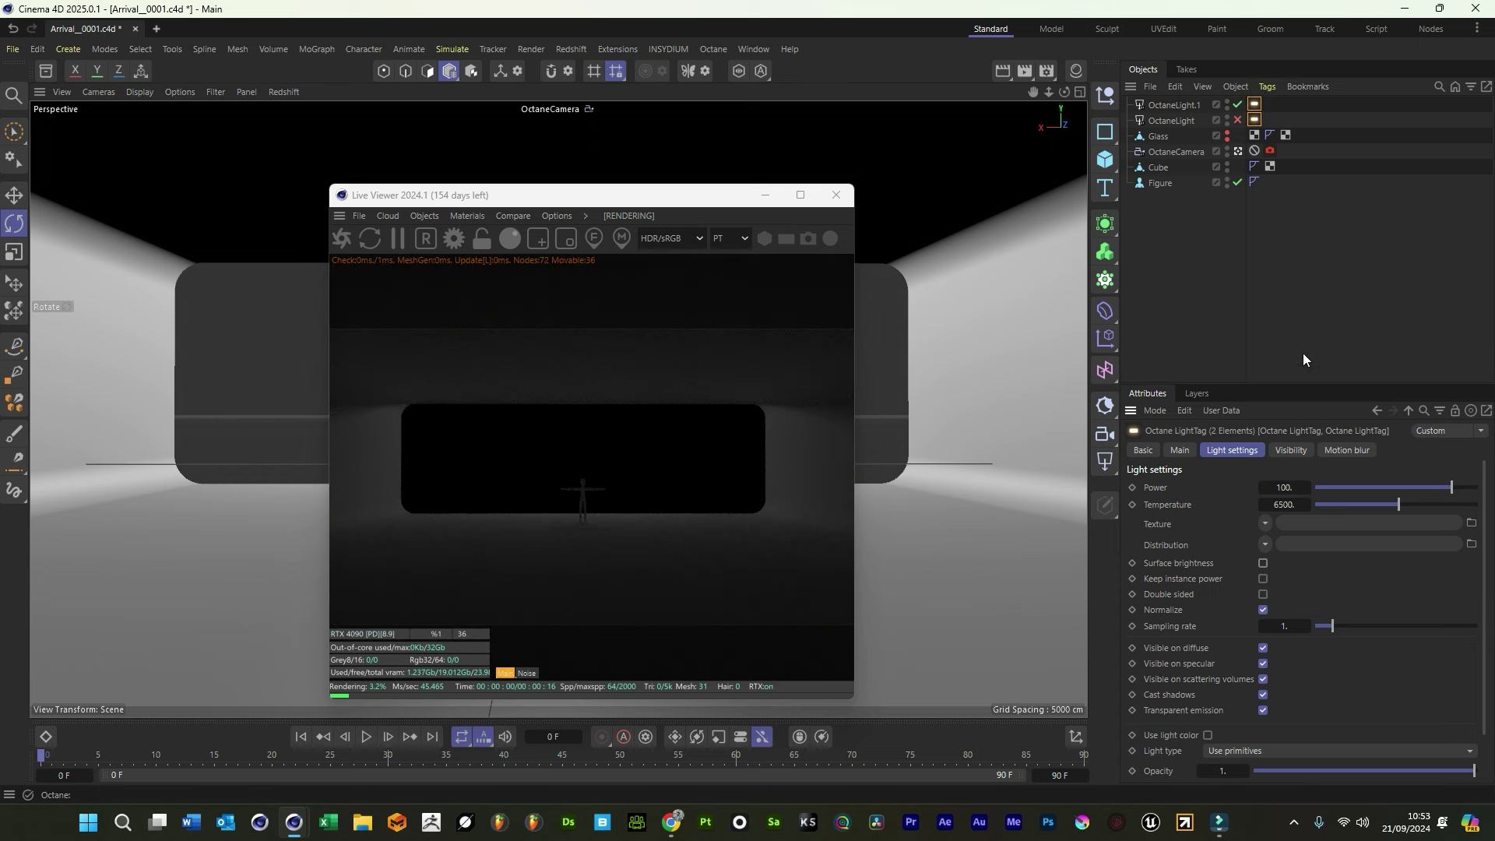
# Set the strip light OctaneLight.1's Power to 1000
pyautogui.click(1261, 247)
pyautogui.click(1253, 105)
pyautogui.doubleClick(1283, 488)
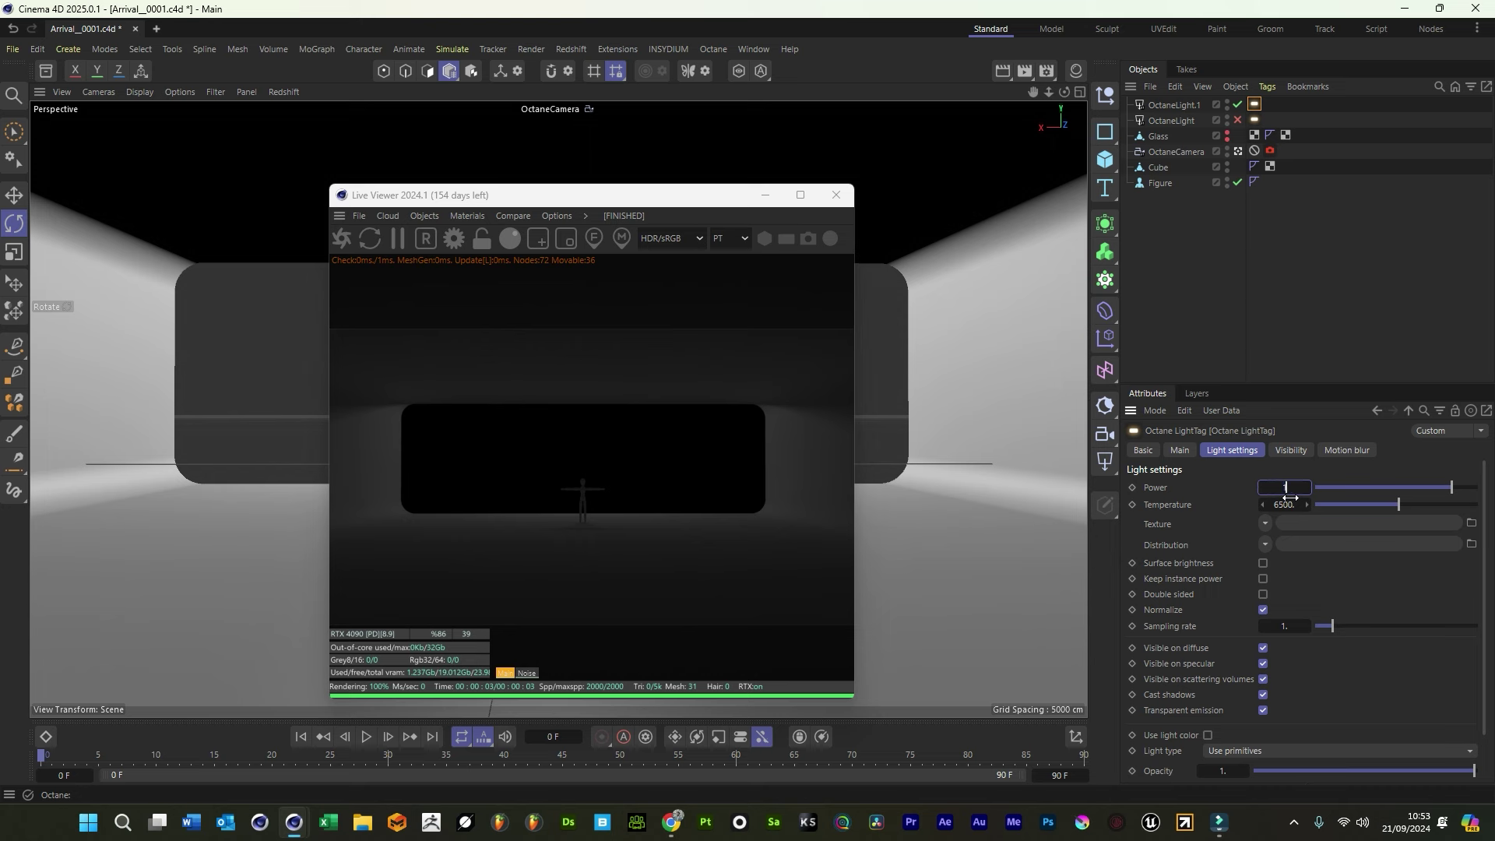
pyautogui.write('1000')
pyautogui.press('Return')
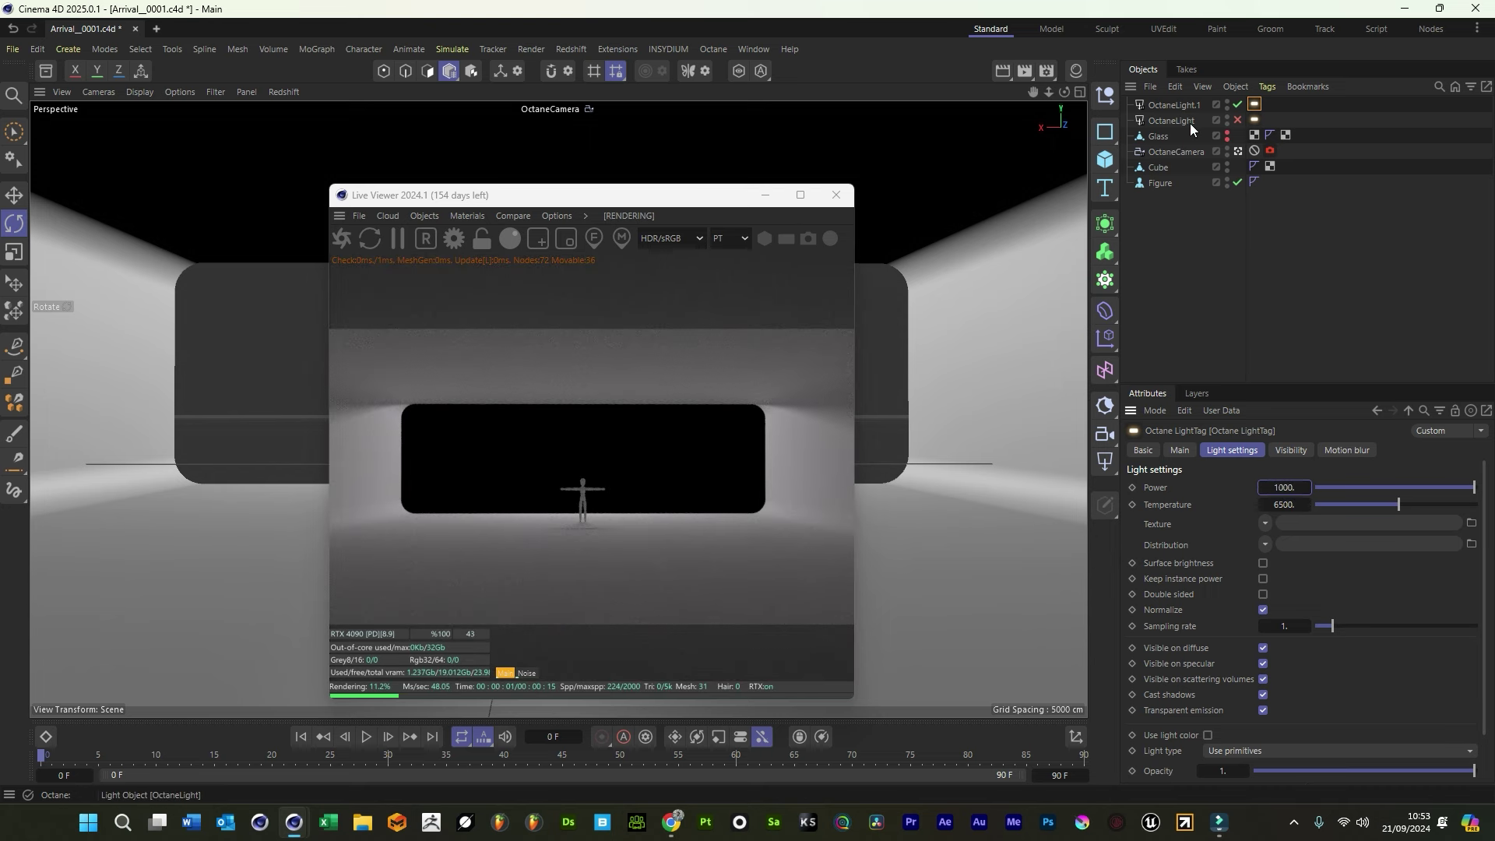
# Set the panel light's Power to 800, leave it disabled, and save the scene
pyautogui.click(1238, 120)
pyautogui.click(1250, 119)
pyautogui.doubleClick(1286, 488)
pyautogui.write('800')
pyautogui.press('Return')
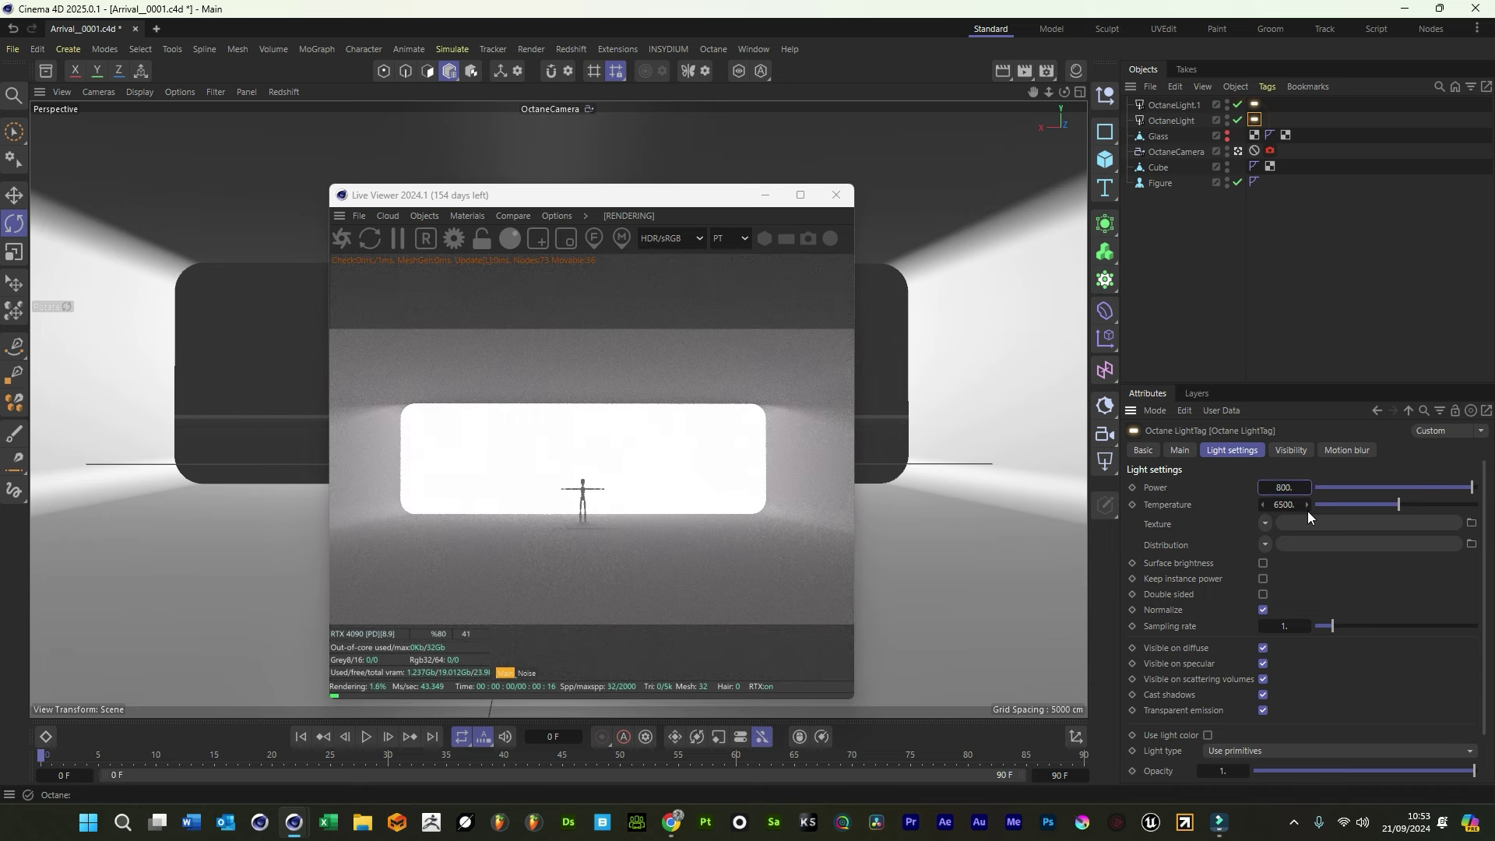
pyautogui.click(1237, 120)
pyautogui.click(1275, 294)
pyautogui.hotkey('ctrl', 's')
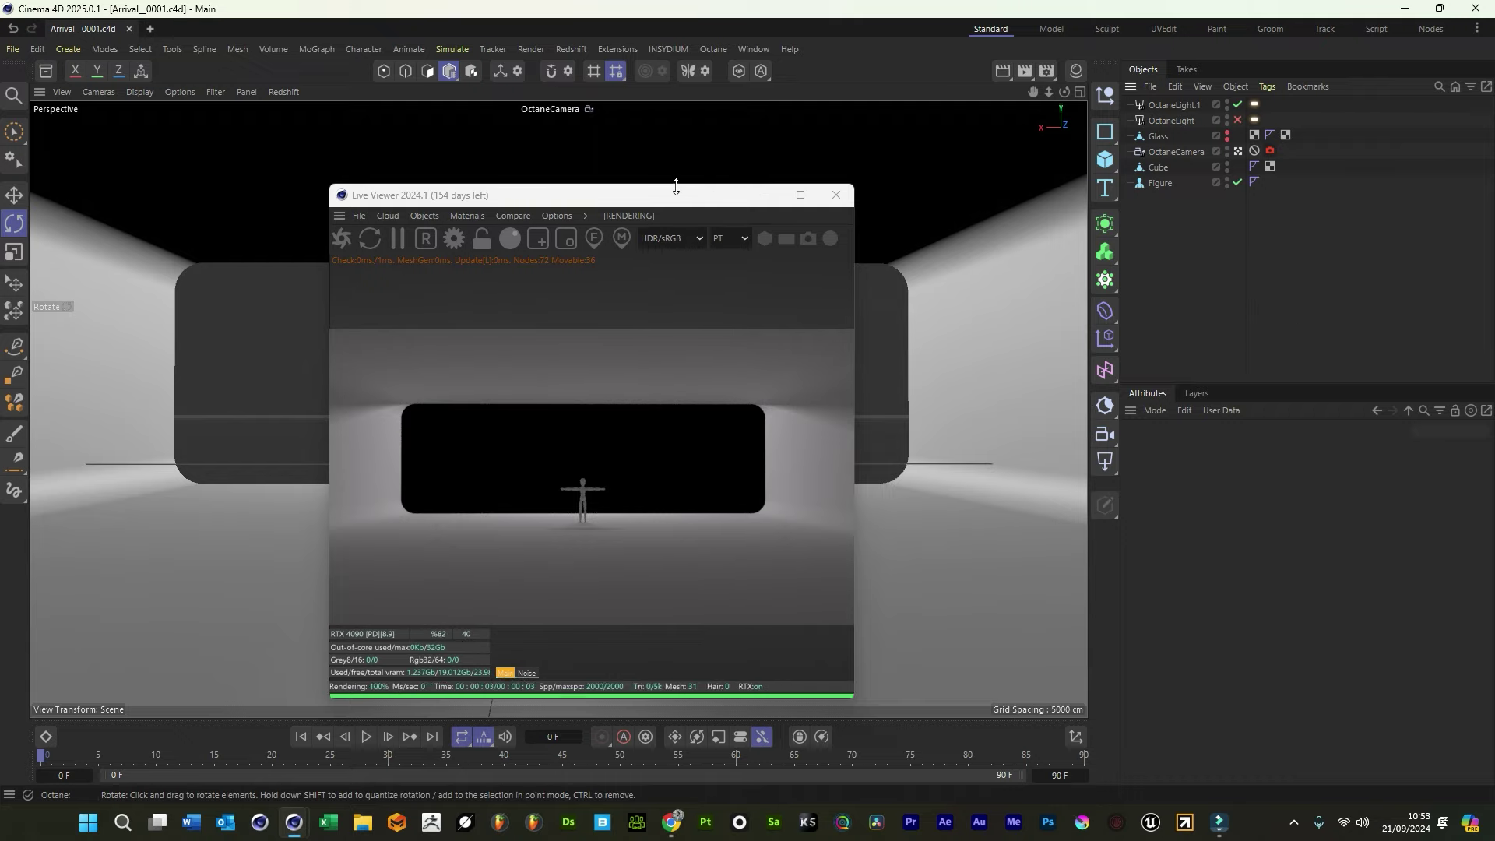
# Widen and reposition the Live Viewer window, then pause the render and close it
pyautogui.moveTo(685, 202); pyautogui.dragTo(685, 96)
pyautogui.moveTo(854, 296); pyautogui.dragTo(1046, 304)
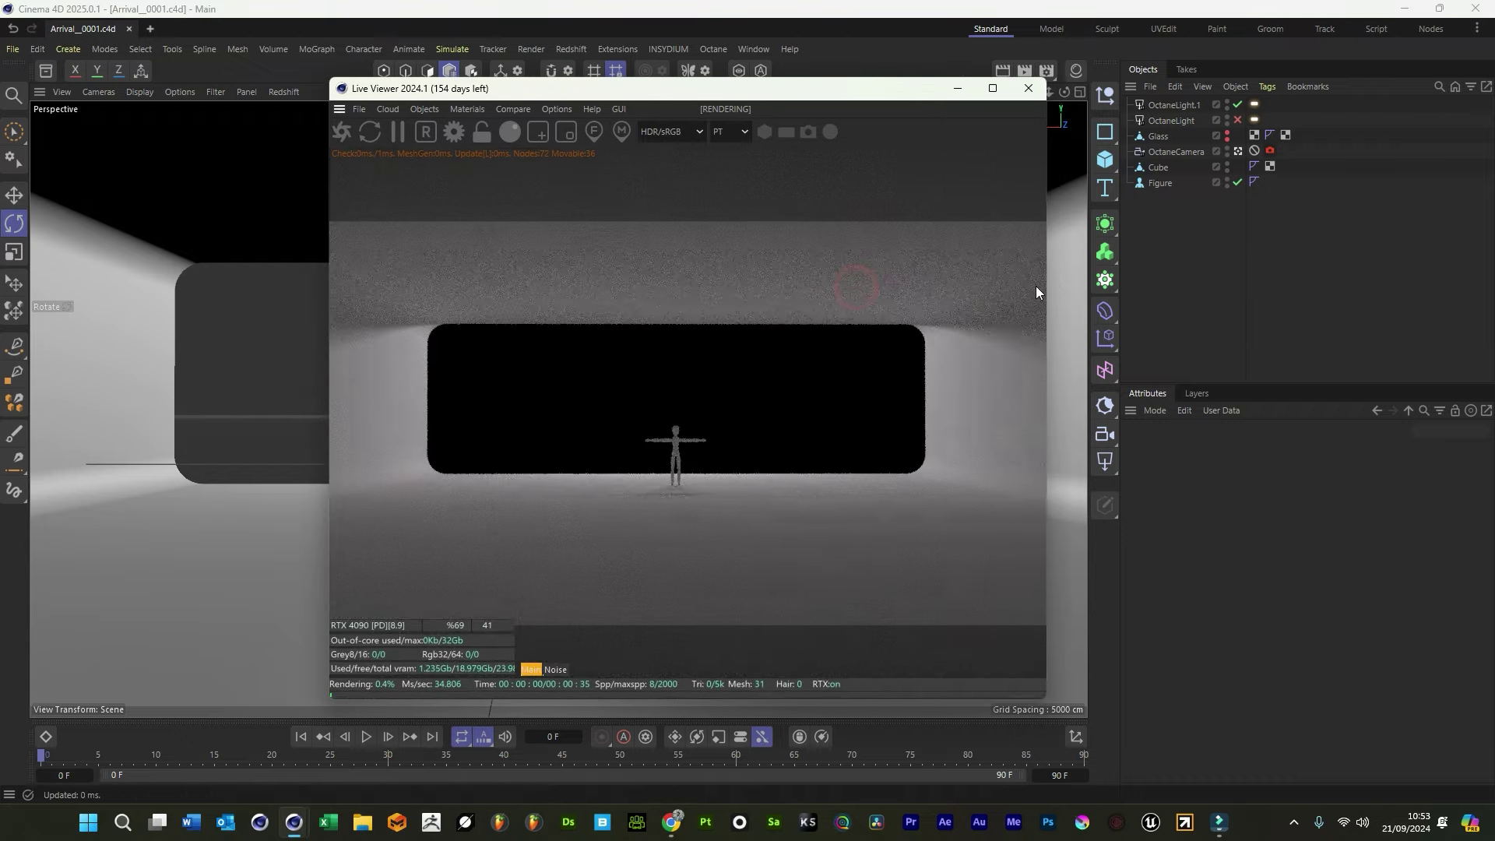
pyautogui.moveTo(685, 90); pyautogui.dragTo(865, 114)
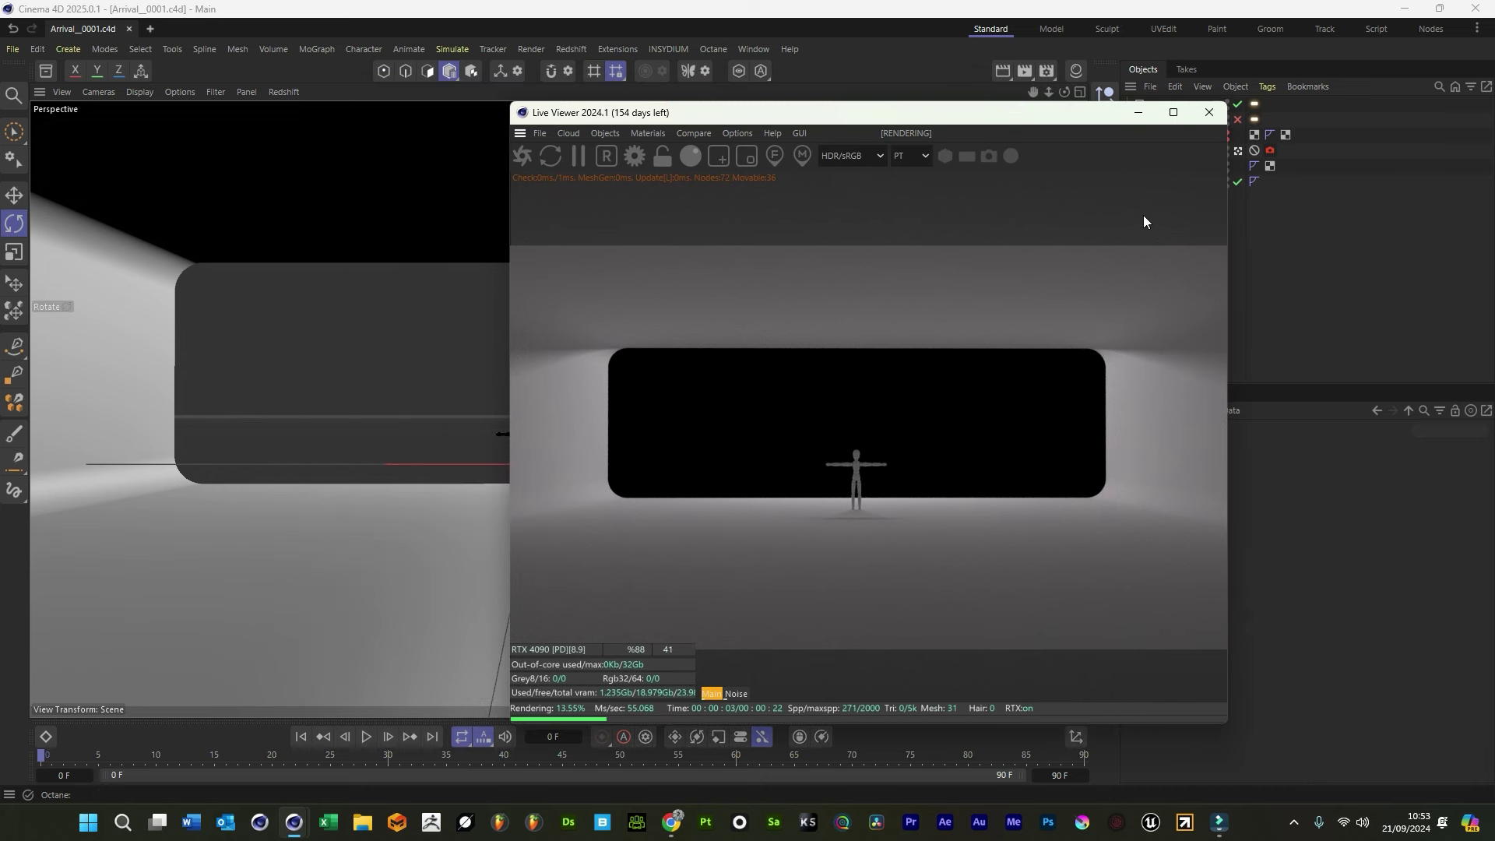
pyautogui.click(578, 157)
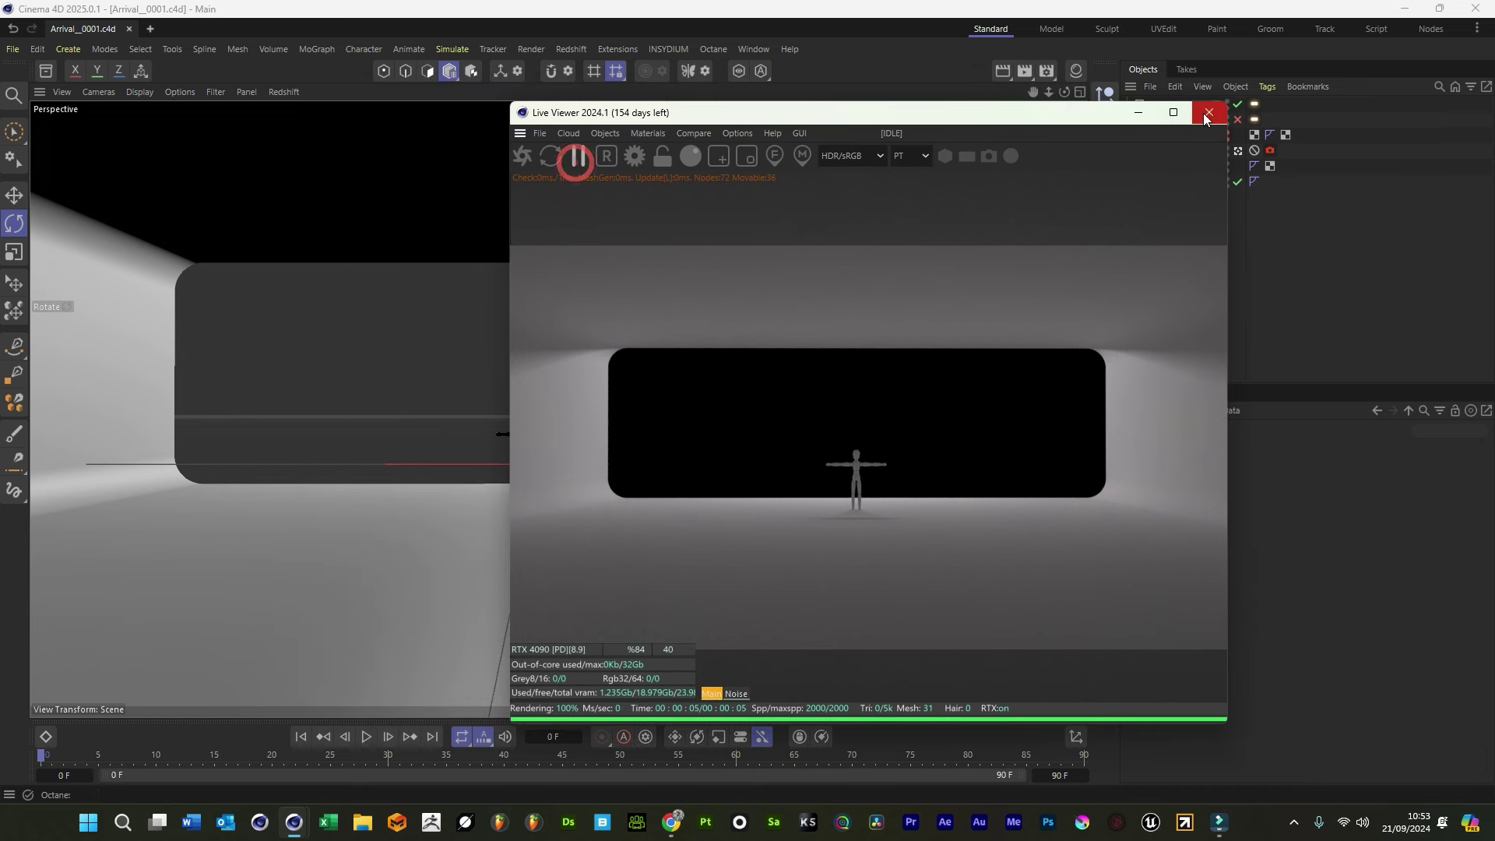
pyautogui.click(1138, 113)
# Dock the Create/Edit material panel next to the viewport via the Material Manager toggle
pyautogui.click(1076, 70)
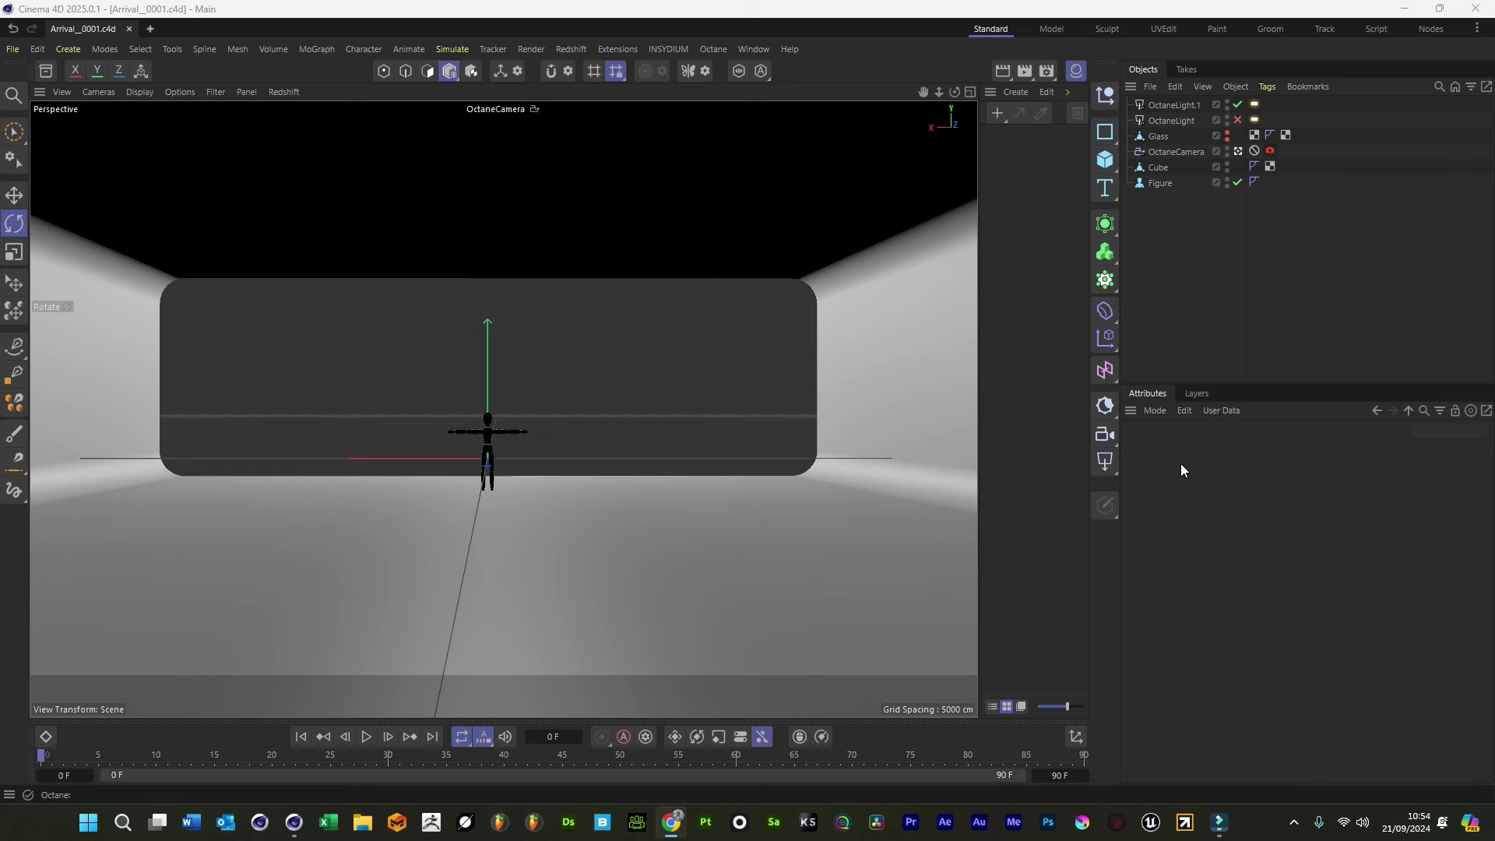
# Widen the materials panel and create an Octane Universal Material
pyautogui.moveTo(979, 242); pyautogui.dragTo(896, 234)
pyautogui.click(1021, 92)
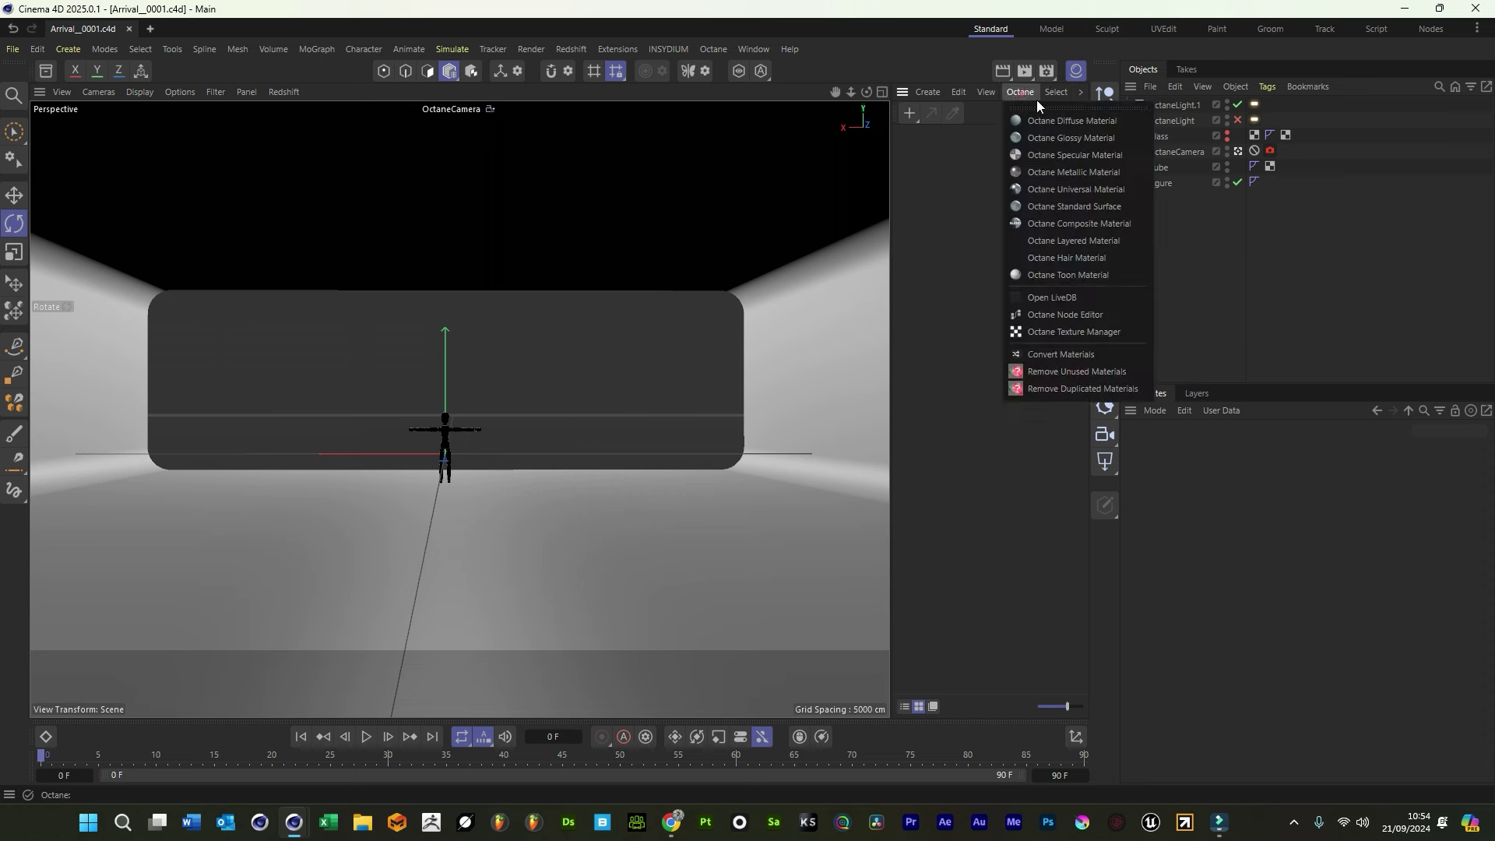
pyautogui.click(1065, 189)
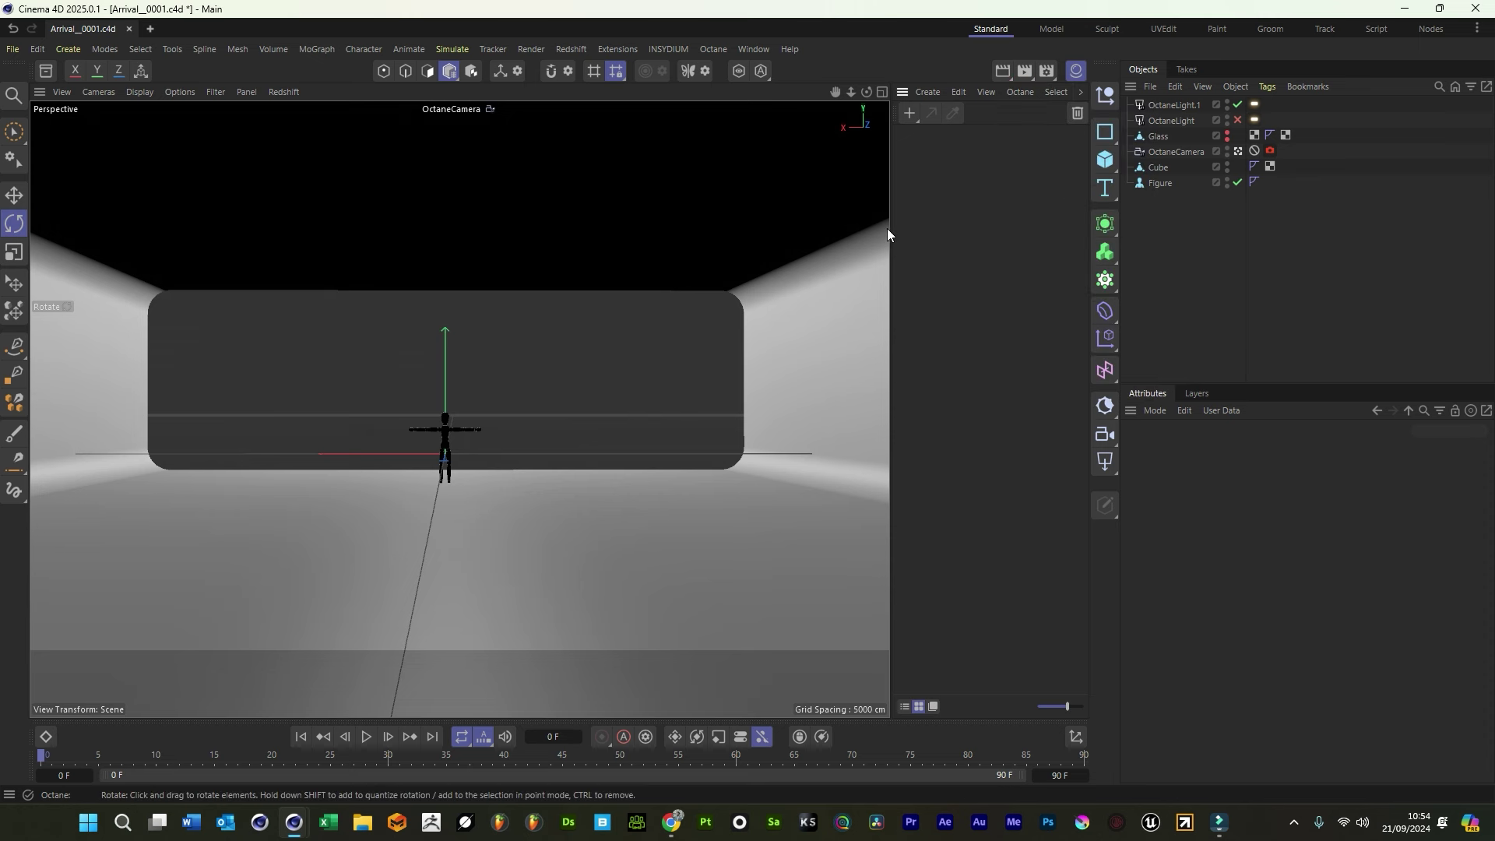
pyautogui.moveTo(889, 228); pyautogui.dragTo(862, 229)
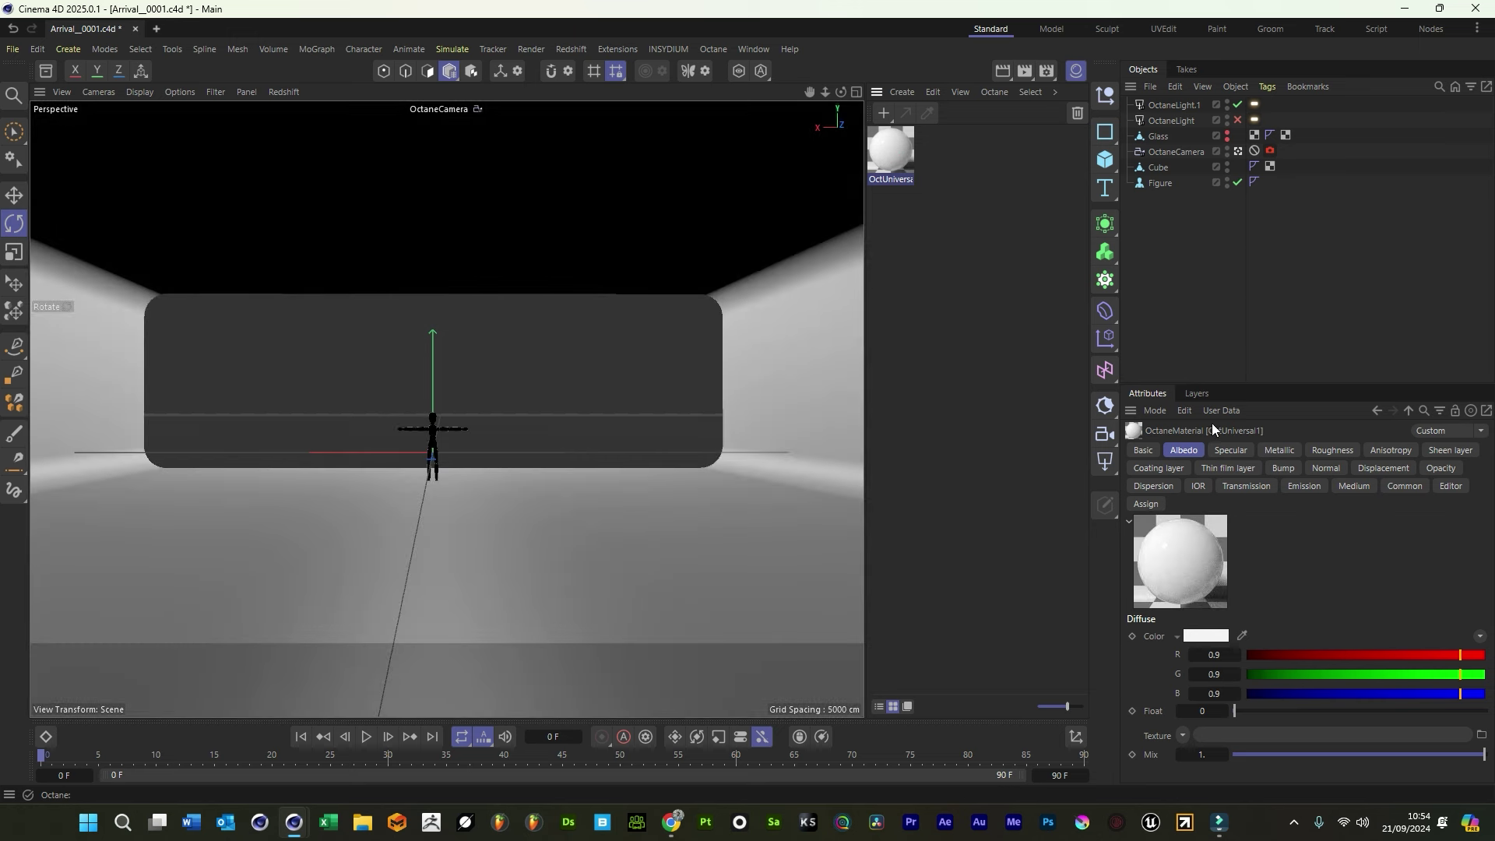
# Rename the material 'Ship Organic' and open it in the Node Editor
pyautogui.click(1143, 450)
pyautogui.write('Ship Organic')
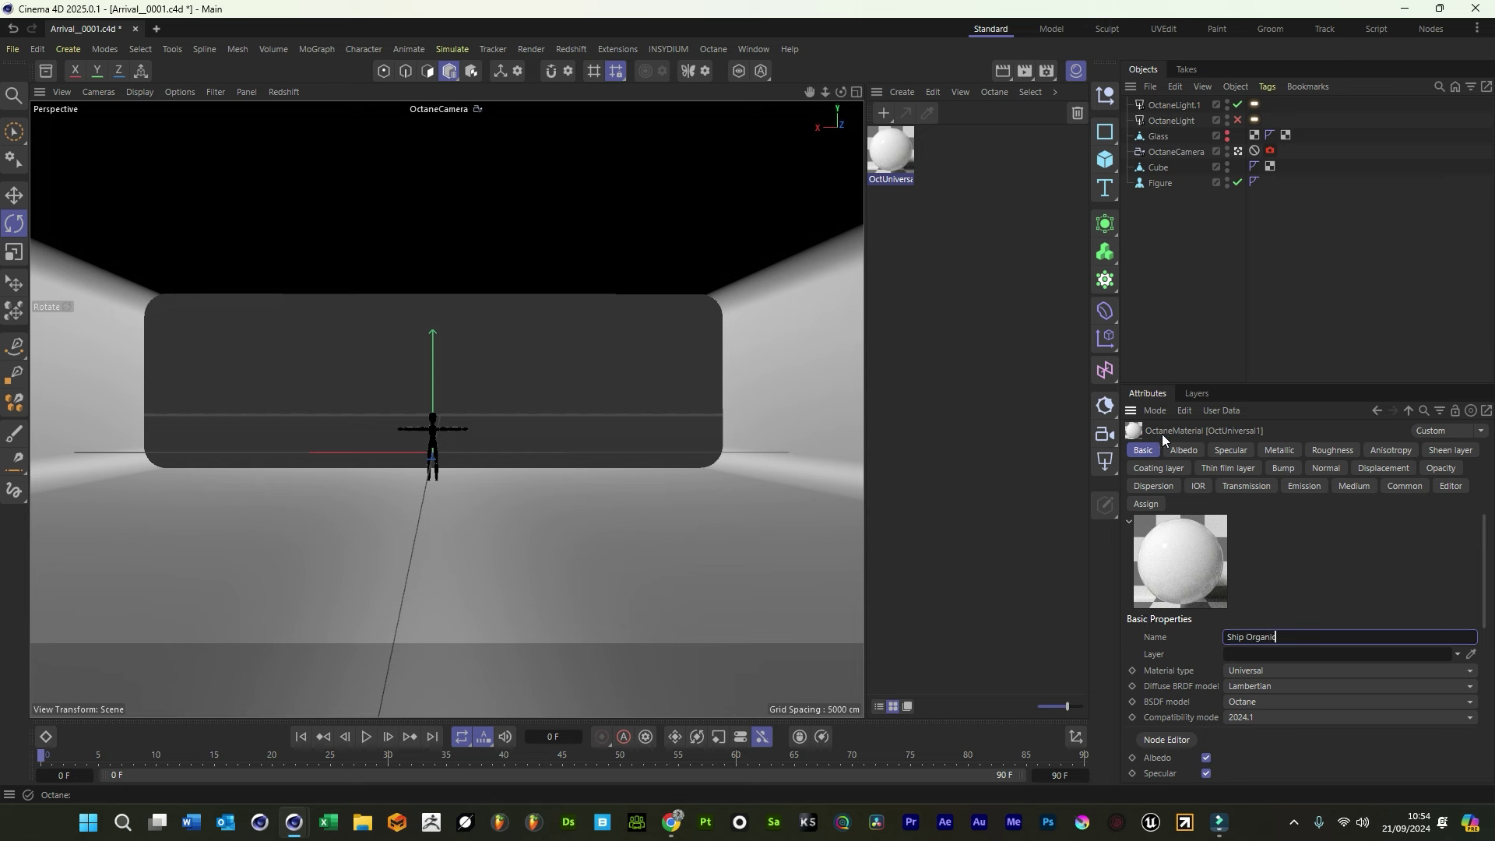
pyautogui.press('Return')
pyautogui.click(1211, 289)
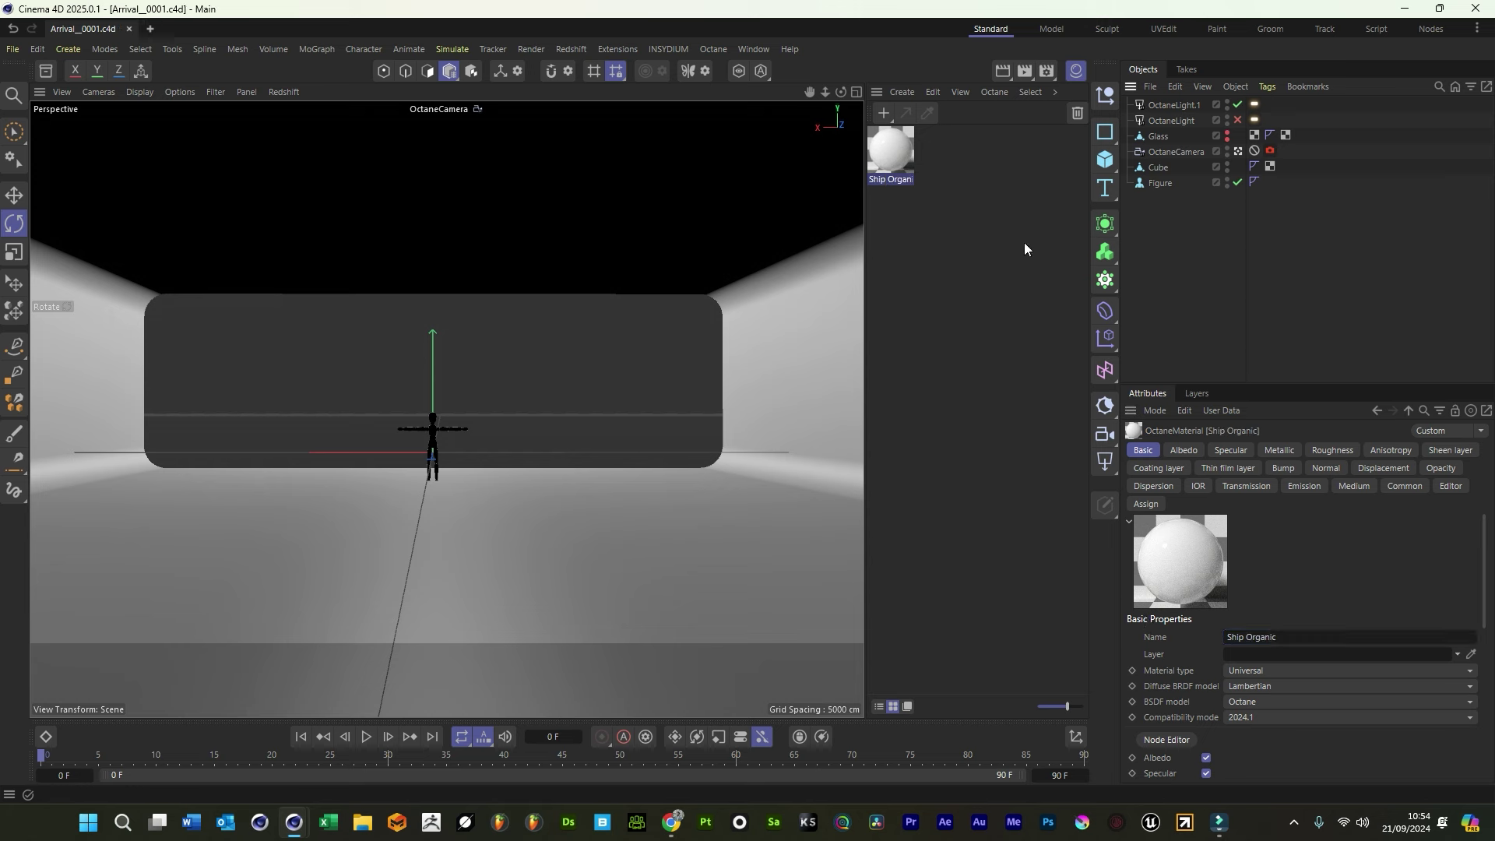
pyautogui.doubleClick(894, 152)
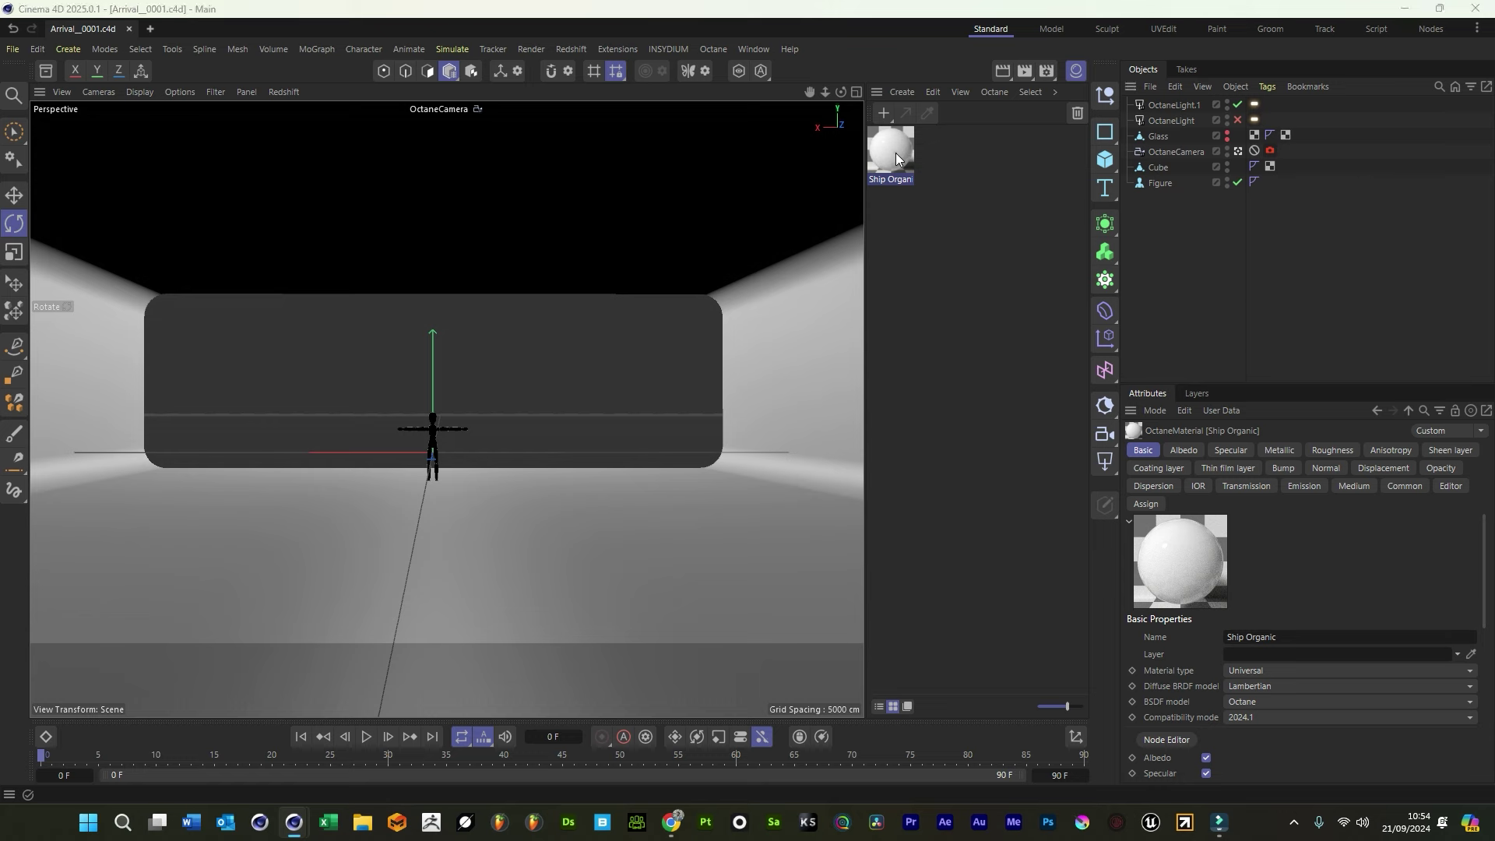
pyautogui.click(941, 381)
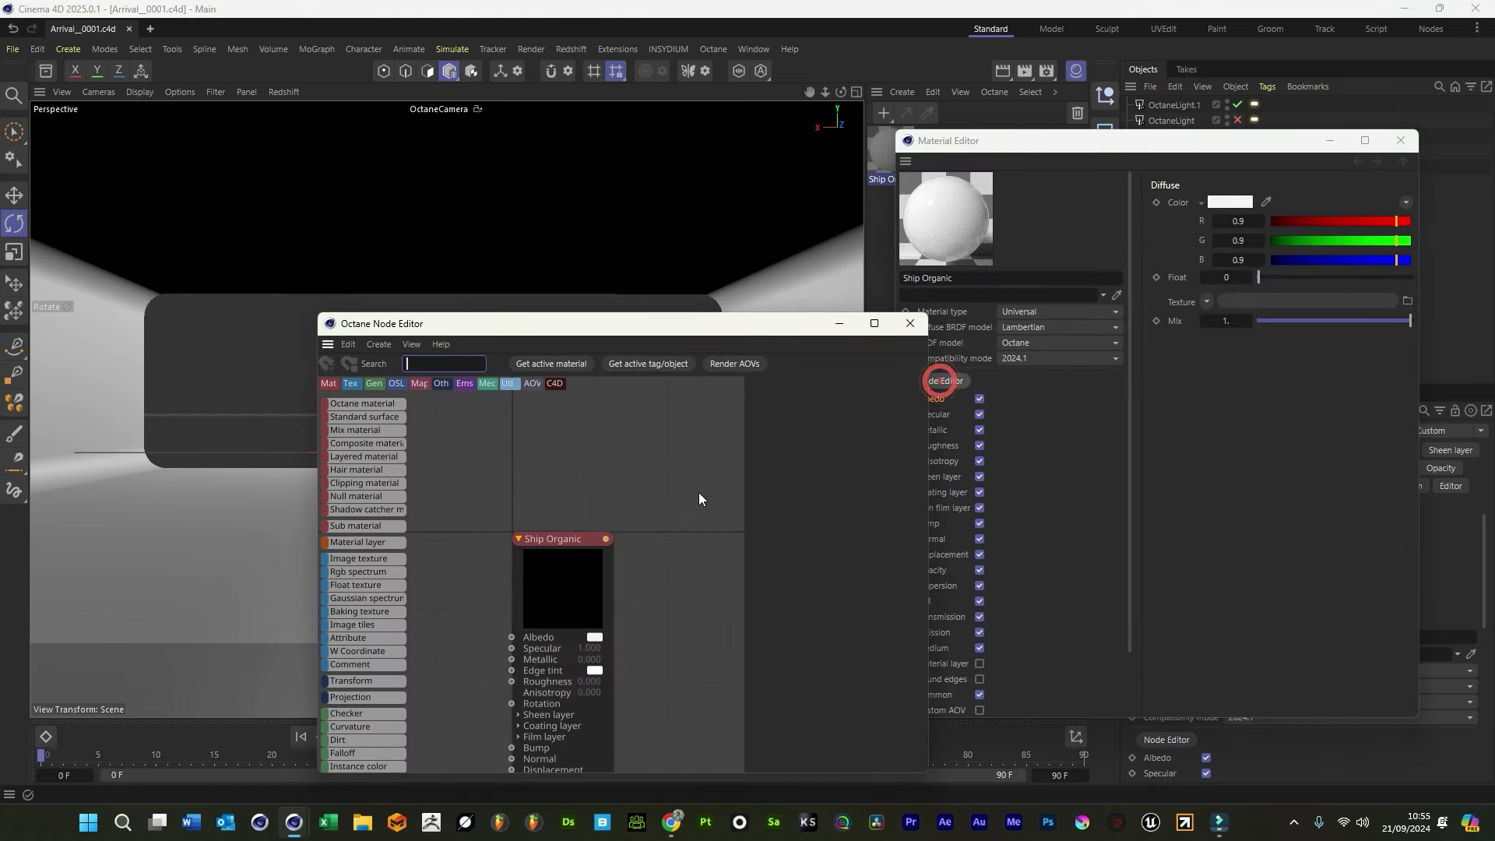
# Import the six Alien Soil maps and wire Diffuse to Albedo and roughness to Roughness
pyautogui.click(567, 583)
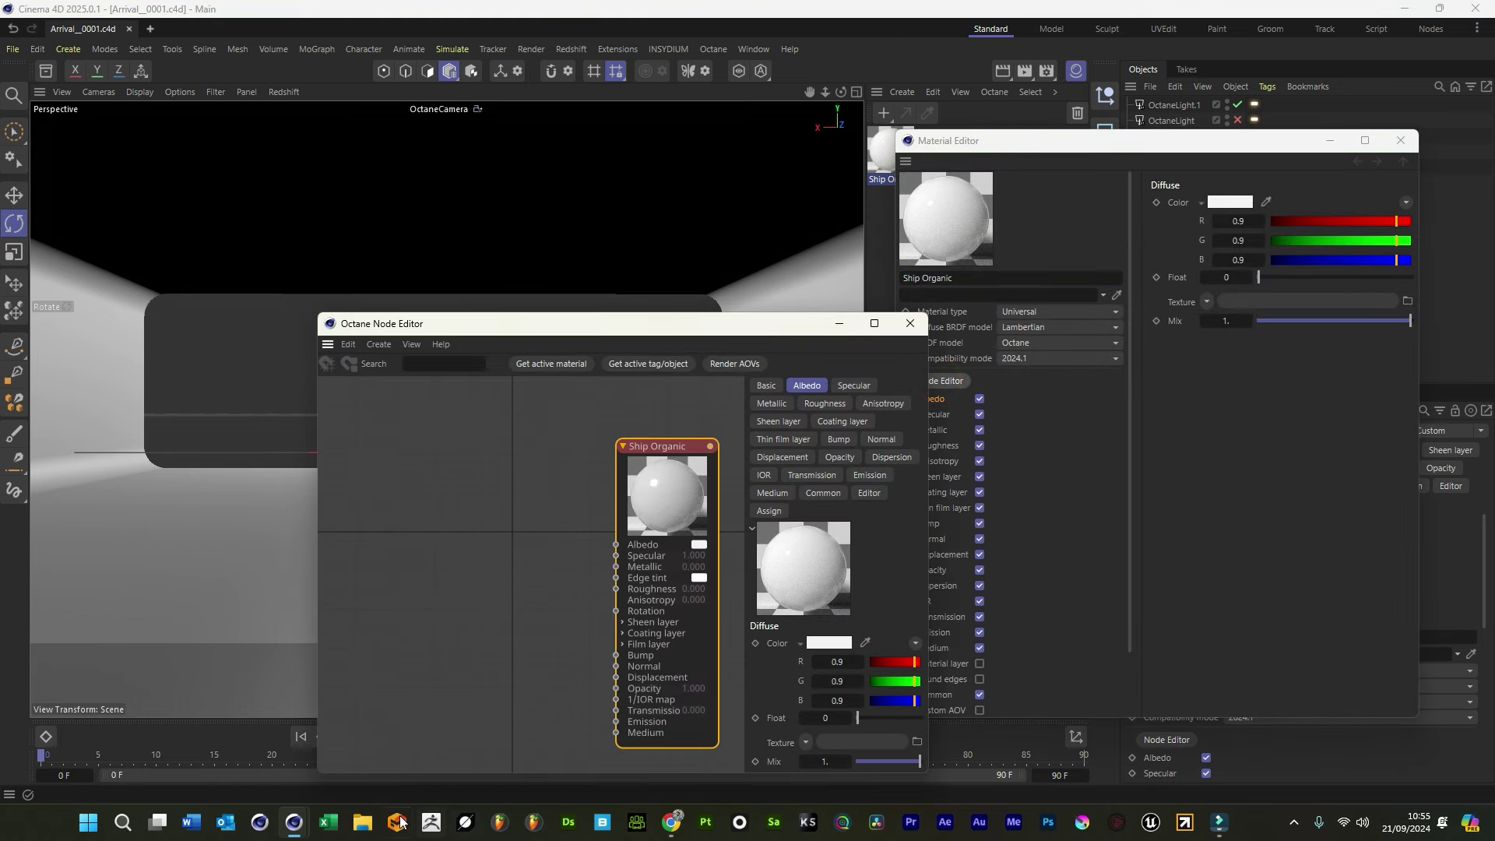
pyautogui.moveTo(366, 827); pyautogui.dragTo(513, 506)
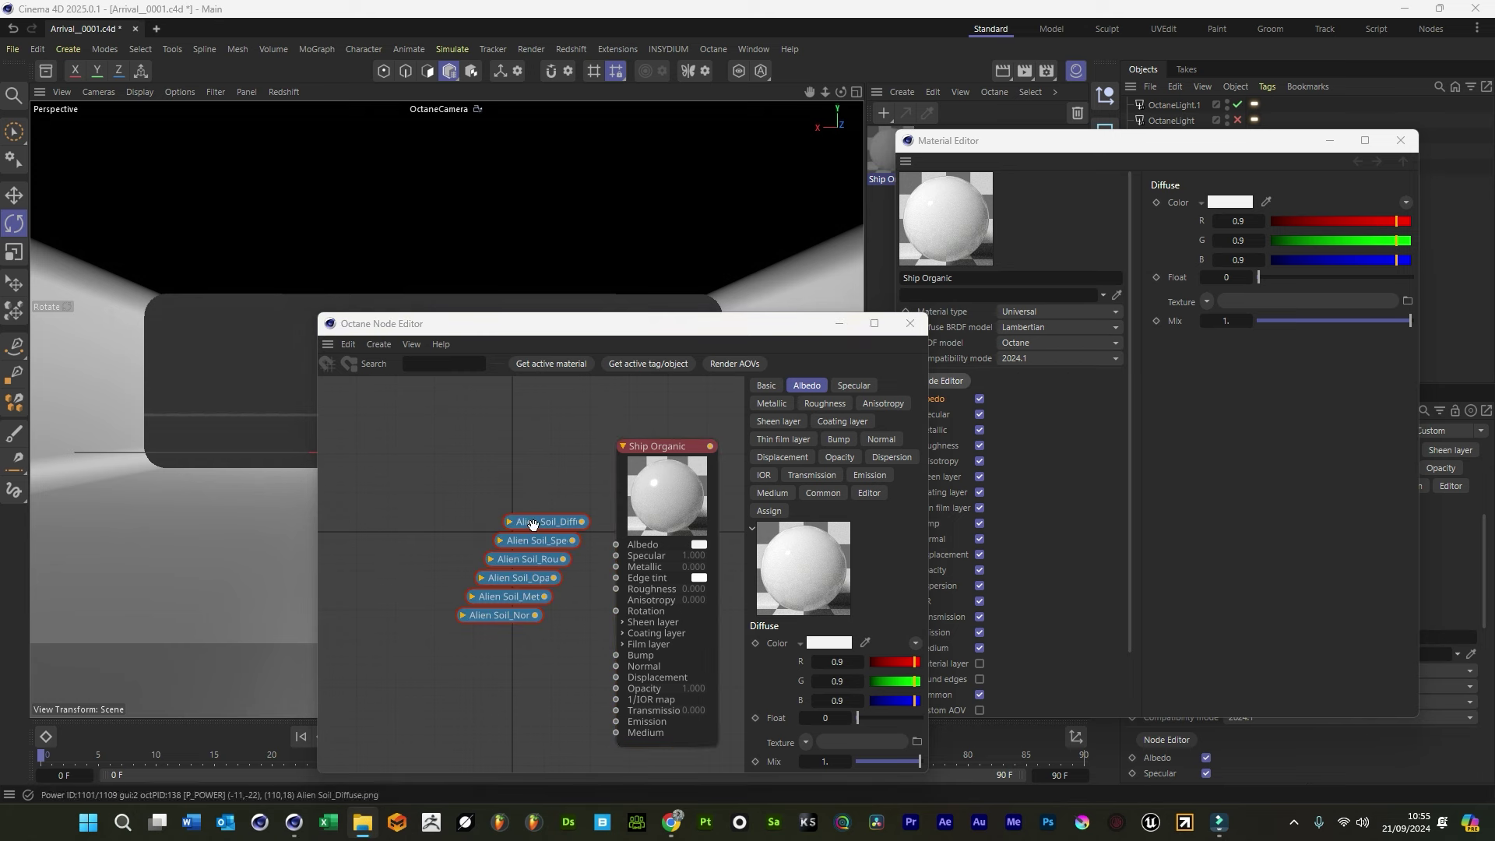
pyautogui.click(576, 582)
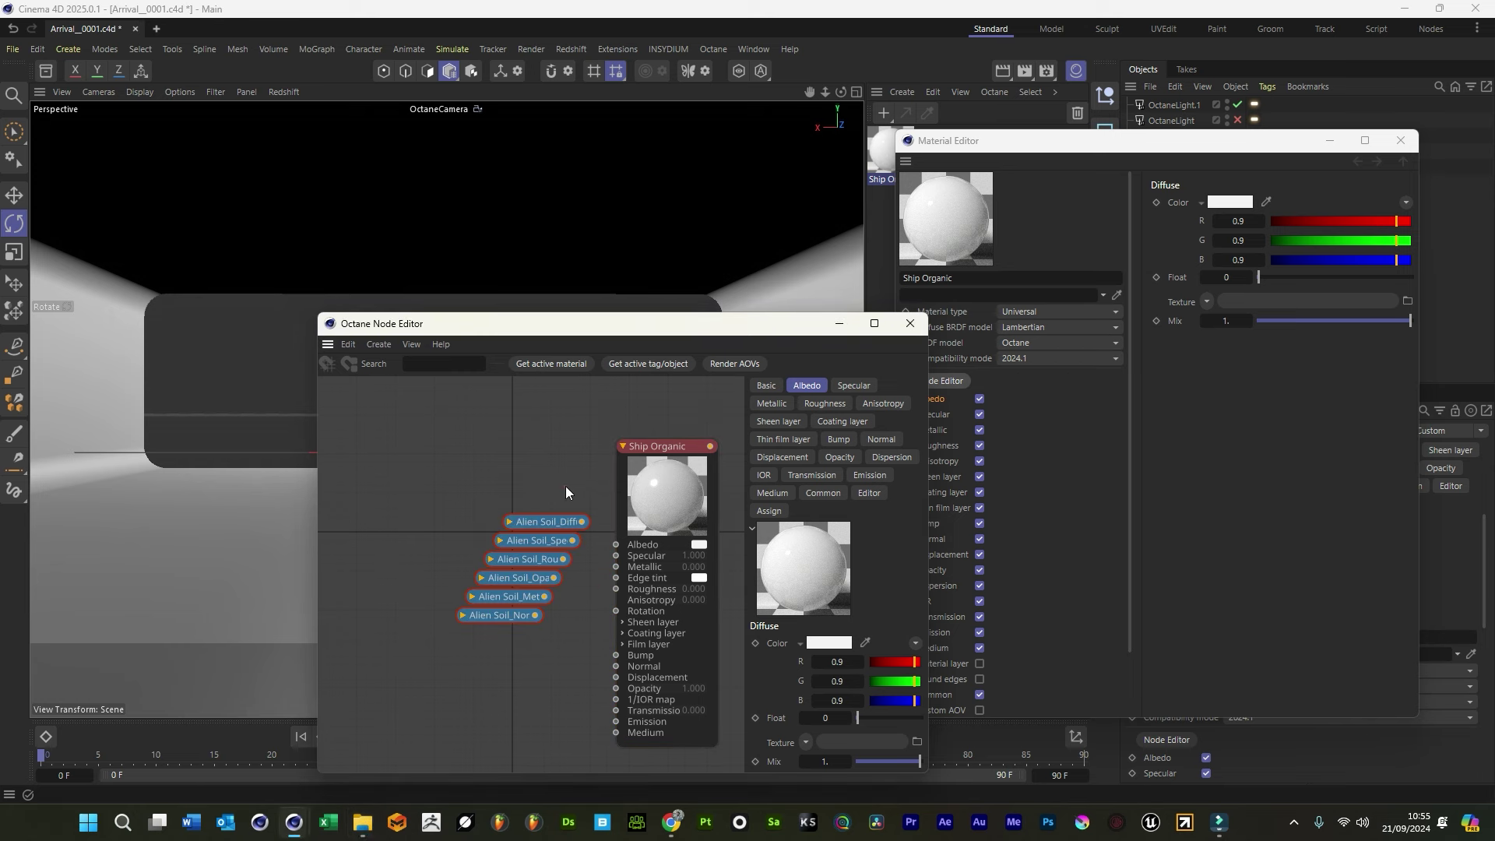
pyautogui.moveTo(559, 521); pyautogui.dragTo(445, 554)
pyautogui.click(530, 537)
pyautogui.moveTo(522, 559); pyautogui.dragTo(615, 589)
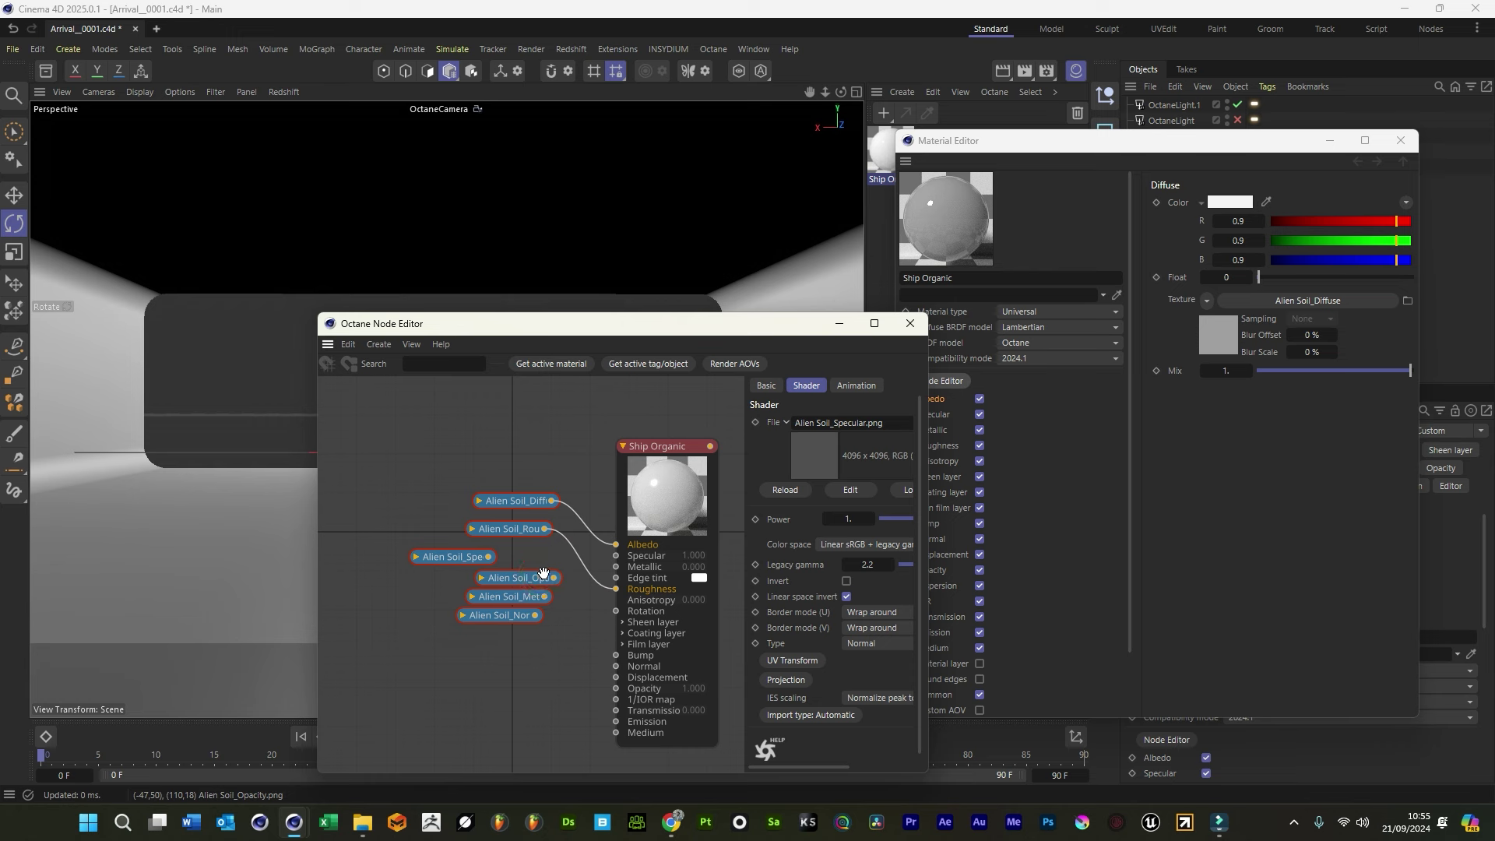
# Delete the Opacity and Specular texture nodes and wire the normal map to Normal
pyautogui.press('Delete')
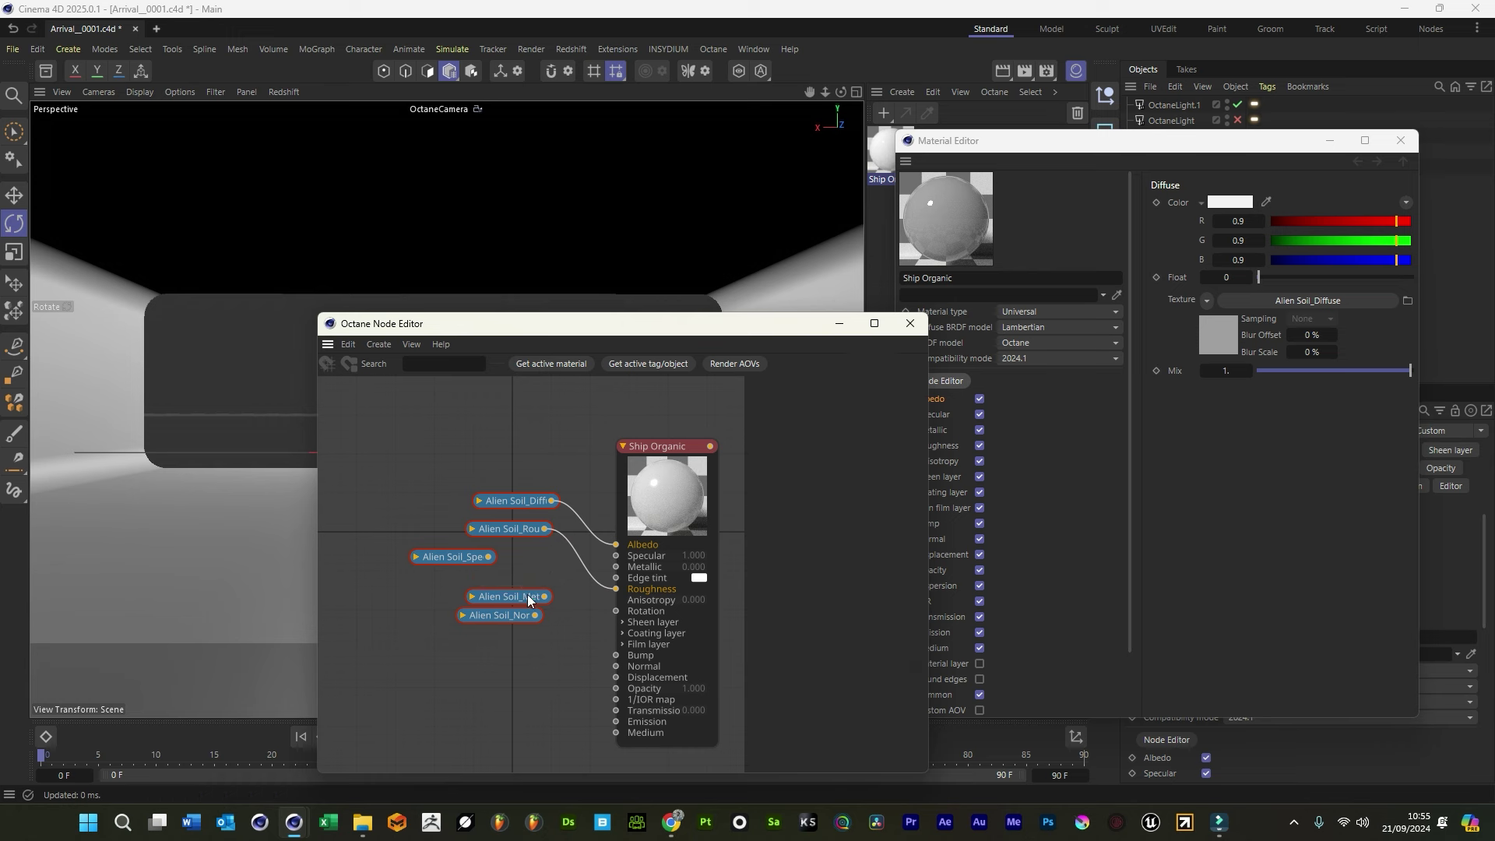
pyautogui.moveTo(529, 616); pyautogui.dragTo(616, 667)
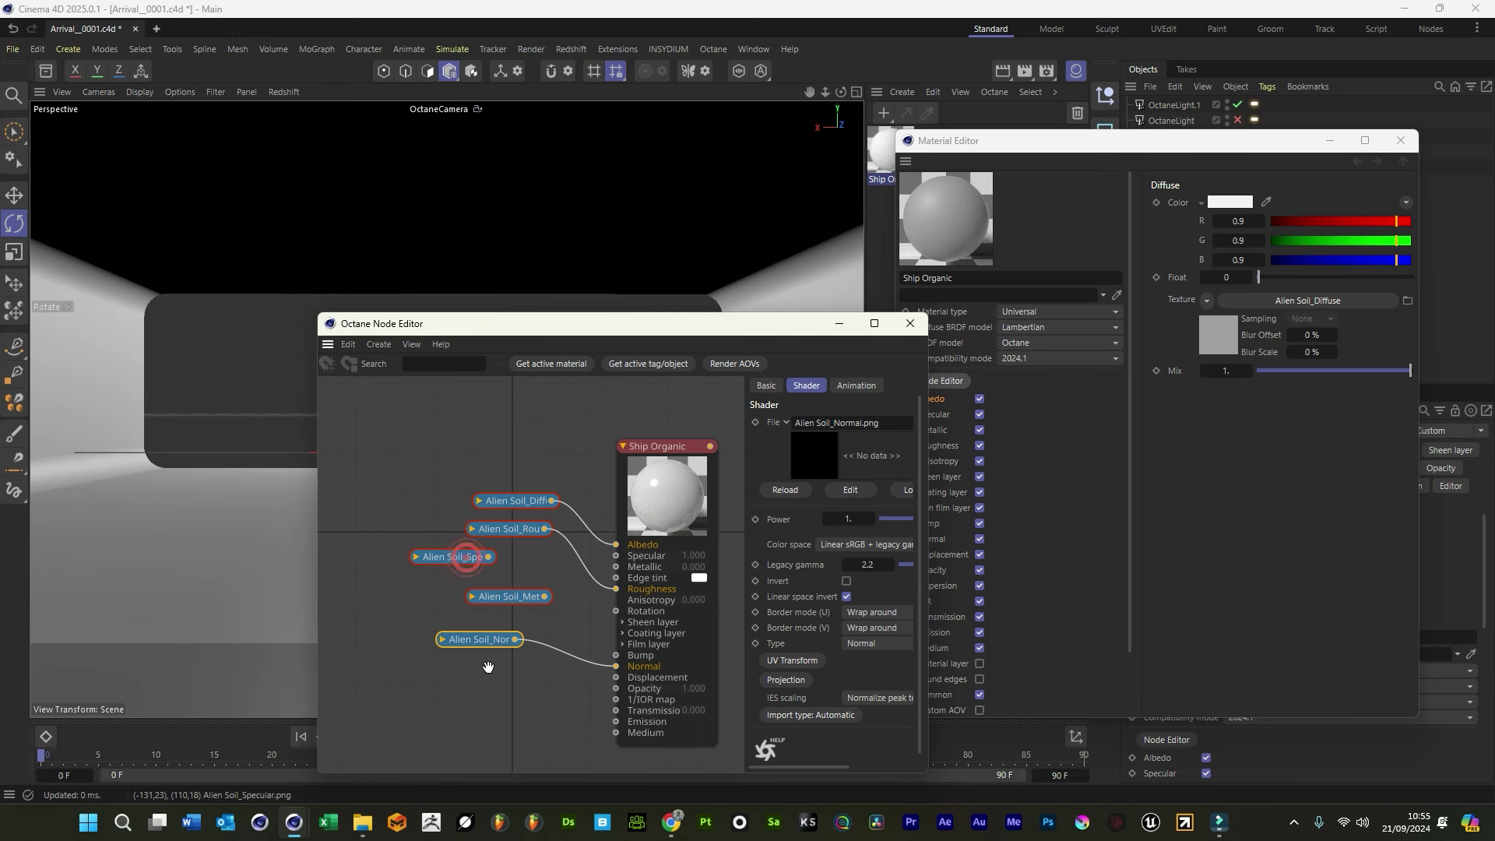
pyautogui.moveTo(445, 555); pyautogui.dragTo(507, 562)
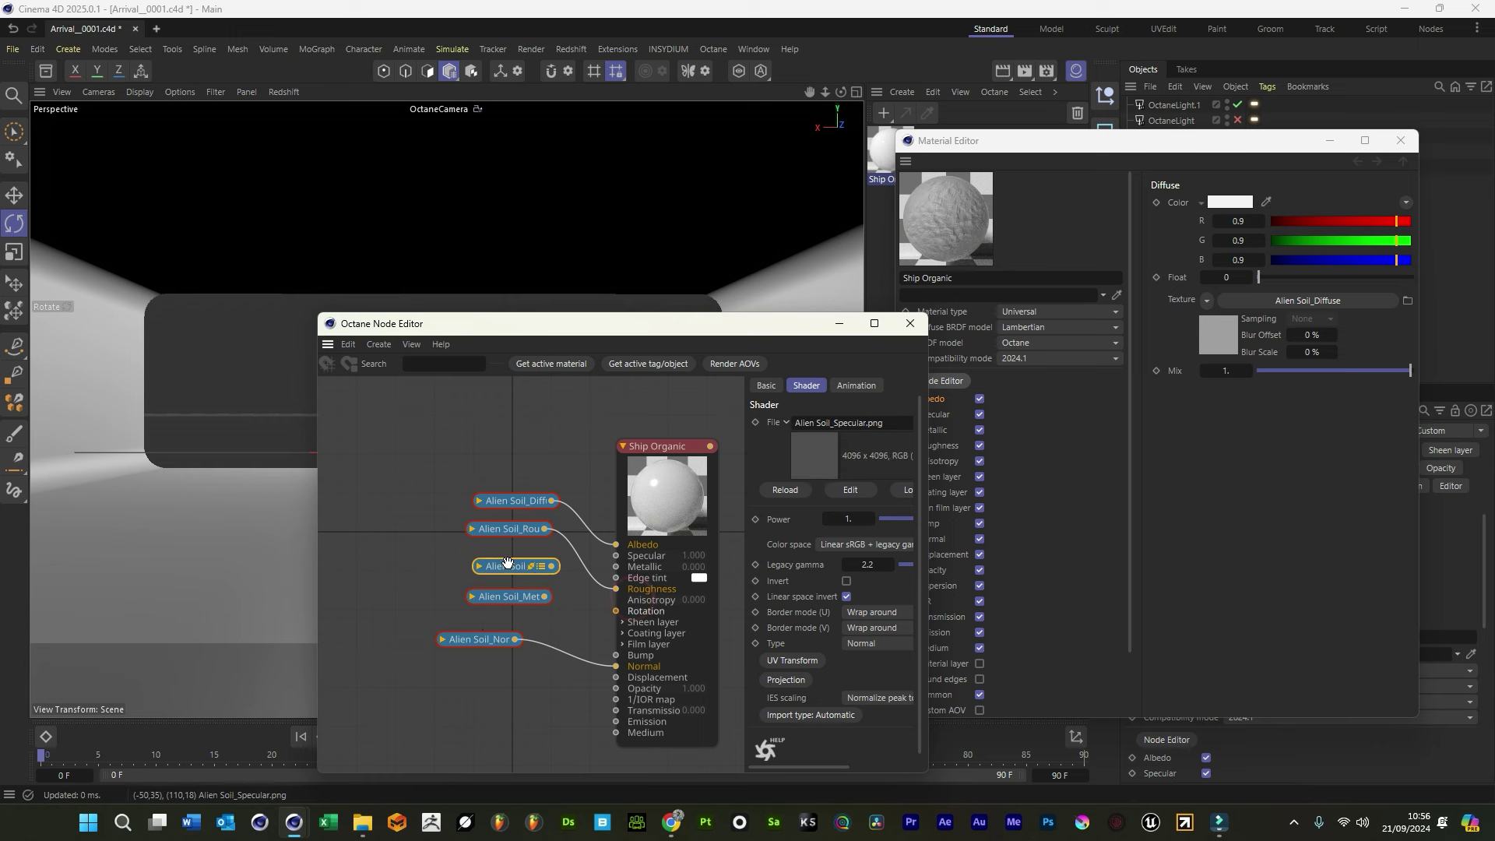
pyautogui.press('Delete')
# Bring the Displacement and height texture nodes into view and save the scene
pyautogui.moveTo(419, 674); pyautogui.dragTo(642, 569, button='middle')
pyautogui.moveTo(358, 592)
pyautogui.moveTo(625, 625); pyautogui.dragTo(436, 537)
pyautogui.moveTo(562, 628)
pyautogui.mouseDown(button='middle')
pyautogui.moveTo(698, 668)
pyautogui.moveTo(478, 662)
pyautogui.moveTo(569, 651)
pyautogui.mouseUp(button='middle')
pyautogui.click(653, 659)
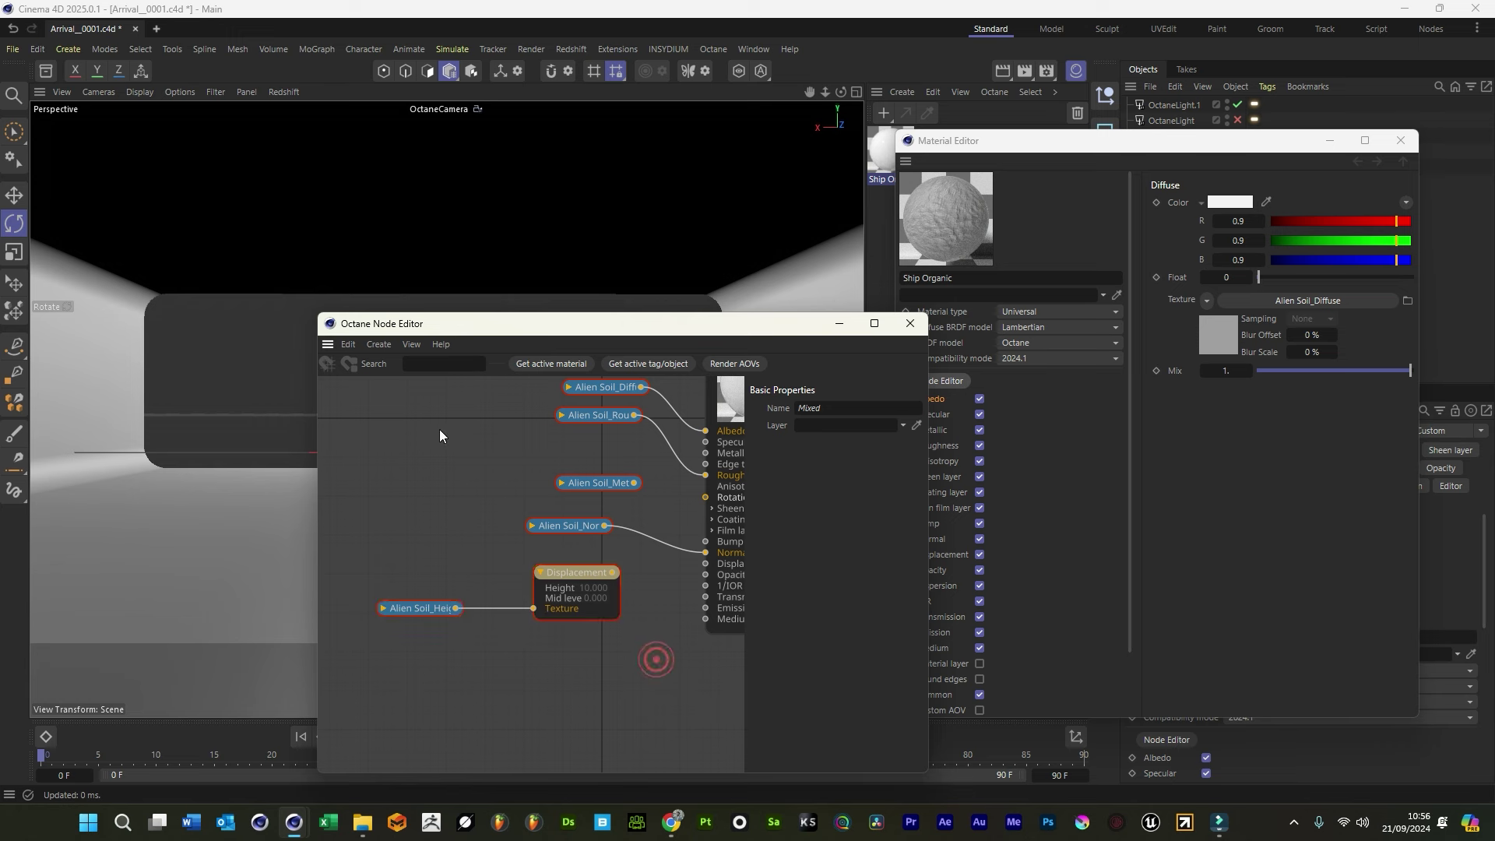
pyautogui.hotkey('ctrl', 's')
# Connect the Displacement node with 4096x4096 level of detail and 30 cm height
pyautogui.moveTo(615, 575)
pyautogui.mouseDown()
pyautogui.moveTo(705, 580)
pyautogui.moveTo(561, 594)
pyautogui.moveTo(629, 574)
pyautogui.mouseUp()
pyautogui.click(554, 580)
pyautogui.click(857, 549)
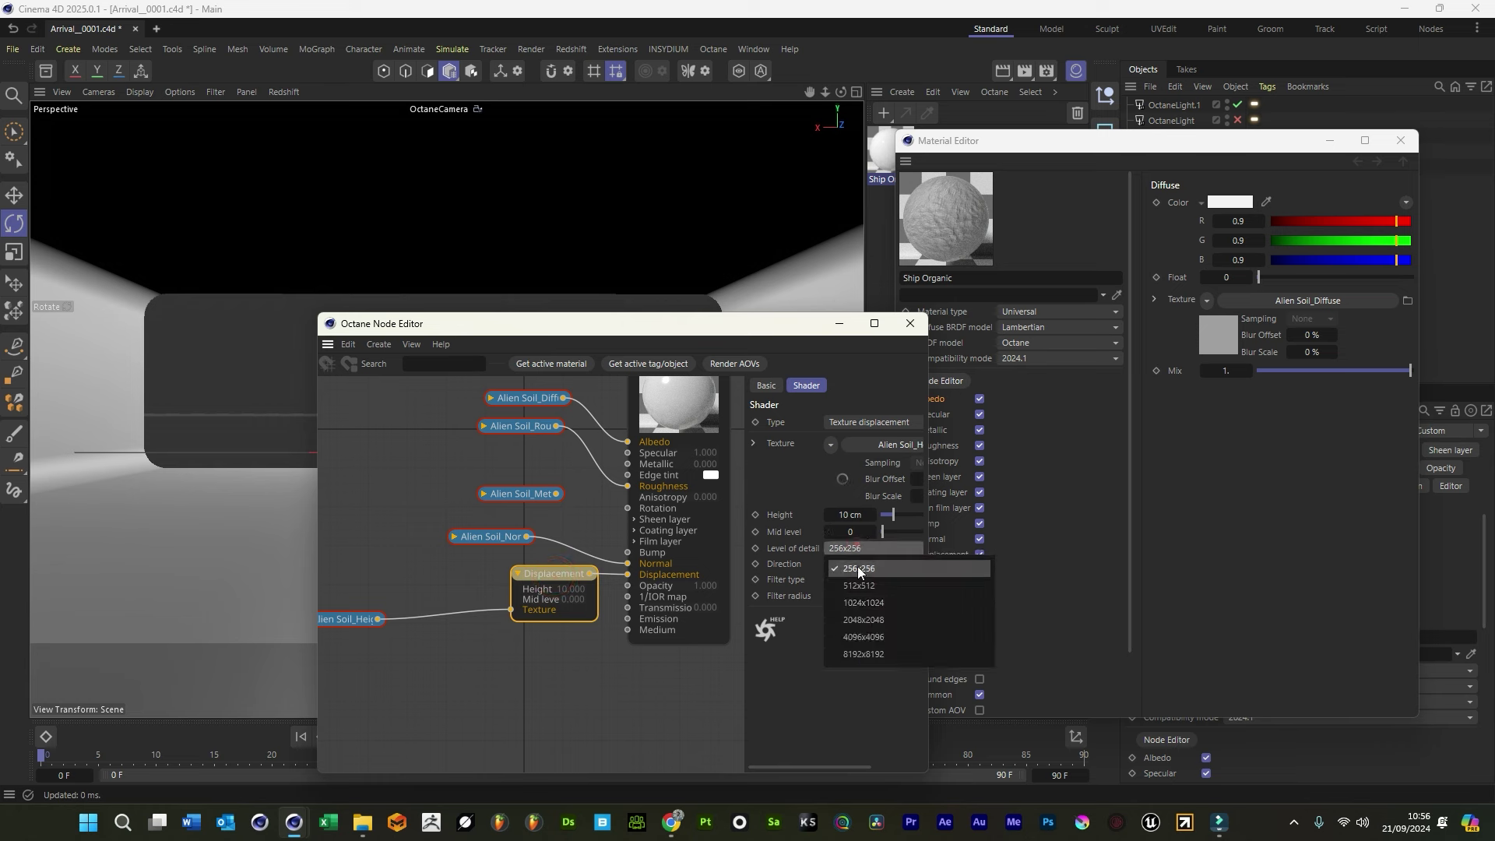
pyautogui.click(871, 636)
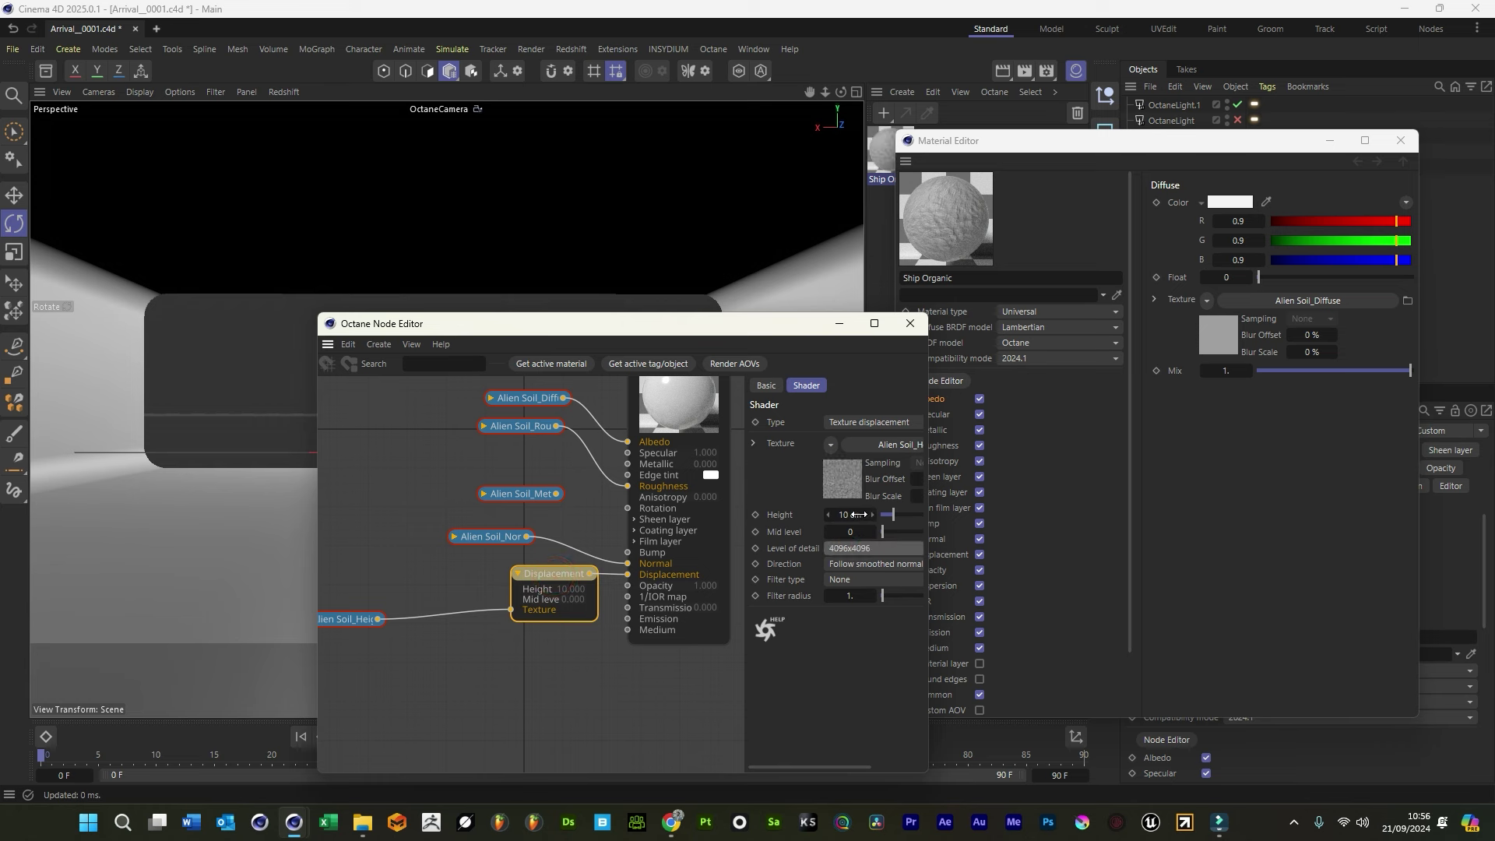
pyautogui.click(838, 515)
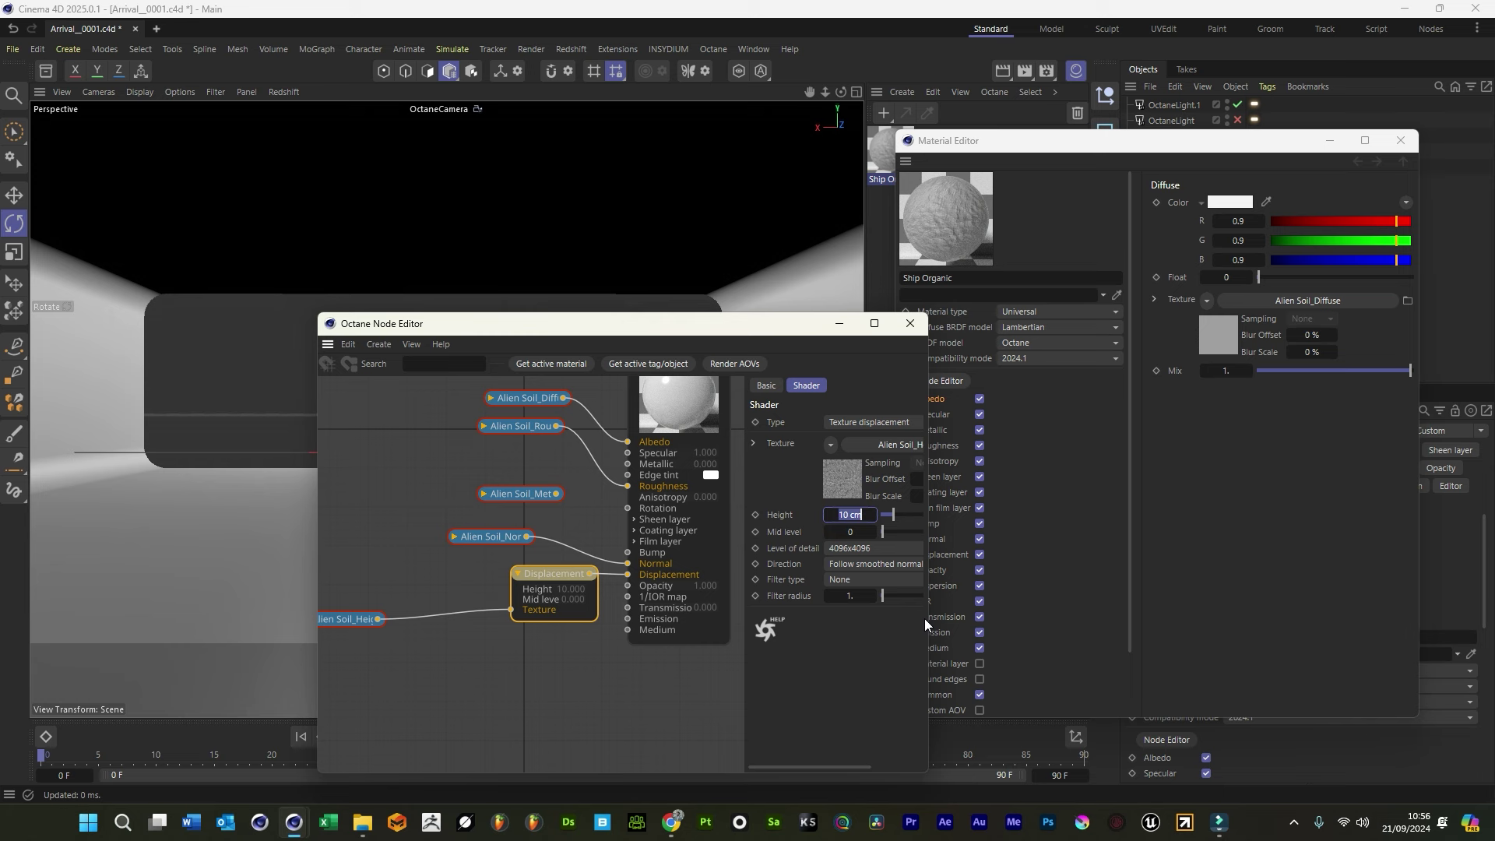
pyautogui.write('30')
pyautogui.press('Return')
pyautogui.click(839, 324)
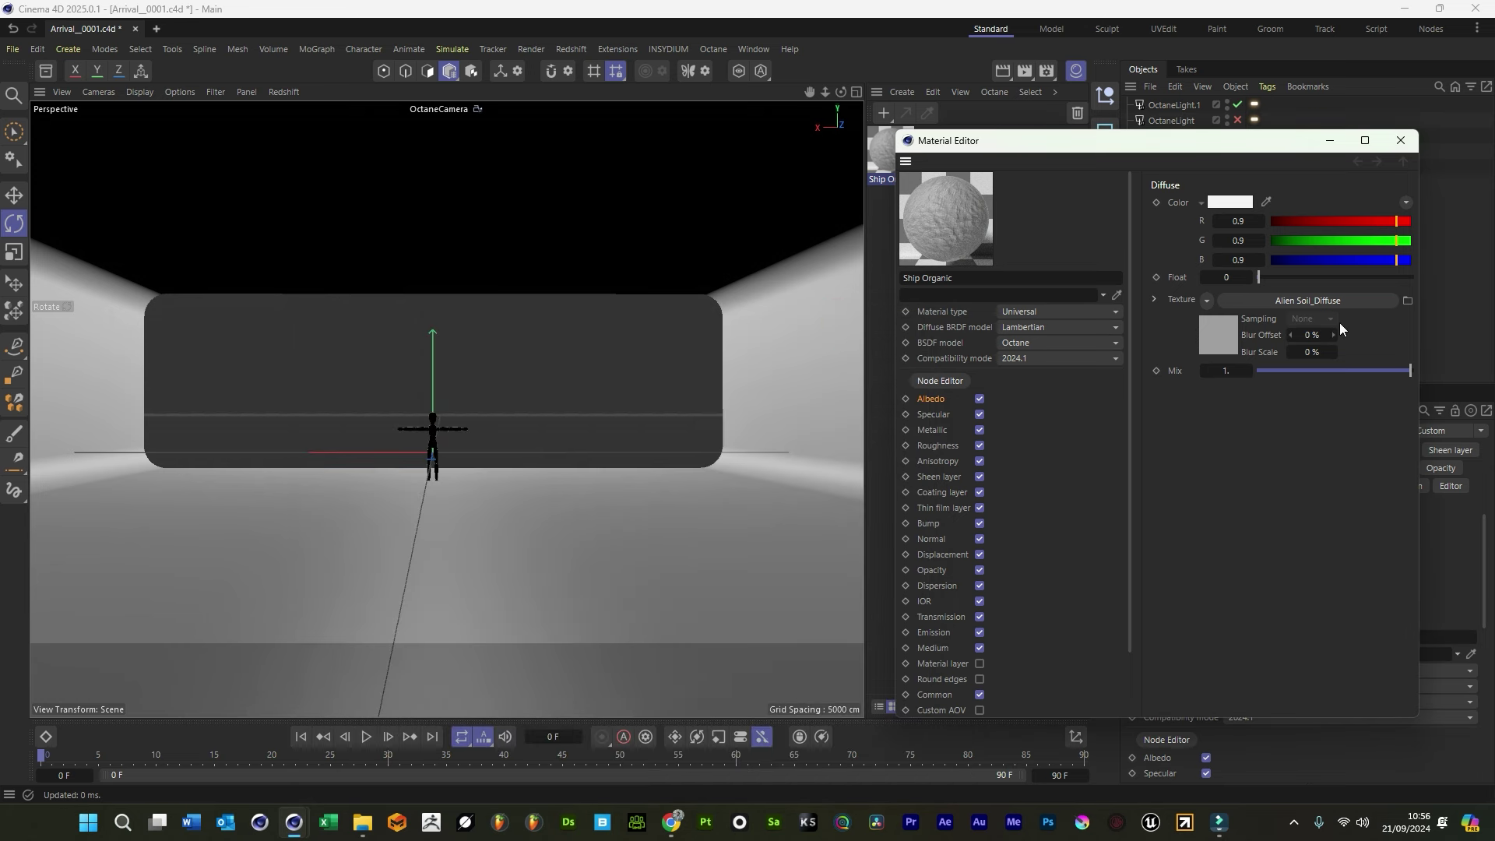
# Set Ship Organic's diffuse BRDF to Octane and BSDF to STD, then apply it to the Cube
pyautogui.click(1041, 327)
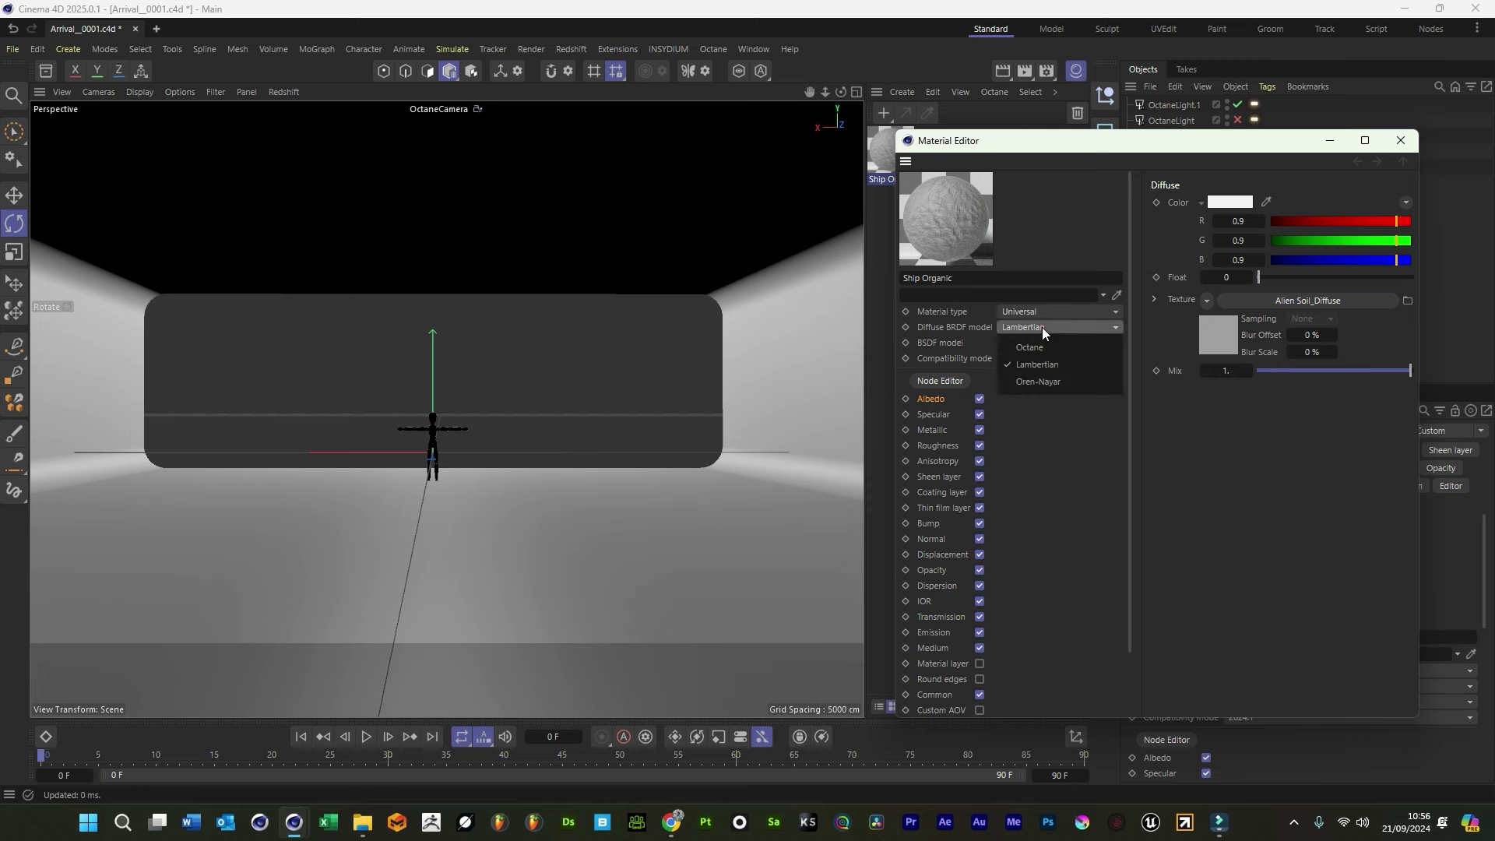
pyautogui.click(1039, 347)
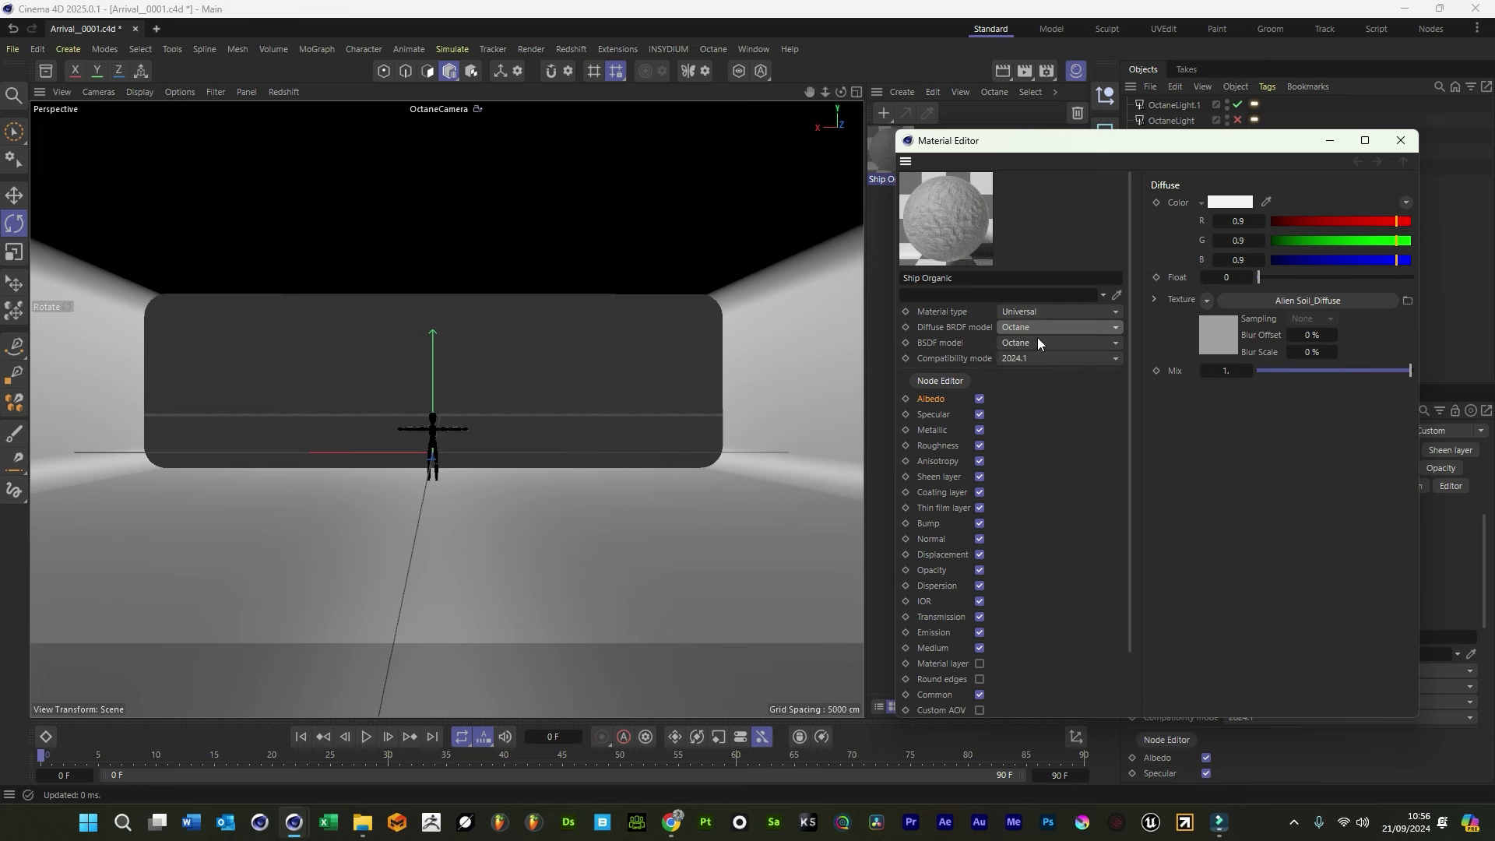
pyautogui.click(1034, 342)
pyautogui.click(1053, 430)
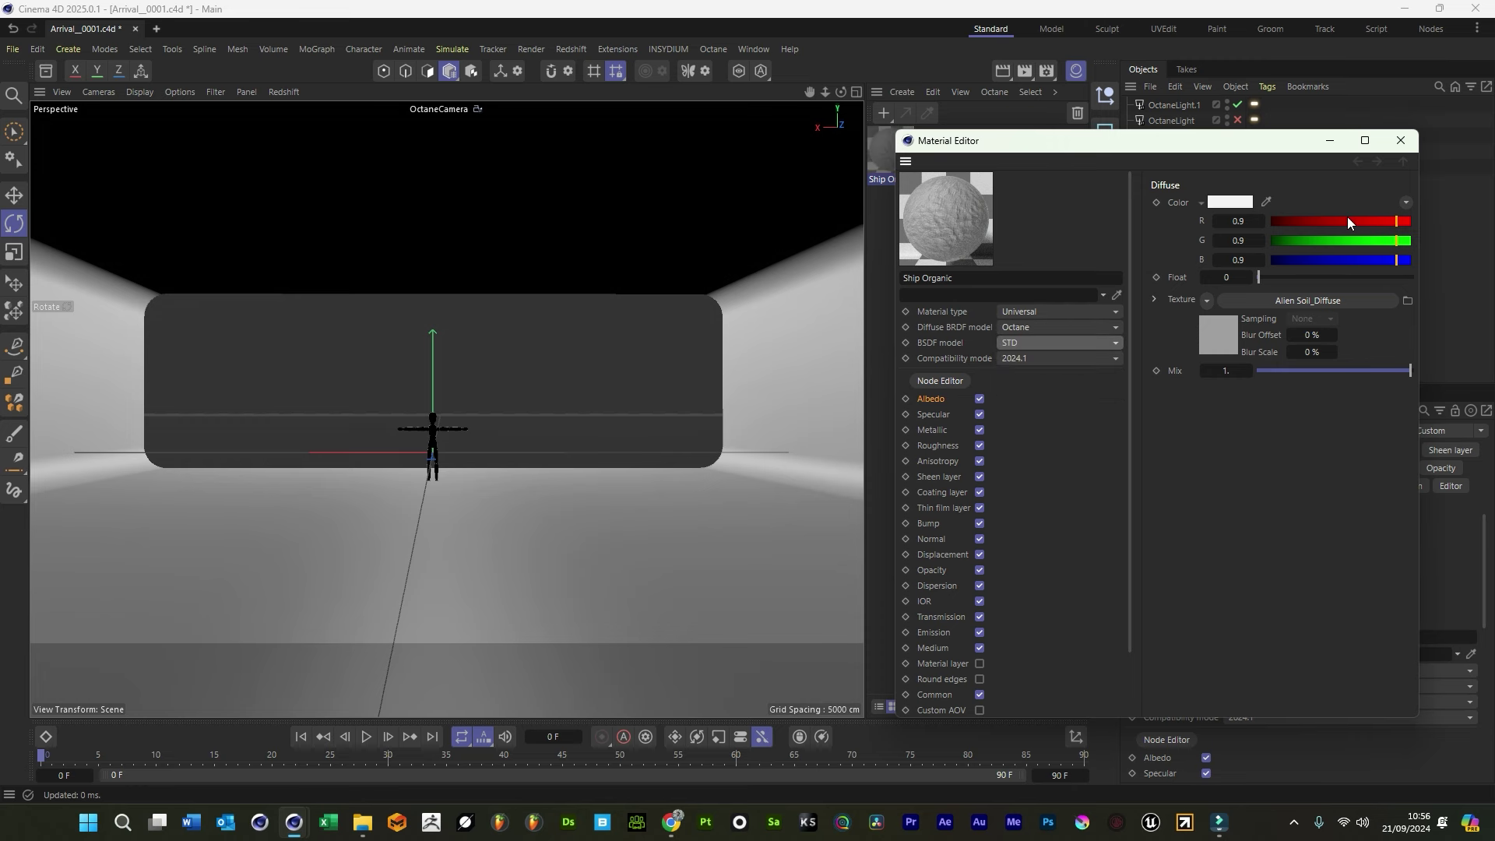
pyautogui.click(1400, 140)
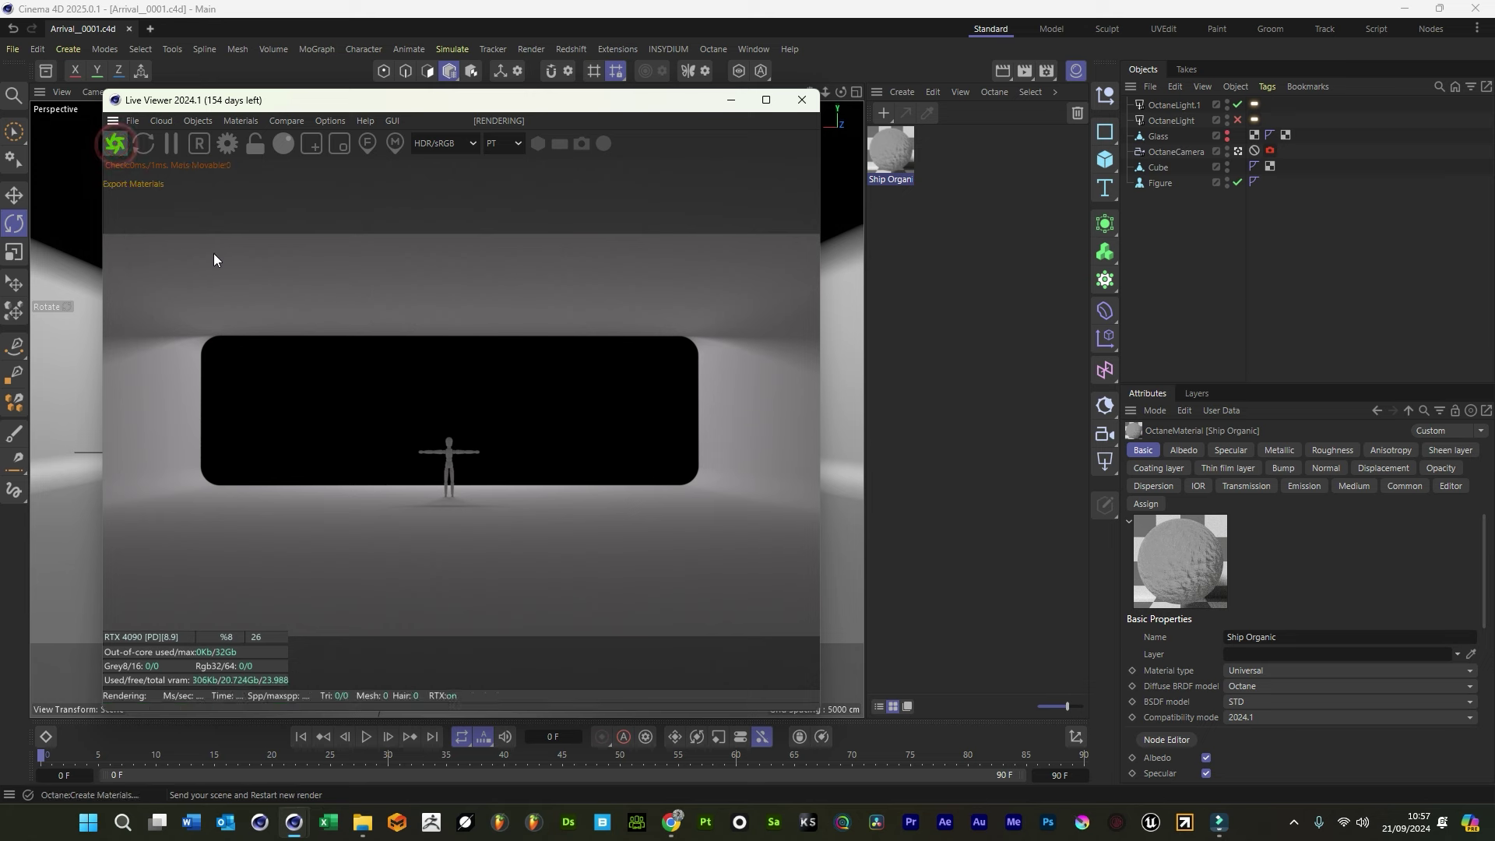
pyautogui.moveTo(883, 159); pyautogui.dragTo(1156, 168)
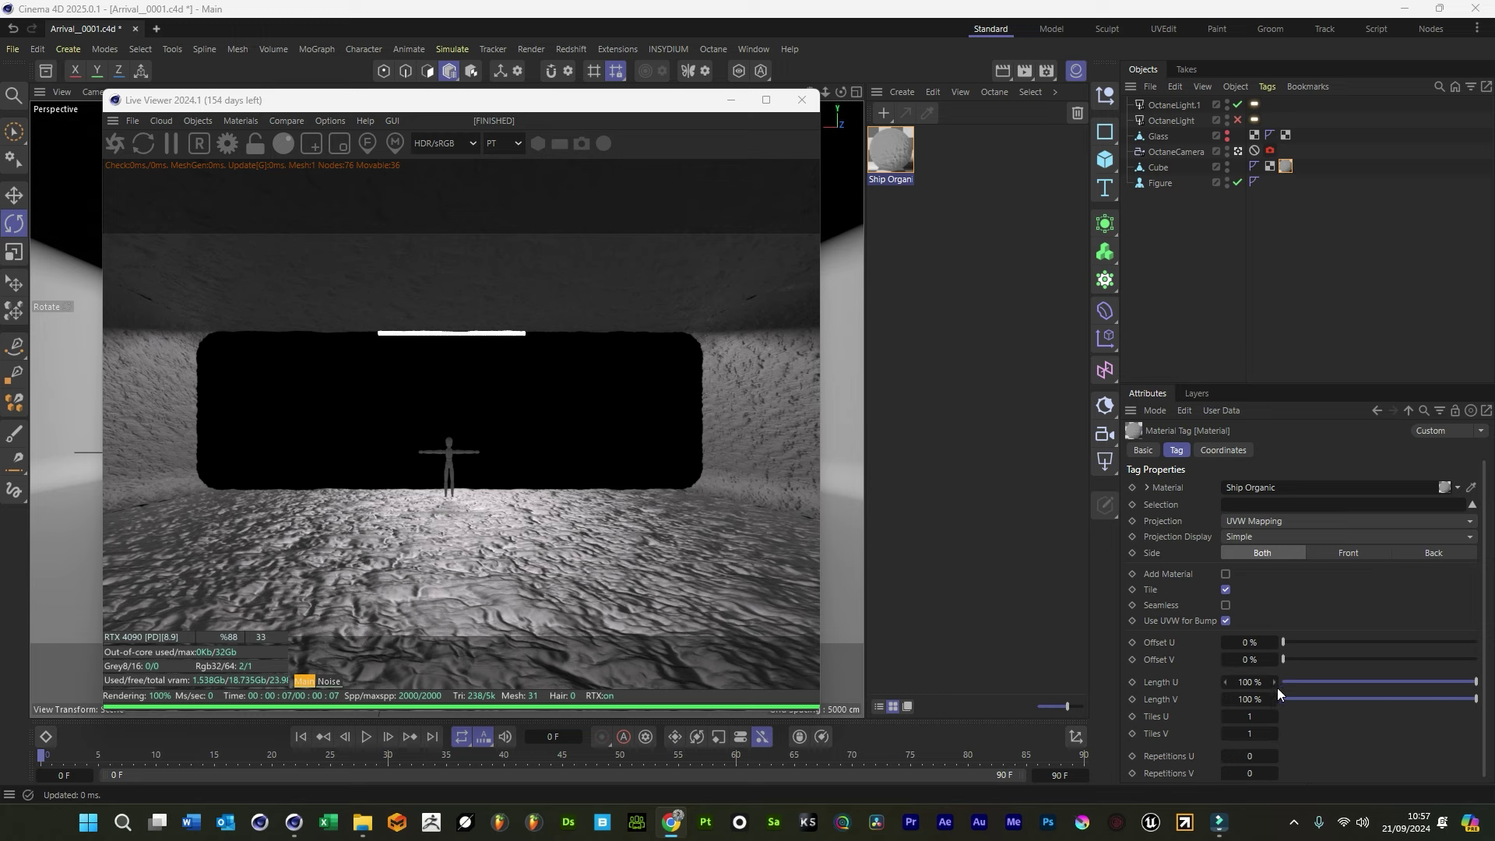
# Switch the material tag projection to Cubic and roughly adjust the U/V tiling
pyautogui.click(1254, 521)
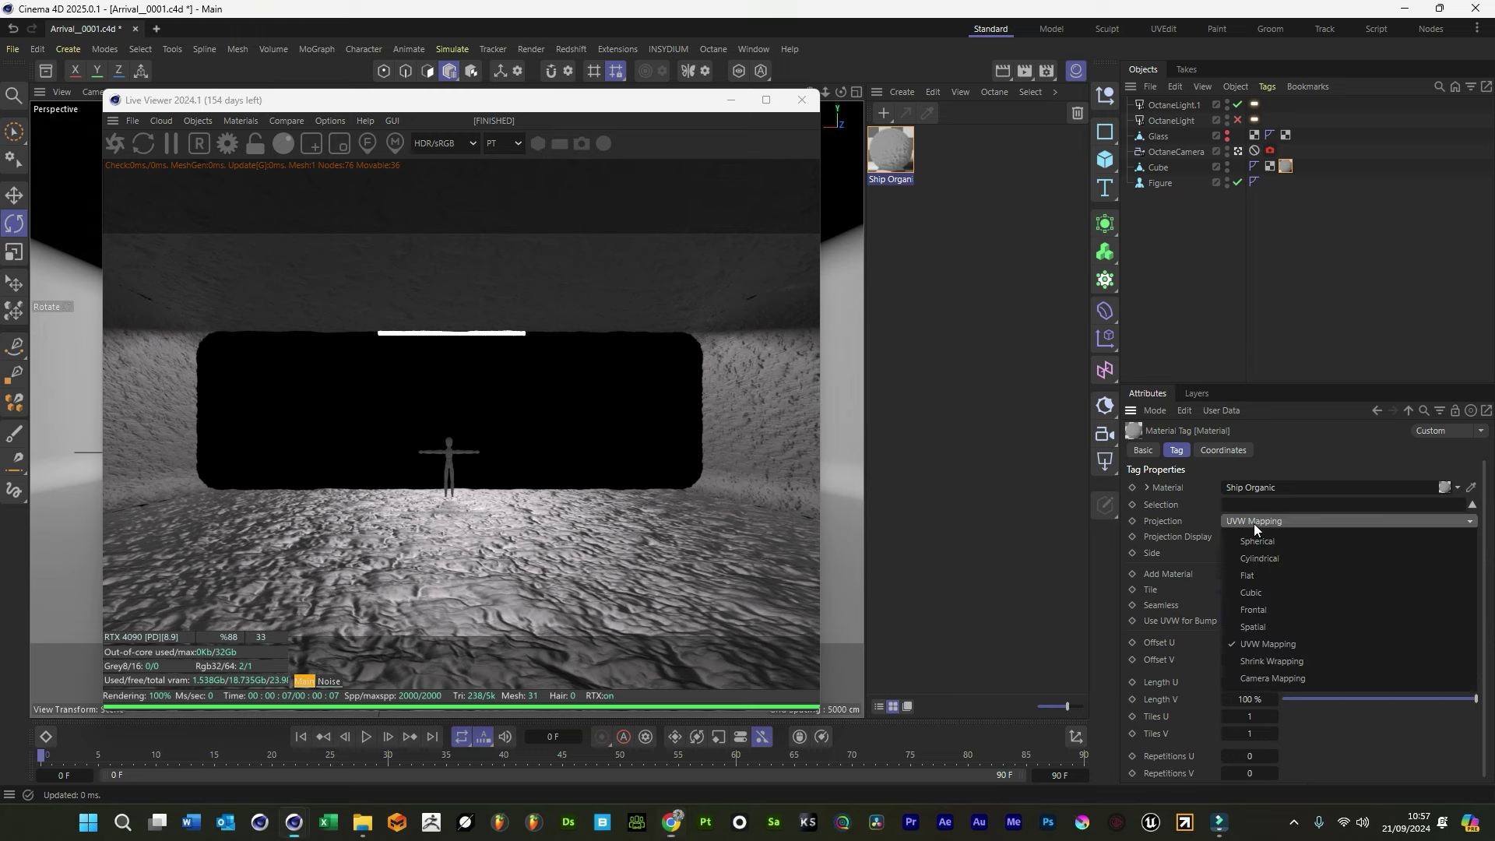
pyautogui.click(1267, 598)
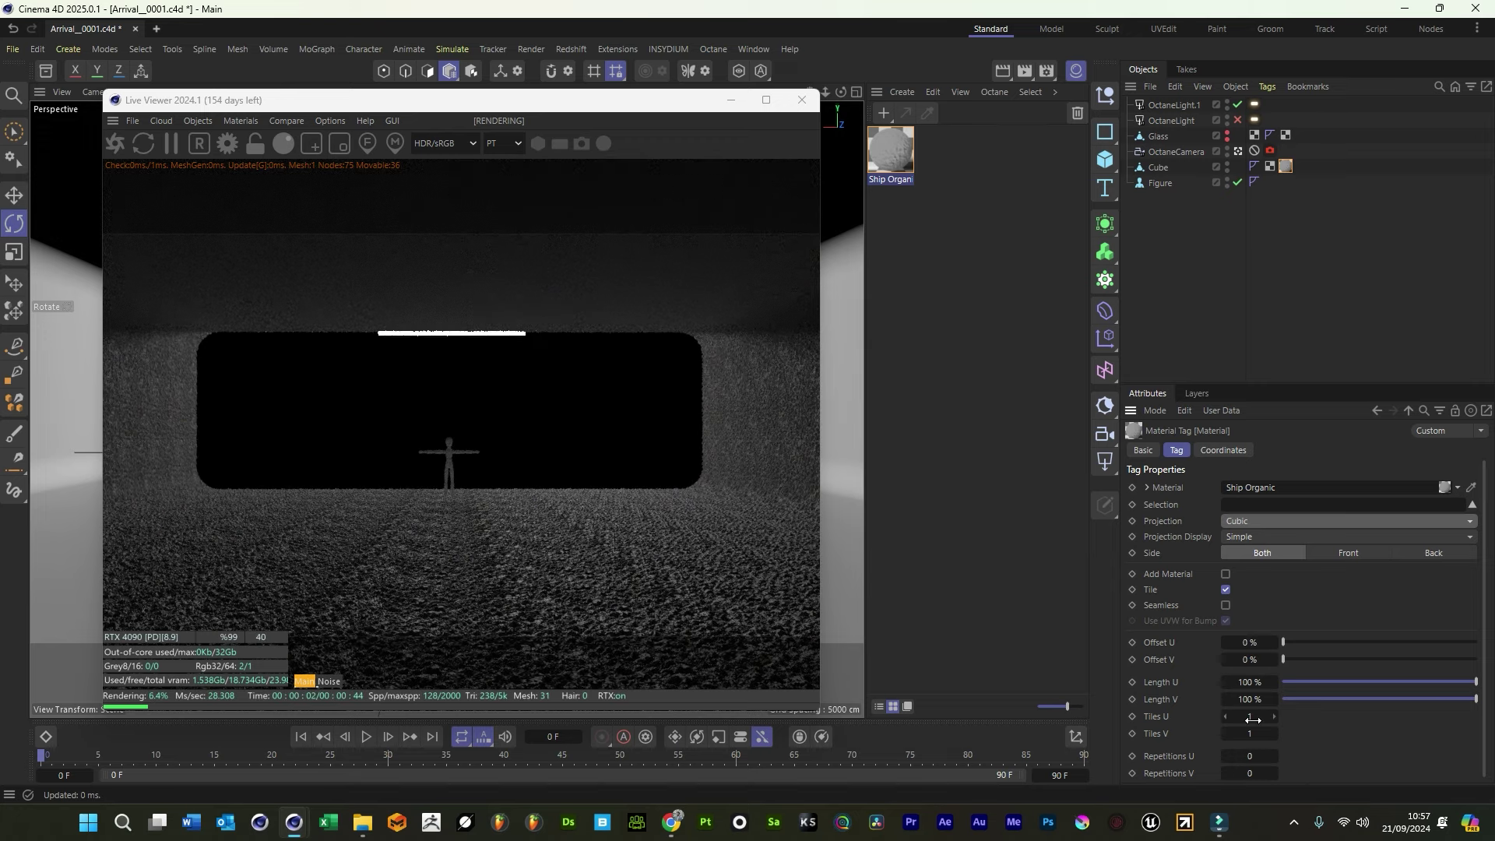
pyautogui.moveTo(1252, 717); pyautogui.dragTo(1226, 718)
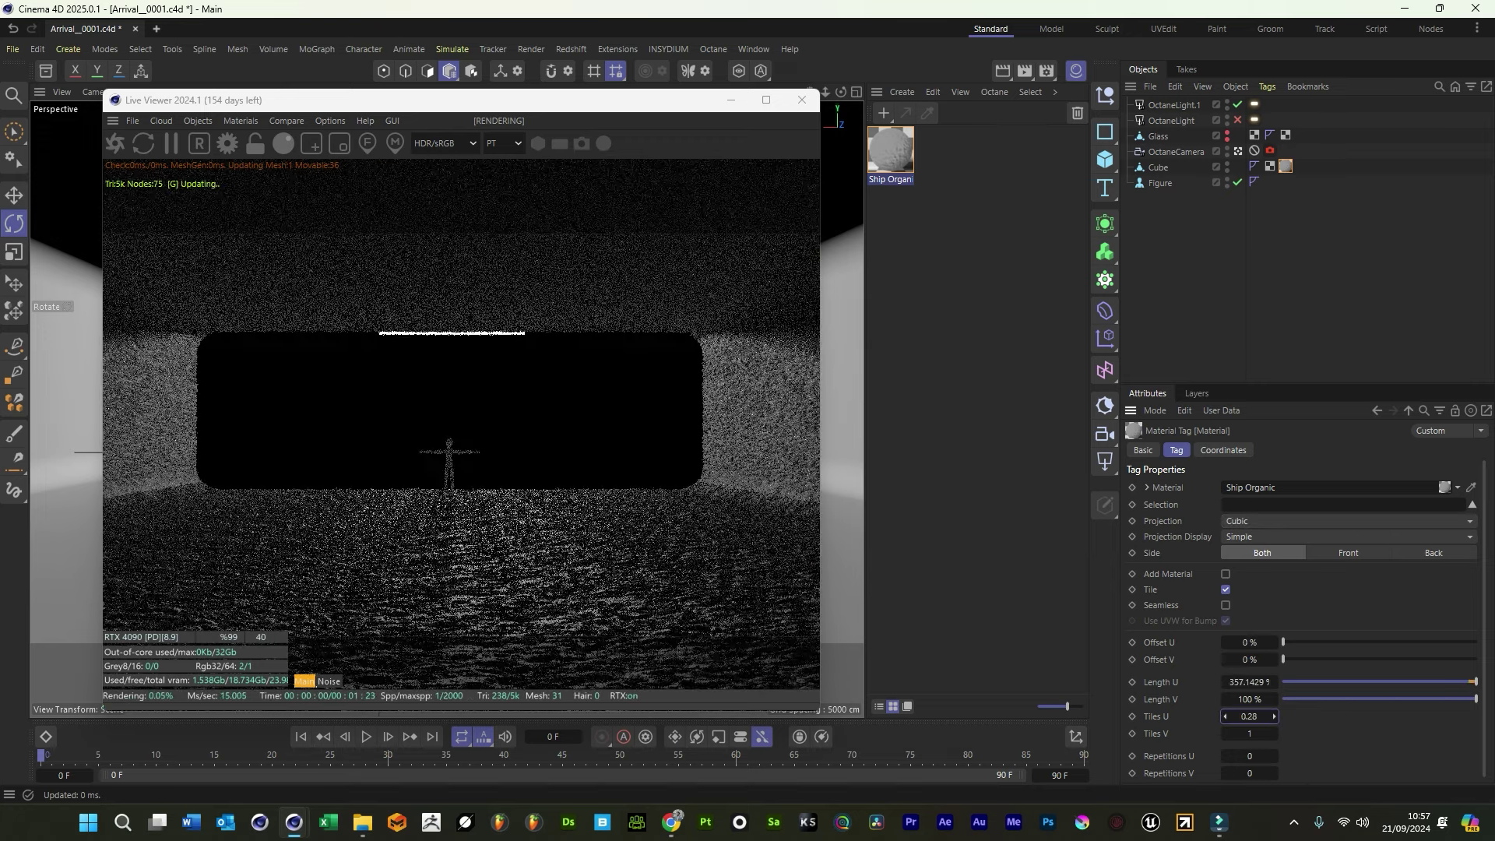
pyautogui.moveTo(1237, 716); pyautogui.dragTo(1249, 716)
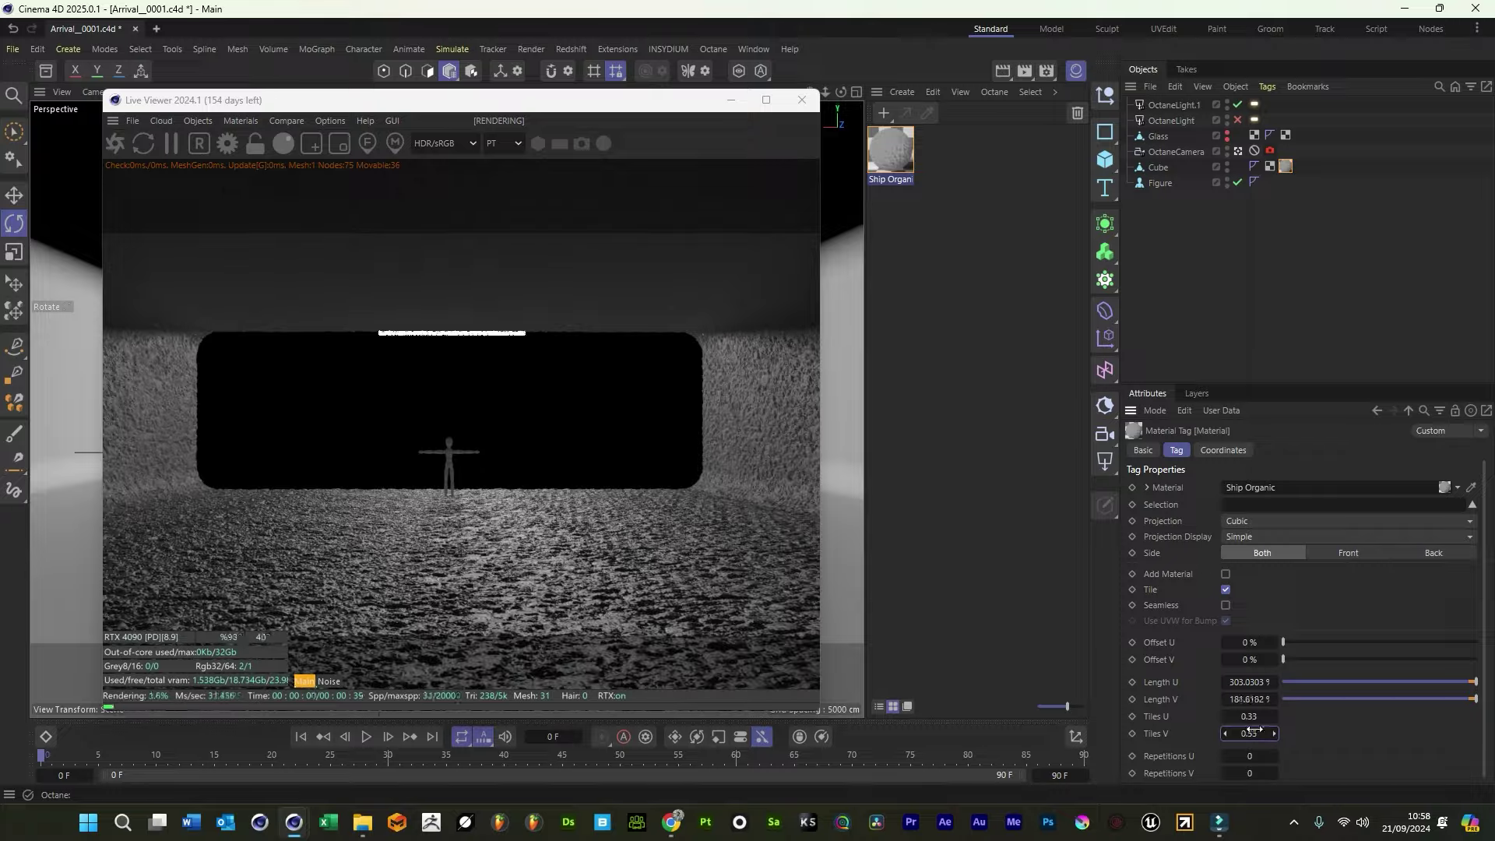
pyautogui.moveTo(479, 99); pyautogui.dragTo(518, 95)
# Set Ship Organic's displacement height to 25 cm
pyautogui.click(901, 155)
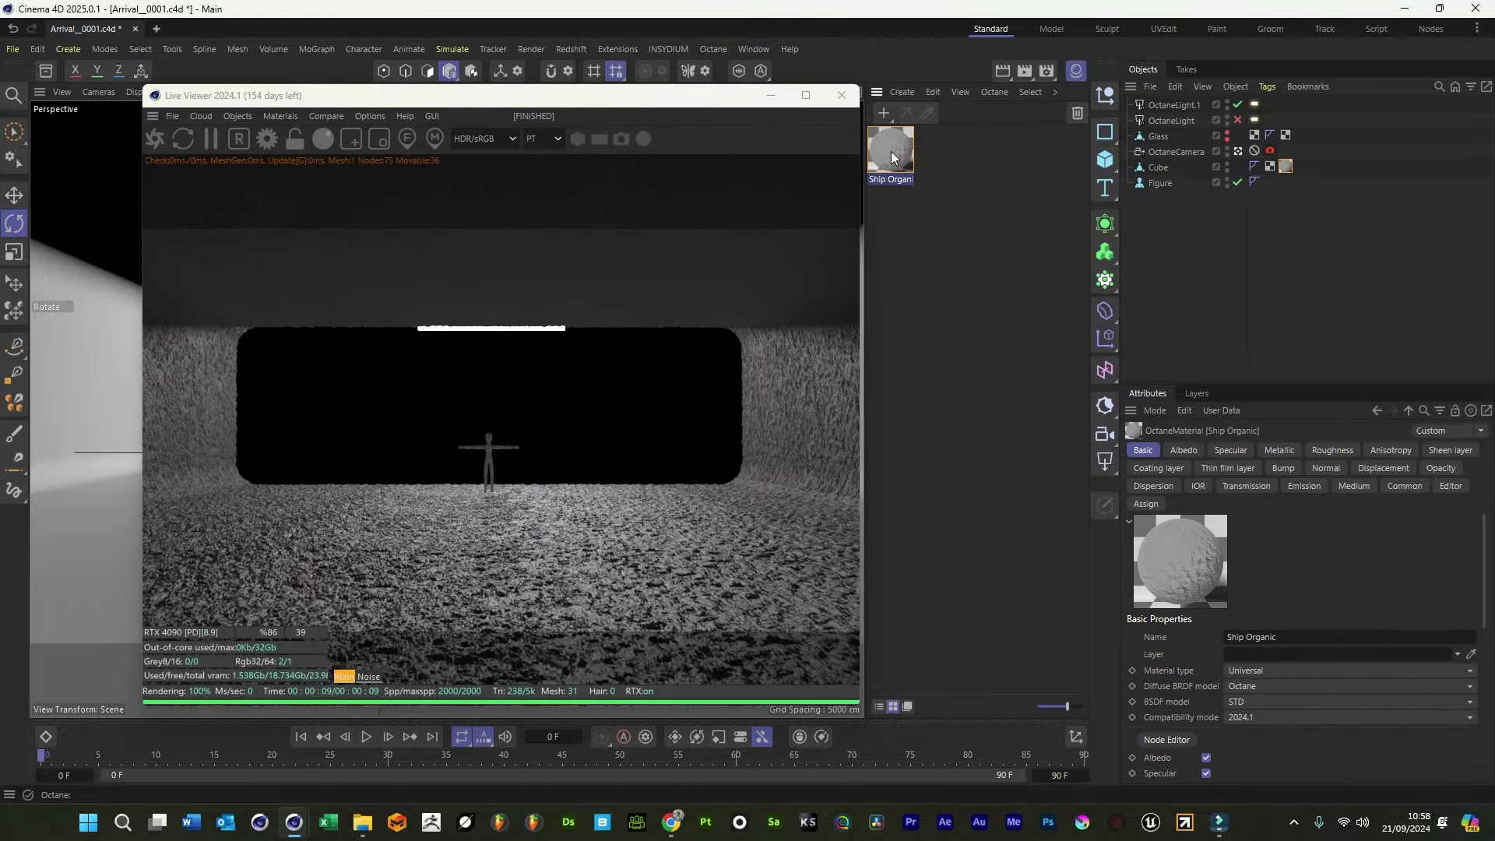
pyautogui.click(1392, 469)
pyautogui.click(1273, 635)
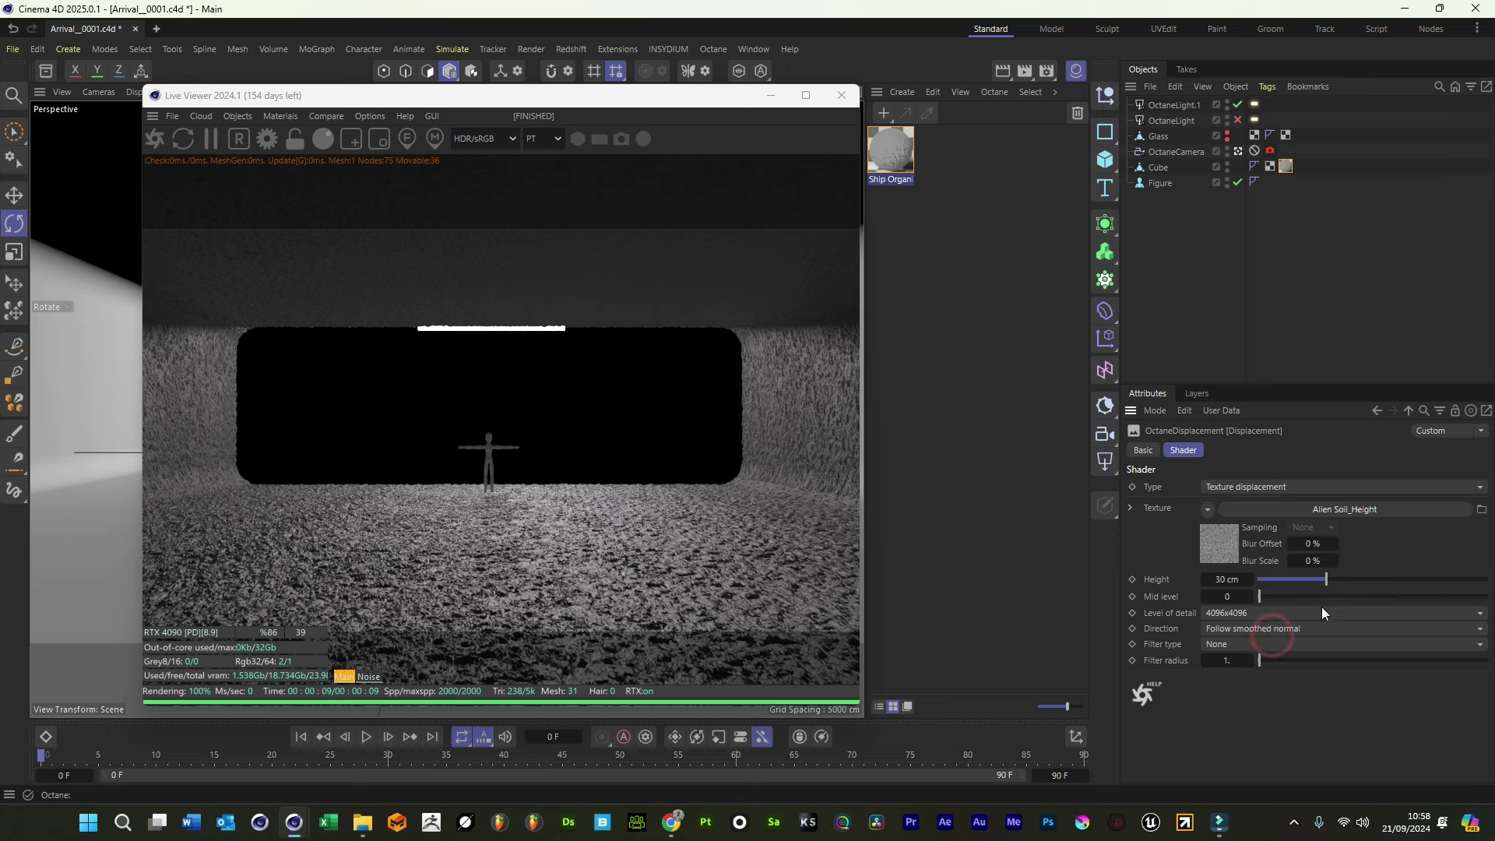
pyautogui.click(1227, 578)
pyautogui.write('25')
pyautogui.press('Return')
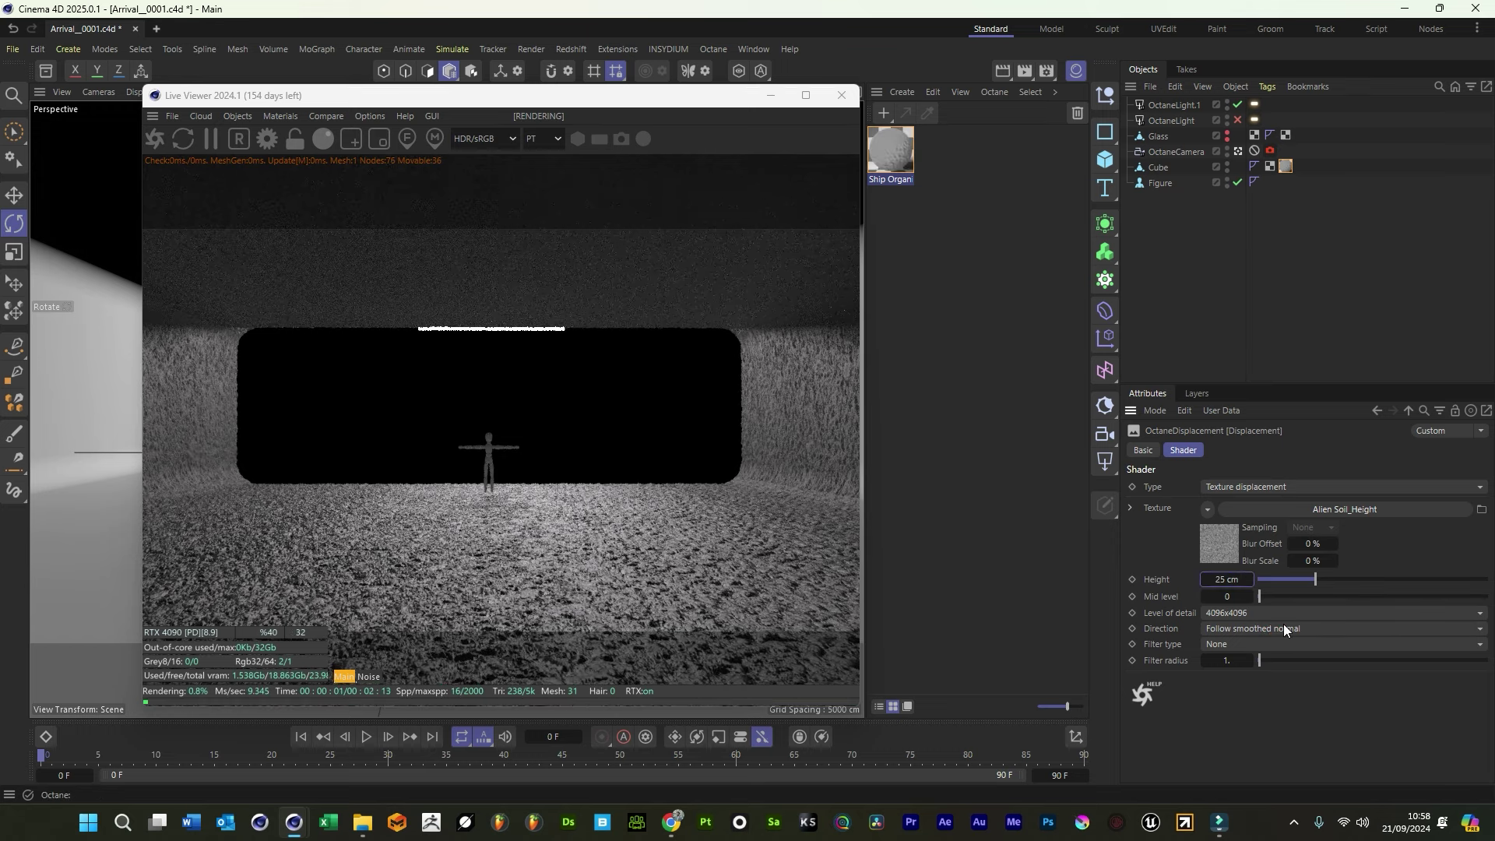
pyautogui.click(1296, 578)
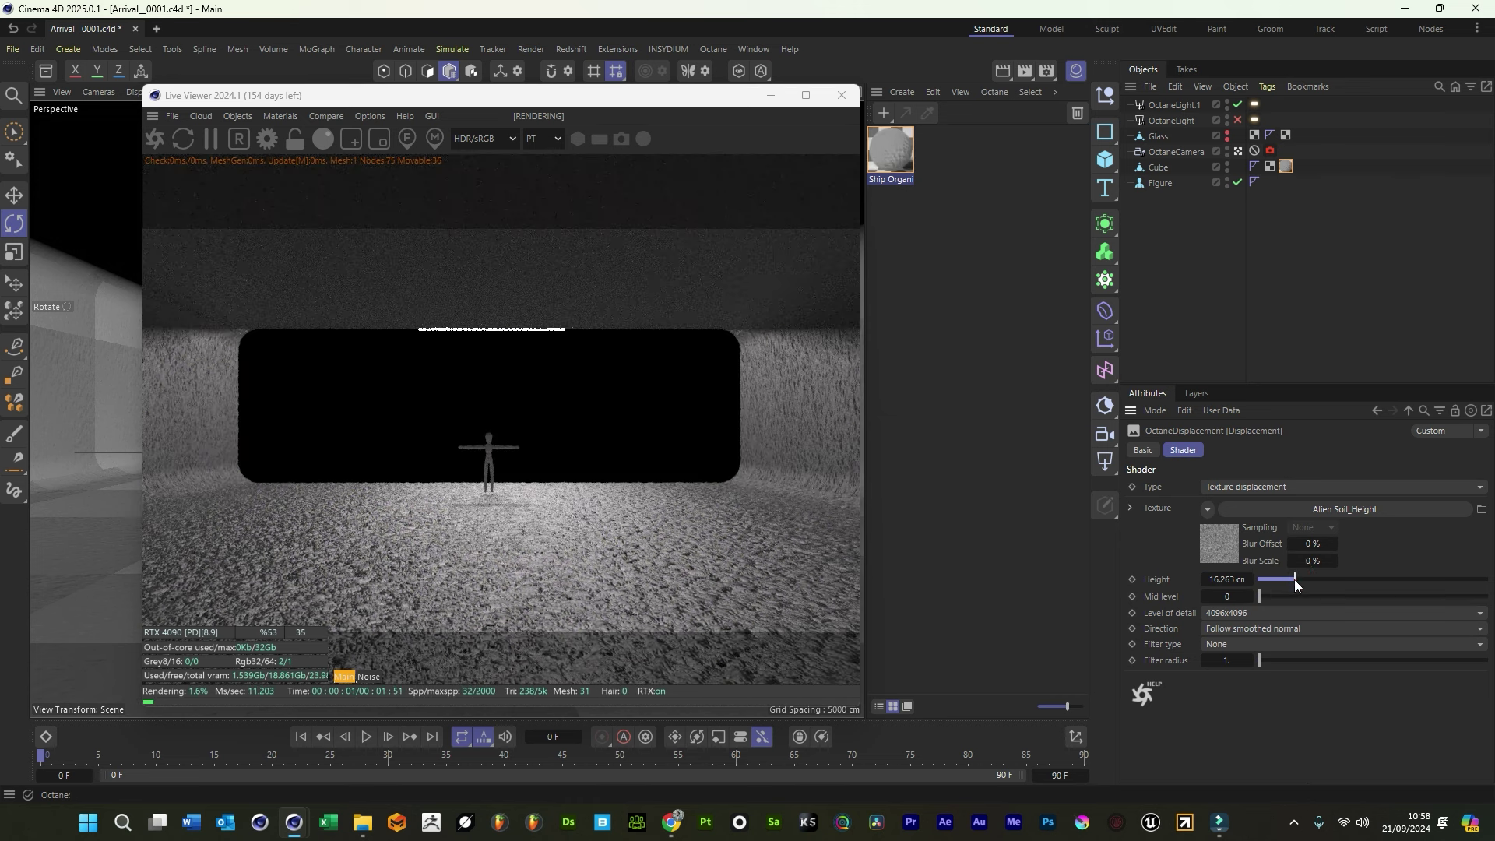
pyautogui.doubleClick(1226, 579)
pyautogui.write('25')
pyautogui.press('Return')
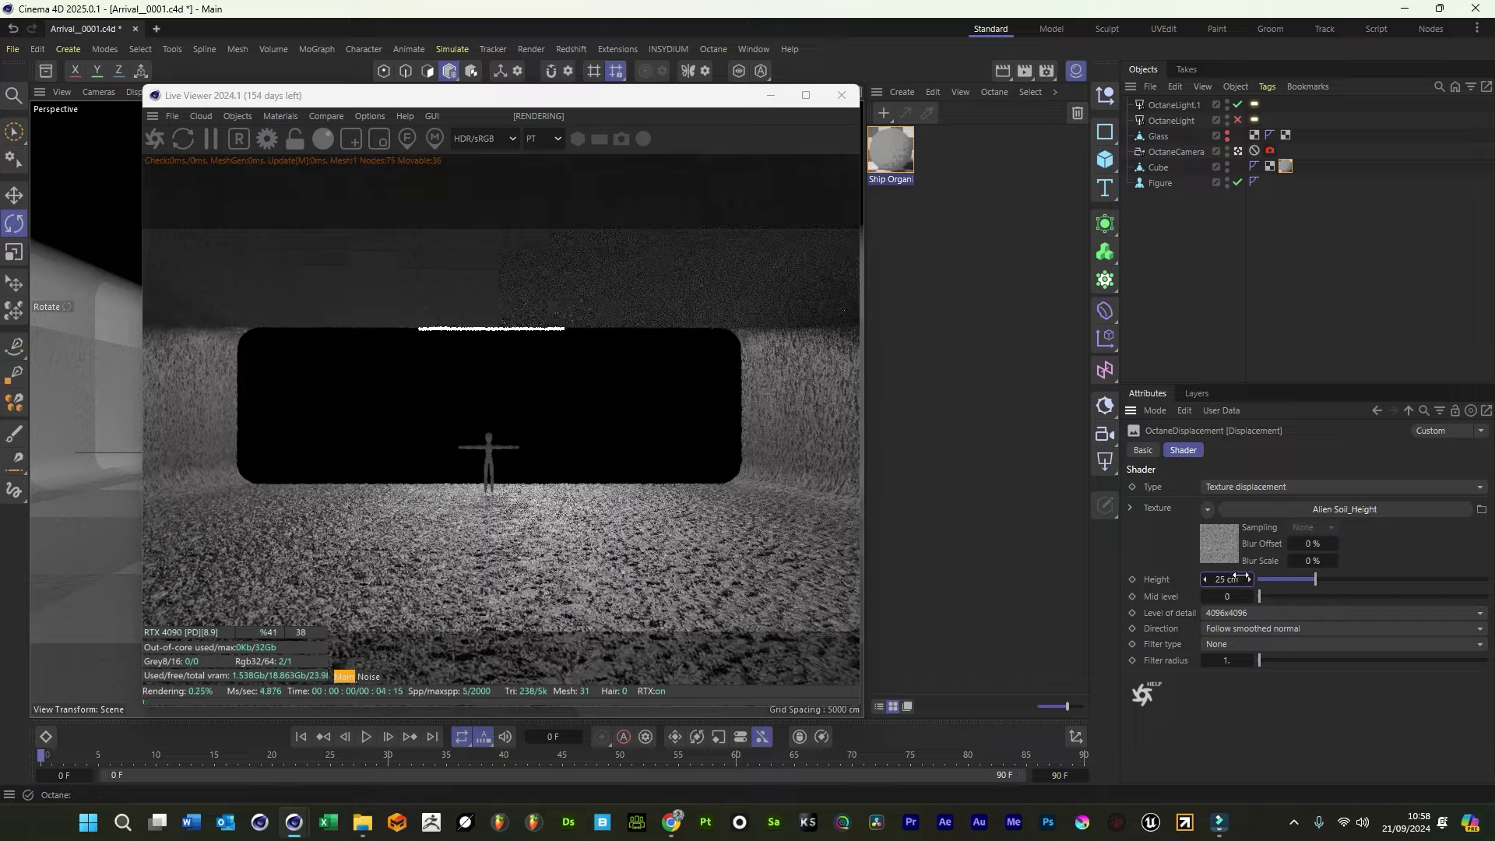
# Set the Cube's material tiling to 0.67 U and 0.48 V, then put the live render away
pyautogui.click(1285, 165)
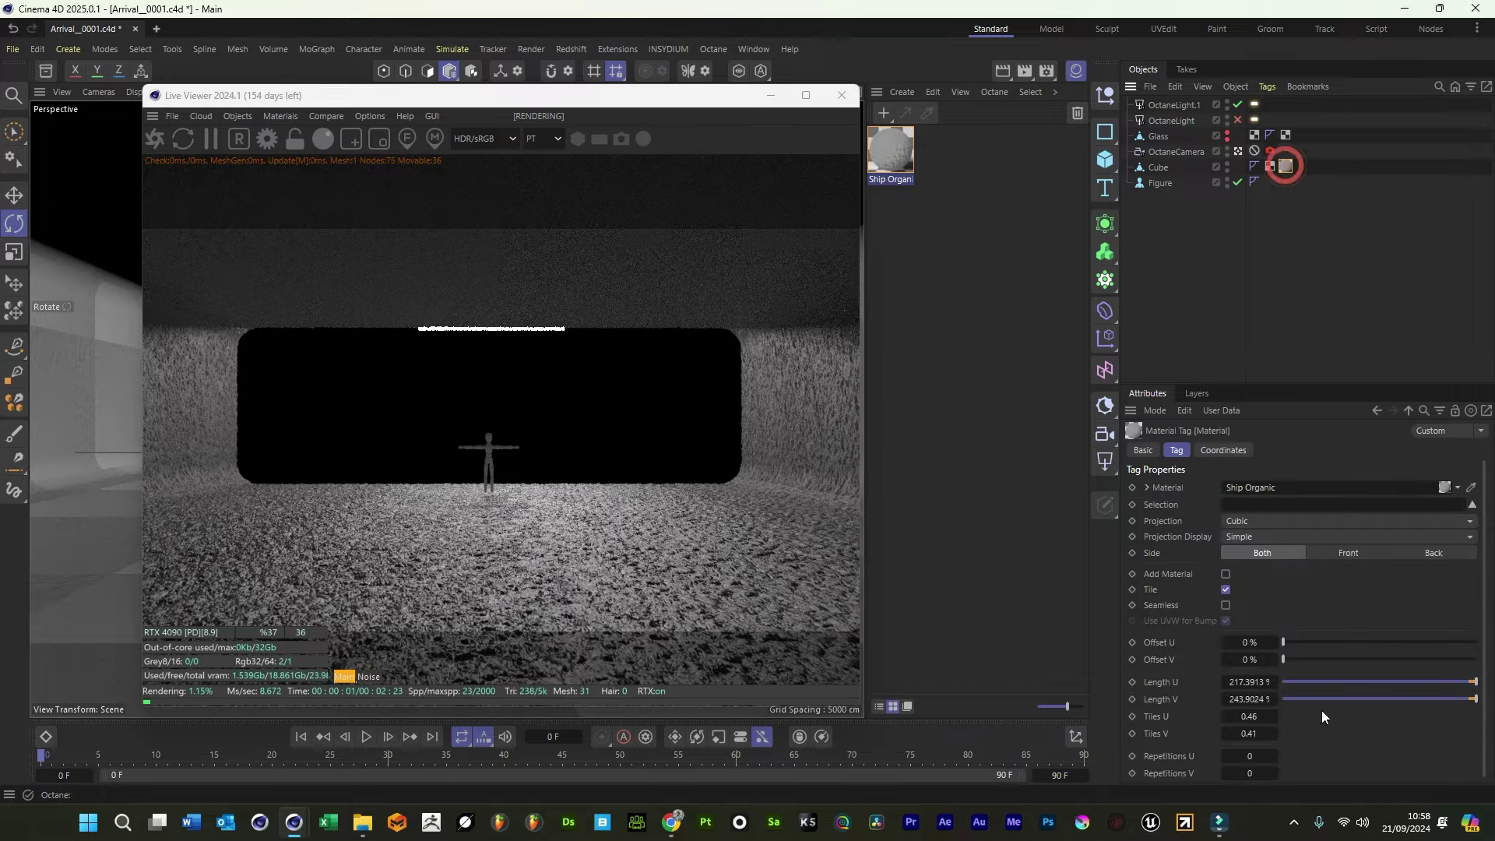
pyautogui.moveTo(1249, 734); pyautogui.dragTo(1255, 731)
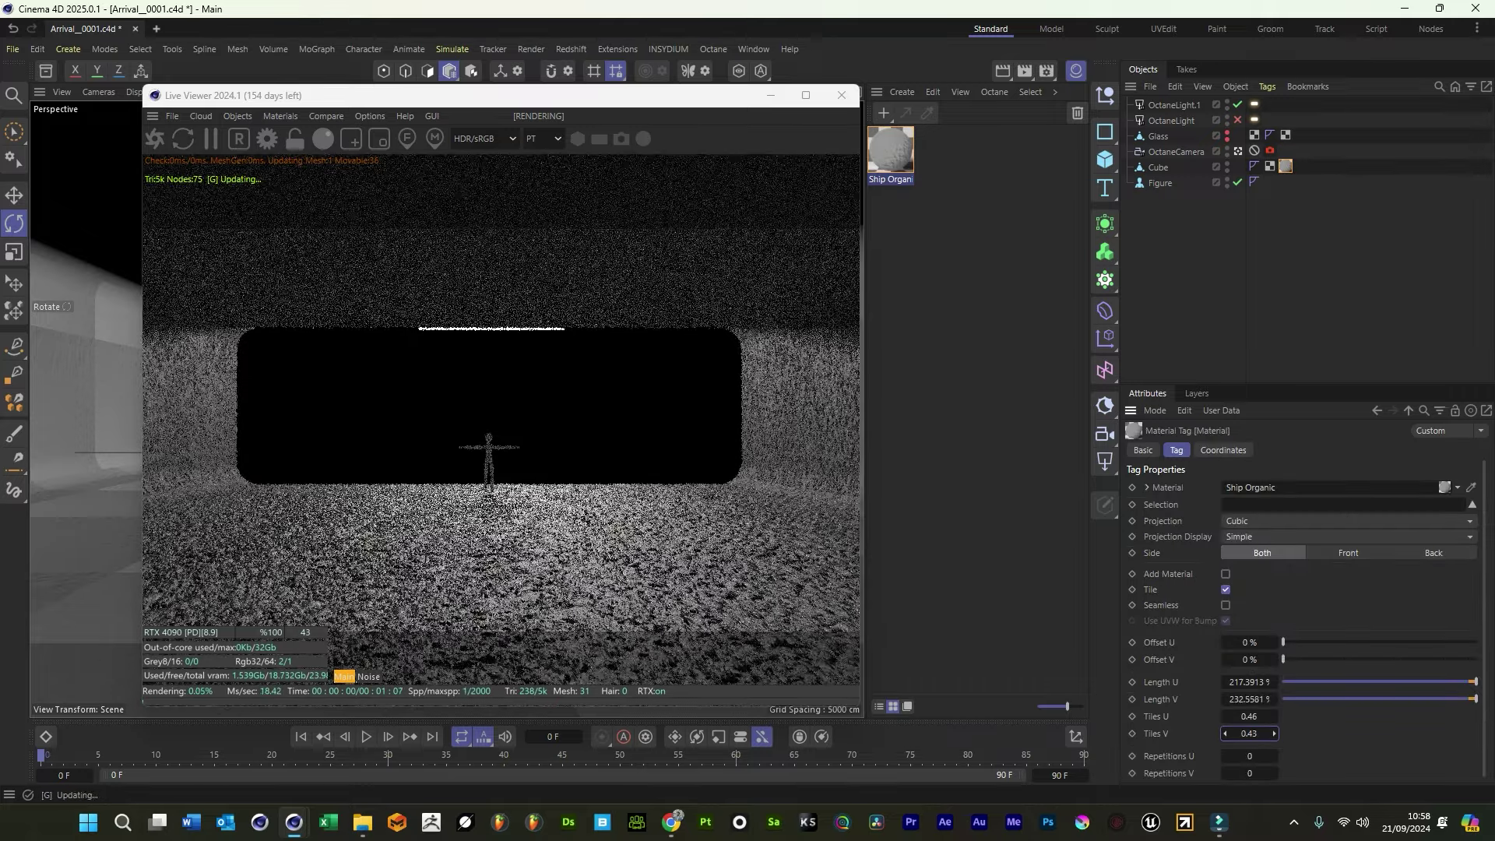
pyautogui.moveTo(1249, 717); pyautogui.dragTo(1243, 716)
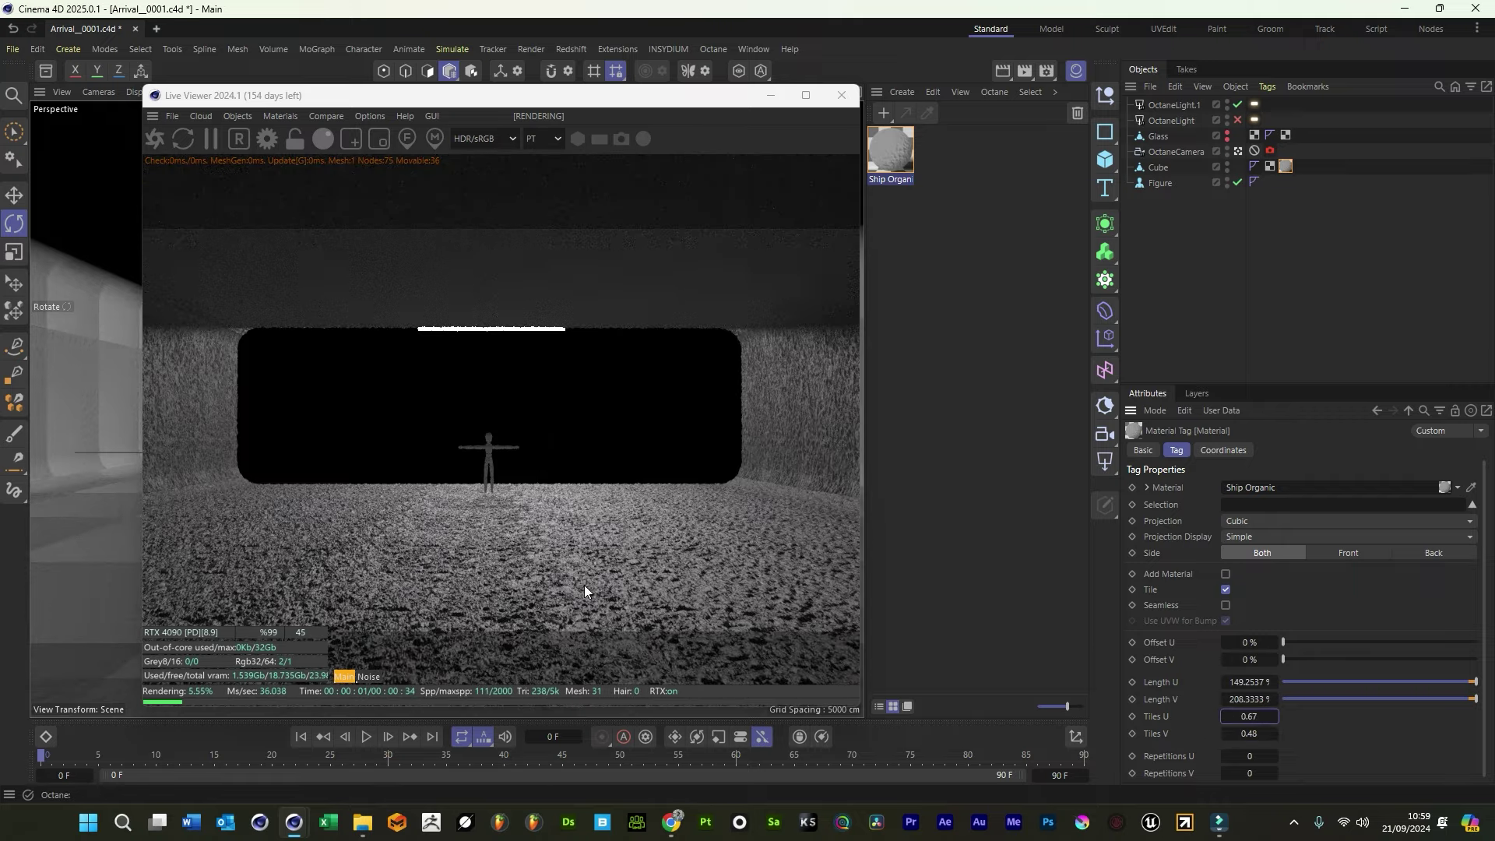
pyautogui.click(771, 94)
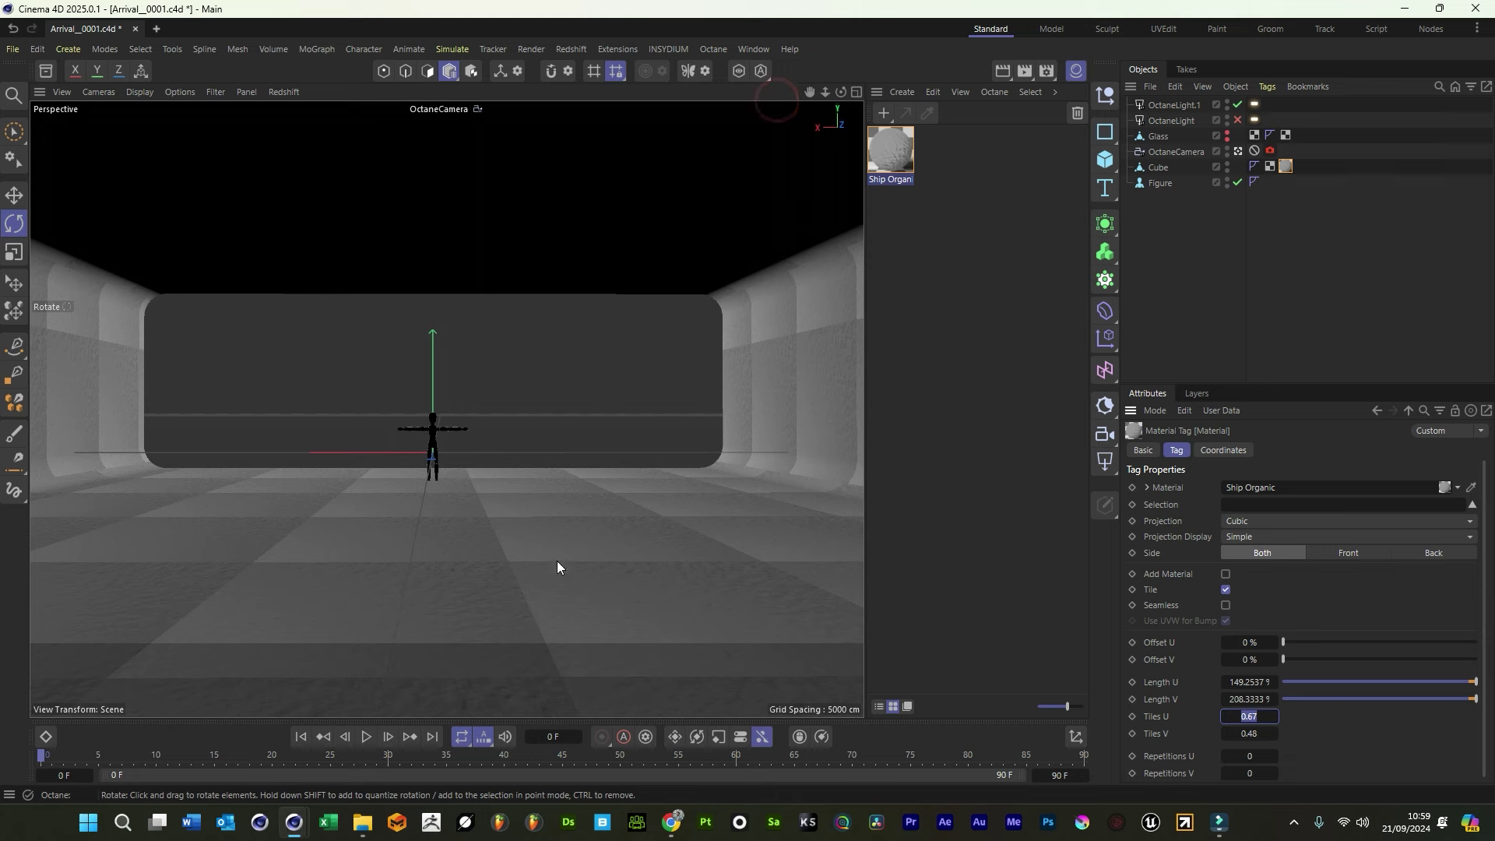
# In polygon mode, select the room cube's ceiling and floor polygons
pyautogui.click(527, 549)
pyautogui.click(427, 71)
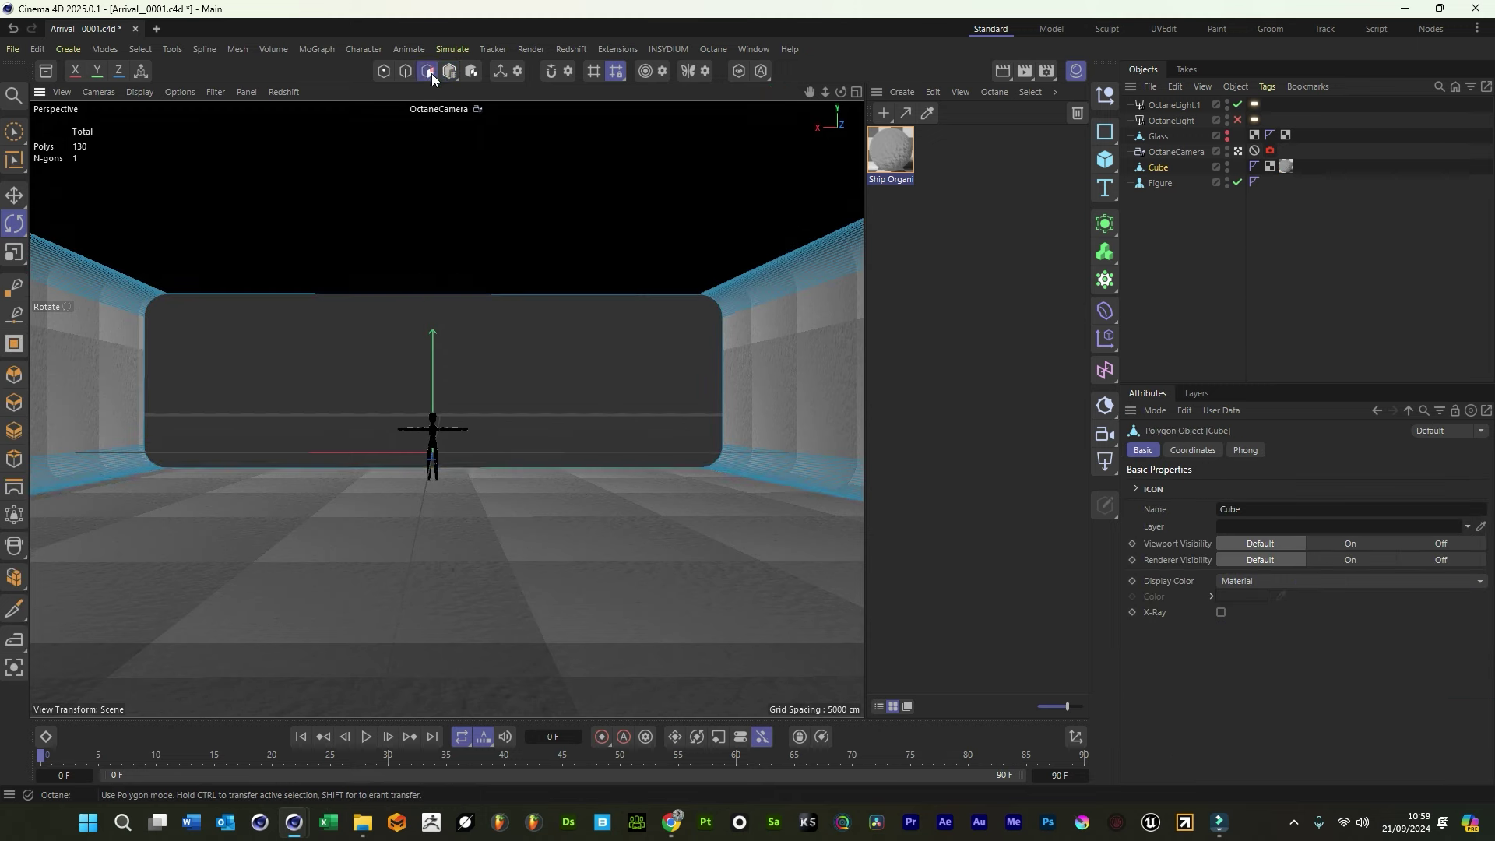
pyautogui.click(346, 510)
pyautogui.click(419, 218)
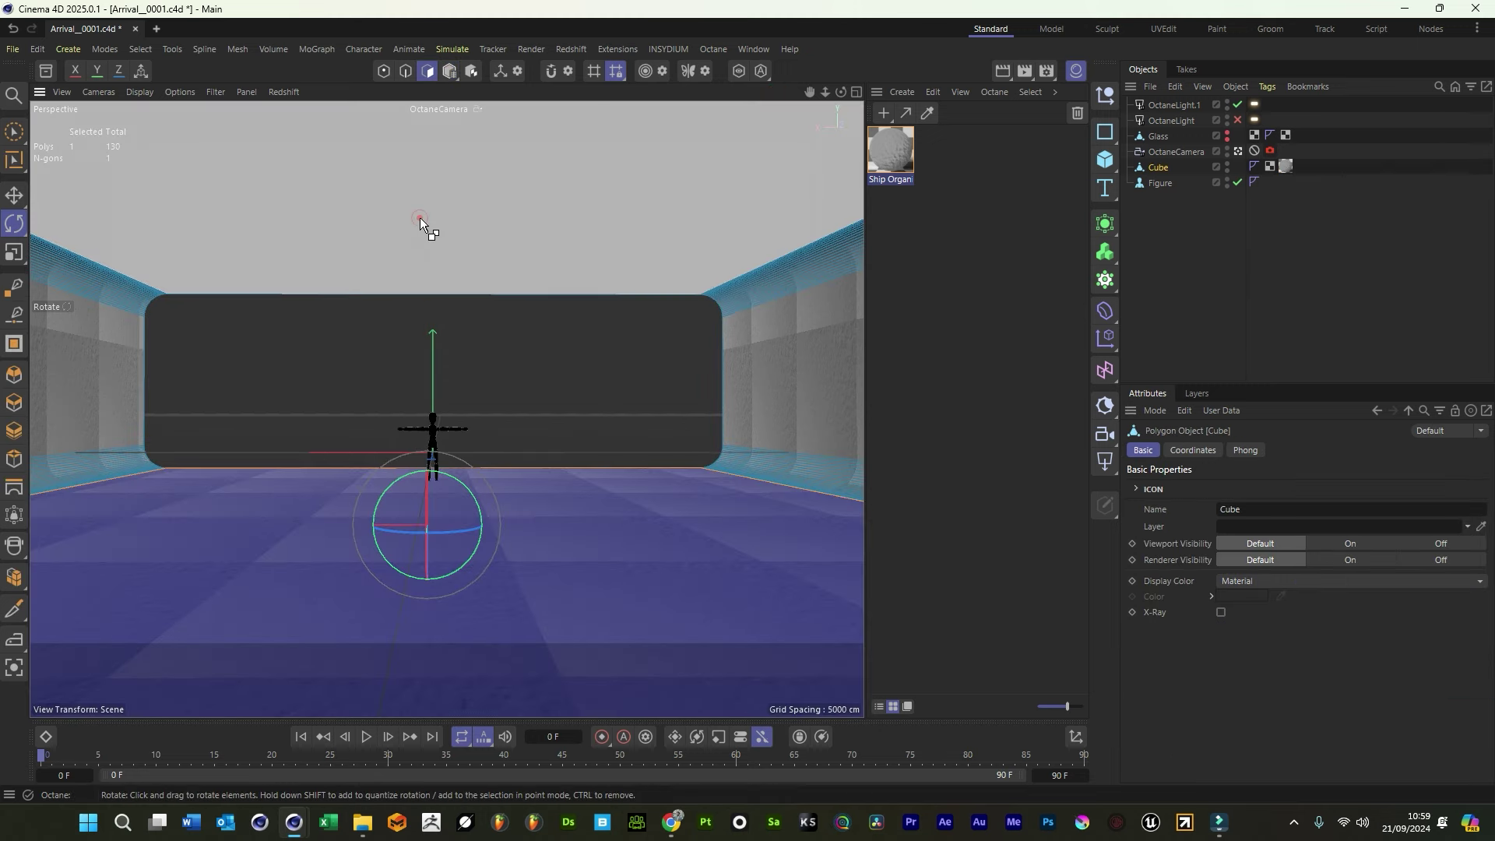
pyautogui.click(521, 258)
pyautogui.keyDown('shift'); pyautogui.click(562, 555); pyautogui.keyUp('shift')
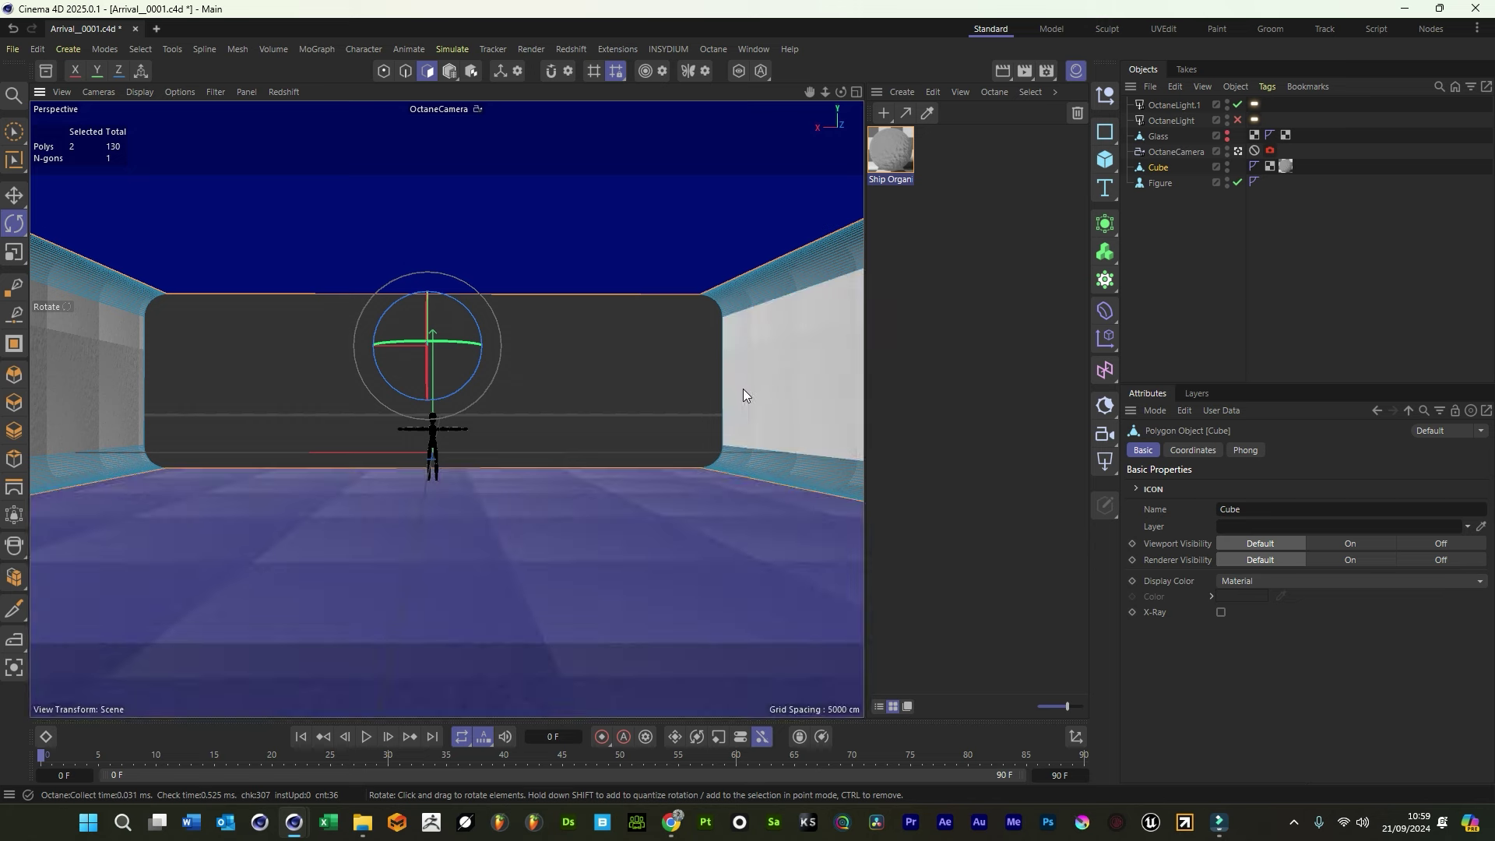
# Store the polygon selection and name it 'Top and Bottom'
pyautogui.click(109, 49)
pyautogui.moveTo(140, 49)
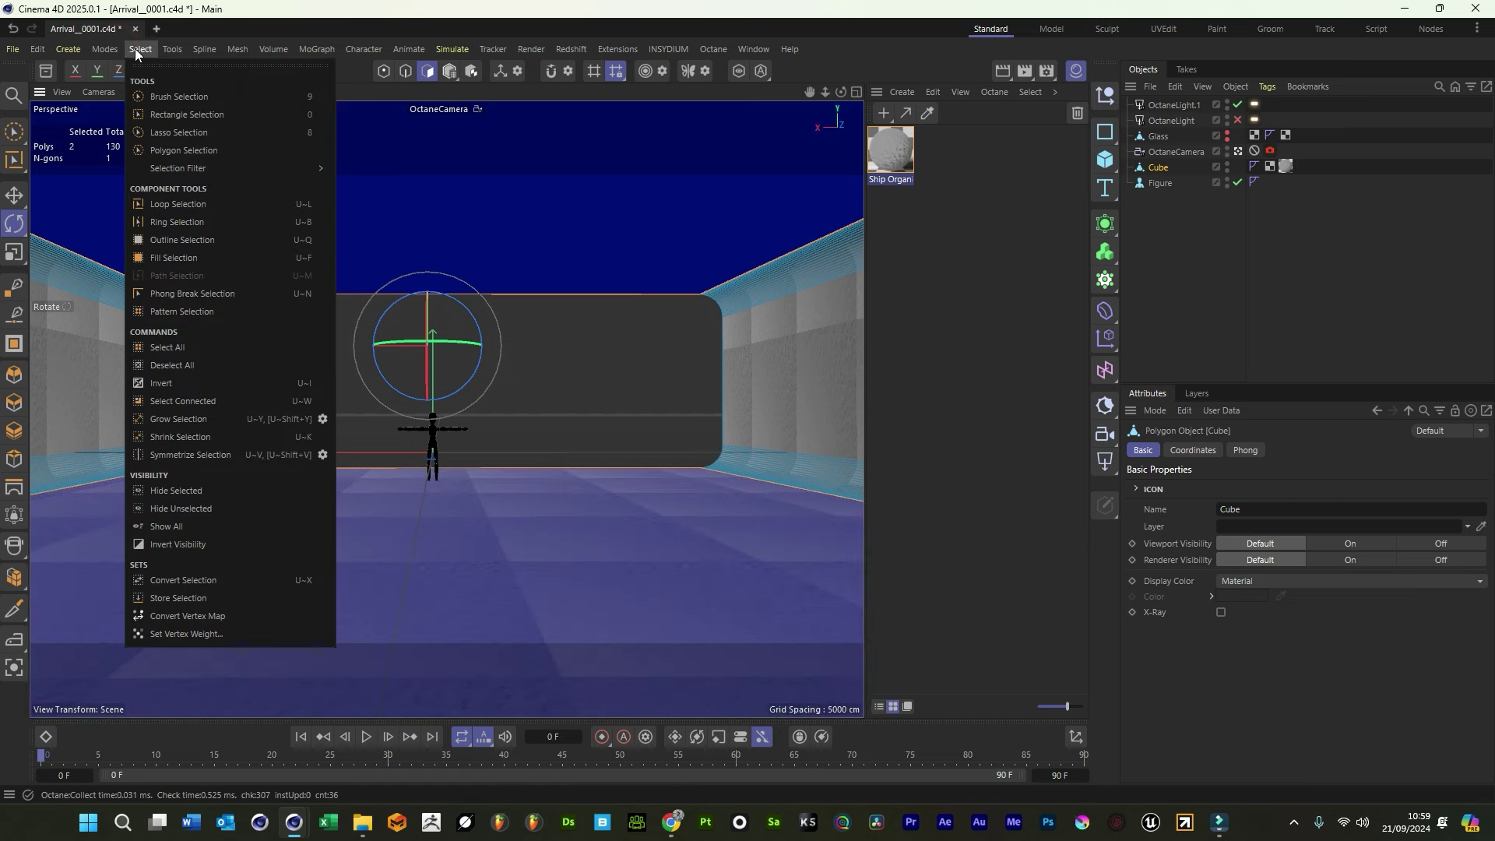
pyautogui.click(193, 598)
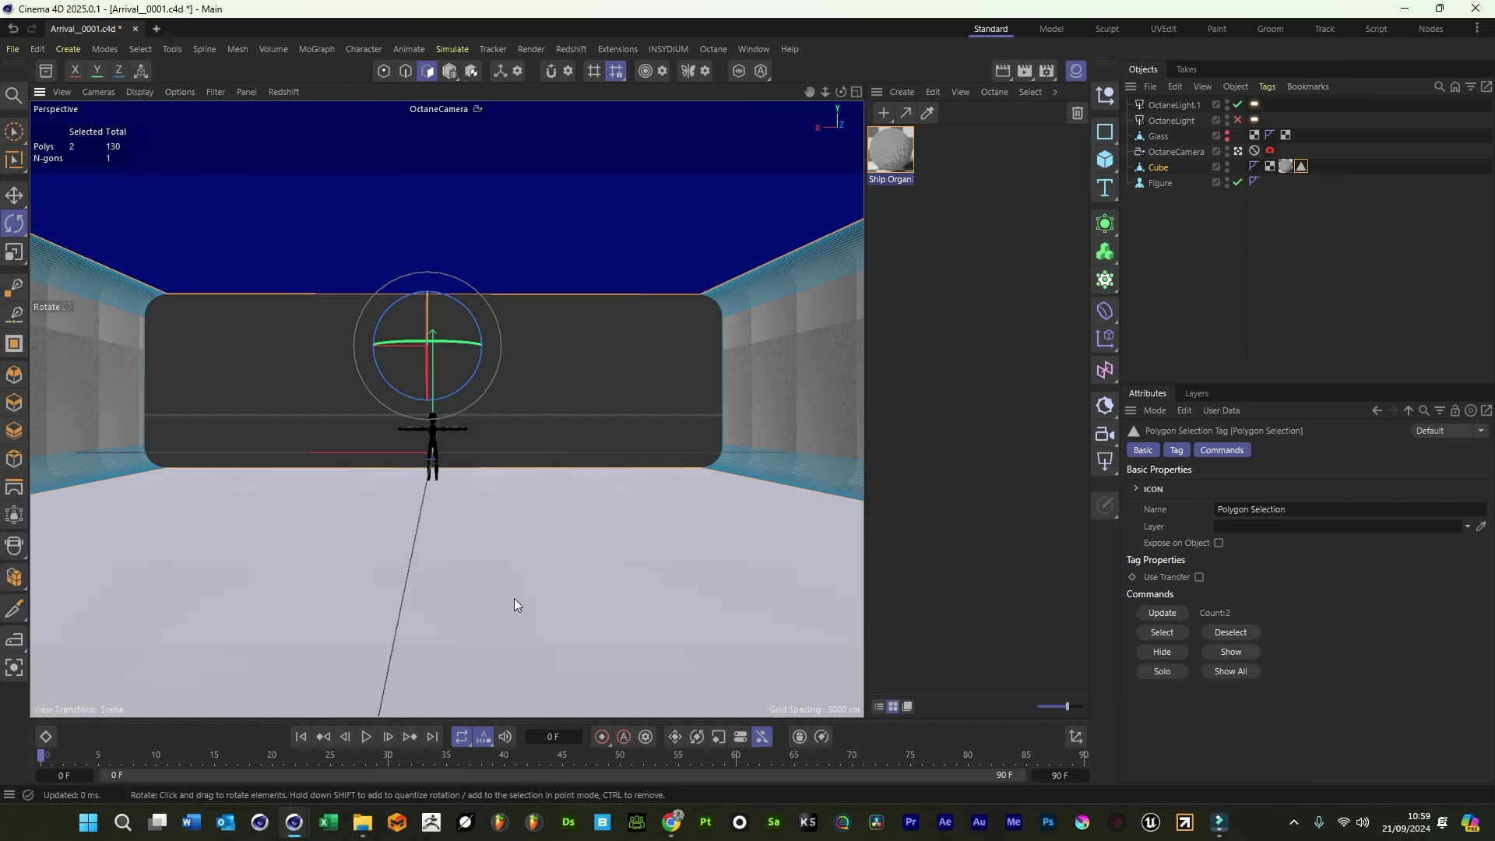
pyautogui.doubleClick(1299, 509)
pyautogui.write('To')
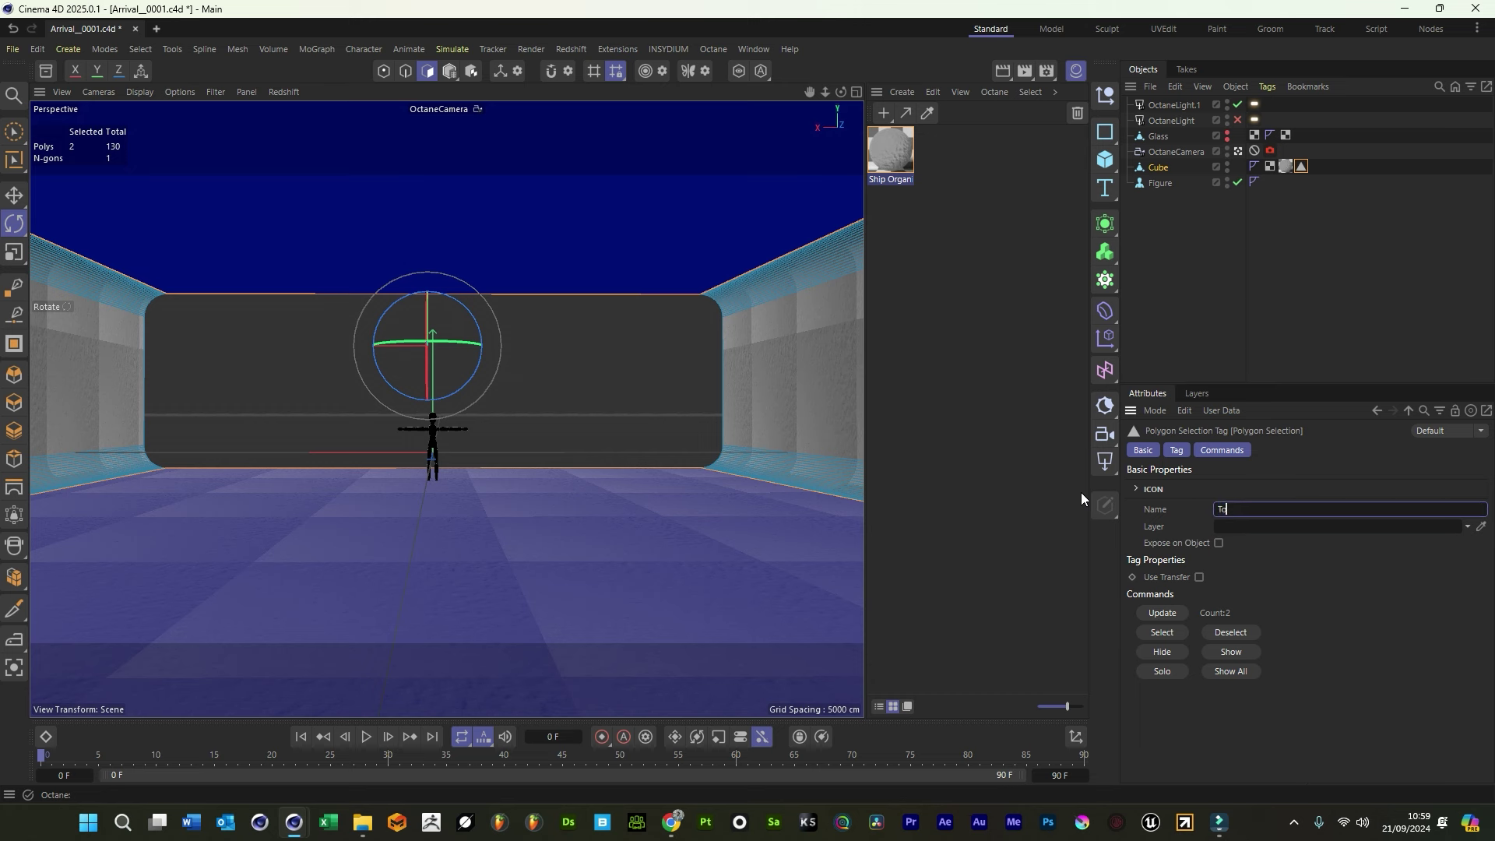
pyautogui.write('p and Bottom')
pyautogui.click(1228, 274)
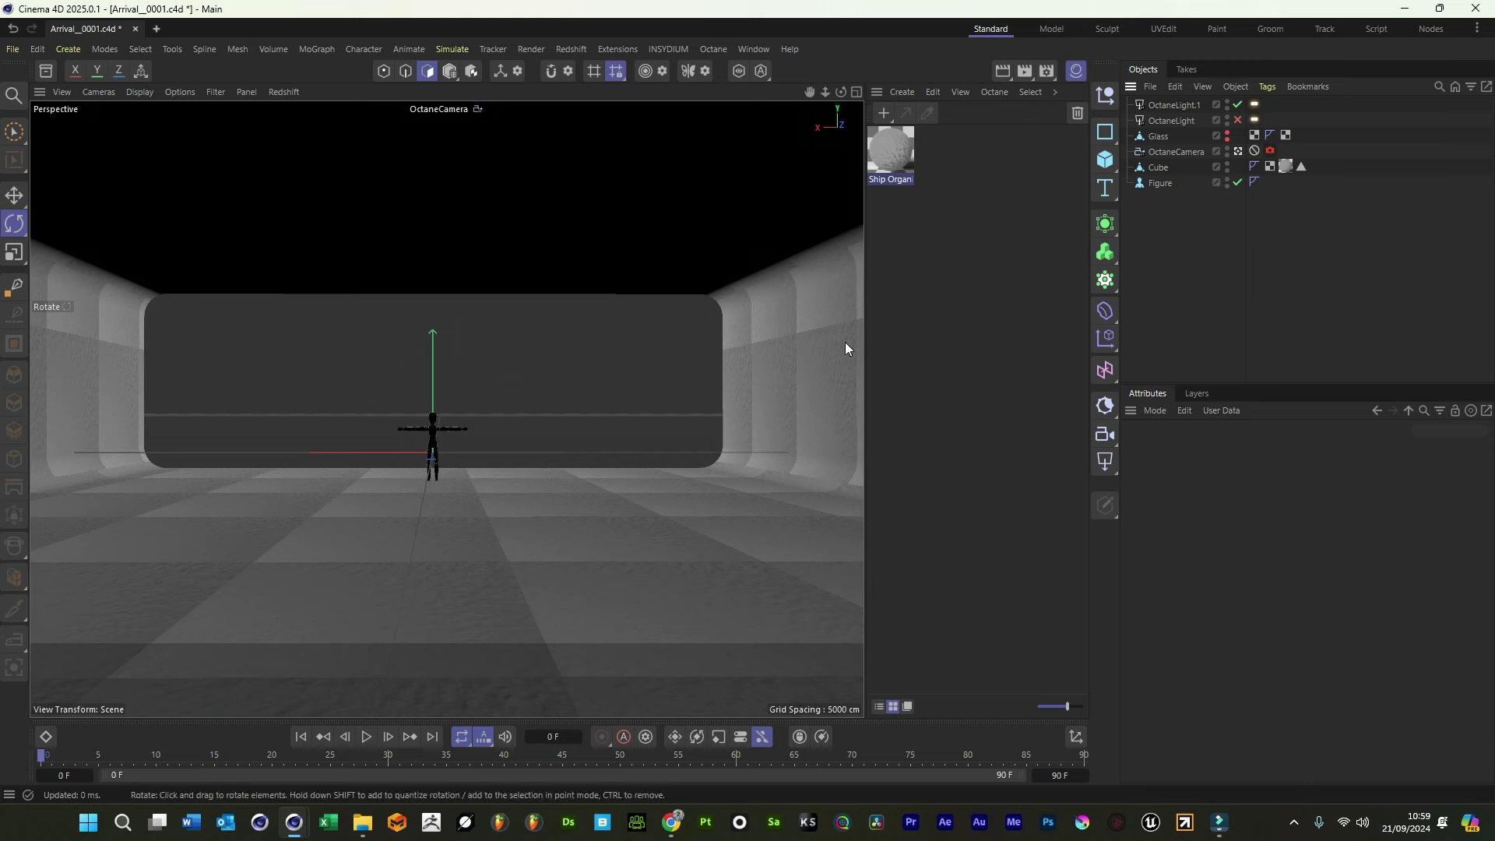
# Add a second Ship Organic tag to the Cube limited to the Top and Bottom selection
pyautogui.click(1160, 167)
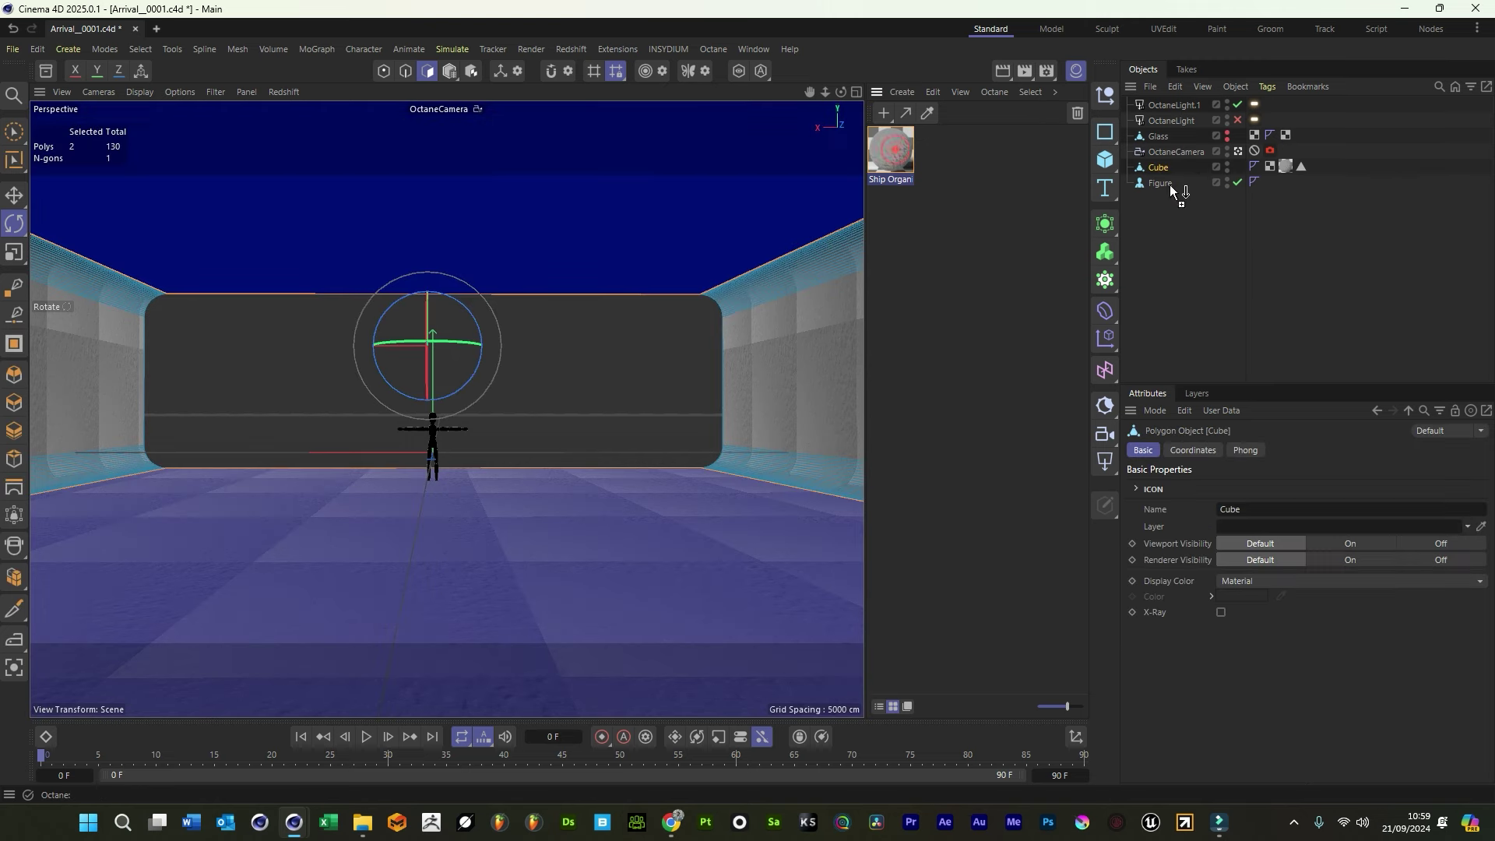
pyautogui.moveTo(892, 150); pyautogui.dragTo(1166, 169)
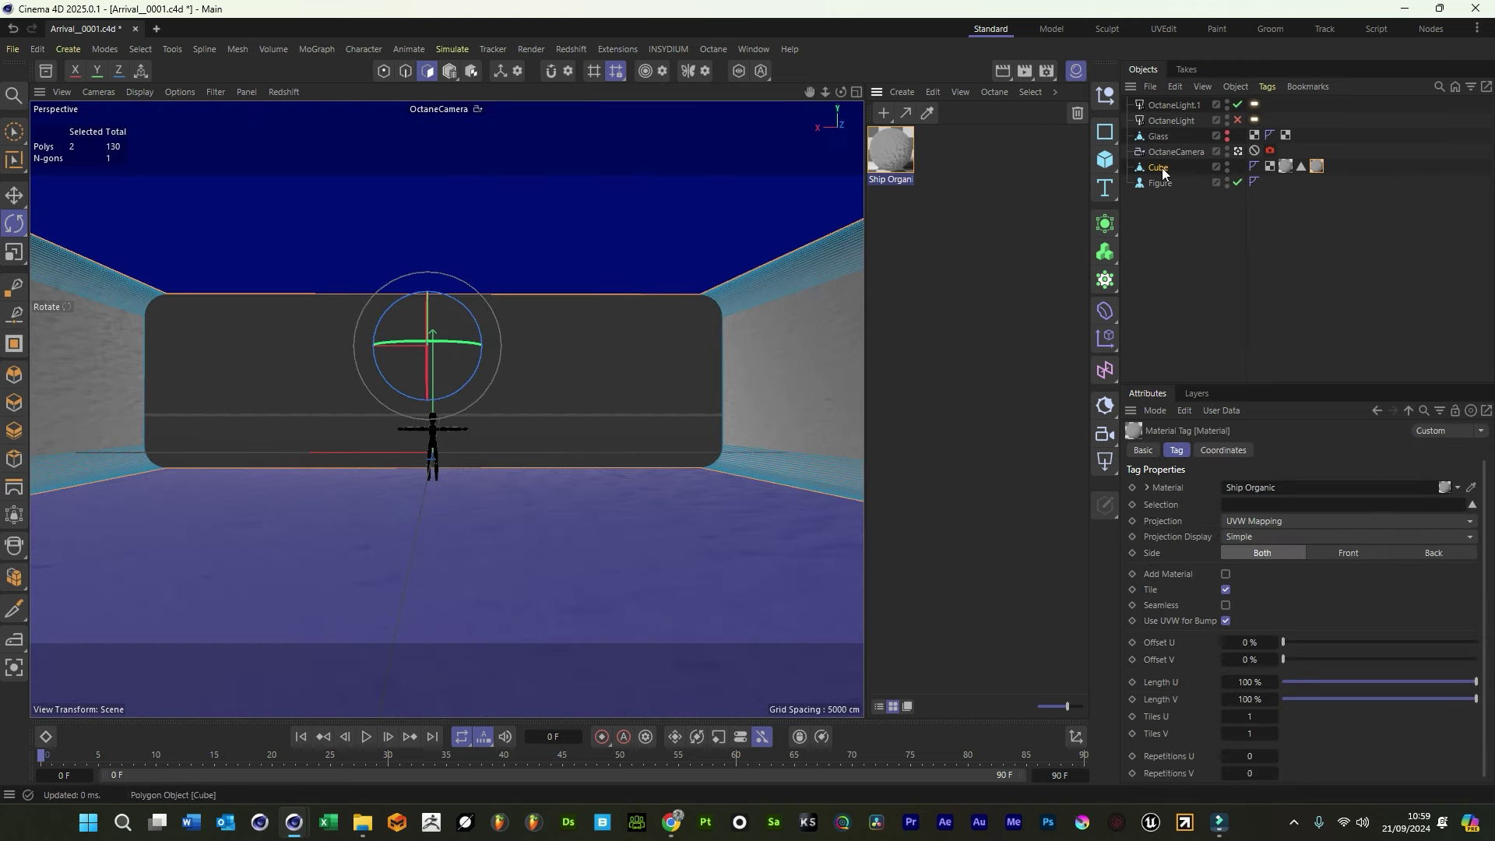
pyautogui.moveTo(1301, 166); pyautogui.dragTo(1283, 506)
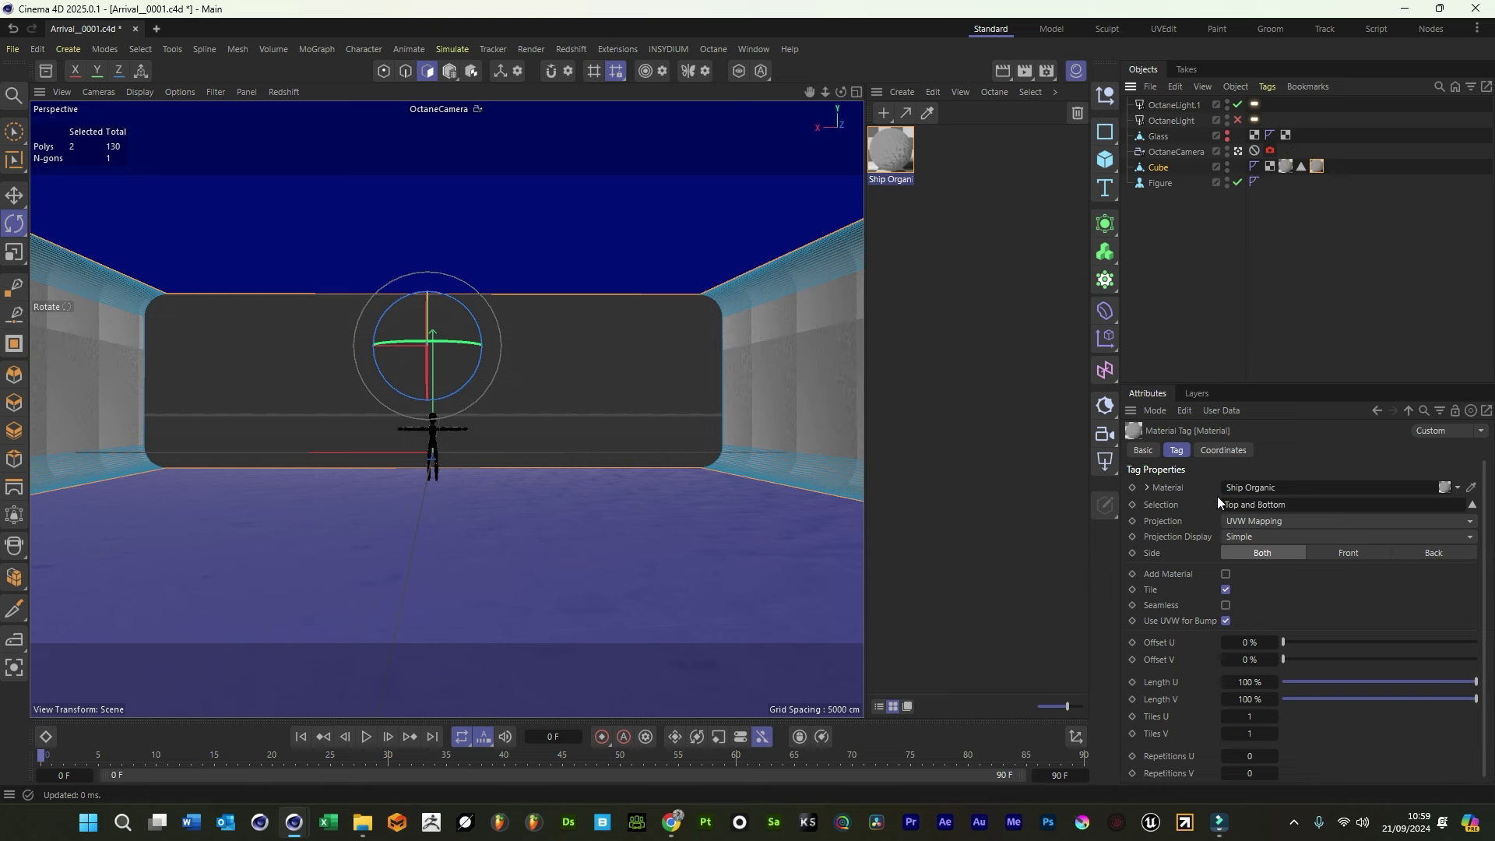
pyautogui.click(449, 71)
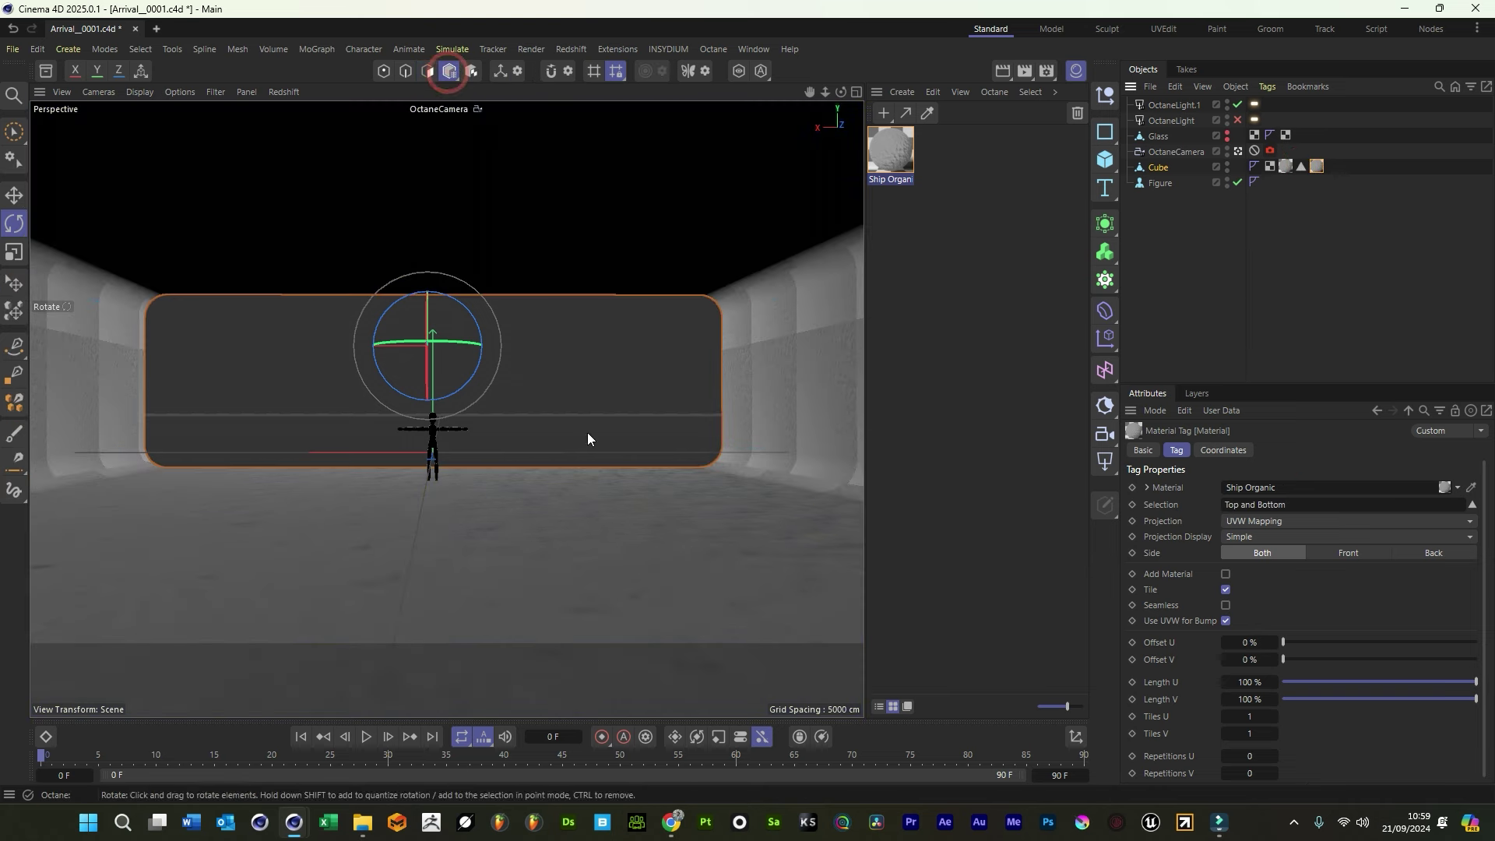
pyautogui.moveTo(295, 826)
pyautogui.click(395, 738)
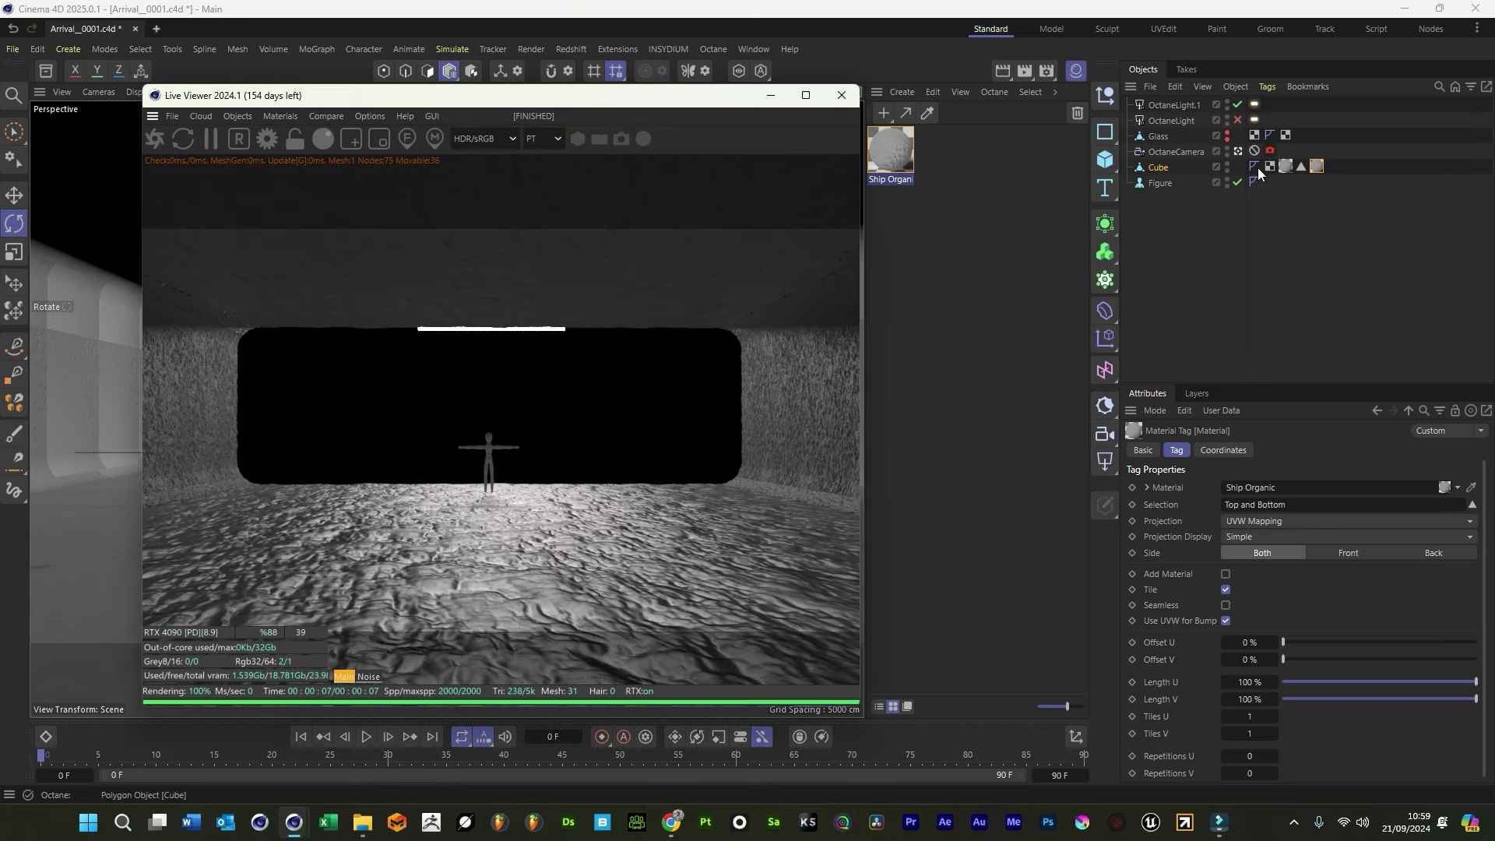
# Raise the Top and Bottom material tag's Tiles V from 1 to 3.57
pyautogui.click(1317, 167)
pyautogui.moveTo(1249, 733)
pyautogui.mouseDown()
pyautogui.moveTo(1316, 734)
pyautogui.moveTo(1244, 734)
pyautogui.mouseUp()
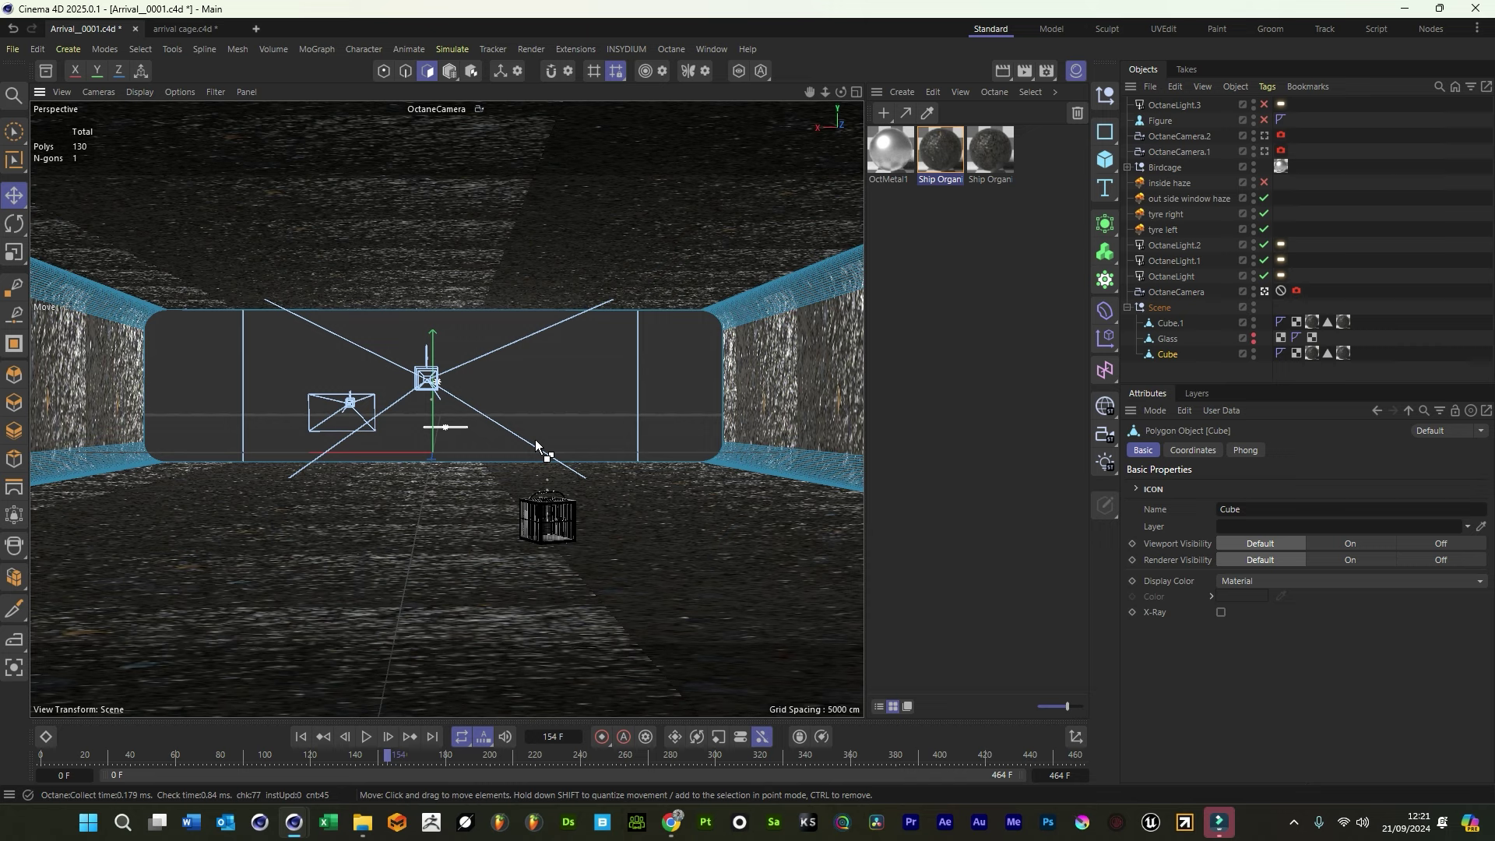
# Reverse the normals of every polygon of the room
pyautogui.hotkey('ctrl', 'a')
pyautogui.rightClick(539, 441)
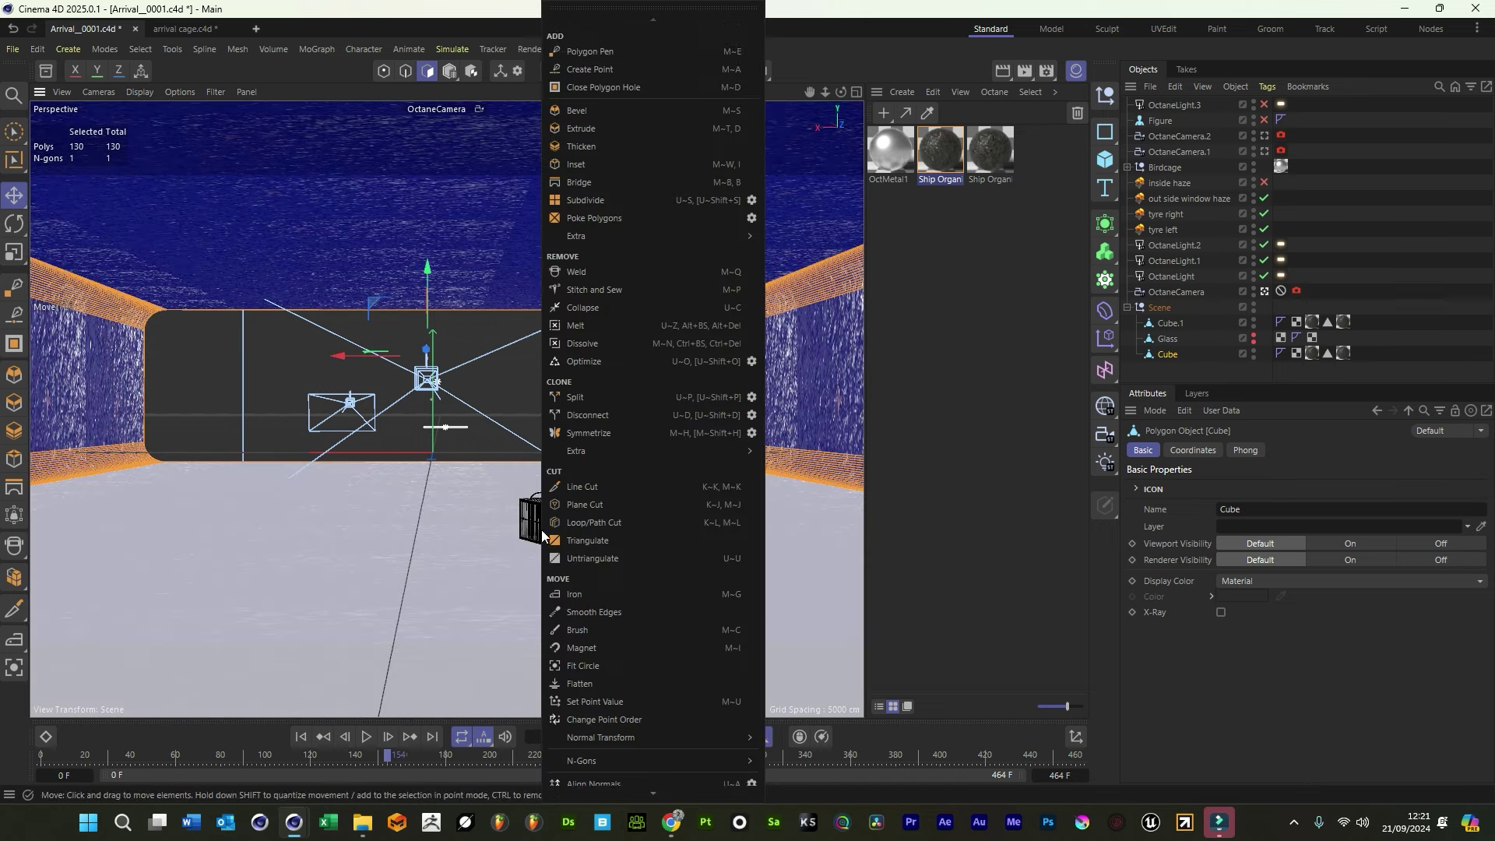
pyautogui.click(624, 759)
# Save, view through the second Octane camera, and retile the floor tag to 2.39 U by 10.93 V
pyautogui.hotkey('ctrl', 's')
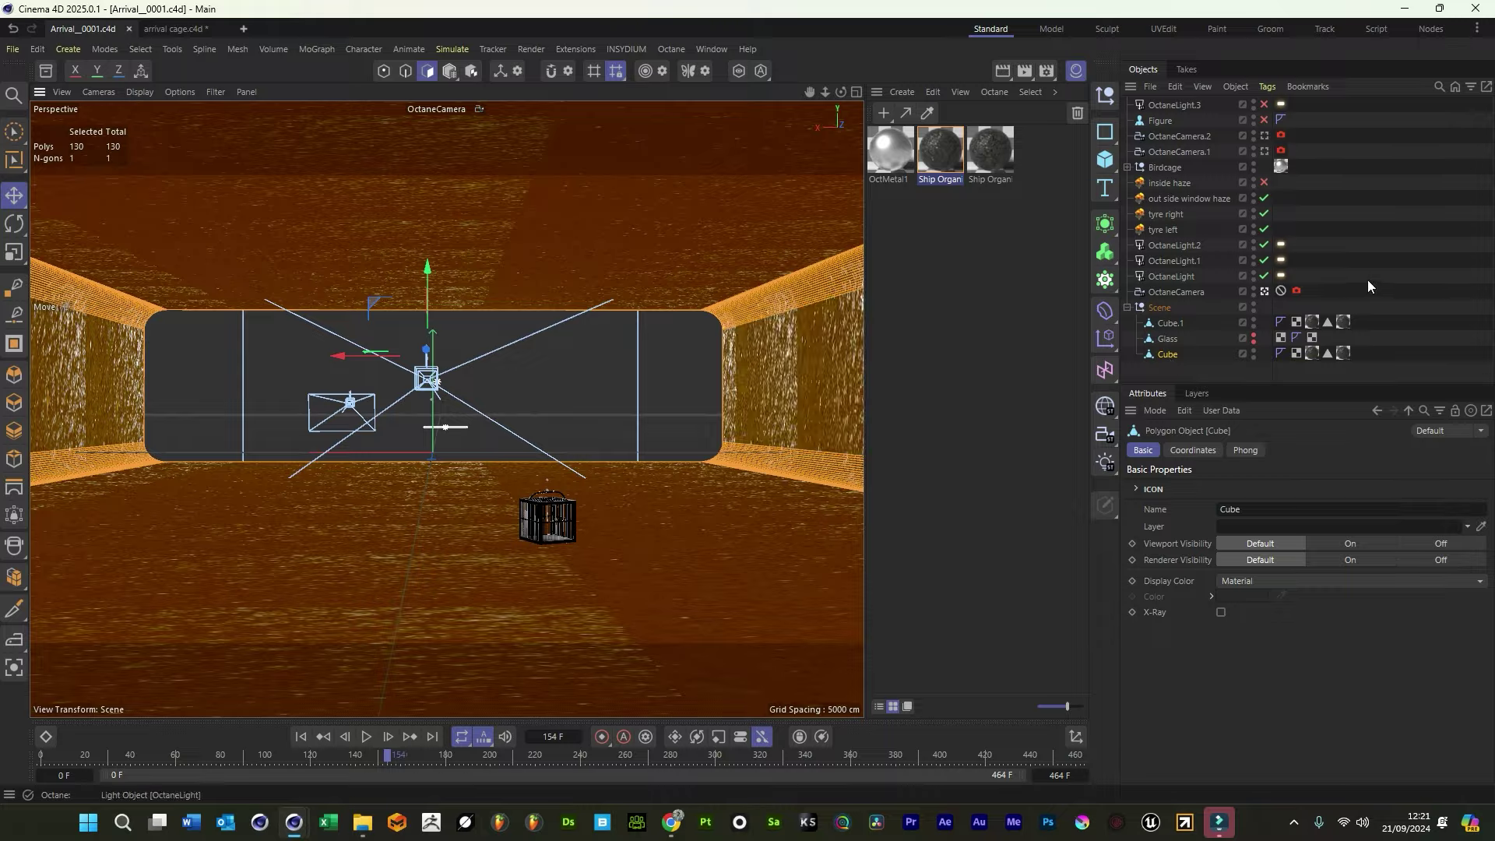
pyautogui.click(1265, 135)
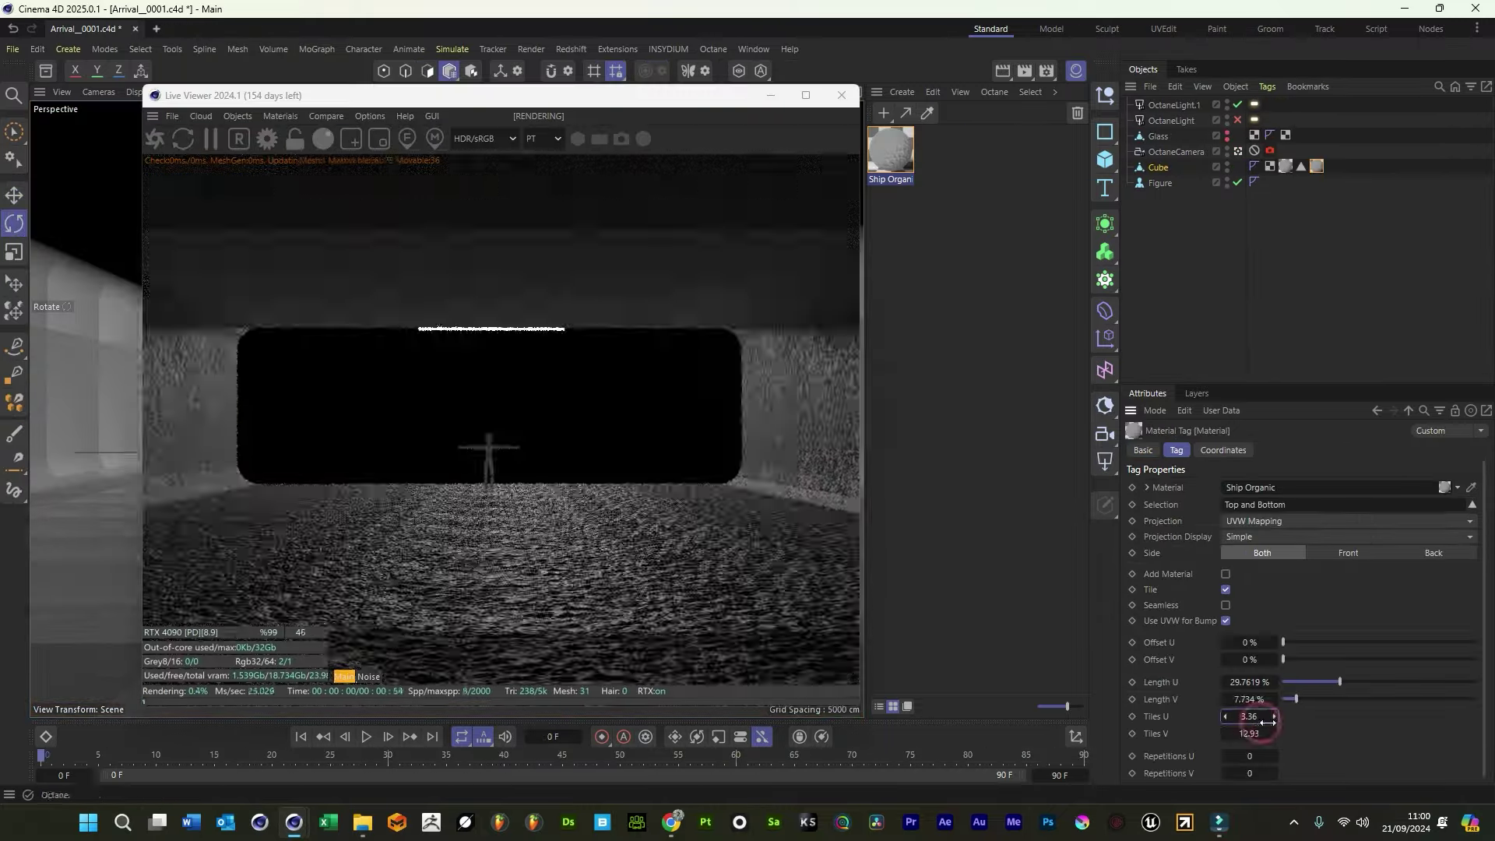
pyautogui.moveTo(1249, 716); pyautogui.dragTo(1255, 716)
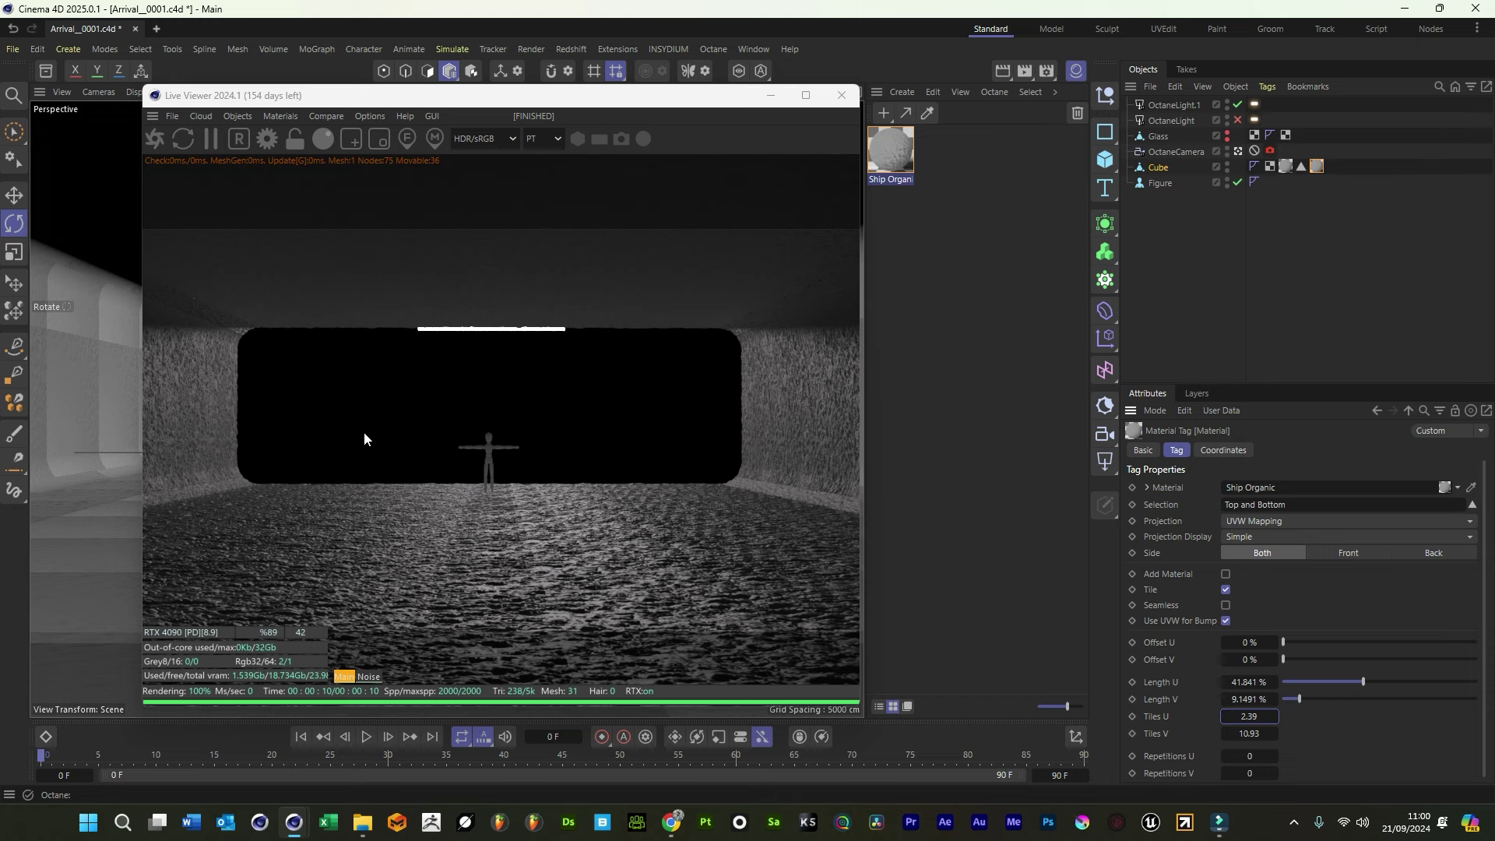
# Shrink the Live Viewer window and switch on the OctaneLight
pyautogui.moveTo(545, 95); pyautogui.dragTo(624, 111)
pyautogui.moveTo(674, 724); pyautogui.dragTo(674, 699)
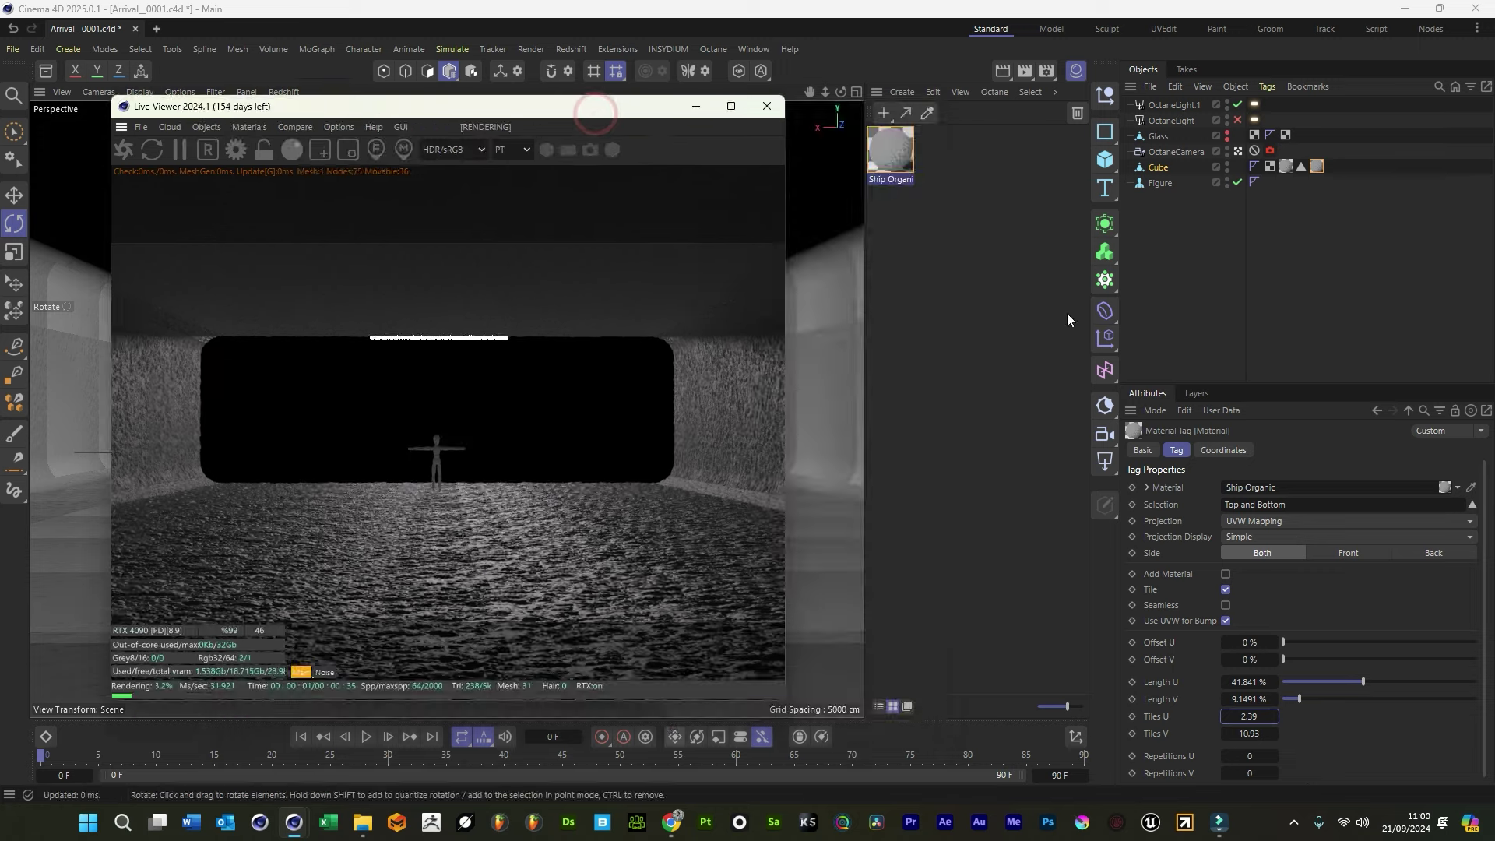
pyautogui.click(1238, 119)
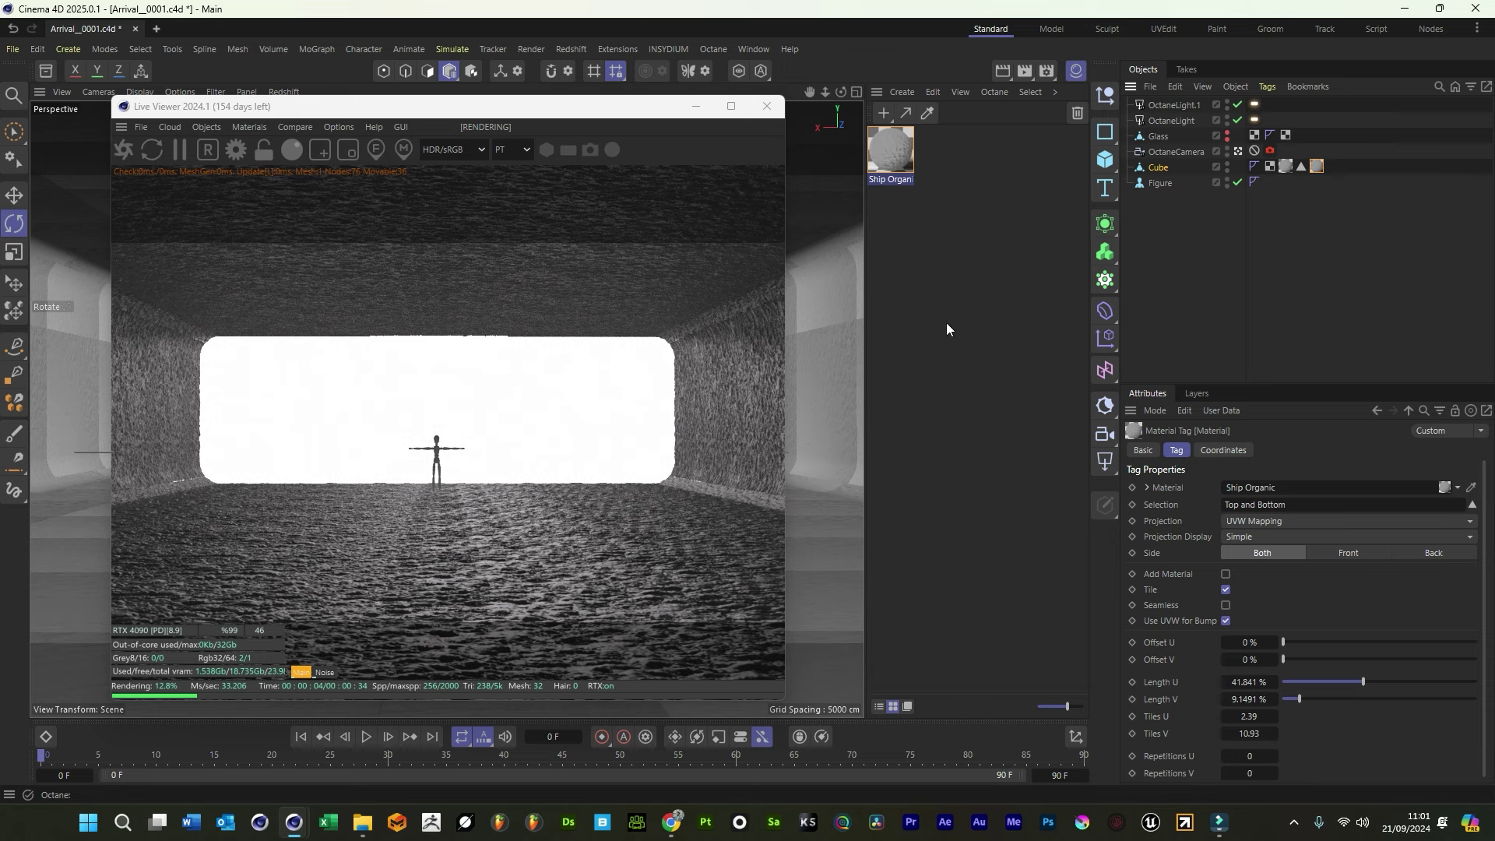
# Set Ship Organic's Alien Soil displacement mid level to 0.5
pyautogui.click(895, 150)
pyautogui.click(1338, 637)
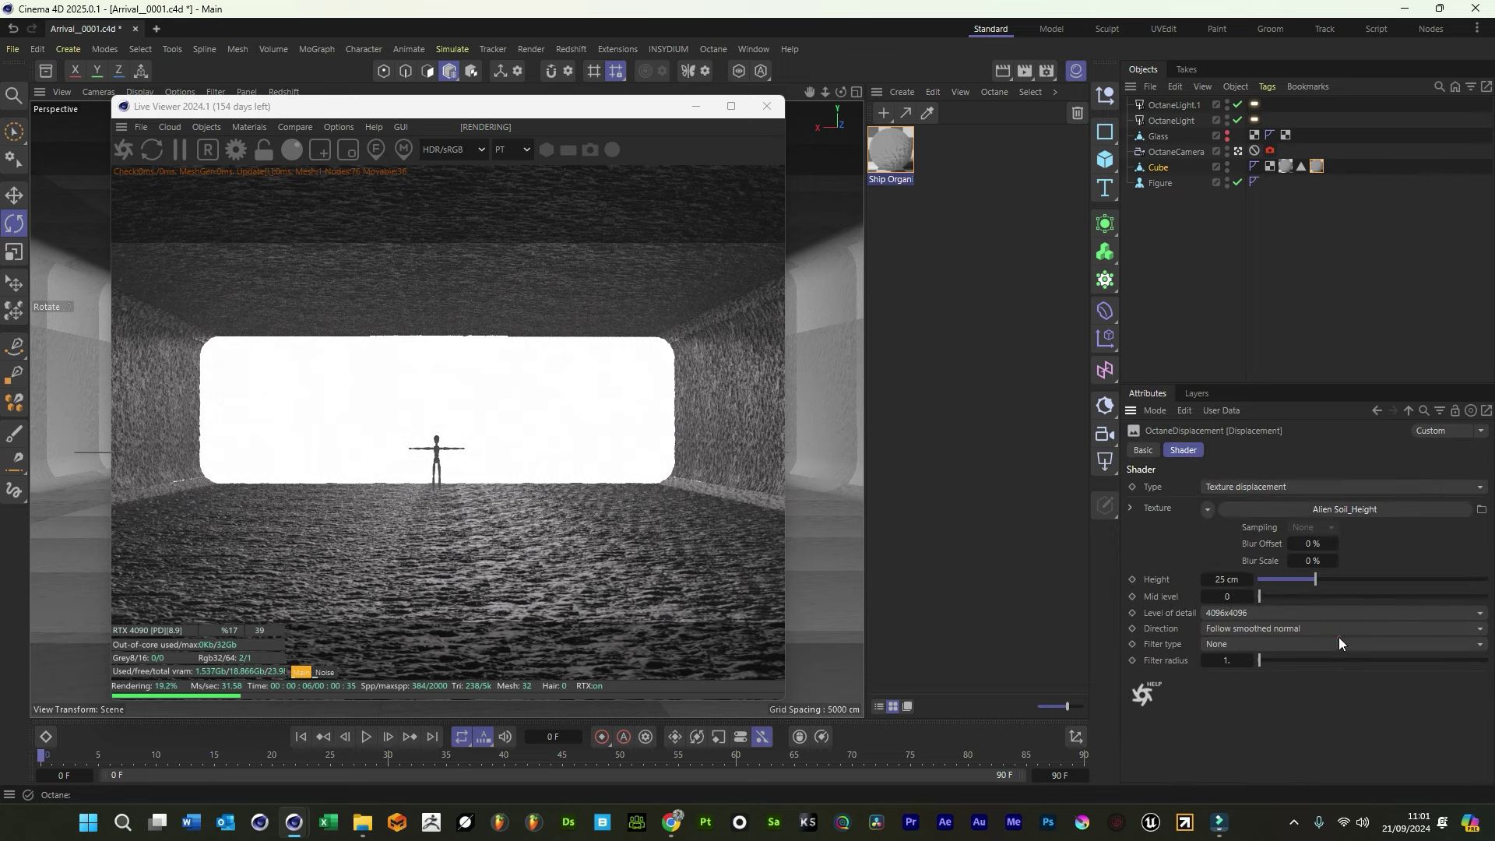
pyautogui.doubleClick(1228, 596)
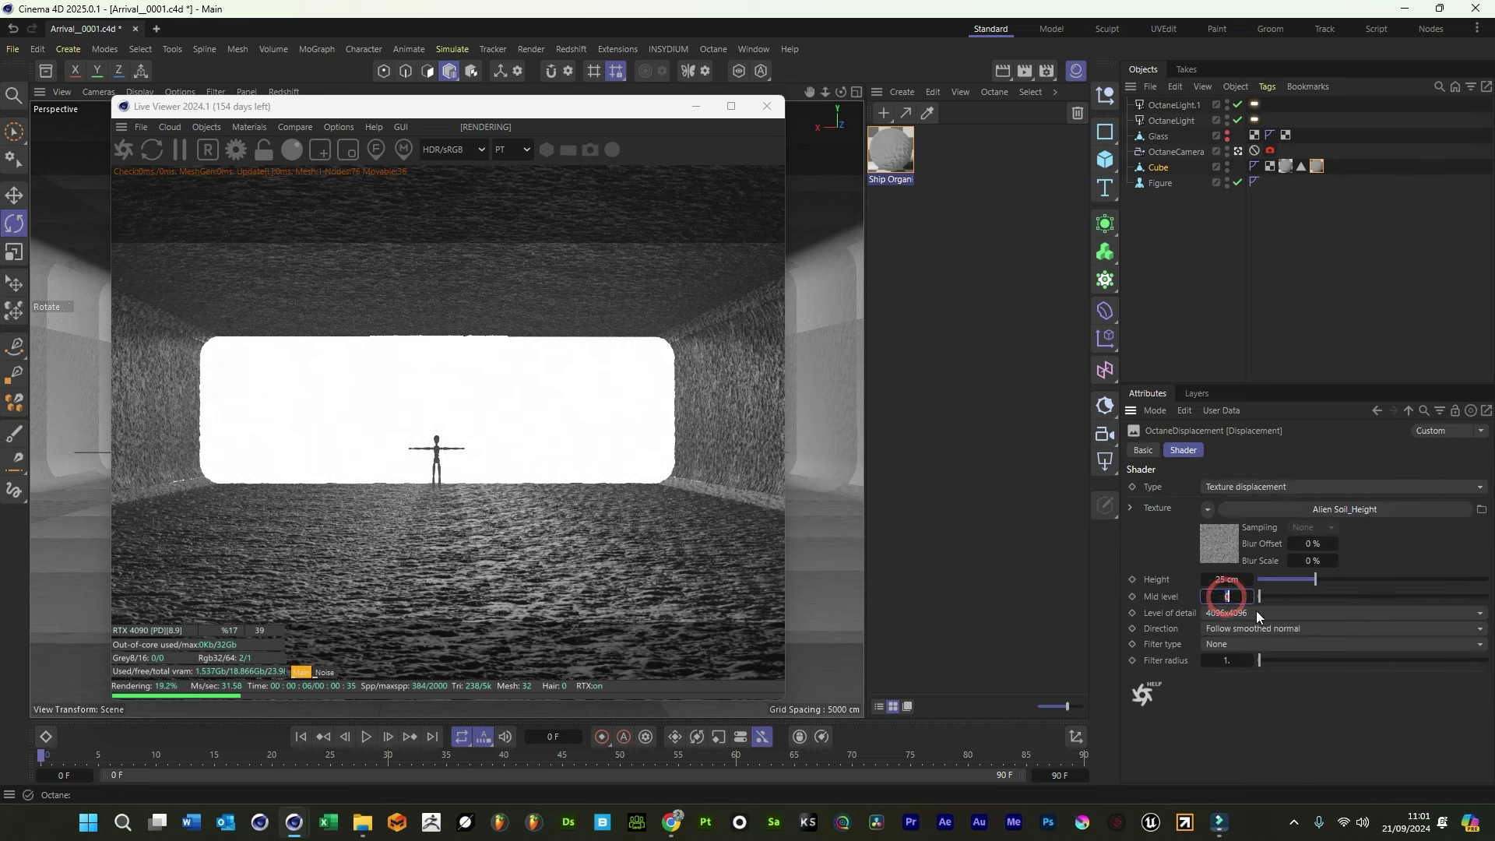
pyautogui.write('.5')
pyautogui.press('Return')
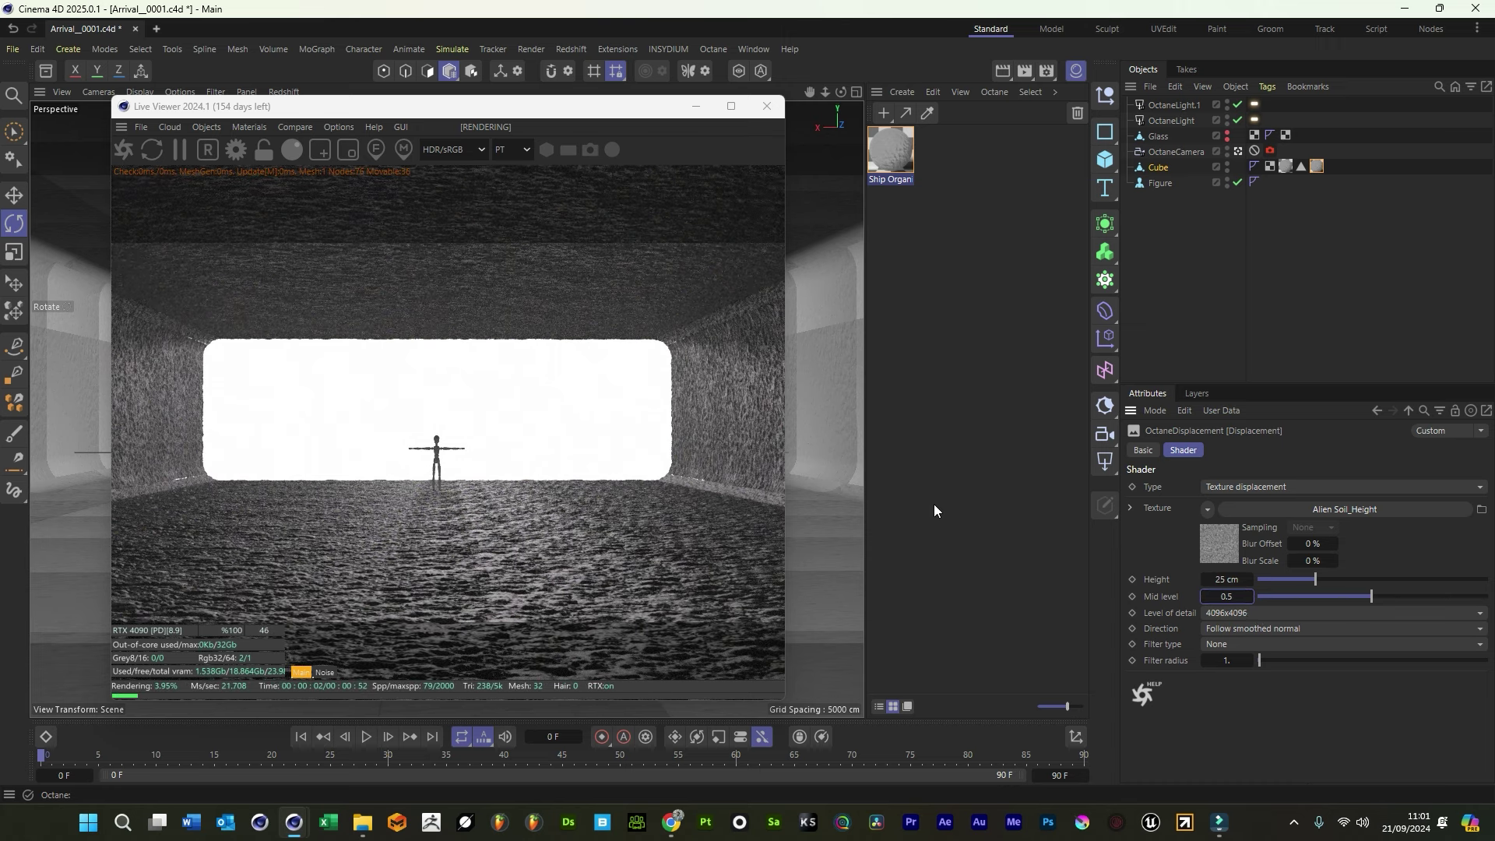
pyautogui.click(768, 428)
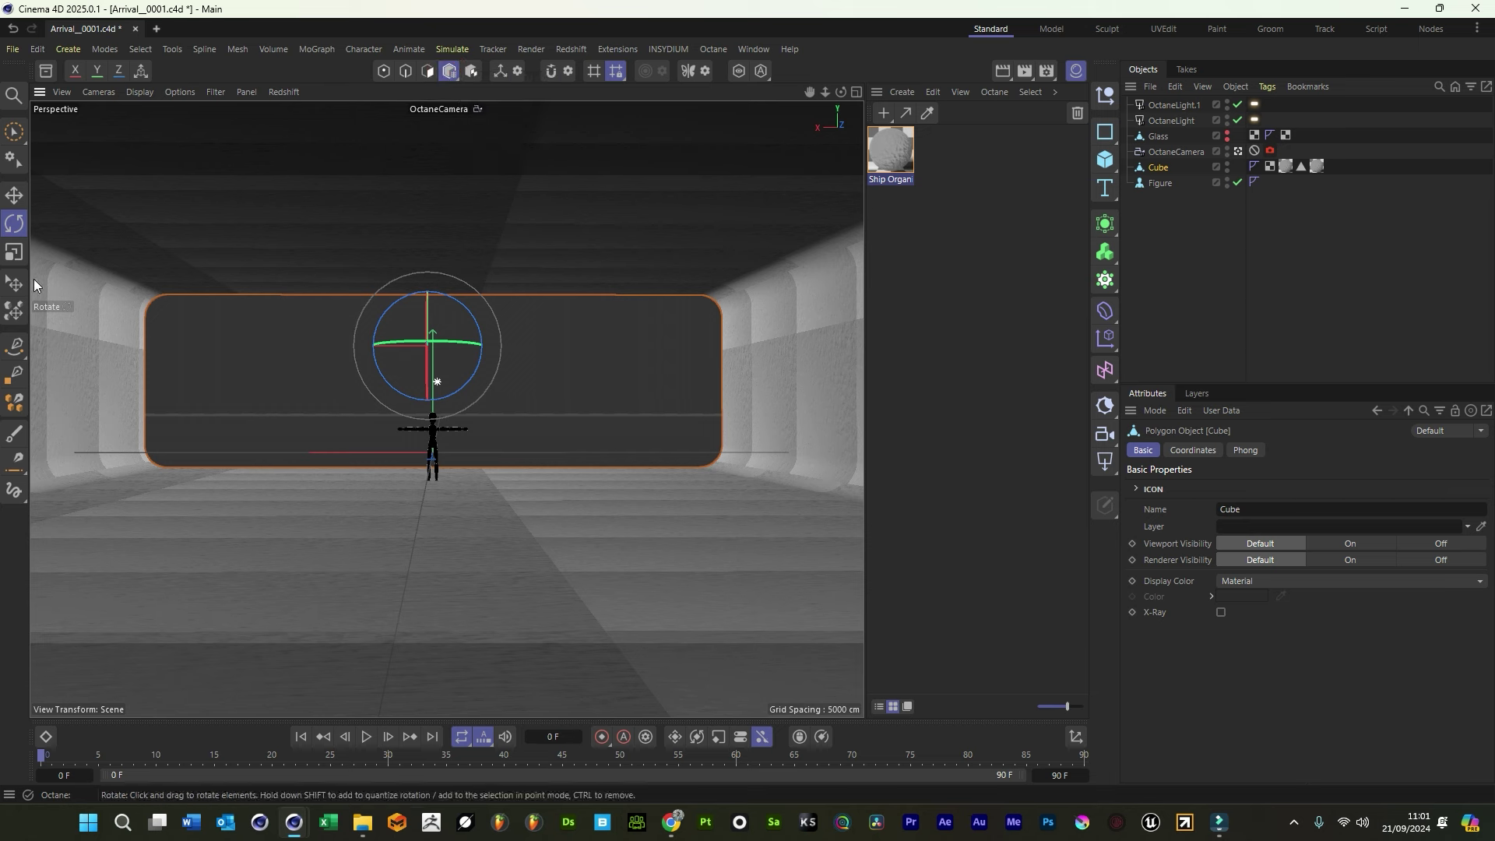
# Ctrl-drag the room cube with the Scale tool to create Cube.1, then restore the Live Viewer
pyautogui.click(11, 191)
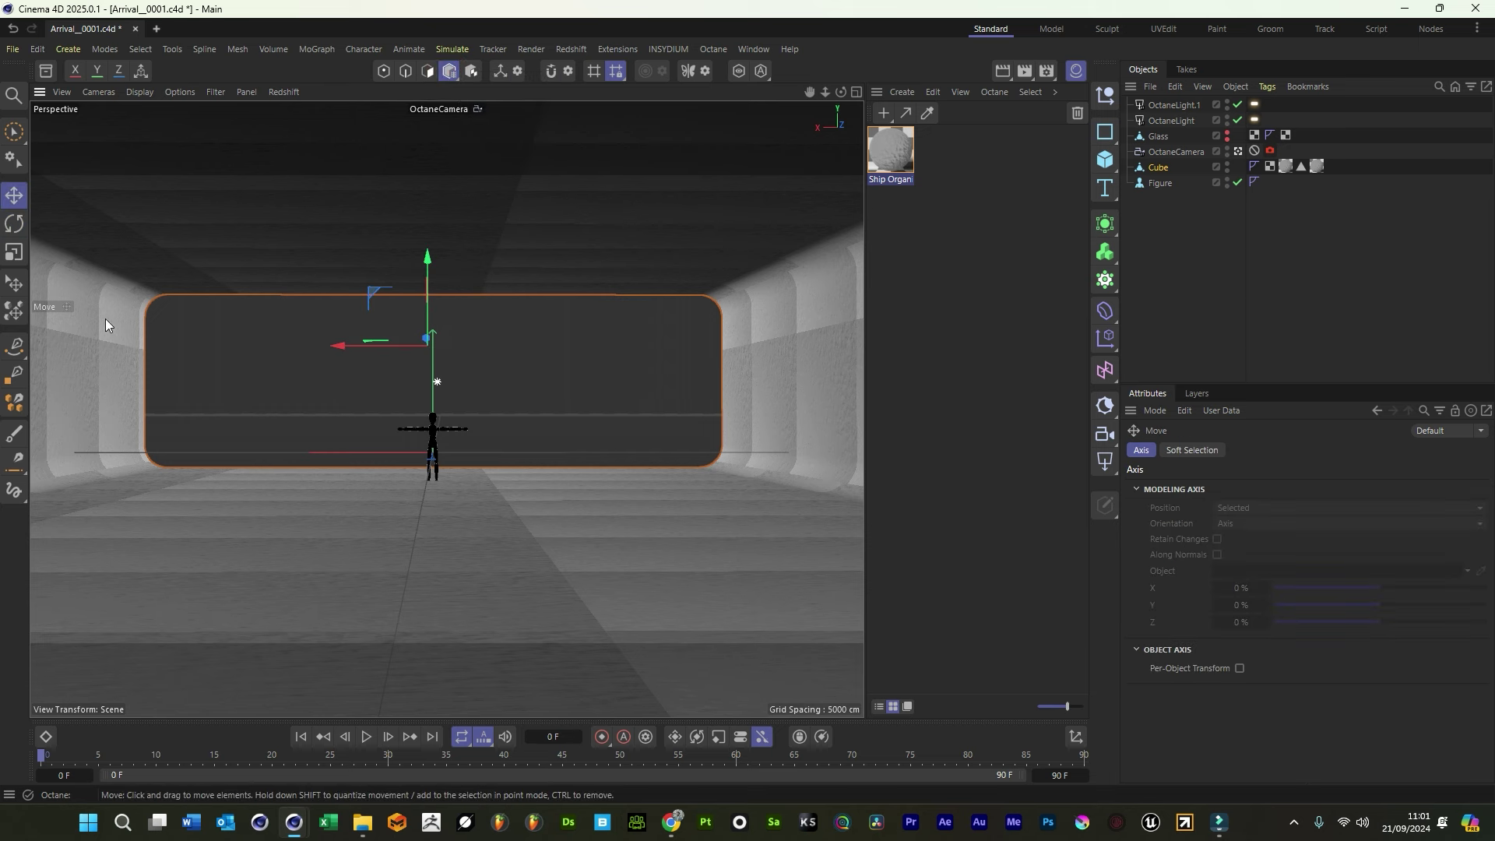
pyautogui.click(12, 256)
pyautogui.keyDown('ctrl'); pyautogui.moveTo(433, 543); pyautogui.dragTo(464, 543); pyautogui.keyUp('ctrl')
pyautogui.click(1236, 306)
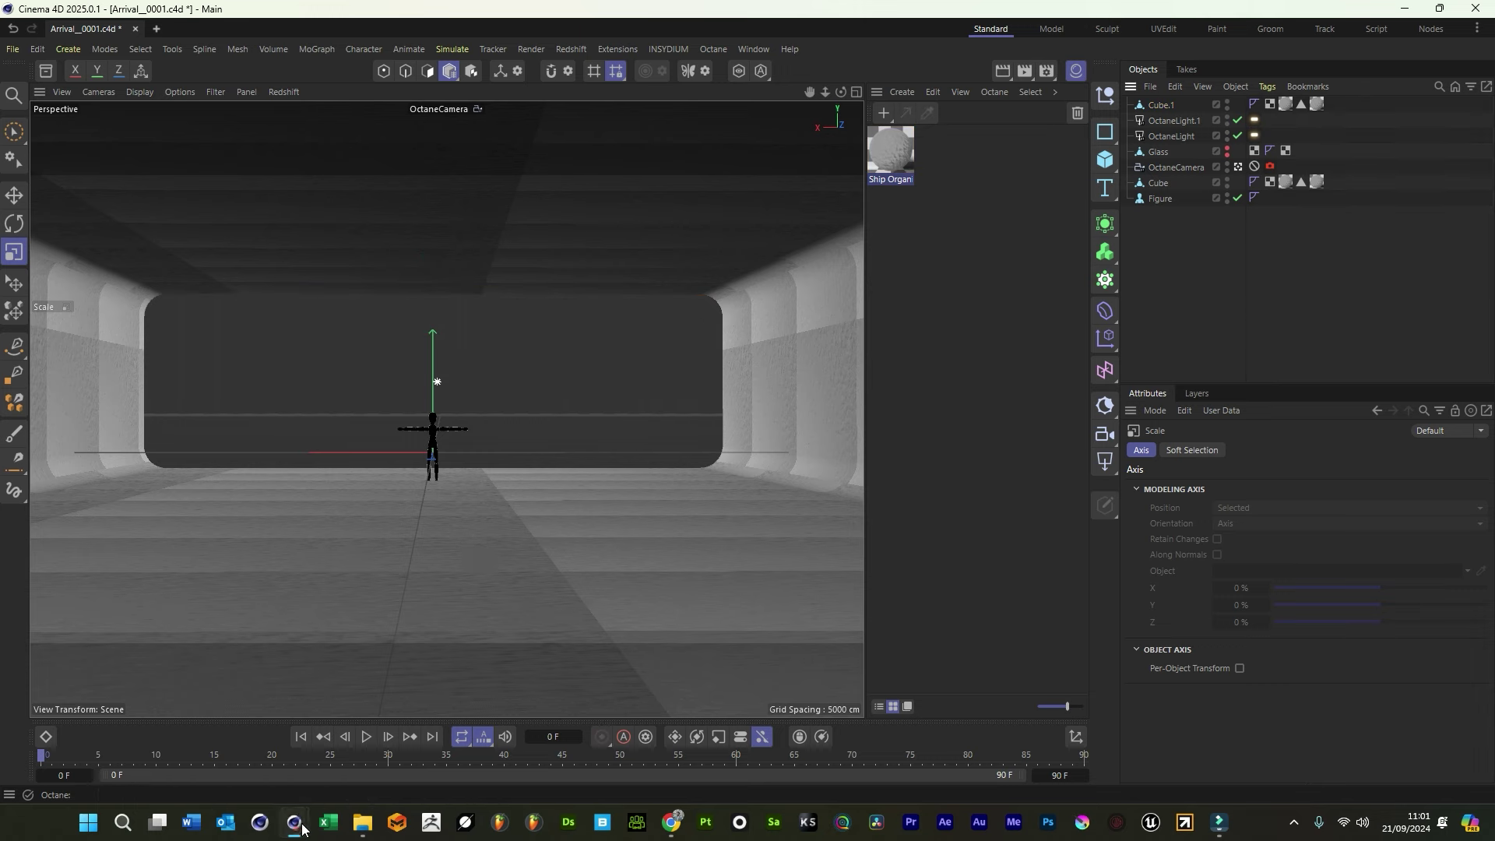
pyautogui.moveTo(294, 823)
pyautogui.click(404, 760)
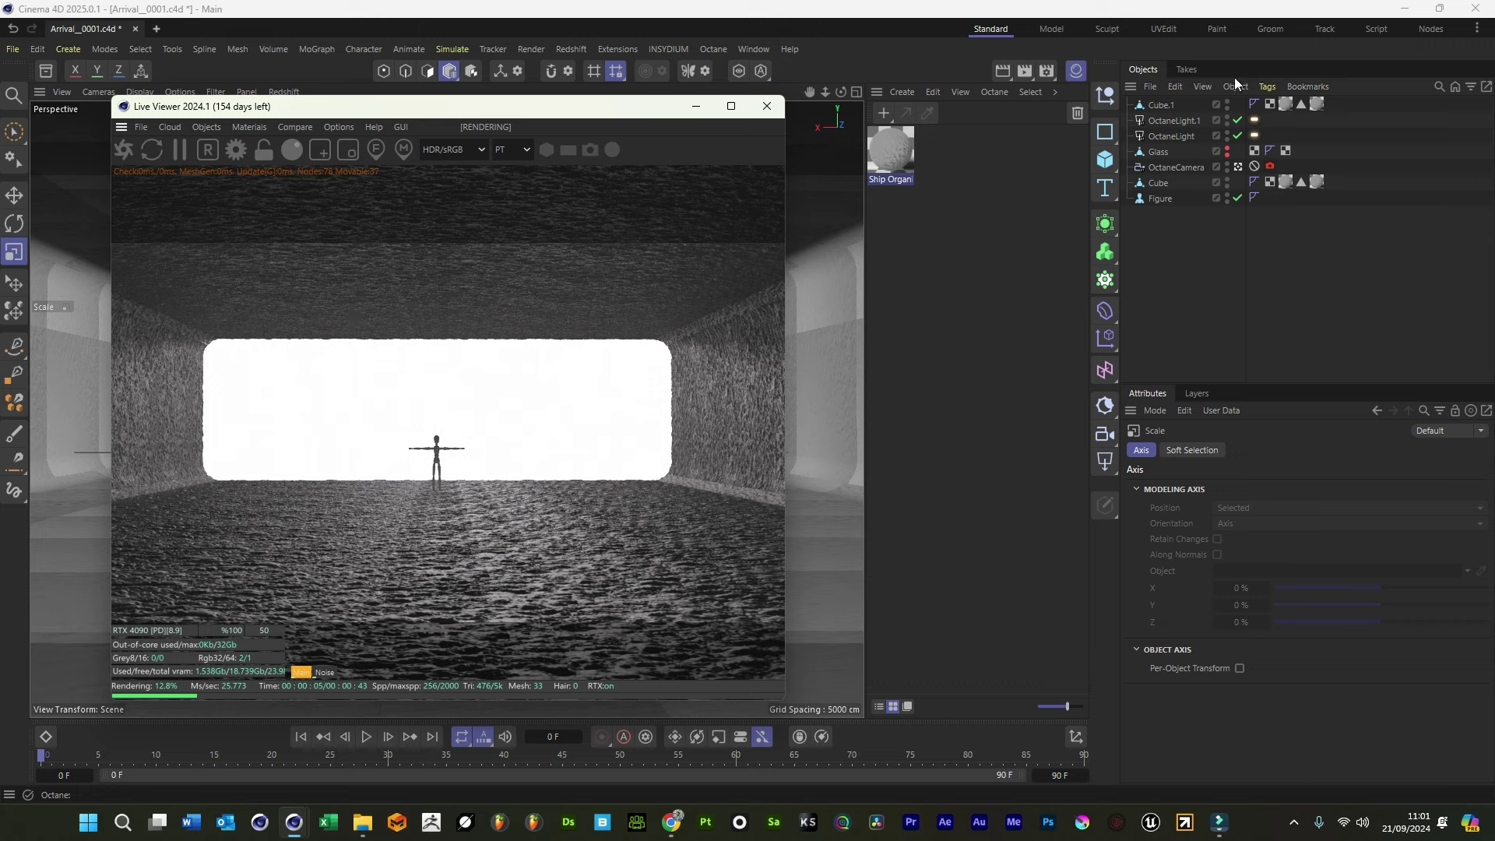
# Toggle Cube.1's render visibility, then set OctaneLight's power to 500
pyautogui.click(1227, 108)
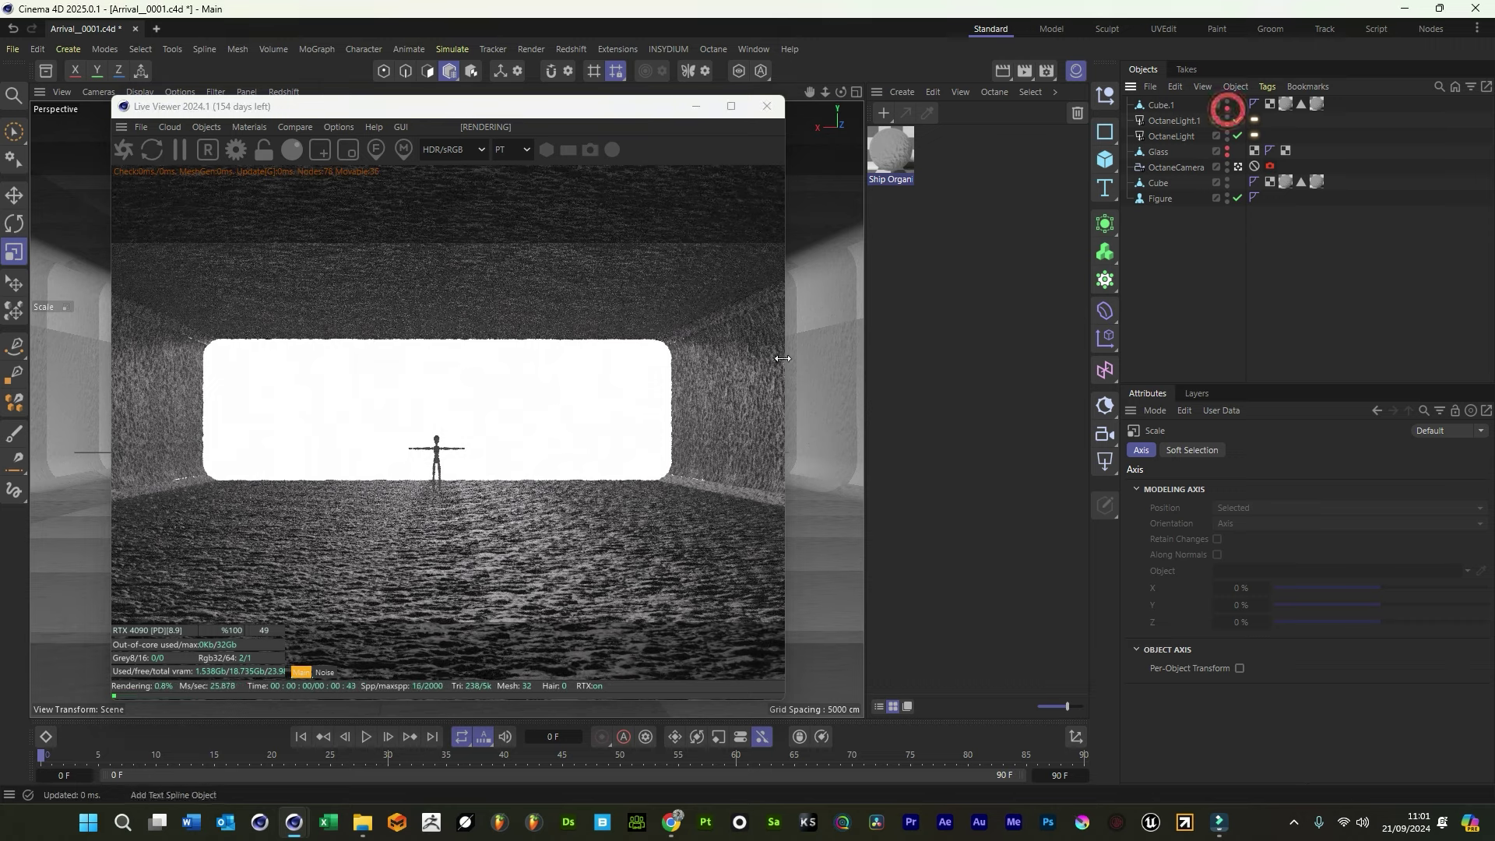
pyautogui.click(1227, 108)
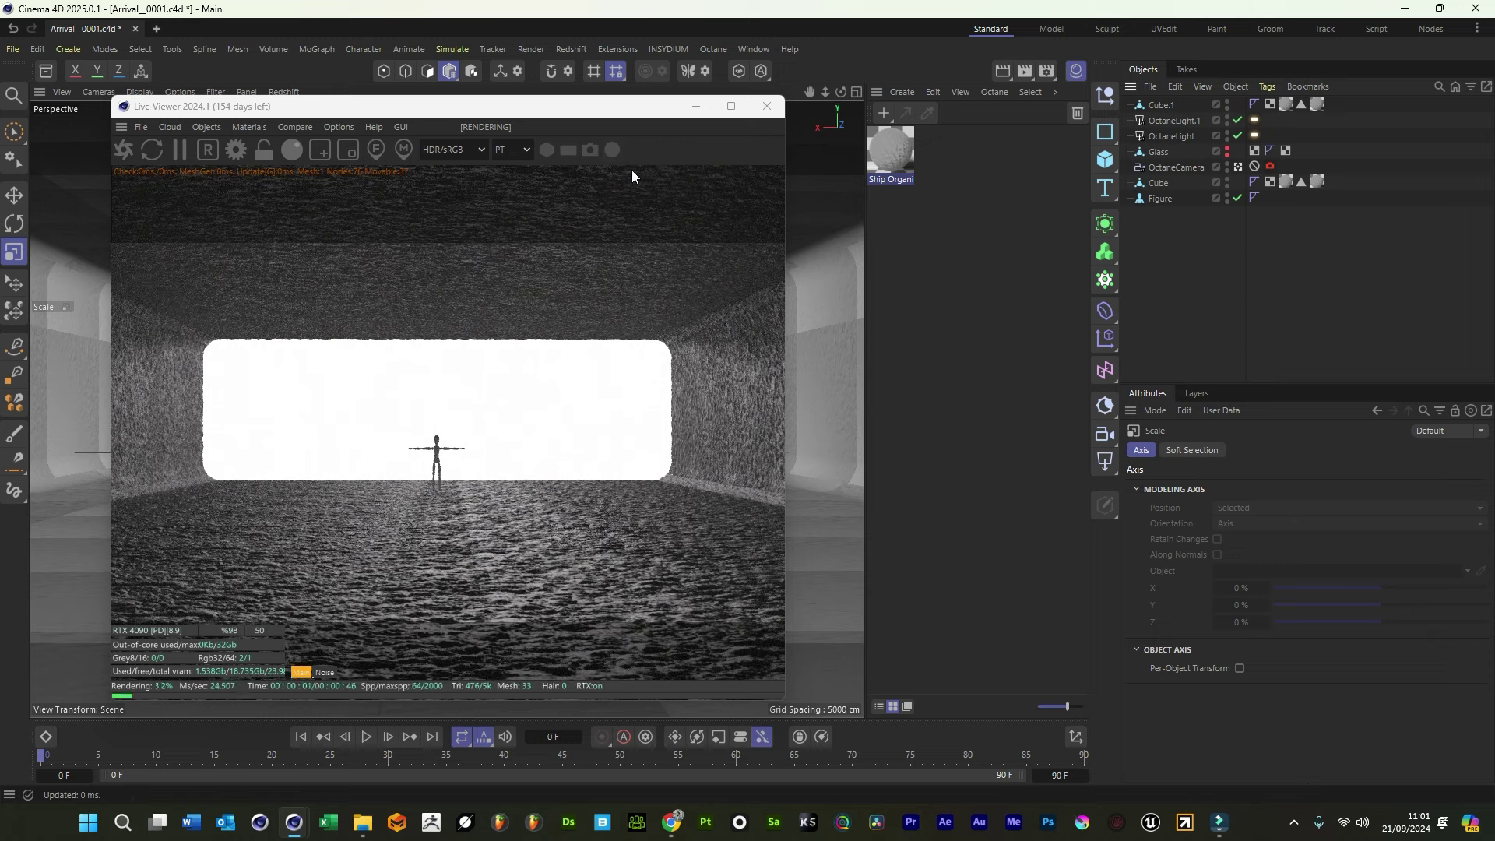
pyautogui.moveTo(594, 113); pyautogui.dragTo(745, 111)
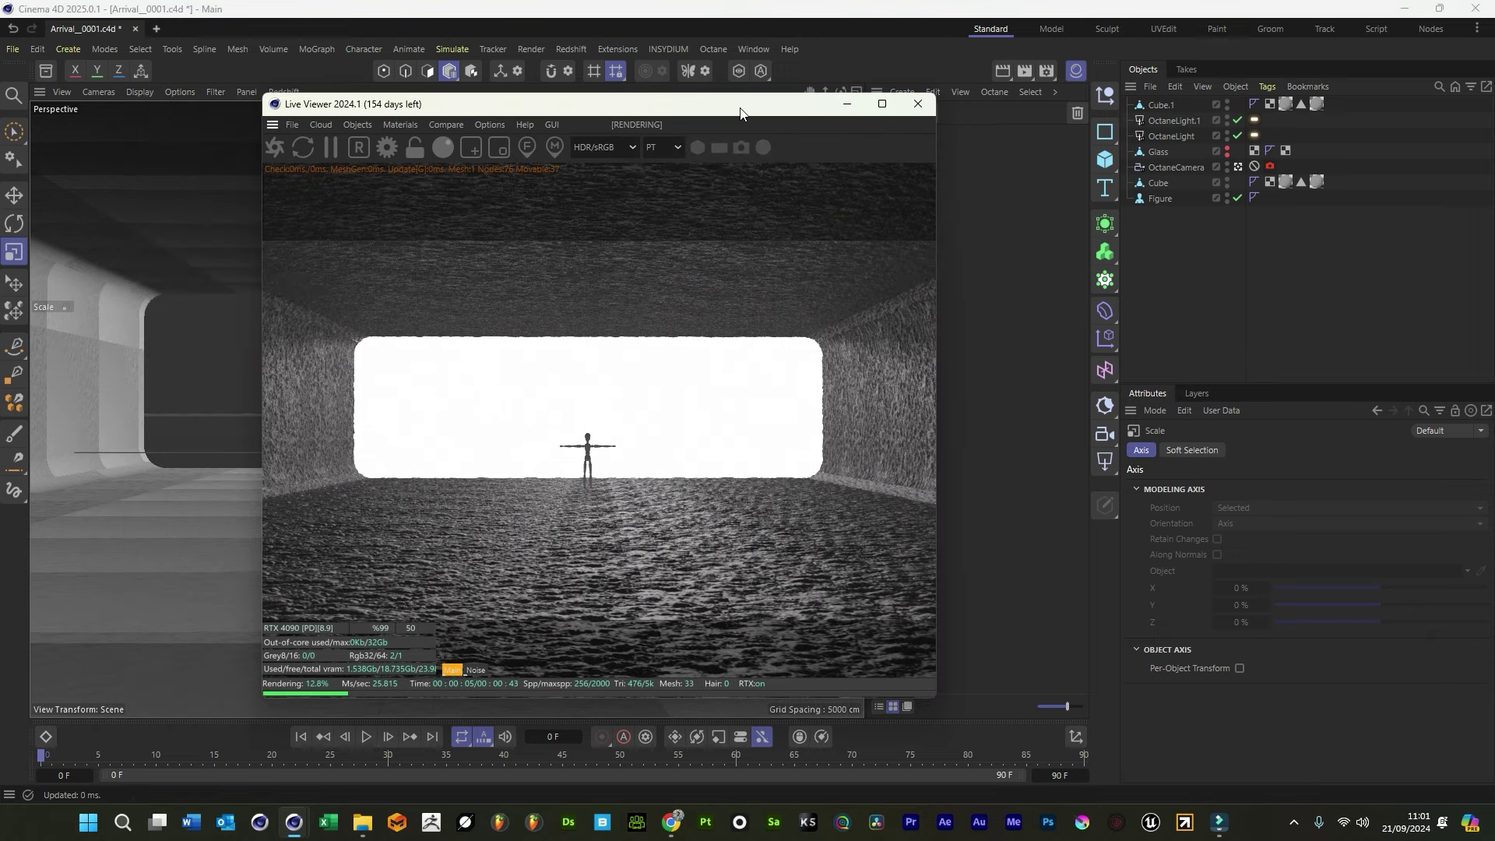
pyautogui.click(1238, 135)
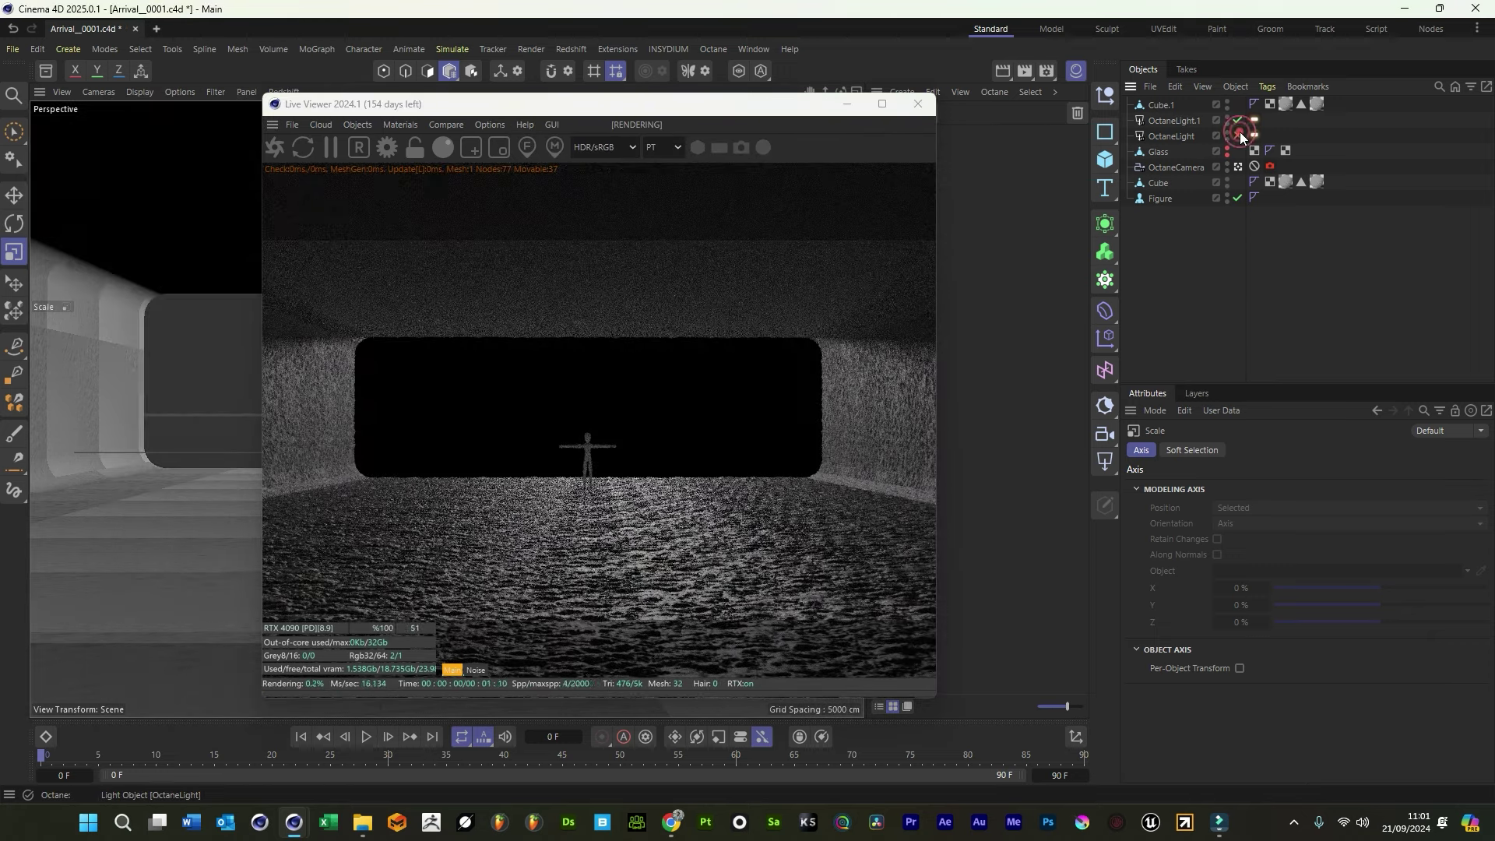
pyautogui.click(1238, 135)
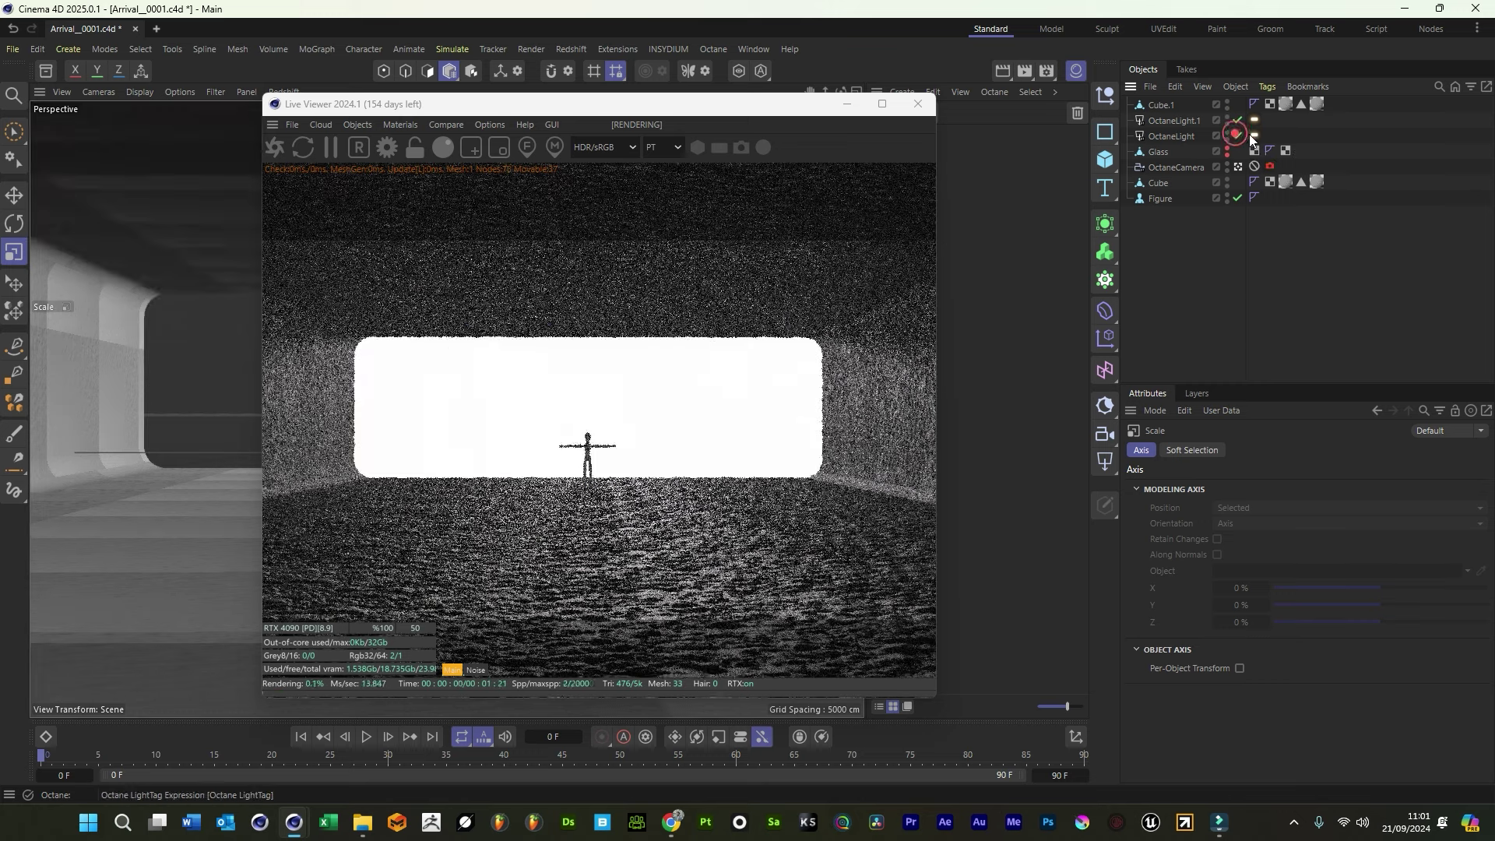
pyautogui.click(1253, 137)
pyautogui.doubleClick(1283, 487)
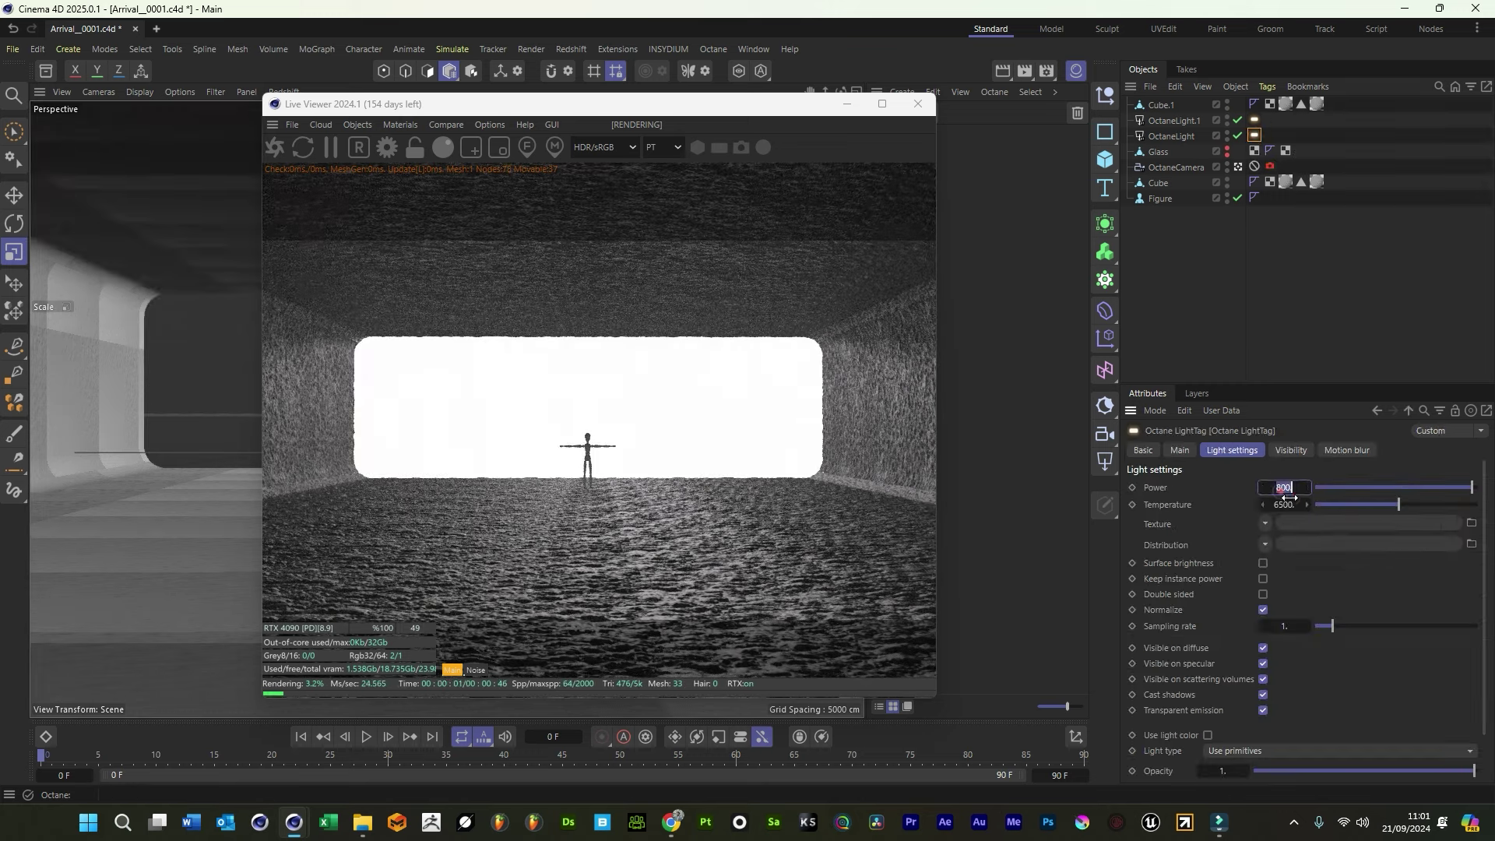
pyautogui.write('50')
pyautogui.press('Return')
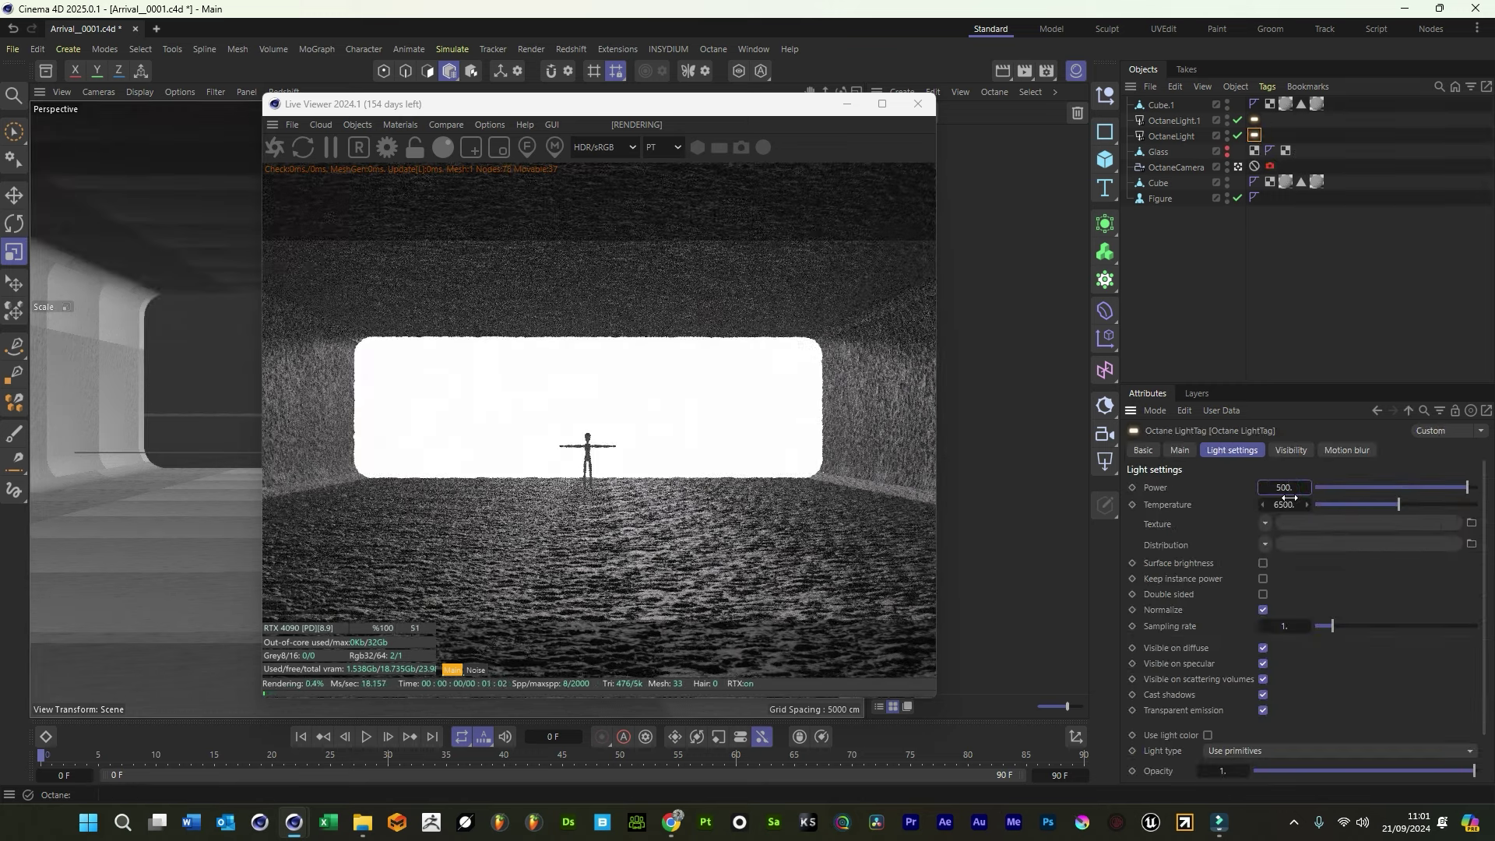
# Set OctaneLight.1's power to 1500
pyautogui.click(1253, 120)
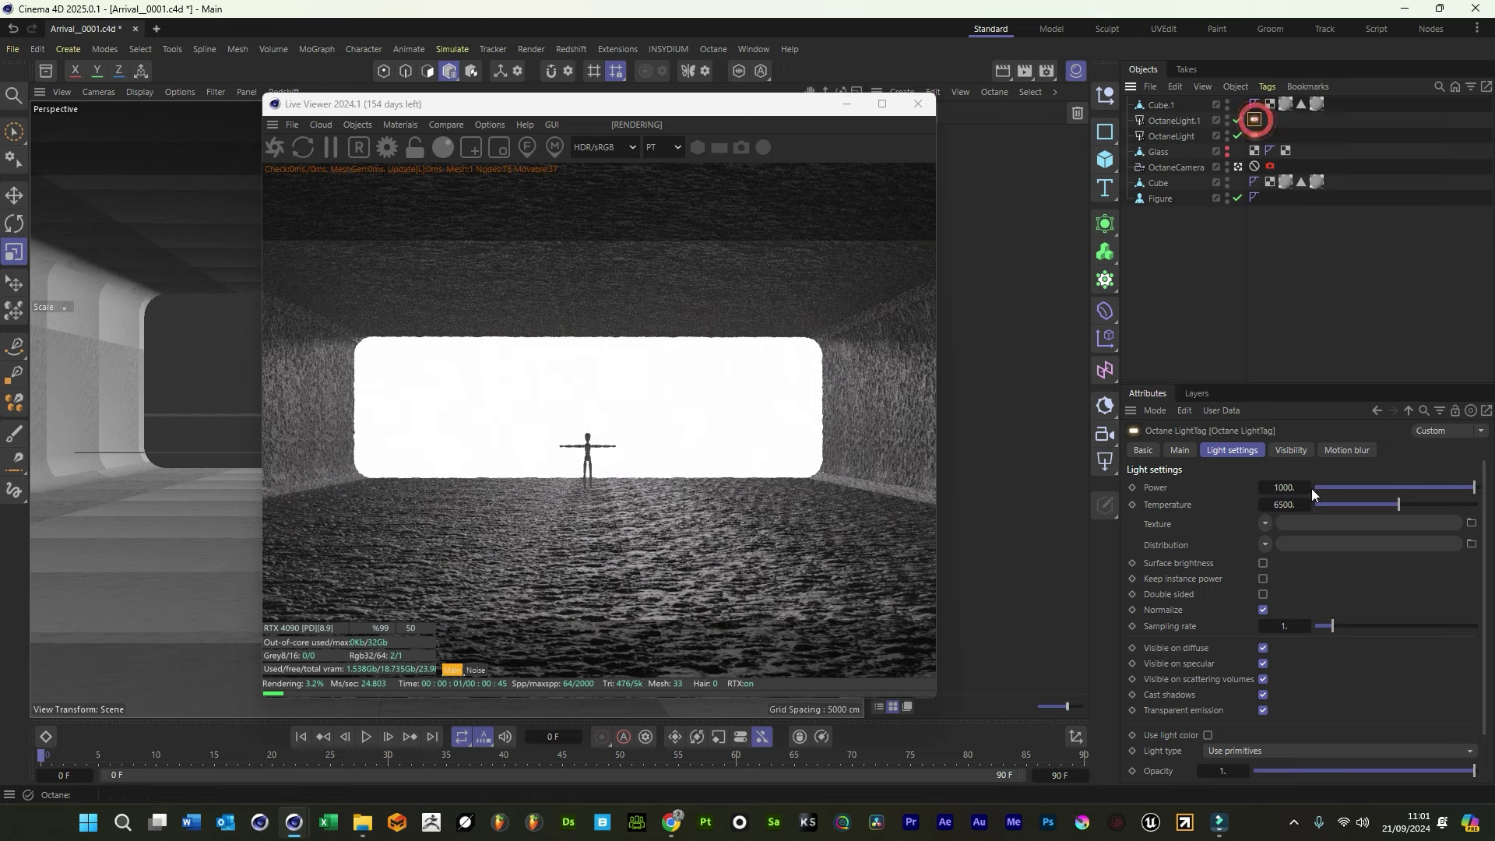
pyautogui.doubleClick(1285, 488)
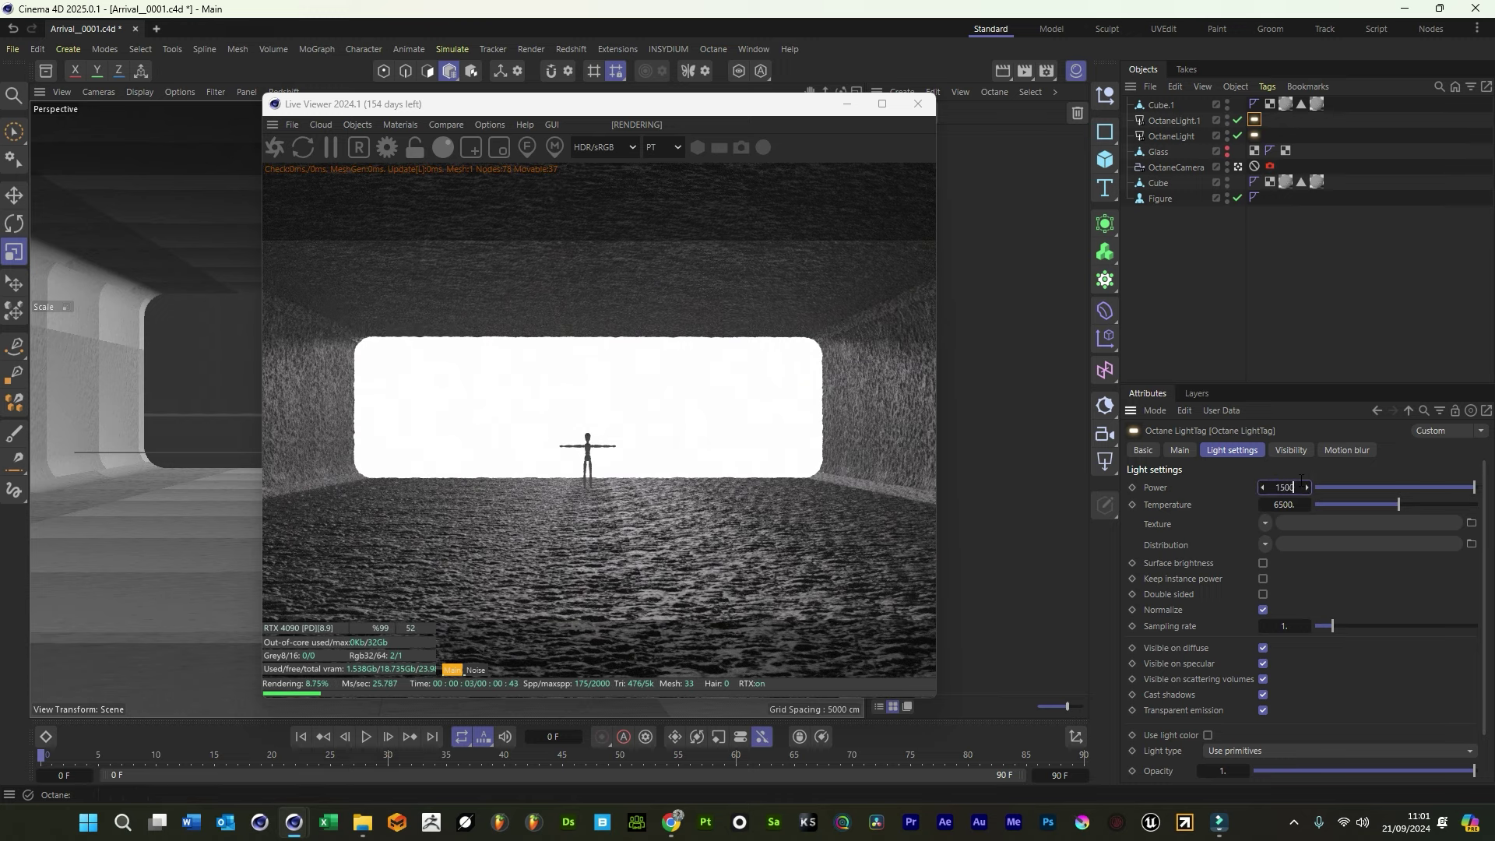
pyautogui.press('Return')
pyautogui.moveTo(635, 109); pyautogui.dragTo(555, 98)
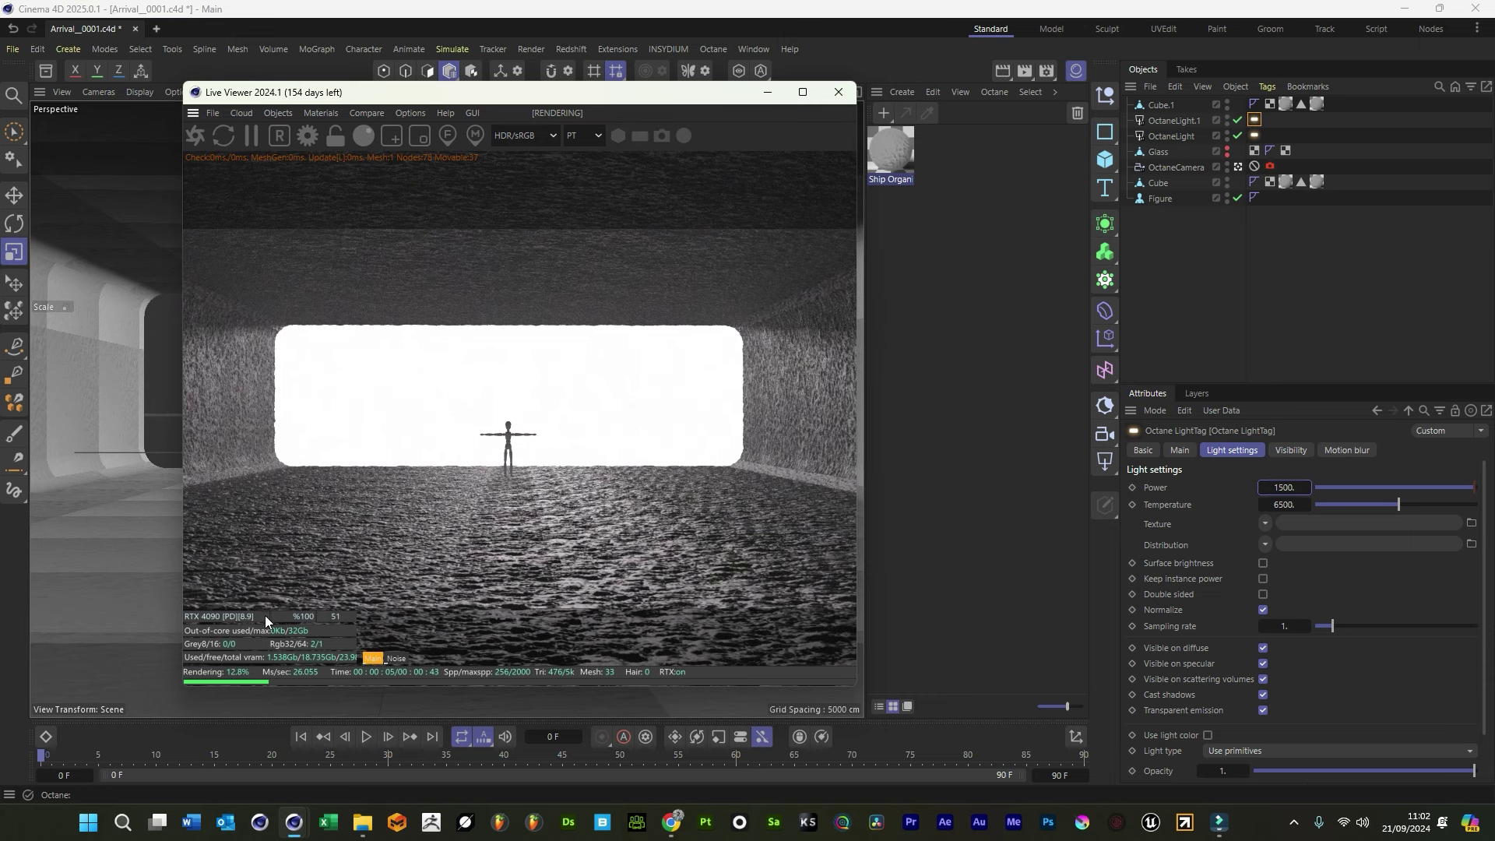
pyautogui.moveTo(735, 117); pyautogui.dragTo(704, 121)
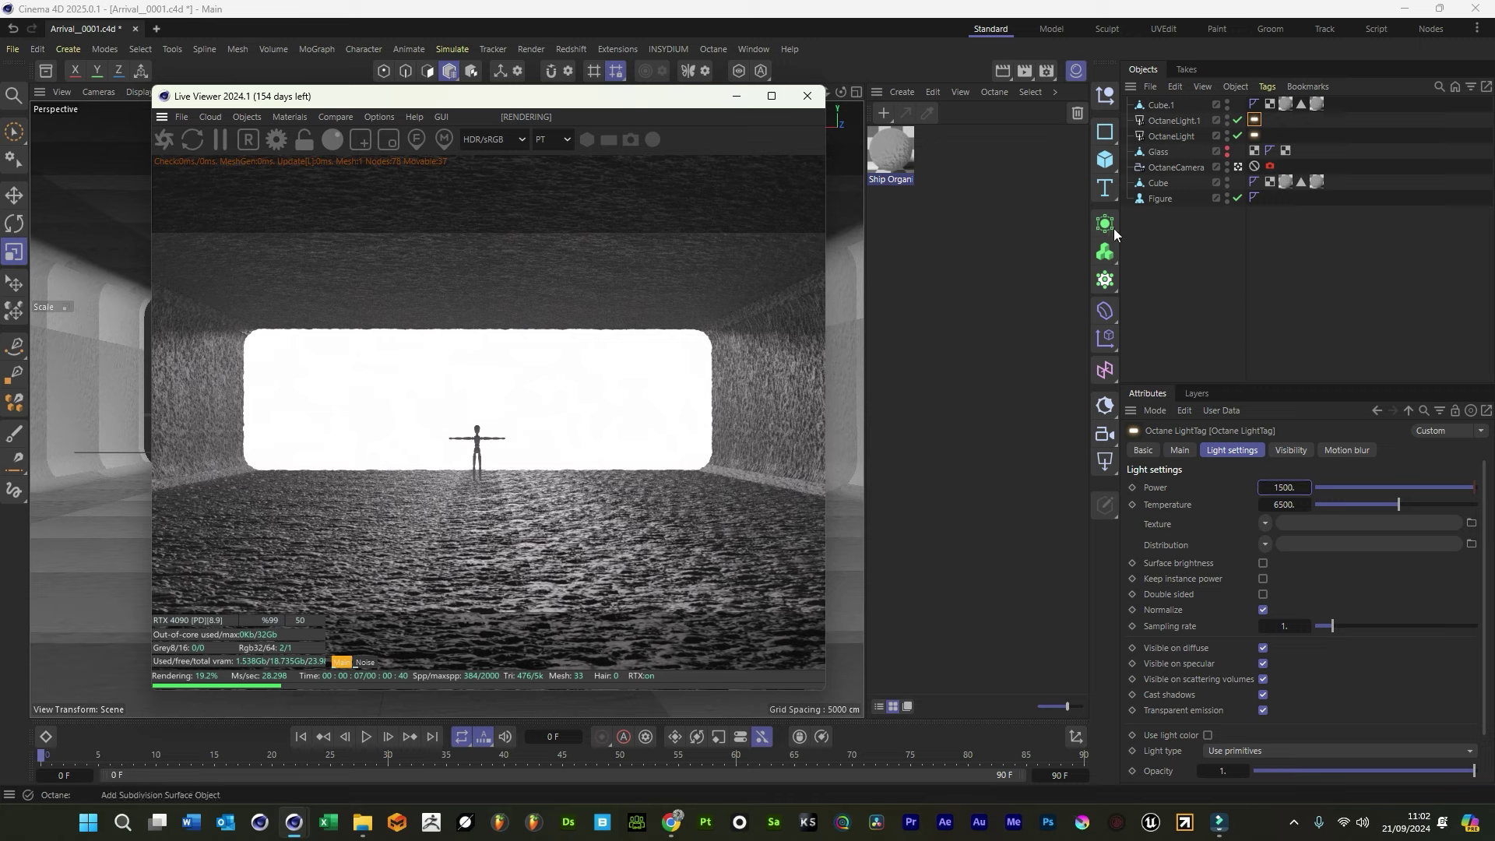
# With OctaneLight off, shrink and raise OctaneLight.1, save, and turn OctaneLight back on
pyautogui.click(1237, 135)
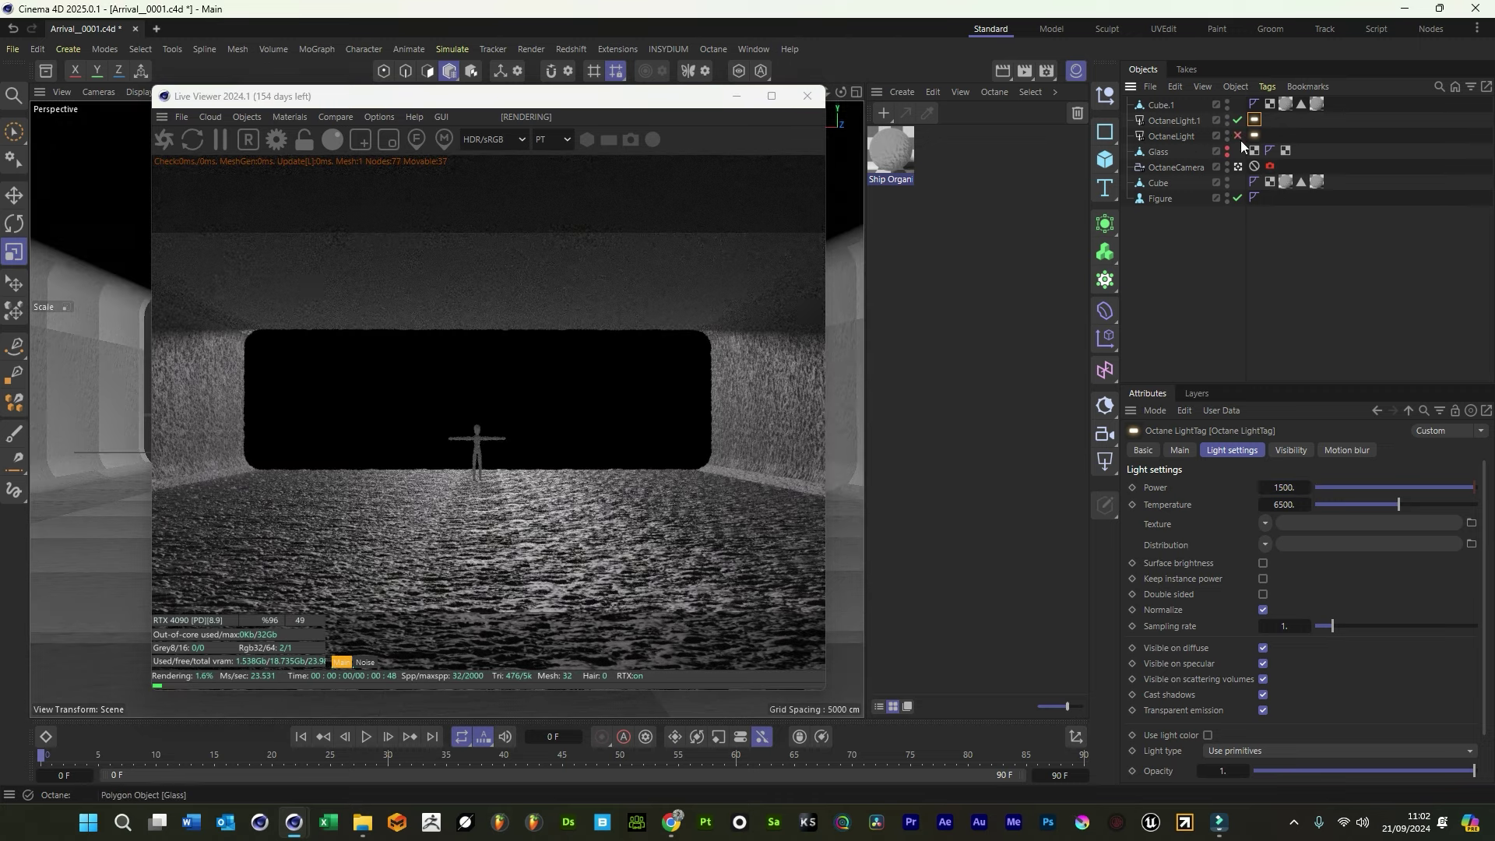
pyautogui.click(1170, 120)
pyautogui.moveTo(627, 105); pyautogui.dragTo(1146, 99)
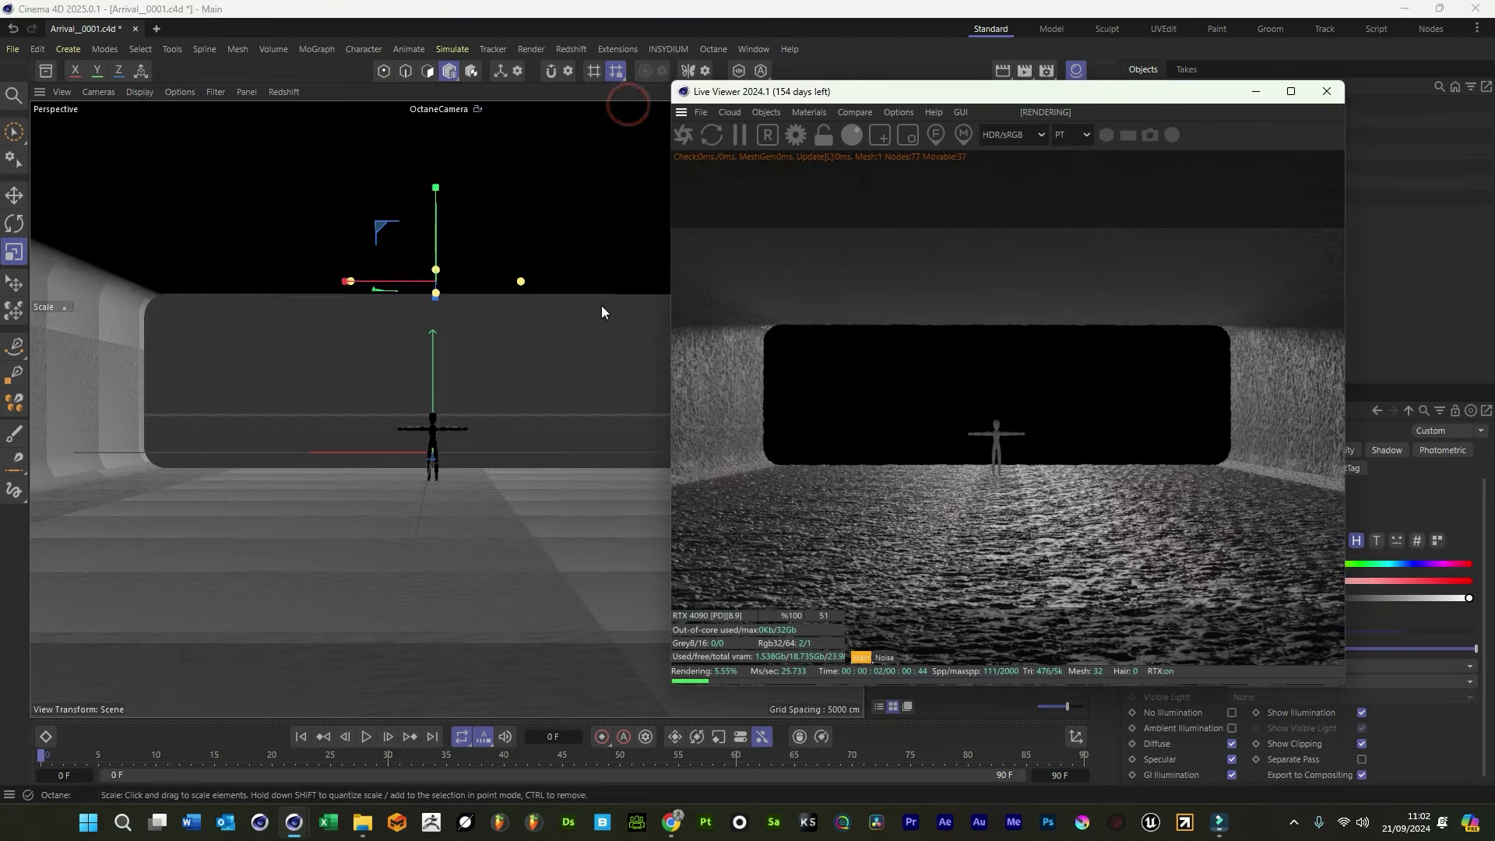
pyautogui.moveTo(521, 281); pyautogui.dragTo(453, 282)
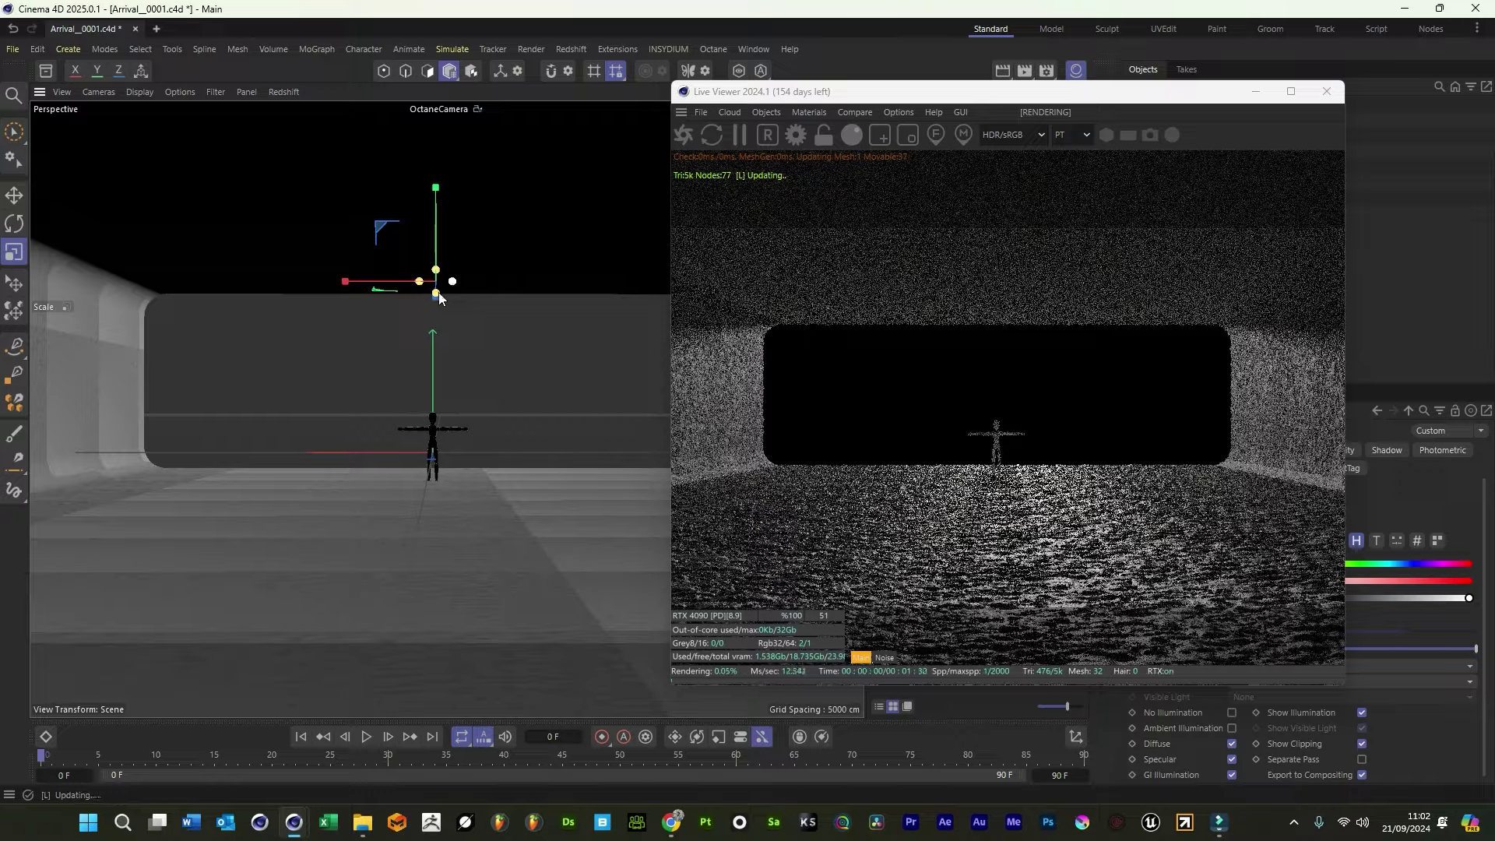
pyautogui.moveTo(857, 91); pyautogui.dragTo(718, 118)
pyautogui.press('e')
pyautogui.moveTo(433, 277); pyautogui.dragTo(432, 253)
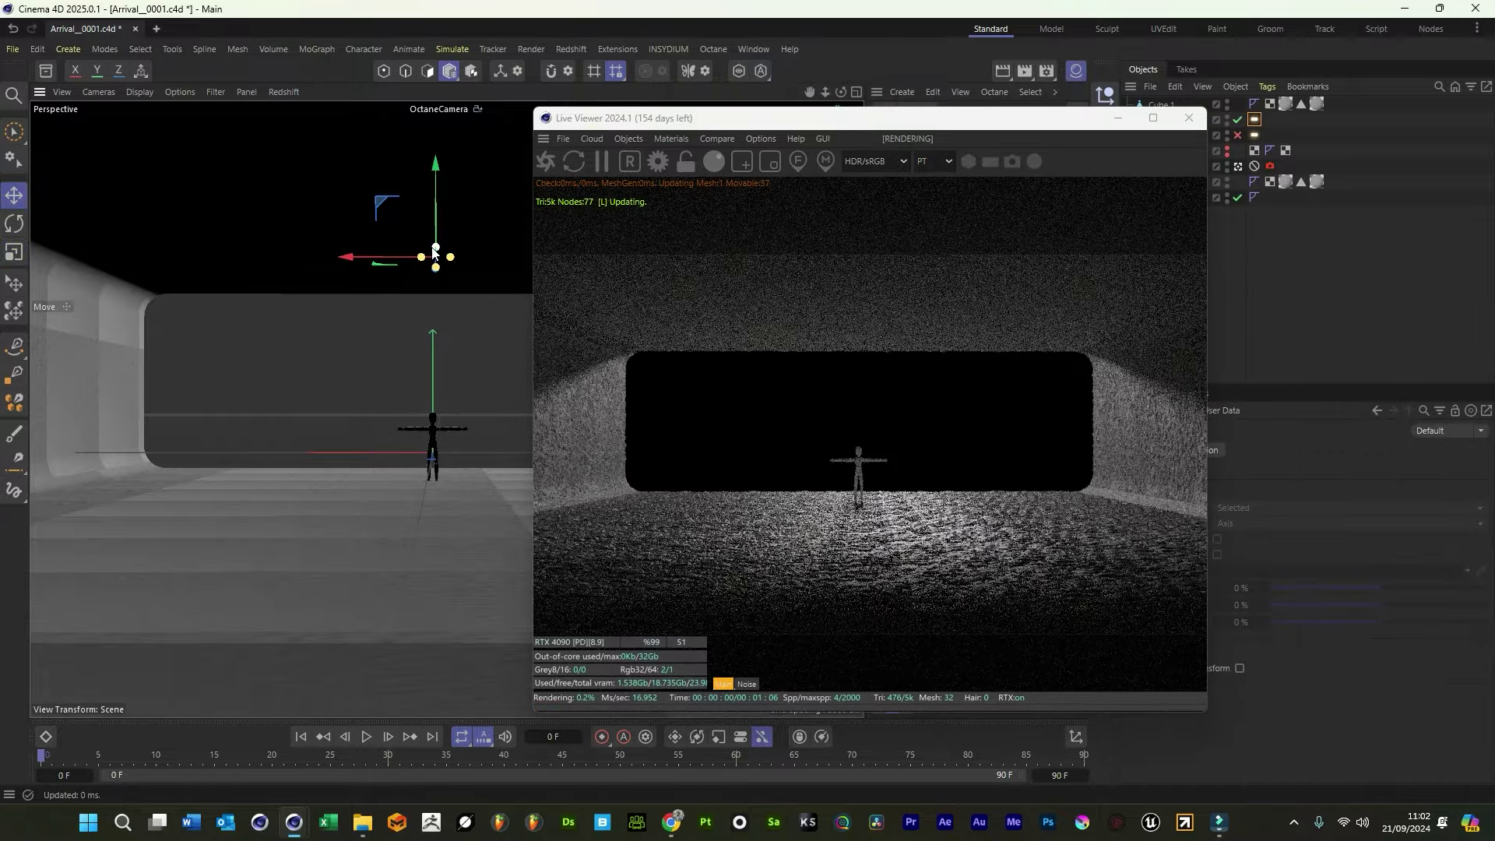
pyautogui.moveTo(844, 123); pyautogui.dragTo(477, 127)
pyautogui.hotkey('ctrl', 's')
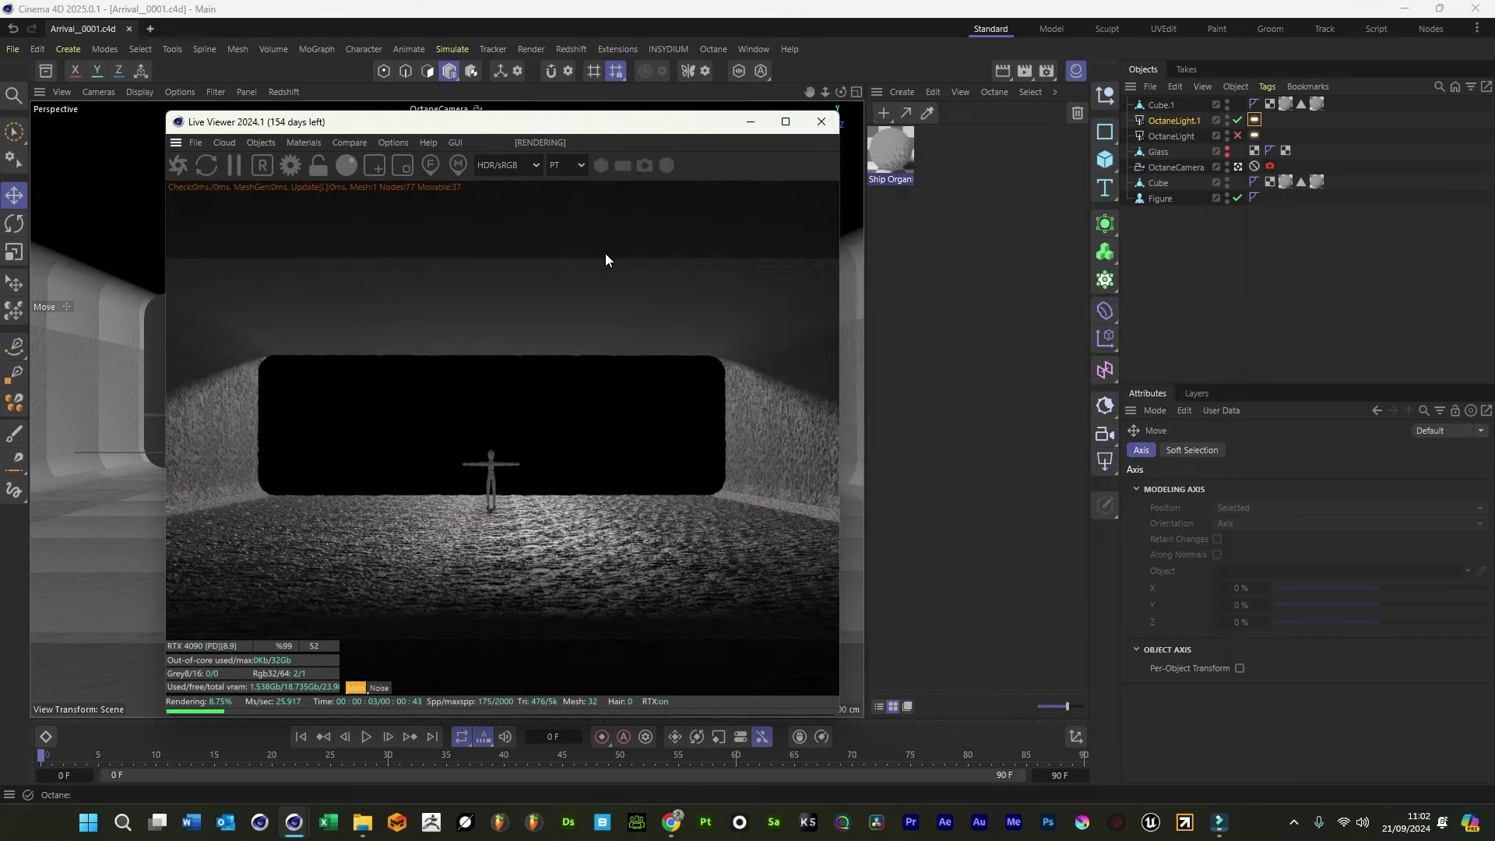
pyautogui.click(1237, 136)
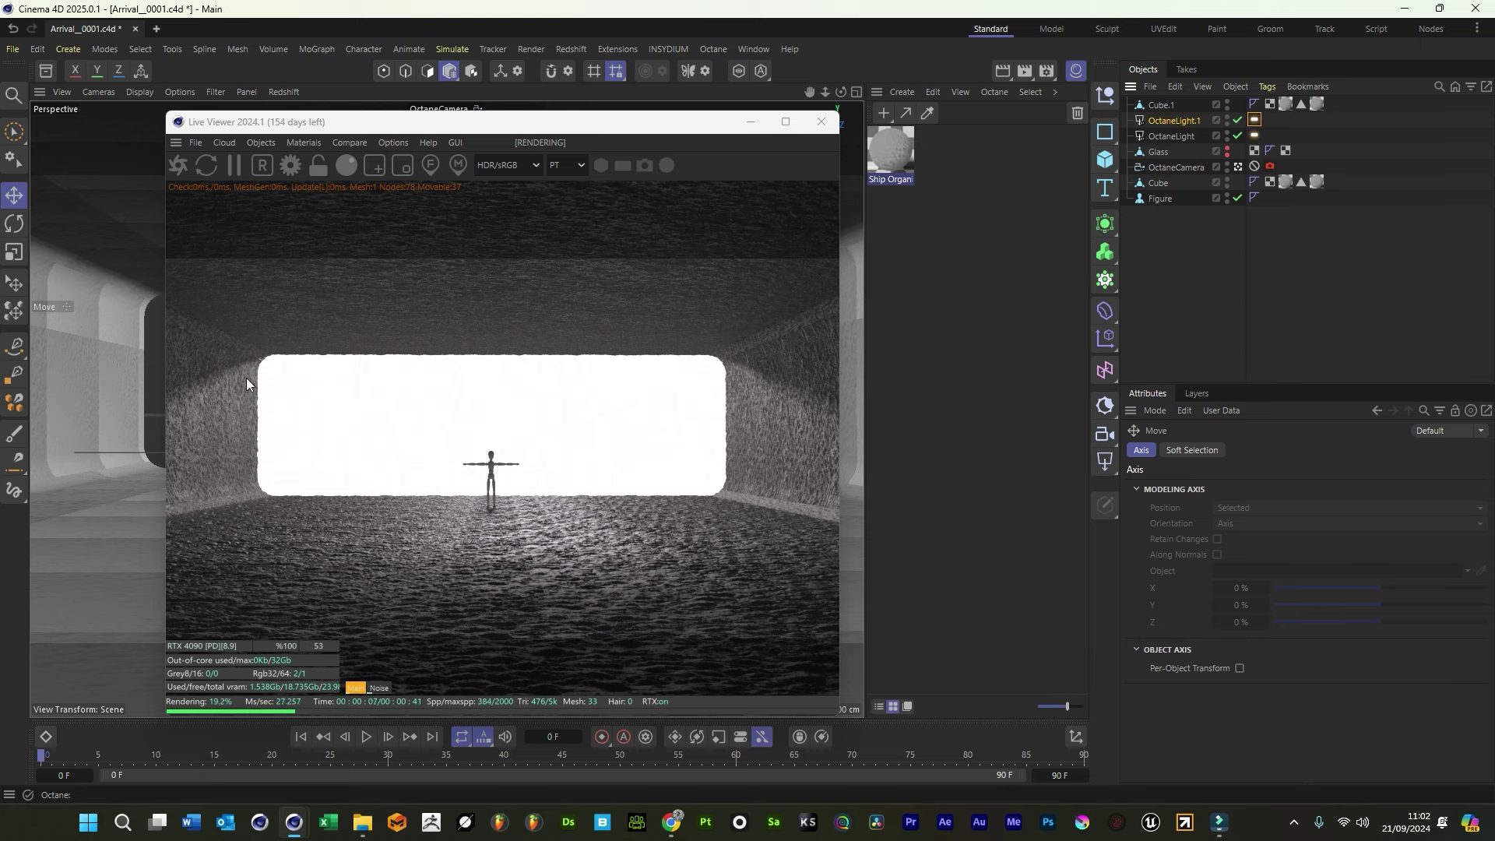
# Save the scene and open Ship Organic's node graph in the Node Editor
pyautogui.click(890, 150)
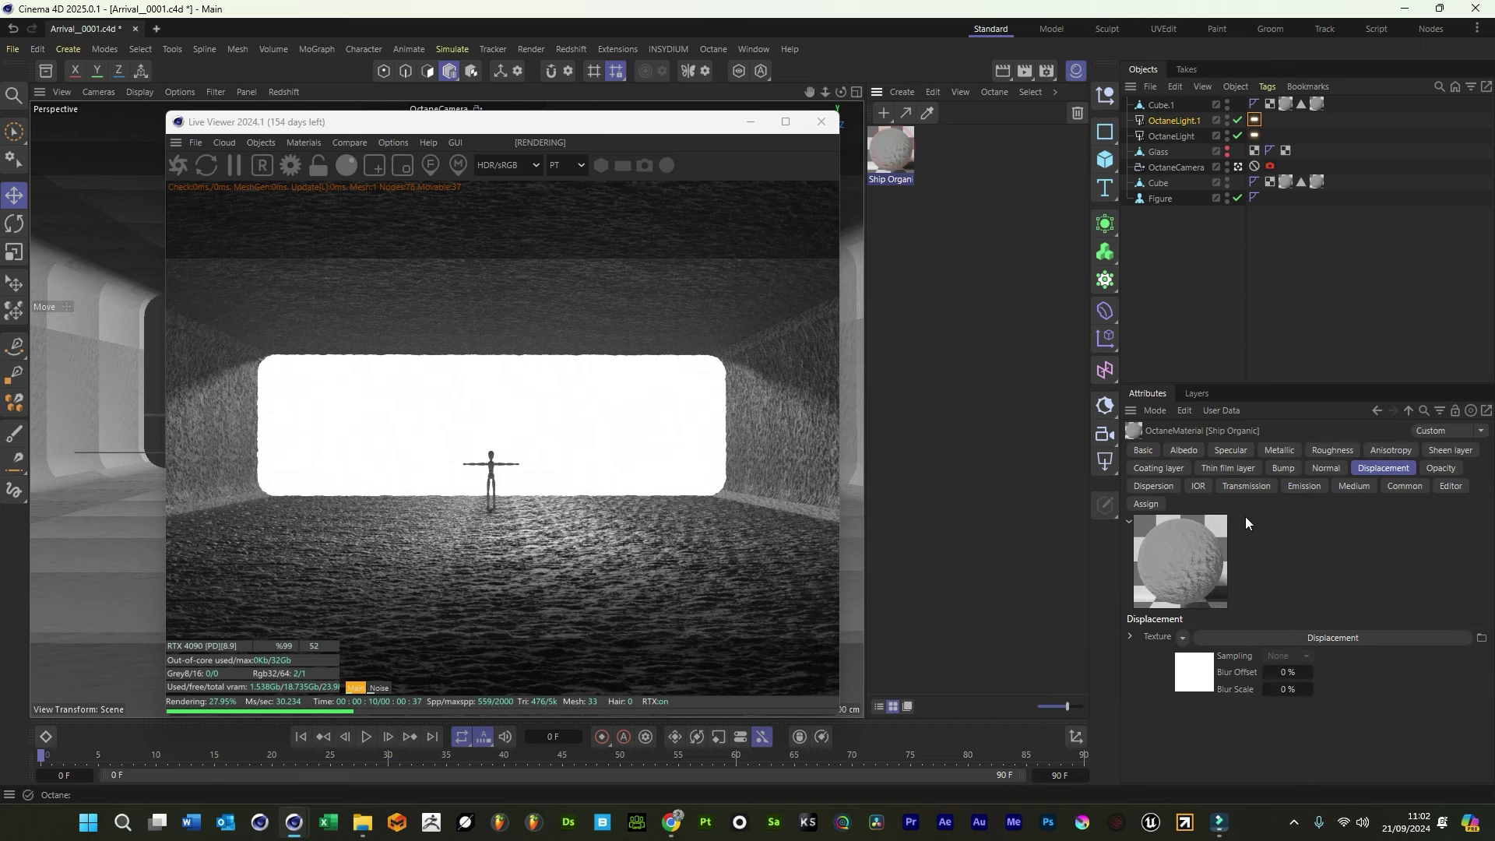
pyautogui.click(1150, 452)
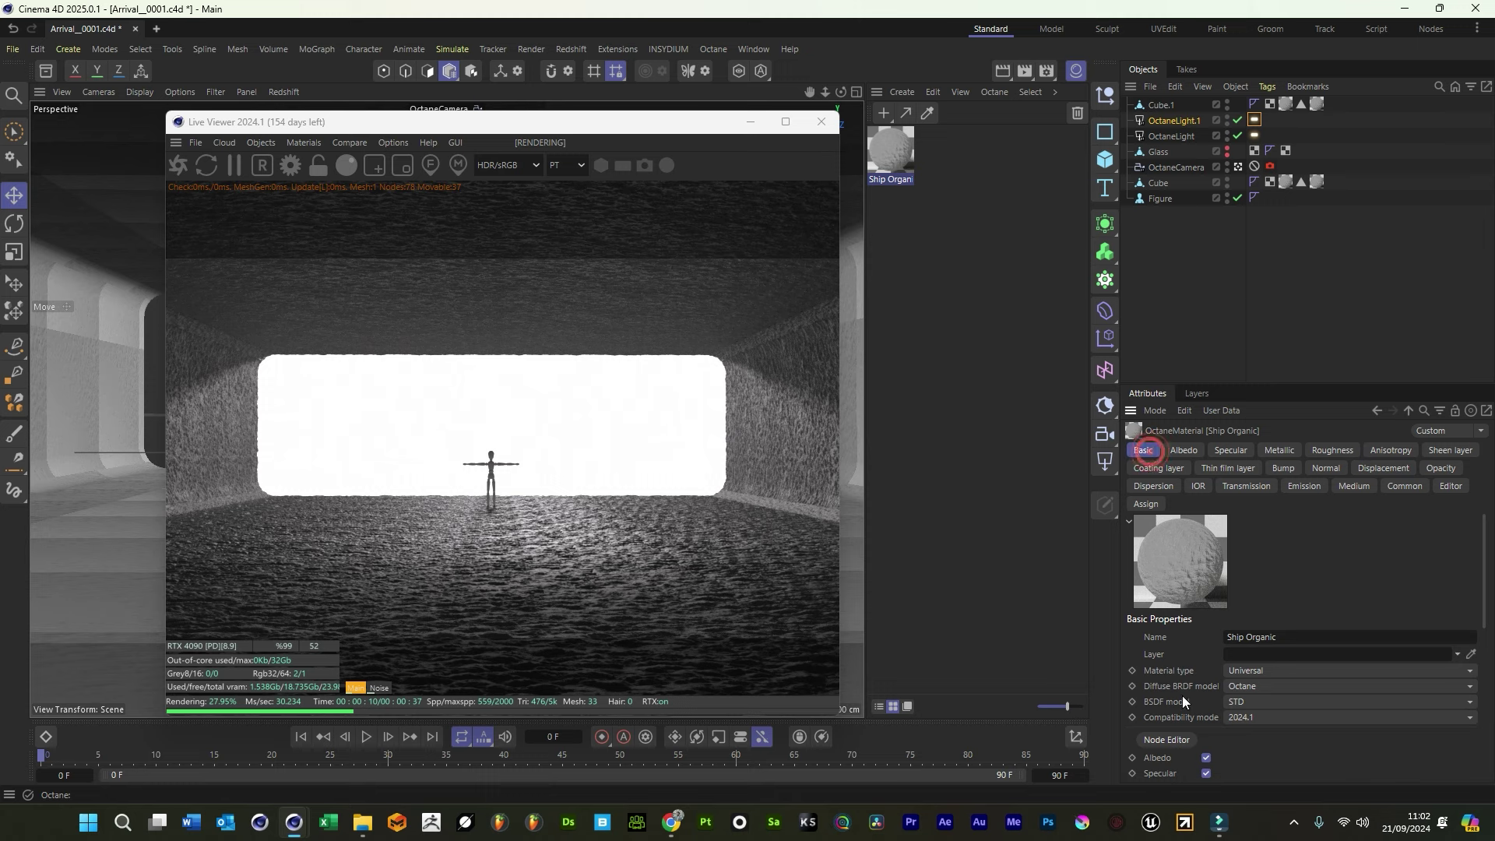
pyautogui.hotkey('ctrl', 's')
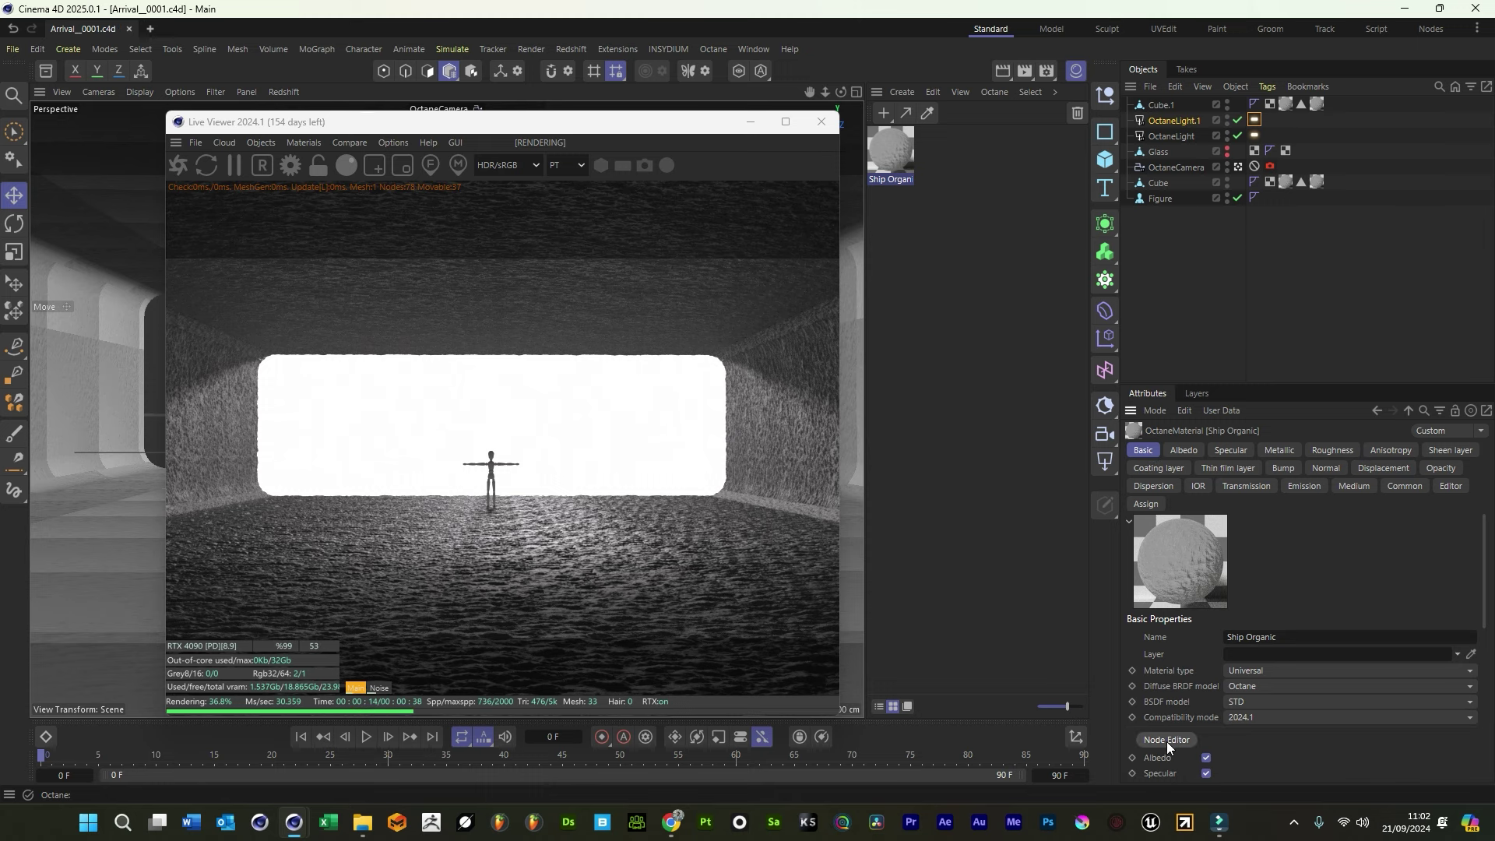
pyautogui.click(1166, 739)
pyautogui.moveTo(749, 336); pyautogui.dragTo(1211, 313)
# Delete the Alien Soil_Roughness texture node and set a flat roughness of about 0.31
pyautogui.click(987, 403)
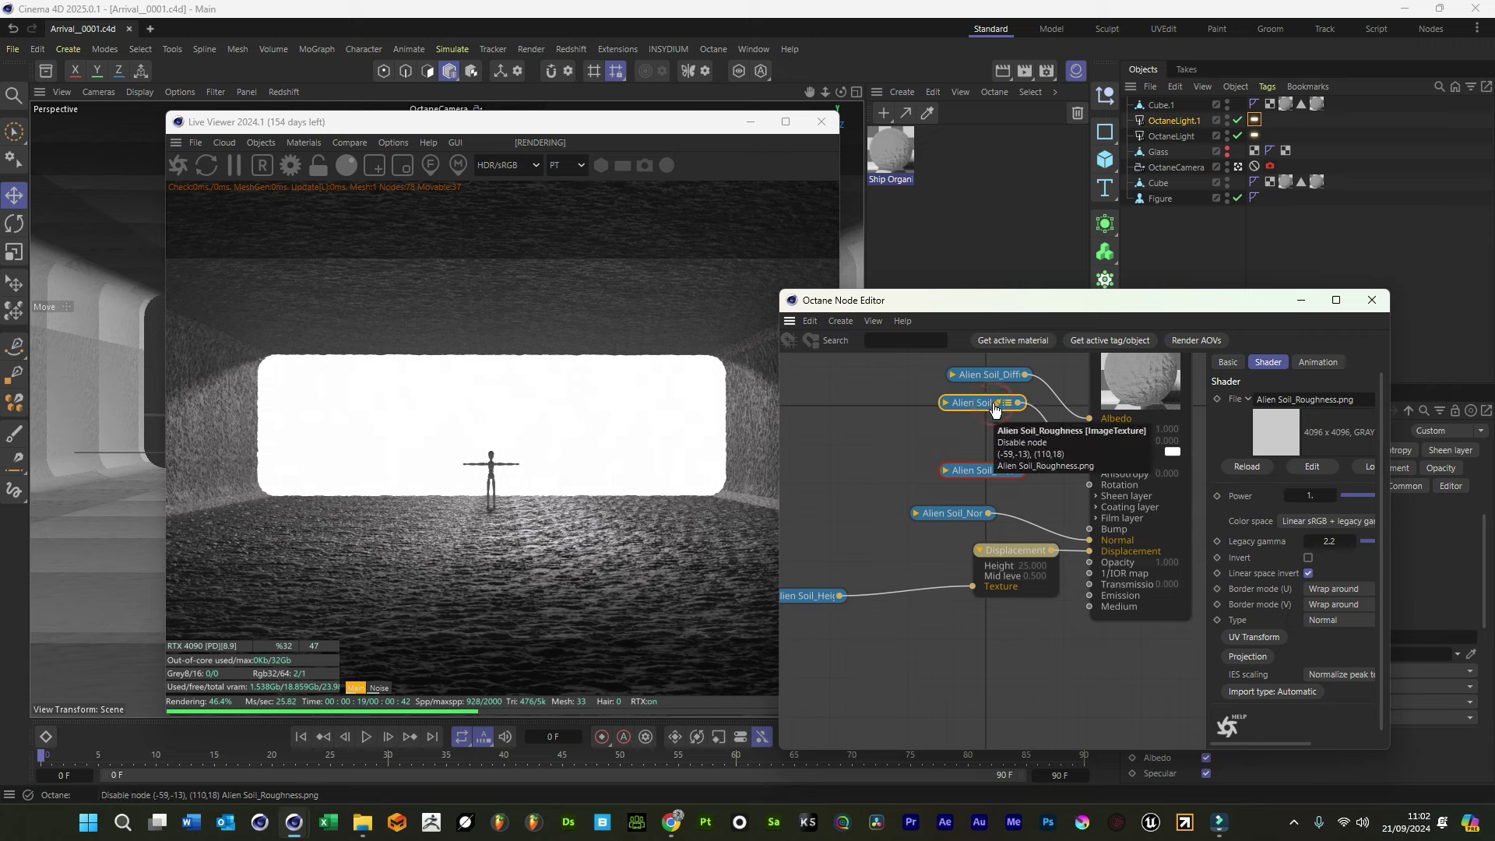
pyautogui.press('Delete')
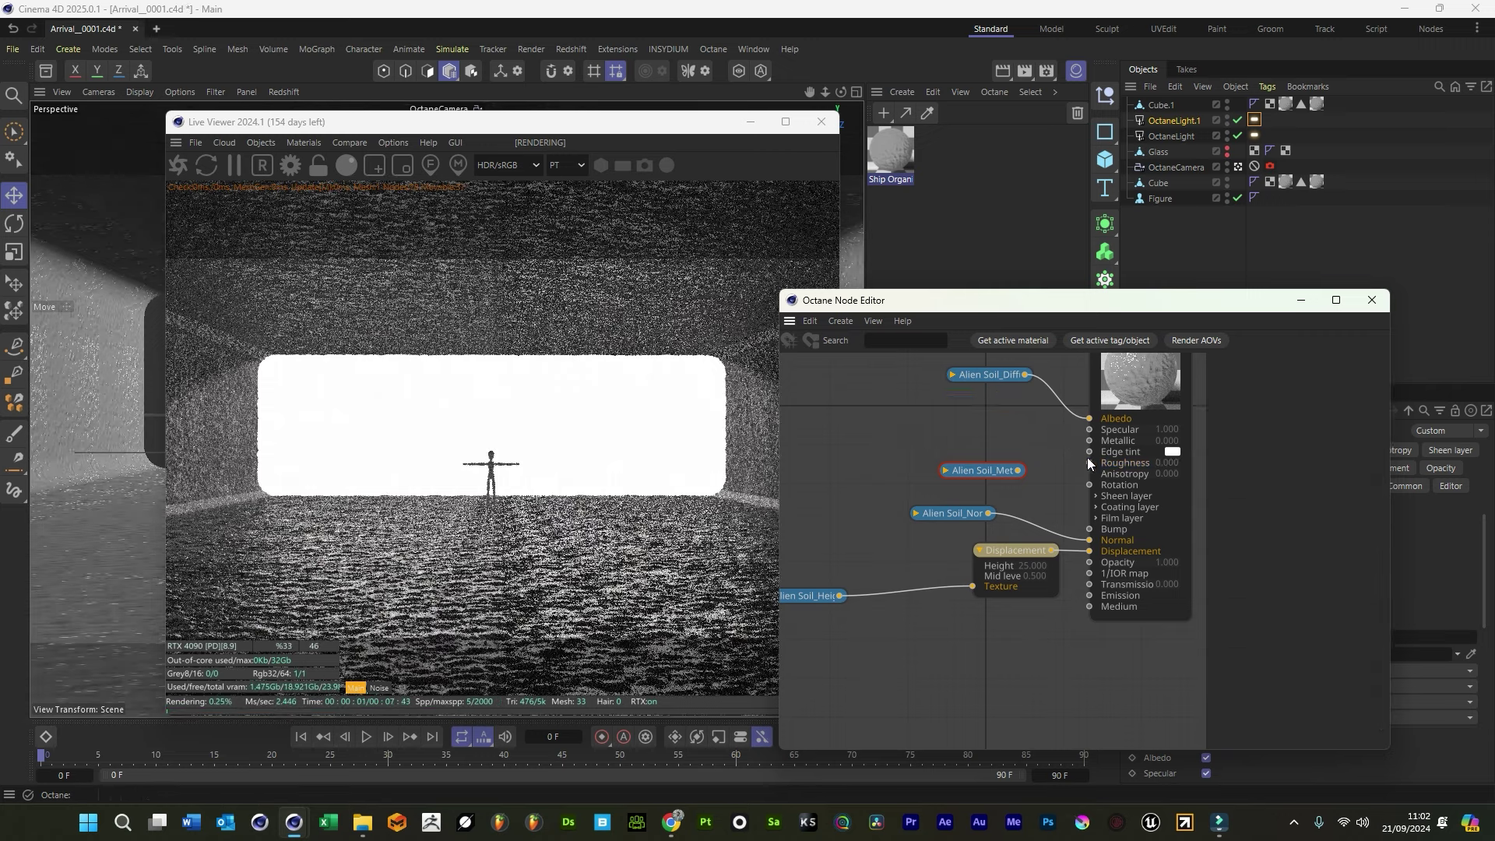
pyautogui.click(1131, 375)
pyautogui.click(1324, 360)
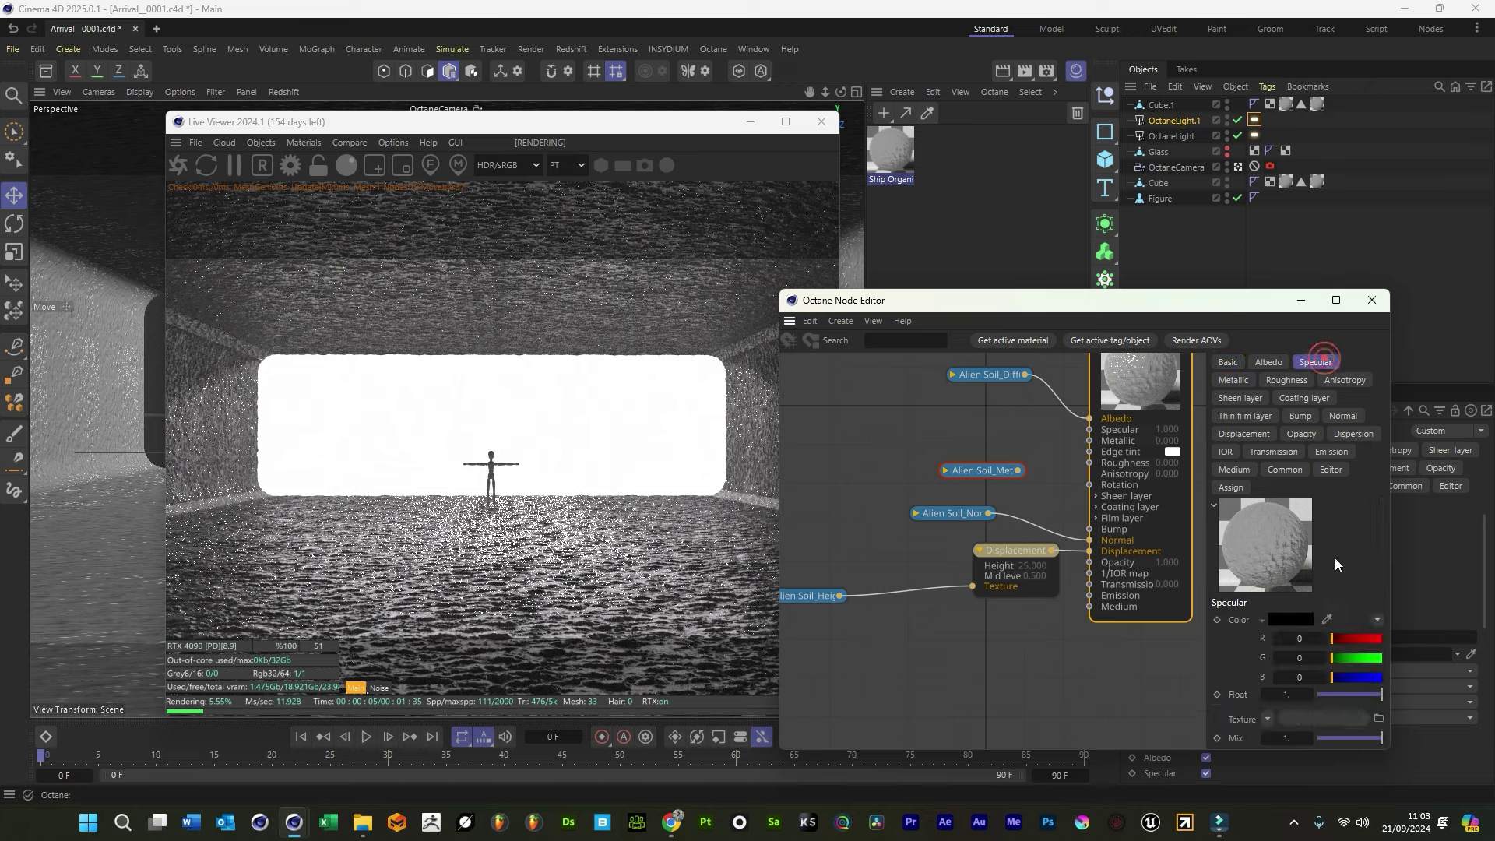
pyautogui.click(1287, 380)
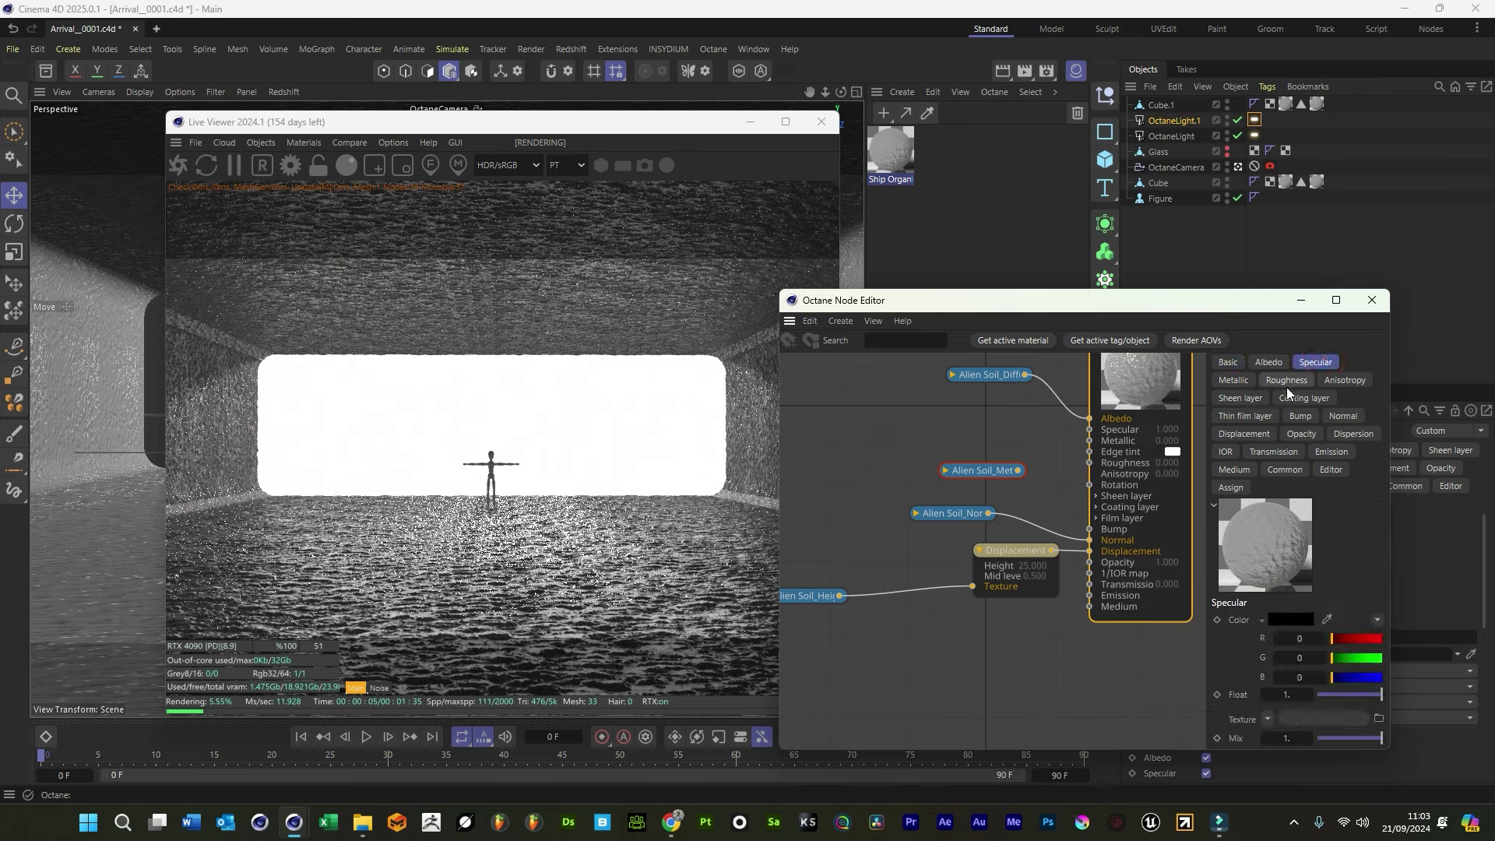
pyautogui.moveTo(1321, 693); pyautogui.dragTo(1329, 694)
pyautogui.click(1334, 694)
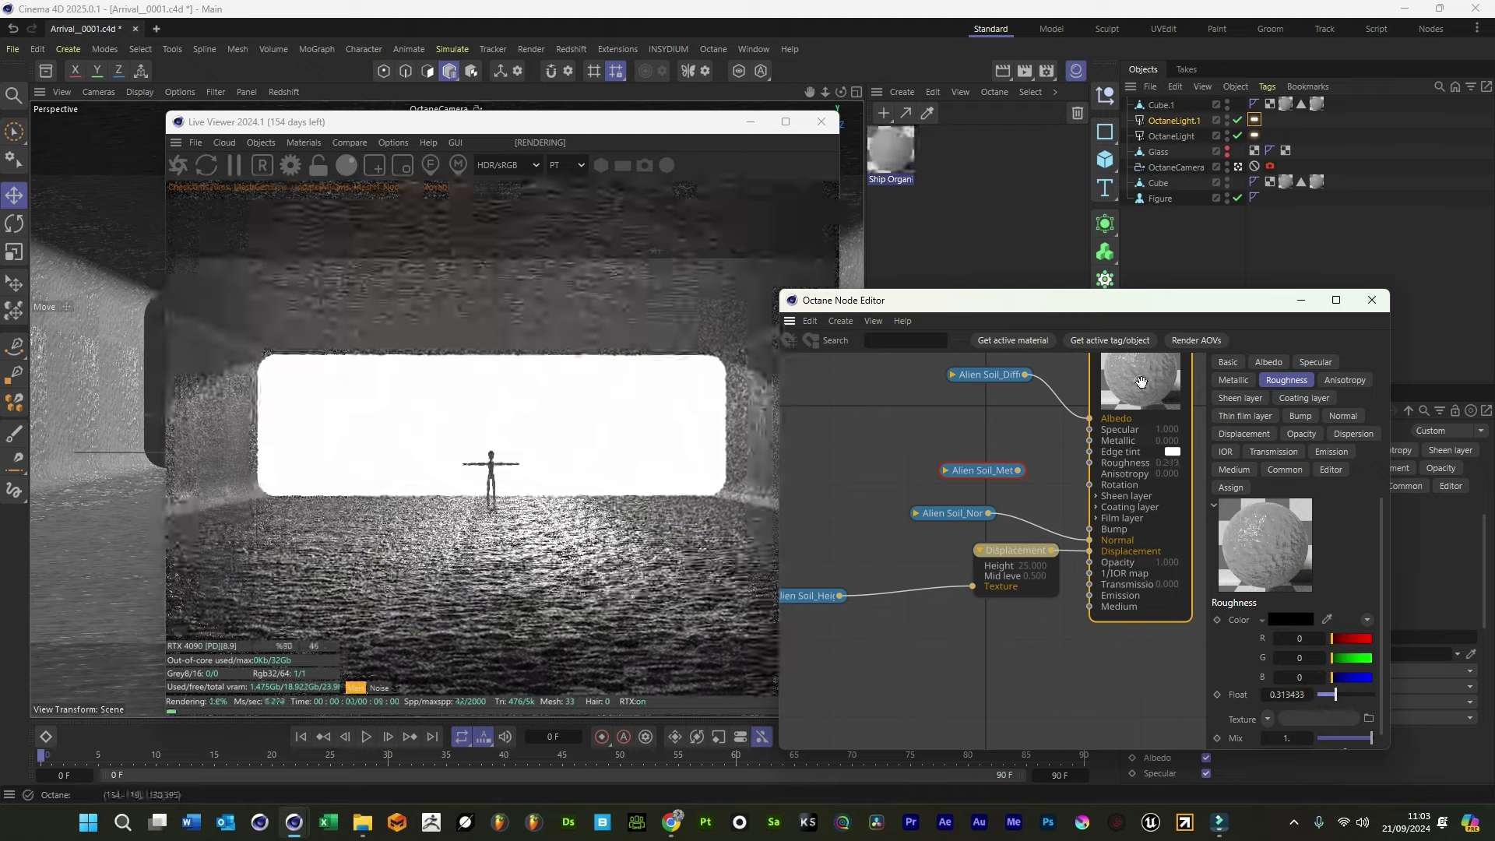
# Set Ship Organic's specular to 0.8 and dielectric IOR to 2
pyautogui.click(1315, 362)
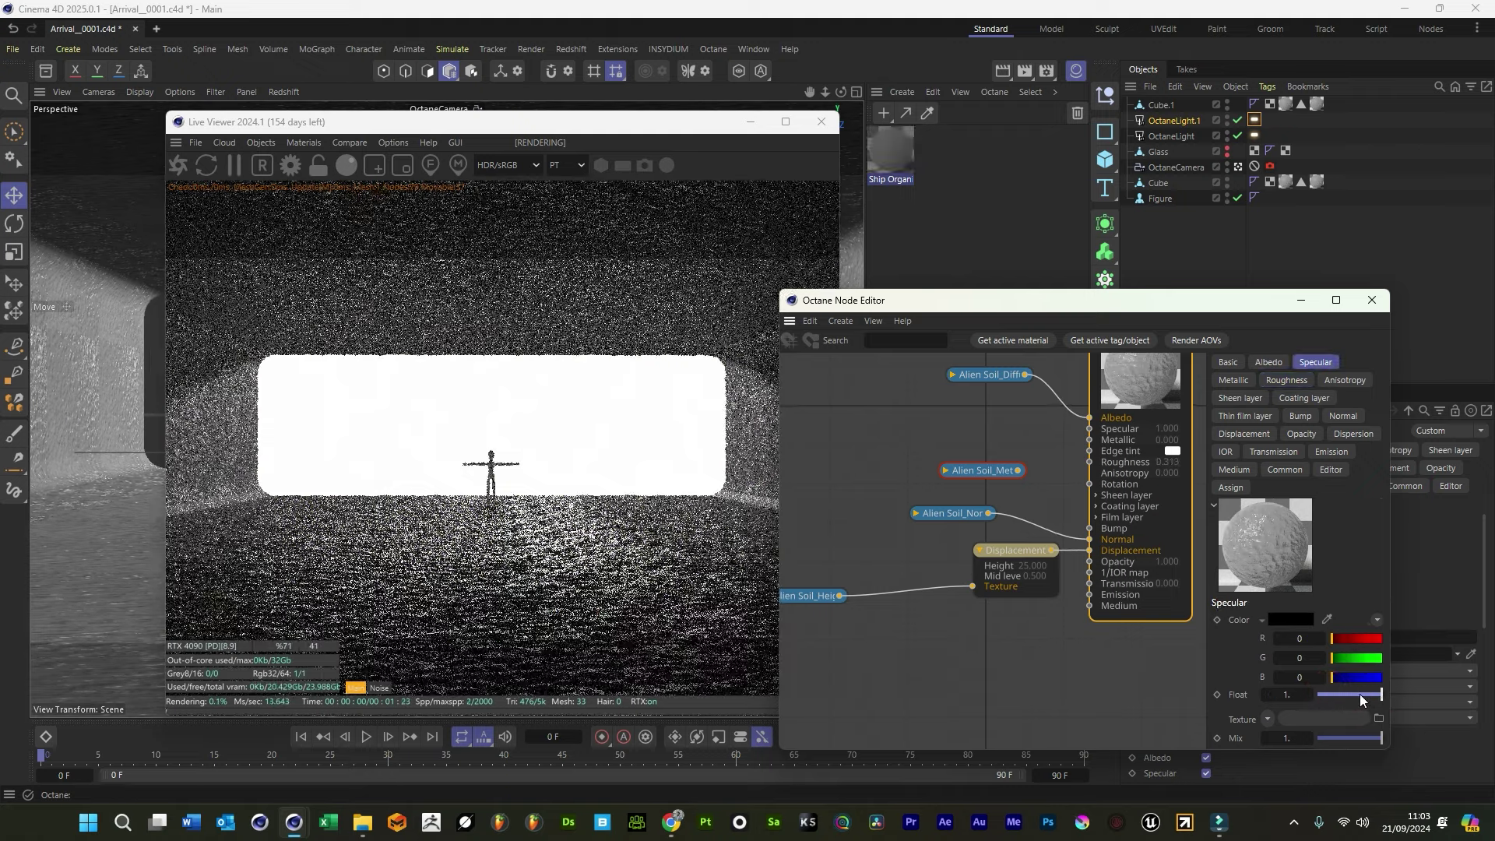
pyautogui.click(1286, 694)
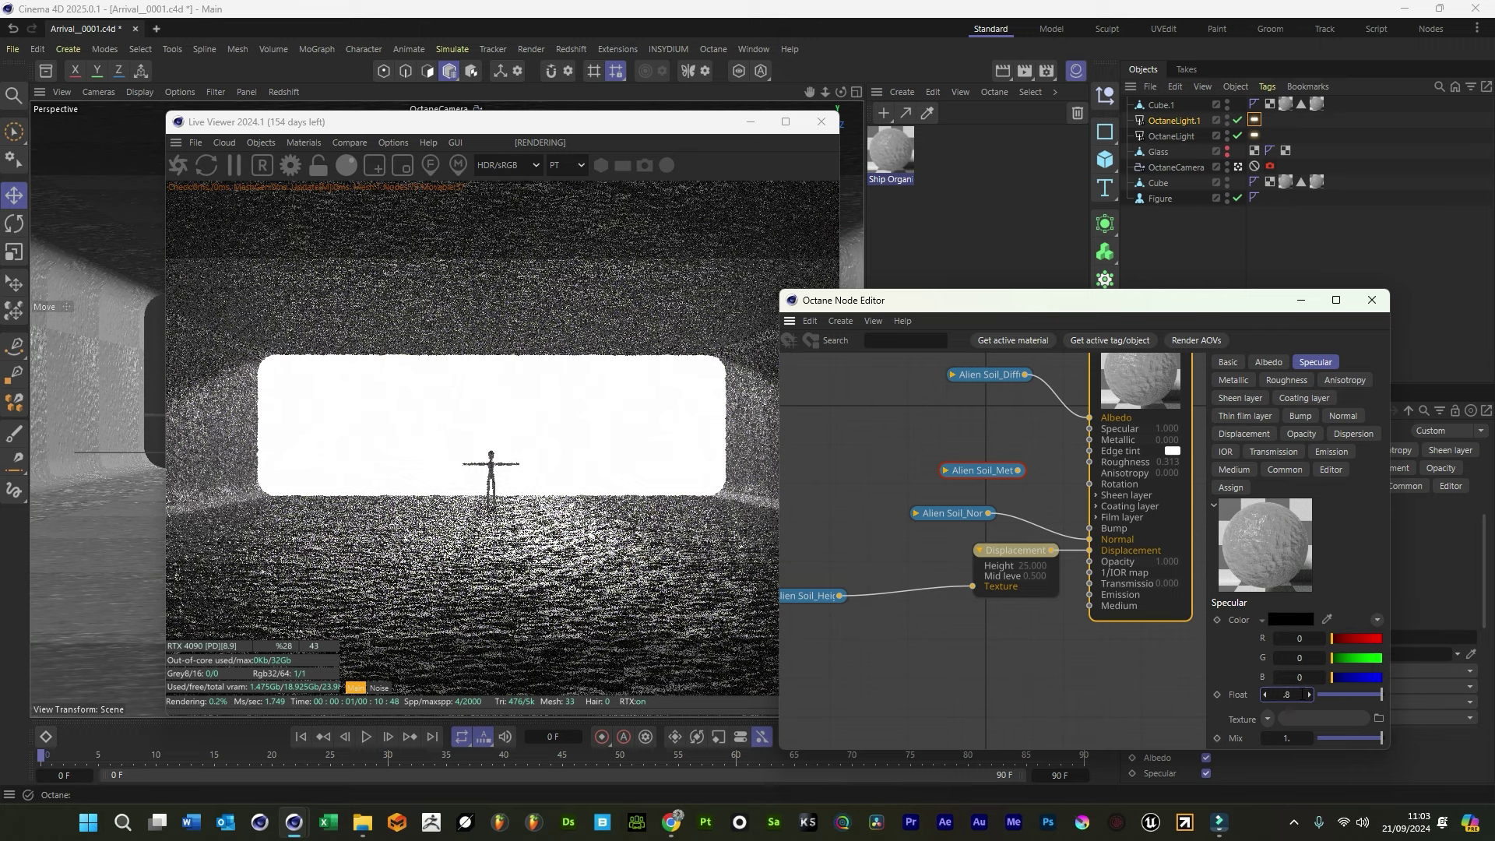
pyautogui.write('.8')
pyautogui.press('Return')
pyautogui.click(1225, 452)
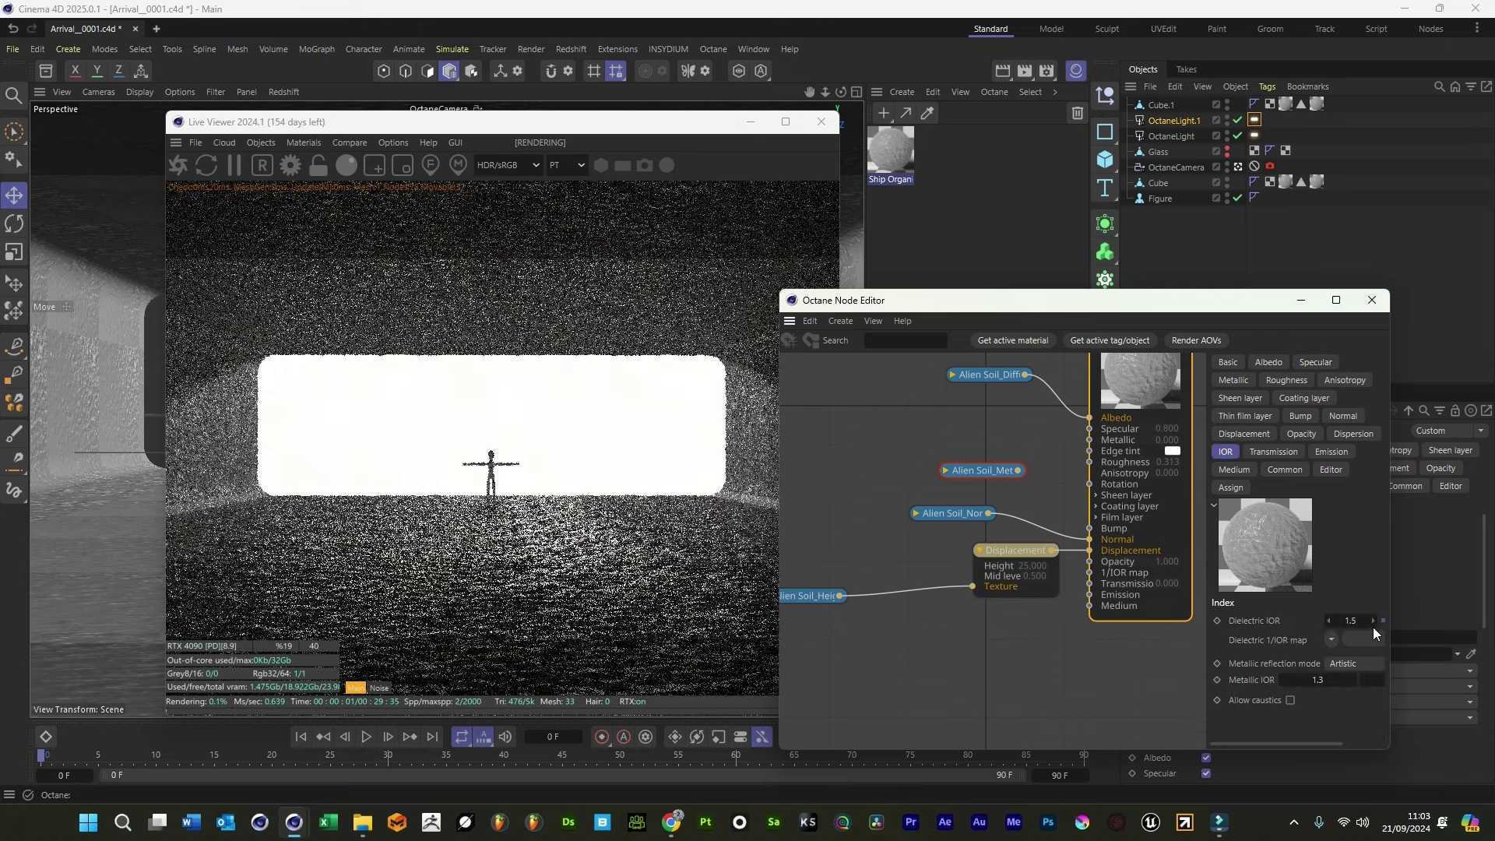
pyautogui.click(1347, 621)
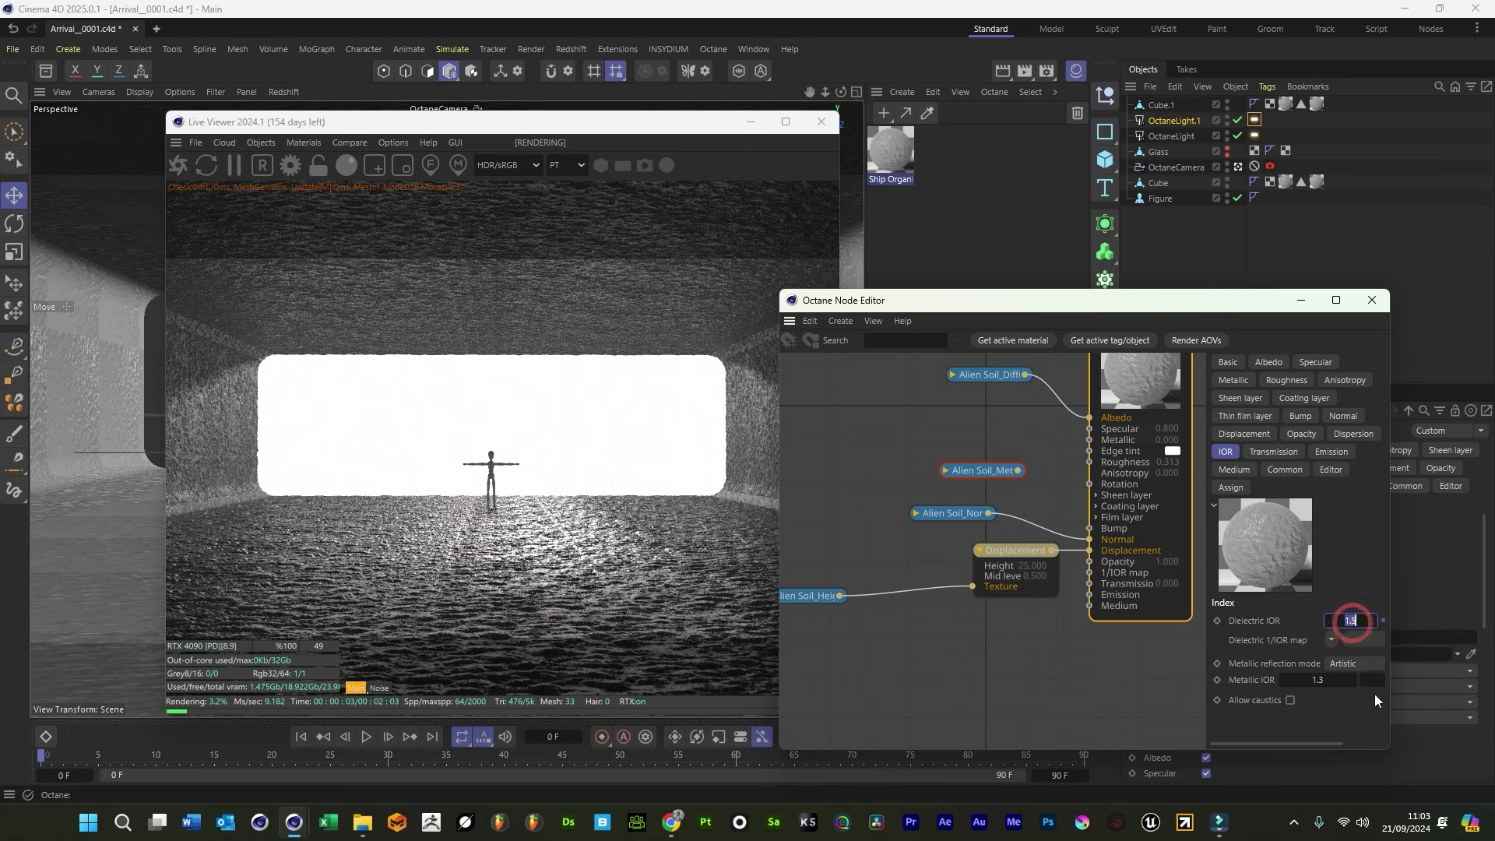
pyautogui.write('2.2')
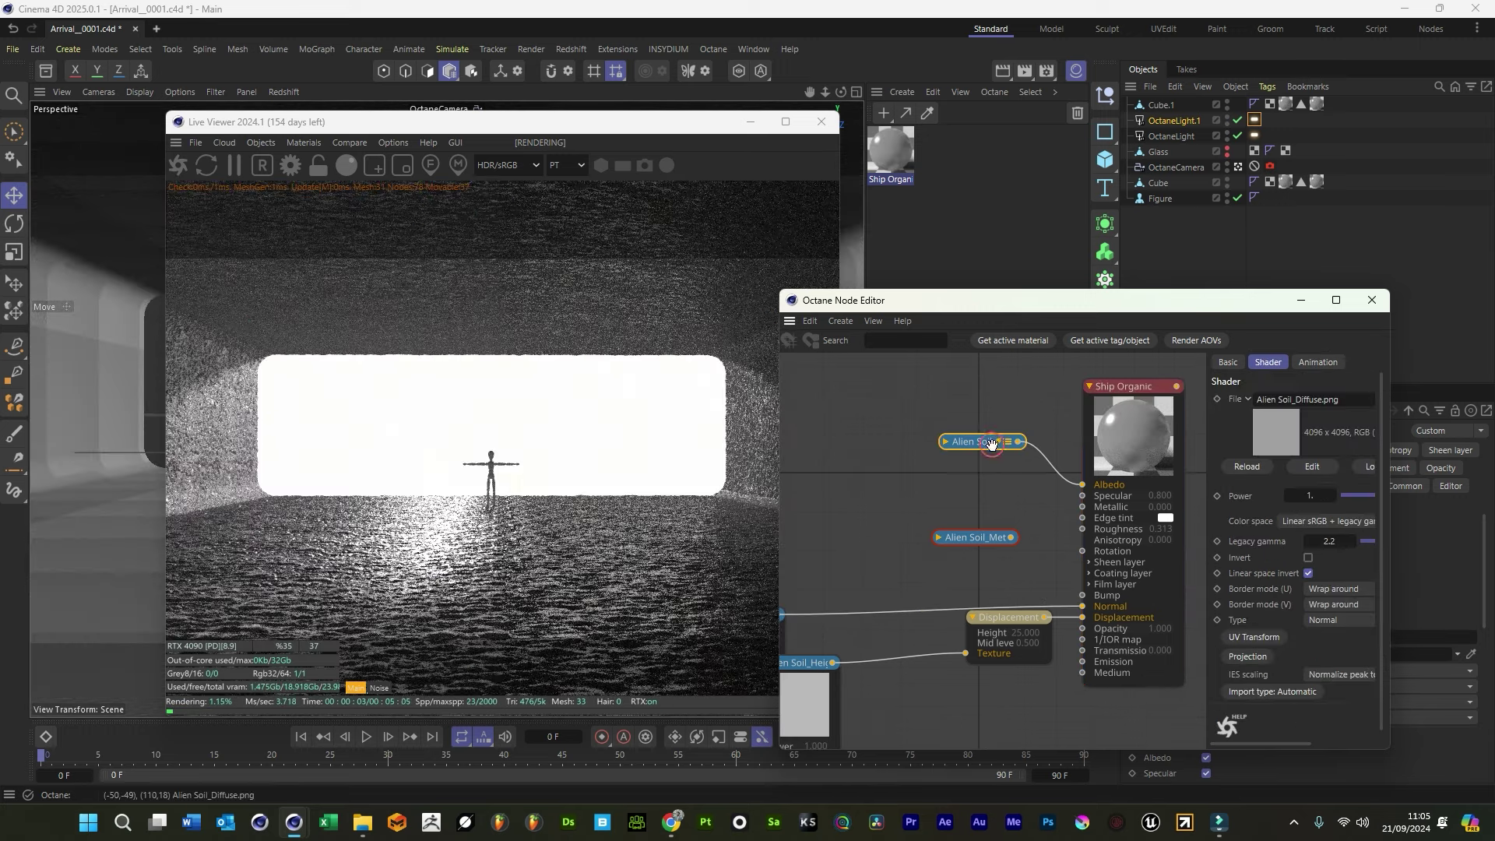
# Delete the Alien Soil_Diffuse node and set the diffuse colour's blue and green to 0.4
pyautogui.press('Delete')
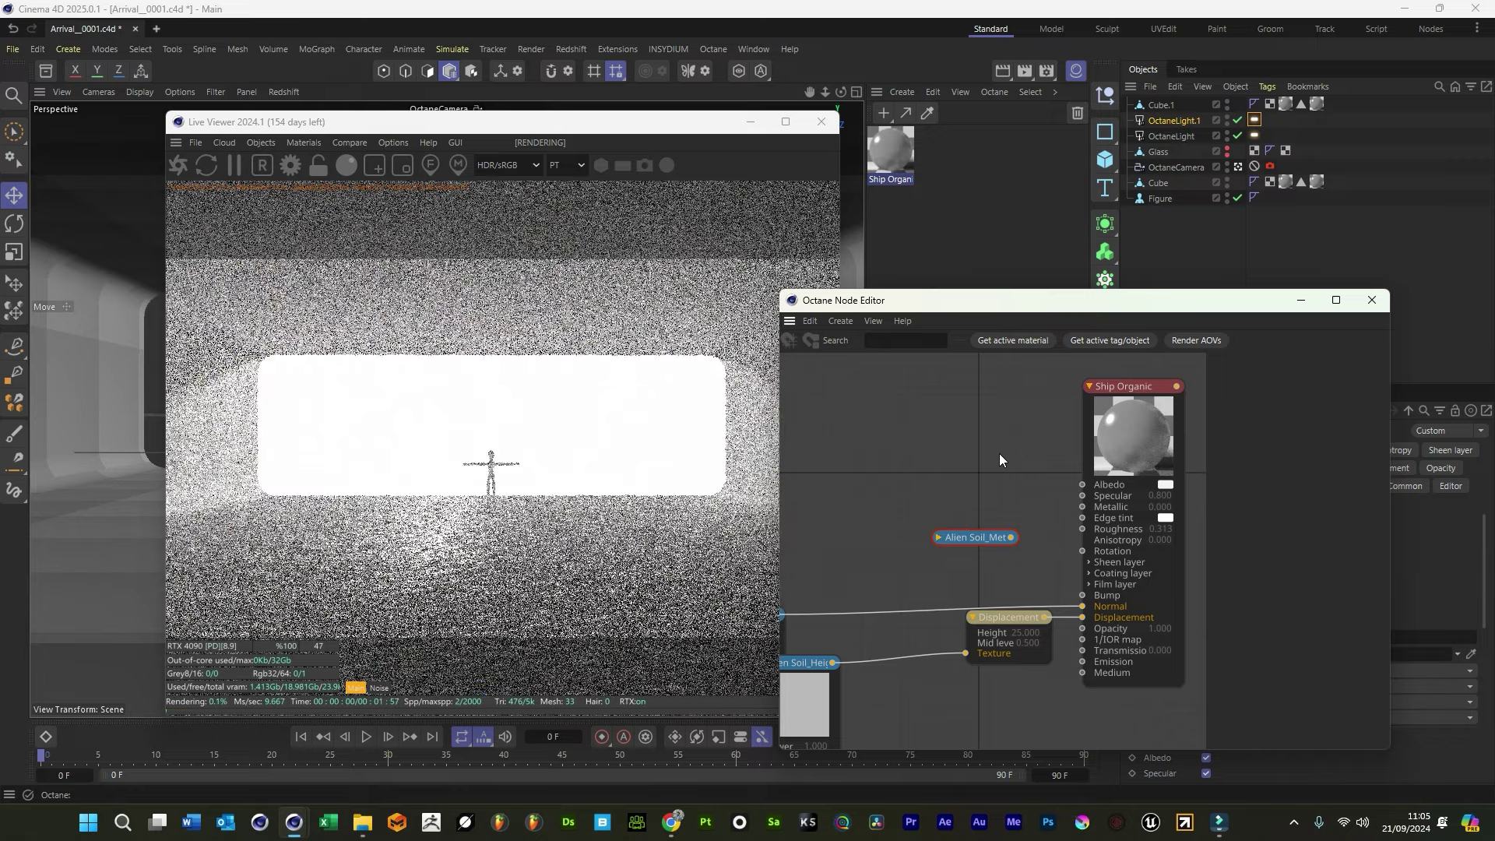
pyautogui.click(1134, 464)
pyautogui.click(1228, 362)
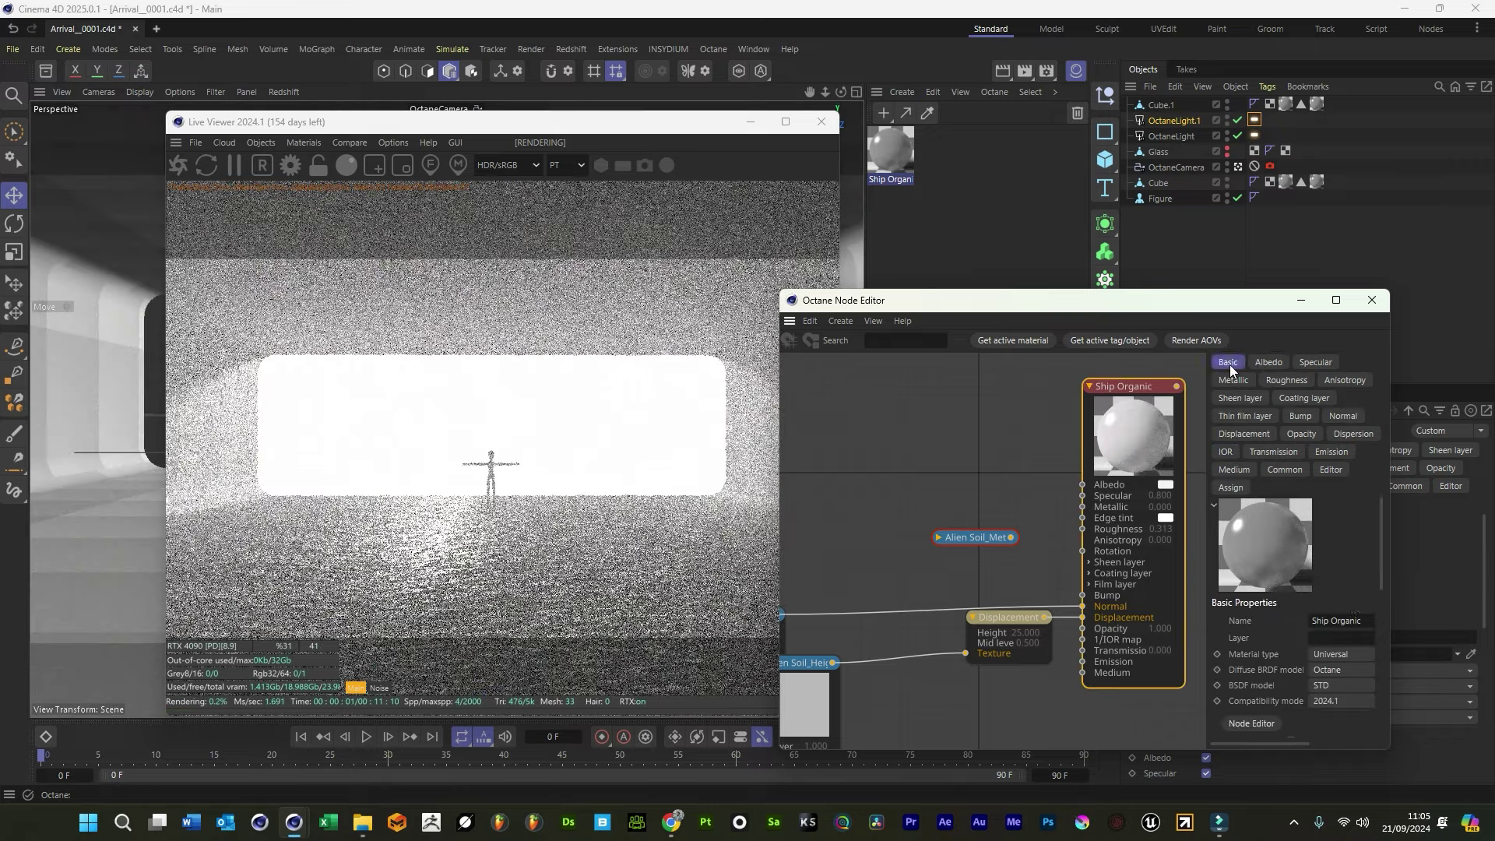
pyautogui.click(1268, 362)
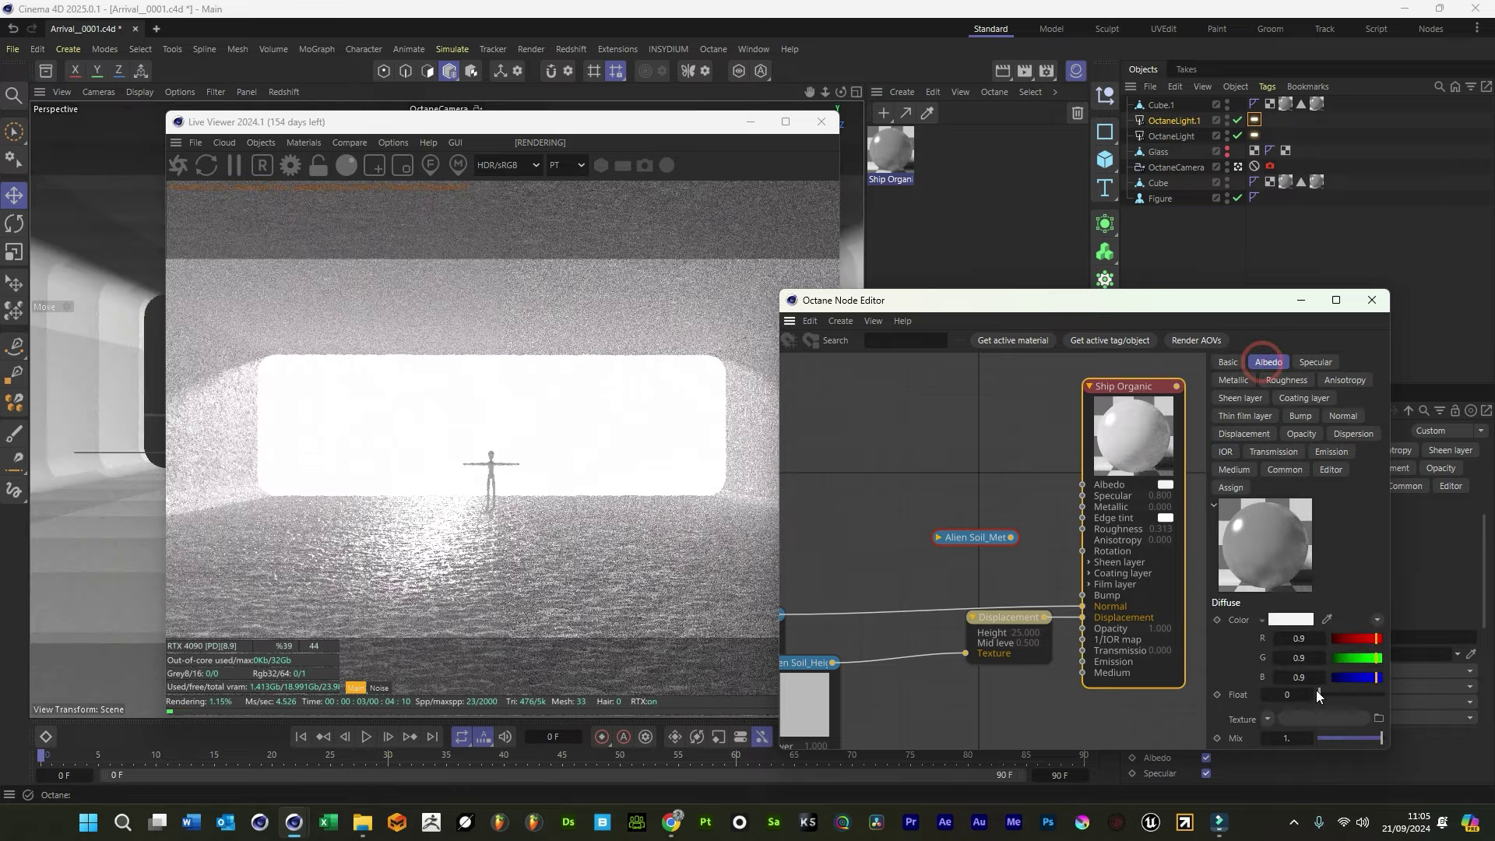
pyautogui.click(1300, 676)
pyautogui.press('BackSpace')
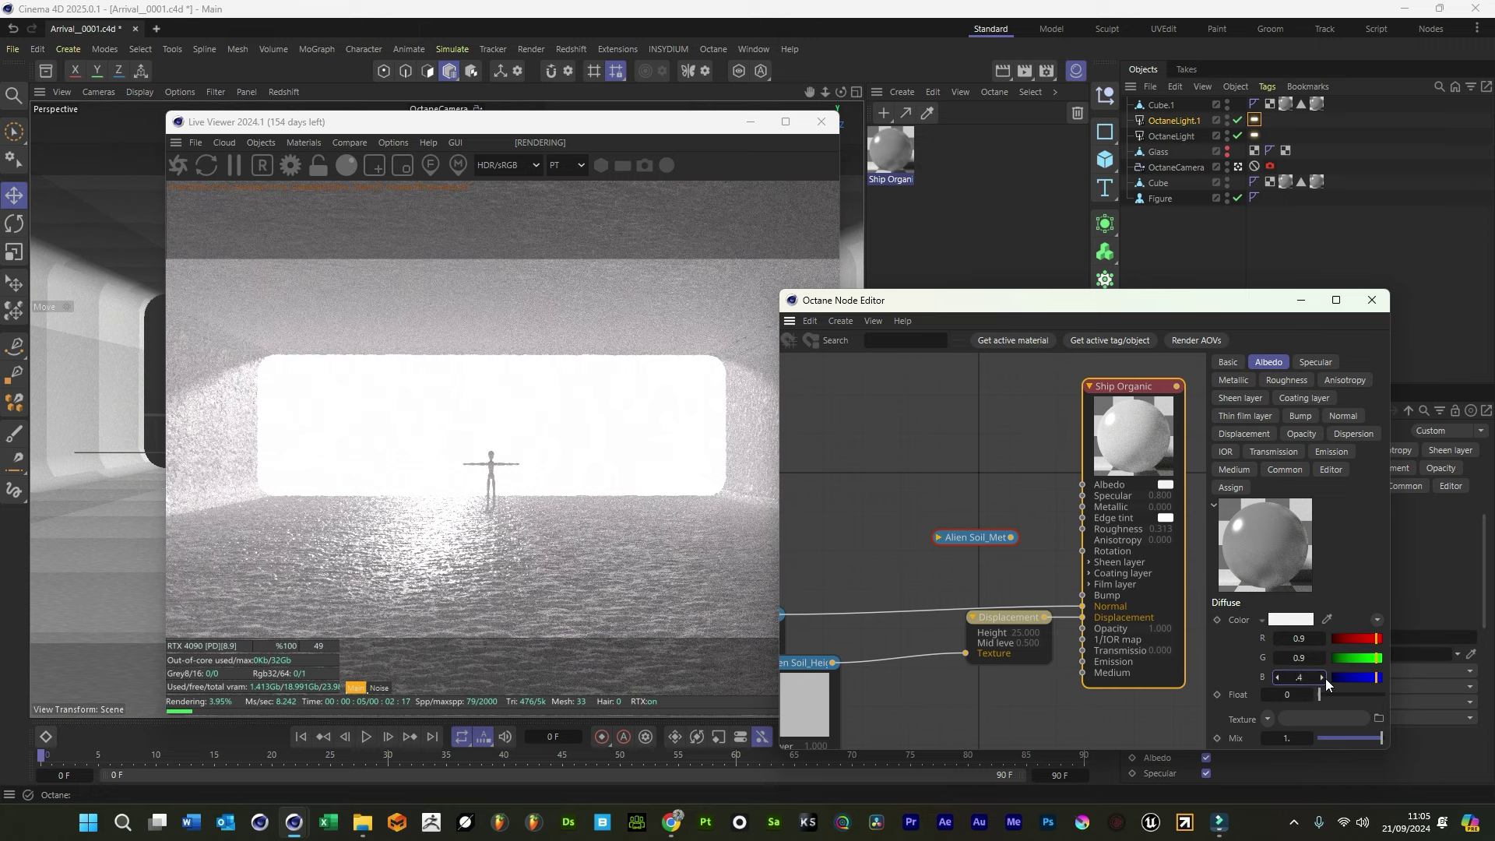
pyautogui.write('.4')
pyautogui.press('Return')
pyautogui.click(1300, 658)
pyautogui.write('.4')
pyautogui.press('Return')
# Try a darker diffuse colour with red, green and blue at 0.1
pyautogui.click(1295, 639)
pyautogui.write('.4')
pyautogui.press('Return')
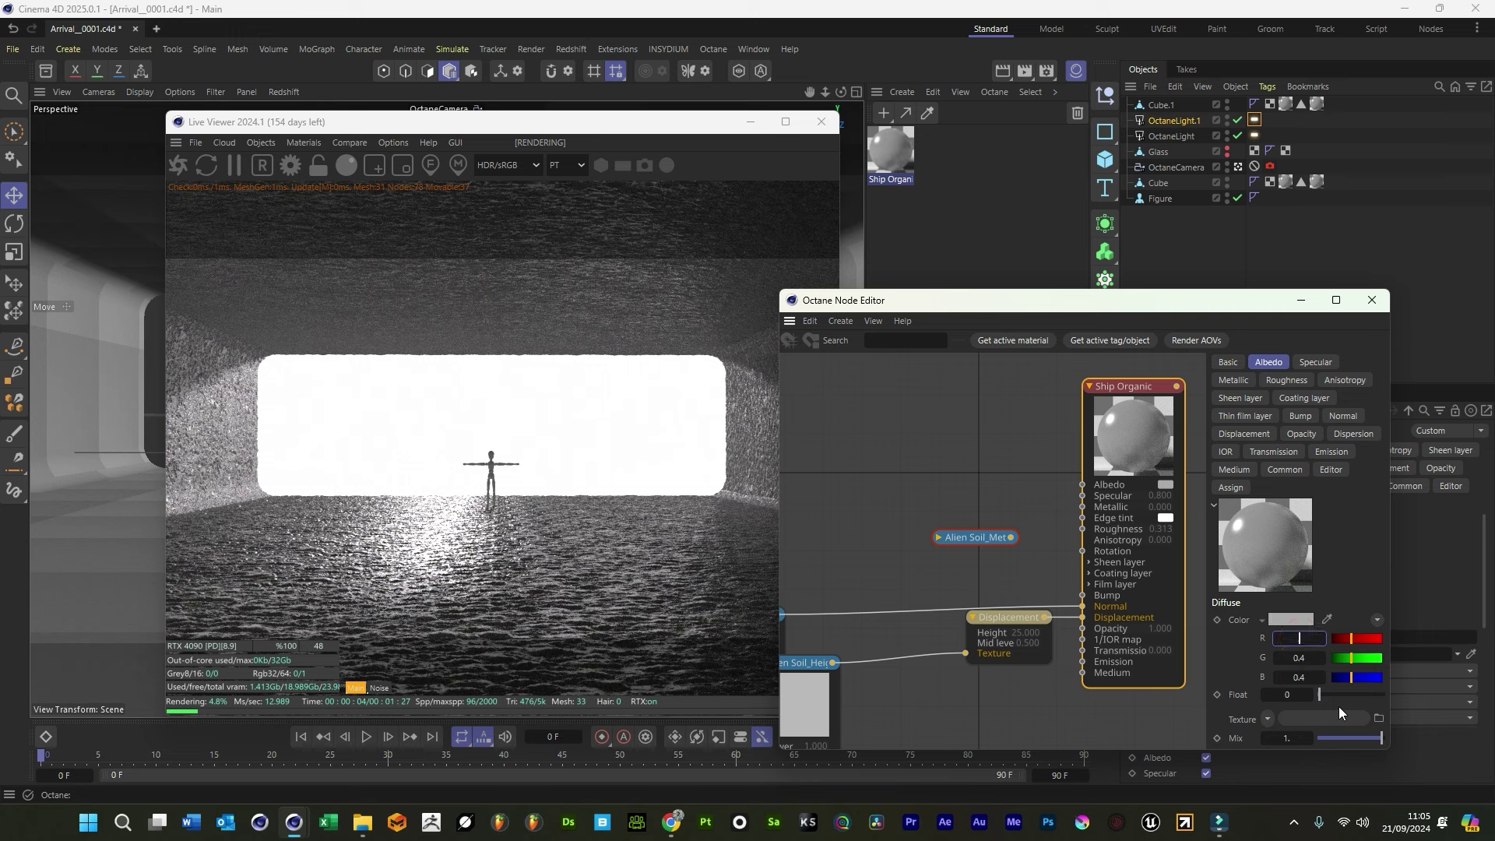
pyautogui.write('.')
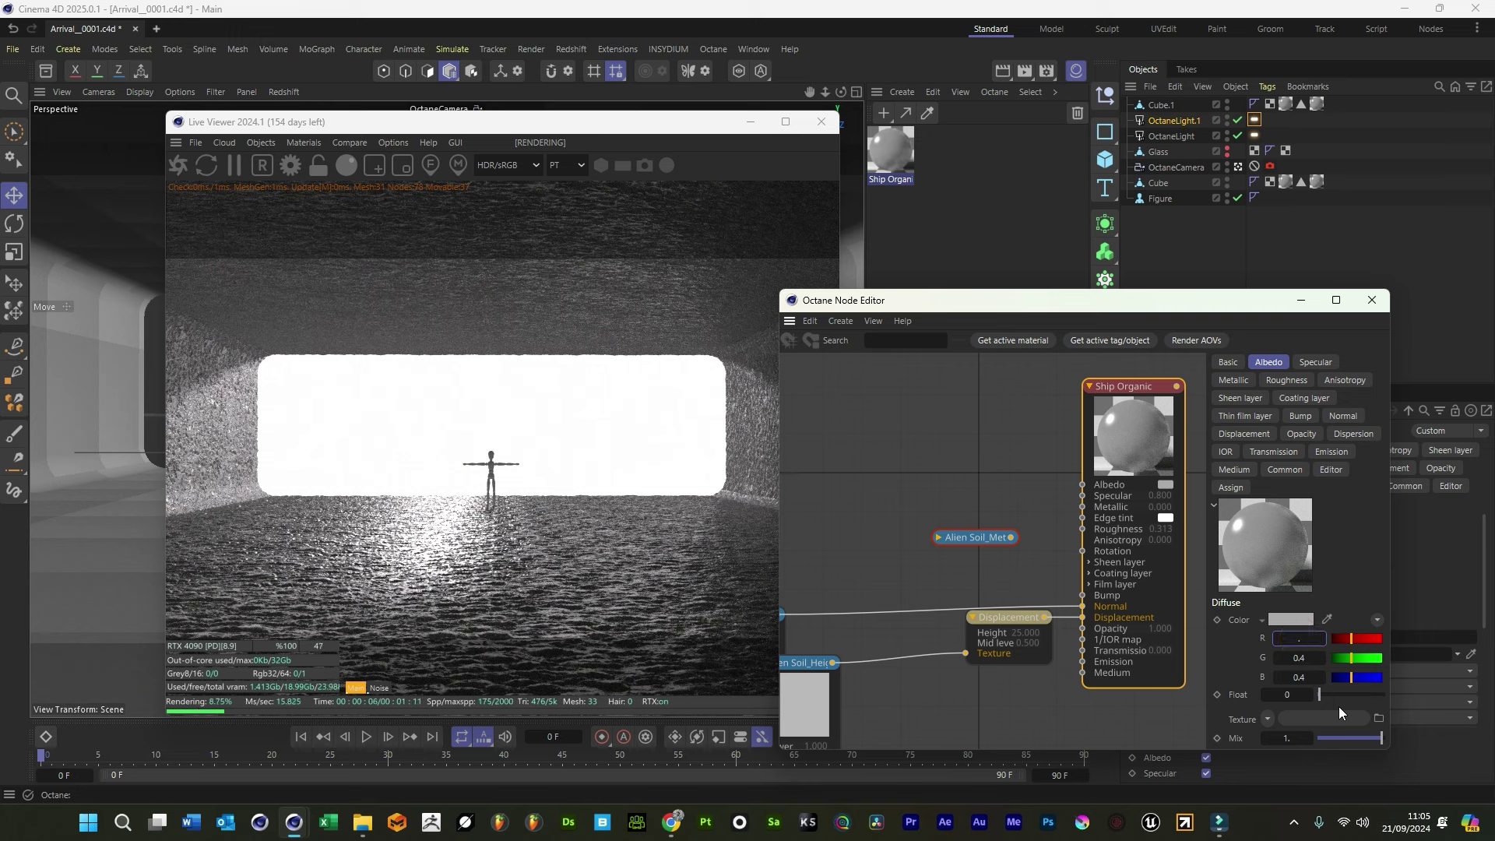
pyautogui.write('1')
pyautogui.press('Return')
pyautogui.click(1298, 658)
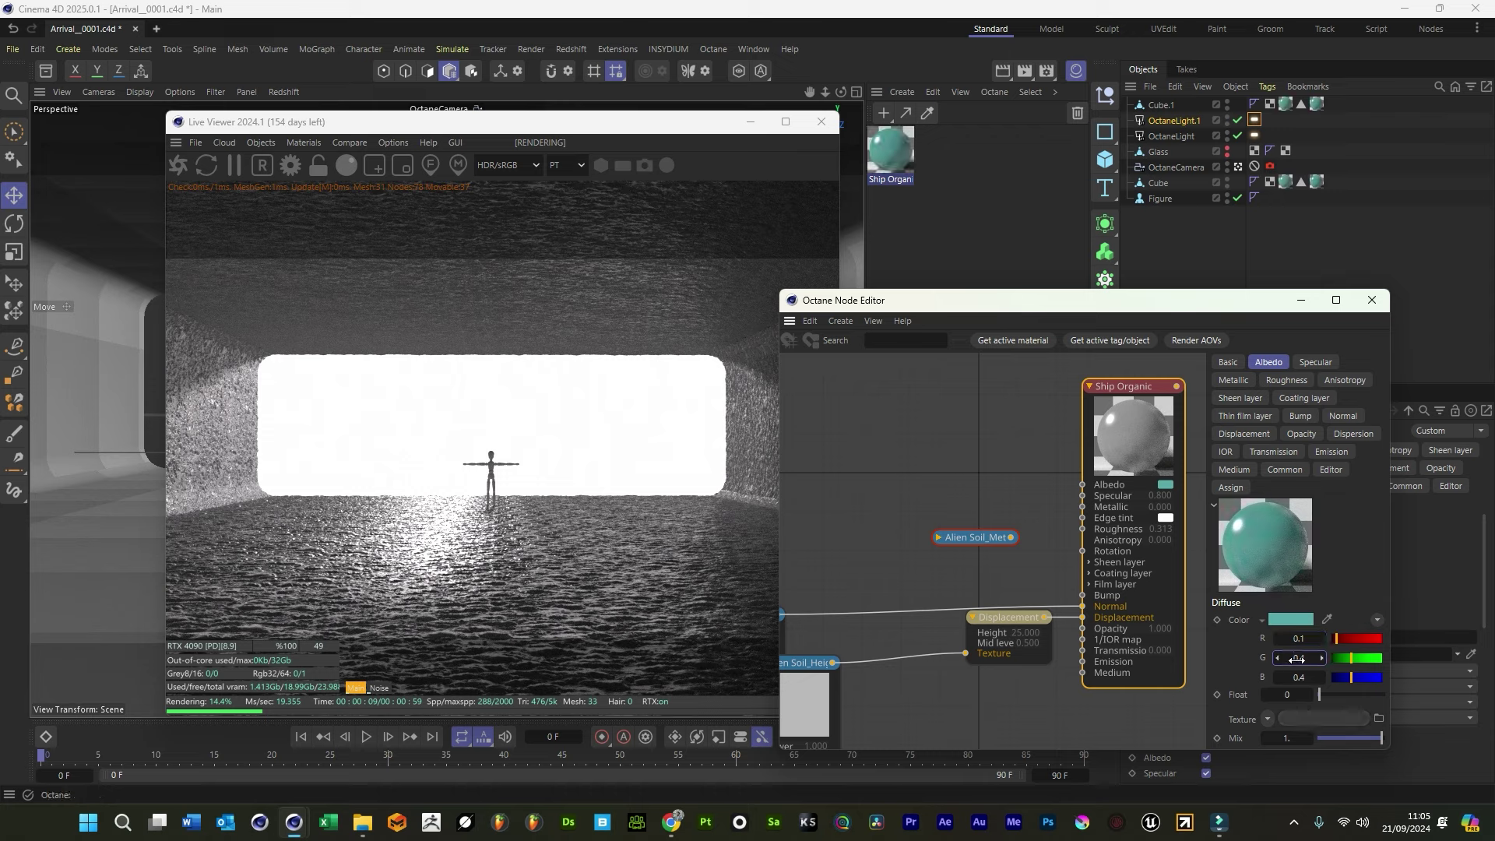
pyautogui.write('.1')
pyautogui.press('Return')
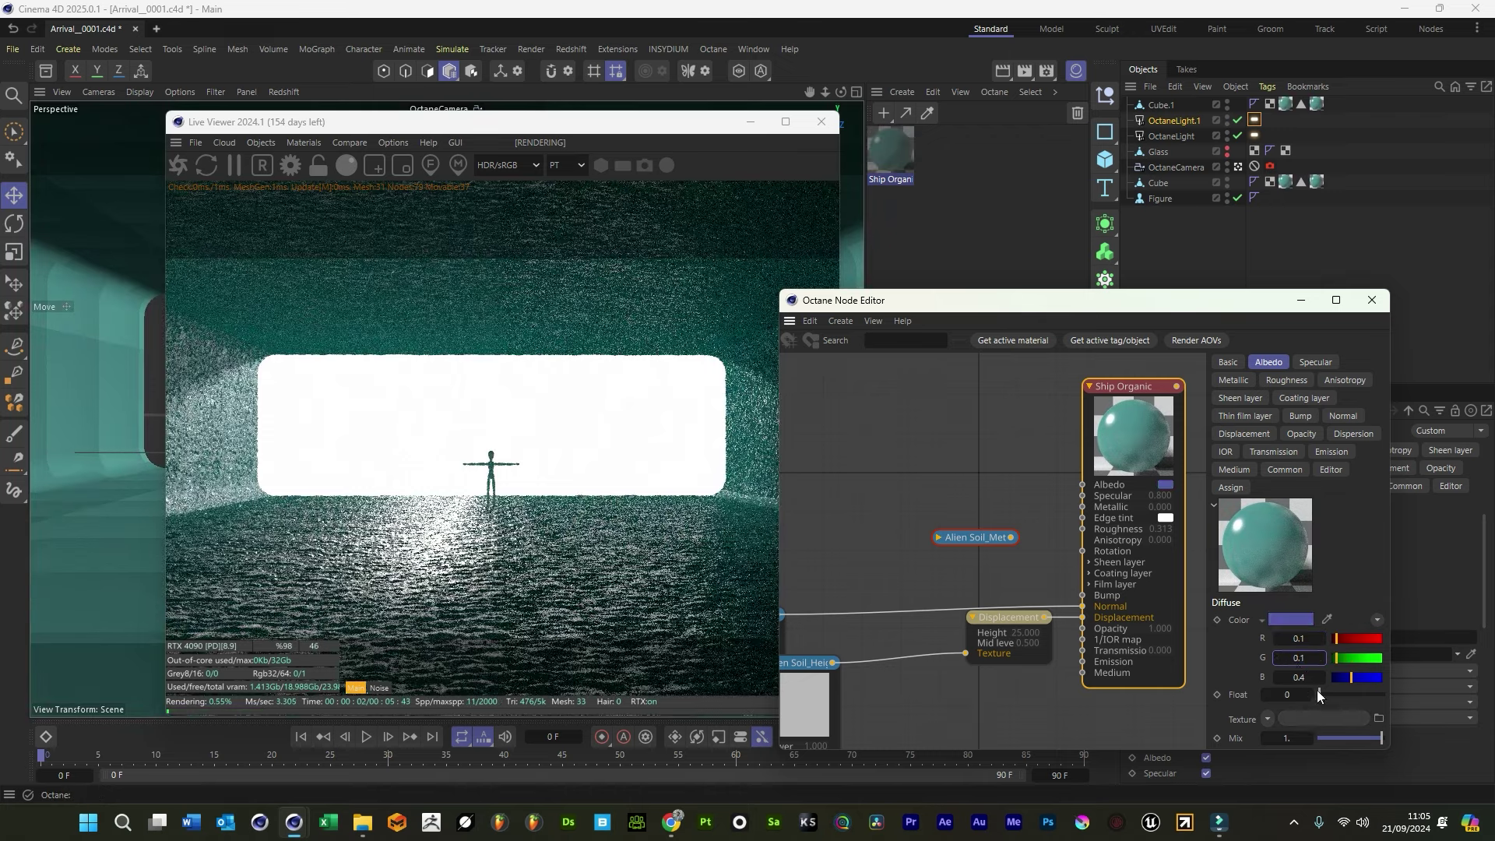
pyautogui.click(1298, 677)
pyautogui.write('.1')
pyautogui.press('Return')
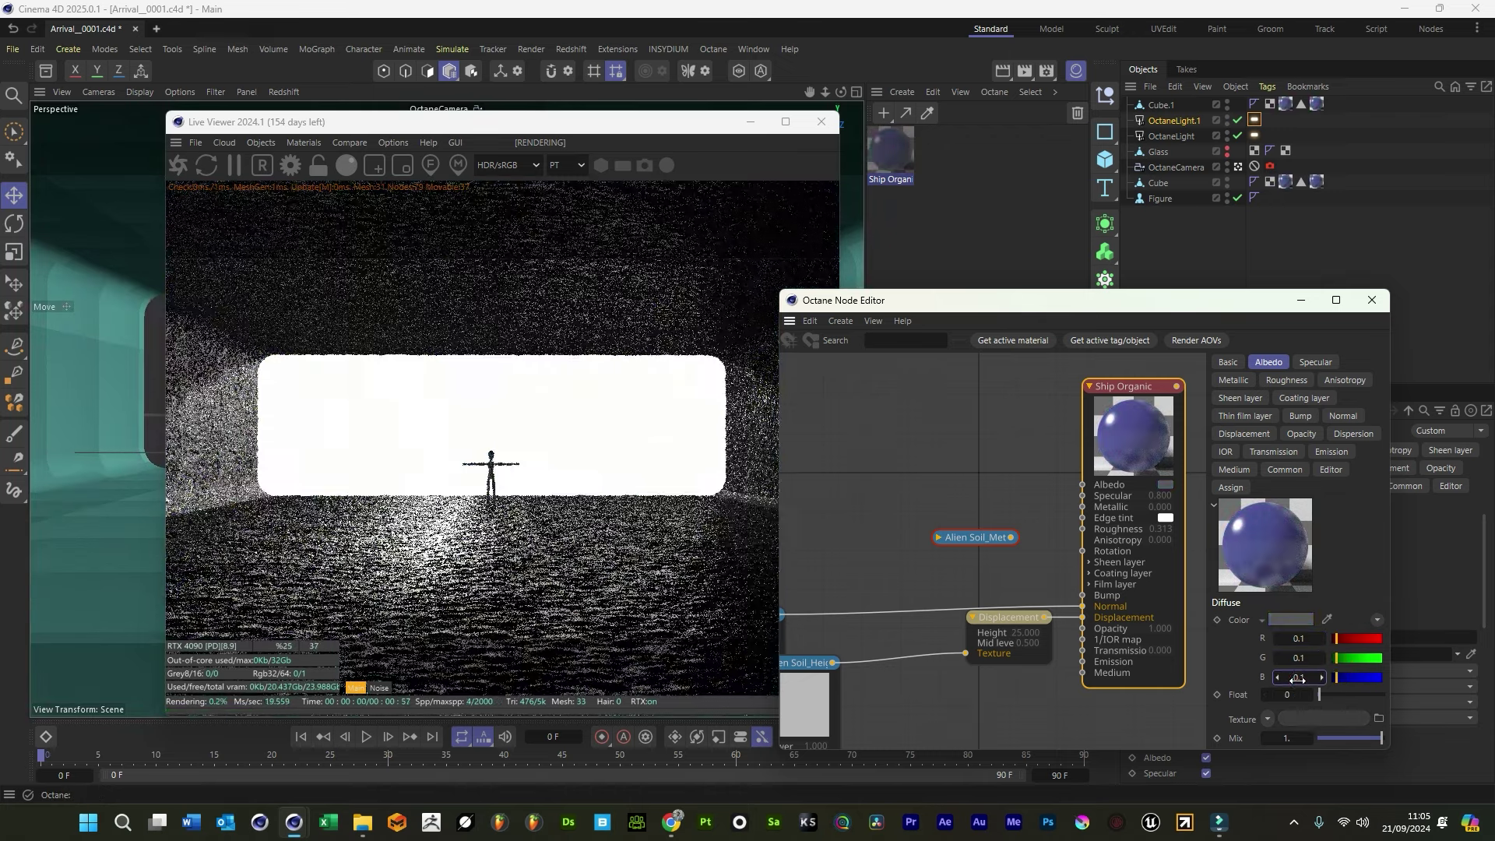
# Settle the diffuse colour on a dark grey of 0.2, 0.2, 0.2
pyautogui.press('BackSpace')
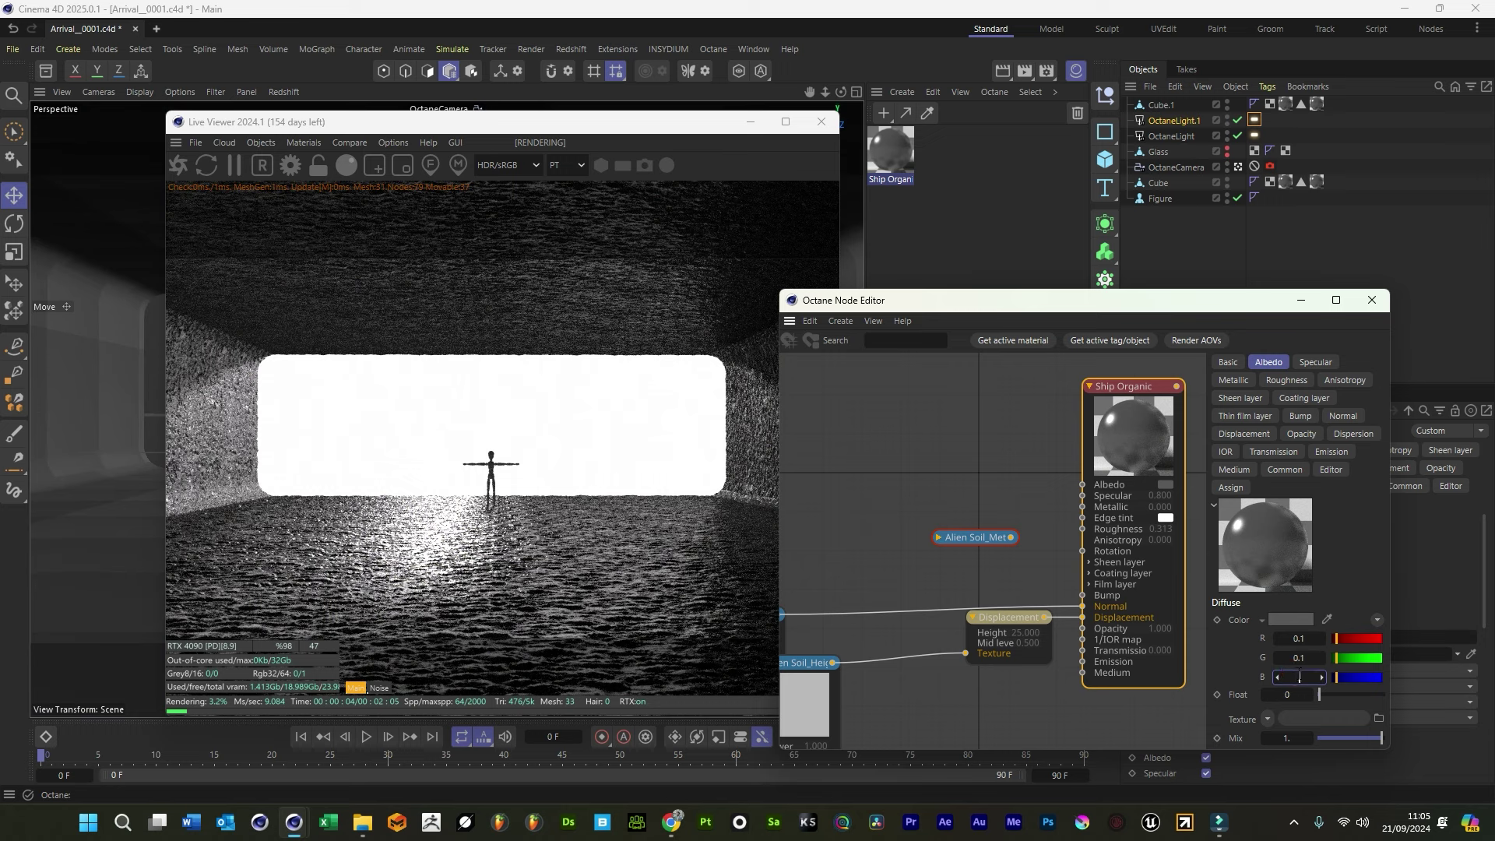
pyautogui.write('.2')
pyautogui.press('Return')
pyautogui.click(1299, 658)
pyautogui.write('.2')
pyautogui.press('Return')
pyautogui.click(1311, 638)
pyautogui.write('.2')
pyautogui.press('Return')
# Close the node editor, save the scene via File, and resize the Live Viewer
pyautogui.click(1372, 299)
pyautogui.click(12, 48)
pyautogui.click(110, 239)
pyautogui.moveTo(838, 436); pyautogui.dragTo(1104, 432)
pyautogui.moveTo(789, 123); pyautogui.dragTo(949, 295)
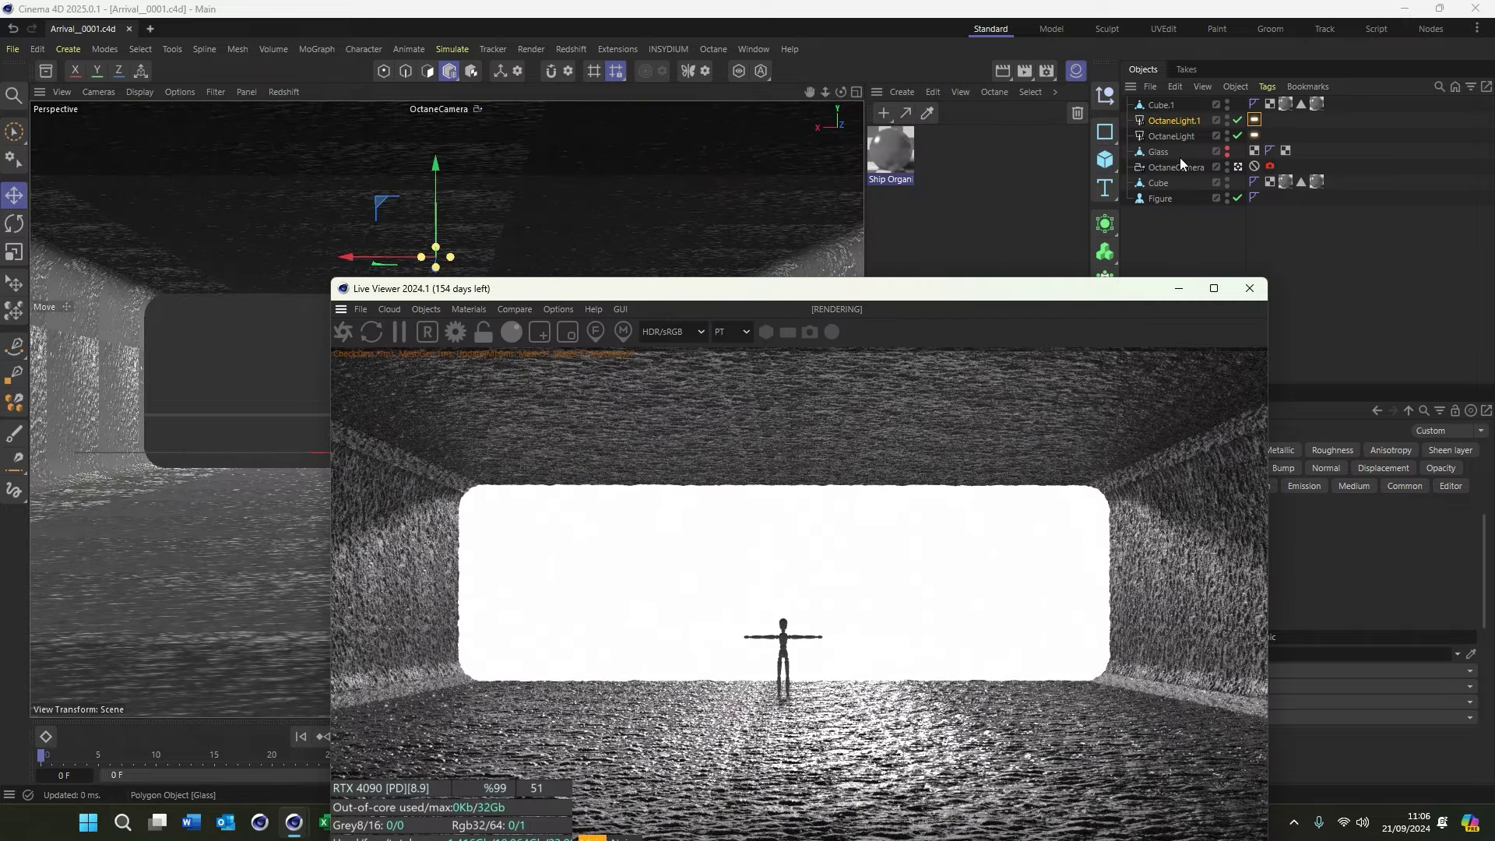
# Shrink the tunnel cube slightly in height with the Scale tool
pyautogui.click(1157, 184)
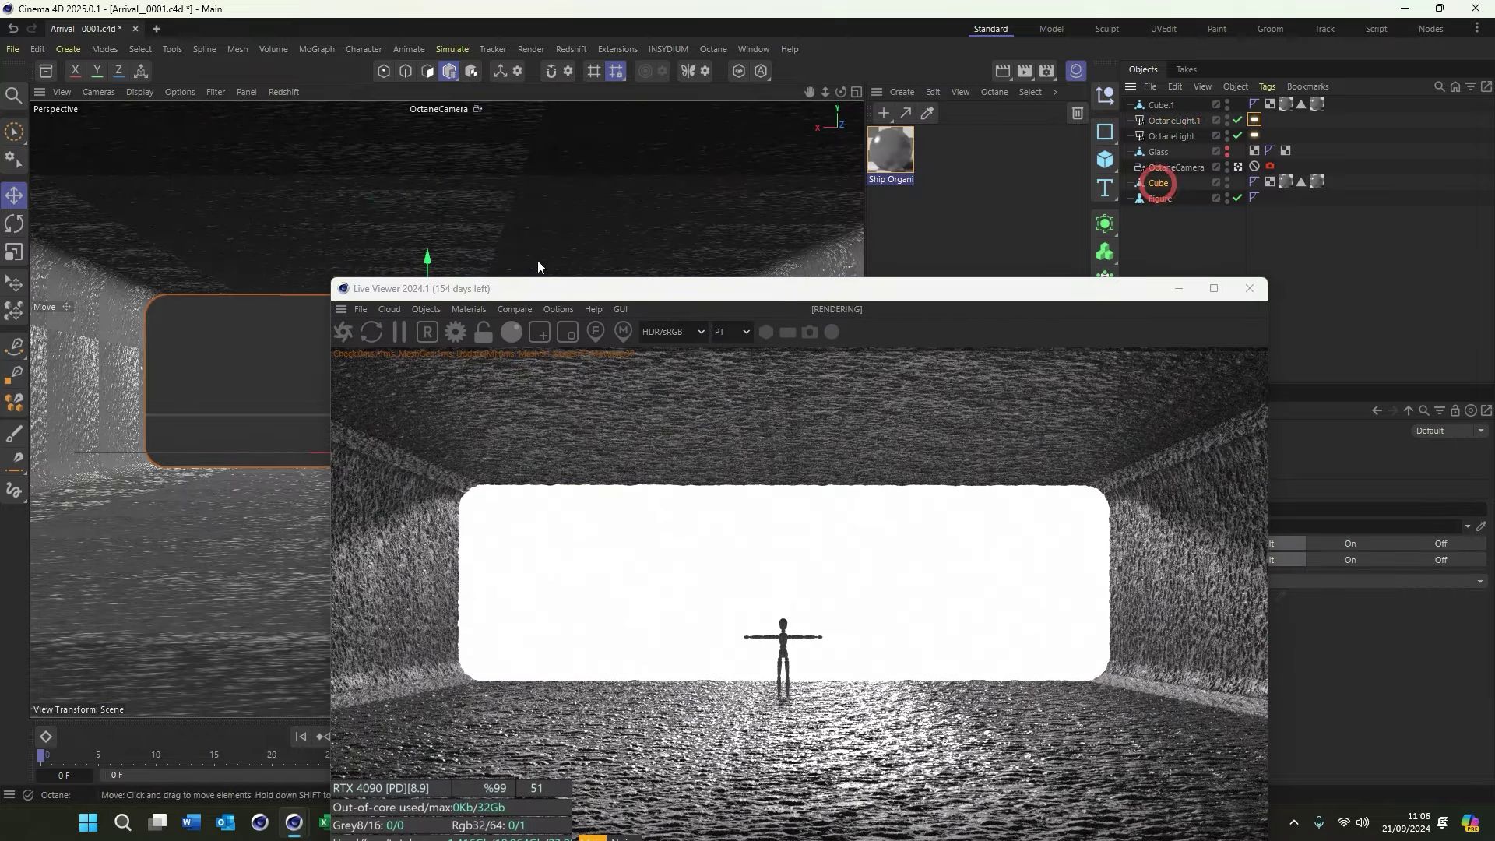
pyautogui.click(10, 266)
pyautogui.moveTo(428, 260); pyautogui.dragTo(433, 267)
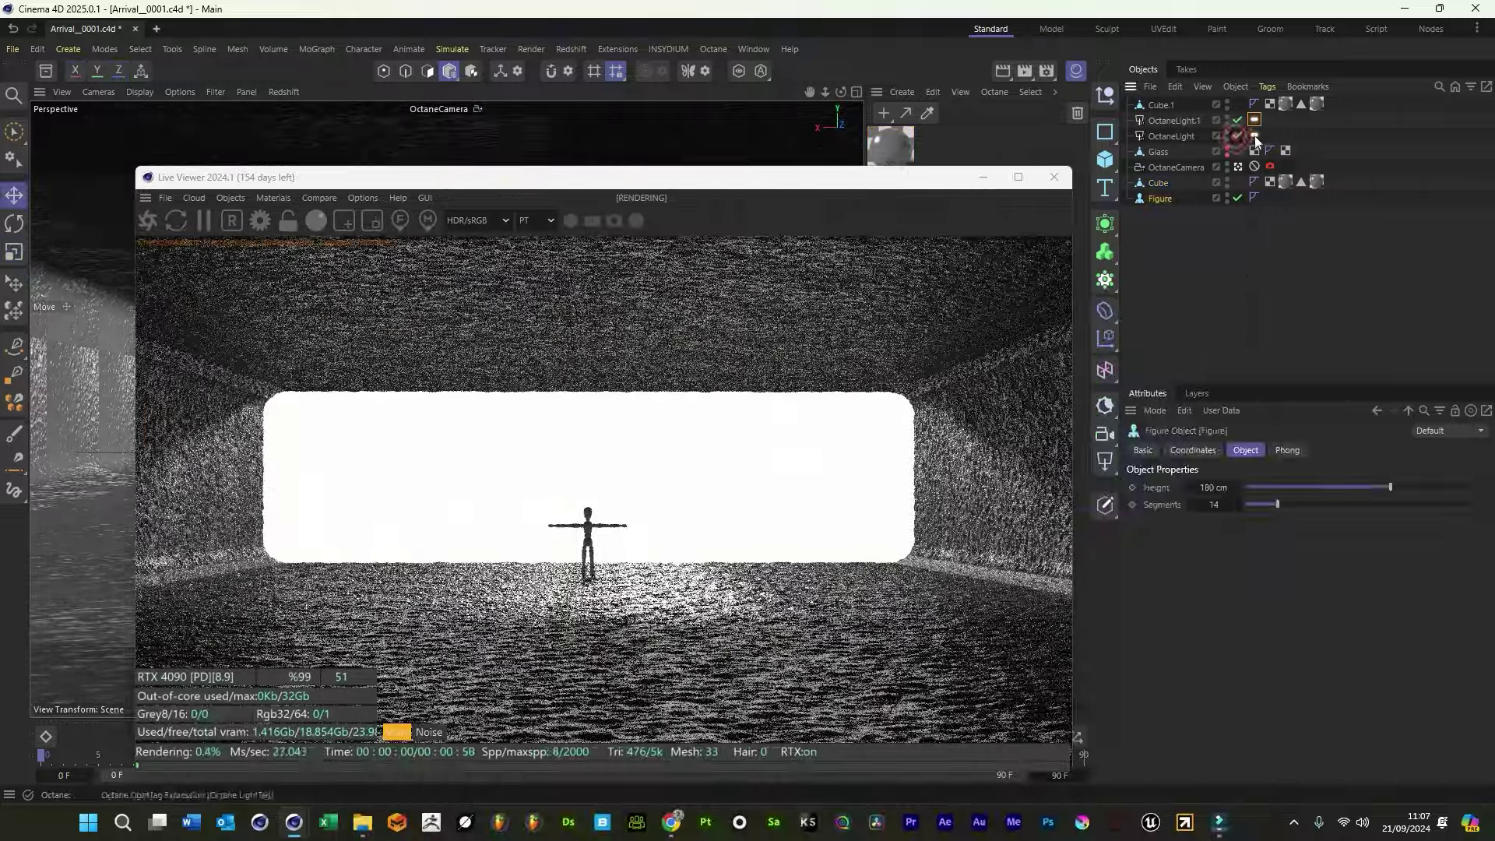
# Set OctaneLight's LightTag power to 200 and deselect the tag
pyautogui.click(1255, 136)
pyautogui.click(1293, 487)
pyautogui.write('200')
pyautogui.press('Return')
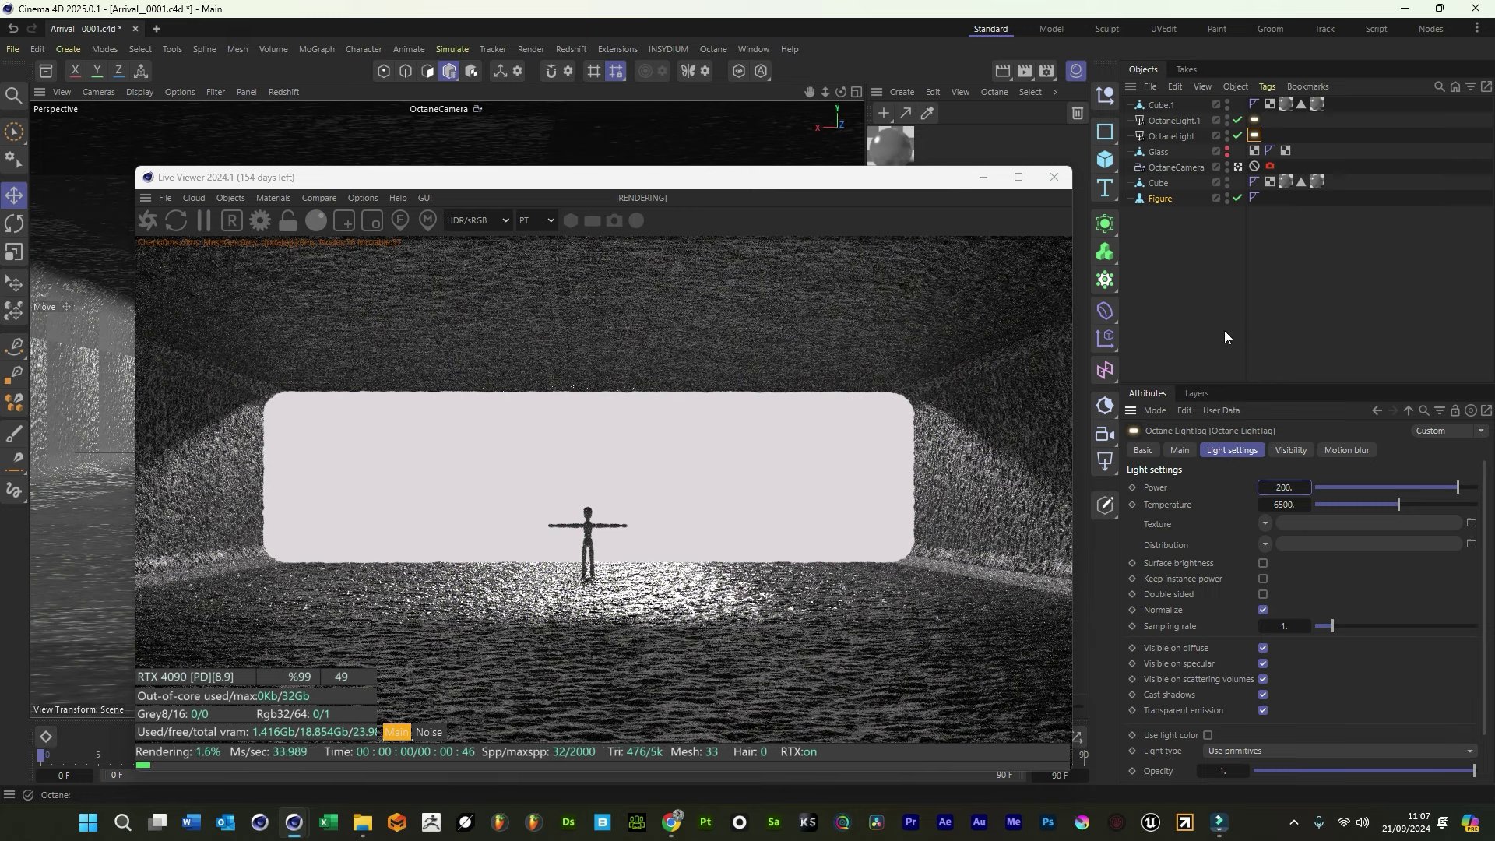
pyautogui.click(1223, 331)
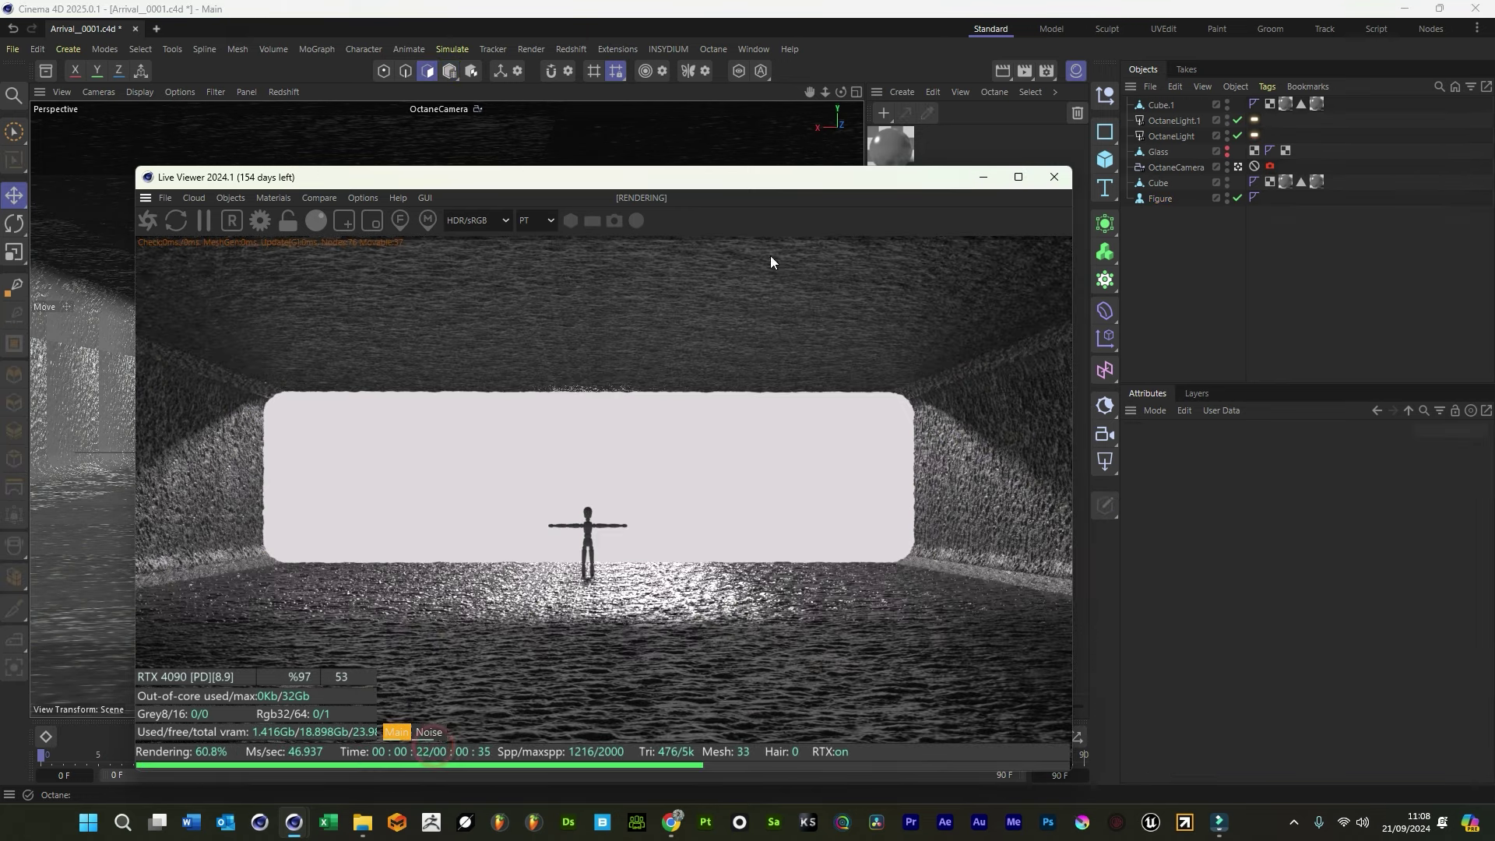
pyautogui.moveTo(743, 197); pyautogui.dragTo(706, 175)
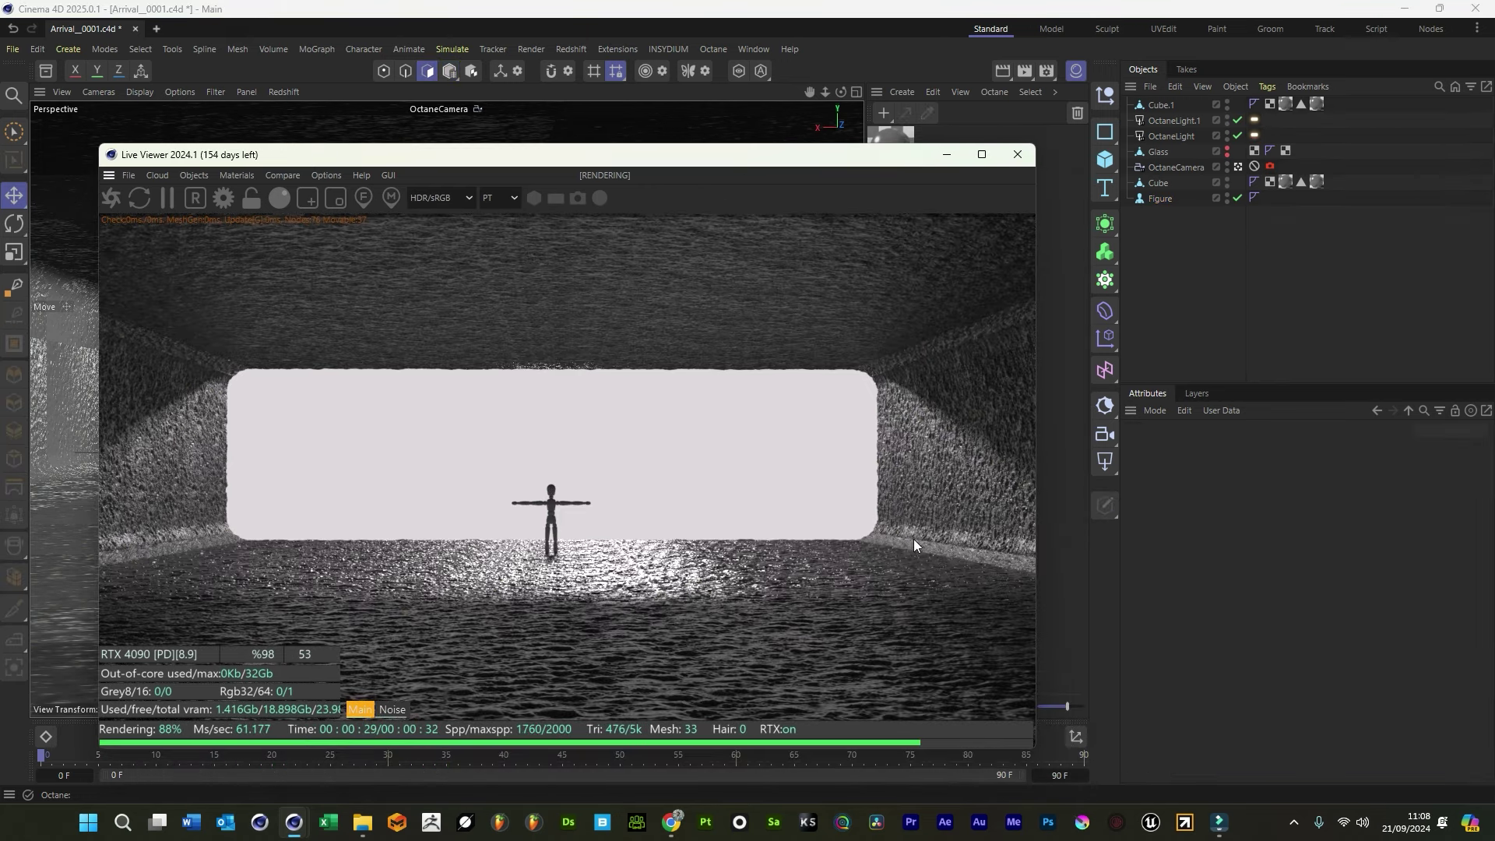
pyautogui.moveTo(775, 162); pyautogui.dragTo(764, 153)
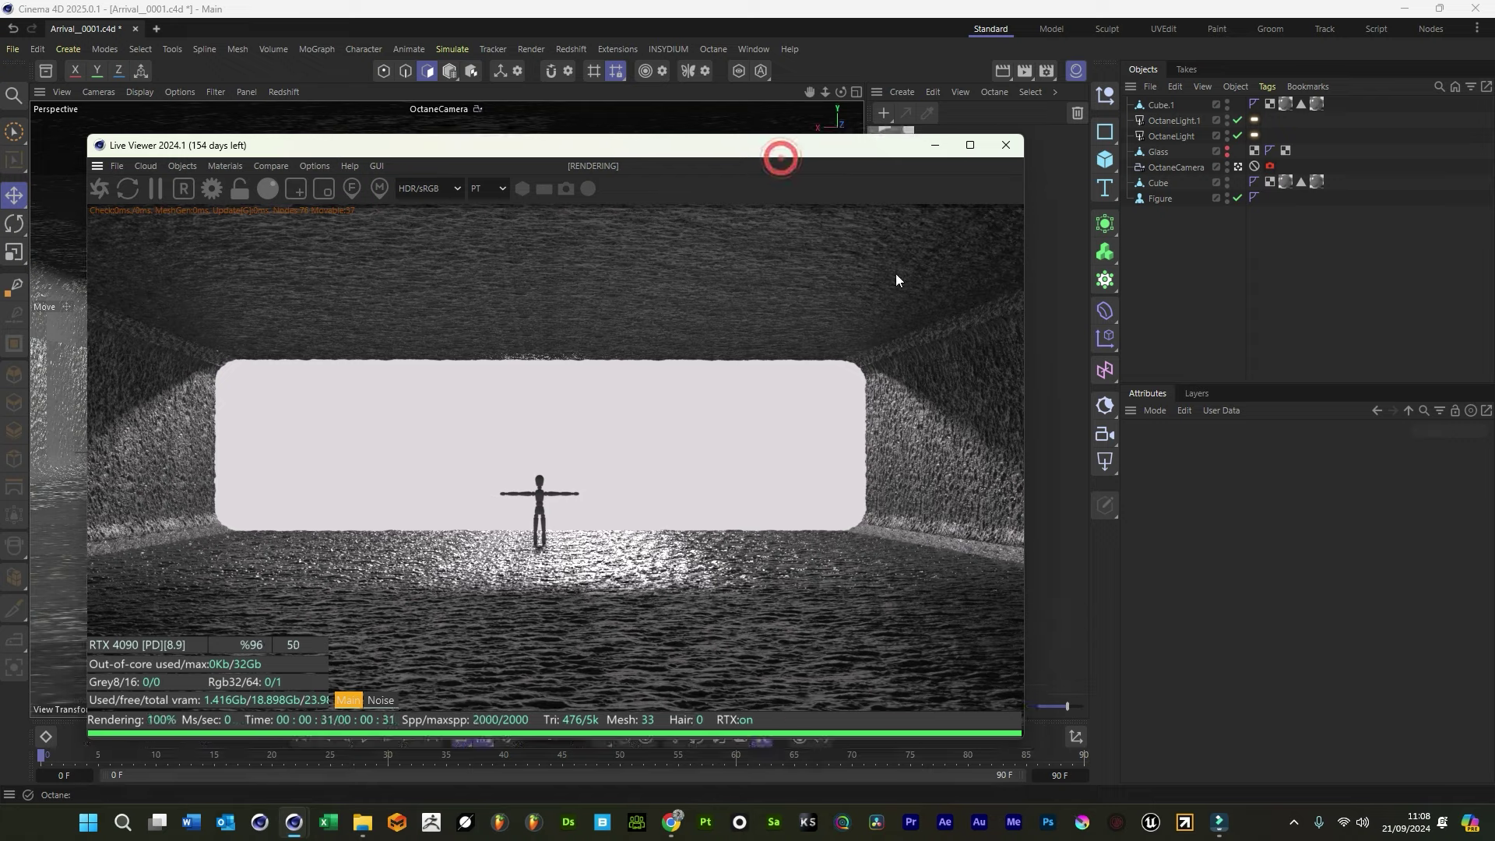
# Switch the Cube's Ship Organic tag to UVW Mapping and tile it 6.28 along U
pyautogui.click(1286, 181)
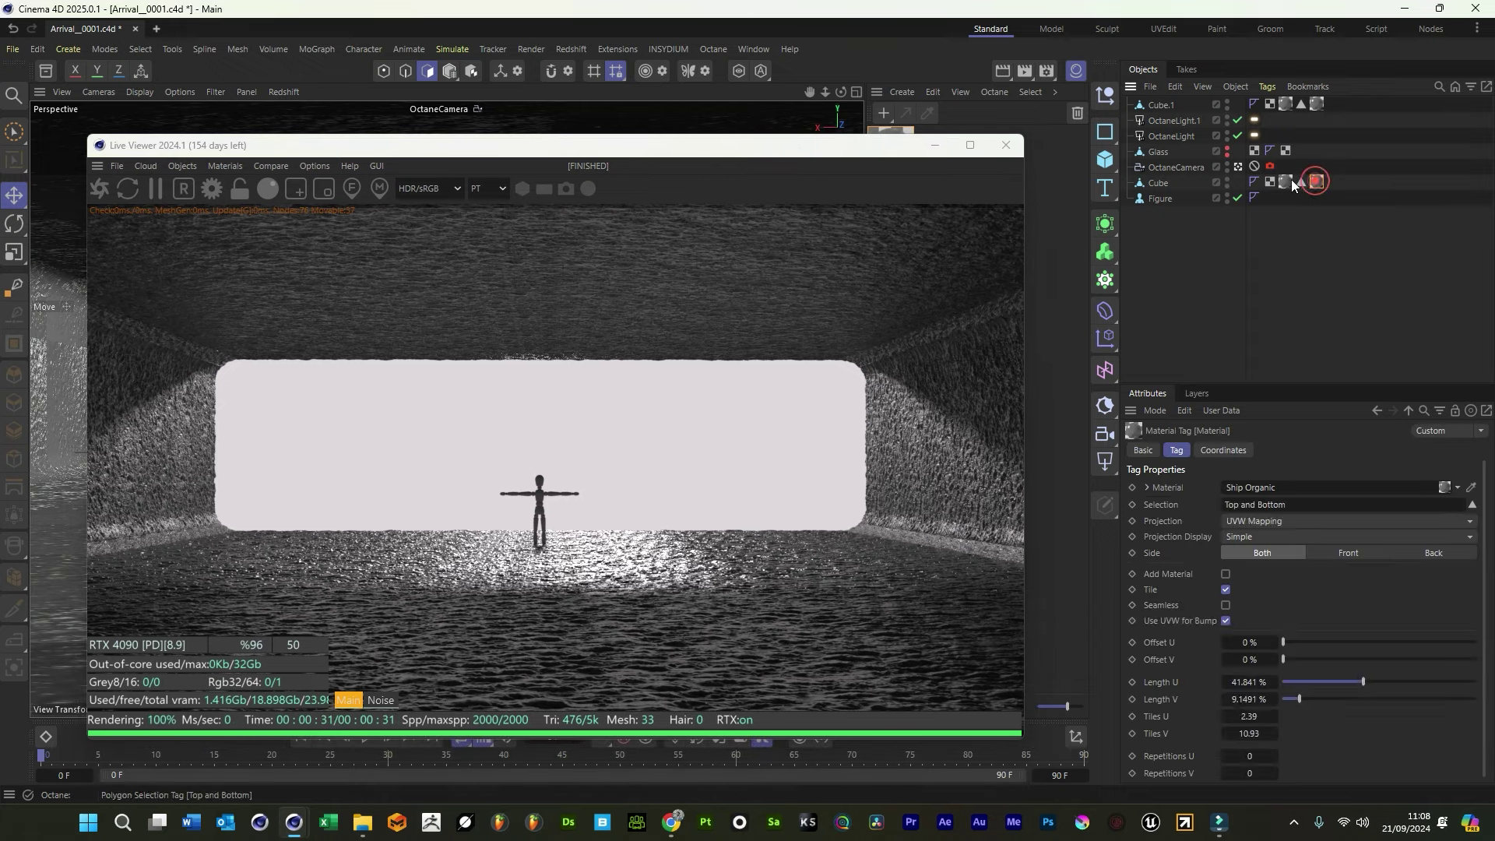
pyautogui.click(1263, 520)
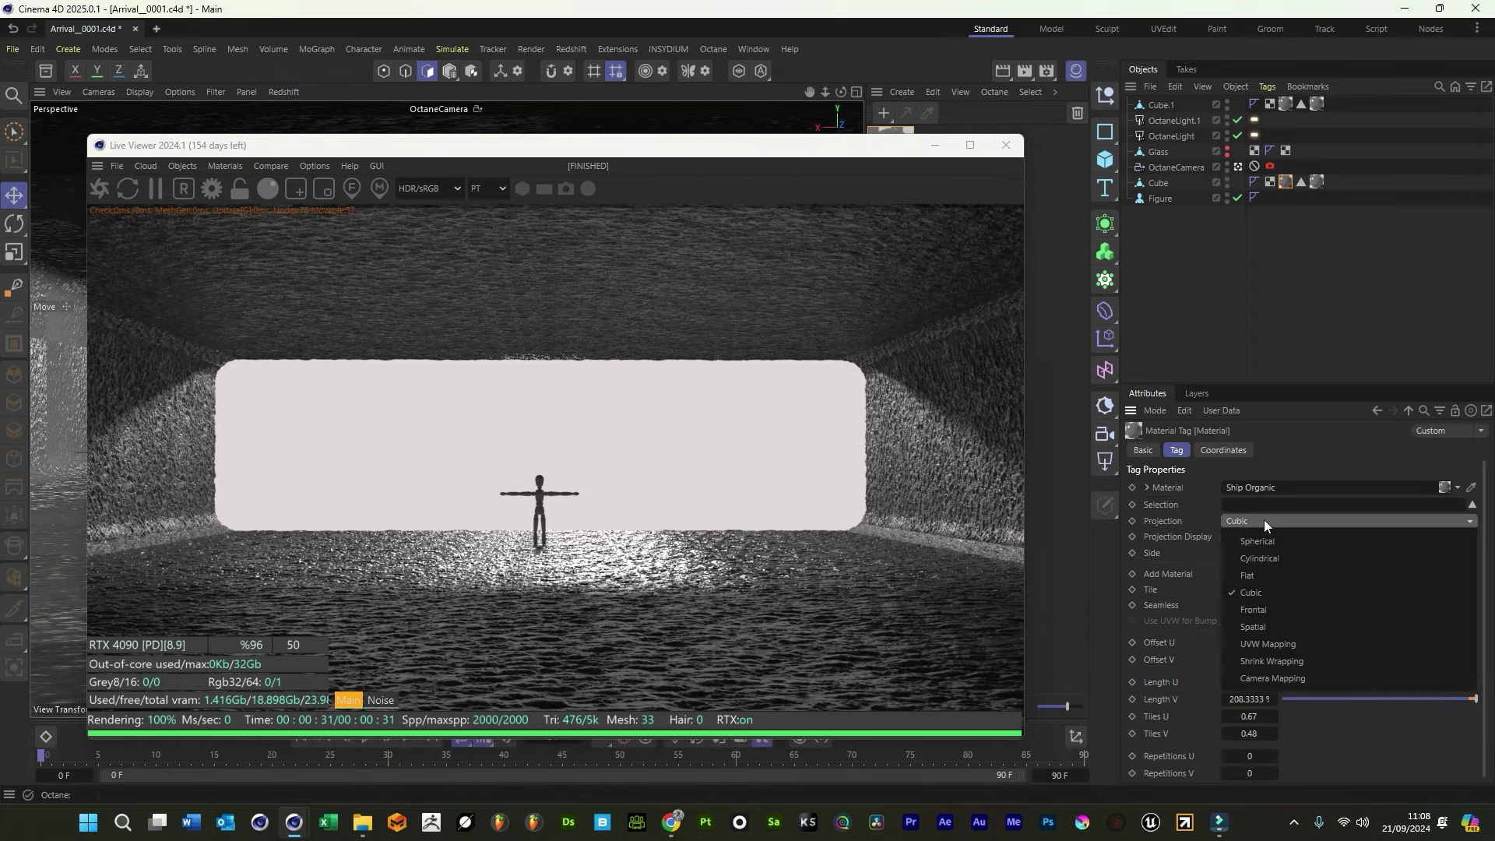
pyautogui.click(1282, 637)
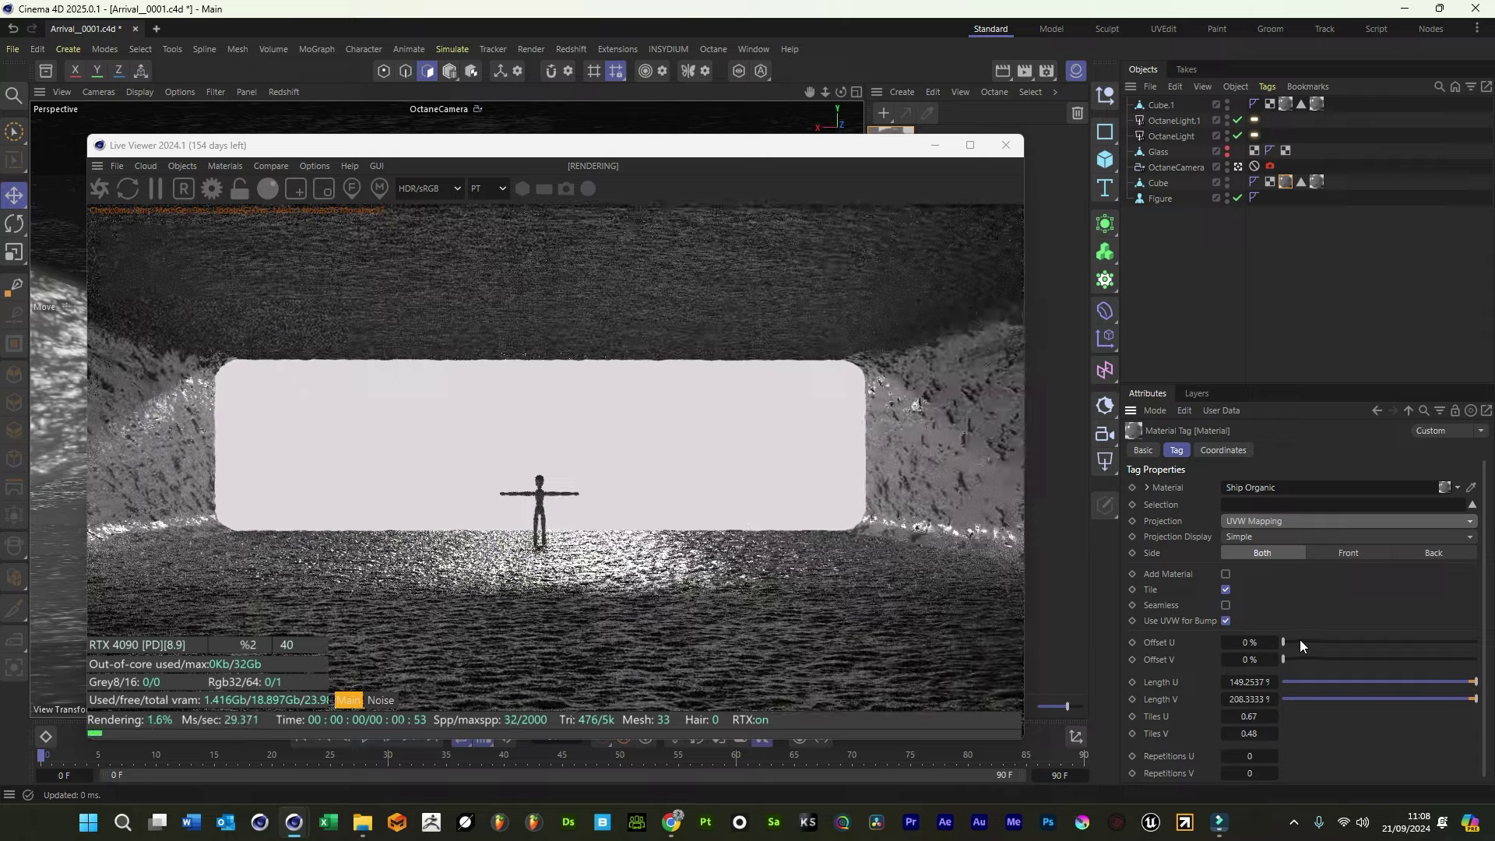
pyautogui.moveTo(1249, 715)
pyautogui.mouseDown()
pyautogui.moveTo(1292, 715)
pyautogui.moveTo(1244, 717)
pyautogui.mouseUp()
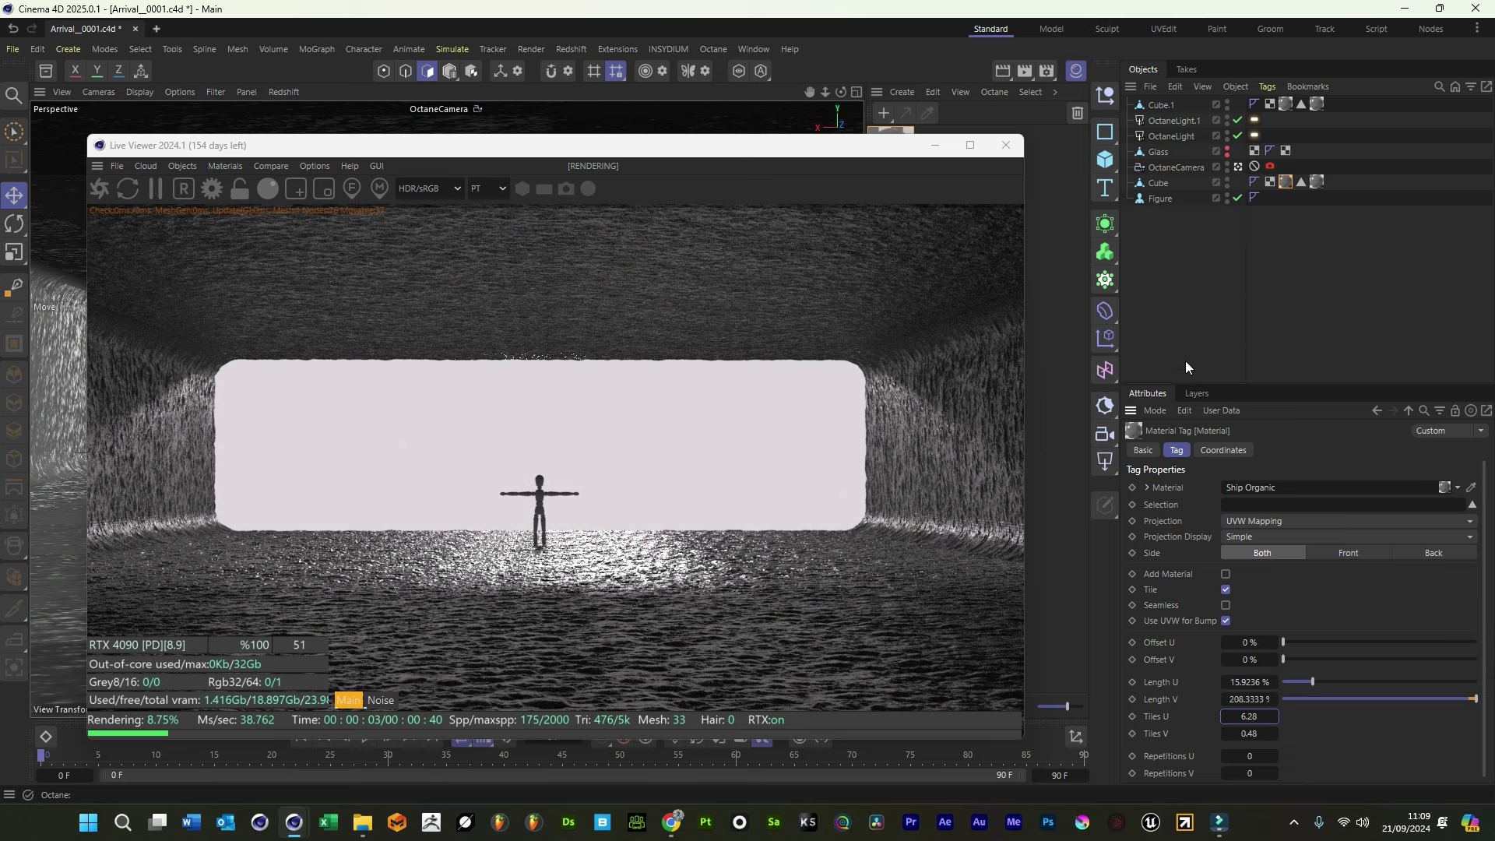
pyautogui.click(1179, 309)
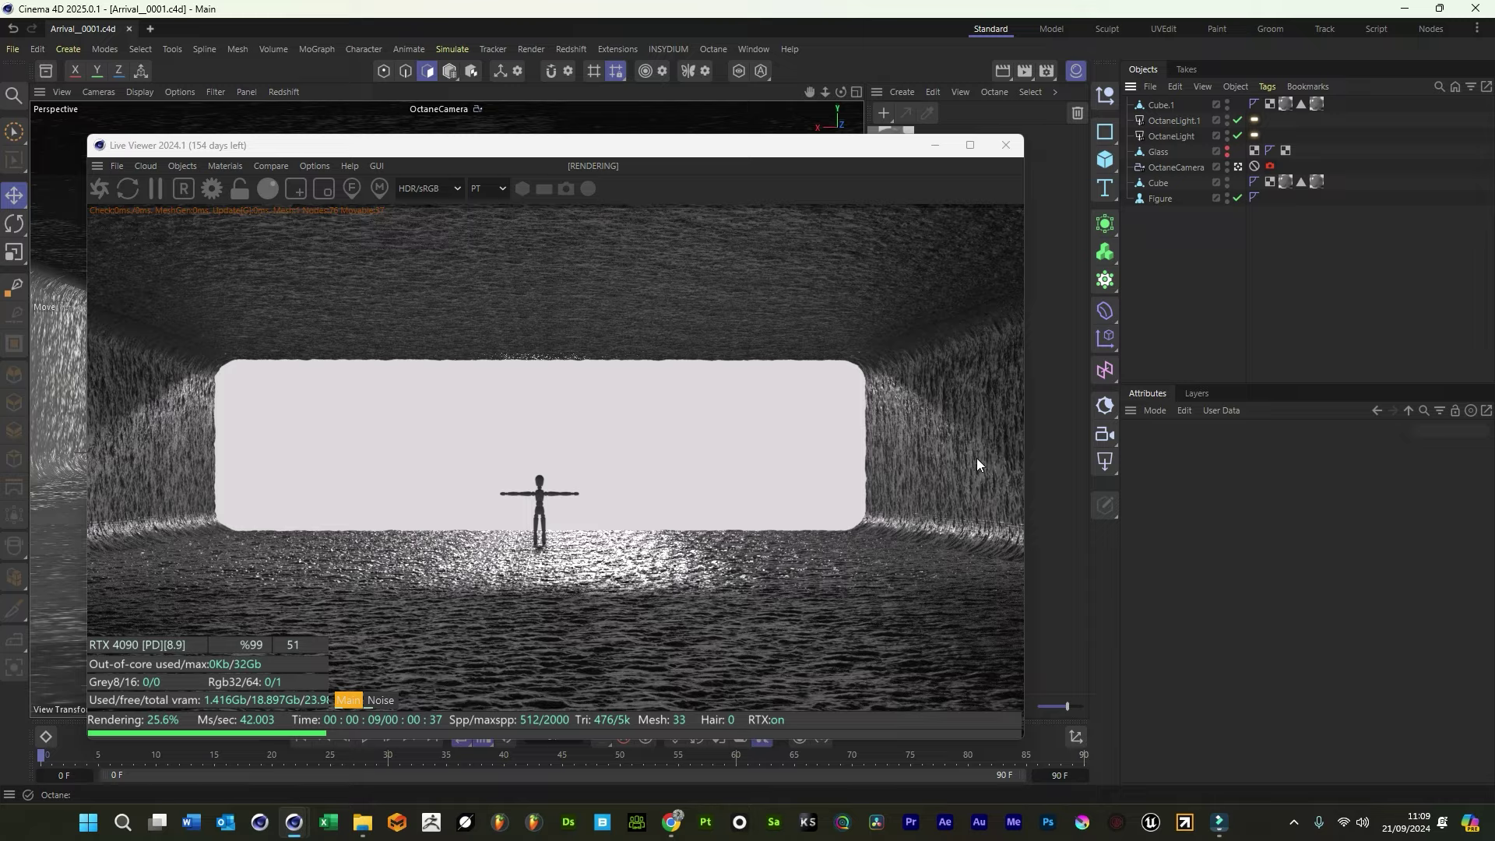
# Disable OctaneLight and leave the camera view to orbit around the tunnel
pyautogui.click(1237, 135)
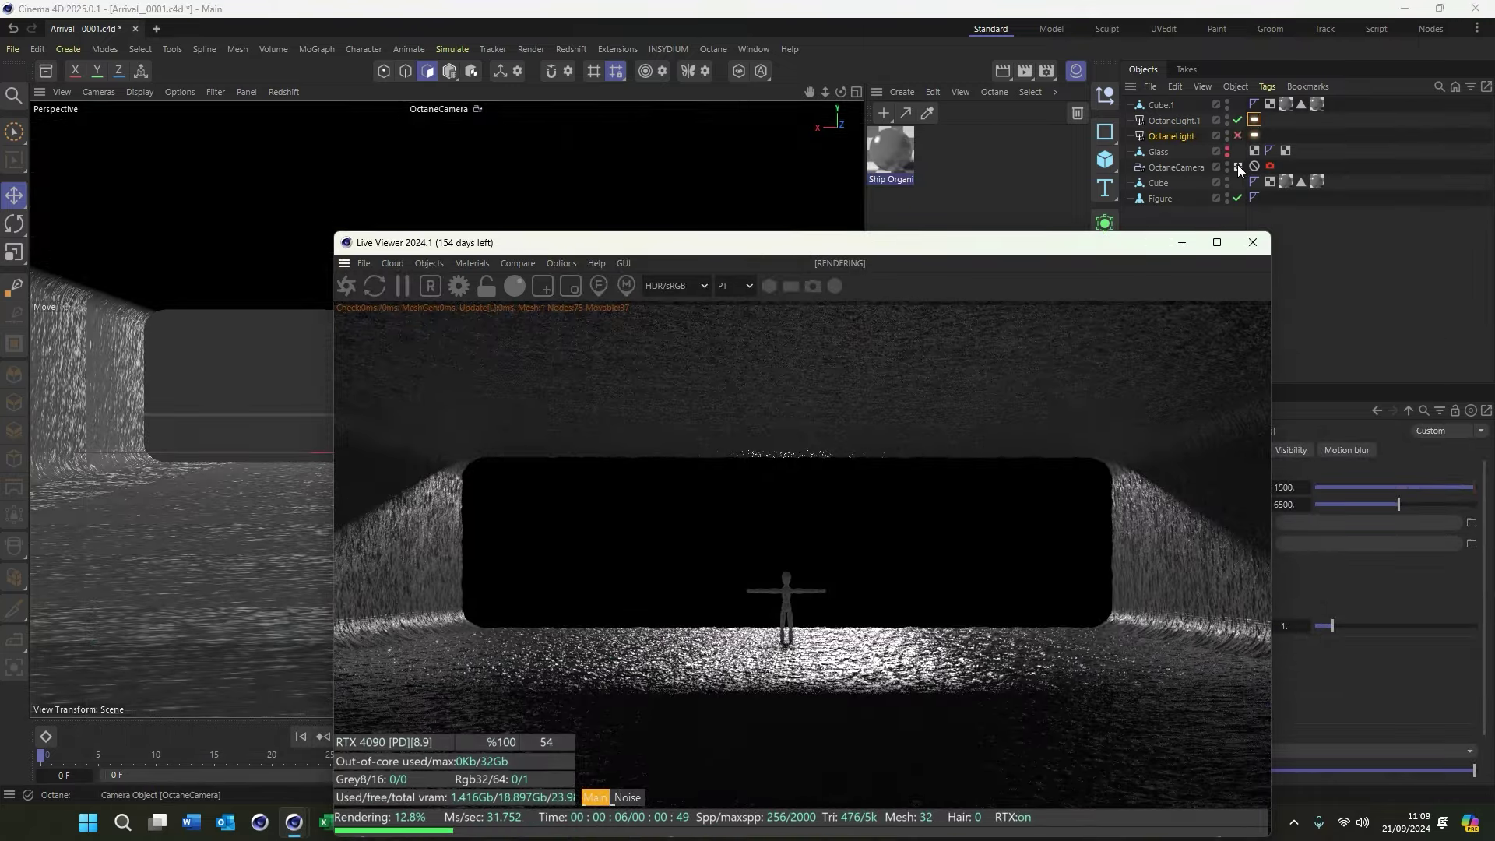
pyautogui.click(1237, 166)
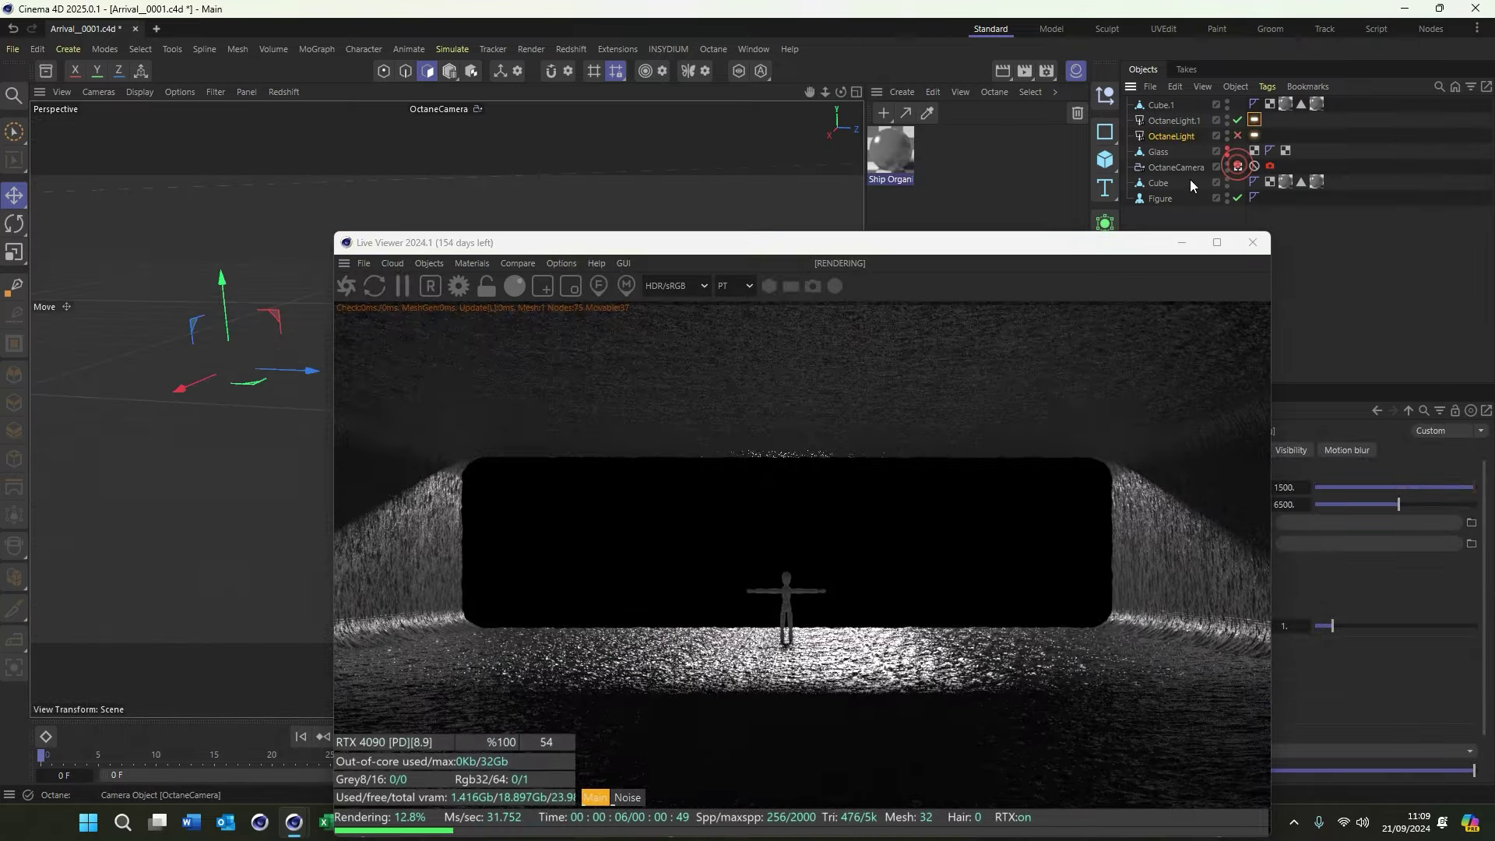
pyautogui.moveTo(841, 92); pyautogui.dragTo(783, 93)
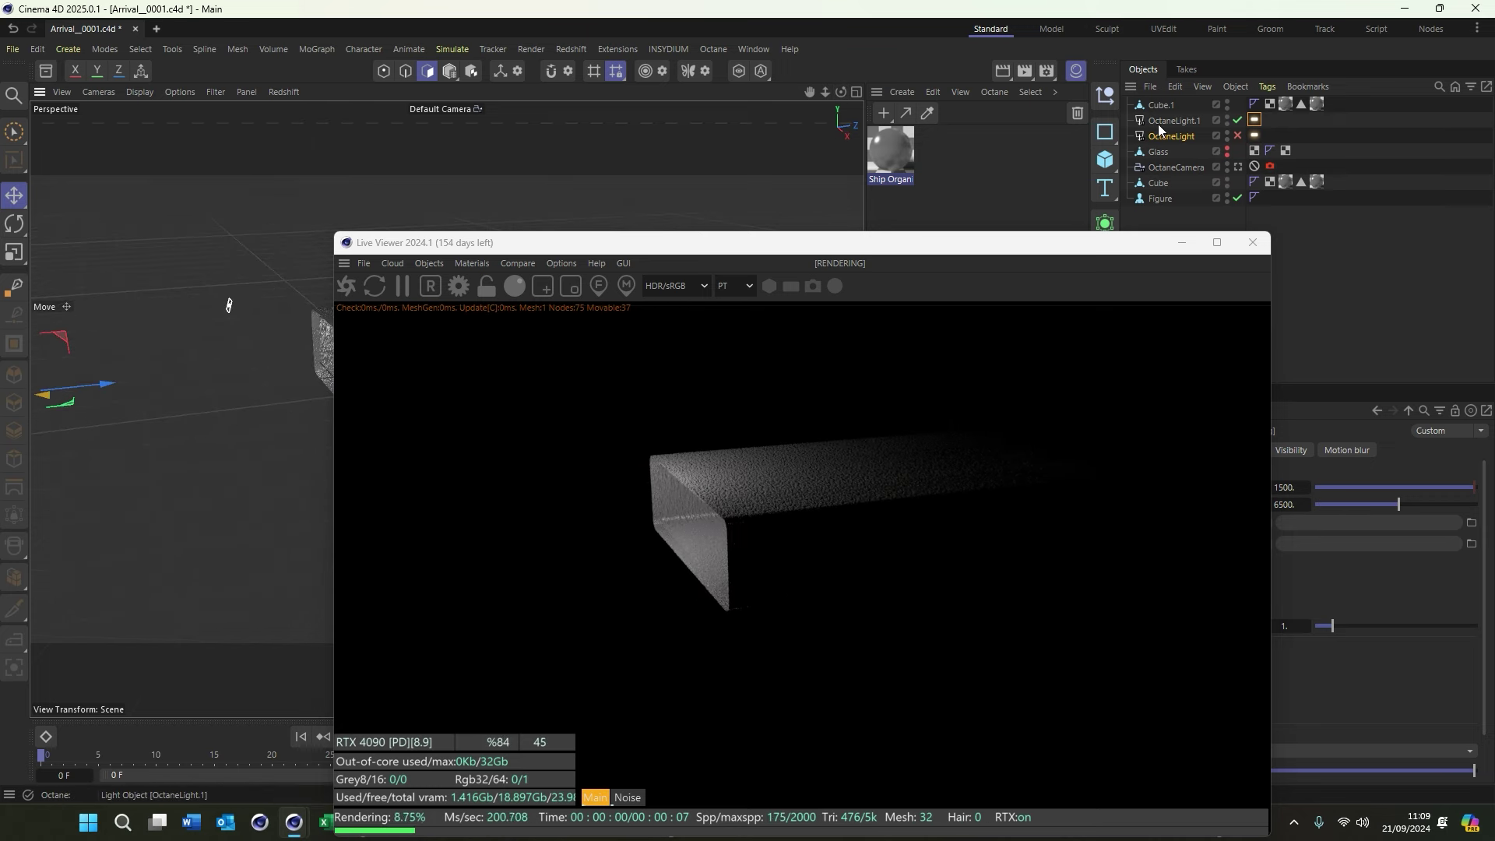
# Move OctaneLight.1 to light the floor, checking it through the OctaneCamera
pyautogui.click(1160, 121)
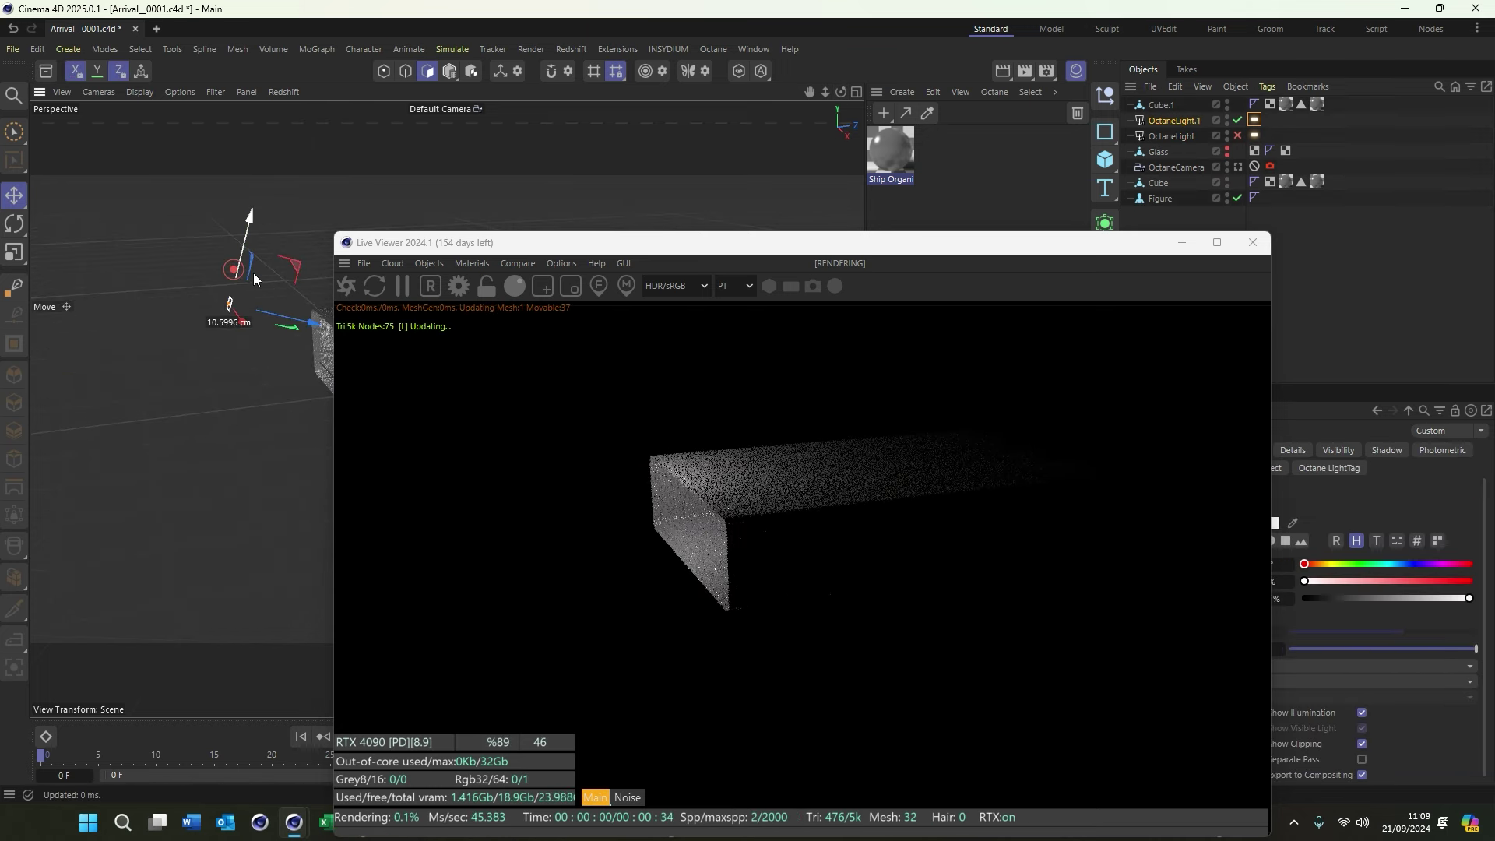
pyautogui.moveTo(254, 277); pyautogui.dragTo(331, 266)
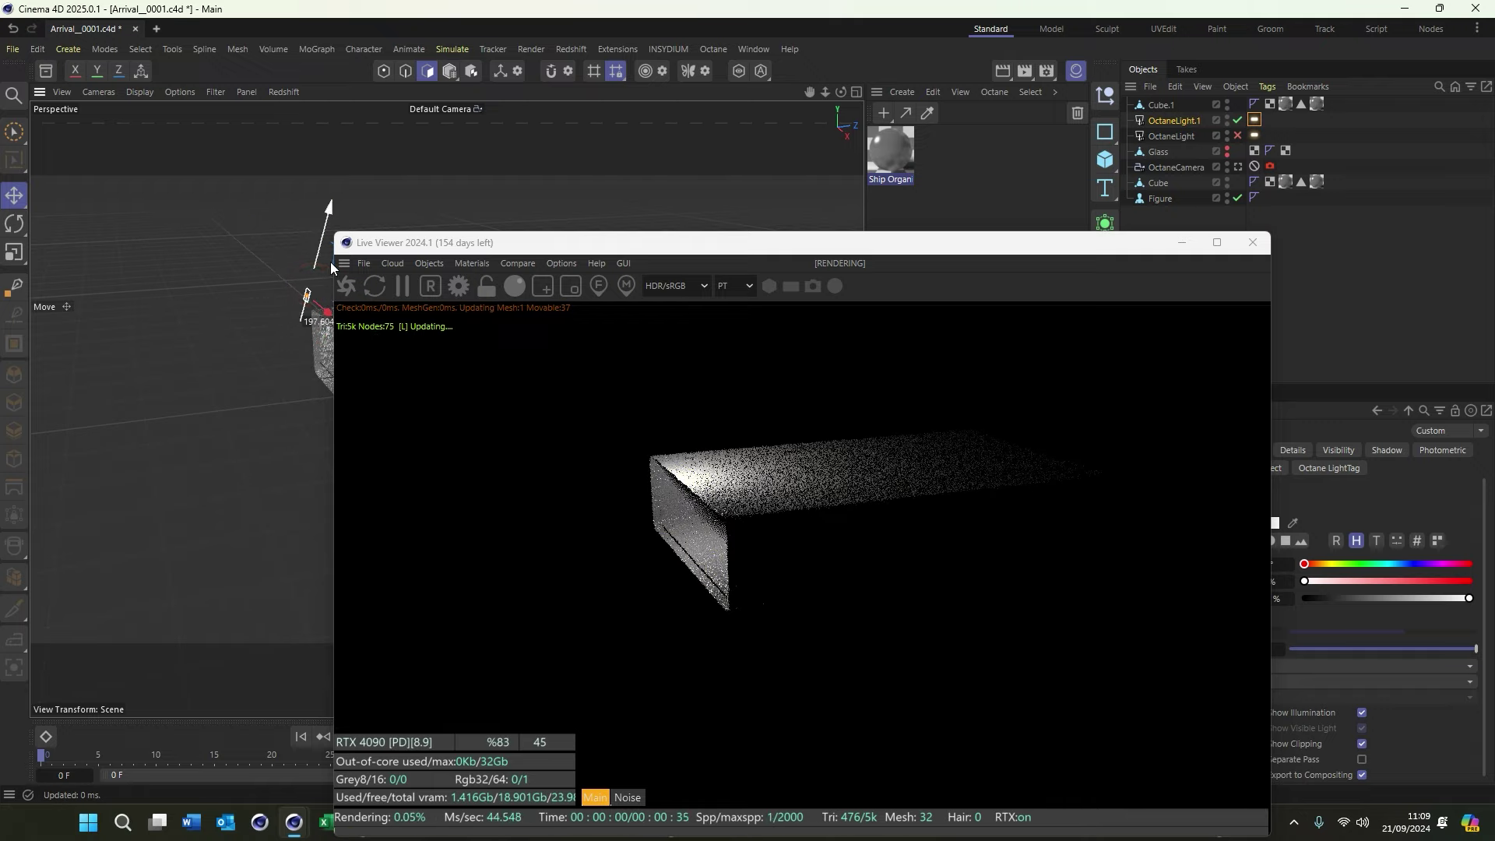
pyautogui.click(1238, 166)
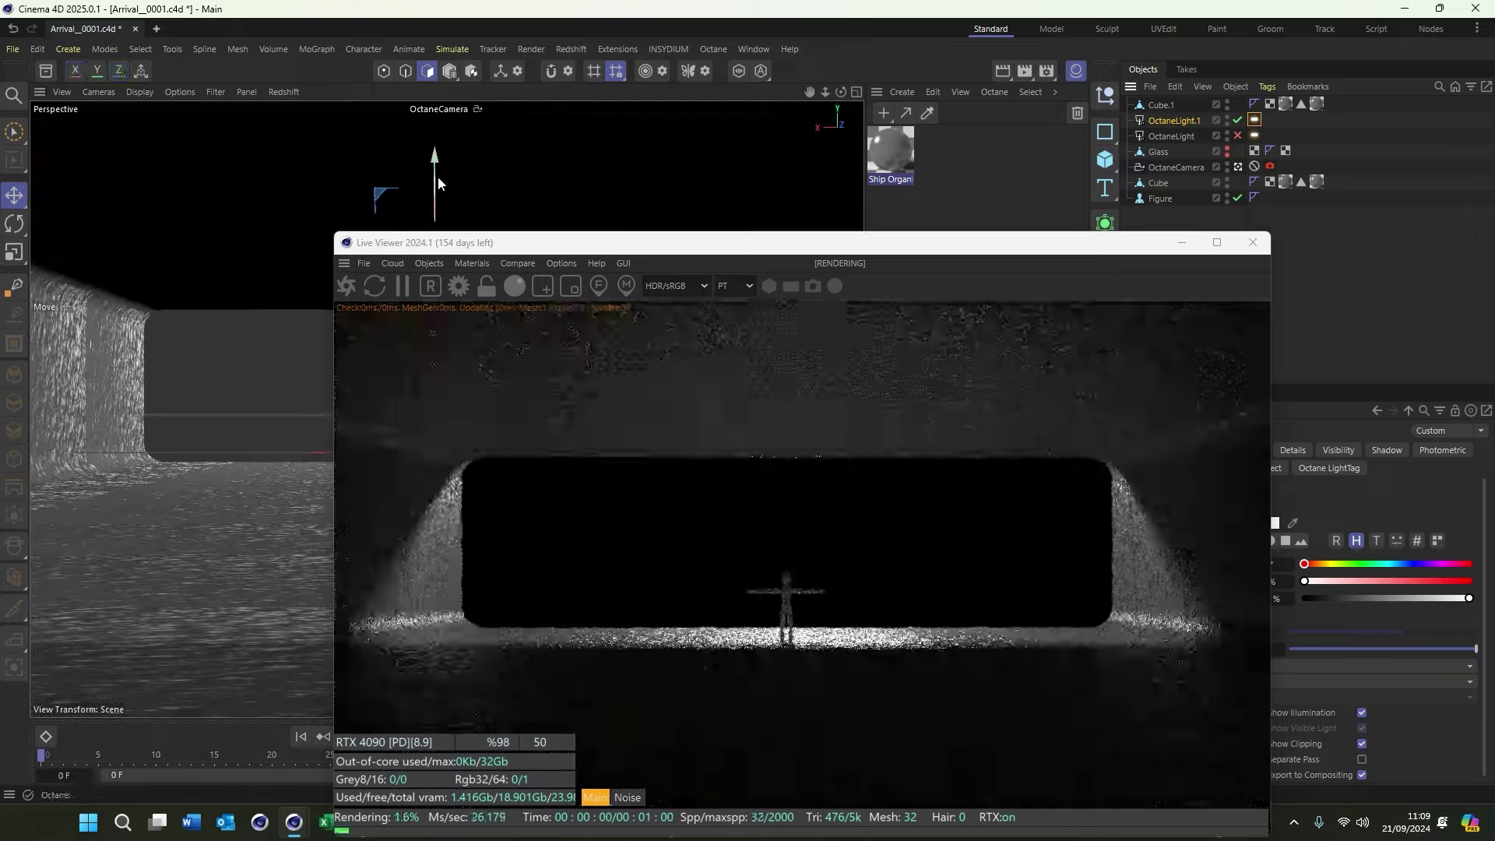
pyautogui.moveTo(437, 184); pyautogui.dragTo(437, 199)
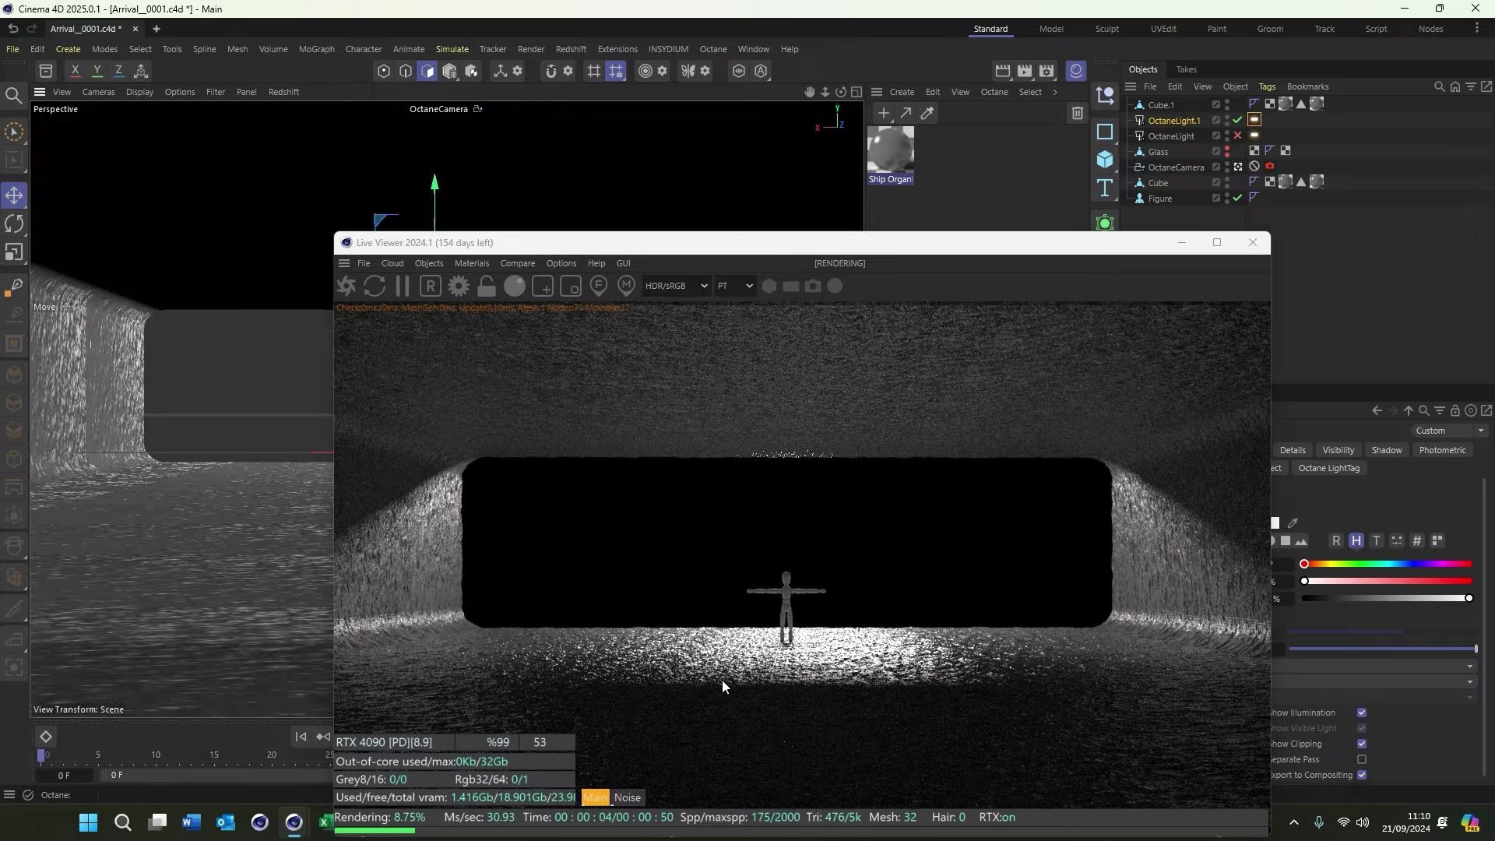
pyautogui.moveTo(685, 242); pyautogui.dragTo(553, 221)
# Give the Ship Organic material roughness 0.45 and specular 0.5
pyautogui.click(896, 149)
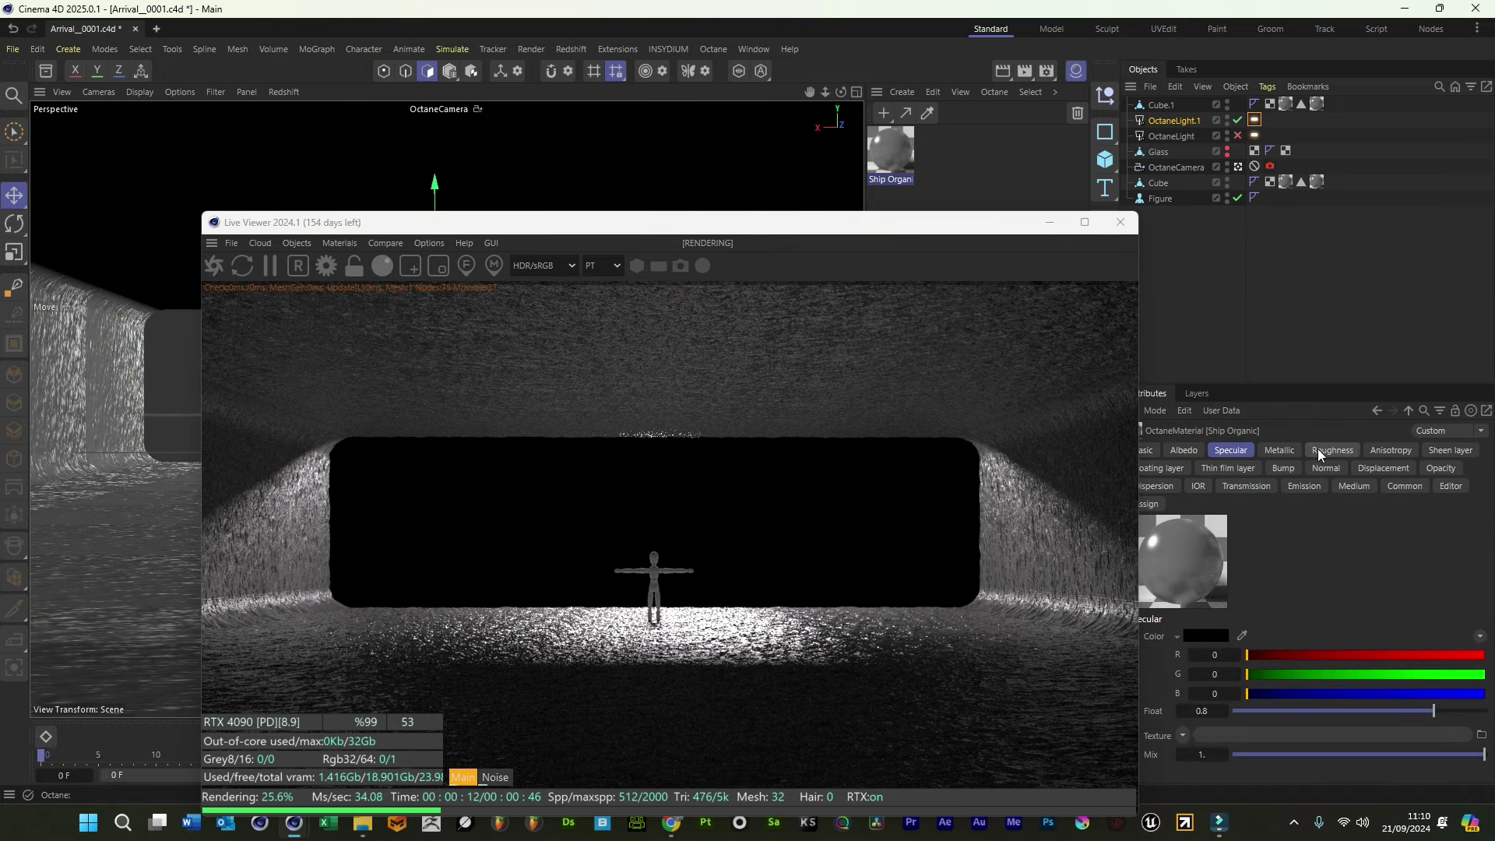
pyautogui.click(1317, 449)
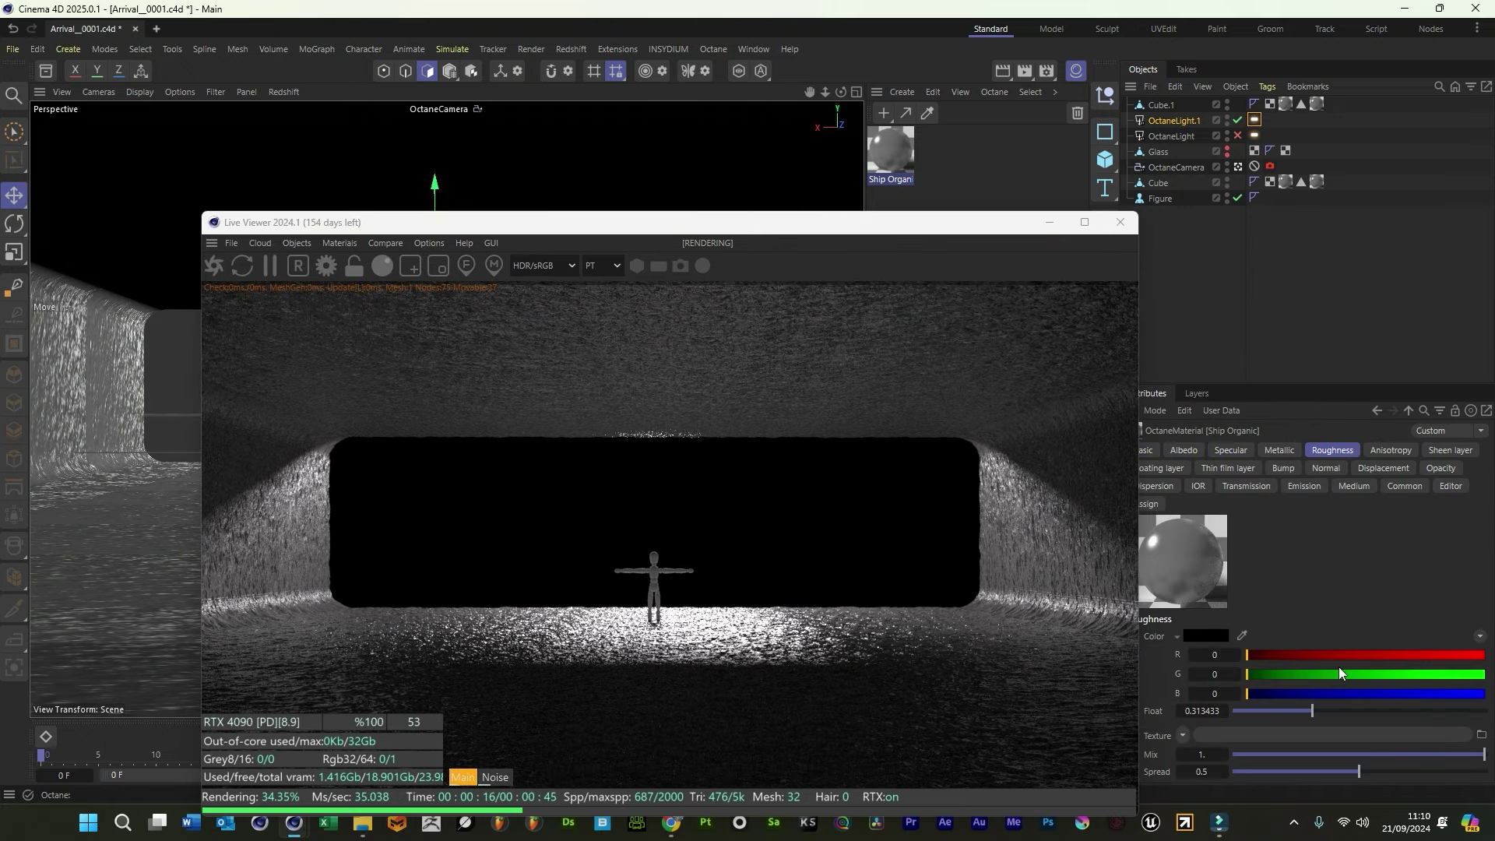
pyautogui.write('0.45')
pyautogui.press('Return')
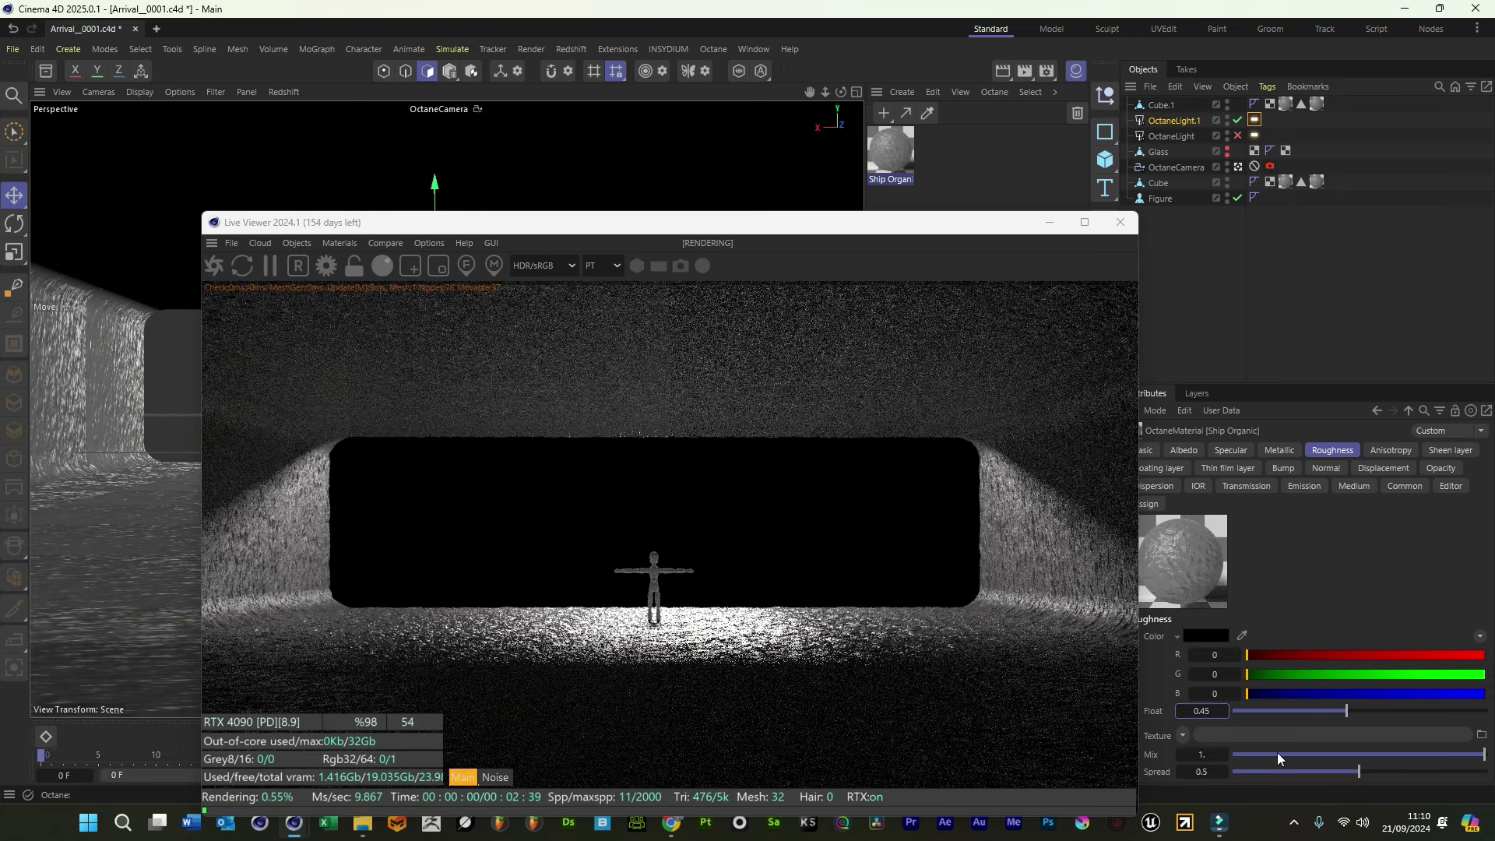
pyautogui.click(1236, 450)
pyautogui.doubleClick(1216, 710)
pyautogui.write('0.5')
pyautogui.press('Return')
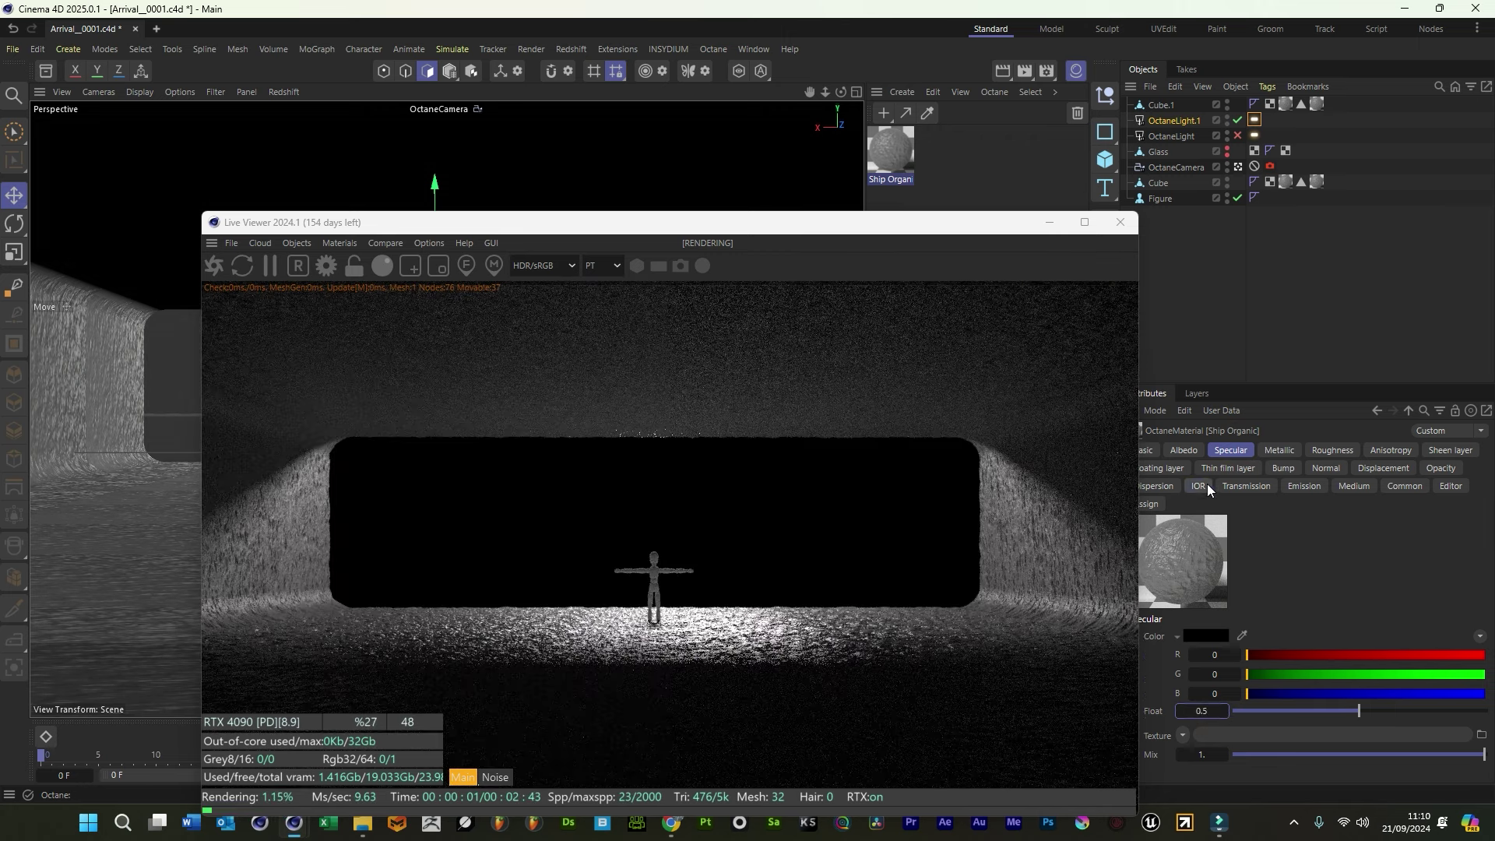
# Set Ship Organic's dielectric IOR to 1.7 and switch OctaneLight back on
pyautogui.click(1202, 484)
pyautogui.write('1.7')
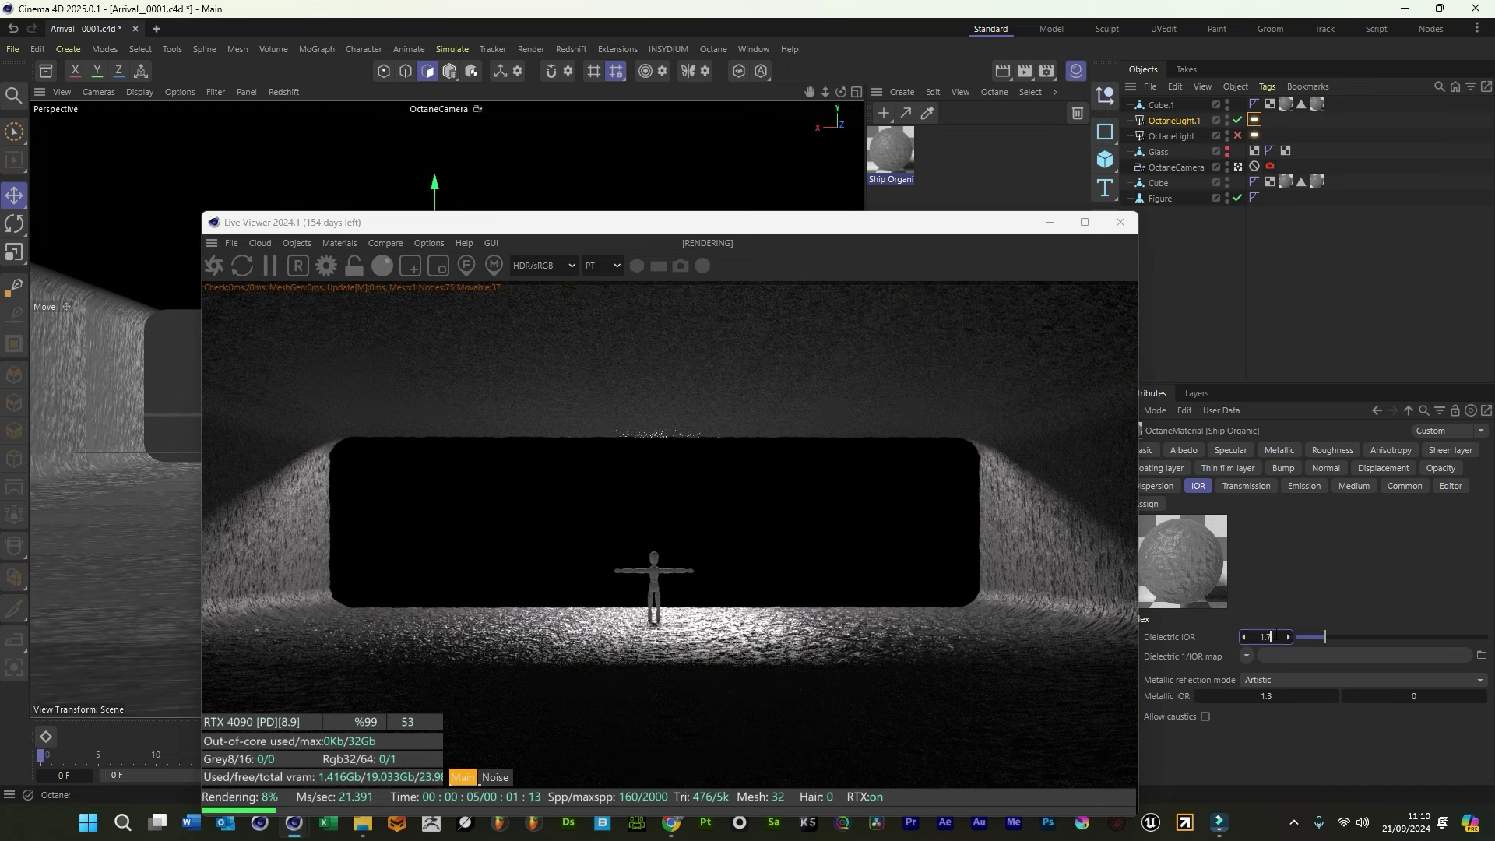
pyautogui.press('Return')
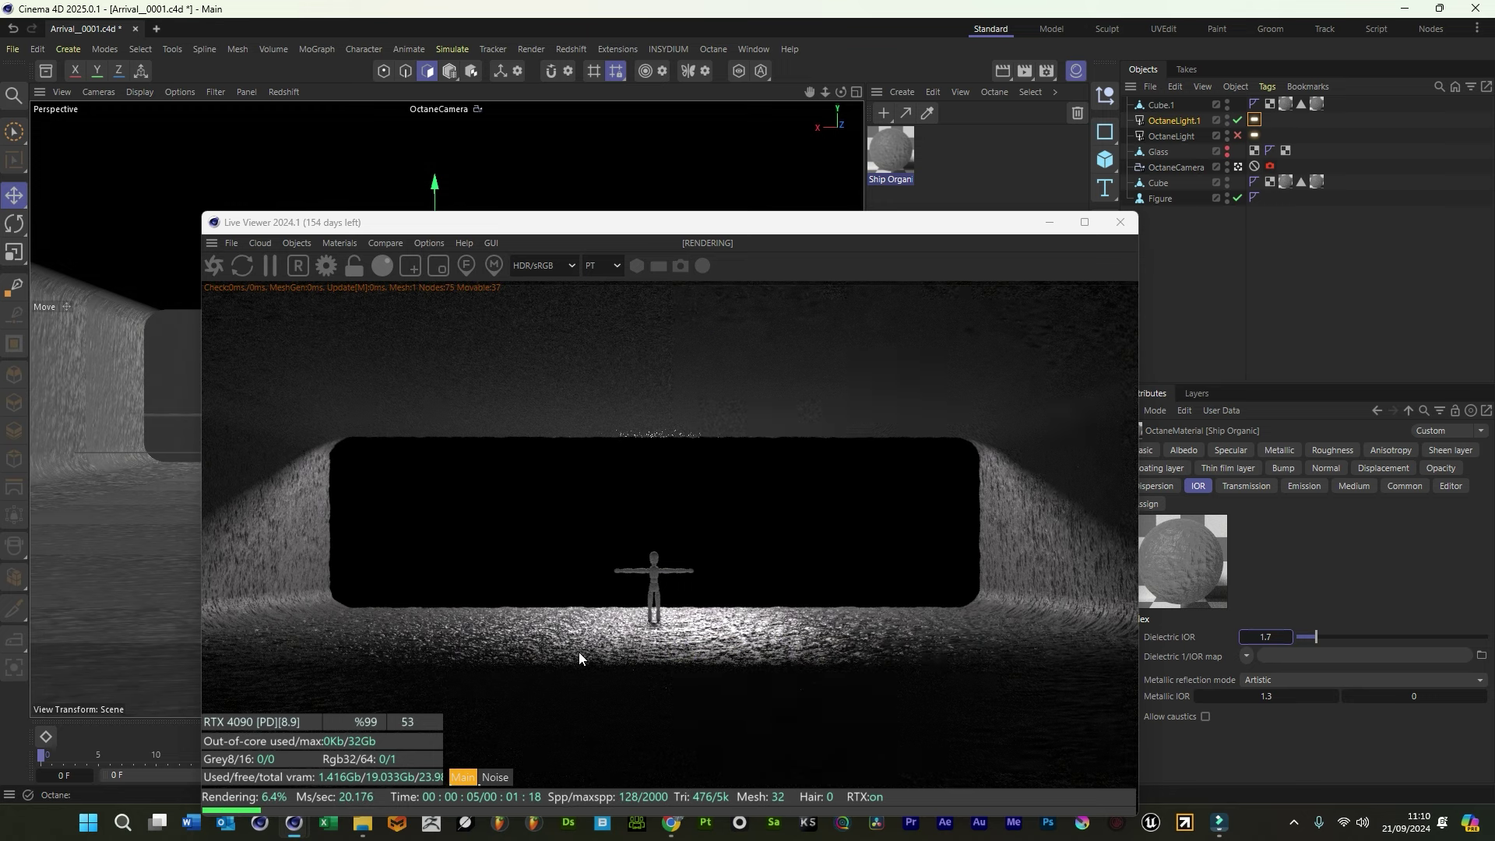
pyautogui.click(1237, 135)
# Enable the OctaneCamera imager with highlight compression 0.730769, save, and switch OctaneLight off
pyautogui.click(1270, 166)
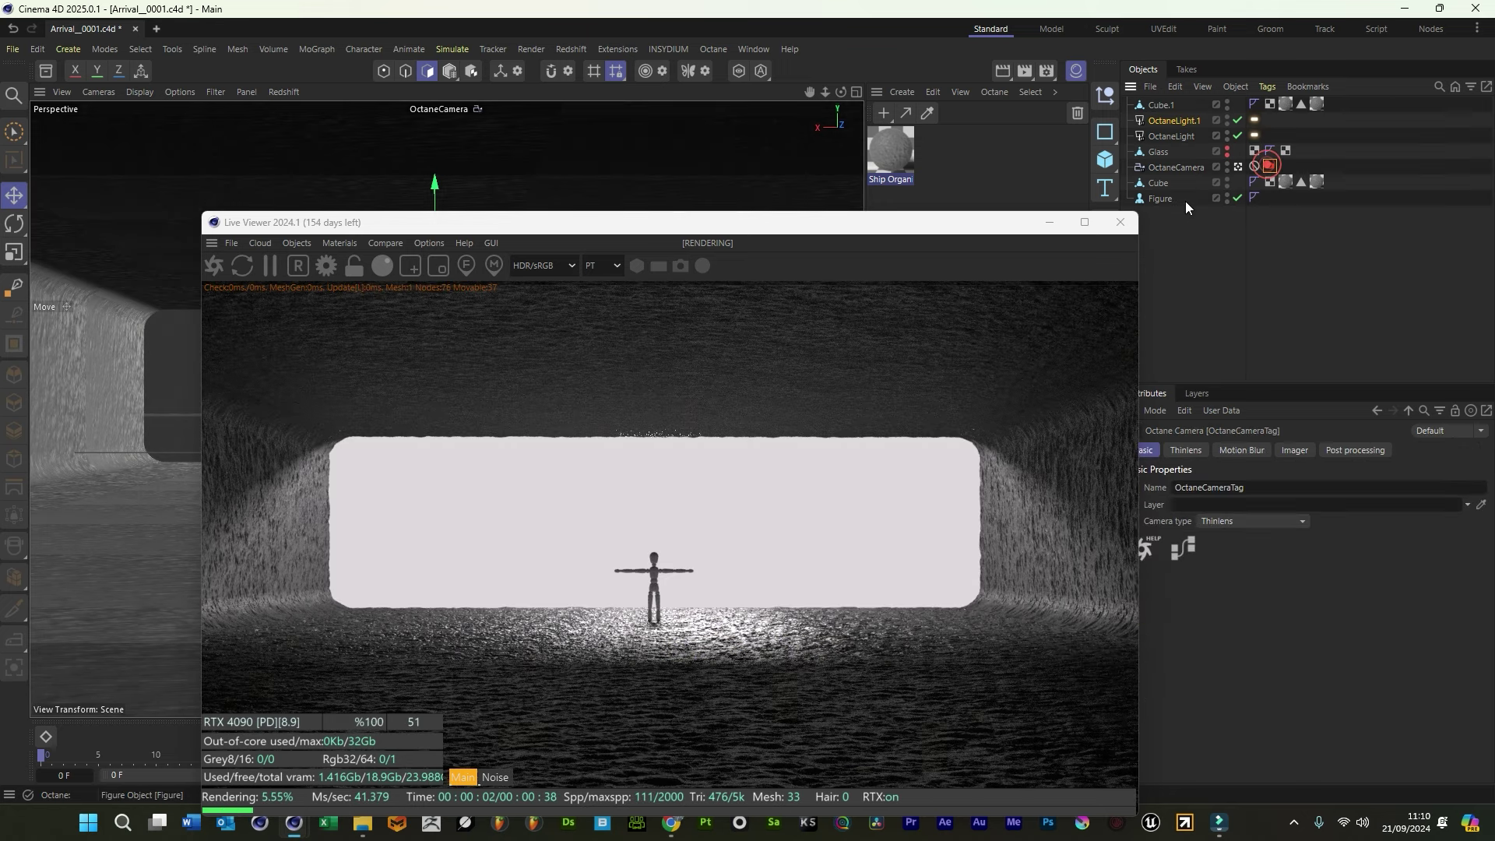
pyautogui.moveTo(825, 227); pyautogui.dragTo(691, 147)
pyautogui.click(1294, 452)
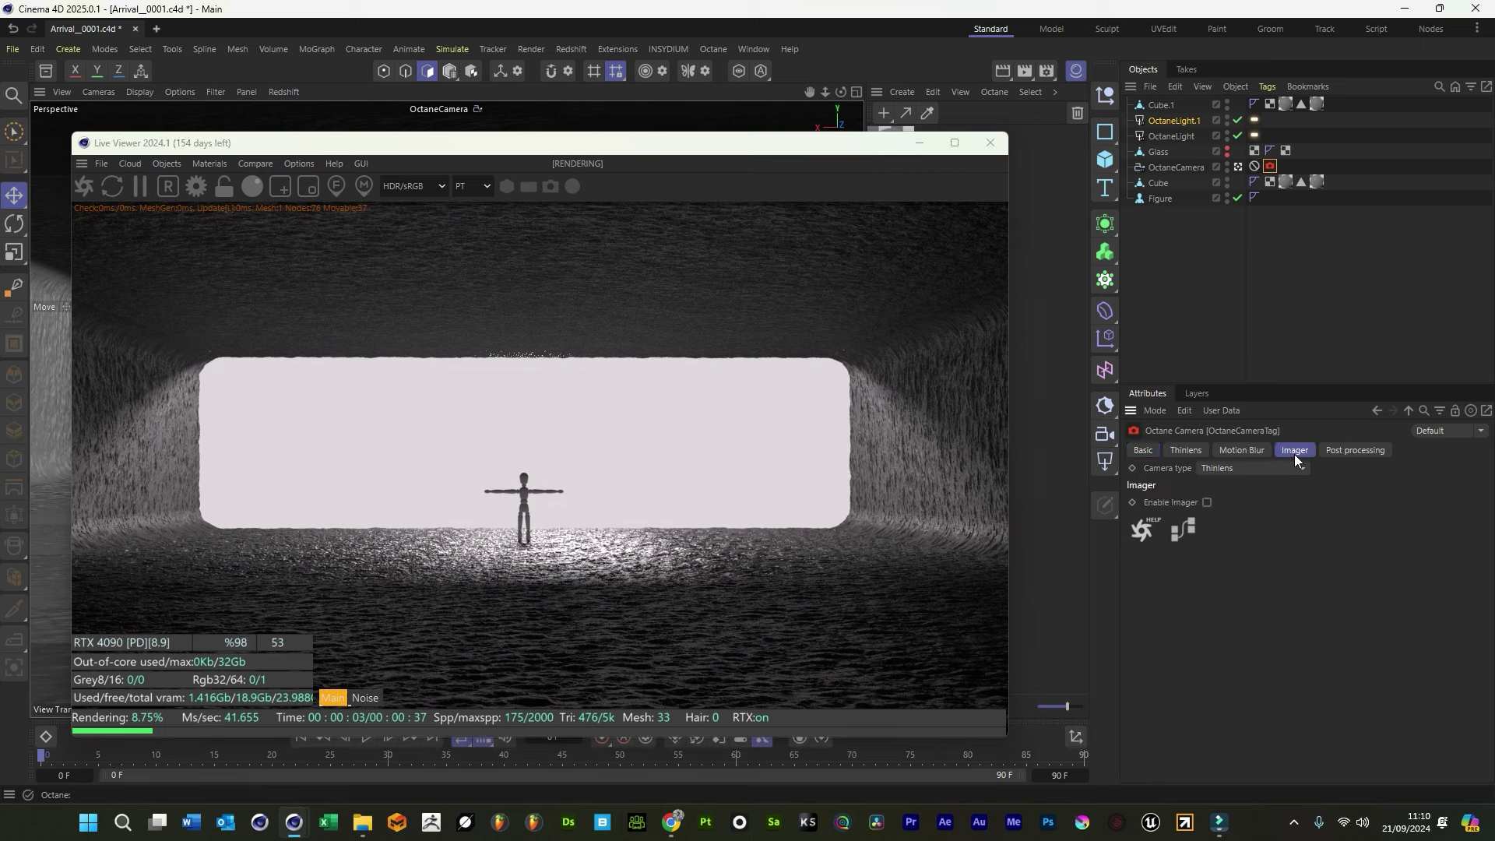
pyautogui.click(1207, 502)
pyautogui.moveTo(1307, 602); pyautogui.dragTo(1426, 619)
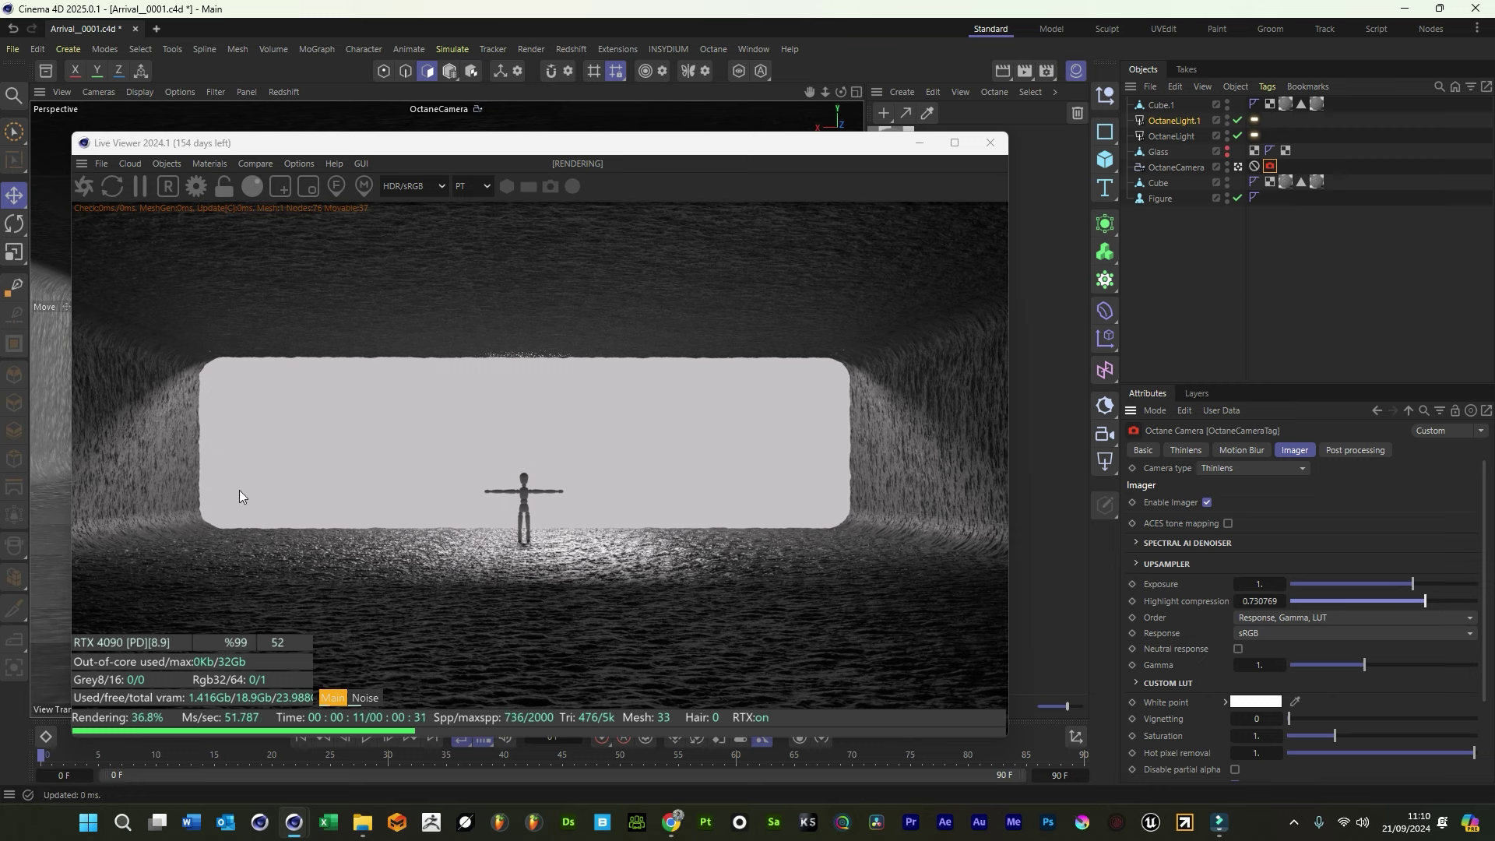
pyautogui.hotkey('ctrl', 's')
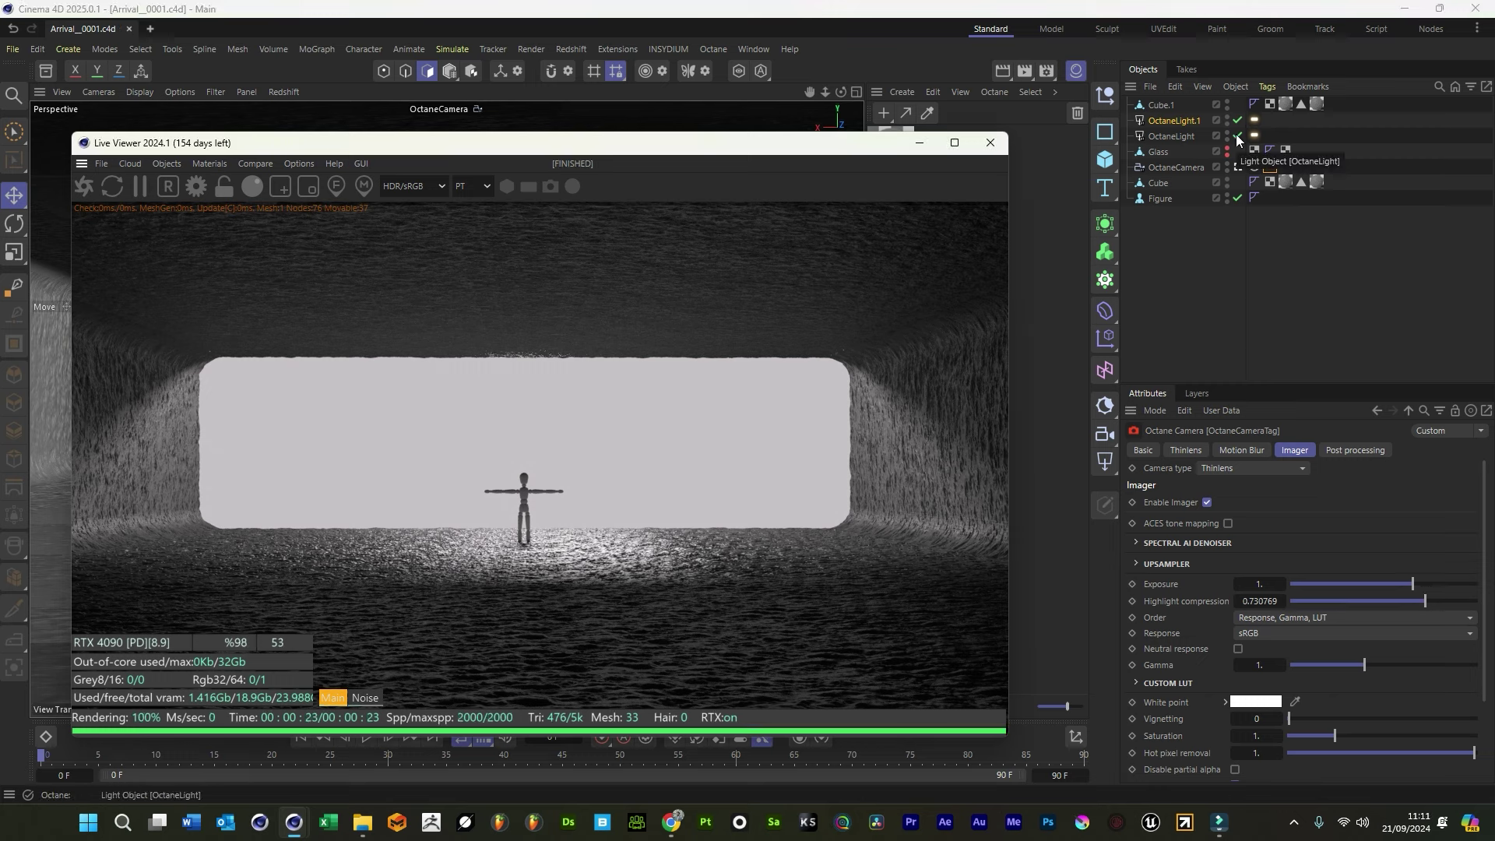
pyautogui.click(1237, 136)
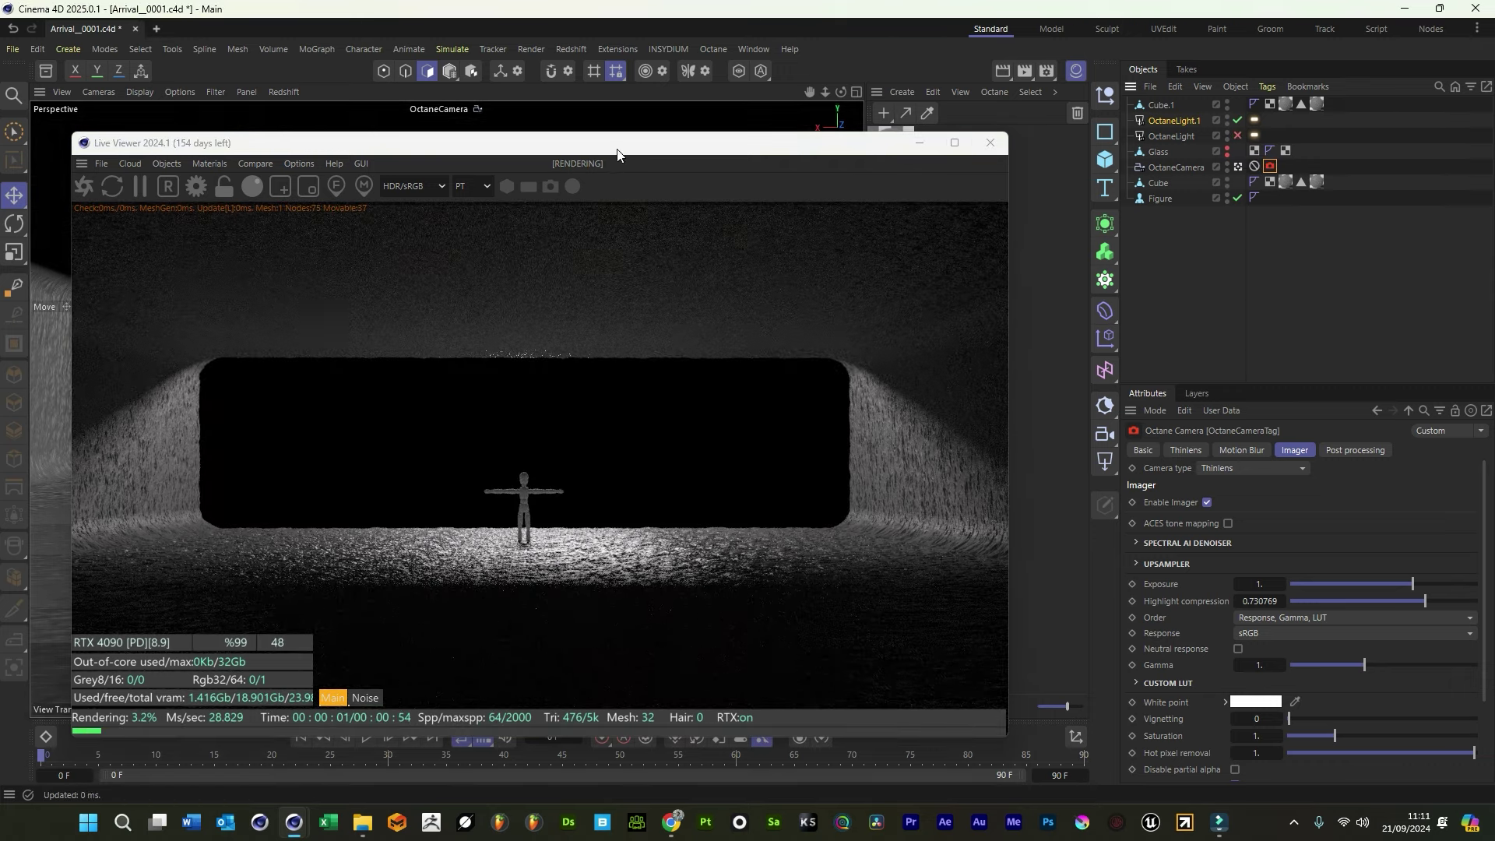
# Raise the area light along its Y axis inside the tunnel
pyautogui.moveTo(721, 141); pyautogui.dragTo(1139, 99)
pyautogui.moveTo(433, 220); pyautogui.dragTo(438, 316)
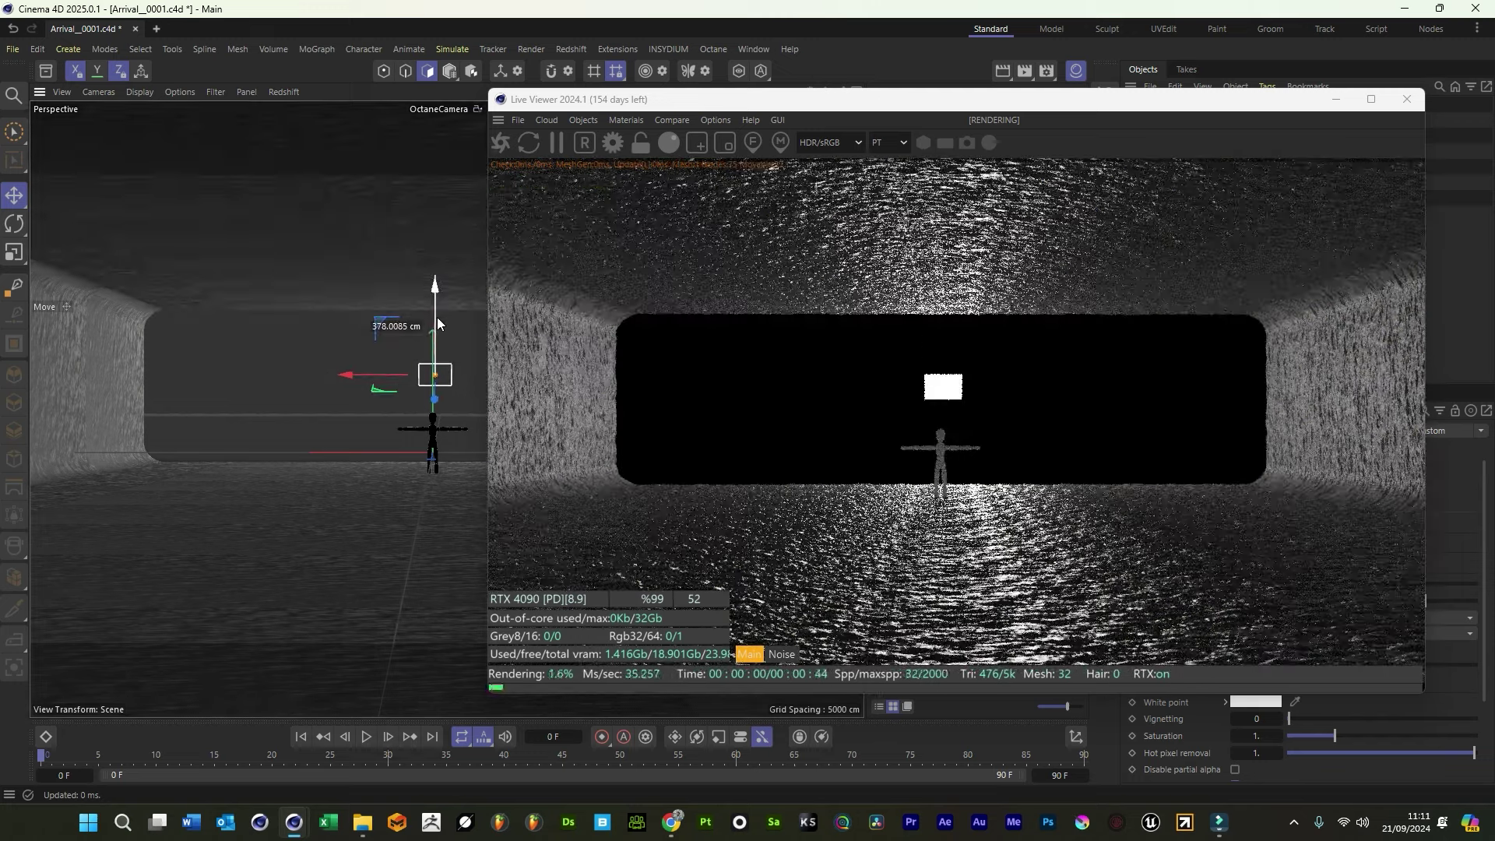
pyautogui.hotkey('ctrl', 'z')
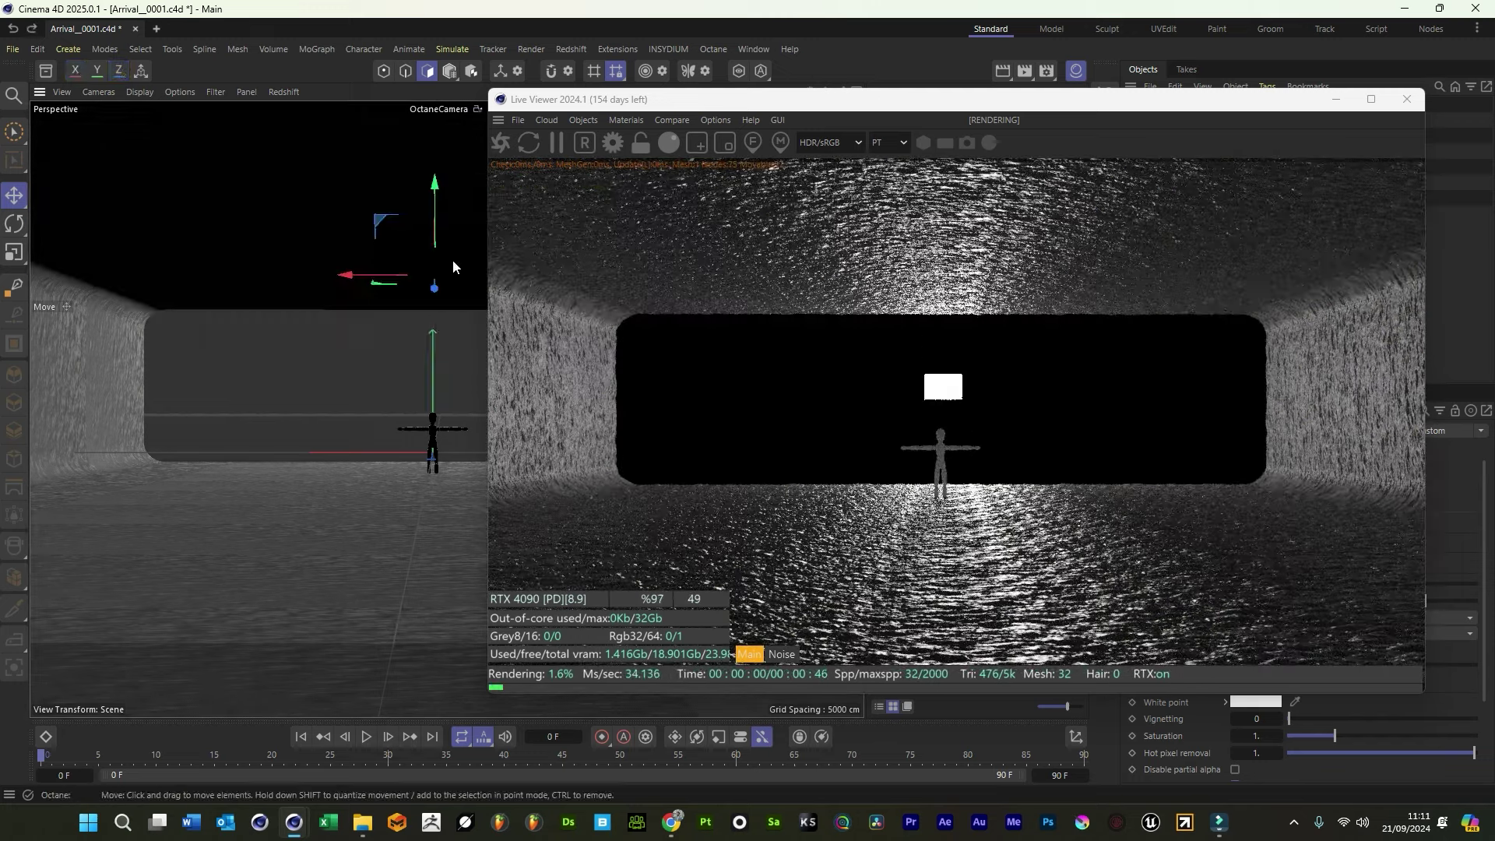
pyautogui.moveTo(434, 216); pyautogui.dragTo(433, 361)
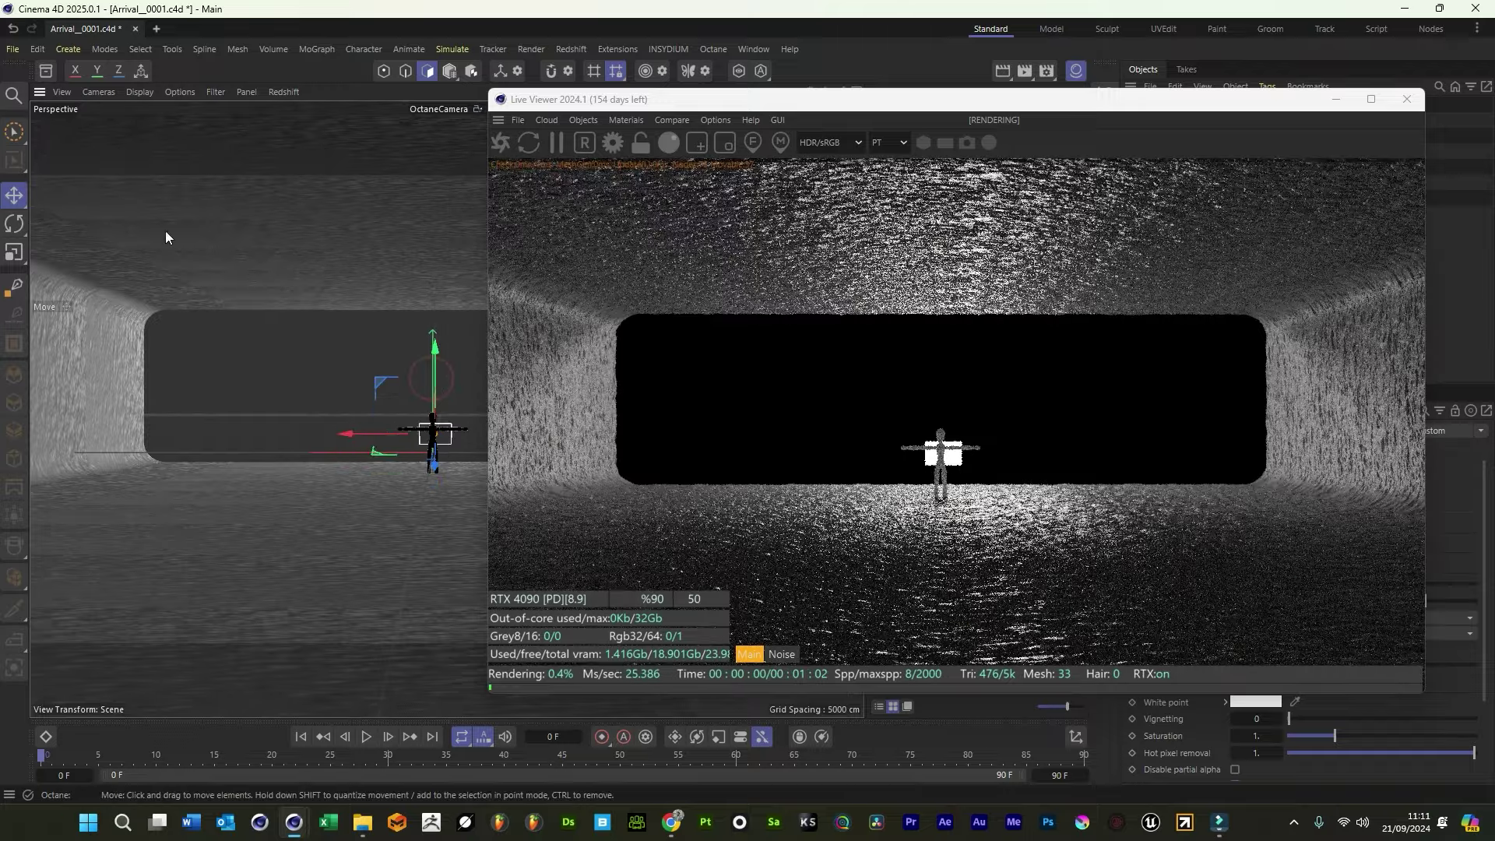
# Tilt the light by 27.5° and shift it up toward the back of the tunnel
pyautogui.click(14, 223)
pyautogui.moveTo(483, 434); pyautogui.dragTo(442, 420)
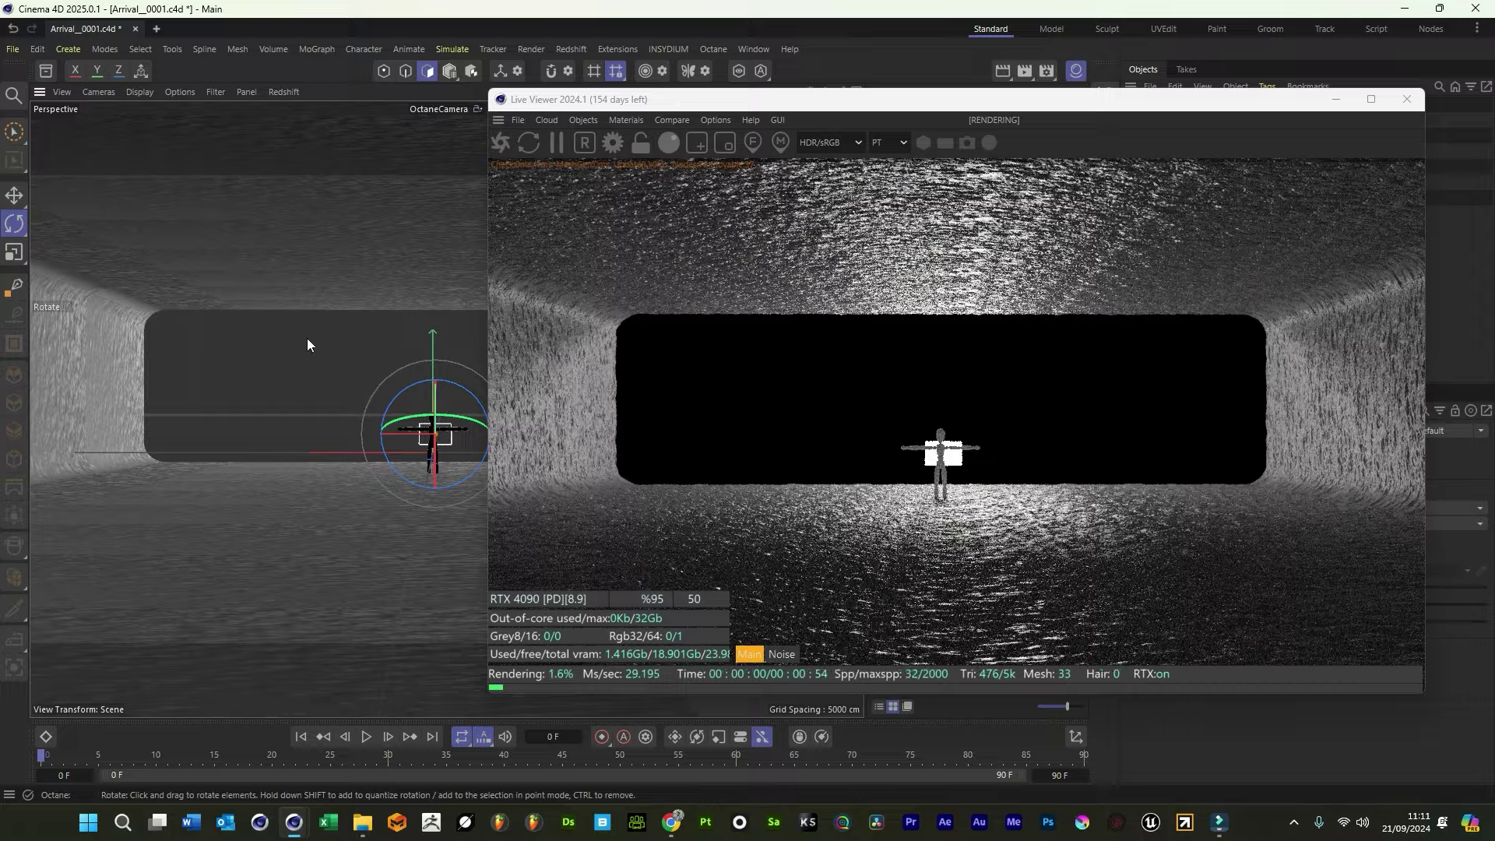
pyautogui.click(14, 195)
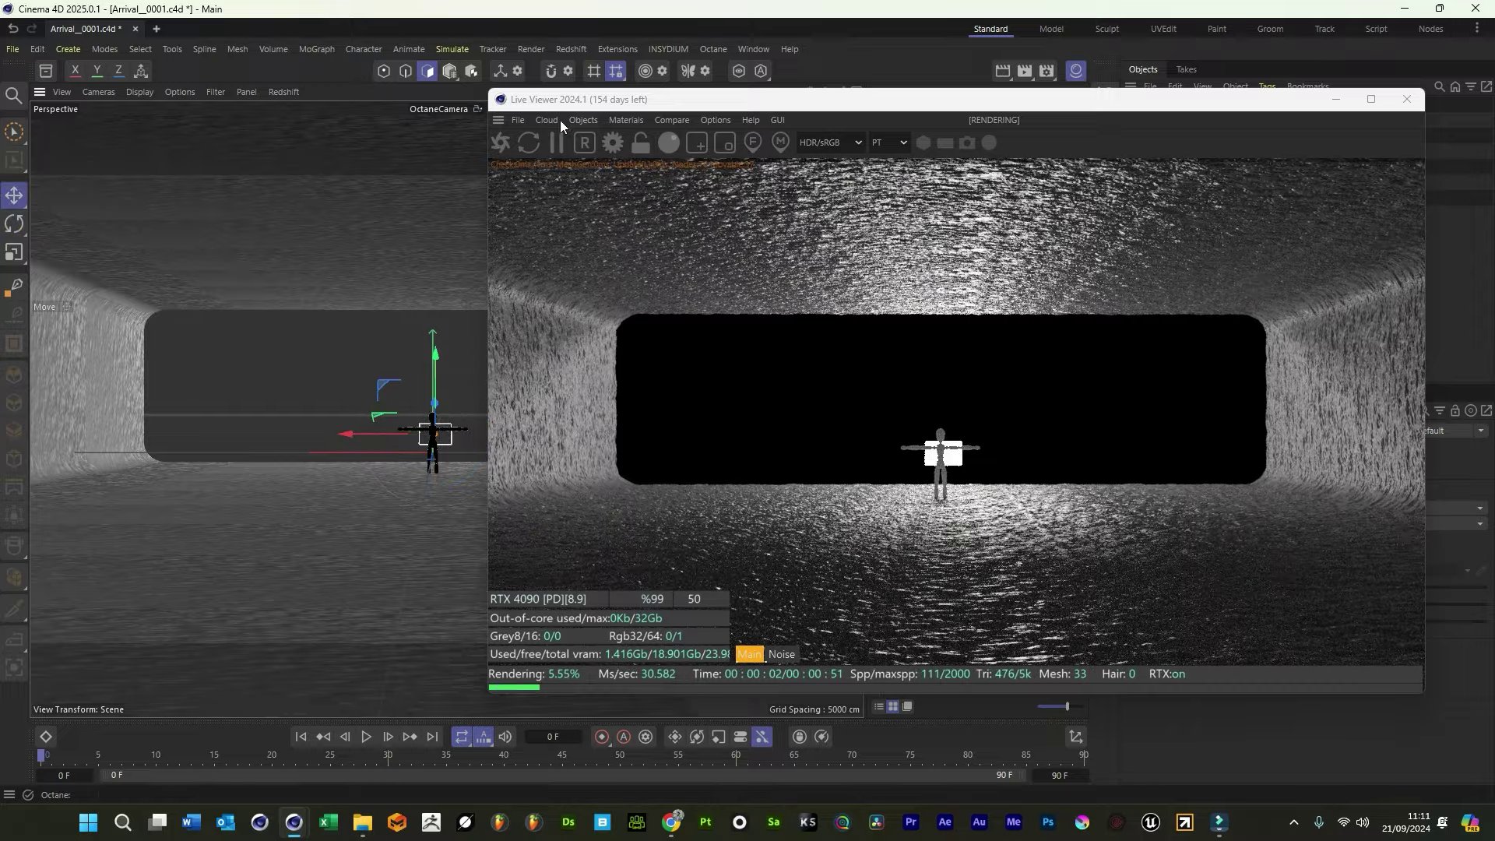
pyautogui.moveTo(484, 87); pyautogui.dragTo(657, 123)
pyautogui.moveTo(432, 445); pyautogui.dragTo(436, 287)
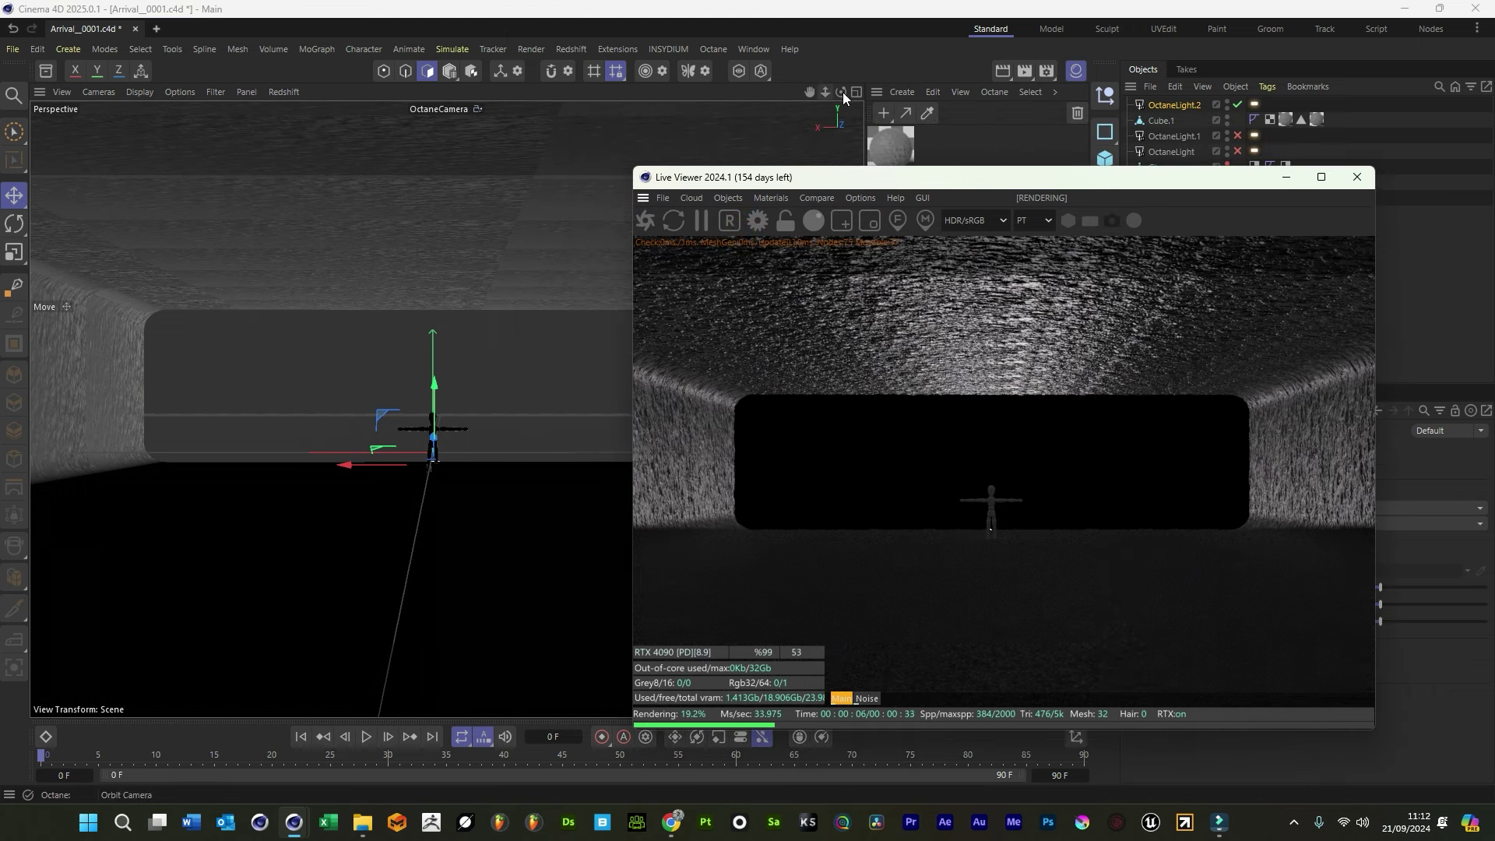
# Leave the Octane camera view and drag OctaneLight.2 toward the tunnel's far end
pyautogui.click(1238, 182)
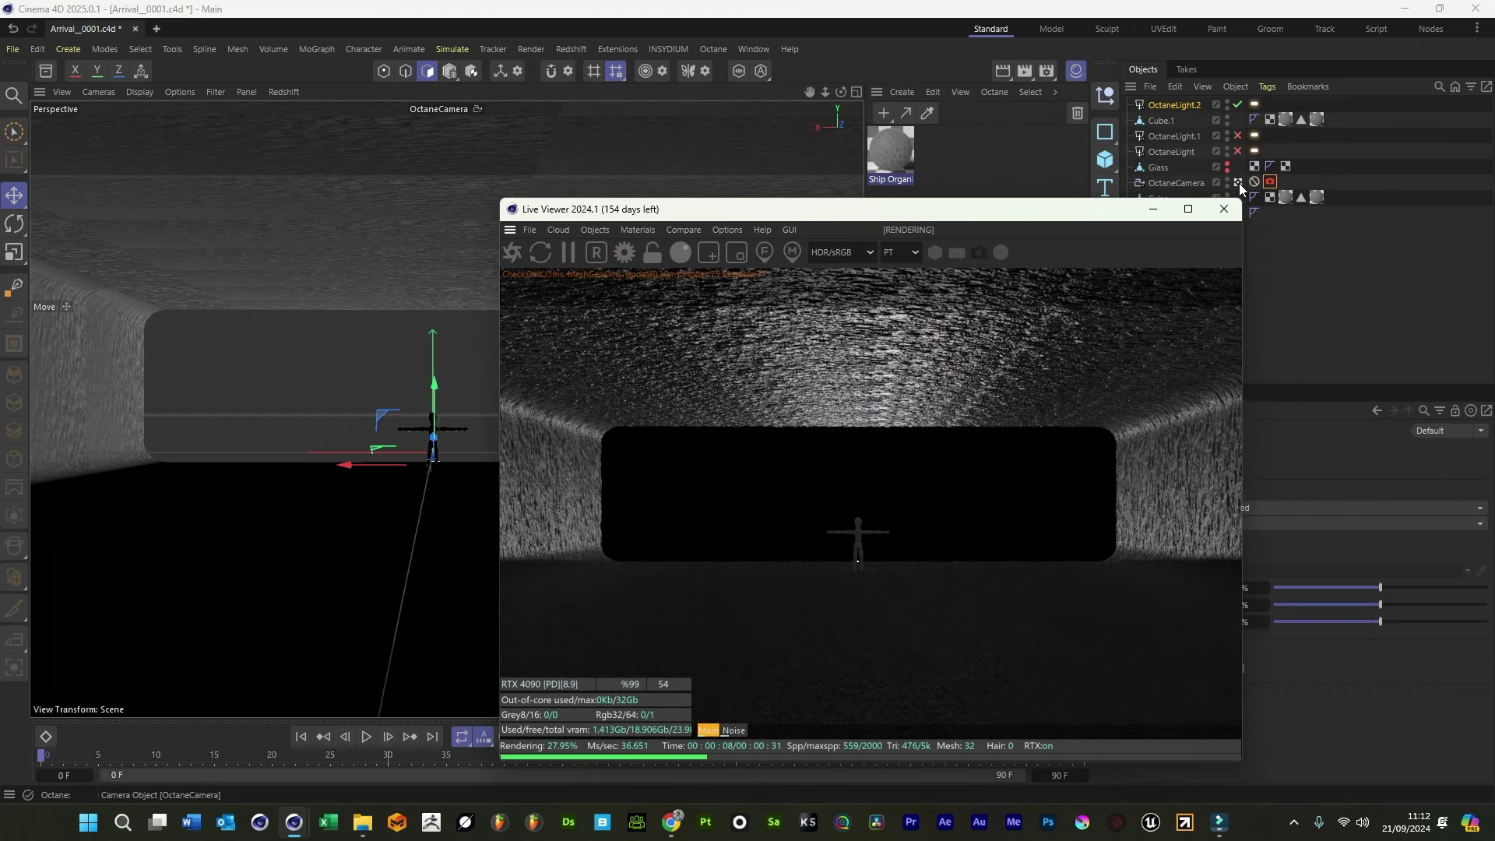
pyautogui.moveTo(814, 92); pyautogui.dragTo(811, 92)
pyautogui.moveTo(156, 428); pyautogui.dragTo(304, 327)
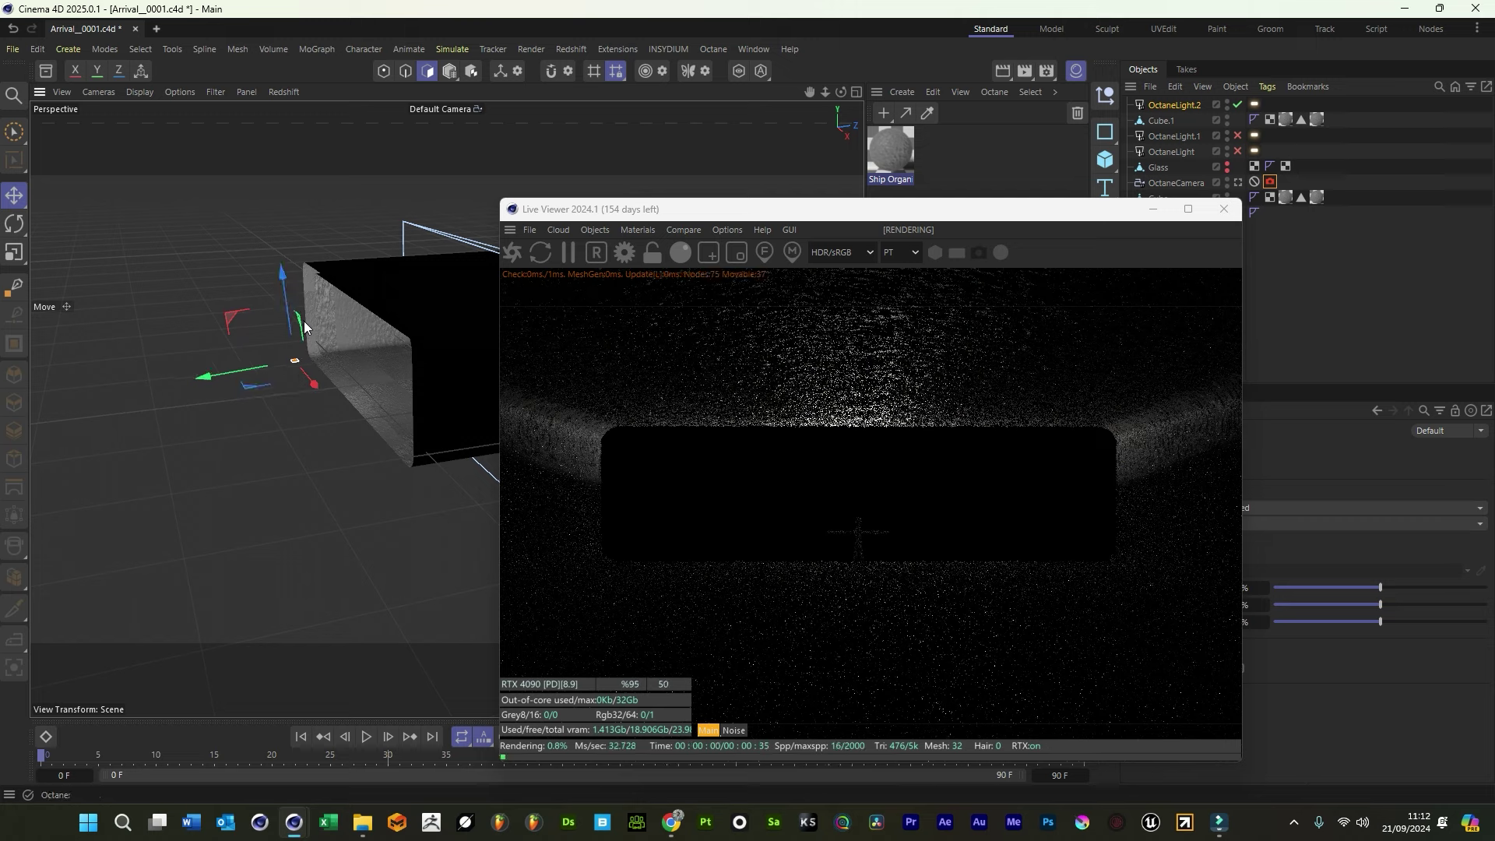
pyautogui.moveTo(315, 383)
pyautogui.mouseDown()
pyautogui.moveTo(354, 422)
pyautogui.moveTo(301, 358)
pyautogui.moveTo(306, 374)
pyautogui.mouseUp()
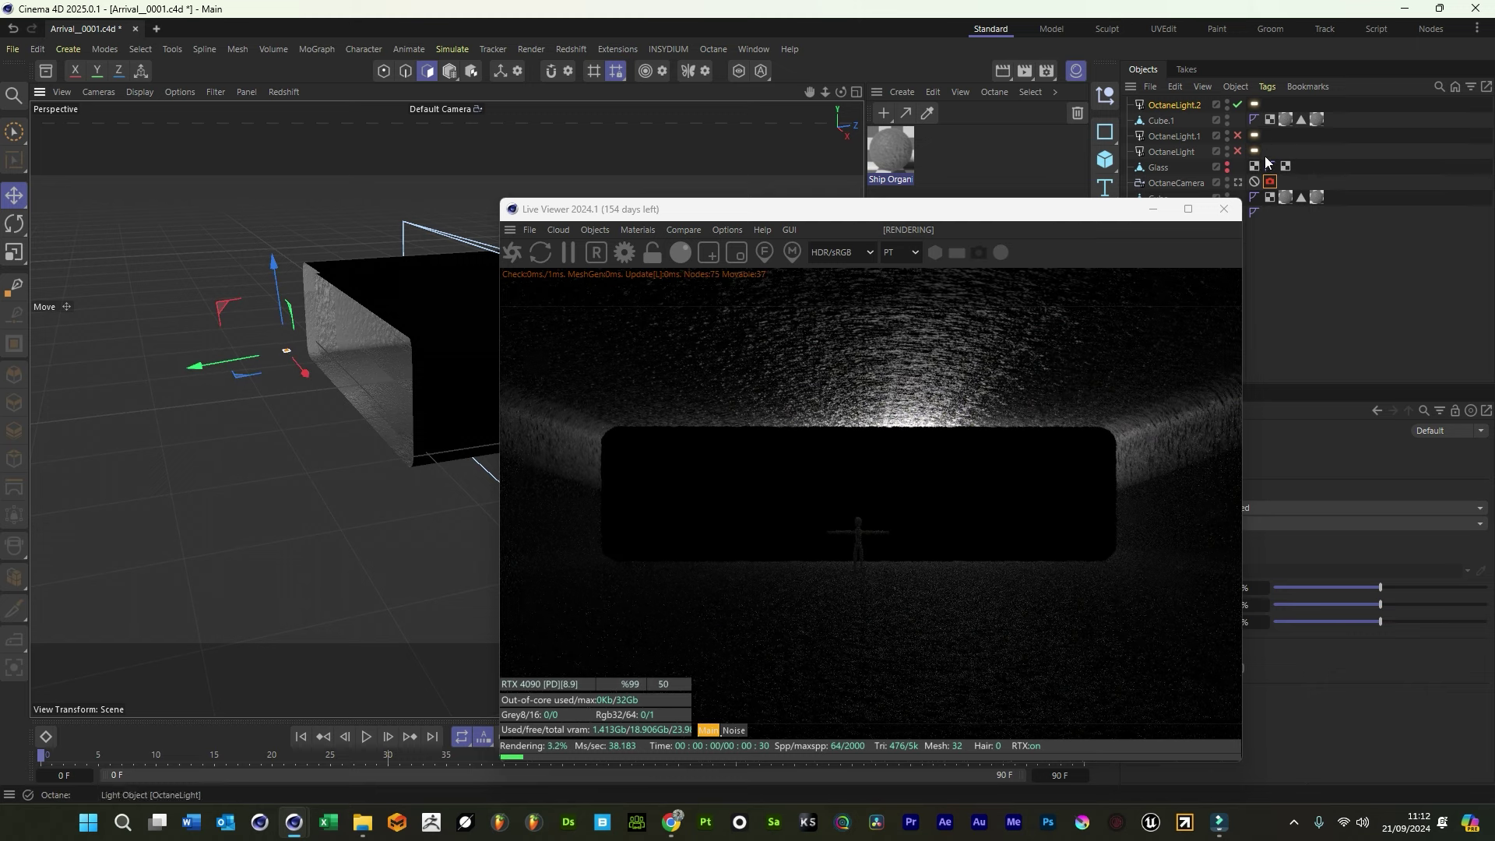
# Set OctaneLight.2's Power to 400 and save the scene
pyautogui.click(1255, 104)
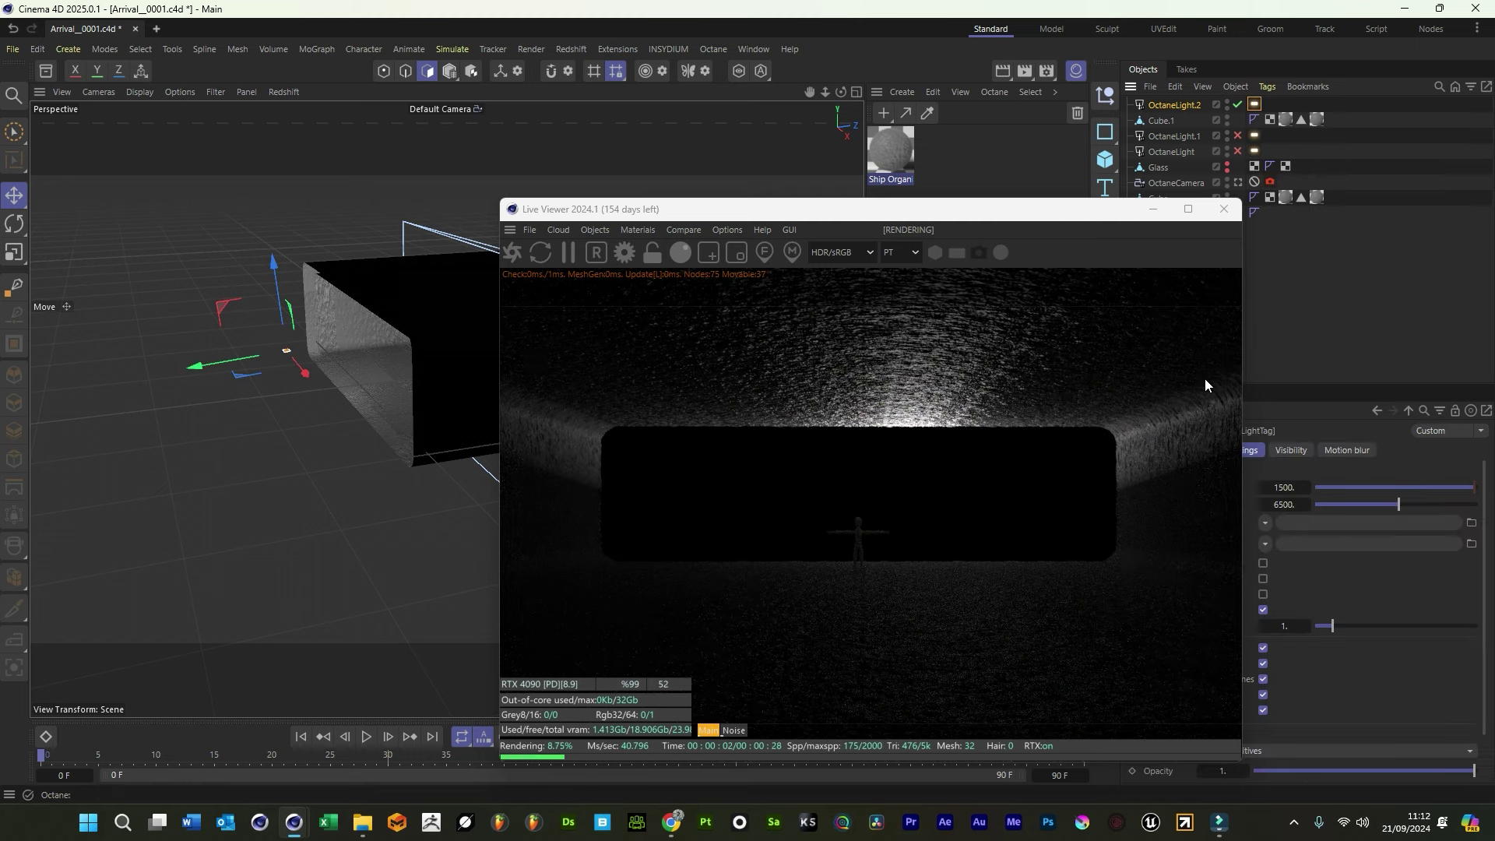
pyautogui.moveTo(952, 215); pyautogui.dragTo(811, 187)
pyautogui.doubleClick(1284, 487)
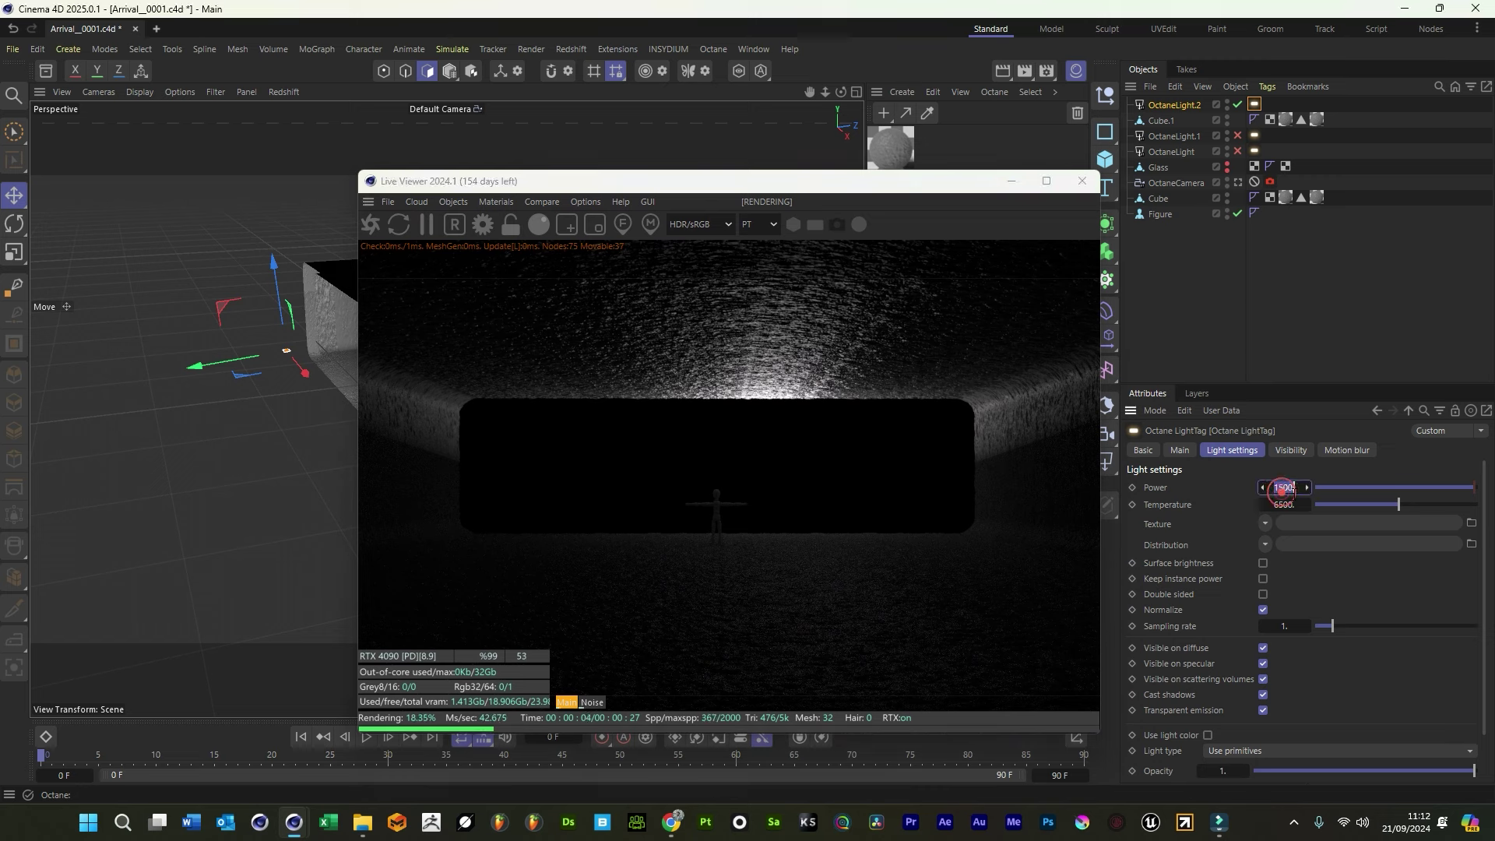
pyautogui.write('800')
pyautogui.press('Return')
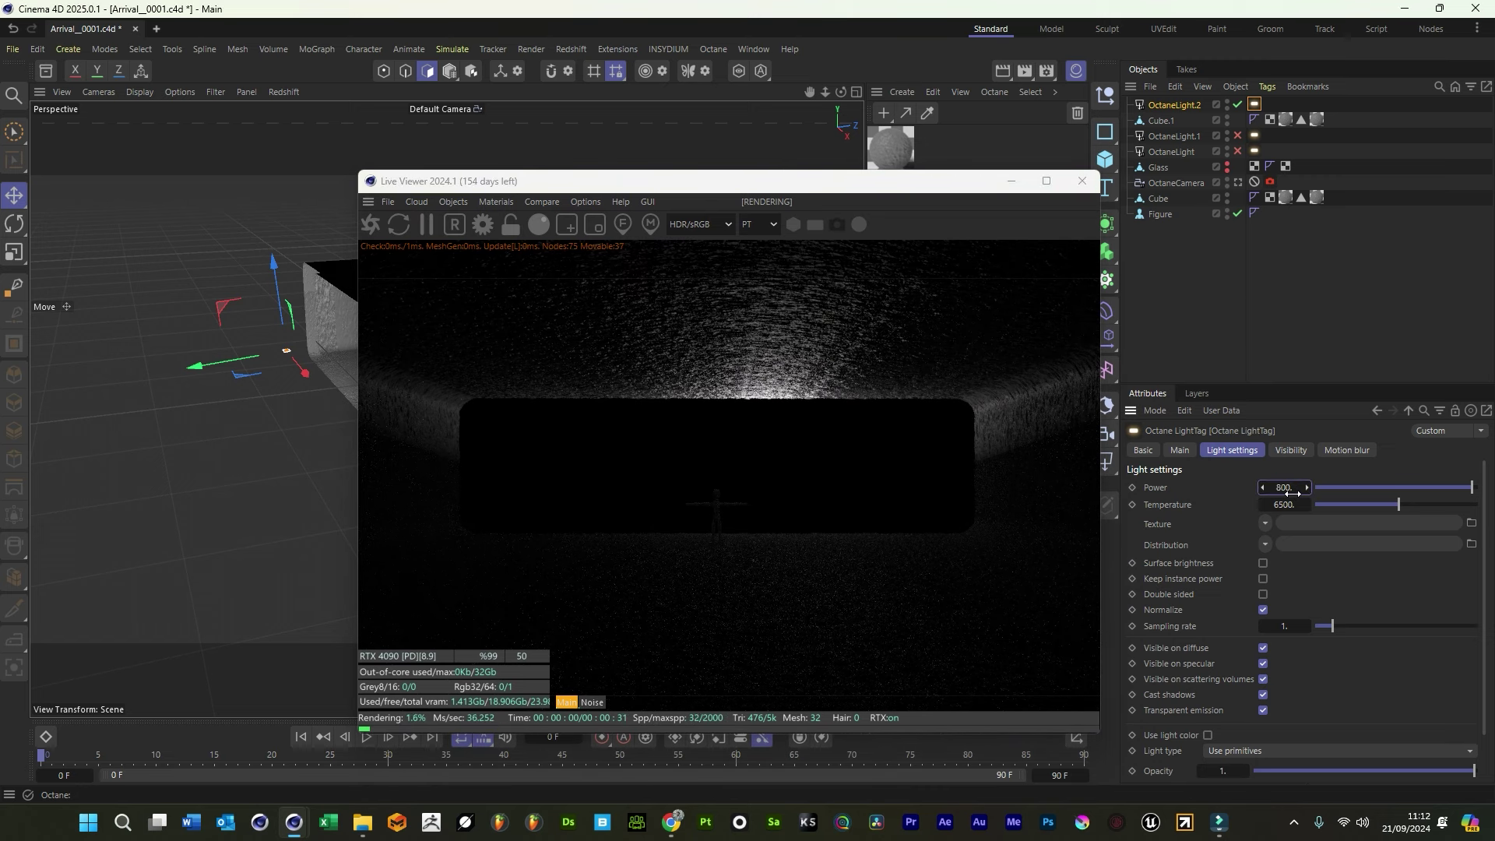
pyautogui.doubleClick(1287, 493)
pyautogui.write('400')
pyautogui.press('Return')
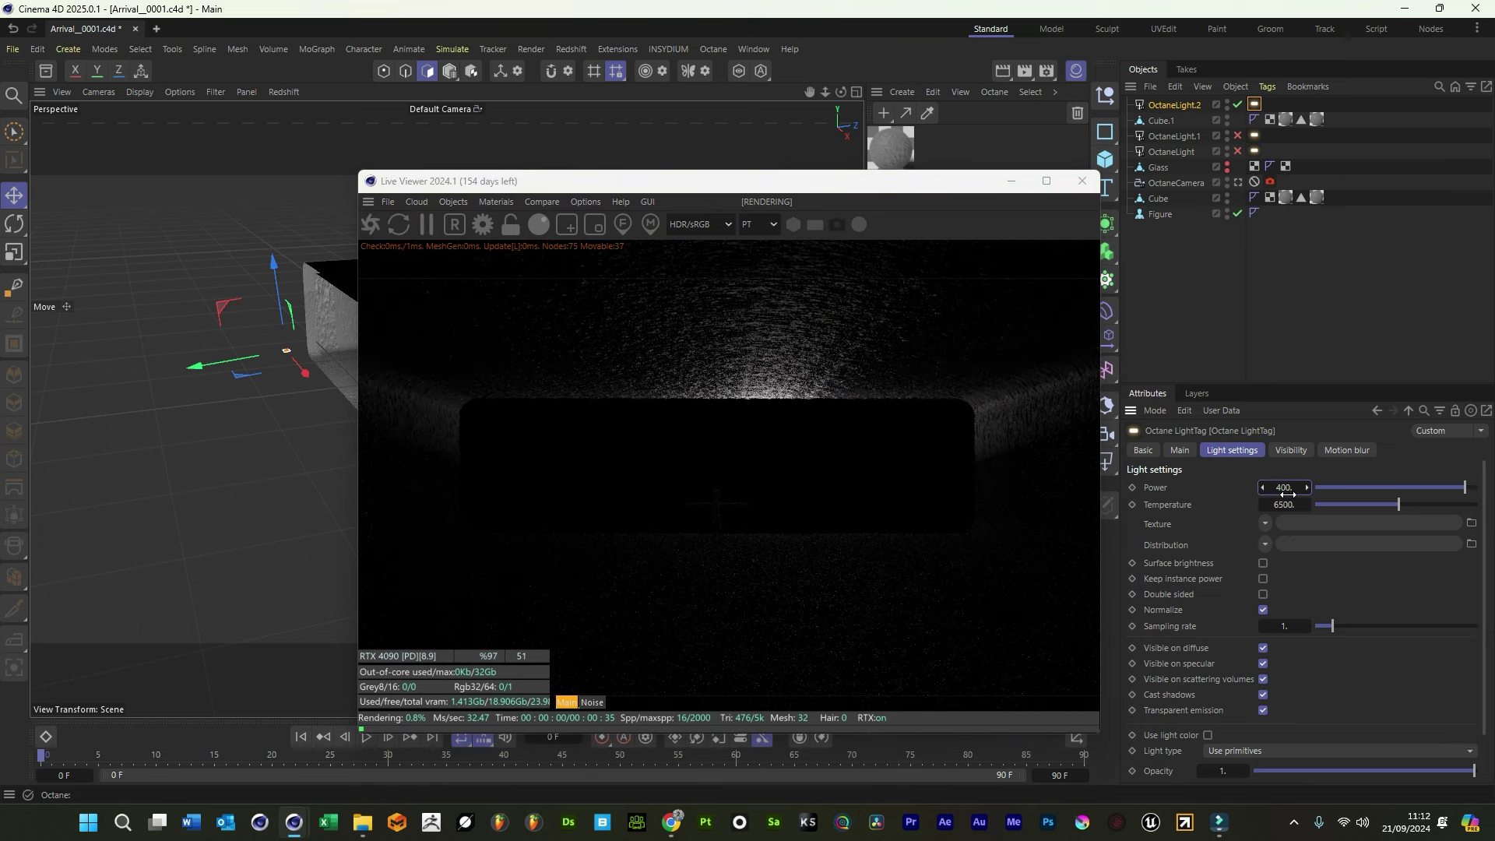
pyautogui.hotkey('ctrl', 's')
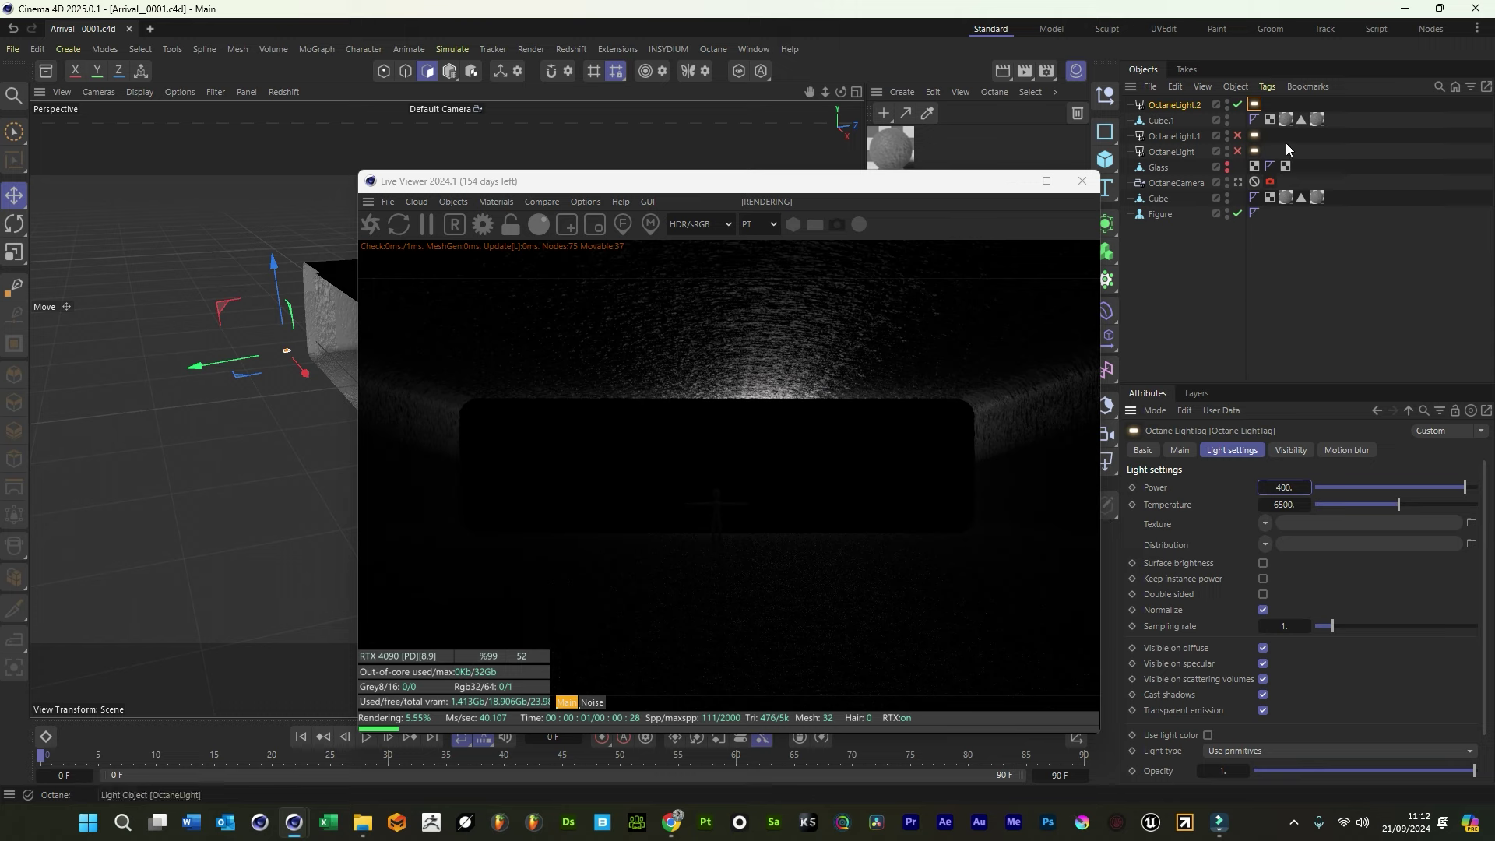
# Re-enable OctaneLight.1 and OctaneLight, then save again
pyautogui.click(1238, 136)
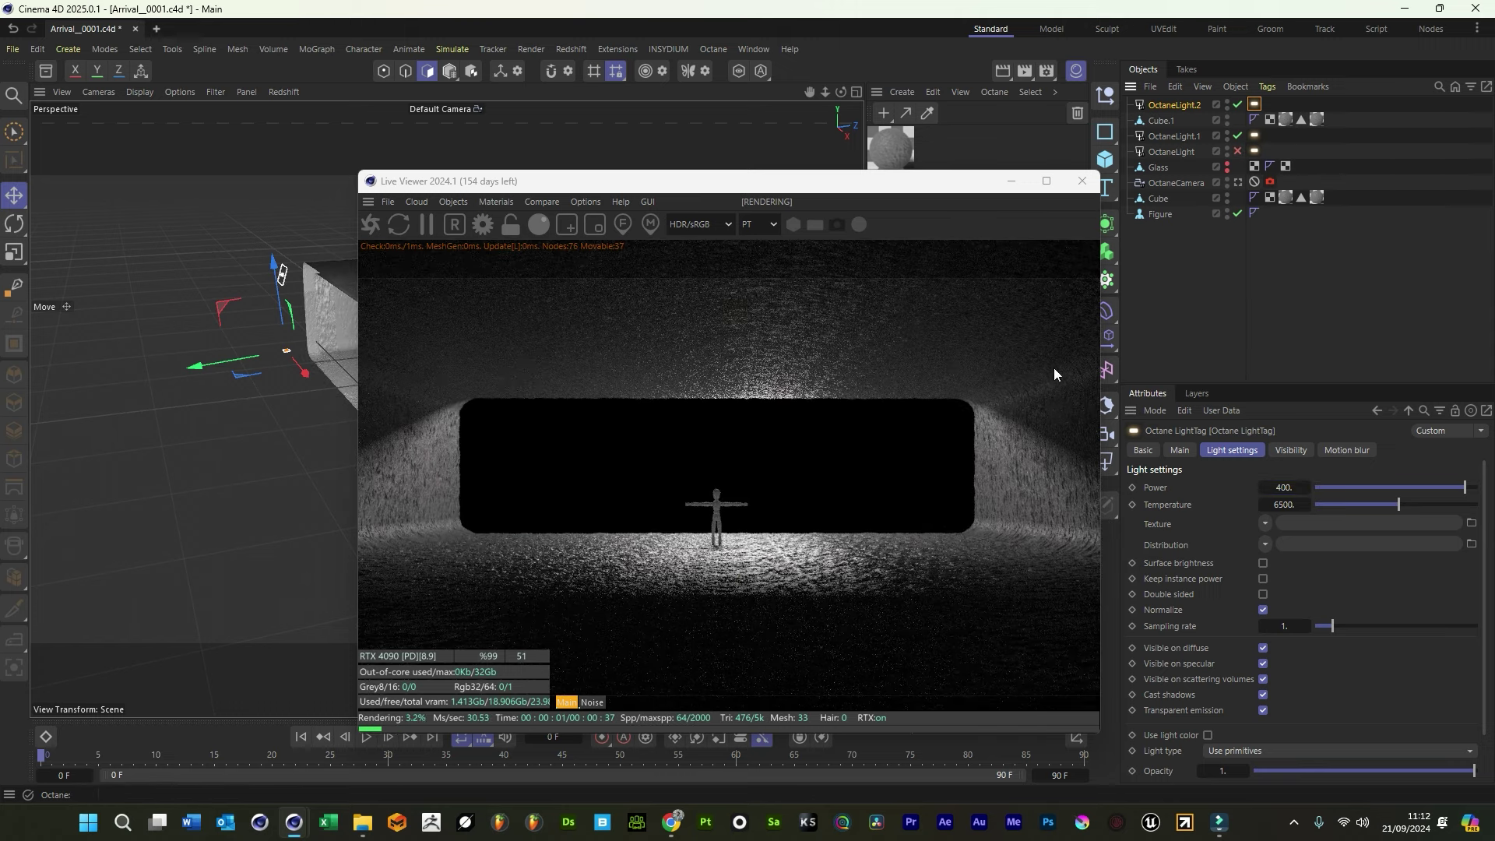
pyautogui.click(1238, 151)
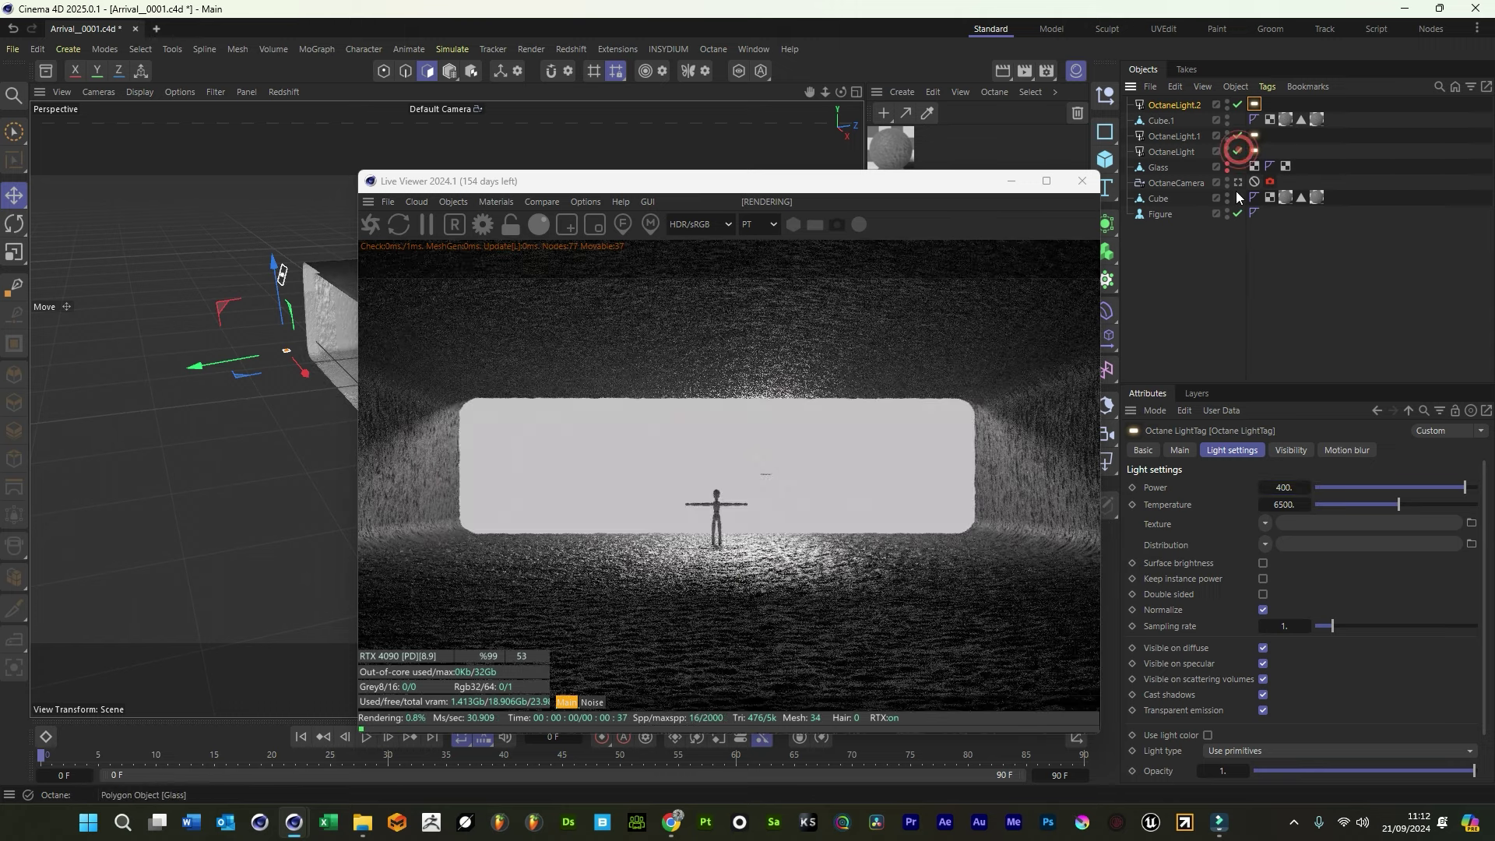
pyautogui.click(1227, 333)
pyautogui.hotkey('ctrl', 's')
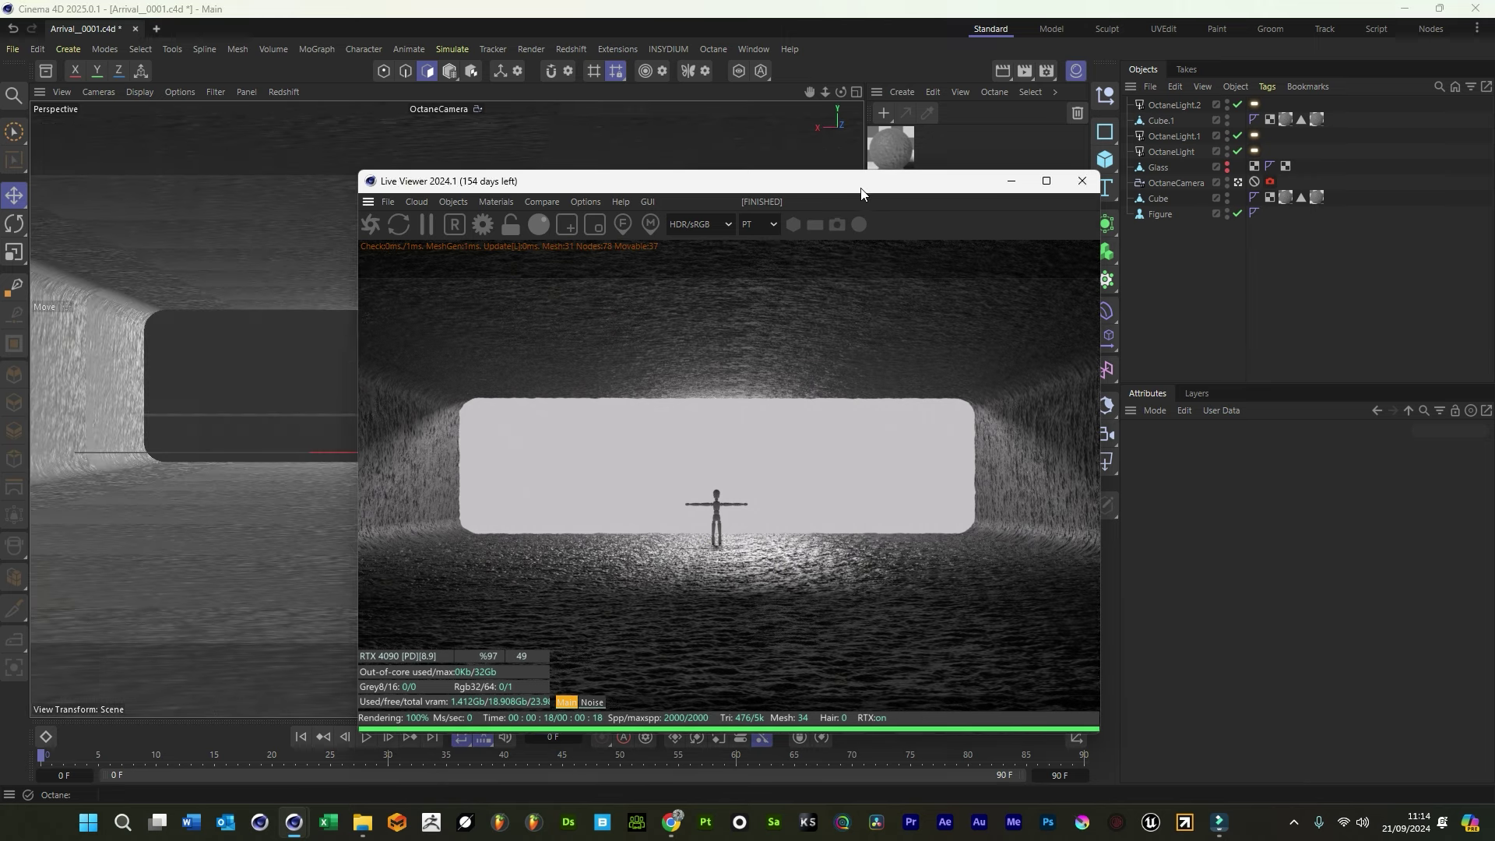
pyautogui.moveTo(871, 191); pyautogui.dragTo(688, 198)
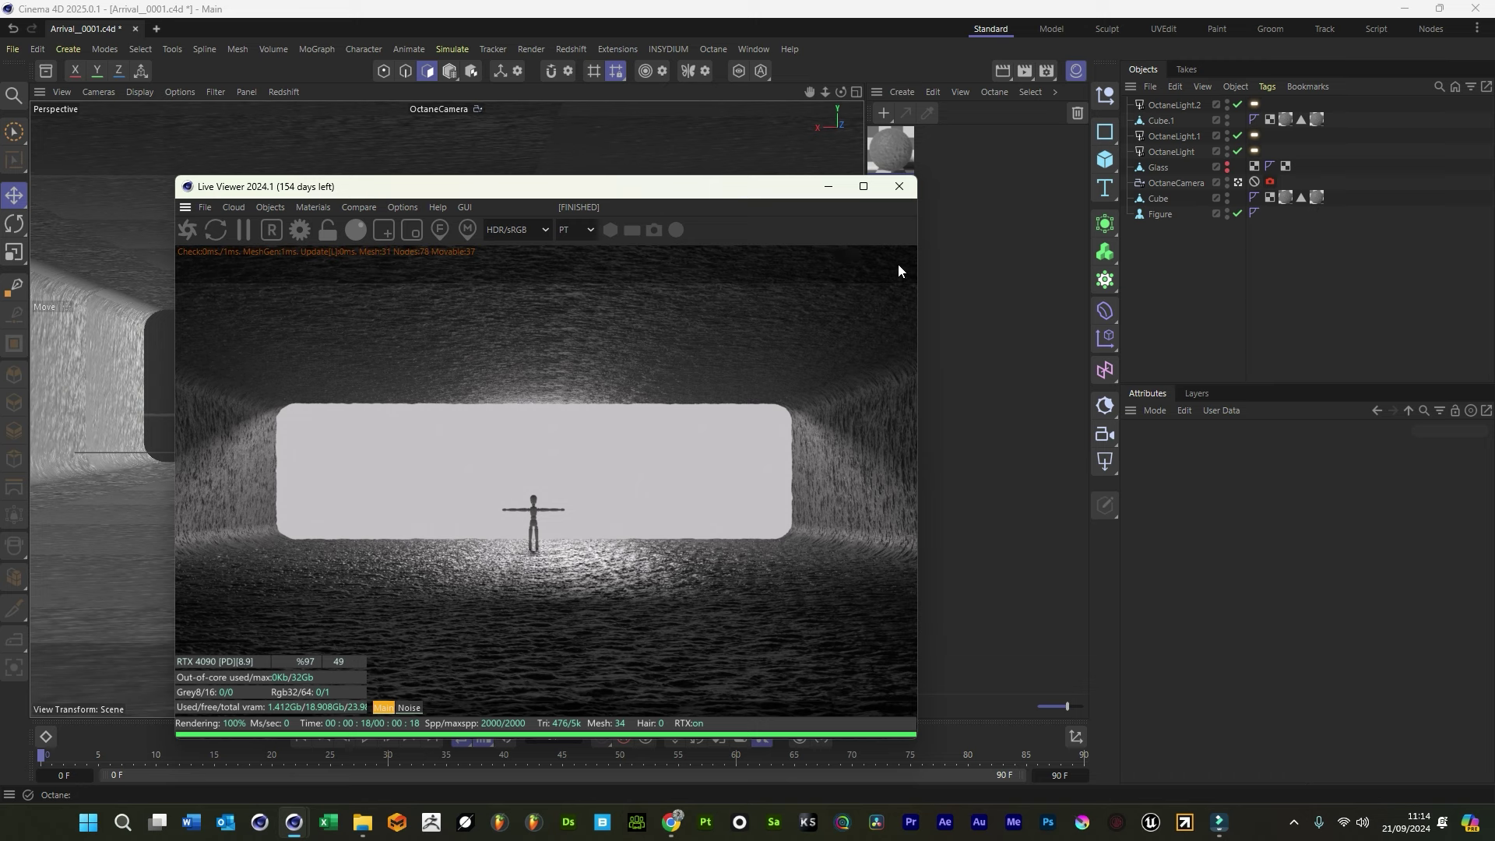
# Lower the Ship Organic displacement height to 18 cm
pyautogui.click(906, 165)
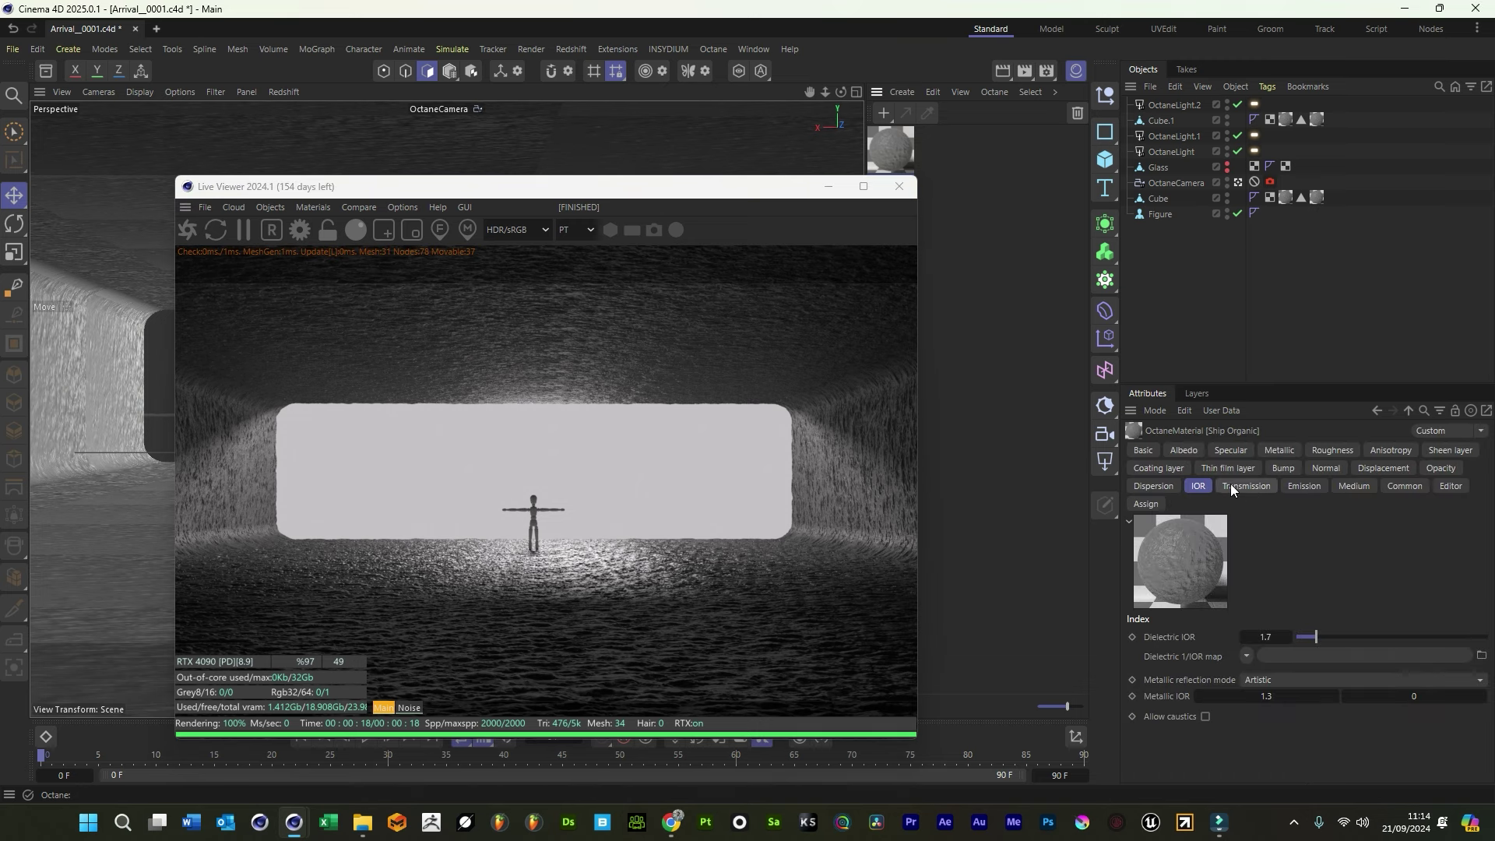
pyautogui.click(1175, 483)
pyautogui.click(1385, 468)
pyautogui.click(1302, 639)
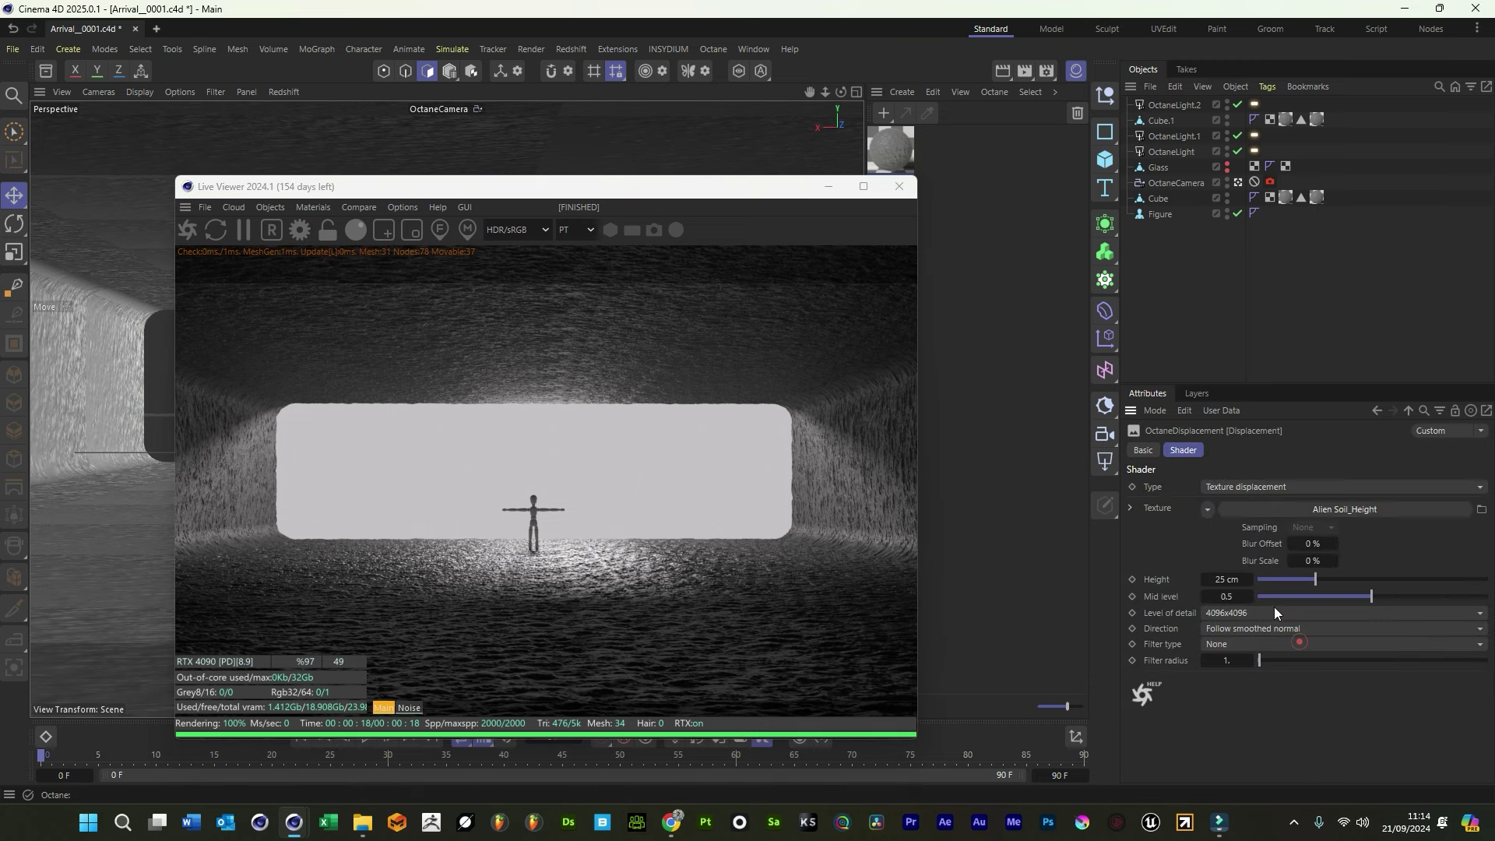
pyautogui.click(1234, 578)
pyautogui.write('1')
pyautogui.press('Return')
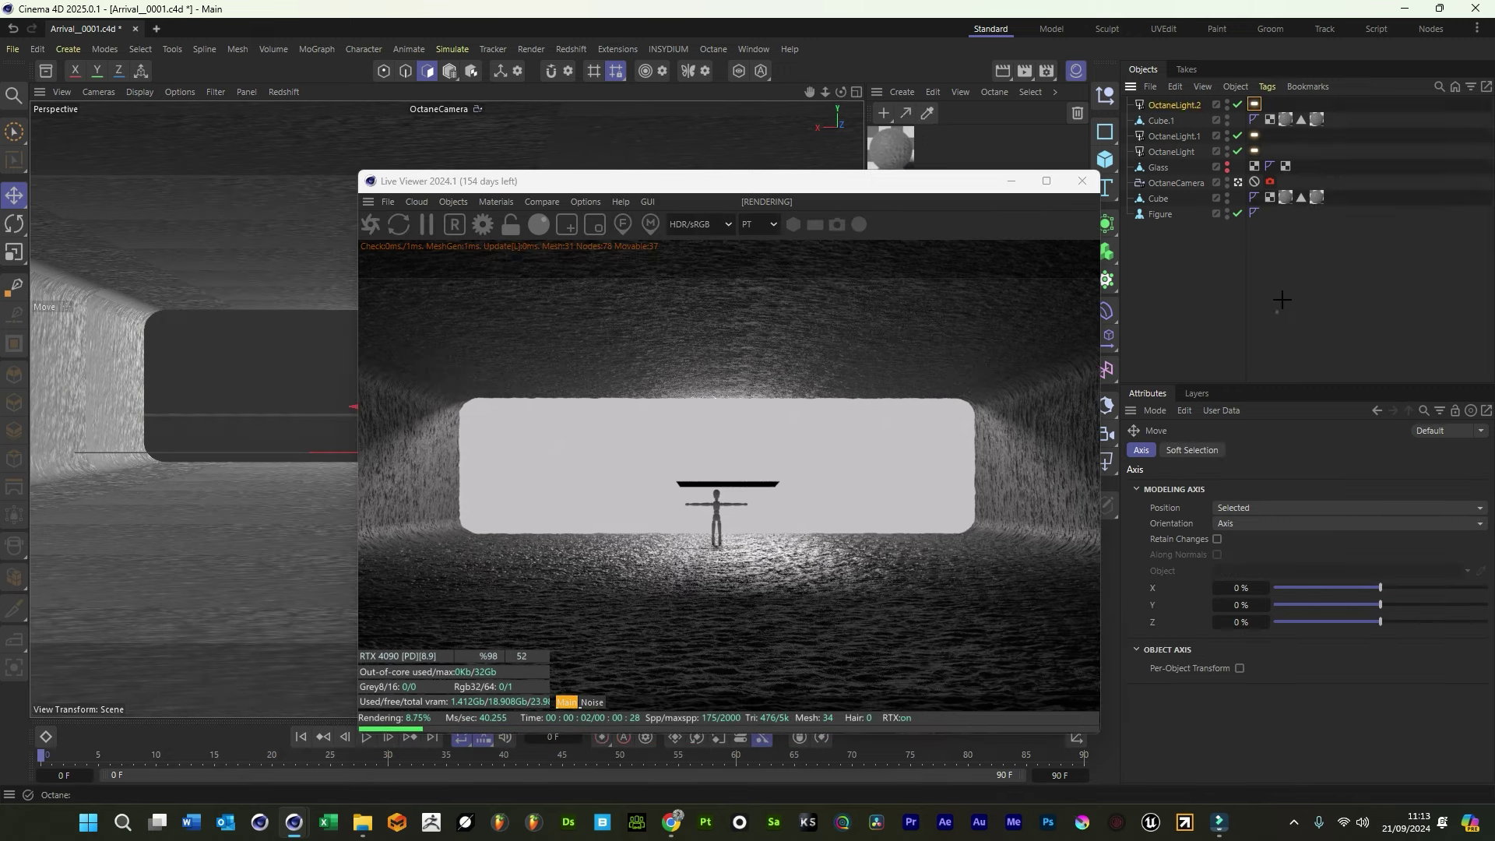
# Set OctaneLight.2's opacity to 0 so the light is hidden in render
pyautogui.click(1281, 300)
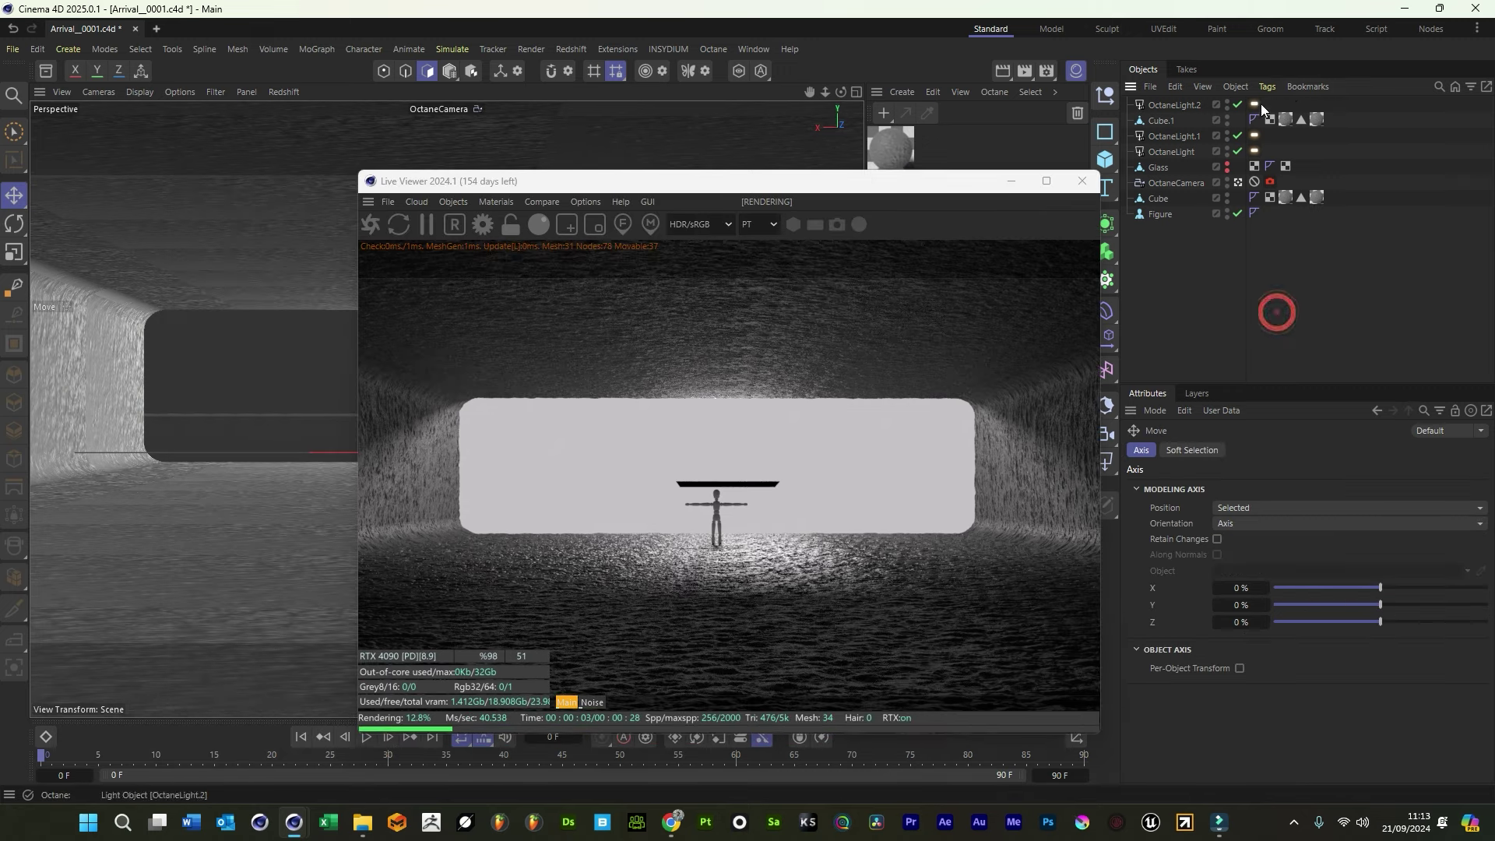
pyautogui.click(1254, 103)
pyautogui.scroll(-2, 1324, 693)
pyautogui.moveTo(1309, 715); pyautogui.dragTo(1212, 708)
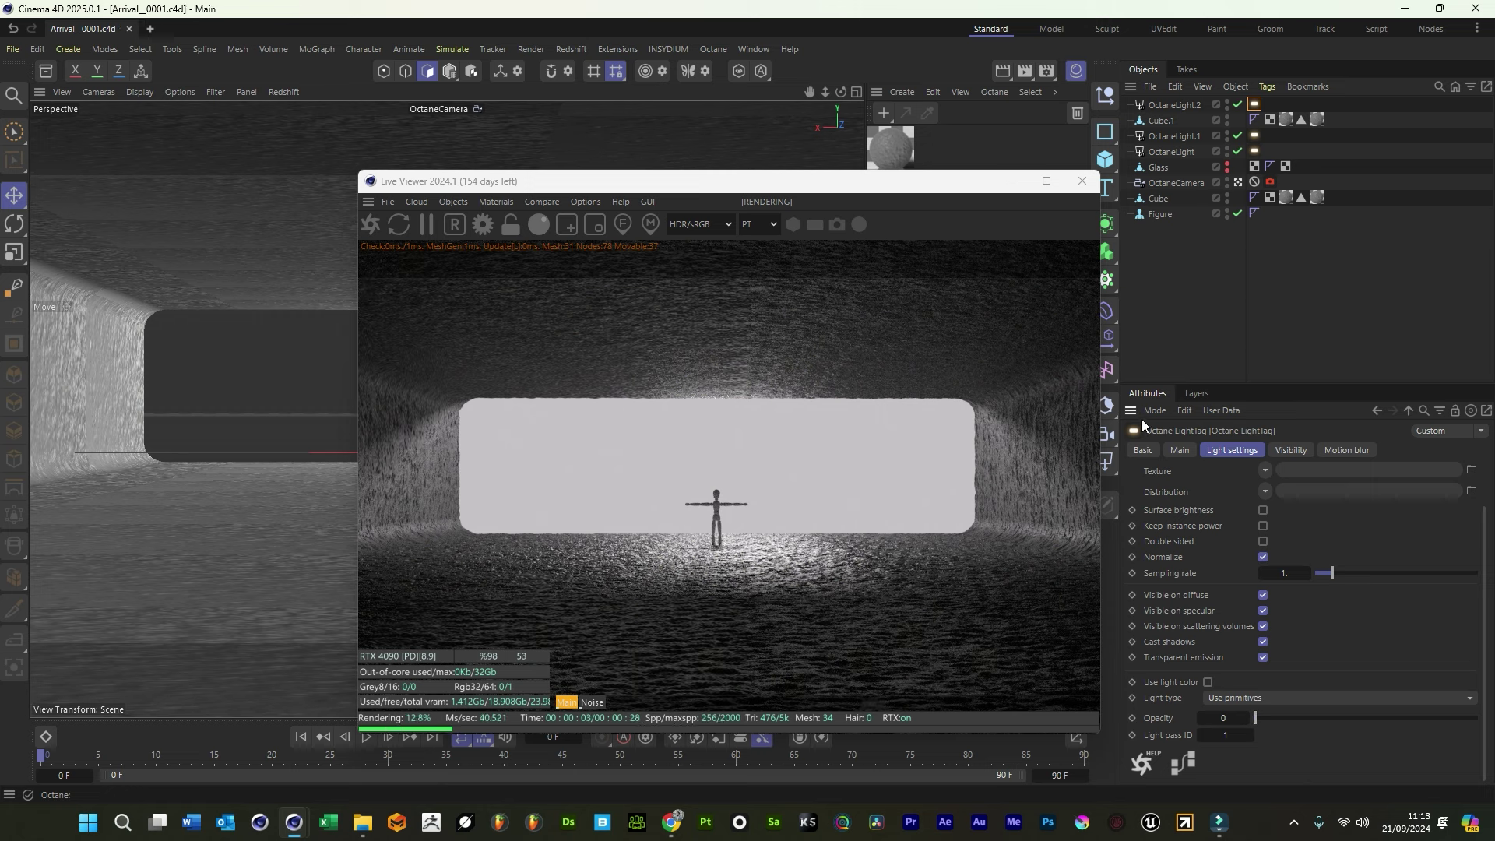
pyautogui.click(1226, 345)
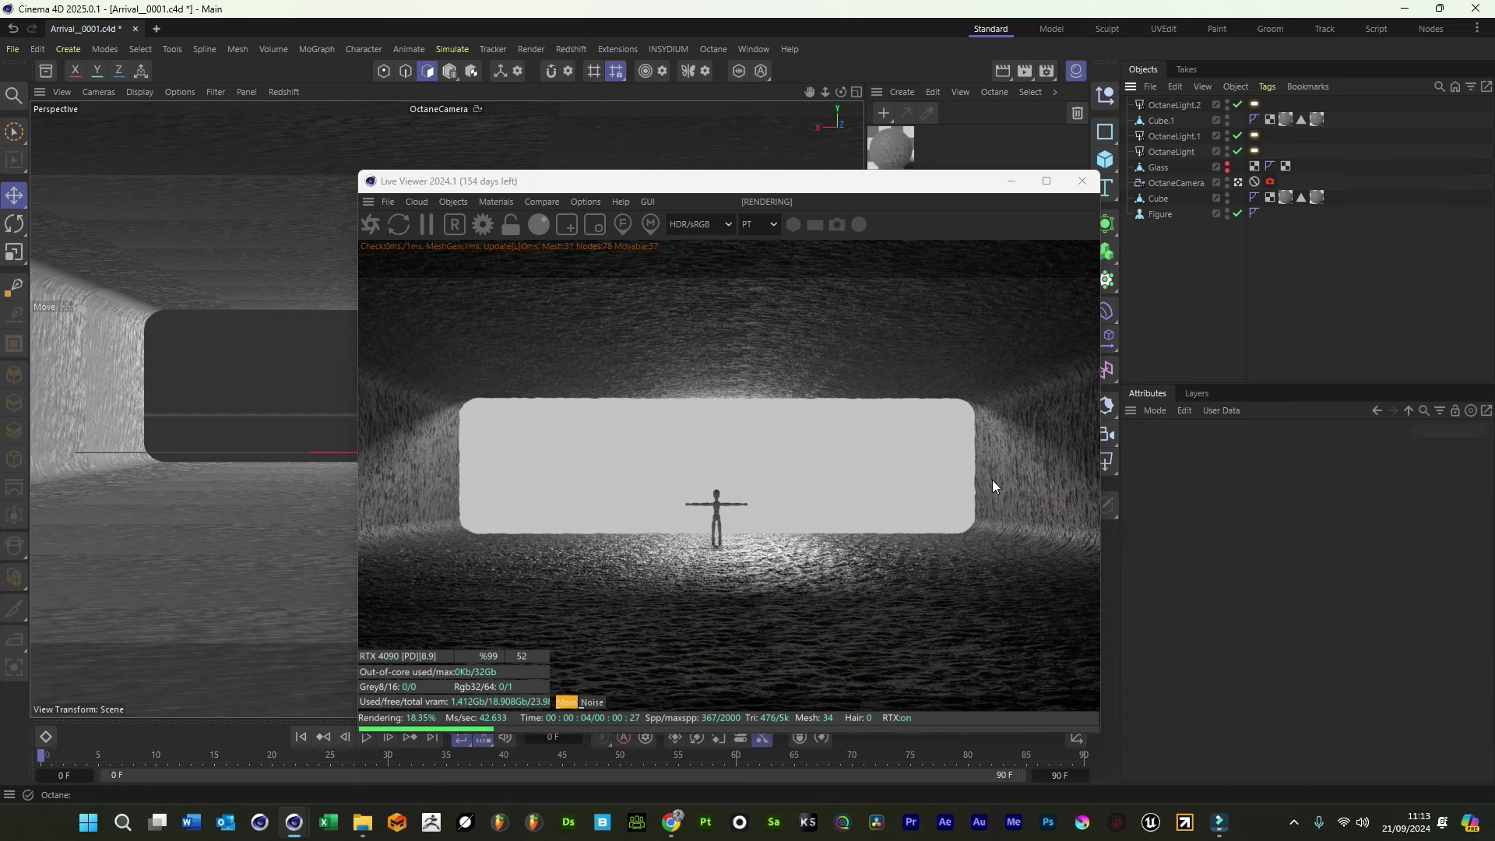
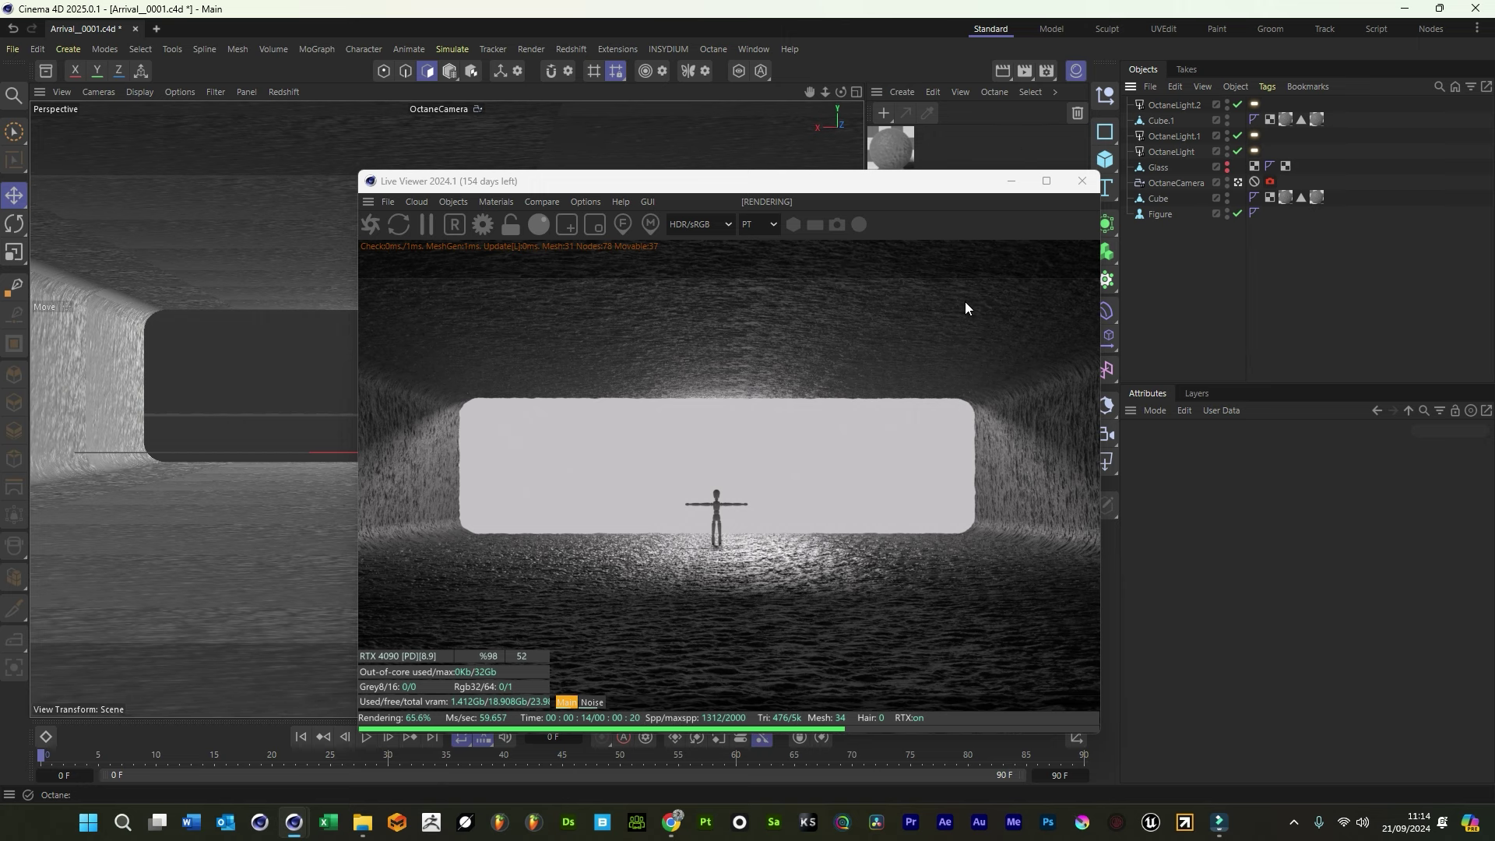
# Add an Octane Vdb Volume object from the Live Viewer's Objects menu
pyautogui.moveTo(894, 190); pyautogui.dragTo(733, 181)
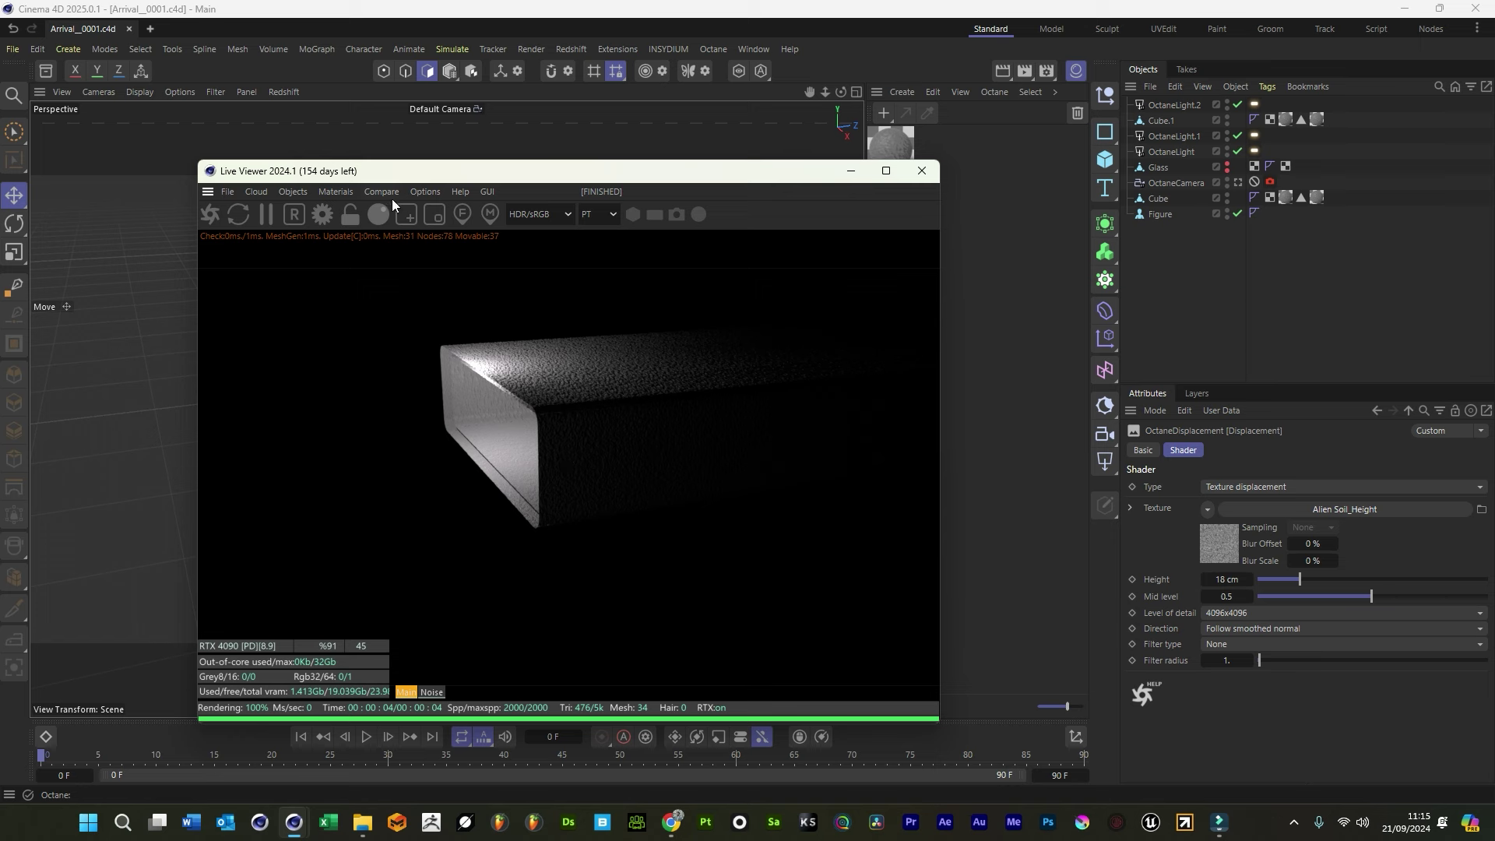
pyautogui.click(293, 192)
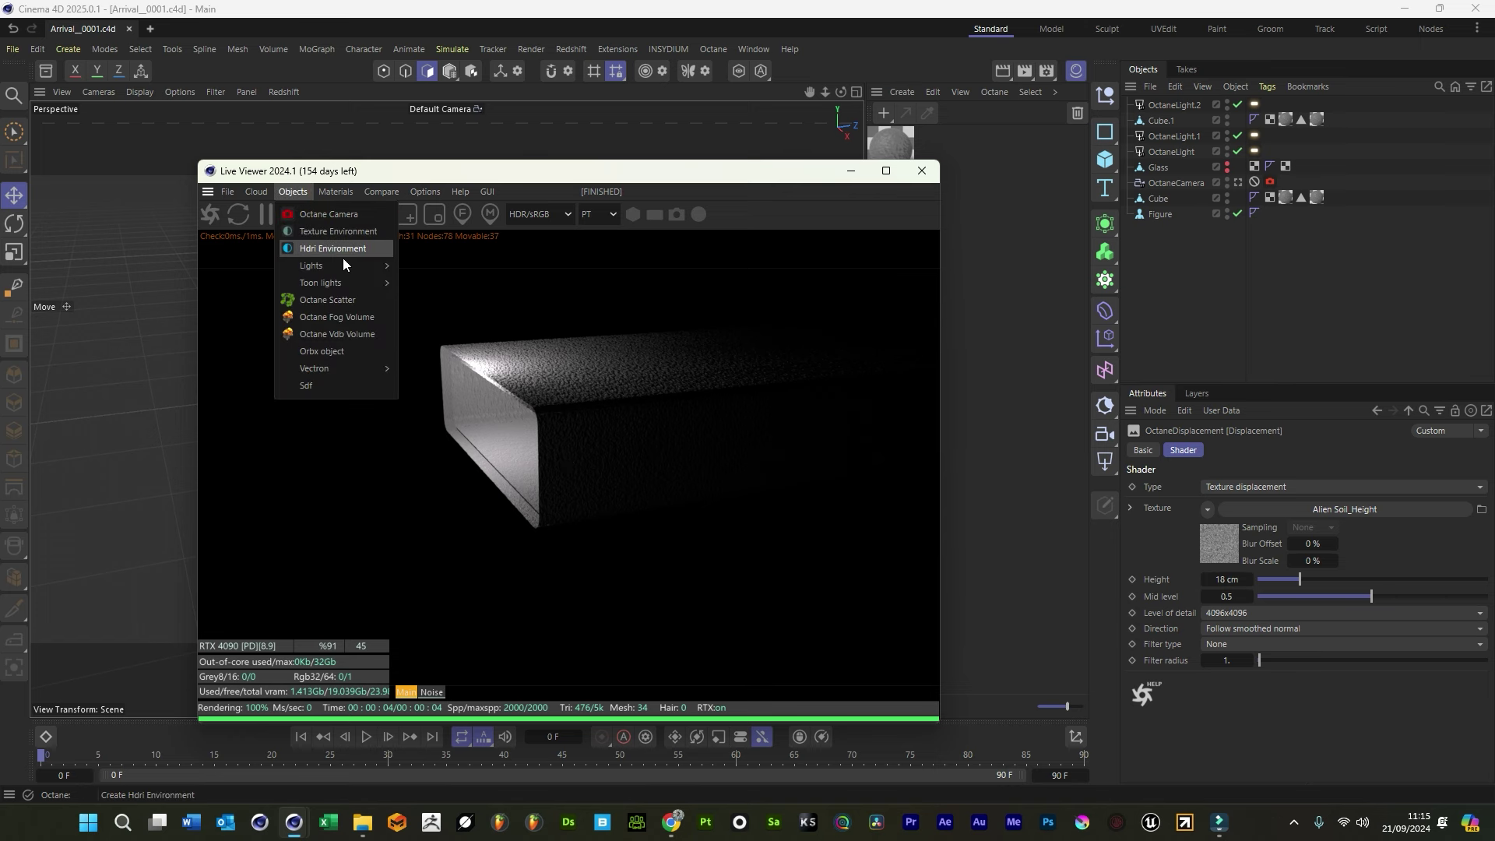
pyautogui.click(346, 332)
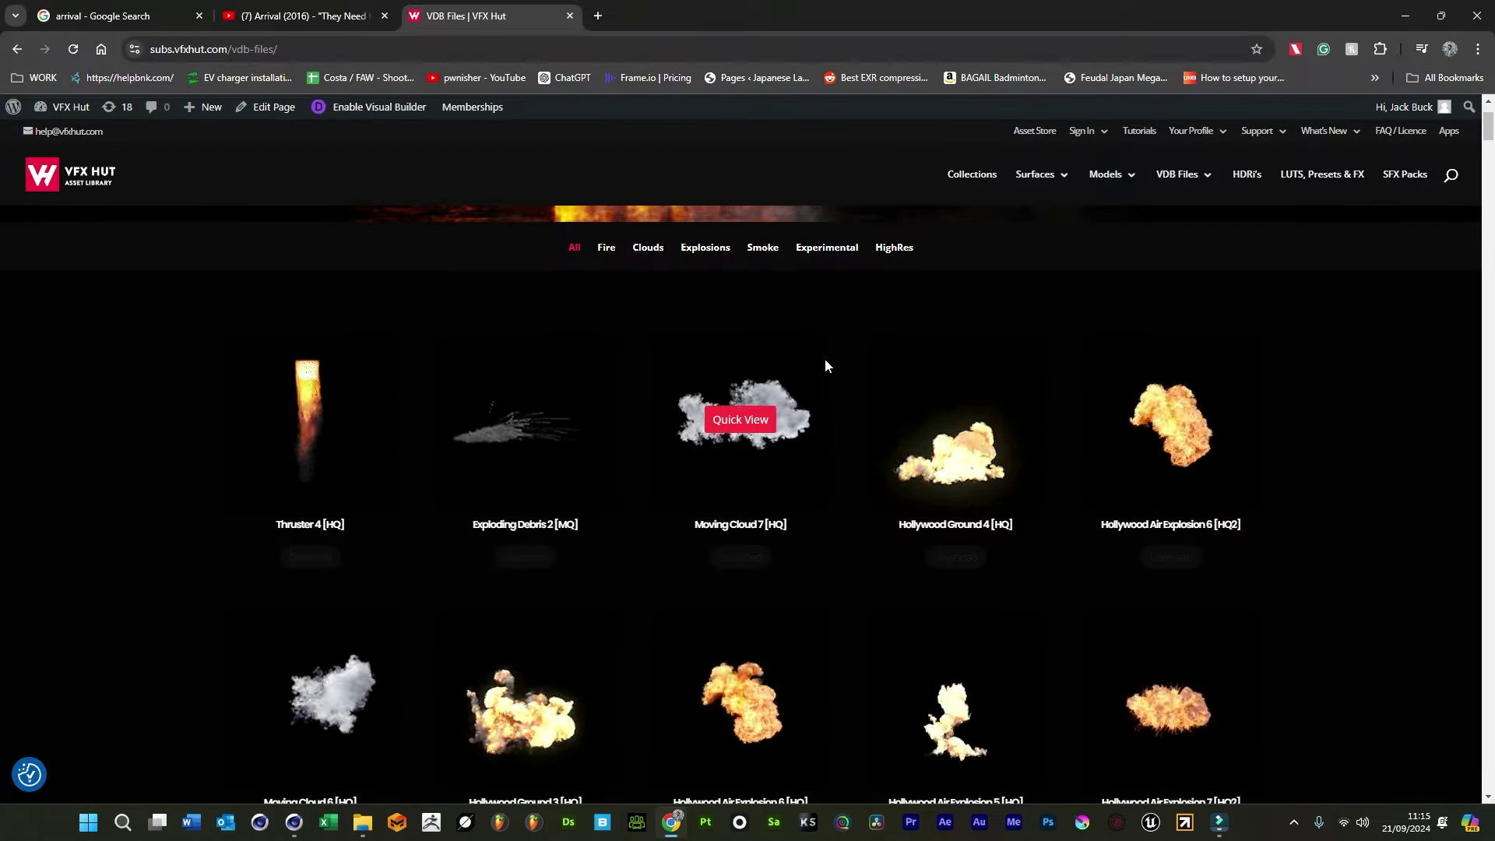
# Scroll the VFX Hut VDB Files page down to the Tyre Smoke 7 and Tyre Smoke Straight rows
pyautogui.scroll(-4, 818, 366)
pyautogui.scroll(-4, 806, 380)
pyautogui.scroll(10, 825, 366)
pyautogui.scroll(-13, 815, 542)
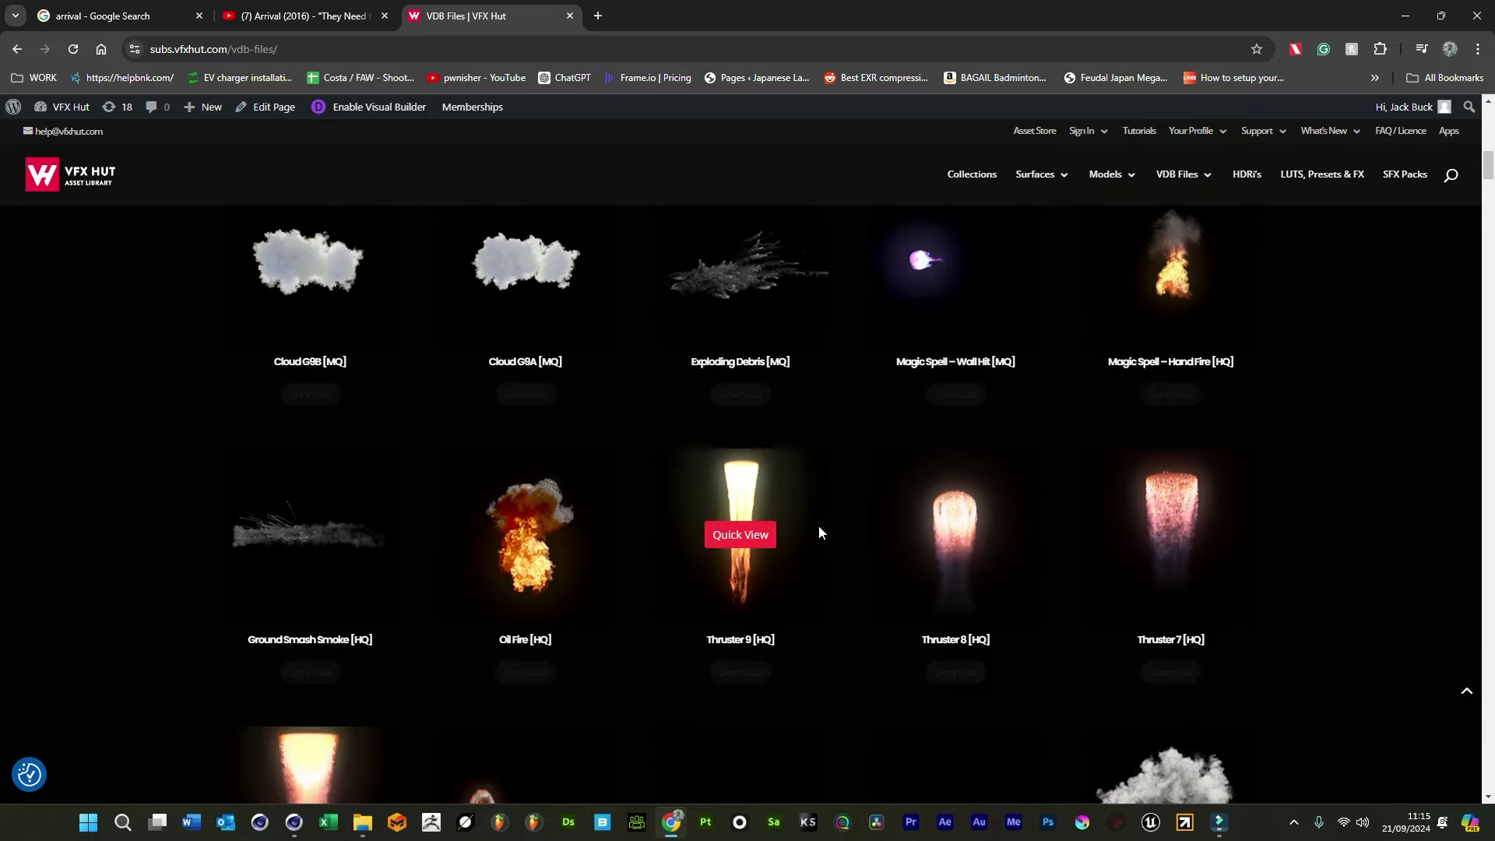
pyautogui.scroll(-5, 819, 526)
pyautogui.scroll(-5, 818, 515)
pyautogui.scroll(-6, 817, 511)
pyautogui.scroll(4, 816, 507)
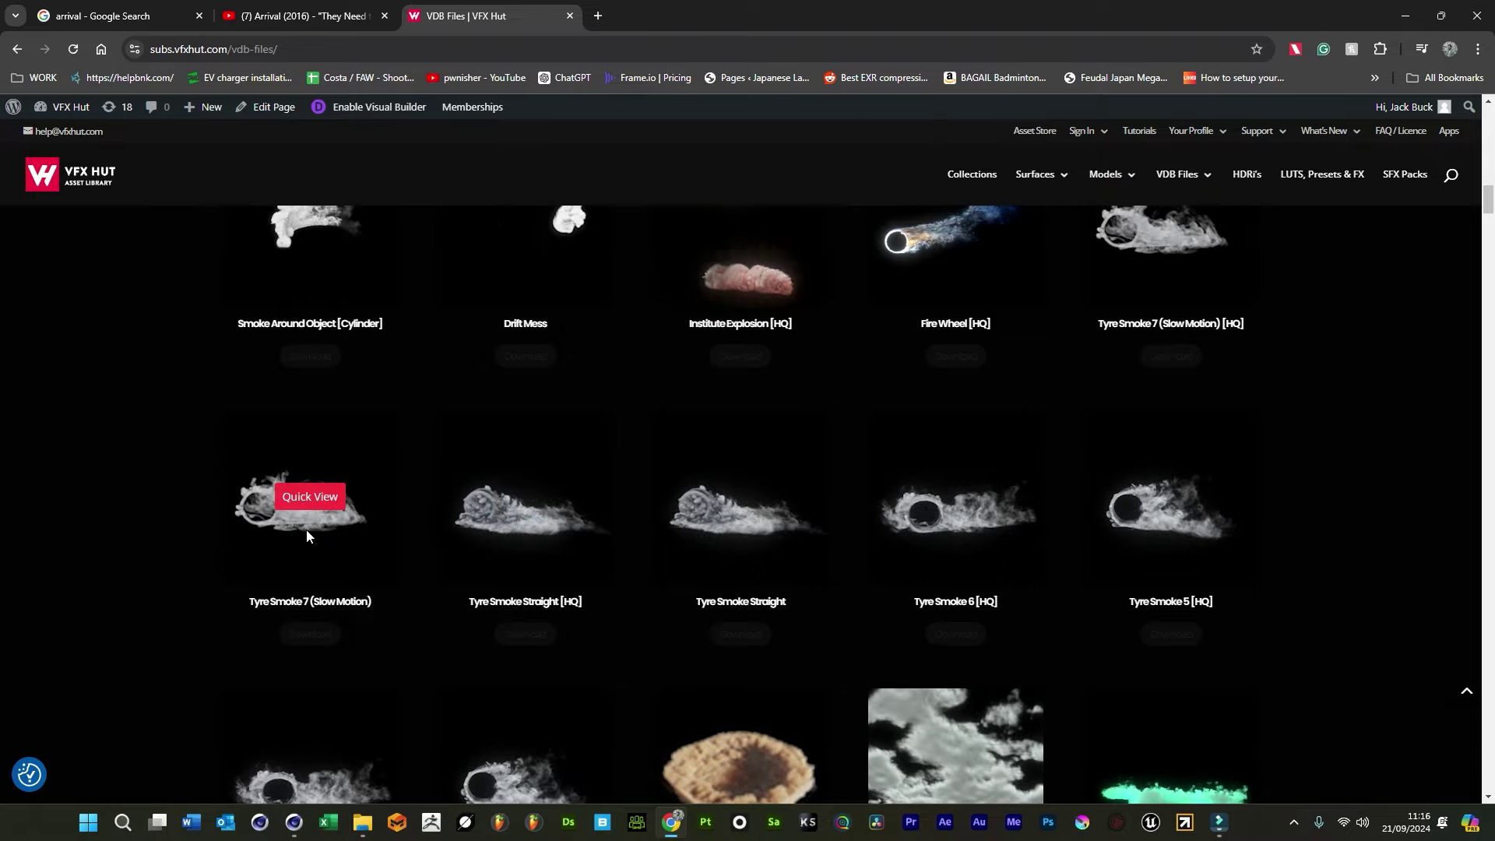
# Load the Tyre Smoke 7 (slowmo) VDB sequence and shift the volume toward the box end
pyautogui.click(1406, 16)
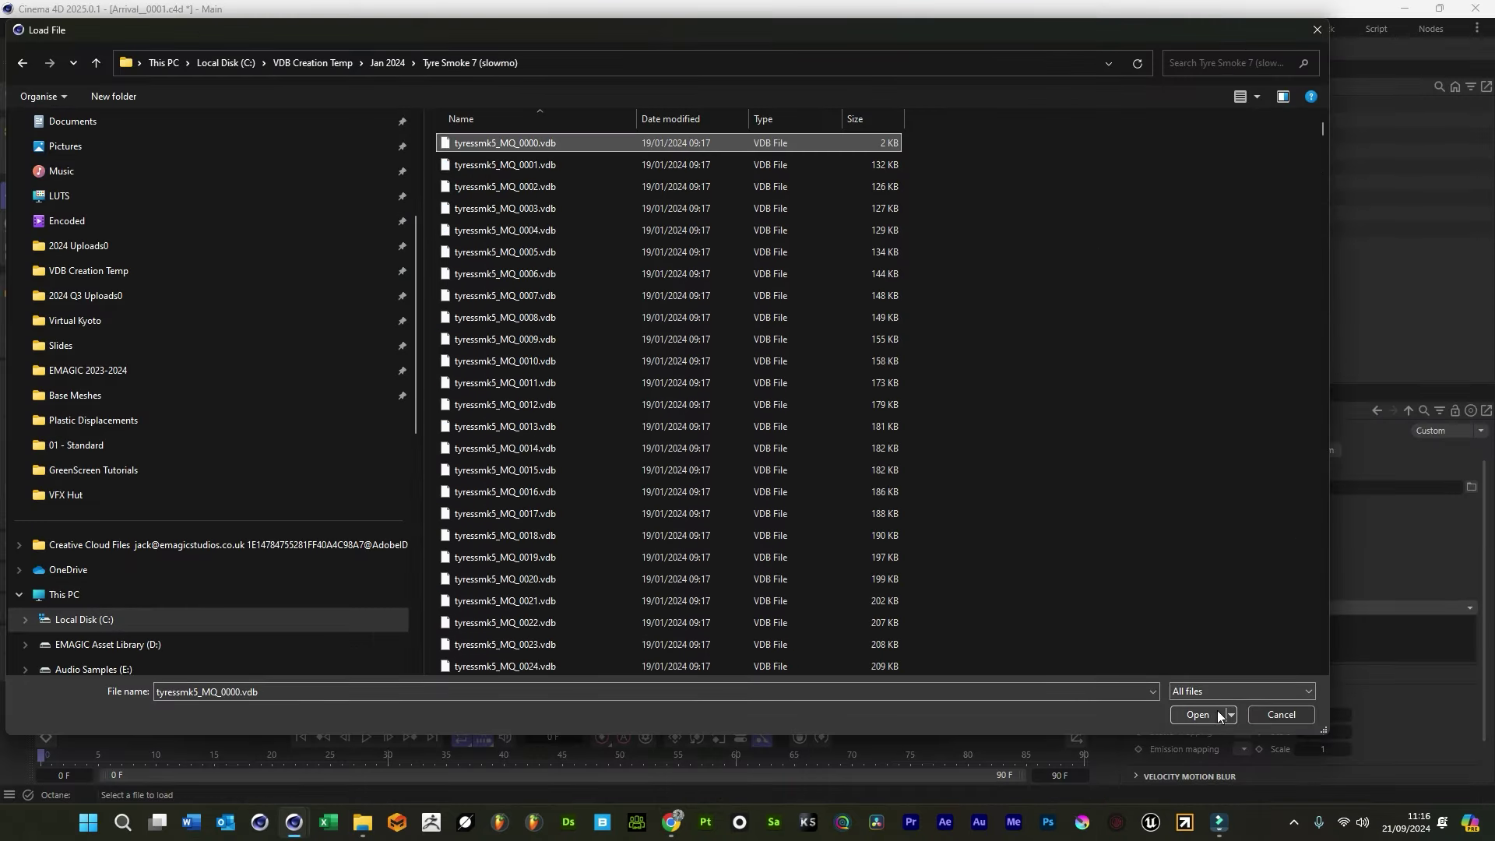
pyautogui.click(1198, 714)
pyautogui.moveTo(467, 168); pyautogui.dragTo(898, 161)
pyautogui.moveTo(502, 379); pyautogui.dragTo(390, 366)
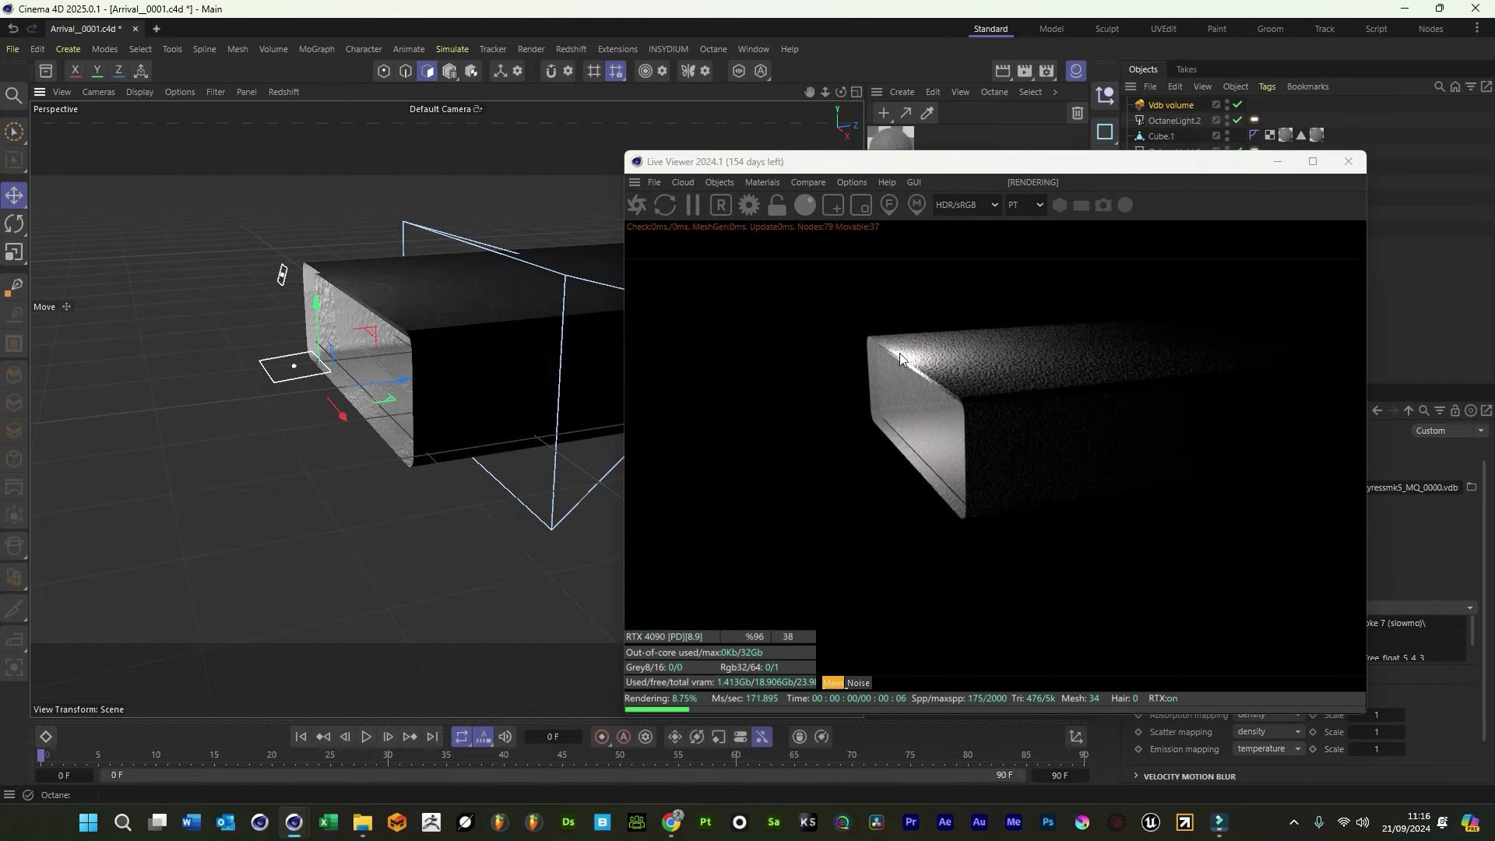
# Extend the timeline end to 800 frames and jump to frame 464
pyautogui.click(1075, 769)
pyautogui.write('800')
pyautogui.press('Return')
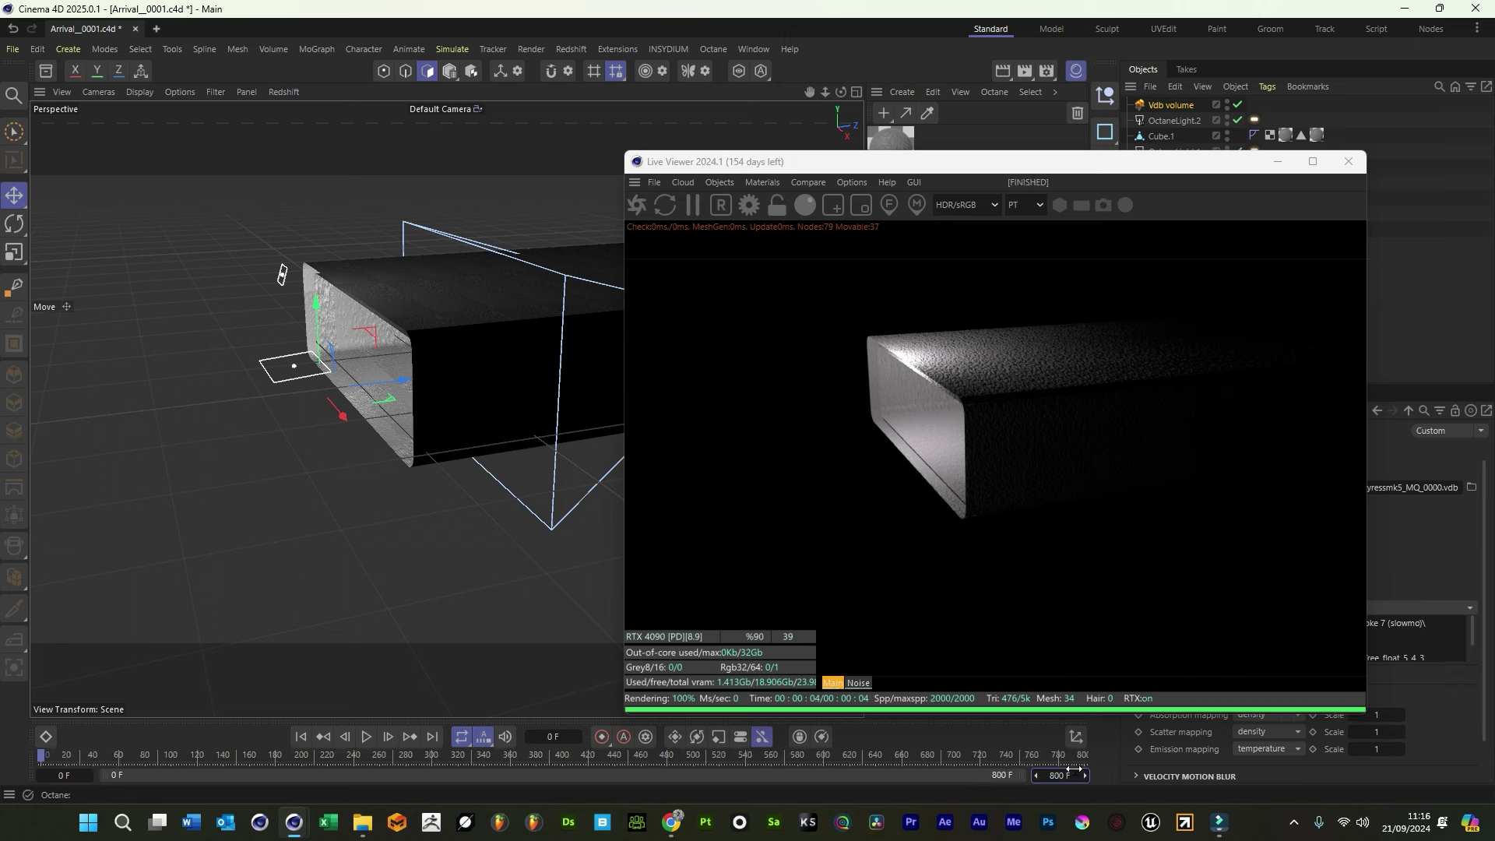
pyautogui.click(646, 755)
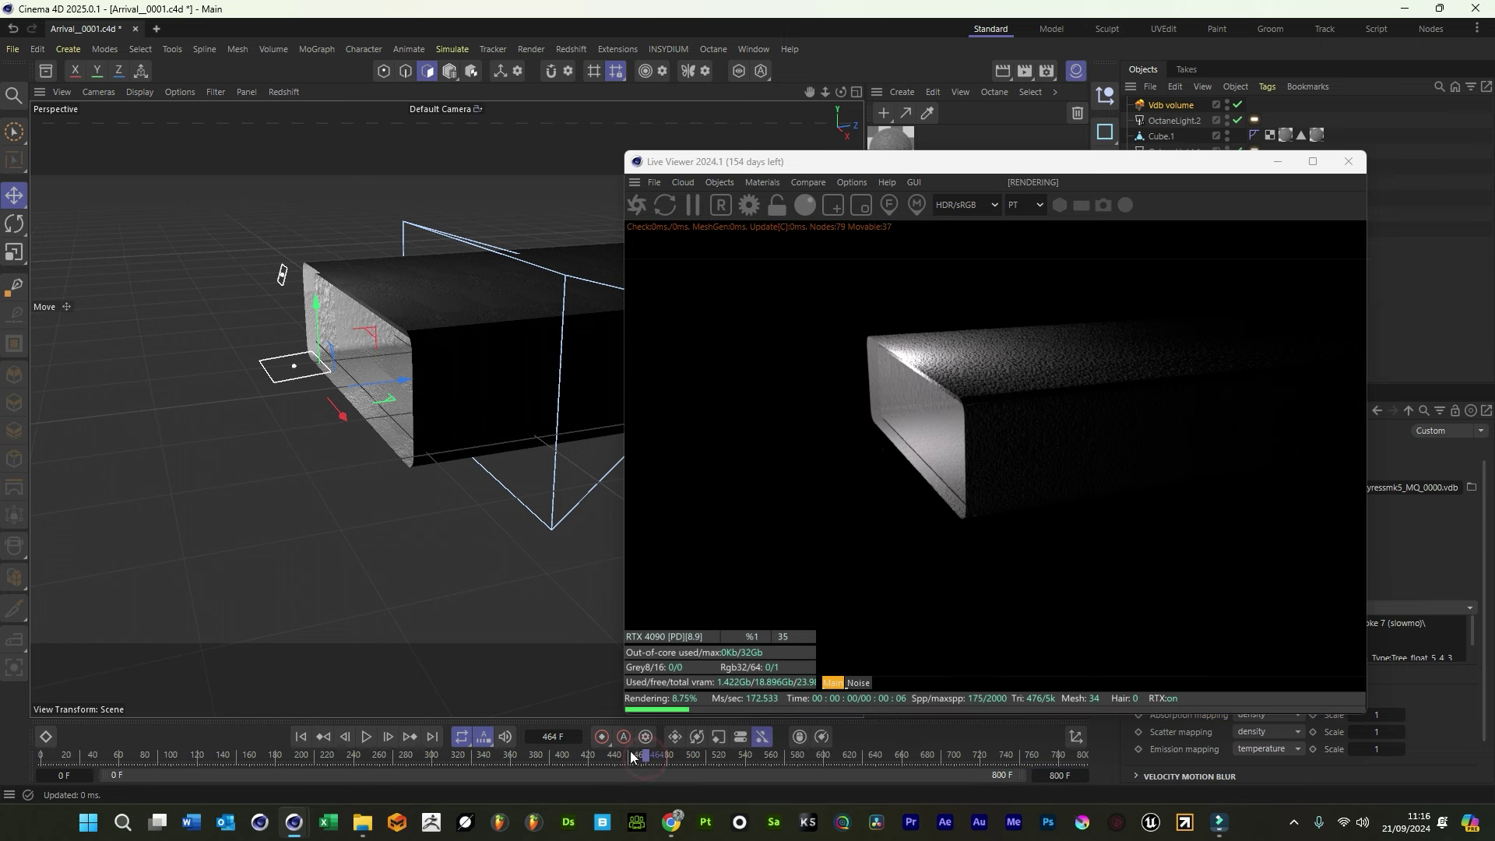
pyautogui.moveTo(885, 170); pyautogui.dragTo(682, 155)
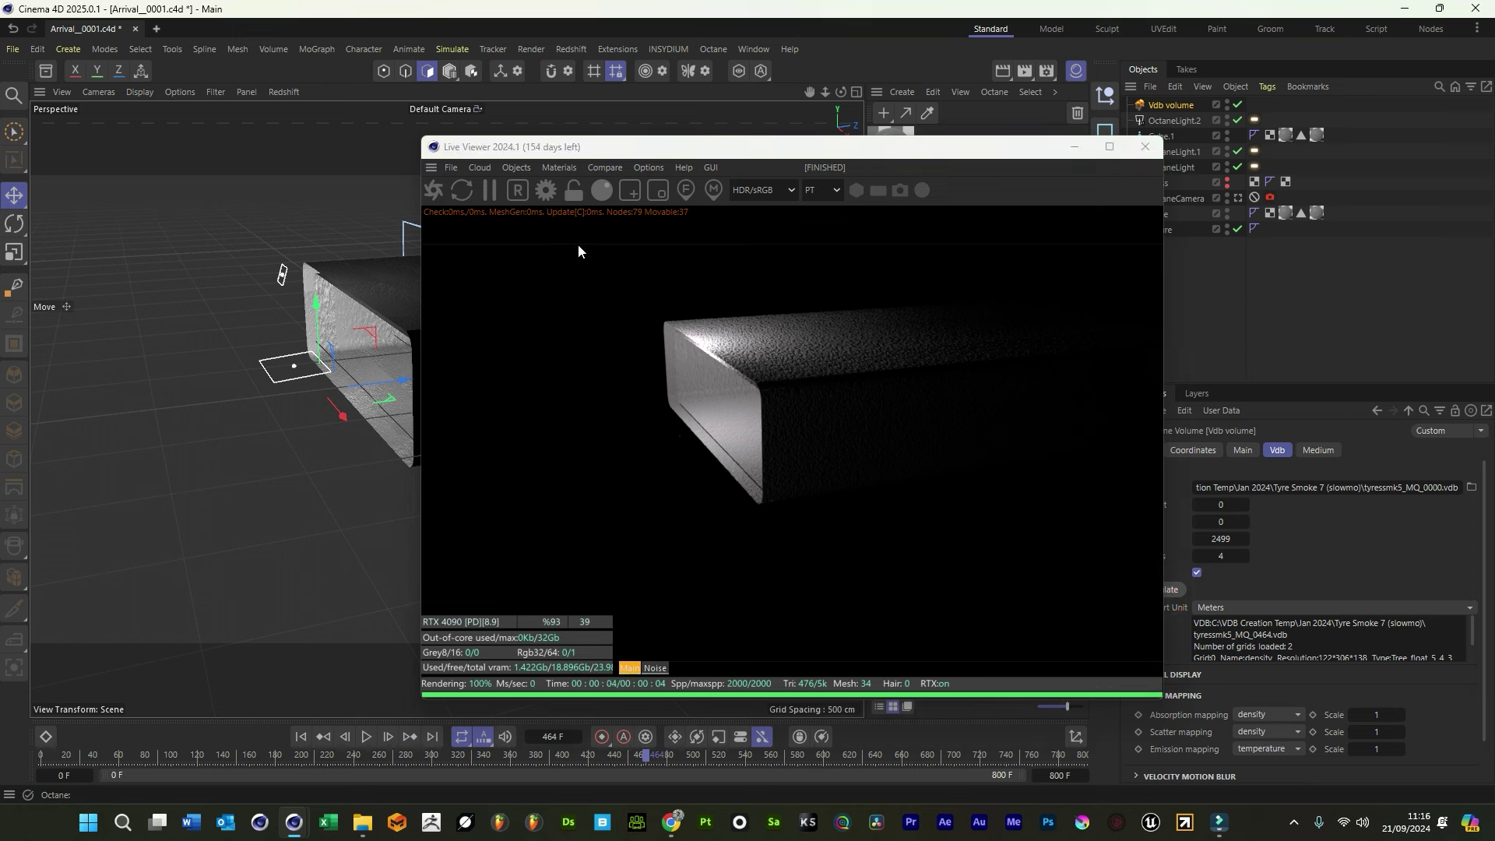
# Set the smoke volume's VDB Import Unit to Furlongs
pyautogui.click(502, 124)
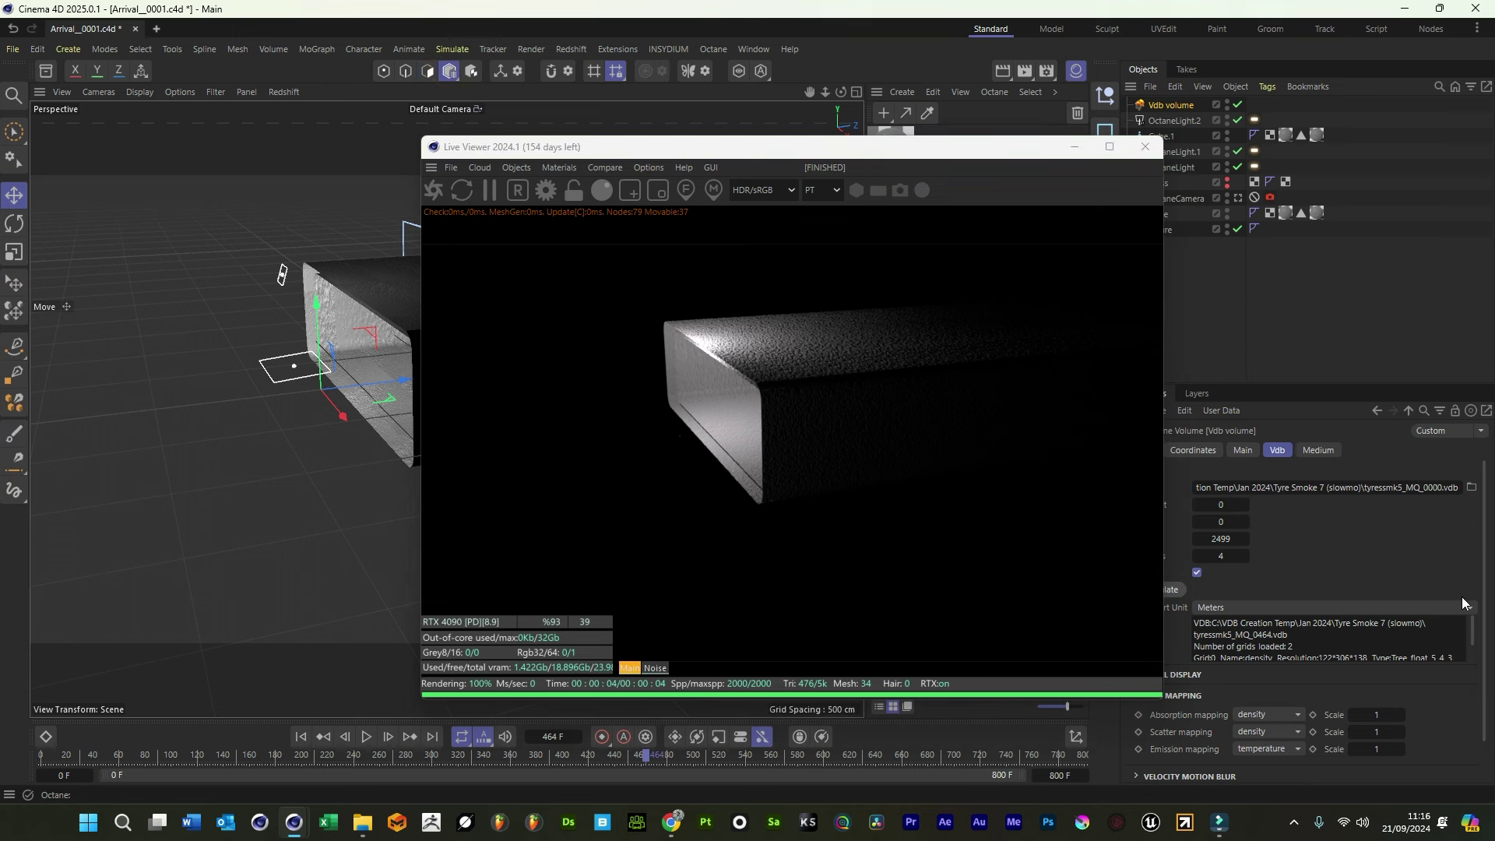
pyautogui.click(1277, 606)
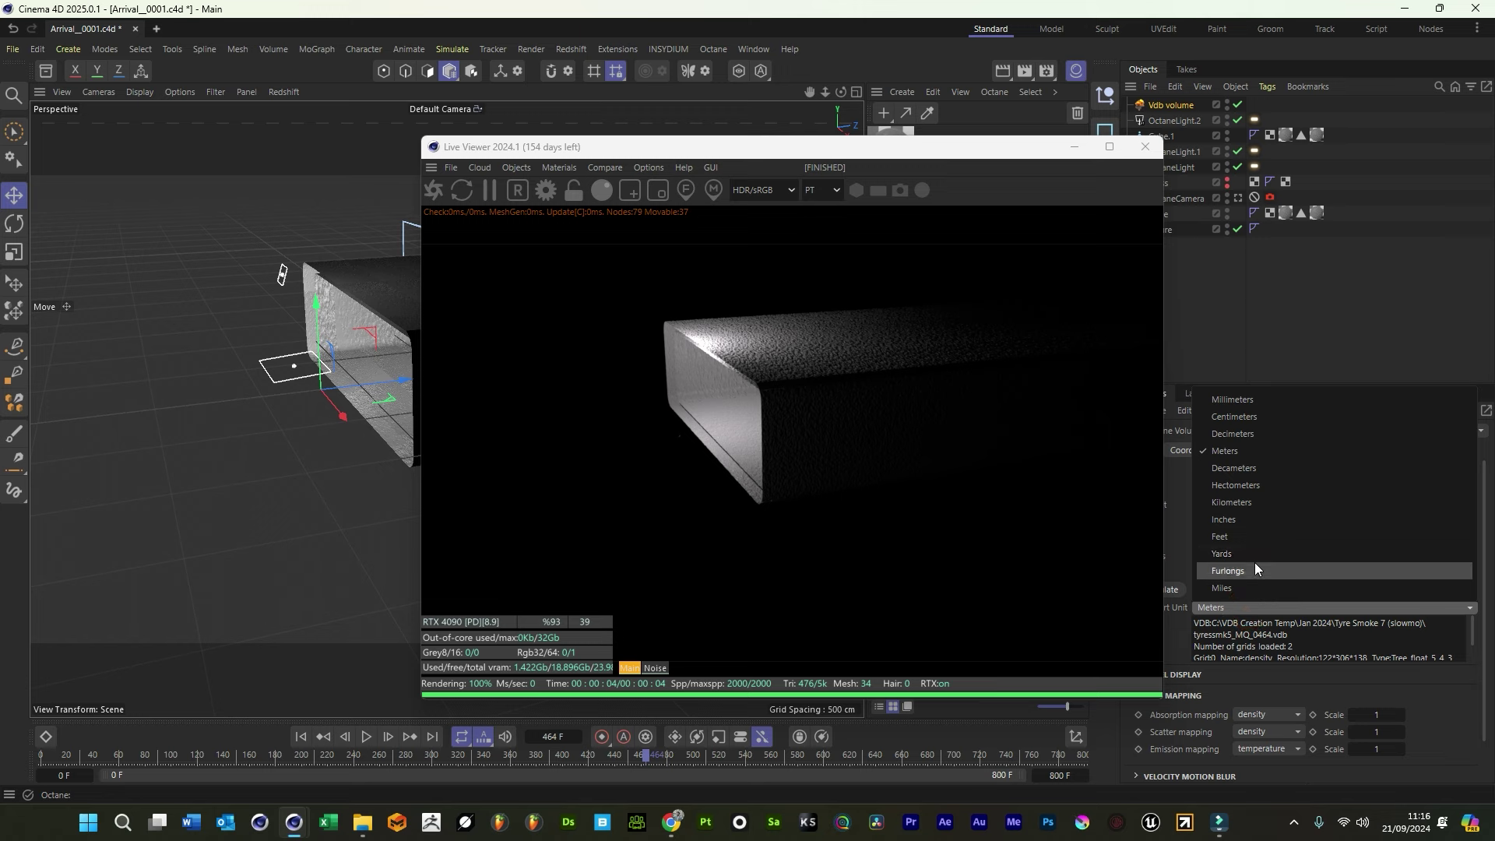
pyautogui.click(1246, 469)
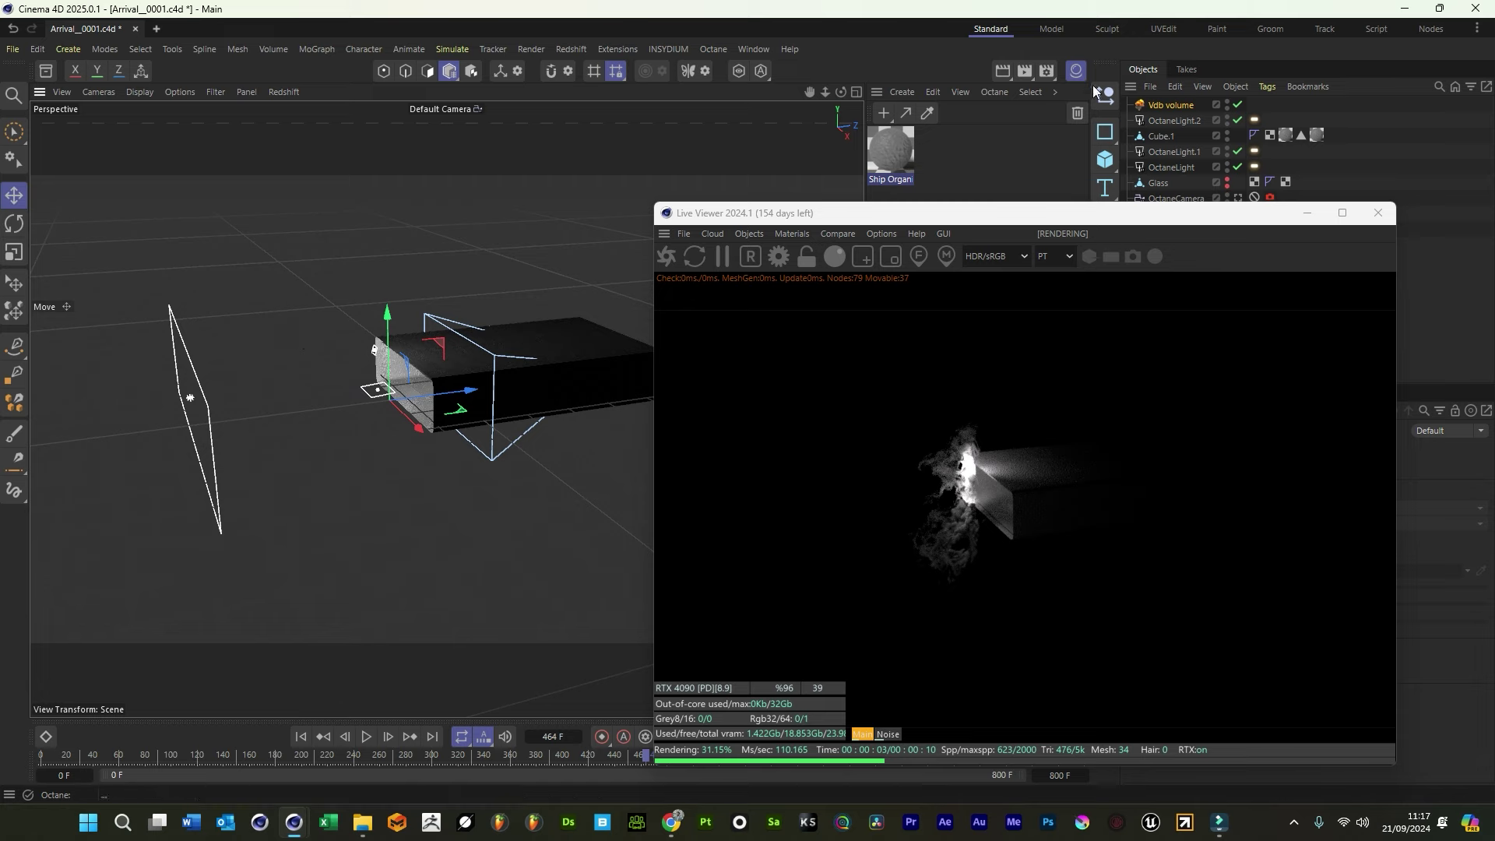
pyautogui.moveTo(960, 217); pyautogui.dragTo(959, 214)
pyautogui.keyDown('alt'); pyautogui.moveTo(374, 366); pyautogui.dragTo(475, 405); pyautogui.keyUp('alt')
# Rotate the smoke volume 90 degrees, tilt it, save, and view through OctaneCamera
pyautogui.press('r')
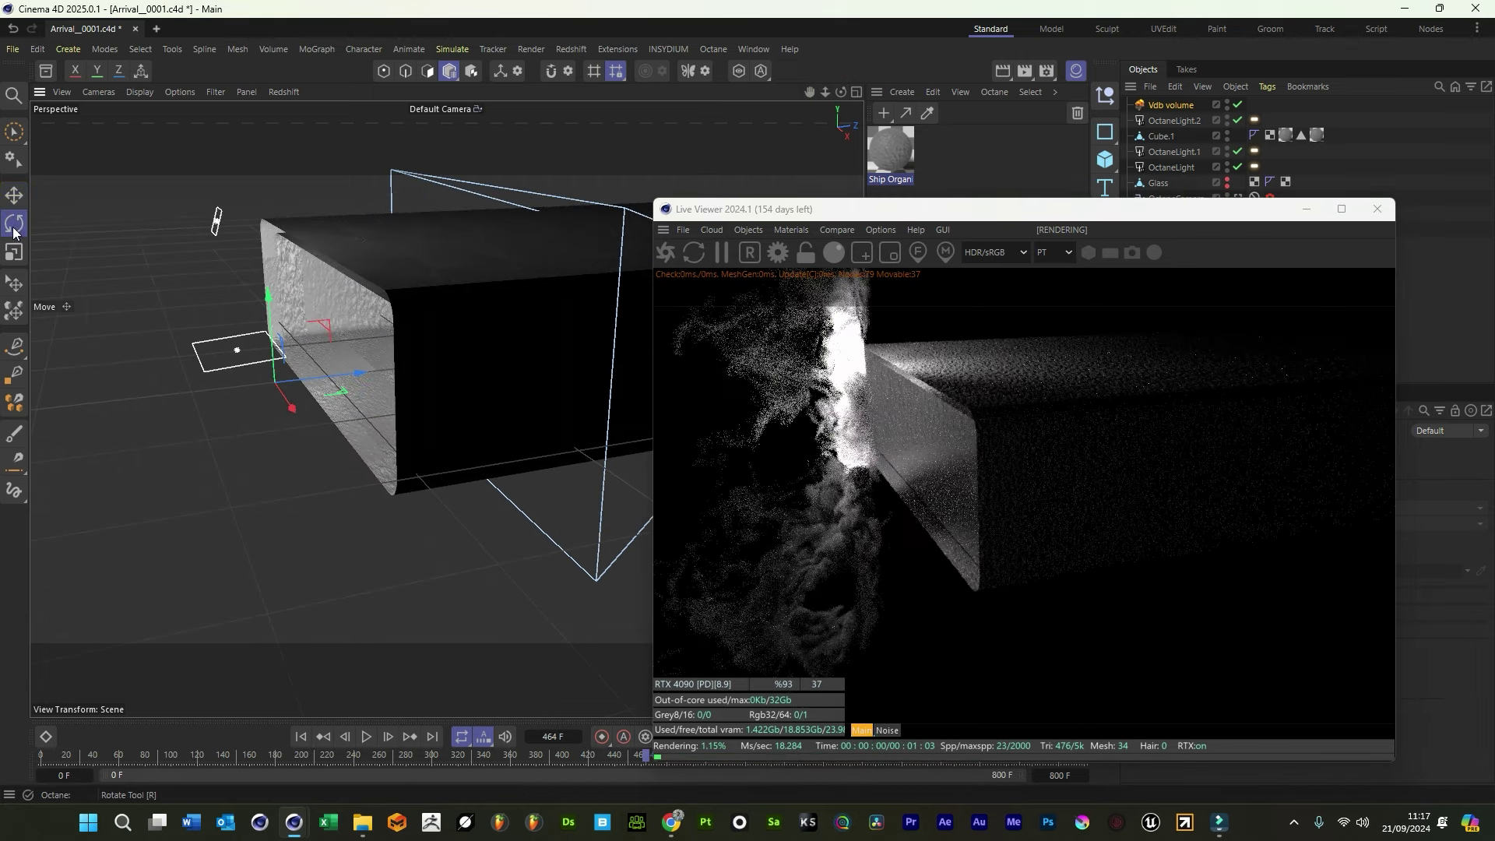
pyautogui.moveTo(282, 408); pyautogui.dragTo(389, 401)
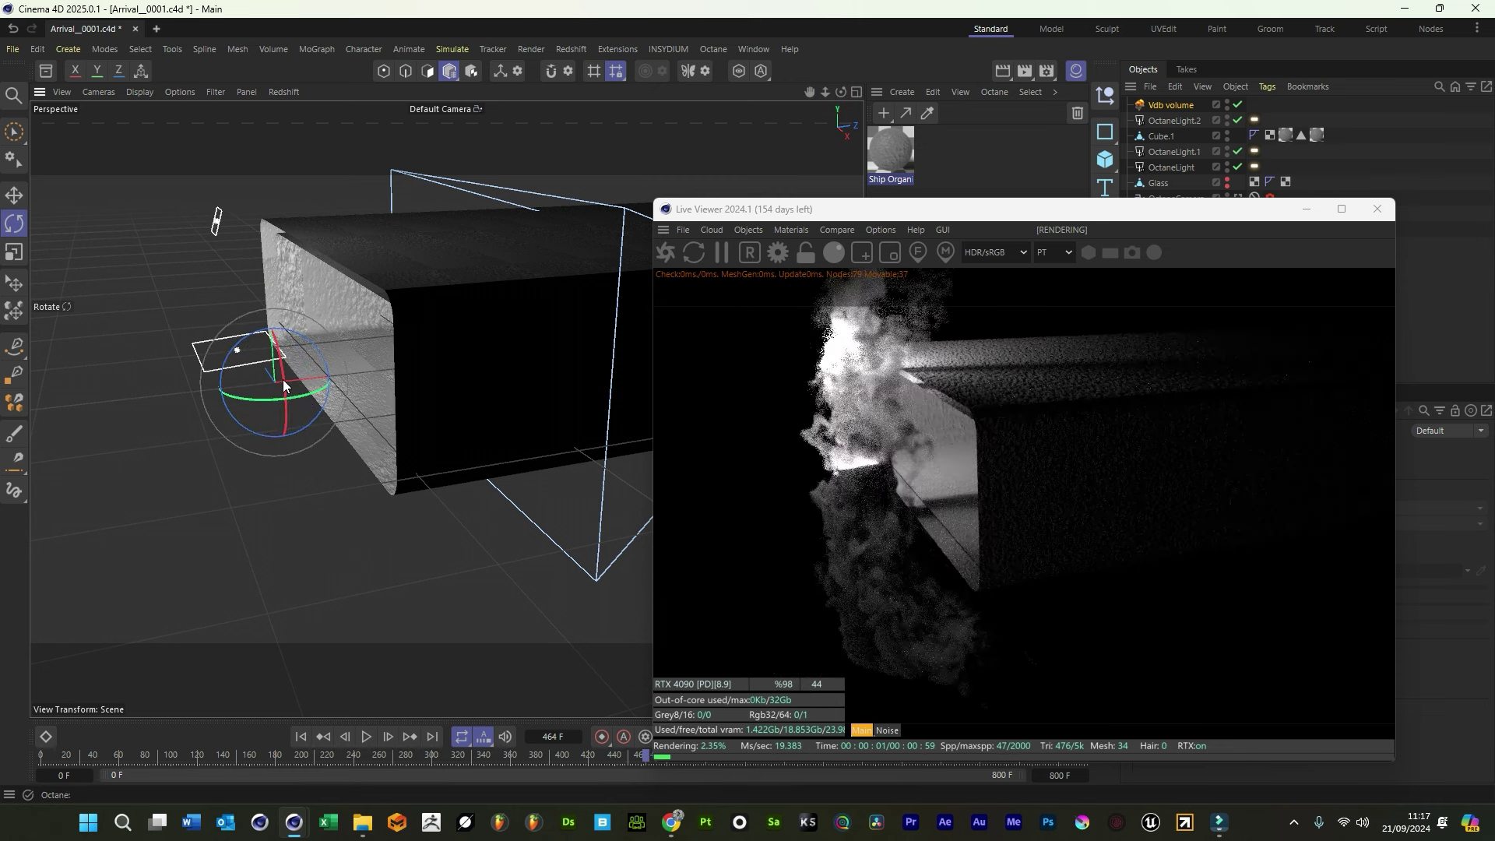
pyautogui.hotkey('ctrl', 's')
pyautogui.moveTo(282, 373); pyautogui.dragTo(234, 204)
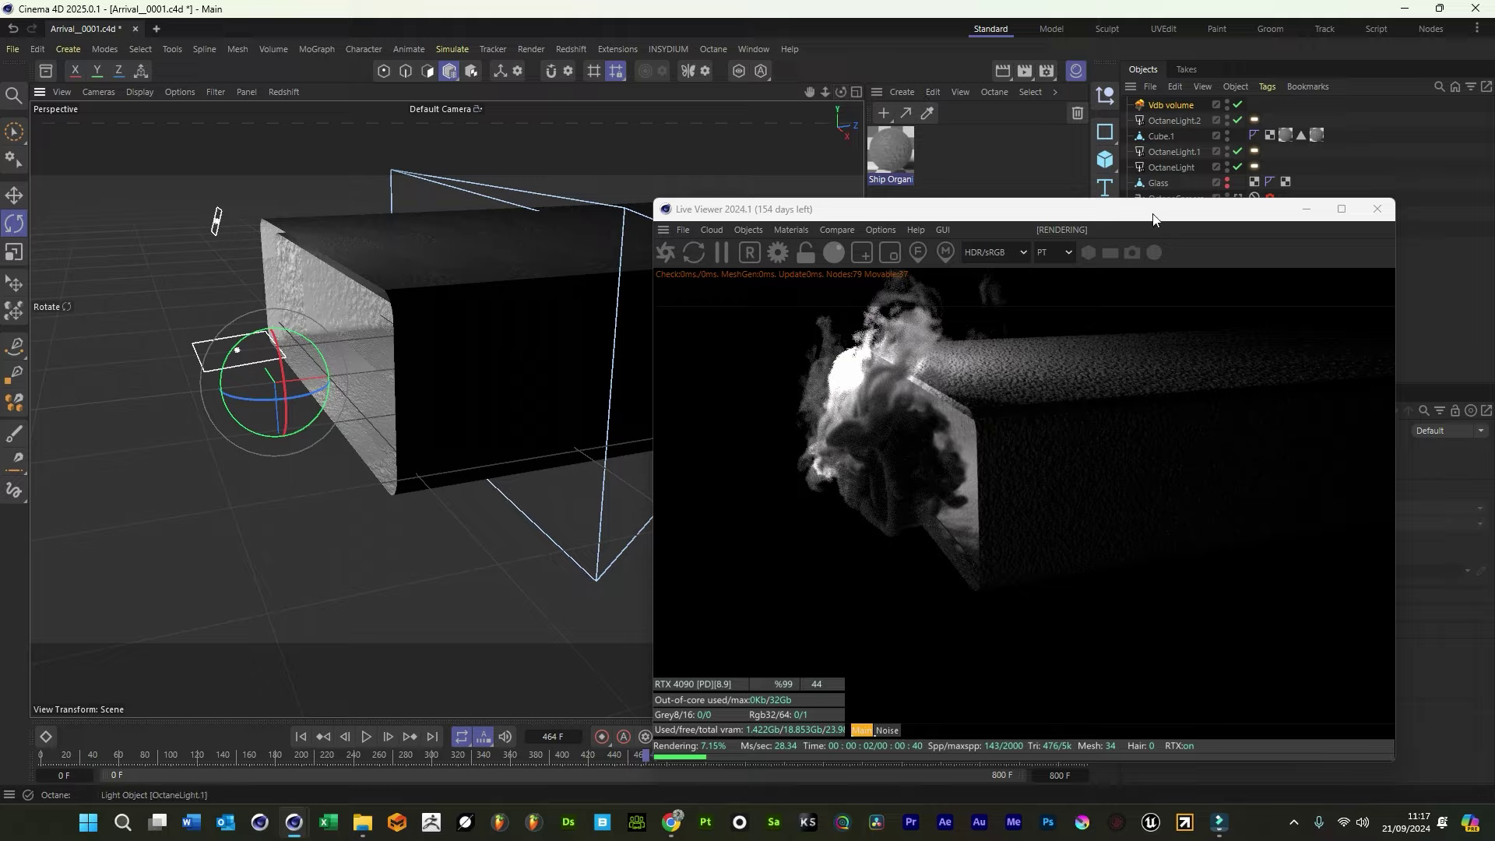
pyautogui.moveTo(1153, 219); pyautogui.dragTo(914, 180)
pyautogui.click(1240, 197)
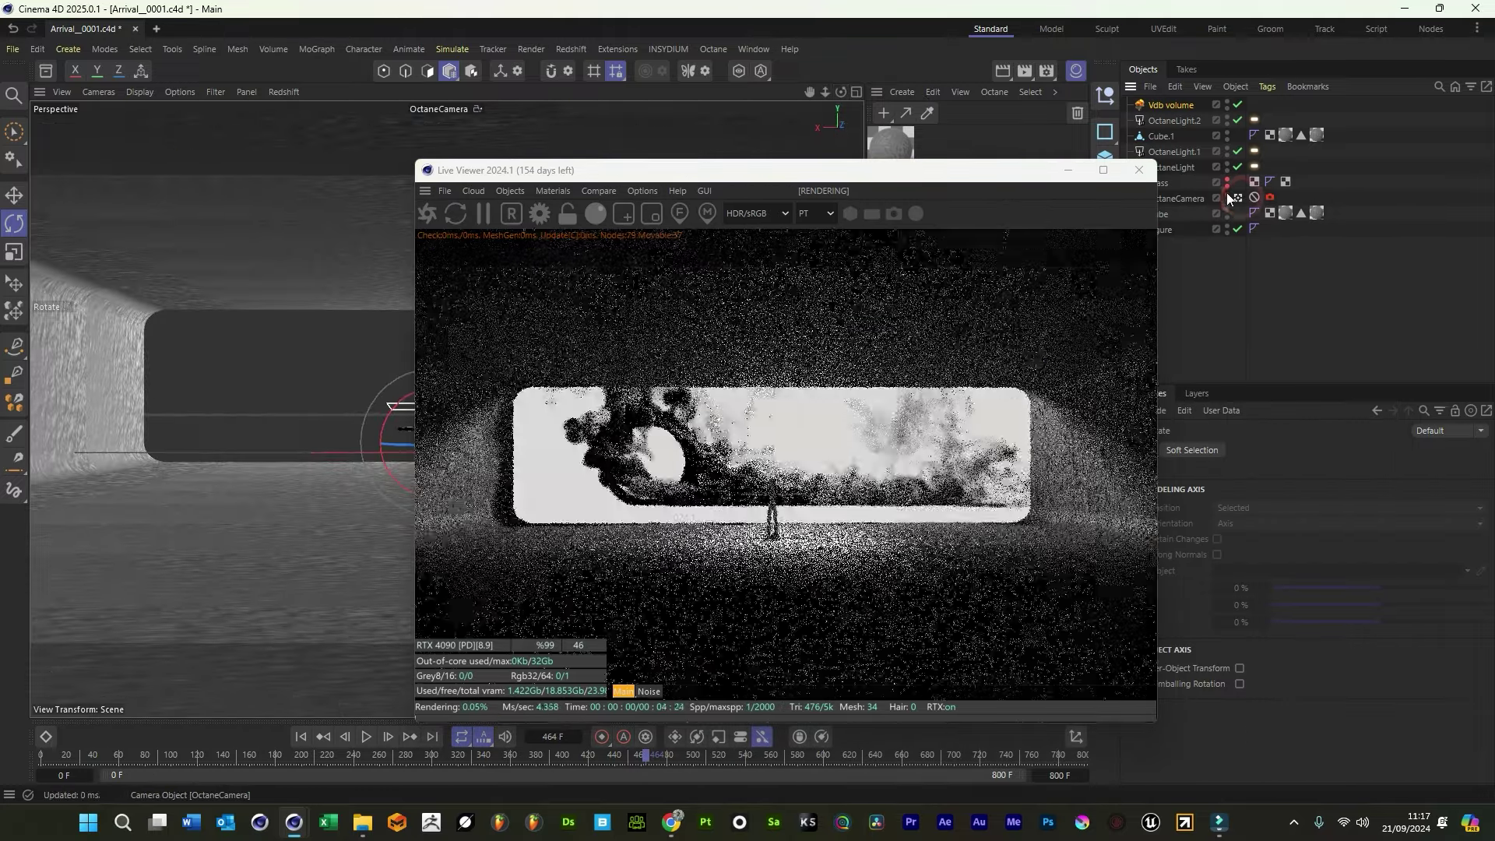
# Move the smoke volume left across the opening and lower it slightly
pyautogui.moveTo(706, 171); pyautogui.dragTo(863, 137)
pyautogui.click(15, 194)
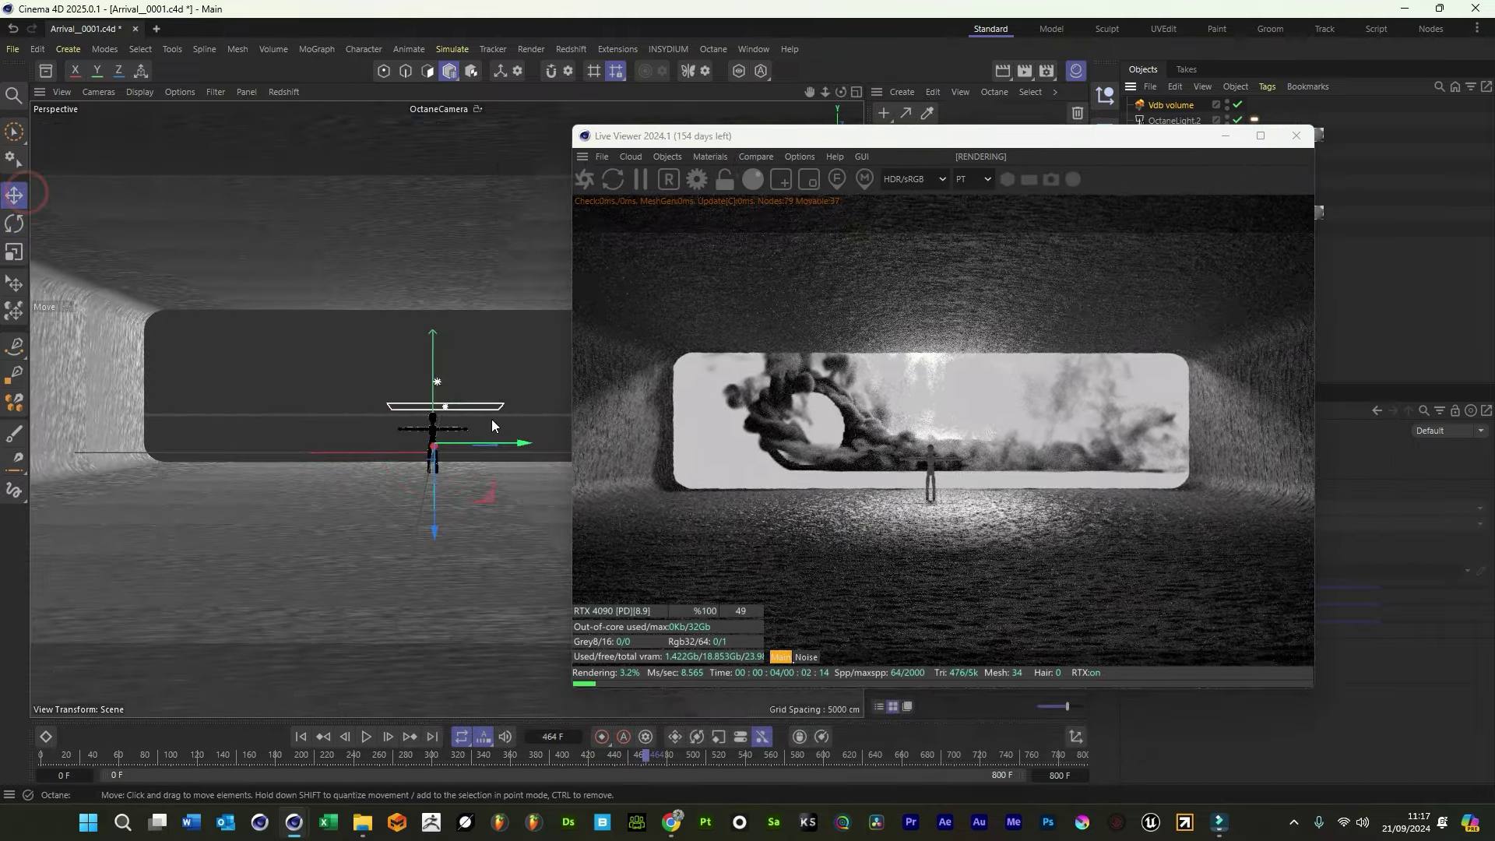
pyautogui.moveTo(511, 448); pyautogui.dragTo(292, 422)
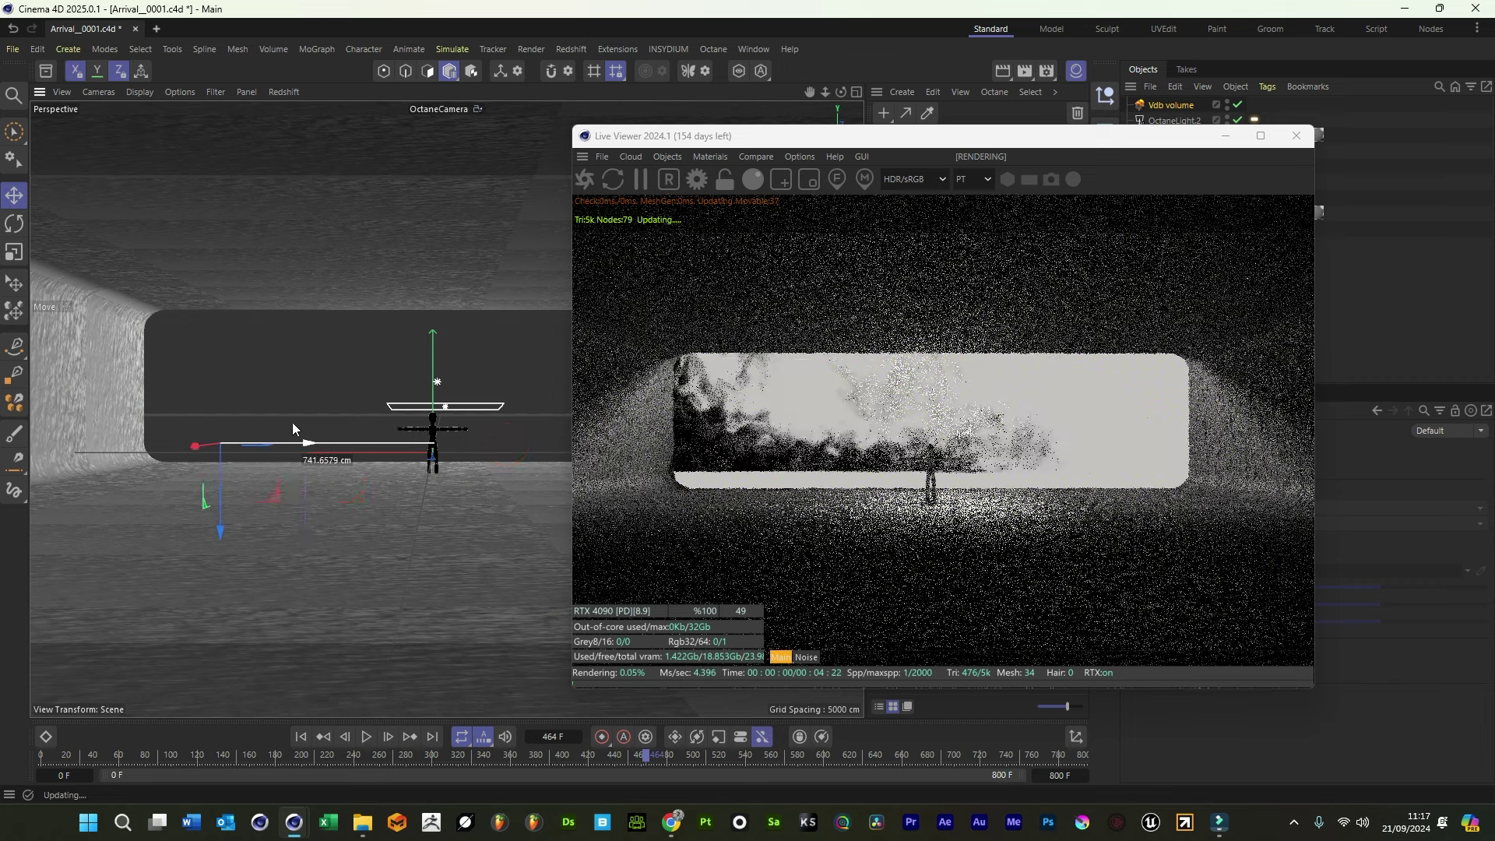
pyautogui.moveTo(221, 530); pyautogui.dragTo(221, 549)
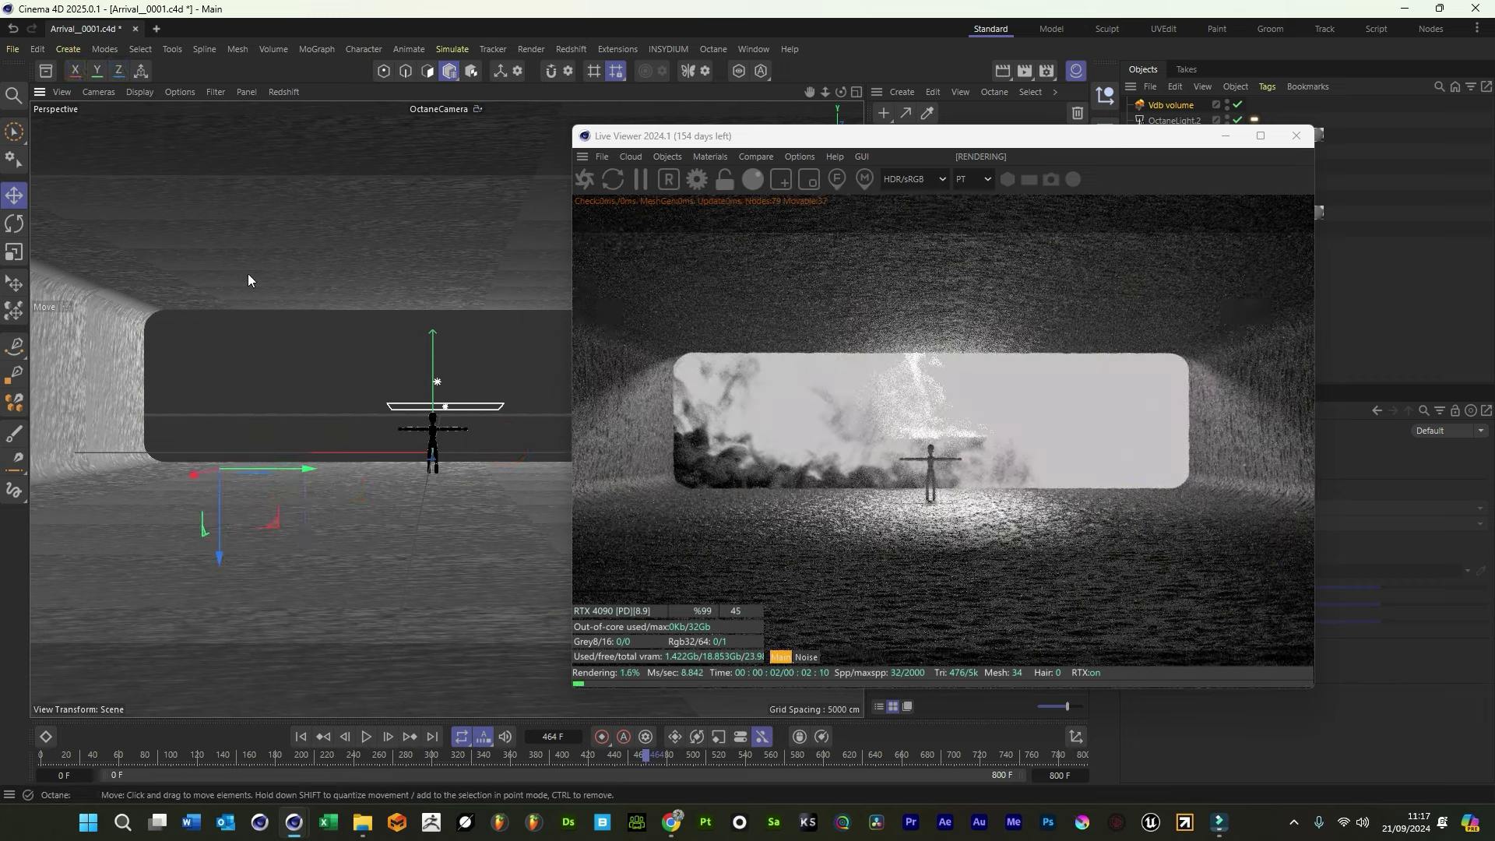
pyautogui.moveTo(194, 475)
pyautogui.mouseDown()
pyautogui.moveTo(241, 464)
pyautogui.moveTo(197, 461)
pyautogui.mouseUp()
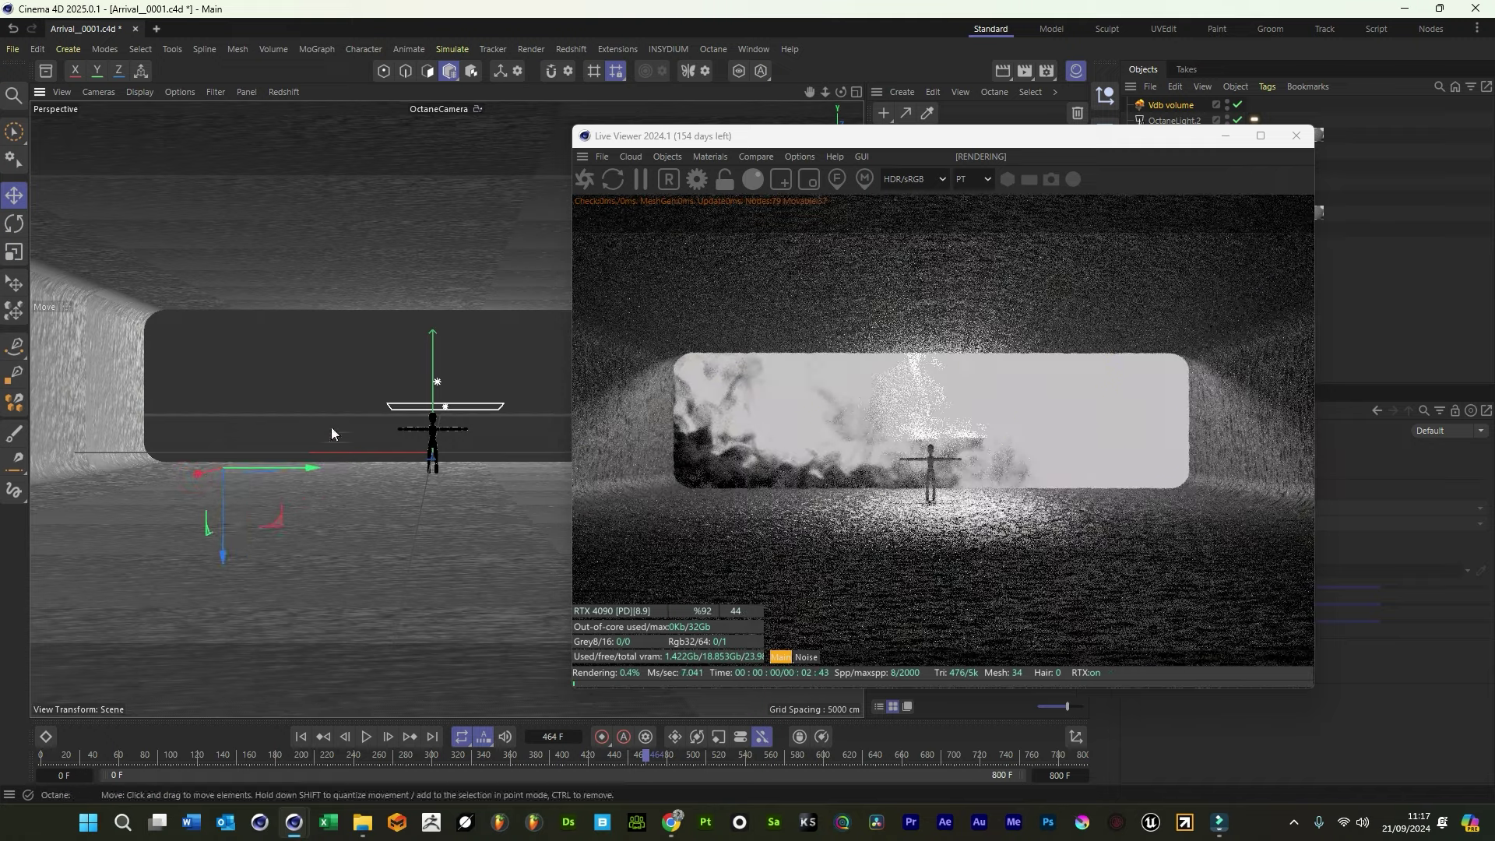
# Raise OctaneLight.2 above the figure, then undo that move
pyautogui.moveTo(854, 143); pyautogui.dragTo(980, 215)
pyautogui.click(1174, 121)
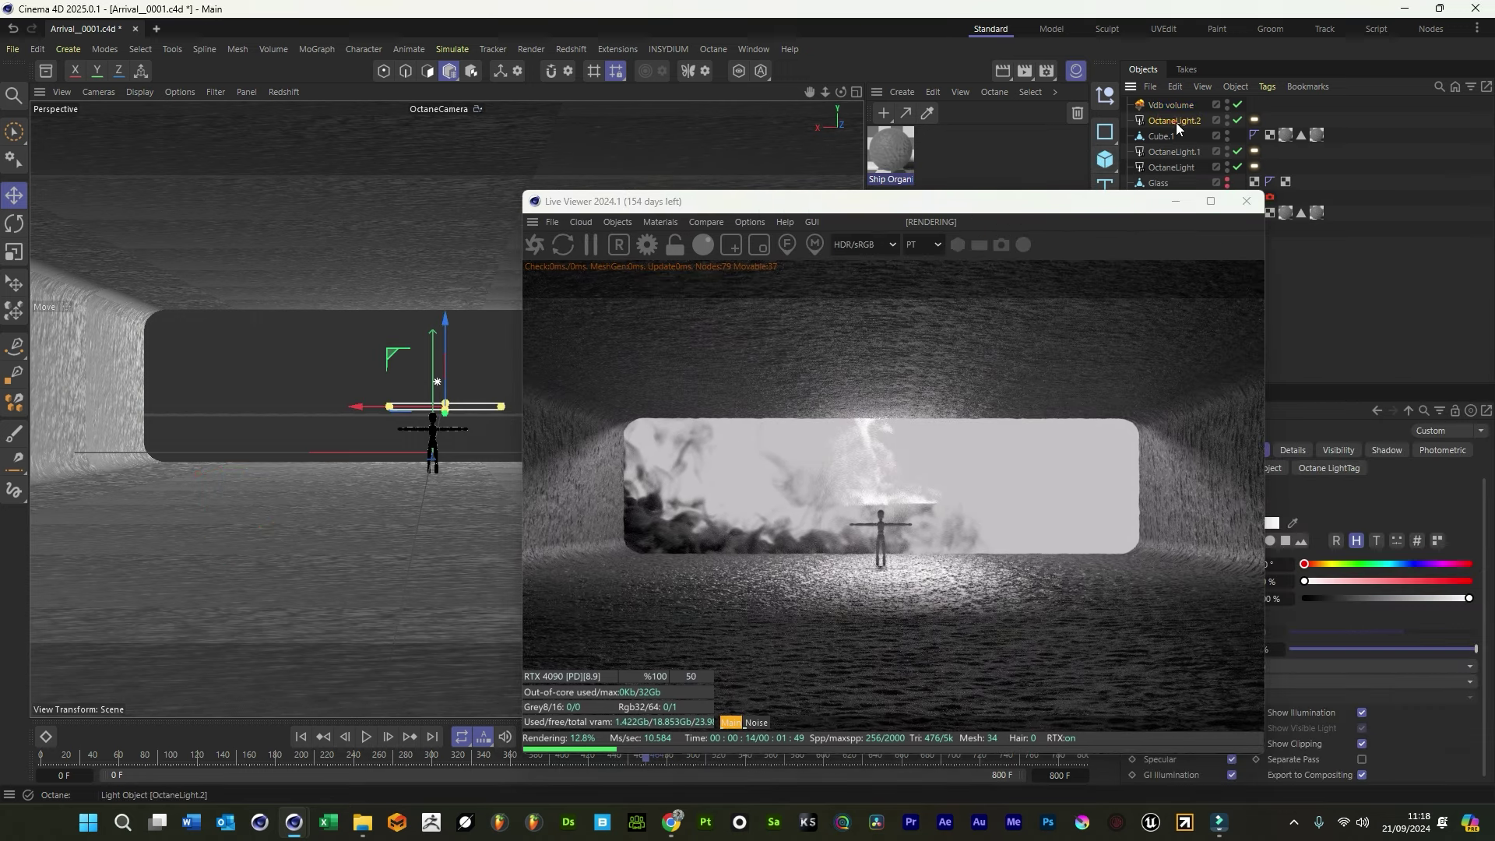
pyautogui.moveTo(444, 425); pyautogui.dragTo(579, 395)
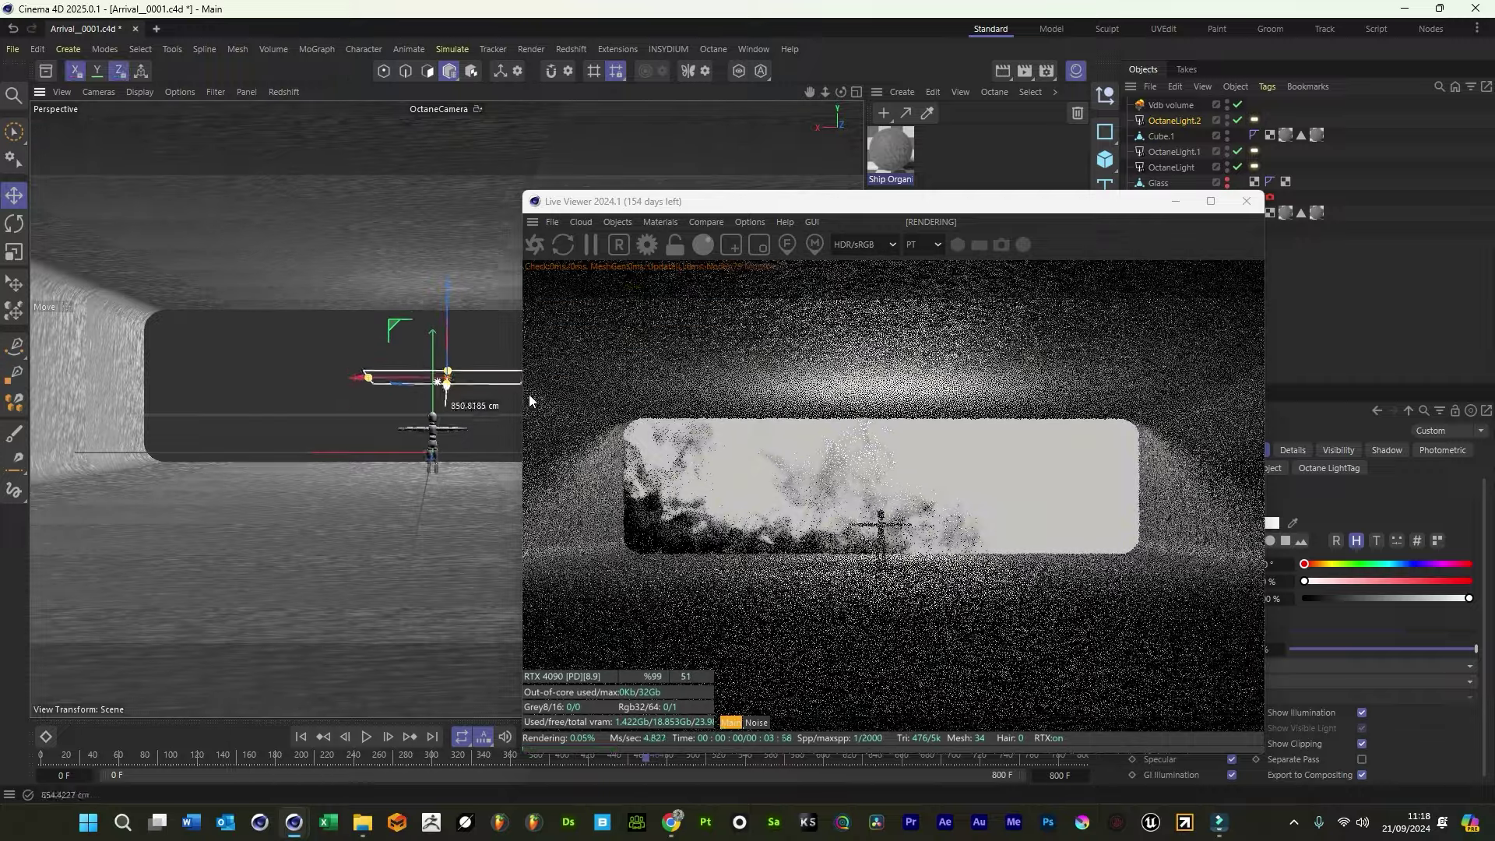
pyautogui.hotkey('ctrl', 'z')
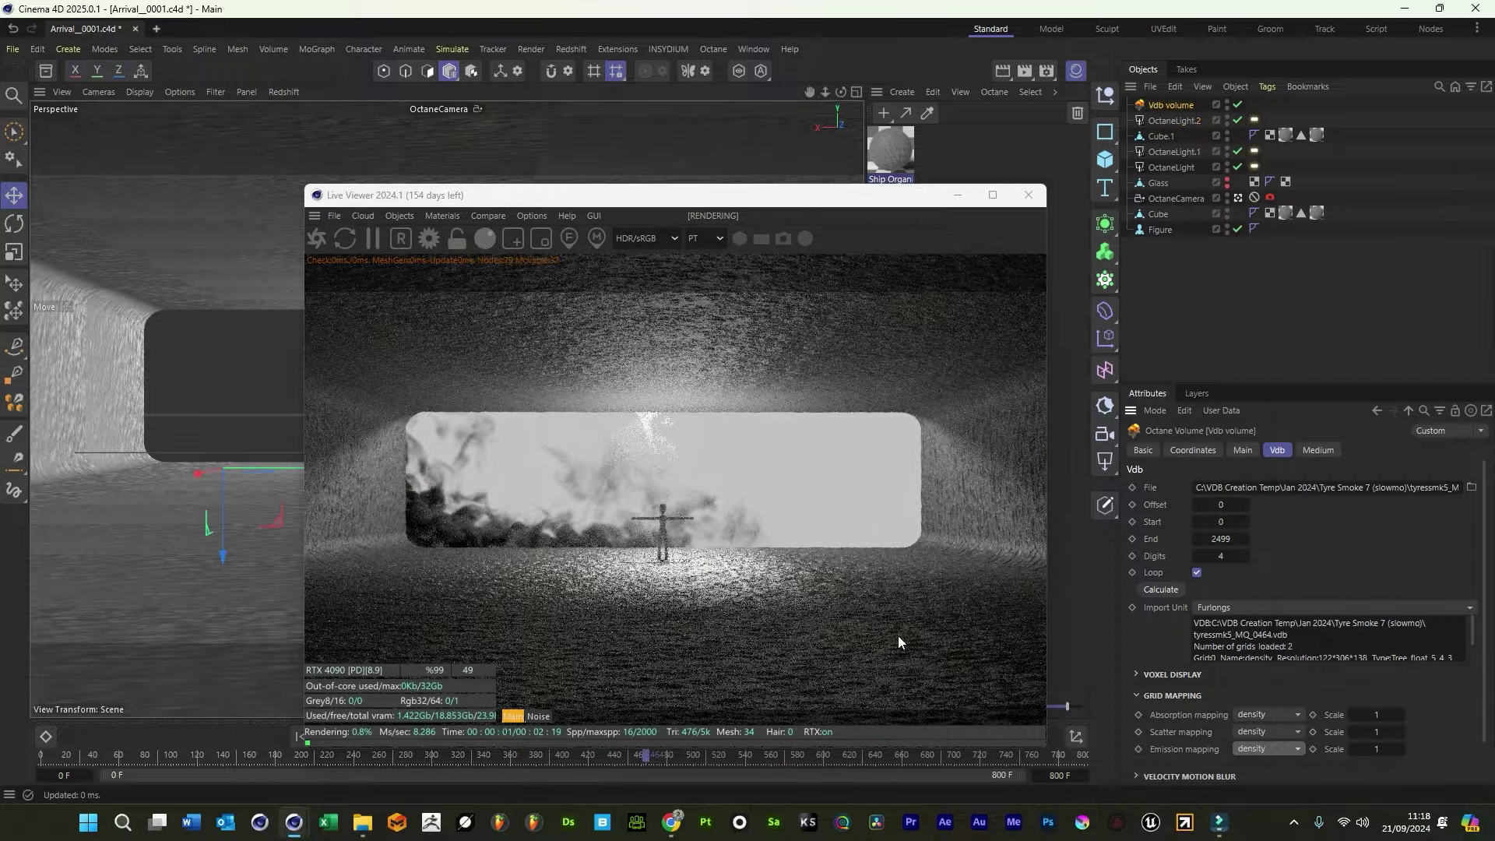
# Open the Vdb volume's Volume Medium settings
pyautogui.click(1316, 450)
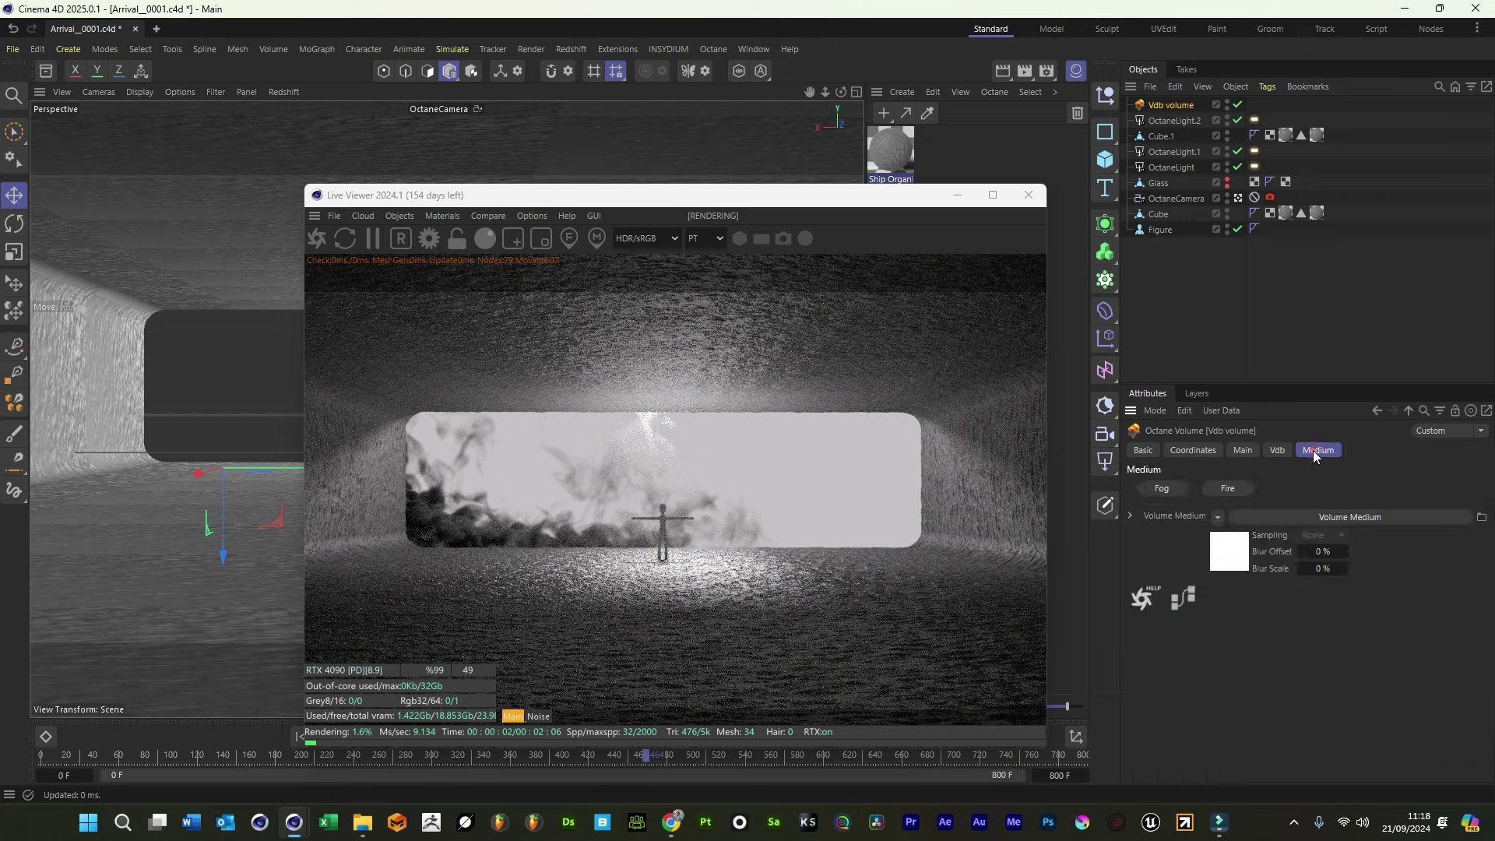
pyautogui.click(1282, 513)
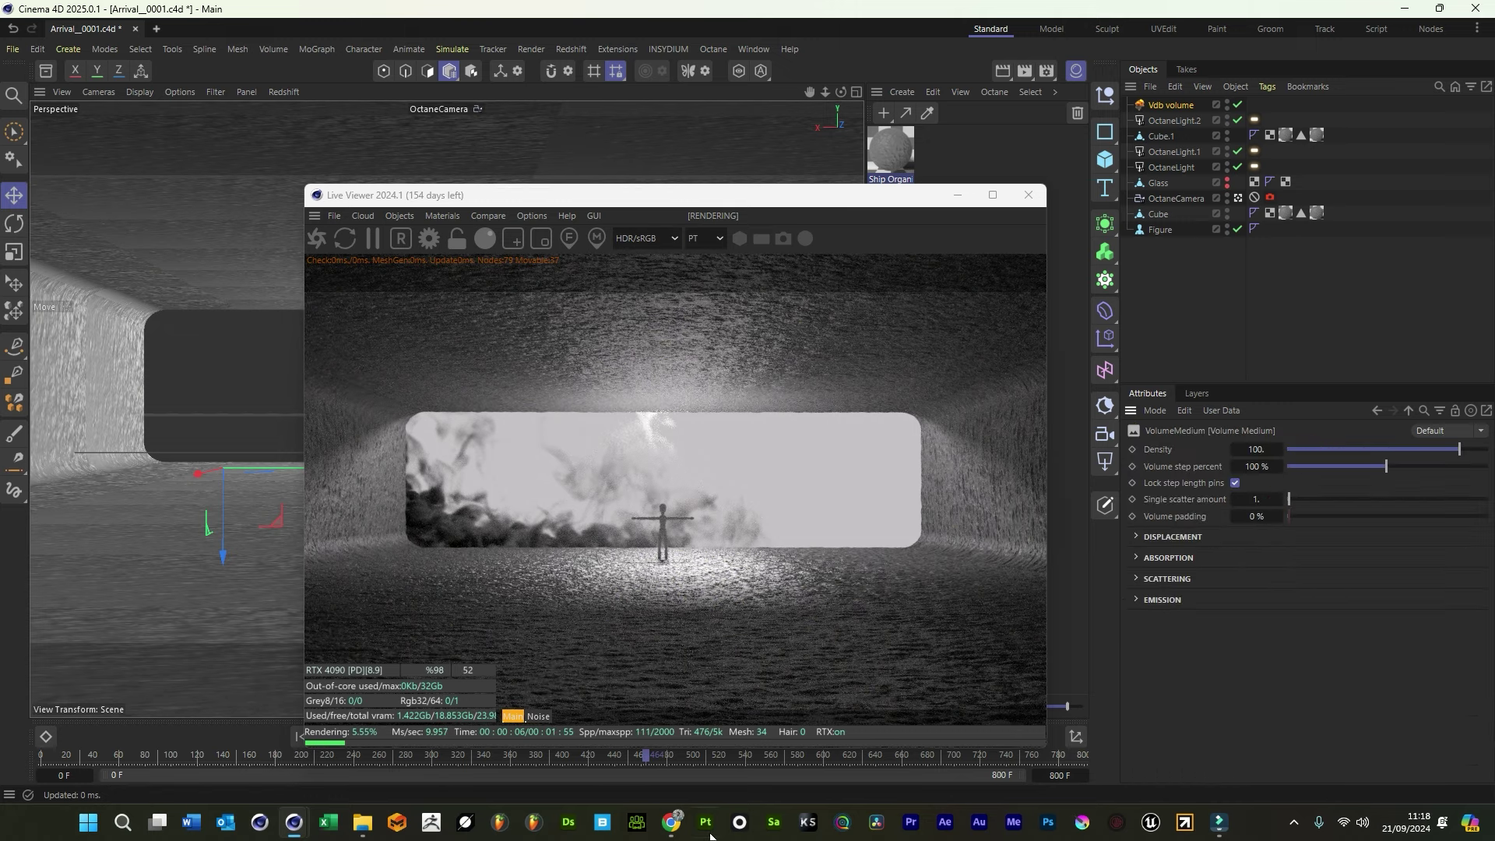
pyautogui.click(674, 831)
pyautogui.click(673, 828)
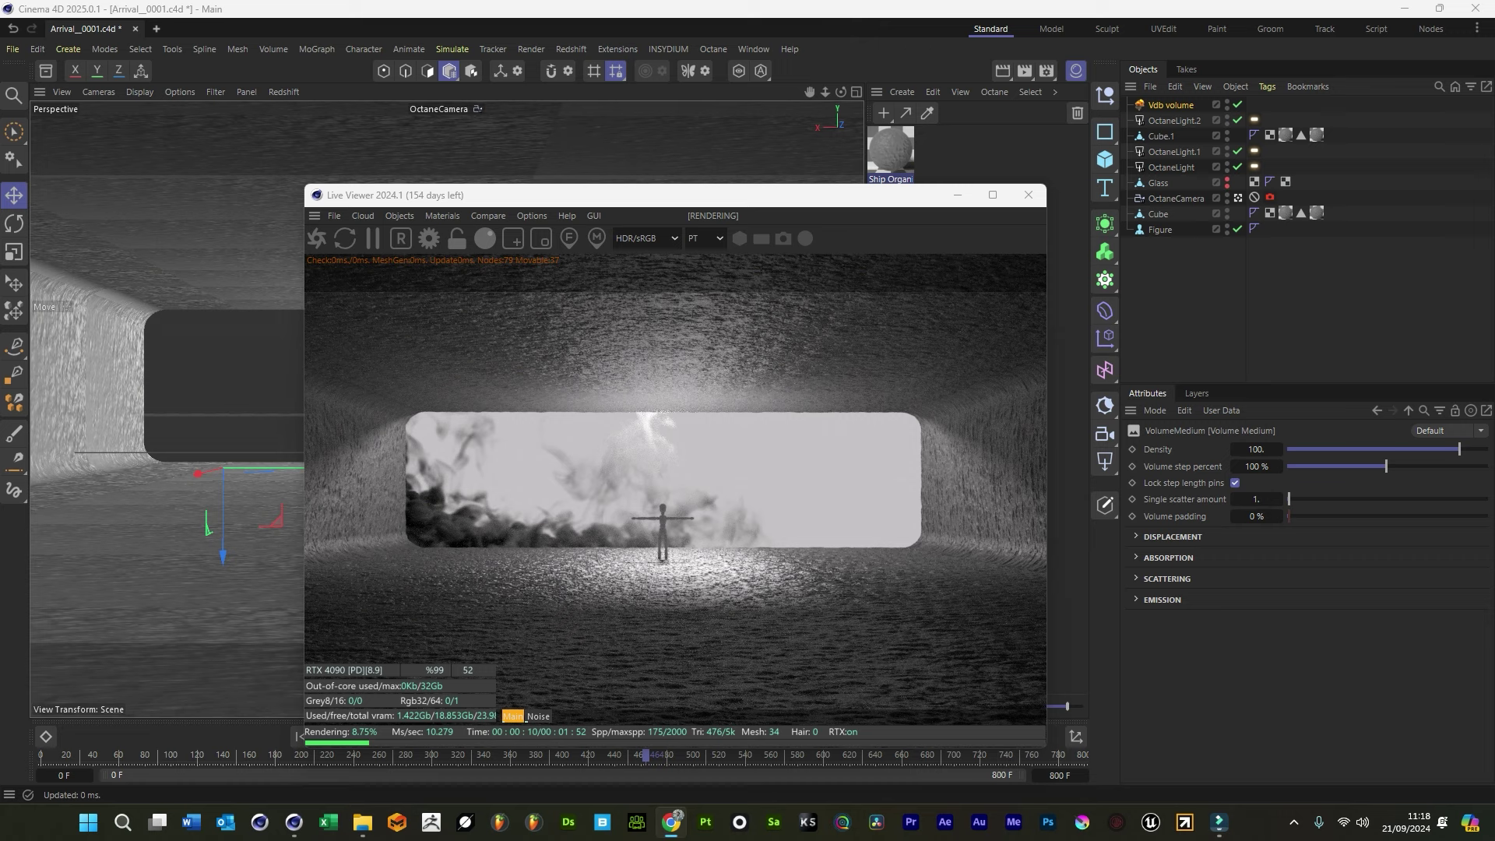
pyautogui.click(800, 196)
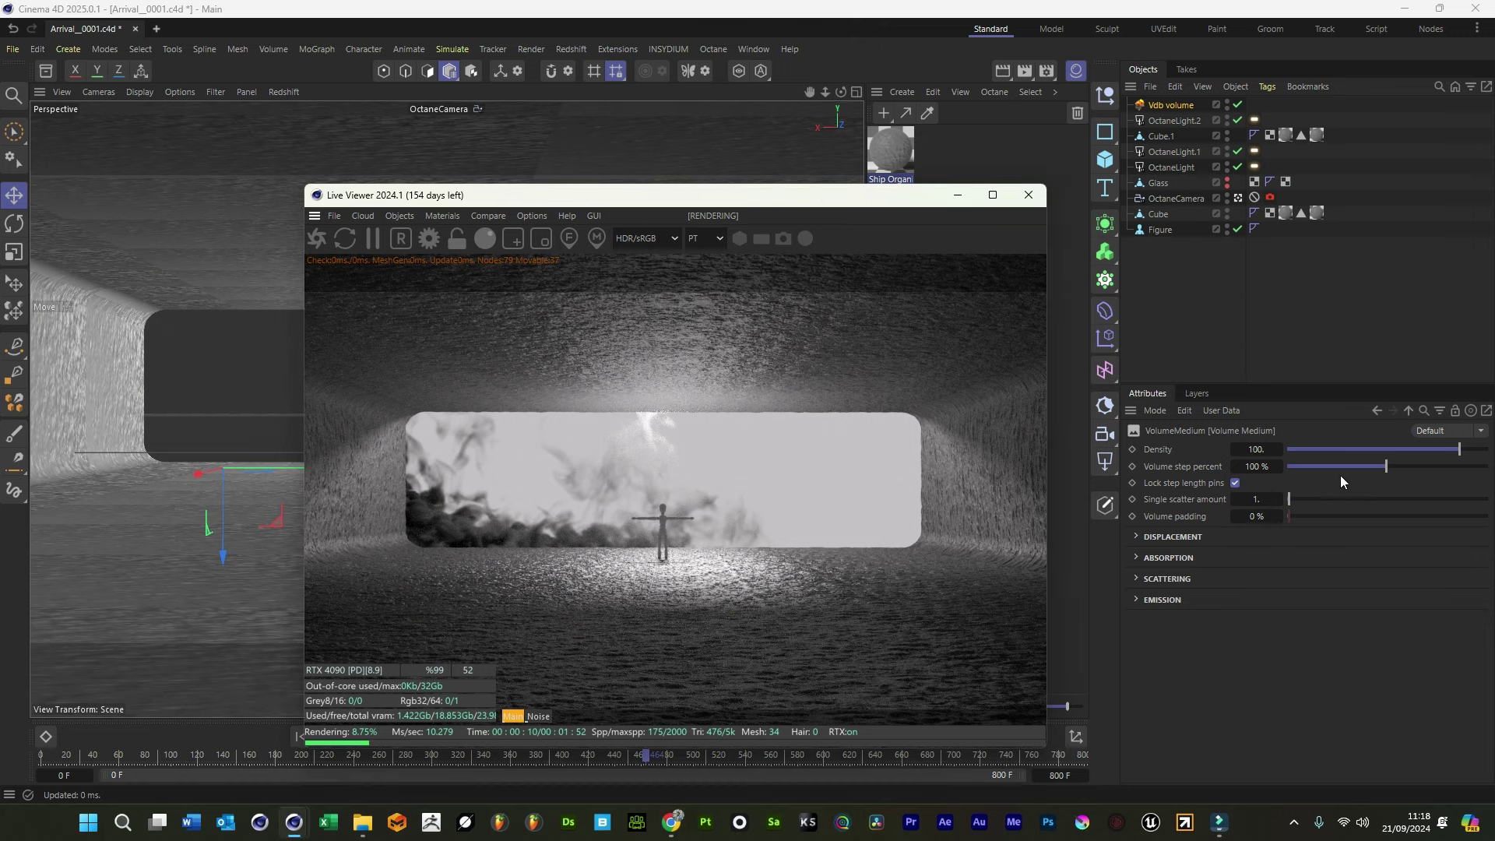
pyautogui.click(1174, 106)
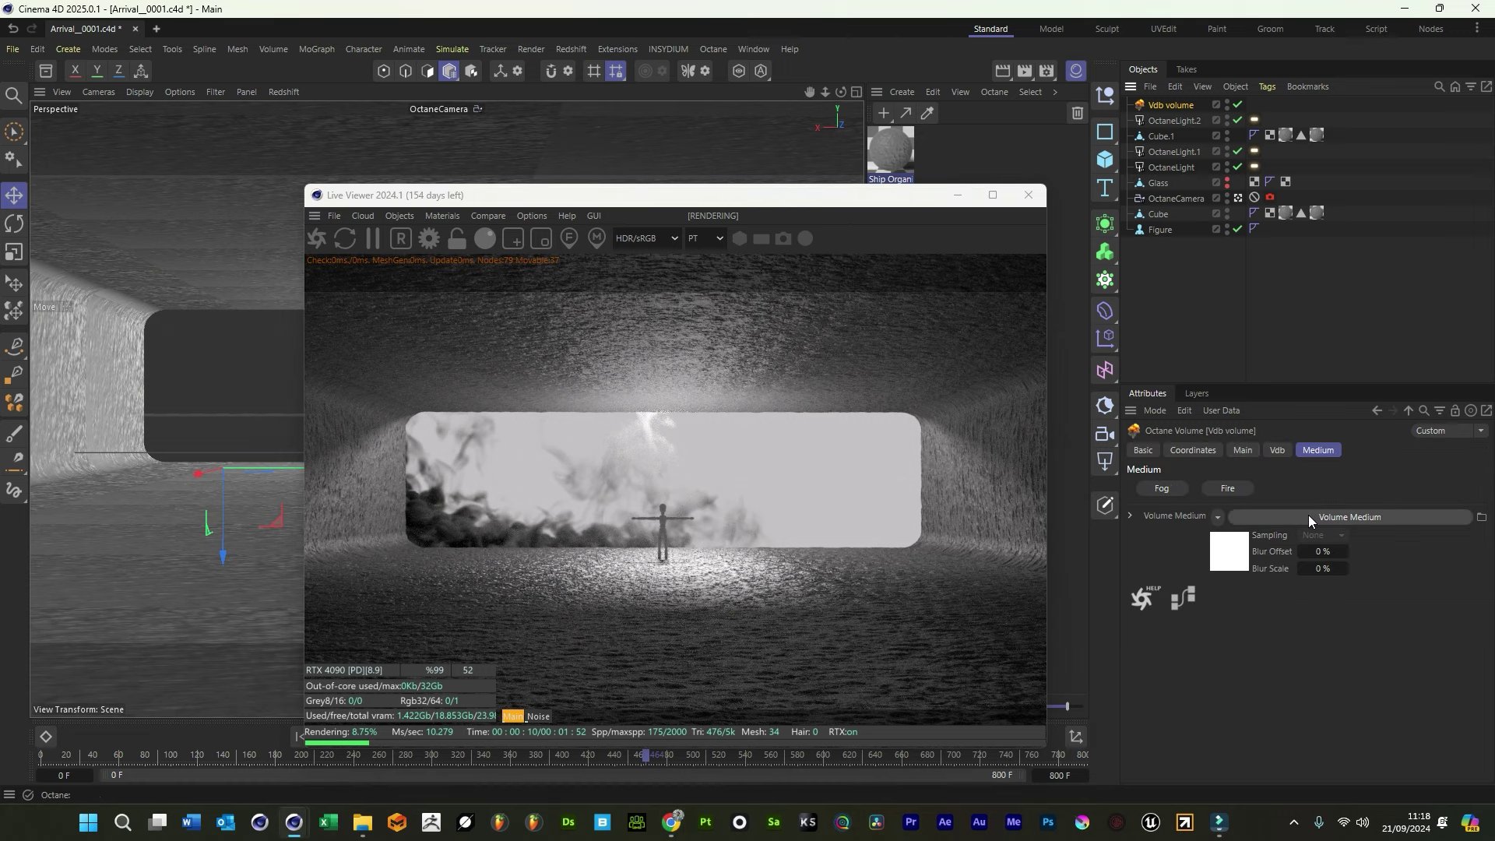
pyautogui.click(1308, 518)
# Set medium Density to 50 and volume step to 800%, then lower Density to 30
pyautogui.click(1260, 449)
pyautogui.write('50')
pyautogui.press('Return')
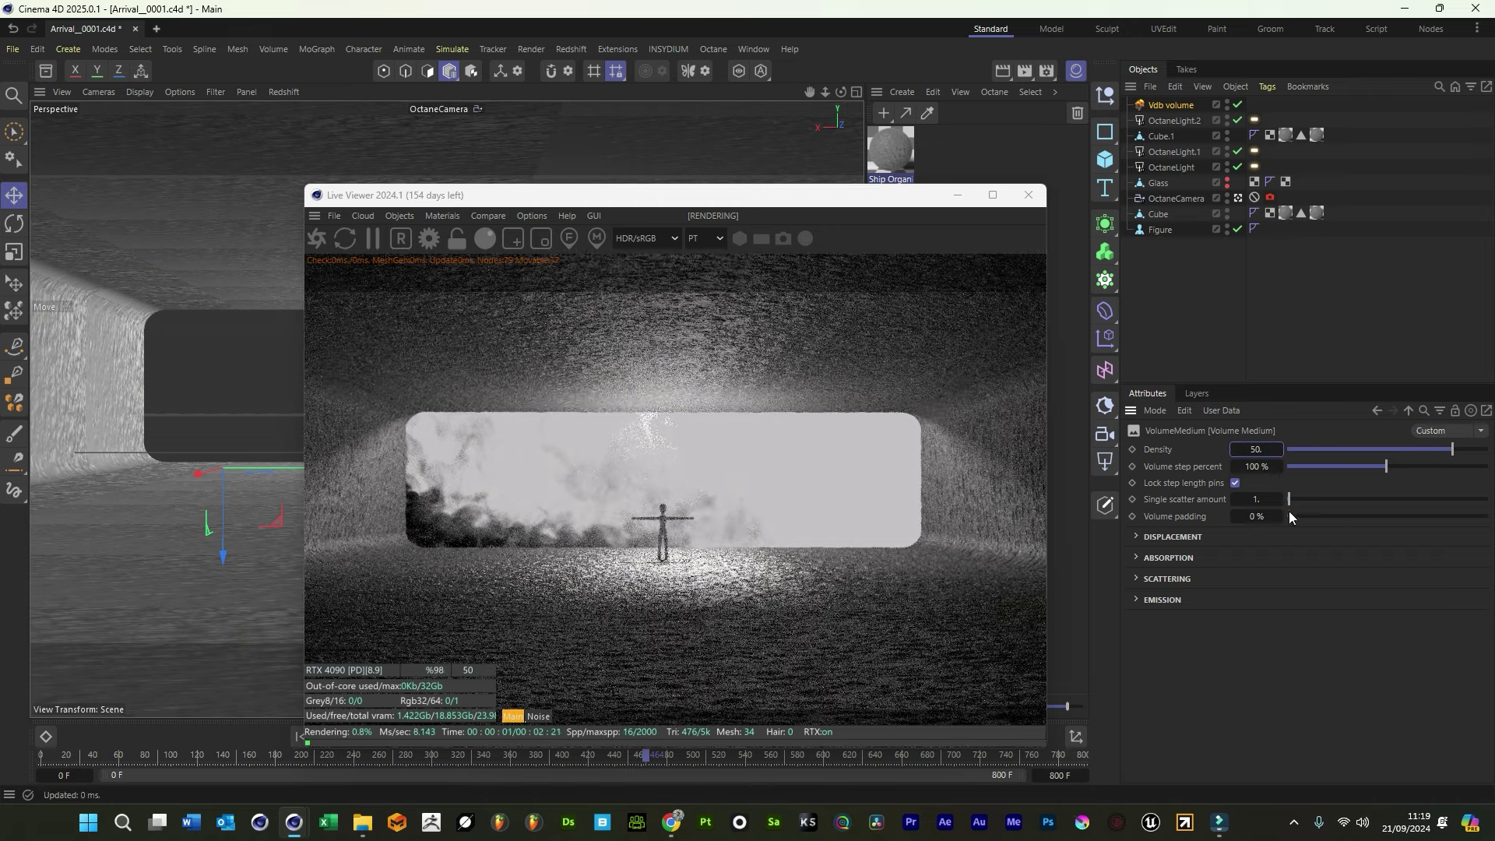
pyautogui.moveTo(1262, 467); pyautogui.dragTo(1267, 486)
pyautogui.write('800')
pyautogui.press('Return')
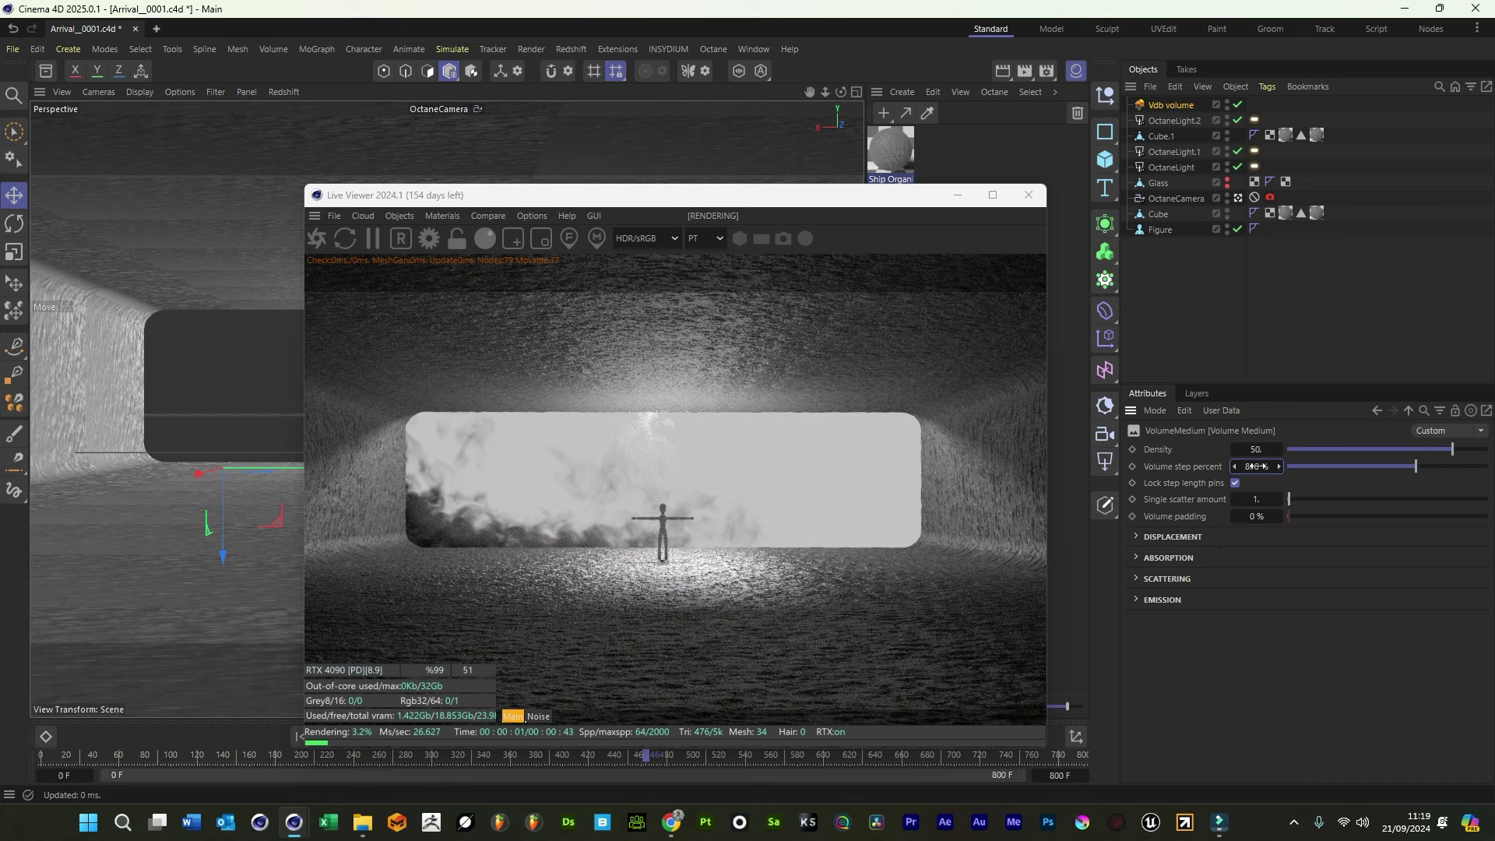
pyautogui.moveTo(1260, 450); pyautogui.dragTo(1250, 449)
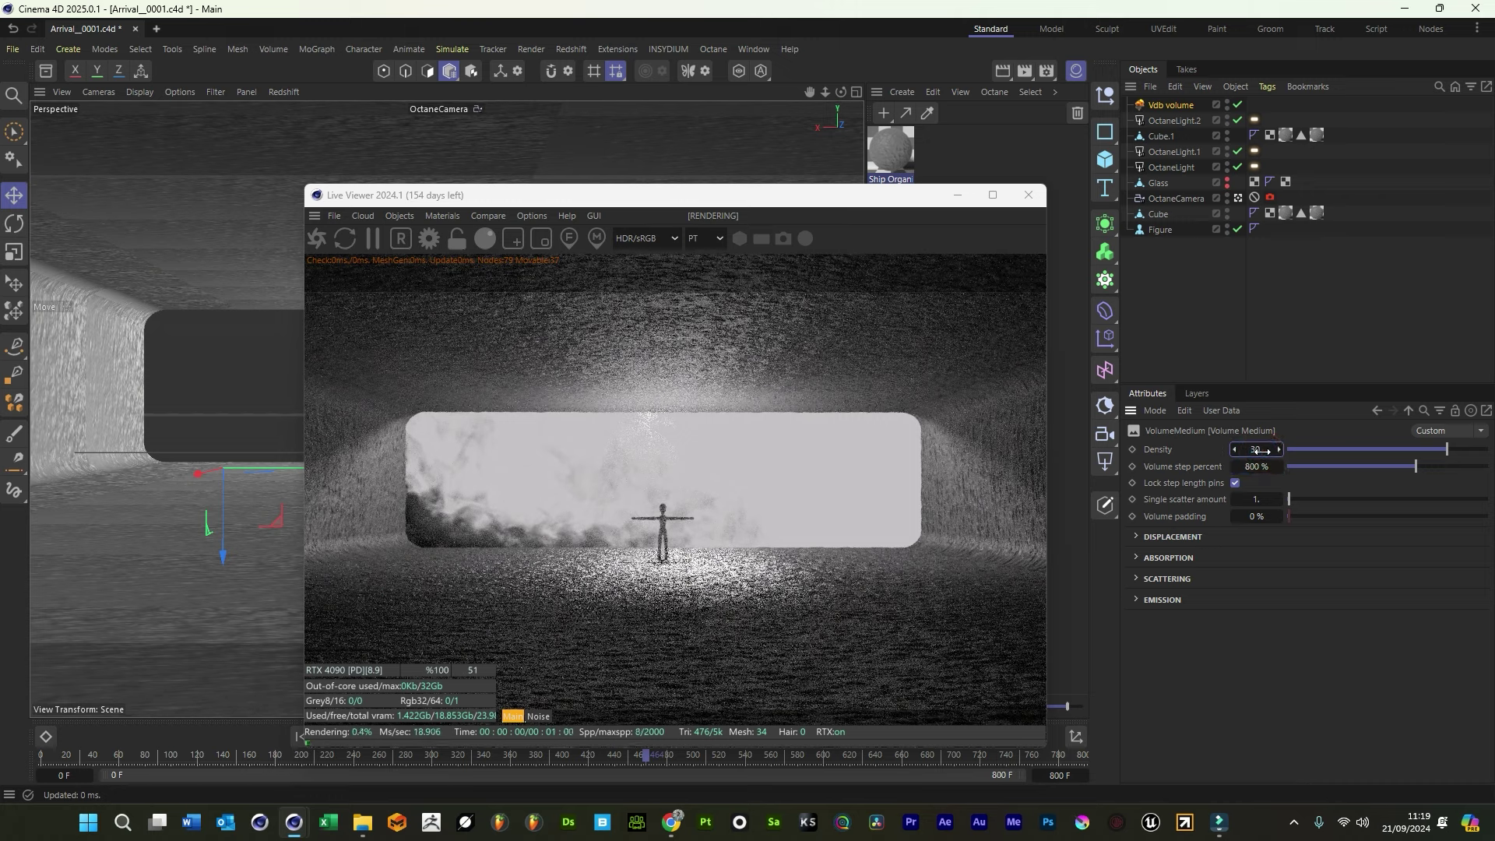
pyautogui.click(1207, 305)
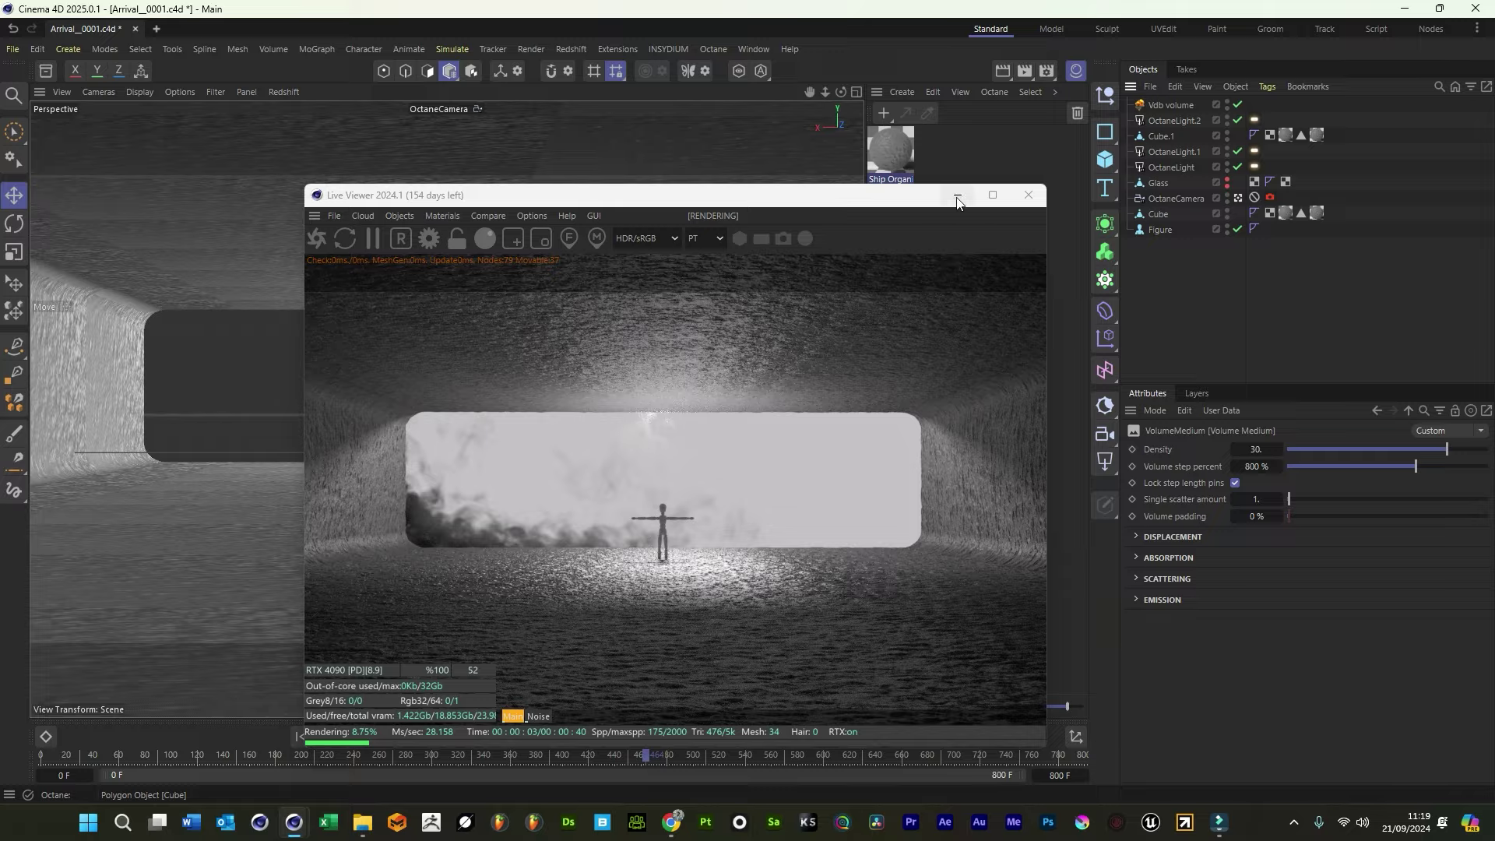
# Review the Vdb volume's Main, Coordinates and VDB settings, then duplicate it as Vdb volume.1
pyautogui.click(1238, 198)
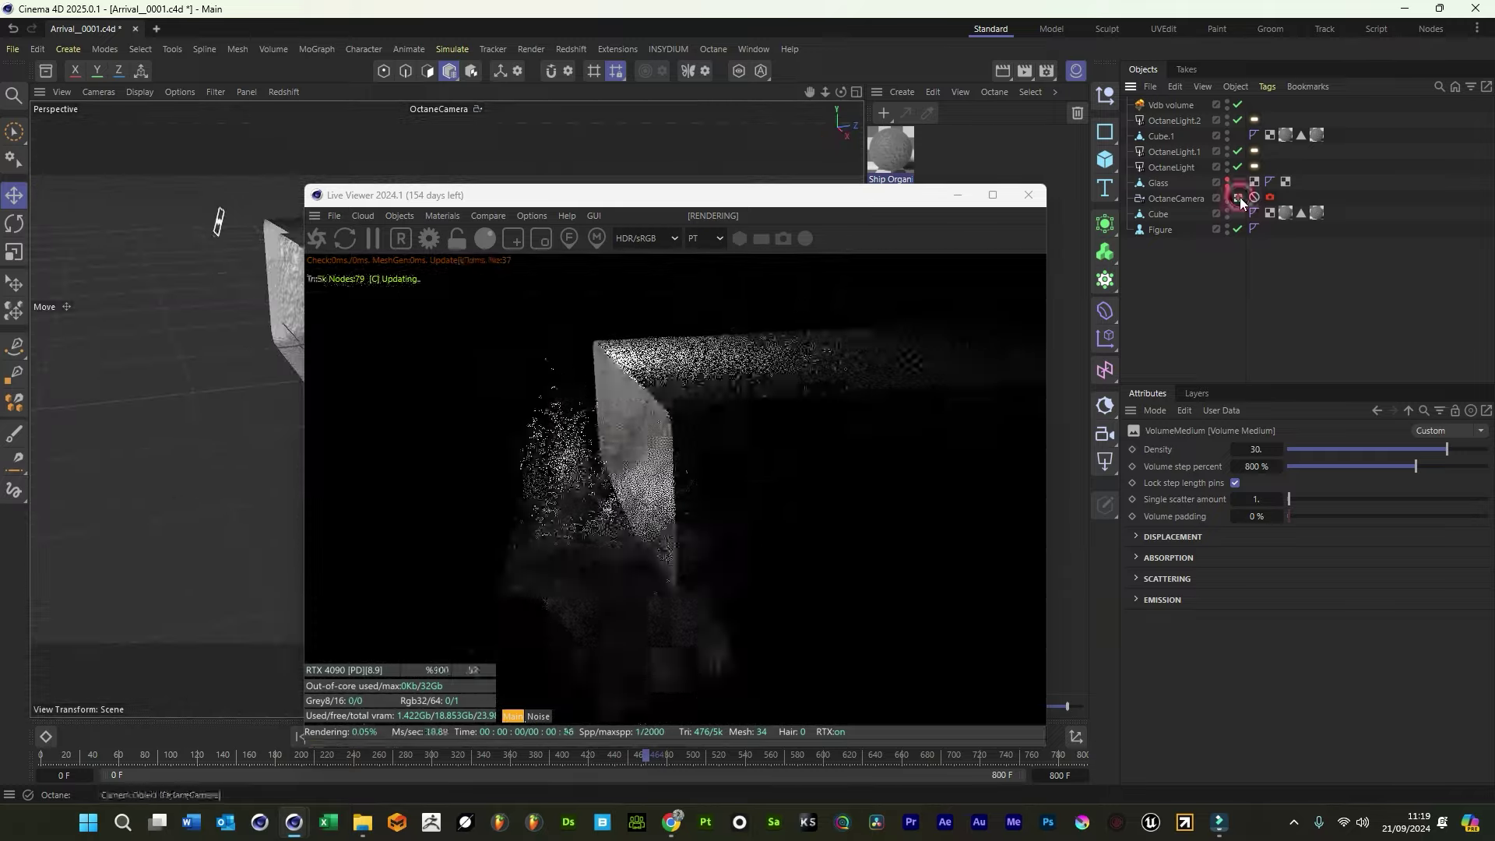
pyautogui.moveTo(840, 92); pyautogui.dragTo(821, 155)
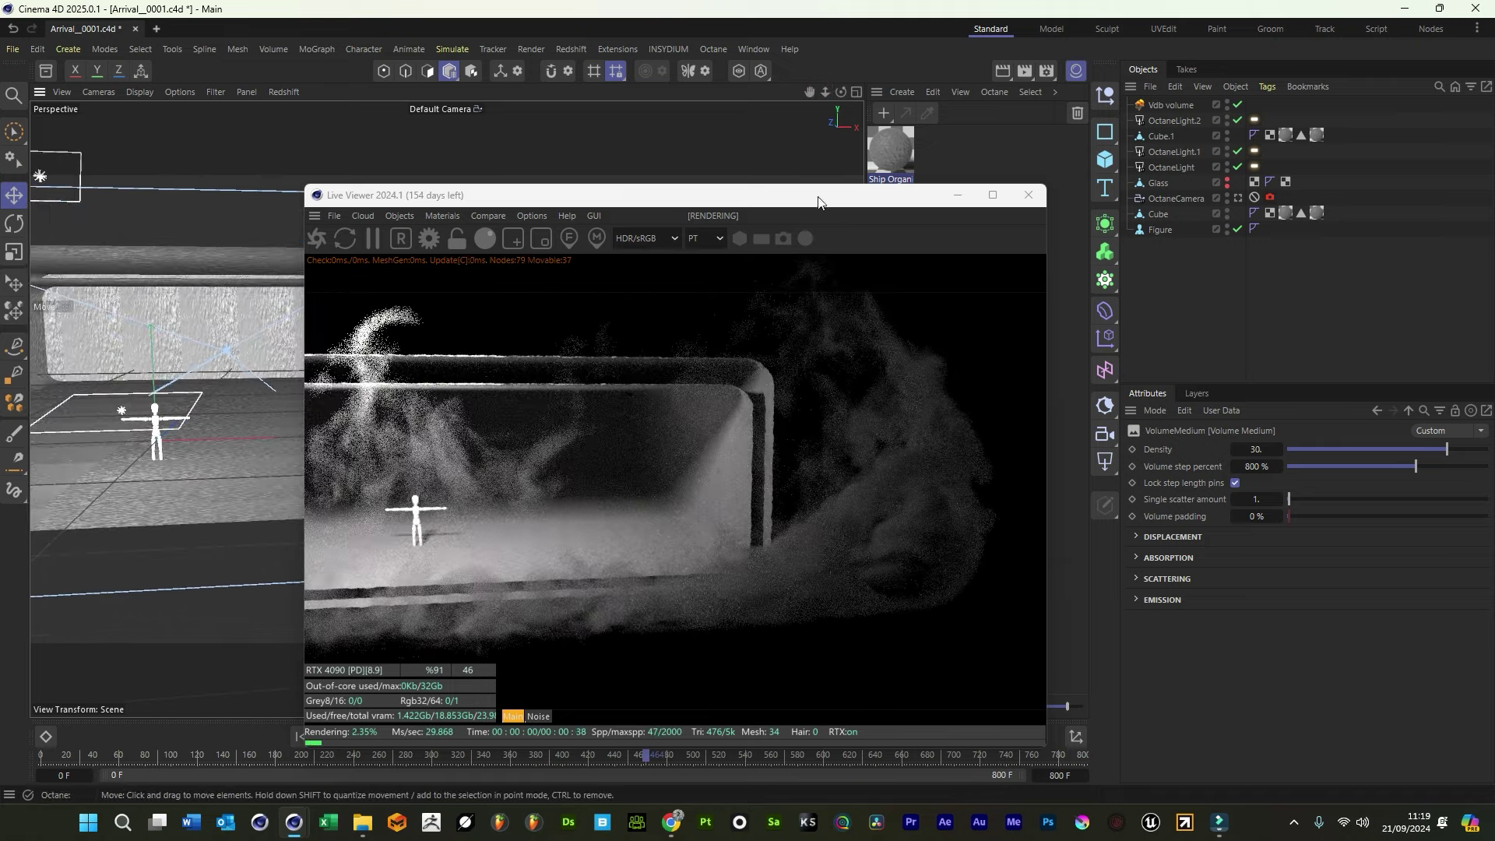
pyautogui.click(954, 195)
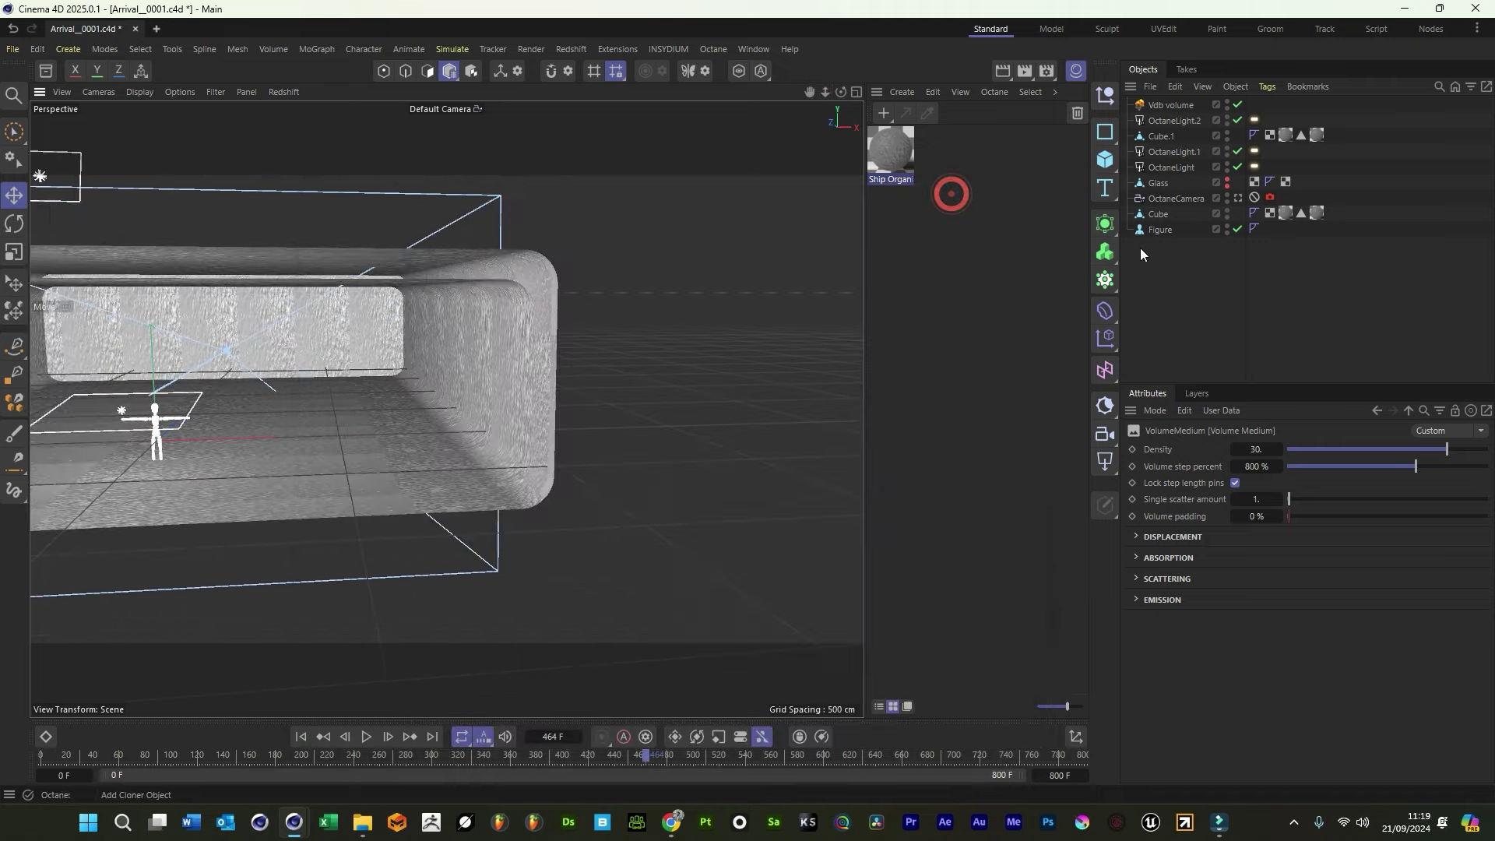
pyautogui.click(1163, 104)
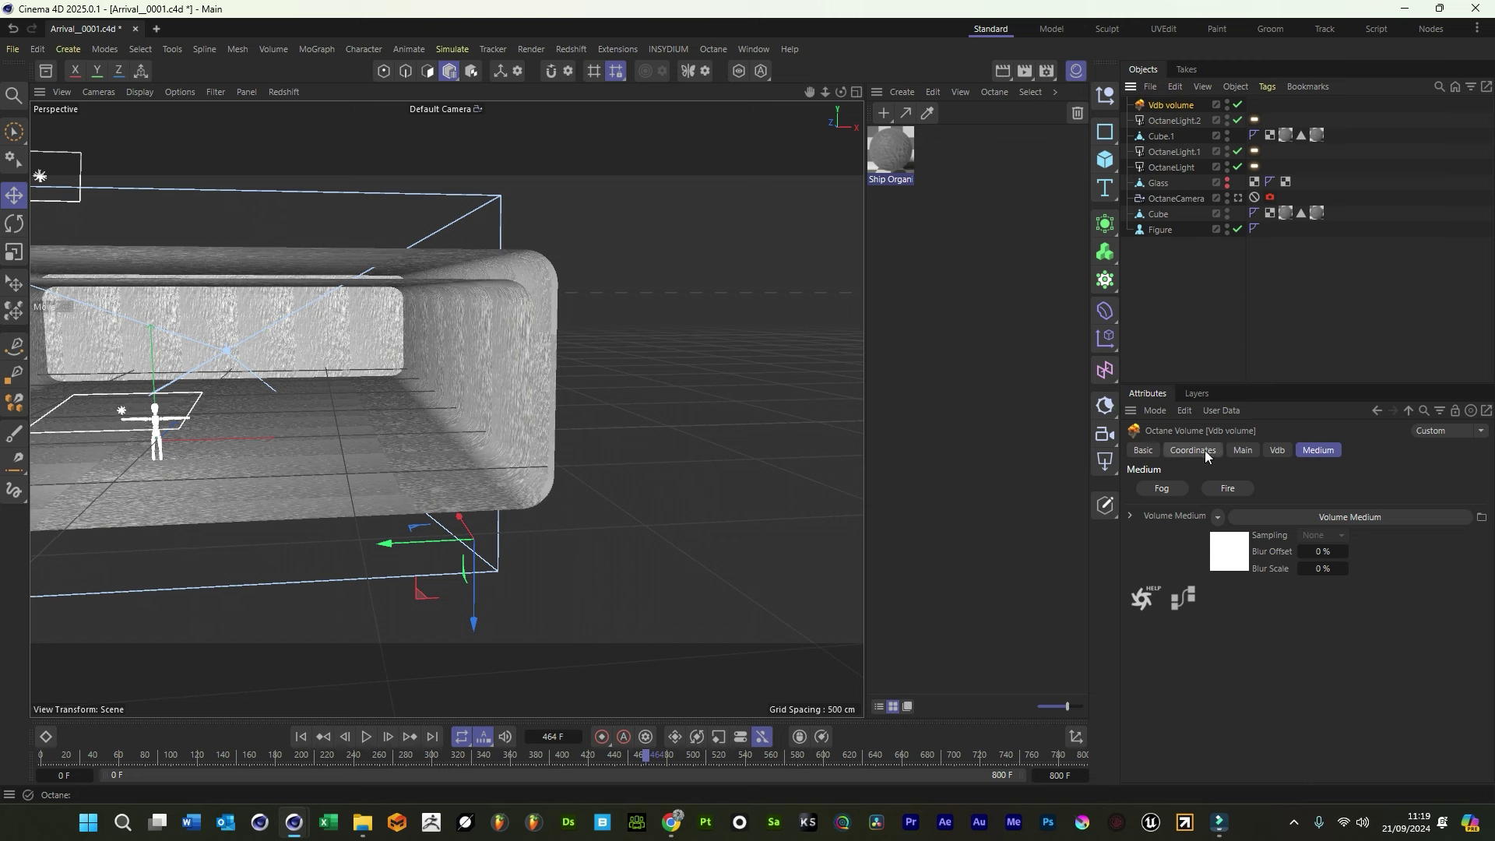
pyautogui.click(1243, 450)
pyautogui.click(1192, 450)
pyautogui.click(1277, 450)
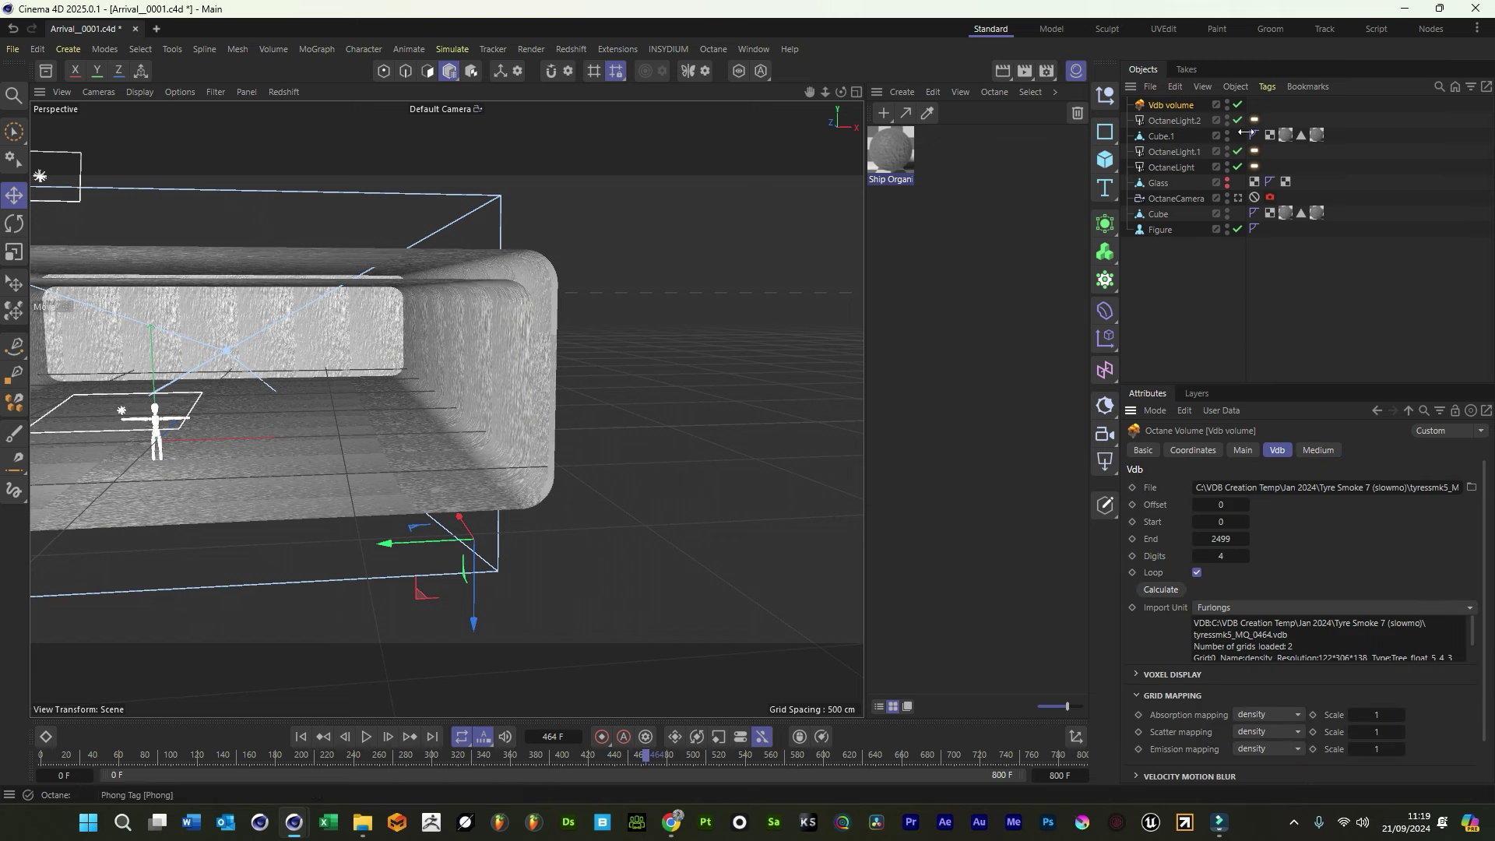
pyautogui.keyDown('ctrl'); pyautogui.moveTo(1165, 101); pyautogui.dragTo(1166, 101); pyautogui.keyUp('ctrl')
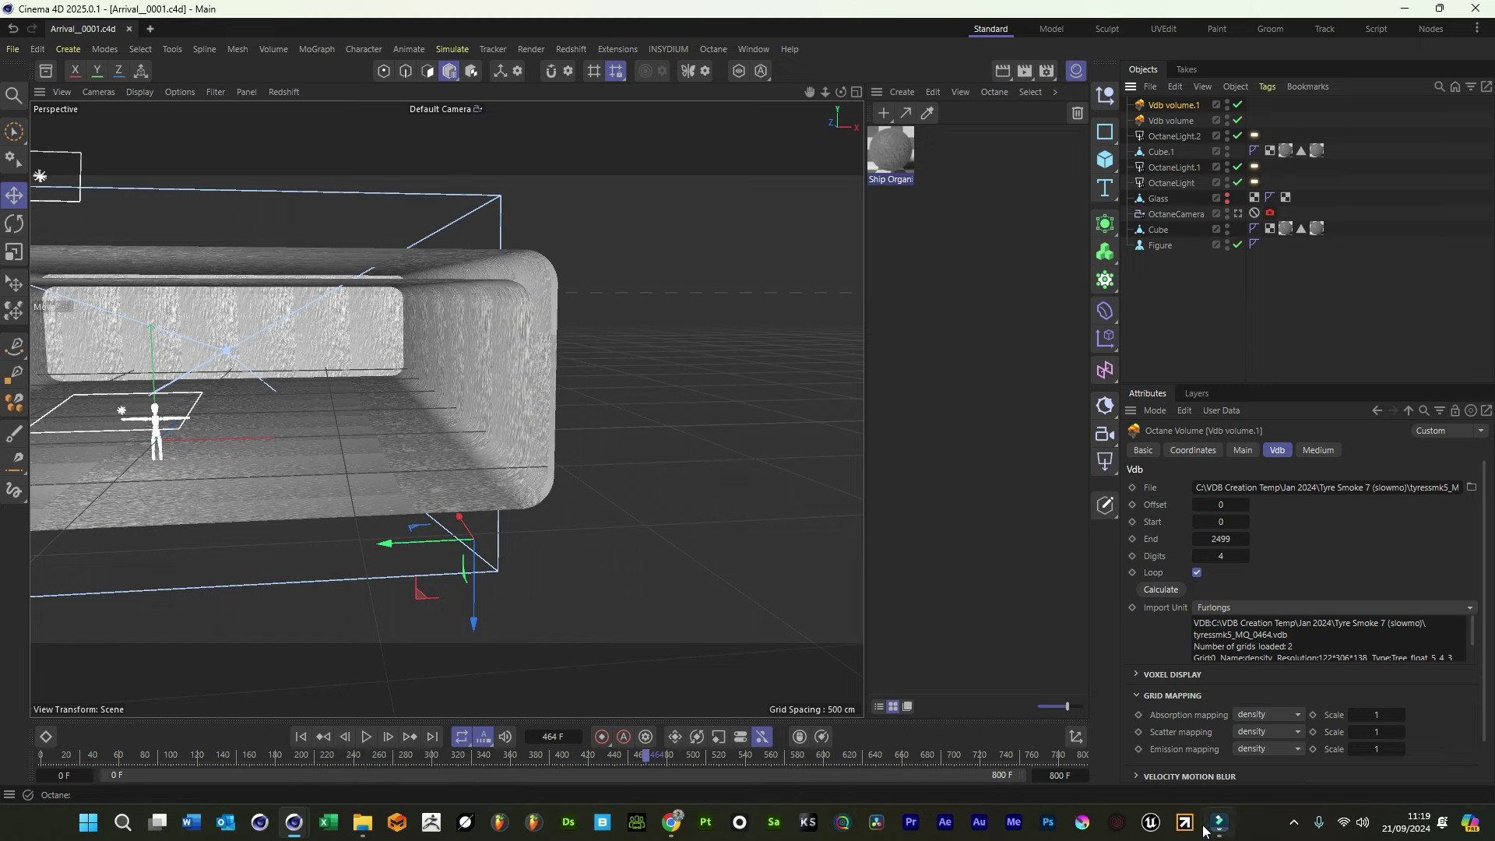
# Rotate the light slightly and scale it up to about 152%
pyautogui.moveTo(298, 832)
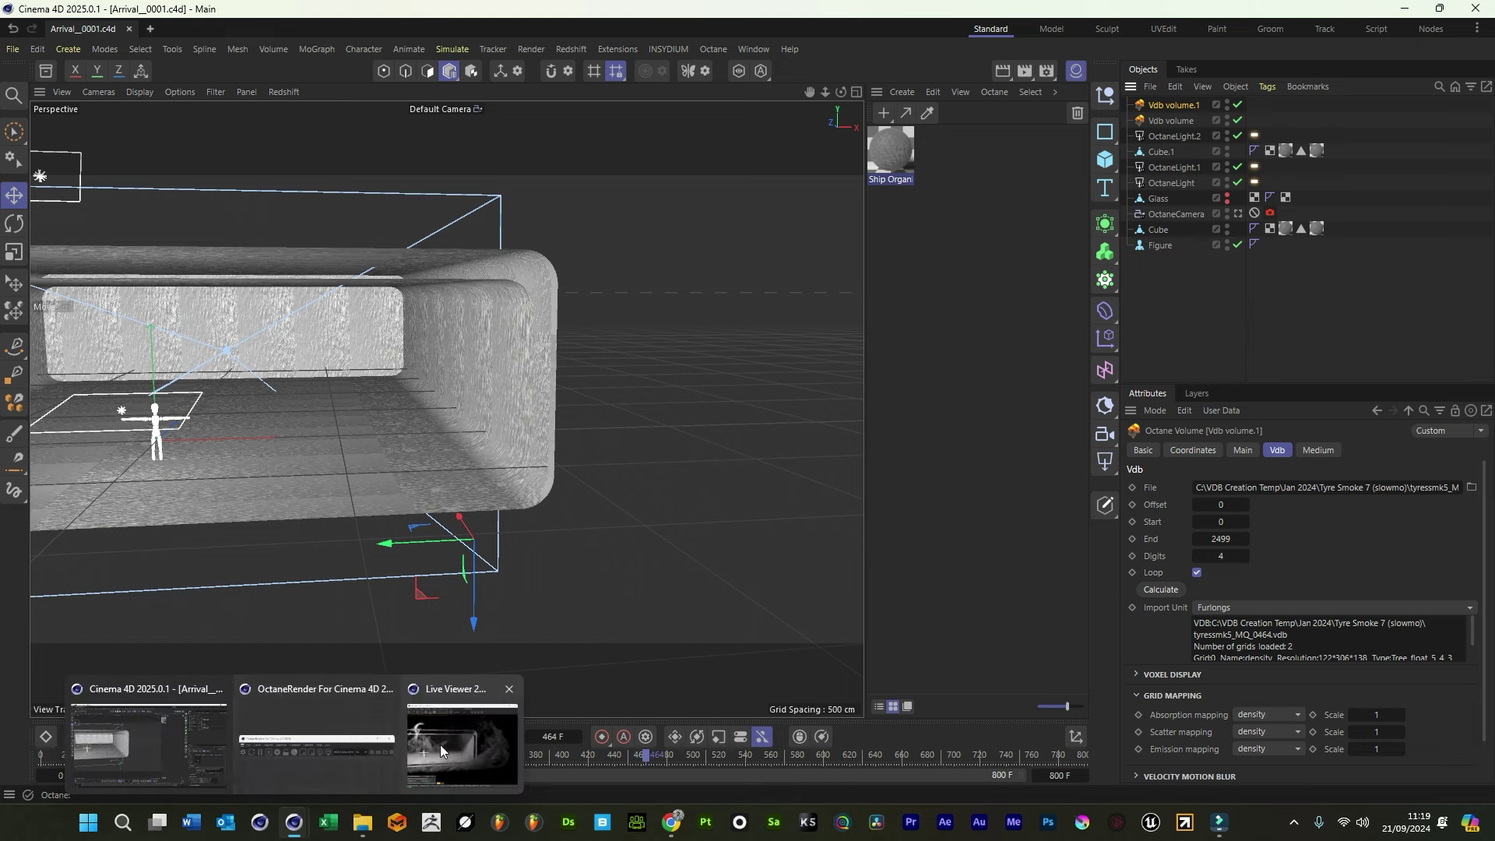
pyautogui.click(462, 743)
pyautogui.moveTo(525, 209); pyautogui.dragTo(771, 218)
pyautogui.moveTo(825, 91); pyautogui.dragTo(437, 507)
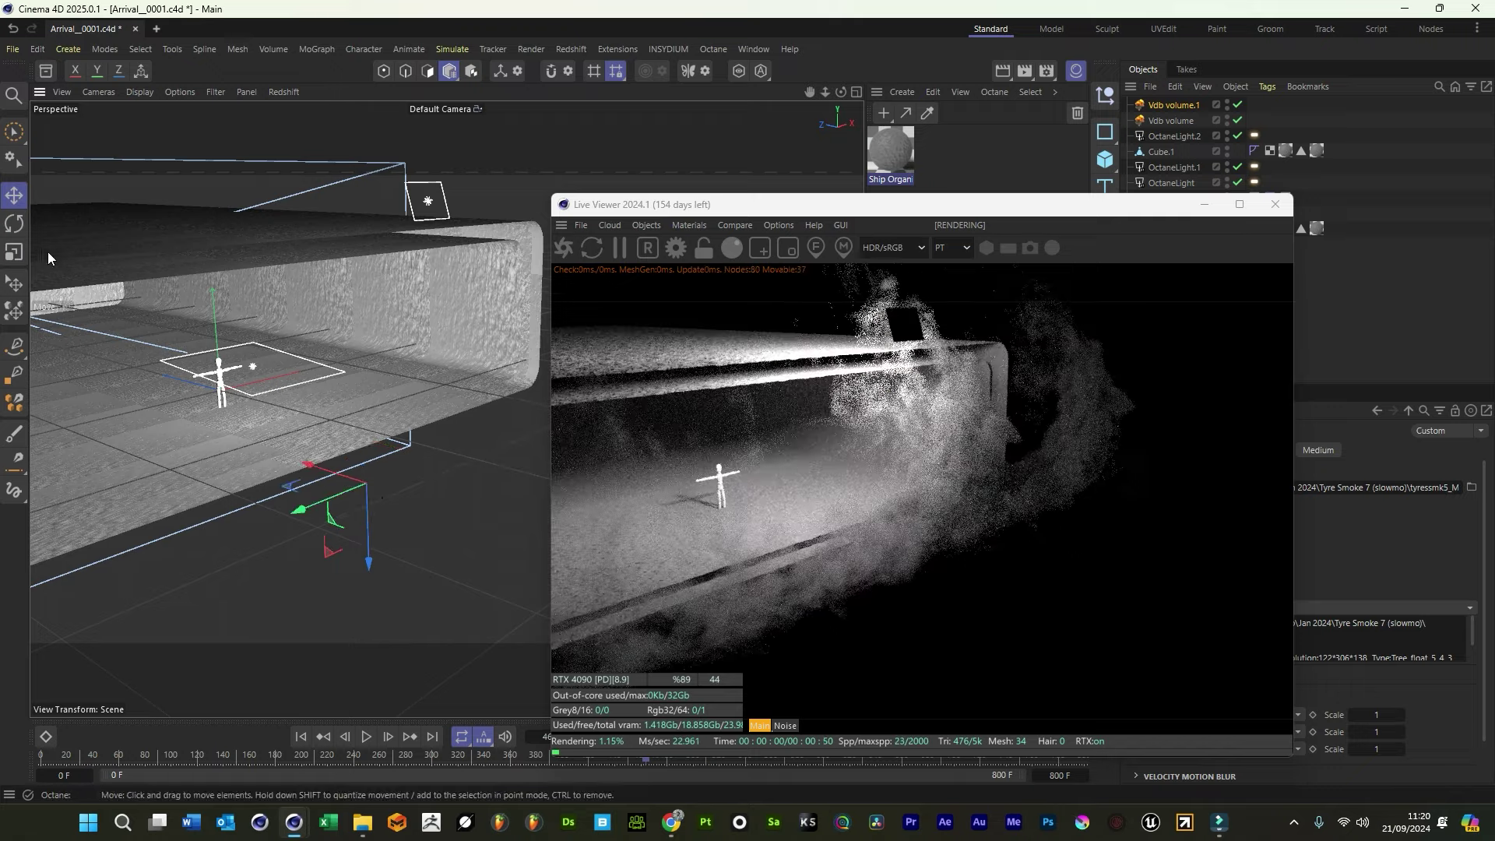
pyautogui.click(14, 224)
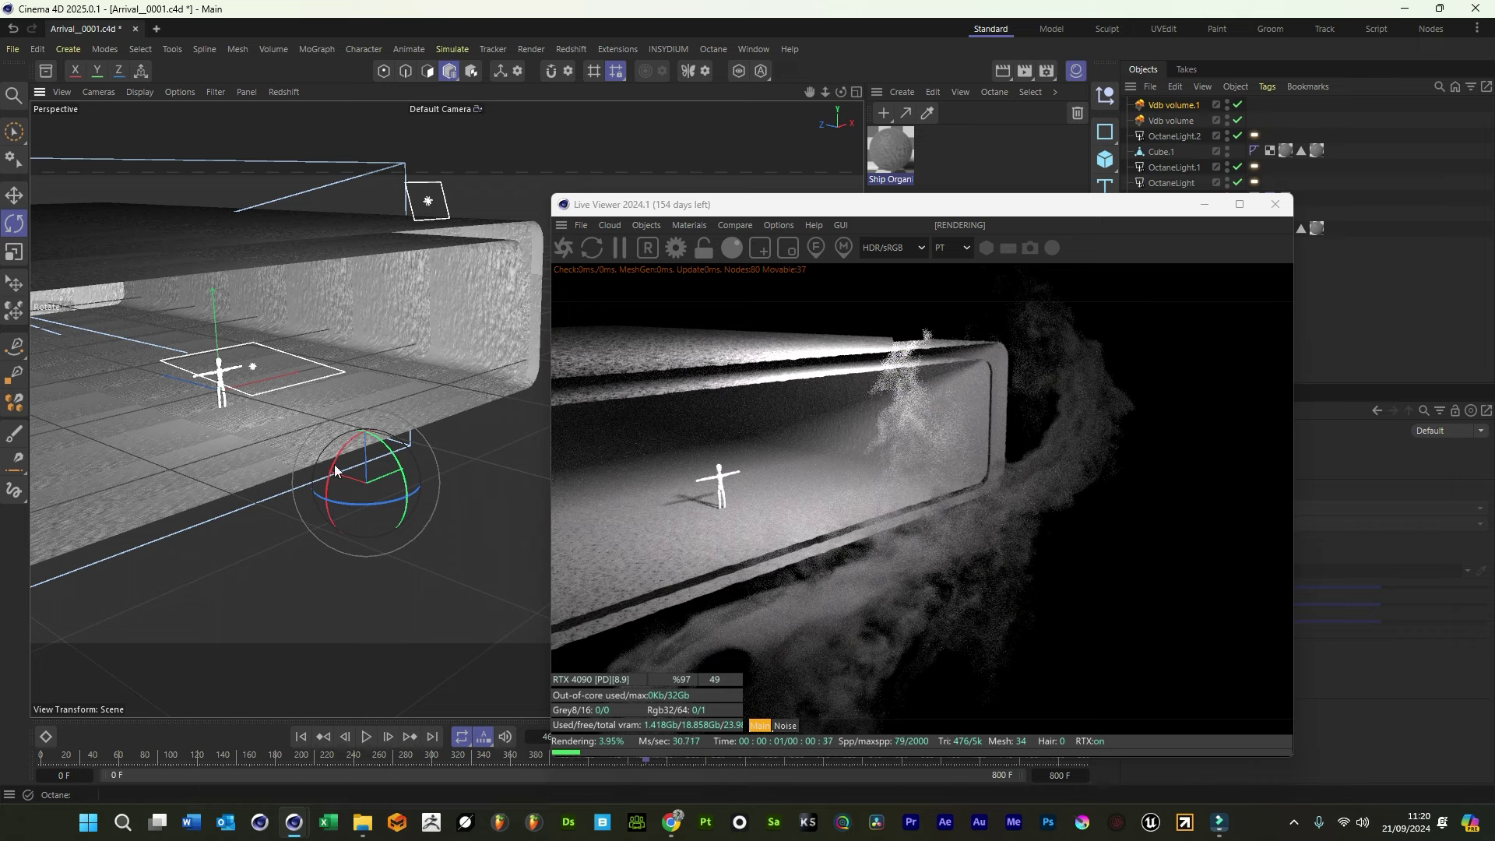
pyautogui.moveTo(345, 470); pyautogui.dragTo(340, 480)
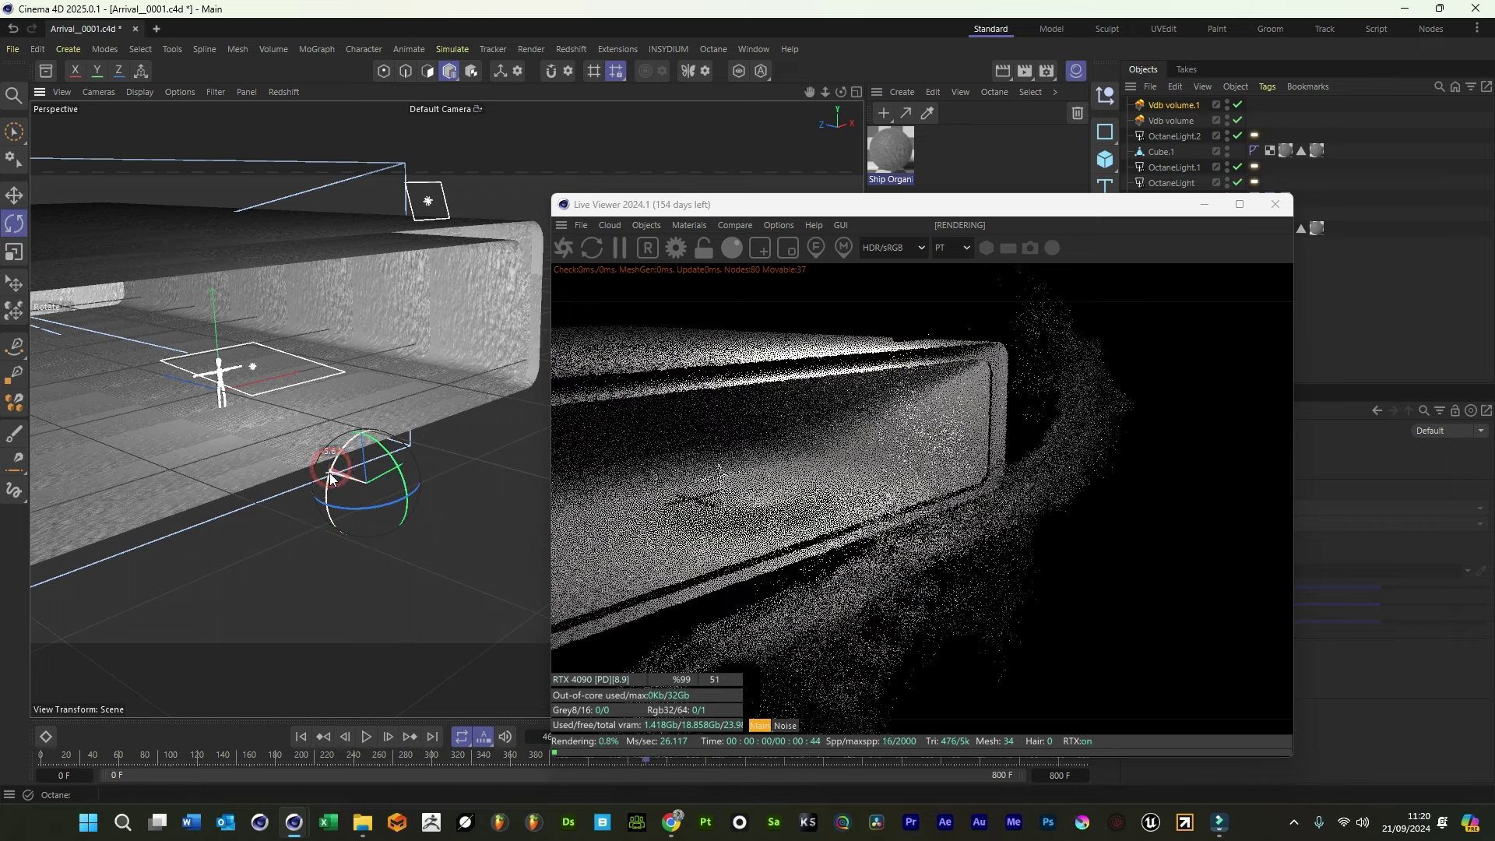
pyautogui.click(14, 252)
pyautogui.moveTo(341, 560); pyautogui.dragTo(723, 562)
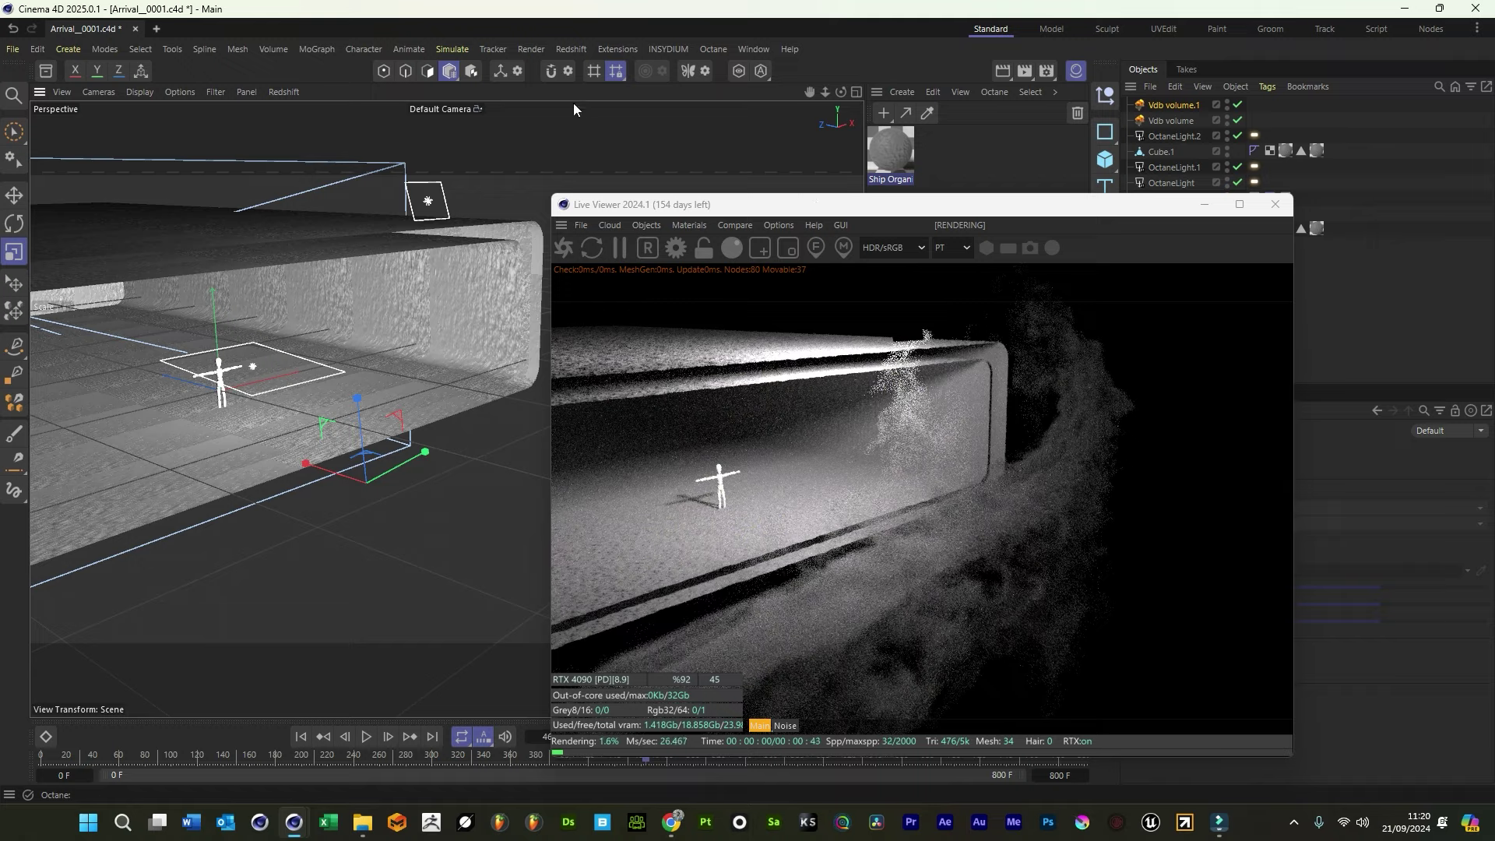
# Raise the light above the box and shift it about 40 cm left, viewed through the Octane camera
pyautogui.moveTo(830, 98); pyautogui.dragTo(807, 104)
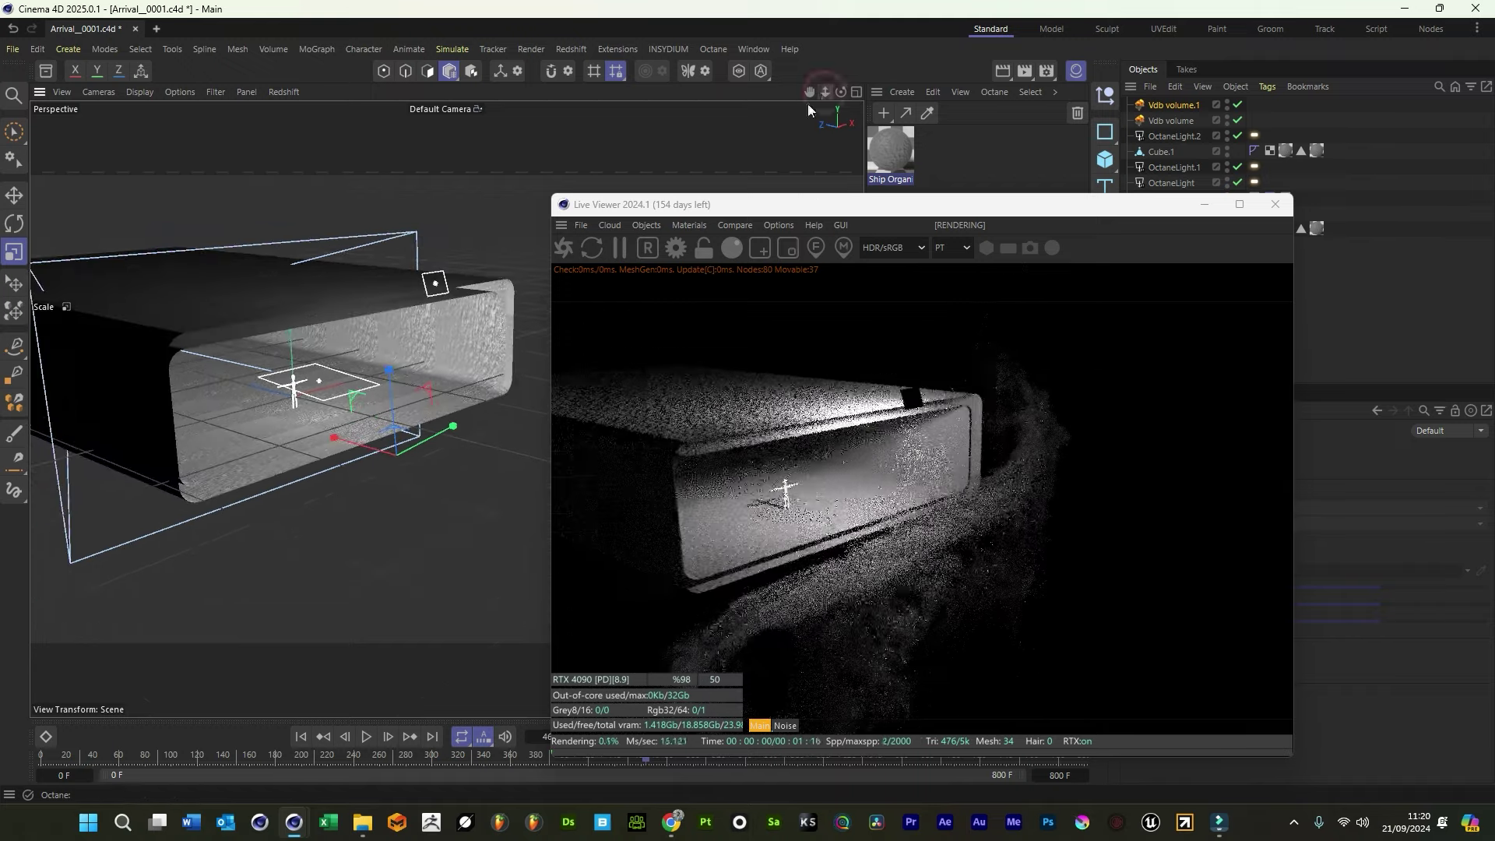
pyautogui.click(14, 194)
pyautogui.moveTo(393, 400); pyautogui.dragTo(454, 244)
pyautogui.click(432, 292)
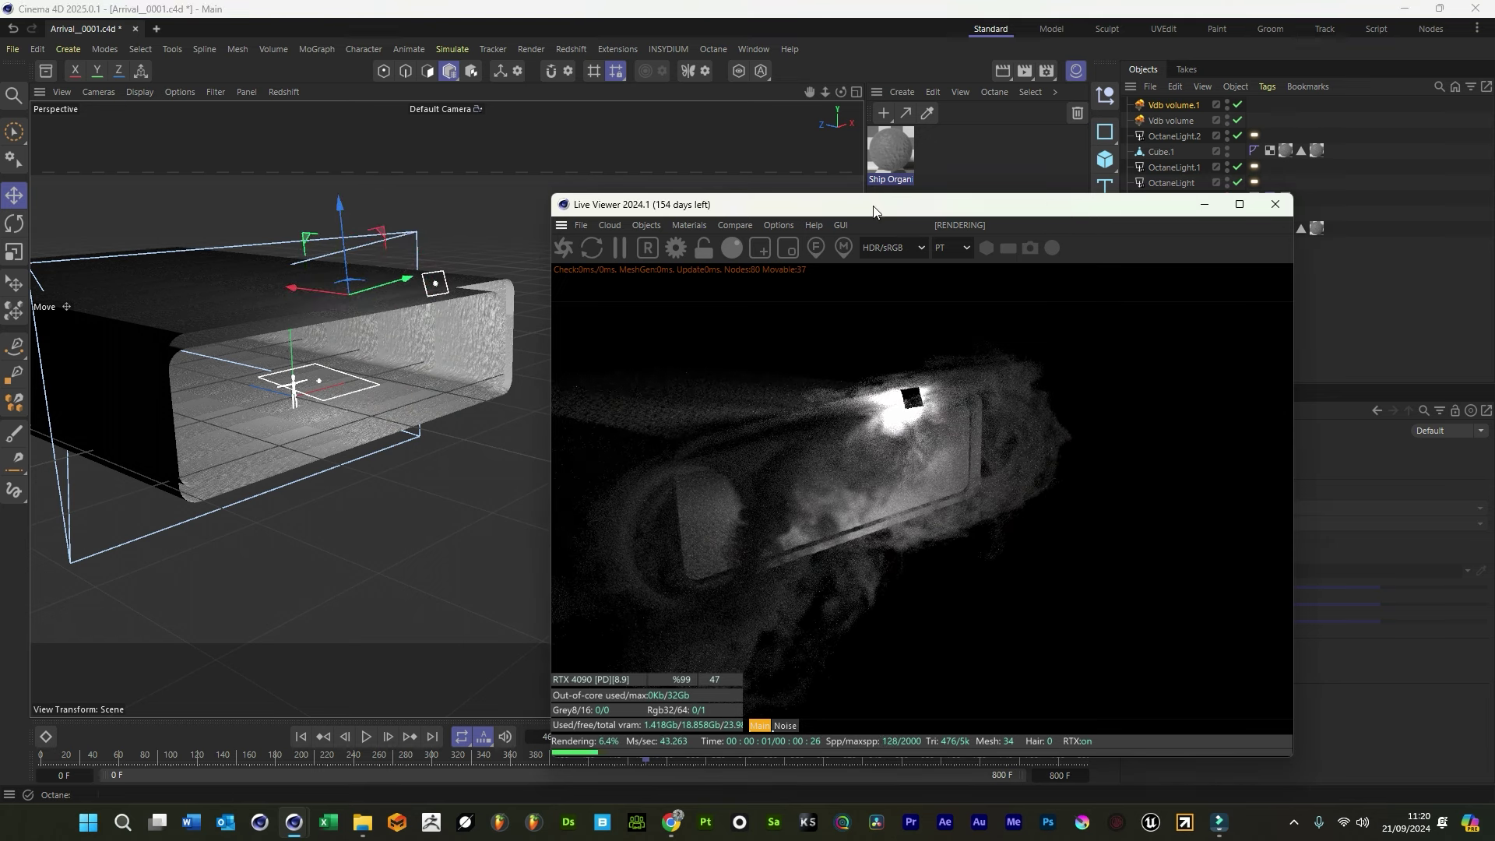
pyautogui.moveTo(873, 210); pyautogui.dragTo(752, 189)
pyautogui.click(1238, 213)
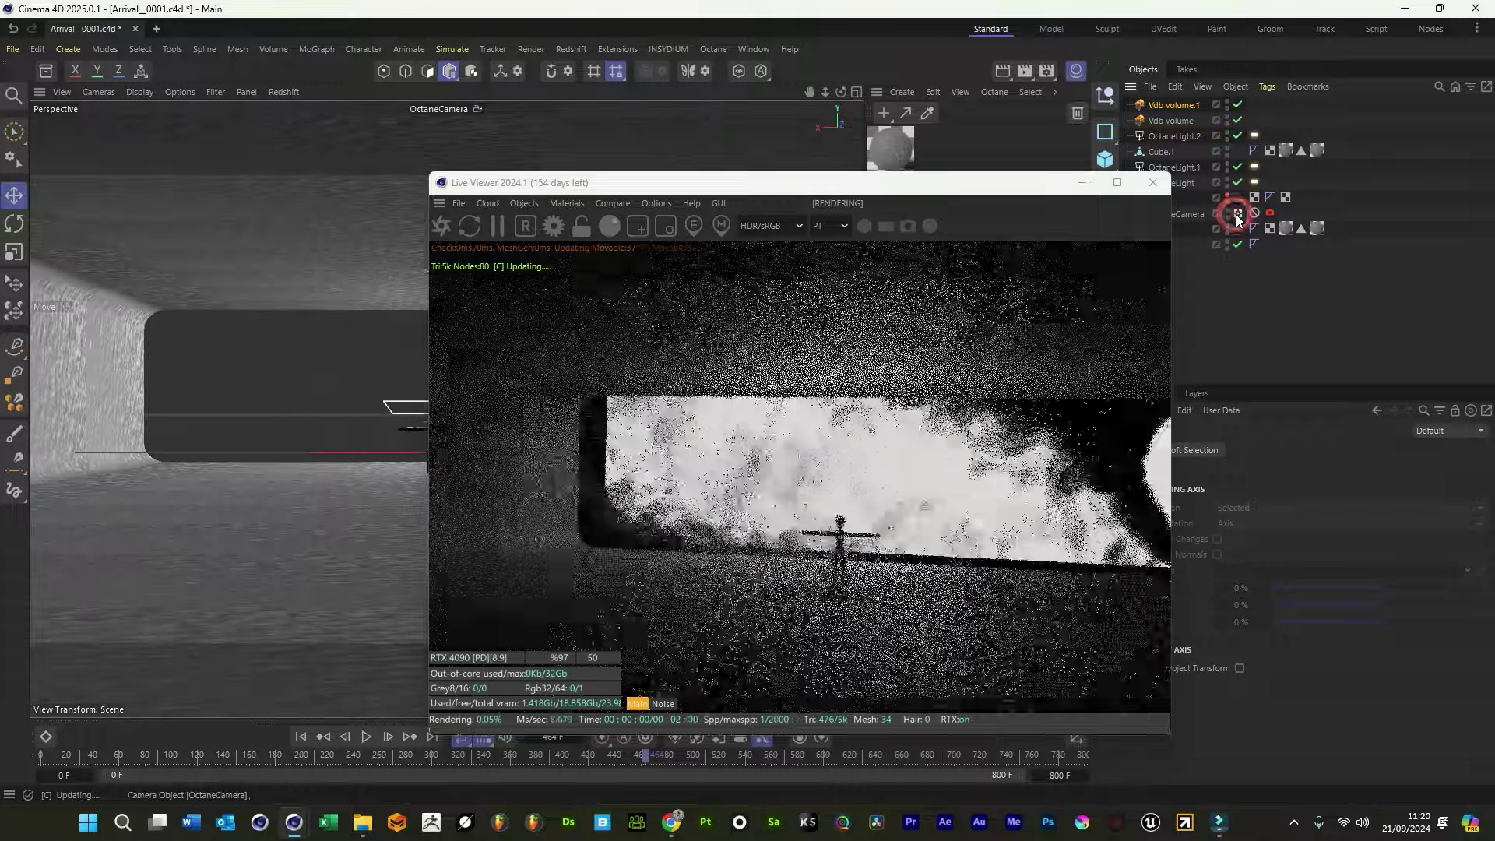
pyautogui.moveTo(775, 191); pyautogui.dragTo(939, 218)
pyautogui.moveTo(517, 270); pyautogui.dragTo(474, 269)
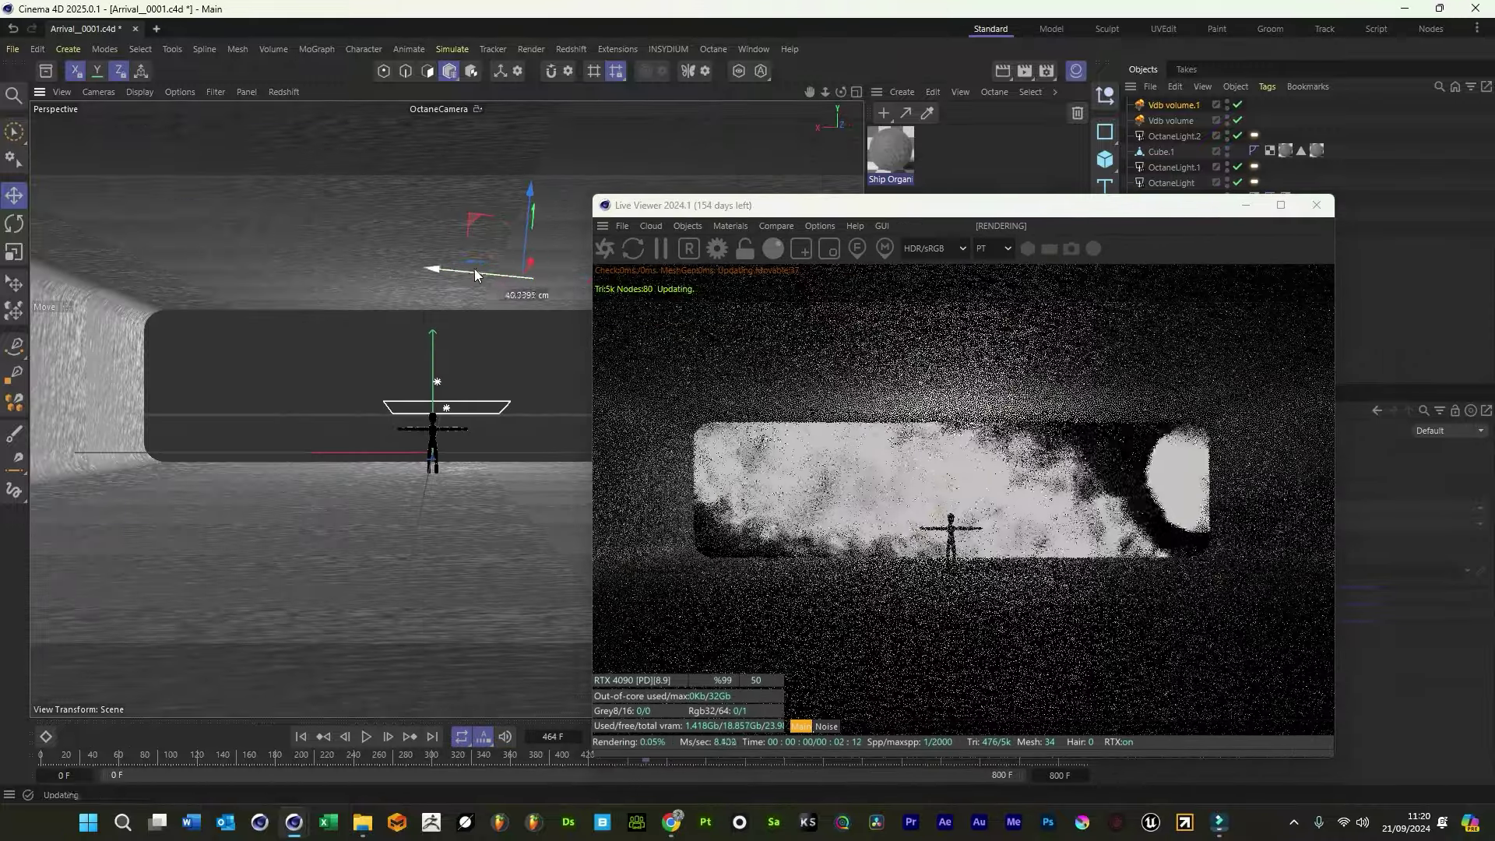
# Disable the original Vdb volume and select Vdb volume.1
pyautogui.moveTo(987, 205); pyautogui.dragTo(851, 210)
pyautogui.click(1238, 120)
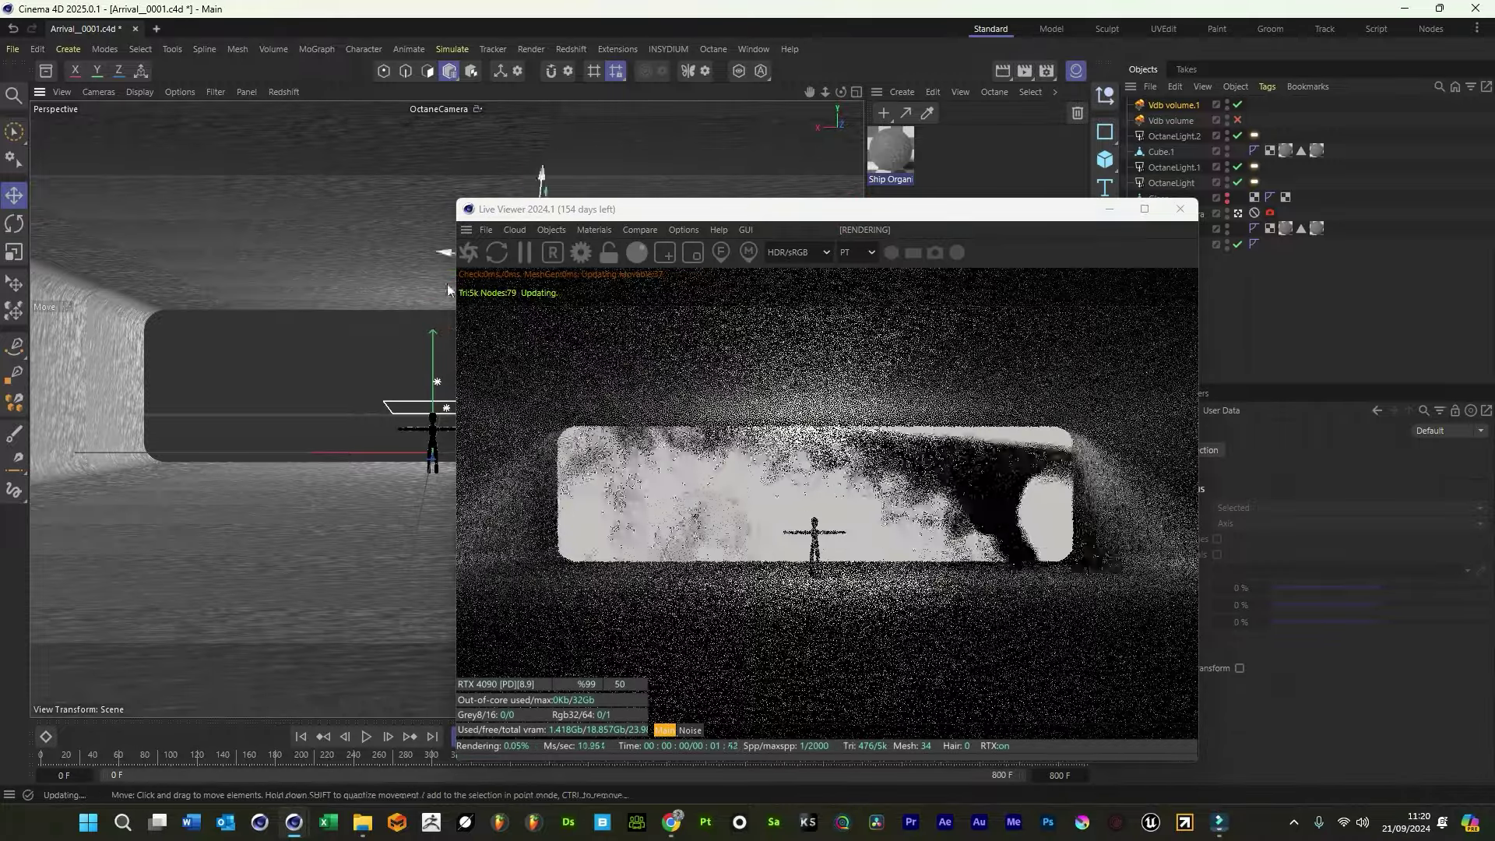
pyautogui.click(1173, 105)
pyautogui.moveTo(779, 209); pyautogui.dragTo(697, 207)
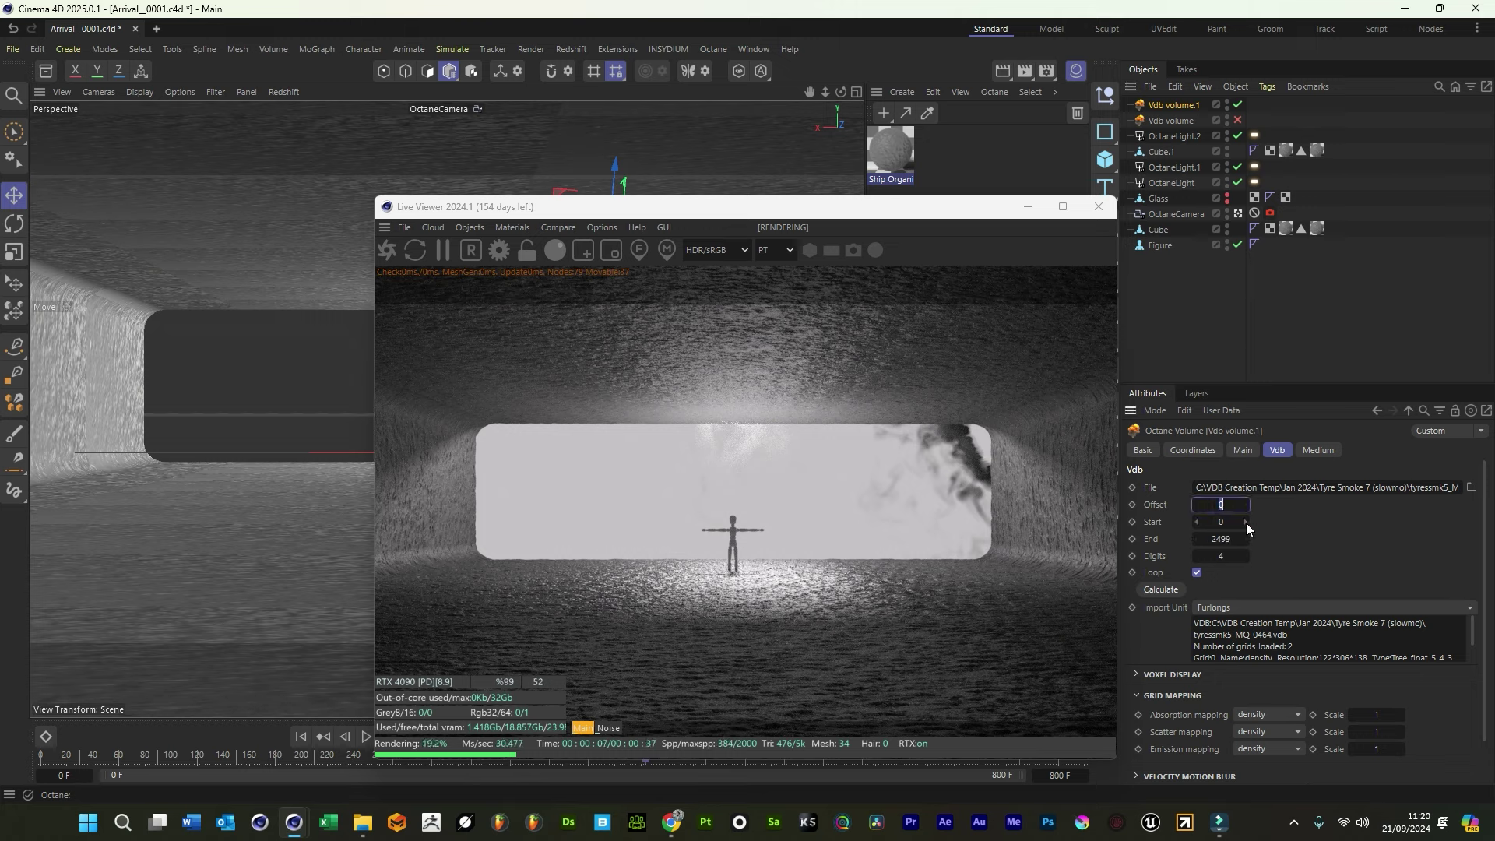
# Set Vdb volume.1's frame Offset to 300
pyautogui.write('0')
pyautogui.press('Return')
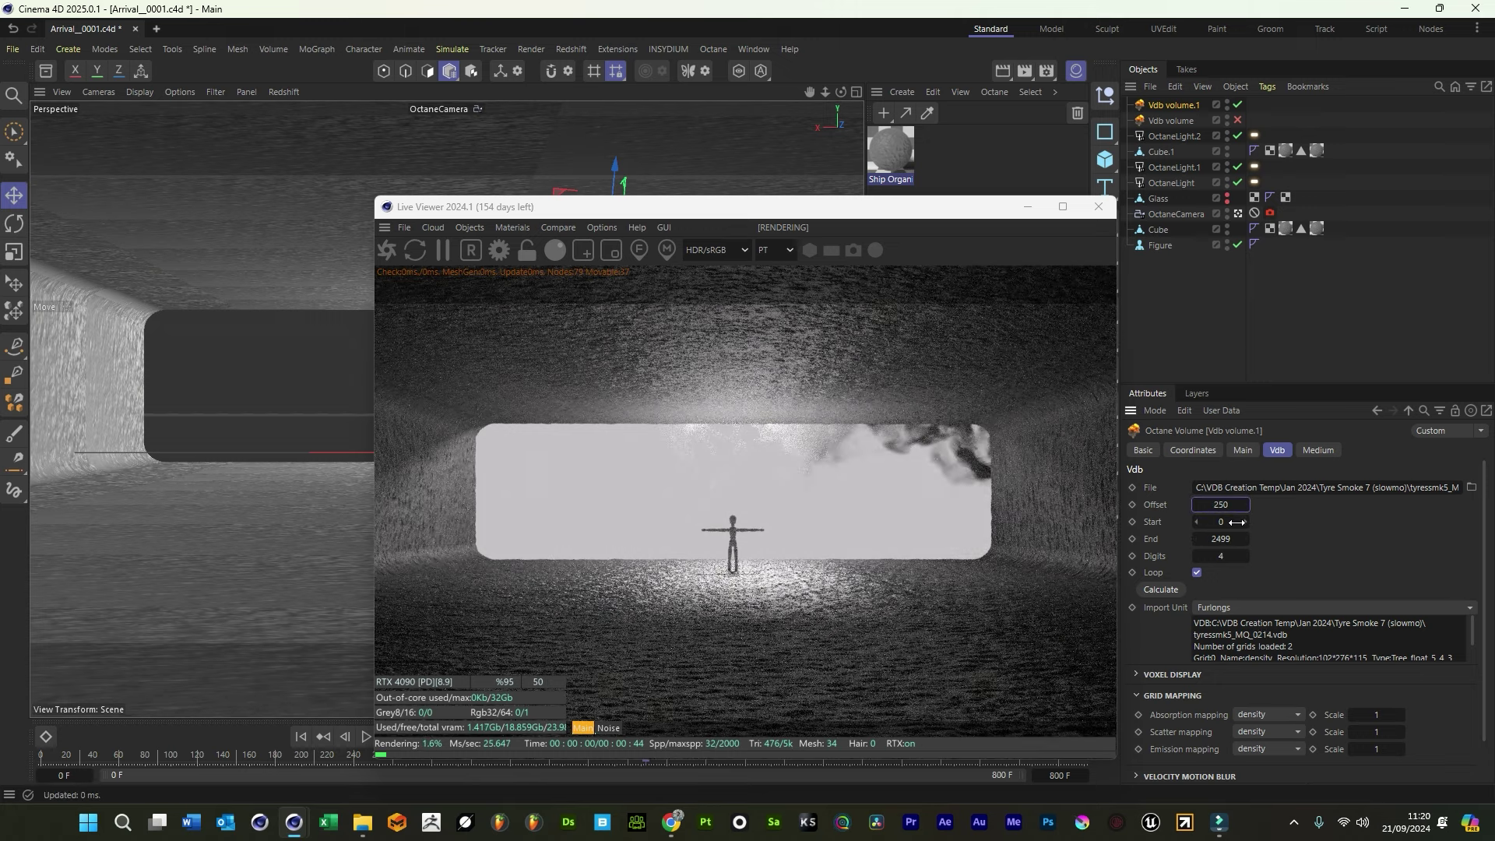
pyautogui.click(1228, 521)
pyautogui.write('300')
pyautogui.press('Return')
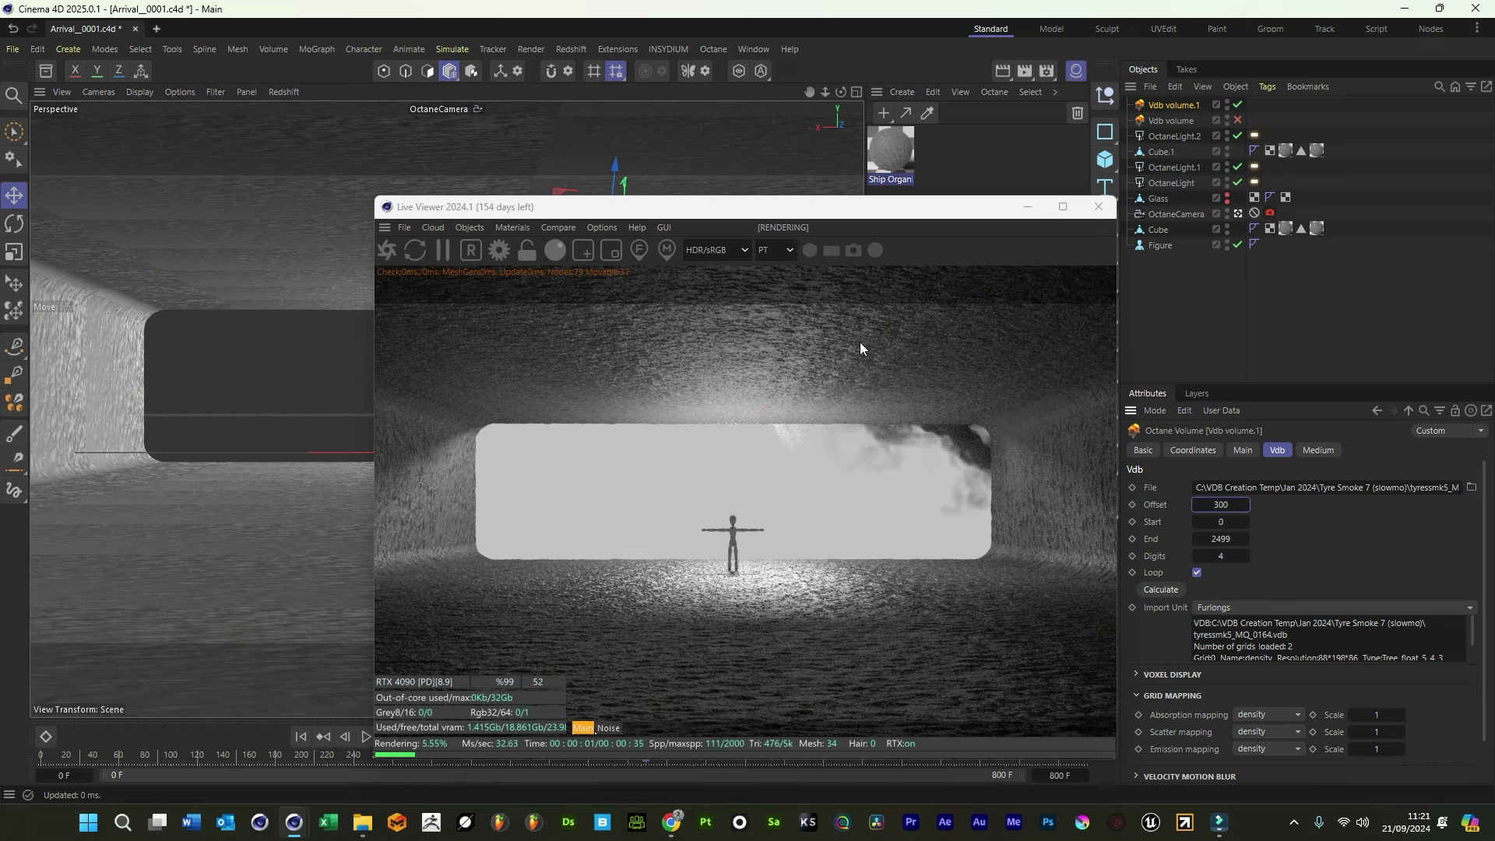
# Re-enable Vdb volume, copy it to the top as Vdb volume.2, and disable the earlier volumes
pyautogui.click(1237, 120)
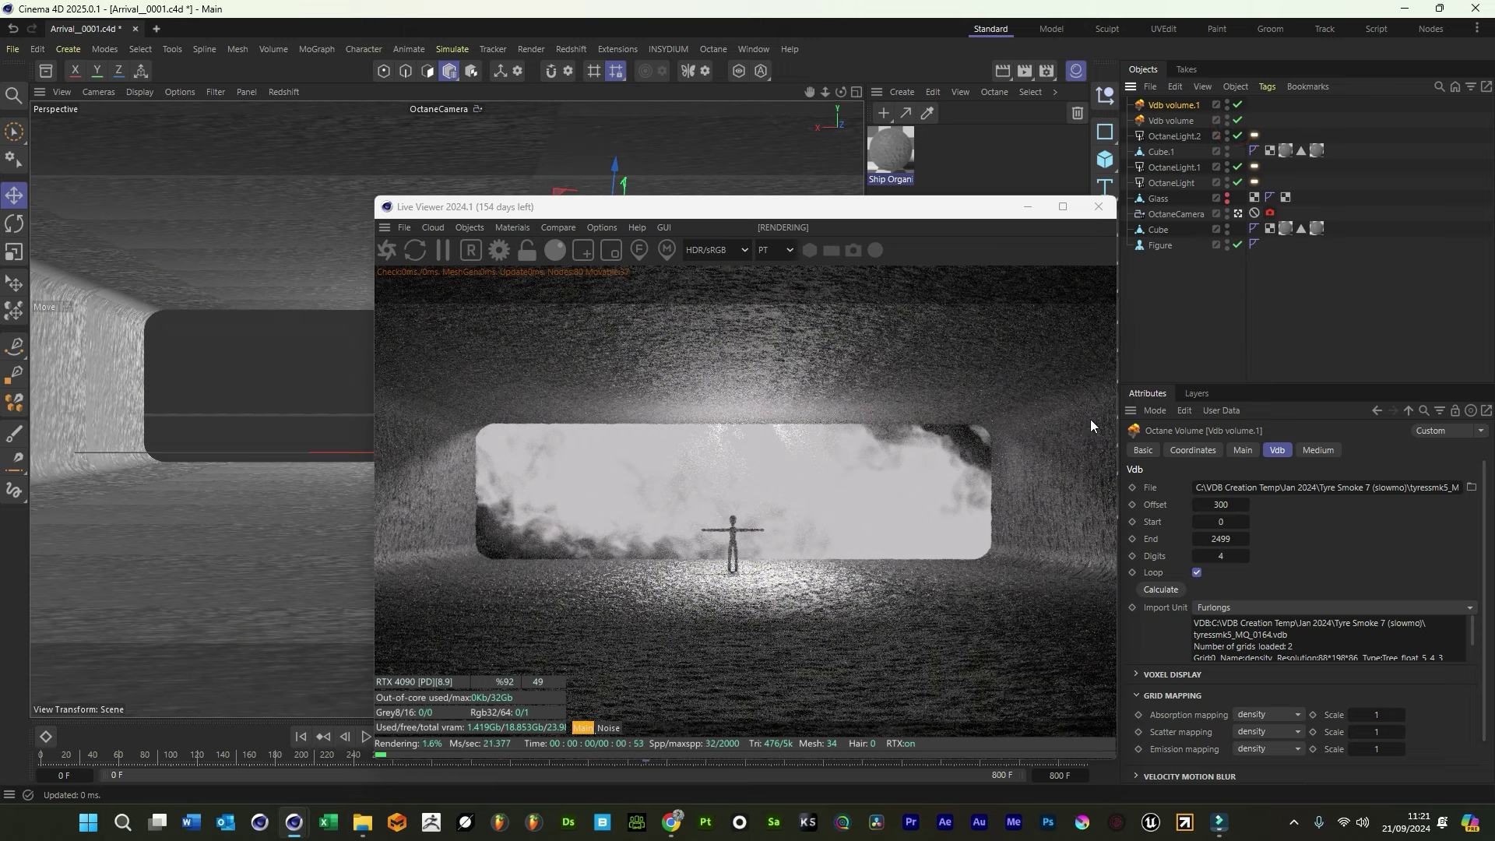
pyautogui.hotkey('ctrl', 'v')
pyautogui.moveTo(1237, 120); pyautogui.dragTo(1237, 135)
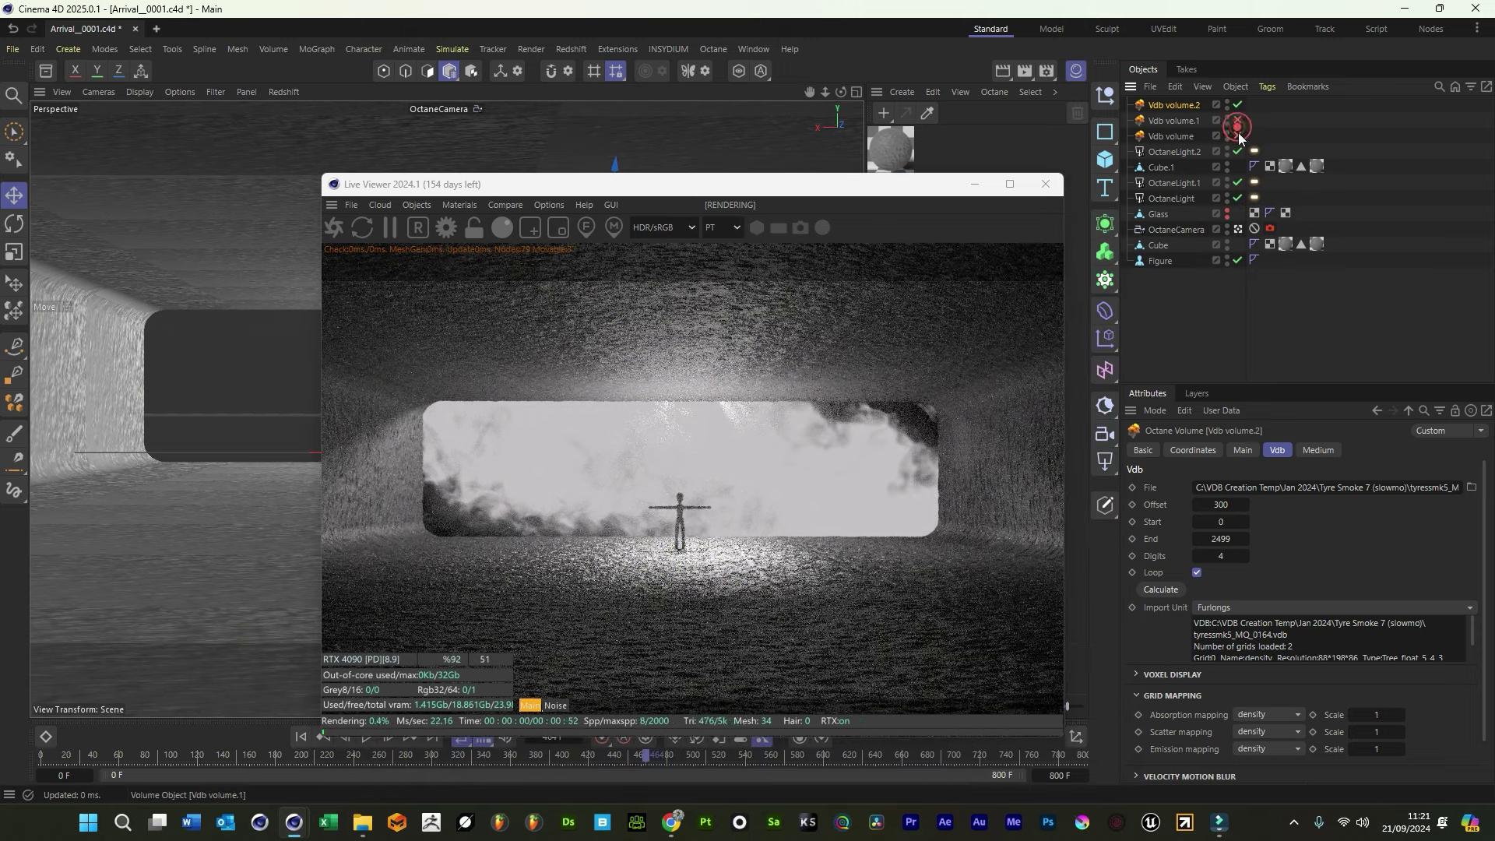
pyautogui.click(1188, 105)
# Load 3D Haze > Final Product > fog volume_ (11).vdb into Vdb volume.2
pyautogui.click(1472, 486)
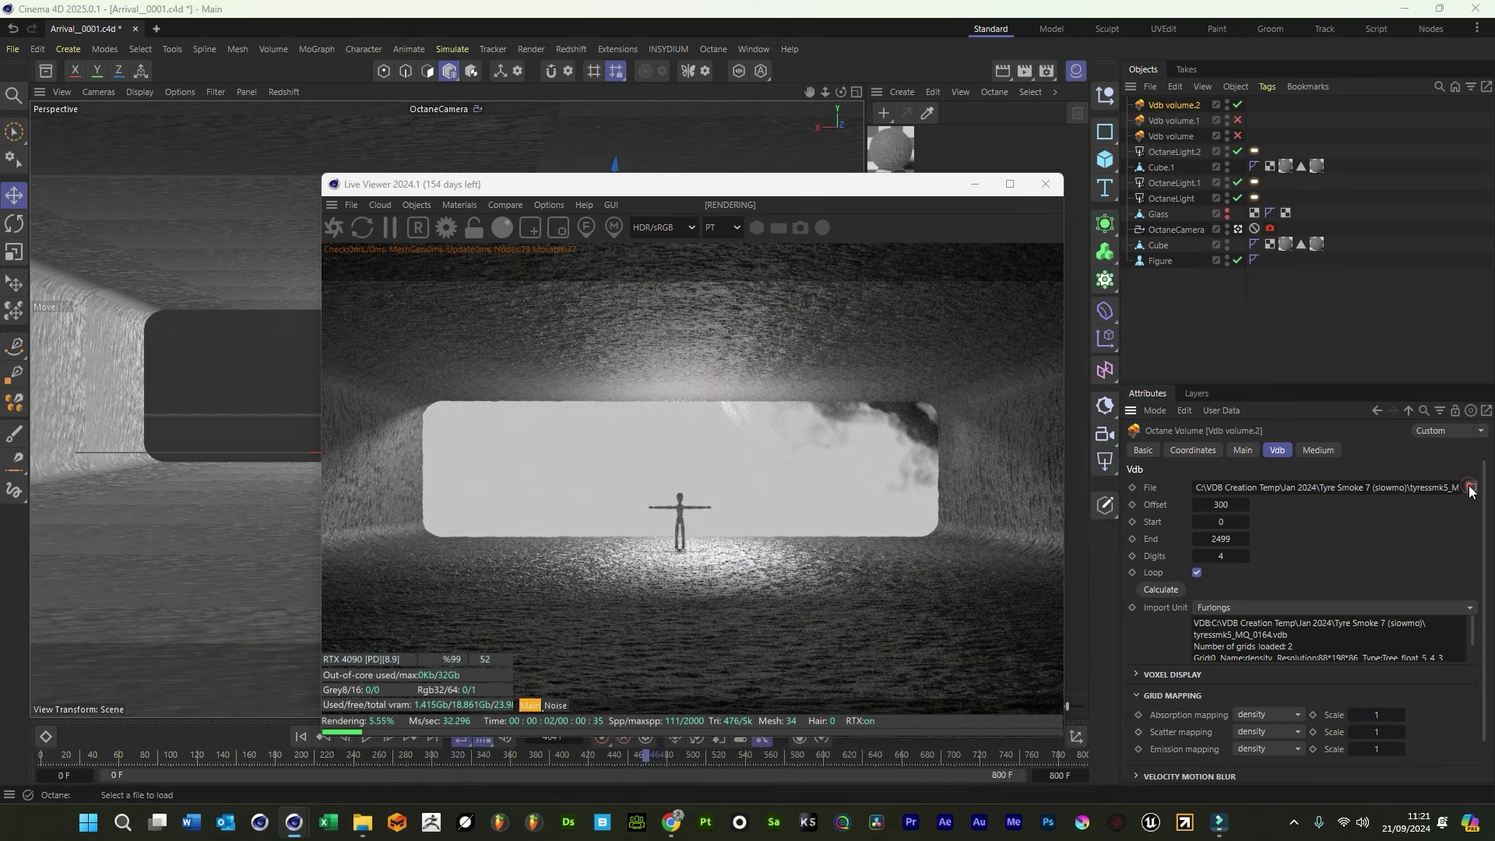
pyautogui.click(343, 64)
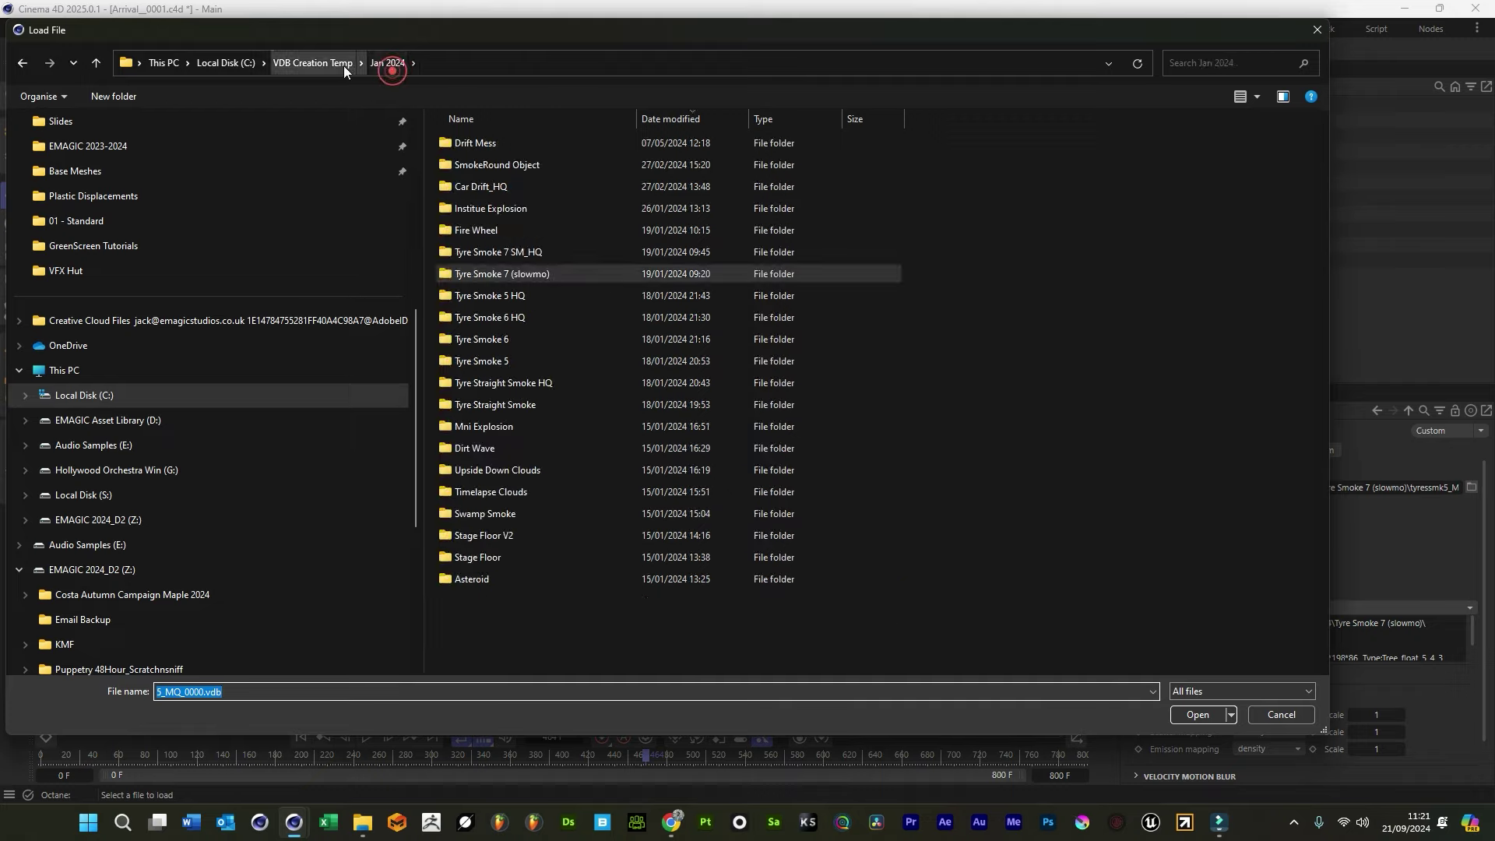
pyautogui.doubleClick(529, 339)
pyautogui.doubleClick(506, 231)
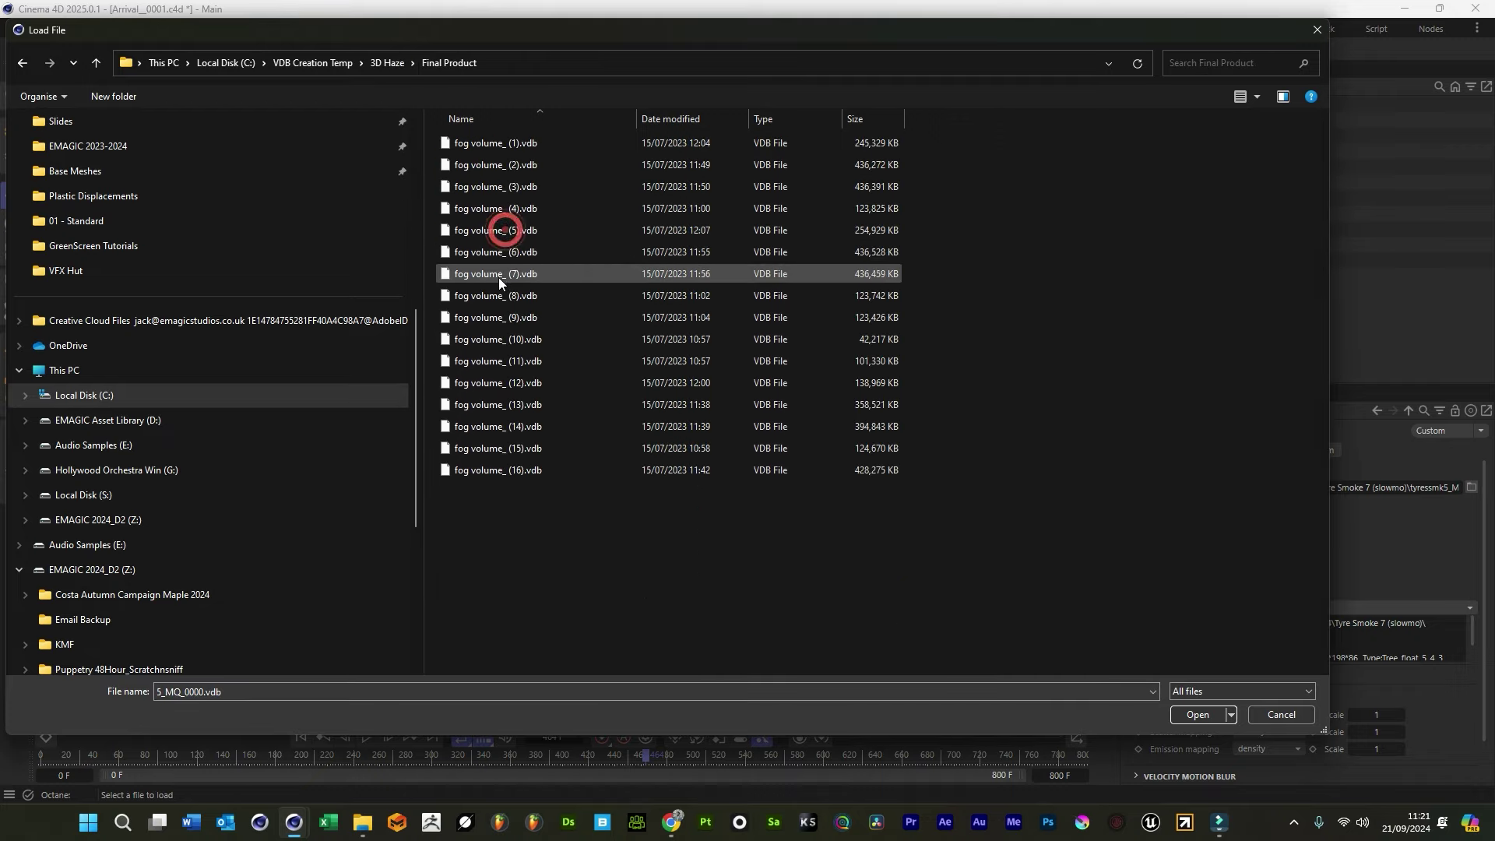
pyautogui.click(504, 343)
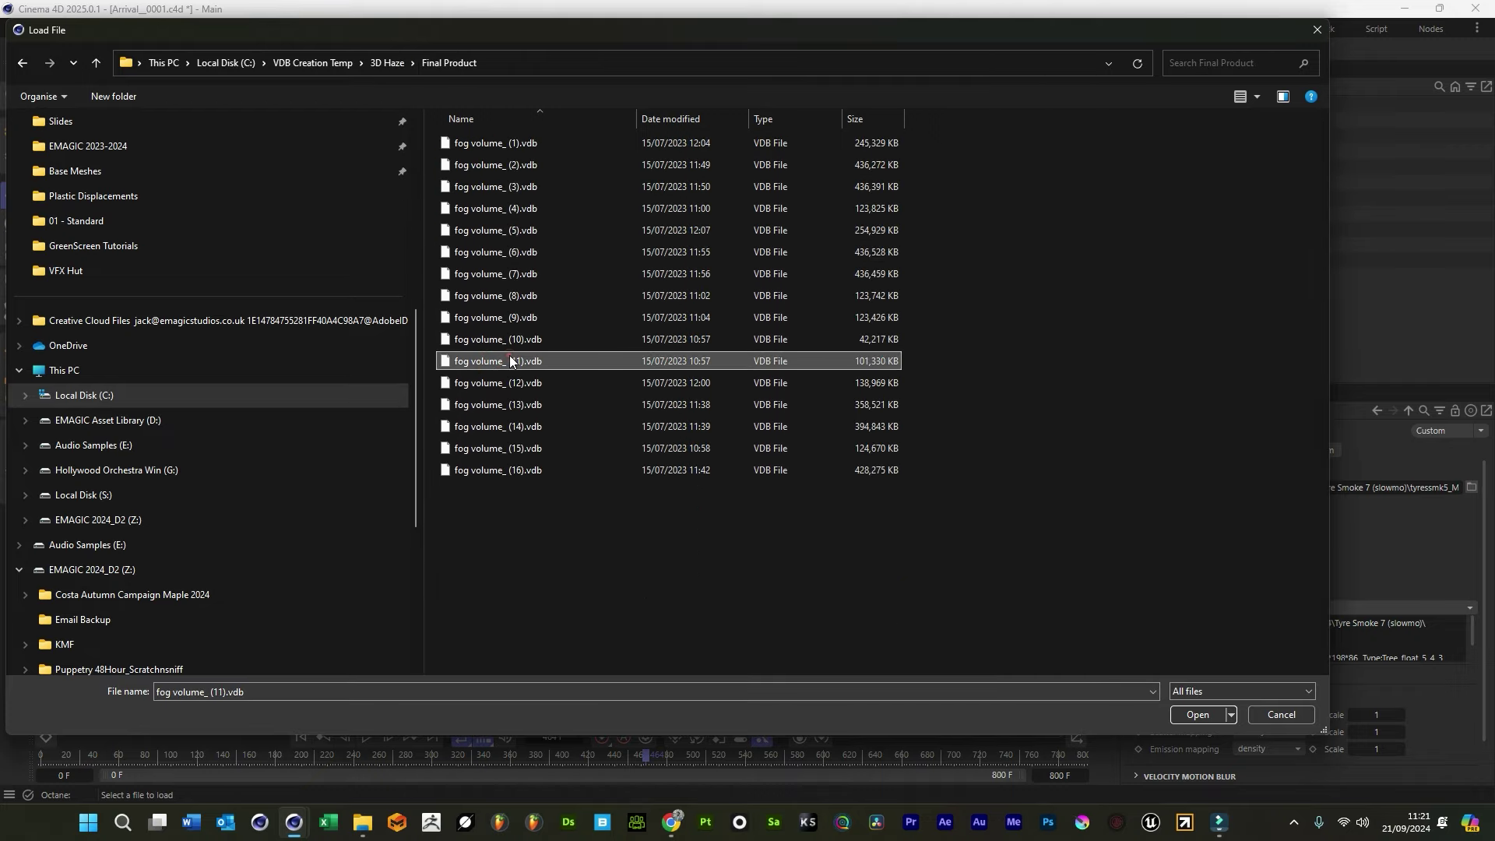
pyautogui.doubleClick(509, 357)
# Slide the fog volume right, reload it with End frame 16, and raise it
pyautogui.click(1237, 228)
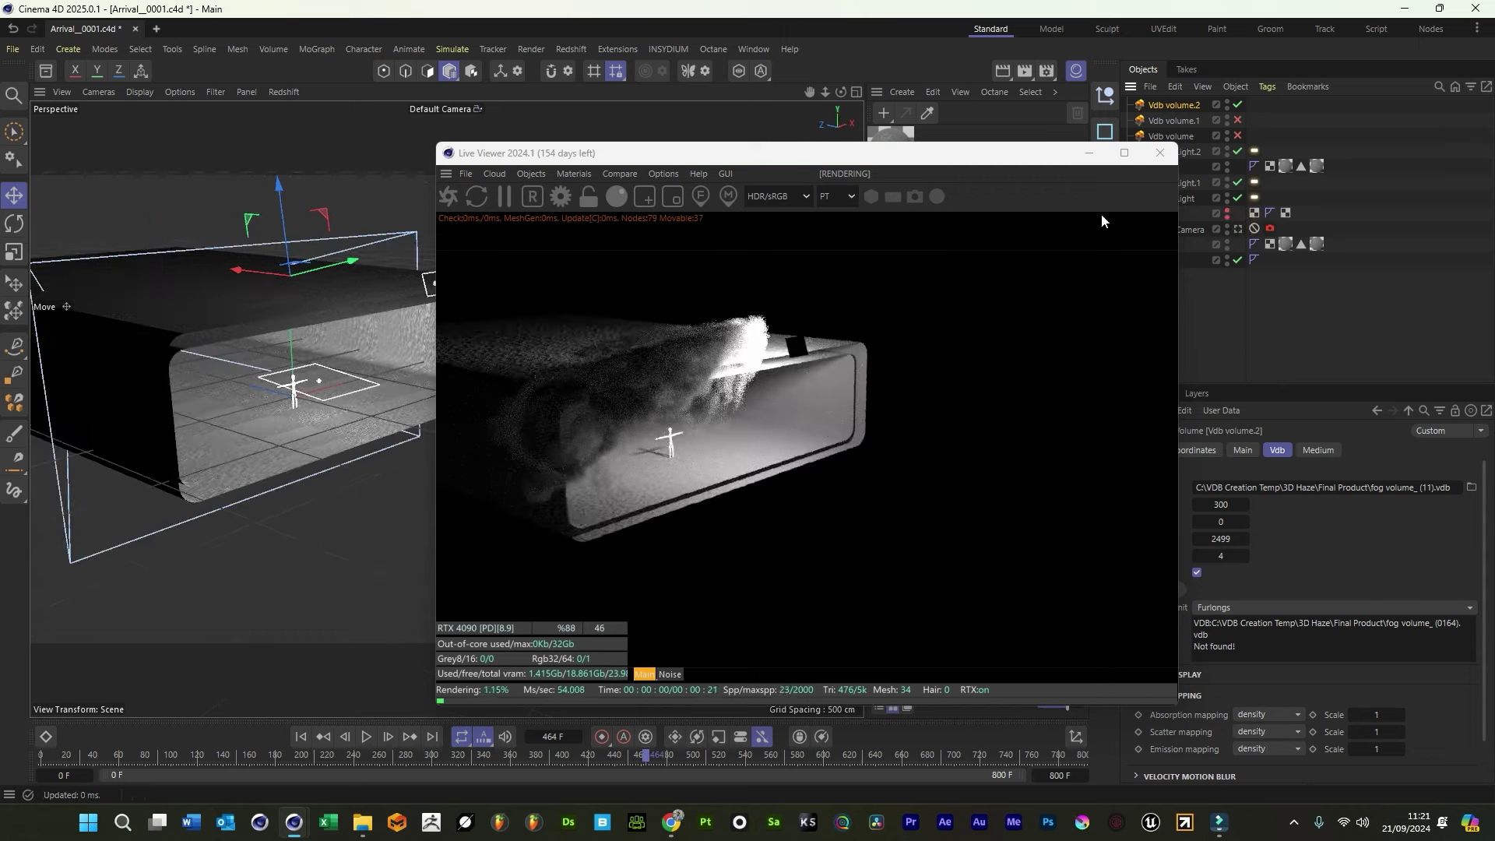
pyautogui.click(1172, 106)
pyautogui.moveTo(273, 271); pyautogui.dragTo(462, 310)
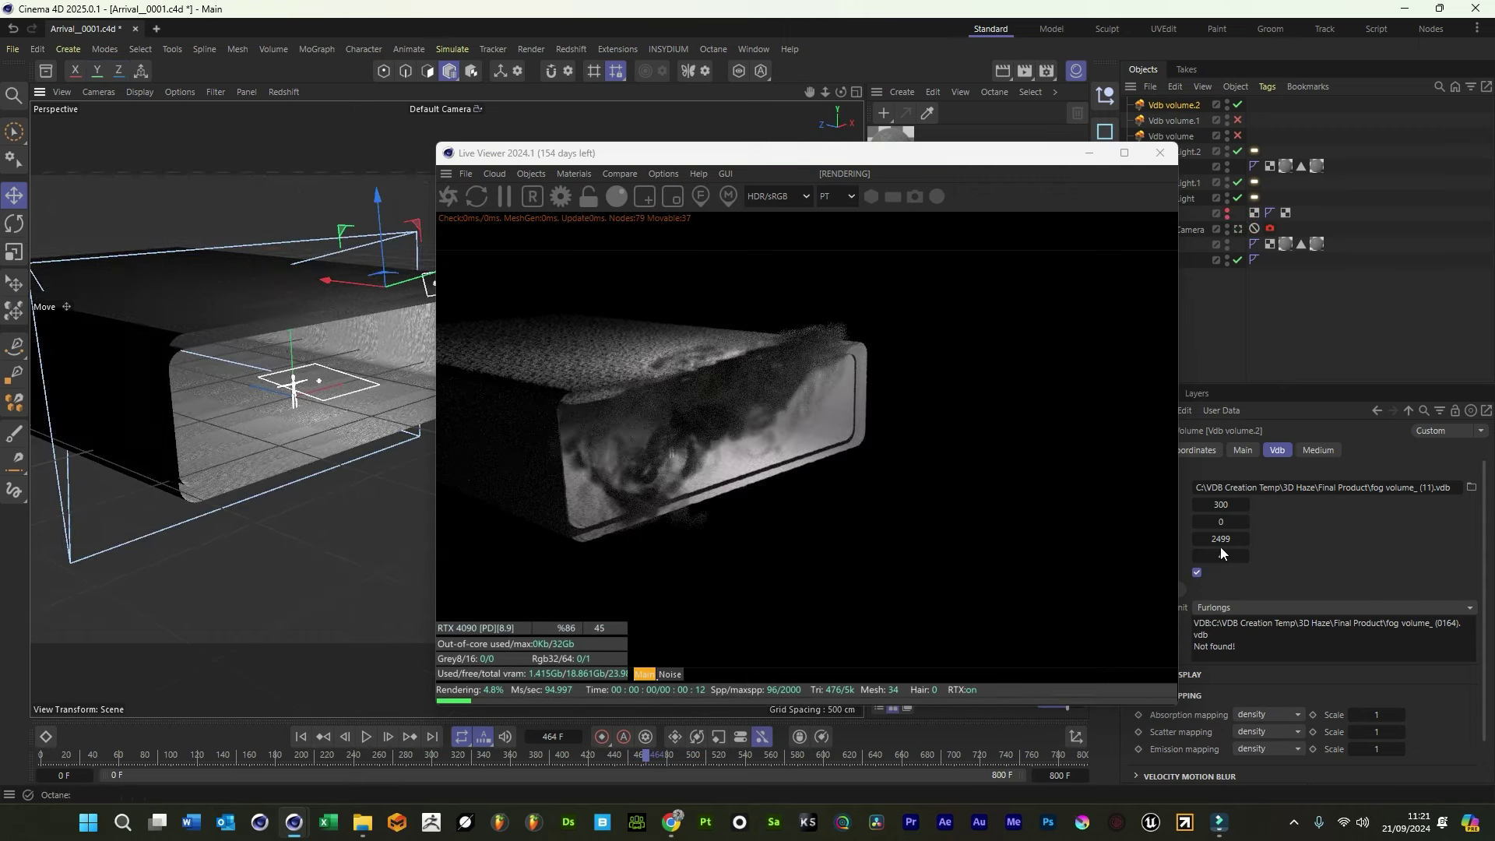
pyautogui.click(1185, 591)
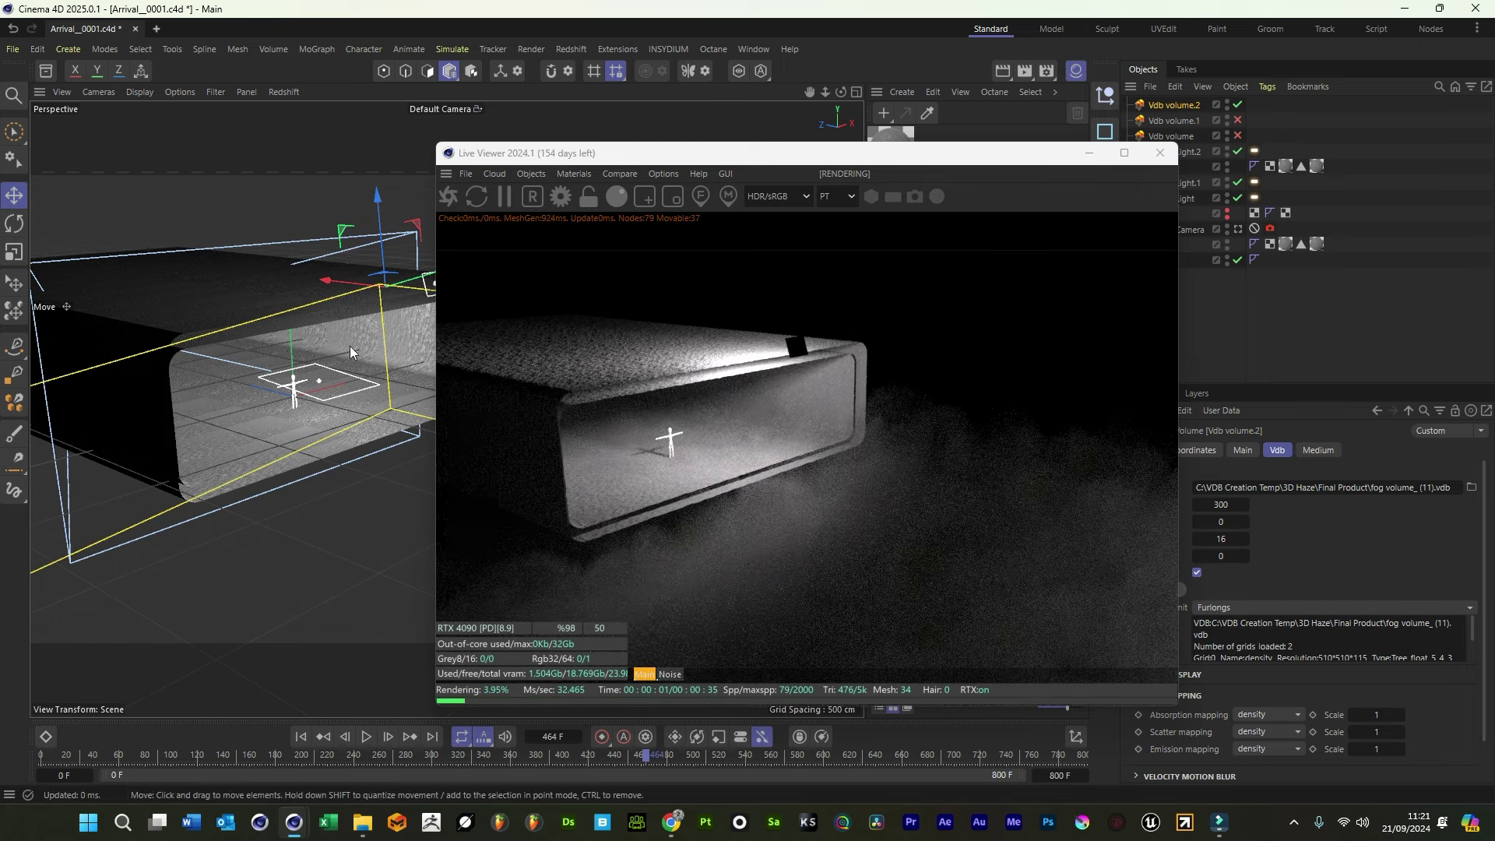
pyautogui.moveTo(939, 154); pyautogui.dragTo(964, 156)
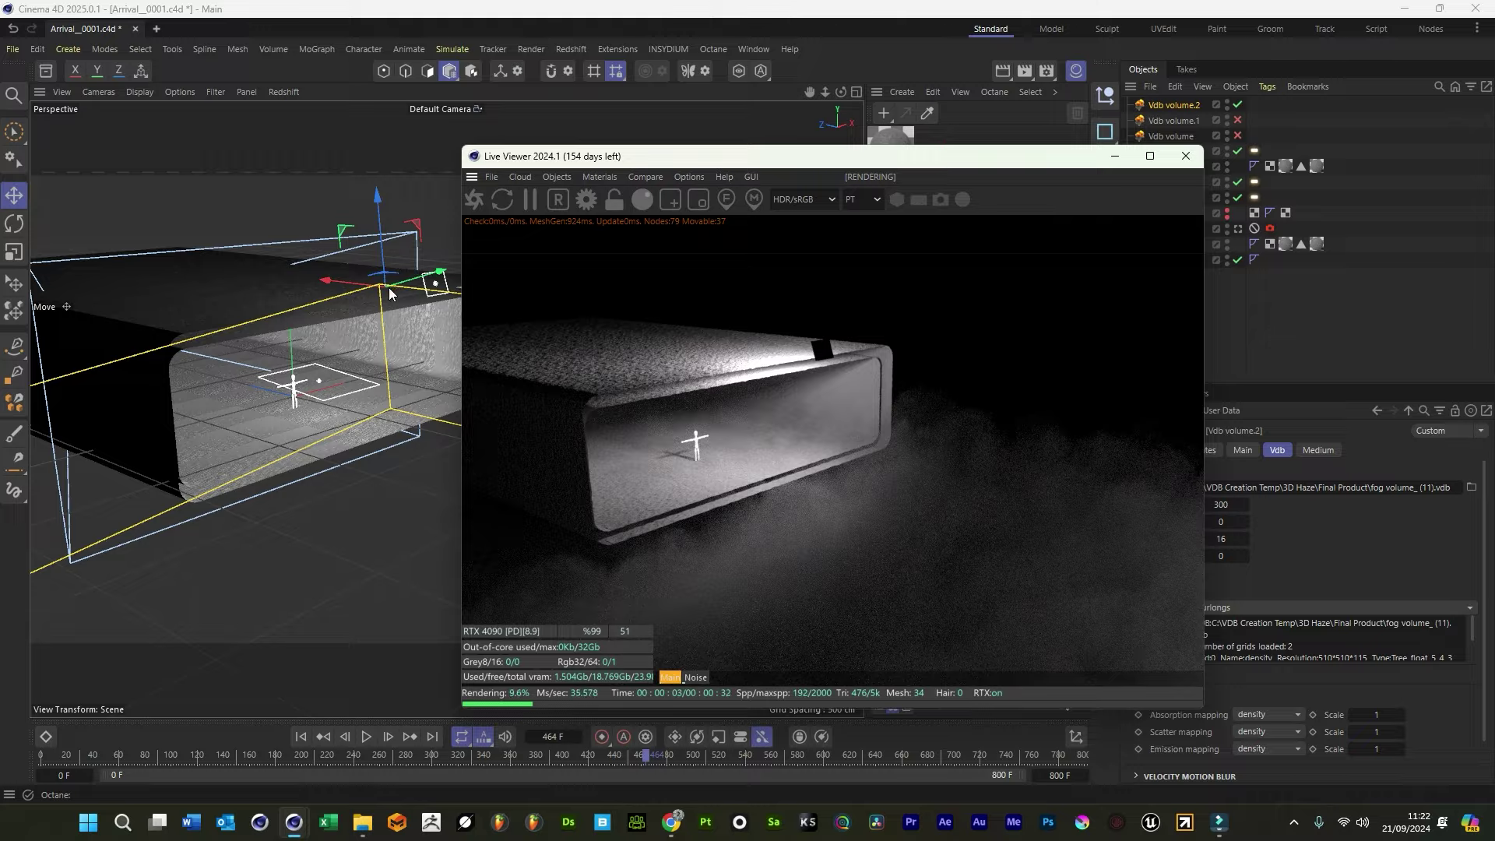
pyautogui.moveTo(386, 246); pyautogui.dragTo(408, 198)
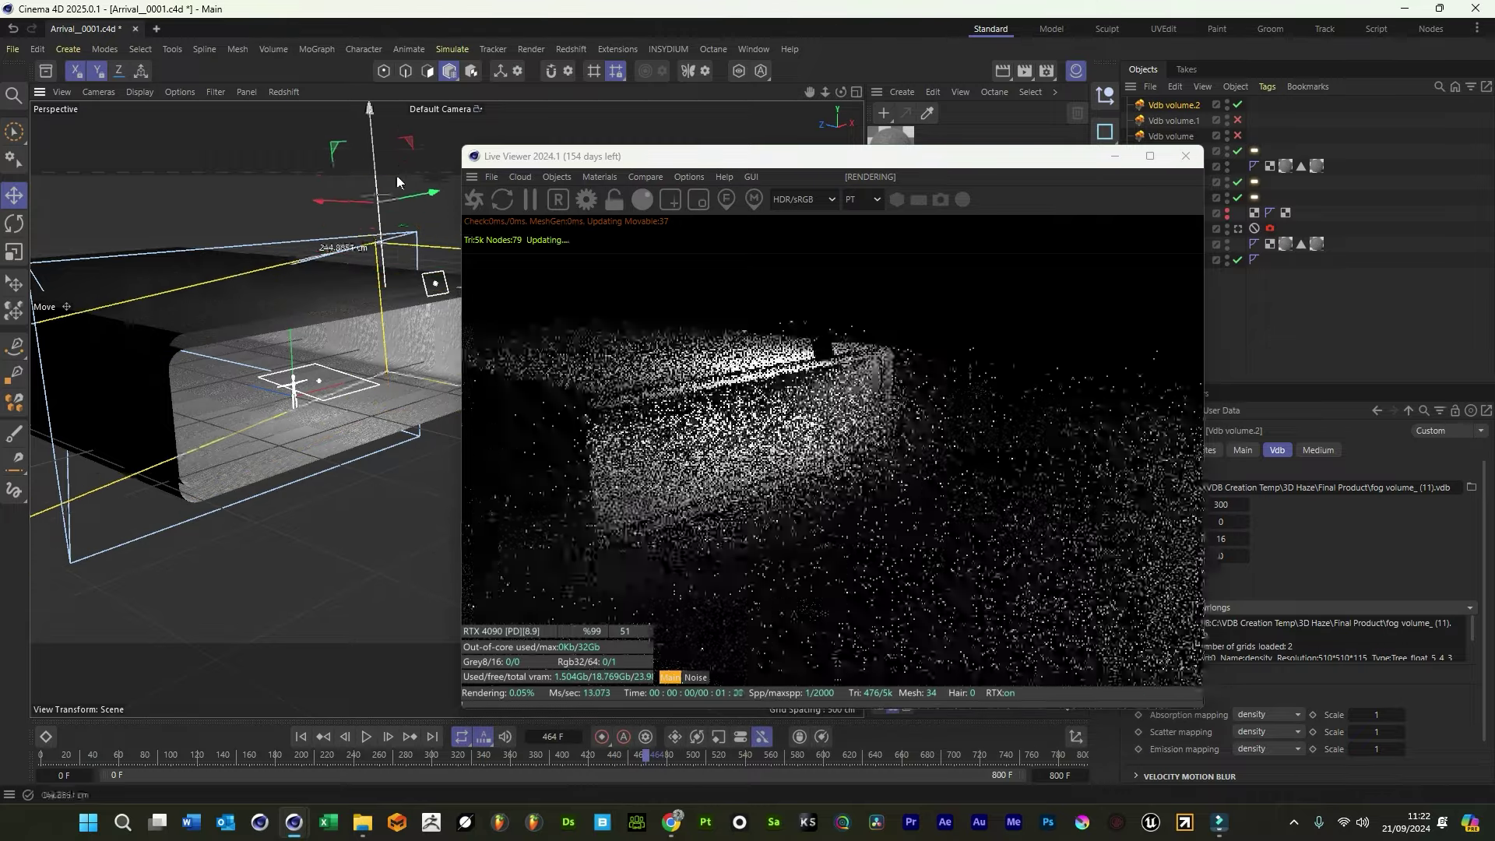
# Rotate the fog volume to fit the tunnel as seen through the Octane camera
pyautogui.click(1240, 228)
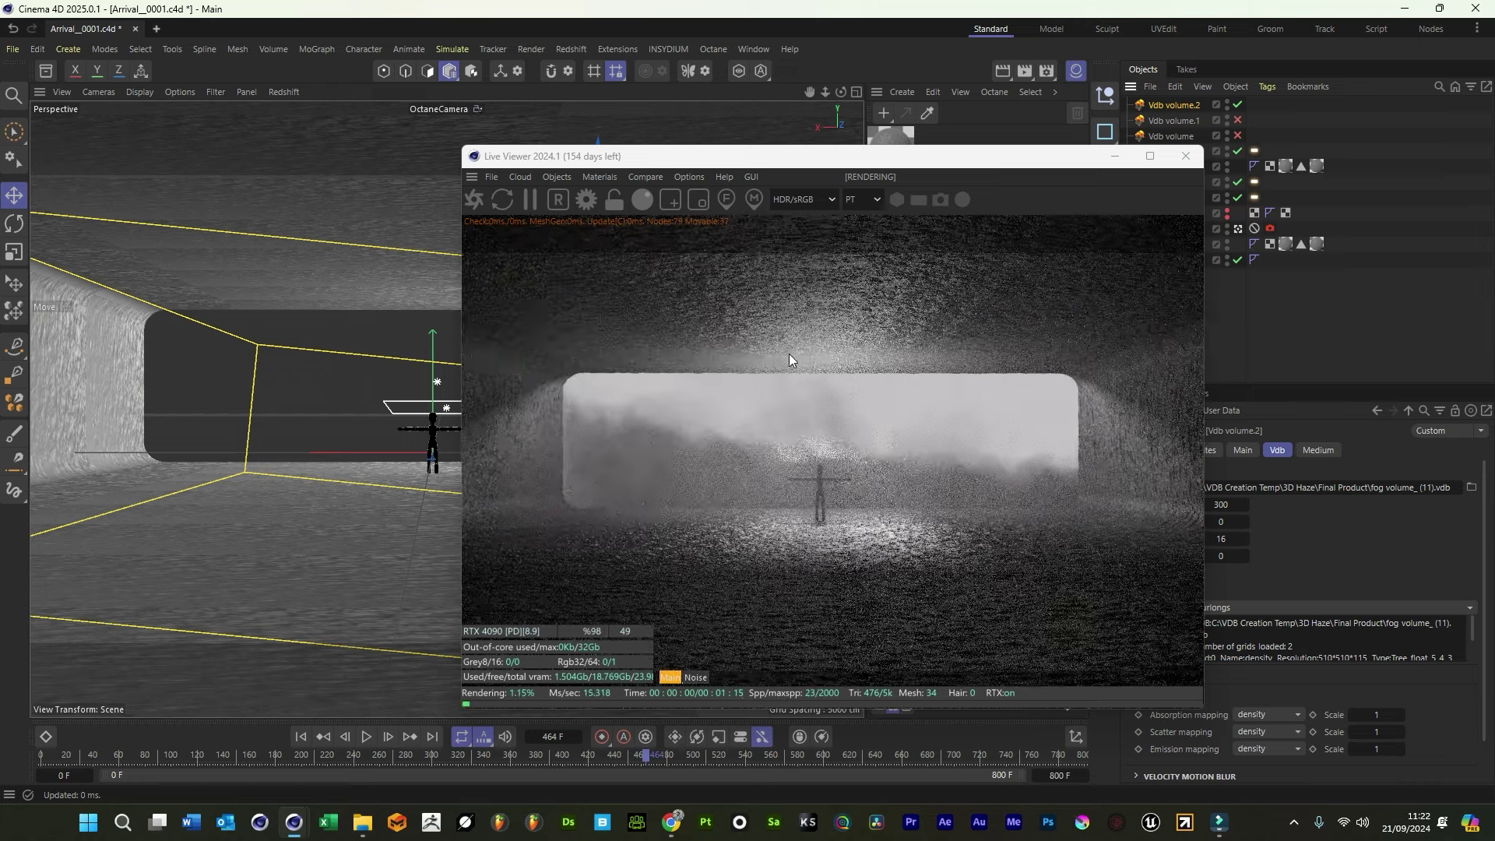
pyautogui.moveTo(839, 155); pyautogui.dragTo(1085, 140)
pyautogui.press('r')
pyautogui.moveTo(467, 243); pyautogui.dragTo(376, 262)
# Restore the Live Viewer, orbit the editor view higher, then return to OctaneCamera
pyautogui.press('e')
pyautogui.click(1360, 140)
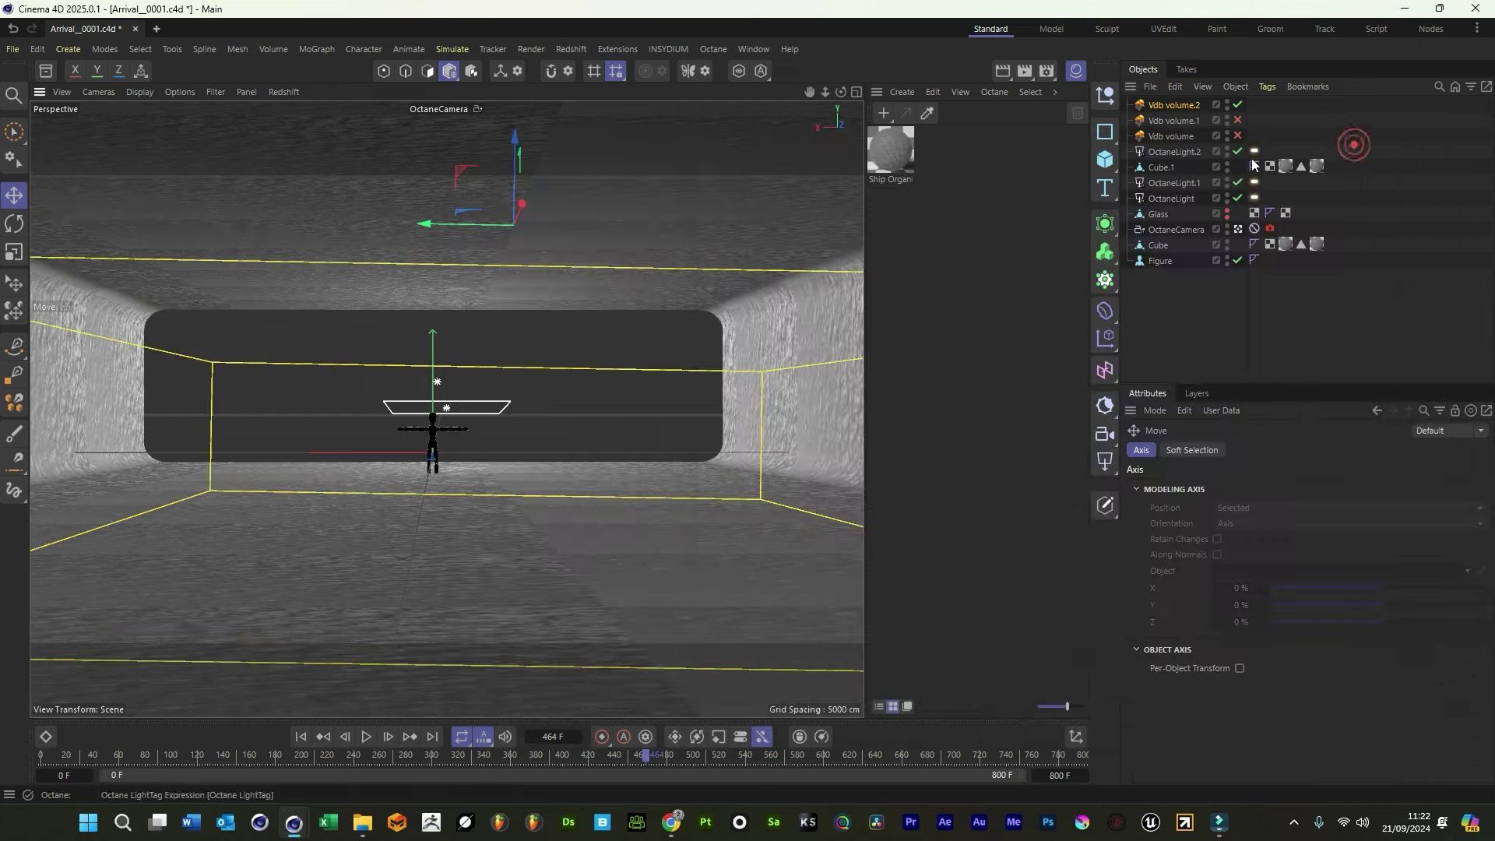
pyautogui.moveTo(293, 822)
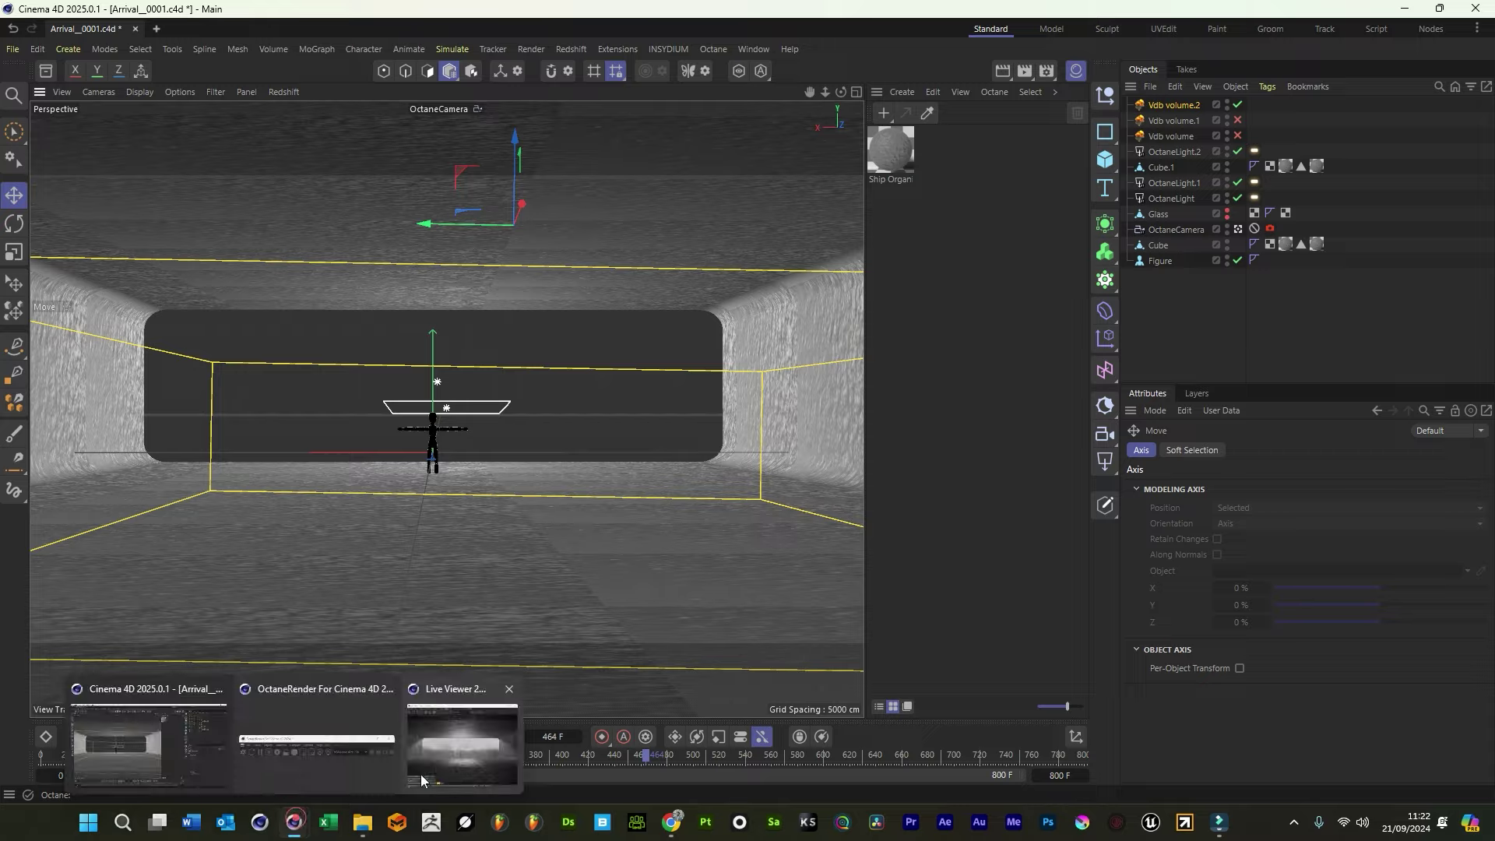
pyautogui.click(456, 727)
pyautogui.moveTo(1049, 150); pyautogui.dragTo(713, 190)
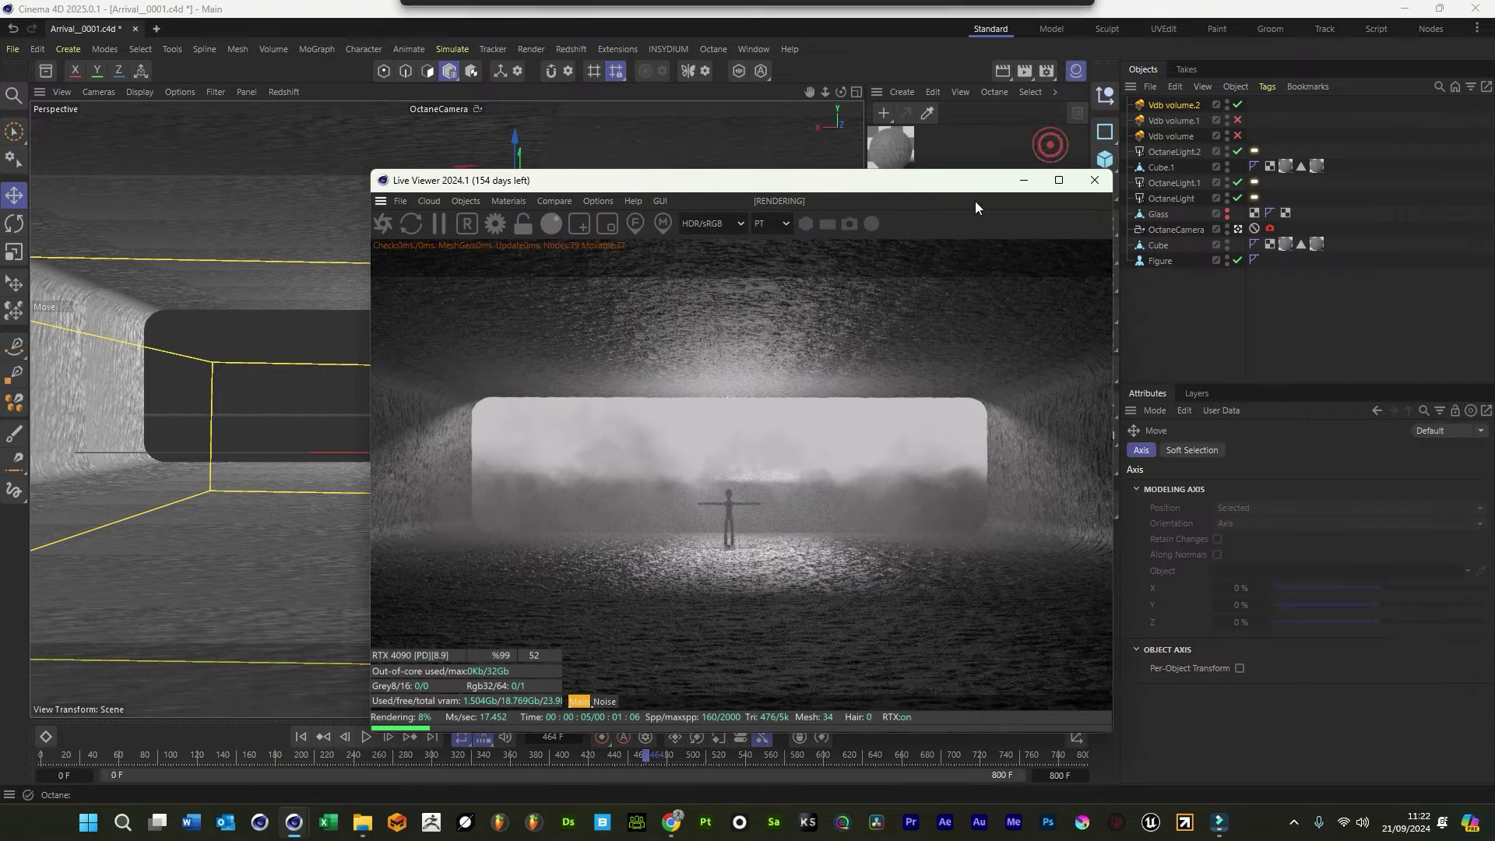
pyautogui.click(1238, 229)
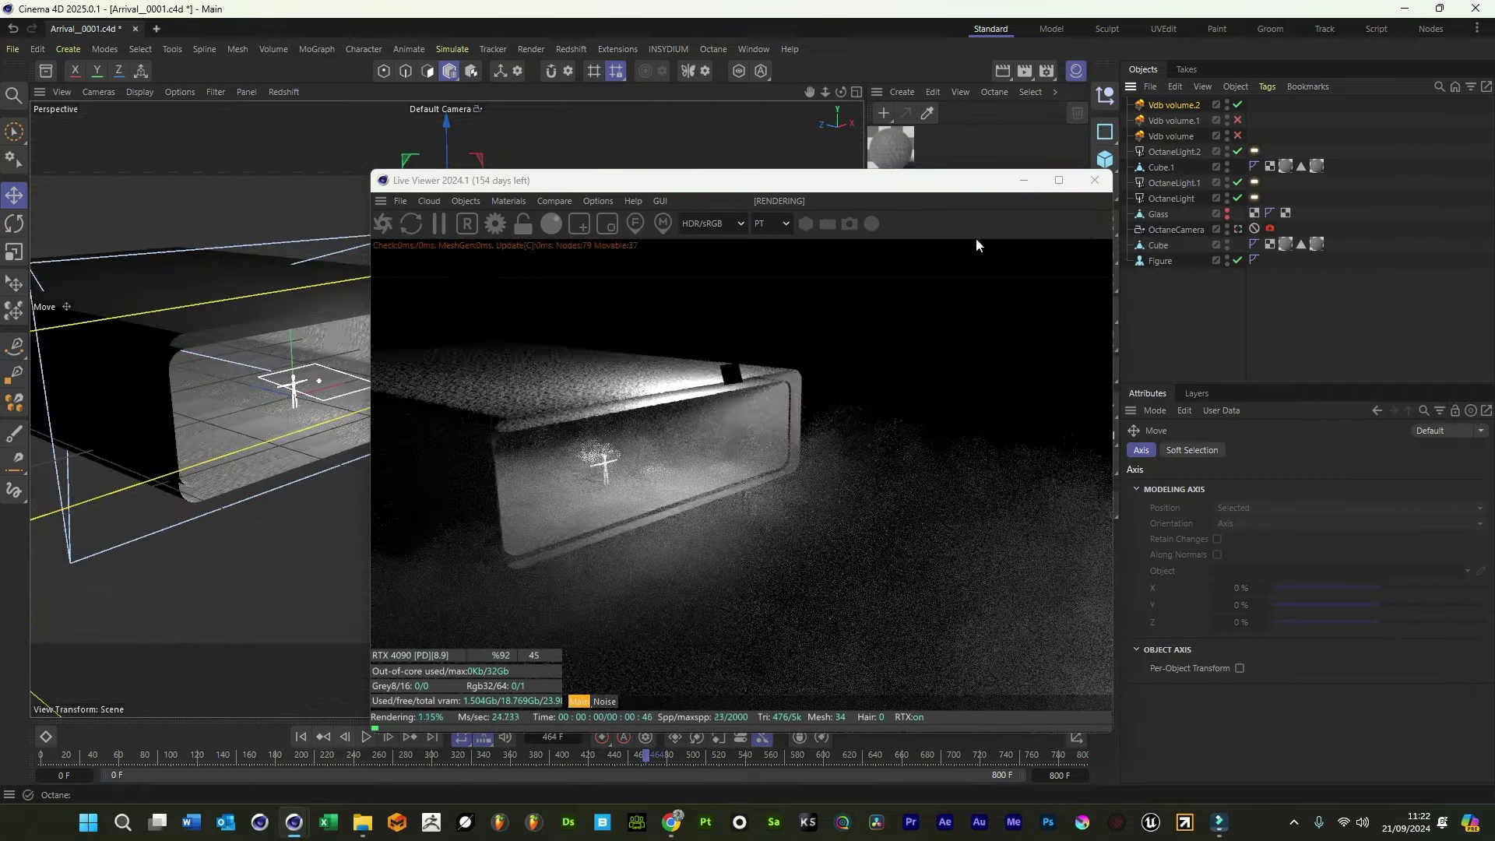
pyautogui.moveTo(825, 91); pyautogui.dragTo(825, 156)
pyautogui.moveTo(793, 415); pyautogui.dragTo(839, 90)
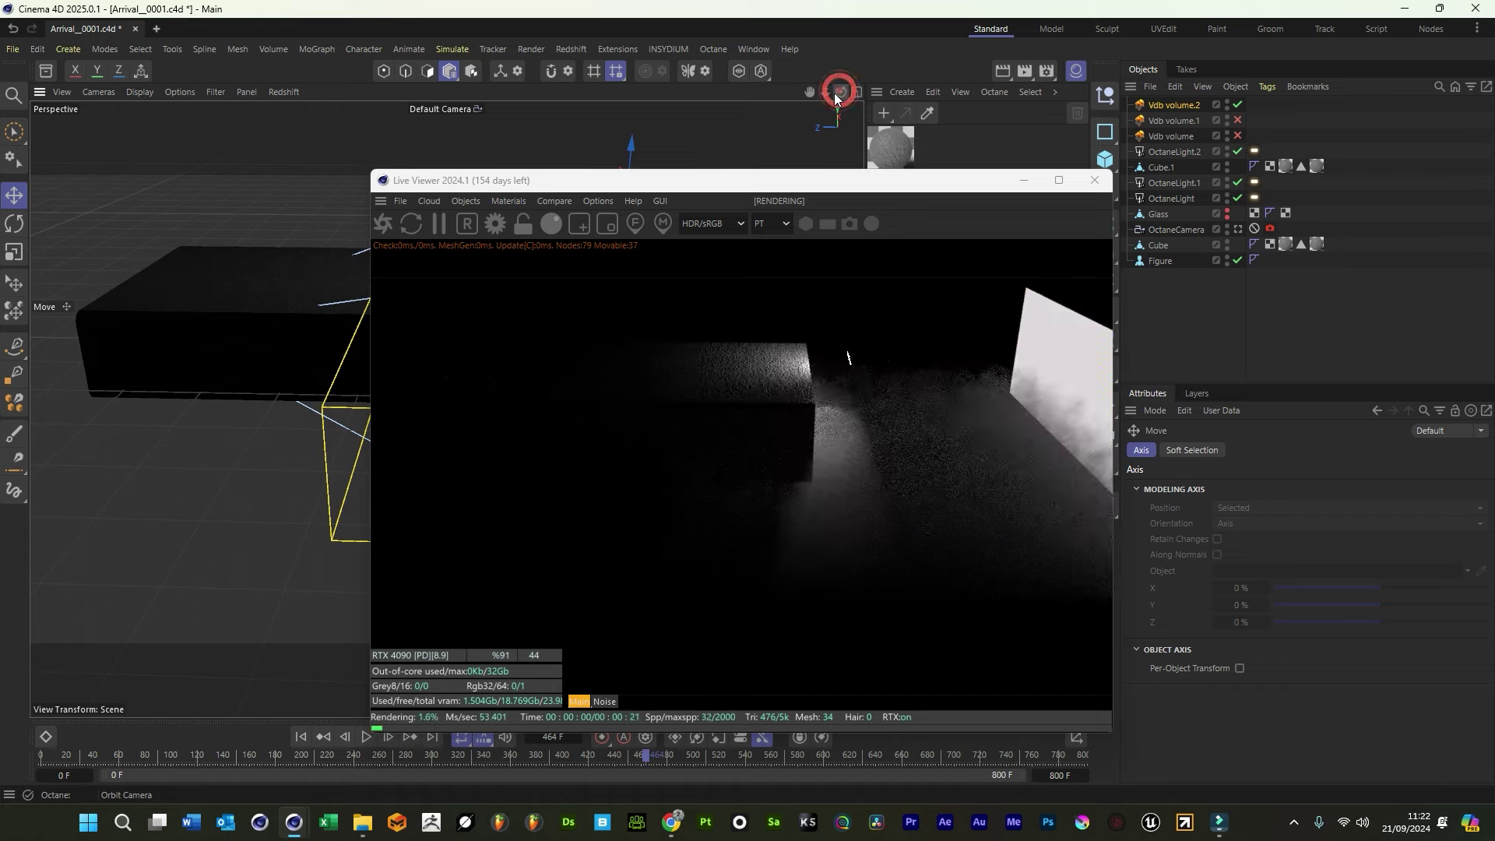
pyautogui.click(1238, 228)
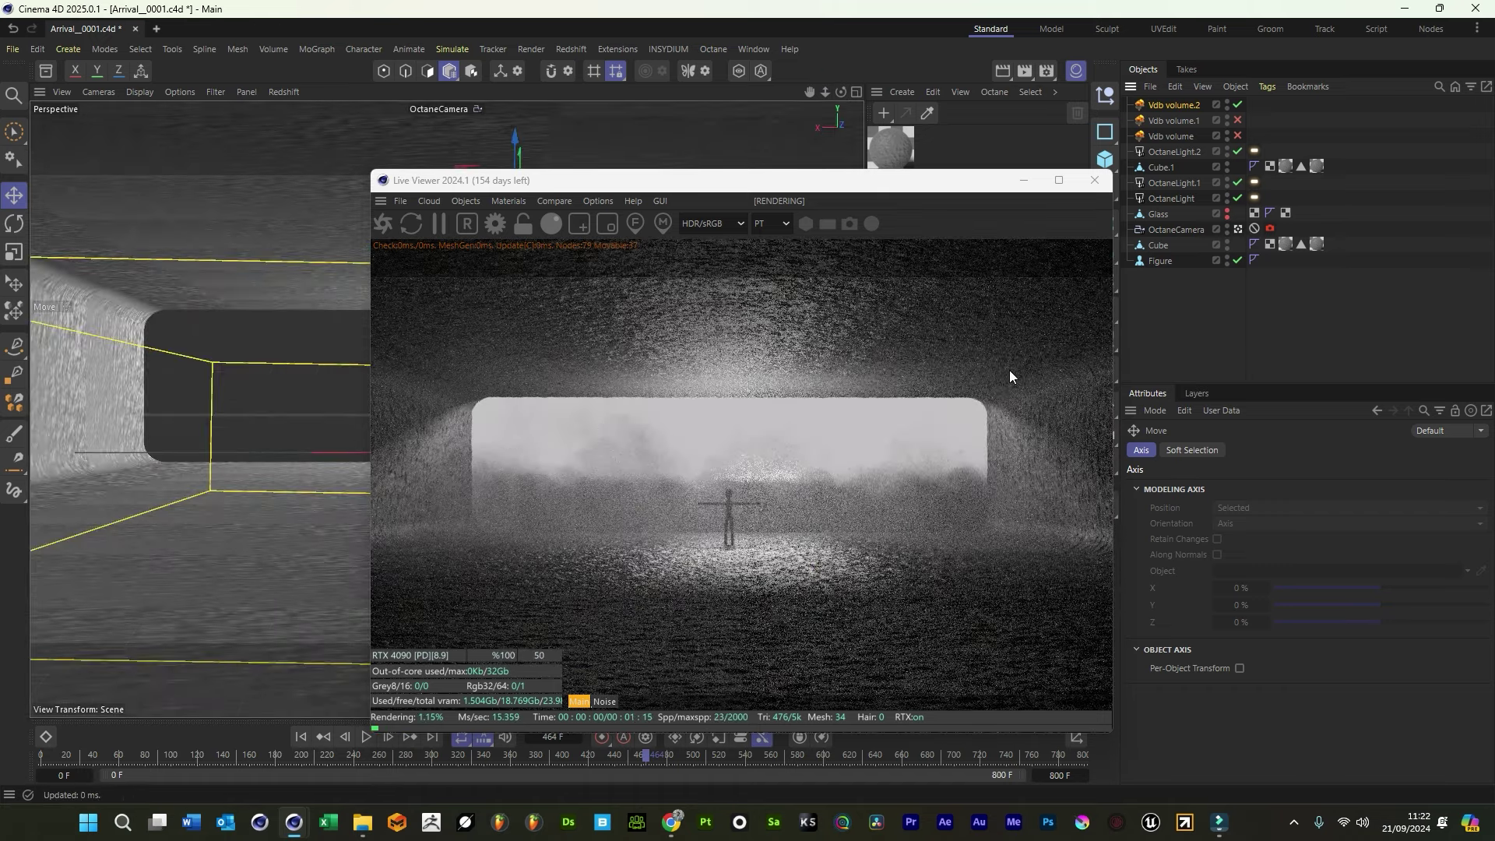
# Raise Vdb volume.2 to about 427 cm, tilt it about 1.7°, and scale it to 111.4%
pyautogui.click(1146, 111)
pyautogui.moveTo(769, 184); pyautogui.dragTo(1050, 127)
pyautogui.moveTo(520, 153)
pyautogui.mouseDown()
pyautogui.moveTo(535, 102)
pyautogui.moveTo(514, 171)
pyautogui.mouseUp()
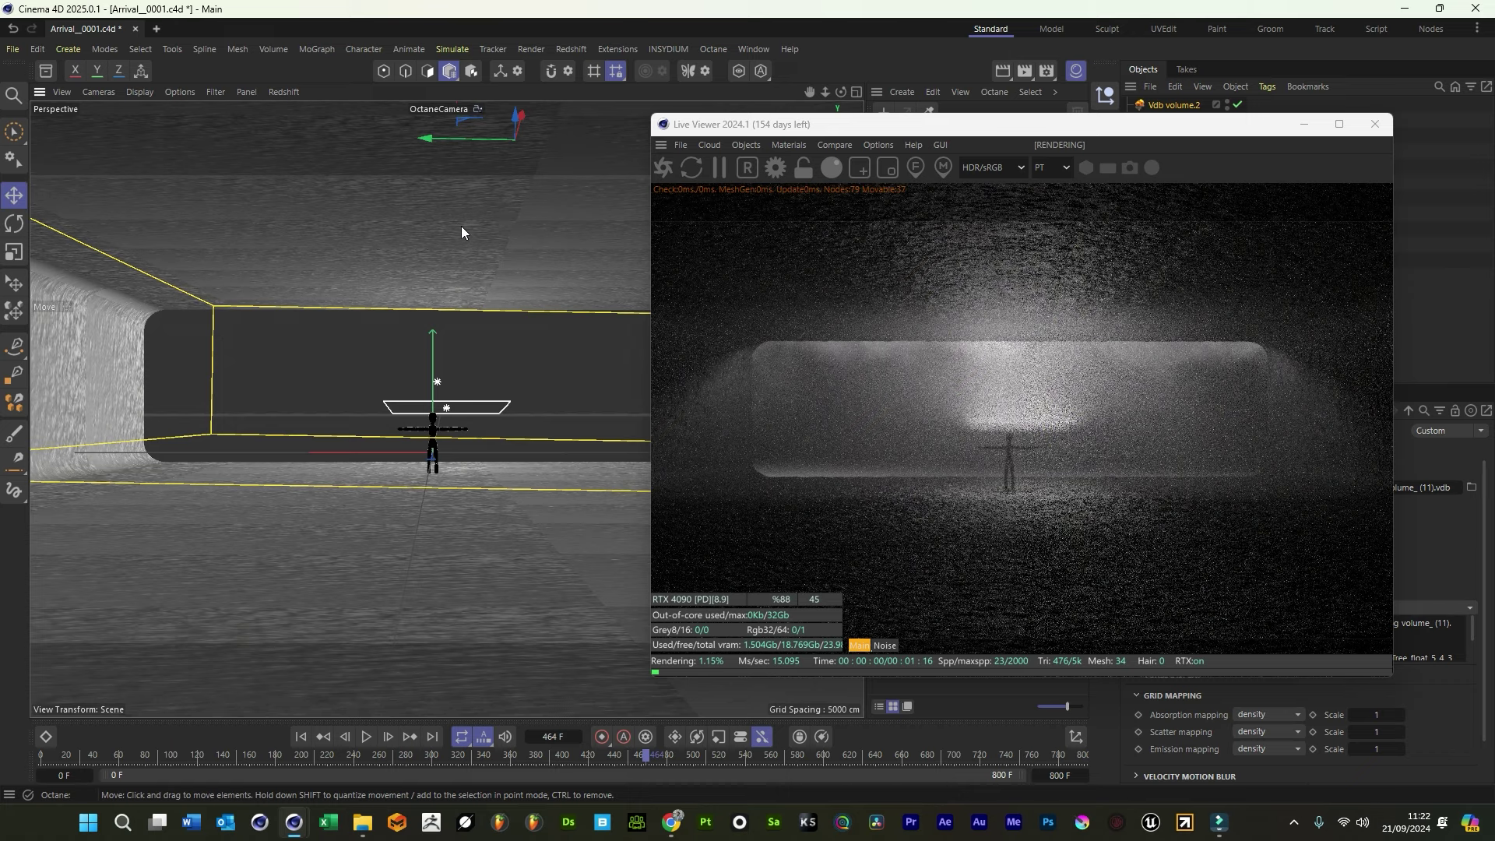
pyautogui.moveTo(521, 118); pyautogui.dragTo(378, 179)
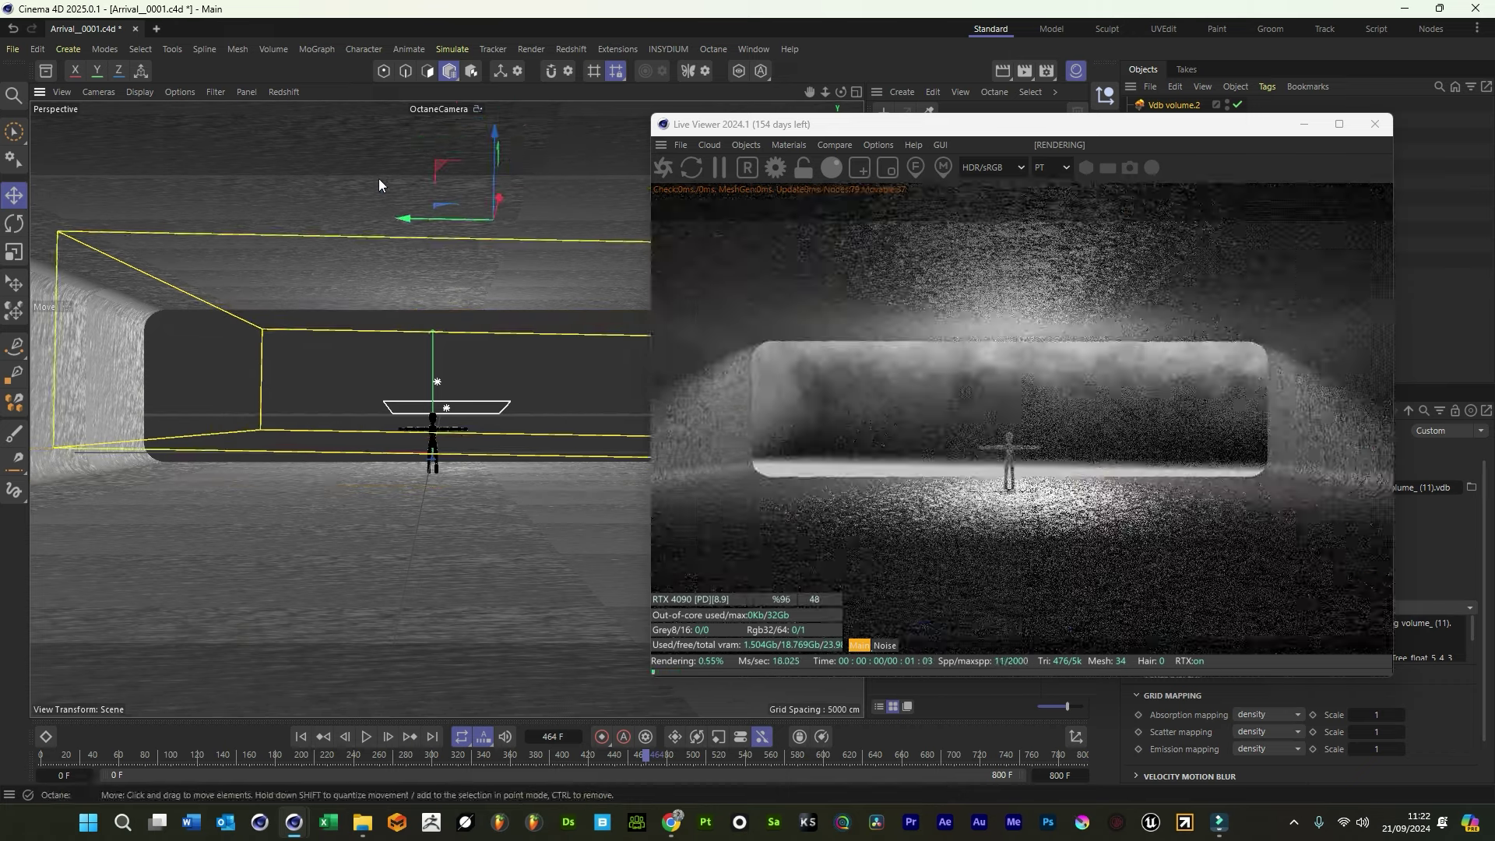
pyautogui.press('r')
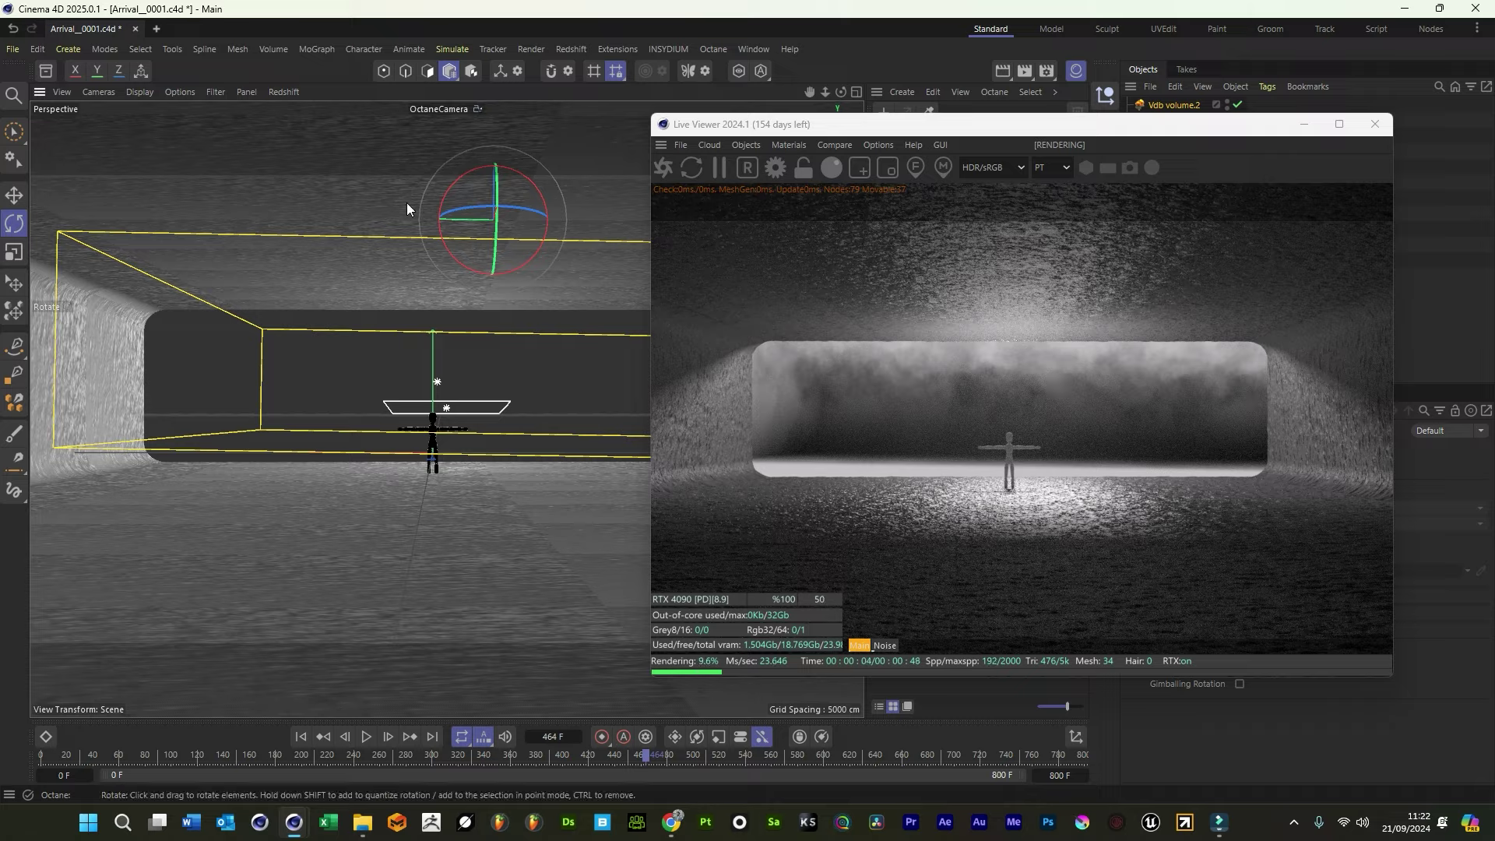
pyautogui.moveTo(459, 183); pyautogui.dragTo(497, 216)
pyautogui.click(14, 194)
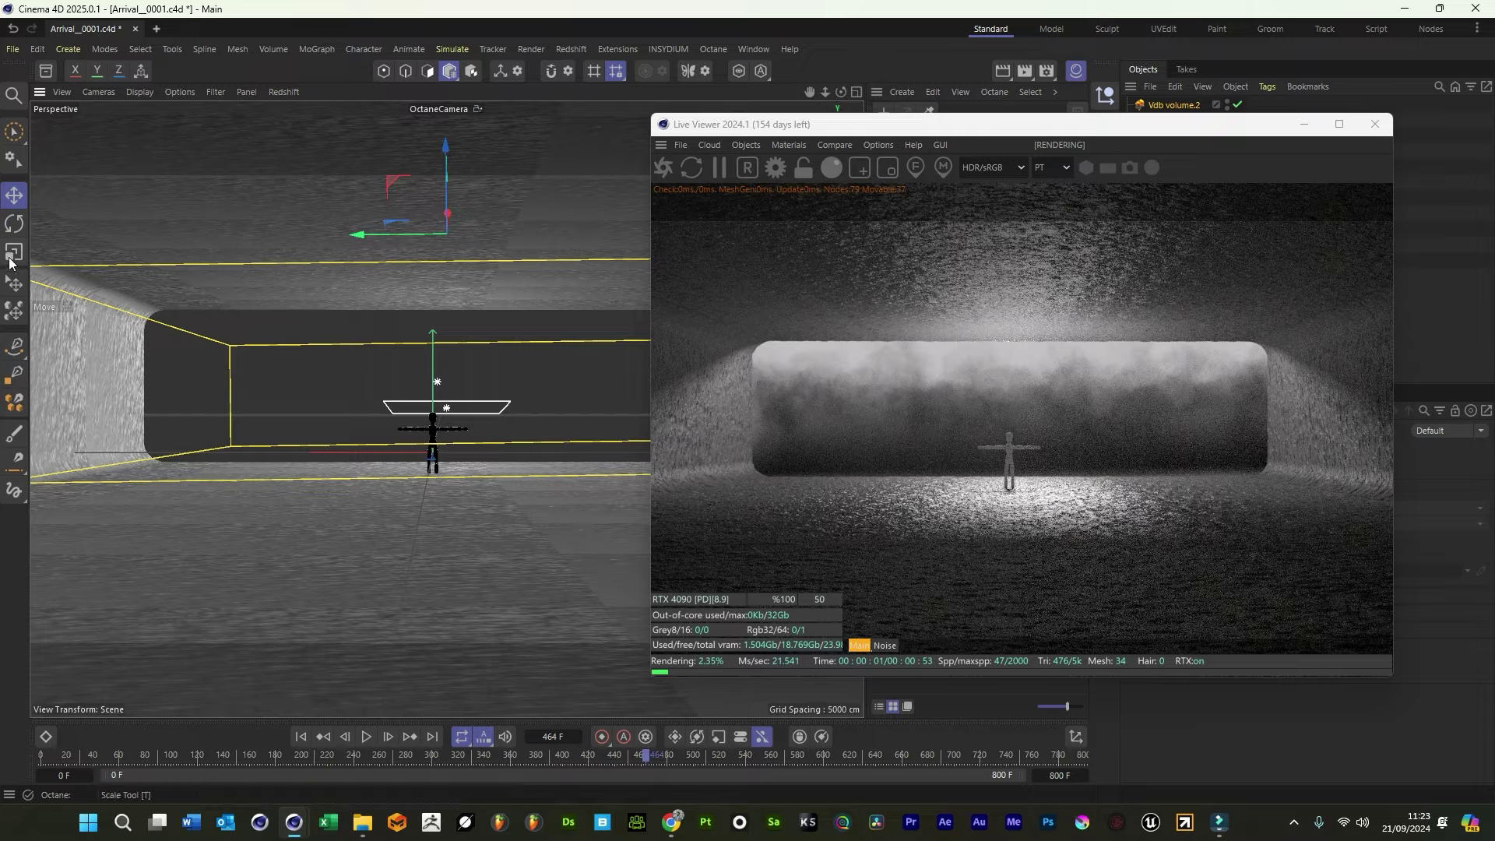
pyautogui.press('t')
pyautogui.moveTo(291, 366); pyautogui.dragTo(355, 363)
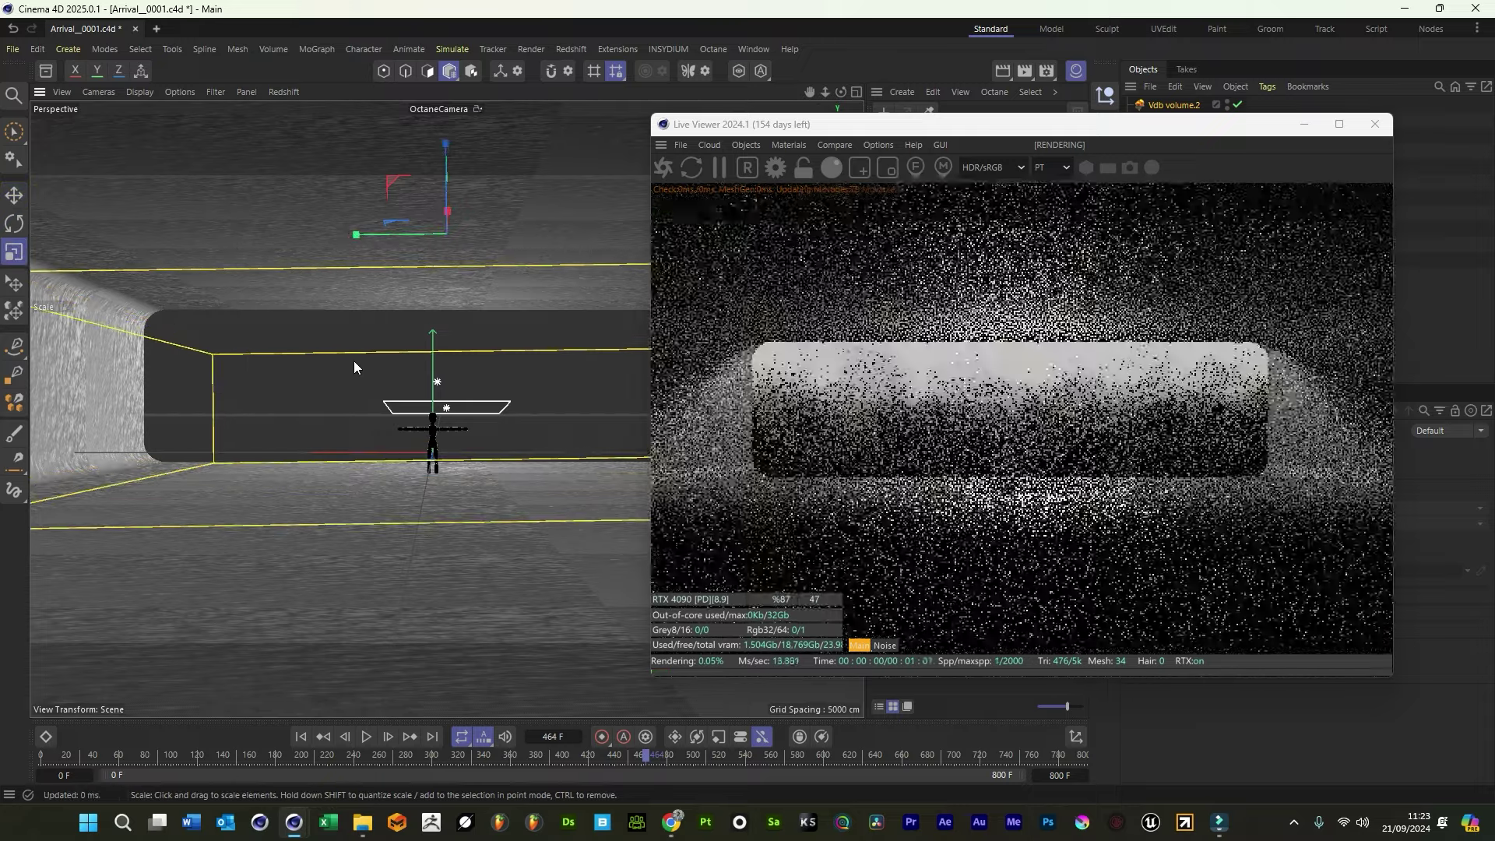
# Nudge the fog volume slightly upward and save the scene
pyautogui.press('e')
pyautogui.moveTo(444, 184)
pyautogui.mouseDown()
pyautogui.moveTo(450, 161)
pyautogui.moveTo(446, 189)
pyautogui.mouseUp()
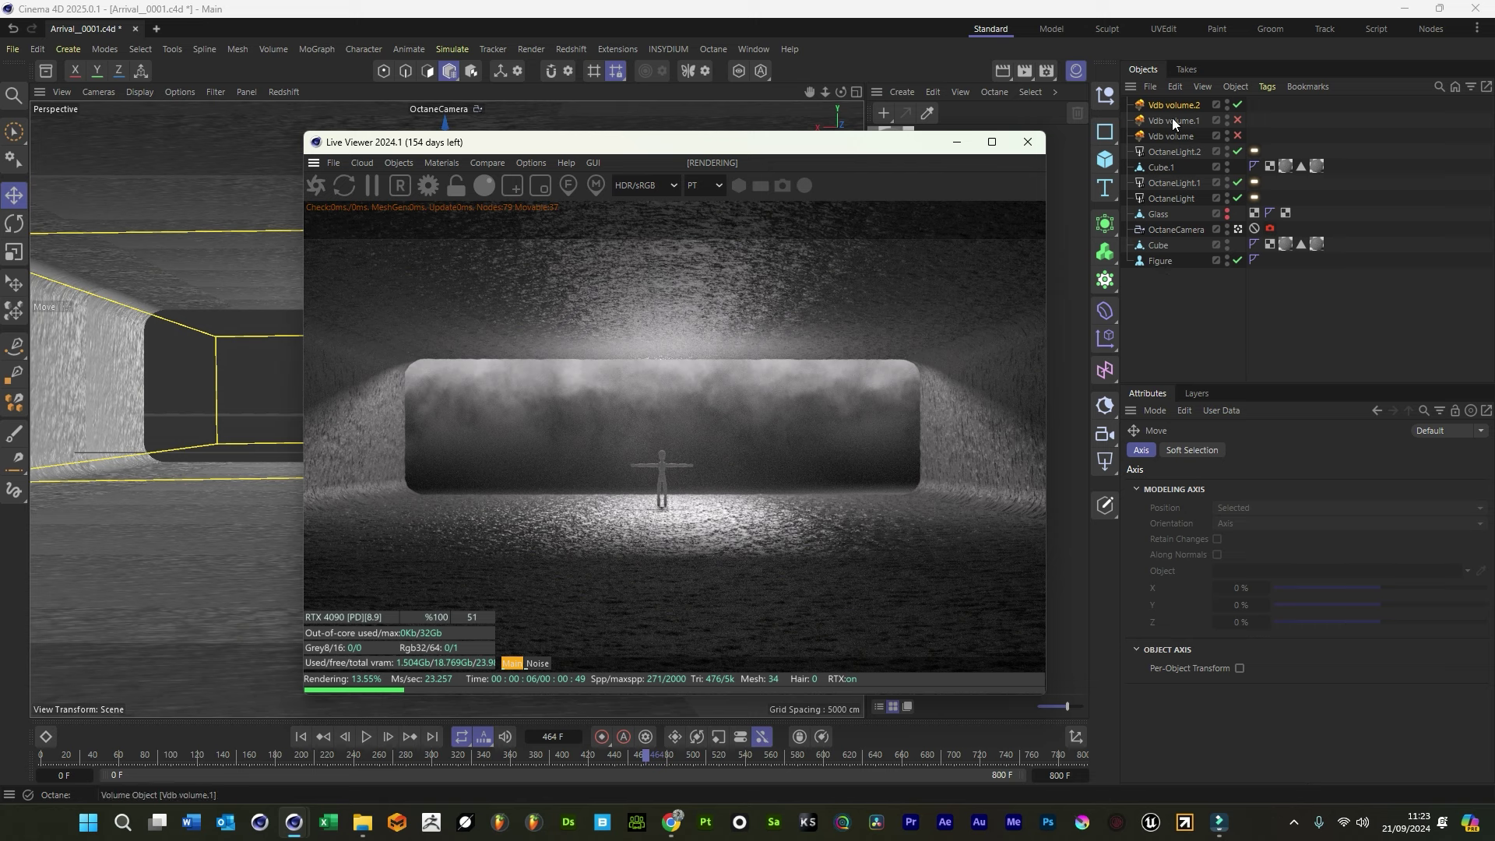
pyautogui.hotkey('ctrl', 's')
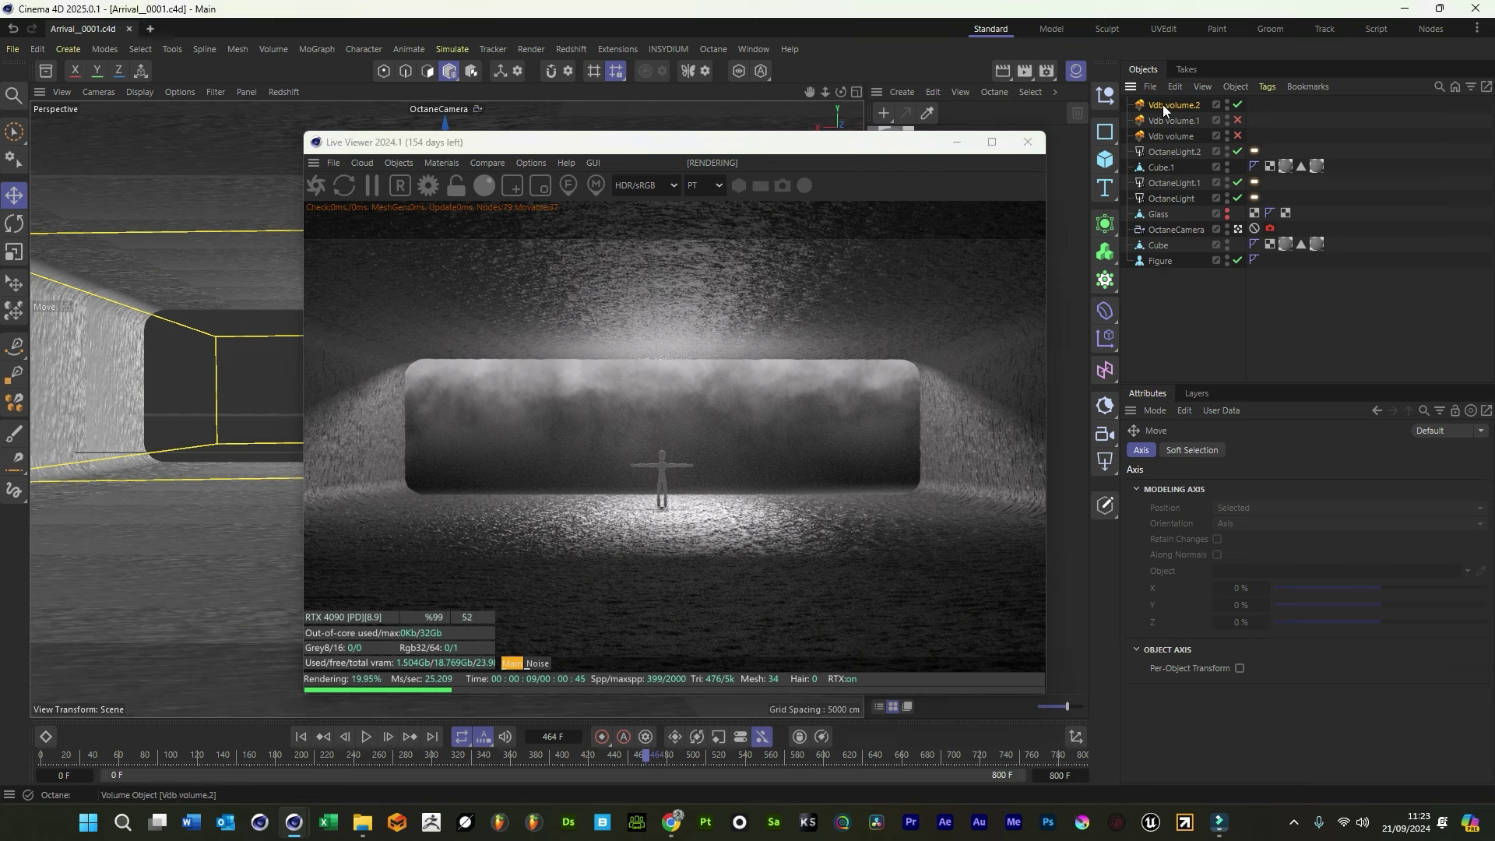
# Duplicate Vdb volume.2 as Vdb volume.3, exclude the original from rendering, and restart the render
pyautogui.keyDown('ctrl'); pyautogui.moveTo(1158, 103); pyautogui.dragTo(1160, 99); pyautogui.keyUp('ctrl')
pyautogui.click(1237, 120)
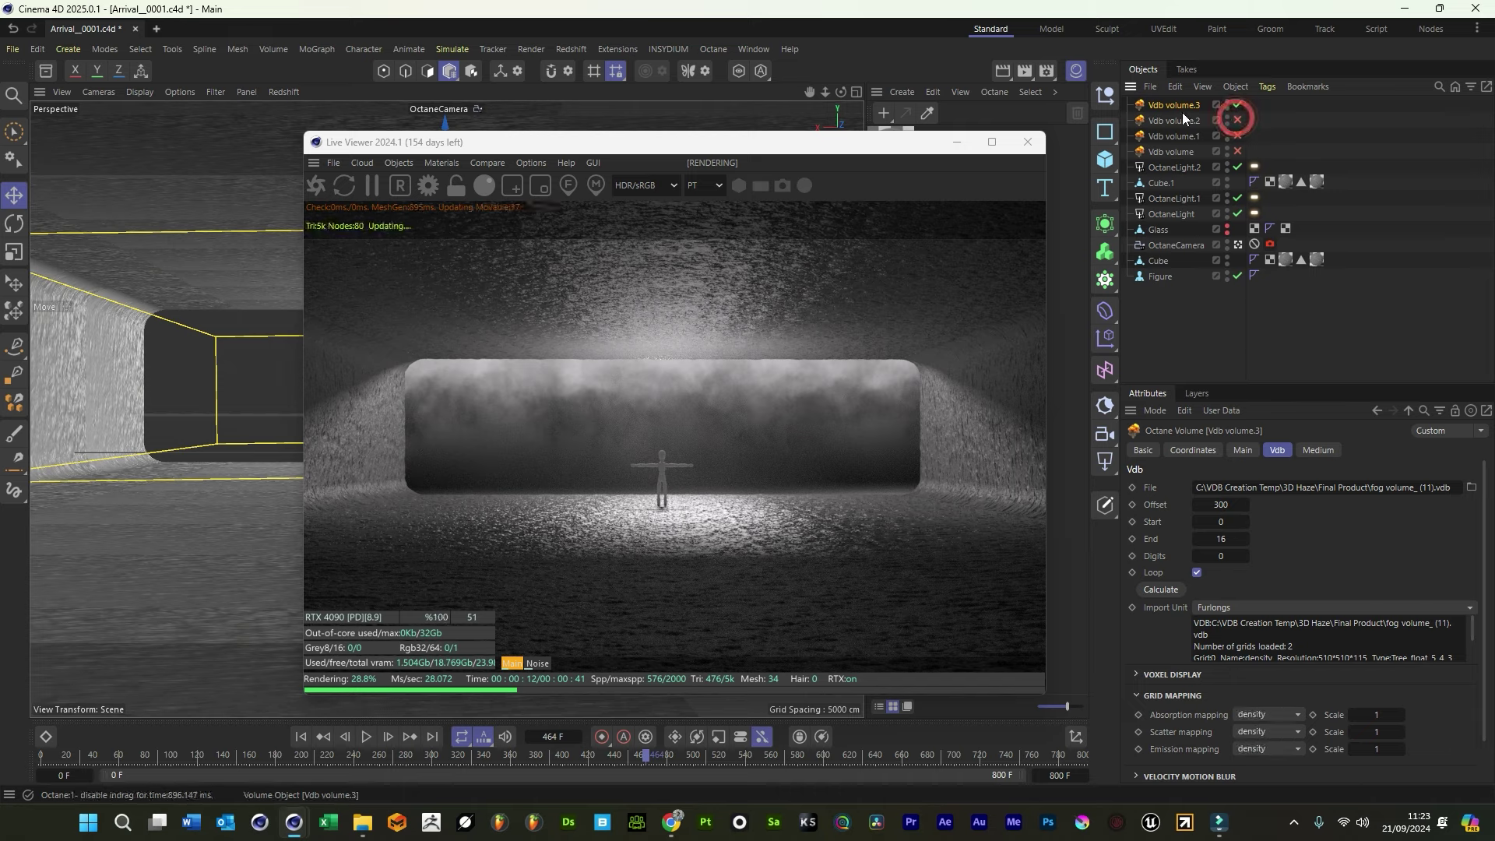
pyautogui.click(316, 185)
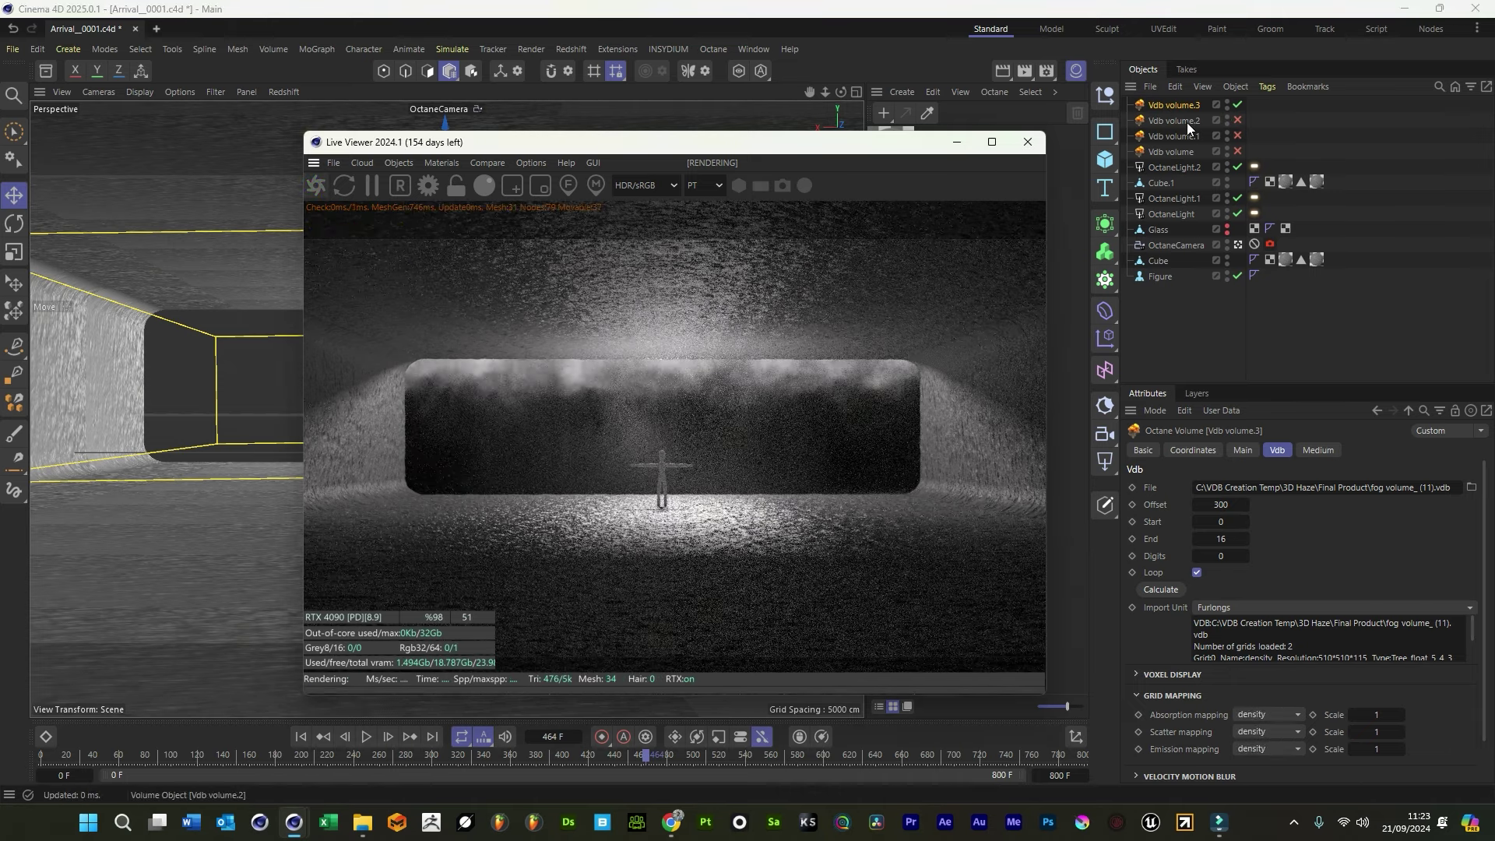
# Slide the copied fog volume left along X and rotate it
pyautogui.click(1238, 244)
pyautogui.moveTo(747, 142); pyautogui.dragTo(989, 203)
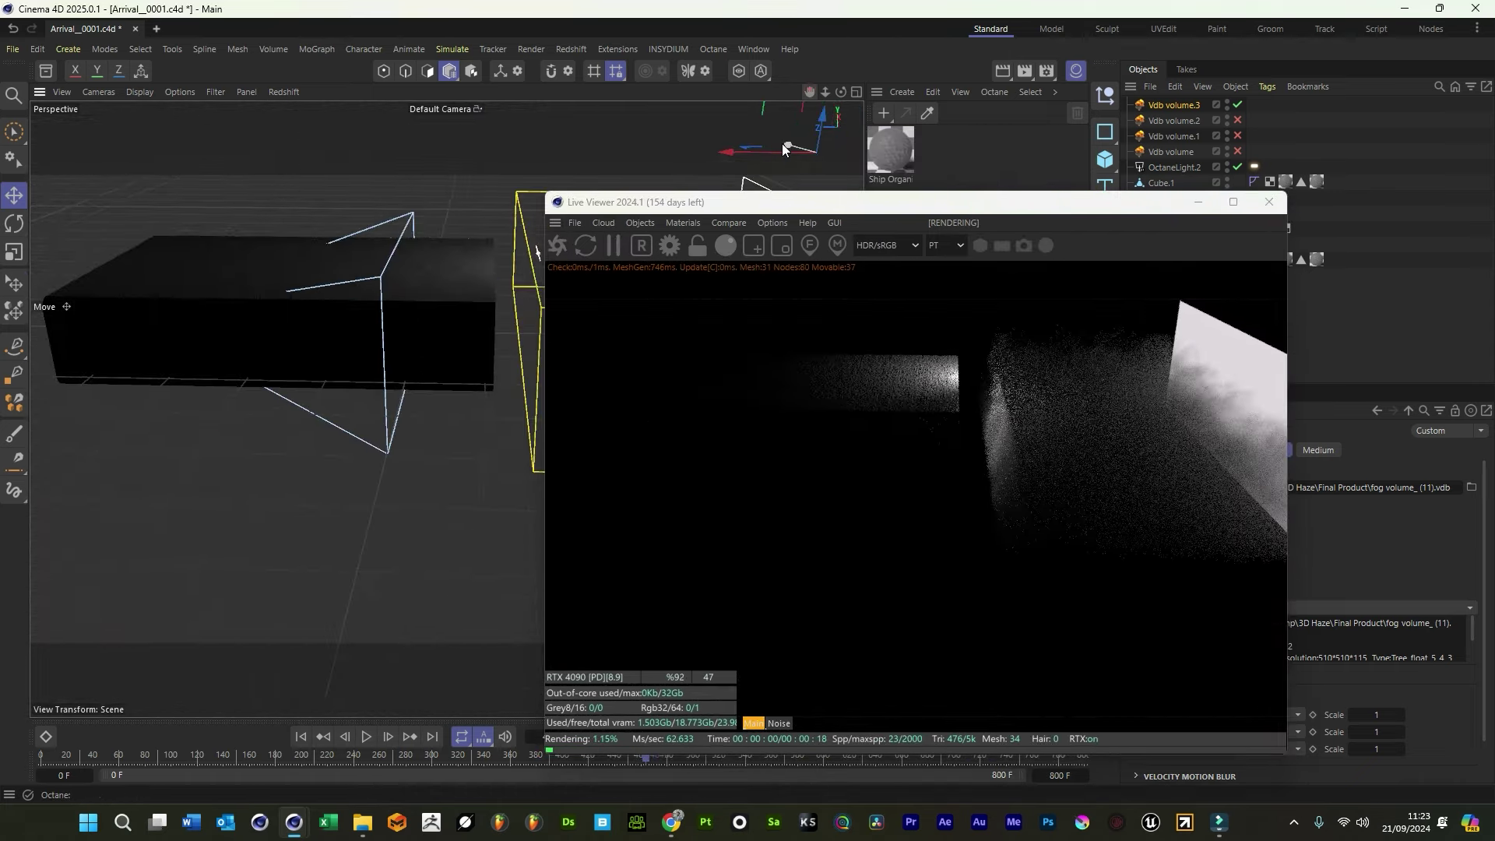
pyautogui.moveTo(763, 150); pyautogui.dragTo(184, 156)
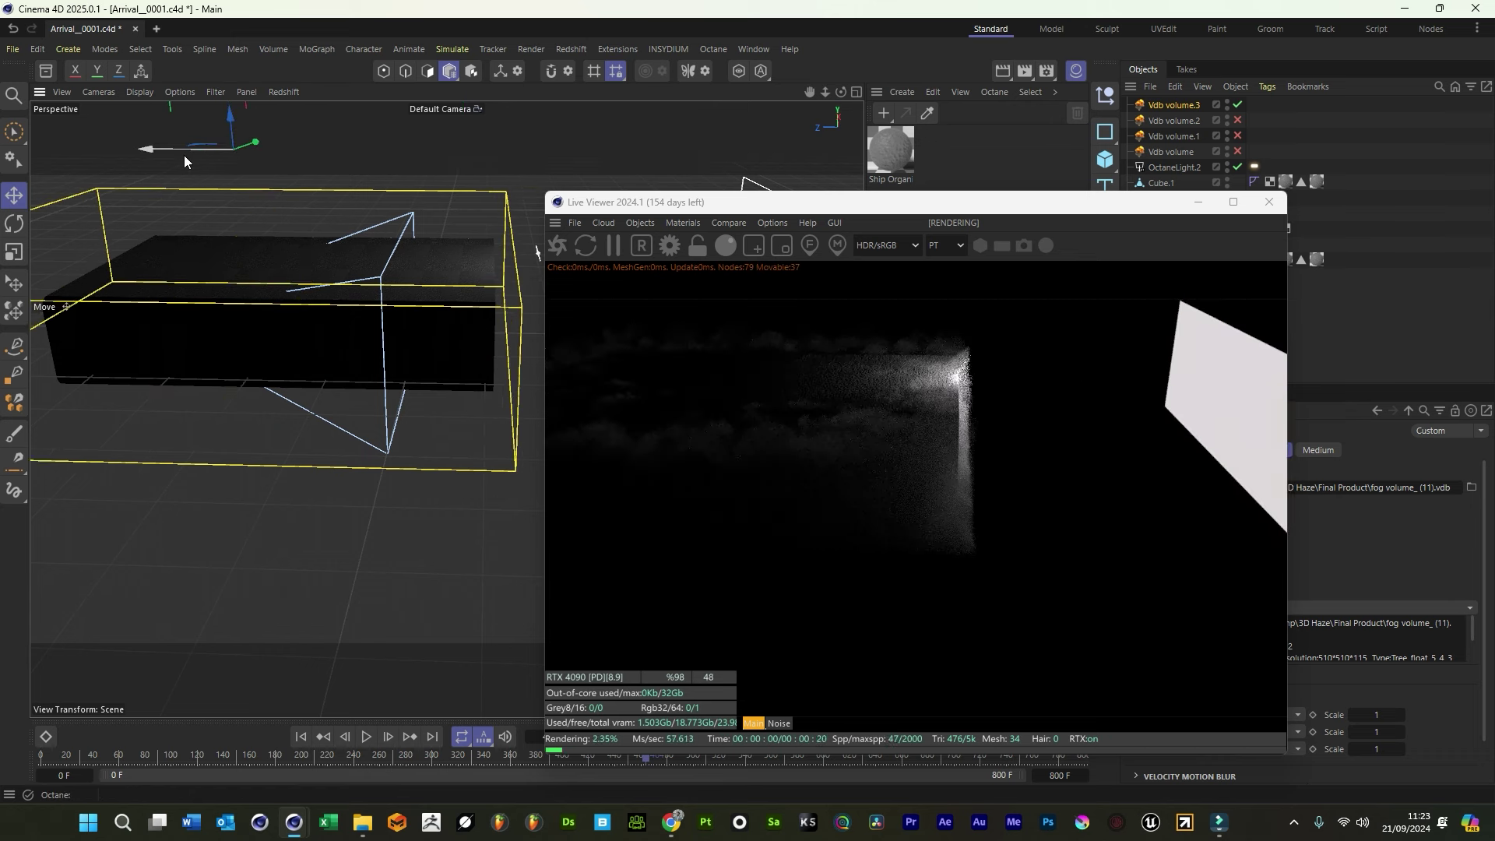
pyautogui.click(14, 224)
pyautogui.moveTo(208, 128); pyautogui.dragTo(310, 229)
pyautogui.press('e')
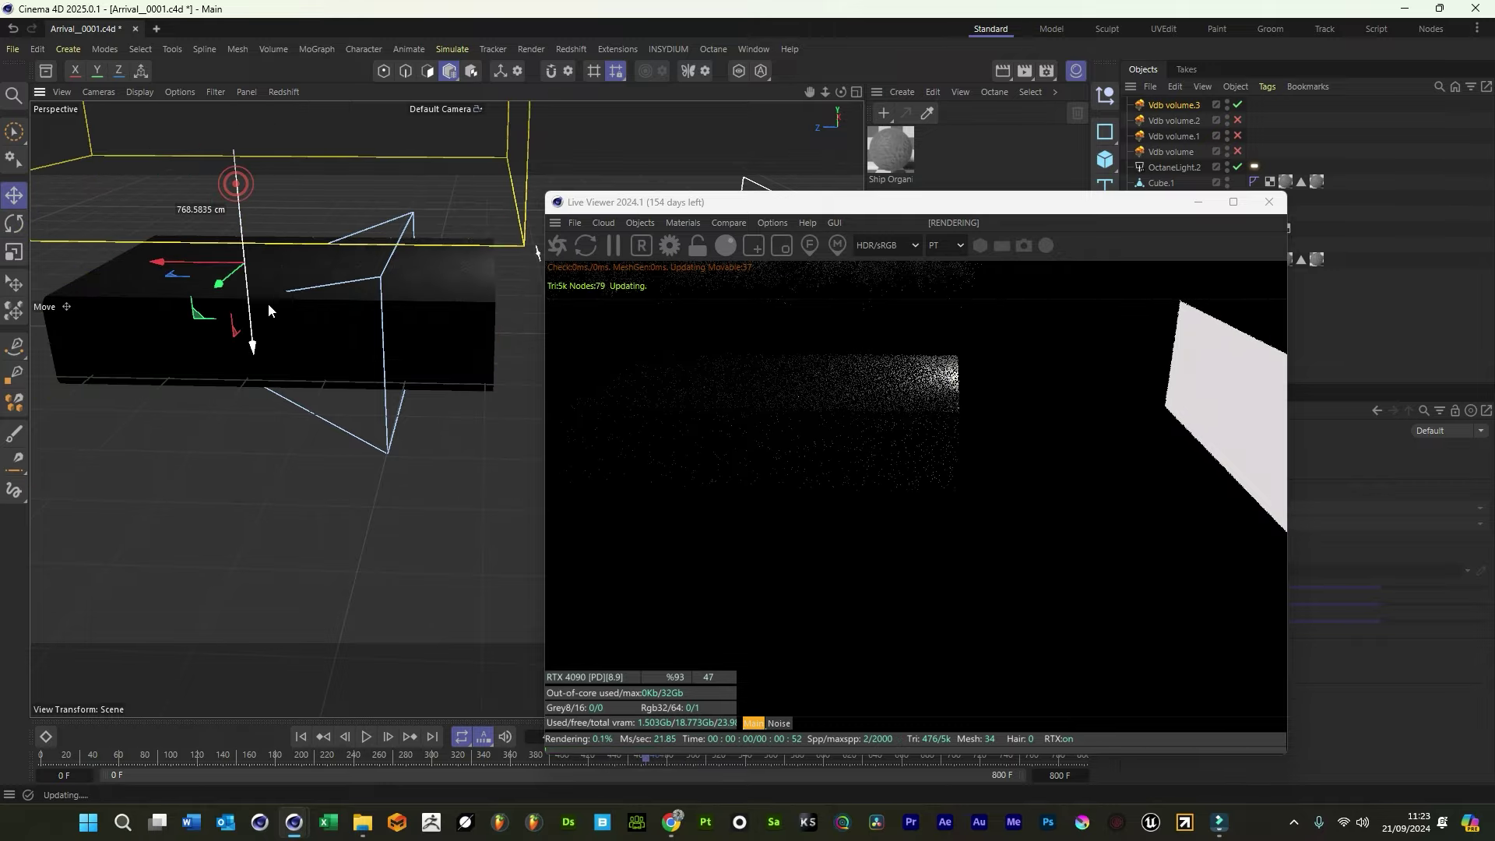
pyautogui.moveTo(1134, 203); pyautogui.dragTo(940, 178)
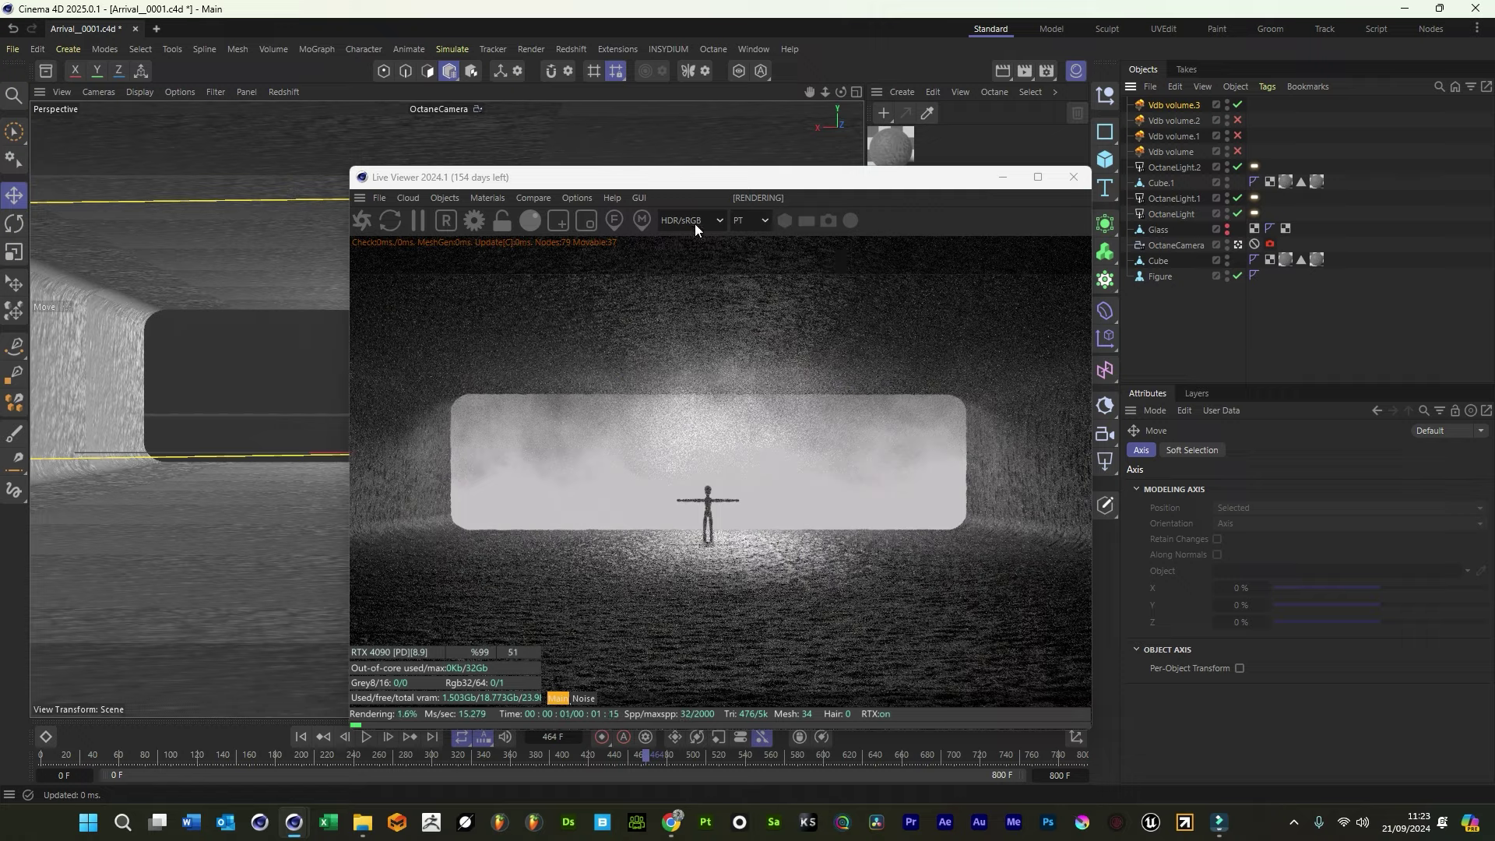
# Shift the selected object about 32.5 cm and set Vdb volume.3's medium Density to 10
pyautogui.moveTo(310, 162); pyautogui.dragTo(322, 411)
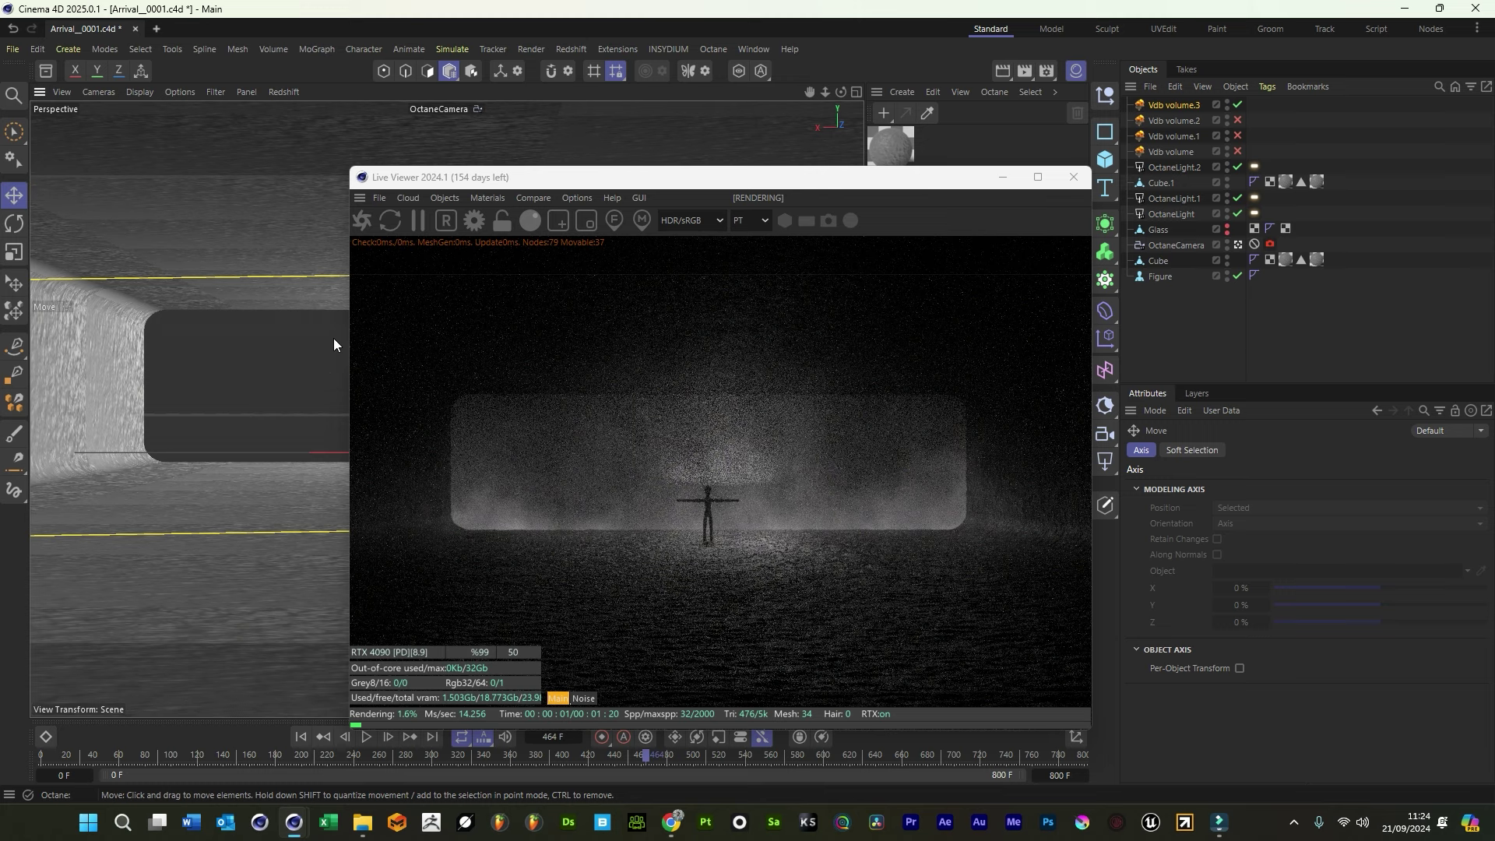
pyautogui.moveTo(755, 185); pyautogui.dragTo(594, 145)
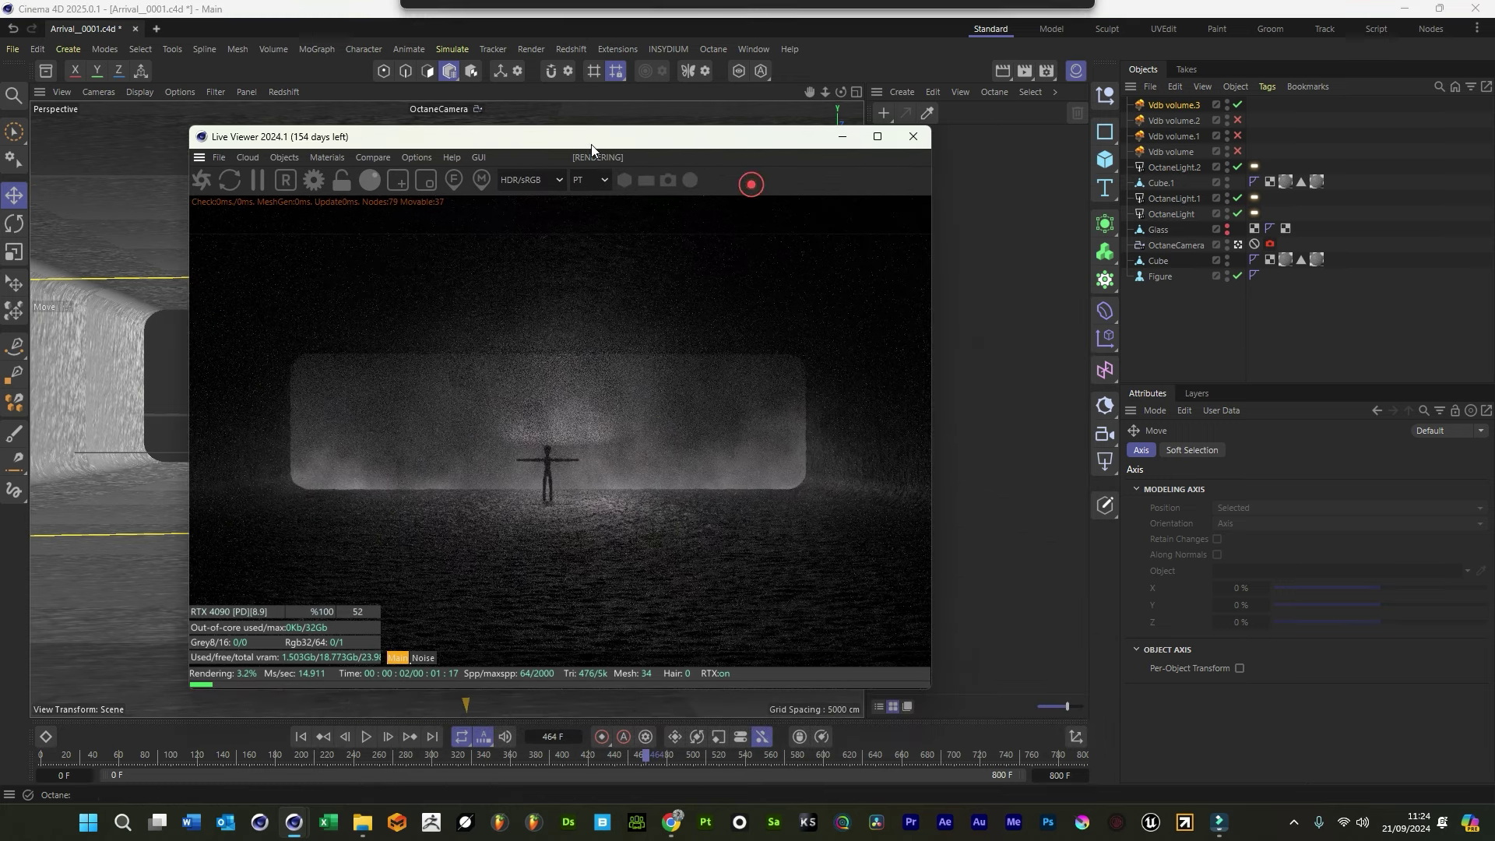
pyautogui.click(1179, 109)
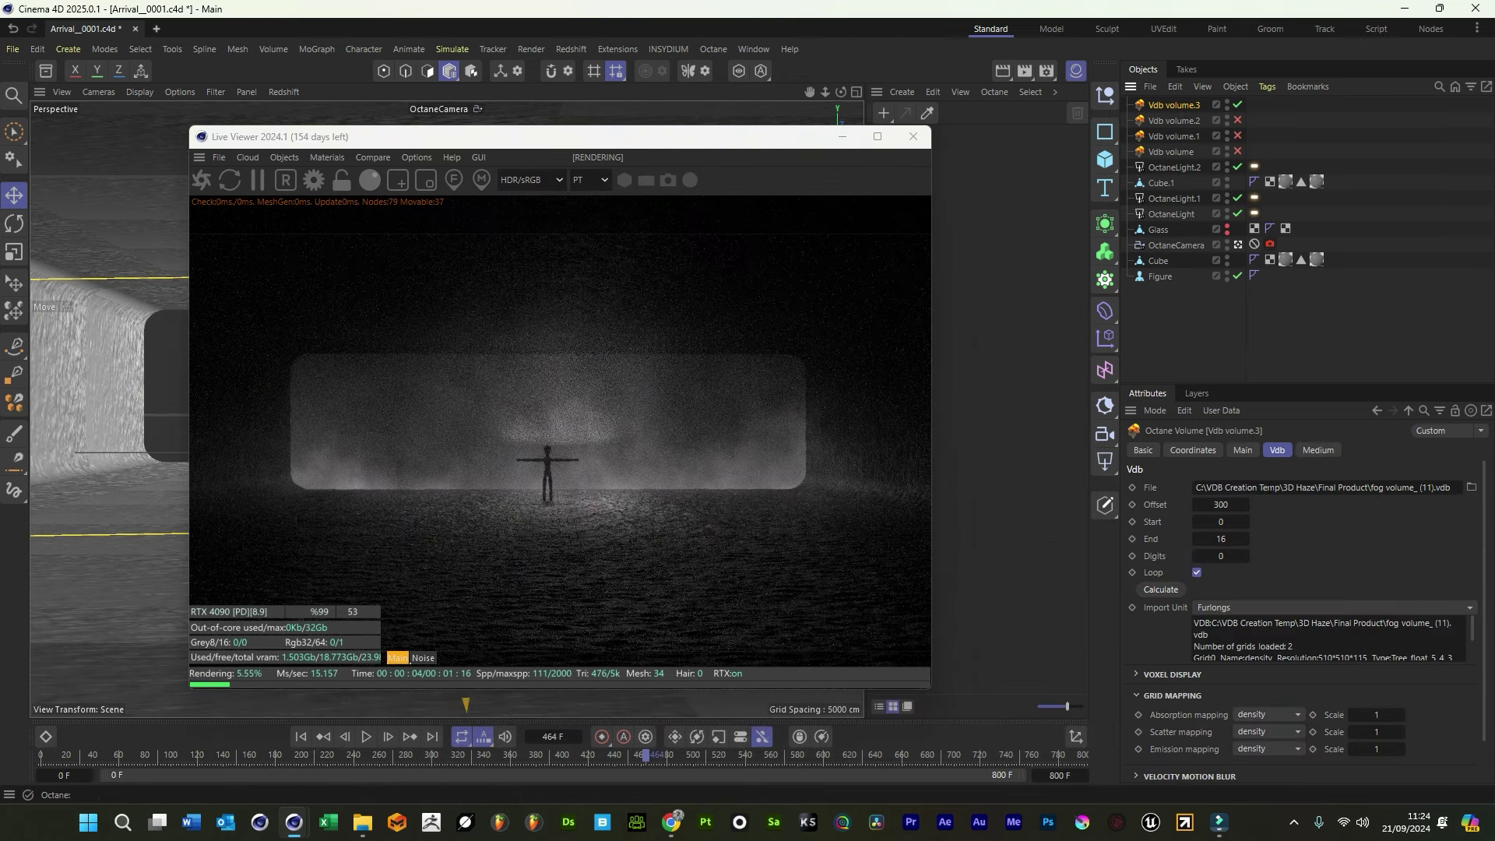
pyautogui.click(1310, 450)
pyautogui.click(1277, 450)
pyautogui.click(1320, 450)
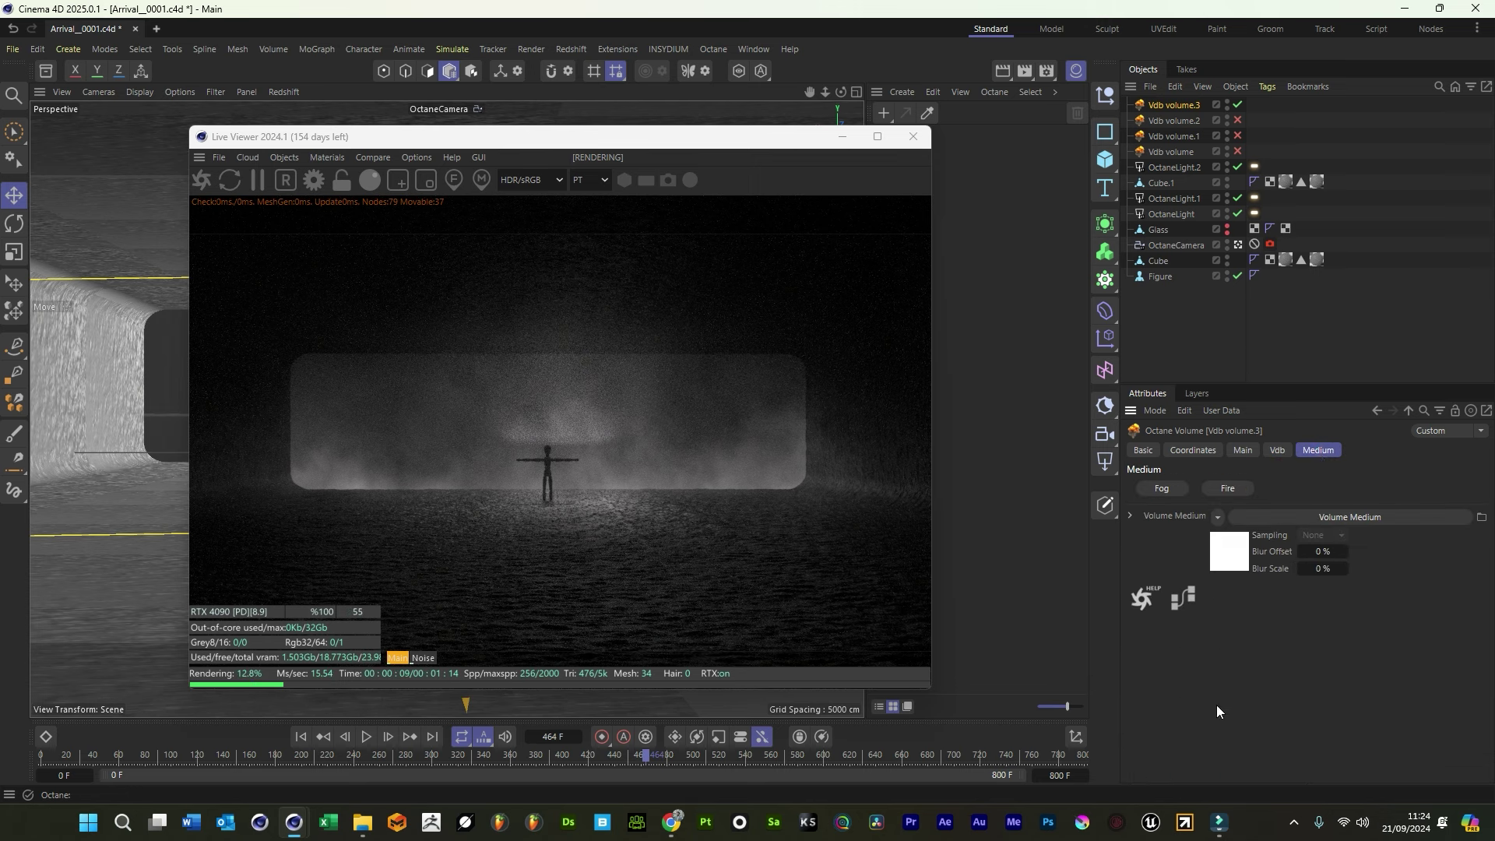
pyautogui.press('Return')
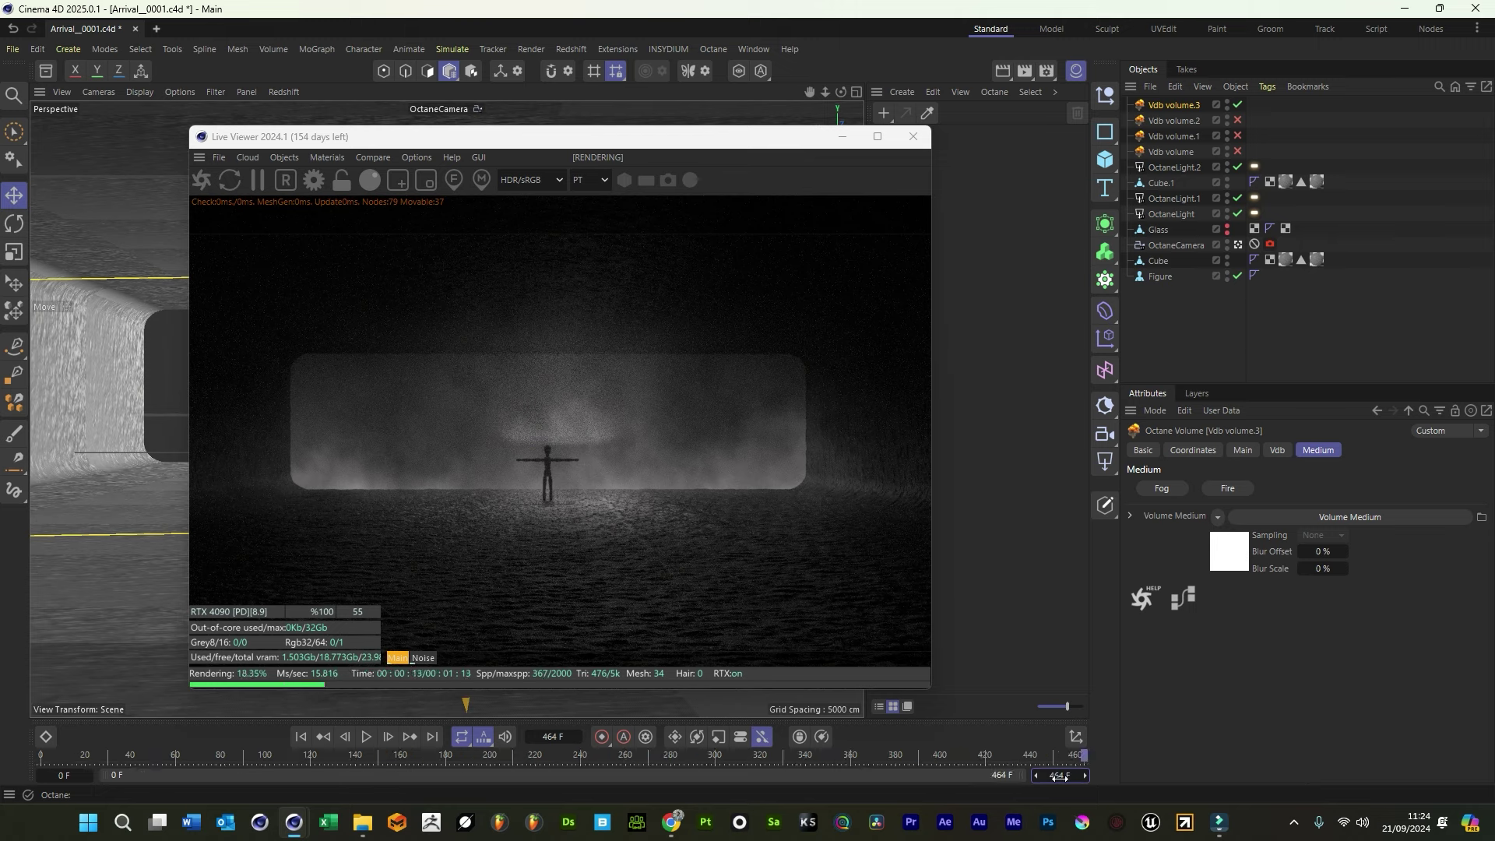
pyautogui.click(1337, 517)
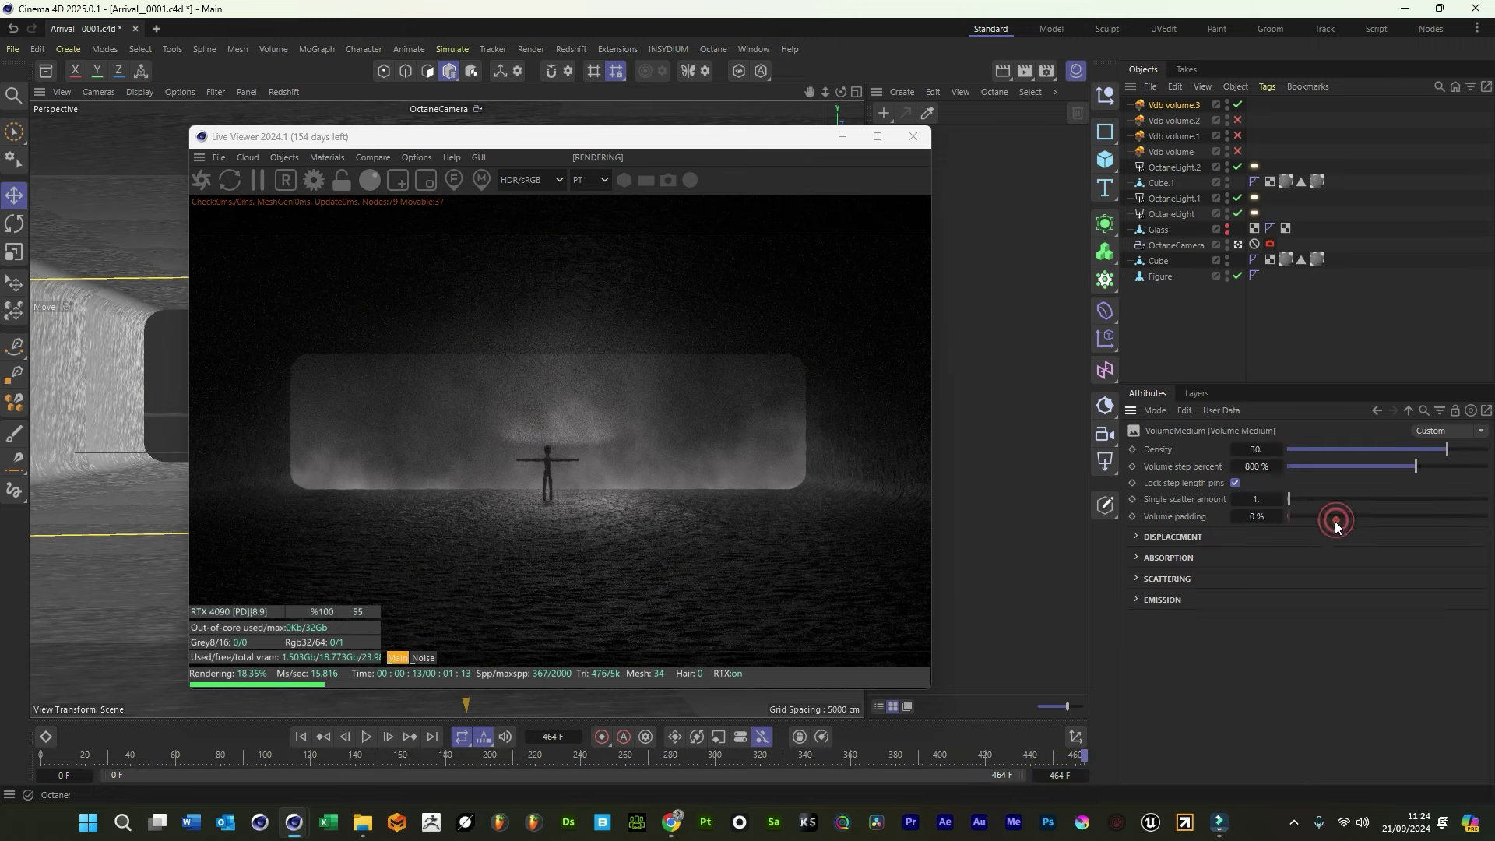
pyautogui.write('10')
pyautogui.press('Return')
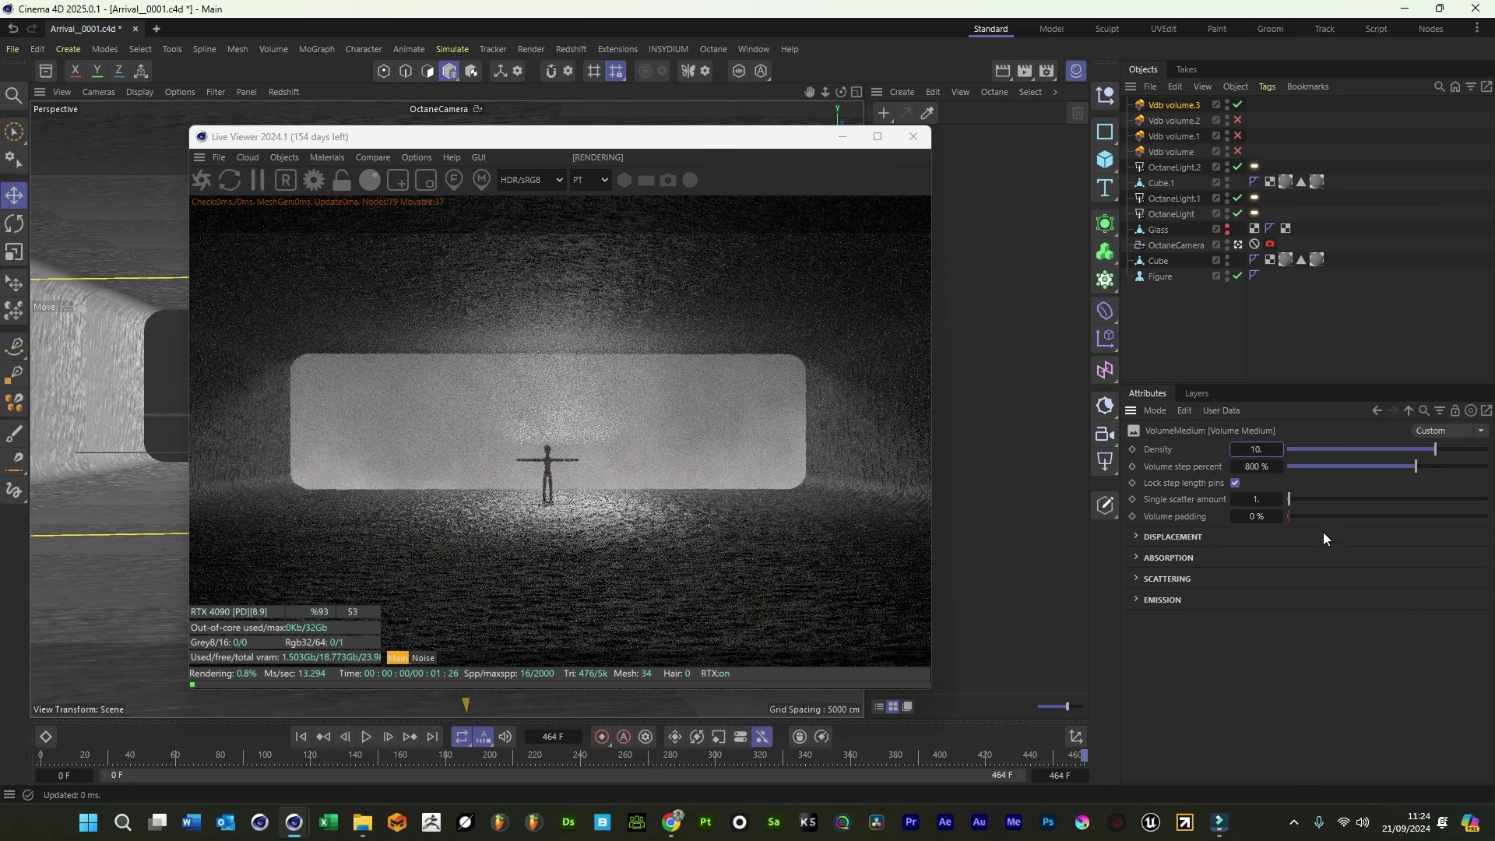
pyautogui.click(1211, 333)
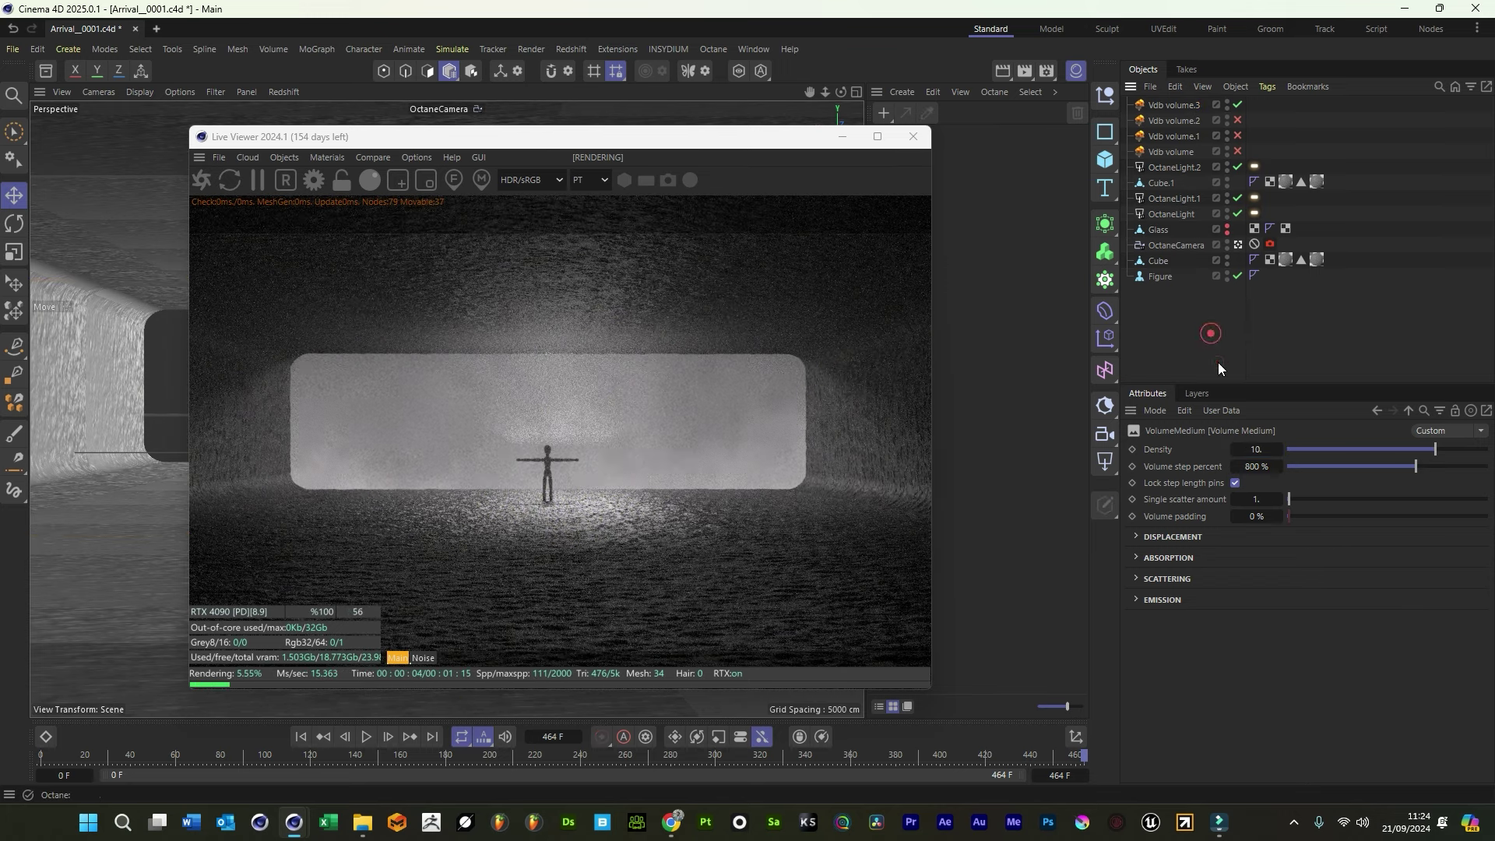
# Turn off OctaneLight.2 and re-enable the three disabled fog volumes
pyautogui.click(1238, 167)
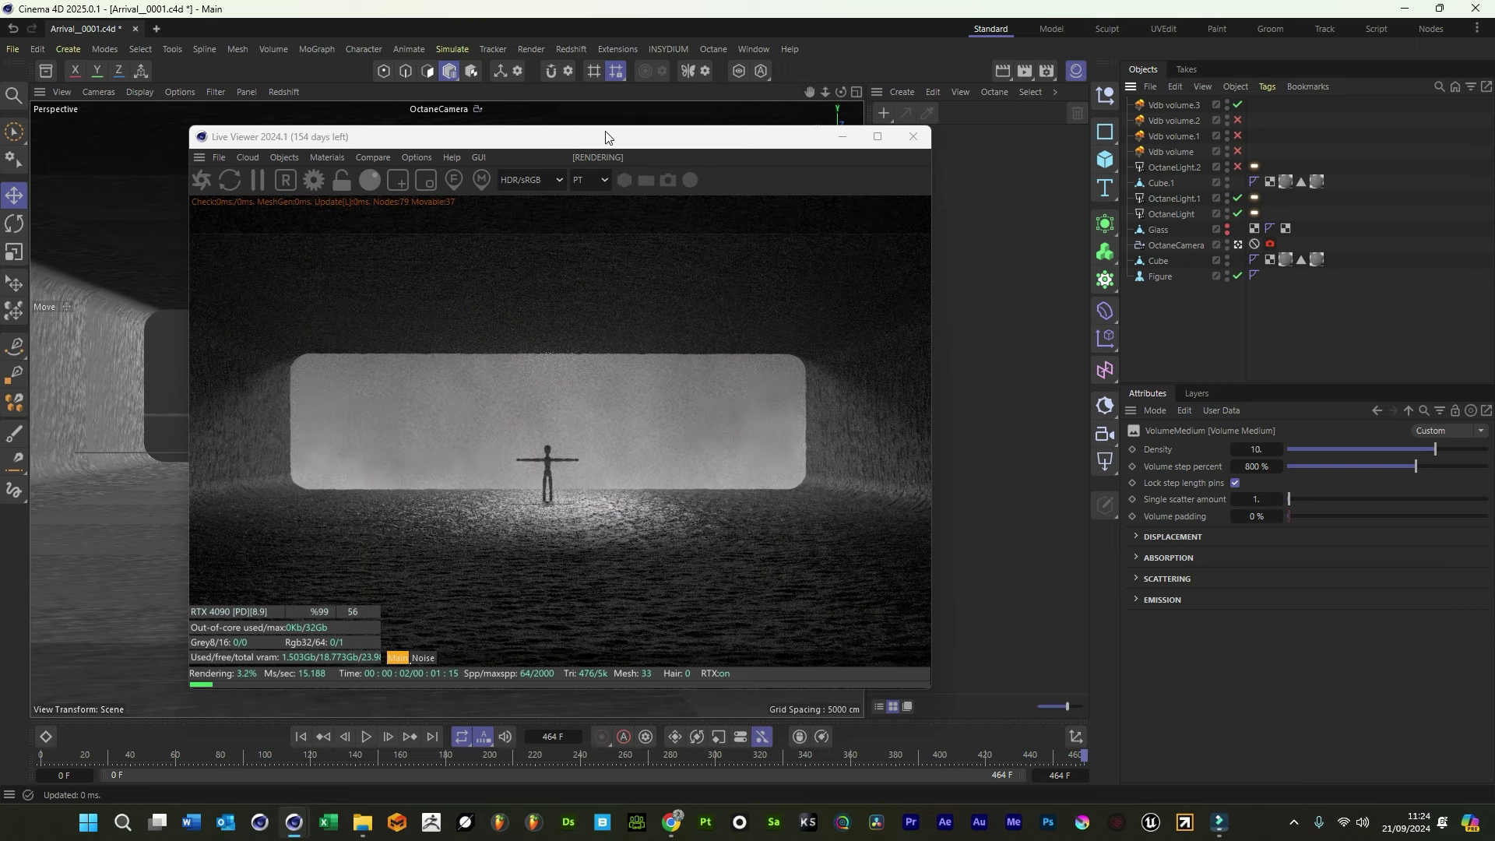
pyautogui.moveTo(606, 137); pyautogui.dragTo(699, 134)
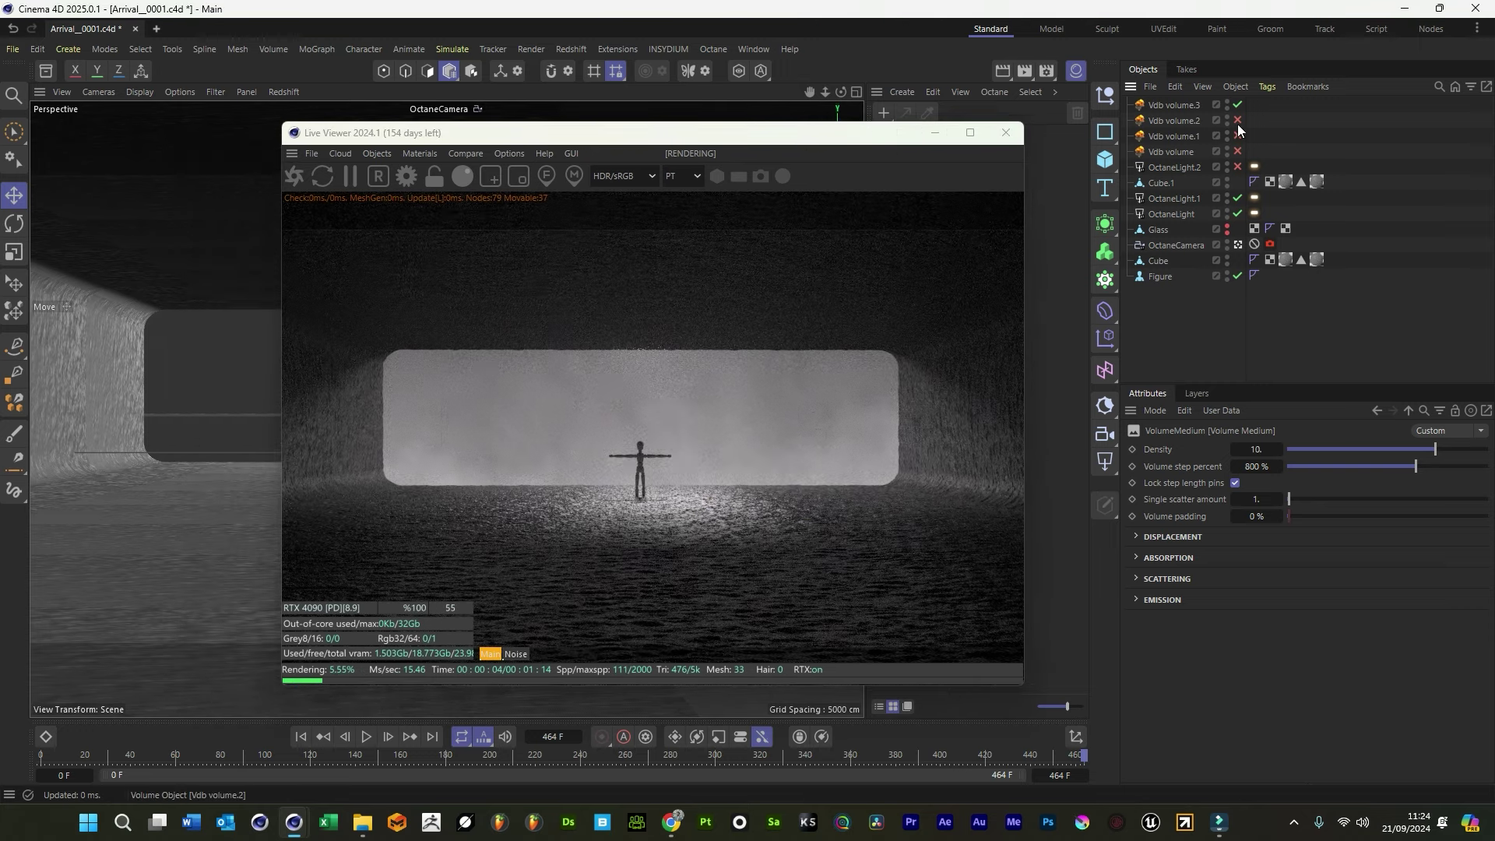
pyautogui.click(1240, 152)
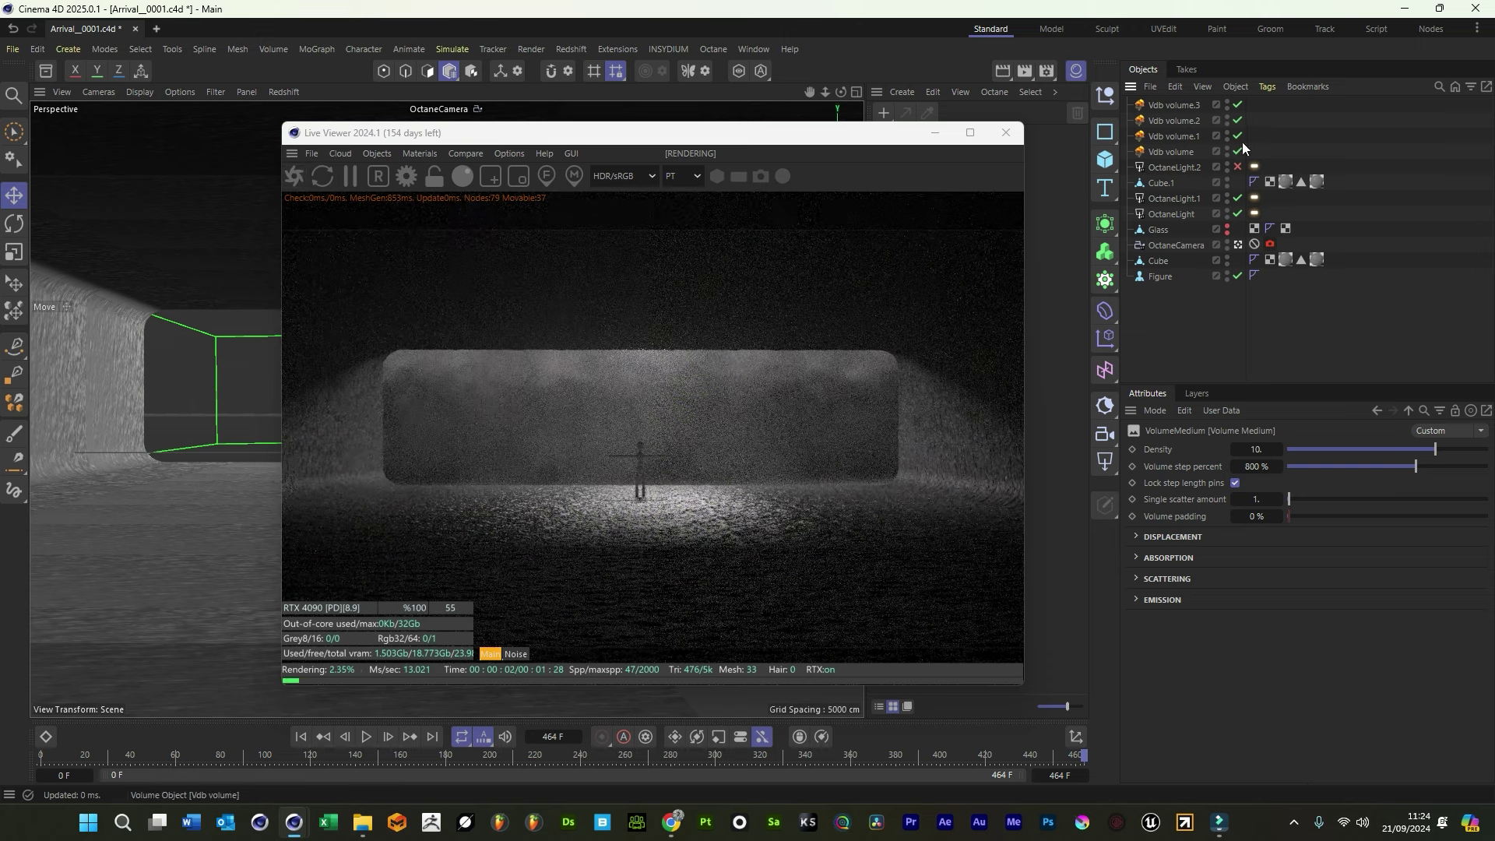
# Lower Vdb volume.2's medium Density from 30 to 20
pyautogui.click(1174, 121)
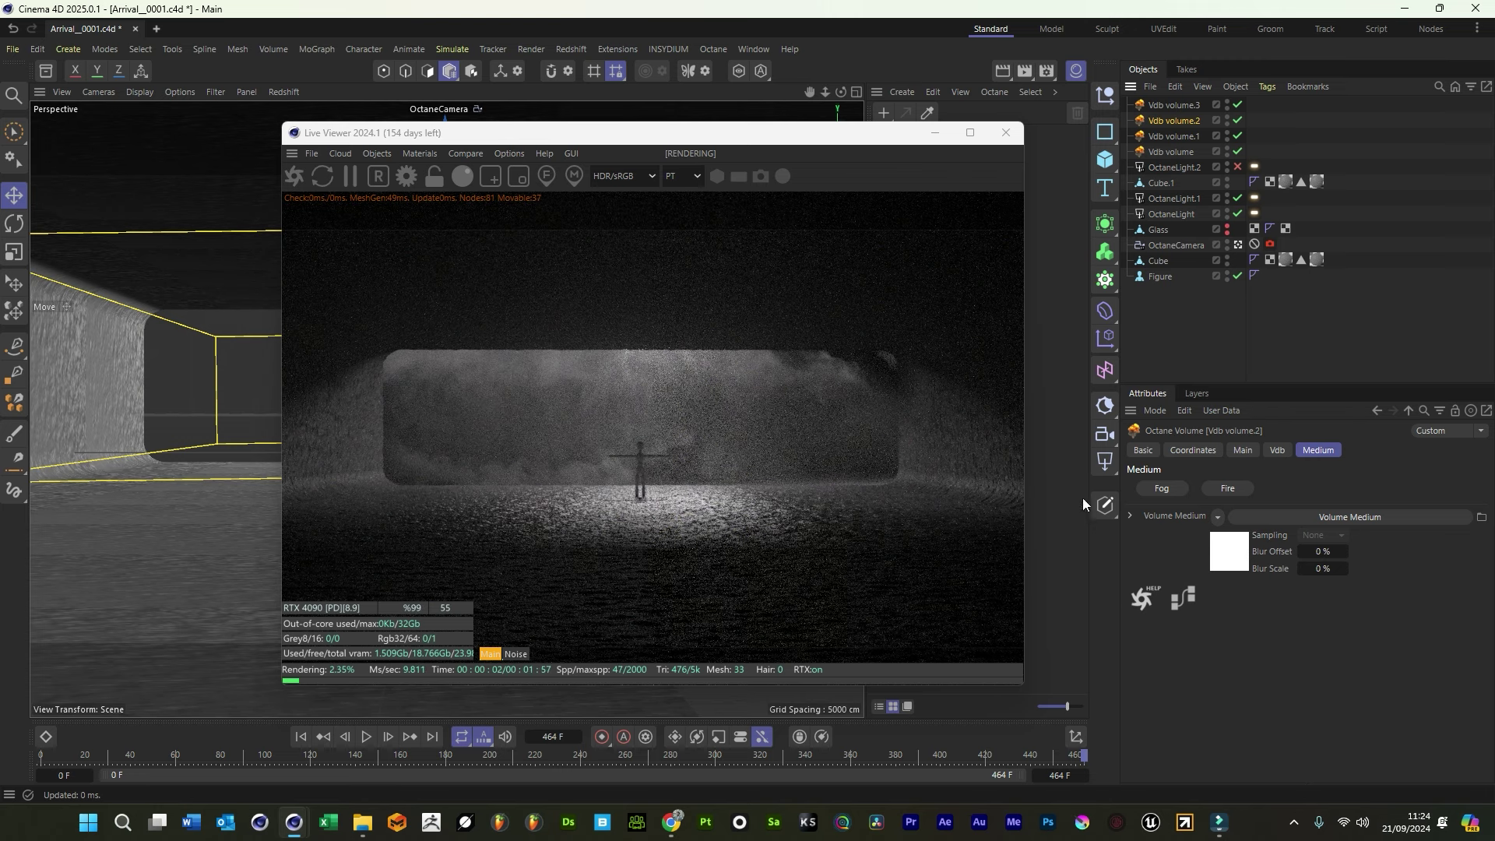
pyautogui.click(1310, 516)
pyautogui.doubleClick(1255, 450)
pyautogui.write('25')
pyautogui.press('Return')
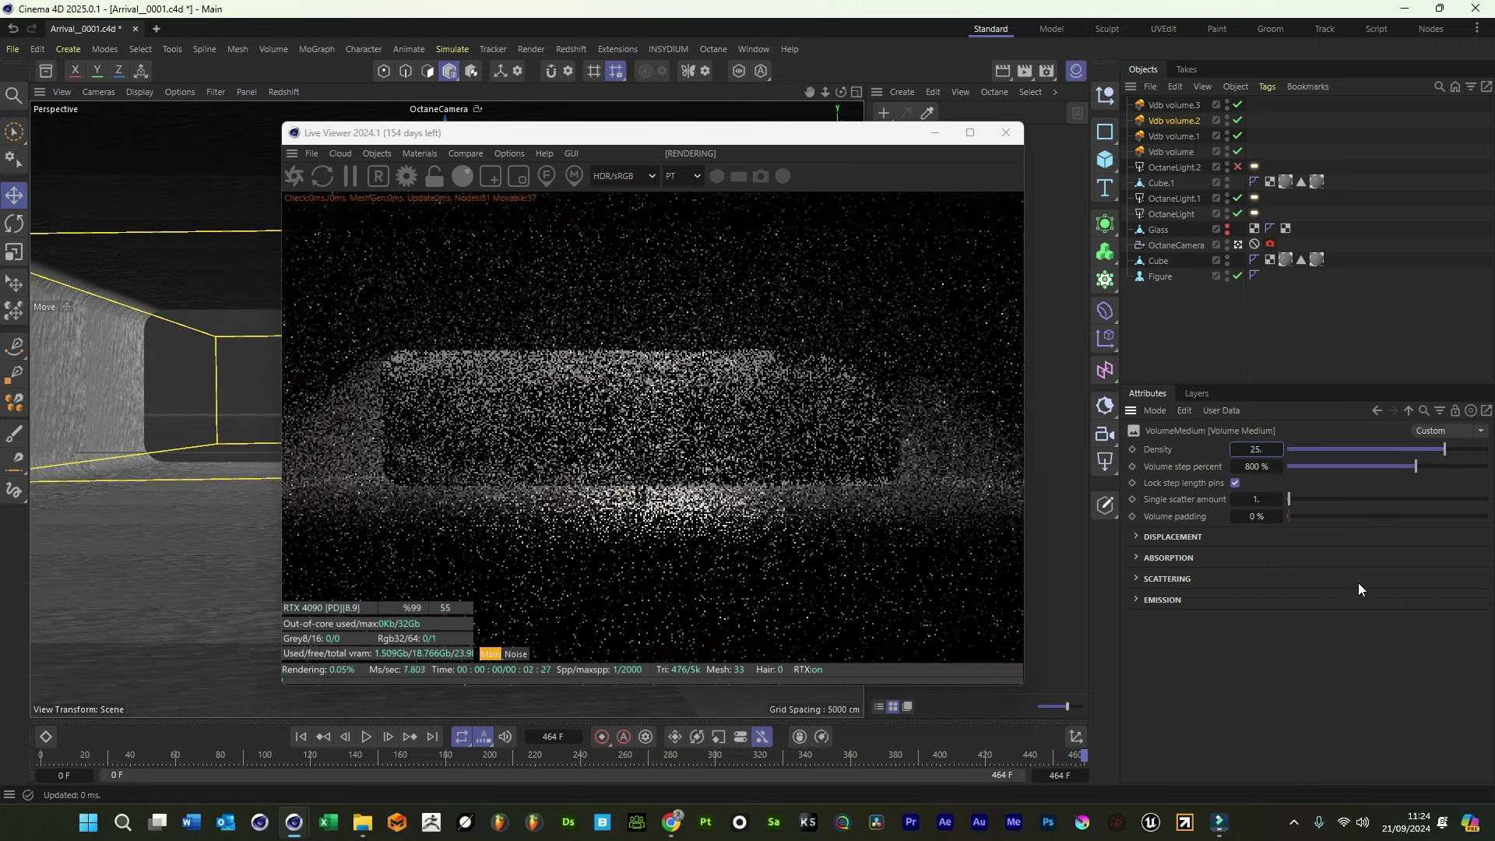
pyautogui.click(1253, 452)
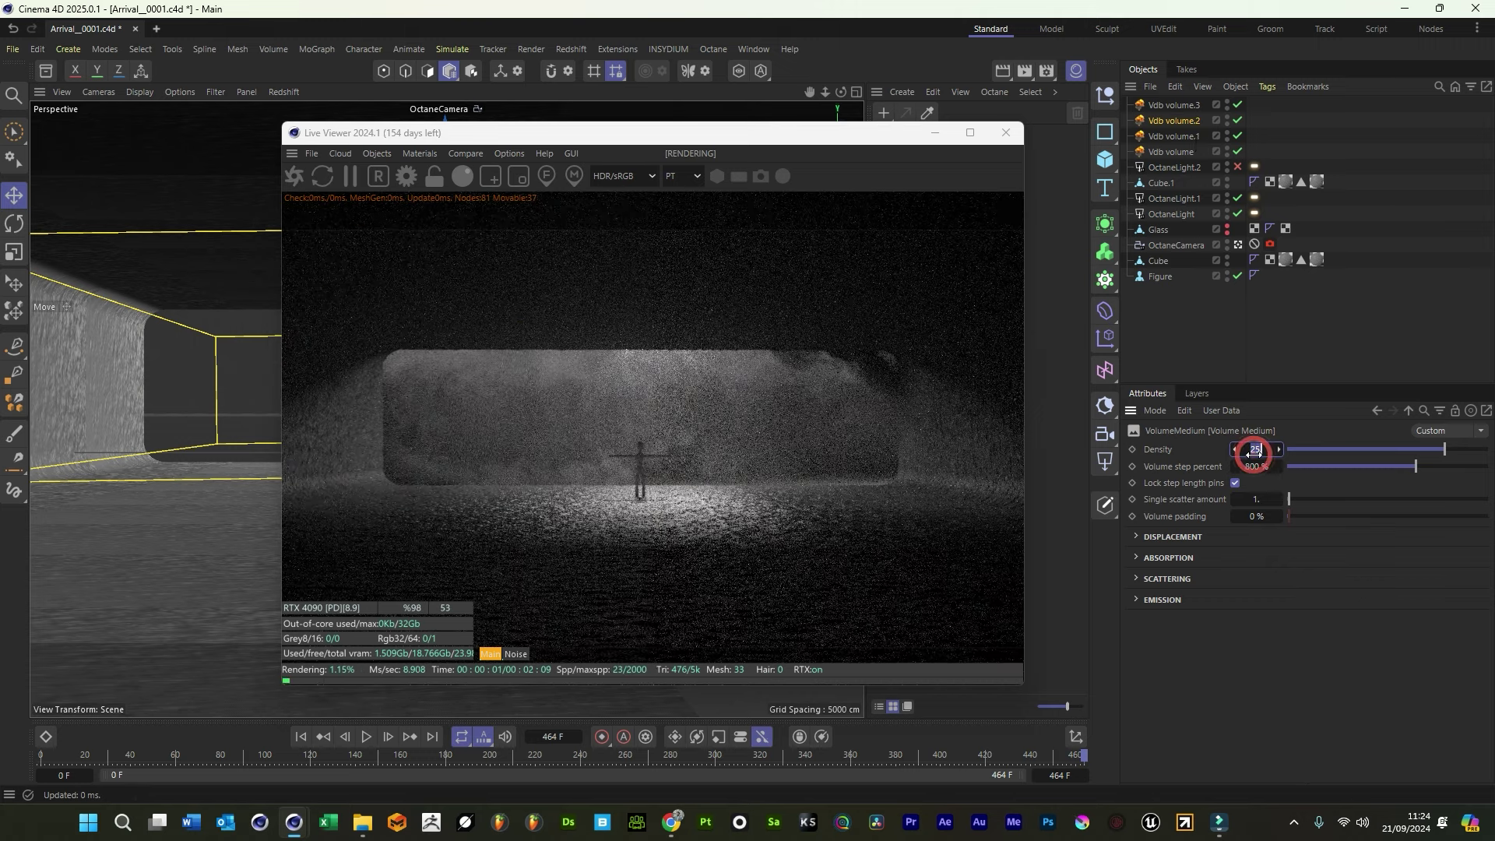
pyautogui.press('Return')
# Rename the volumes 'out side window haze', 'inside haze', 'tyre right' and 'tyre left'
pyautogui.doubleClick(1173, 121)
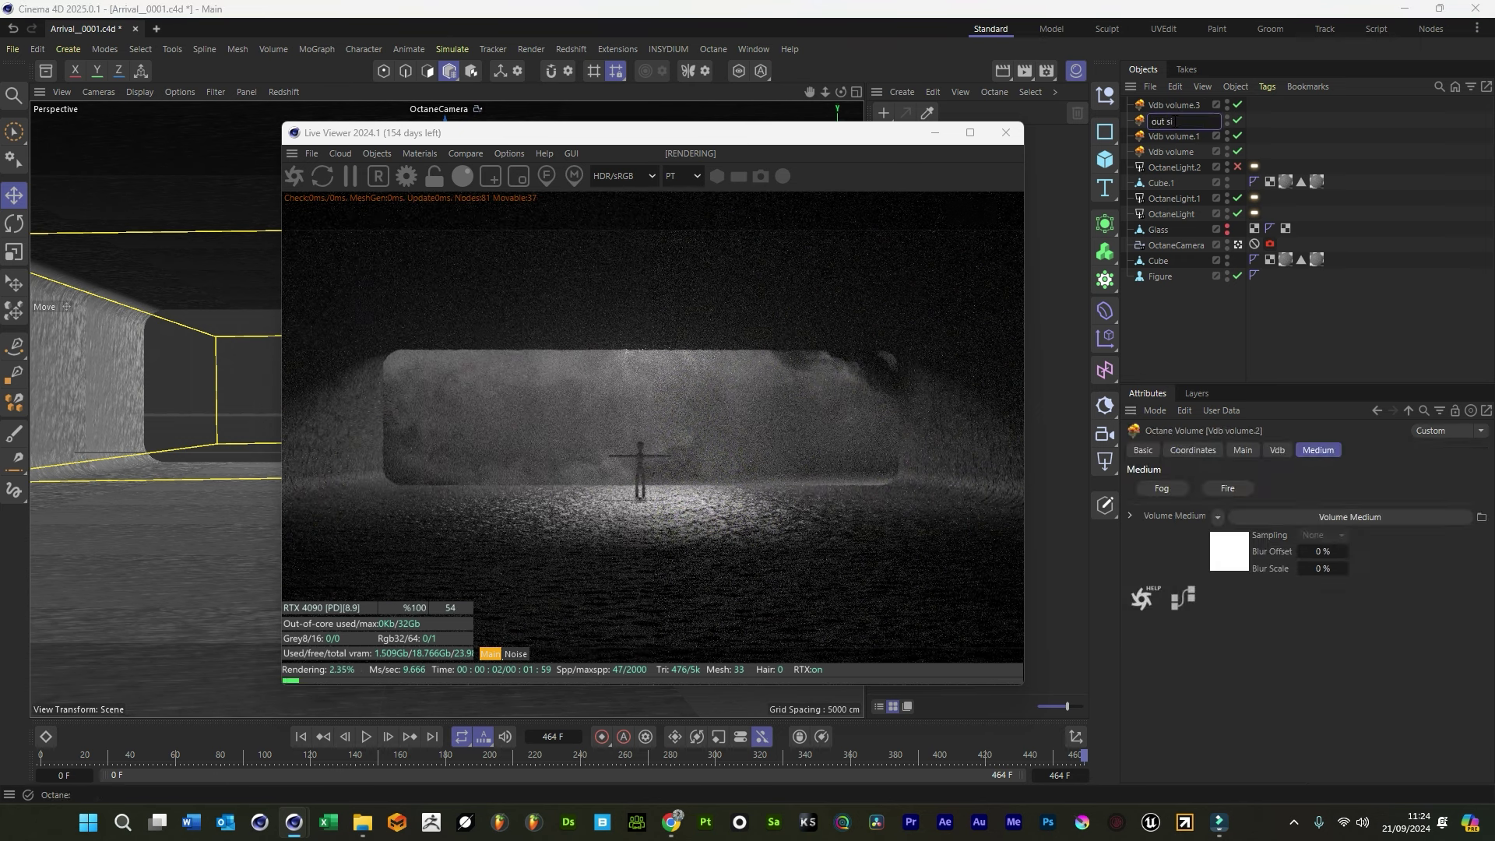
pyautogui.write('out side window m')
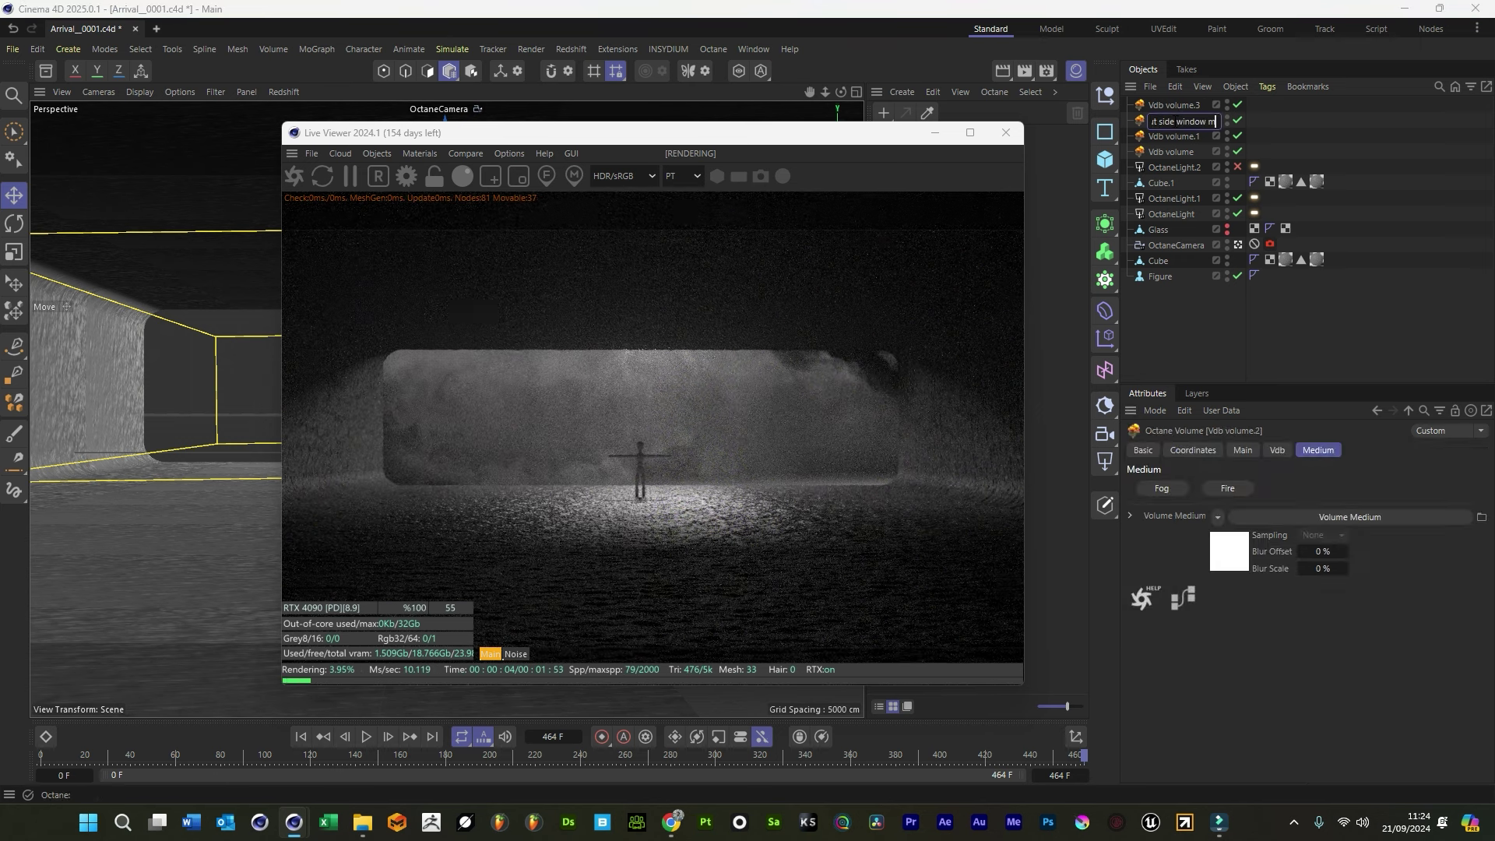
pyautogui.hotkey('shift', 'Tab')
pyautogui.write('i')
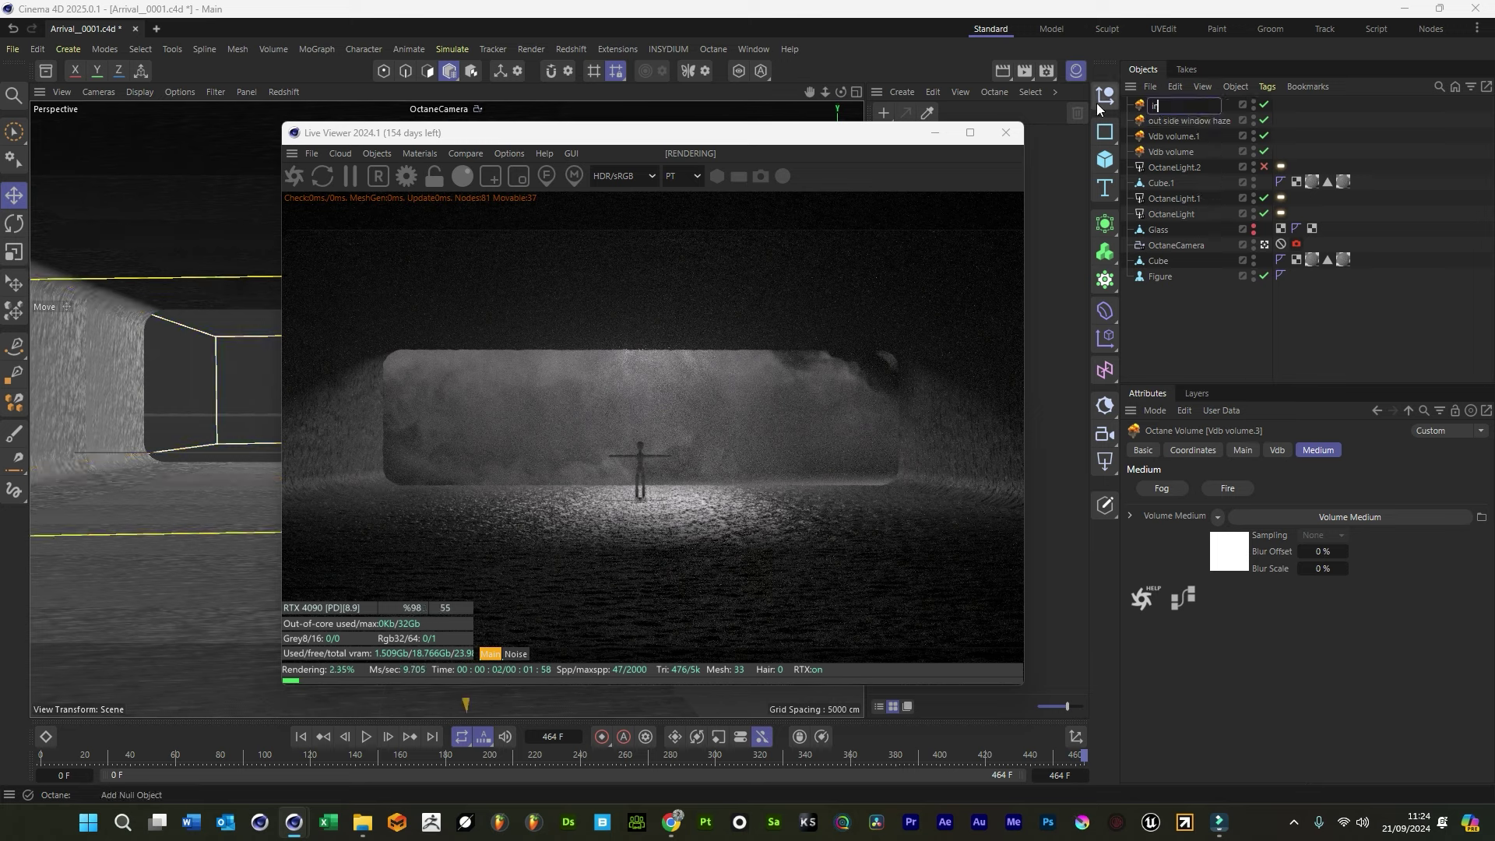
pyautogui.write('nside haze')
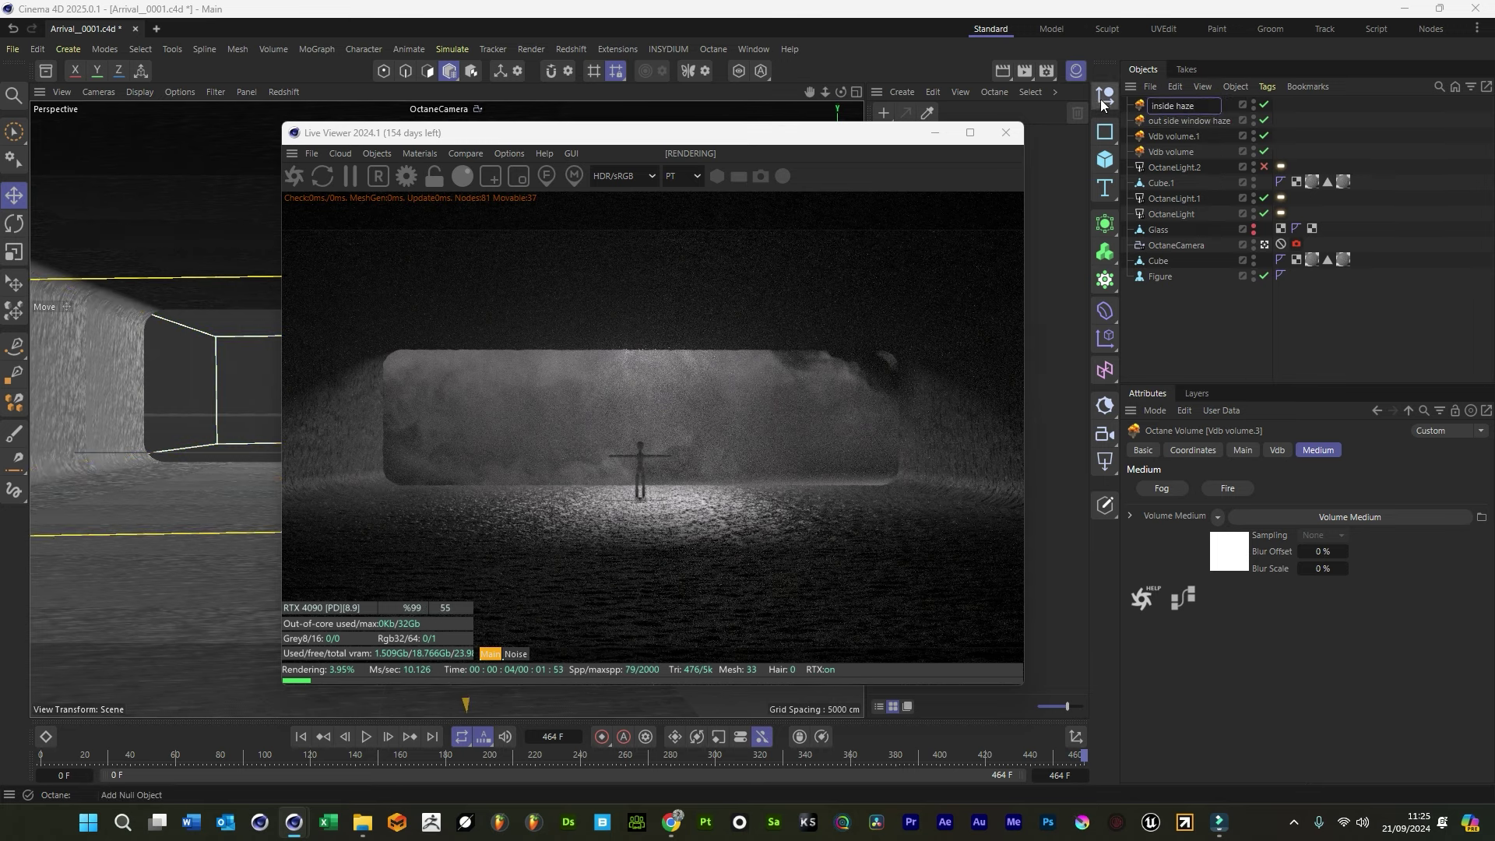
pyautogui.click(1228, 308)
pyautogui.doubleClick(1174, 136)
pyautogui.write('tyre right')
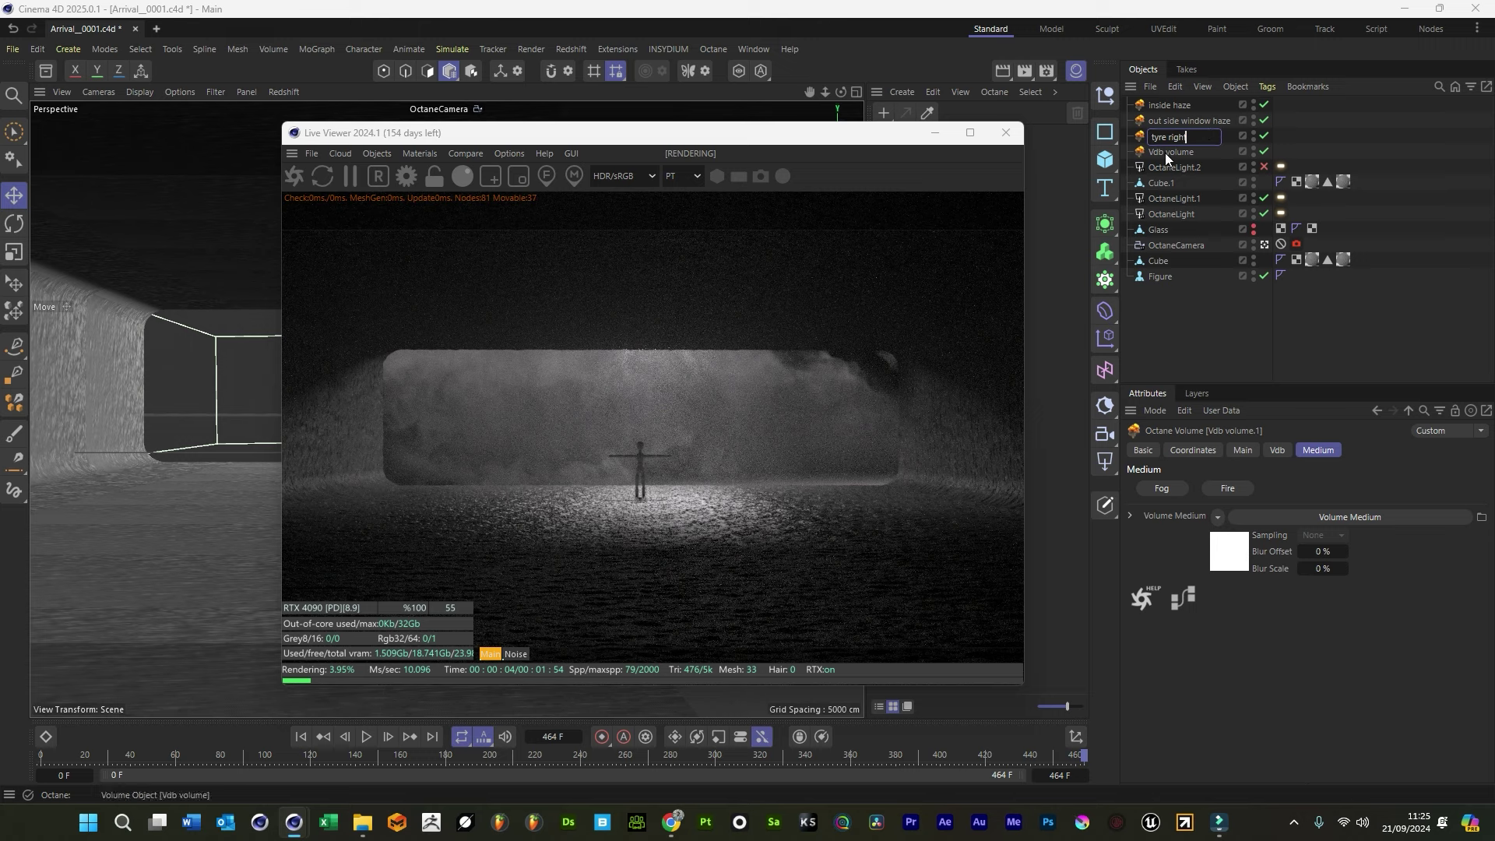
pyautogui.doubleClick(1165, 153)
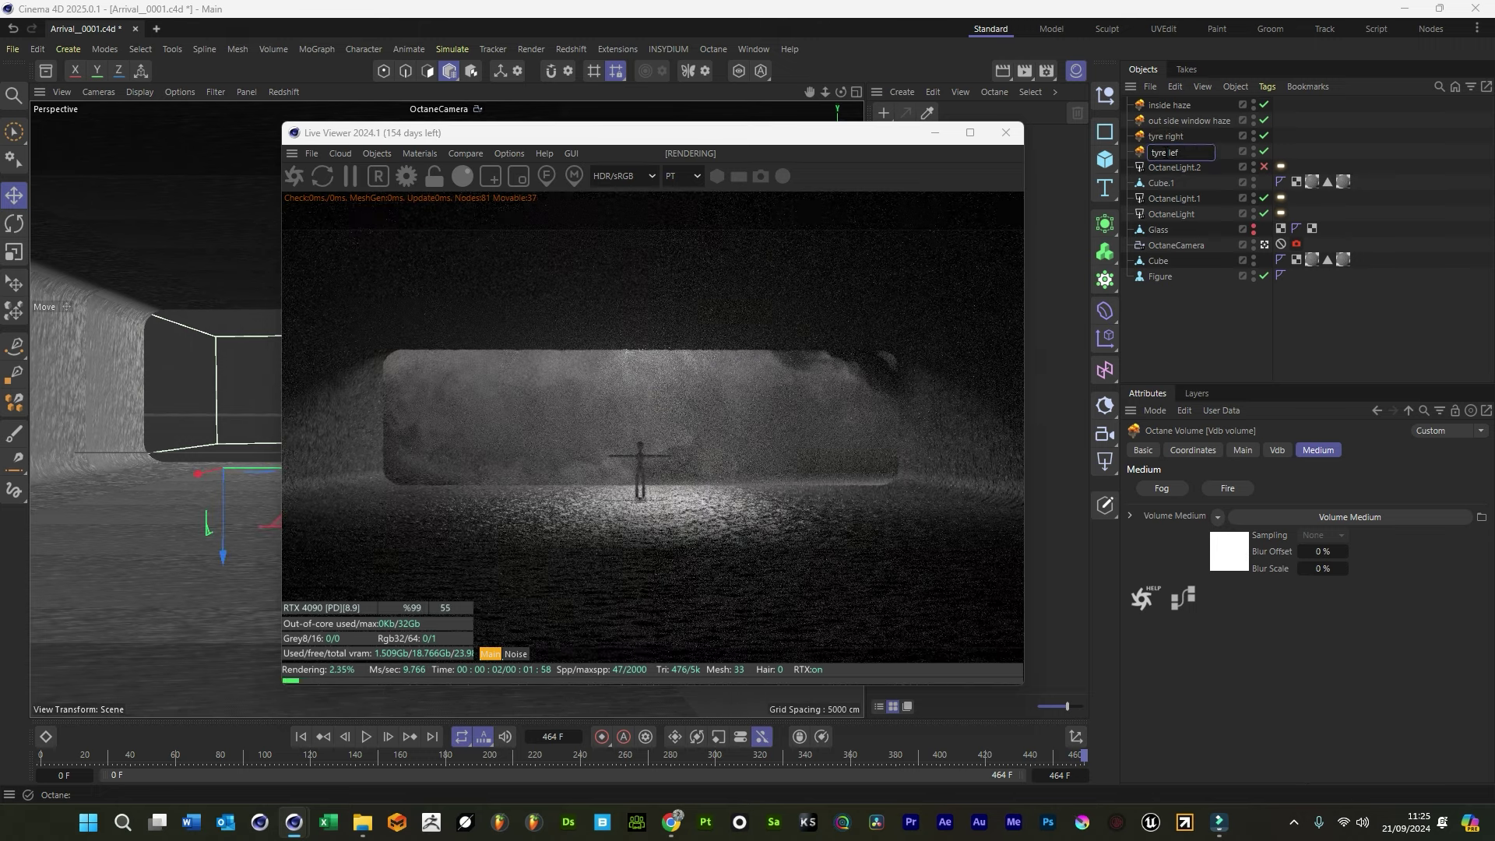
pyautogui.click(1171, 214)
# Move Cube.1 below OctaneLight and group the selected geometry under a new null
pyautogui.moveTo(1160, 182); pyautogui.dragTo(1173, 290)
pyautogui.rightClick(1156, 269)
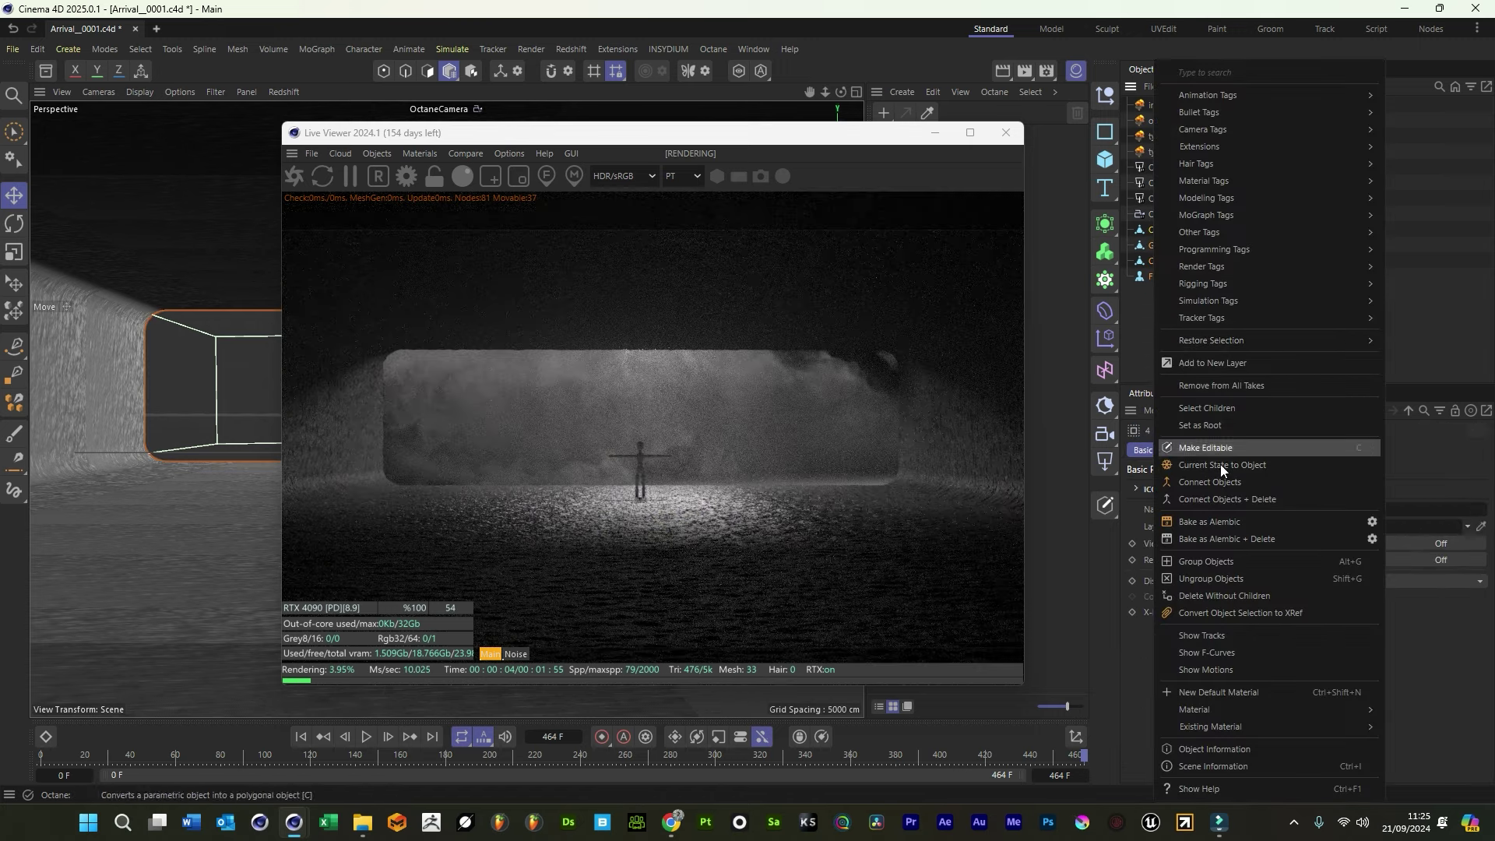
pyautogui.click(1222, 557)
pyautogui.doubleClick(1155, 230)
# Name the group null 'Scene' and disable OctaneLight.1
pyautogui.write('s')
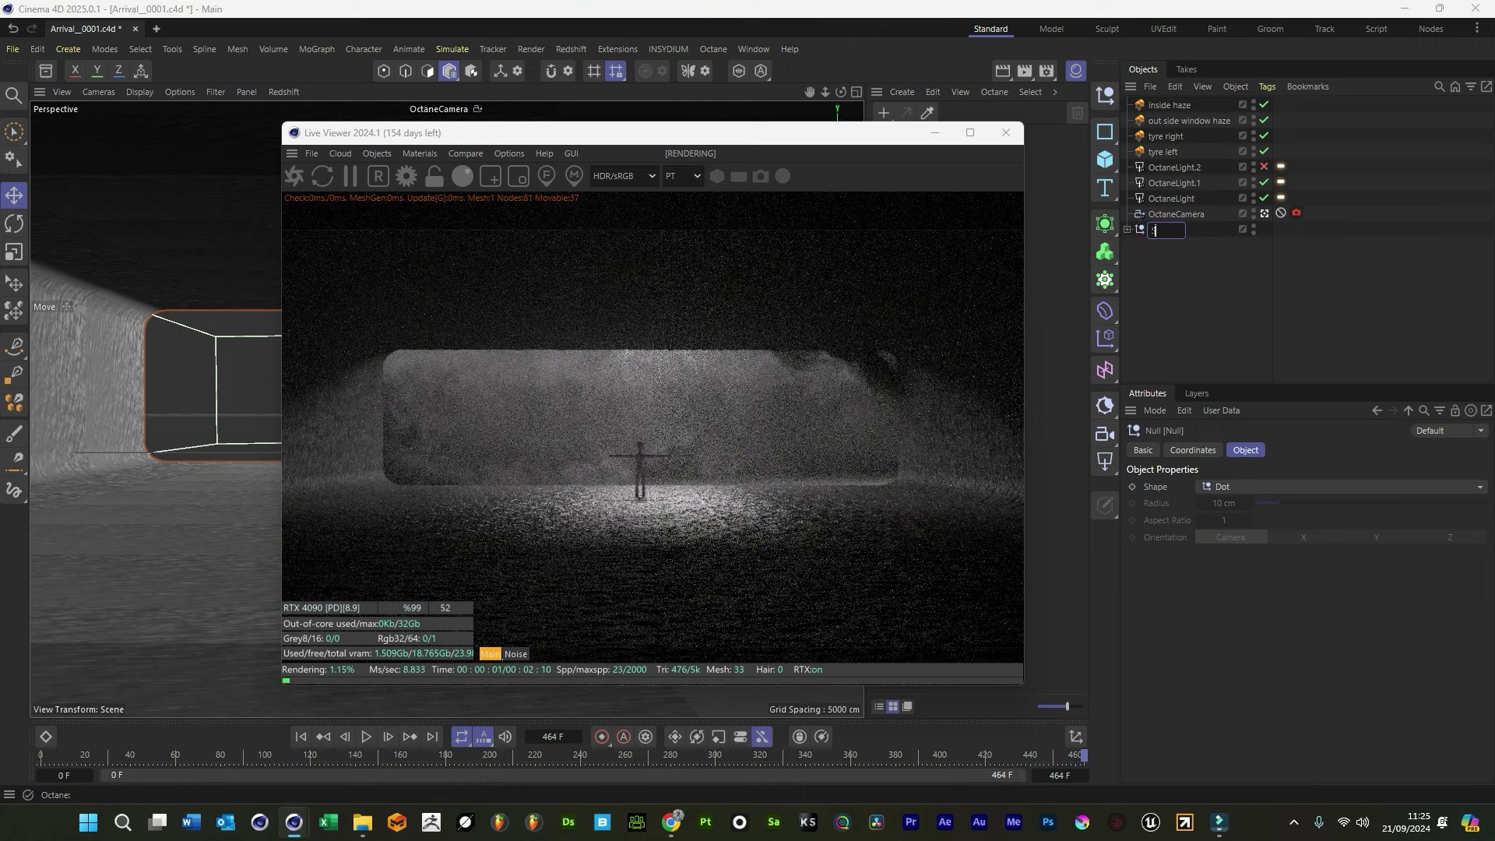
pyautogui.write('cene')
pyautogui.click(1214, 280)
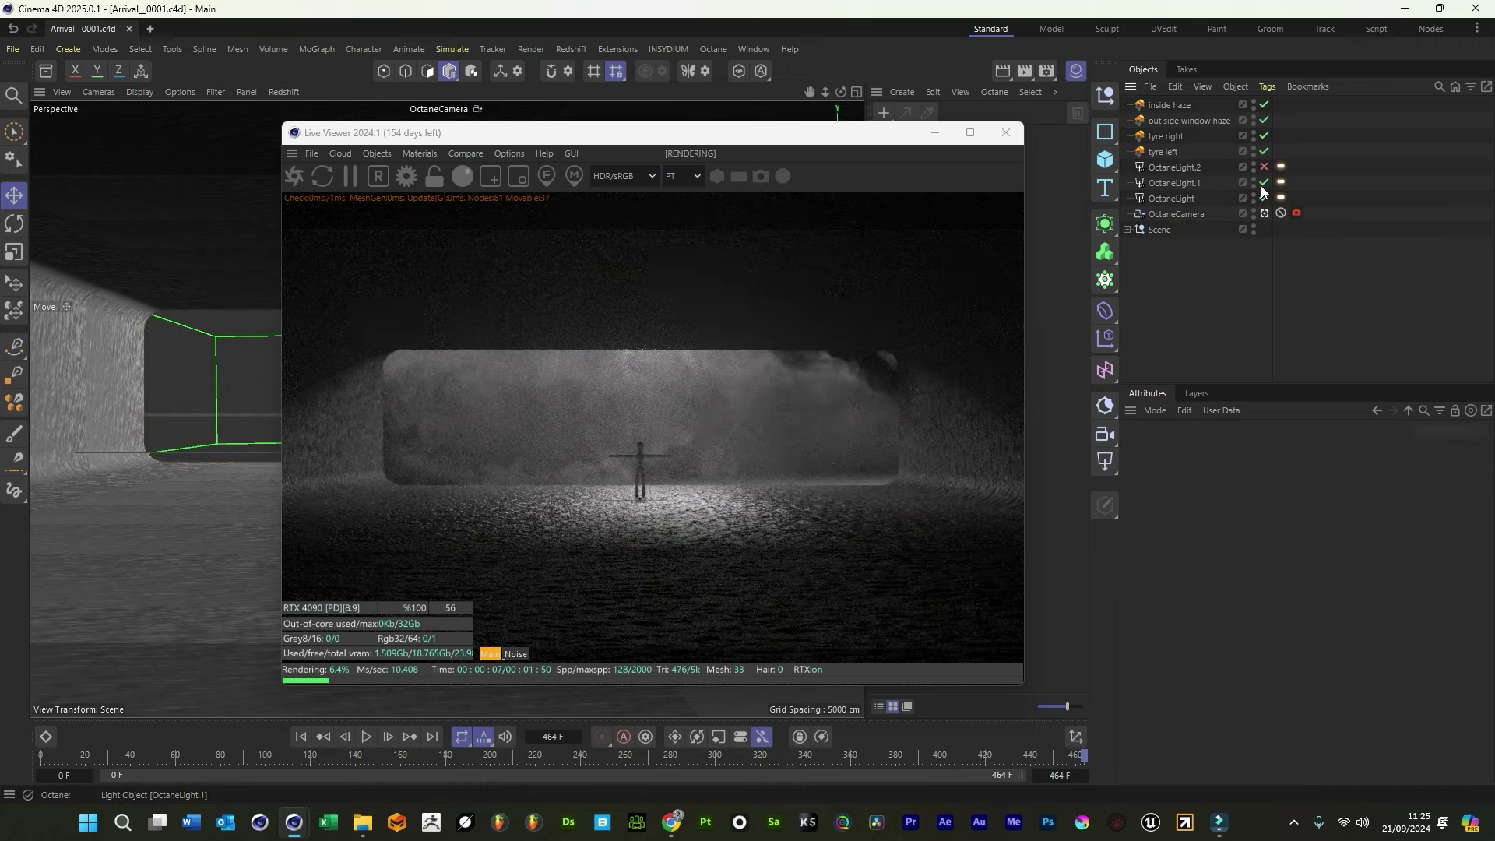
pyautogui.click(1182, 183)
pyautogui.click(1266, 182)
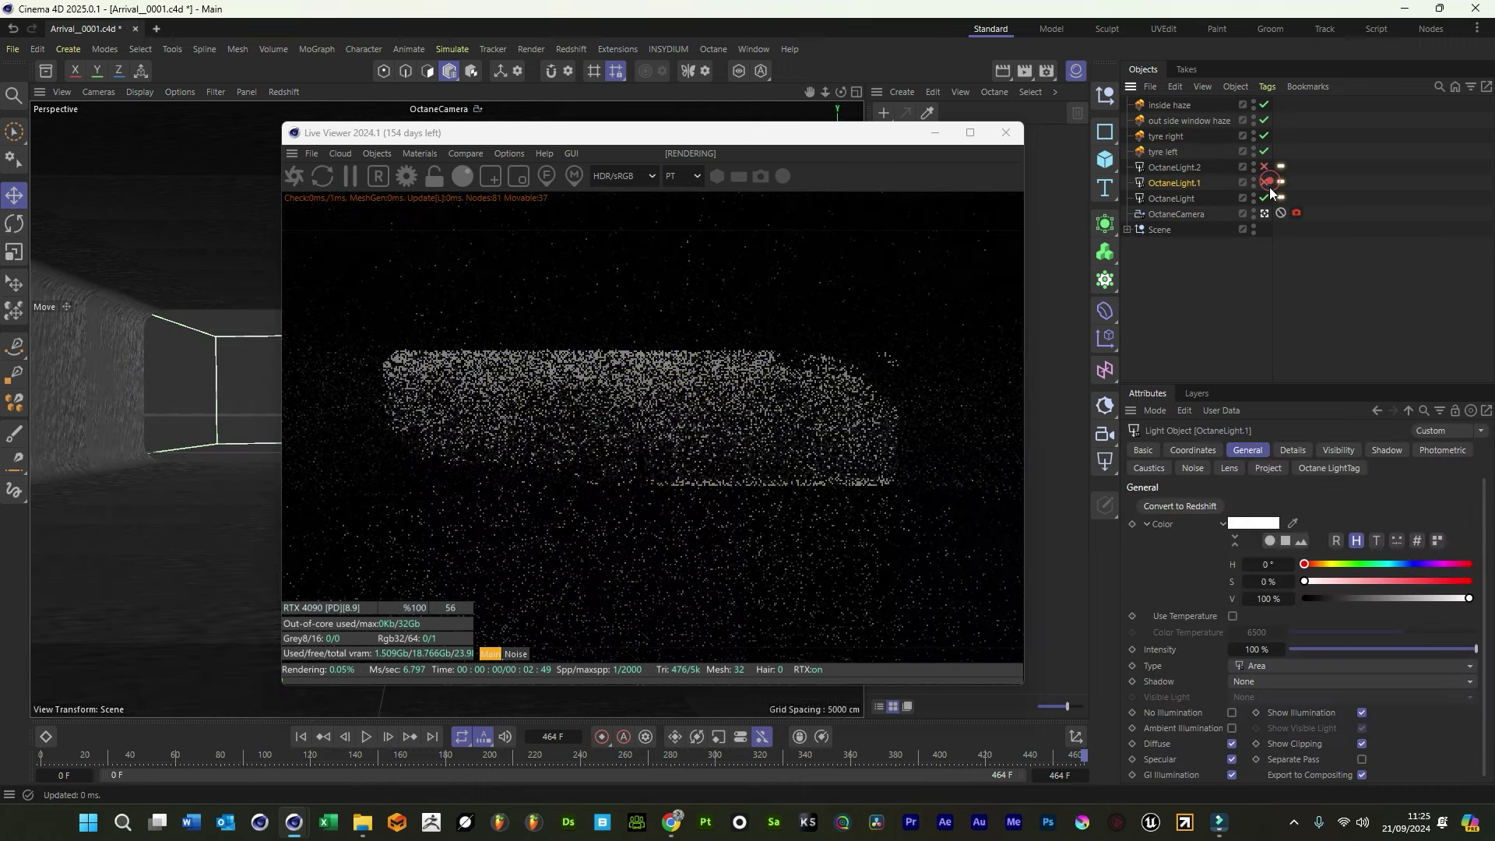
# Raise the OctaneLight tag's Power from 200 to 2222
pyautogui.click(1282, 197)
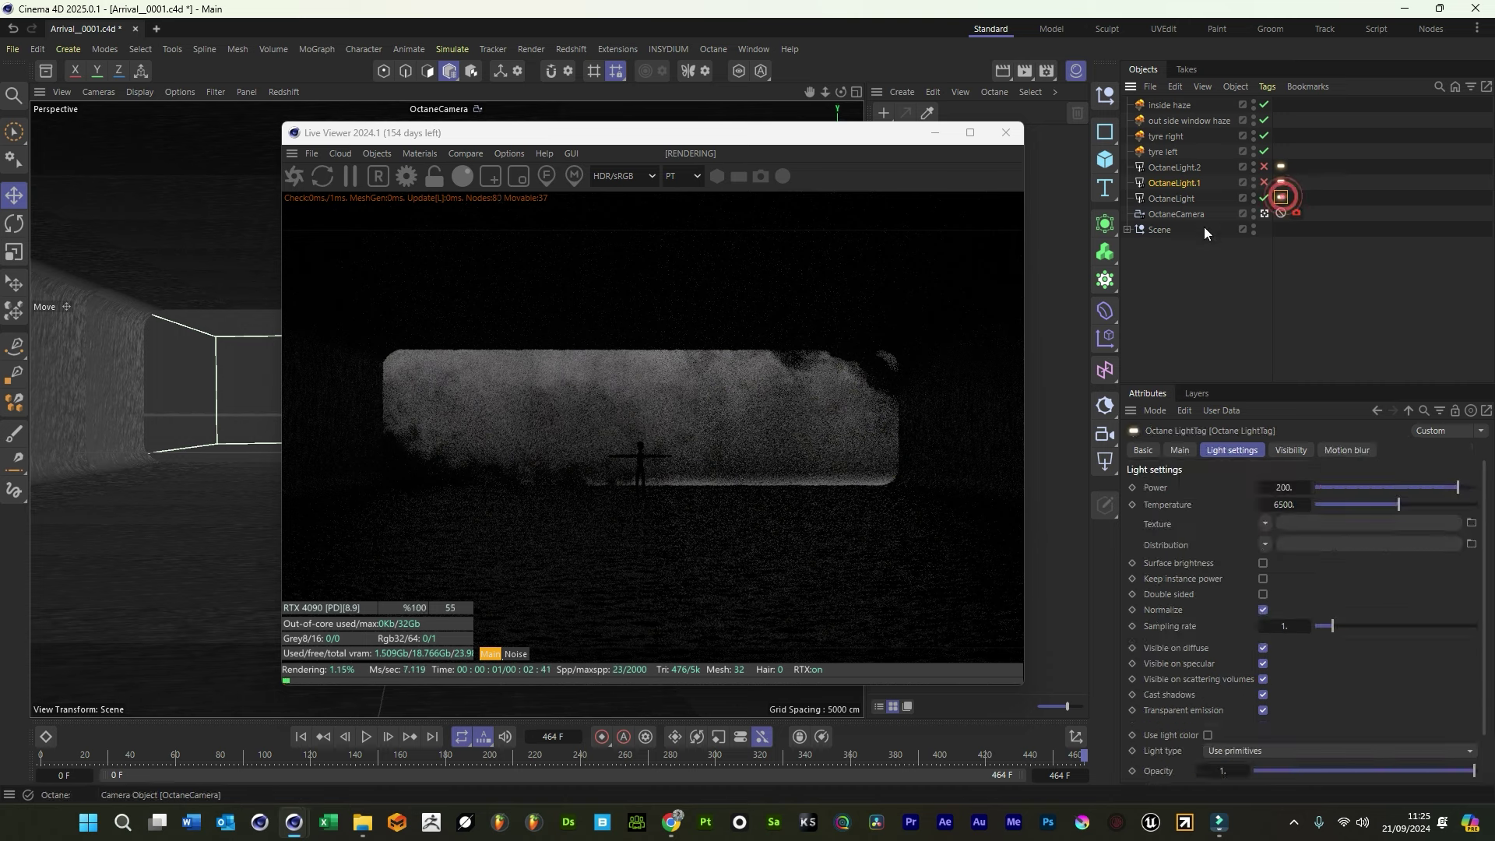
pyautogui.moveTo(754, 142); pyautogui.dragTo(1128, 147)
pyautogui.click(534, 142)
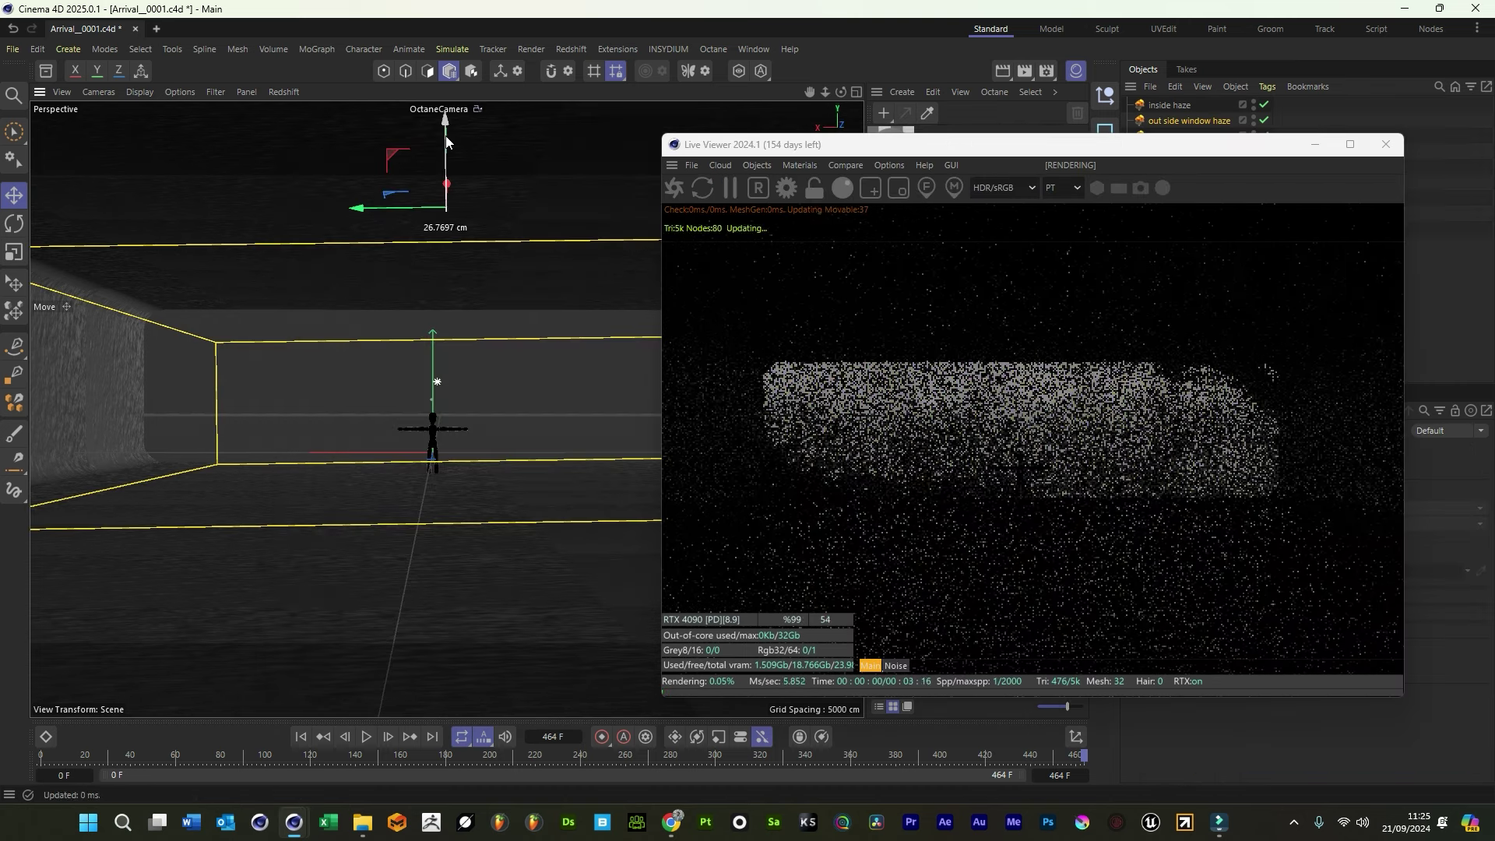
pyautogui.moveTo(954, 147); pyautogui.dragTo(540, 125)
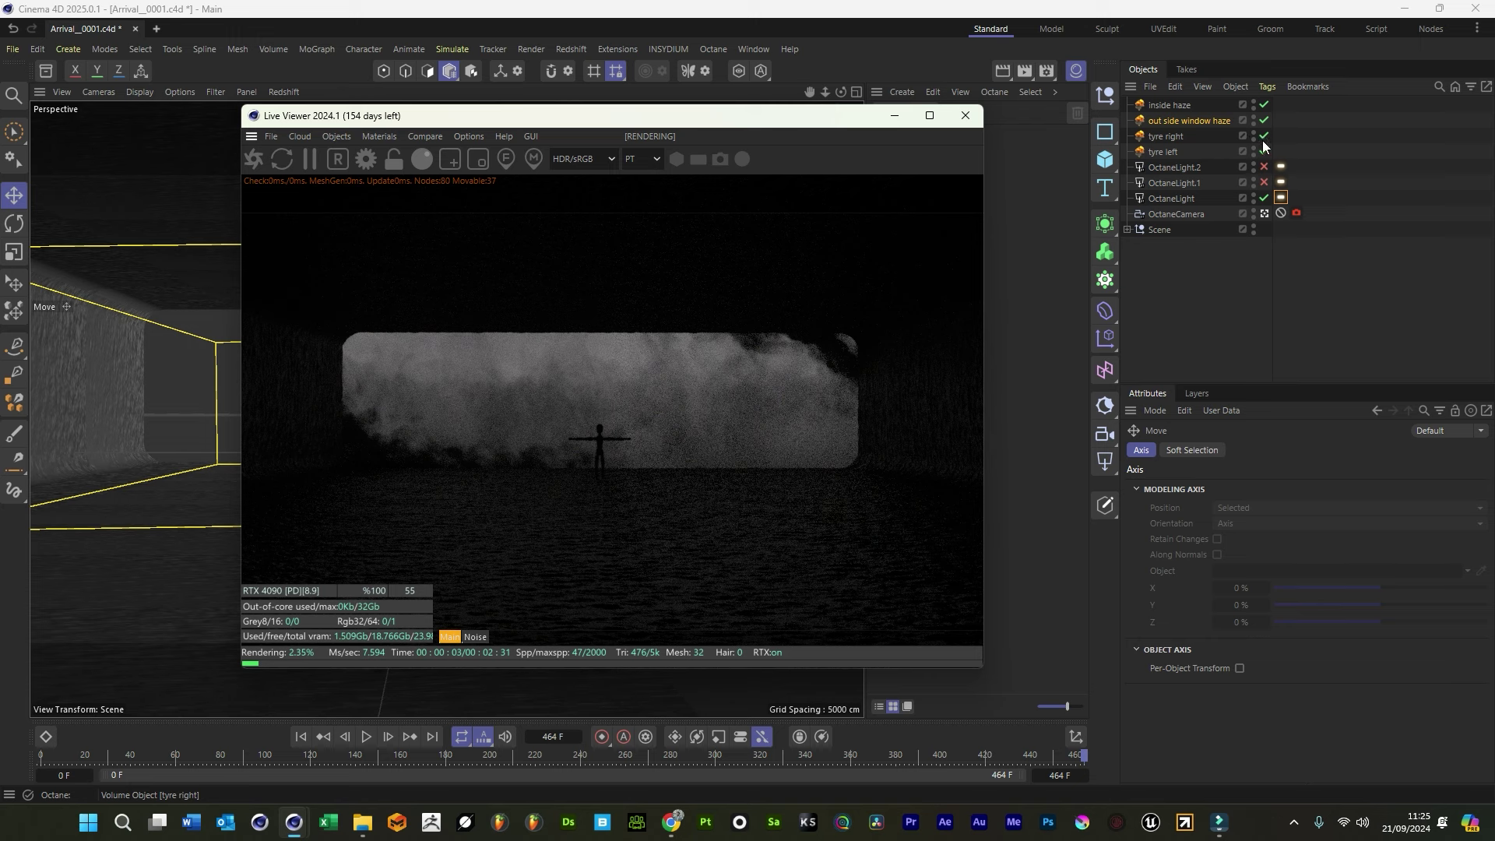
pyautogui.click(1342, 199)
pyautogui.click(1281, 196)
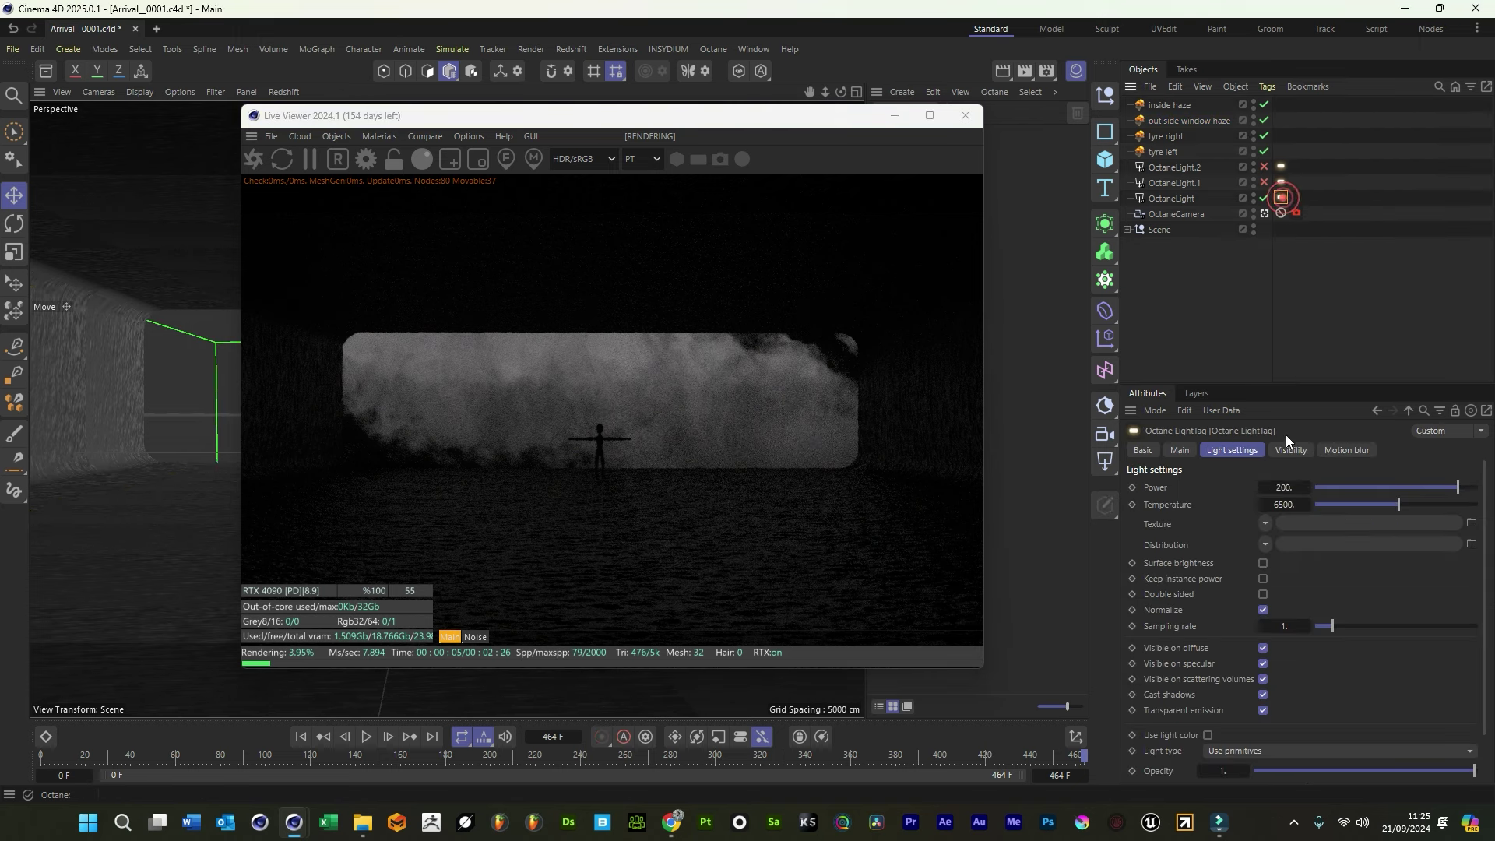
pyautogui.click(1306, 492)
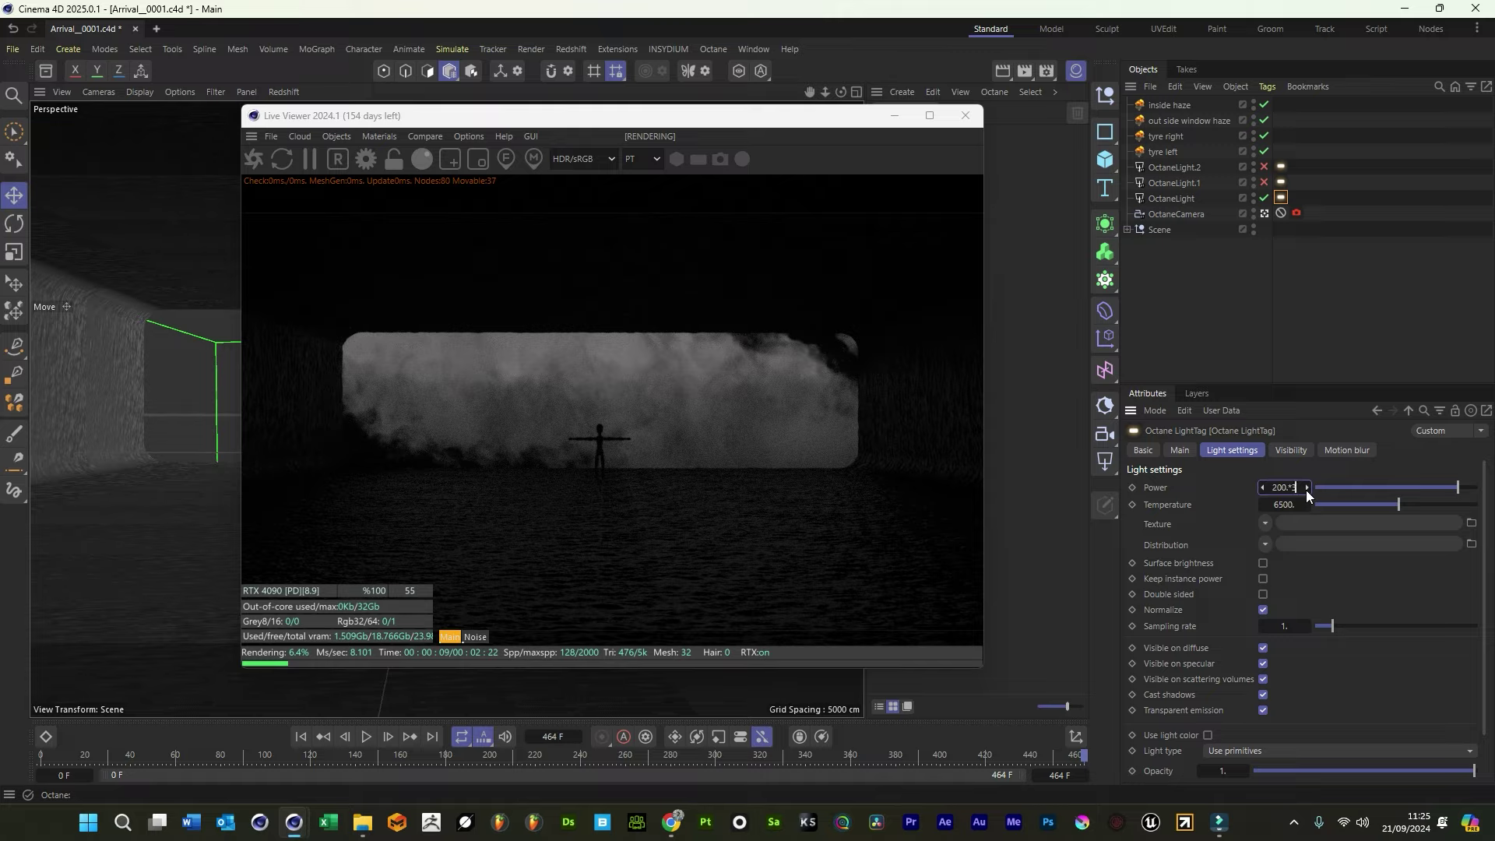
pyautogui.press('Return')
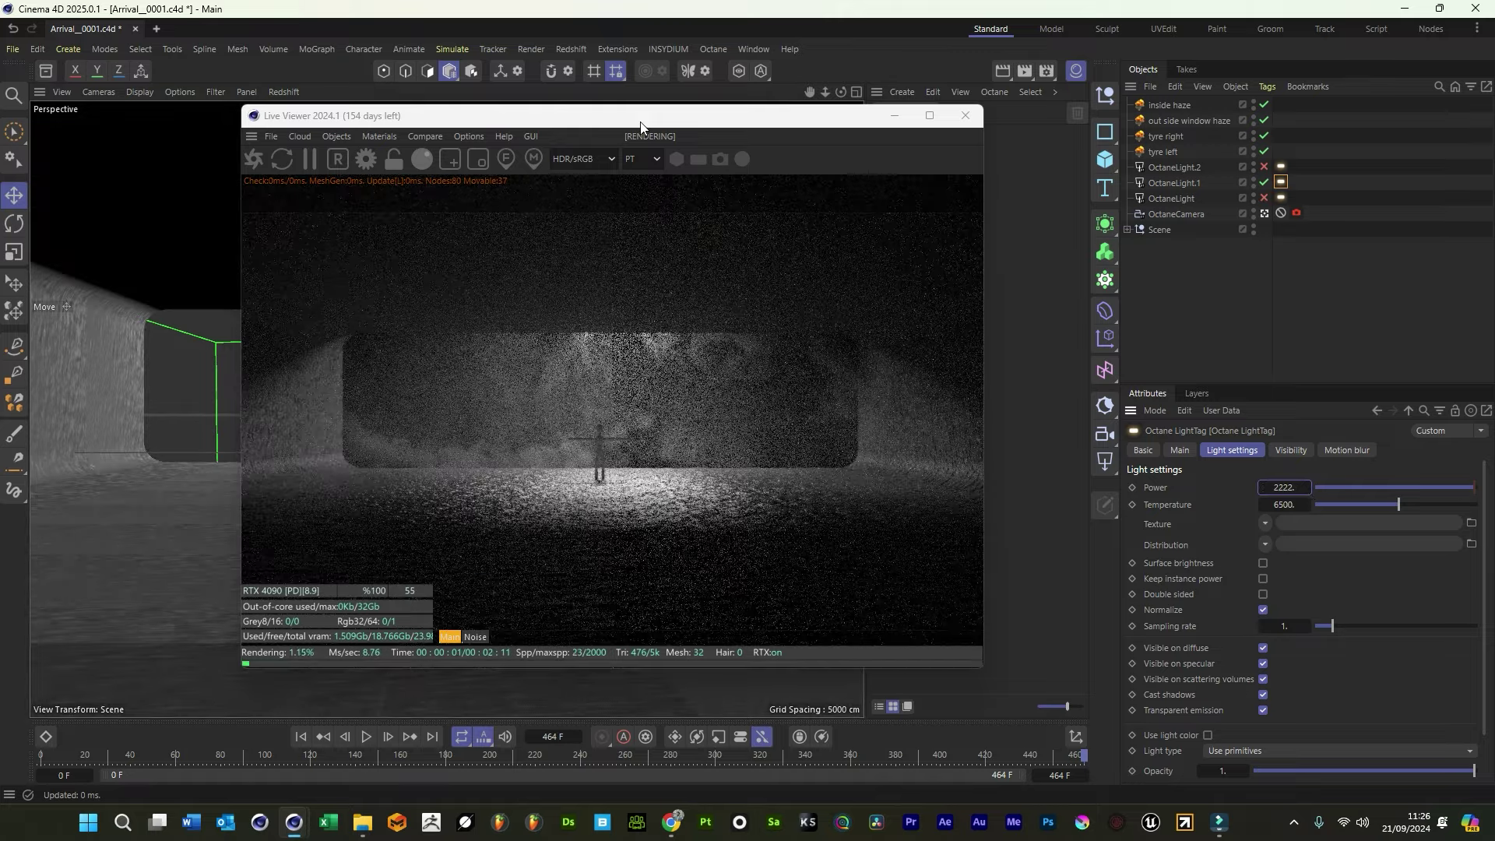
# Shift OctaneLight.1 to the right in the viewport
pyautogui.moveTo(639, 119); pyautogui.dragTo(886, 327)
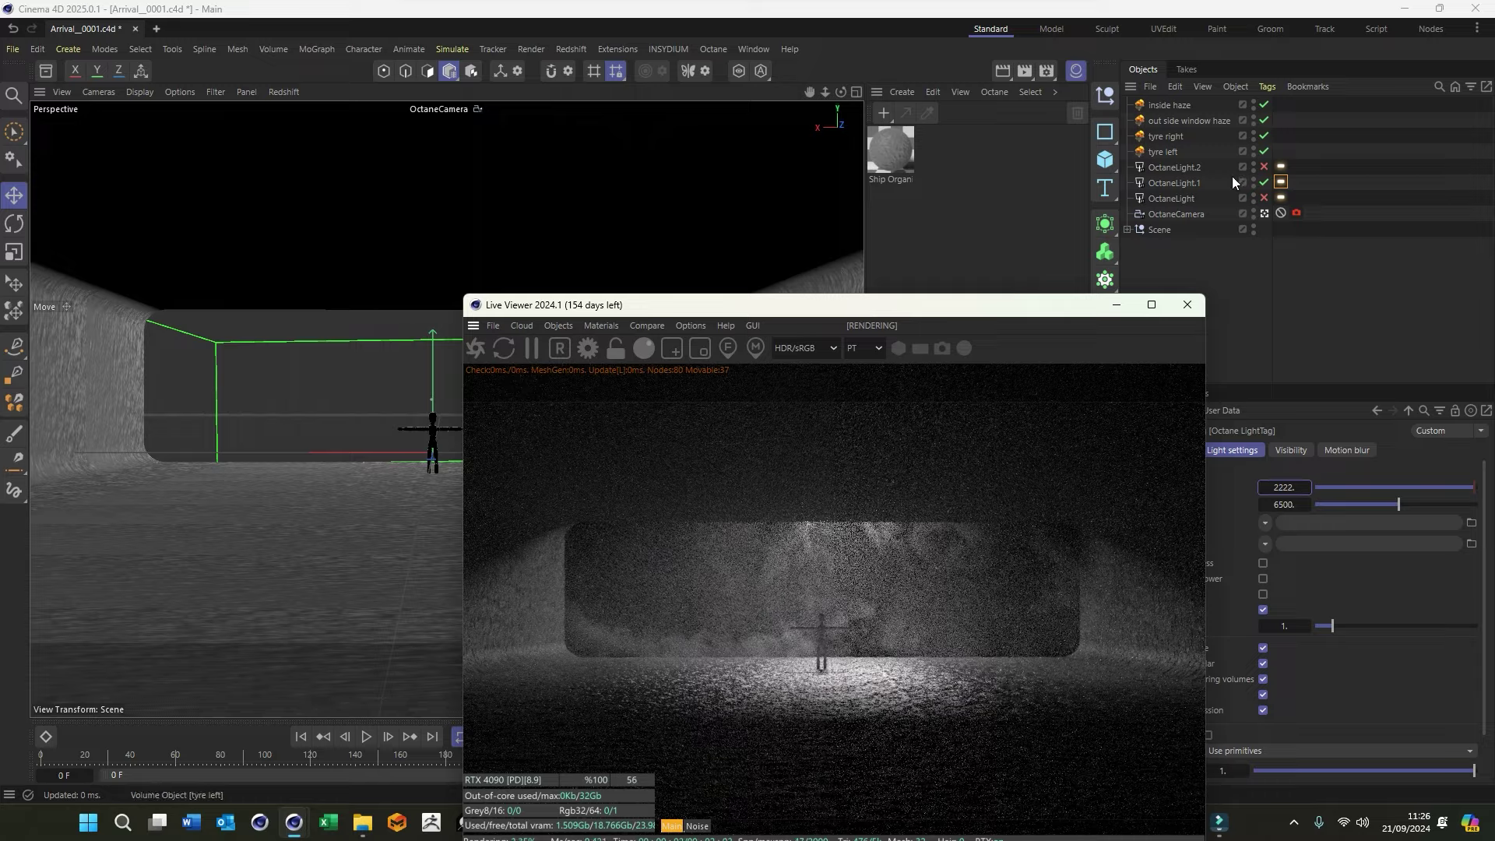
pyautogui.click(1168, 183)
pyautogui.moveTo(384, 280); pyautogui.dragTo(410, 281)
pyautogui.moveTo(838, 305); pyautogui.dragTo(688, 211)
pyautogui.moveTo(1264, 198); pyautogui.dragTo(1263, 168)
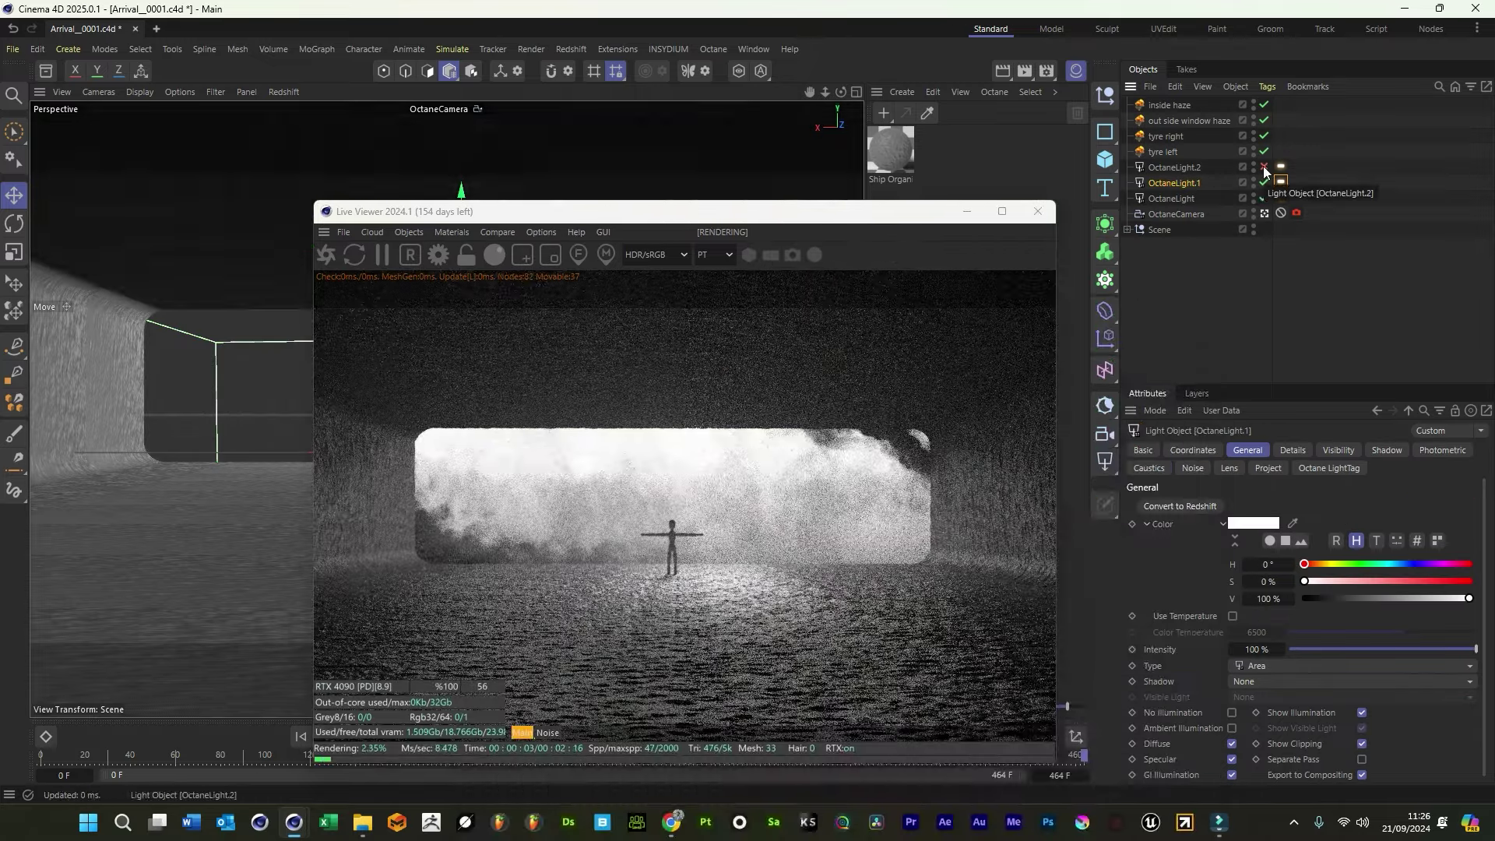
# Switch on OctaneLight.2 and slide it to the right
pyautogui.click(1265, 213)
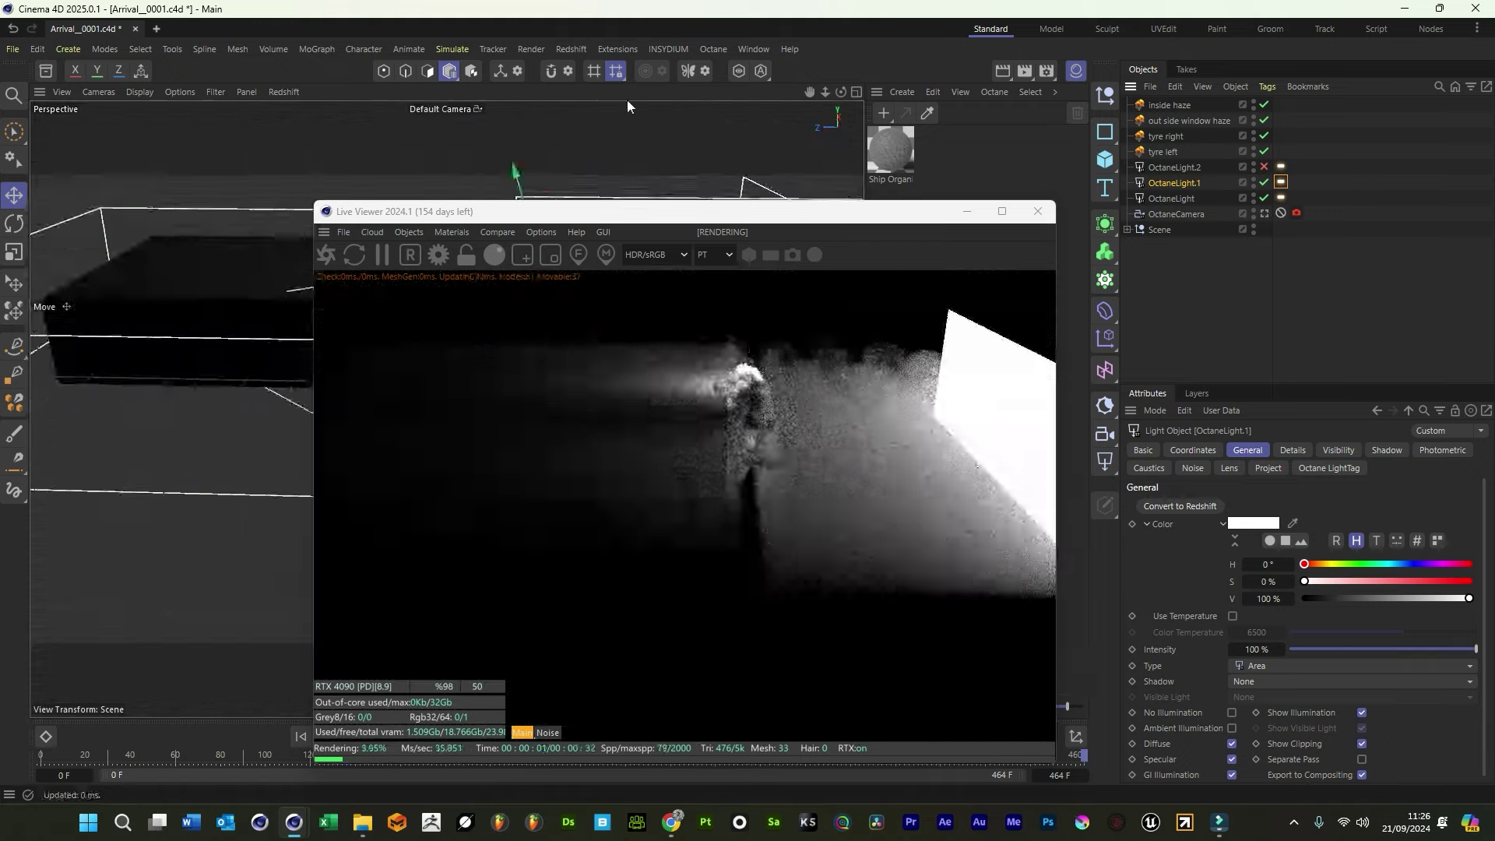
pyautogui.click(1264, 167)
pyautogui.click(1175, 167)
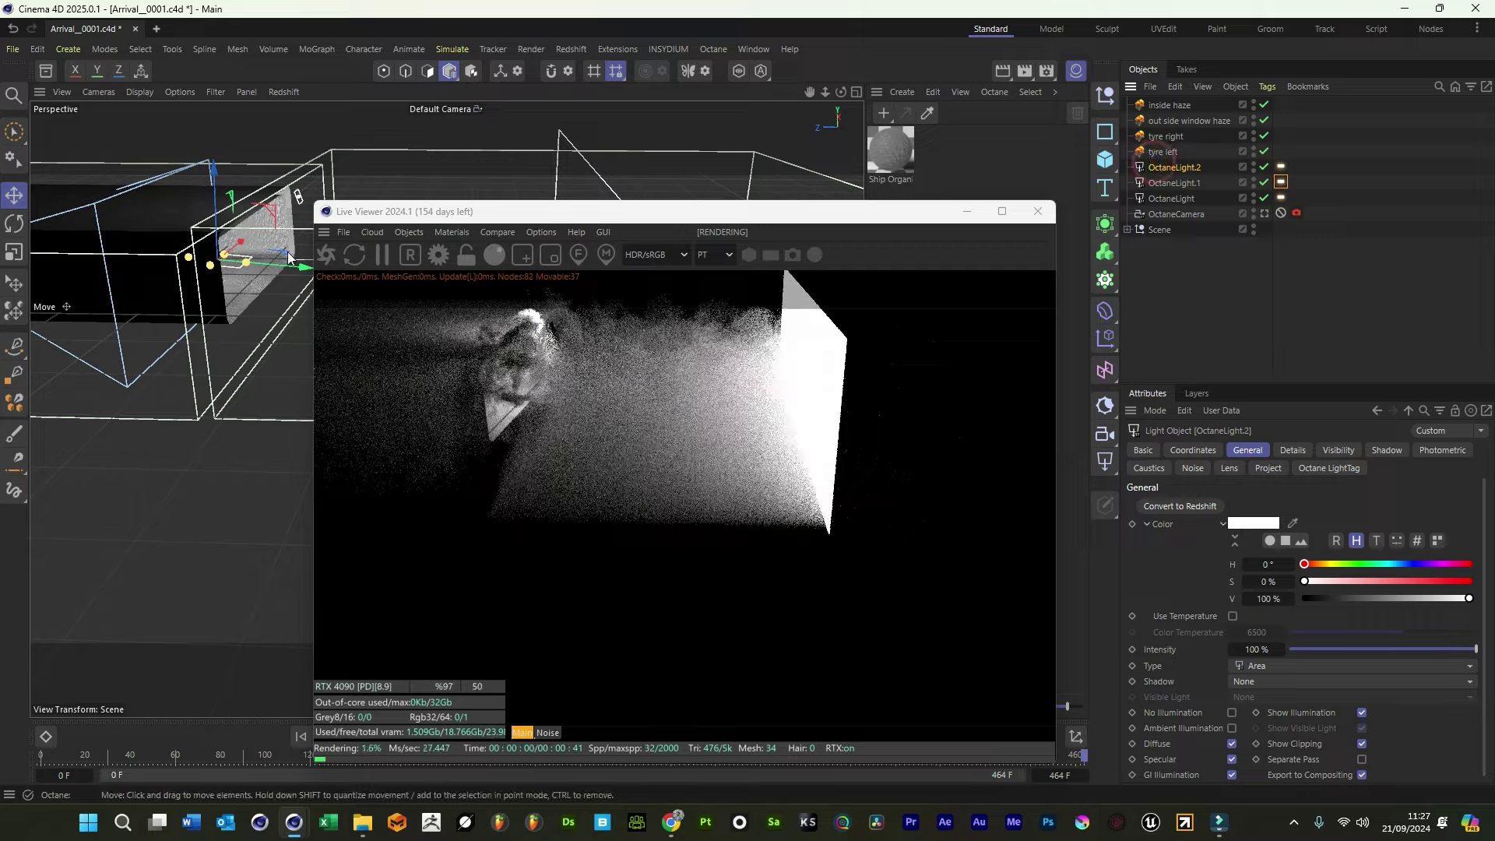
pyautogui.moveTo(214, 262); pyautogui.dragTo(308, 317)
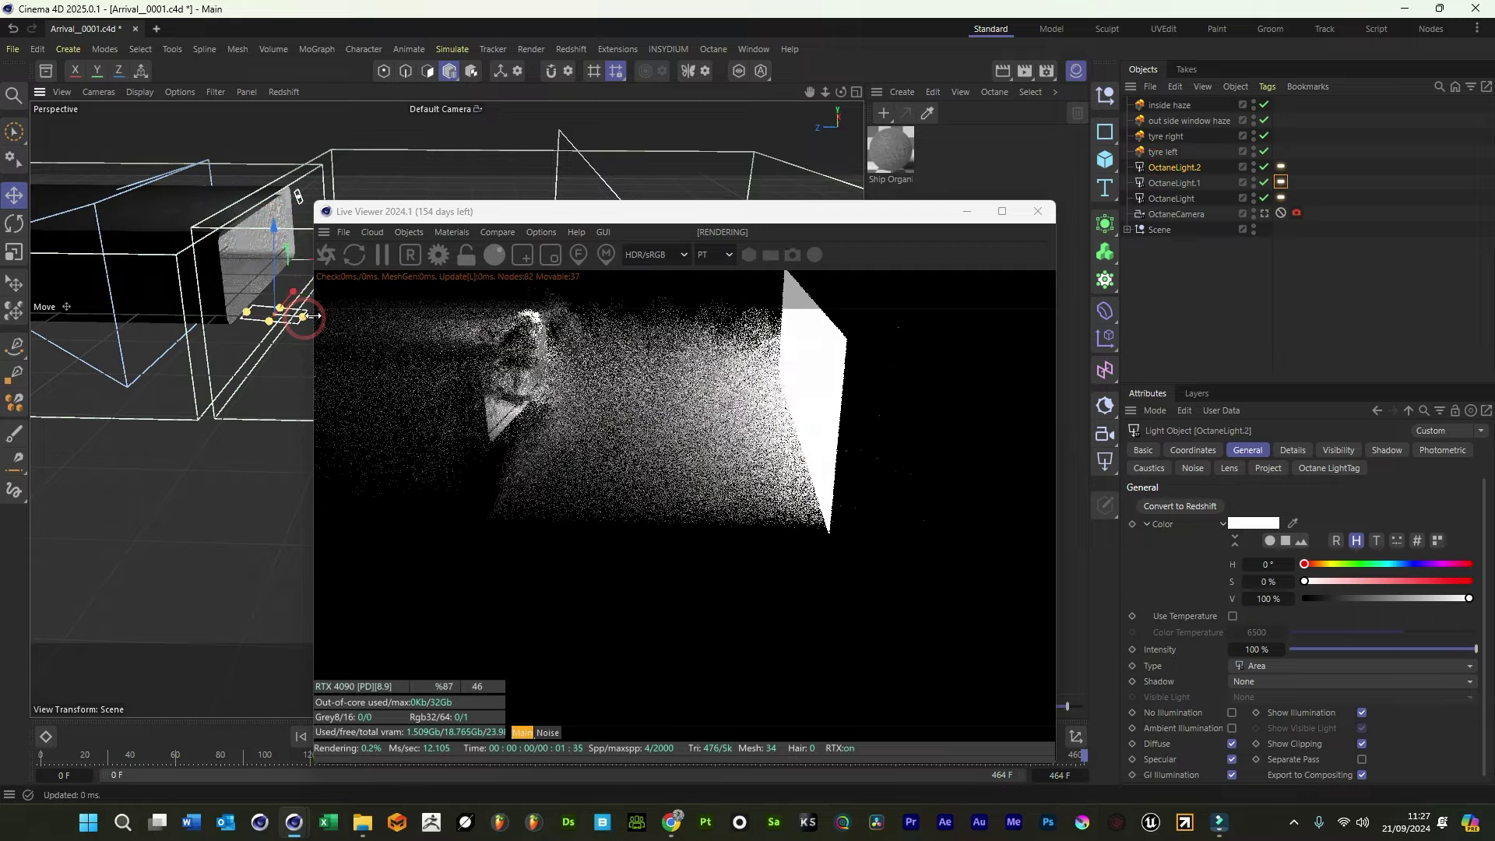
pyautogui.click(1265, 215)
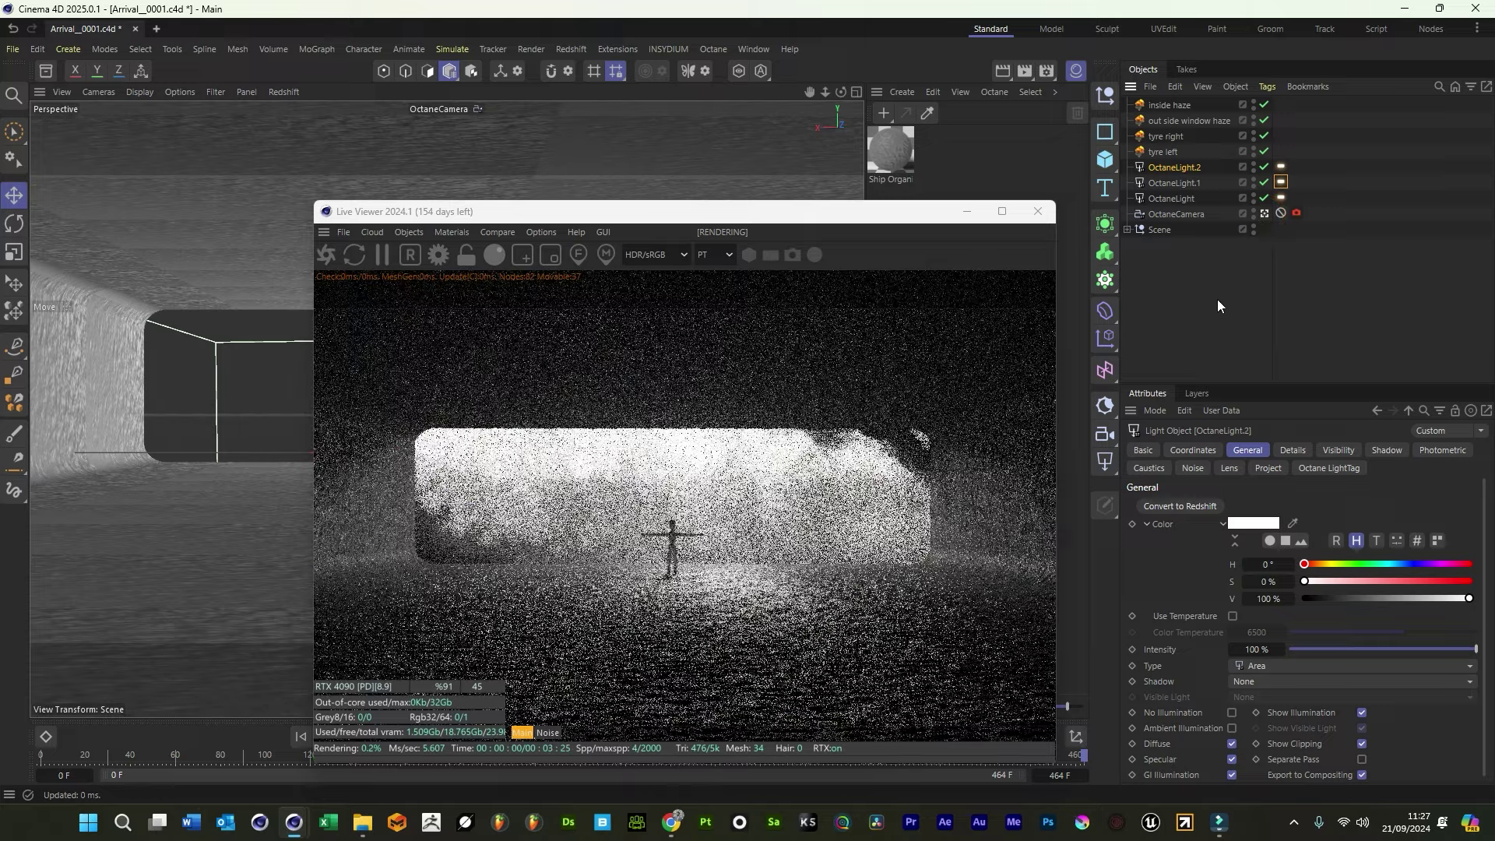
# Set OctaneLight.2's light tag Power to 1200 and switch OctaneLight back on
pyautogui.click(1263, 197)
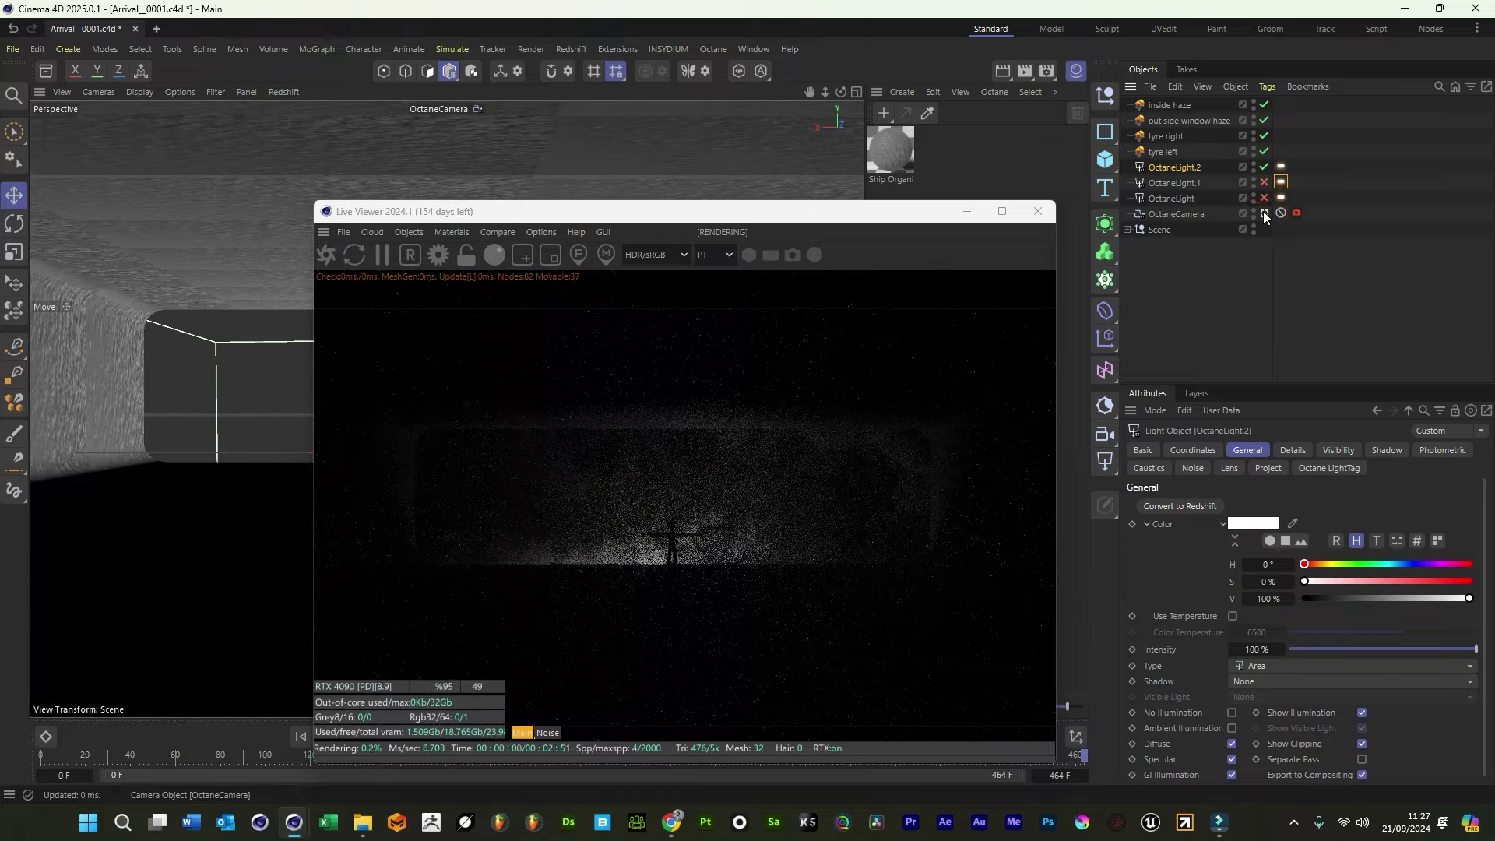
pyautogui.click(1281, 167)
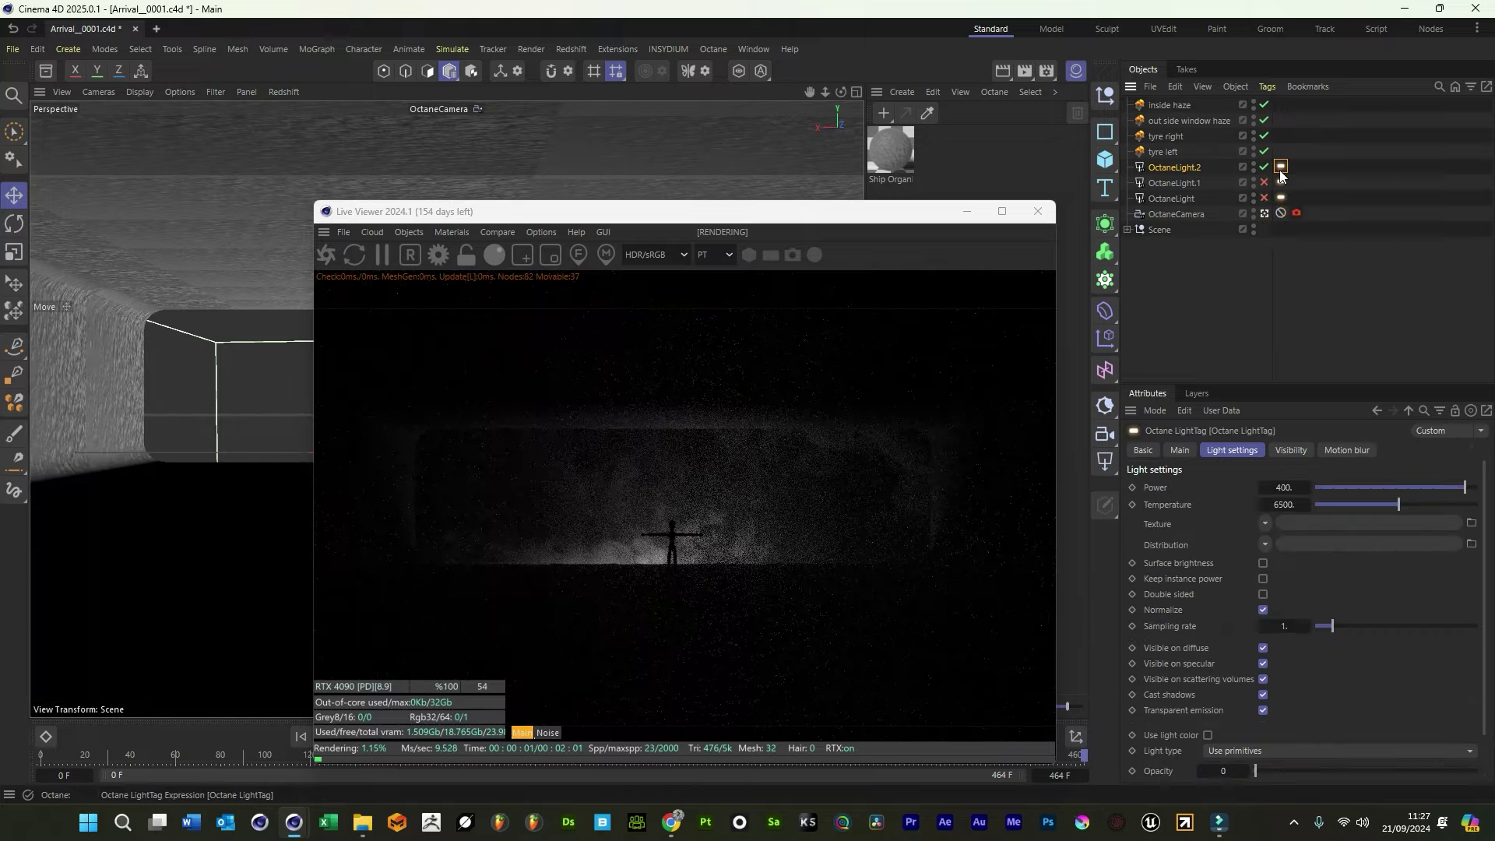
pyautogui.click(1283, 489)
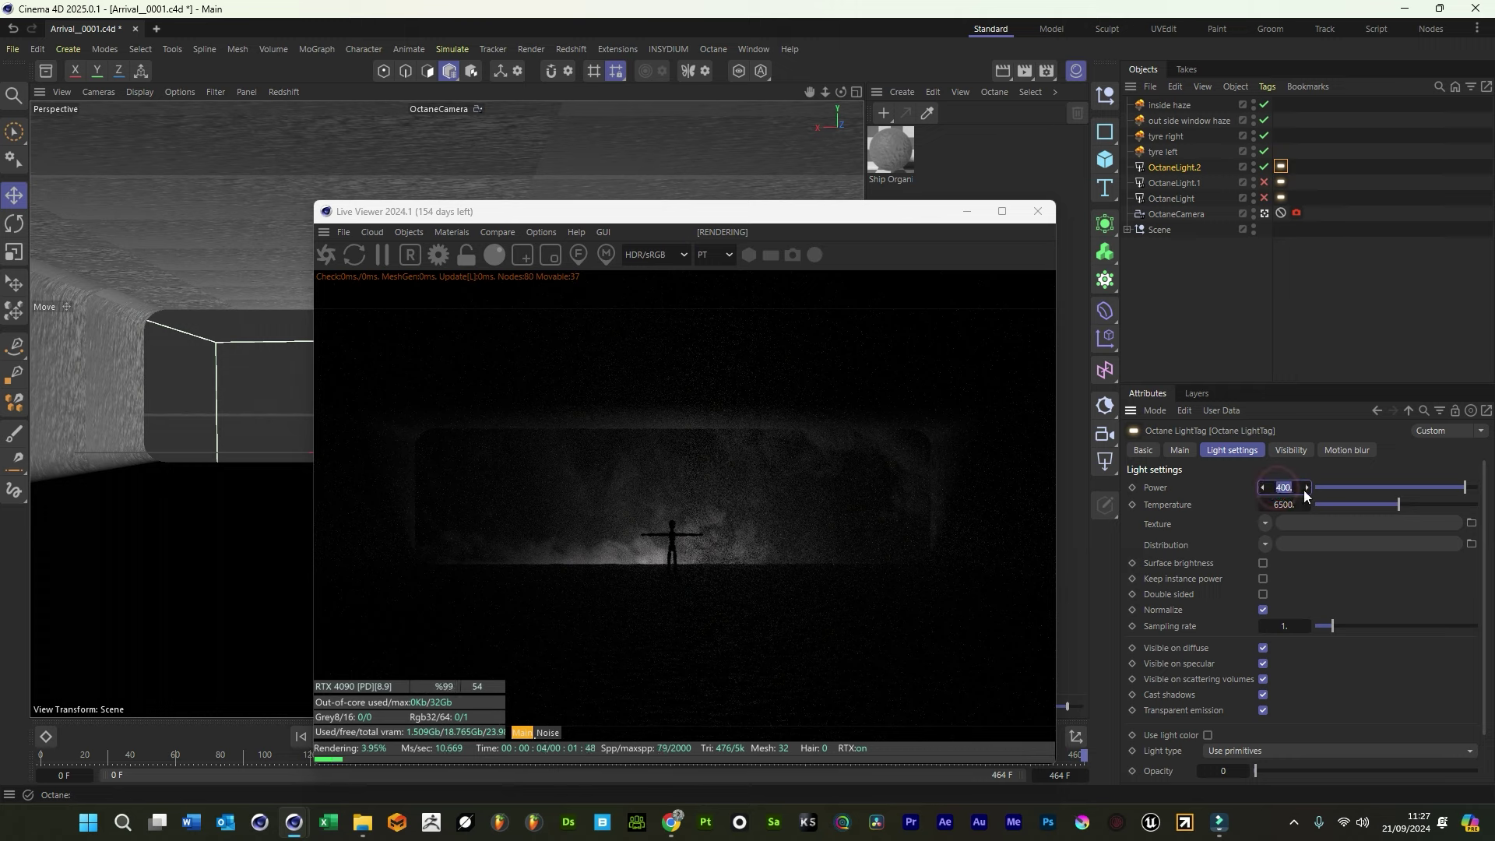
pyautogui.write('1200')
pyautogui.press('Return')
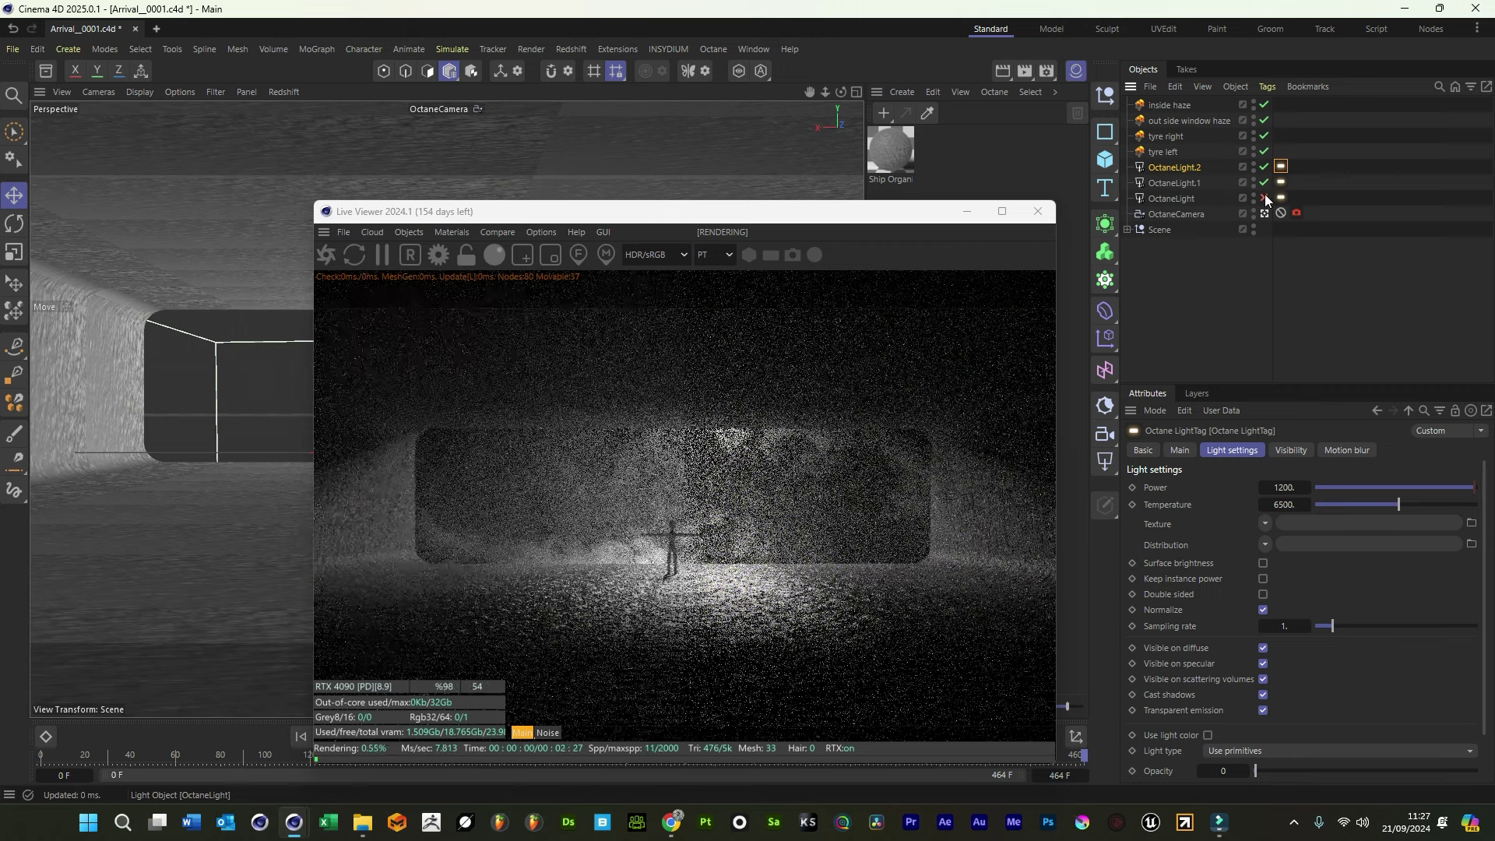
pyautogui.click(1263, 198)
pyautogui.click(1179, 366)
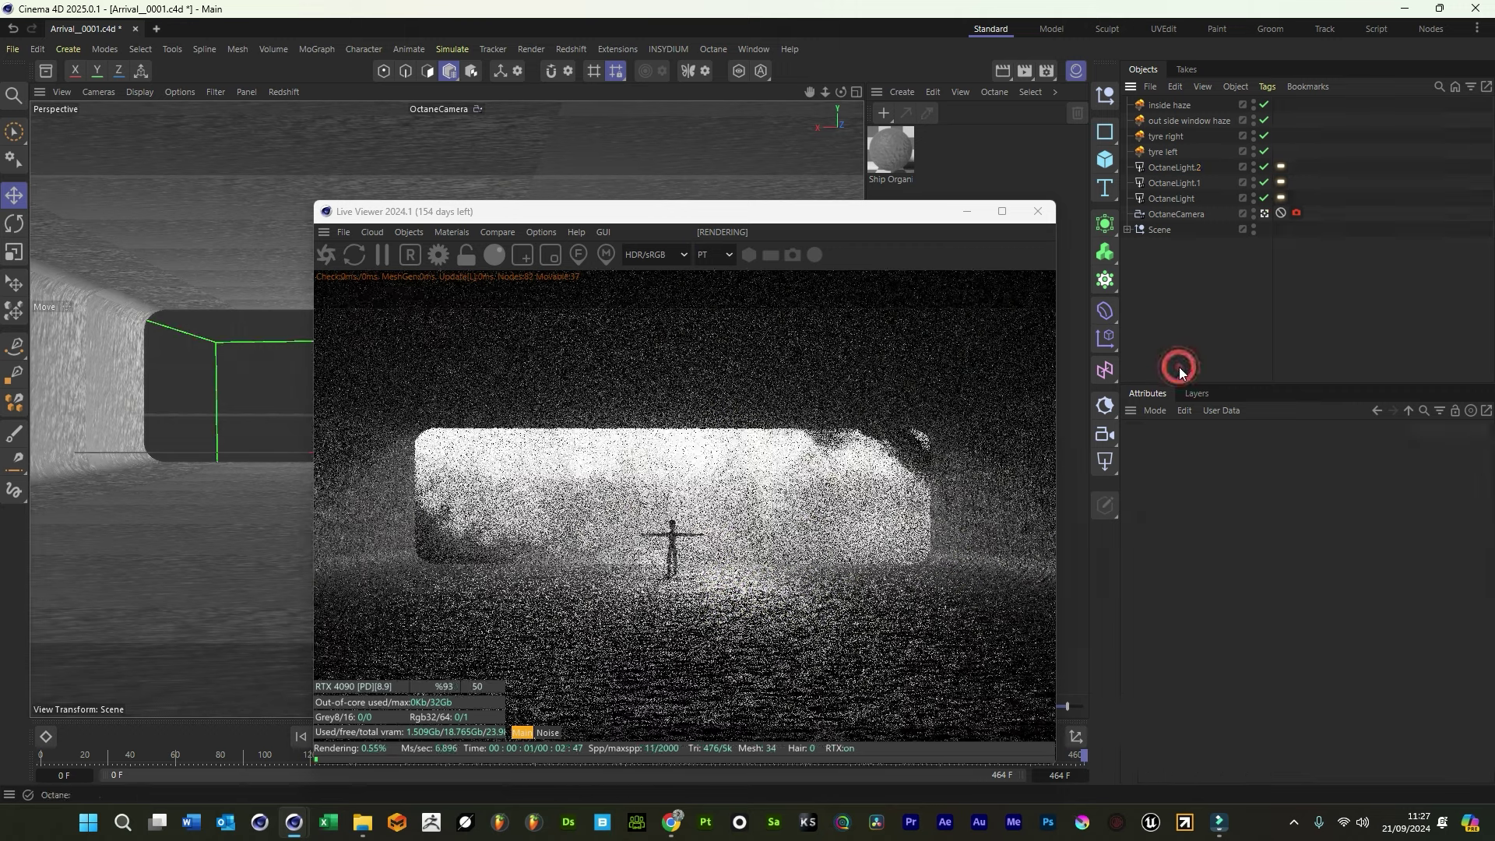
# Give the tyre right volume medium Density 15 and a 100% volume step
pyautogui.click(1170, 135)
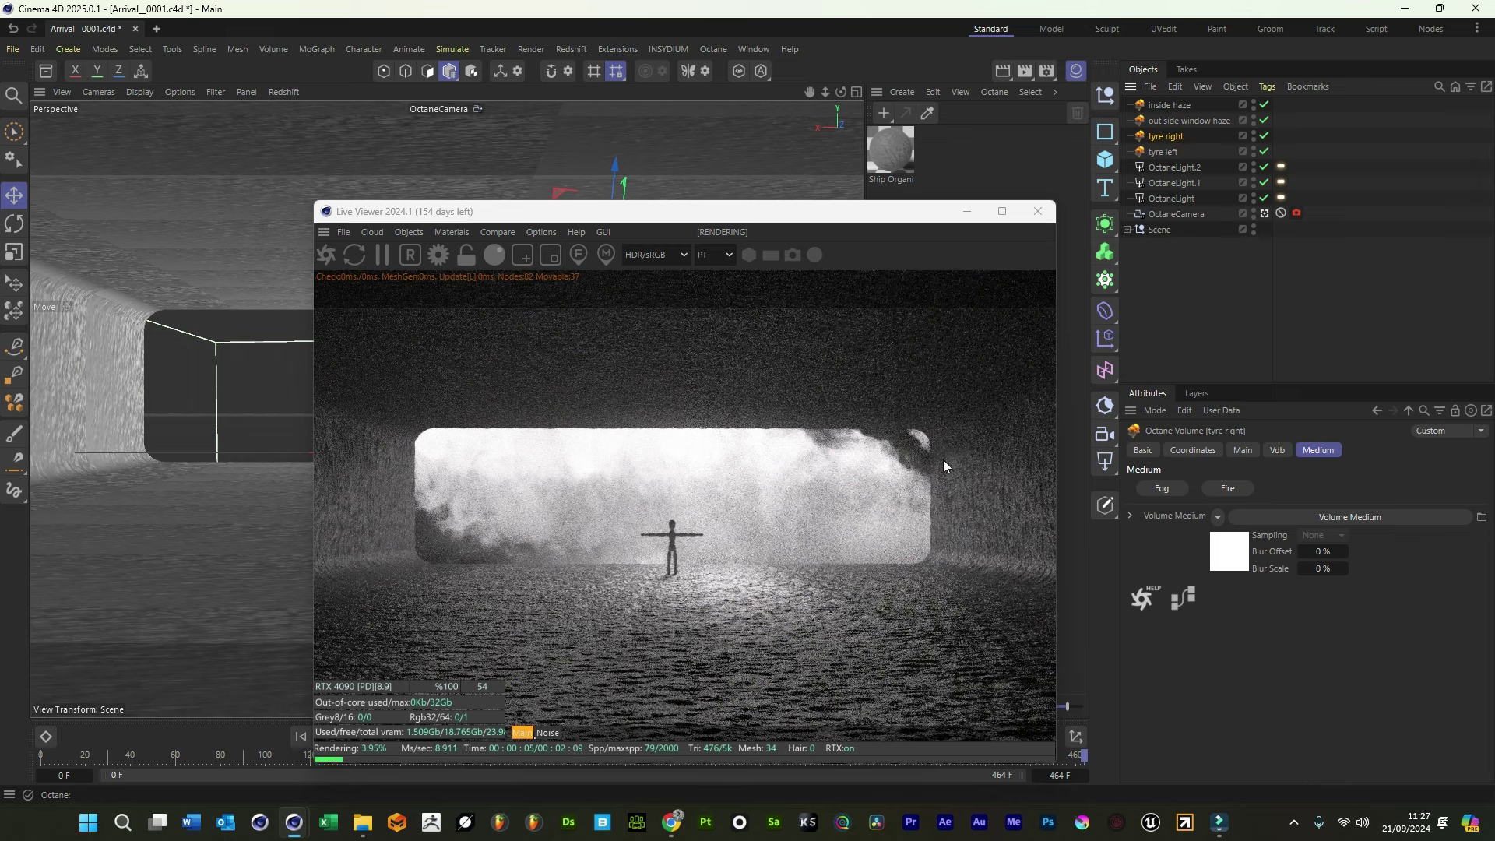
pyautogui.click(1292, 517)
pyautogui.click(1258, 450)
pyautogui.write('15')
pyautogui.press('Return')
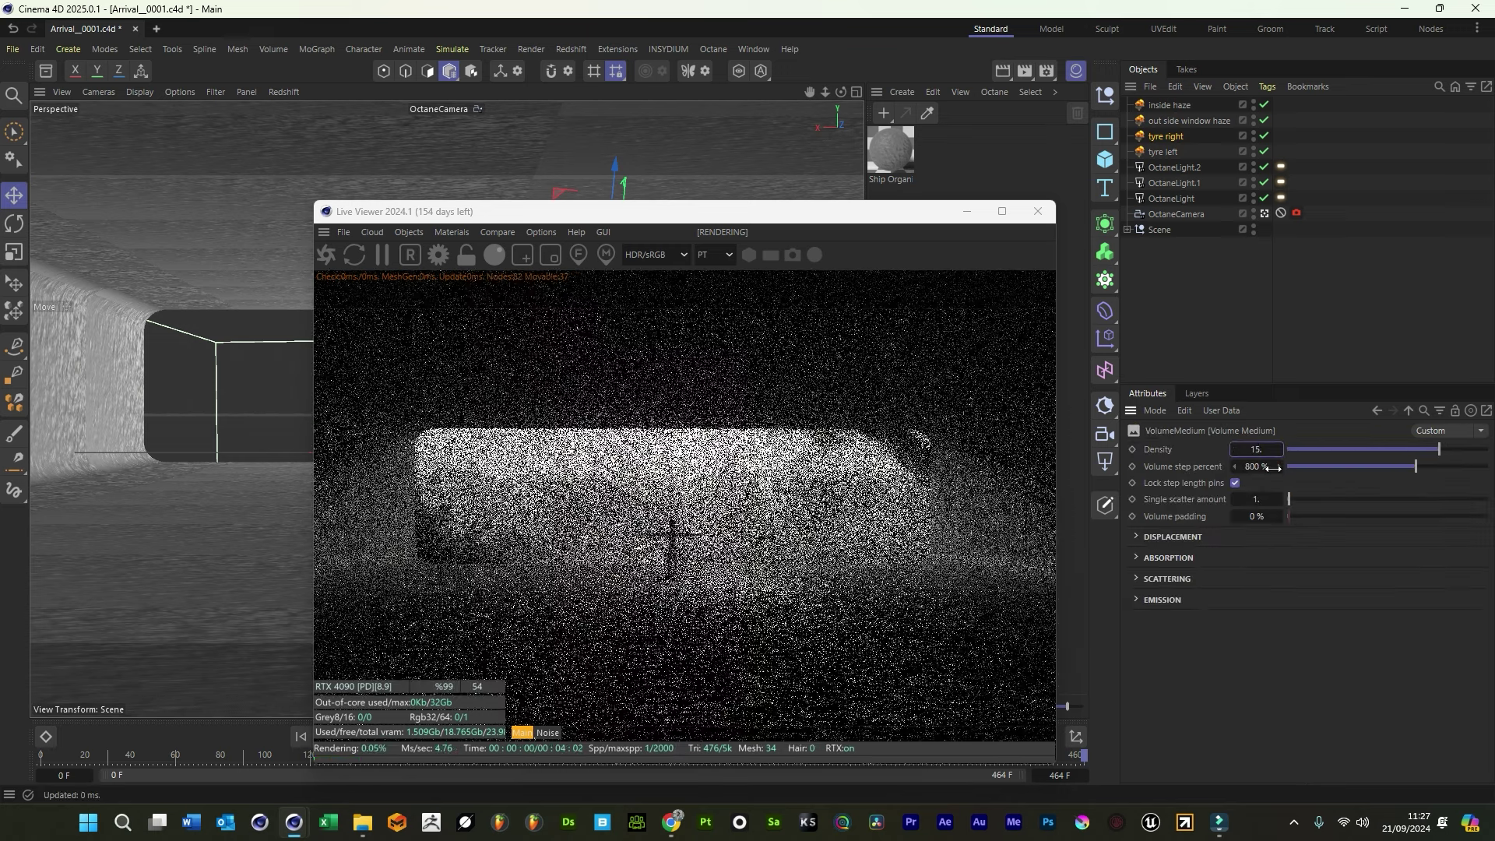
pyautogui.click(1255, 465)
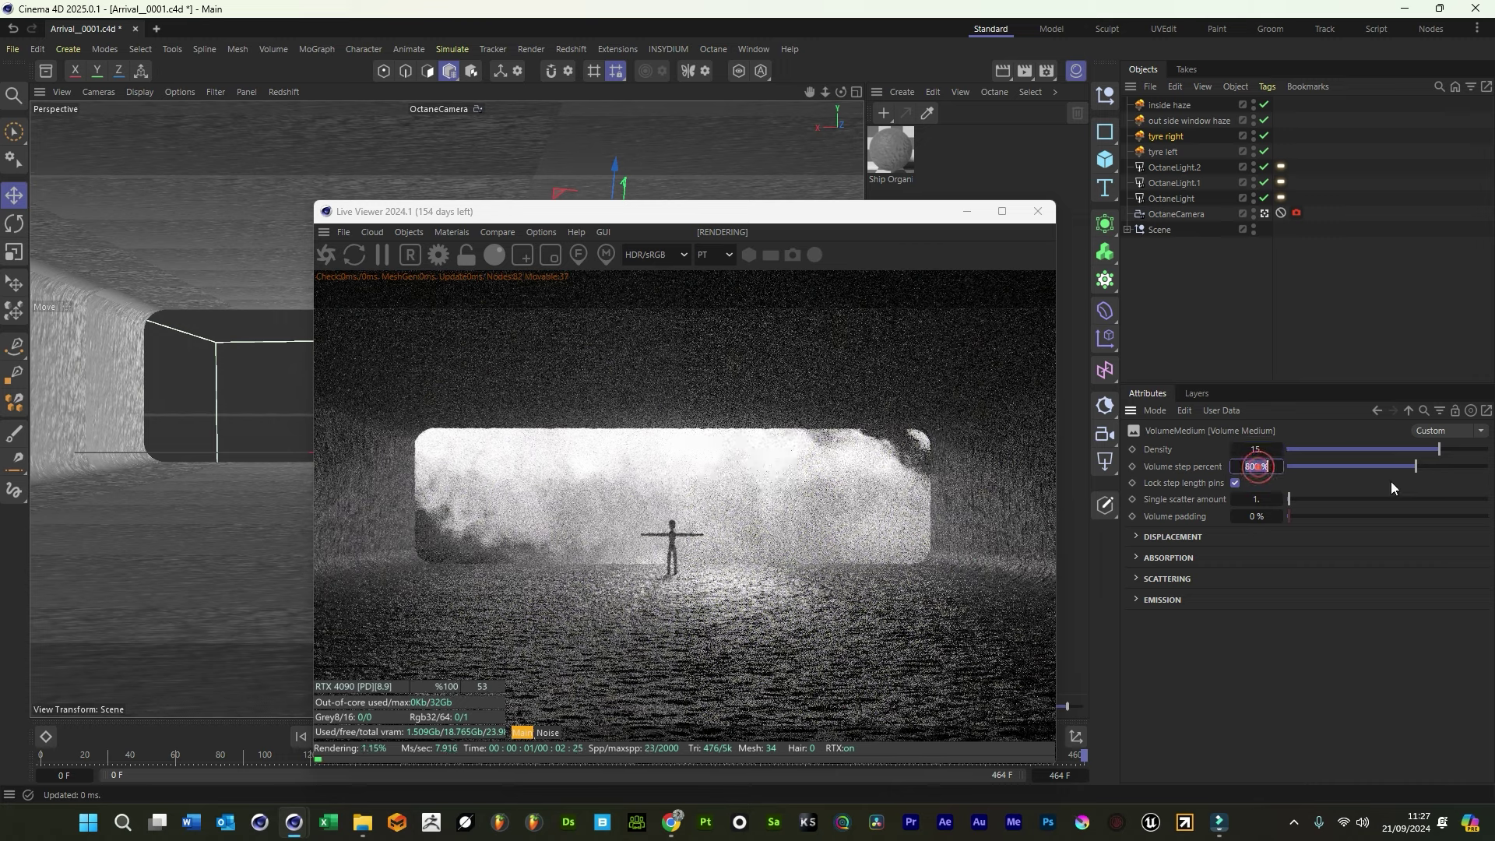
pyautogui.write('100')
pyautogui.press('Return')
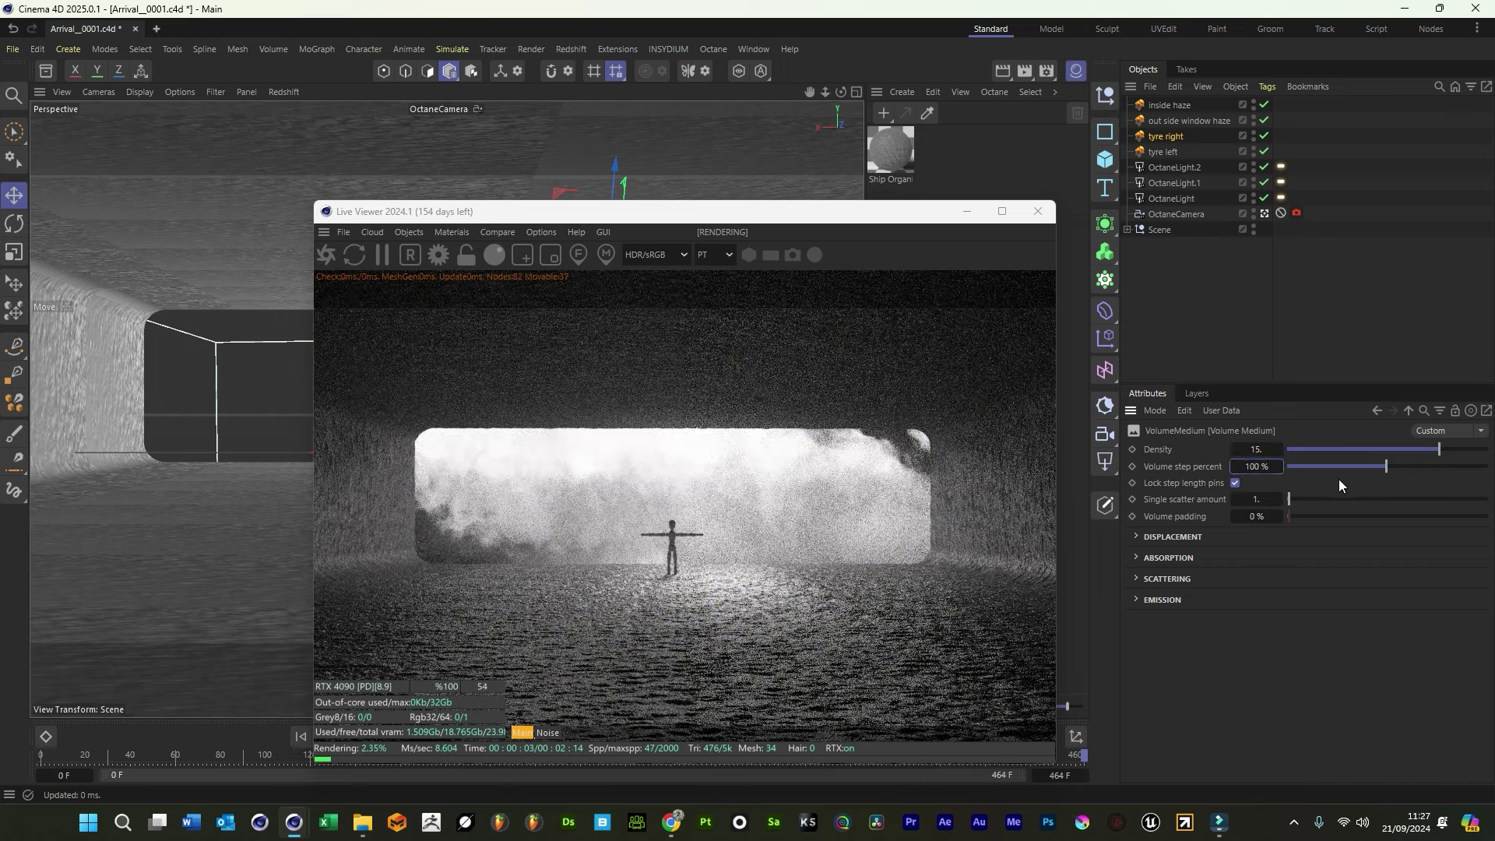
# Shift both tyre fog volumes to the right, viewed from the default camera
pyautogui.moveTo(766, 222); pyautogui.dragTo(679, 259)
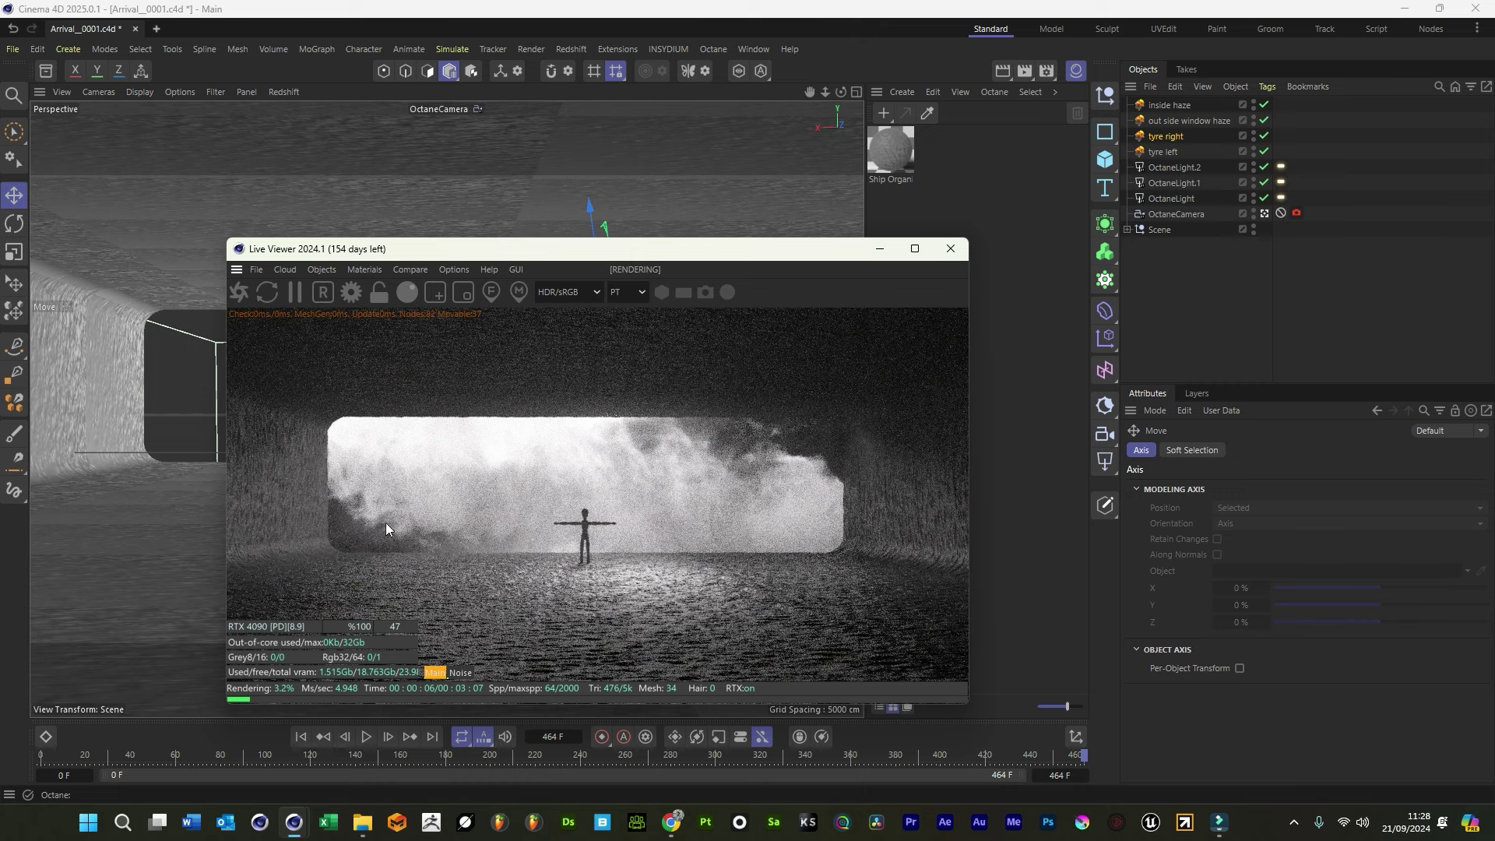
pyautogui.keyDown('ctrl'); pyautogui.click(1165, 153); pyautogui.keyUp('ctrl')
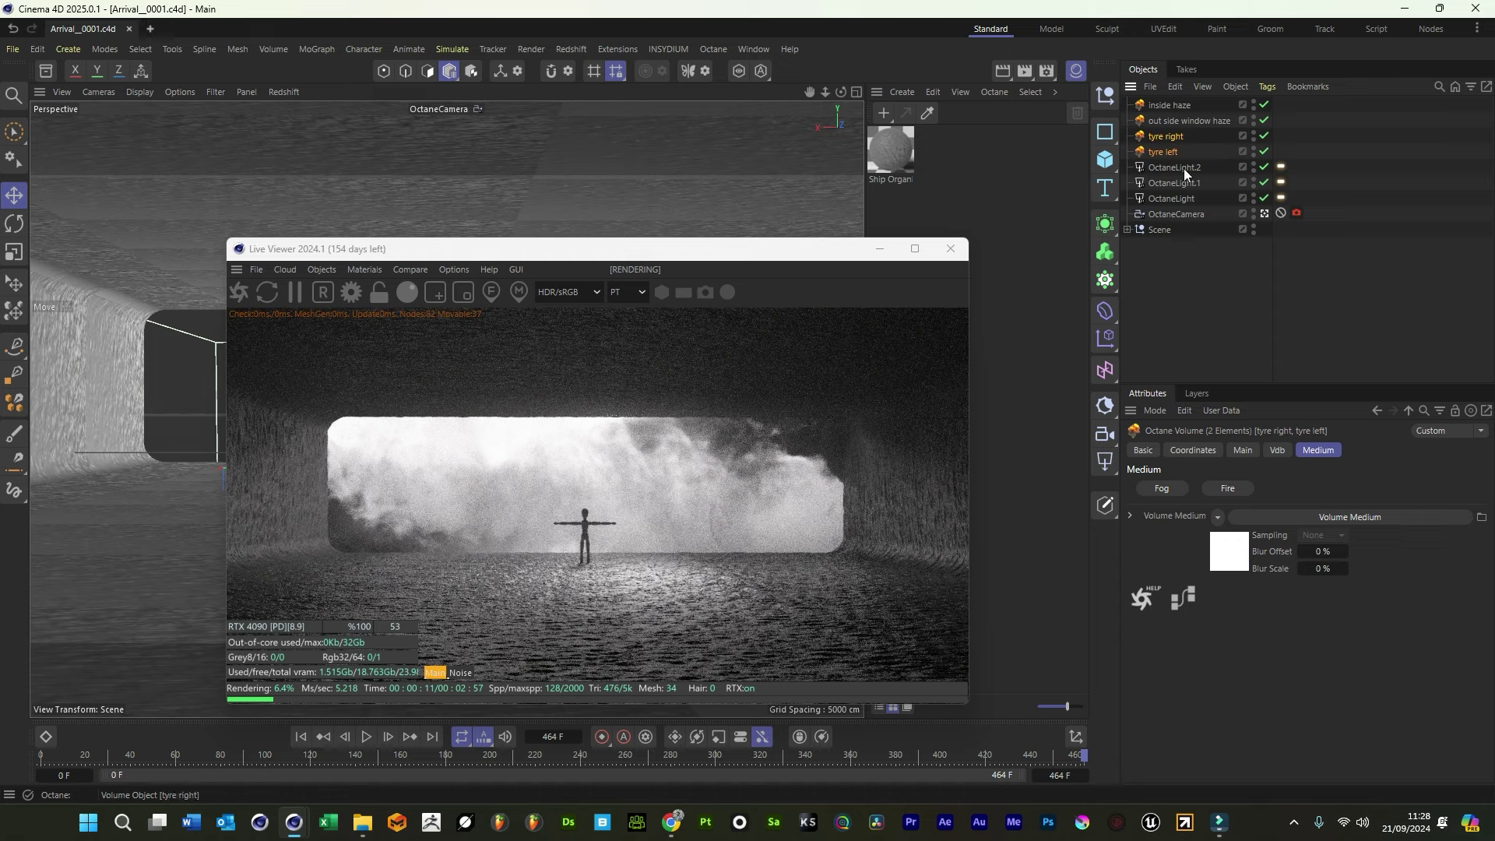
pyautogui.click(1264, 213)
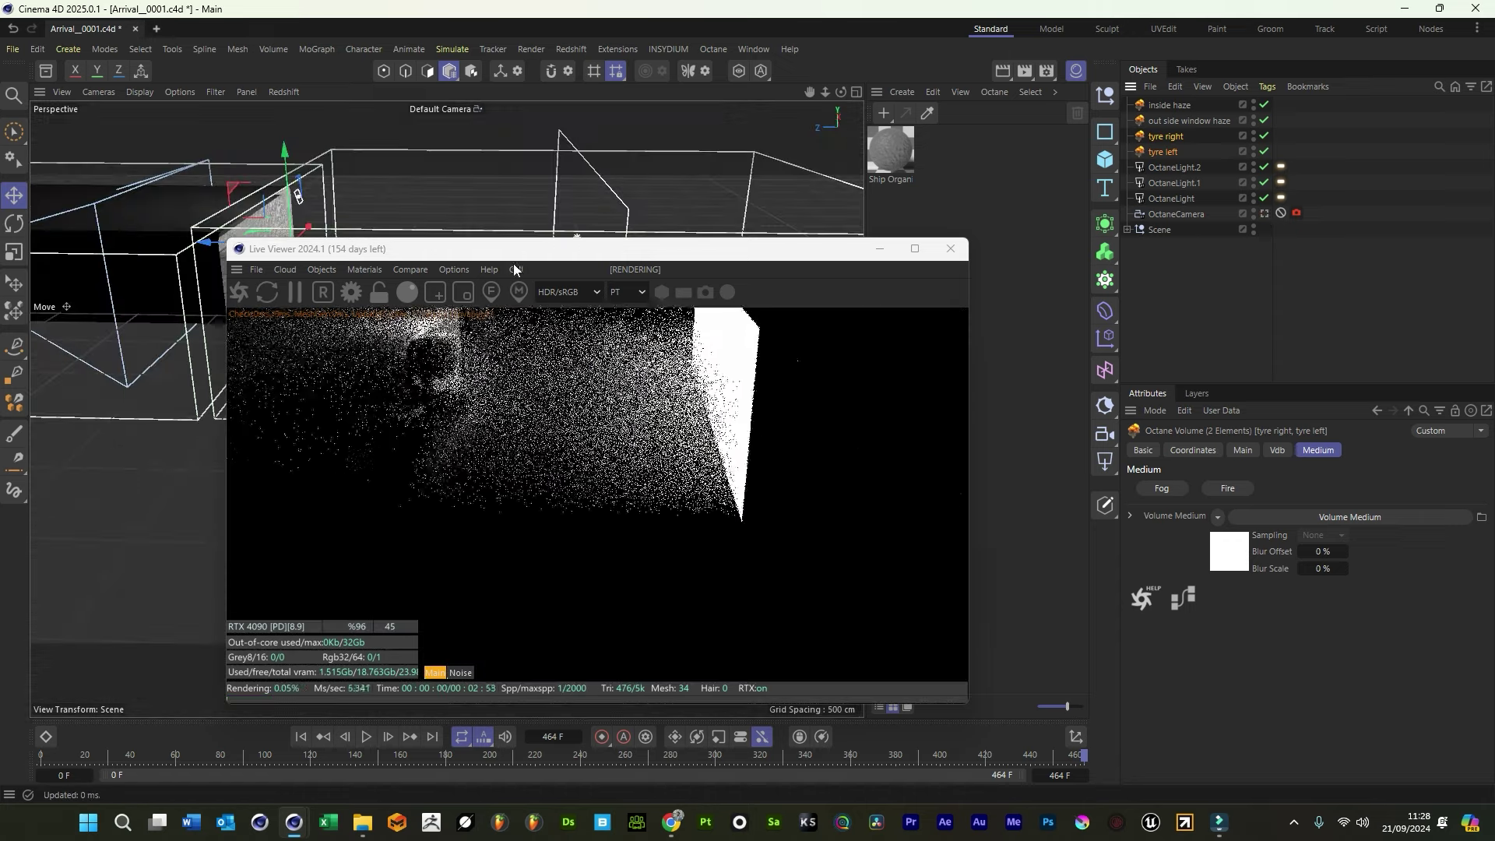
pyautogui.moveTo(219, 248); pyautogui.dragTo(309, 249)
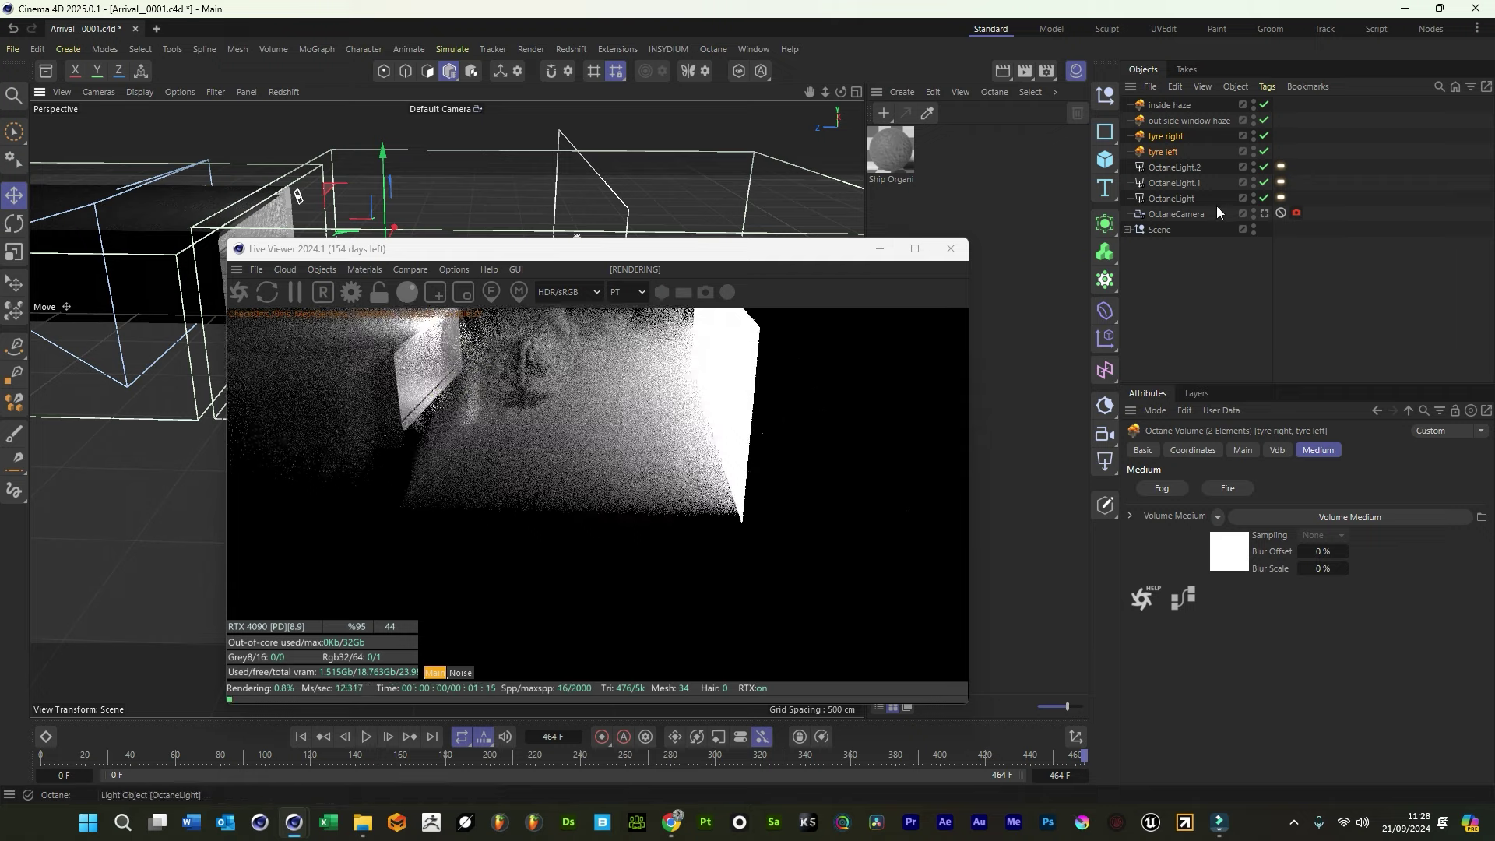
pyautogui.click(1263, 213)
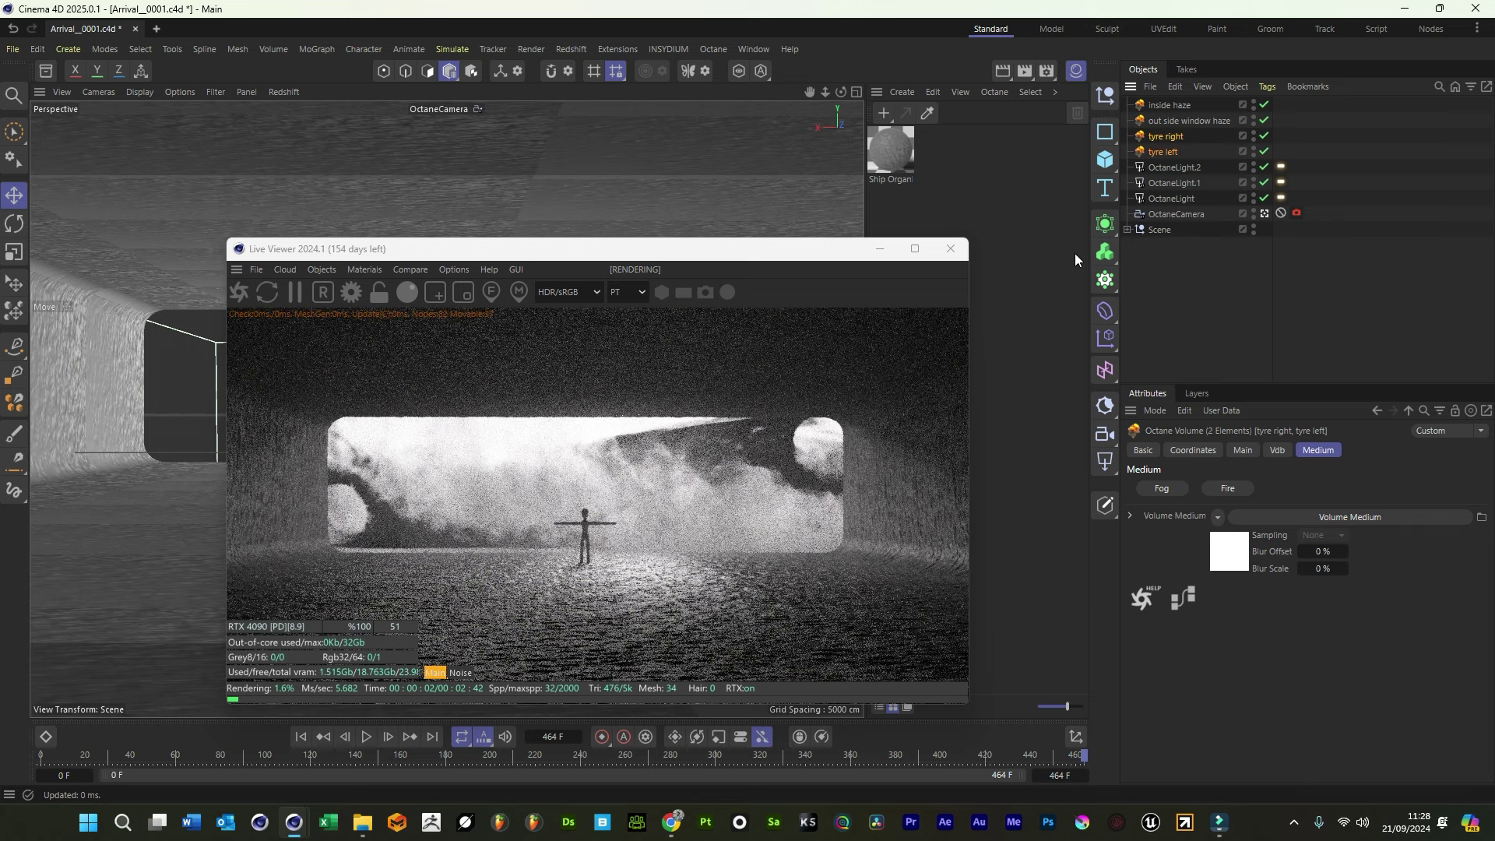
# Nudge the tyre left volume slightly down
pyautogui.click(1212, 299)
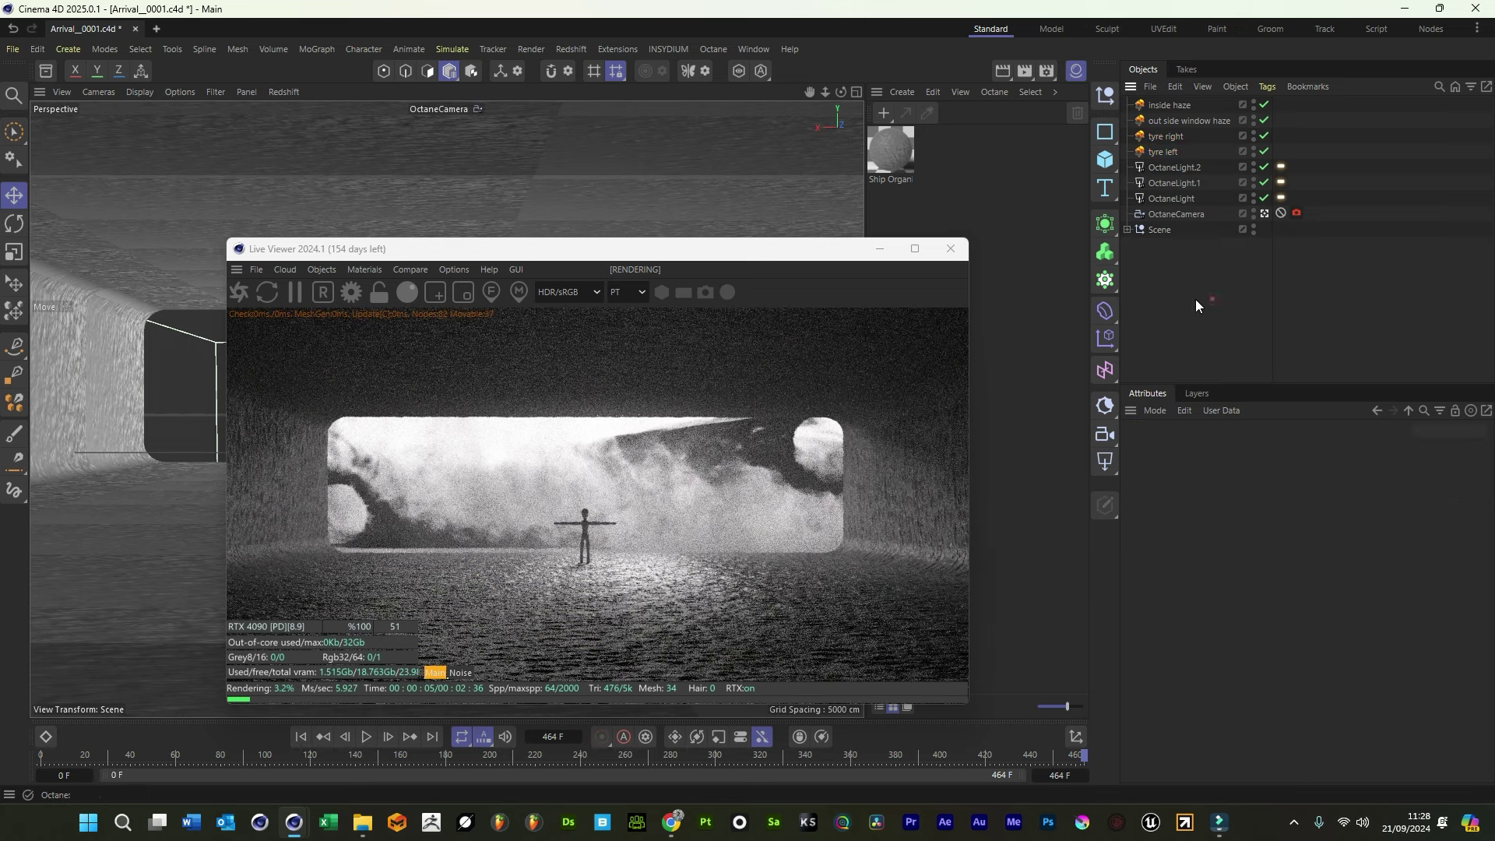
pyautogui.moveTo(664, 249); pyautogui.dragTo(707, 243)
pyautogui.click(1164, 152)
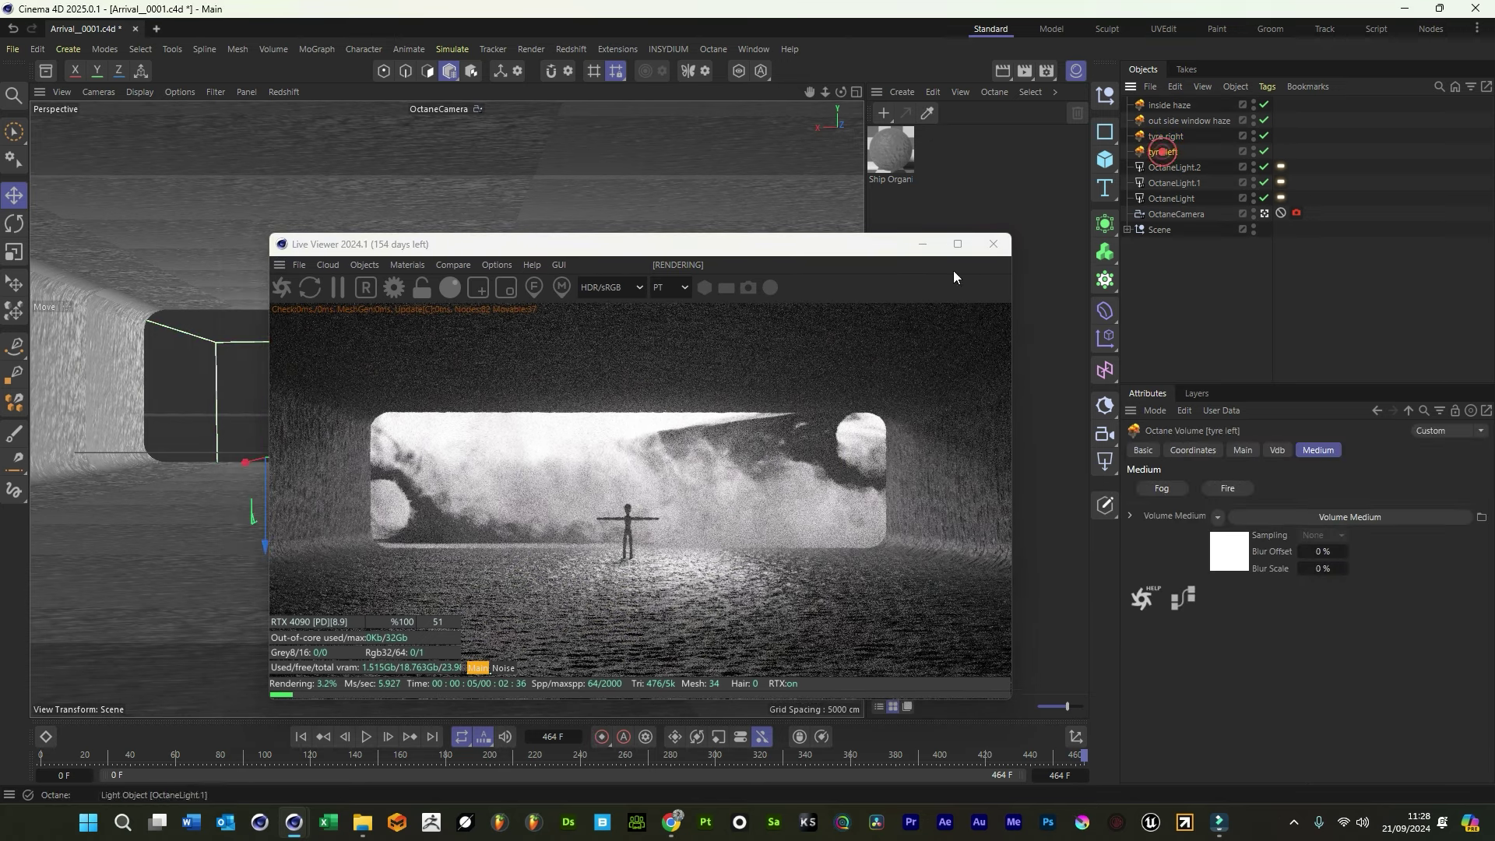
pyautogui.press('t')
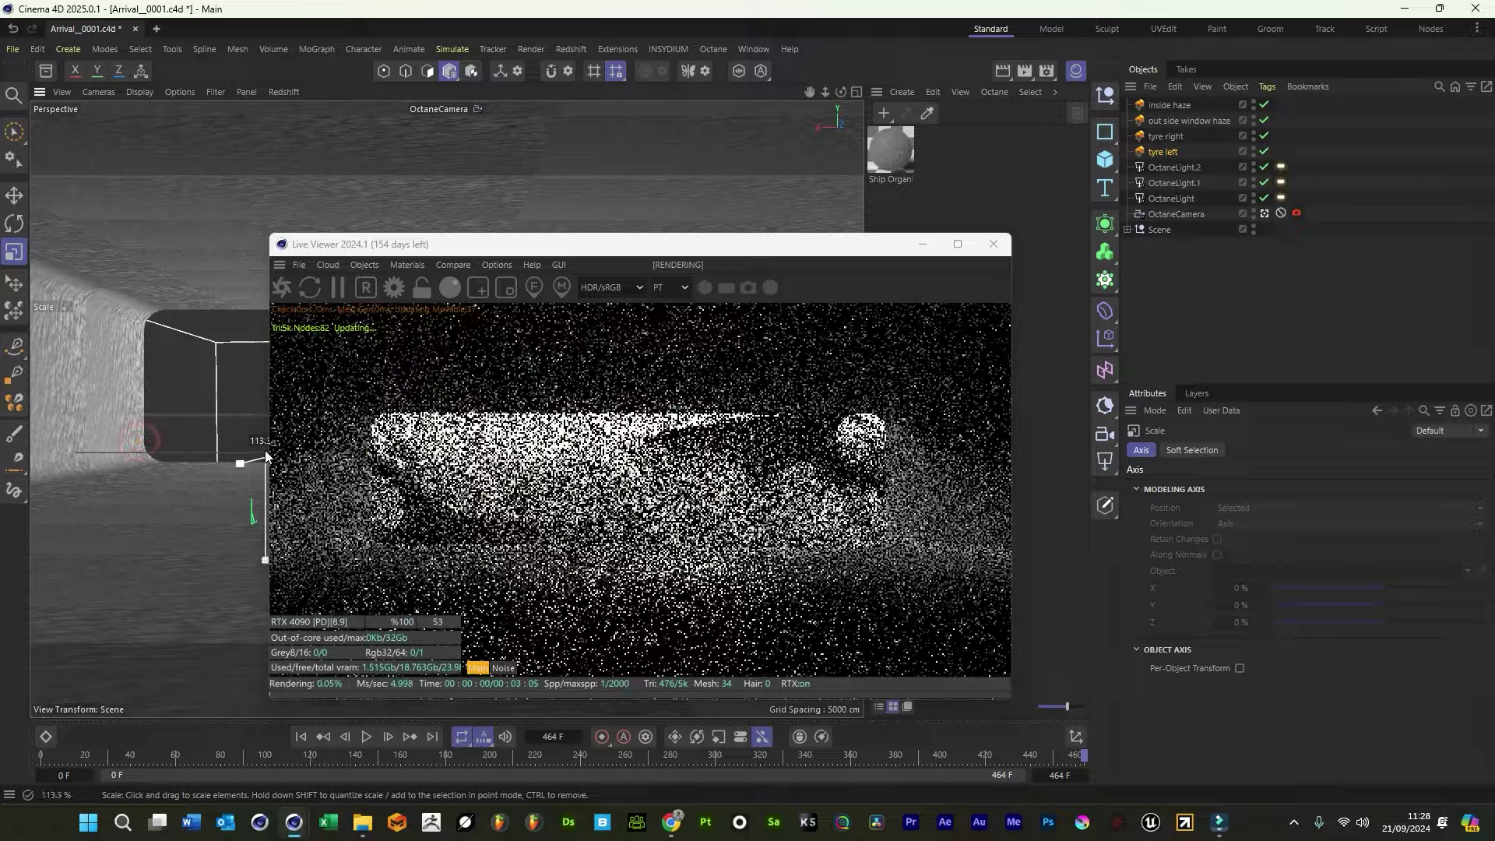
pyautogui.moveTo(559, 244); pyautogui.dragTo(542, 324)
pyautogui.click(543, 309)
pyautogui.press('e')
pyautogui.click(226, 455)
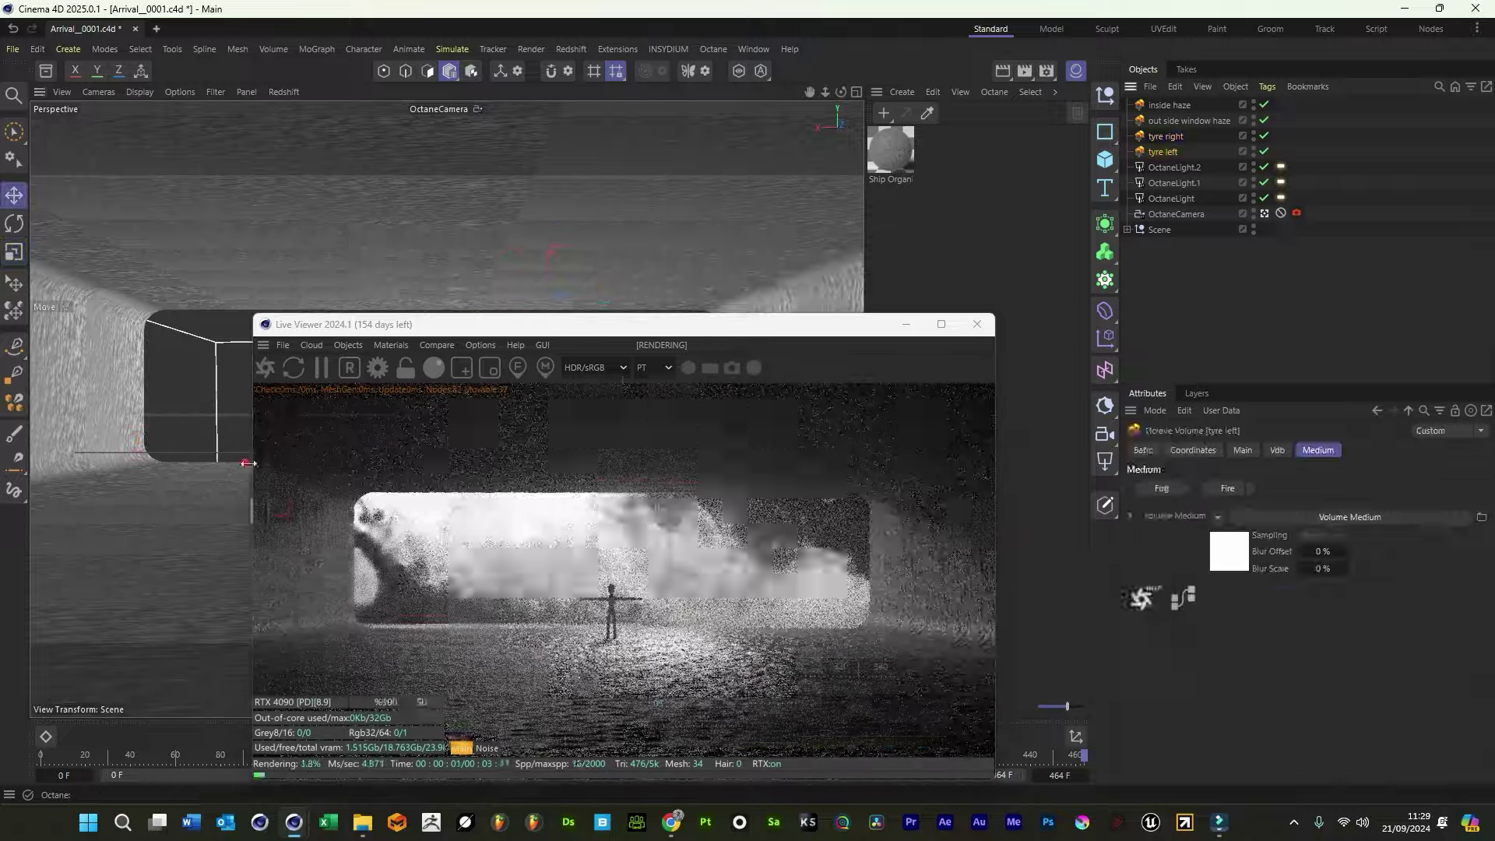
pyautogui.moveTo(351, 324); pyautogui.dragTo(522, 291)
pyautogui.moveTo(230, 537); pyautogui.dragTo(236, 544)
pyautogui.moveTo(717, 297); pyautogui.dragTo(550, 239)
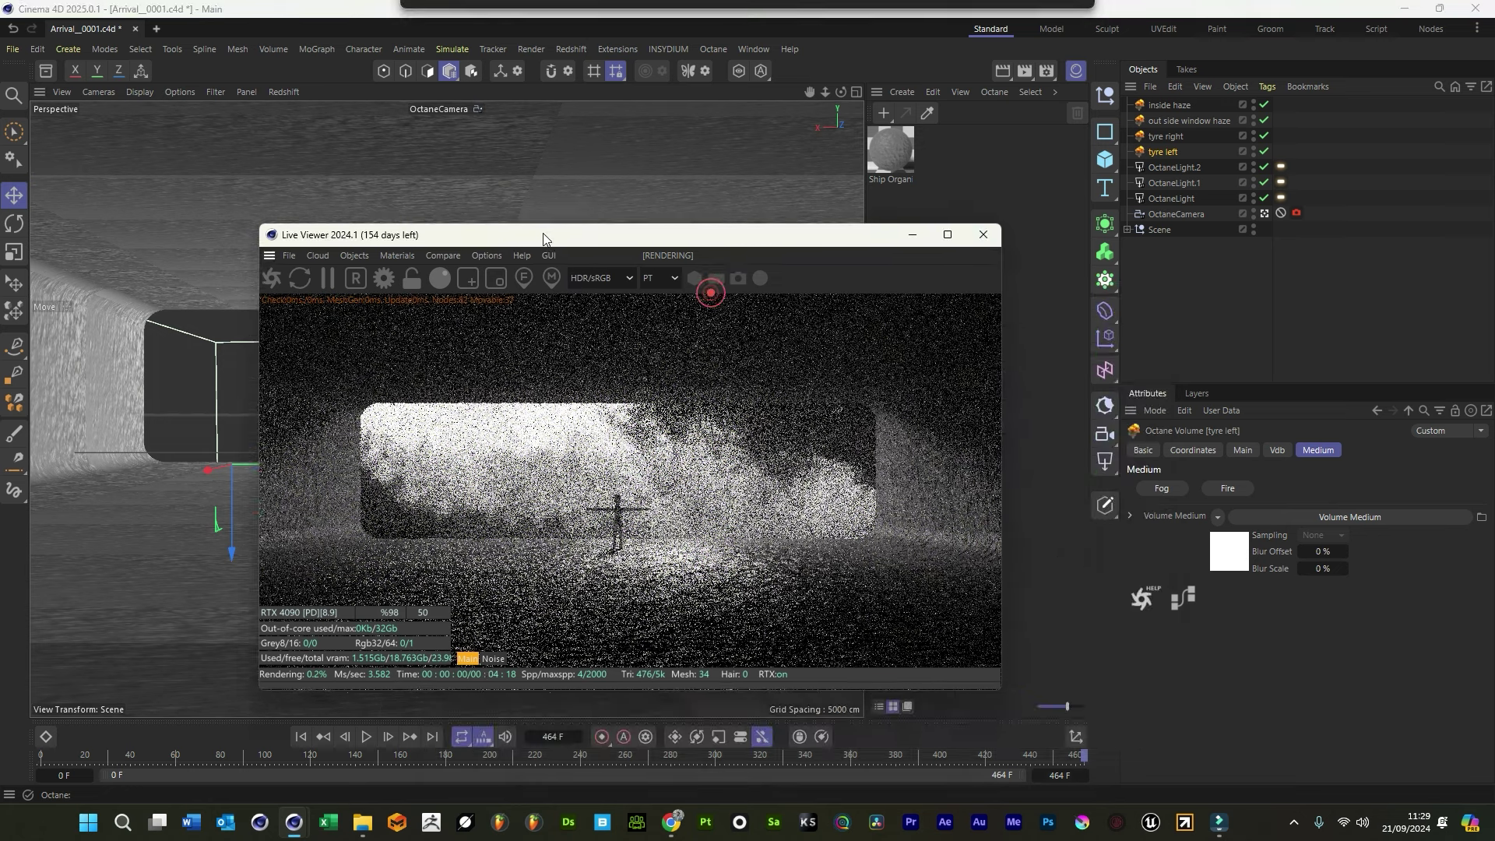
# Set tyre left's medium to Density 15 with a 1000% volume step, then edit tyre right's volume step
pyautogui.click(1336, 518)
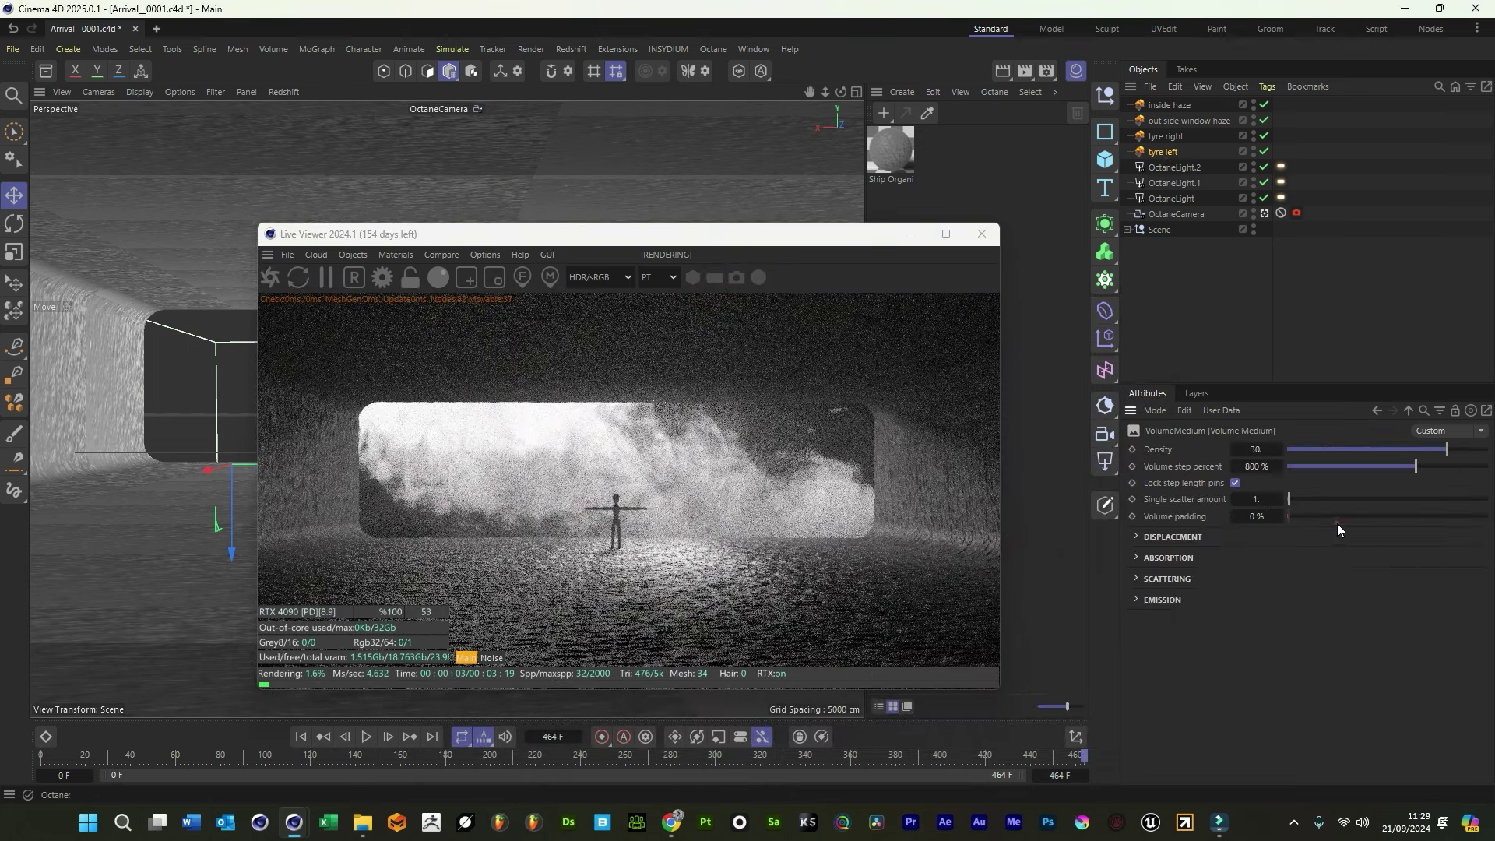
pyautogui.click(1256, 450)
pyautogui.write('15')
pyautogui.press('Return')
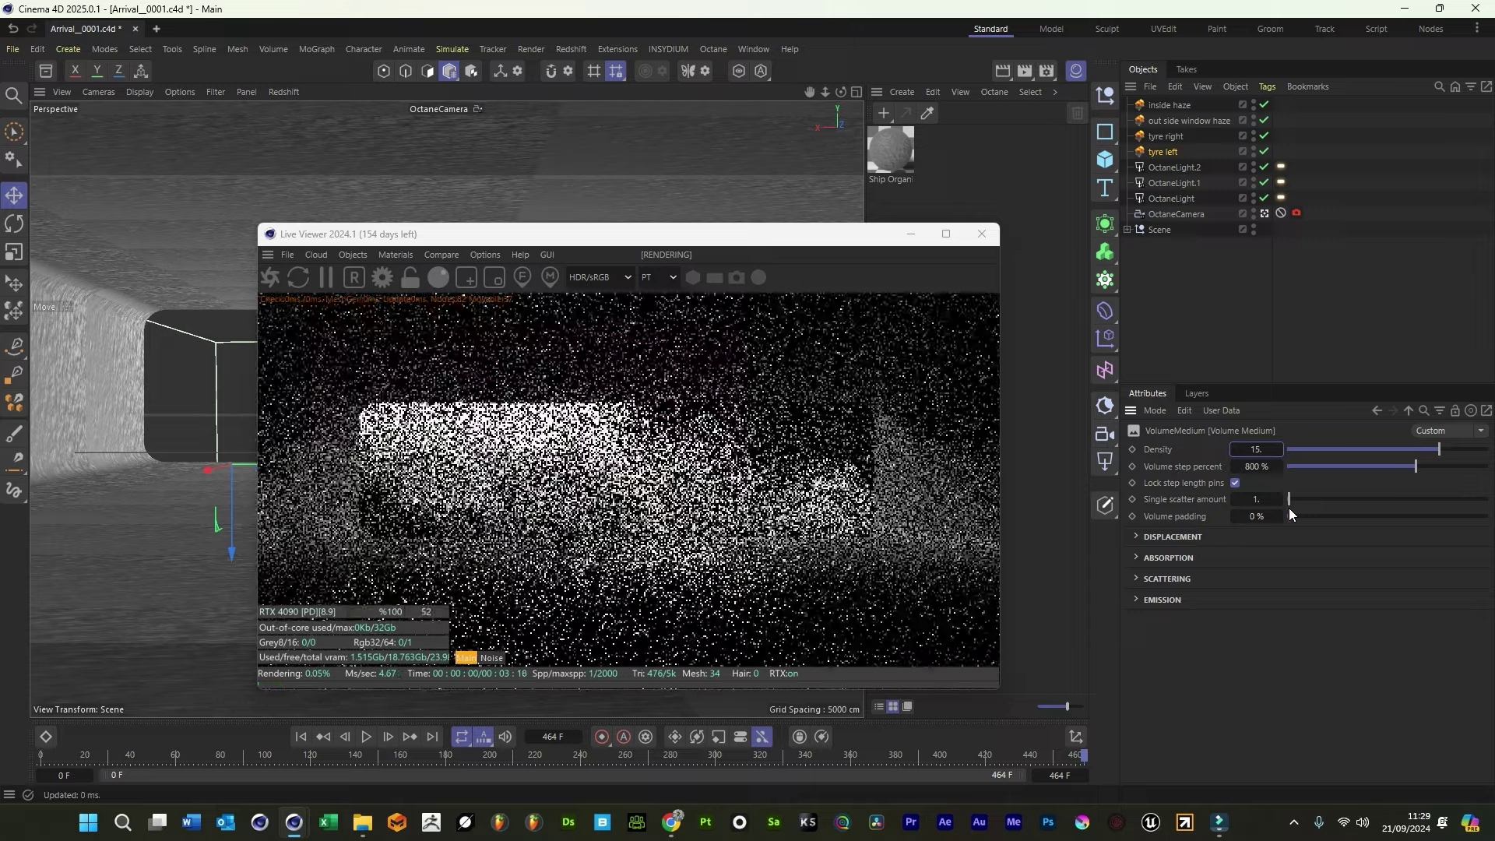
pyautogui.click(1255, 466)
pyautogui.write('1000')
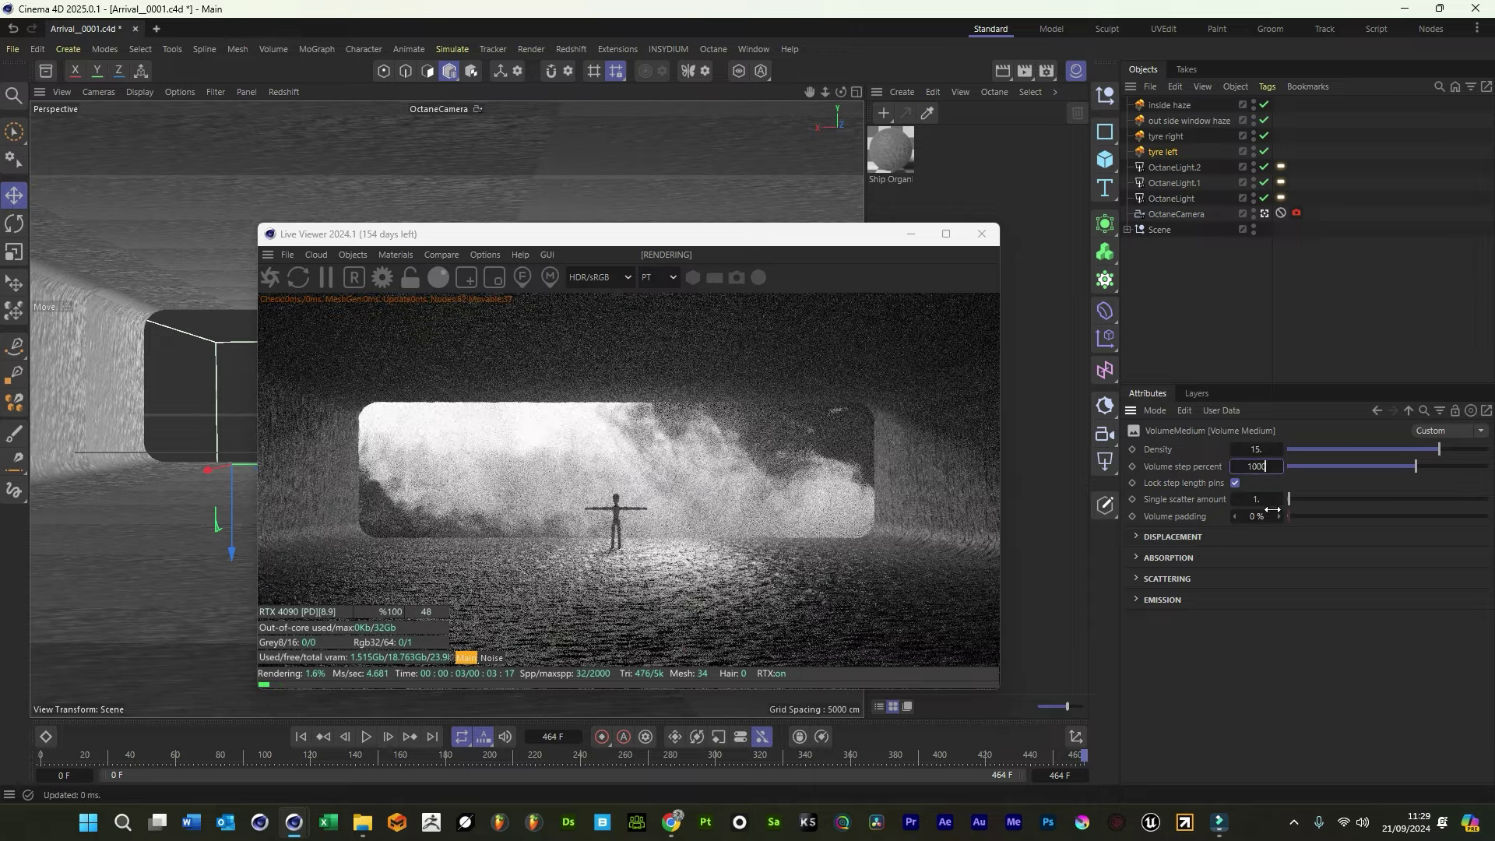
pyautogui.press('Return')
pyautogui.click(1167, 138)
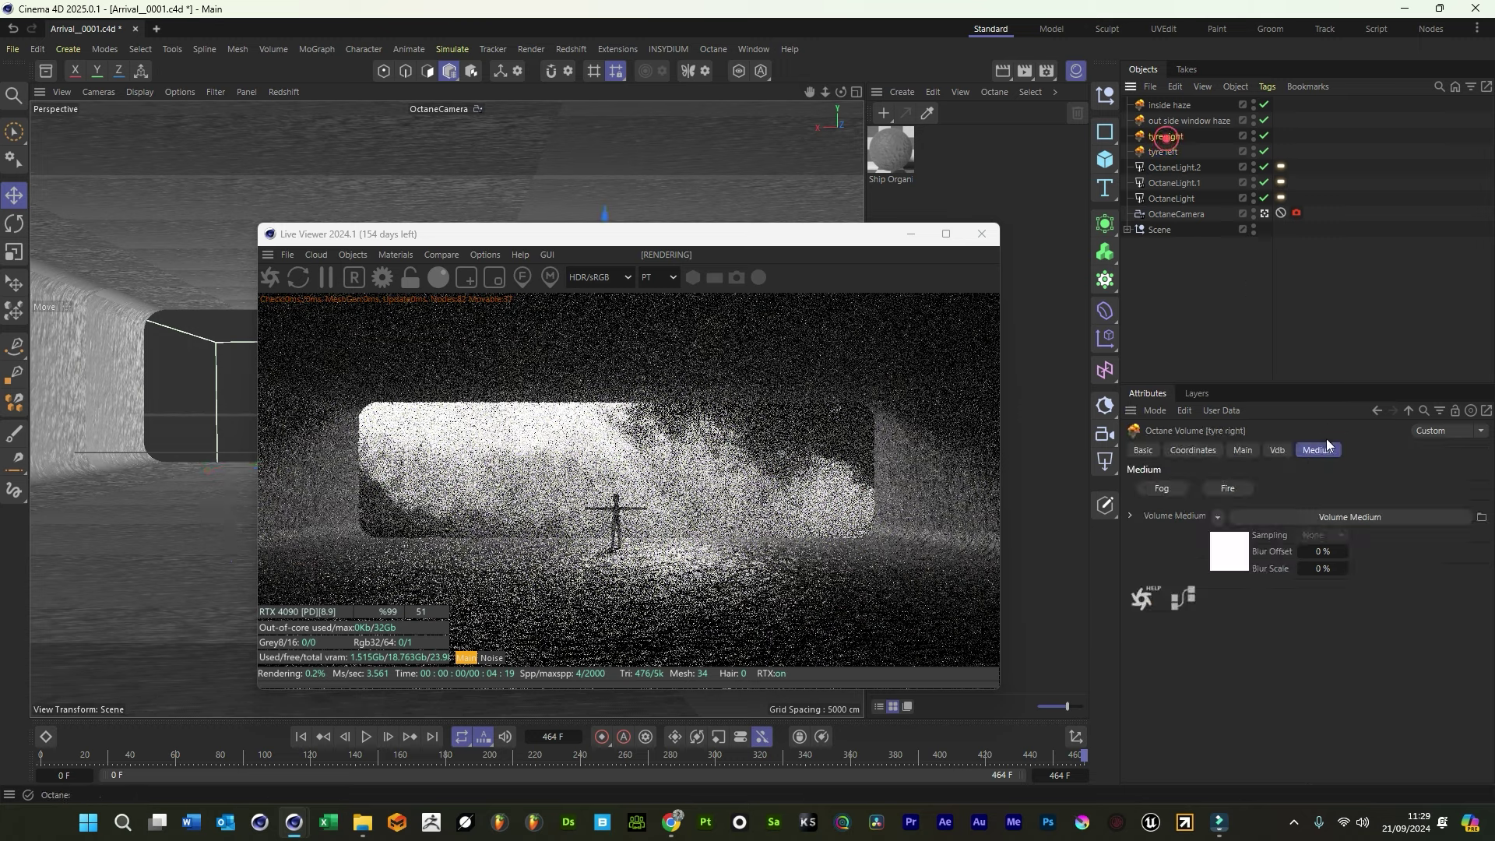
pyautogui.click(1336, 512)
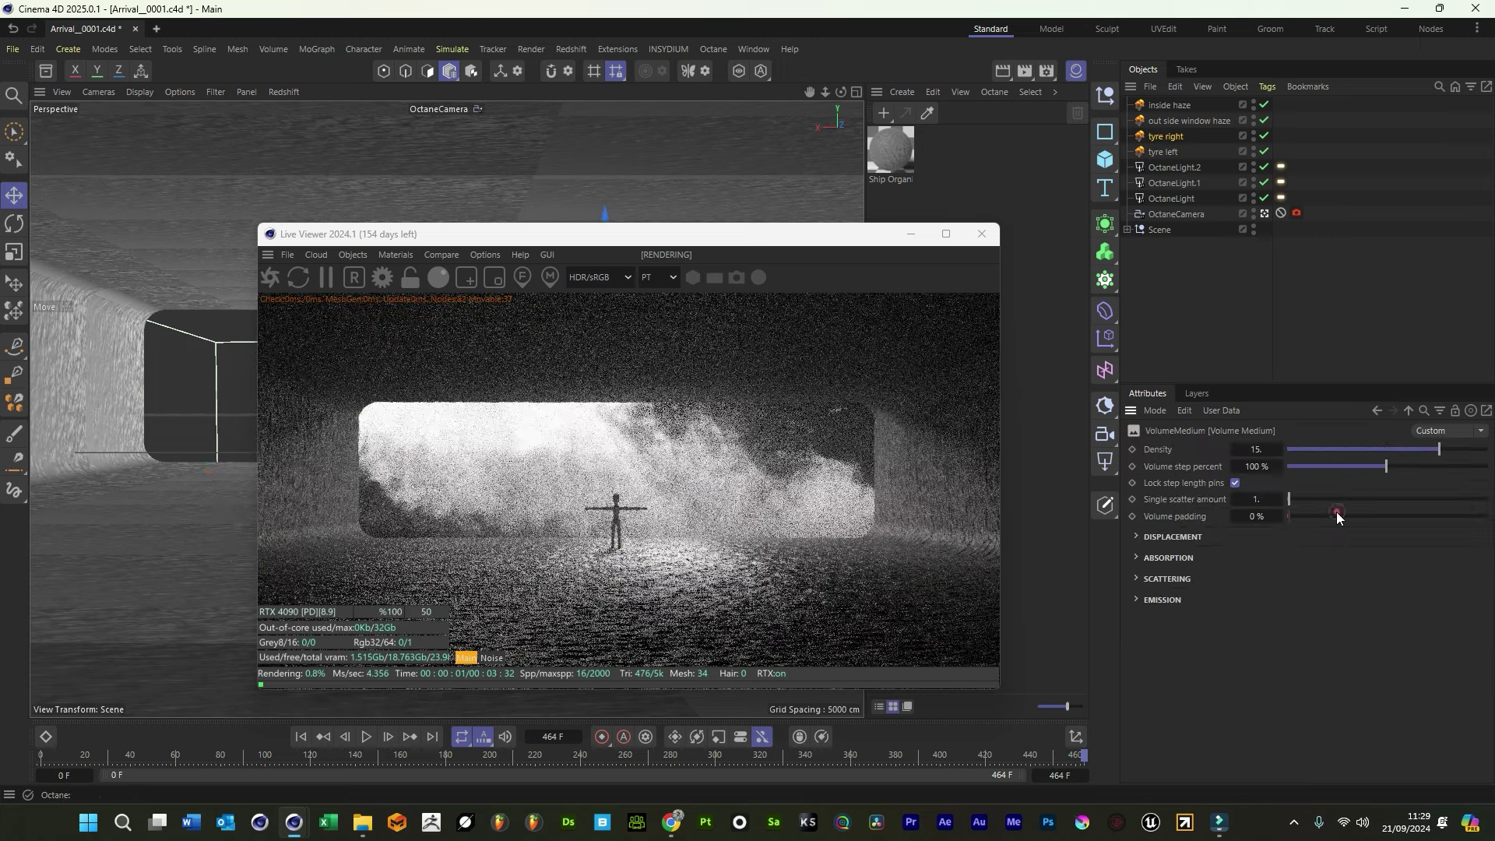
pyautogui.click(1258, 466)
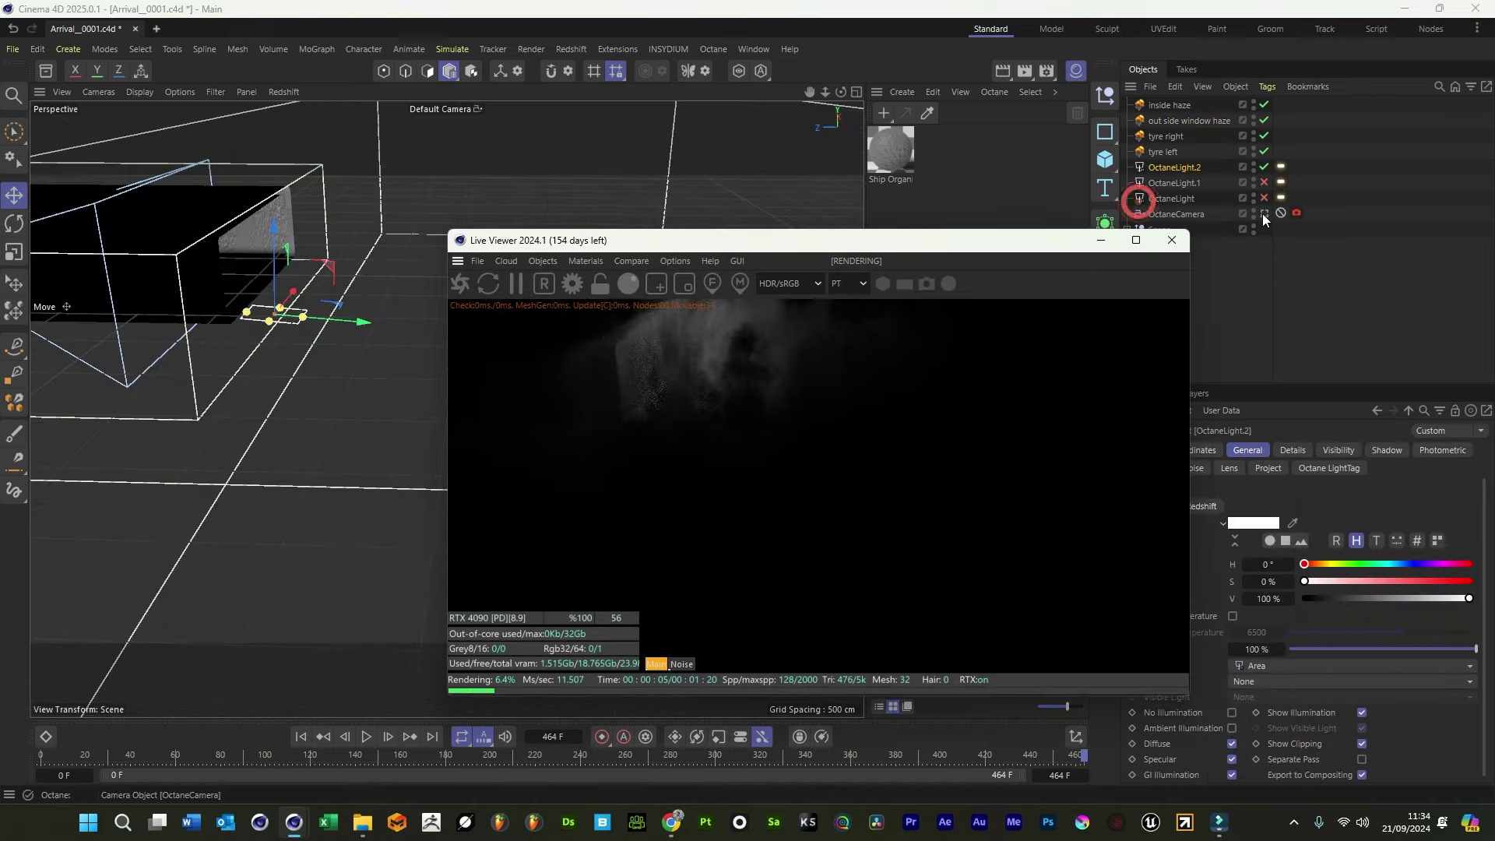
# Shift OctaneLight.2 right, switch OctaneLight.1 and OctaneLight back on, and save
pyautogui.click(1263, 213)
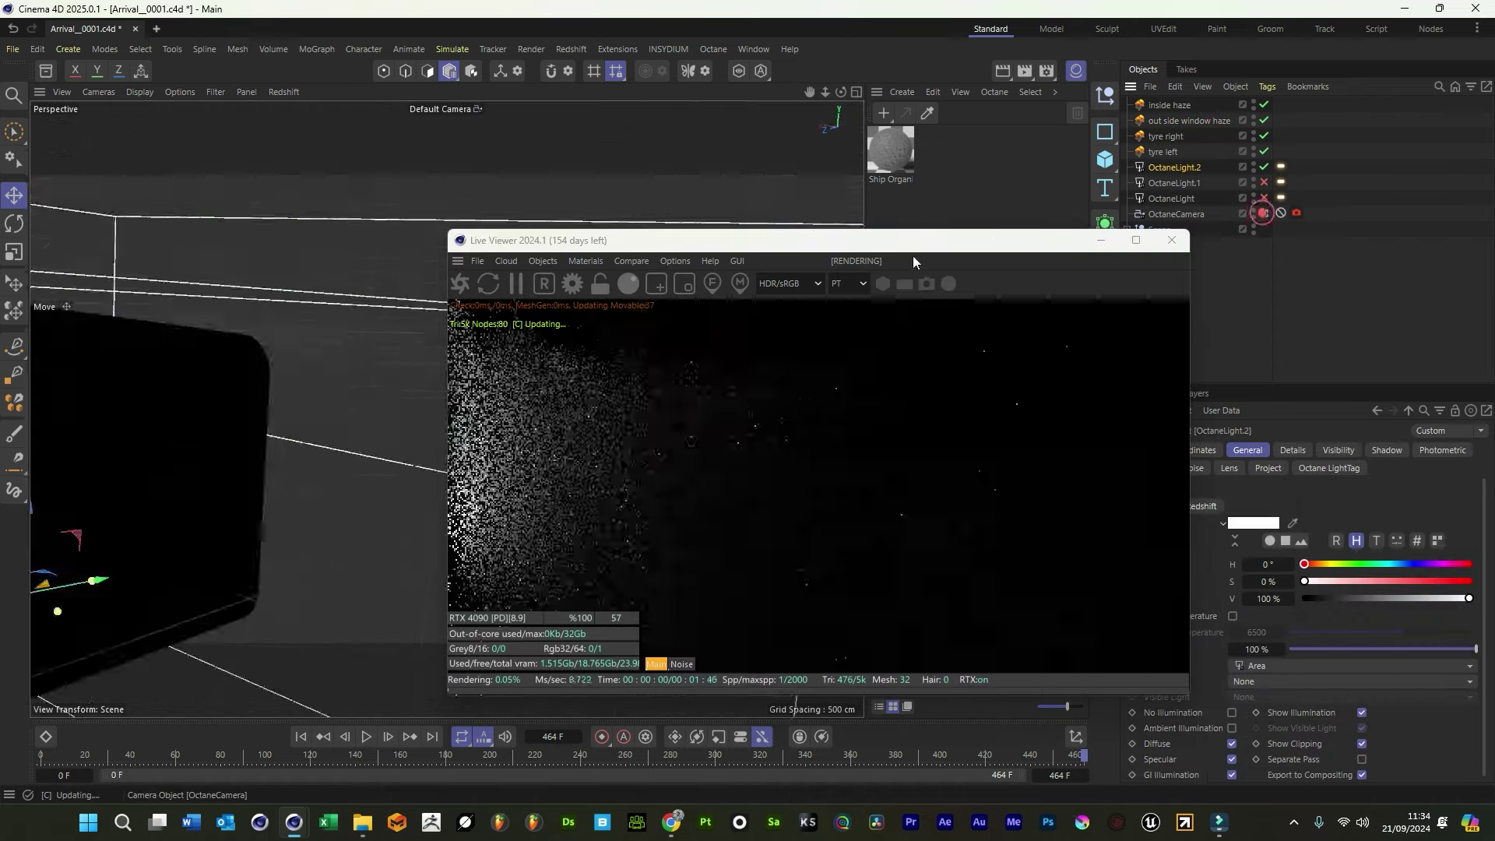
pyautogui.click(923, 283)
pyautogui.click(1265, 213)
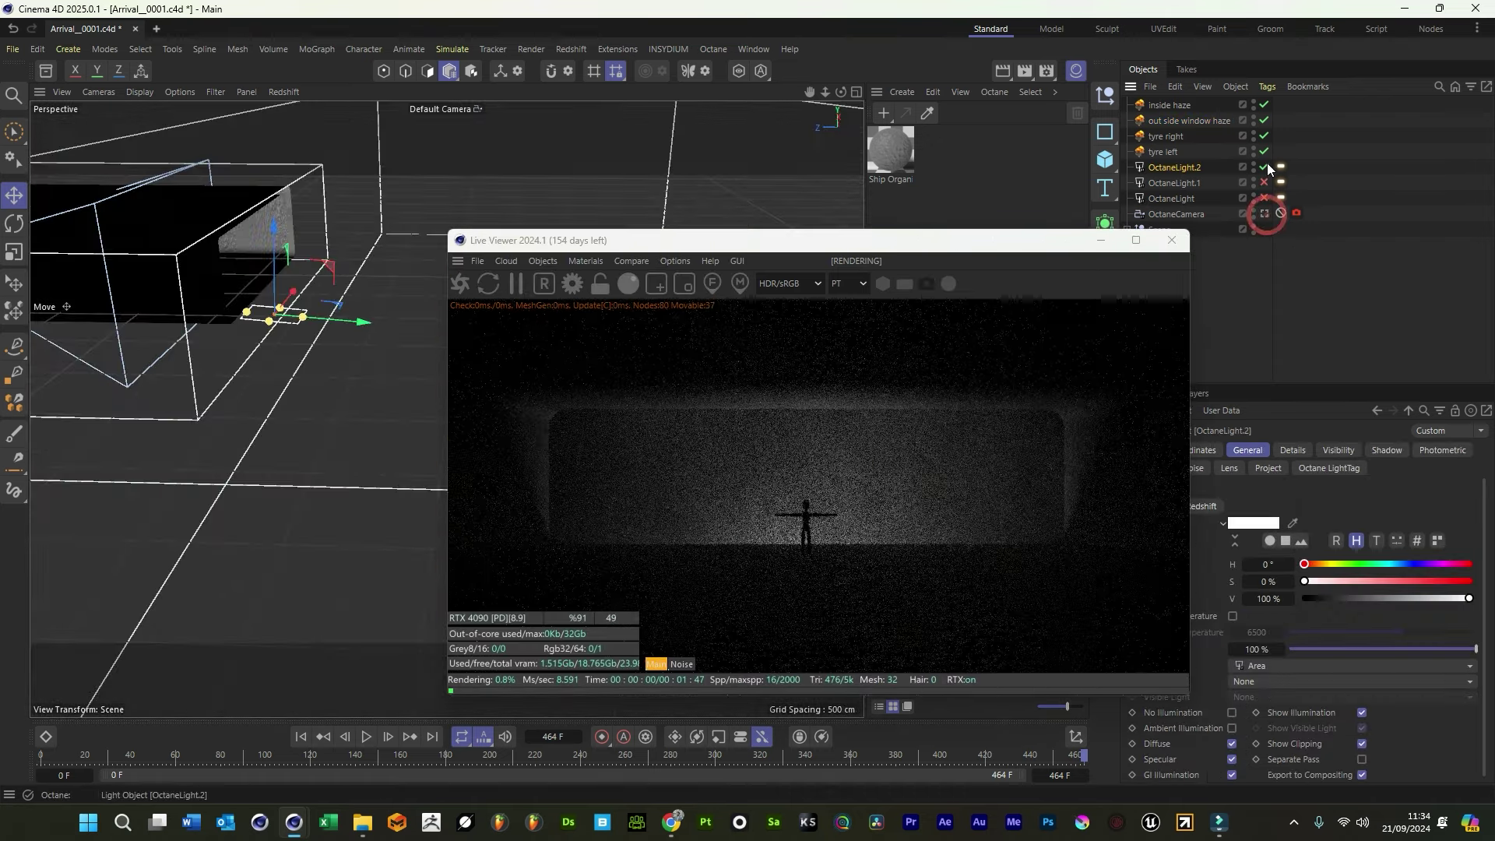
pyautogui.moveTo(188, 282); pyautogui.dragTo(276, 280)
pyautogui.moveTo(1264, 184); pyautogui.dragTo(1264, 198)
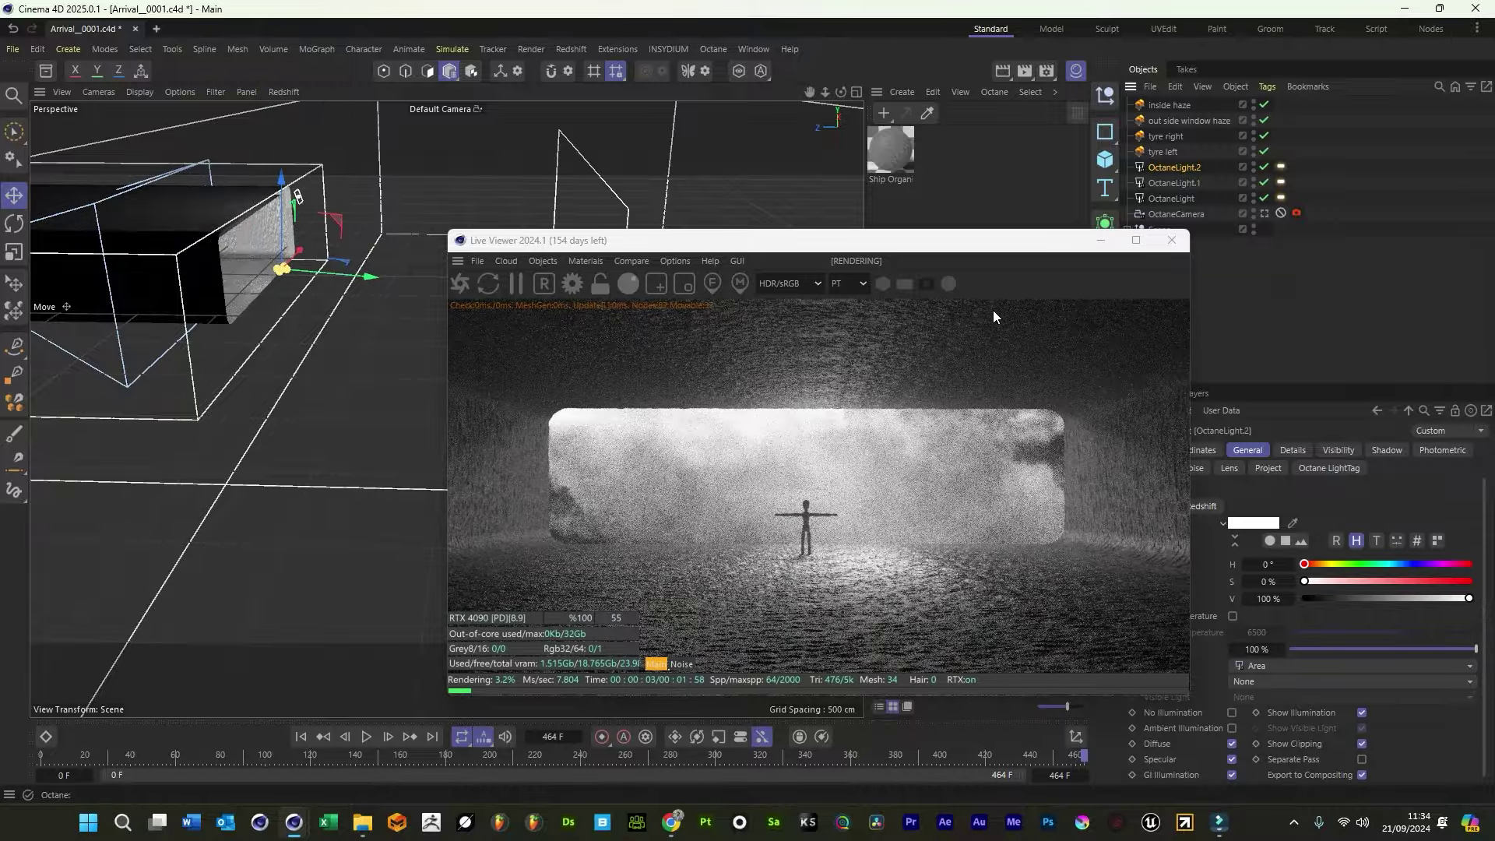
pyautogui.hotkey('ctrl', 's')
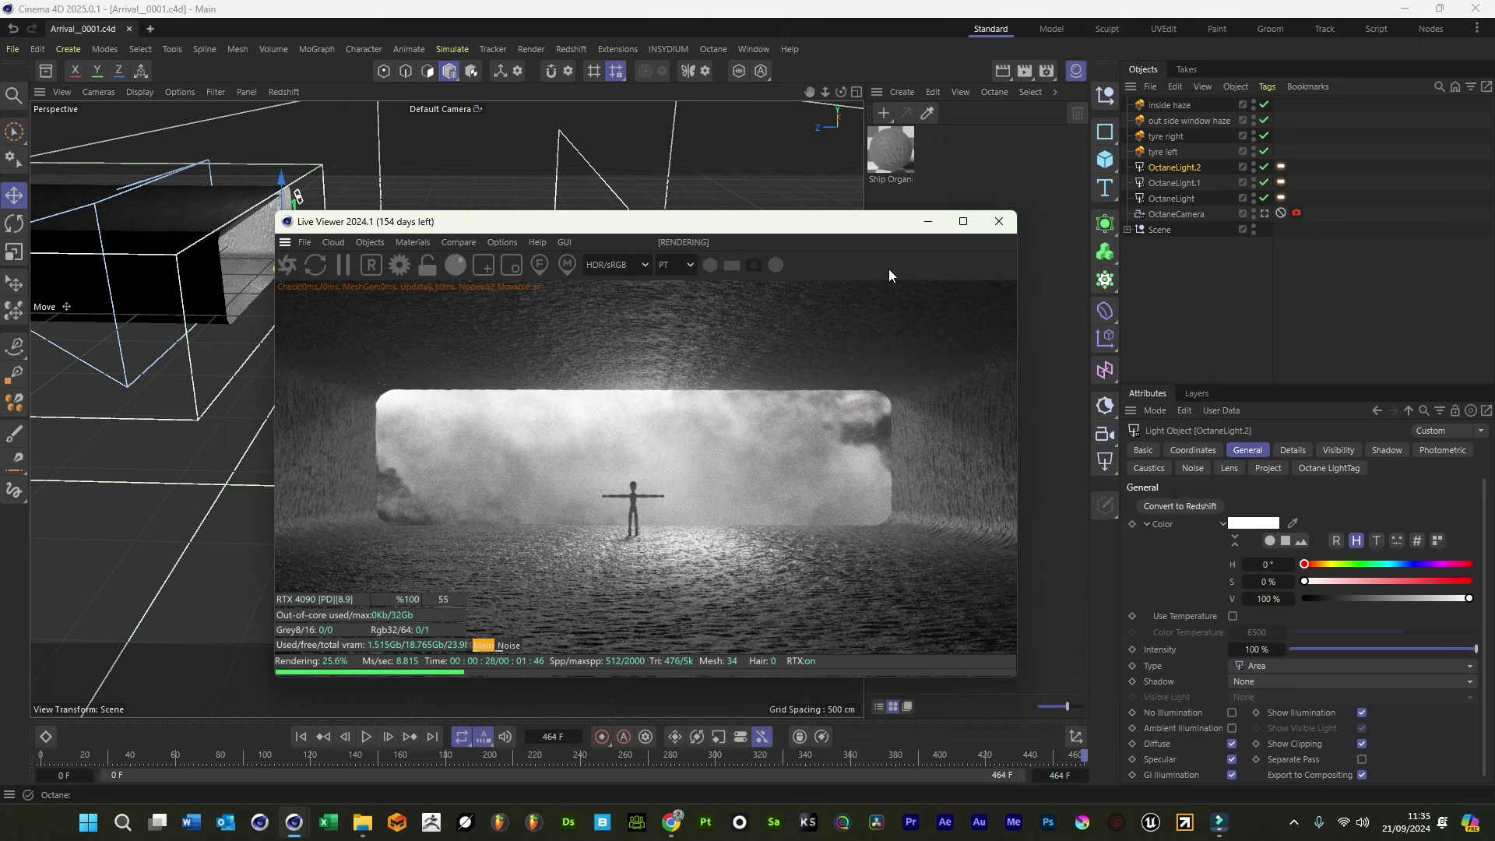
# Drag Beach Transition textures into Ship Organic's node graph, arrange them, save, and zoom toward the ground
pyautogui.click(909, 143)
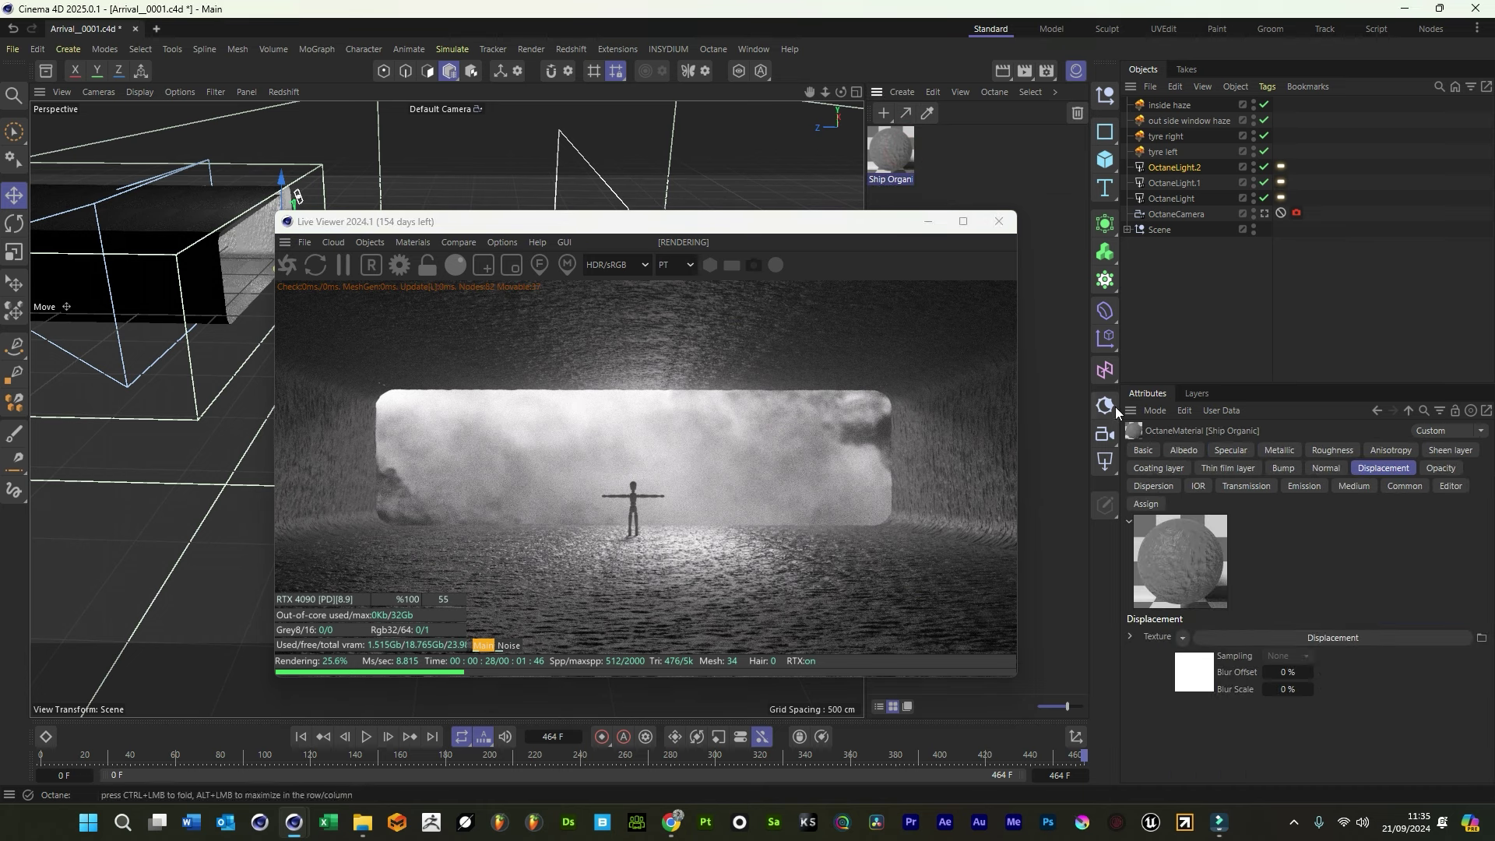
pyautogui.doubleClick(901, 162)
pyautogui.click(944, 384)
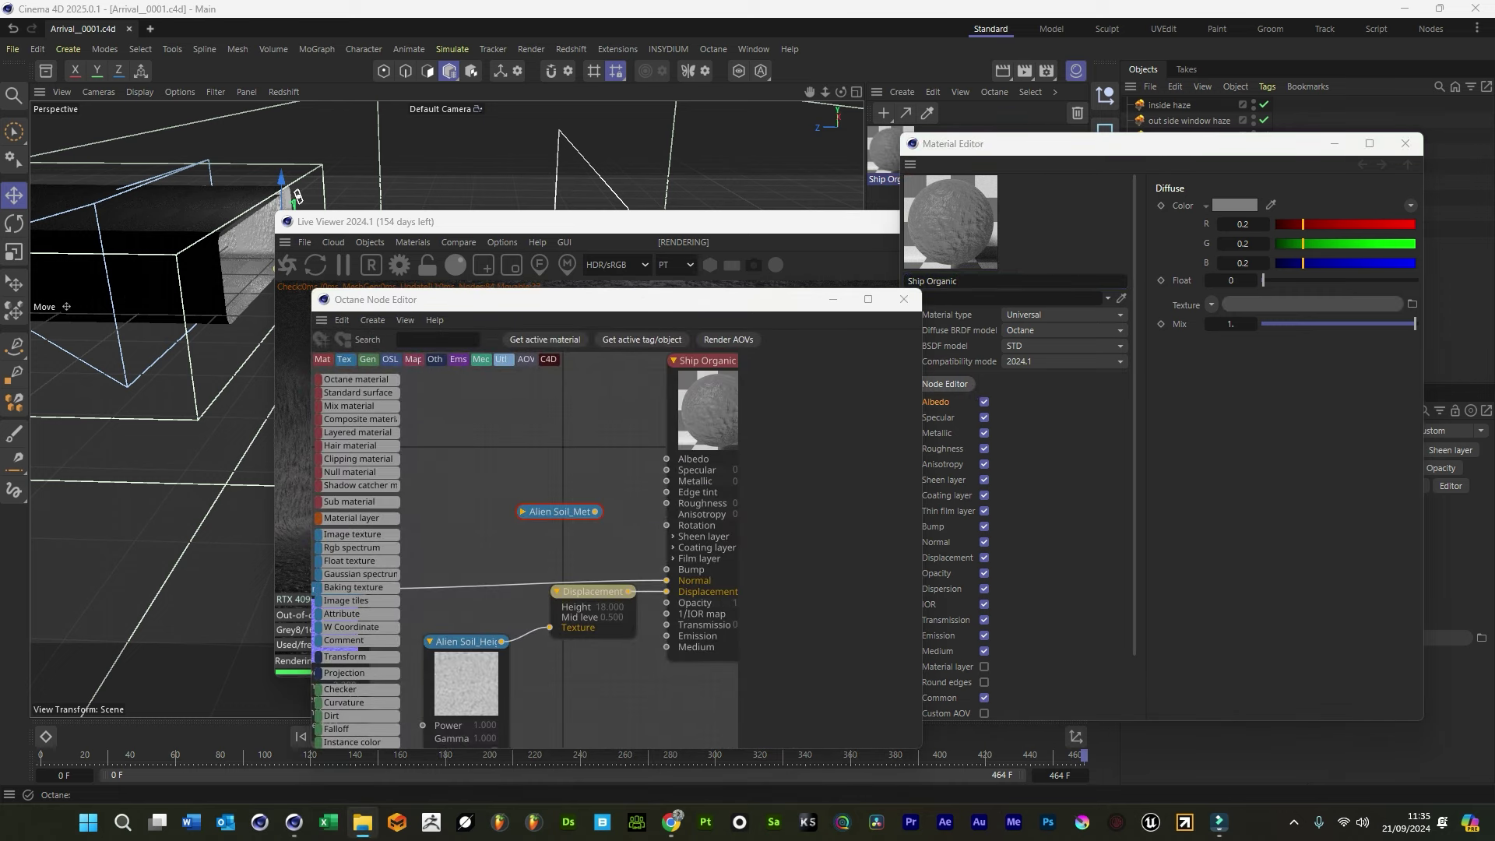
pyautogui.moveTo(1246, 519); pyautogui.dragTo(611, 421)
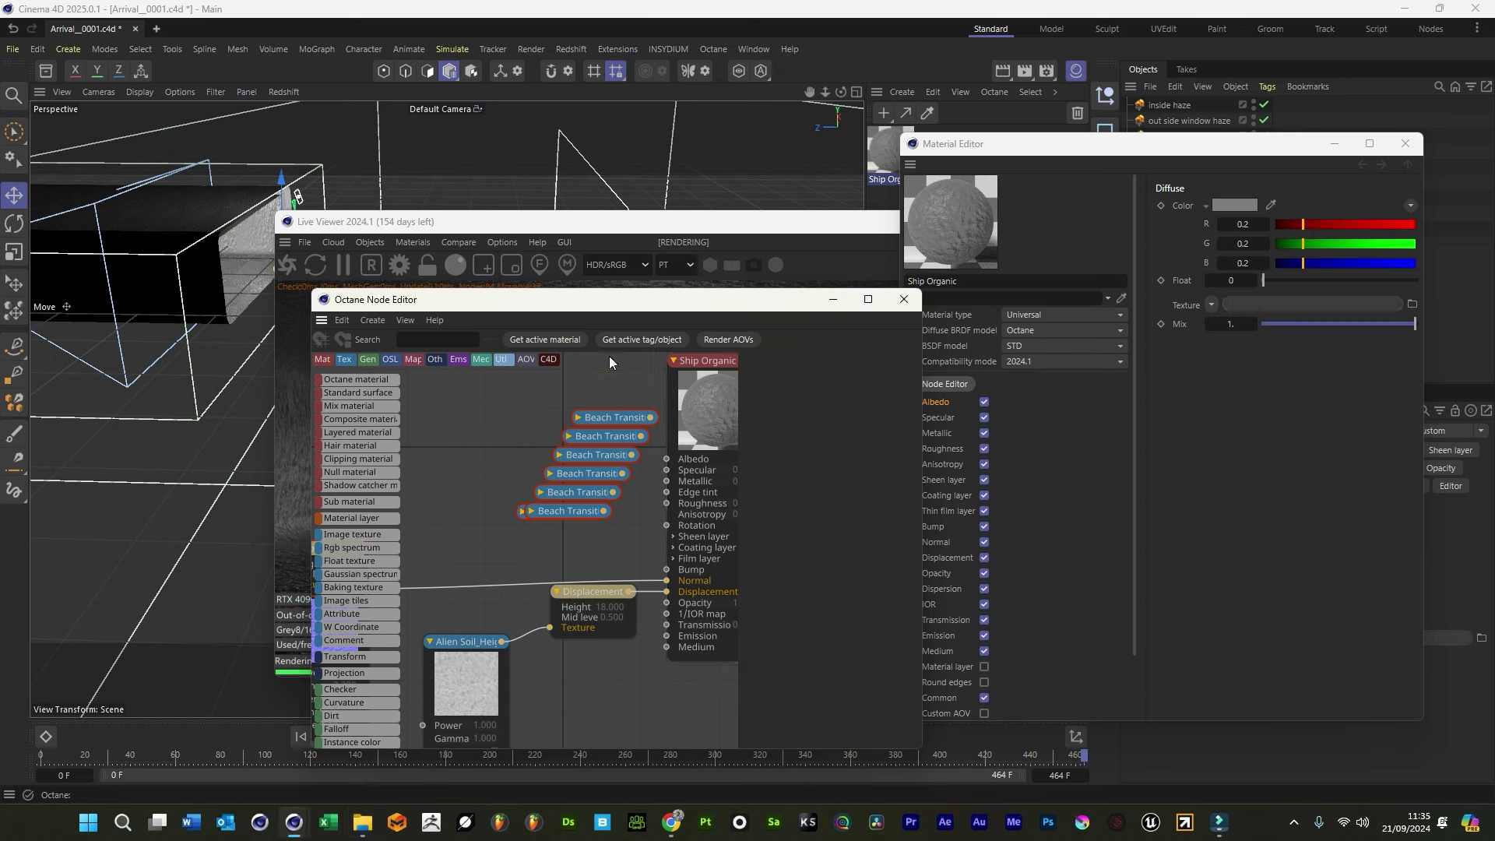
pyautogui.moveTo(611, 415); pyautogui.dragTo(543, 411)
pyautogui.click(606, 436)
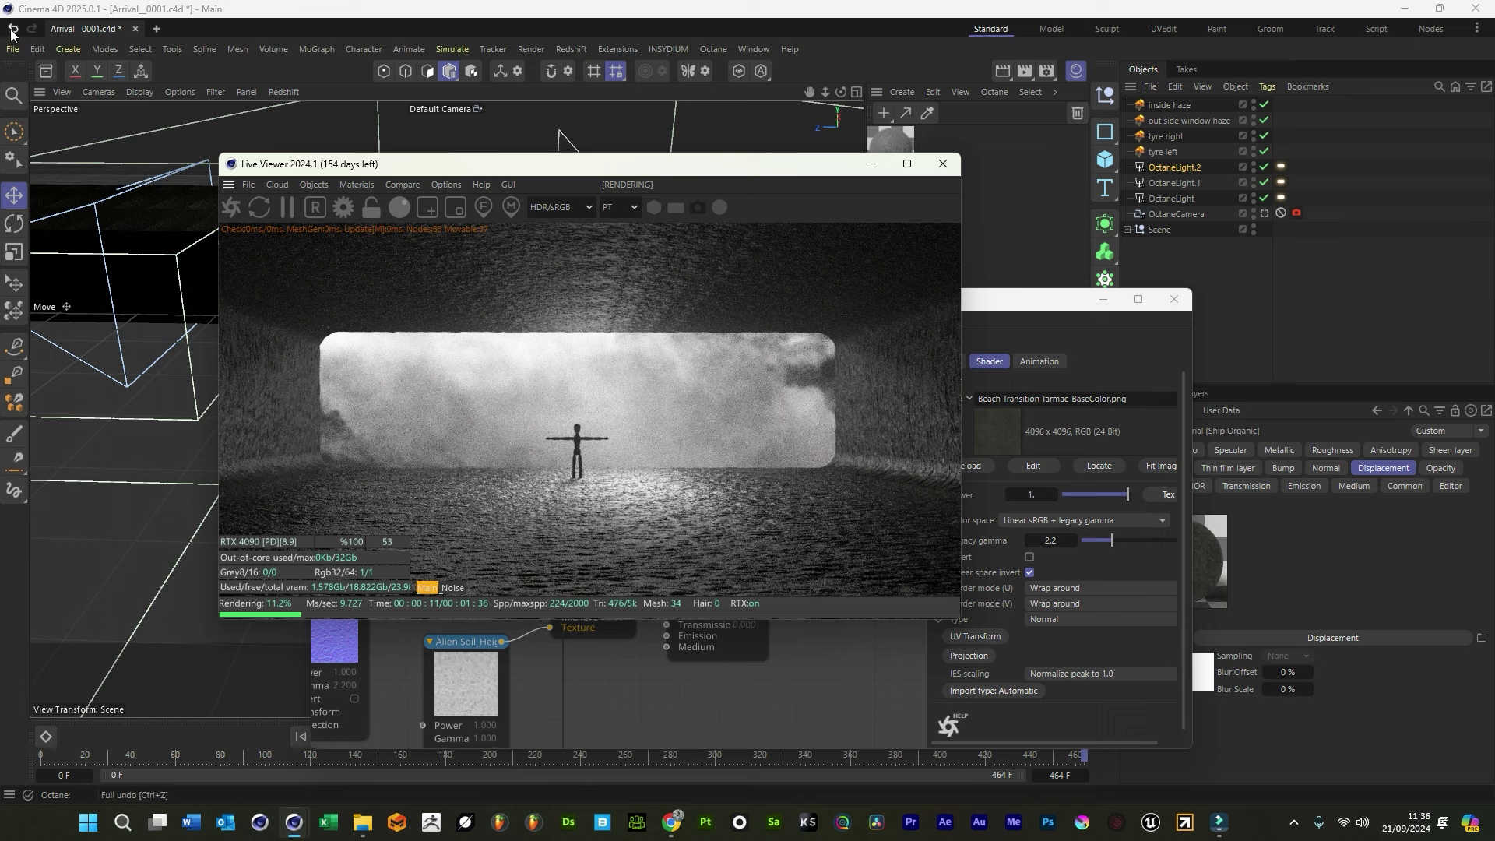
pyautogui.hotkey('ctrl', 's')
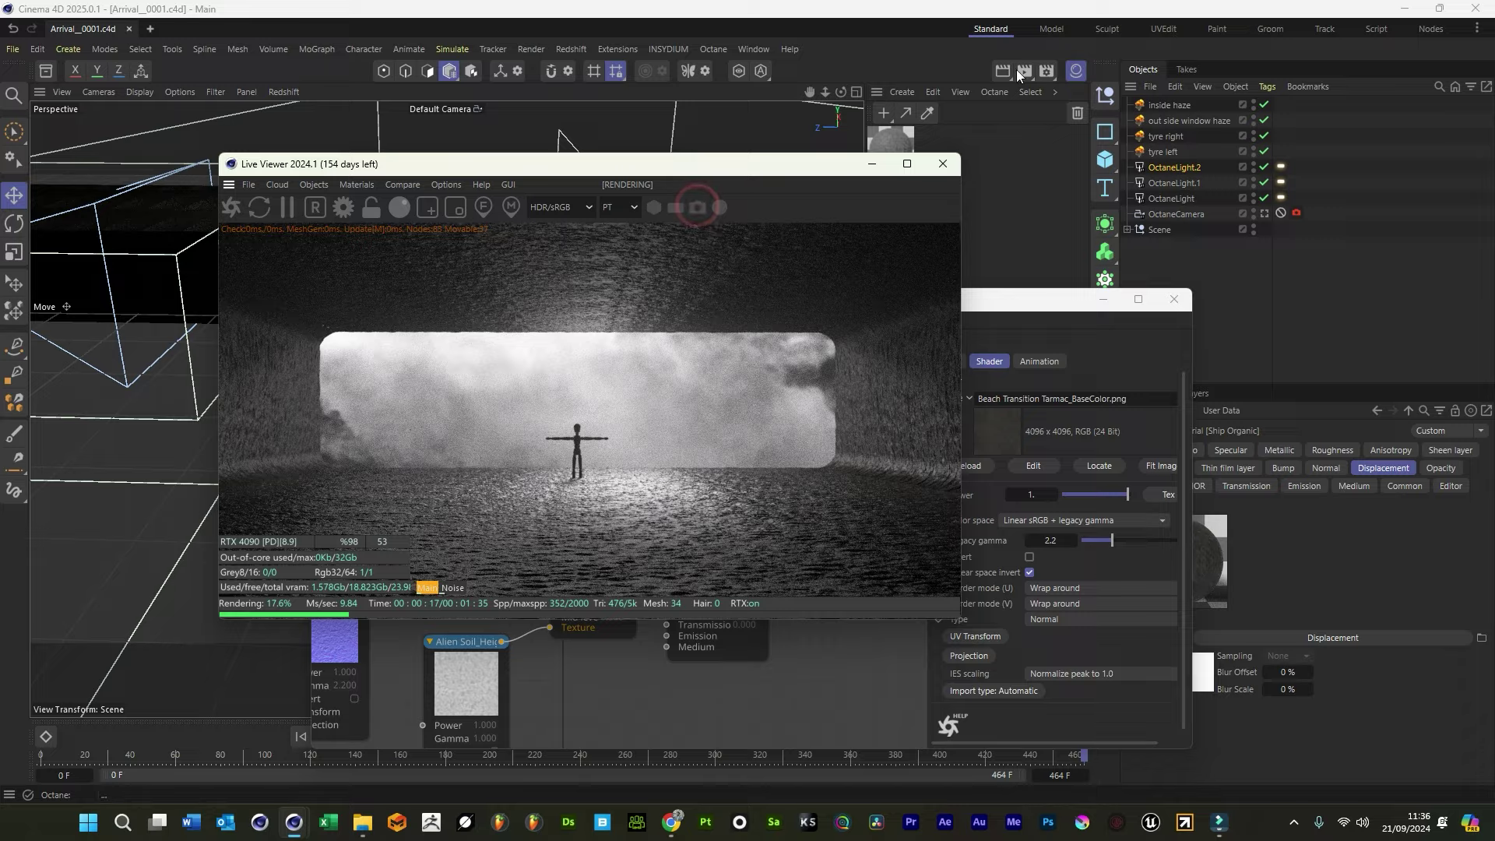
pyautogui.moveTo(824, 92)
pyautogui.mouseDown()
pyautogui.moveTo(852, 91)
pyautogui.moveTo(817, 91)
pyautogui.mouseUp()
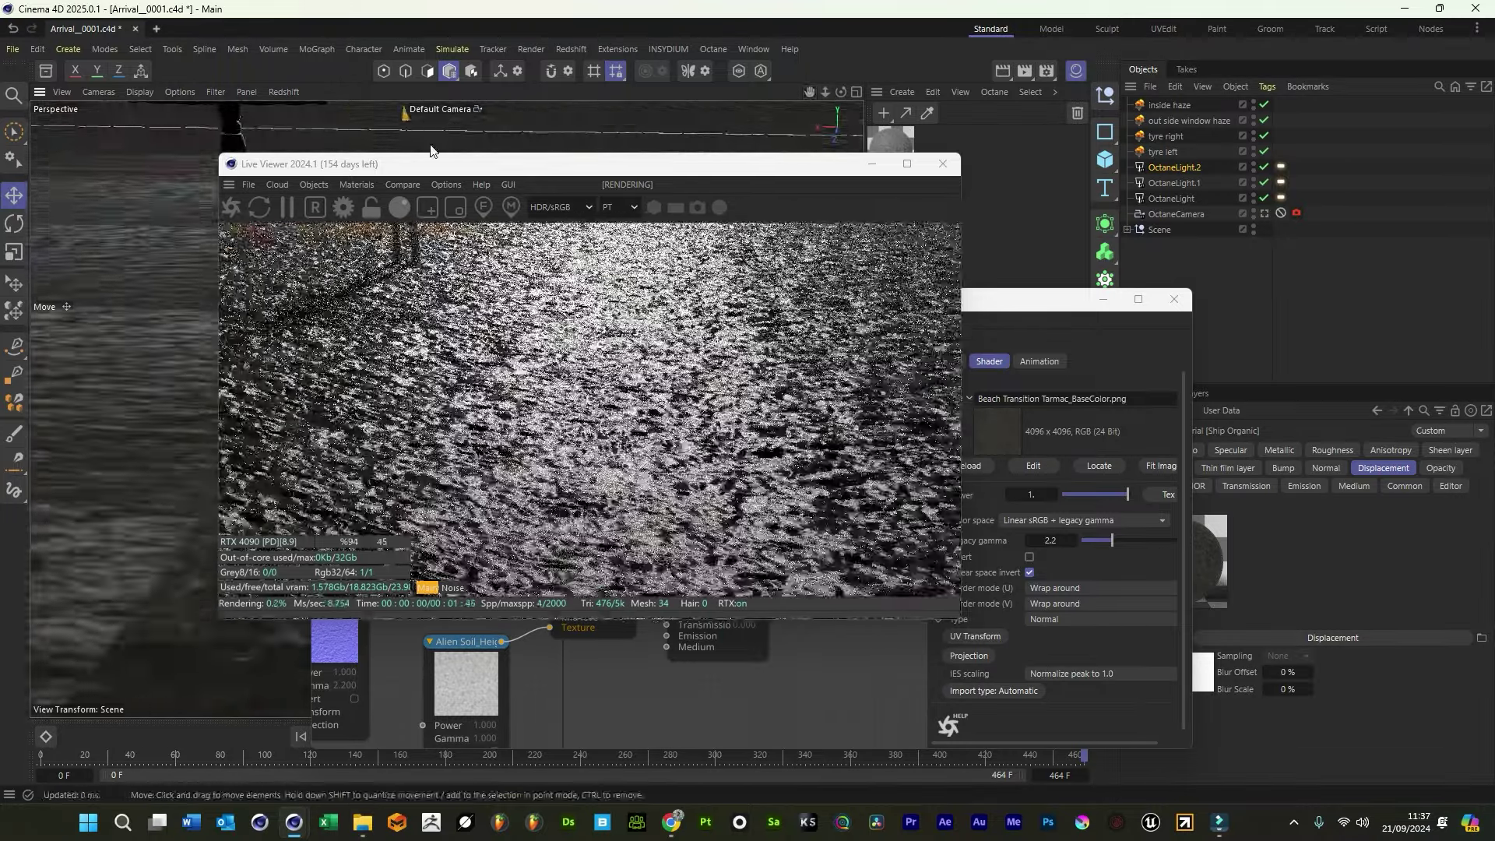
# Bring the Octane Node Editor in front of the Live Viewer and raise the top Beach Transition node
pyautogui.scroll(2, 143, 310)
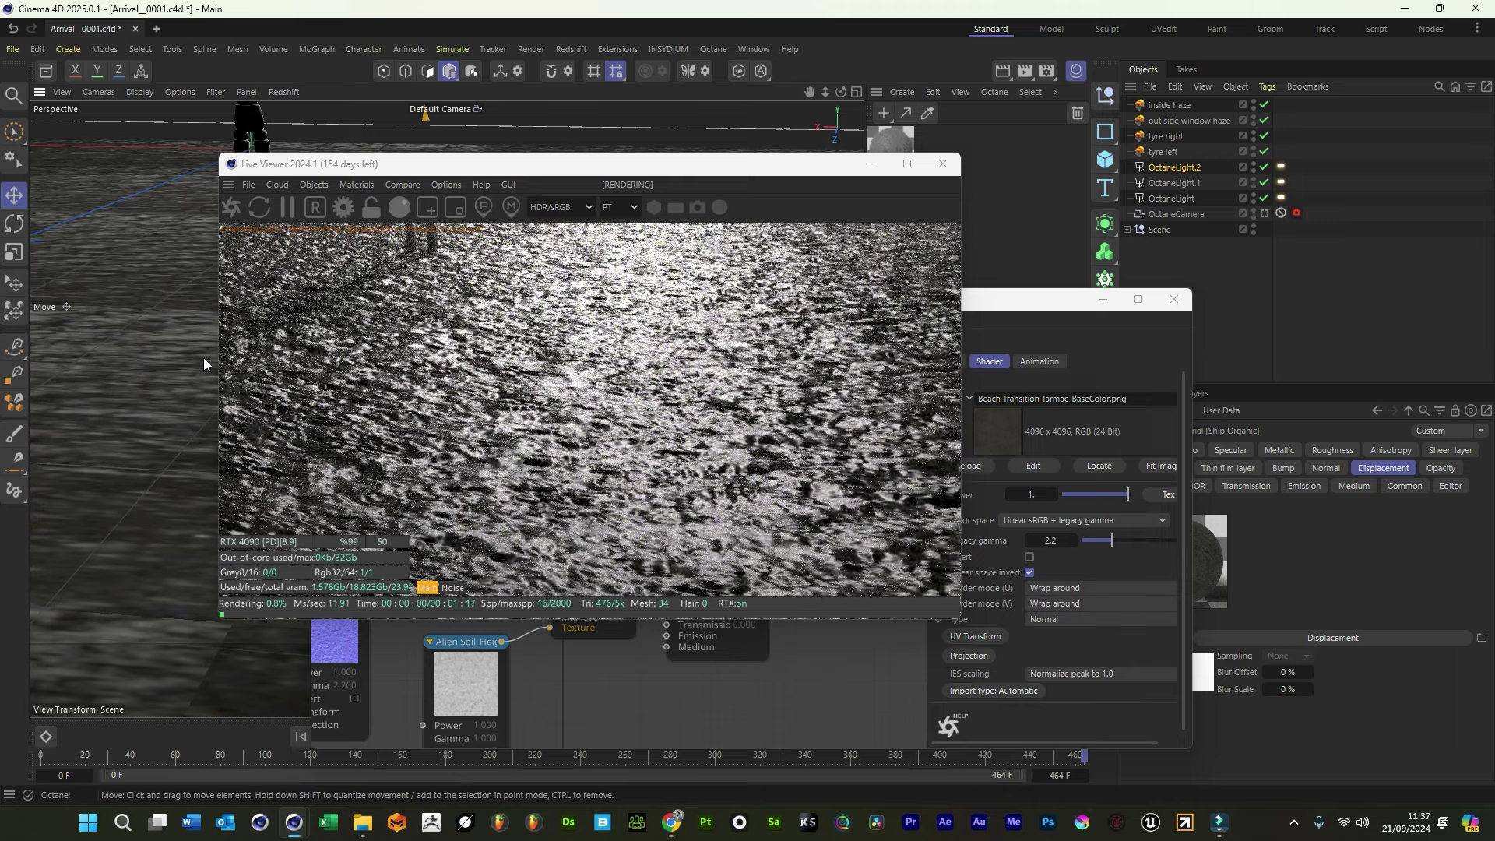
pyautogui.moveTo(607, 170); pyautogui.dragTo(492, 134)
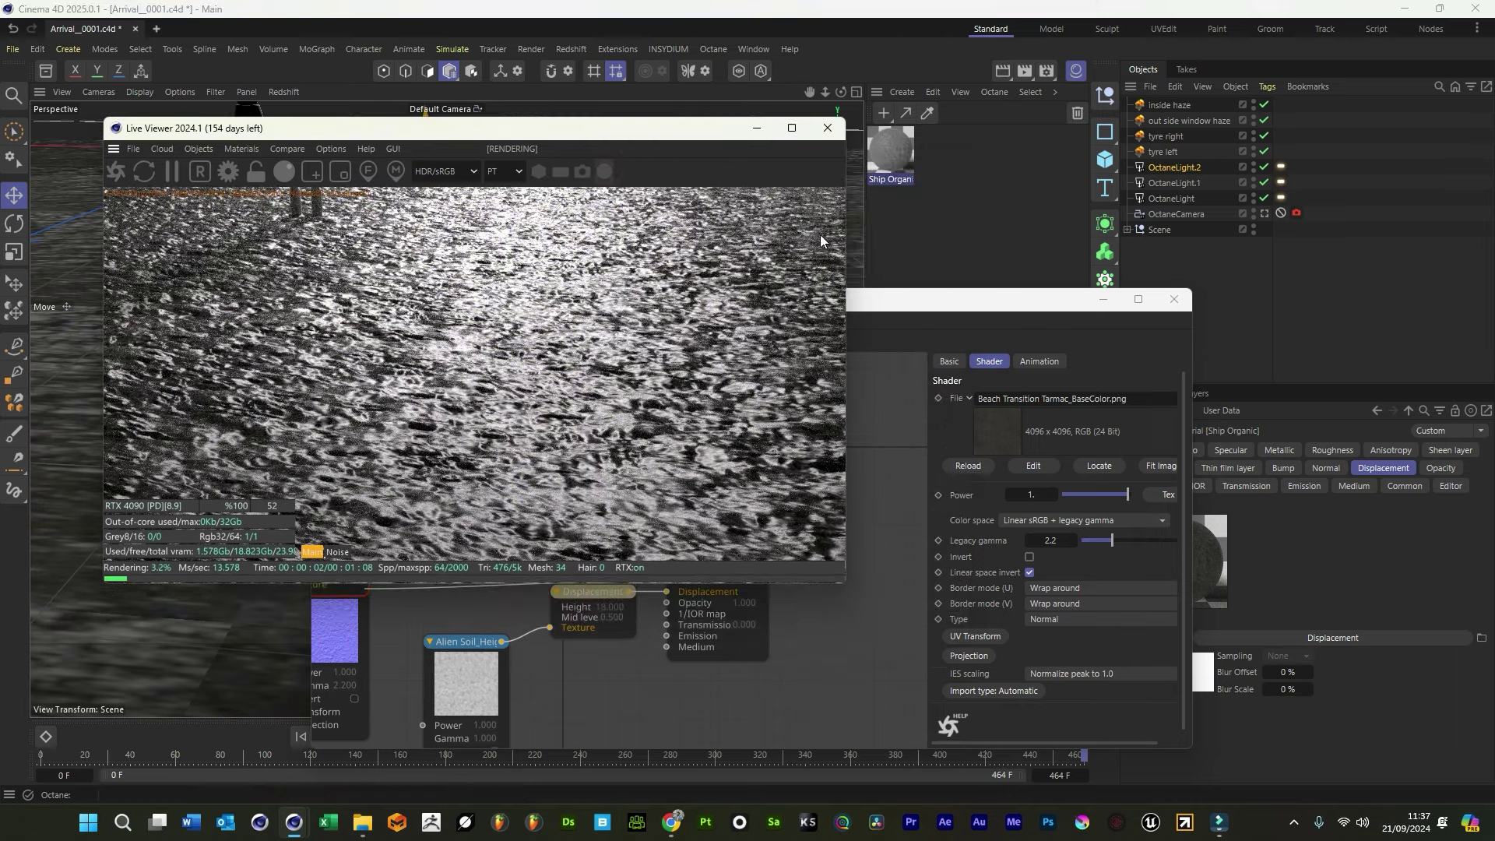
pyautogui.moveTo(877, 309); pyautogui.dragTo(1131, 269)
pyautogui.moveTo(791, 371); pyautogui.dragTo(787, 342)
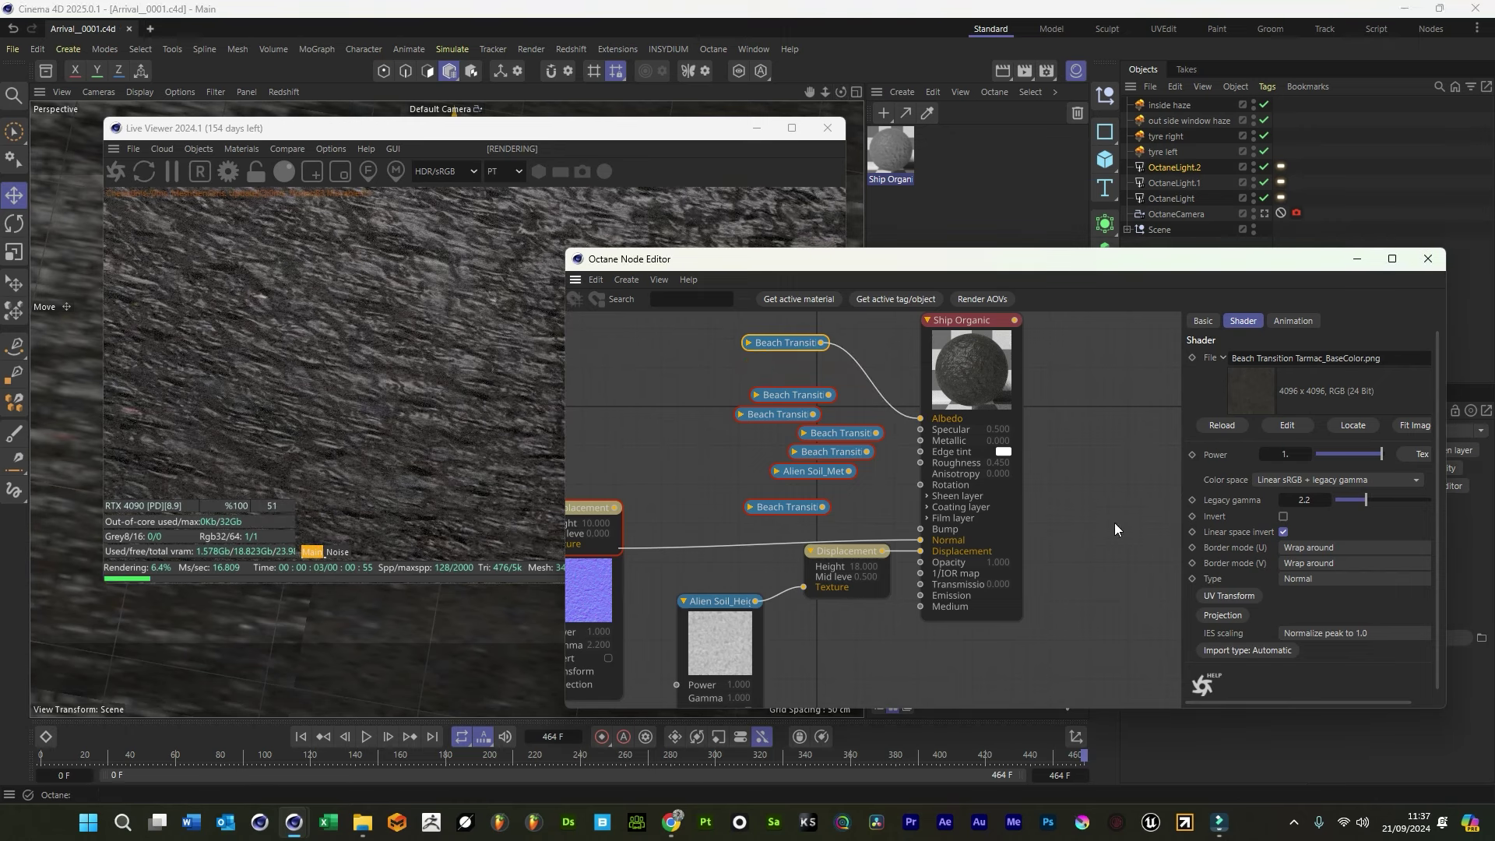
# Add a UV transform to the Beach Transition texture, scale its tiling to about 6.66, and unlock the aspect ratio
pyautogui.click(1228, 597)
pyautogui.click(671, 348)
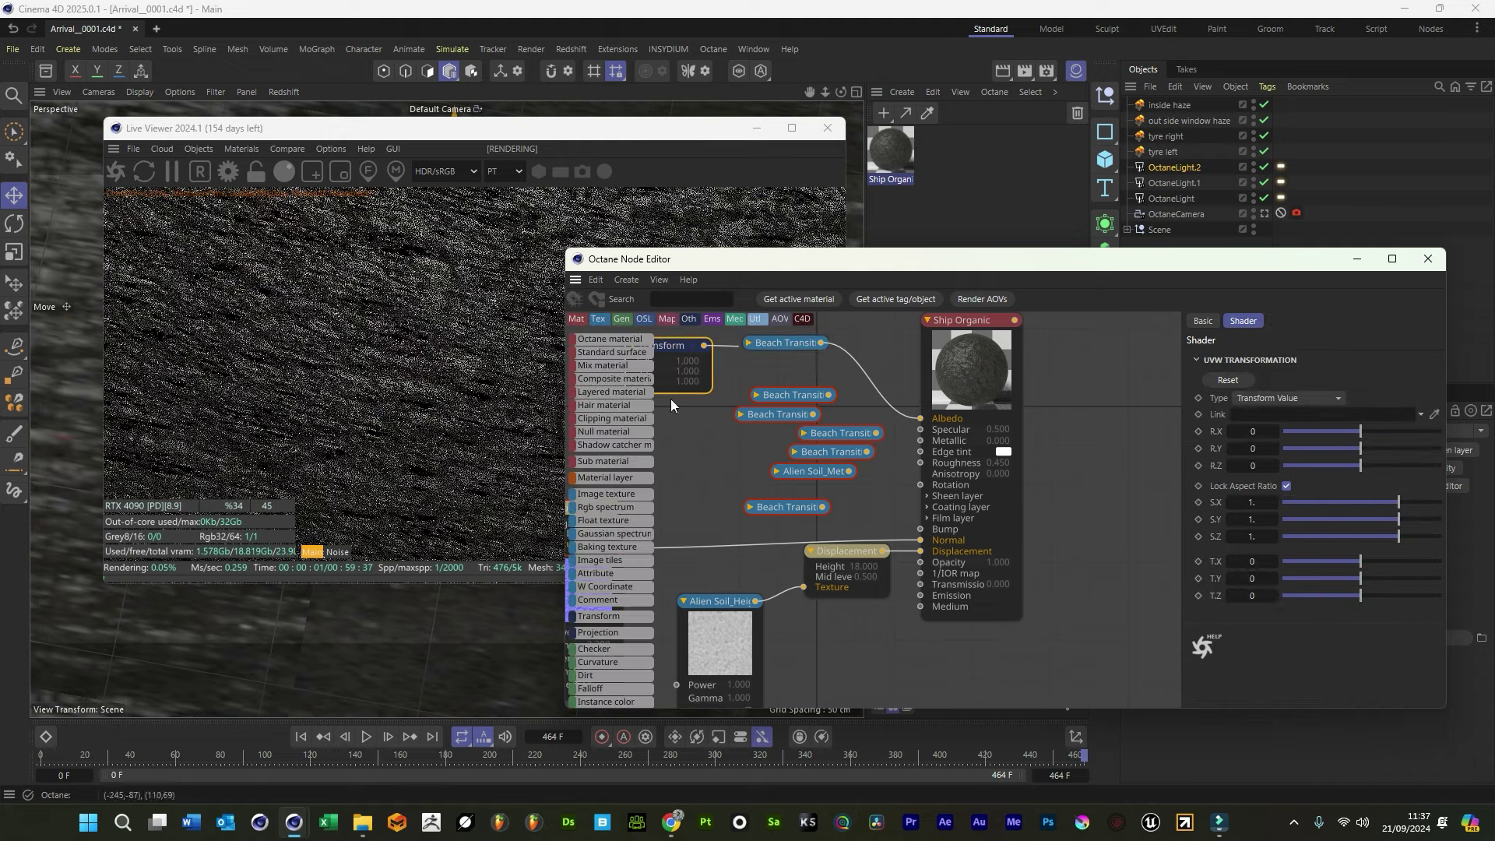
pyautogui.moveTo(1395, 519); pyautogui.dragTo(1426, 518)
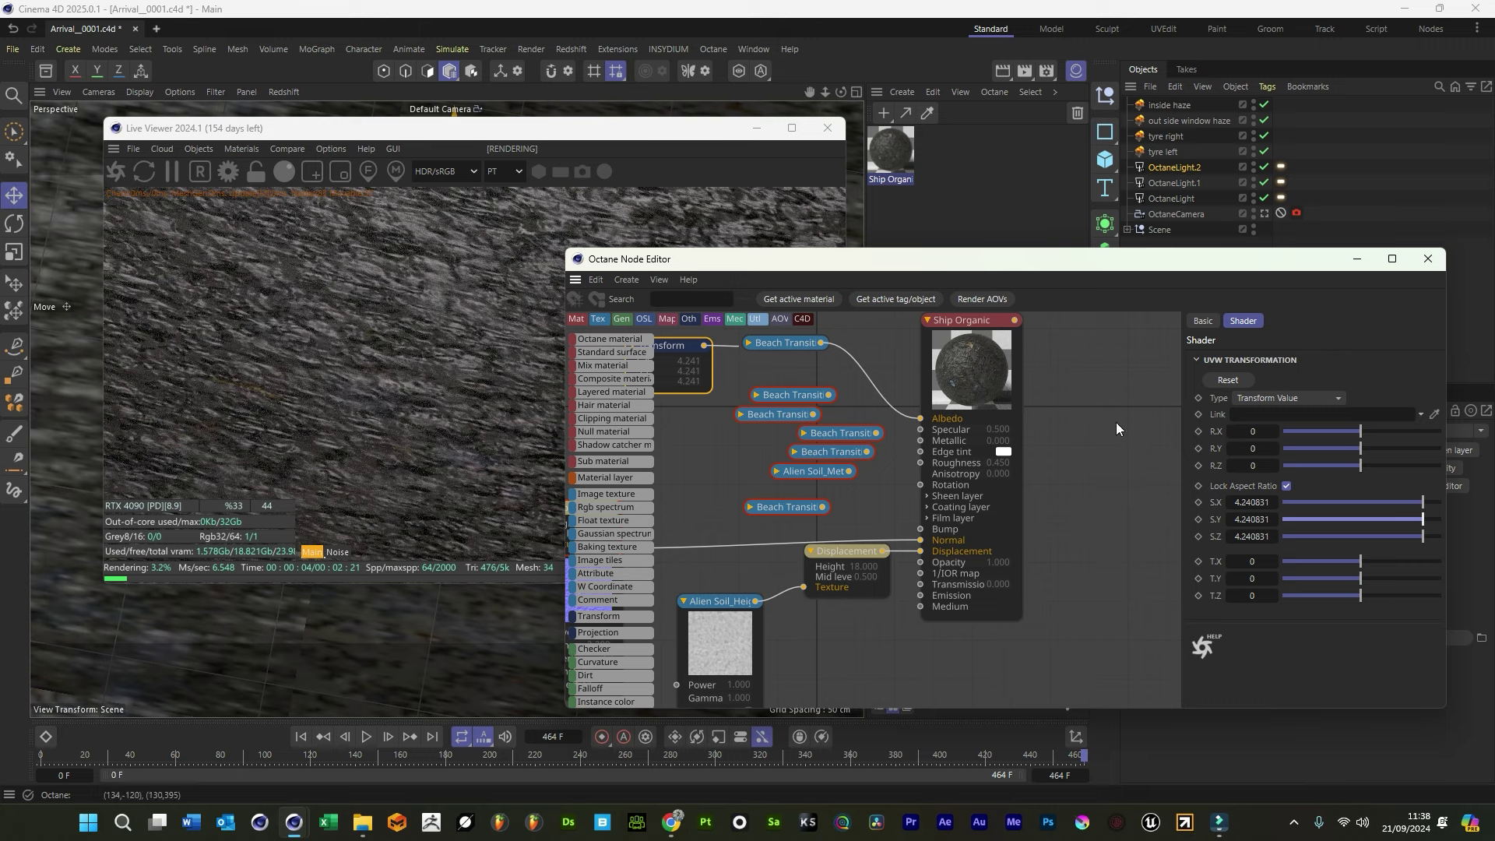
pyautogui.moveTo(1413, 517); pyautogui.dragTo(1431, 516)
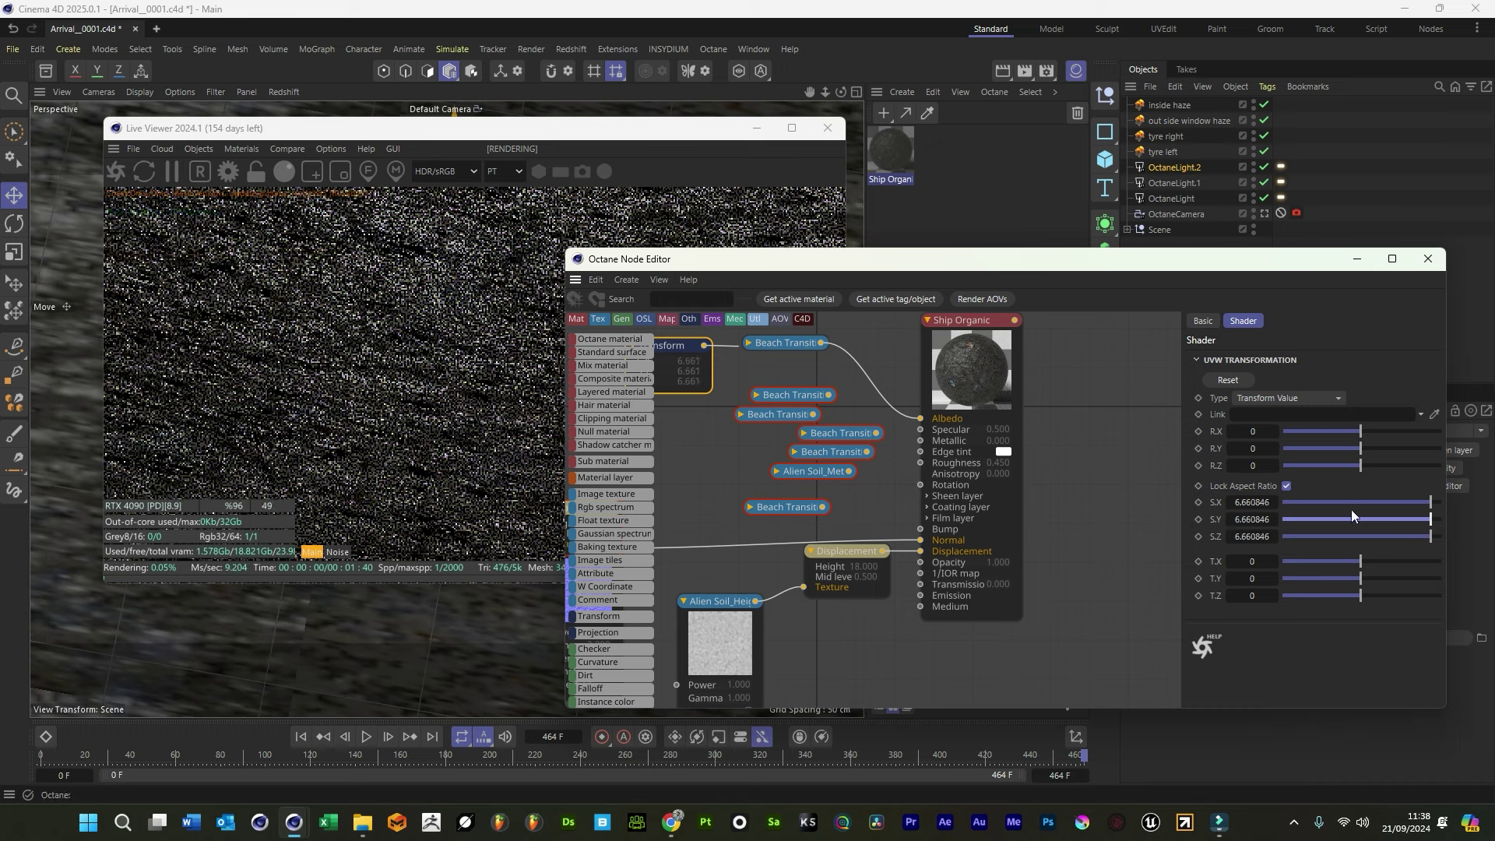
pyautogui.click(1286, 487)
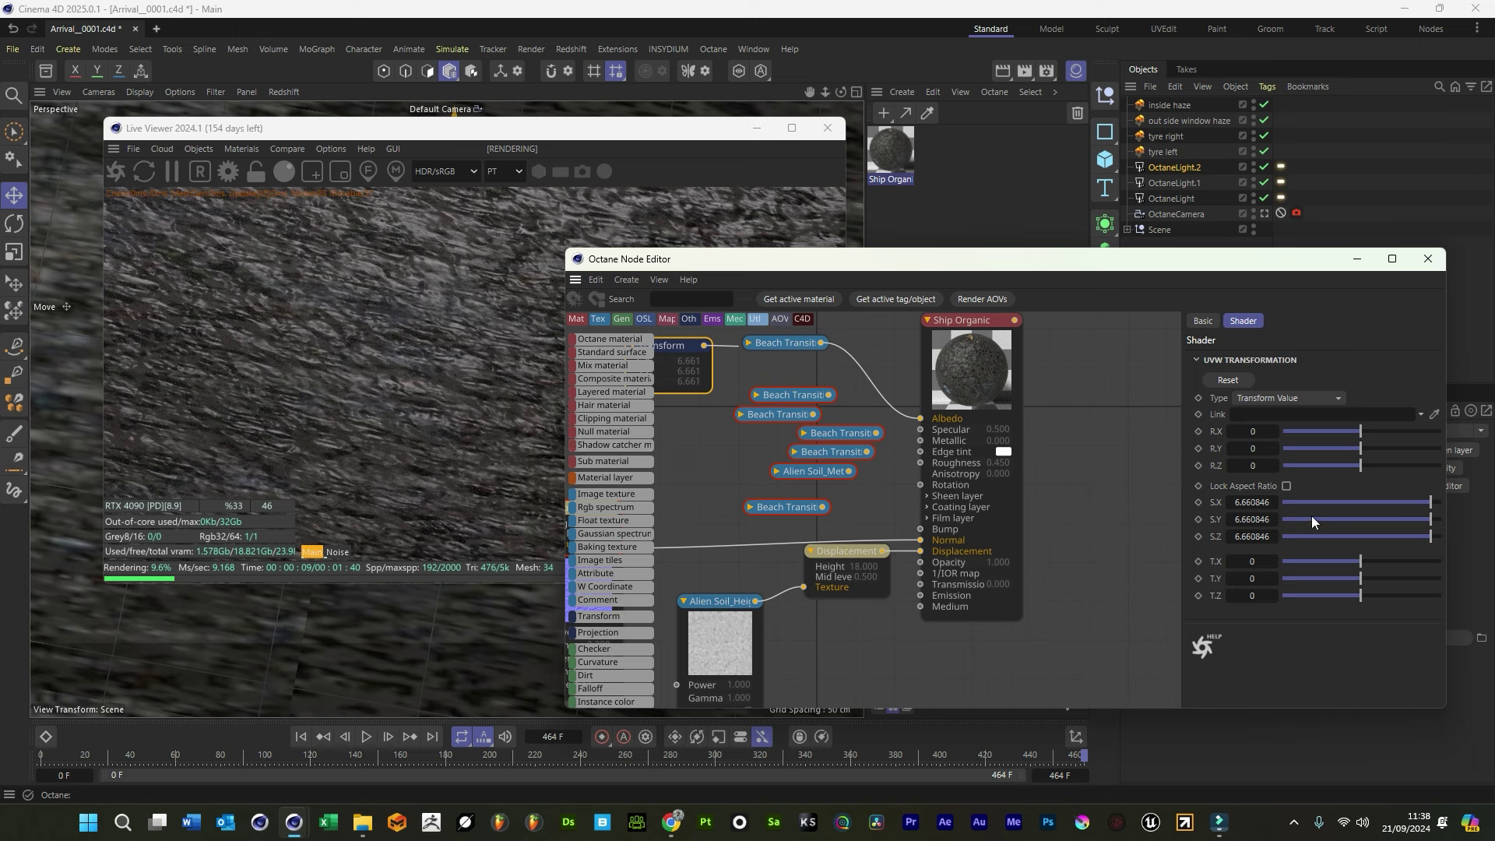
# Set the transform's Y scale to 12 and put the Node Editor away
pyautogui.click(1249, 519)
pyautogui.write('9.')
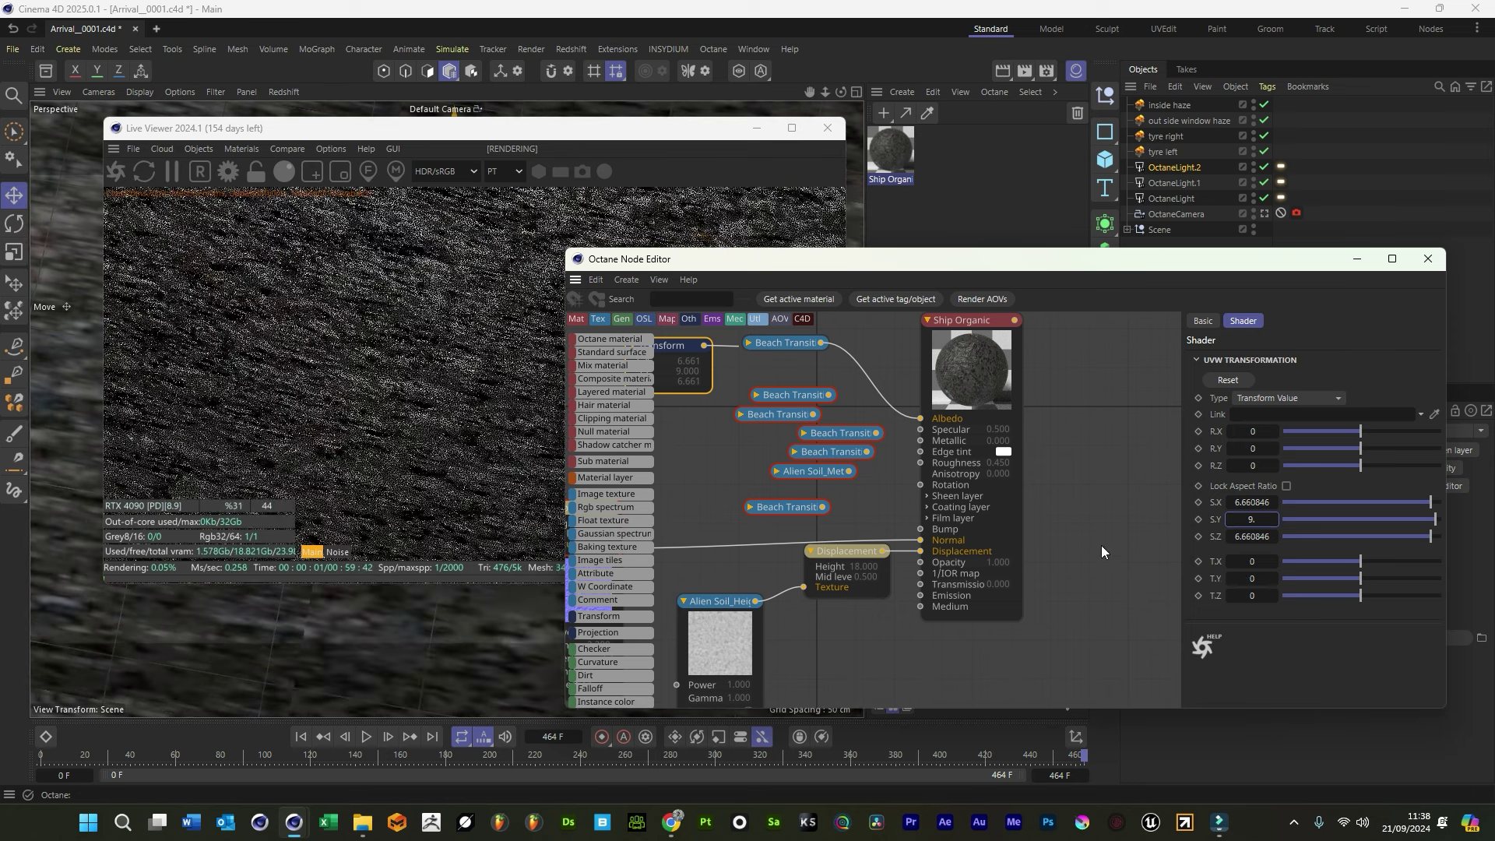
pyautogui.doubleClick(1251, 519)
pyautogui.write('12.')
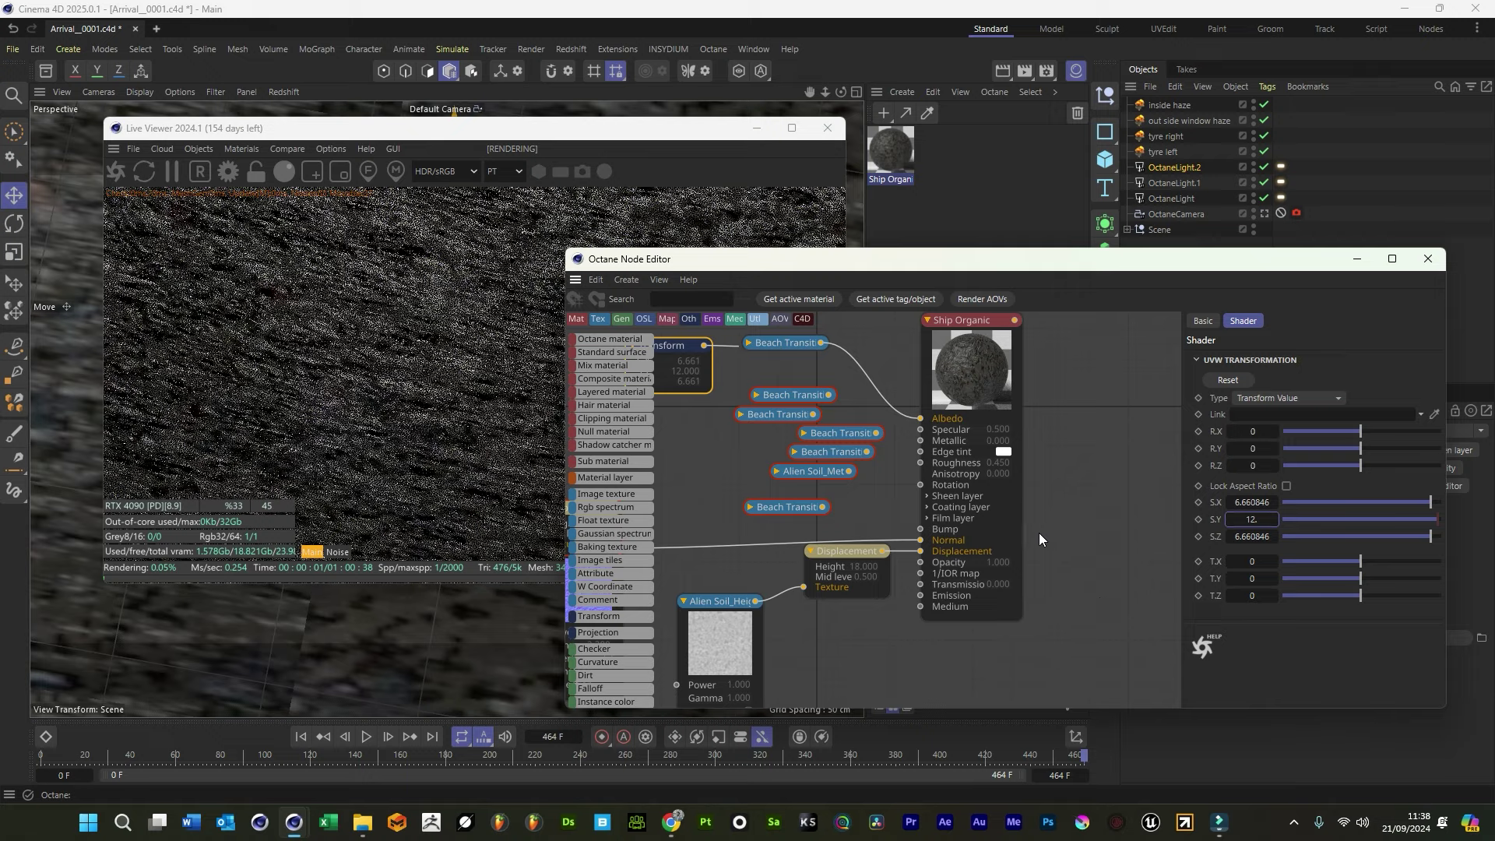
pyautogui.click(1356, 259)
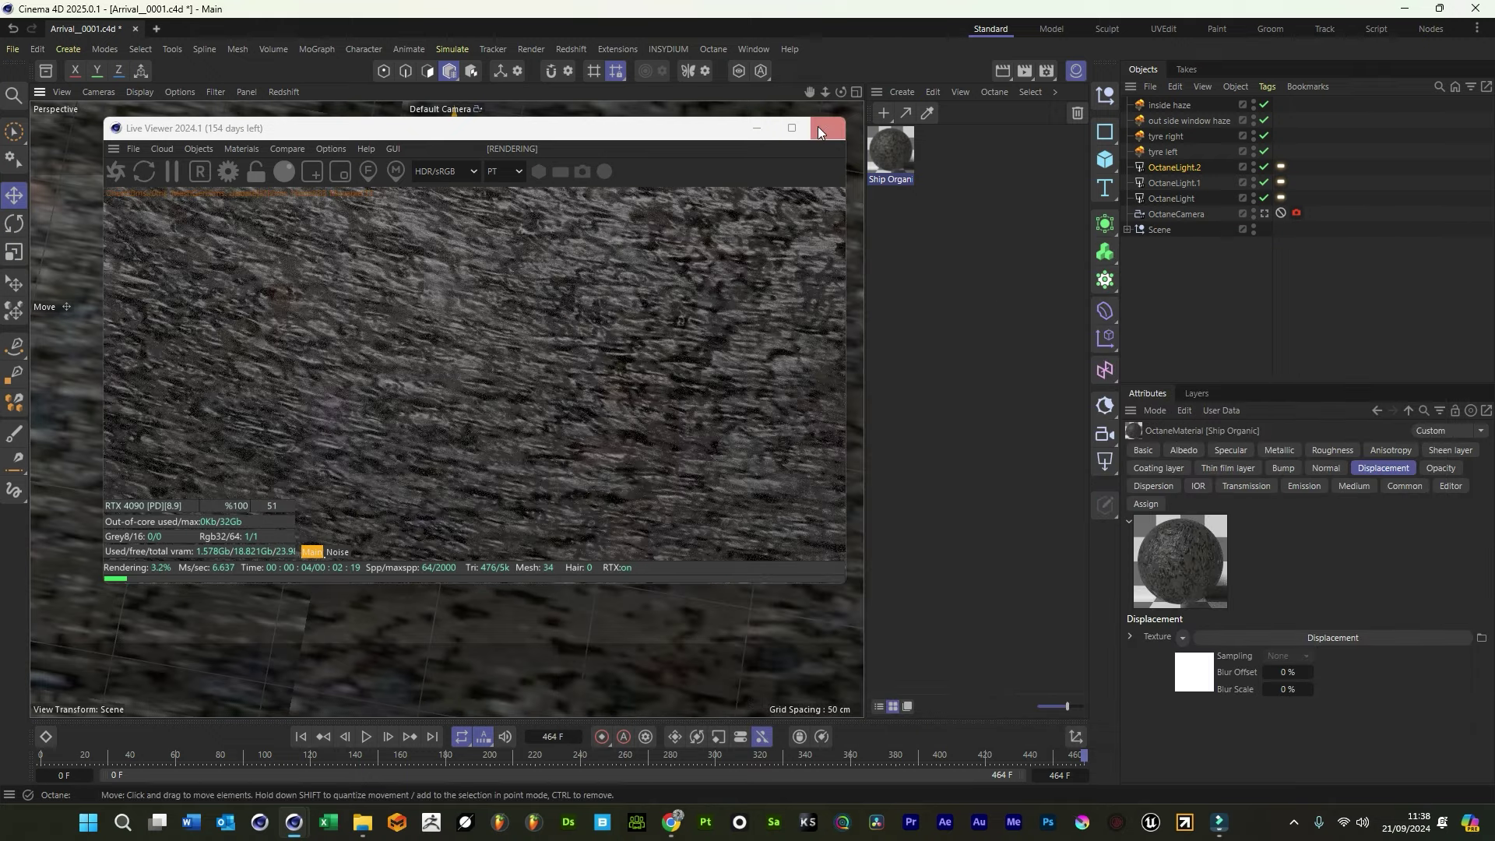
# Zoom the view, look through the OctaneCamera, save with Ctrl+S, and jump to an earlier frame
pyautogui.moveTo(825, 92); pyautogui.dragTo(802, 92)
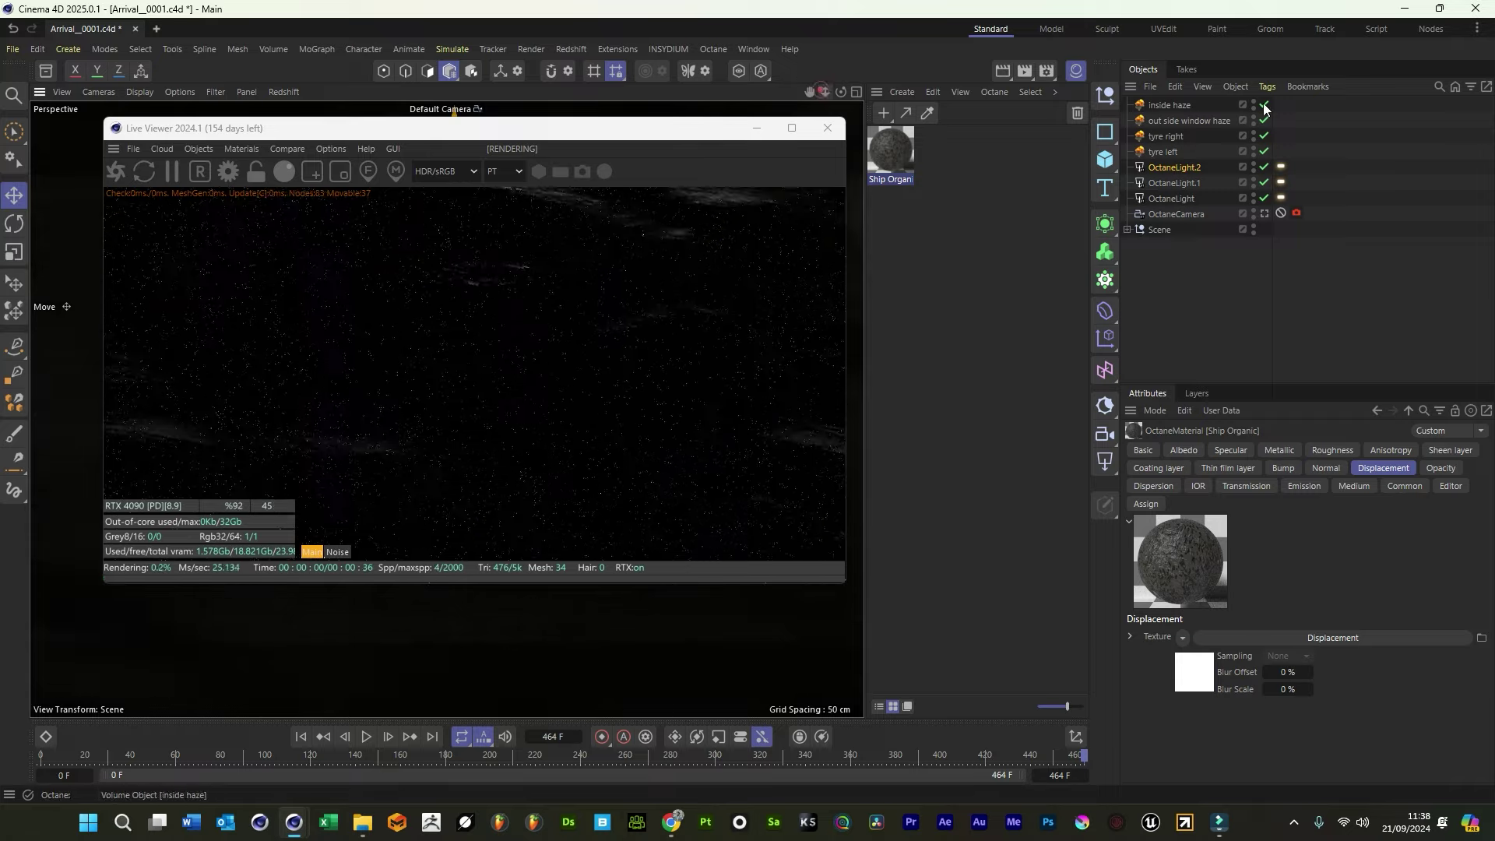
pyautogui.click(1265, 213)
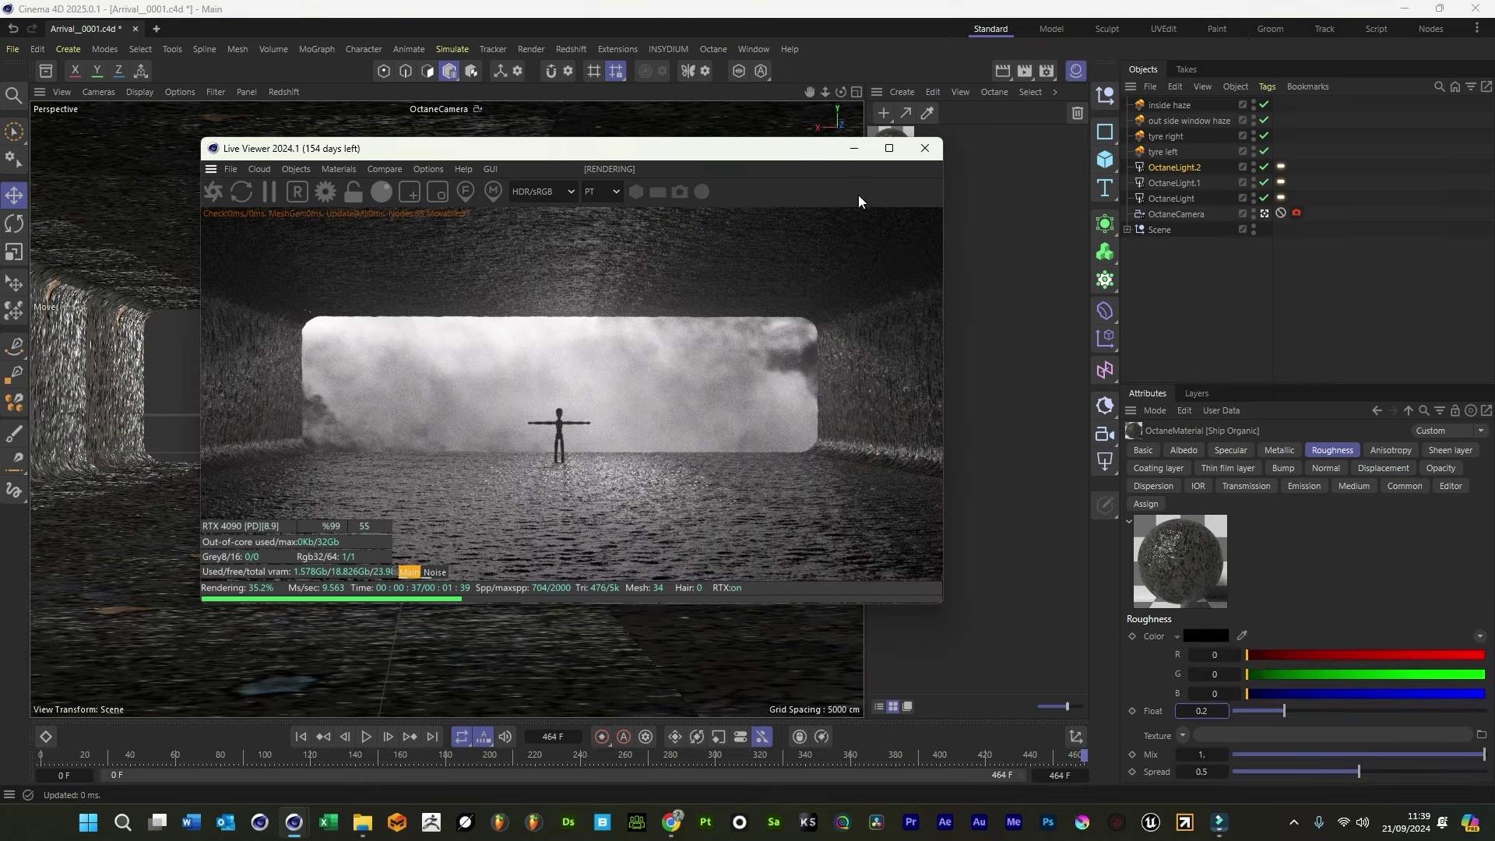
pyautogui.hotkey('ctrl', 's')
pyautogui.click(469, 753)
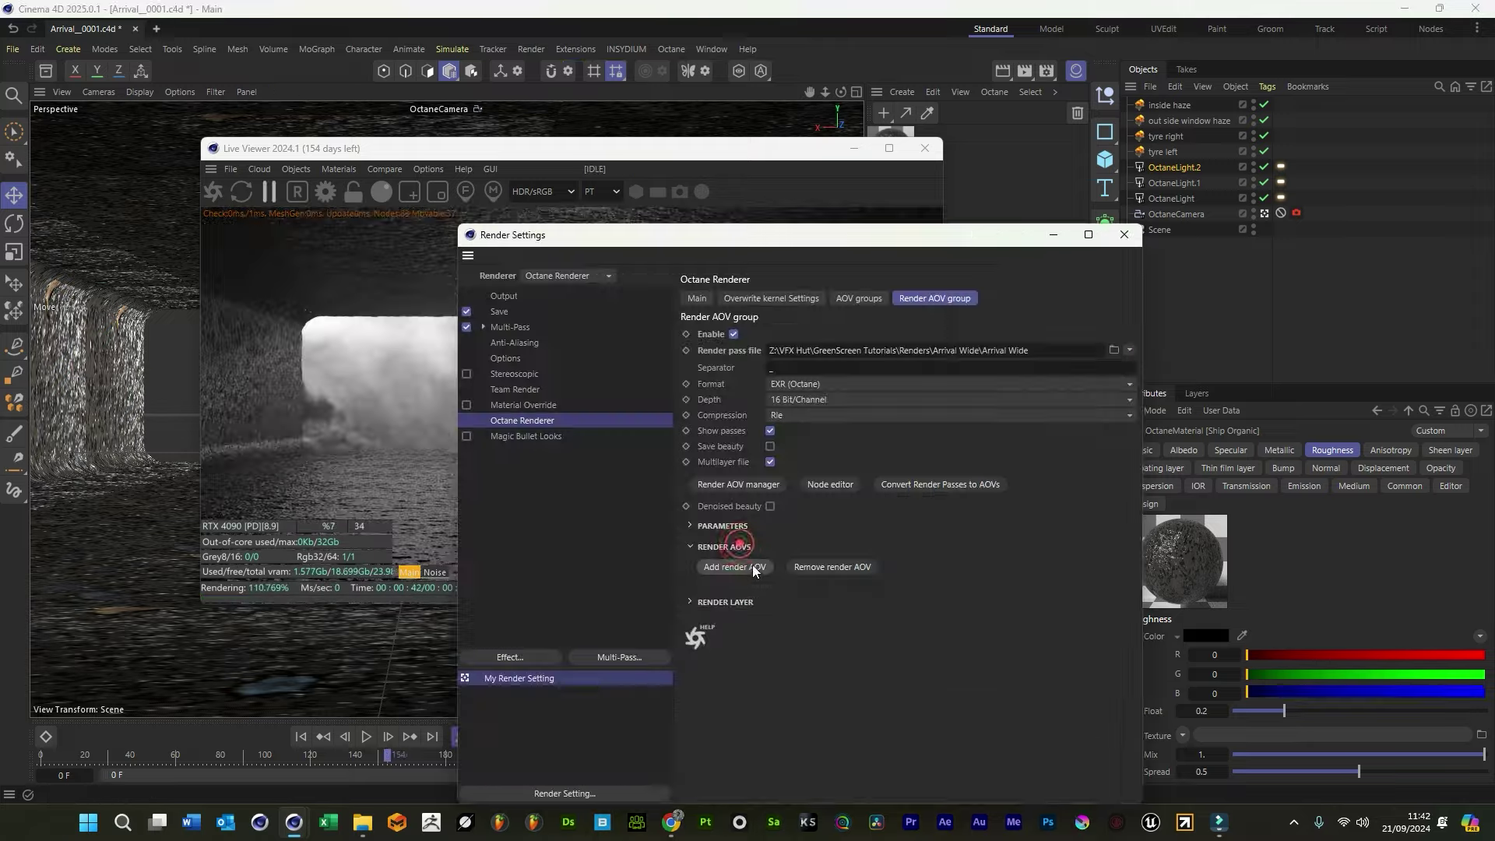
# In the Octane Render AOV group, add Post processing, AO and Reflection AOVs, then minimize Render Settings
pyautogui.click(744, 569)
pyautogui.moveTo(808, 584)
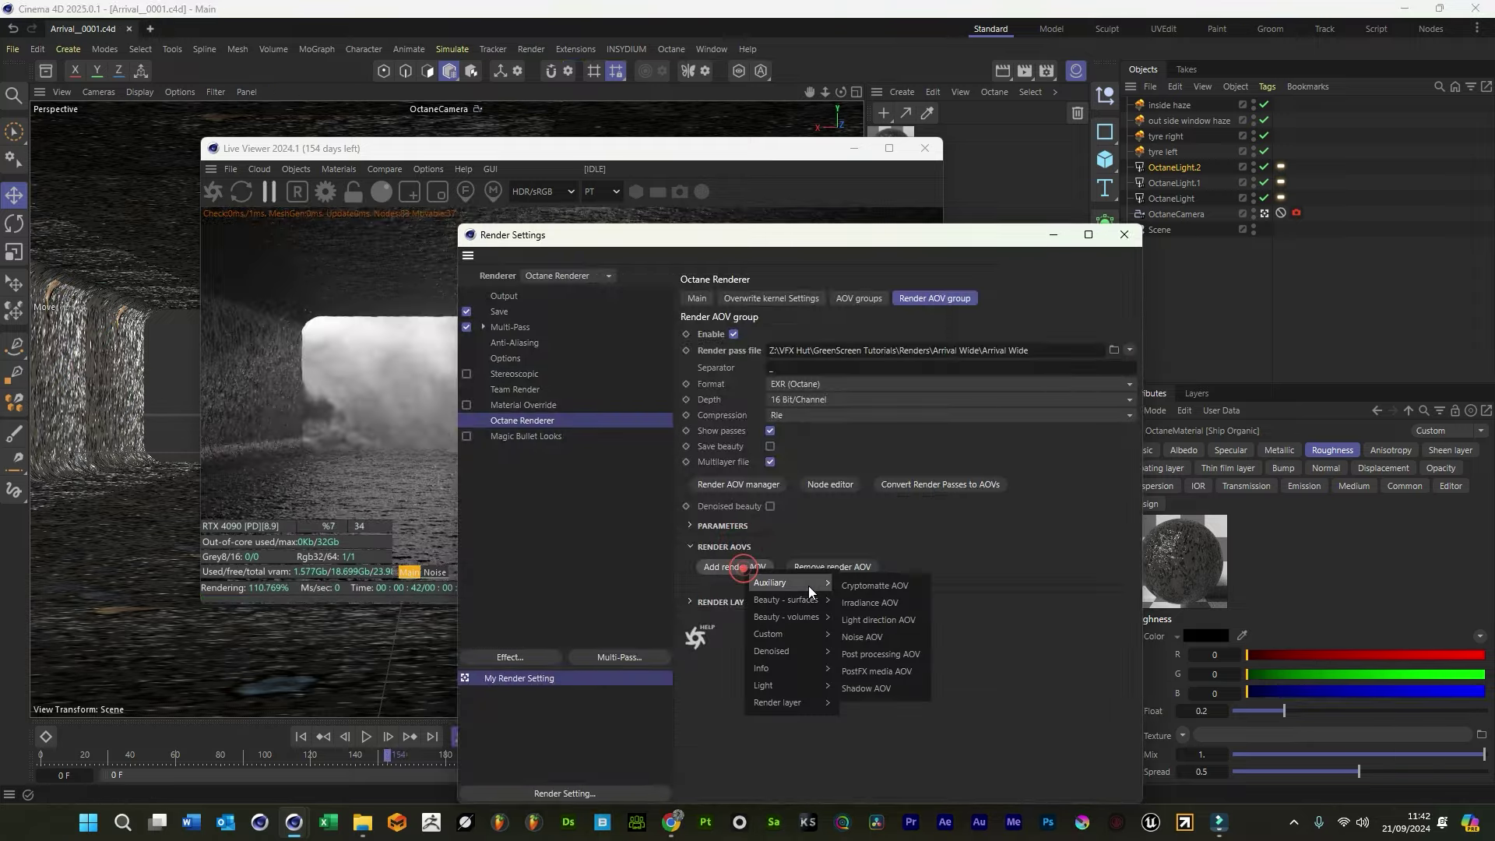
pyautogui.click(866, 656)
pyautogui.click(737, 568)
pyautogui.moveTo(799, 688)
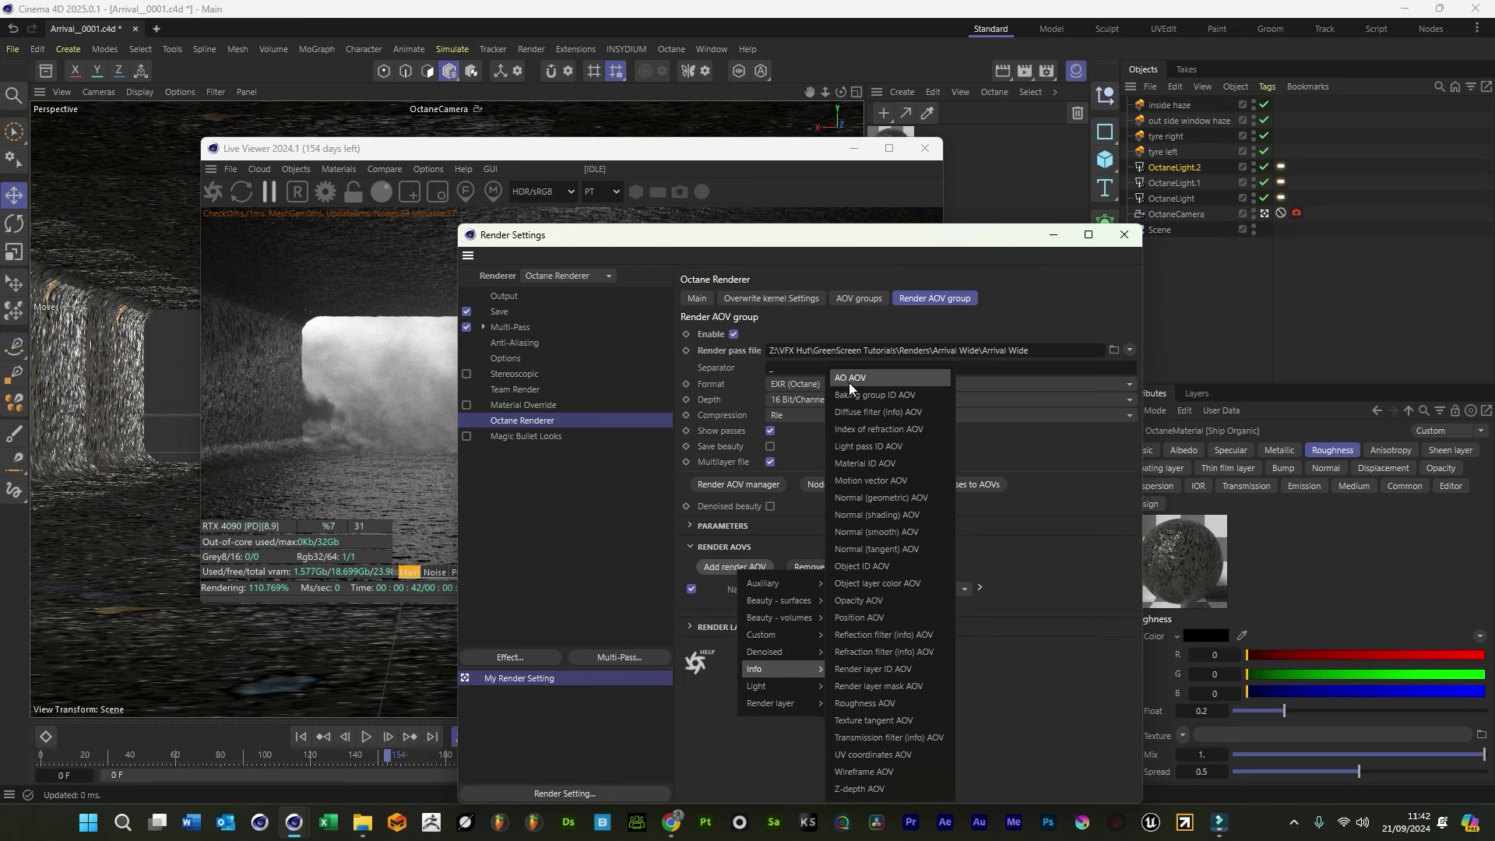
pyautogui.click(849, 381)
pyautogui.click(737, 566)
pyautogui.moveTo(777, 578)
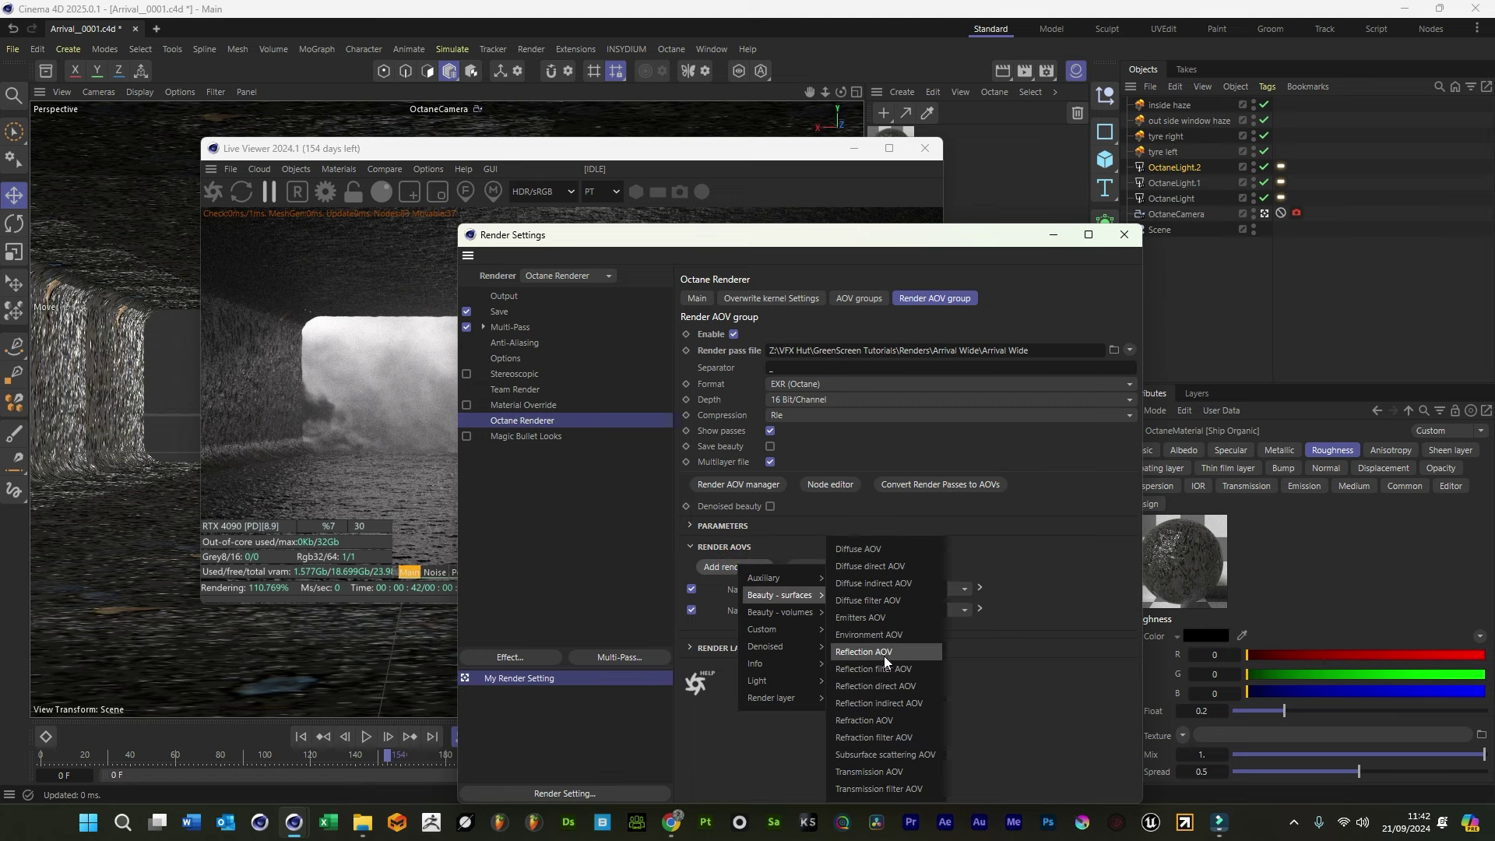
pyautogui.click(884, 656)
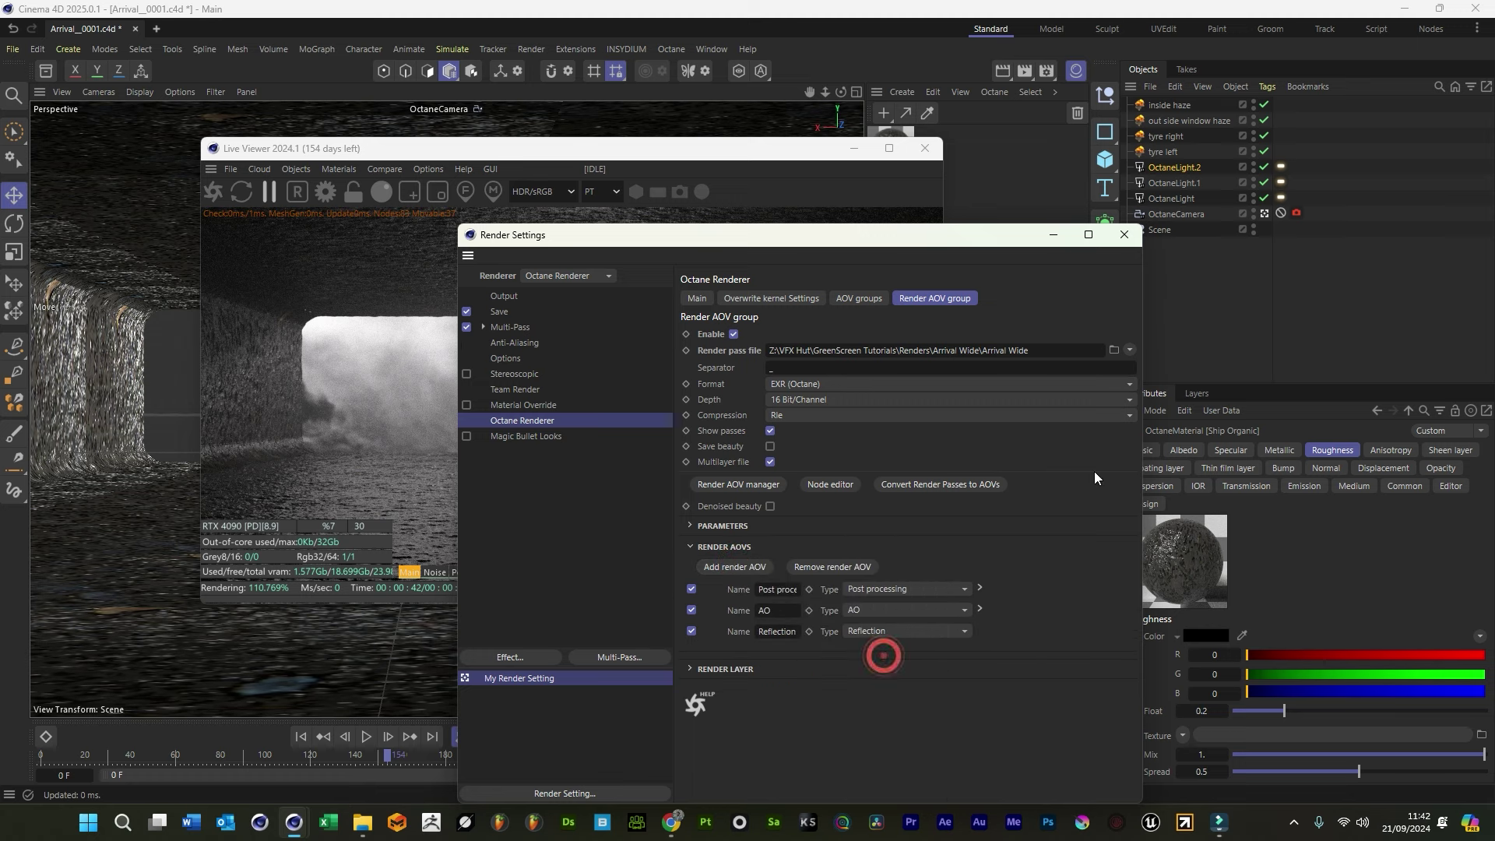
pyautogui.click(1052, 236)
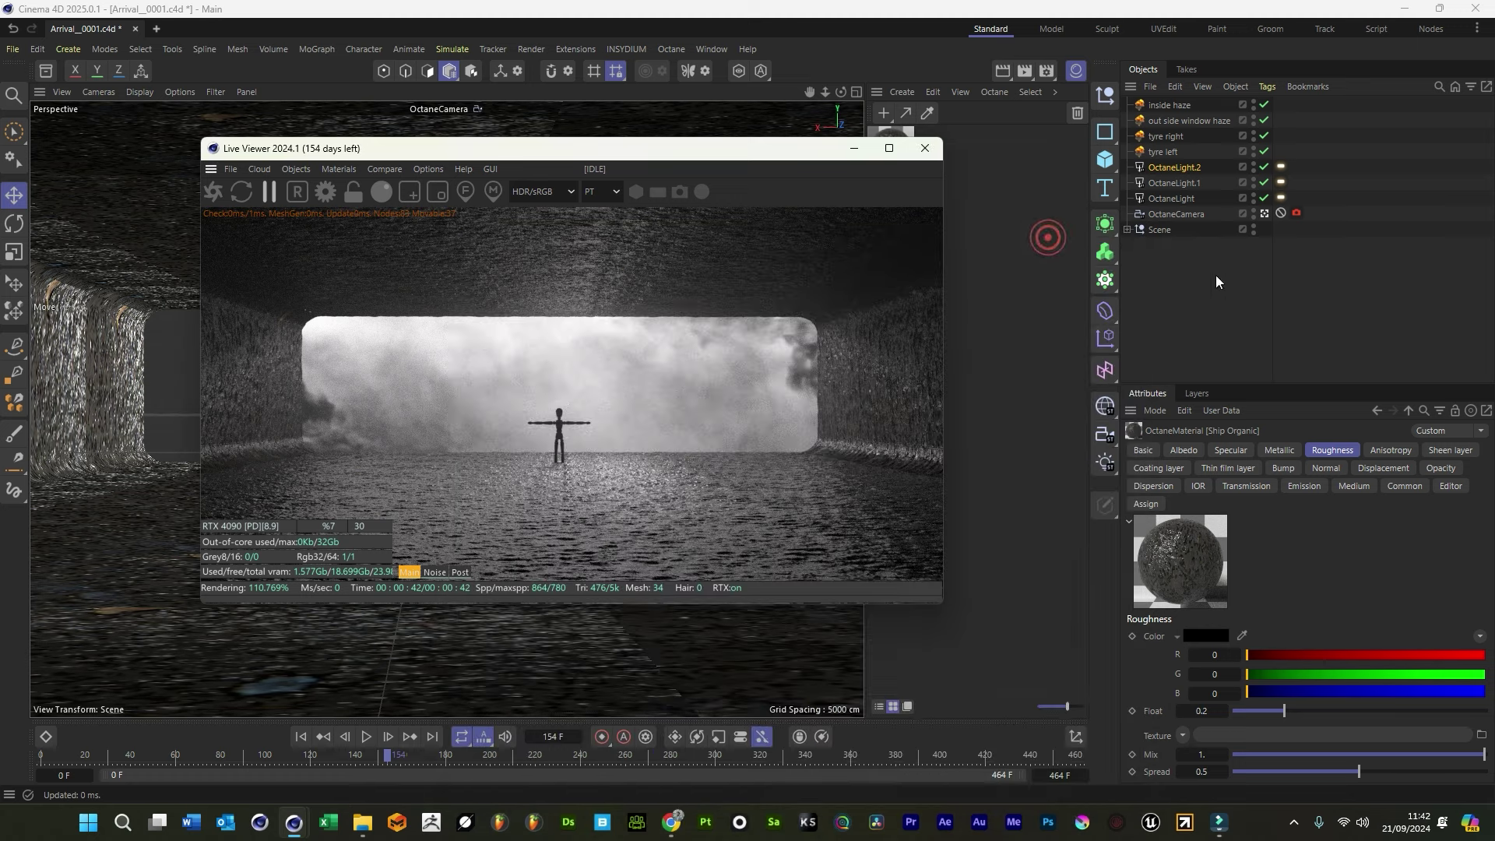
# Show the Post pass and enable post processing on the OctaneCamera tag, expanding its image processing settings
pyautogui.click(461, 572)
pyautogui.click(1296, 212)
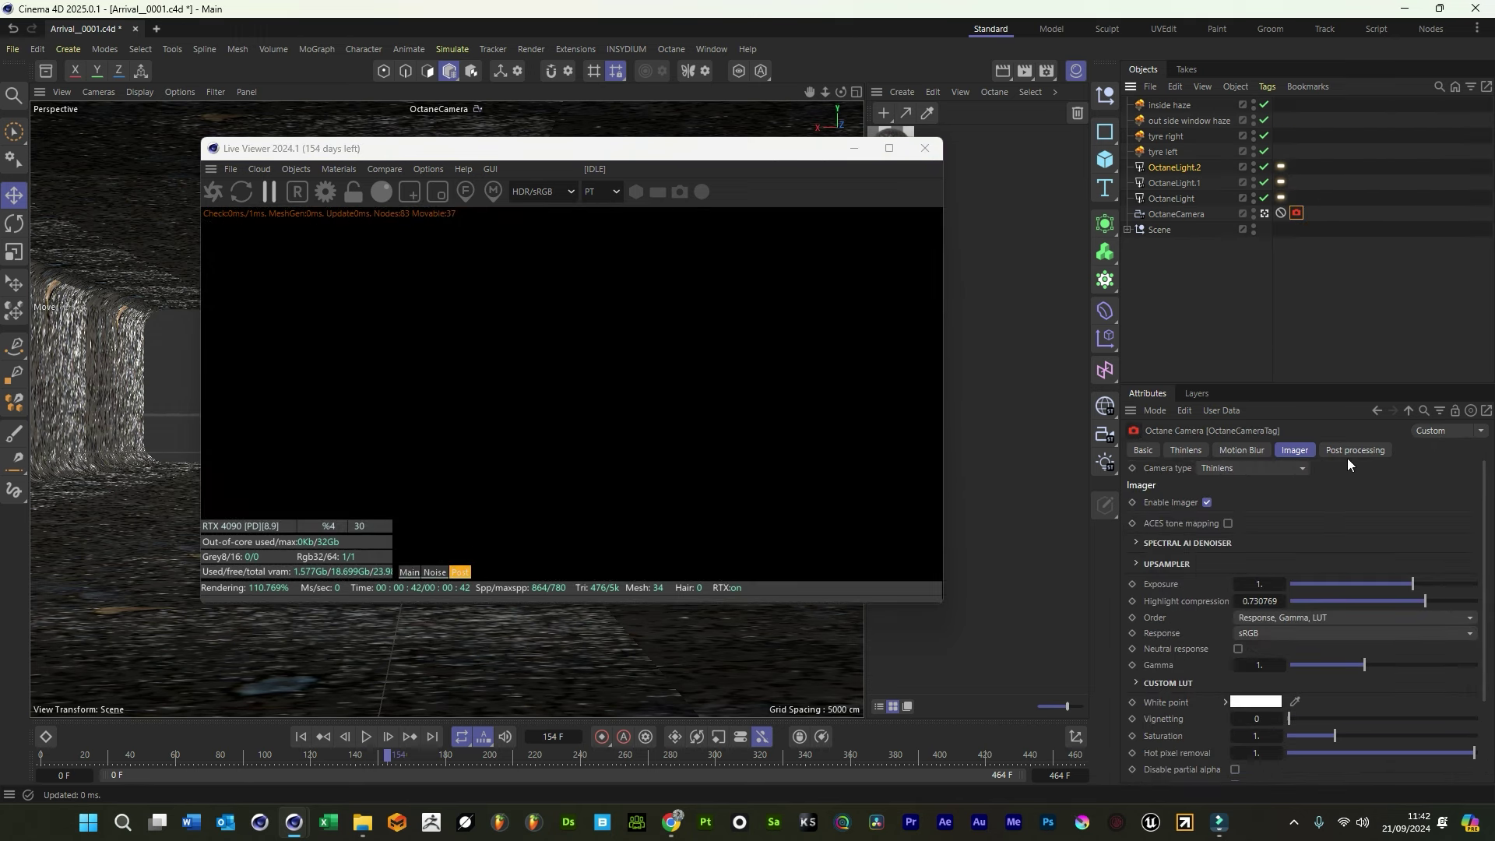
pyautogui.click(1351, 451)
pyautogui.click(1175, 542)
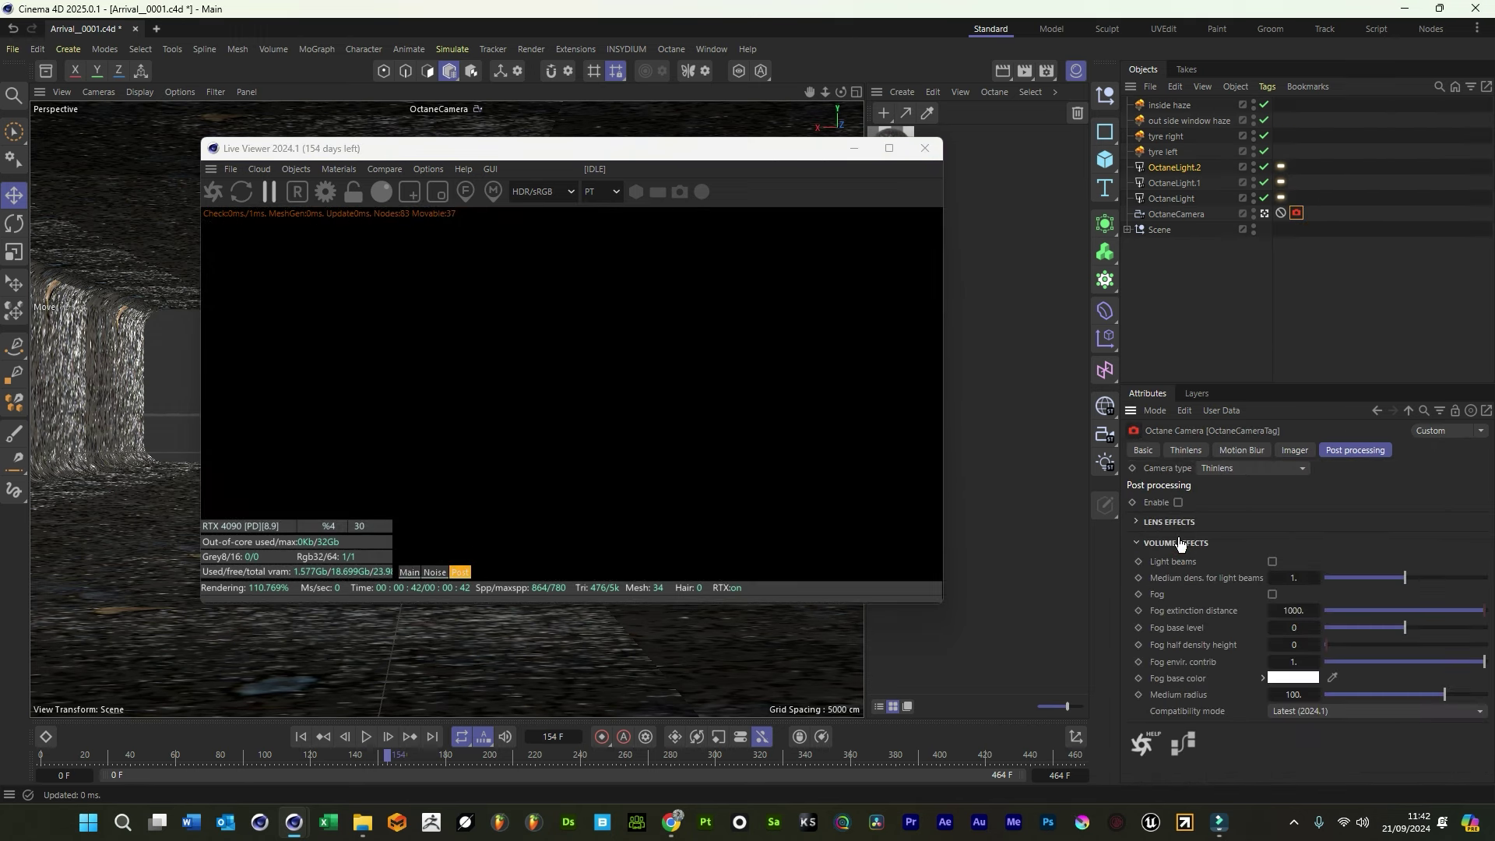
pyautogui.click(1174, 523)
pyautogui.click(1178, 502)
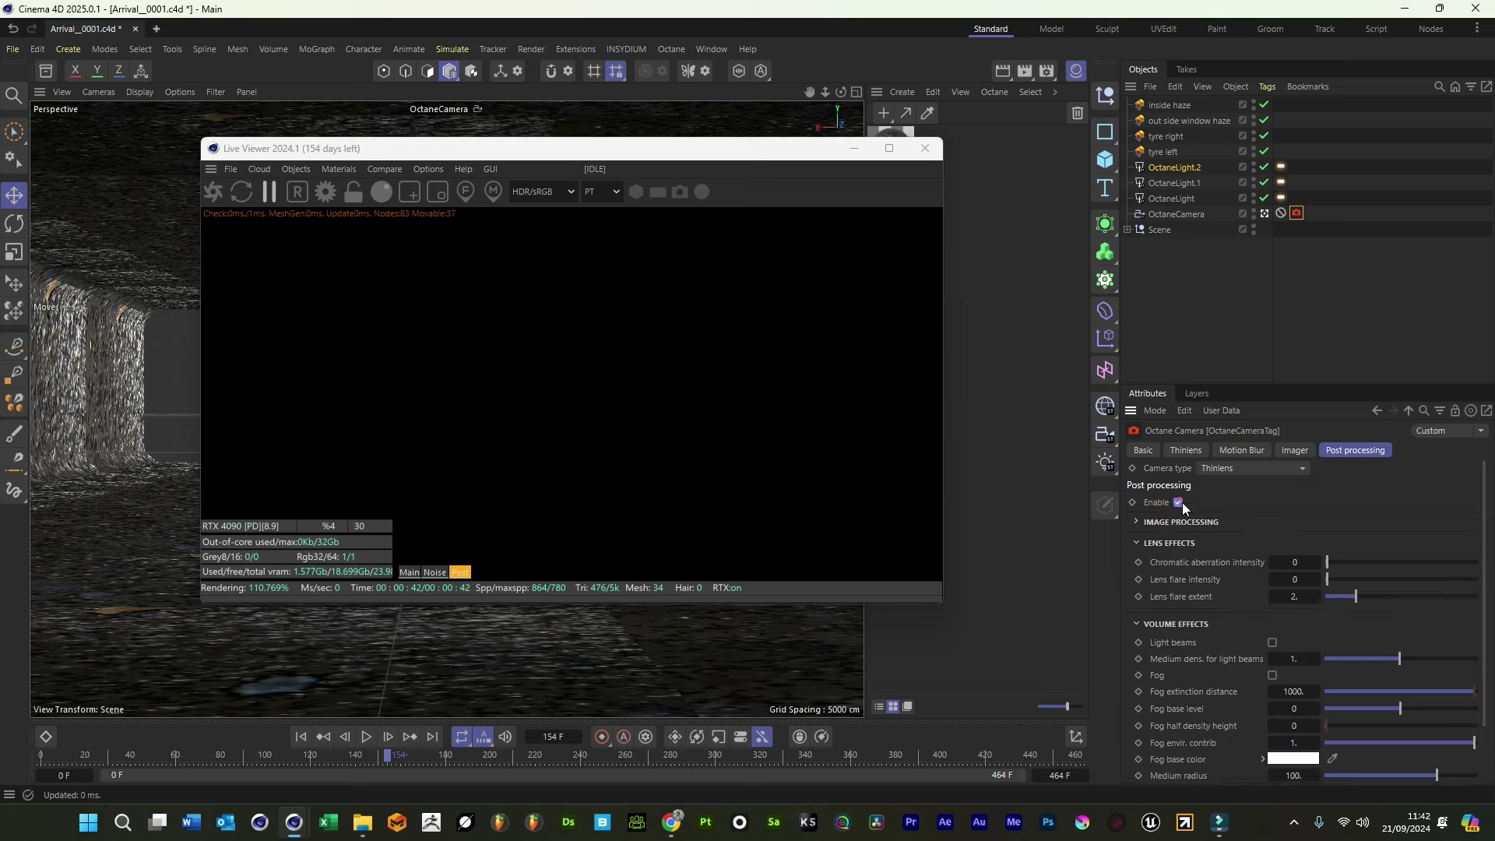
pyautogui.click(1180, 523)
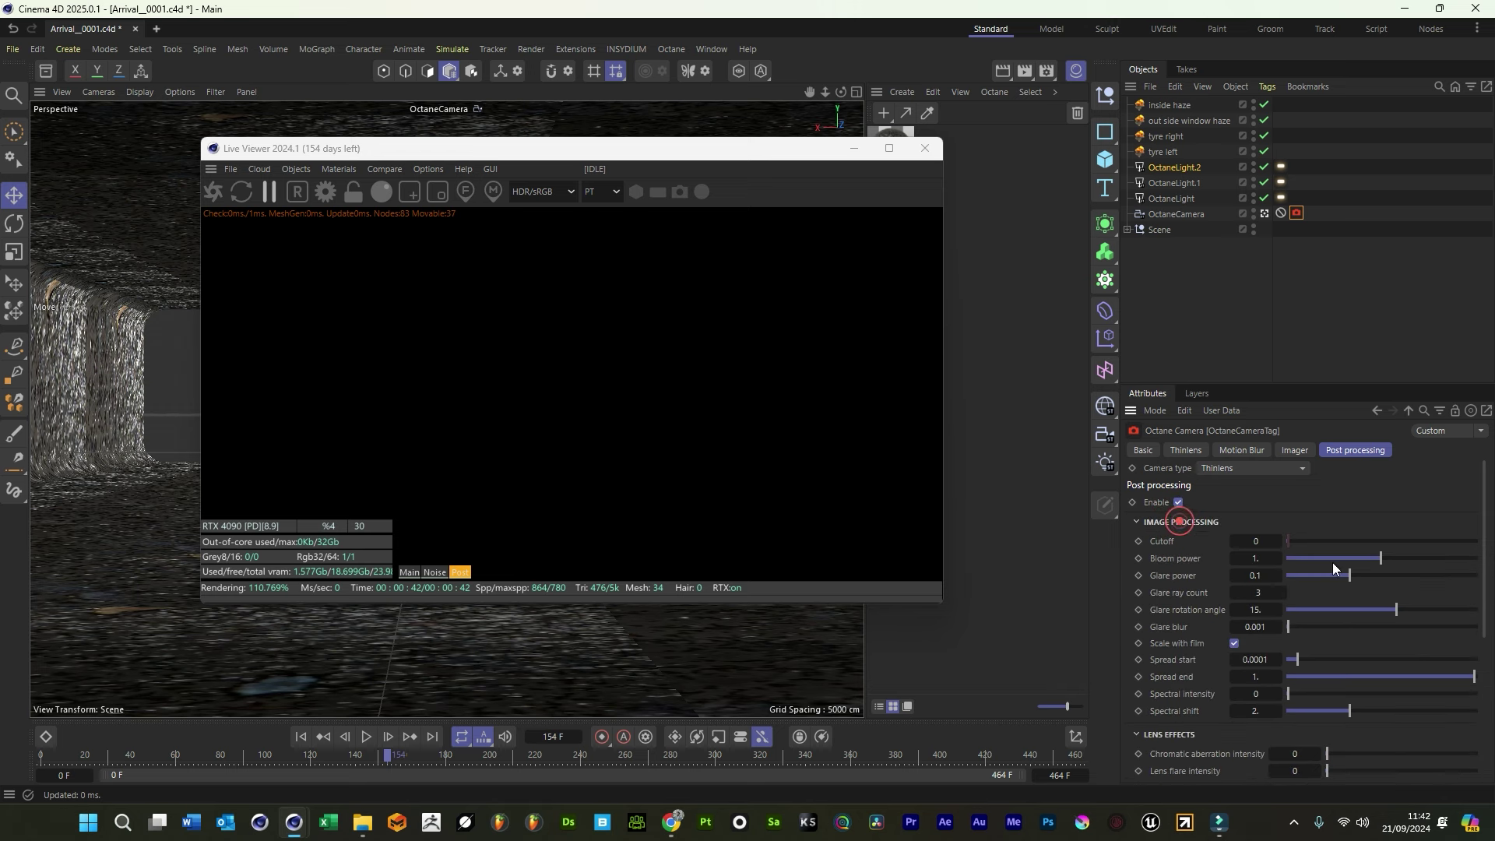
# Raise bloom power, cutoff to about 0.089, glare blur and spectral intensity, saving midway
pyautogui.moveTo(1391, 557)
pyautogui.mouseDown()
pyautogui.moveTo(1377, 557)
pyautogui.moveTo(1418, 554)
pyautogui.mouseUp()
pyautogui.hotkey('ctrl', 's')
pyautogui.moveTo(1289, 540); pyautogui.dragTo(1401, 581)
pyautogui.moveTo(1302, 627); pyautogui.dragTo(1401, 633)
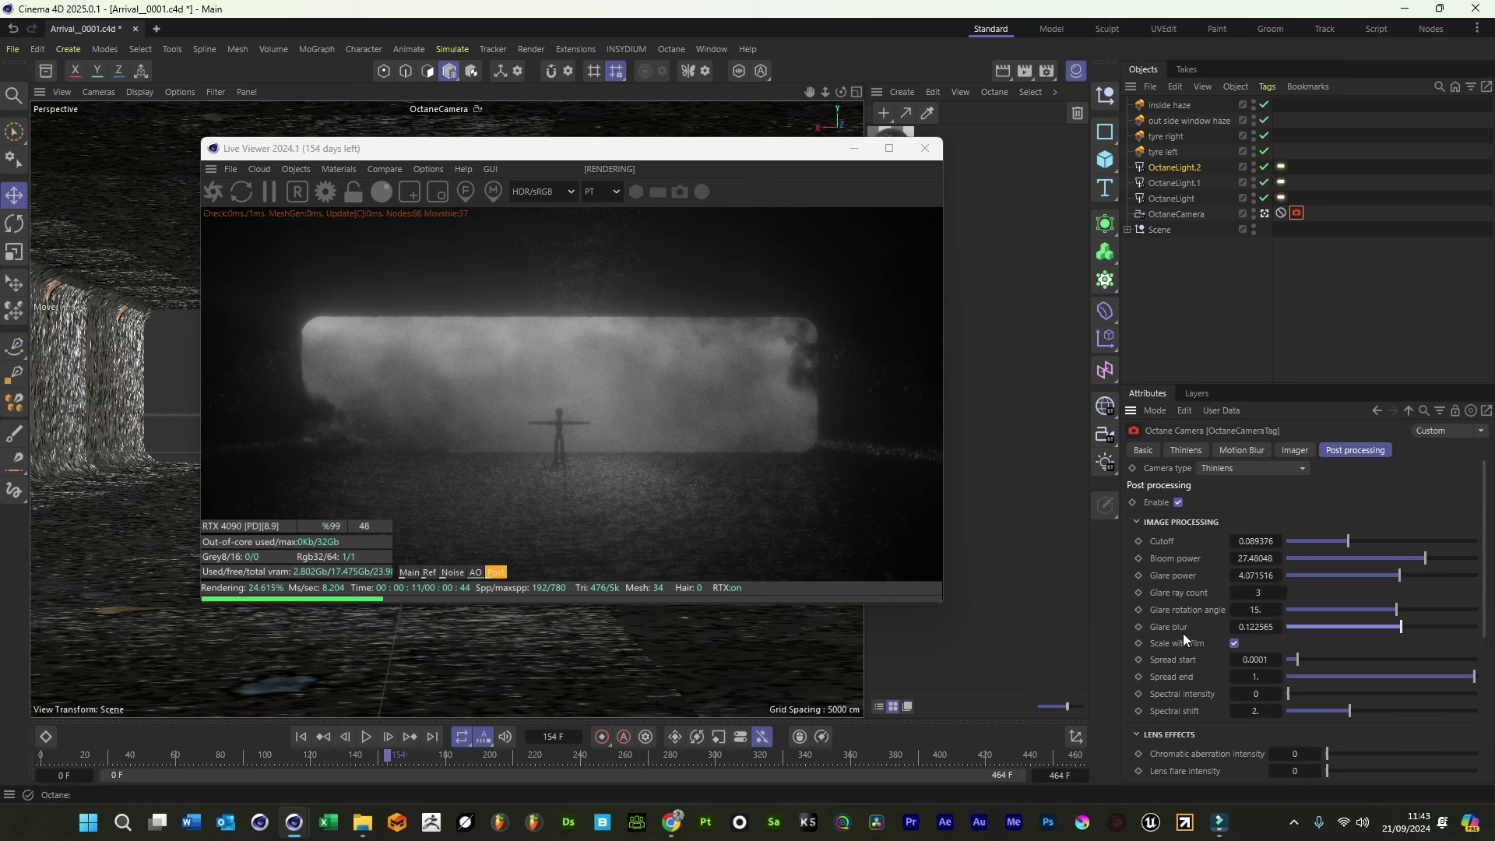
pyautogui.moveTo(1355, 693); pyautogui.dragTo(1391, 710)
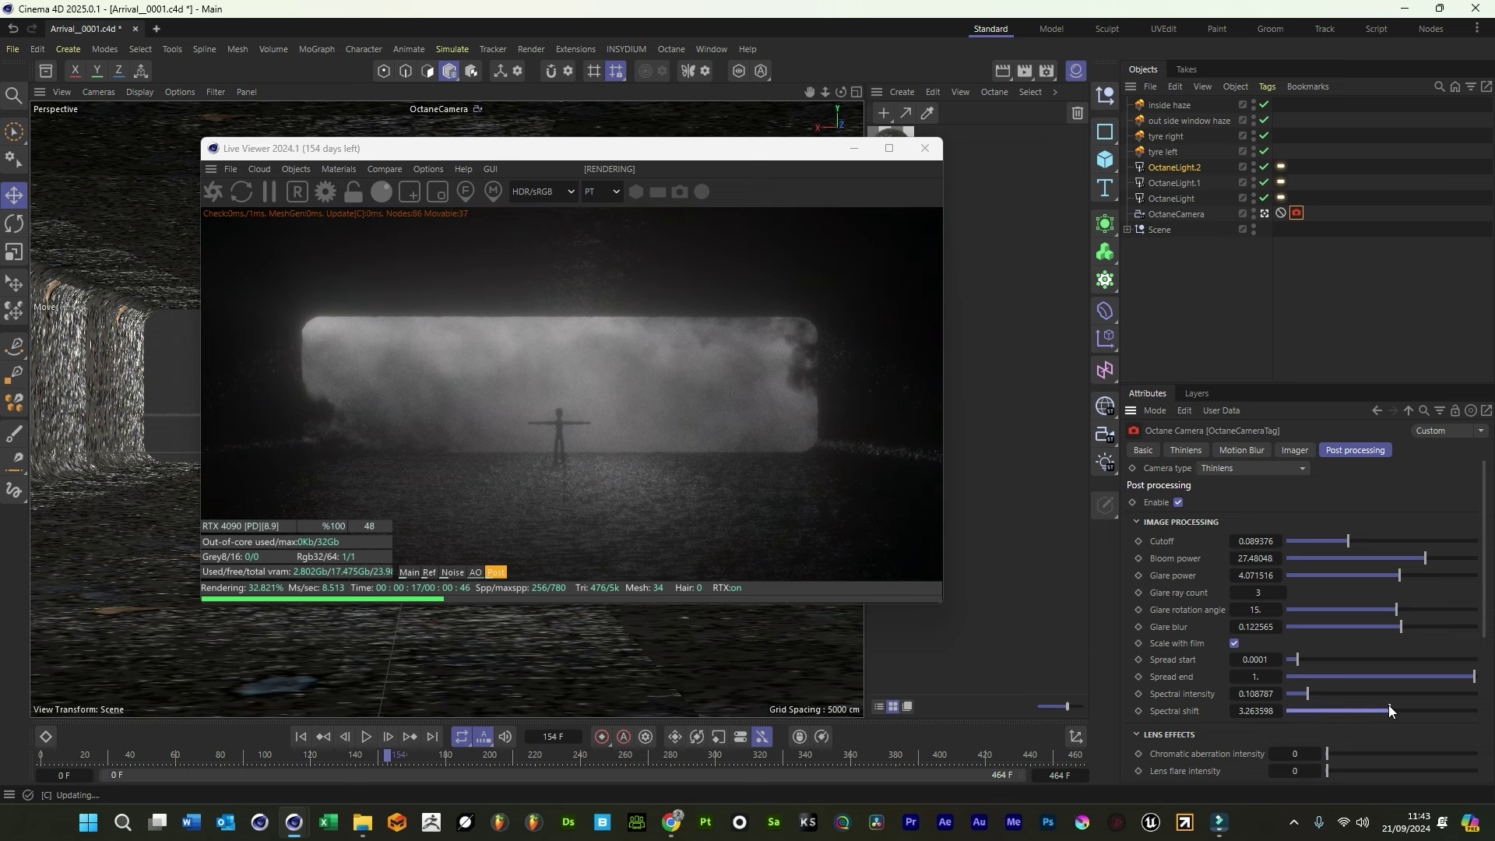
# Switch the Live Viewer between the AO, Noise, Reflection and main render passes to compare them
pyautogui.click(476, 573)
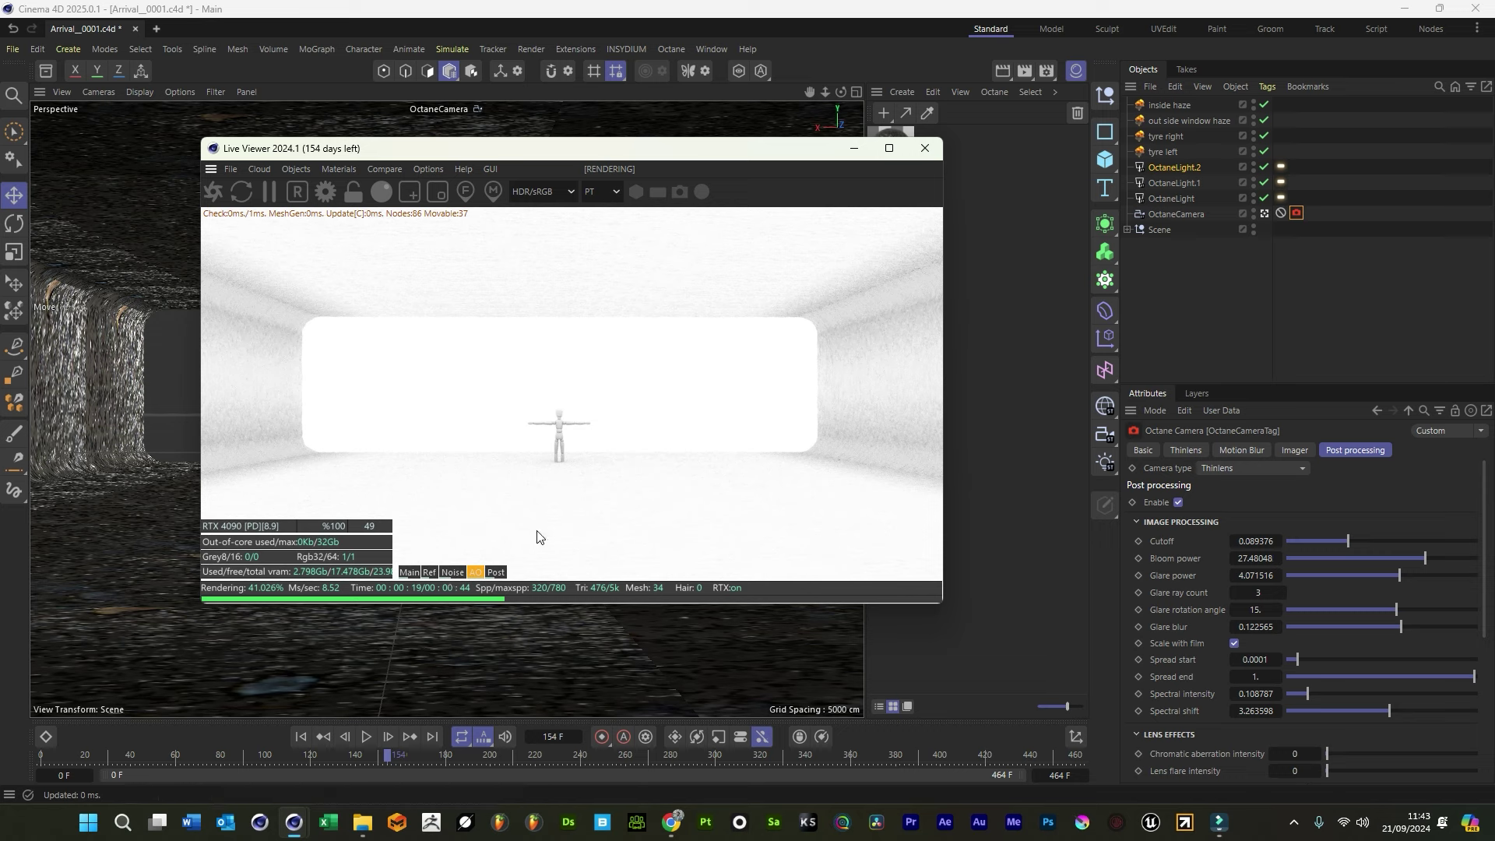
pyautogui.click(450, 572)
pyautogui.click(429, 572)
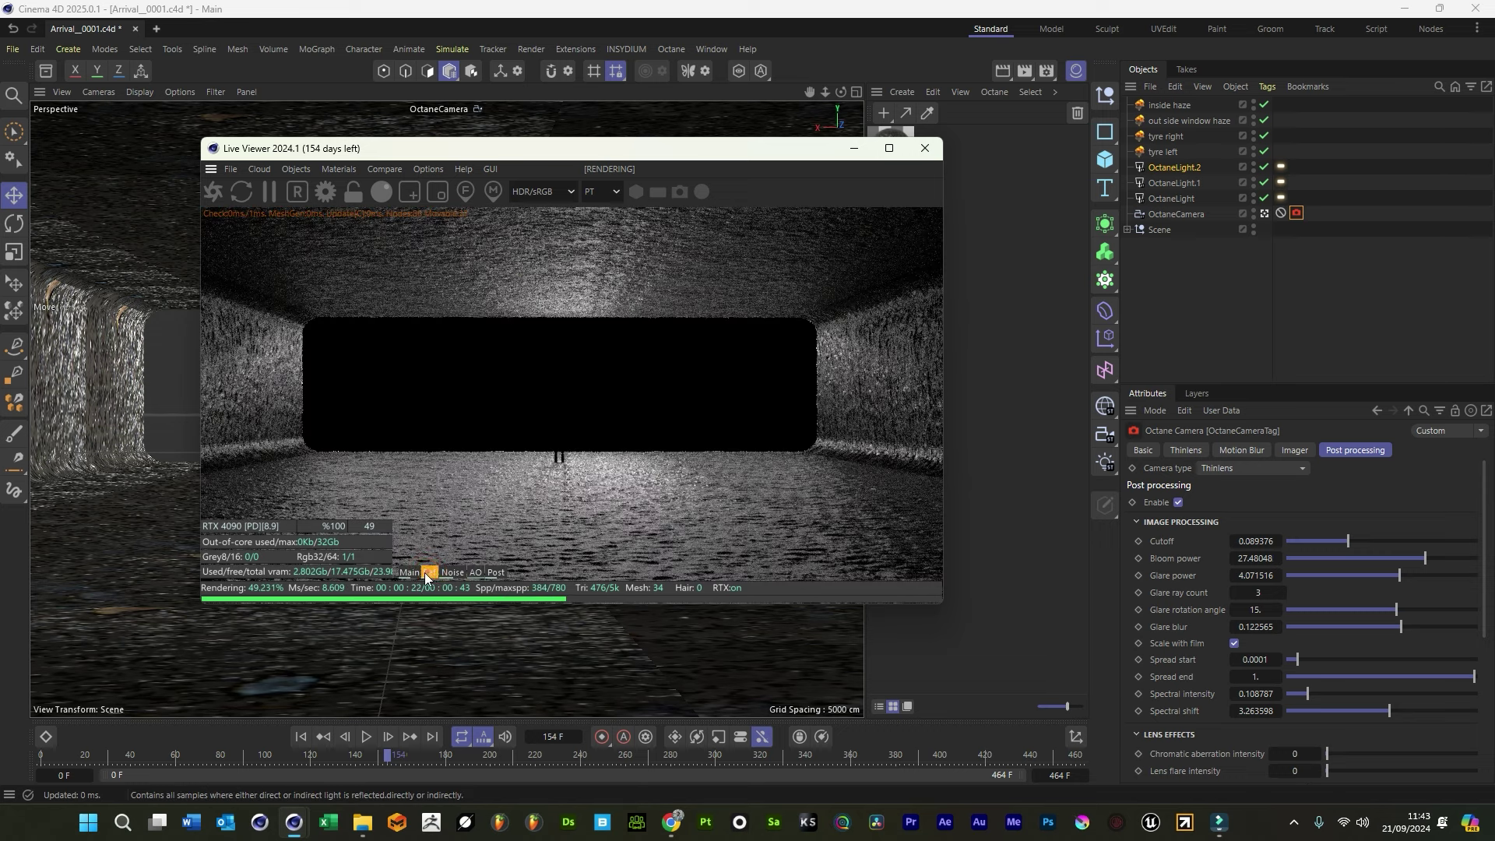
pyautogui.click(408, 575)
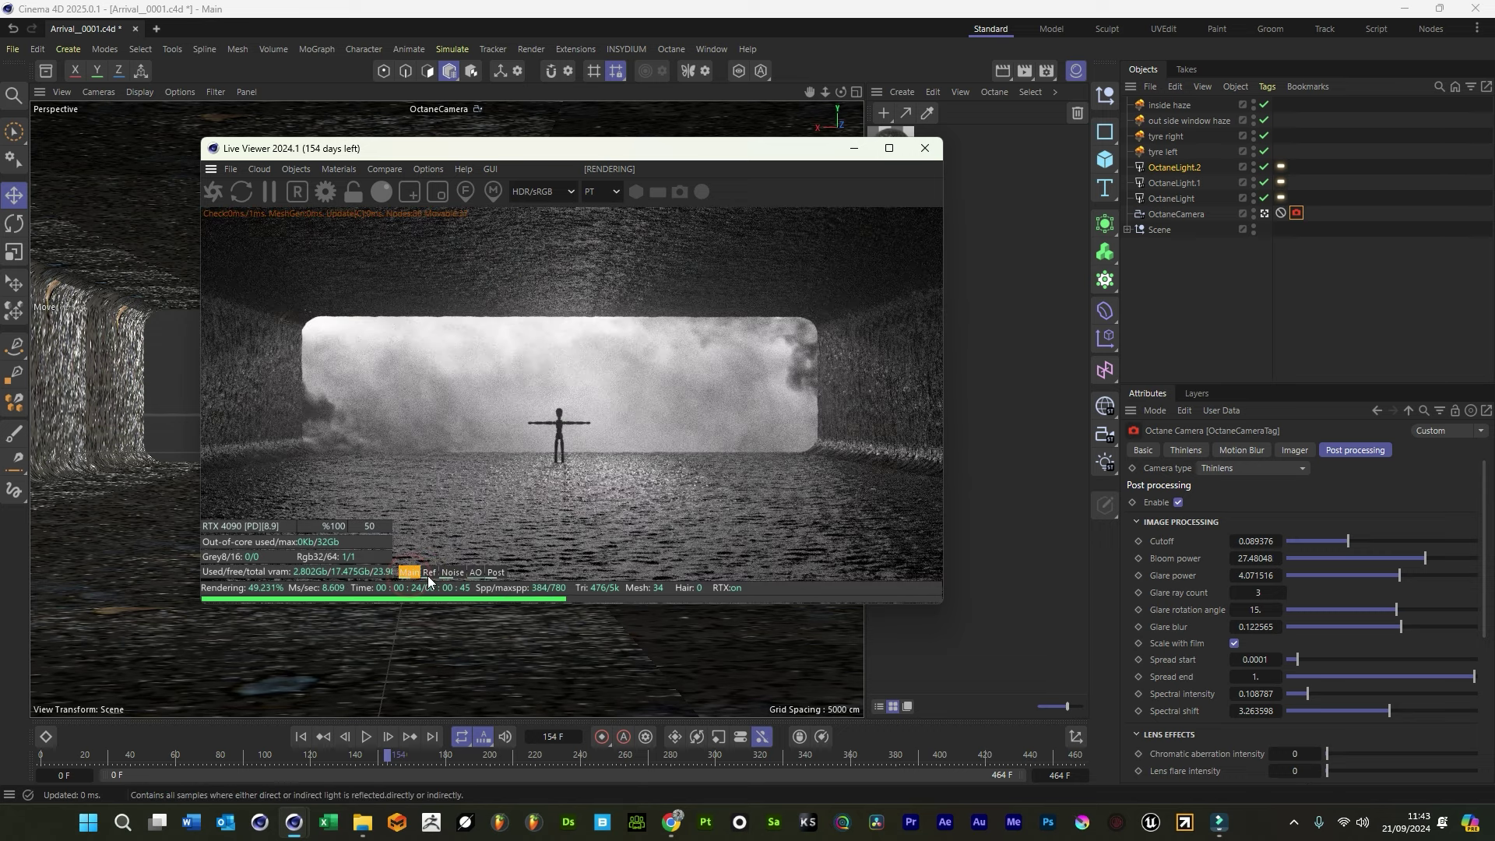
pyautogui.click(429, 573)
pyautogui.click(415, 575)
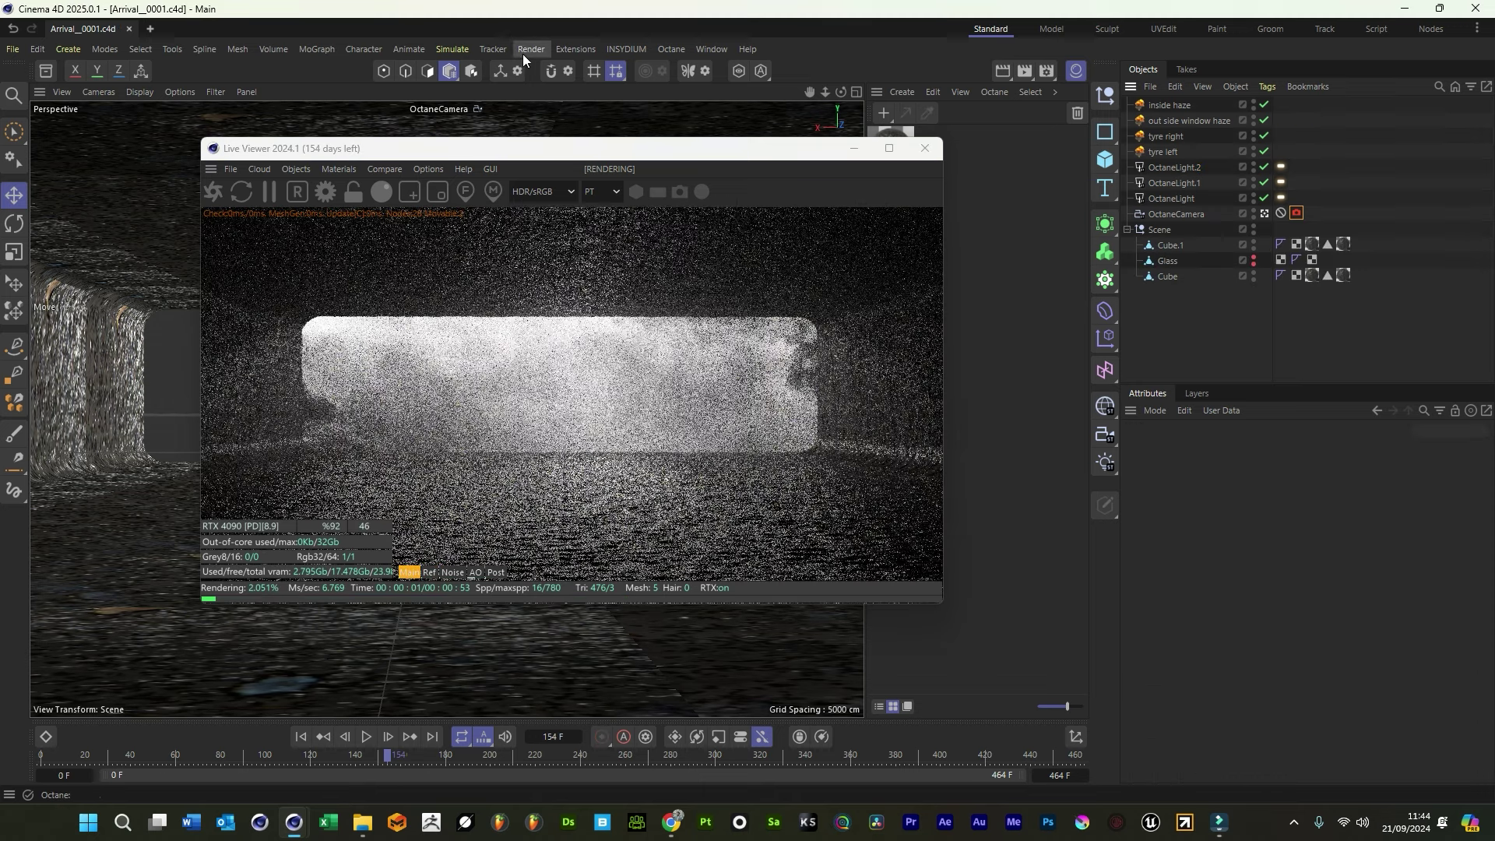
pyautogui.click(524, 51)
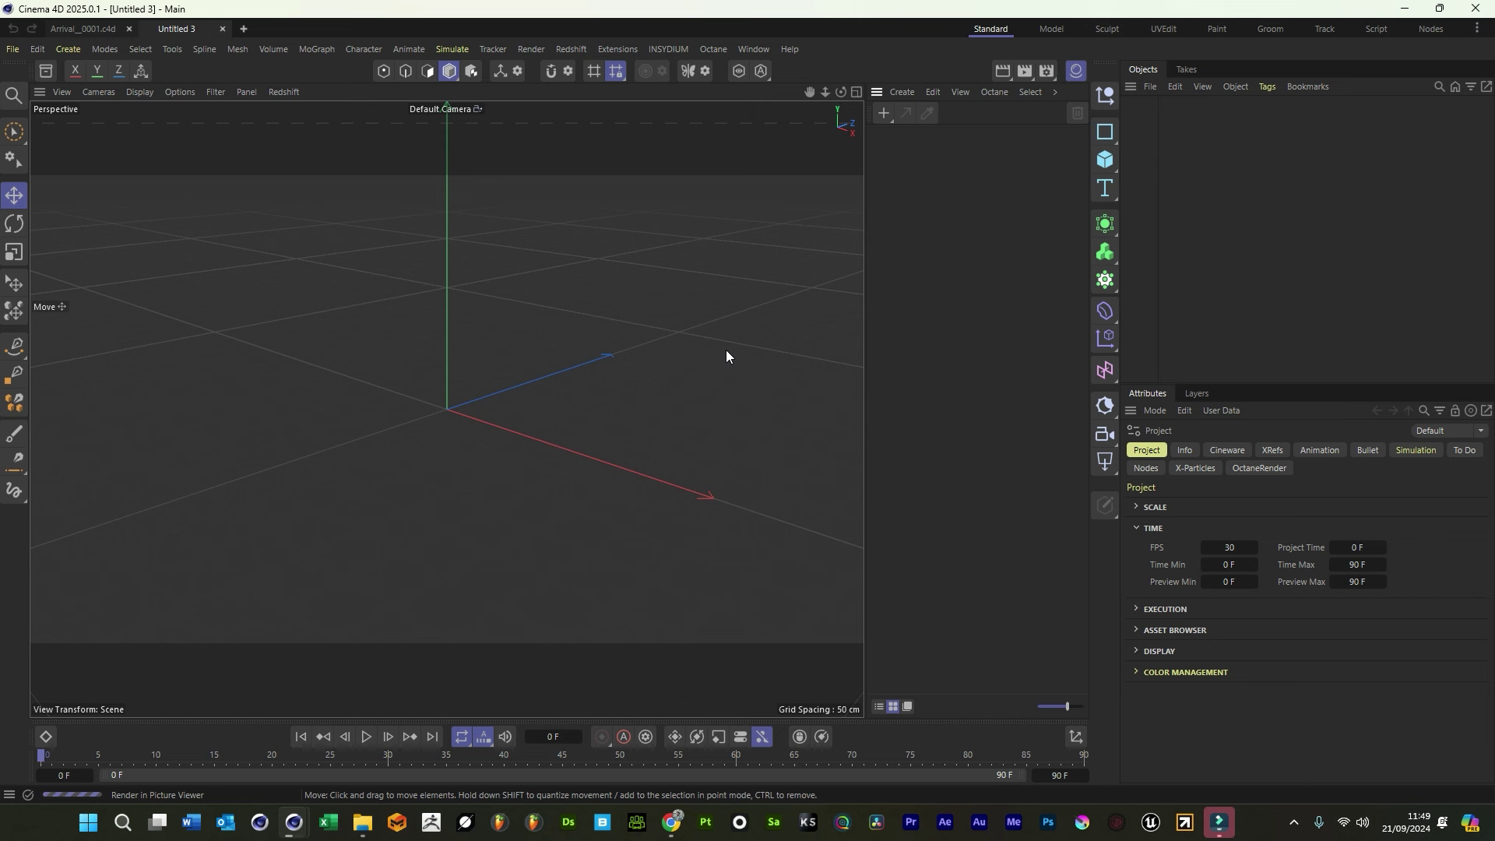
# Add two cubes, hide Cube.1, and make the original cube editable with all polygons selected
pyautogui.click(1106, 162)
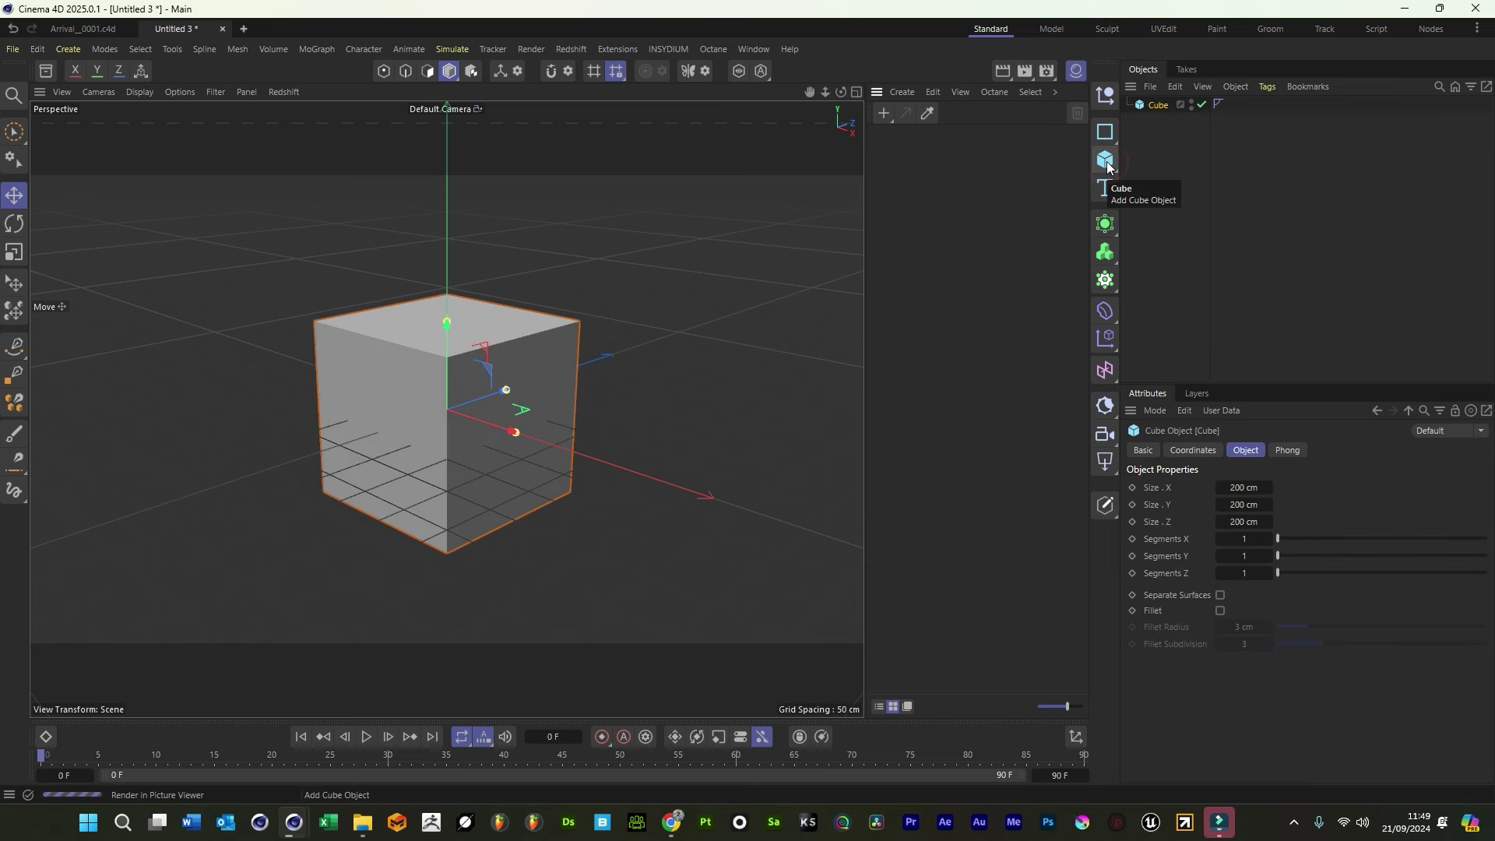
pyautogui.click(1106, 161)
pyautogui.click(1159, 120)
pyautogui.click(1207, 104)
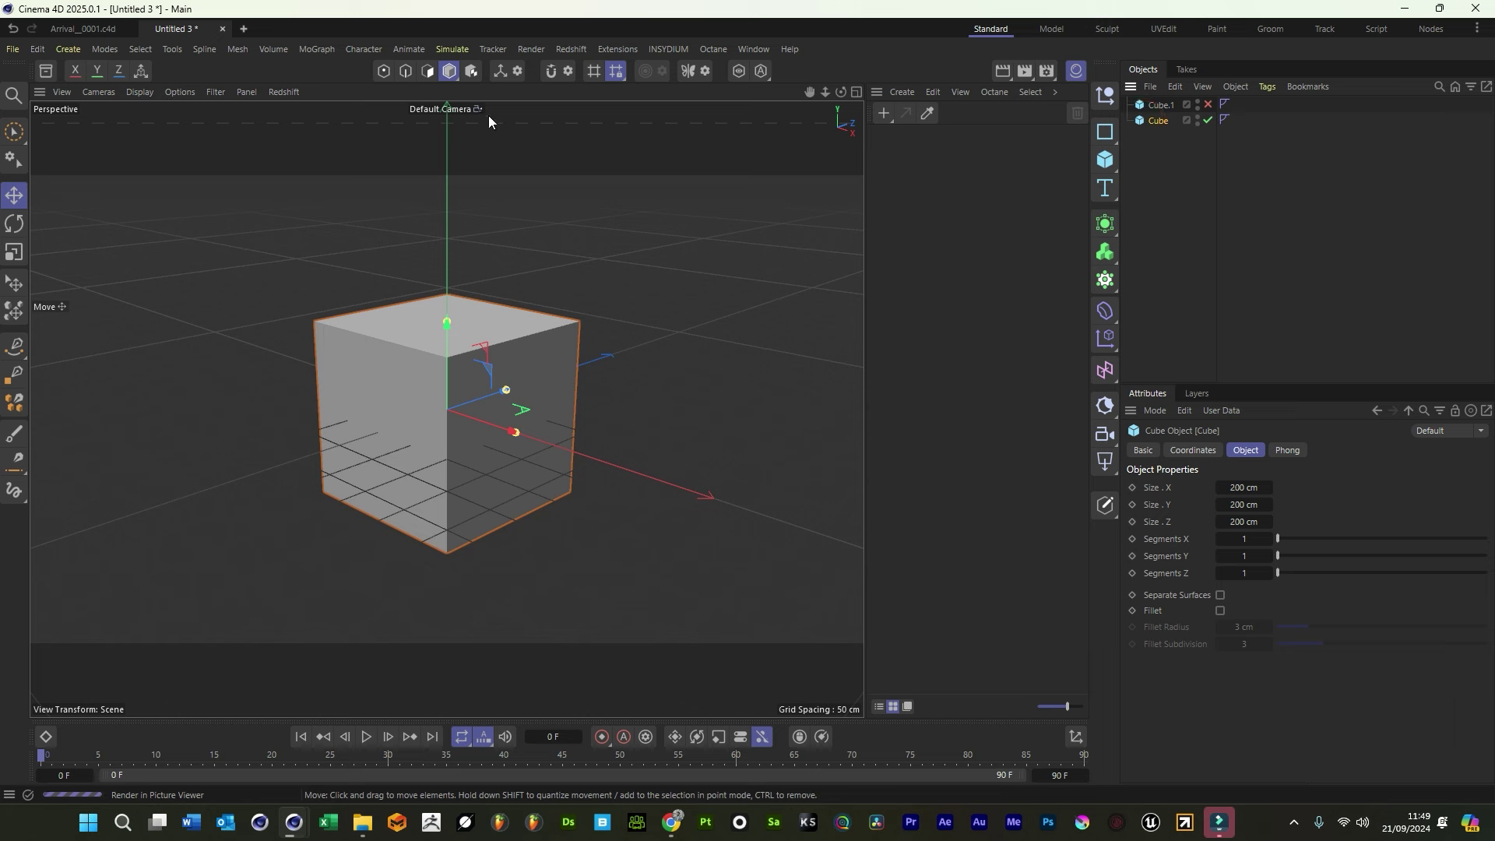
pyautogui.click(428, 71)
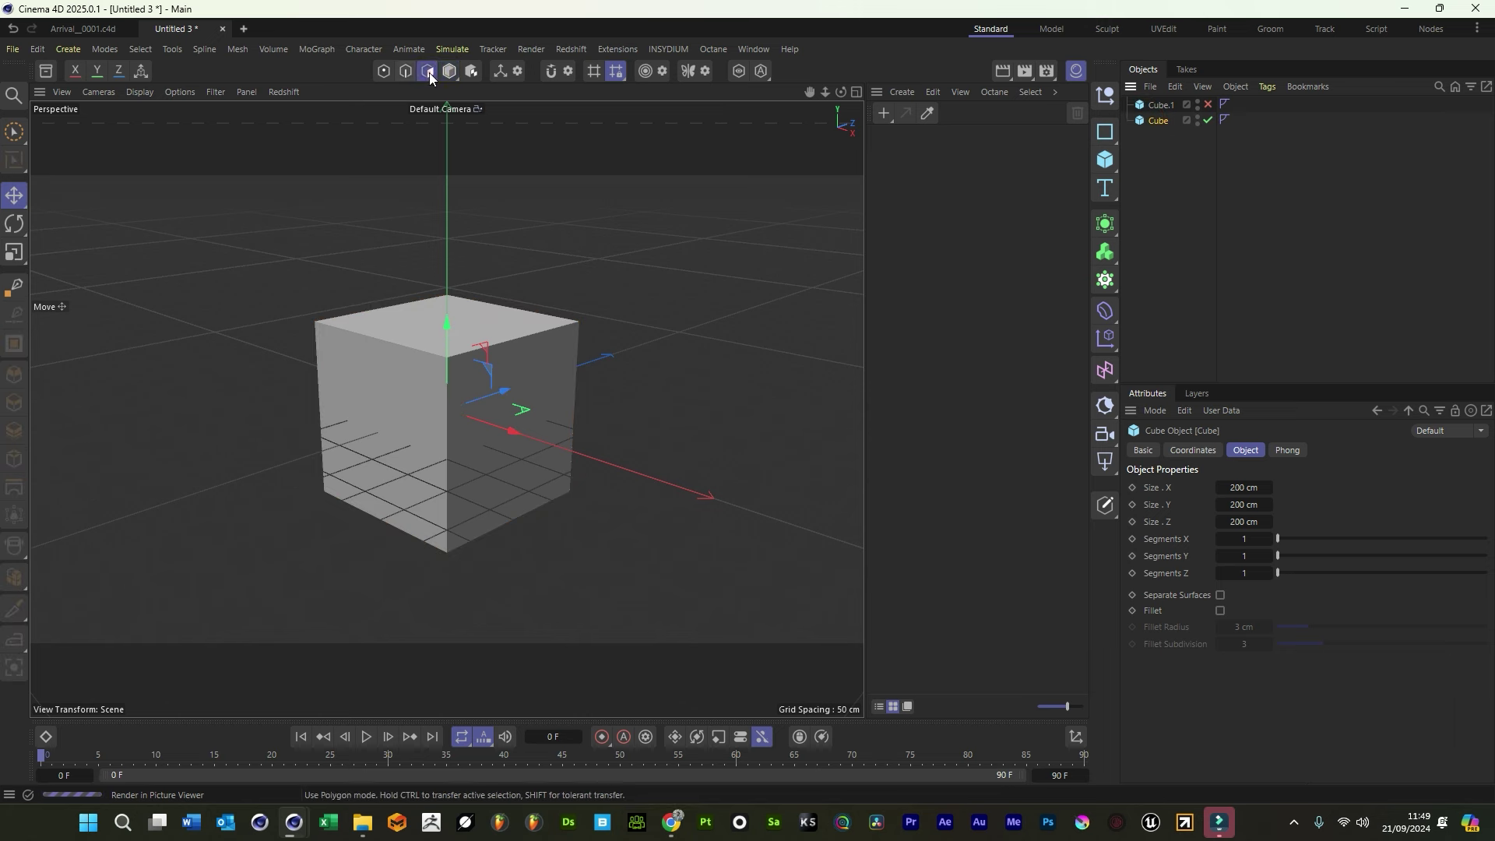
pyautogui.click(16, 132)
pyautogui.click(1105, 505)
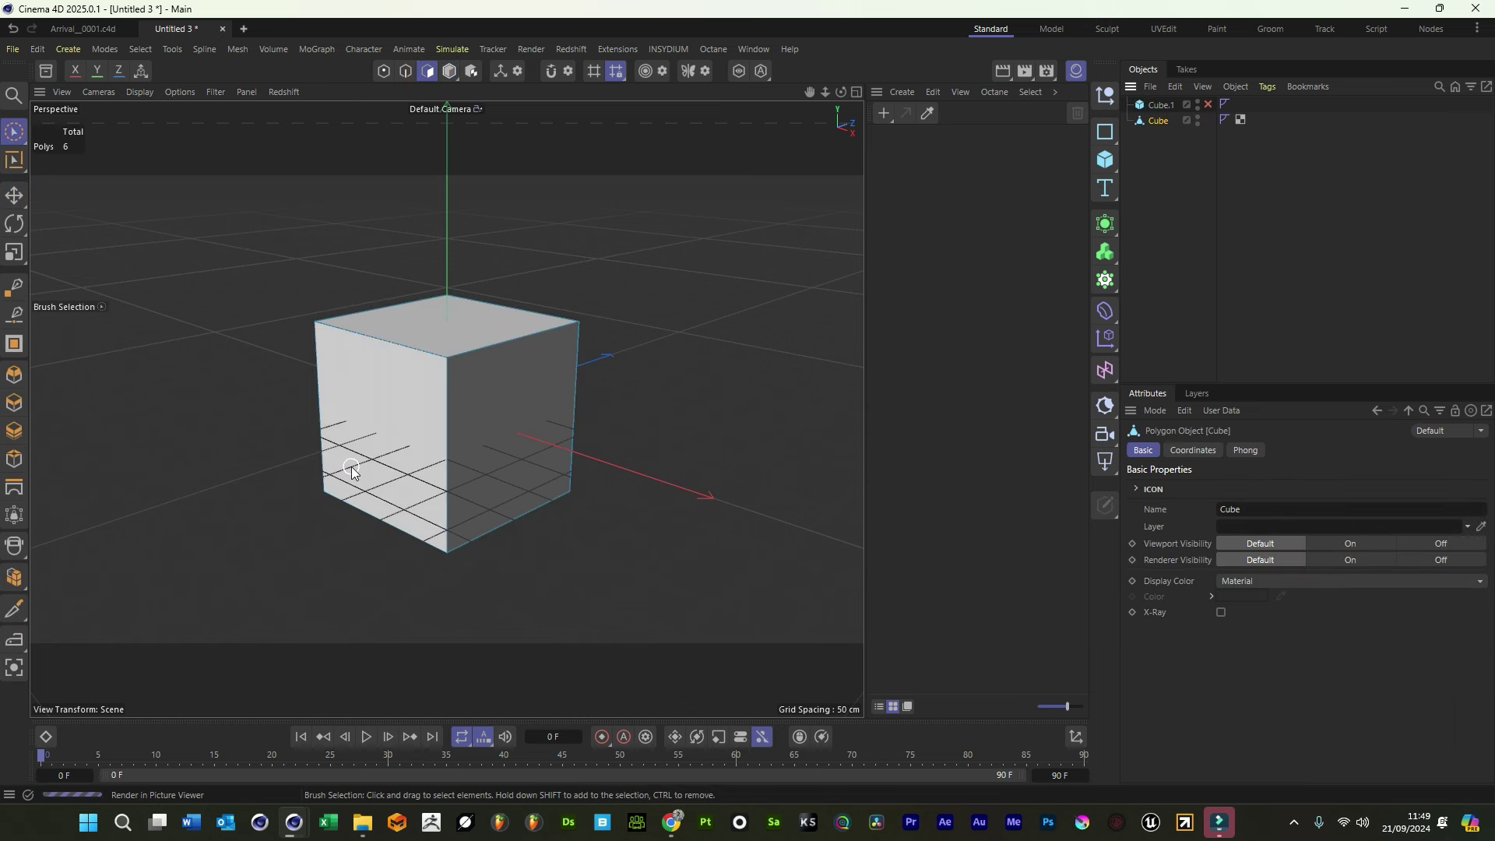
pyautogui.hotkey('ctrl', 'a')
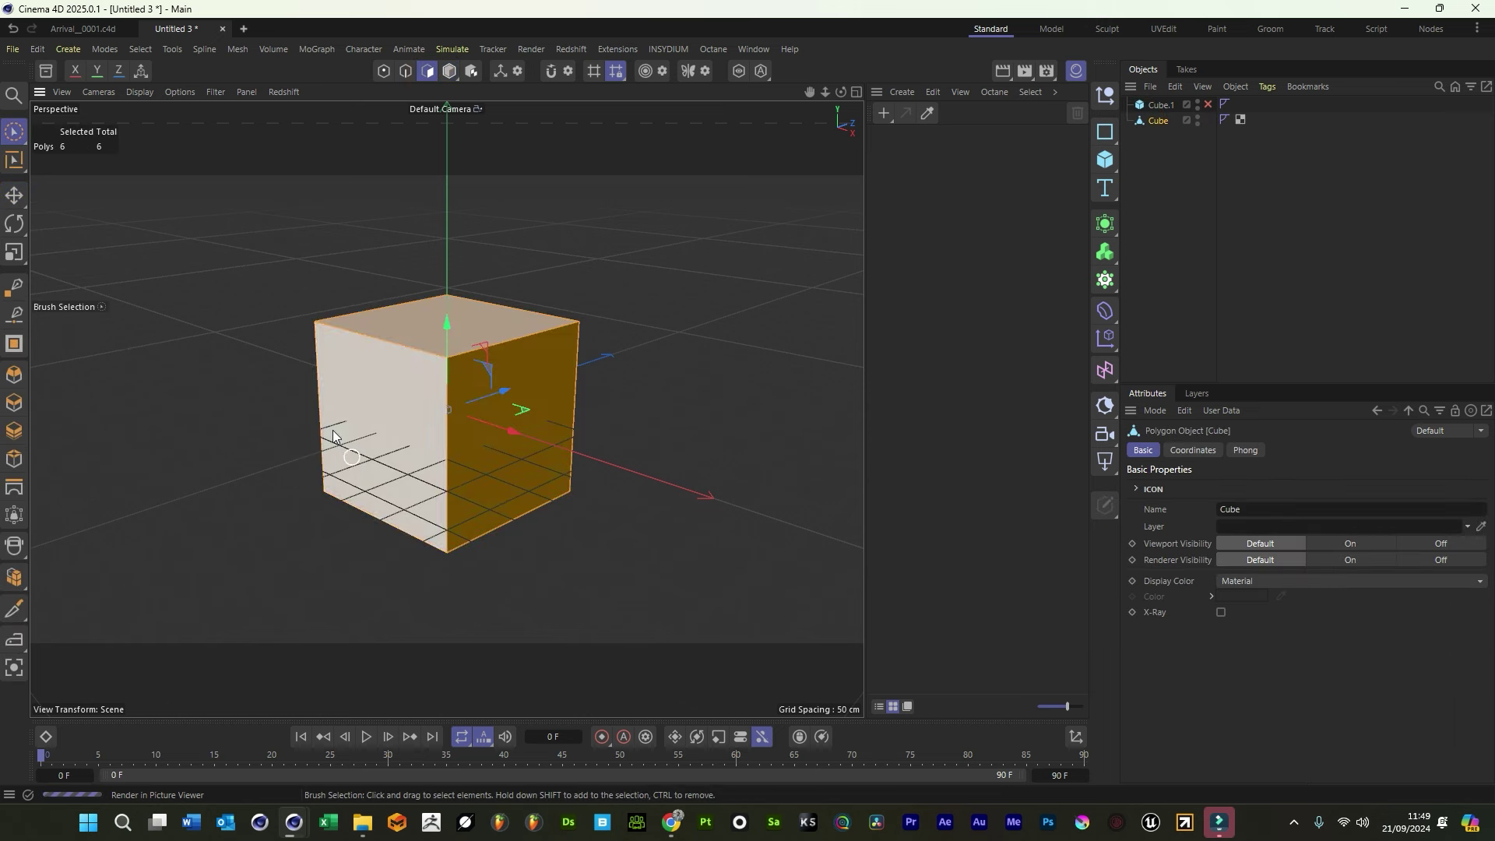
# Inset all faces to a thin border, extrude and push them inward, then delete them to leave an open frame
pyautogui.click(16, 458)
pyautogui.moveTo(330, 531); pyautogui.dragTo(387, 531)
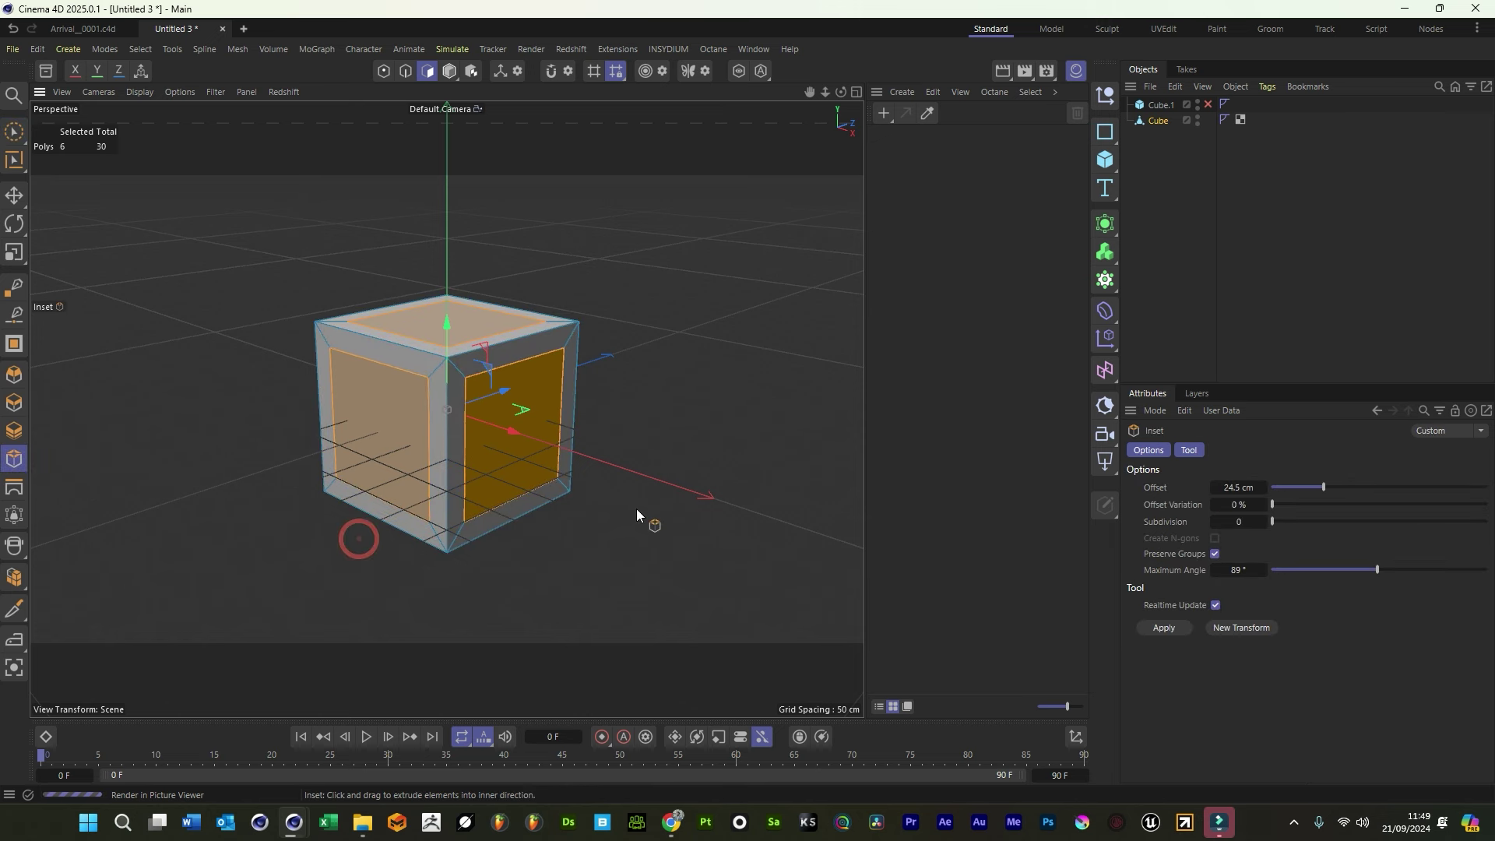
pyautogui.moveTo(610, 515)
pyautogui.mouseDown()
pyautogui.moveTo(597, 516)
pyautogui.moveTo(619, 515)
pyautogui.mouseUp()
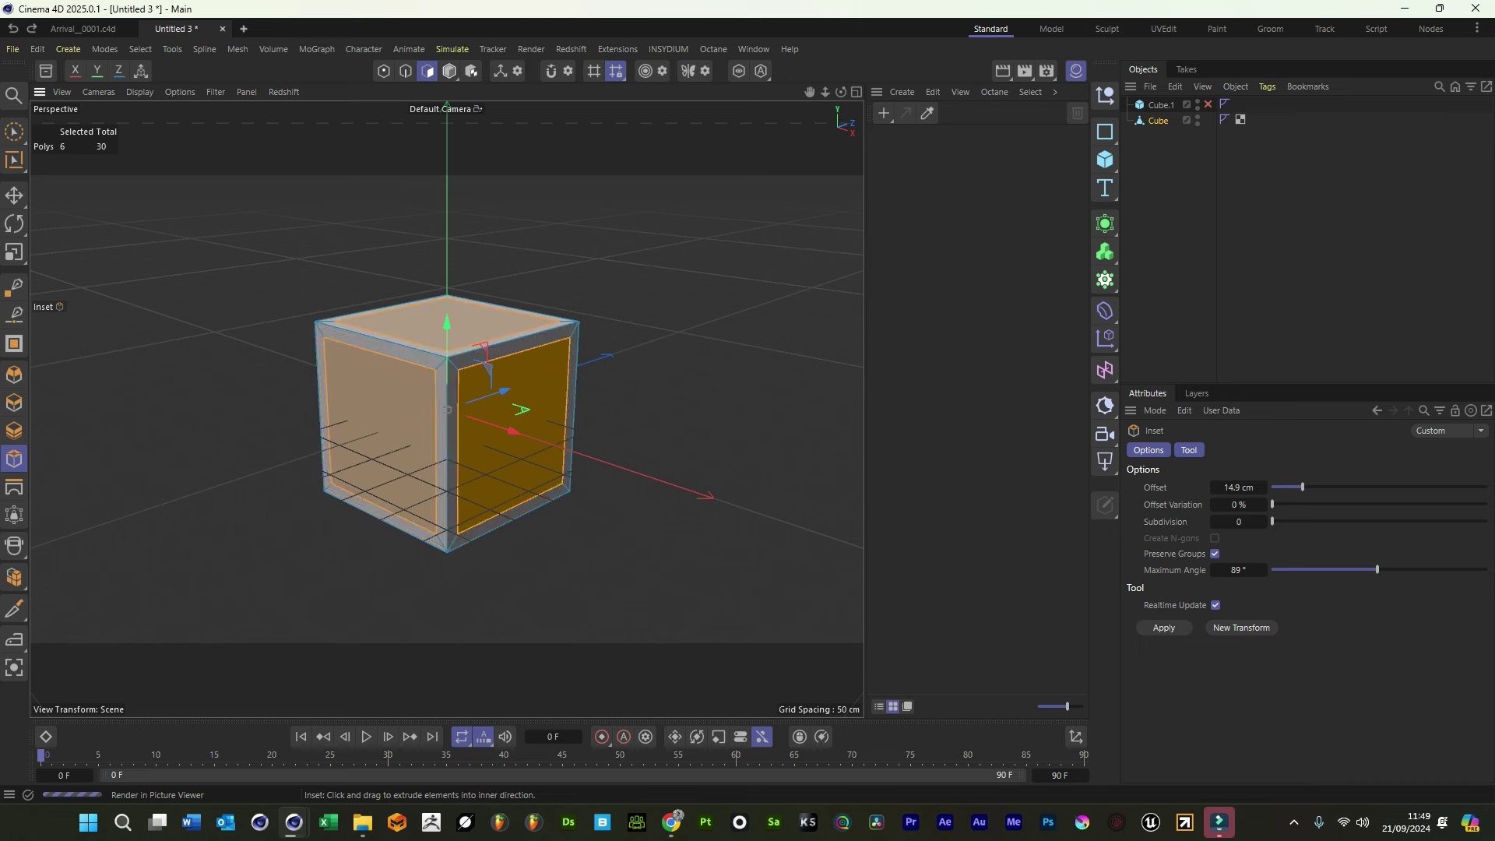
pyautogui.press('d')
pyautogui.moveTo(140, 527); pyautogui.dragTo(191, 558)
pyautogui.press('i')
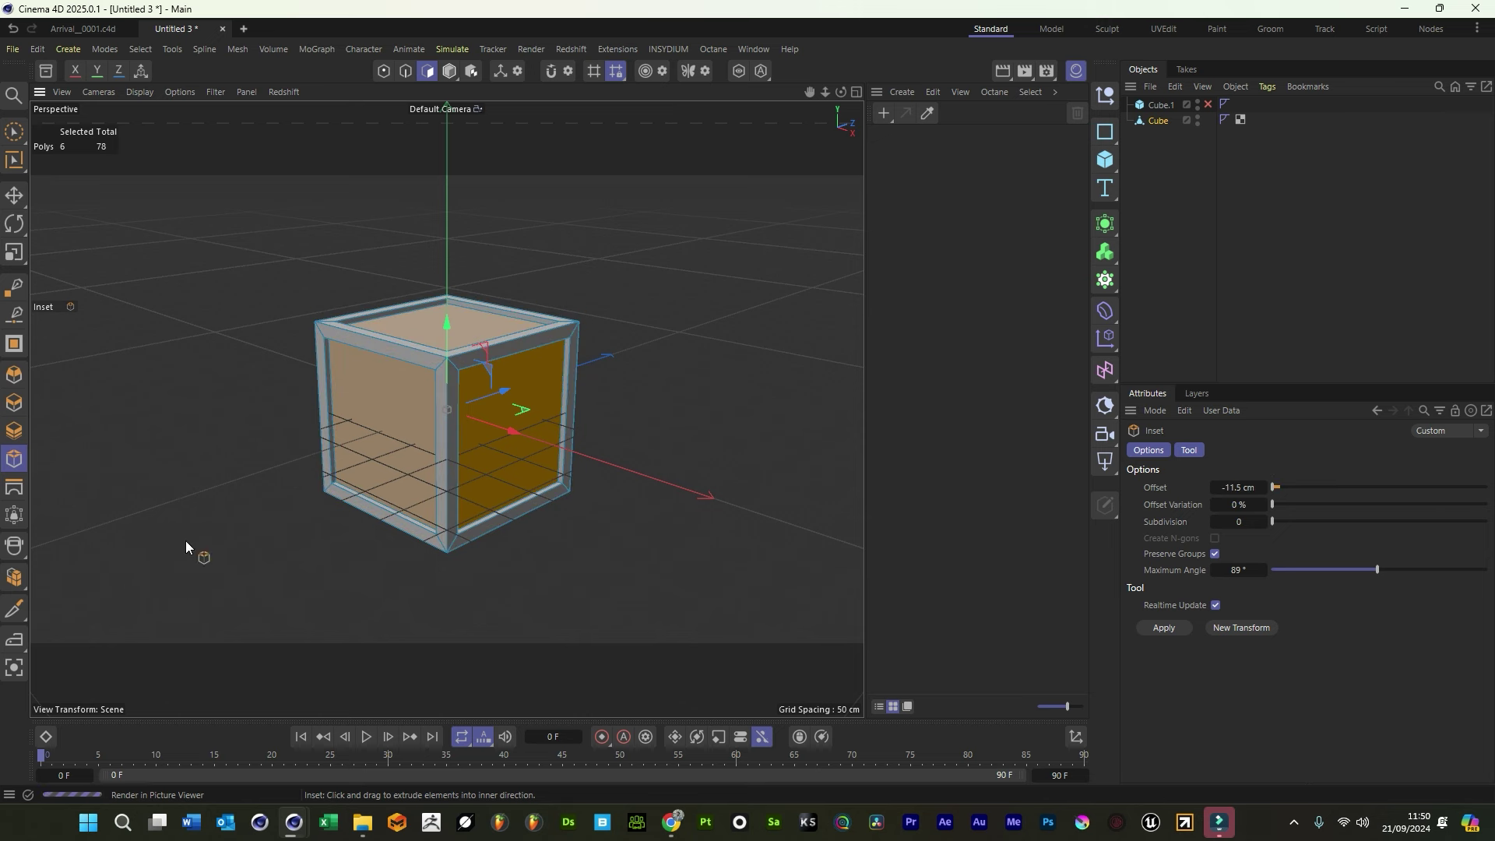
pyautogui.press('d')
pyautogui.moveTo(54, 444); pyautogui.dragTo(61, 444)
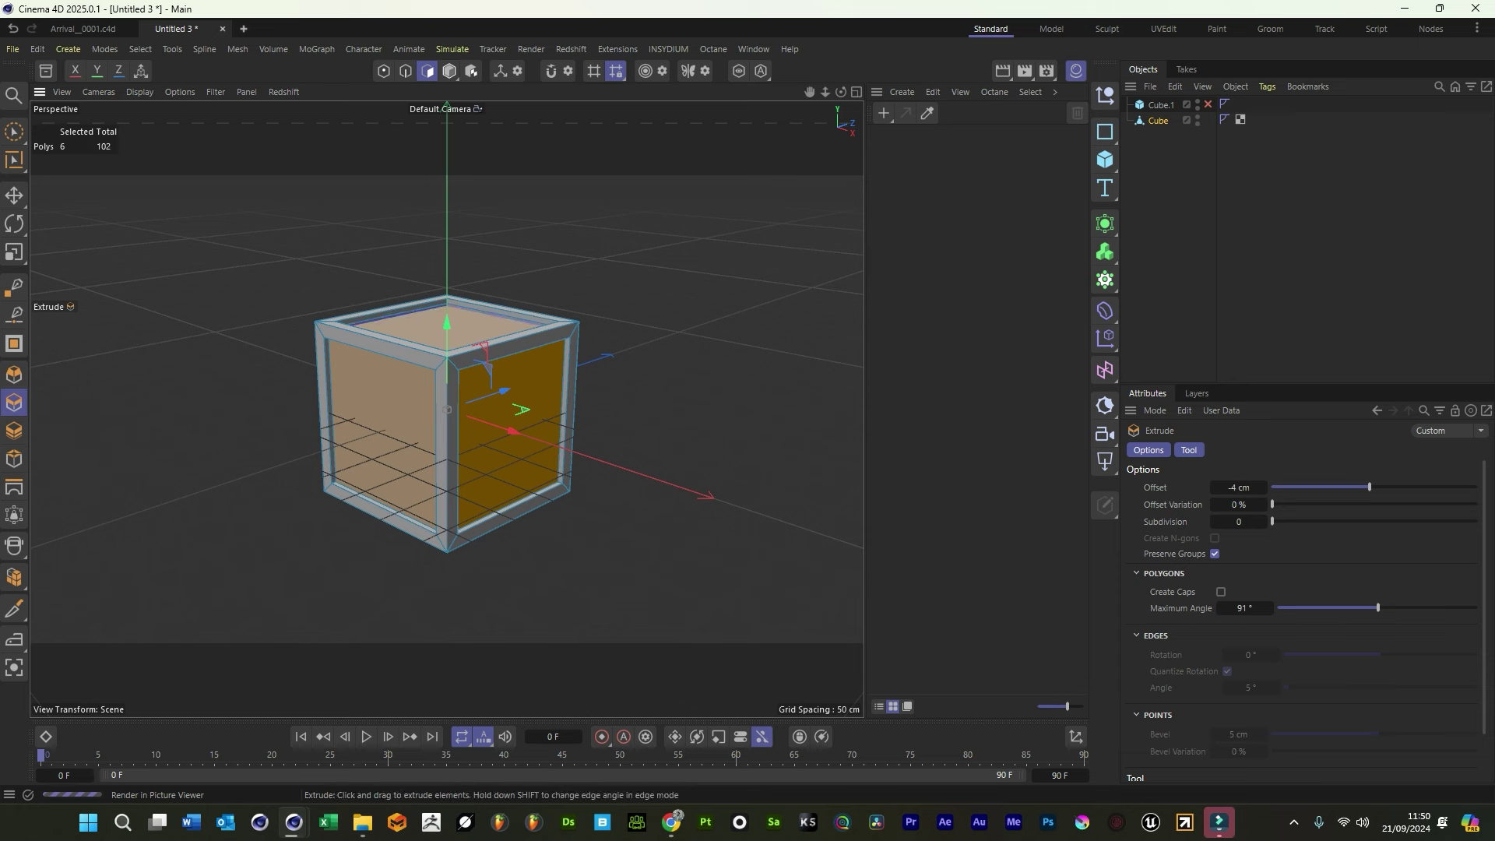
pyautogui.press('Delete')
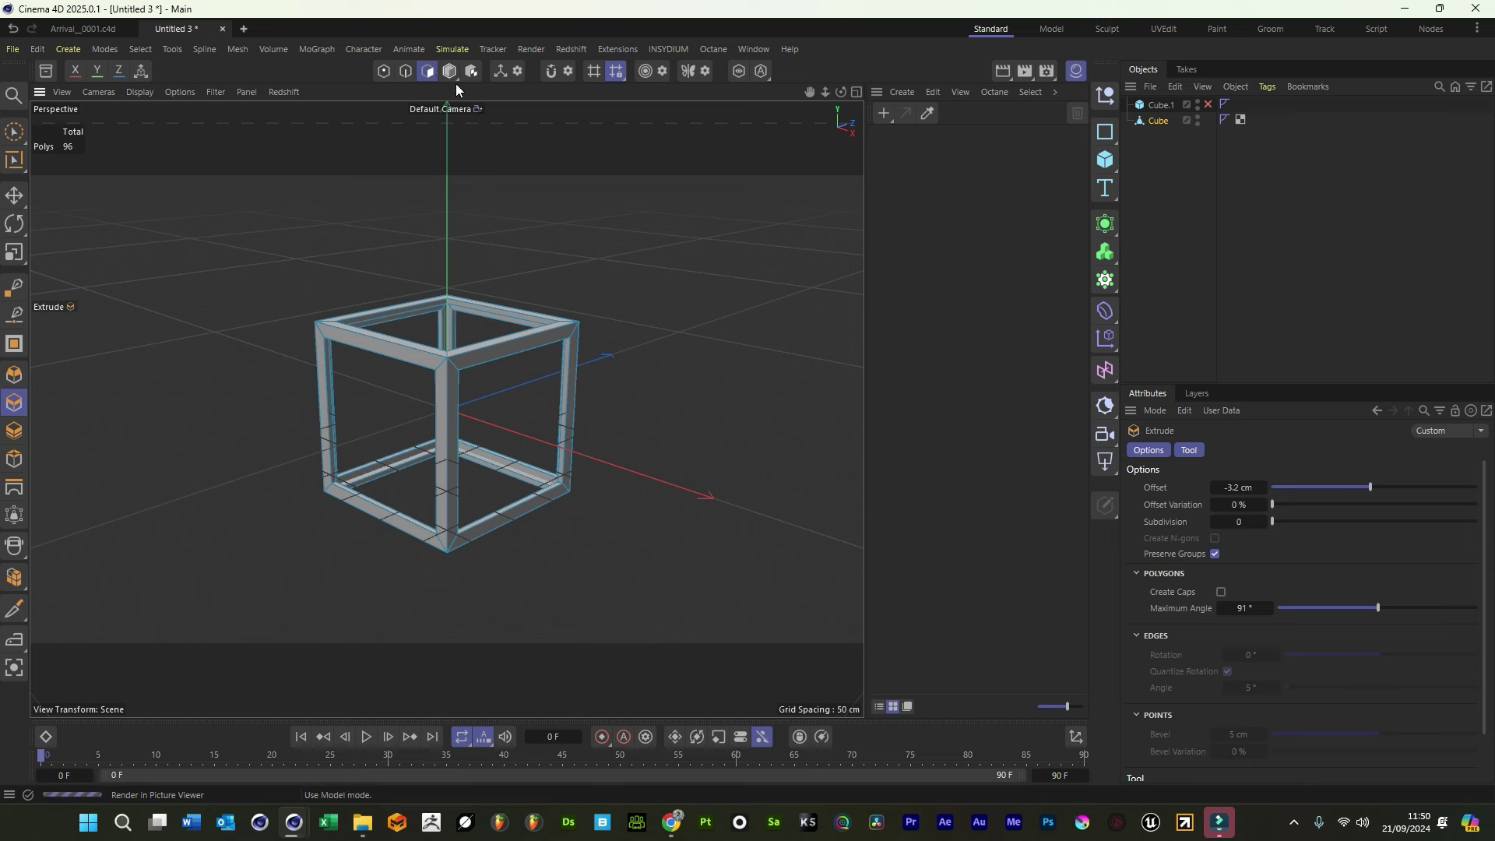
# Unhide Cube.1 and set the viewport to shaded surfaces with edge lines
pyautogui.press('e')
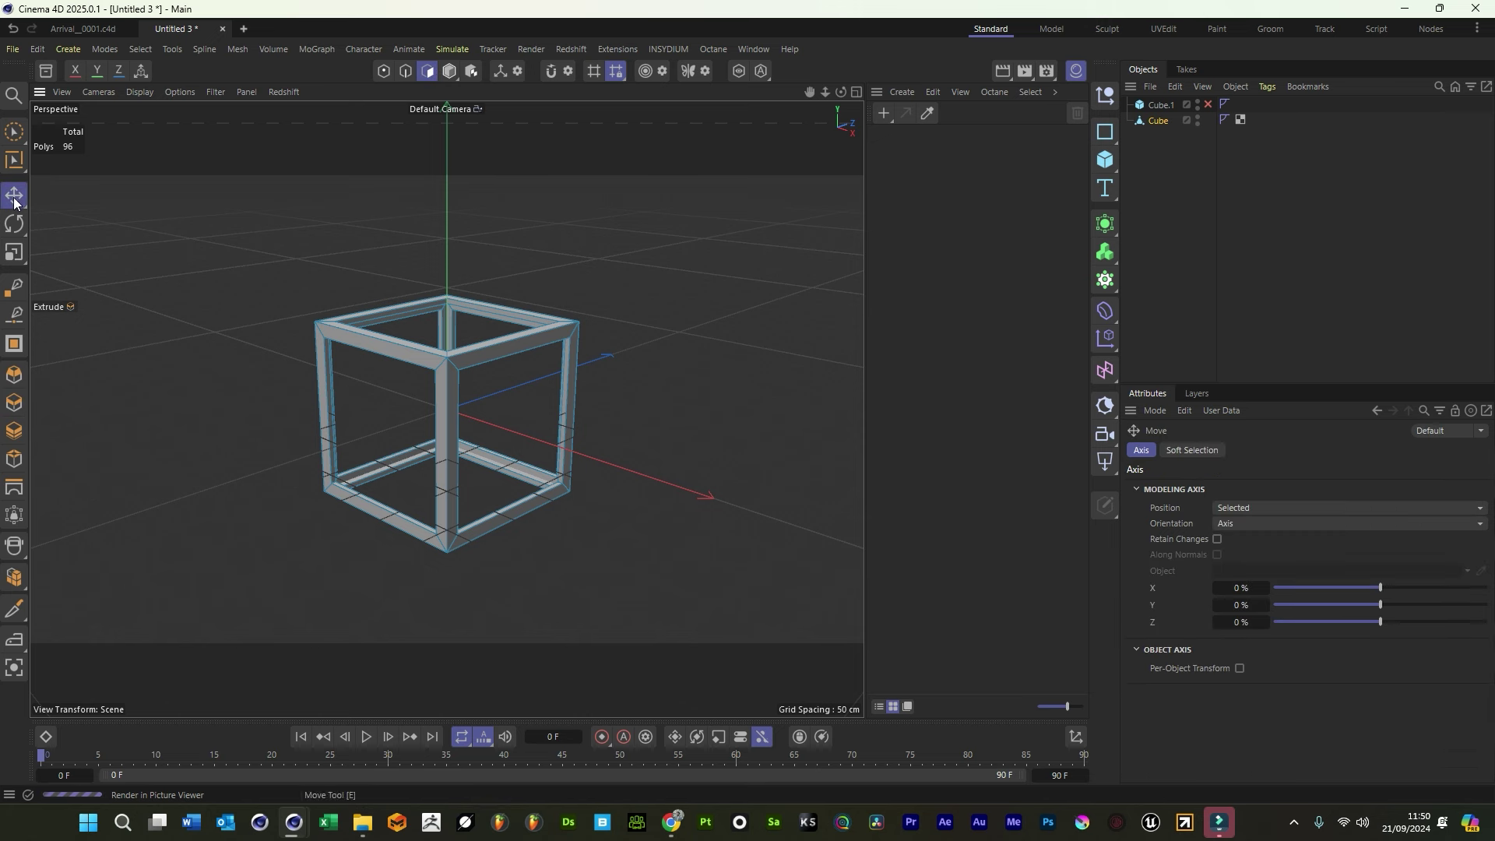
pyautogui.click(1160, 104)
pyautogui.click(1208, 104)
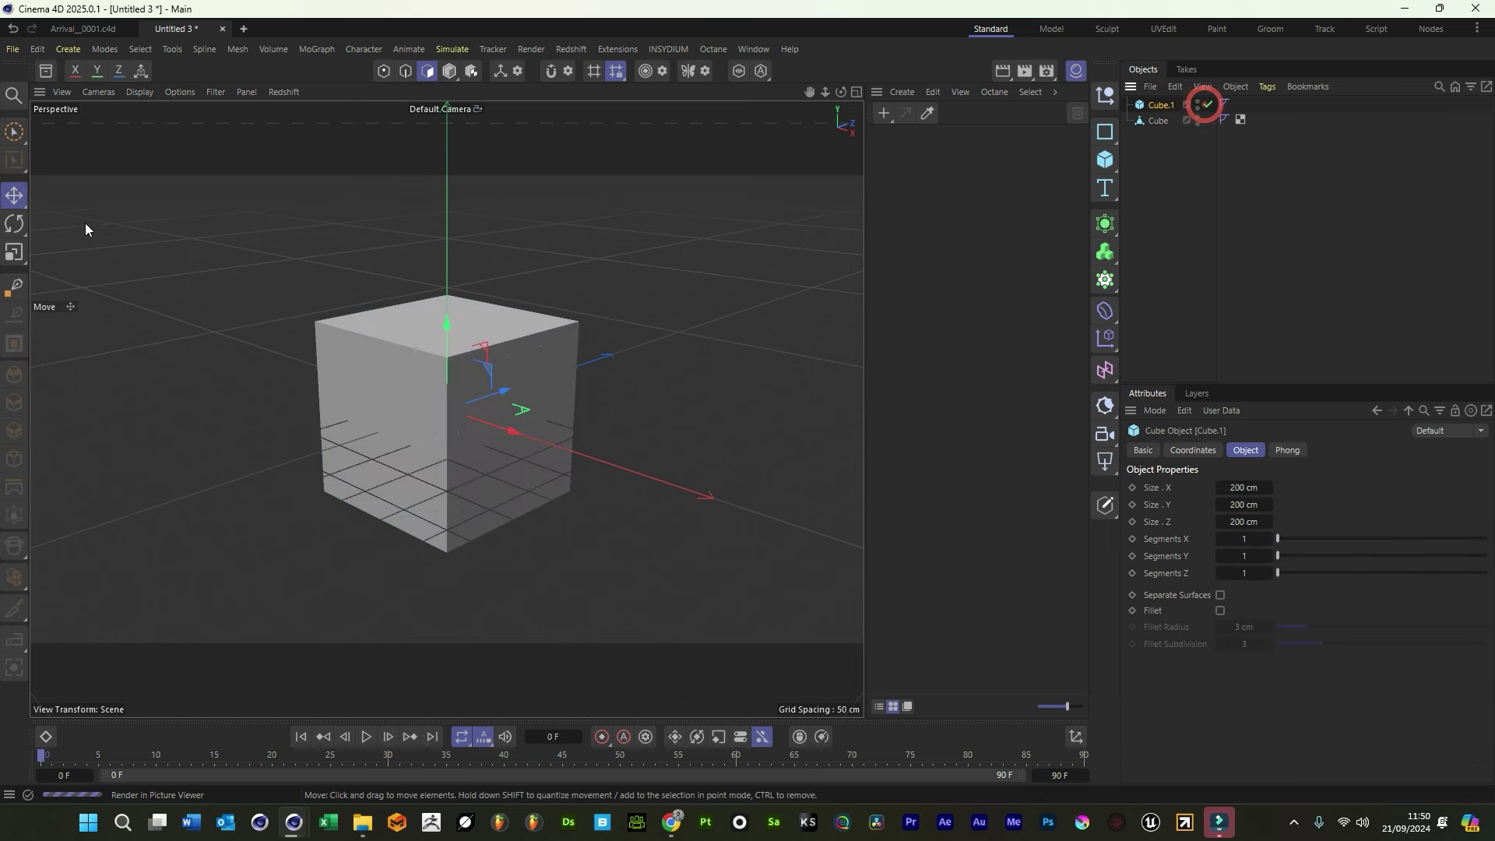
pyautogui.press('e')
pyautogui.click(1153, 106)
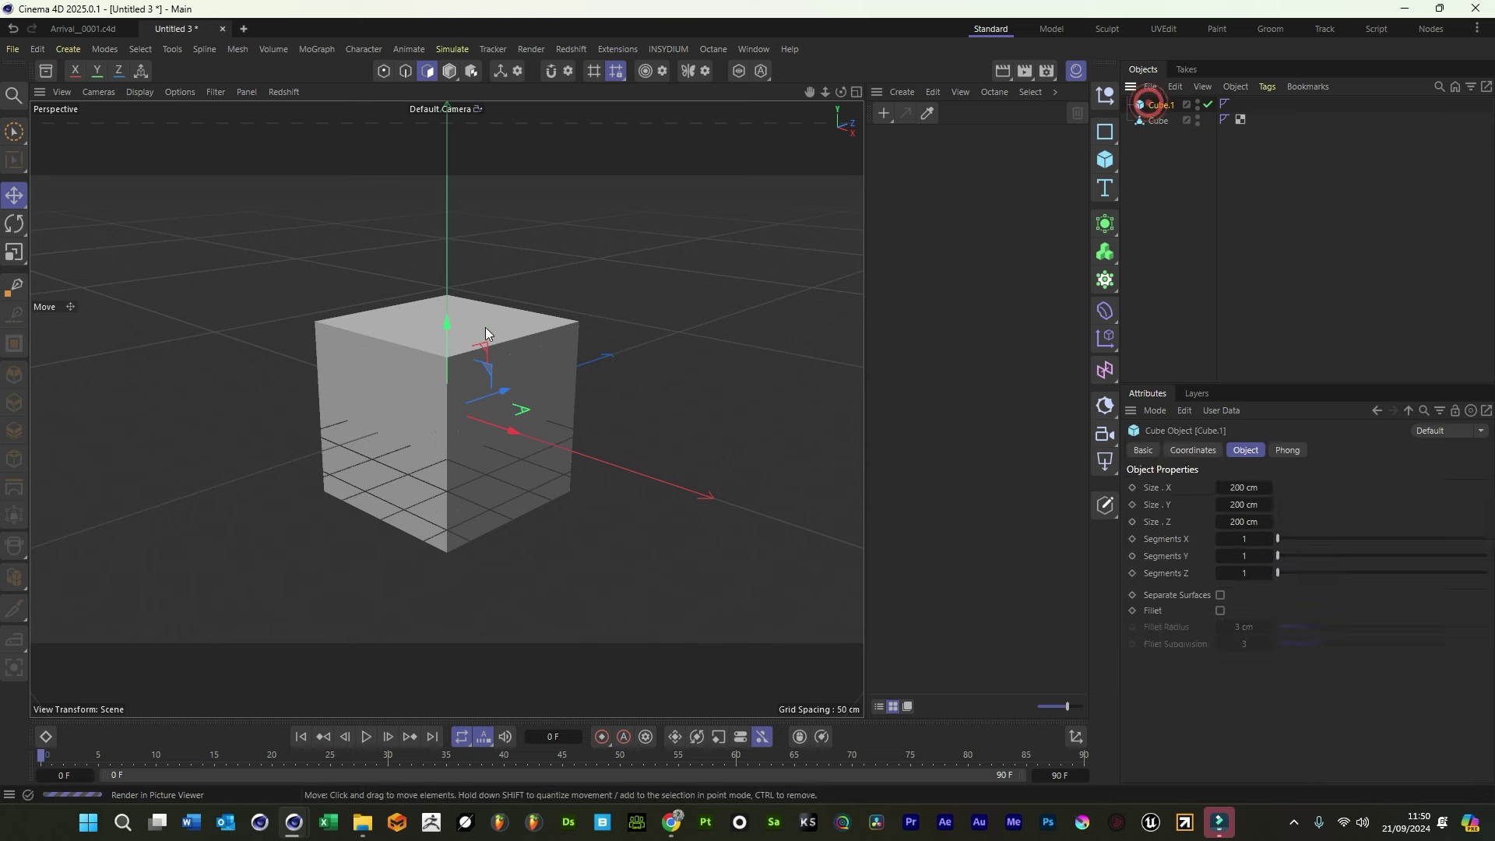
pyautogui.click(139, 92)
pyautogui.click(189, 153)
pyautogui.scroll(3, 427, 352)
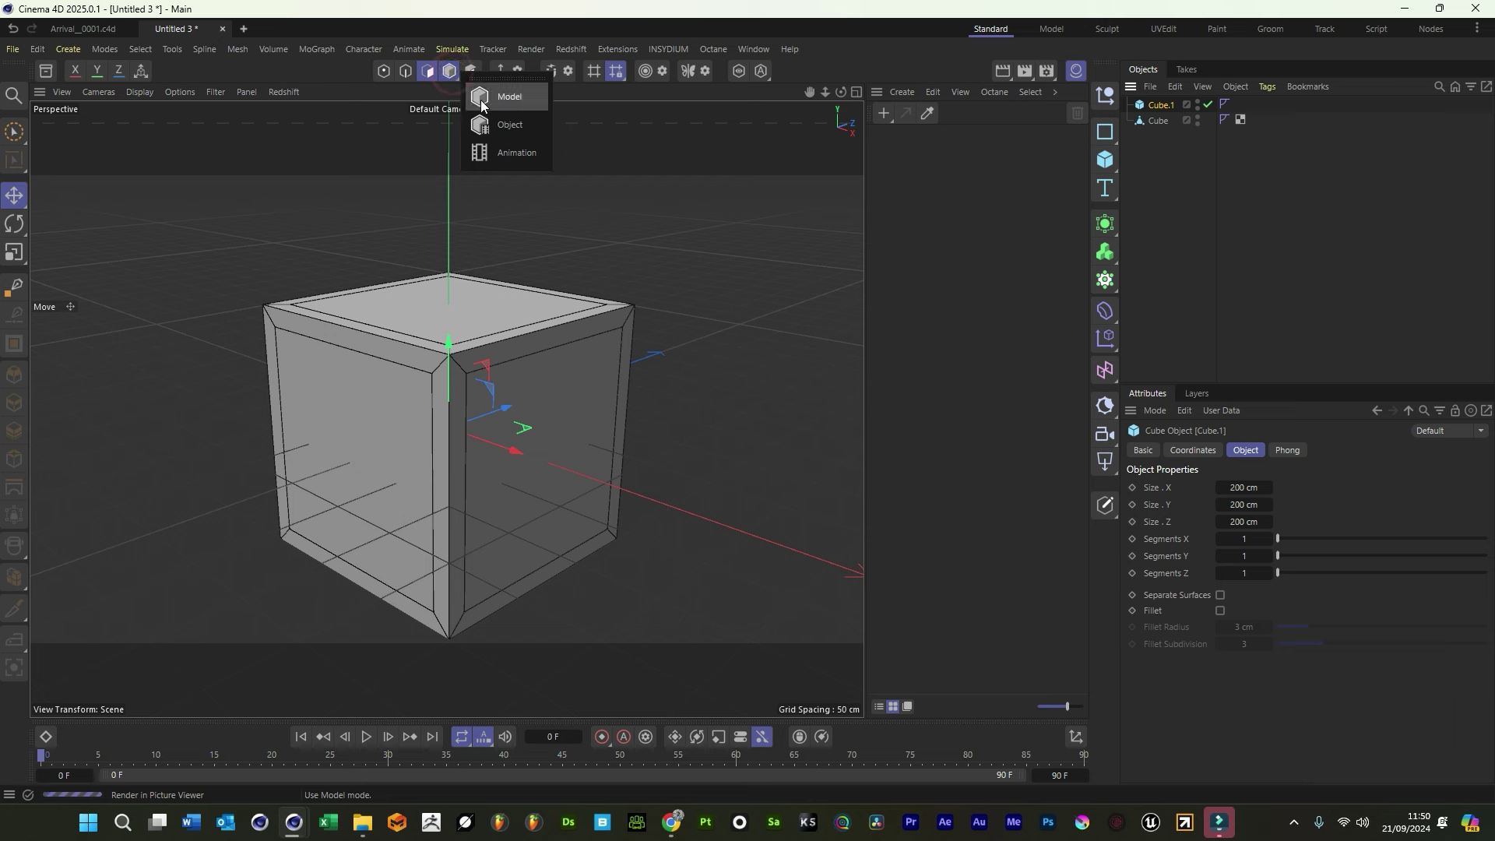
pyautogui.click(491, 97)
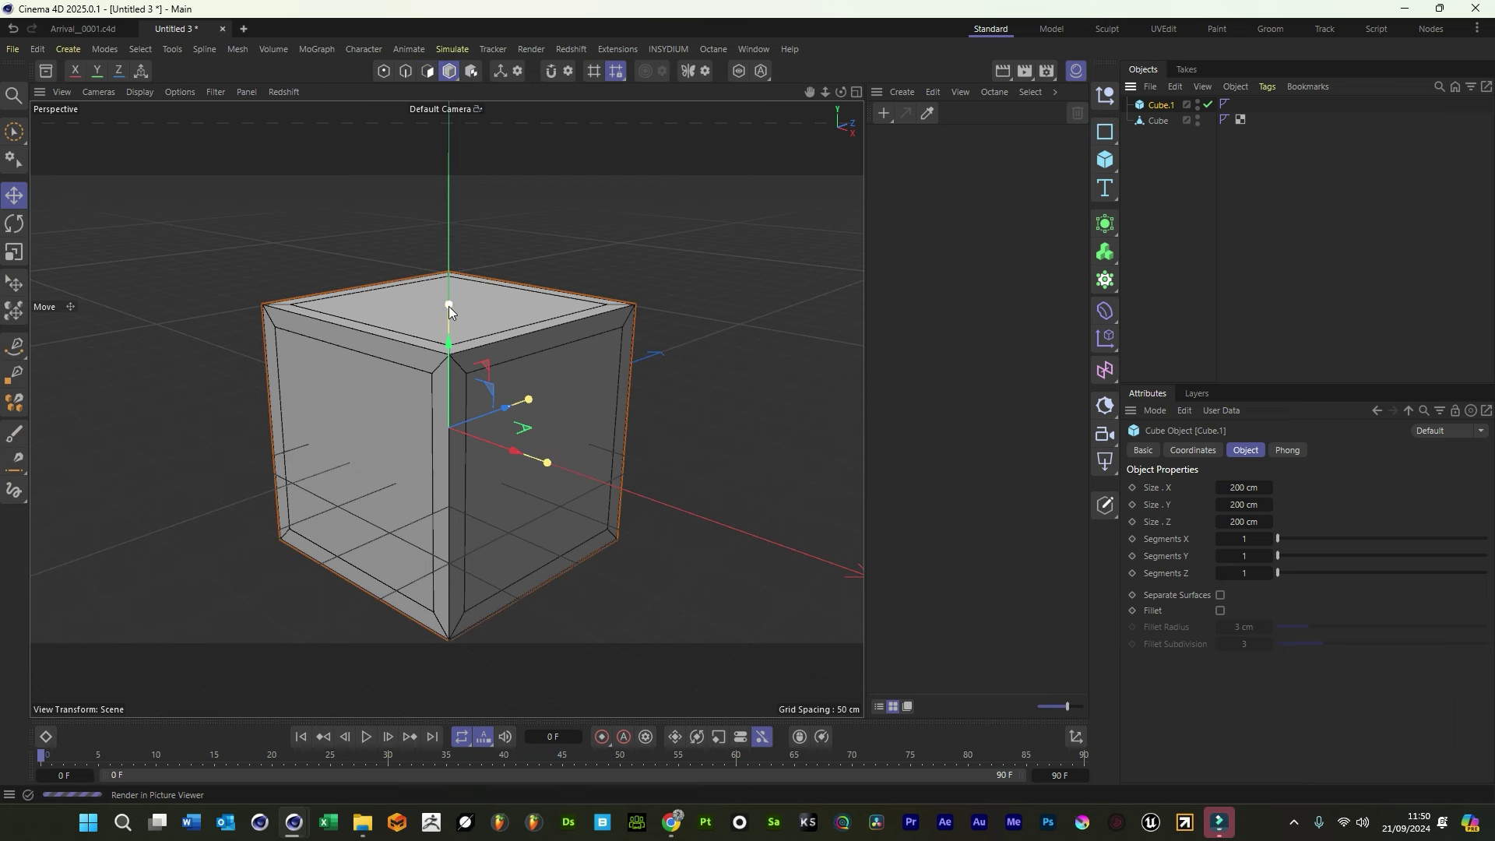
# Duplicate Cube.1, flatten the copy into a thin slab, and lower it to the frame's floor
pyautogui.keyDown('ctrl'); pyautogui.moveTo(1157, 104); pyautogui.dragTo(1158, 107); pyautogui.keyUp('ctrl')
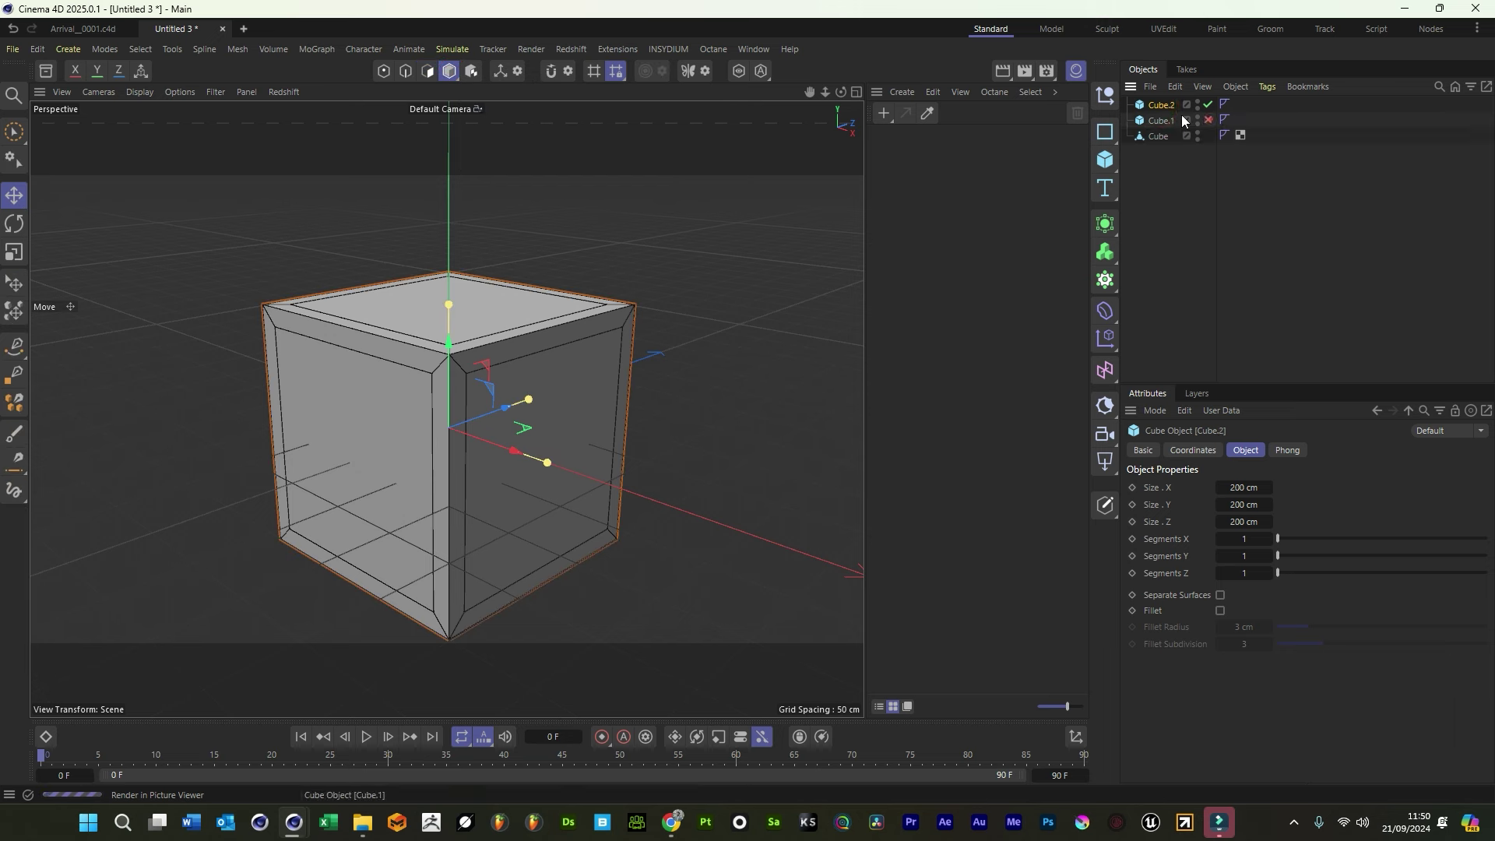
pyautogui.moveTo(448, 304); pyautogui.dragTo(444, 352)
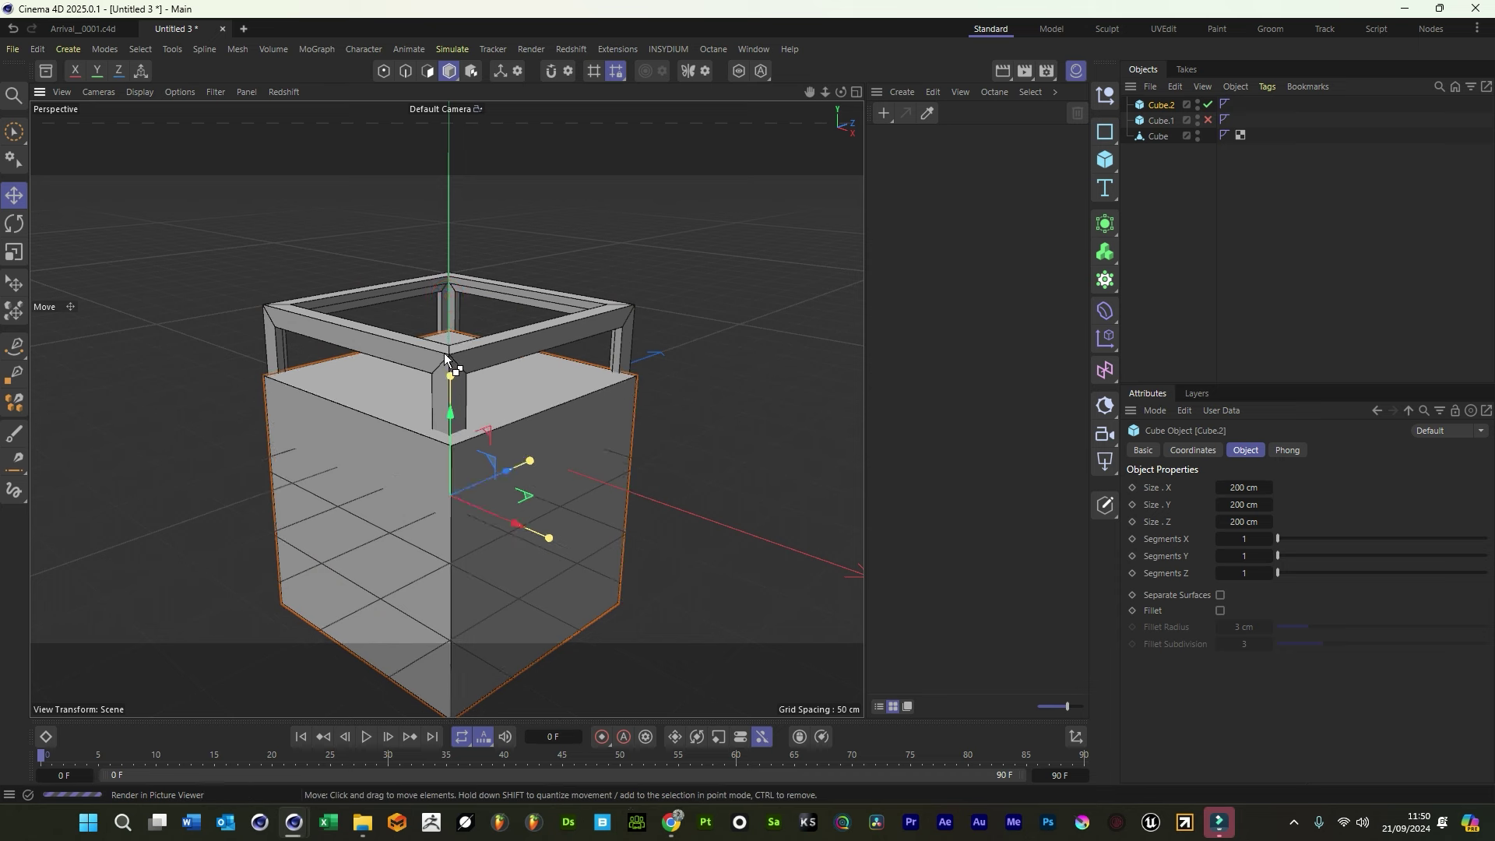
pyautogui.hotkey('ctrl', 'z')
pyautogui.moveTo(447, 302); pyautogui.dragTo(438, 424)
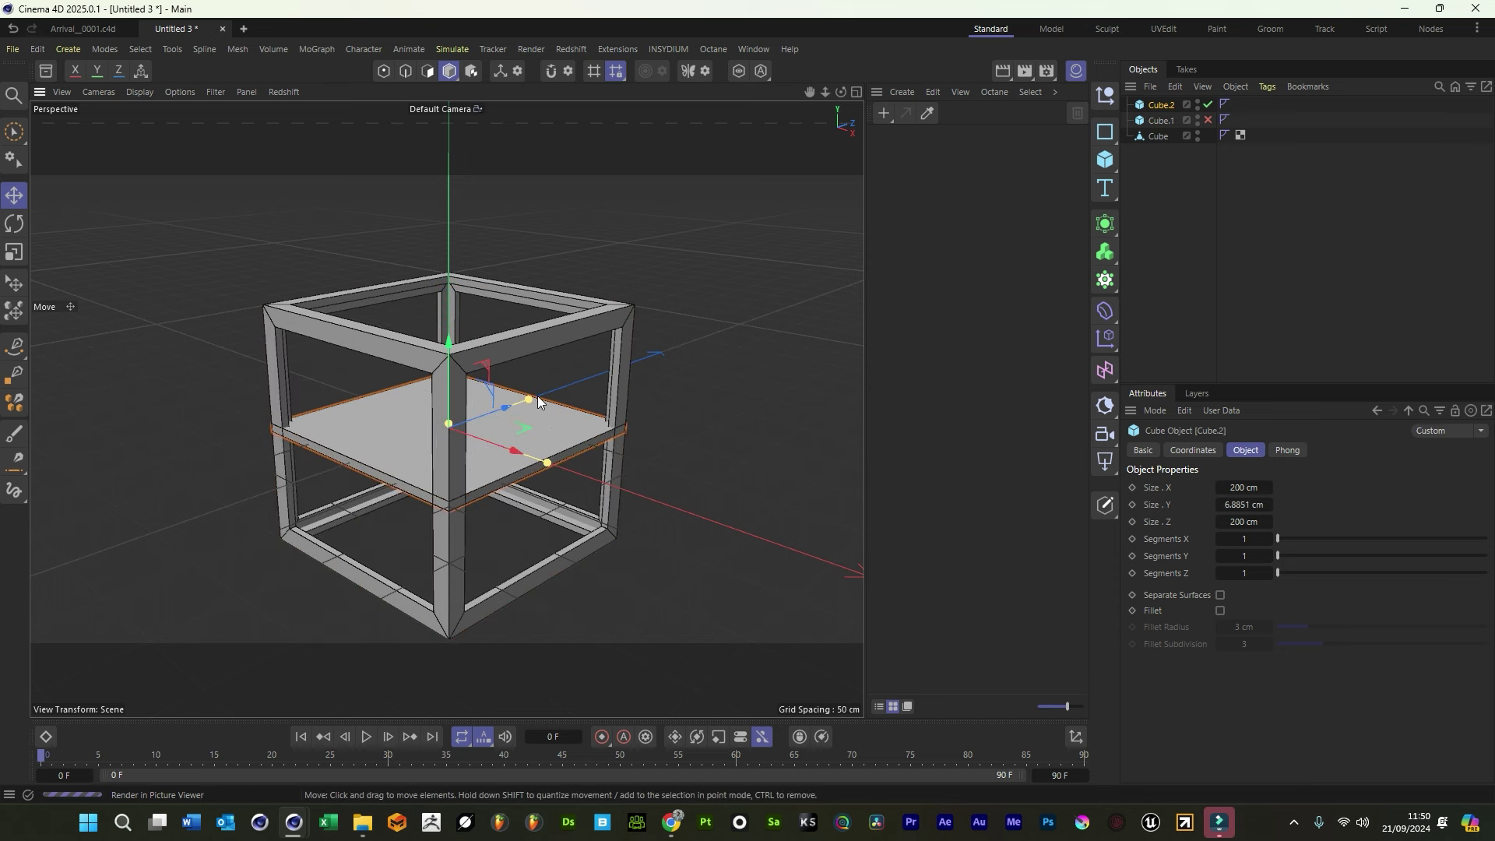
pyautogui.moveTo(530, 398); pyautogui.dragTo(523, 398)
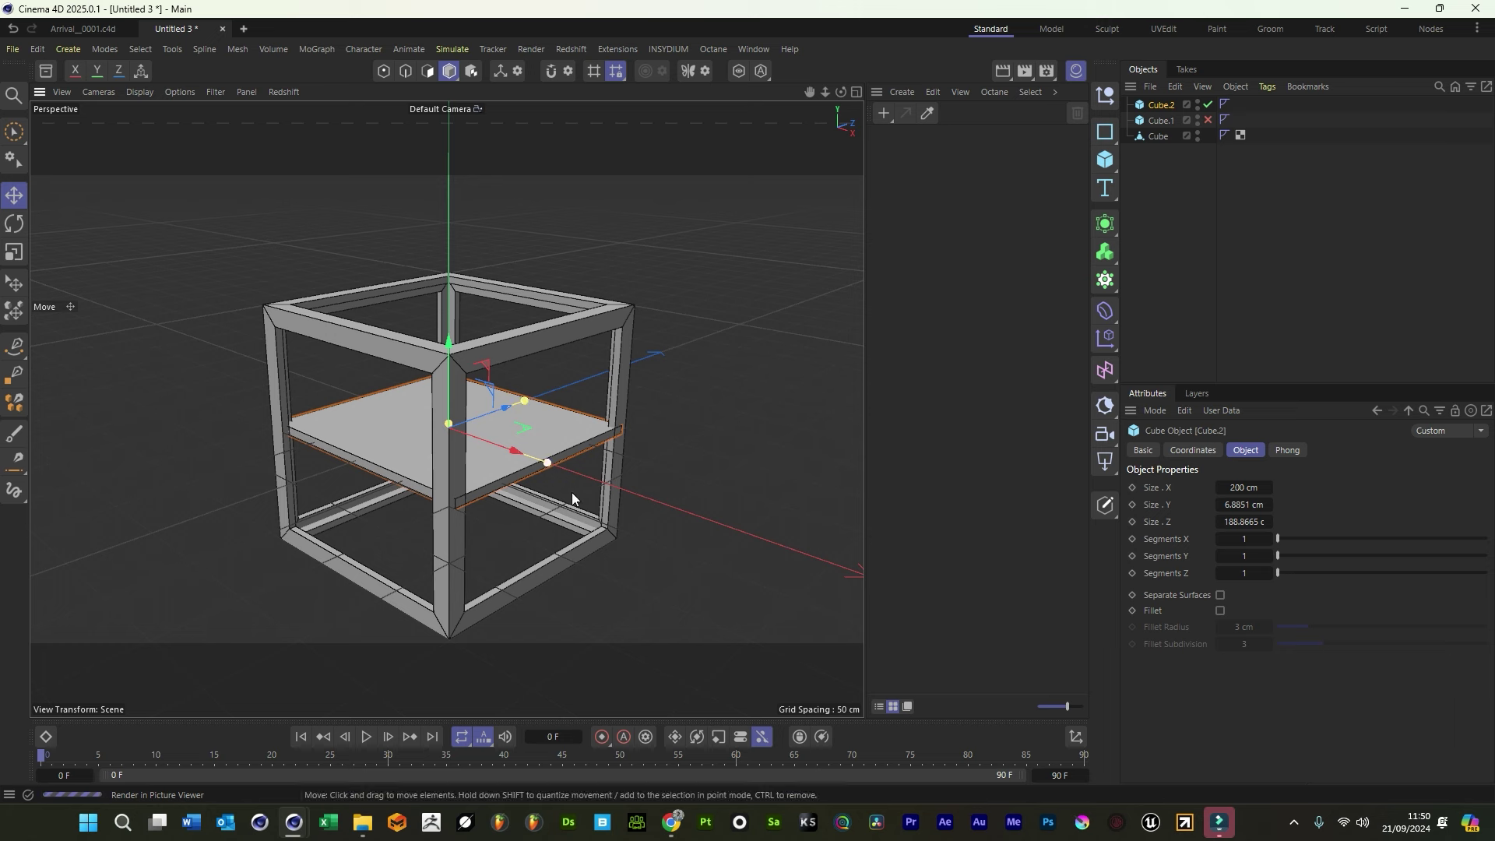
pyautogui.moveTo(546, 461); pyautogui.dragTo(541, 461)
pyautogui.moveTo(445, 358); pyautogui.dragTo(451, 466)
# Shrink Cube.1 into a thin upright bar and move it toward the floor corner
pyautogui.click(1159, 120)
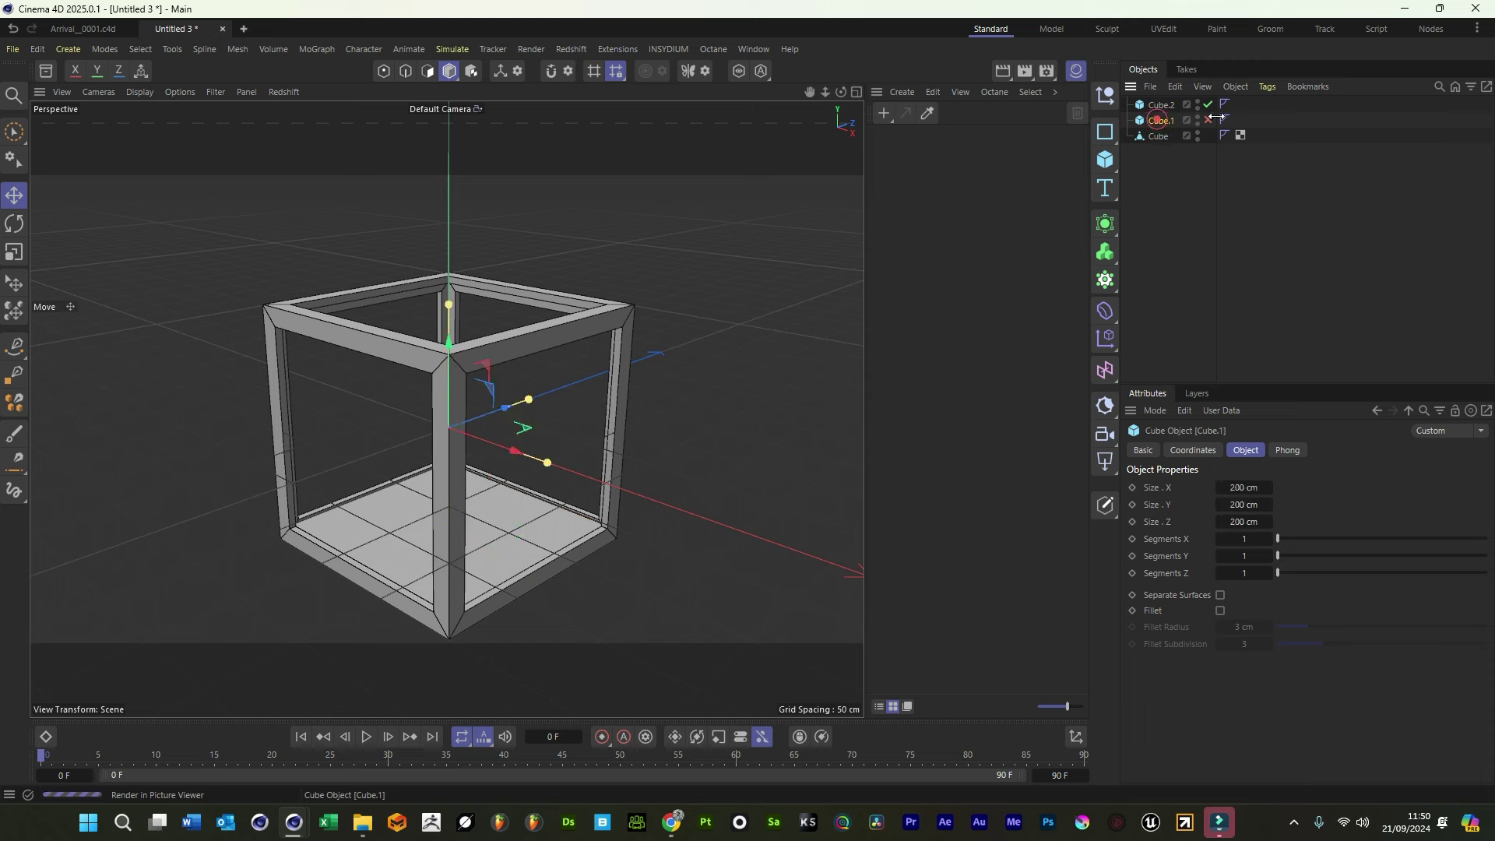
pyautogui.click(1208, 120)
pyautogui.moveTo(530, 395); pyautogui.dragTo(455, 418)
pyautogui.moveTo(556, 466); pyautogui.dragTo(456, 429)
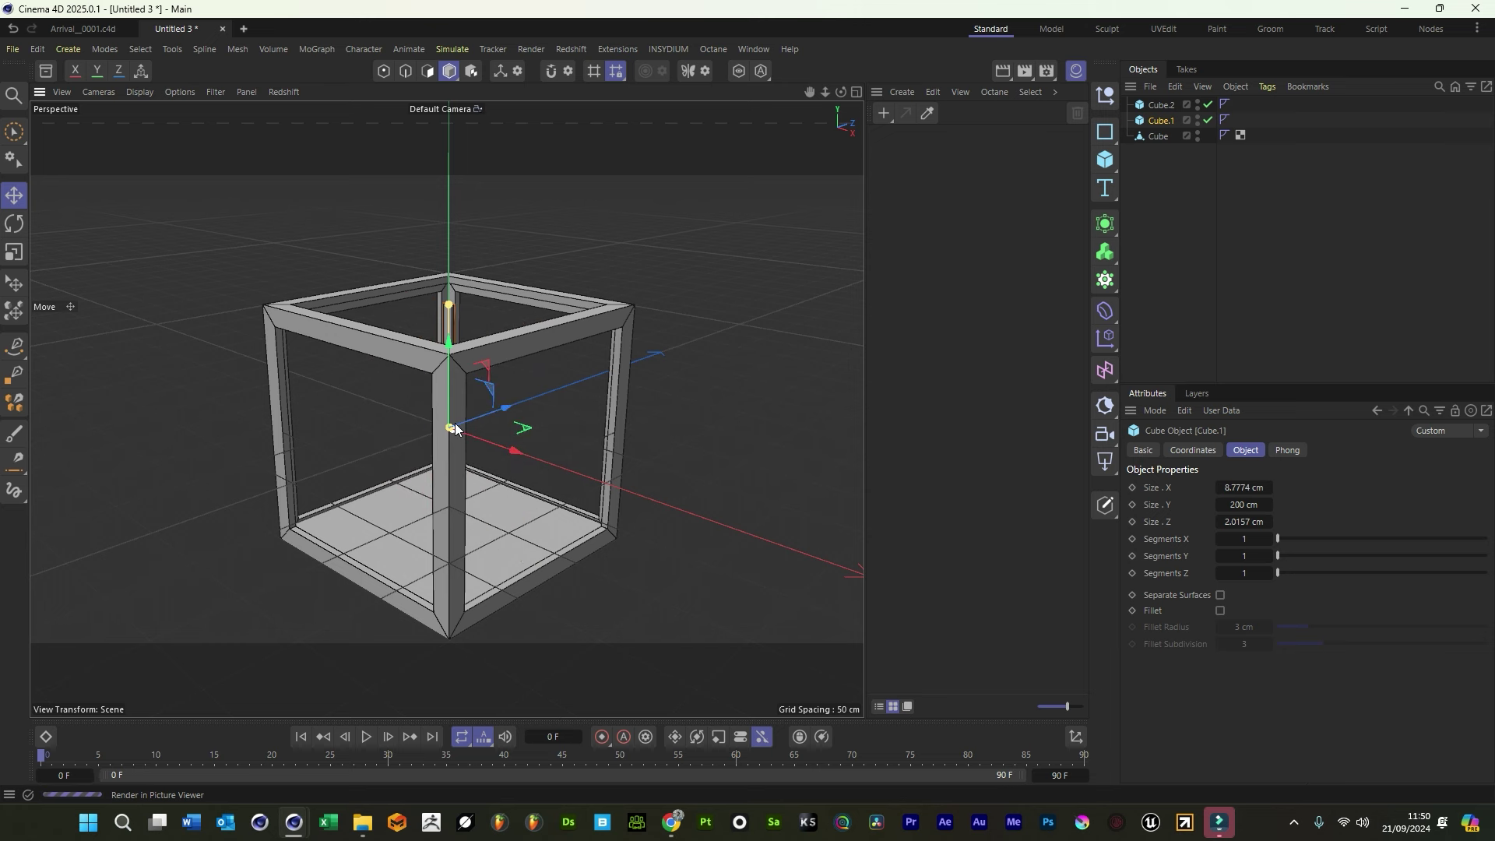
pyautogui.scroll(5, 471, 433)
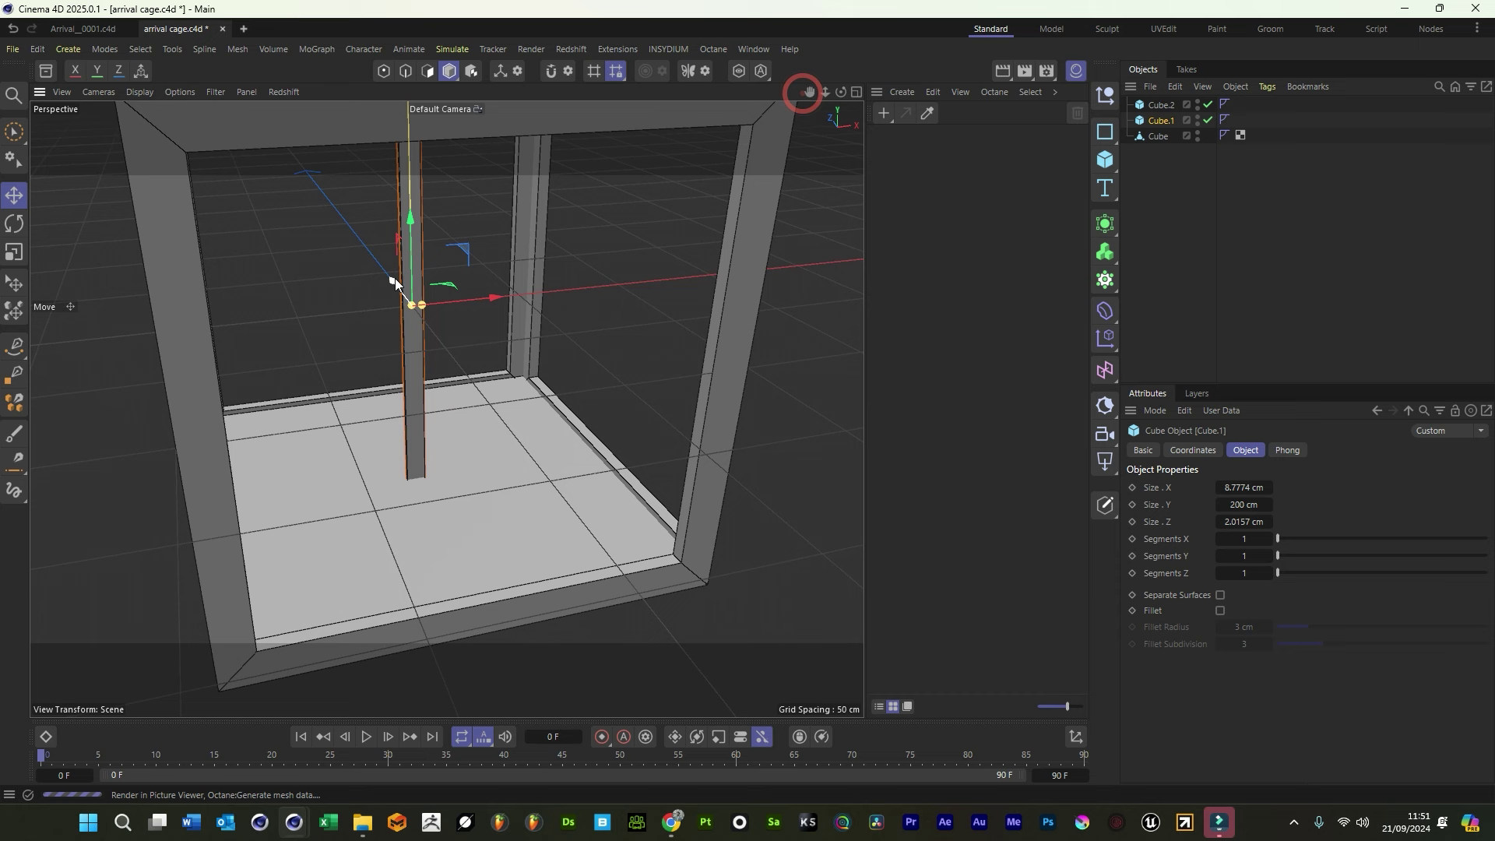
pyautogui.moveTo(394, 279); pyautogui.dragTo(492, 400)
# Slide the upright bar left until it sits against the frame's side
pyautogui.click(493, 400)
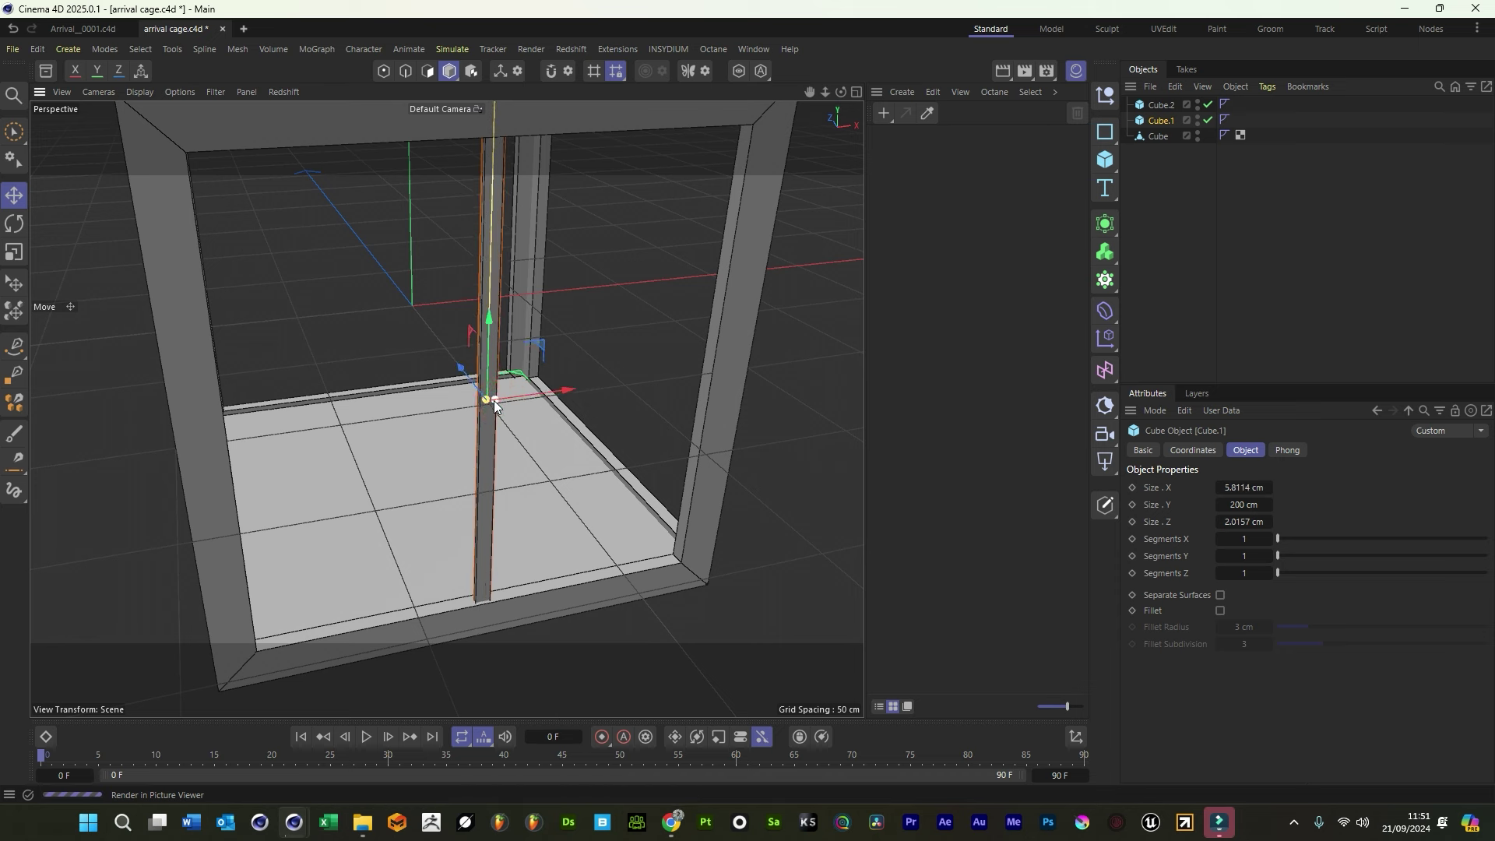
pyautogui.moveTo(841, 92); pyautogui.dragTo(841, 92)
pyautogui.moveTo(458, 376); pyautogui.dragTo(220, 389)
pyautogui.moveTo(810, 91); pyautogui.dragTo(810, 92)
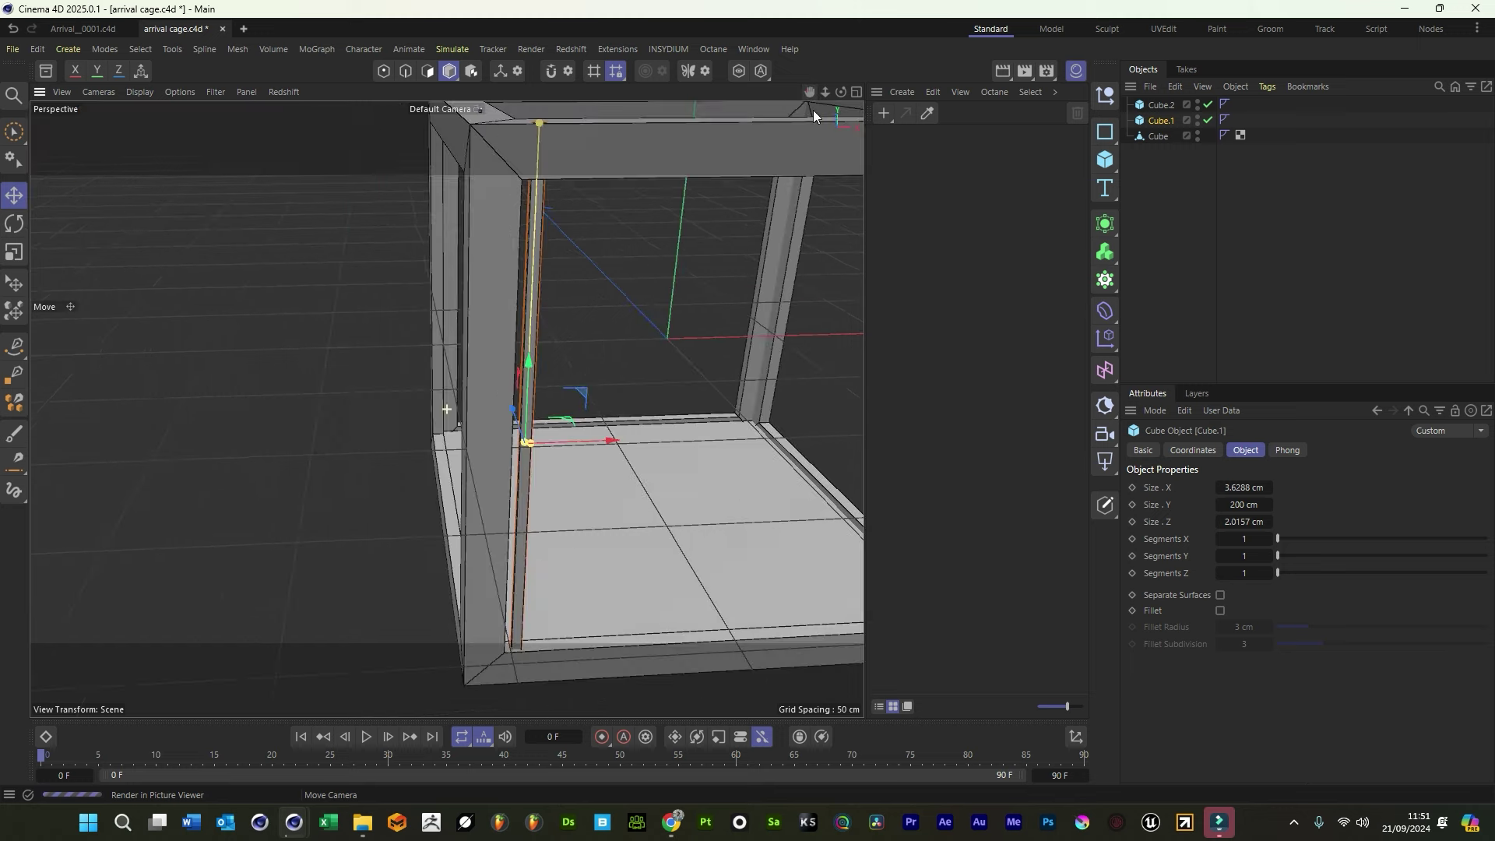
# Set the bar's Size X to 1 cm, nudge it into place, and open the cloner generators
pyautogui.click(1241, 487)
pyautogui.write('2')
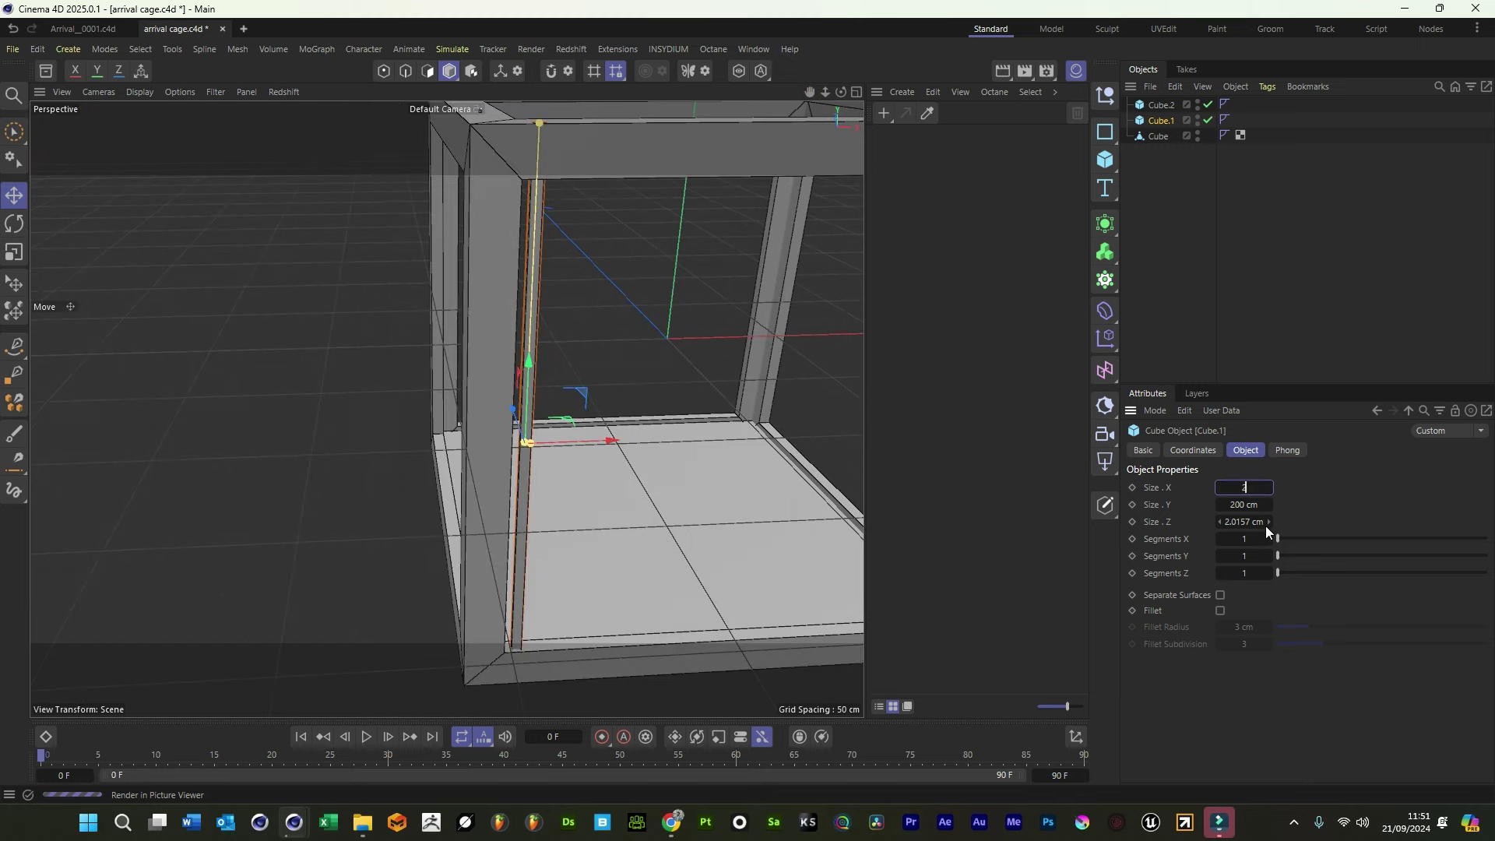
pyautogui.press('Return')
pyautogui.write('1')
pyautogui.press('Return')
pyautogui.moveTo(615, 439); pyautogui.dragTo(615, 444)
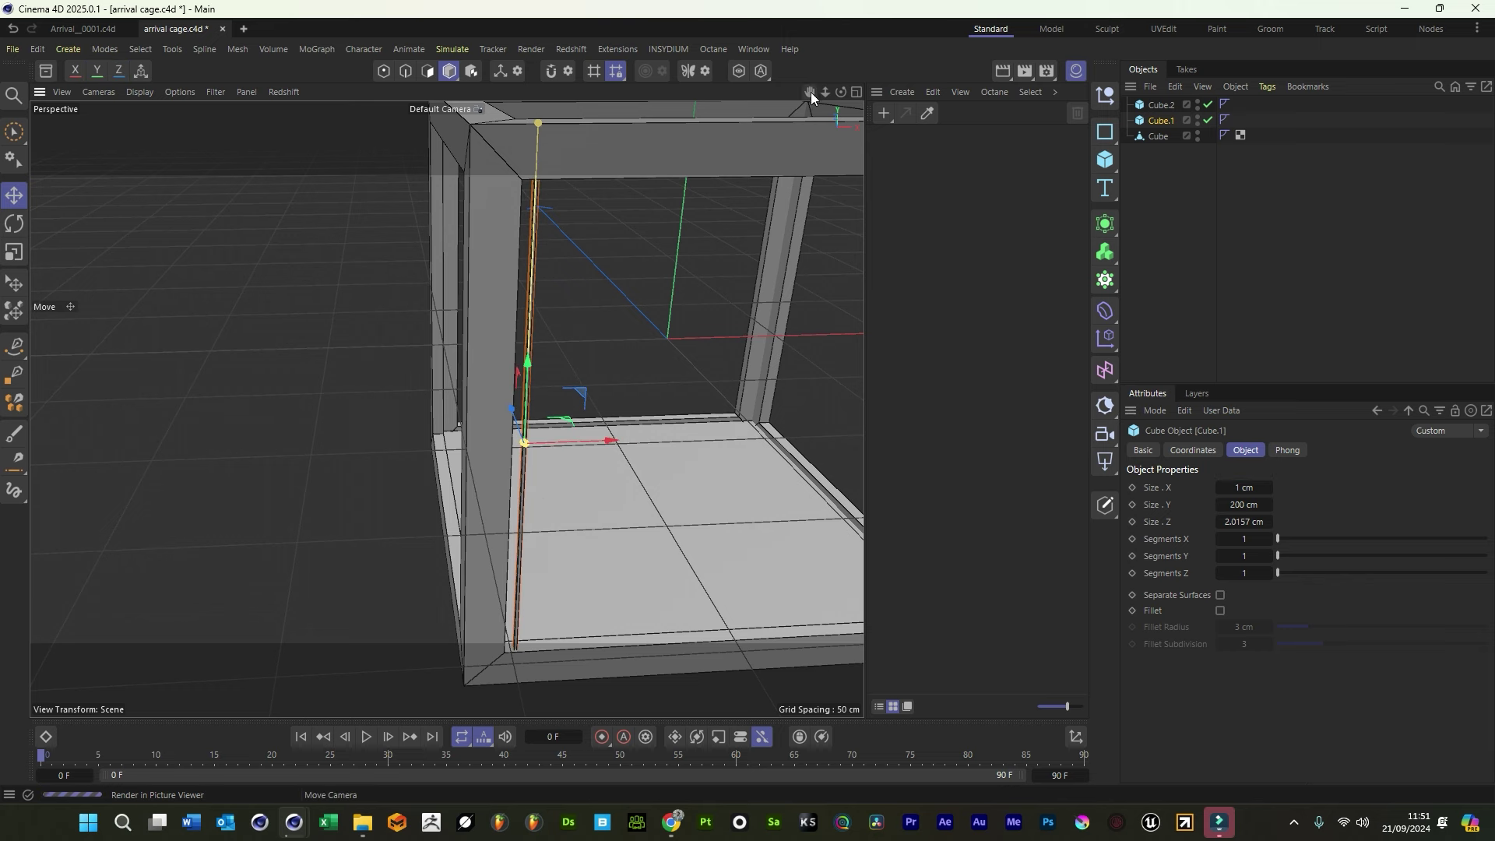
pyautogui.moveTo(810, 93); pyautogui.dragTo(1142, 247)
pyautogui.click(1112, 285)
# Add a Cloner with Cube.1 as its child, in Linear mode without Reset Coordinates
pyautogui.click(1176, 302)
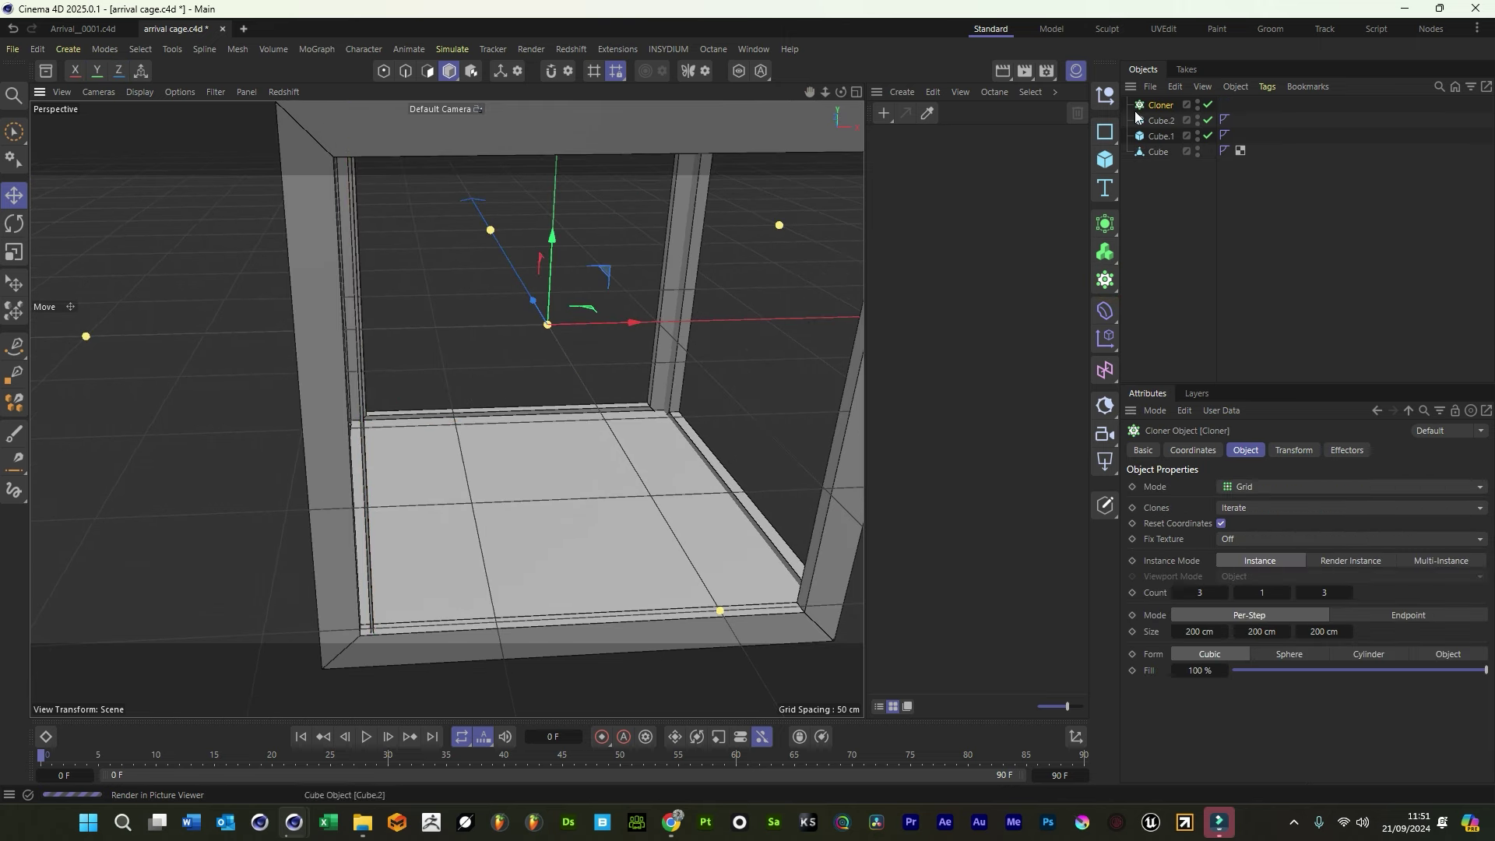
pyautogui.click(366, 461)
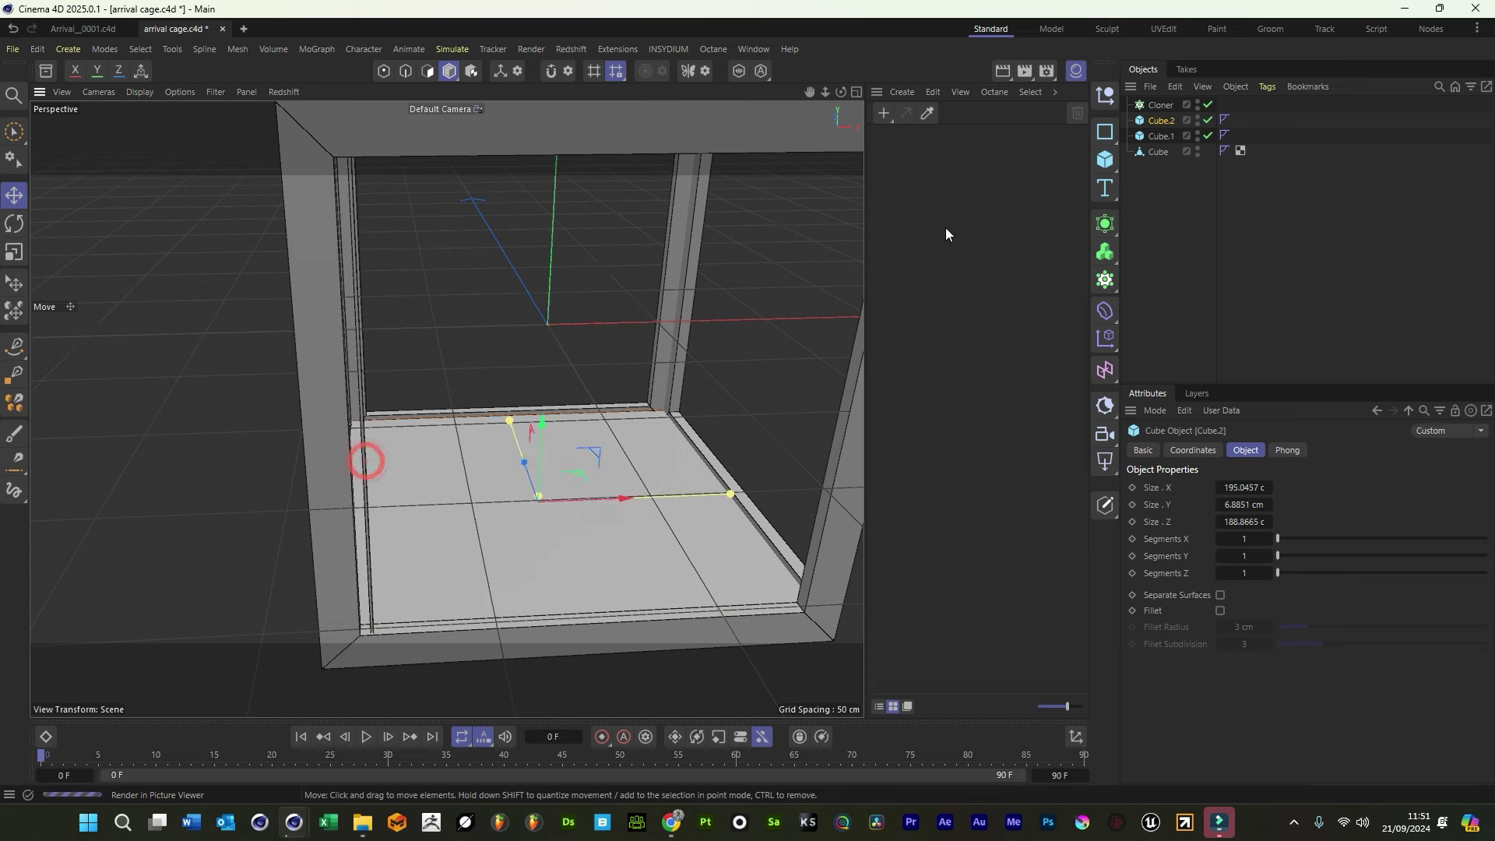
pyautogui.click(1160, 136)
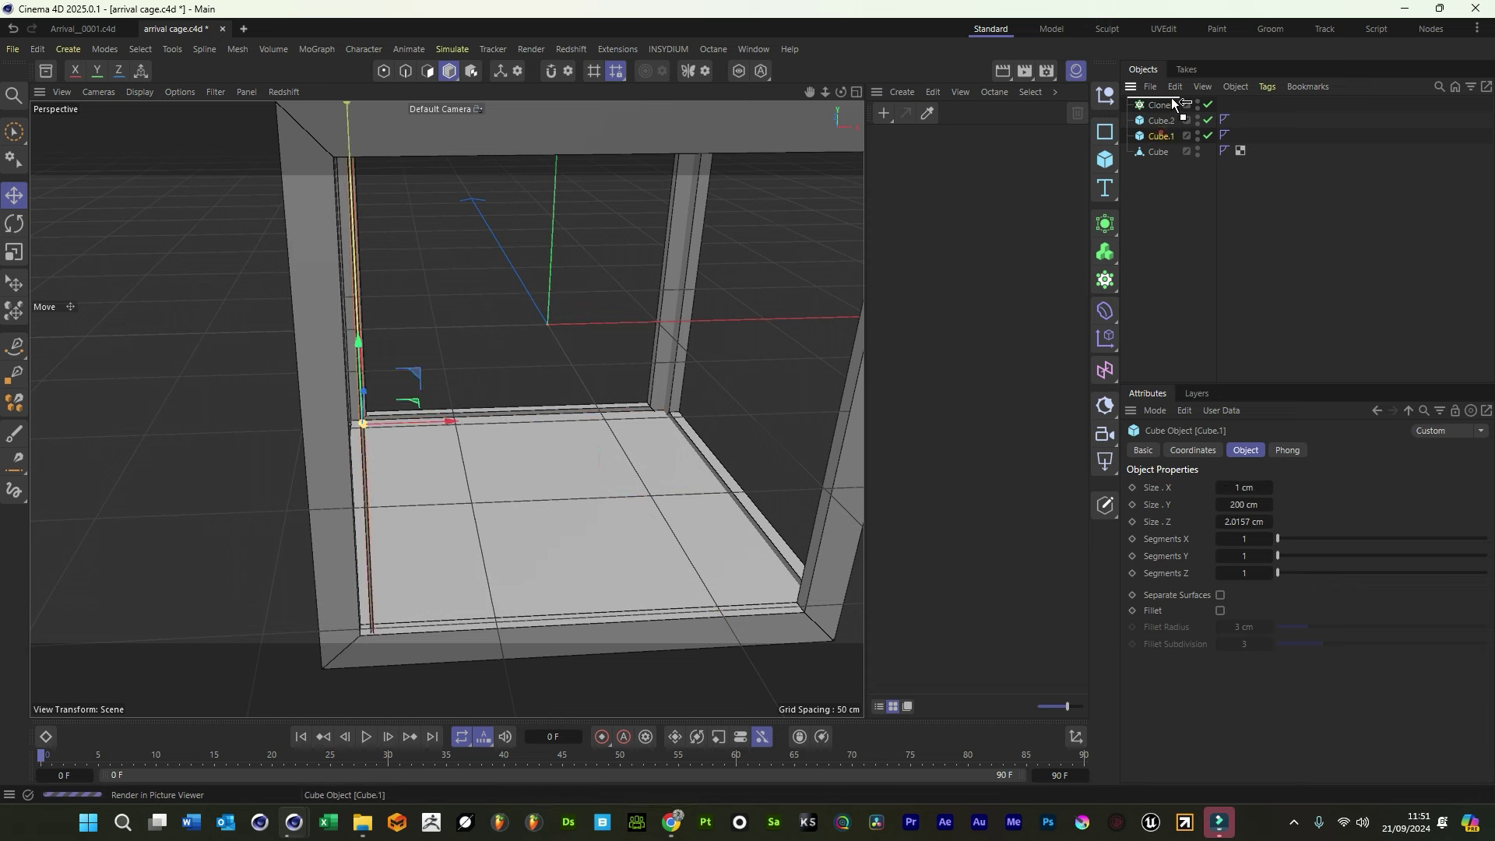
pyautogui.moveTo(1173, 102); pyautogui.dragTo(1164, 106)
pyautogui.click(1160, 104)
pyautogui.click(1253, 485)
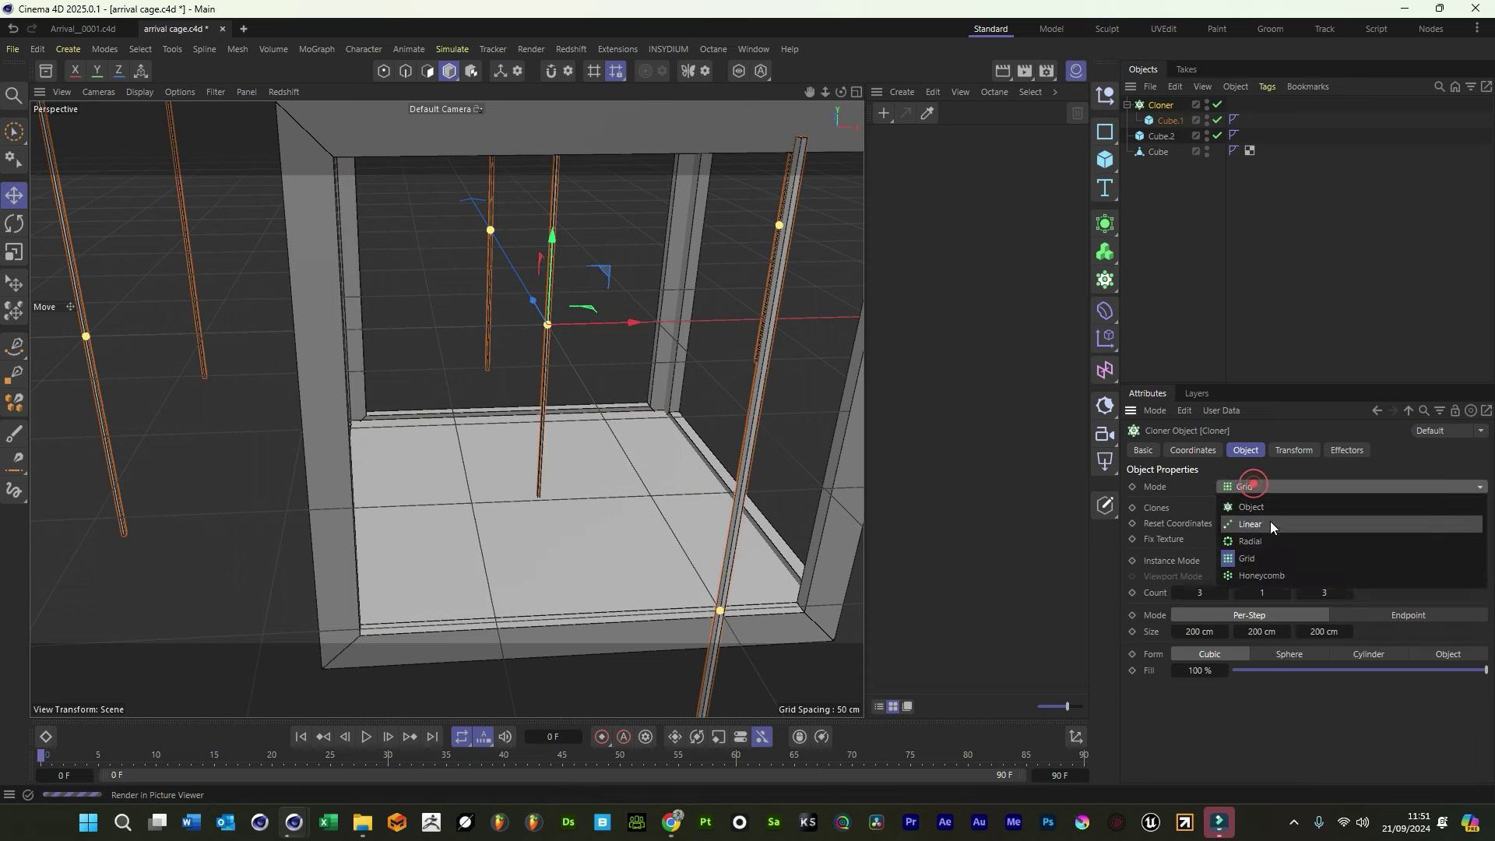
pyautogui.click(1270, 525)
pyautogui.click(1222, 524)
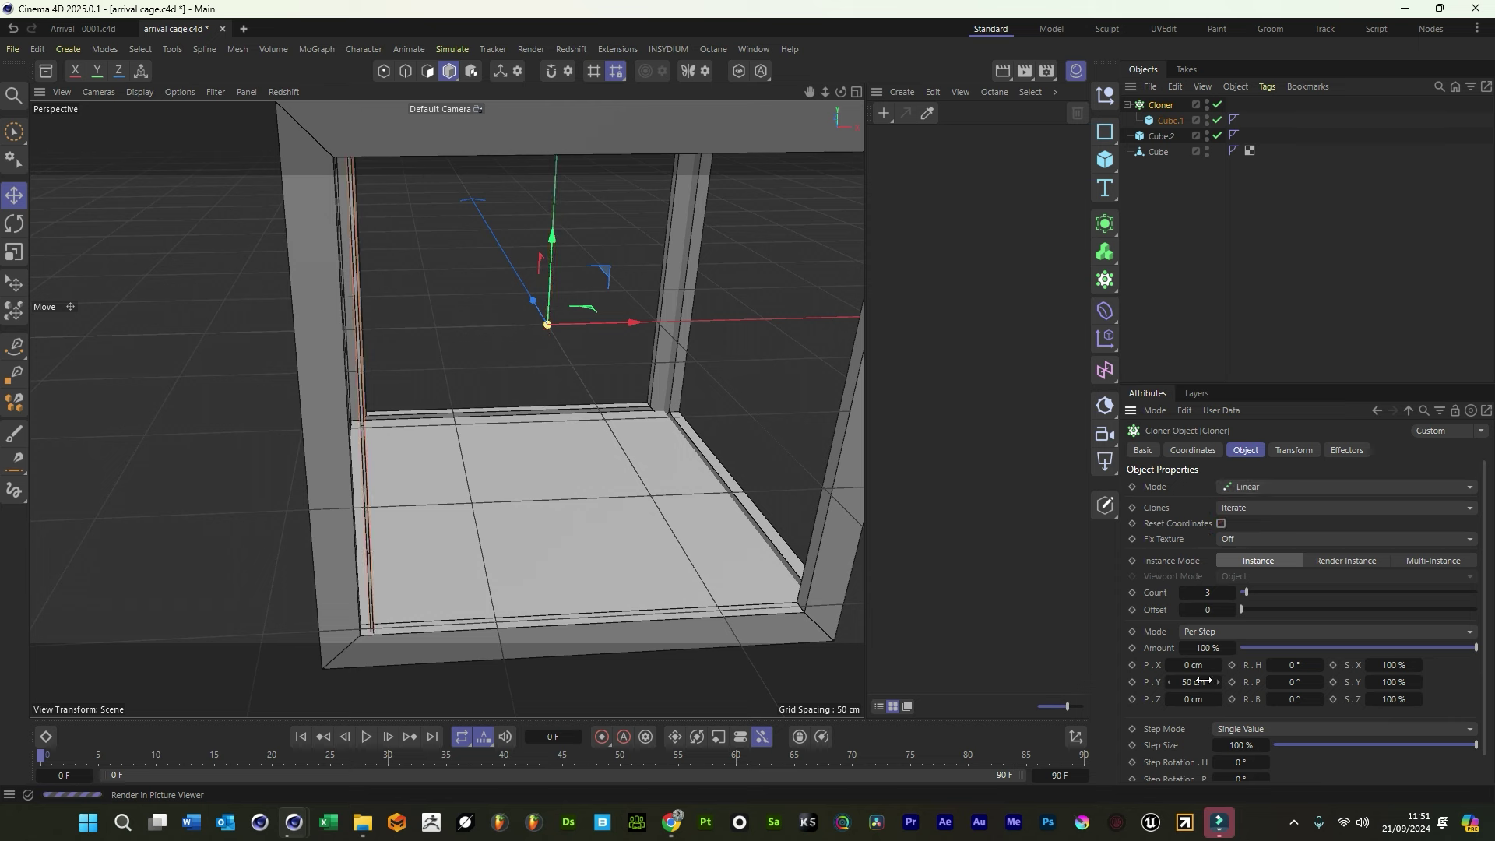
# Set the clone Y offset to 0, count to 34, and bar spacing to 5 cm
pyautogui.write('0')
pyautogui.press('Return')
pyautogui.moveTo(1193, 666)
pyautogui.mouseDown()
pyautogui.moveTo(1215, 666)
pyautogui.moveTo(1178, 667)
pyautogui.mouseUp()
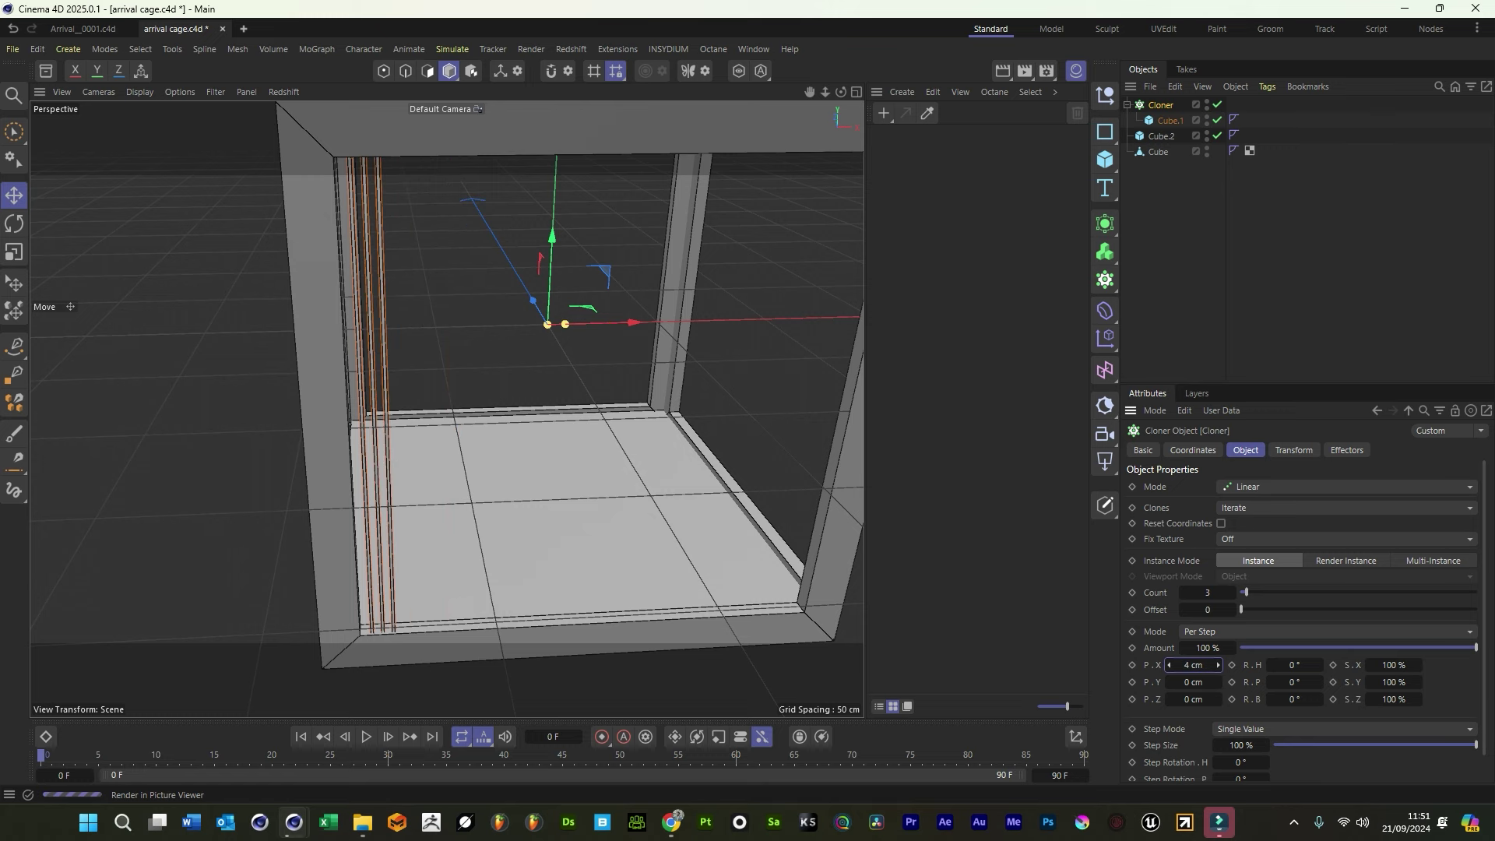
pyautogui.moveTo(1247, 591); pyautogui.dragTo(1339, 592)
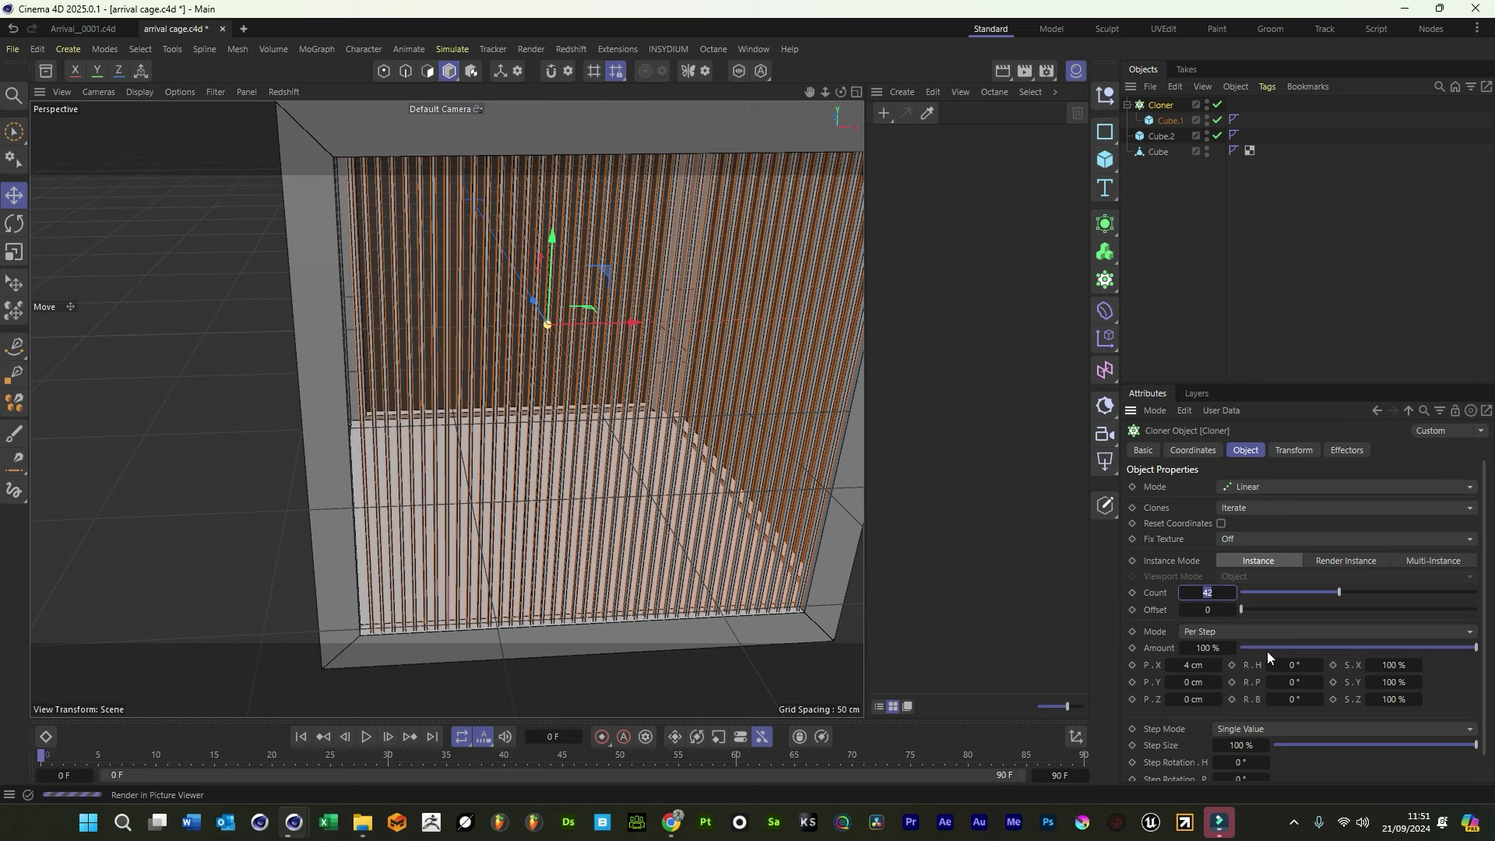
pyautogui.write('34')
pyautogui.press('Return')
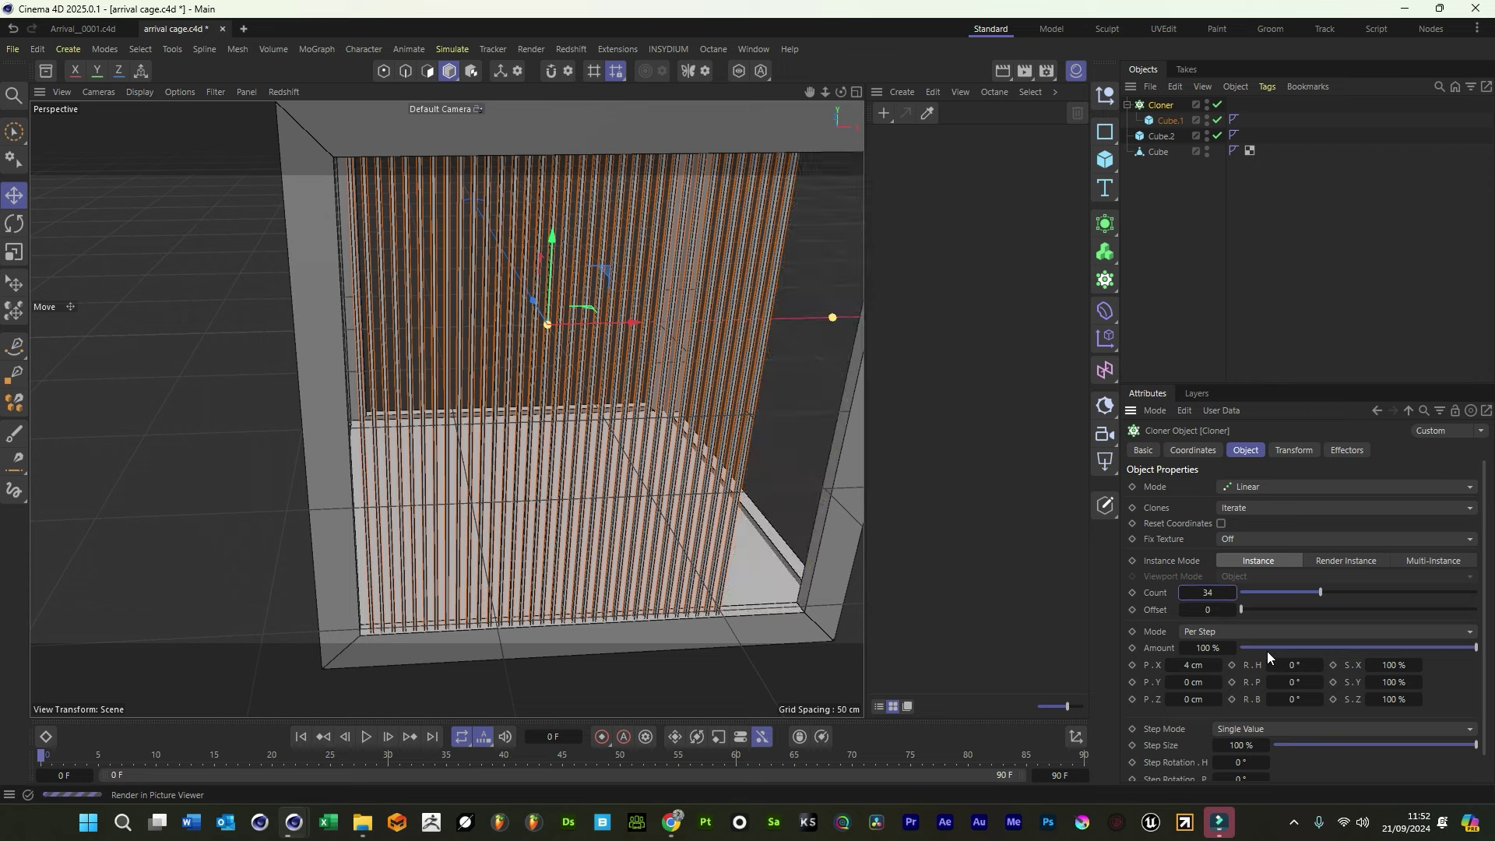
pyautogui.moveTo(1193, 665)
pyautogui.mouseDown()
pyautogui.moveTo(1230, 665)
pyautogui.moveTo(1208, 665)
pyautogui.mouseUp()
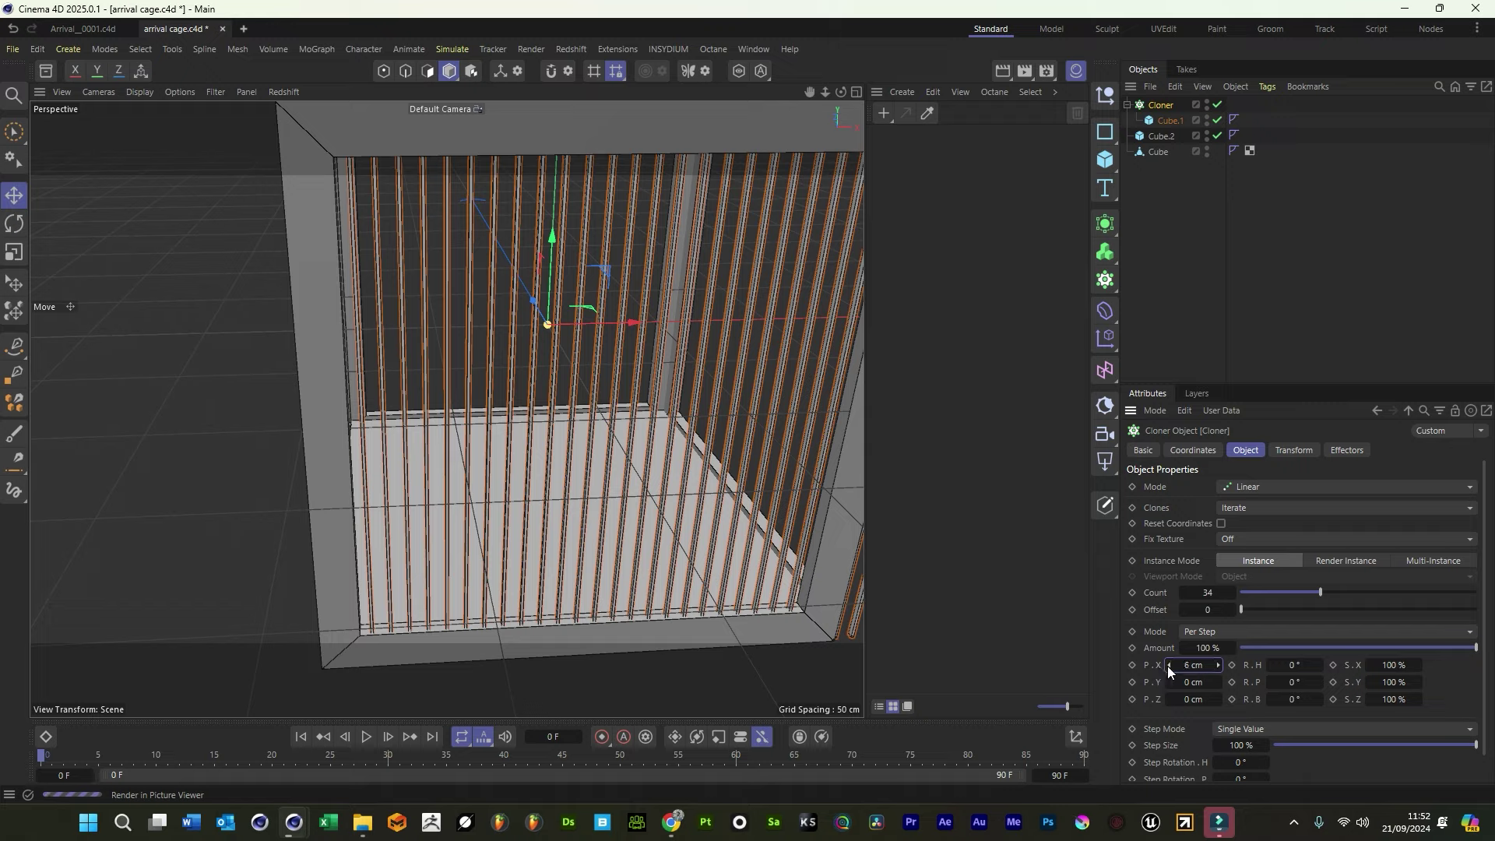
pyautogui.click(1168, 666)
pyautogui.click(1168, 666)
pyautogui.click(1168, 666)
pyautogui.click(1219, 665)
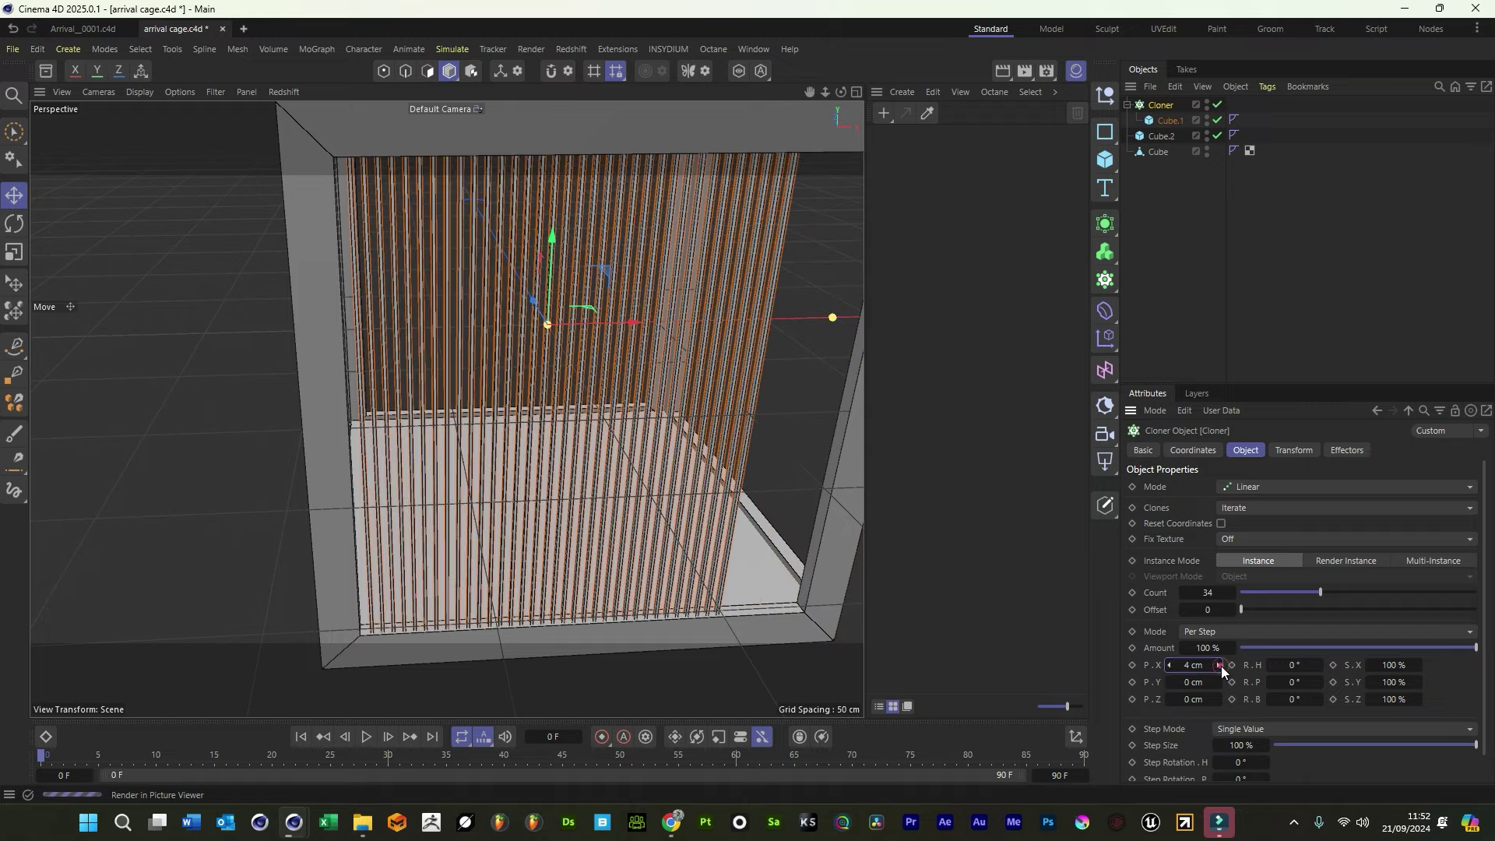
pyautogui.click(1219, 666)
# Orbit around the cage and select the source bar Cube.1
pyautogui.moveTo(814, 99)
pyautogui.mouseDown()
pyautogui.moveTo(755, 161)
pyautogui.moveTo(813, 93)
pyautogui.mouseUp()
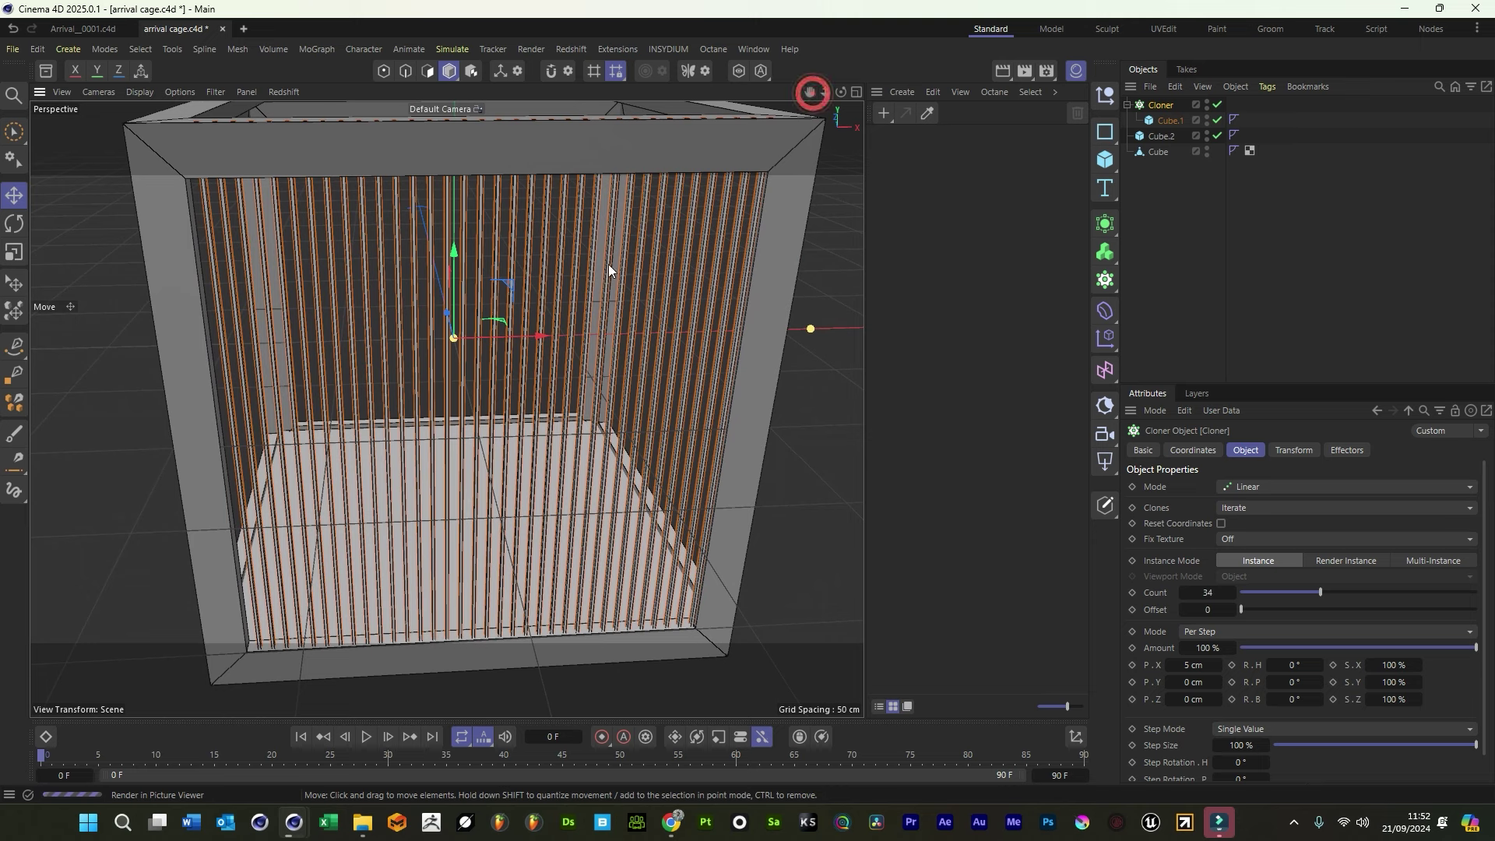
pyautogui.click(1161, 121)
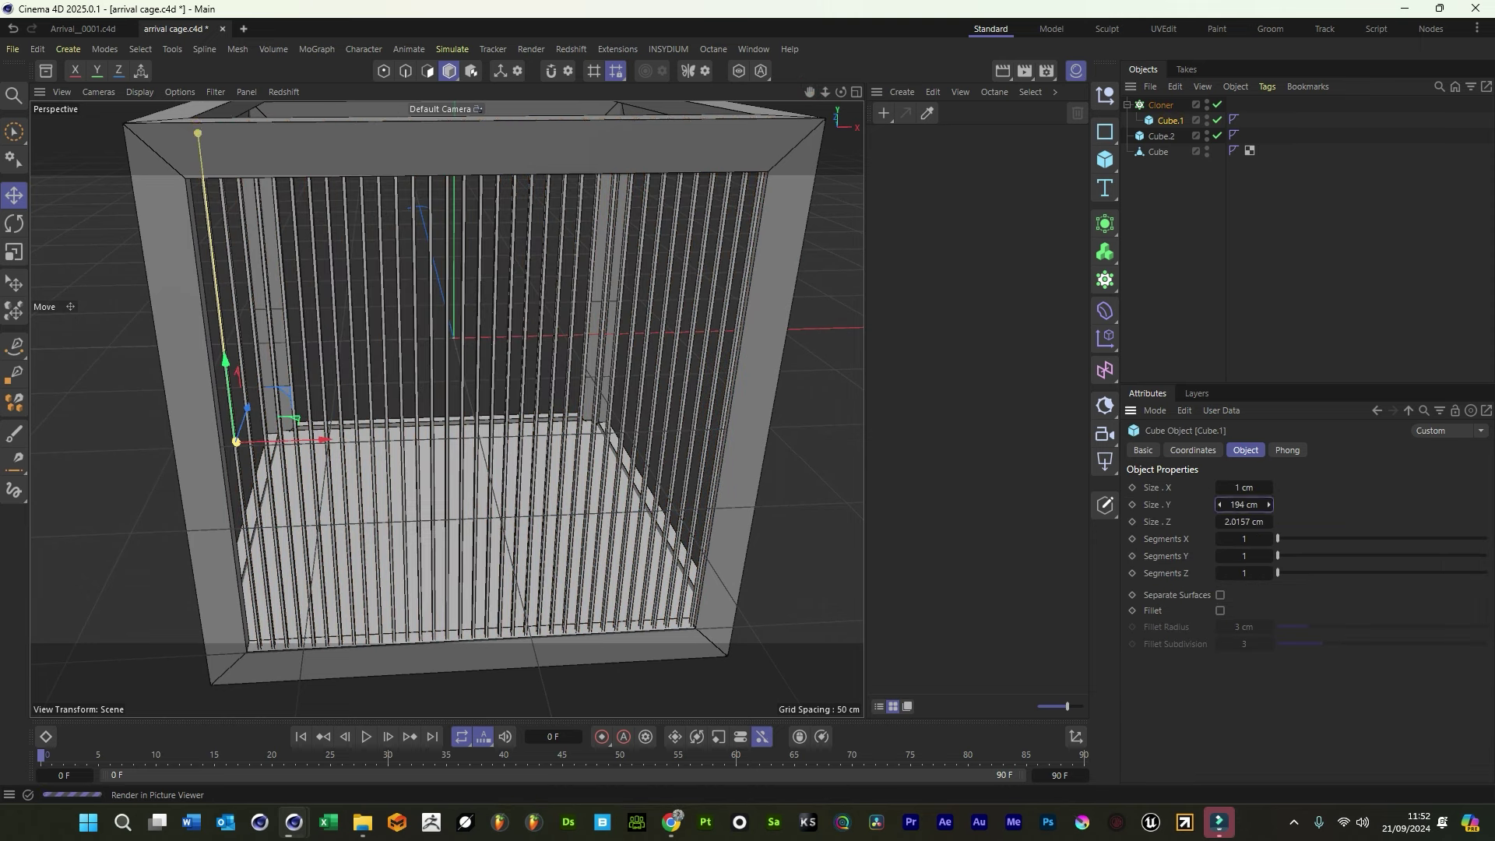
pyautogui.moveTo(841, 91)
pyautogui.mouseDown()
pyautogui.moveTo(814, 98)
pyautogui.moveTo(847, 99)
pyautogui.mouseUp()
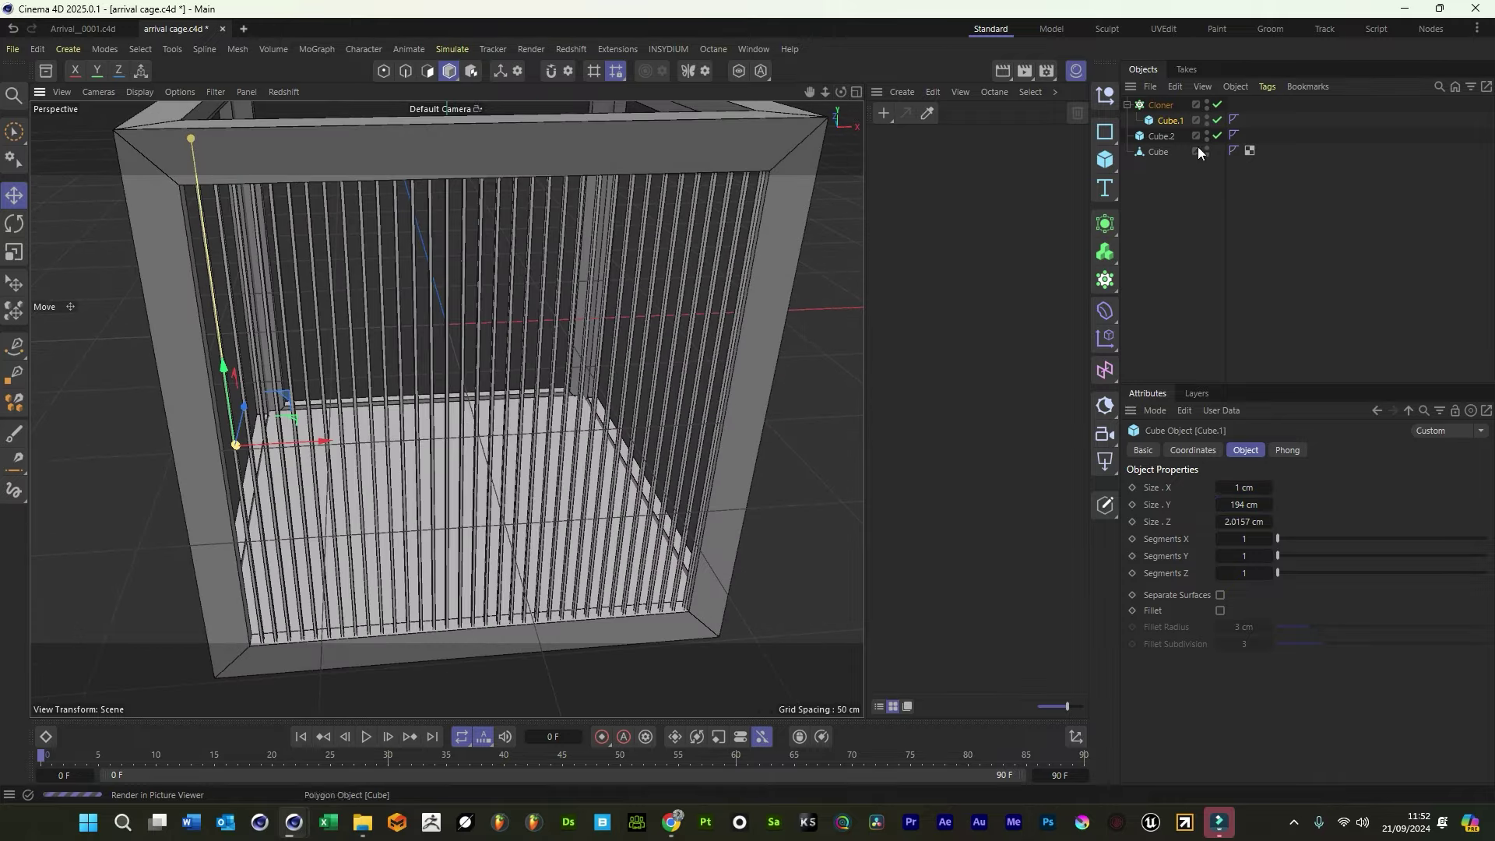
pyautogui.click(1160, 119)
# Copy the bar to the top of the hierarchy and rotate it horizontal
pyautogui.keyDown('ctrl'); pyautogui.moveTo(1171, 96); pyautogui.dragTo(1171, 99); pyautogui.keyUp('ctrl')
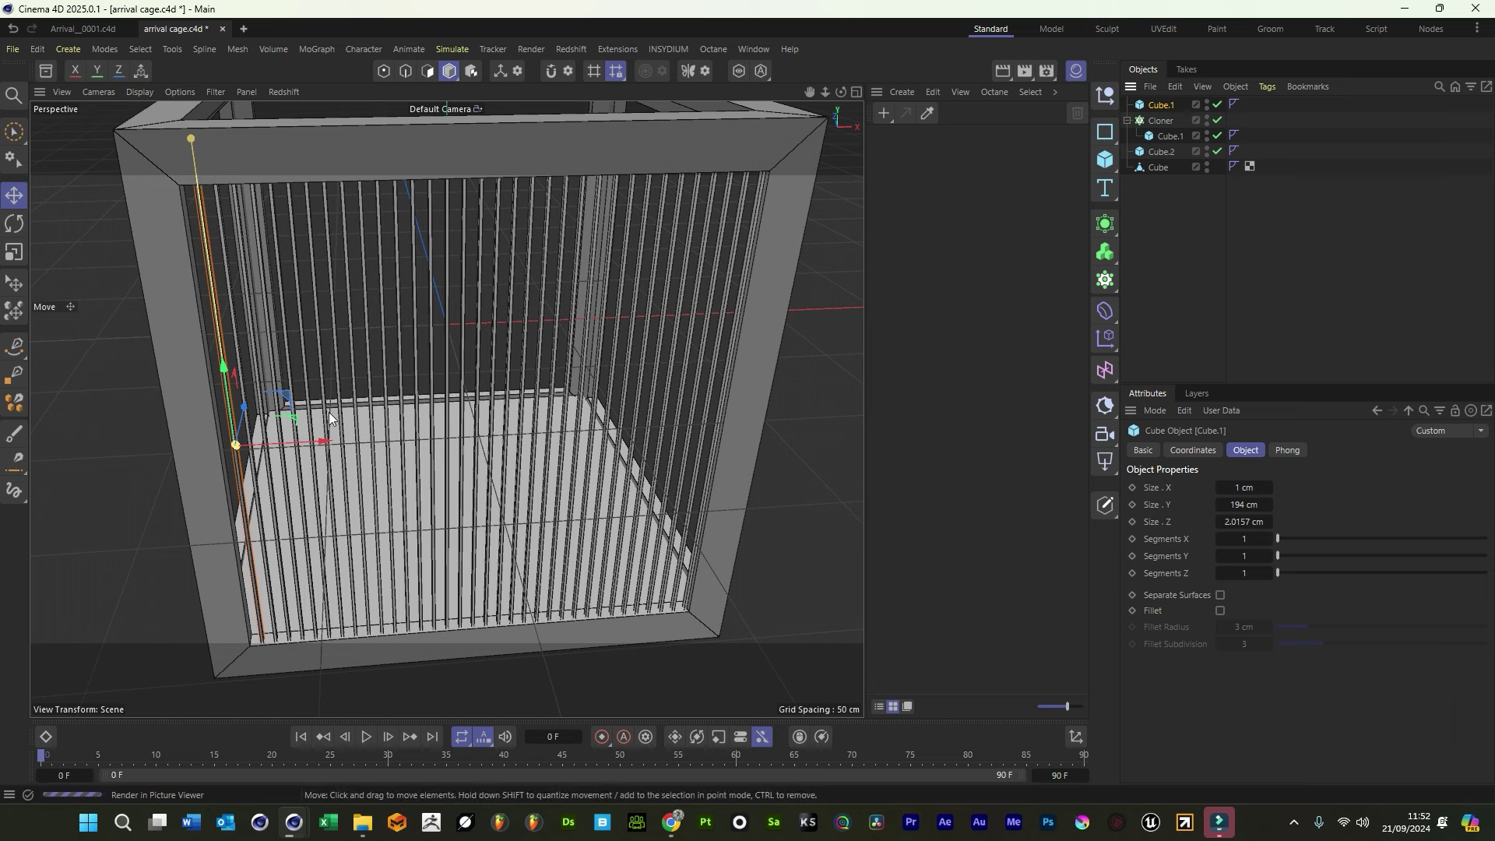
pyautogui.press('r')
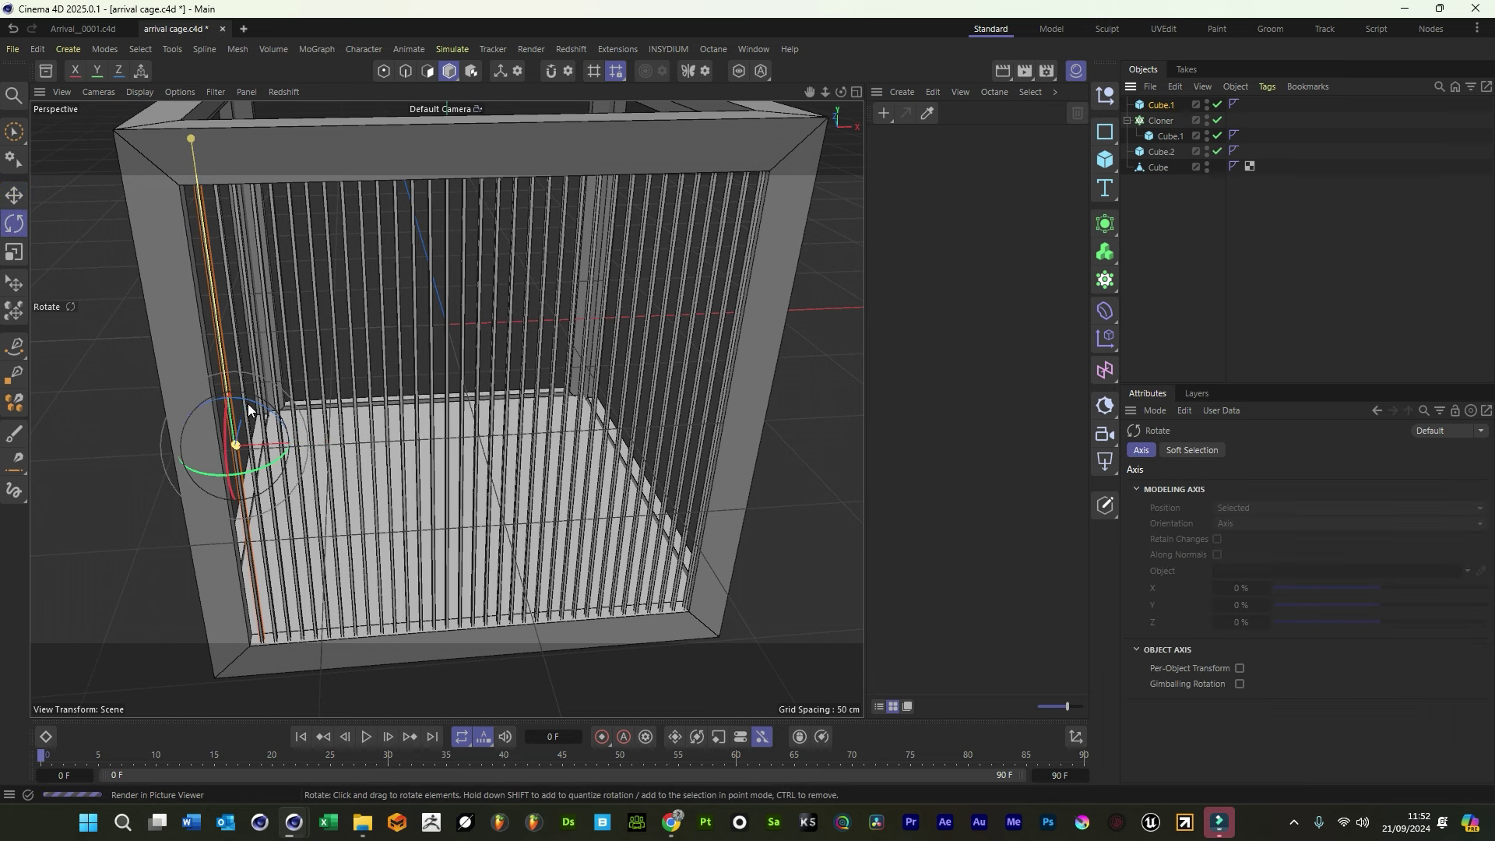
pyautogui.moveTo(251, 405); pyautogui.dragTo(469, 398)
pyautogui.press('e')
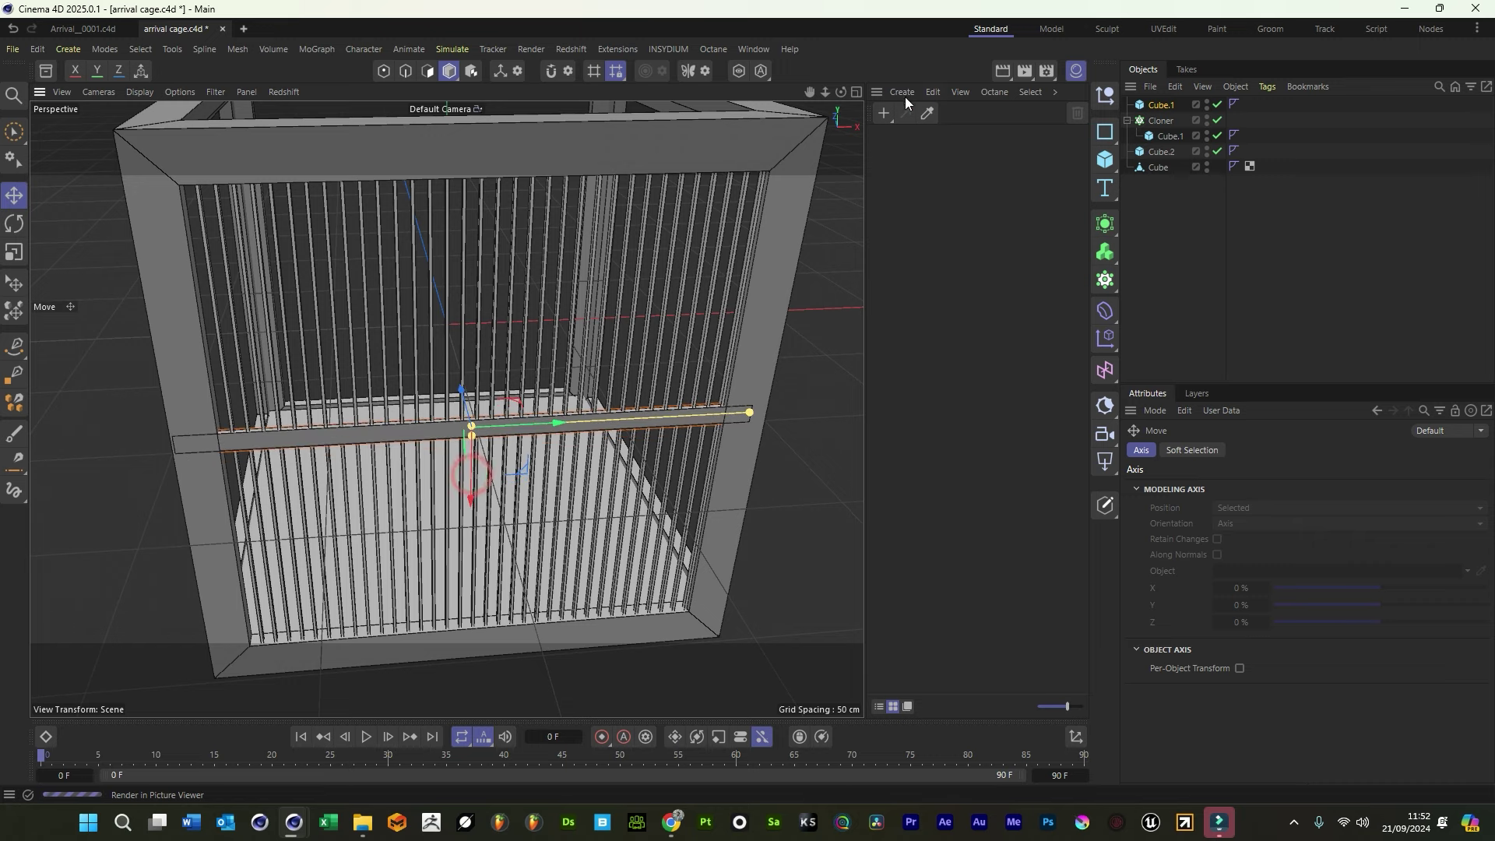
# View the cage straight on, nudge the crossbar slightly upward, and deselect it
pyautogui.moveTo(856, 92); pyautogui.dragTo(919, 93)
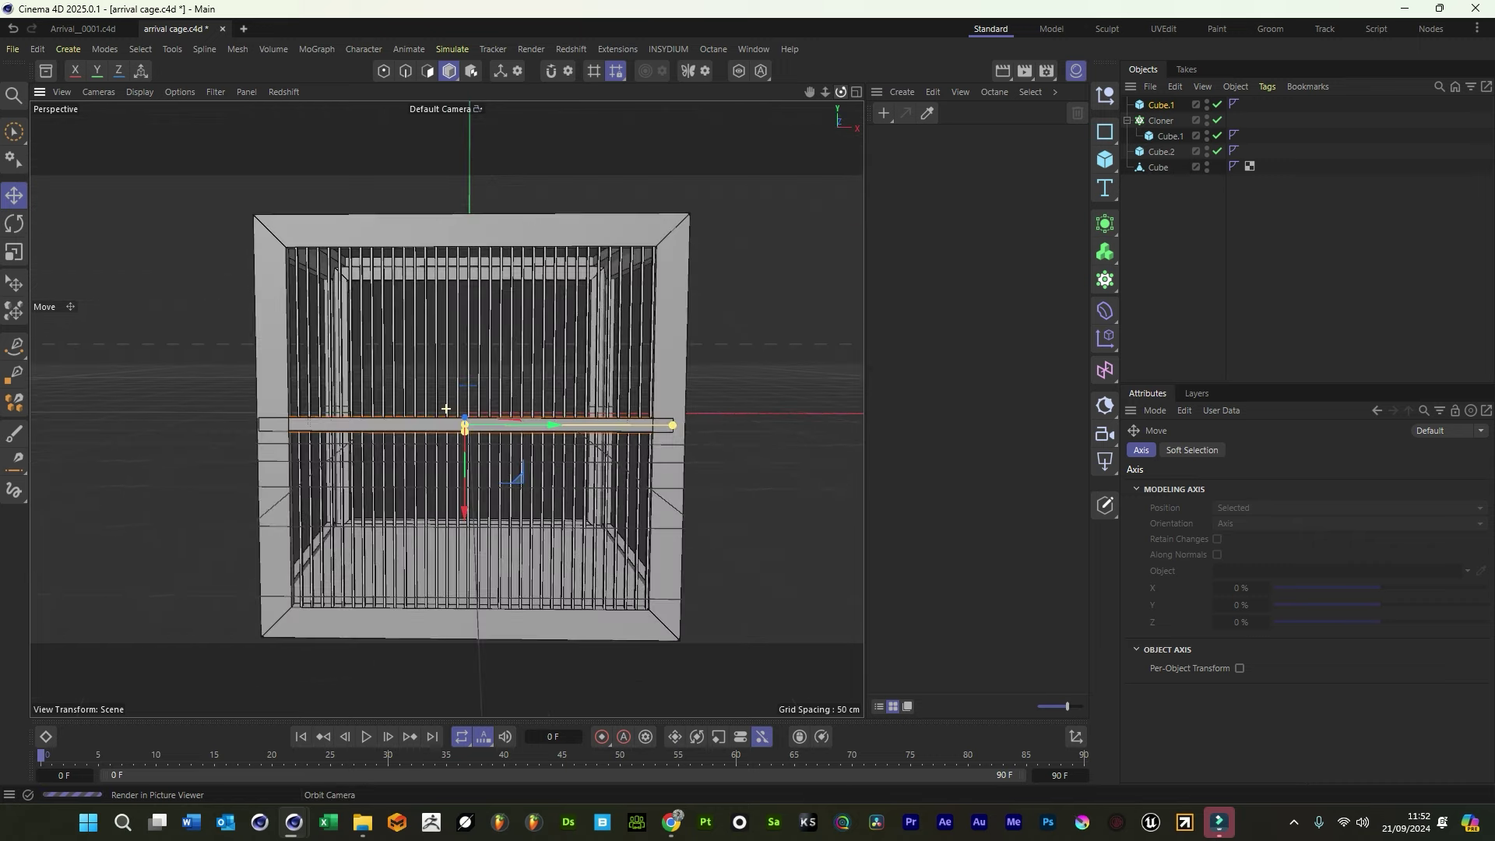
pyautogui.scroll(3, 595, 313)
pyautogui.moveTo(469, 484); pyautogui.dragTo(467, 481)
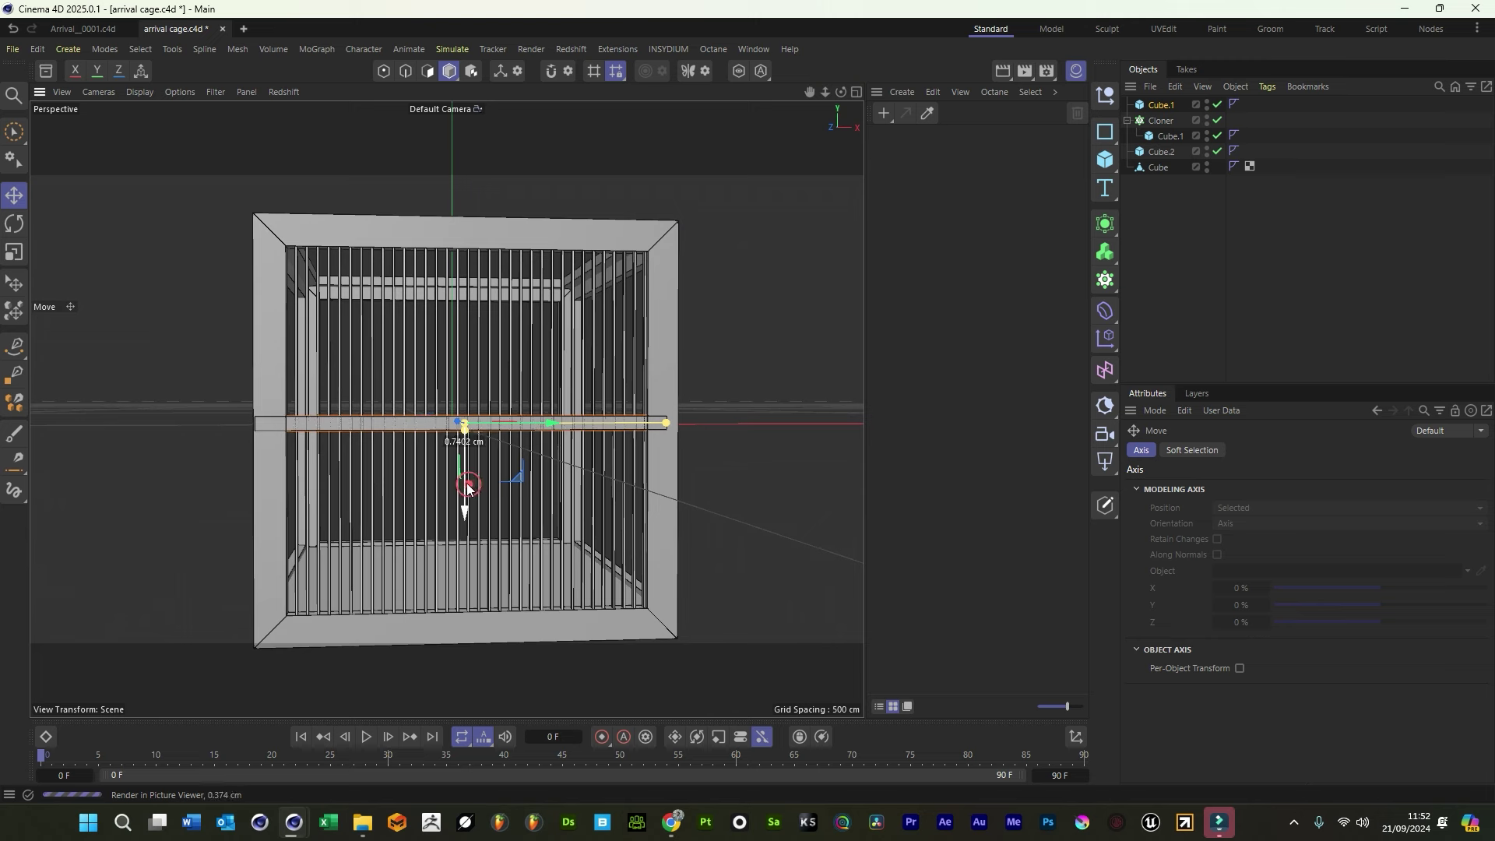
pyautogui.click(1160, 105)
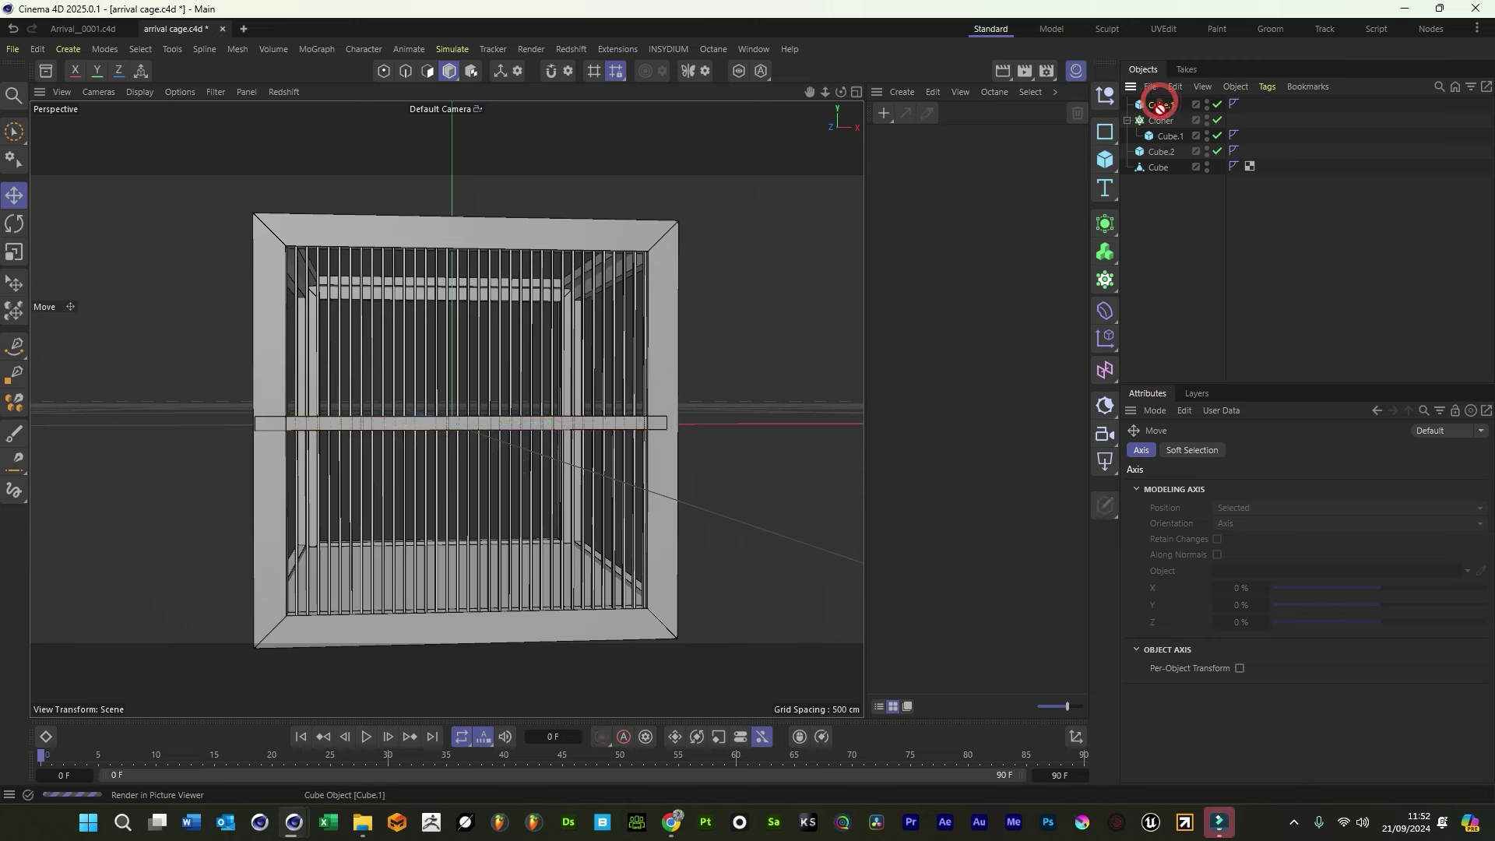
# Group the crossbar Cube.1 and the Cloner into a null renamed 'Grate'
pyautogui.click(1127, 120)
pyautogui.click(1160, 121)
pyautogui.rightClick(1160, 121)
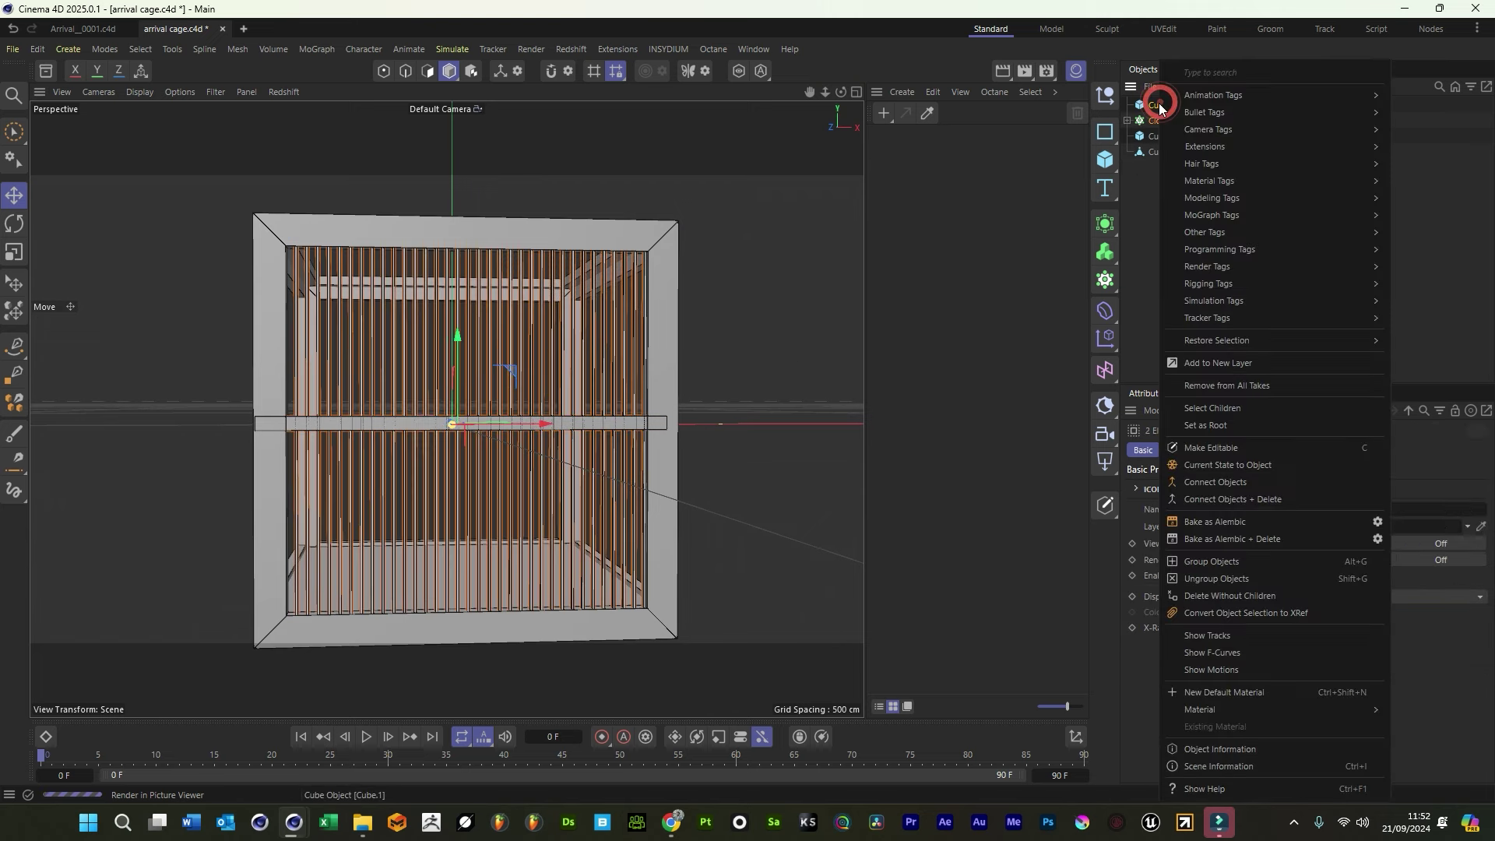
pyautogui.click(1235, 561)
pyautogui.doubleClick(1160, 105)
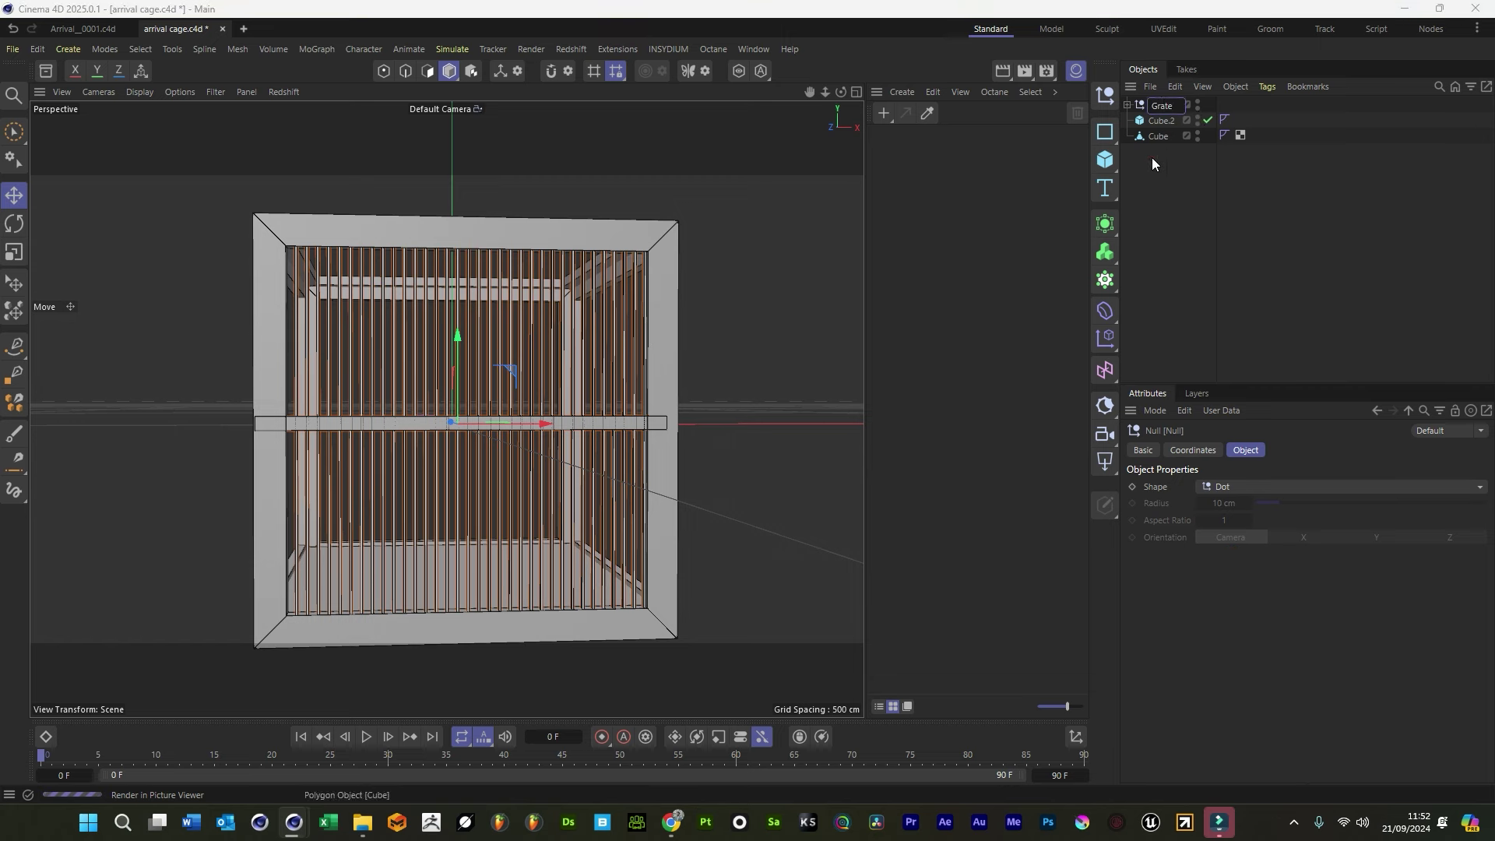
pyautogui.write('Grate')
pyautogui.click(1201, 233)
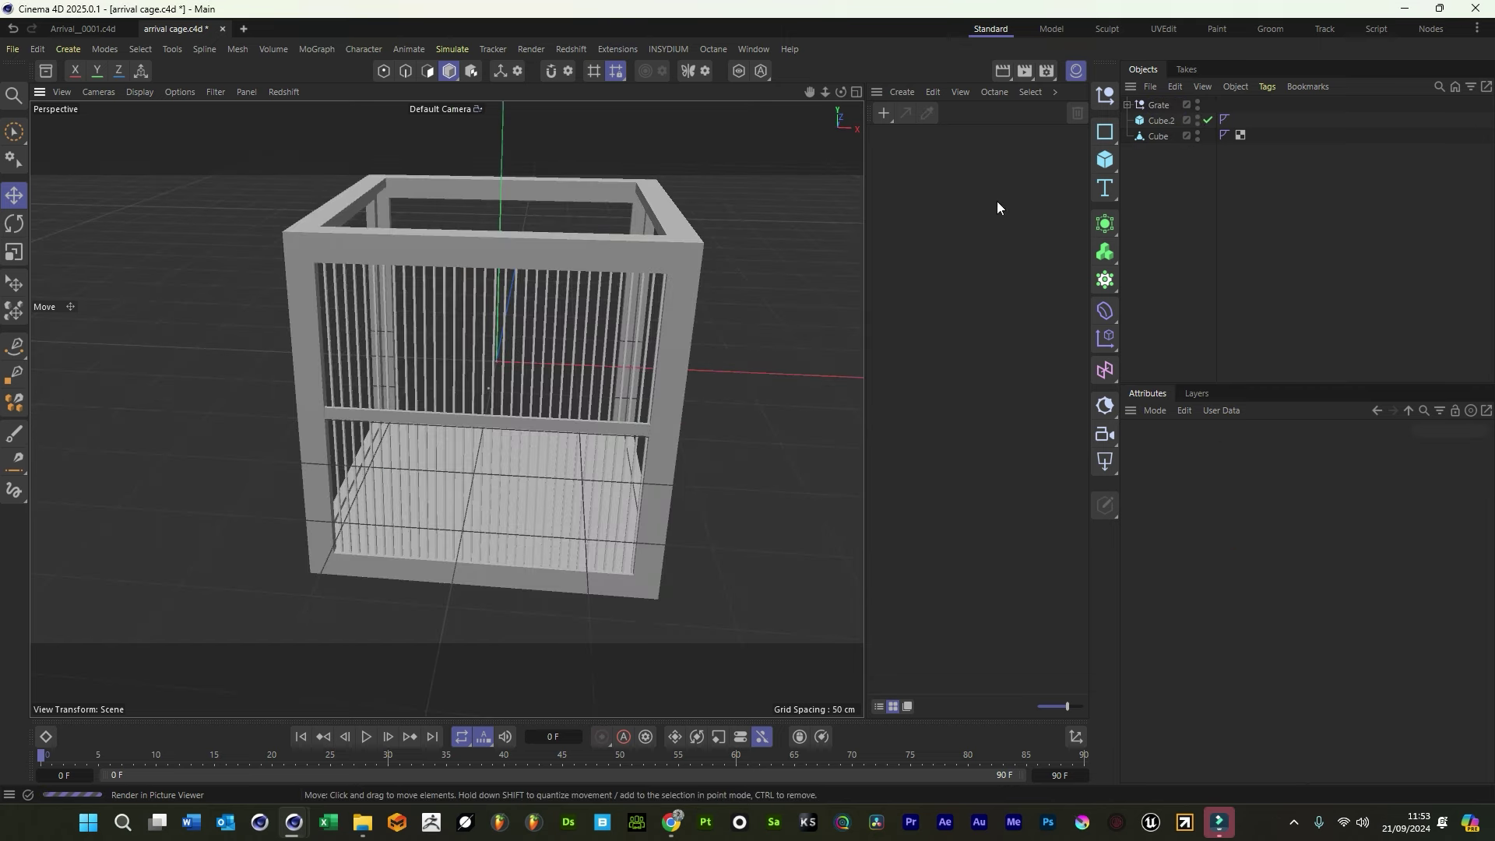
pyautogui.click(1156, 105)
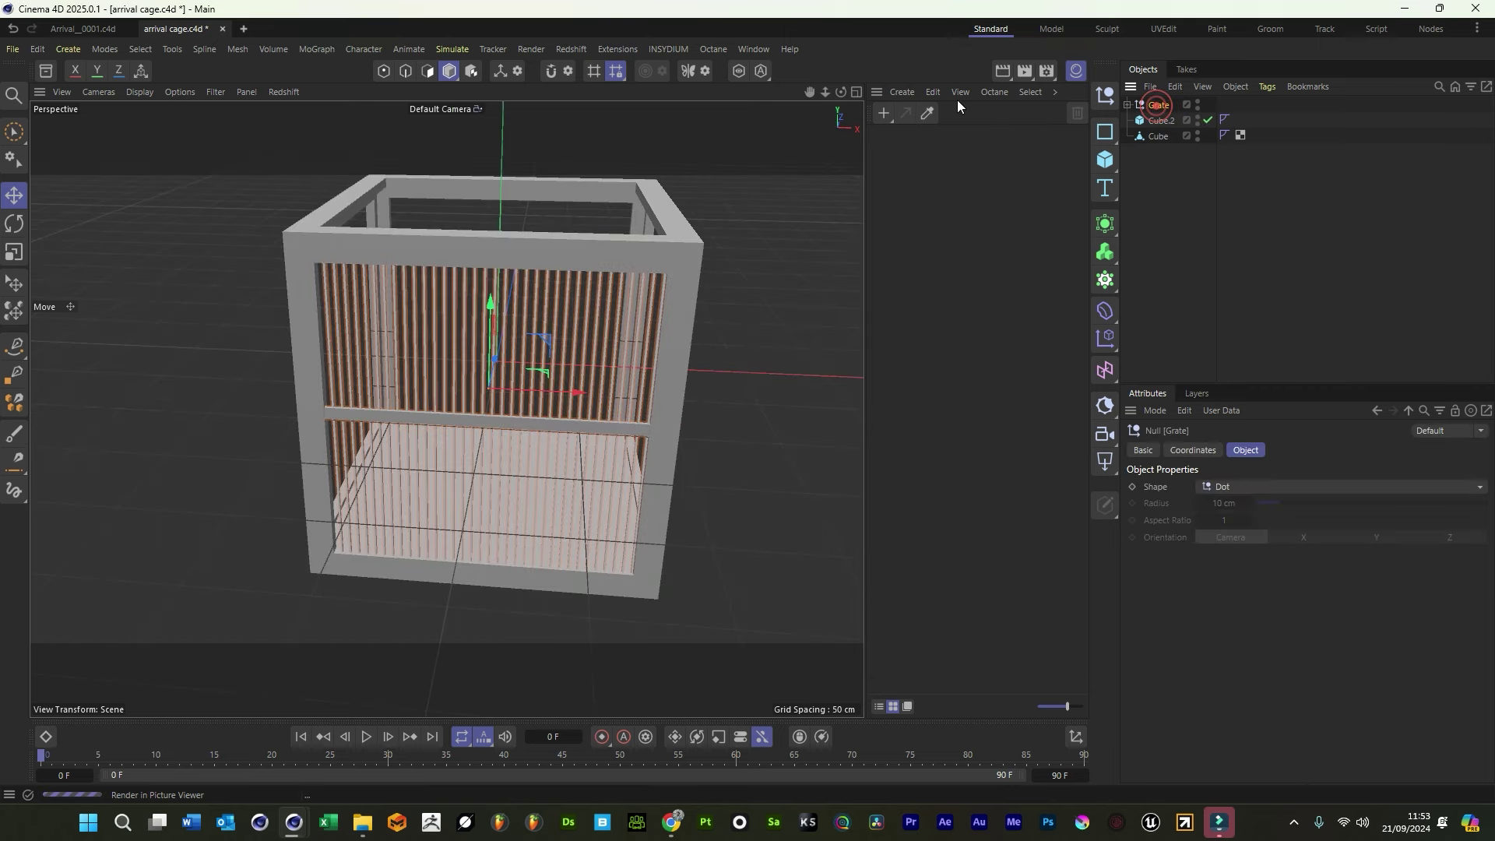
pyautogui.click(1105, 225)
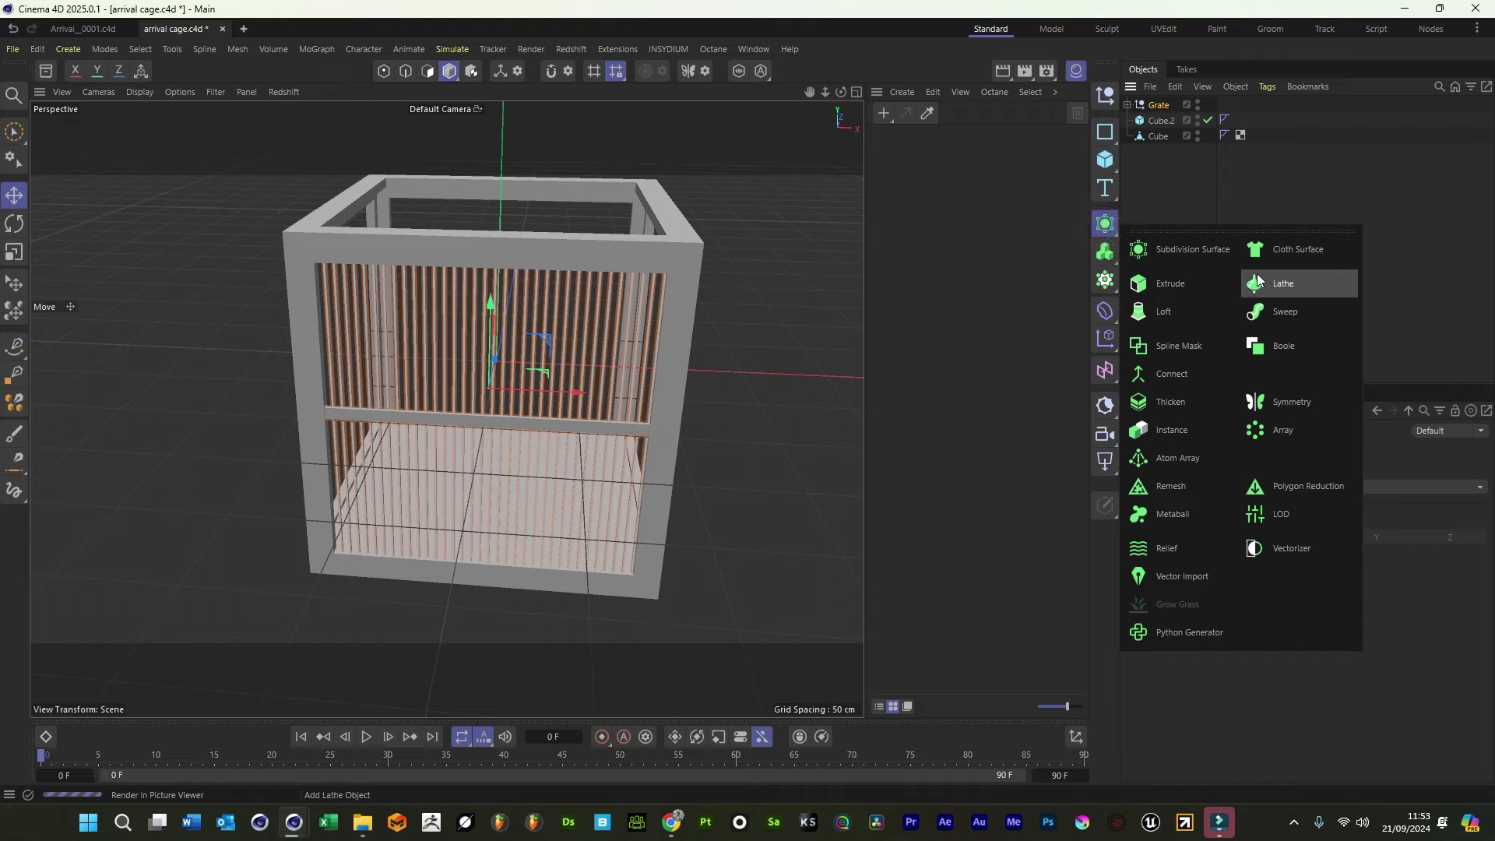
# Create a Grate instance, turn it onto a side wall, and place a duplicate on another side
pyautogui.click(1172, 429)
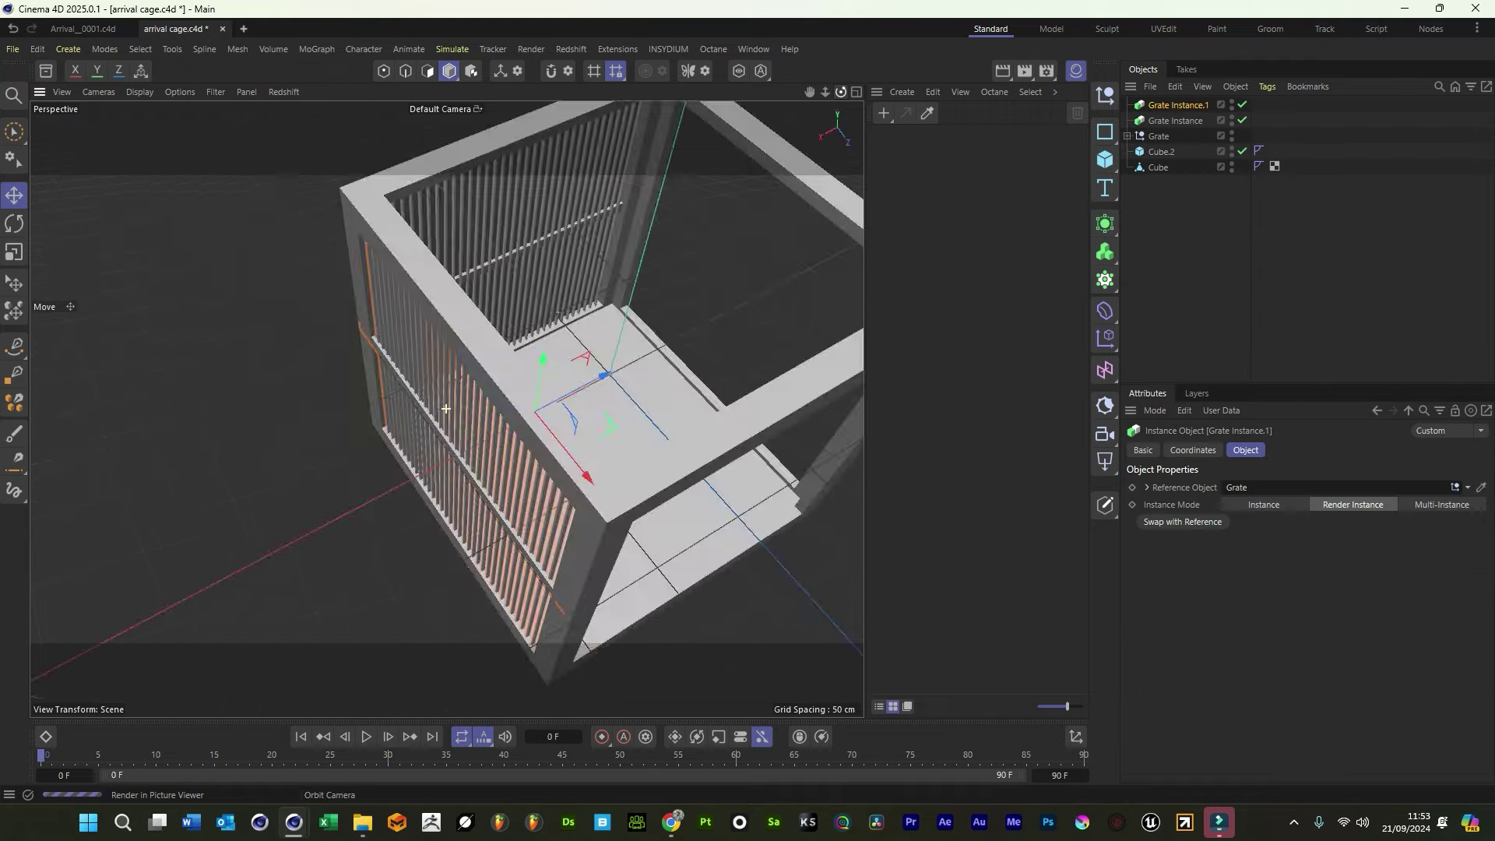
pyautogui.keyDown('alt'); pyautogui.moveTo(434, 401); pyautogui.dragTo(445, 408); pyautogui.keyUp('alt')
pyautogui.moveTo(713, 507); pyautogui.dragTo(450, 401)
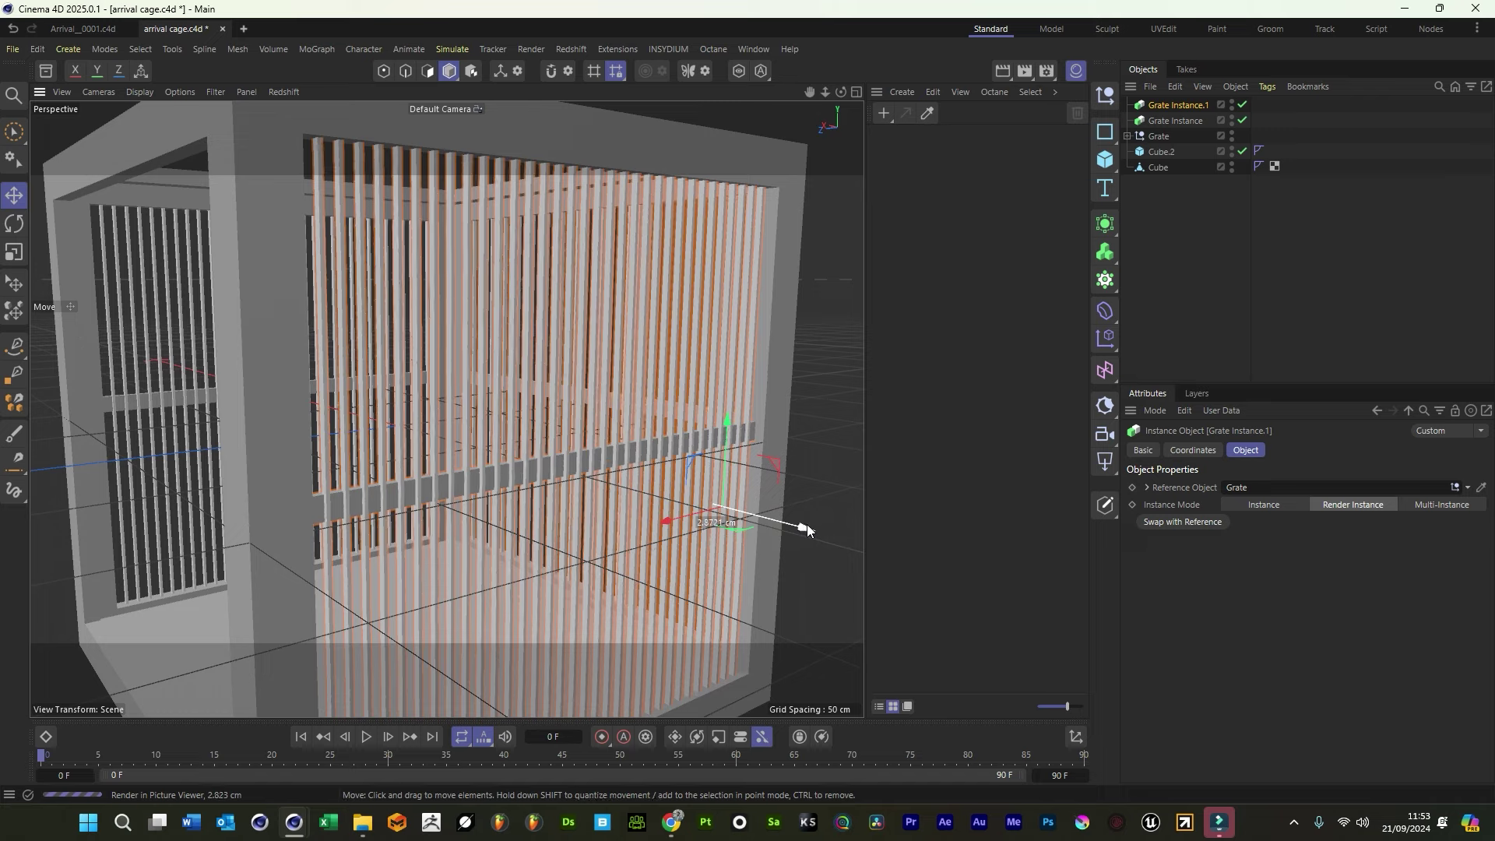
pyautogui.keyDown('ctrl'); pyautogui.moveTo(1181, 104); pyautogui.dragTo(1179, 100); pyautogui.keyUp('ctrl')
pyautogui.moveTo(777, 340); pyautogui.dragTo(491, 351)
# Duplicate a grate wall, rotate it horizontal to cover the top, and save the scene
pyautogui.scroll(-10, 446, 408)
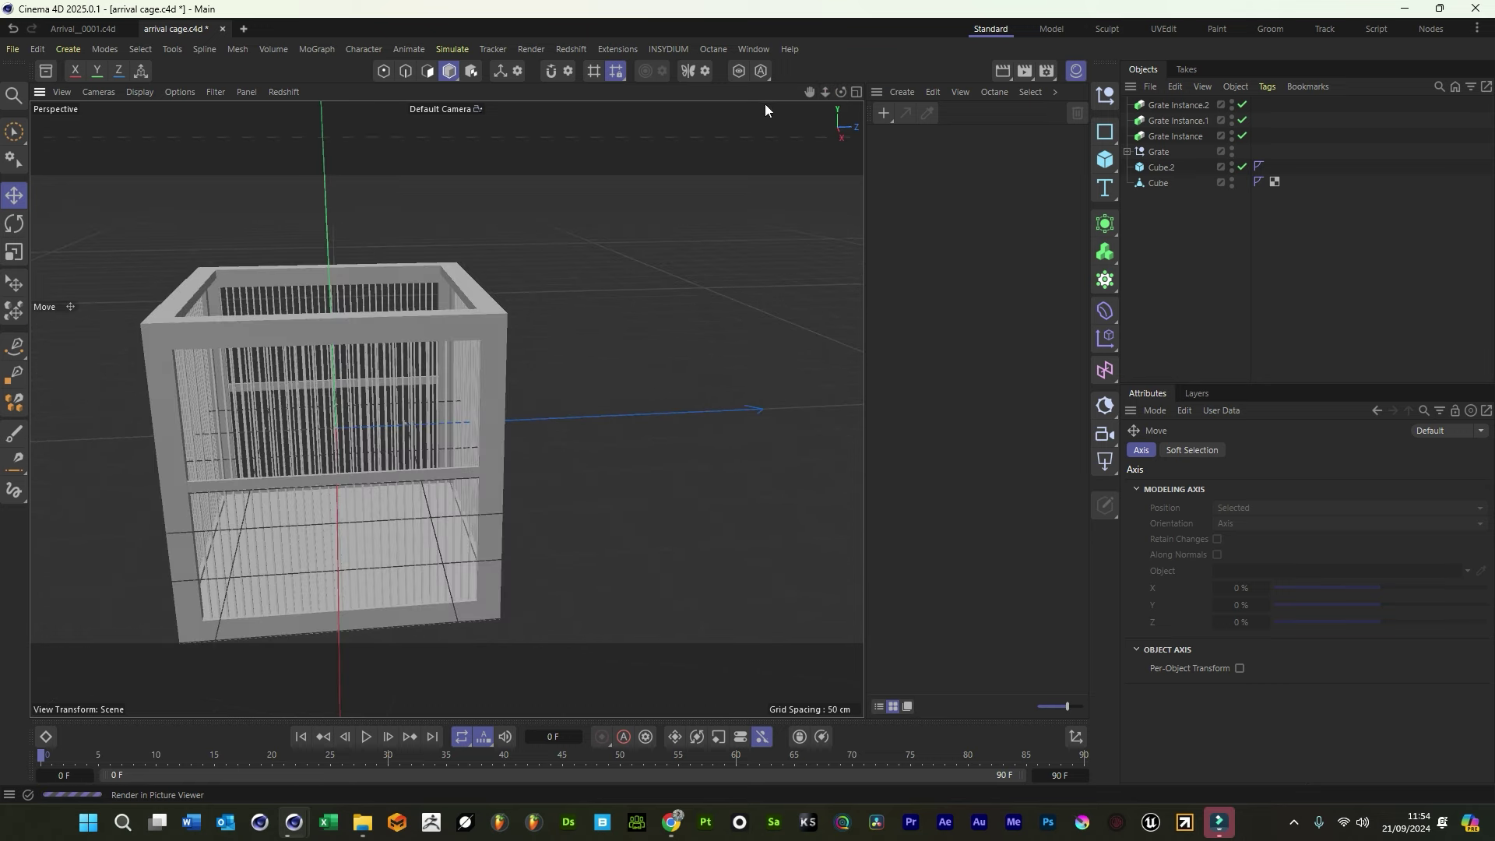
pyautogui.moveTo(810, 92); pyautogui.dragTo(627, 226)
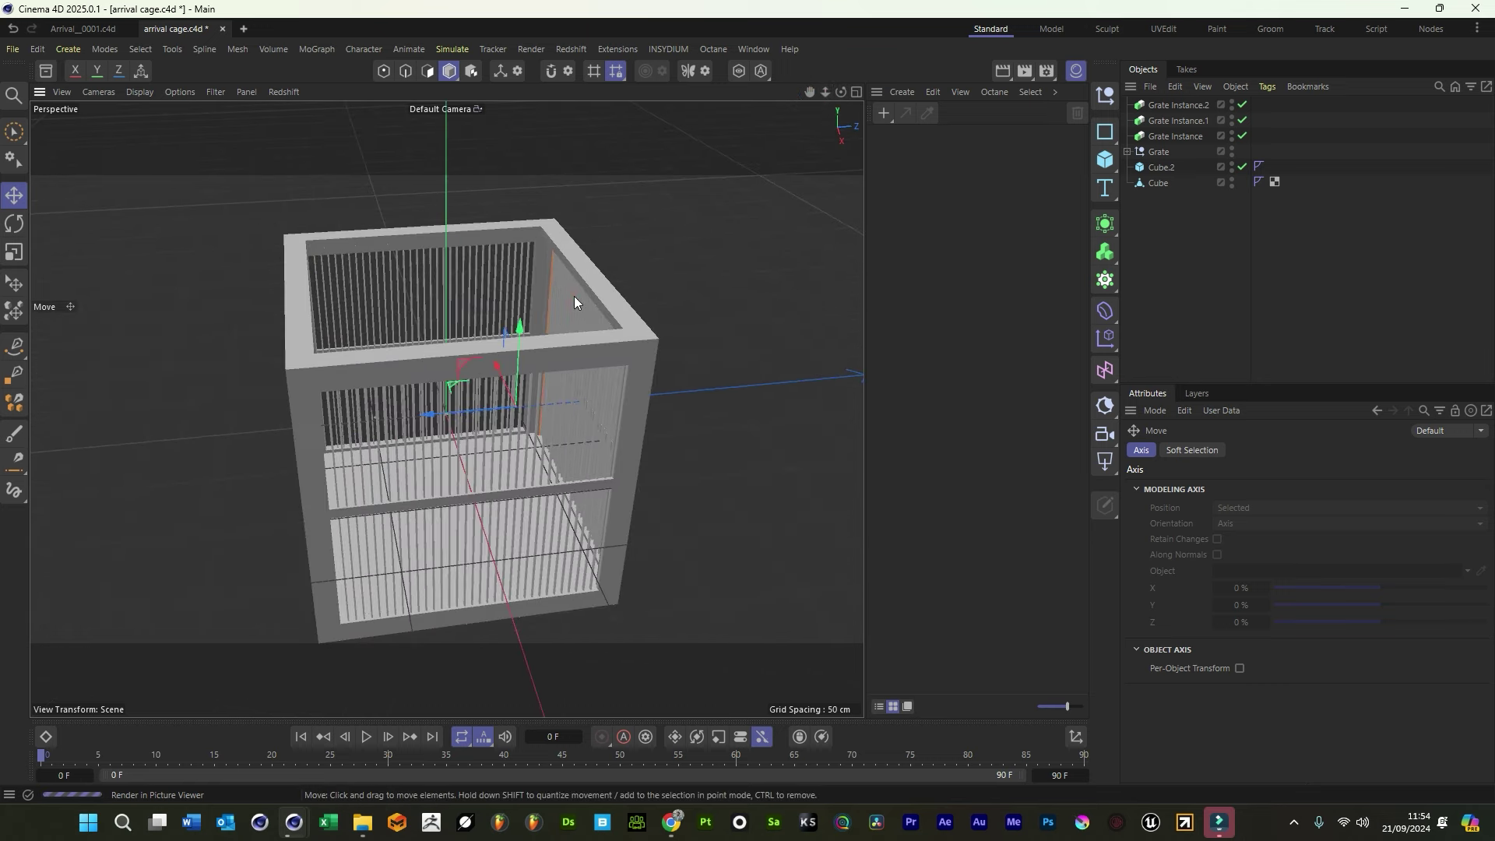
pyautogui.click(575, 302)
pyautogui.keyDown('ctrl'); pyautogui.moveTo(488, 411); pyautogui.dragTo(422, 408); pyautogui.keyUp('ctrl')
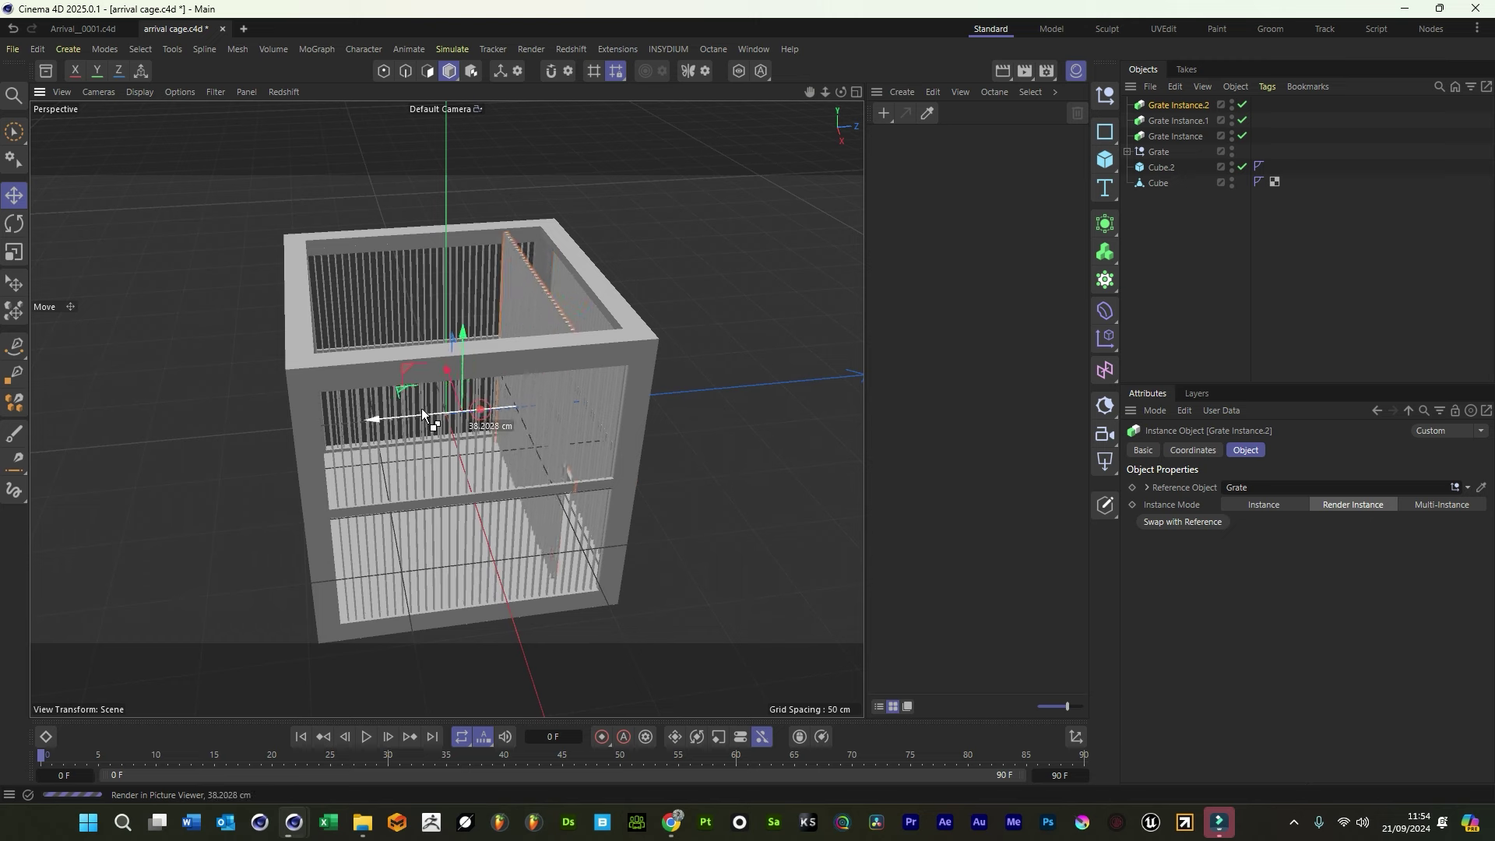
pyautogui.click(13, 224)
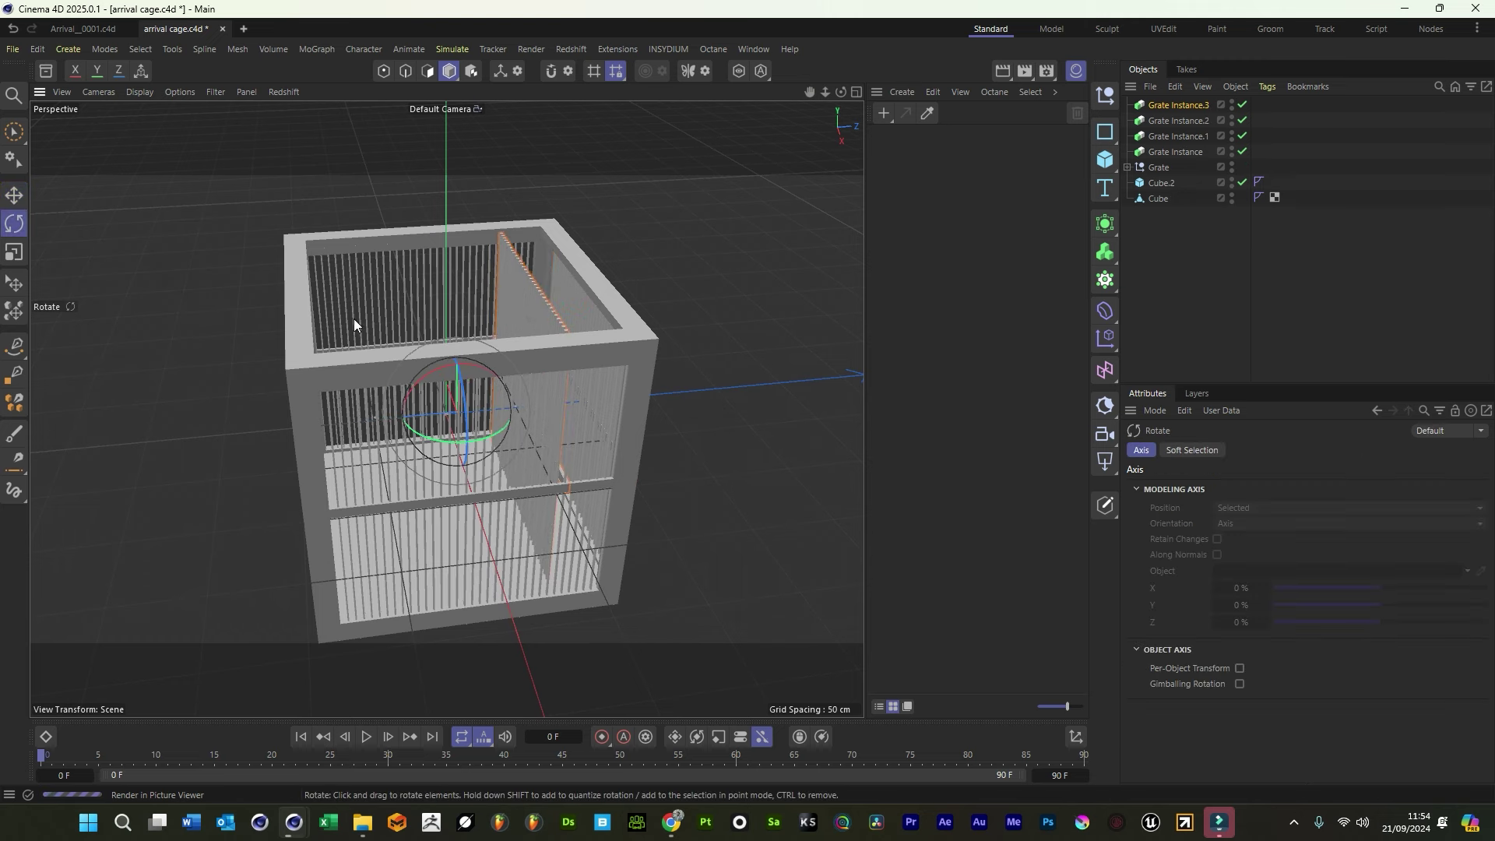
pyautogui.moveTo(440, 369); pyautogui.dragTo(514, 242)
pyautogui.press('e')
pyautogui.moveTo(844, 90); pyautogui.dragTo(1183, 194)
pyautogui.hotkey('ctrl', 's')
# Add a Bevel deformer and nest it under the Grate group
pyautogui.click(1111, 318)
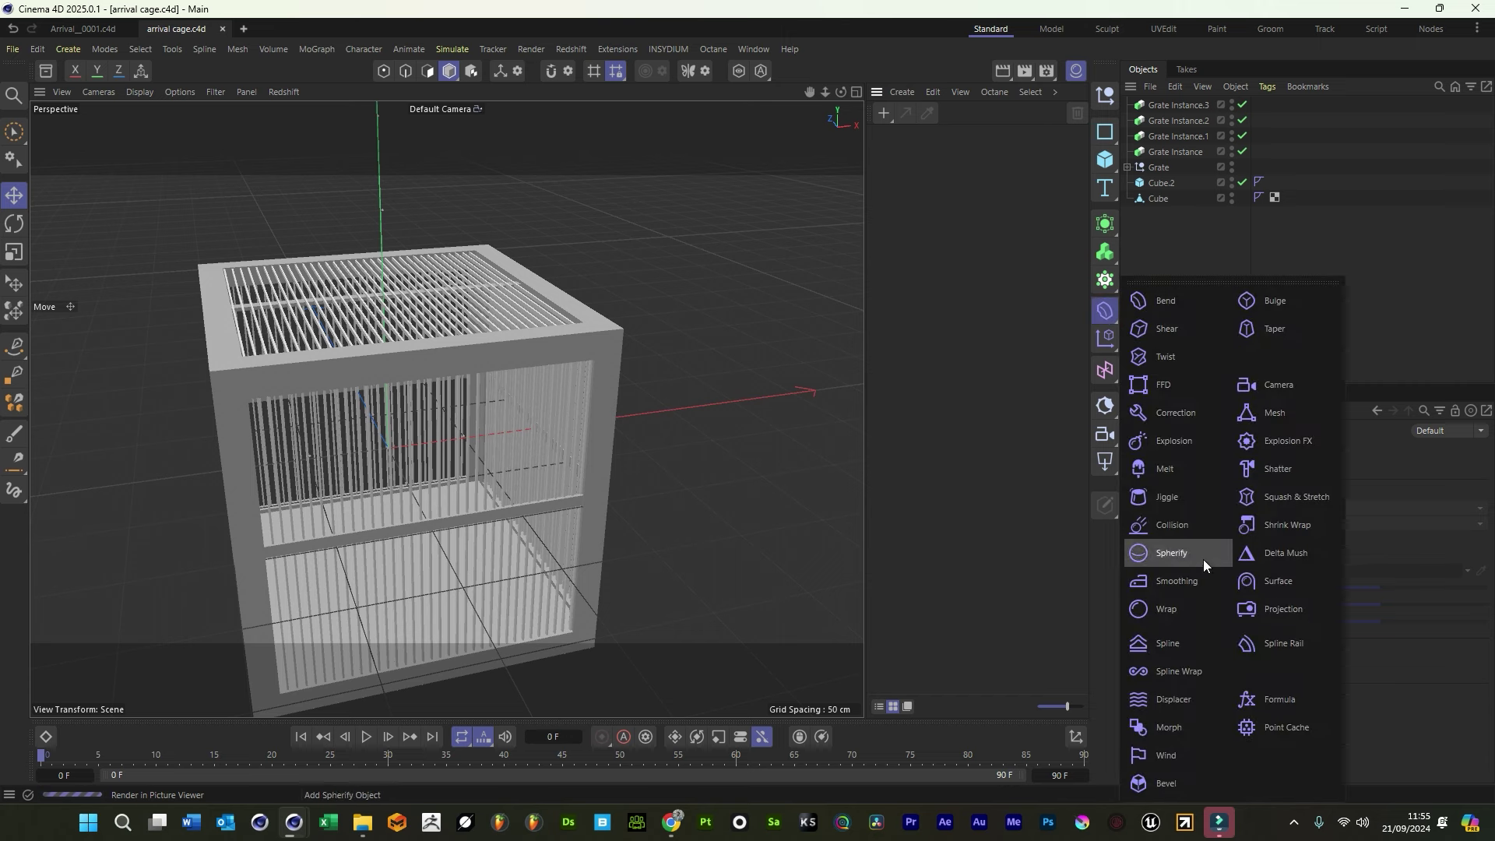
pyautogui.click(1166, 782)
pyautogui.moveTo(1168, 106); pyautogui.dragTo(1176, 183)
pyautogui.scroll(10, 760, 424)
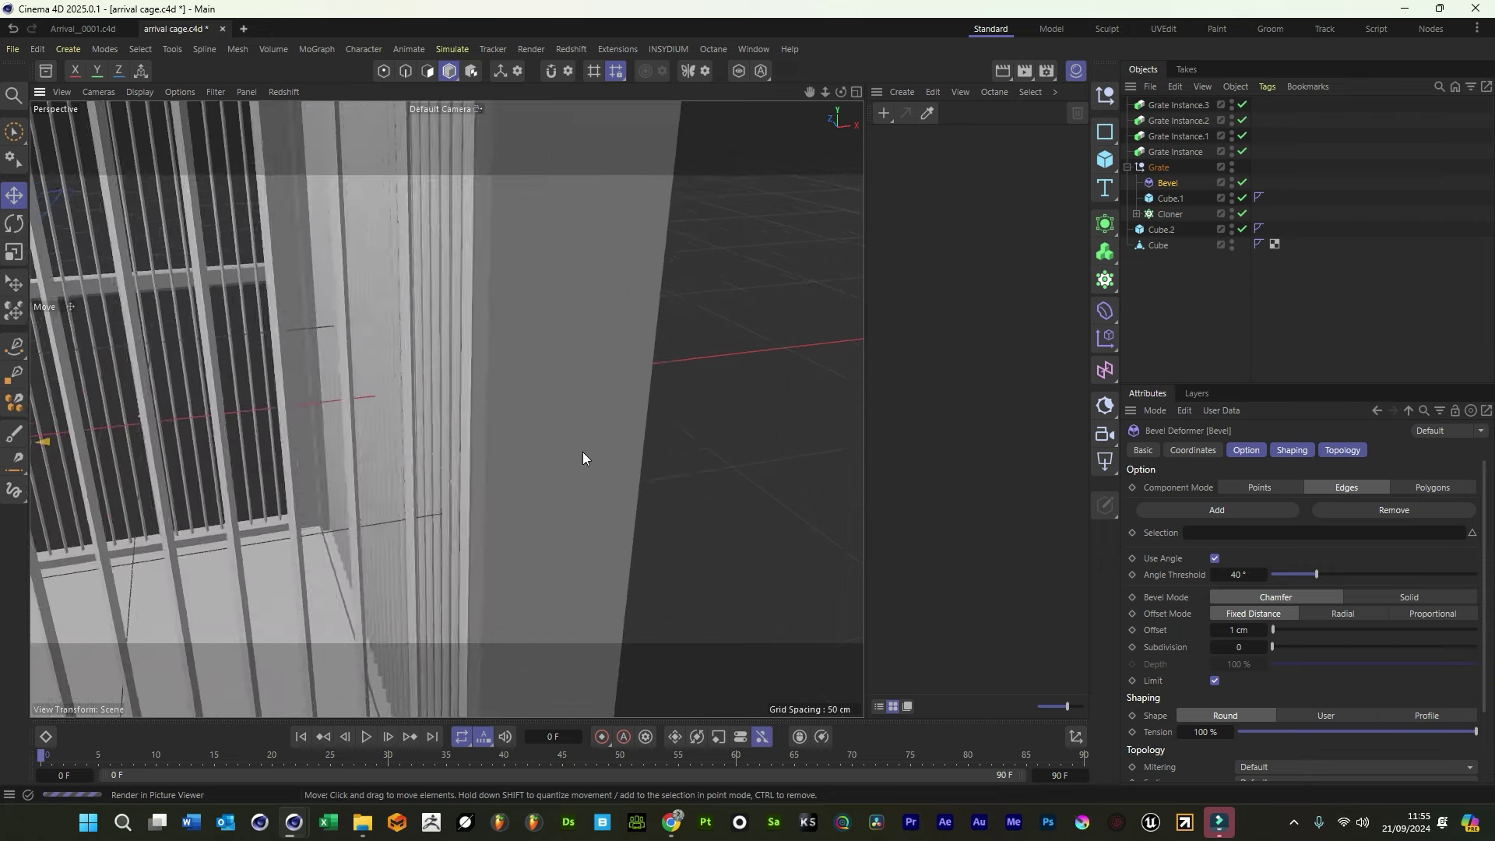
# Switch the viewport to Gouraud Shading (Lines) and set the bevel to 0.2 cm offset, 1 subdivision
pyautogui.click(150, 93)
pyautogui.click(220, 170)
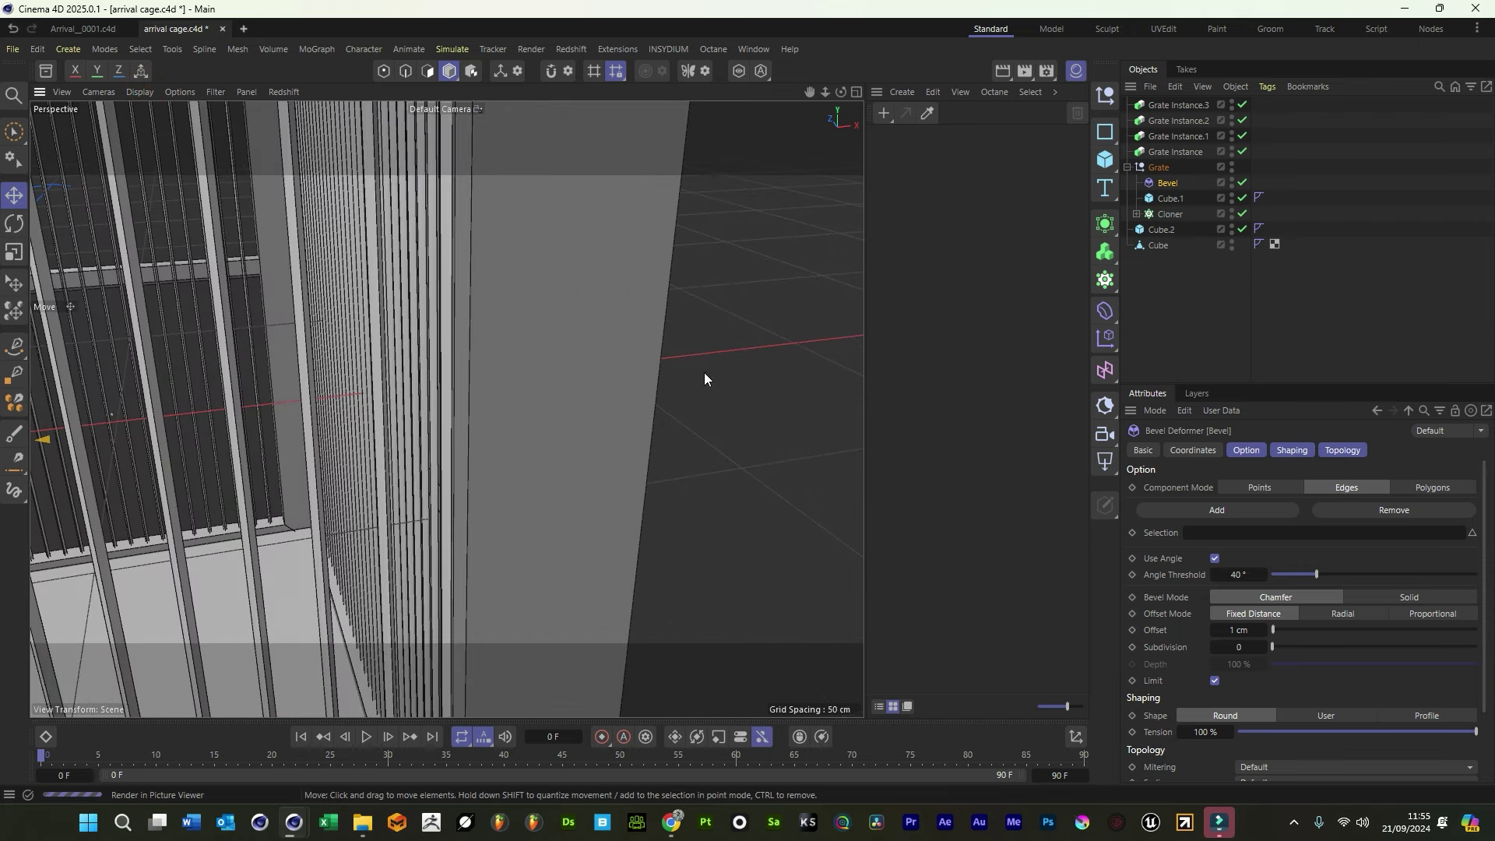
pyautogui.click(1242, 629)
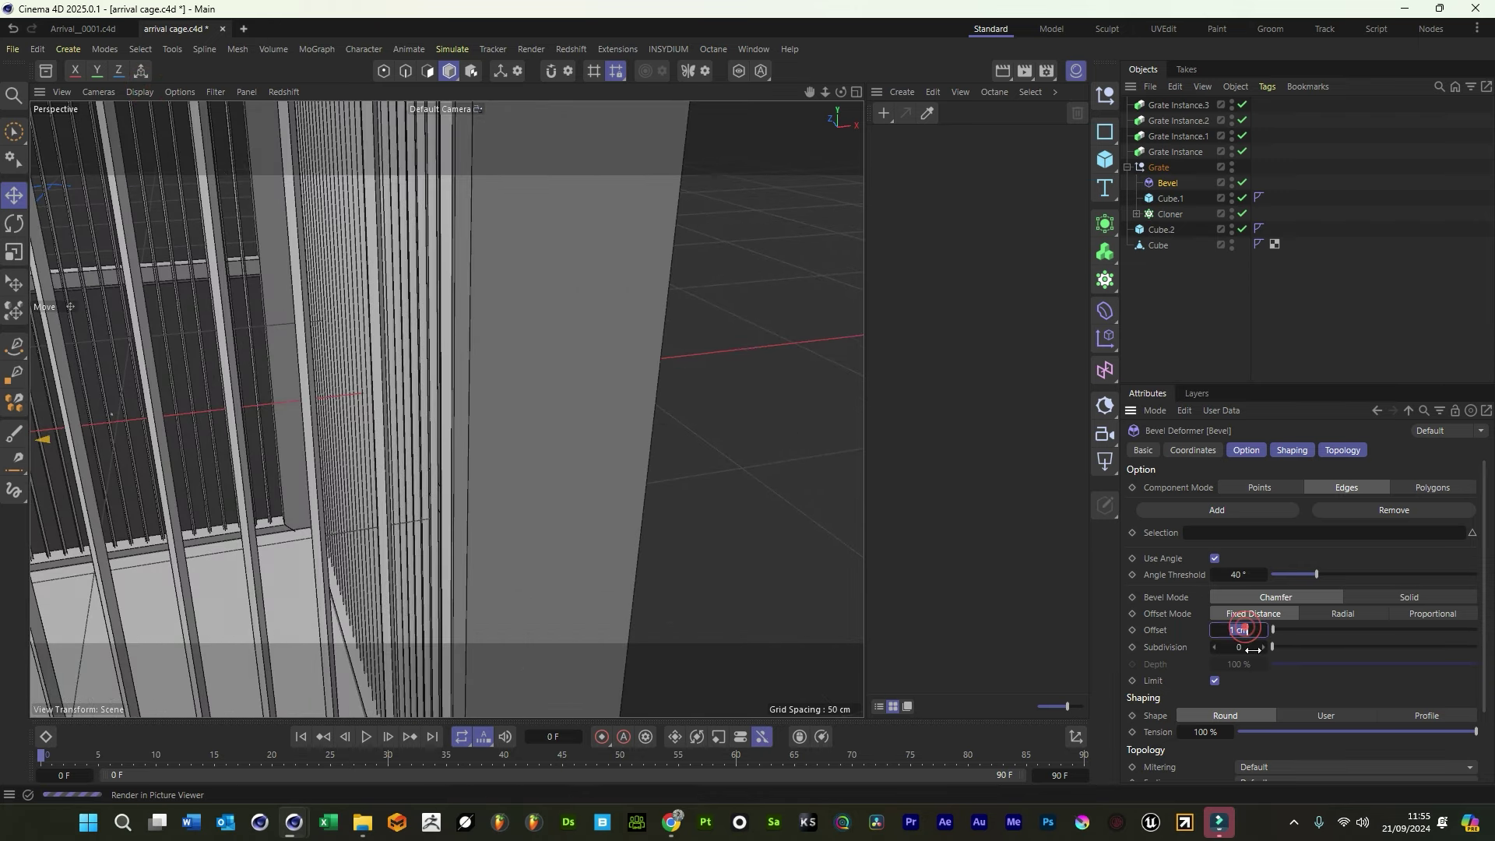
pyautogui.press('Return')
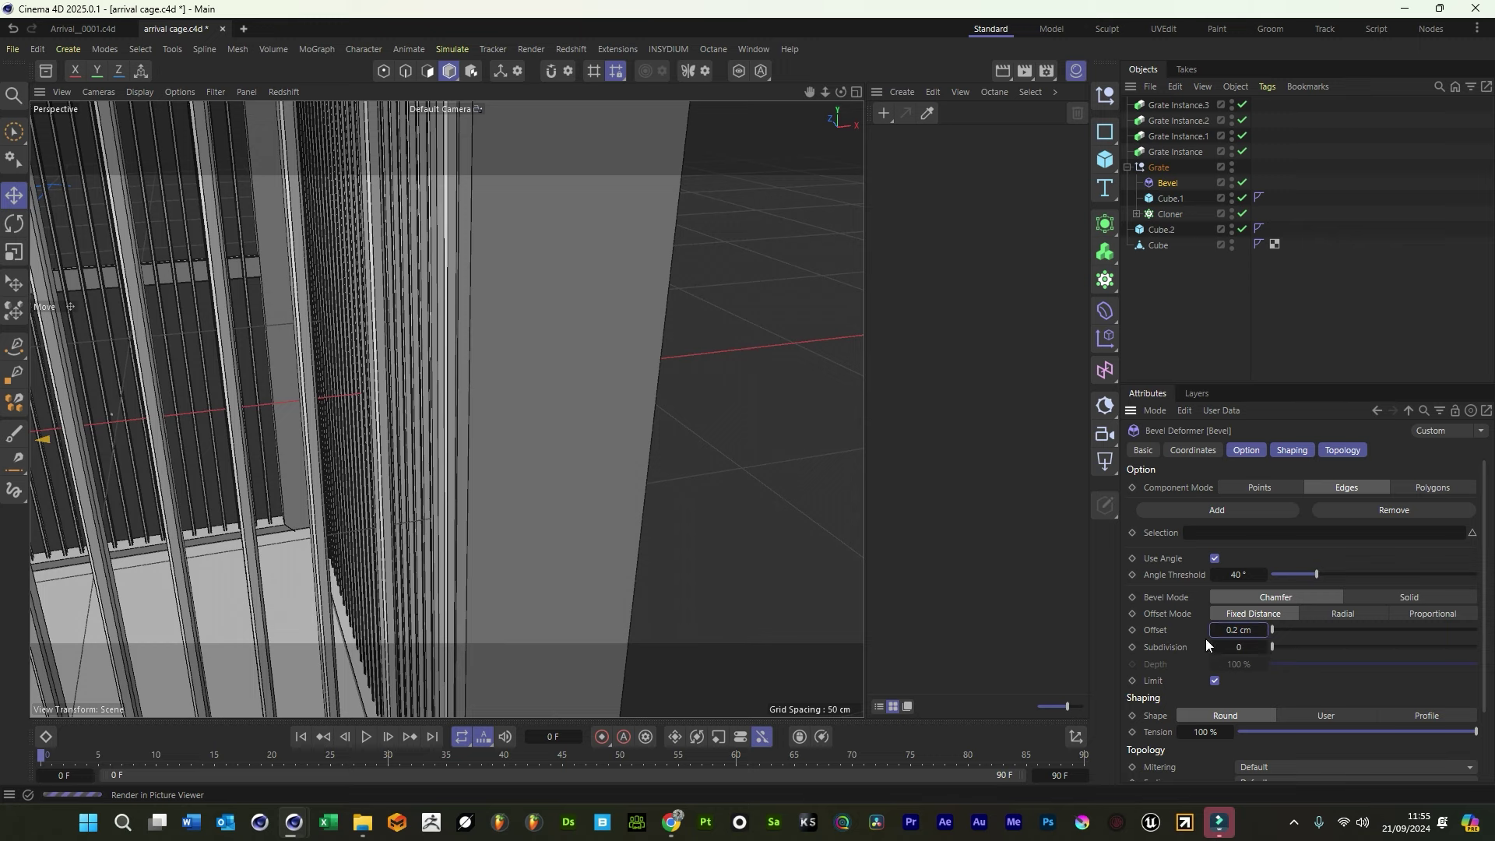
pyautogui.click(1257, 651)
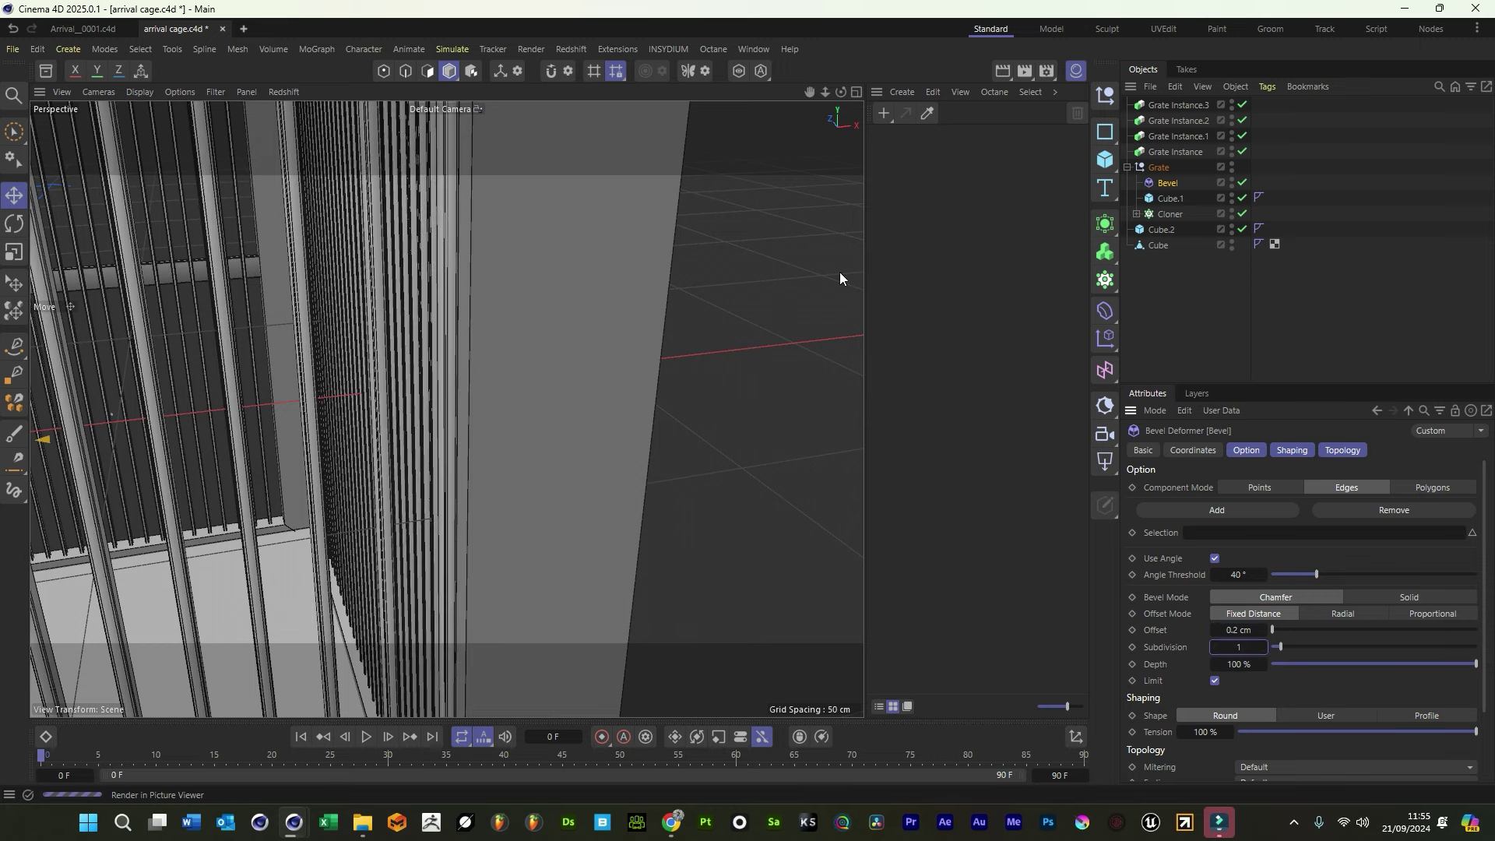
pyautogui.moveTo(841, 91); pyautogui.dragTo(1165, 236)
# Copy the Bevel deformer onto the frame Cube and select the new bevel
pyautogui.click(1183, 288)
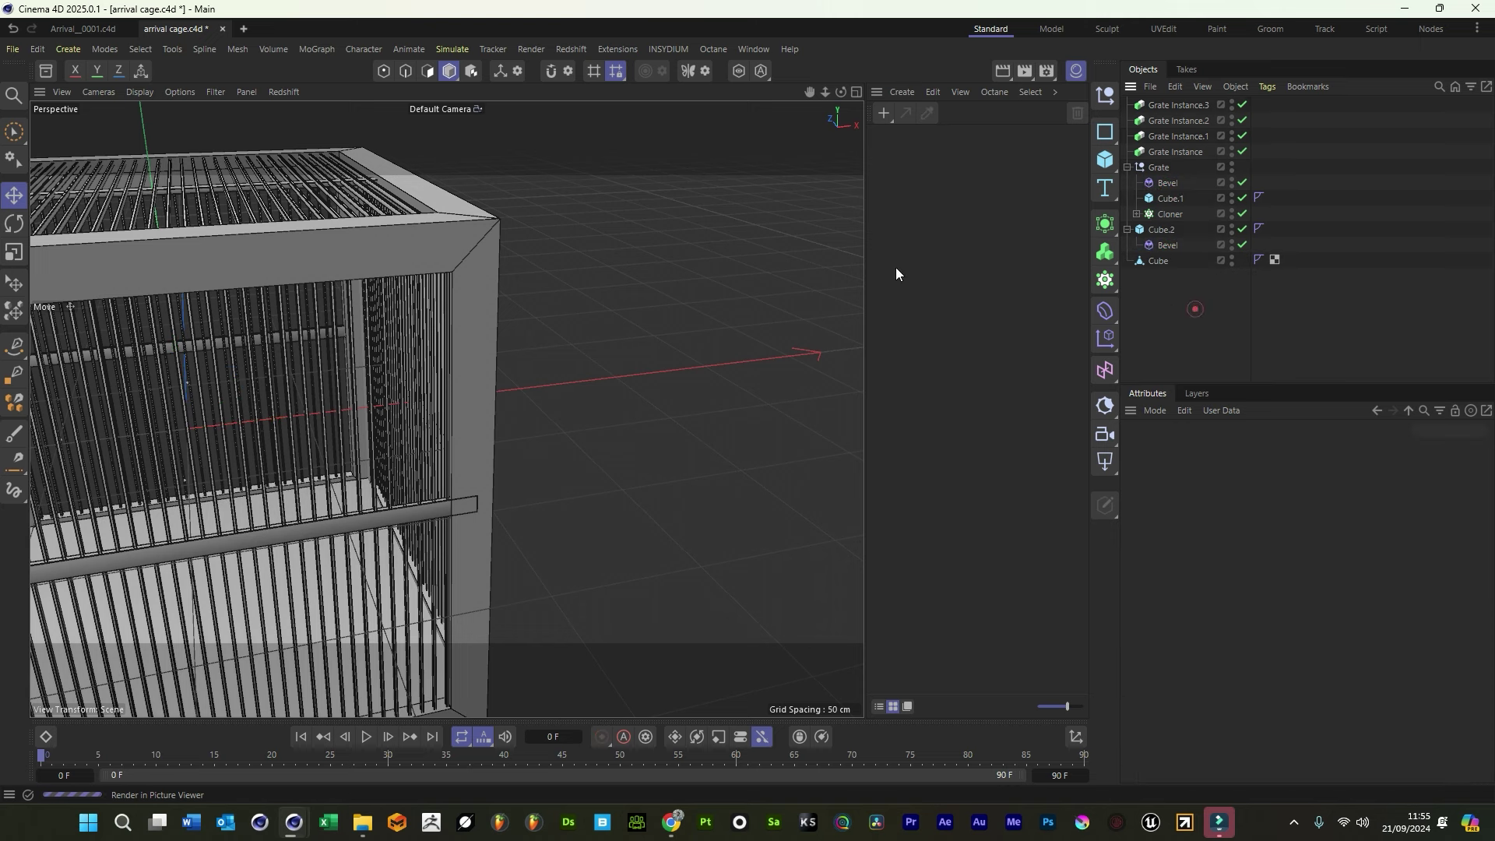
pyautogui.click(489, 246)
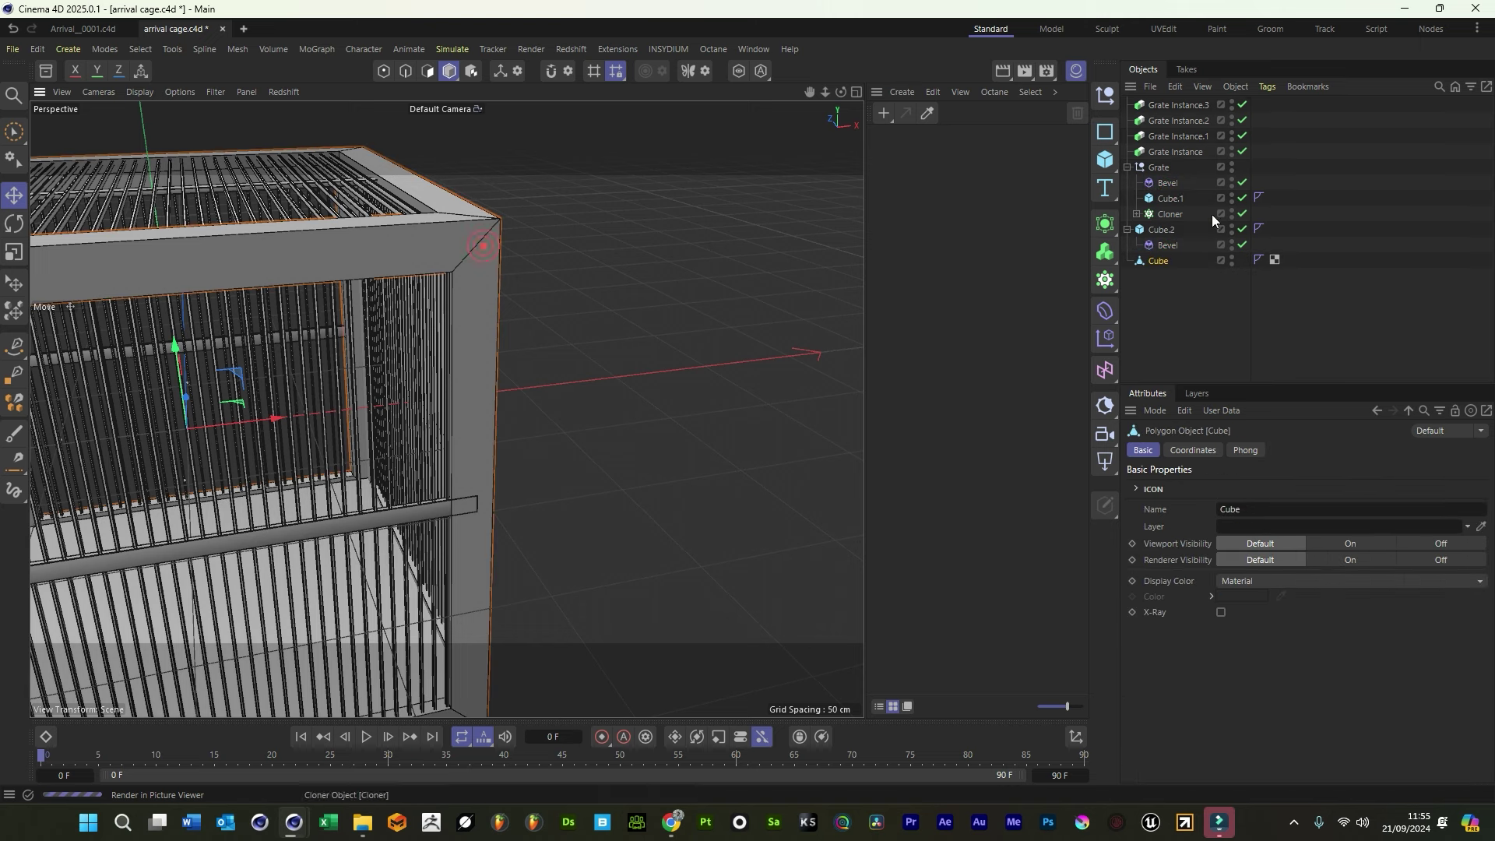
pyautogui.keyDown('ctrl'); pyautogui.moveTo(1166, 259); pyautogui.dragTo(1165, 261); pyautogui.keyUp('ctrl')
pyautogui.click(1165, 311)
pyautogui.click(1166, 276)
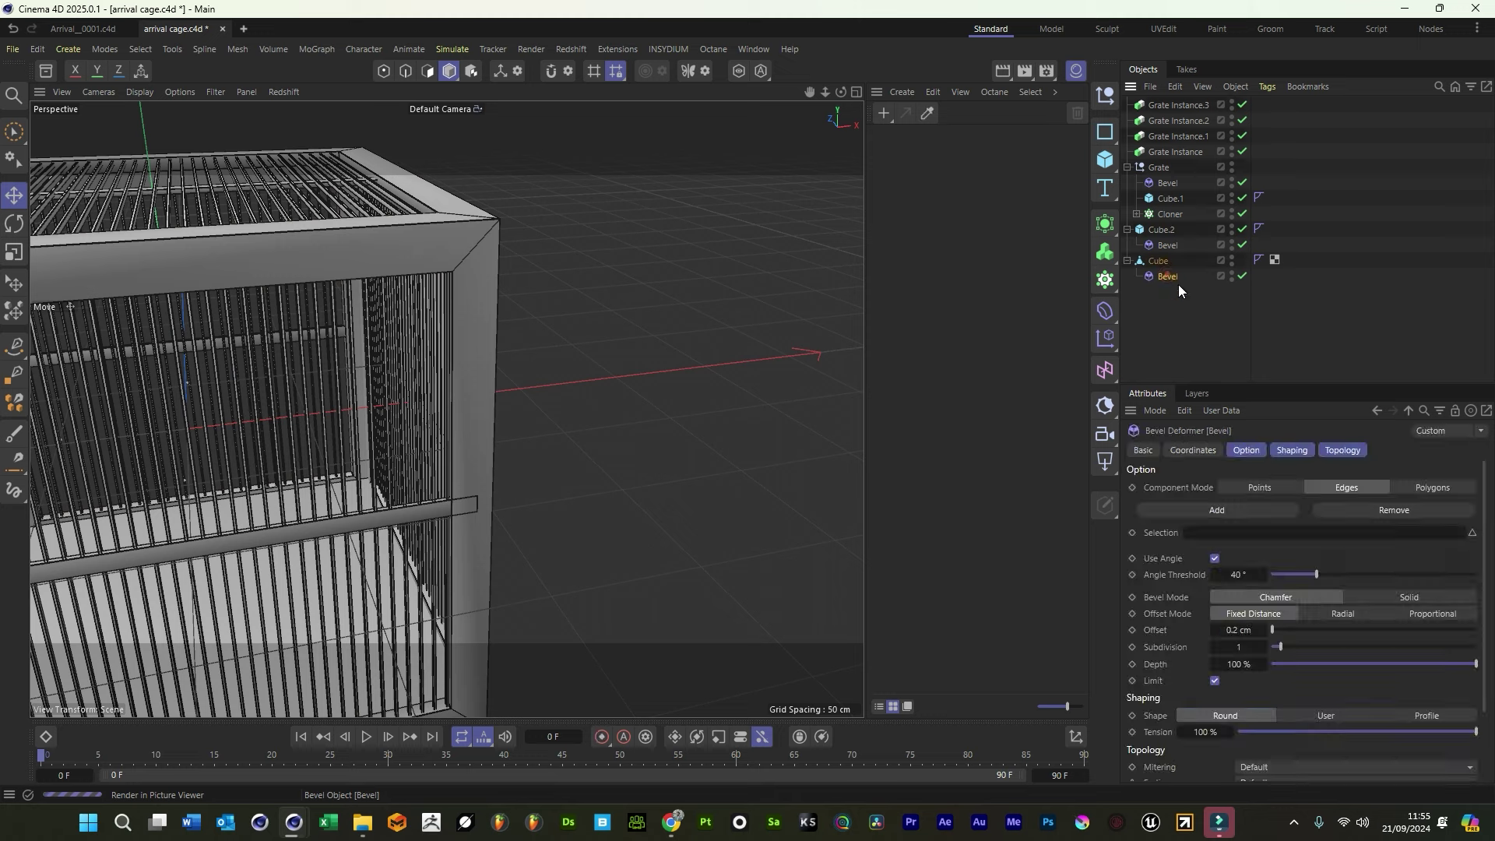
# Set the Cube's bevel to 0.44 cm offset and 2 subdivisions, then frame the whole cage
pyautogui.click(1234, 631)
pyautogui.press('BackSpace')
pyautogui.write('.44')
pyautogui.press('Return')
pyautogui.scroll(5, 467, 210)
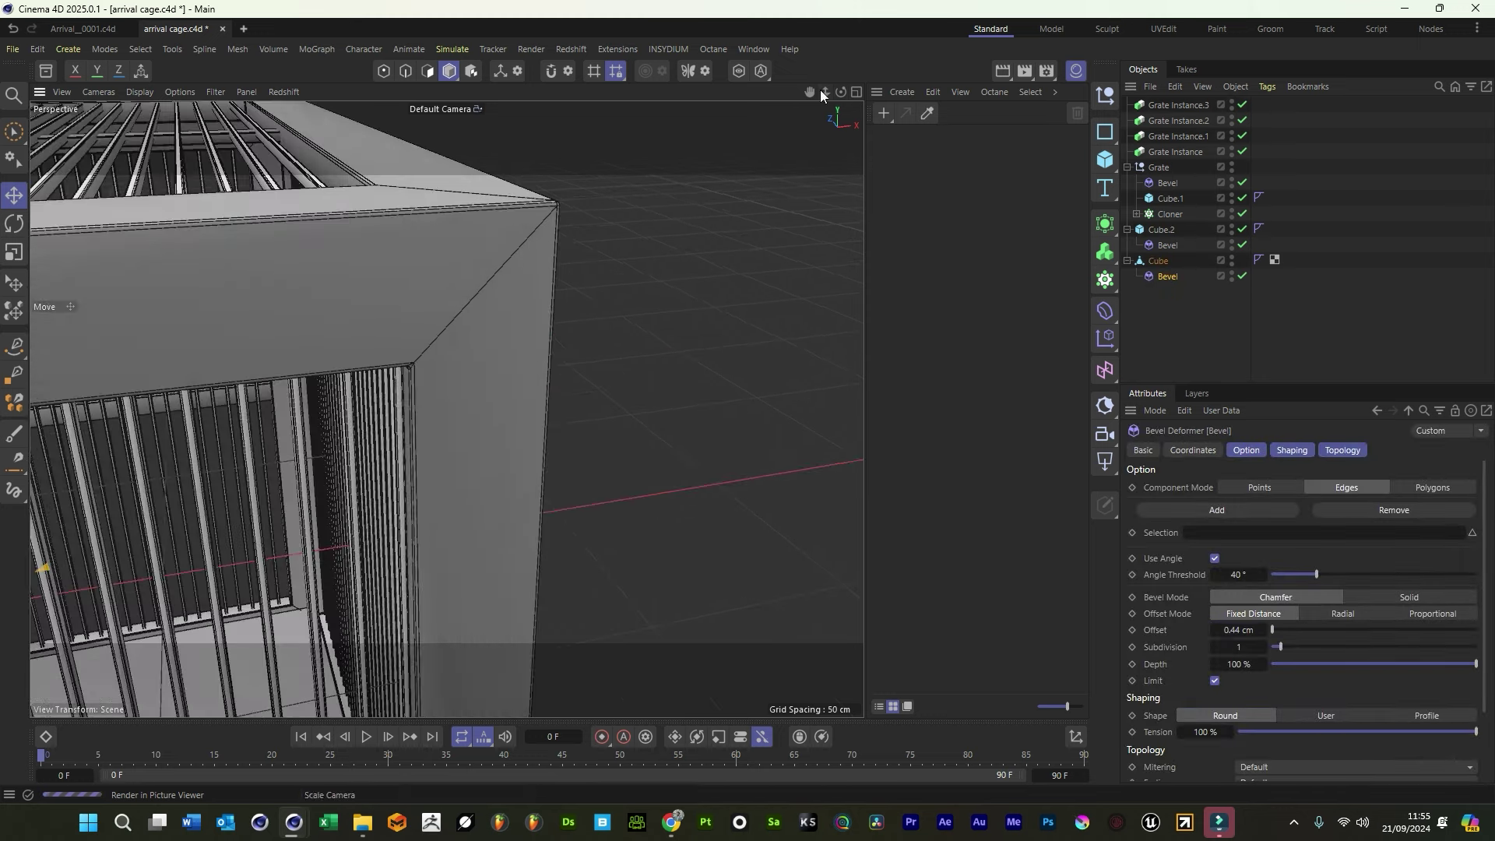
pyautogui.keyDown('alt'); pyautogui.moveTo(444, 407); pyautogui.dragTo(545, 436); pyautogui.keyUp('alt')
pyautogui.moveTo(1281, 646); pyautogui.dragTo(1254, 646)
pyautogui.click(1181, 316)
pyautogui.hotkey('alt', 'h')
pyautogui.click(843, 94)
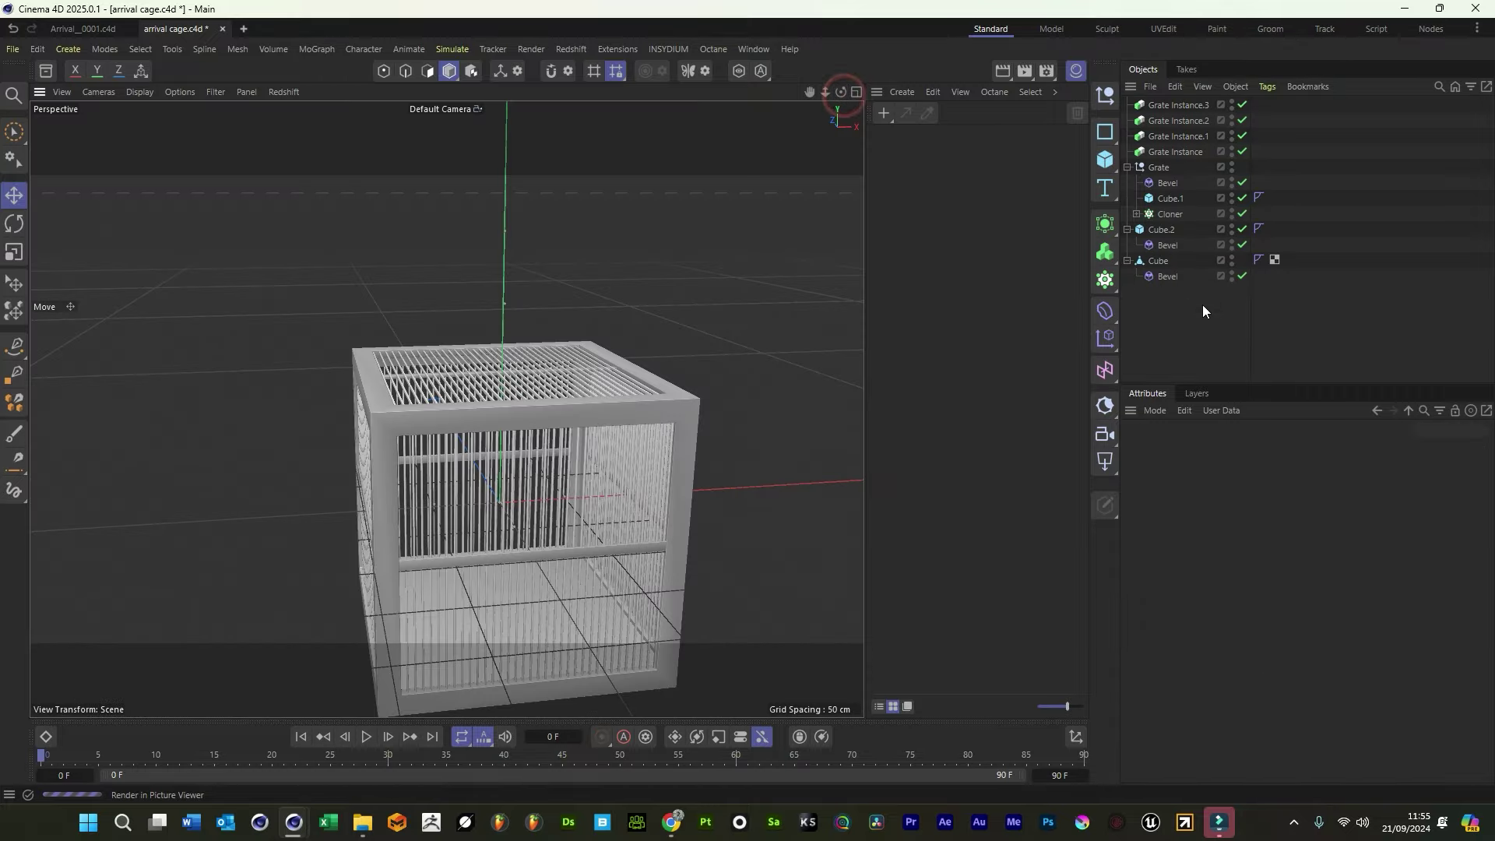
# Add an n-Side spline and make it editable
pyautogui.click(1107, 134)
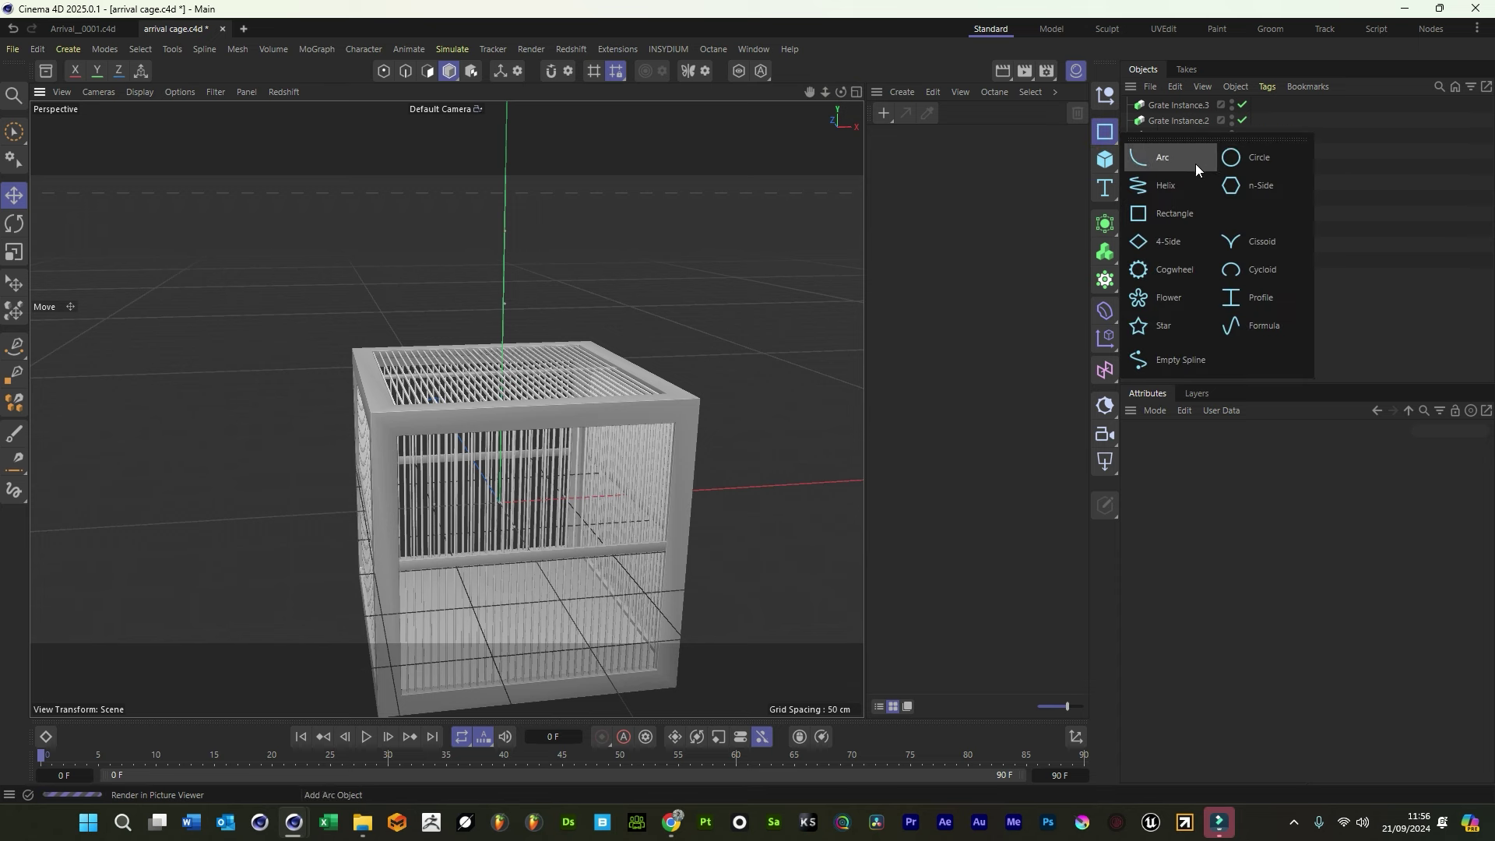
pyautogui.click(1258, 185)
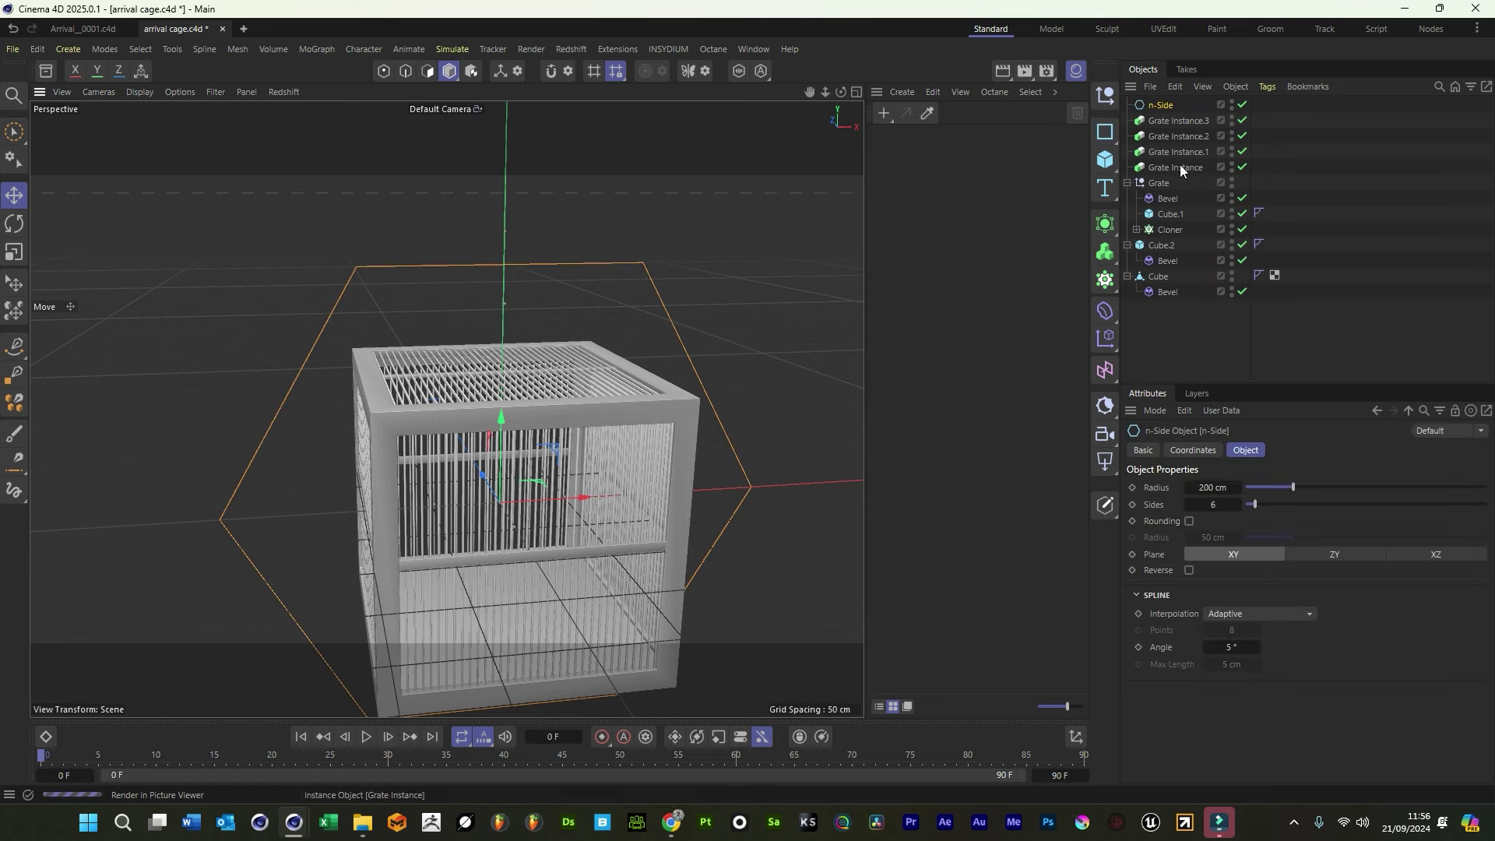
pyautogui.click(1104, 506)
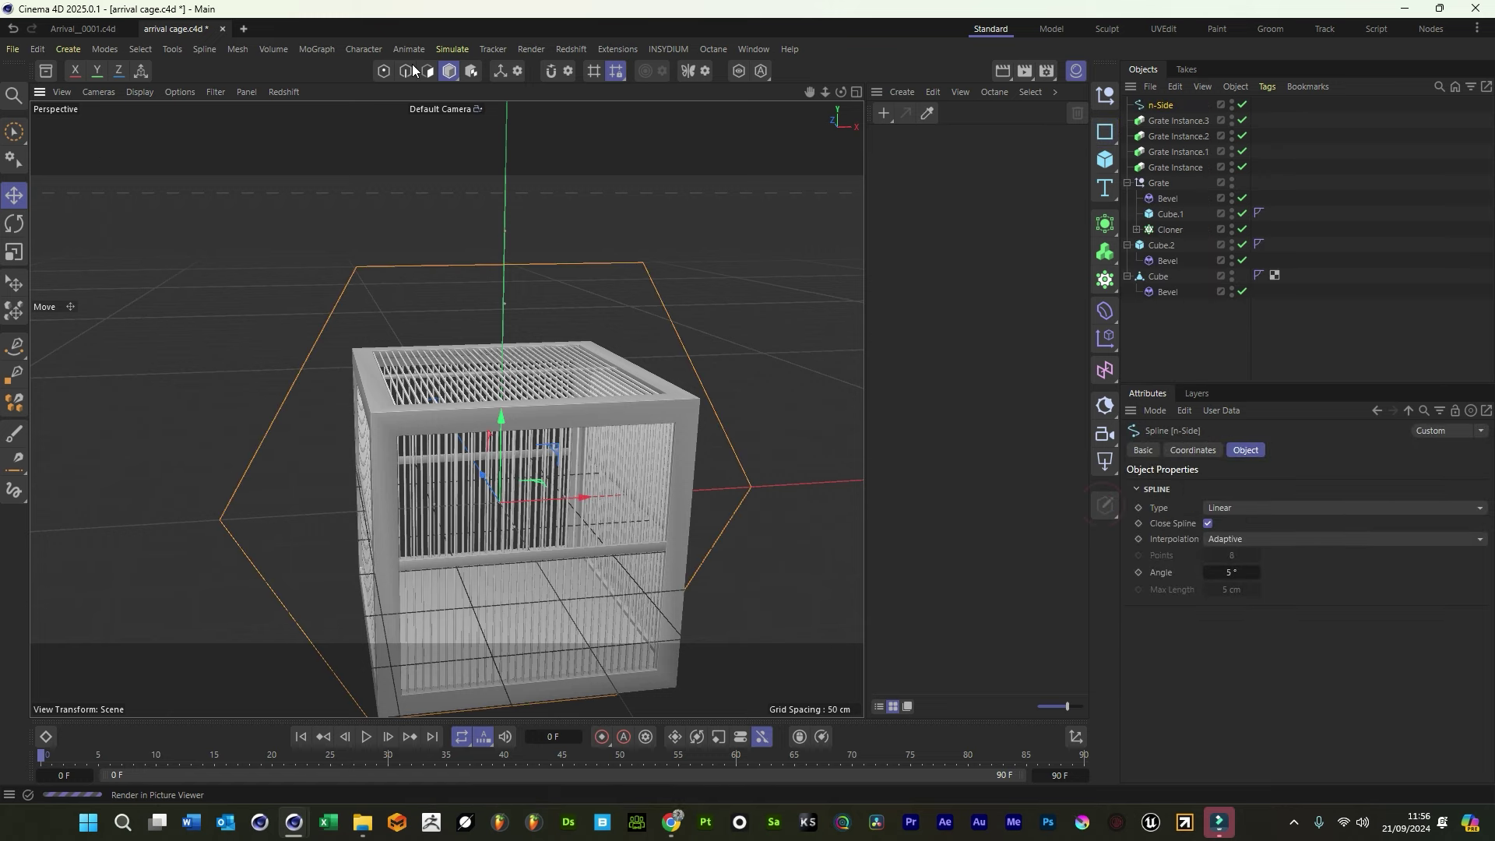
# Delete the bottom and lower-right spline points, leaving four points, then return to Model mode
pyautogui.click(372, 715)
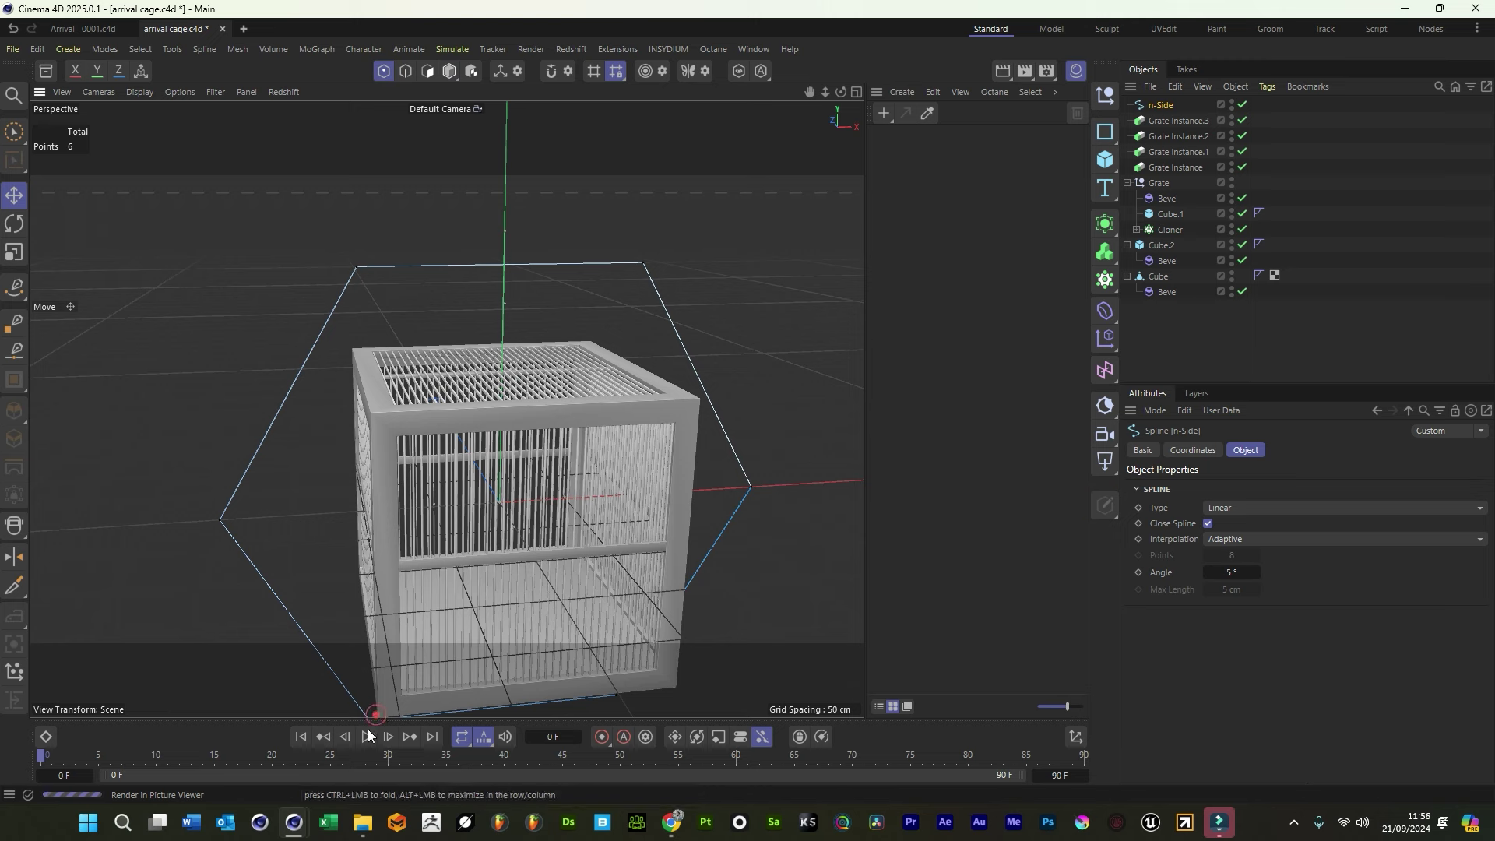
pyautogui.scroll(-3, 381, 701)
pyautogui.press('Delete')
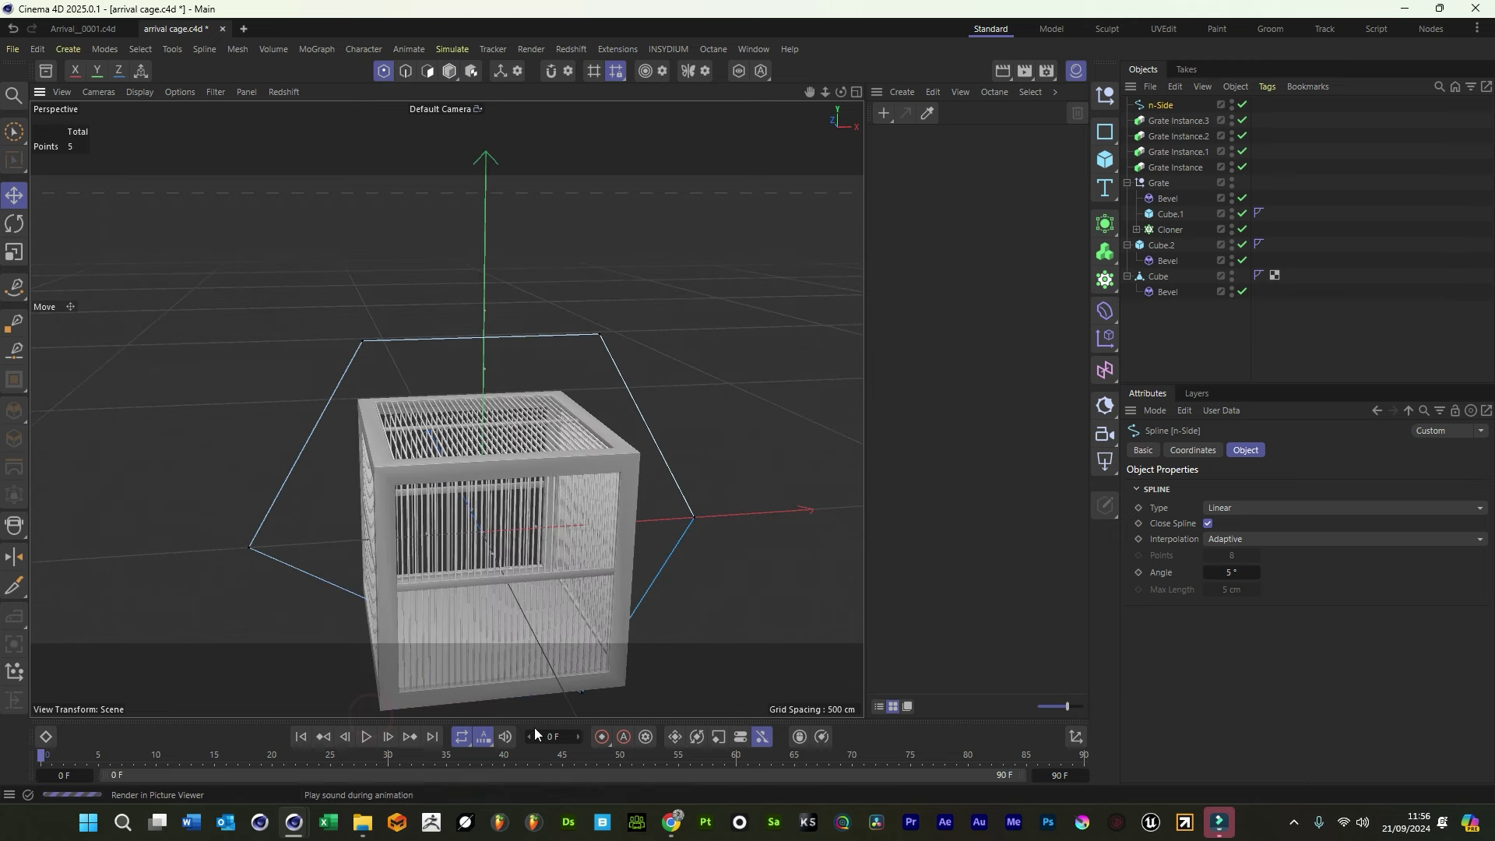
pyautogui.click(584, 691)
pyautogui.press('Delete')
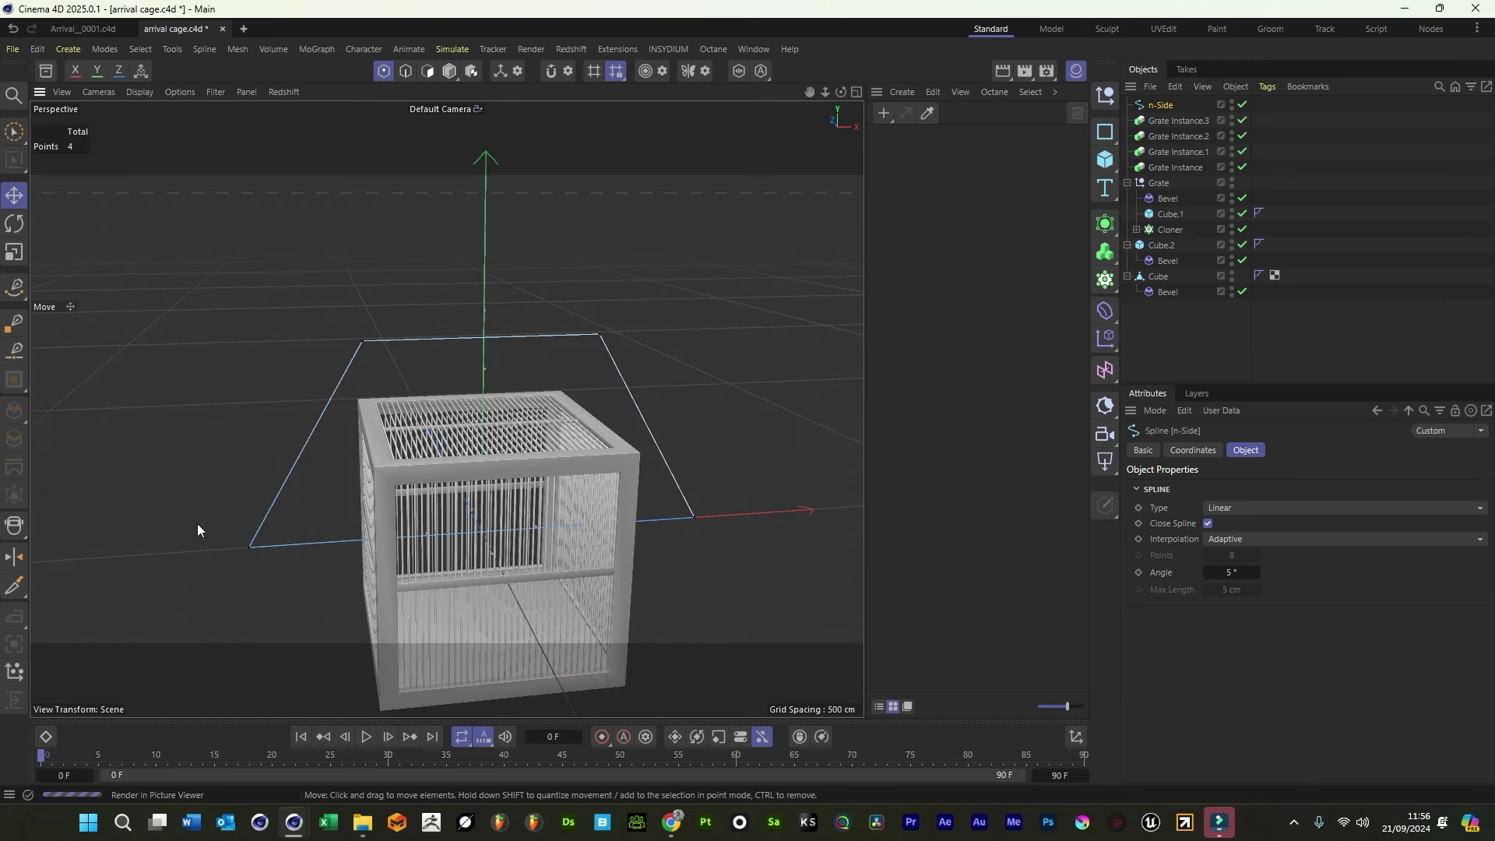
pyautogui.click(428, 71)
pyautogui.moveTo(449, 71); pyautogui.dragTo(503, 121)
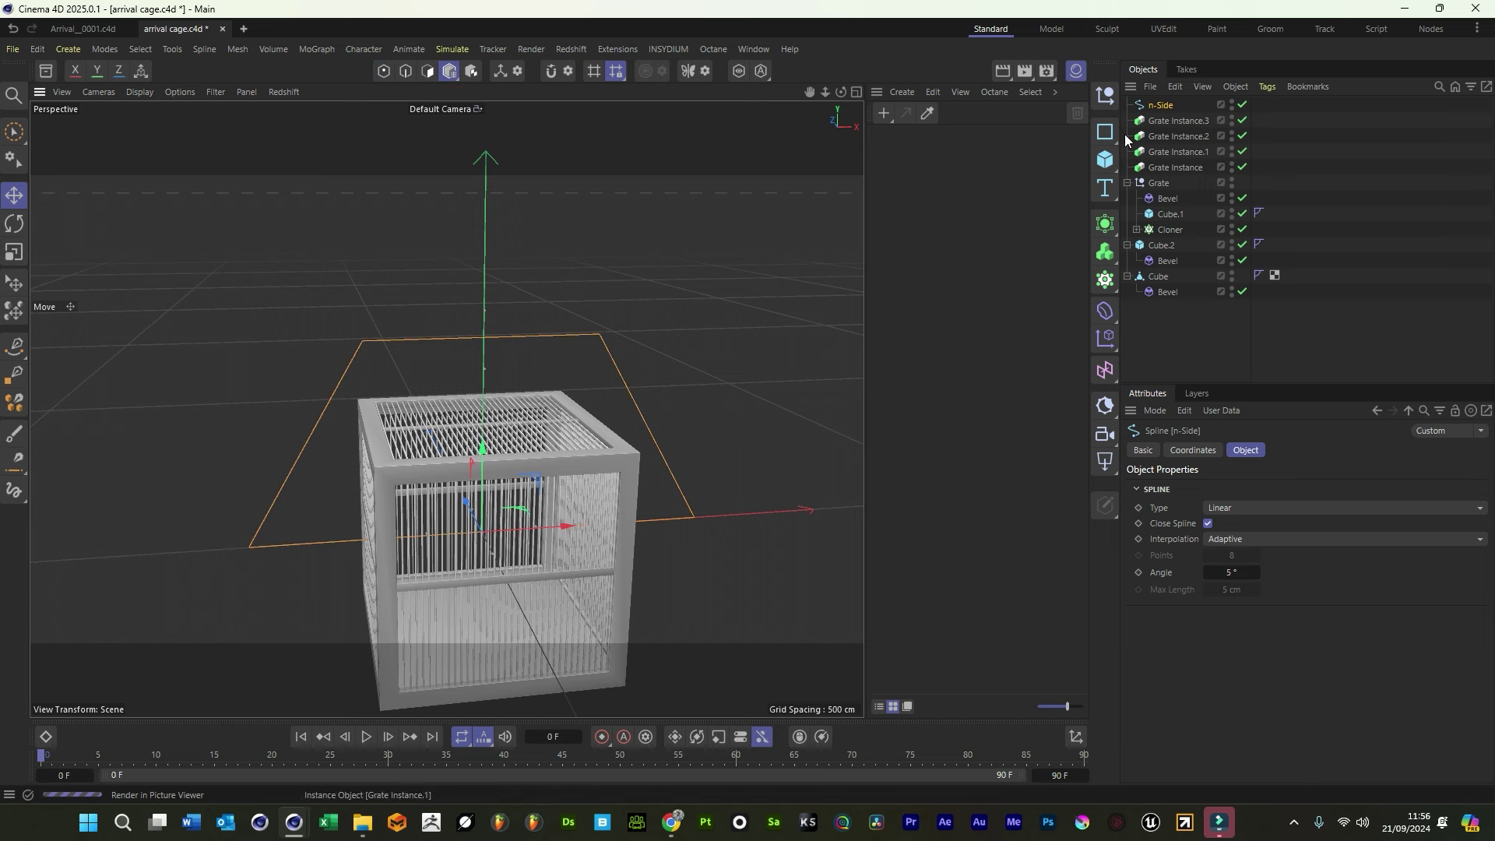
pyautogui.click(1109, 131)
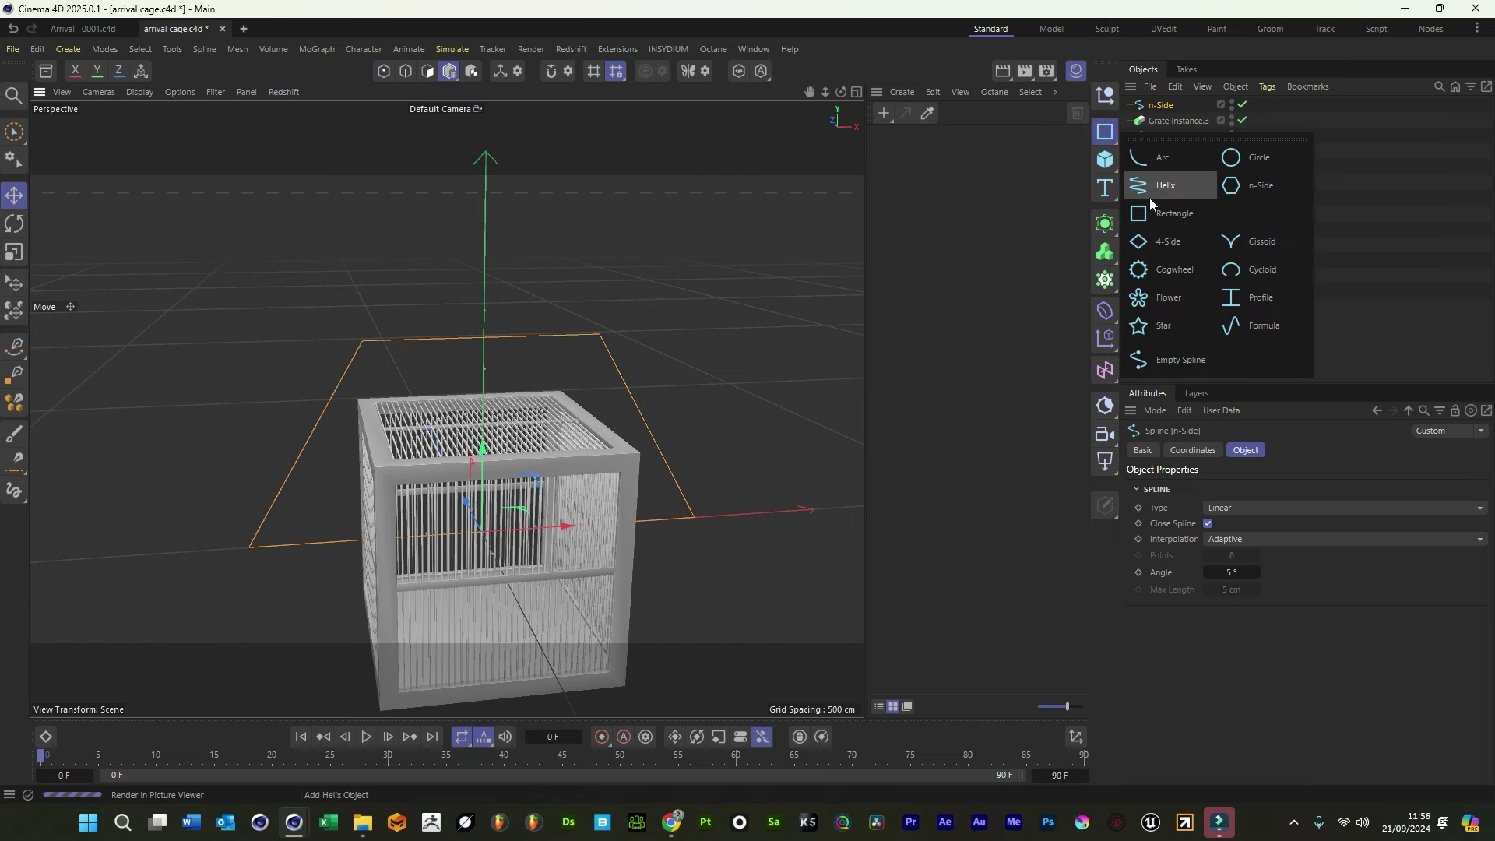
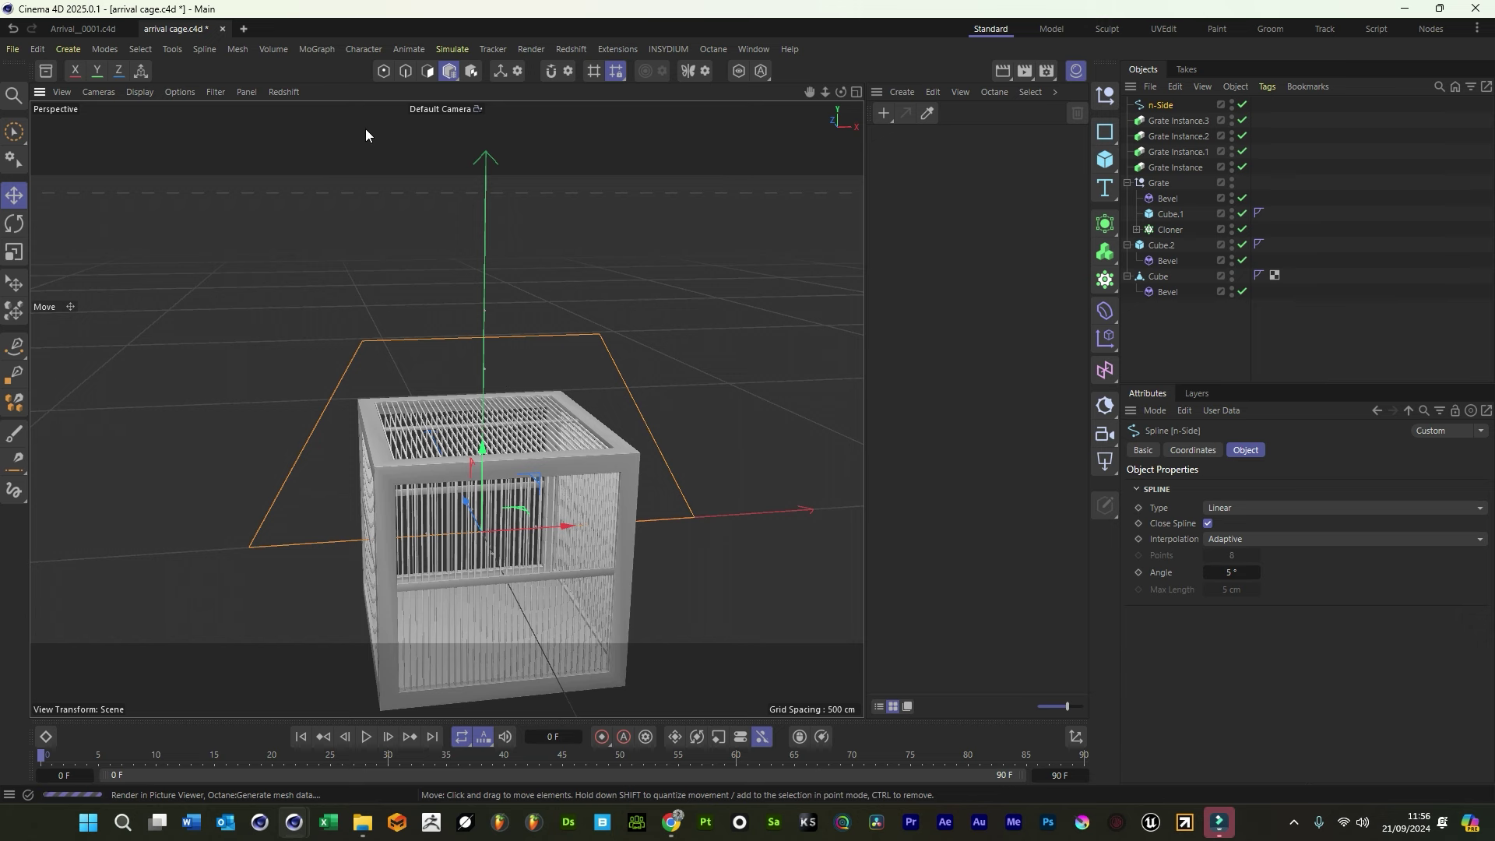
# Add a Circle spline and a Sweep generator, parenting the Circle and n-Side under the Sweep
pyautogui.click(1105, 132)
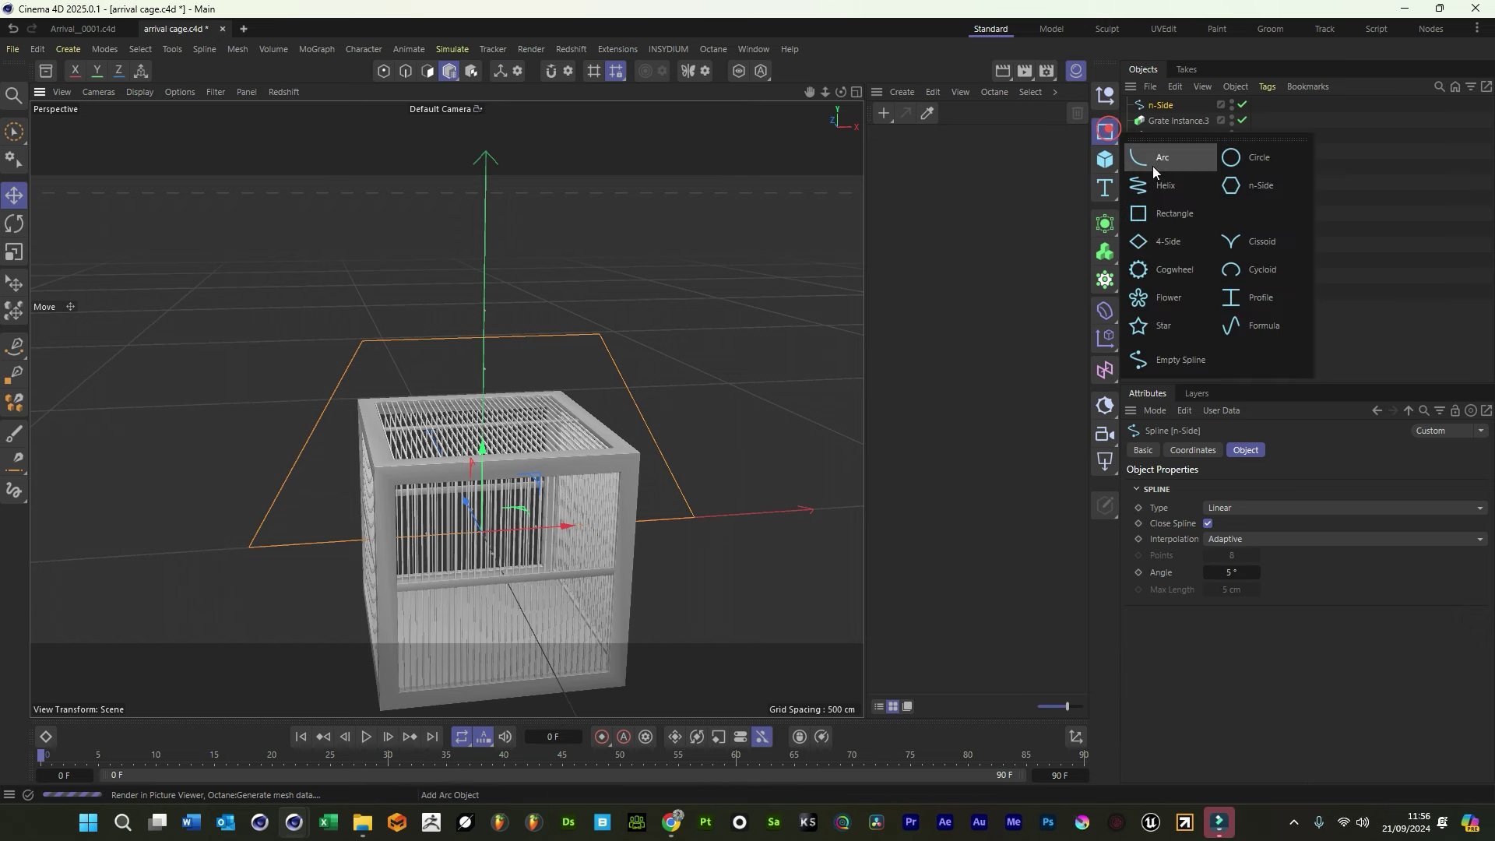
pyautogui.click(1238, 156)
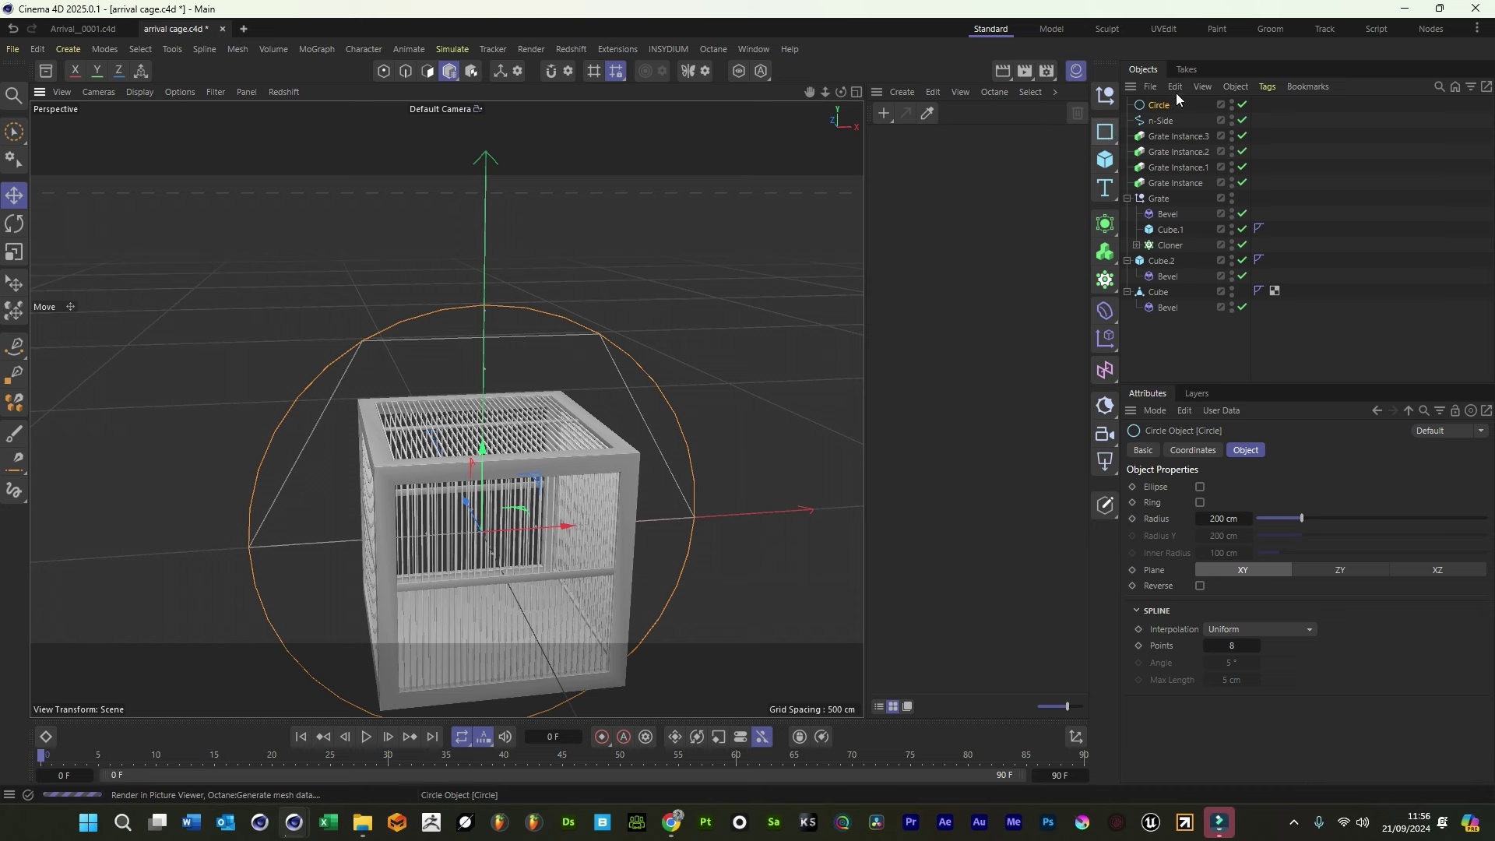
pyautogui.click(1105, 224)
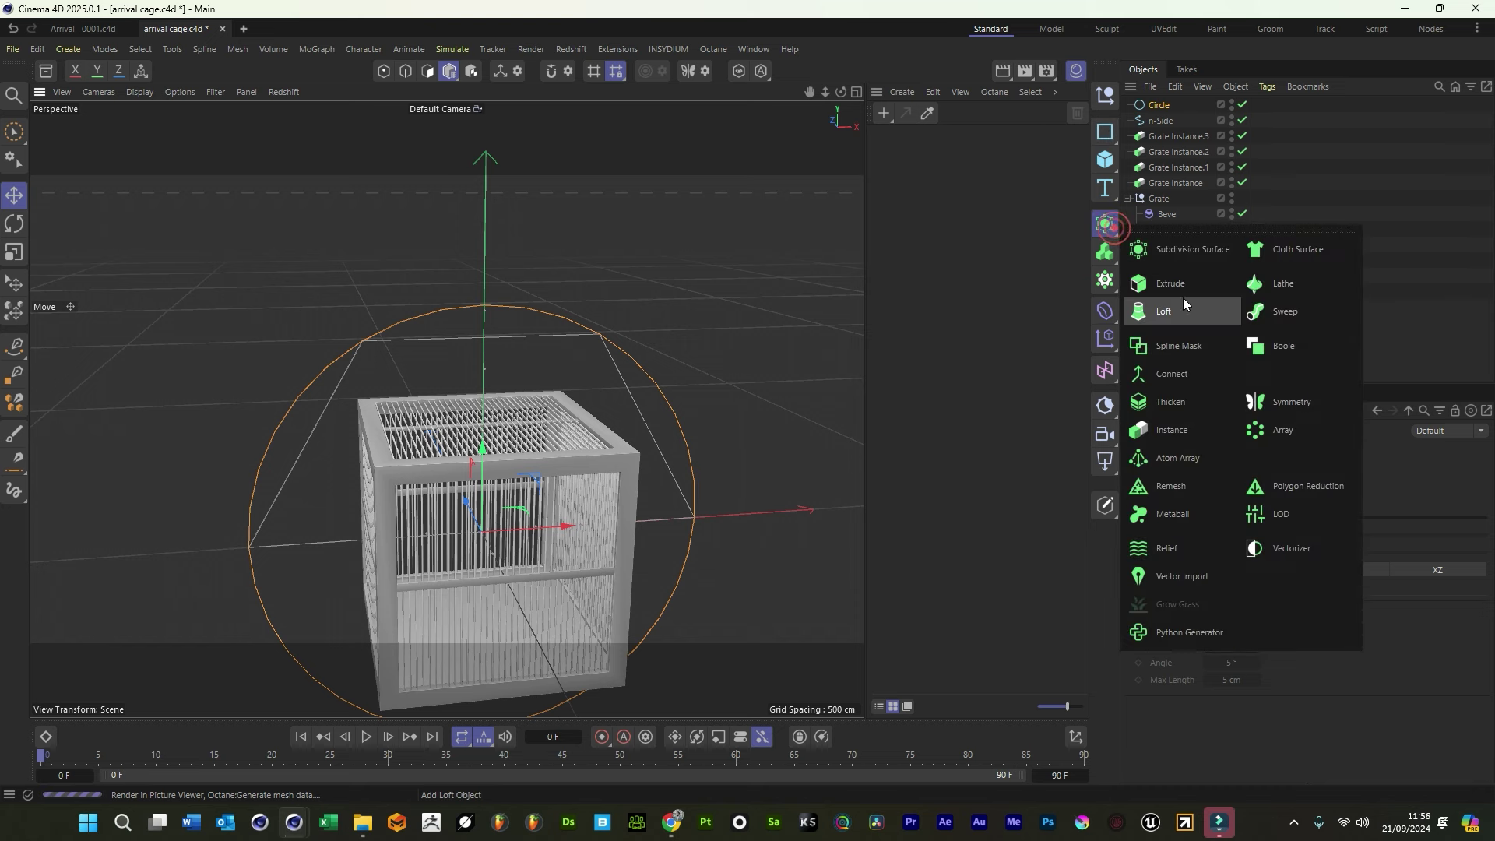
pyautogui.click(1265, 308)
pyautogui.click(1160, 137)
pyautogui.keyDown('ctrl'); pyautogui.click(1156, 121); pyautogui.keyUp('ctrl')
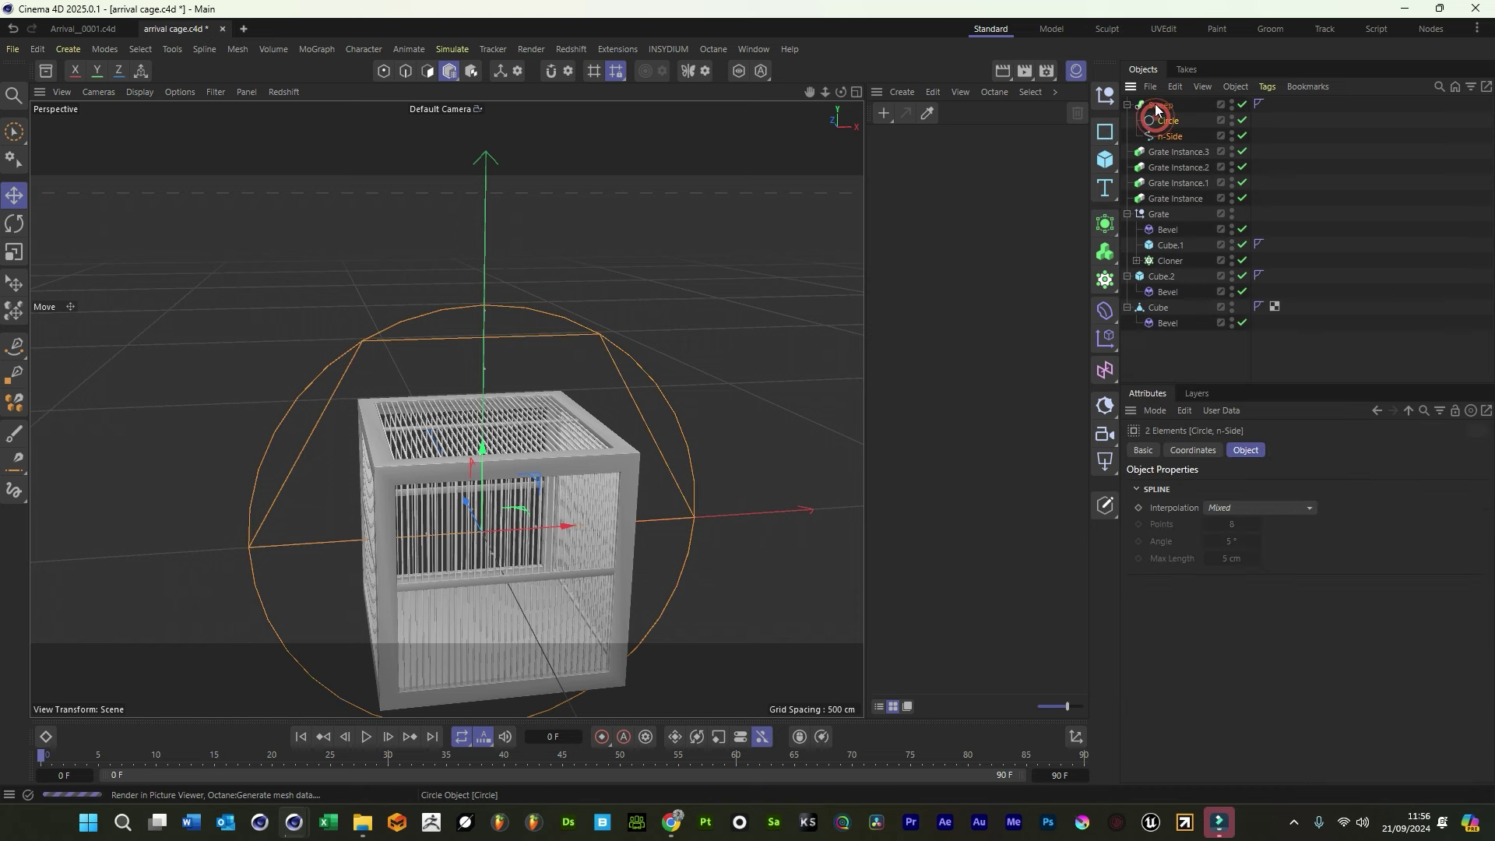
pyautogui.click(1165, 123)
# Set the Circle profile radius to 7 cm to thicken the tube
pyautogui.doubleClick(1218, 518)
pyautogui.write('1')
pyautogui.press('Return')
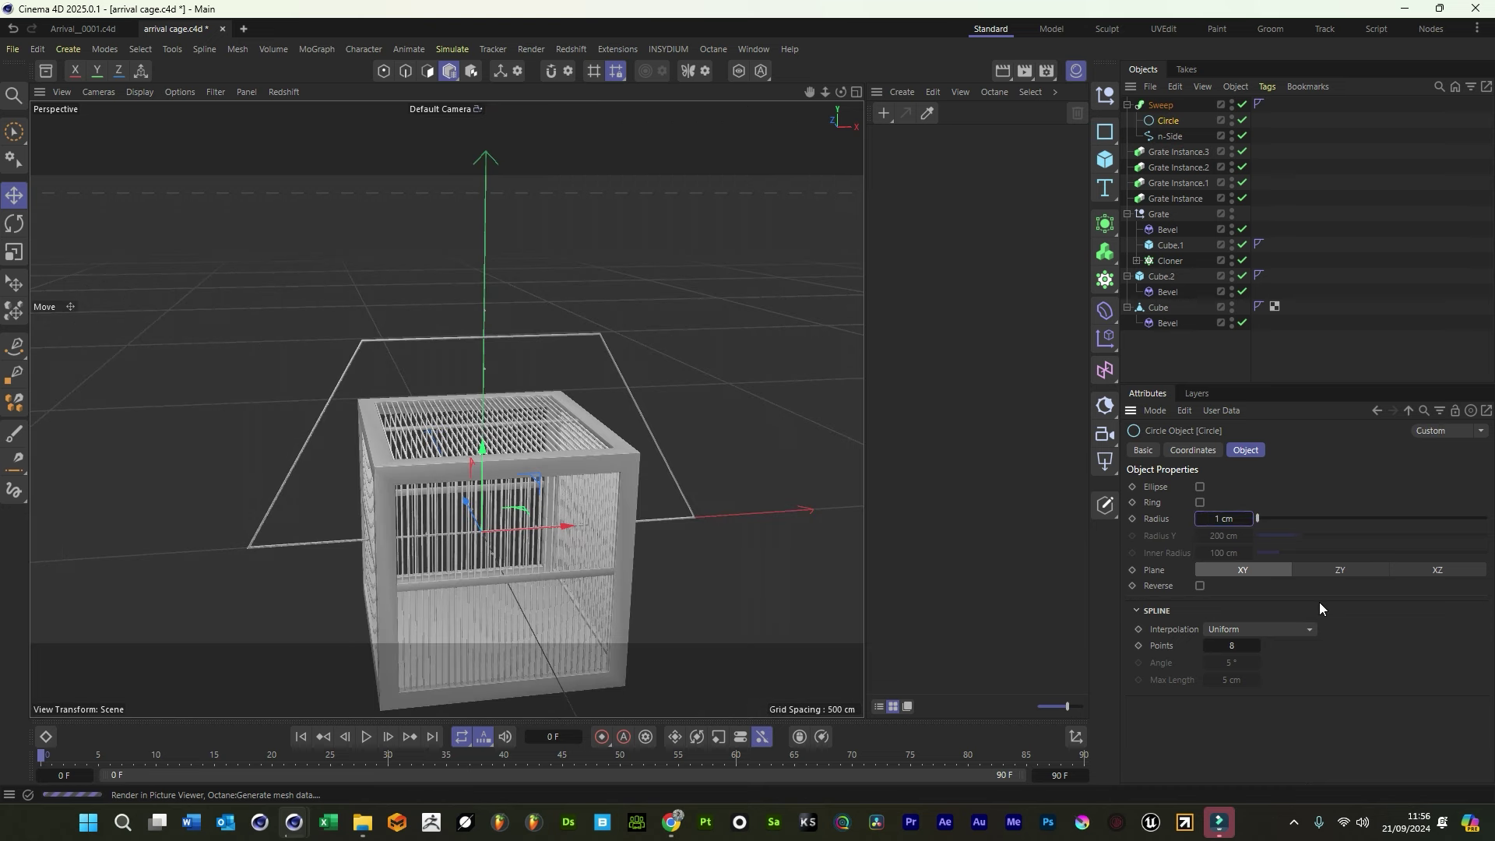
pyautogui.click(1248, 520)
pyautogui.click(1248, 520)
pyautogui.click(1248, 519)
pyautogui.click(1248, 519)
pyautogui.click(1247, 519)
pyautogui.click(1248, 519)
pyautogui.click(1248, 519)
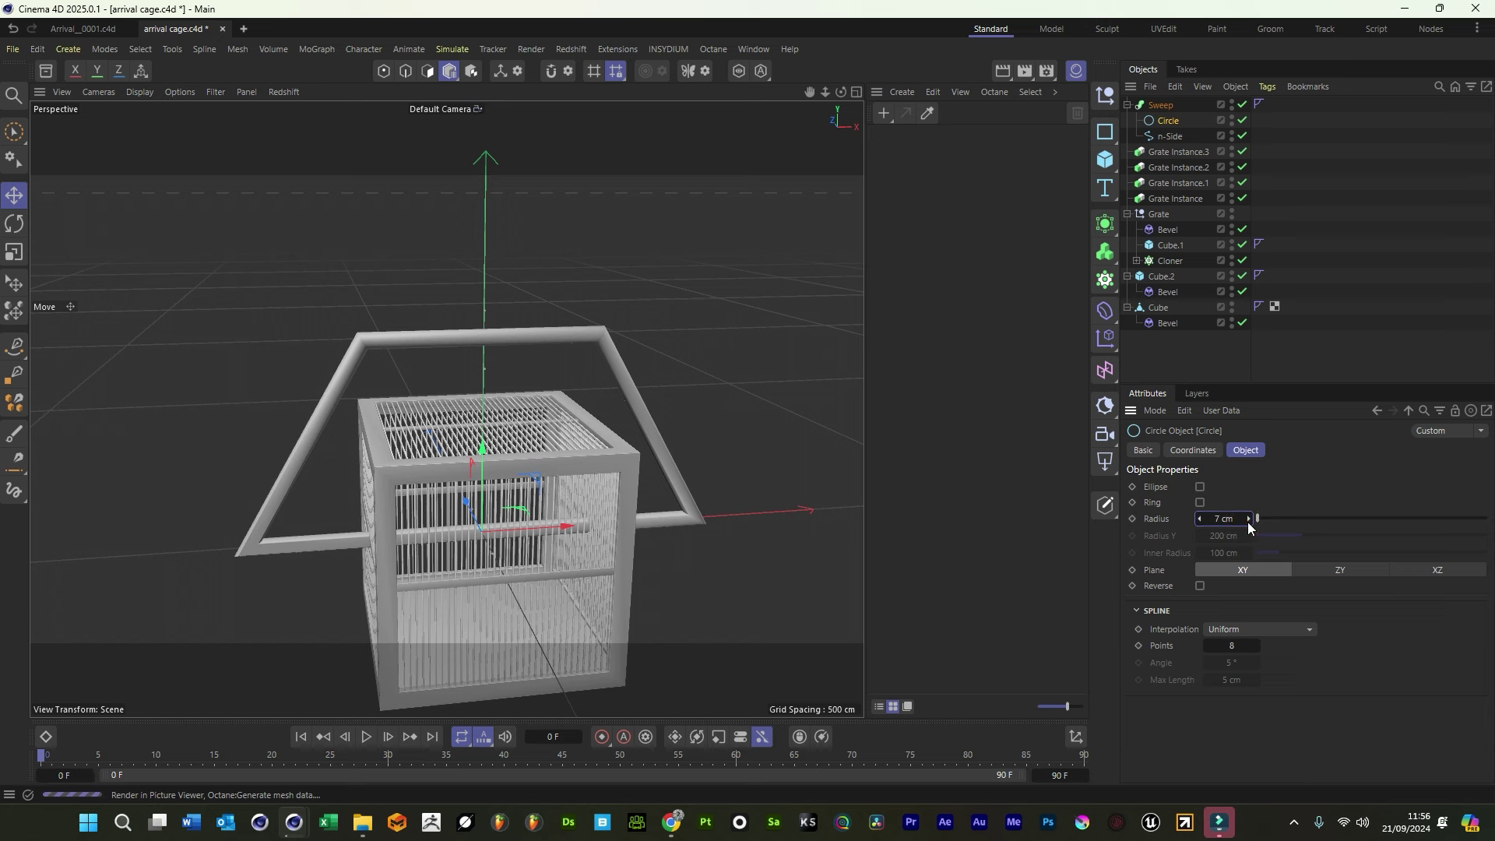
# Scale the swept tube frame down so it sits inside the cage
pyautogui.keyDown('ctrl'); pyautogui.click(1170, 136); pyautogui.keyUp('ctrl')
pyautogui.press('t')
pyautogui.moveTo(618, 334); pyautogui.dragTo(302, 424)
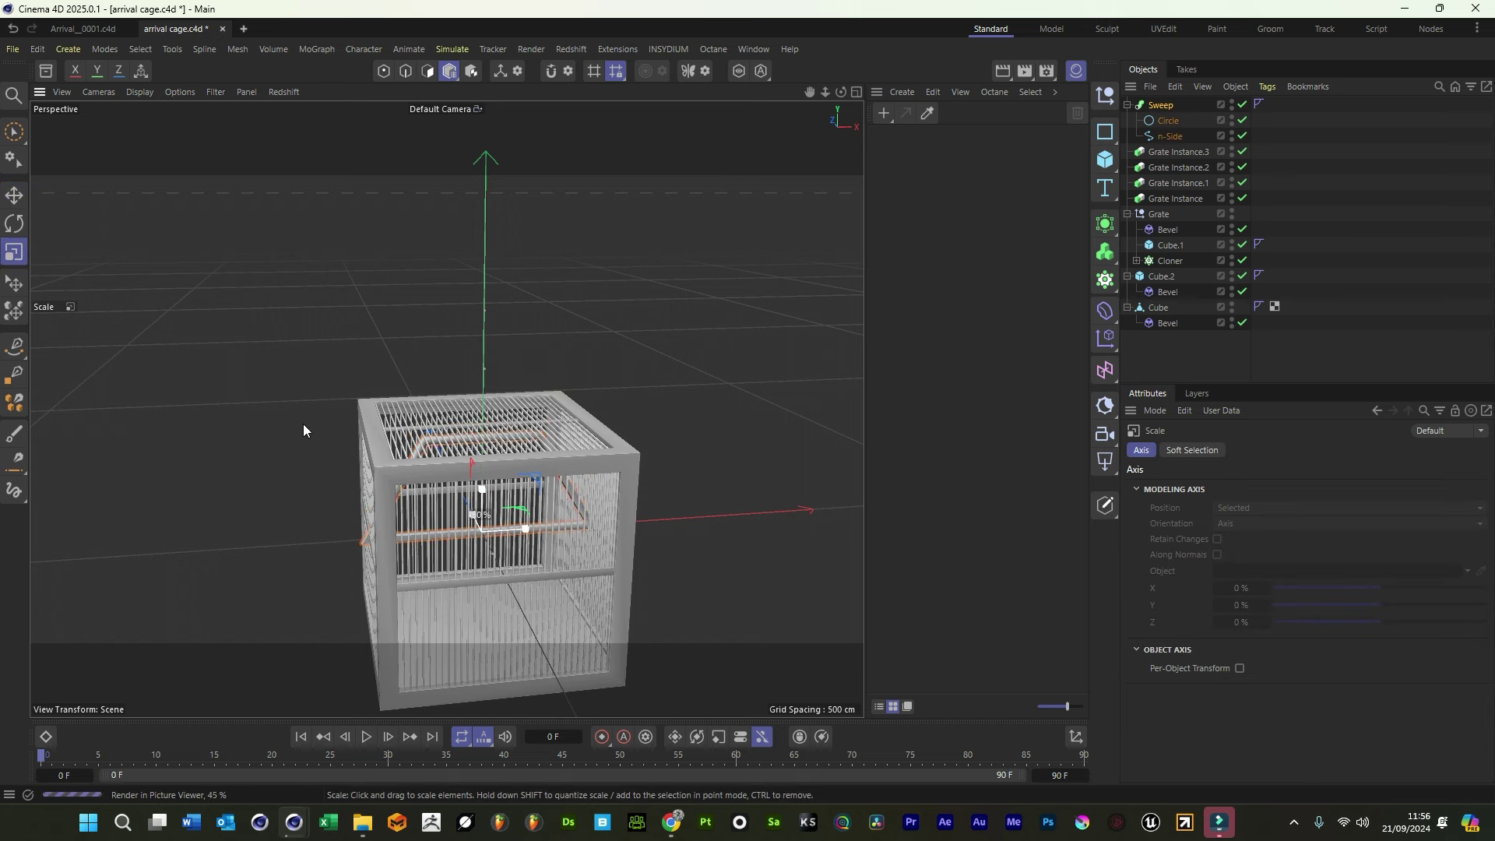
# Lift the swept tube frame up above the top of the cage
pyautogui.click(14, 195)
pyautogui.moveTo(493, 455); pyautogui.dragTo(480, 350)
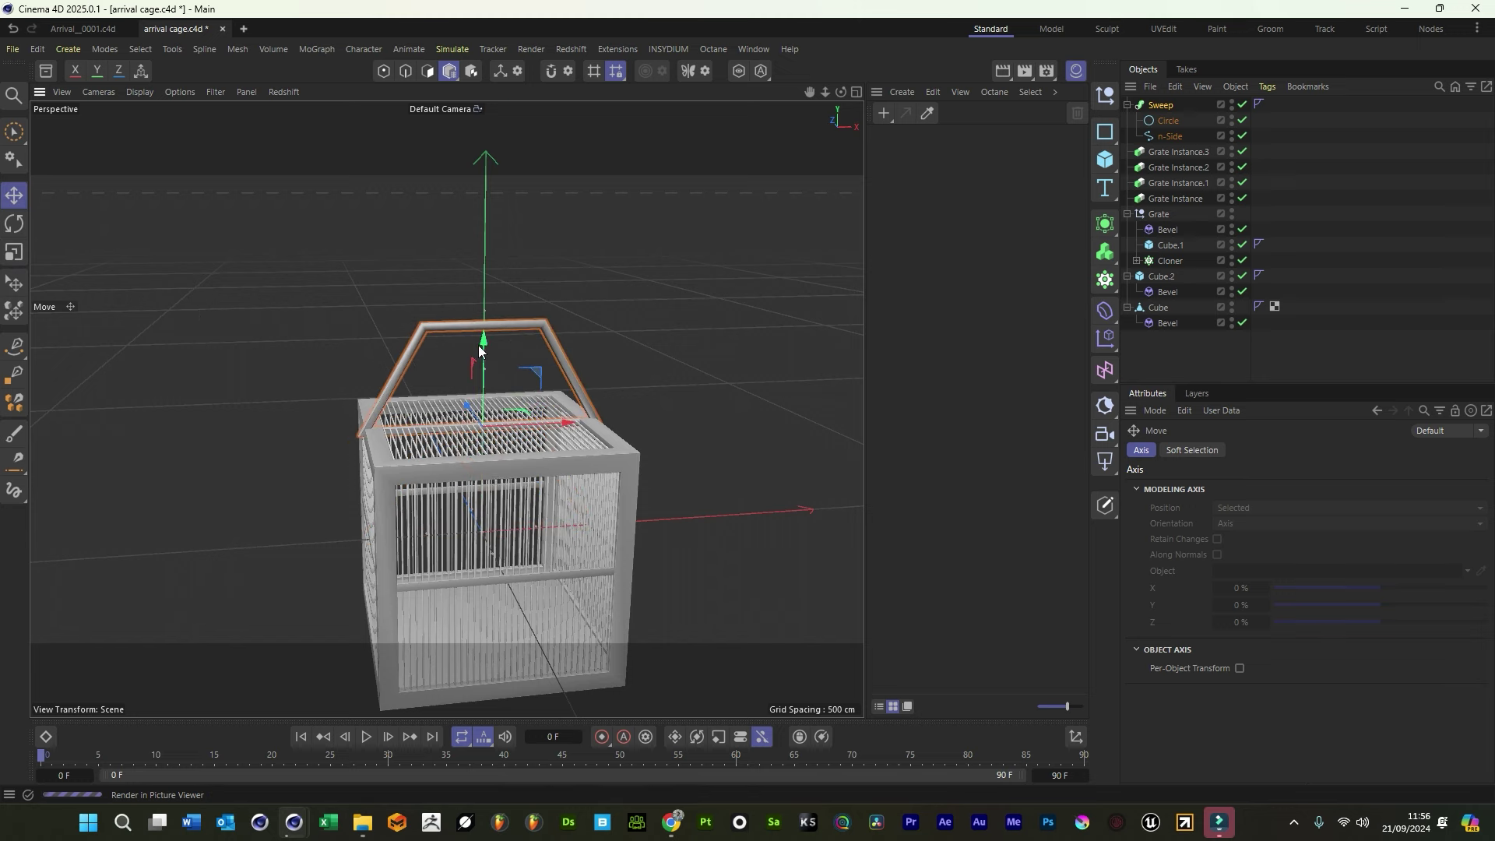
pyautogui.scroll(5, 367, 433)
# Select the n-Side's two top points, lower them, shift them along X, and widen them
pyautogui.click(1163, 135)
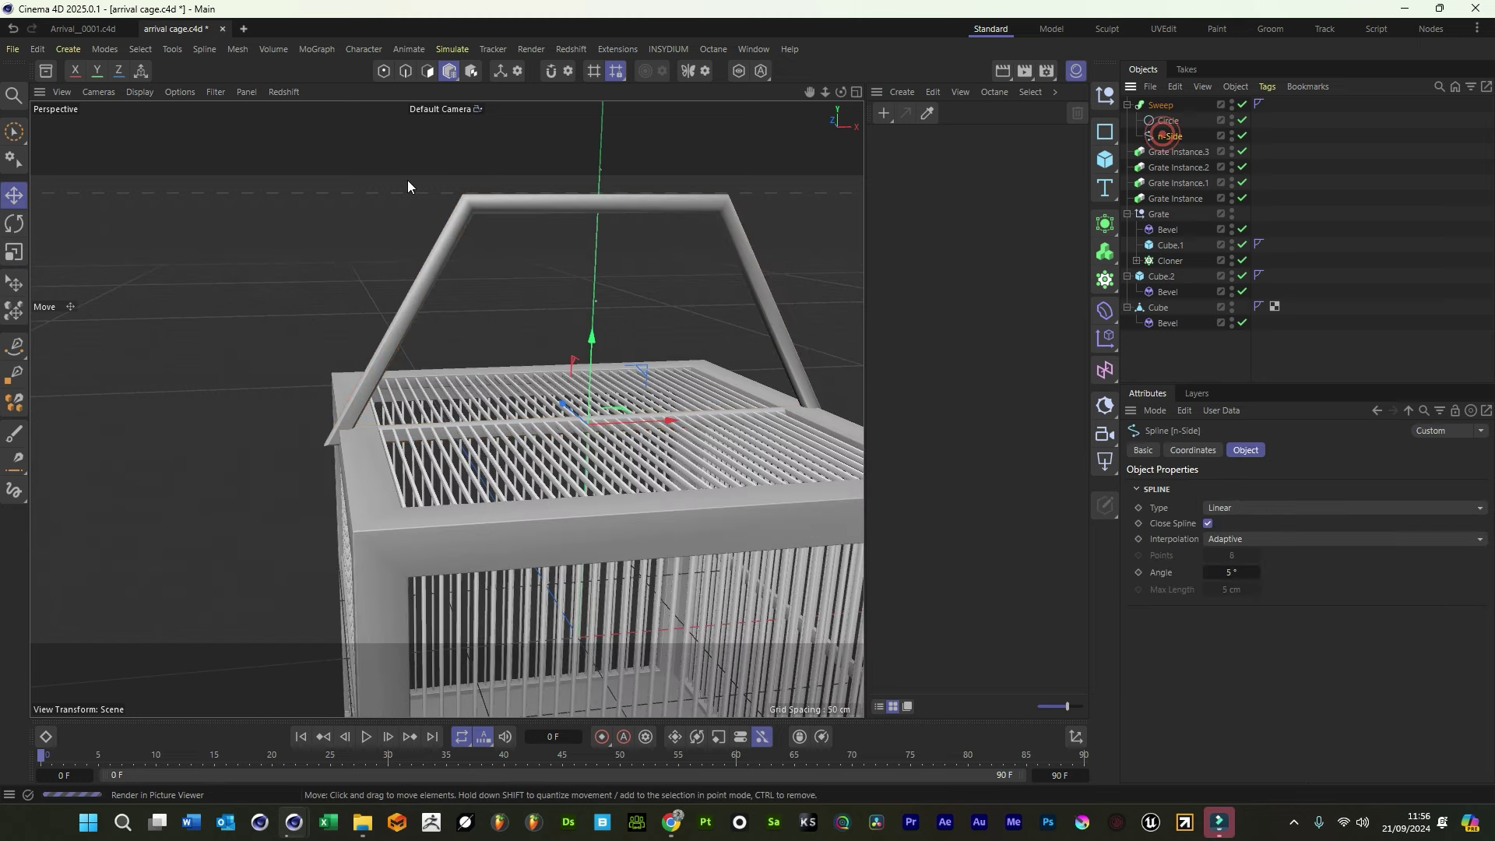
pyautogui.click(383, 71)
pyautogui.click(719, 207)
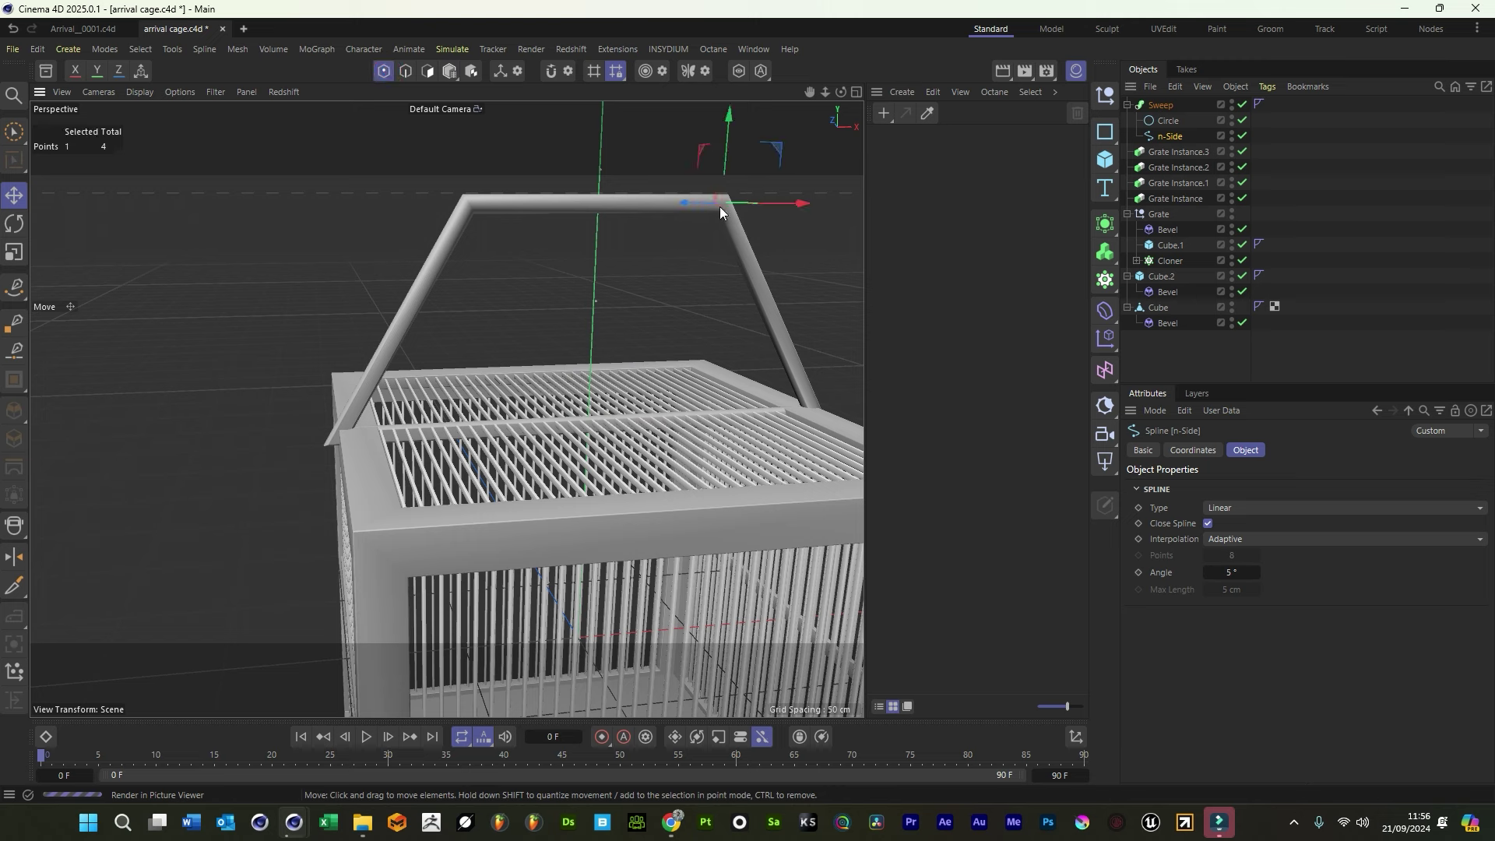
pyautogui.keyDown('shift'); pyautogui.click(469, 207); pyautogui.keyUp('shift')
pyautogui.moveTo(606, 171); pyautogui.dragTo(595, 277)
pyautogui.moveTo(654, 322); pyautogui.dragTo(721, 316)
pyautogui.click(14, 252)
# Change the n-Side type to B-Spline, raise its upper points, then switch it to Bezier
pyautogui.click(1323, 507)
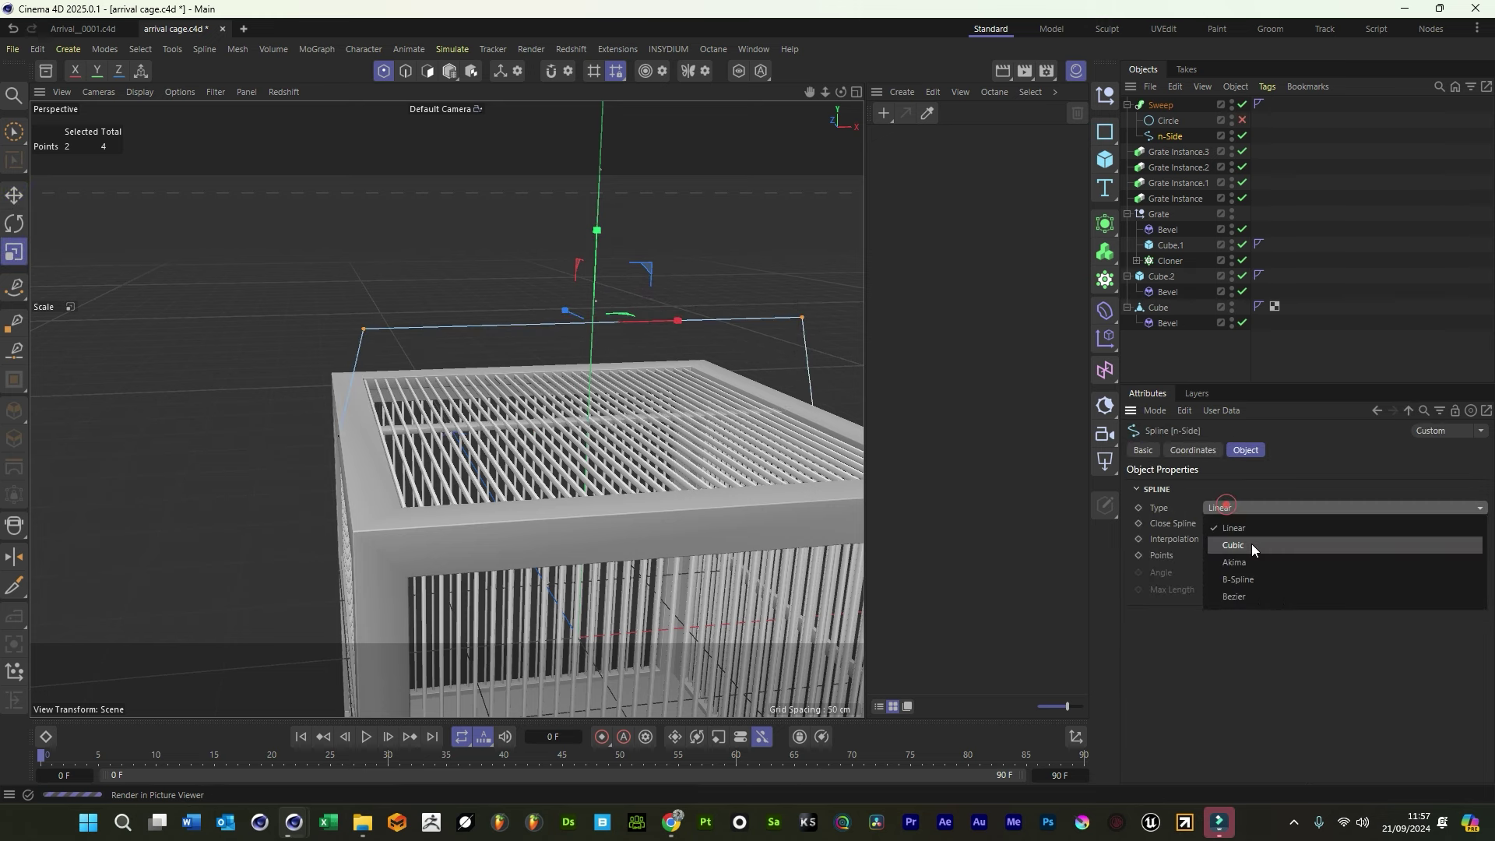
pyautogui.click(1238, 581)
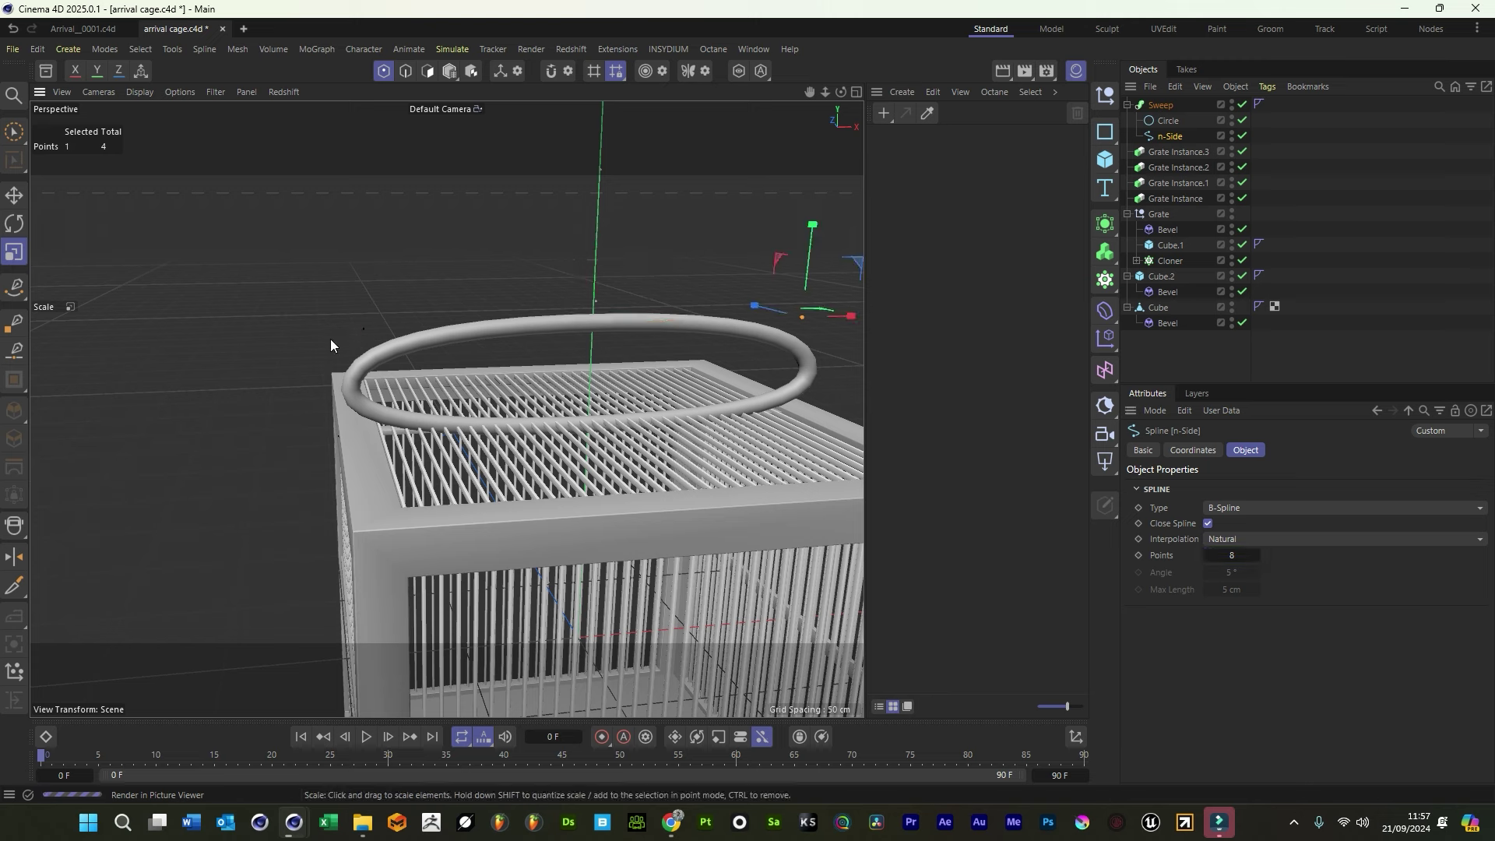
pyautogui.press('e')
pyautogui.moveTo(599, 346); pyautogui.dragTo(600, 267)
pyautogui.click(1170, 137)
pyautogui.click(1275, 508)
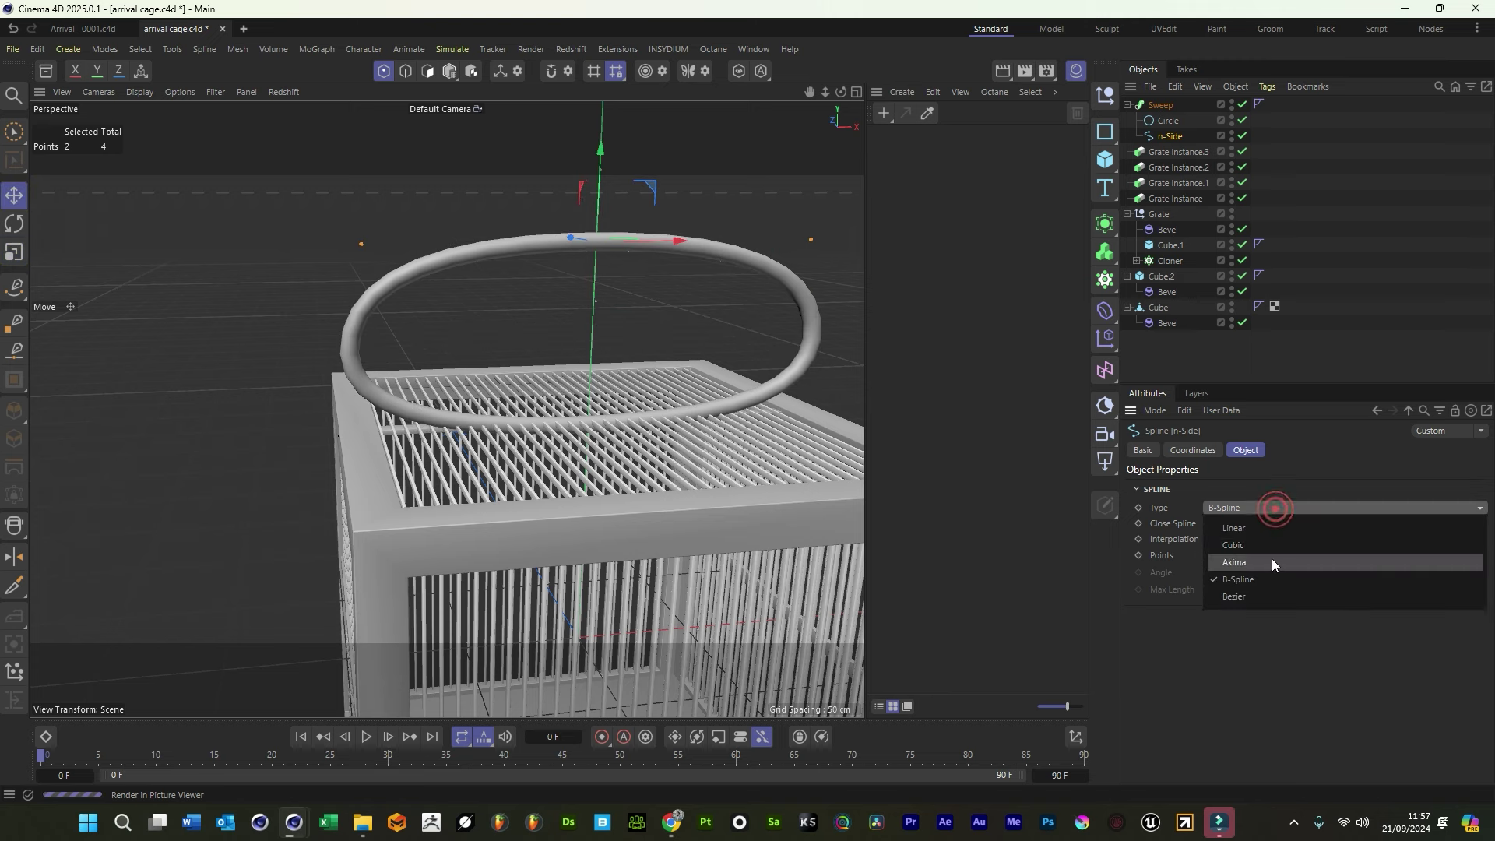
pyautogui.click(1258, 594)
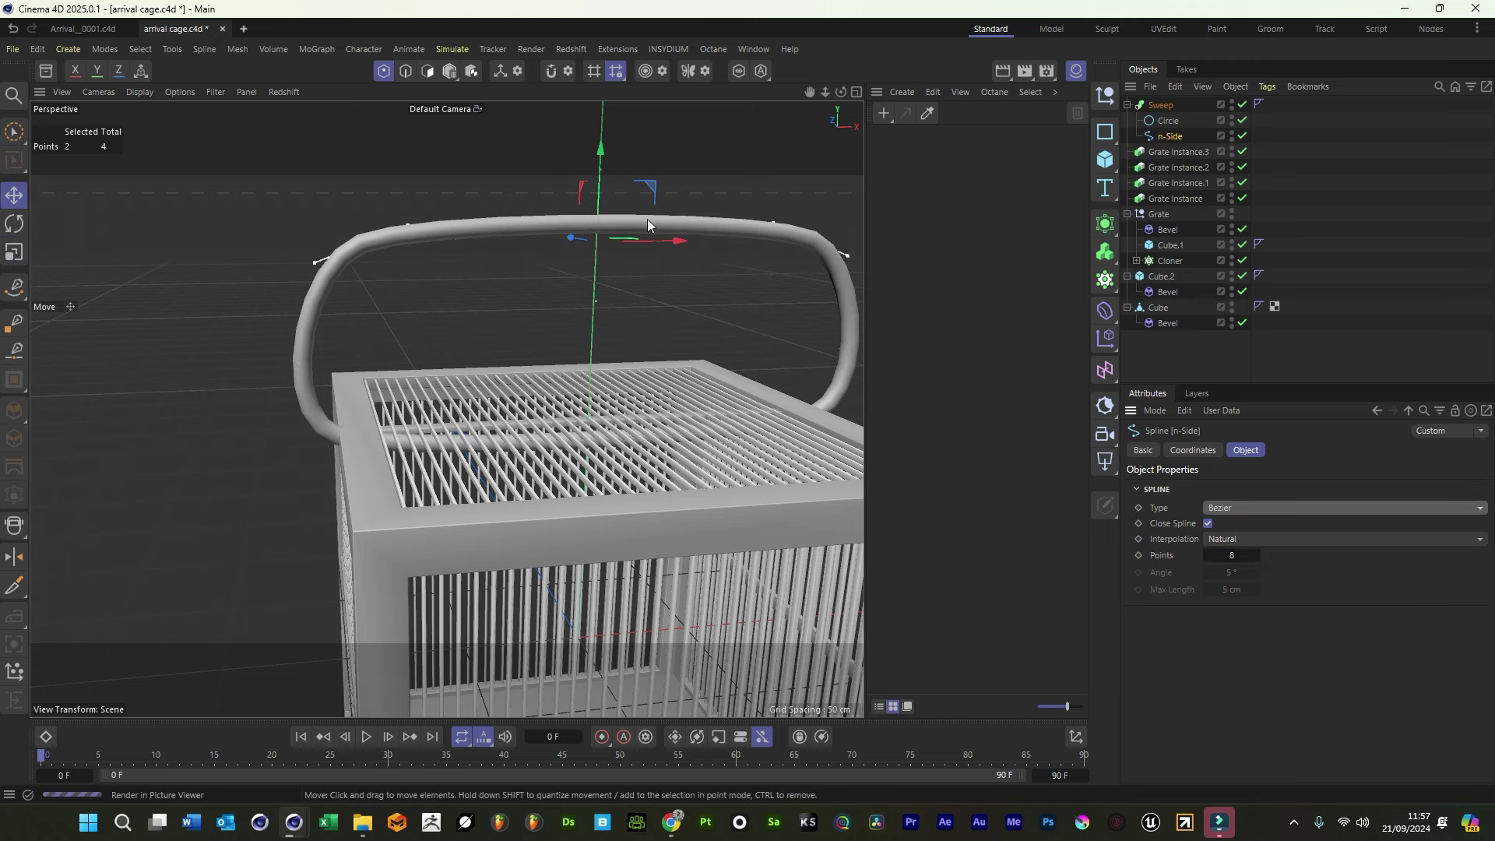
# Pull the handle's two lower end points inward and adjust them vertically onto the cage
pyautogui.click(339, 441)
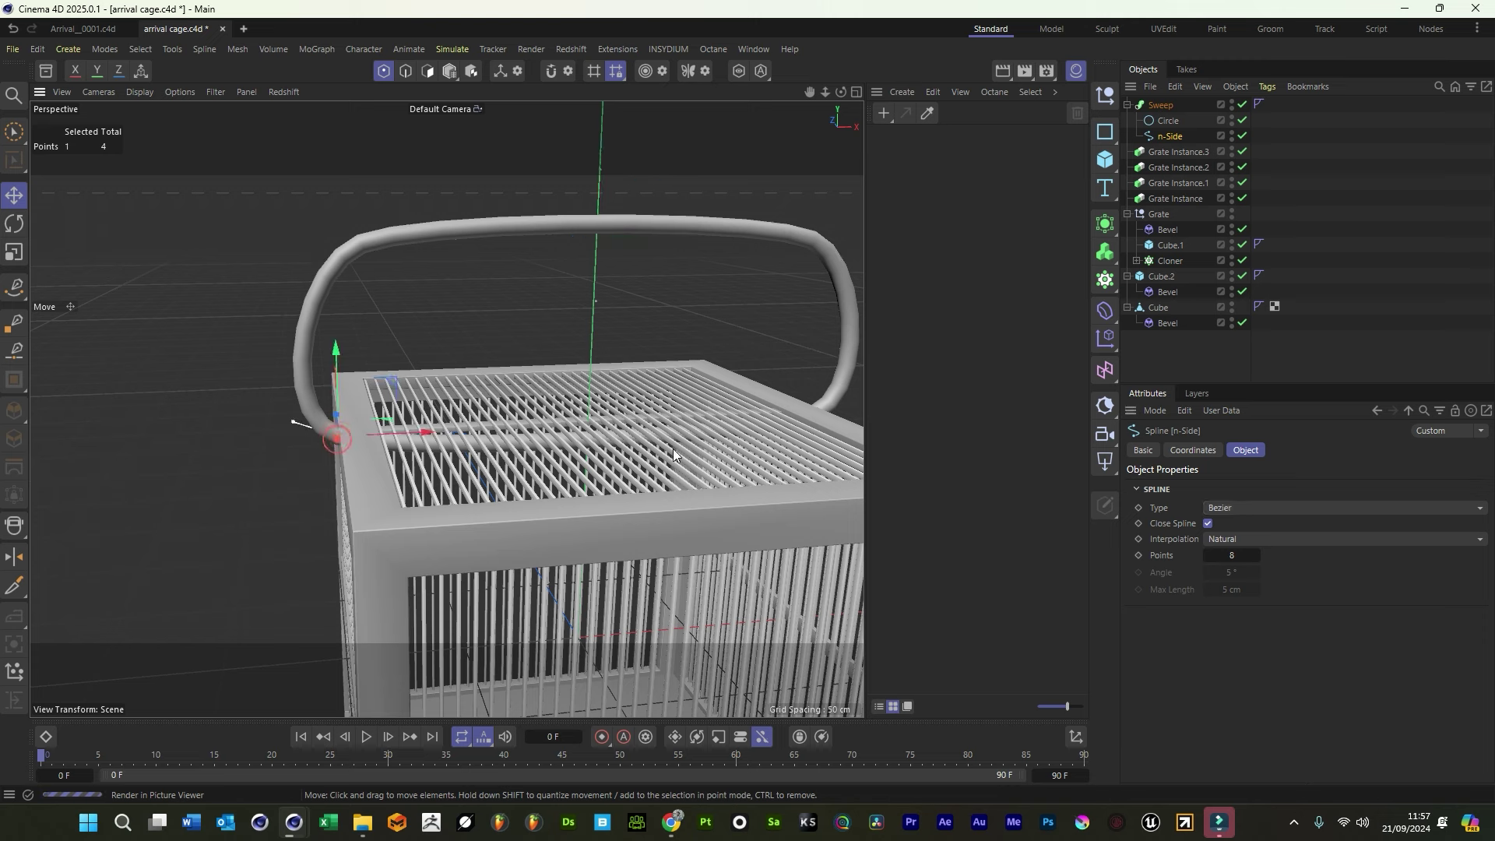
pyautogui.keyDown('shift'); pyautogui.click(814, 416); pyautogui.keyUp('shift')
pyautogui.click(14, 251)
pyautogui.moveTo(199, 375); pyautogui.dragTo(146, 391)
pyautogui.moveTo(592, 335); pyautogui.dragTo(604, 444)
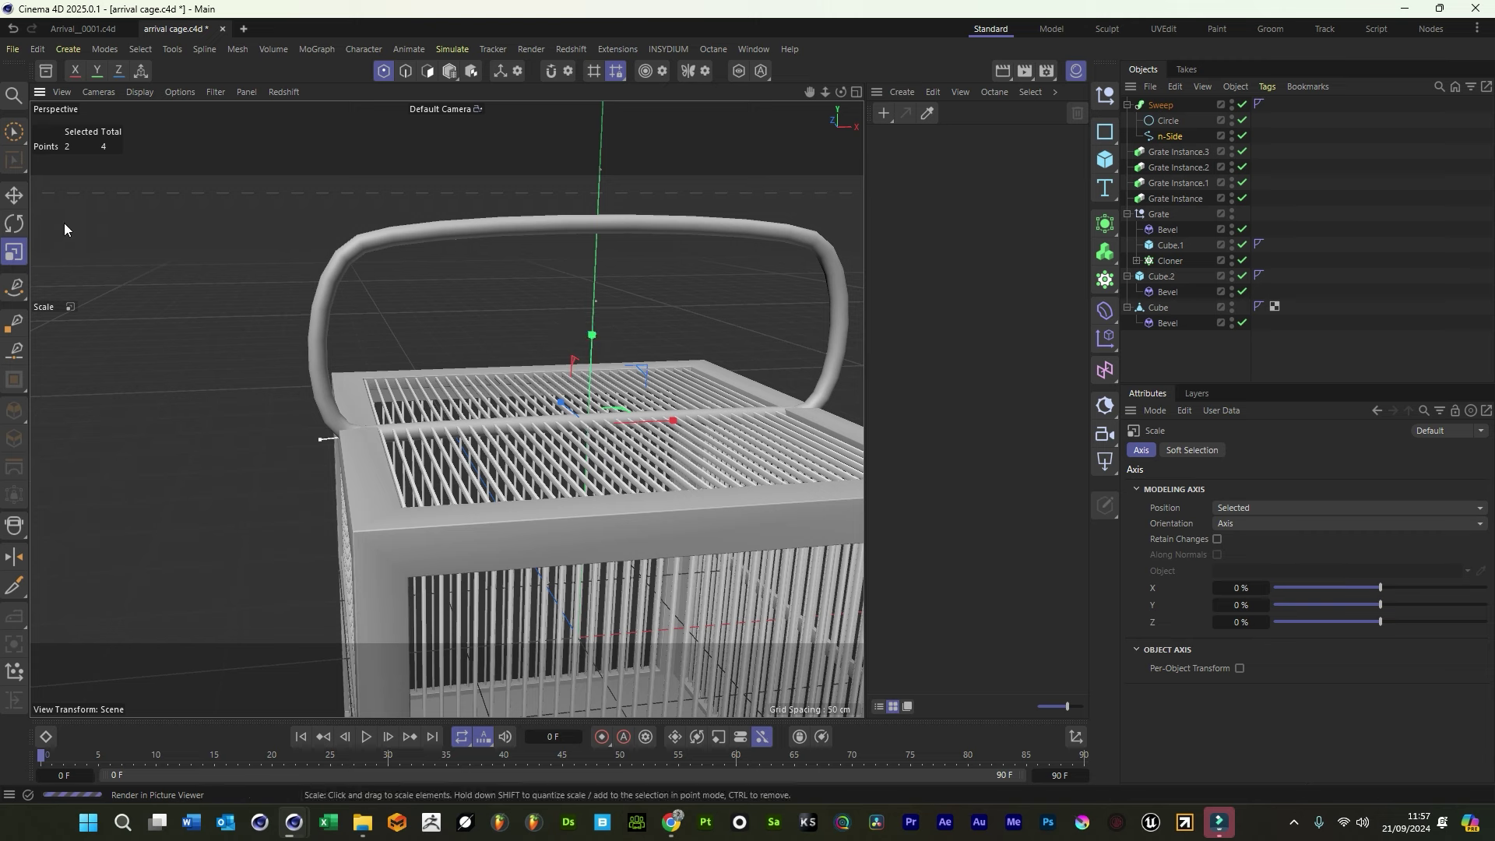
pyautogui.click(14, 194)
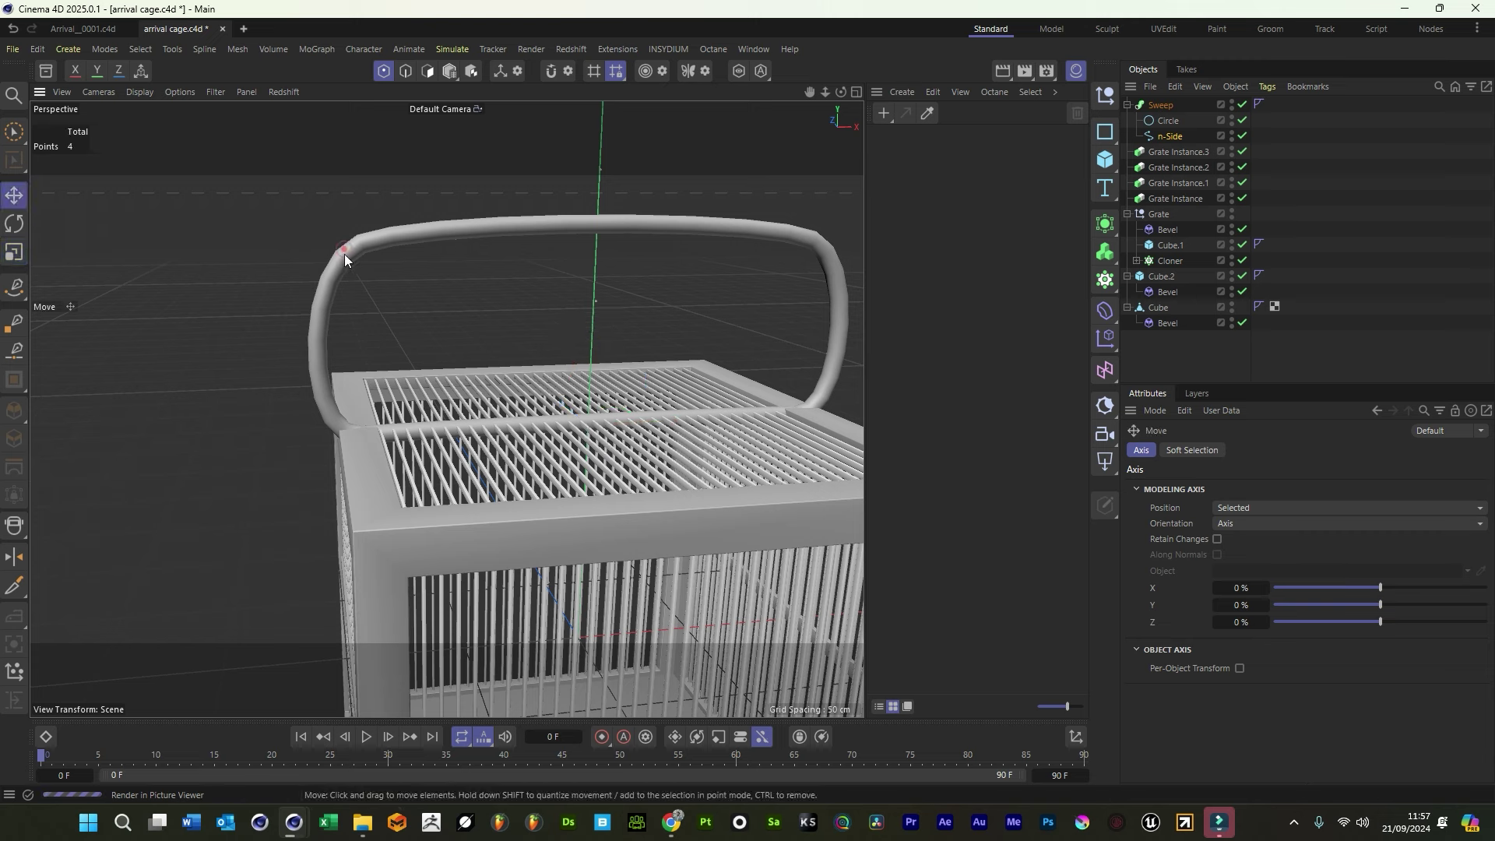
# Lower and narrow the handle's top corner points into a low arch, then deselect
pyautogui.click(1242, 120)
pyautogui.click(810, 238)
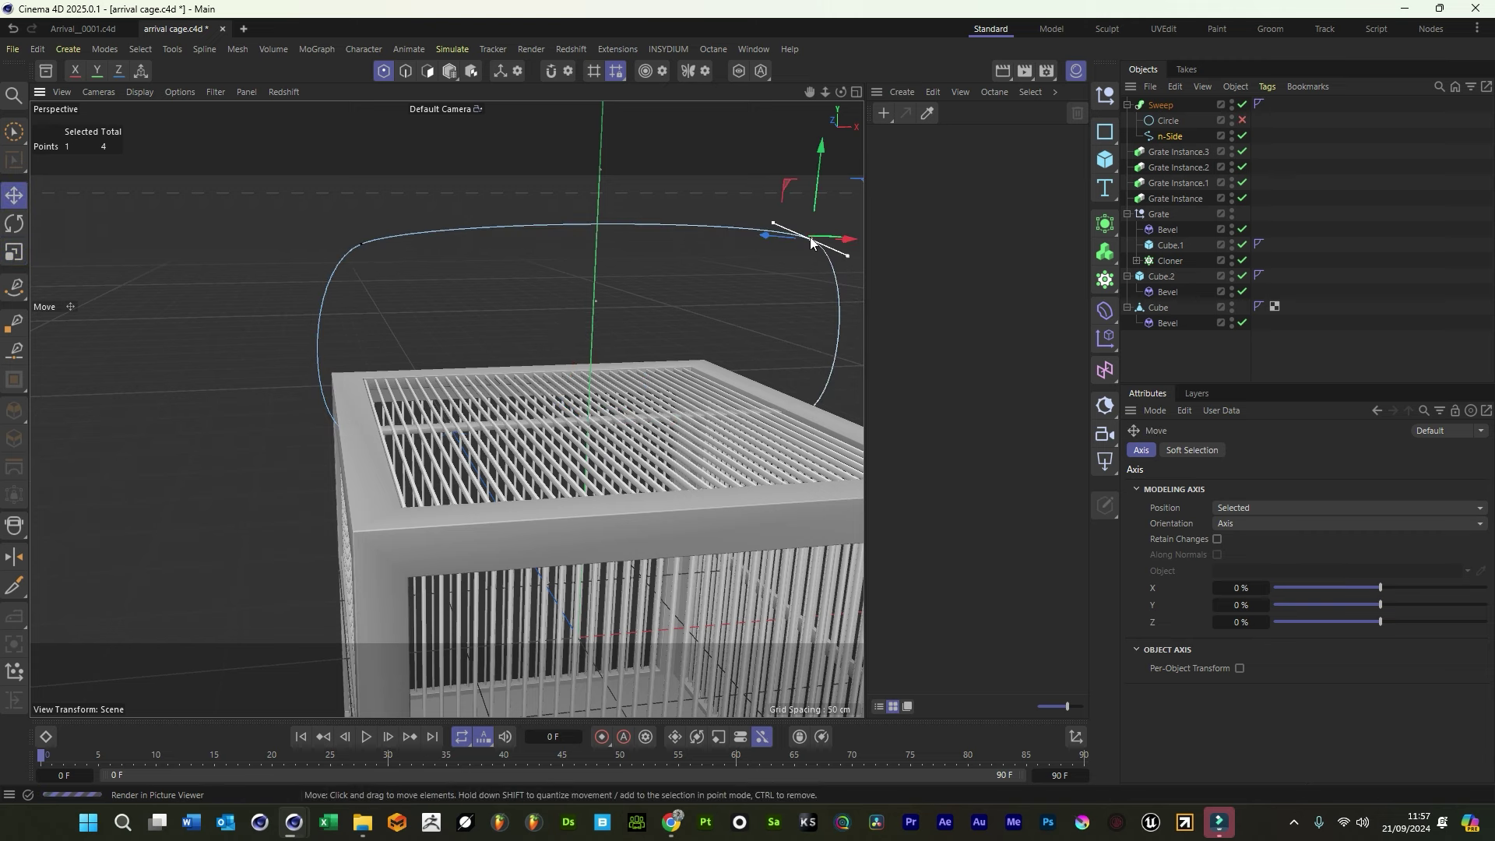
pyautogui.keyDown('shift'); pyautogui.click(361, 246); pyautogui.keyUp('shift')
pyautogui.click(1242, 120)
pyautogui.moveTo(598, 174); pyautogui.dragTo(594, 306)
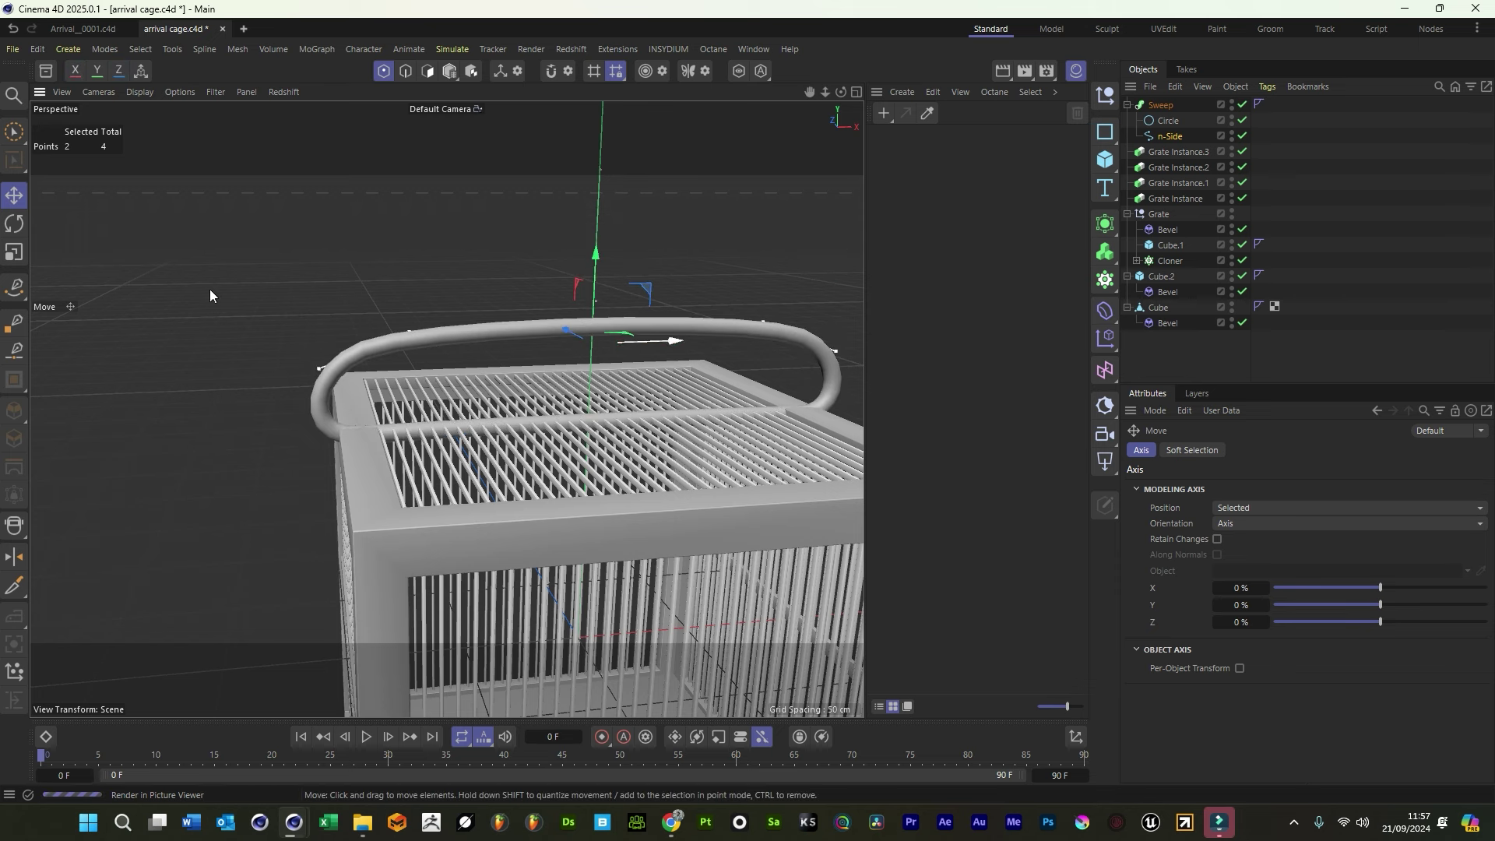
pyautogui.press('t')
pyautogui.moveTo(665, 338)
pyautogui.mouseDown()
pyautogui.moveTo(642, 338)
pyautogui.moveTo(655, 340)
pyautogui.mouseUp()
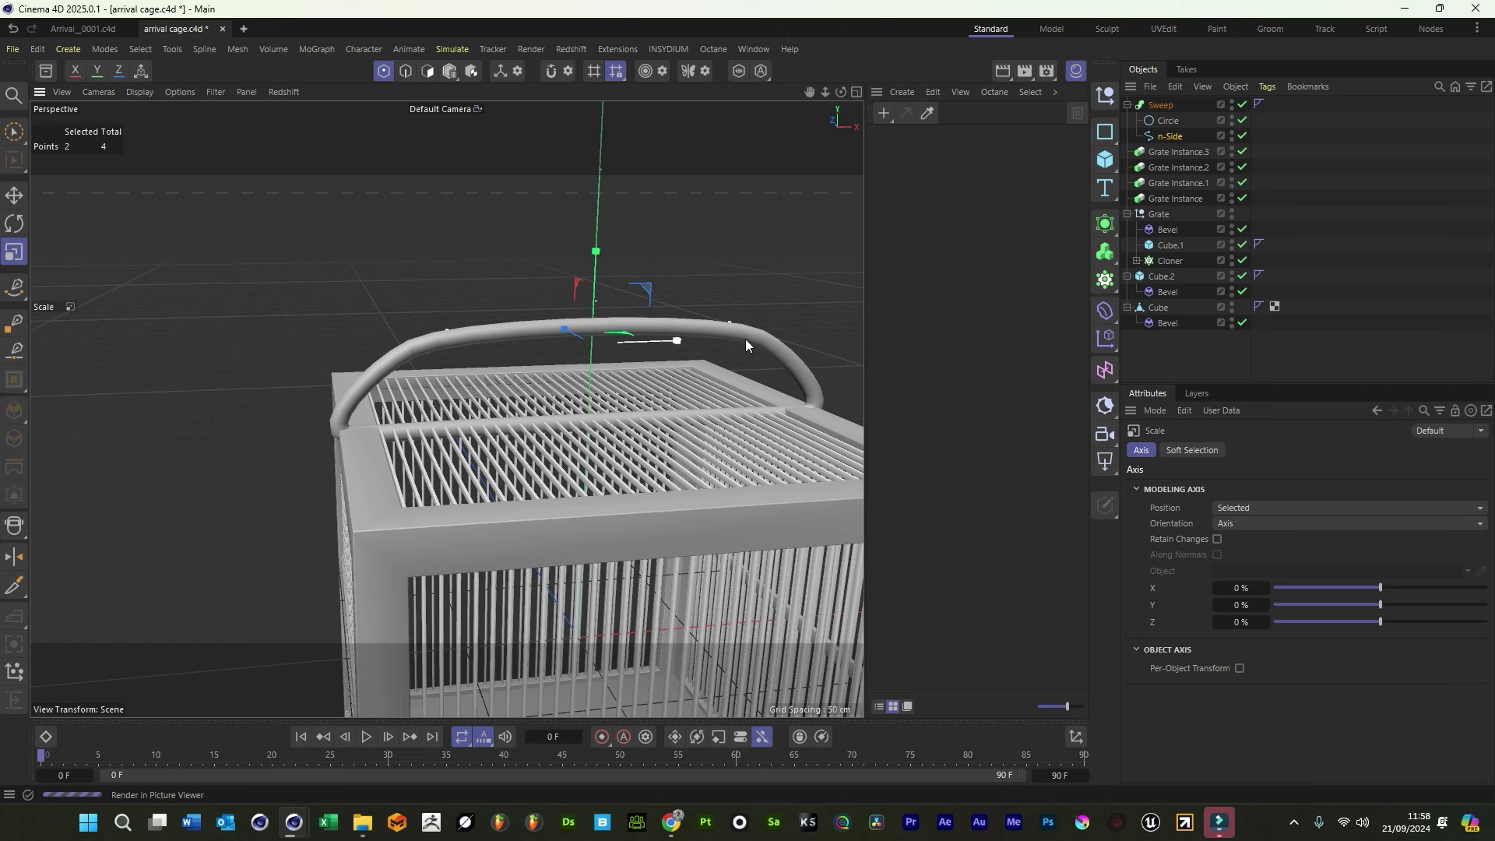
pyautogui.click(1288, 357)
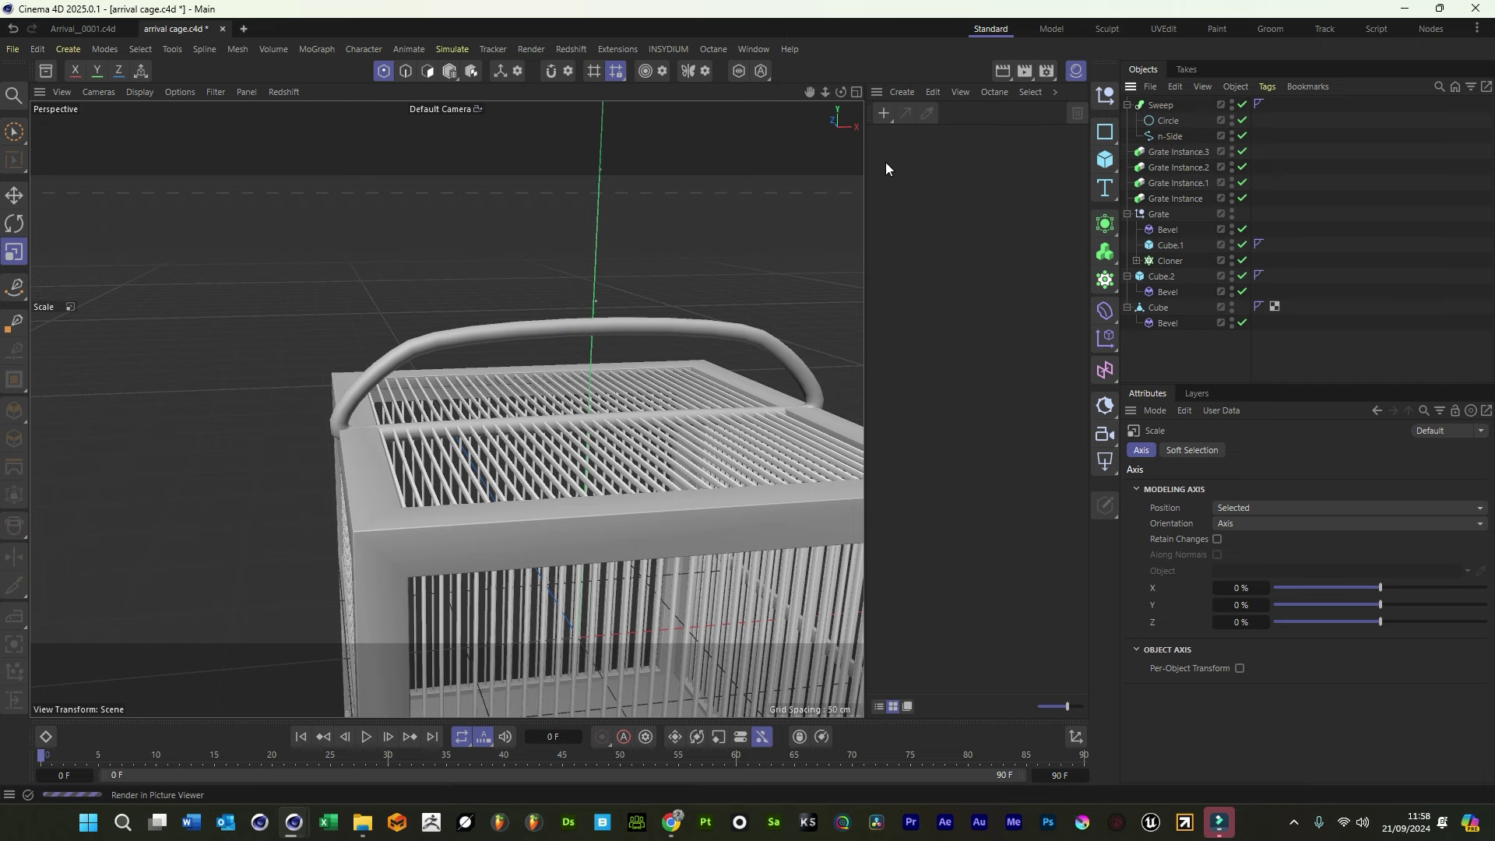
# Zoom in on the cage top, save the scene with Ctrl+S, and select the handle sweep
pyautogui.moveTo(825, 92); pyautogui.dragTo(886, 162)
pyautogui.click(1160, 104)
pyautogui.click(14, 195)
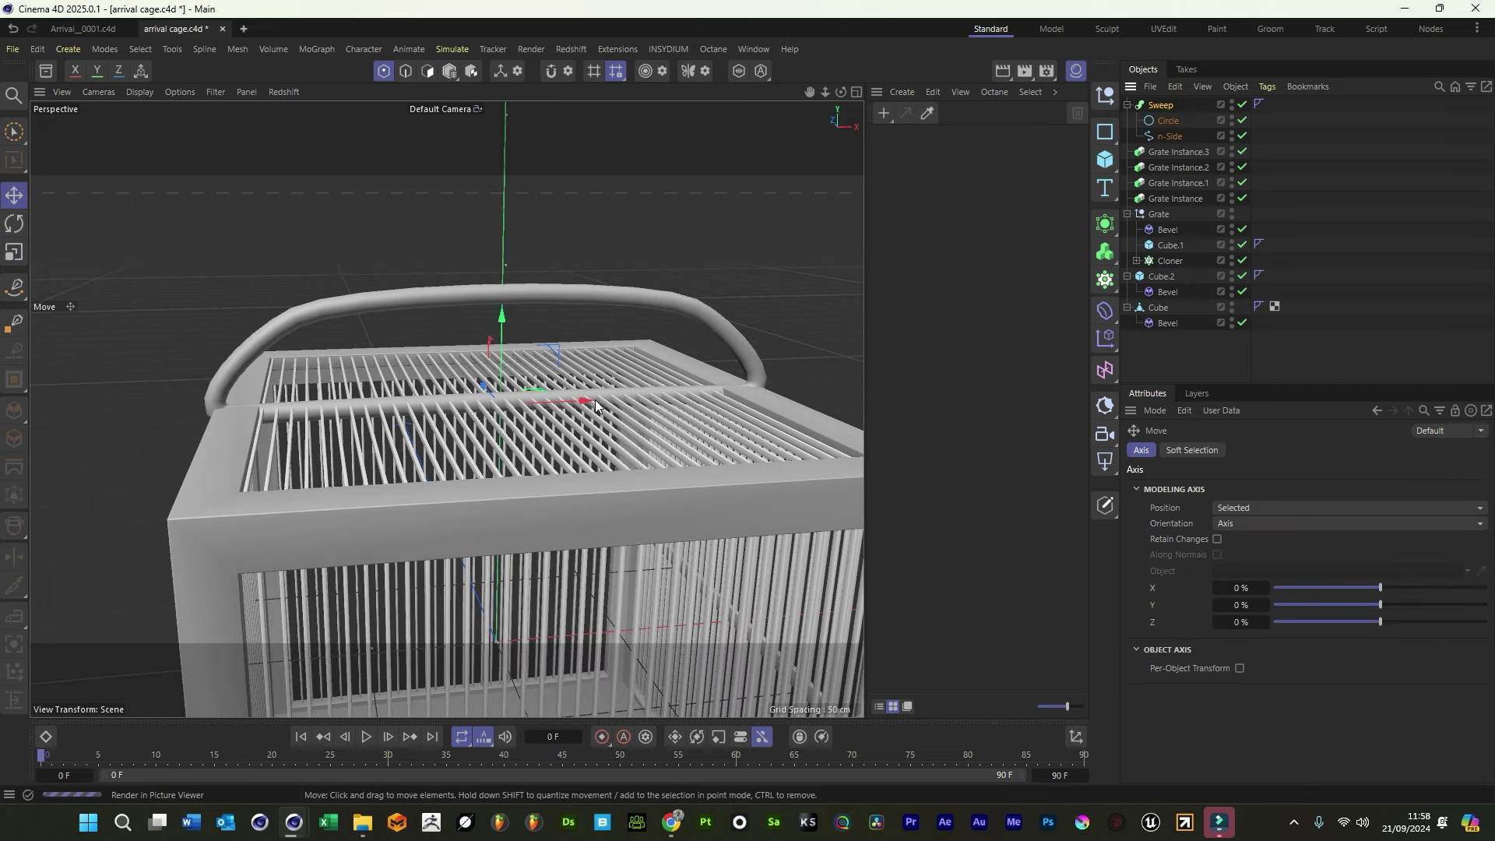
pyautogui.moveTo(591, 404); pyautogui.dragTo(591, 404)
pyautogui.click(1186, 348)
pyautogui.hotkey('ctrl', 's')
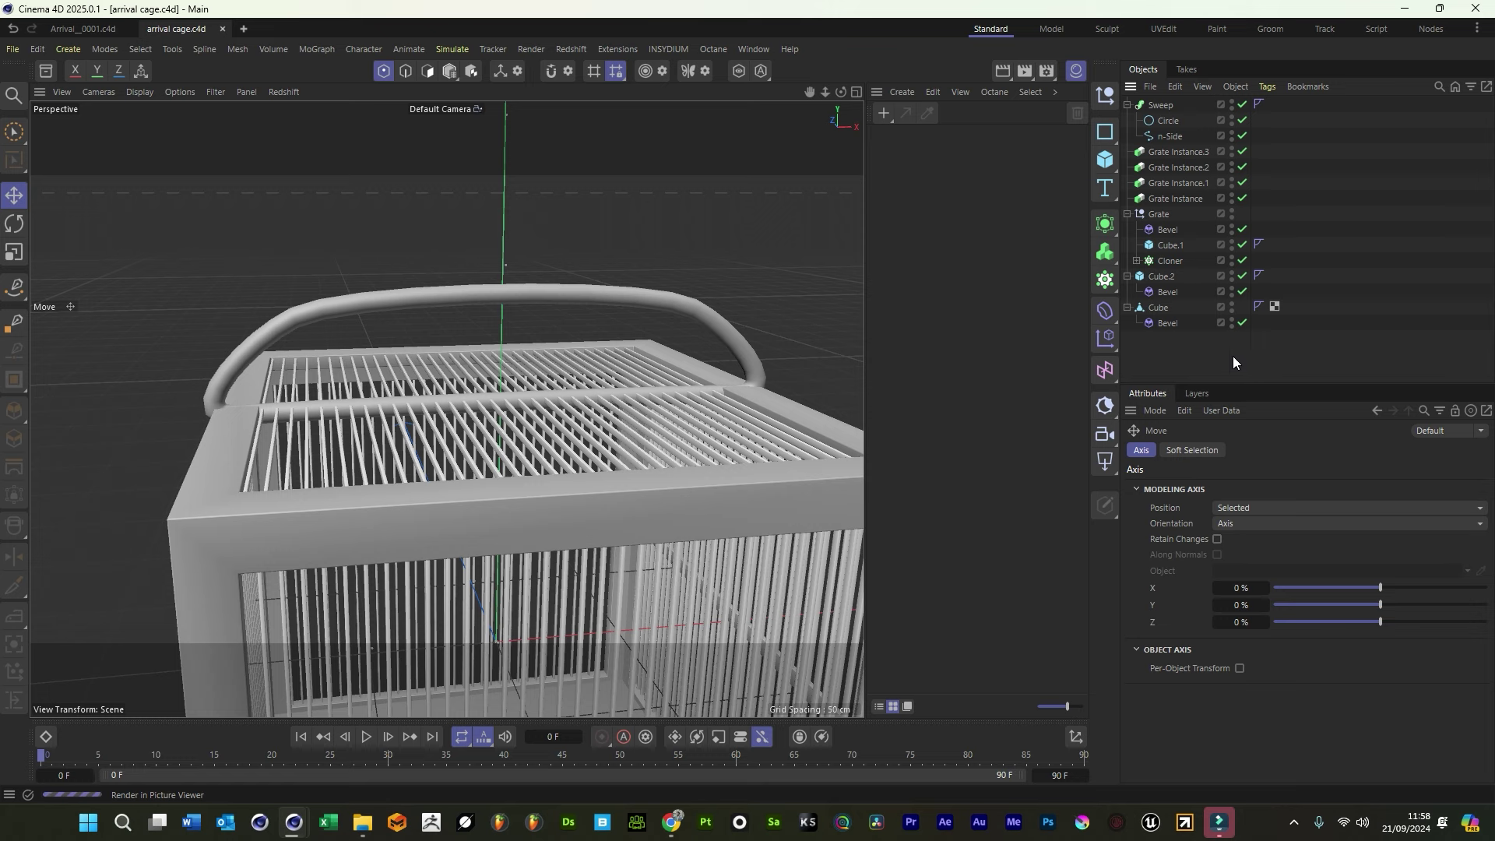
pyautogui.click(523, 292)
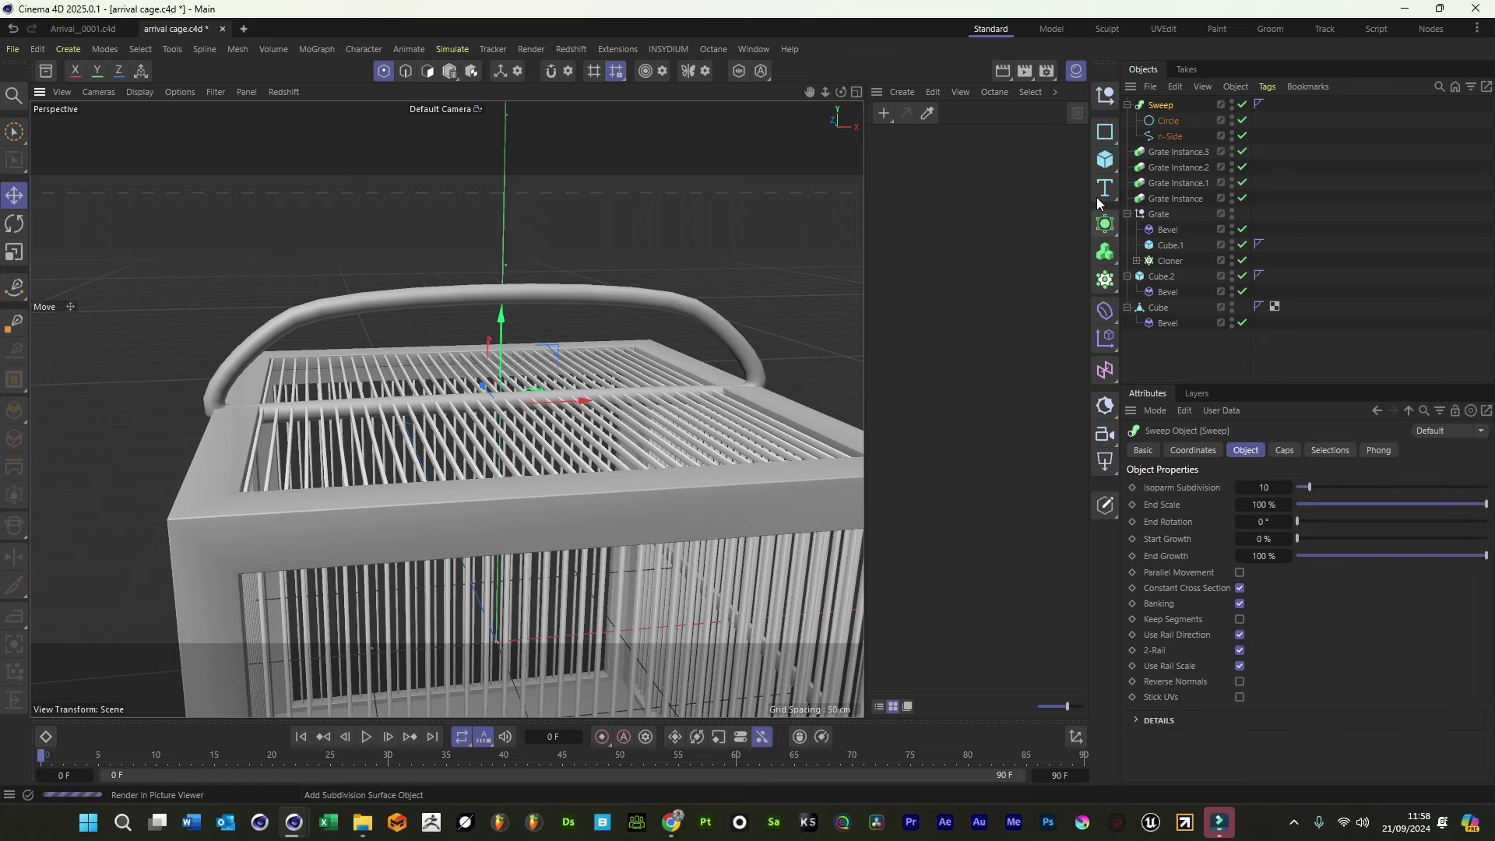
# Add a cylinder oriented along +X, shrink it, and set it onto the handle's top bar
pyautogui.click(1105, 159)
pyautogui.click(1259, 190)
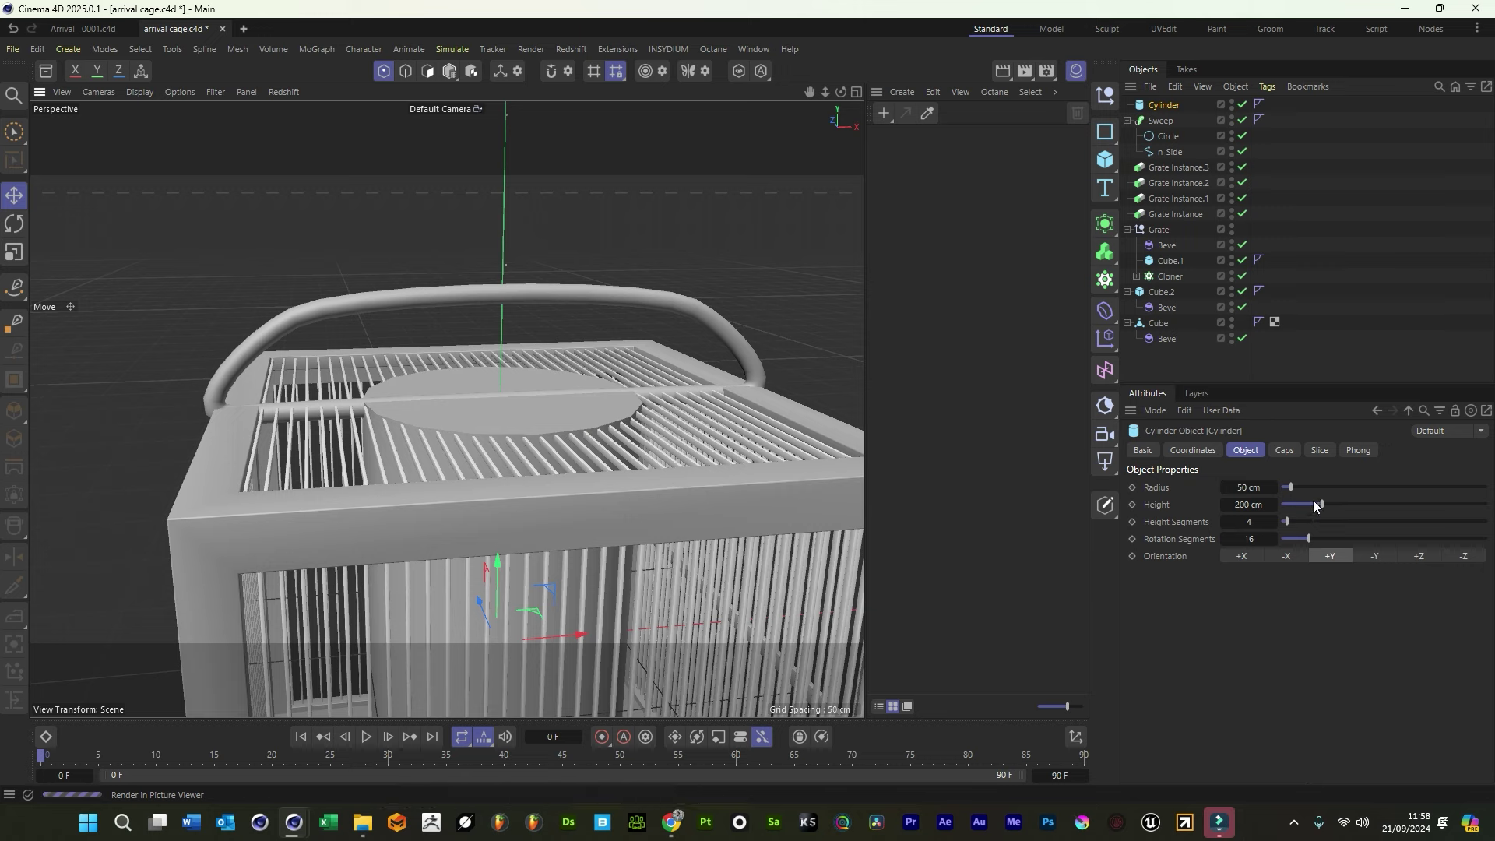
pyautogui.click(1232, 557)
pyautogui.moveTo(504, 566); pyautogui.dragTo(514, 257)
pyautogui.click(14, 252)
pyautogui.moveTo(405, 436); pyautogui.dragTo(173, 477)
pyautogui.scroll(2, 400, 305)
pyautogui.scroll(2, 399, 313)
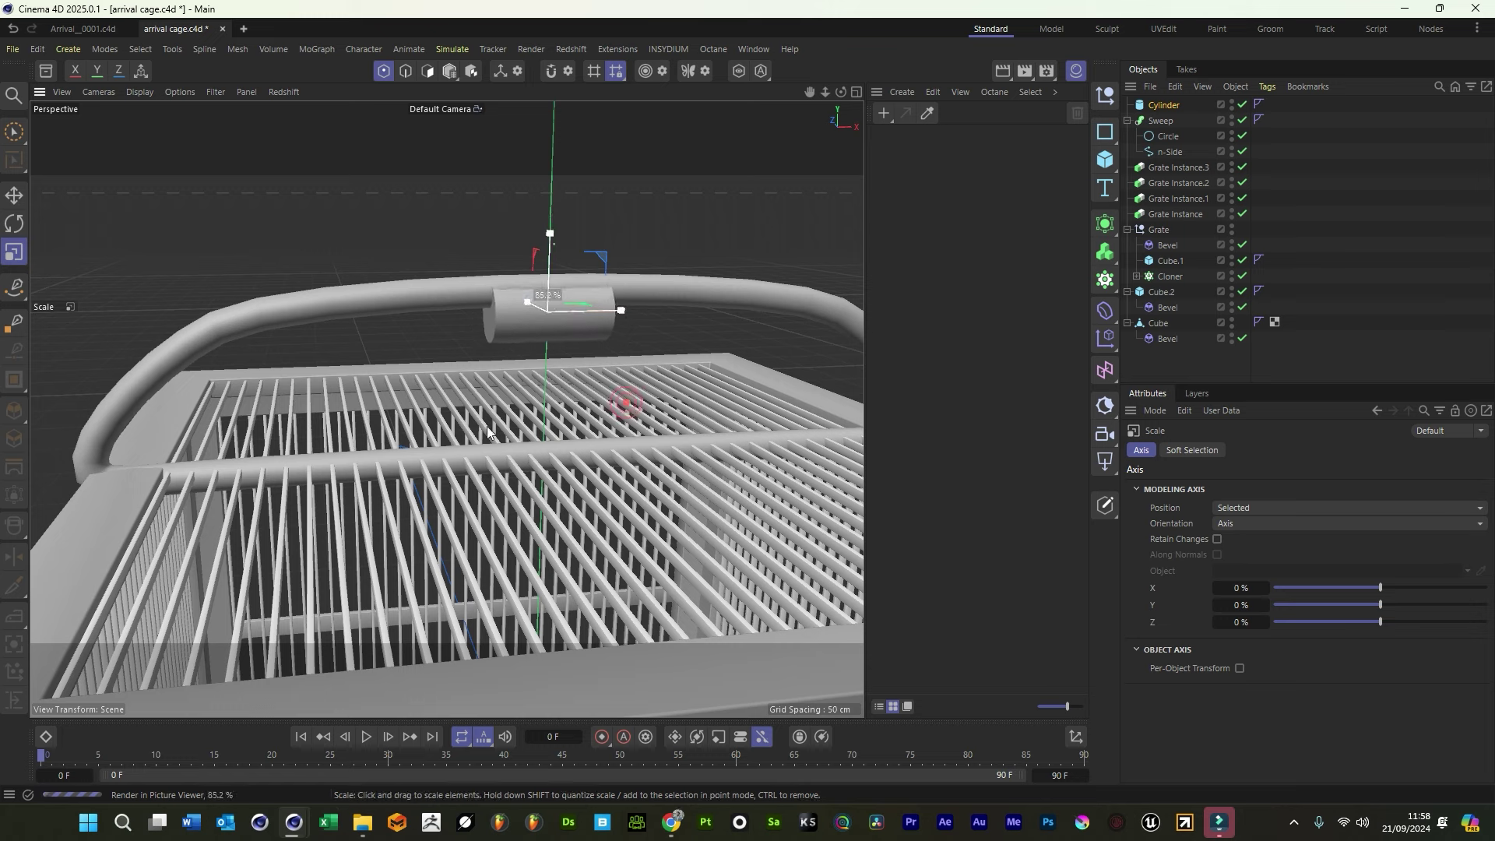
pyautogui.press('e')
pyautogui.moveTo(549, 246); pyautogui.dragTo(550, 220)
# Show wireframe over shading and give the cylinder 89 cm height and 14 height segments
pyautogui.click(139, 91)
pyautogui.click(209, 149)
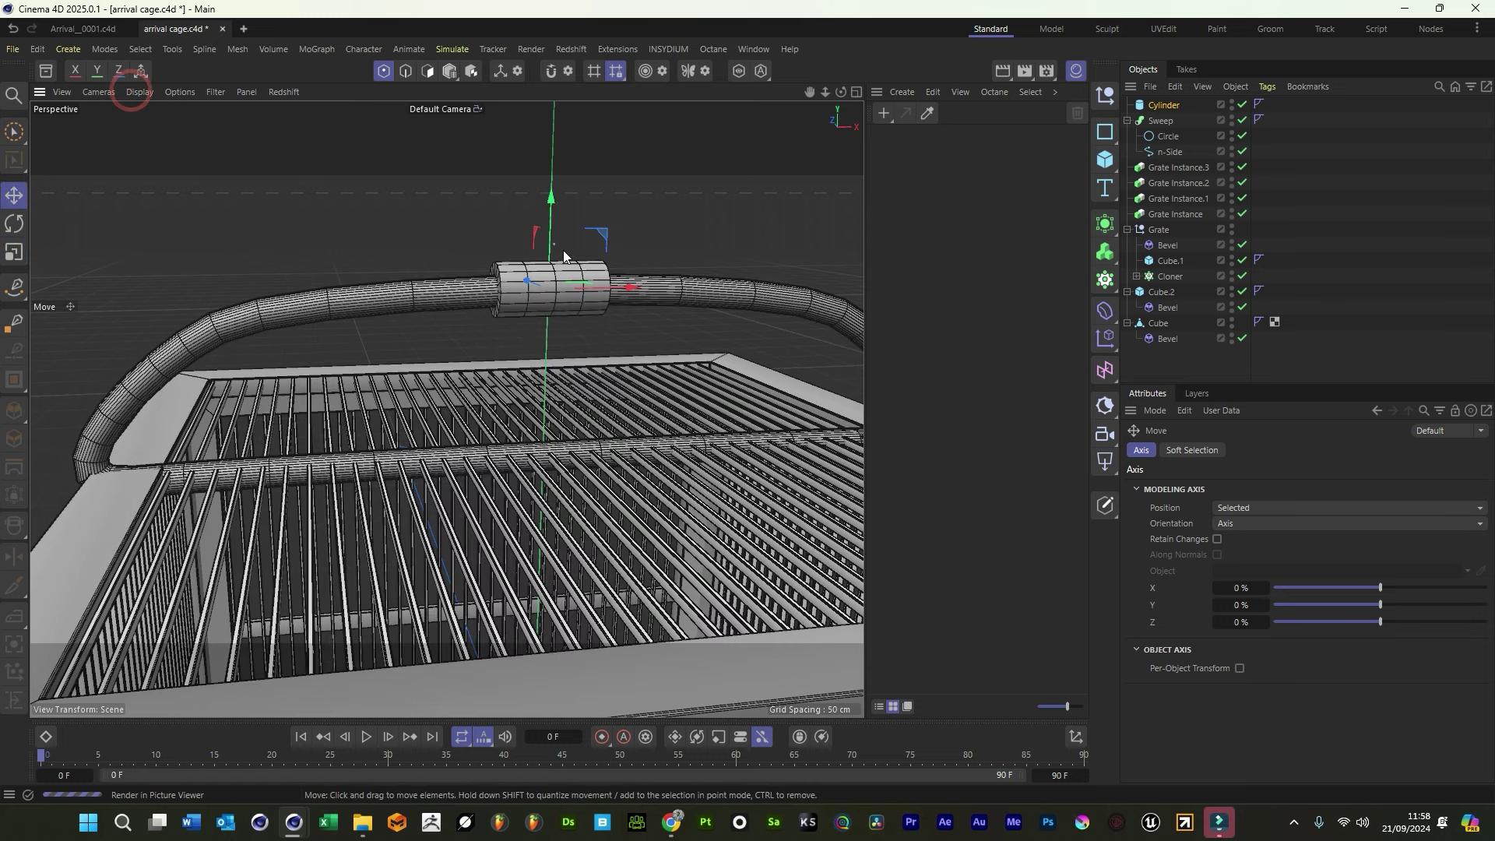
pyautogui.click(1166, 105)
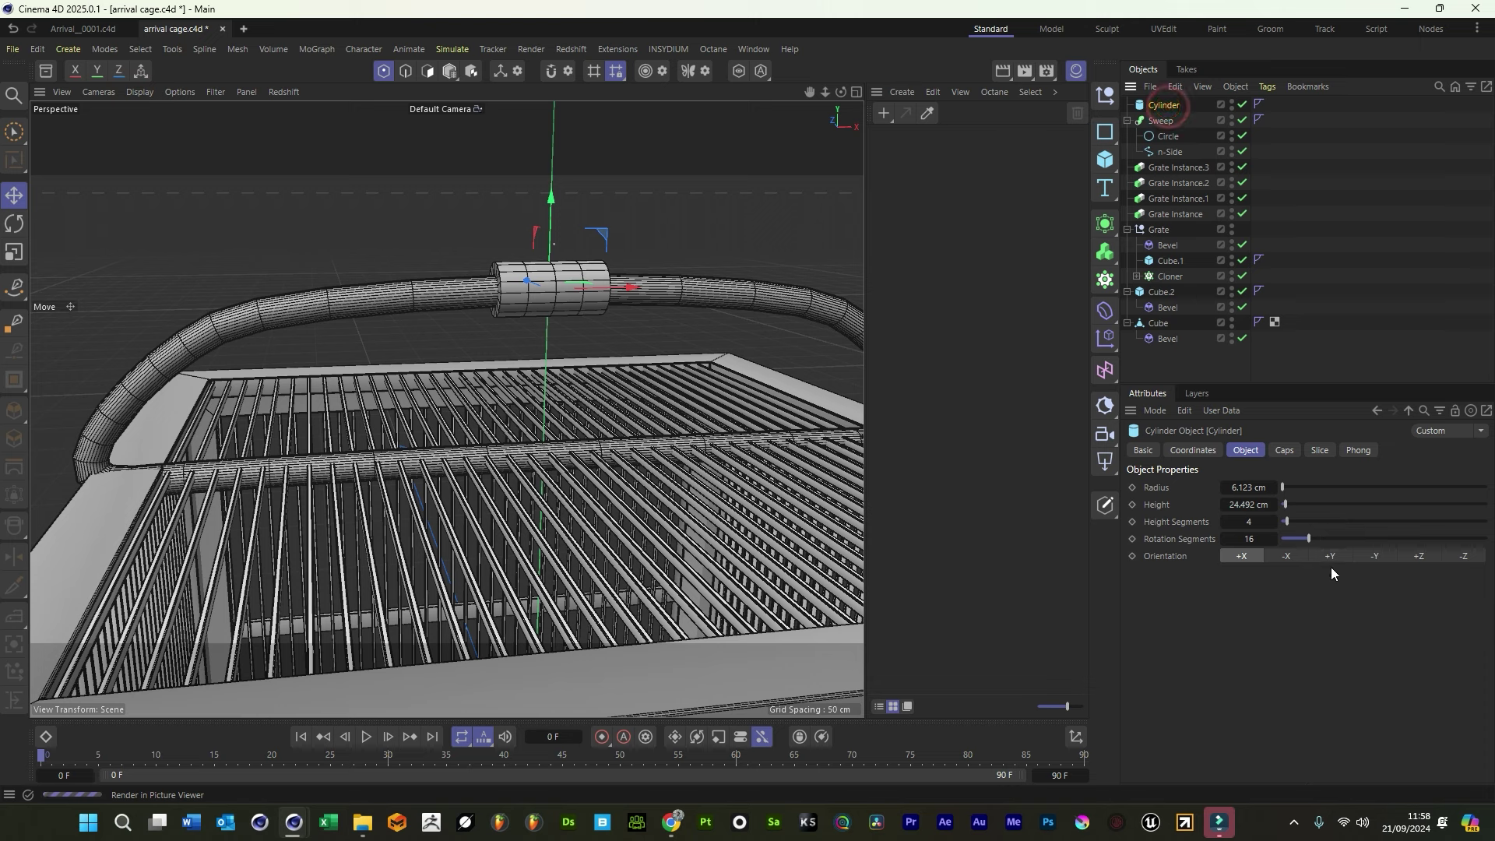
pyautogui.moveTo(1291, 504); pyautogui.dragTo(1299, 504)
pyautogui.moveTo(560, 236); pyautogui.dragTo(562, 236)
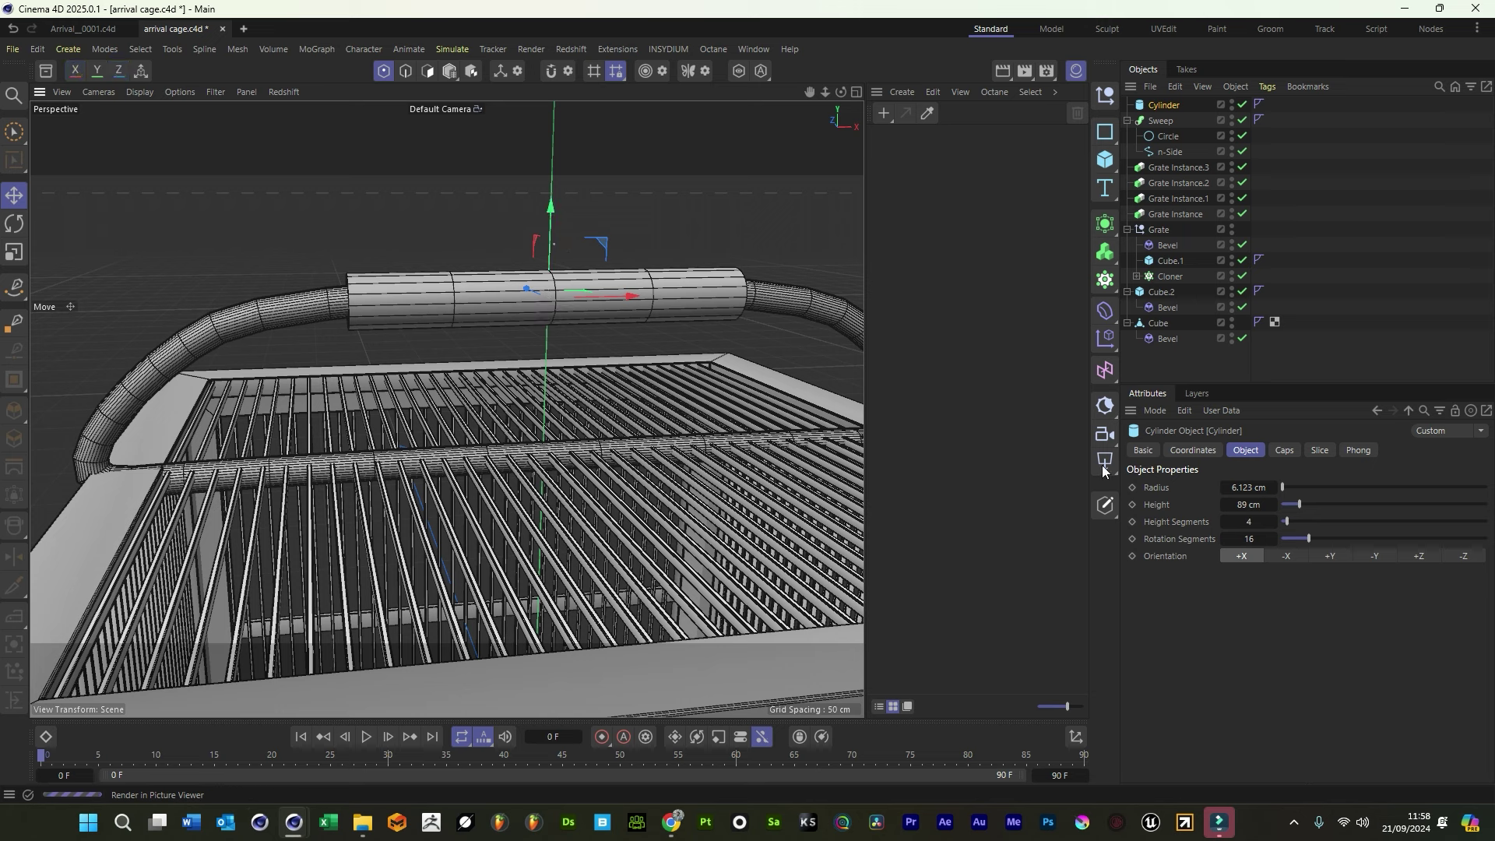
pyautogui.moveTo(1293, 520); pyautogui.dragTo(1308, 525)
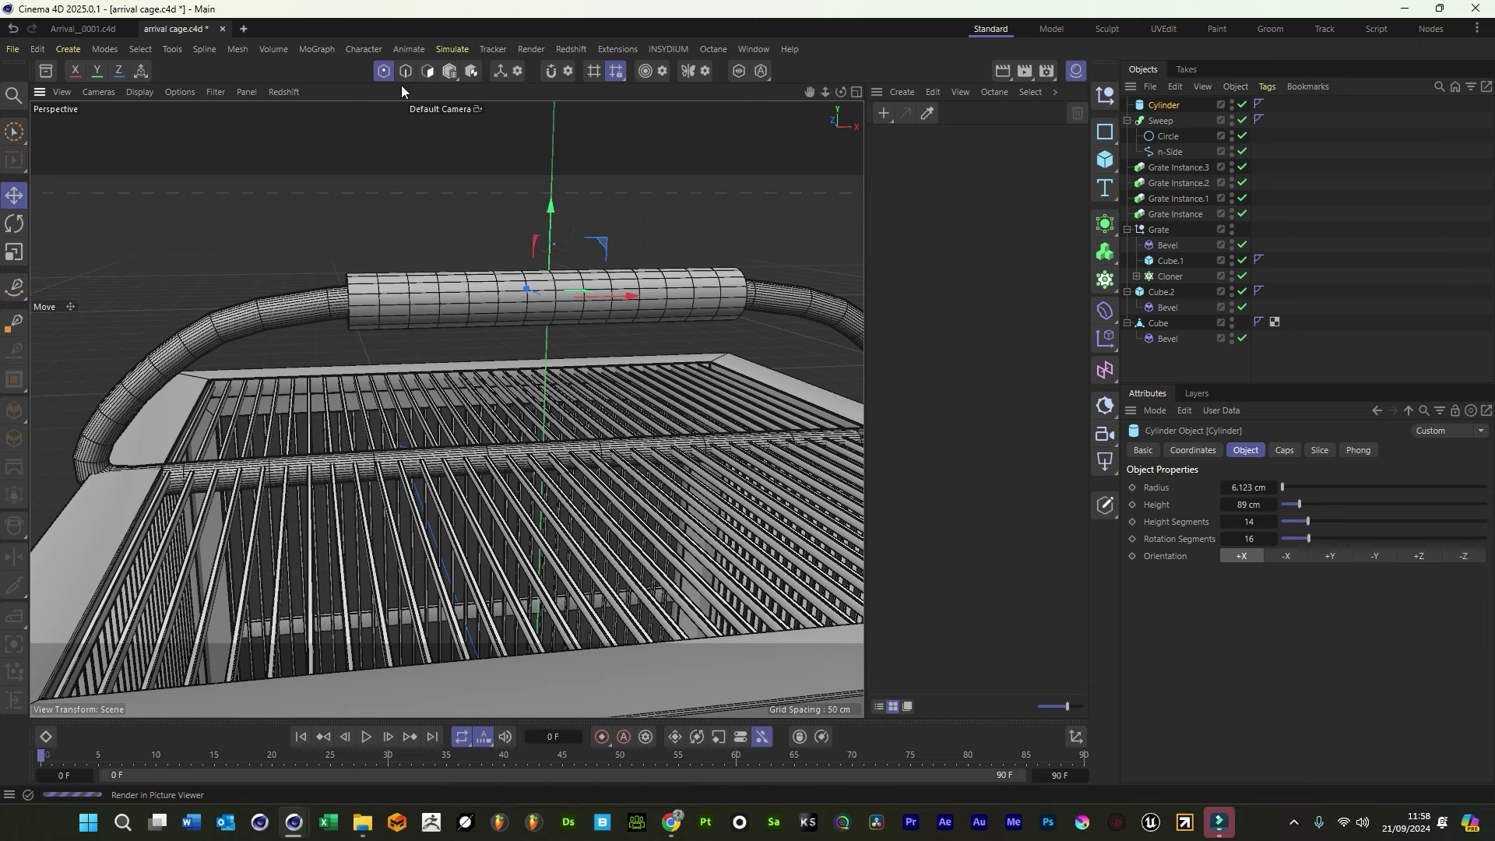
pyautogui.click(428, 71)
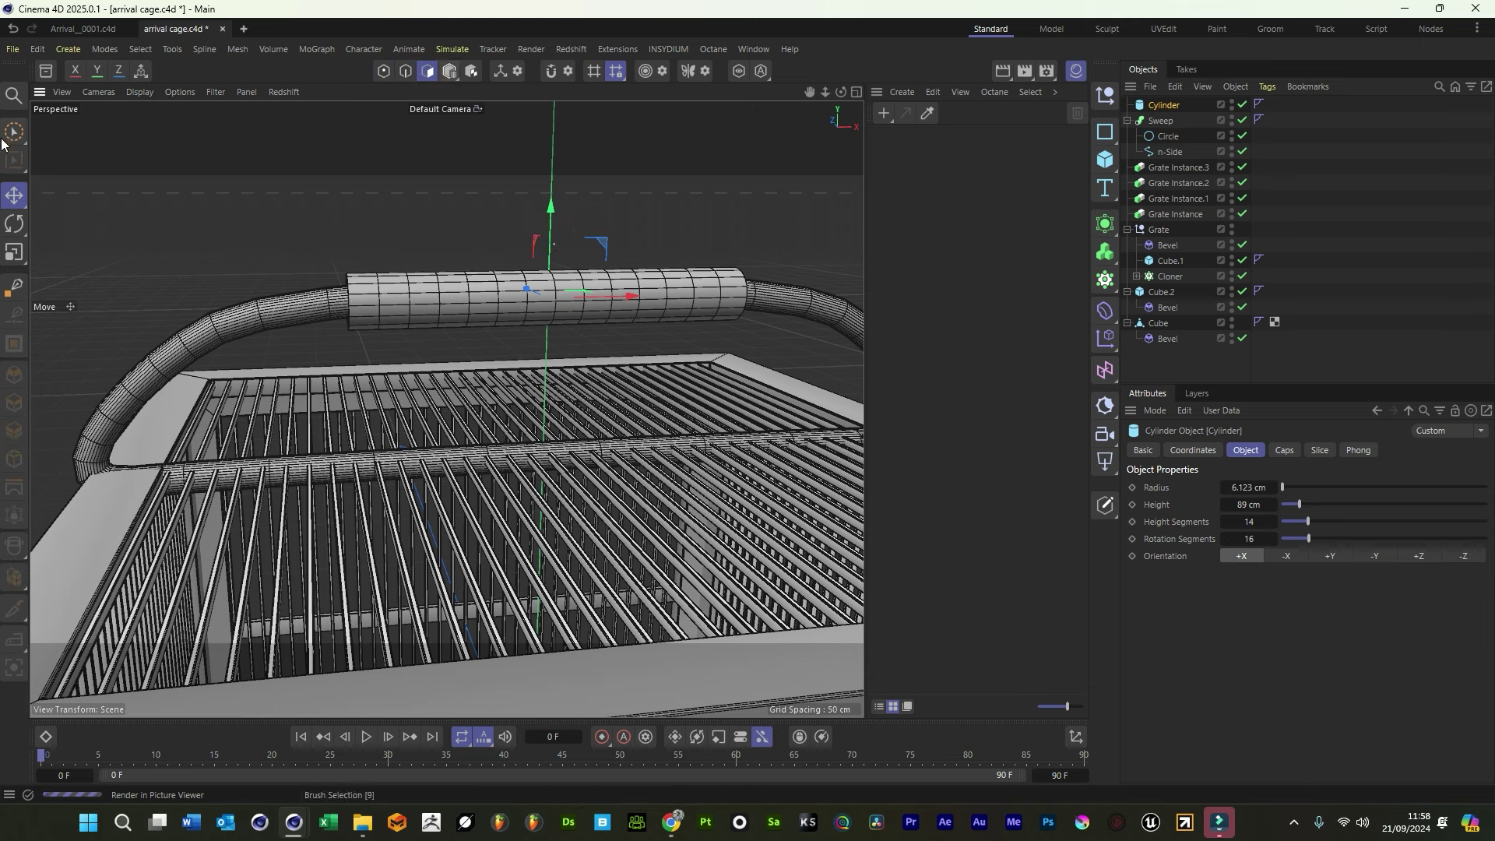
# Make the cylinder editable and loop-select every other polygon ring along it
pyautogui.click(1104, 502)
pyautogui.press('u')
pyautogui.press('l')
pyautogui.click(366, 310)
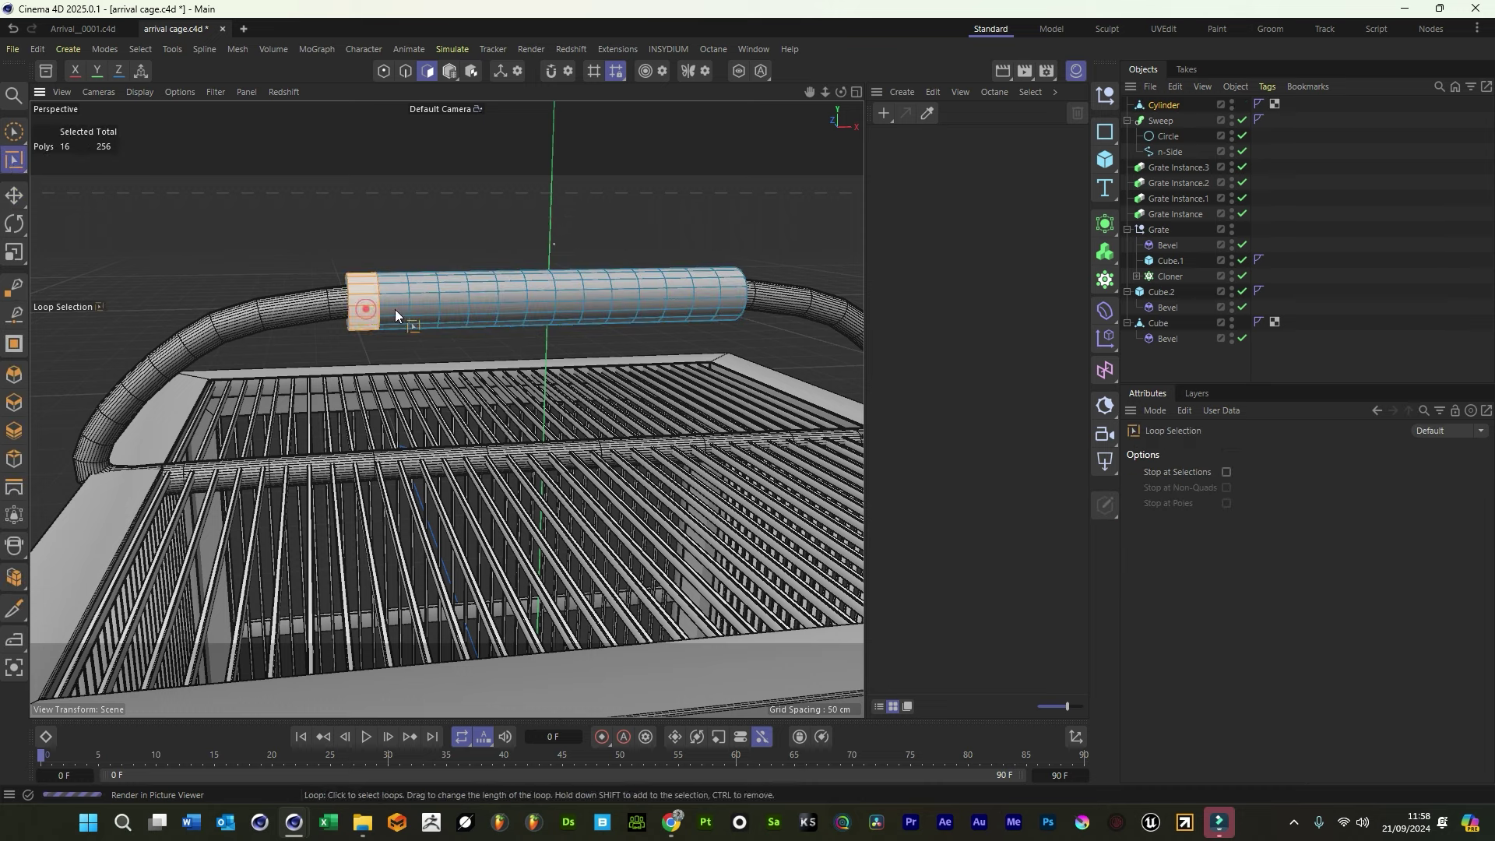
pyautogui.keyDown('shift'); pyautogui.click(421, 306); pyautogui.keyUp('shift')
pyautogui.keyDown('shift'); pyautogui.click(538, 307); pyautogui.keyUp('shift')
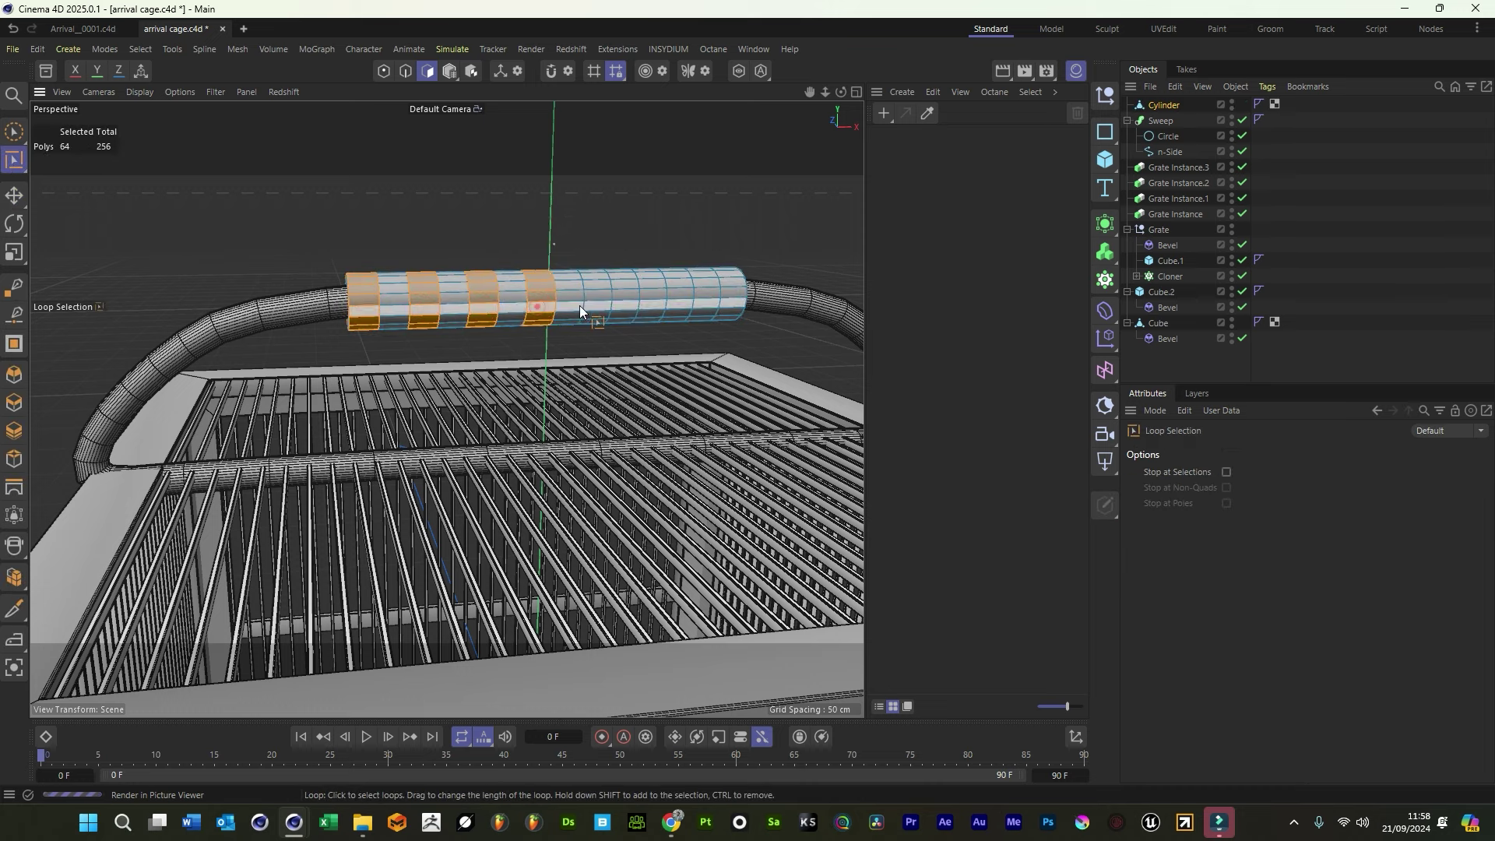
pyautogui.keyDown('shift'); pyautogui.click(593, 305); pyautogui.keyUp('shift')
pyautogui.keyDown('shift'); pyautogui.click(654, 299); pyautogui.keyUp('shift')
pyautogui.keyDown('shift'); pyautogui.click(706, 299); pyautogui.keyUp('shift')
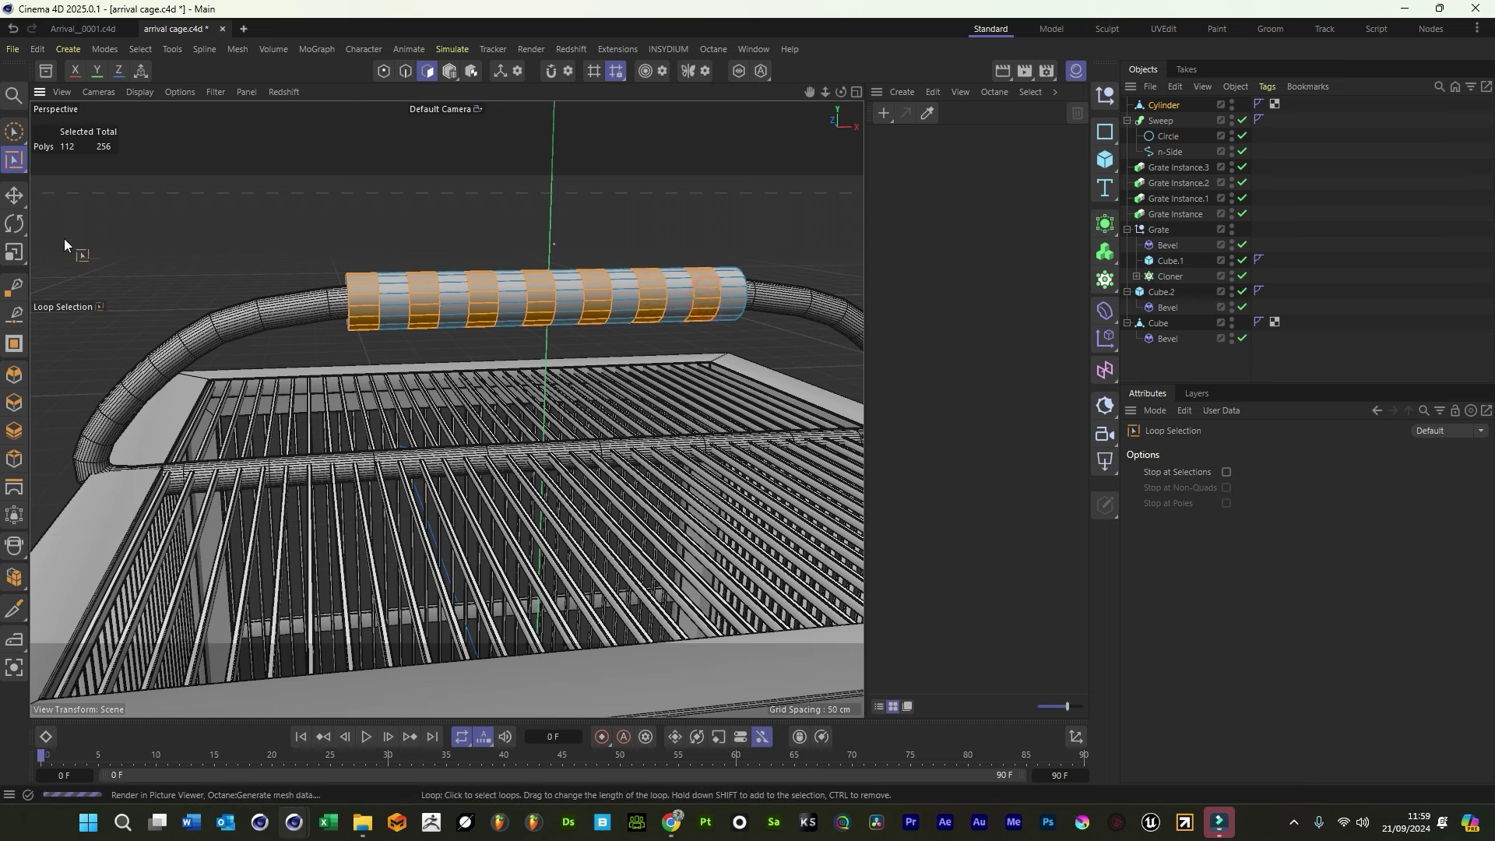
# Bevel the selected rings outward with 0.26 cm offset and 3 subdivisions
pyautogui.click(13, 374)
pyautogui.moveTo(265, 417)
pyautogui.mouseDown()
pyautogui.moveTo(312, 418)
pyautogui.moveTo(288, 417)
pyautogui.mouseUp()
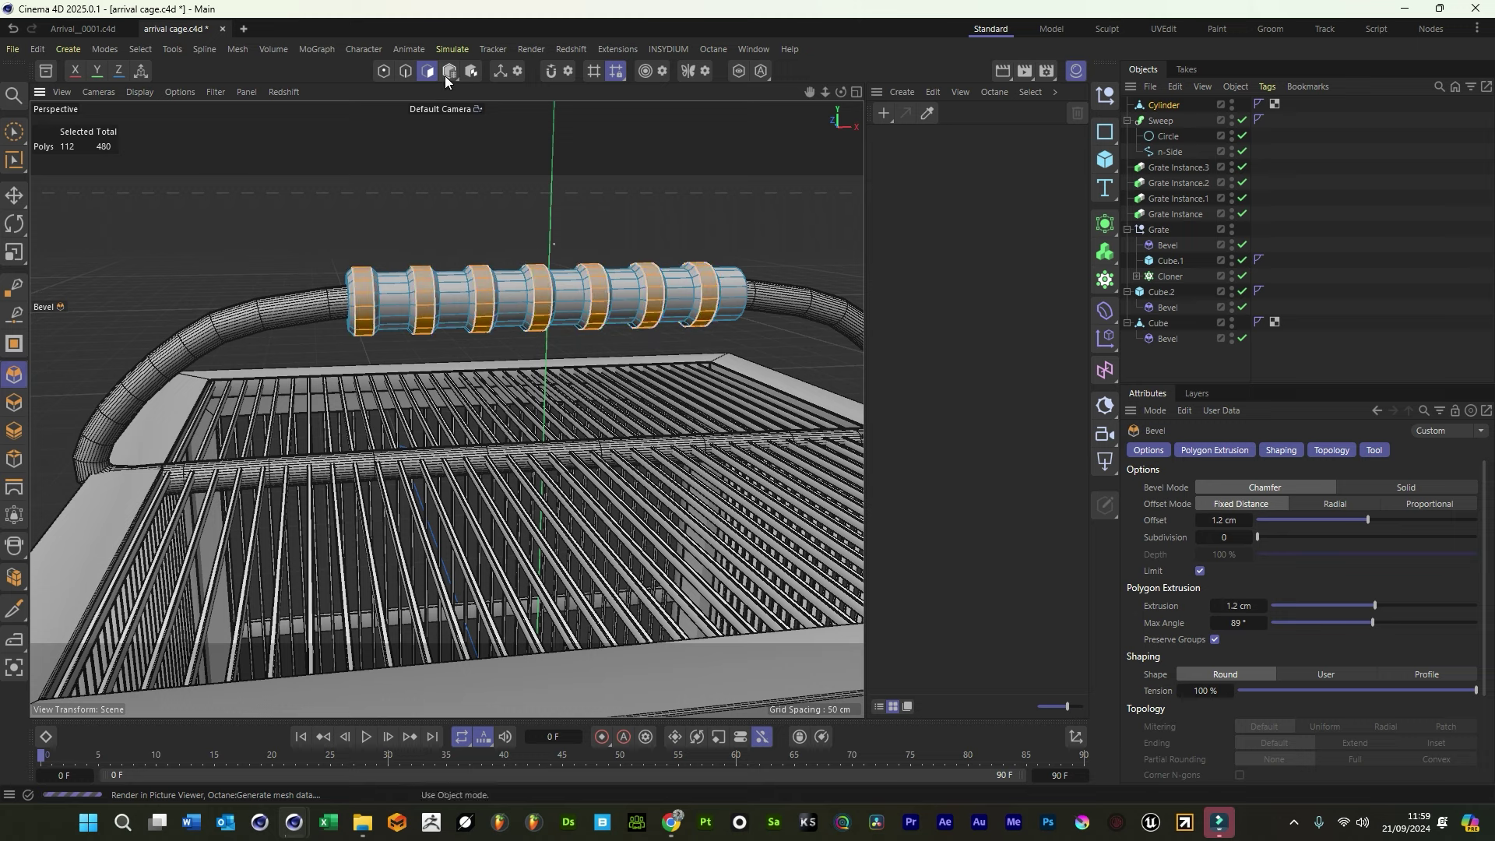
pyautogui.scroll(10, 324, 299)
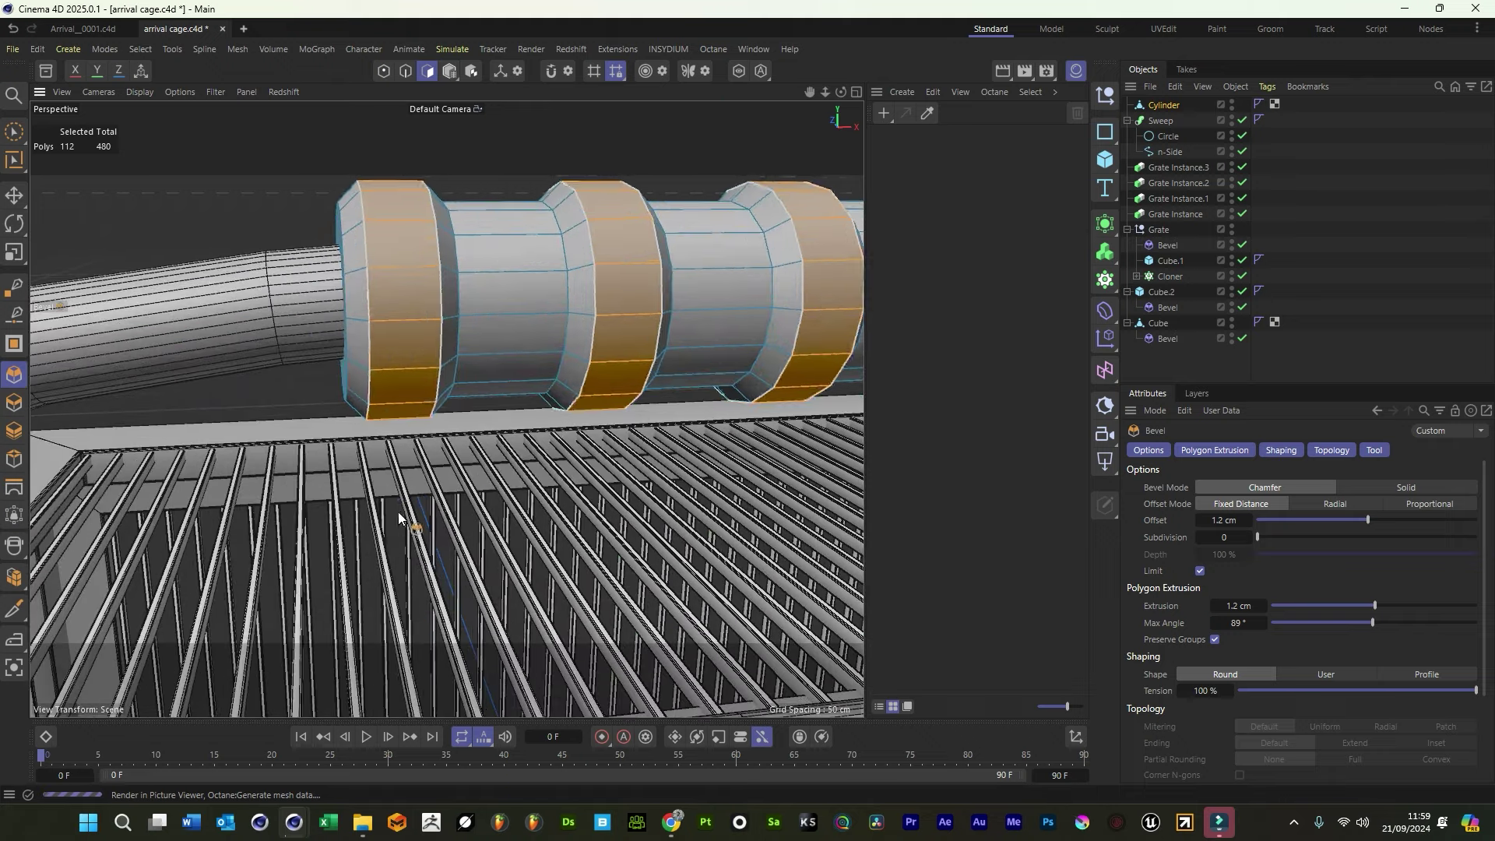
pyautogui.moveTo(399, 518); pyautogui.dragTo(543, 537)
pyautogui.moveTo(1255, 537); pyautogui.dragTo(1292, 534)
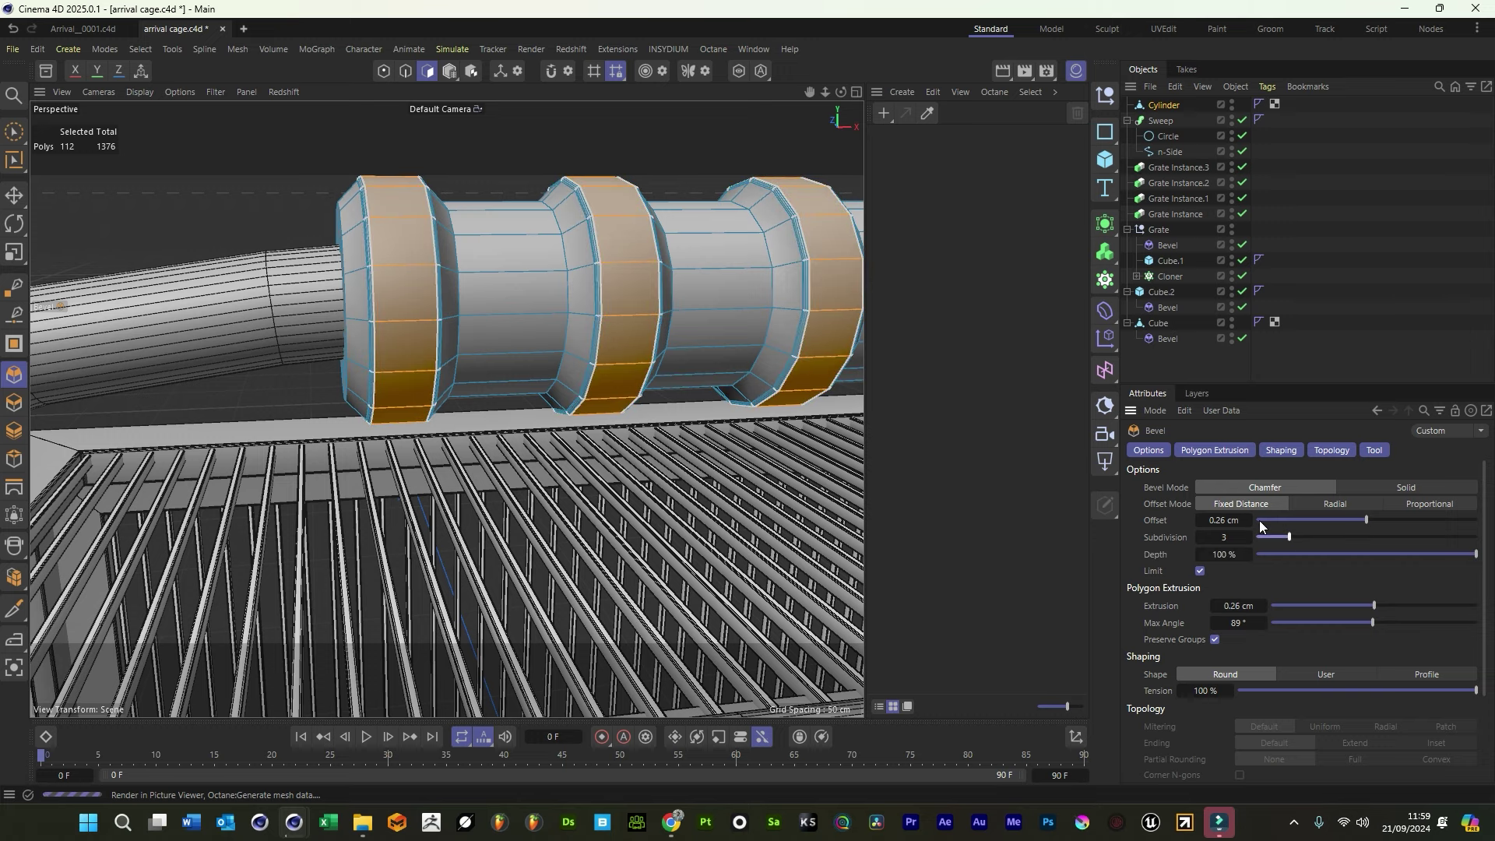
# Return to Model mode, frame and zoom in on the handle, and select the grip cylinder
pyautogui.click(450, 74)
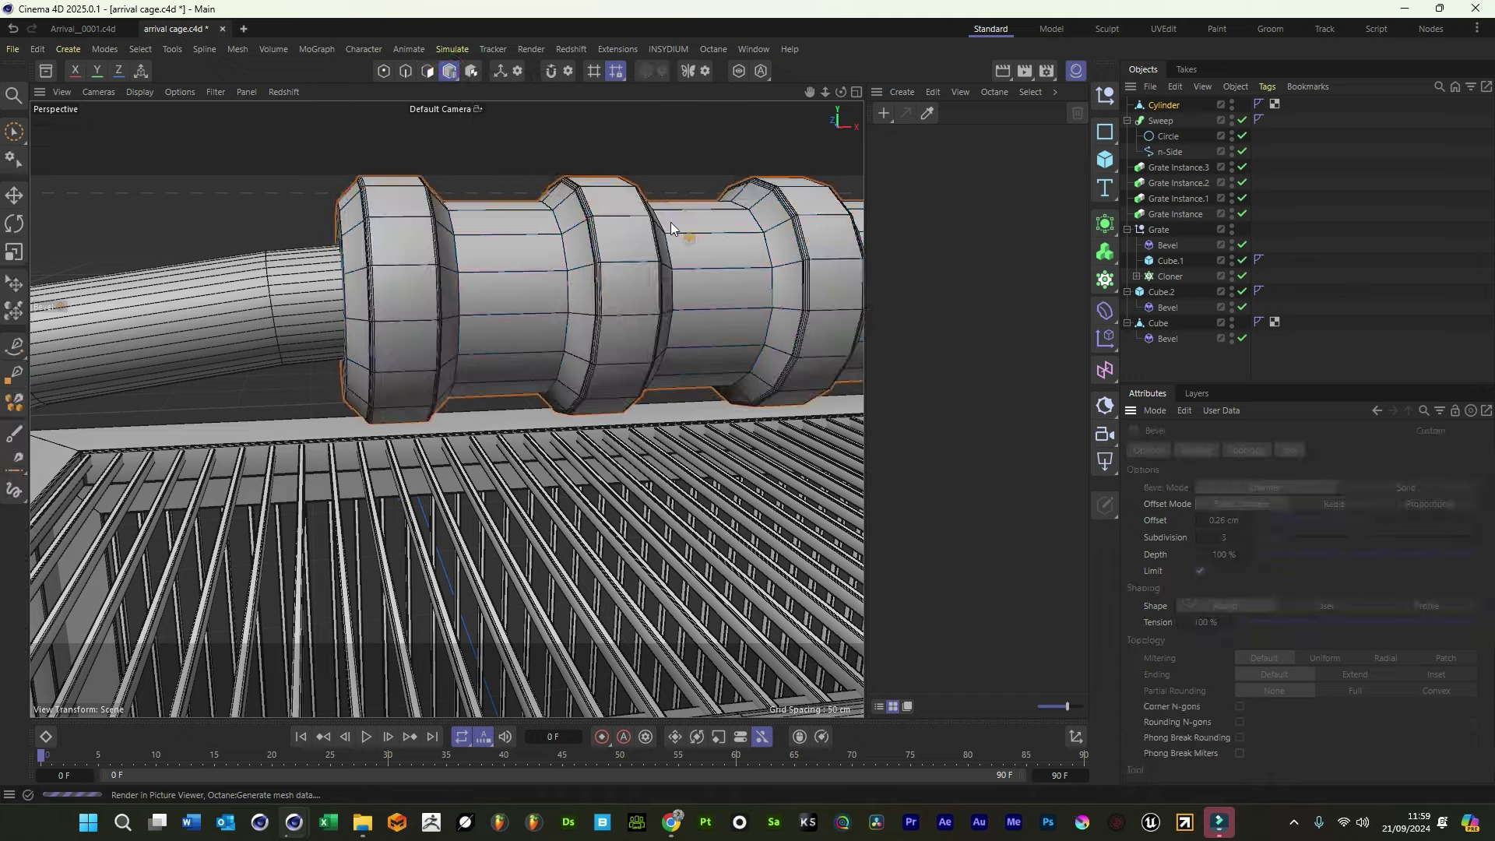
pyautogui.click(1168, 352)
pyautogui.press('h')
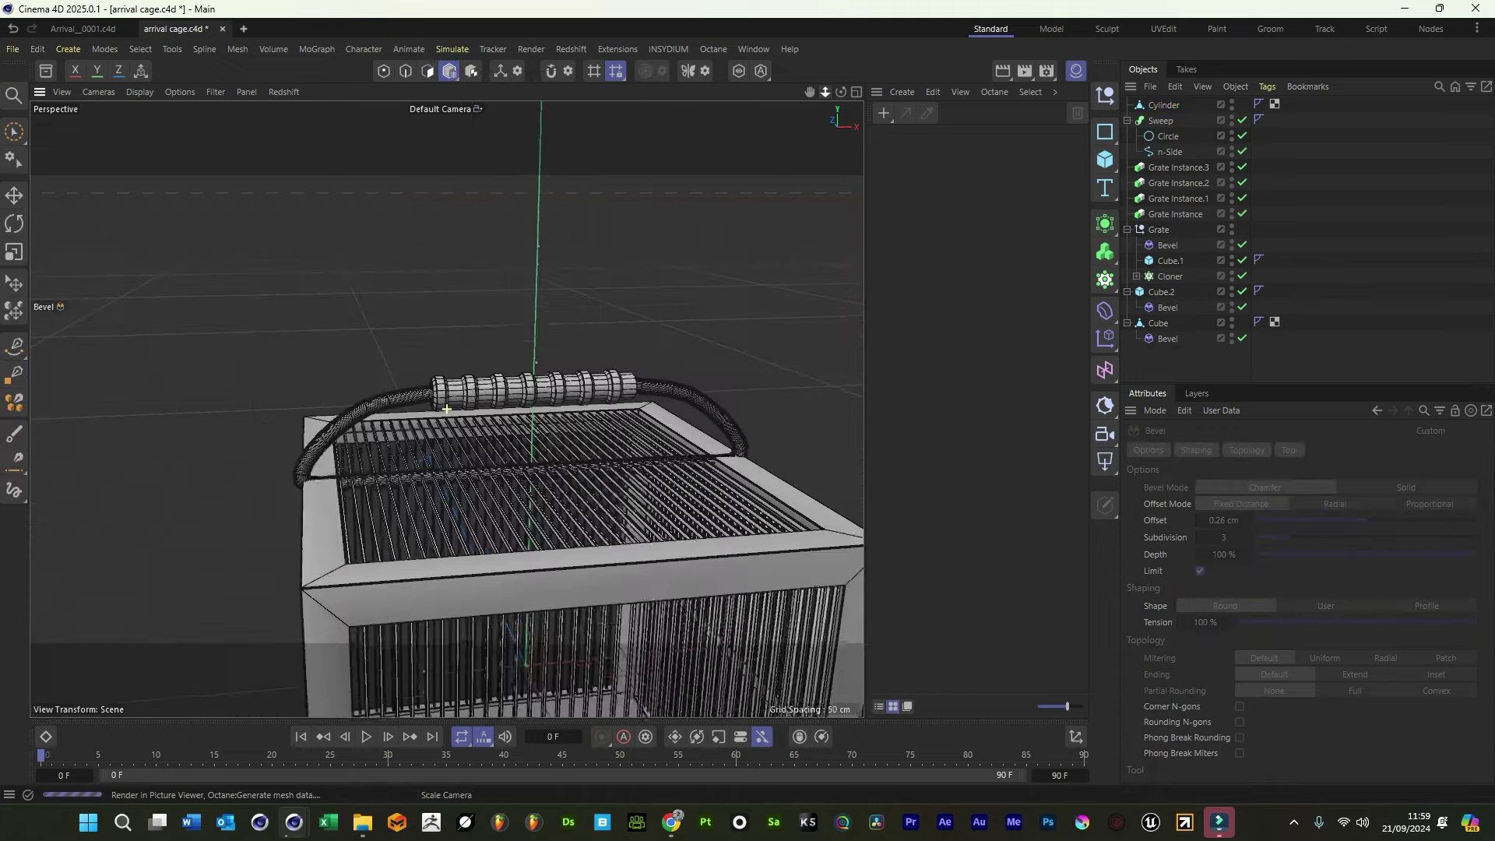
pyautogui.moveTo(827, 95); pyautogui.dragTo(412, 335)
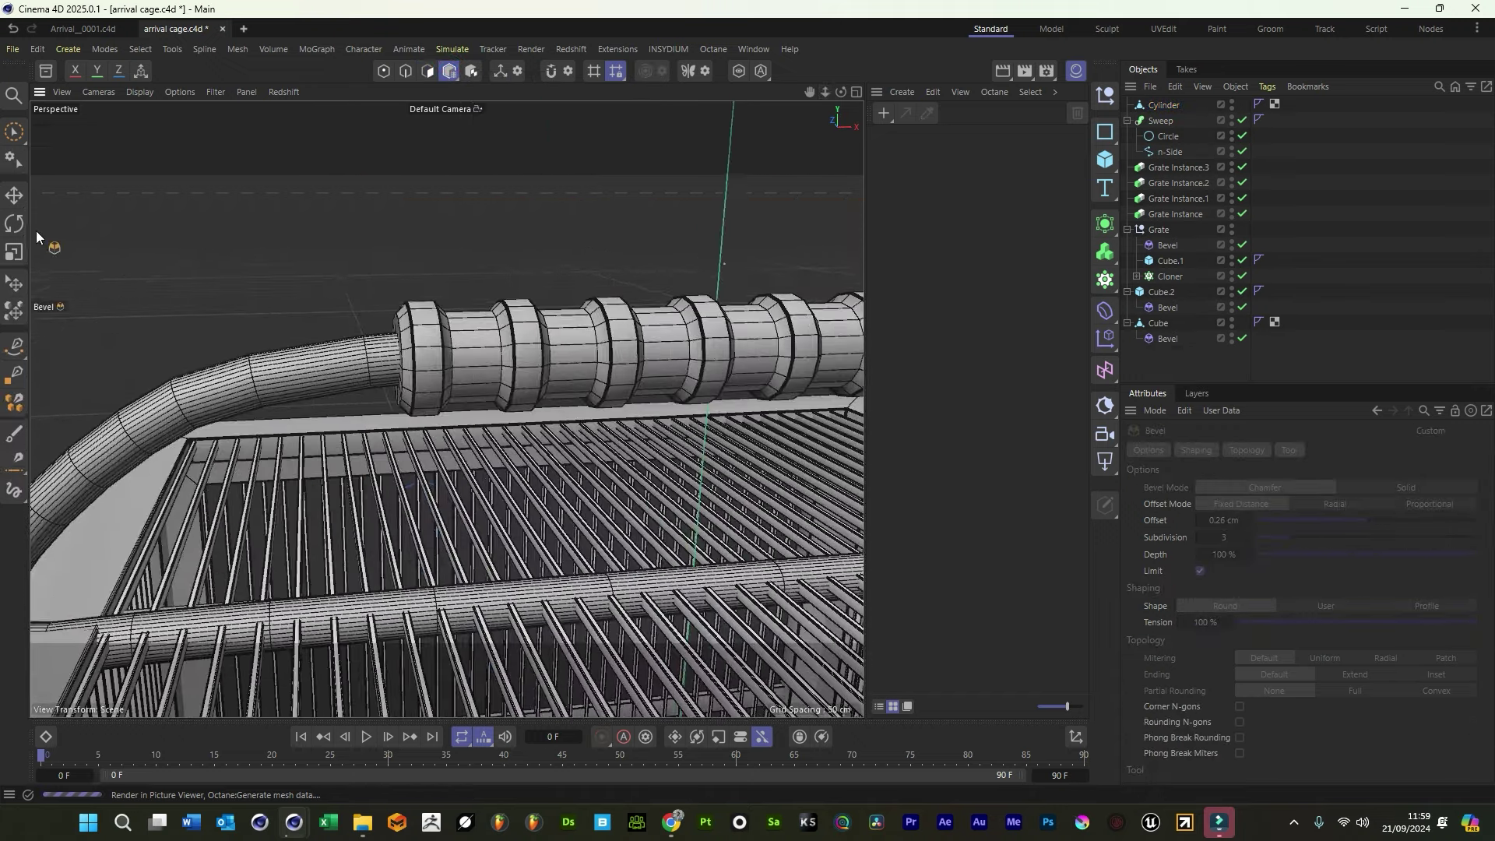
pyautogui.press('e')
pyautogui.click(412, 335)
# Scale the grip to about 64% and nudge it up onto the handle
pyautogui.press('t')
pyautogui.moveTo(619, 401); pyautogui.dragTo(502, 409)
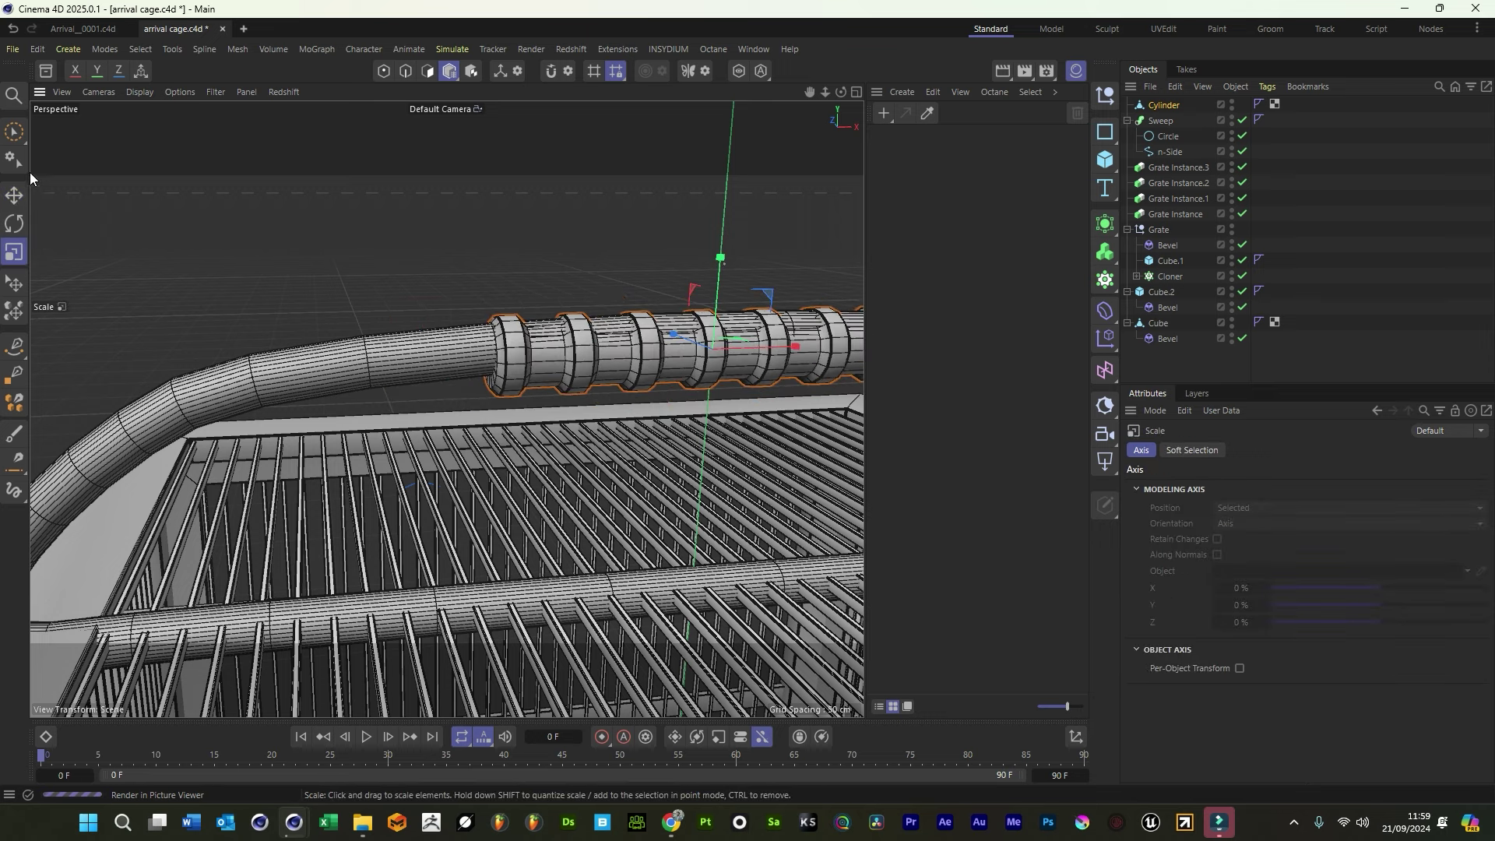
pyautogui.press('e')
pyautogui.moveTo(706, 306); pyautogui.dragTo(717, 298)
pyautogui.moveTo(841, 92); pyautogui.dragTo(447, 409)
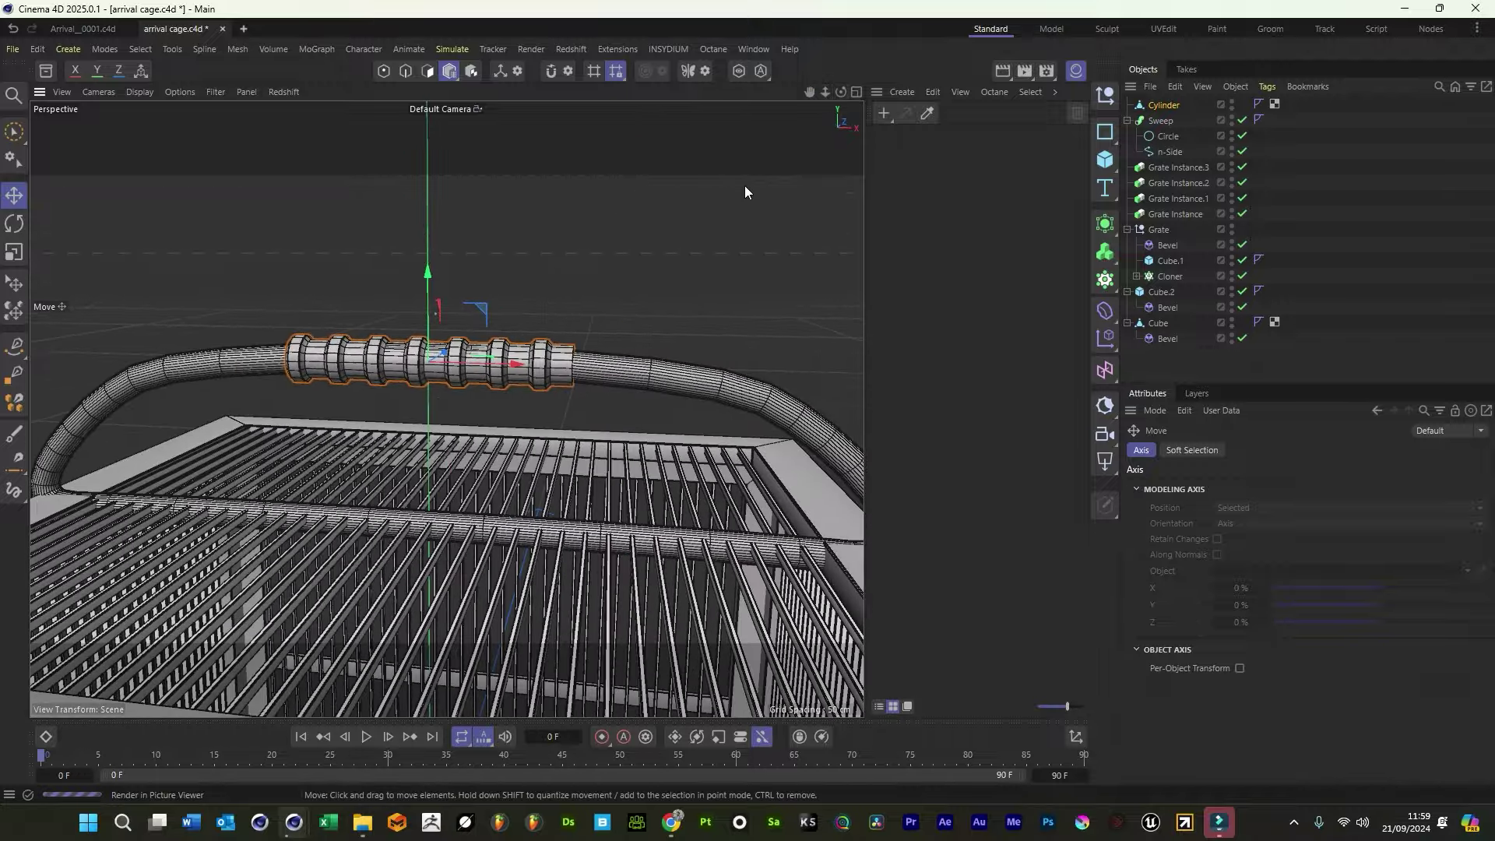
pyautogui.scroll(5, 610, 357)
pyautogui.keyDown('alt'); pyautogui.moveTo(609, 357); pyautogui.dragTo(446, 408); pyautogui.keyUp('alt')
pyautogui.scroll(5, 614, 337)
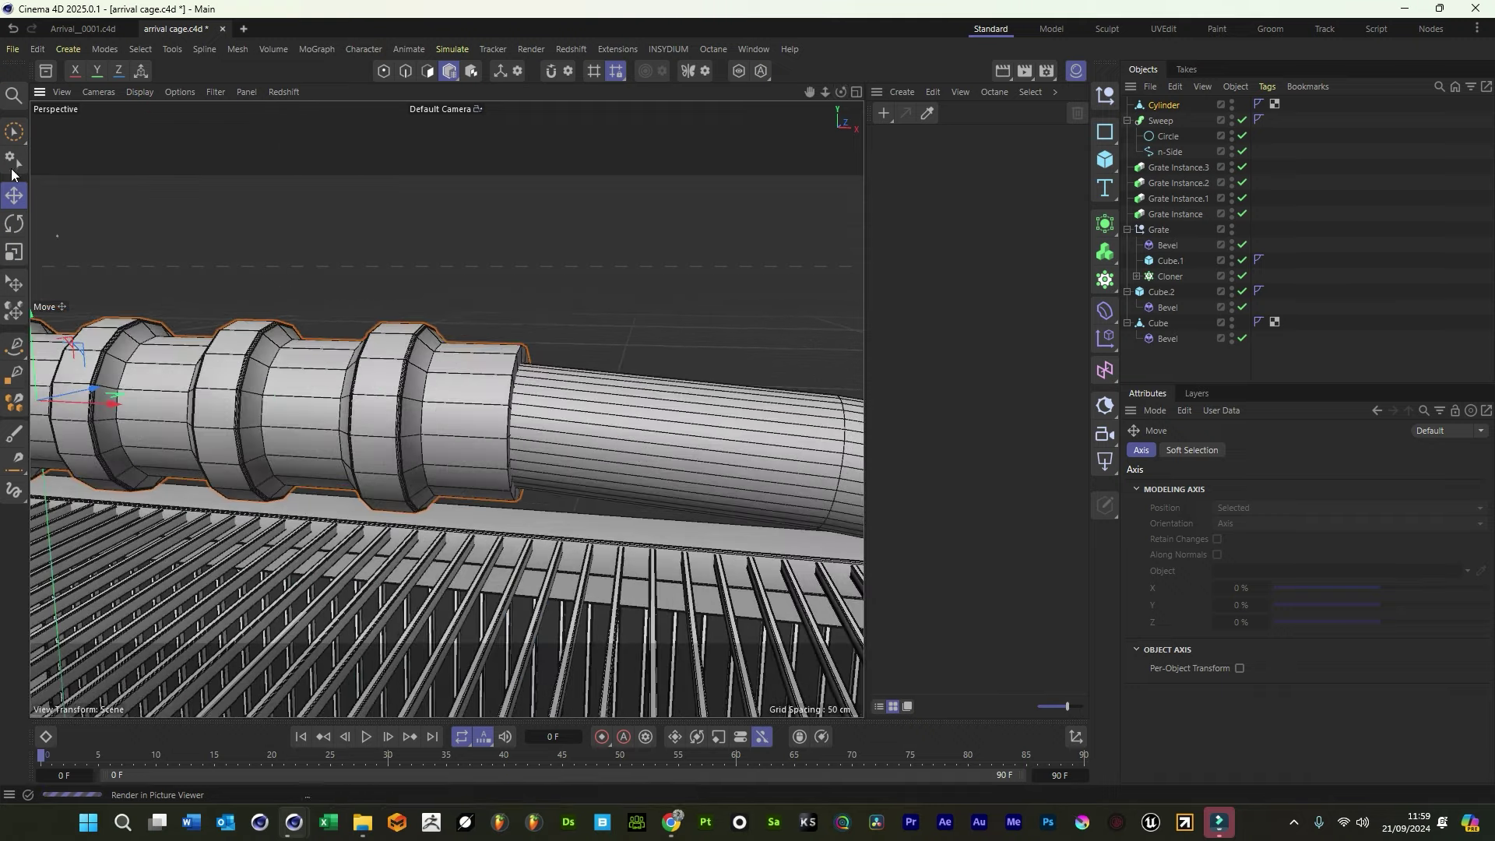
# Brush-select the grip's end edge ring and slide it about 4.25 cm along the tube
pyautogui.click(14, 131)
pyautogui.click(428, 71)
pyautogui.moveTo(525, 415)
pyautogui.mouseDown()
pyautogui.moveTo(525, 400)
pyautogui.moveTo(516, 466)
pyautogui.moveTo(516, 453)
pyautogui.moveTo(459, 469)
pyautogui.mouseUp()
pyautogui.moveTo(467, 400)
pyautogui.keyDown('alt'); pyautogui.mouseDown()
pyautogui.moveTo(445, 408)
pyautogui.moveTo(498, 467)
pyautogui.moveTo(467, 412)
pyautogui.moveTo(483, 405)
pyautogui.mouseUp(); pyautogui.keyUp('alt')
pyautogui.moveTo(596, 408); pyautogui.dragTo(522, 394)
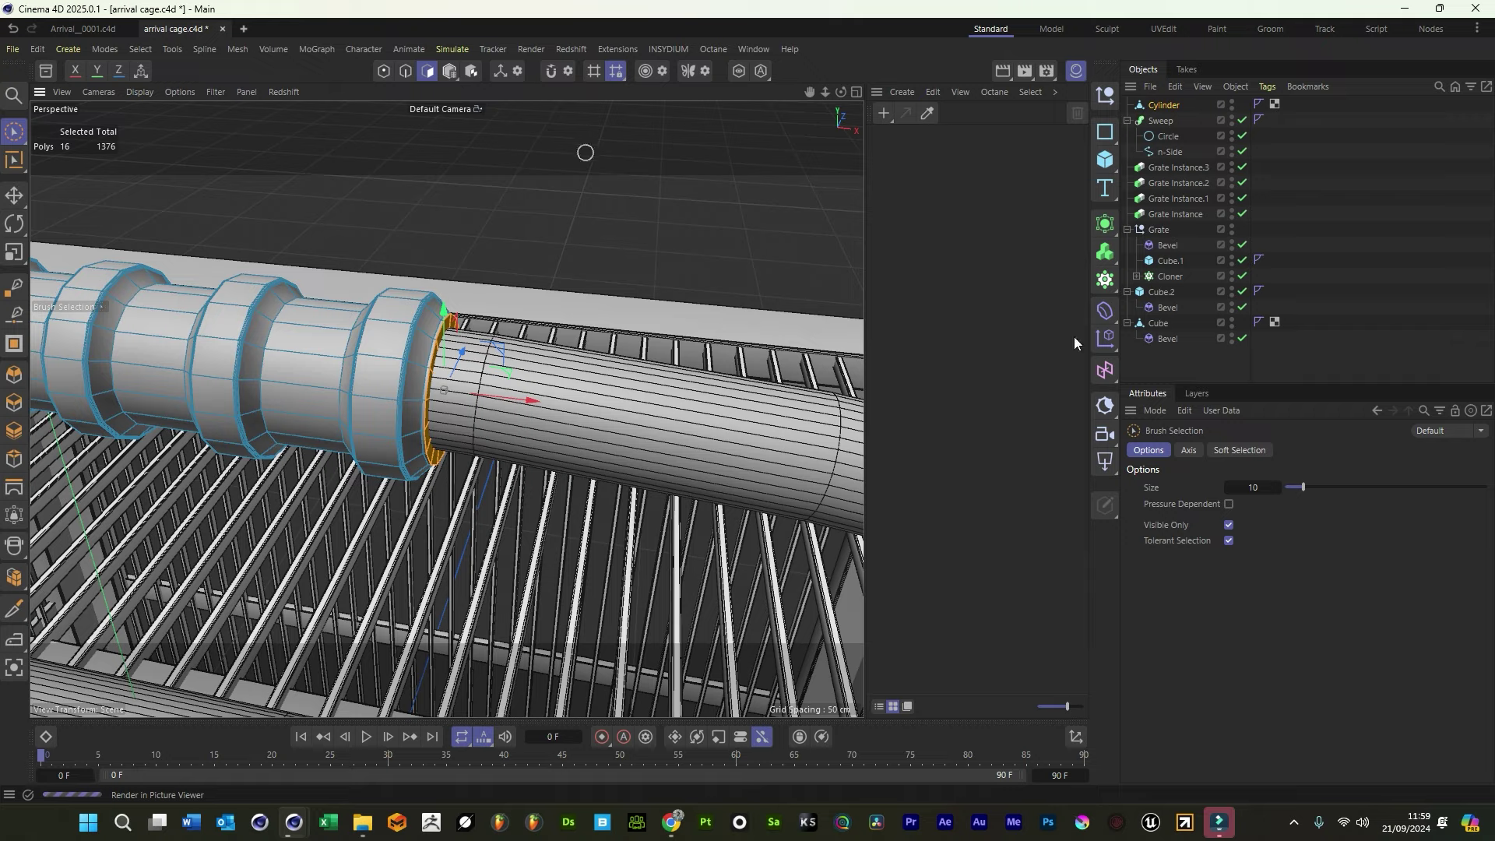
# Switch the viewport to Gouraud shading and view the whole cage from the front
pyautogui.click(1224, 357)
pyautogui.moveTo(825, 92); pyautogui.dragTo(950, 136)
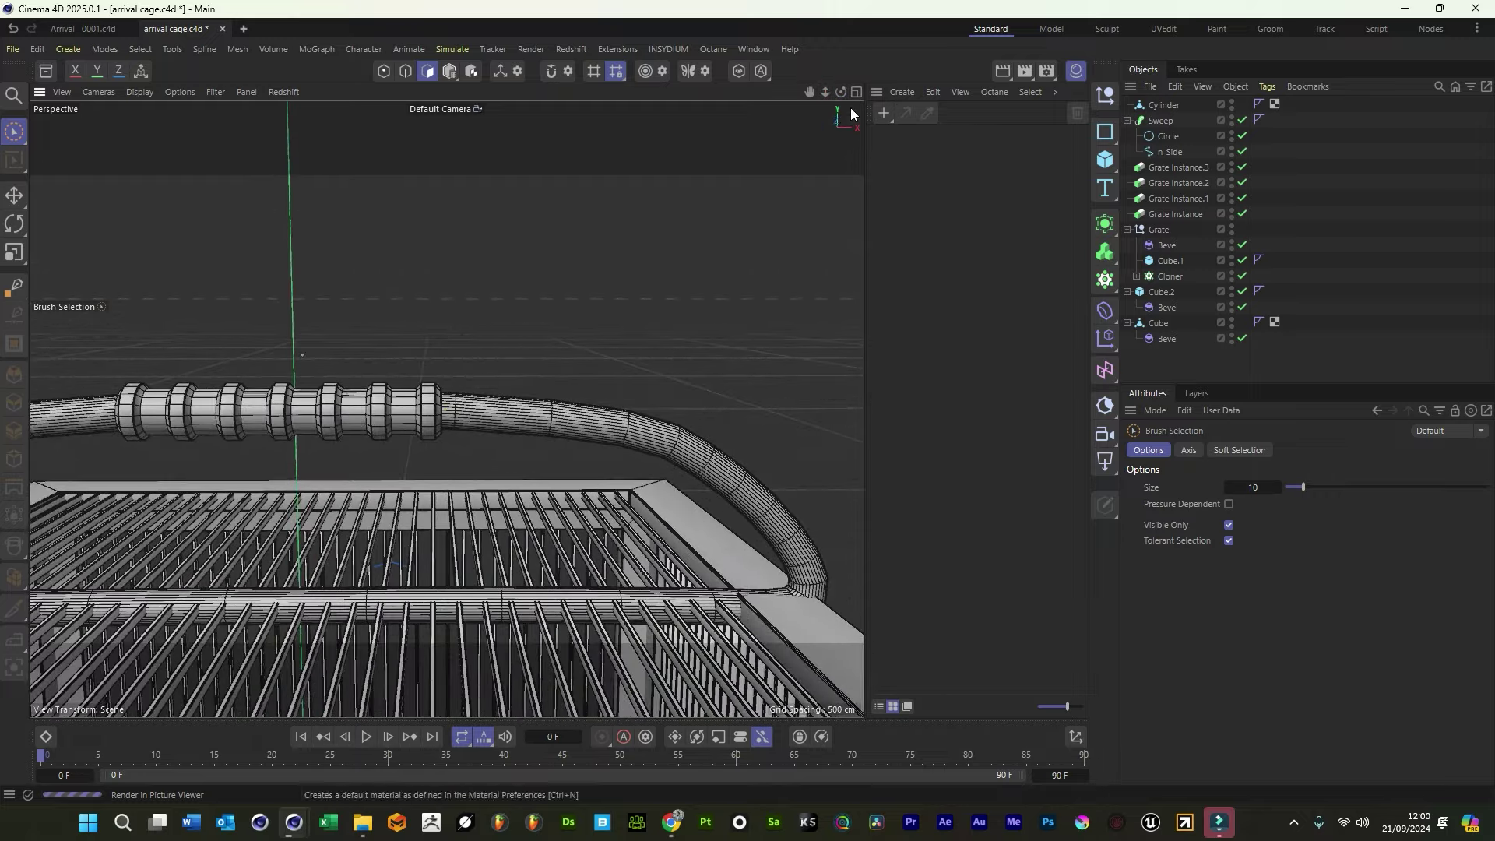
pyautogui.moveTo(825, 92); pyautogui.dragTo(450, 398)
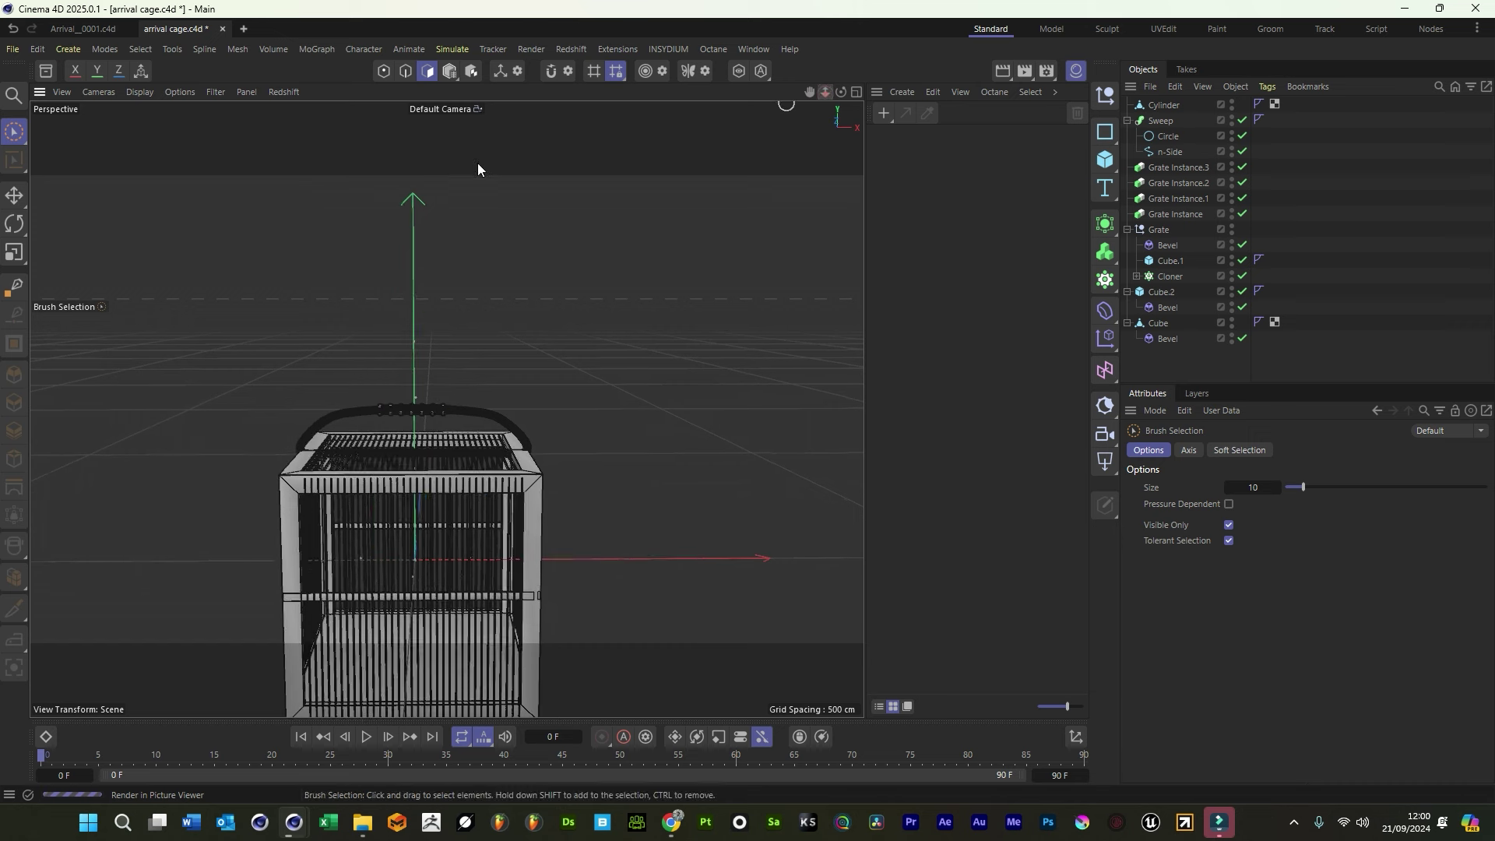
pyautogui.click(140, 92)
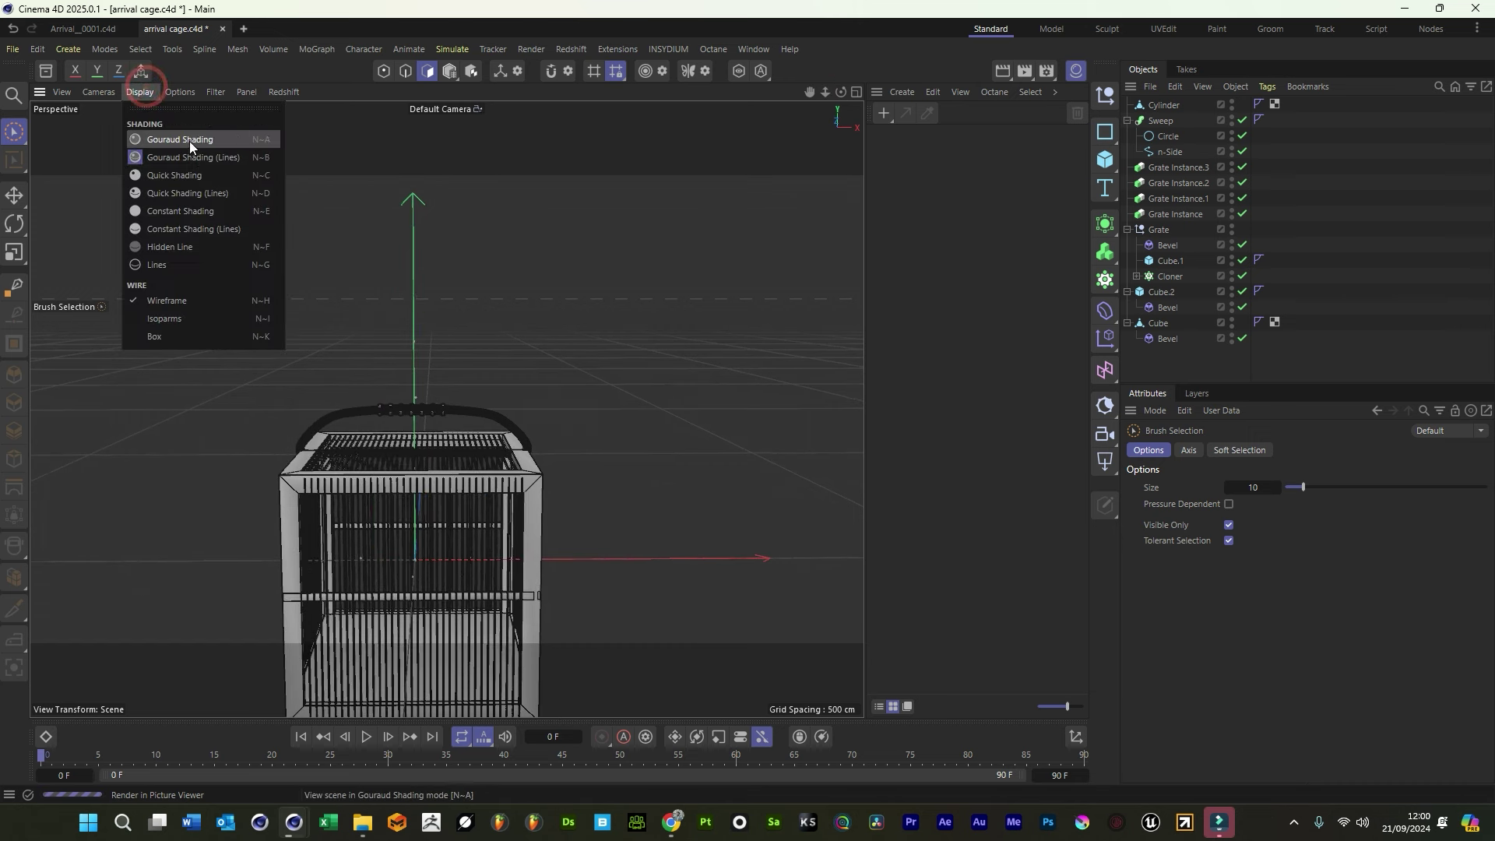
pyautogui.click(180, 139)
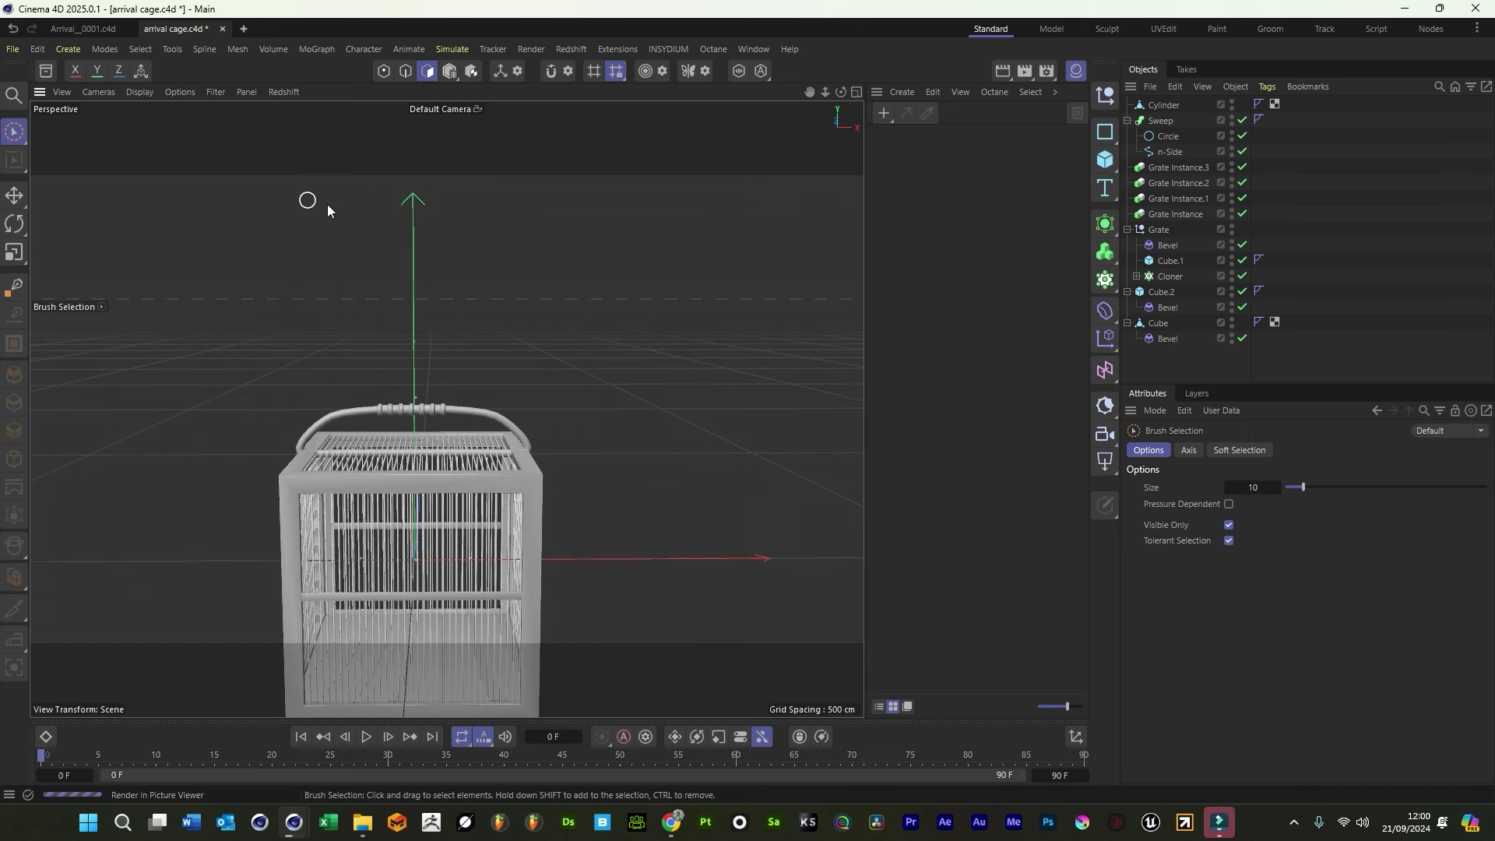
# Group all cage objects under a null named Birdcage and switch to the Arrival_0001 scene
pyautogui.click(1127, 121)
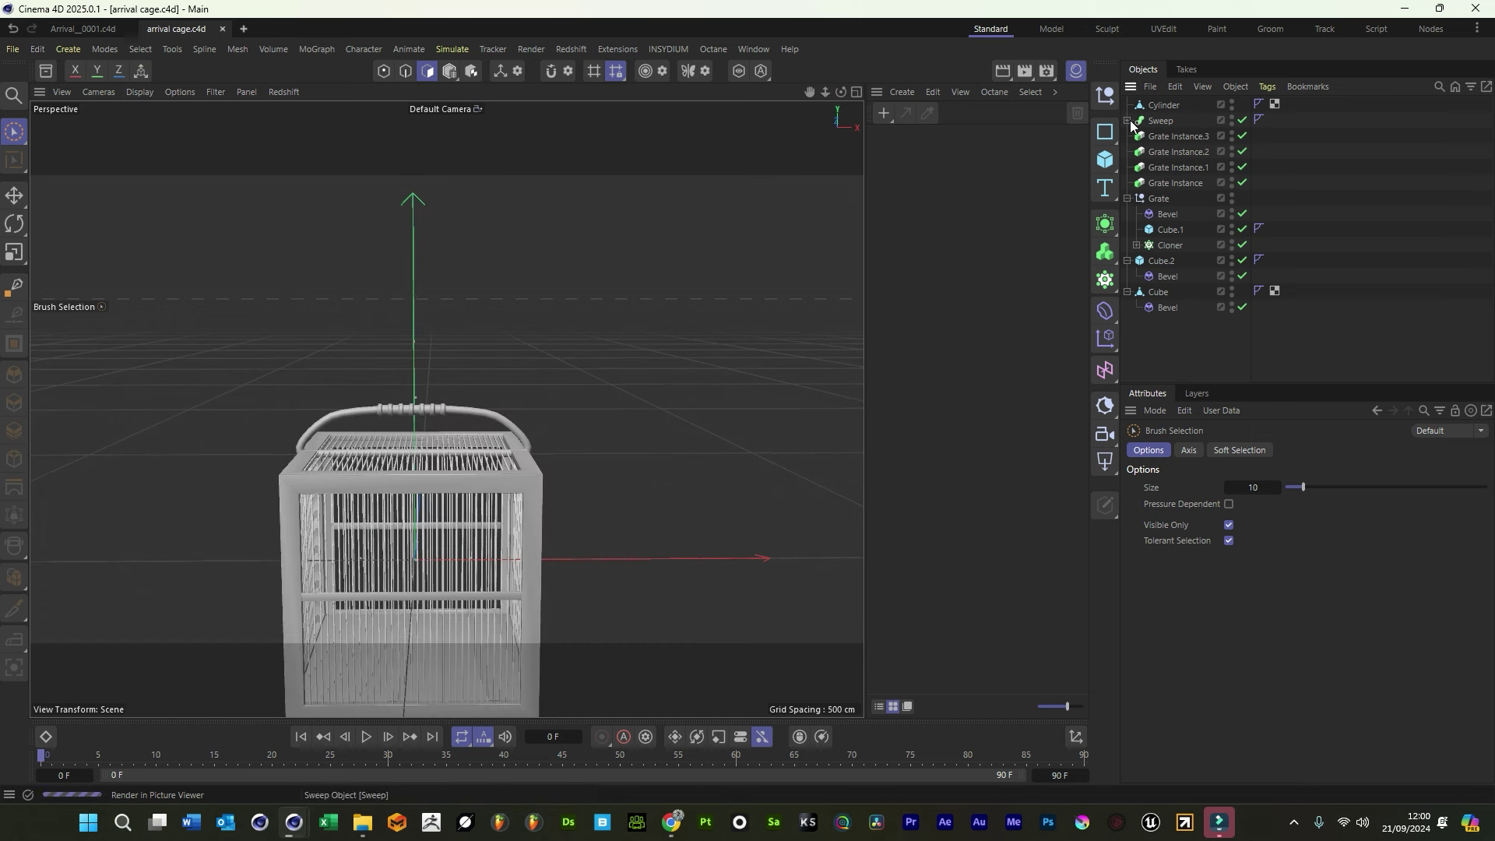
pyautogui.moveTo(1186, 343); pyautogui.dragTo(1160, 109)
pyautogui.rightClick(1156, 142)
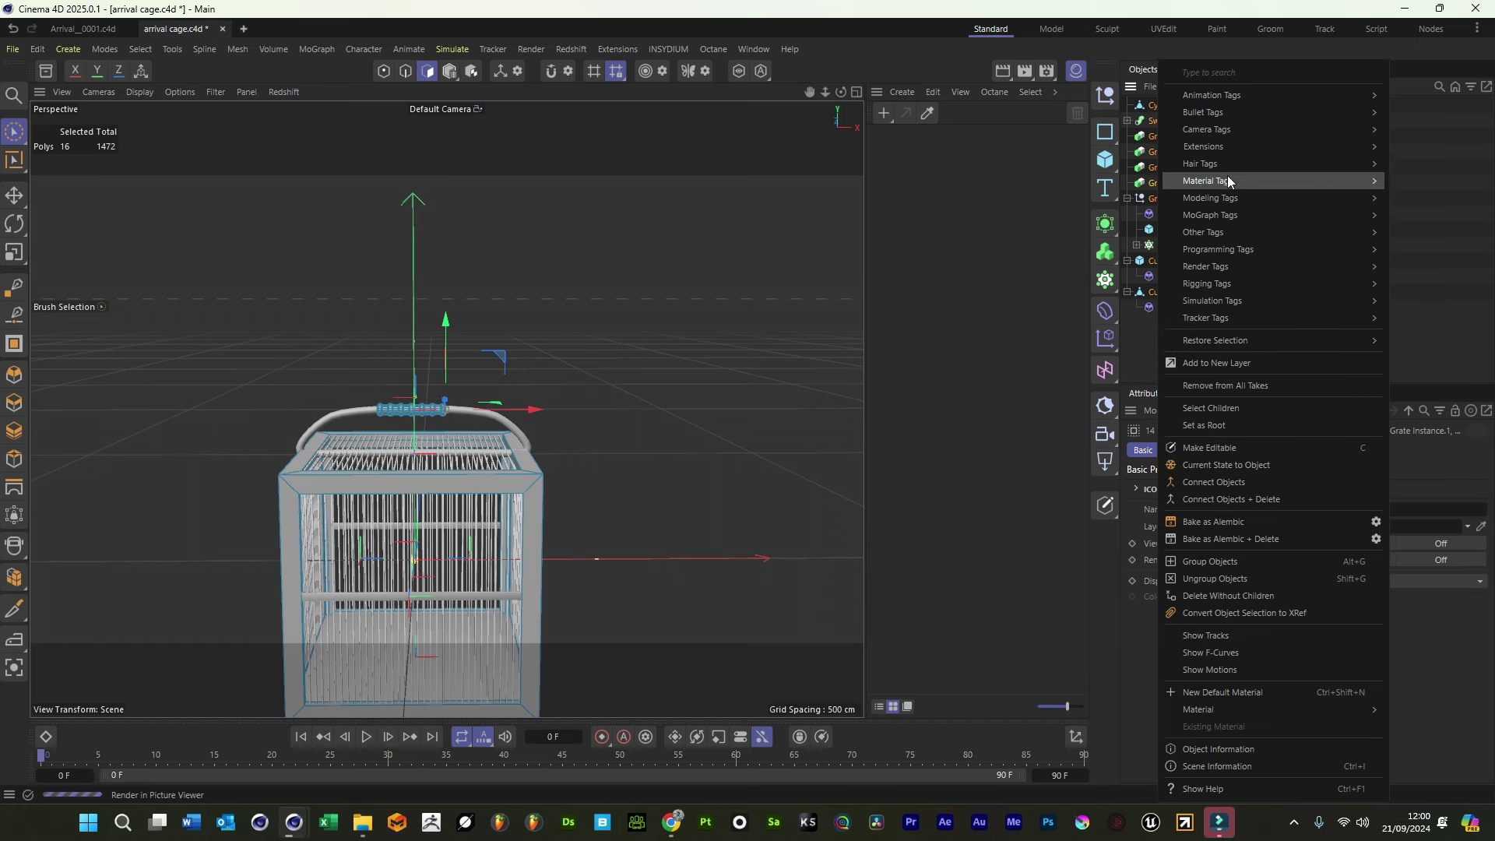
pyautogui.click(1223, 562)
pyautogui.doubleClick(1165, 105)
pyautogui.write('E')
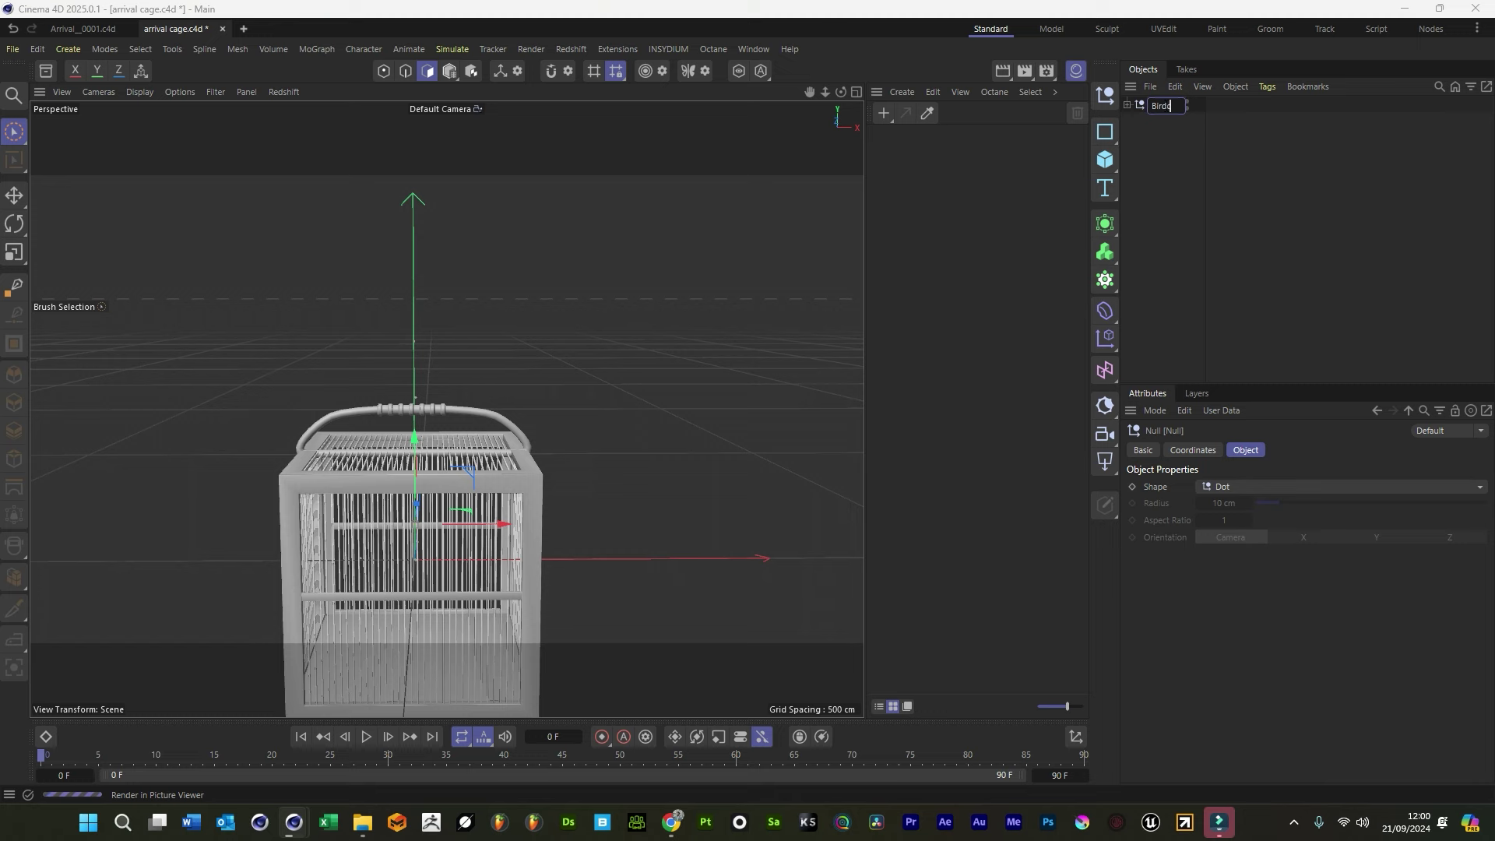
pyautogui.click(1201, 173)
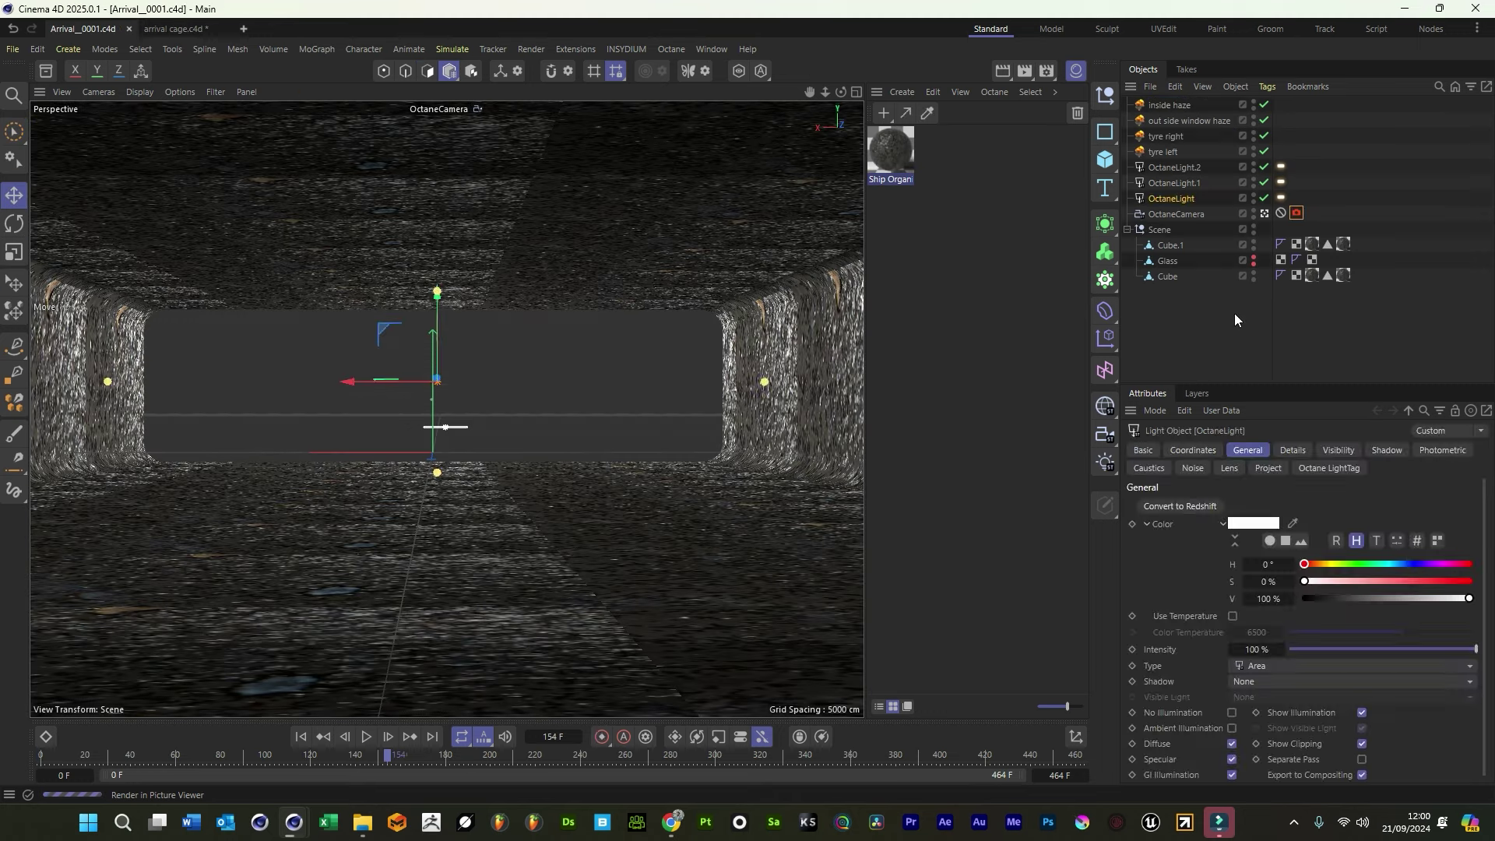
pyautogui.click(1233, 313)
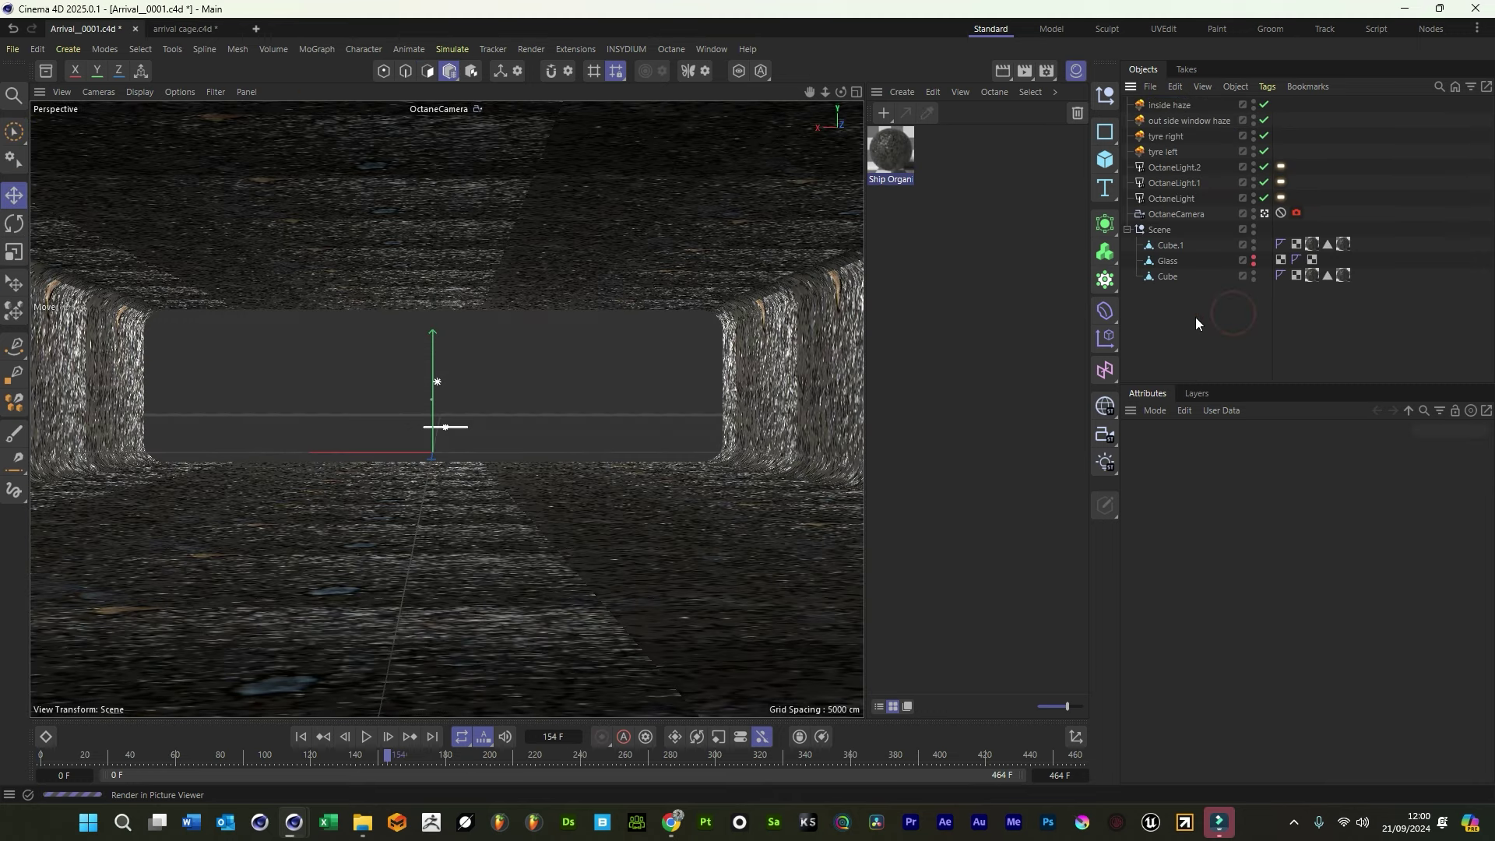
# Paste the Birdcage into the Arrival scene and move it down onto the corridor floor
pyautogui.hotkey('ctrl', 'v')
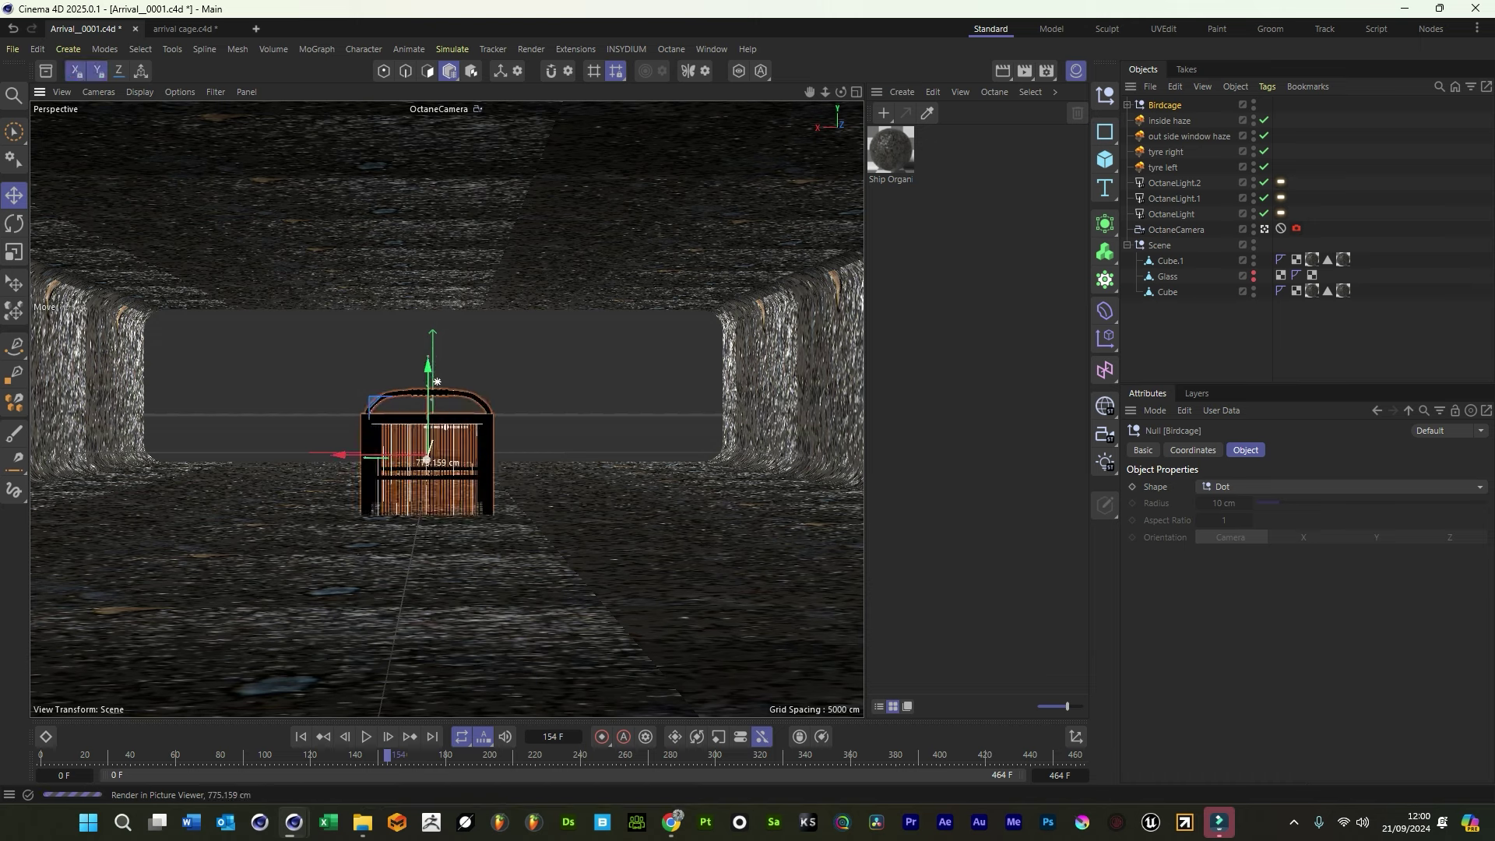
pyautogui.moveTo(426, 458); pyautogui.dragTo(548, 472)
pyautogui.press('t')
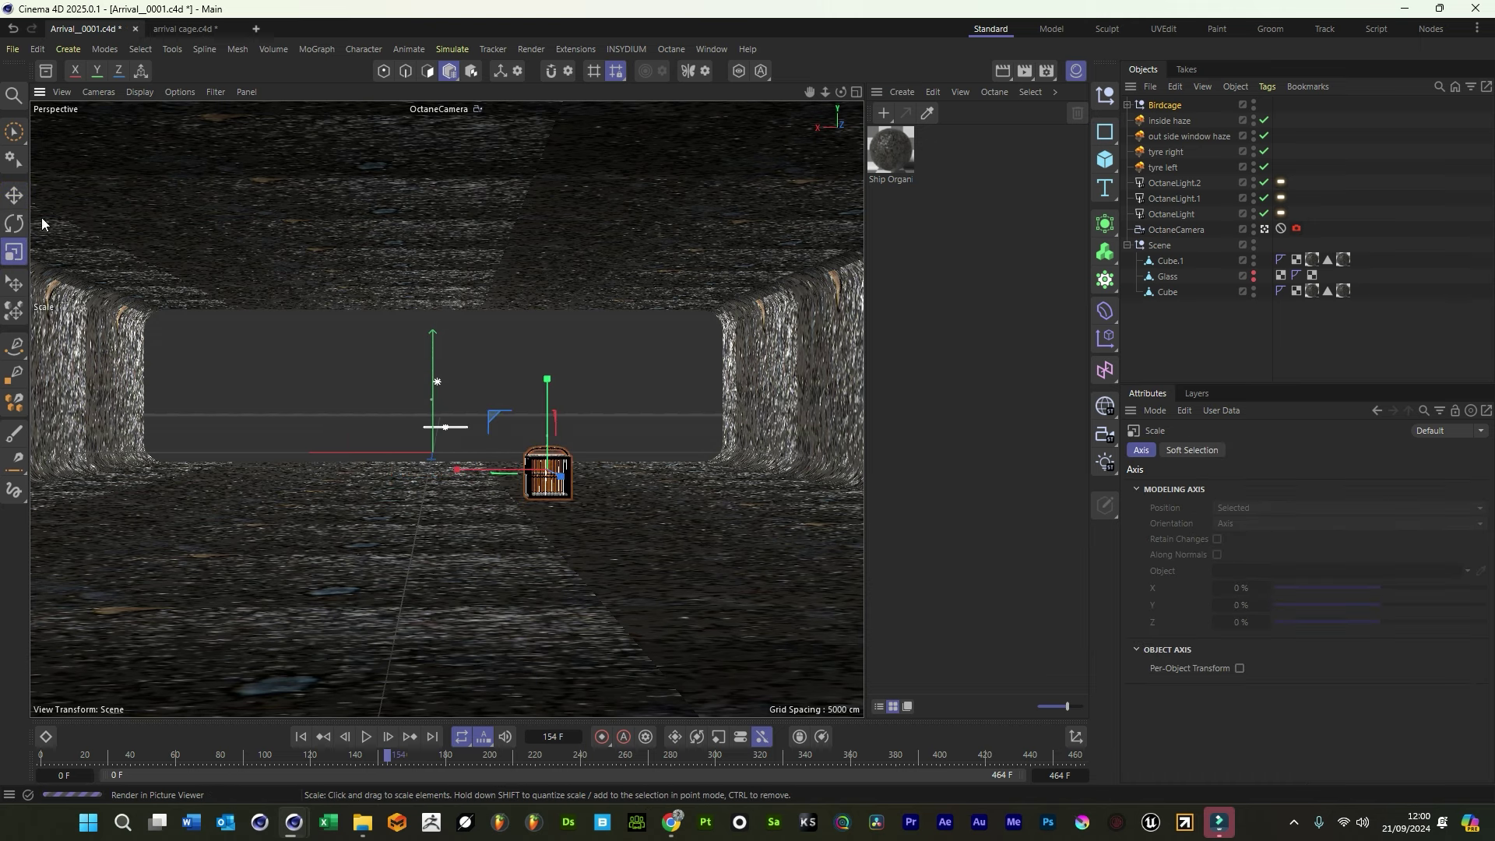
pyautogui.press('e')
pyautogui.moveTo(551, 386); pyautogui.dragTo(551, 431)
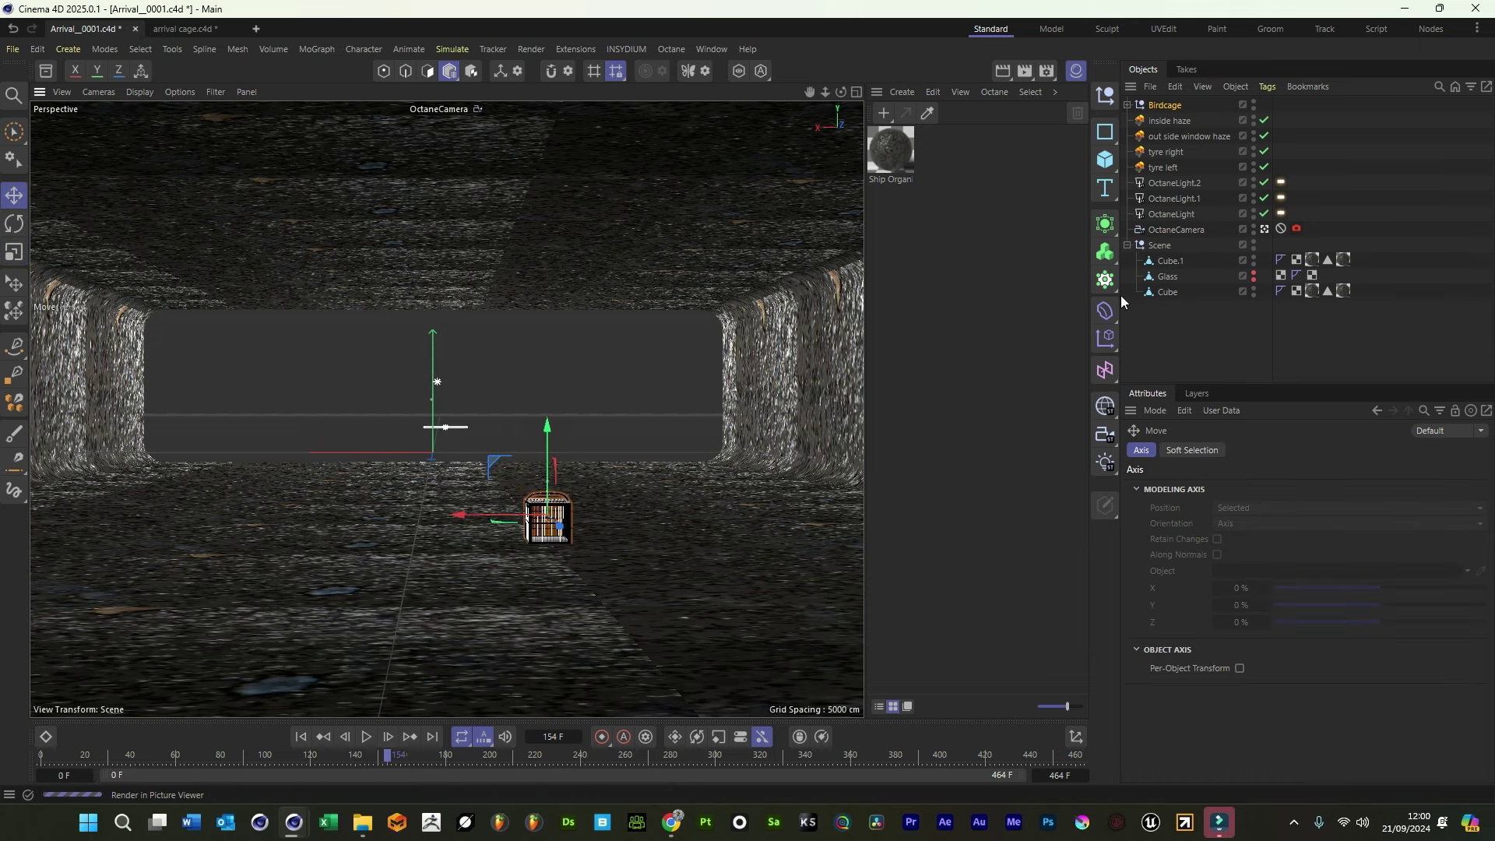
# Add a Figure primitive as a scale reference near the camera, then delete it
pyautogui.click(1104, 158)
pyautogui.click(1174, 345)
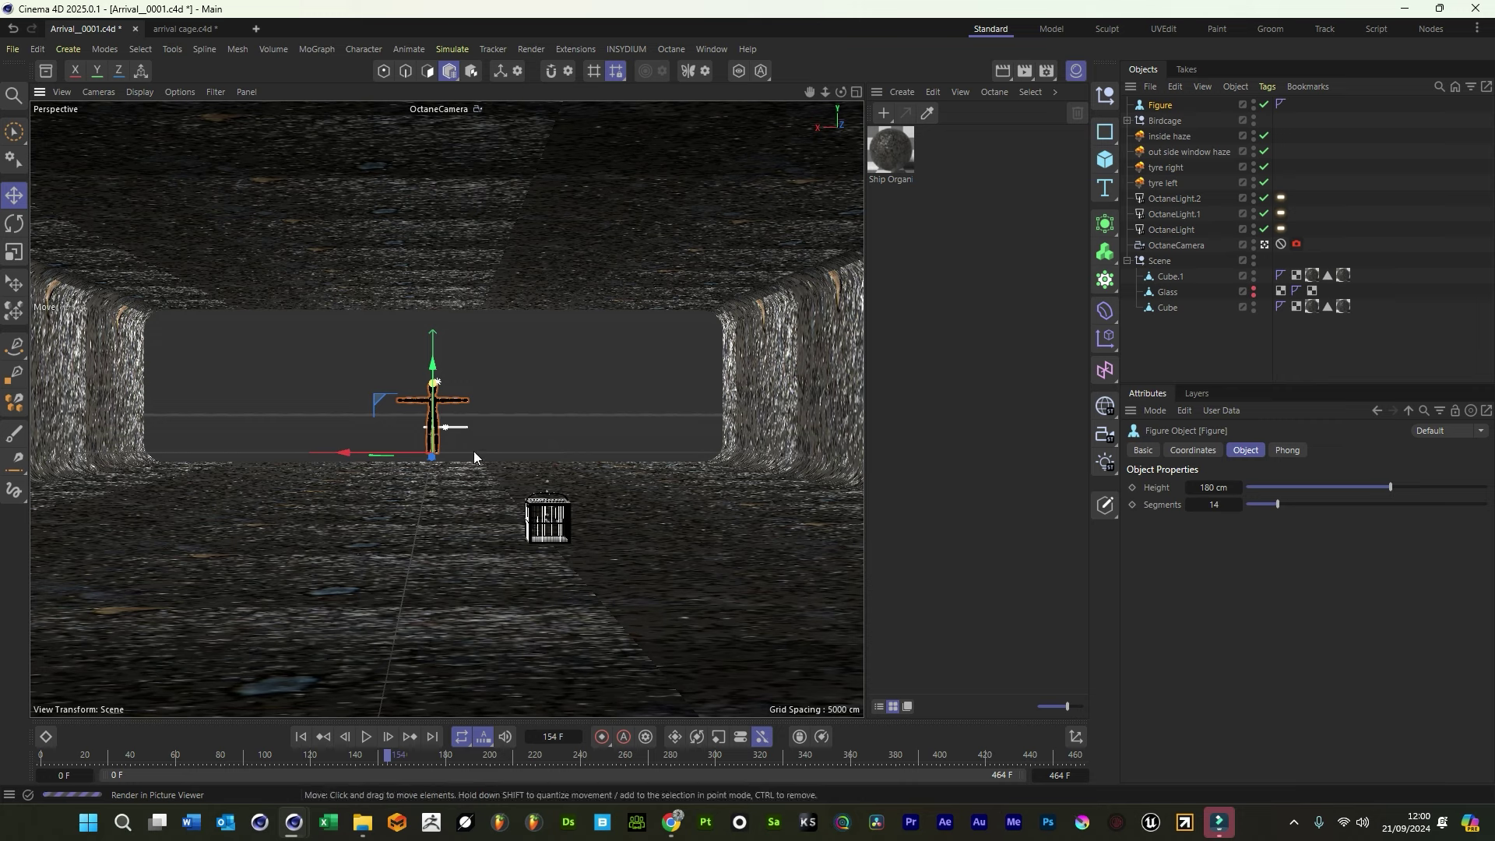
pyautogui.moveTo(434, 460); pyautogui.dragTo(464, 554)
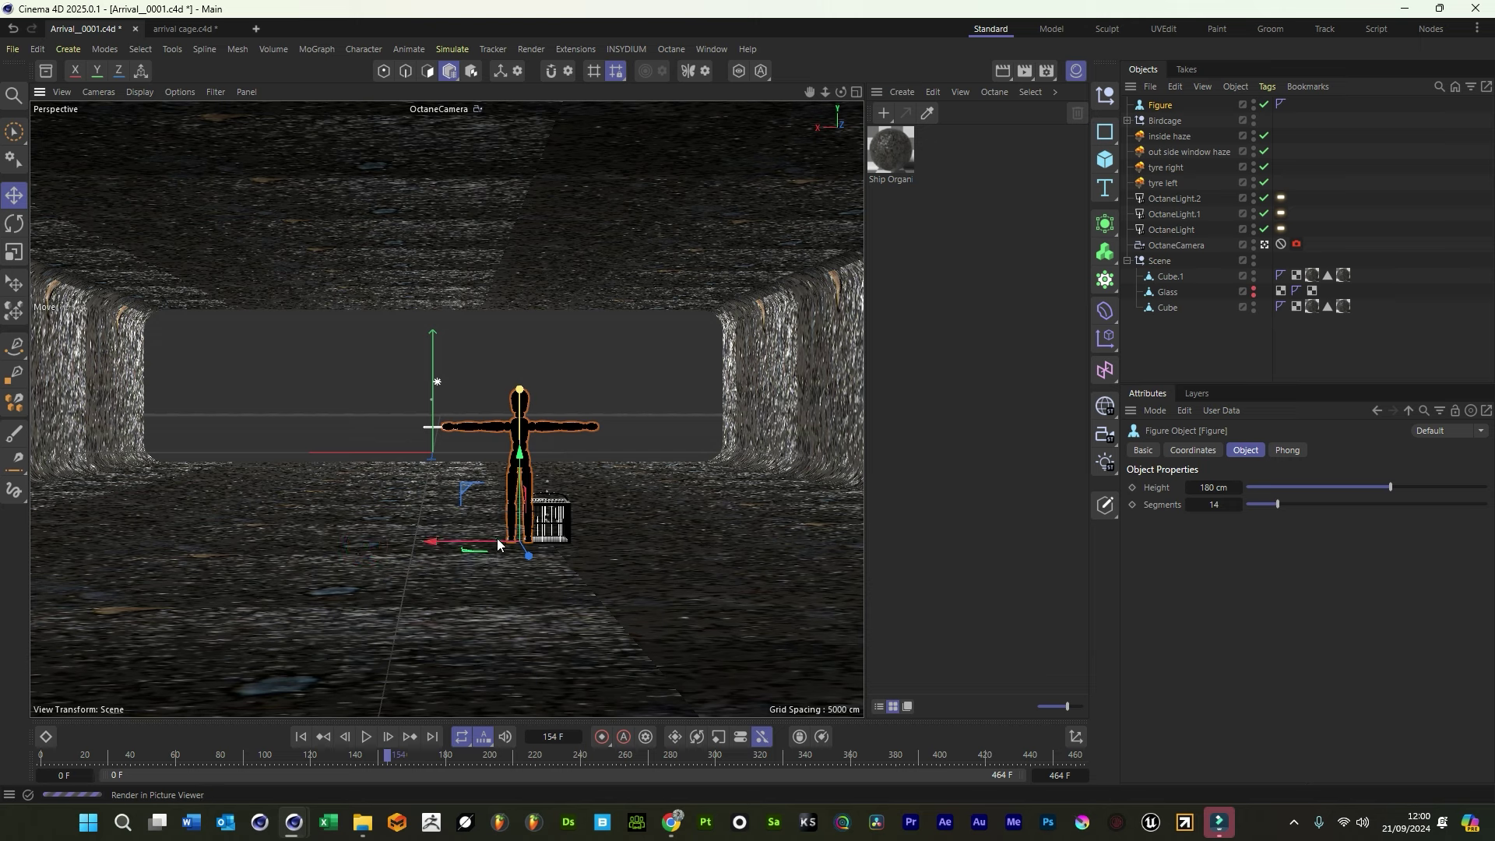
pyautogui.press('Delete')
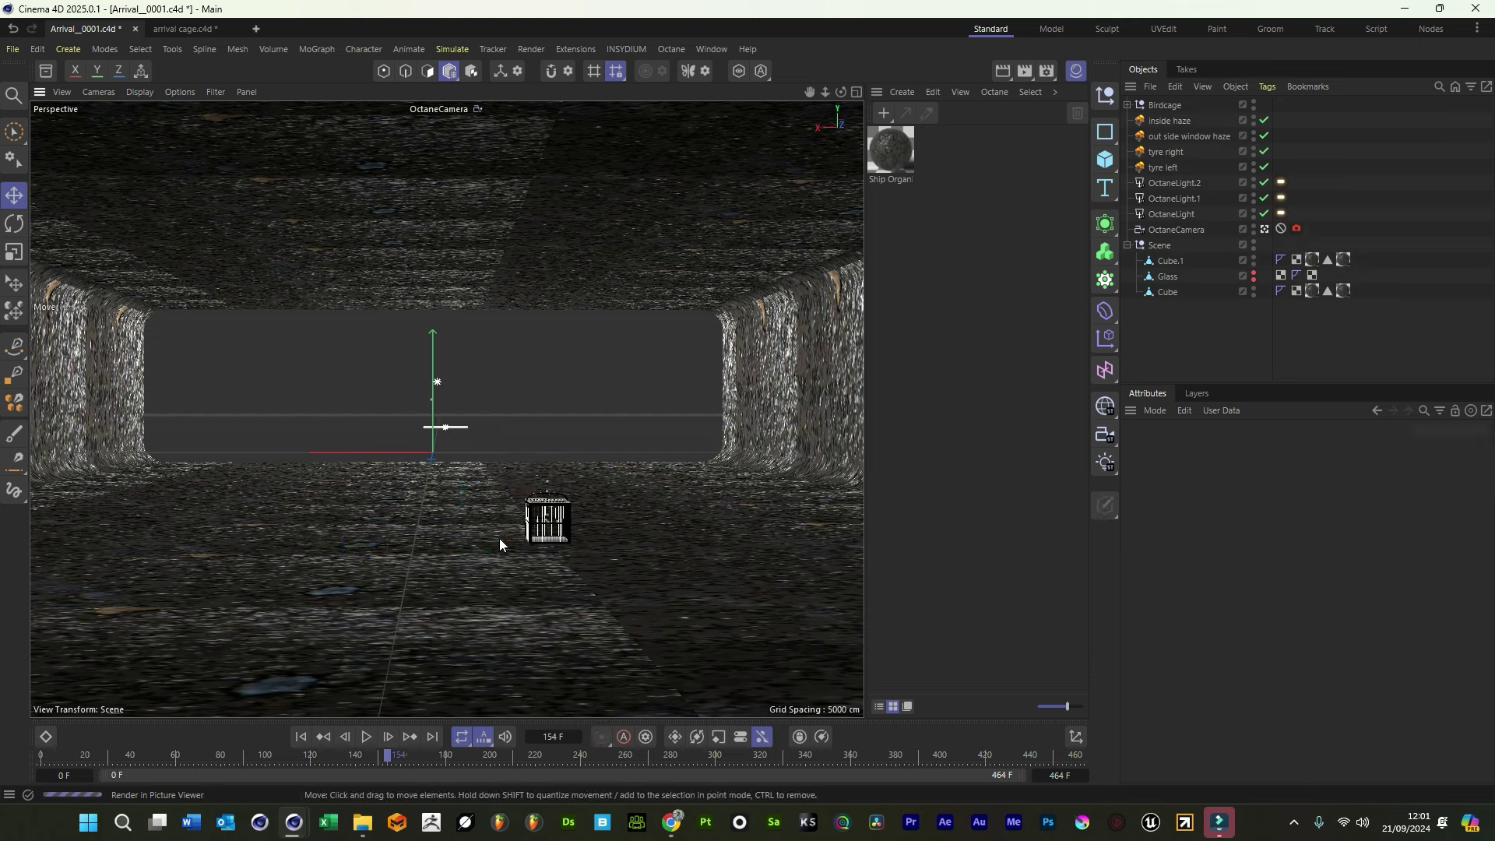
# Turn the Birdcage around its vertical axis, raise it slightly, and frame the view on it
pyautogui.click(1166, 106)
pyautogui.press('r')
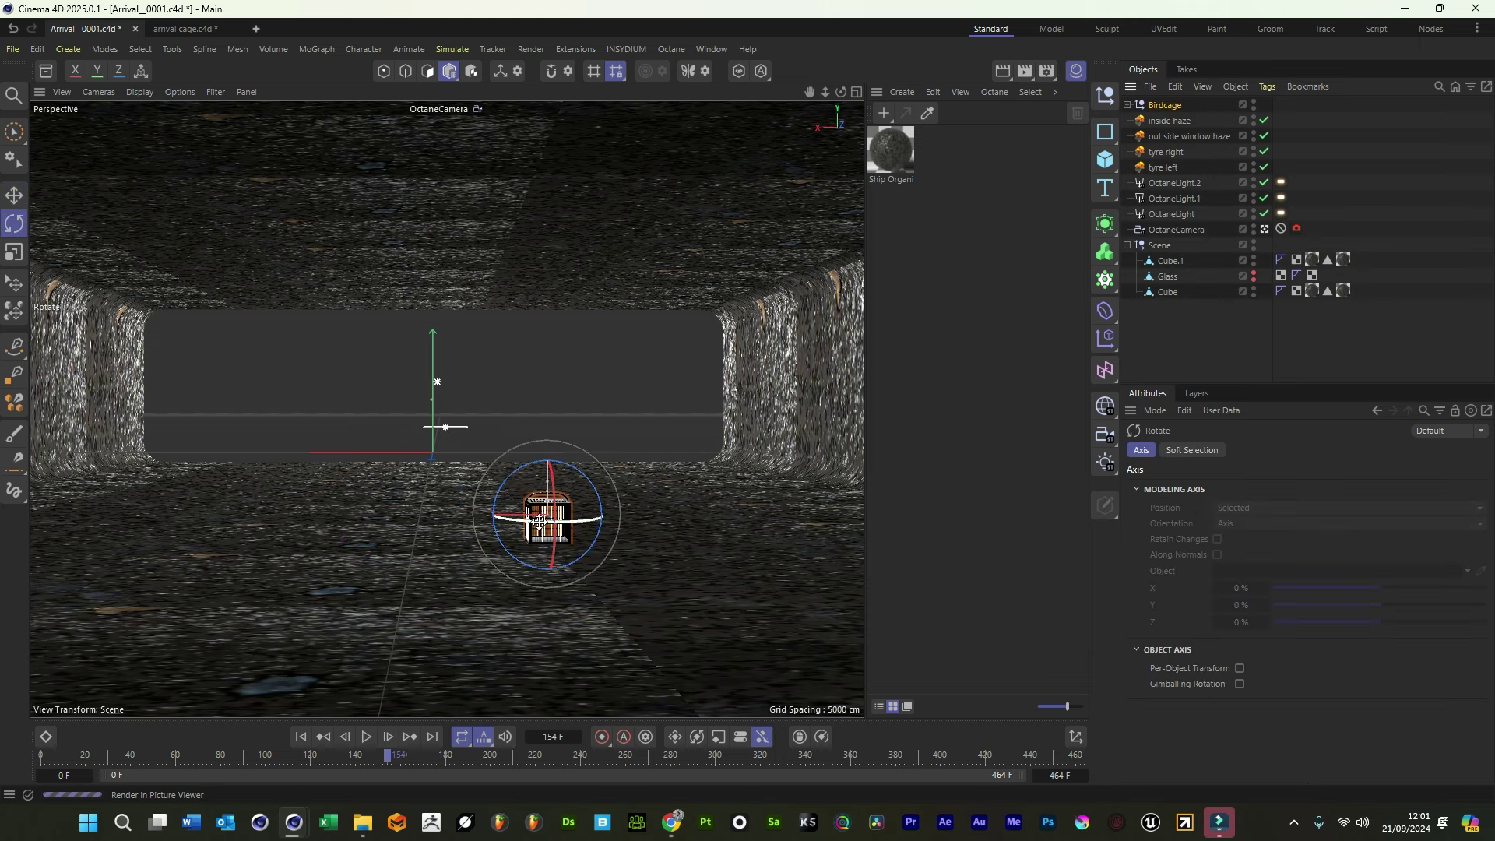
pyautogui.moveTo(541, 520); pyautogui.dragTo(582, 534)
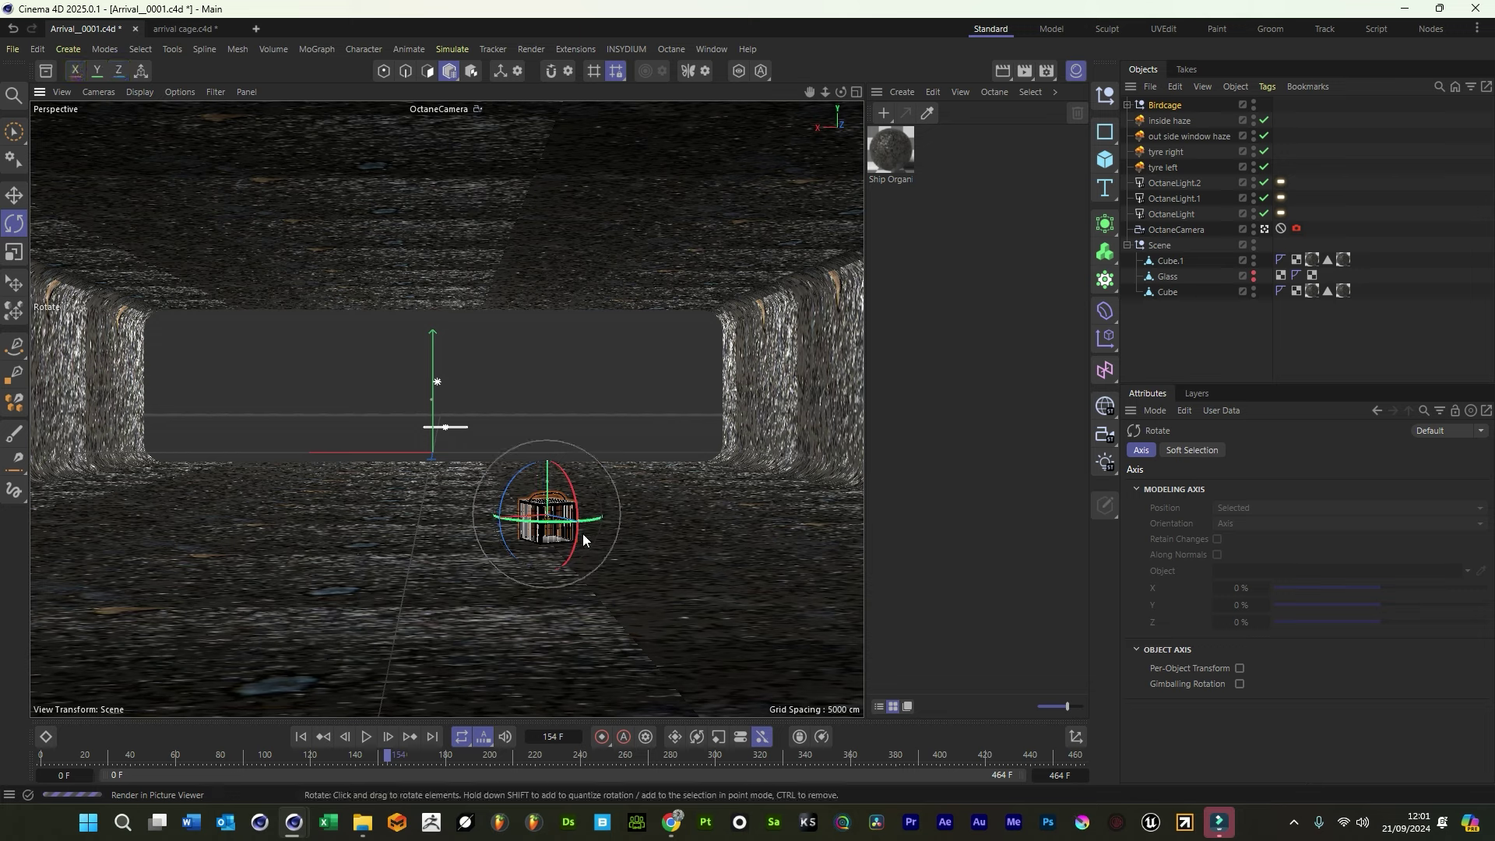
pyautogui.press('e')
pyautogui.press('o')
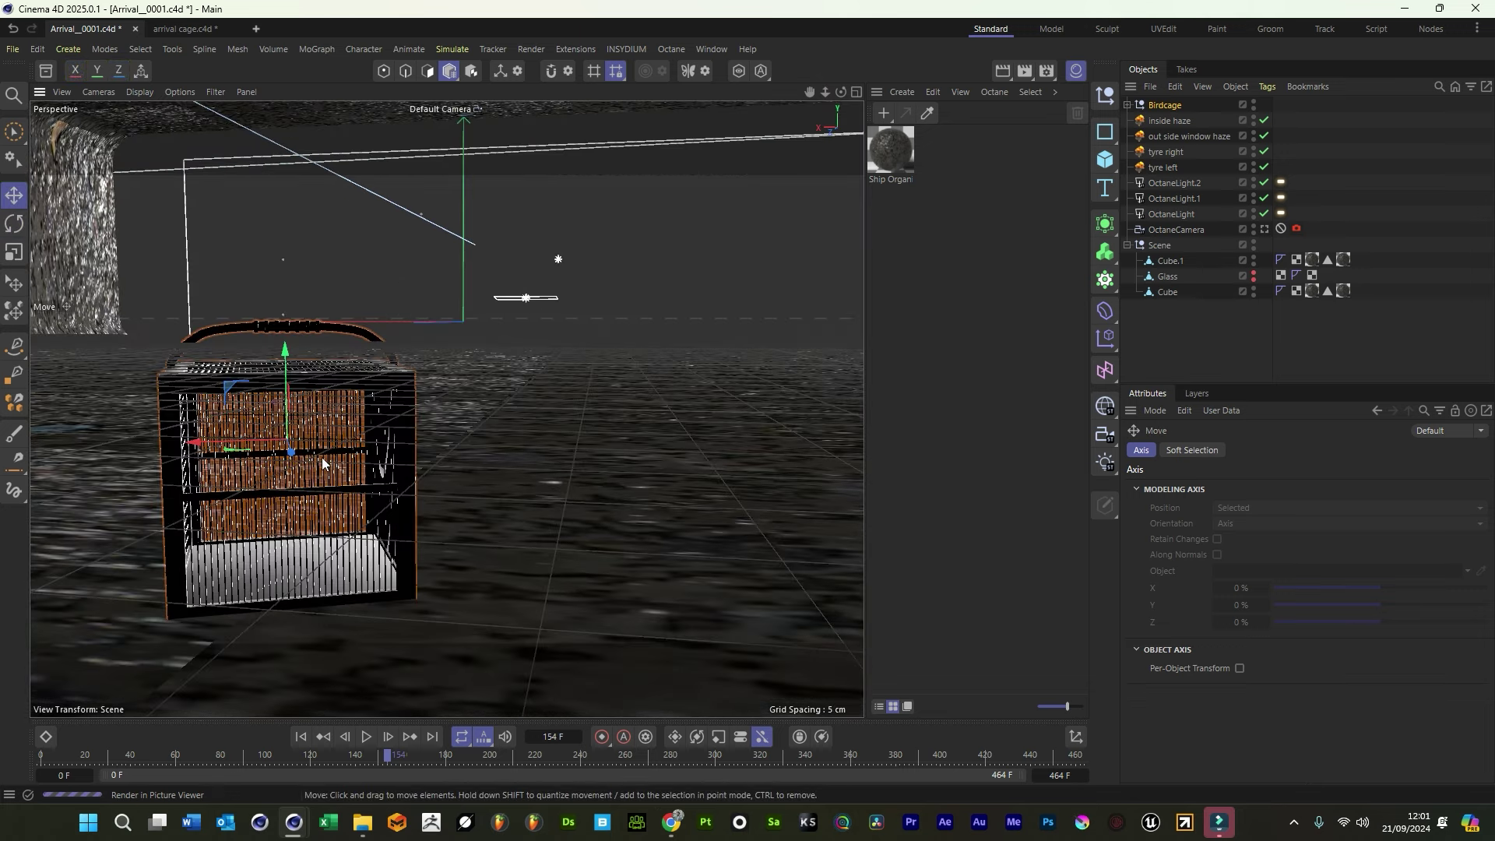
pyautogui.moveTo(286, 399); pyautogui.dragTo(289, 398)
pyautogui.moveTo(810, 92); pyautogui.dragTo(812, 97)
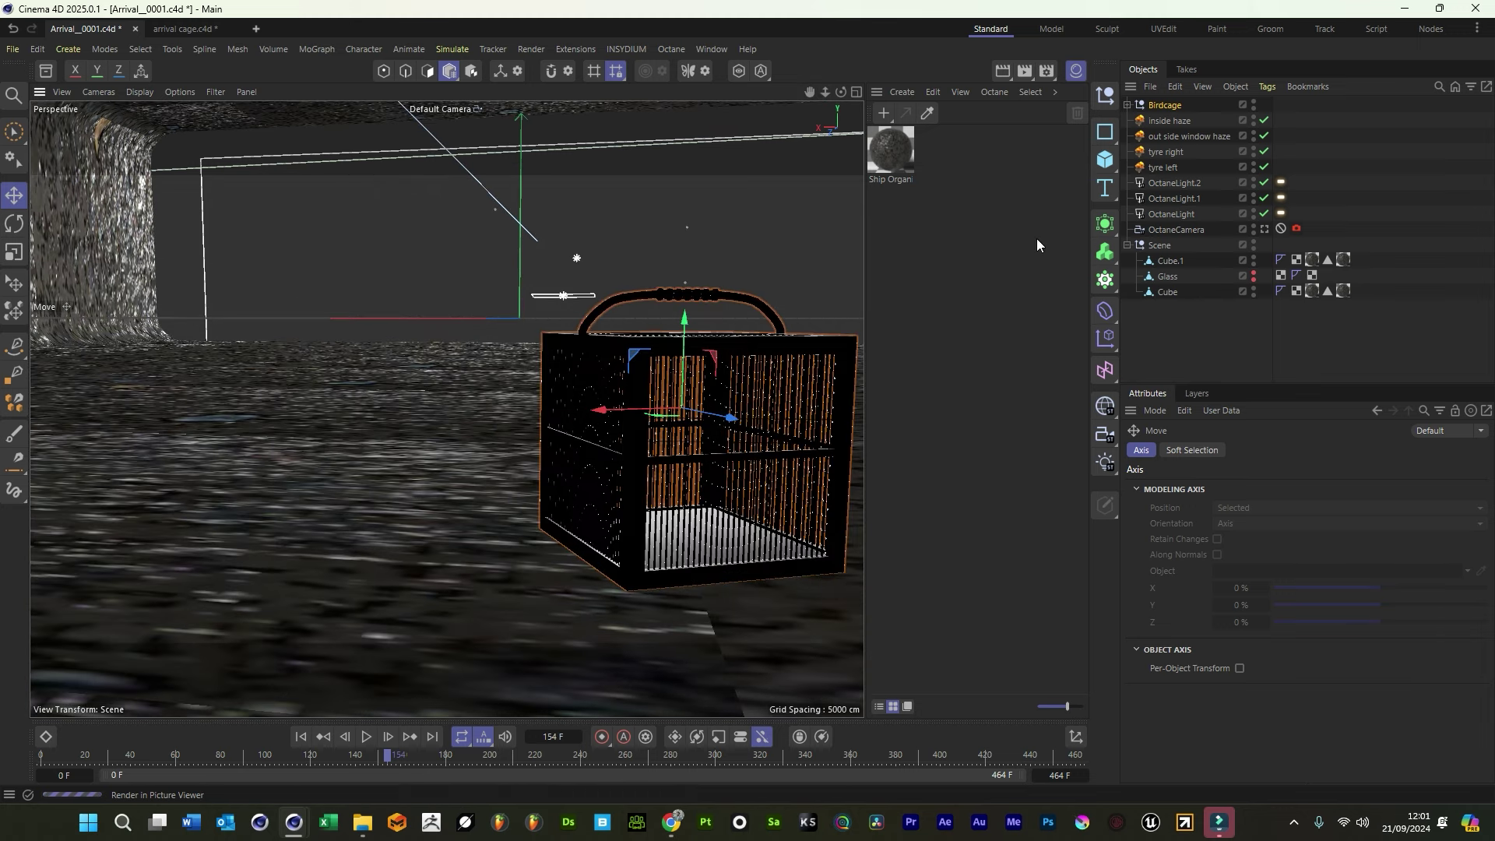
# Raise OctMetal1's roughness to about 0.3 and apply the material to the Birdcage
pyautogui.click(991, 93)
pyautogui.click(1052, 171)
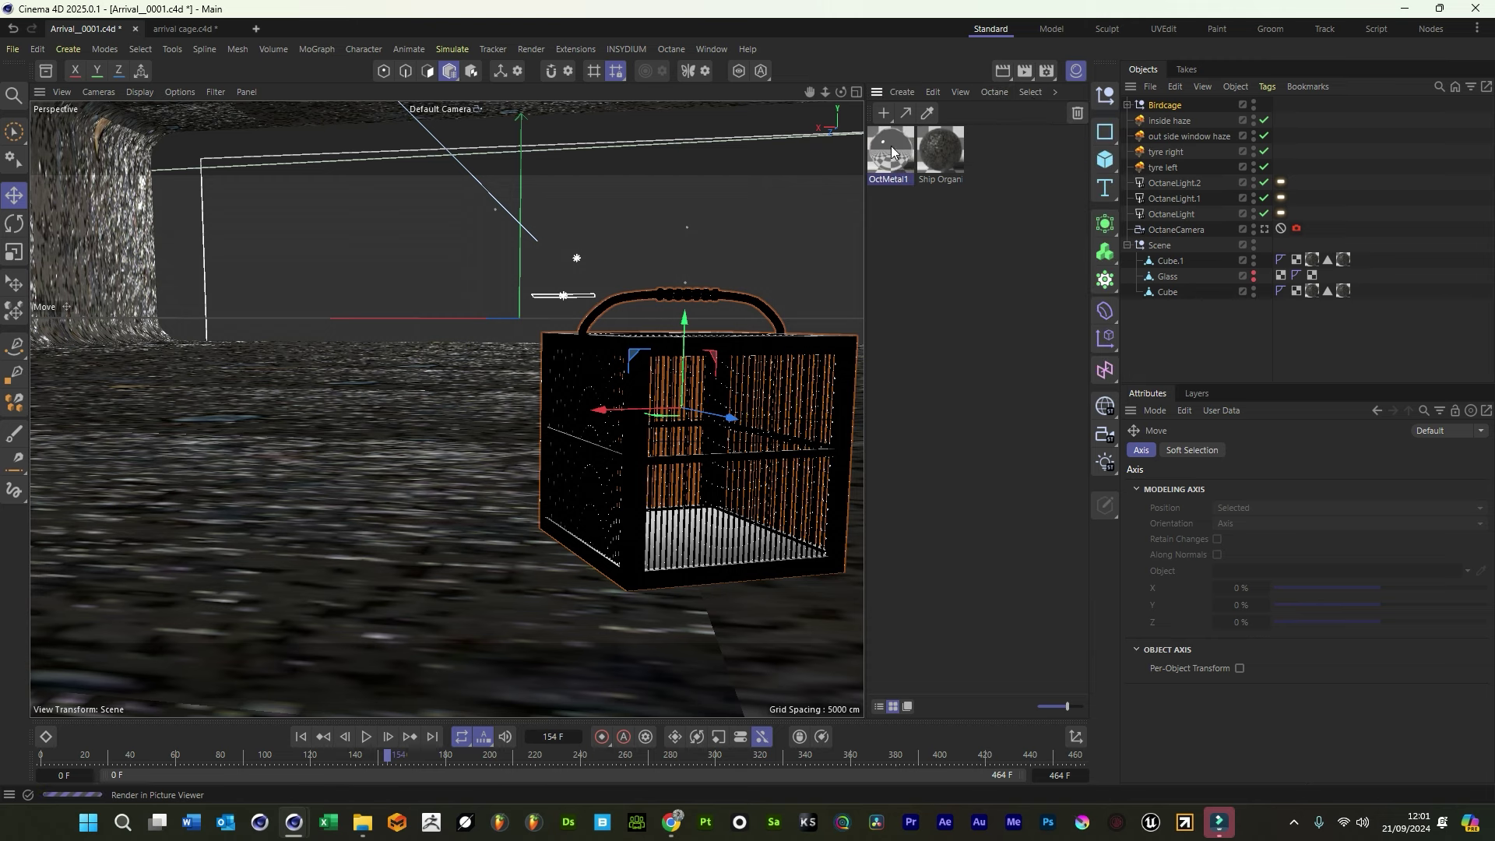
pyautogui.click(890, 148)
pyautogui.click(1209, 692)
pyautogui.moveTo(1203, 692); pyautogui.dragTo(1206, 692)
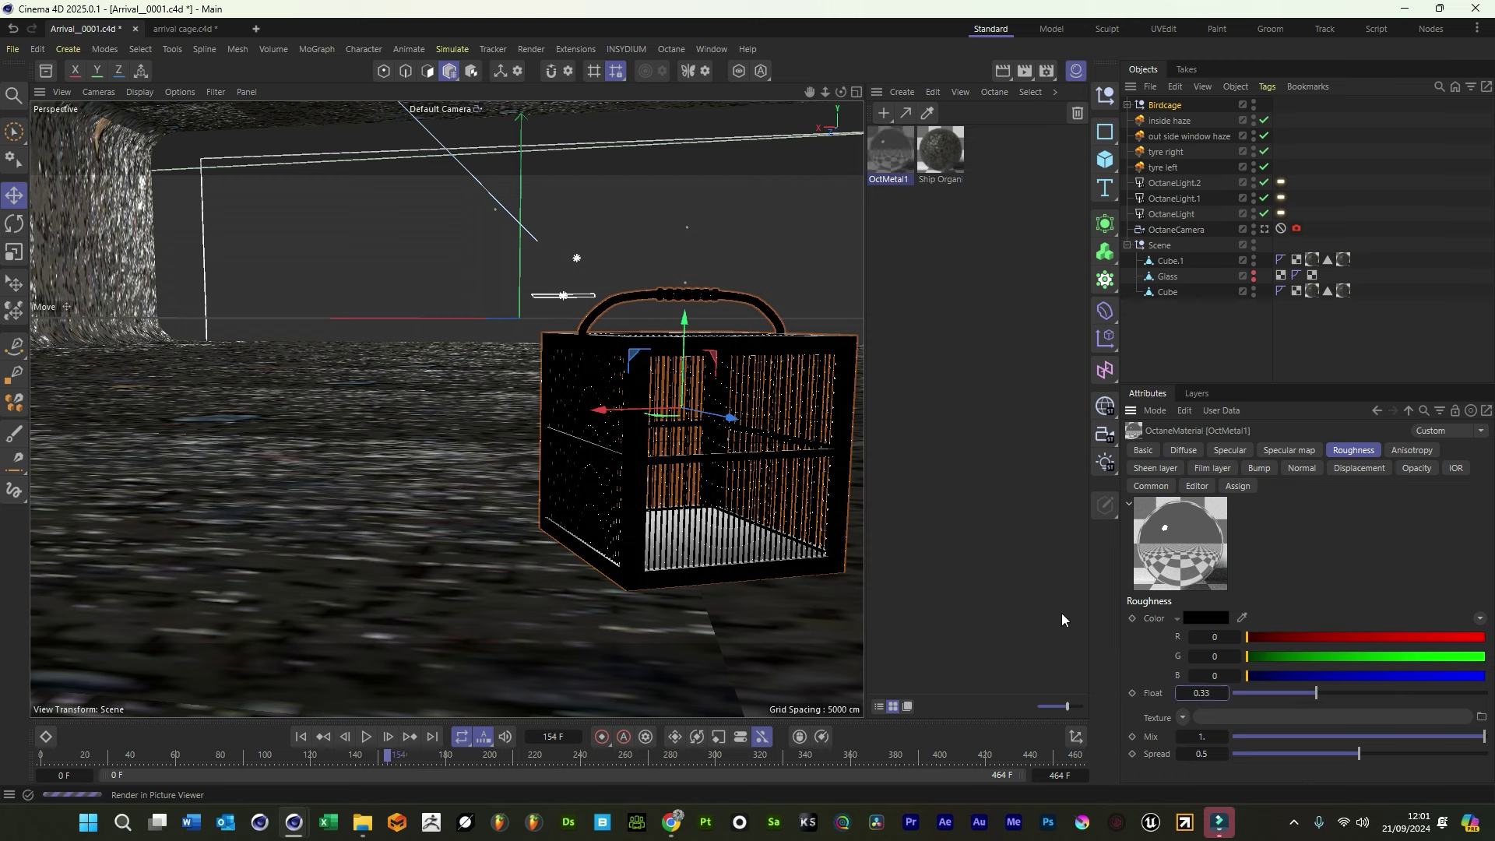
pyautogui.moveTo(1190, 113); pyautogui.dragTo(1192, 106)
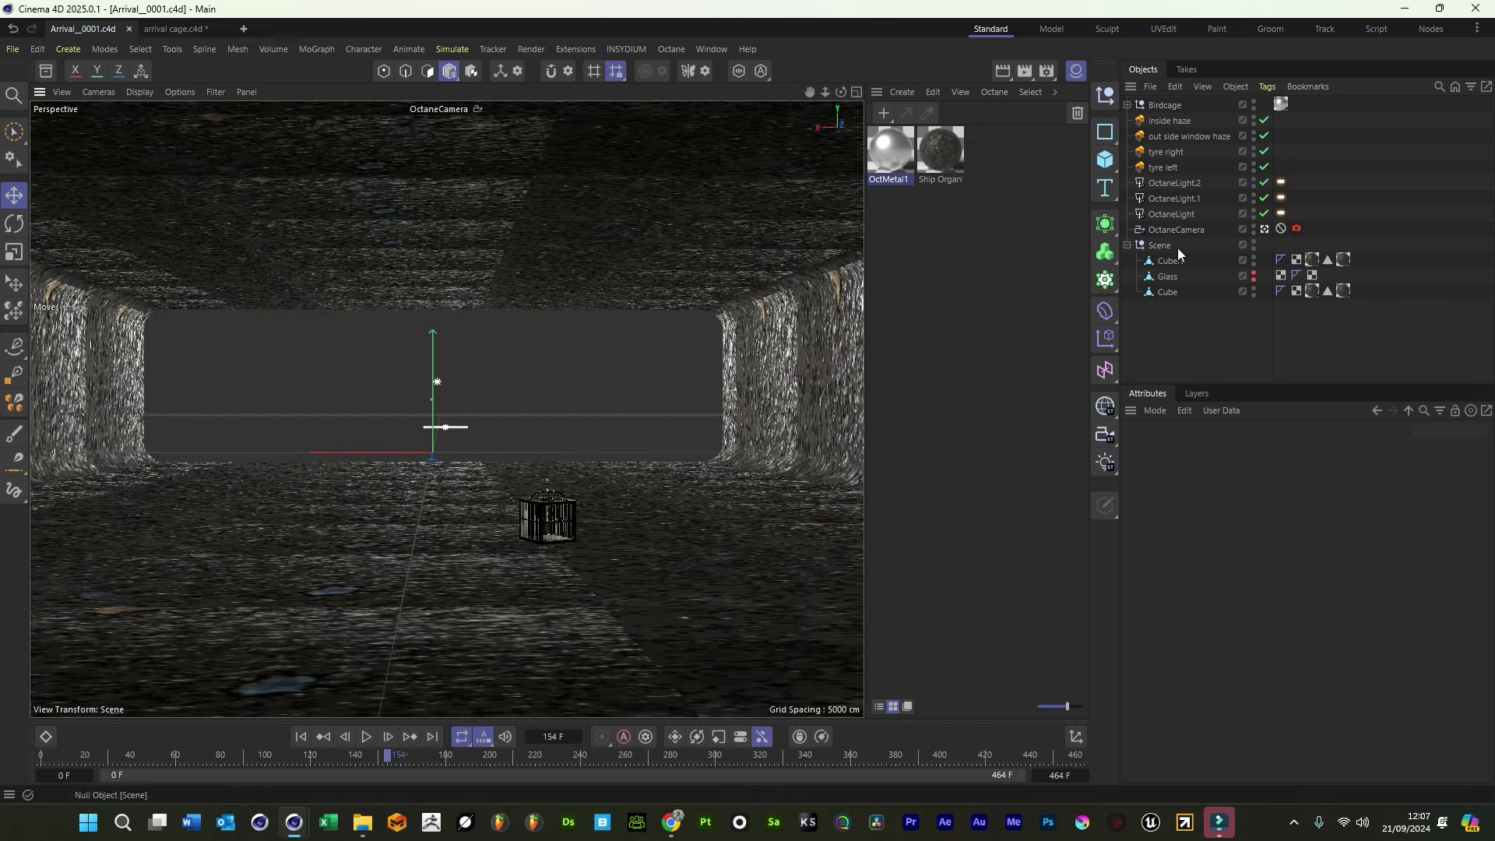
# Copy the OctaneCamera, remove the copy's Protection tag, and set its focal length to 50 mm
pyautogui.click(1166, 232)
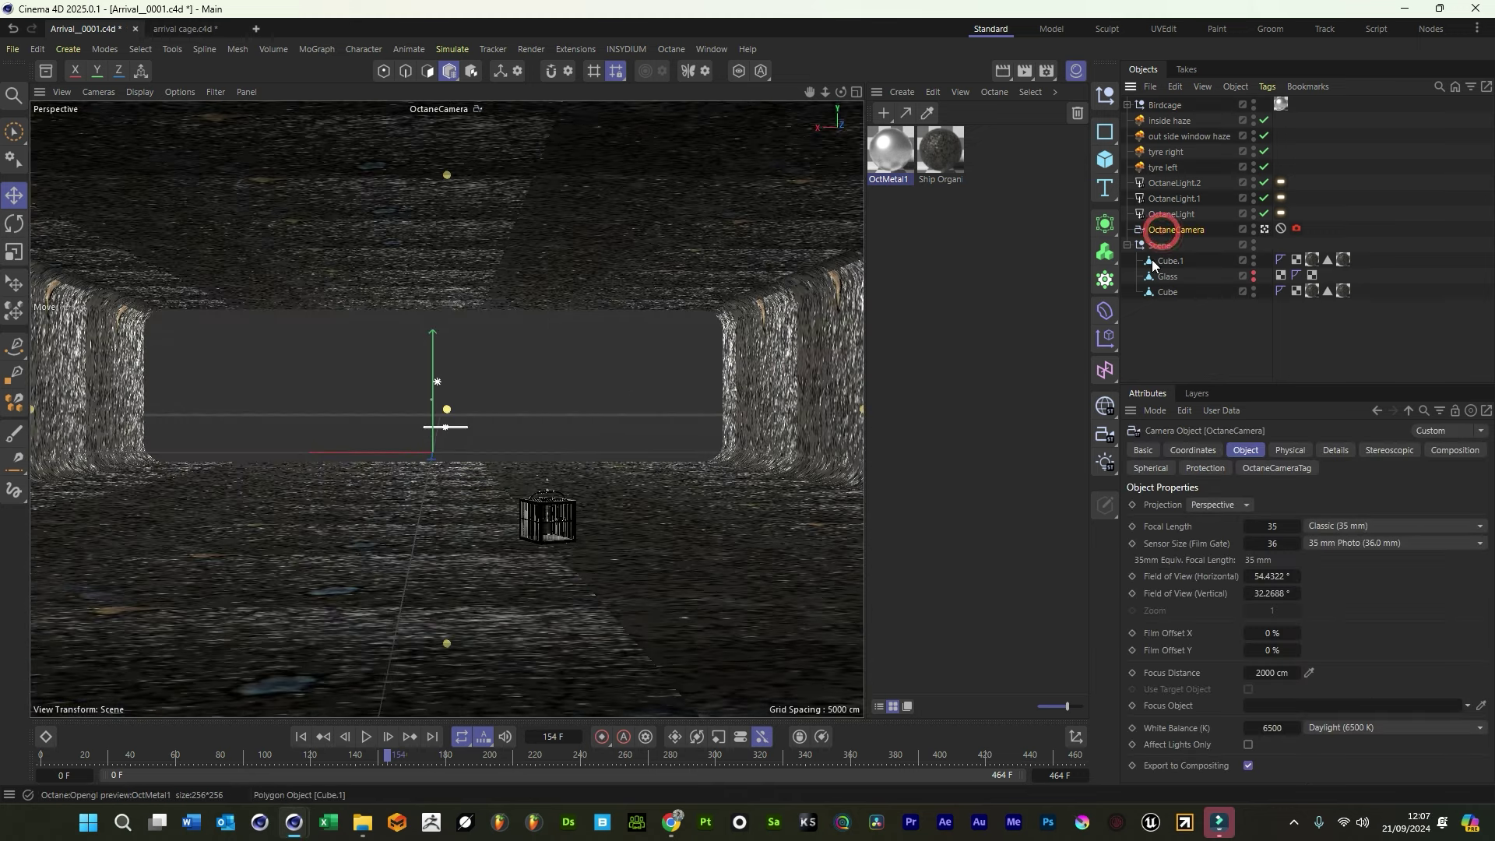
pyautogui.hotkey('ctrl', 'c')
pyautogui.hotkey('ctrl', 'v')
pyautogui.click(1280, 104)
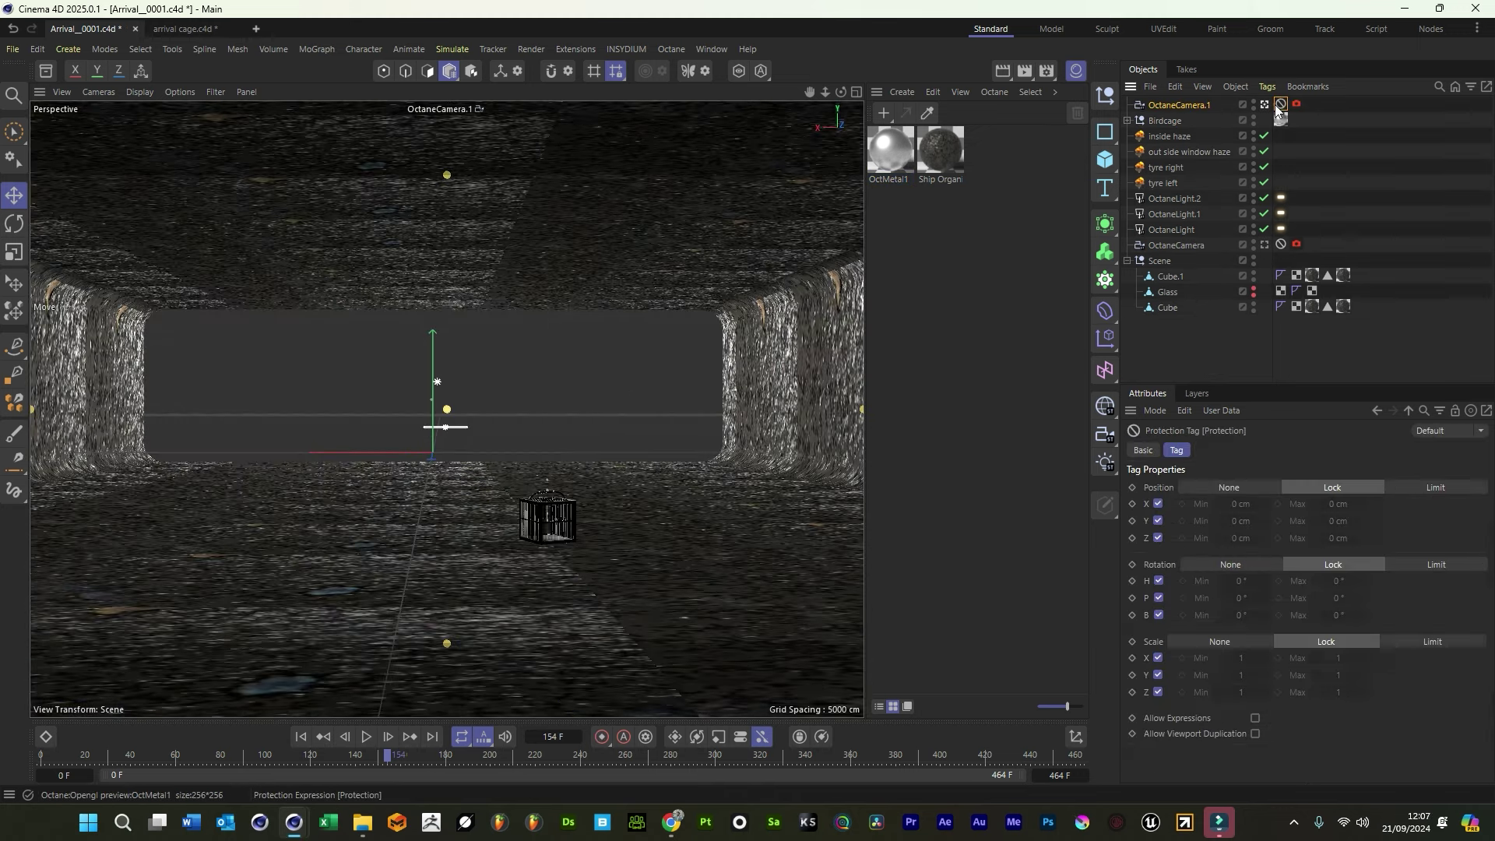
pyautogui.press('Delete')
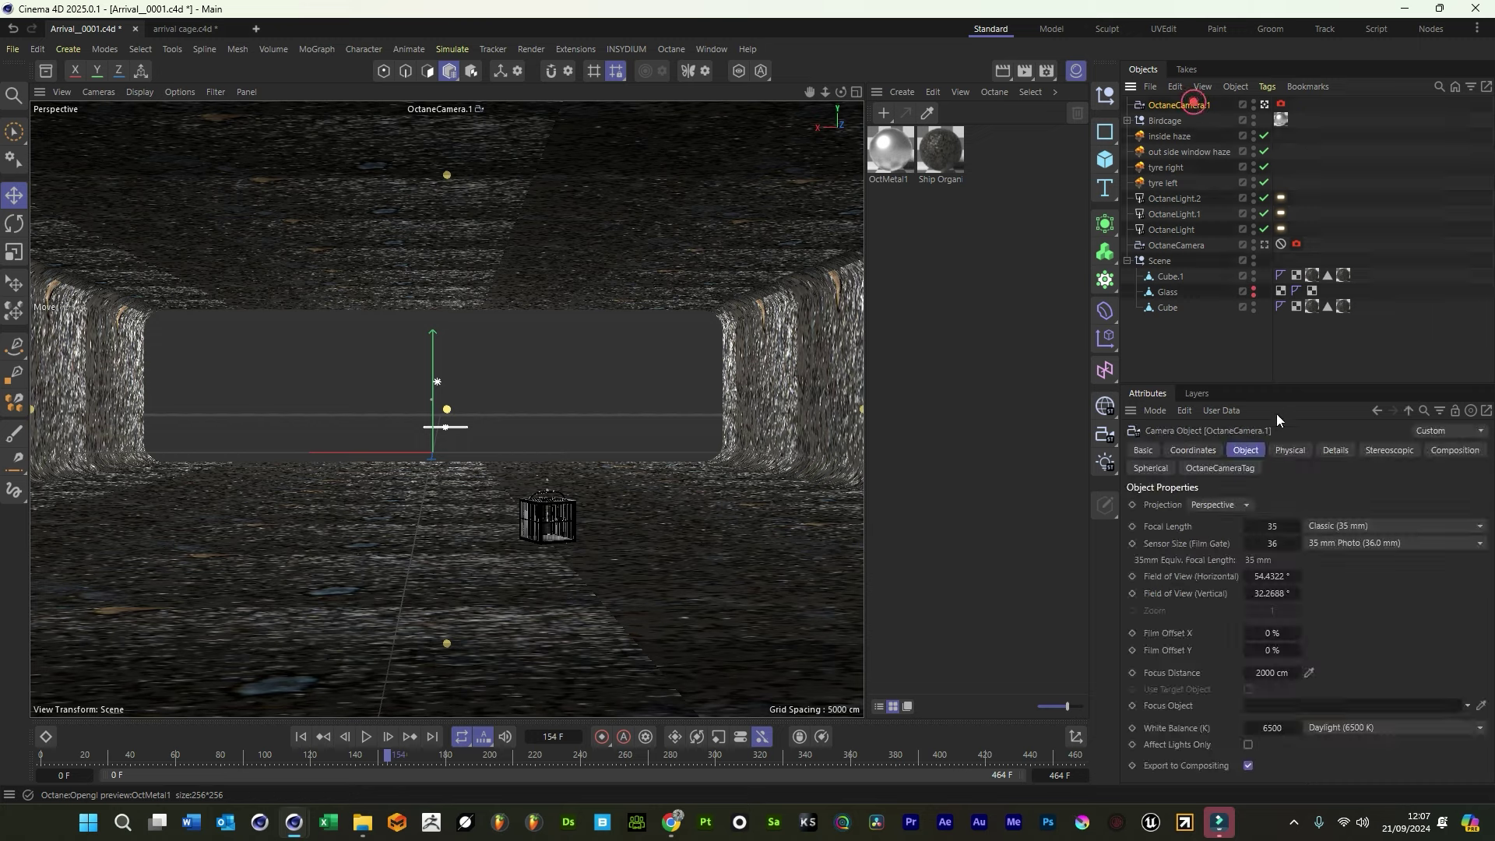
pyautogui.write('50')
pyautogui.press('Return')
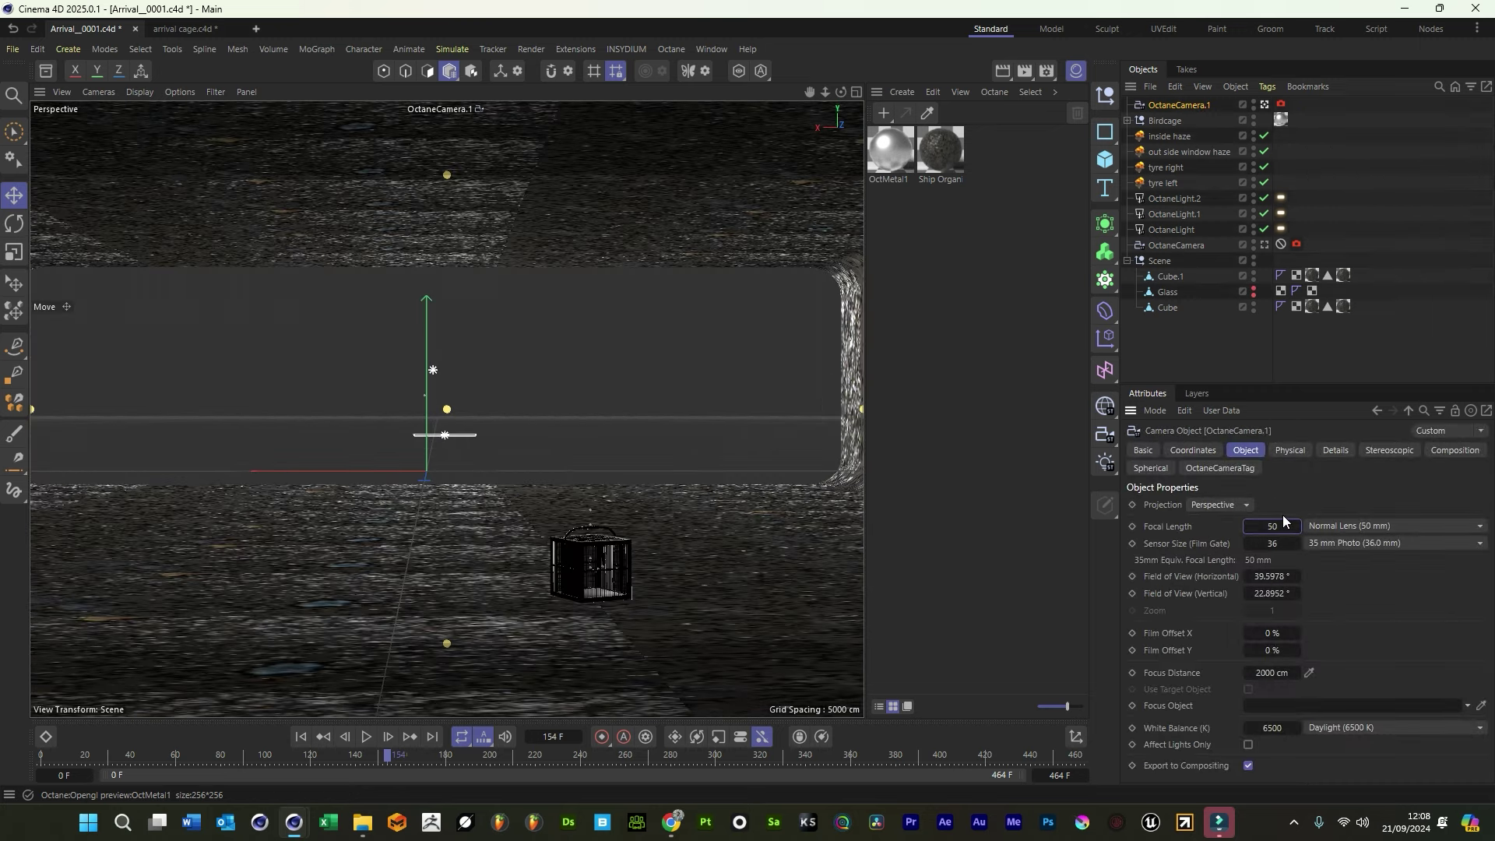
# Zoom and shift the new camera's view, then start a test render
pyautogui.moveTo(825, 92)
pyautogui.mouseDown()
pyautogui.moveTo(853, 92)
pyautogui.moveTo(818, 101)
pyautogui.moveTo(811, 86)
pyautogui.mouseUp()
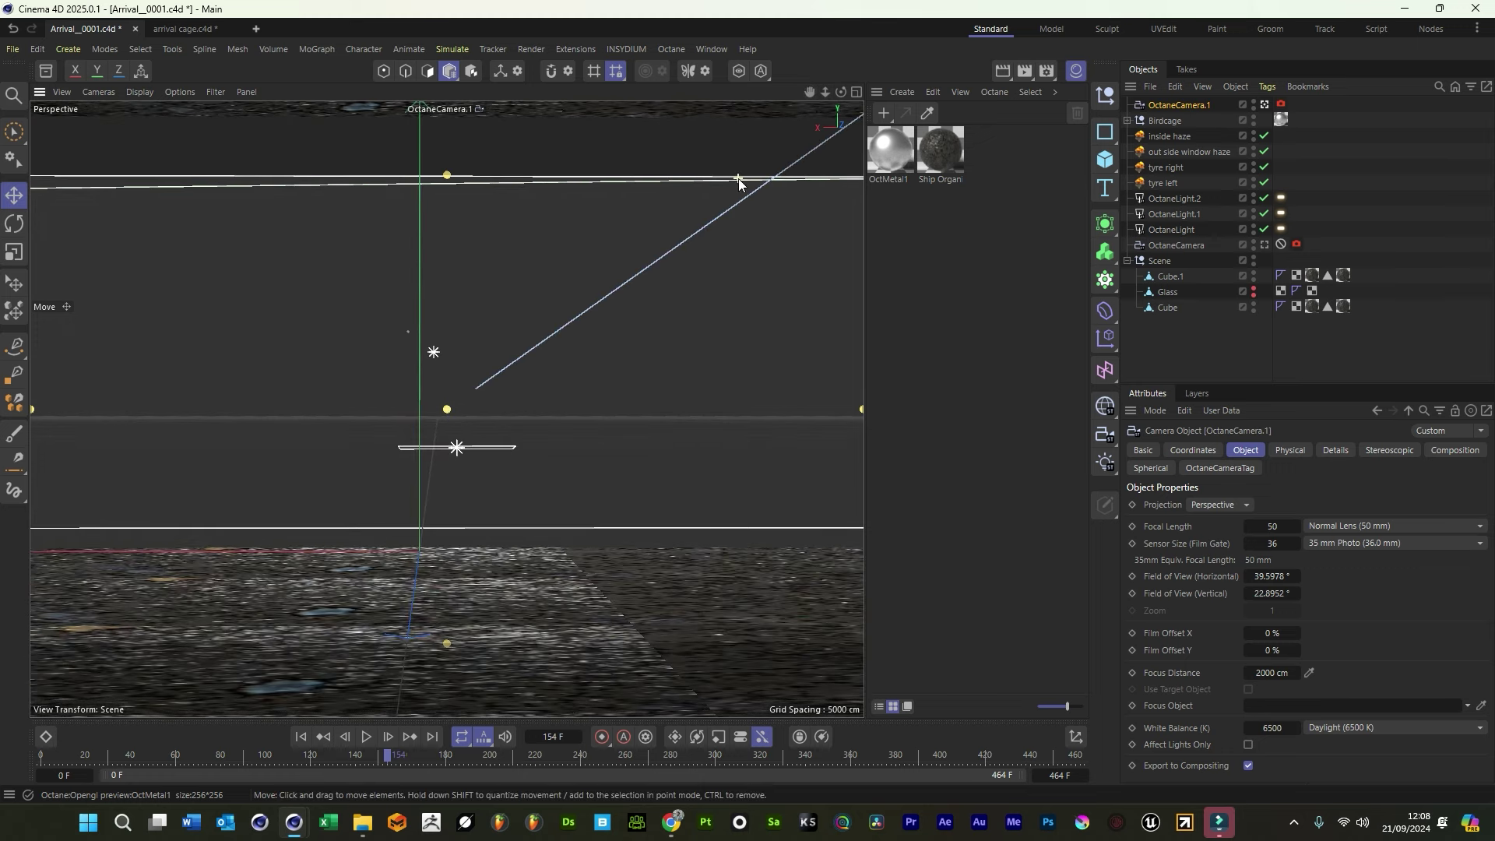
pyautogui.moveTo(810, 92); pyautogui.dragTo(811, 90)
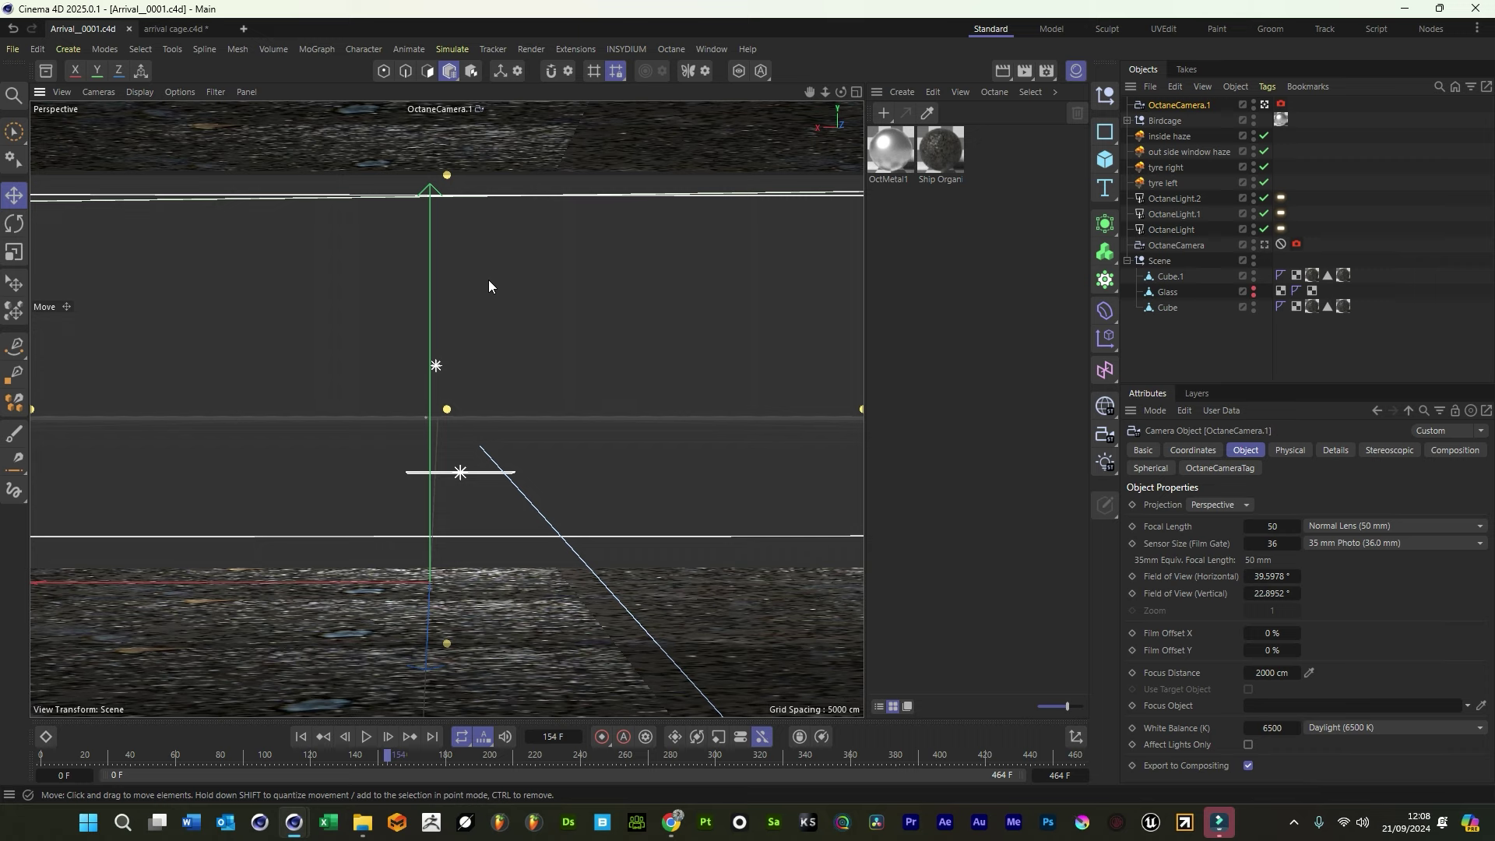
pyautogui.hotkey('shift', 'r')
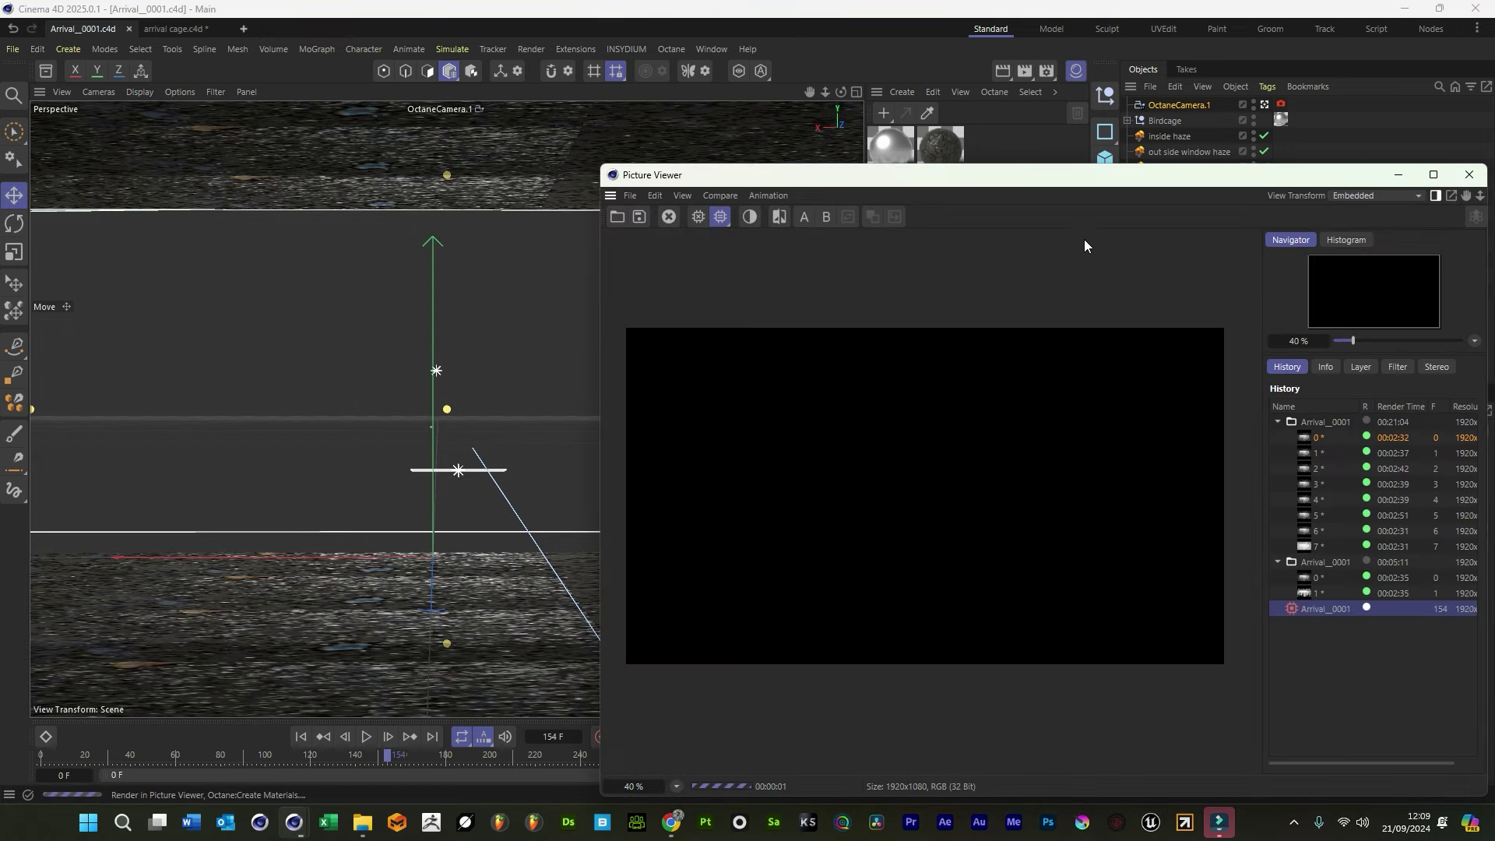
# Move the render window aside, paste another camera copy, and view through OctaneCamera.2
pyautogui.moveTo(1044, 177); pyautogui.dragTo(1311, 229)
pyautogui.click(1041, 174)
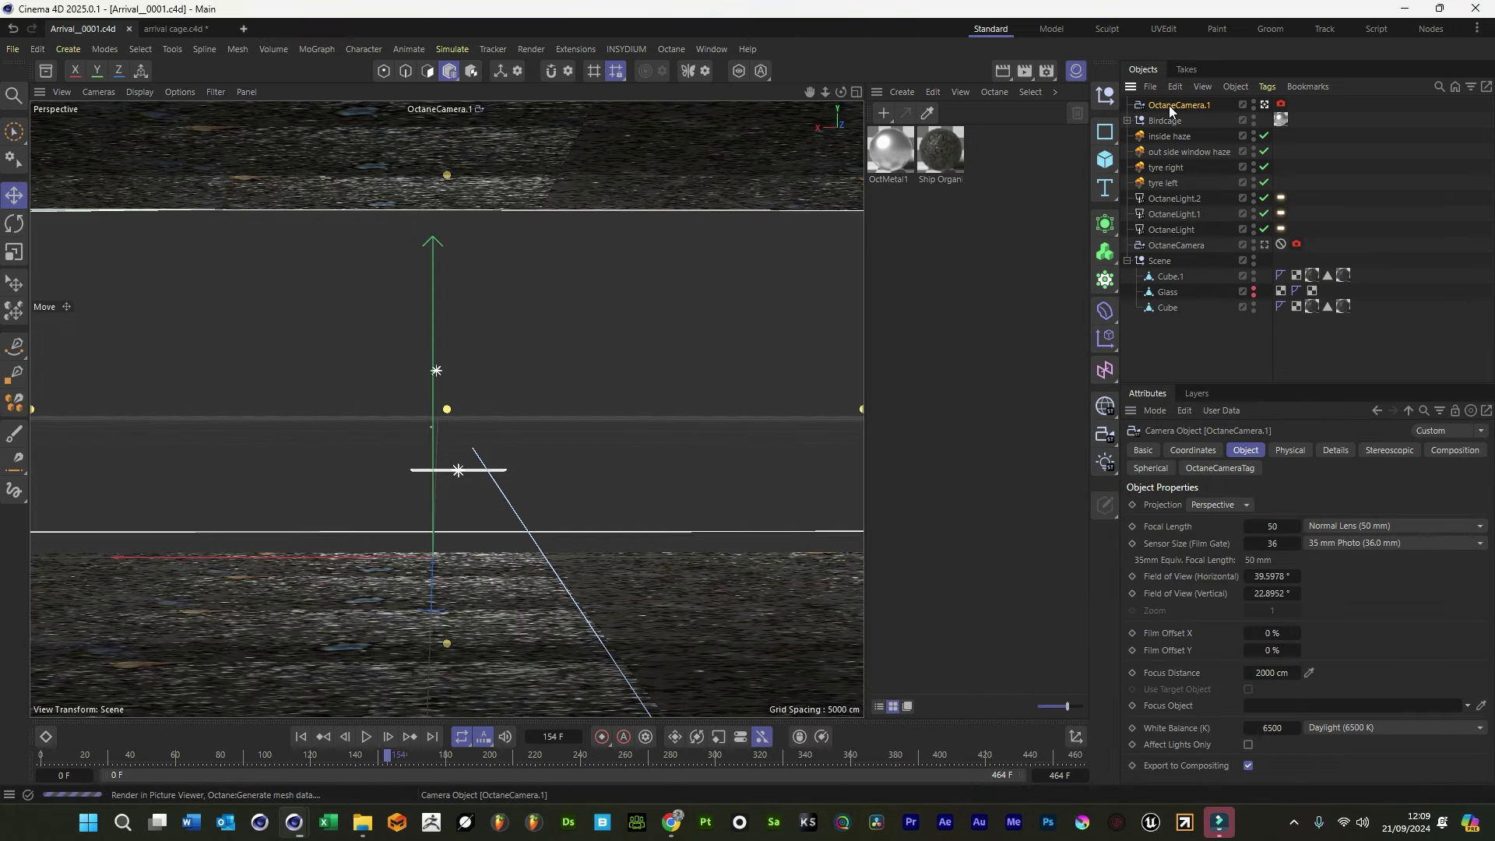
pyautogui.hotkey('ctrl', 'c')
pyautogui.hotkey('ctrl', 'v')
pyautogui.click(1264, 105)
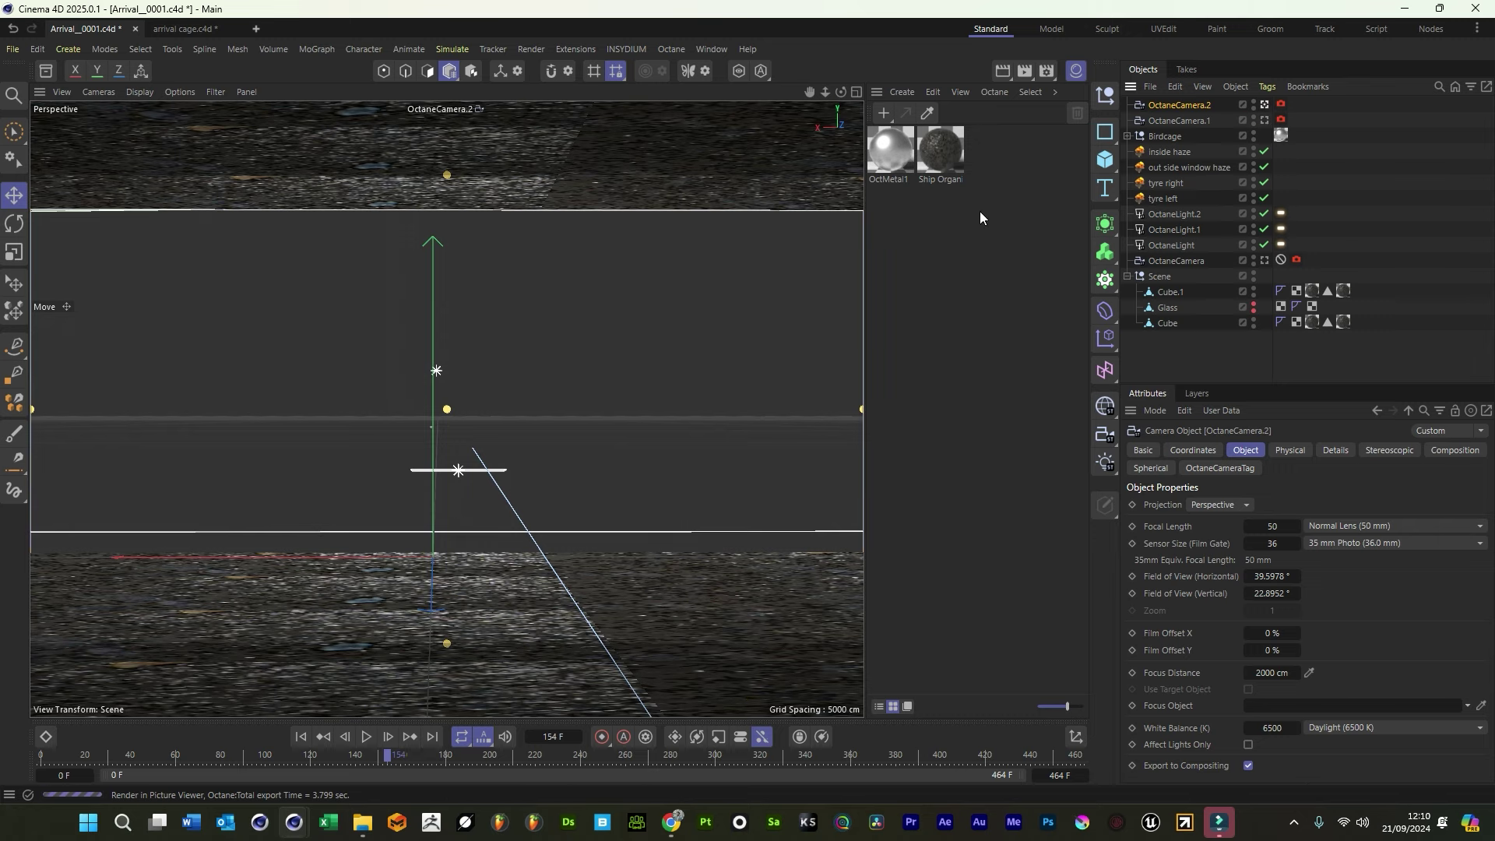
# Test-render through OctaneCamera.2, then orbit it right for a wider corridor view
pyautogui.hotkey('shift', 'r')
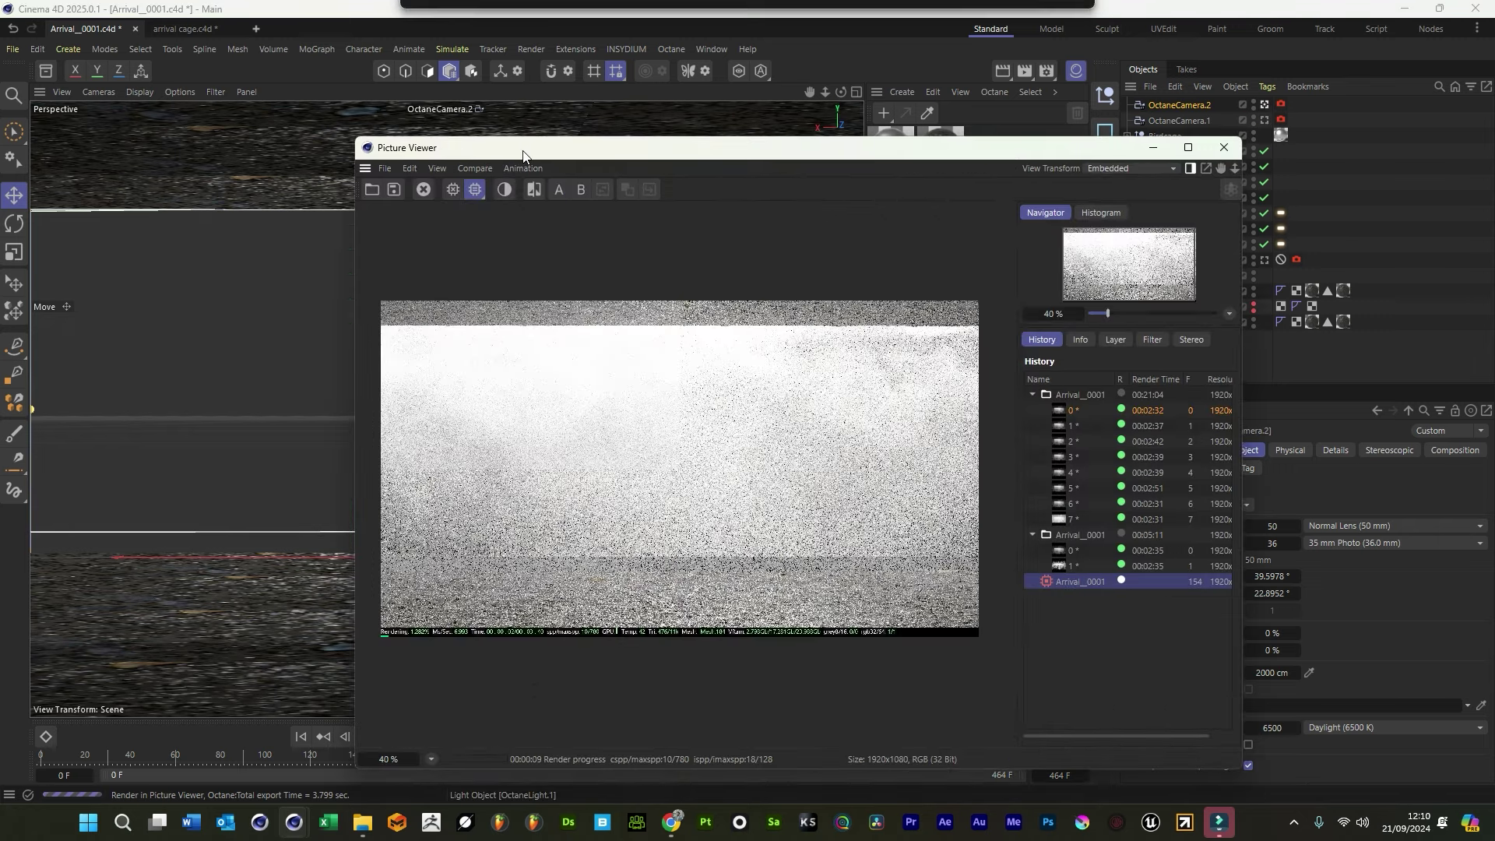
pyautogui.moveTo(482, 143); pyautogui.dragTo(1494, 165)
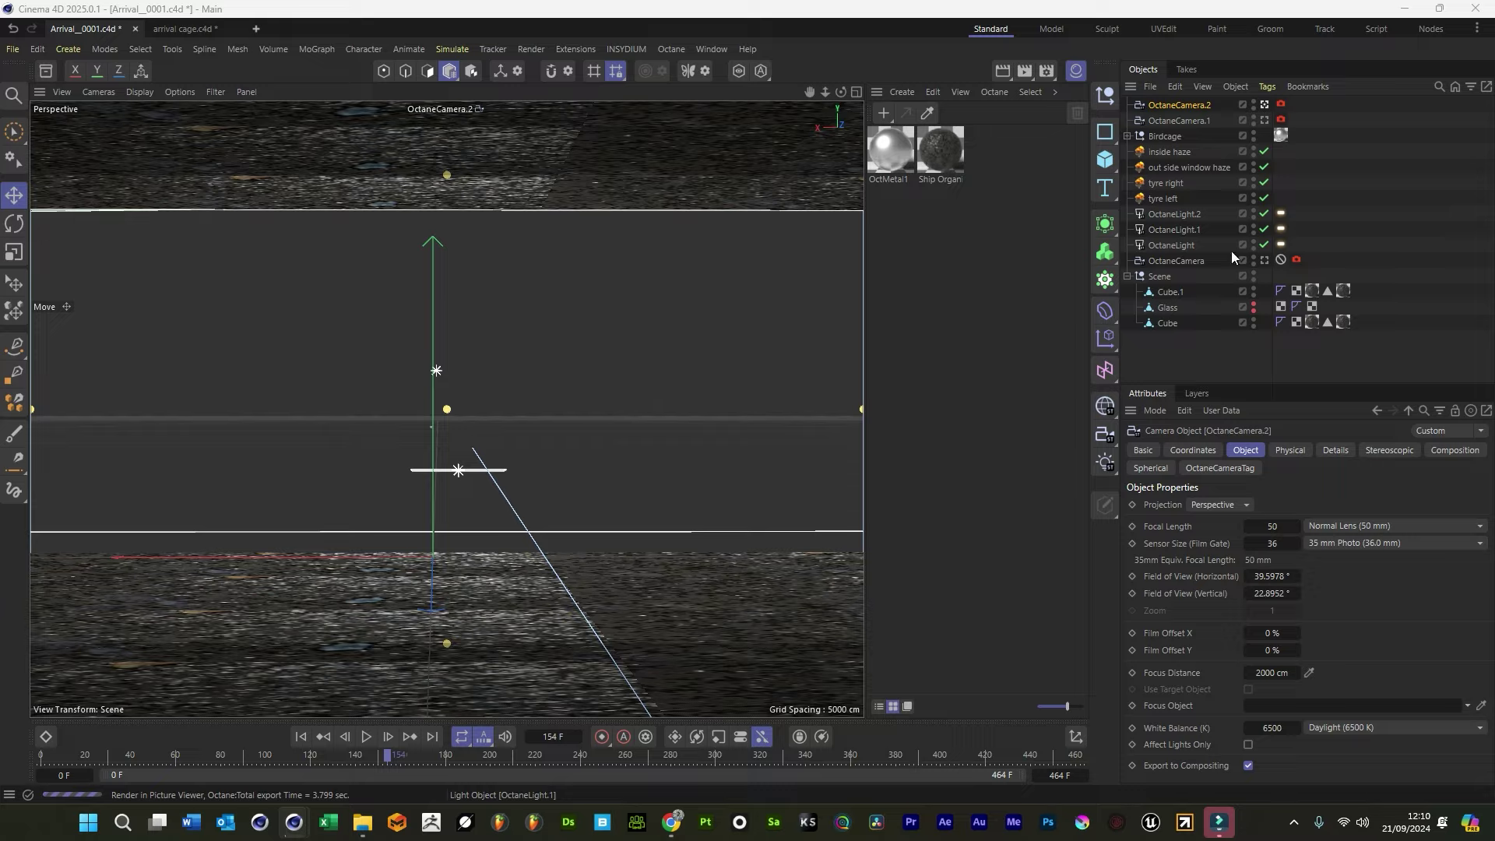
pyautogui.moveTo(840, 92); pyautogui.dragTo(819, 129)
# In the thin-lens depth of field settings, set aperture aspect ratio 2 and aperture edge about 1.66
pyautogui.click(1280, 103)
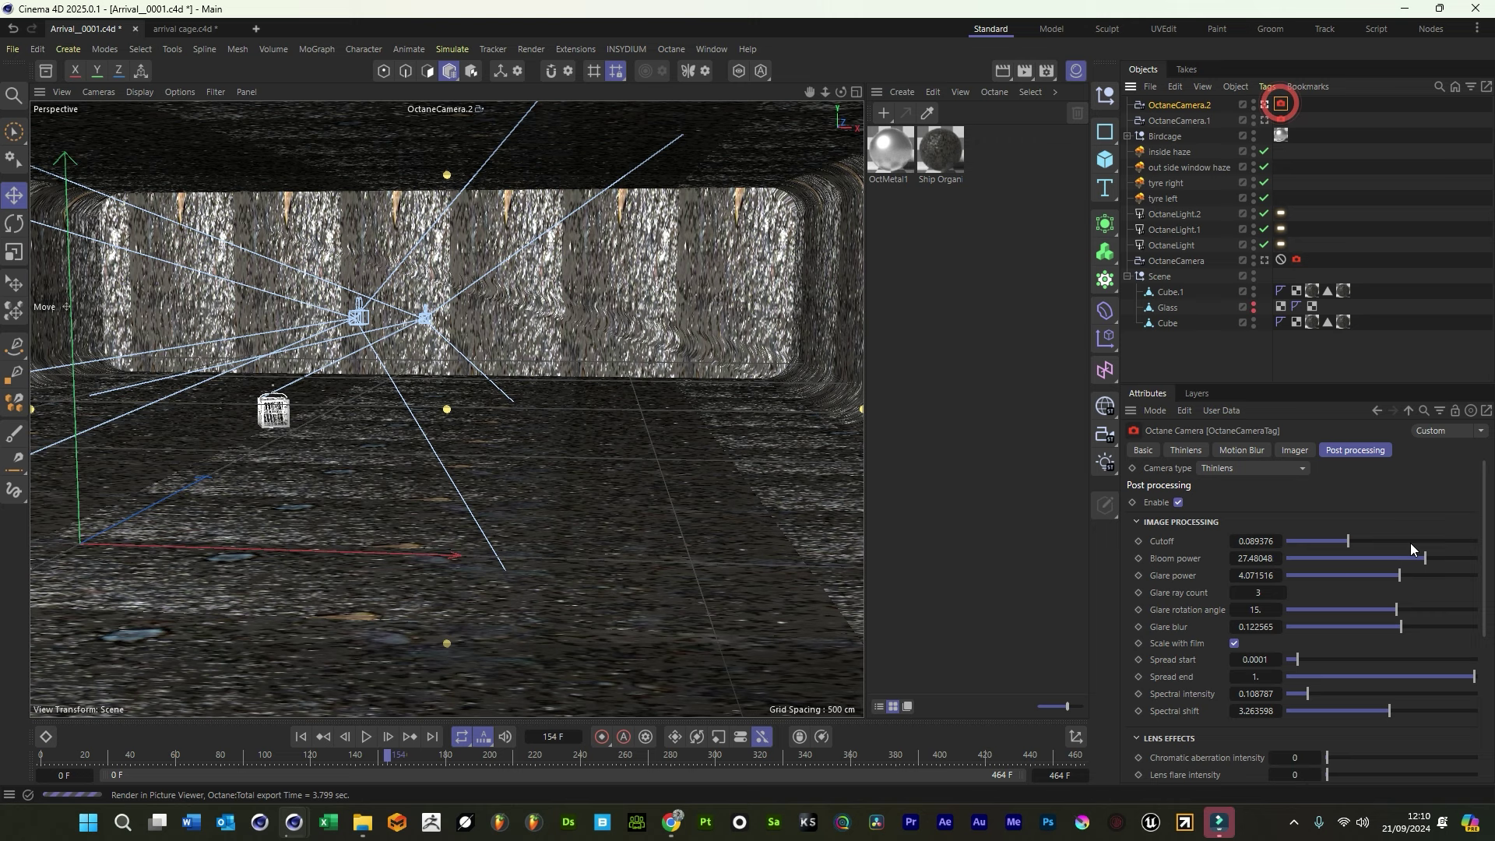
pyautogui.click(1276, 451)
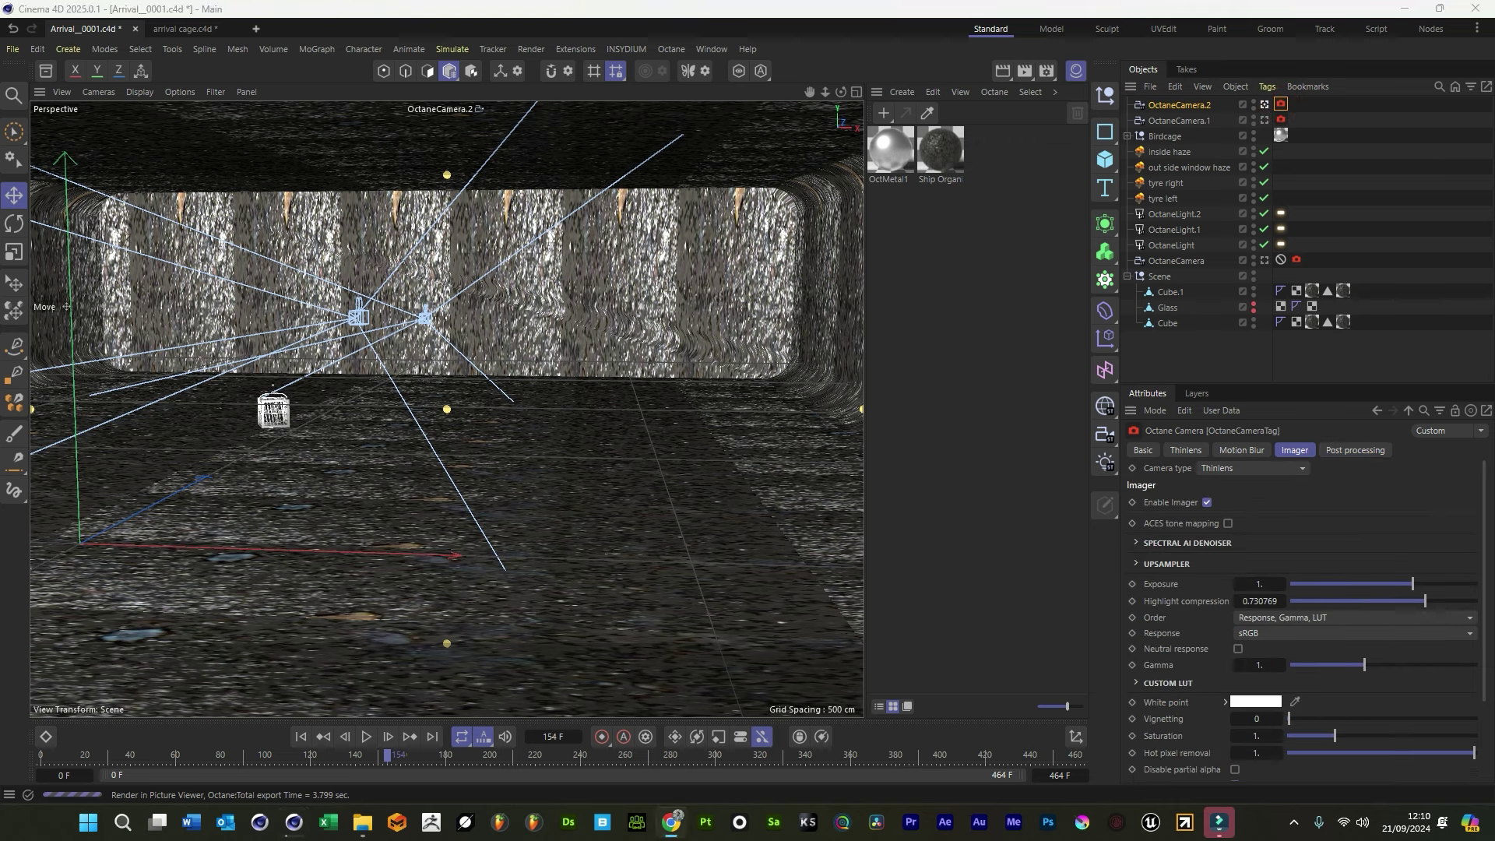
pyautogui.click(1180, 104)
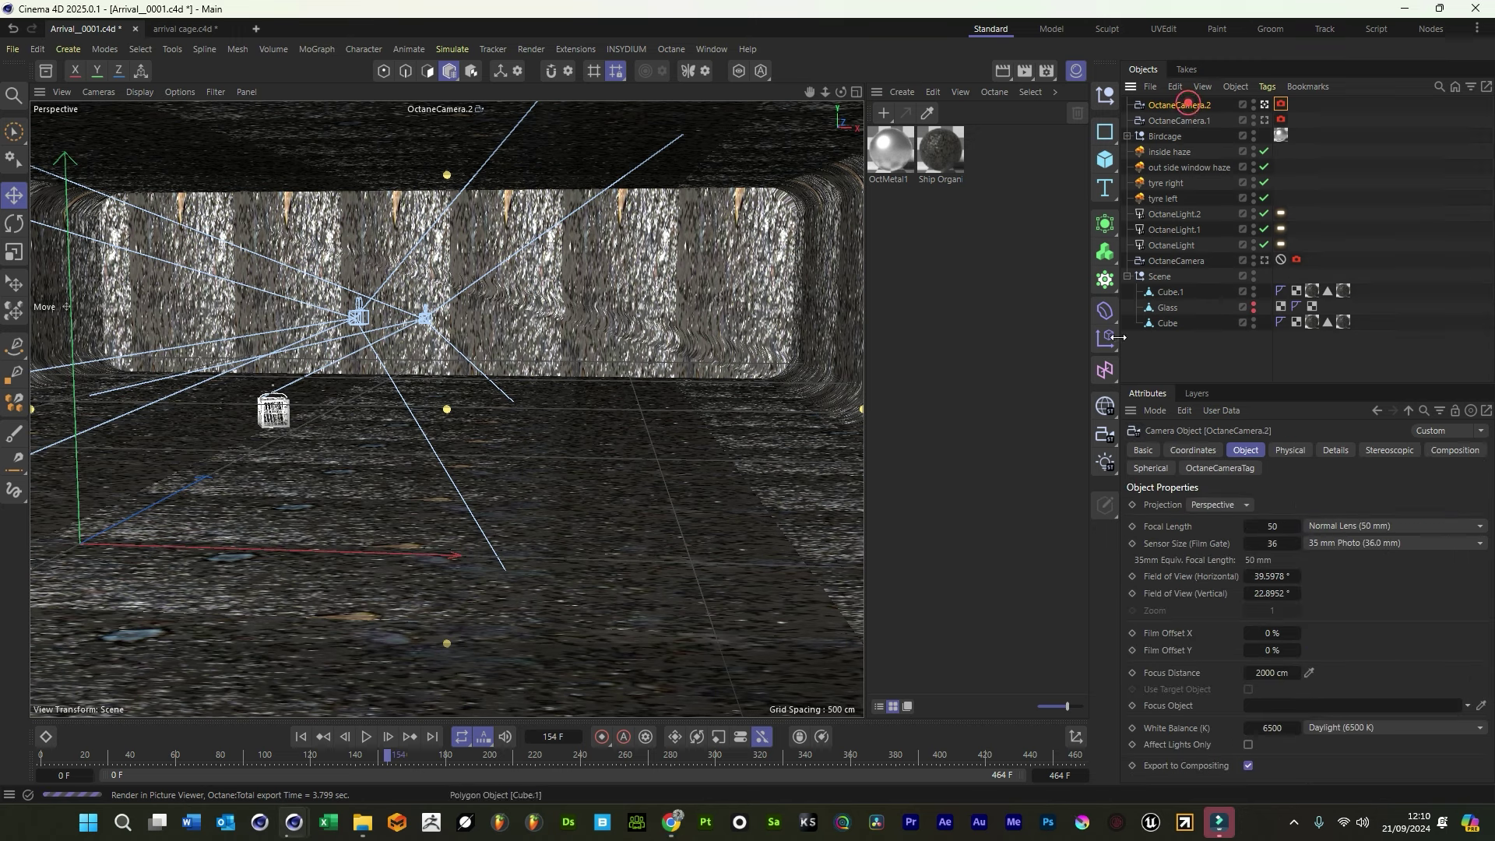
pyautogui.click(1227, 470)
pyautogui.click(1185, 506)
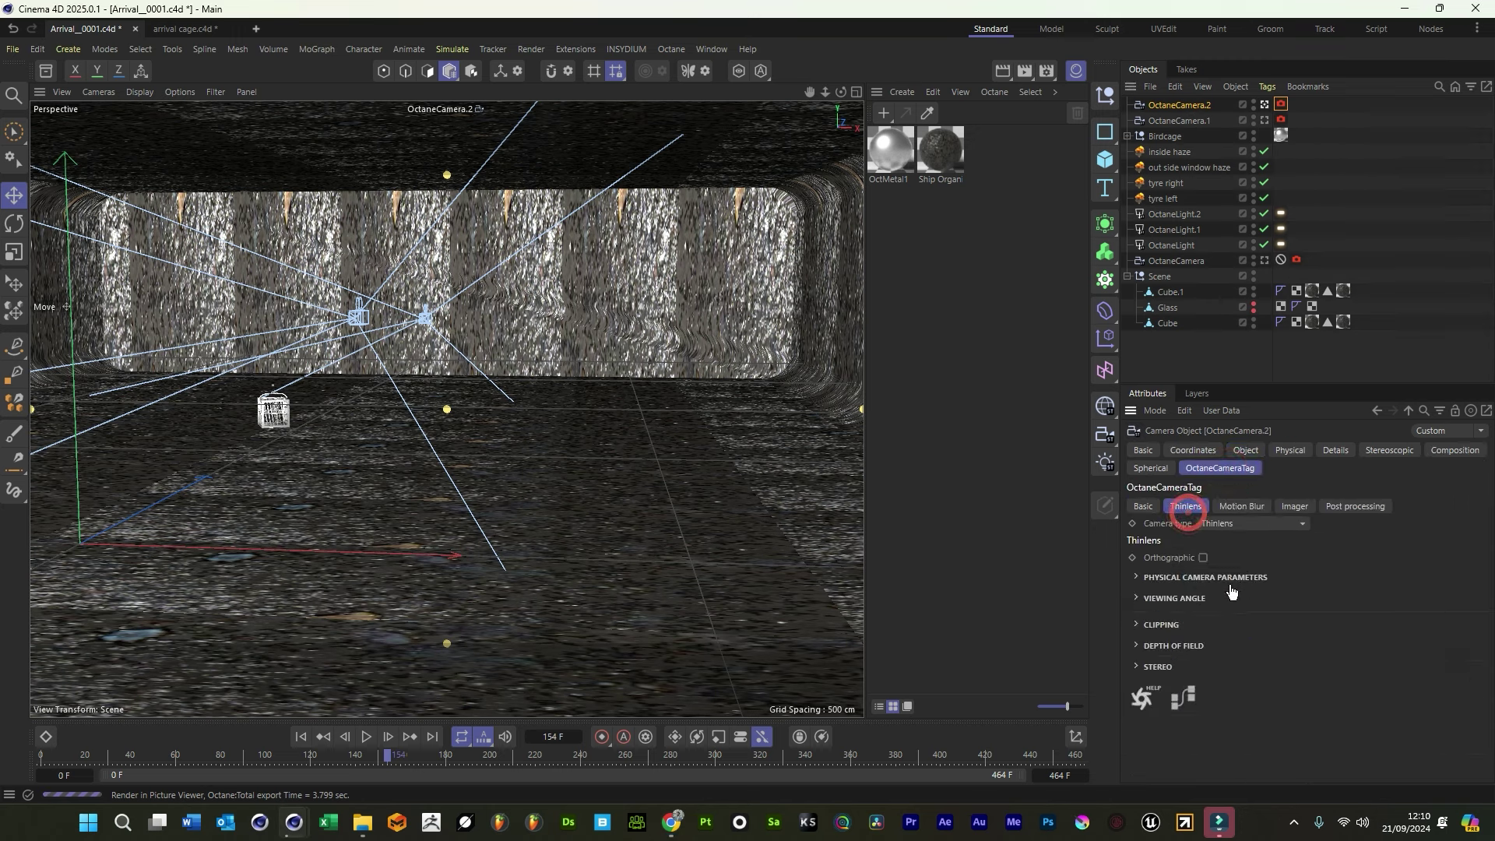
pyautogui.click(1184, 646)
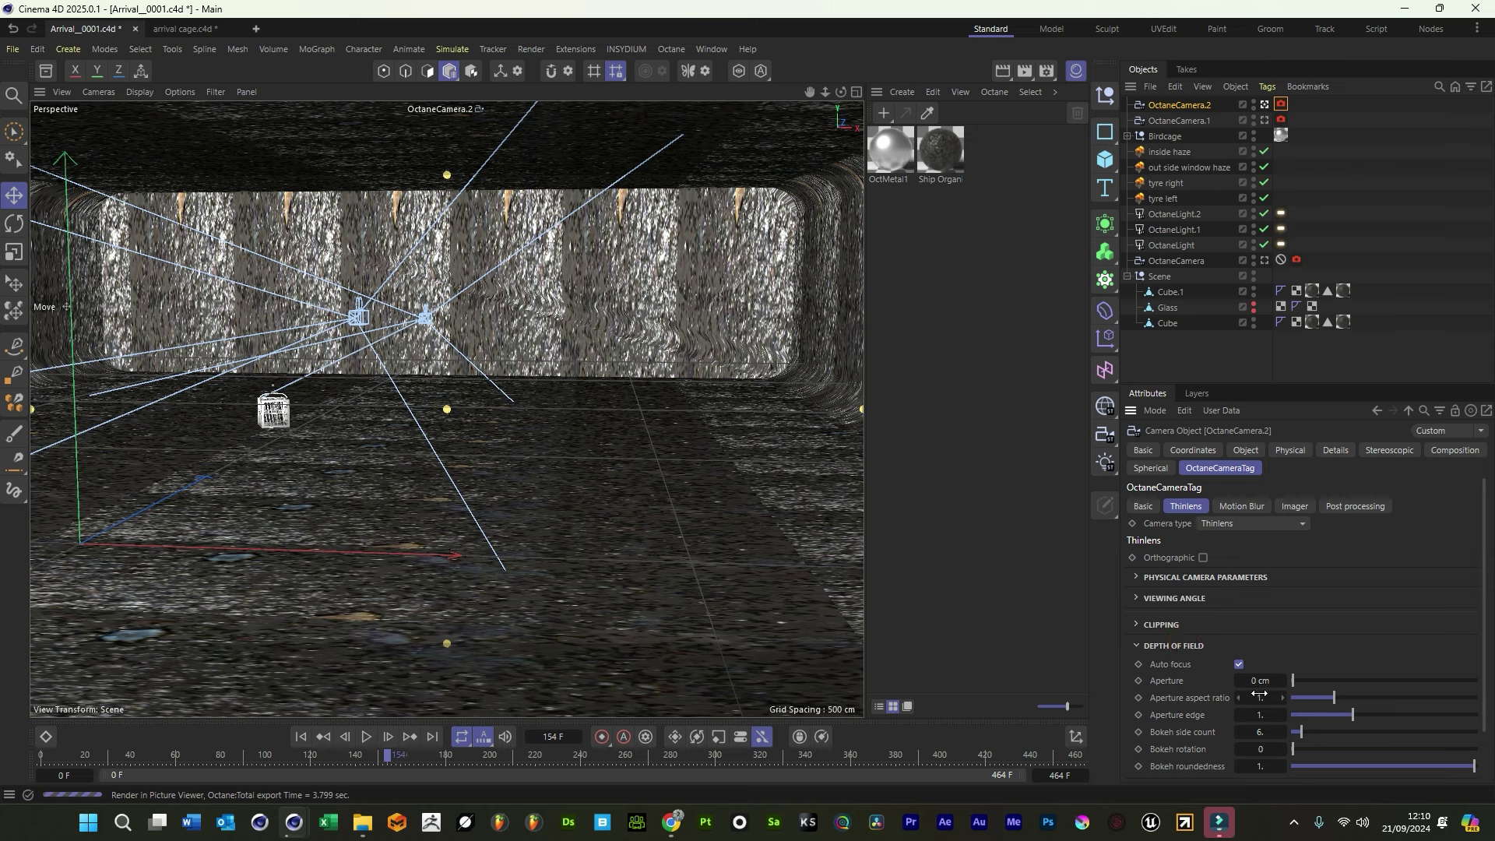
pyautogui.write('2')
pyautogui.moveTo(1352, 714); pyautogui.dragTo(1393, 714)
pyautogui.scroll(-2, 1311, 728)
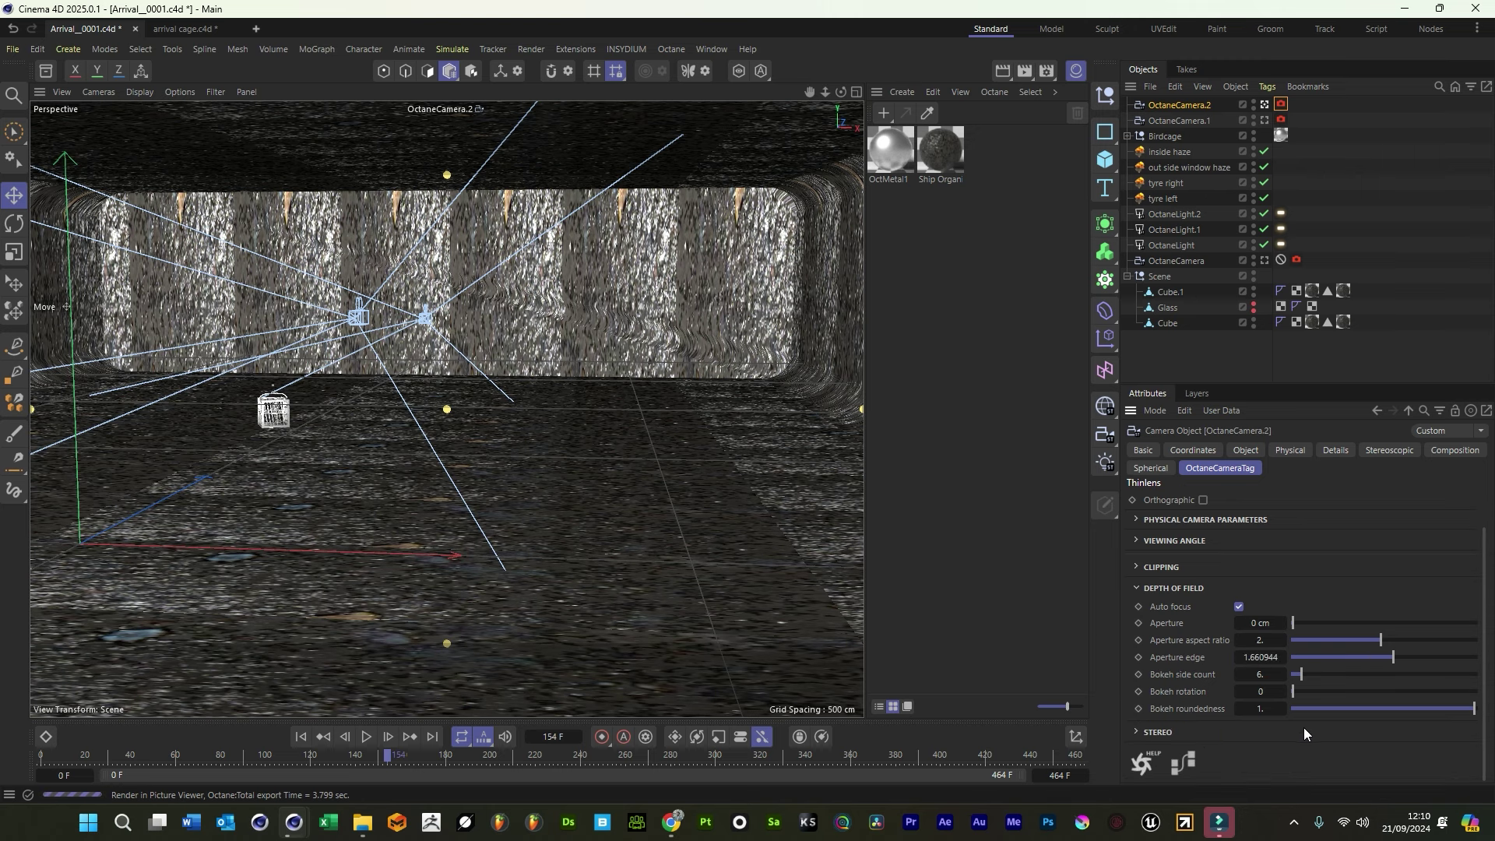
pyautogui.scroll(2, 1191, 598)
# Set OctaneCamera.2's F-stop to 2 and nudge the camera's framing closer
pyautogui.click(1203, 576)
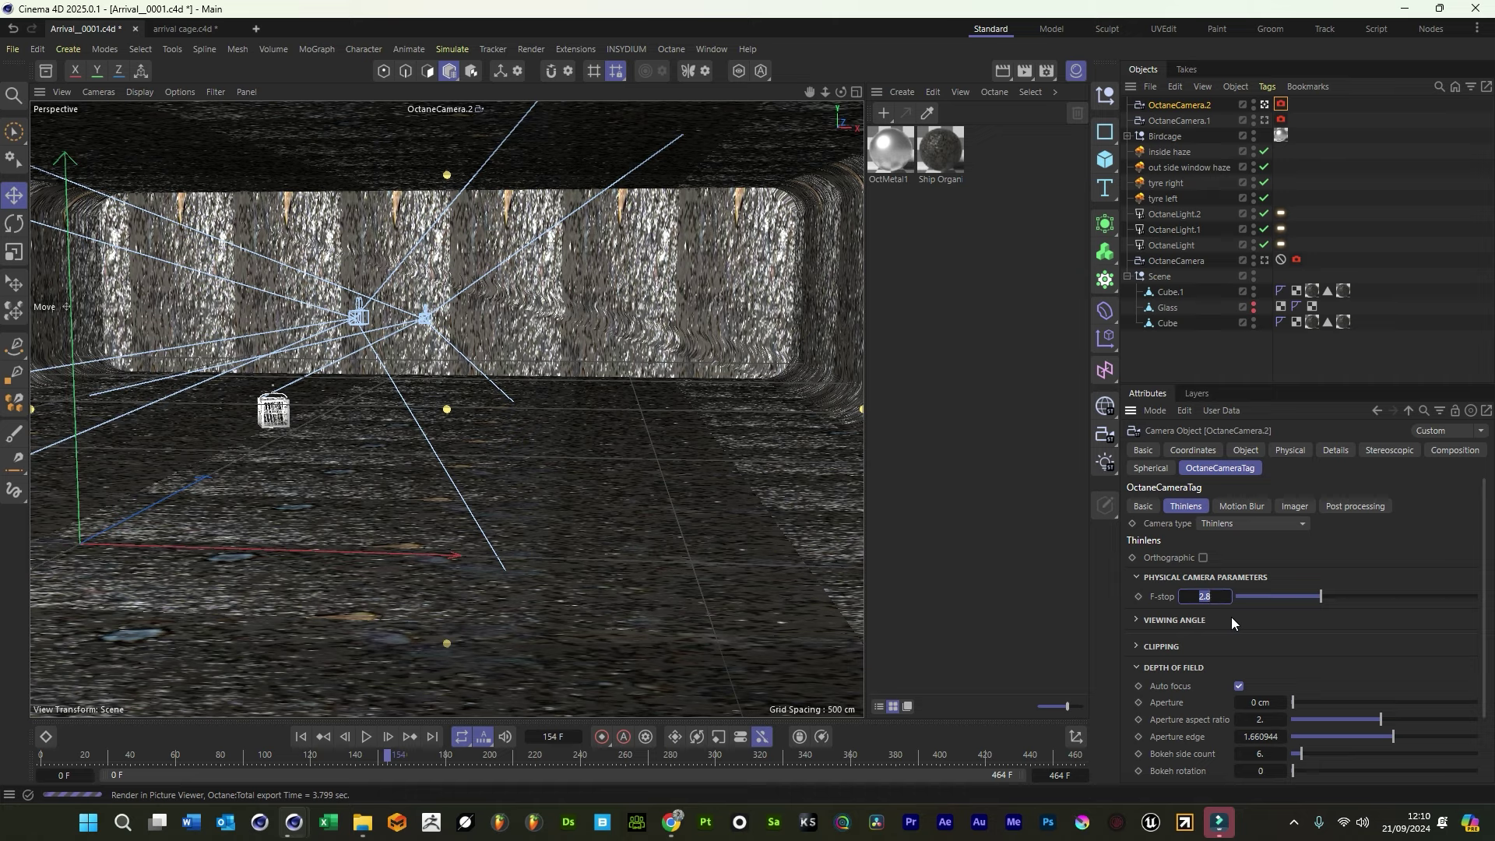
pyautogui.write('2')
pyautogui.press('Return')
pyautogui.scroll(-1, 1296, 570)
pyautogui.moveTo(809, 92); pyautogui.dragTo(810, 167)
pyautogui.moveTo(825, 95); pyautogui.dragTo(849, 99)
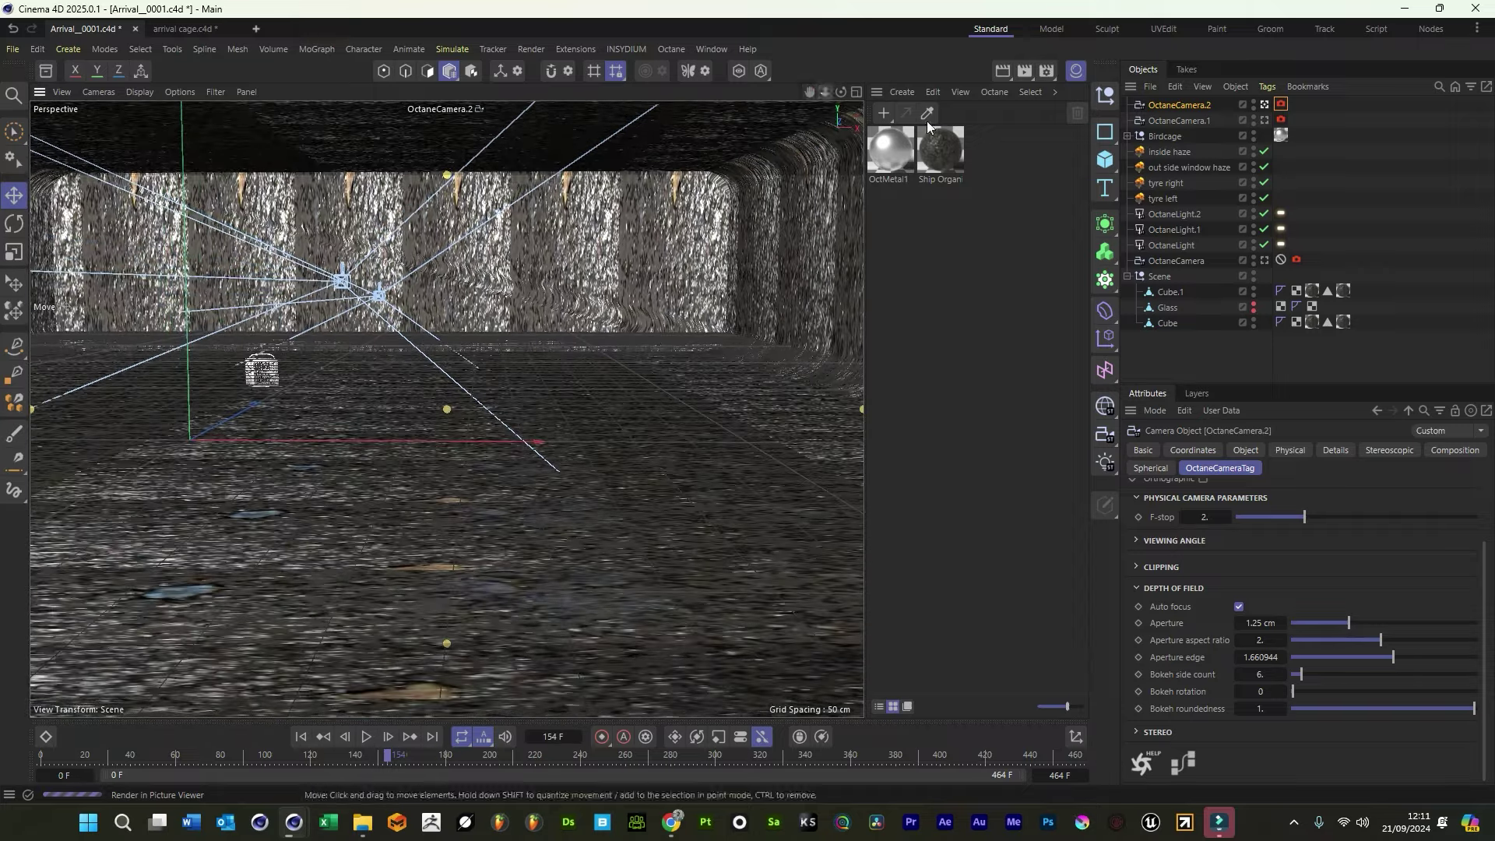
pyautogui.click(1105, 133)
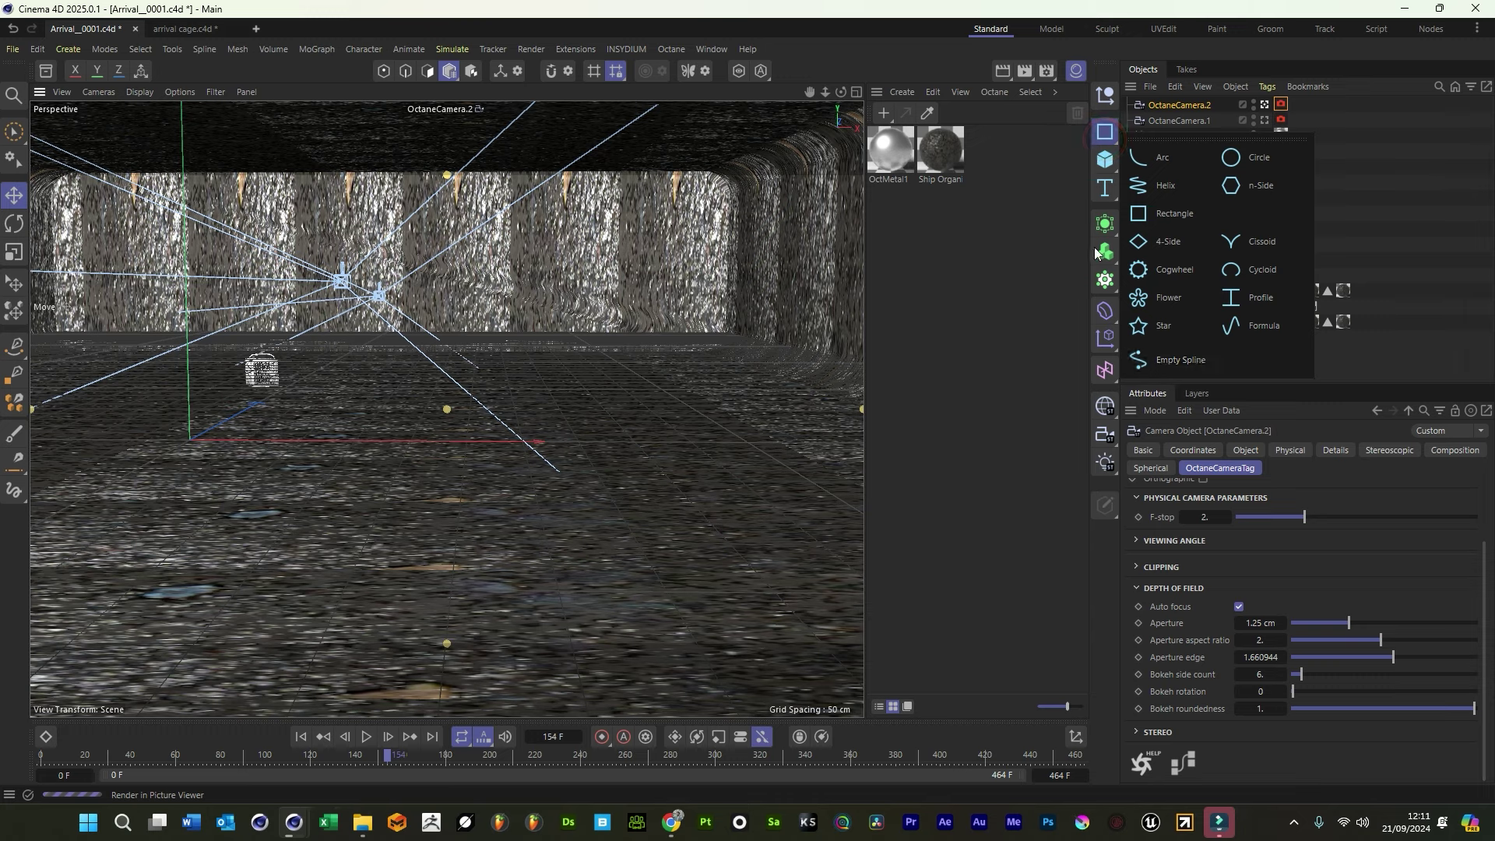
# Add a Figure primitive and move it into place in the corridor
pyautogui.click(1104, 159)
pyautogui.click(1261, 409)
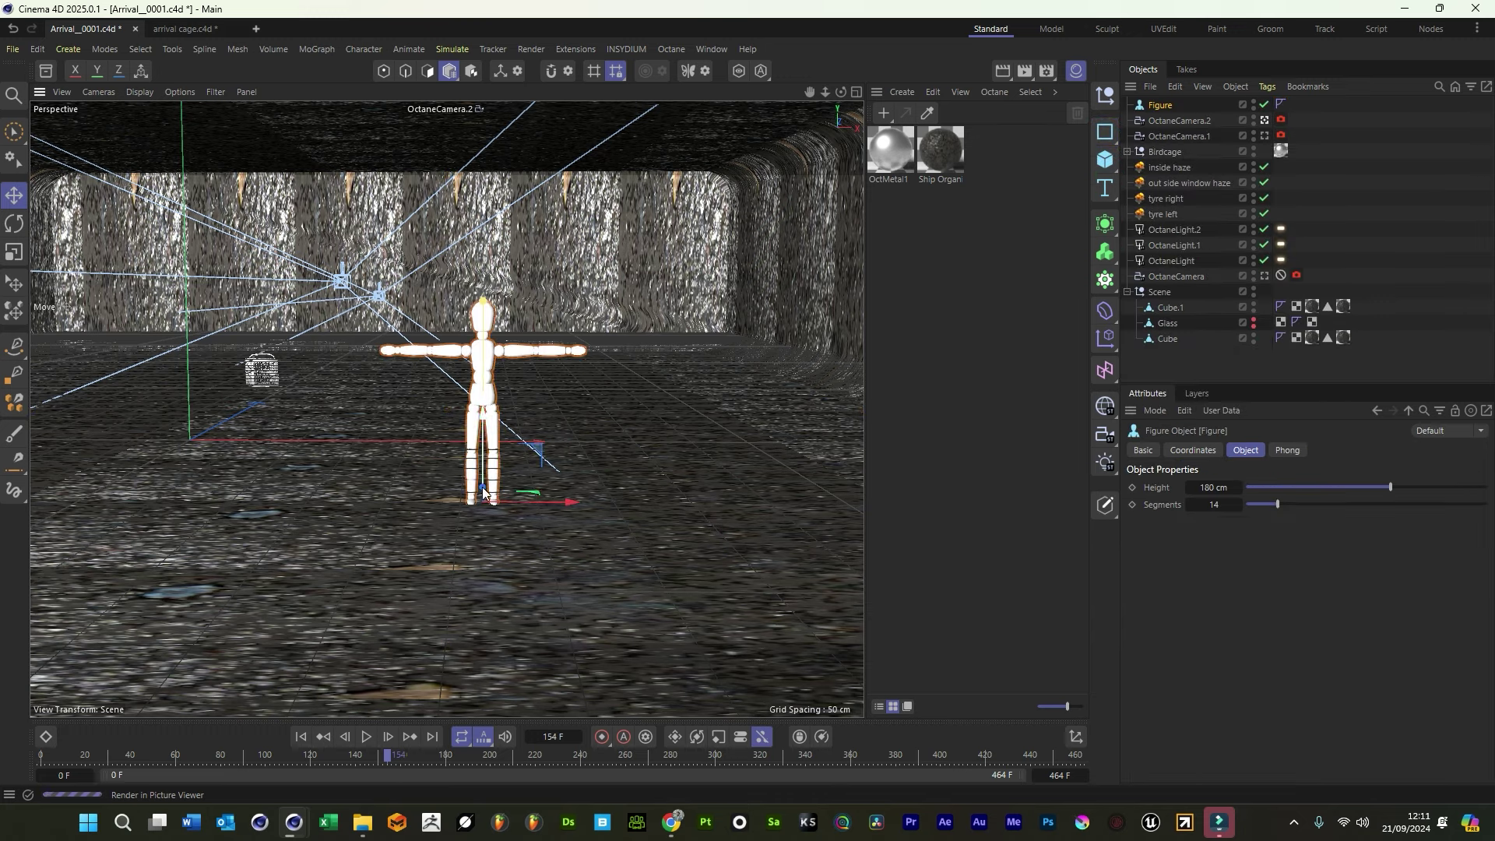
pyautogui.moveTo(381, 381); pyautogui.dragTo(445, 366)
# Make the Figure OctaneCamera.2's Focus Object, then switch the Figure off
pyautogui.click(1264, 120)
pyautogui.click(1165, 120)
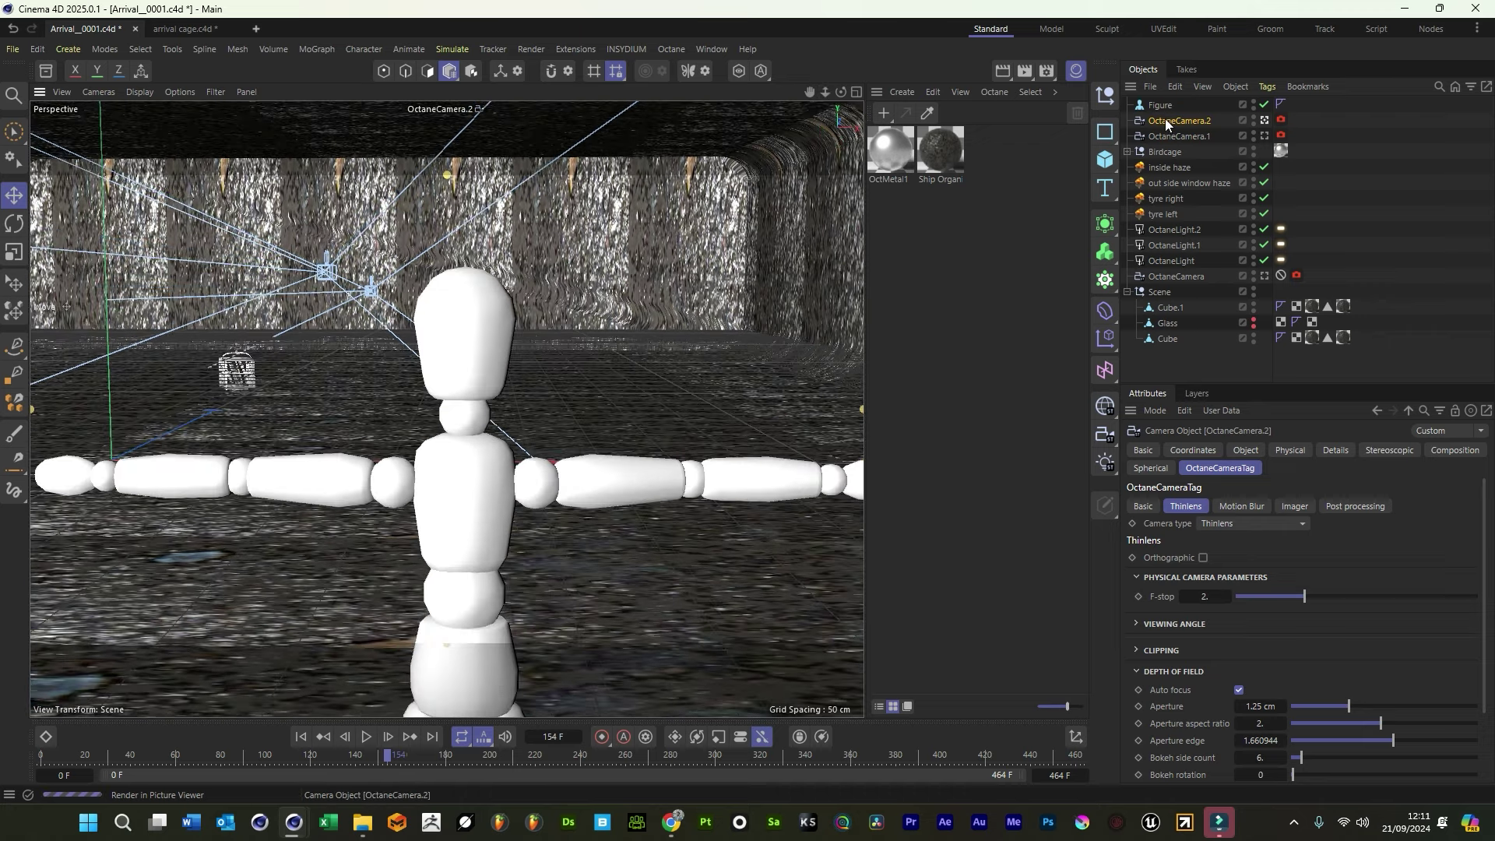
pyautogui.click(1246, 452)
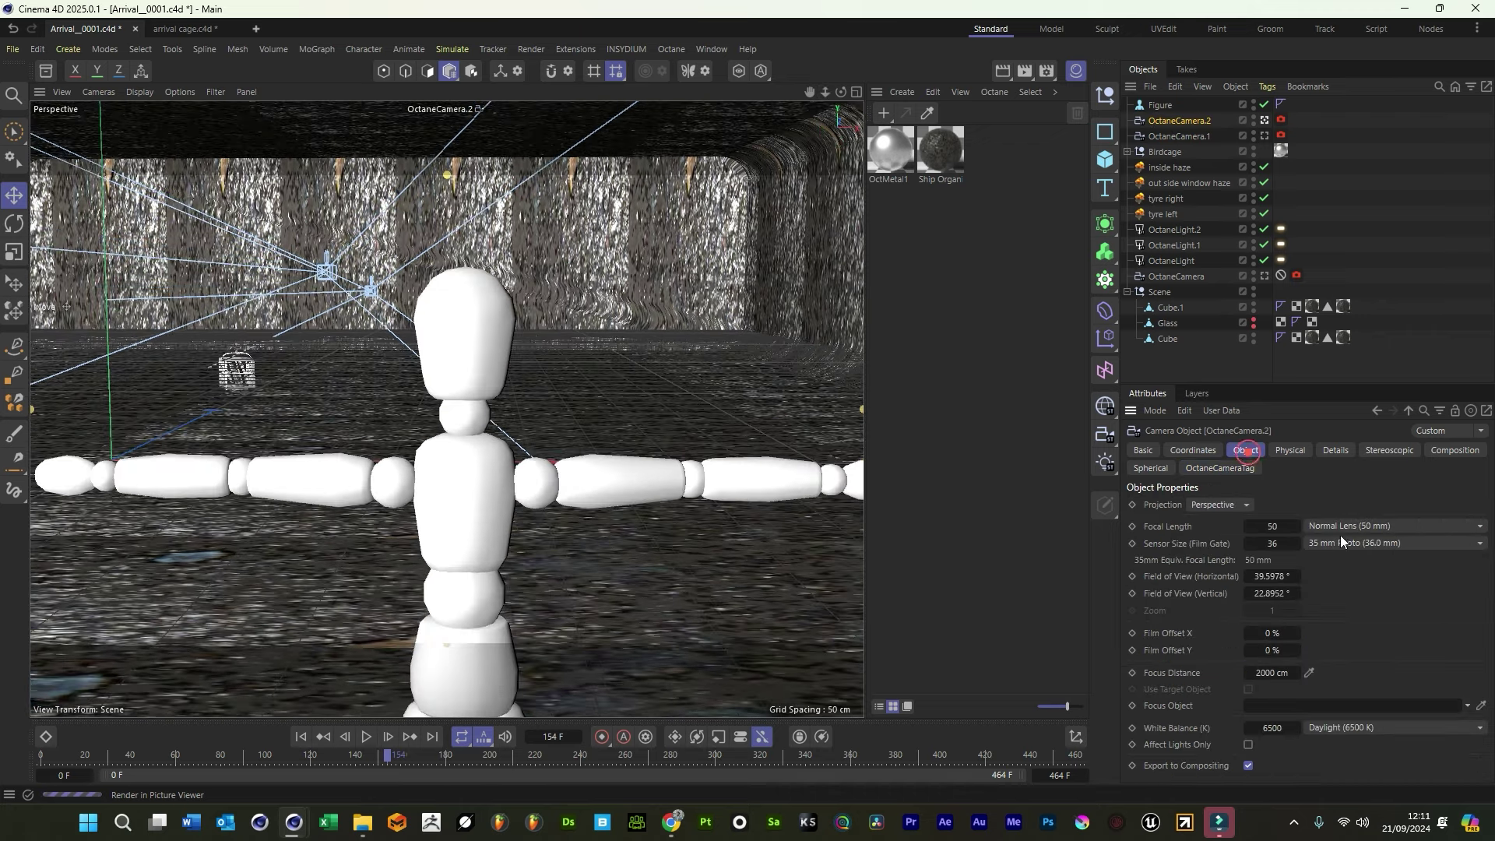
pyautogui.moveTo(1161, 109); pyautogui.dragTo(1281, 707)
pyautogui.click(1160, 105)
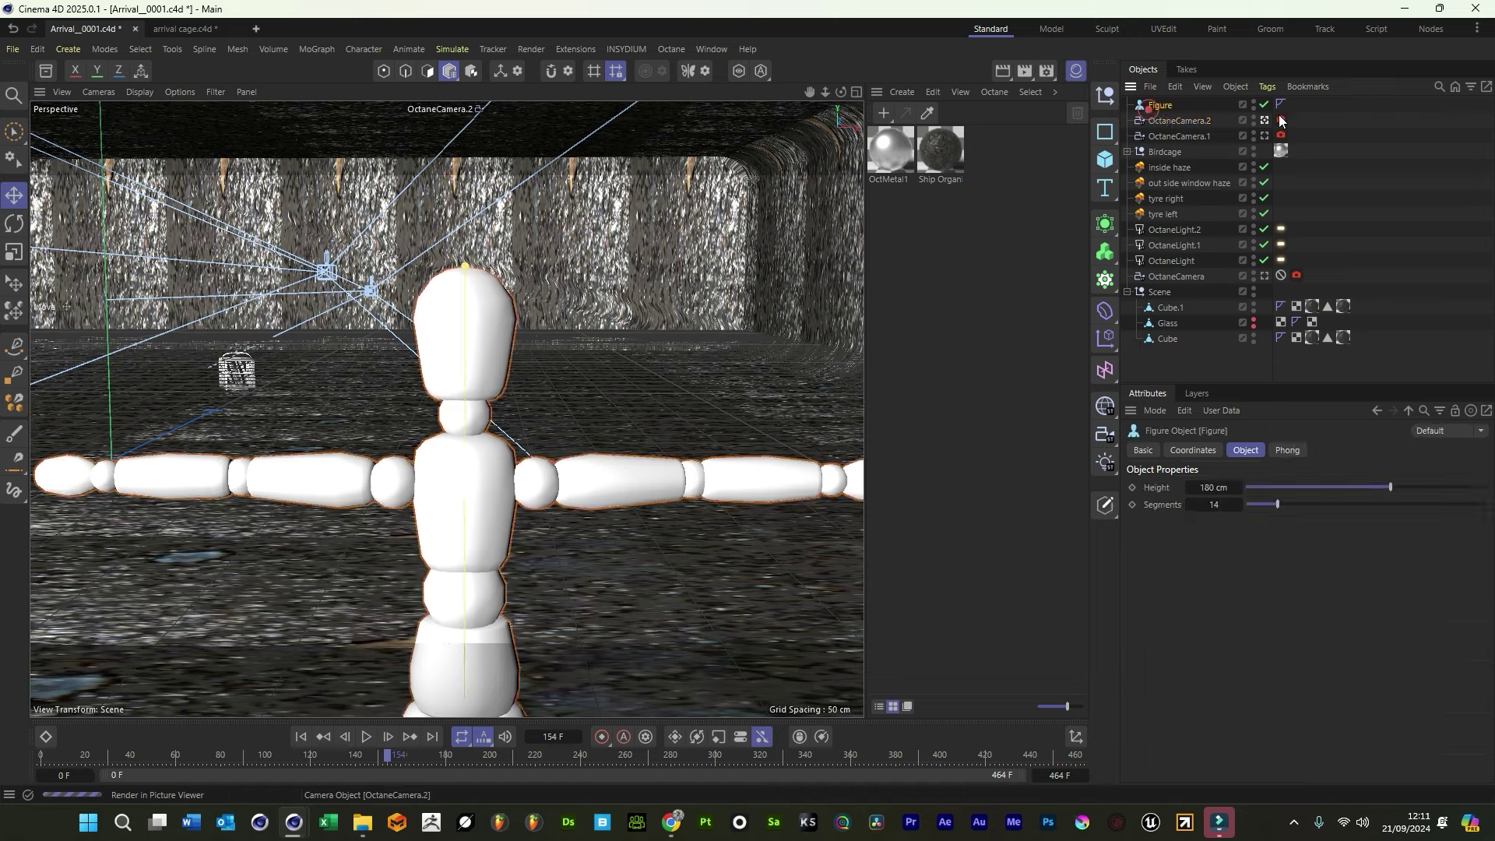
pyautogui.click(1264, 104)
pyautogui.click(530, 49)
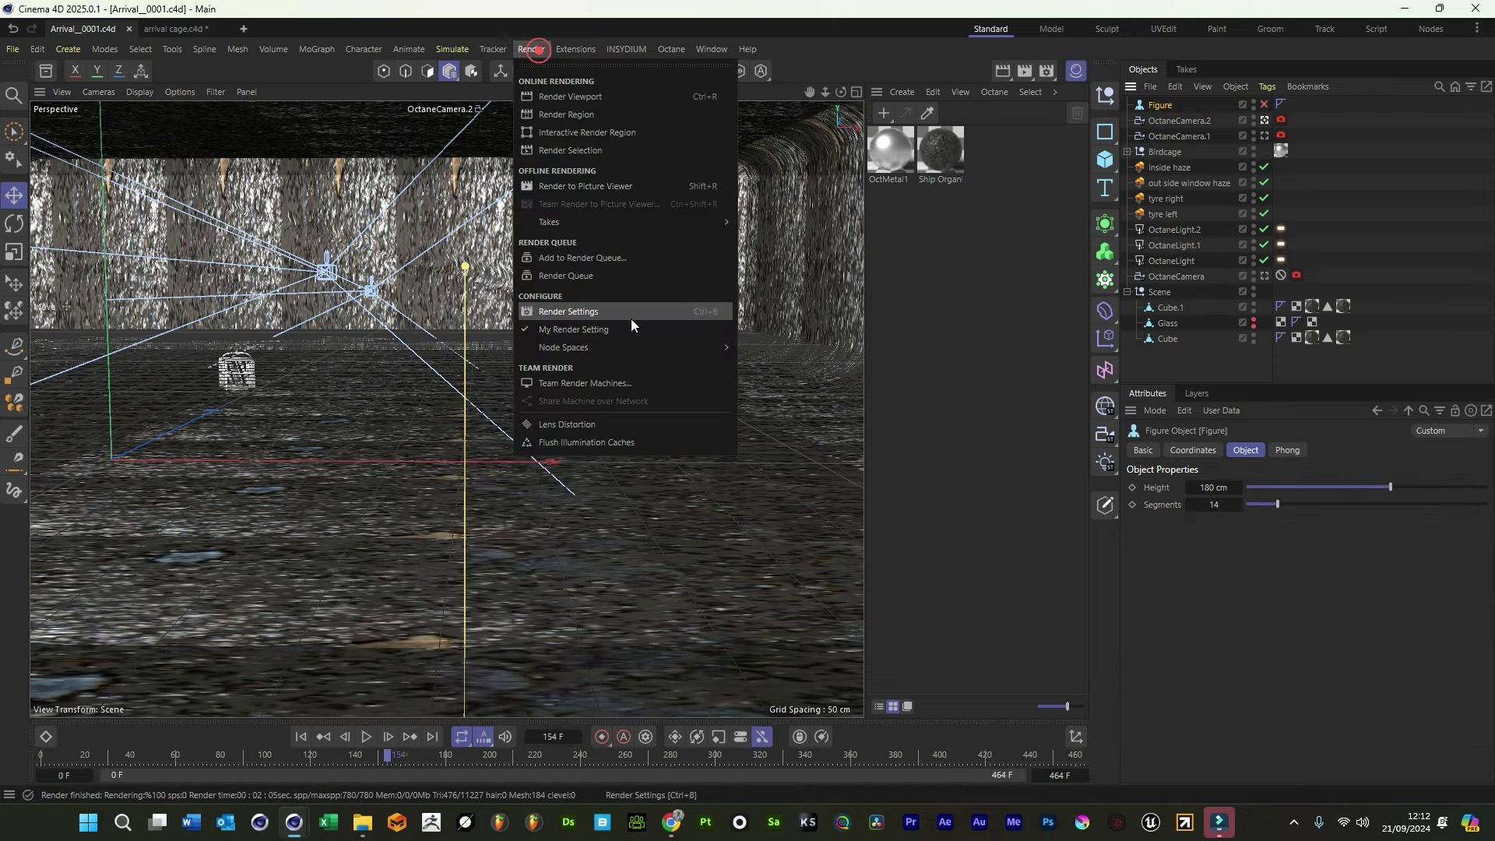
# Create a new 'Arrival Face' folder inside the Renders folder for the render passes
pyautogui.click(580, 313)
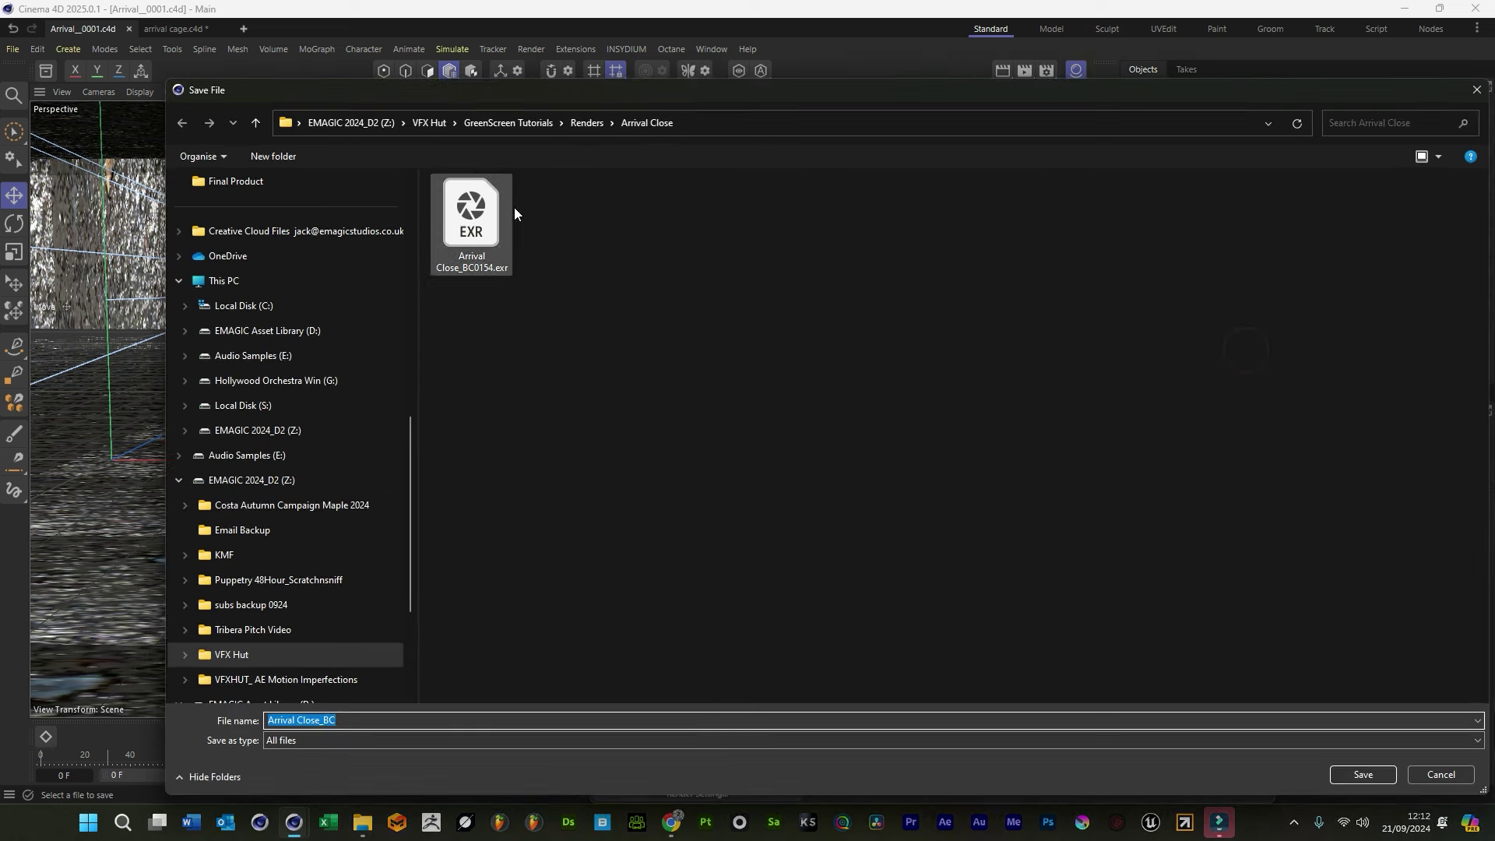
pyautogui.click(592, 123)
pyautogui.click(292, 157)
pyautogui.write('A')
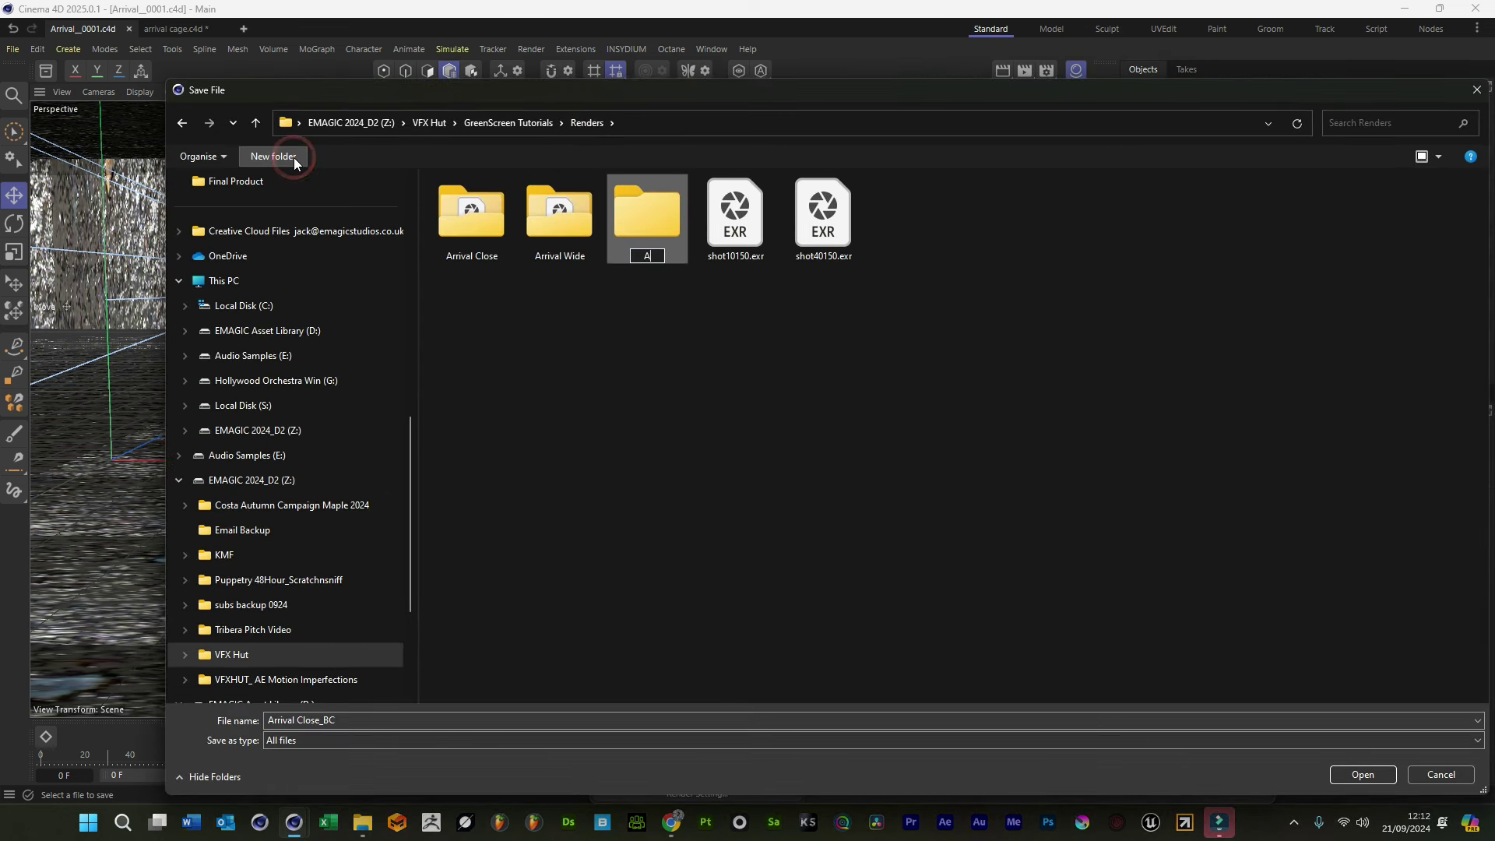
pyautogui.write('rrival Face')
pyautogui.press('Return')
pyautogui.press('Return')
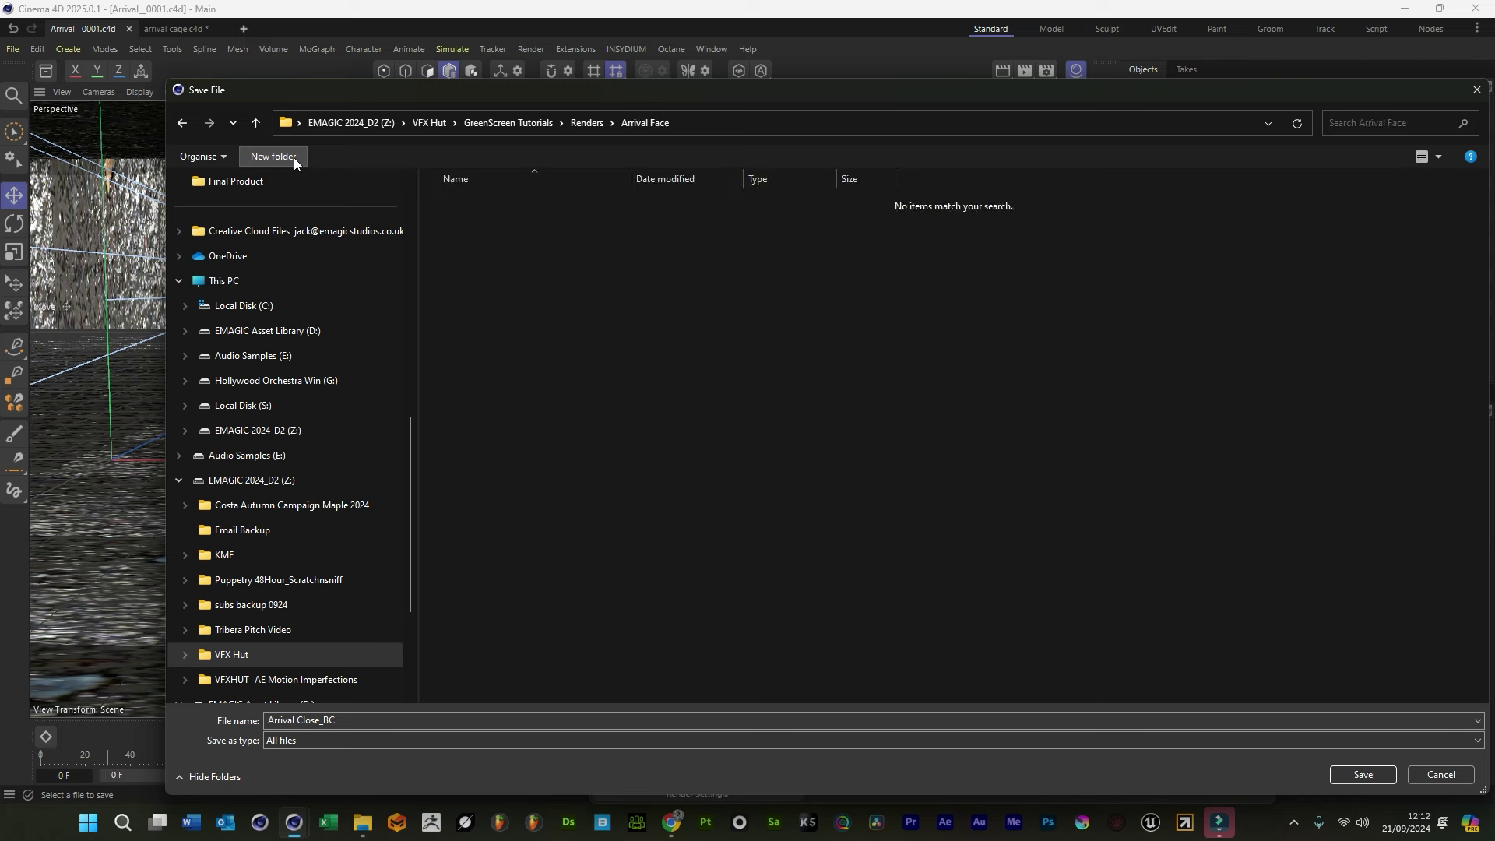
# Rename the pass file from Arrival Close_BC to 'Arrival Face_BC' and save the scene
pyautogui.click(313, 720)
pyautogui.click(322, 720)
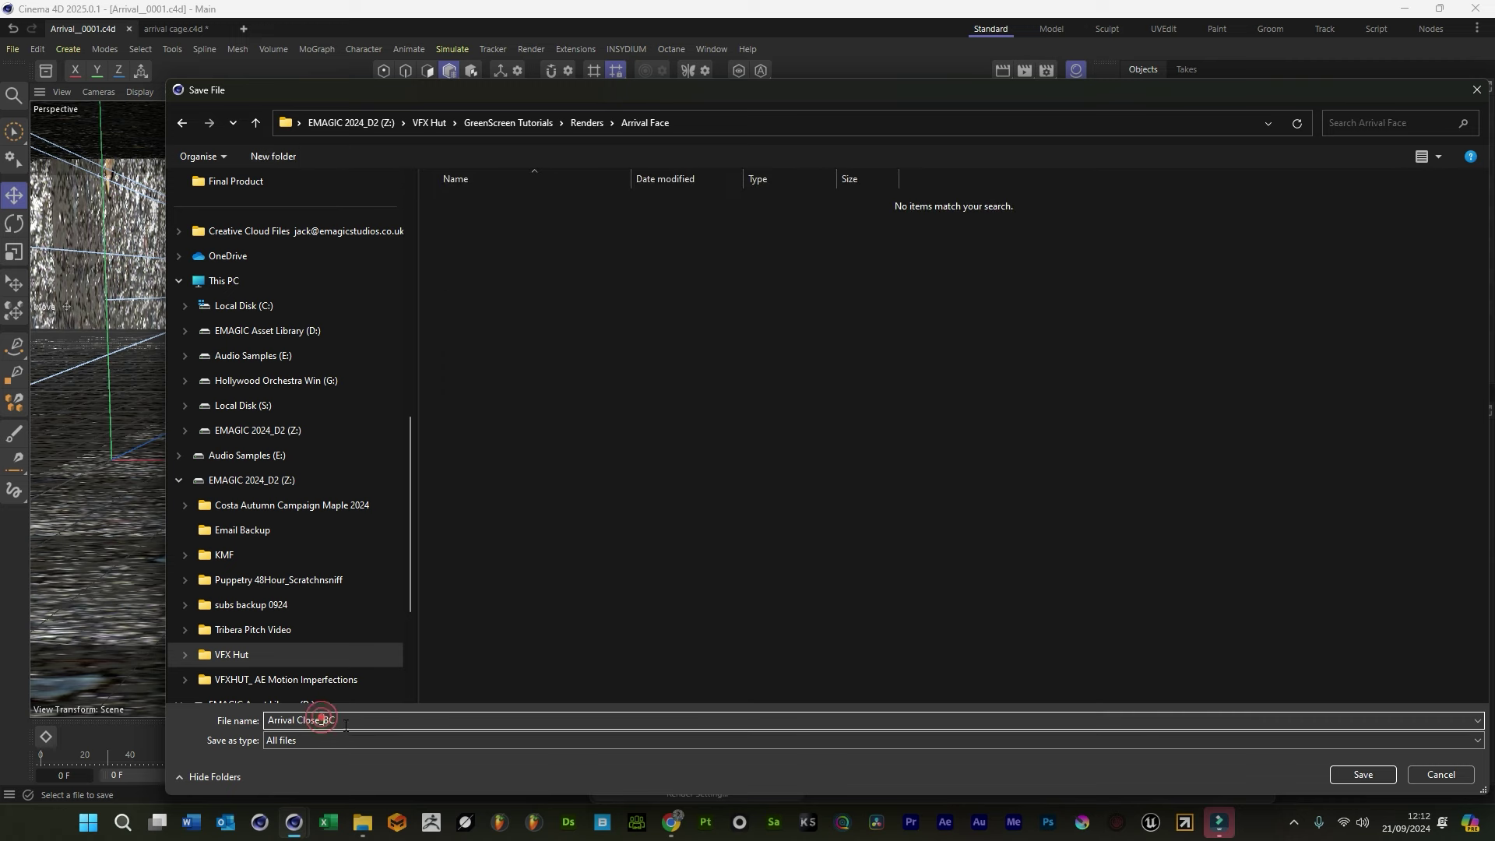
pyautogui.press('BackSpace')
pyautogui.press('BackSpace')
pyautogui.press('BackSpace')
pyautogui.press('BackSpace')
pyautogui.press('BackSpace')
pyautogui.write('Face')
pyautogui.press('Return')
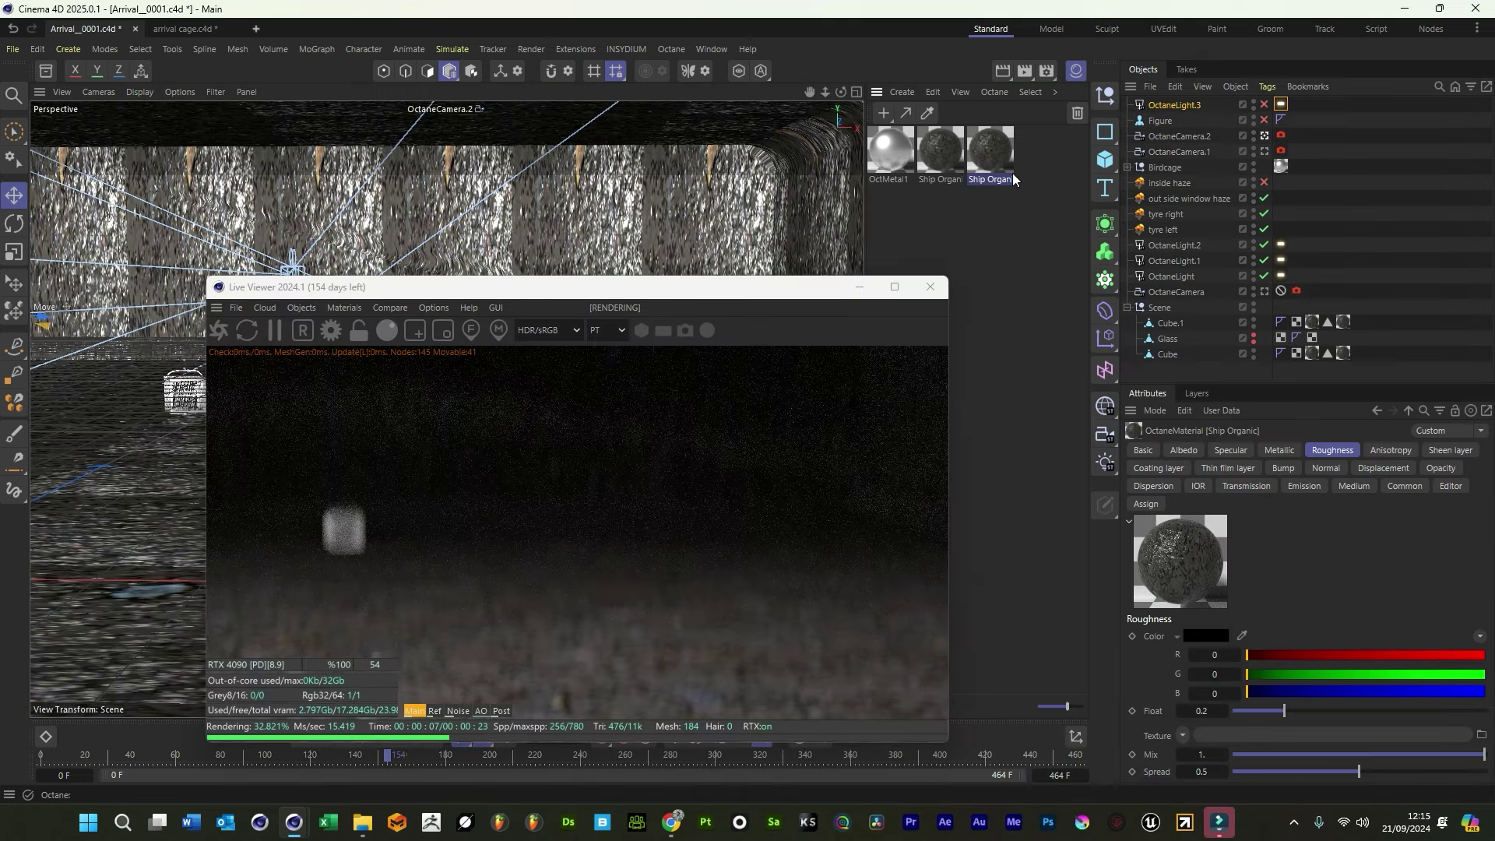
pyautogui.hotkey('ctrl', 's')
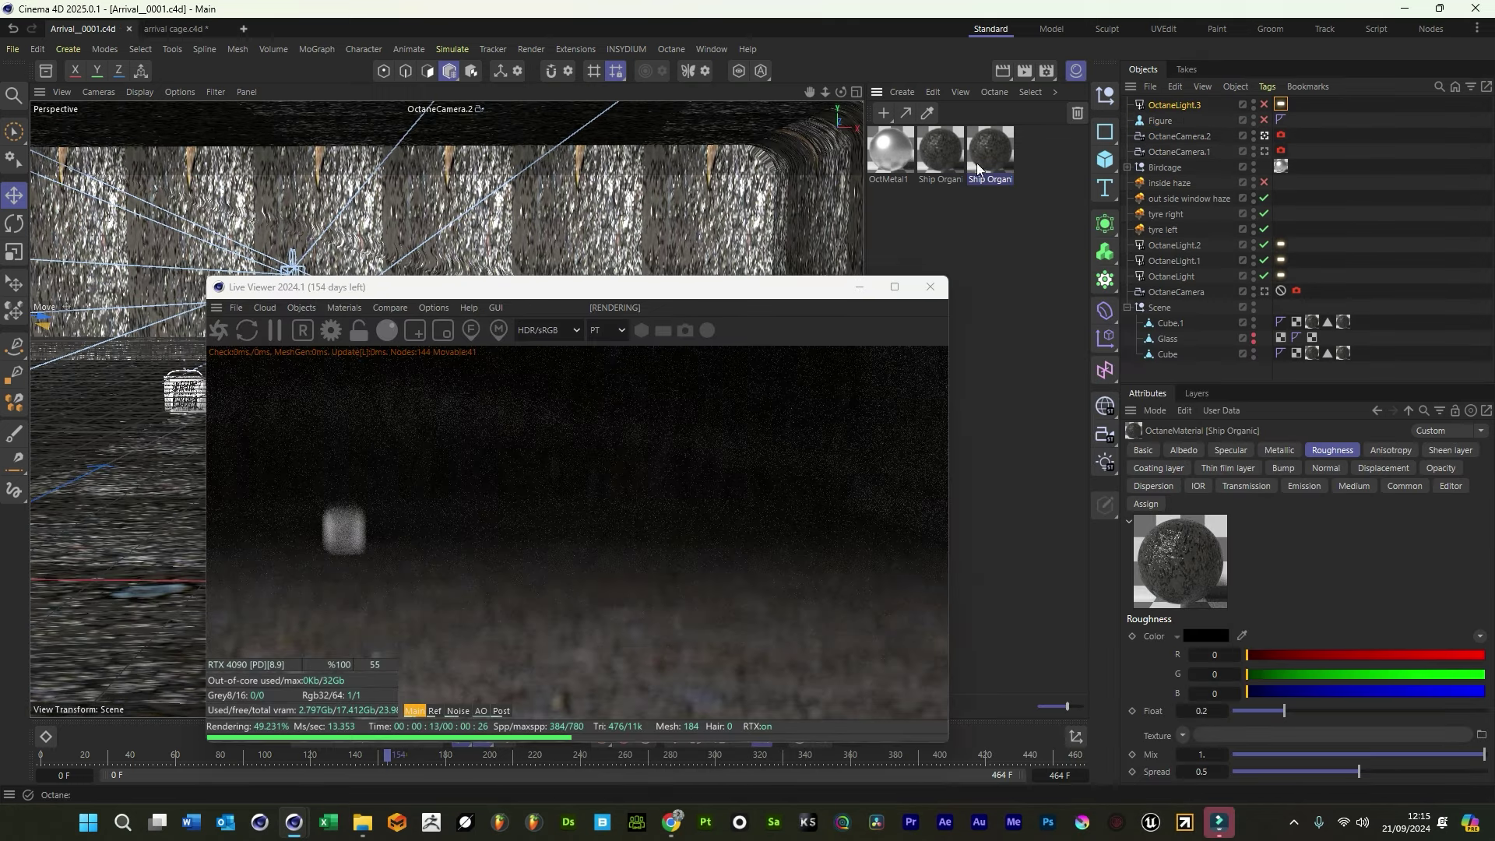
# Increase the S.Y UV scale of the tarmac Albedo texture on the Ship Organic material
pyautogui.click(940, 150)
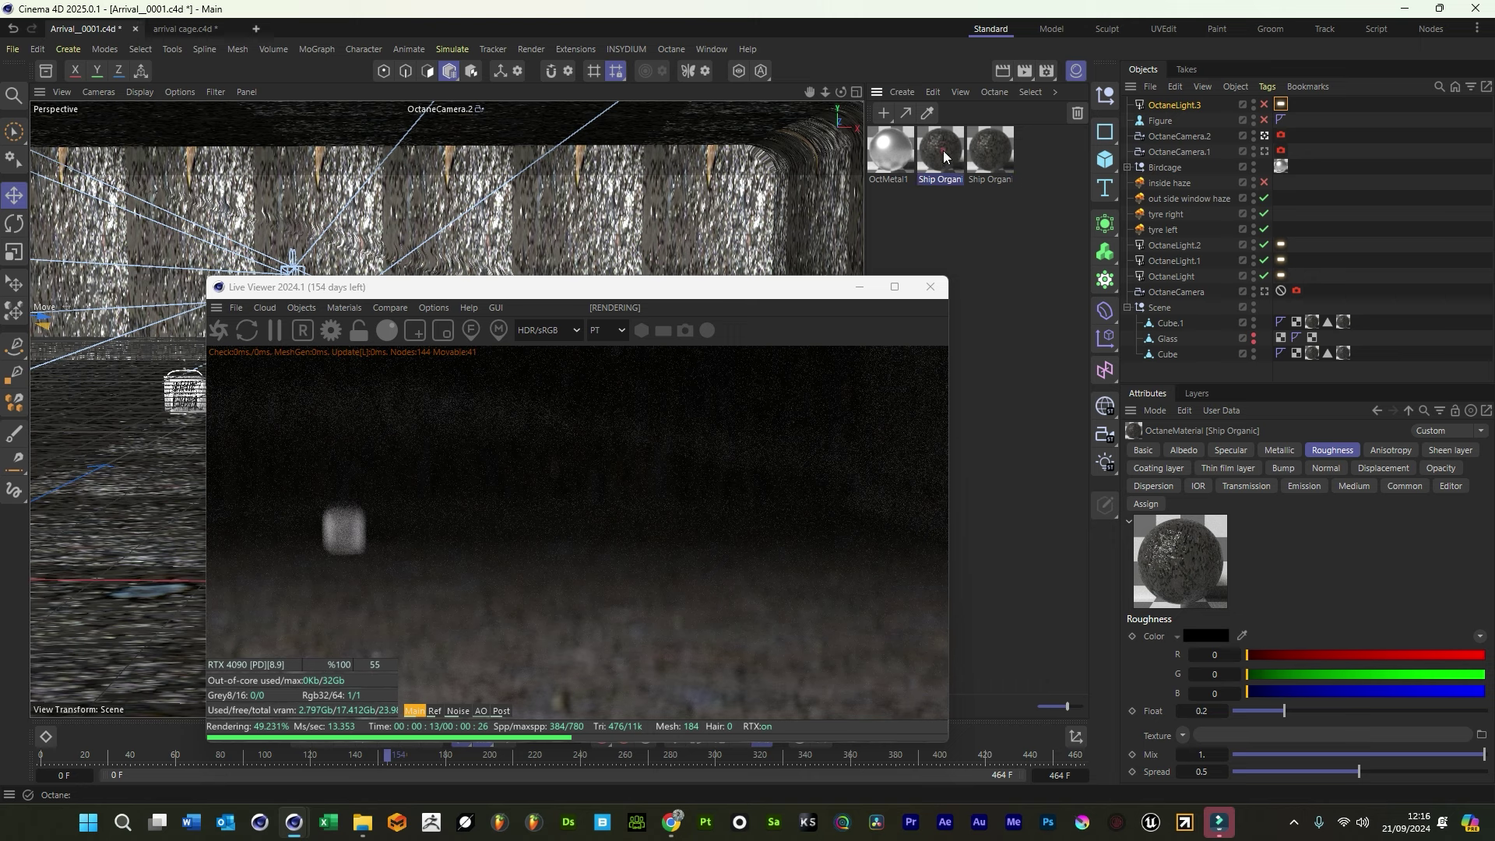
pyautogui.click(1185, 450)
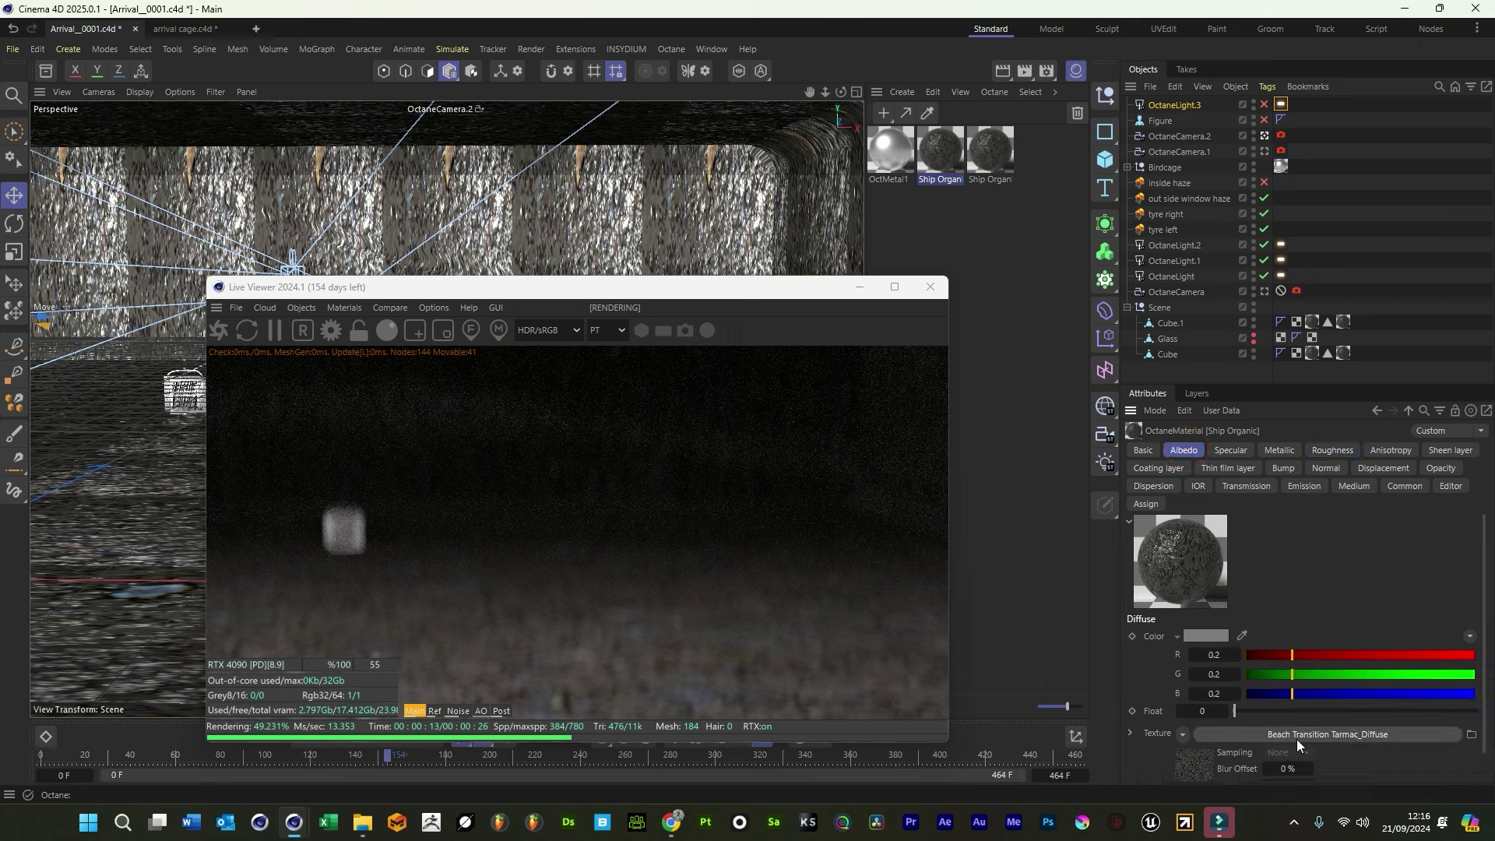
pyautogui.click(1405, 732)
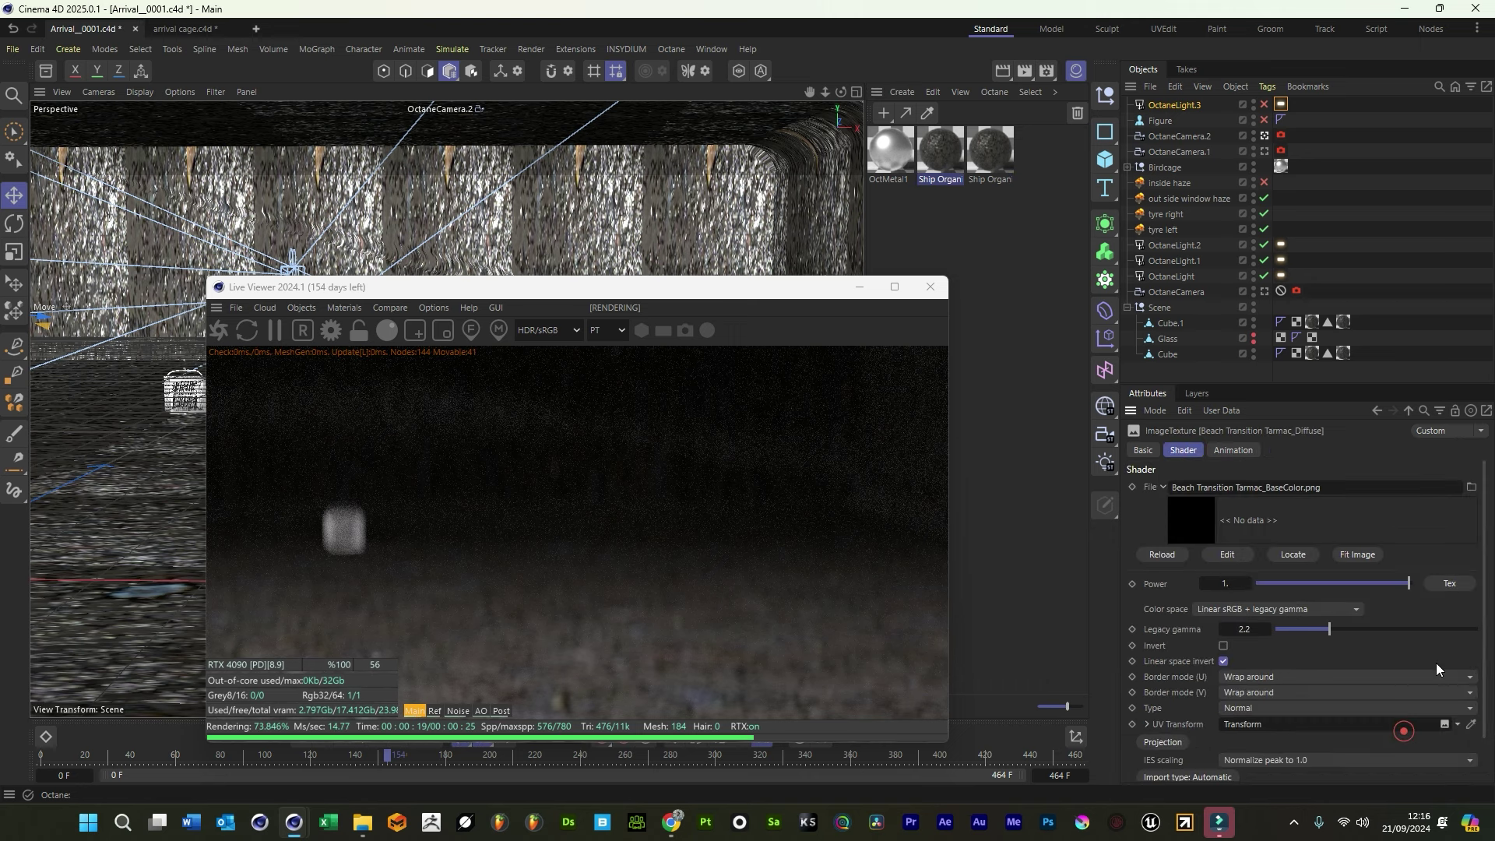
pyautogui.moveTo(1483, 607); pyautogui.dragTo(1482, 637)
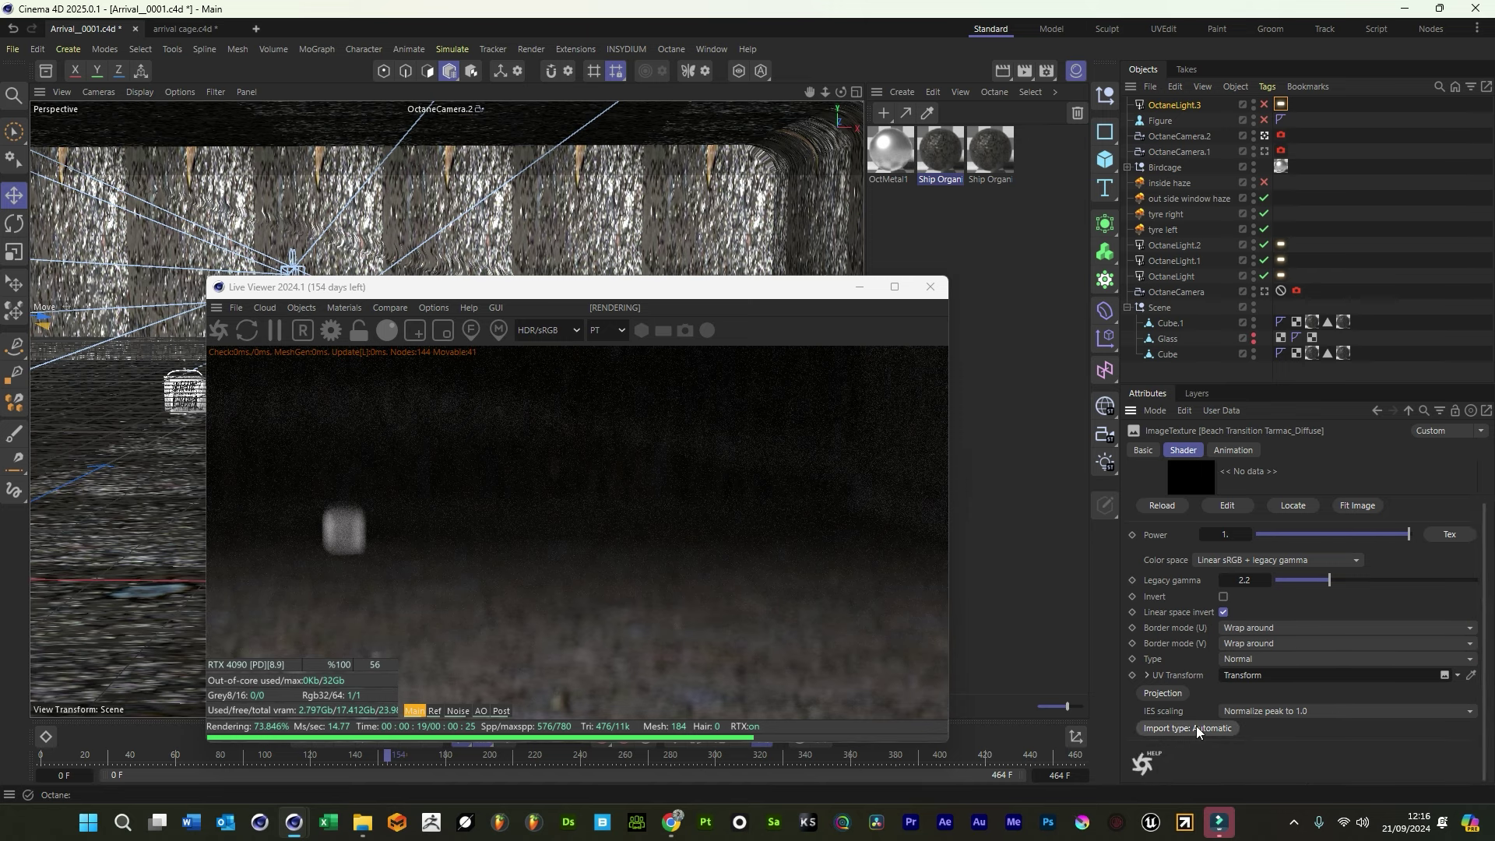
pyautogui.click(1177, 675)
pyautogui.moveTo(1463, 659); pyautogui.dragTo(1454, 660)
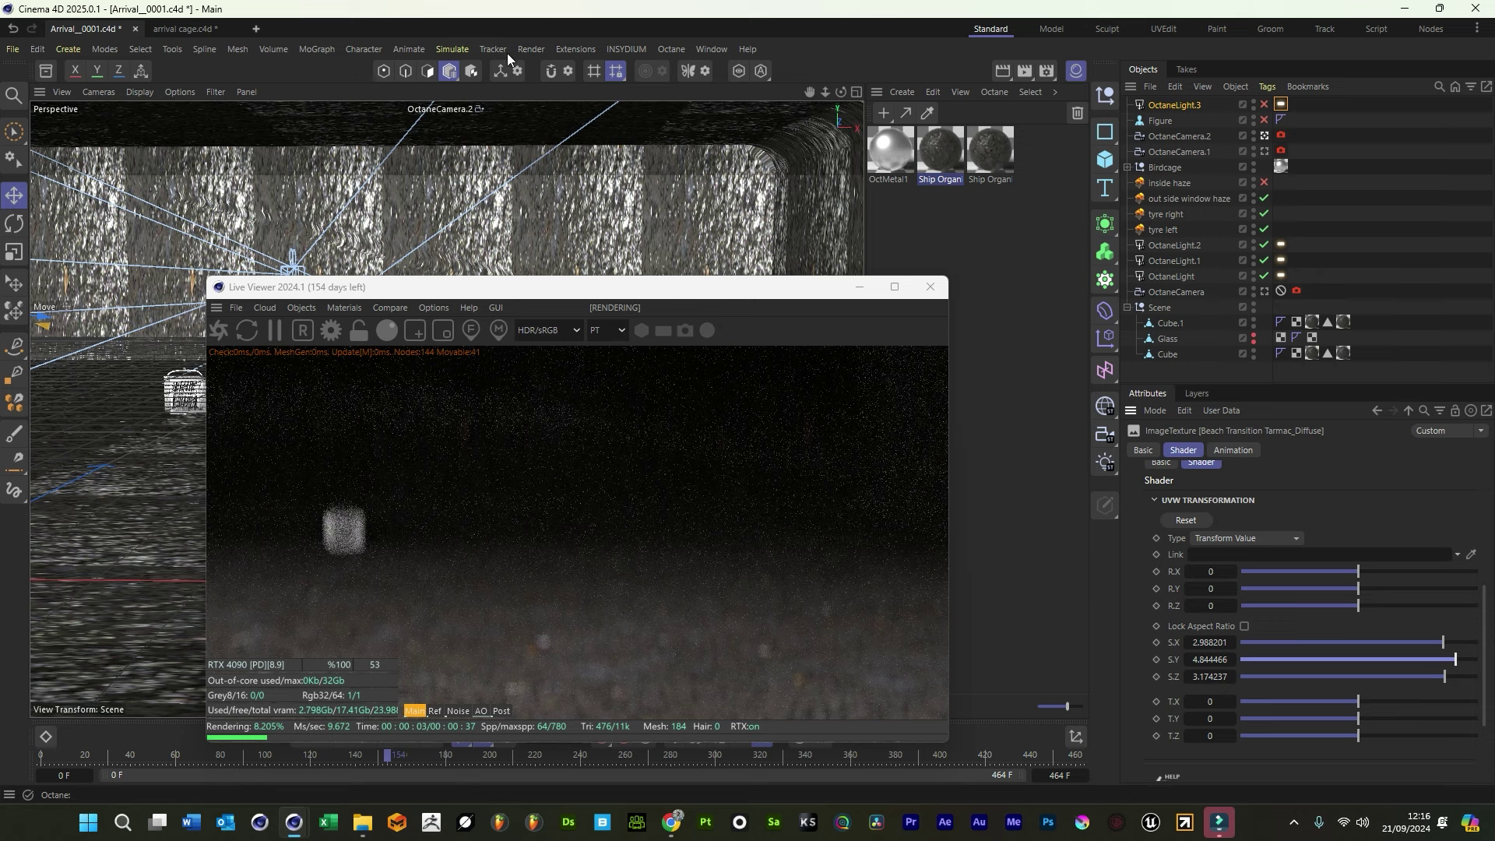
pyautogui.click(530, 48)
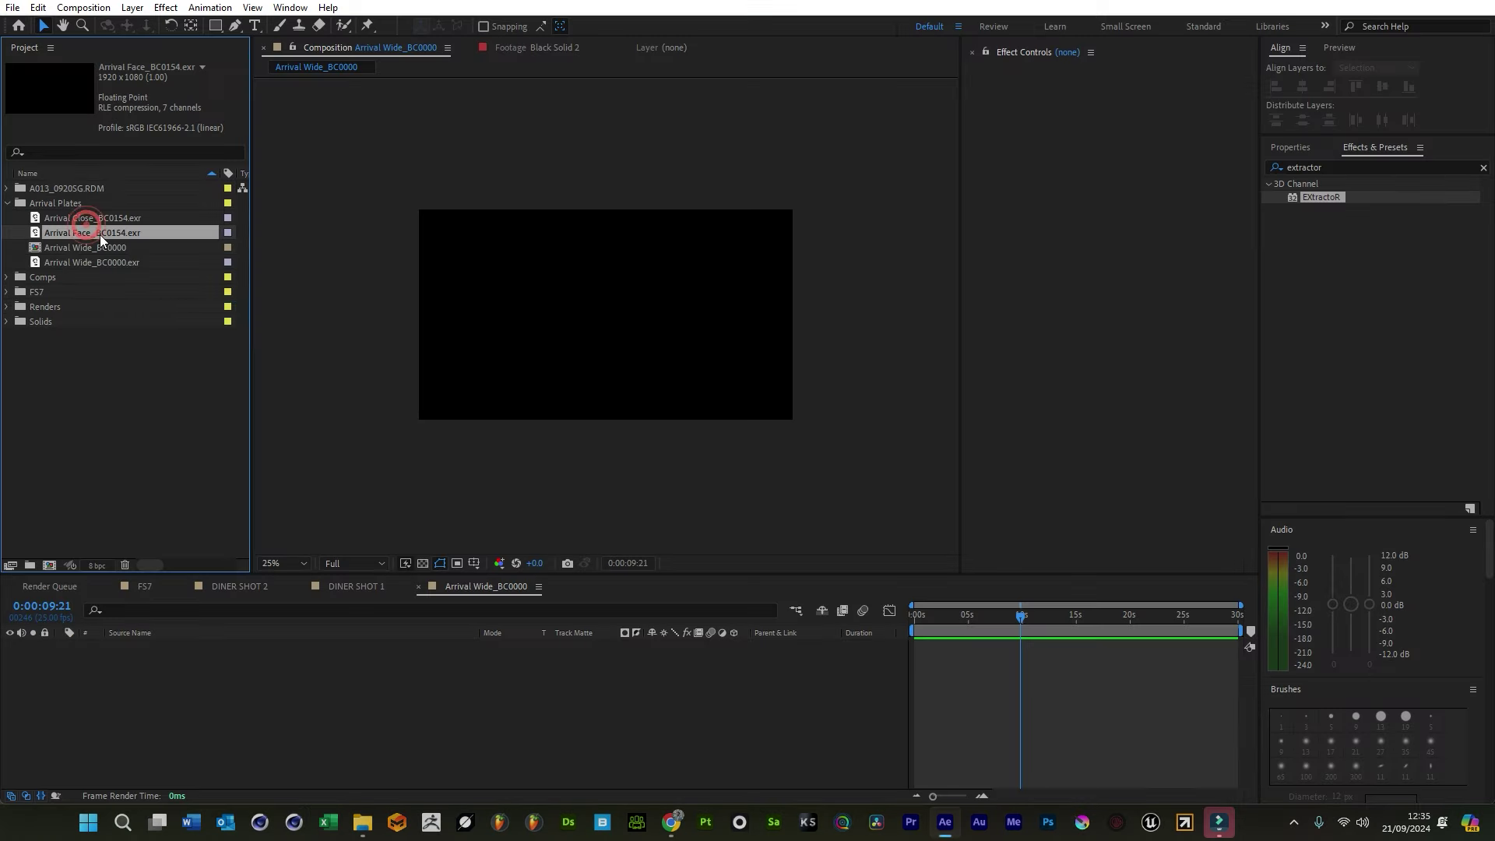
pyautogui.moveTo(100, 233); pyautogui.dragTo(603, 319)
# Extend the Arrival Wide_BC0000.exr layer to the comp's full length and show its Beauty pass via EXtractoR
pyautogui.click(110, 260)
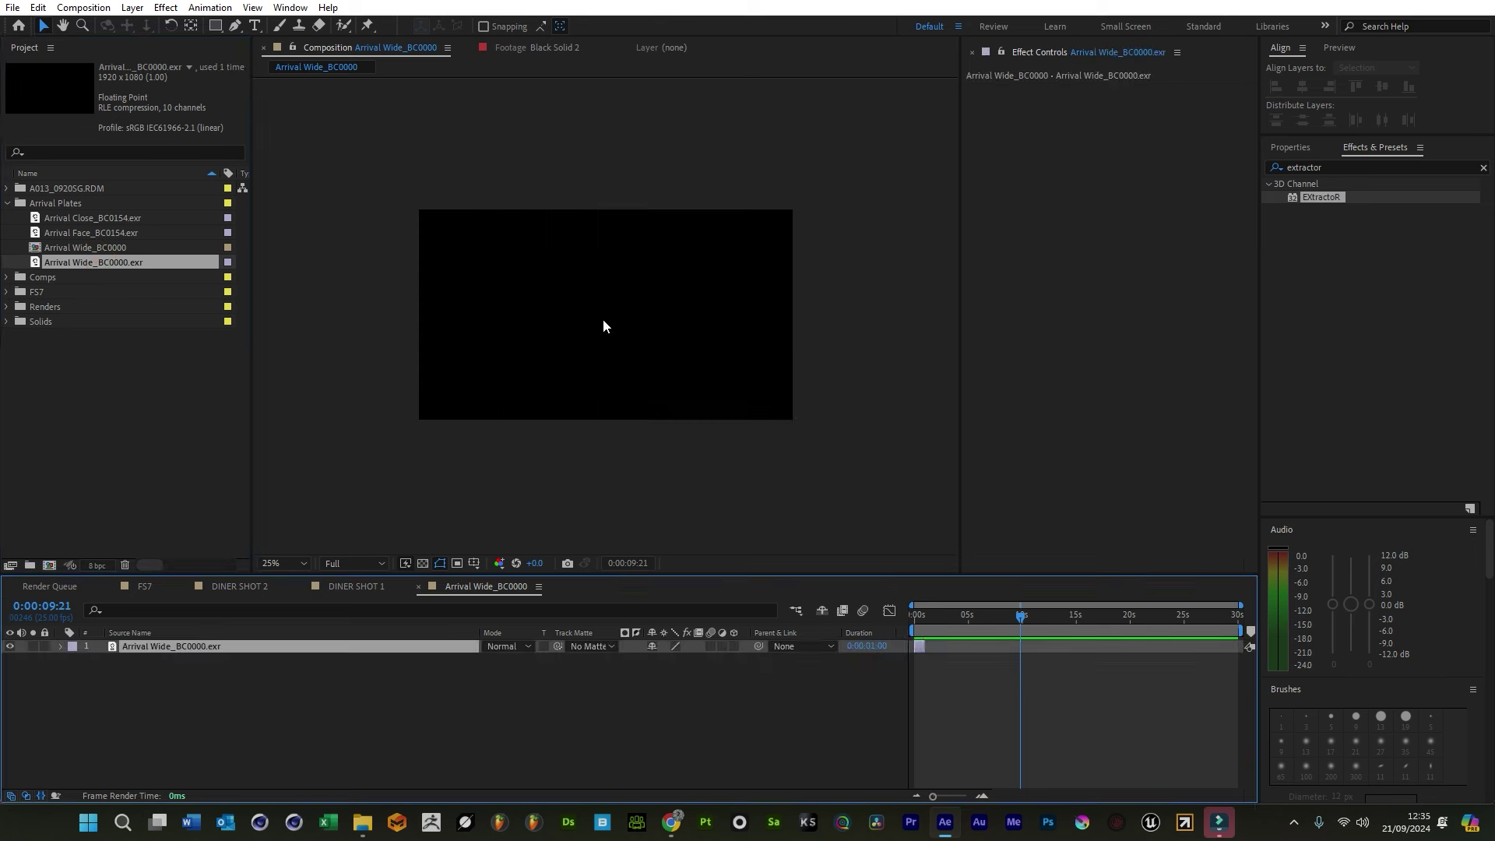
pyautogui.moveTo(924, 647); pyautogui.dragTo(1222, 660)
pyautogui.moveTo(955, 615); pyautogui.dragTo(912, 615)
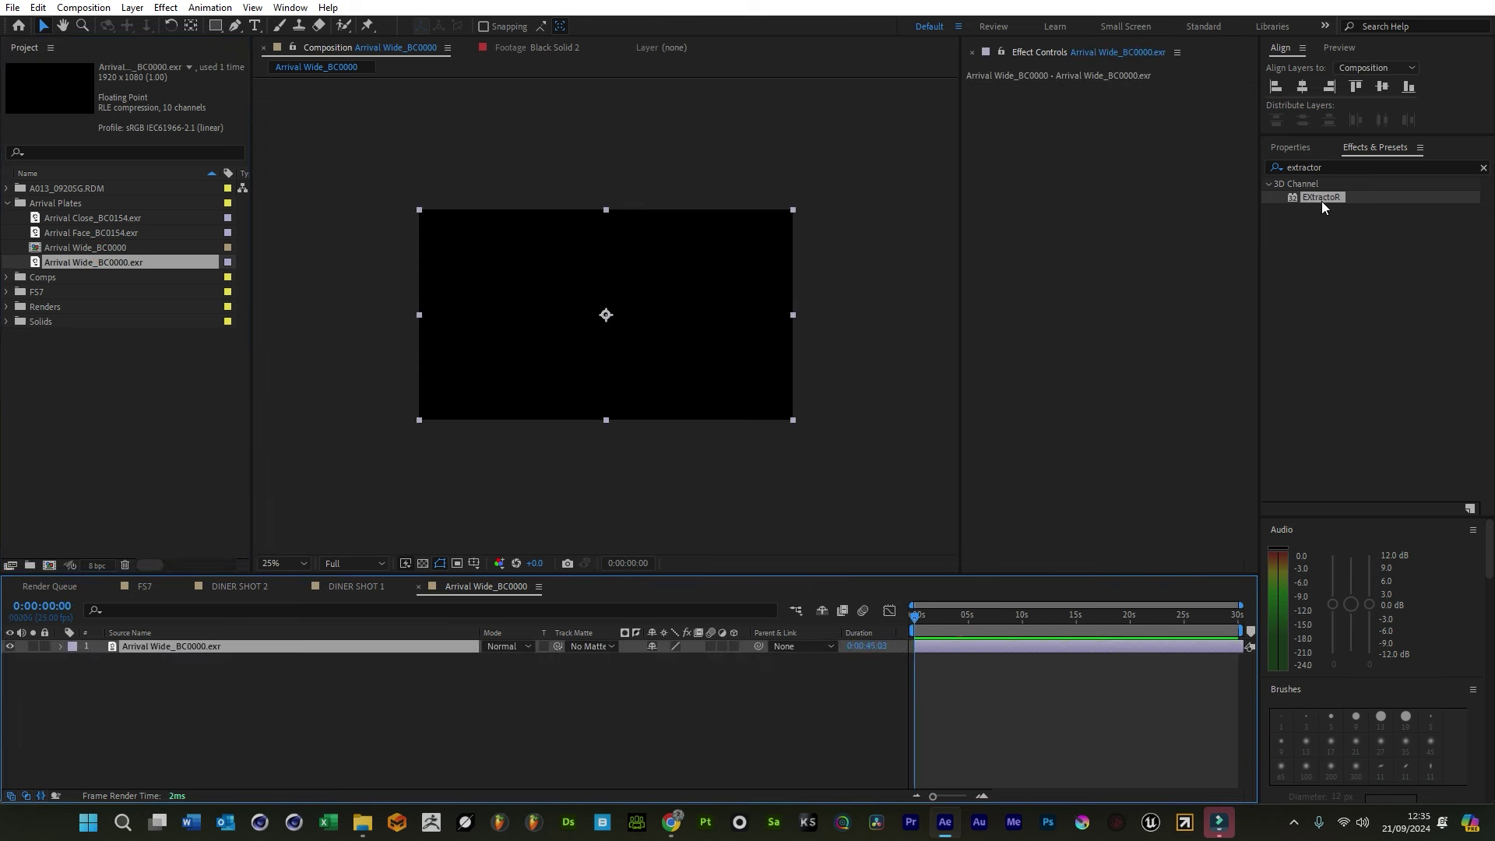
pyautogui.moveTo(1321, 198); pyautogui.dragTo(784, 300)
pyautogui.click(1094, 125)
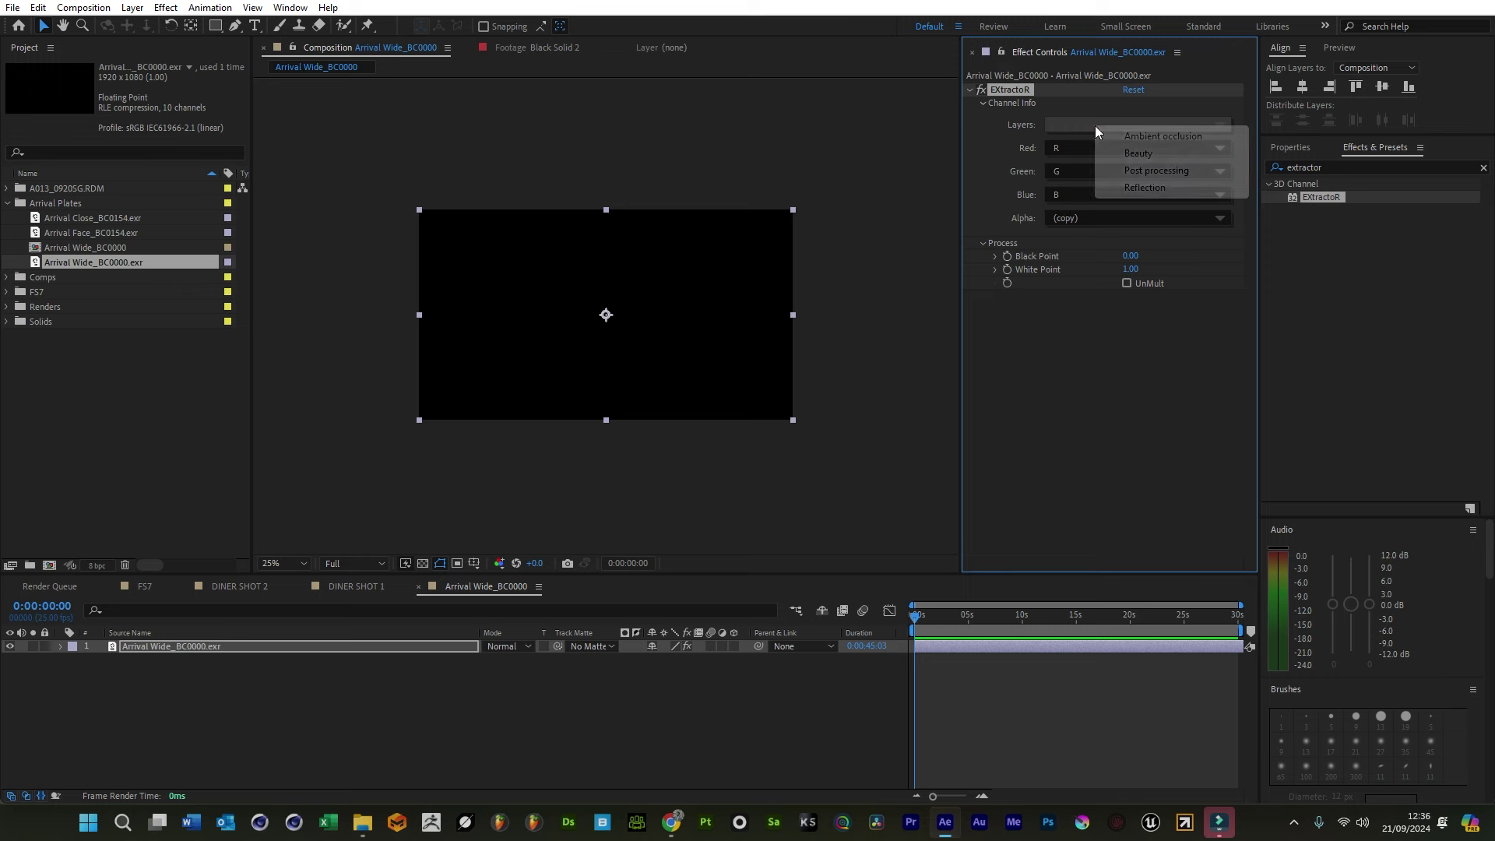
pyautogui.click(1139, 153)
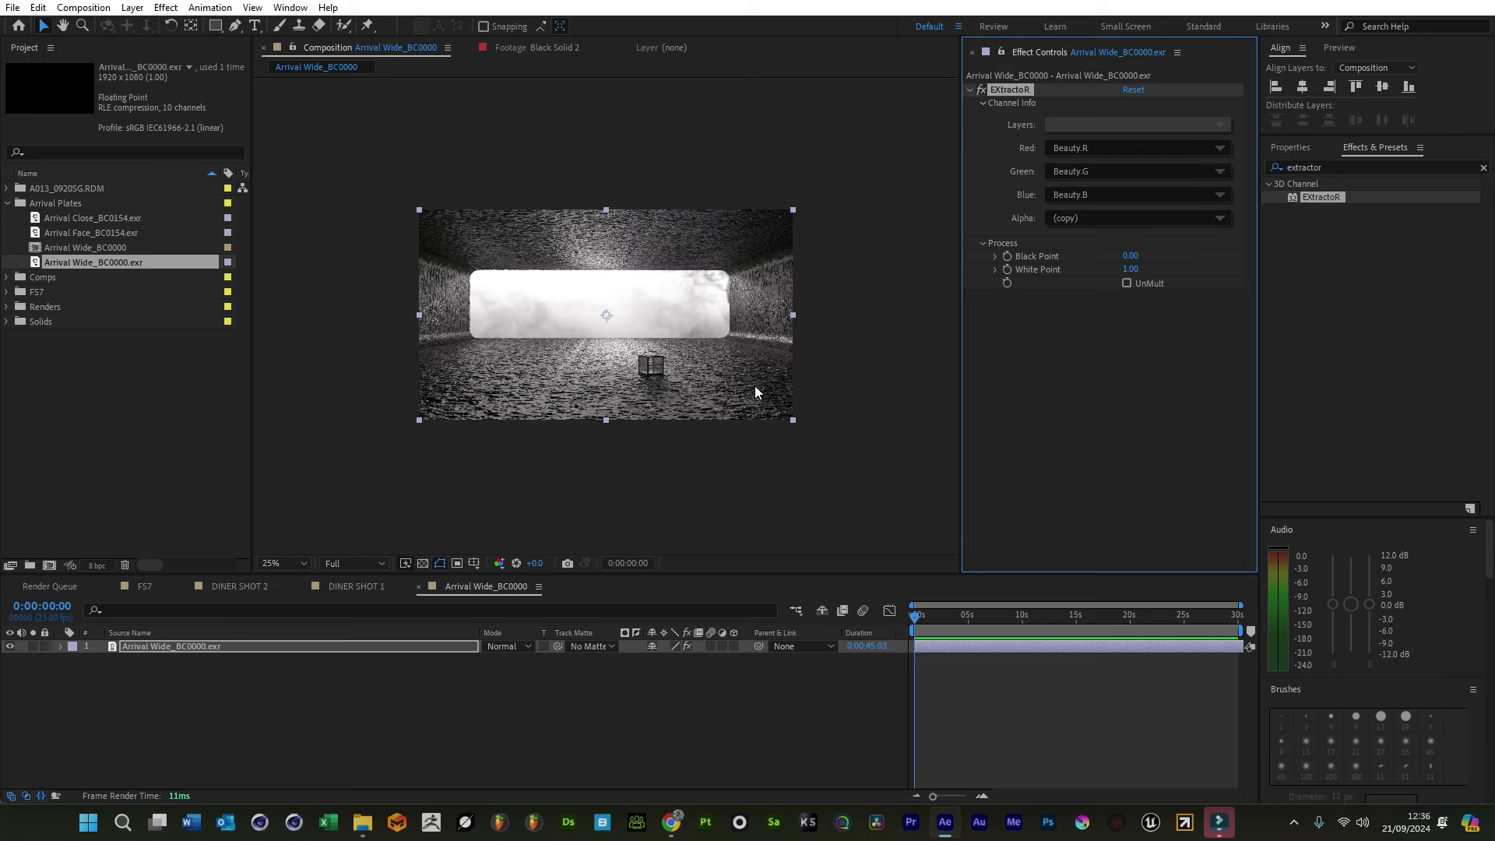
pyautogui.press('.')
pyautogui.press(',')
pyautogui.click(338, 667)
# Create a comp-size black solid
pyautogui.hotkey('ctrl', 'y')
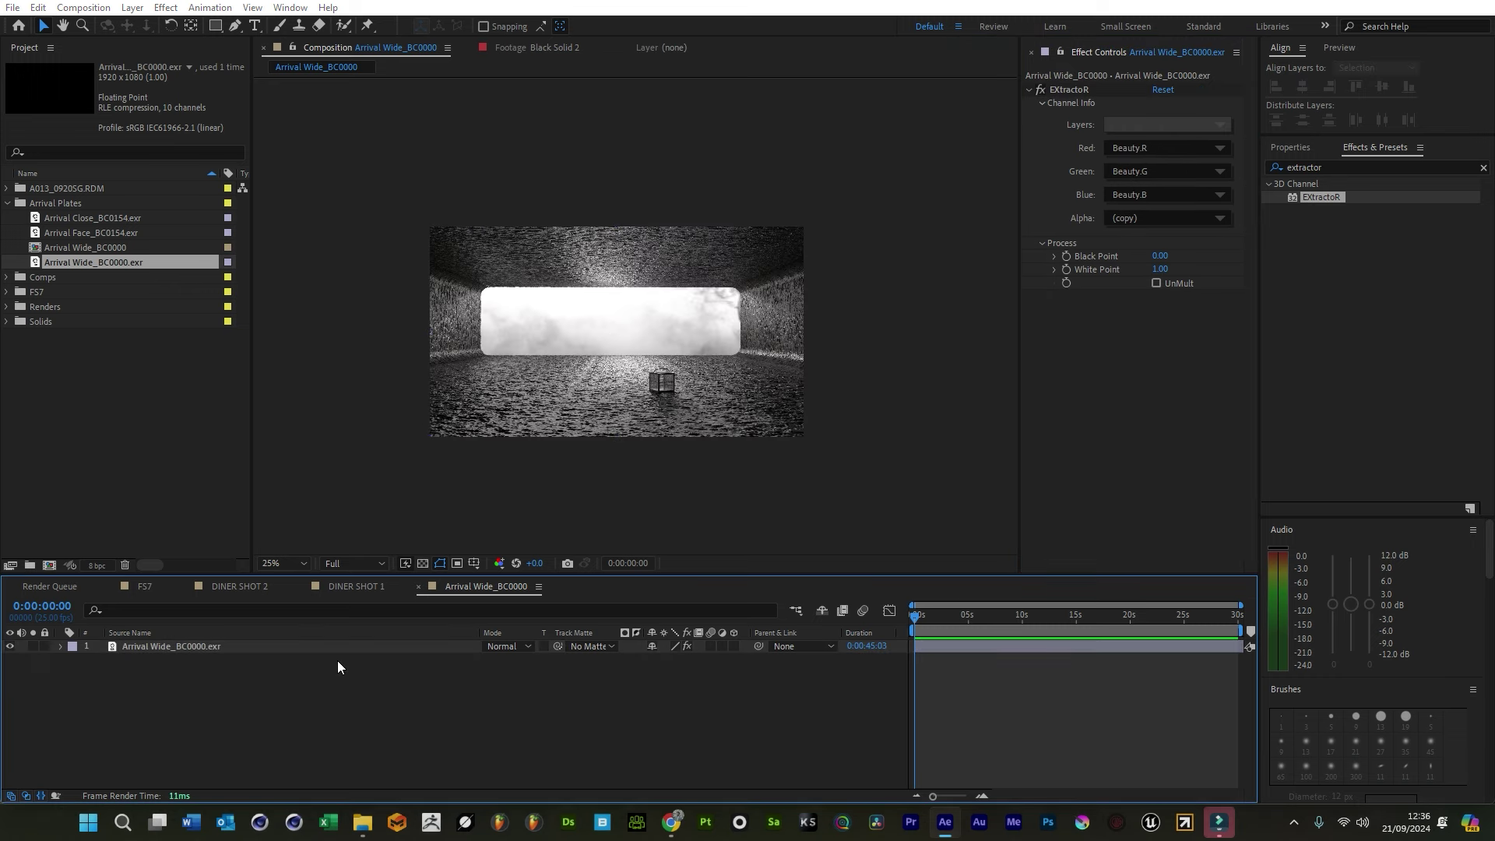
pyautogui.click(371, 487)
pyautogui.click(395, 572)
# Draw a rectangle mask across the frame's middle on Black Solid 5 and set it to Subtract
pyautogui.click(216, 26)
pyautogui.moveTo(400, 252)
pyautogui.mouseDown()
pyautogui.moveTo(961, 420)
pyautogui.moveTo(948, 413)
pyautogui.mouseUp()
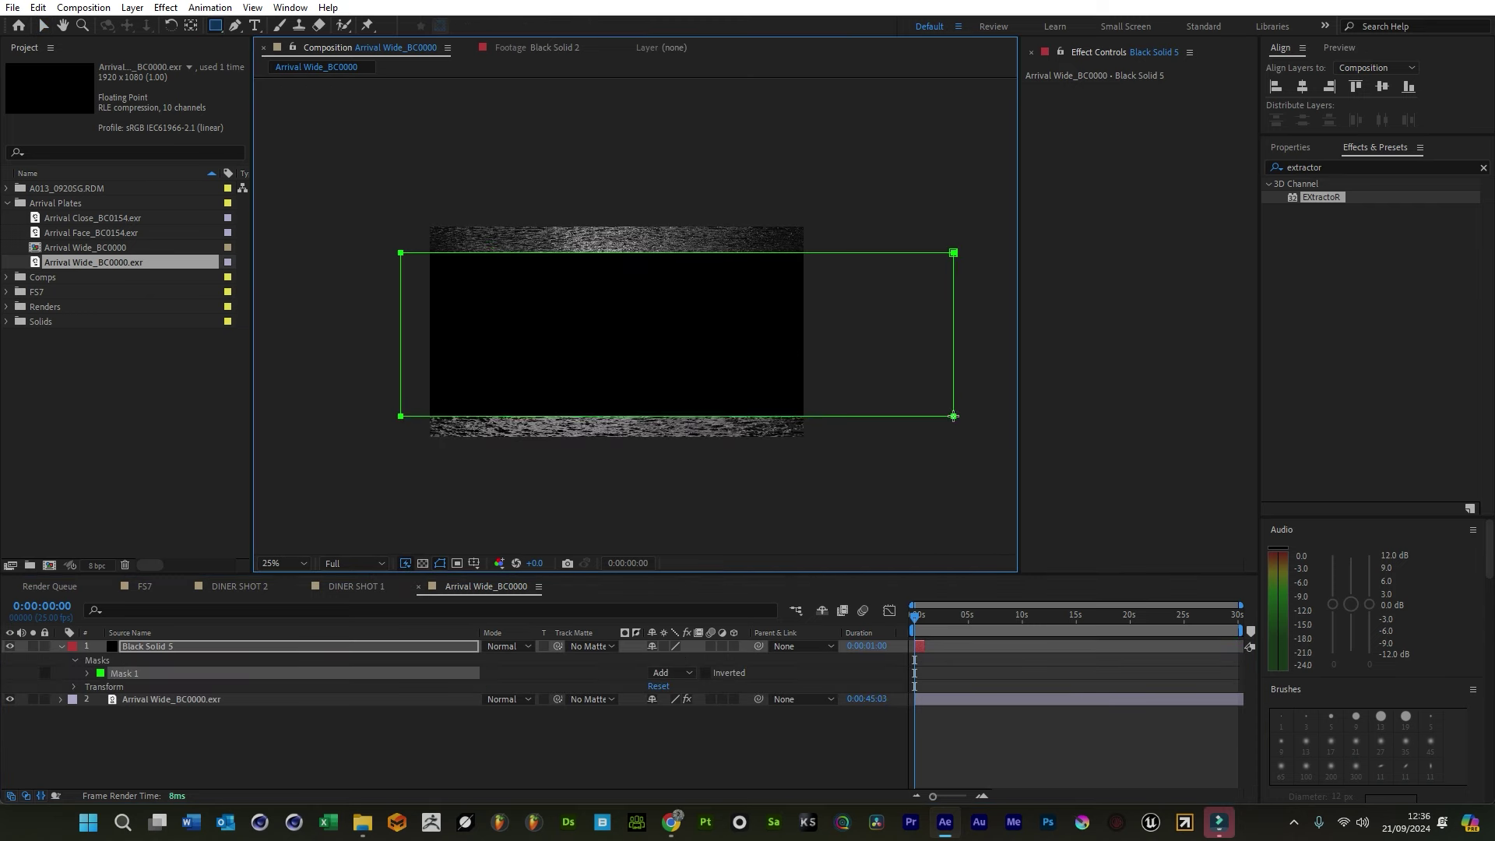
pyautogui.click(474, 563)
pyautogui.click(518, 584)
pyautogui.press('.')
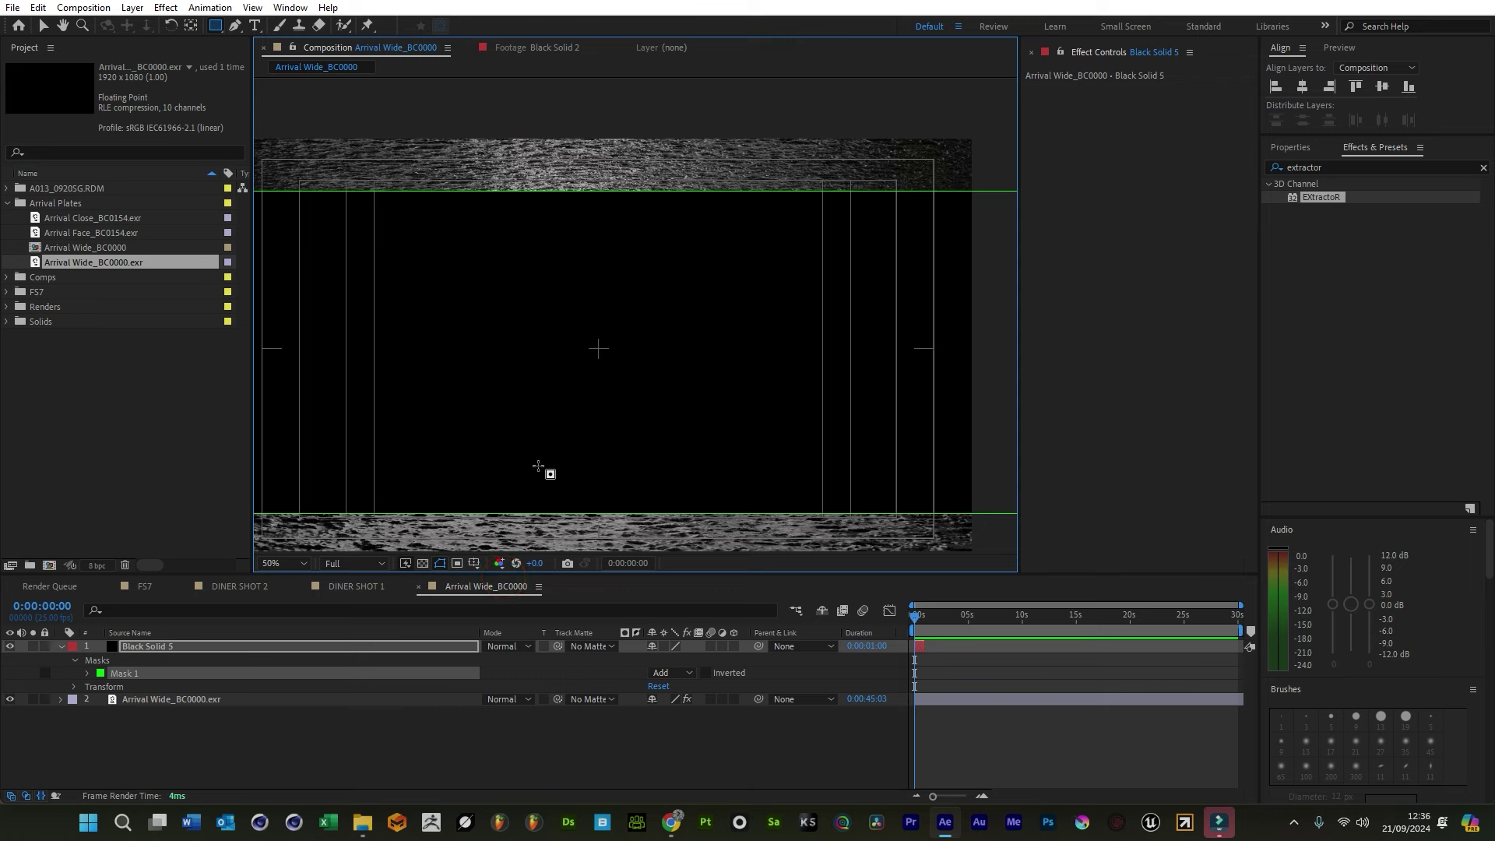
pyautogui.press(',')
pyautogui.click(670, 673)
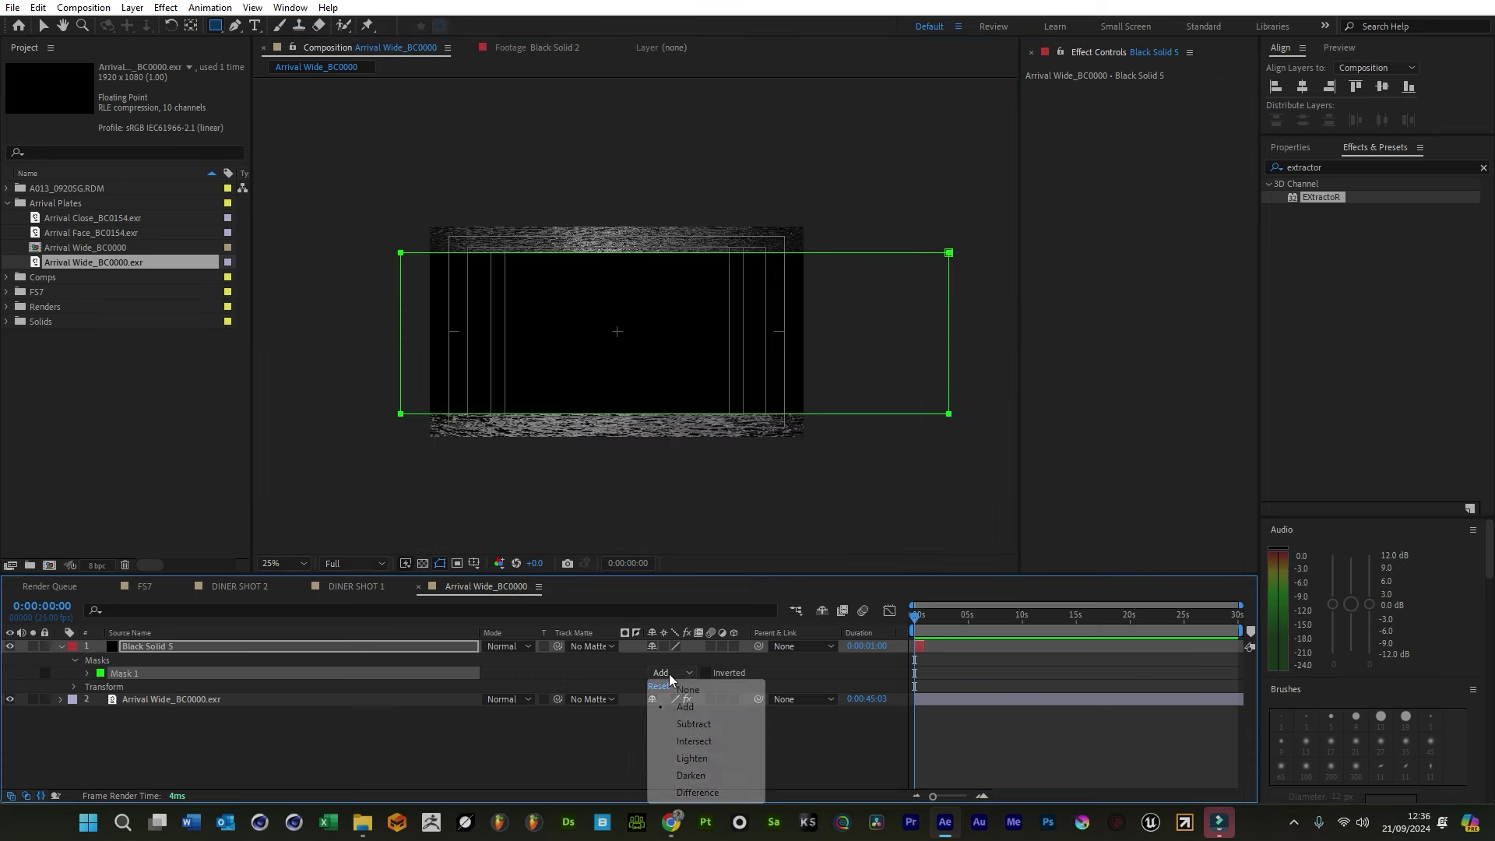
pyautogui.click(695, 714)
pyautogui.press('.')
pyautogui.moveTo(584, 461); pyautogui.dragTo(651, 464)
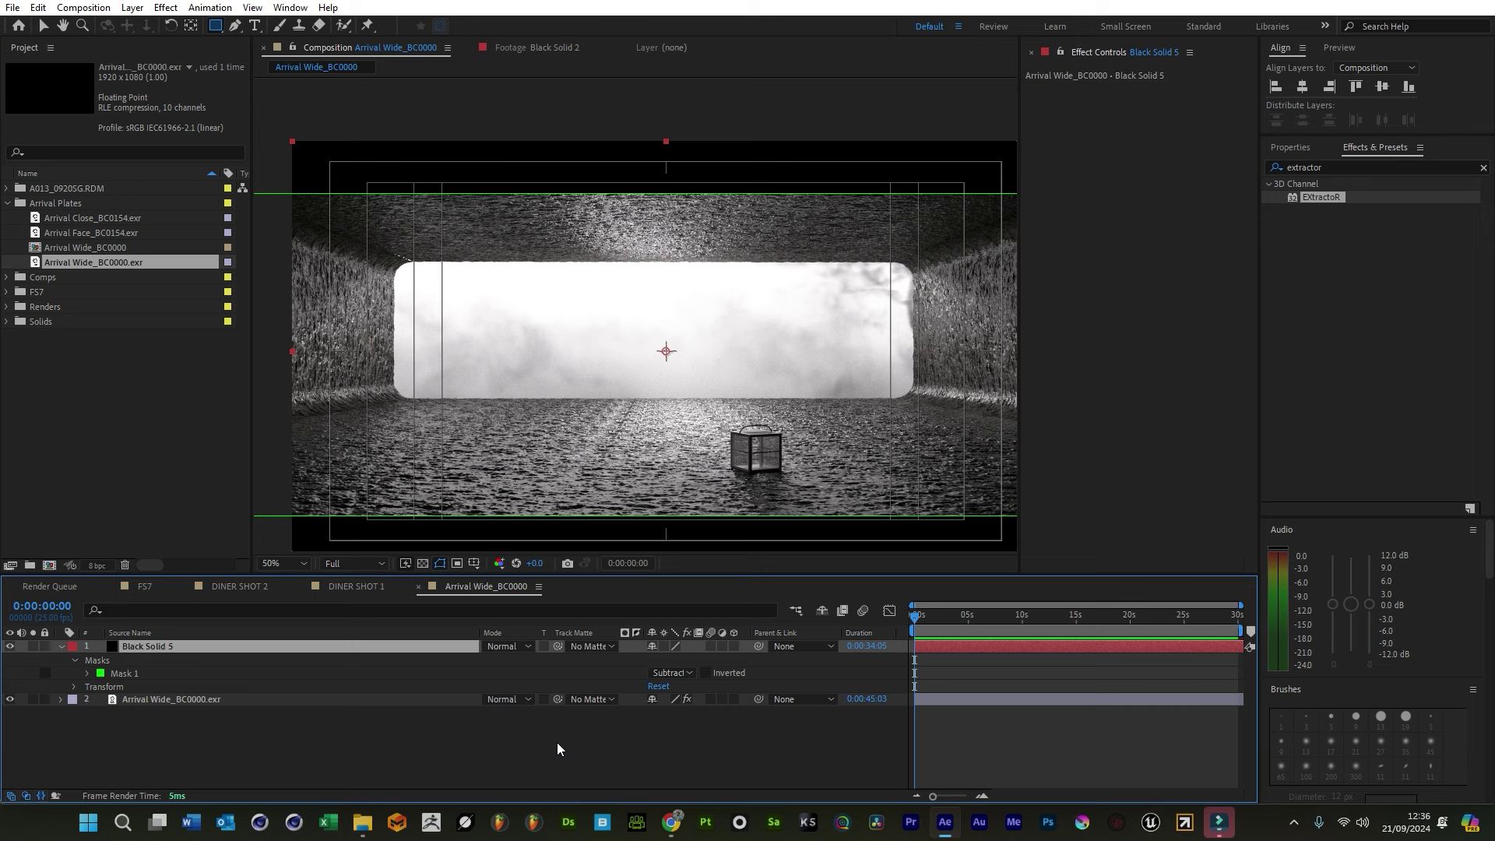
pyautogui.click(558, 741)
pyautogui.click(44, 26)
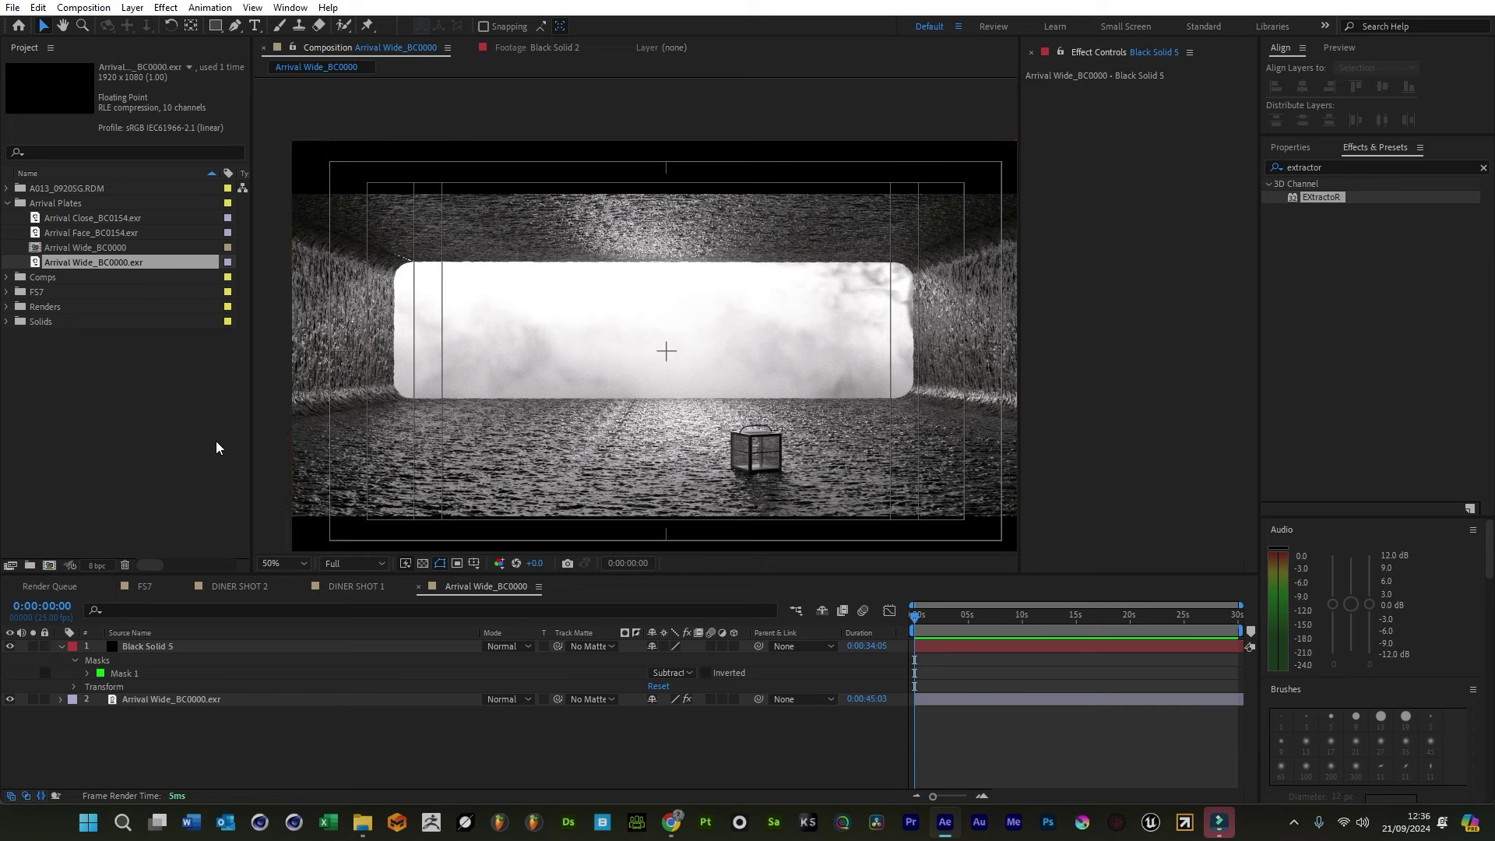
# Hide the safe guides and add A013_C012_0920LO_001.R3D from the A013_0920SG.RDM folder to the comp
pyautogui.click(474, 563)
pyautogui.click(498, 584)
pyautogui.click(119, 368)
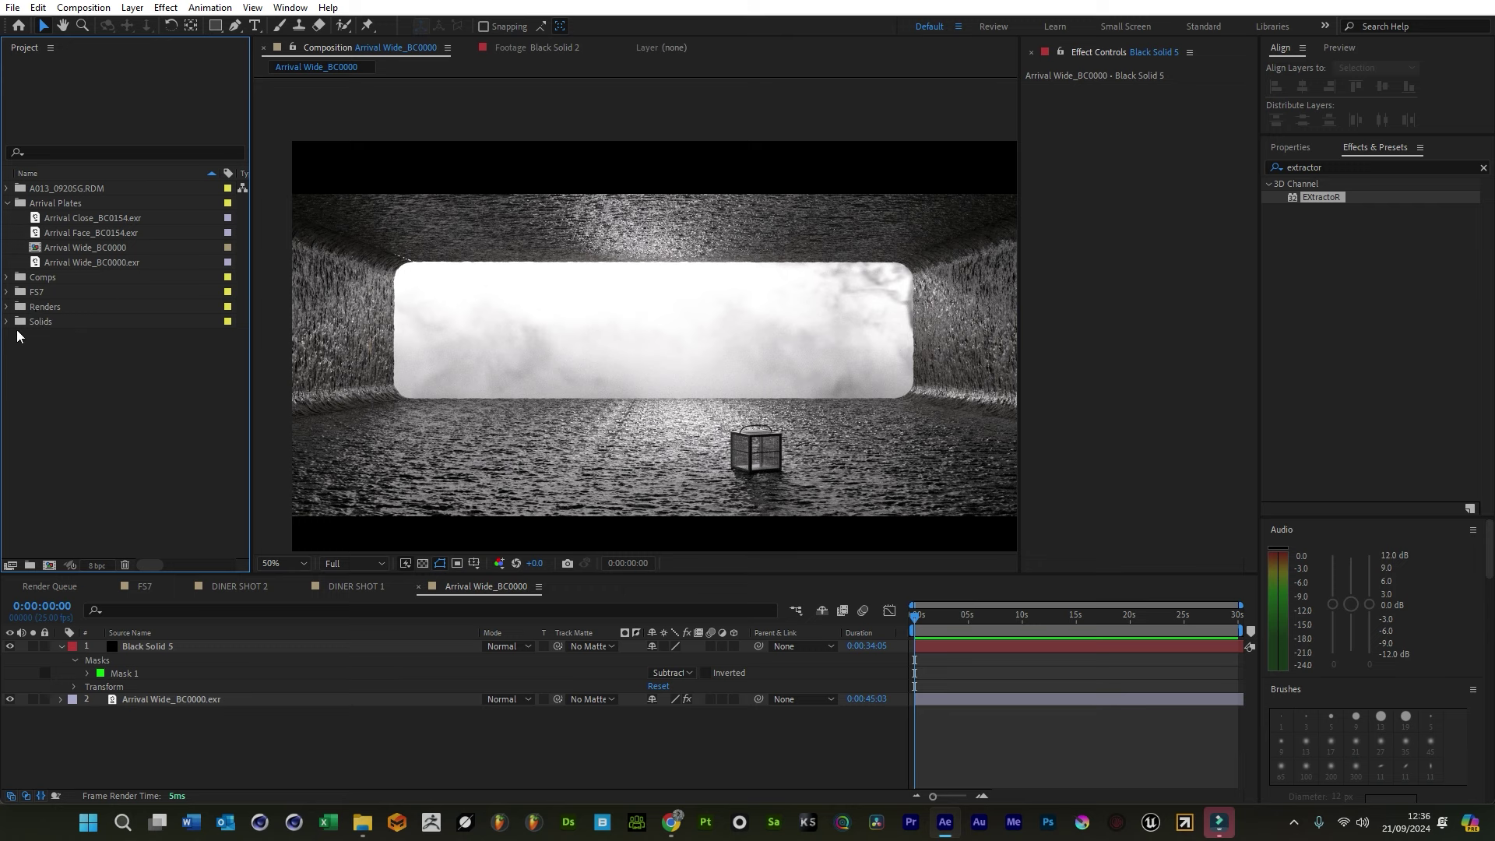
pyautogui.click(8, 189)
pyautogui.click(71, 322)
pyautogui.click(82, 336)
pyautogui.moveTo(117, 424); pyautogui.dragTo(664, 347)
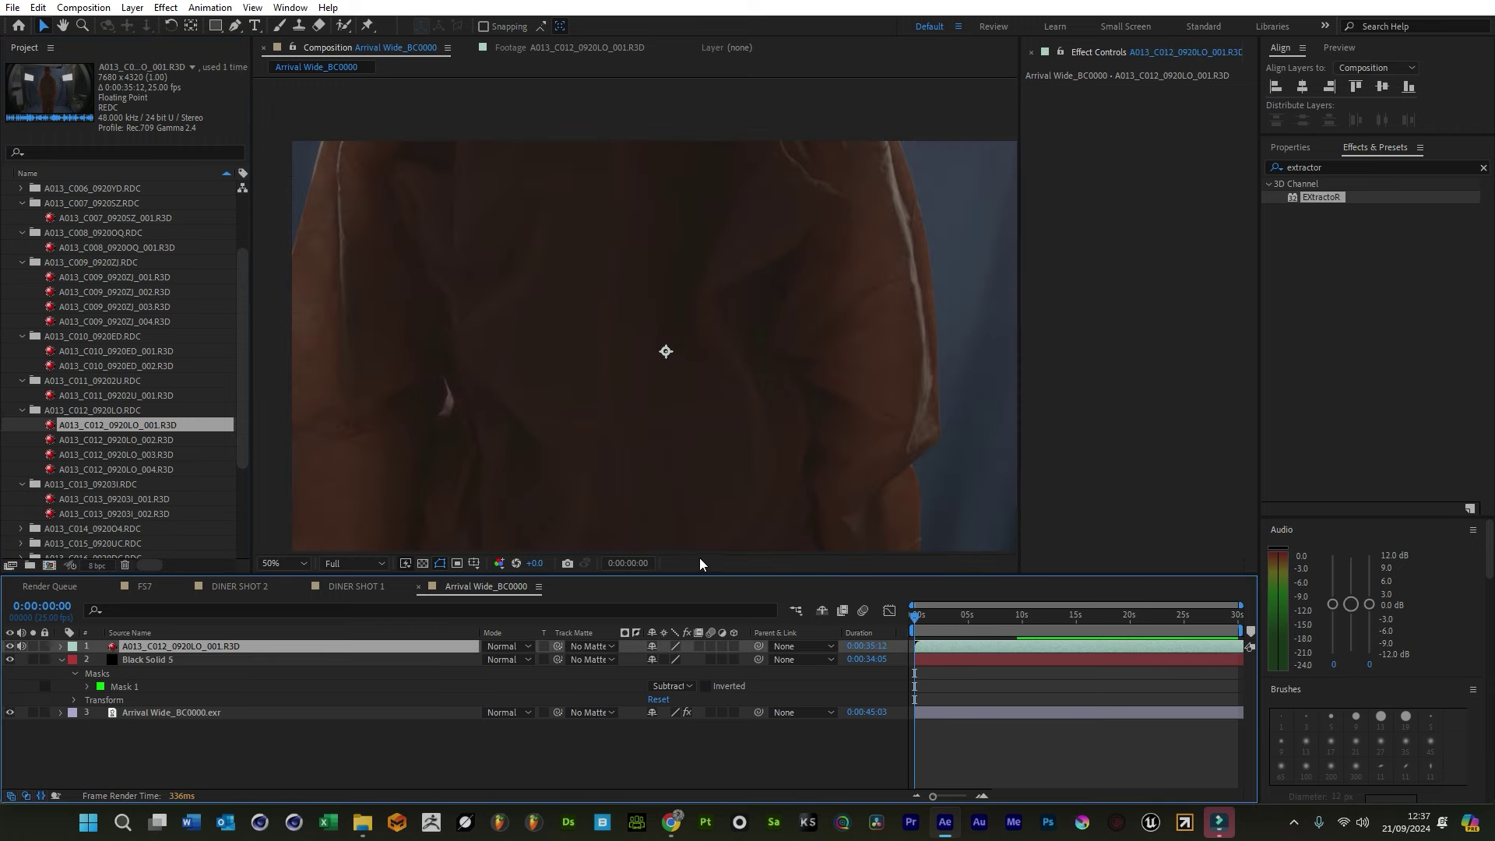
# Scale the A013_C012_0920LO_001 layer down to 24% and nudge it slightly up and left
pyautogui.press('s')
pyautogui.moveTo(679, 660); pyautogui.dragTo(607, 646)
pyautogui.moveTo(697, 389)
pyautogui.mouseDown()
pyautogui.moveTo(688, 339)
pyautogui.moveTo(688, 370)
pyautogui.mouseUp()
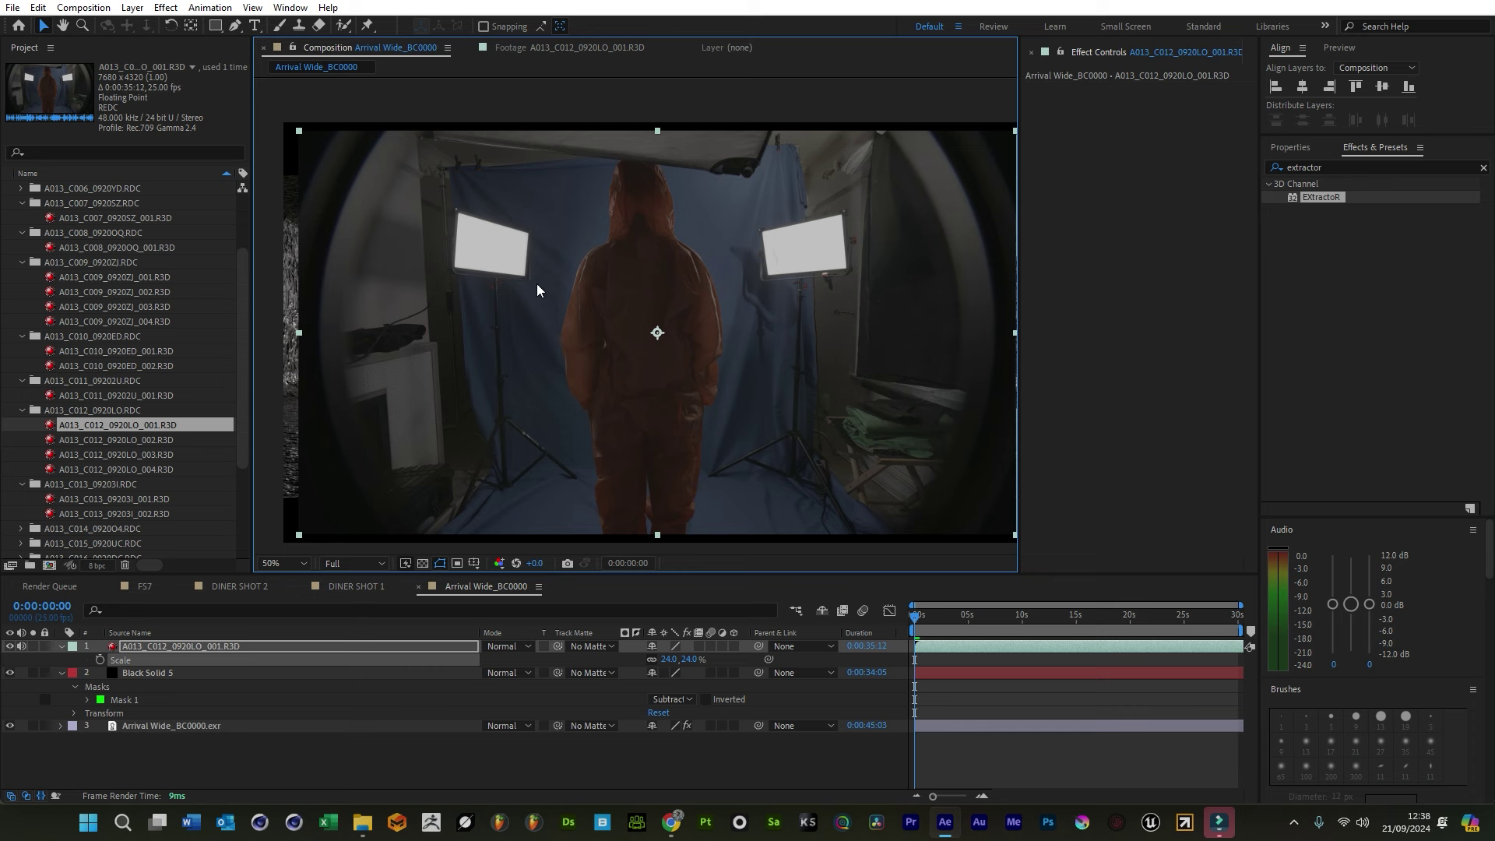
# Raise Denoise, set ISO 800 and Exposure .5 in the RED clip's source settings
pyautogui.rightClick(143, 428)
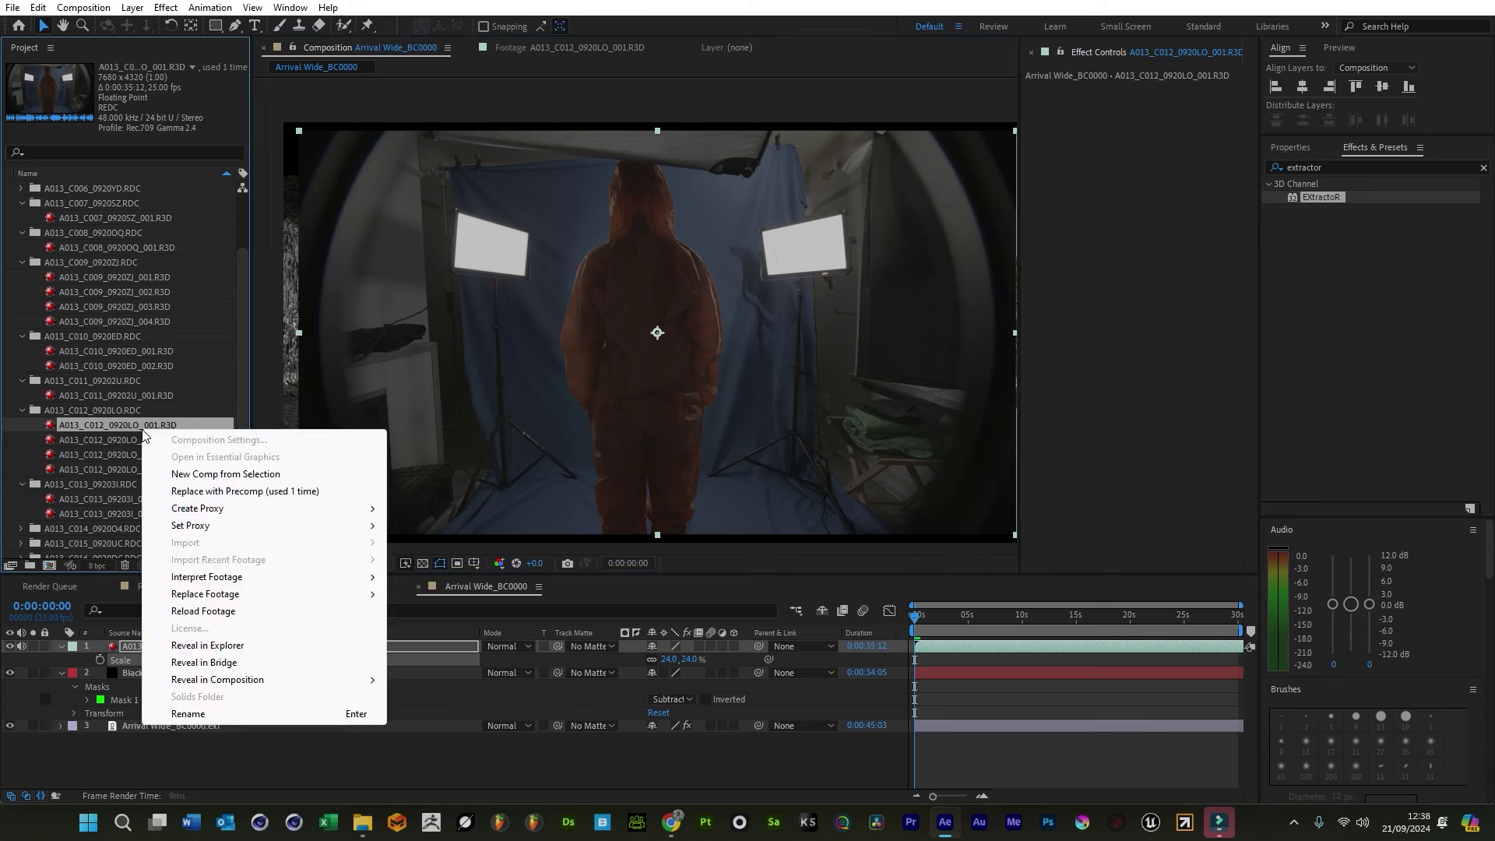
pyautogui.moveTo(249, 583)
pyautogui.click(466, 577)
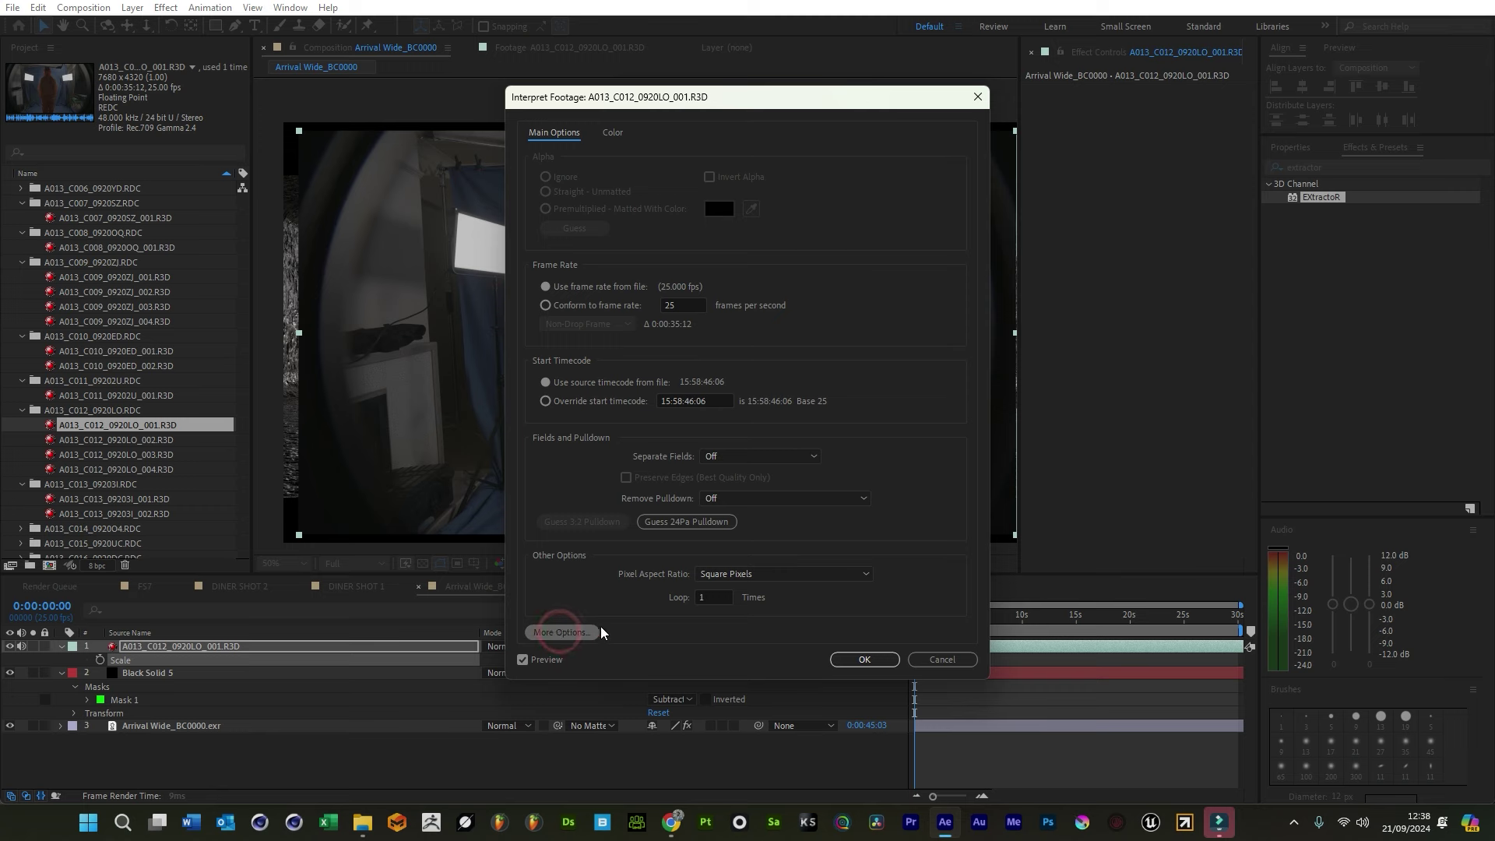
pyautogui.click(557, 631)
pyautogui.moveTo(1112, 156); pyautogui.dragTo(1136, 159)
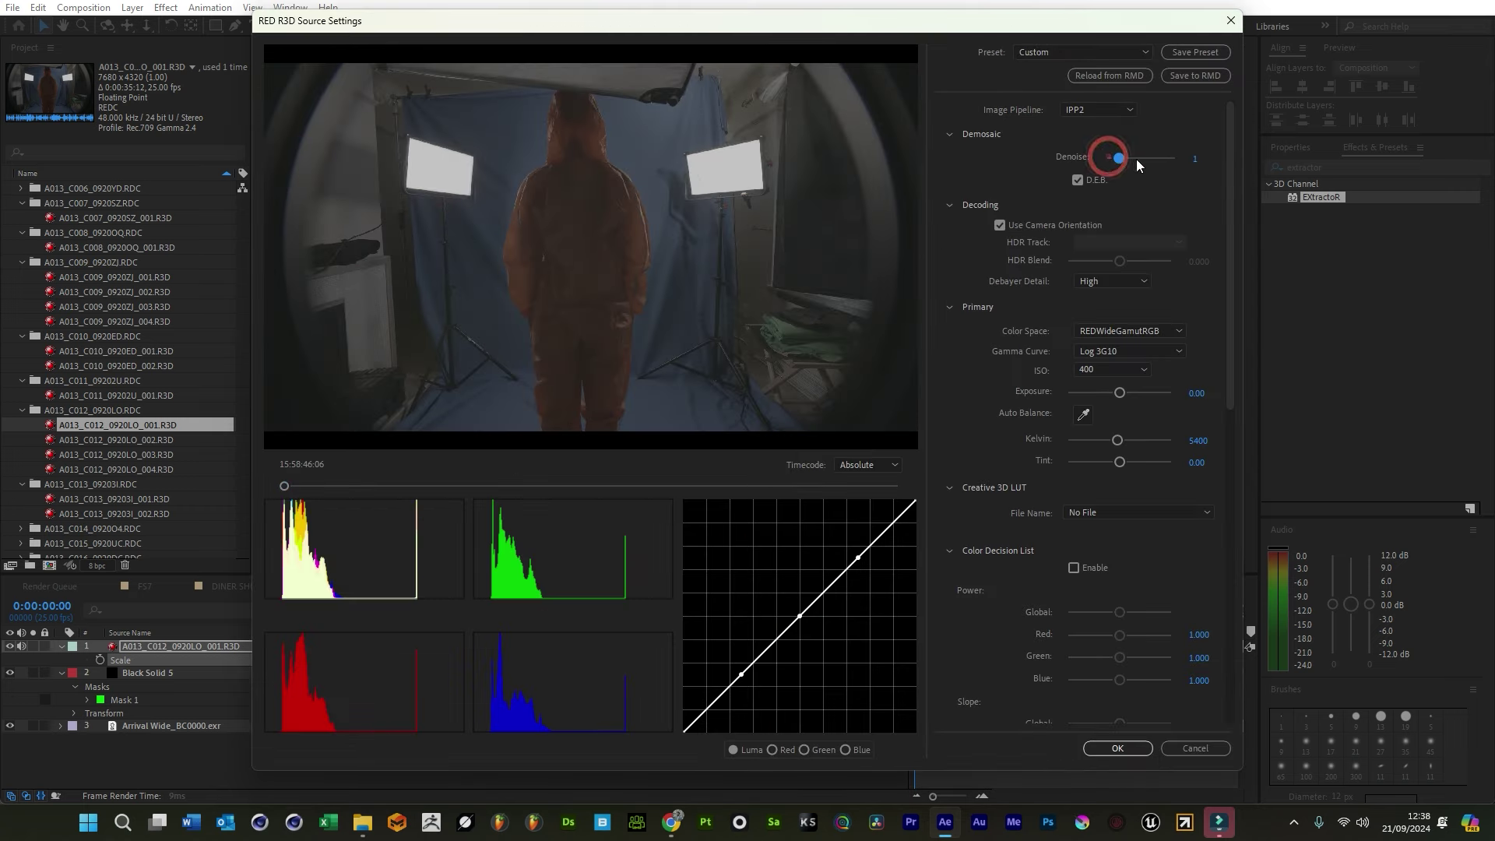
pyautogui.click(1107, 369)
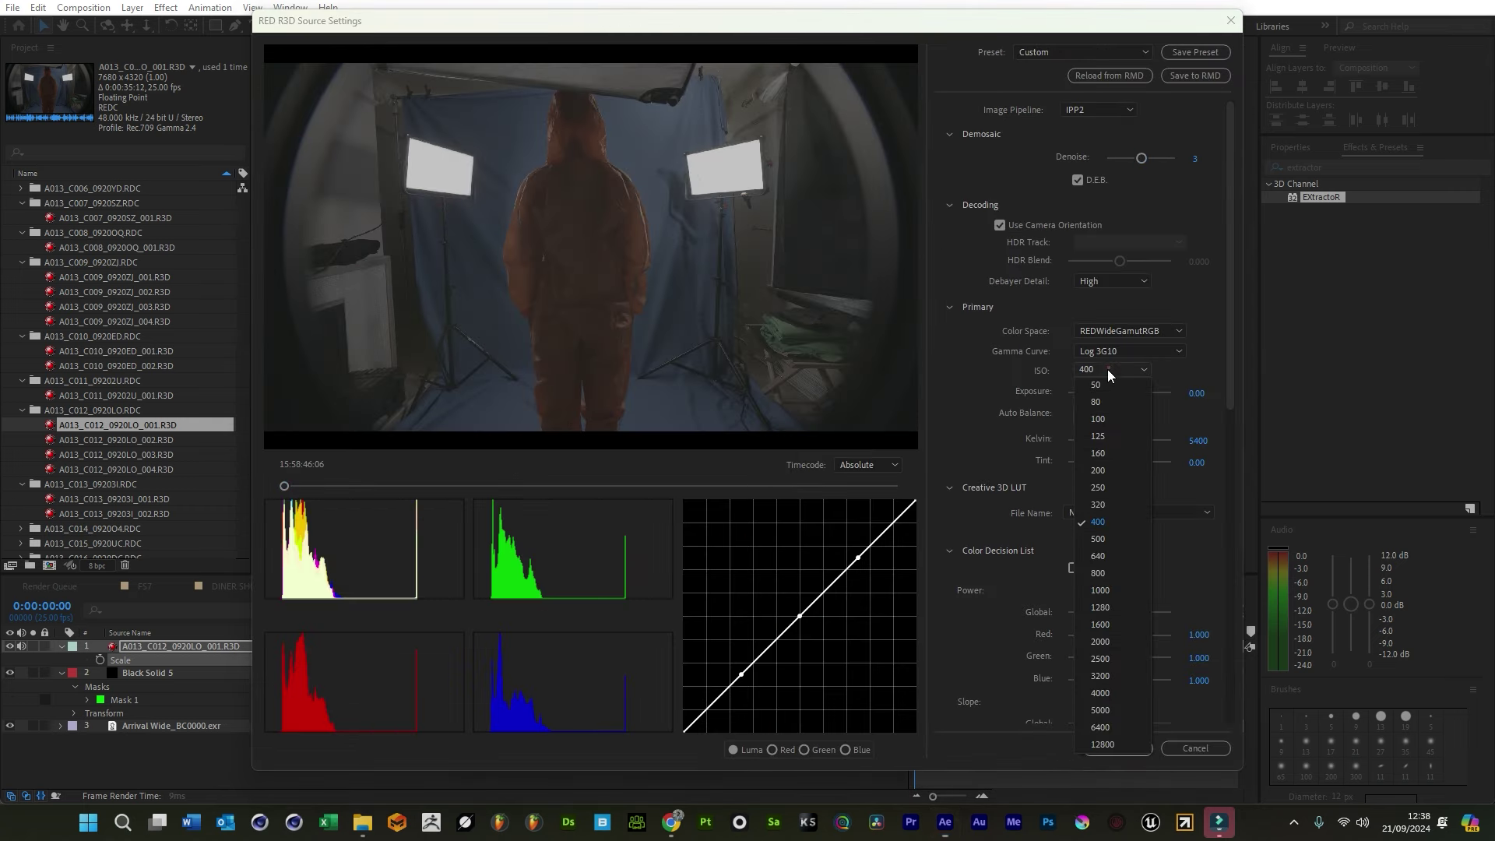
pyautogui.click(1110, 574)
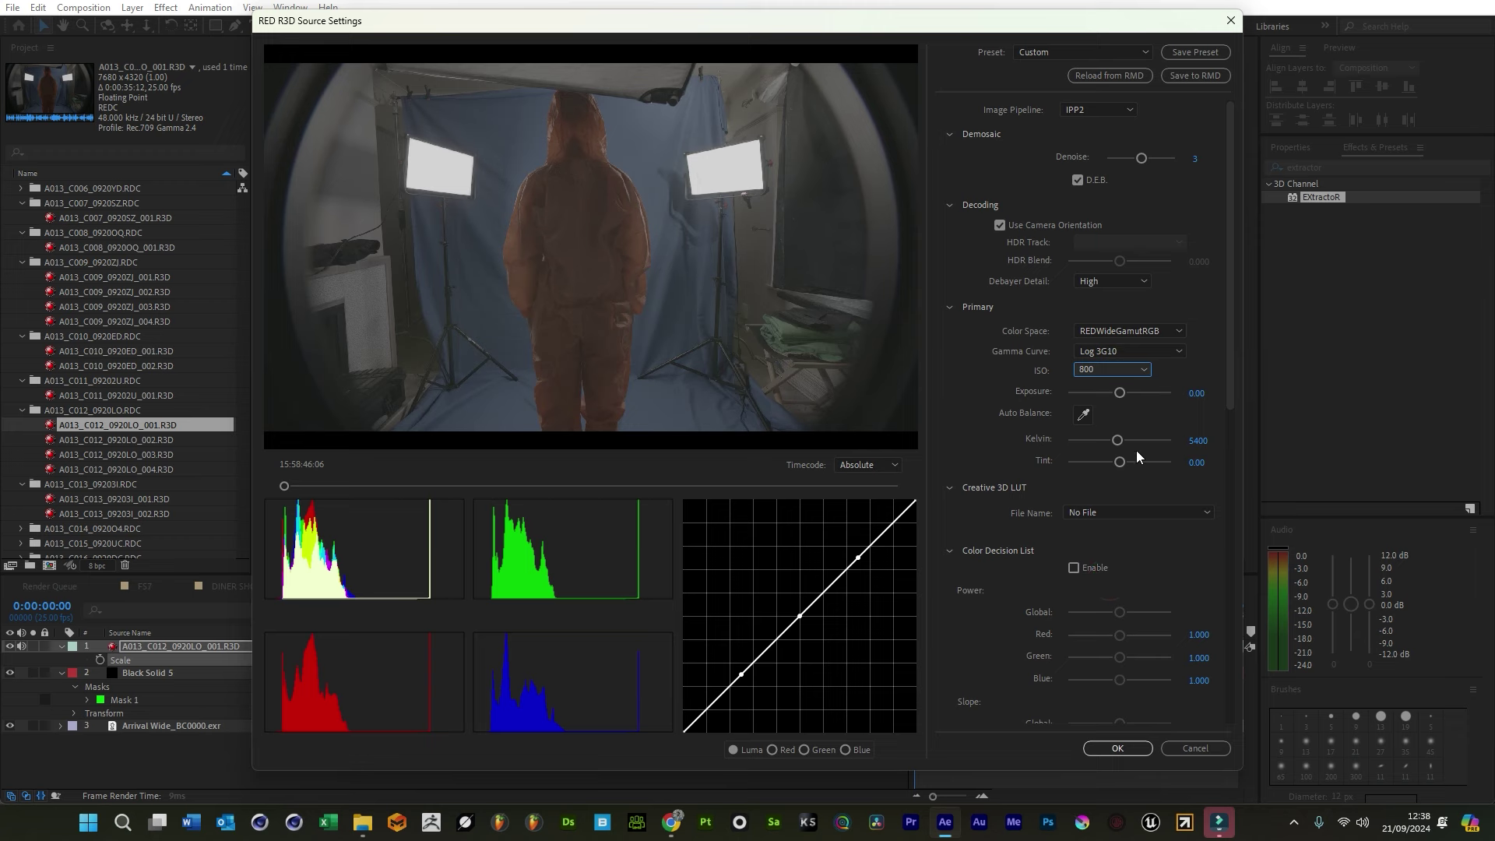
pyautogui.click(1198, 396)
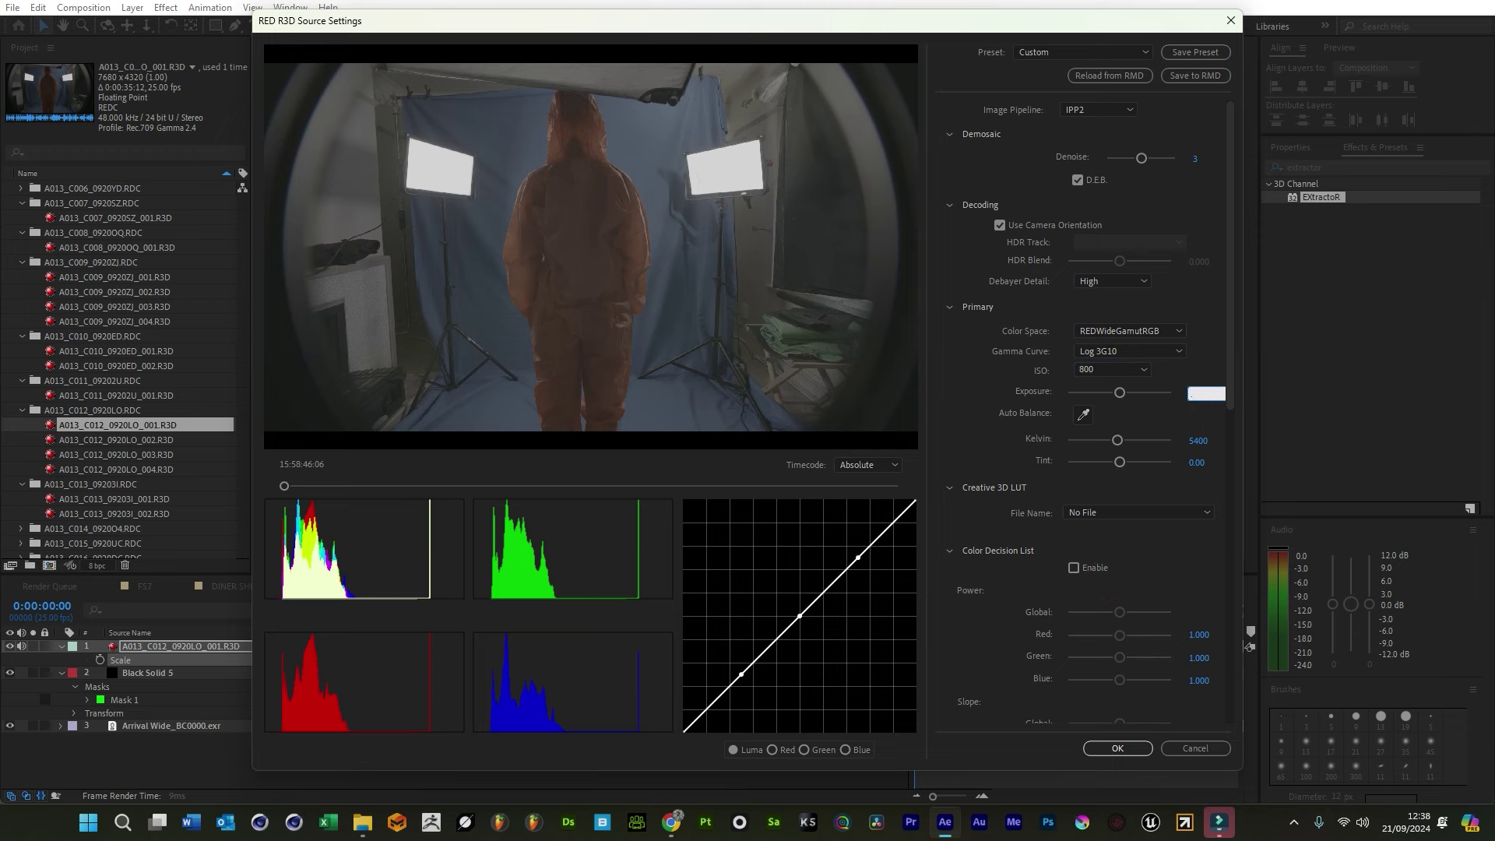
pyautogui.write('.5')
pyautogui.press('Return')
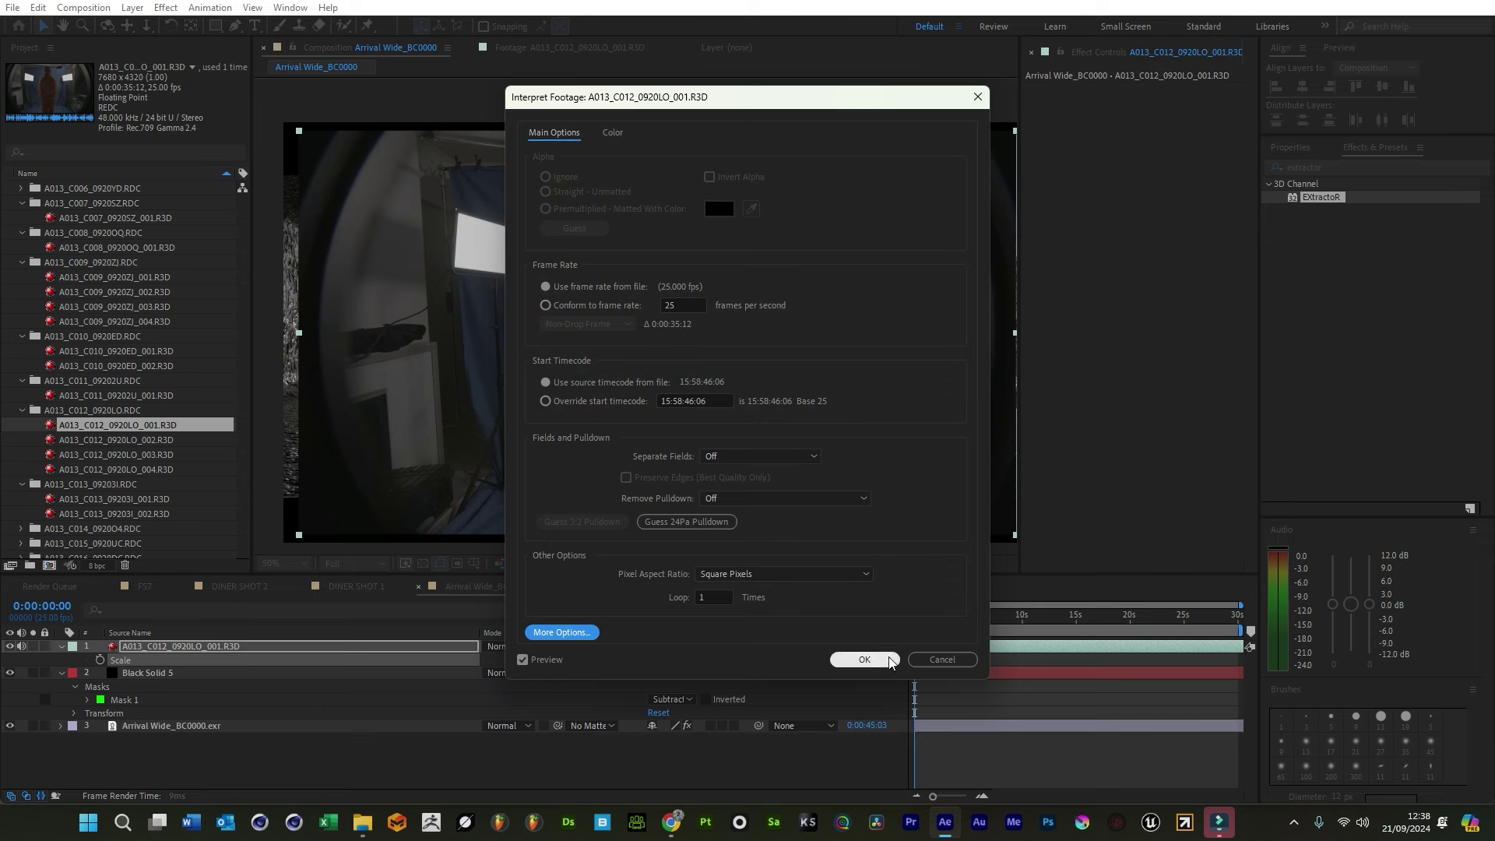
pyautogui.click(865, 659)
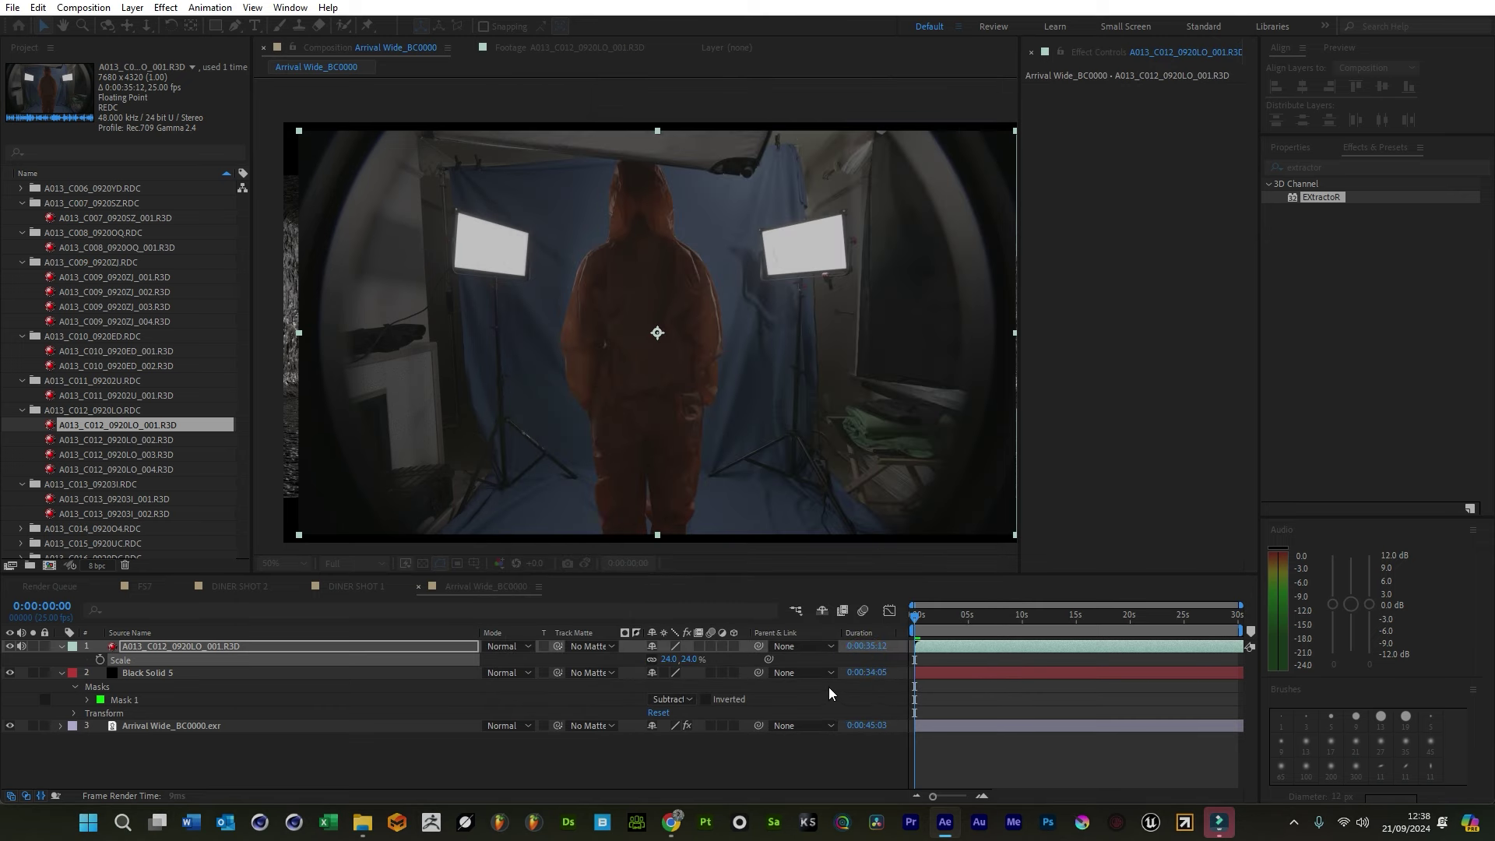
# Draw a closed Pen mask around the actor's left side, head and right side
pyautogui.click(234, 25)
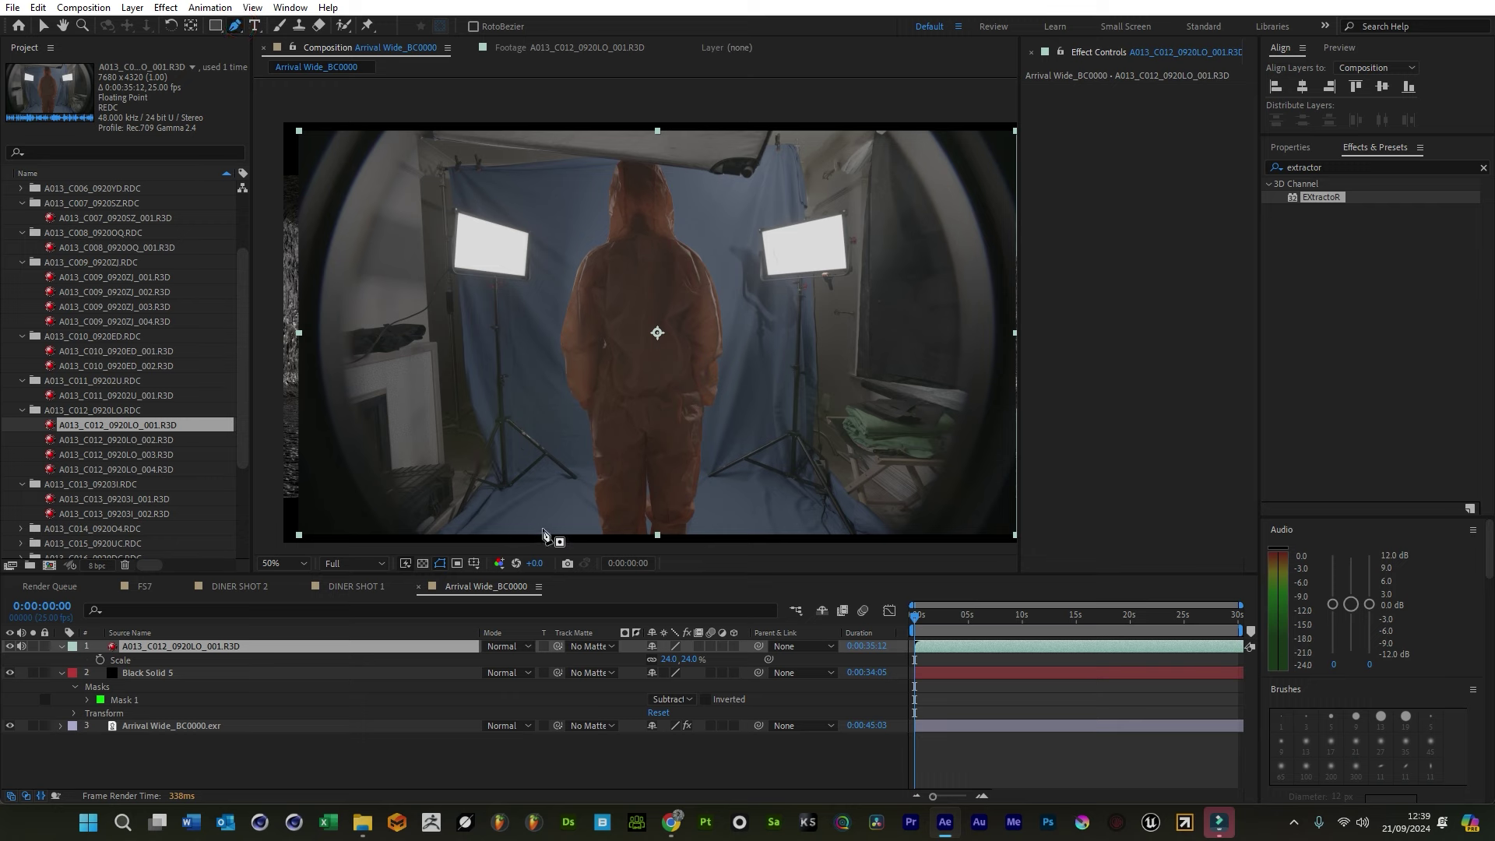
pyautogui.click(513, 538)
pyautogui.click(582, 478)
pyautogui.click(524, 394)
pyautogui.click(526, 292)
pyautogui.click(551, 169)
pyautogui.click(597, 155)
pyautogui.click(641, 154)
pyautogui.click(716, 158)
pyautogui.click(755, 186)
pyautogui.click(759, 315)
pyautogui.click(769, 443)
pyautogui.click(716, 479)
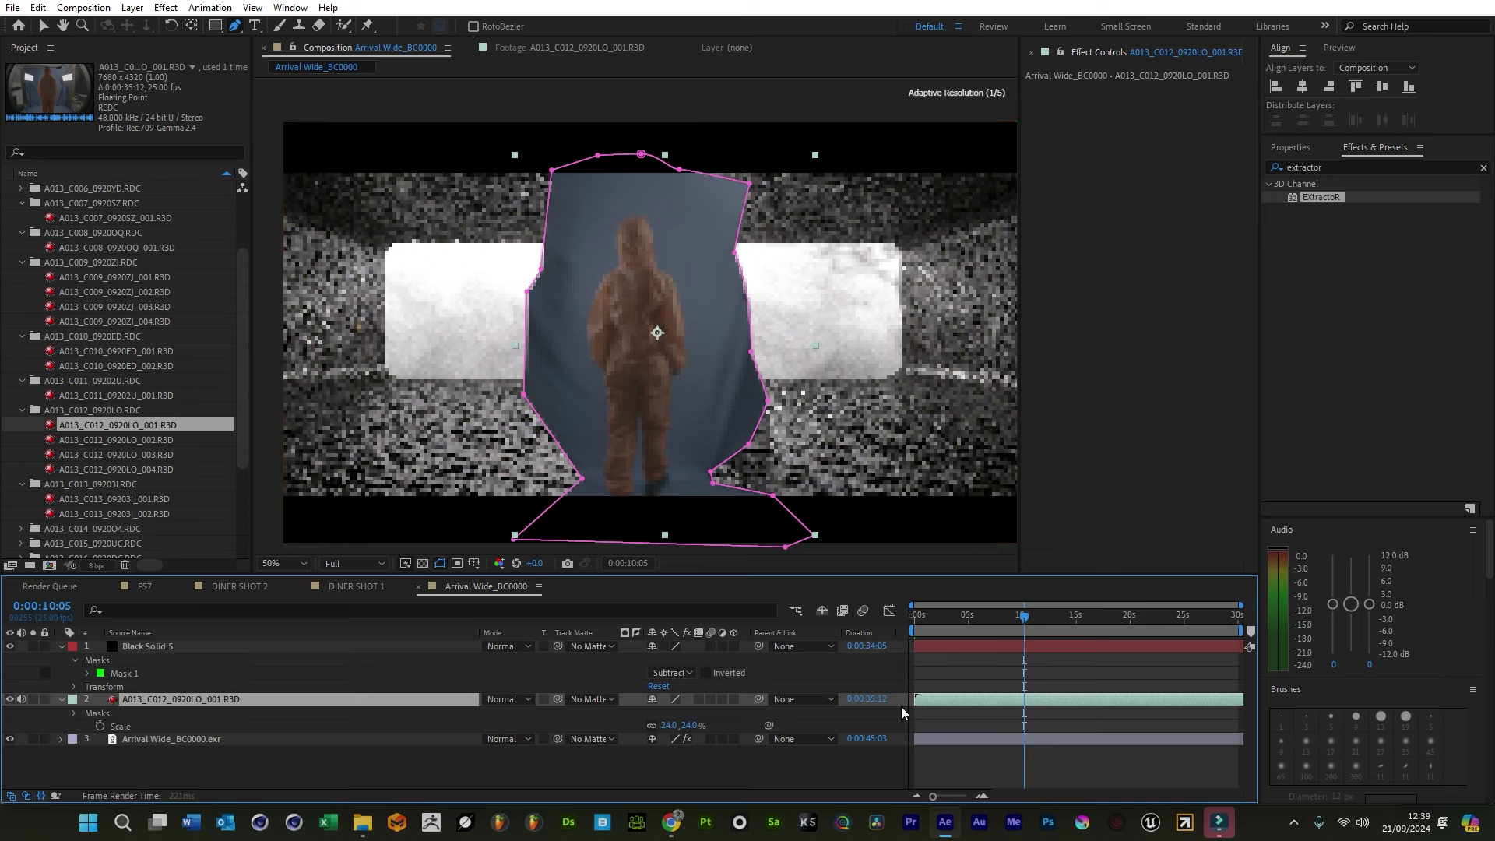
# Trim the actor clip's in-point later and shrink layer 2 to 6.3% scale, ending at 0:00:07:24
pyautogui.moveTo(917, 699); pyautogui.dragTo(987, 698)
pyautogui.click(43, 26)
pyautogui.press('s')
pyautogui.keyDown('shift'); pyautogui.moveTo(514, 535); pyautogui.dragTo(594, 406); pyautogui.keyUp('shift')
pyautogui.scroll(2, 646, 385)
pyautogui.moveTo(997, 620); pyautogui.dragTo(923, 621)
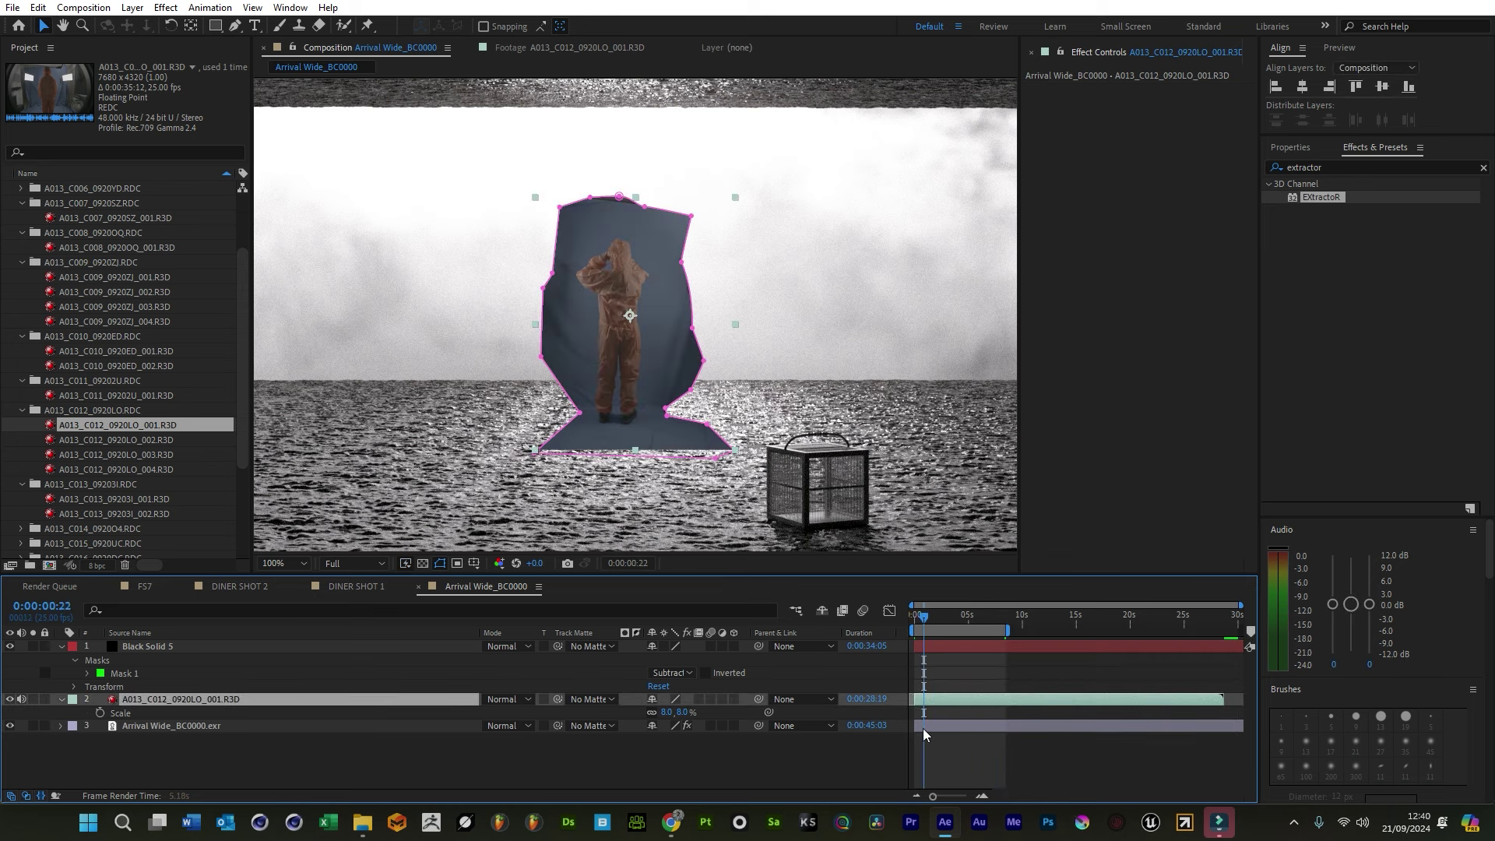
pyautogui.moveTo(915, 700); pyautogui.dragTo(928, 699)
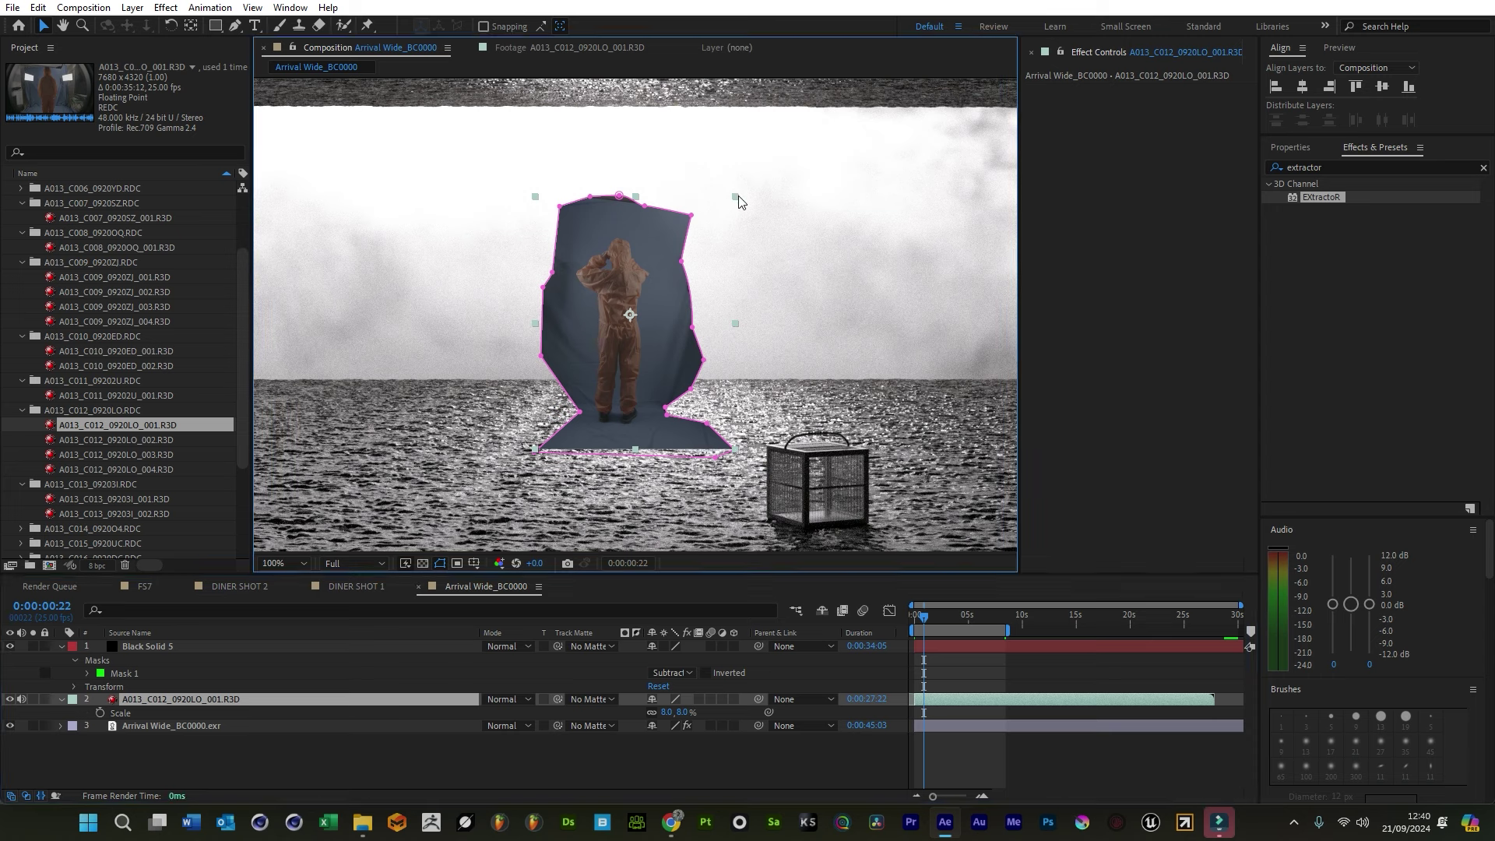
pyautogui.moveTo(736, 197); pyautogui.dragTo(715, 218)
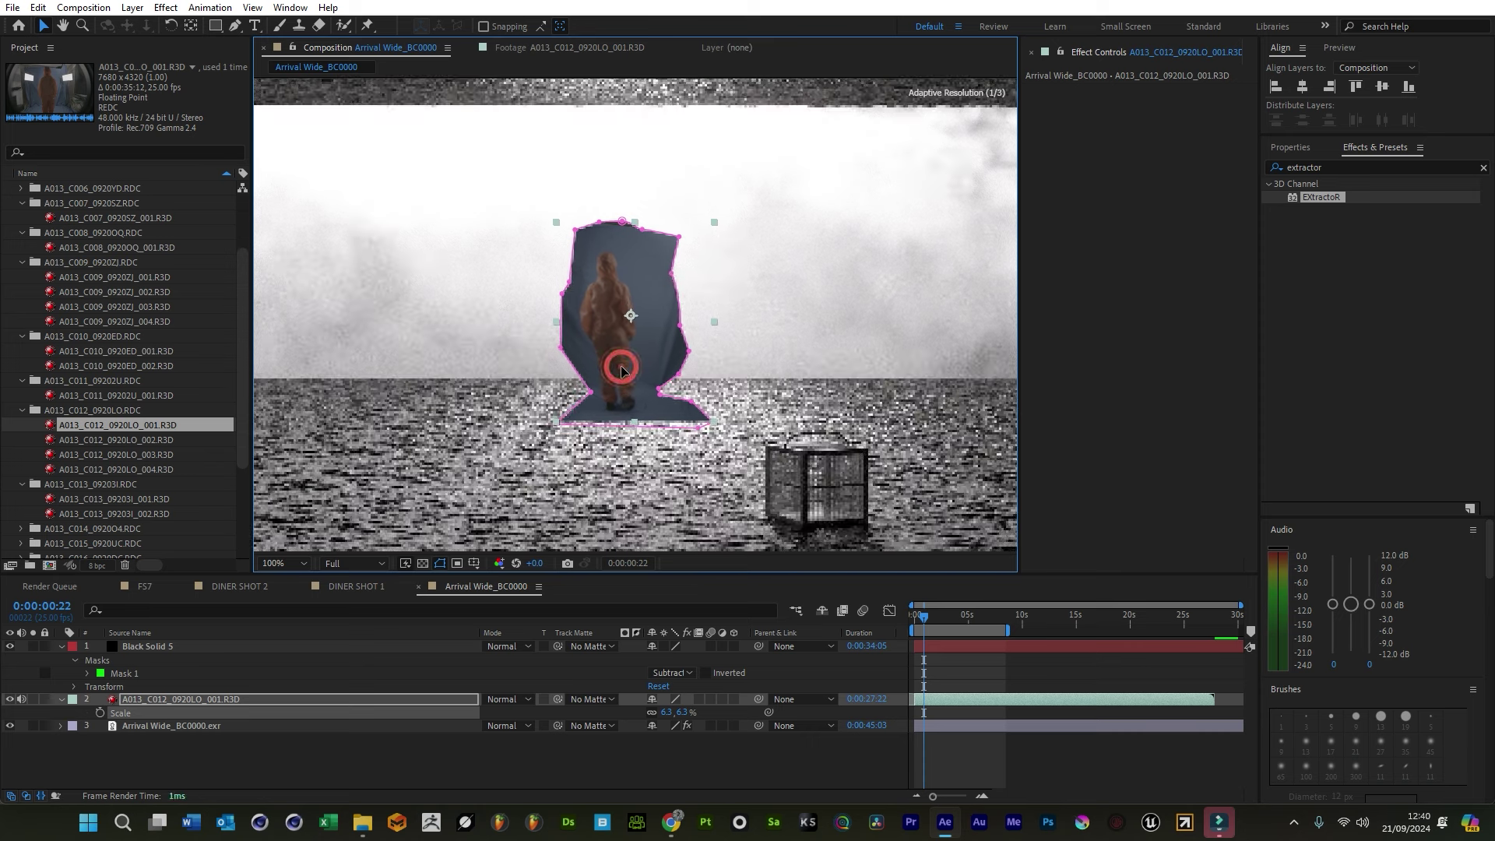
pyautogui.click(999, 616)
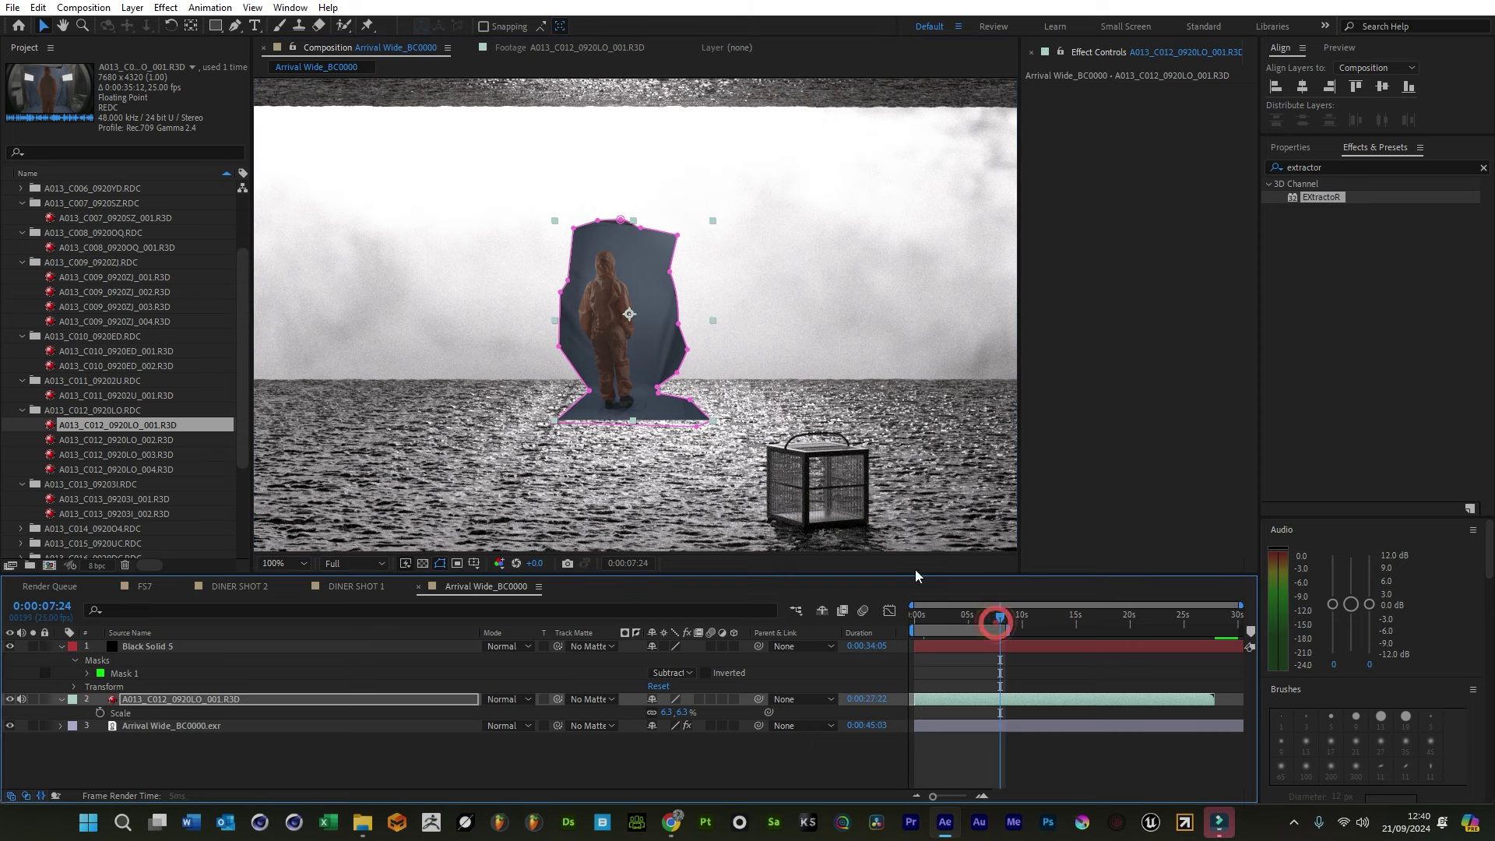
# Apply Lumetri Color to the actor clip and expand Basic Correction
pyautogui.click(1331, 167)
pyautogui.press('BackSpace')
pyautogui.write('lumetr')
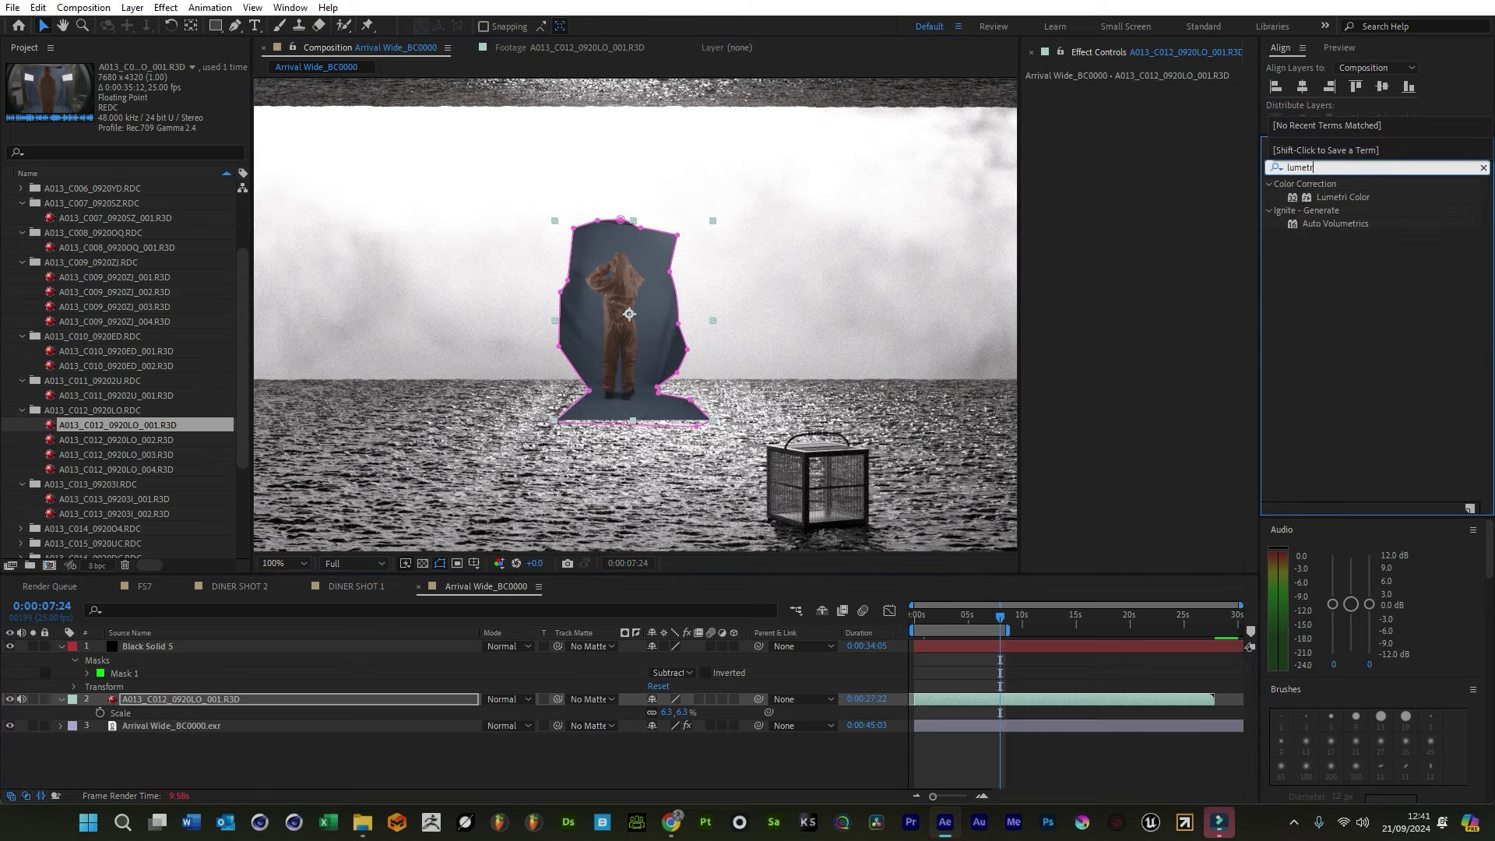
pyautogui.moveTo(1352, 194); pyautogui.dragTo(1001, 711)
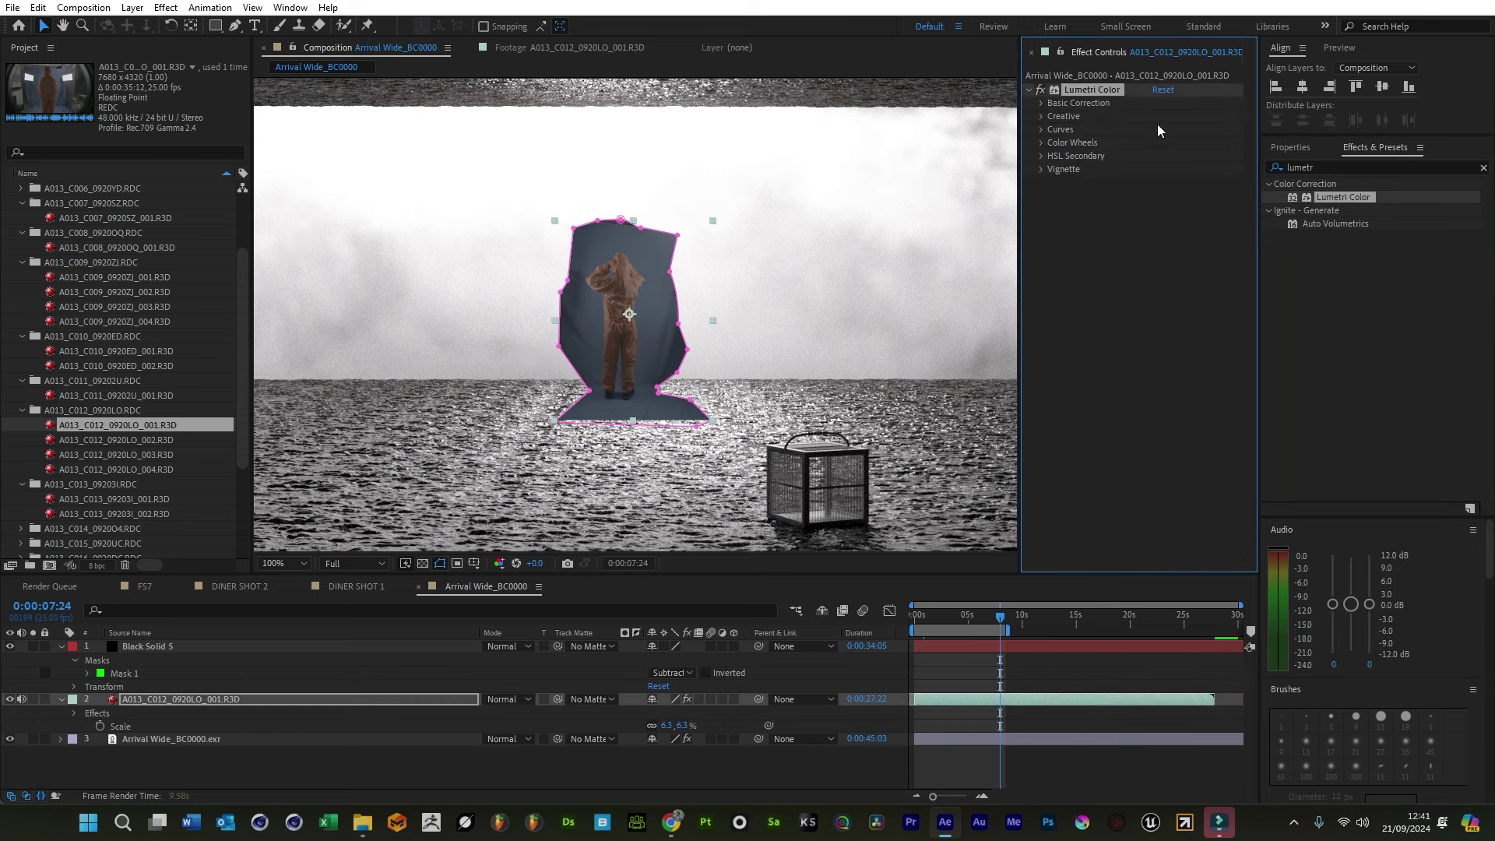
pyautogui.click(1042, 103)
# Load the Jack slog3 input LUT from the LUTS folder and set Exposure 0.5 and Shadows 25
pyautogui.click(1197, 129)
pyautogui.click(1199, 180)
pyautogui.scroll(10, 282, 368)
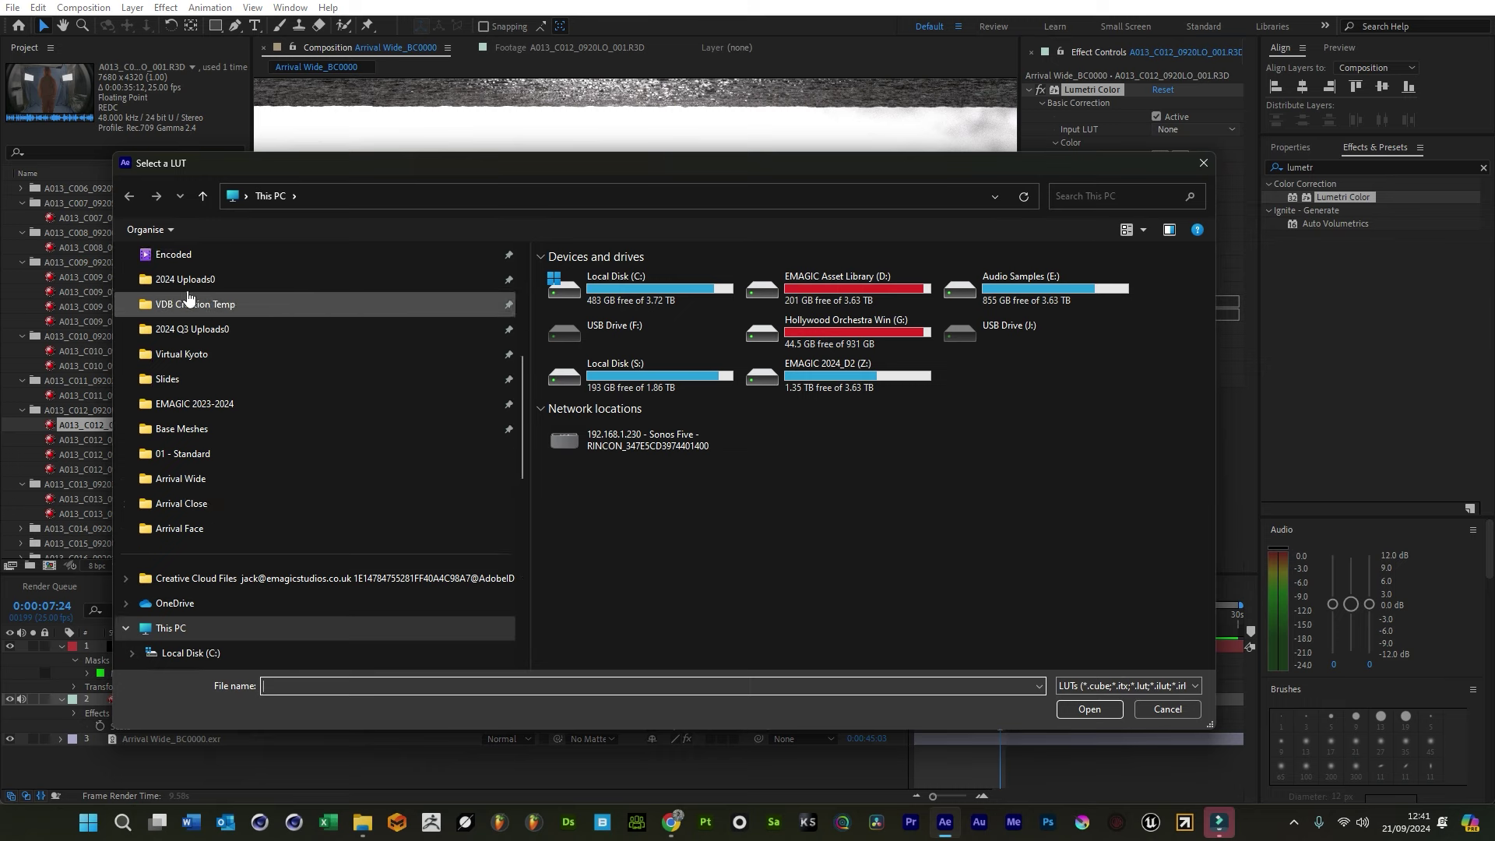
pyautogui.click(166, 478)
pyautogui.doubleClick(675, 460)
pyautogui.click(1158, 262)
pyautogui.write('2')
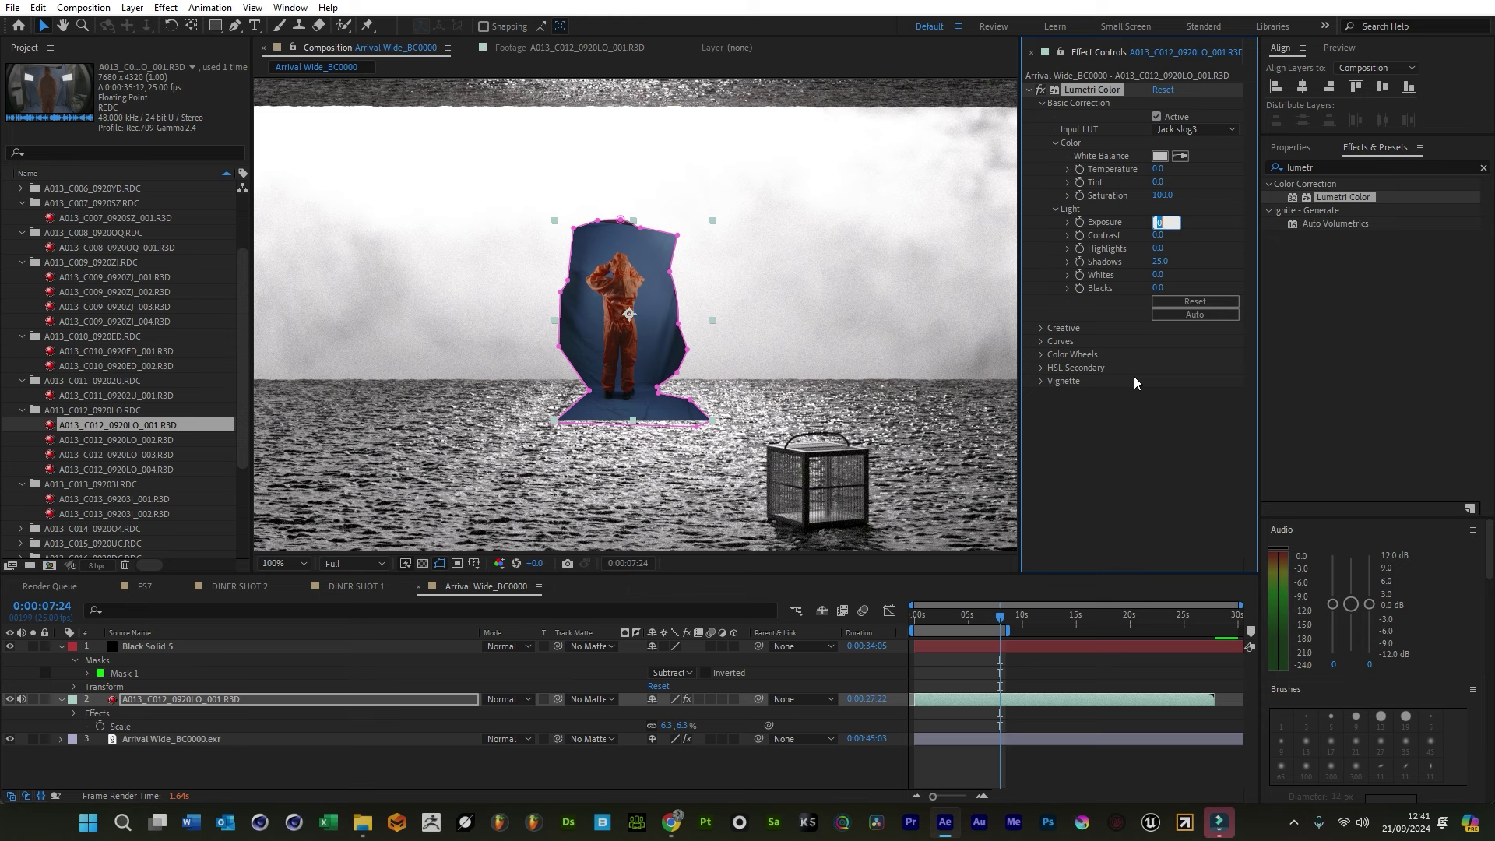
pyautogui.write('0.5')
pyautogui.press('Return')
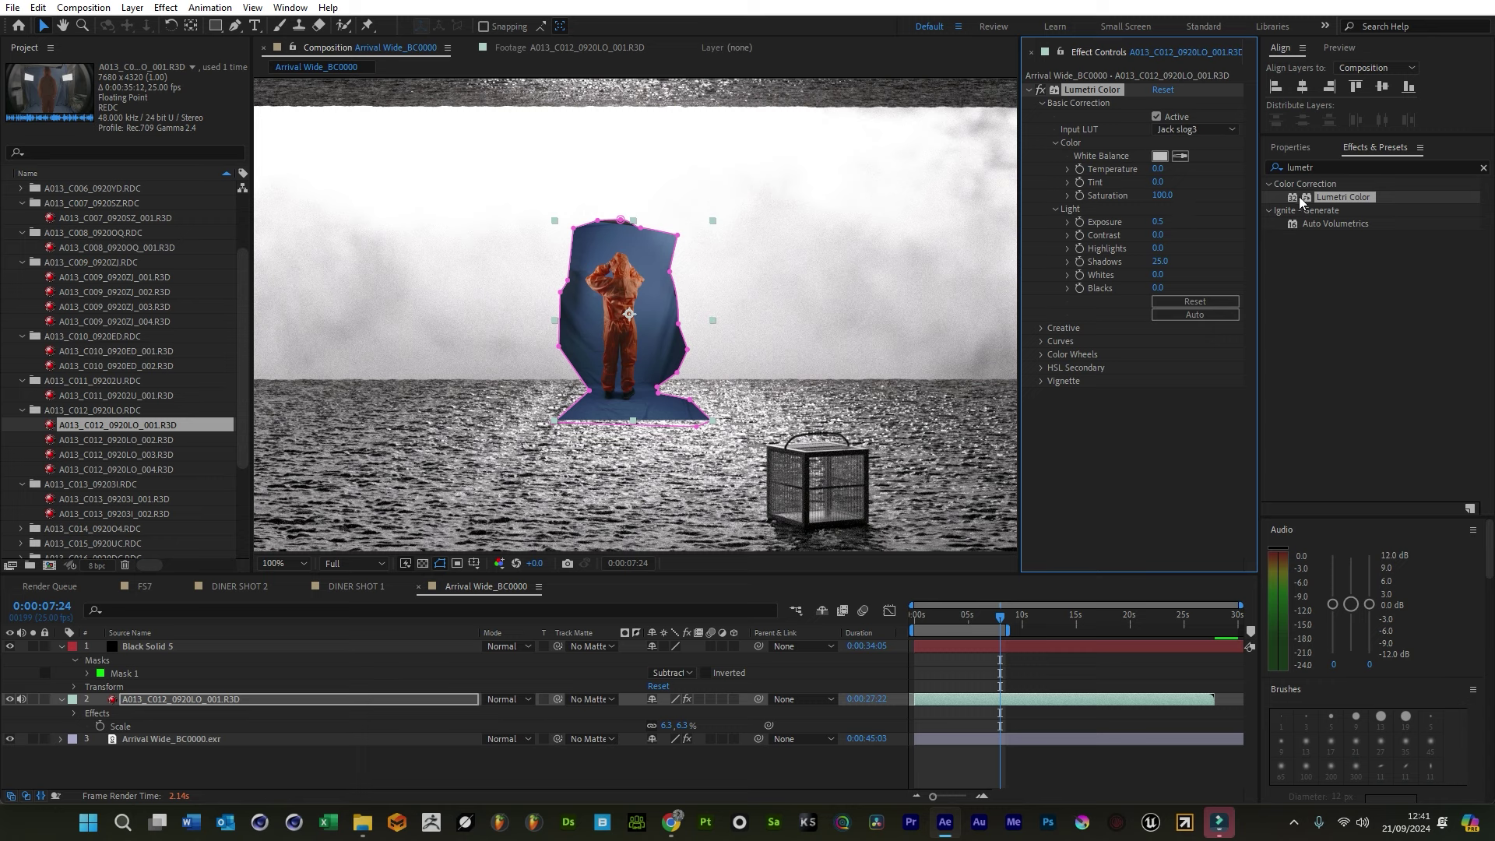
pyautogui.click(1326, 168)
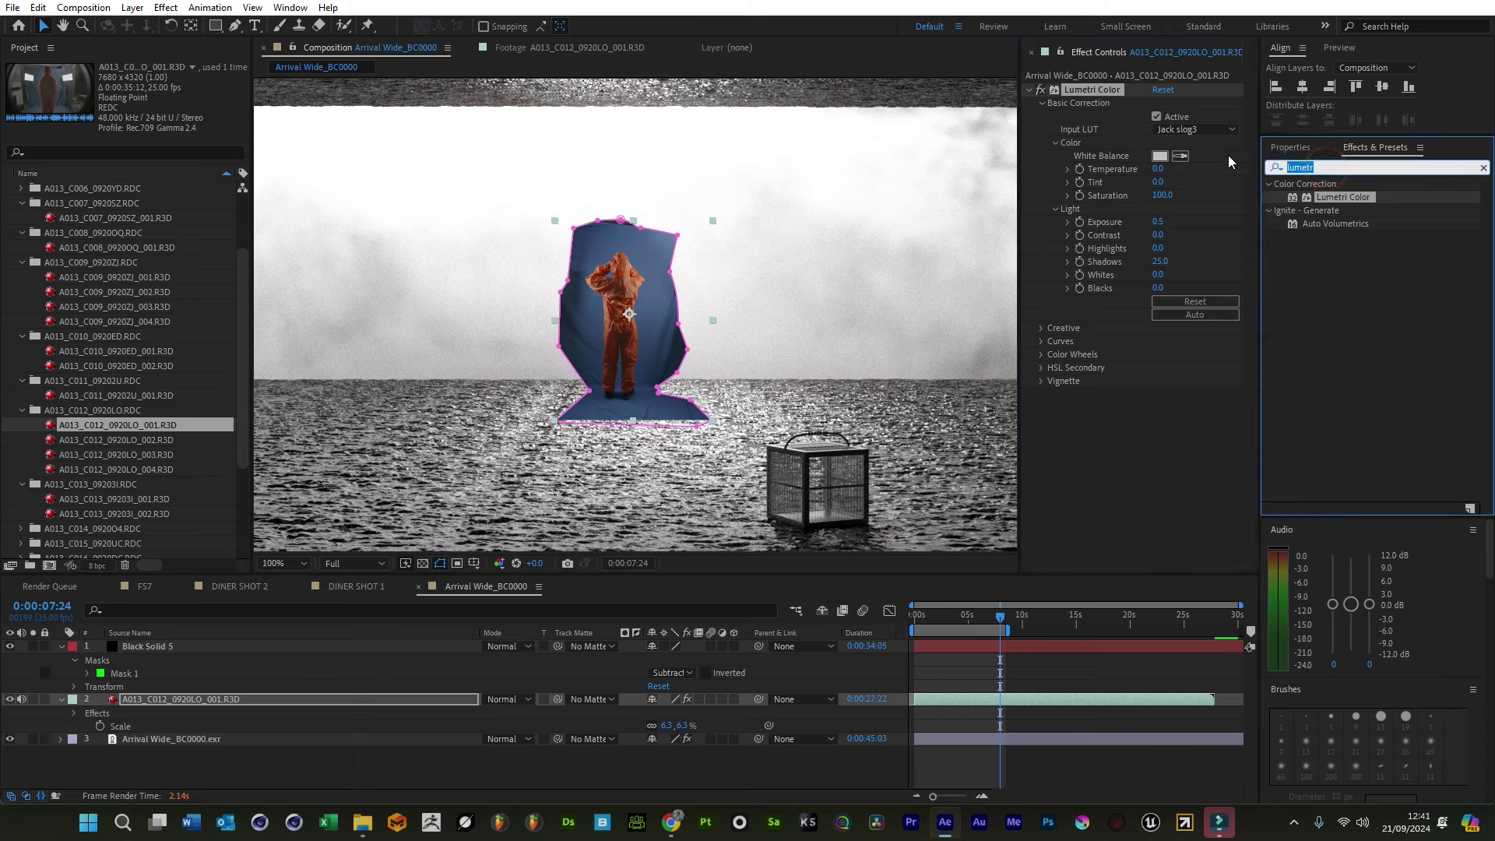
# Apply the Keylight + Advanced Spill Suppressor preset with Key Cleaner off, then try dragging in Refine Soft Matte
pyautogui.write('keylight')
pyautogui.moveTo(1394, 210); pyautogui.dragTo(652, 315)
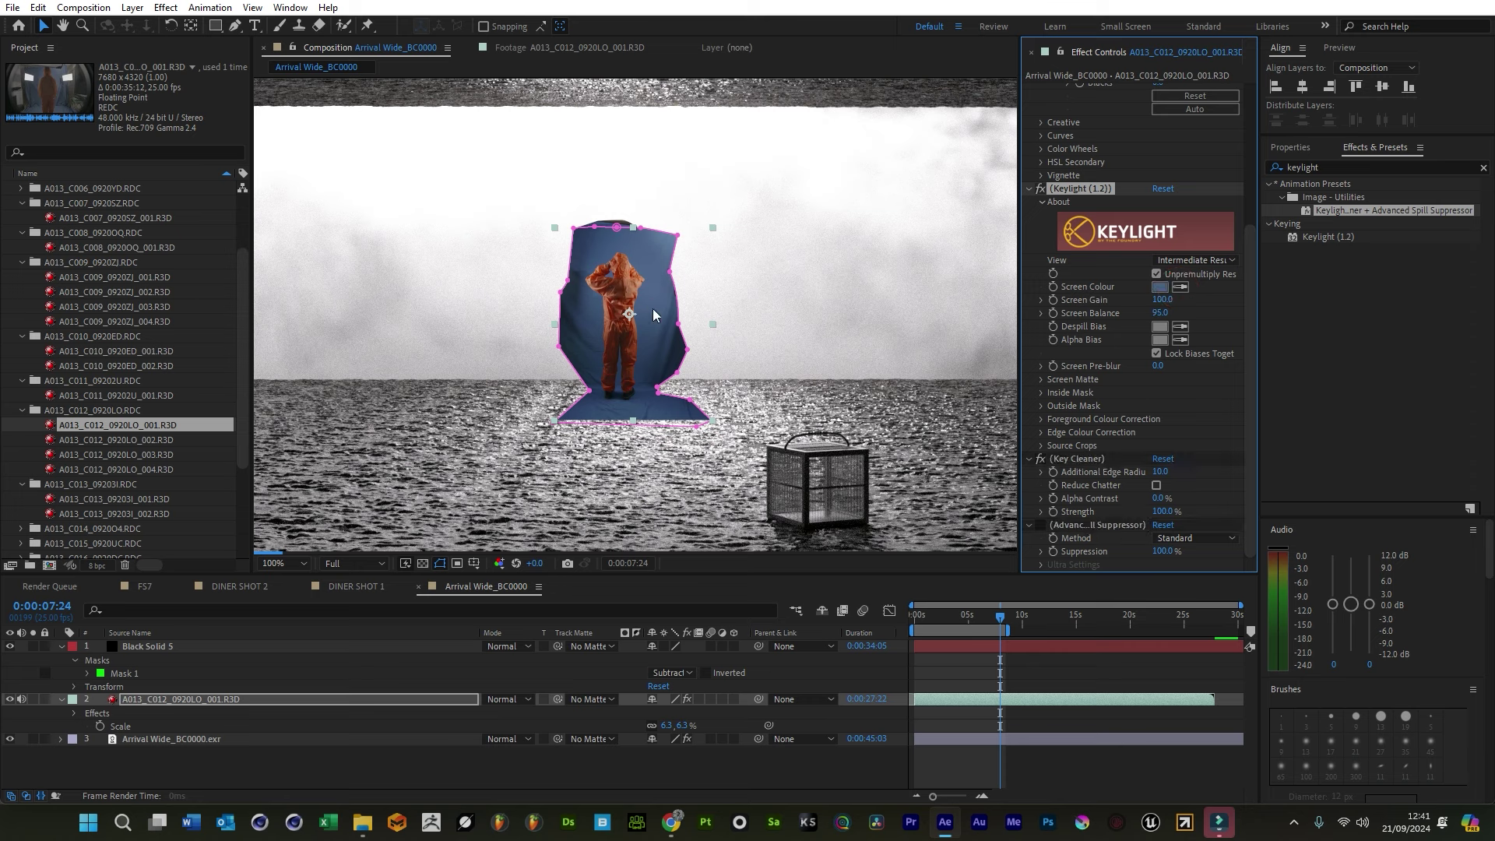
pyautogui.click(1058, 460)
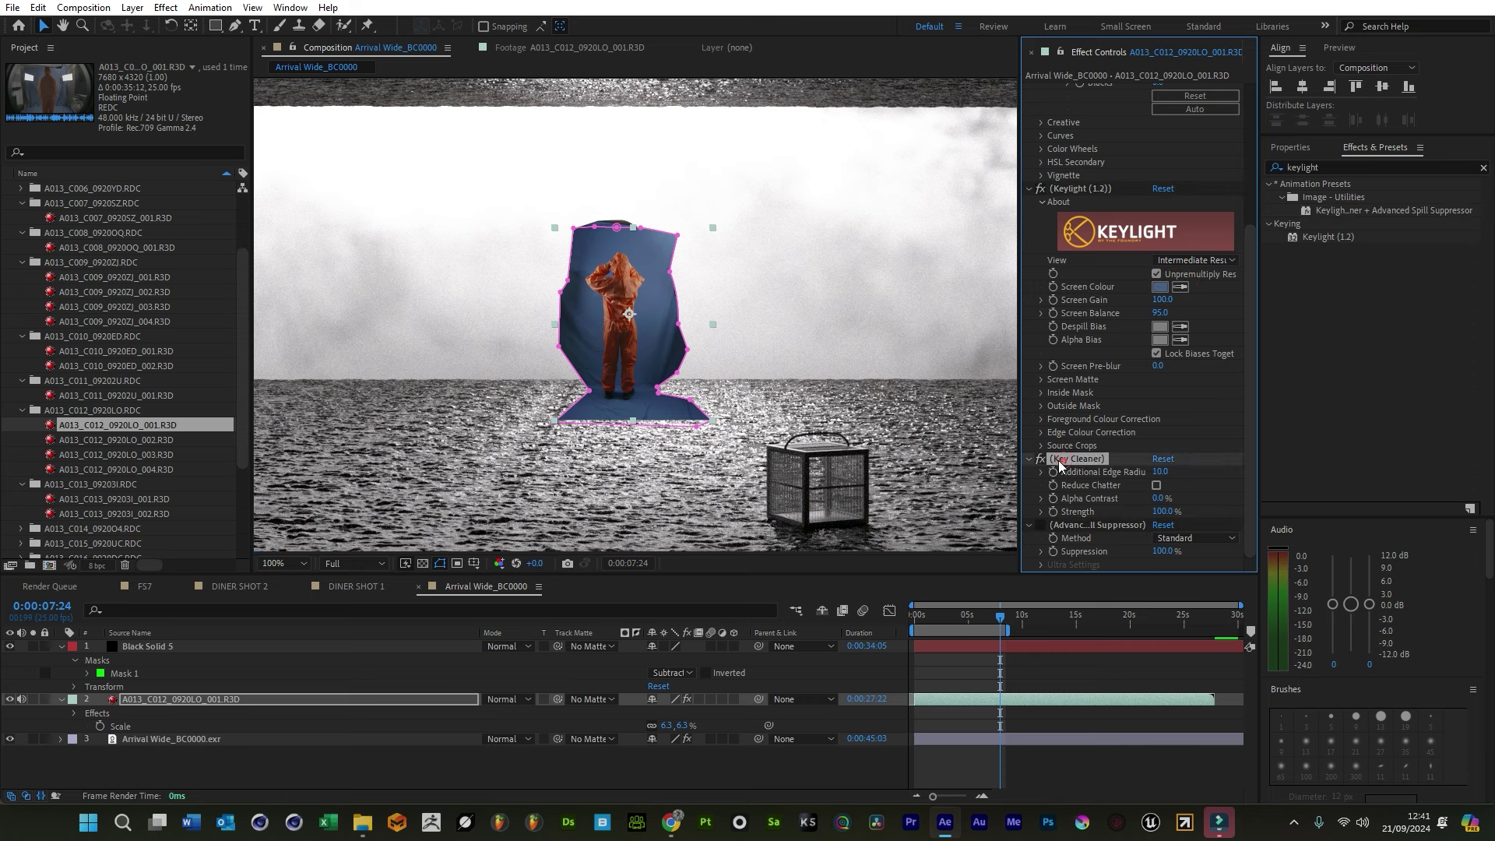
pyautogui.click(1043, 460)
pyautogui.click(1320, 362)
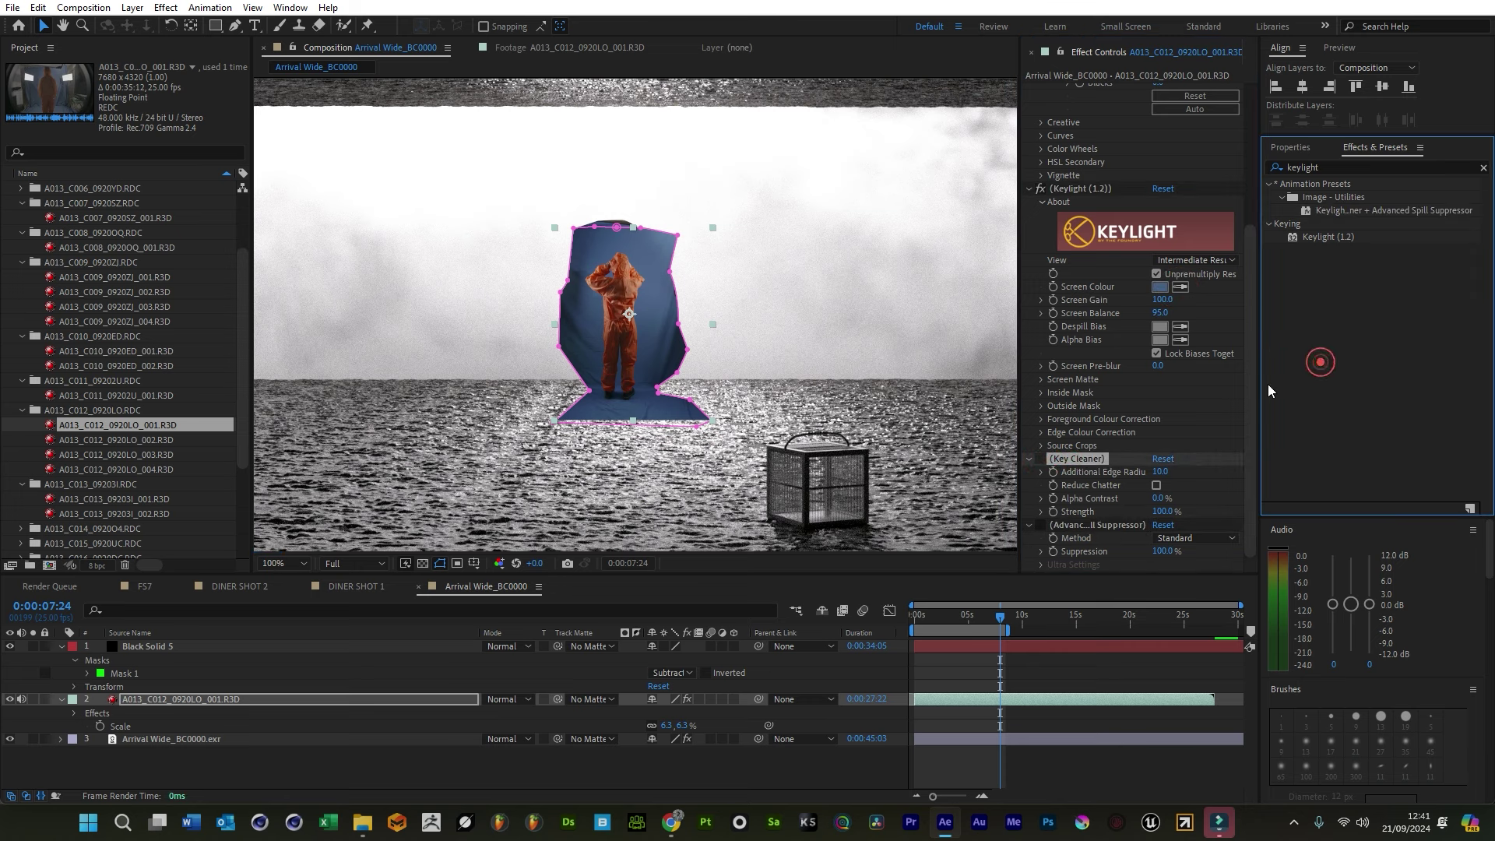
pyautogui.click(1334, 166)
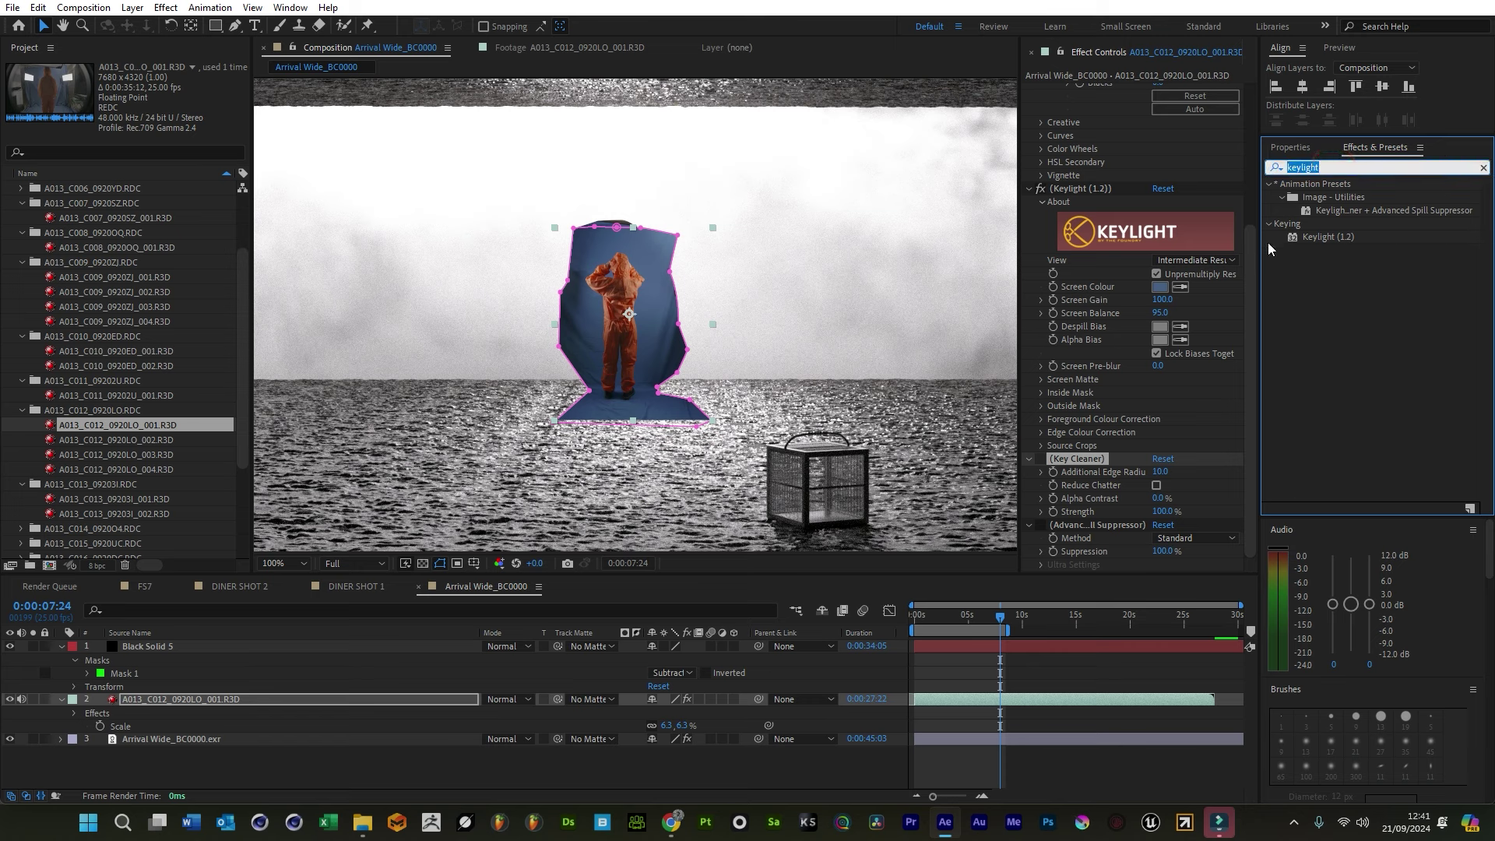
pyautogui.write('soft')
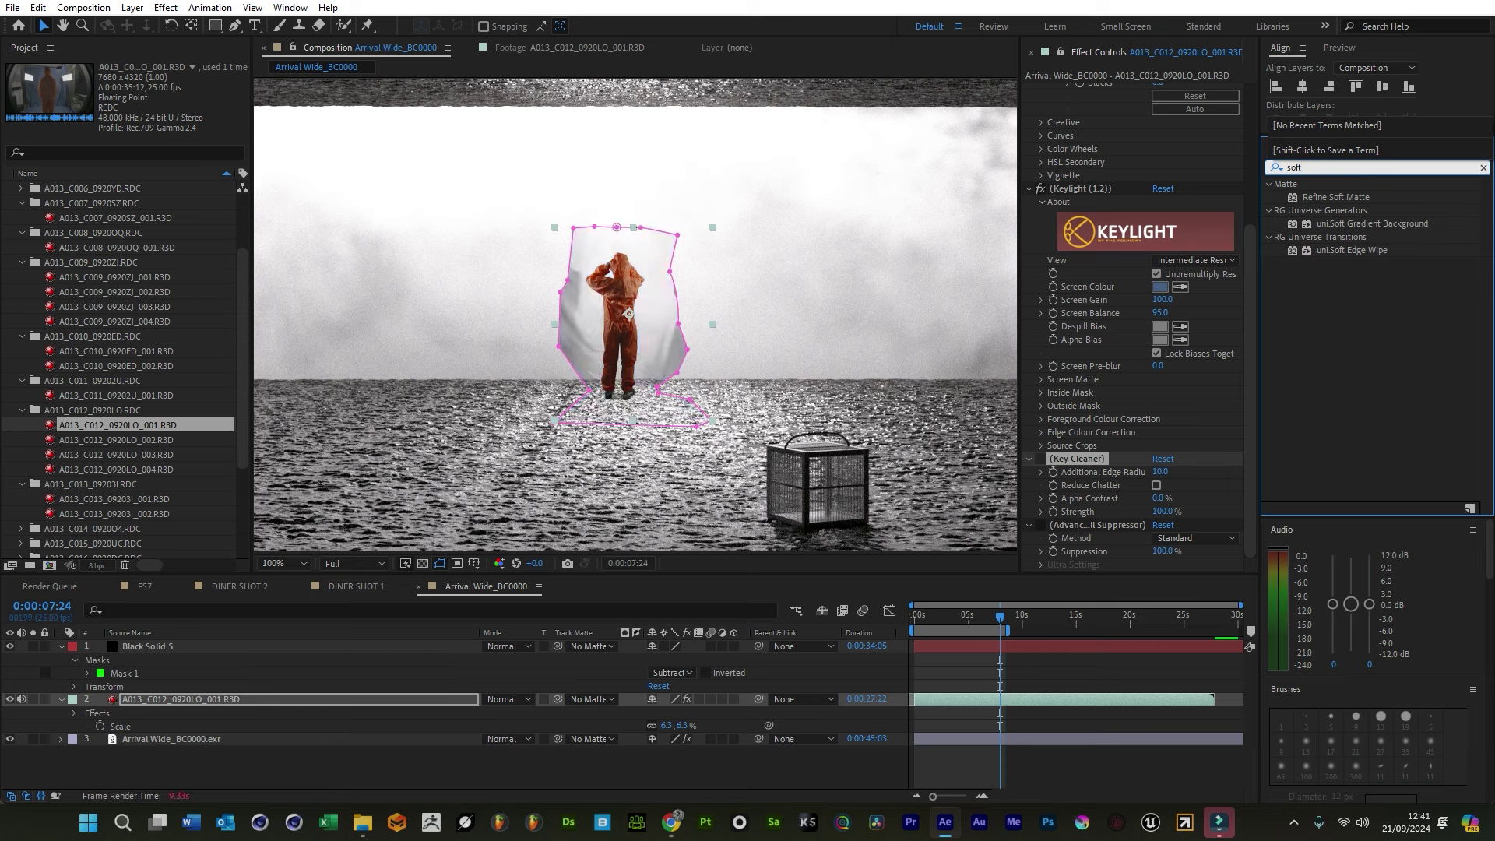
pyautogui.moveTo(1336, 197); pyautogui.dragTo(1091, 353)
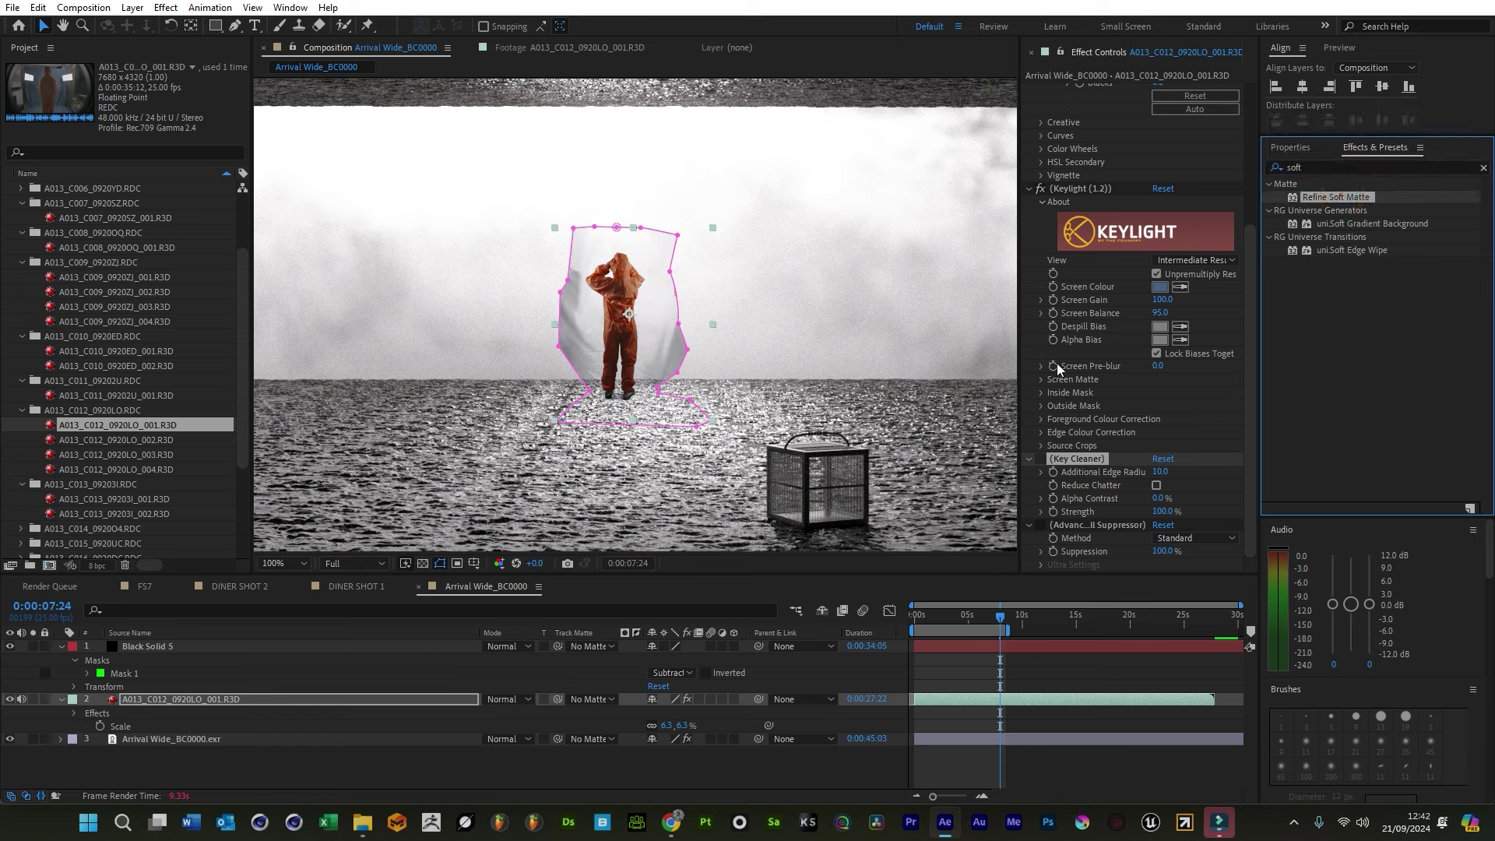
# In Screen Matte view set Clip Black 65, Clip White 89, Screen Softness 1, then return to Intermediate Result
pyautogui.click(1041, 379)
pyautogui.click(1201, 261)
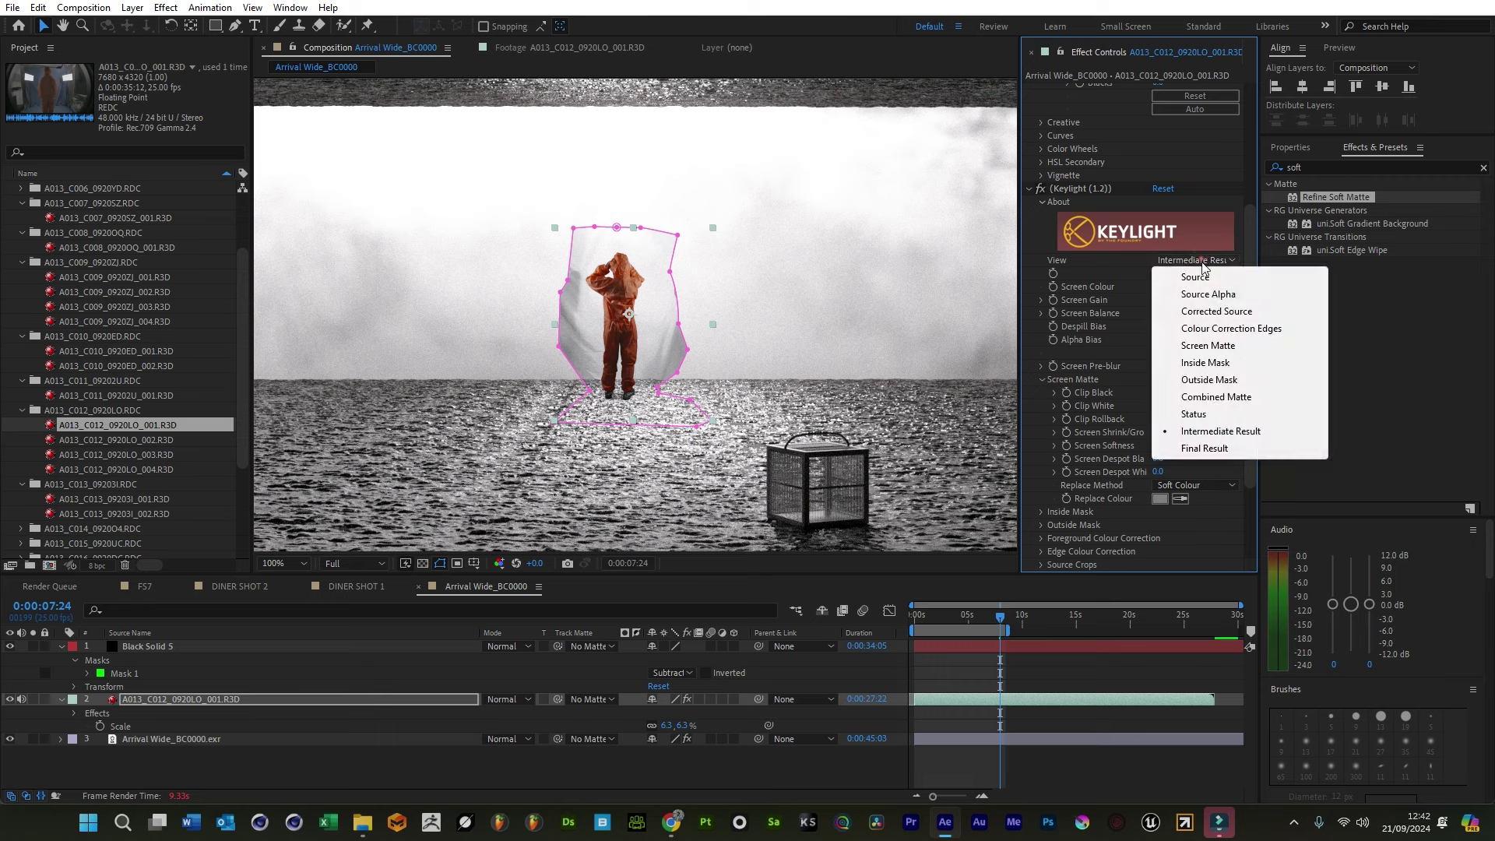
pyautogui.click(1211, 347)
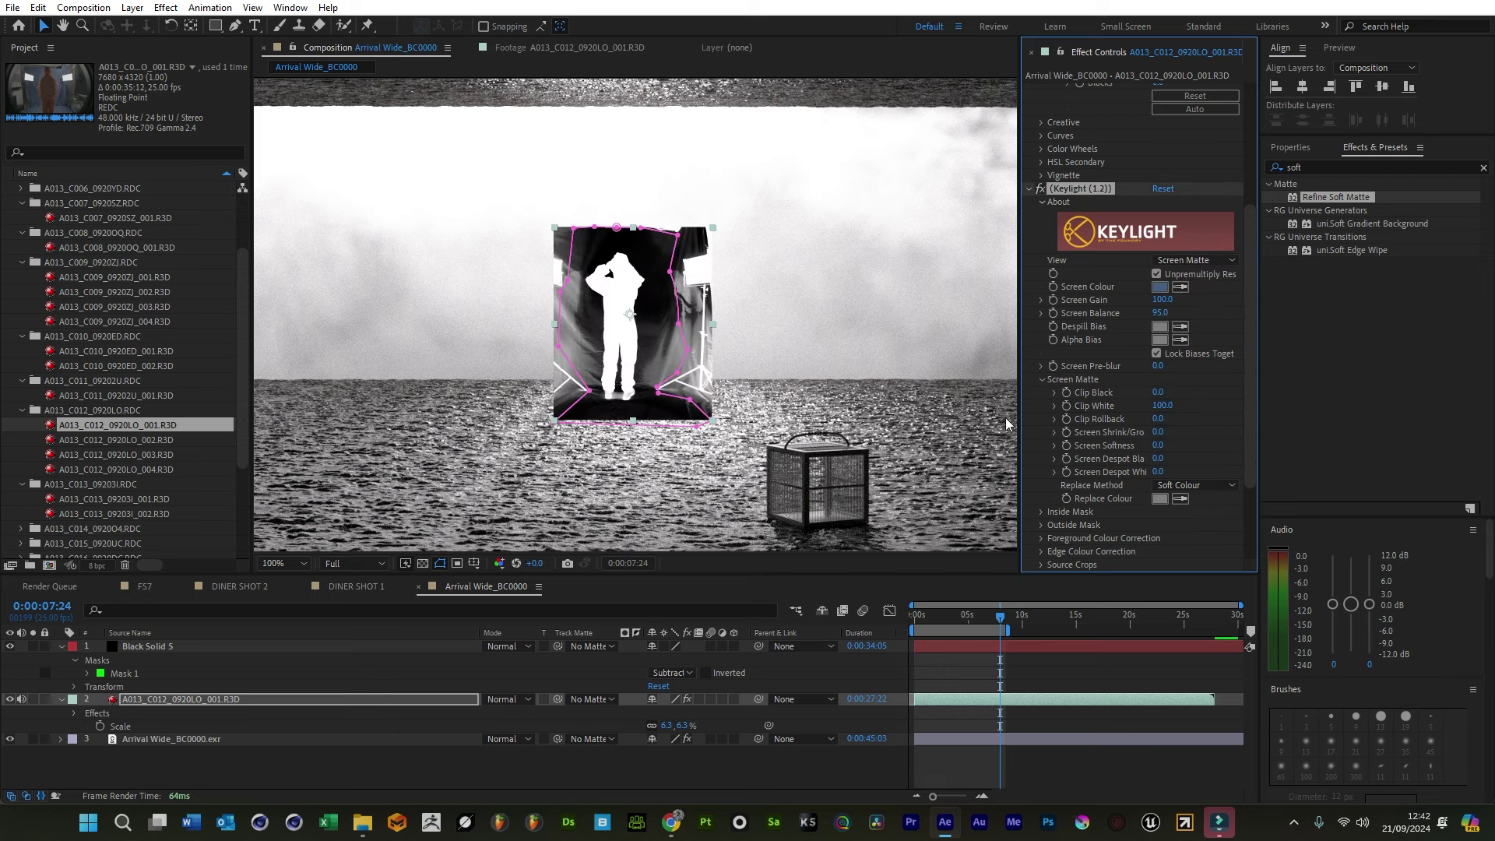
pyautogui.moveTo(1160, 393)
pyautogui.mouseDown()
pyautogui.moveTo(1212, 400)
pyautogui.moveTo(1160, 405)
pyautogui.moveTo(1170, 392)
pyautogui.mouseUp()
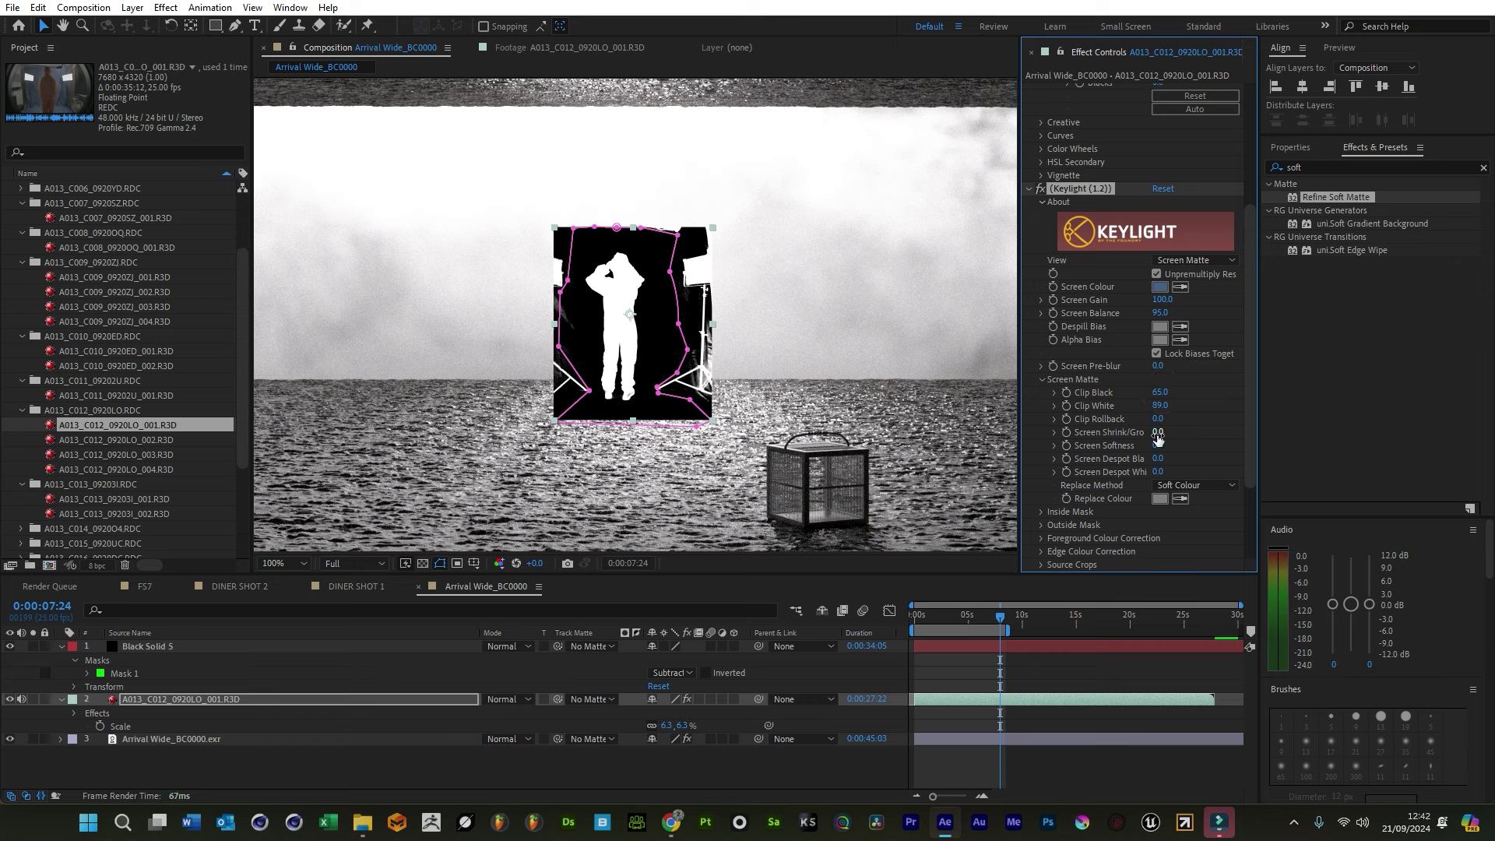
pyautogui.moveTo(1164, 444); pyautogui.dragTo(1160, 443)
pyautogui.click(1192, 259)
pyautogui.click(1229, 433)
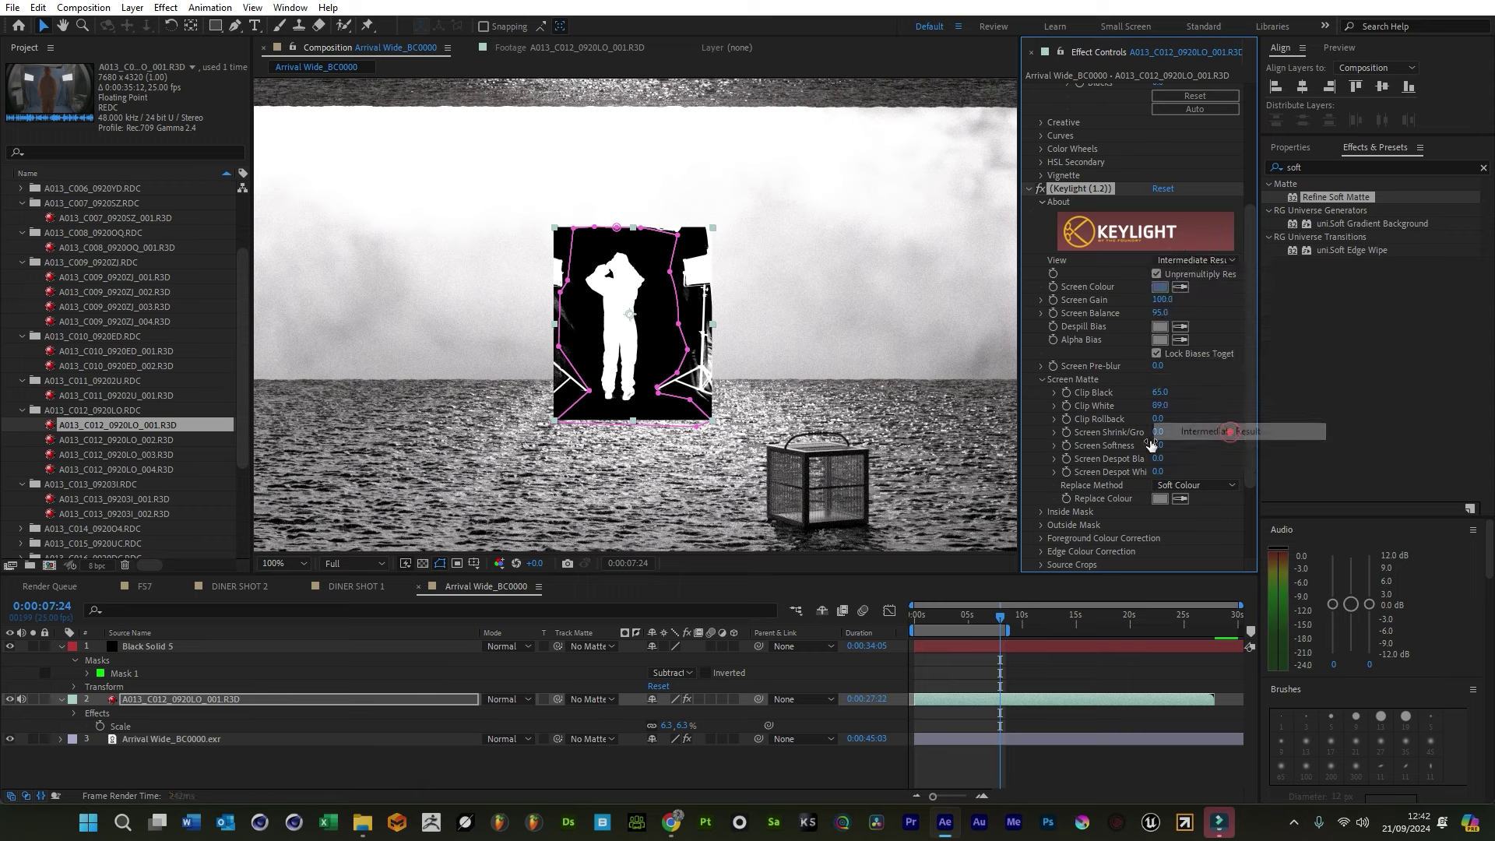
pyautogui.press('.')
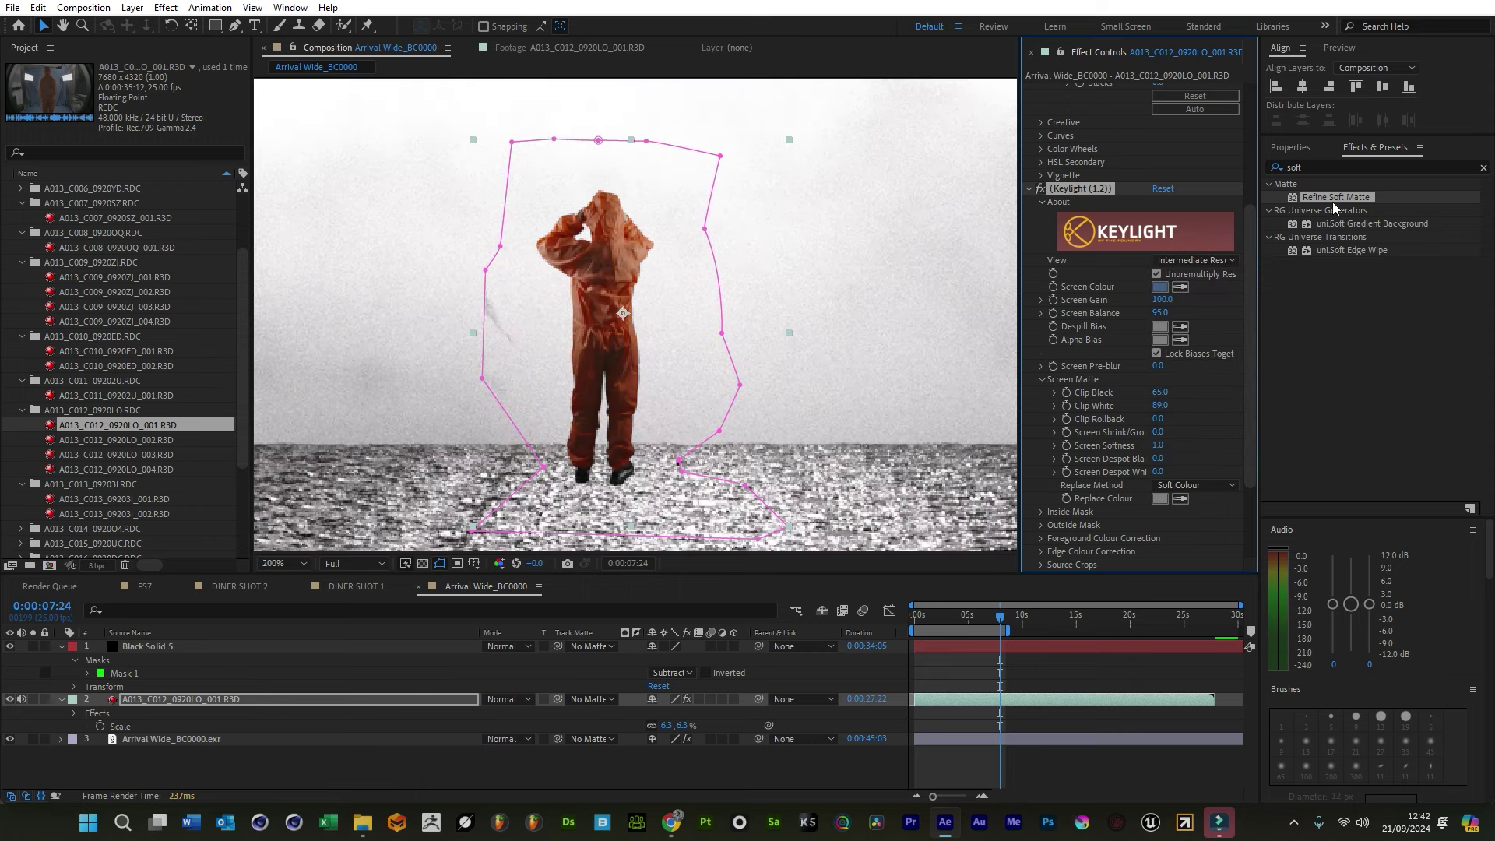
# Collapse Keylight and add Refine Soft Matte at default settings to the actor clip, checking frame 0:00:05:09
pyautogui.click(1029, 190)
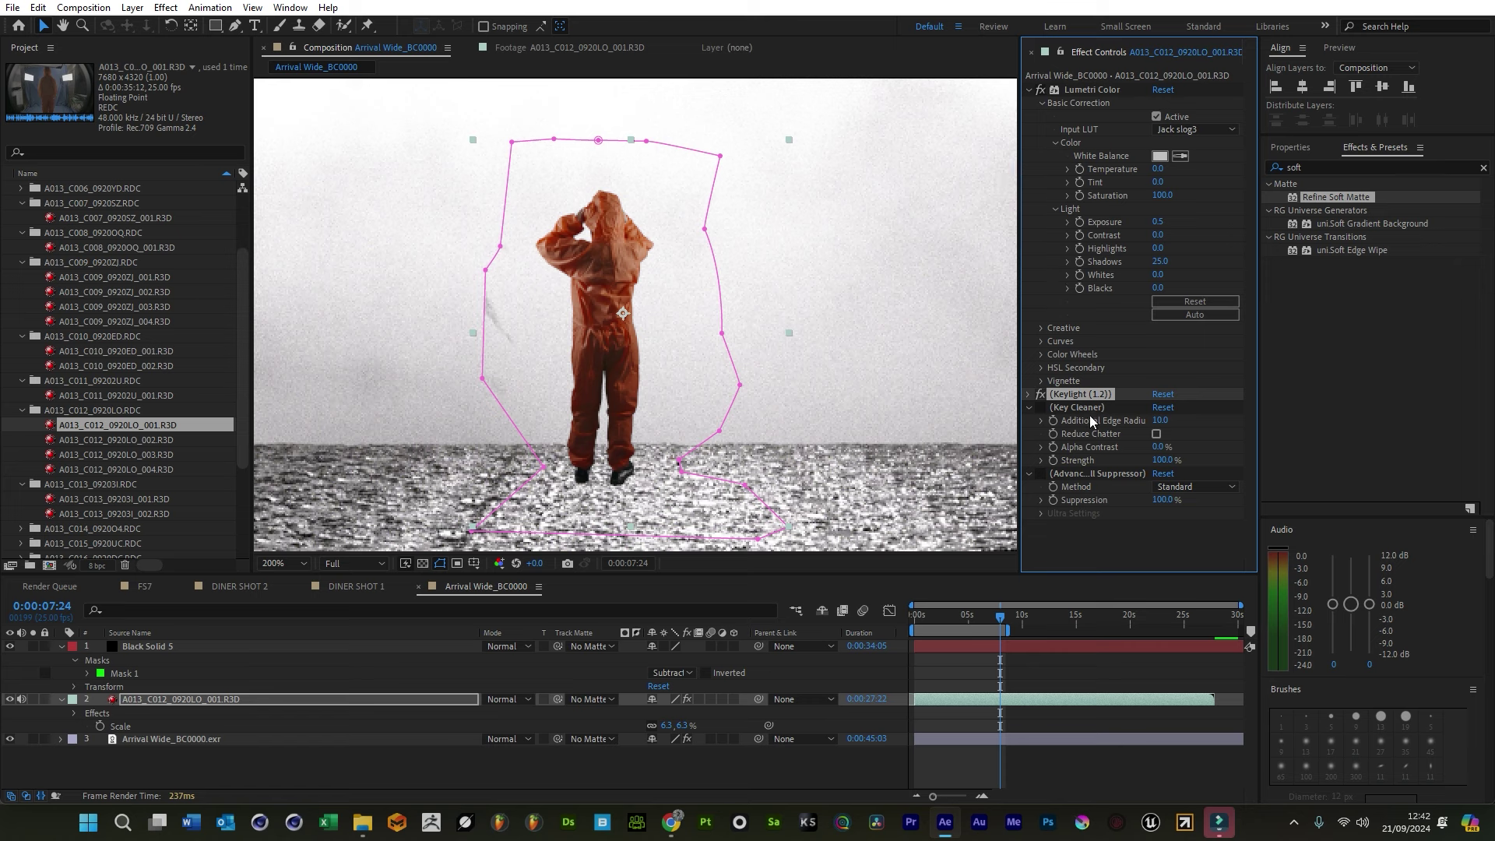
pyautogui.click(1090, 528)
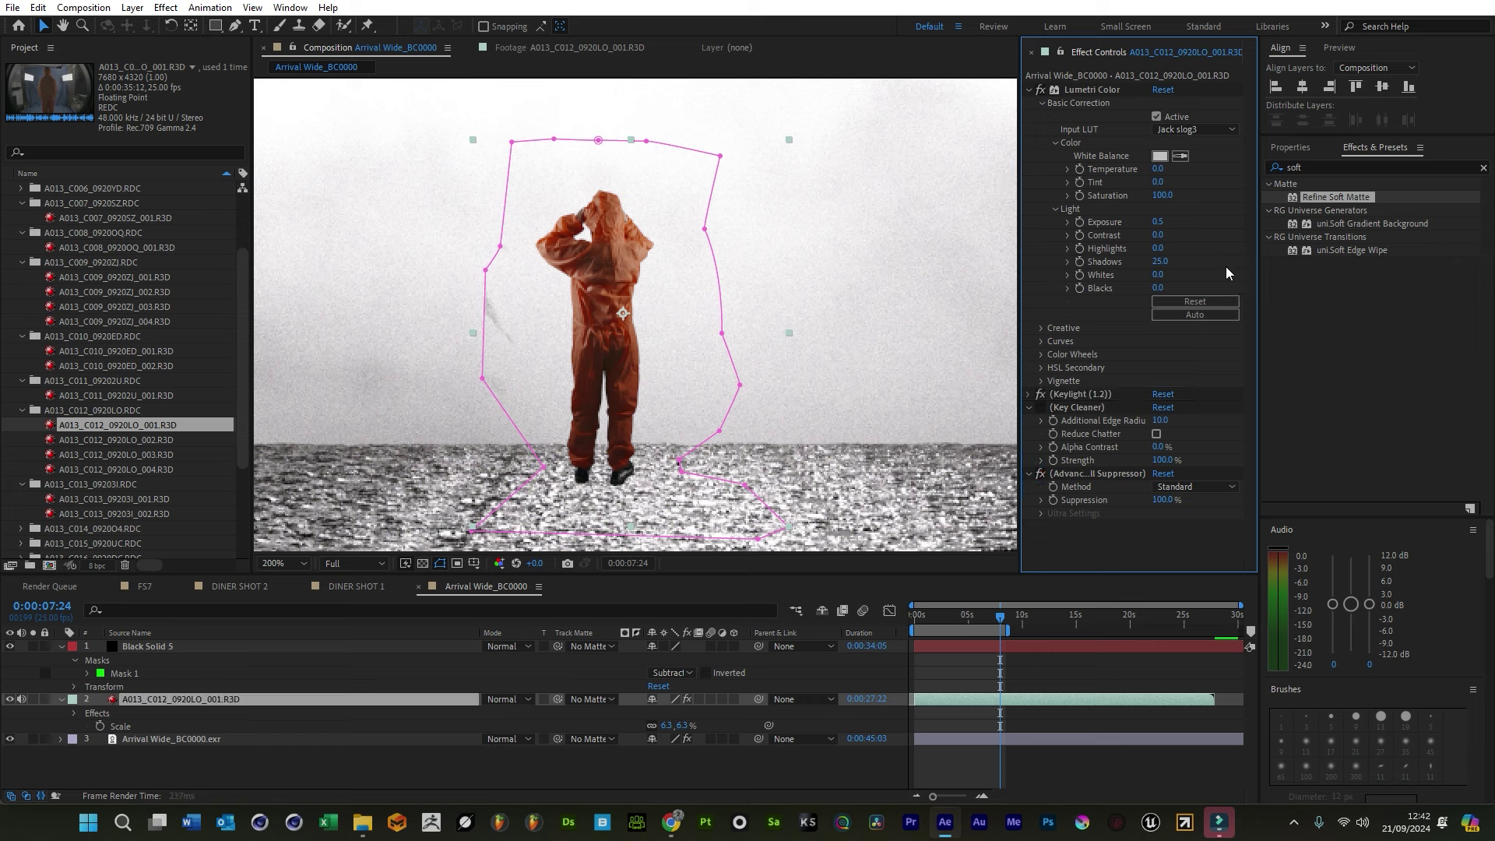
pyautogui.moveTo(1332, 196); pyautogui.dragTo(1118, 457)
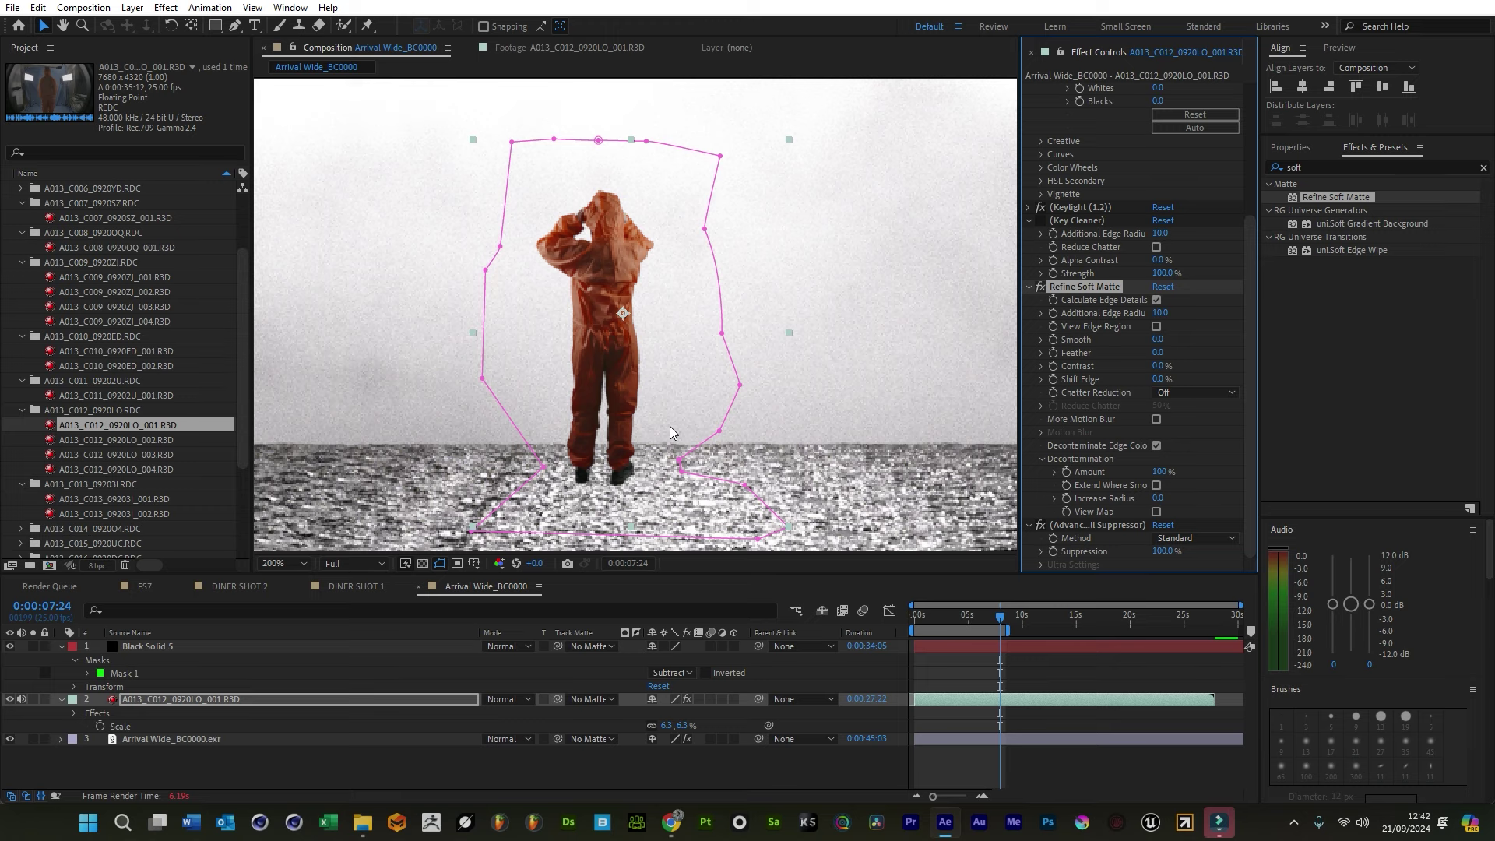
pyautogui.scroll(-4, 778, 439)
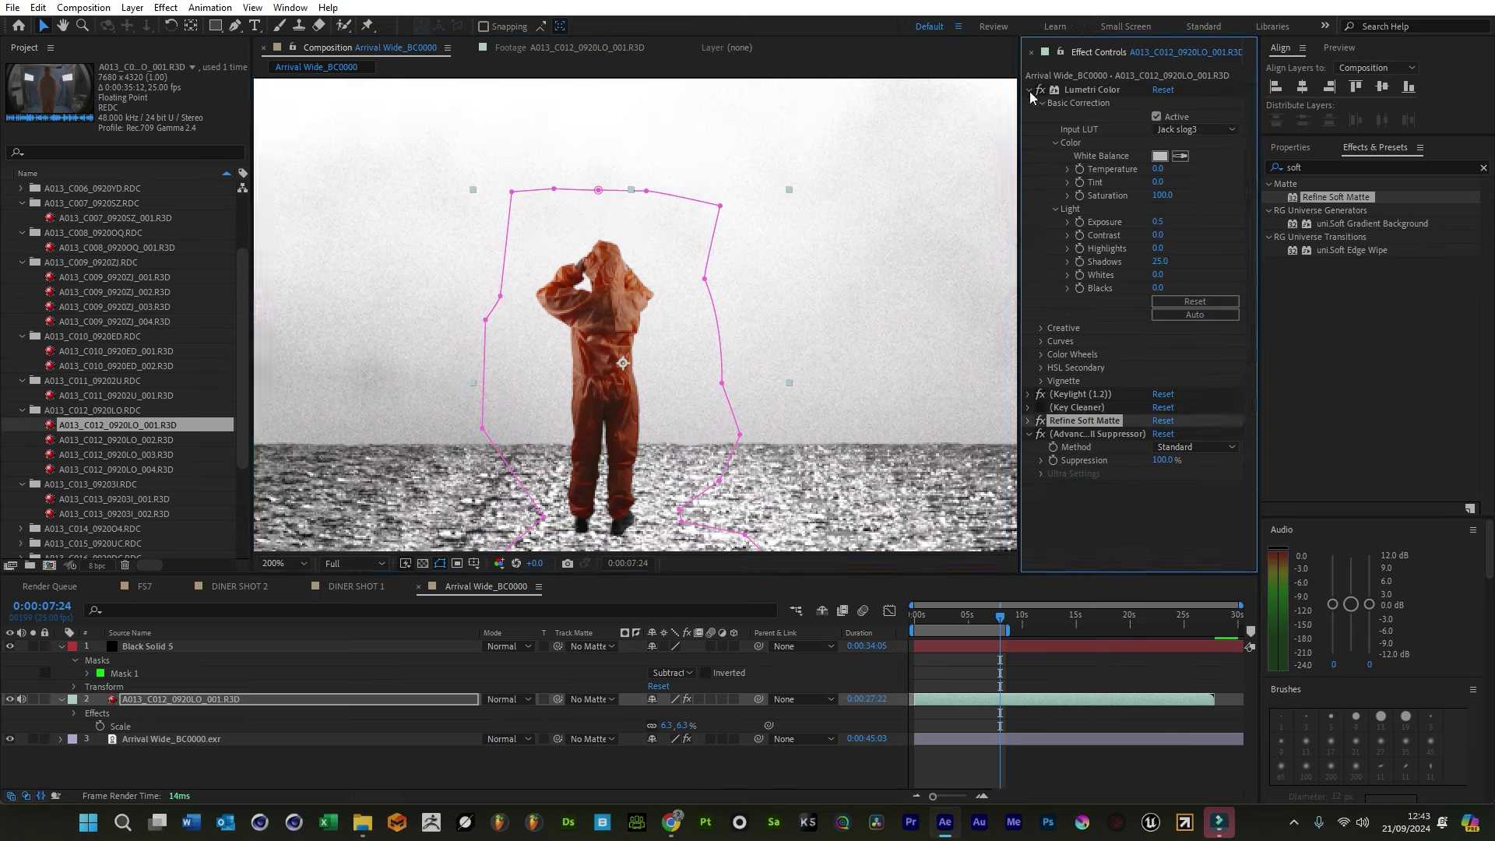
pyautogui.click(972, 615)
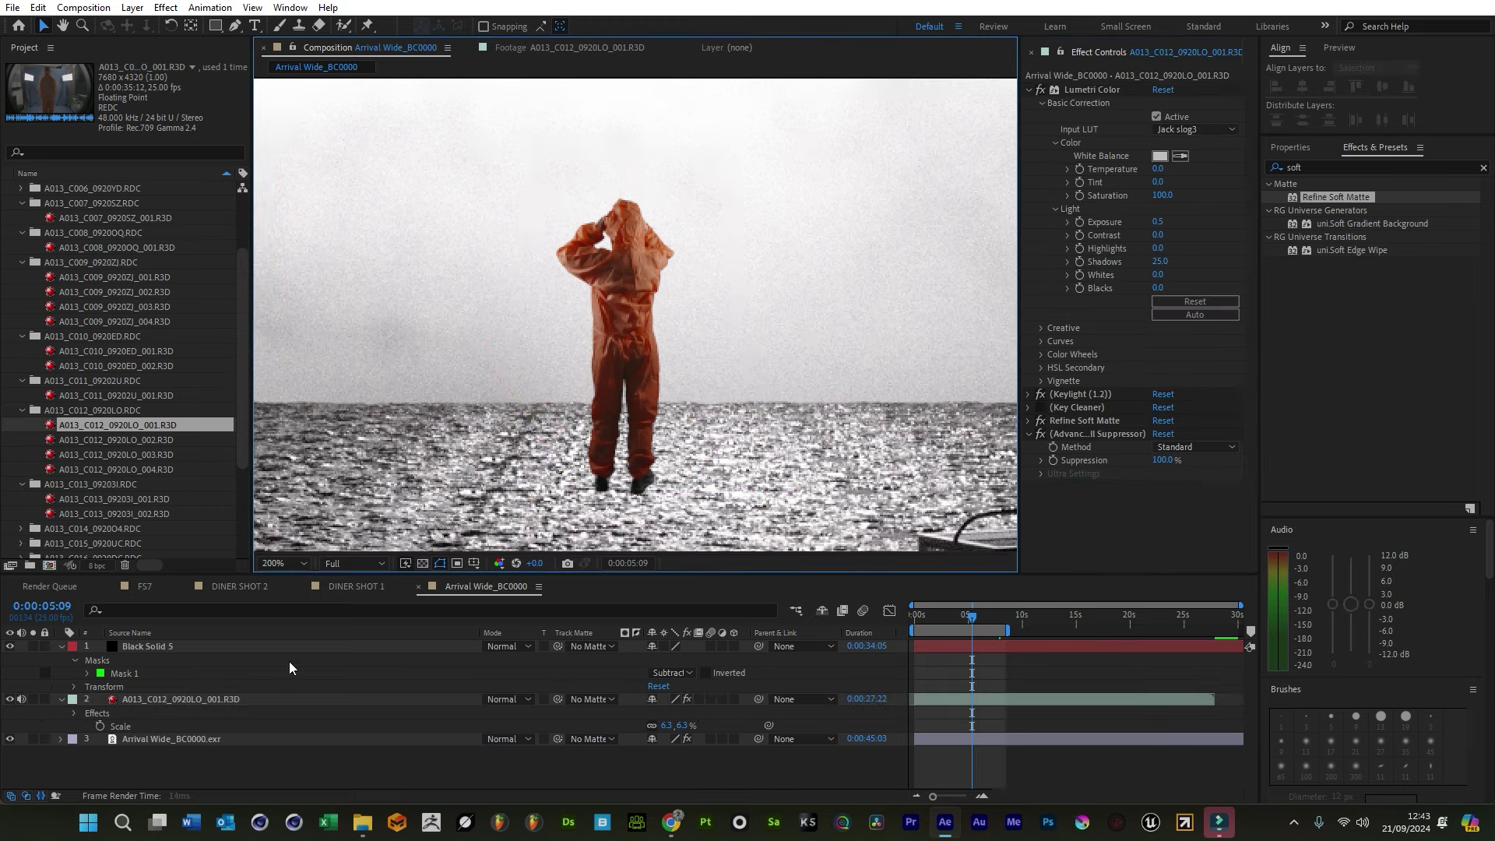
pyautogui.click(176, 698)
# Apply RG VFX Shadow to the actor layer and move its axis to his feet
pyautogui.doubleClick(1321, 165)
pyautogui.write('shad')
pyautogui.moveTo(1317, 449); pyautogui.dragTo(675, 333)
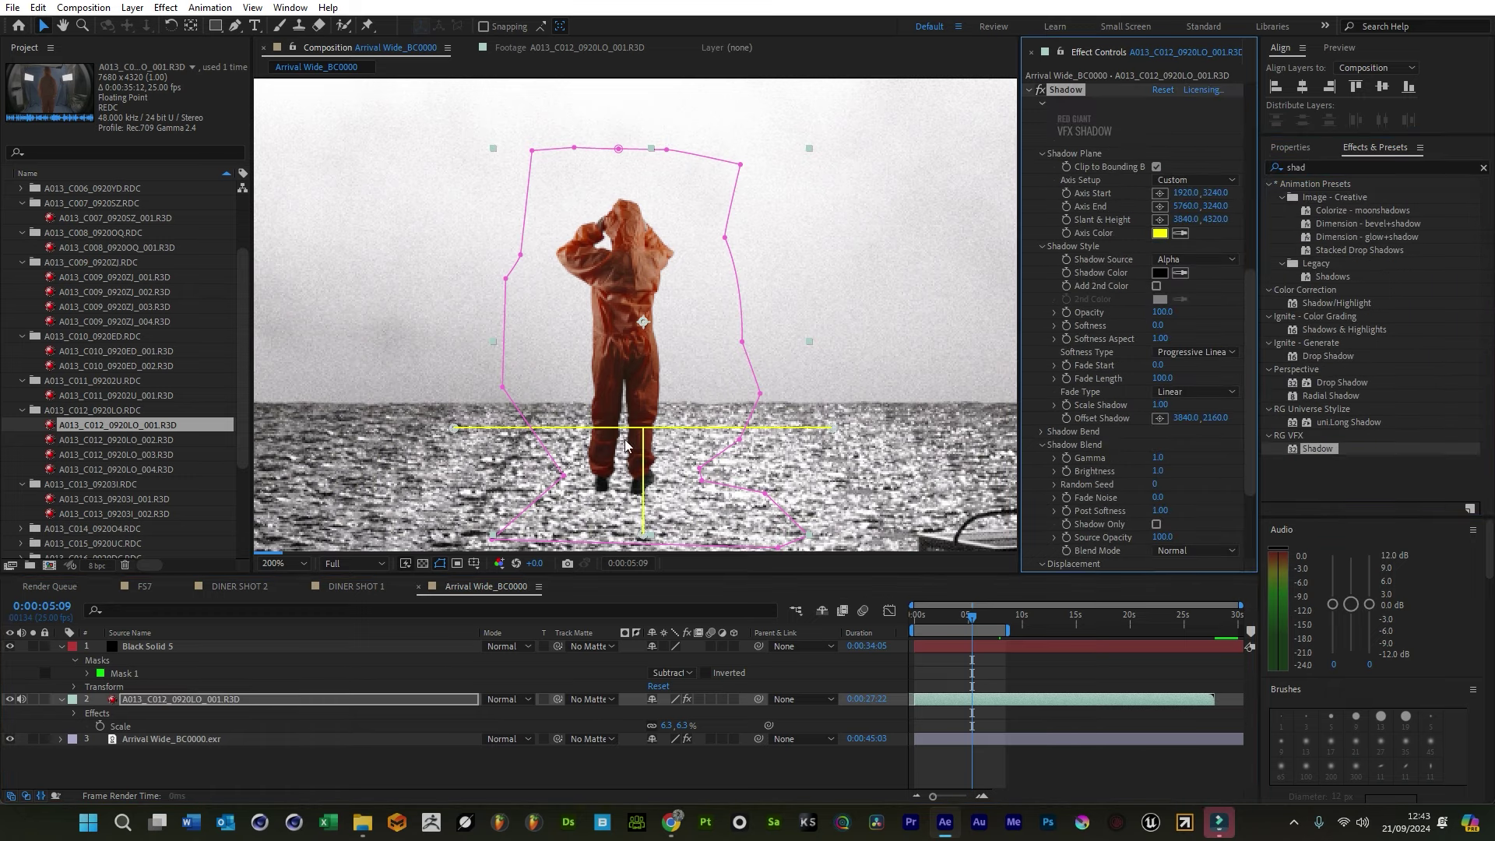
pyautogui.scroll(-3, 625, 445)
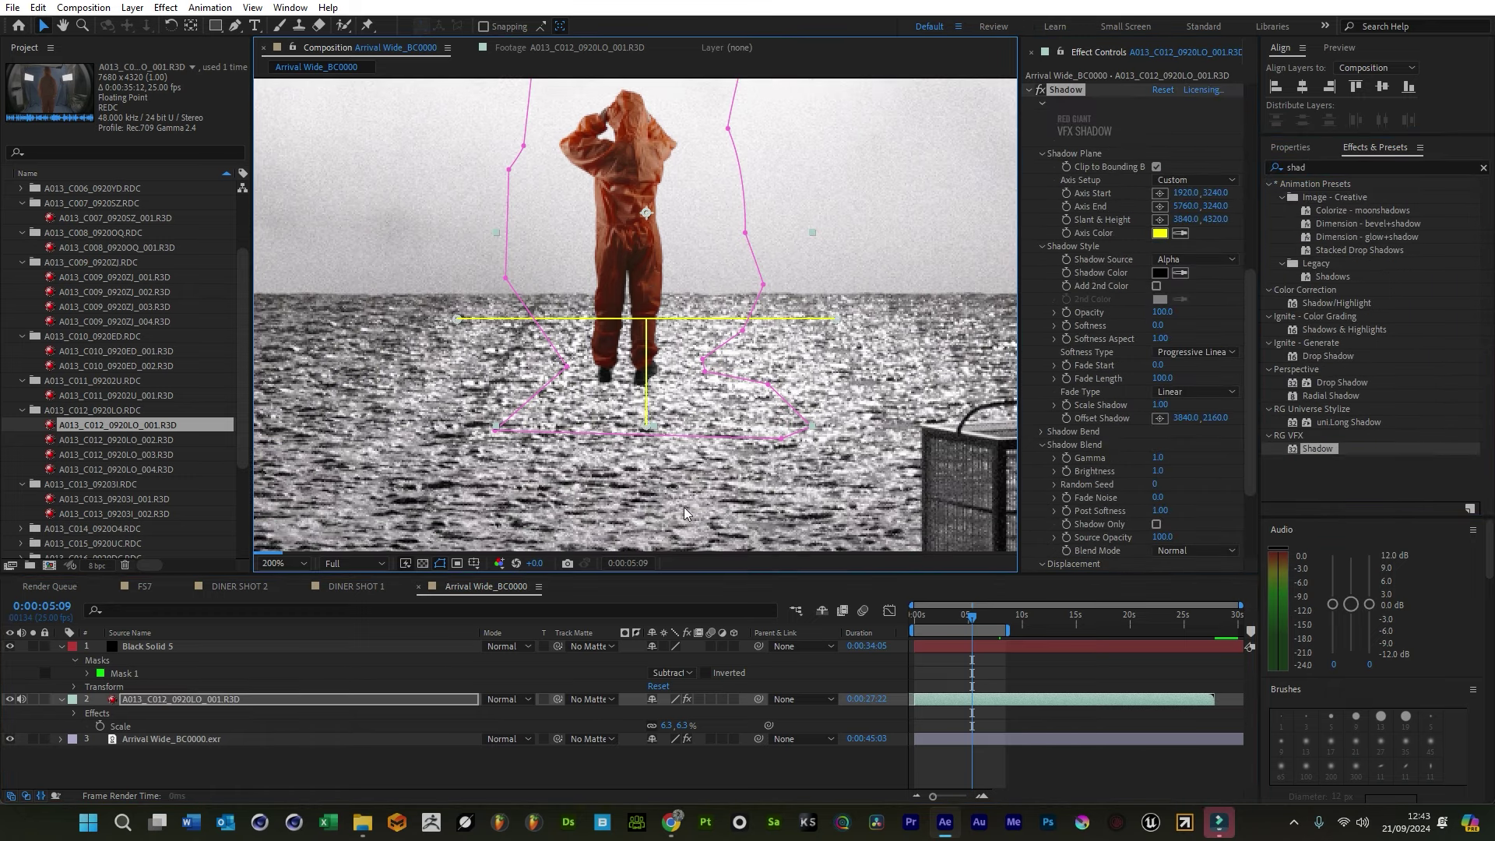
pyautogui.moveTo(458, 320); pyautogui.dragTo(789, 366)
# Set shadow Fade Length 71, Softness 52 and Softness Aspect 1.23, reshaping the mask near the feet
pyautogui.scroll(2, 1111, 310)
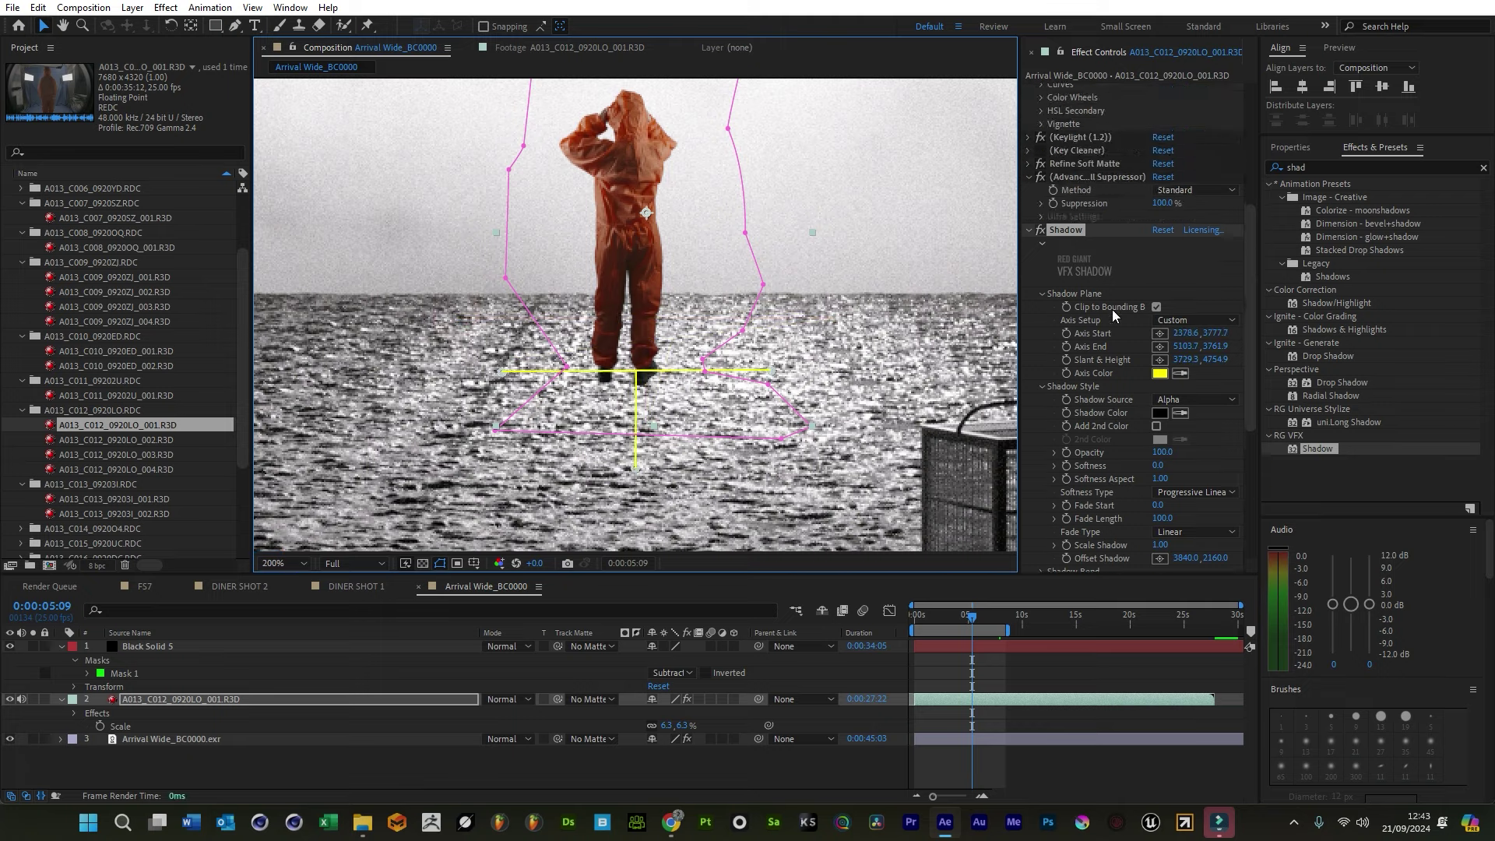
pyautogui.moveTo(1178, 460); pyautogui.dragTo(1160, 460)
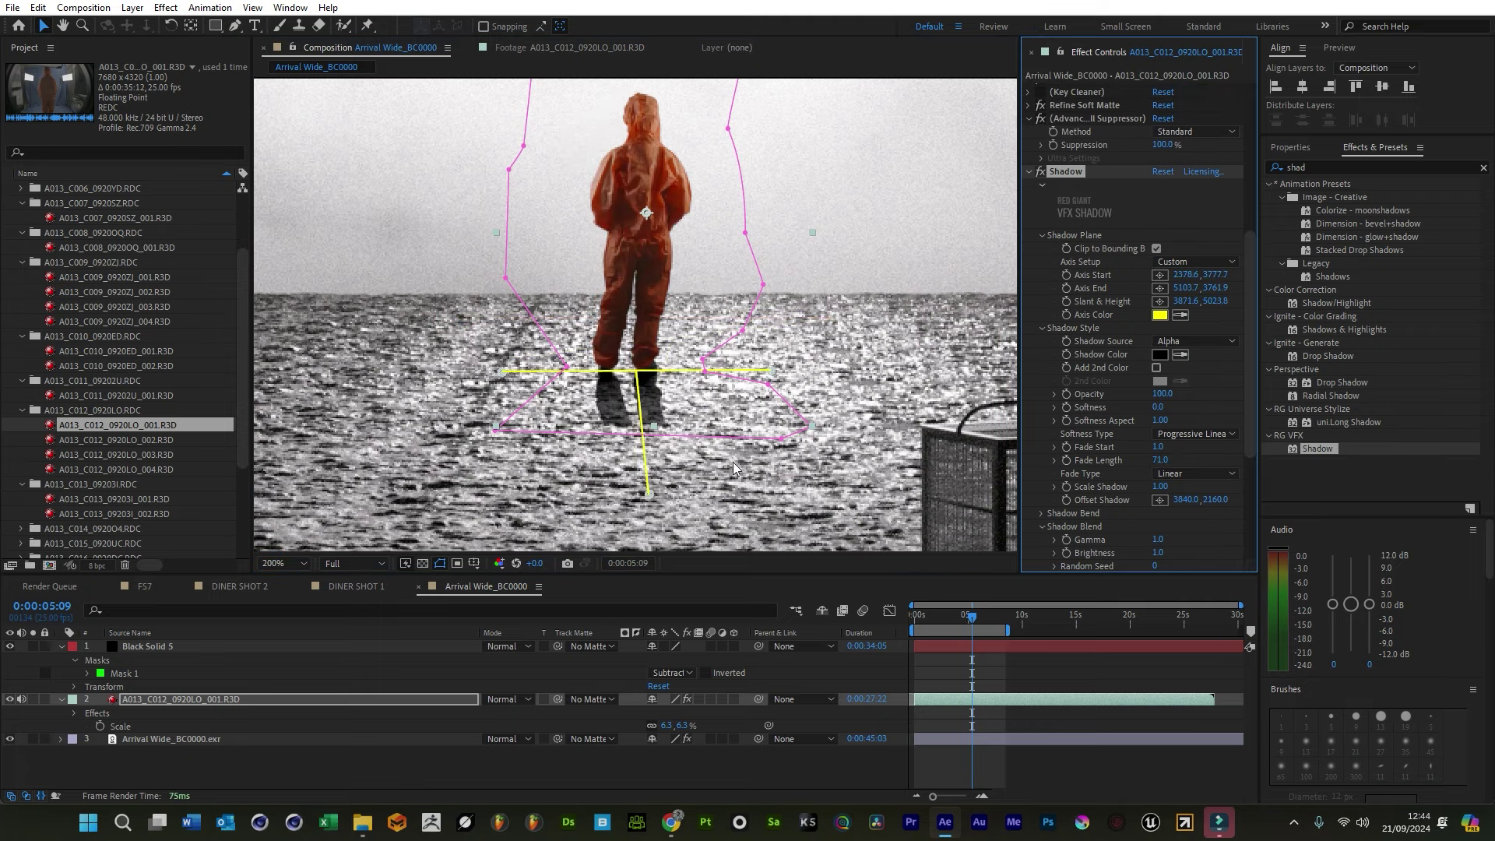
pyautogui.moveTo(776, 443); pyautogui.dragTo(644, 472)
pyautogui.click(1173, 416)
pyautogui.moveTo(1155, 407); pyautogui.dragTo(1187, 423)
pyautogui.scroll(-4, 1139, 540)
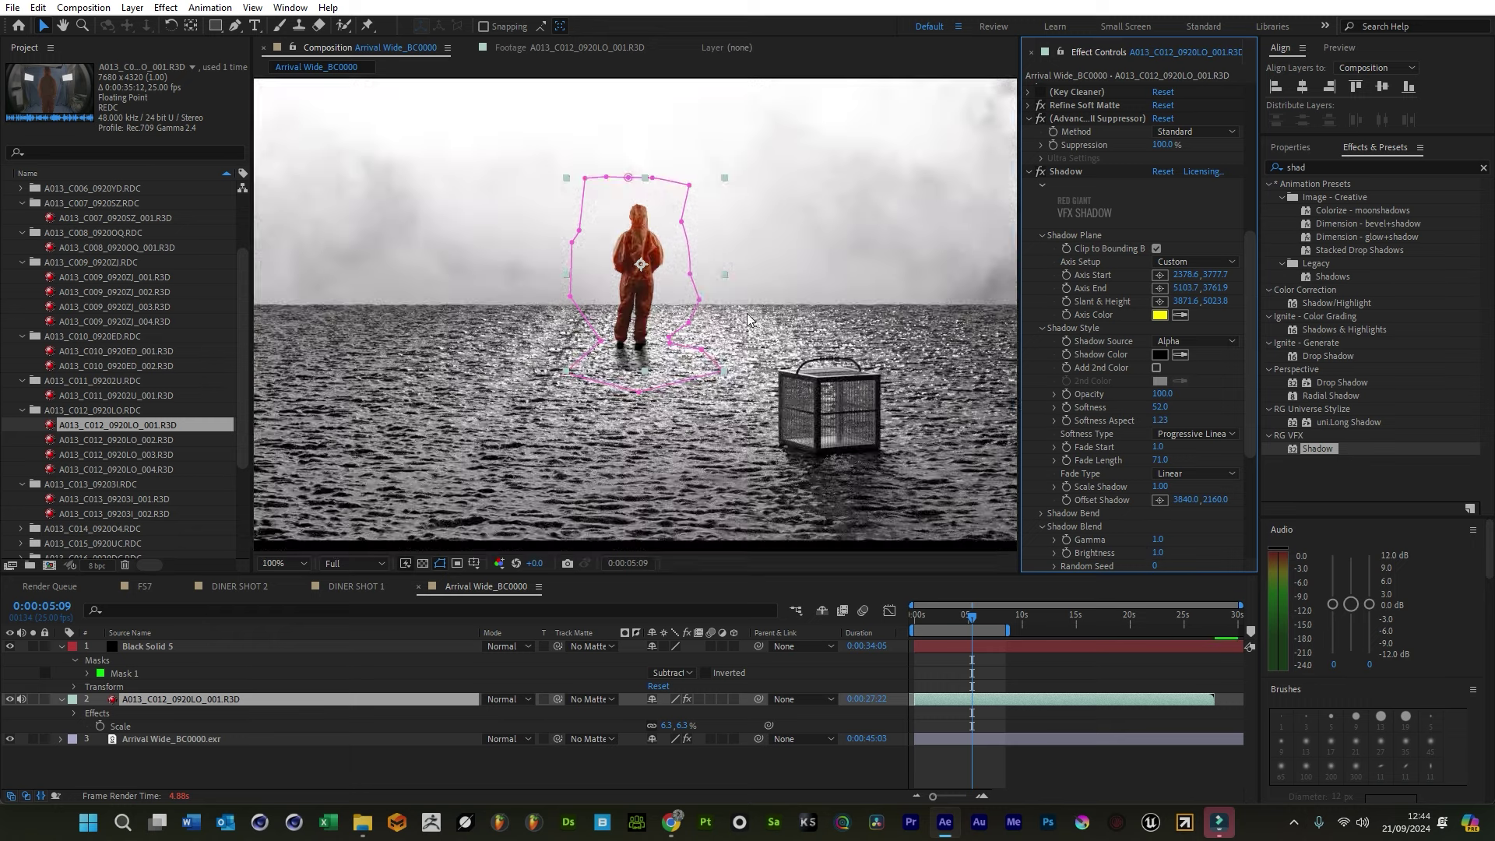
pyautogui.click(1174, 519)
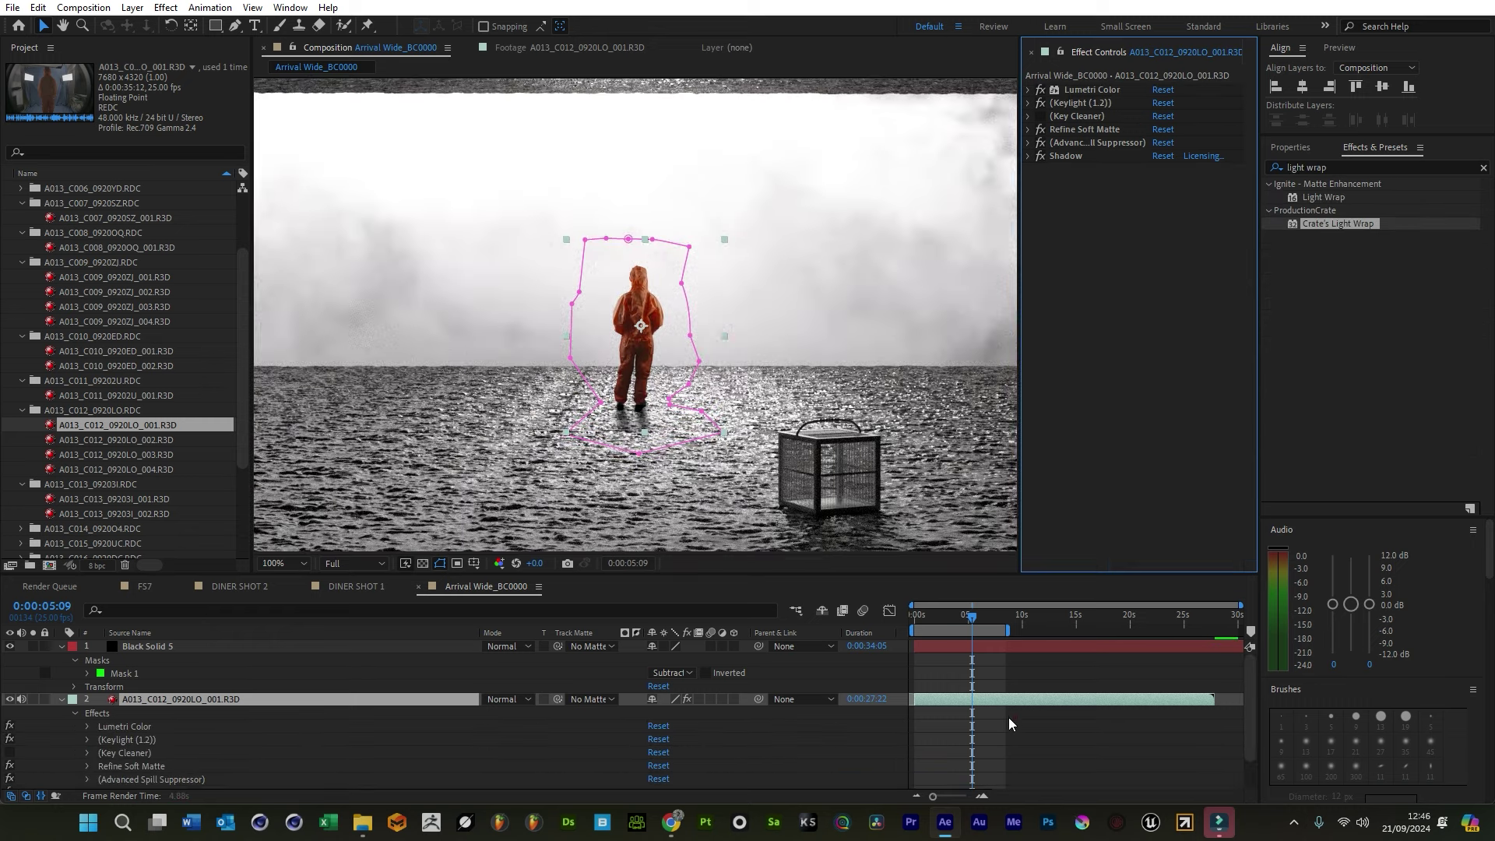
# Duplicate the EXR render layer and set the copy's EXtractoR to the Ambient occlusion pass
pyautogui.click(1009, 723)
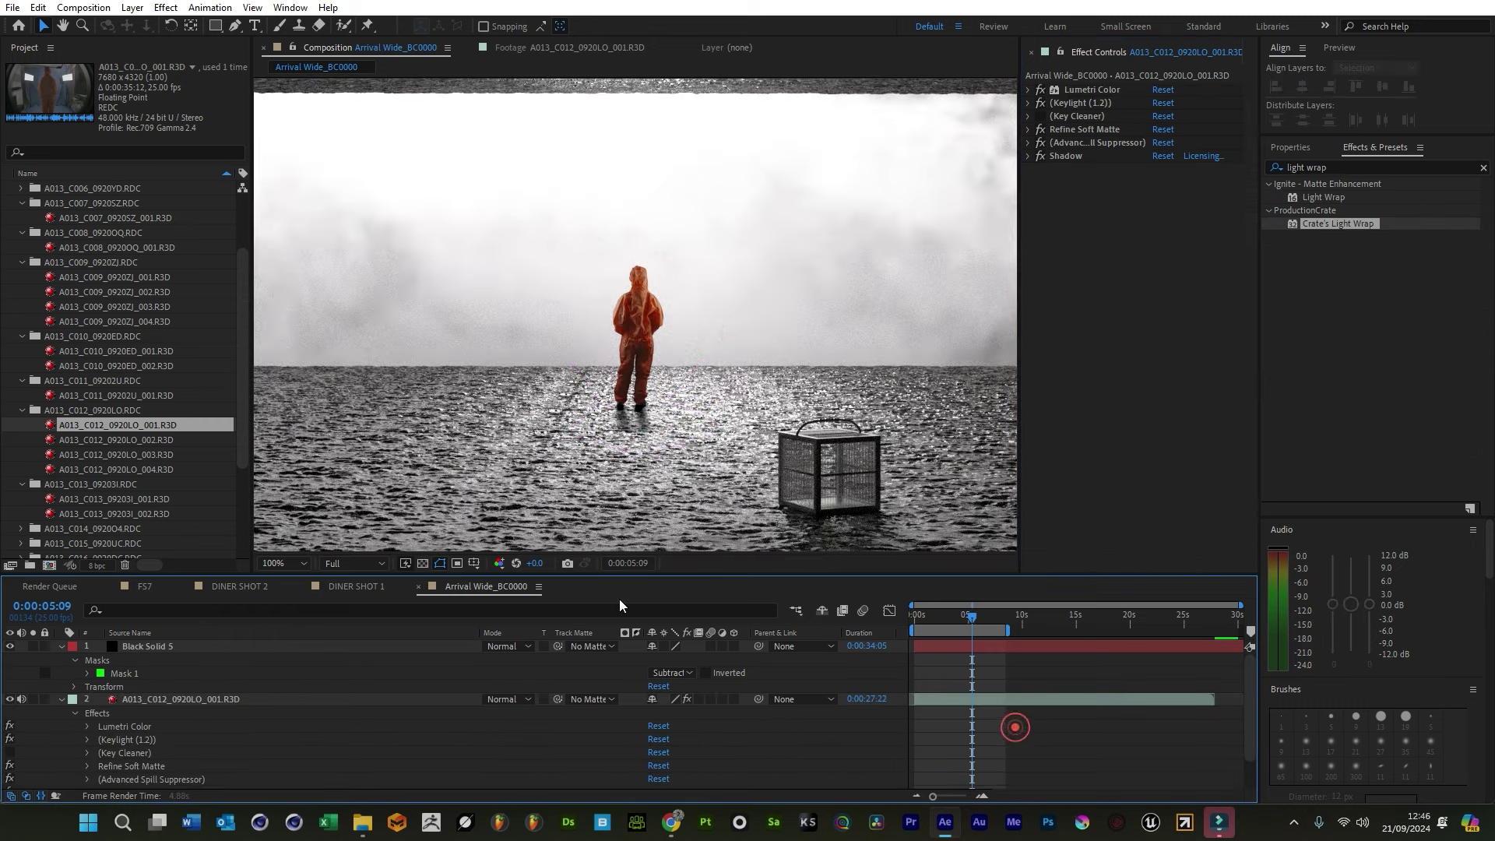
pyautogui.click(63, 698)
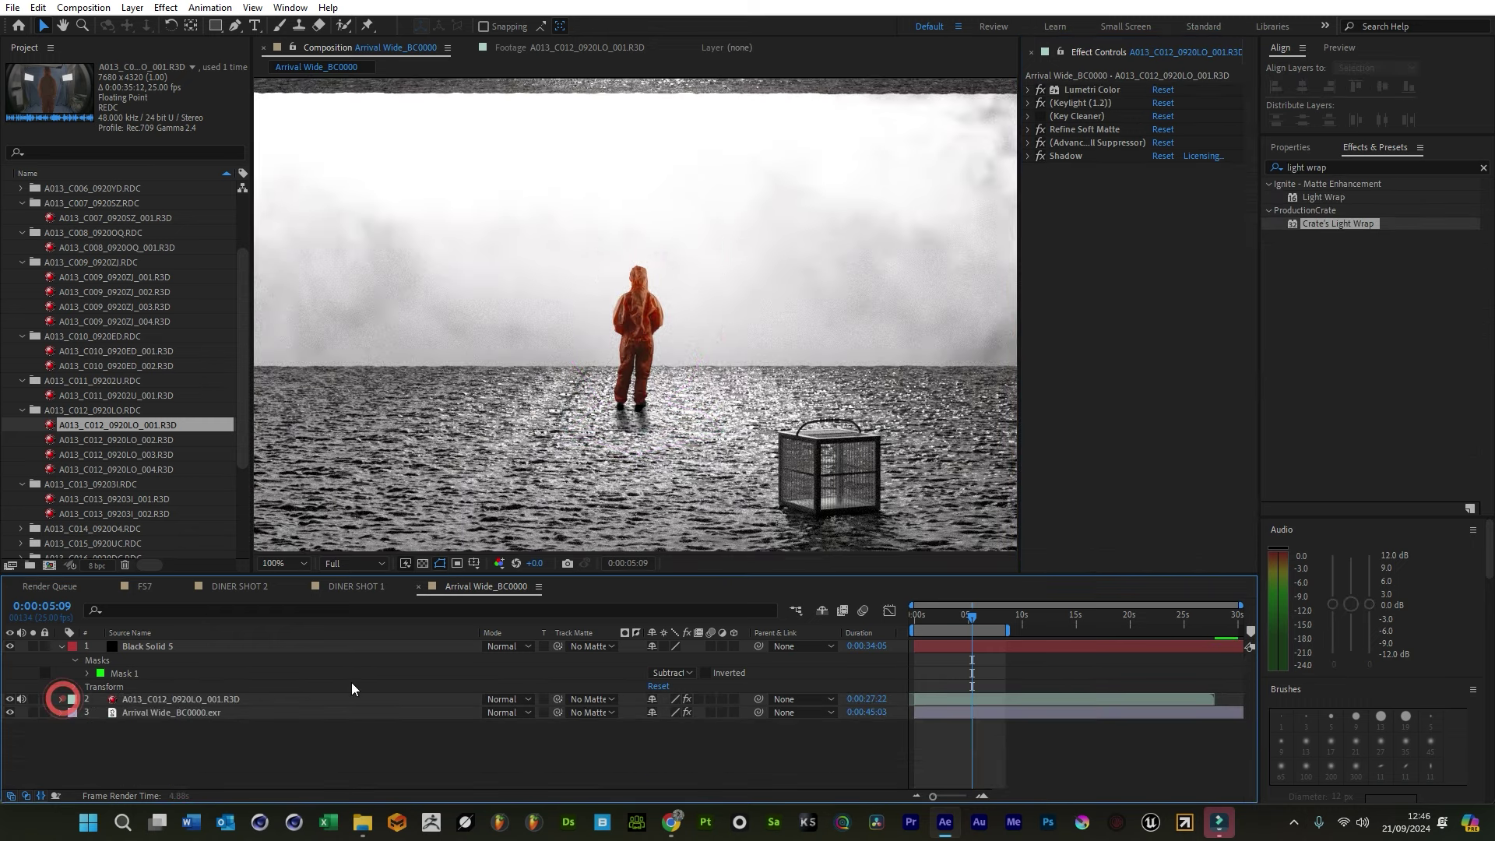
pyautogui.click(214, 699)
pyautogui.click(161, 712)
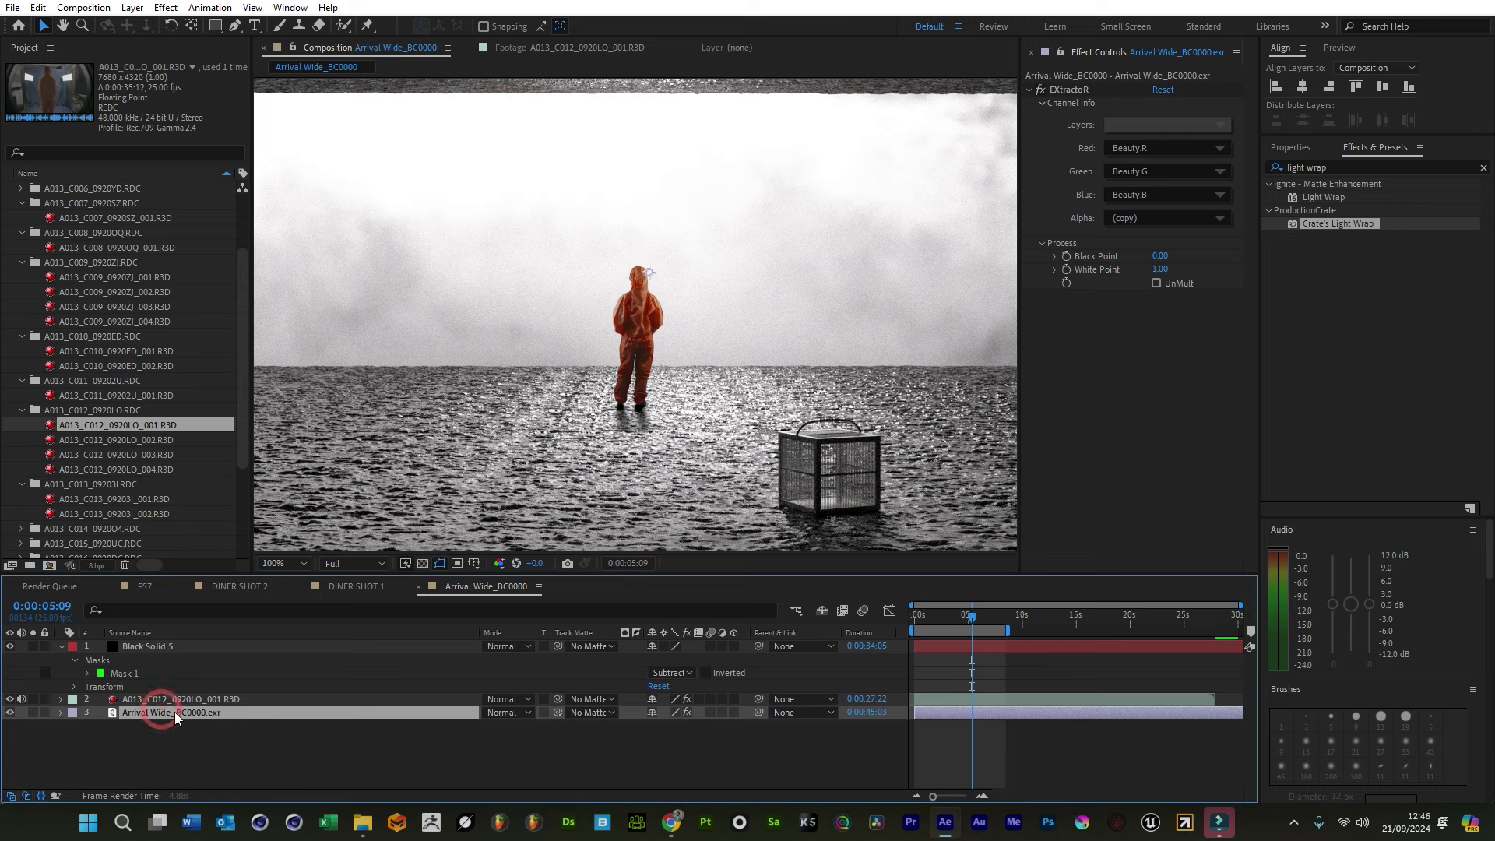
pyautogui.click(534, 438)
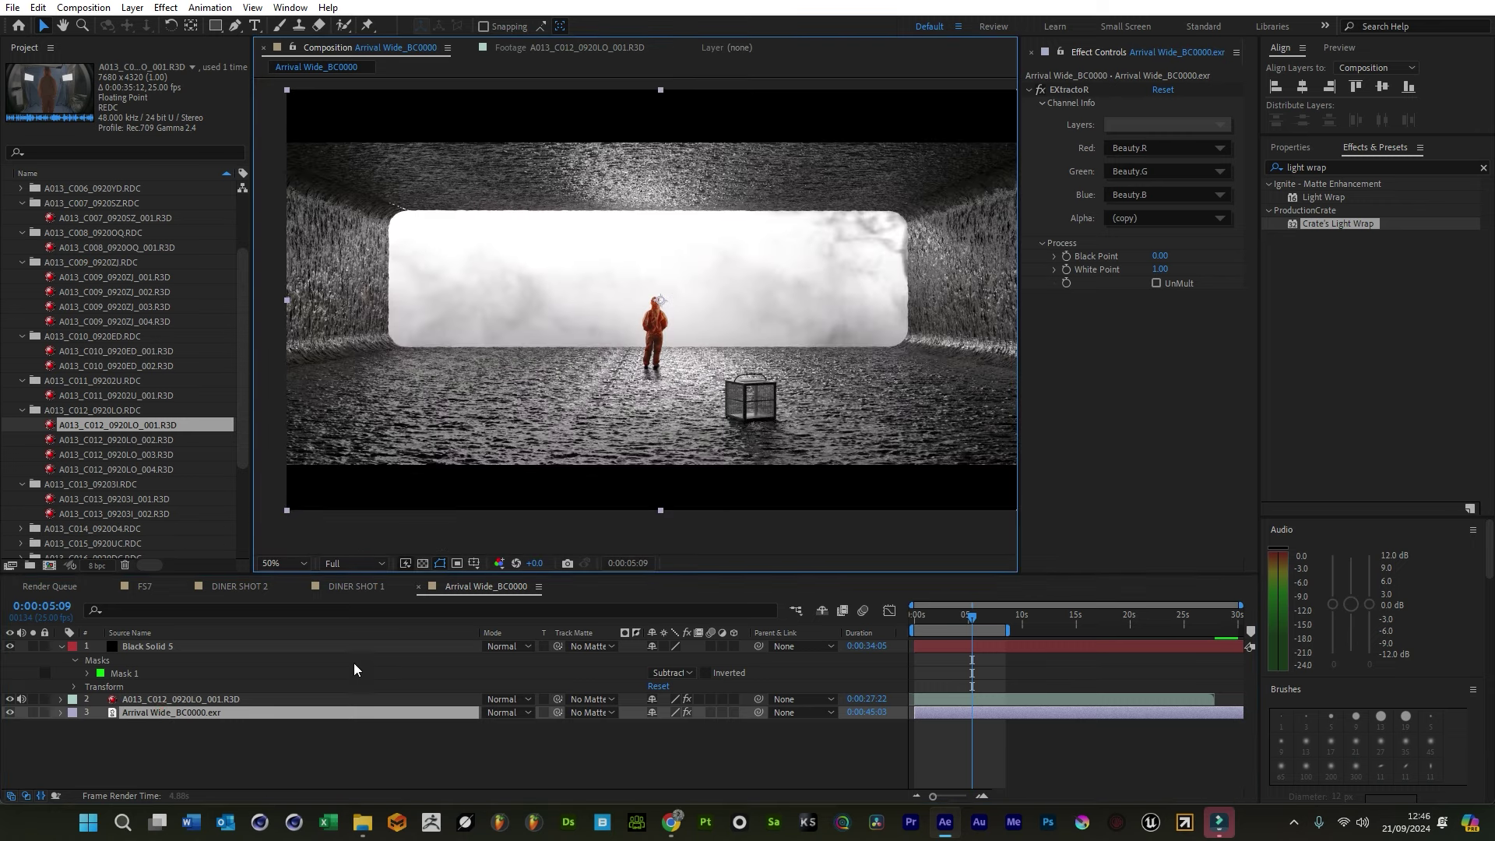
pyautogui.hotkey('ctrl', 'd')
pyautogui.click(170, 713)
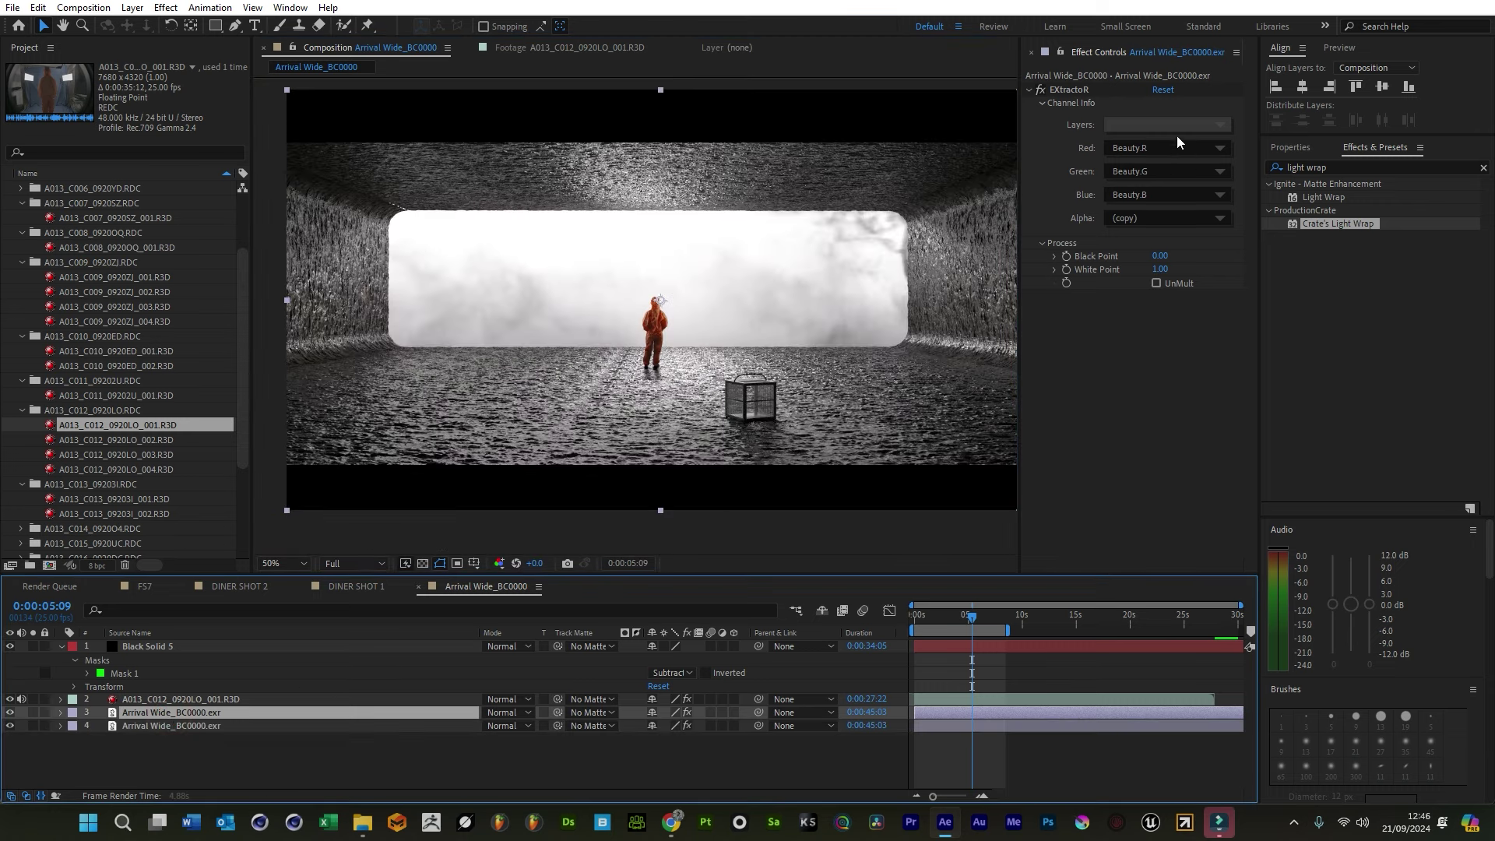
pyautogui.click(1163, 125)
pyautogui.click(1217, 133)
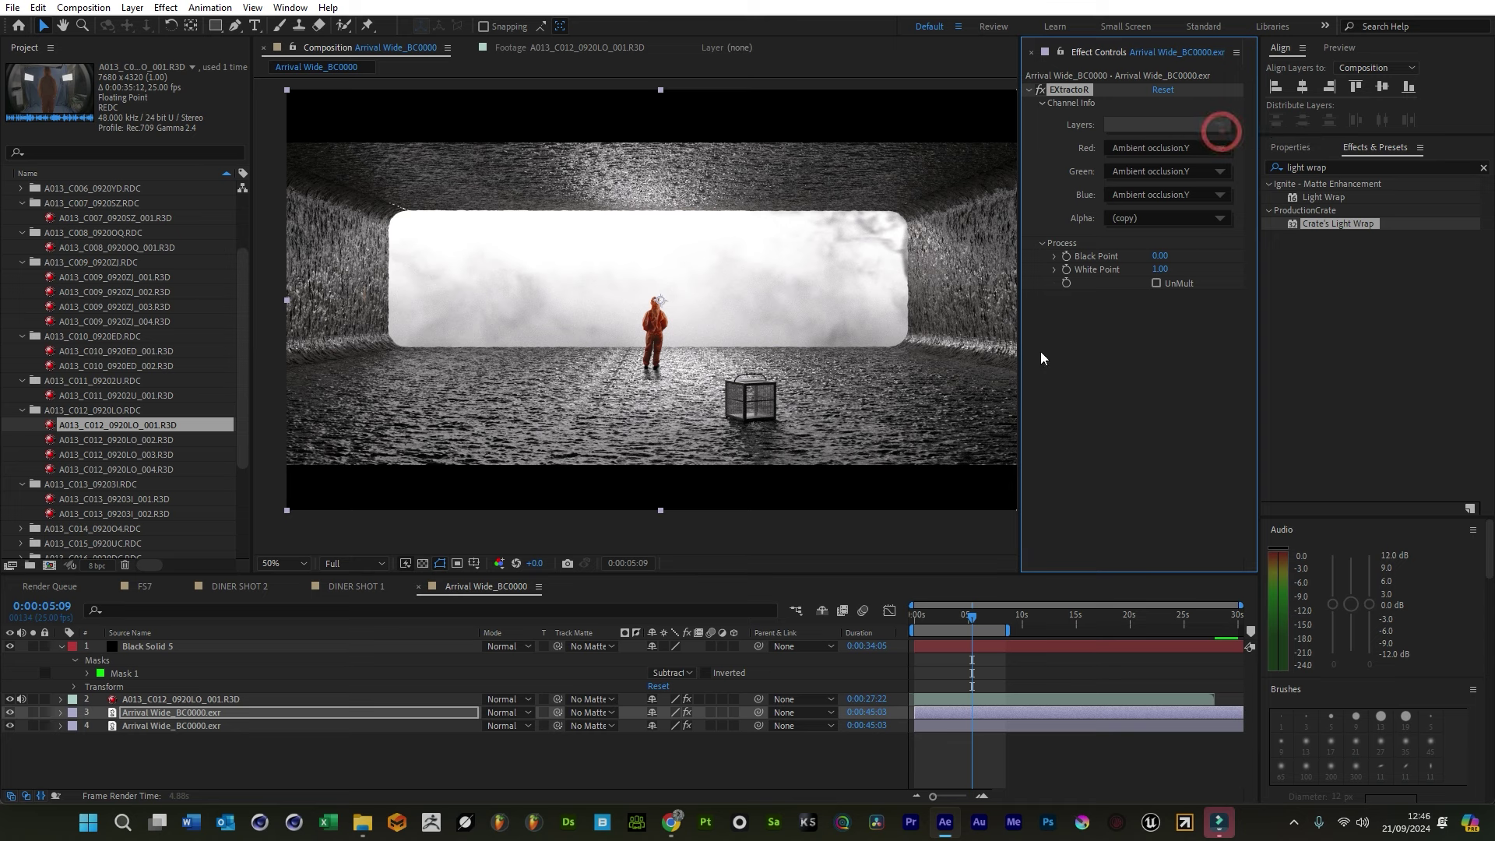
# Create two more EXR copies extracting the Post processing and Reflection passes
pyautogui.click(10, 725)
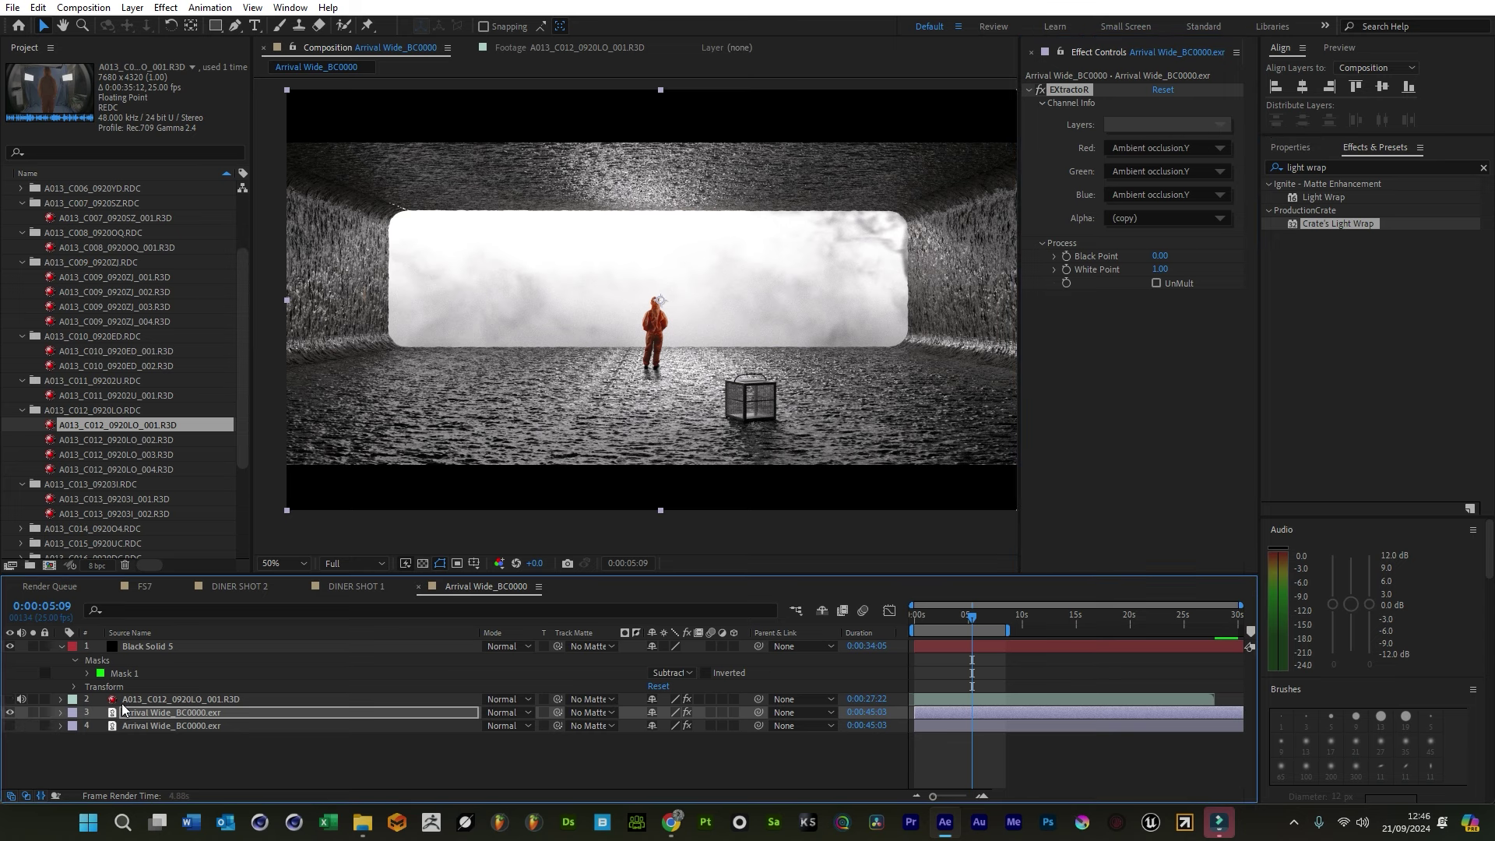
pyautogui.hotkey('ctrl', 'd')
pyautogui.click(1144, 124)
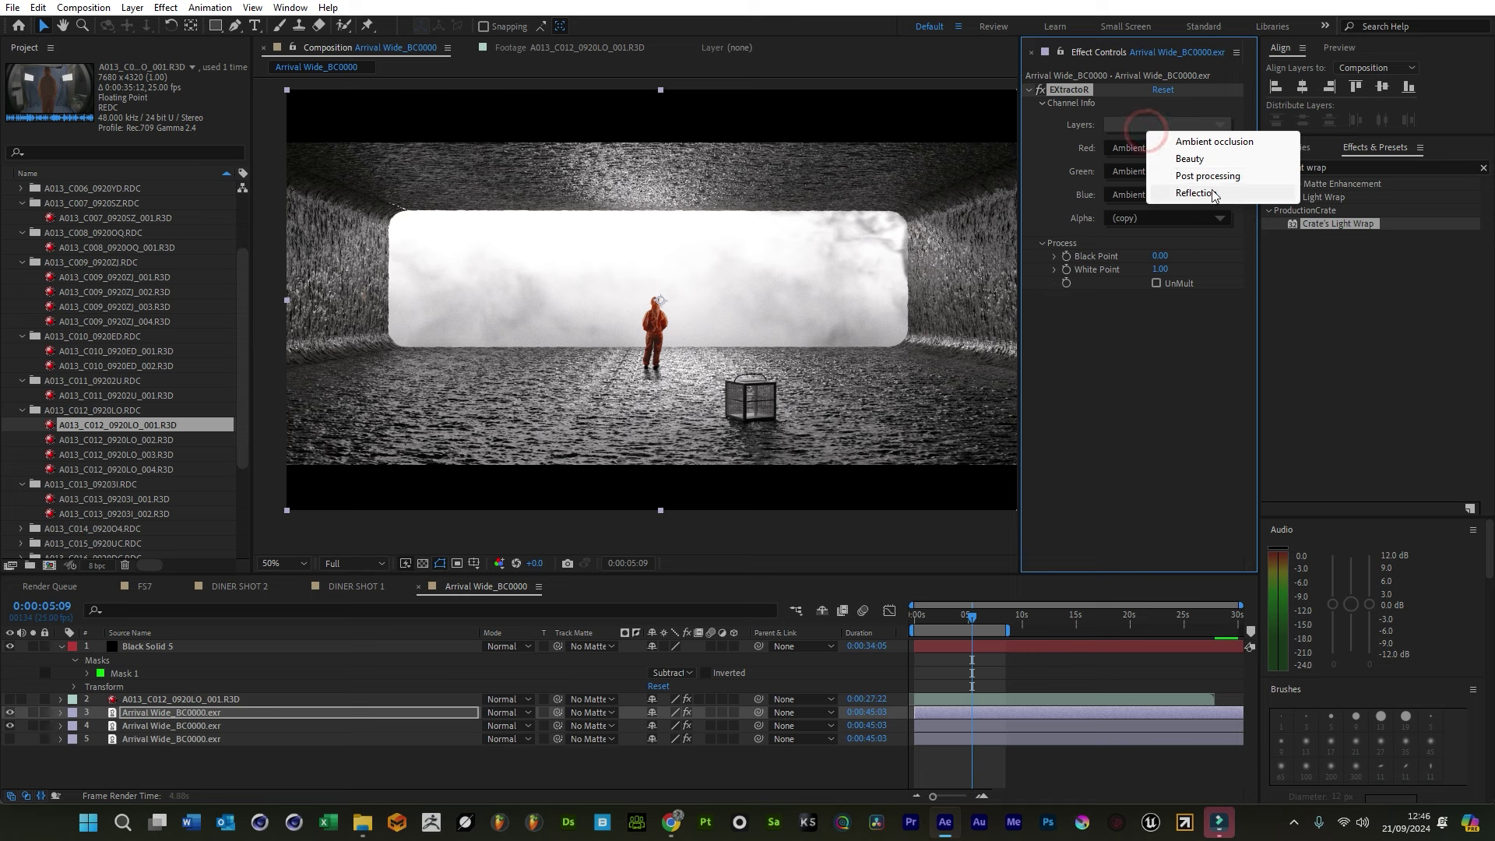
pyautogui.click(1207, 176)
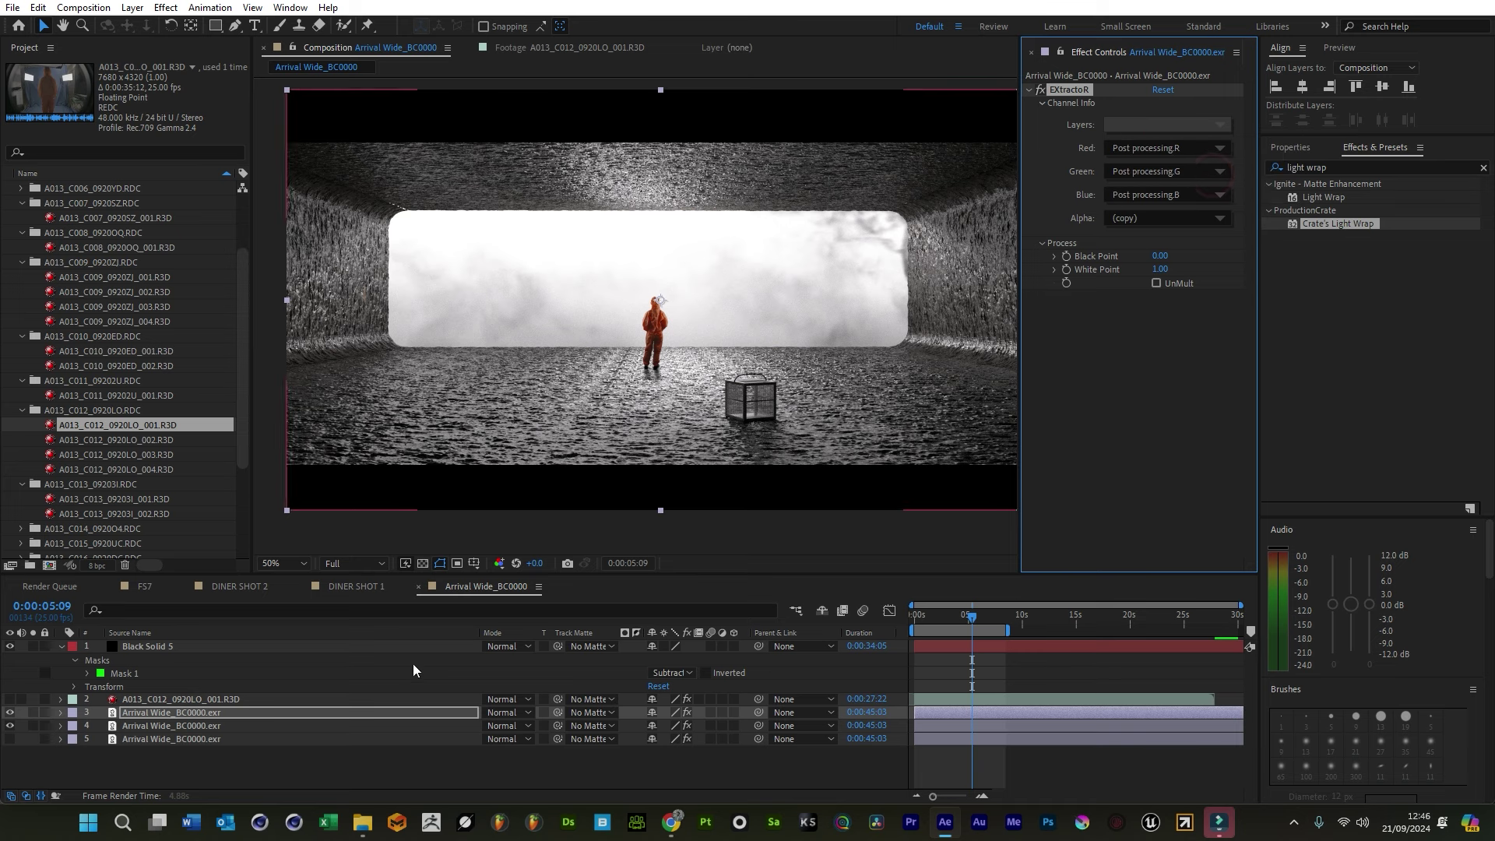
pyautogui.click(179, 714)
pyautogui.hotkey('ctrl', 'd')
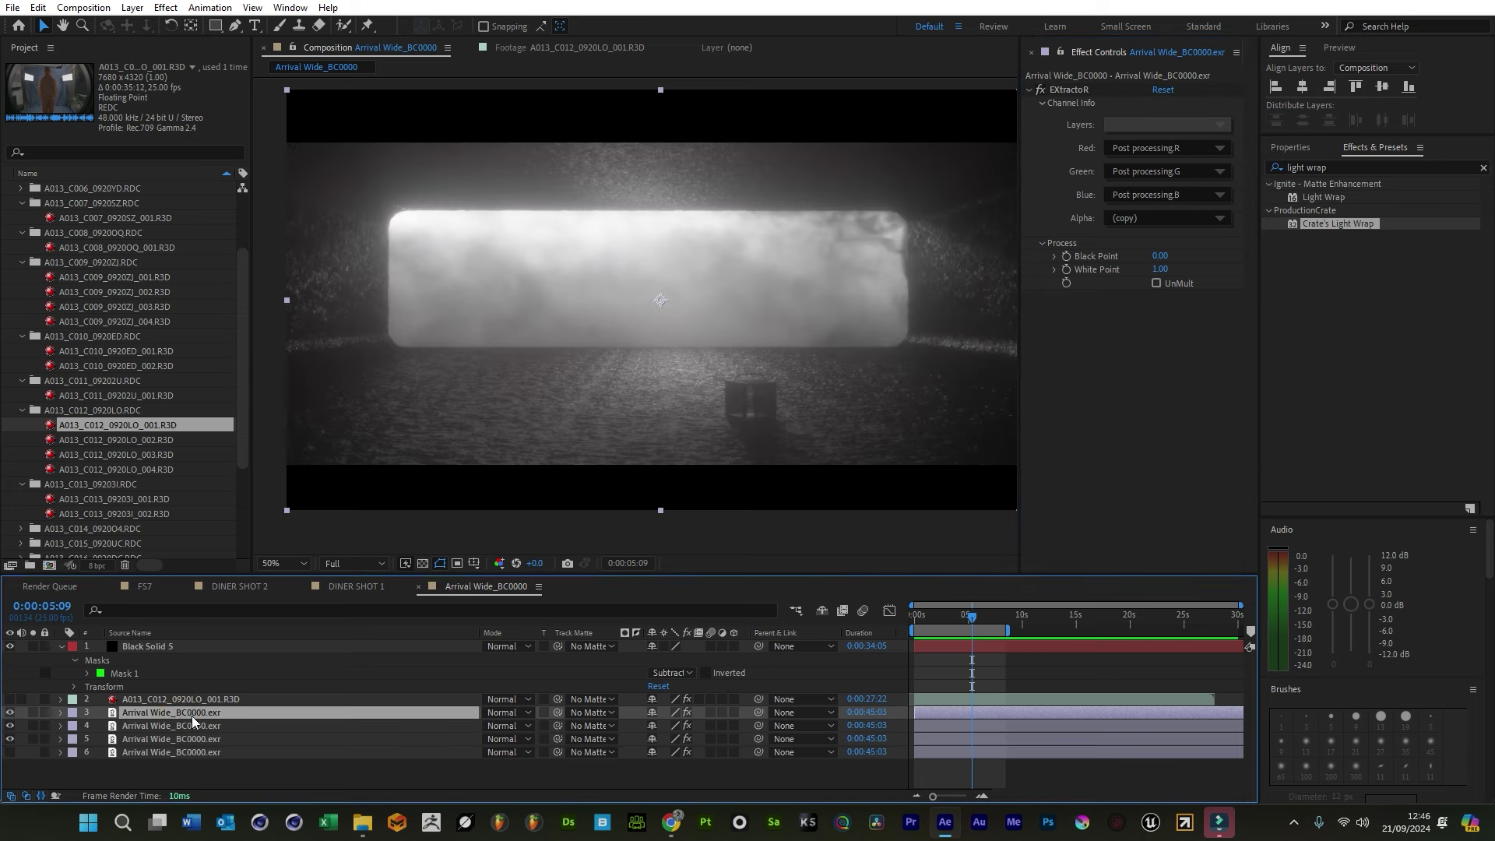
pyautogui.click(1168, 124)
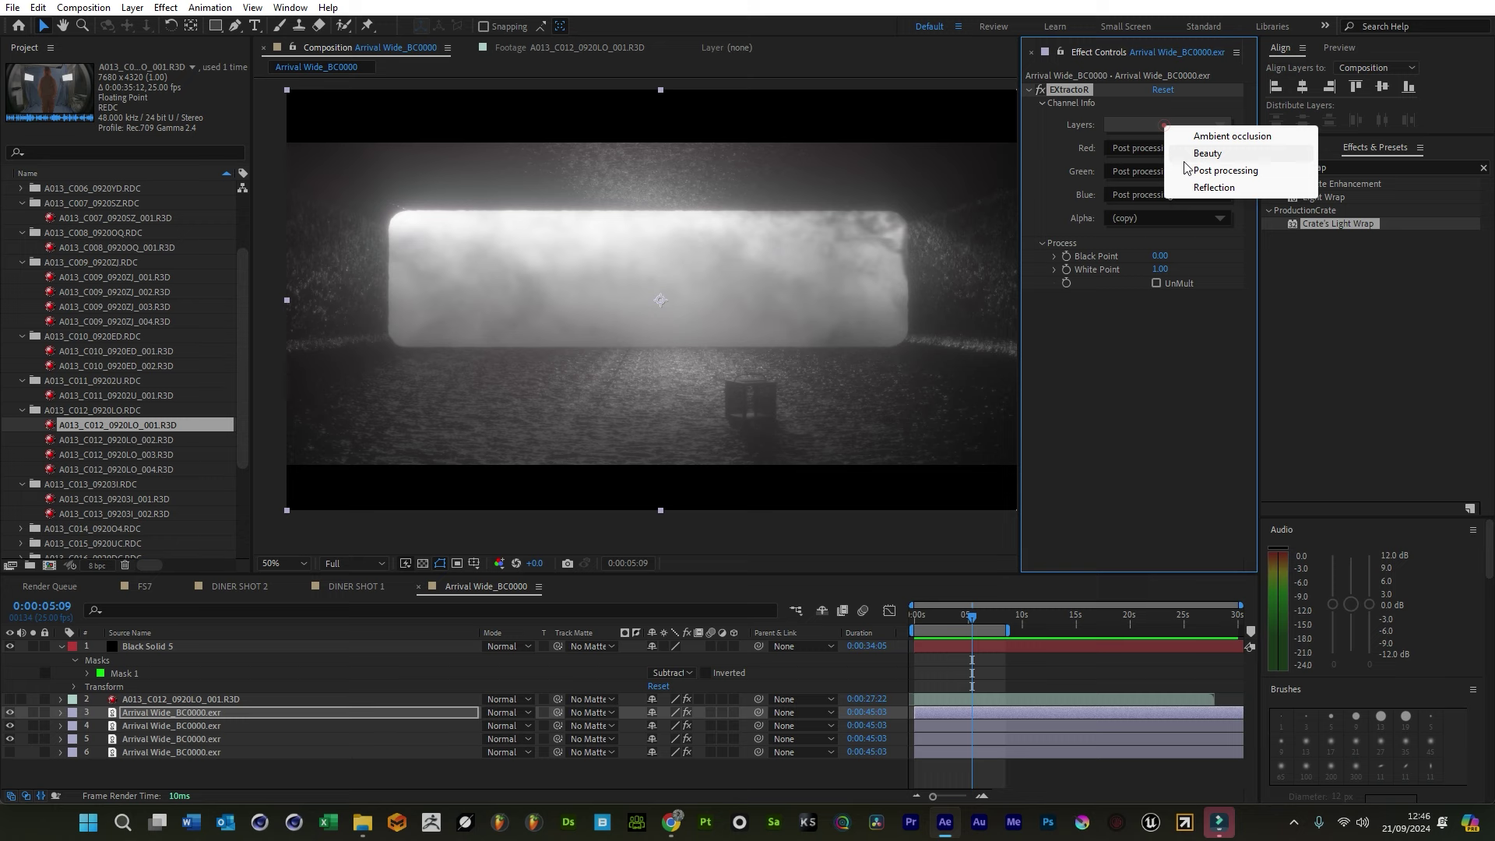
pyautogui.click(1230, 187)
# Blend the Reflection layer with Linear Dodge and move it down one place in the stack
pyautogui.click(513, 716)
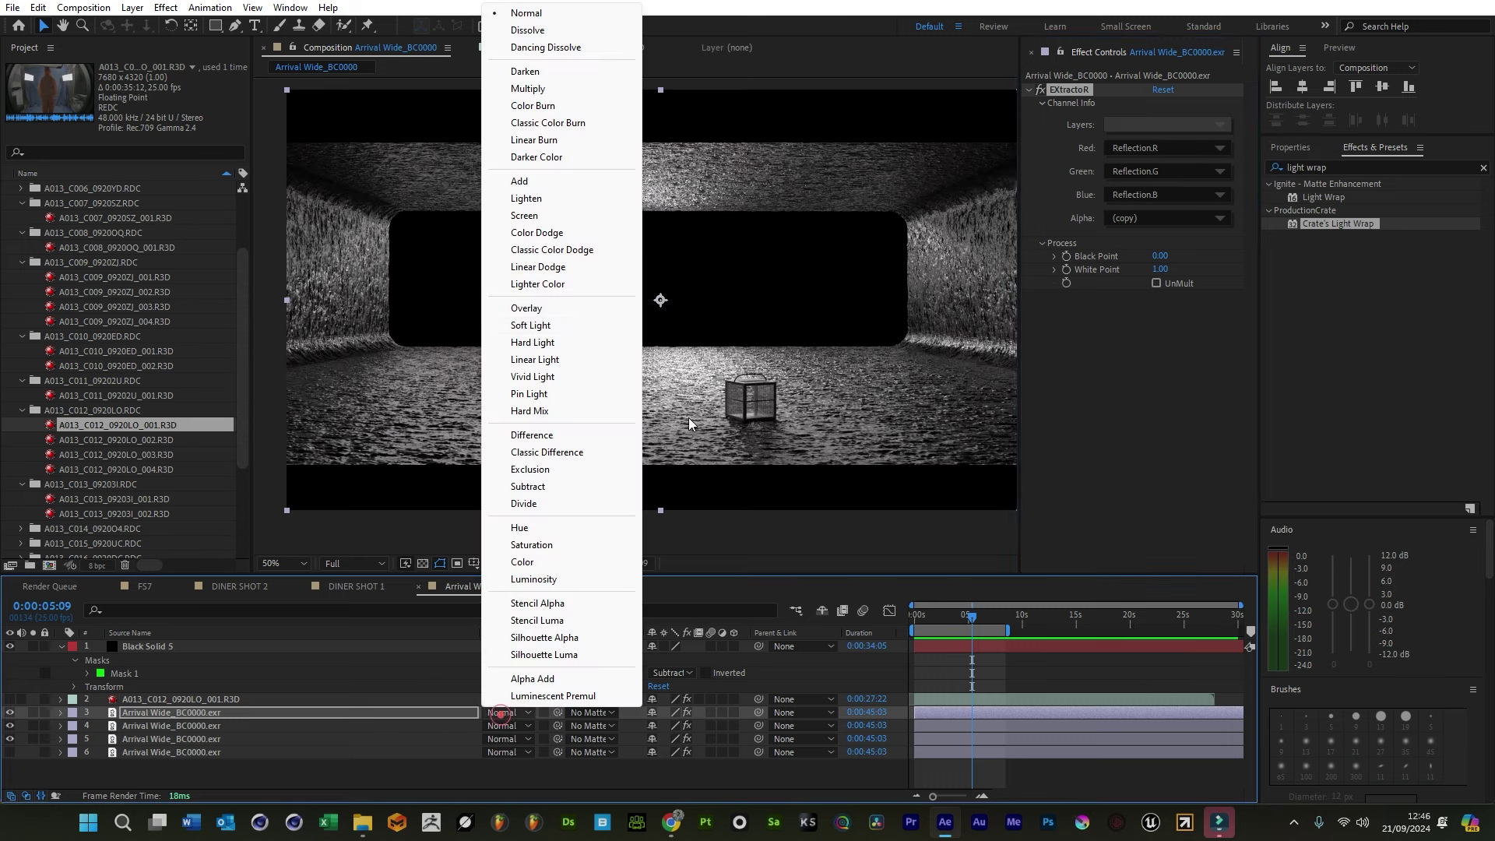
pyautogui.click(558, 269)
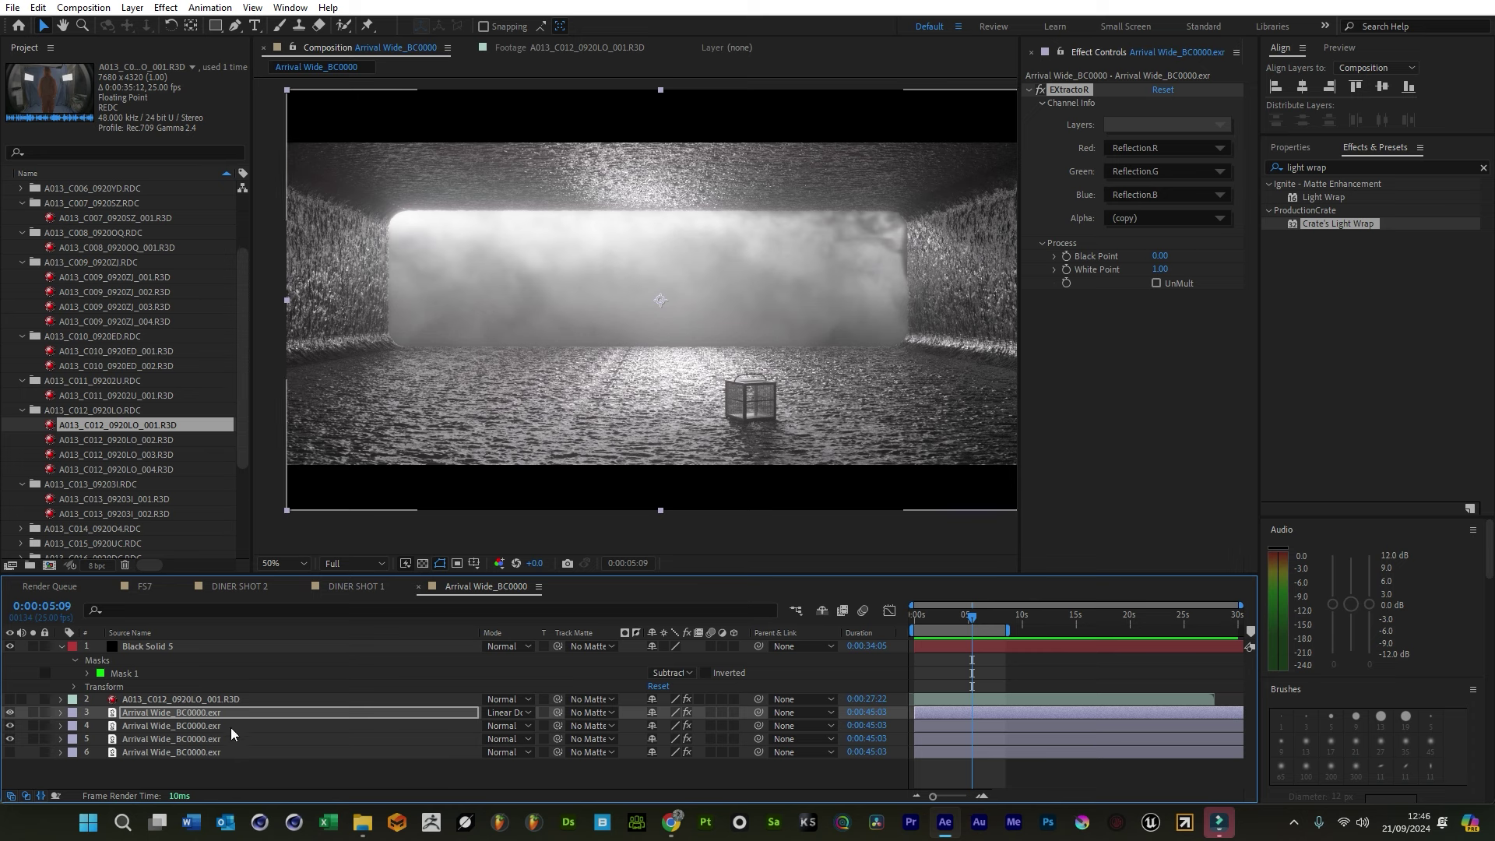
pyautogui.click(10, 726)
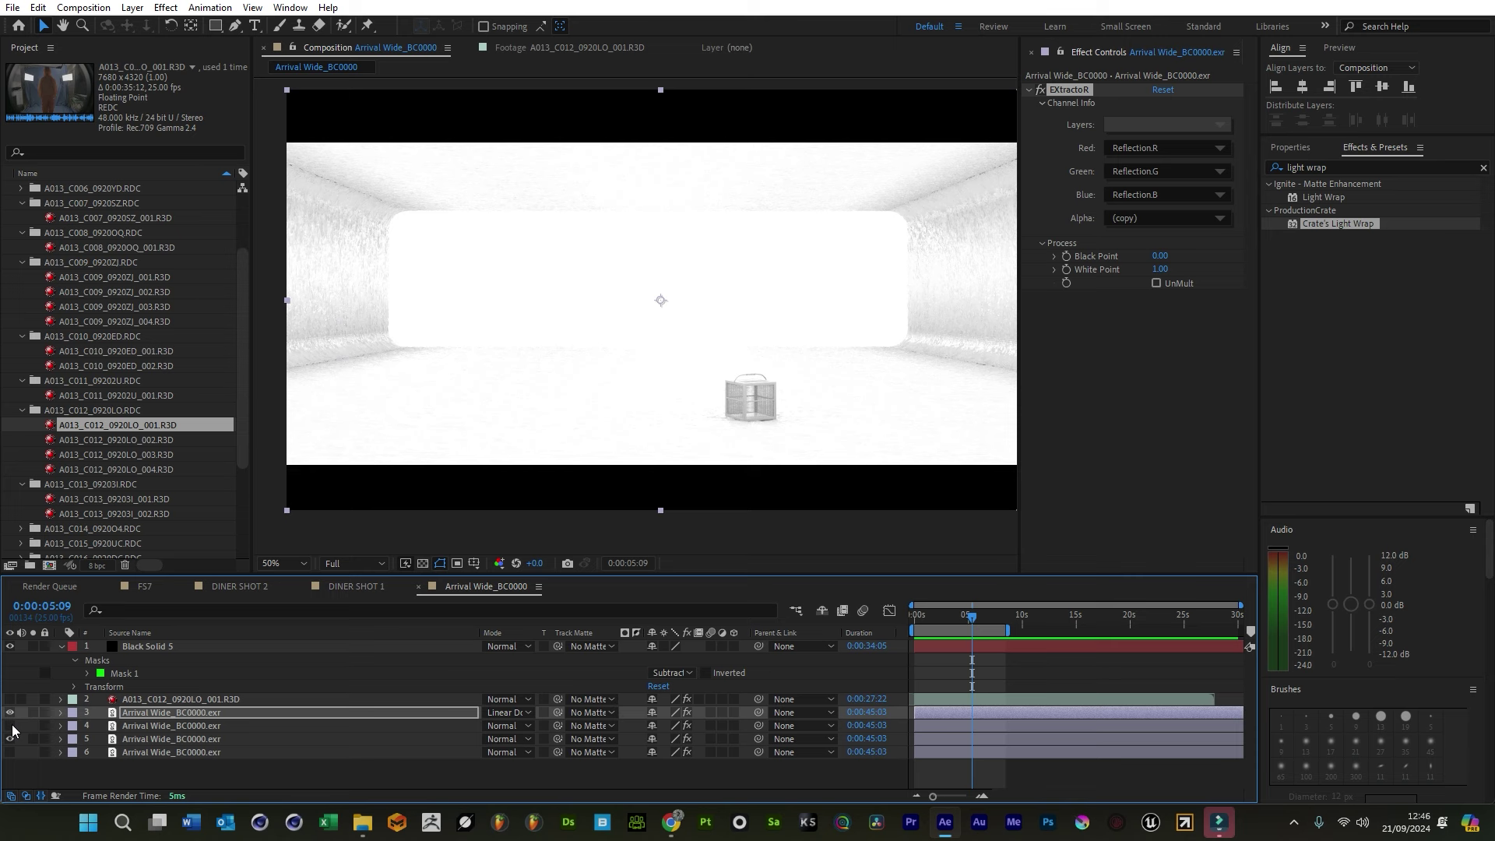
pyautogui.moveTo(167, 717); pyautogui.dragTo(187, 732)
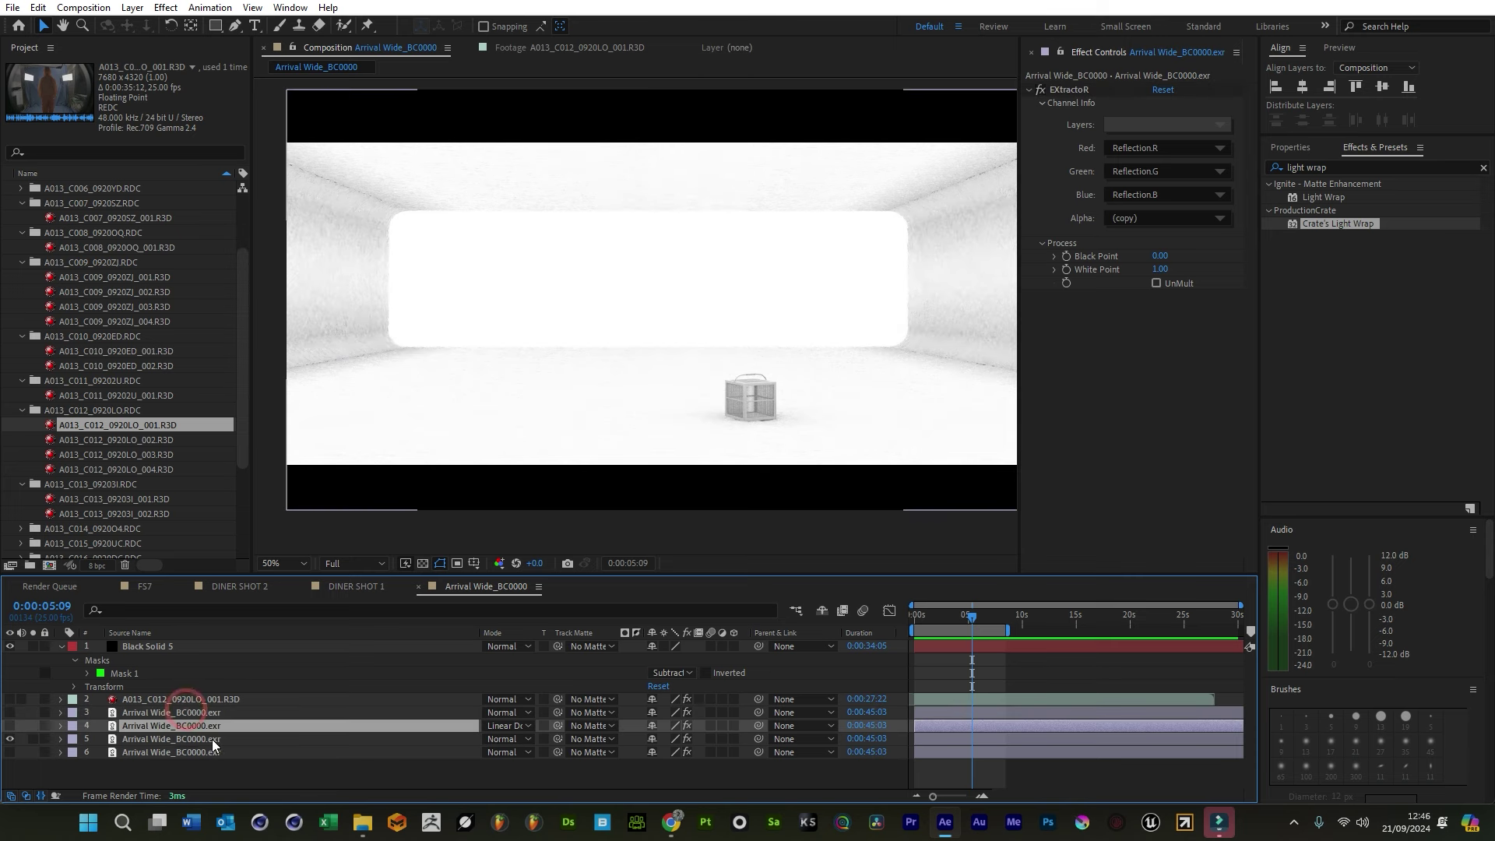
pyautogui.click(221, 742)
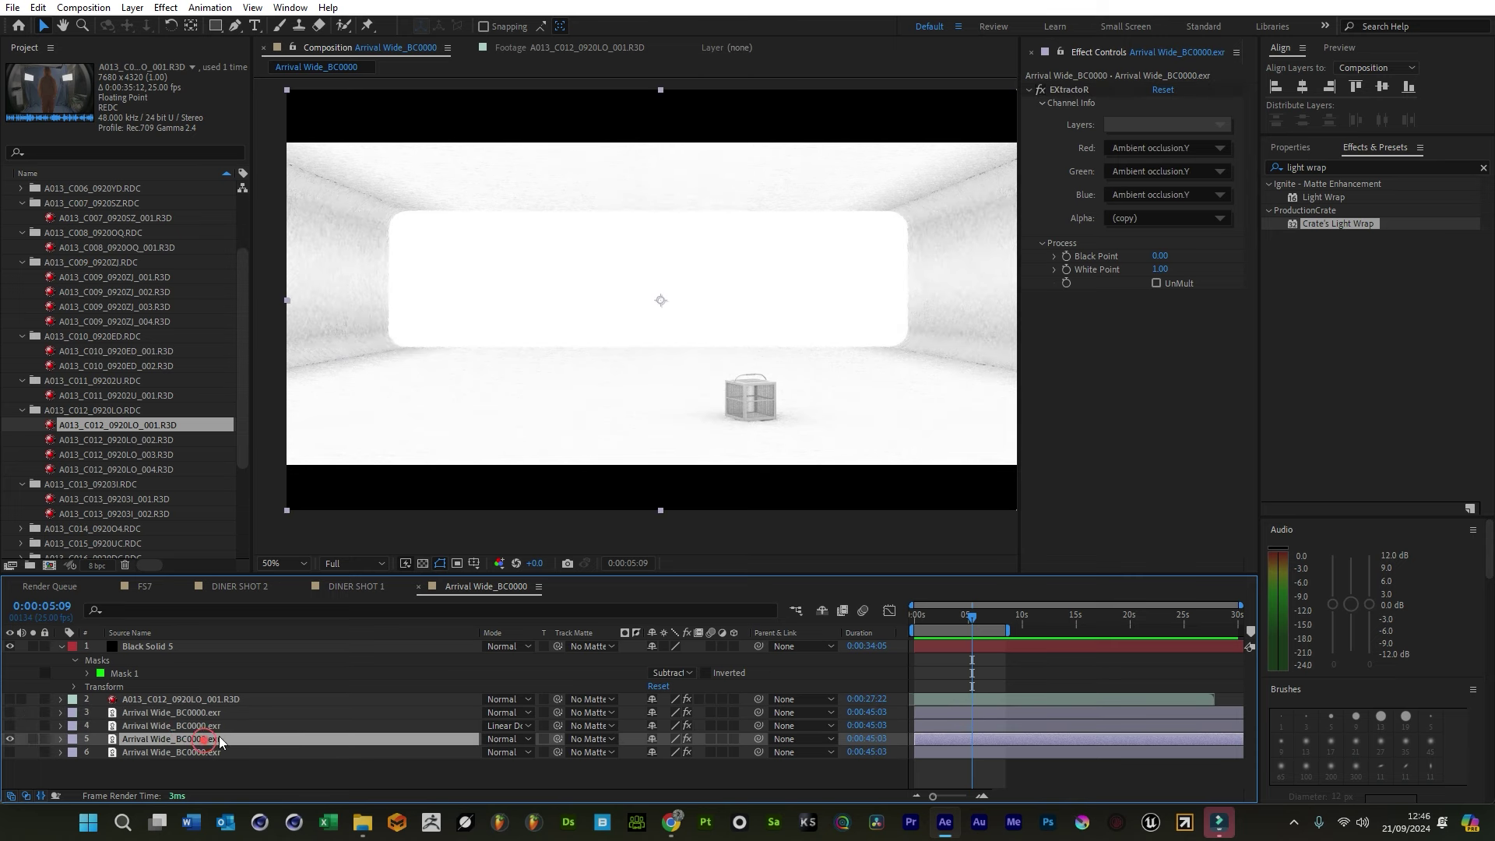
pyautogui.click(1177, 218)
pyautogui.click(1139, 218)
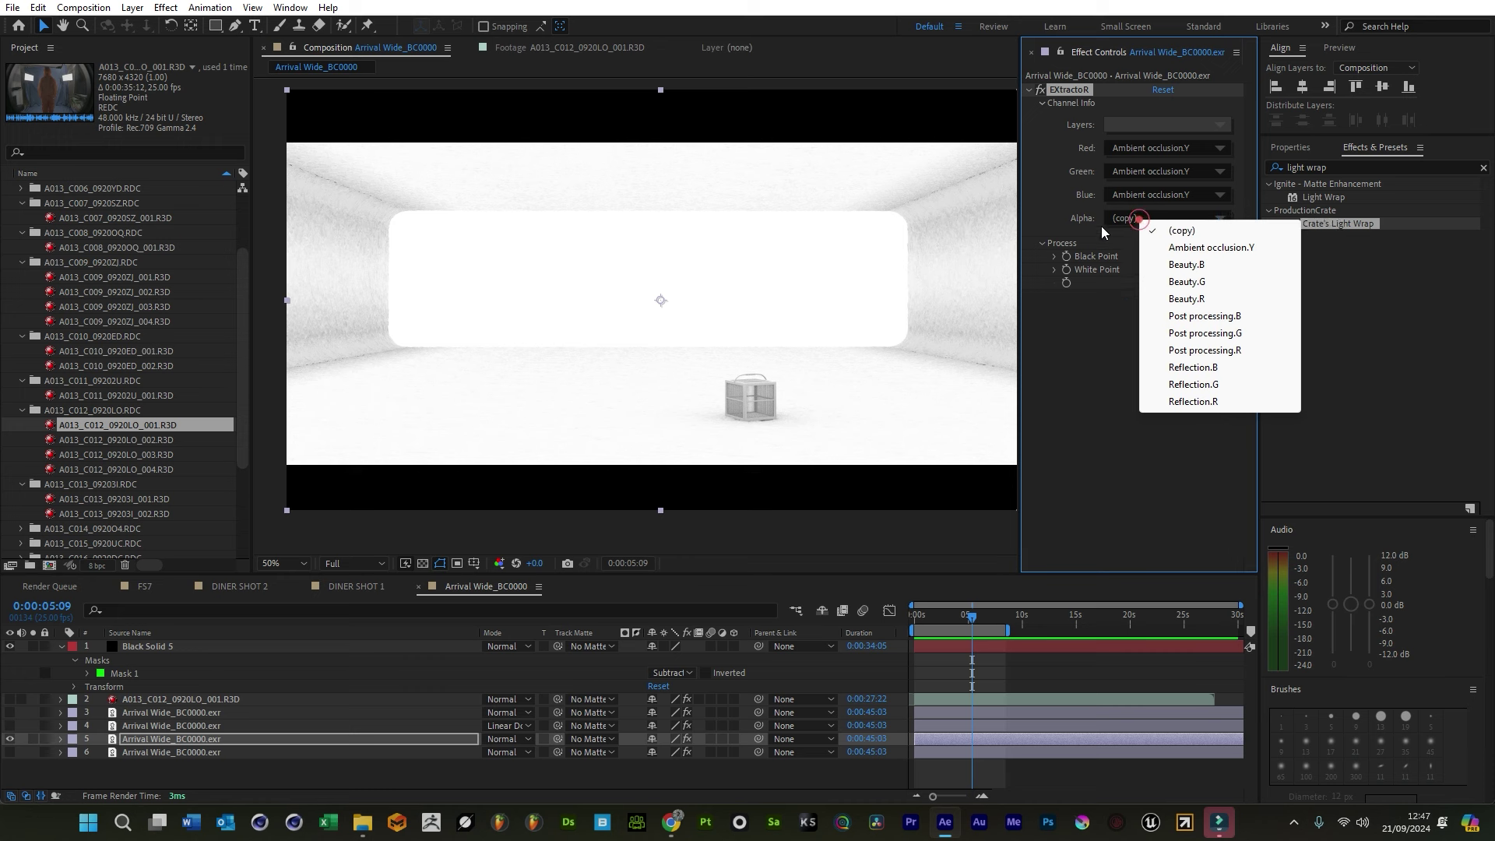
pyautogui.click(1106, 219)
pyautogui.click(402, 735)
pyautogui.click(10, 752)
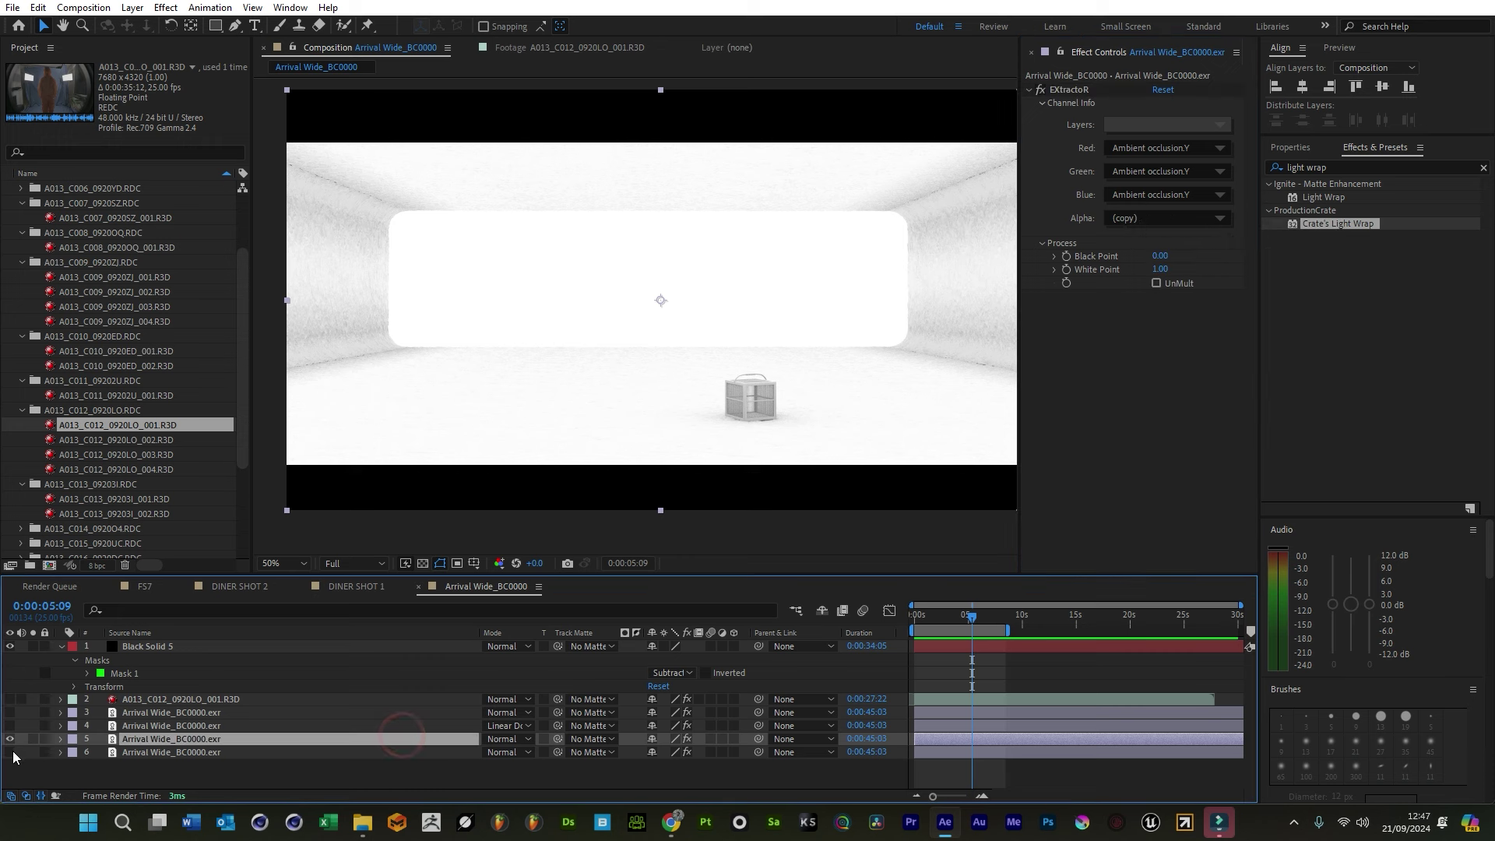
# Set the Ambient occlusion layer to Multiply at 25% opacity and show the Reflection layer again
pyautogui.click(508, 738)
pyautogui.click(551, 117)
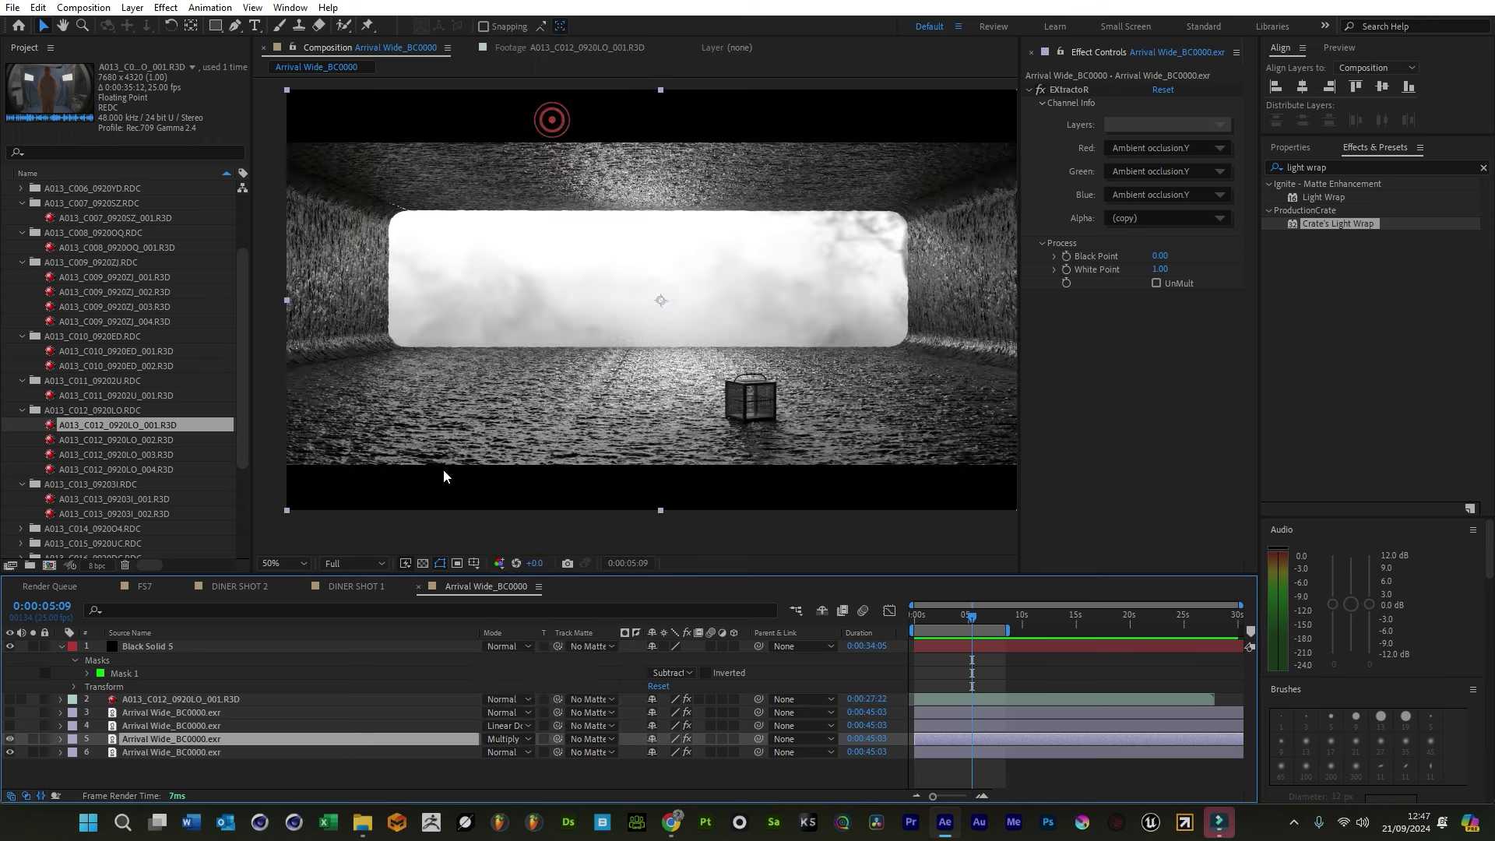
pyautogui.click(9, 738)
pyautogui.click(10, 738)
pyautogui.click(9, 738)
pyautogui.write('t')
pyautogui.write('25')
pyautogui.press('Return')
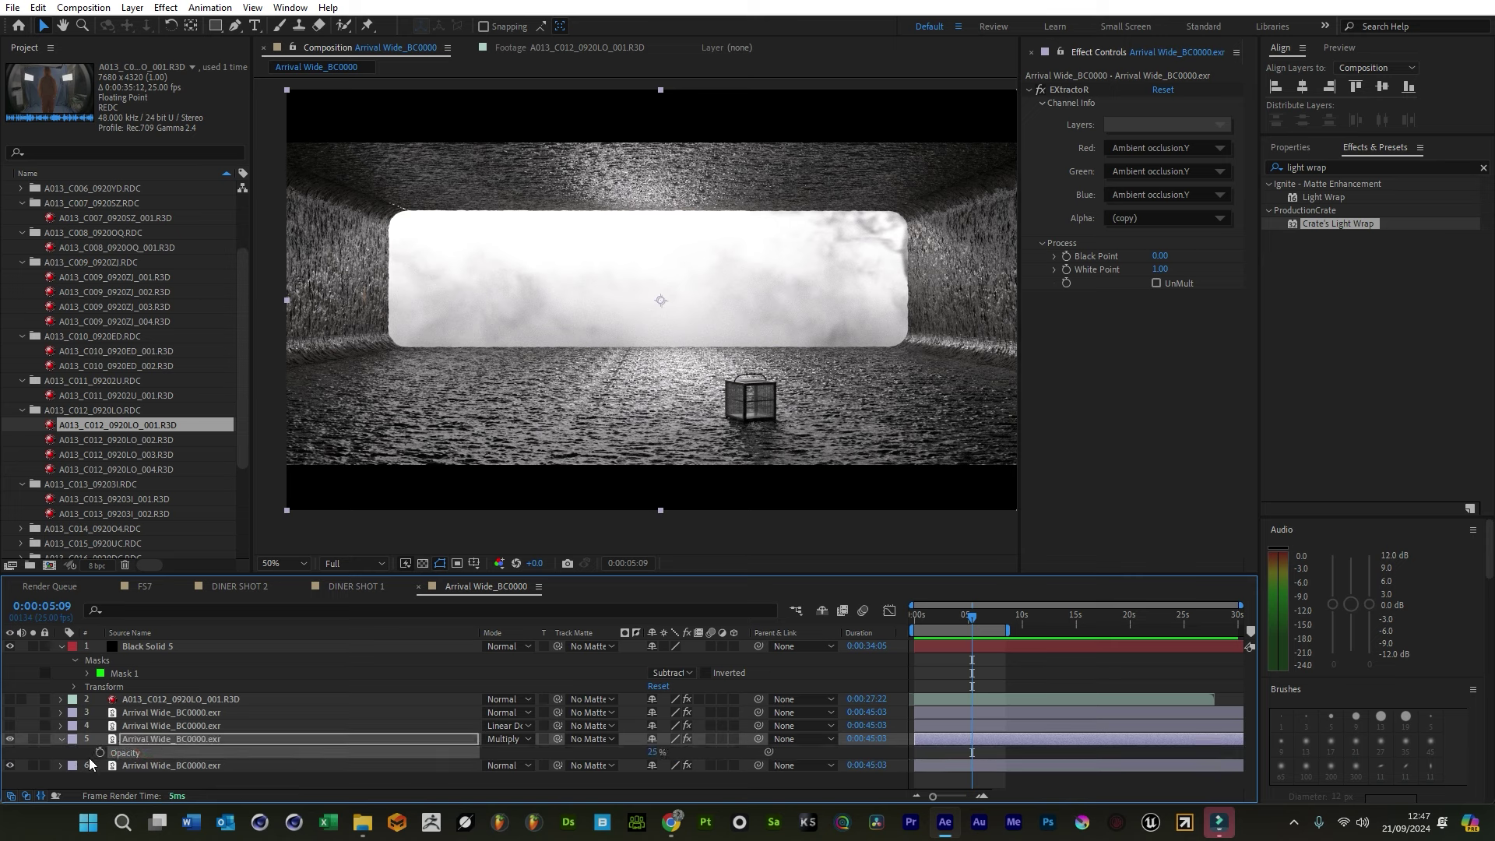
pyautogui.click(10, 725)
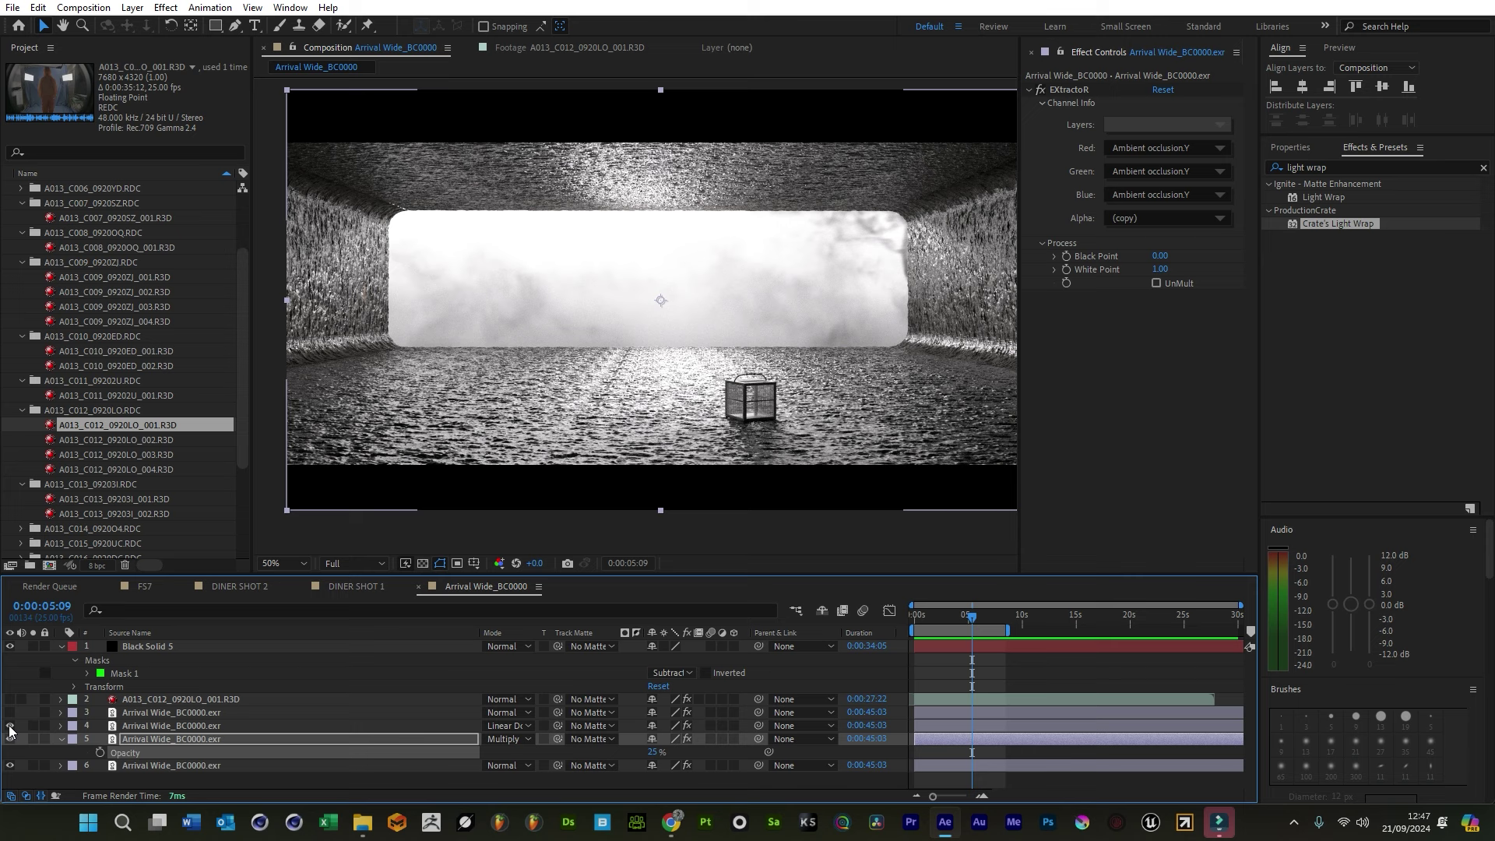
pyautogui.click(121, 726)
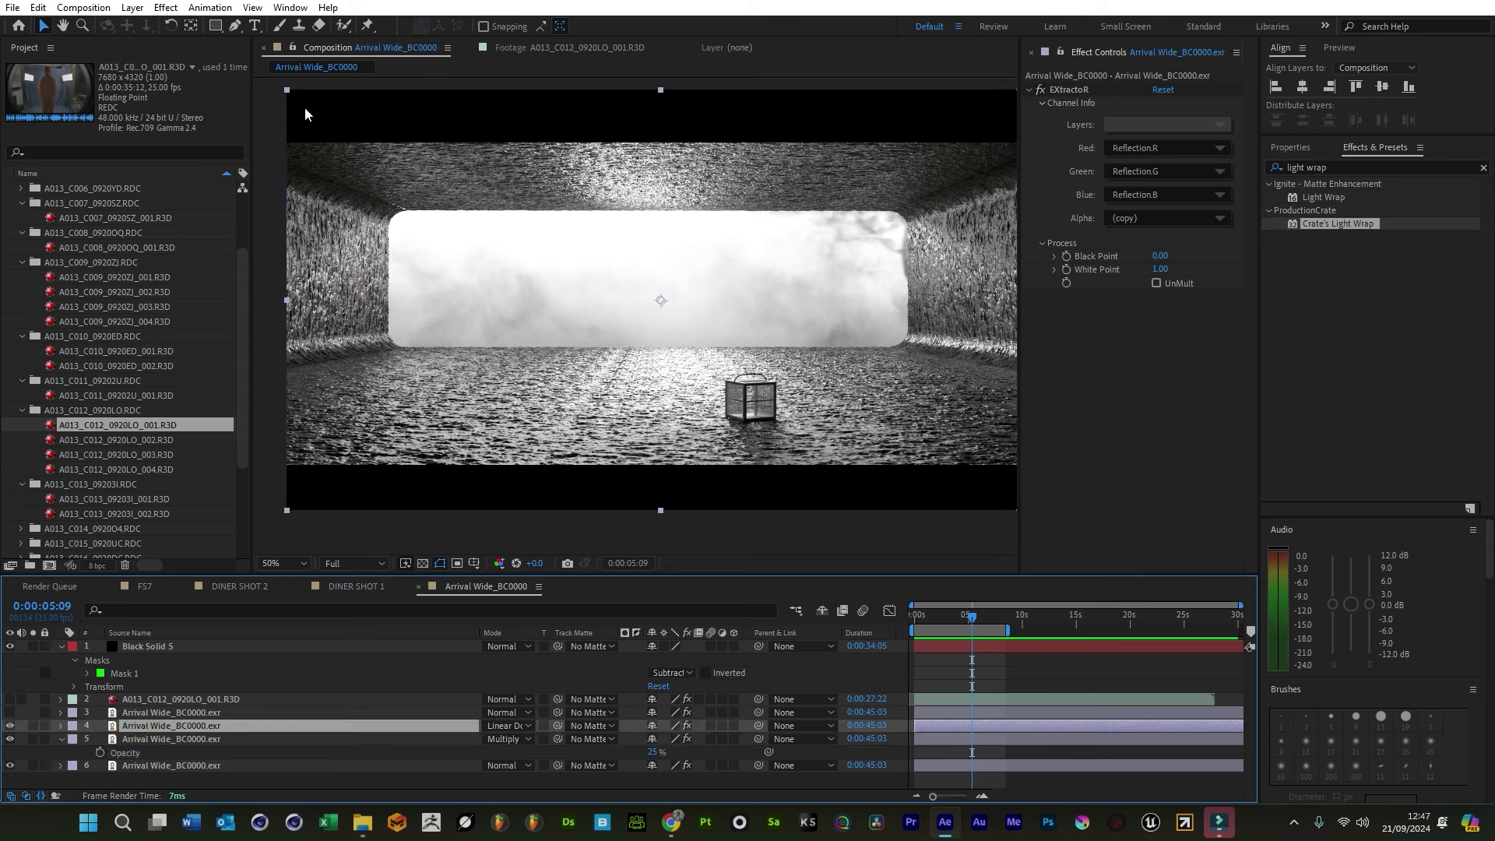
# Draw curved Pen masks over the ceiling and the floor around the cage on the reflection layer
pyautogui.click(235, 26)
pyautogui.moveTo(555, 201); pyautogui.dragTo(594, 219)
pyautogui.click(454, 137)
pyautogui.moveTo(521, 125)
pyautogui.mouseDown()
pyautogui.moveTo(550, 122)
pyautogui.moveTo(606, 168)
pyautogui.mouseUp()
pyautogui.click(555, 202)
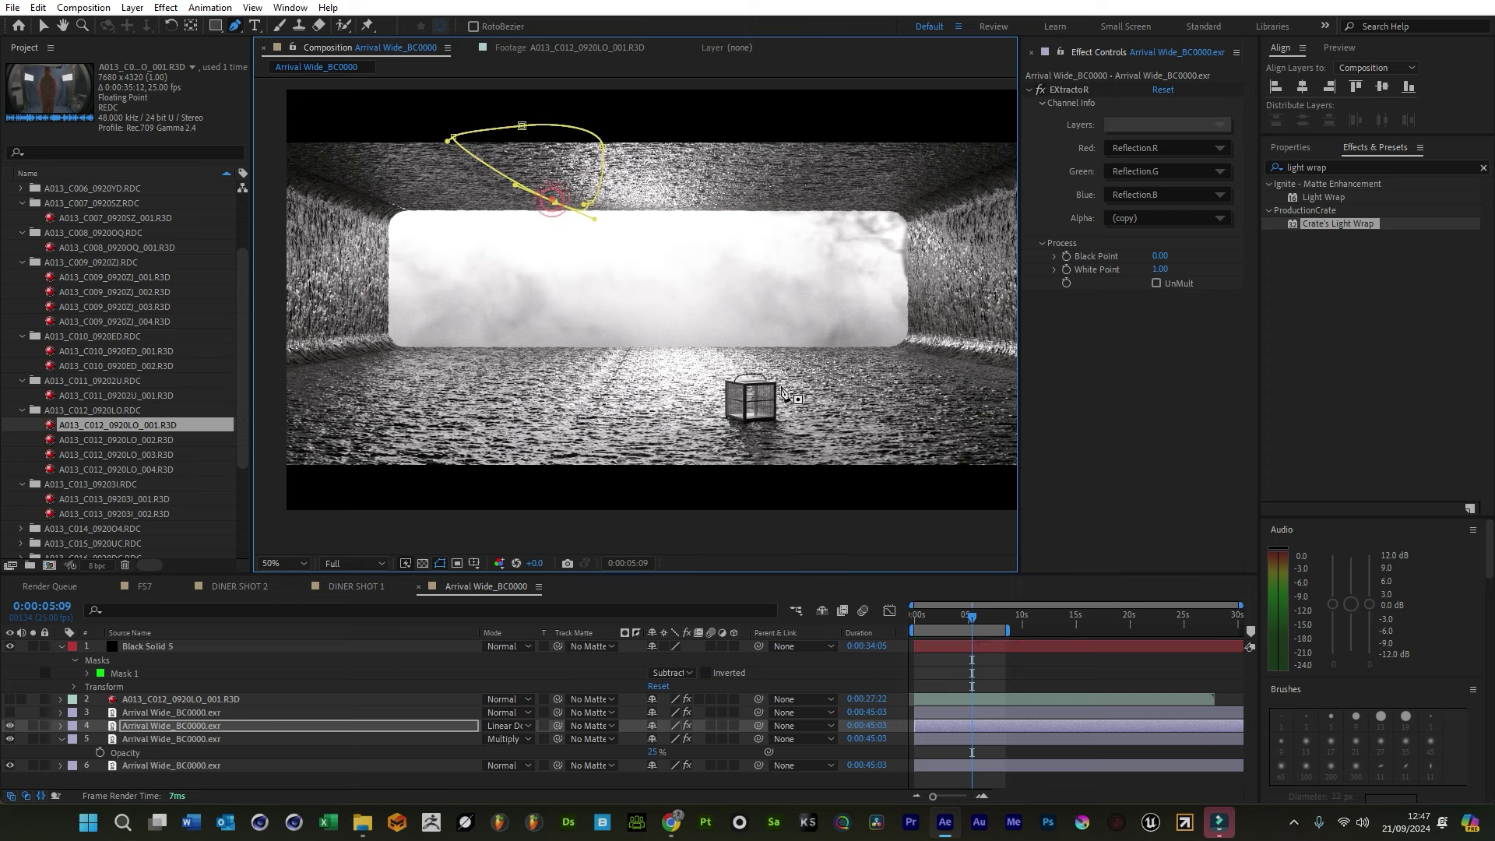
pyautogui.moveTo(792, 365); pyautogui.dragTo(851, 363)
pyautogui.moveTo(716, 468); pyautogui.dragTo(745, 491)
pyautogui.moveTo(866, 488); pyautogui.dragTo(938, 489)
pyautogui.moveTo(966, 429); pyautogui.dragTo(906, 407)
pyautogui.click(792, 365)
# Add Pen masks over the right wall and the left wall
pyautogui.moveTo(932, 268)
pyautogui.mouseDown()
pyautogui.moveTo(951, 247)
pyautogui.moveTo(996, 249)
pyautogui.moveTo(1000, 317)
pyautogui.moveTo(963, 311)
pyautogui.moveTo(933, 279)
pyautogui.mouseUp()
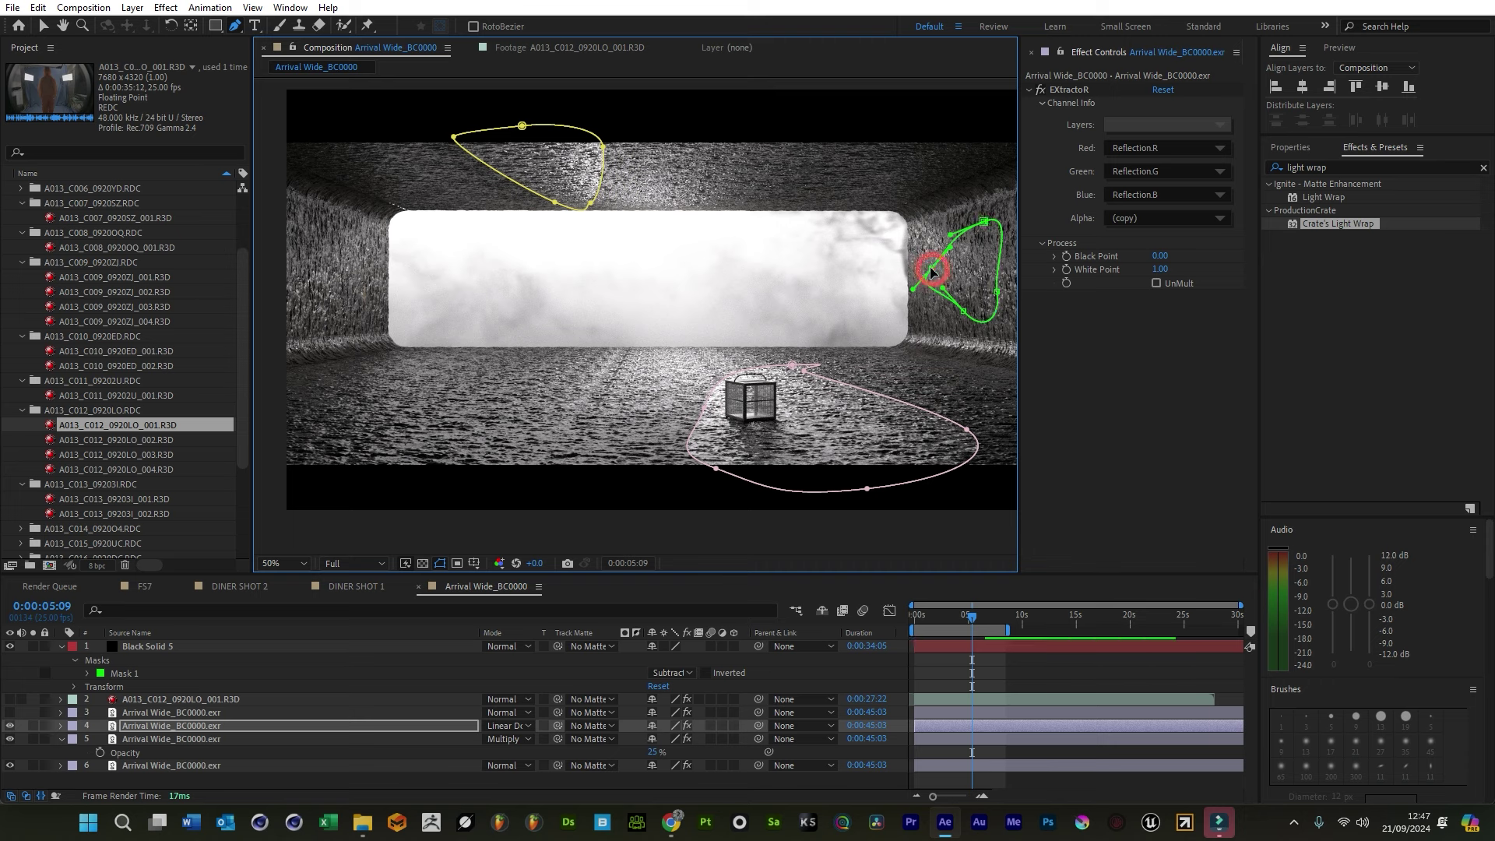
pyautogui.click(913, 289)
pyautogui.click(362, 297)
pyautogui.moveTo(323, 311)
pyautogui.mouseDown()
pyautogui.moveTo(300, 307)
pyautogui.moveTo(276, 238)
pyautogui.moveTo(350, 222)
pyautogui.mouseUp()
pyautogui.click(377, 247)
pyautogui.click(360, 293)
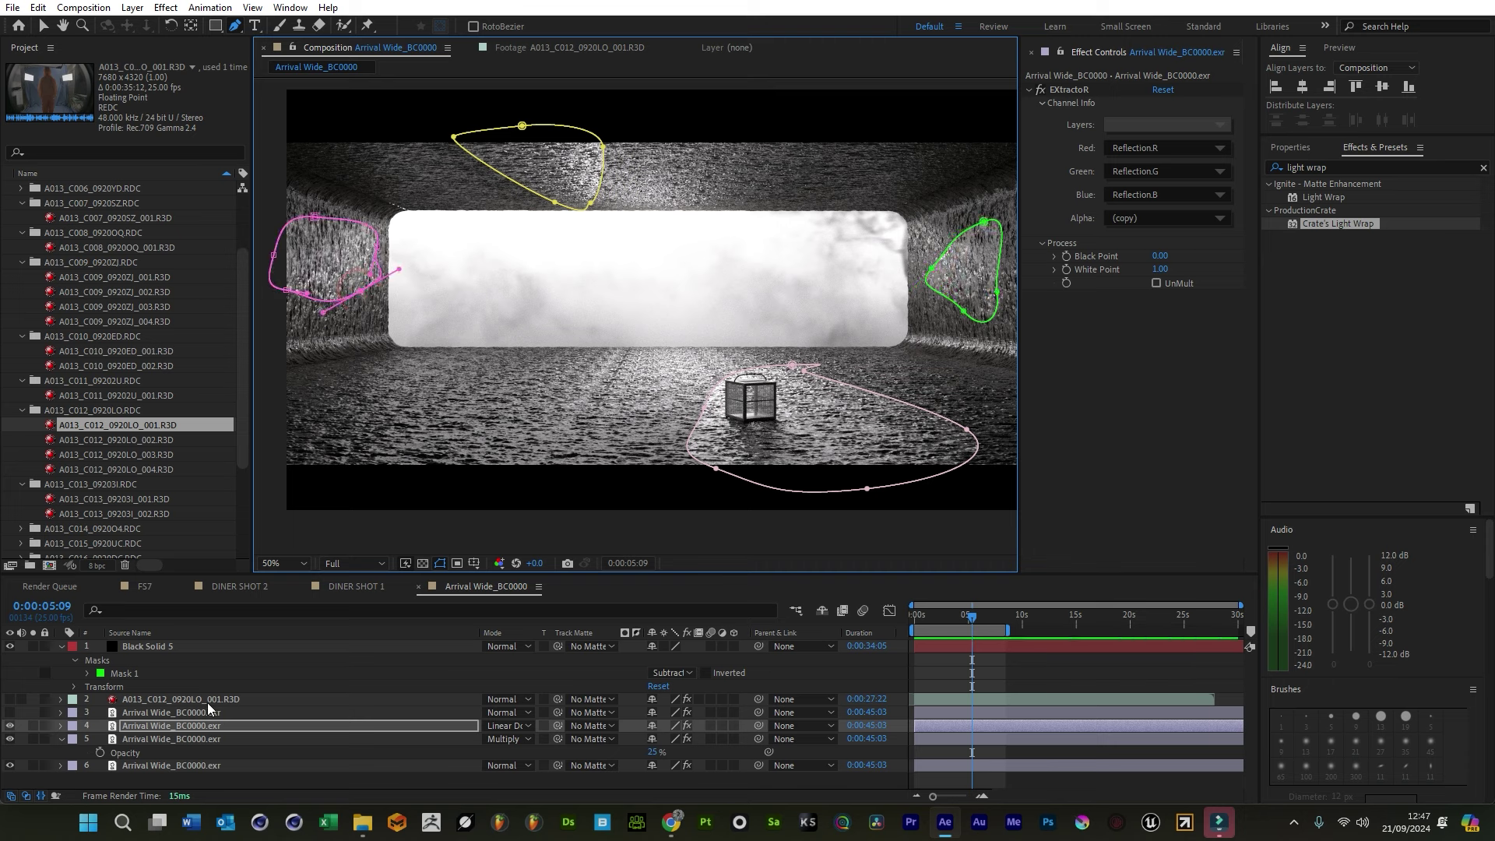
# Select all four masks on the reflection layer and feather them 100 pixels
pyautogui.click(200, 726)
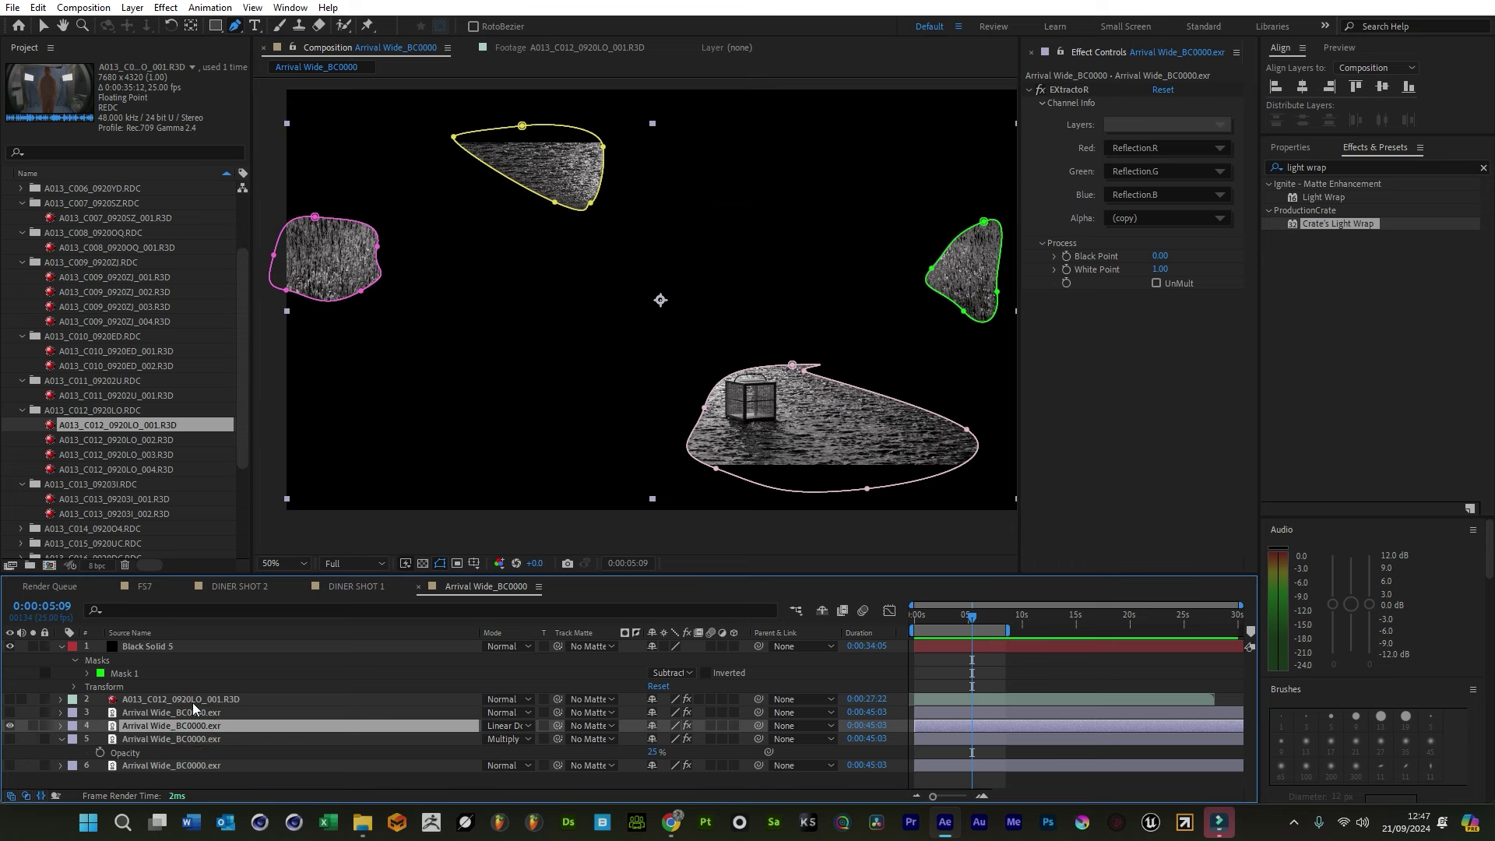
pyautogui.press('f')
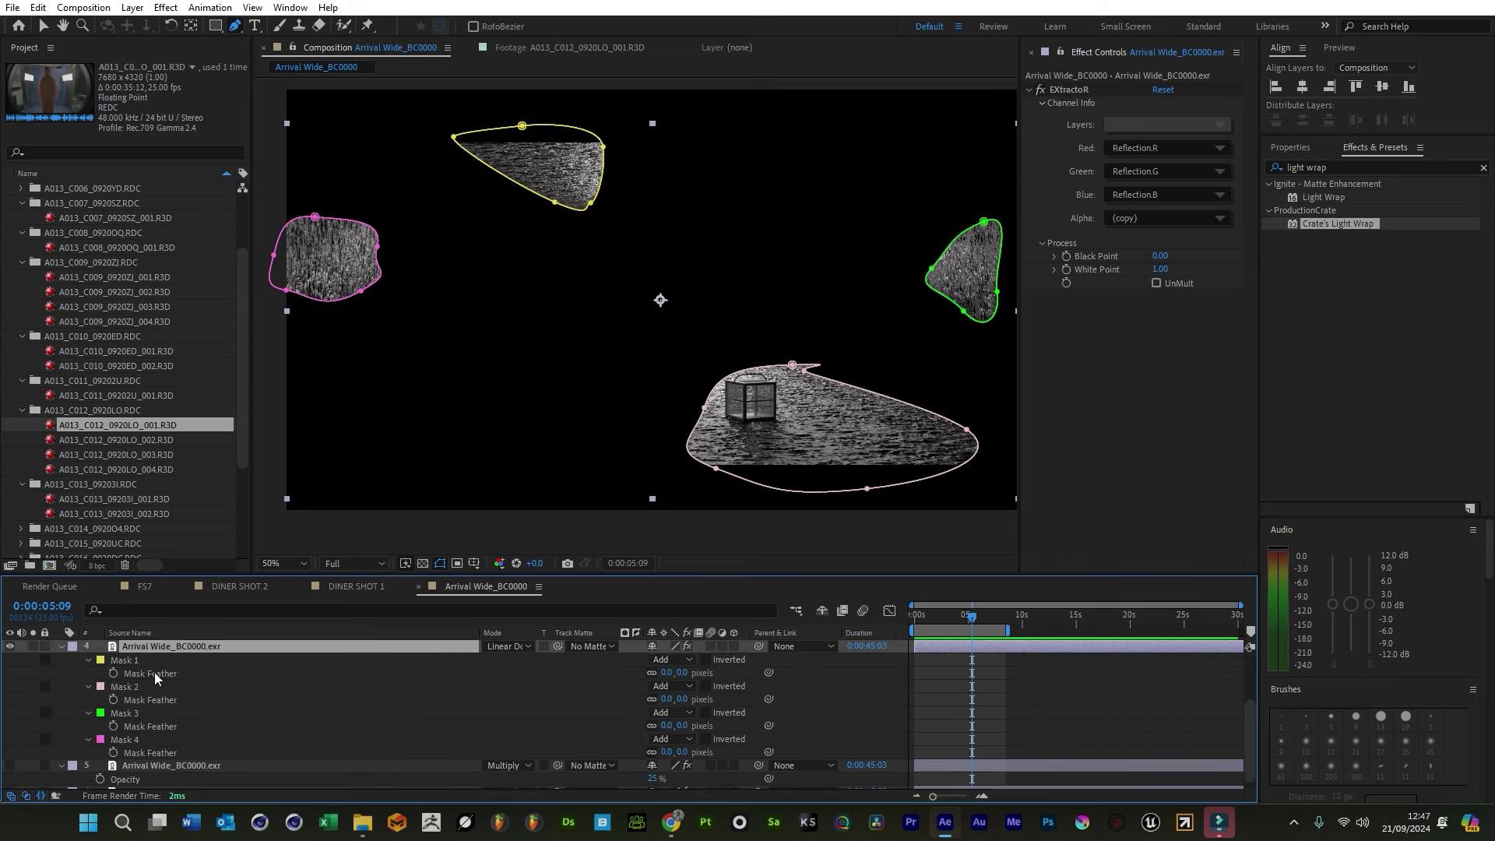
pyautogui.click(155, 674)
pyautogui.keyDown('shift'); pyautogui.click(277, 743); pyautogui.keyUp('shift')
pyautogui.click(153, 724)
pyautogui.click(155, 674)
pyautogui.keyDown('shift'); pyautogui.click(151, 742); pyautogui.keyUp('shift')
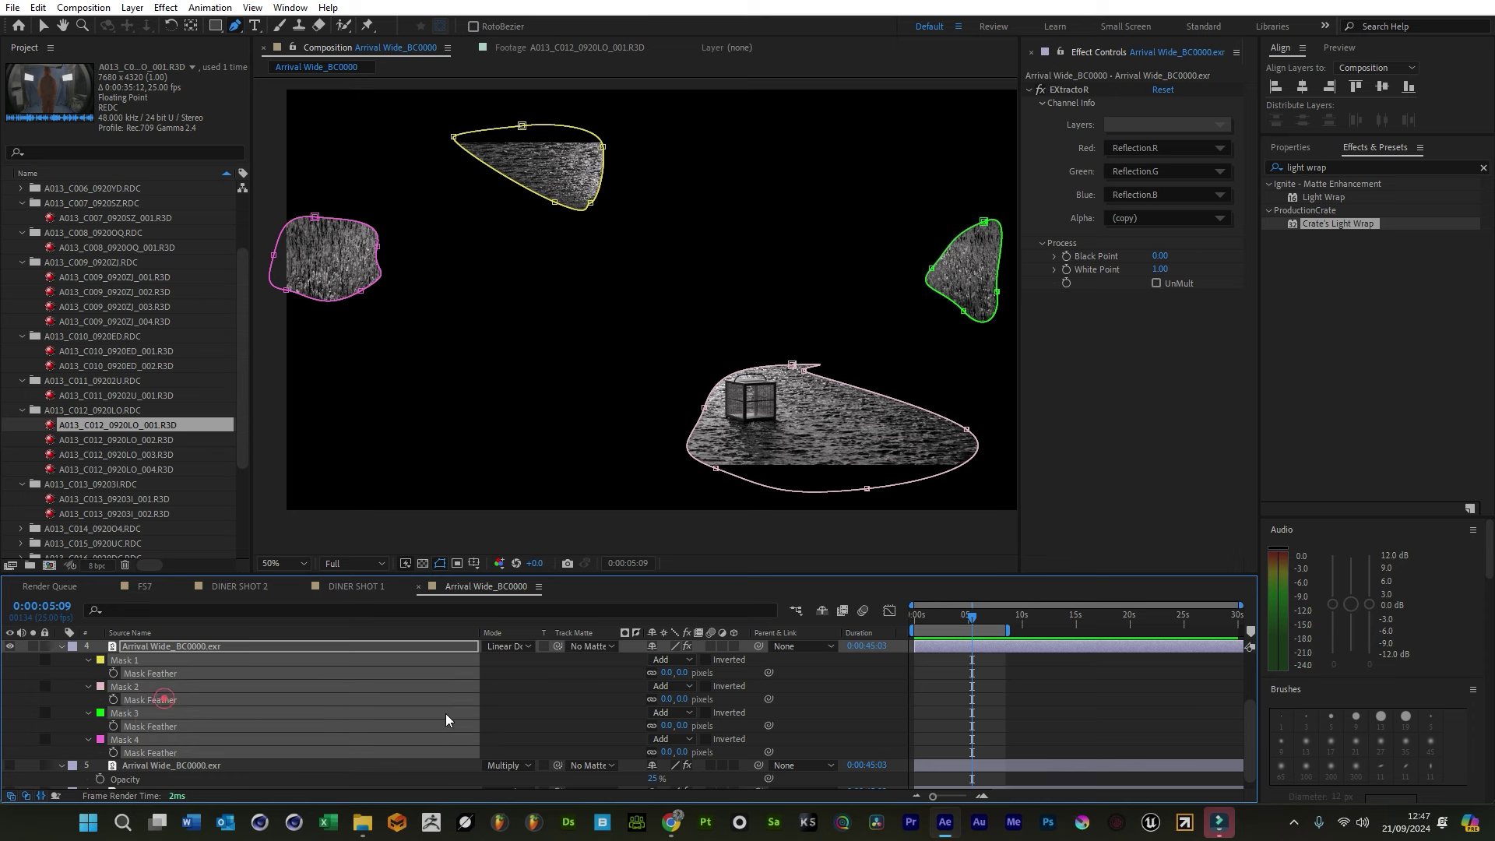
pyautogui.moveTo(671, 698); pyautogui.dragTo(727, 698)
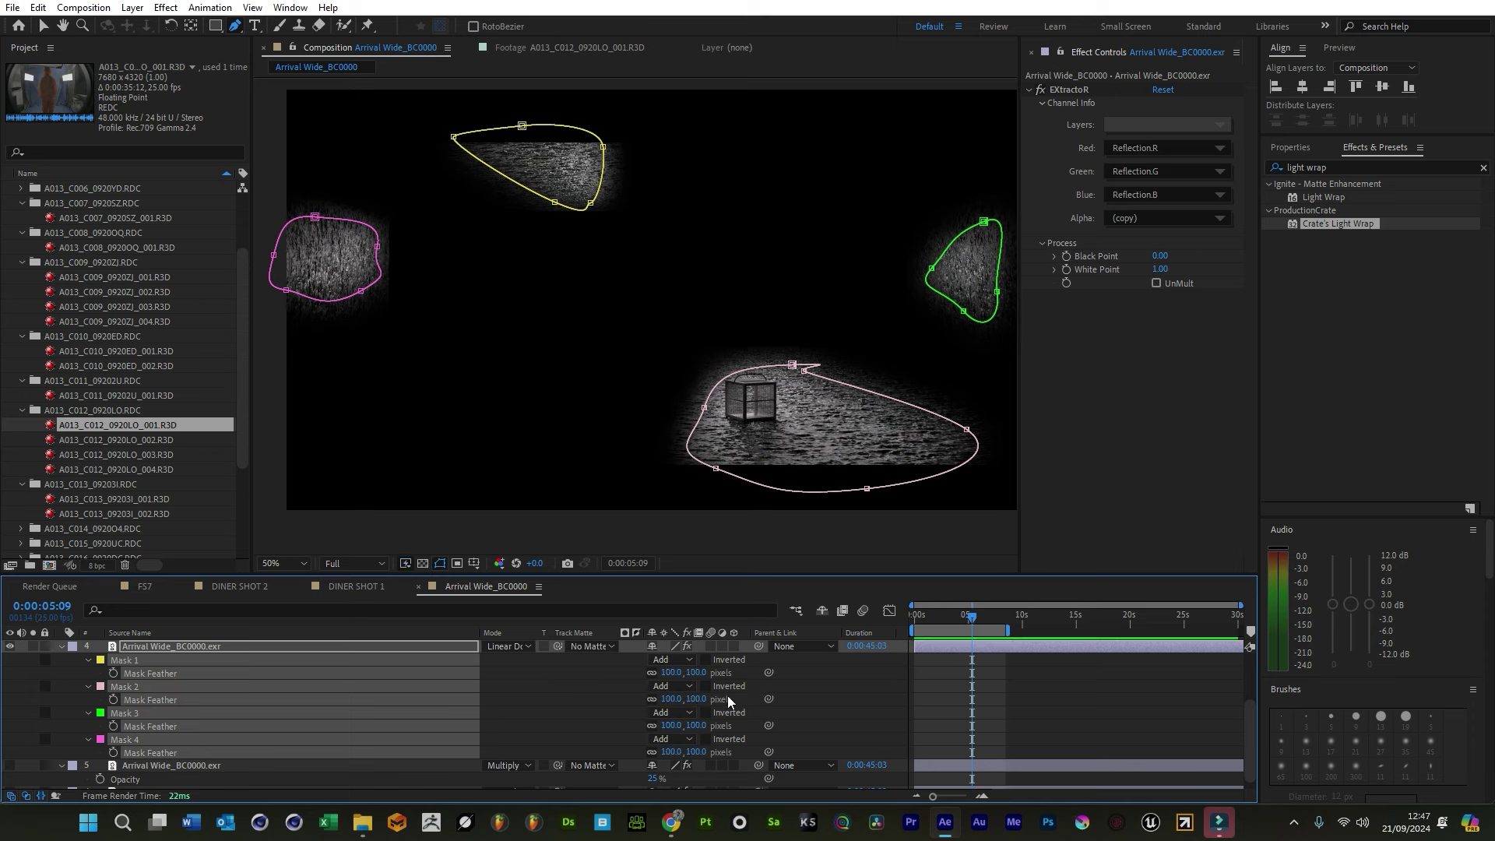
pyautogui.scroll(3, 46, 707)
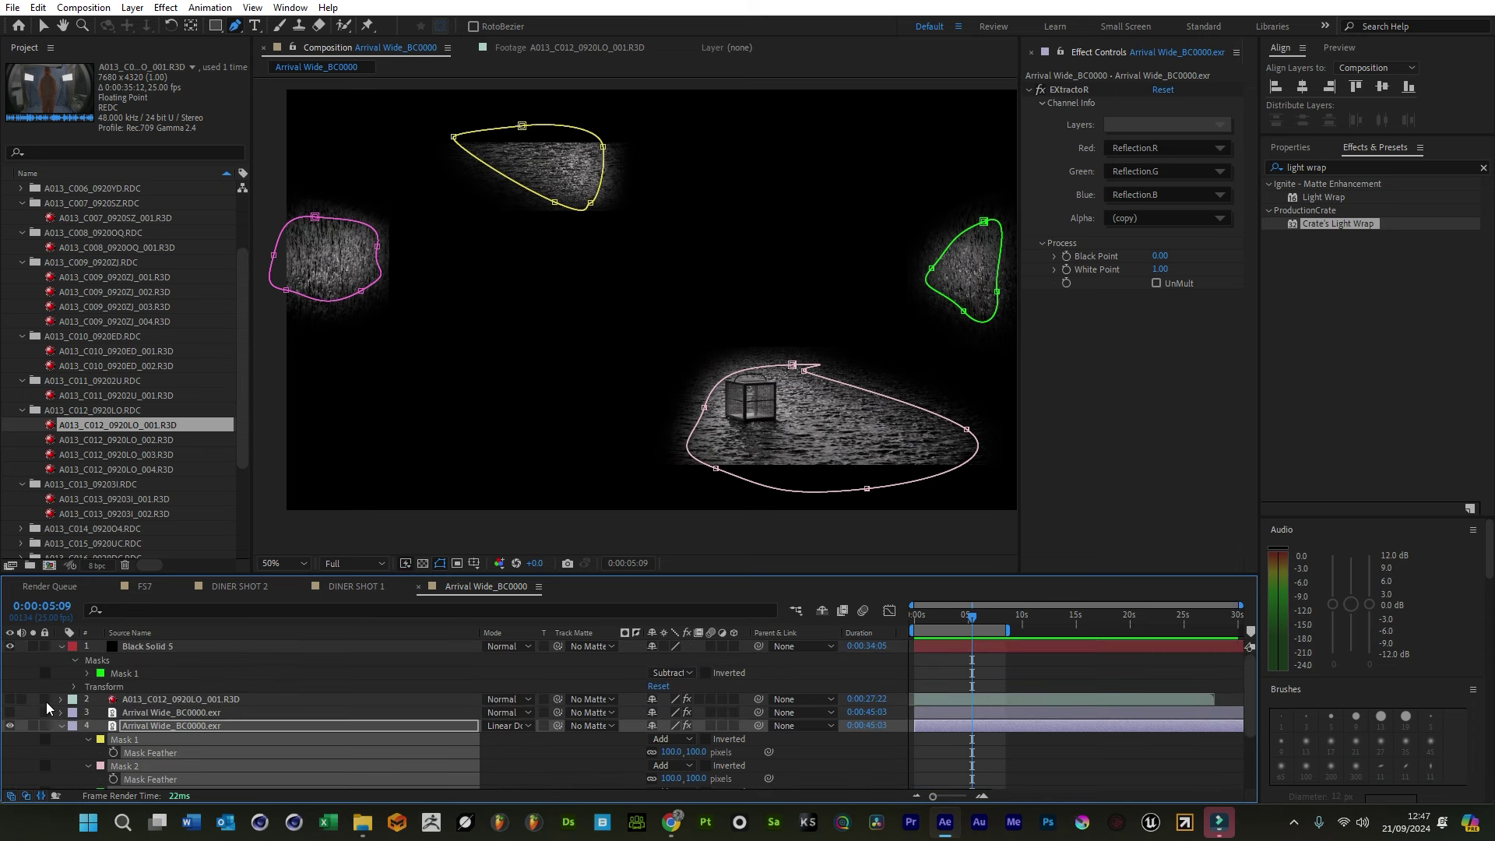
pyautogui.click(61, 726)
# Turn on visibility for layer 5 and layer 6's tunnel render
pyautogui.click(10, 739)
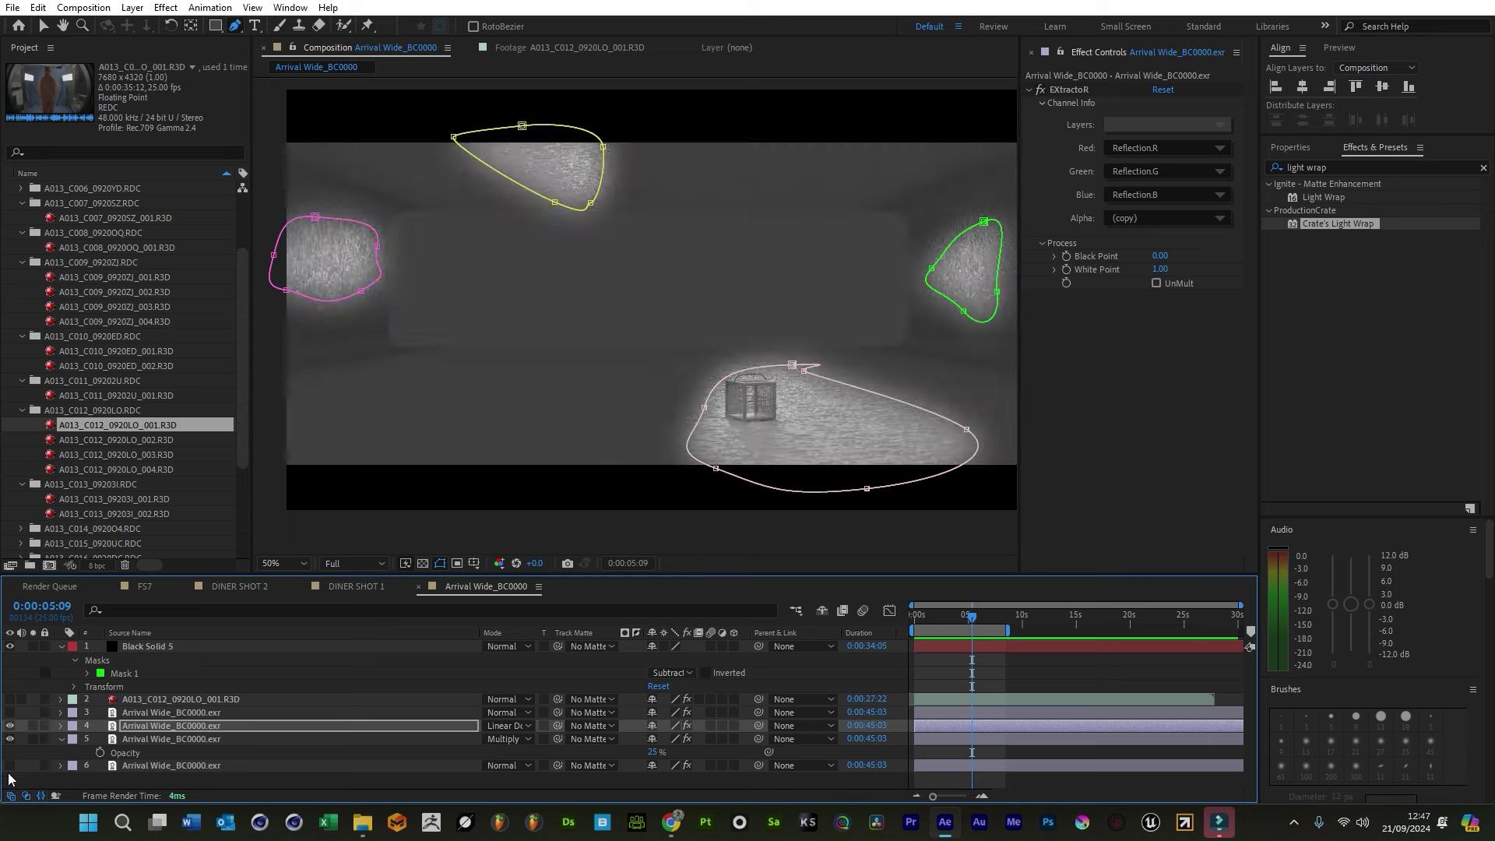
pyautogui.click(10, 777)
pyautogui.click(9, 765)
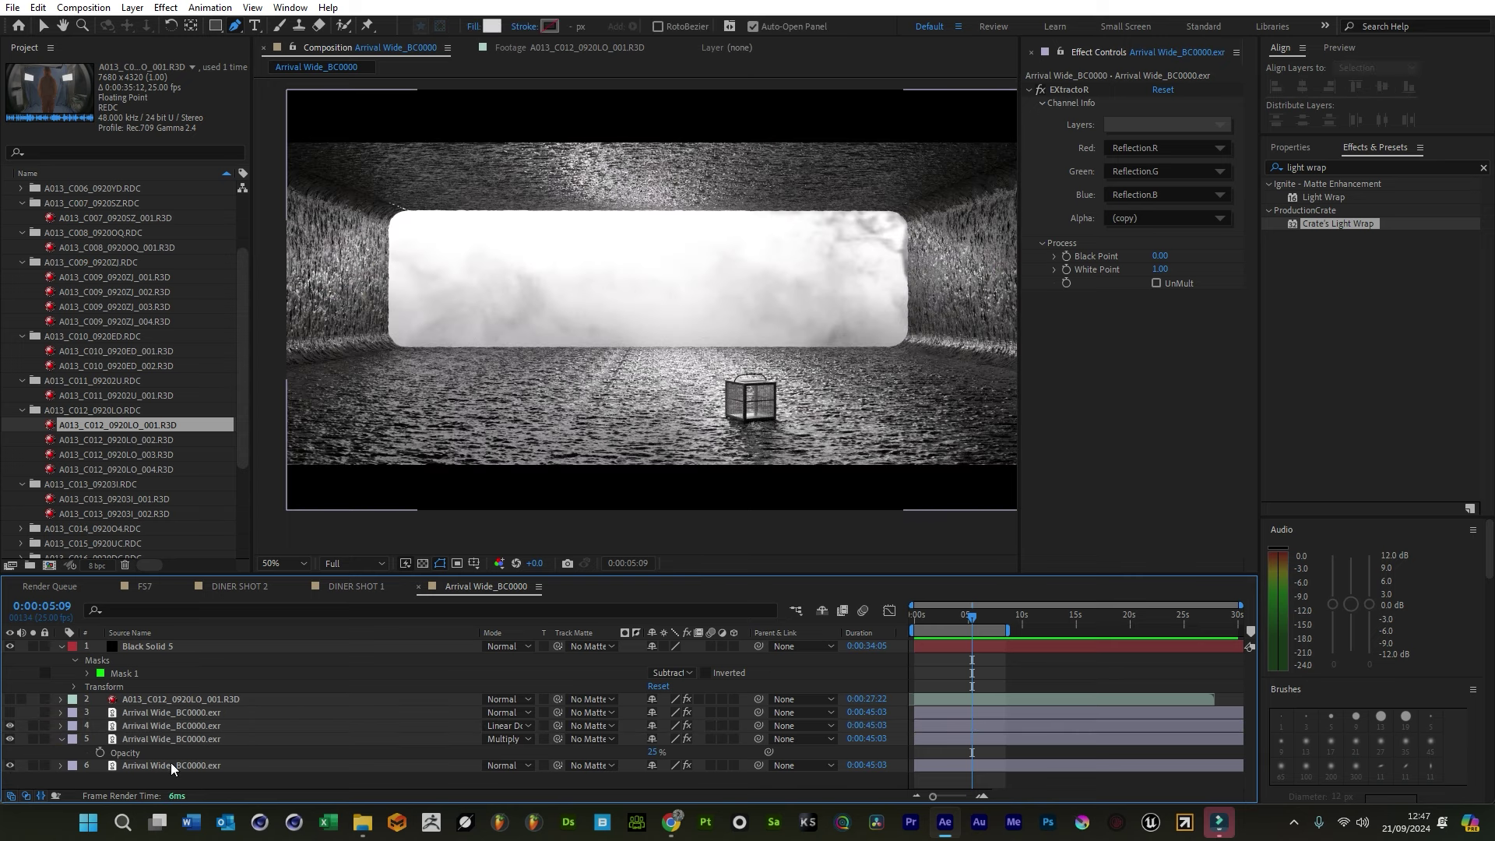
# Feather Mask 5 on layer 4 to 90 pixels
pyautogui.press('v')
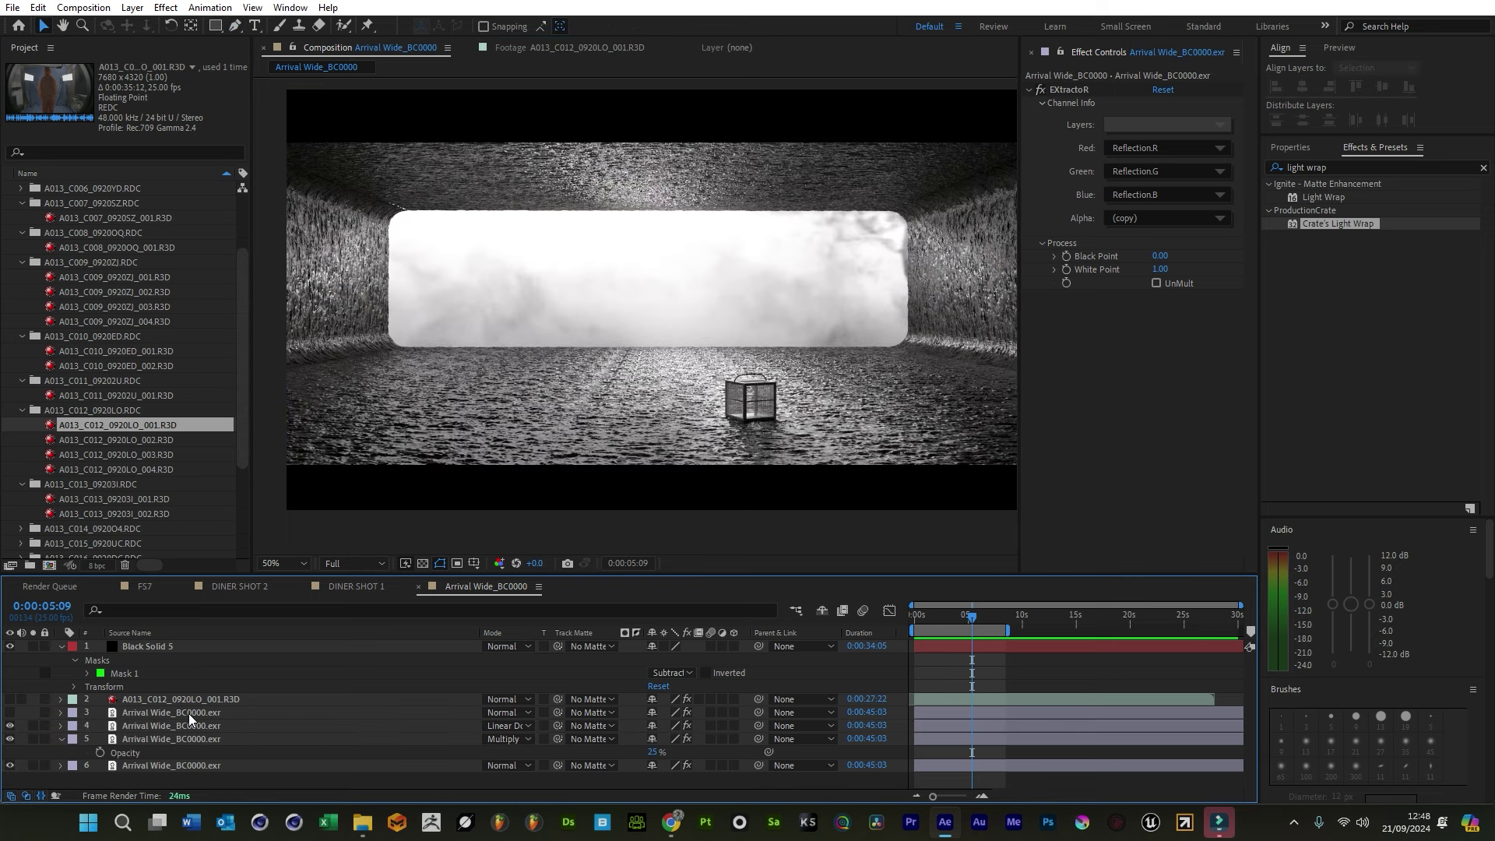
pyautogui.click(160, 726)
pyautogui.press('g')
pyautogui.press('f')
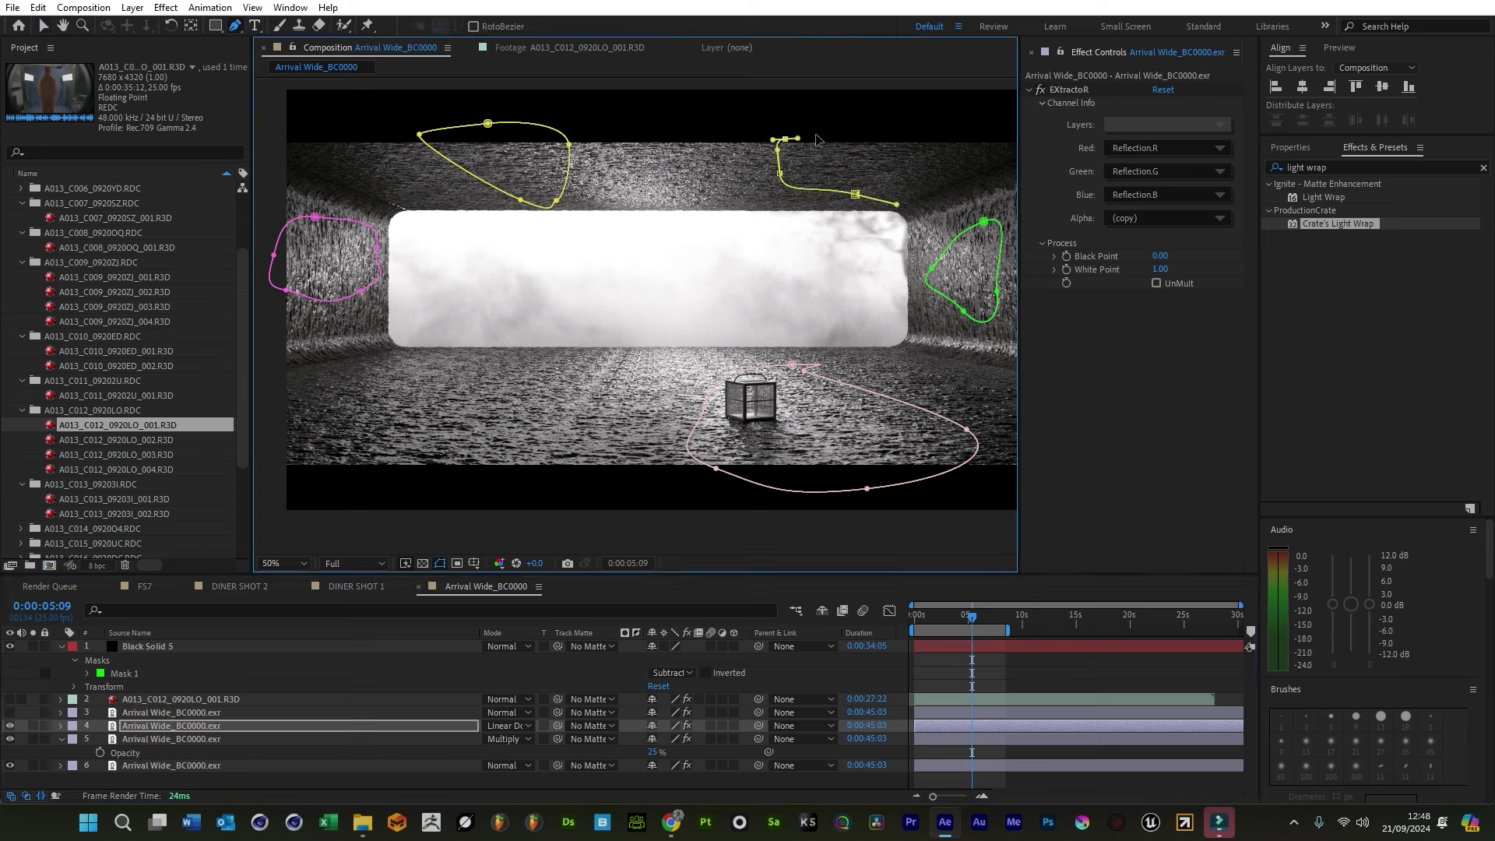
pyautogui.moveTo(670, 743); pyautogui.dragTo(682, 729)
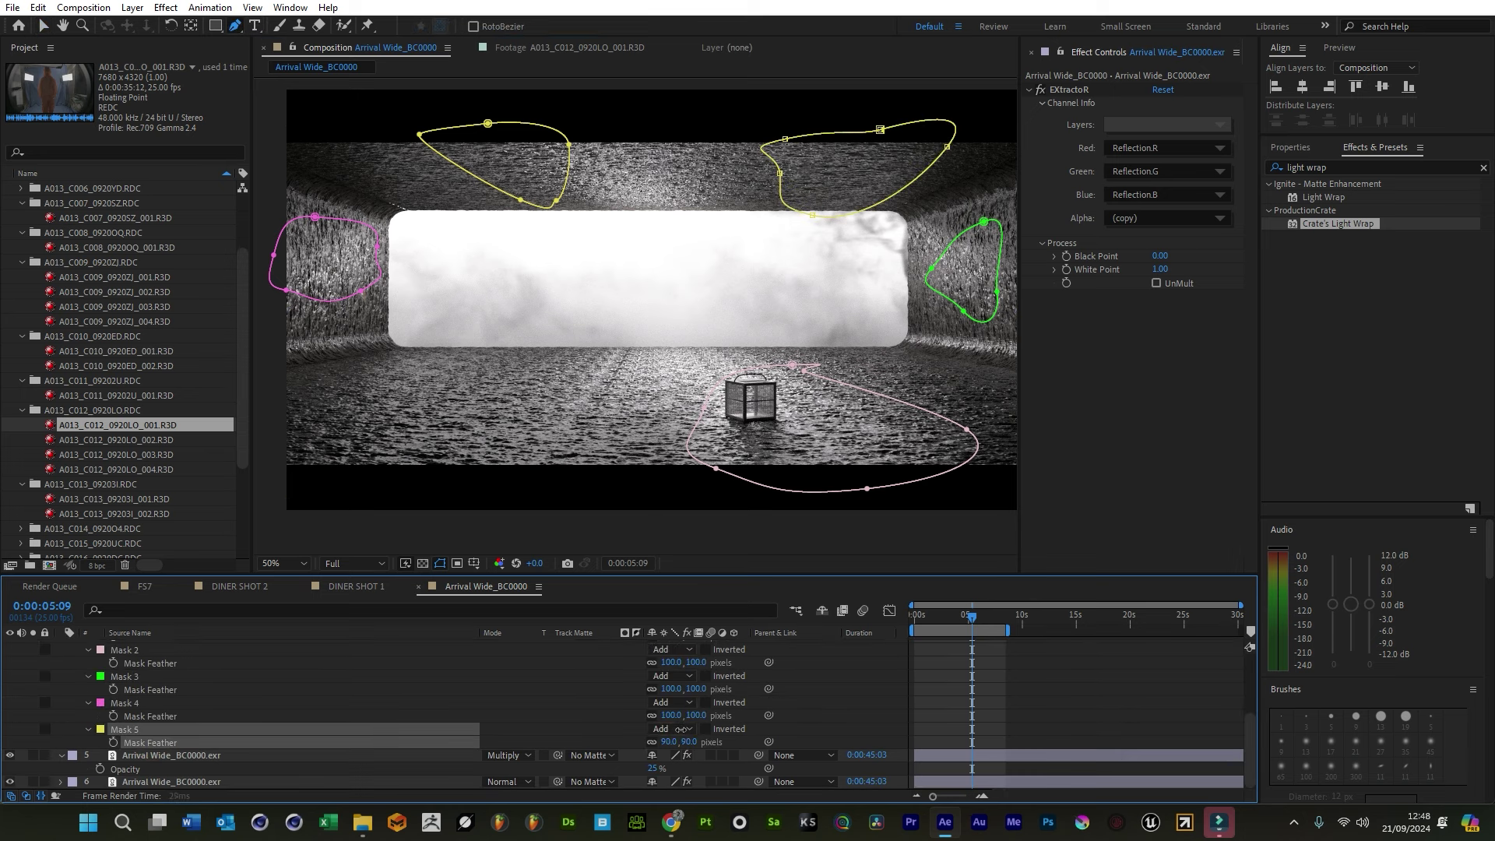
pyautogui.click(1034, 703)
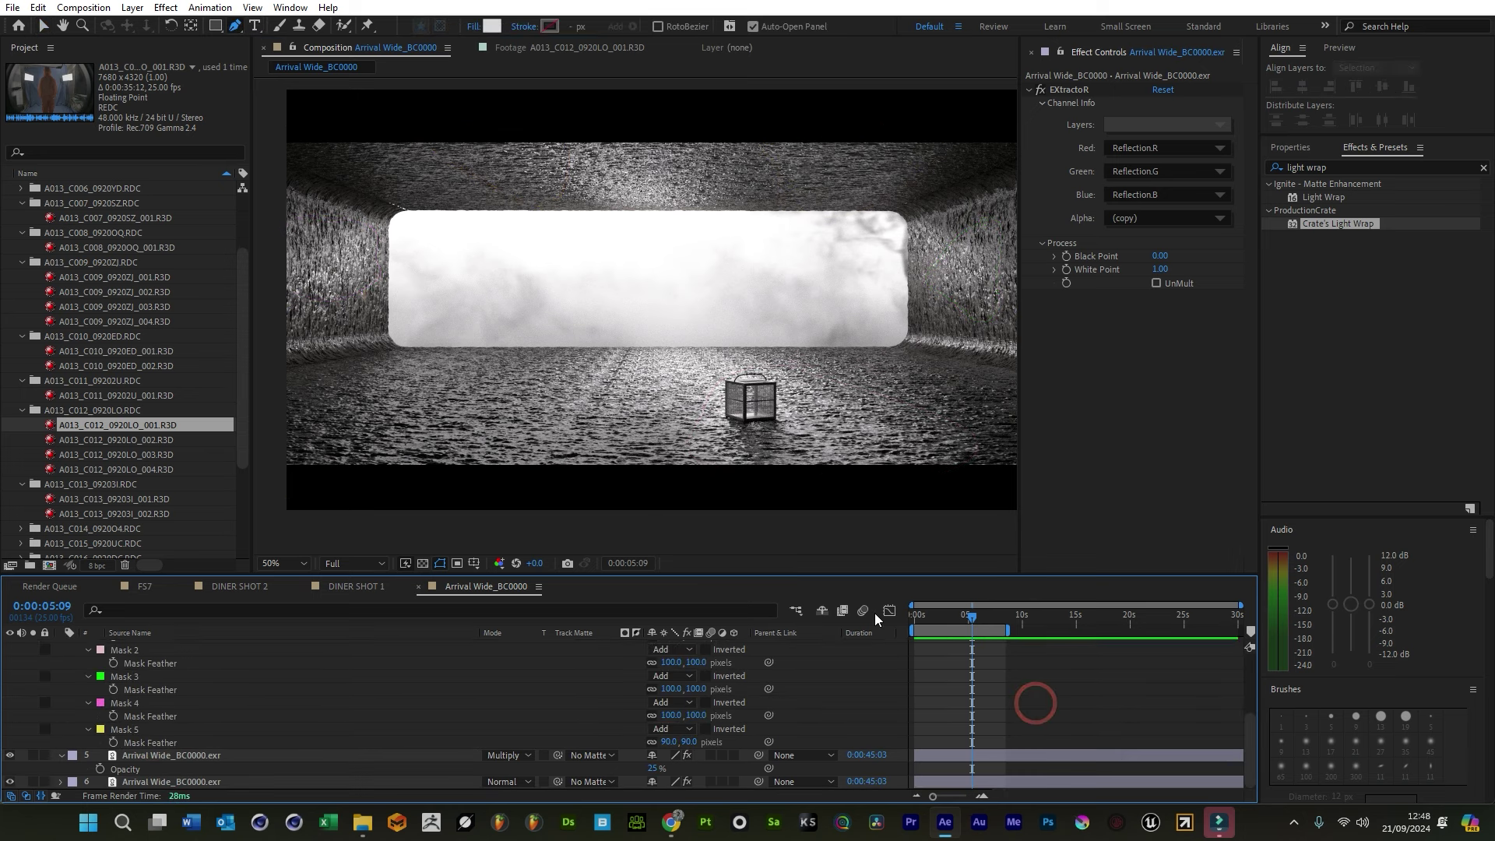
pyautogui.click(363, 754)
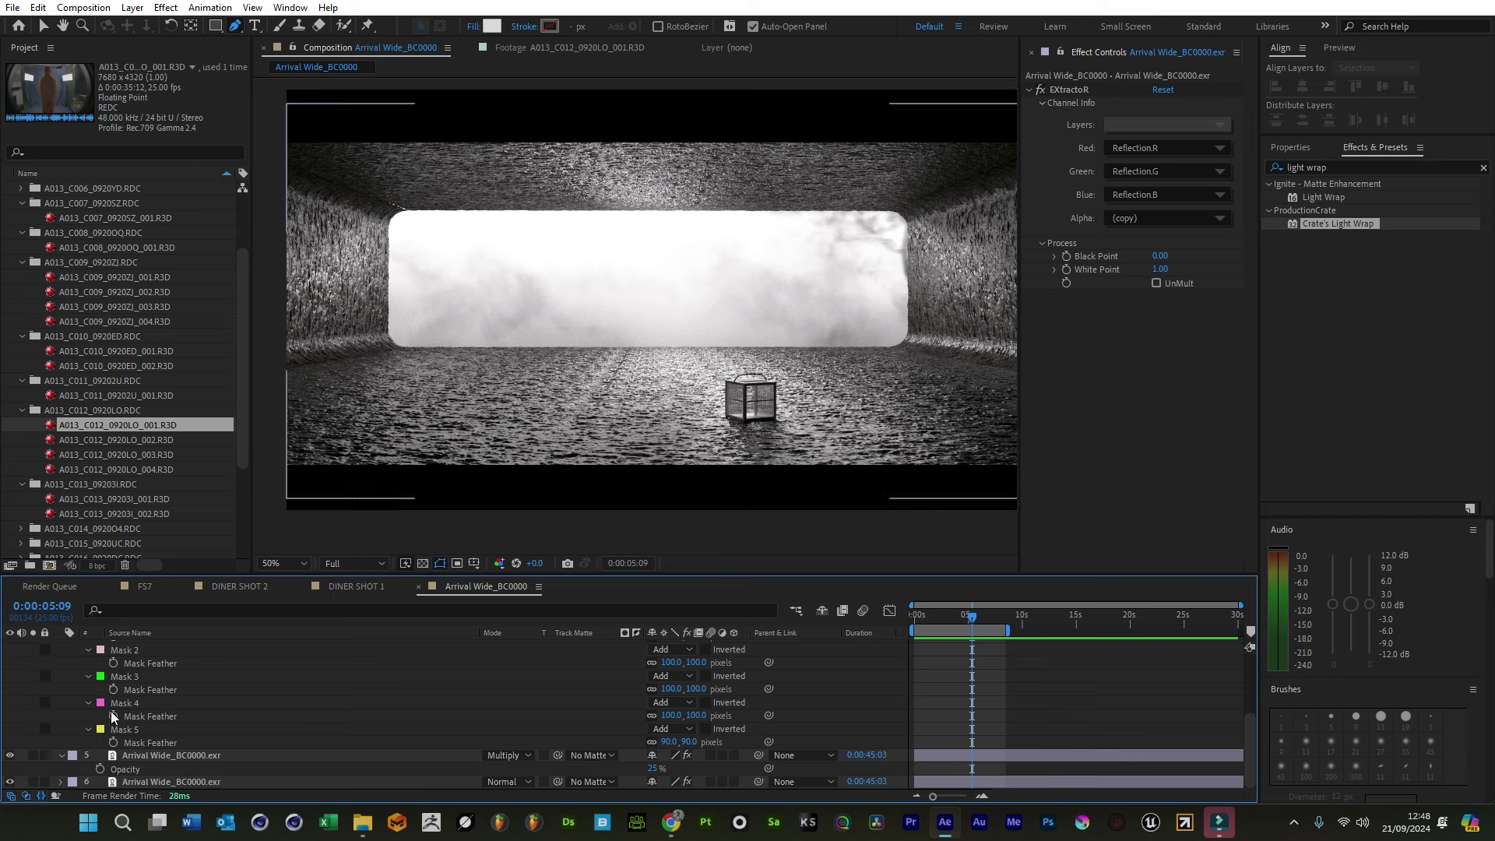
pyautogui.scroll(3, 110, 711)
pyautogui.click(62, 688)
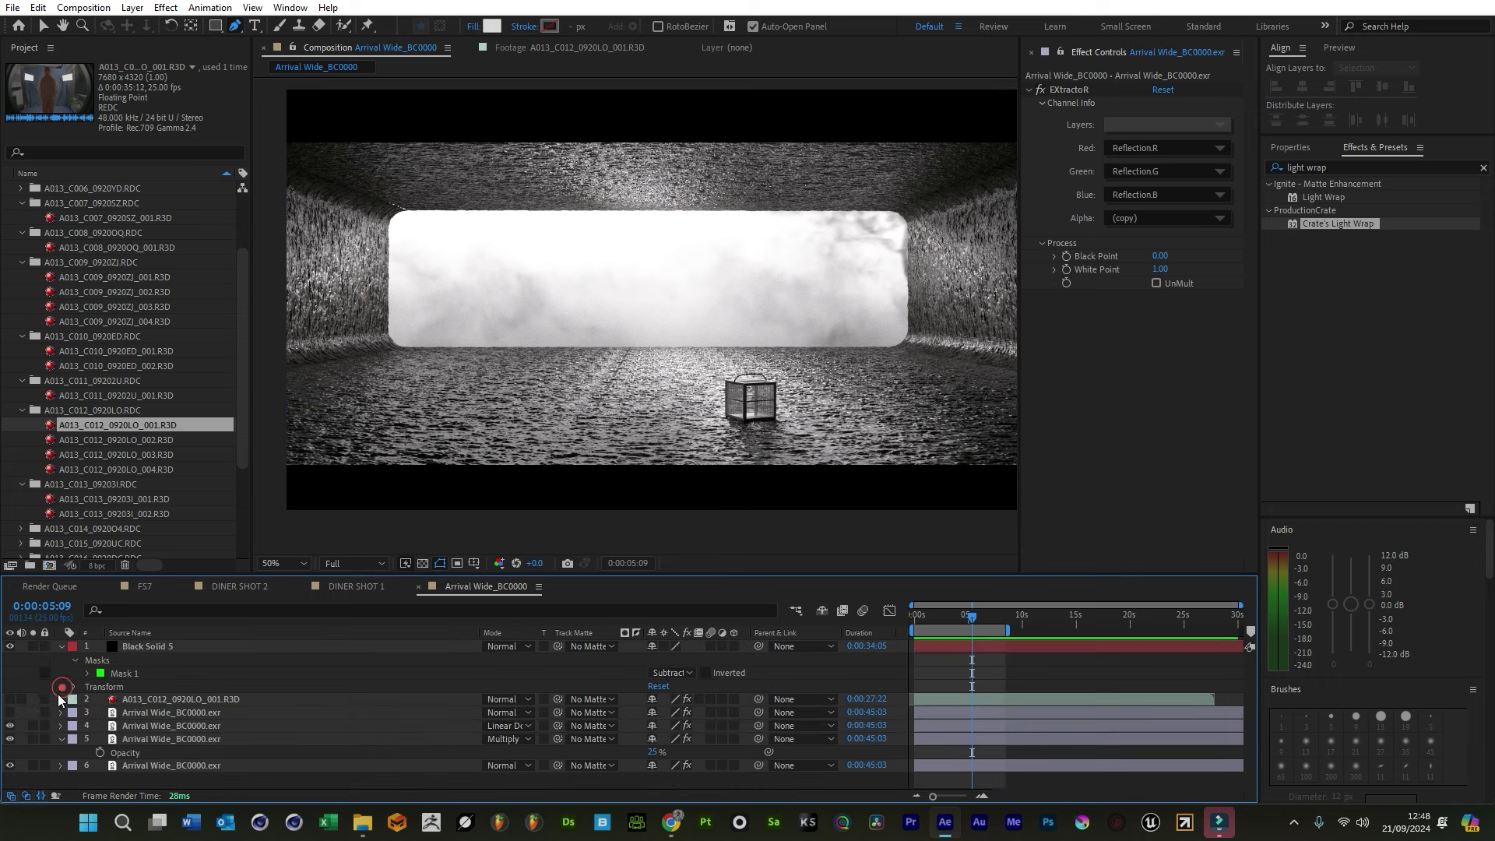
# Toggle layer 4 on and off to compare, then show and select layer 3
pyautogui.click(12, 731)
pyautogui.click(14, 729)
pyautogui.click(13, 729)
pyautogui.click(13, 728)
pyautogui.click(14, 728)
pyautogui.click(13, 729)
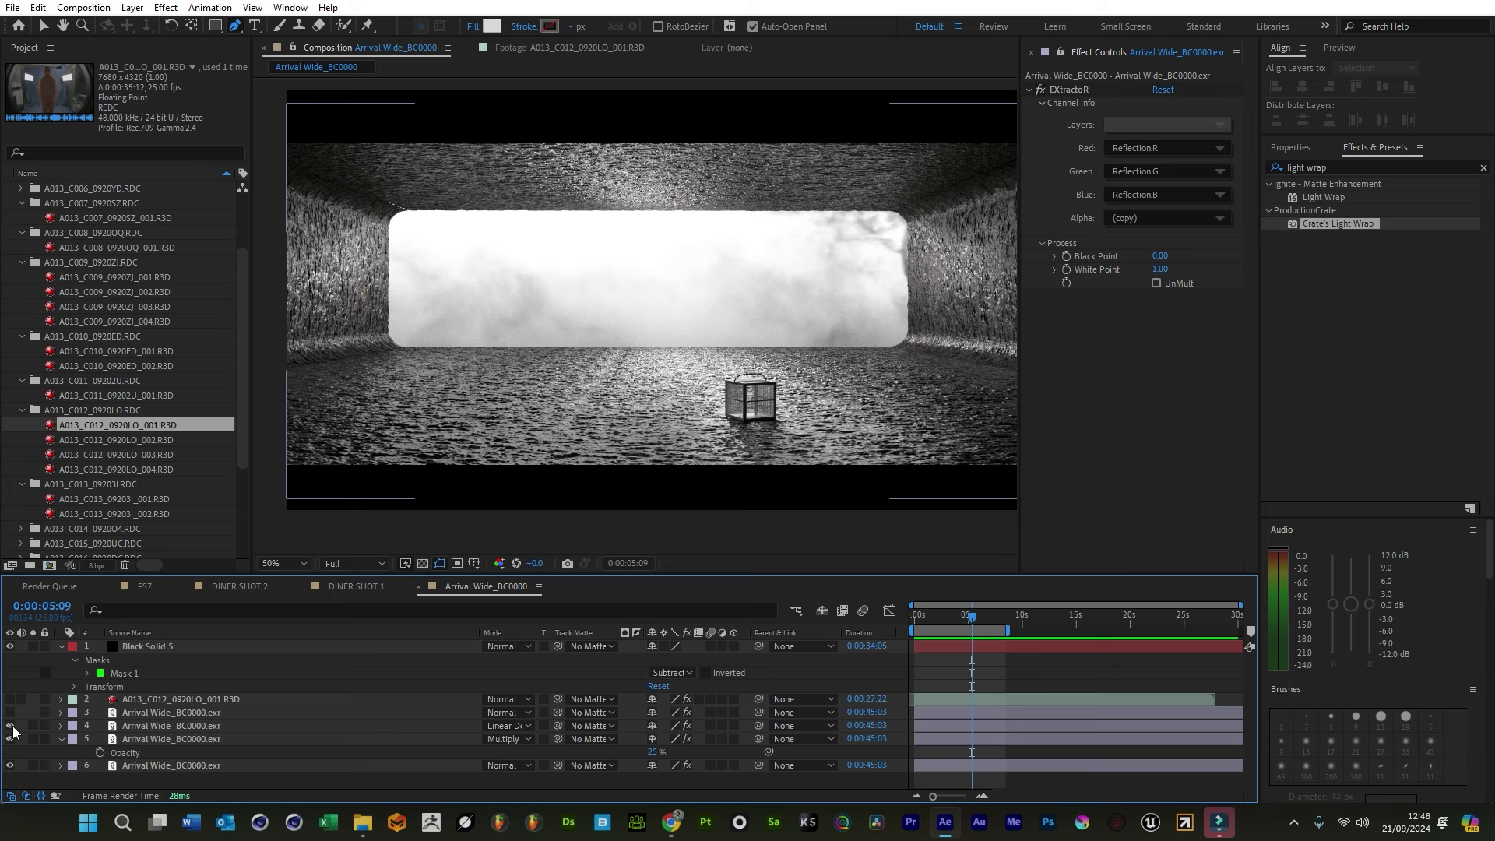
pyautogui.click(11, 727)
pyautogui.click(12, 727)
pyautogui.click(12, 727)
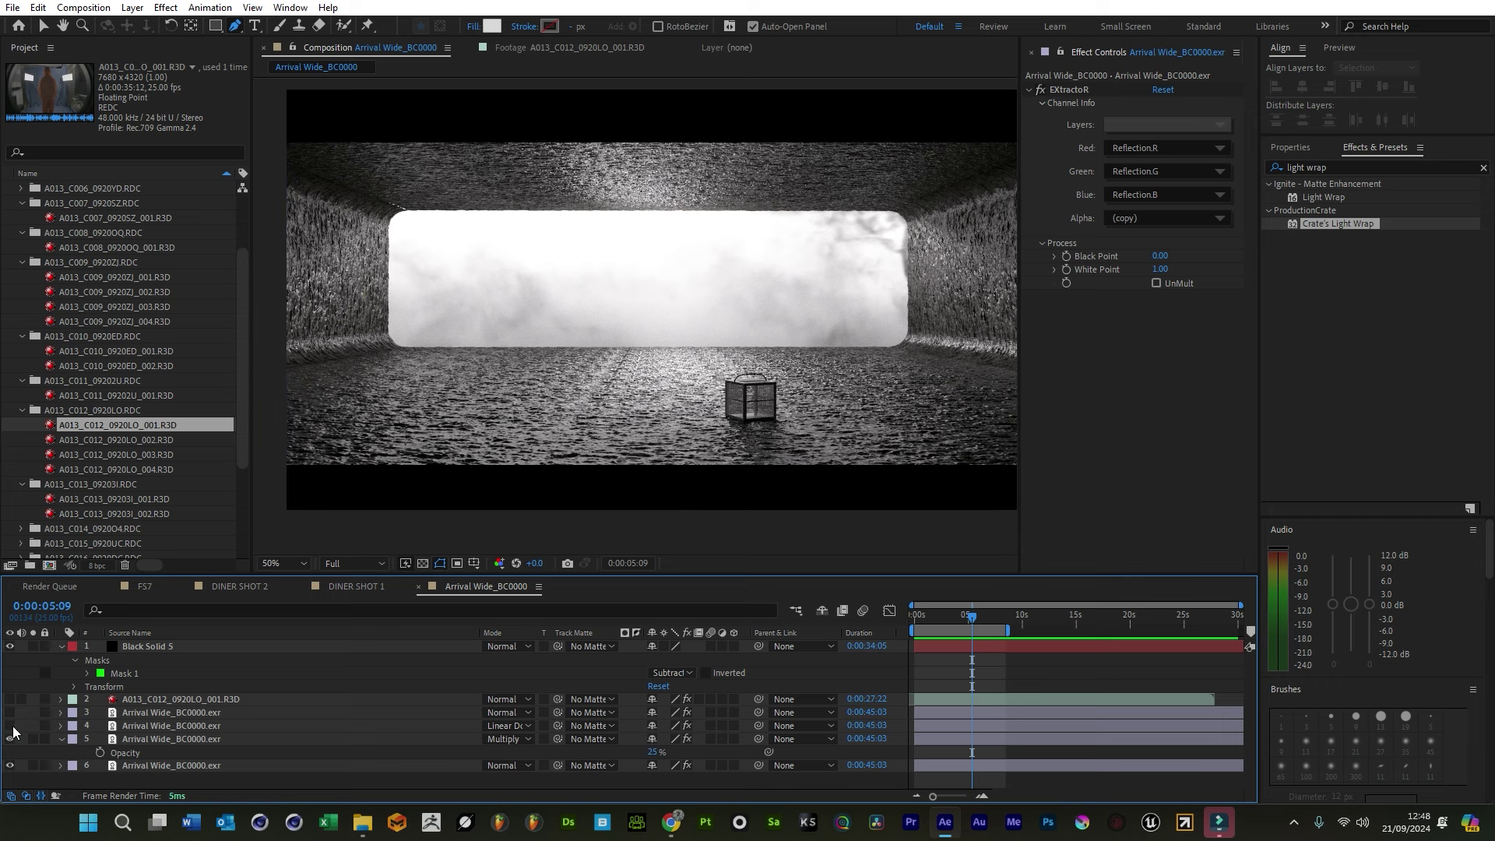
pyautogui.click(11, 727)
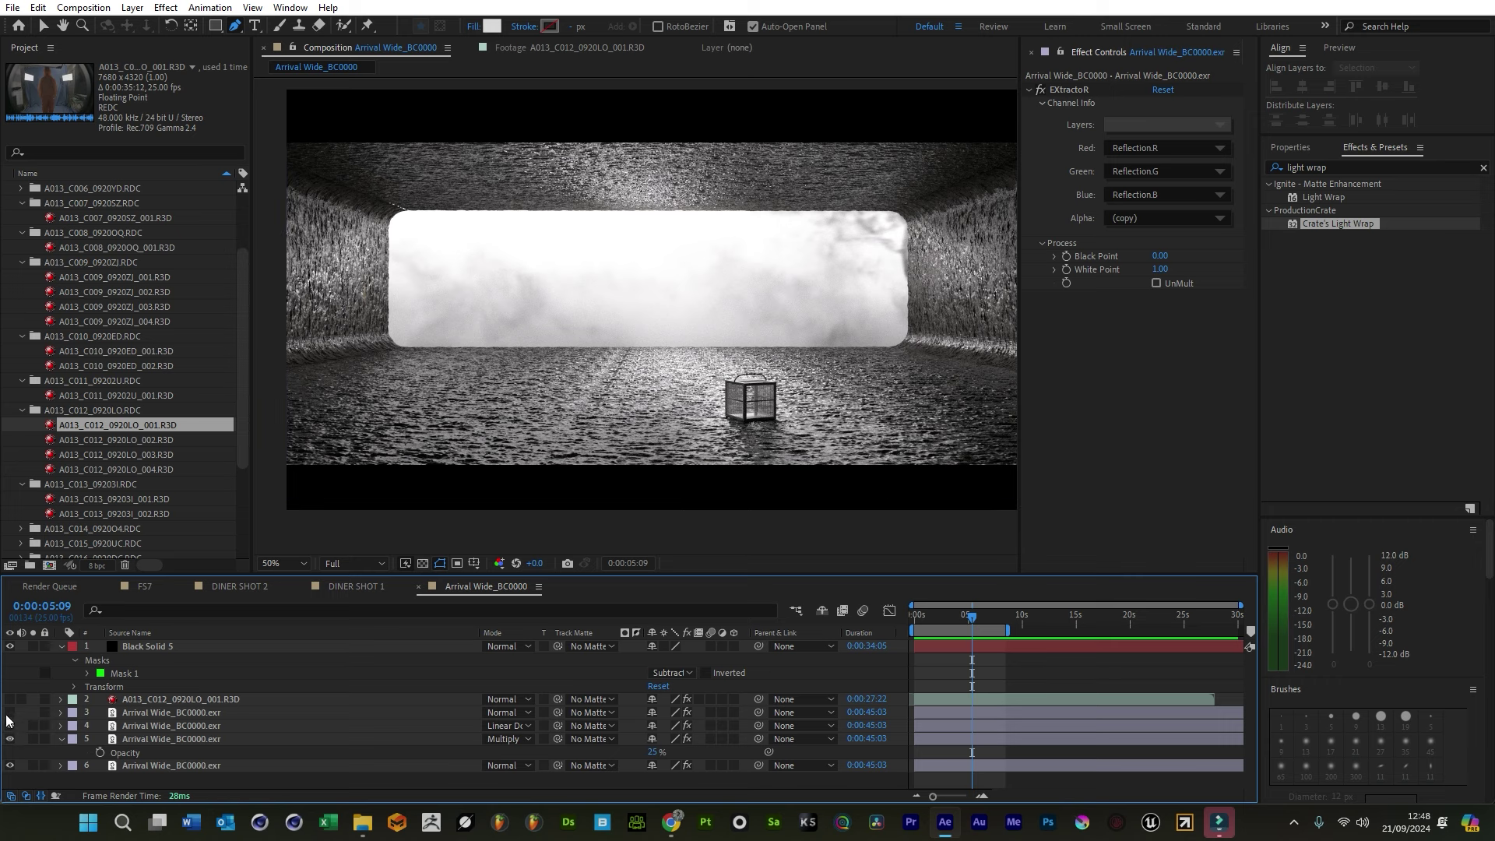
pyautogui.click(9, 713)
pyautogui.click(124, 713)
# Blend layer 3 in Screen mode and pre-compose layers 3–6 as 'Arrival BG'
pyautogui.click(511, 713)
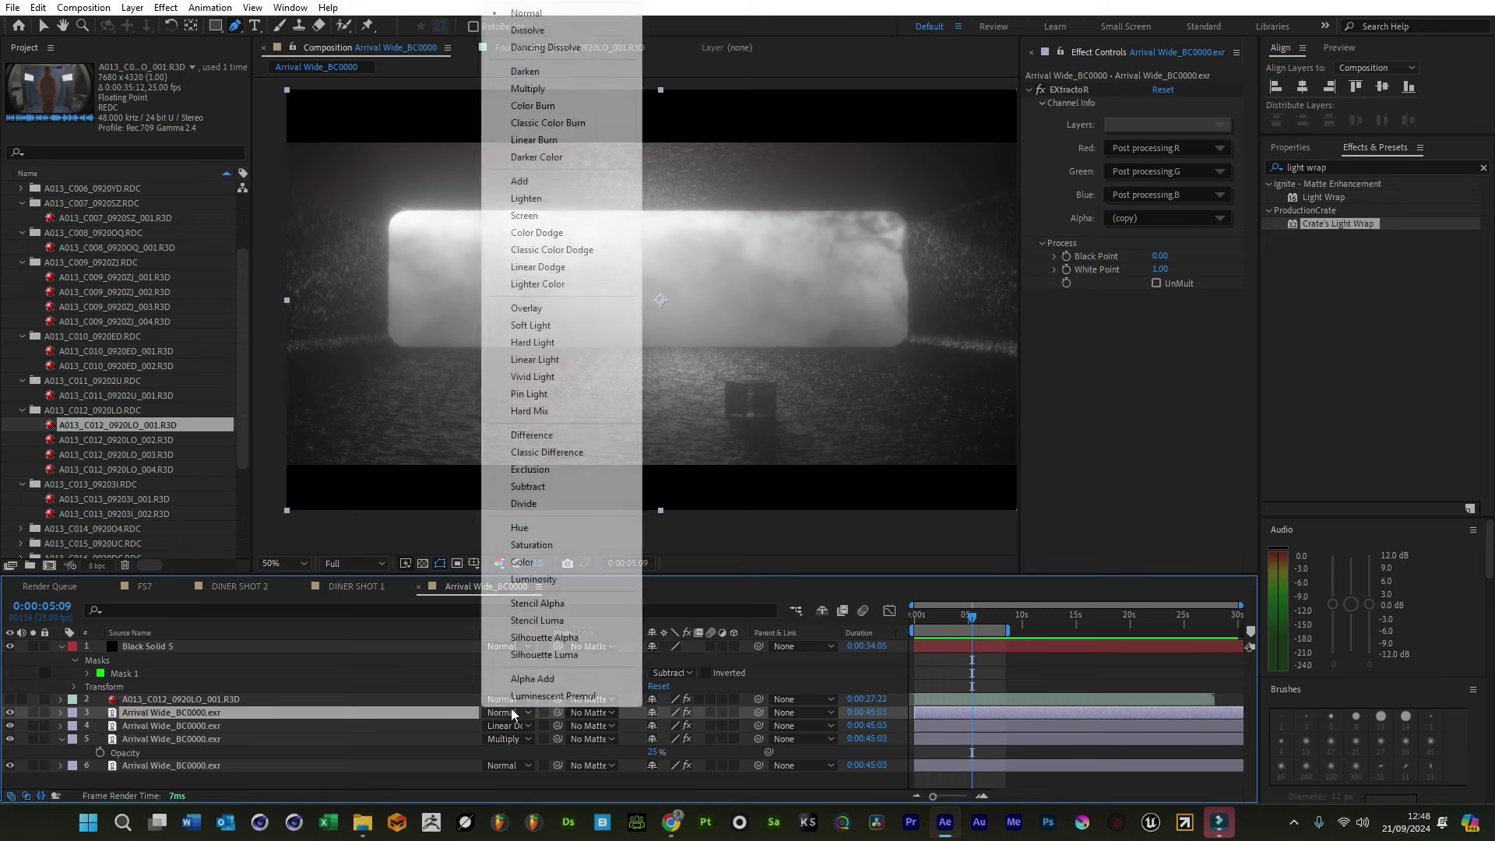
pyautogui.click(525, 215)
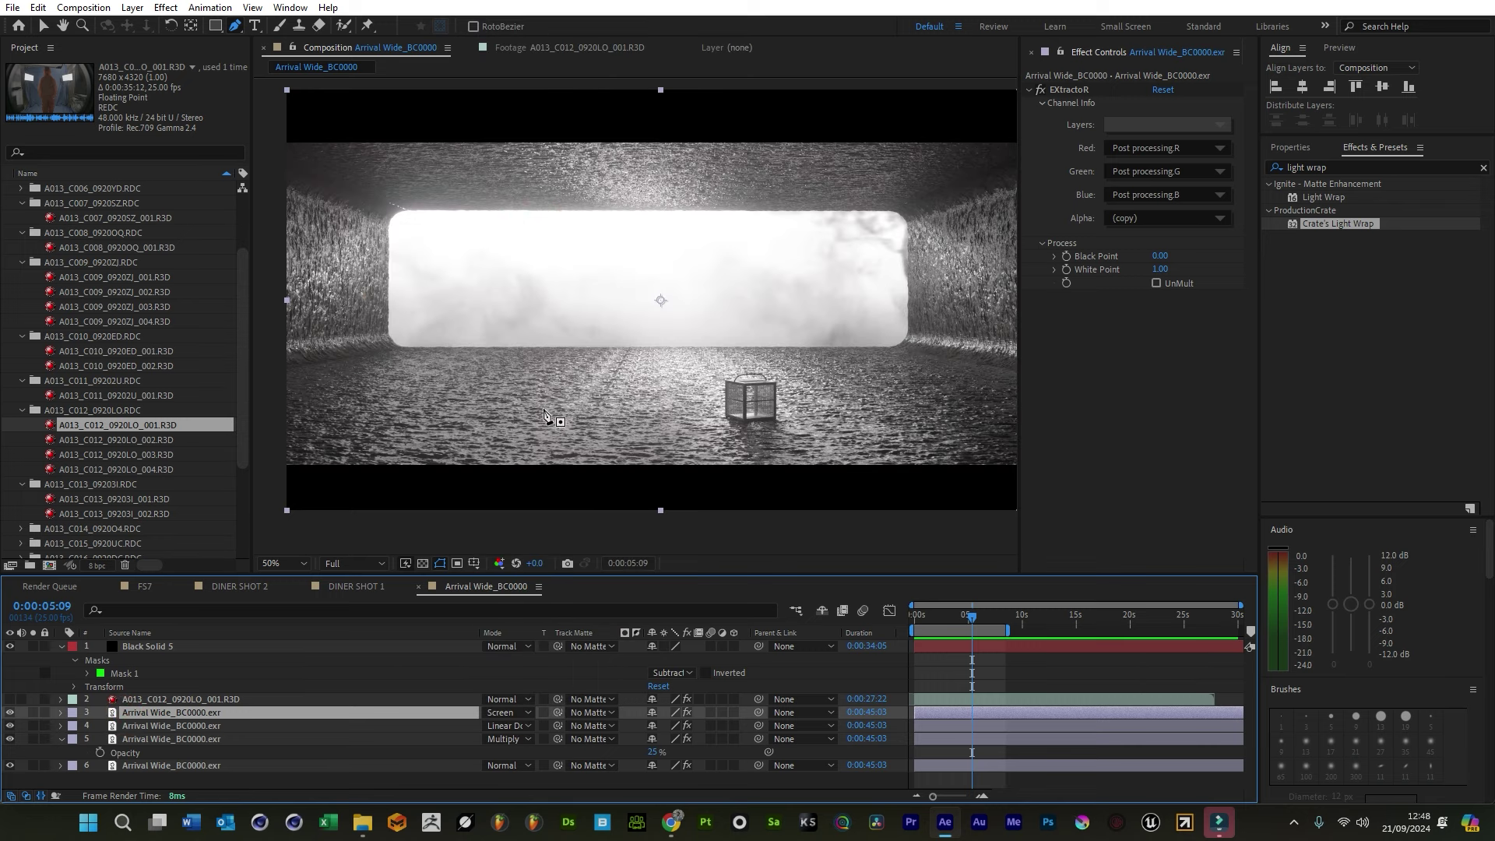
pyautogui.keyDown('shift'); pyautogui.click(193, 766); pyautogui.keyUp('shift')
pyautogui.rightClick(219, 712)
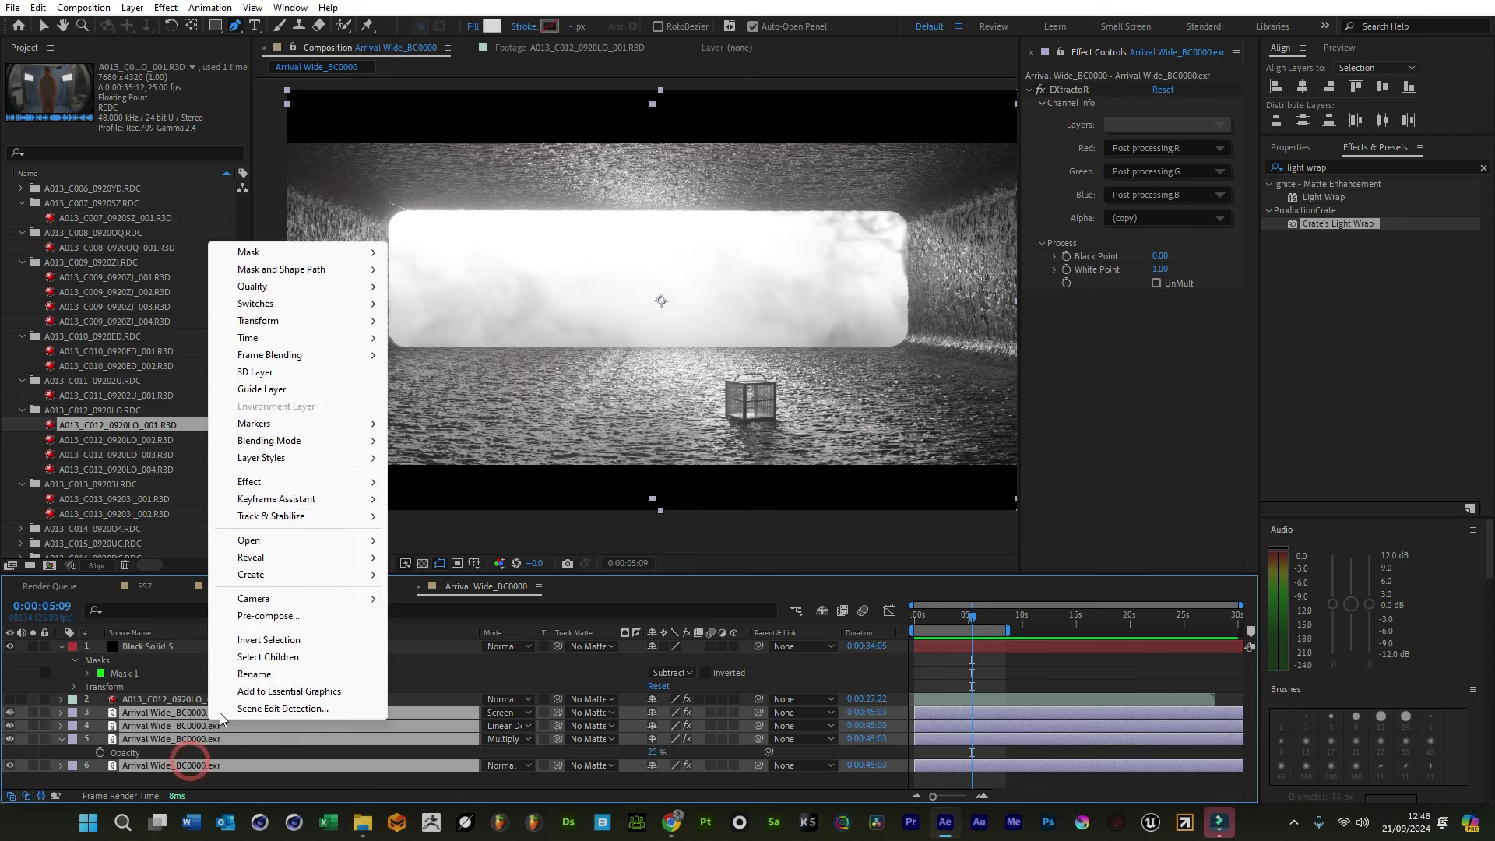
pyautogui.click(281, 617)
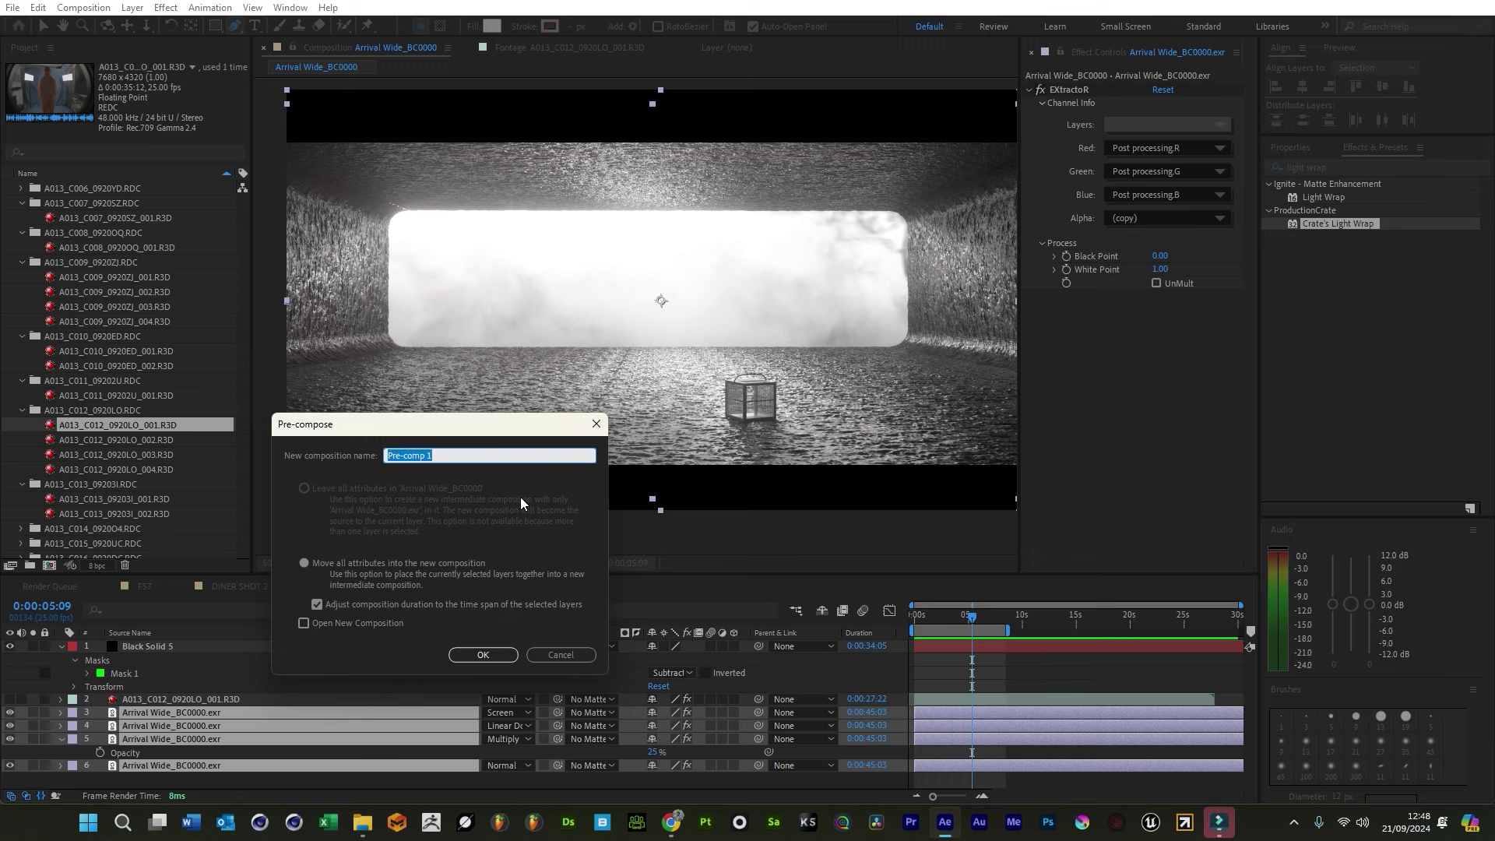
pyautogui.write('Arrival BG')
pyautogui.press('Return')
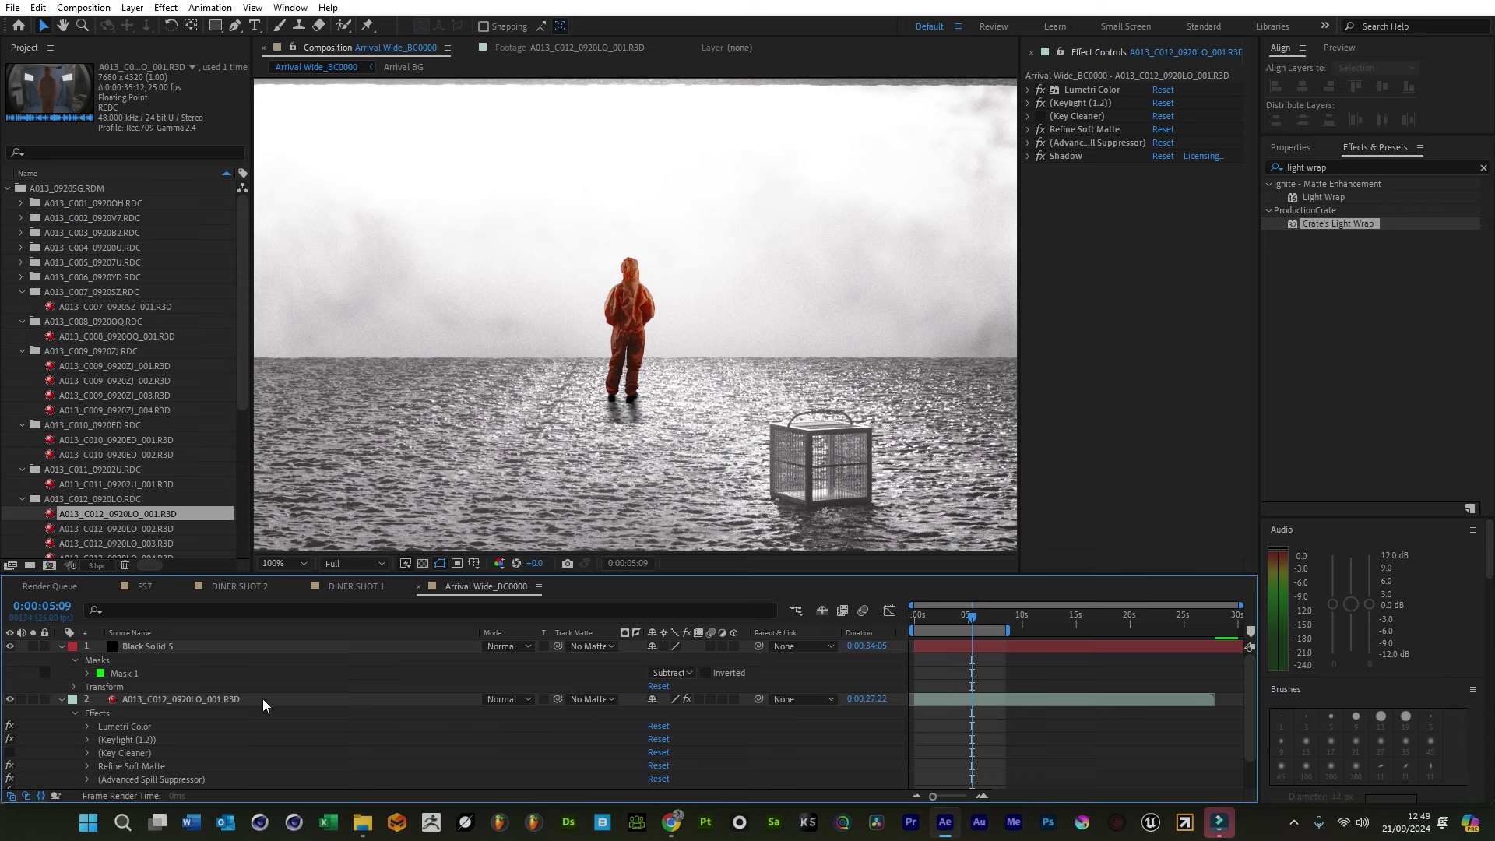
# Pre-compose the keyed actor layer as 'Person', moving all attributes into the new comp
pyautogui.click(170, 698)
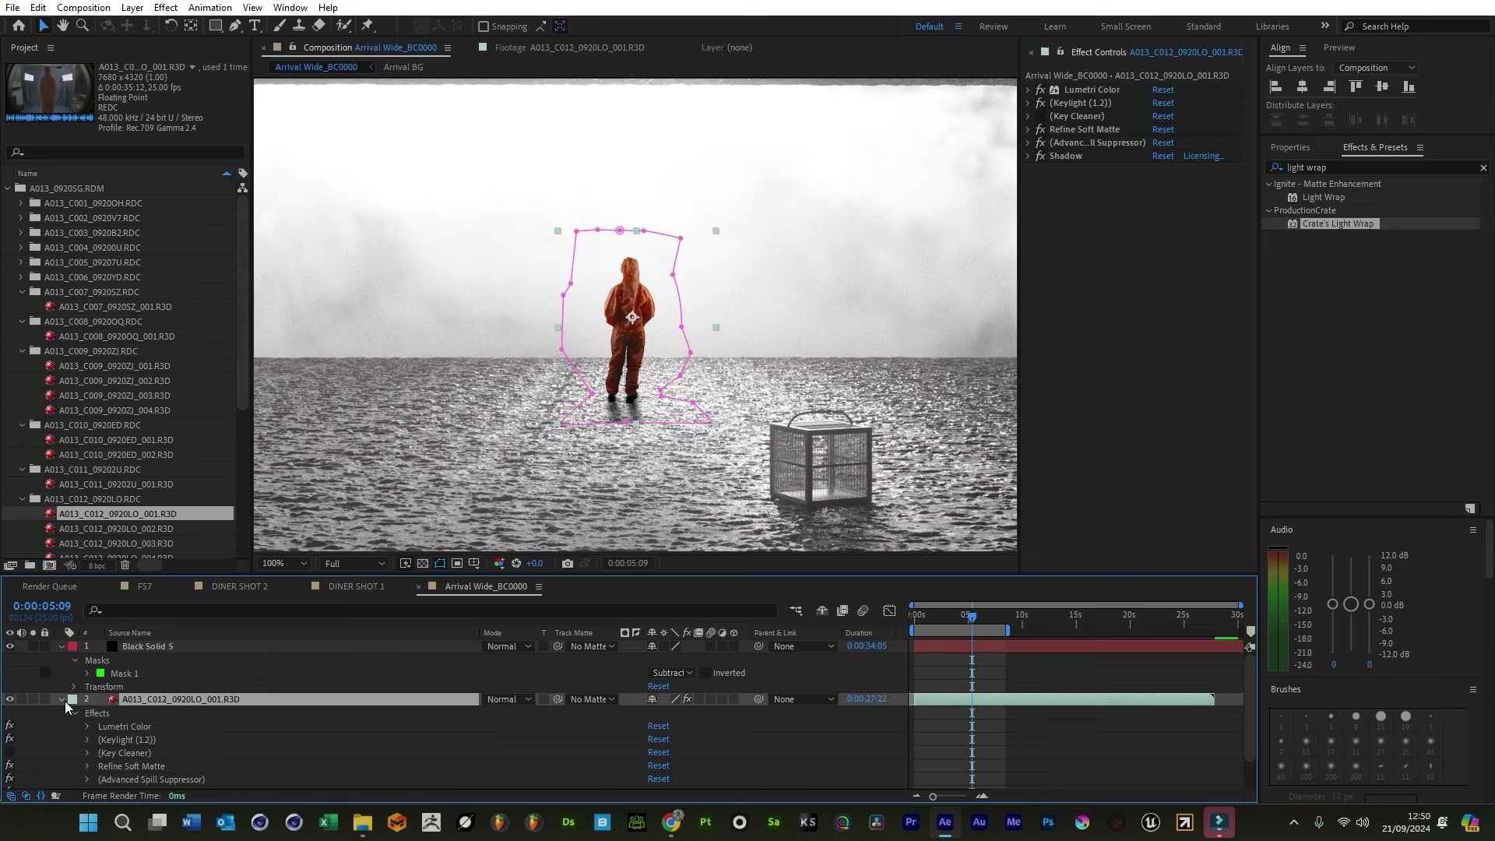
pyautogui.click(62, 699)
pyautogui.rightClick(164, 697)
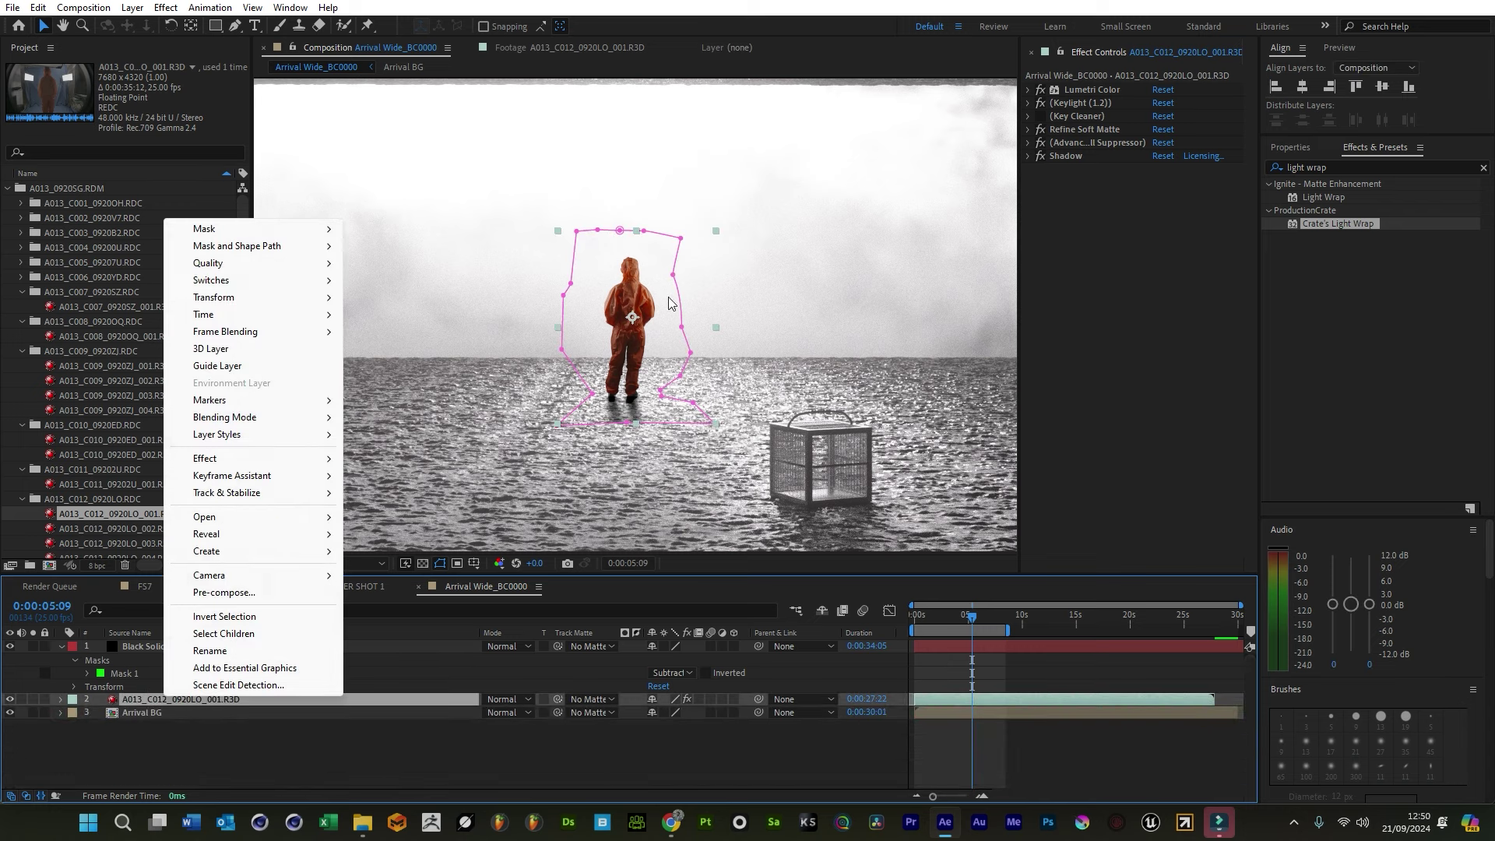
pyautogui.click(269, 593)
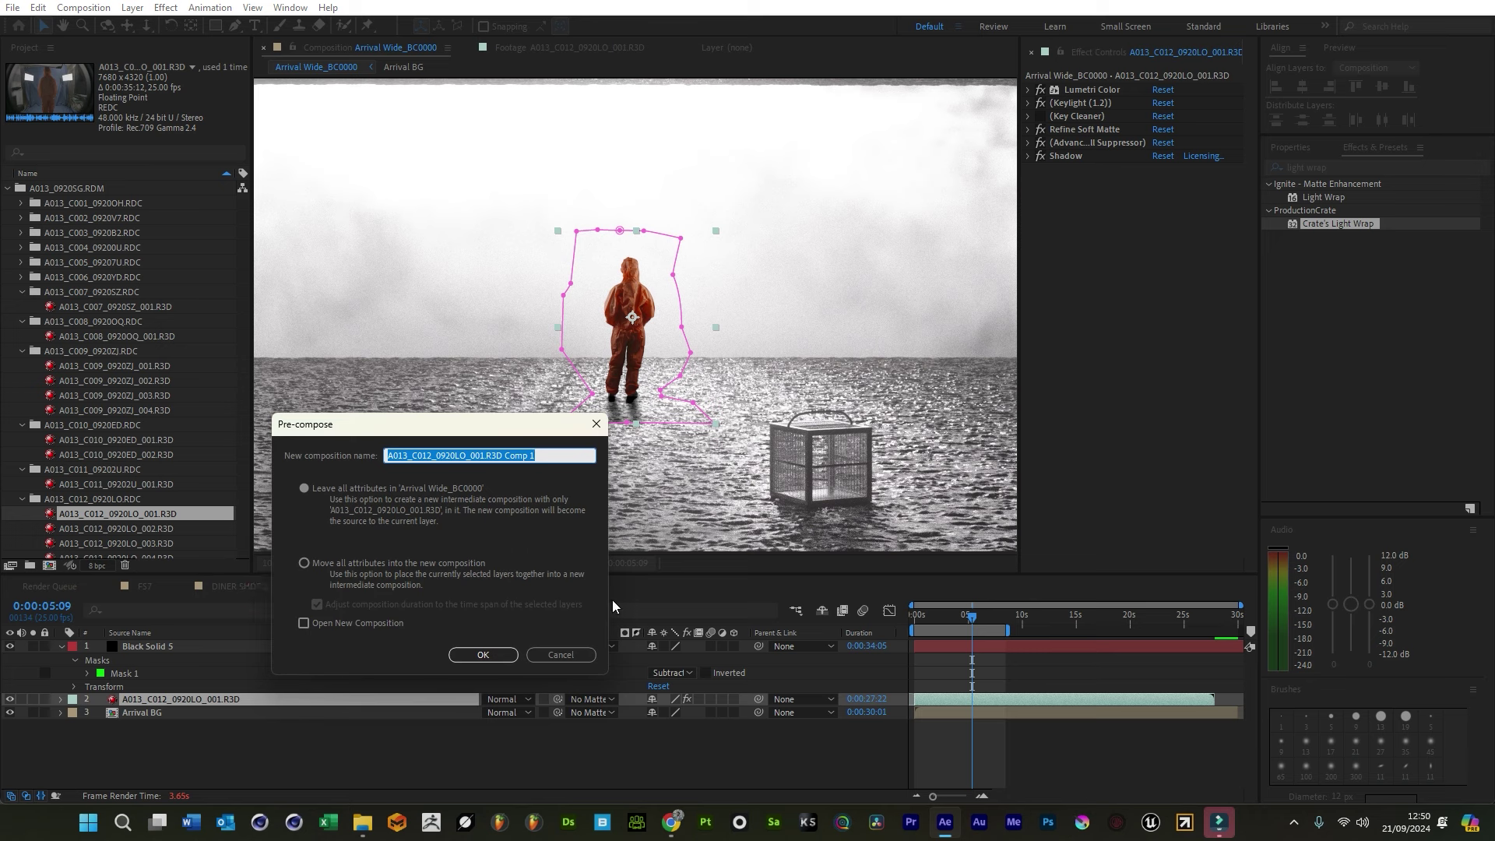
pyautogui.press('BackSpace')
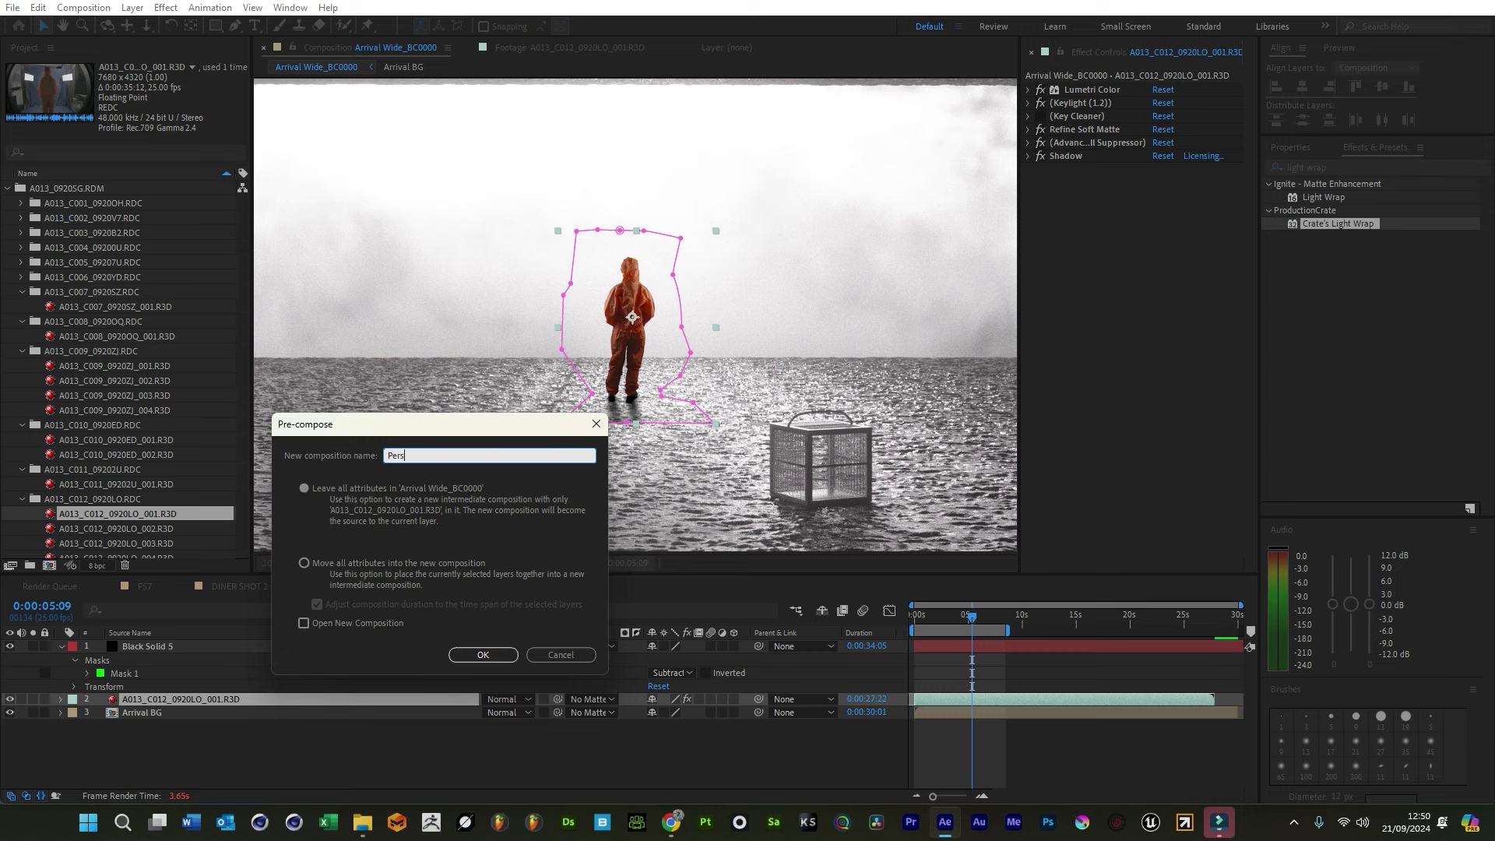
pyautogui.write('Person')
pyautogui.click(374, 562)
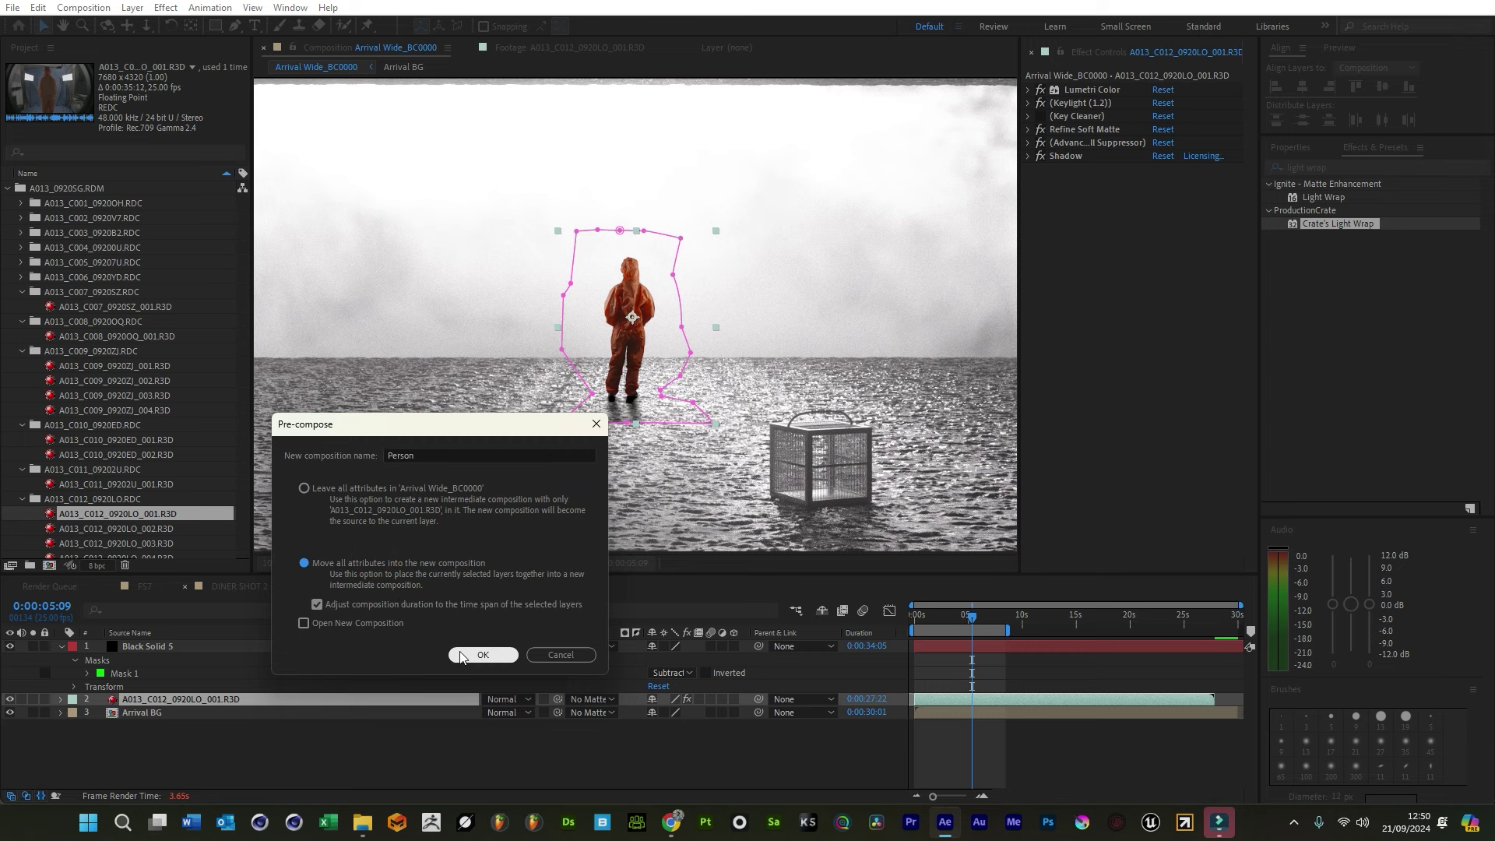
pyautogui.click(473, 654)
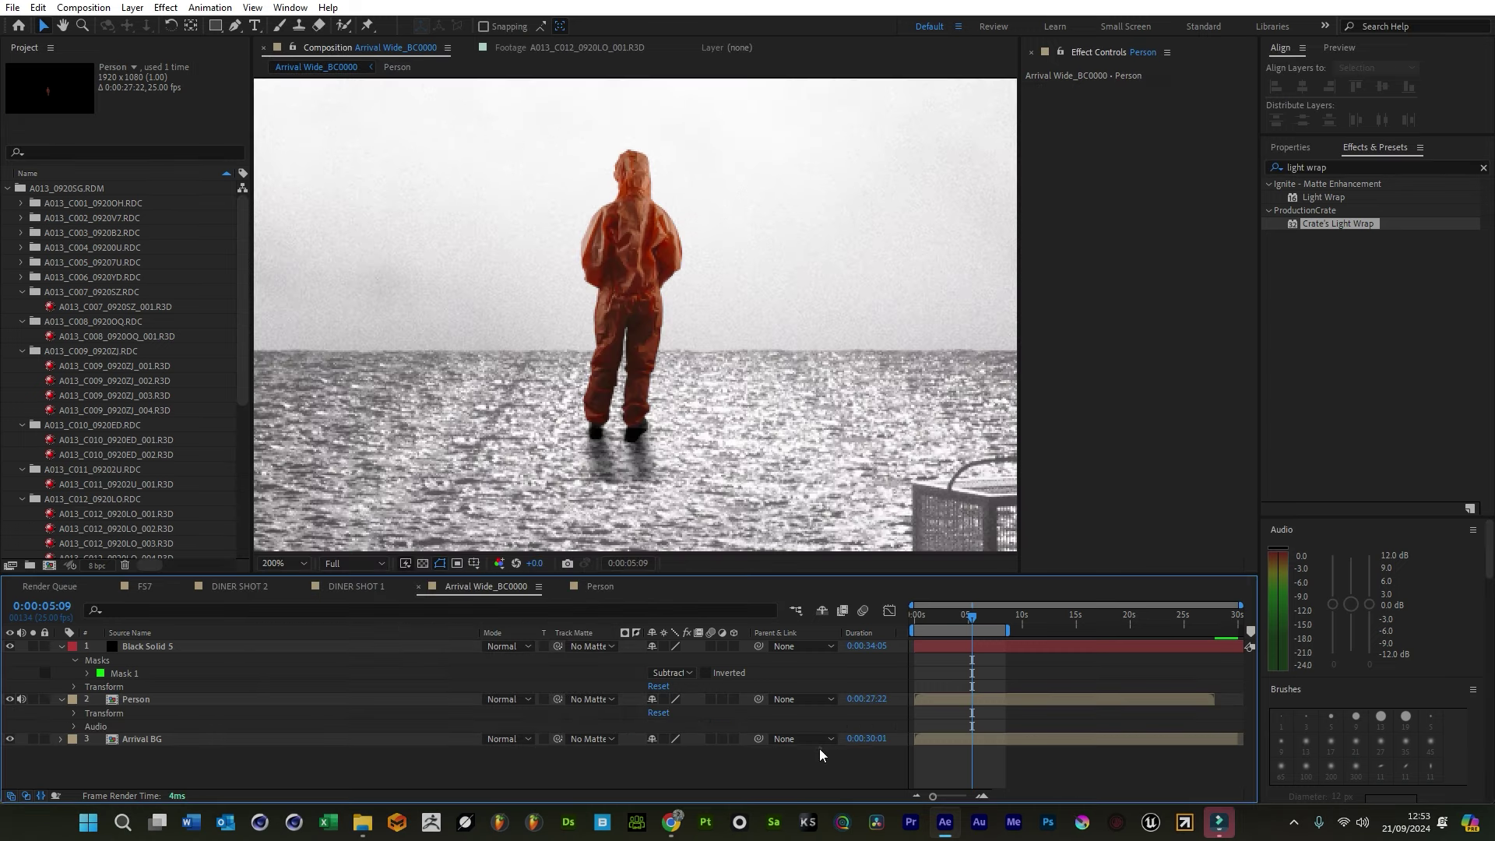
# Apply Crate's Light Wrap to Person, using Arrival BG with effects as background
pyautogui.click(819, 747)
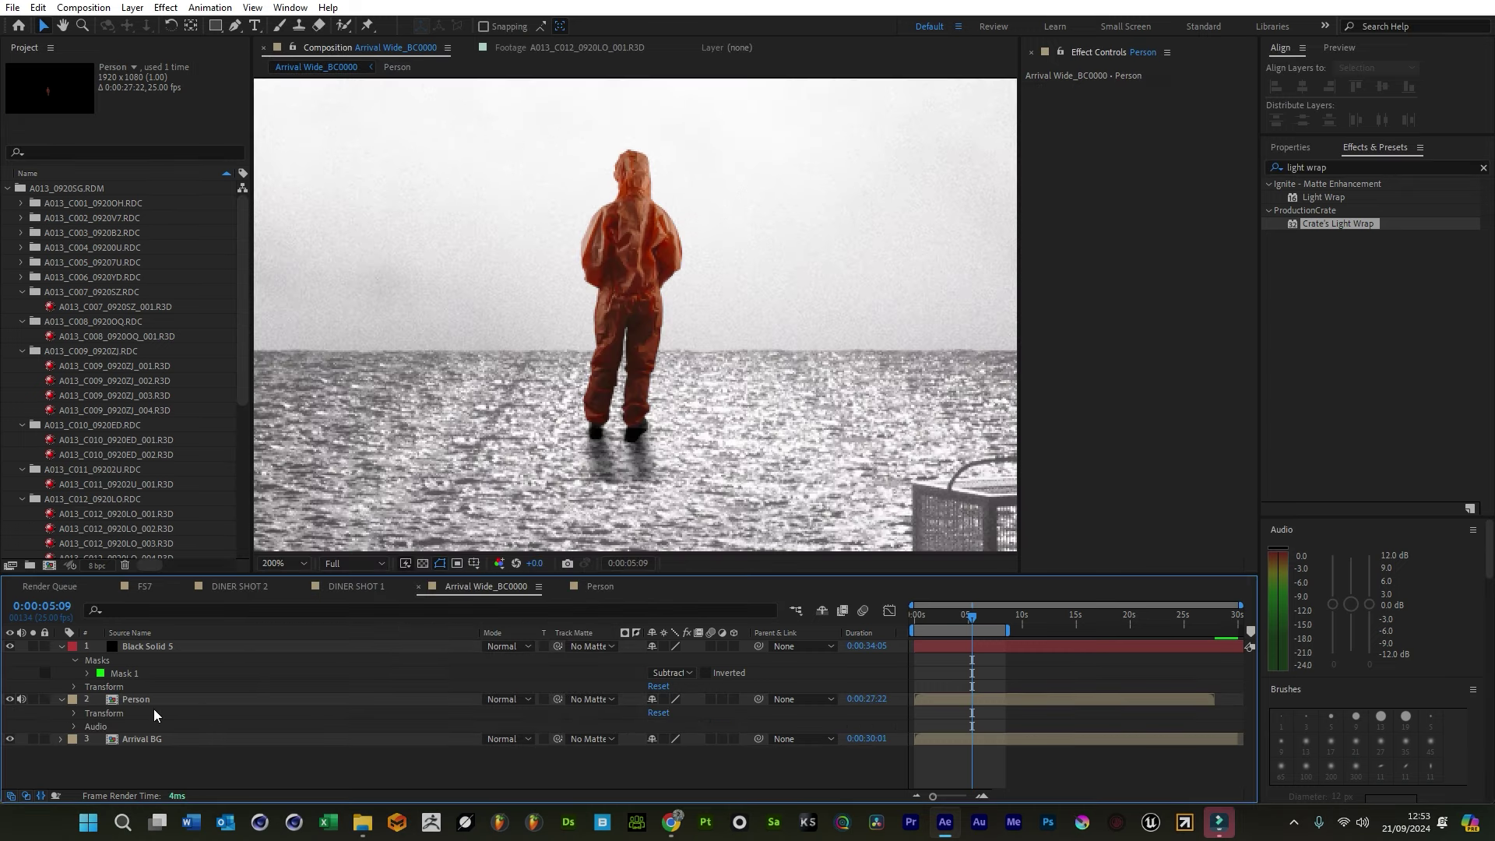
pyautogui.click(137, 699)
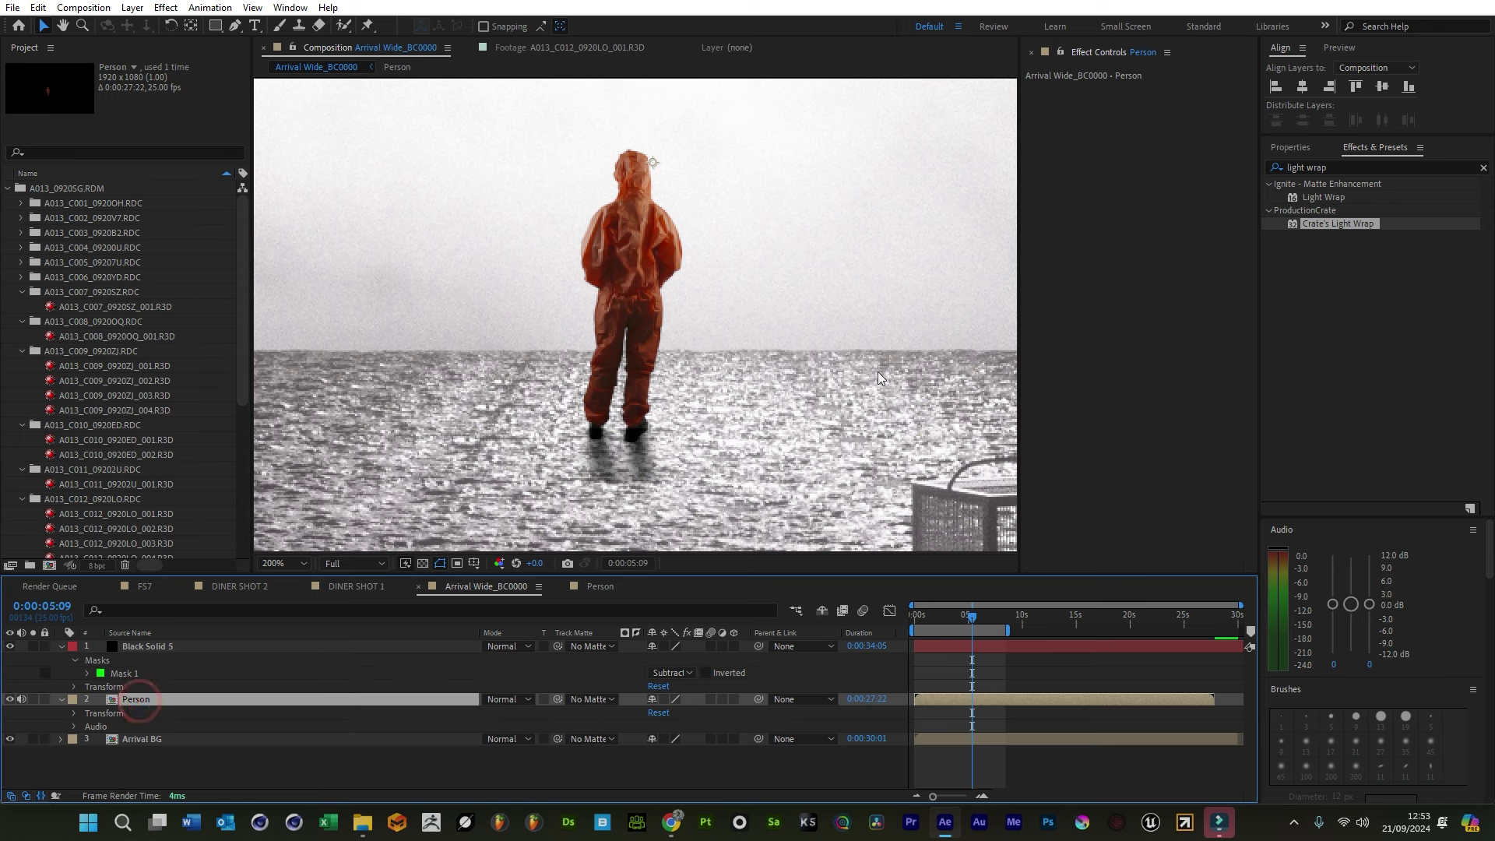
pyautogui.moveTo(1332, 223); pyautogui.dragTo(611, 325)
pyautogui.click(882, 439)
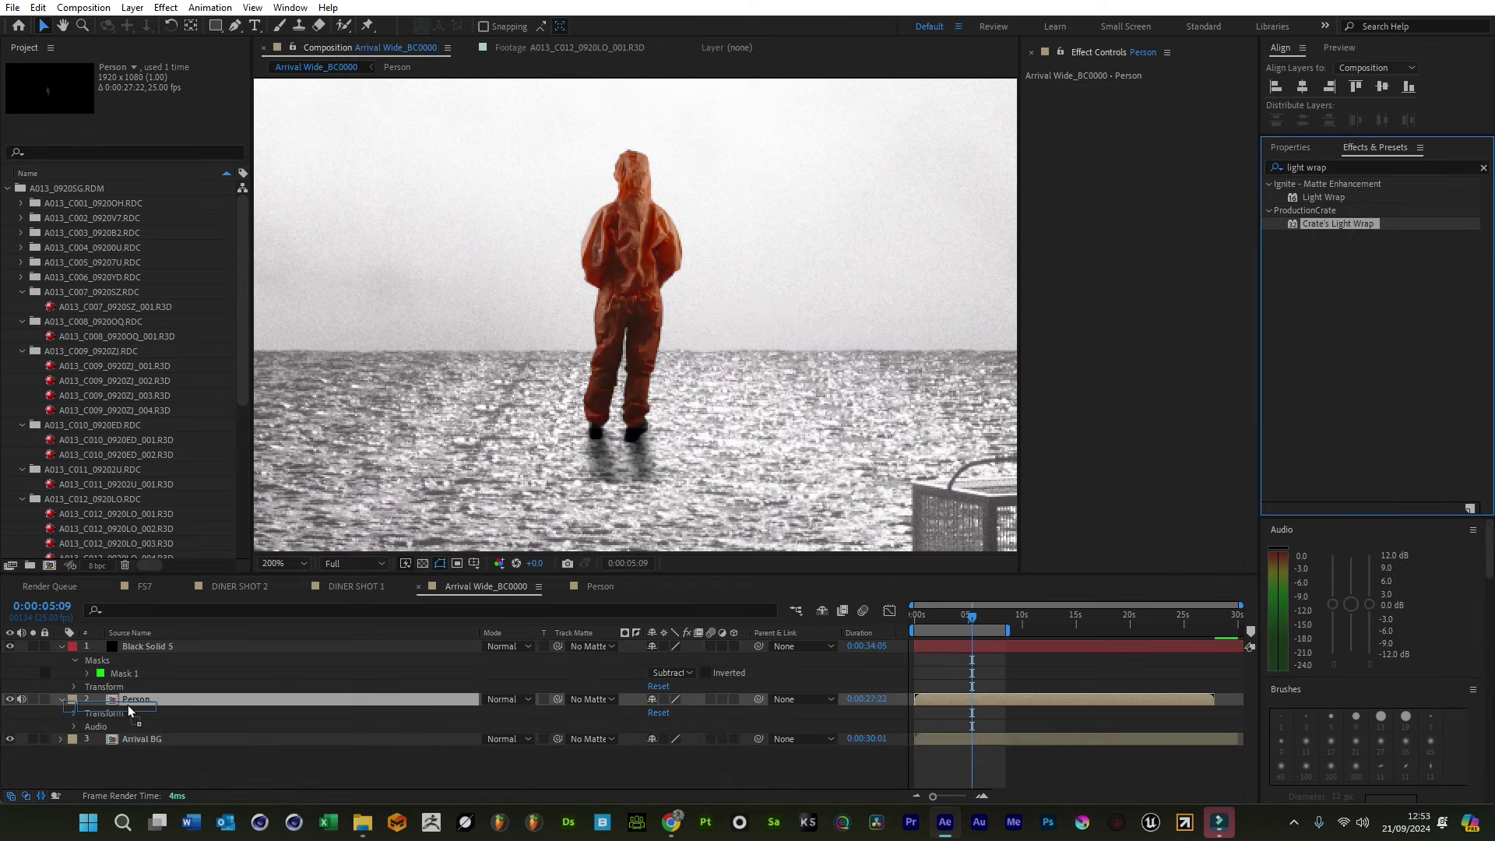
pyautogui.click(884, 439)
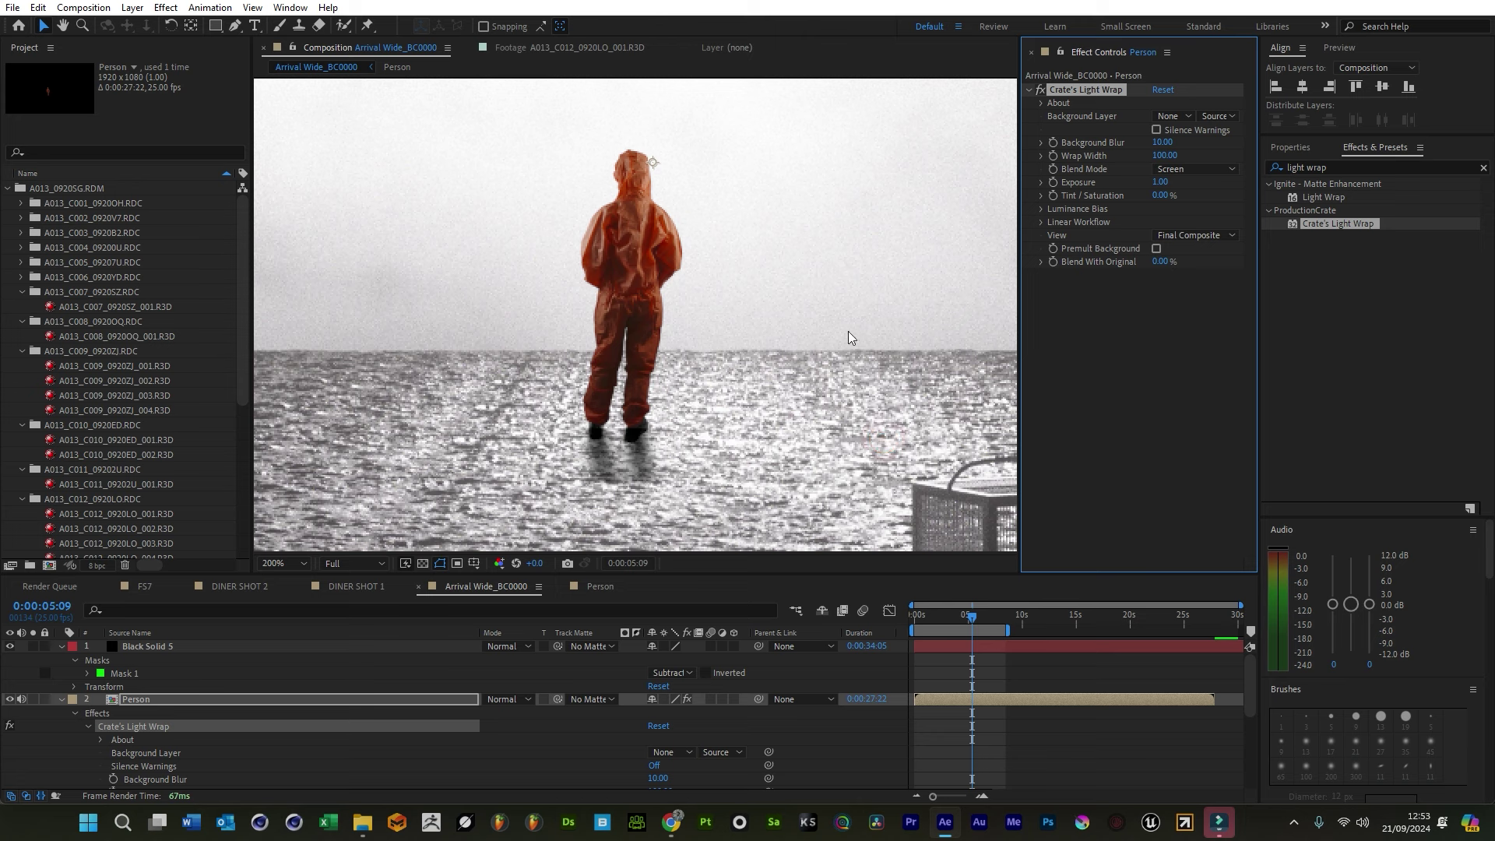
pyautogui.click(1180, 118)
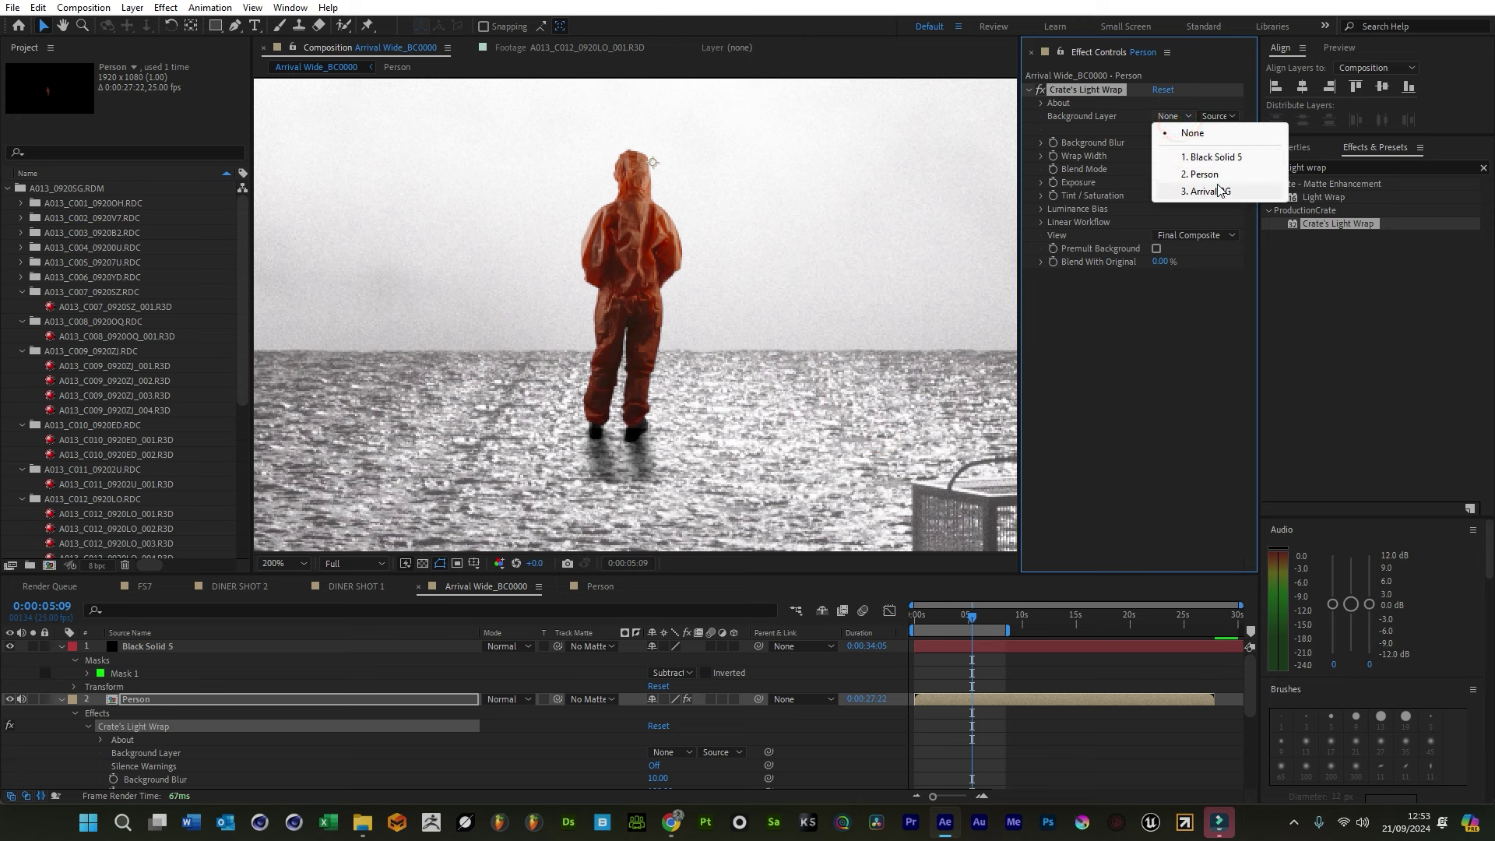
pyautogui.click(1226, 193)
pyautogui.click(1218, 116)
pyautogui.click(1238, 162)
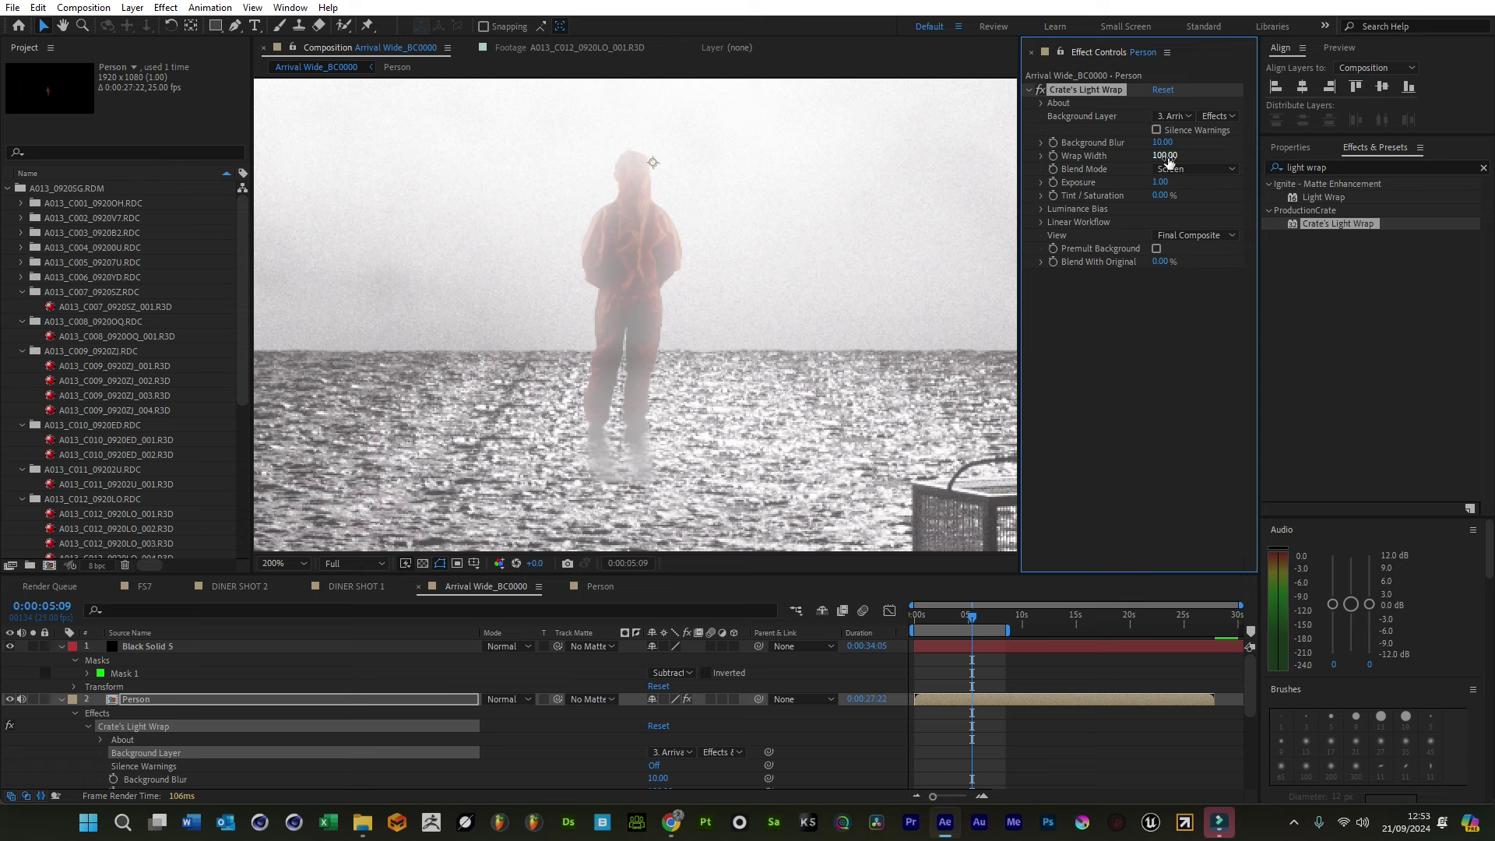
# Narrow the wrap width, set Background Blur 25, raise Tint/Saturation, and view Wrap Solo
pyautogui.moveTo(1164, 156); pyautogui.dragTo(1090, 156)
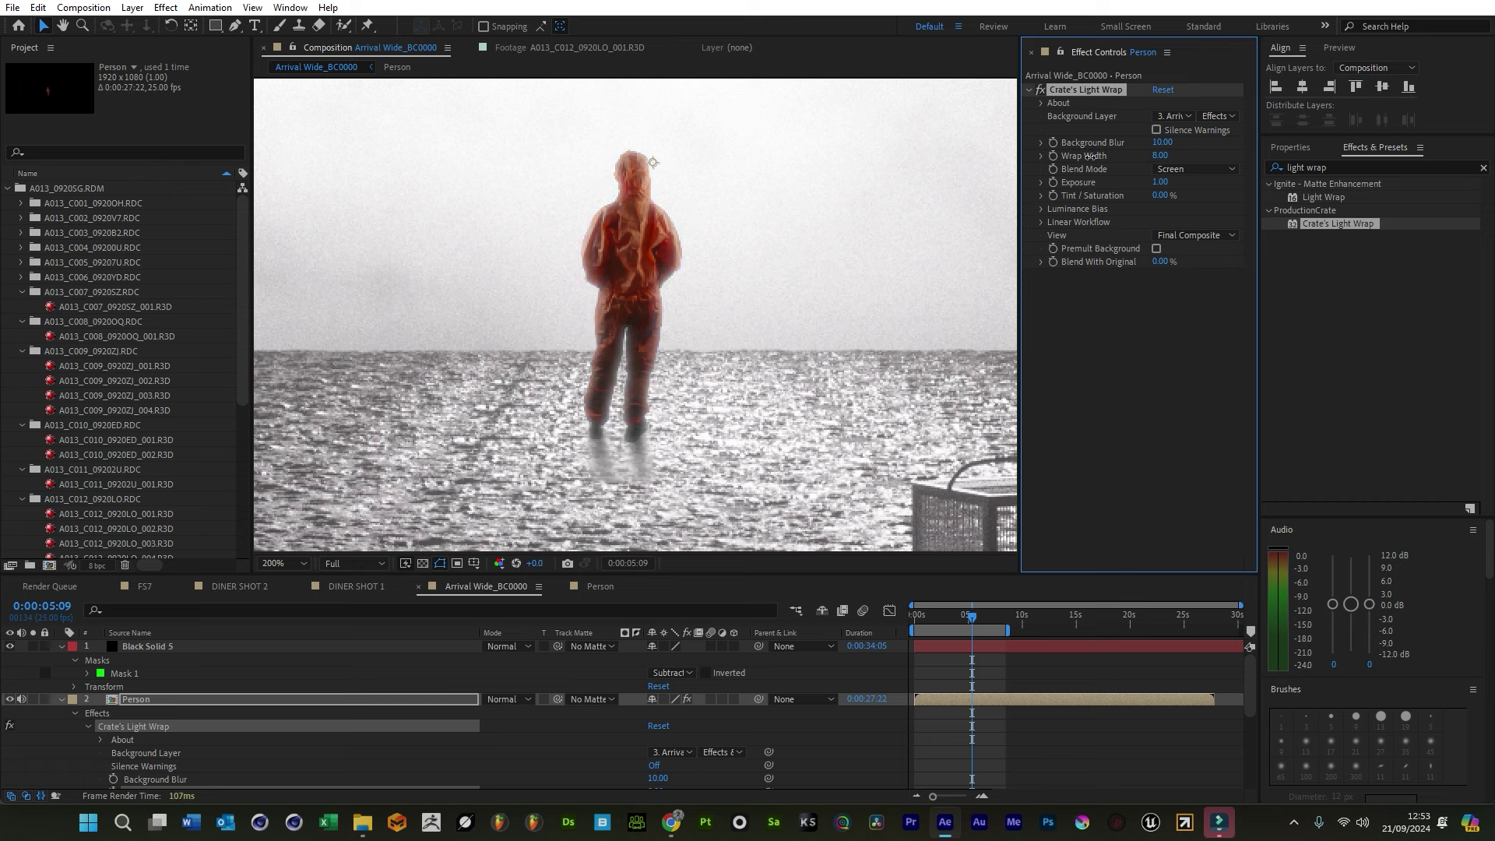
pyautogui.click(1163, 143)
pyautogui.write('25')
pyautogui.press('Return')
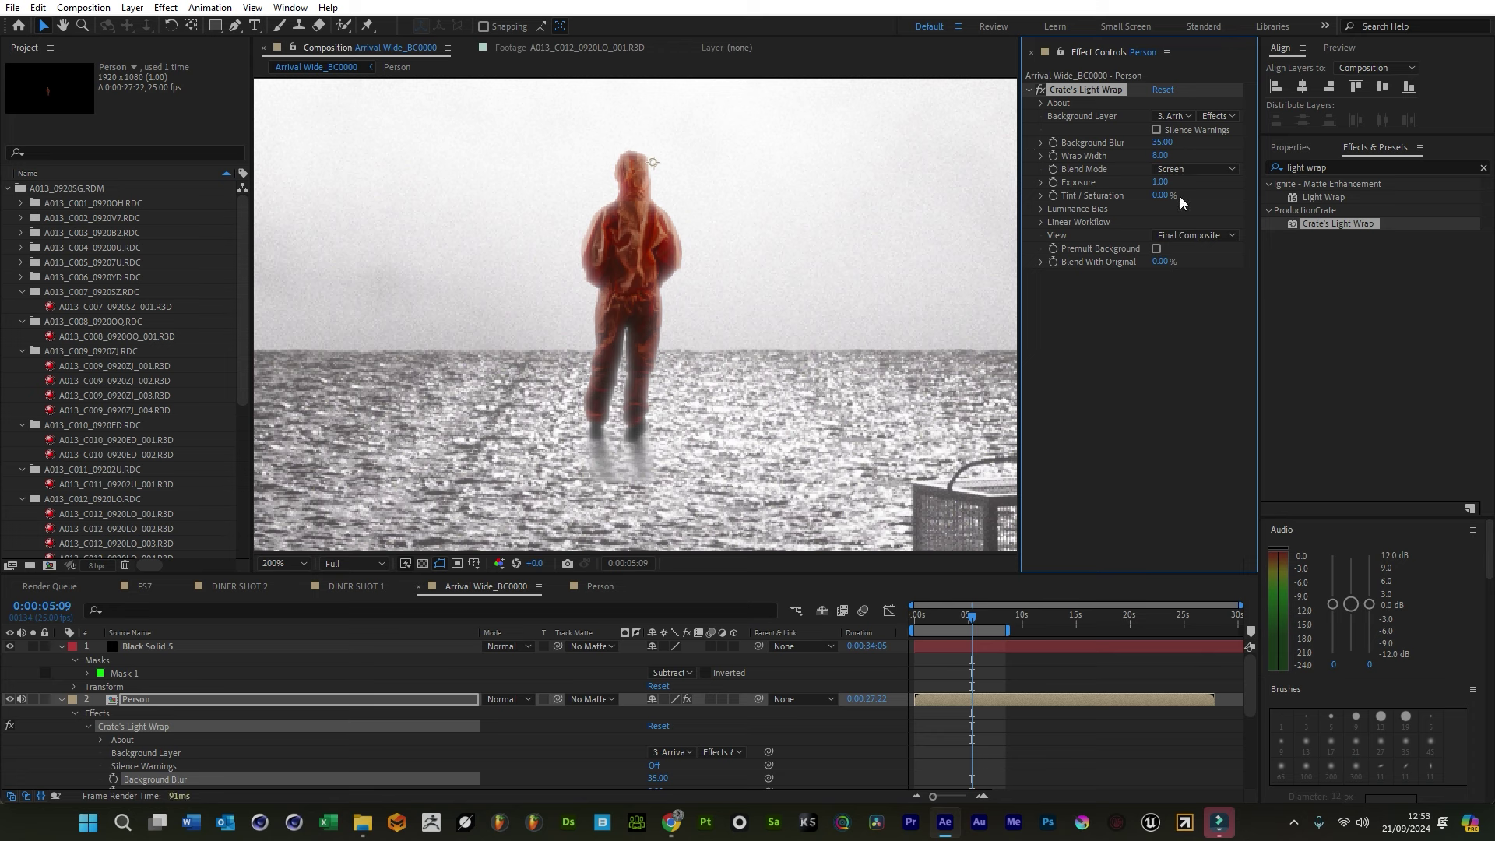
pyautogui.moveTo(1166, 196); pyautogui.dragTo(1178, 188)
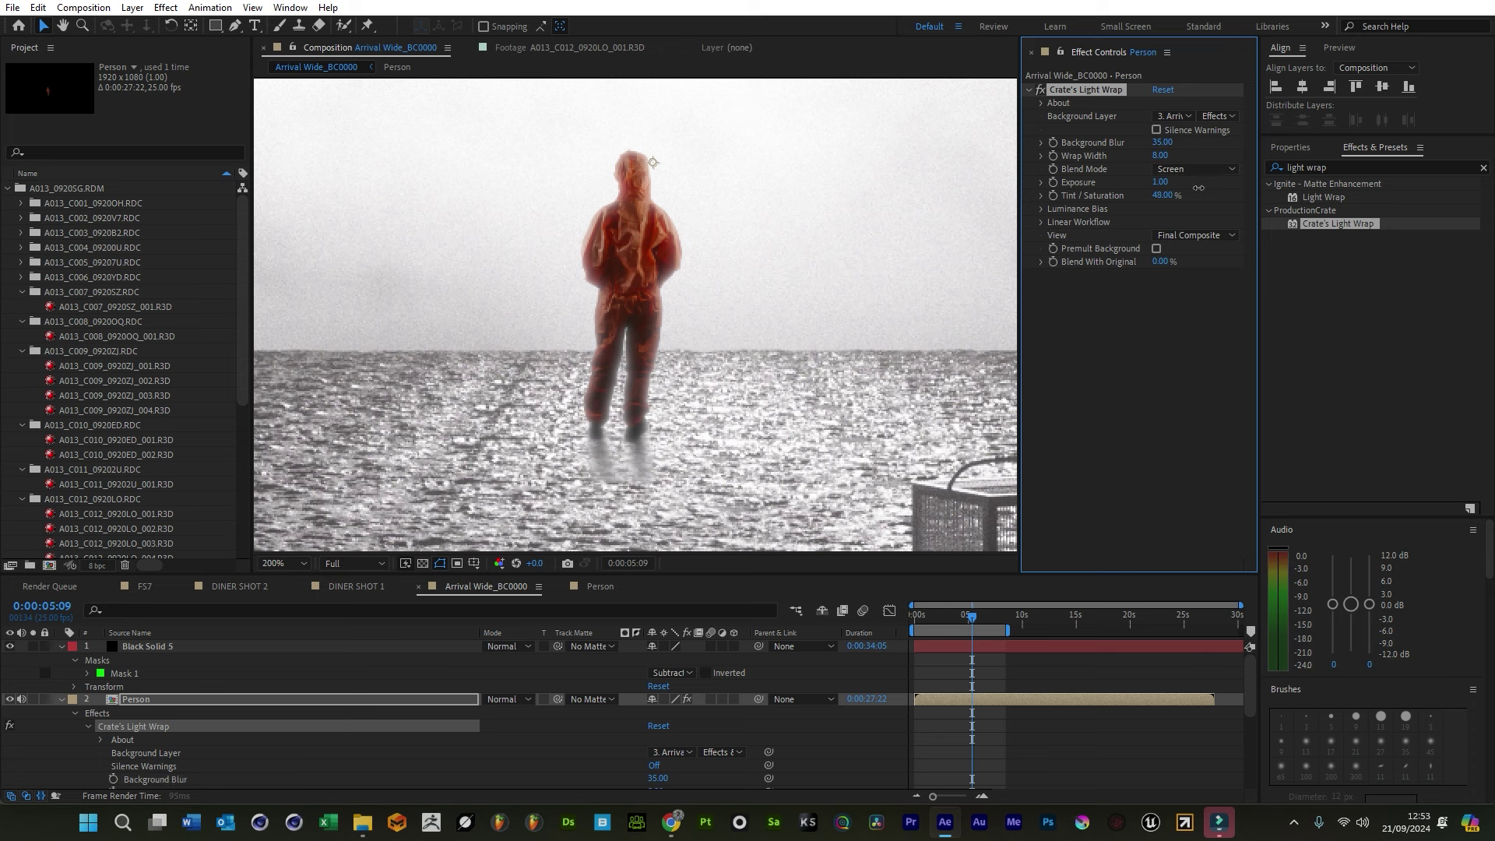
pyautogui.click(1220, 236)
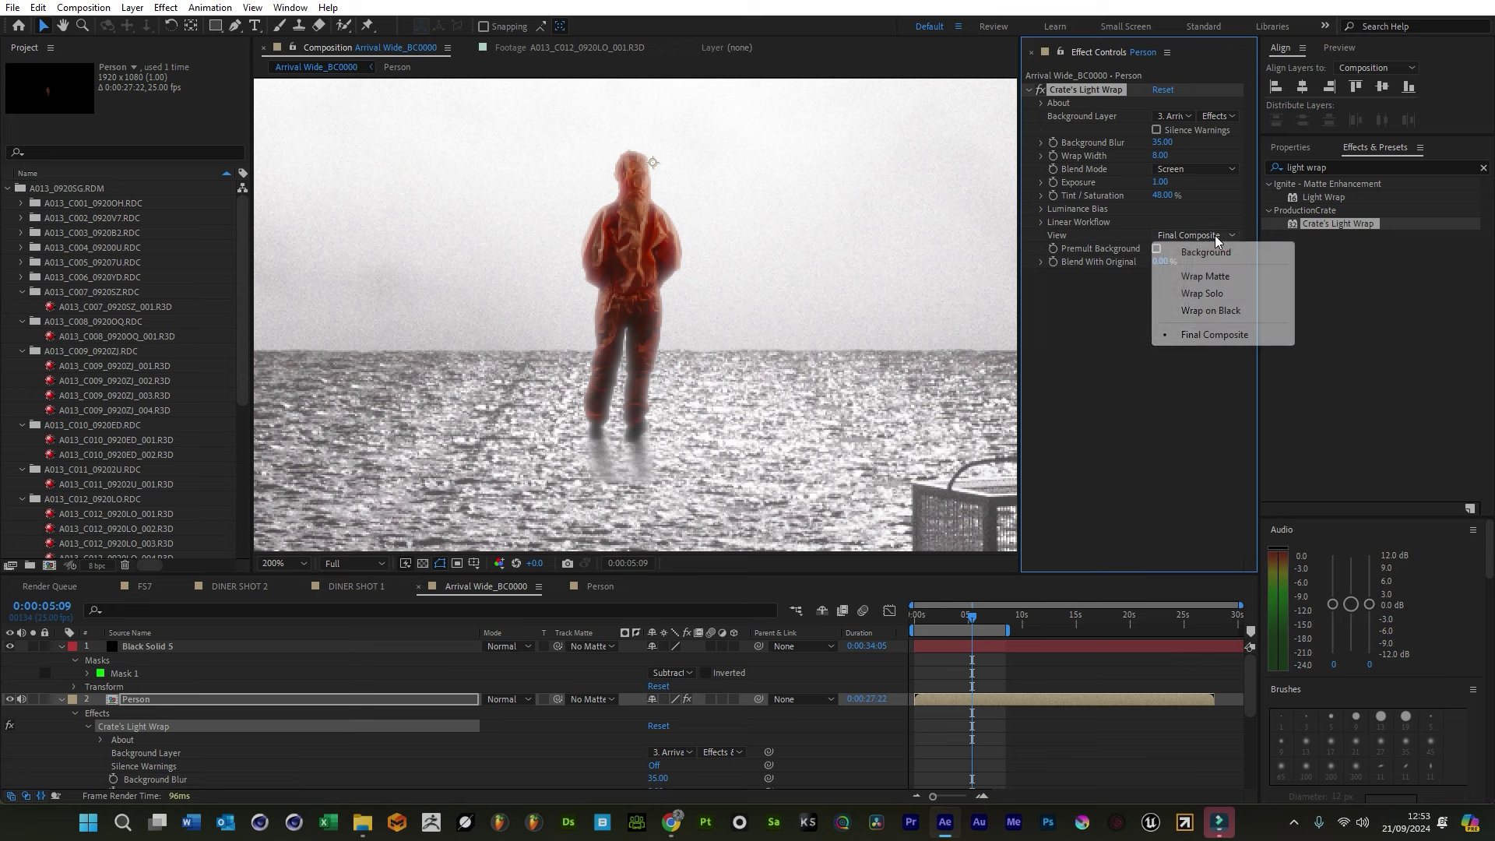
pyautogui.click(1223, 294)
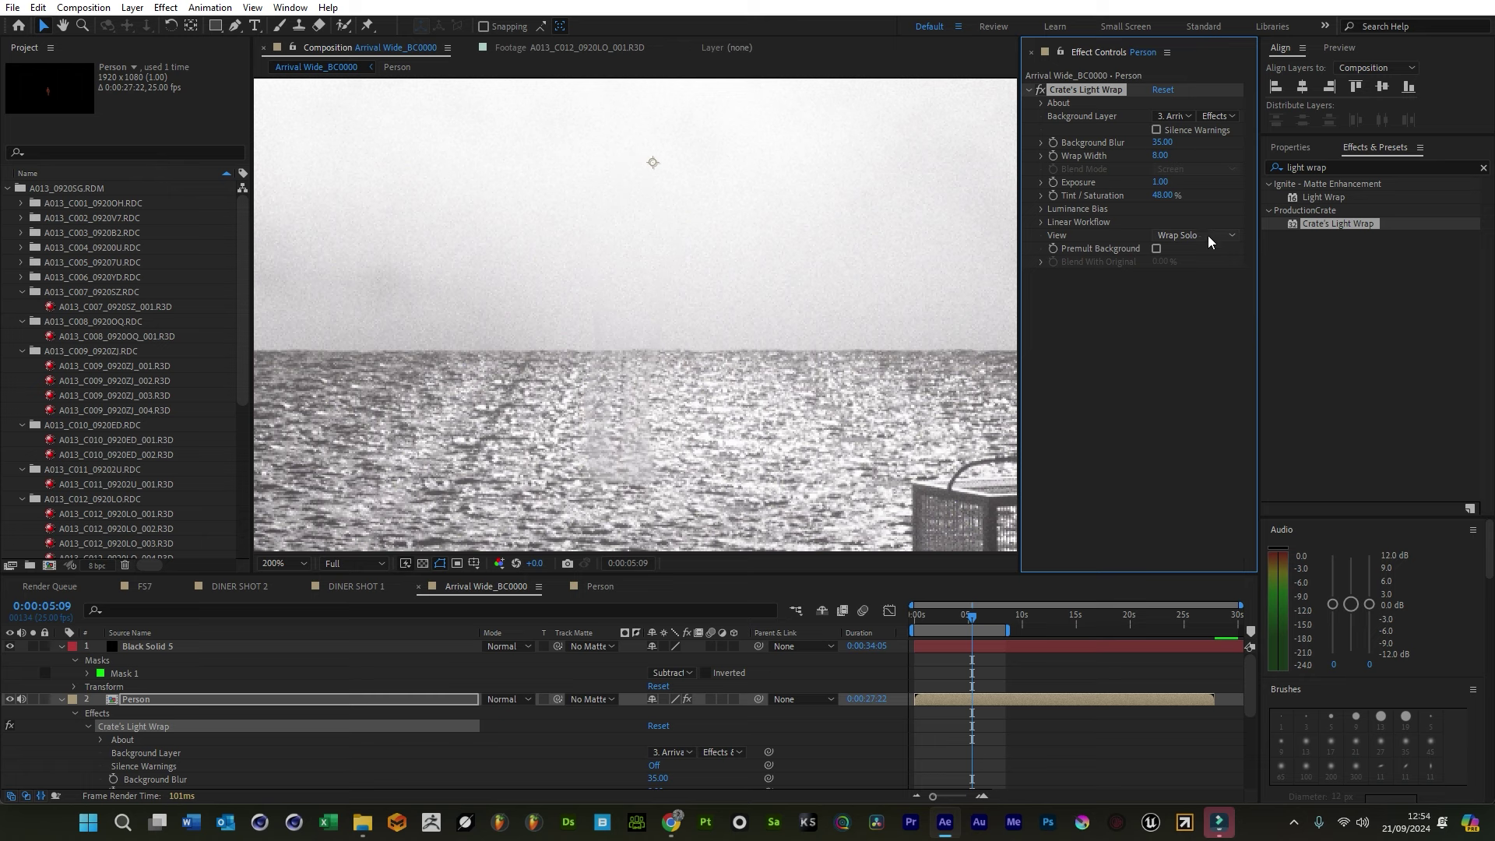
# Duplicate the Person layer and select the light wrap on the copy
pyautogui.click(60, 699)
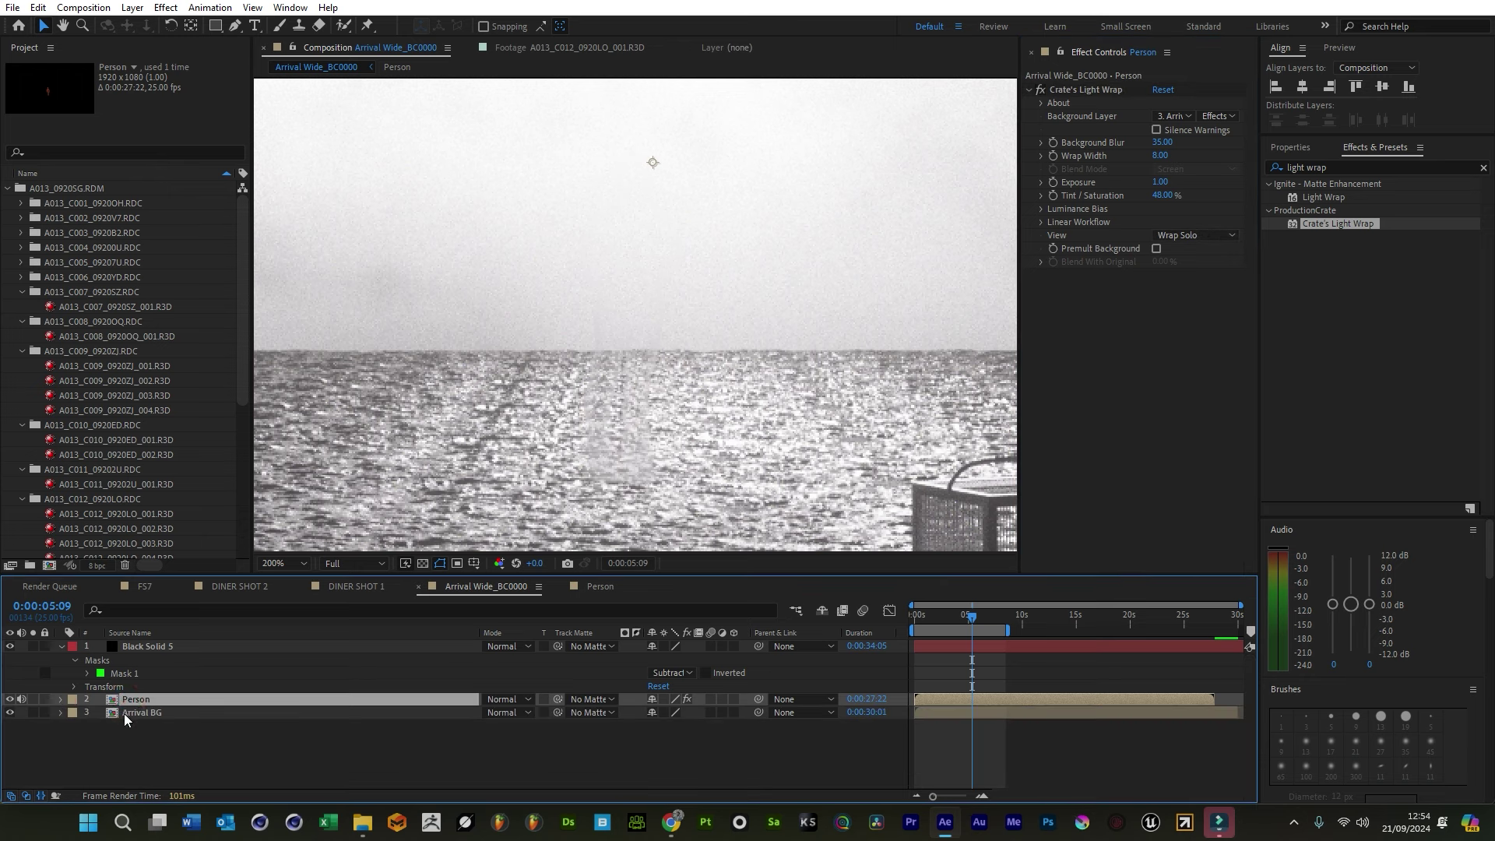
pyautogui.hotkey('ctrl', 'd')
pyautogui.click(128, 713)
pyautogui.click(1067, 94)
# Delete Light Wrap from the lower Person copy and enable Premult Background on the upper one
pyautogui.press('Delete')
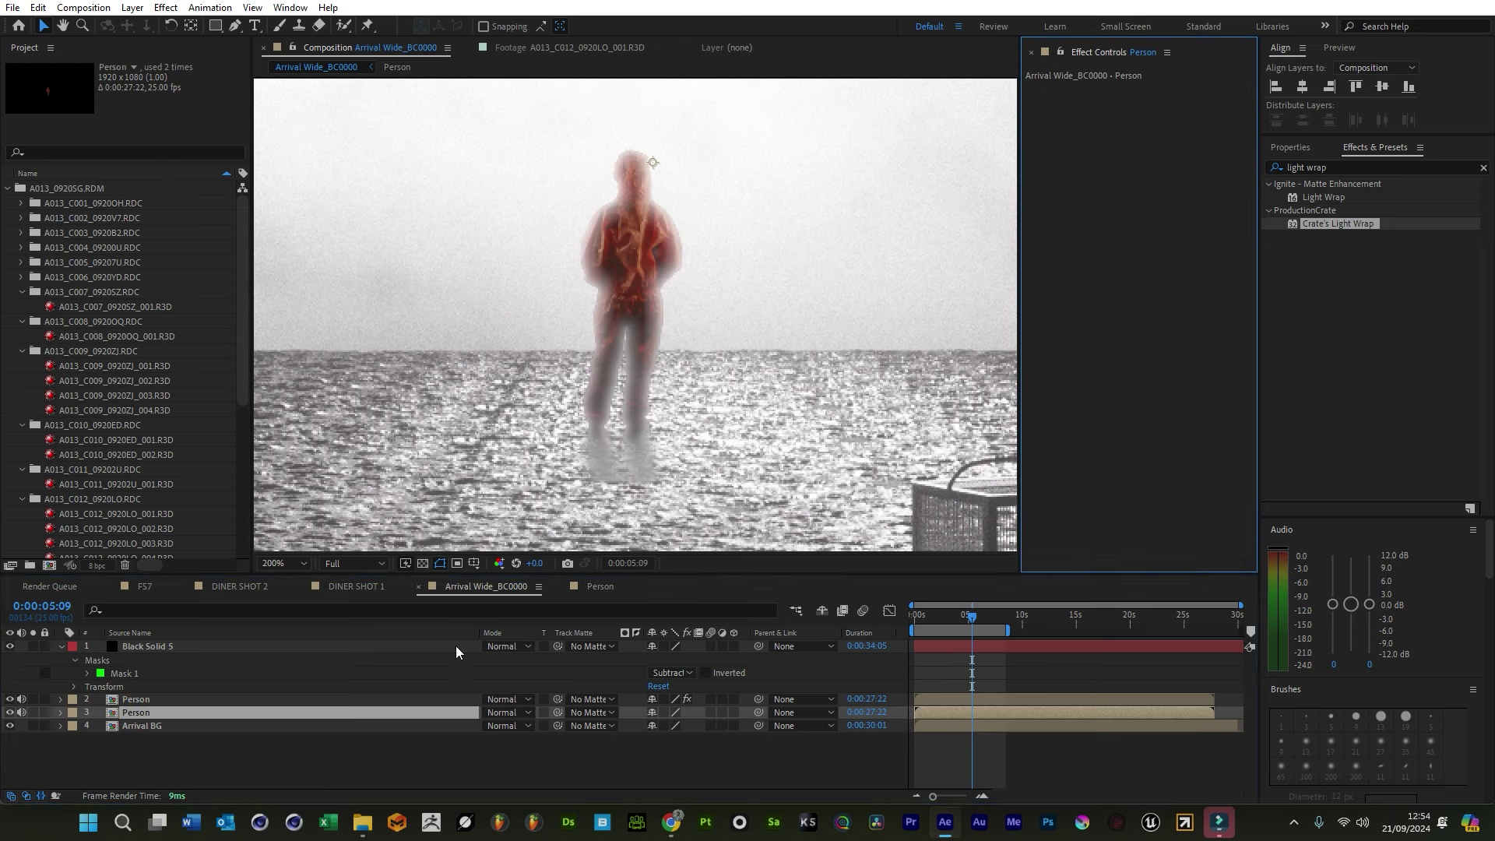
pyautogui.click(184, 699)
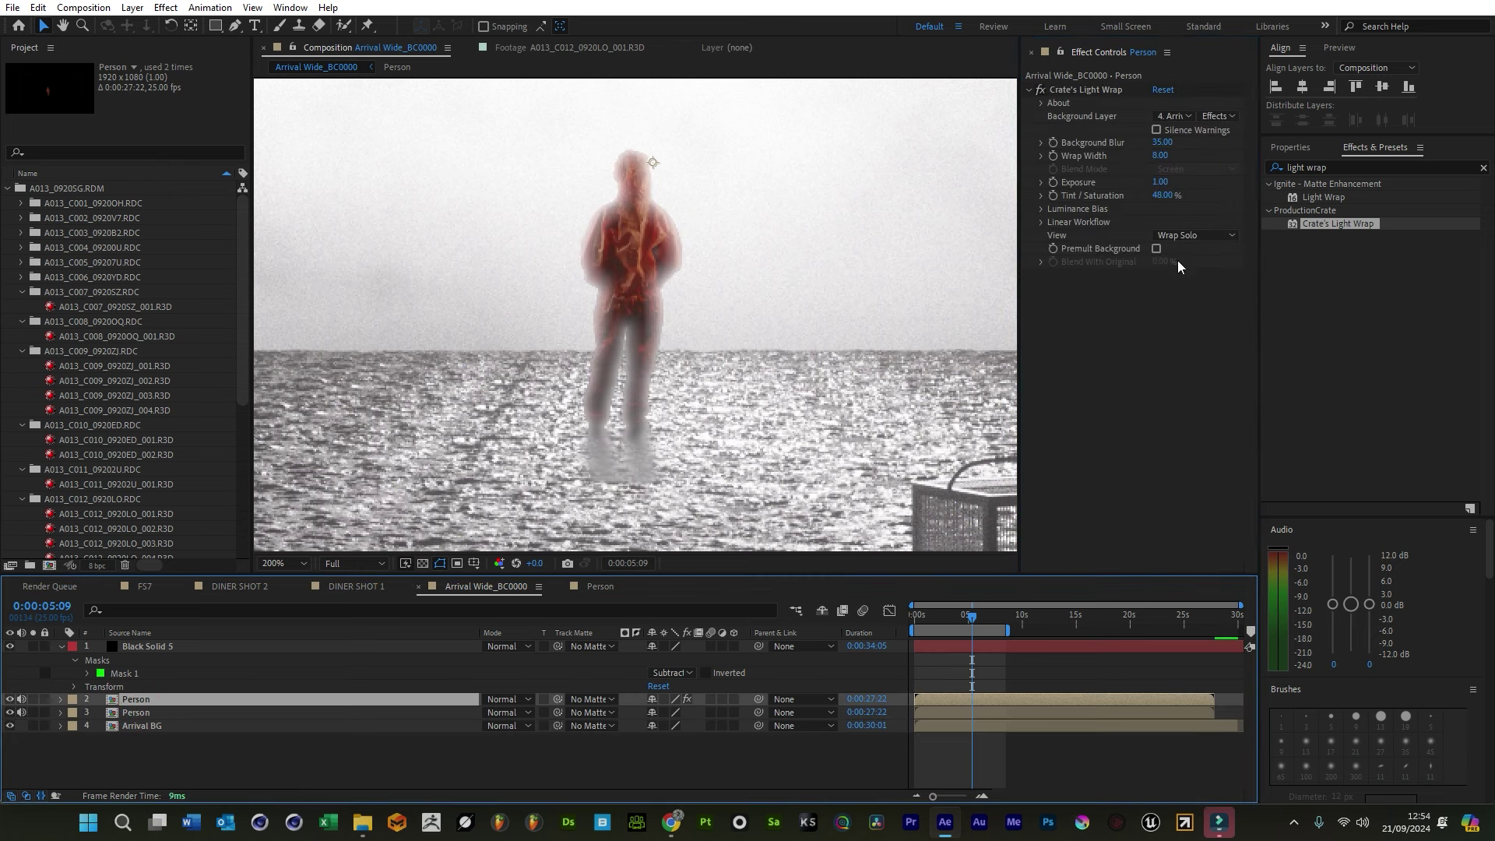
pyautogui.click(1157, 248)
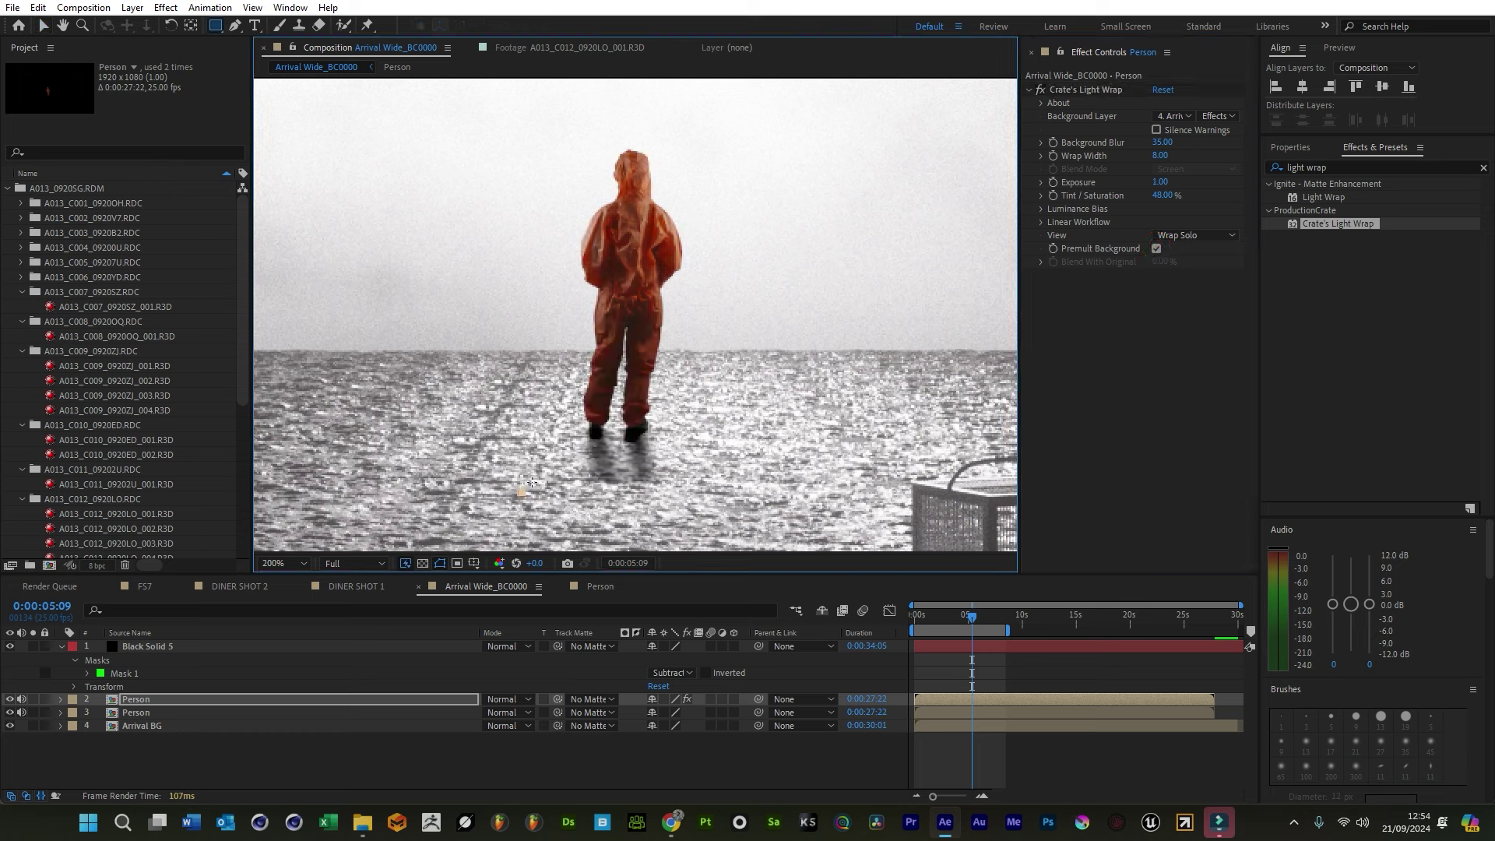
# Draw a rectangular Subtract mask around the feet, feathered 6 pixels, and reduce the wrap width
pyautogui.press('q')
pyautogui.moveTo(732, 375); pyautogui.dragTo(521, 492)
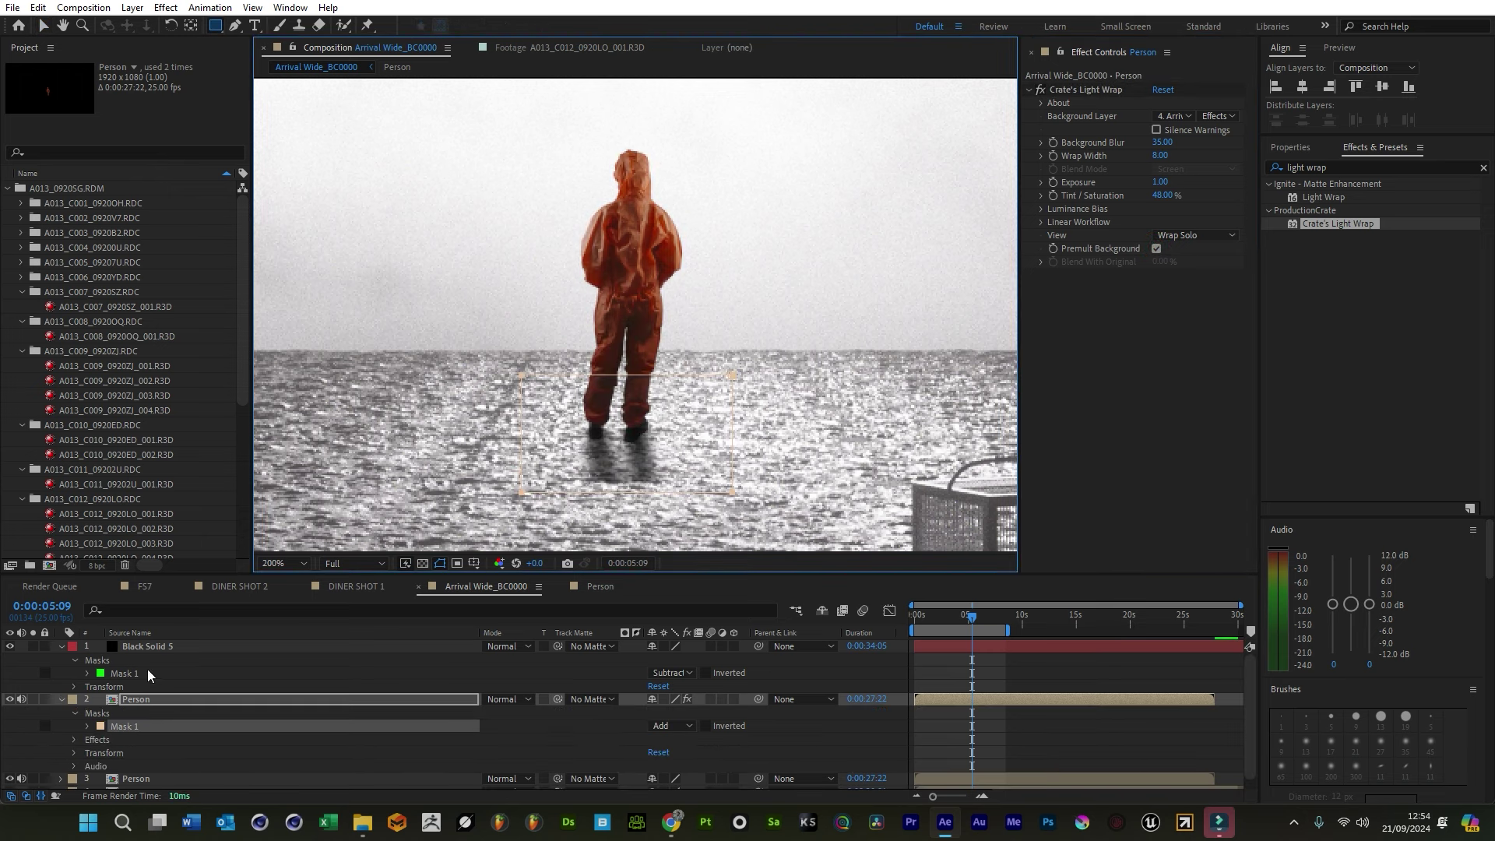
pyautogui.press('v')
pyautogui.click(668, 725)
pyautogui.click(668, 739)
pyautogui.press('f')
pyautogui.moveTo(638, 722); pyautogui.dragTo(662, 722)
pyautogui.moveTo(1160, 155)
pyautogui.mouseDown()
pyautogui.moveTo(1144, 159)
pyautogui.moveTo(1203, 146)
pyautogui.moveTo(1160, 182)
pyautogui.moveTo(1145, 175)
pyautogui.moveTo(1163, 176)
pyautogui.mouseUp()
# Move the mask's top edge down over the legs and set the wrap view to Wrap on Black
pyautogui.click(148, 646)
pyautogui.click(142, 705)
pyautogui.moveTo(639, 342); pyautogui.dragTo(639, 411)
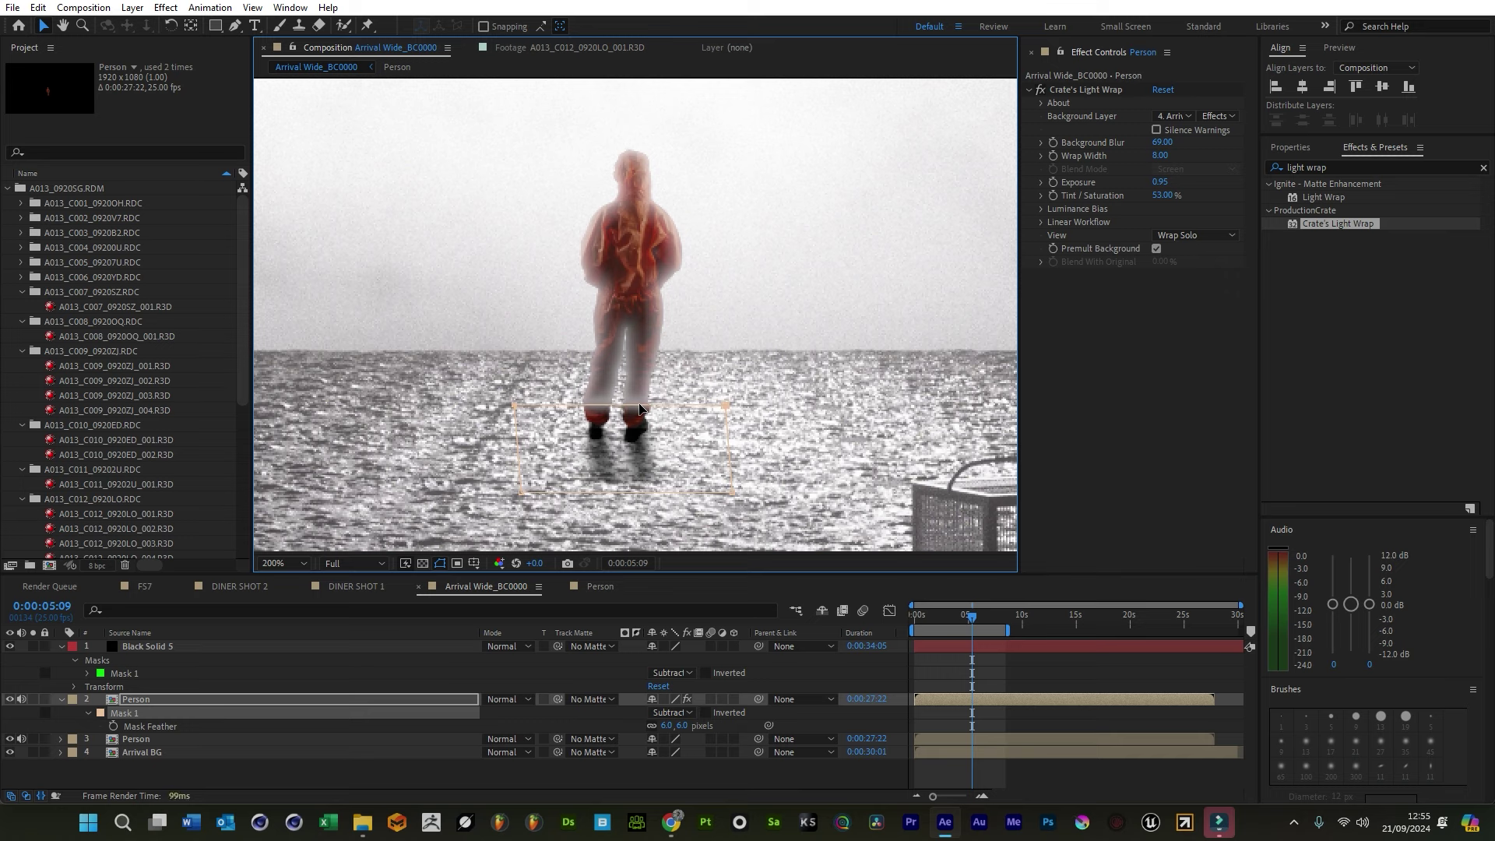
pyautogui.click(1195, 235)
pyautogui.click(1191, 310)
pyautogui.scroll(2, 603, 402)
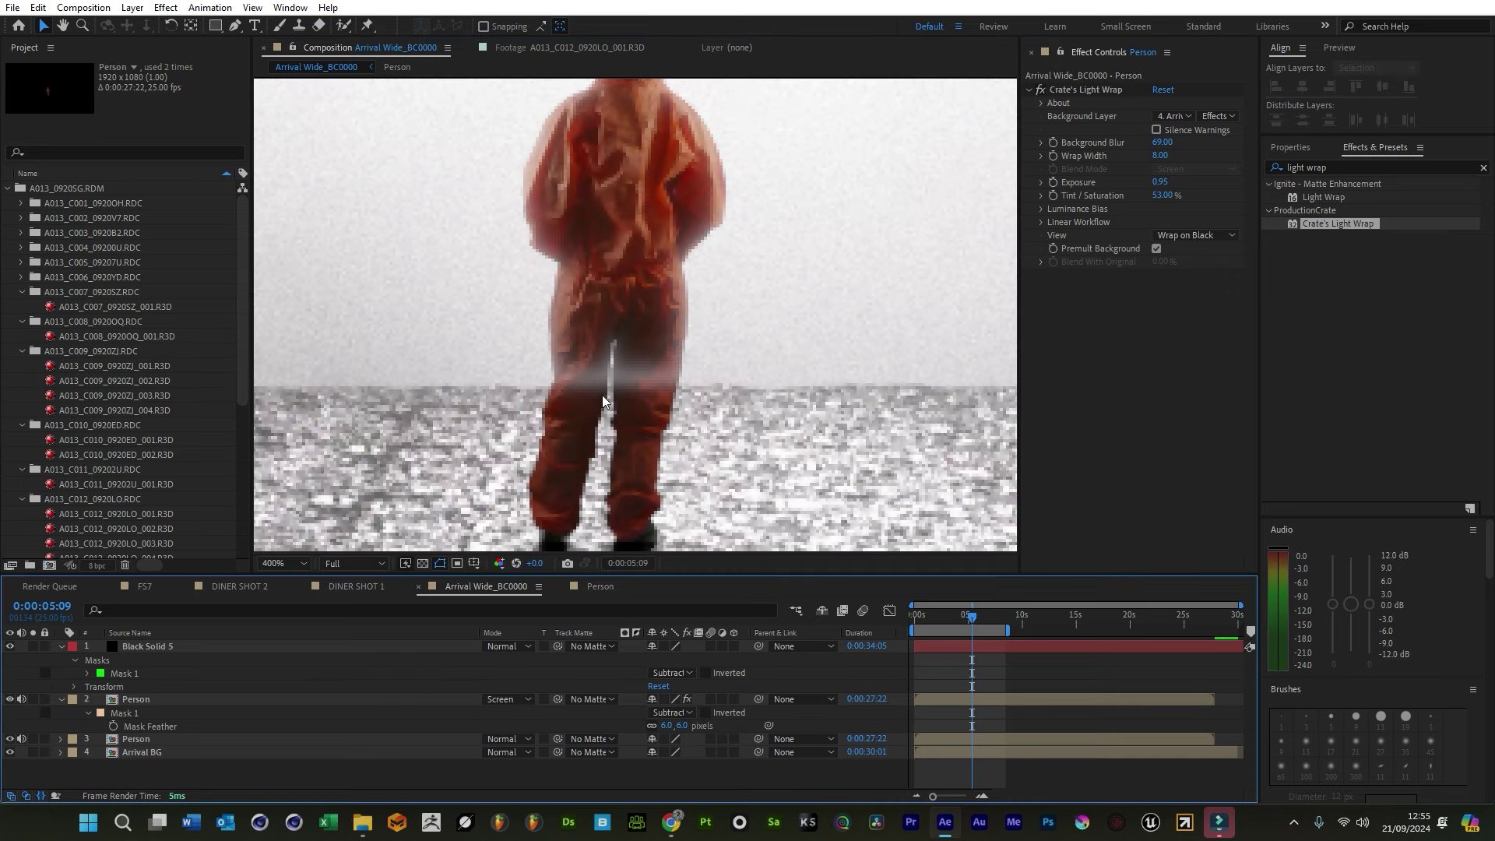
pyautogui.click(155, 705)
pyautogui.scroll(1, 571, 356)
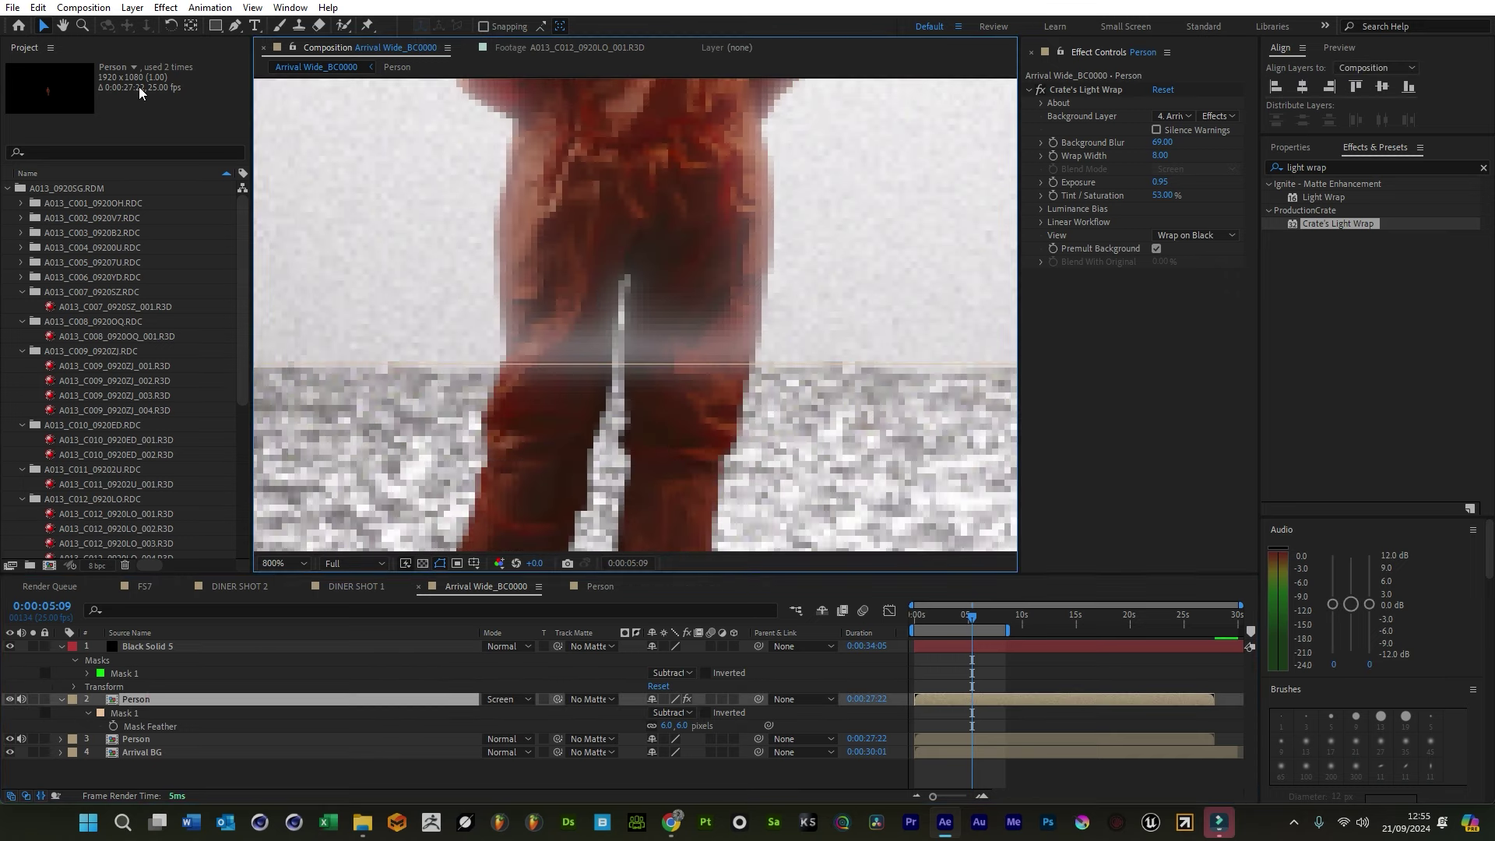
# Curve the leg mask's top edge by adding two smooth vertices
pyautogui.click(236, 27)
pyautogui.click(543, 364)
pyautogui.click(692, 364)
pyautogui.moveTo(693, 364); pyautogui.dragTo(678, 392)
pyautogui.moveTo(544, 364); pyautogui.dragTo(592, 393)
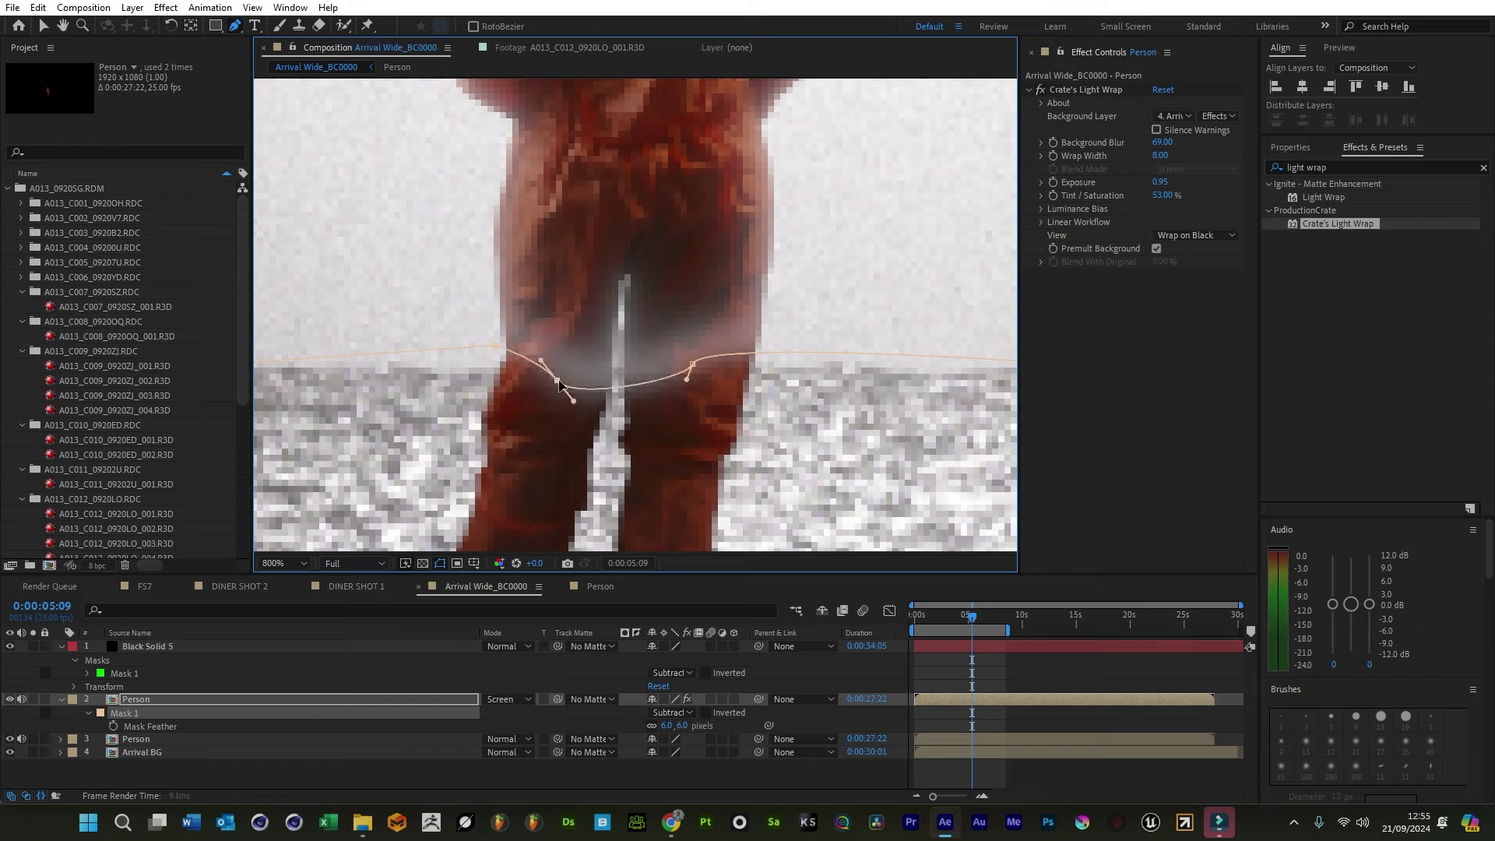
pyautogui.press(',')
pyautogui.press(',')
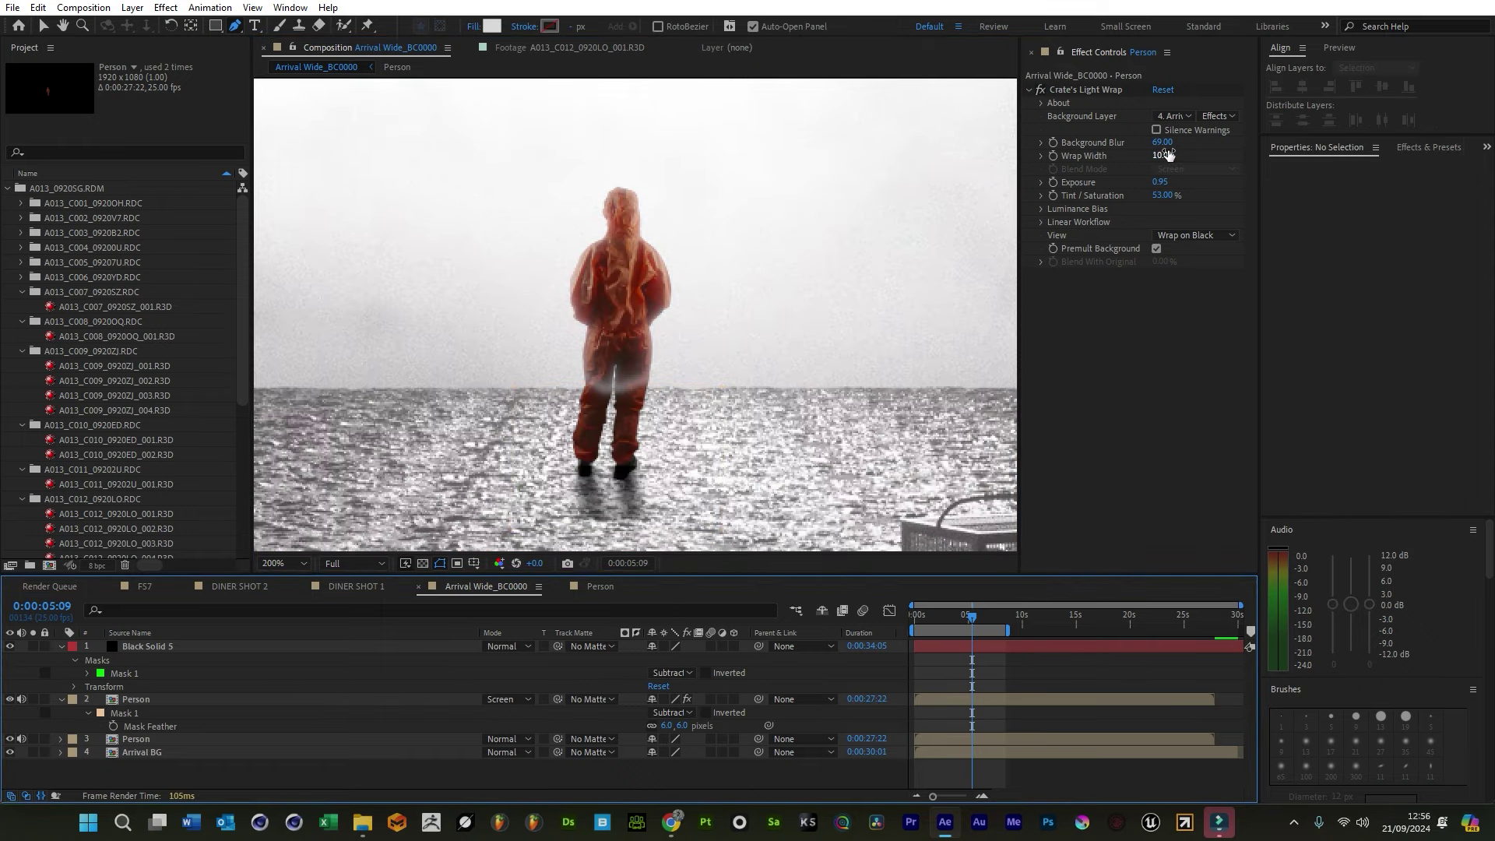
# Set Wrap Width to 9, feather the leg mask to 32 pixels, and start a new solid
pyautogui.moveTo(1167, 153); pyautogui.dragTo(1162, 155)
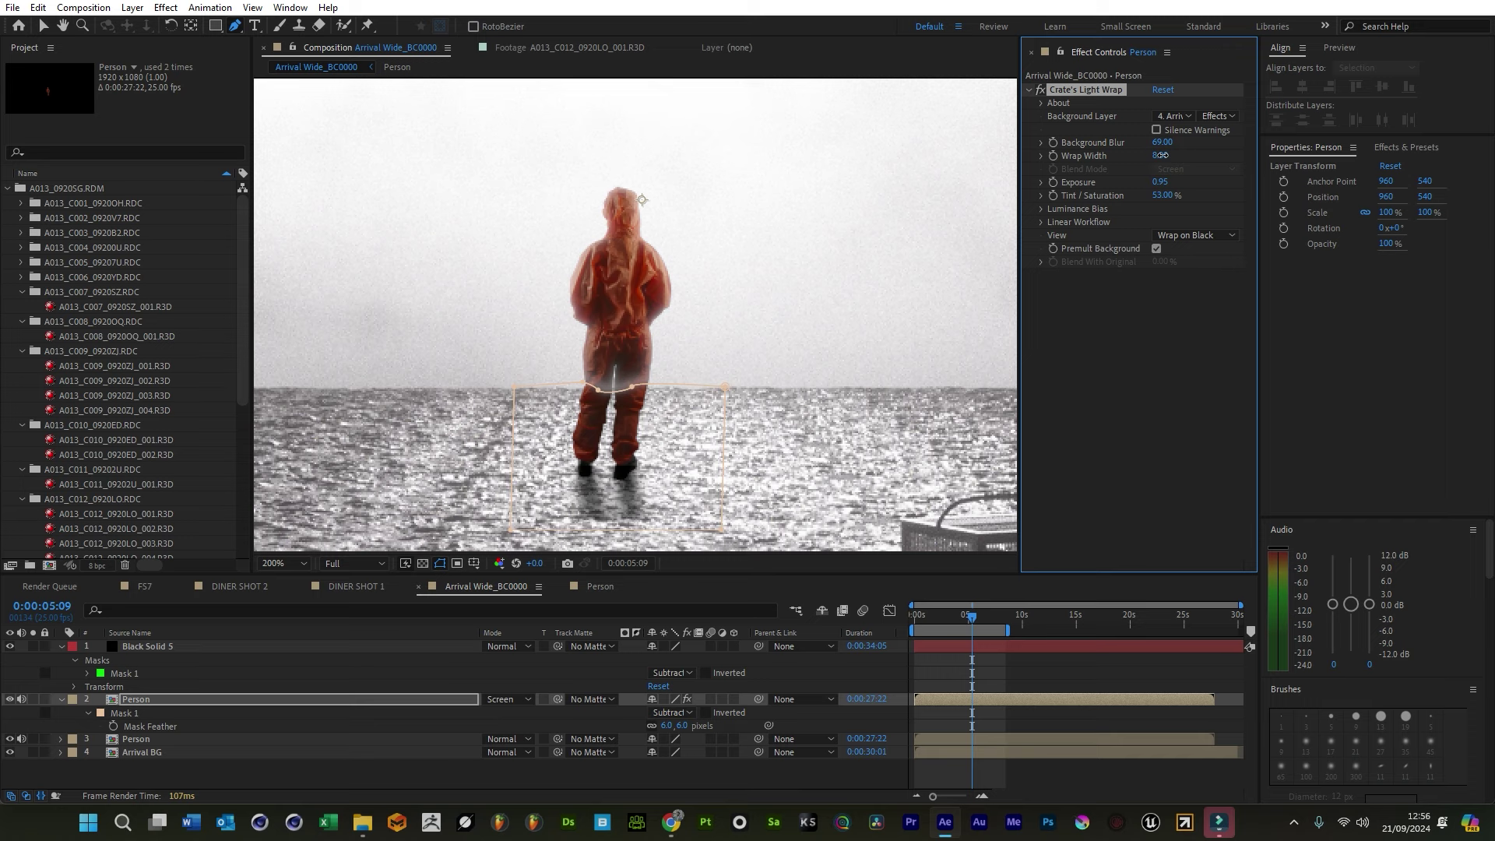
pyautogui.click(1162, 155)
pyautogui.write('9')
pyautogui.press('Return')
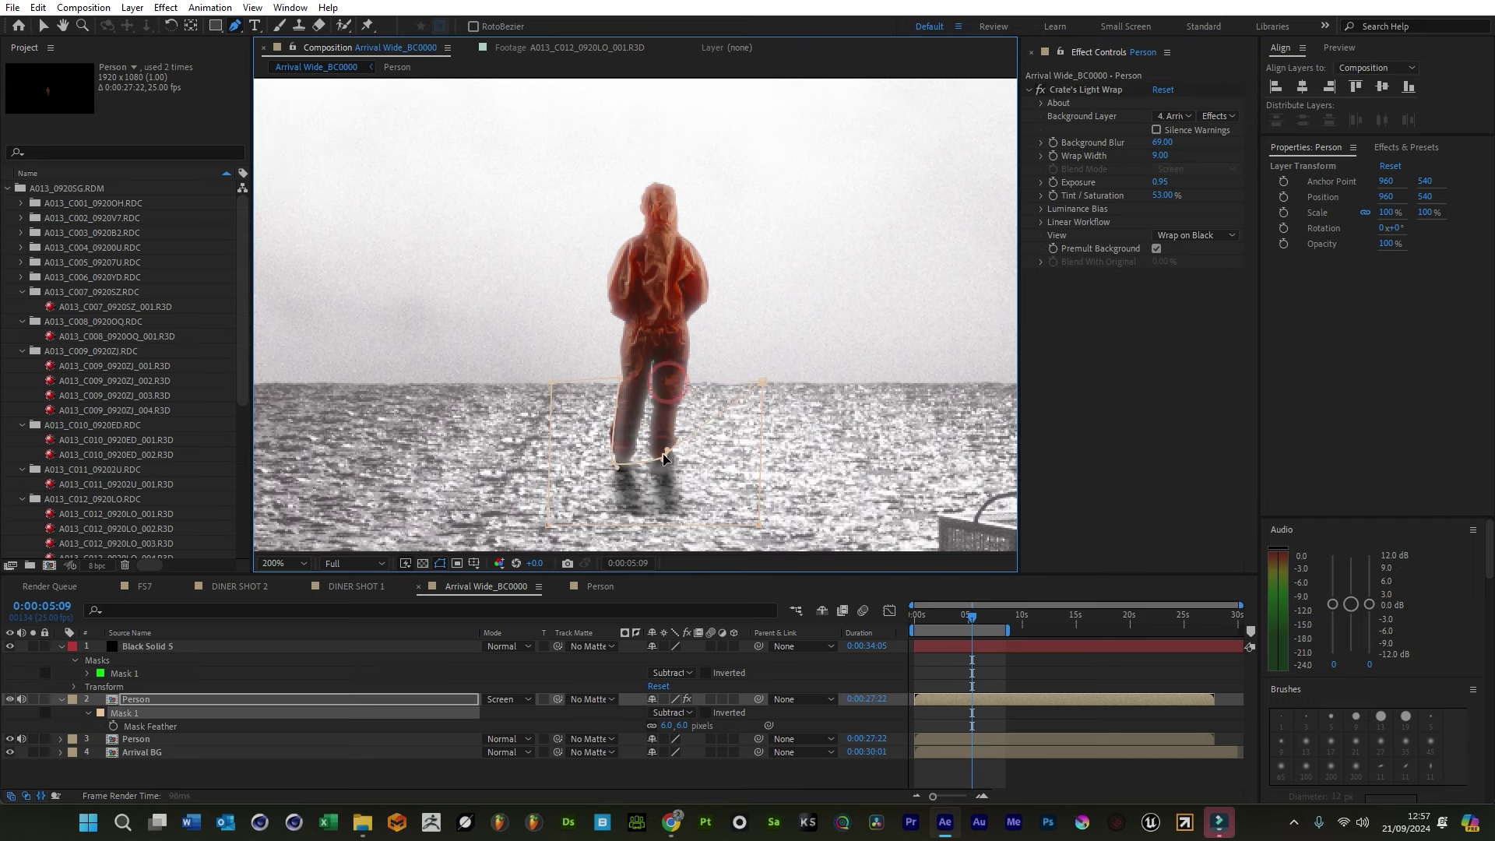
pyautogui.moveTo(668, 725); pyautogui.dragTo(688, 725)
pyautogui.click(1061, 660)
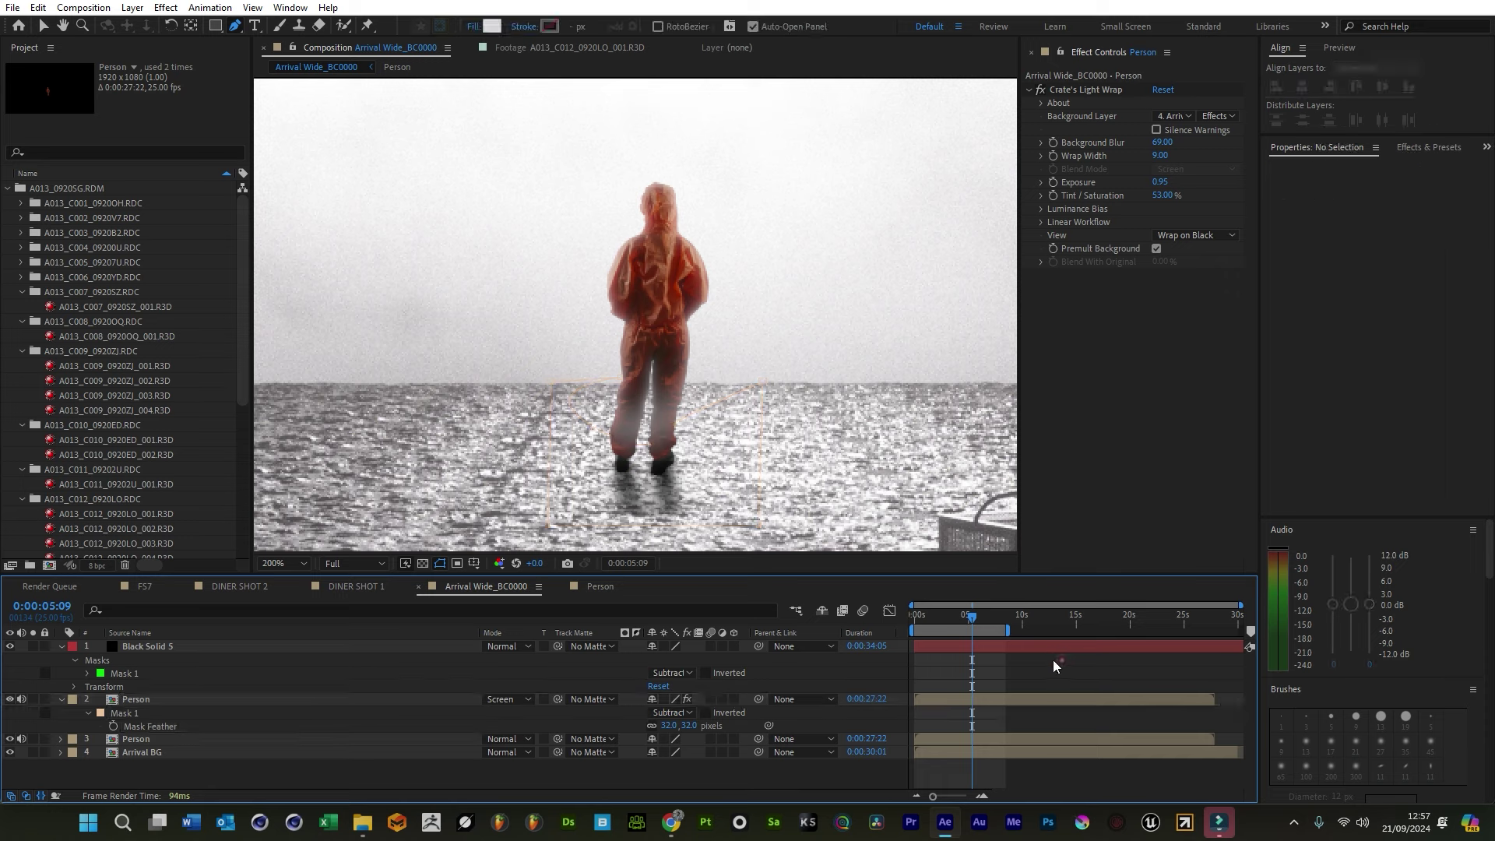
pyautogui.scroll(-4, 768, 434)
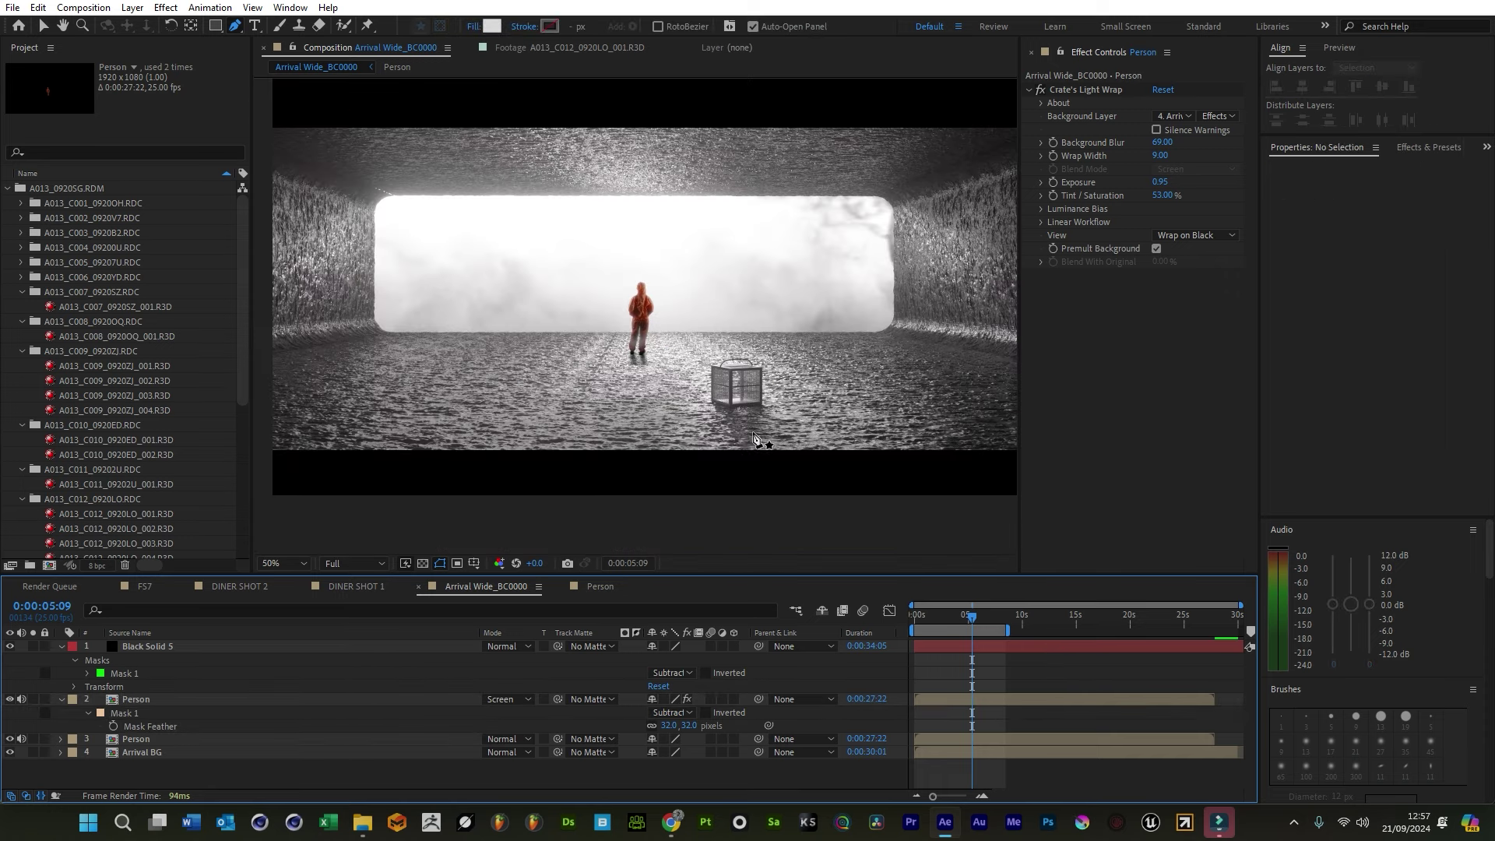
pyautogui.hotkey('ctrl', 'y')
# Create the black solid, extend it to about 20 seconds, and add a full-size ellipse mask
pyautogui.click(390, 574)
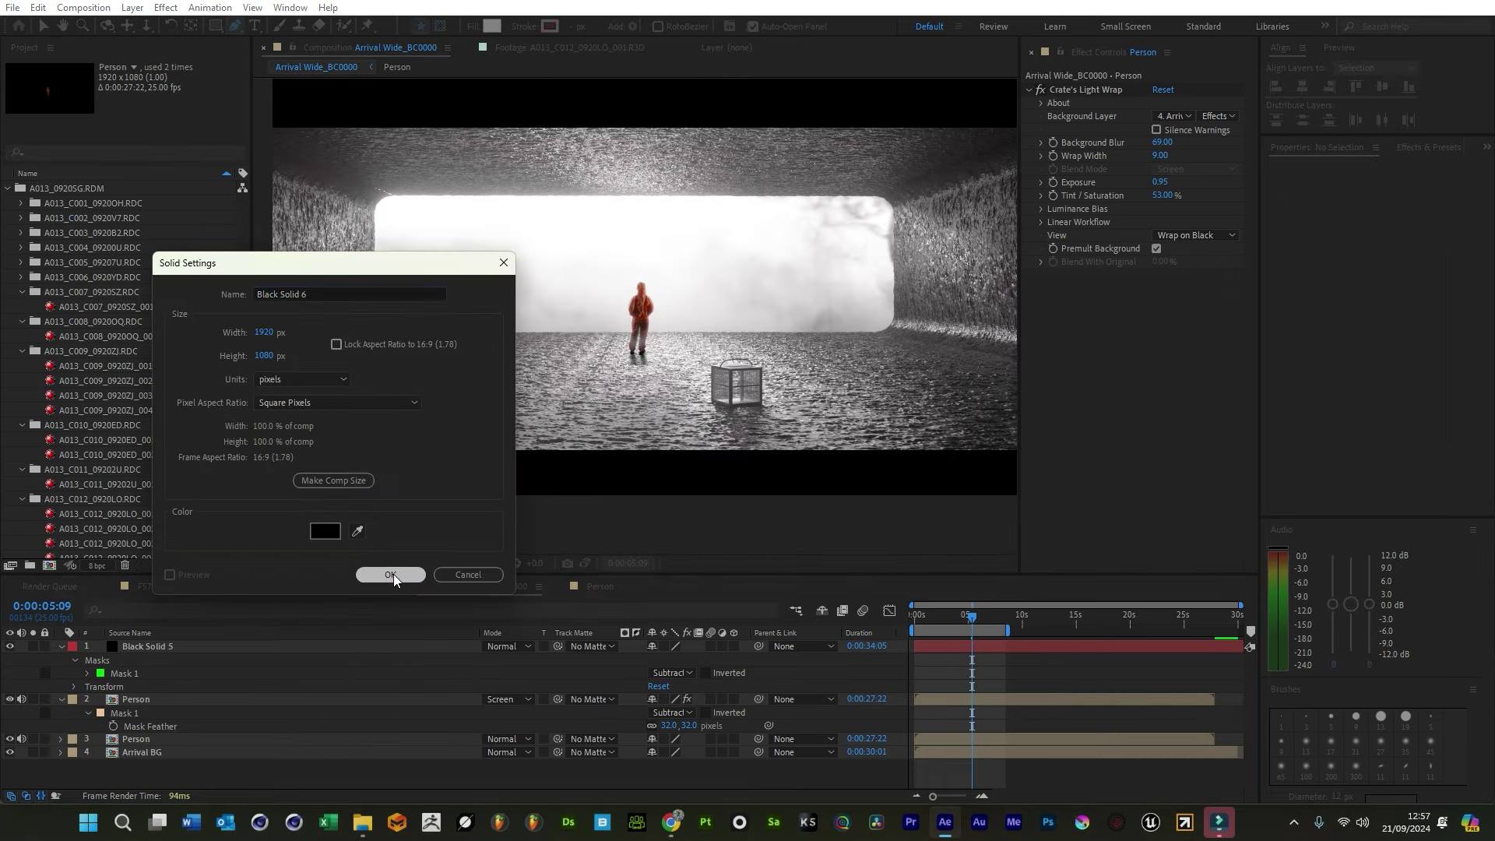
pyautogui.moveTo(926, 646); pyautogui.dragTo(1133, 646)
pyautogui.click(217, 27)
pyautogui.moveTo(219, 29); pyautogui.dragTo(266, 58)
pyautogui.doubleClick(216, 26)
pyautogui.press('v')
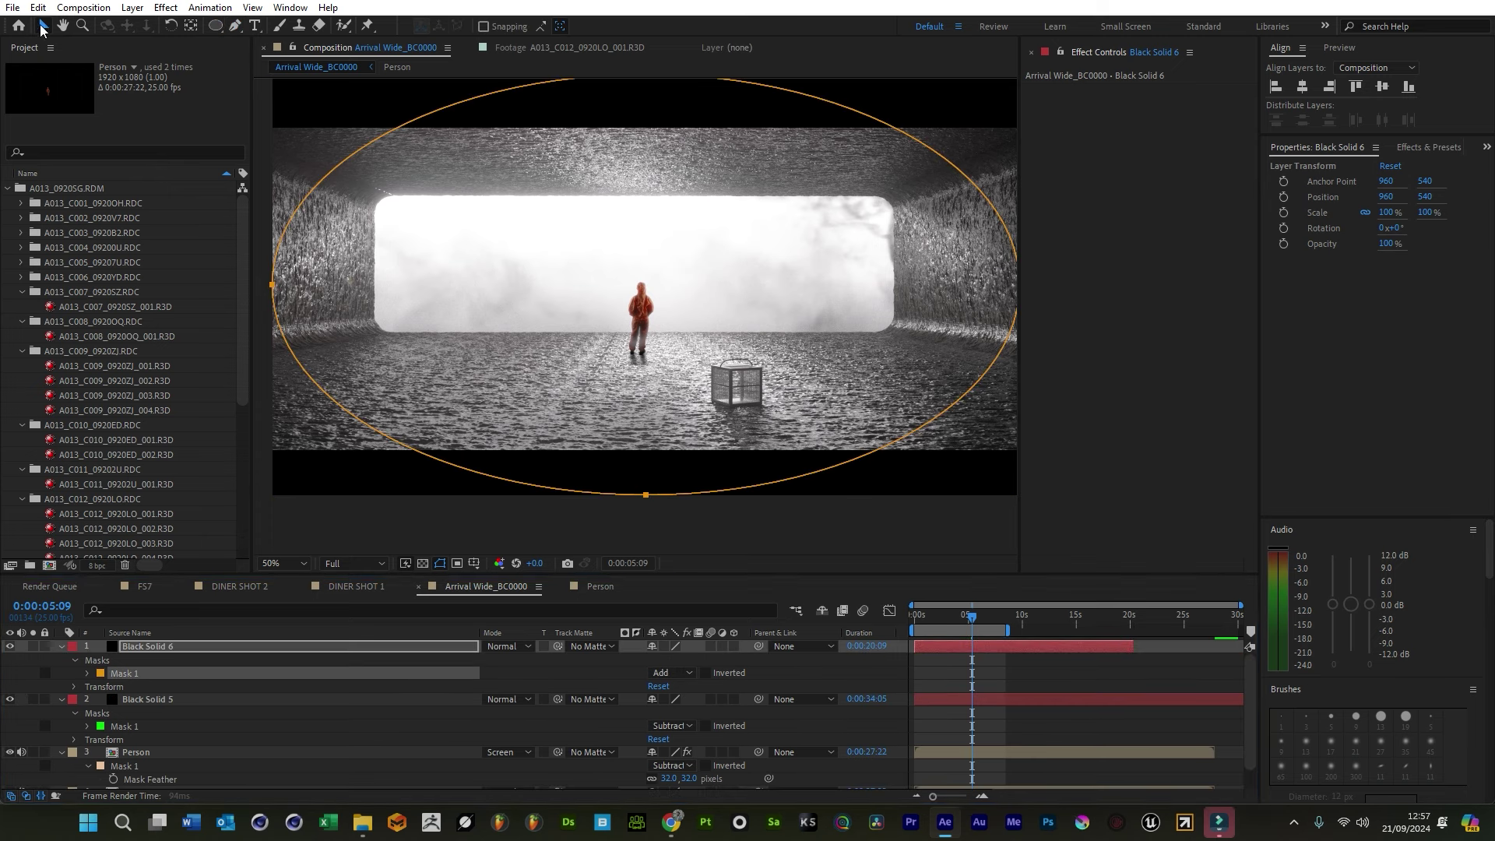
# Set the ellipse mask to Subtract and feather it about 231 pixels
pyautogui.click(671, 673)
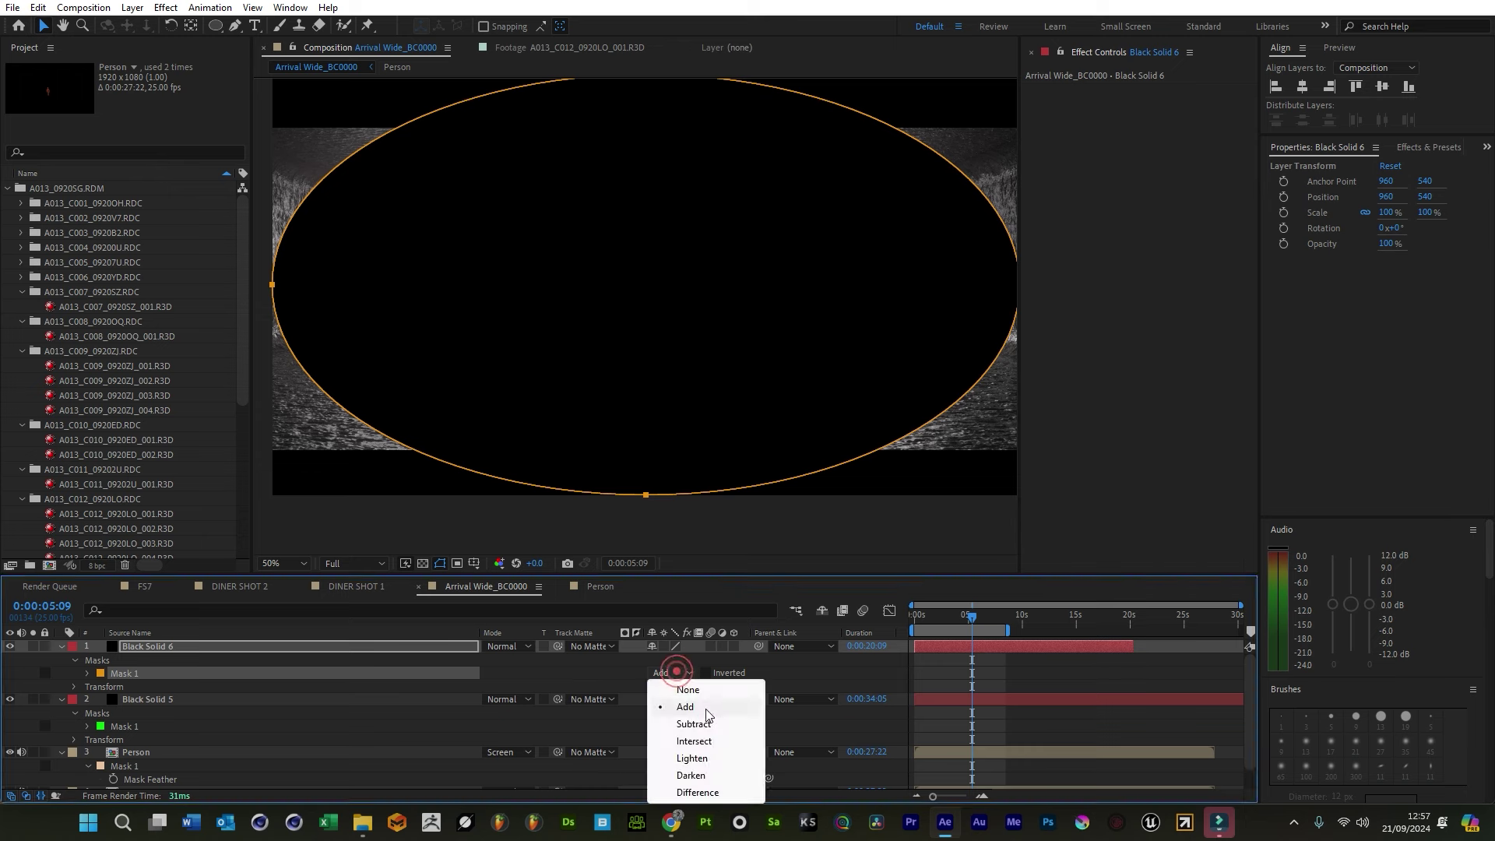
pyautogui.click(697, 723)
pyautogui.press('f')
pyautogui.moveTo(666, 673); pyautogui.dragTo(851, 674)
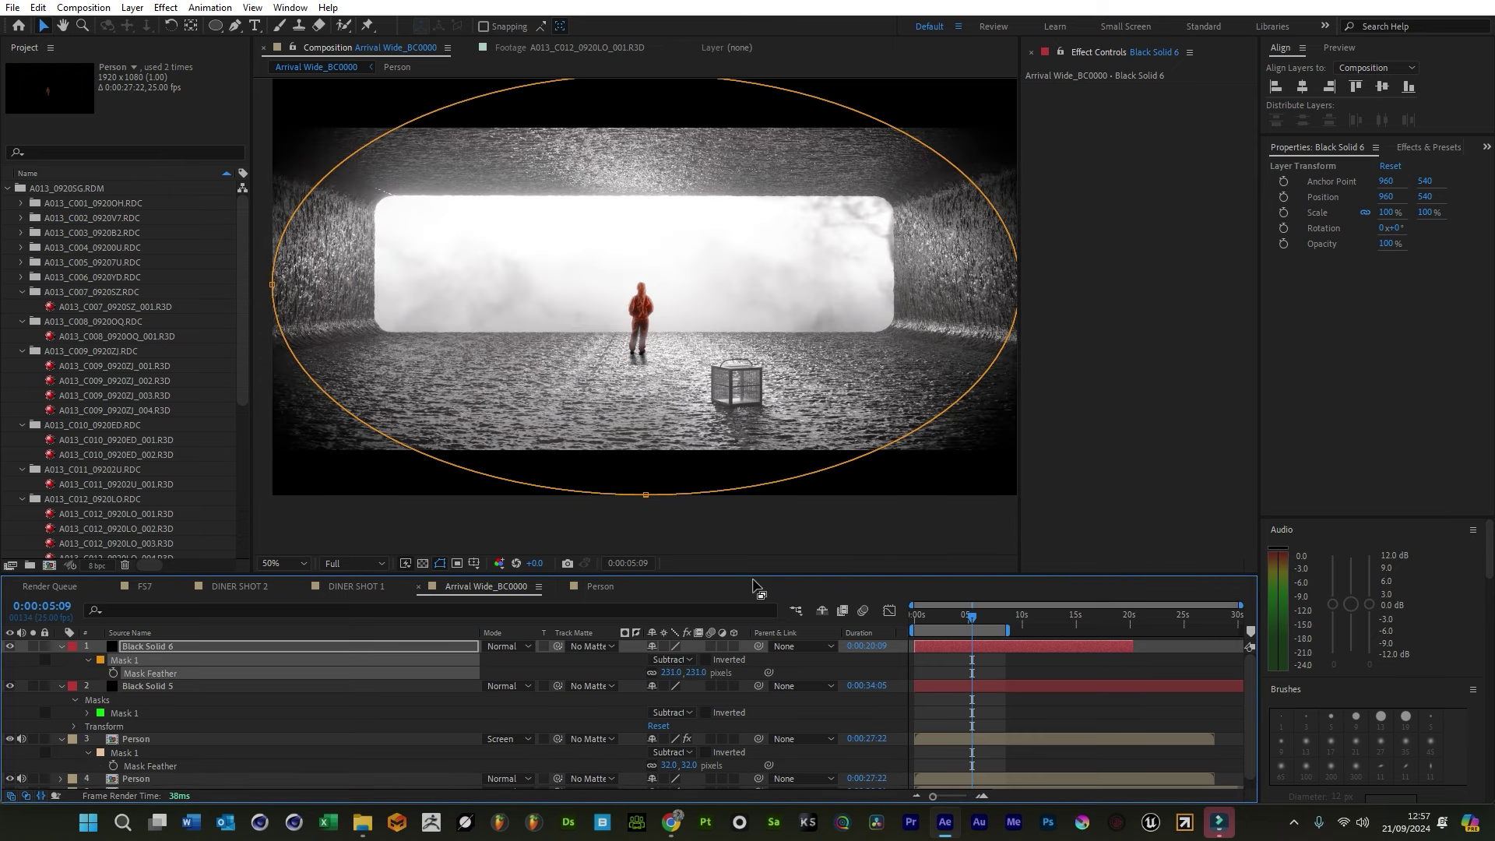
# Reshape the ellipse by pulling its top, bottom, left and right points inward
pyautogui.moveTo(646, 498); pyautogui.dragTo(646, 447)
pyautogui.press(',')
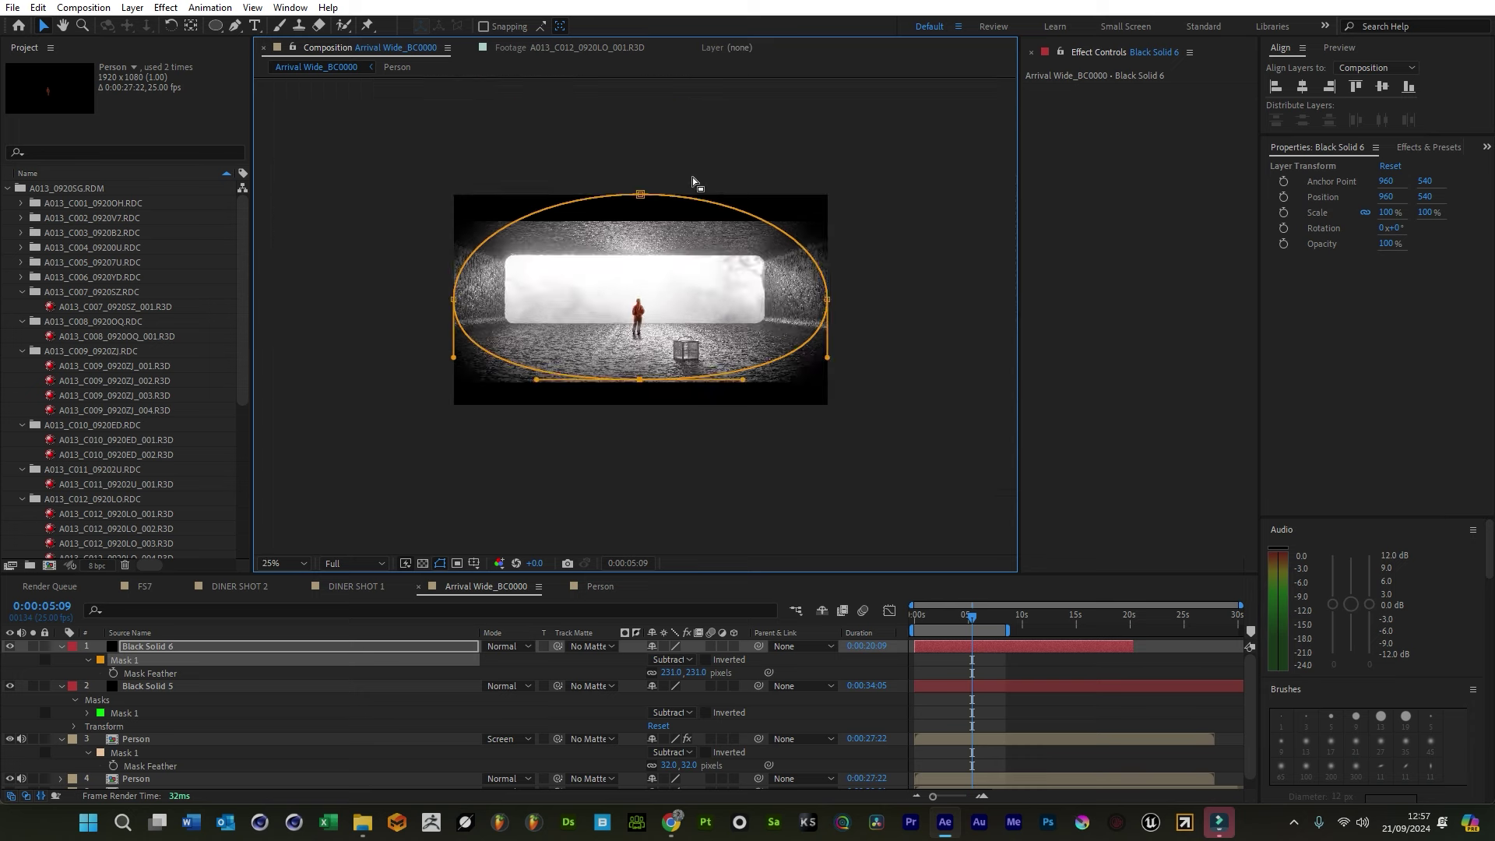
pyautogui.moveTo(638, 194); pyautogui.dragTo(640, 228)
pyautogui.moveTo(453, 300); pyautogui.dragTo(467, 300)
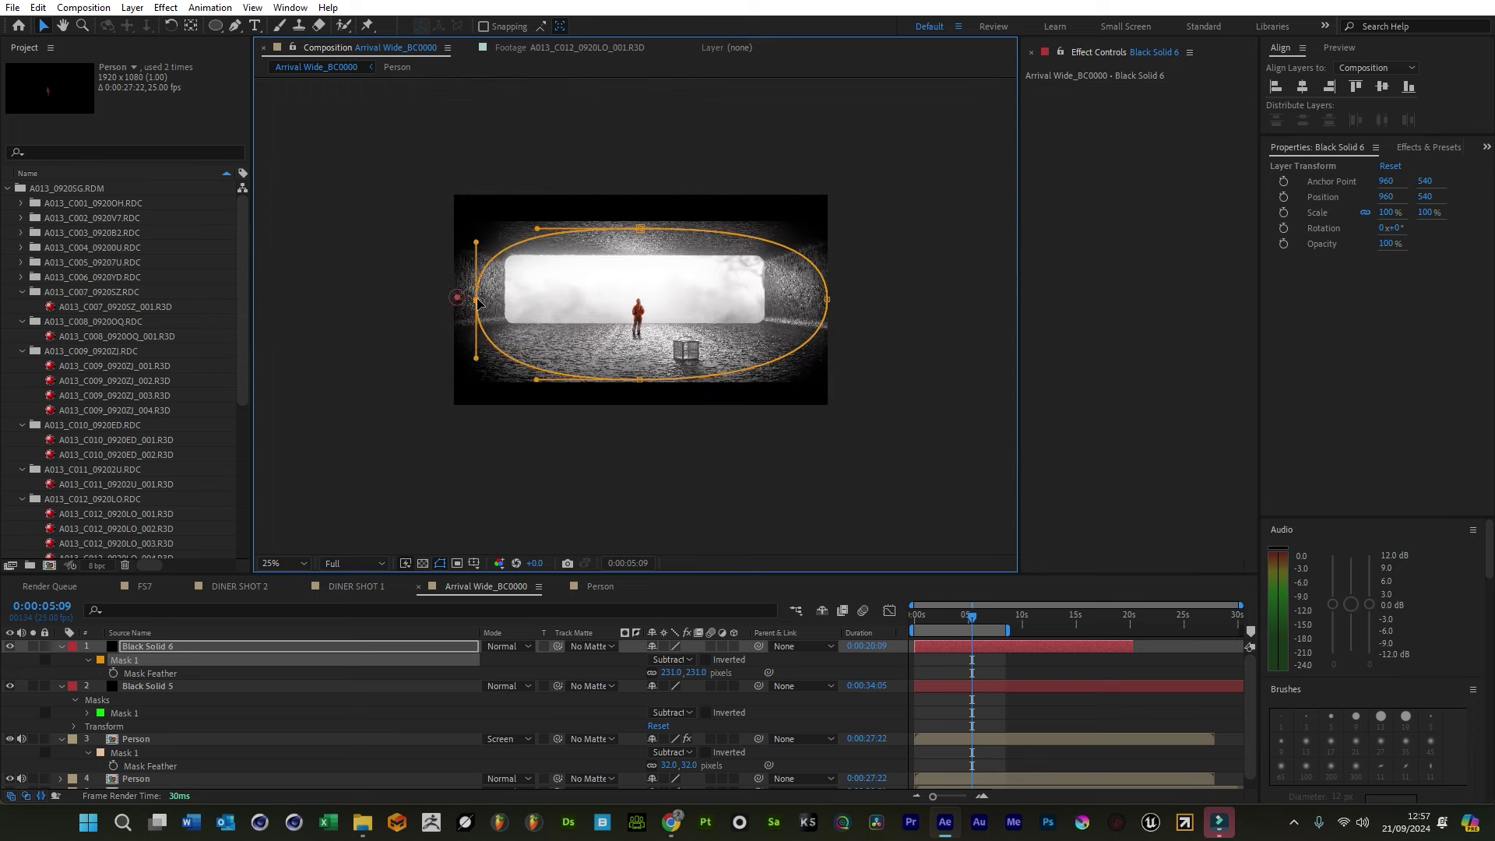
pyautogui.moveTo(825, 300); pyautogui.dragTo(811, 300)
pyautogui.press('.')
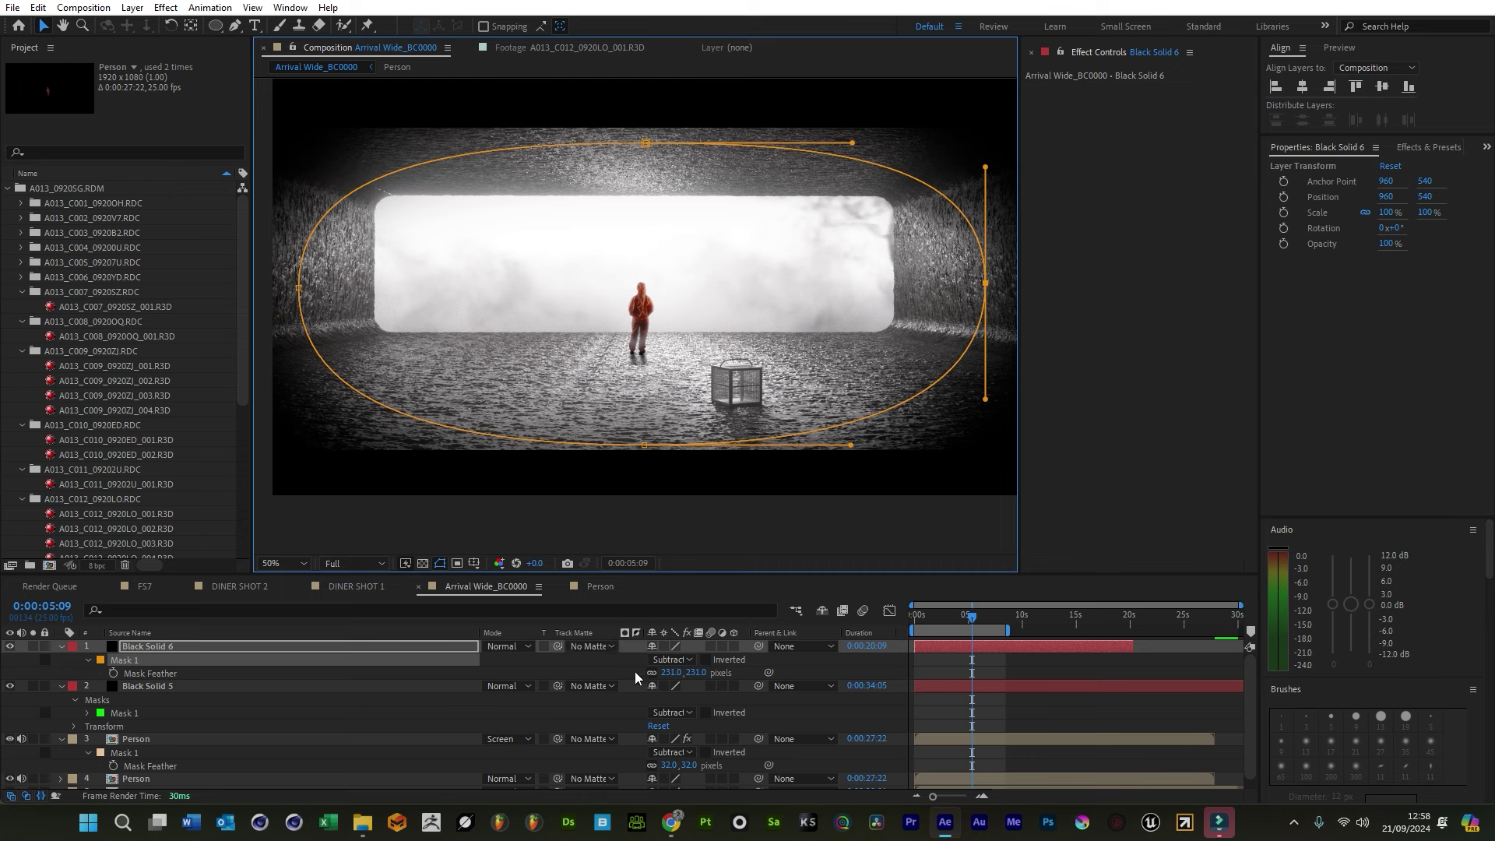
# Blend the vignette solid in Soft Light at 74% opacity
pyautogui.click(585, 646)
pyautogui.click(502, 647)
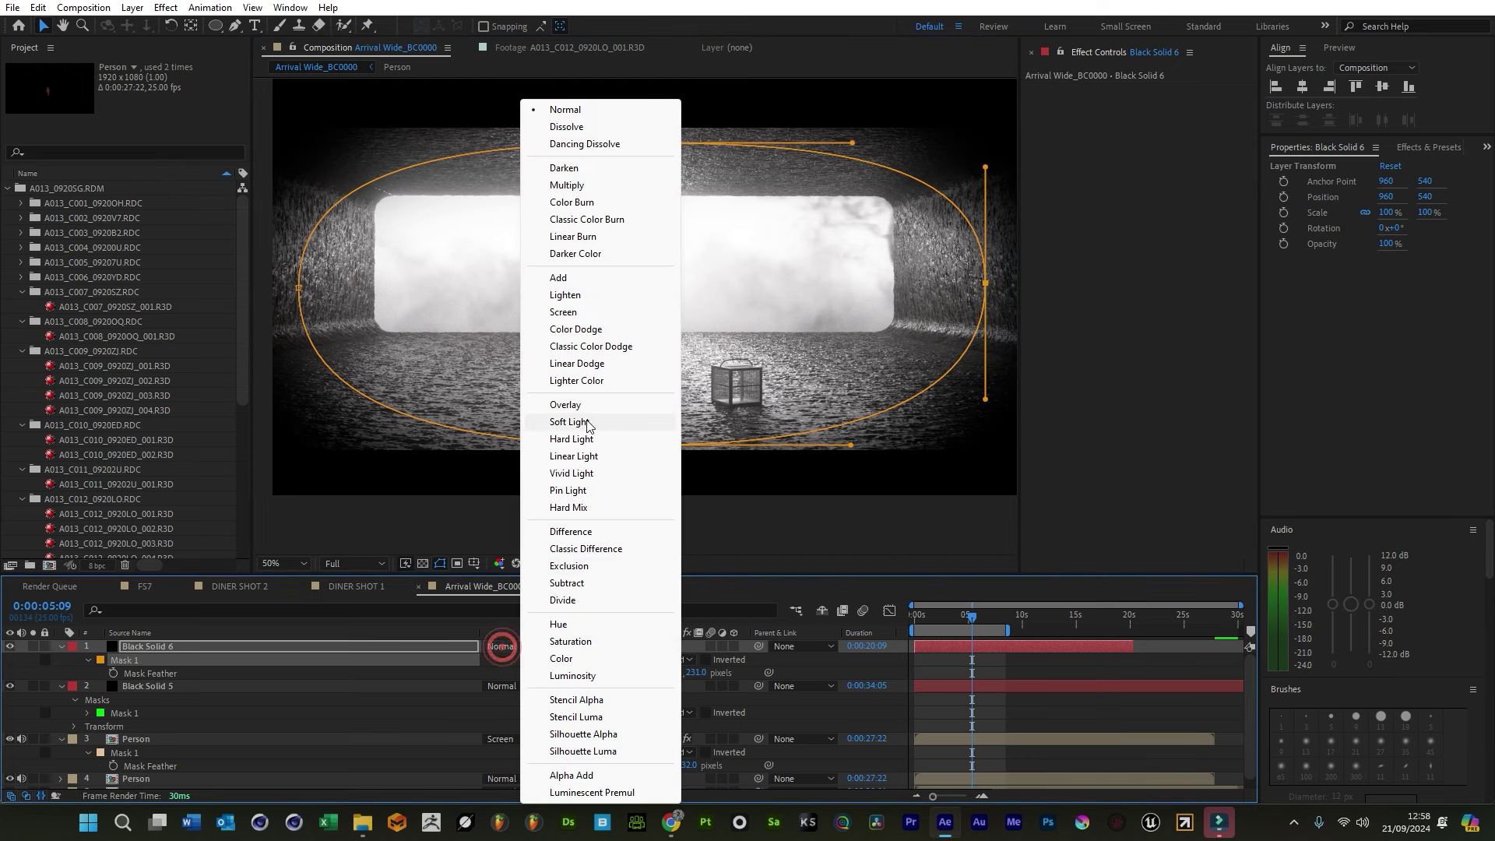
pyautogui.click(575, 421)
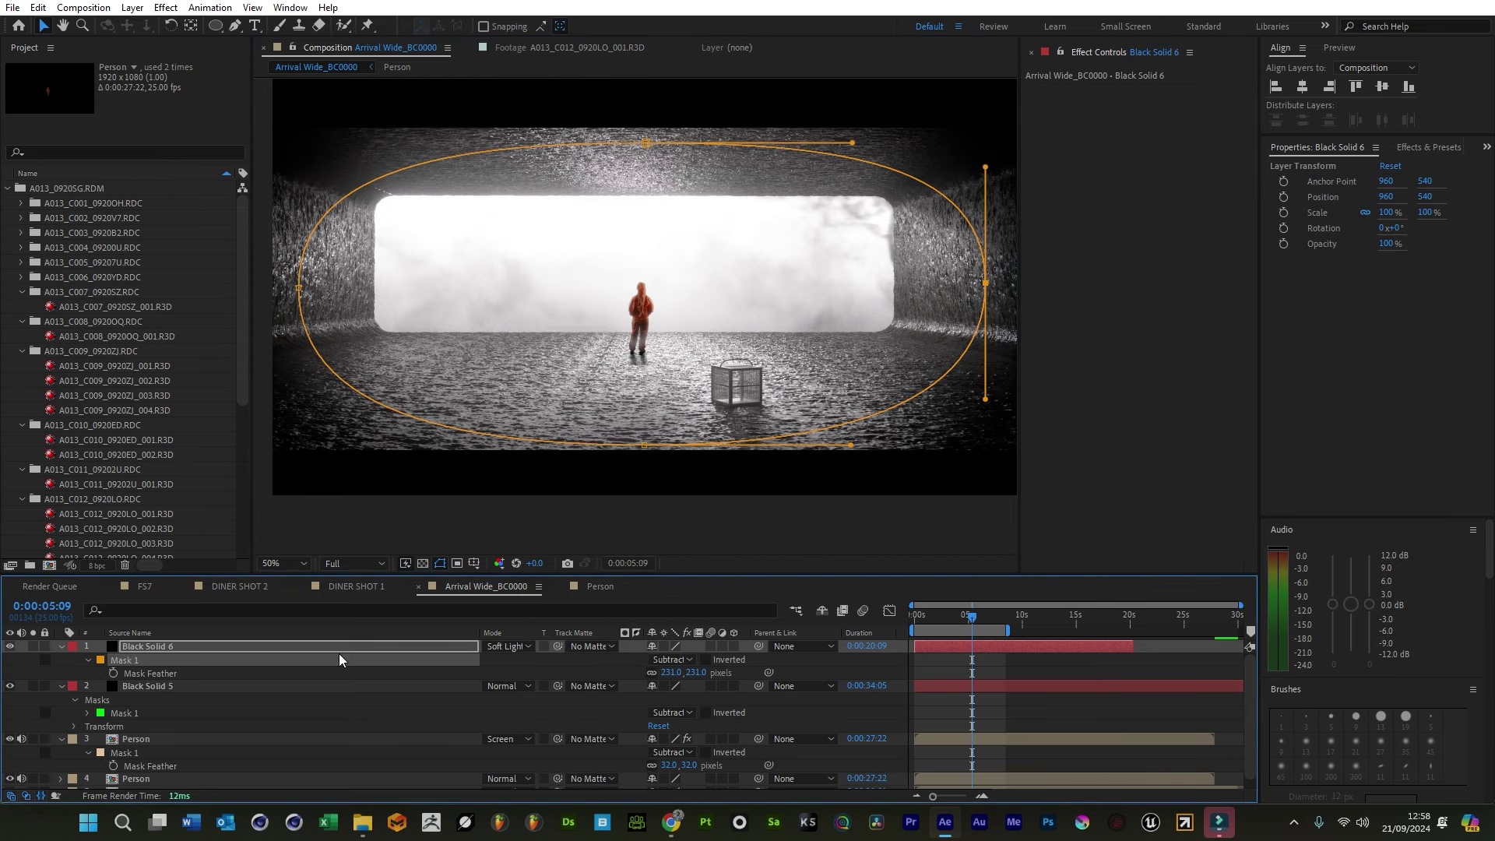
pyautogui.press('t')
pyautogui.press('F2')
pyautogui.click(134, 7)
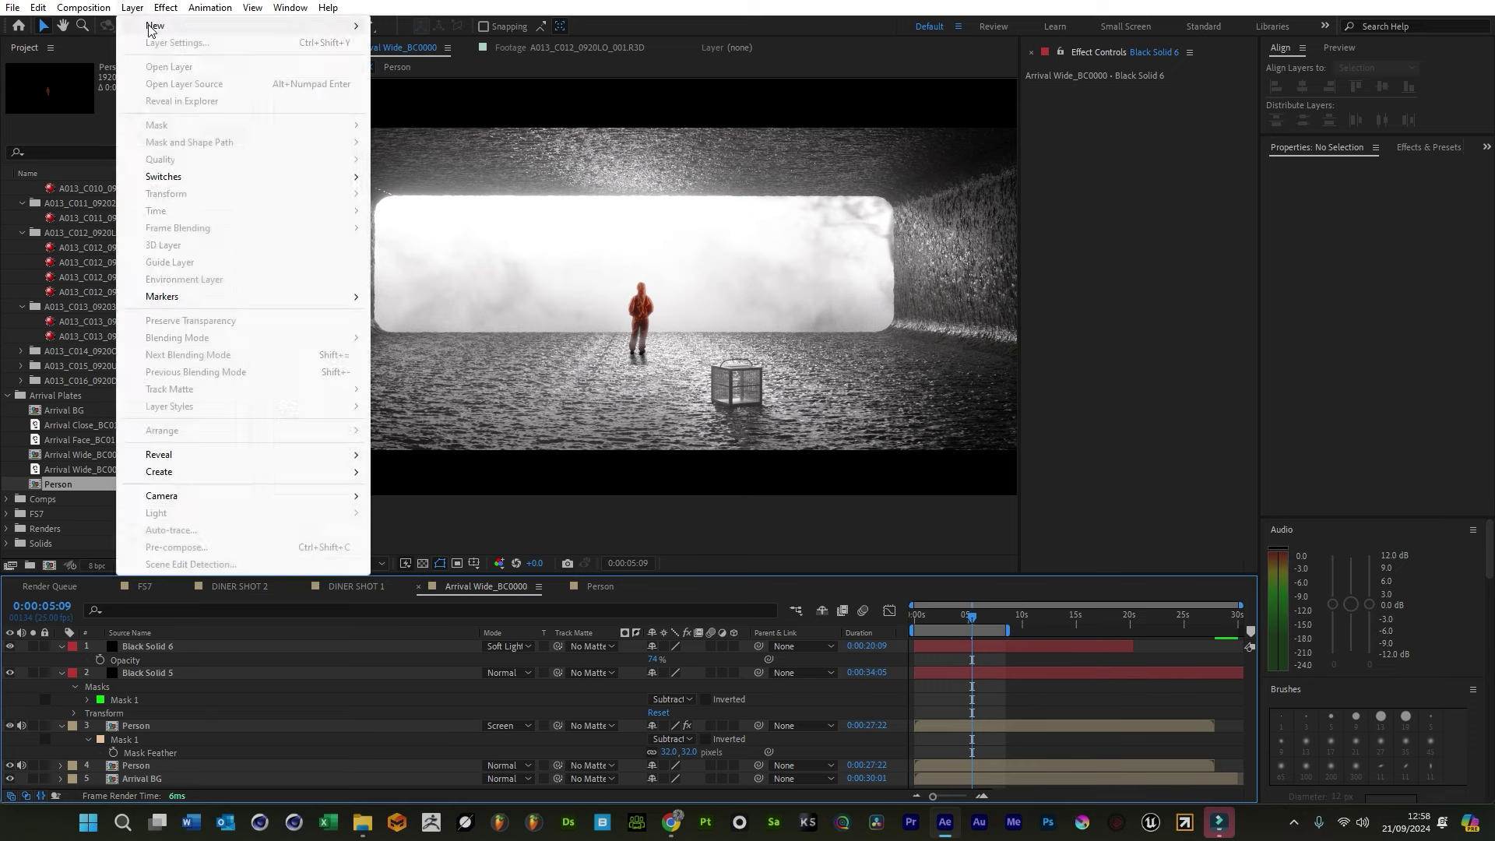
# Add a top adjustment layer with the Lumetri Arrival - Standard look, toggling Creative to compare
pyautogui.moveTo(152, 31)
pyautogui.click(465, 130)
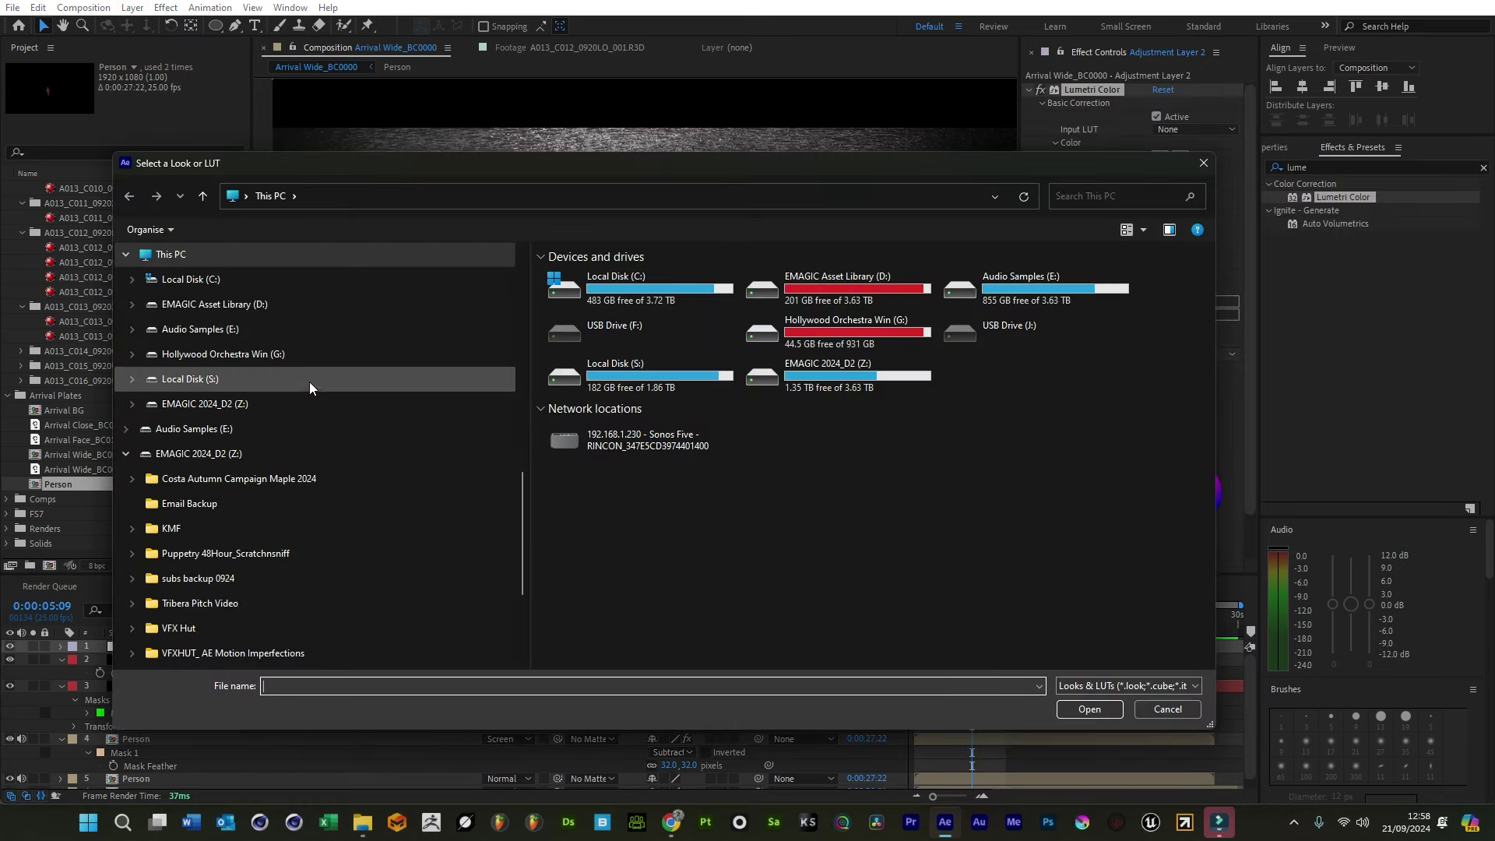
pyautogui.scroll(4, 296, 400)
pyautogui.scroll(4, 296, 400)
pyautogui.scroll(-4, 311, 563)
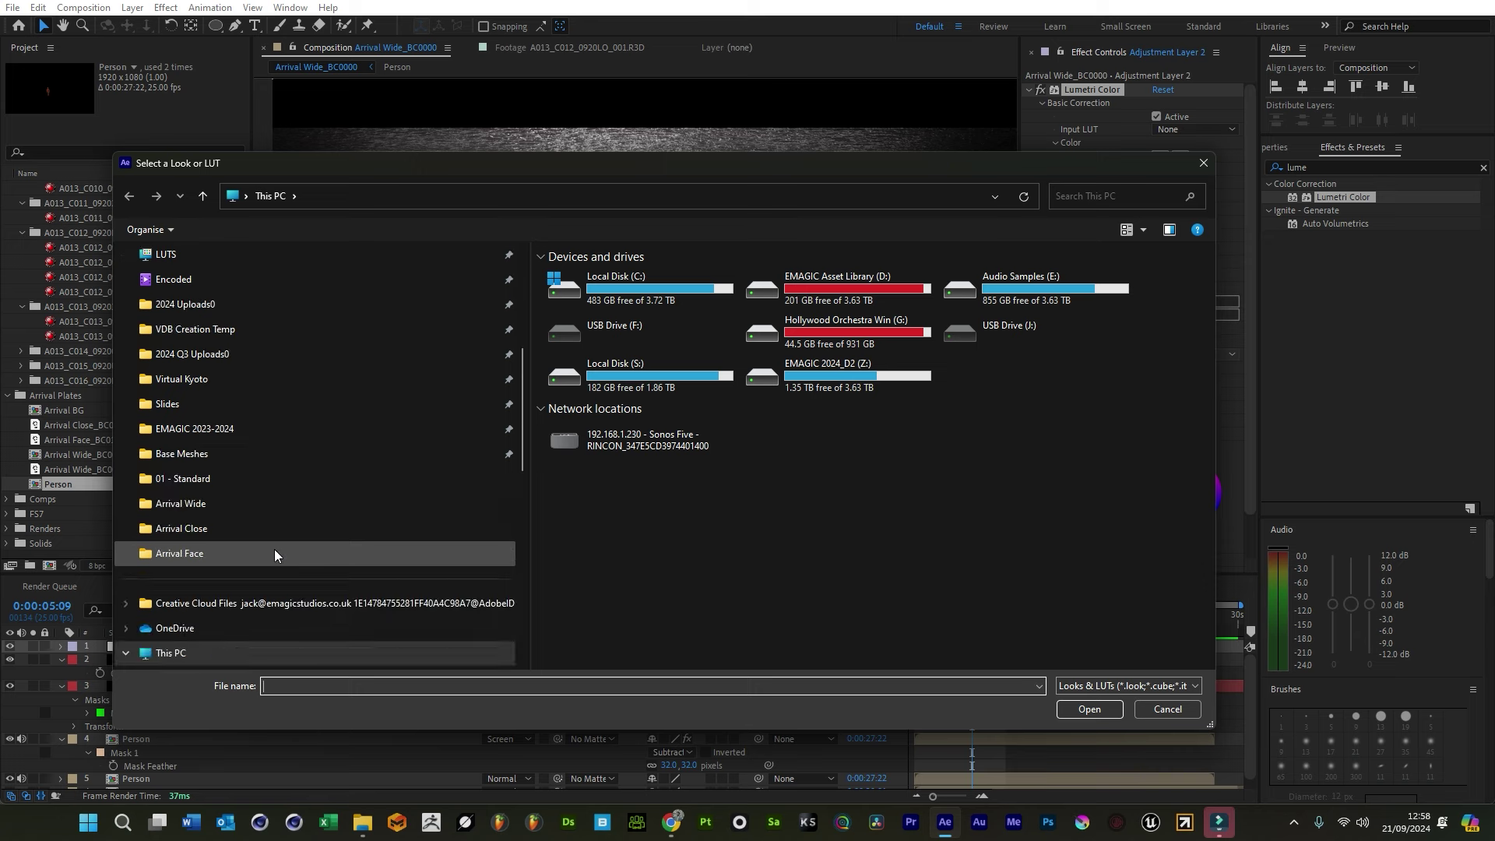
pyautogui.scroll(3, 274, 549)
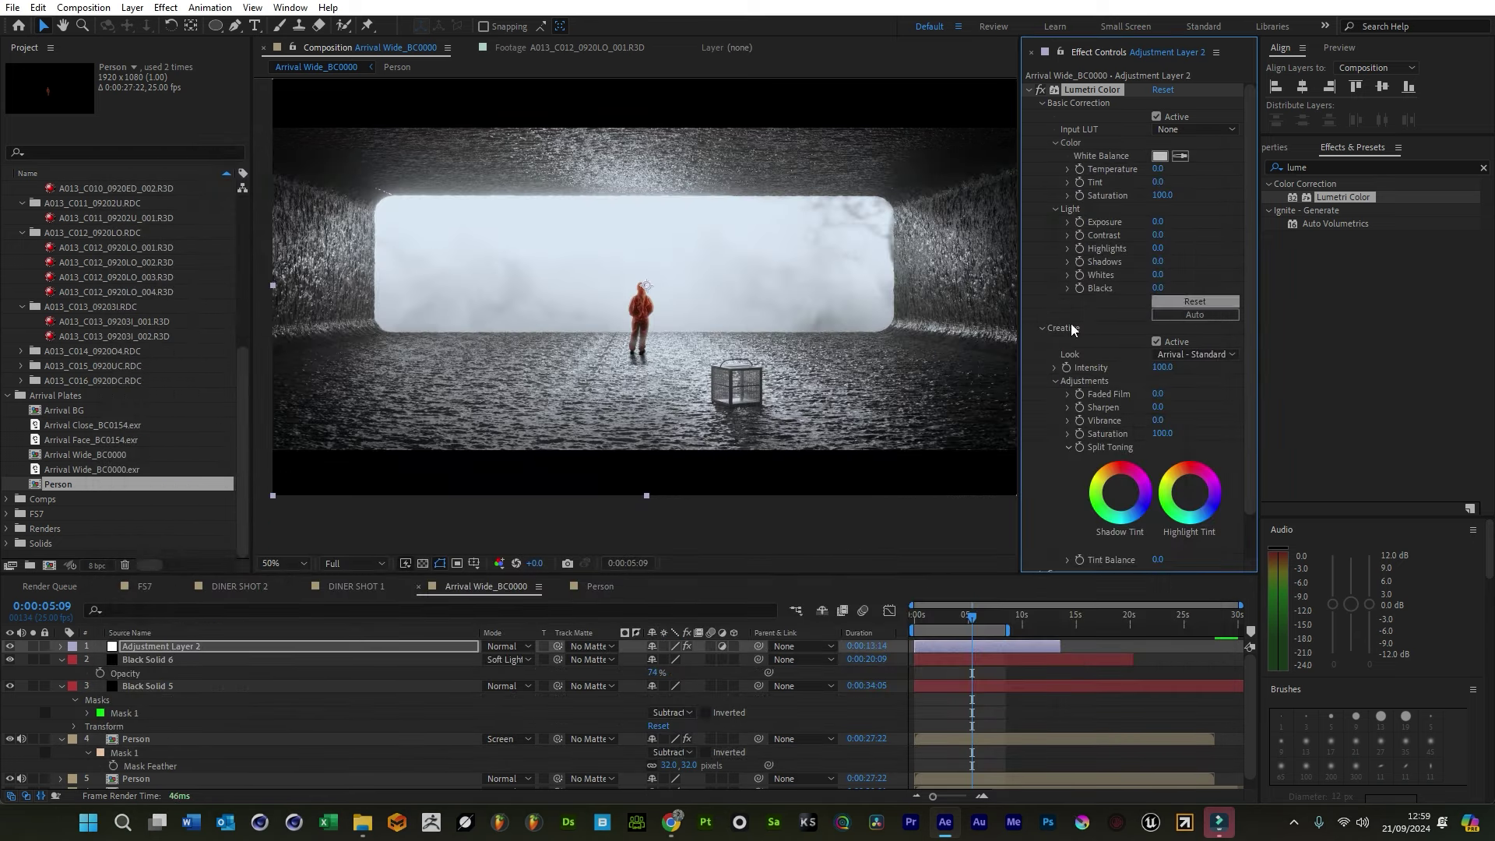
pyautogui.click(1157, 344)
pyautogui.click(1157, 343)
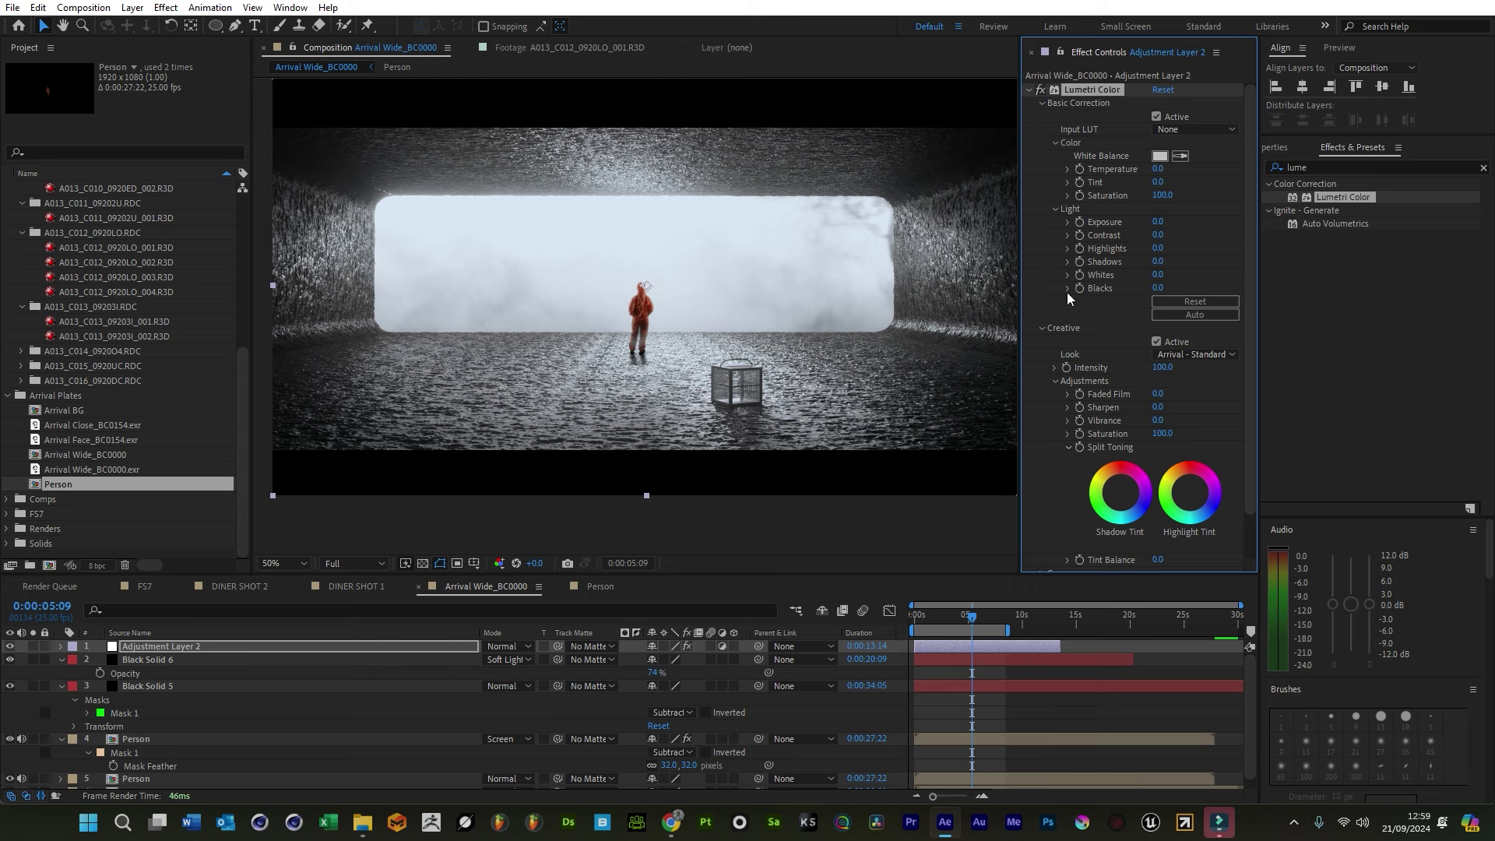
# Cool Adjustment Layer 2's Lumetri grade to Temperature -43 and Tint -14
pyautogui.moveTo(1142, 169); pyautogui.dragTo(1135, 169)
pyautogui.moveTo(1160, 169); pyautogui.dragTo(1150, 169)
pyautogui.moveTo(1157, 181); pyautogui.dragTo(1146, 182)
pyautogui.scroll(-1, 1121, 467)
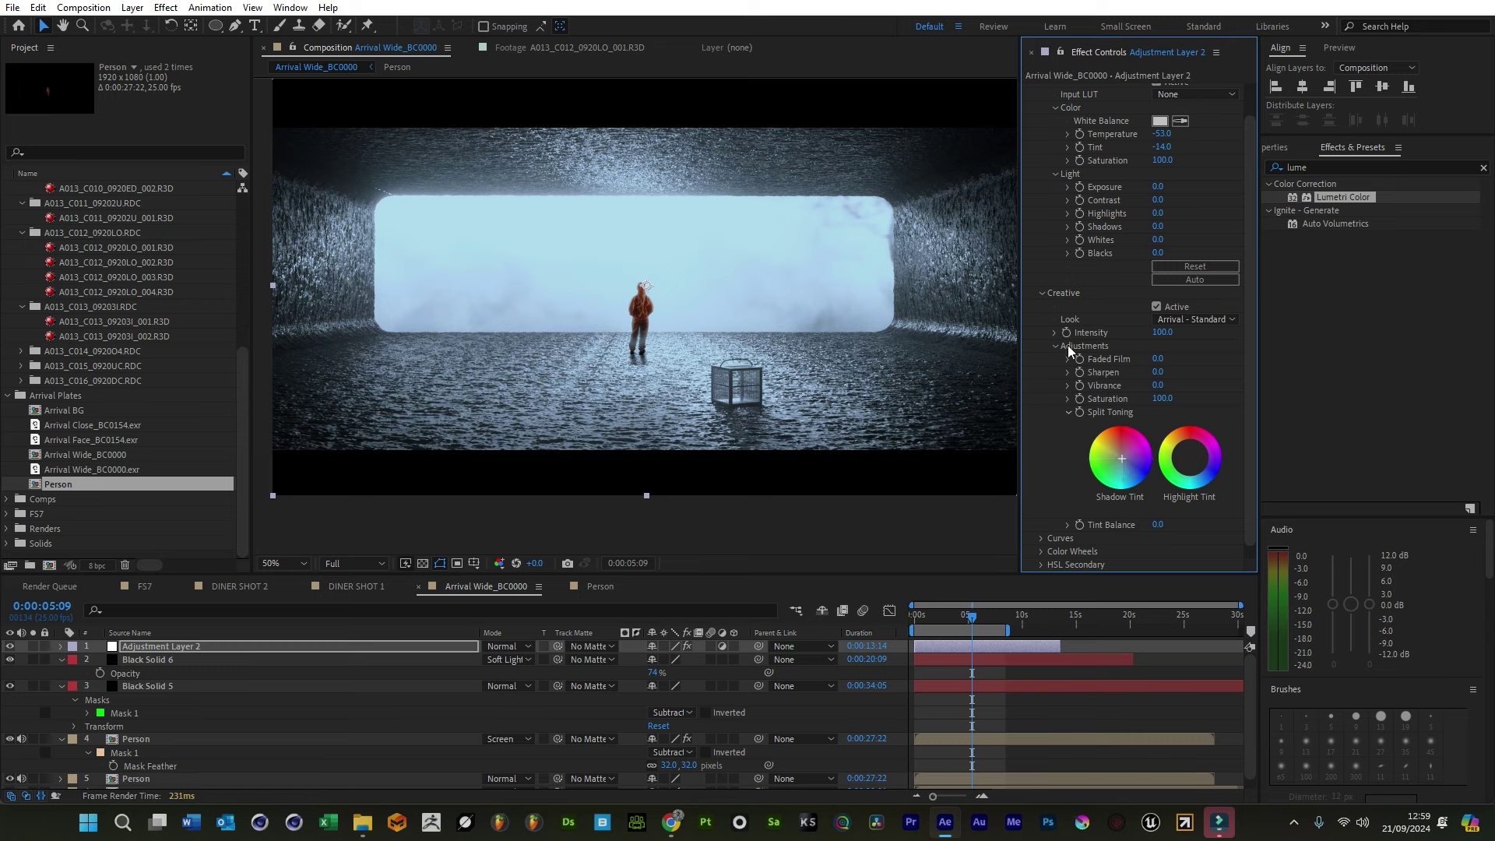
pyautogui.scroll(1, 1121, 327)
pyautogui.moveTo(1170, 169); pyautogui.dragTo(1178, 169)
# Apply Tritone to Adjustment Layer 2 and set its Midtones to a dark teal
pyautogui.click(1308, 167)
pyautogui.write('tritone')
pyautogui.moveTo(1333, 197); pyautogui.dragTo(998, 649)
pyautogui.click(1245, 501)
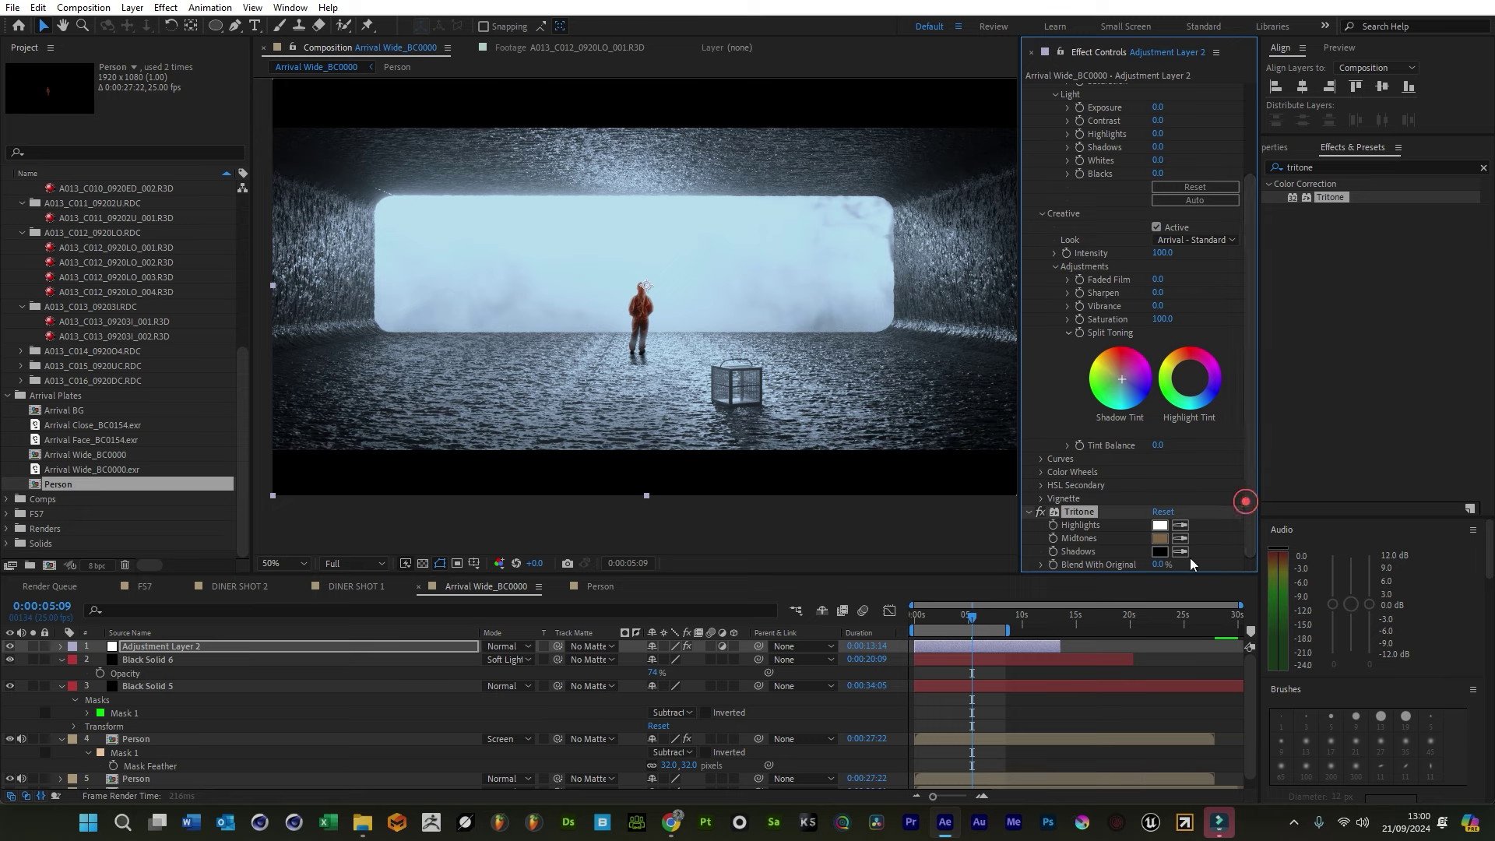
pyautogui.click(1162, 537)
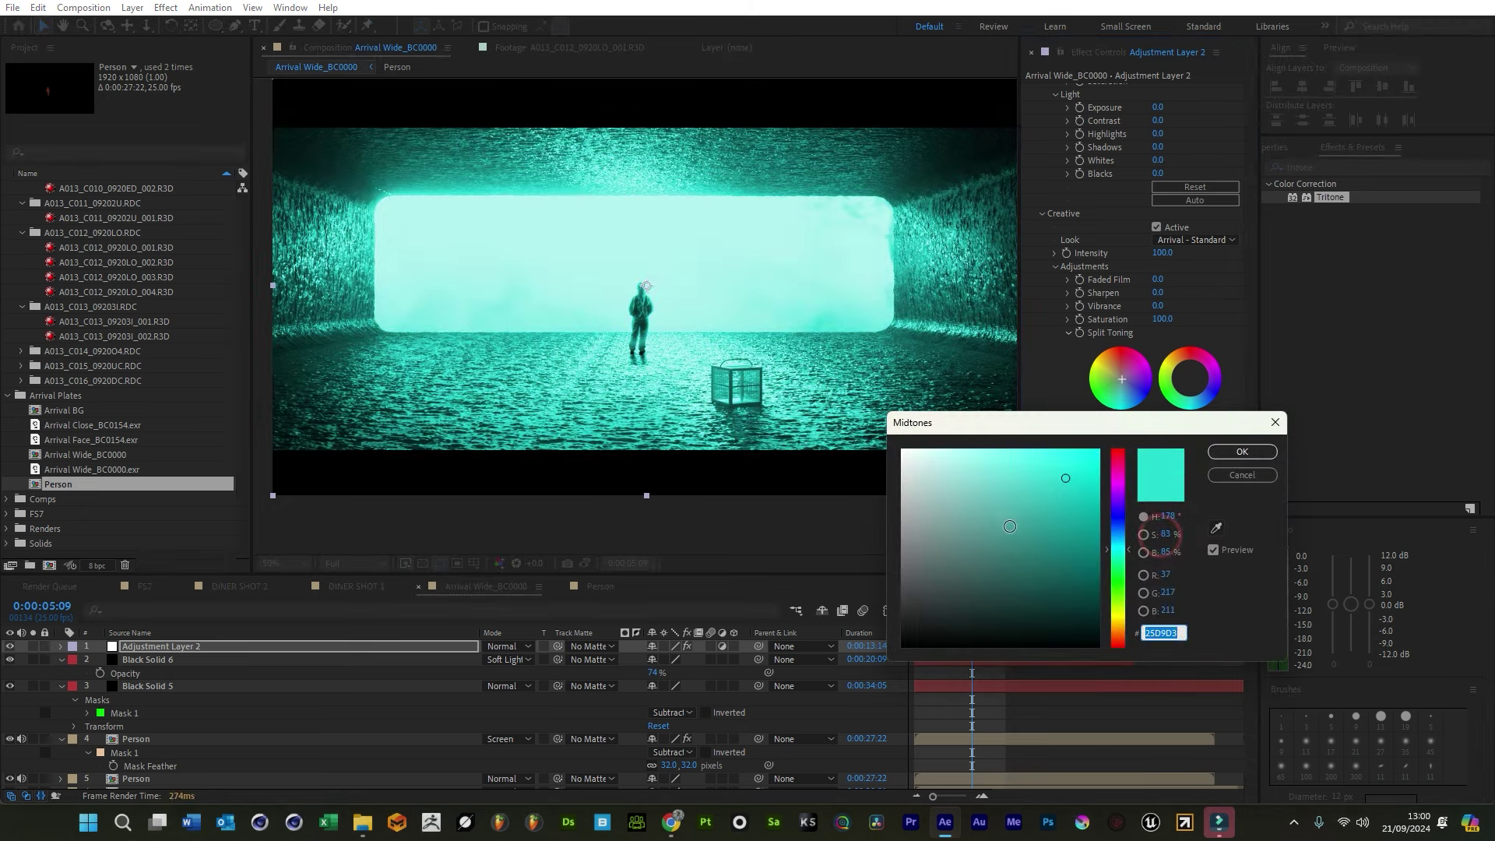
pyautogui.click(1023, 529)
pyautogui.moveTo(1054, 567)
pyautogui.mouseDown()
pyautogui.moveTo(1075, 574)
pyautogui.moveTo(1003, 569)
pyautogui.mouseUp()
pyautogui.click(1242, 451)
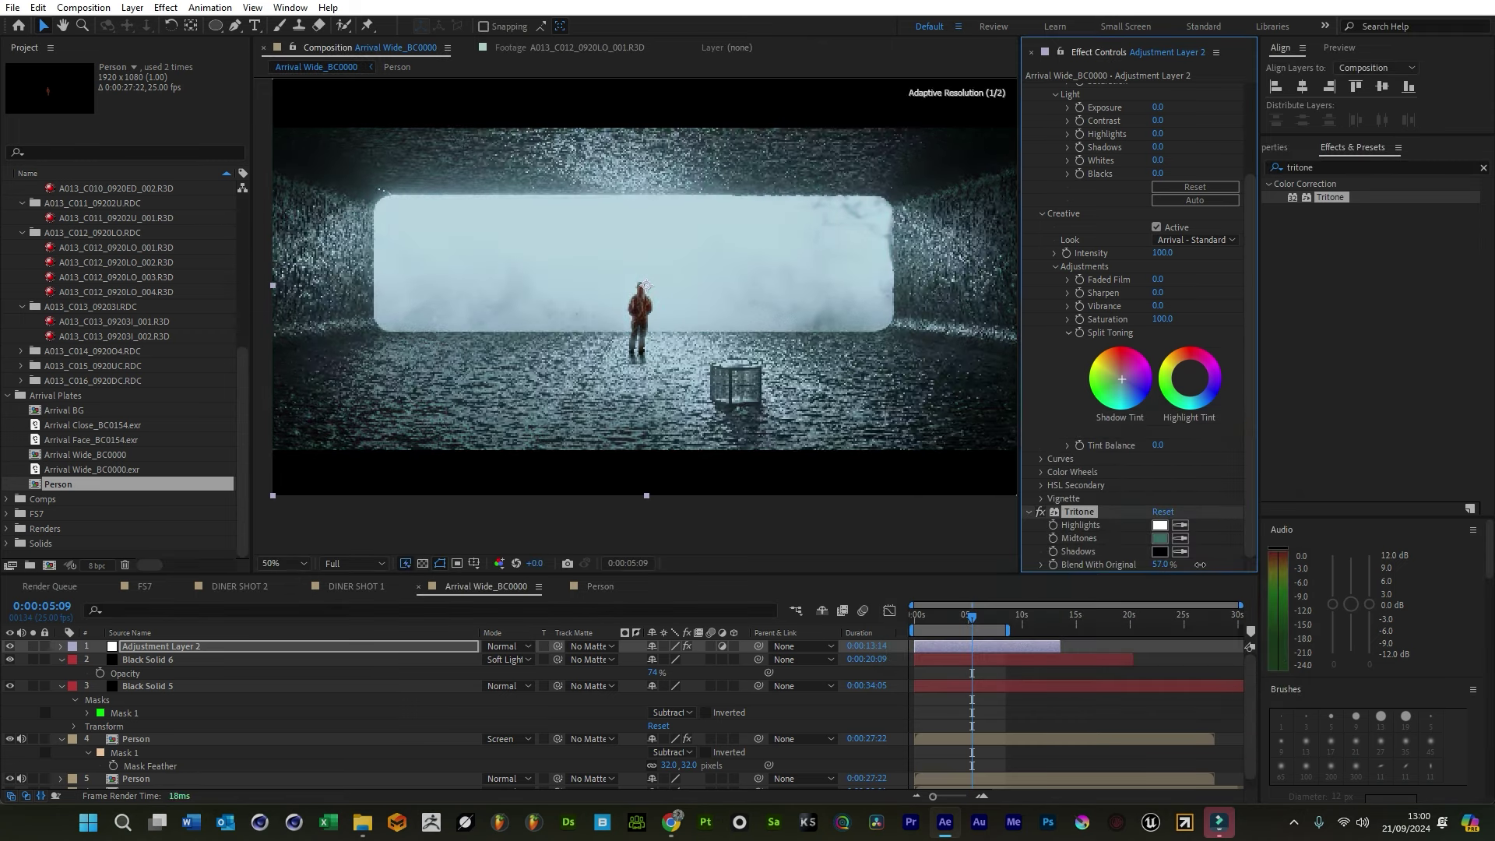
# Set Tritone's Blend With Original to 57%
pyautogui.scroll(2, 651, 333)
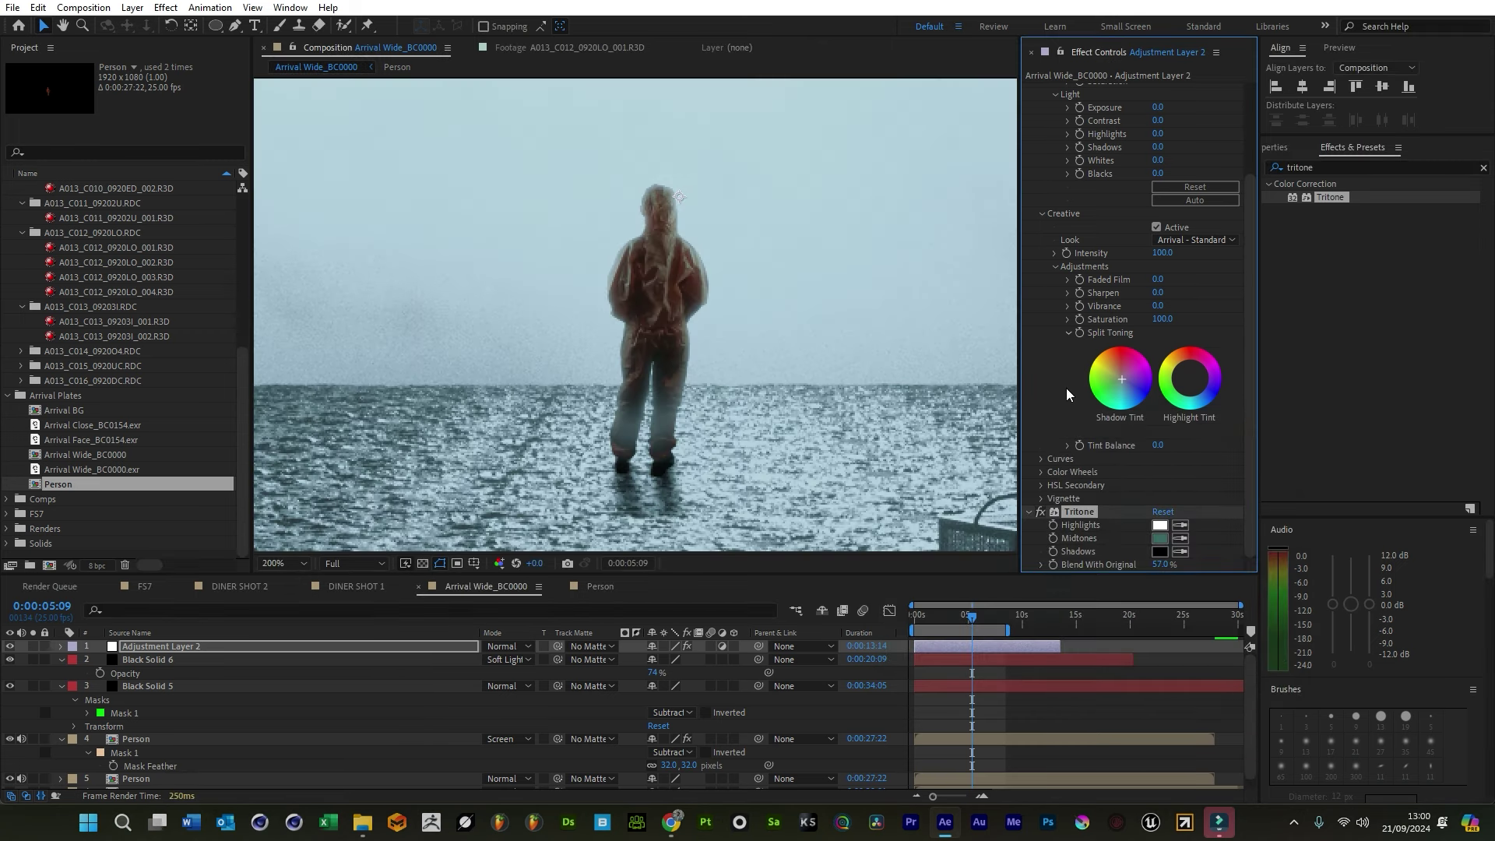
pyautogui.scroll(3, 1114, 432)
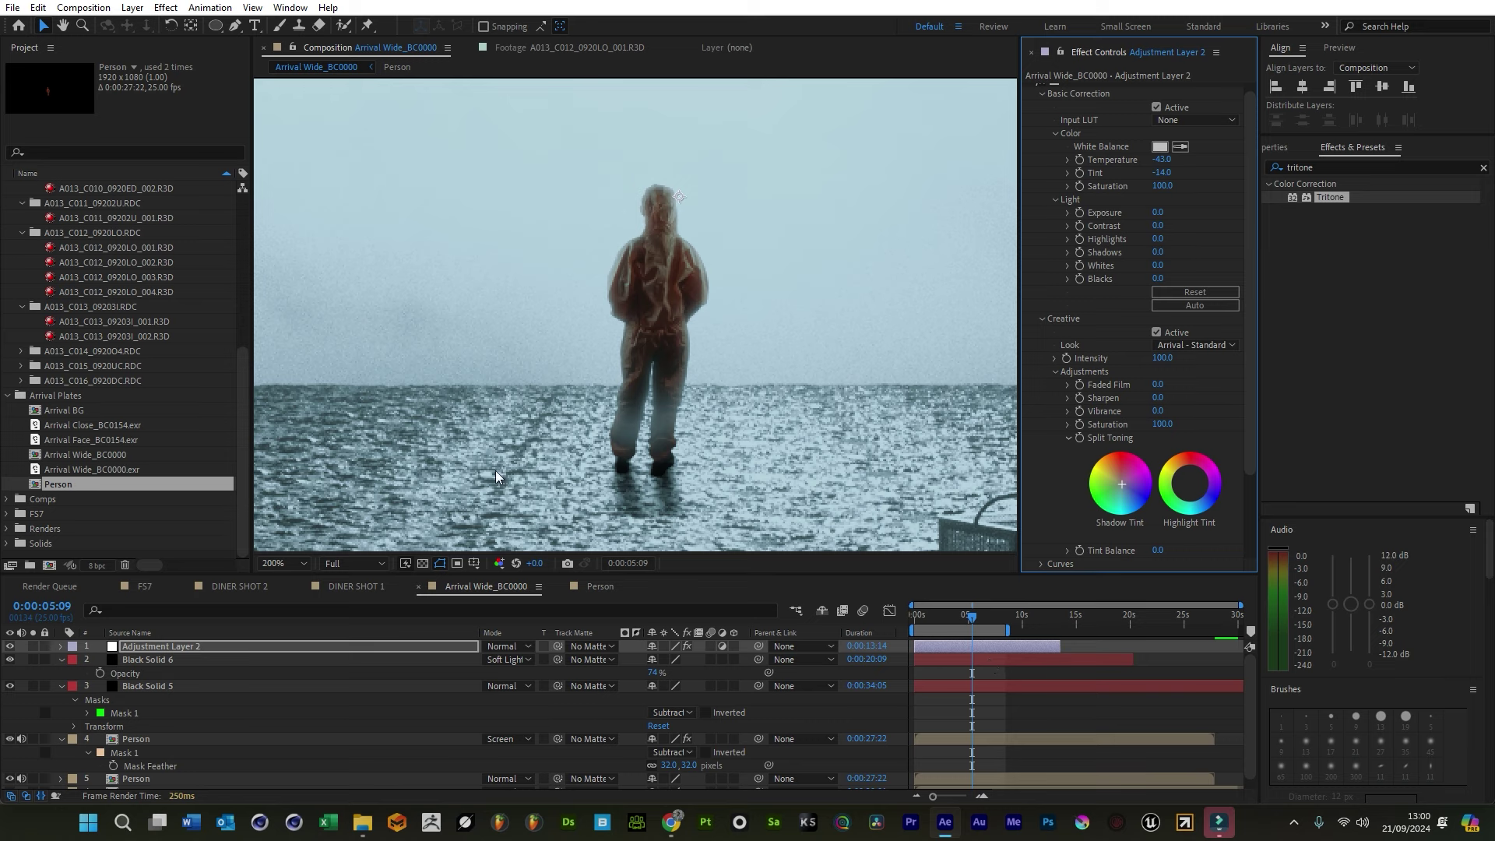
pyautogui.scroll(-4, 690, 381)
pyautogui.scroll(3, 615, 325)
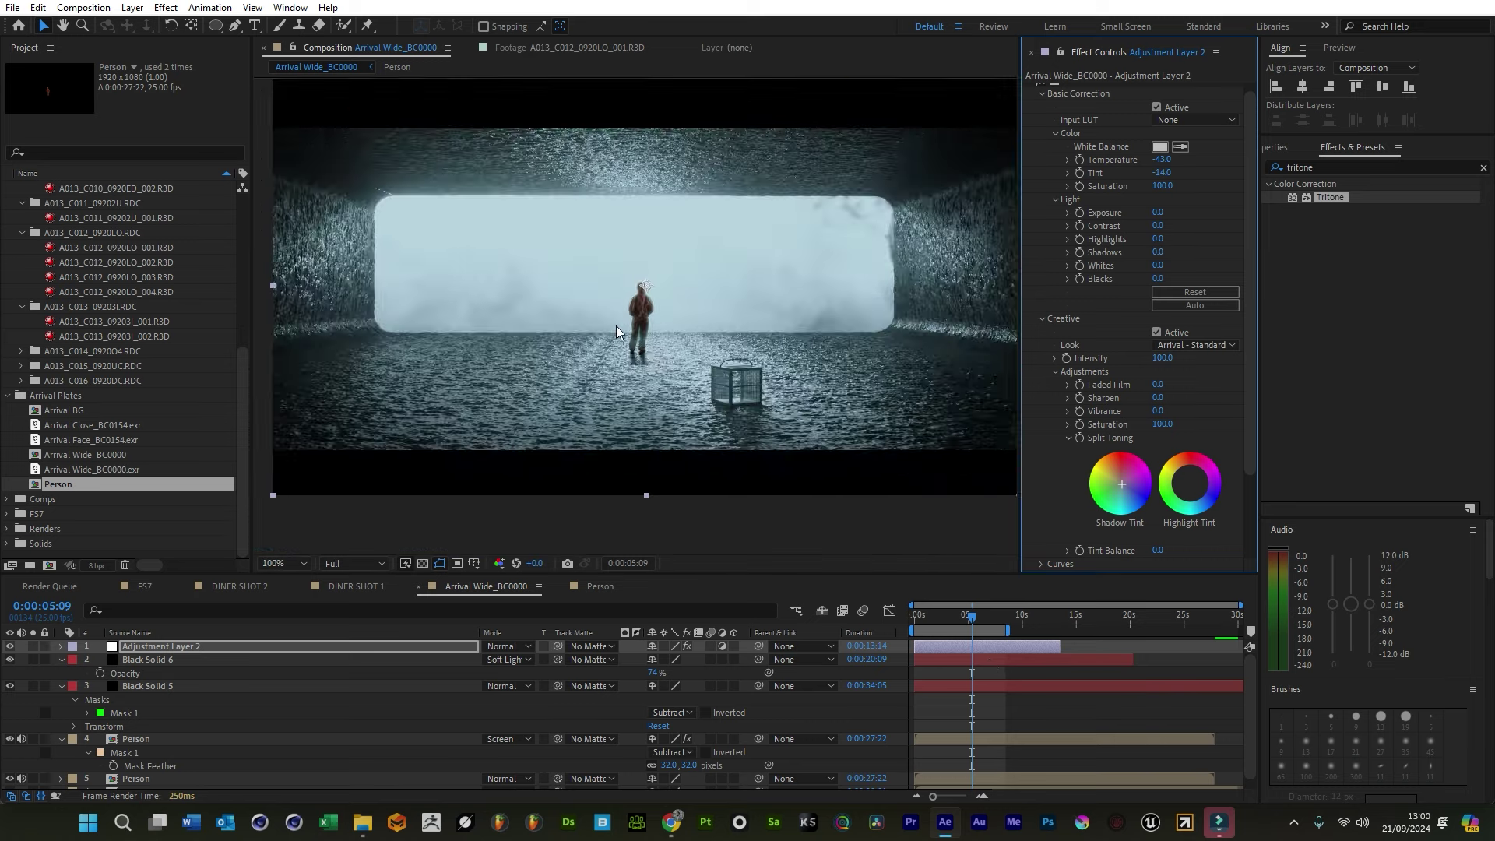
pyautogui.scroll(3, 615, 325)
pyautogui.scroll(-2, 650, 339)
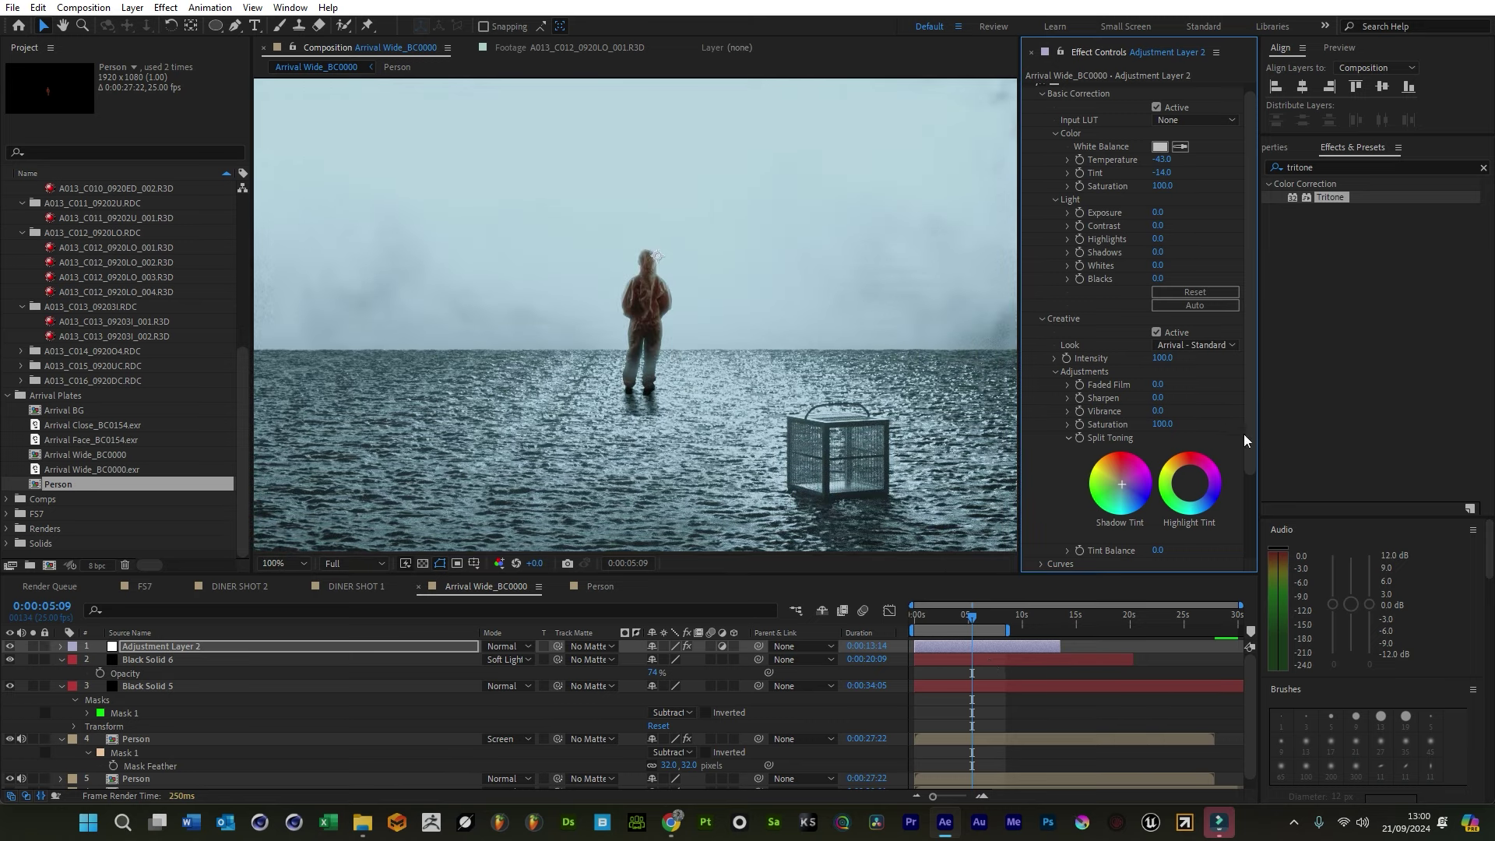
pyautogui.moveTo(1253, 437); pyautogui.dragTo(1199, 348)
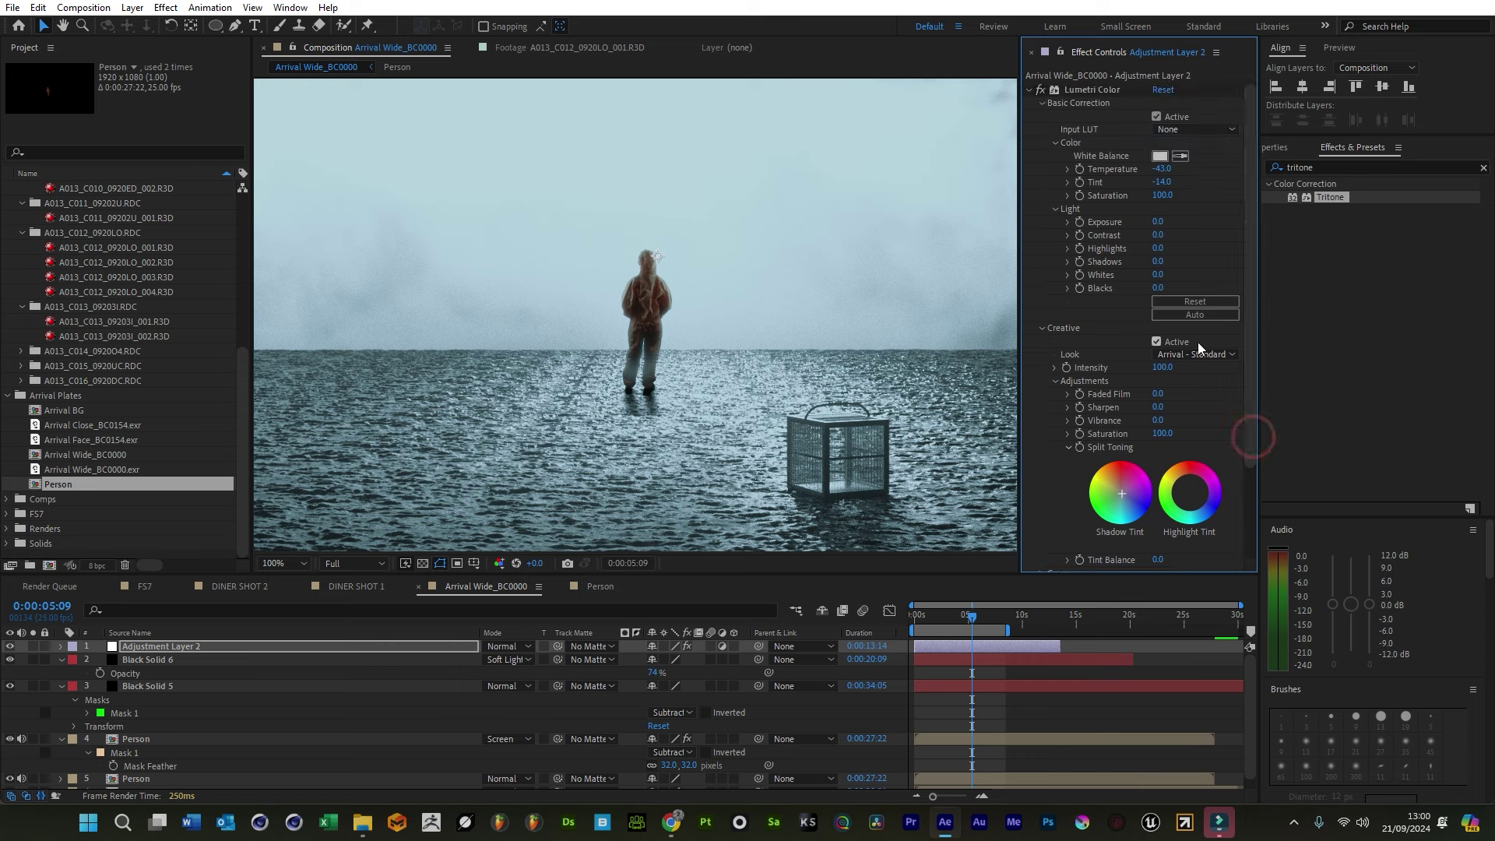
# Add Curves to the upper Person layer ahead of Light Wrap and bend the RGB curve down
pyautogui.press('KP_4')
pyautogui.click(1370, 168)
pyautogui.write('curves')
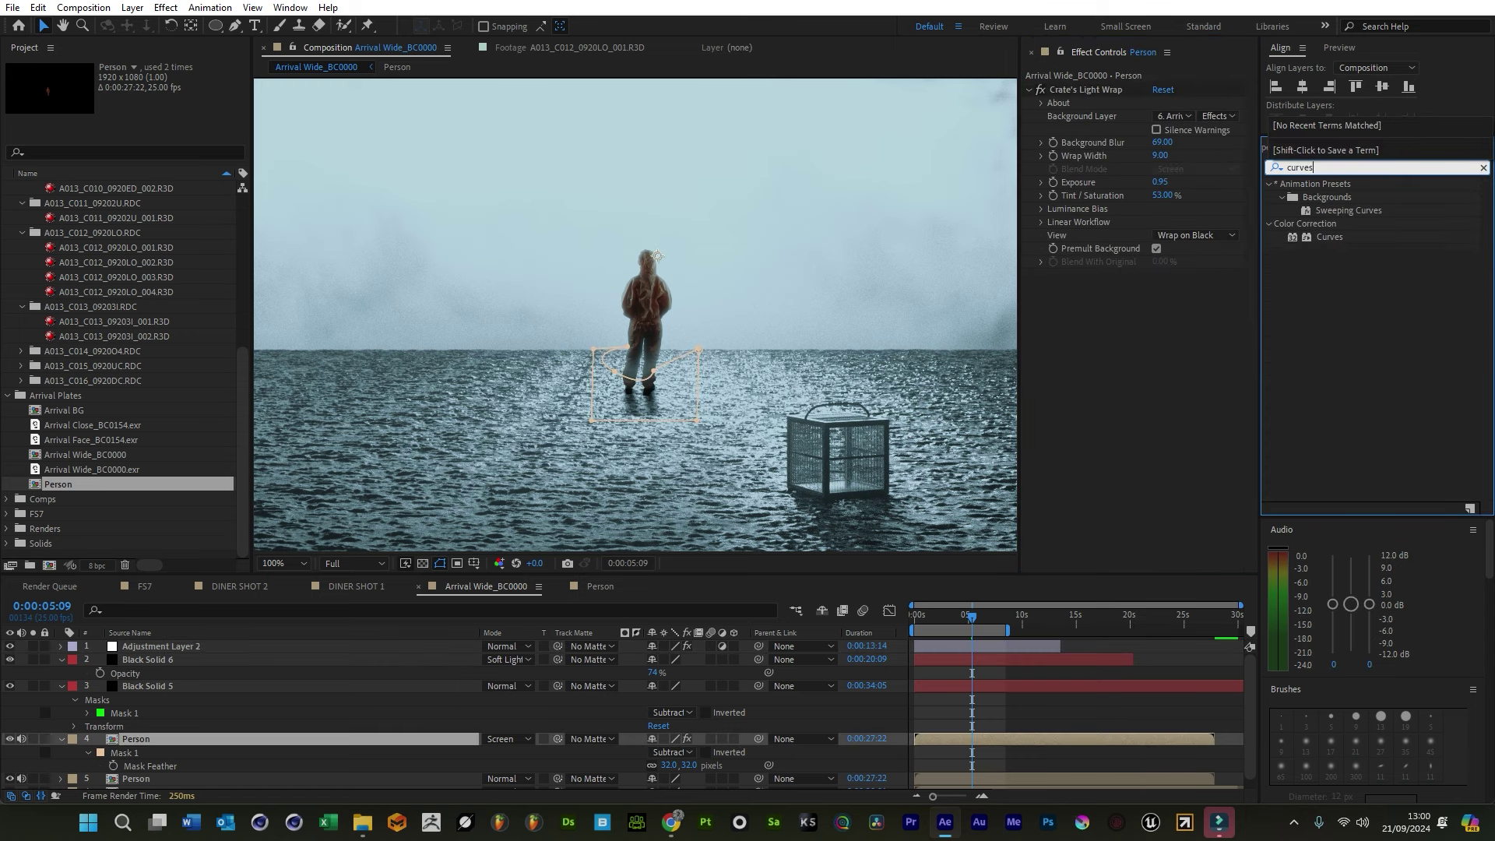
pyautogui.moveTo(1329, 237); pyautogui.dragTo(215, 731)
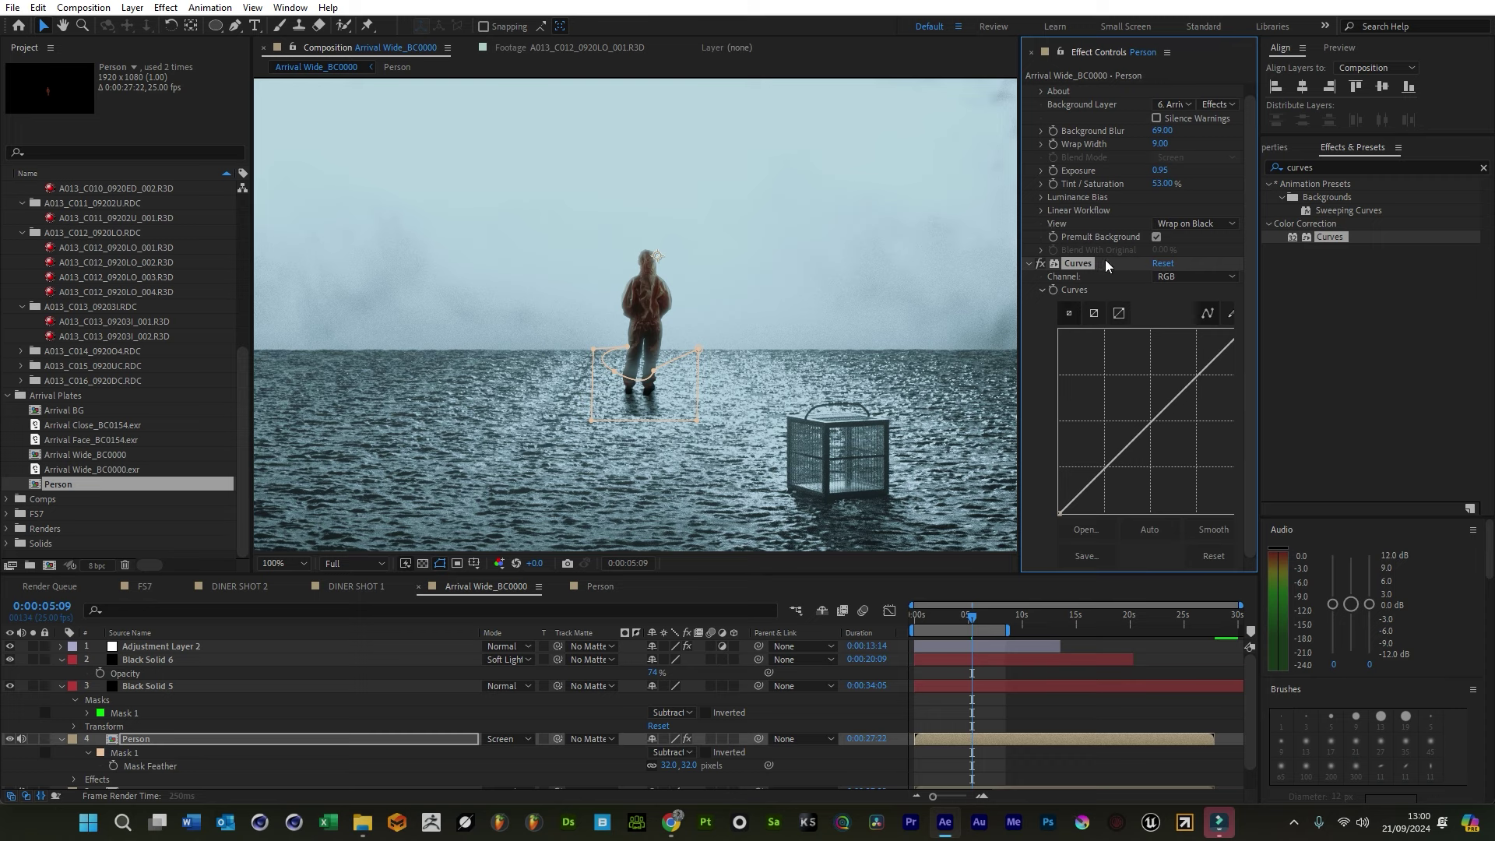
pyautogui.scroll(1, 1105, 260)
pyautogui.moveTo(1070, 273); pyautogui.dragTo(1096, 86)
pyautogui.moveTo(1157, 261); pyautogui.dragTo(1157, 264)
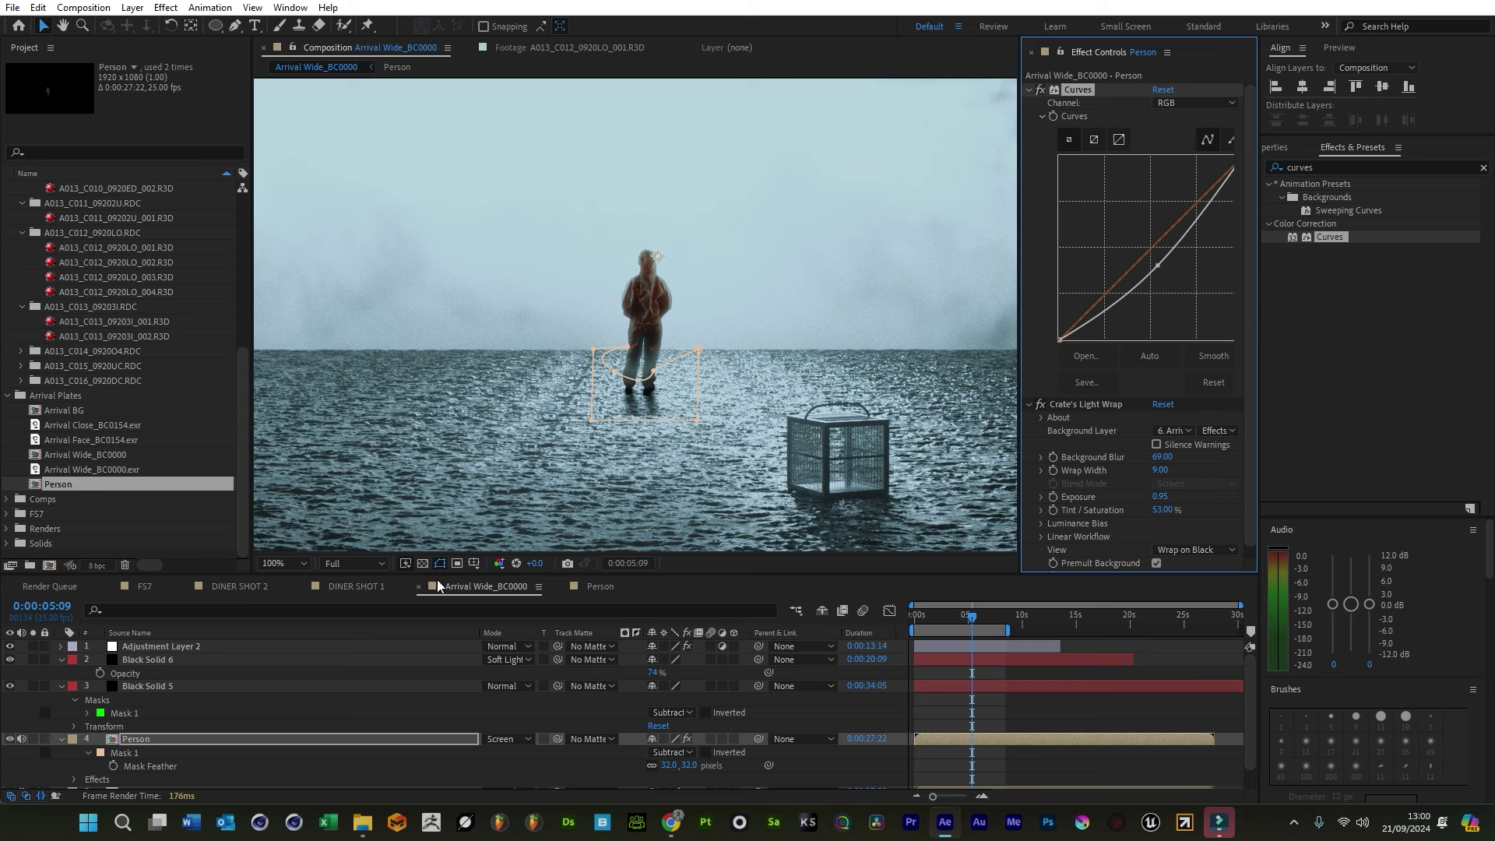
# Move the Curves effect to the lower Person layer and apply Auto
pyautogui.scroll(-1, 310, 715)
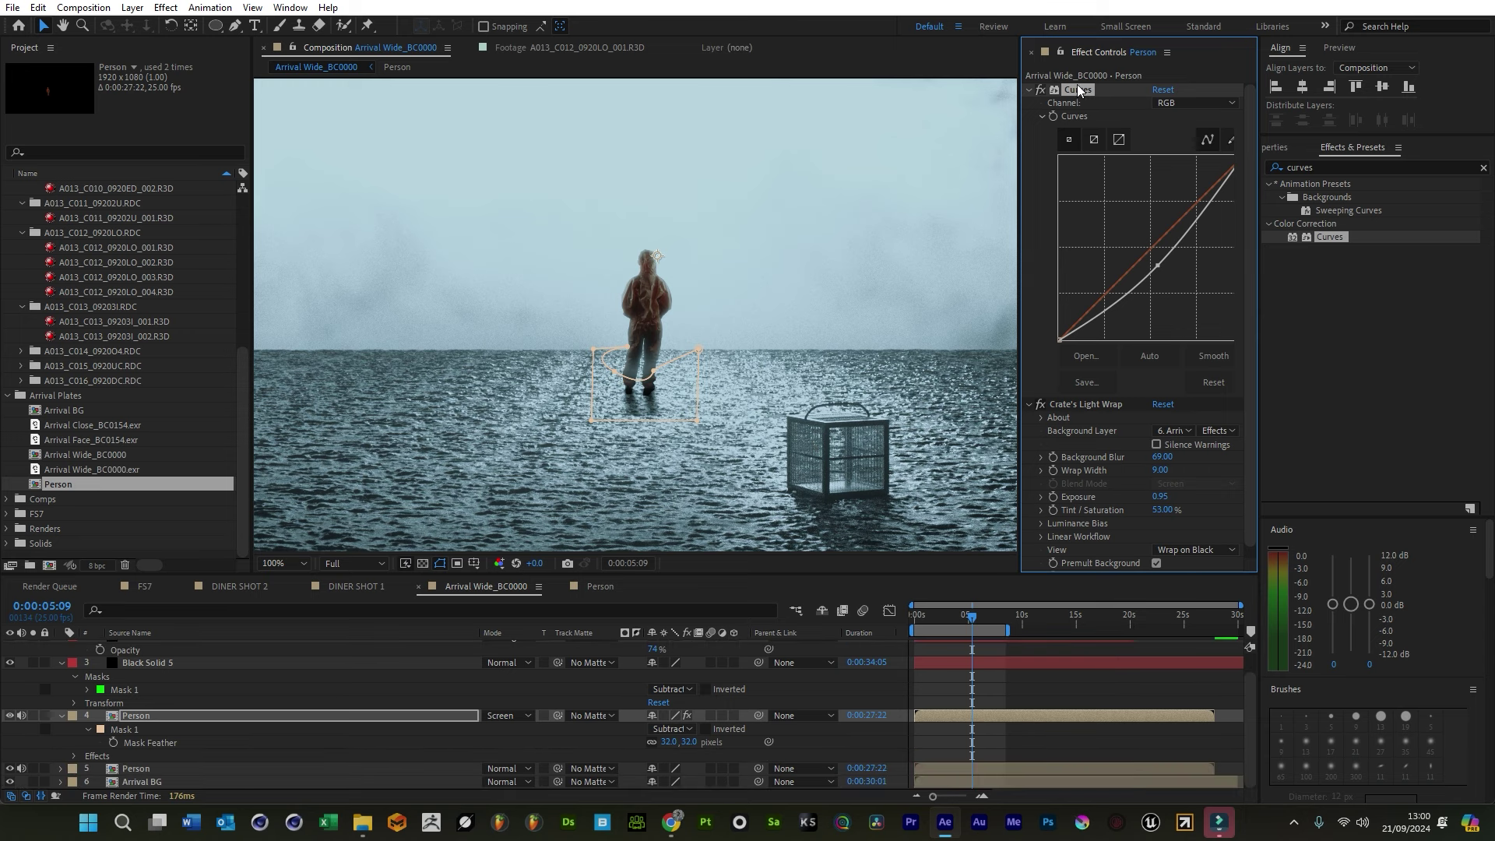
pyautogui.click(478, 588)
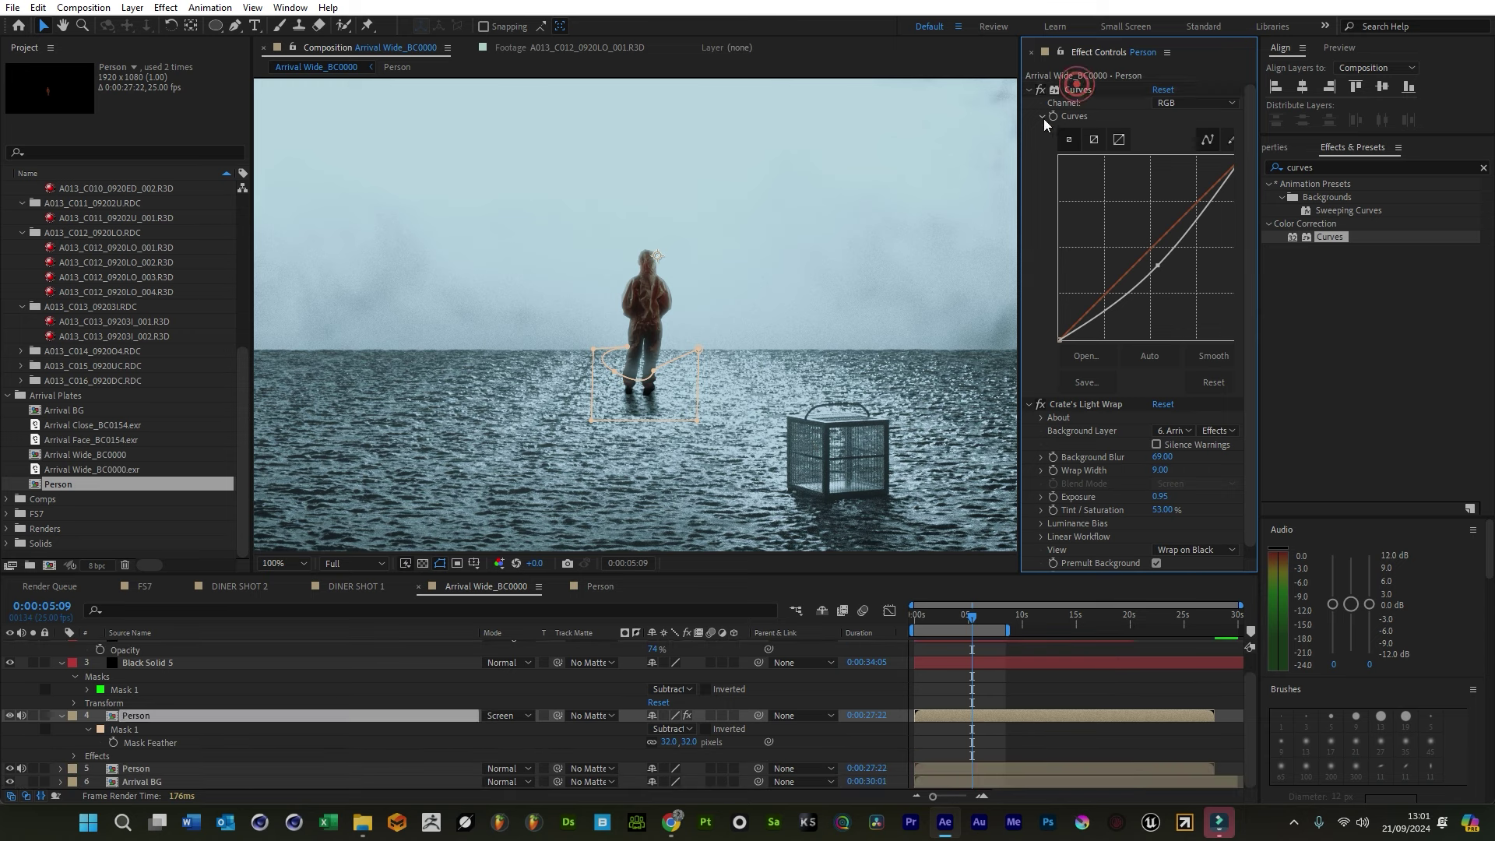
pyautogui.click(1079, 90)
pyautogui.press('Delete')
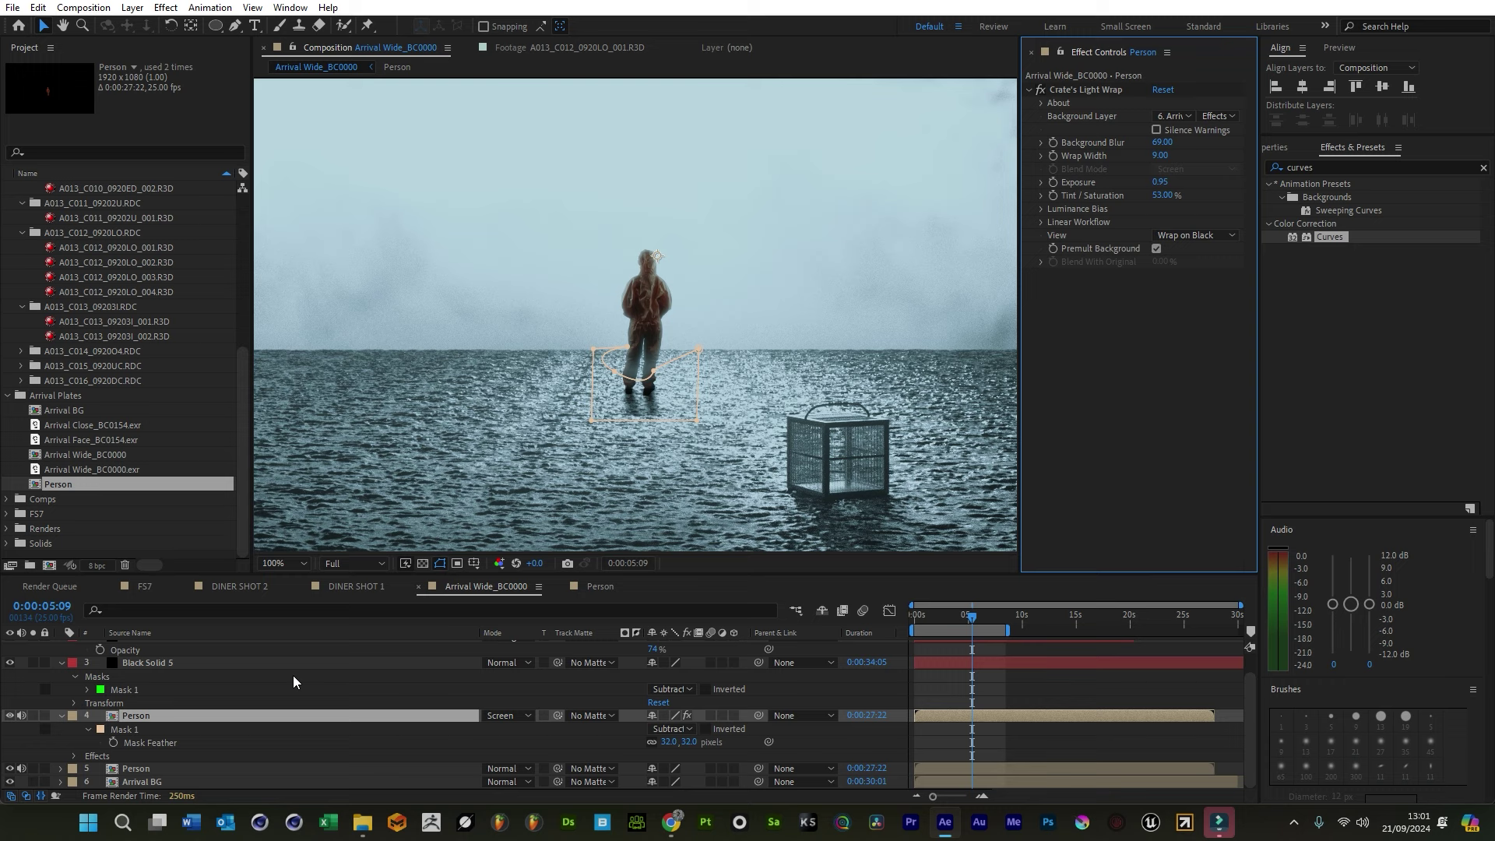
pyautogui.click(113, 771)
pyautogui.click(1149, 356)
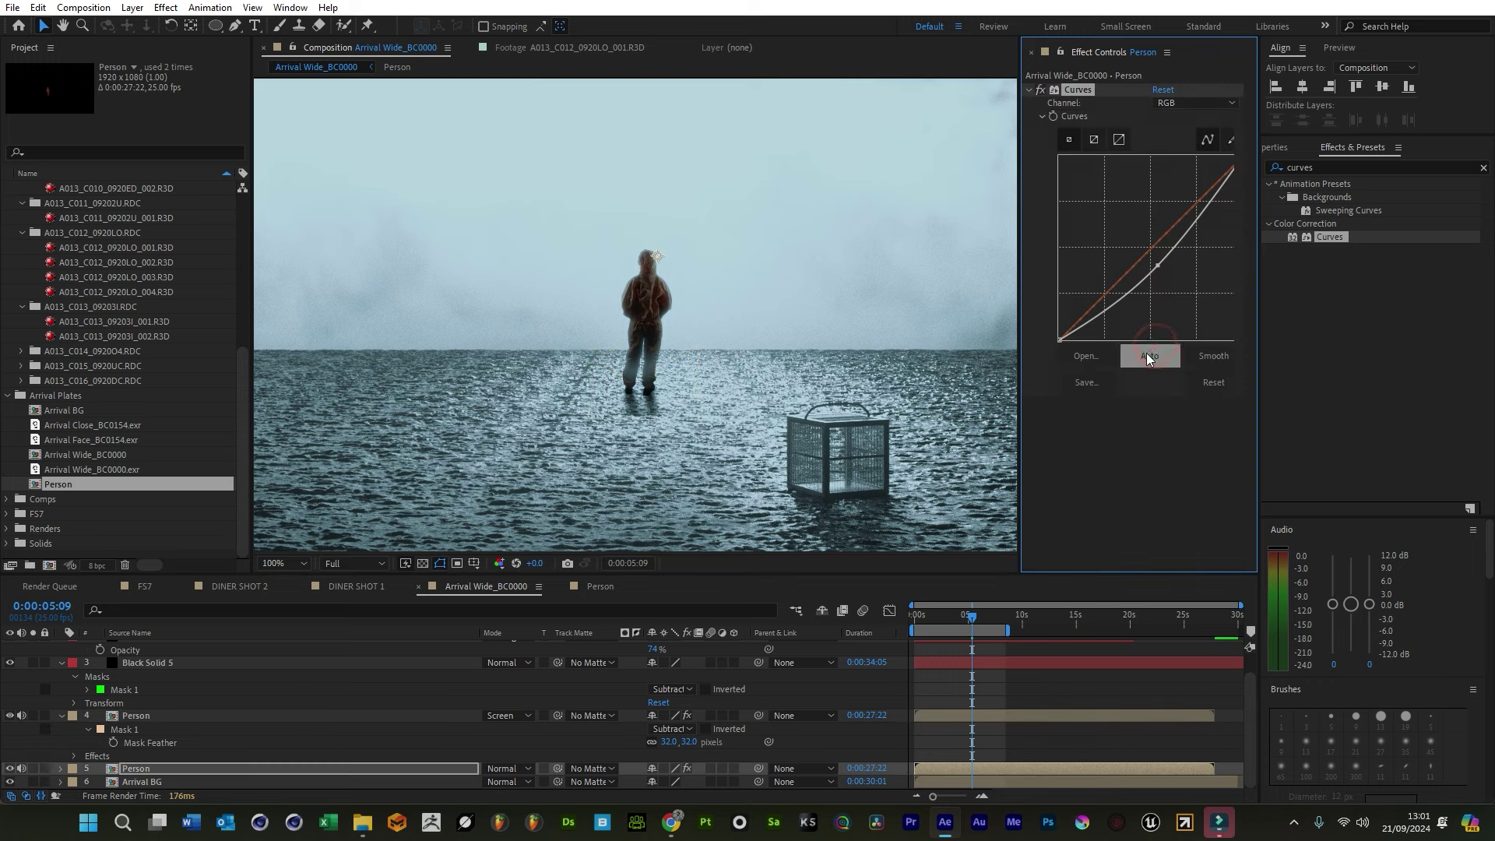
# Apply Tritone to the lower Person layer with greyish-brown Midtones
pyautogui.press('.')
pyautogui.press('.')
pyautogui.press('.')
pyautogui.click(1374, 168)
pyautogui.write('trito')
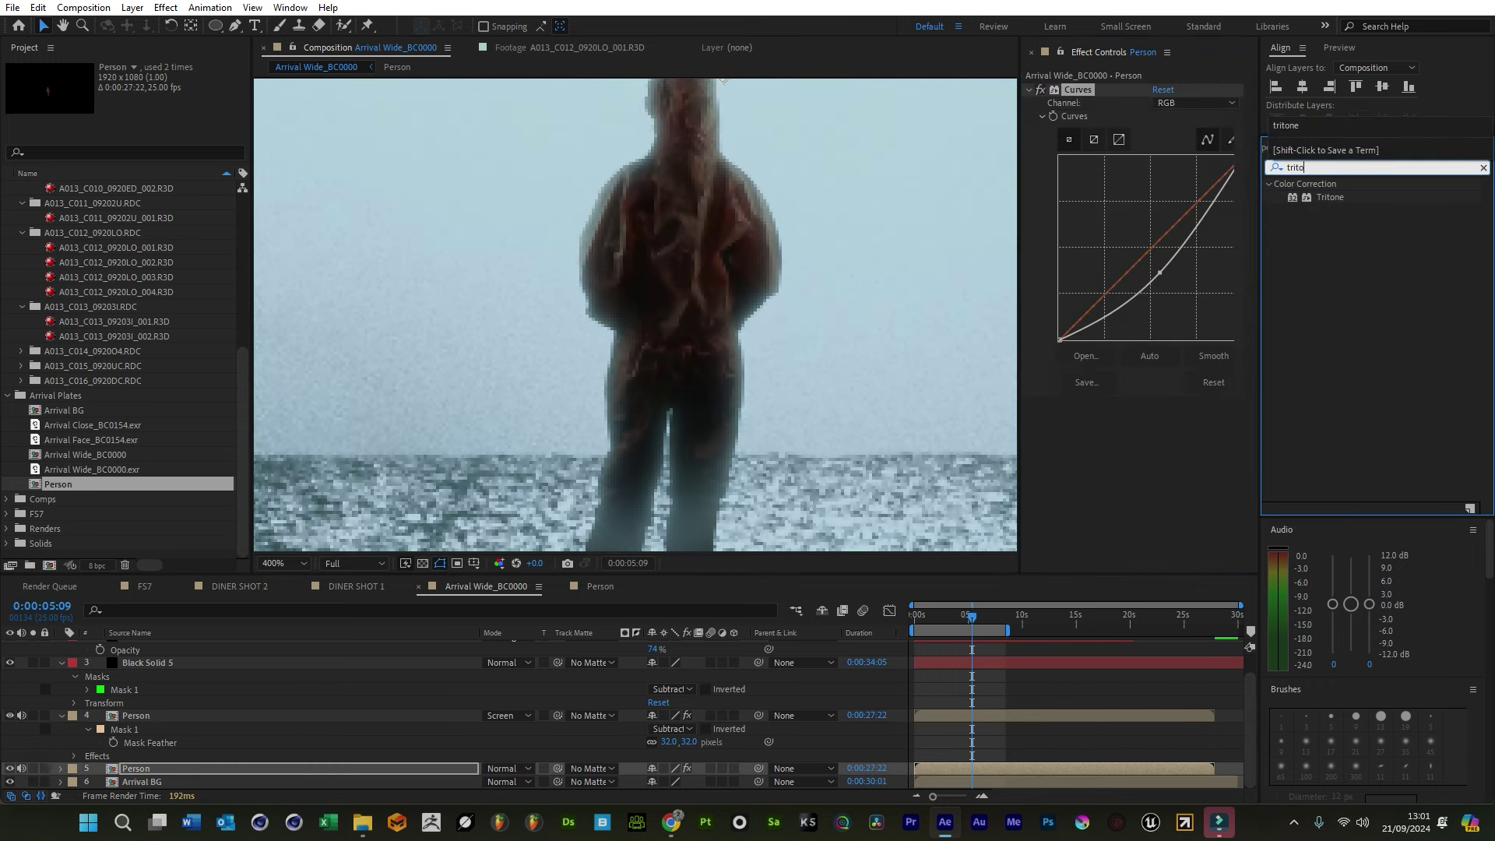
pyautogui.write('ne')
pyautogui.moveTo(1330, 197); pyautogui.dragTo(1124, 457)
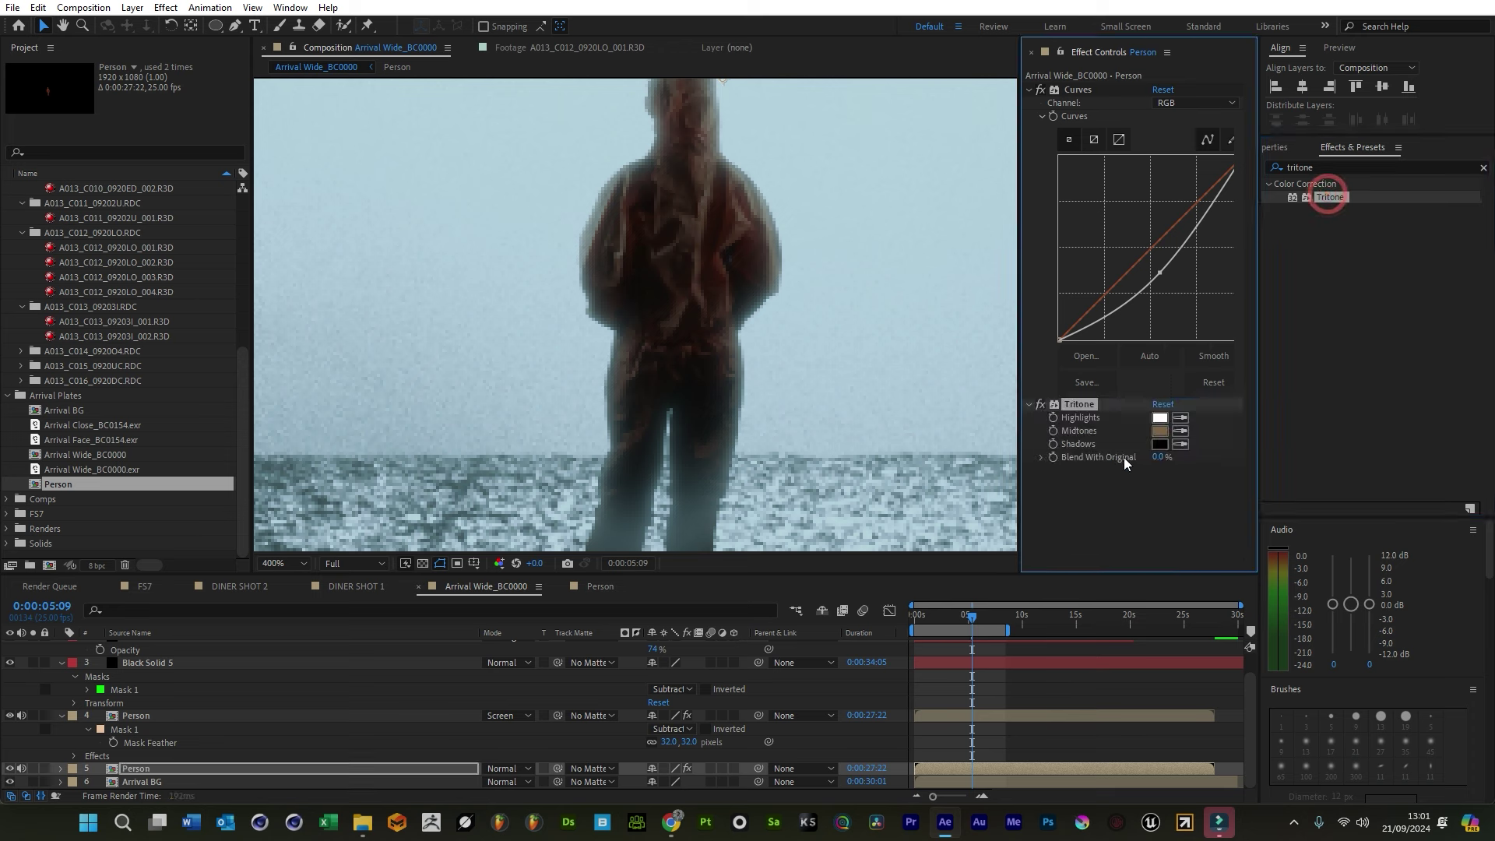
pyautogui.click(1163, 432)
pyautogui.moveTo(993, 549); pyautogui.dragTo(924, 550)
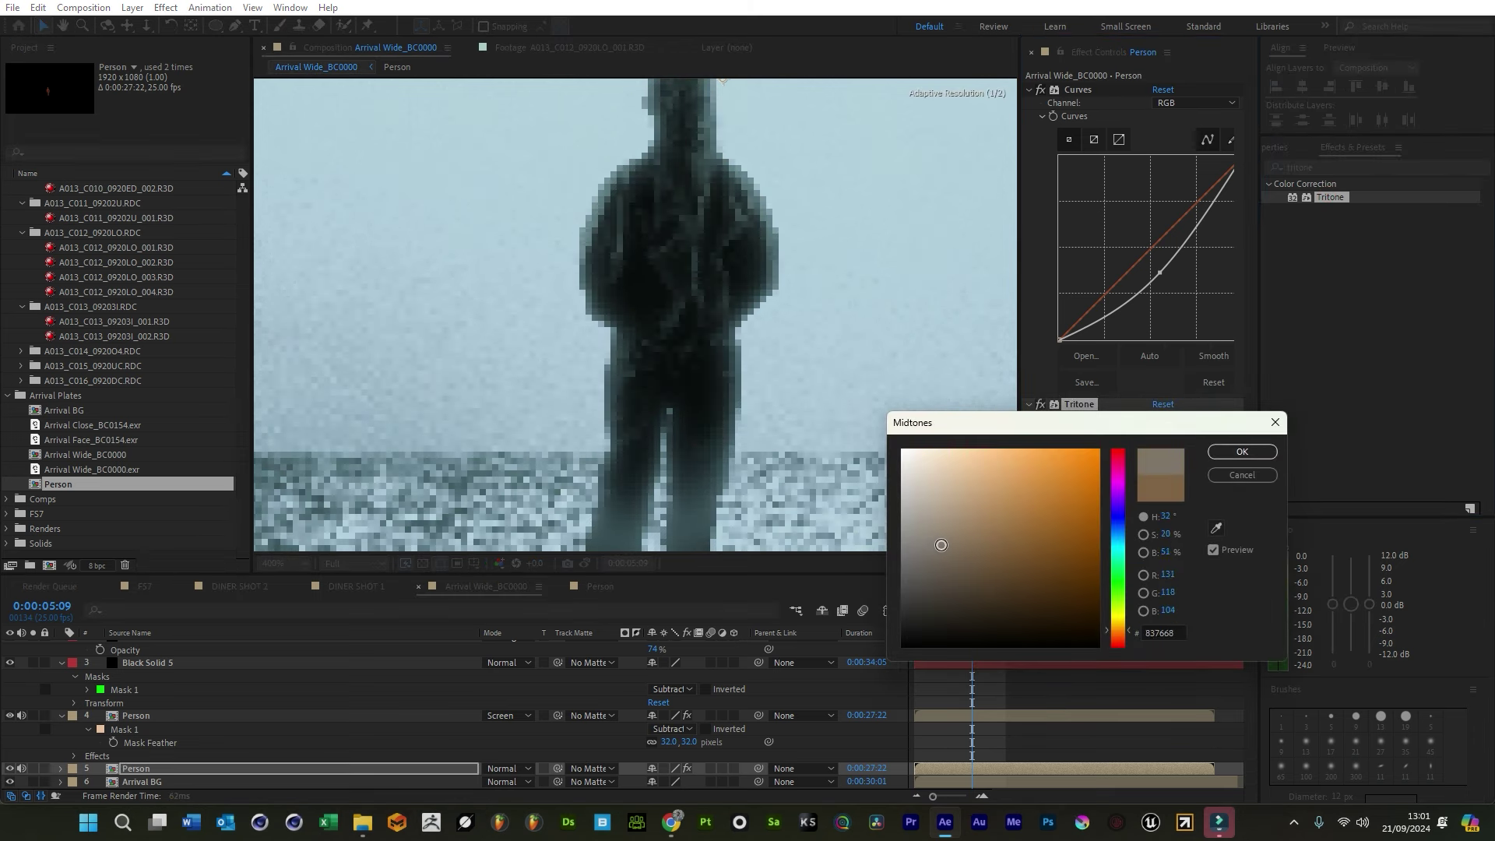
pyautogui.click(1241, 452)
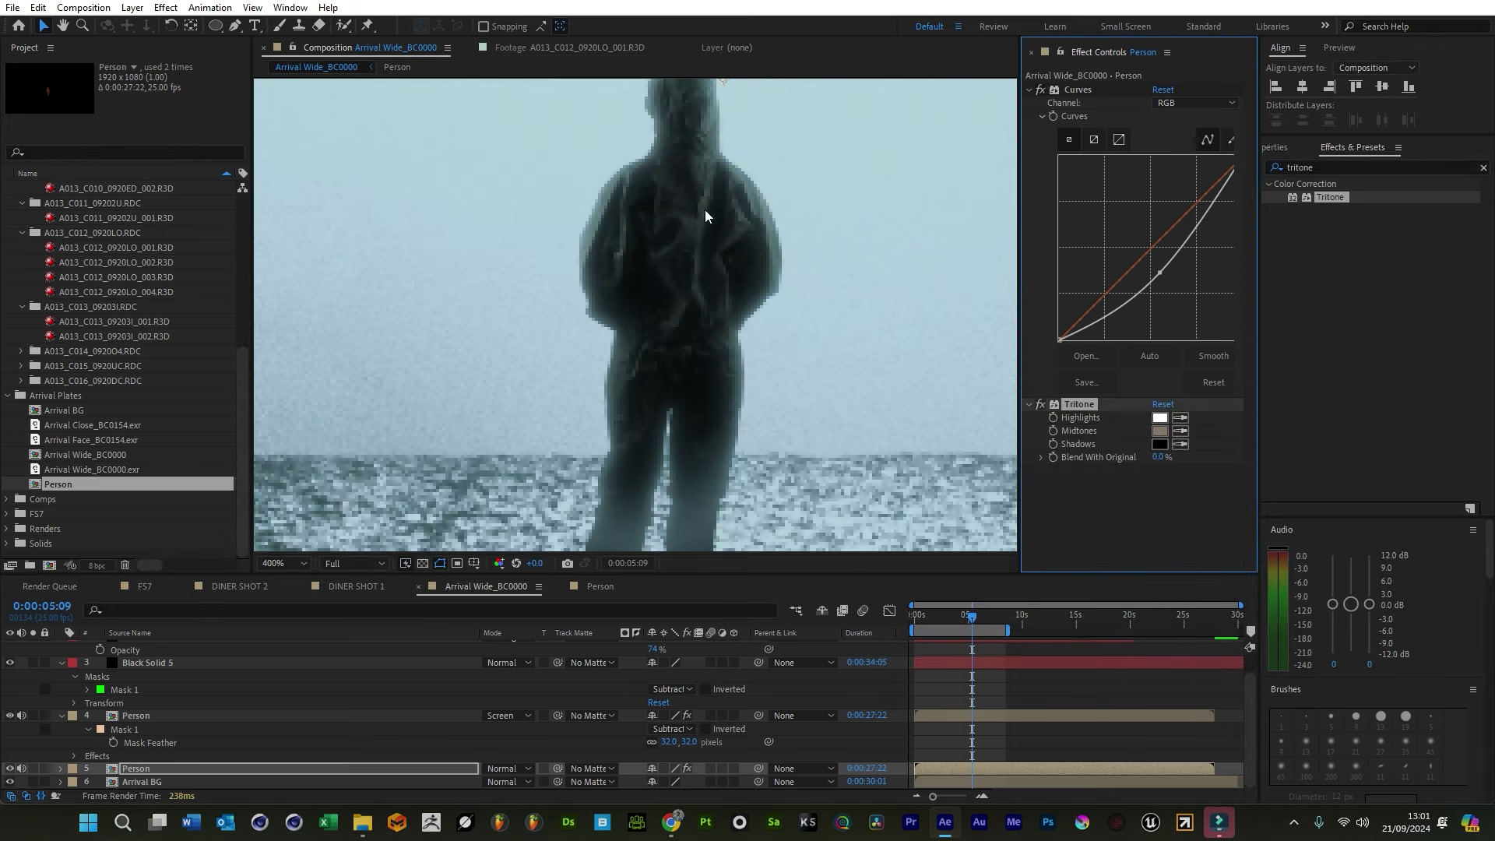
# Blend Tritone at 38% with the original and extend the work area to about 18 s
pyautogui.moveTo(704, 215); pyautogui.dragTo(675, 257)
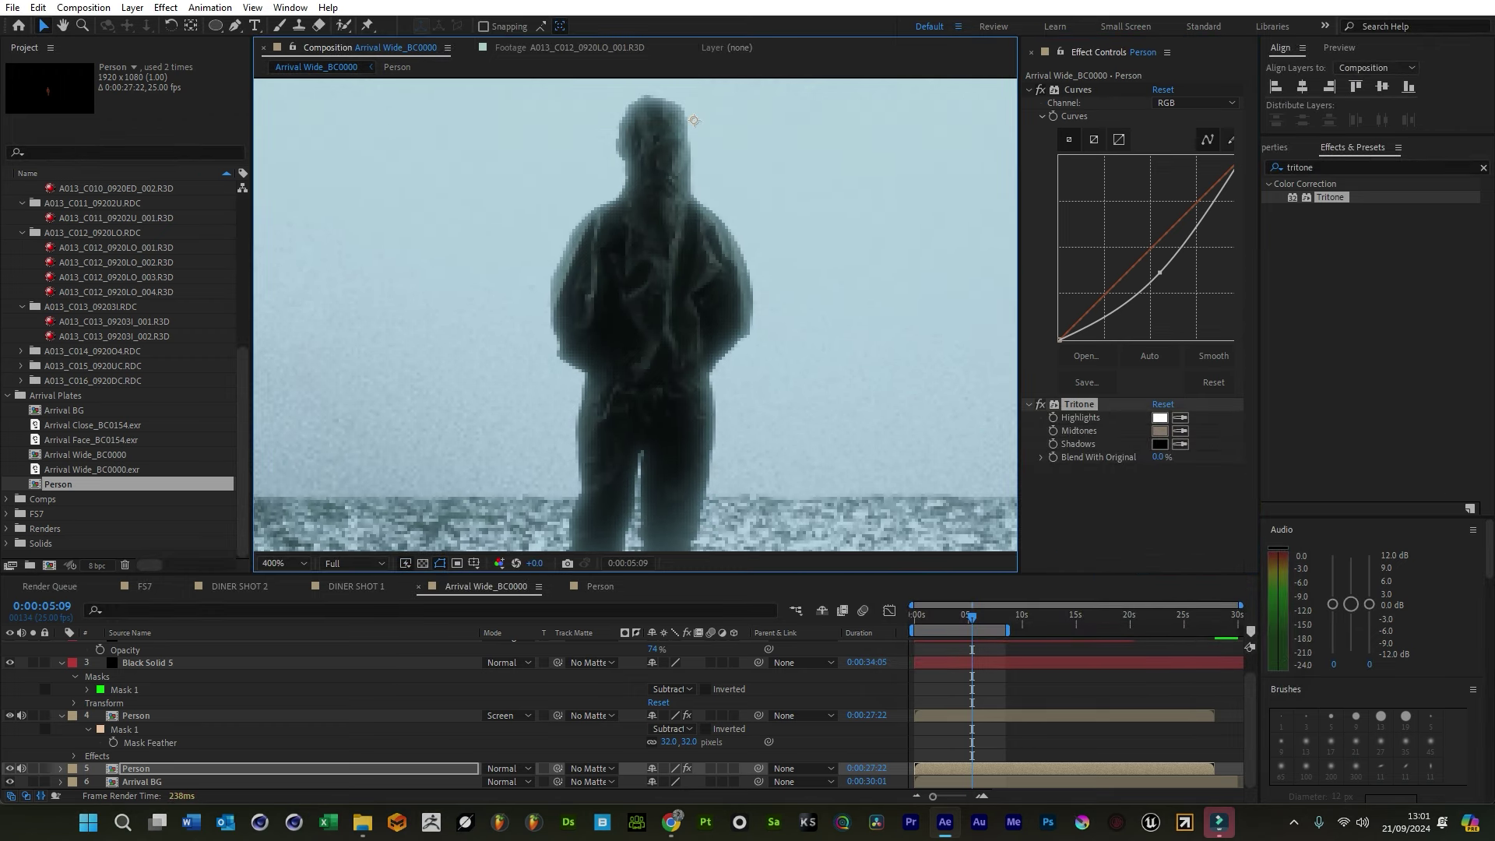
pyautogui.moveTo(1158, 457); pyautogui.dragTo(1191, 461)
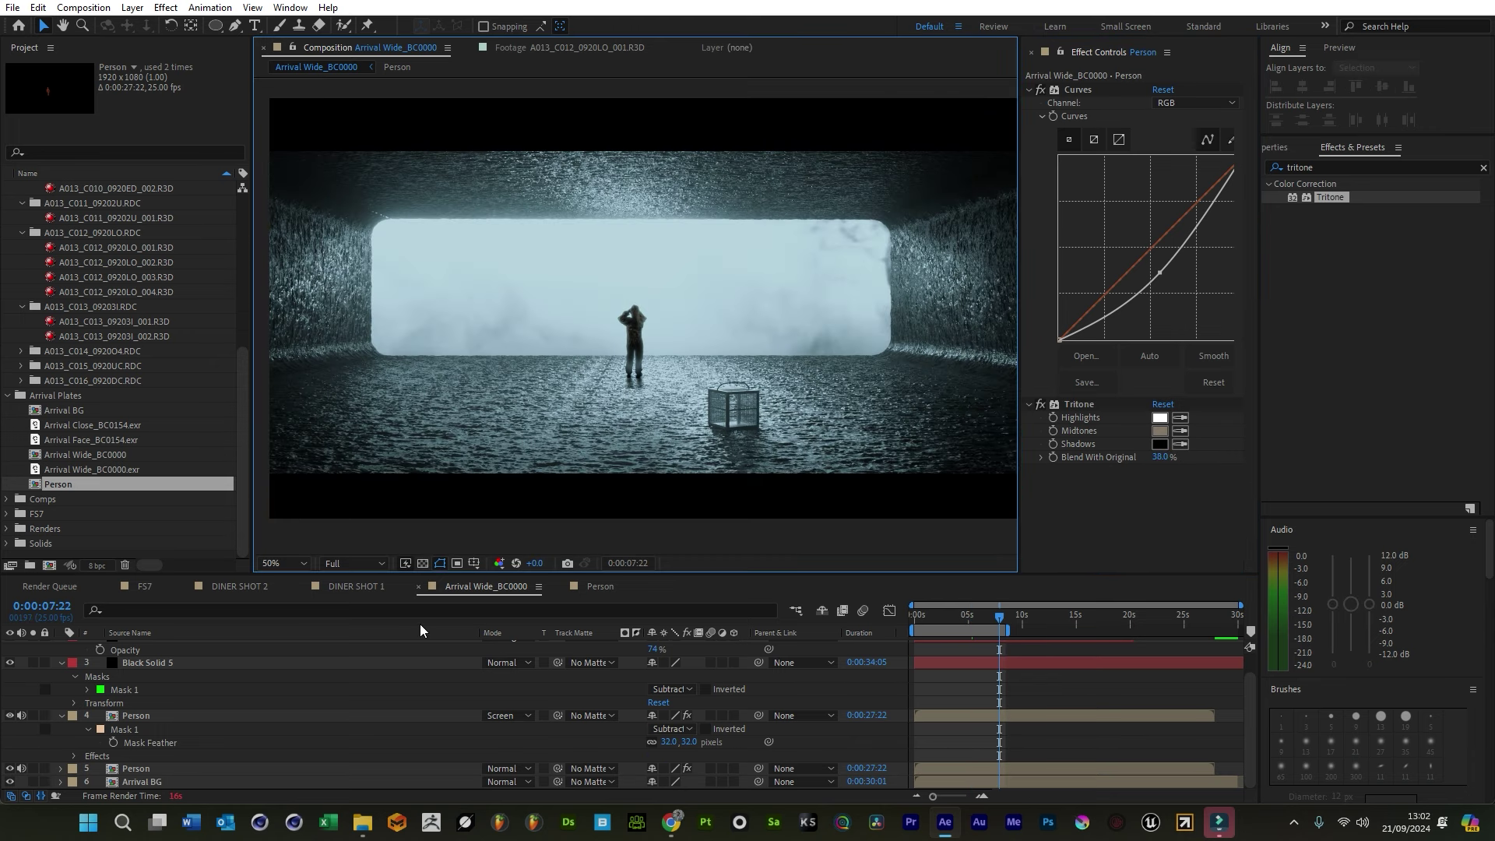
pyautogui.moveTo(1011, 629); pyautogui.dragTo(1105, 629)
pyautogui.click(1068, 615)
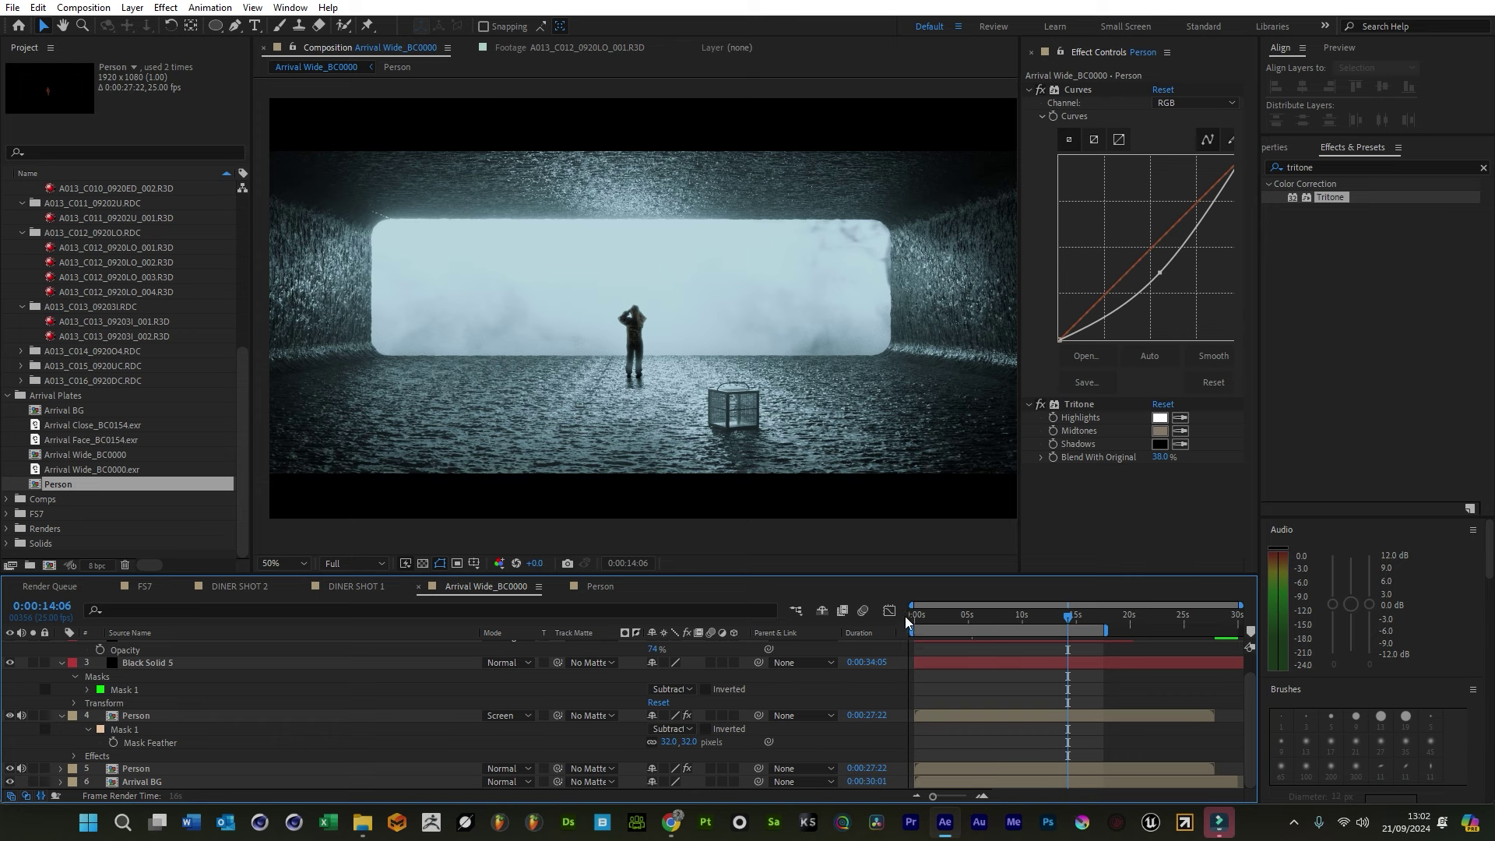
# Set Lumetri Highlights -47, Whites -12, Shadows -8 on Adjustment Layer 2, then open Arrival BG
pyautogui.scroll(1, 271, 709)
pyautogui.click(166, 647)
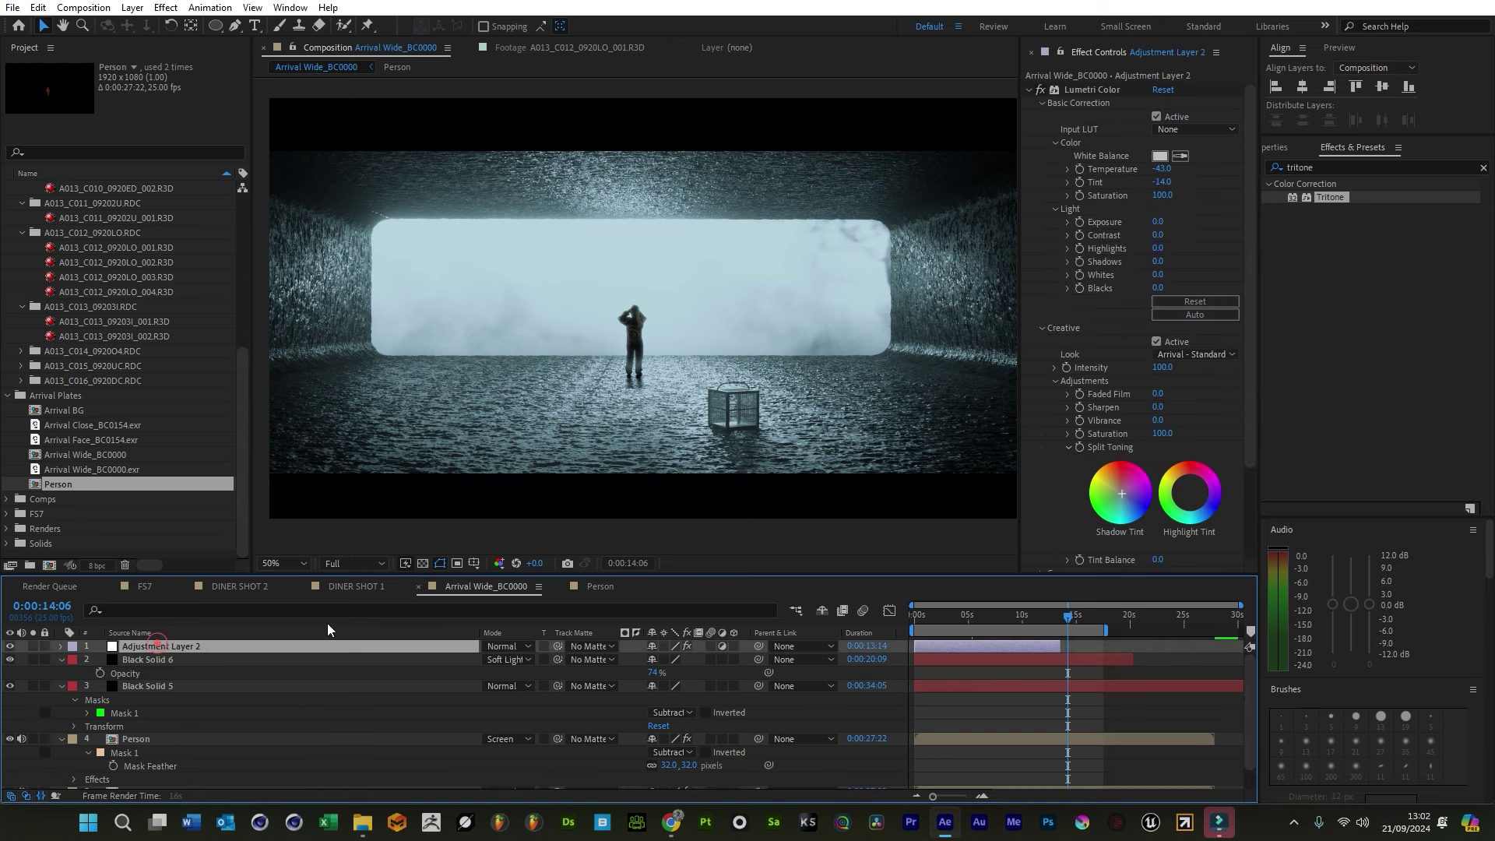
pyautogui.moveTo(1156, 249); pyautogui.dragTo(1118, 248)
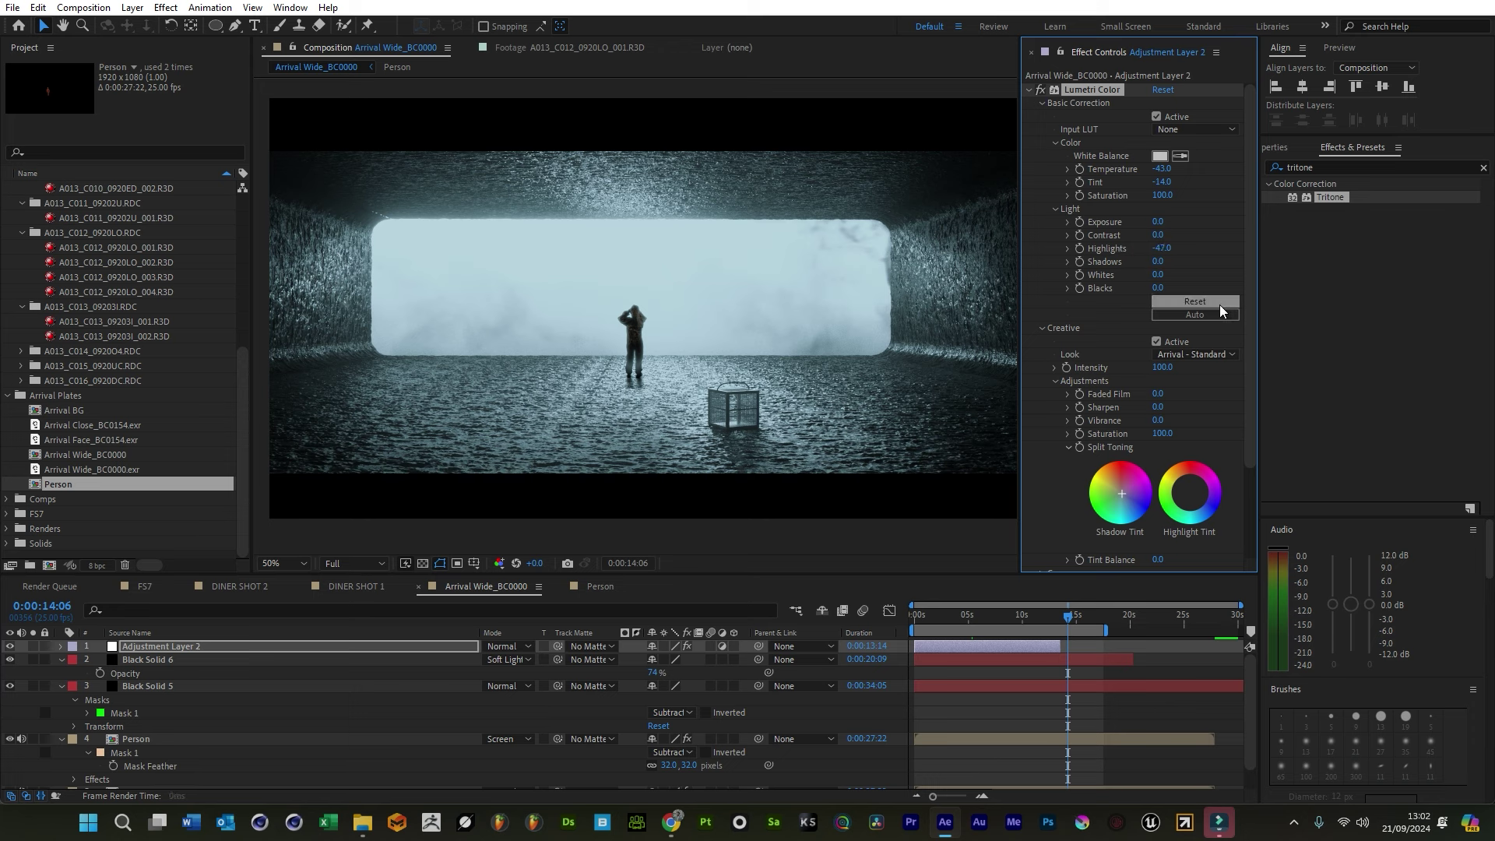
pyautogui.moveTo(1149, 271); pyautogui.dragTo(1157, 262)
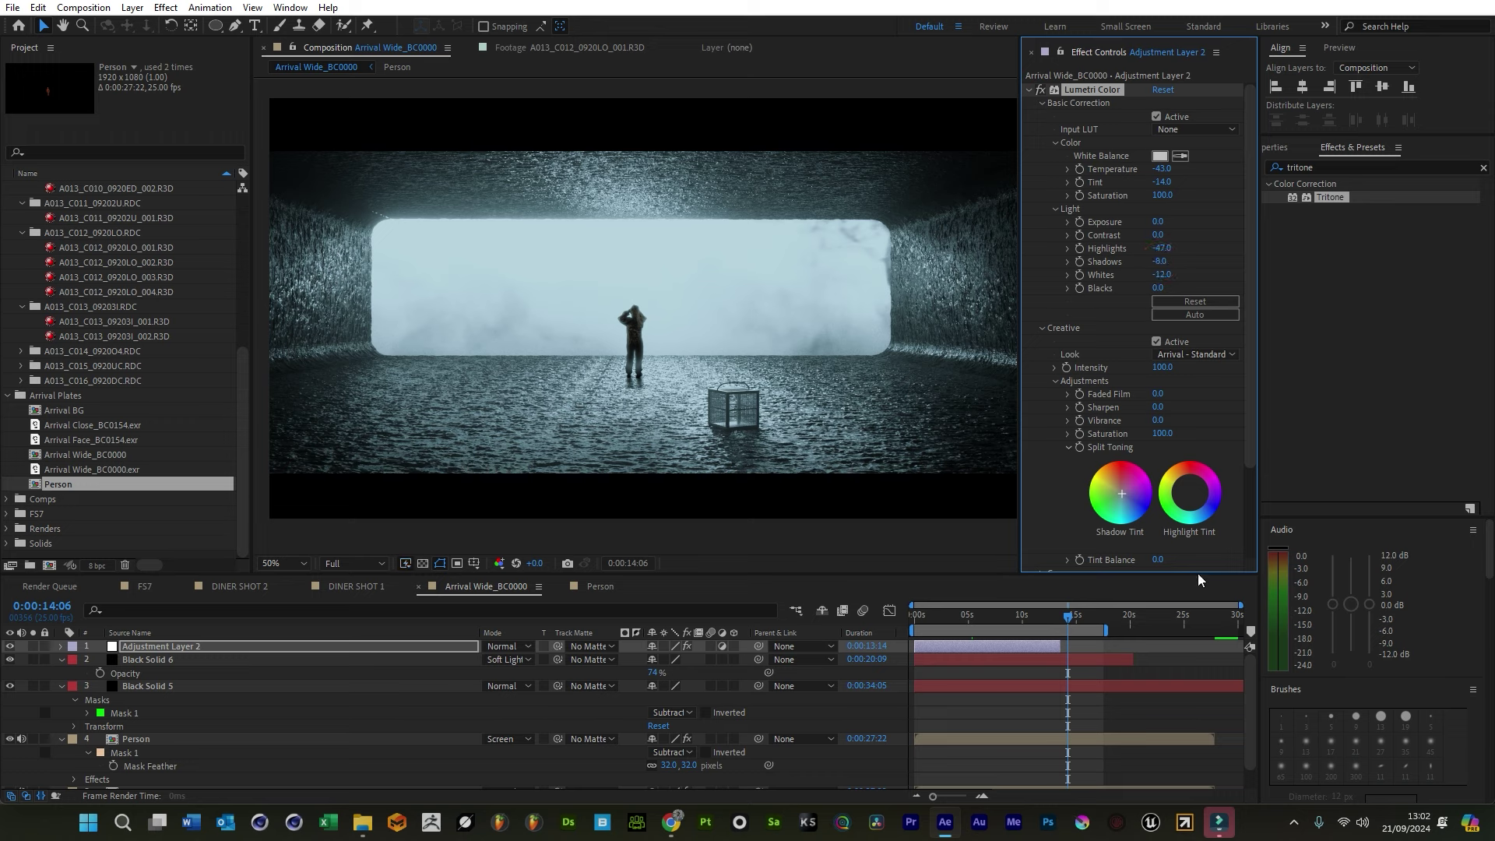
pyautogui.click(1087, 705)
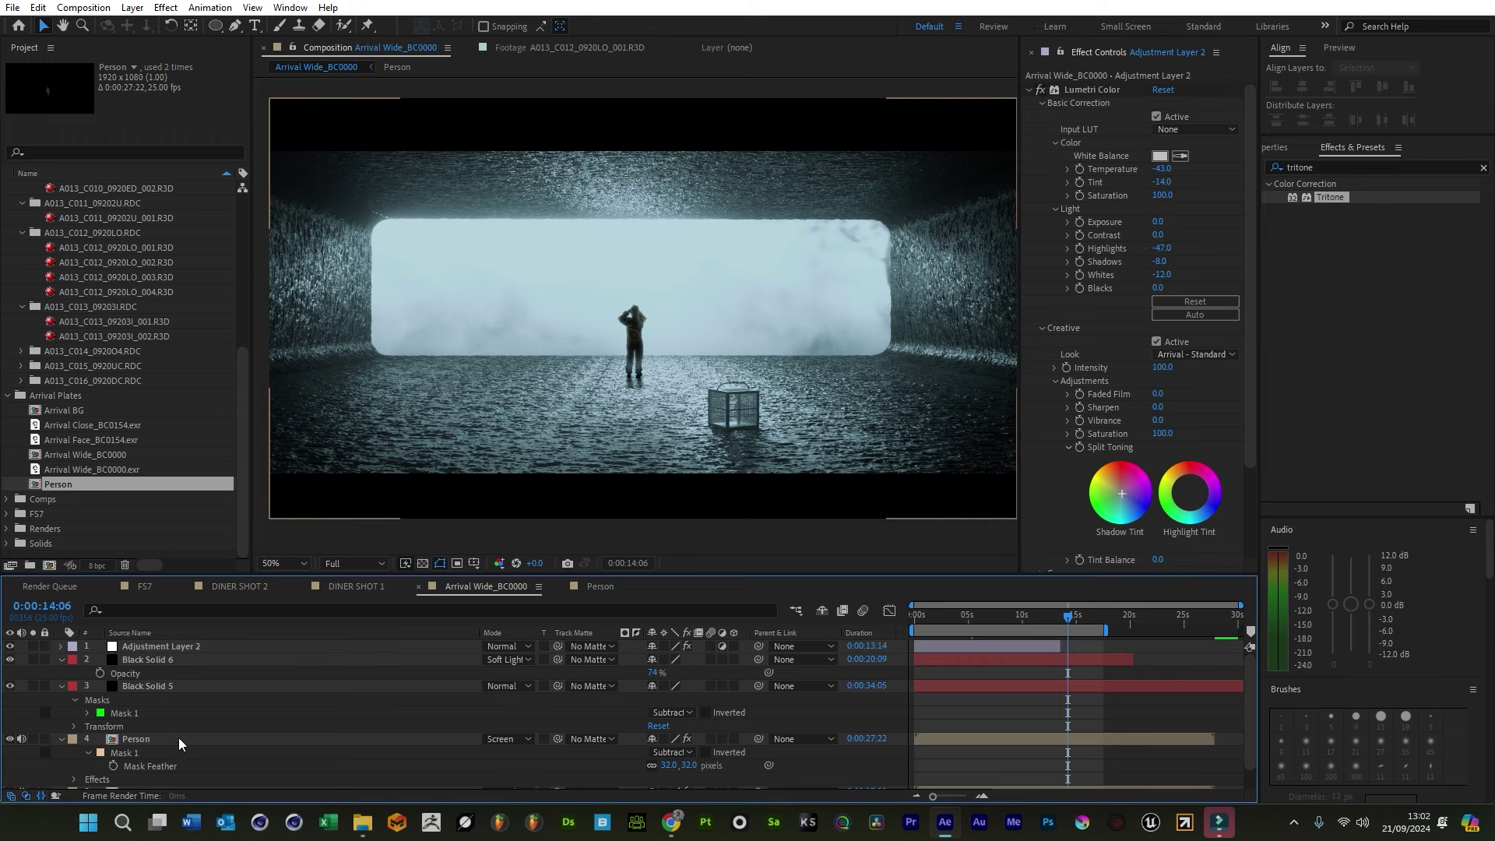
pyautogui.scroll(-1, 179, 737)
pyautogui.doubleClick(159, 780)
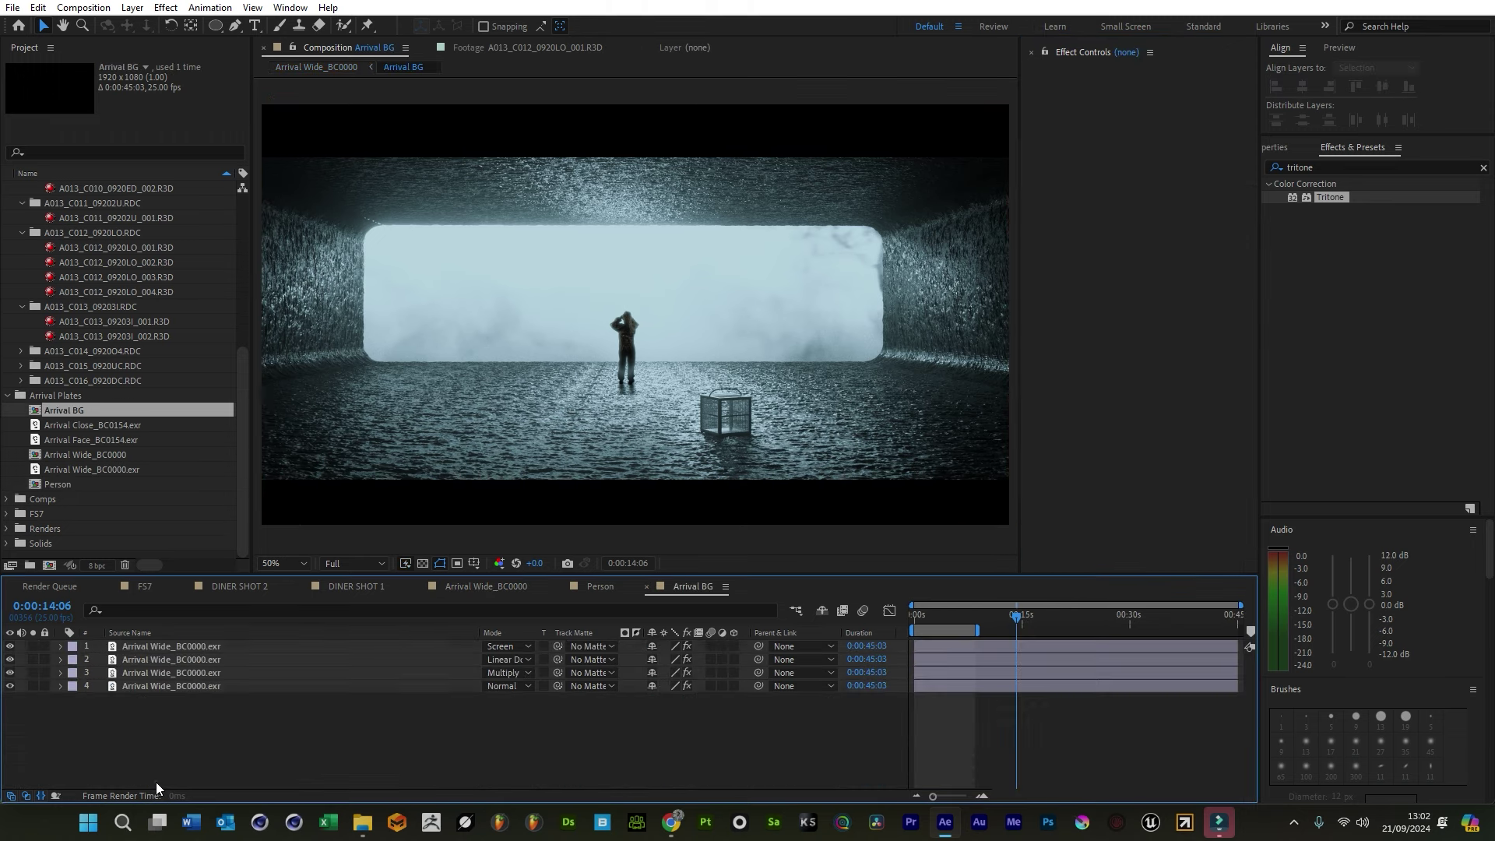
# At 0:00:03:17, turn on layers 1–3 and compare the render pass contributions
pyautogui.click(941, 618)
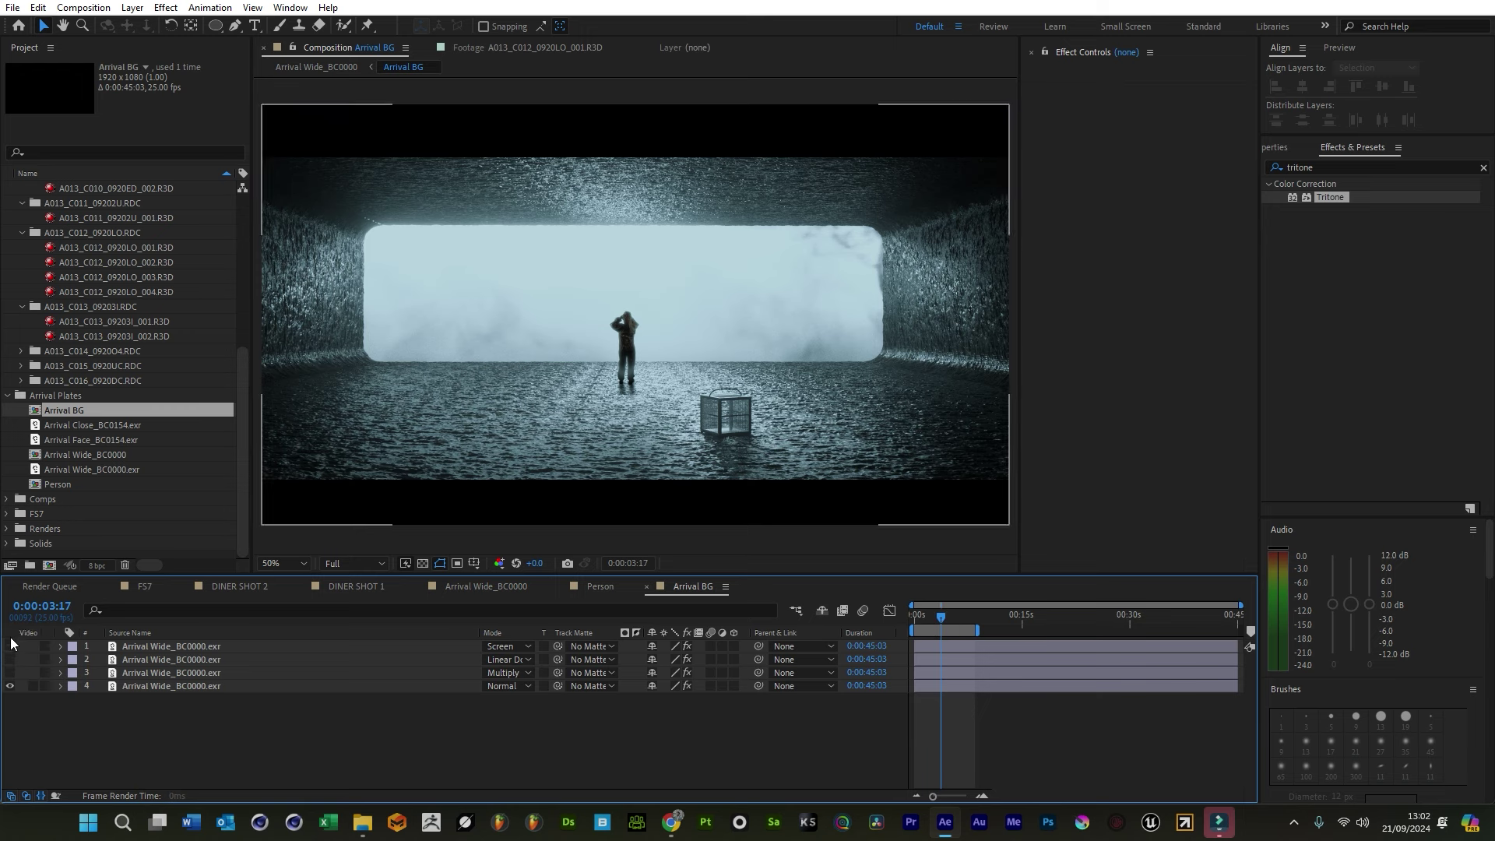
pyautogui.click(9, 672)
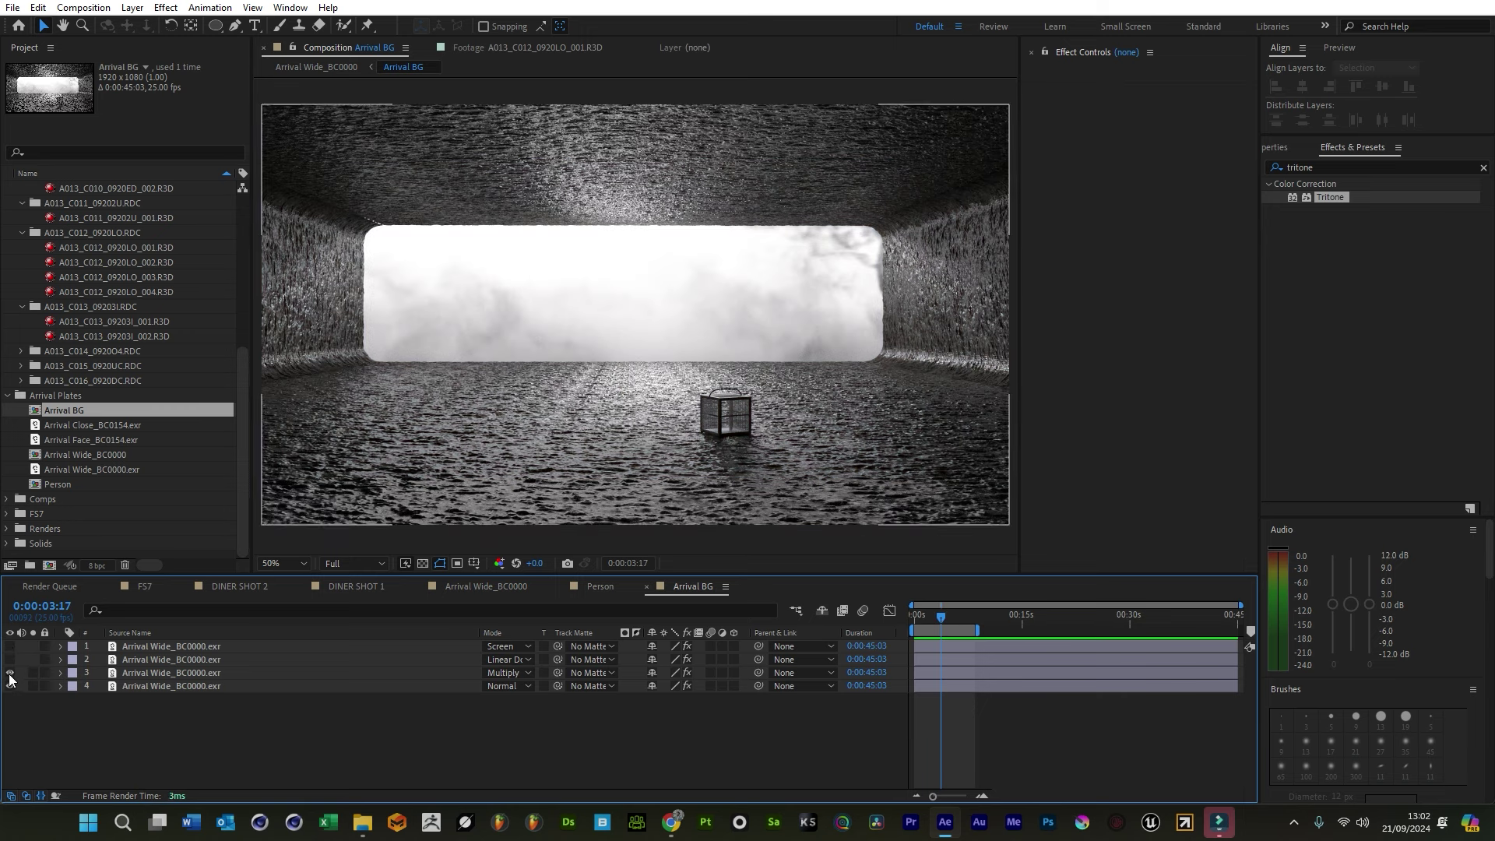
pyautogui.click(10, 660)
pyautogui.click(10, 646)
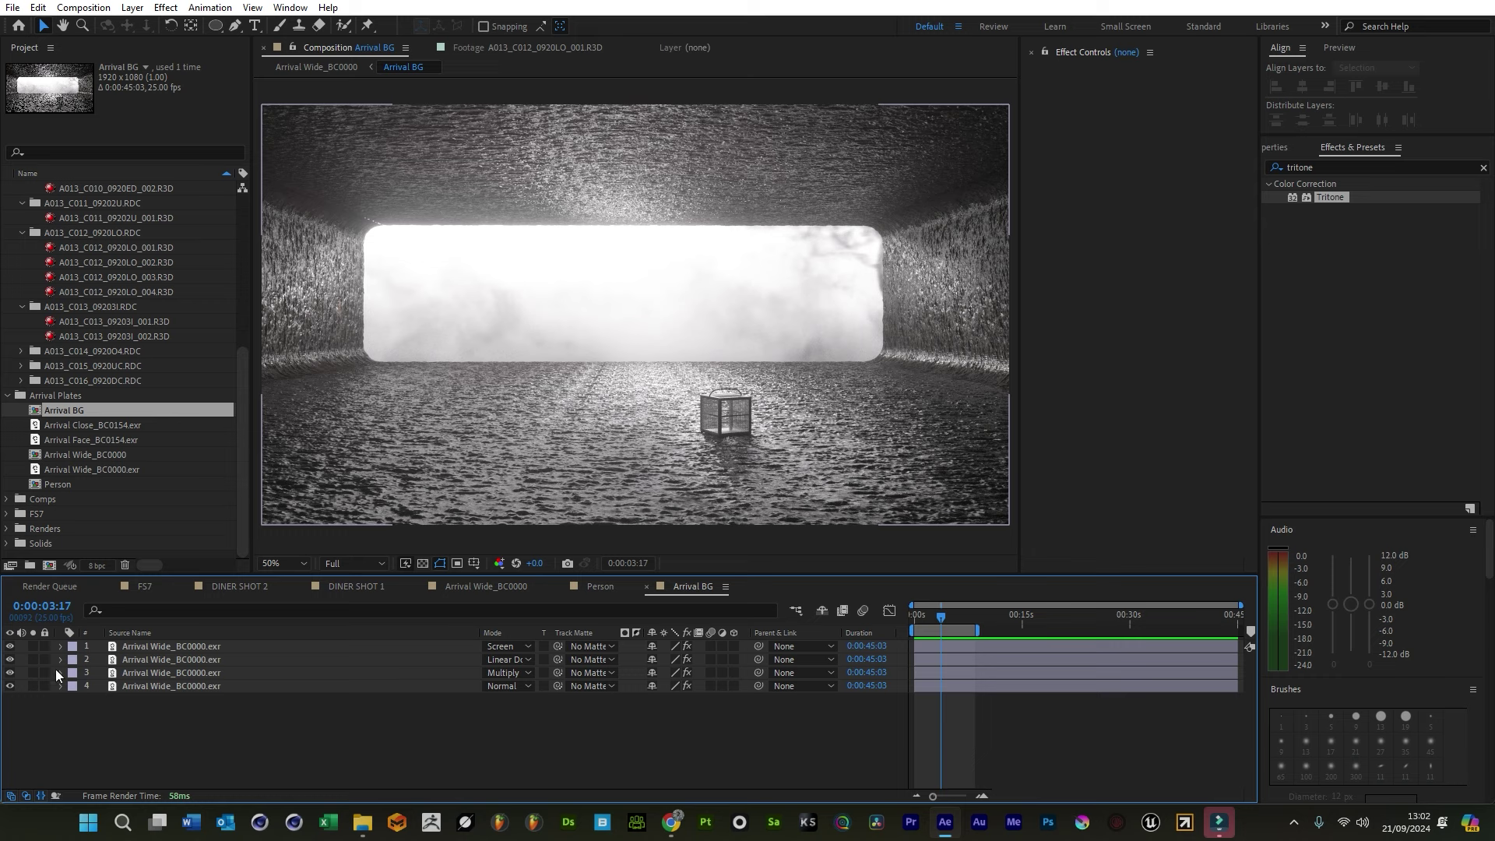
pyautogui.click(186, 650)
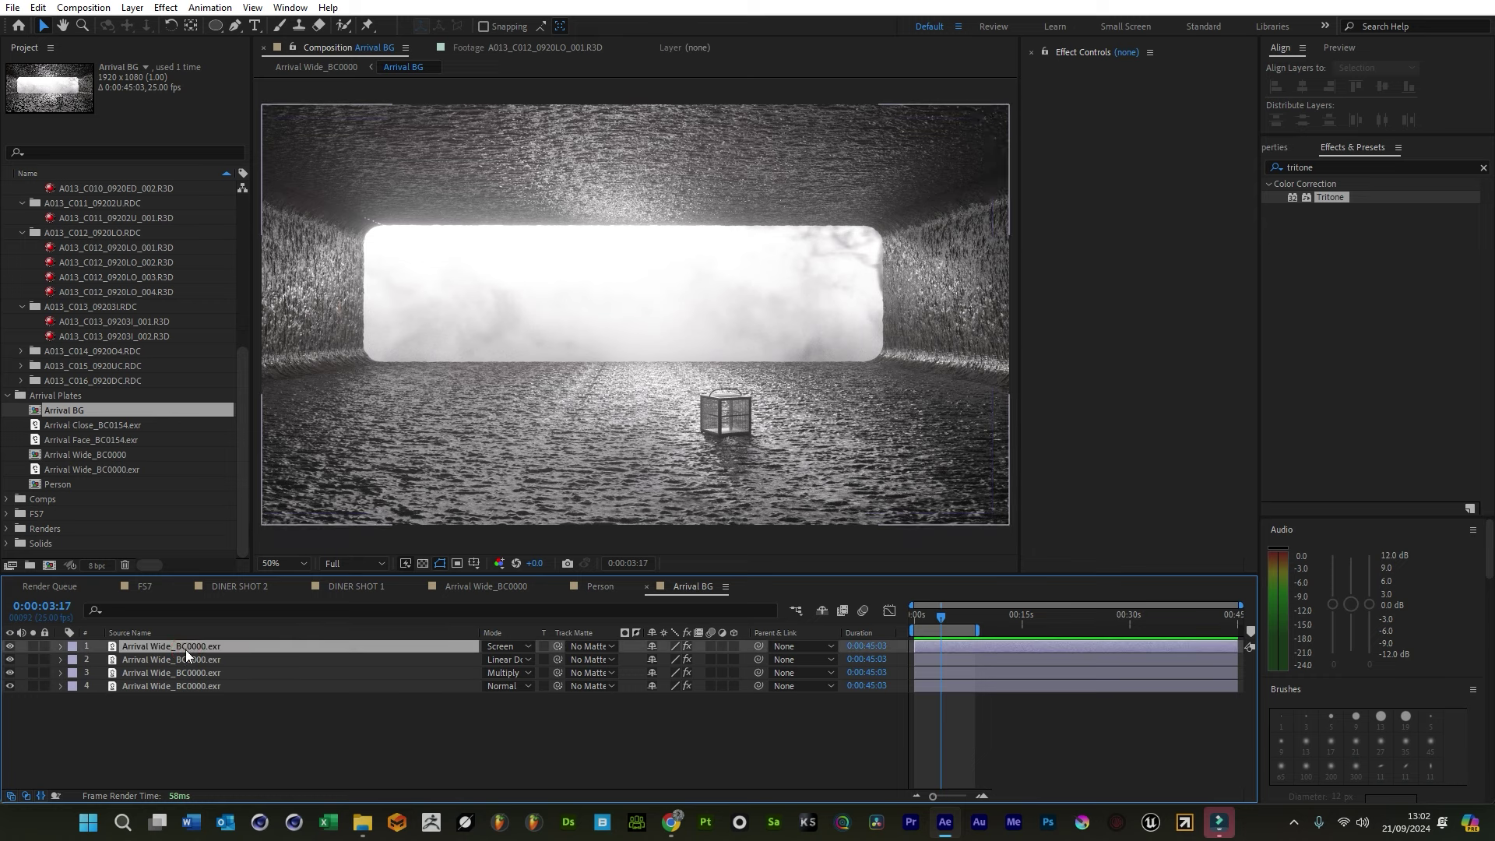
pyautogui.click(183, 672)
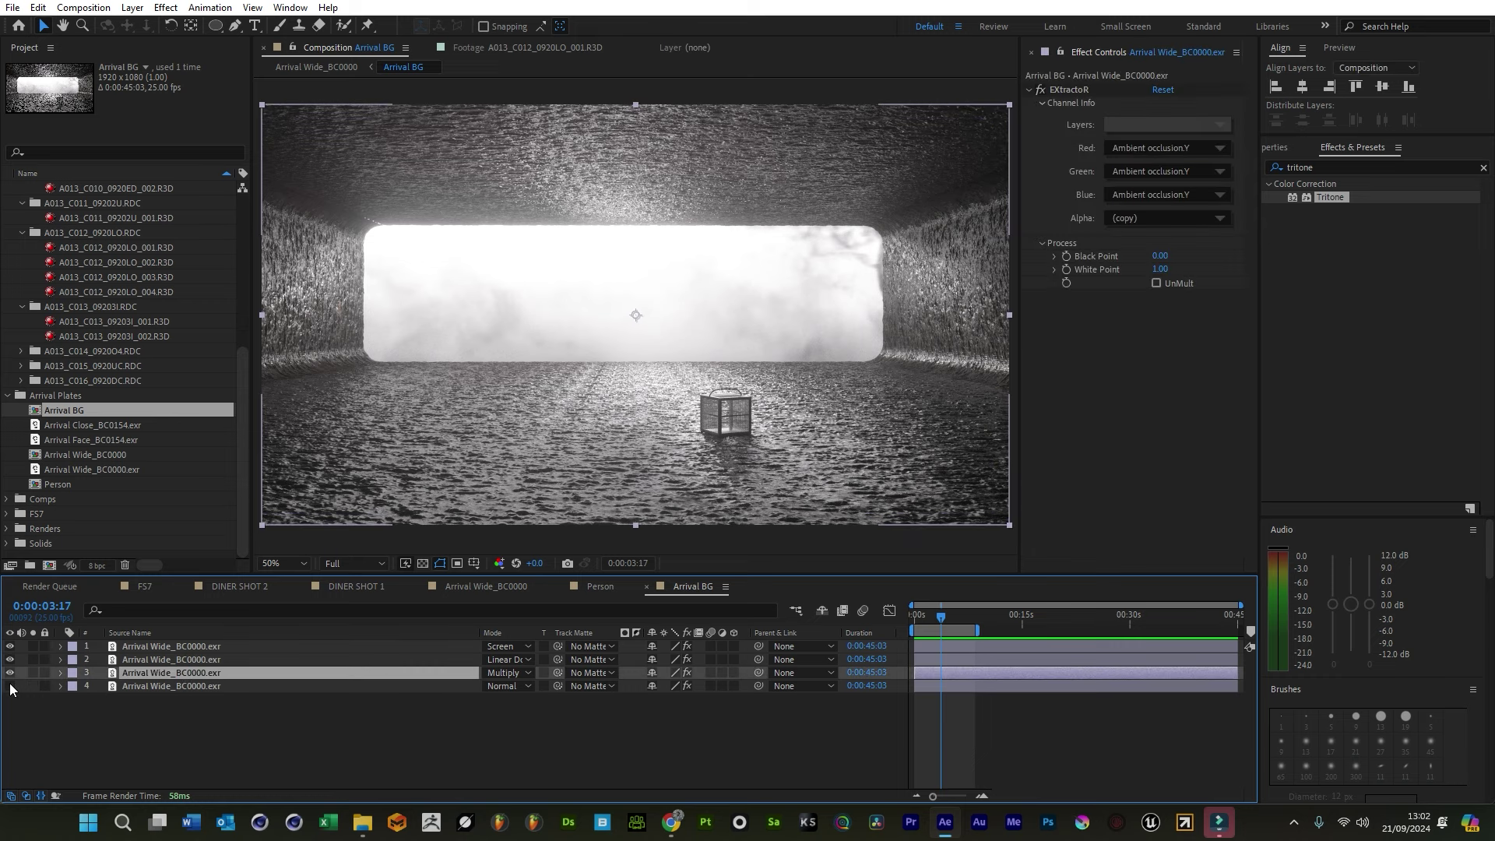
pyautogui.click(10, 685)
pyautogui.click(9, 685)
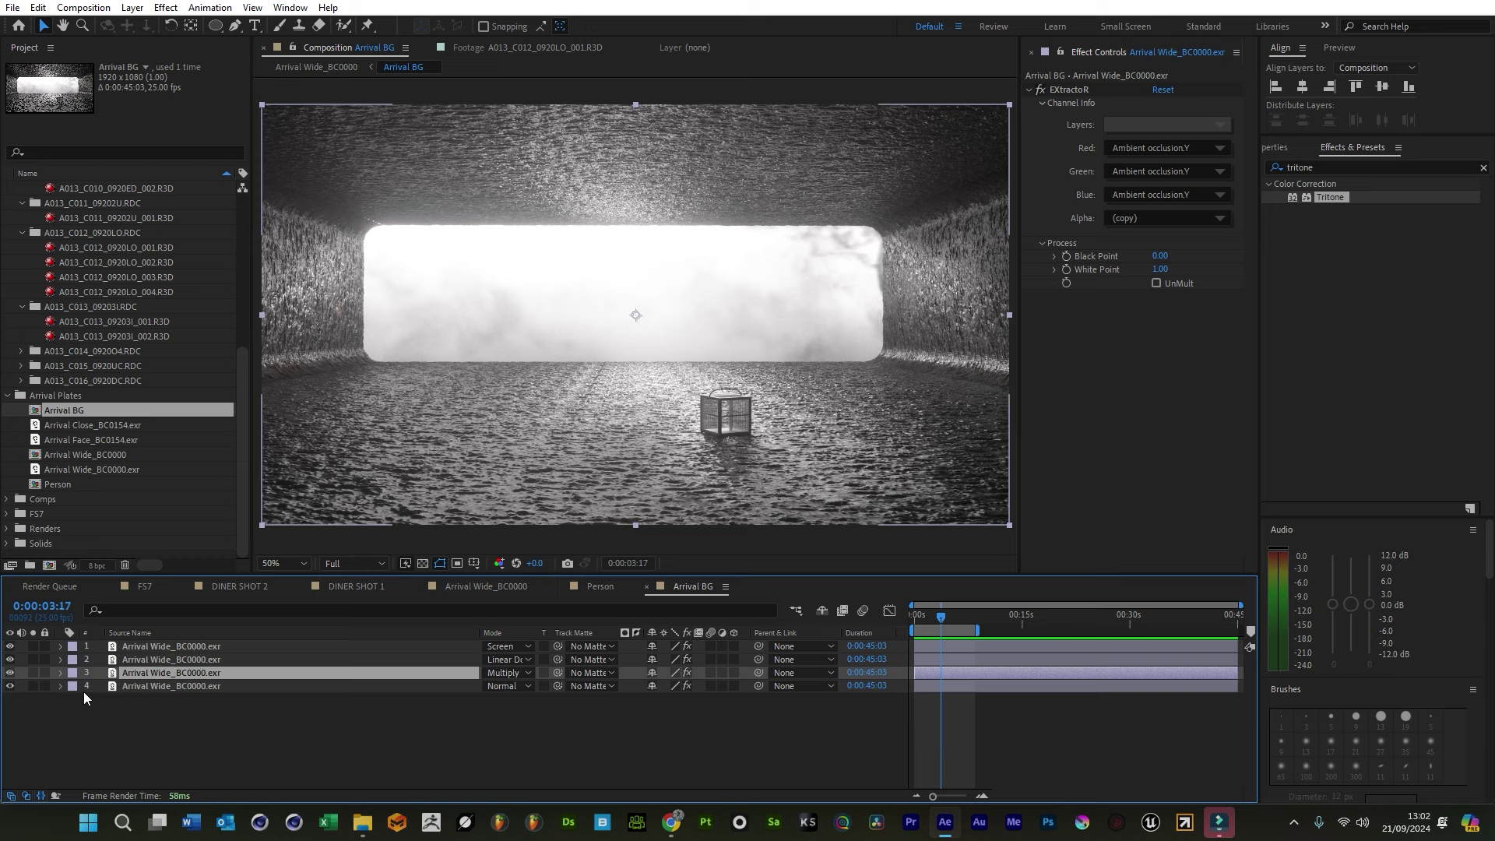
# Duplicate the Beauty pass and darken the layer 4 copy with a downward Curves bend
pyautogui.click(136, 685)
pyautogui.hotkey('ctrl', 'd')
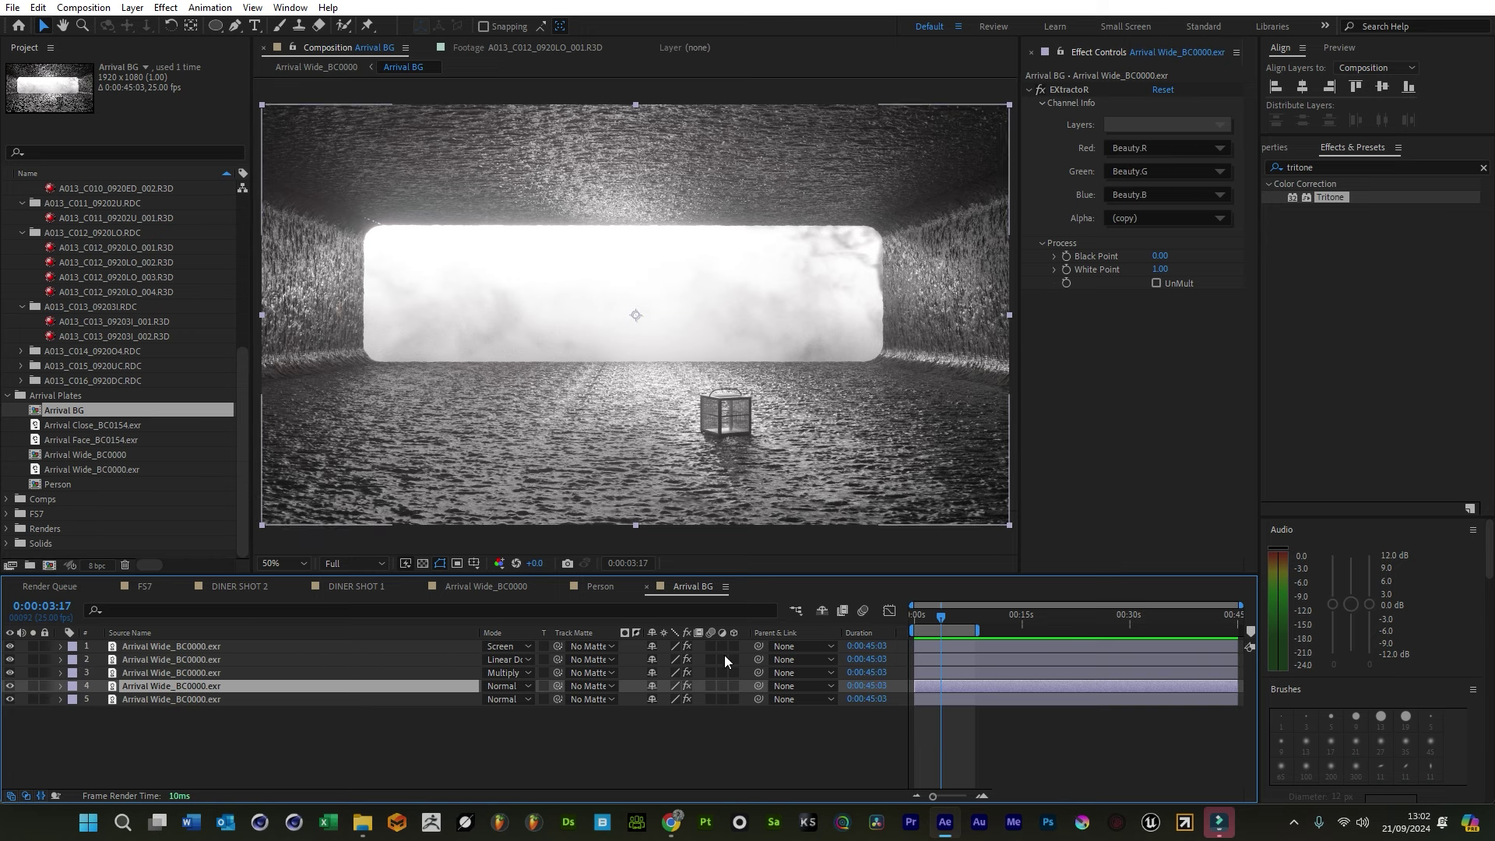
pyautogui.click(1351, 169)
pyautogui.write('curves')
pyautogui.moveTo(1328, 237); pyautogui.dragTo(180, 689)
pyautogui.moveTo(1141, 434); pyautogui.dragTo(1171, 455)
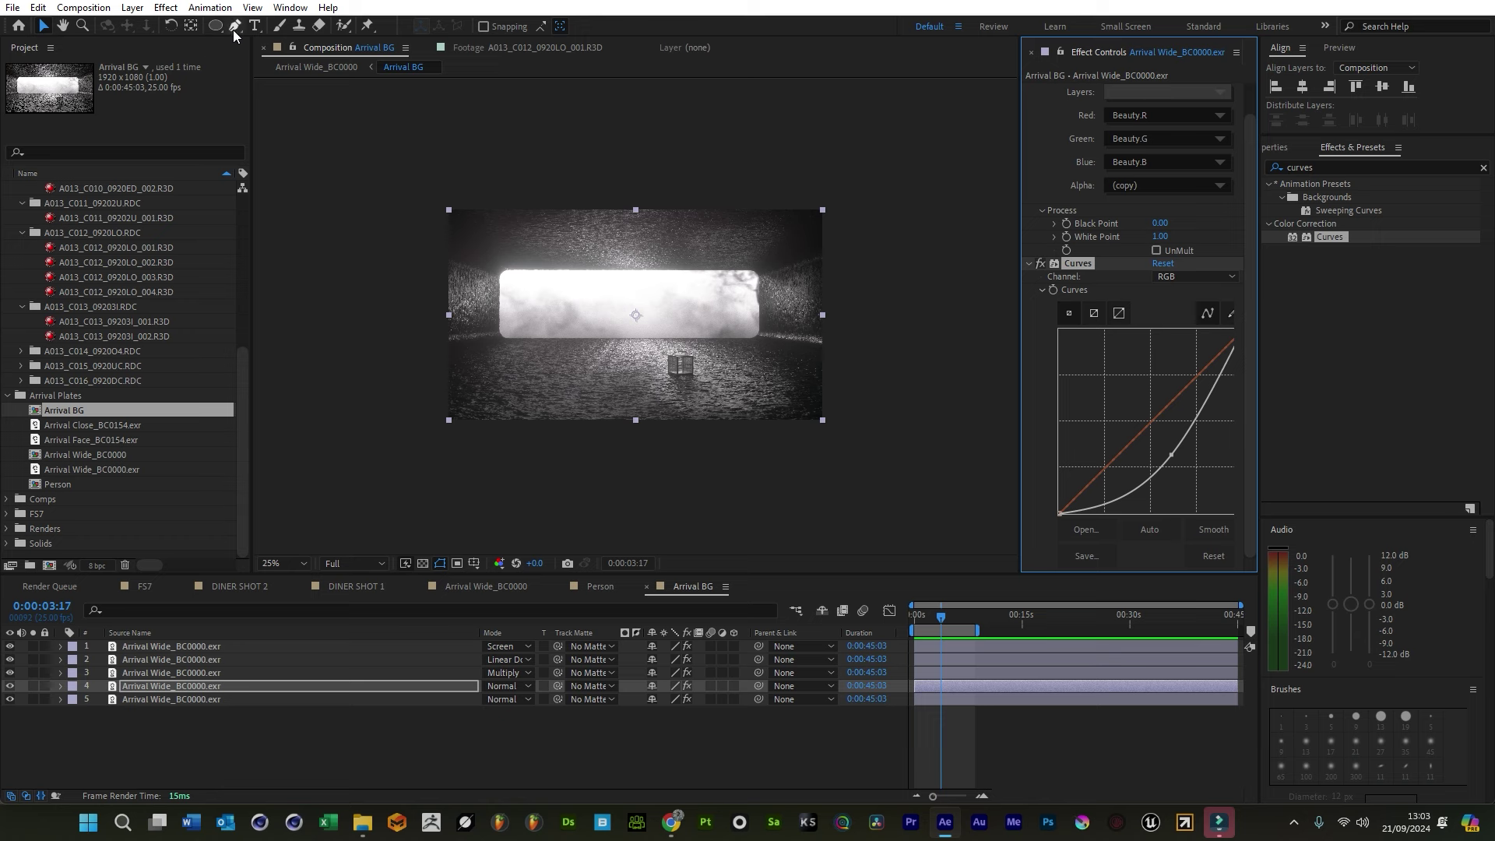
# Draw three freeform masks on layer 4 over the lower-left, right and central floor
pyautogui.click(234, 25)
pyautogui.click(490, 344)
pyautogui.click(435, 381)
pyautogui.click(454, 435)
pyautogui.moveTo(586, 435); pyautogui.dragTo(595, 426)
pyautogui.moveTo(593, 390); pyautogui.dragTo(586, 382)
pyautogui.click(491, 343)
pyautogui.moveTo(741, 355); pyautogui.dragTo(759, 339)
pyautogui.moveTo(748, 414)
pyautogui.mouseDown()
pyautogui.moveTo(871, 393)
pyautogui.moveTo(860, 352)
pyautogui.mouseUp()
pyautogui.click(741, 356)
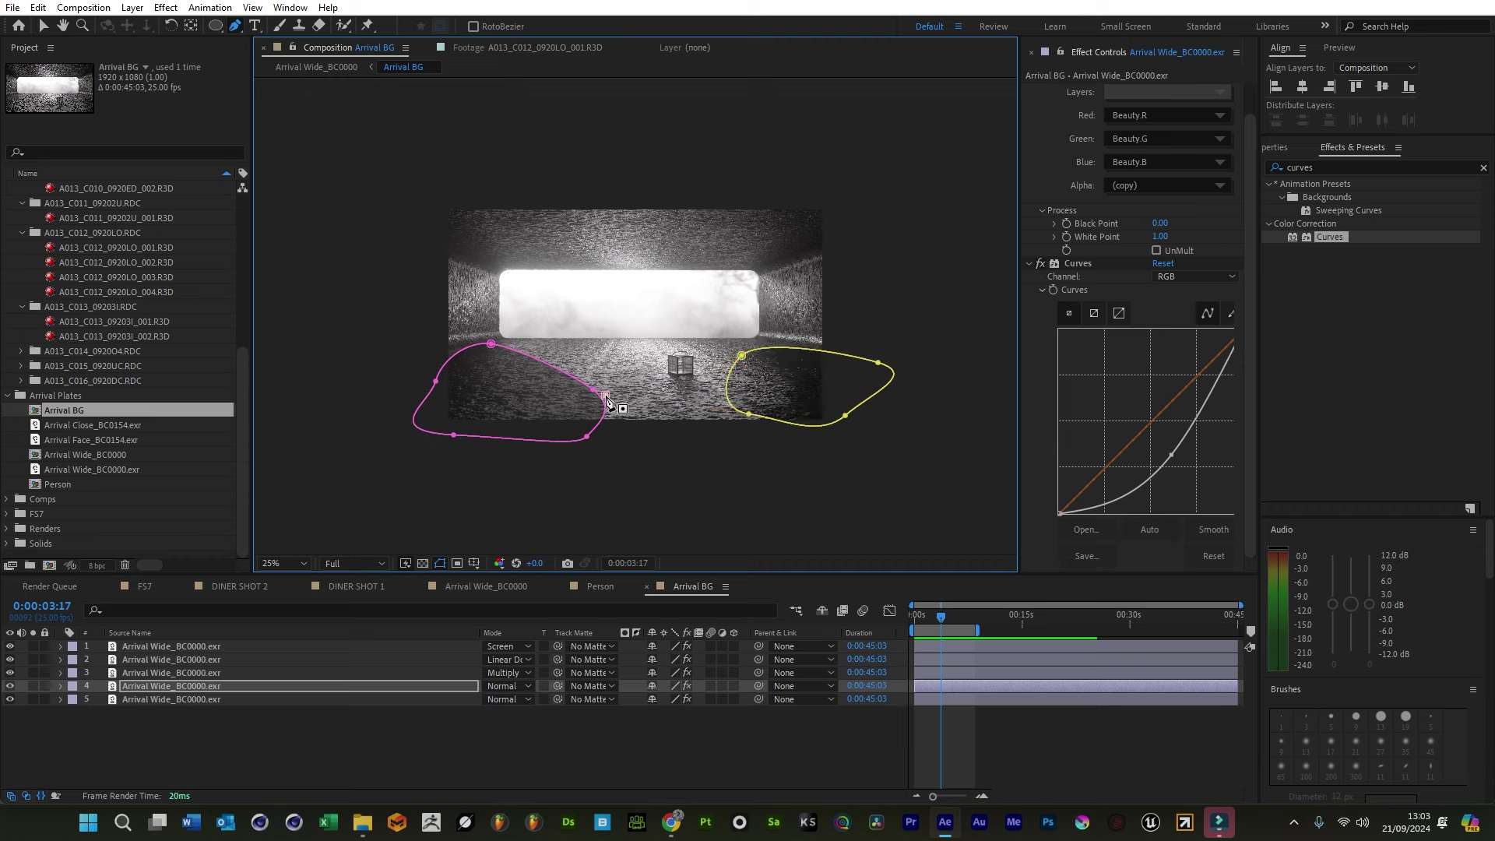
pyautogui.moveTo(724, 390); pyautogui.dragTo(727, 391)
pyautogui.moveTo(762, 422); pyautogui.dragTo(608, 410)
pyautogui.click(605, 395)
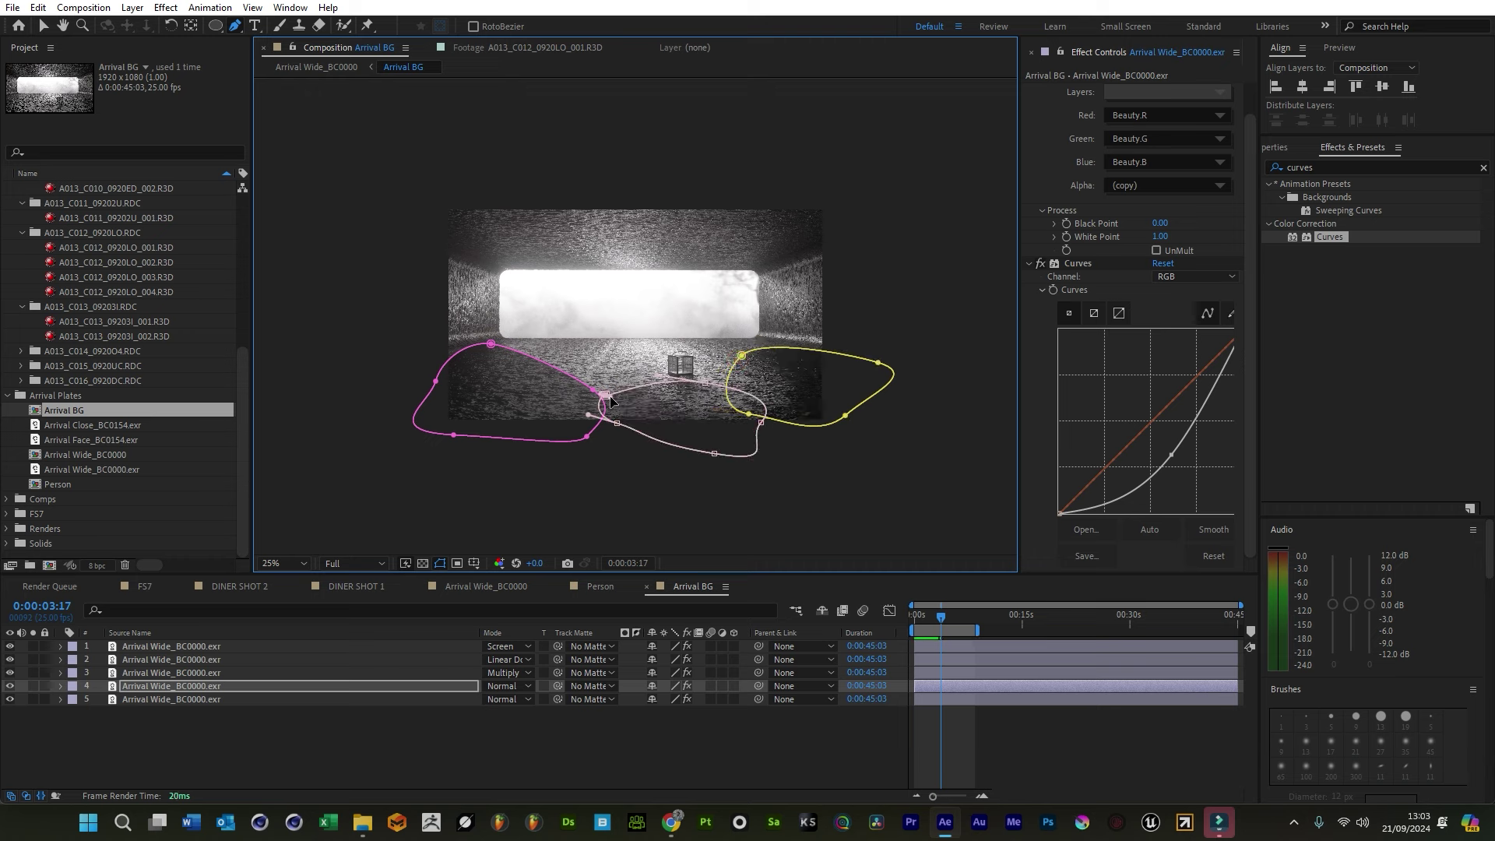
# Draw masks over the upper-left and upper-right walls
pyautogui.click(509, 190)
pyautogui.click(409, 218)
pyautogui.click(444, 341)
pyautogui.click(487, 263)
pyautogui.click(561, 232)
pyautogui.click(509, 190)
pyautogui.click(812, 293)
pyautogui.click(735, 163)
pyautogui.click(839, 307)
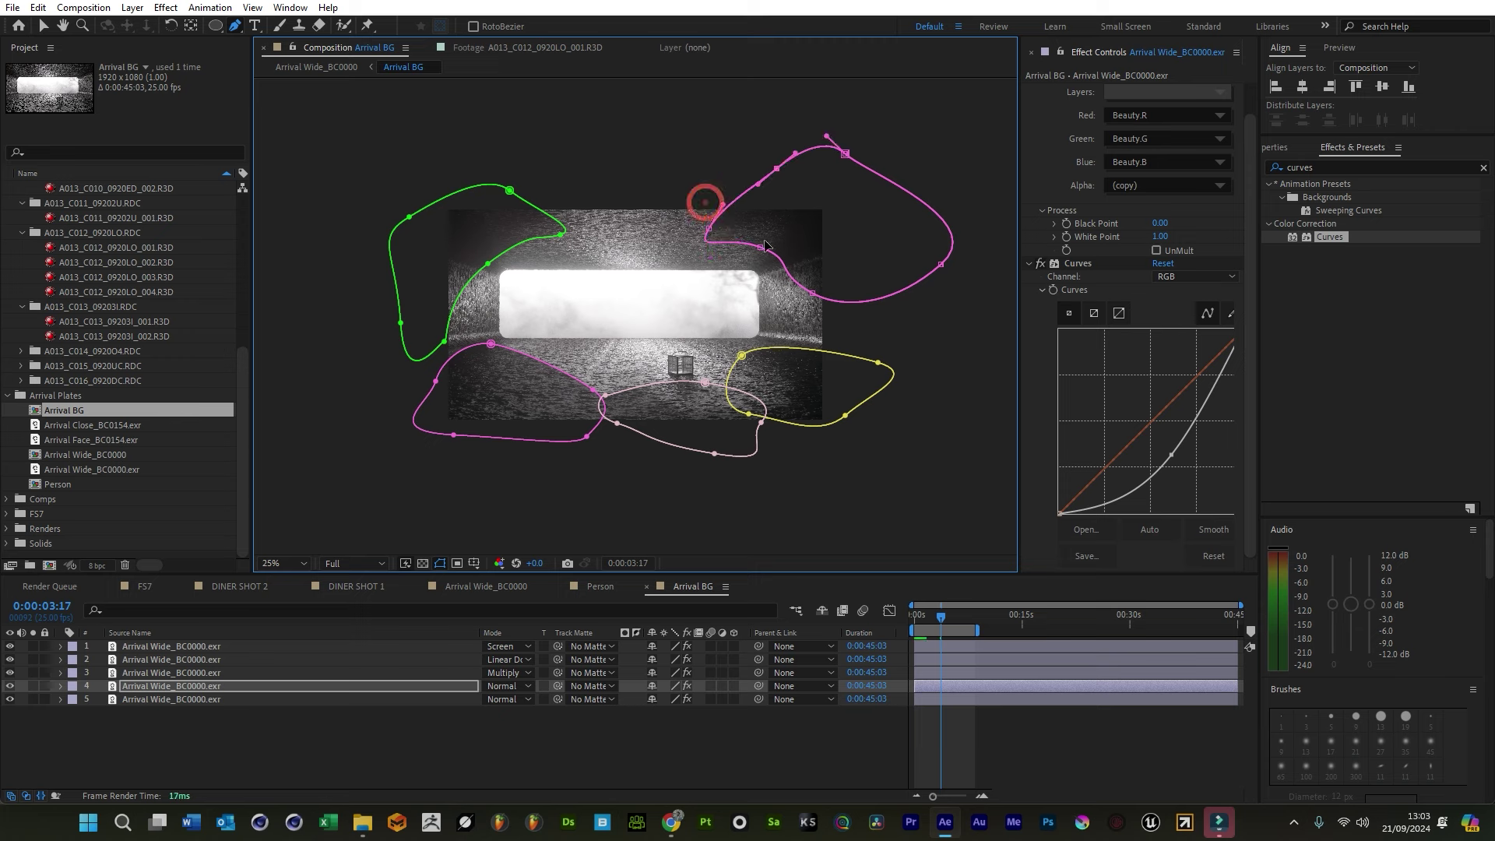
# At 50% zoom, draw a sixth mask below the light panel
pyautogui.press('.')
pyautogui.moveTo(715, 380); pyautogui.dragTo(773, 373, button='middle')
pyautogui.moveTo(573, 363); pyautogui.dragTo(622, 363)
pyautogui.click(496, 373)
pyautogui.click(572, 409)
pyautogui.click(643, 405)
pyautogui.moveTo(771, 380); pyautogui.dragTo(825, 371)
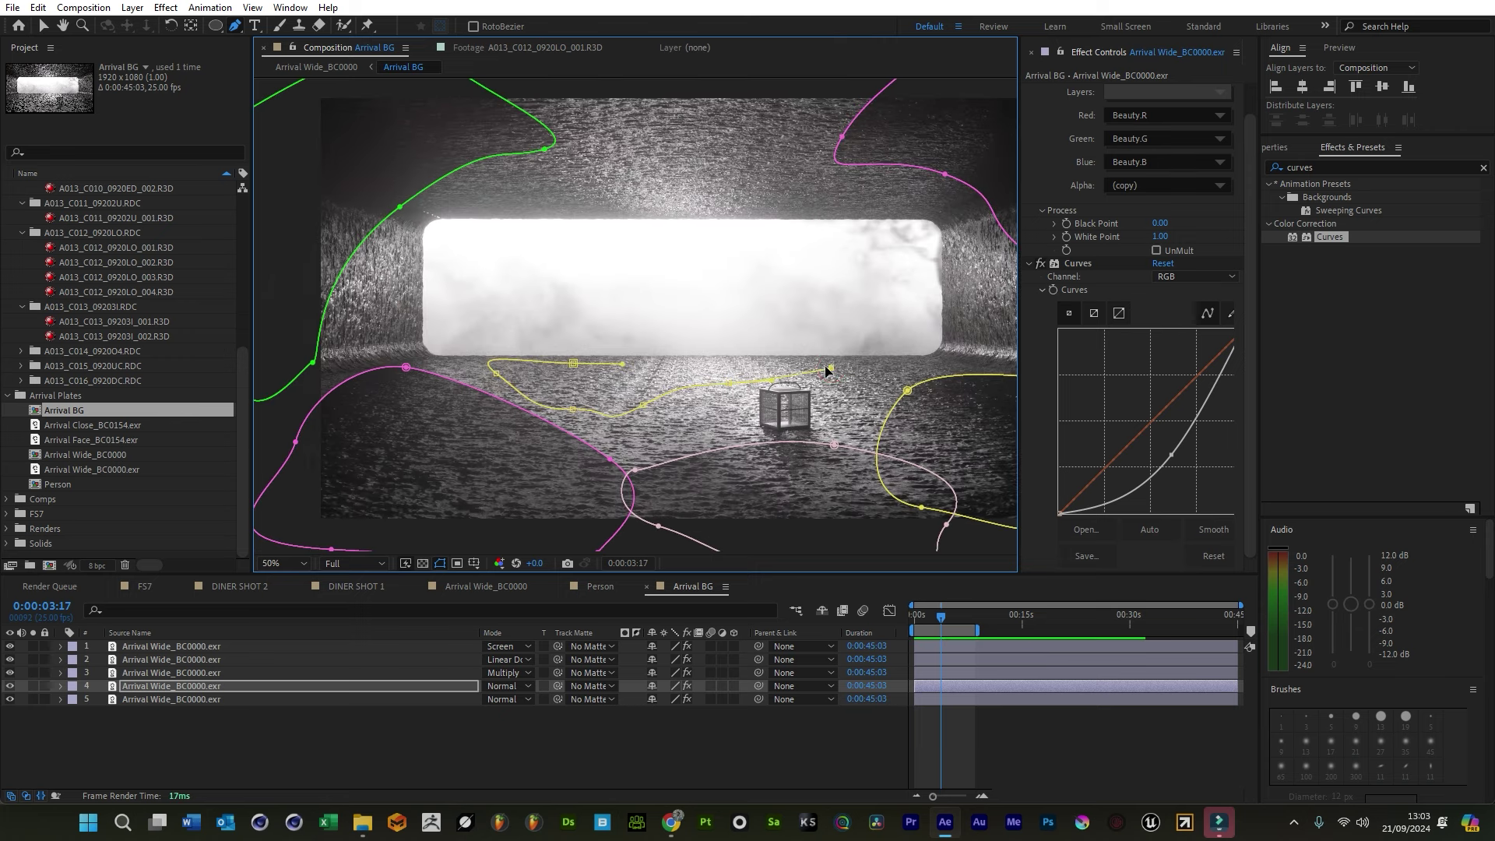
pyautogui.click(645, 368)
pyautogui.click(573, 363)
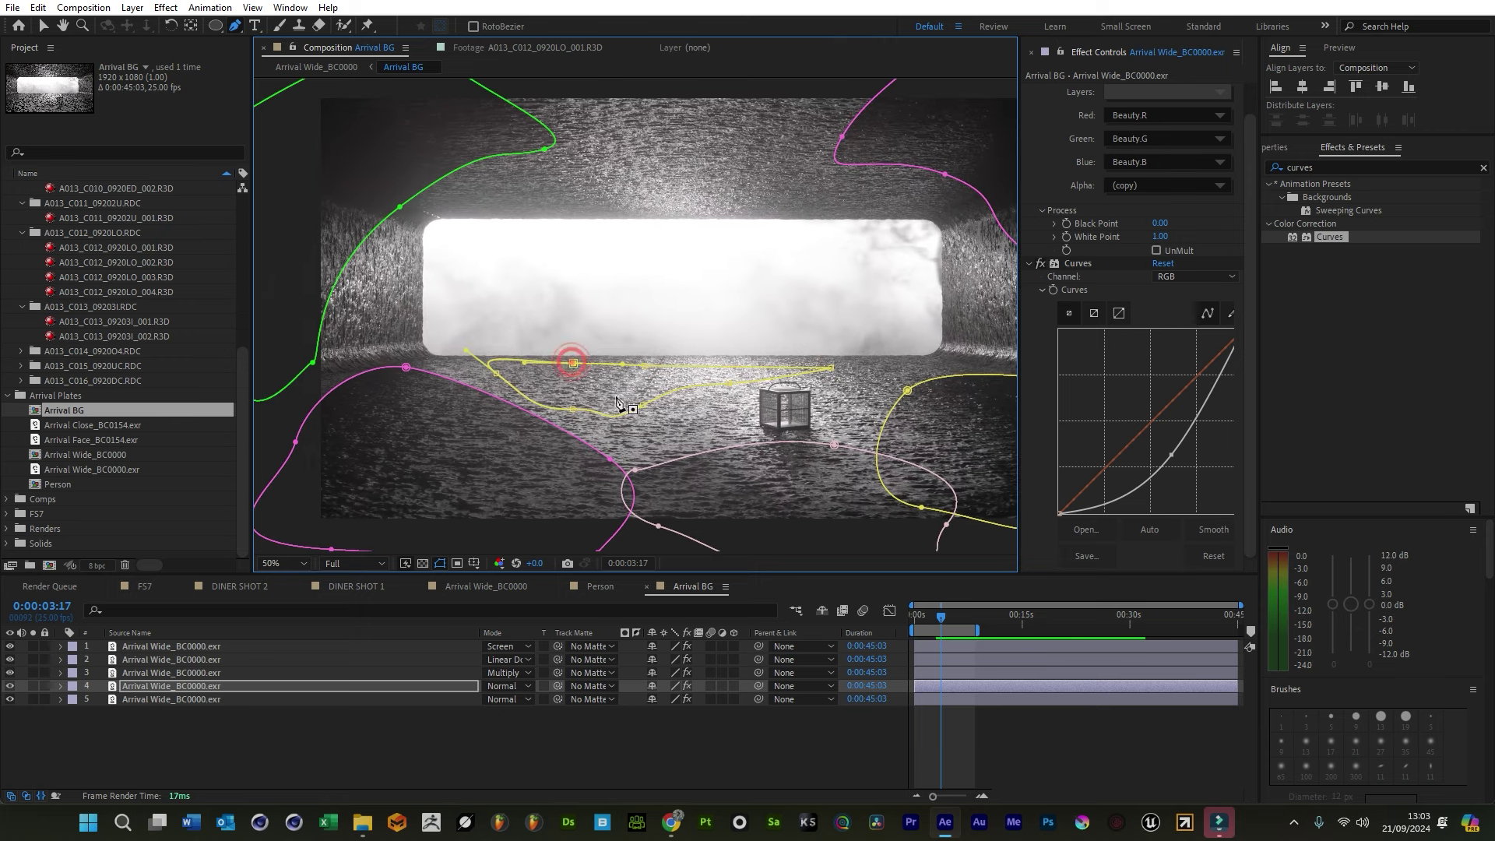
# Feather all six layer 4 masks to 141 pixels
pyautogui.click(197, 685)
pyautogui.press('f')
pyautogui.click(125, 699)
pyautogui.scroll(-3, 207, 704)
pyautogui.keyDown('shift'); pyautogui.click(131, 752); pyautogui.keyUp('shift')
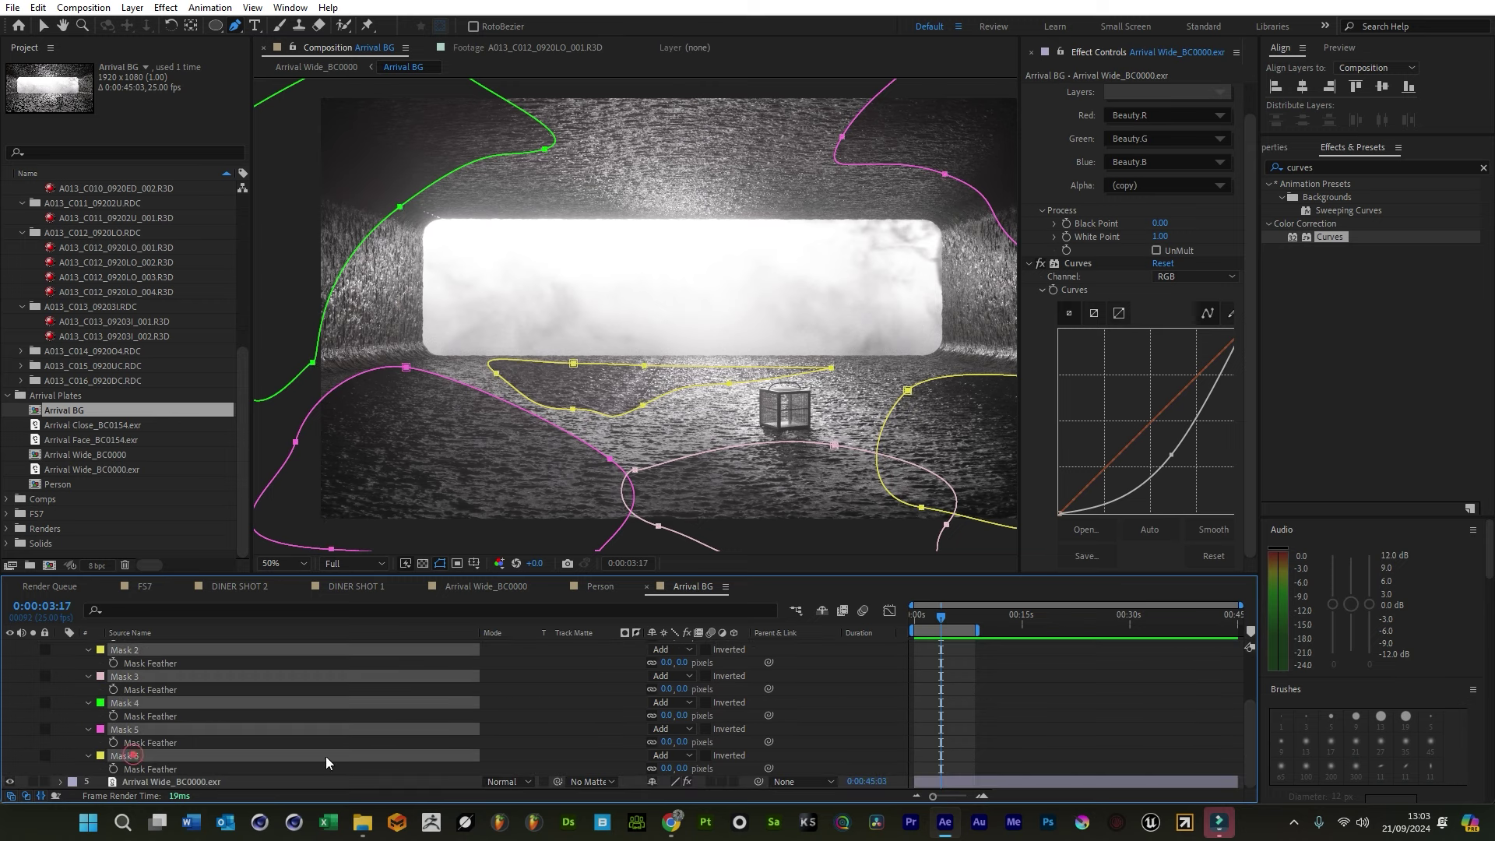
pyautogui.moveTo(668, 769); pyautogui.dragTo(771, 766)
pyautogui.click(825, 763)
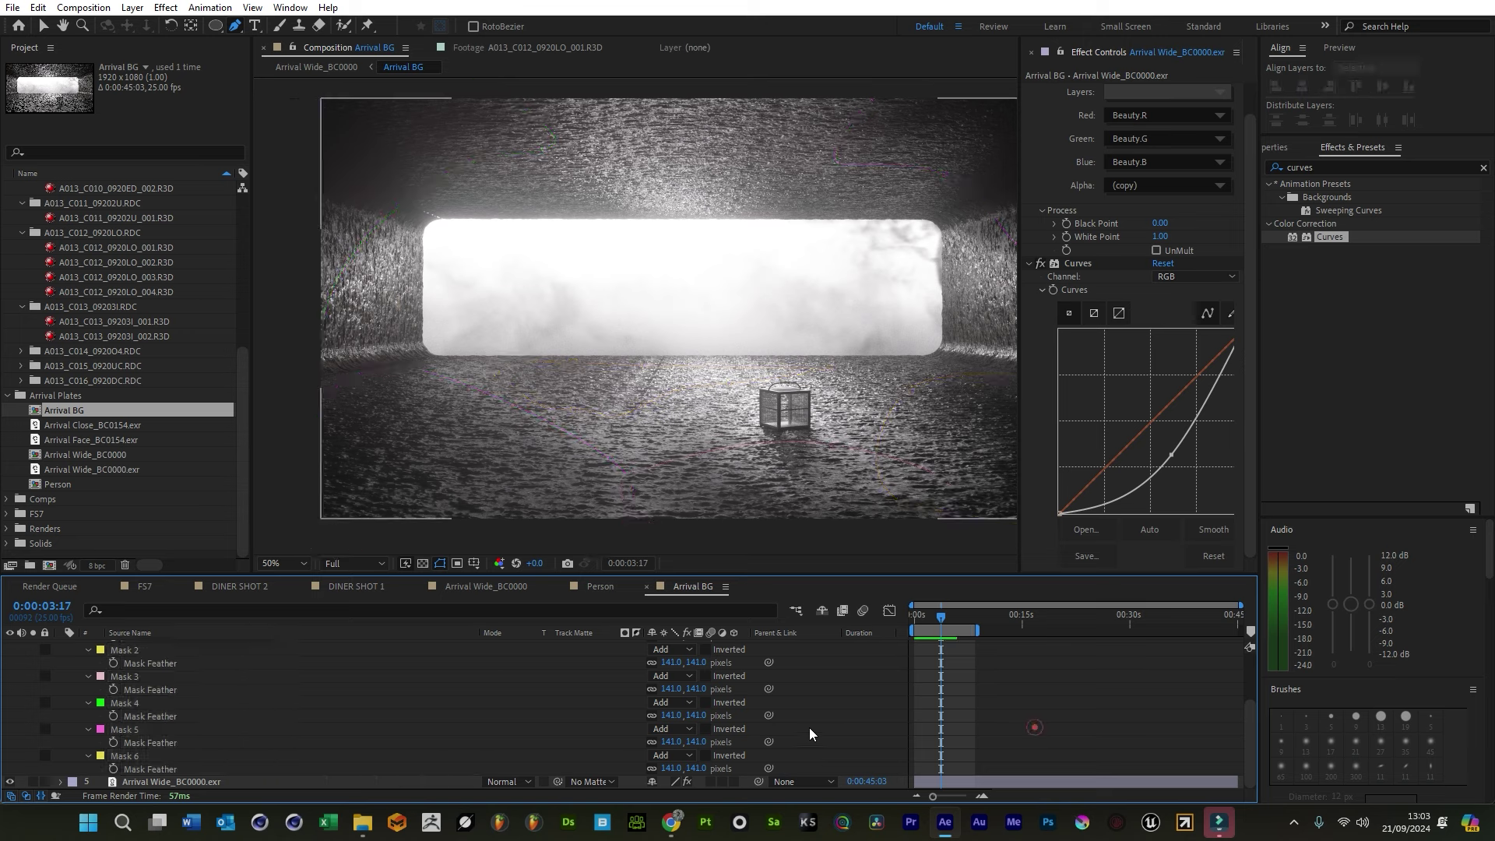
pyautogui.scroll(3, 1035, 728)
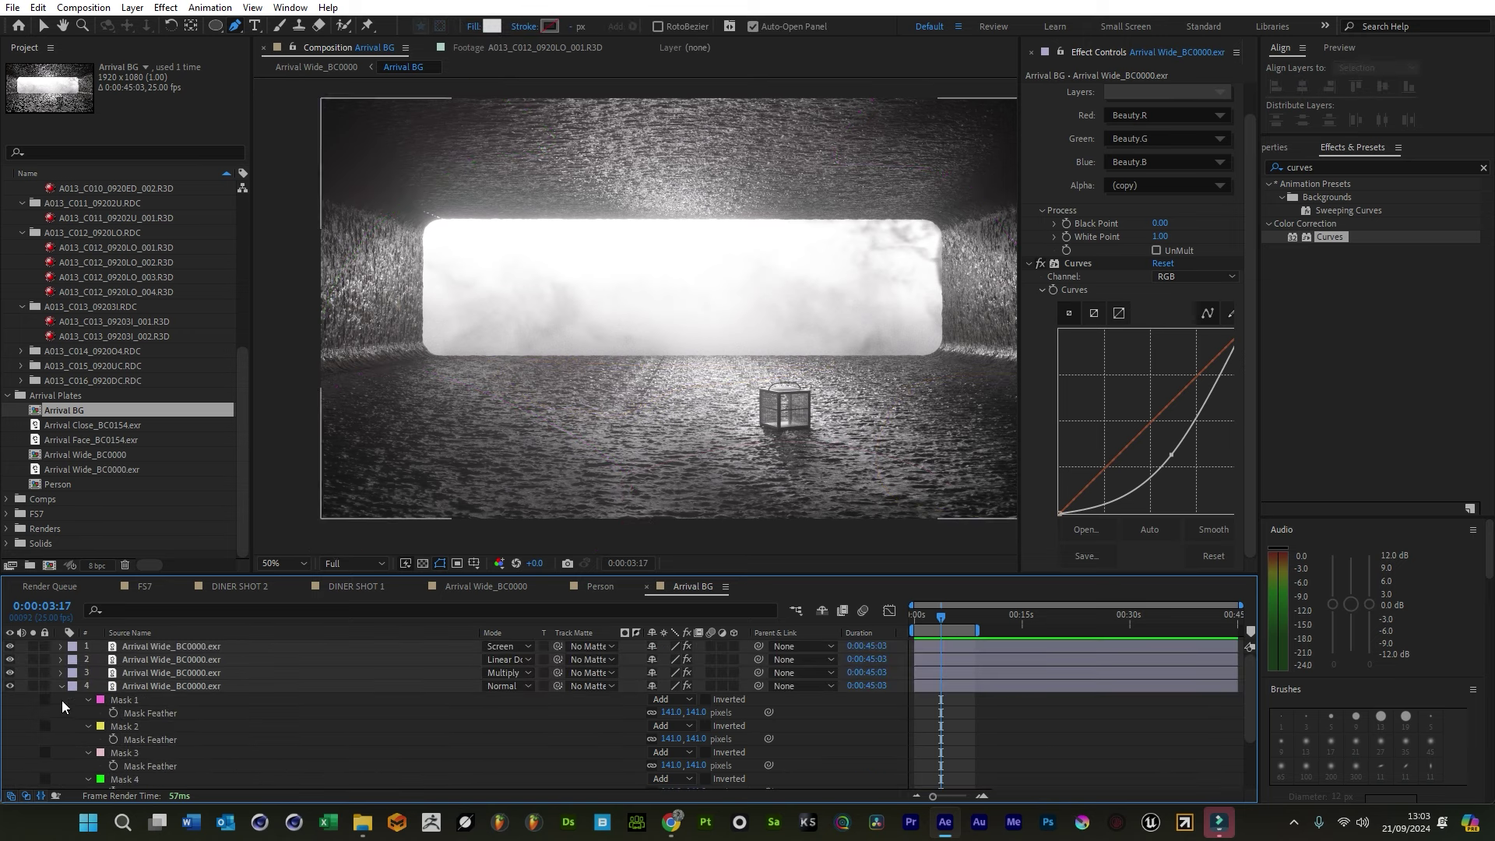
# Compare the pass layers and set the reflection pass opacity to 62%
pyautogui.click(11, 686)
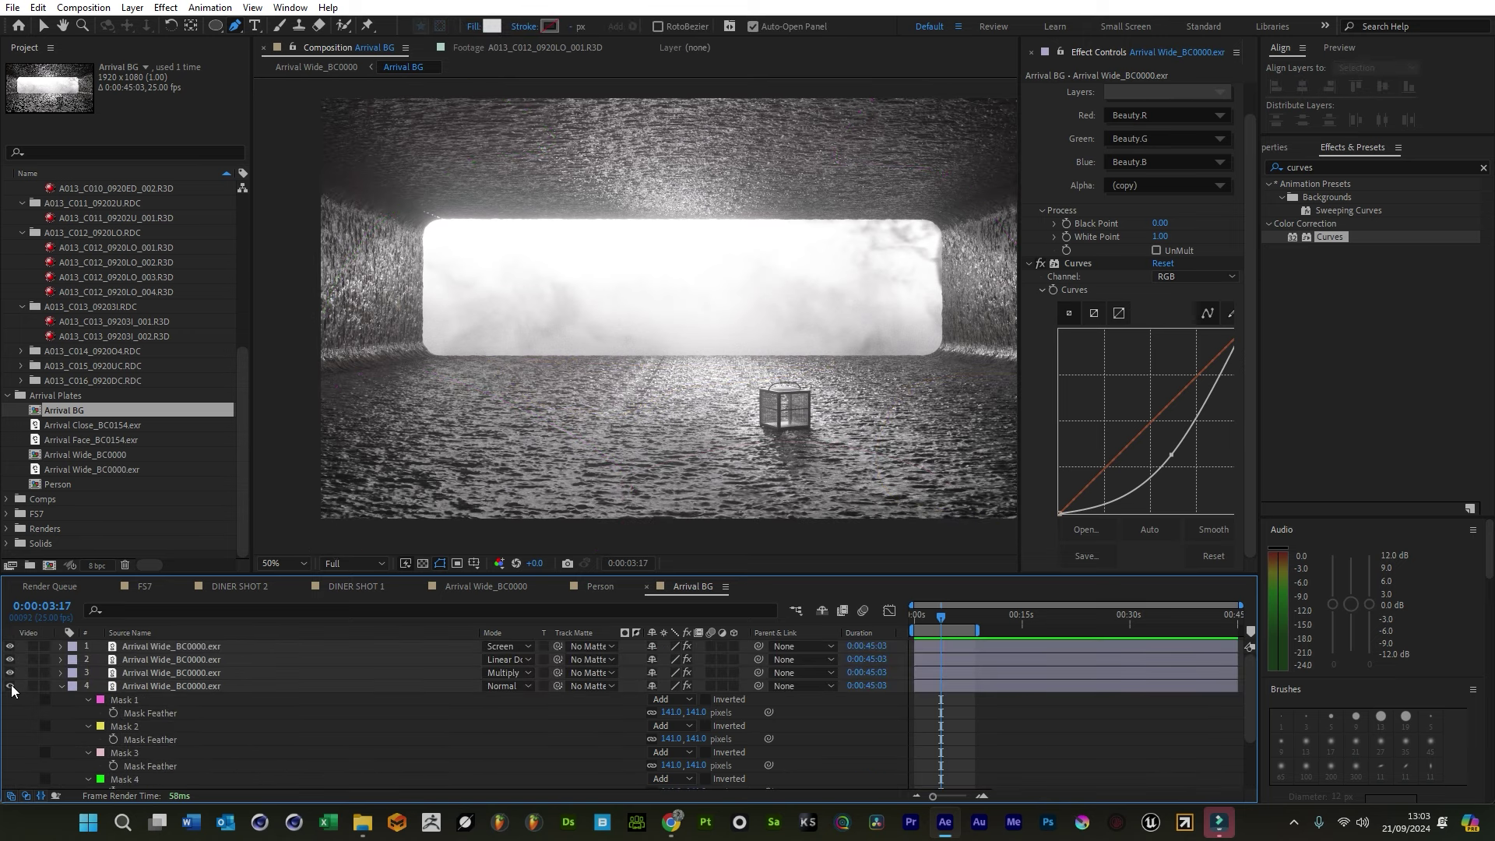
pyautogui.click(11, 686)
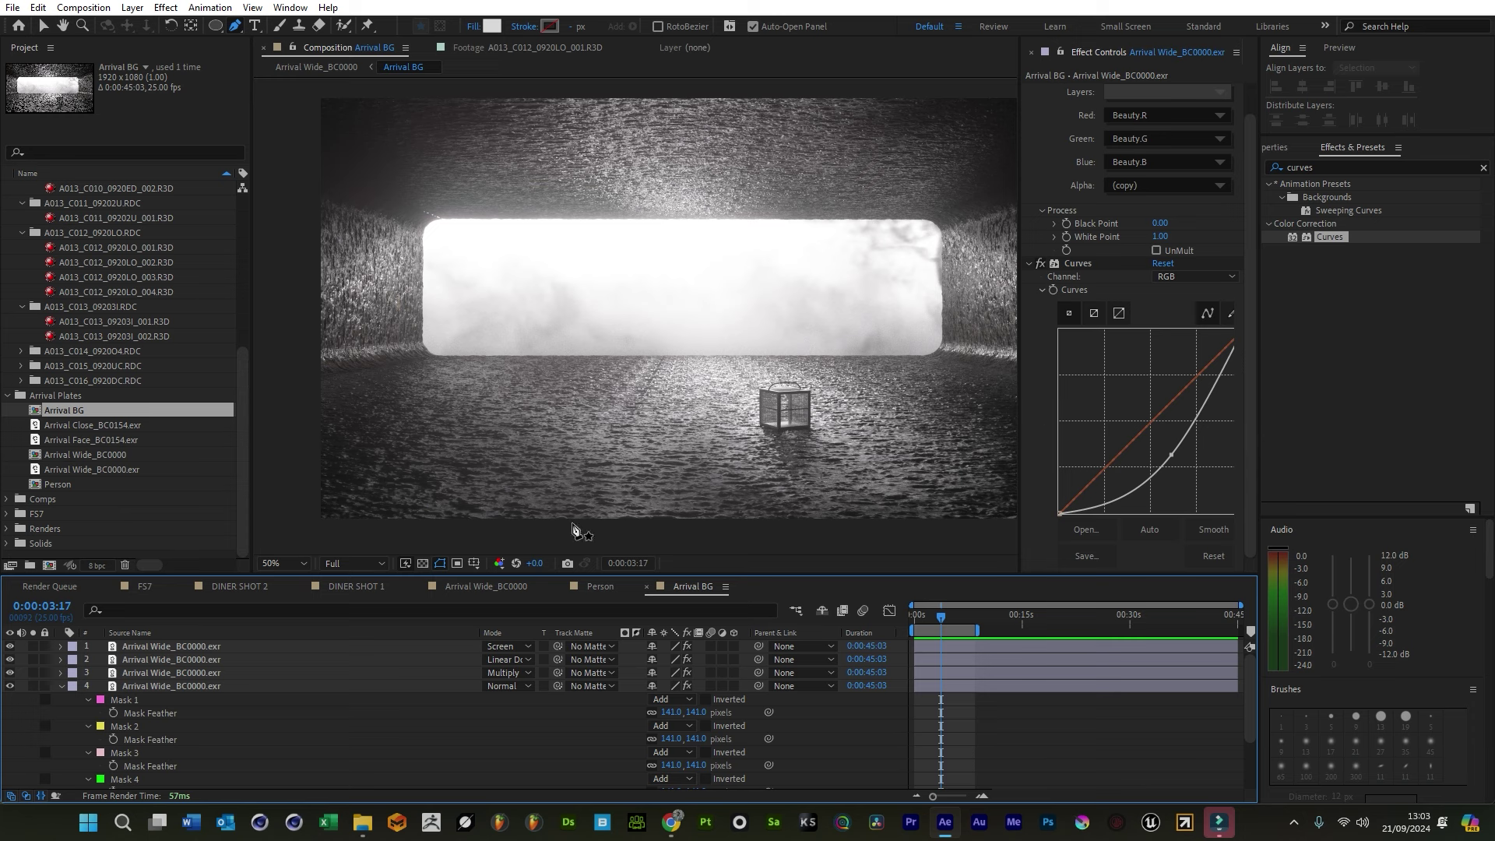
pyautogui.click(61, 686)
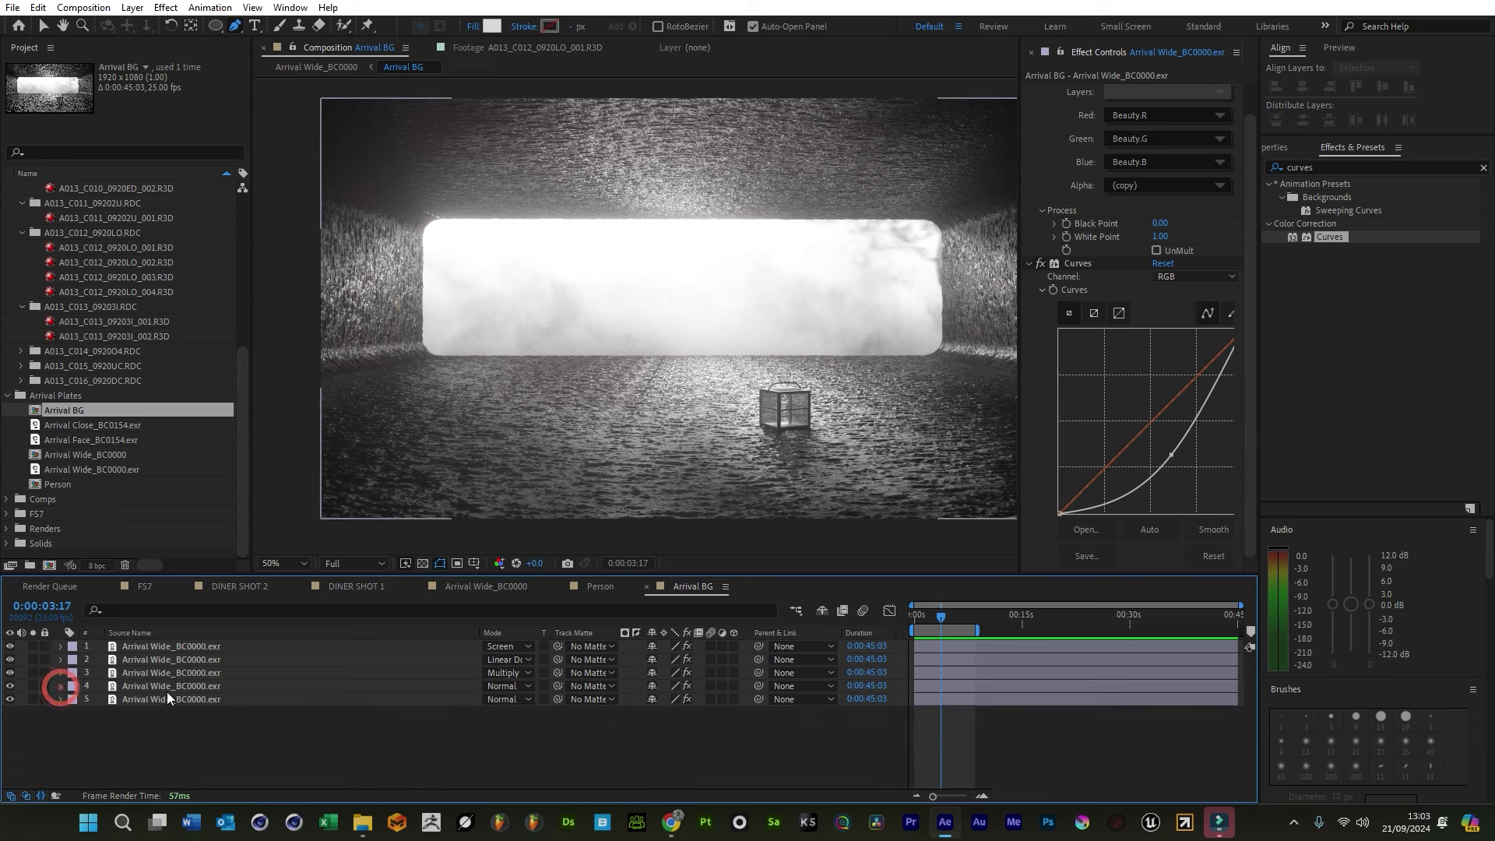
pyautogui.click(165, 688)
pyautogui.click(160, 672)
pyautogui.click(10, 673)
pyautogui.click(10, 659)
pyautogui.click(10, 659)
pyautogui.click(153, 659)
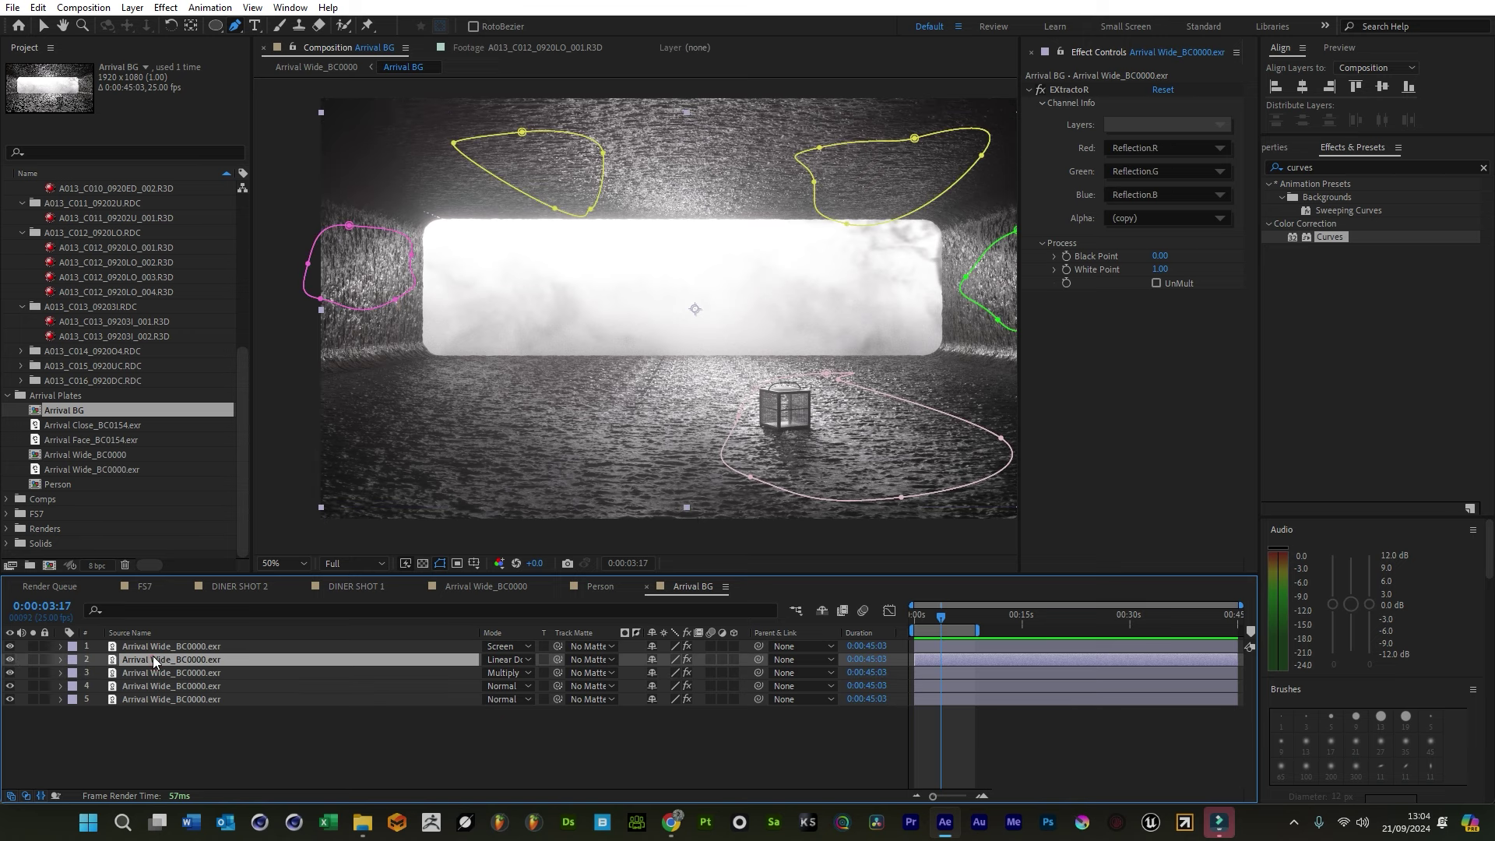
pyautogui.press('t')
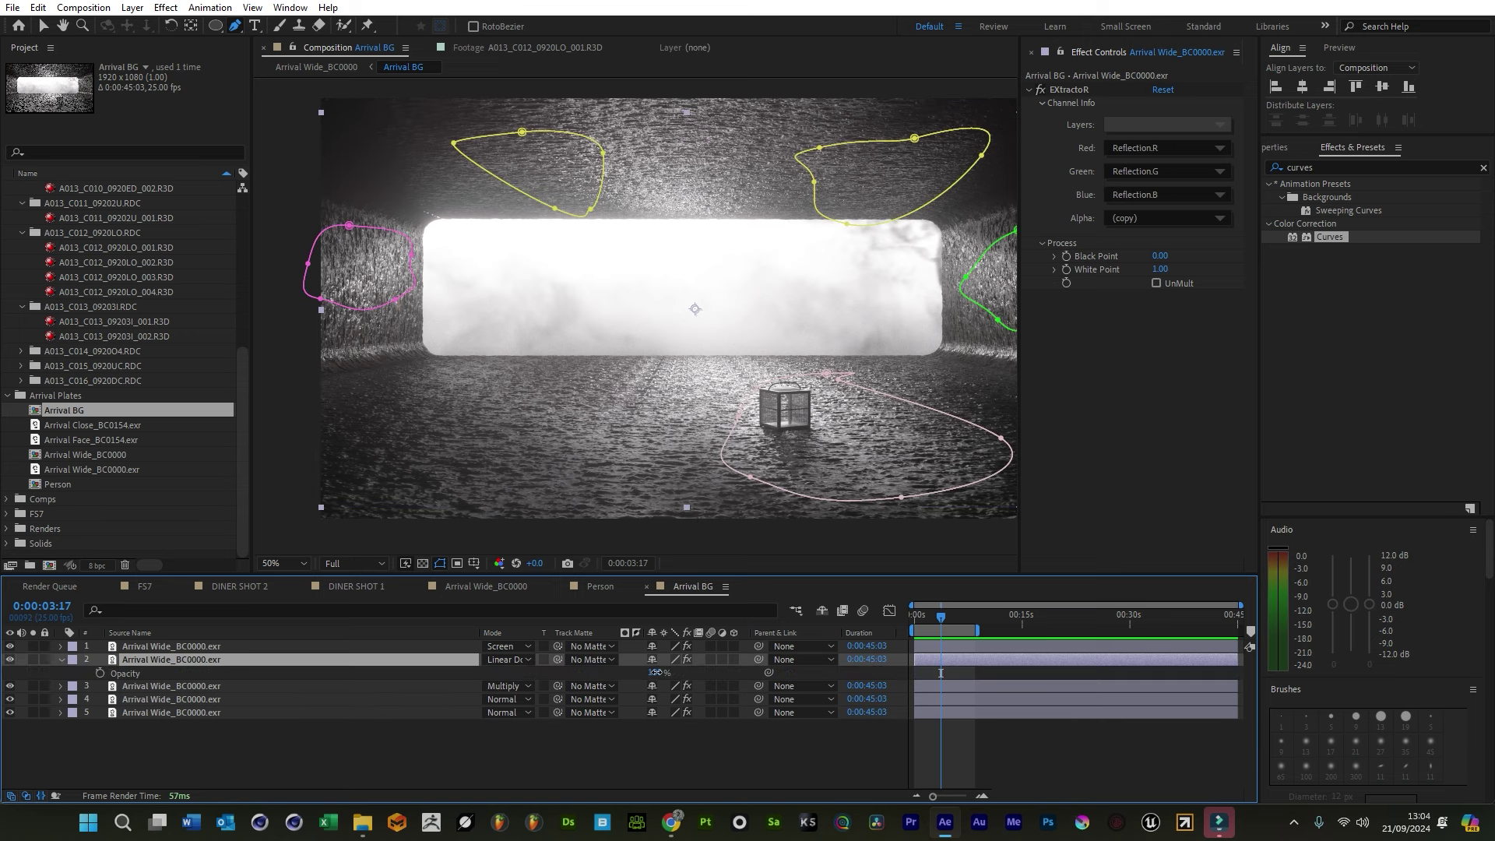
pyautogui.moveTo(656, 673); pyautogui.dragTo(626, 673)
# Duplicate the post-processing layer and set the copy's opacity to 60%
pyautogui.click(249, 715)
pyautogui.click(213, 688)
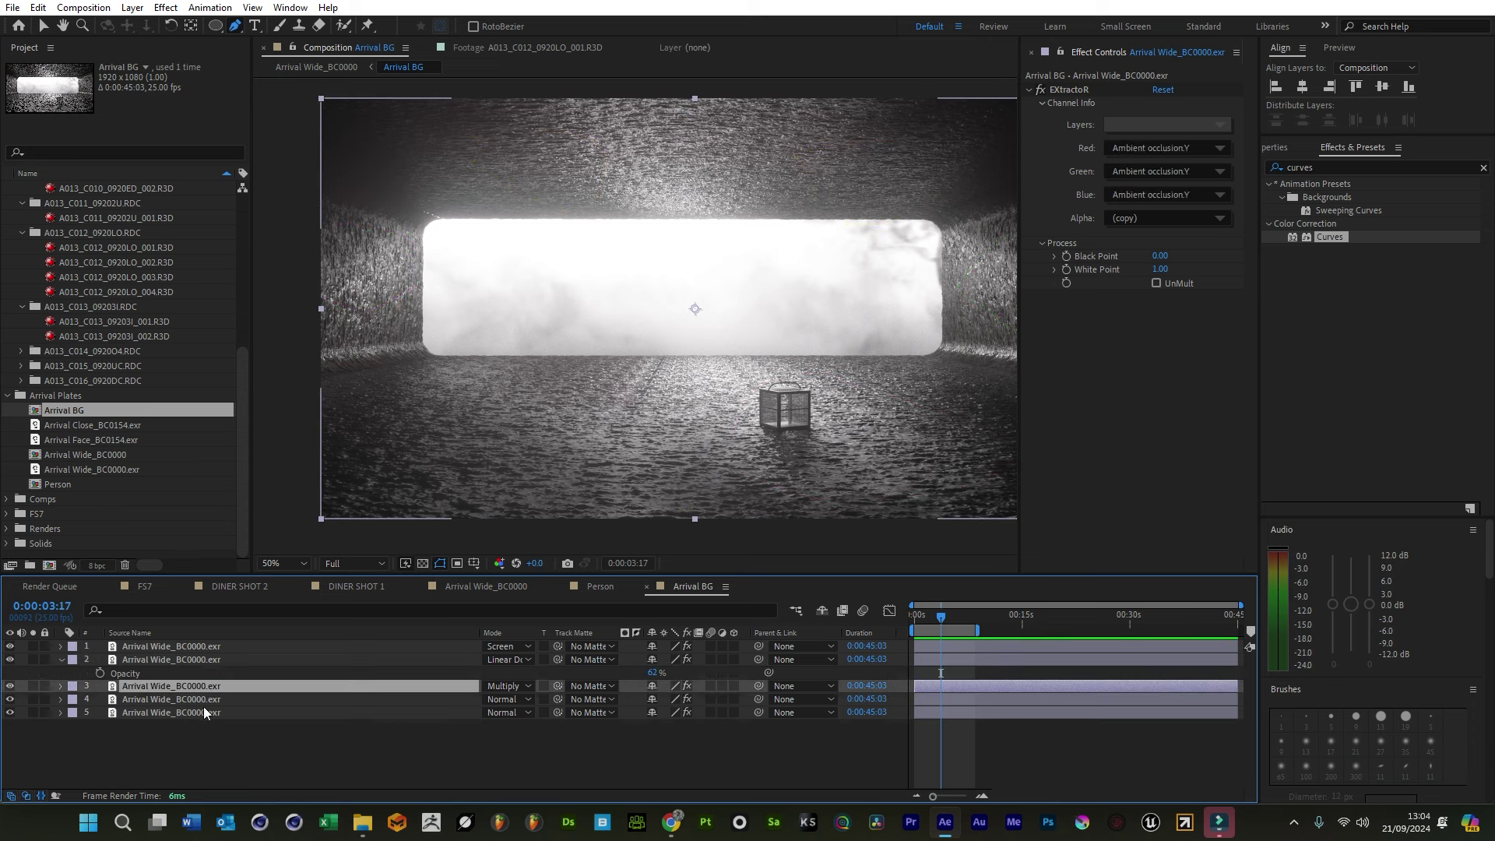
pyautogui.click(174, 646)
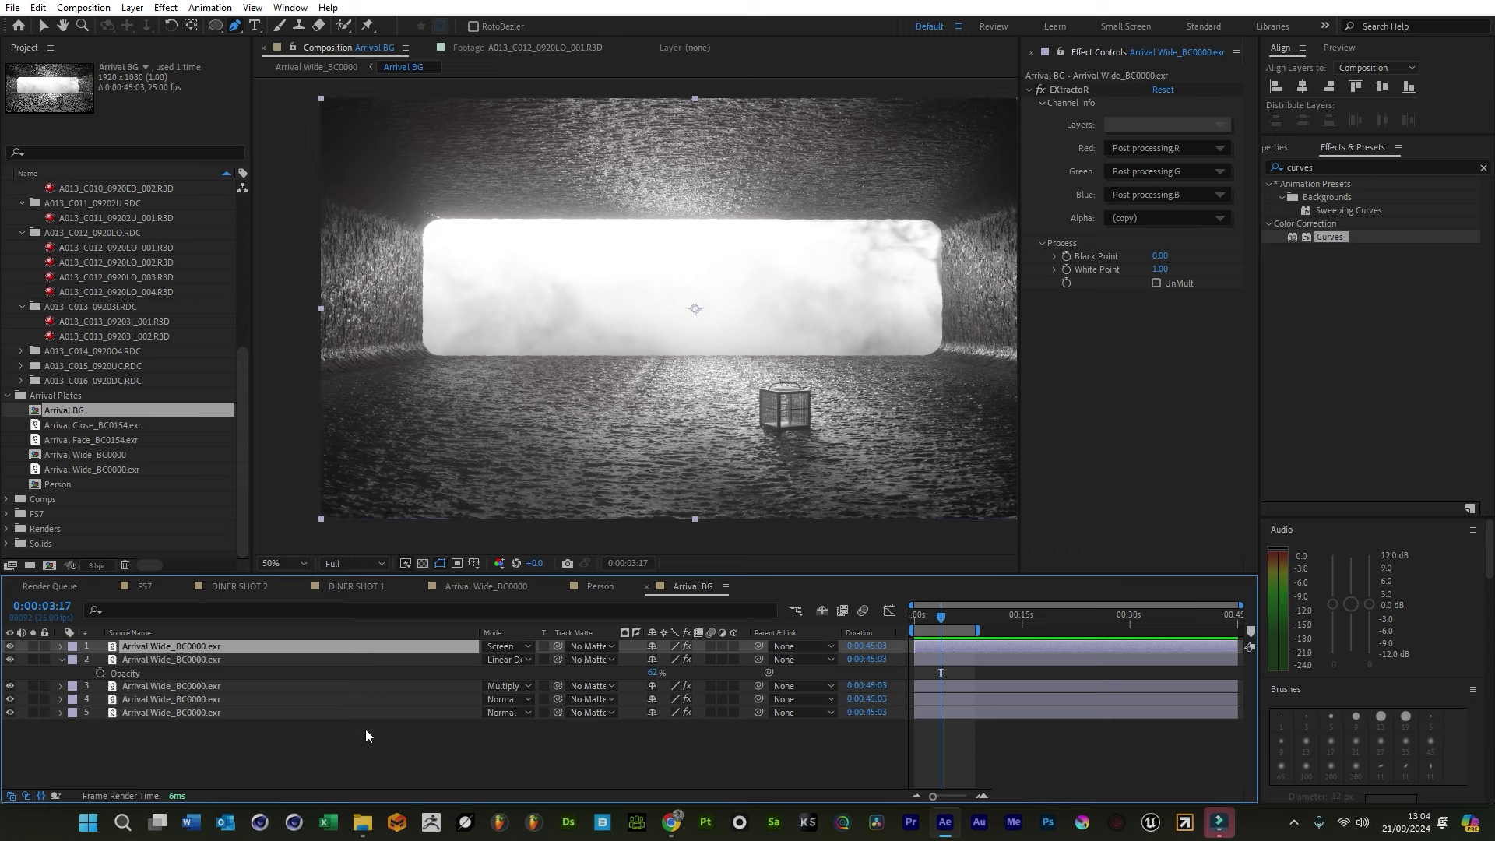
pyautogui.press('t')
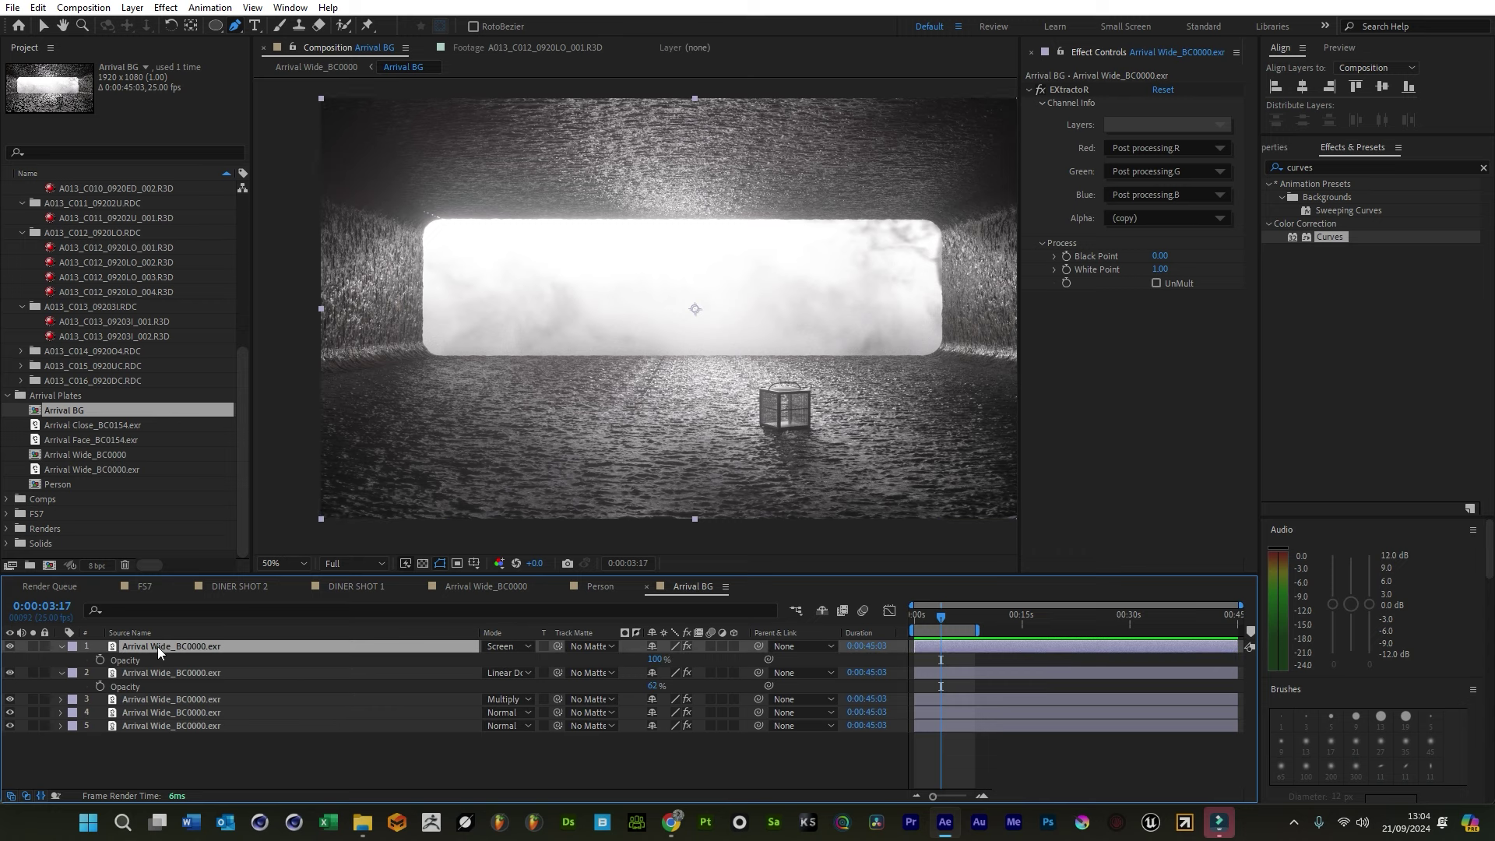
pyautogui.hotkey('ctrl', 'd')
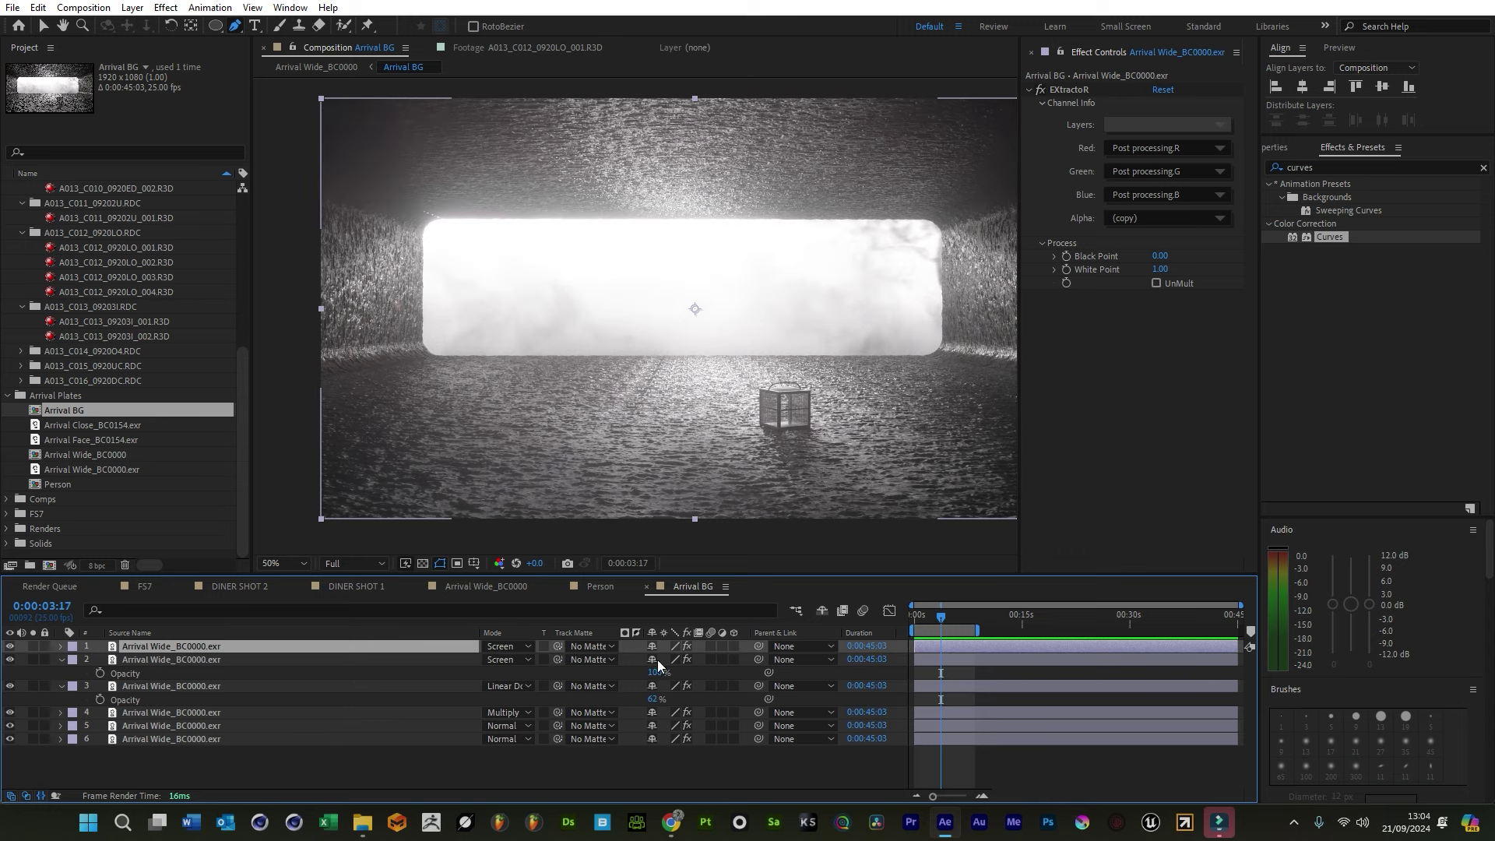
pyautogui.press('t')
pyautogui.moveTo(654, 659); pyautogui.dragTo(639, 659)
pyautogui.click(555, 787)
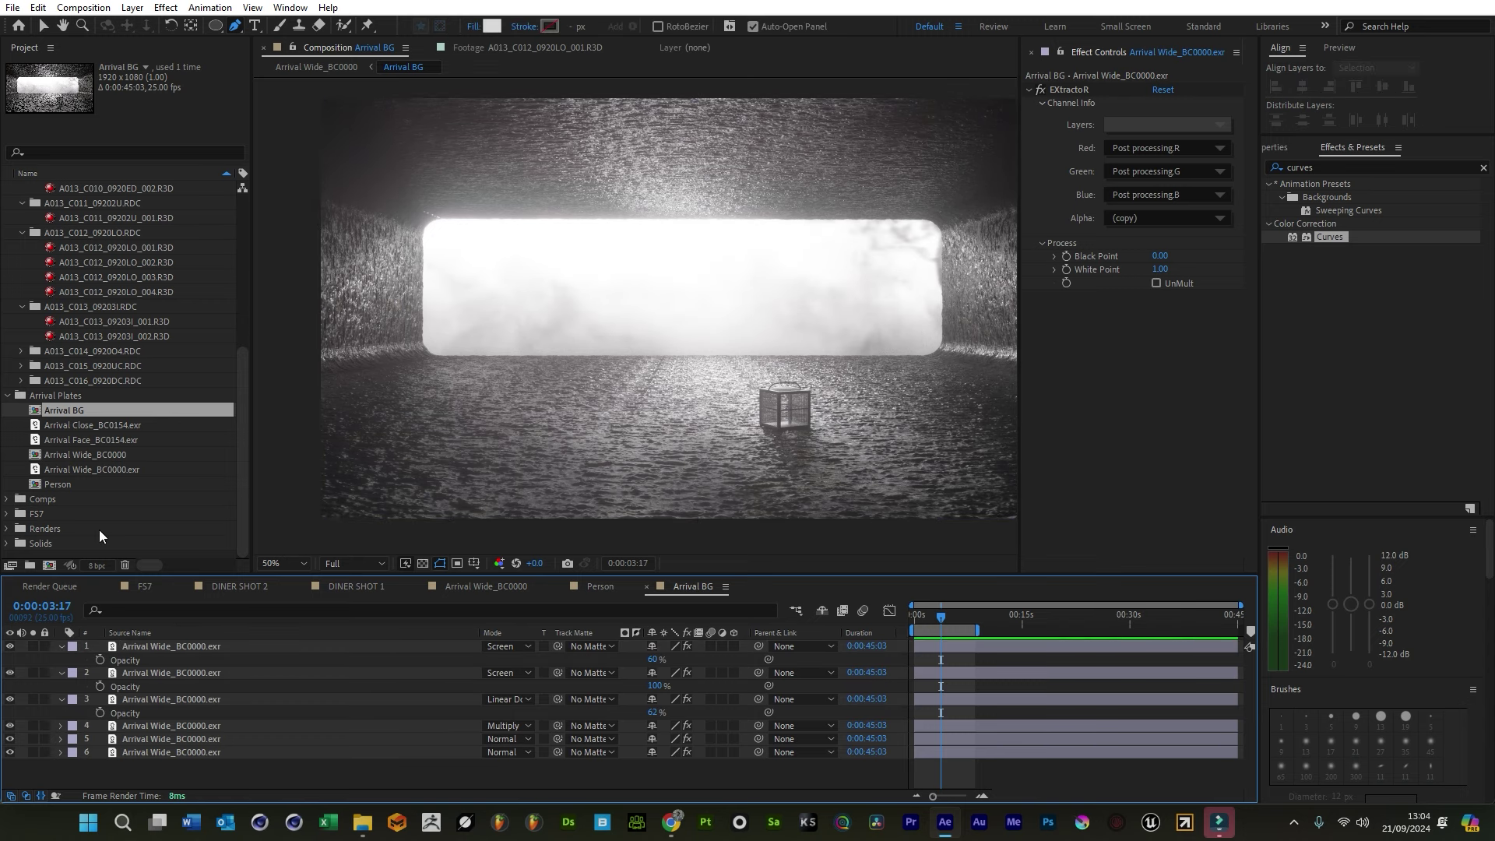
# Add a new adjustment layer to the top of Arrival BG
pyautogui.click(132, 7)
pyautogui.moveTo(183, 26)
pyautogui.click(432, 128)
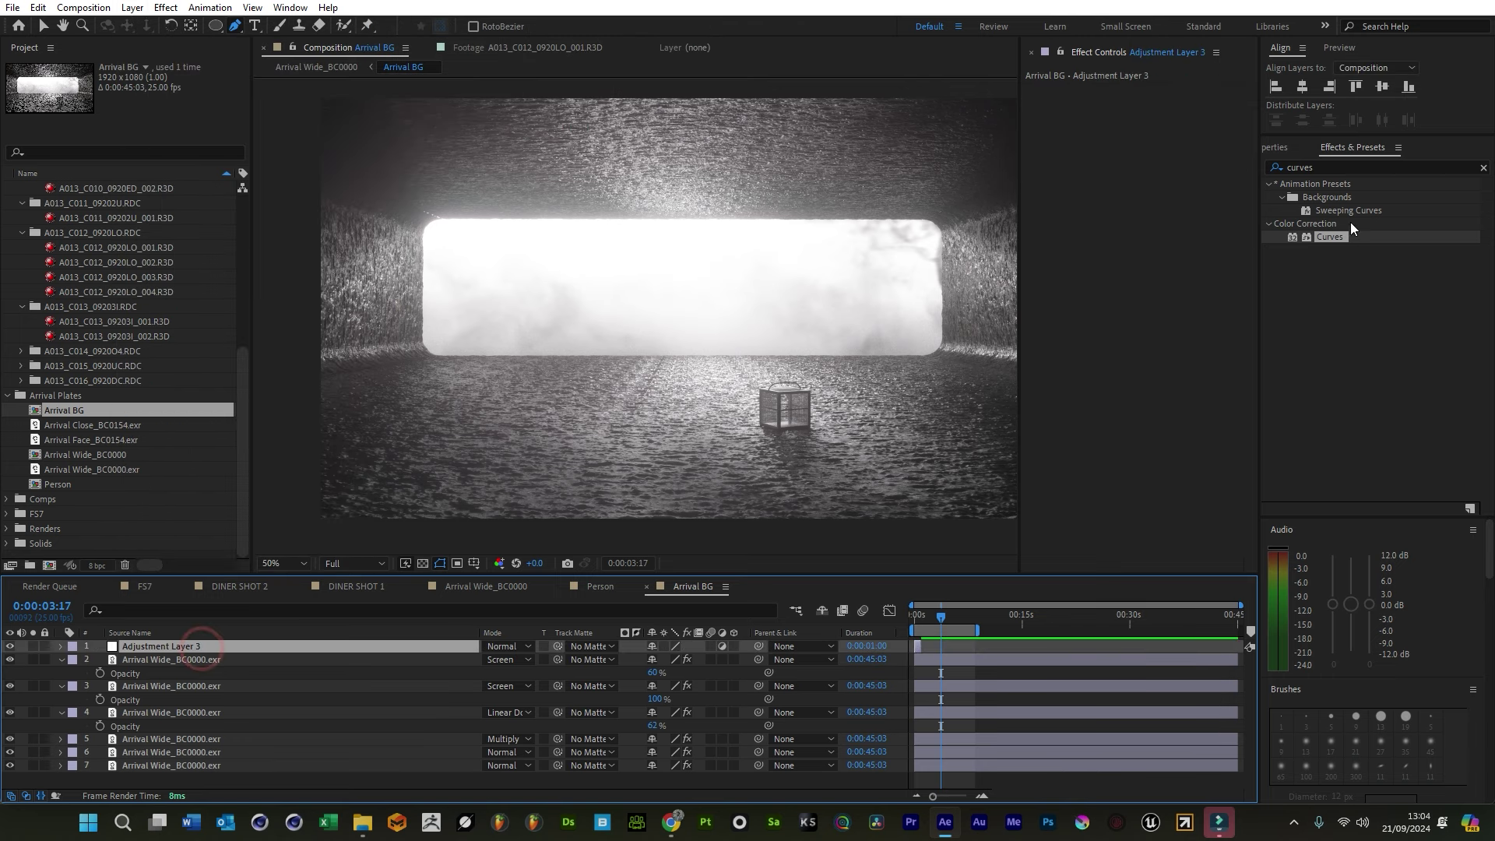
# Apply Tritone to the adjustment layer with a sampled grey-blue midtone, partly blended, and extend the layer to 0:00:28:19
pyautogui.click(1270, 166)
pyautogui.press('BackSpace')
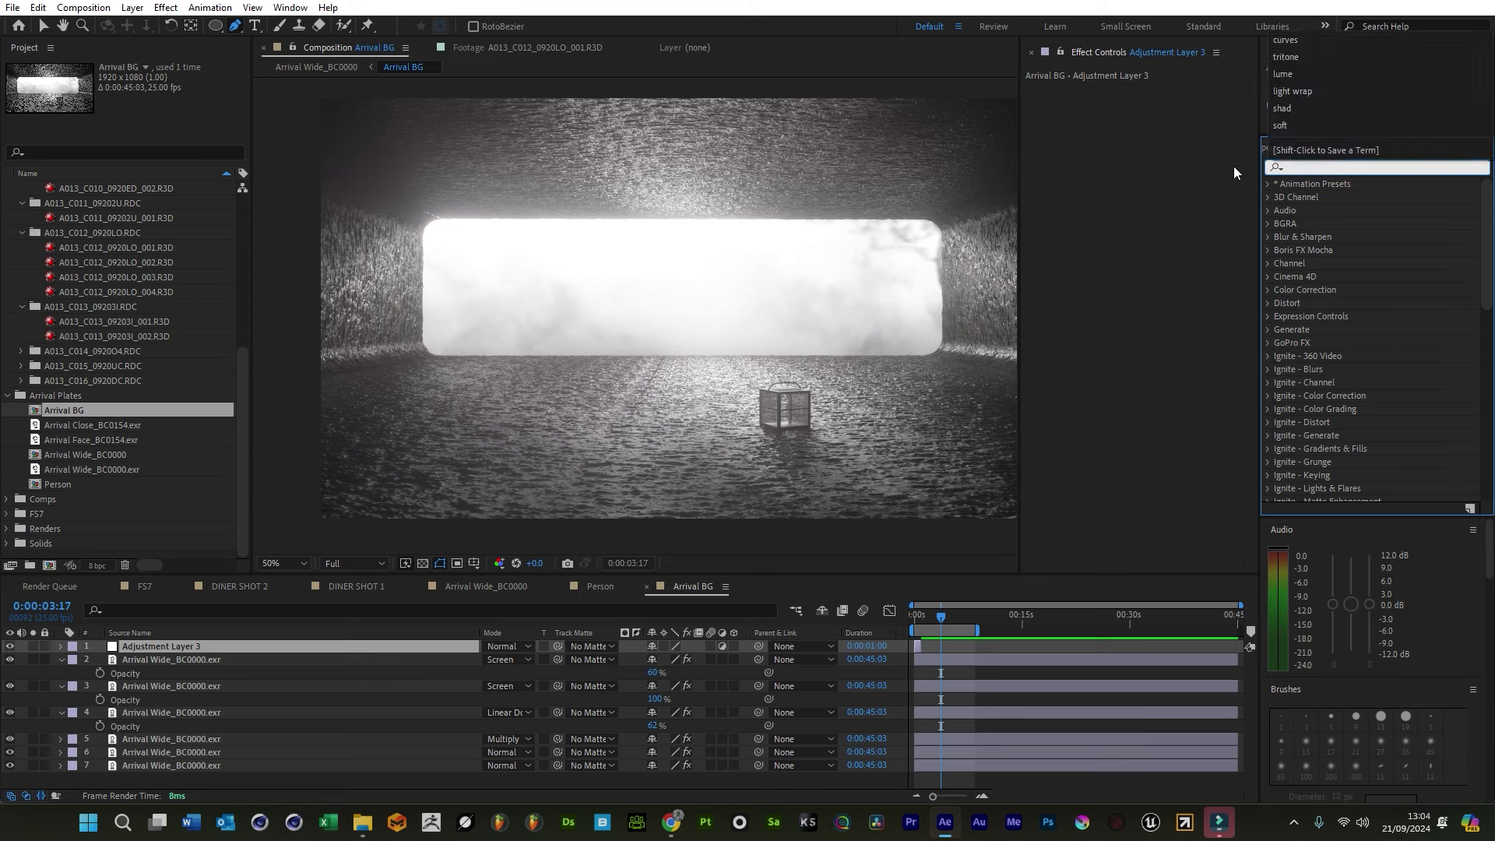
pyautogui.write('tri')
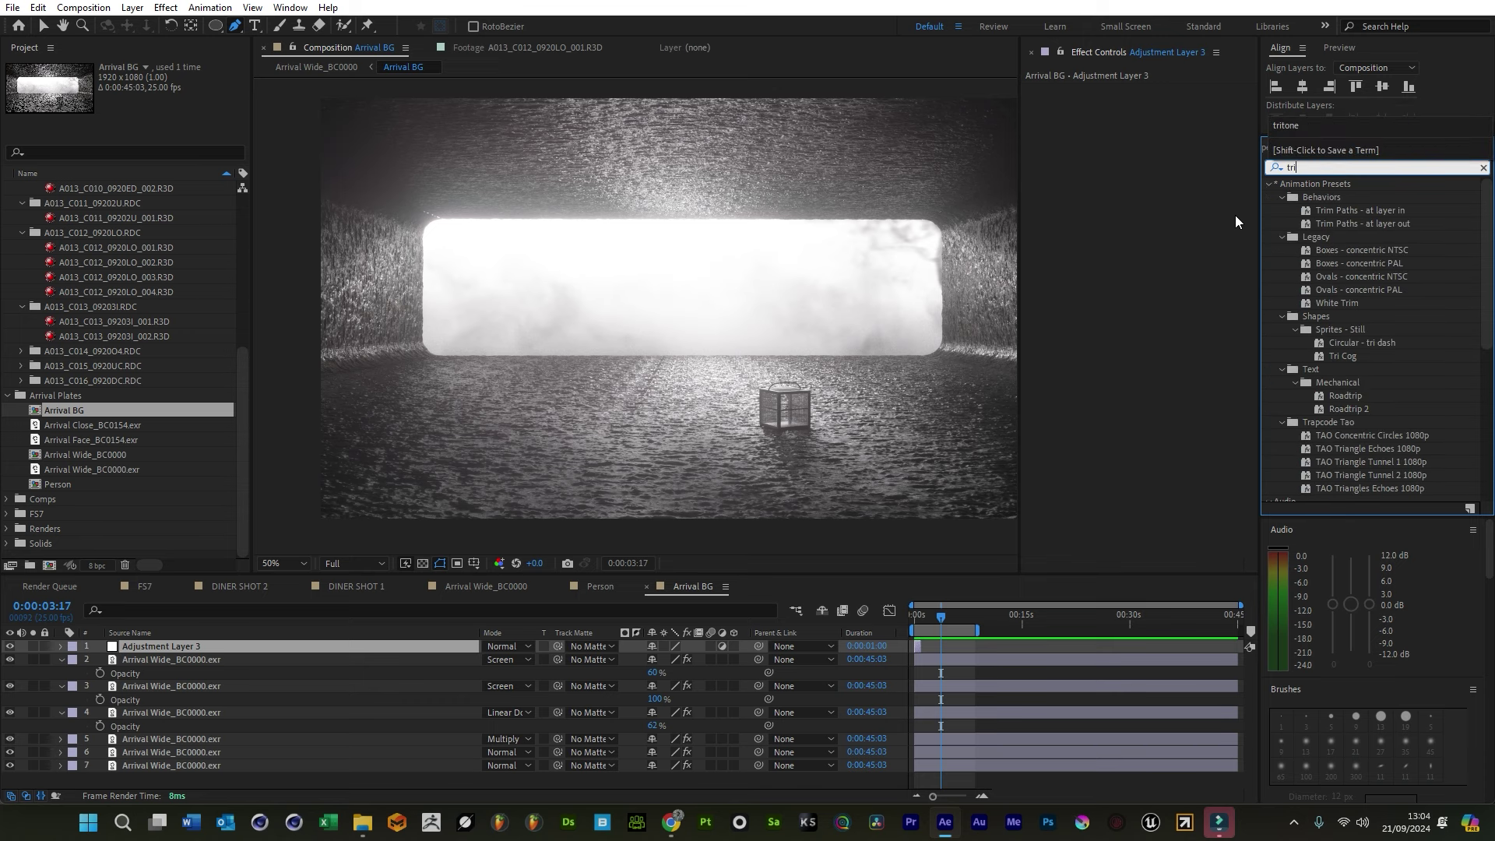
pyautogui.write('t')
pyautogui.moveTo(1330, 197); pyautogui.dragTo(1130, 258)
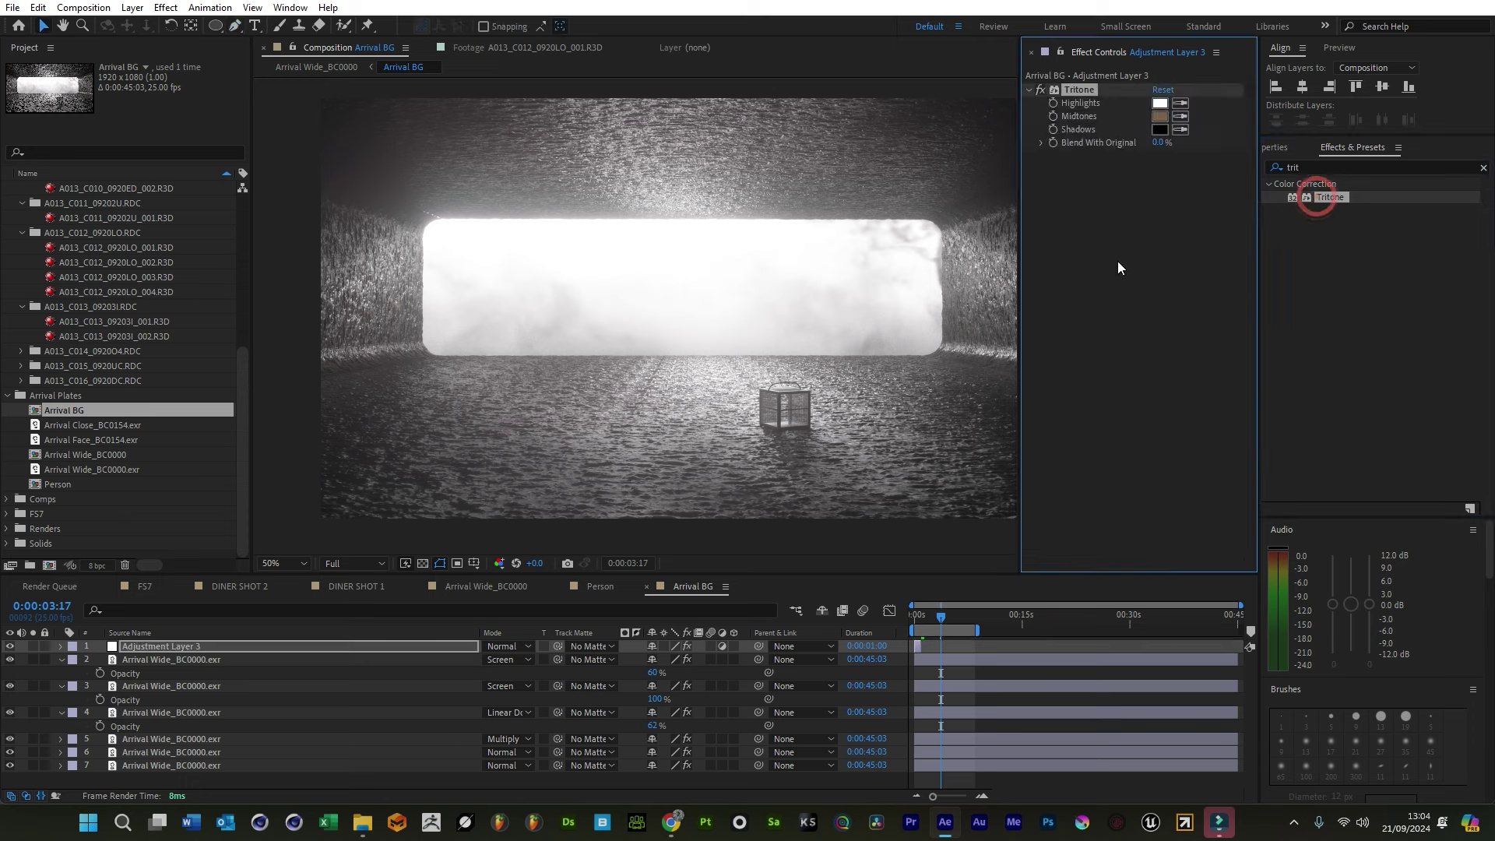
pyautogui.click(1180, 114)
pyautogui.click(671, 821)
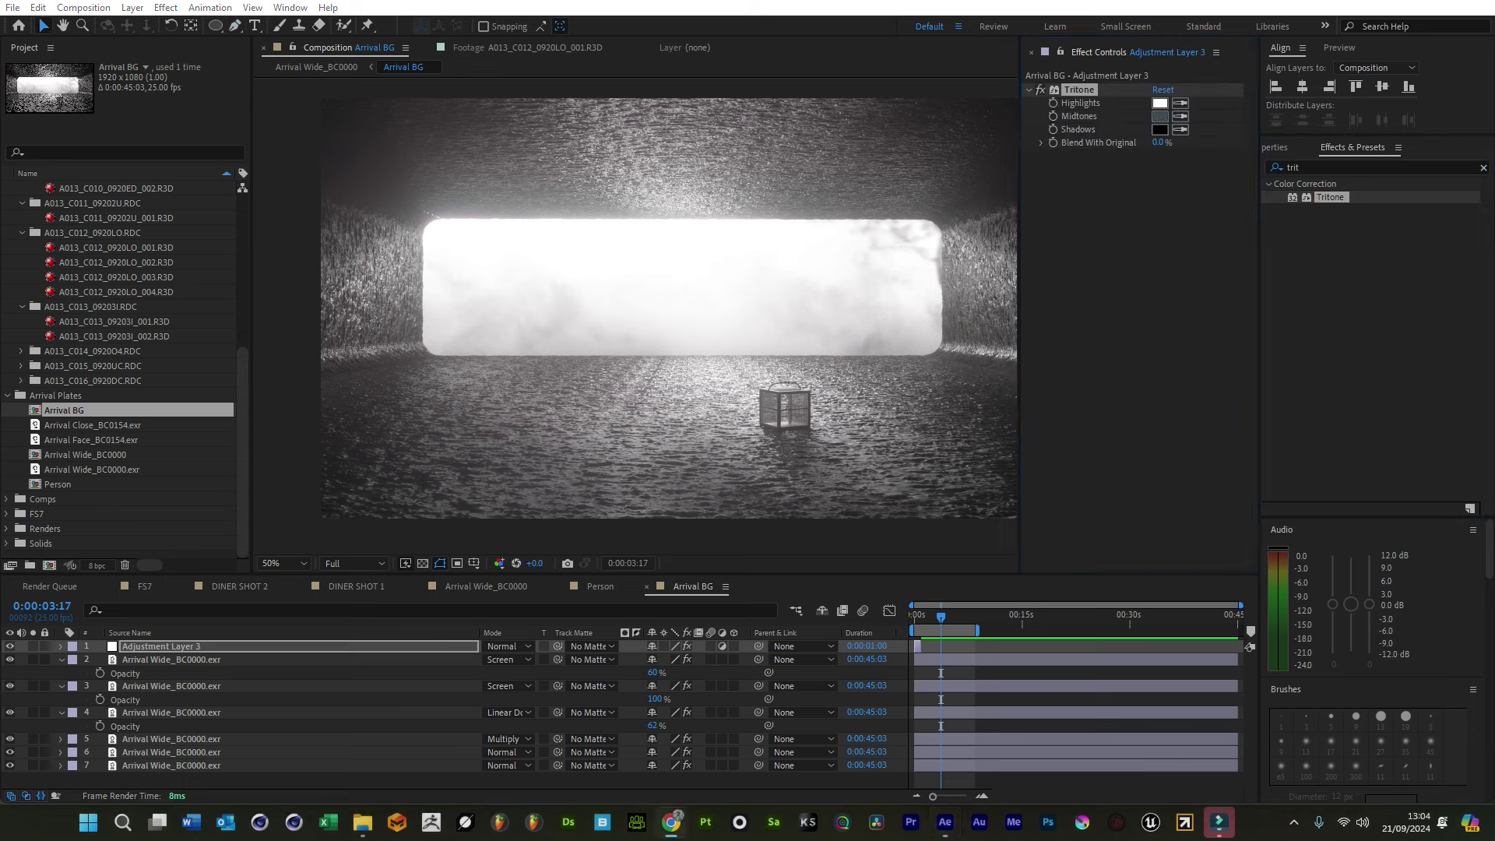
pyautogui.moveTo(1157, 144); pyautogui.dragTo(1196, 145)
pyautogui.moveTo(925, 648); pyautogui.dragTo(1120, 646)
pyautogui.moveTo(1161, 144); pyautogui.dragTo(1168, 159)
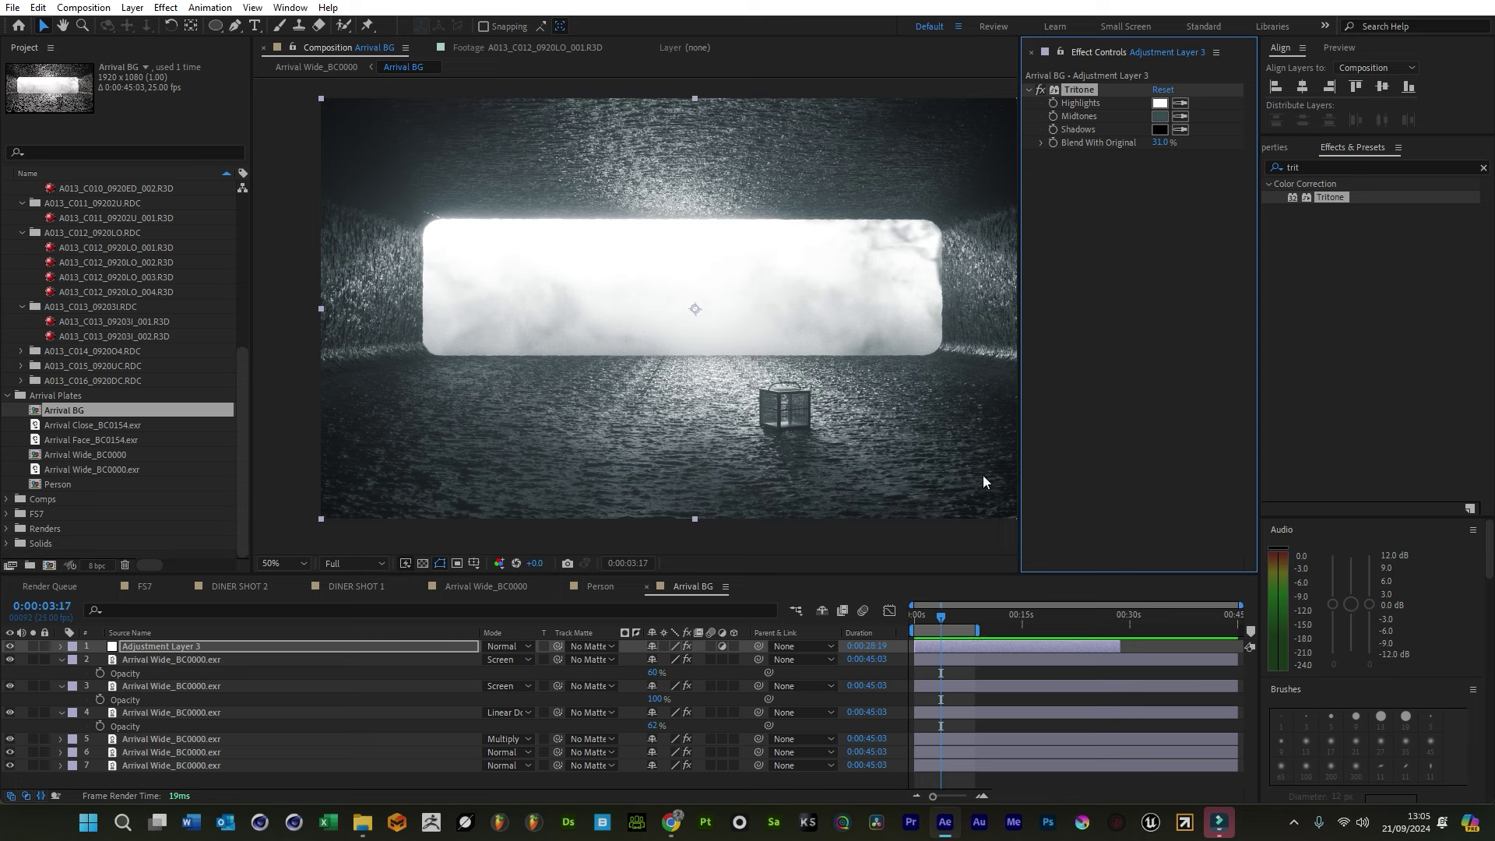
# Duplicate the adjustment layer and give the copy a full-strength teal midtone Tritone
pyautogui.click(174, 646)
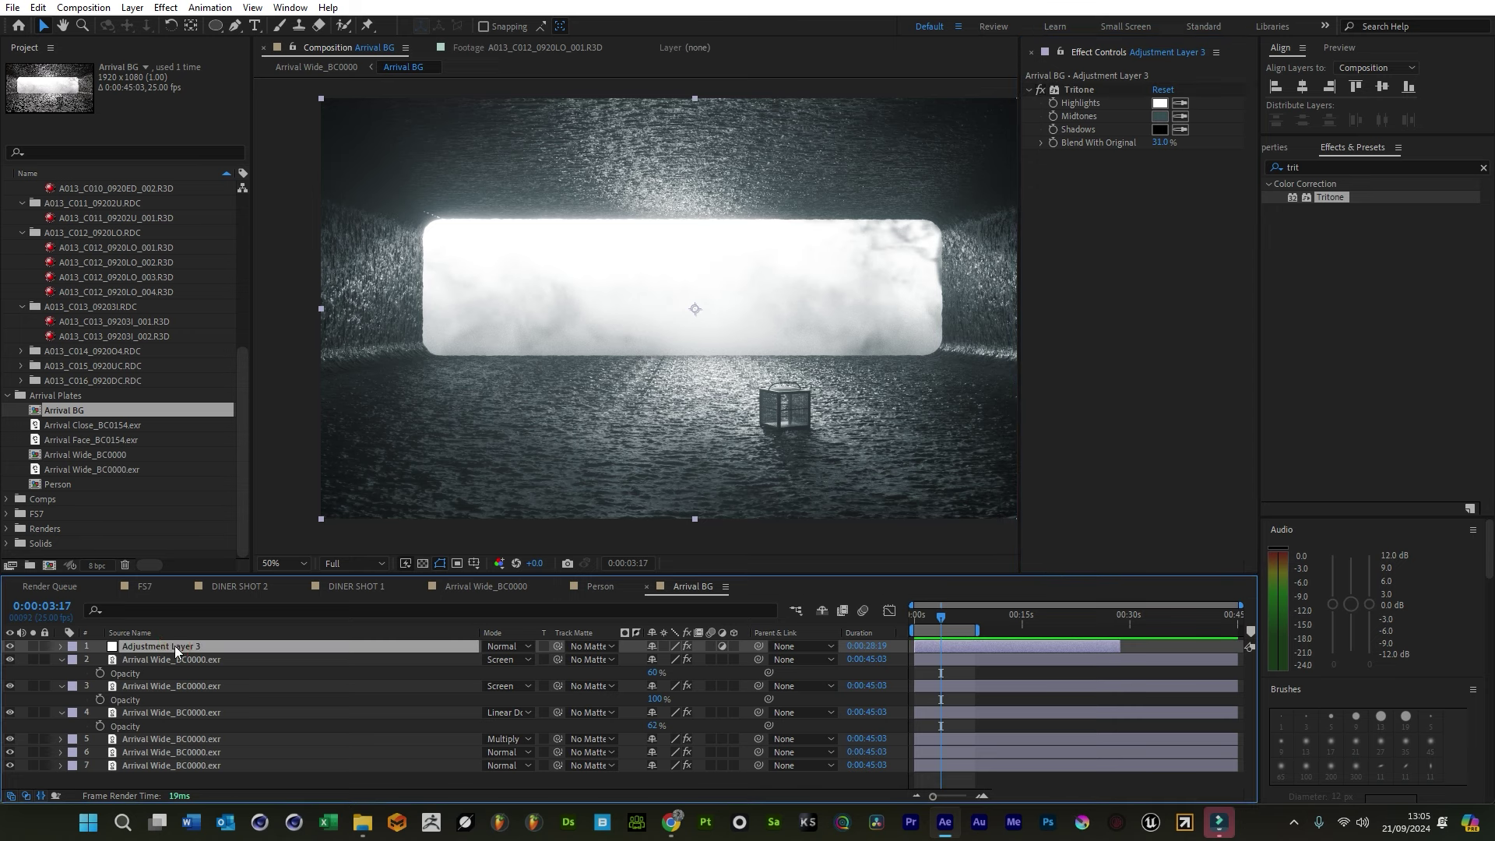
pyautogui.hotkey('ctrl', 'd')
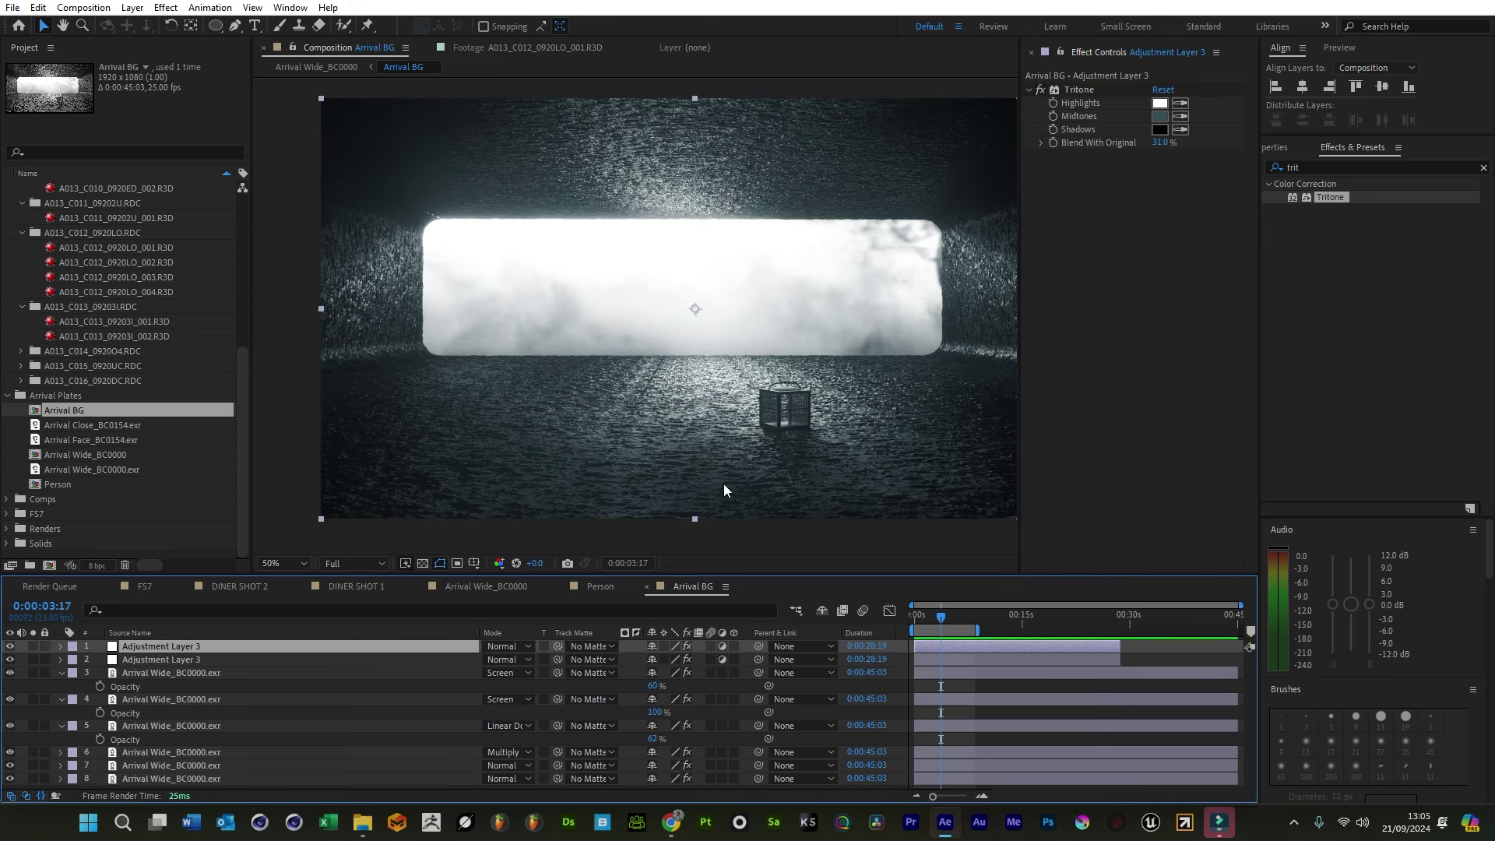
pyautogui.moveTo(1159, 146); pyautogui.dragTo(1133, 145)
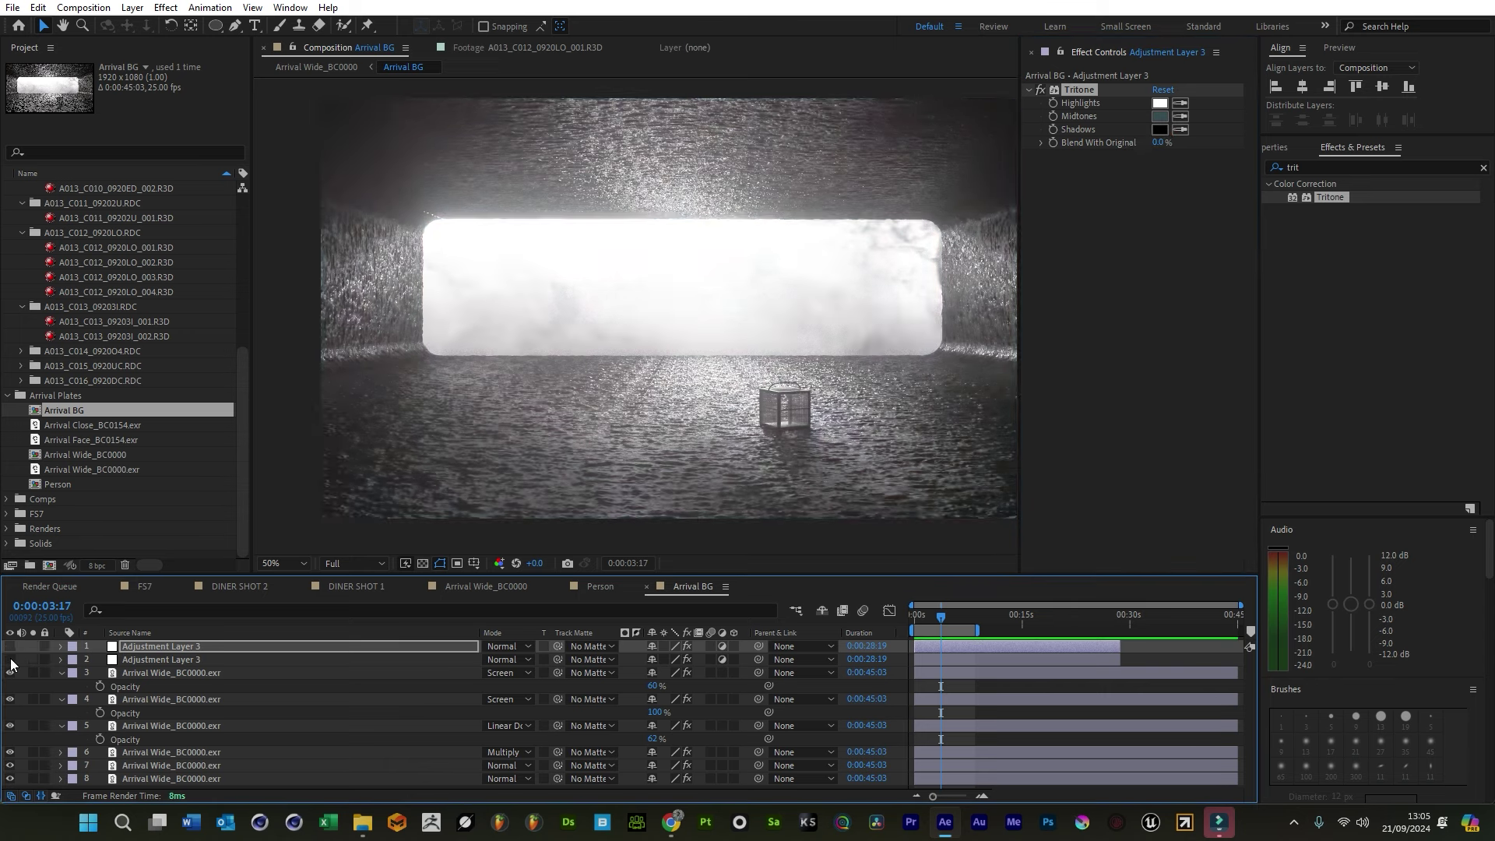
pyautogui.click(1160, 116)
pyautogui.moveTo(1012, 565); pyautogui.dragTo(1119, 550)
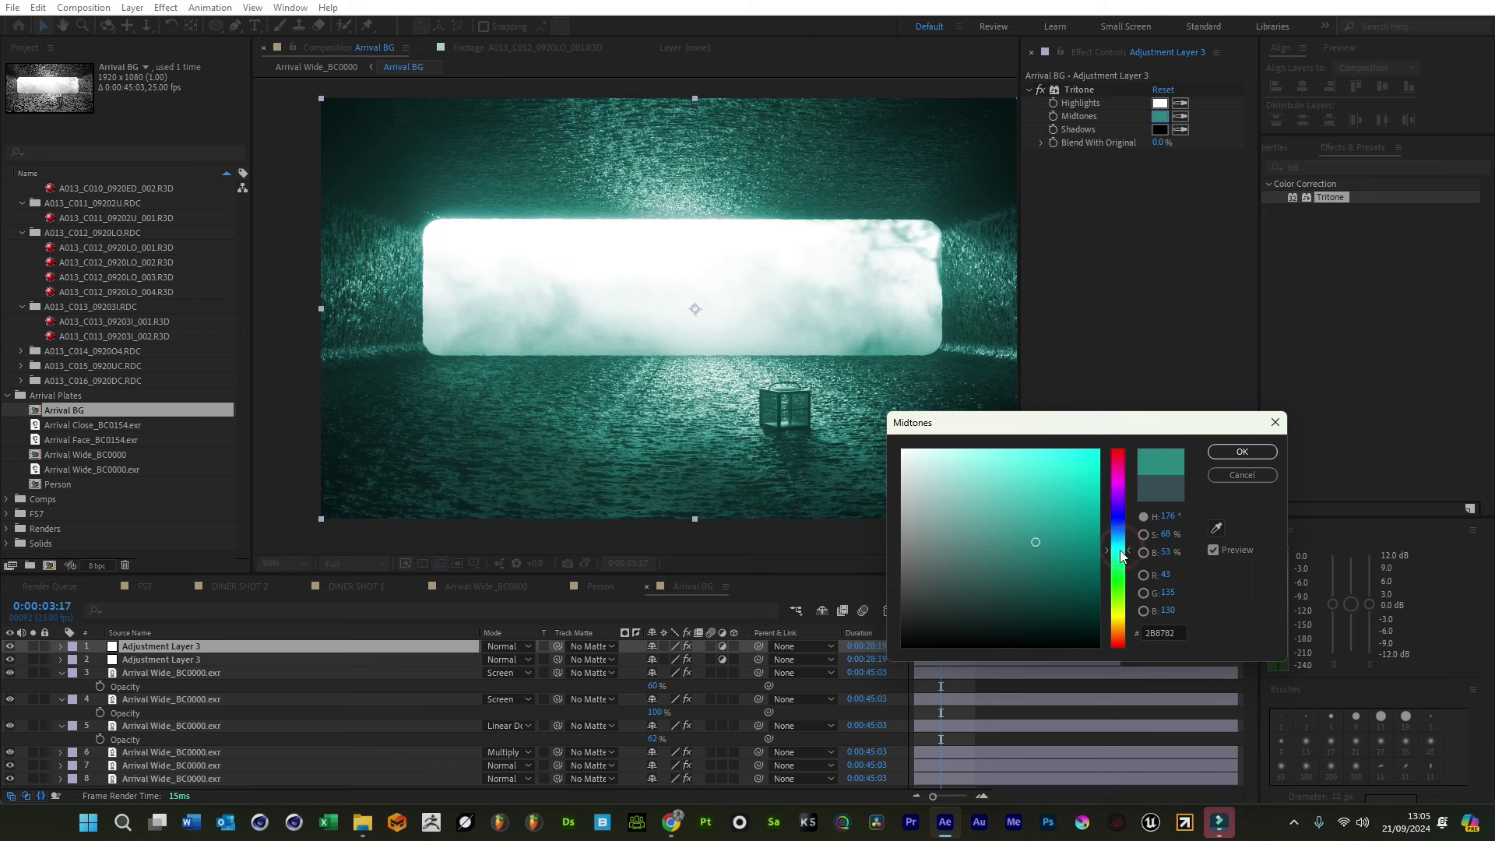
pyautogui.click(1243, 454)
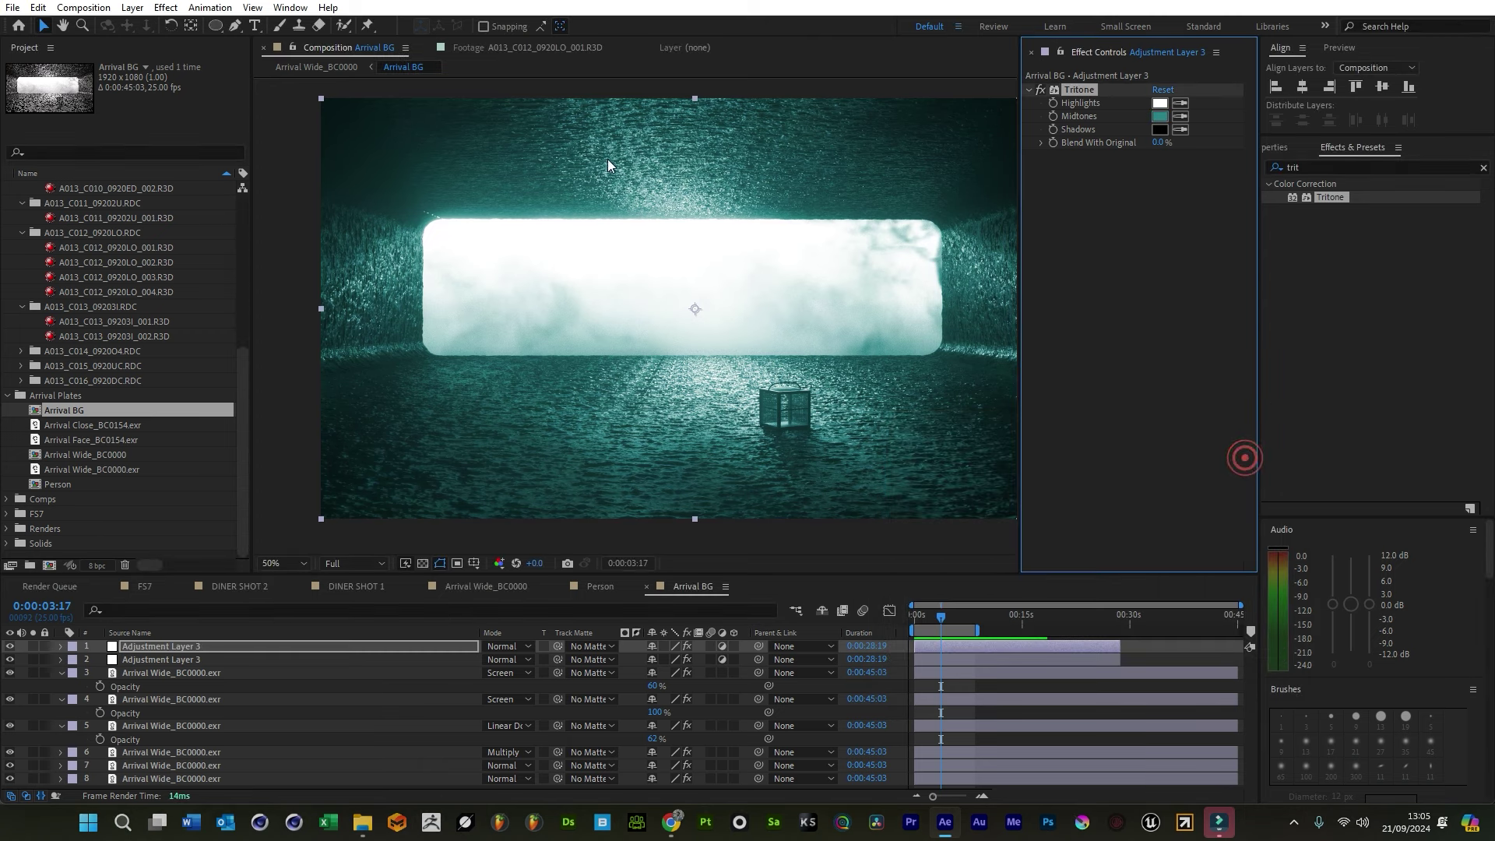
# Pen-draw masks on Adjustment Layer 3 above the slab and to its left
pyautogui.click(234, 25)
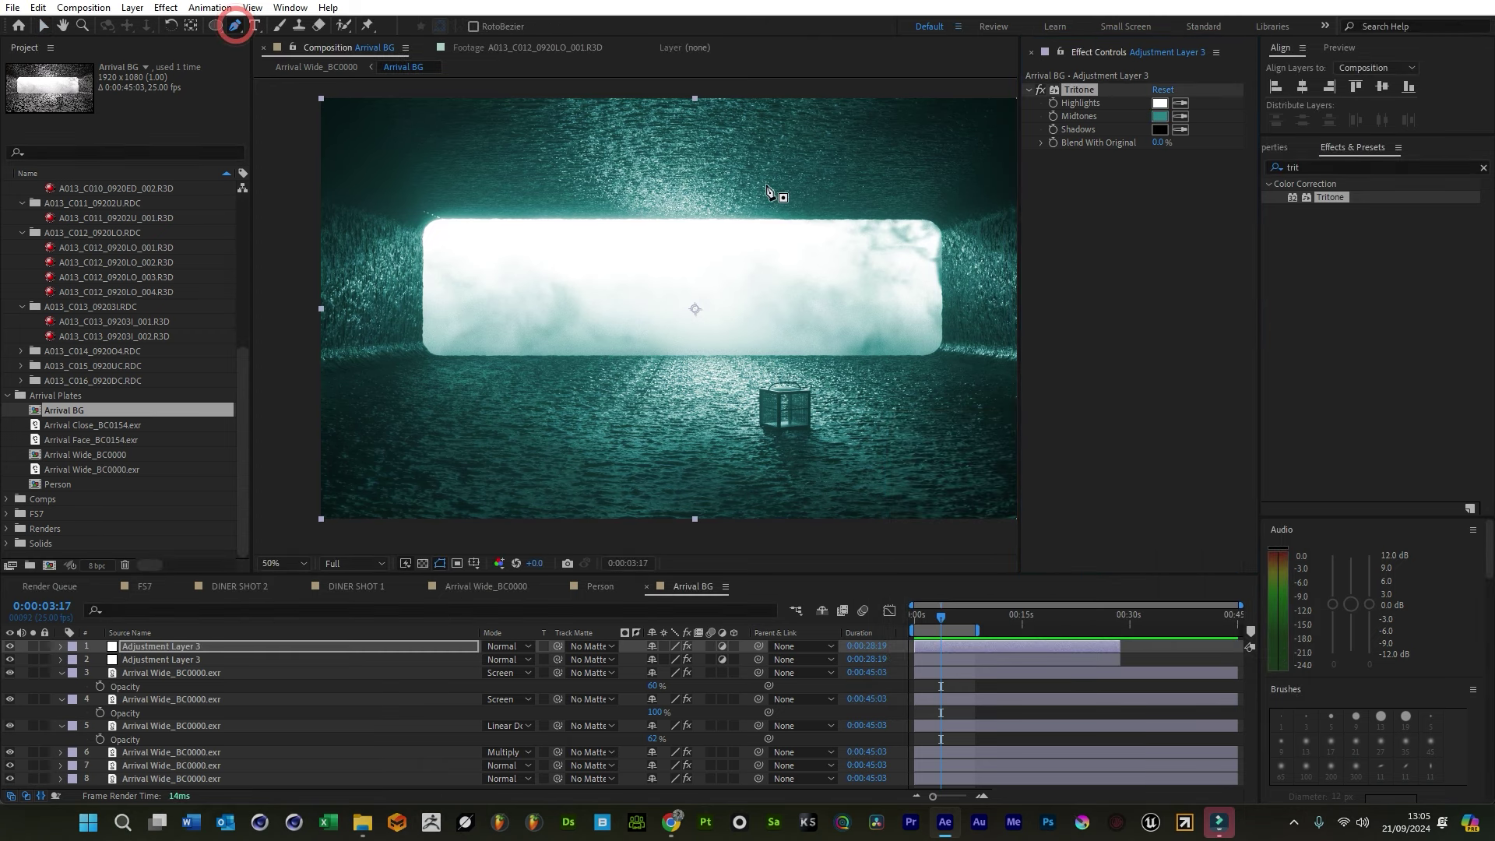
pyautogui.moveTo(836, 188); pyautogui.dragTo(740, 175)
pyautogui.click(686, 162)
pyautogui.click(660, 143)
pyautogui.click(810, 156)
pyautogui.click(895, 184)
pyautogui.click(836, 188)
pyautogui.moveTo(429, 175); pyautogui.dragTo(470, 172)
pyautogui.moveTo(377, 203); pyautogui.dragTo(329, 206)
pyautogui.click(529, 188)
pyautogui.moveTo(596, 158); pyautogui.dragTo(696, 158)
pyautogui.click(429, 175)
# Add masks over the water below the slab and at the lower right
pyautogui.click(353, 423)
pyautogui.click(498, 405)
pyautogui.click(642, 411)
pyautogui.click(485, 420)
pyautogui.click(425, 415)
pyautogui.click(1010, 392)
pyautogui.keyDown('shift'); pyautogui.hscroll(1, 1010, 405); pyautogui.keyUp('shift')
pyautogui.moveTo(928, 417); pyautogui.dragTo(1004, 417)
pyautogui.click(895, 418)
pyautogui.moveTo(895, 421); pyautogui.dragTo(973, 409)
# Add a thin mask above the cage, deselect the layer, and switch to Arrival Wide_BC0000
pyautogui.click(697, 377)
pyautogui.click(817, 366)
pyautogui.click(846, 362)
pyautogui.click(725, 365)
pyautogui.click(660, 368)
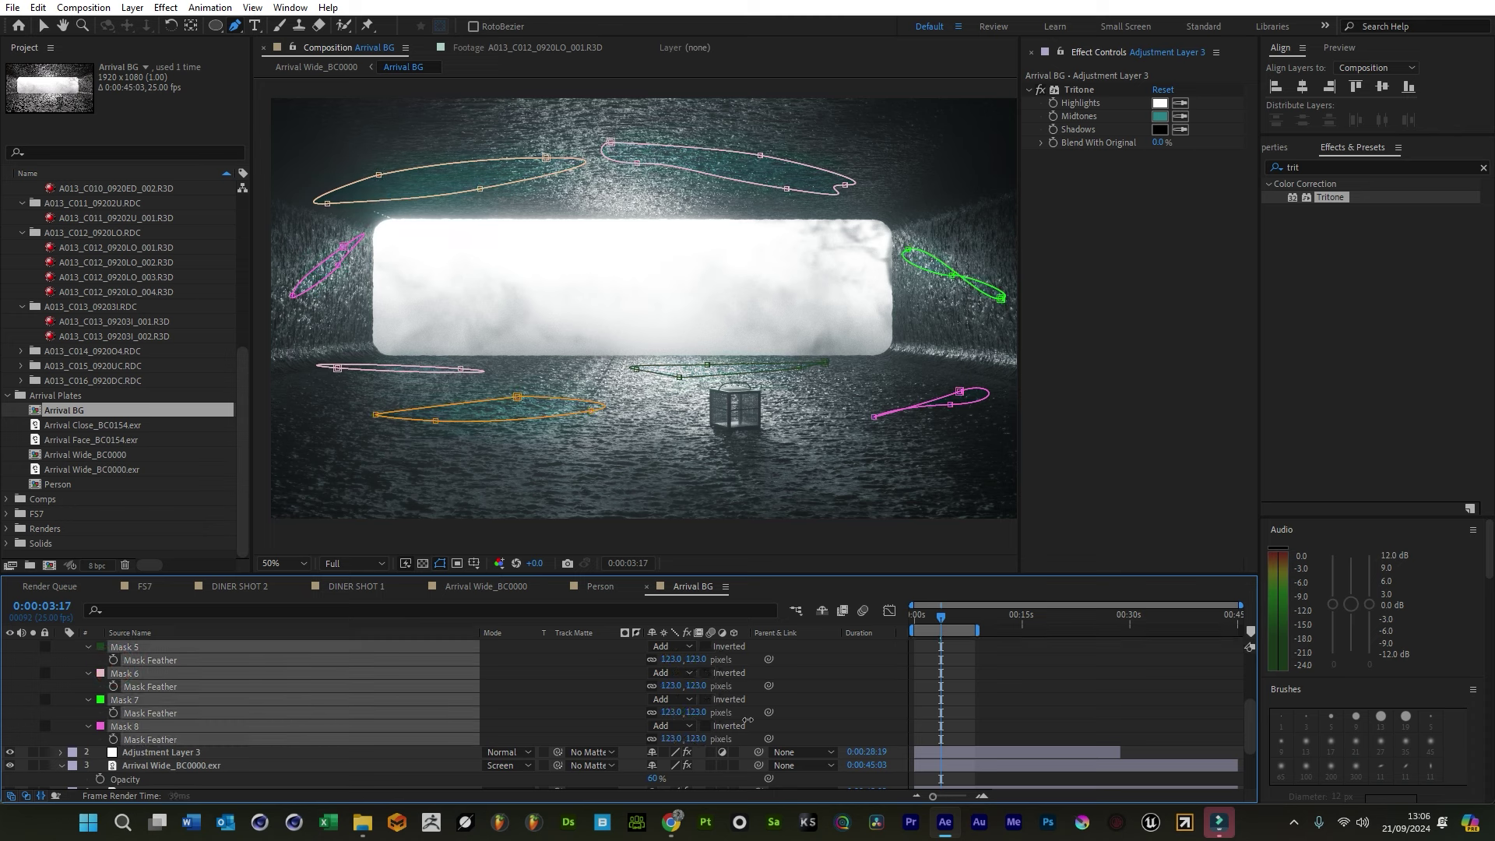
pyautogui.click(987, 697)
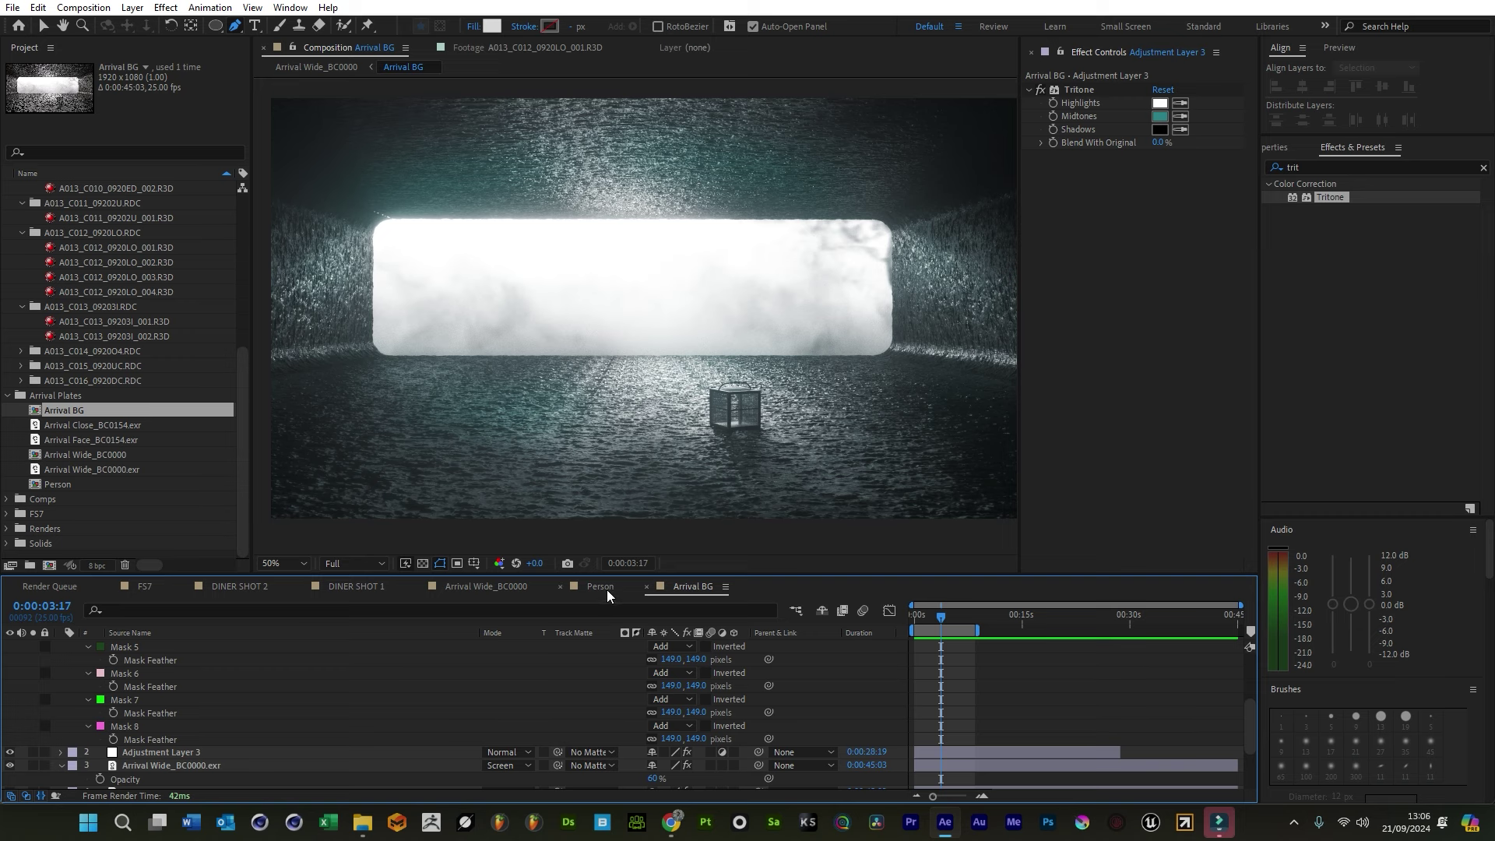
pyautogui.click(480, 587)
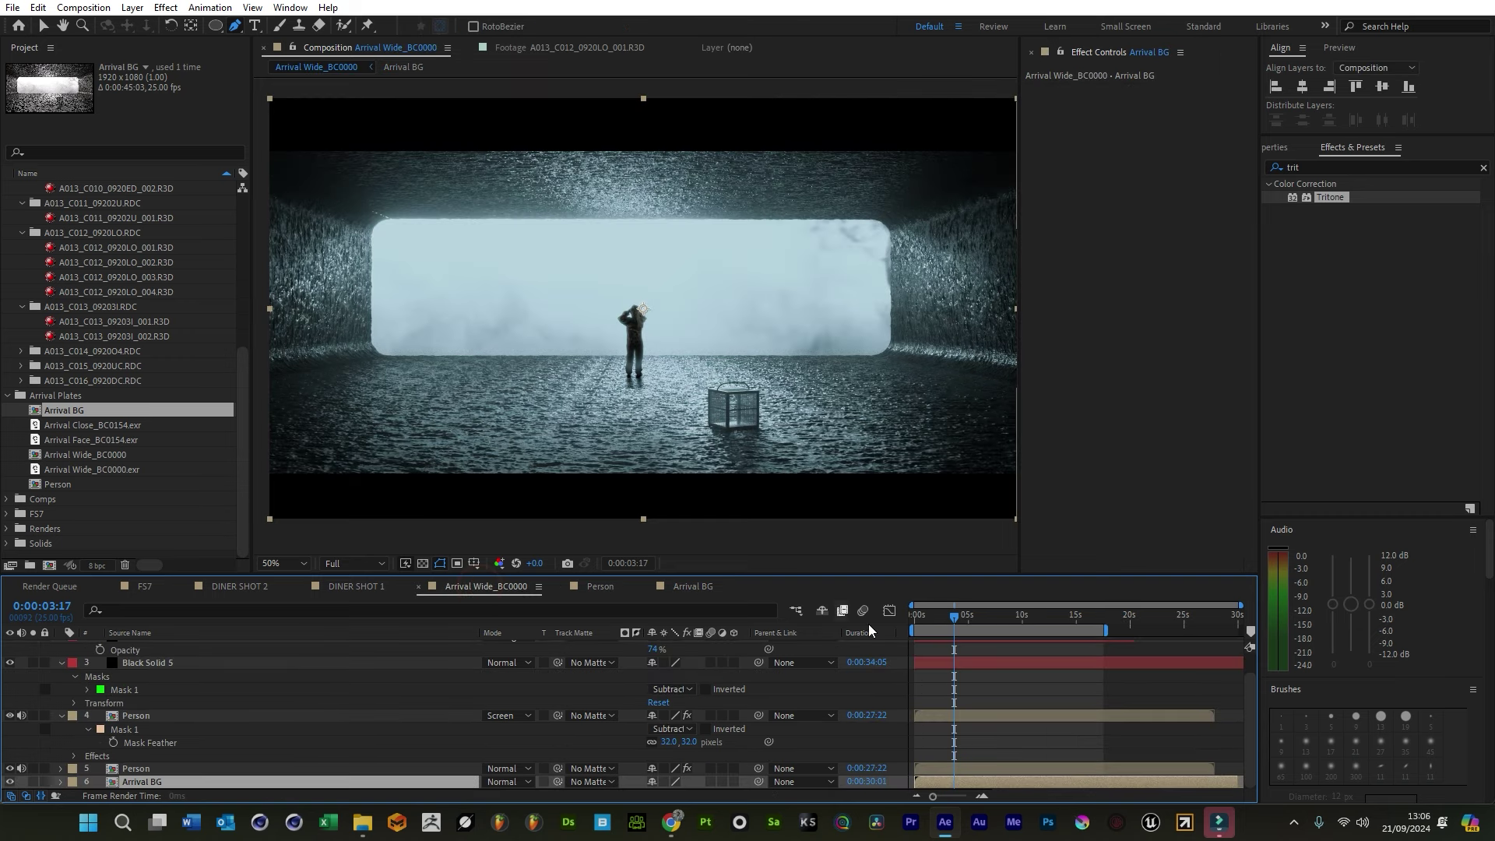
# Widen the viewer and zoom to 100% to inspect the actor, then deselect Arrival BG
pyautogui.click(595, 384)
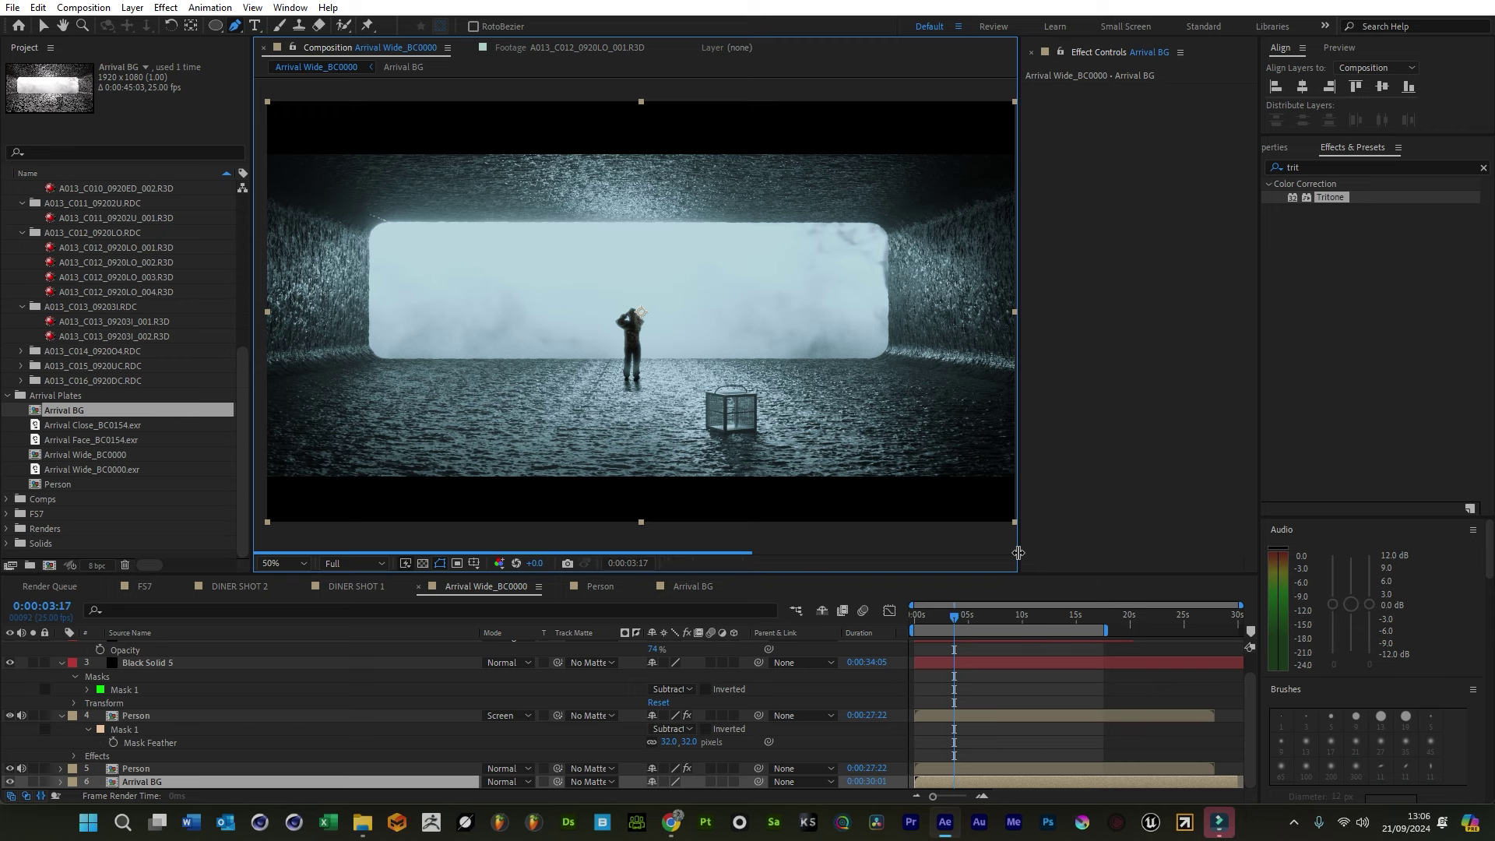
pyautogui.moveTo(1018, 552); pyautogui.dragTo(1069, 549)
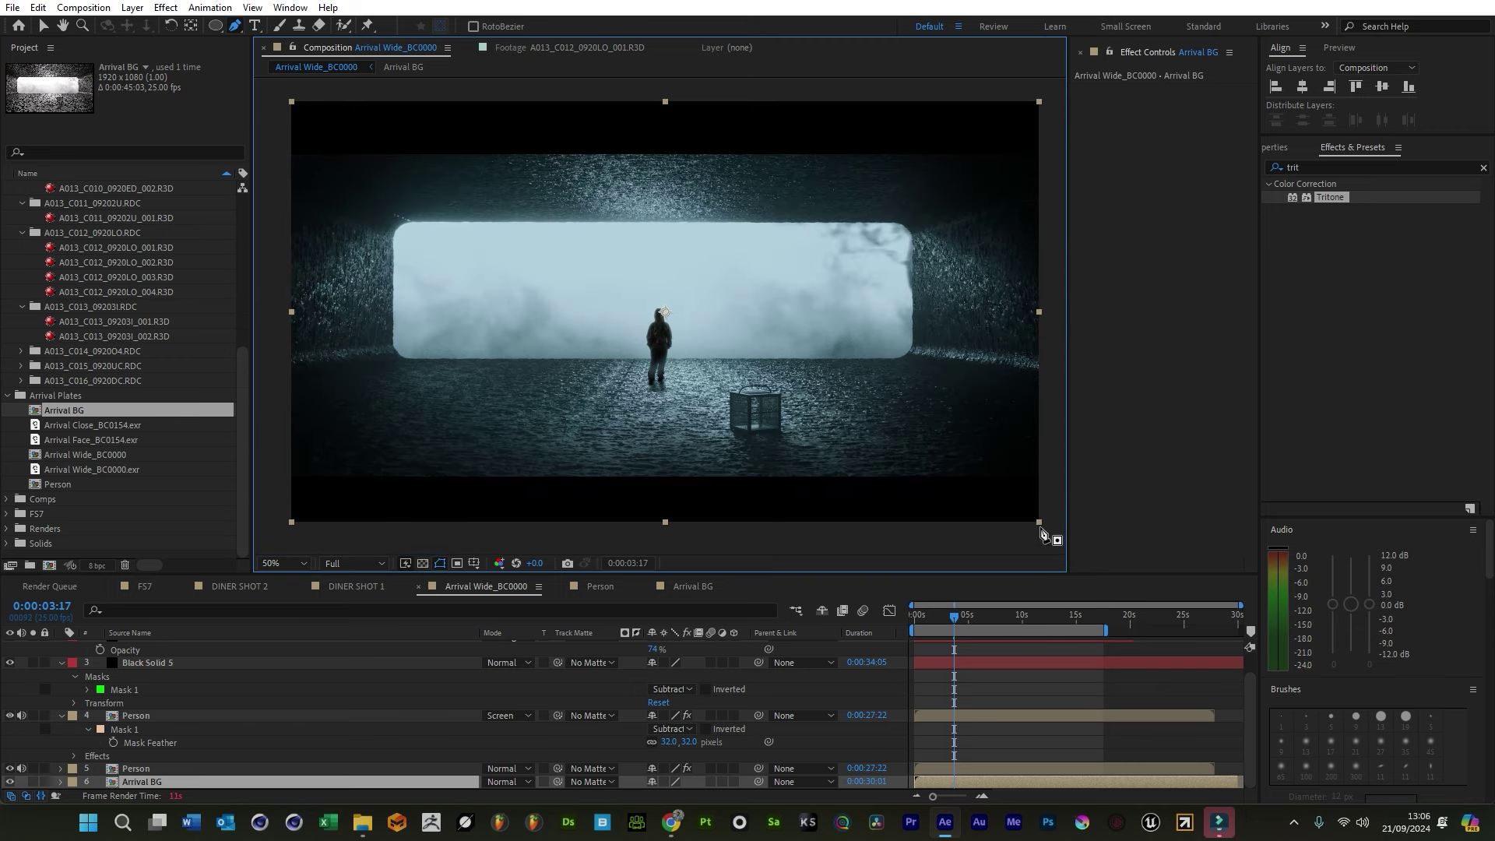
pyautogui.press('.')
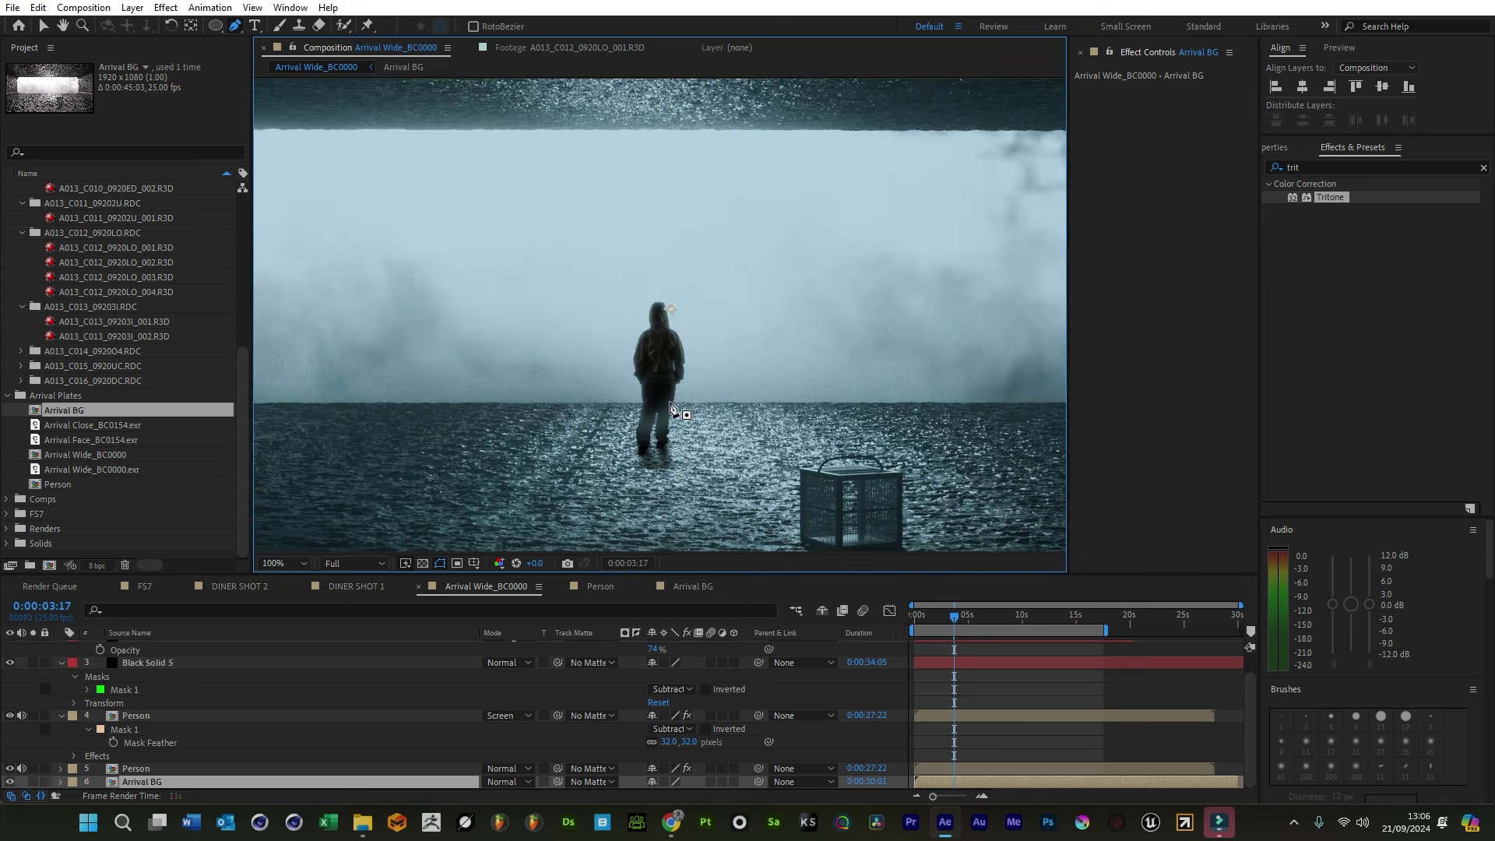
pyautogui.scroll(1, 699, 393)
pyautogui.scroll(-3, 667, 417)
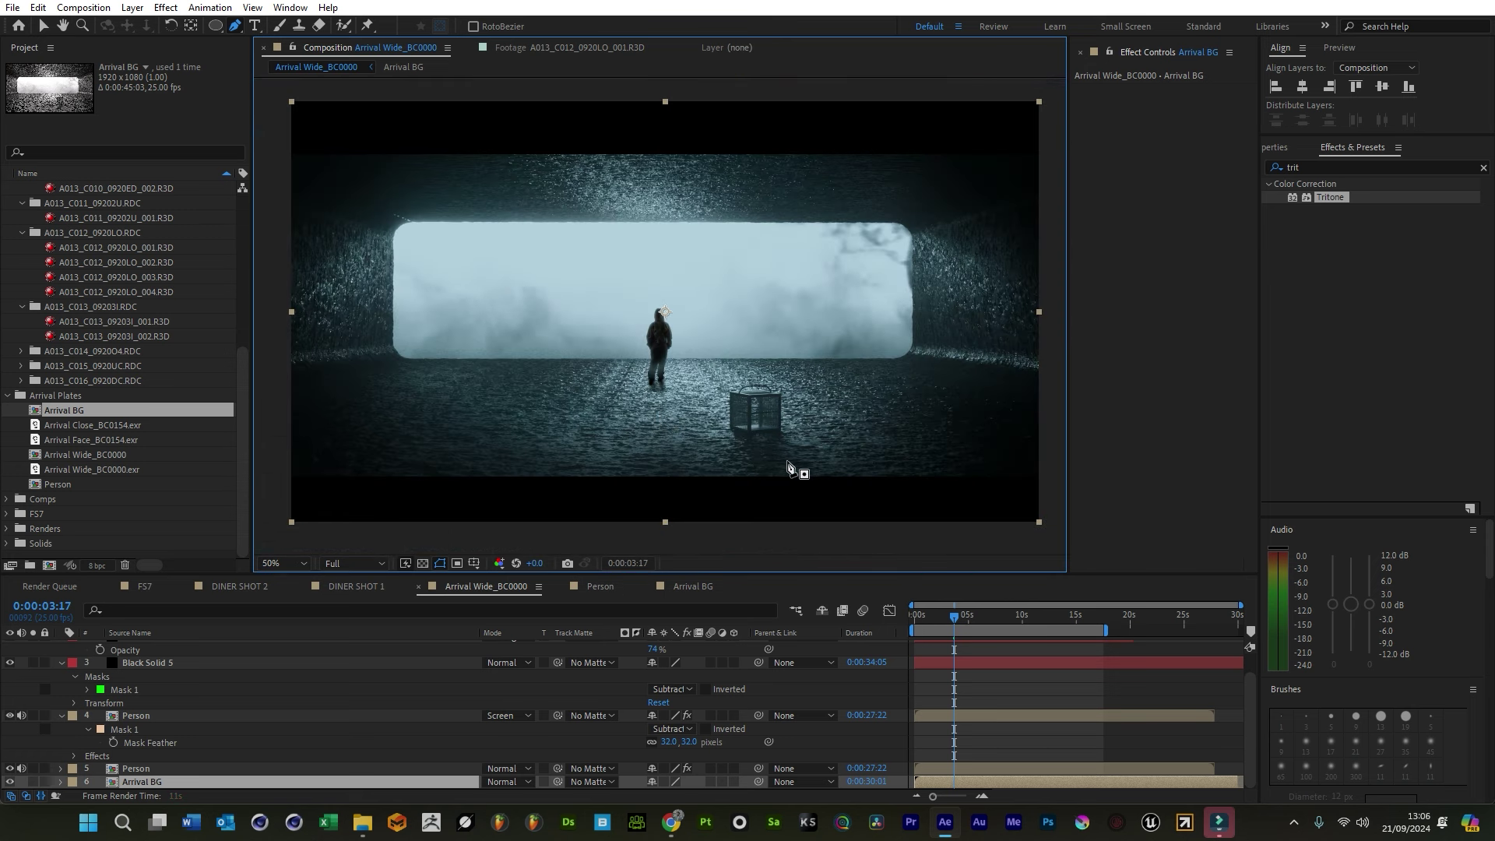
pyautogui.hotkey('ctrl', 'shift', 'a')
pyautogui.click(71, 413)
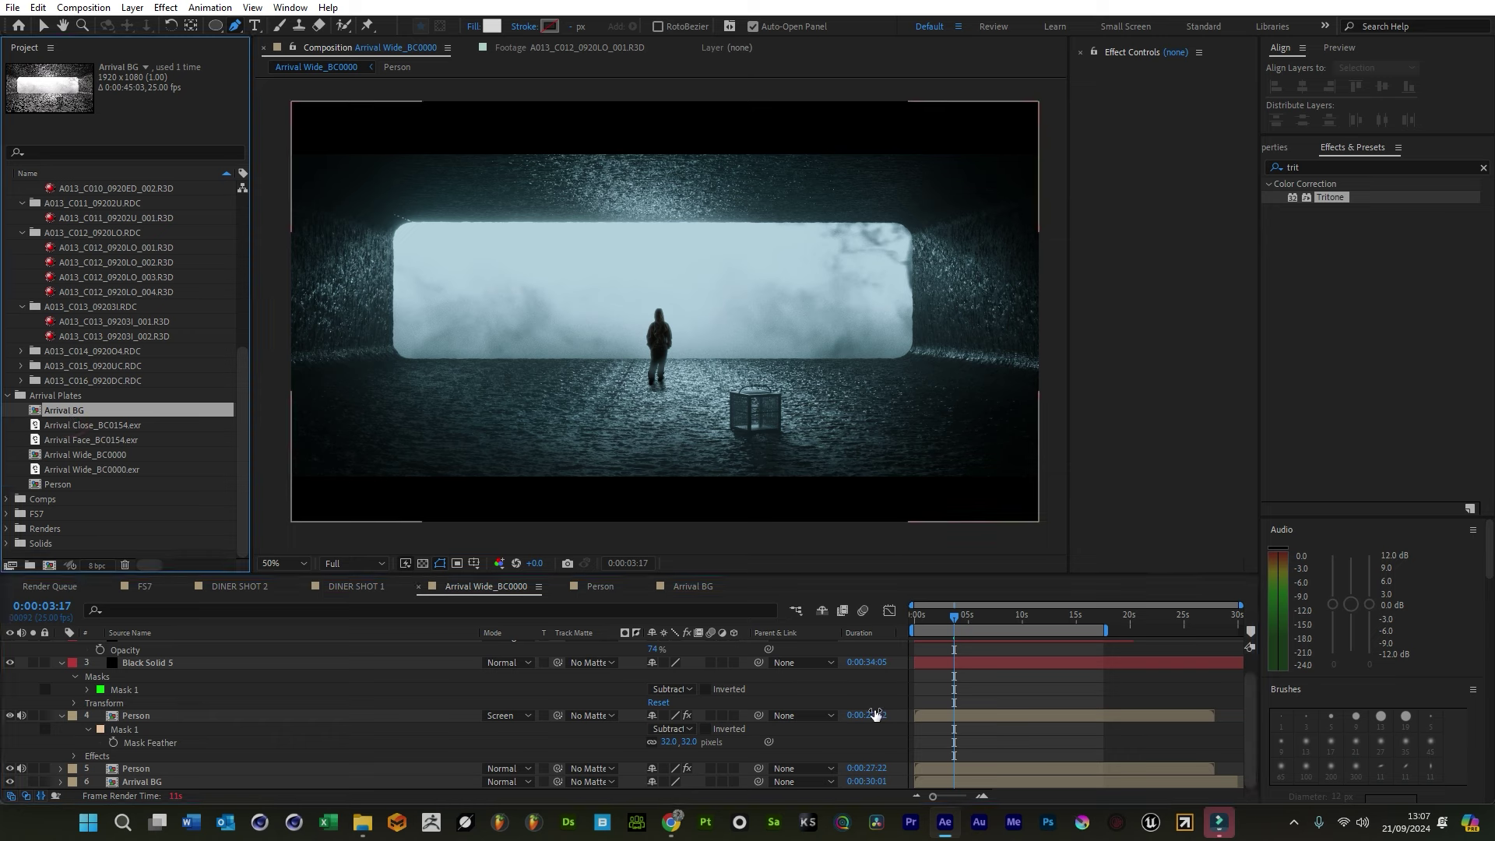
# Duplicate Arrival Wide_BC0000, rename the copy Arrival Close, and open it
pyautogui.click(56, 455)
pyautogui.hotkey('ctrl', 'd')
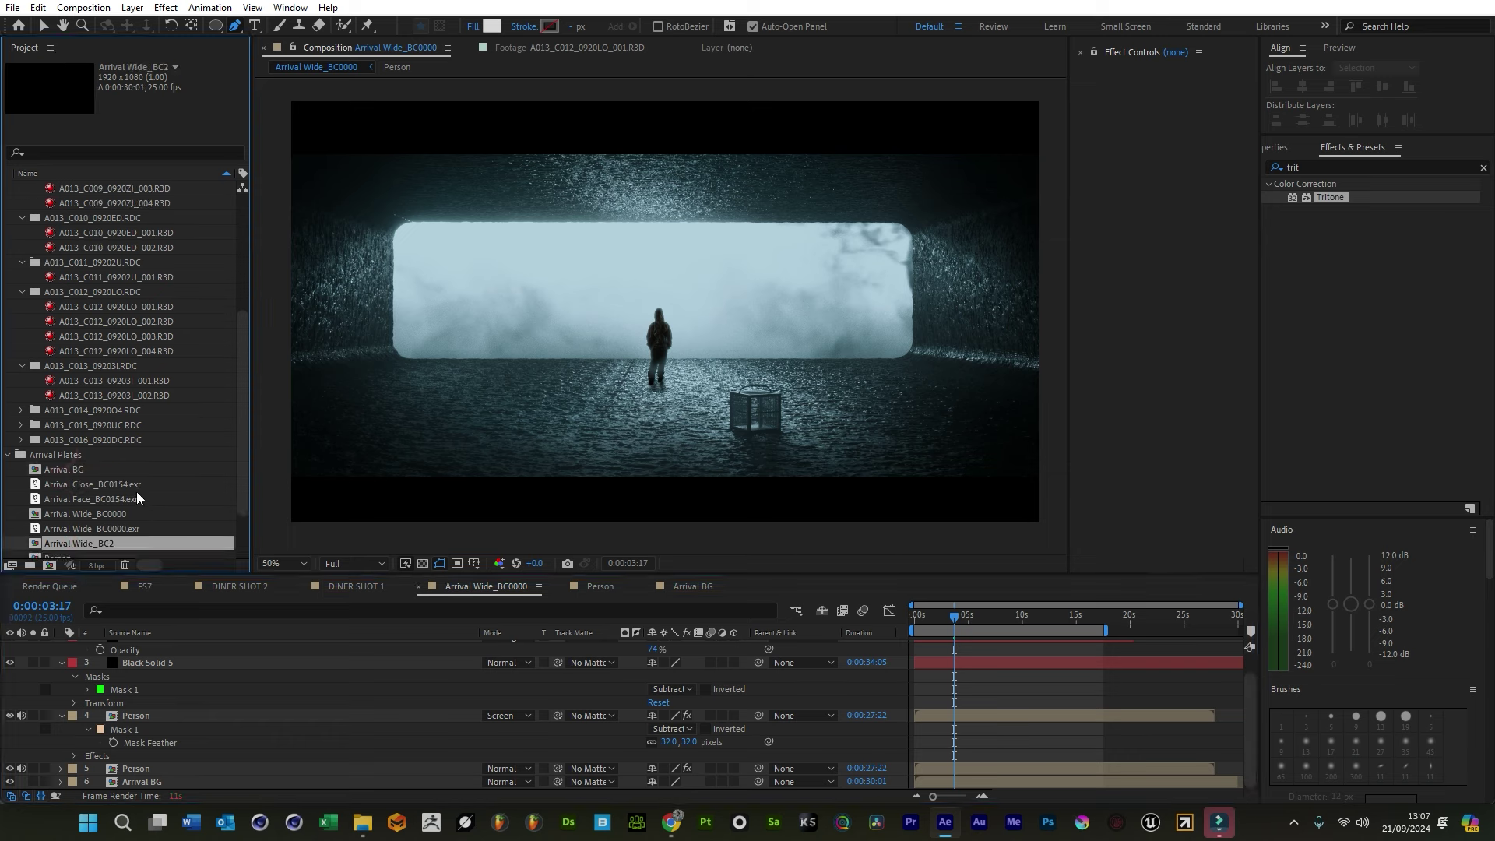
pyautogui.rightClick(117, 543)
pyautogui.click(172, 524)
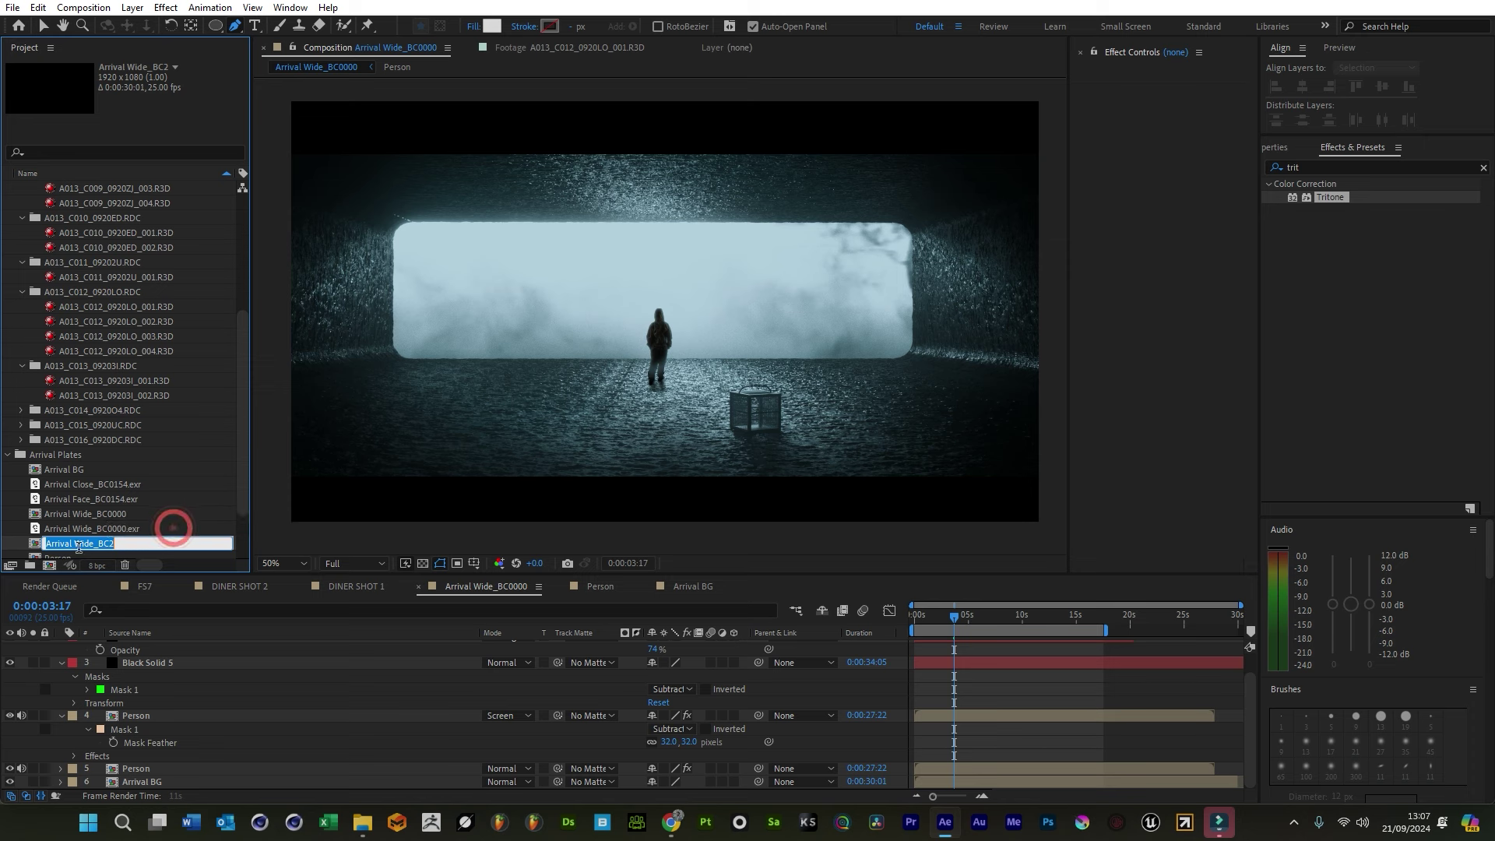
pyautogui.moveTo(73, 543); pyautogui.dragTo(128, 552)
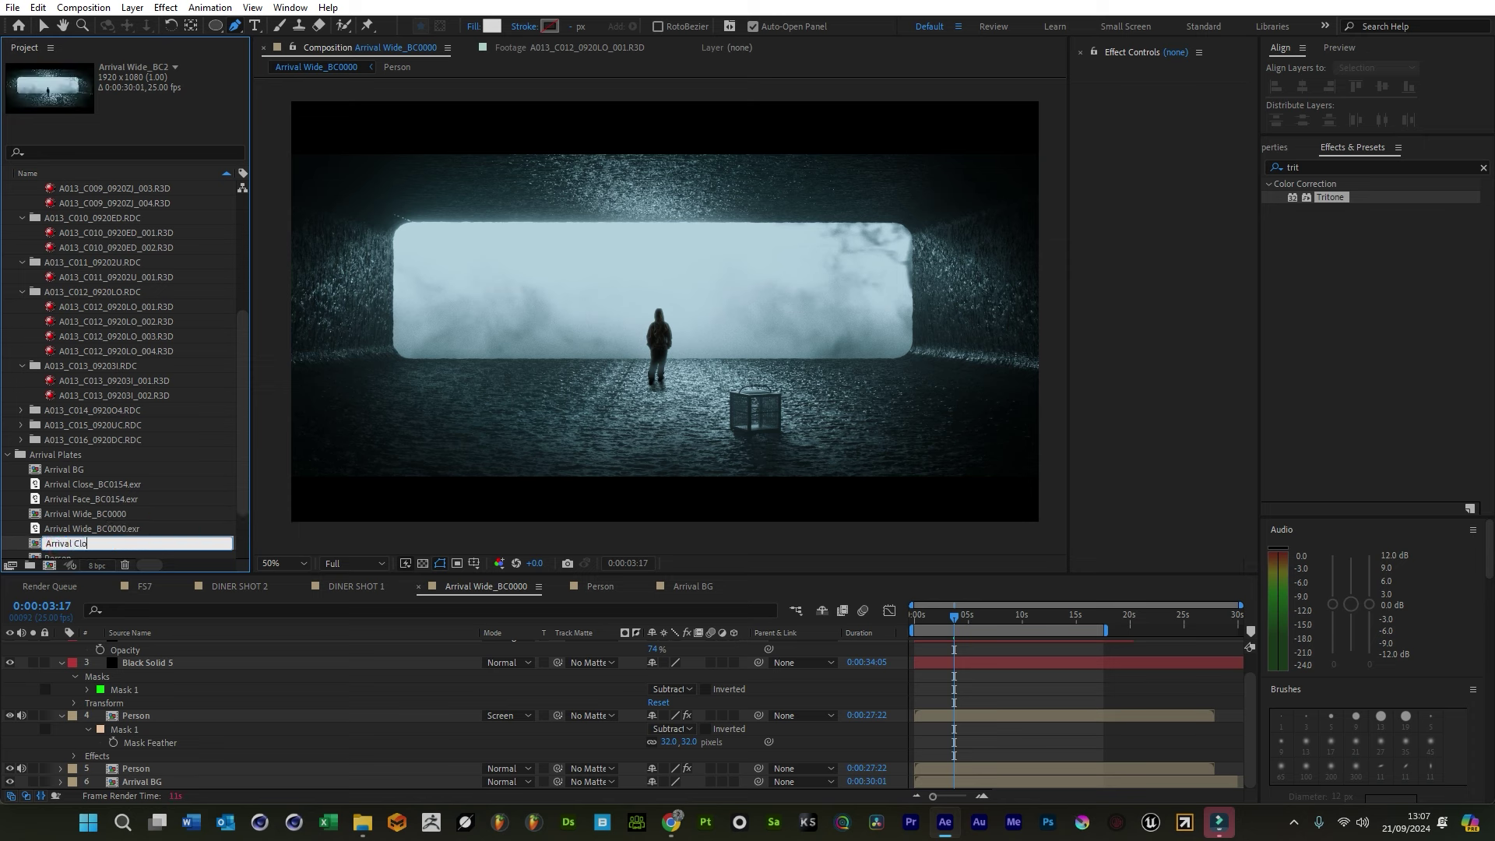
pyautogui.press('Return')
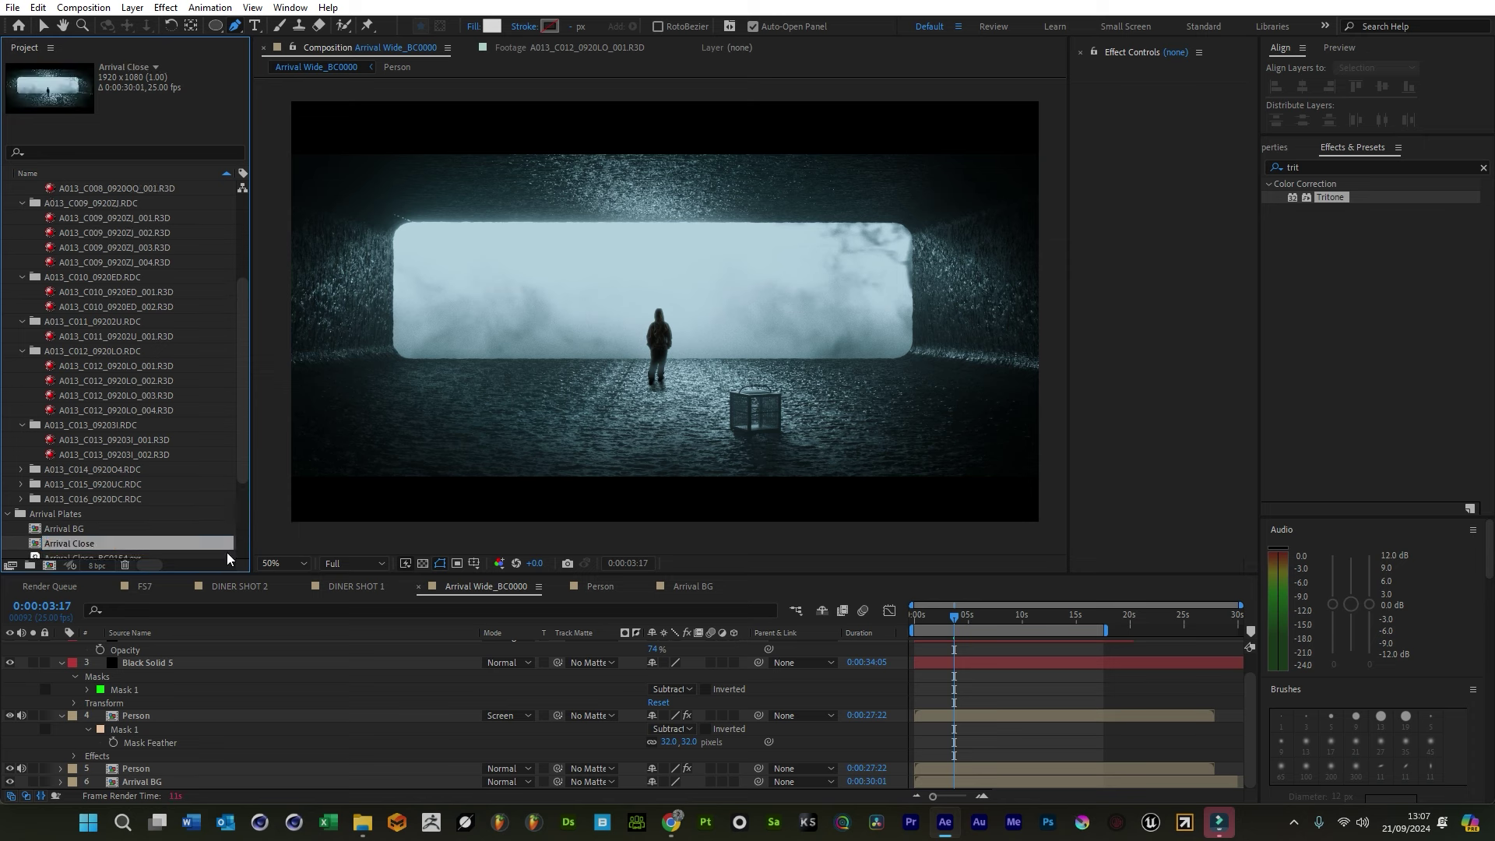
pyautogui.doubleClick(67, 543)
# Delete the Arrival BG layer from Arrival Close and add the close-up plate
pyautogui.click(1002, 615)
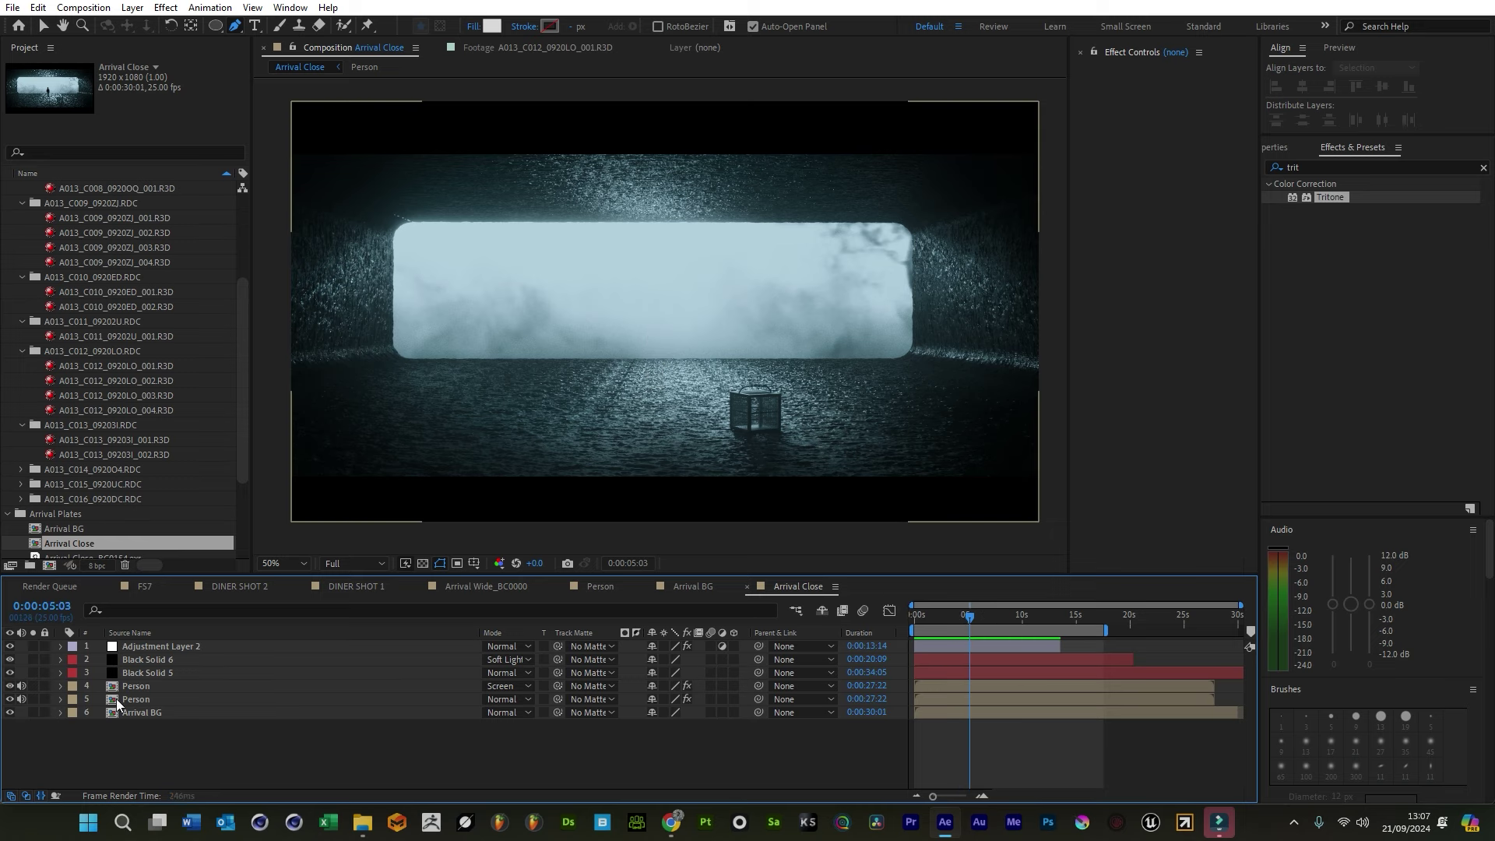
pyautogui.doubleClick(142, 713)
pyautogui.click(647, 587)
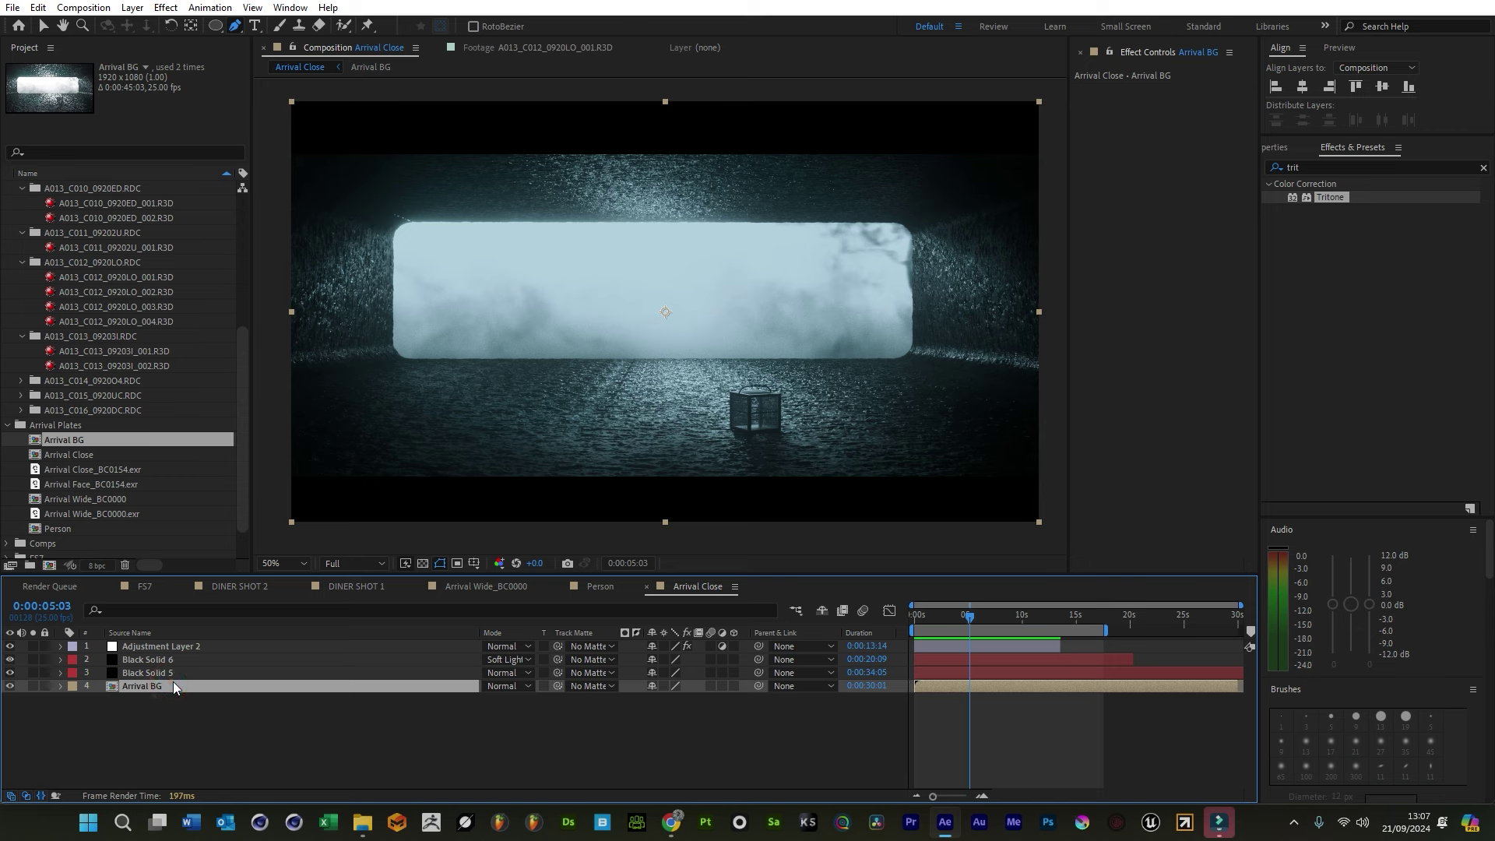
pyautogui.press('Delete')
pyautogui.click(268, 716)
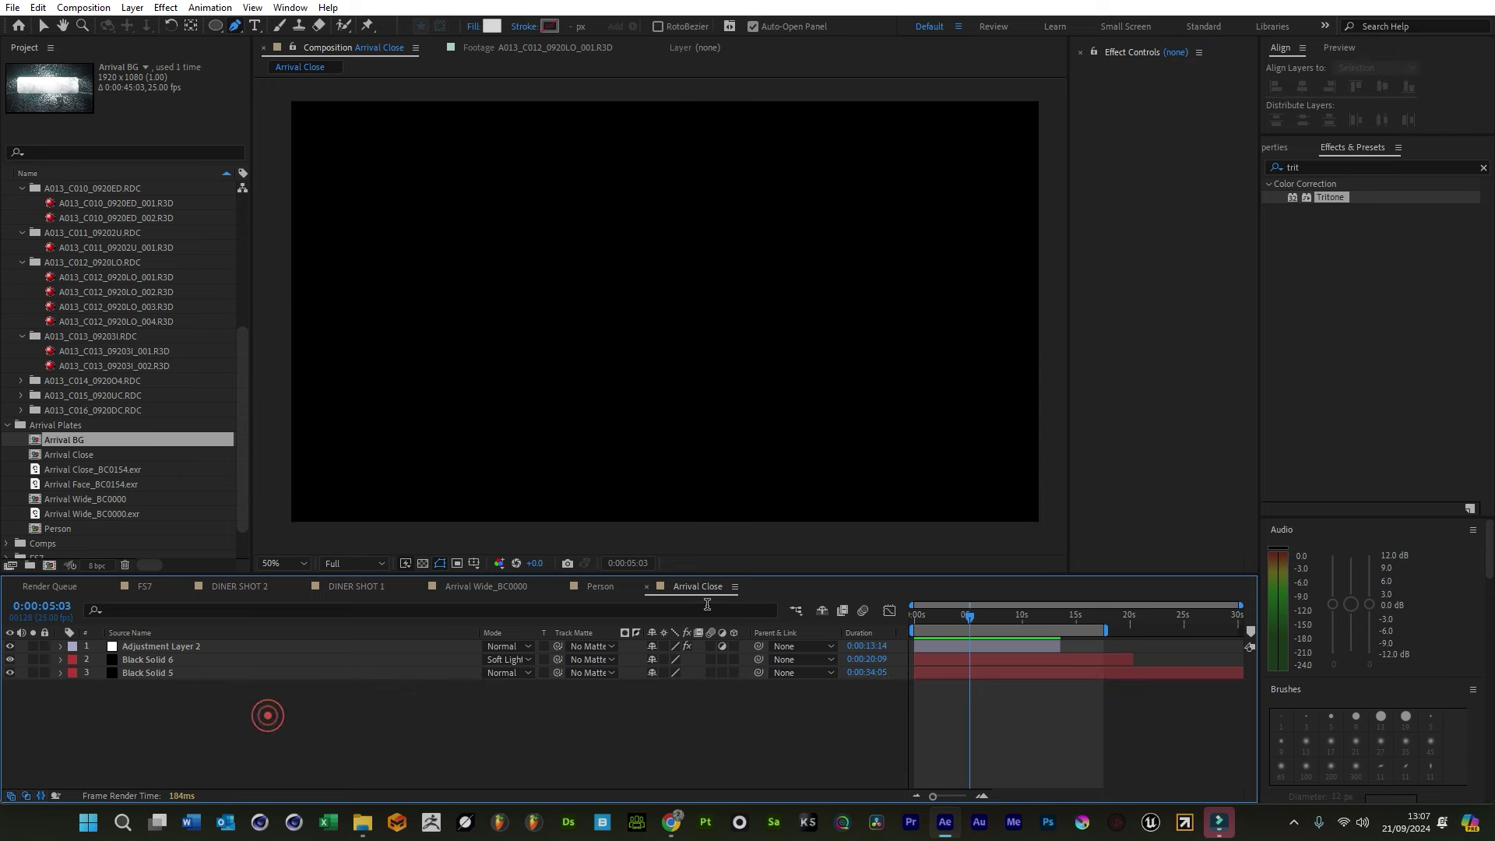
pyautogui.moveTo(90, 470); pyautogui.dragTo(666, 342)
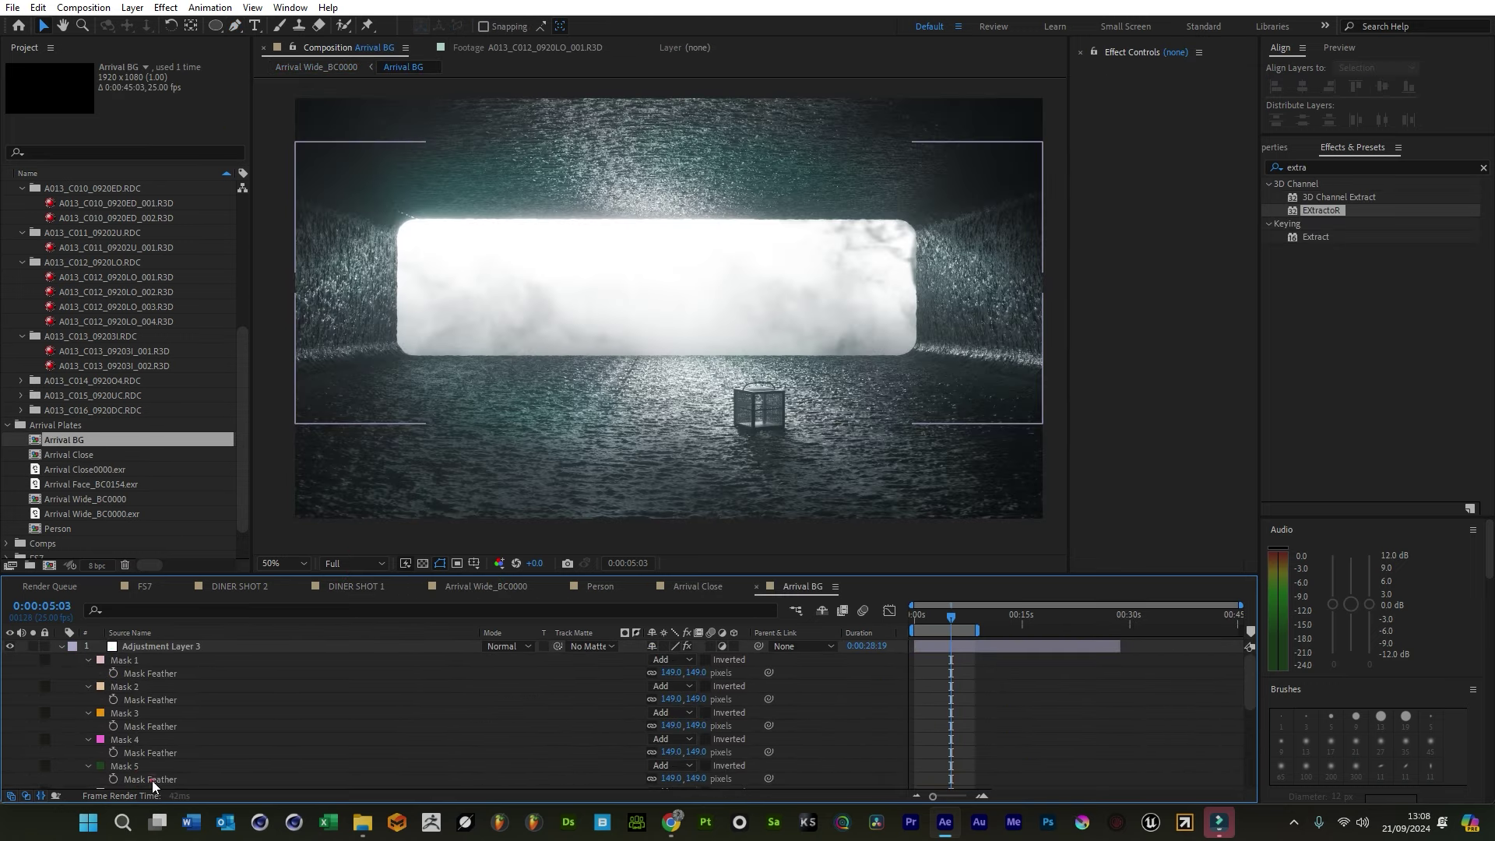
# Copy the six Arrival Wide_BC0000.exr plate layers from Arrival BG and paste them into Arrival Close
pyautogui.click(151, 780)
pyautogui.click(60, 651)
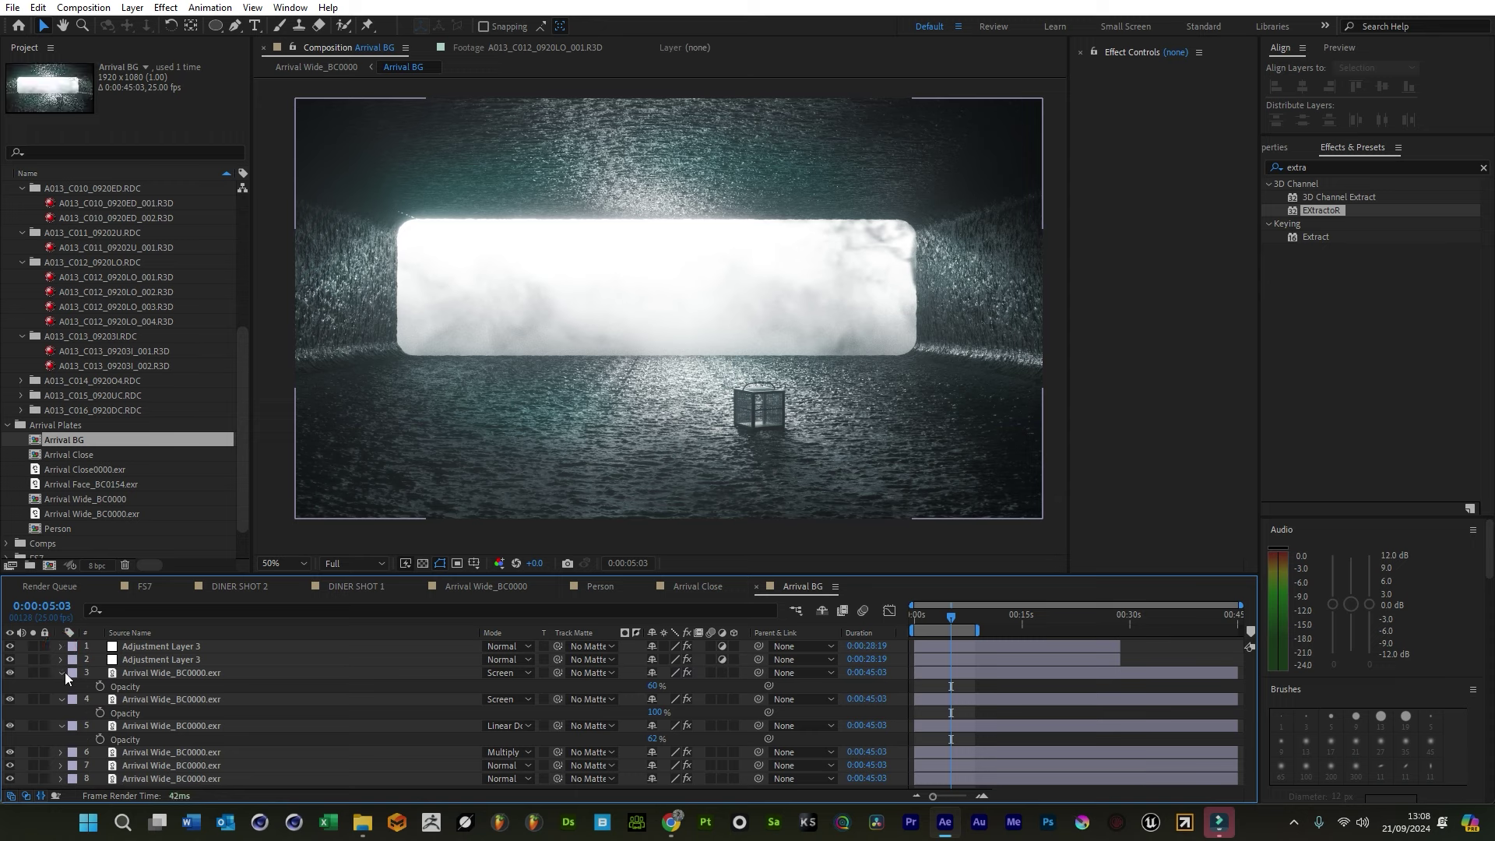
pyautogui.click(59, 672)
pyautogui.keyDown('shift'); pyautogui.click(187, 764); pyautogui.keyUp('shift')
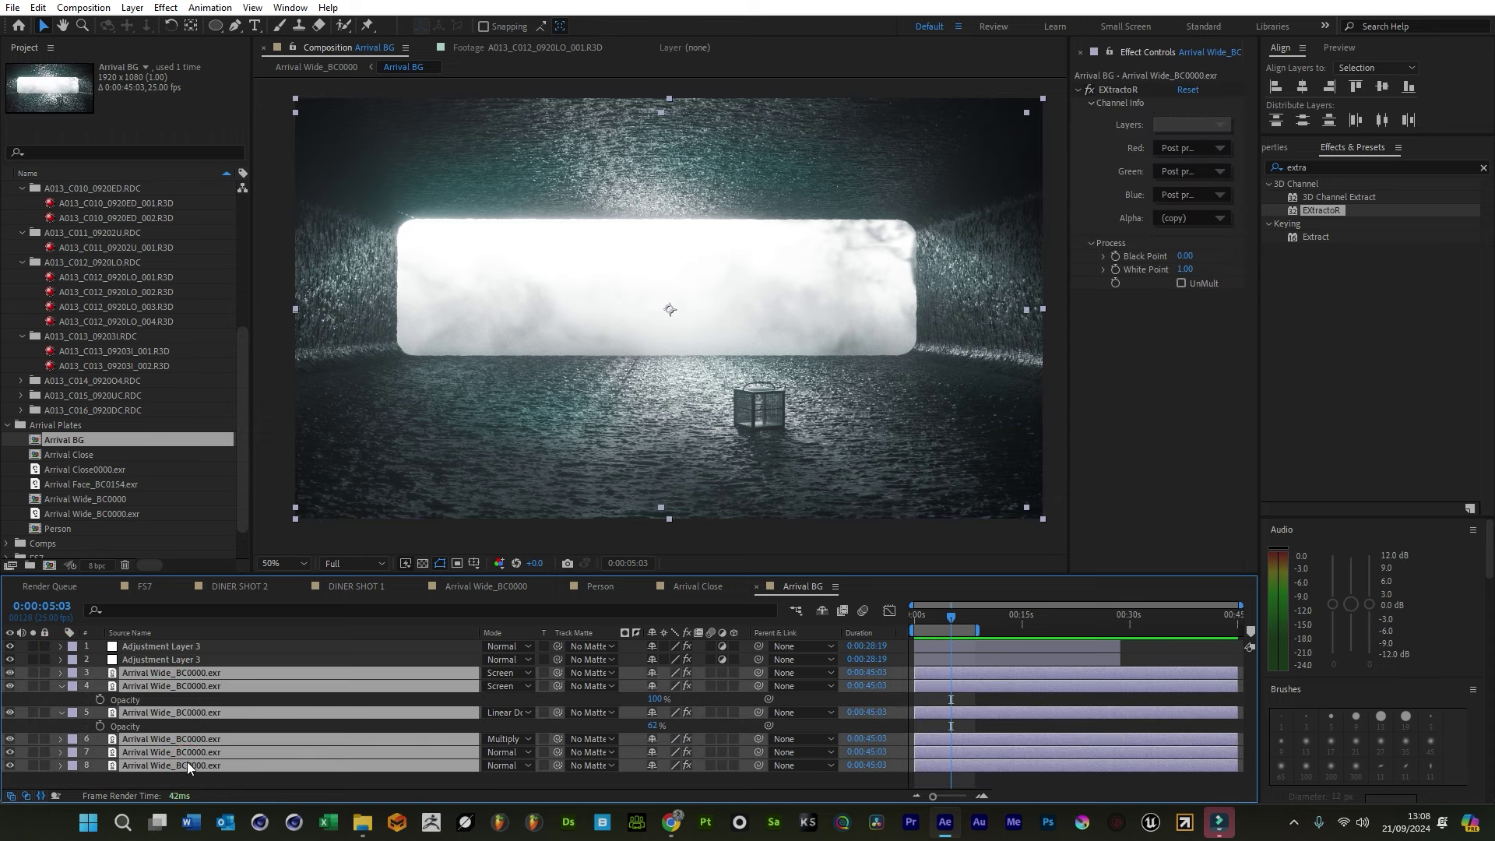
pyautogui.hotkey('ctrl', 'c')
pyautogui.click(697, 586)
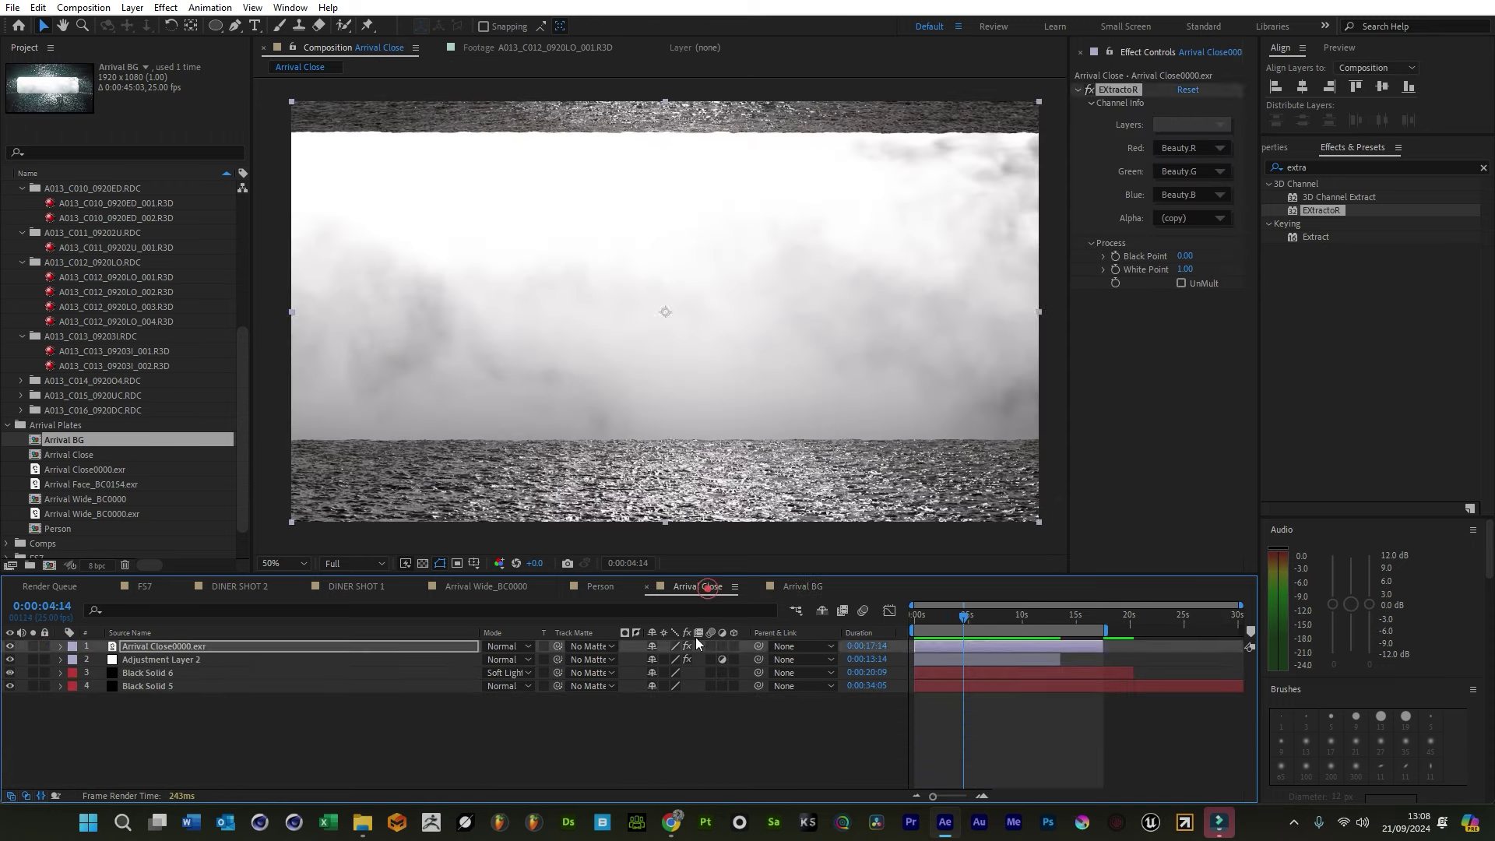
pyautogui.click(384, 736)
pyautogui.hotkey('ctrl', 'v')
# Delete the original close-up plate and replace the six pasted layers' source with Arrival Close0000.exr
pyautogui.click(174, 722)
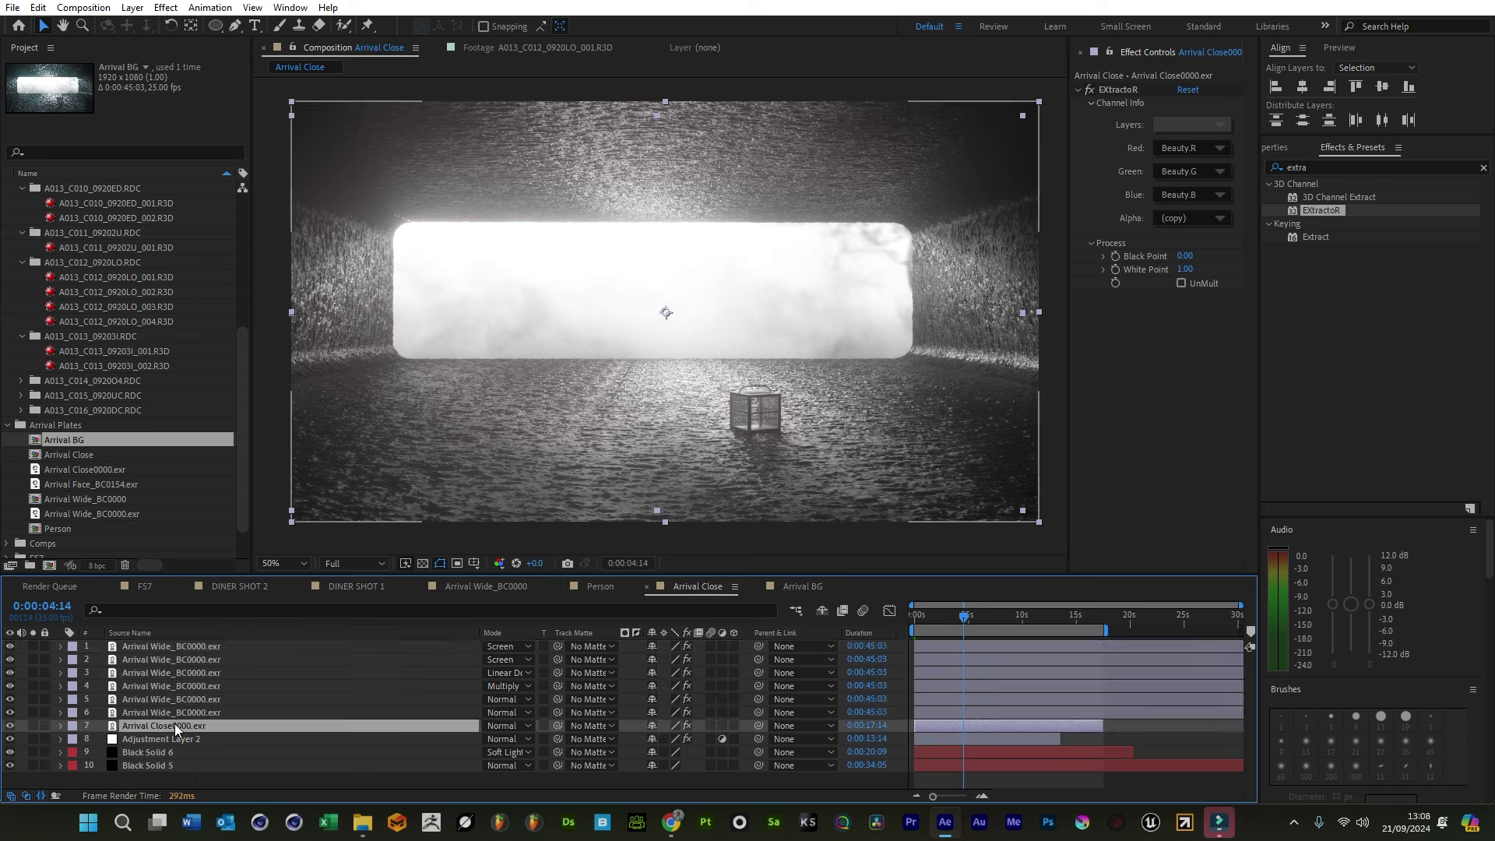
pyautogui.press('Delete')
pyautogui.click(184, 714)
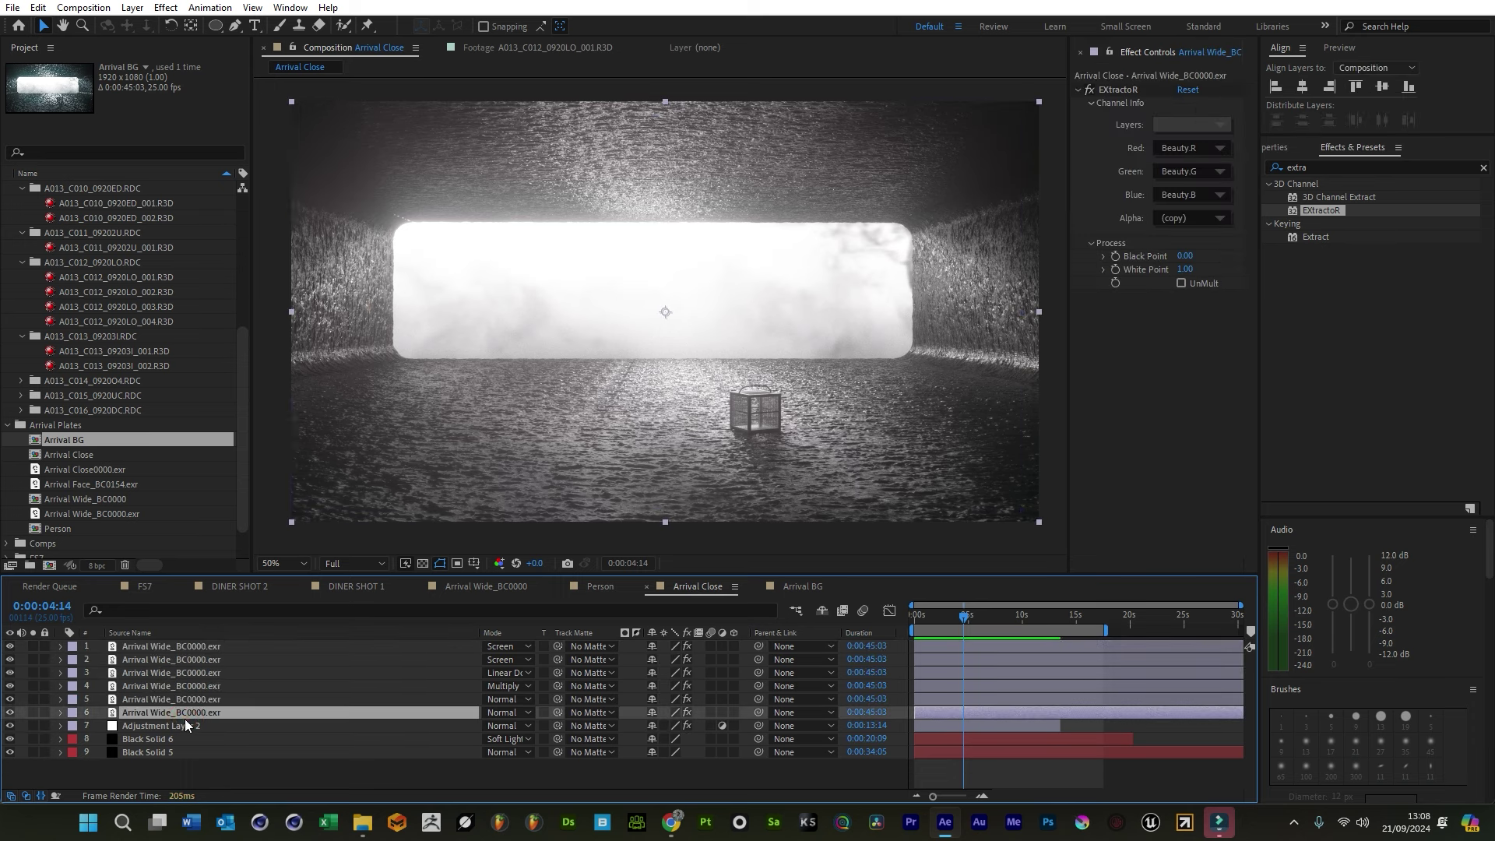
pyautogui.keyDown('shift'); pyautogui.click(173, 646); pyautogui.keyUp('shift')
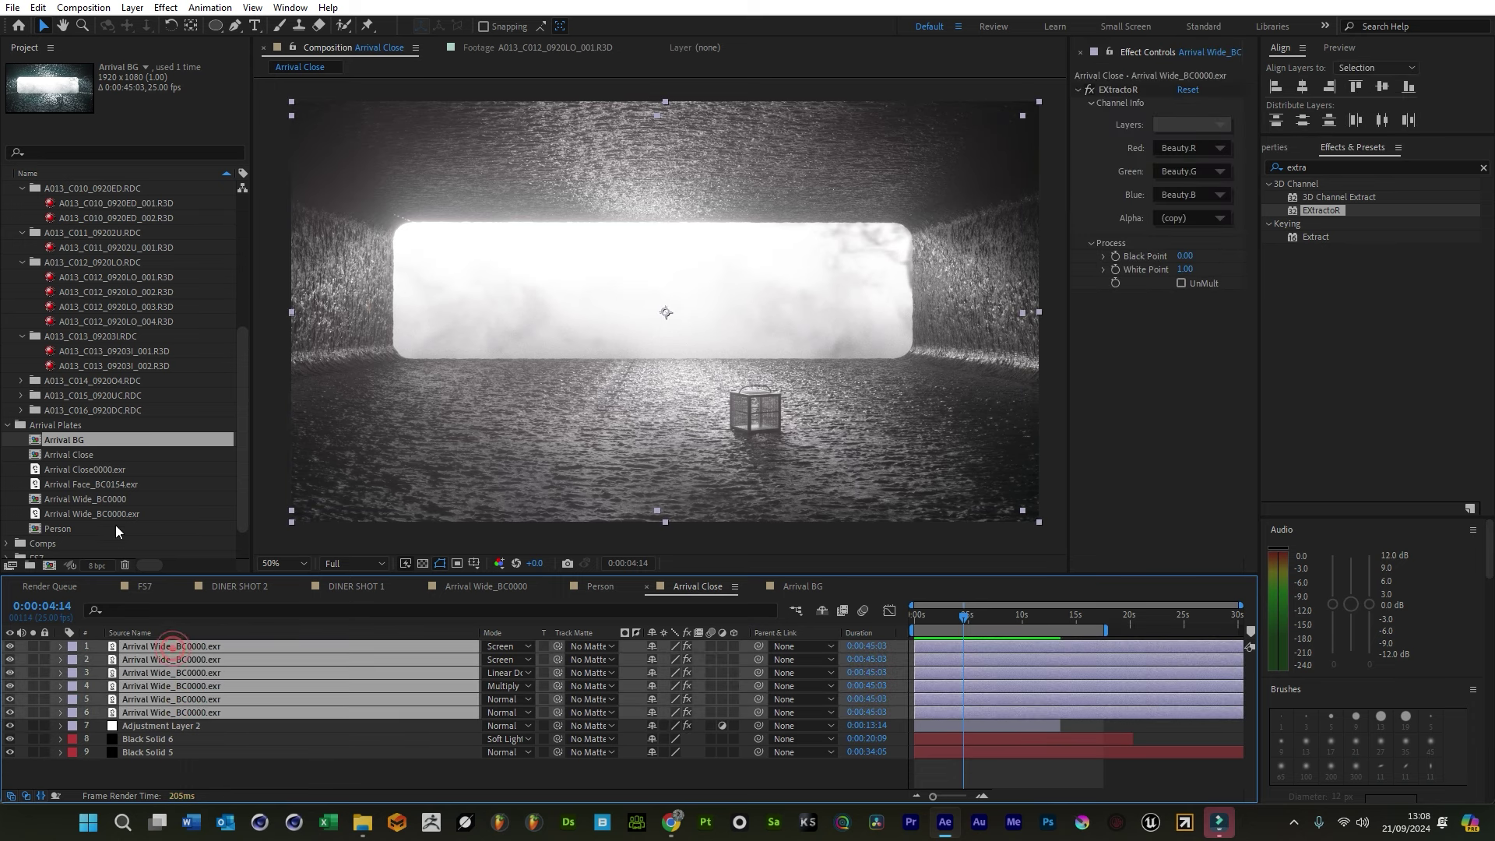
pyautogui.click(72, 457)
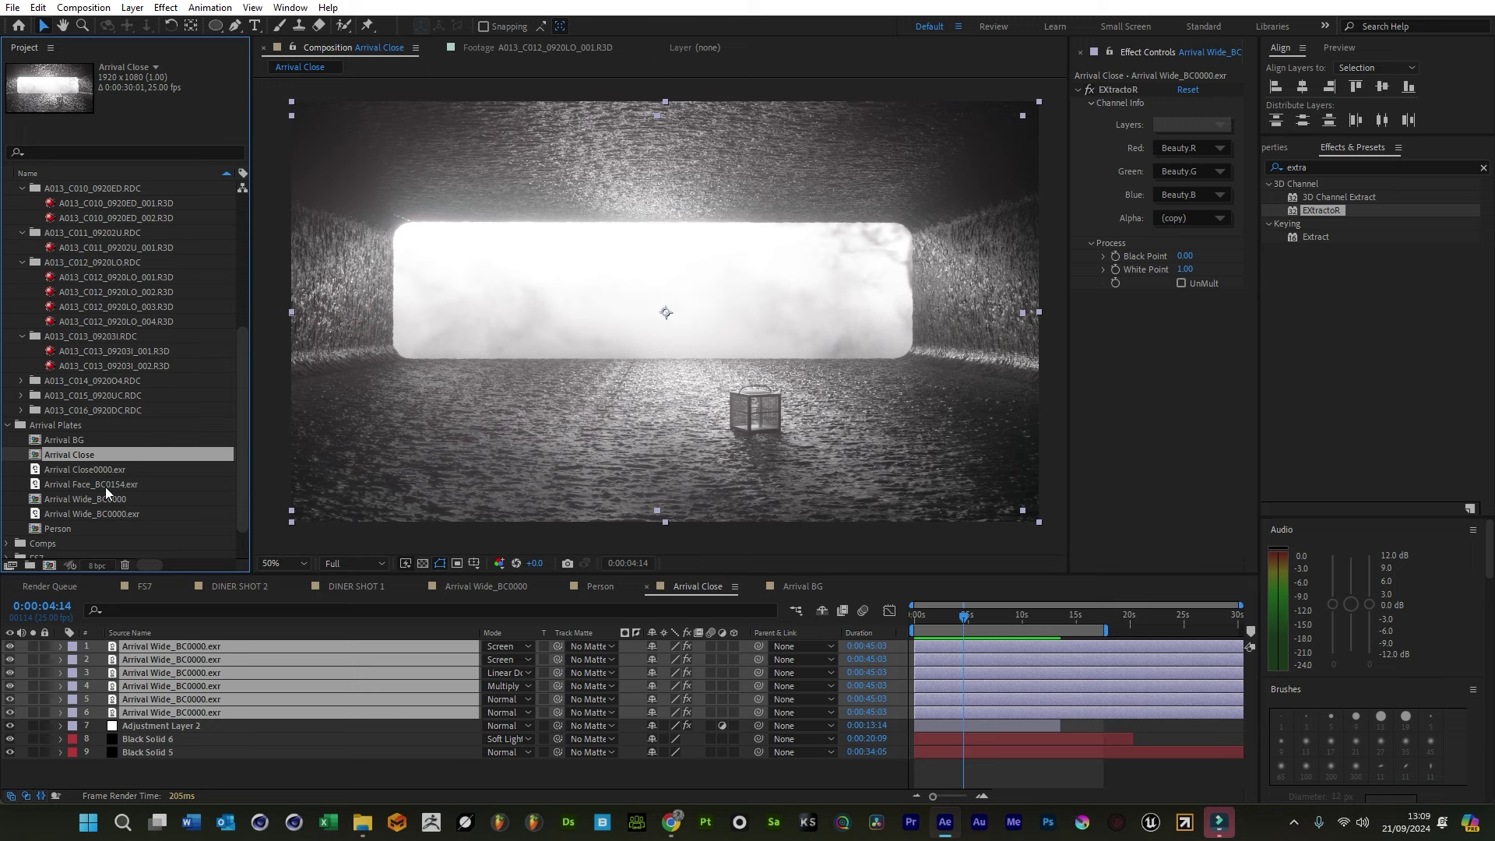
pyautogui.keyDown('alt'); pyautogui.moveTo(97, 468); pyautogui.dragTo(199, 674); pyautogui.keyUp('alt')
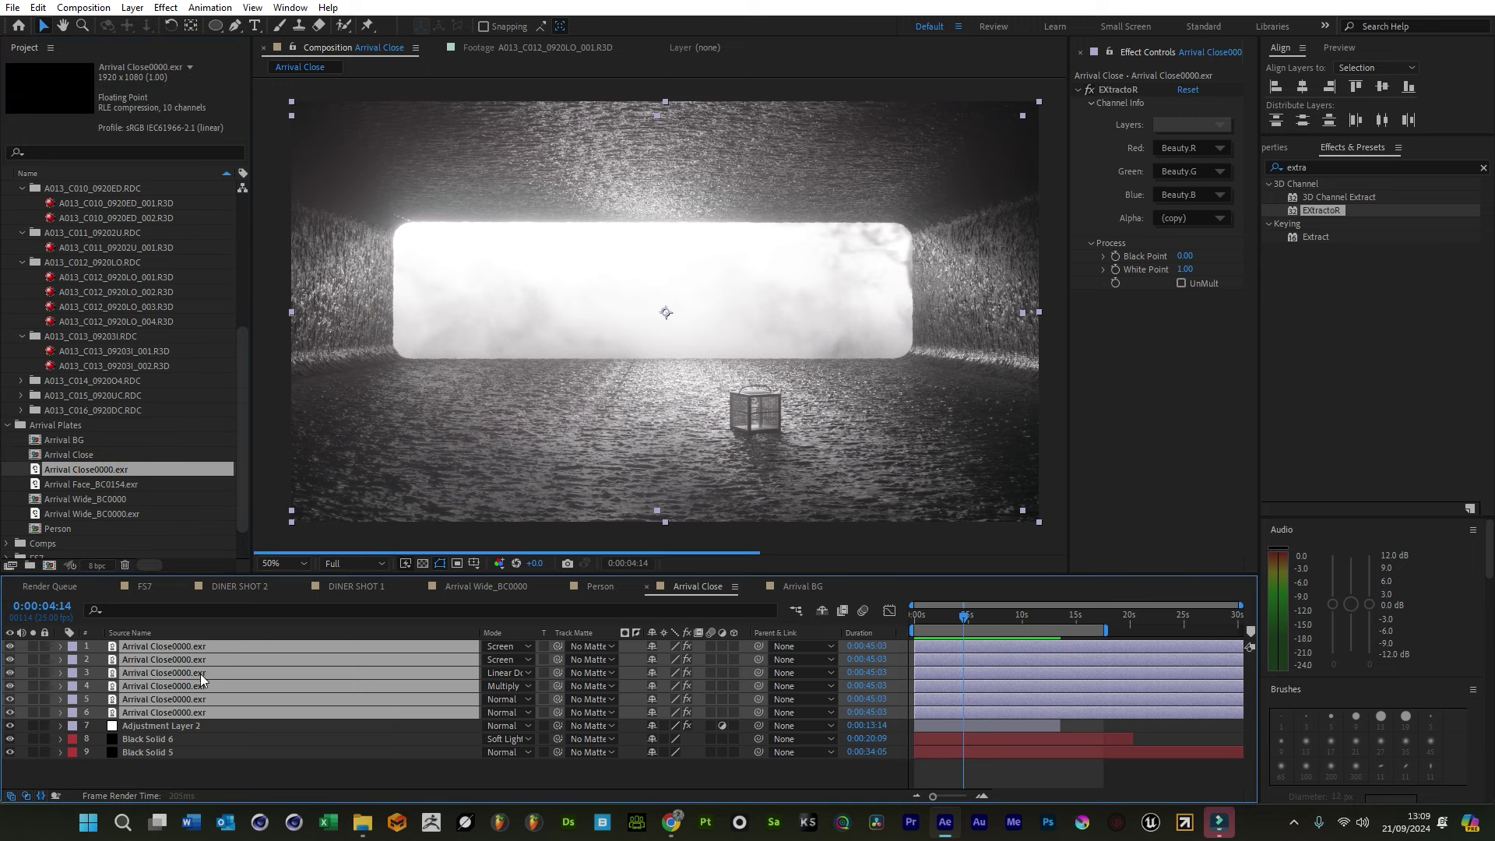
pyautogui.click(478, 773)
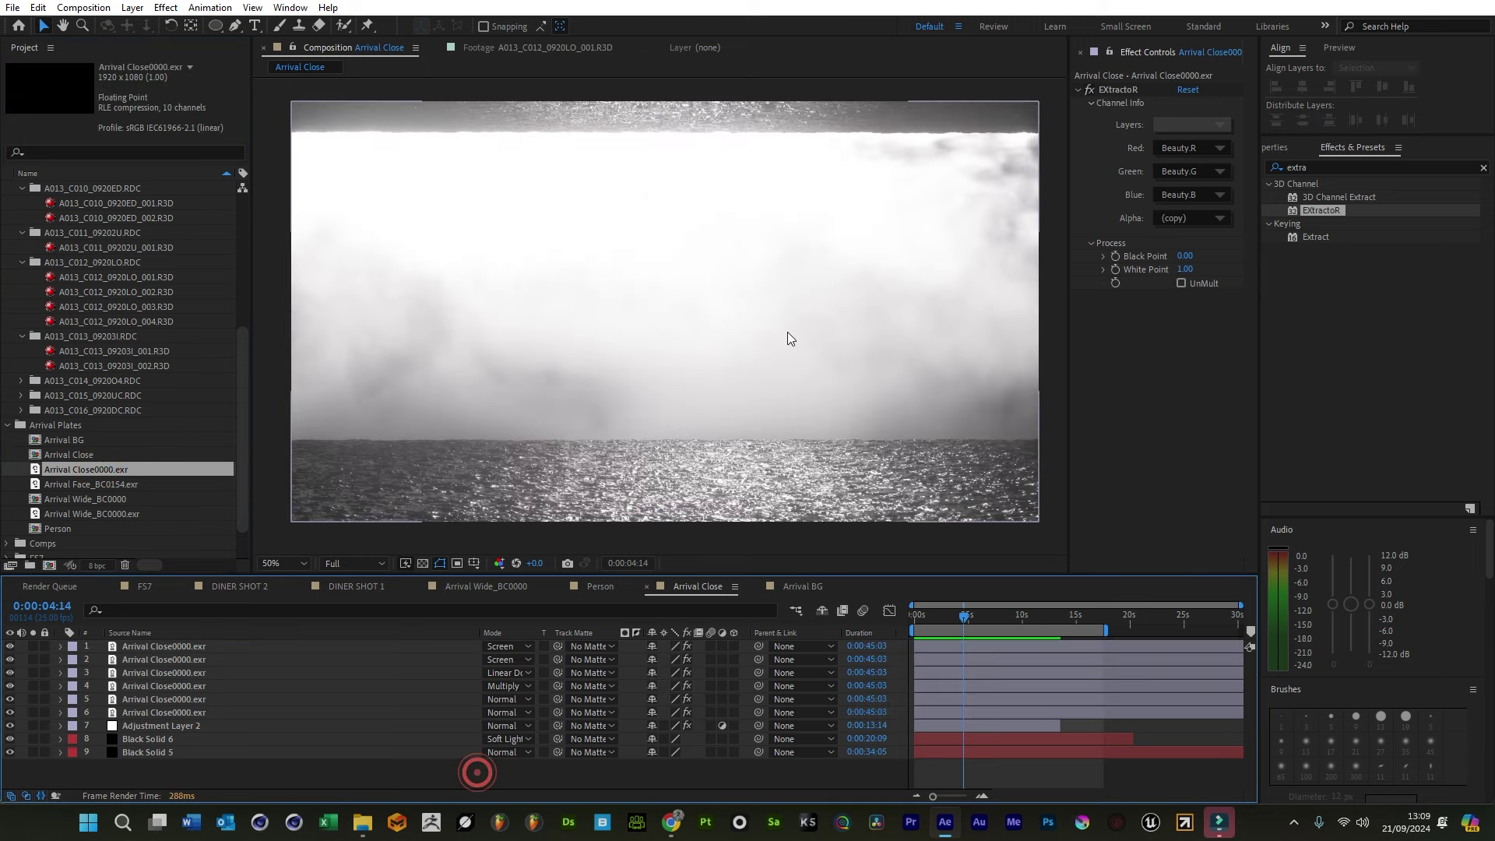
pyautogui.click(800, 352)
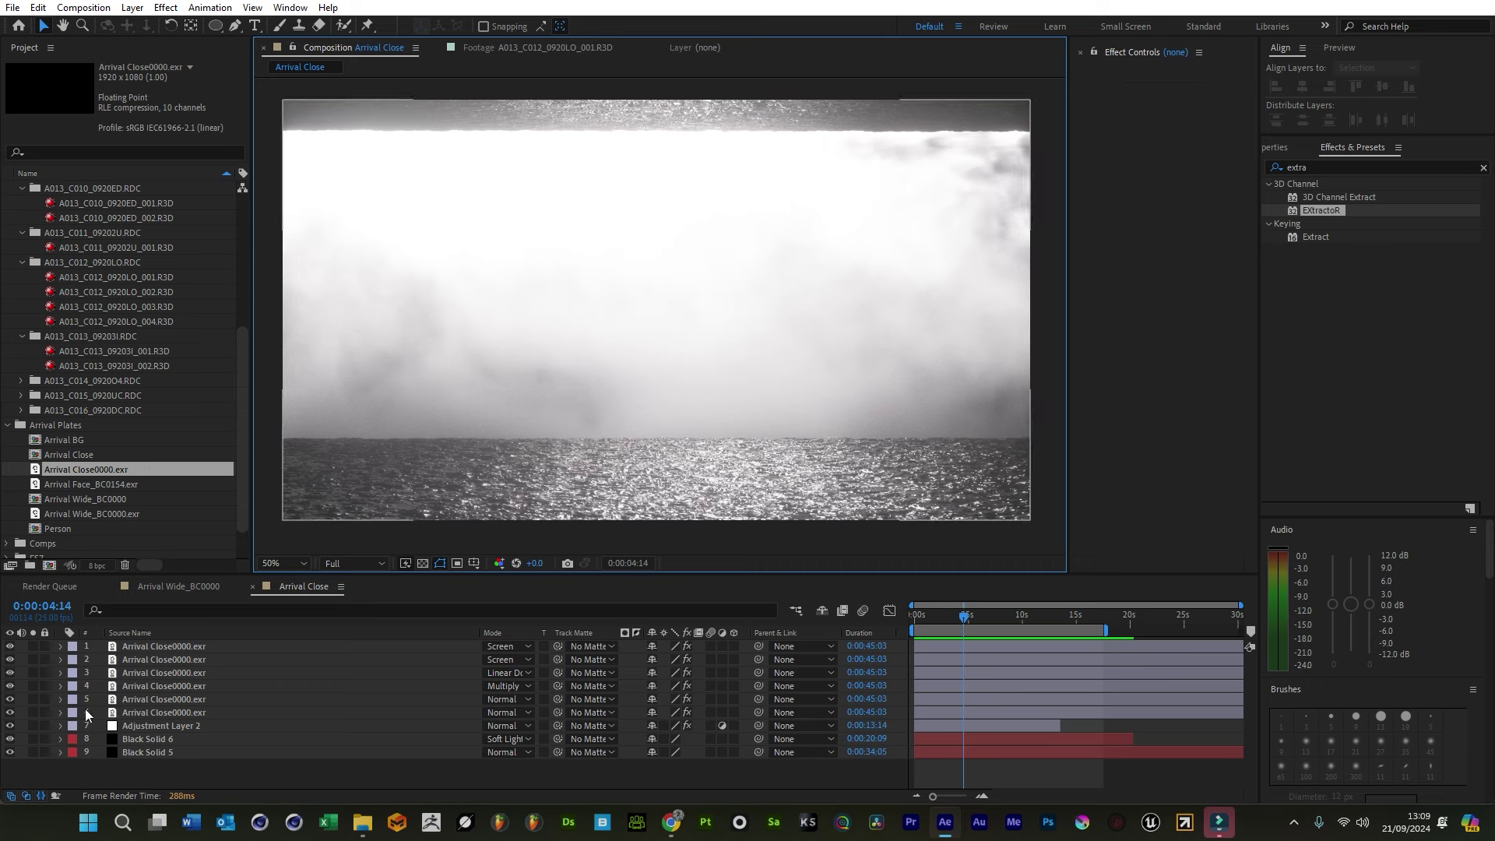
# Move Black Solid 5 and Black Solid 6 to the top of the layer stack
pyautogui.click(140, 750)
pyautogui.keyDown('shift'); pyautogui.click(148, 738); pyautogui.keyUp('shift')
pyautogui.moveTo(148, 738); pyautogui.dragTo(185, 642)
pyautogui.click(287, 766)
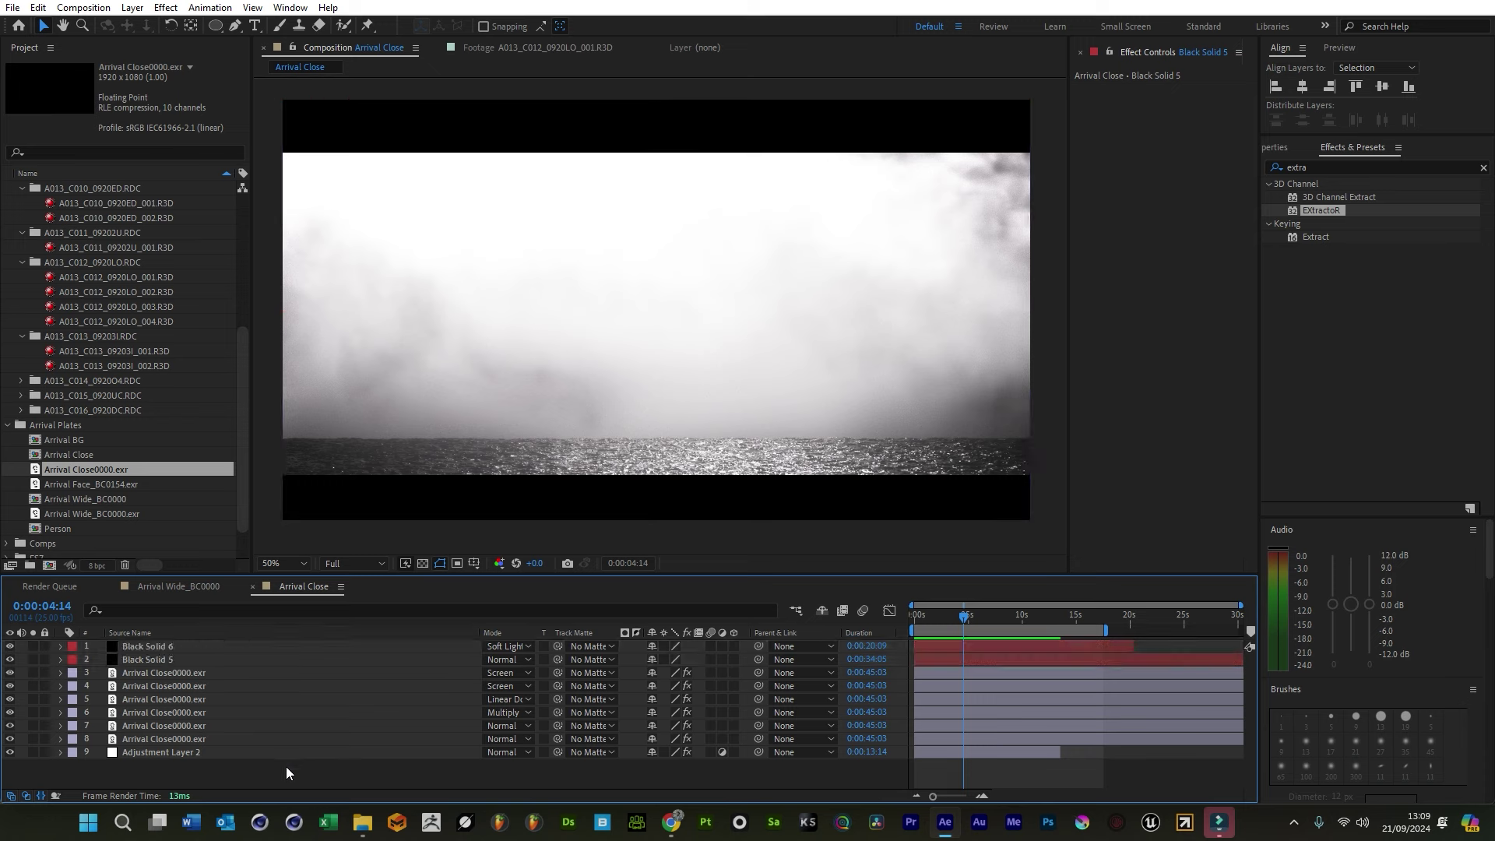
pyautogui.click(180, 676)
pyautogui.keyDown('shift'); pyautogui.click(184, 749); pyautogui.keyUp('shift')
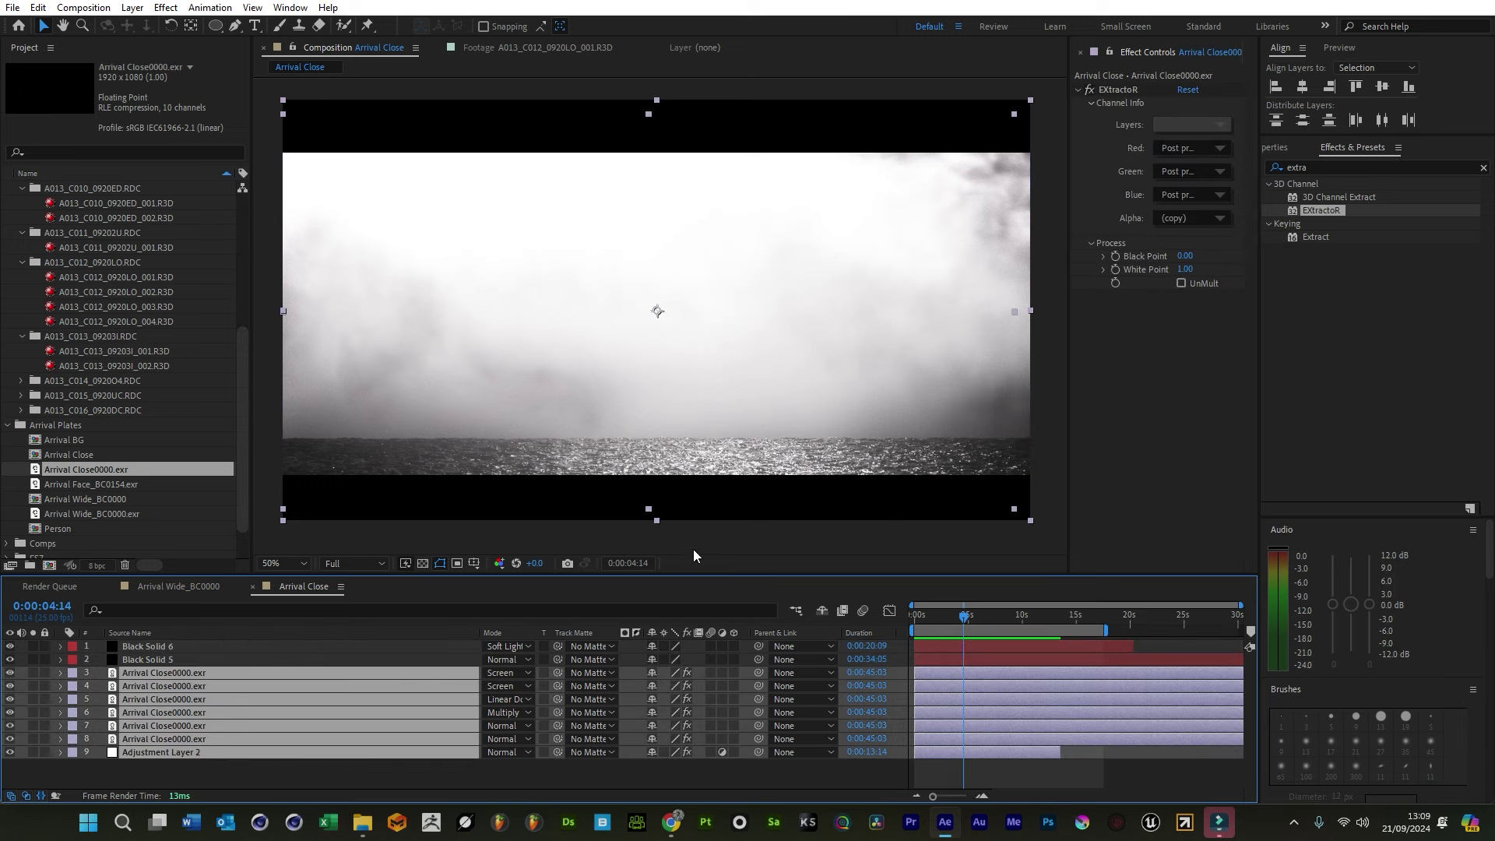
pyautogui.click(118, 365)
pyautogui.click(133, 349)
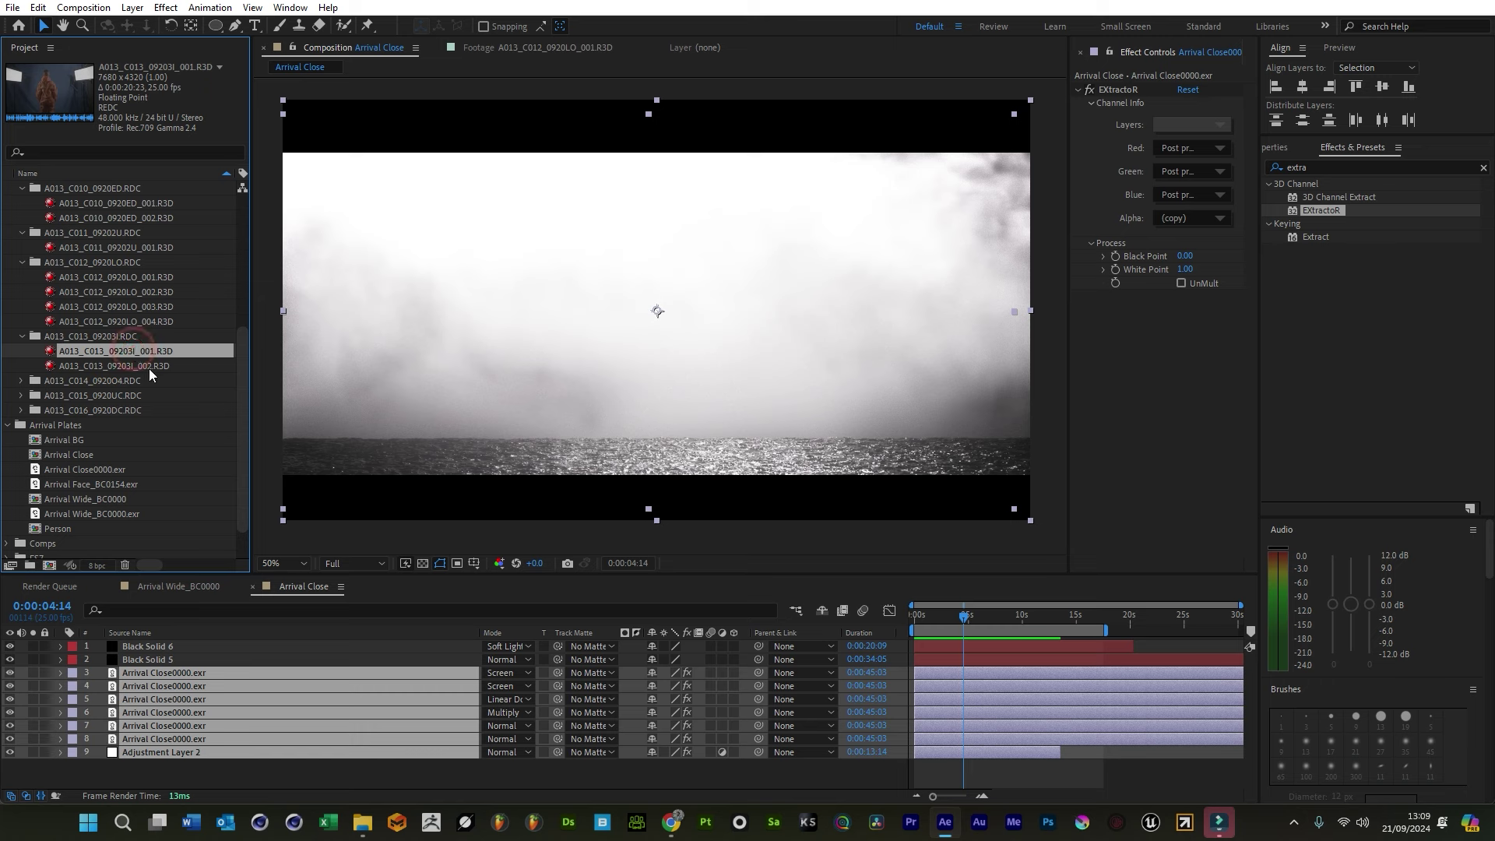
# Add A013_C013_09203I_001.R3D to the comp at 35% scale, below Black Solid 5
pyautogui.click(21, 381)
pyautogui.moveTo(154, 351); pyautogui.dragTo(661, 315)
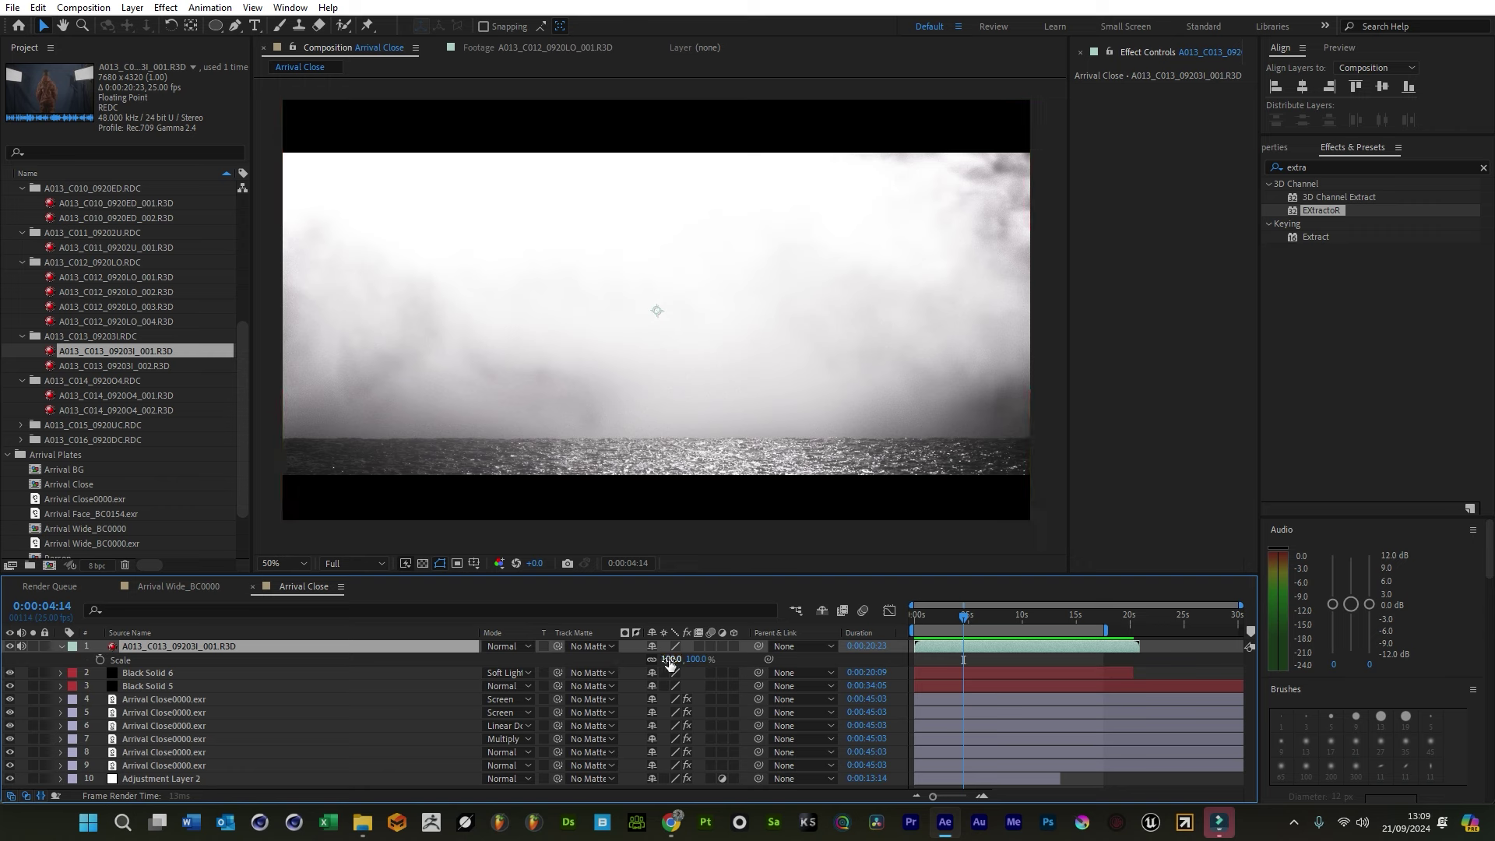
pyautogui.press('s')
pyautogui.moveTo(613, 660); pyautogui.dragTo(620, 660)
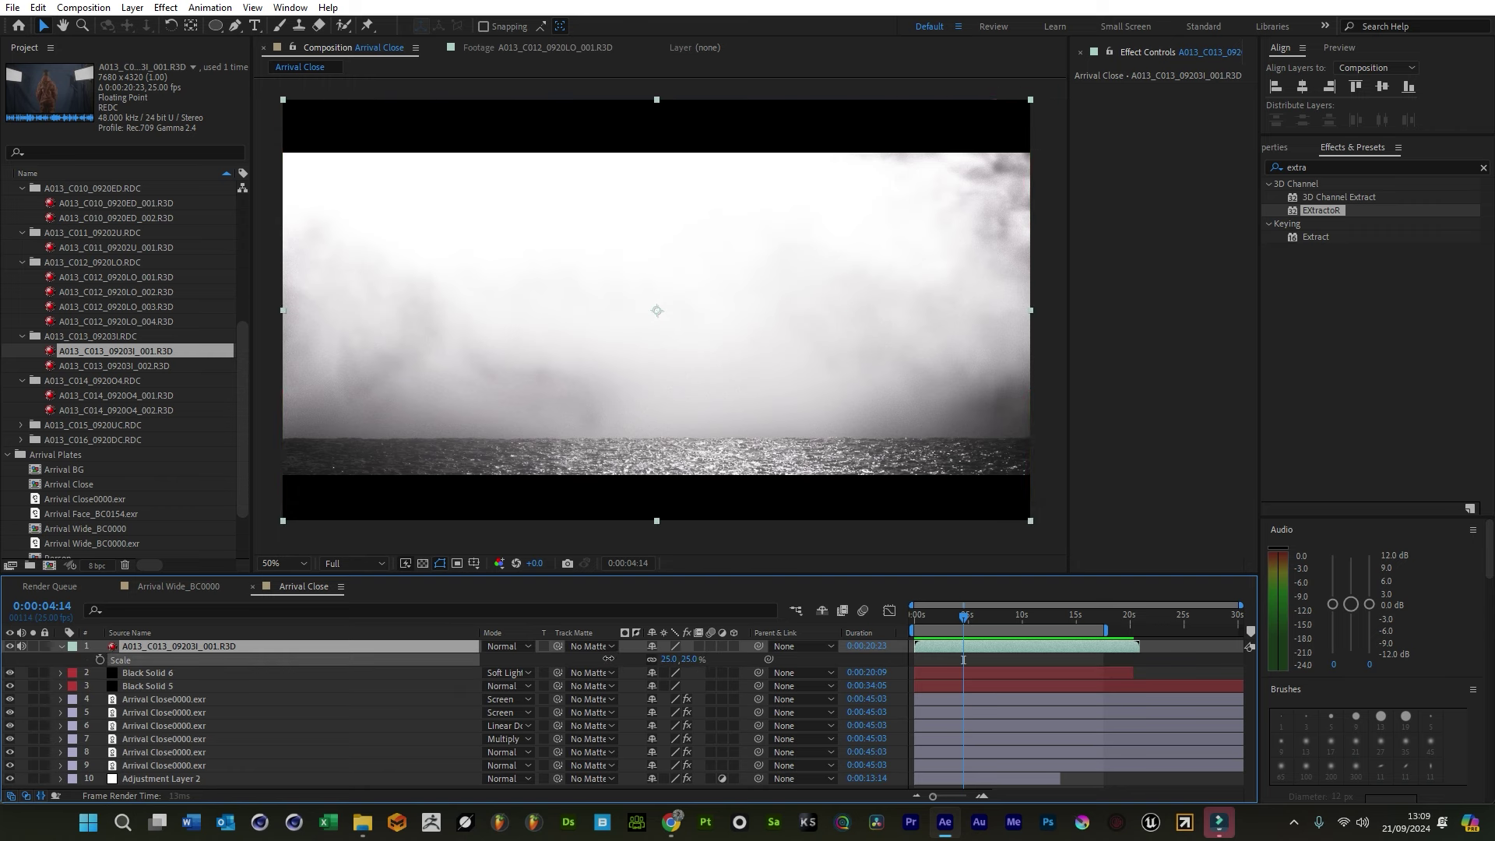
pyautogui.moveTo(178, 646); pyautogui.dragTo(191, 696)
# Draw a closed Pen mask around the actor in the R3D clip
pyautogui.press('g')
pyautogui.press(',')
pyautogui.press(',')
pyautogui.click(589, 449)
pyautogui.moveTo(606, 201); pyautogui.dragTo(682, 198)
pyautogui.click(682, 198)
pyautogui.click(716, 439)
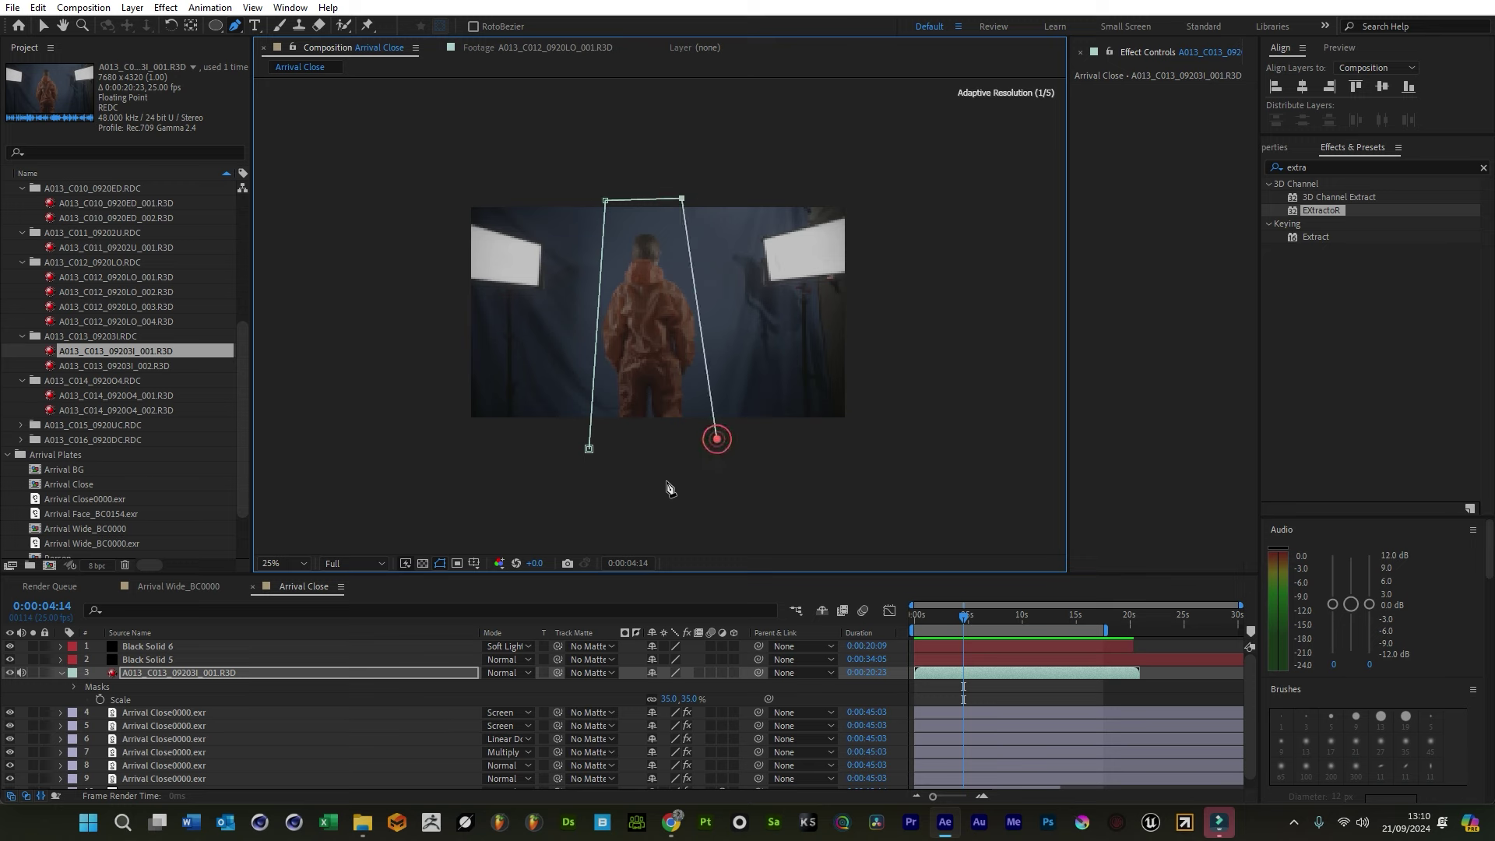
pyautogui.click(589, 449)
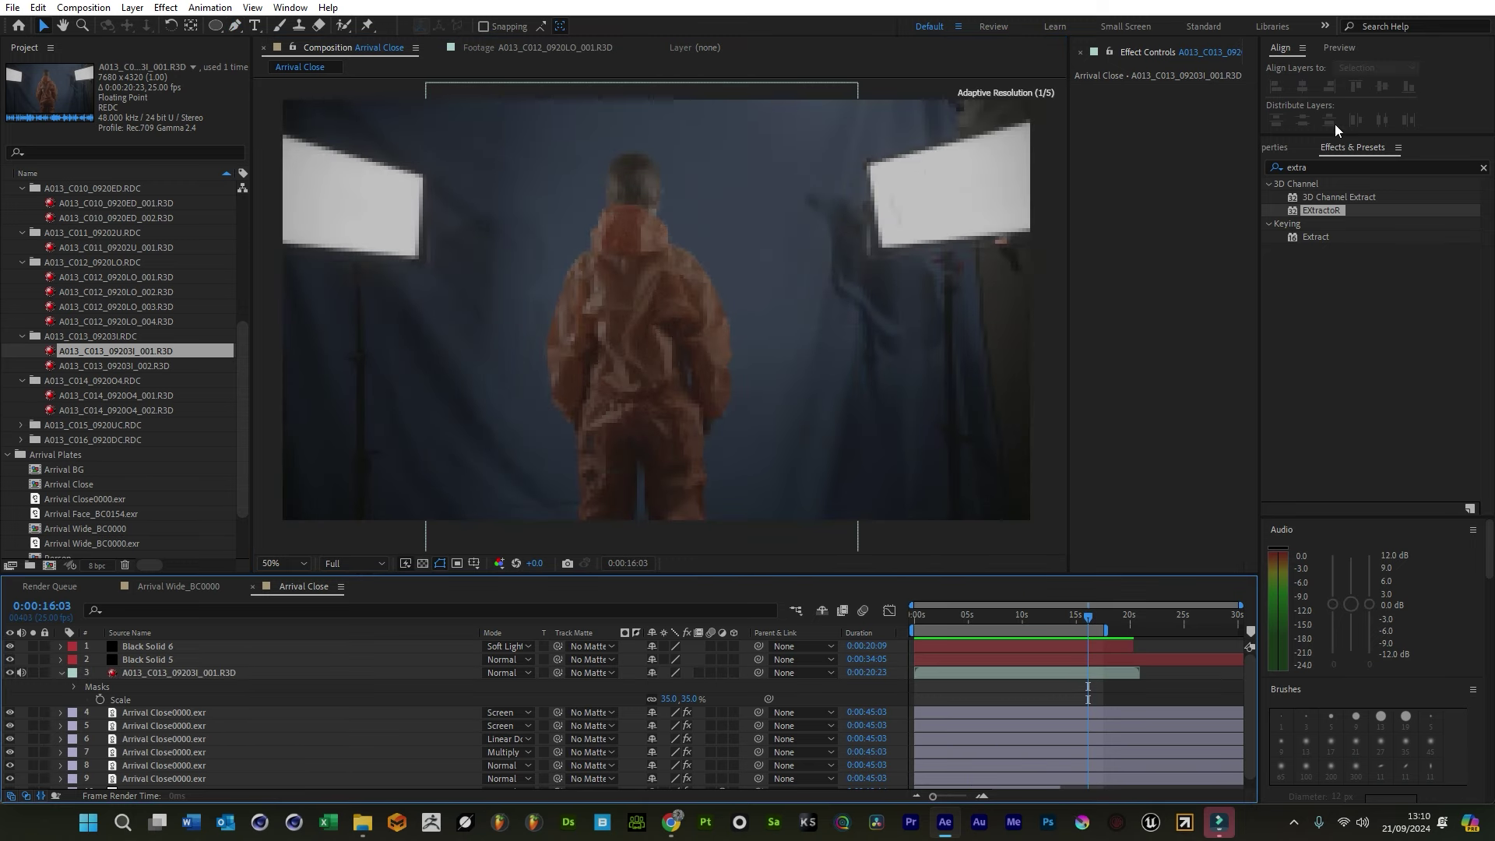
# Apply Lumetri Color to the actor clip, shrink it to about 20%, and refine its mask
pyautogui.hotkey('ctrl', '5')
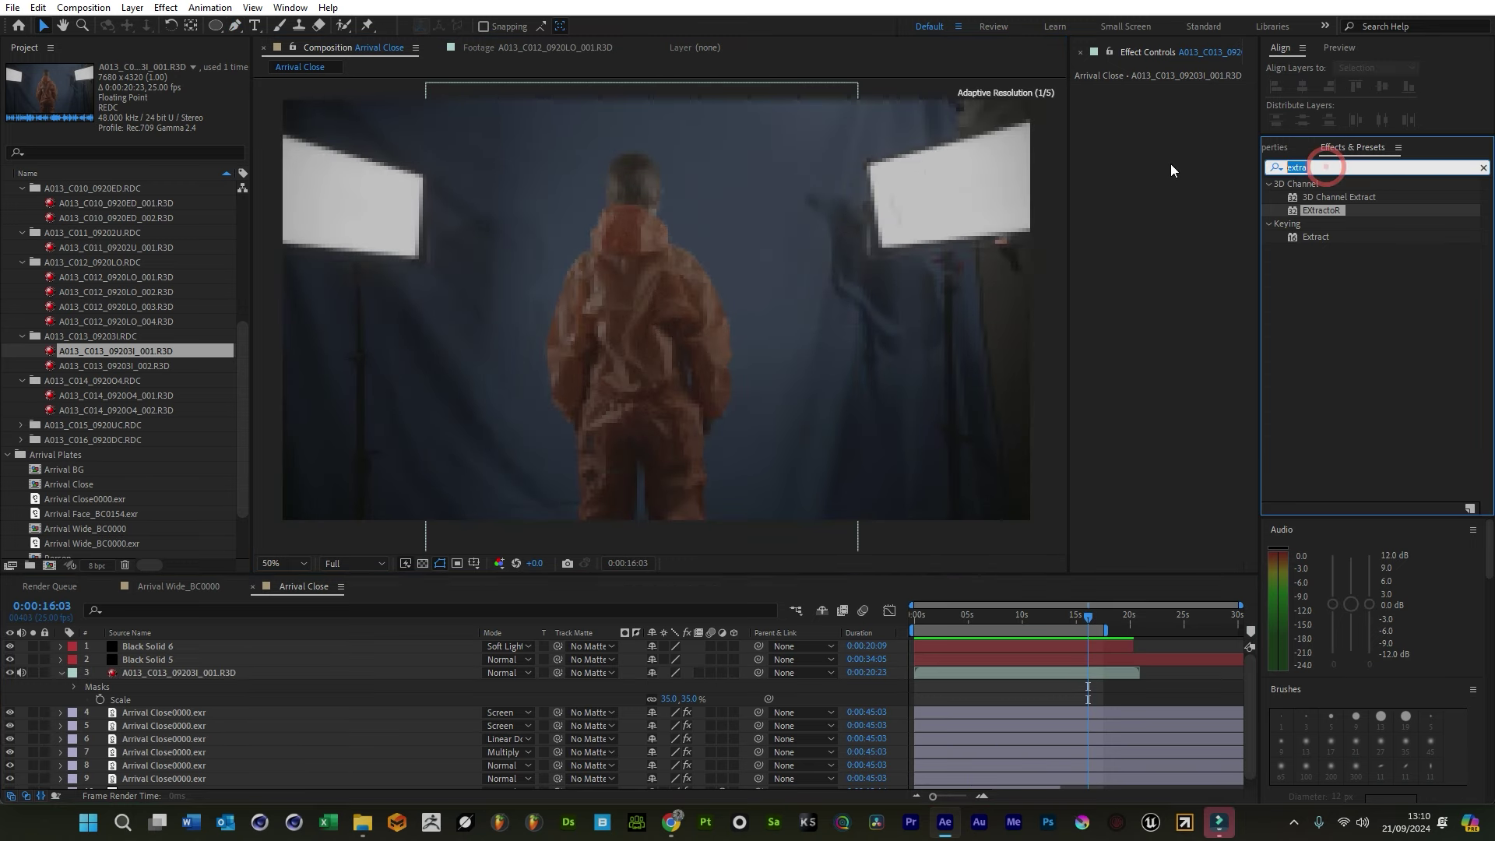
pyautogui.write('lu')
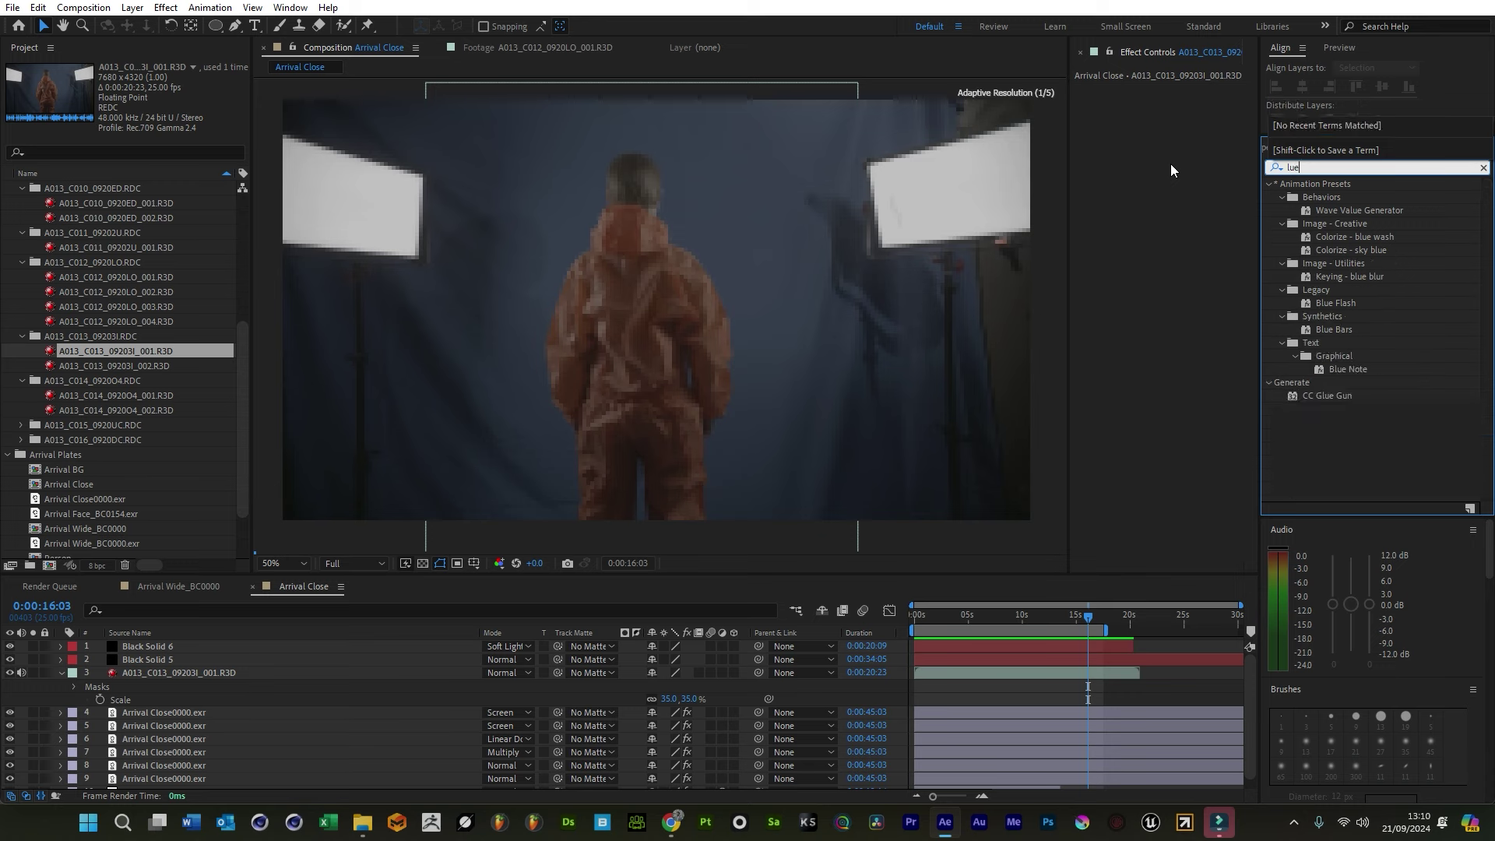
pyautogui.write('met')
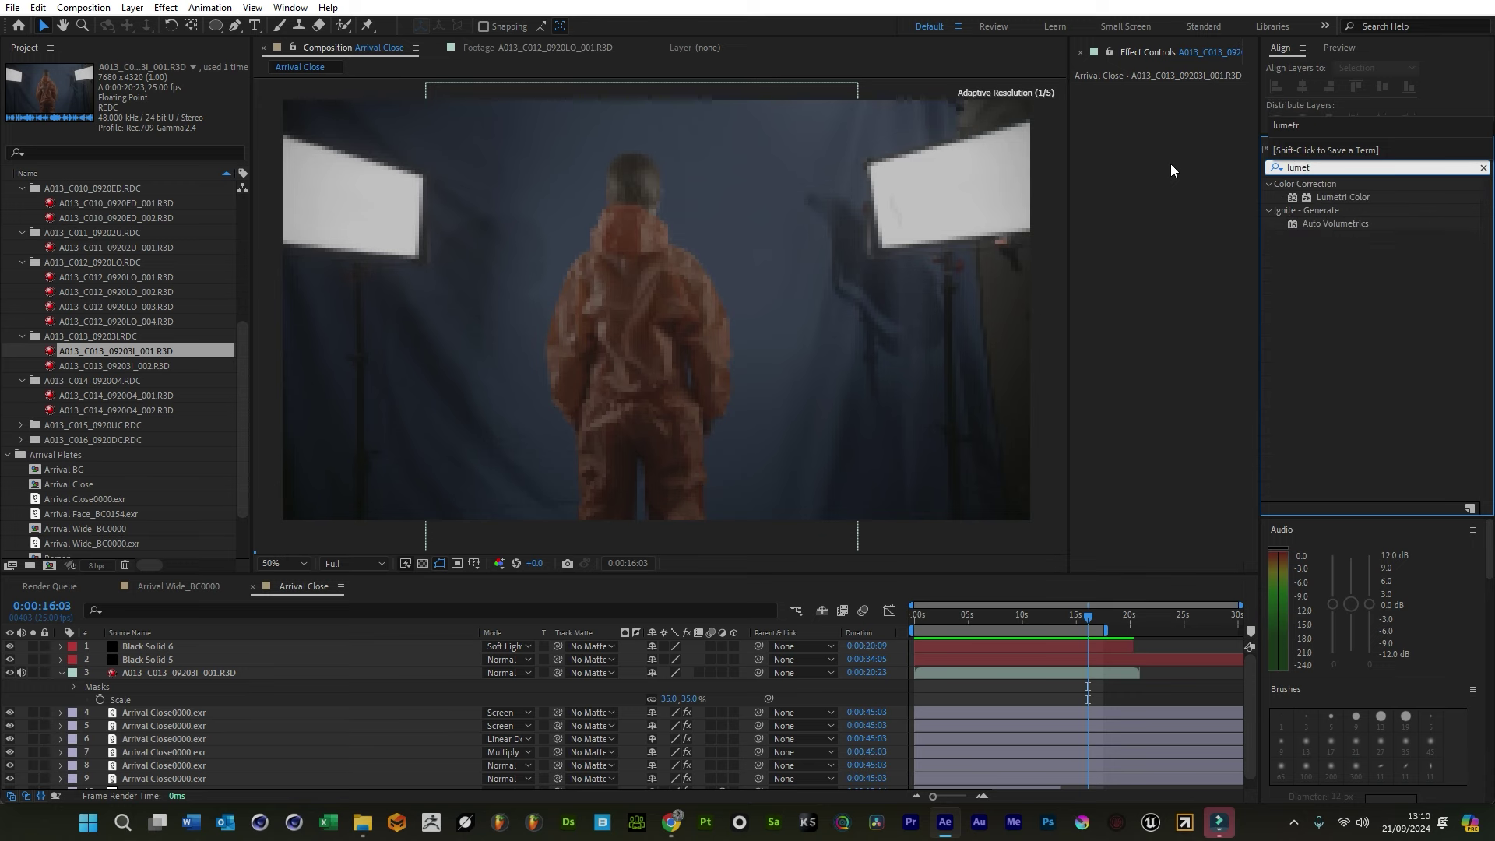
pyautogui.moveTo(1329, 199); pyautogui.dragTo(778, 366)
pyautogui.moveTo(669, 685); pyautogui.dragTo(652, 685)
pyautogui.moveTo(659, 315); pyautogui.dragTo(657, 337)
pyautogui.moveTo(672, 247); pyautogui.dragTo(612, 236)
pyautogui.moveTo(737, 270); pyautogui.dragTo(745, 274)
# Scale the actor and backdrop layers together to 115%, then select the backdrop layers
pyautogui.click(199, 676)
pyautogui.keyDown('shift'); pyautogui.click(201, 764); pyautogui.keyUp('shift')
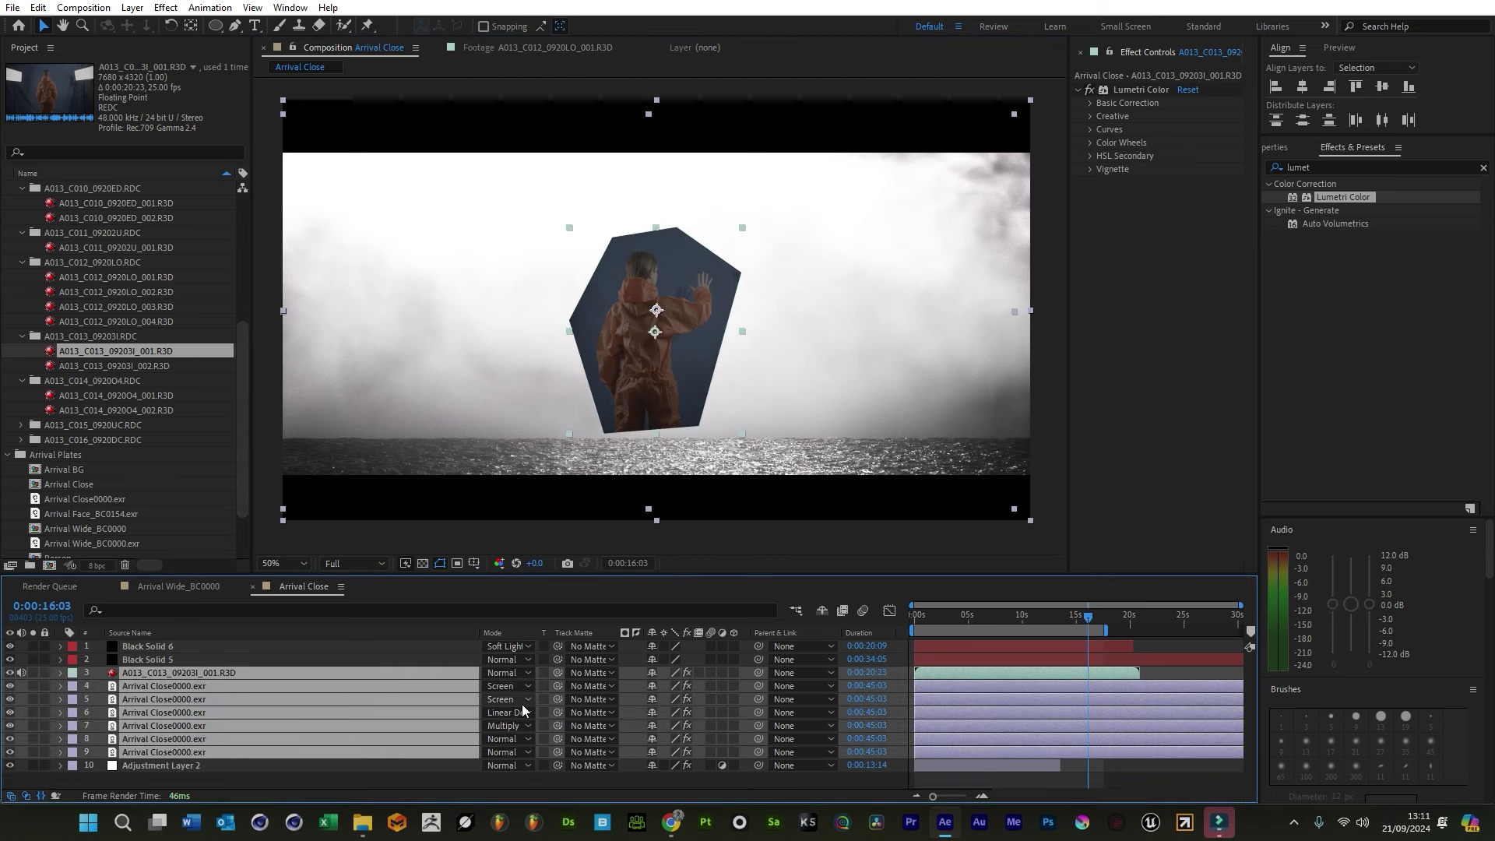
pyautogui.press('s')
pyautogui.moveTo(660, 711); pyautogui.dragTo(674, 712)
pyautogui.click(997, 698)
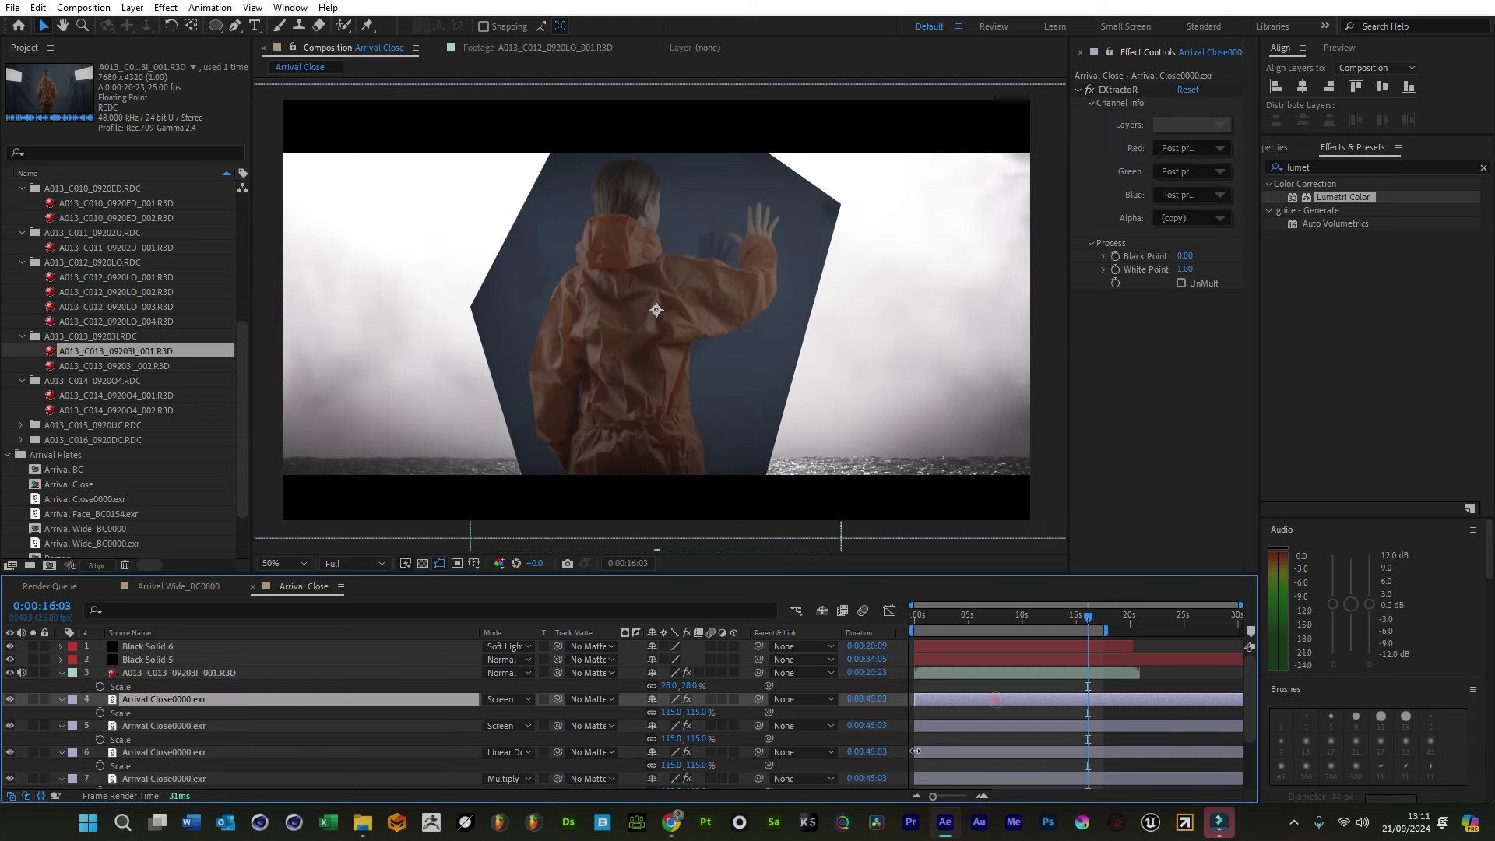
pyautogui.scroll(-3, 273, 772)
pyautogui.keyDown('shift'); pyautogui.click(195, 757); pyautogui.keyUp('shift')
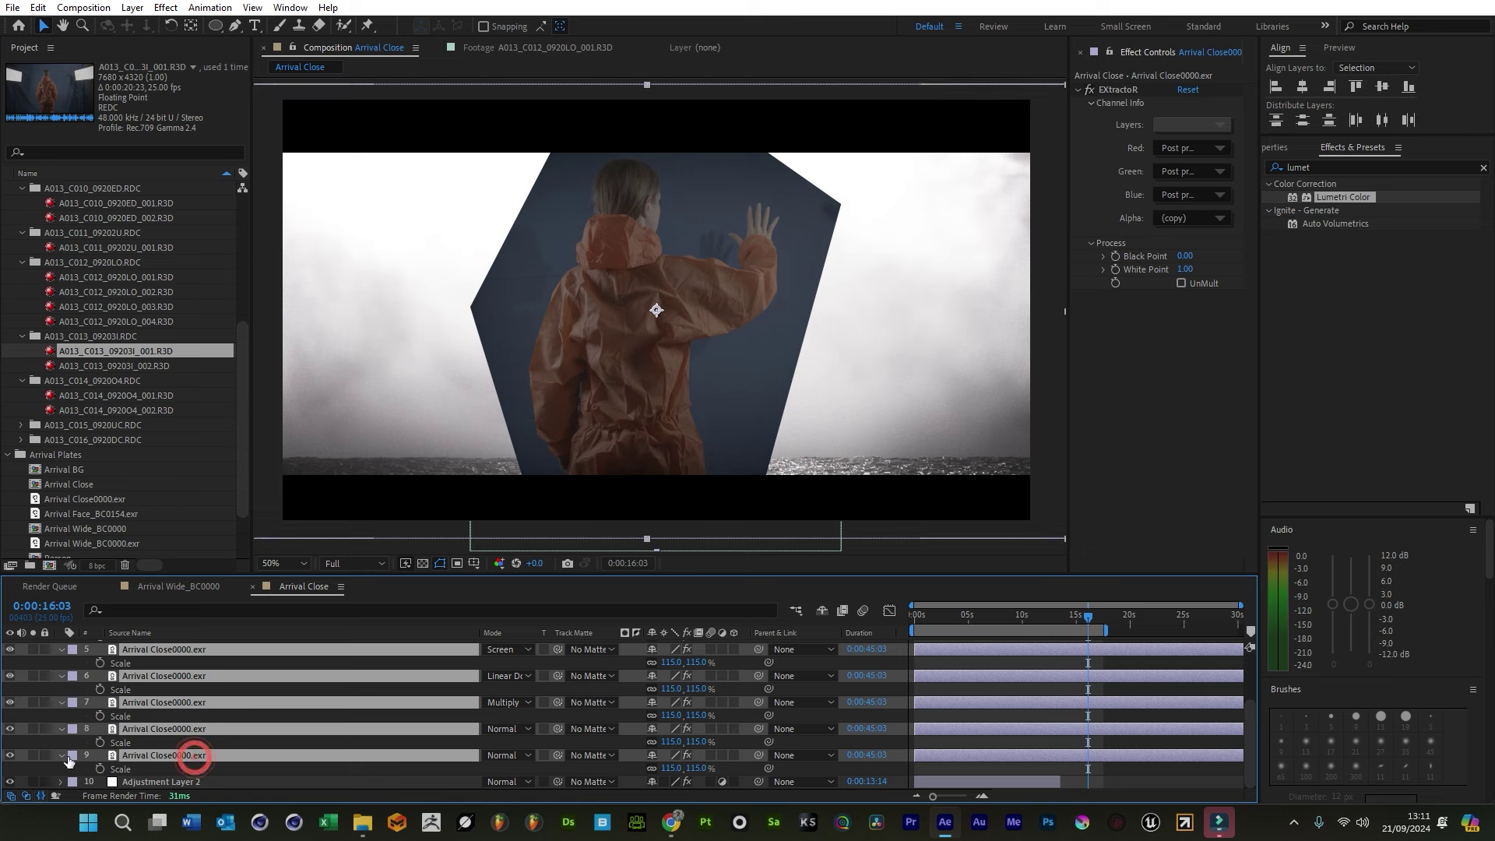
pyautogui.click(62, 755)
# Pre-compose the backdrop layers as Close Arrival and nudge it slightly down
pyautogui.rightClick(179, 713)
pyautogui.click(239, 609)
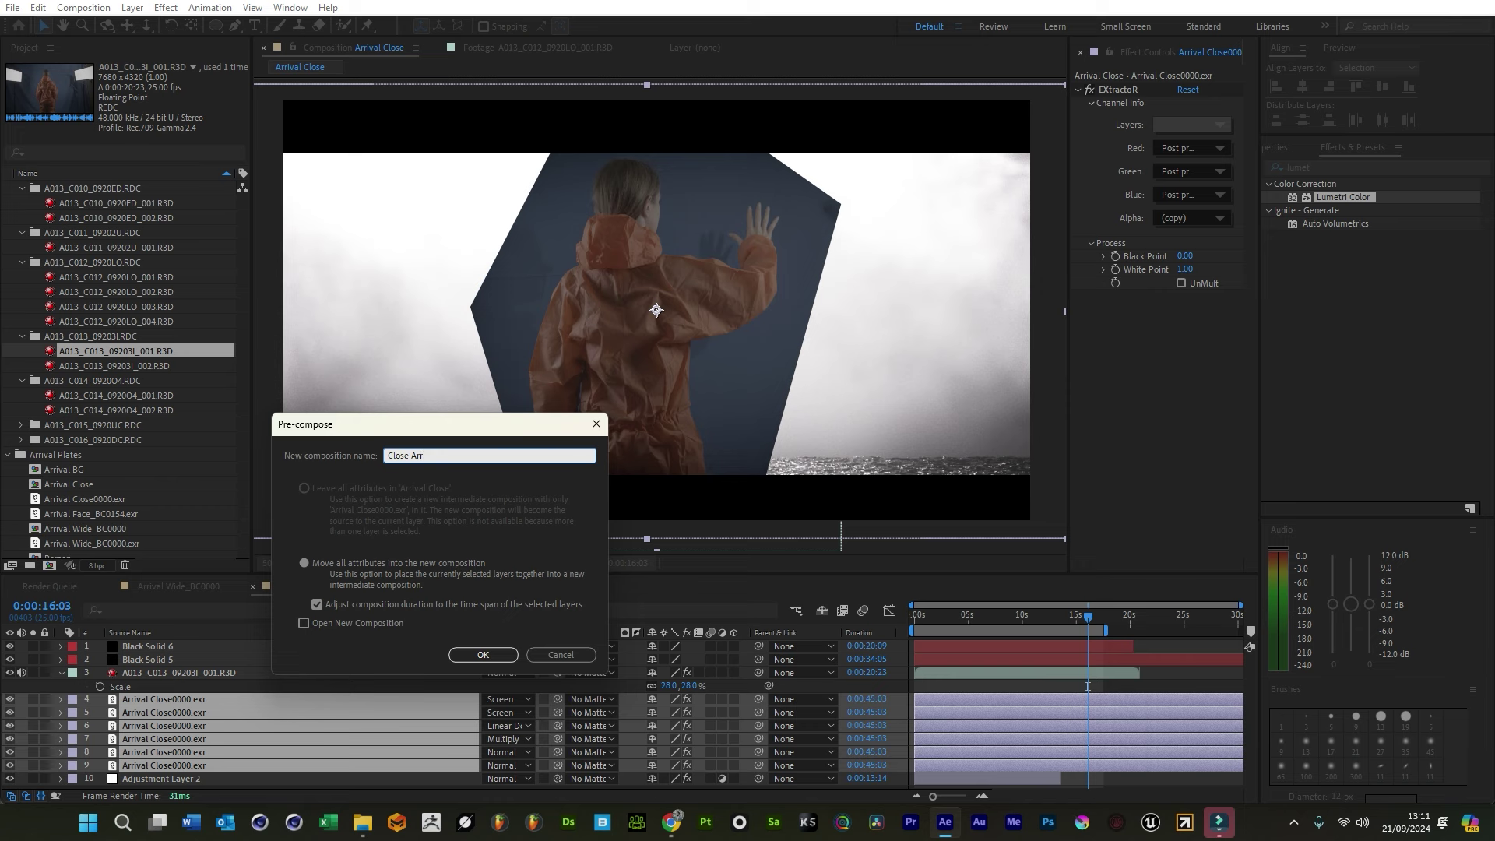
pyautogui.write('Close Arrival')
pyautogui.press('Return')
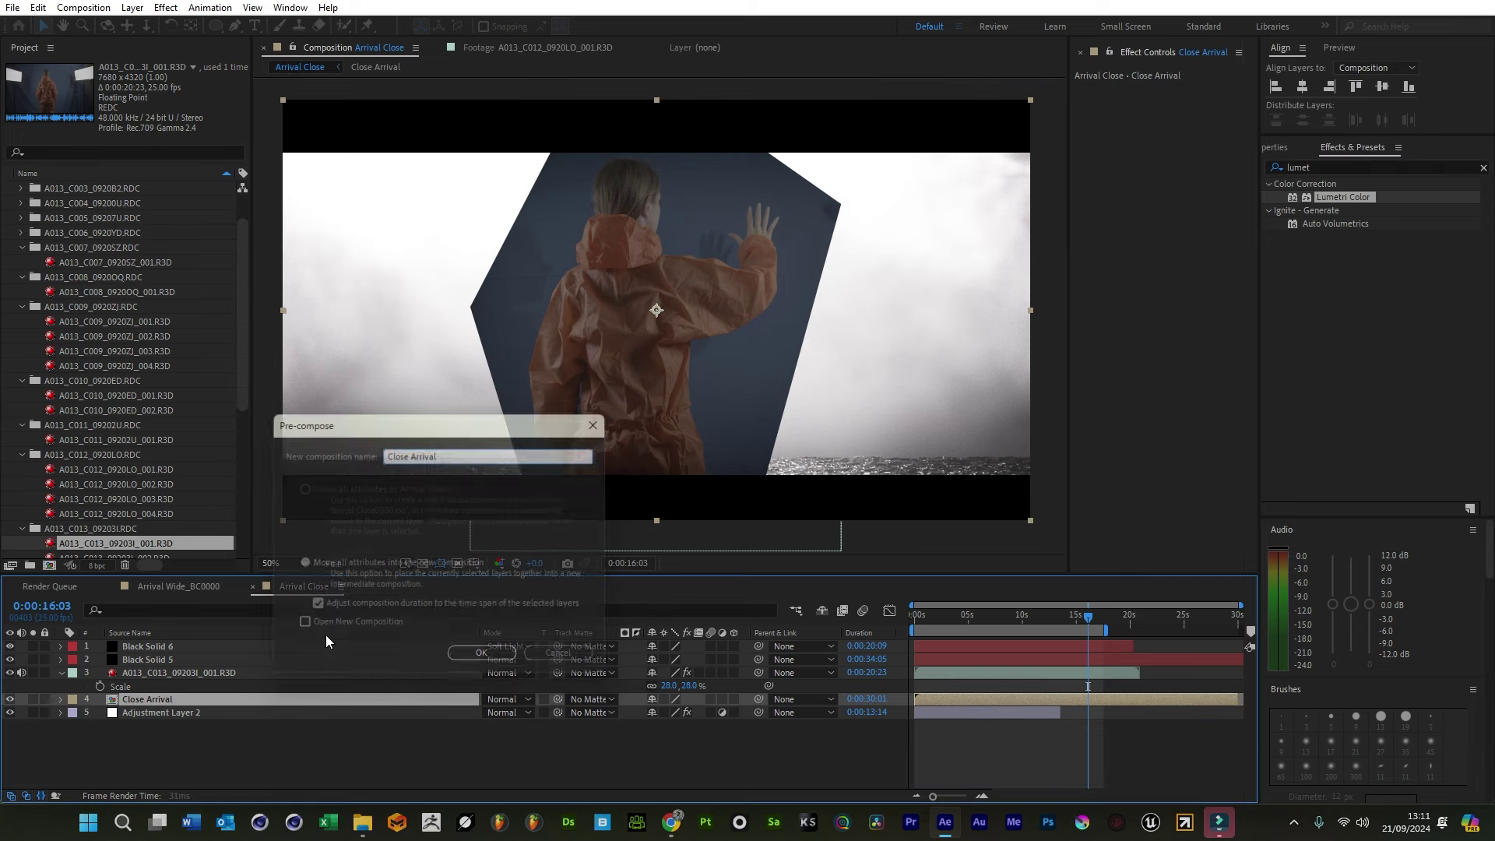
pyautogui.moveTo(374, 349); pyautogui.dragTo(378, 382)
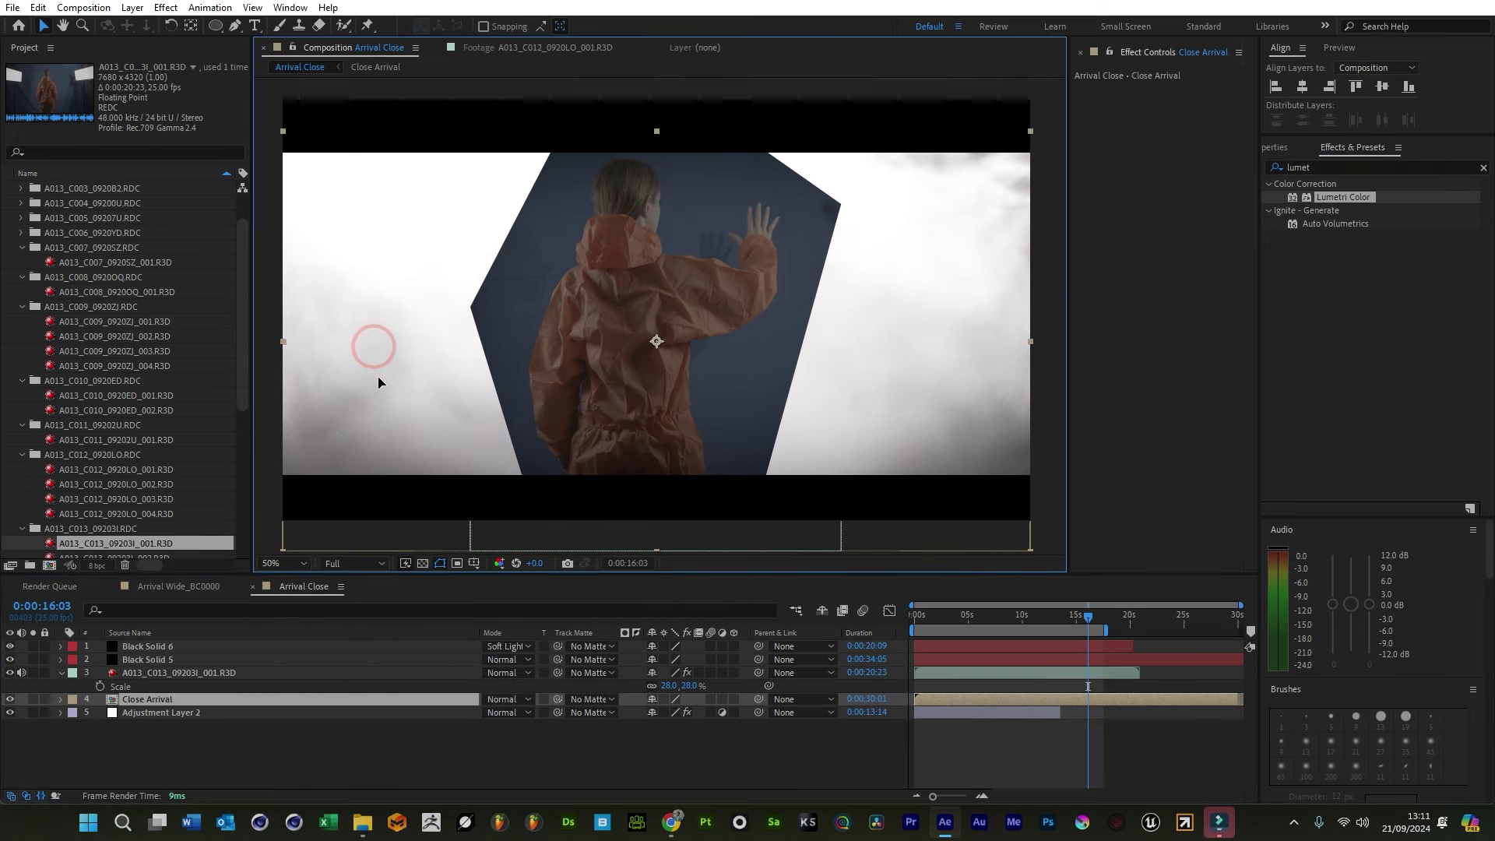
pyautogui.press('Return')
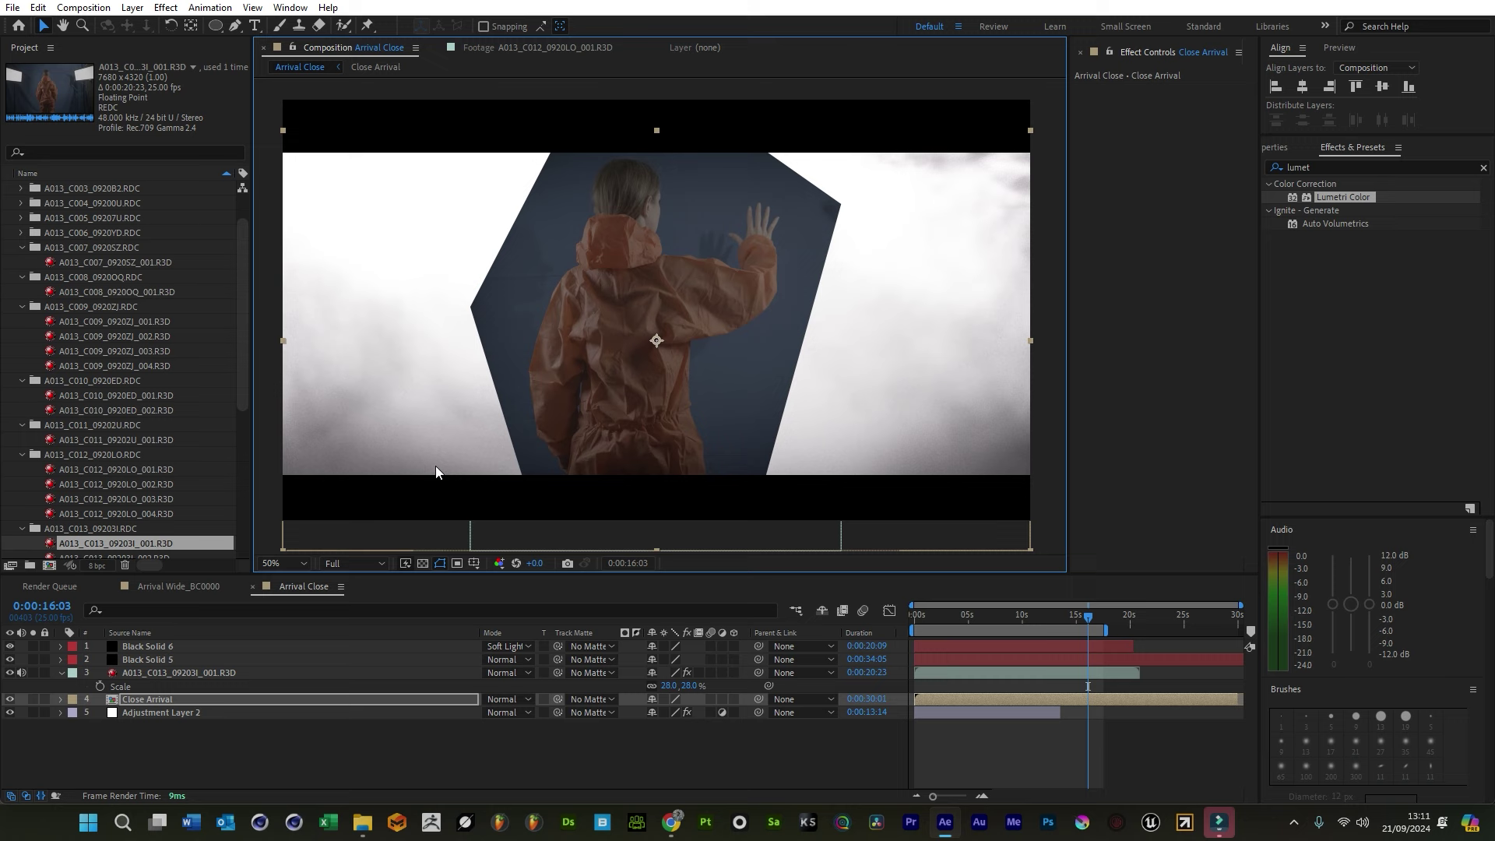
pyautogui.click(176, 708)
pyautogui.click(174, 672)
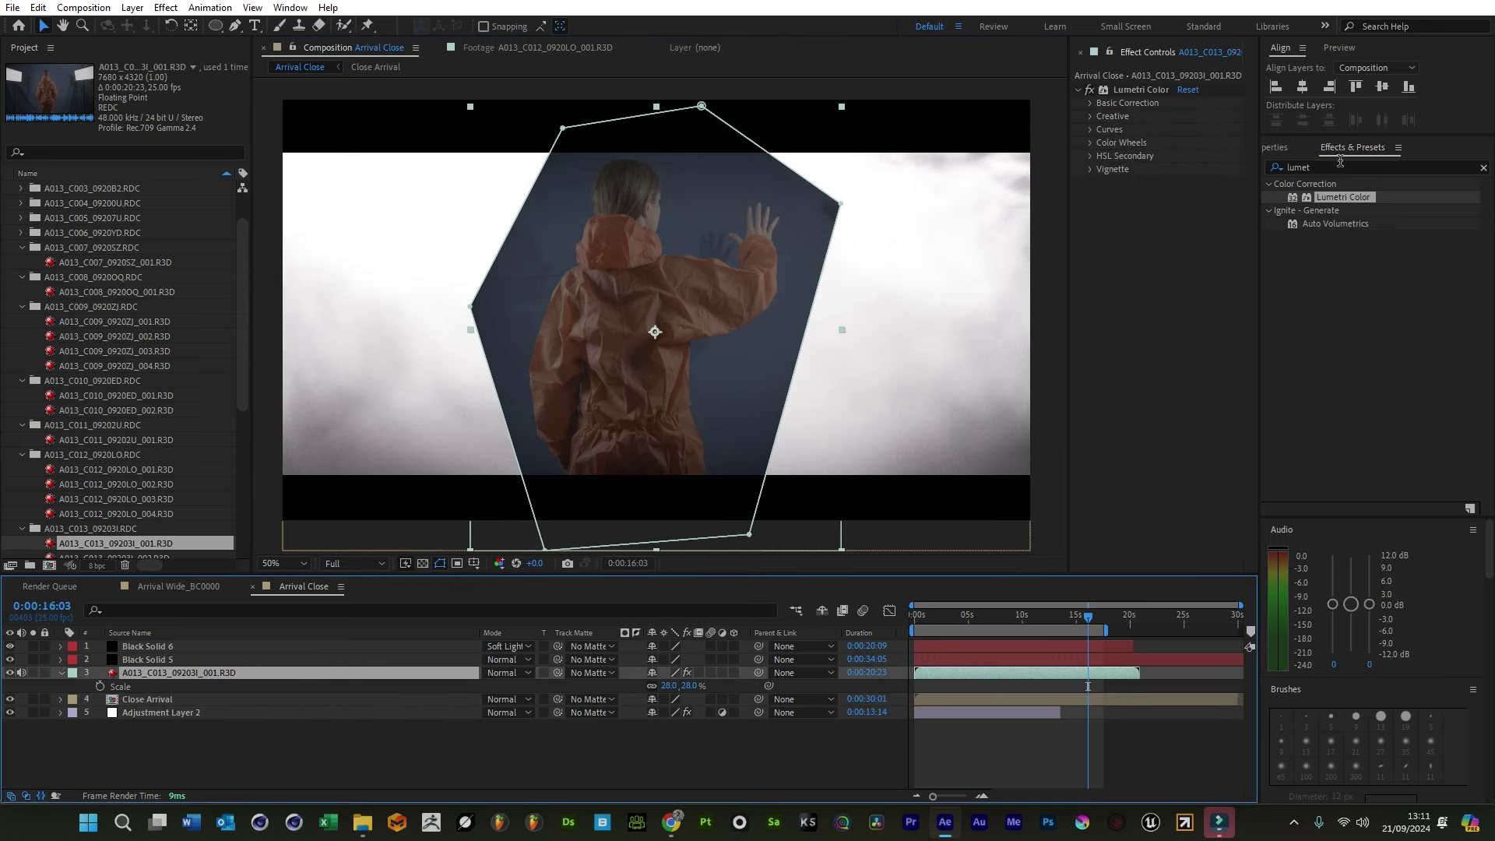
# Set the actor R3D clip's RED source settings to Exposure 1.00 and ISO 800
pyautogui.rightClick(115, 545)
pyautogui.moveTo(208, 403)
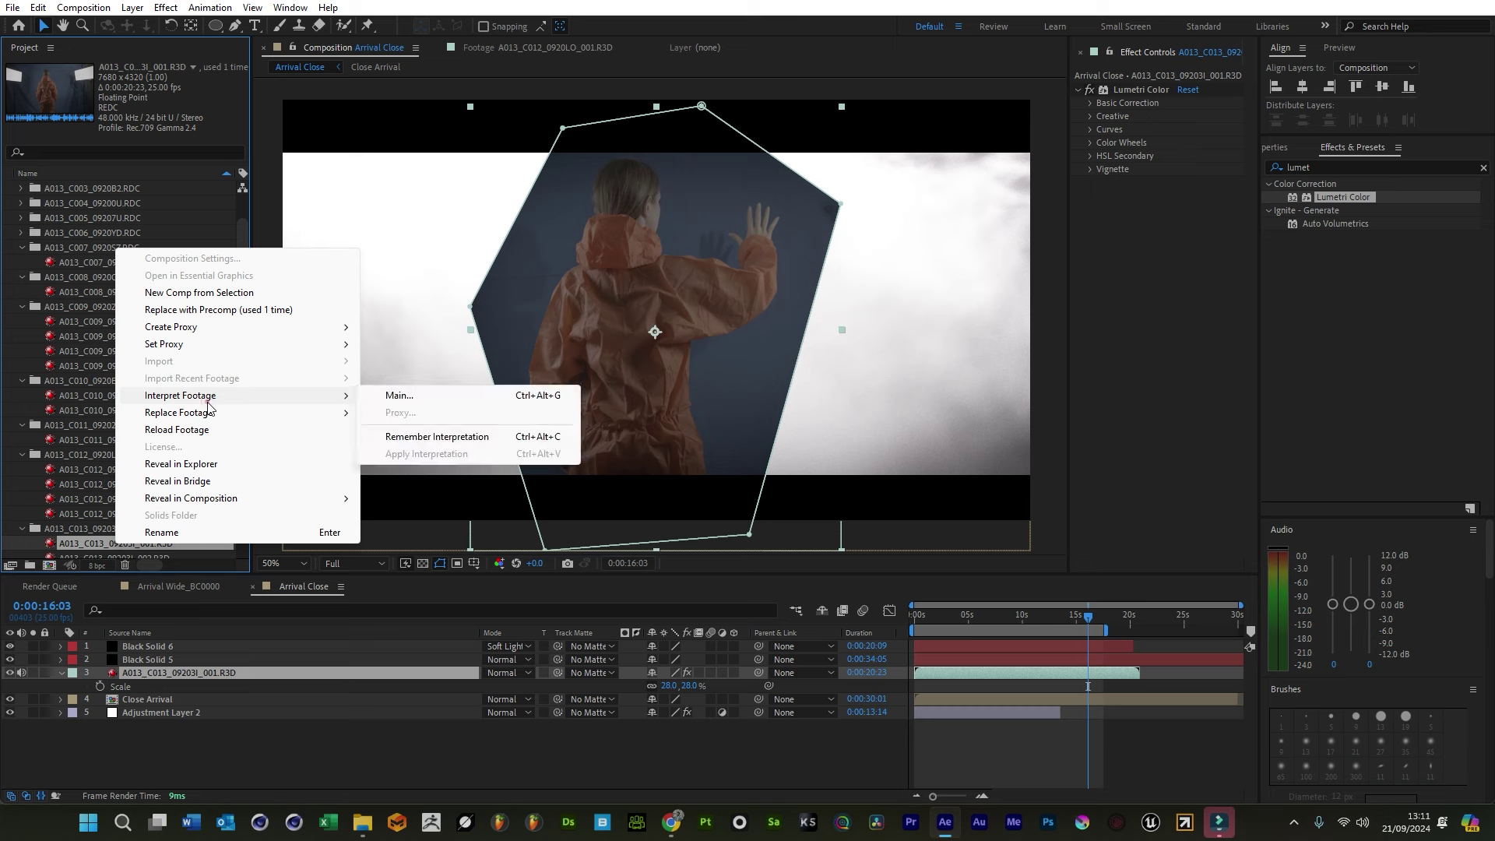
pyautogui.click(399, 396)
pyautogui.click(573, 628)
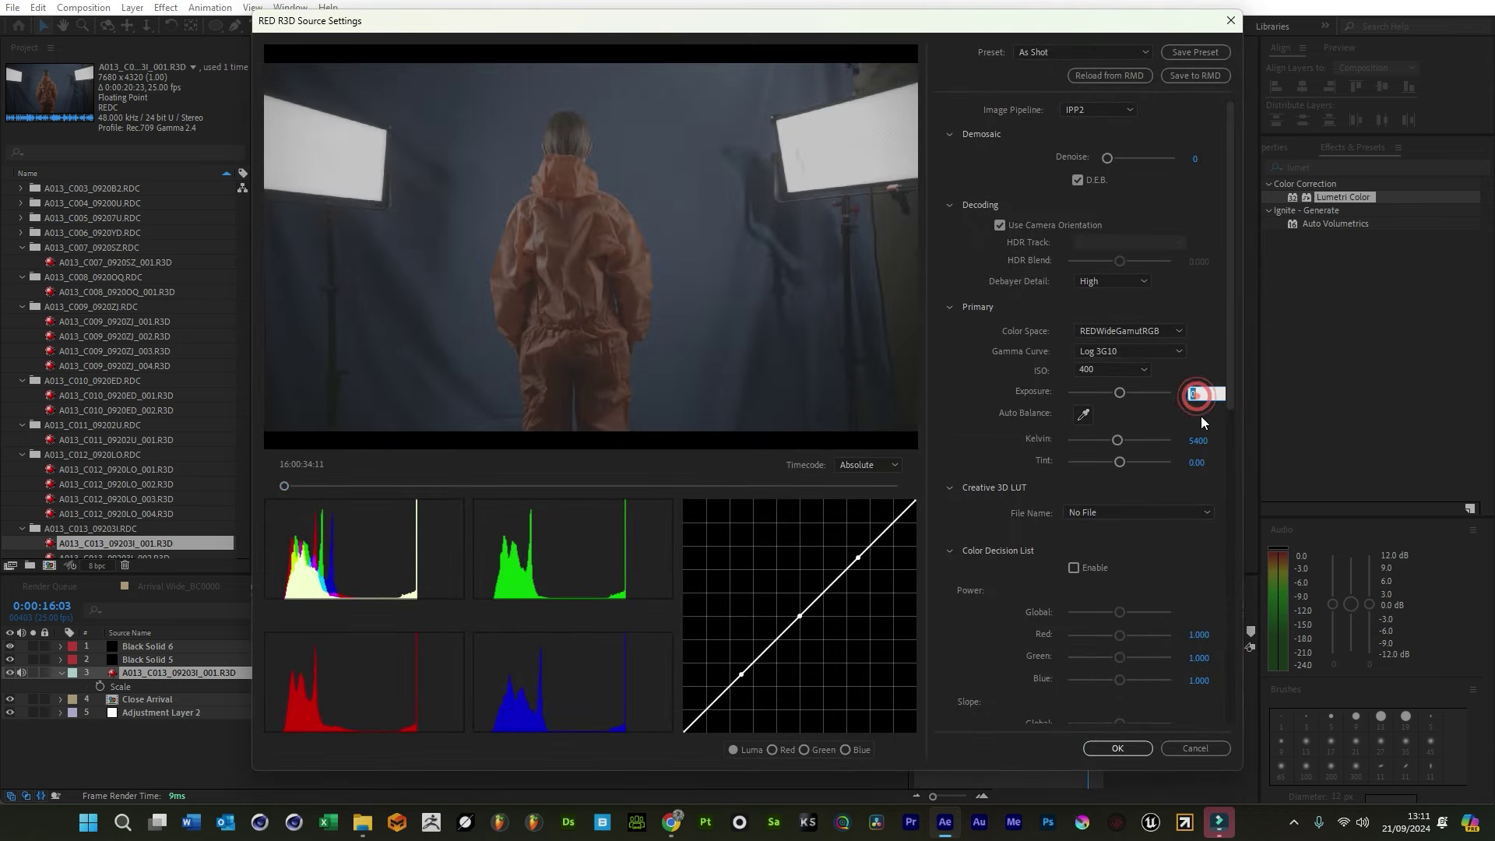
pyautogui.press('Return')
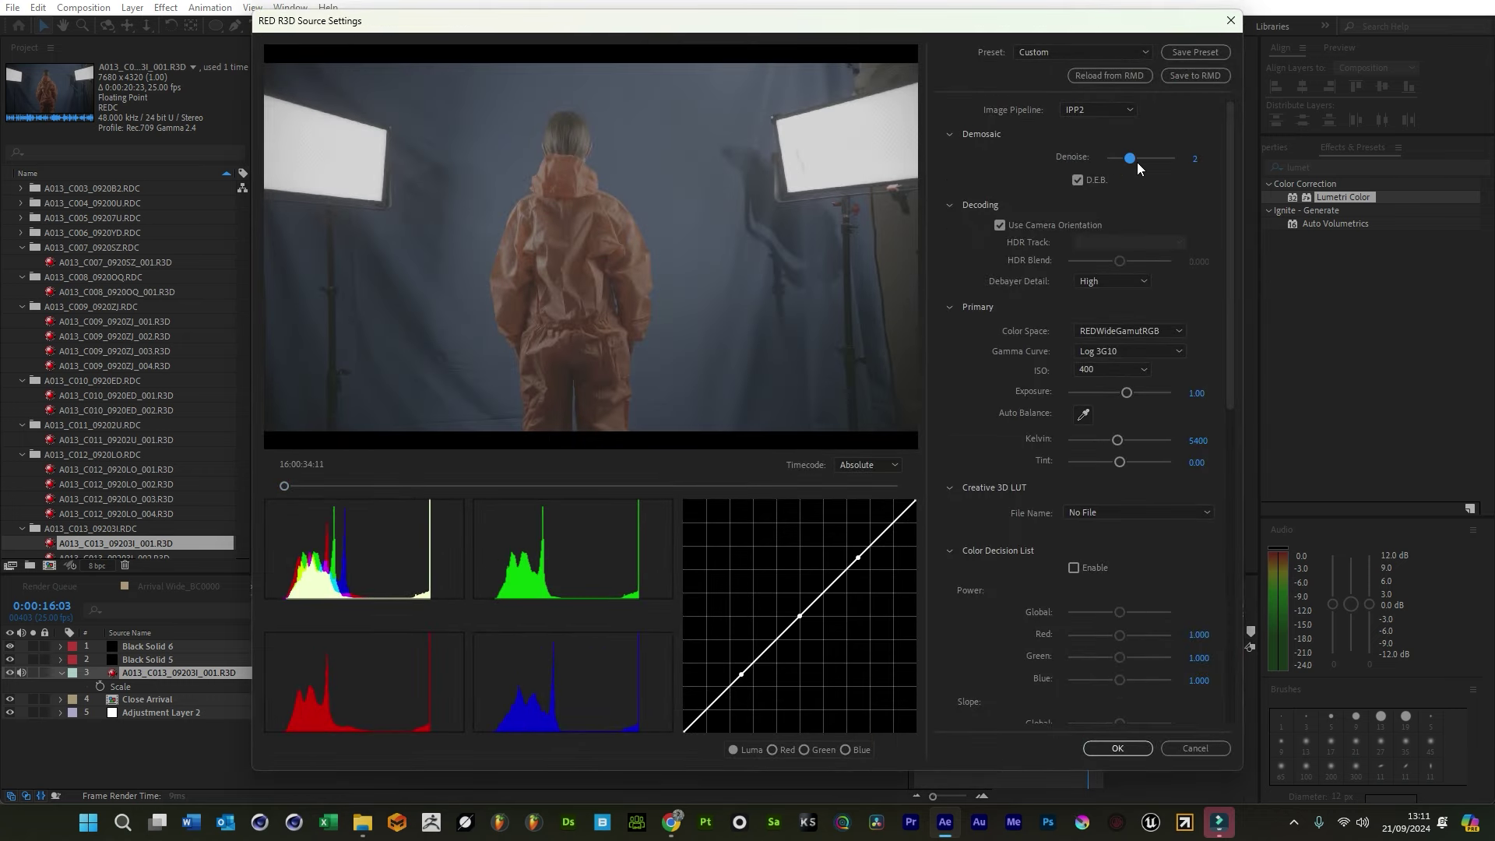
pyautogui.click(1118, 370)
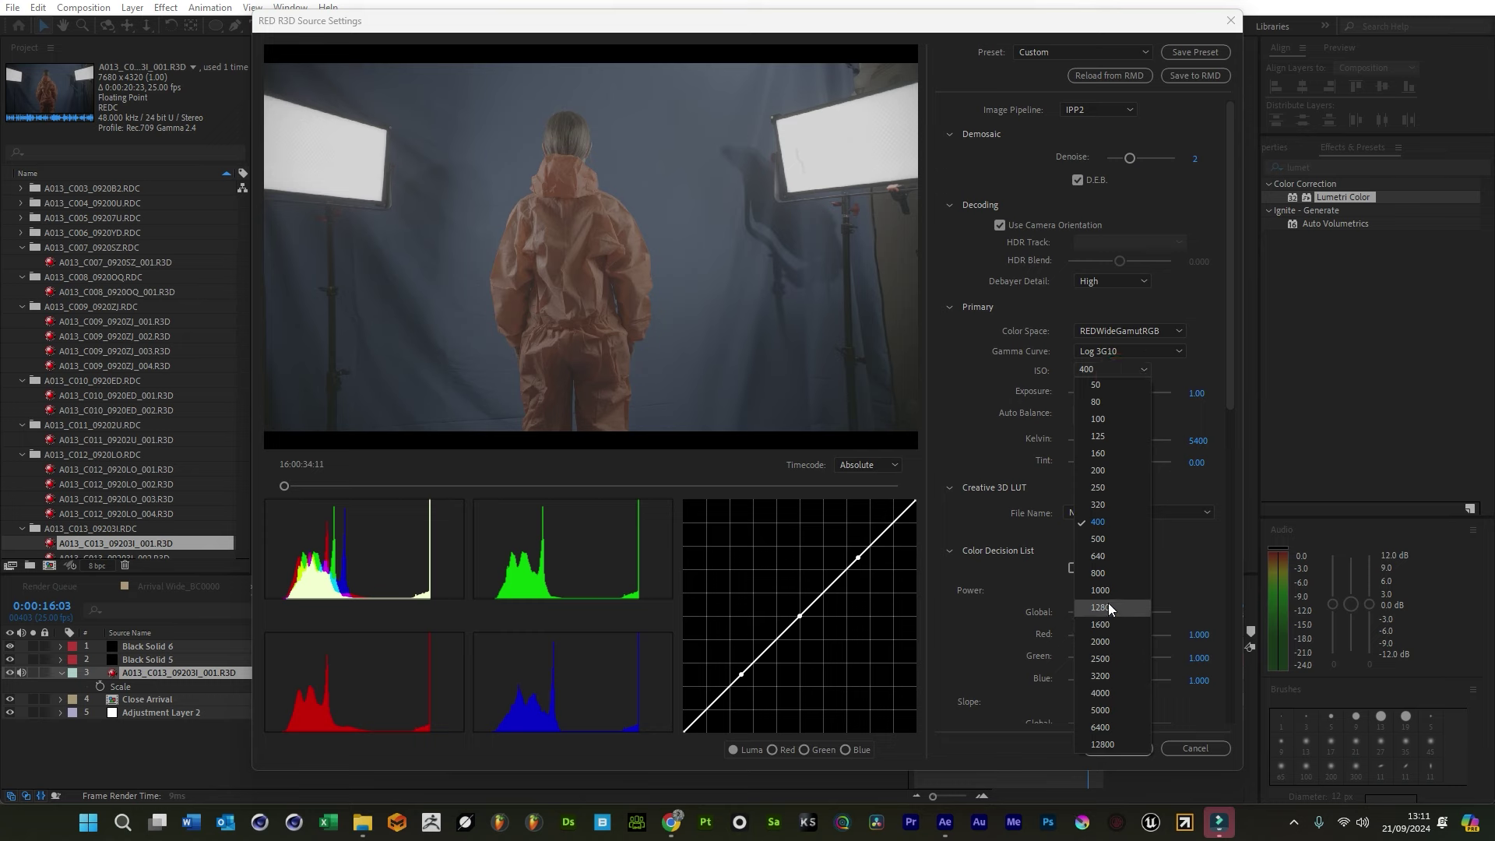
pyautogui.click(1106, 574)
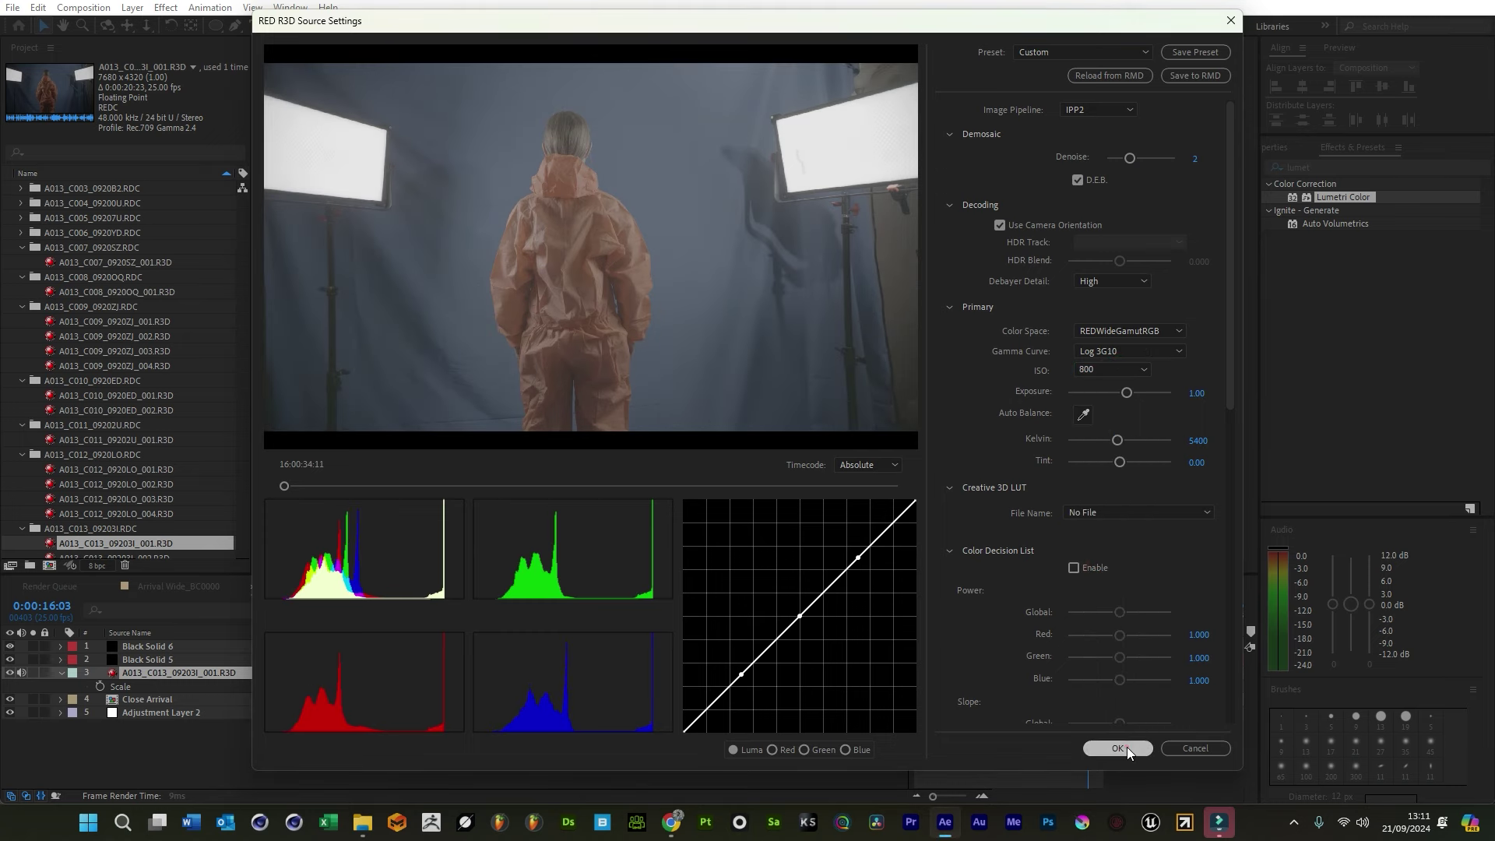
pyautogui.click(1127, 747)
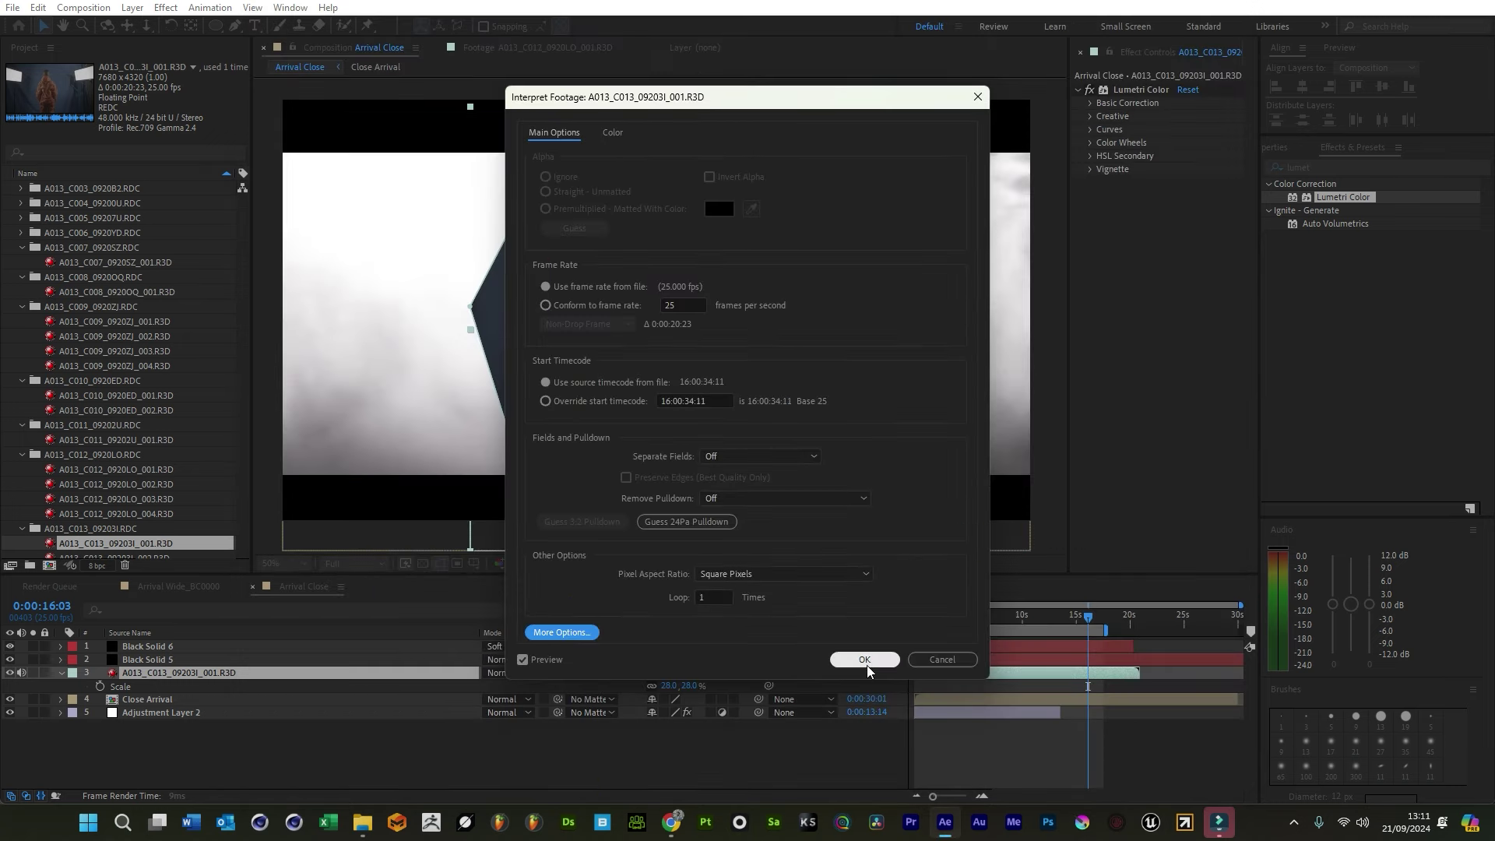
pyautogui.click(864, 662)
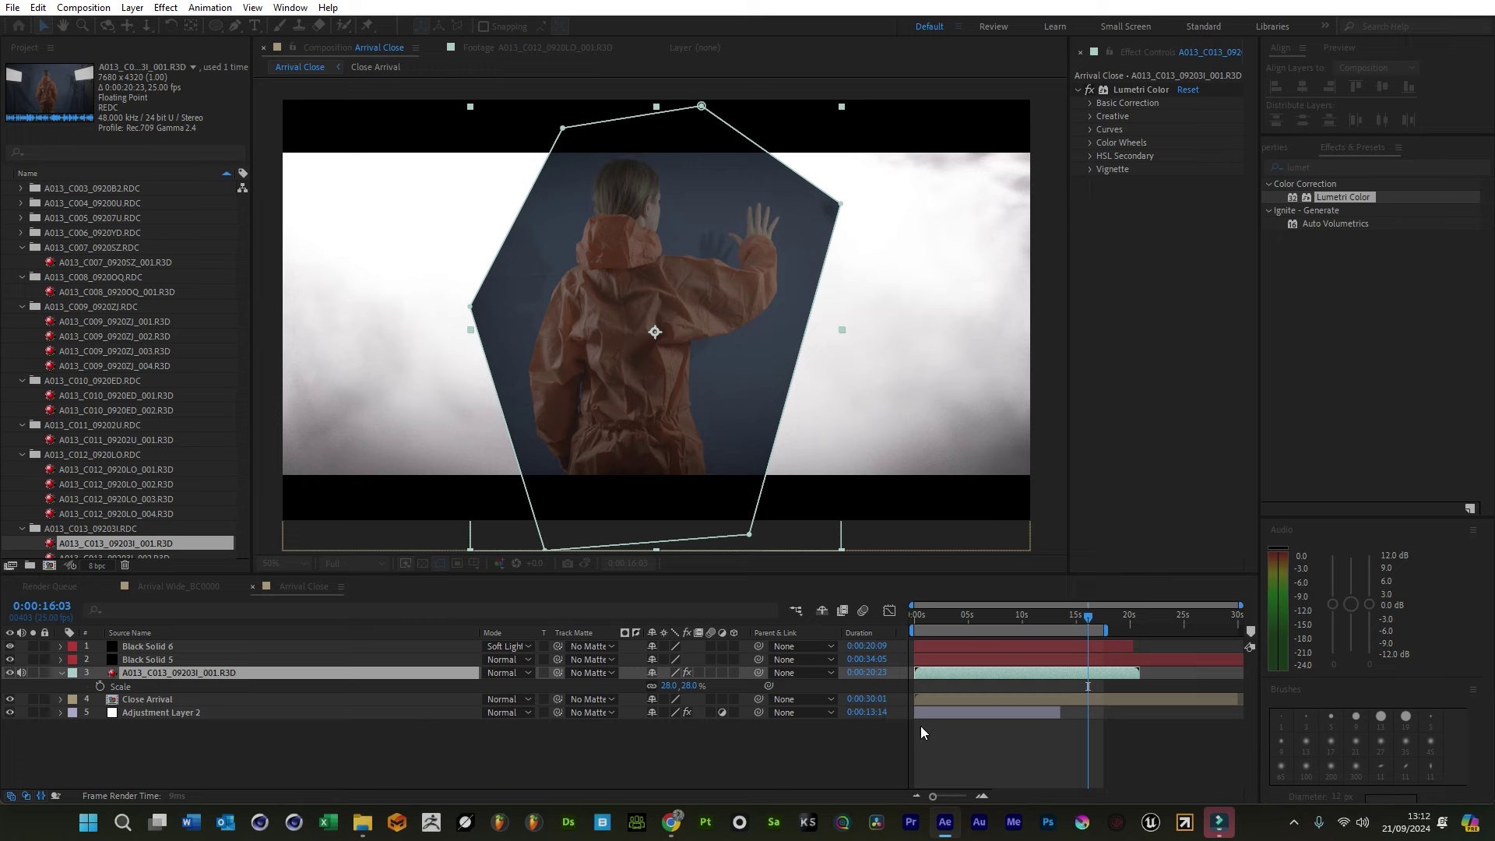
# Load the Jack slog3 LUT as the Lumetri Basic Correction input LUT
pyautogui.click(1090, 103)
pyautogui.click(1208, 129)
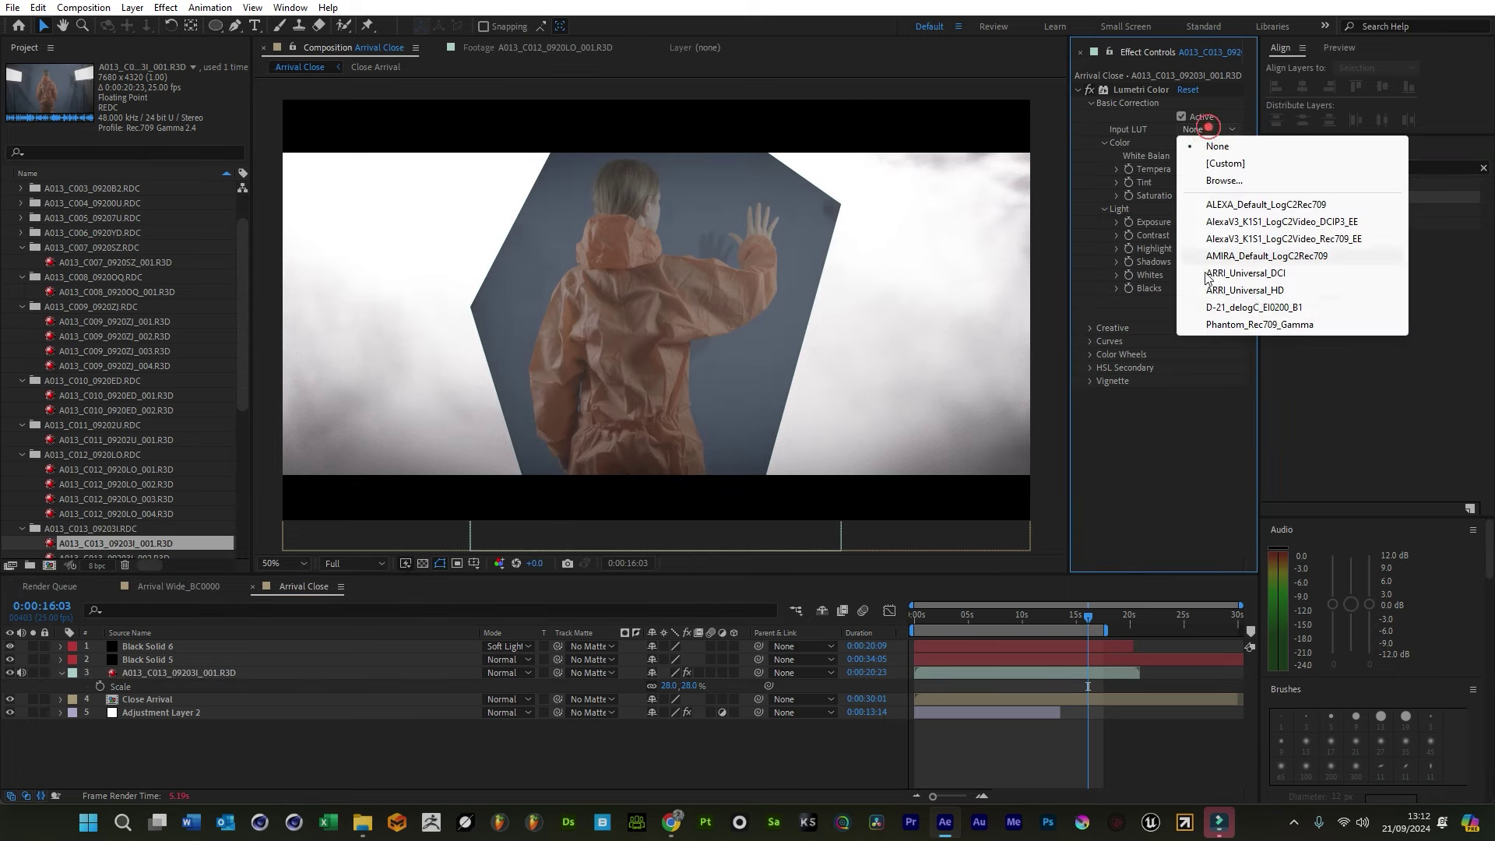
pyautogui.click(1238, 193)
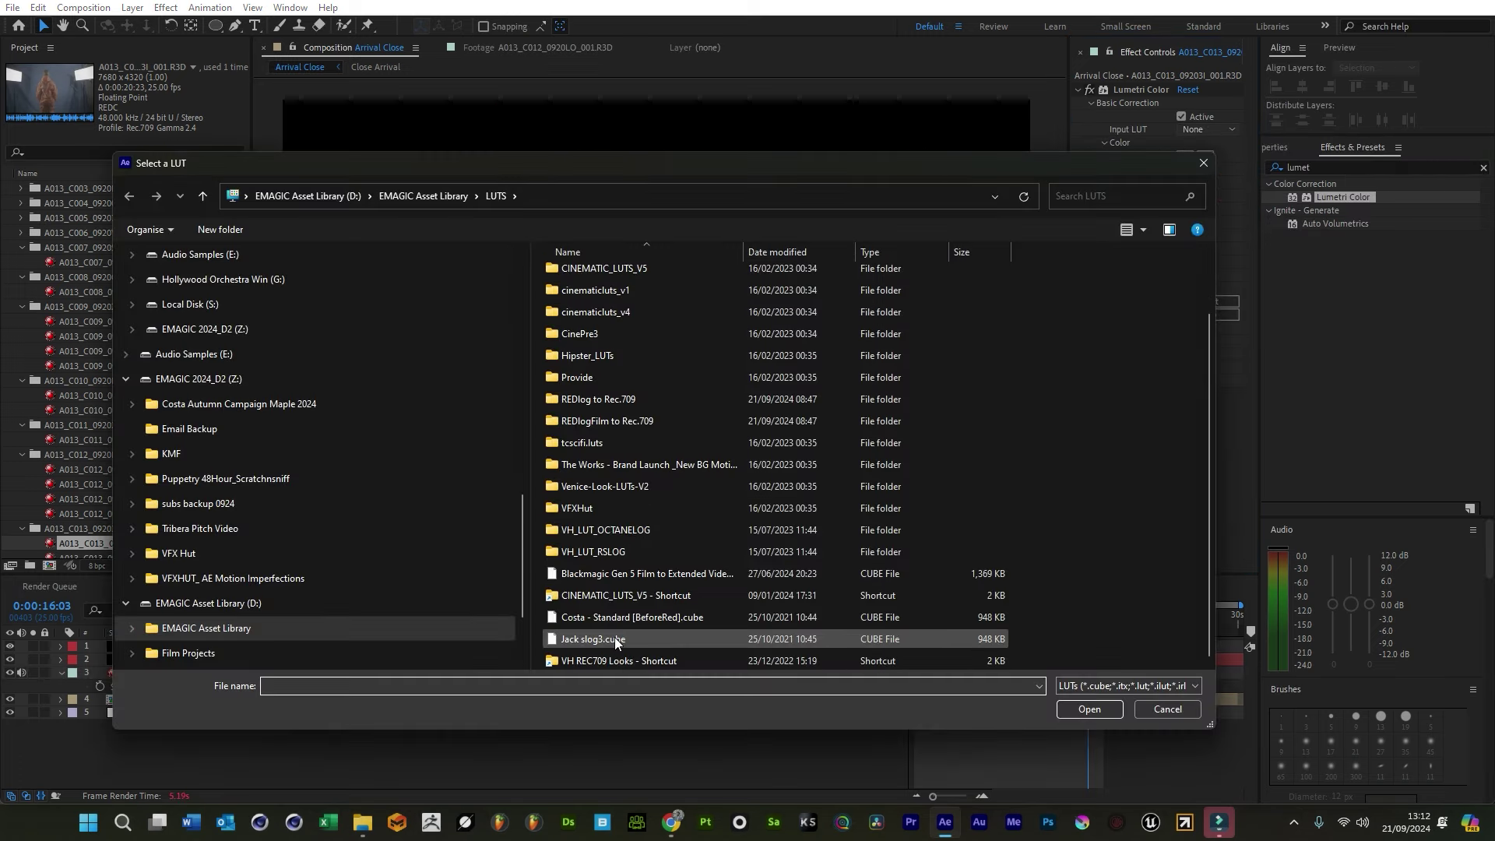
pyautogui.doubleClick(610, 633)
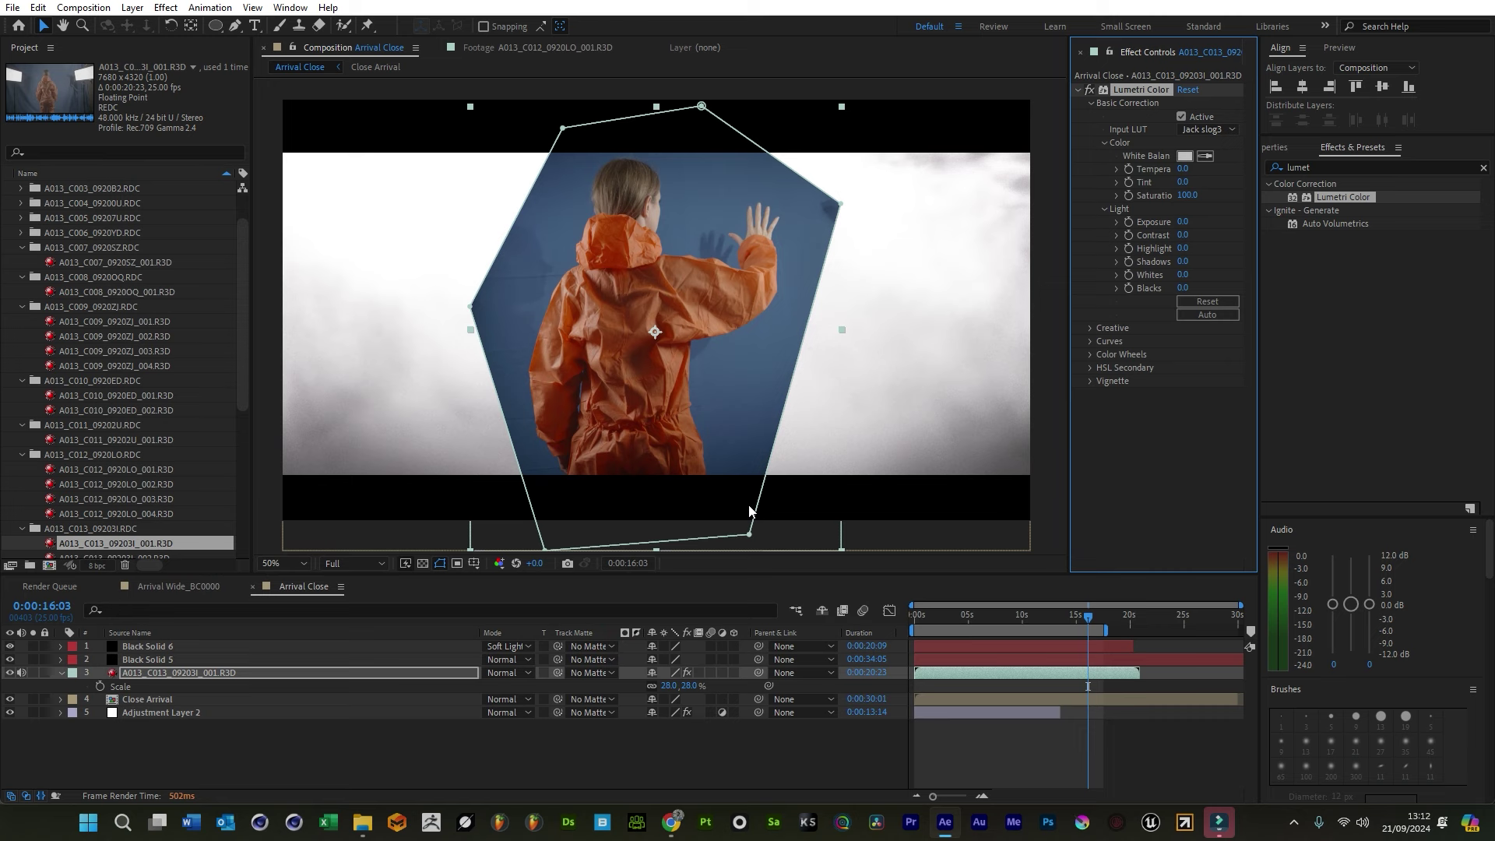
# Apply the Keylight + Advanced Spill Suppressor preset from an Effects search for 'keyli'
pyautogui.hotkey('ctrl', '5')
pyautogui.write('keylight')
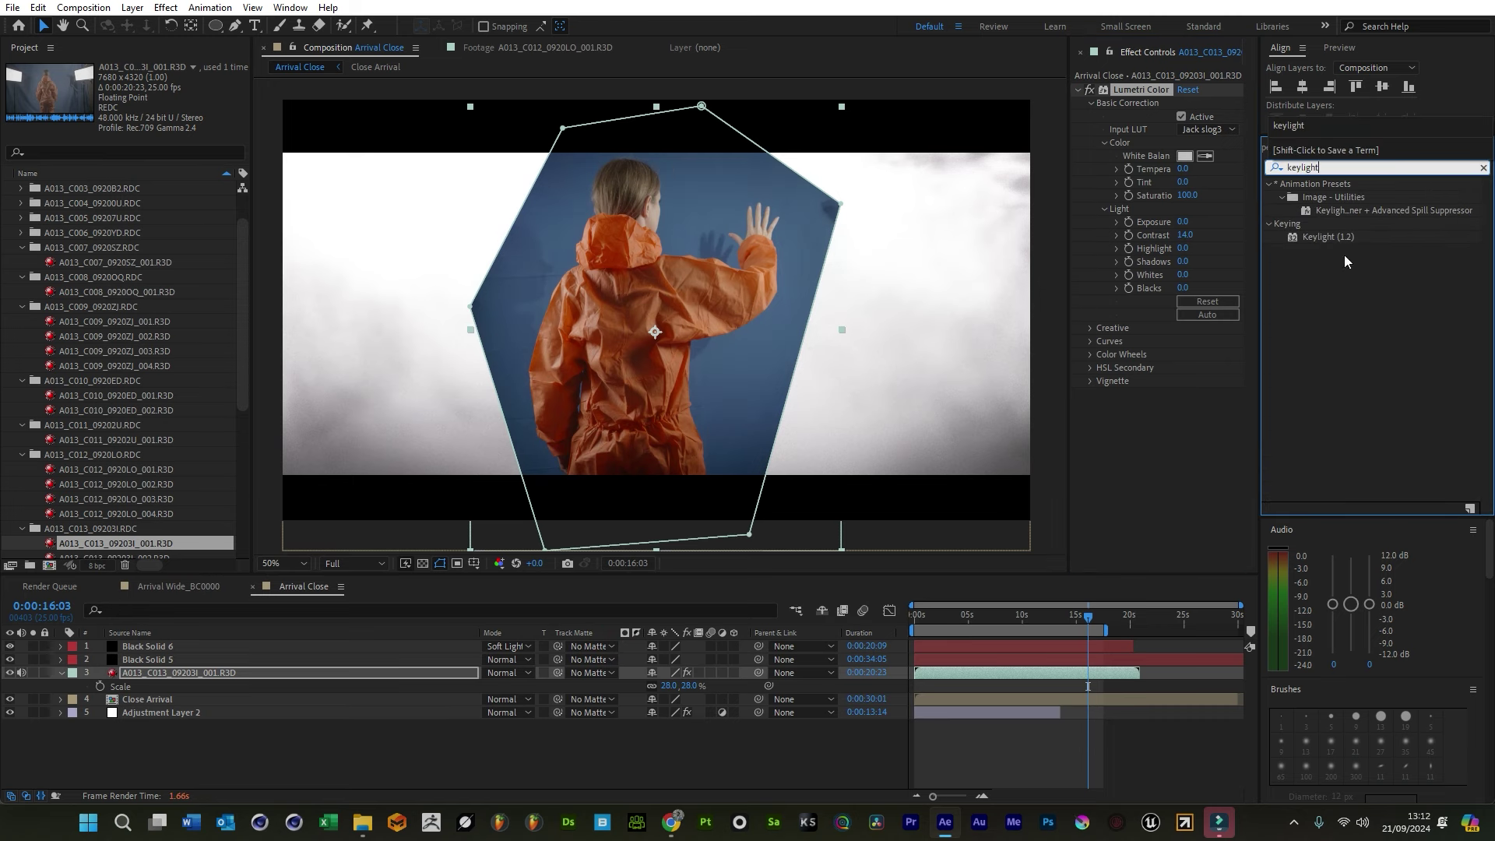
pyautogui.doubleClick(1390, 210)
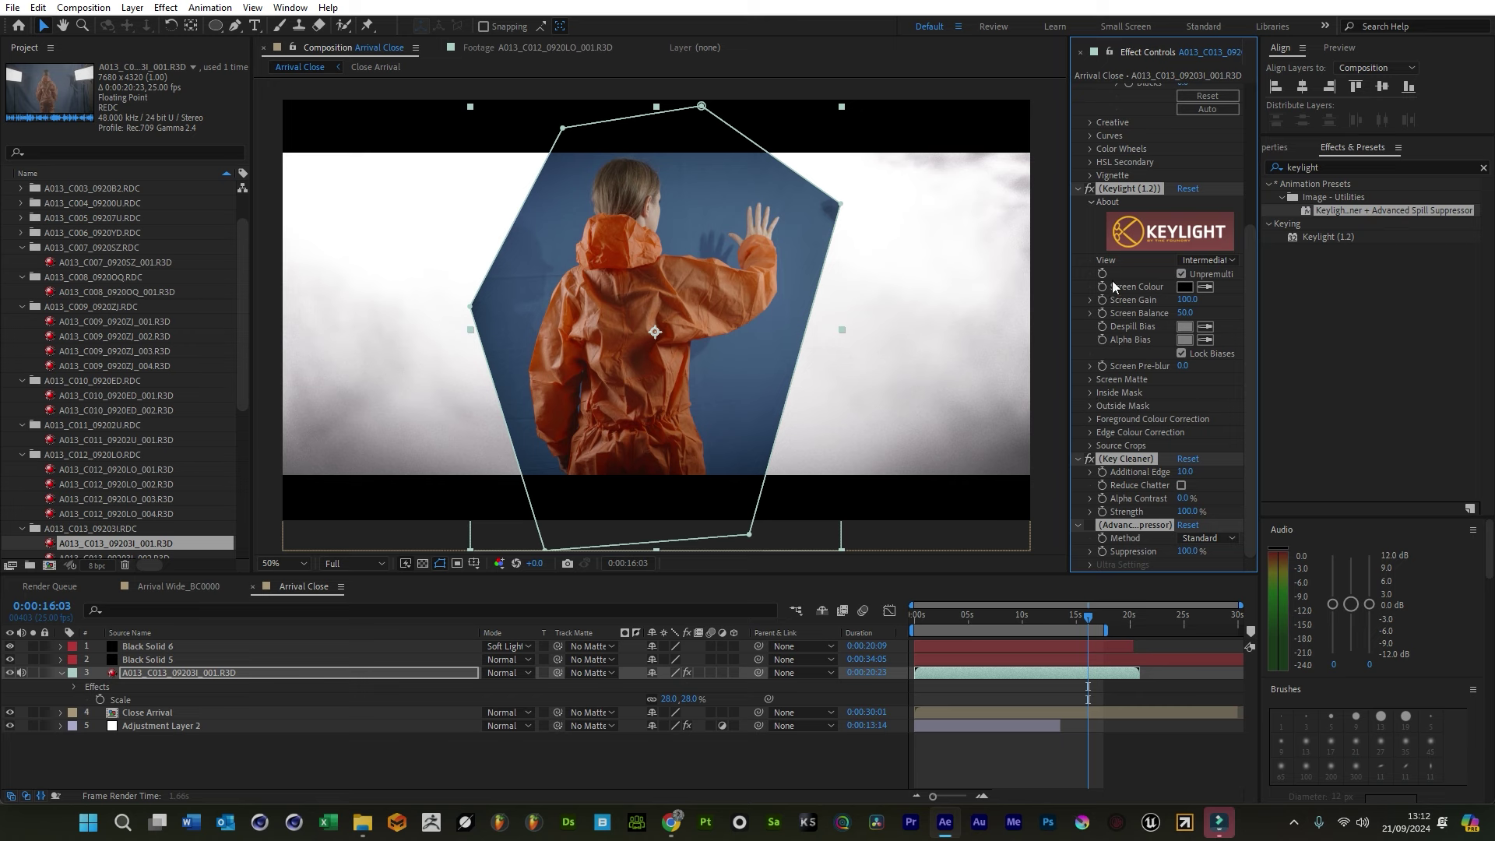
# Sample the blue backdrop as Keylight's screen colour and hide the Close Arrival backdrop and adjustment layer
pyautogui.click(1342, 428)
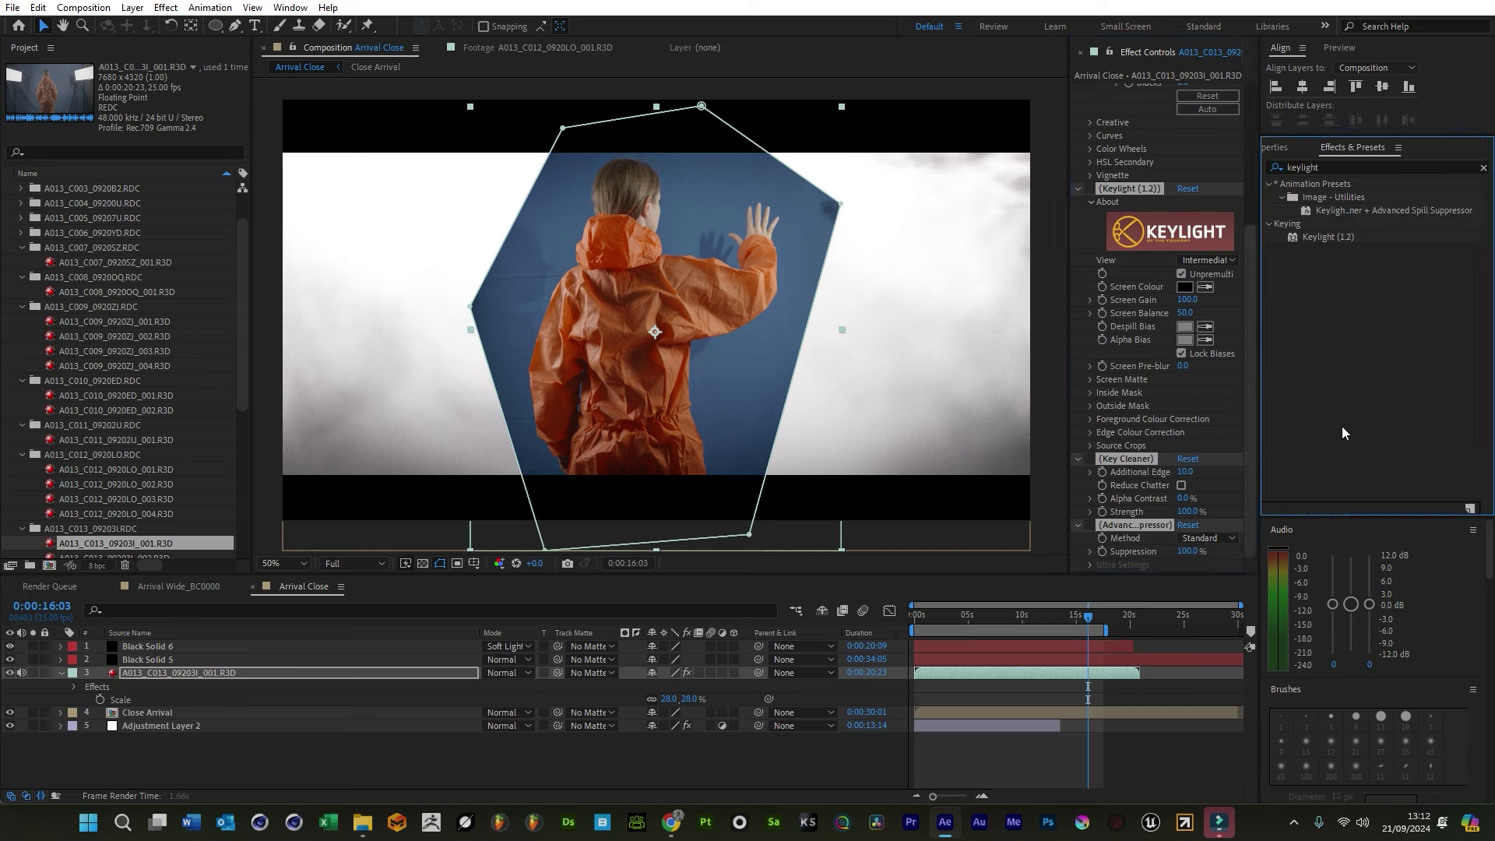
pyautogui.click(1153, 156)
pyautogui.click(1082, 187)
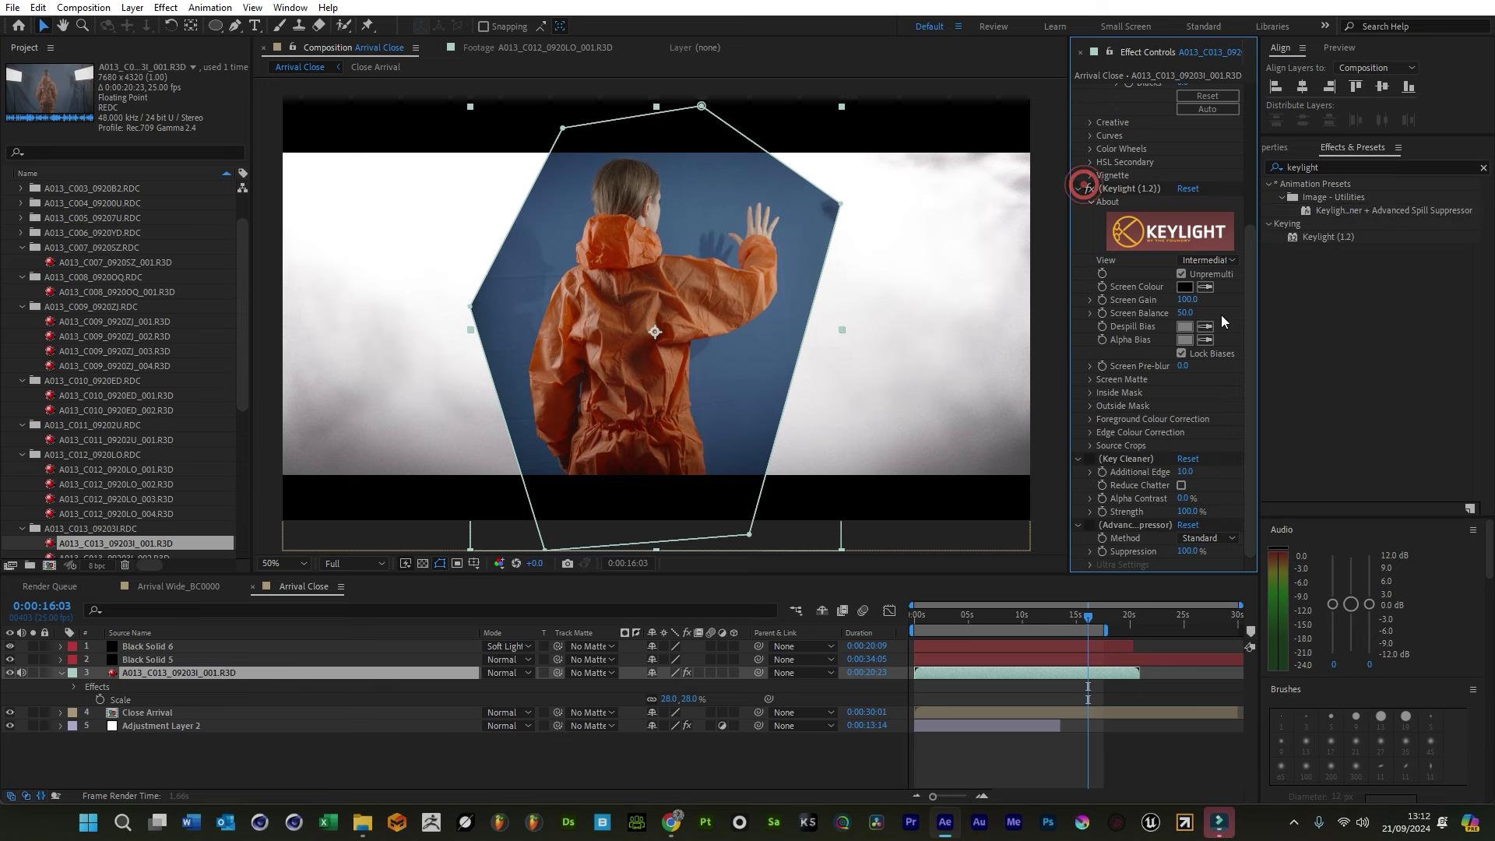
pyautogui.click(1205, 287)
pyautogui.click(724, 356)
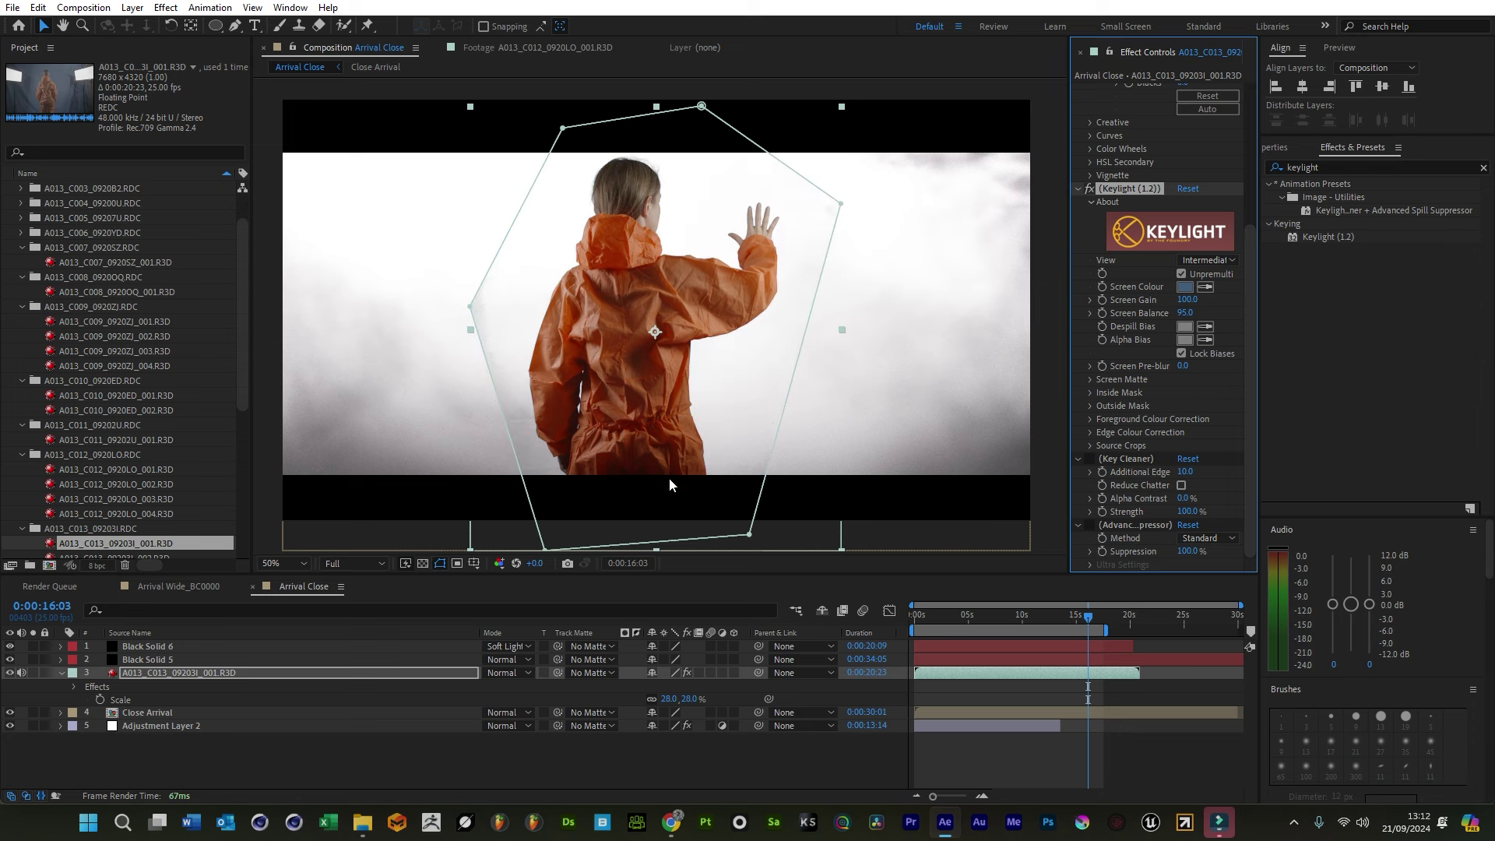
pyautogui.click(11, 713)
pyautogui.moveTo(14, 714); pyautogui.dragTo(12, 735)
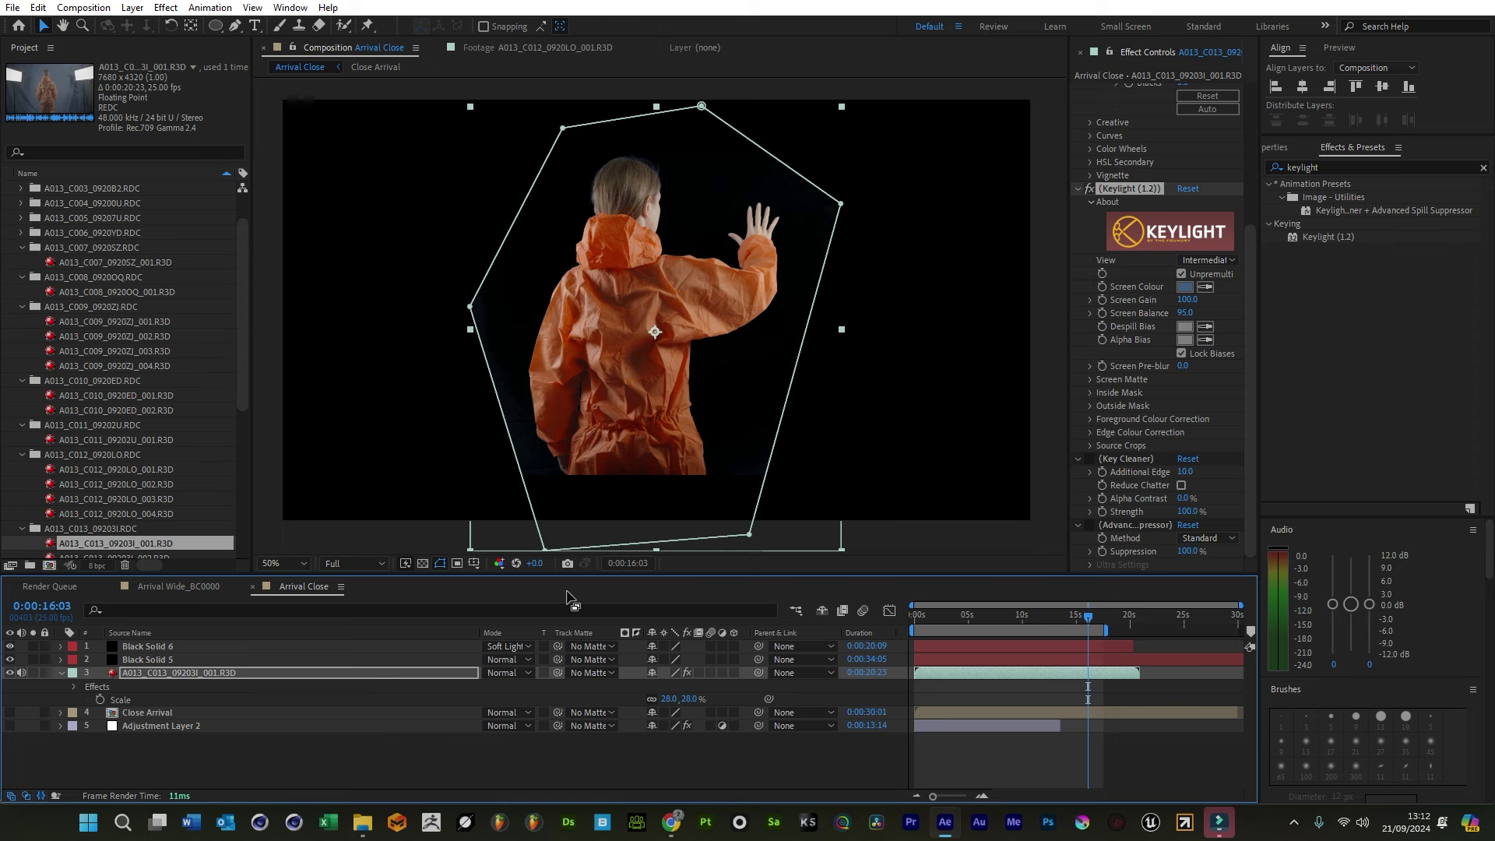
# View Keylight's Screen Matte and raise Clip Black to 13 to crush the grey background
pyautogui.scroll(2, 585, 337)
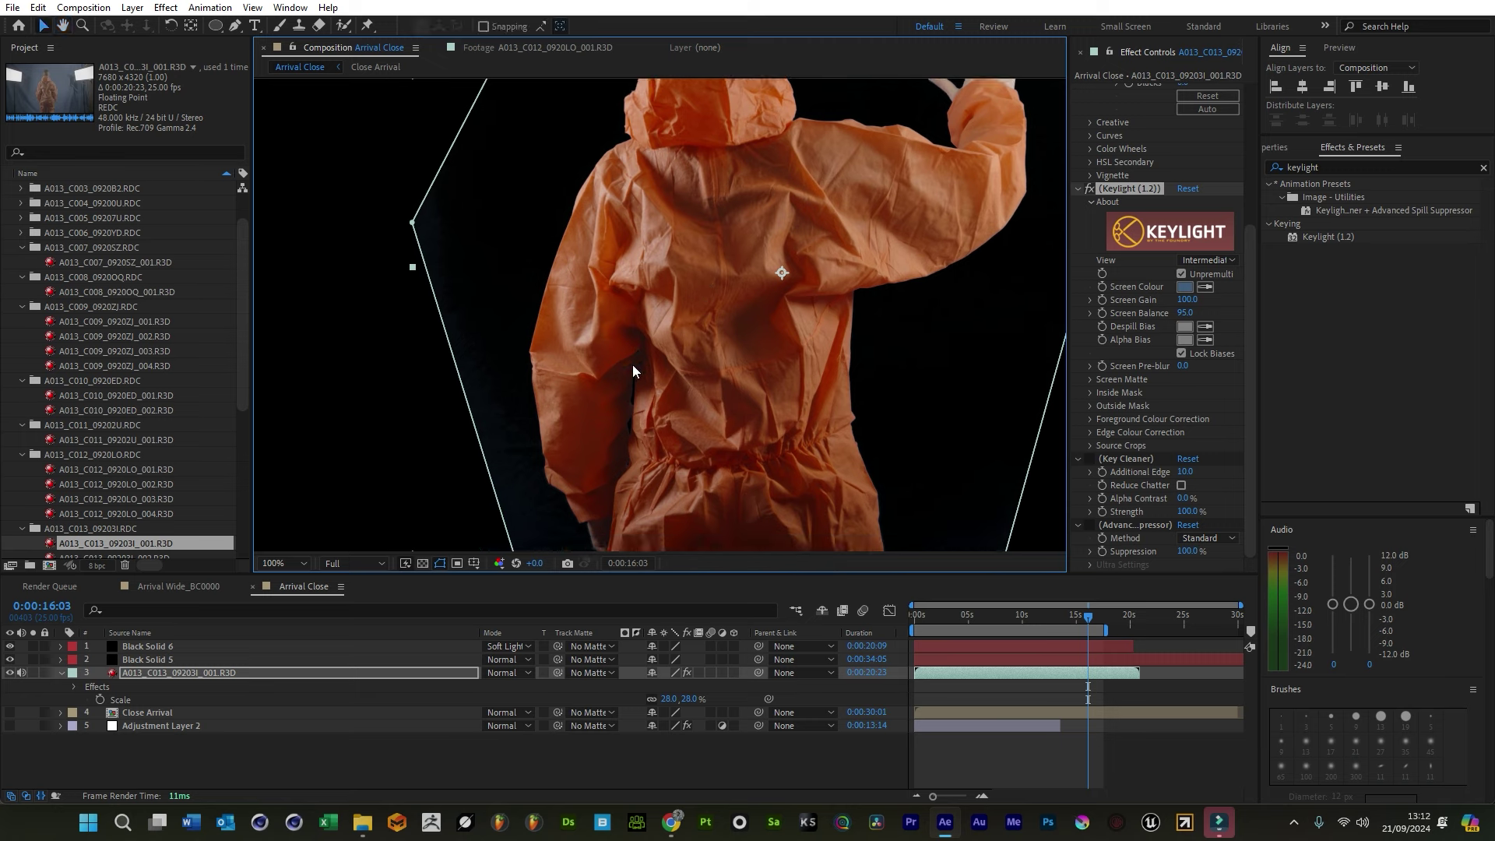
pyautogui.click(1206, 260)
pyautogui.click(1248, 345)
pyautogui.moveTo(703, 393); pyautogui.dragTo(653, 350)
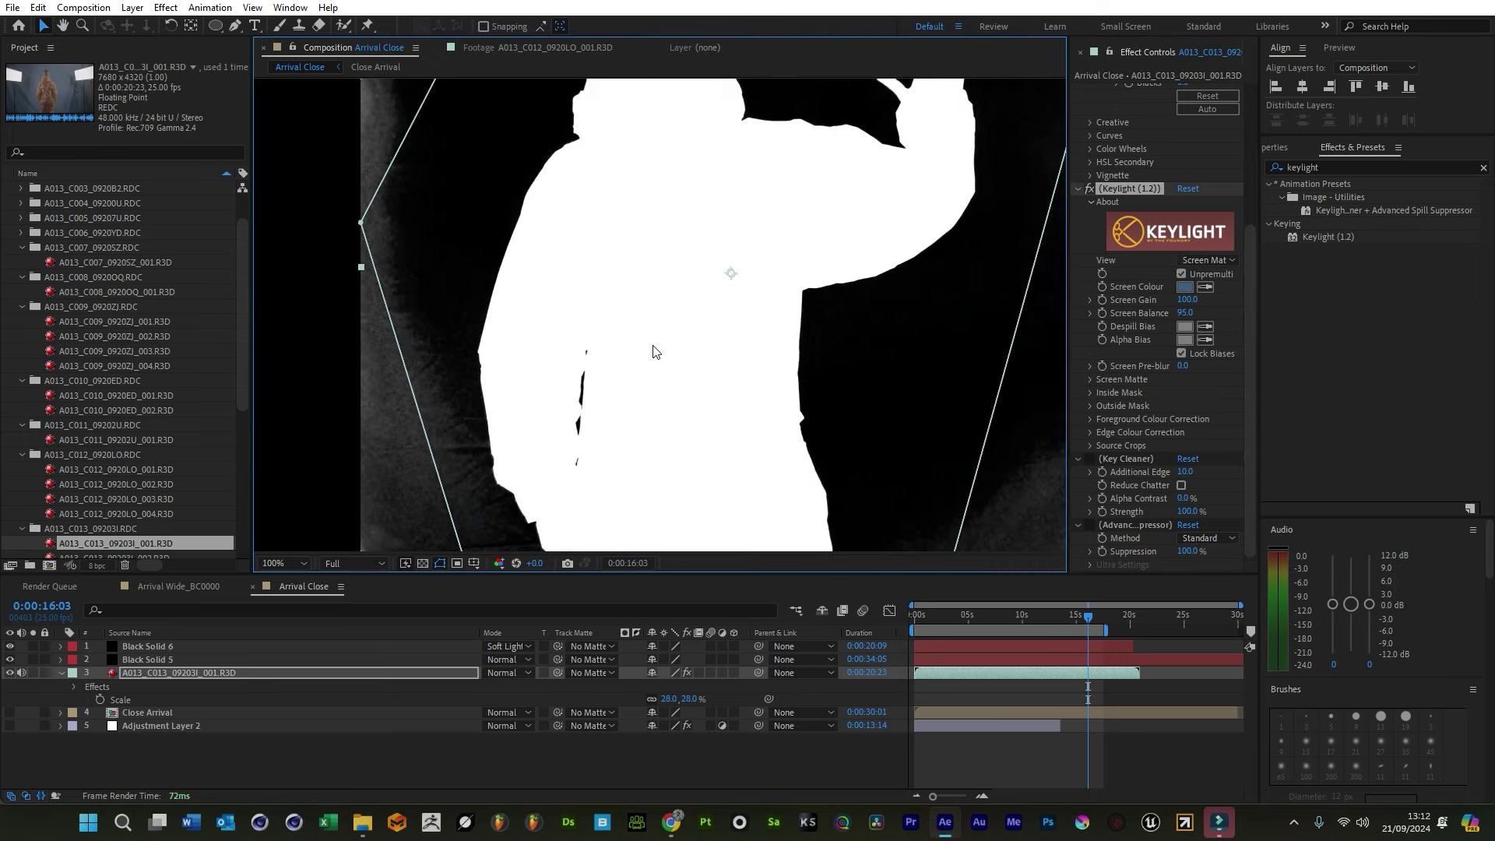
pyautogui.scroll(-3, 654, 246)
pyautogui.scroll(3, 650, 358)
pyautogui.scroll(-2, 652, 359)
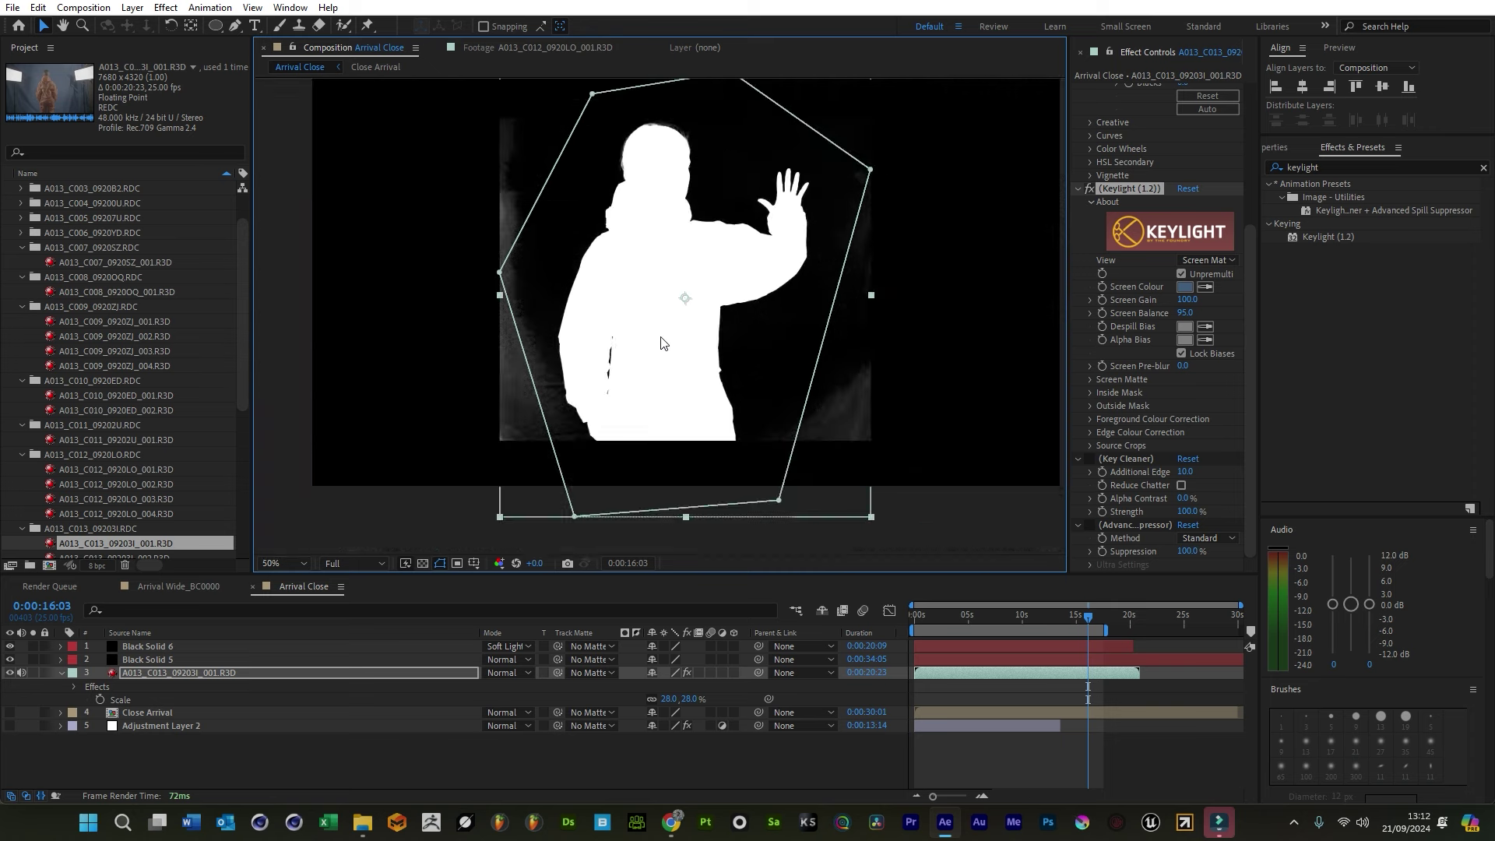
pyautogui.click(1090, 381)
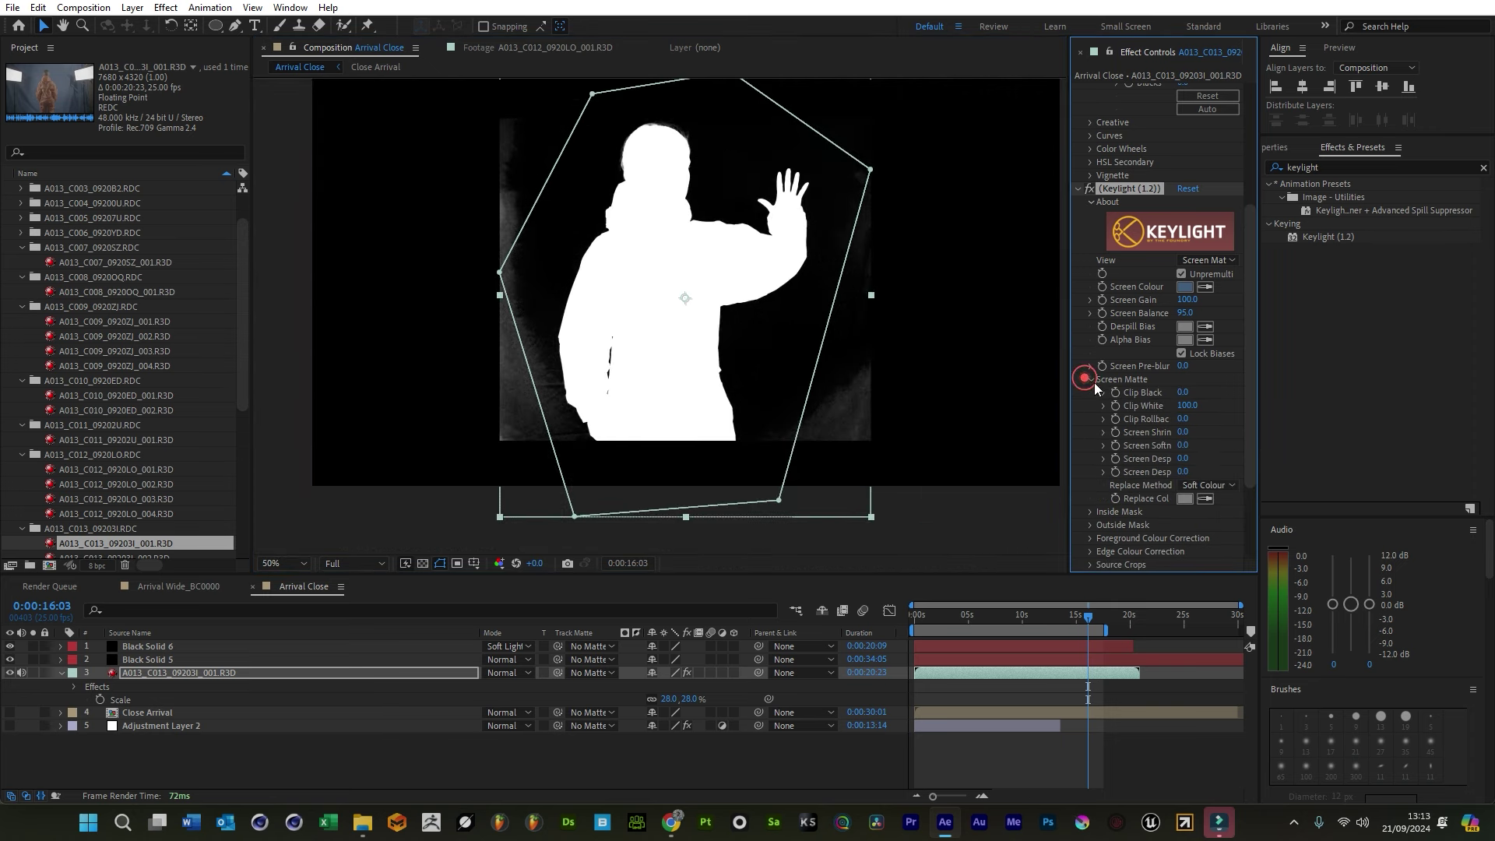
pyautogui.moveTo(1184, 394); pyautogui.dragTo(1285, 394)
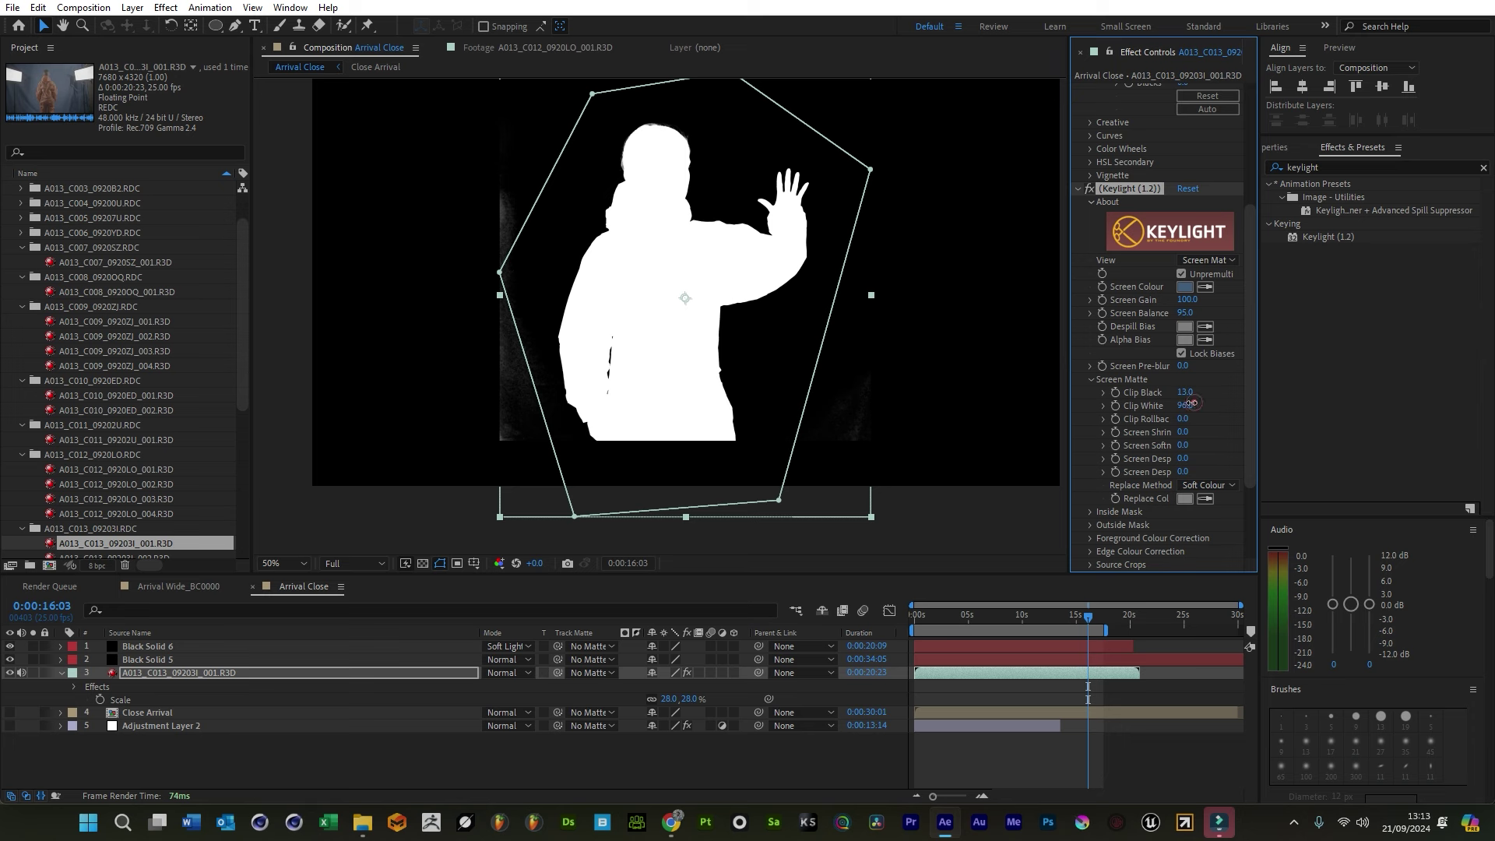
# Return Keylight to the keyed result view and set Screen Softness 2 and Screen Pre-blur 1
pyautogui.click(1202, 259)
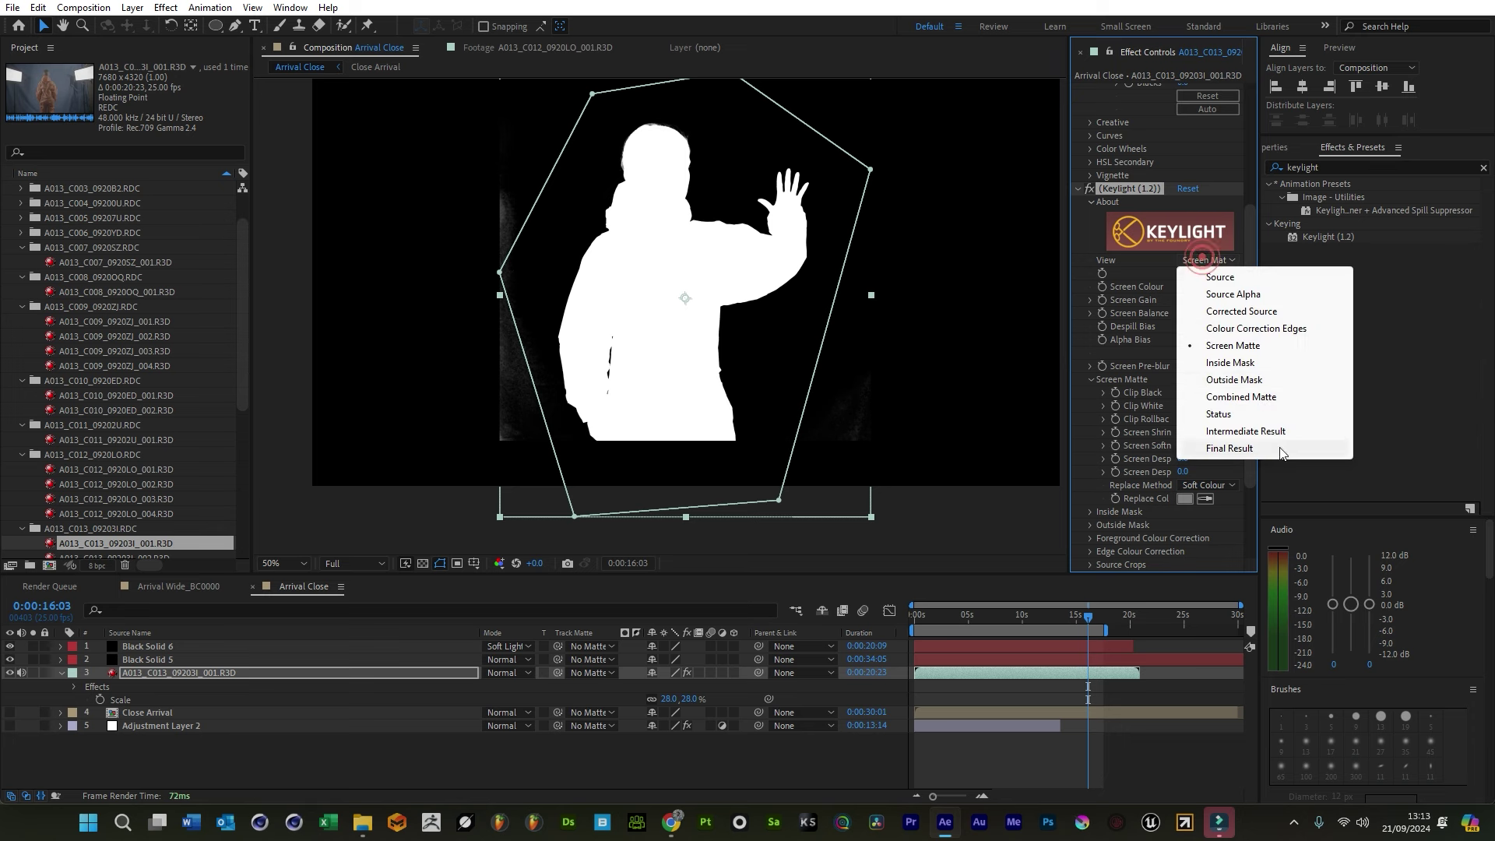
pyautogui.click(1265, 430)
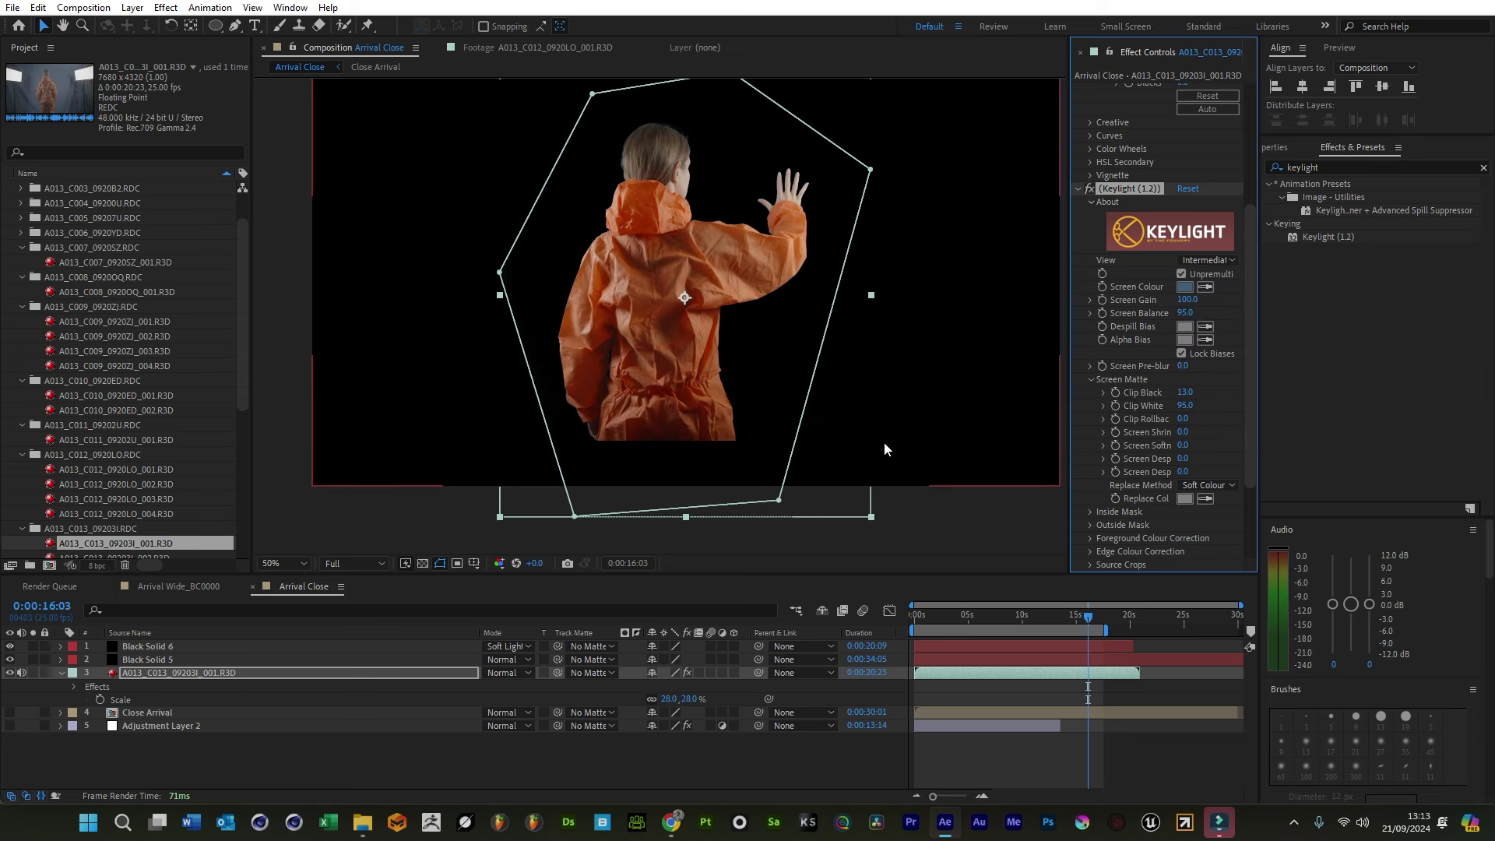
pyautogui.click(1182, 445)
pyautogui.write('2')
pyautogui.press('Return')
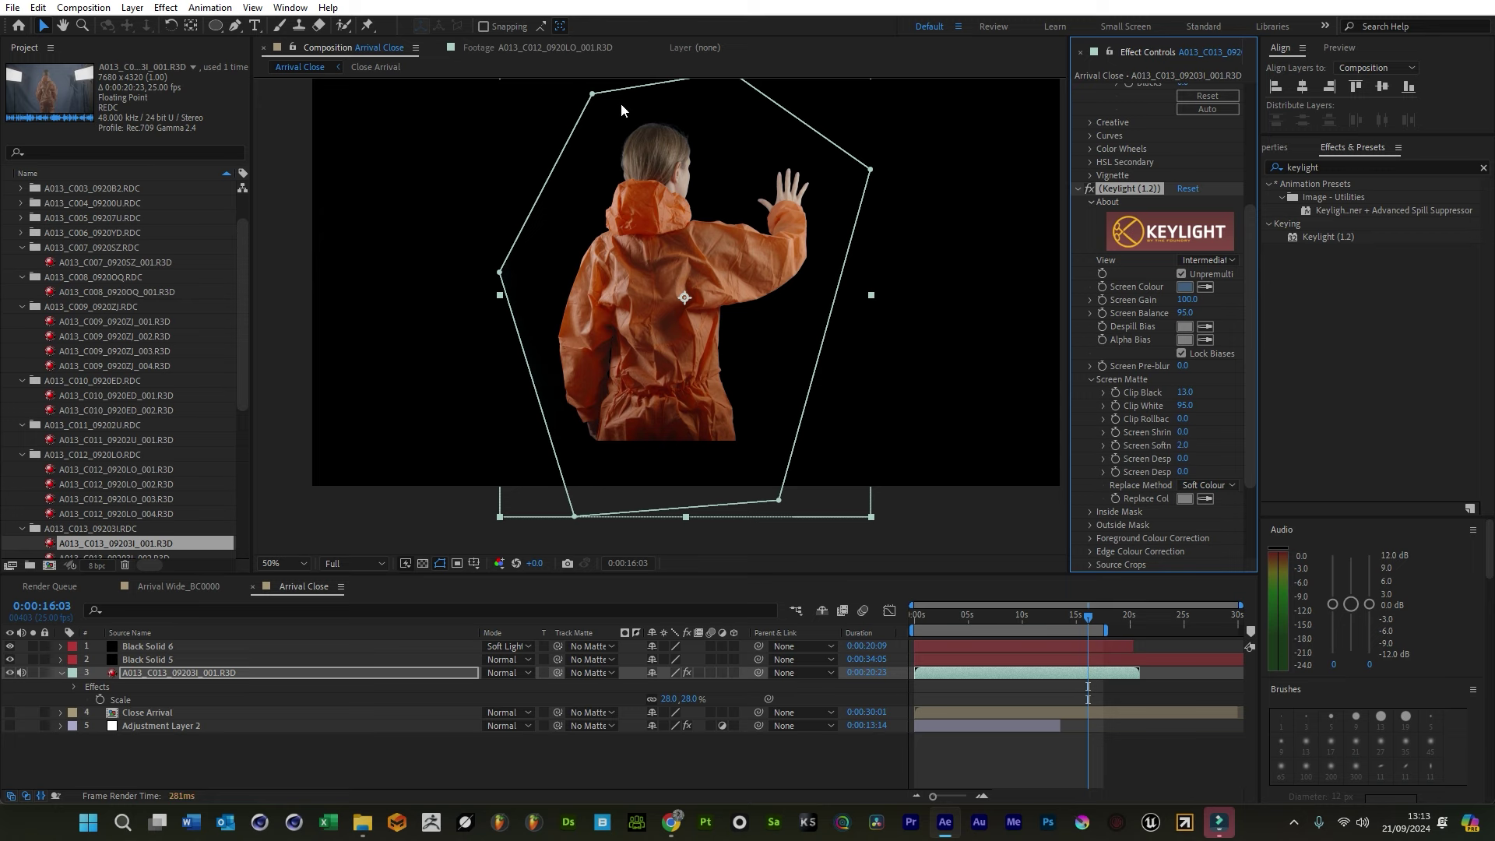
pyautogui.scroll(6, 861, 153)
pyautogui.scroll(-2, 614, 426)
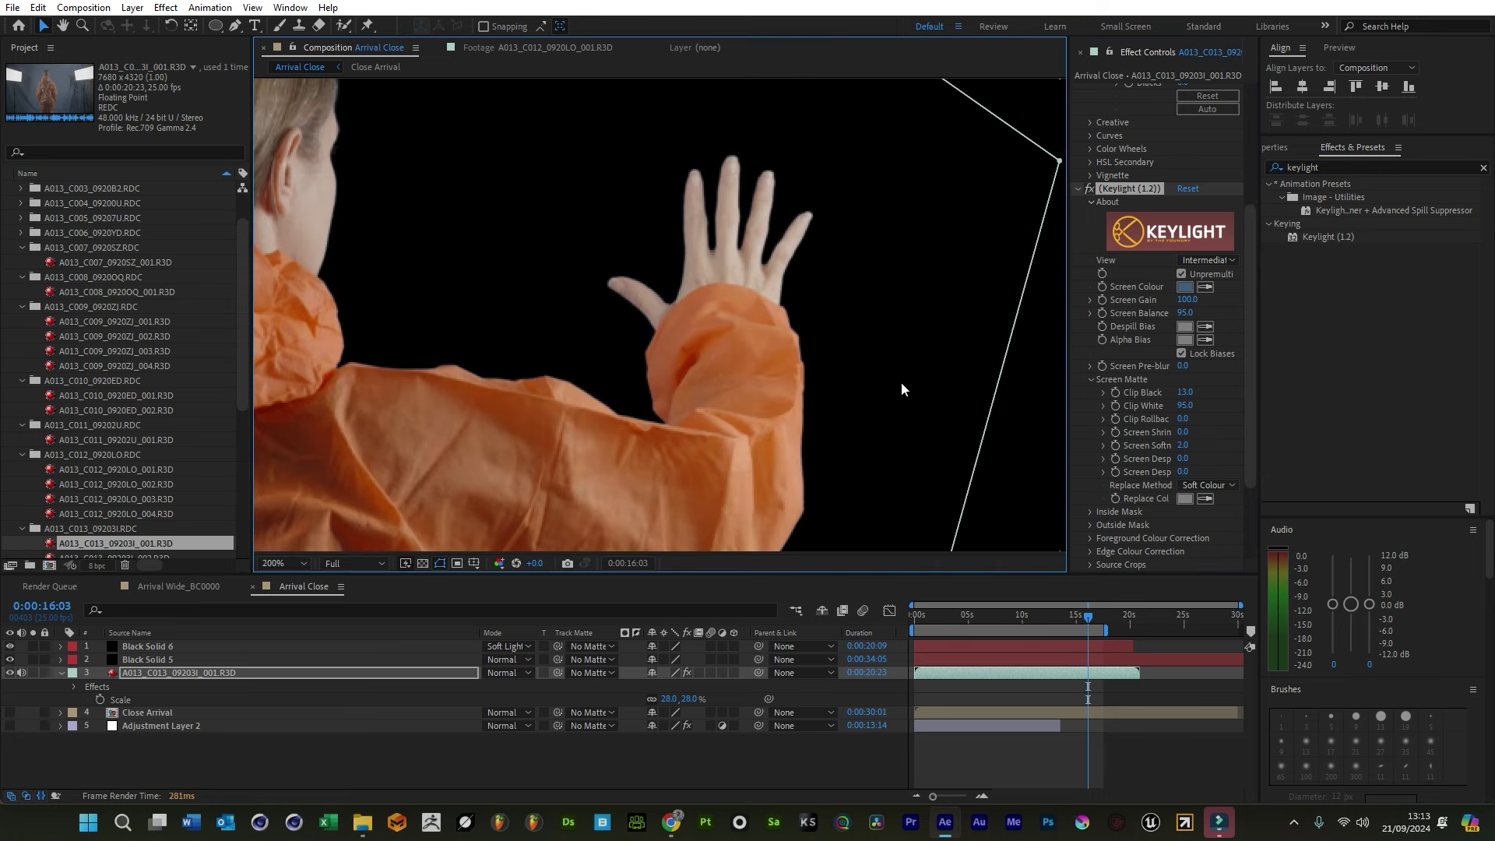
pyautogui.click(1183, 366)
pyautogui.write('1')
pyautogui.press('Return')
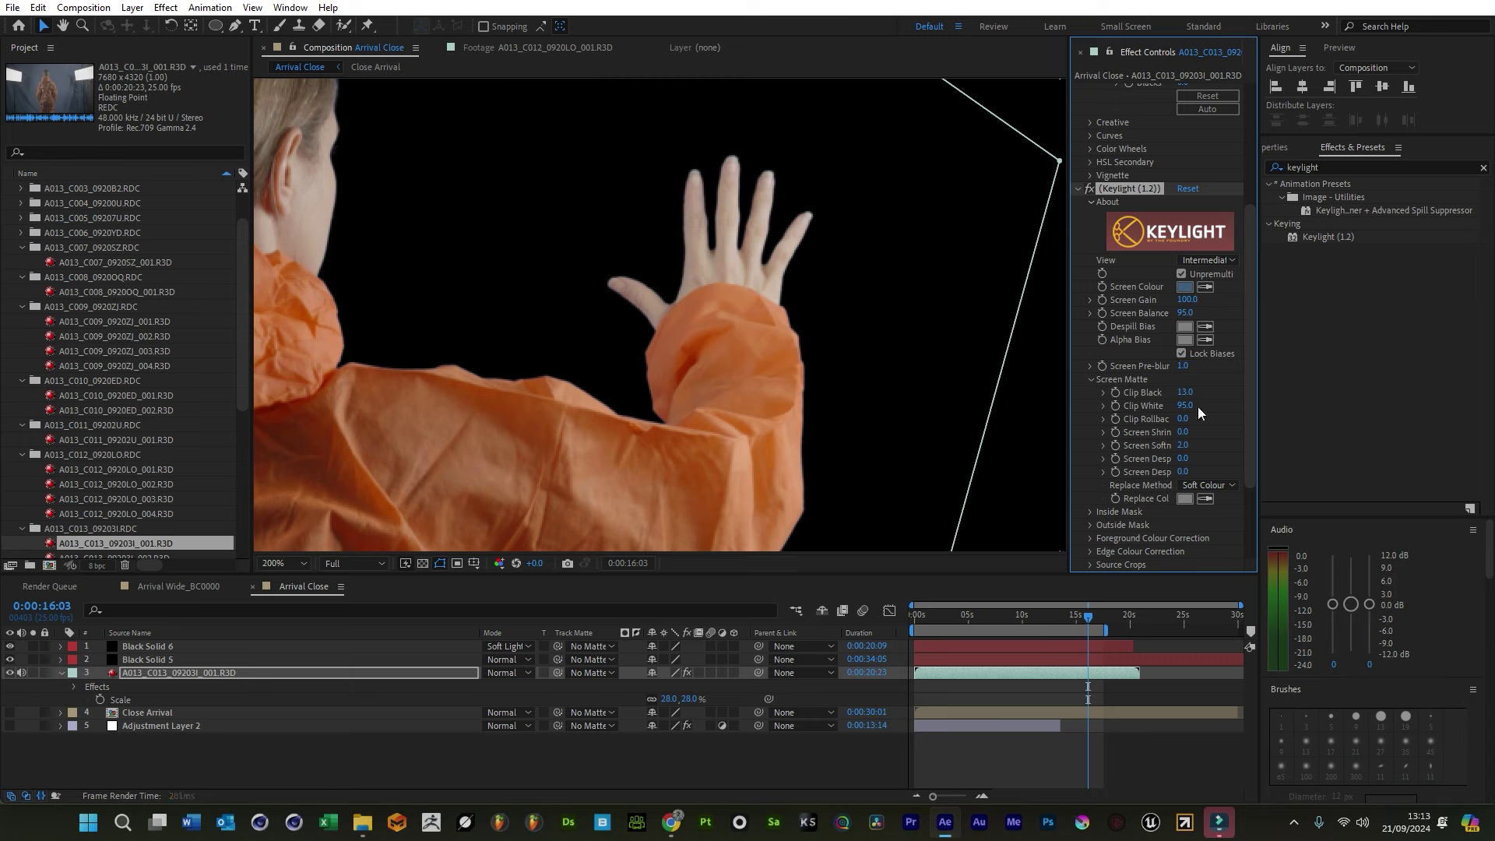
pyautogui.scroll(-4, 1199, 428)
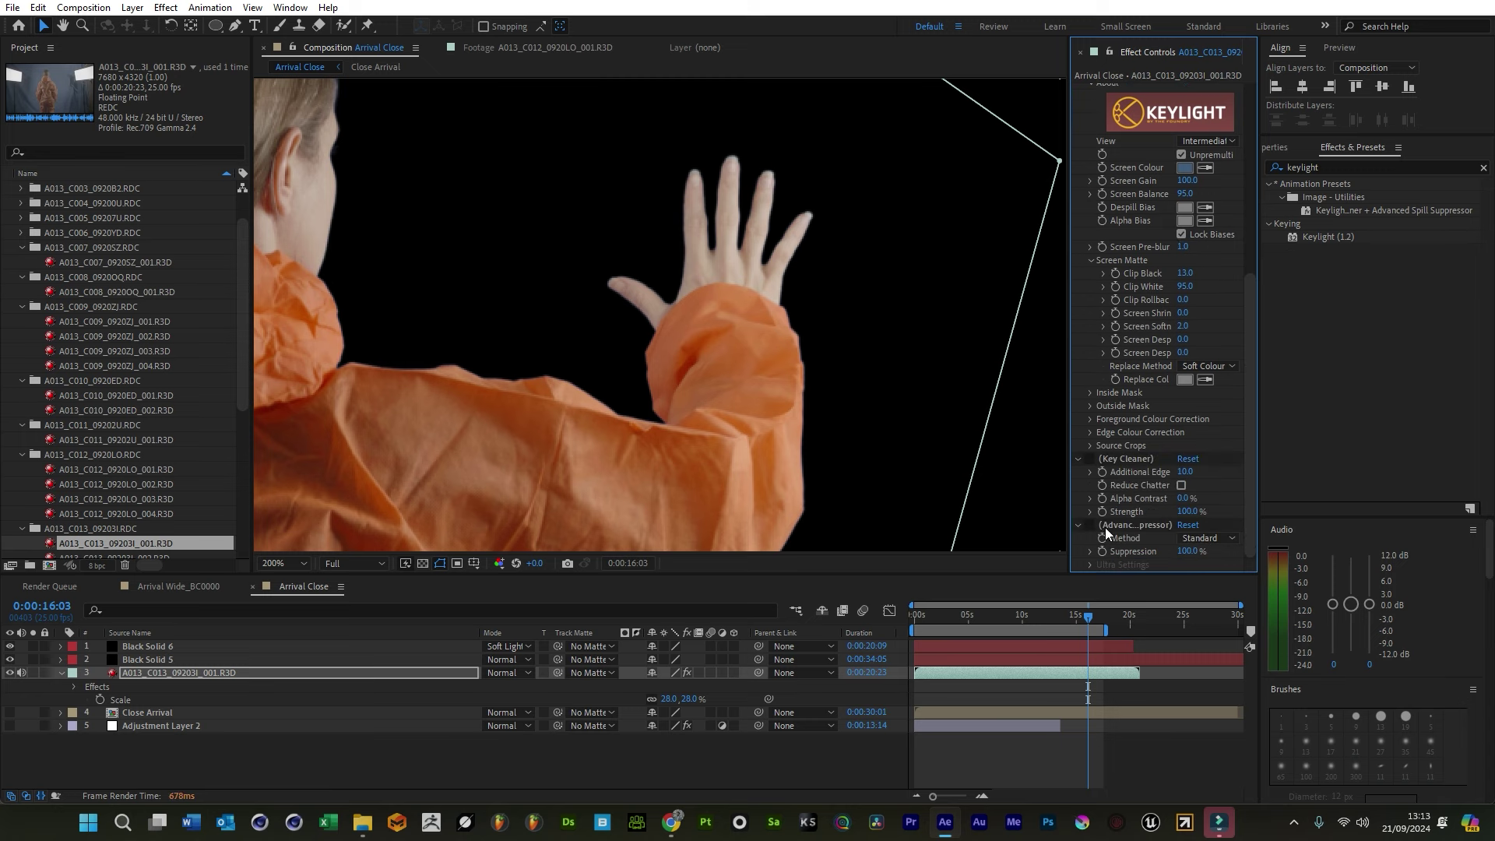
pyautogui.click(1324, 169)
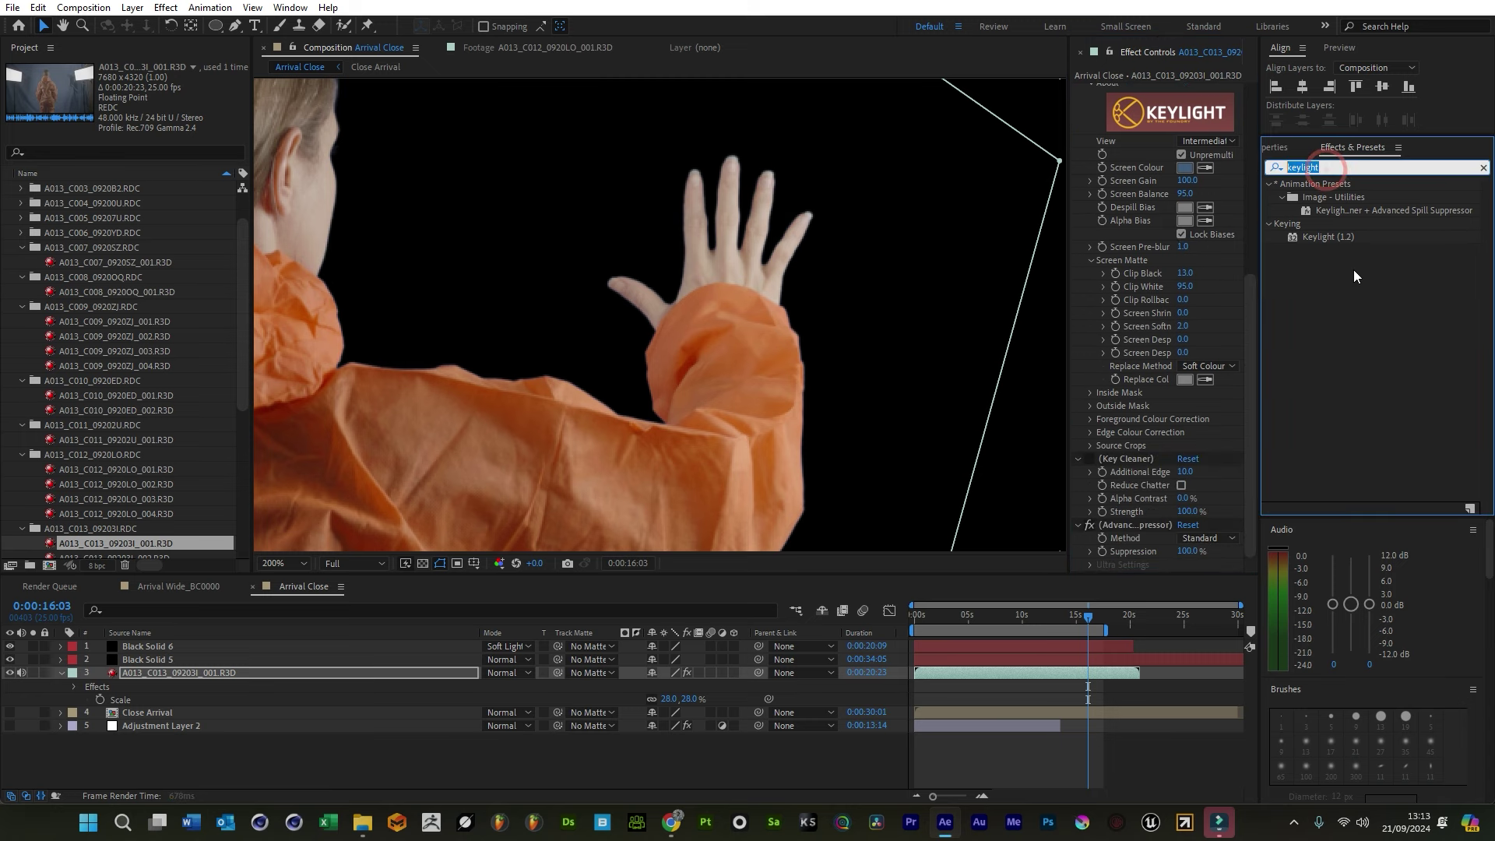
# Add Refine Soft Matte to the actor layer with Additional Edge 10 and chatter reduction More Detailed
pyautogui.press('BackSpace')
pyautogui.write('refine')
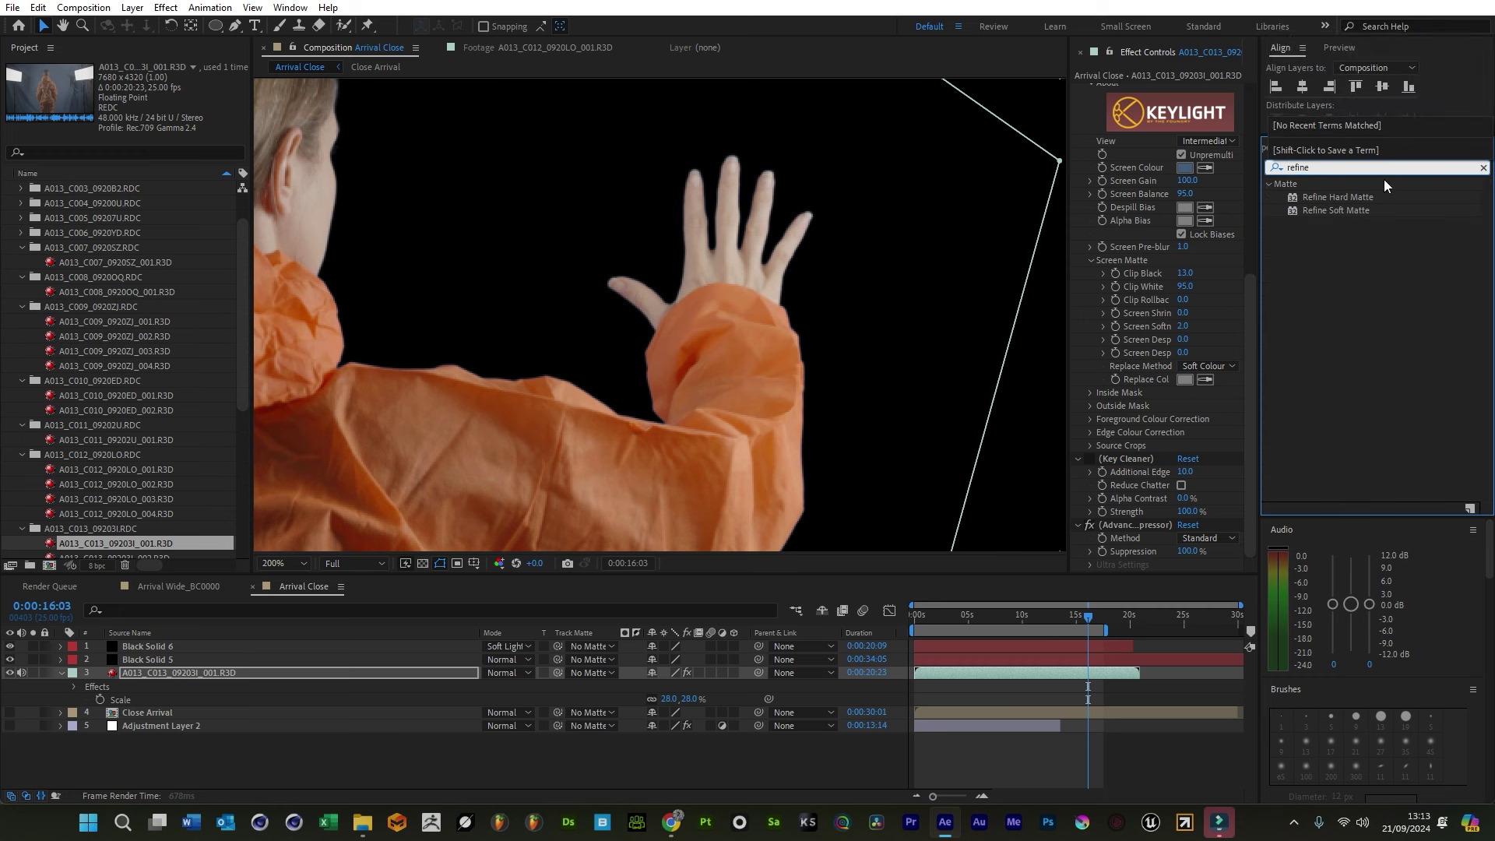
pyautogui.moveTo(1336, 210); pyautogui.dragTo(1134, 513)
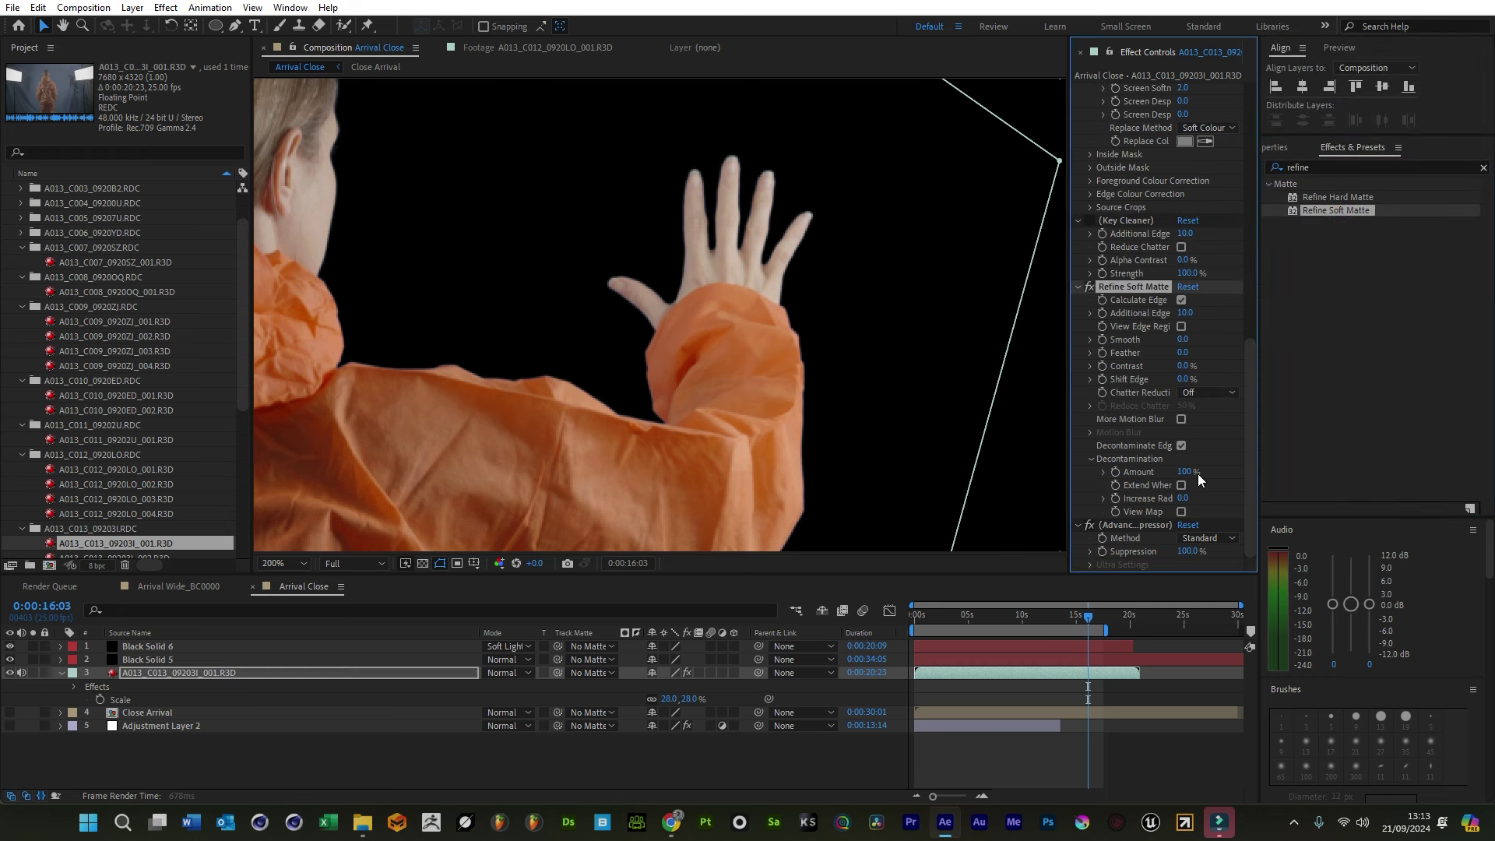
pyautogui.click(1184, 313)
pyautogui.click(1207, 392)
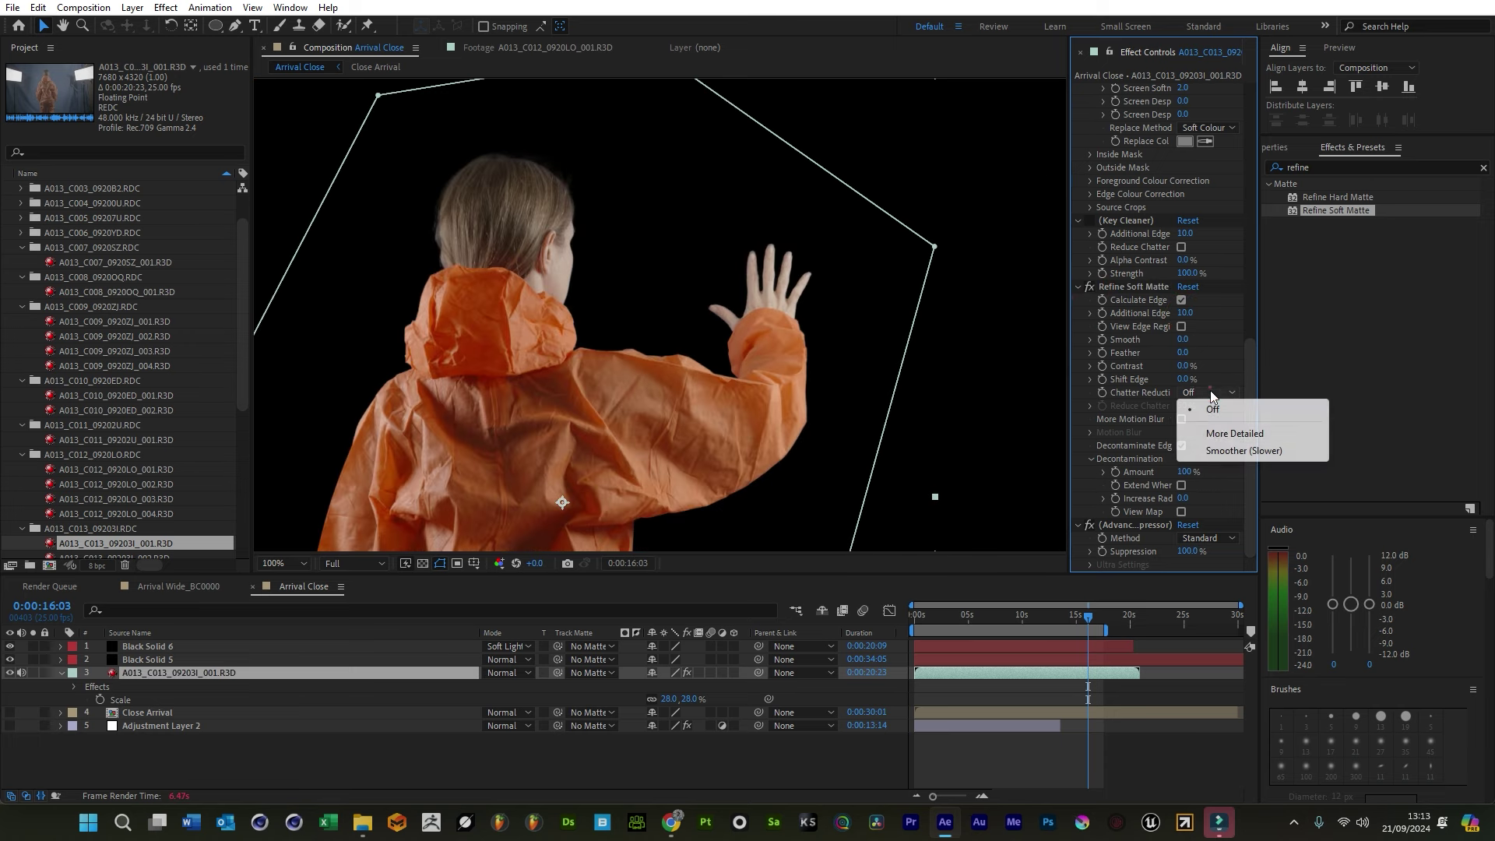
pyautogui.click(1216, 430)
# Collapse the Keylight, Refine Soft Matte and Key Cleaner settings and deselect the effects
pyautogui.scroll(5, 1076, 92)
pyautogui.click(1076, 91)
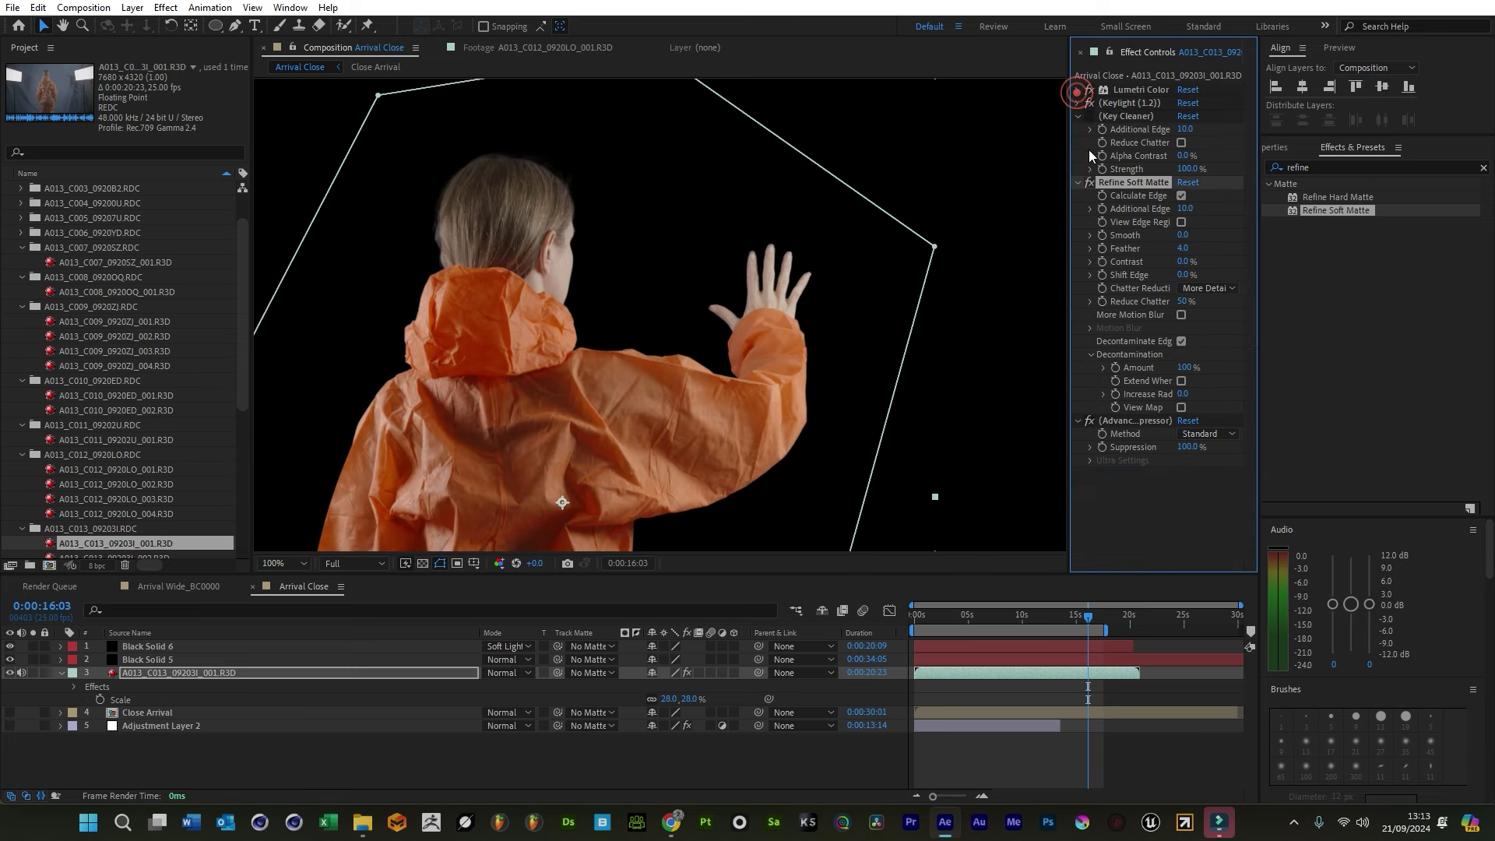
pyautogui.click(1077, 181)
pyautogui.click(1076, 116)
pyautogui.click(1144, 264)
pyautogui.scroll(-2, 714, 470)
pyautogui.click(715, 470)
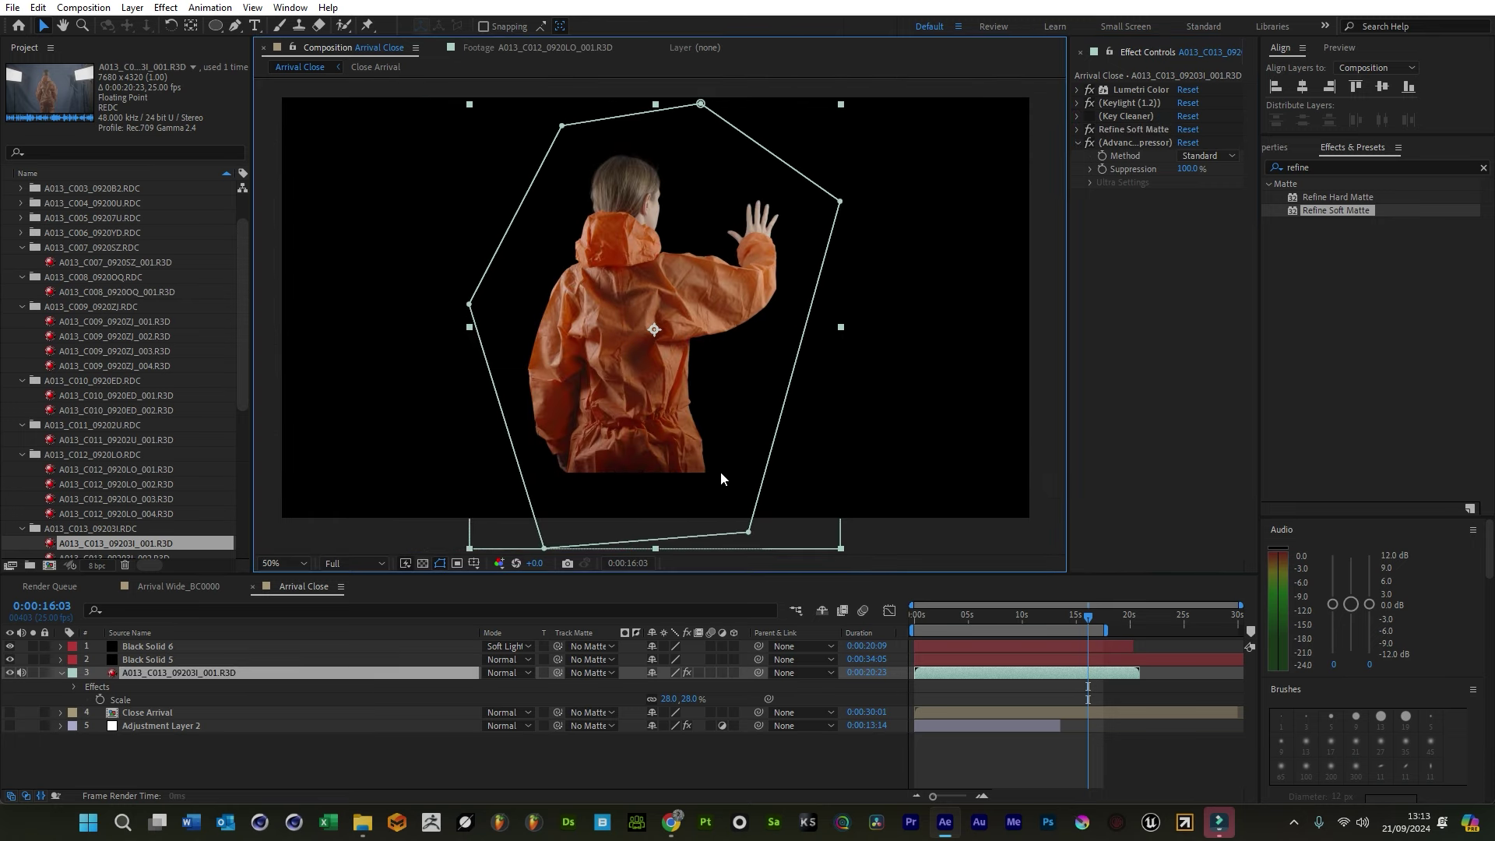
# Pre-compose the actor plate into a new comp named Actor_Close
pyautogui.rightClick(204, 678)
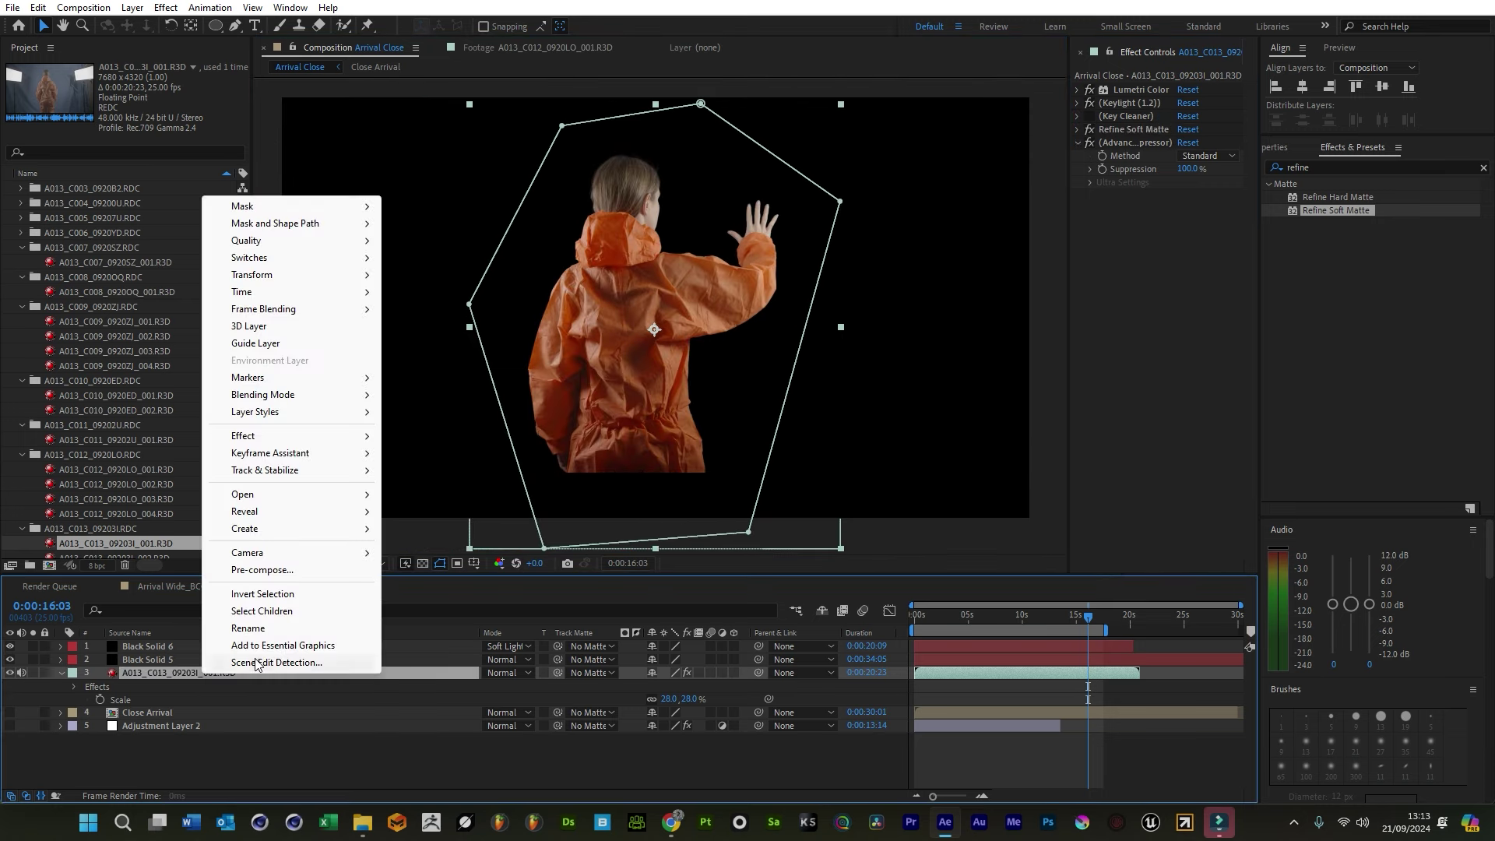
pyautogui.click(279, 569)
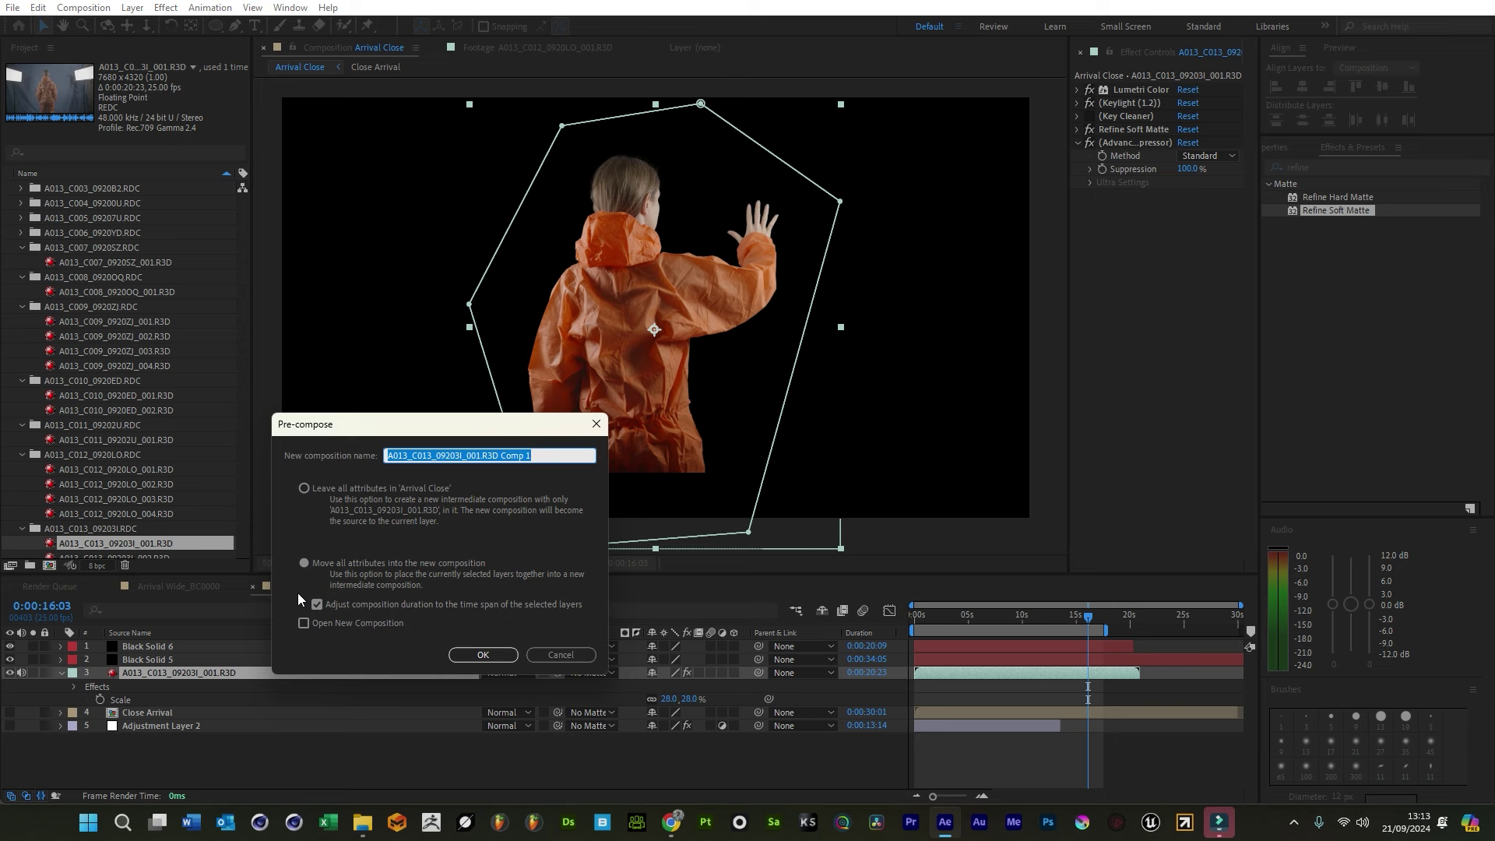
pyautogui.write('Actor_')
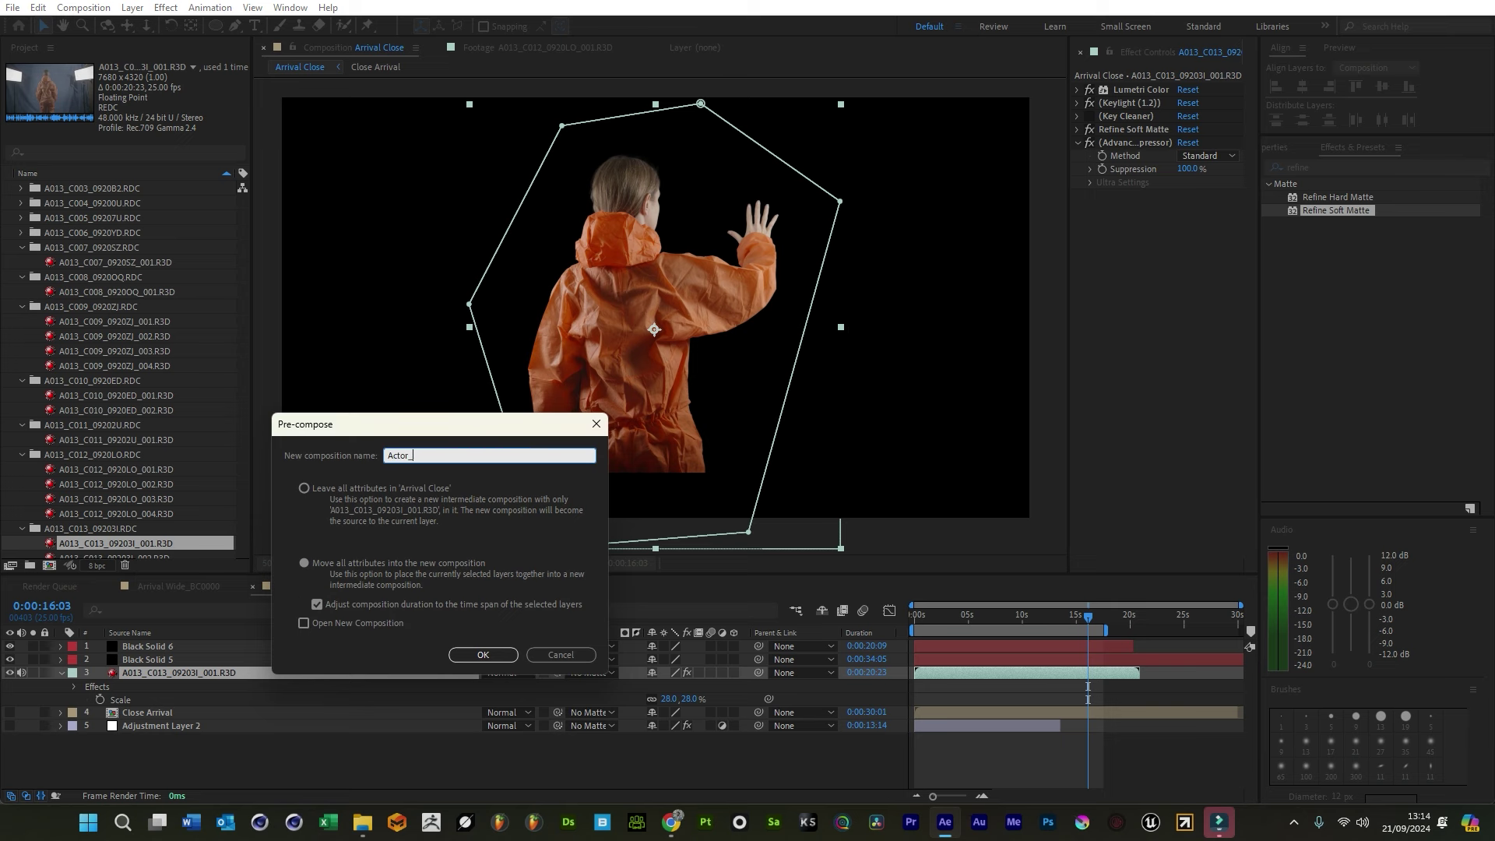
pyautogui.write('Close')
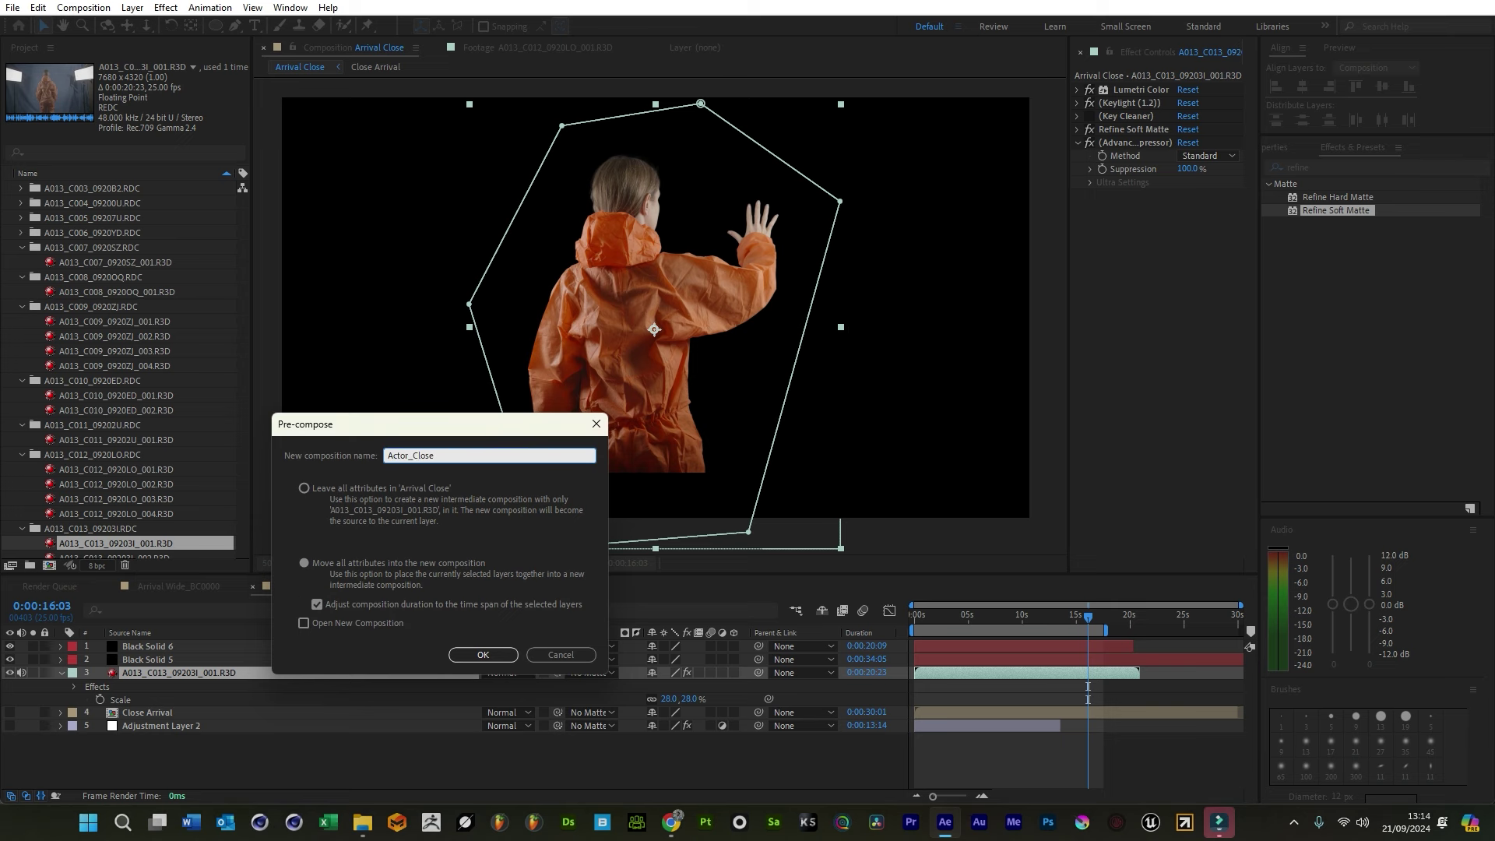
pyautogui.press('Return')
# Move Adjustment Layer 2 above Actor_Close in the timeline
pyautogui.click(99, 727)
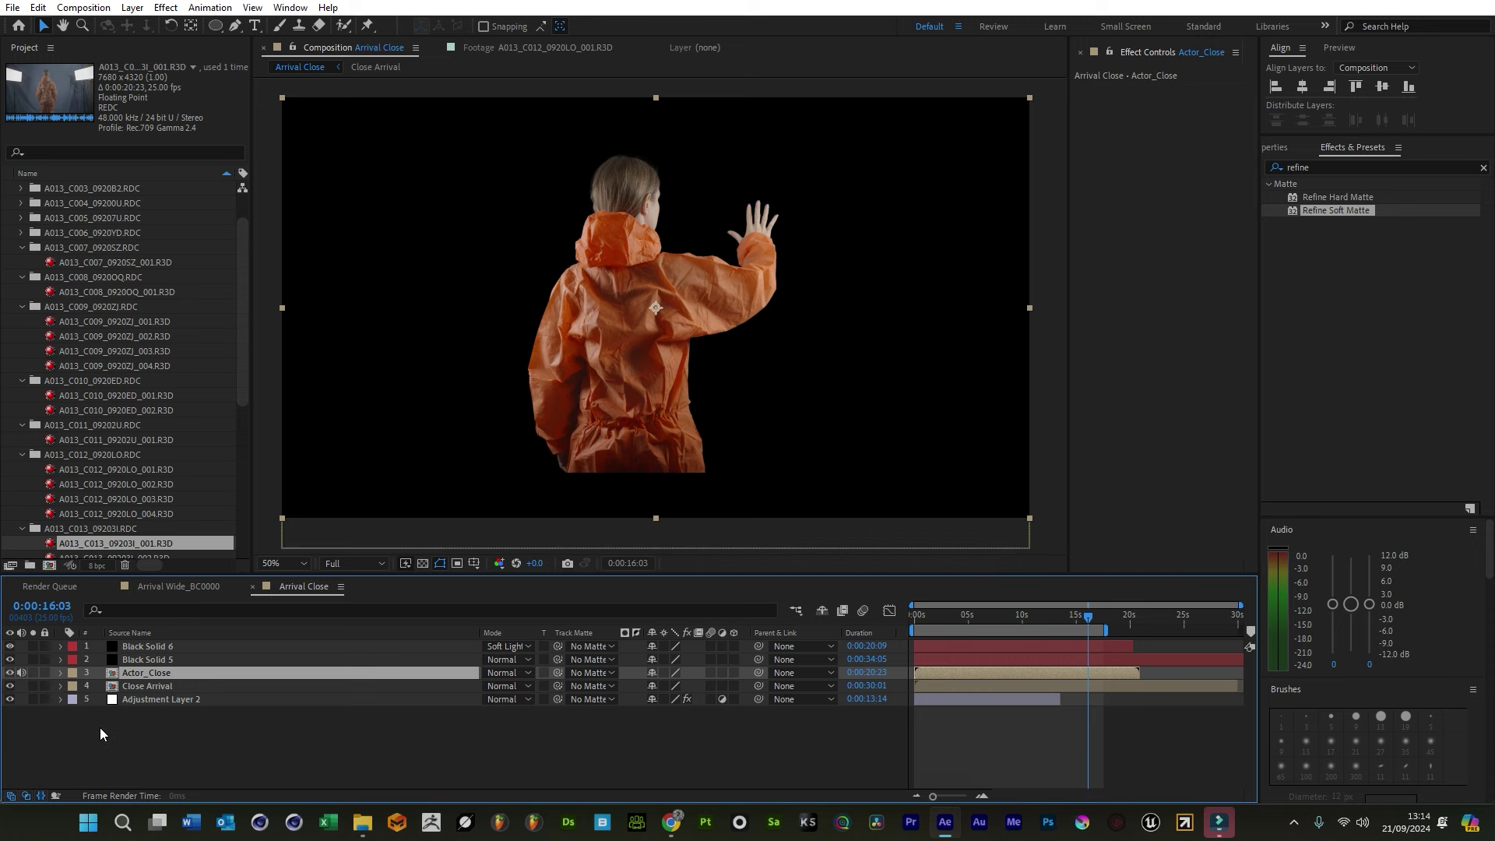
pyautogui.click(159, 698)
pyautogui.moveTo(171, 703); pyautogui.dragTo(171, 674)
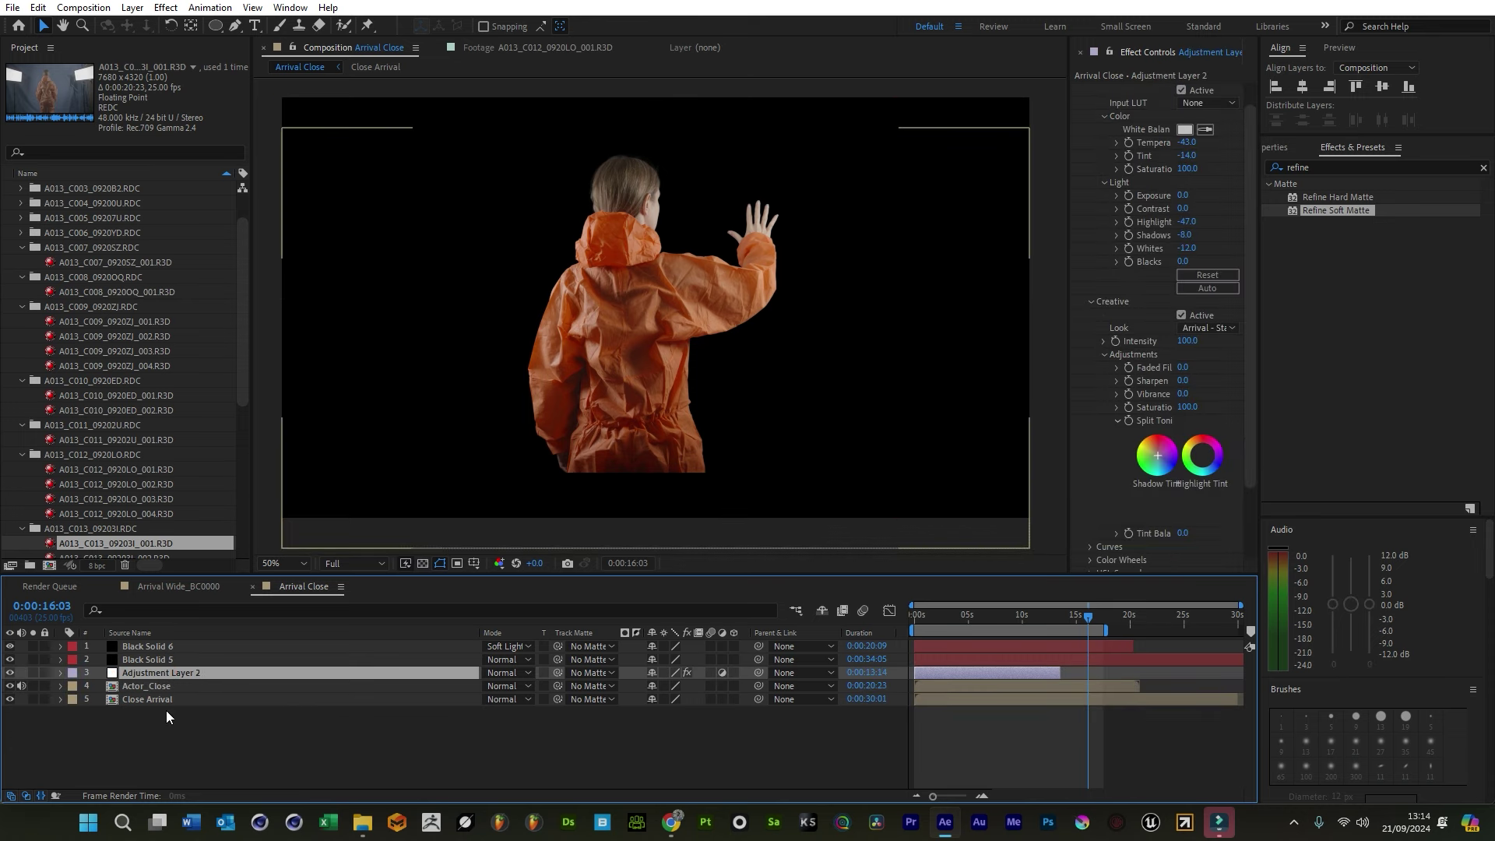
pyautogui.click(166, 711)
pyautogui.click(159, 587)
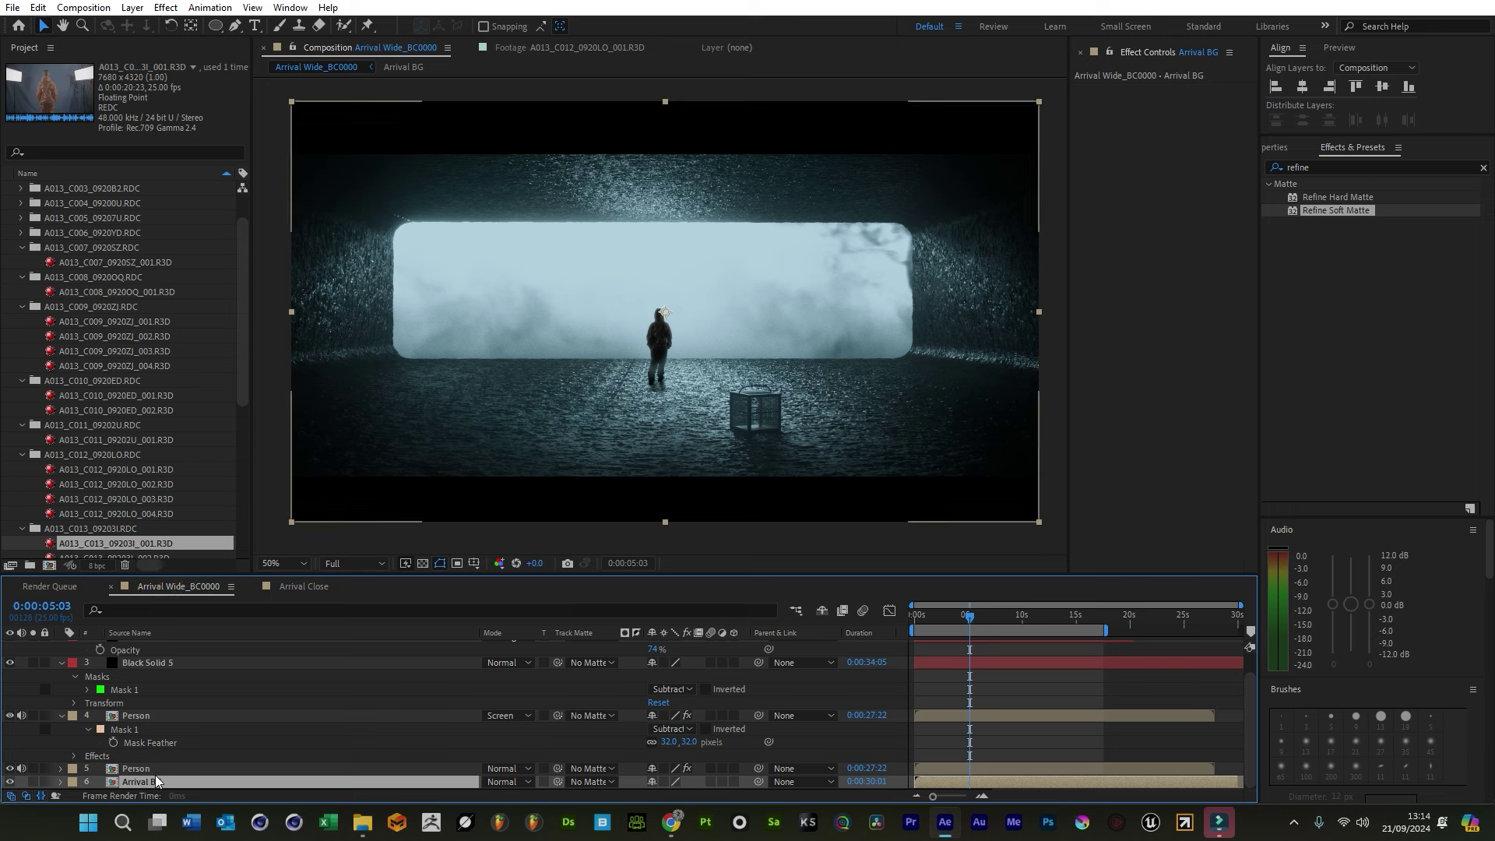
# Select the Curves and Tritone effects on the lower Person layer in Arrival Wide_BC0000
pyautogui.moveTo(156, 779); pyautogui.dragTo(156, 716)
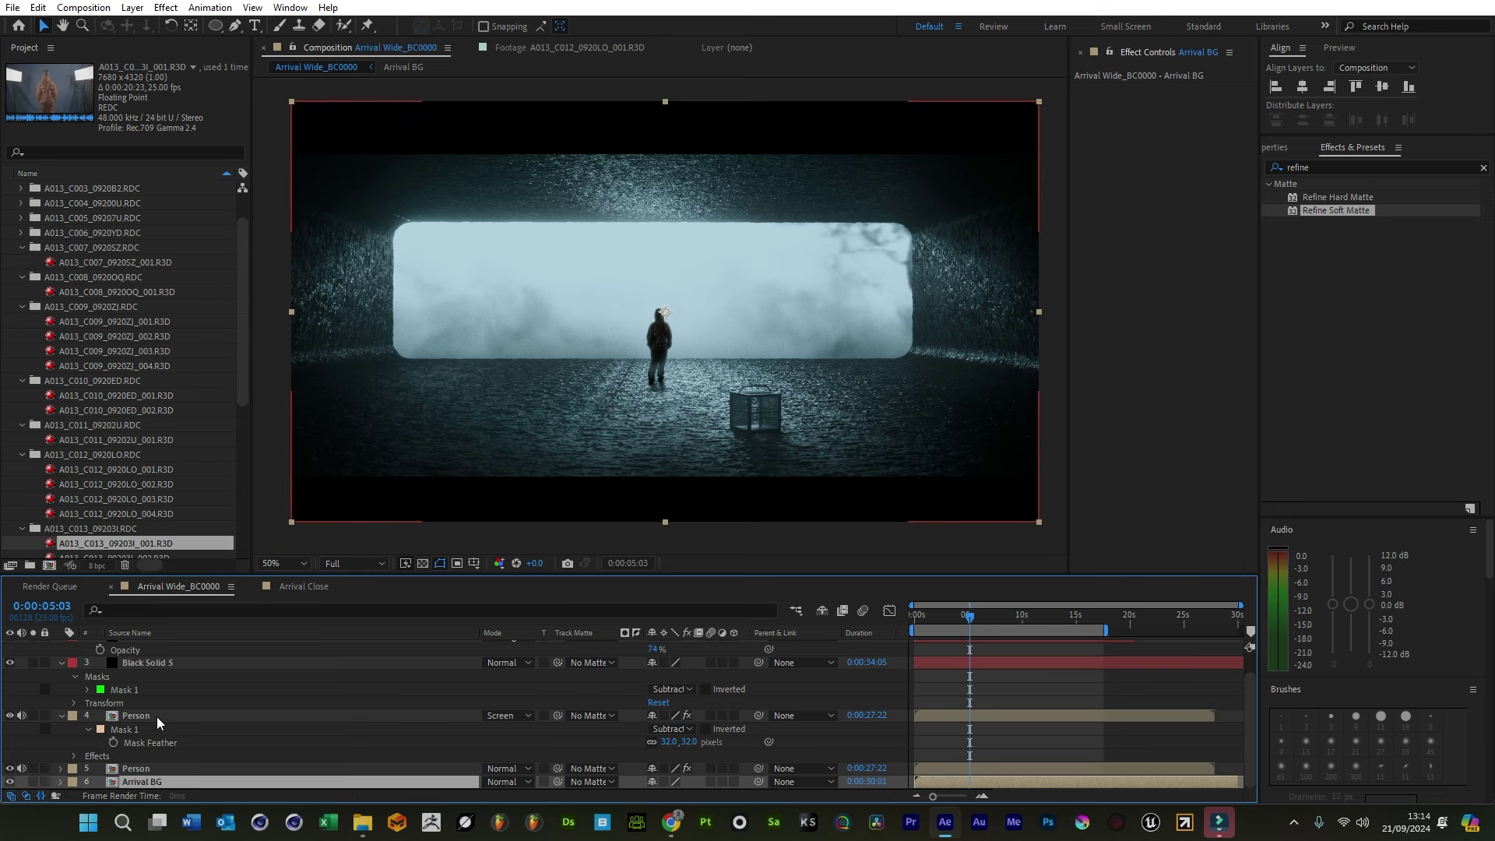
pyautogui.click(143, 716)
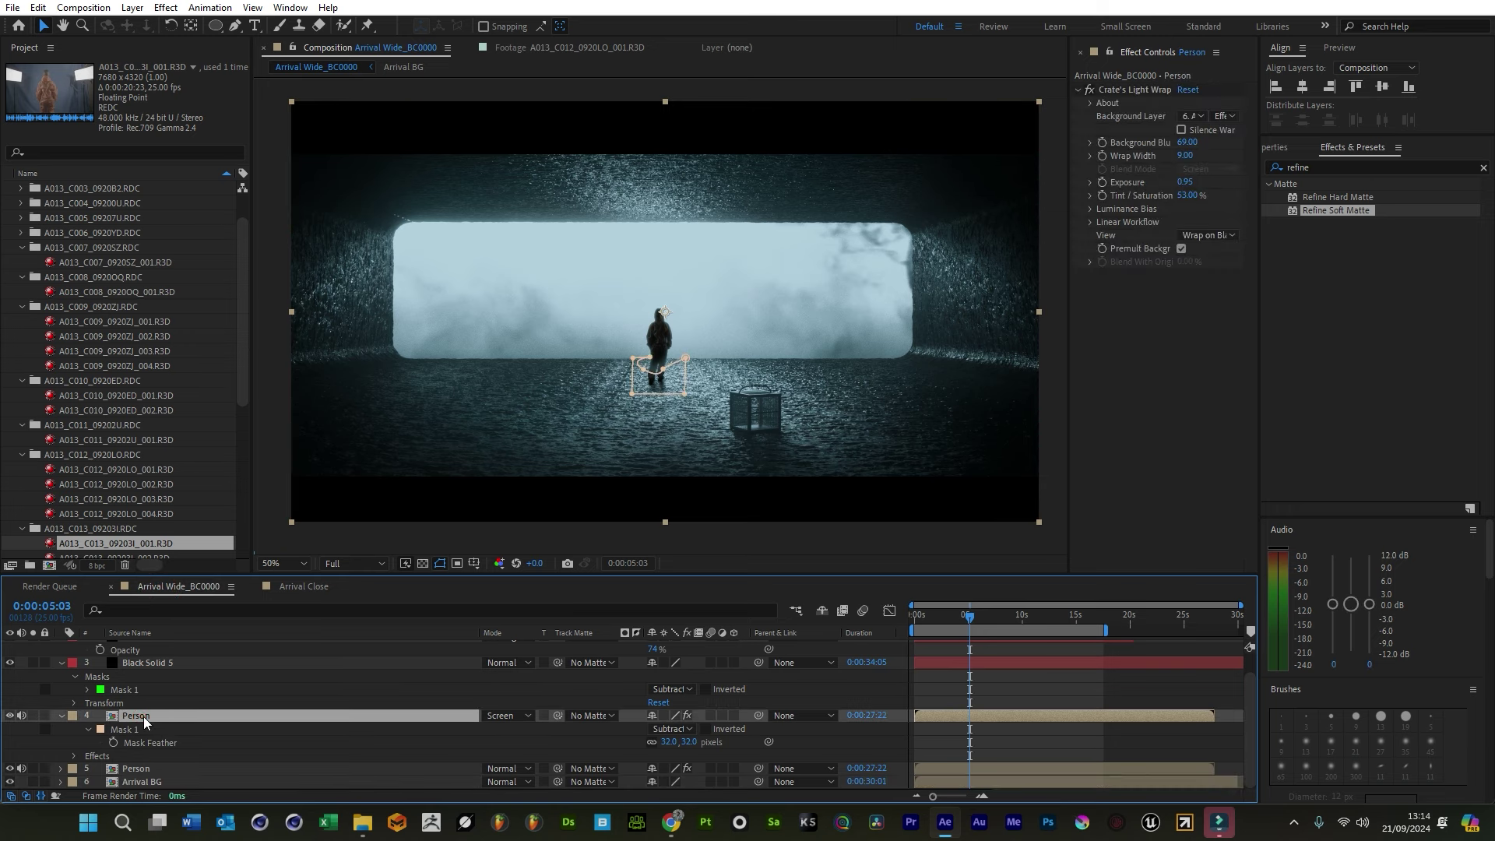
pyautogui.click(137, 769)
pyautogui.click(1128, 91)
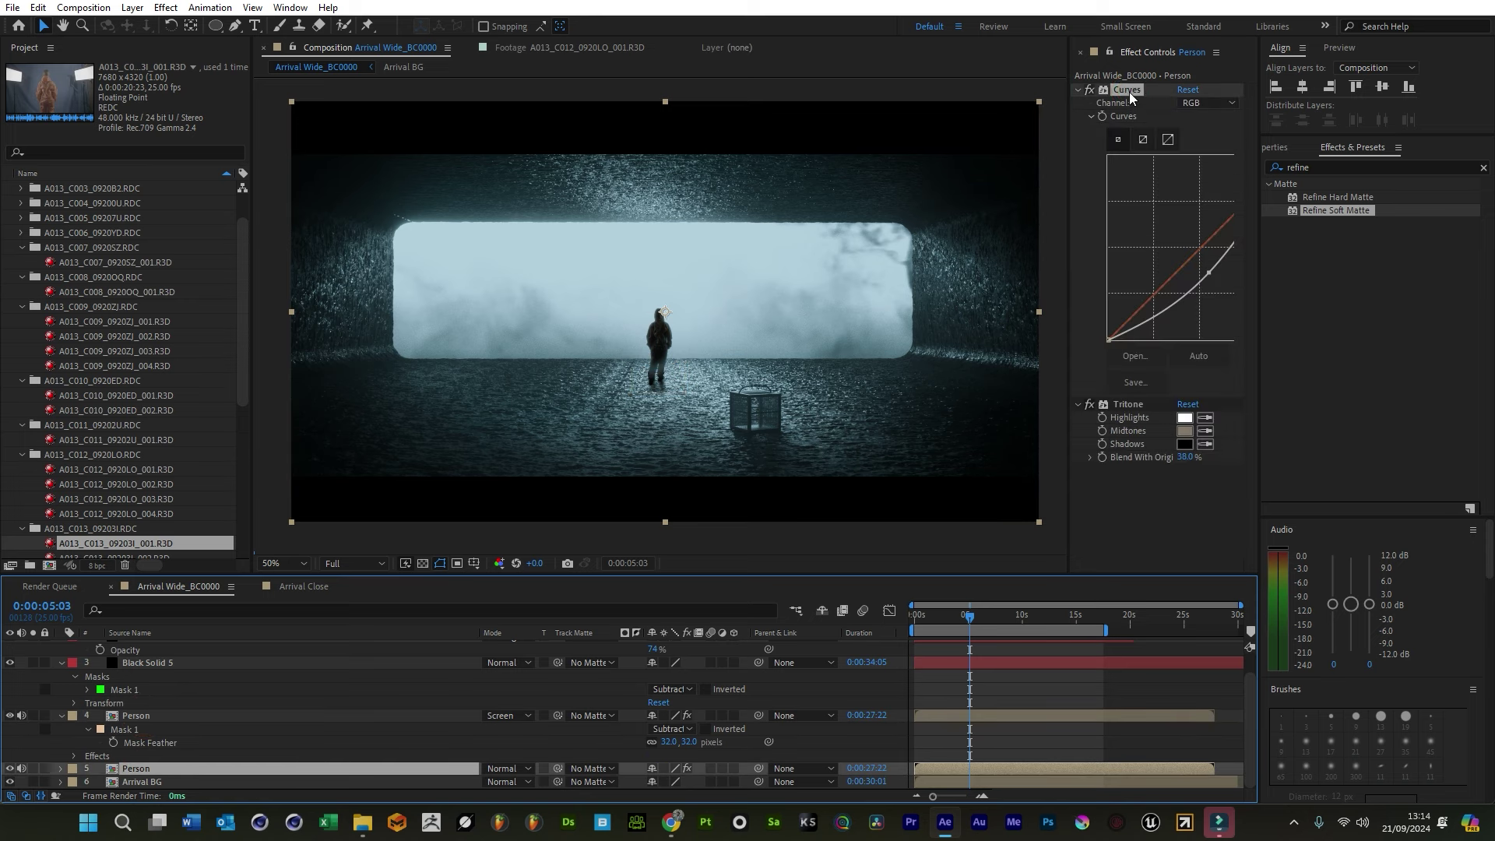
pyautogui.keyDown('shift'); pyautogui.click(1128, 404); pyautogui.keyUp('shift')
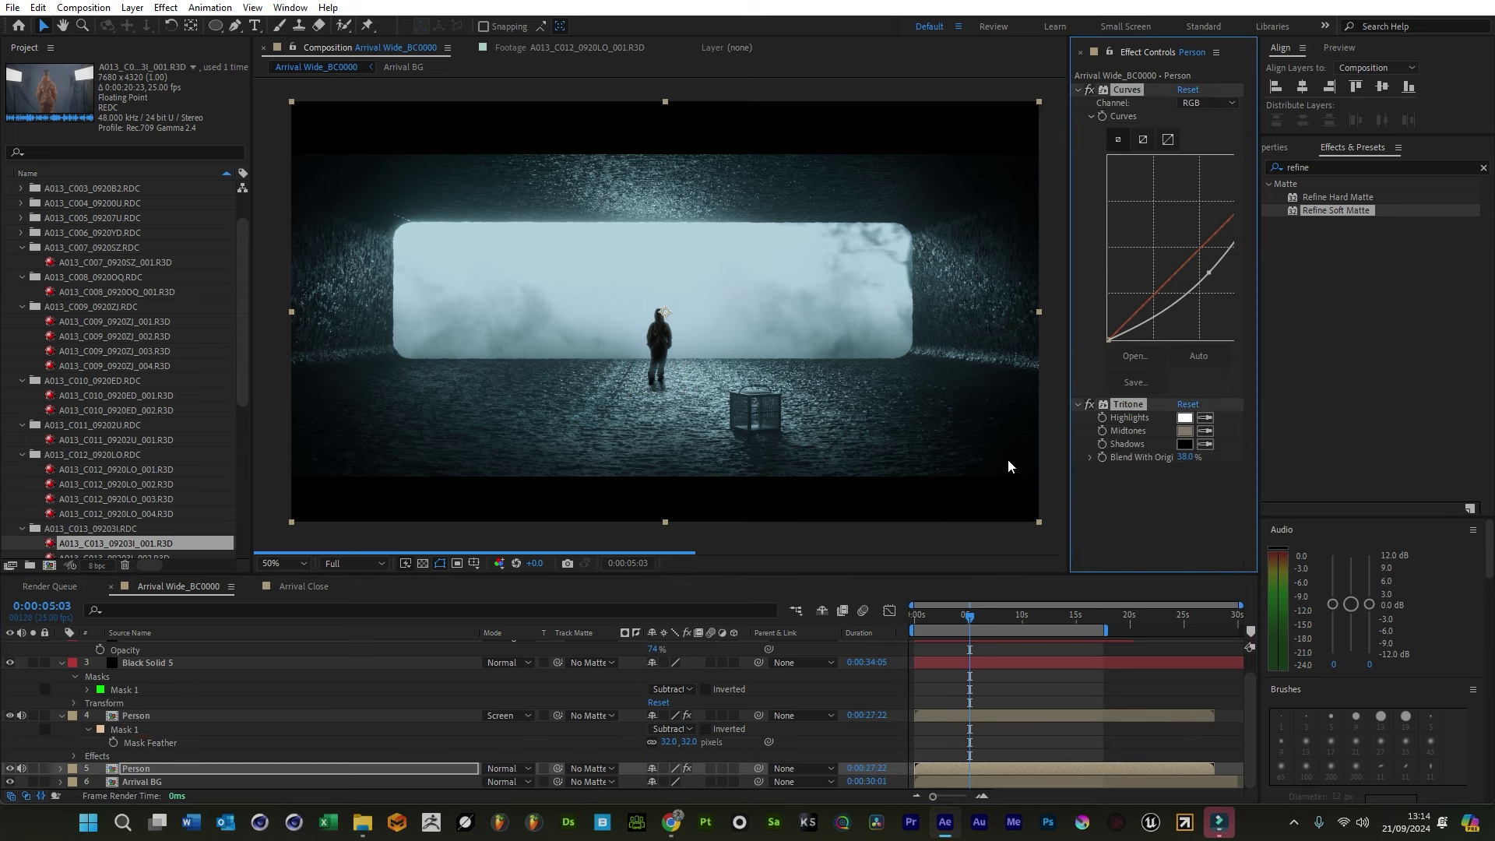
# In Arrival Close, select the Actor_Close layer to receive the grade
pyautogui.click(307, 587)
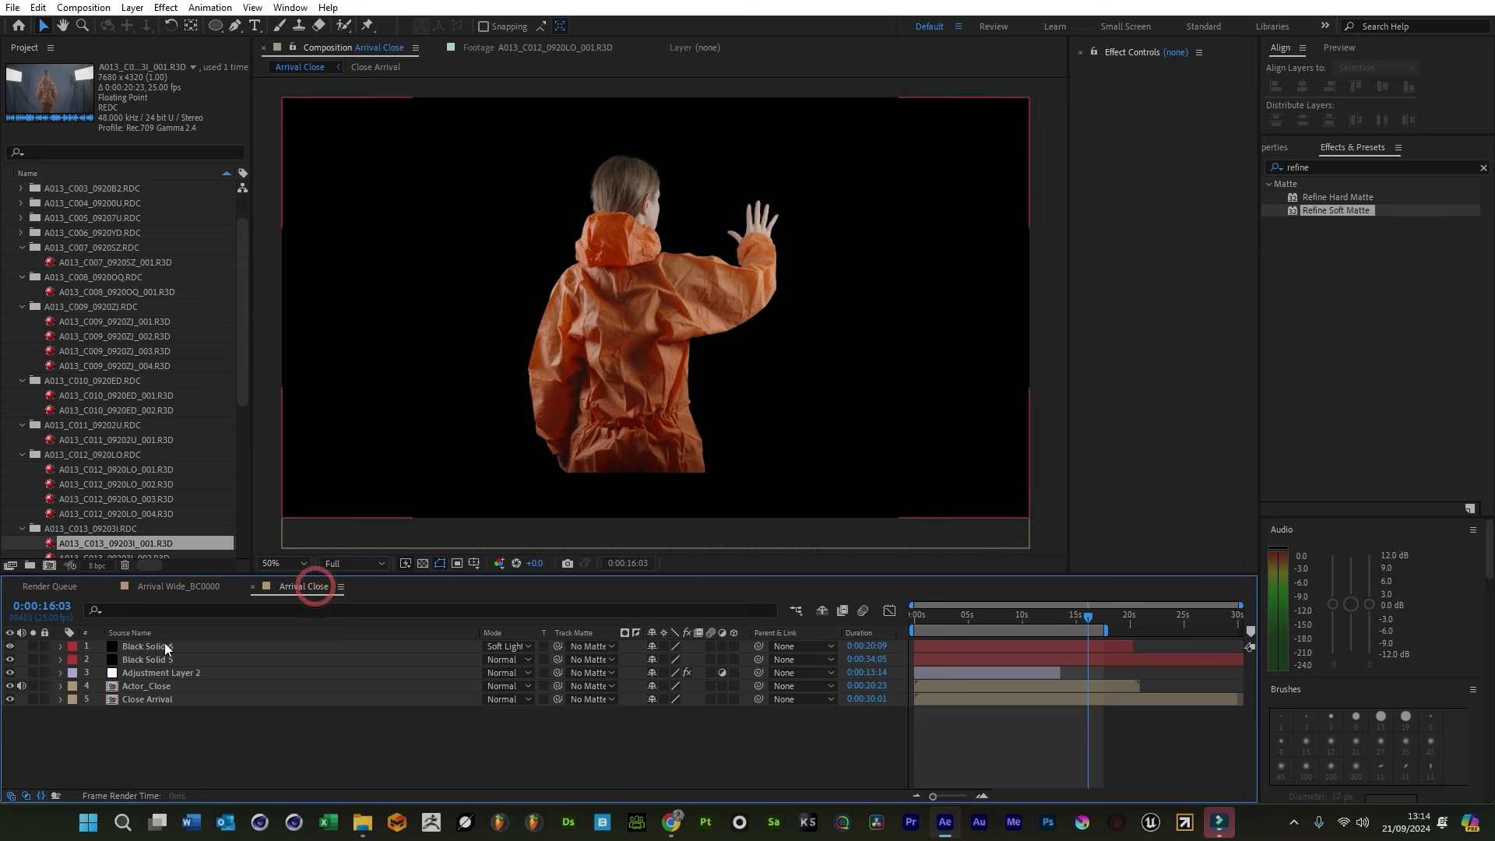
pyautogui.click(152, 672)
pyautogui.click(148, 686)
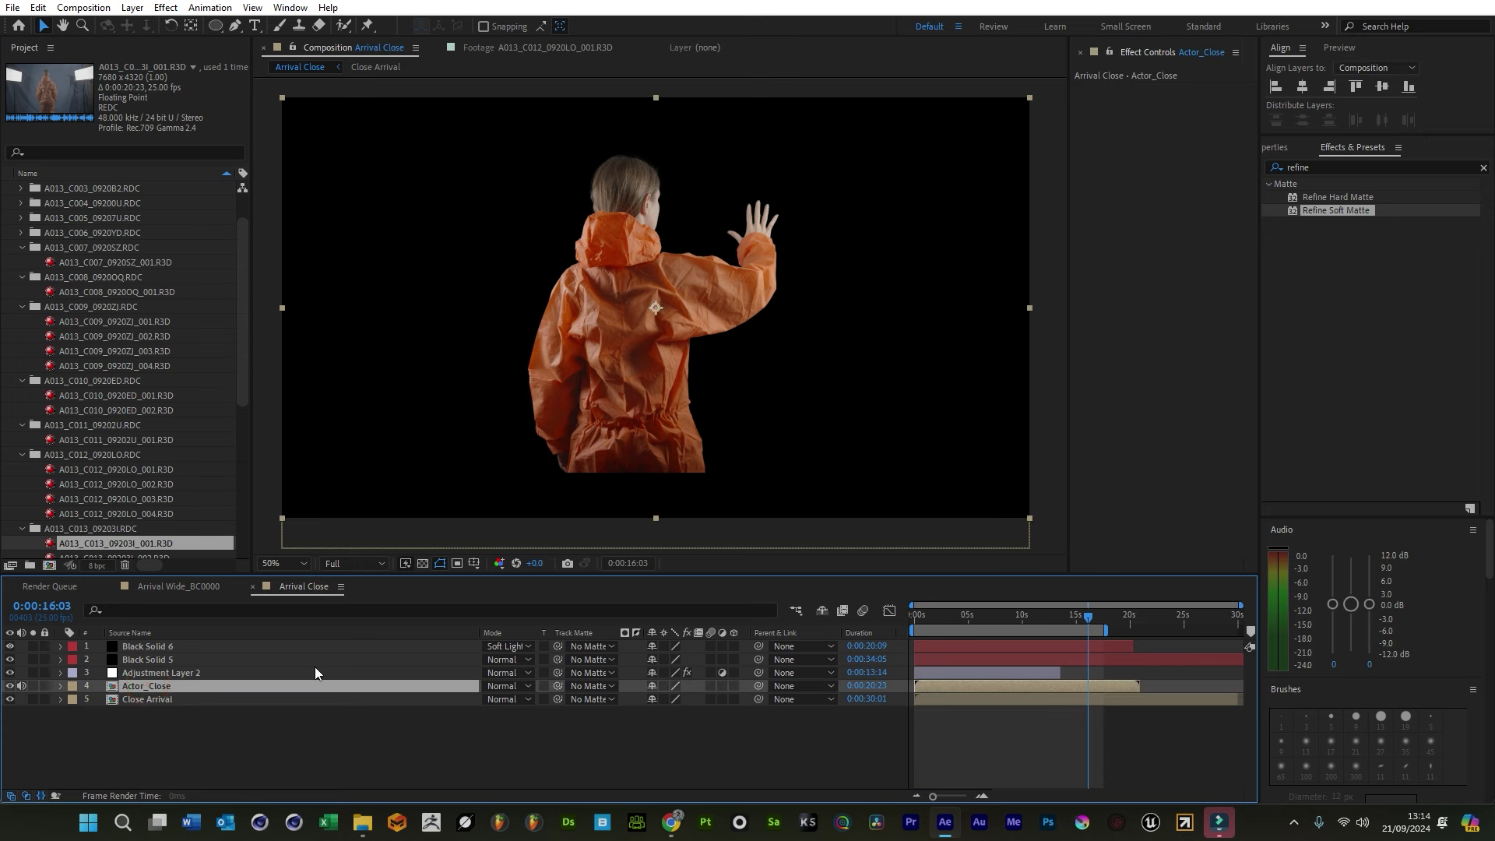
pyautogui.click(193, 725)
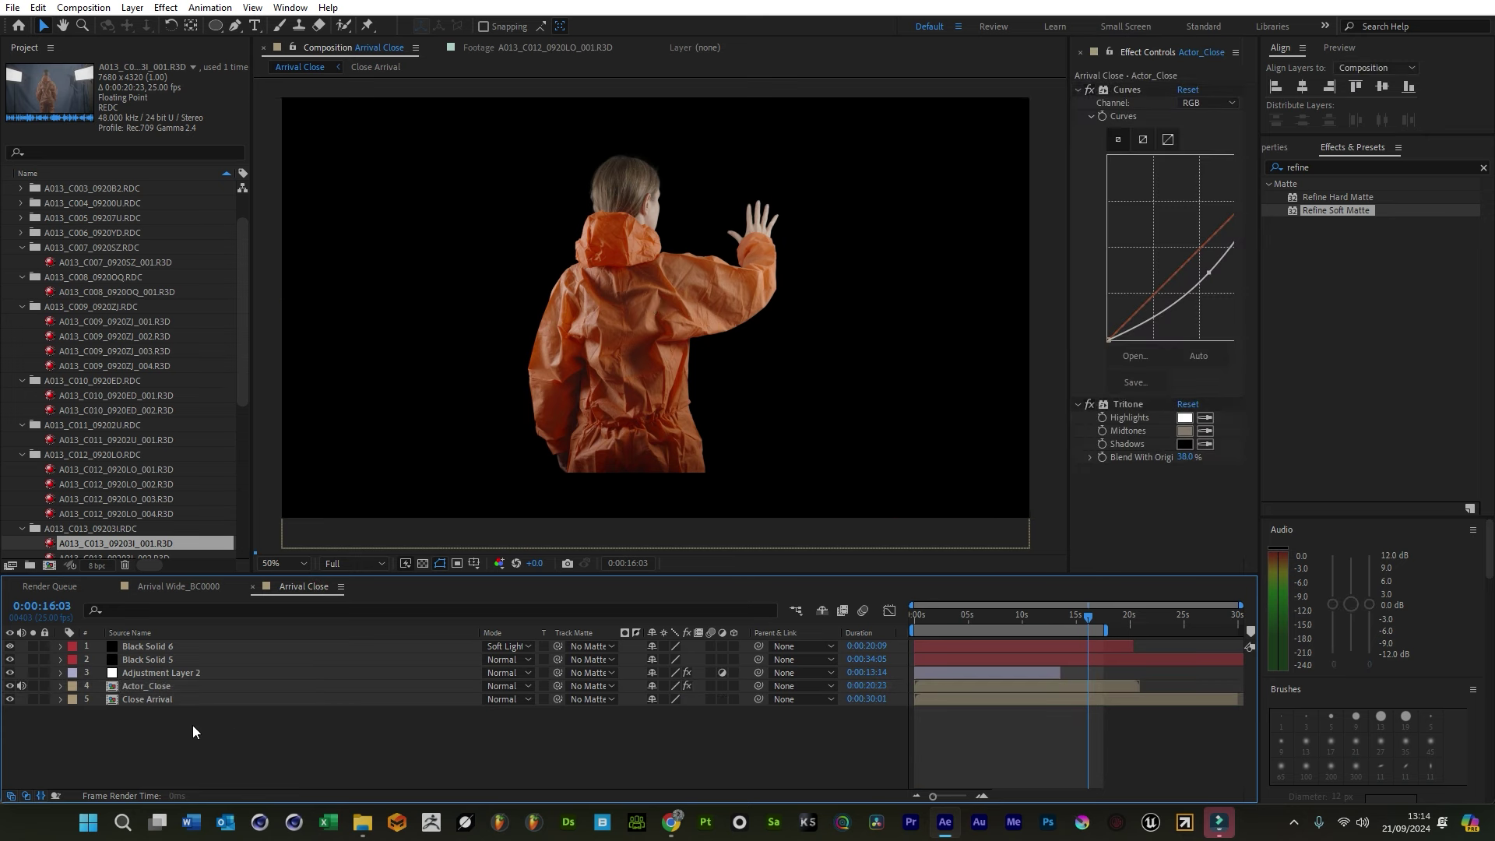
# Inspect Black Solid 5 and the Person layers in Arrival Wide_BC0000, then reselect Actor_Close in Arrival Close
pyautogui.click(189, 591)
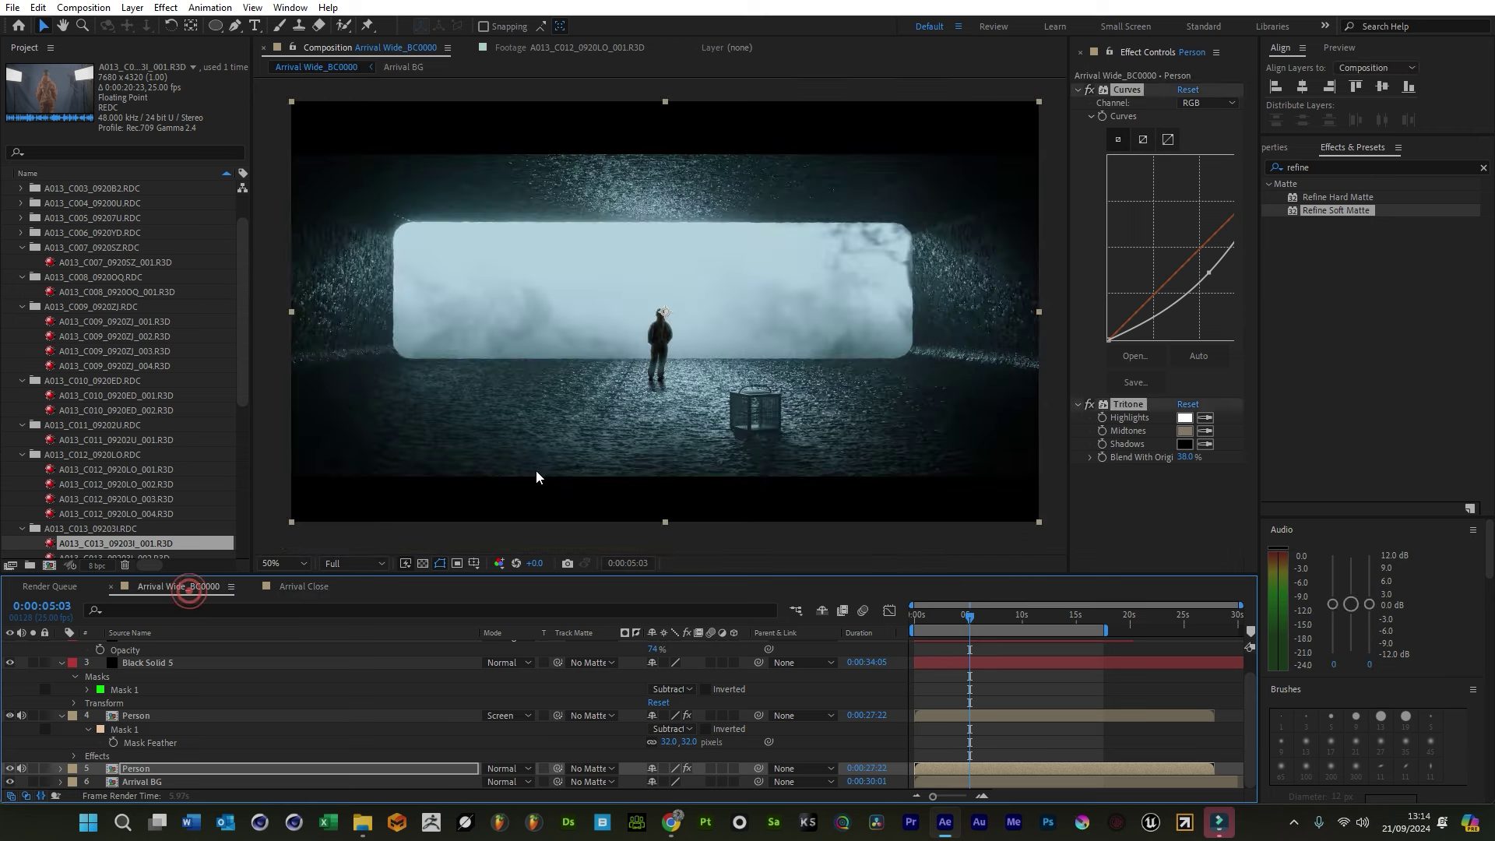
pyautogui.scroll(1, 193, 685)
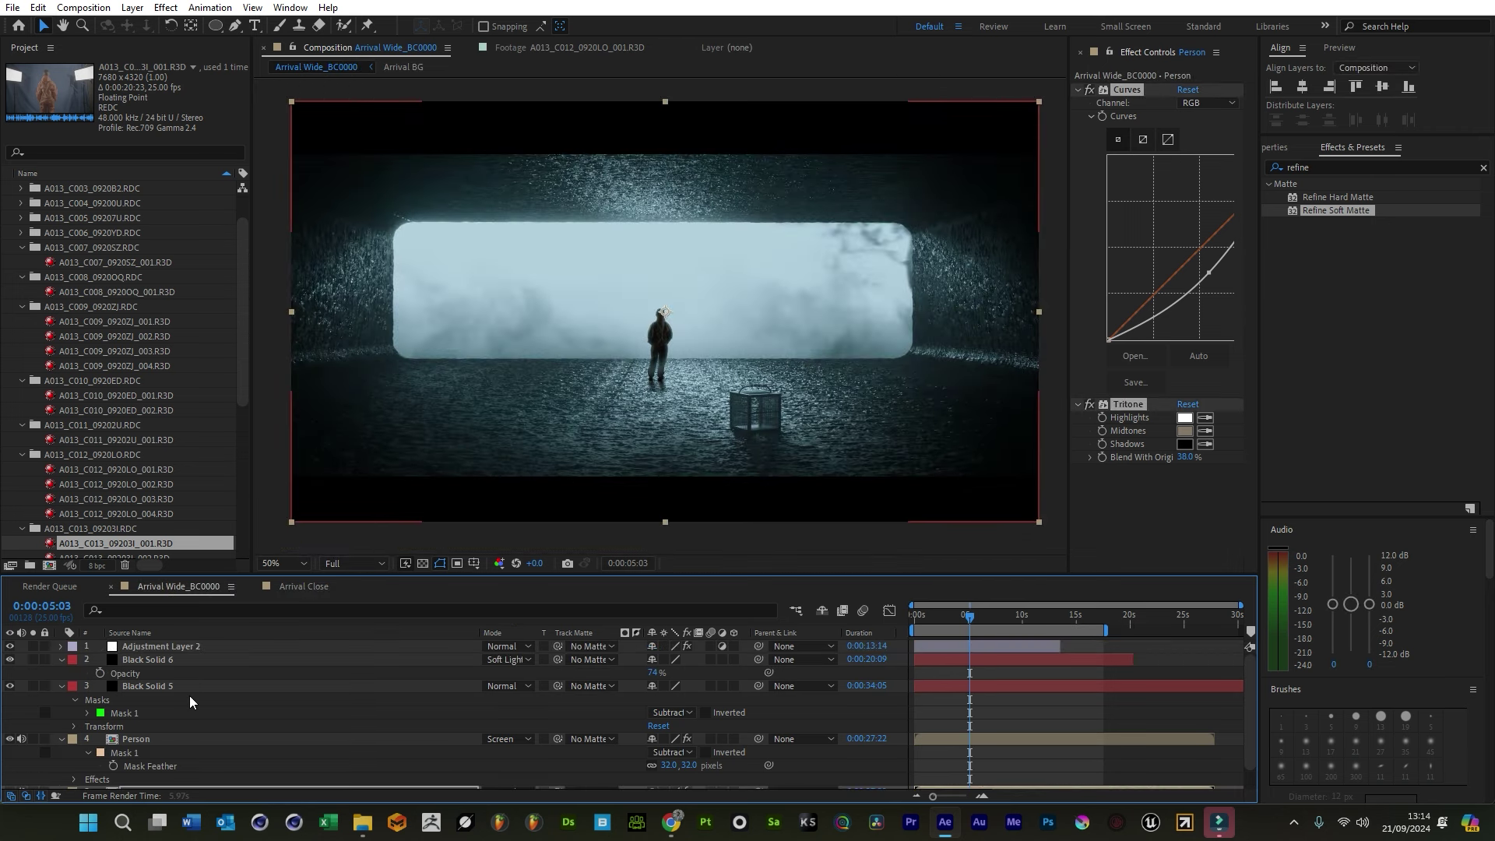
pyautogui.click(174, 688)
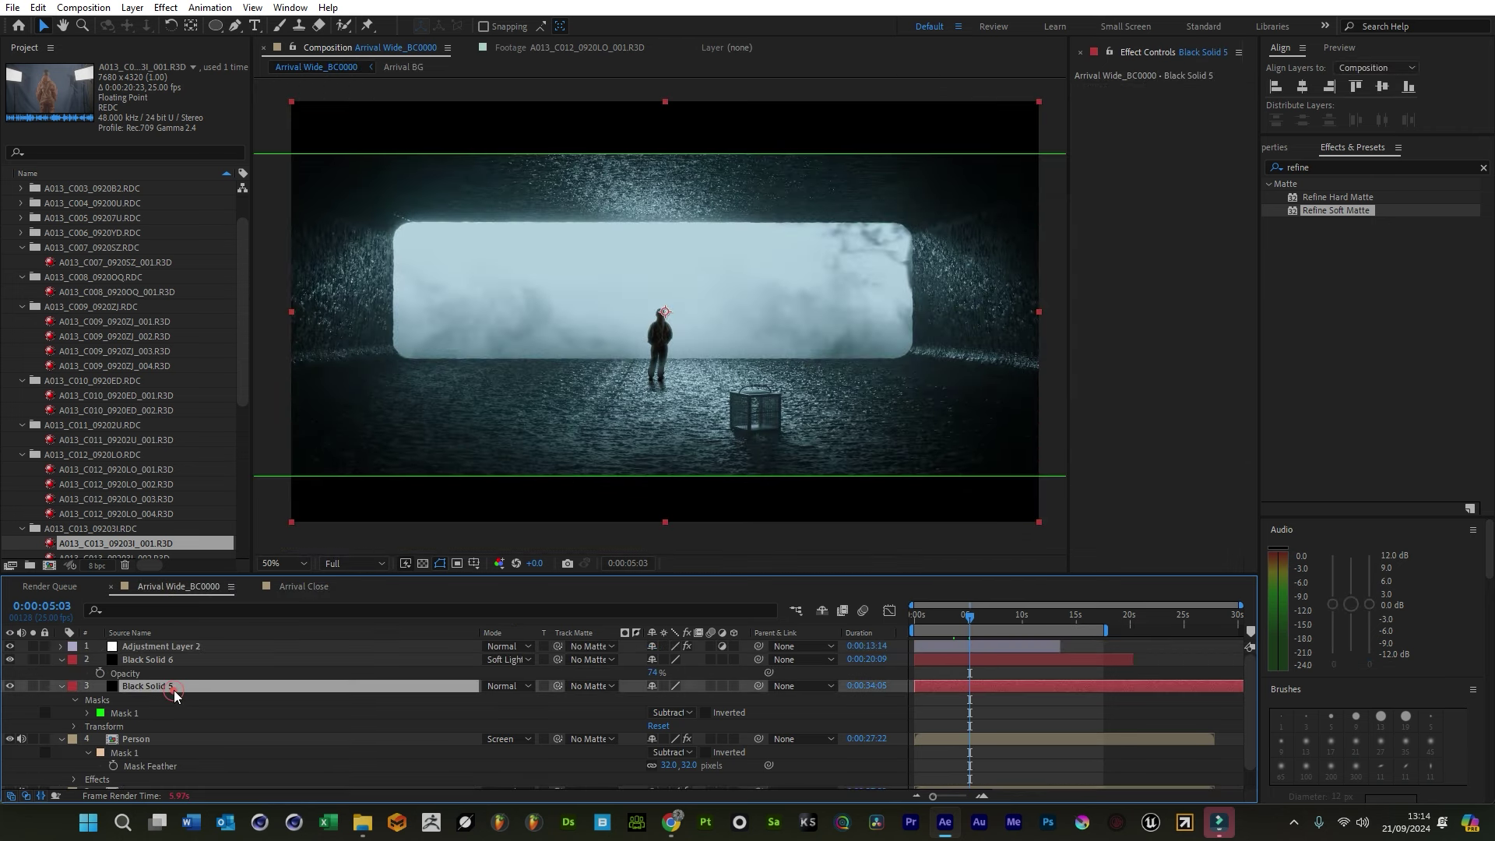
pyautogui.scroll(-1, 175, 697)
pyautogui.click(156, 779)
pyautogui.click(165, 767)
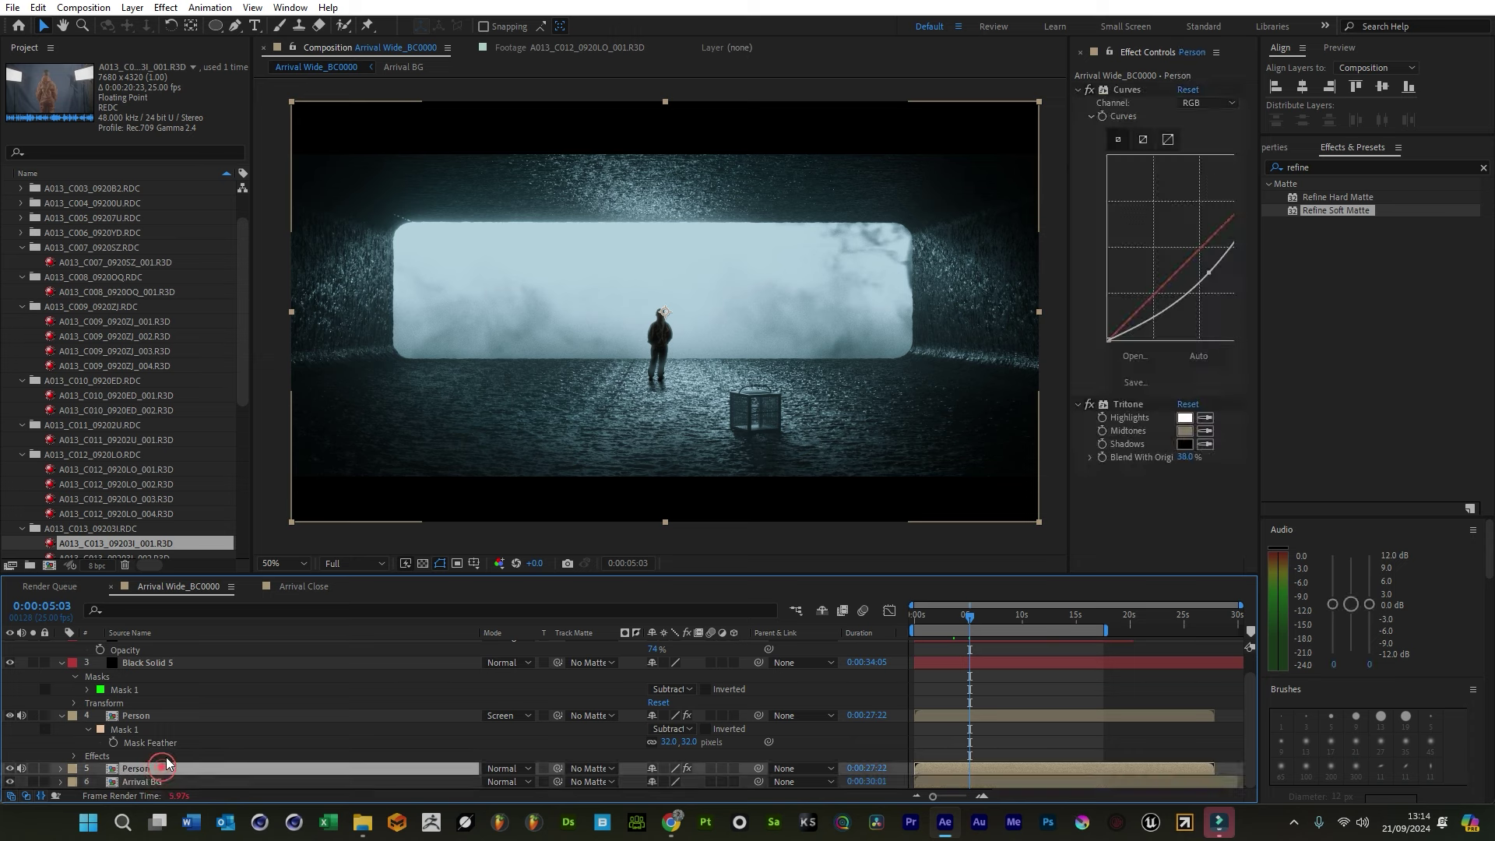
pyautogui.click(140, 714)
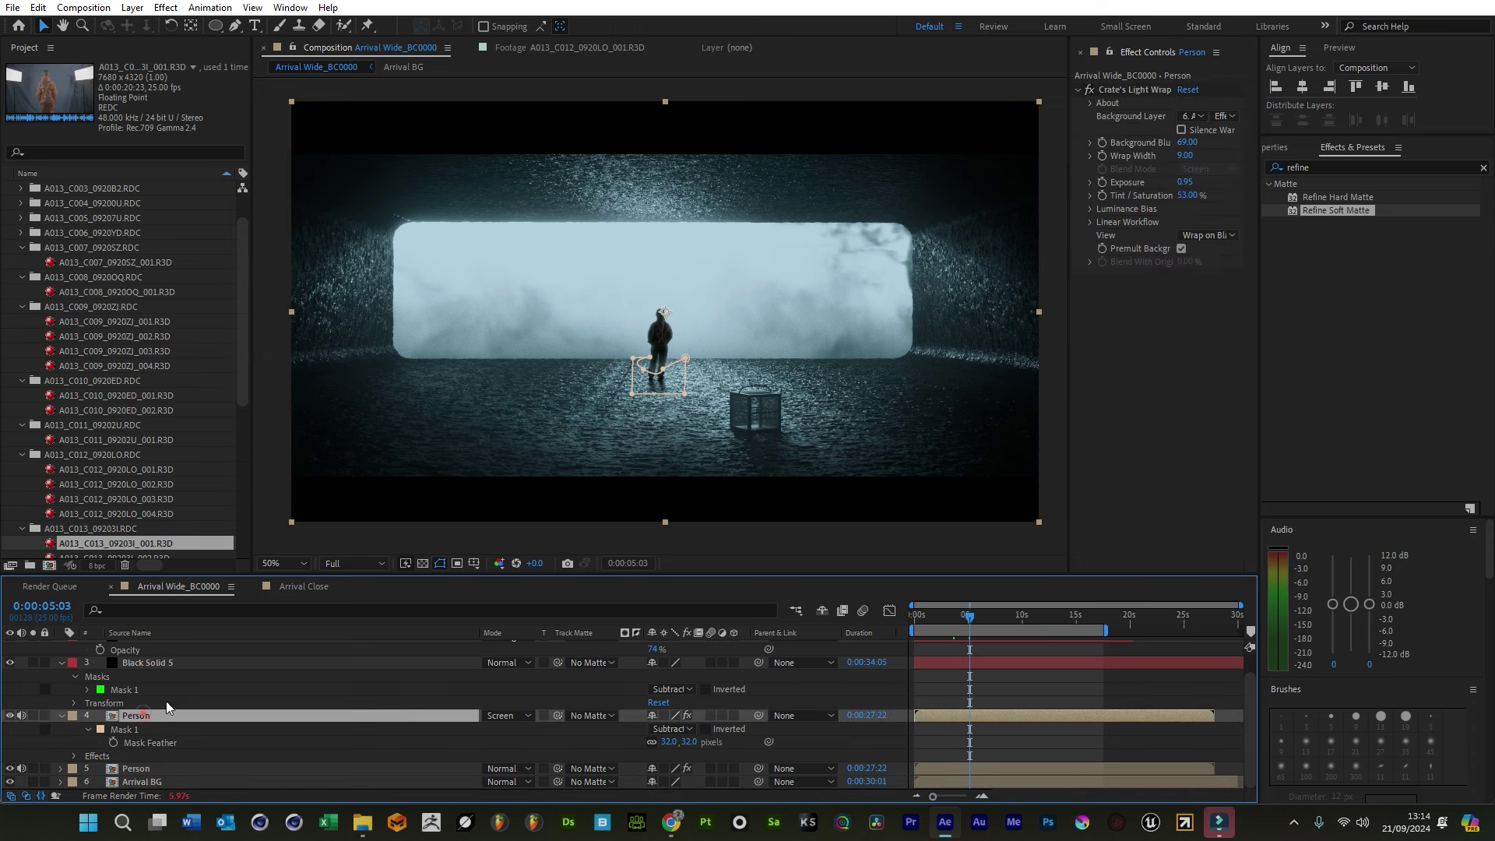
pyautogui.click(294, 589)
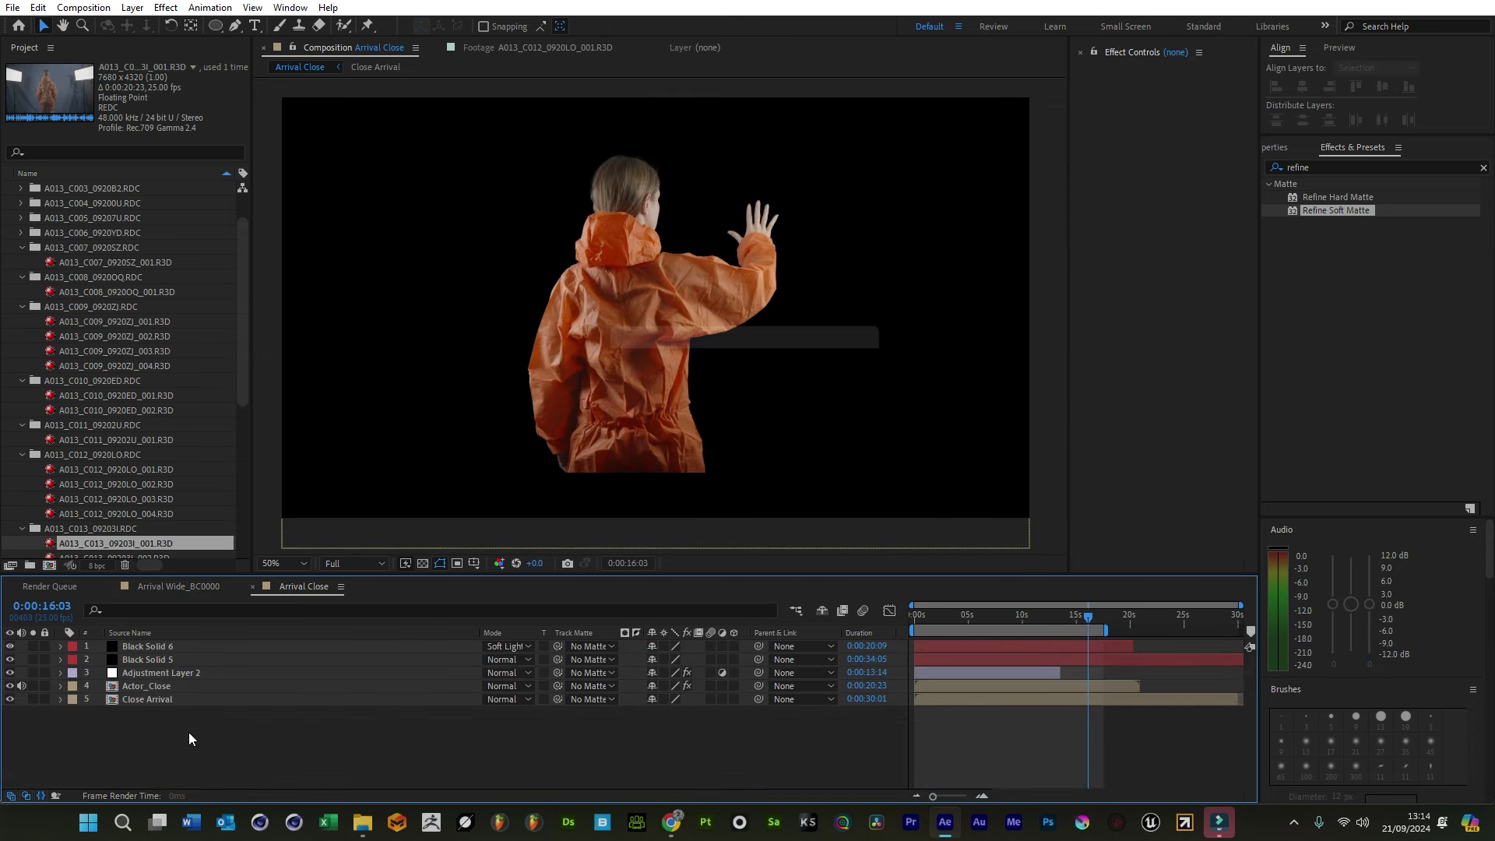
pyautogui.click(140, 685)
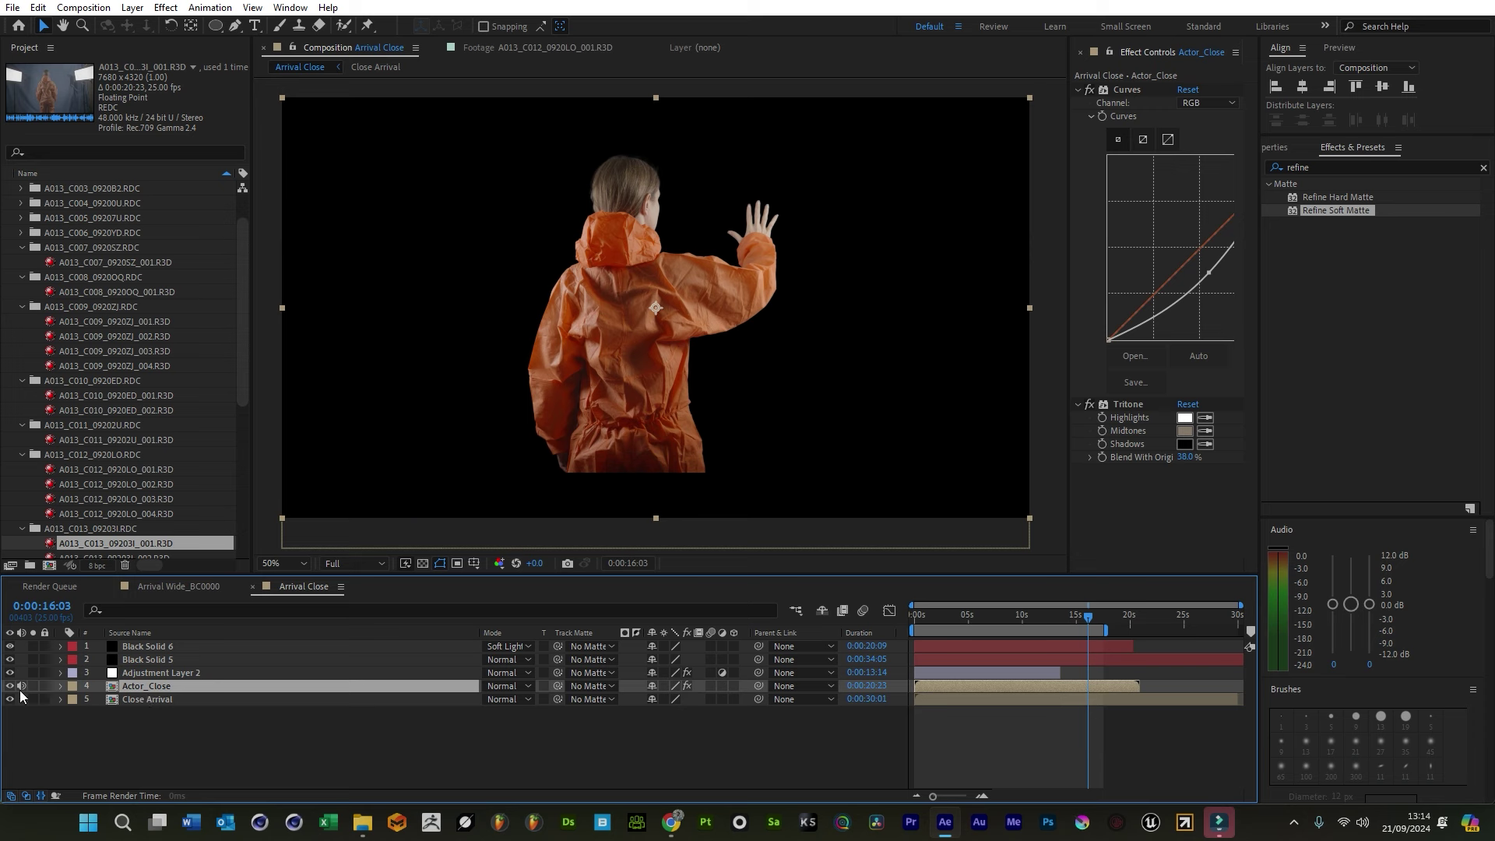
# Duplicate Actor_Close and extend Adjustment Layer 2's out point to cover the actor clip
pyautogui.hotkey('ctrl', 'd')
pyautogui.click(191, 747)
pyautogui.click(148, 691)
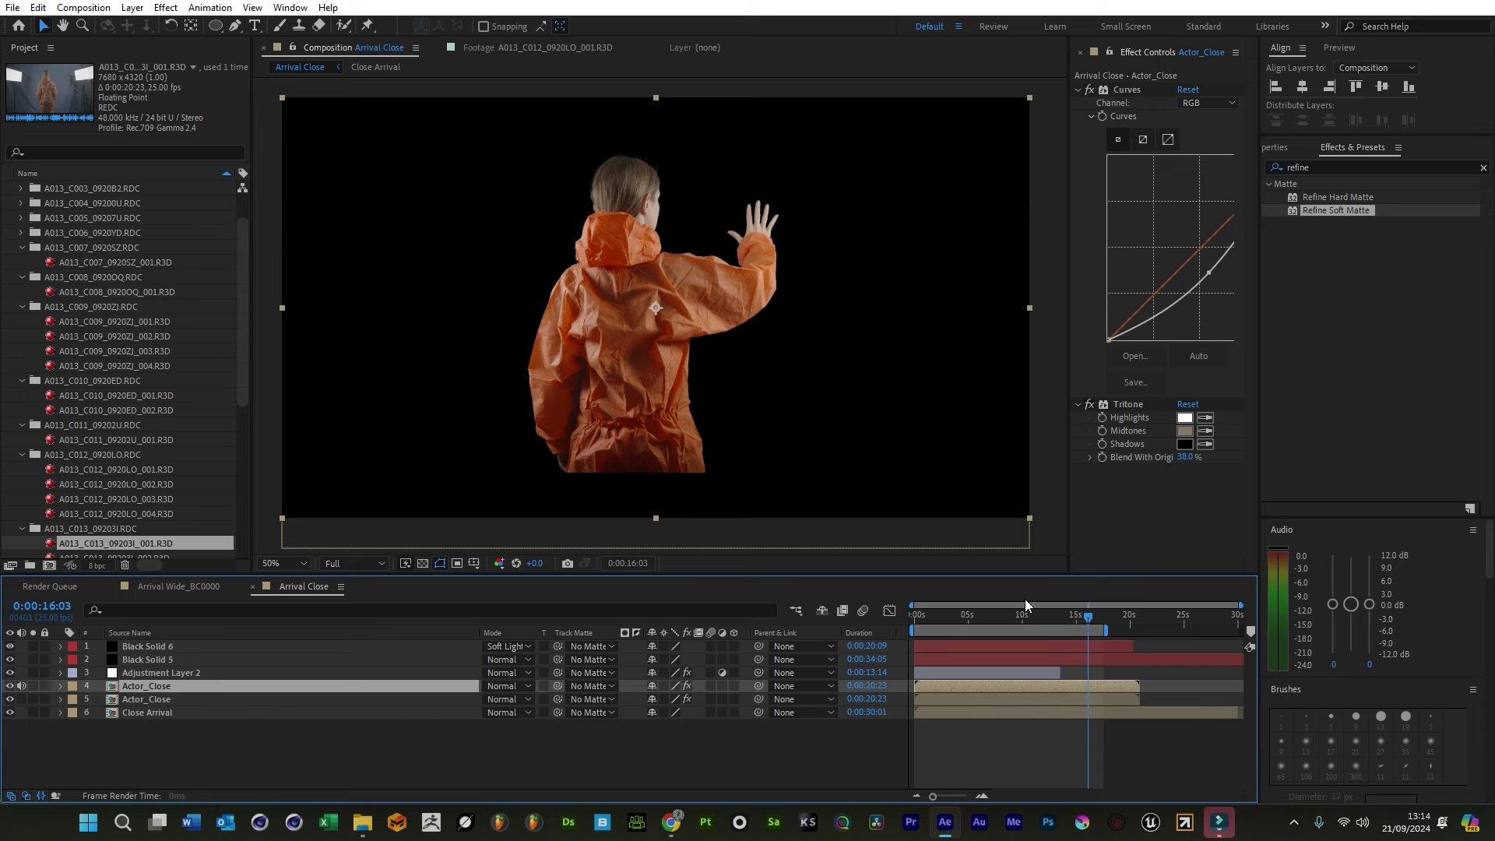
pyautogui.click(1009, 616)
pyautogui.moveTo(1059, 673); pyautogui.dragTo(1138, 675)
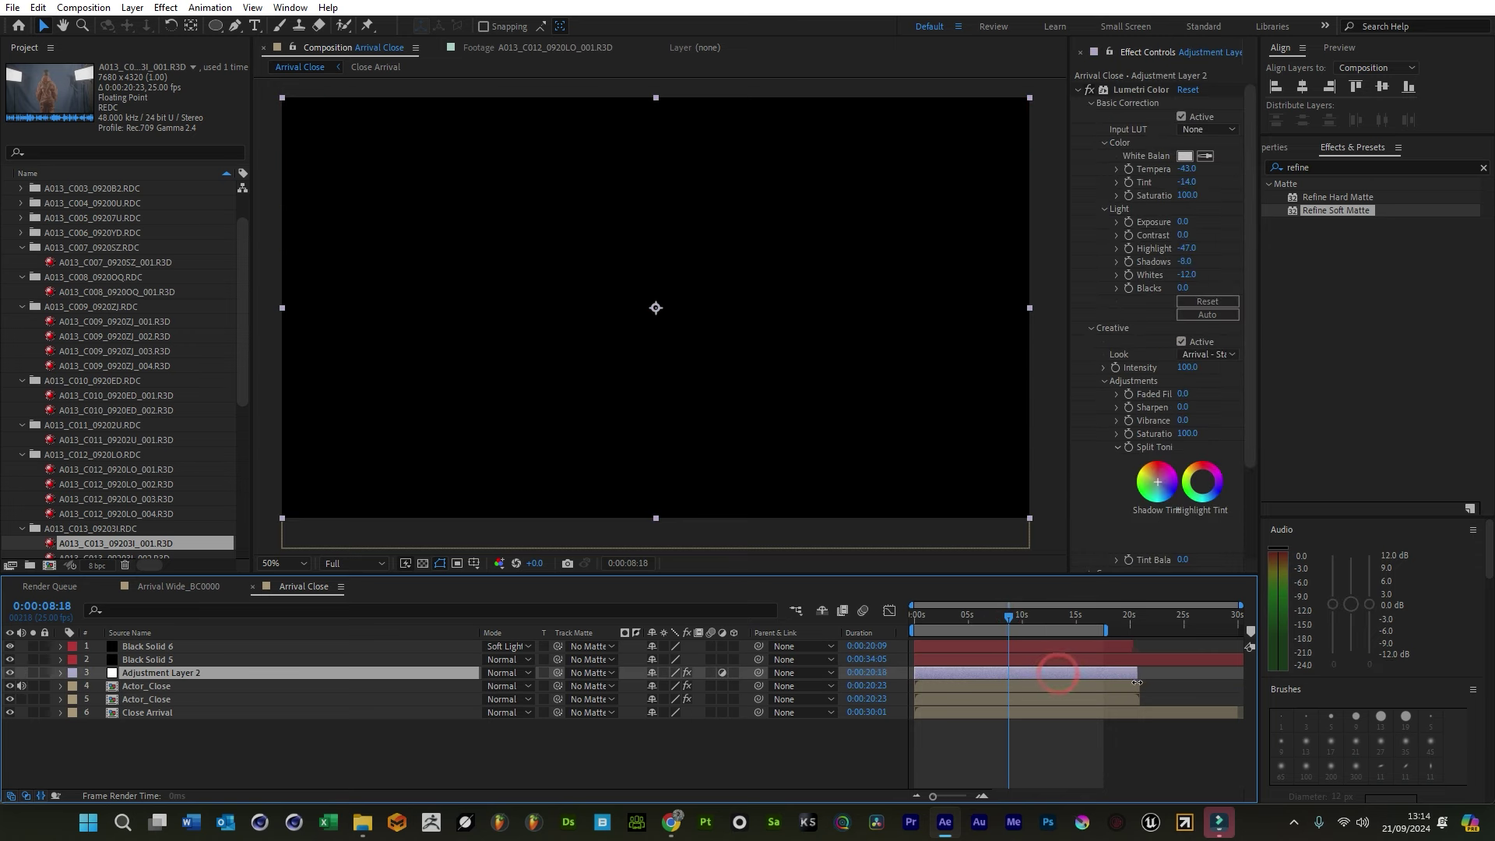
pyautogui.click(154, 689)
# Delete Curves and Tritone from the top Actor_Close copy and apply Crate's Light Wrap to it
pyautogui.click(149, 699)
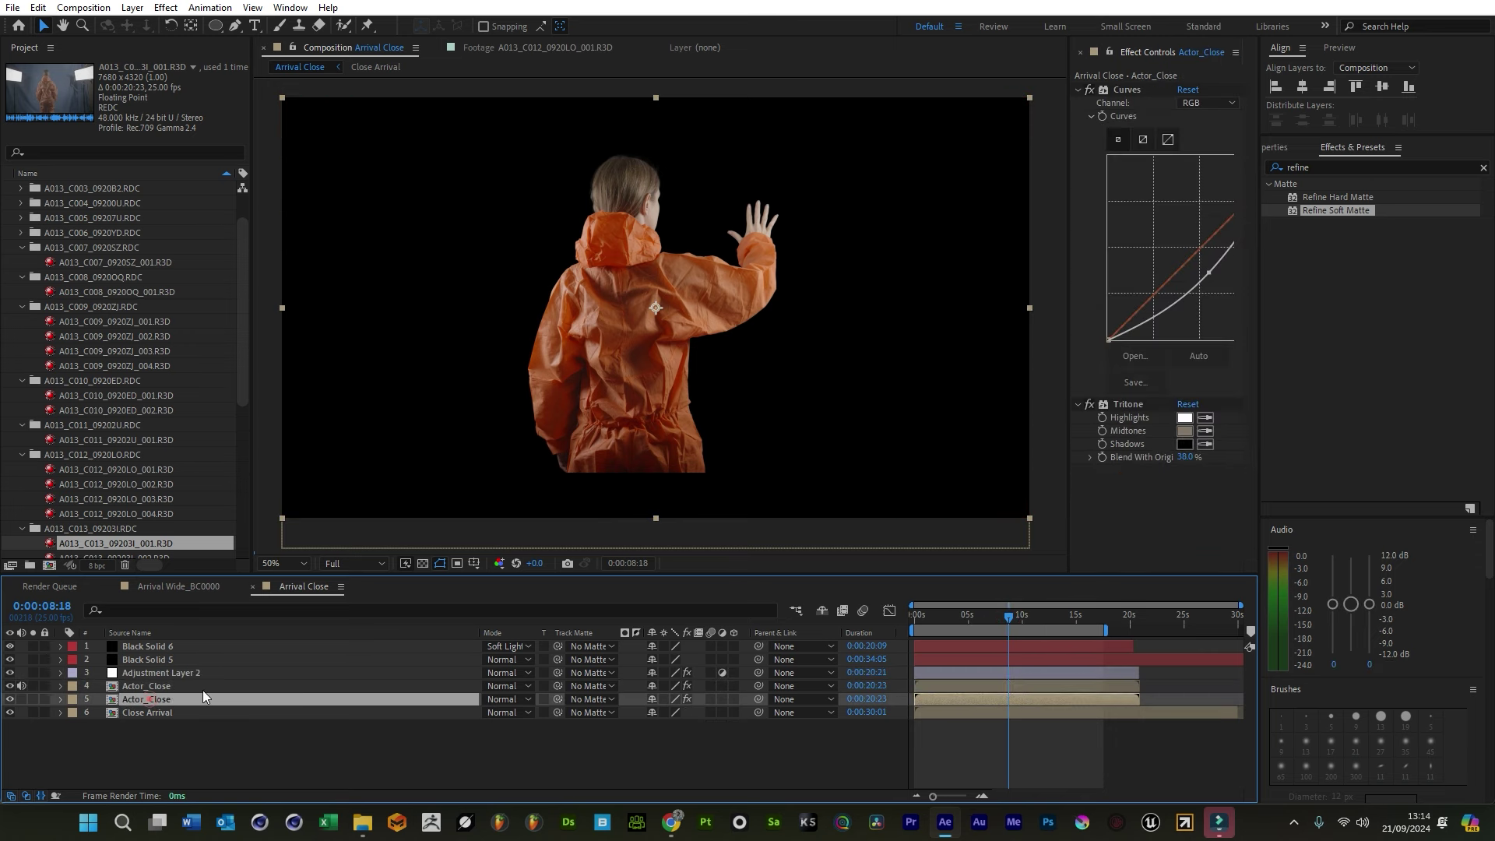
pyautogui.click(137, 689)
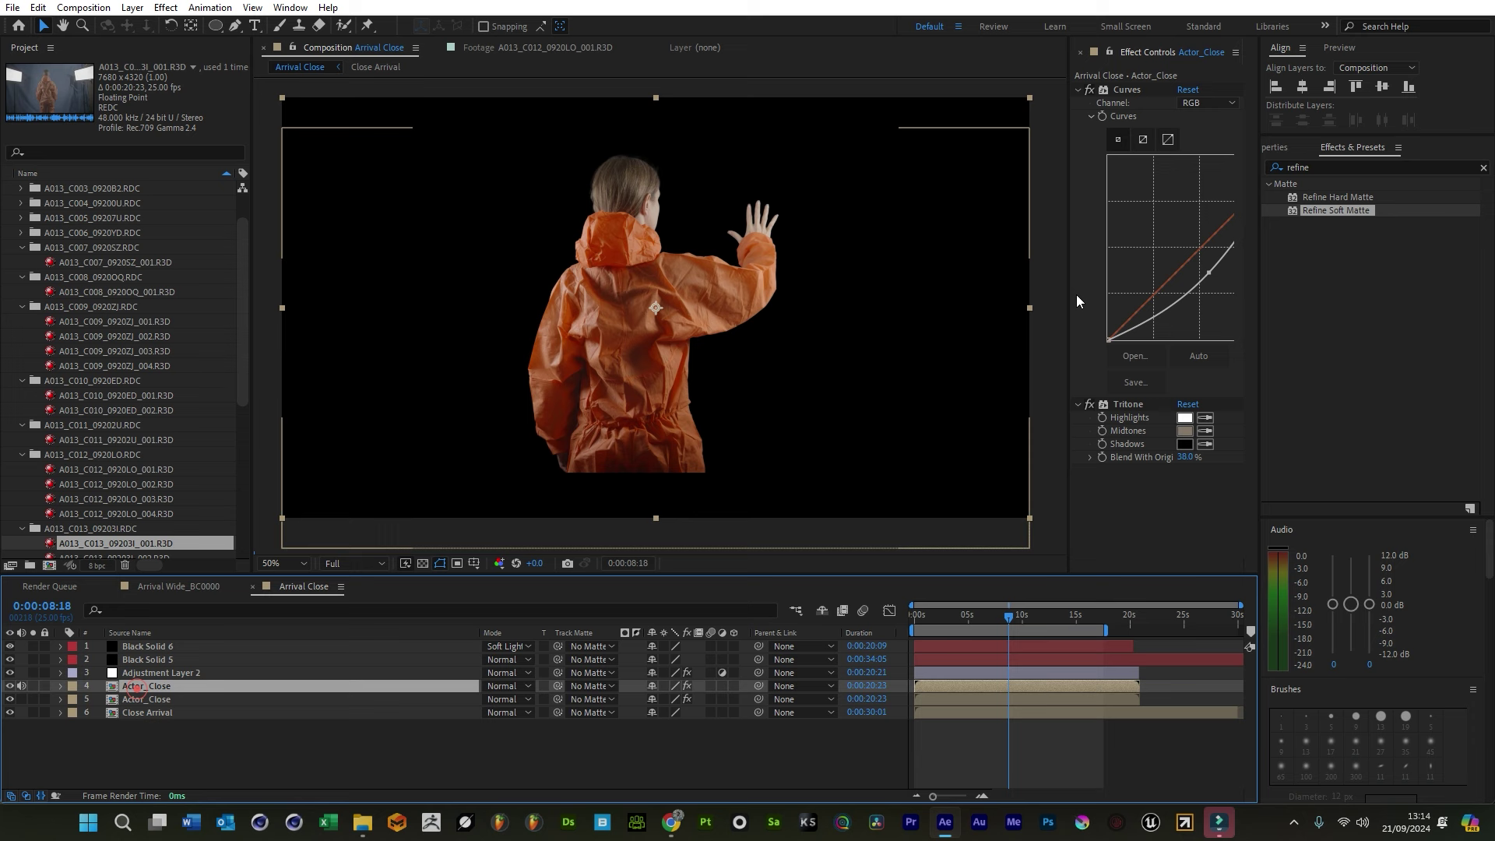
pyautogui.click(1123, 405)
pyautogui.keyDown('shift'); pyautogui.click(1126, 90); pyautogui.keyUp('shift')
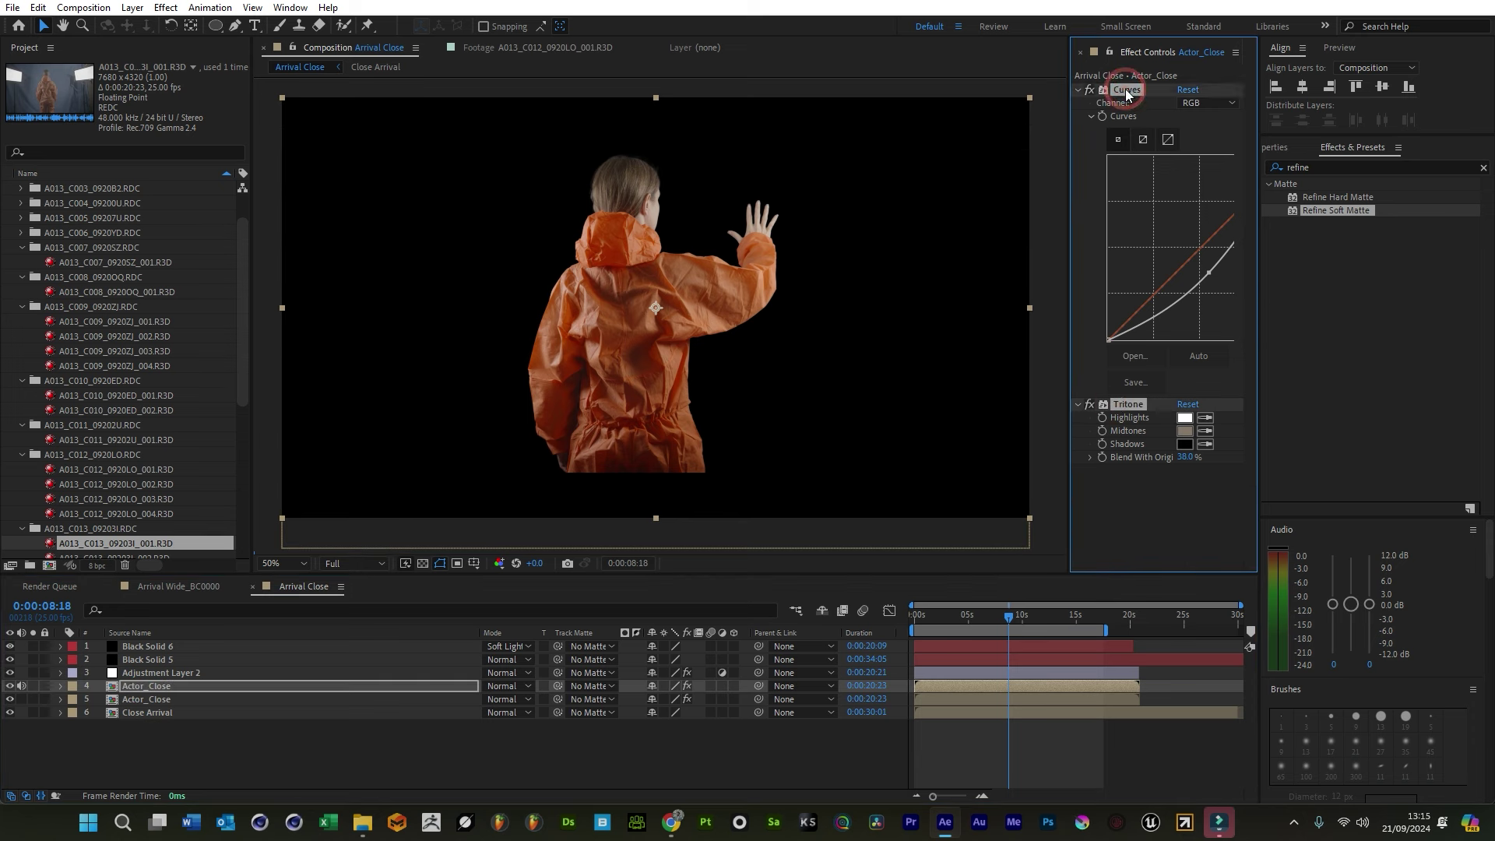
pyautogui.press('Delete')
pyautogui.click(1322, 166)
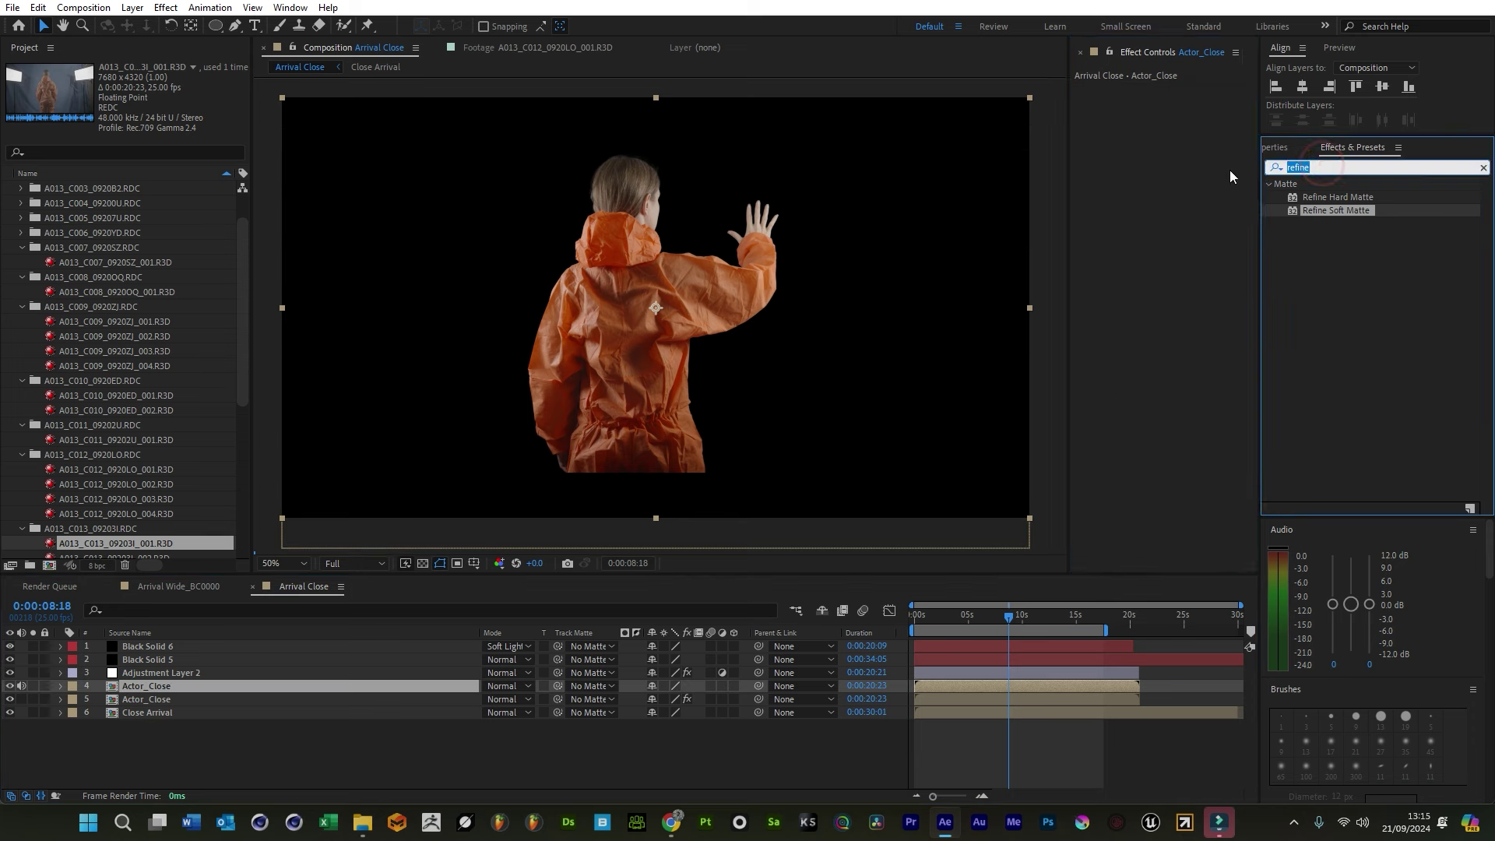
pyautogui.write('wrap')
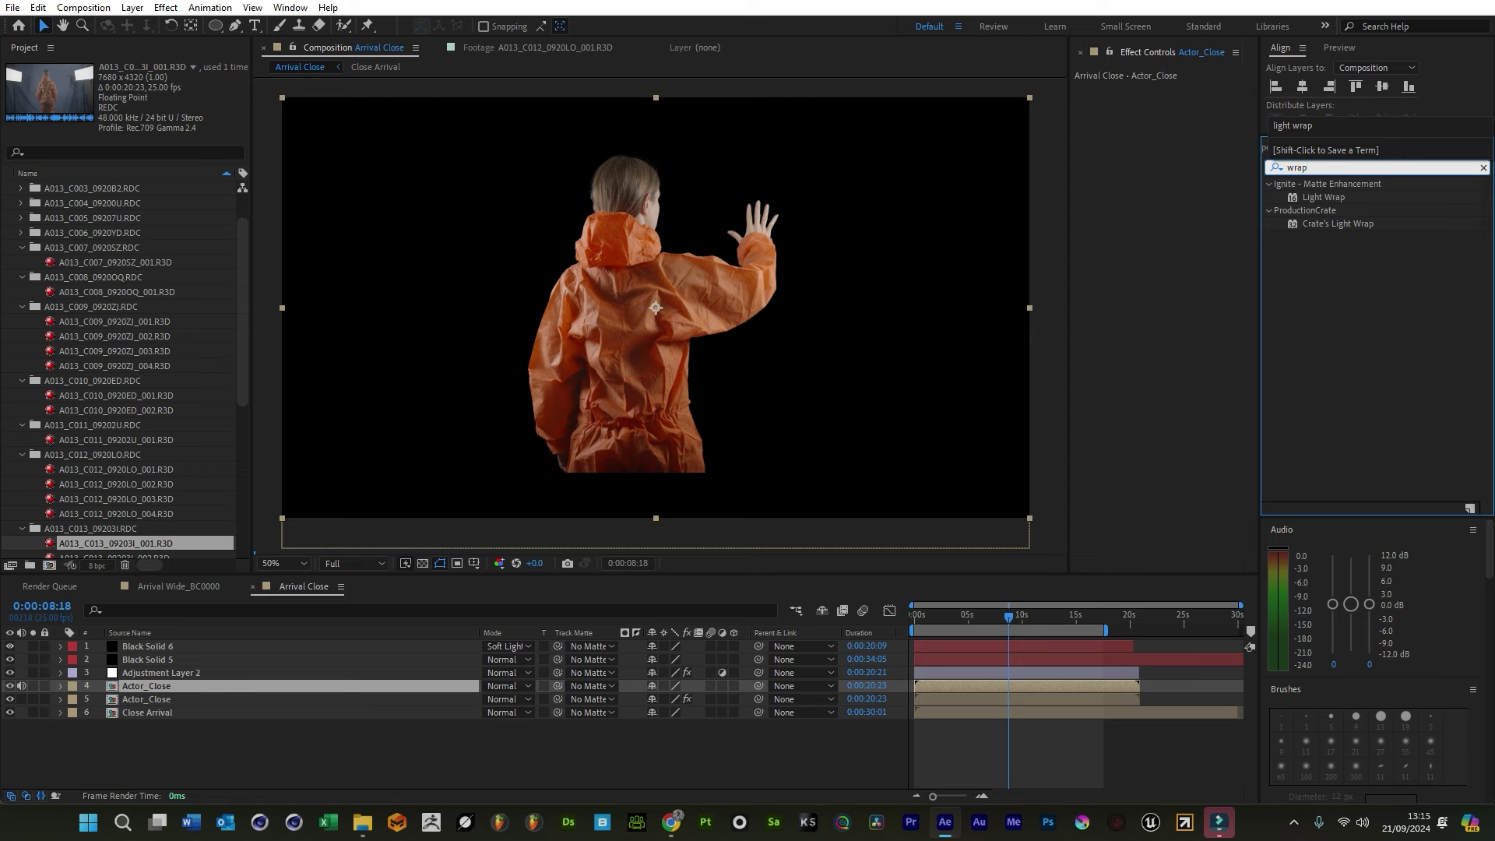
pyautogui.moveTo(1333, 224); pyautogui.dragTo(856, 373)
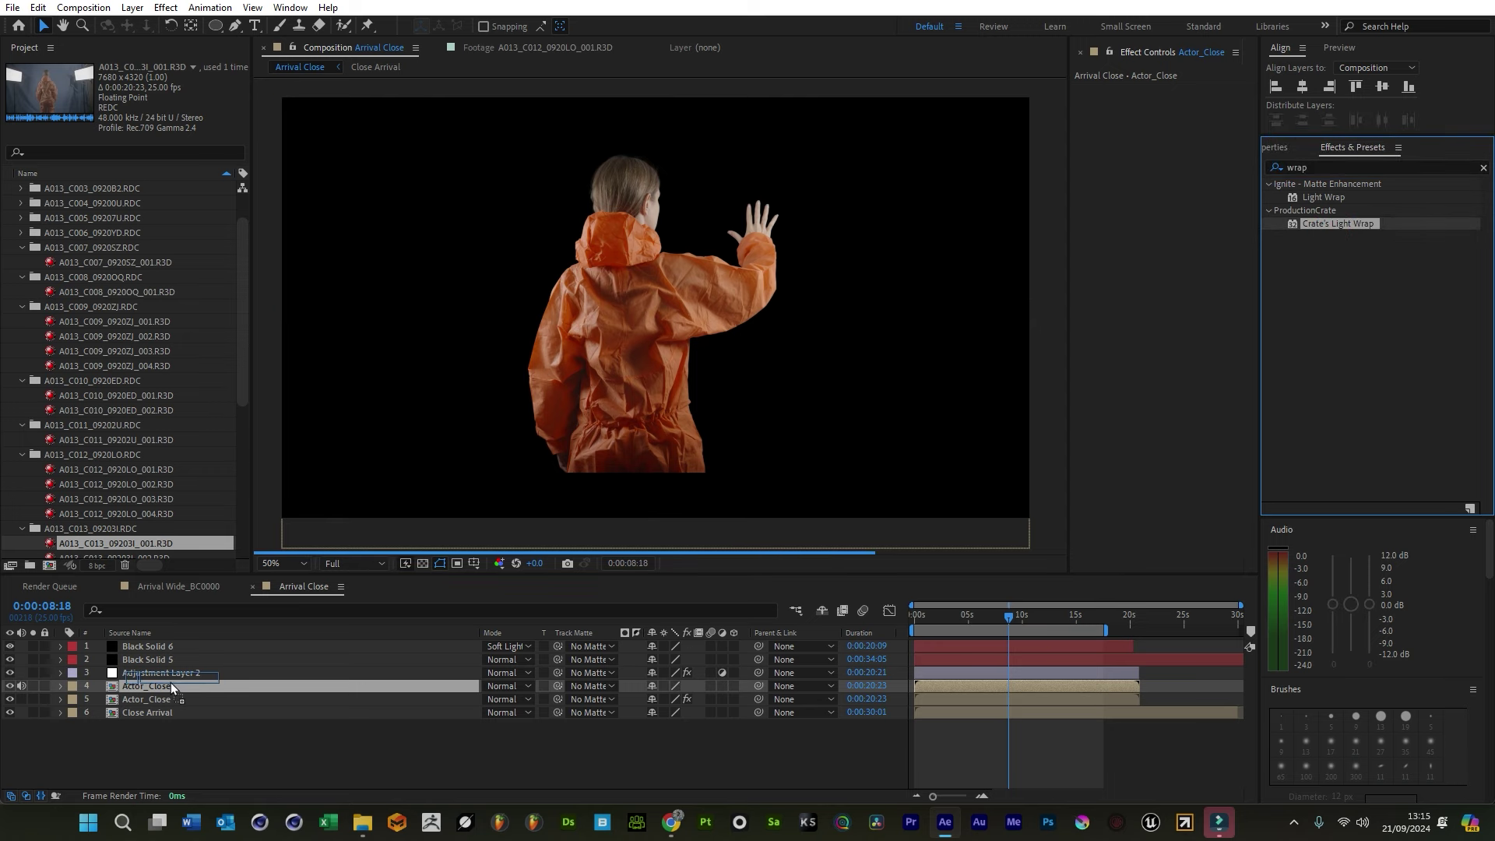
# Set the Light Wrap view to Wrap Solo and blend the Actor_Close copy in Screen mode
pyautogui.click(894, 442)
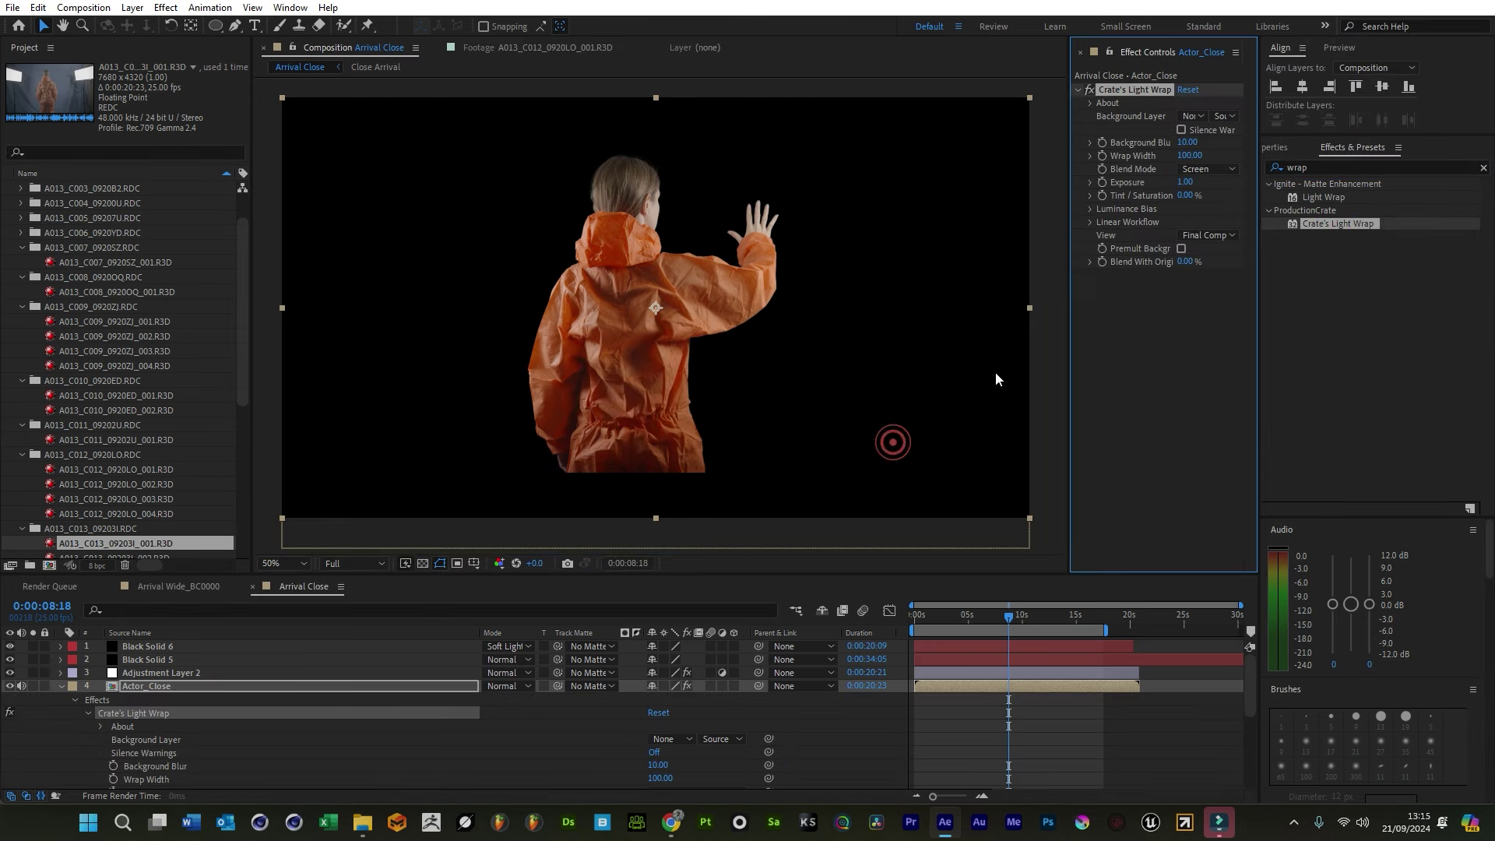
pyautogui.click(1207, 235)
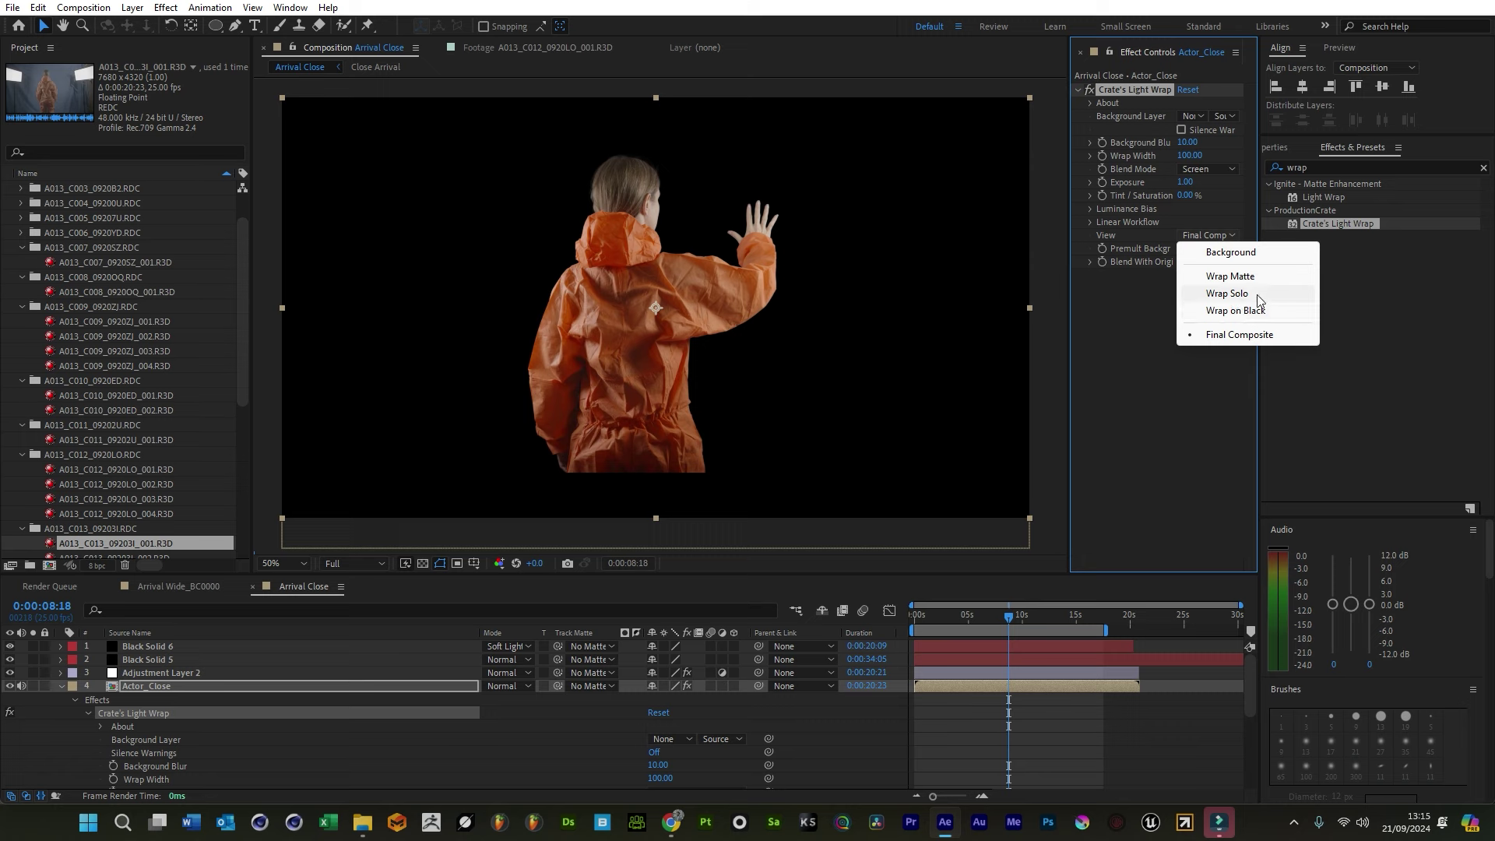
pyautogui.click(1244, 294)
pyautogui.click(591, 686)
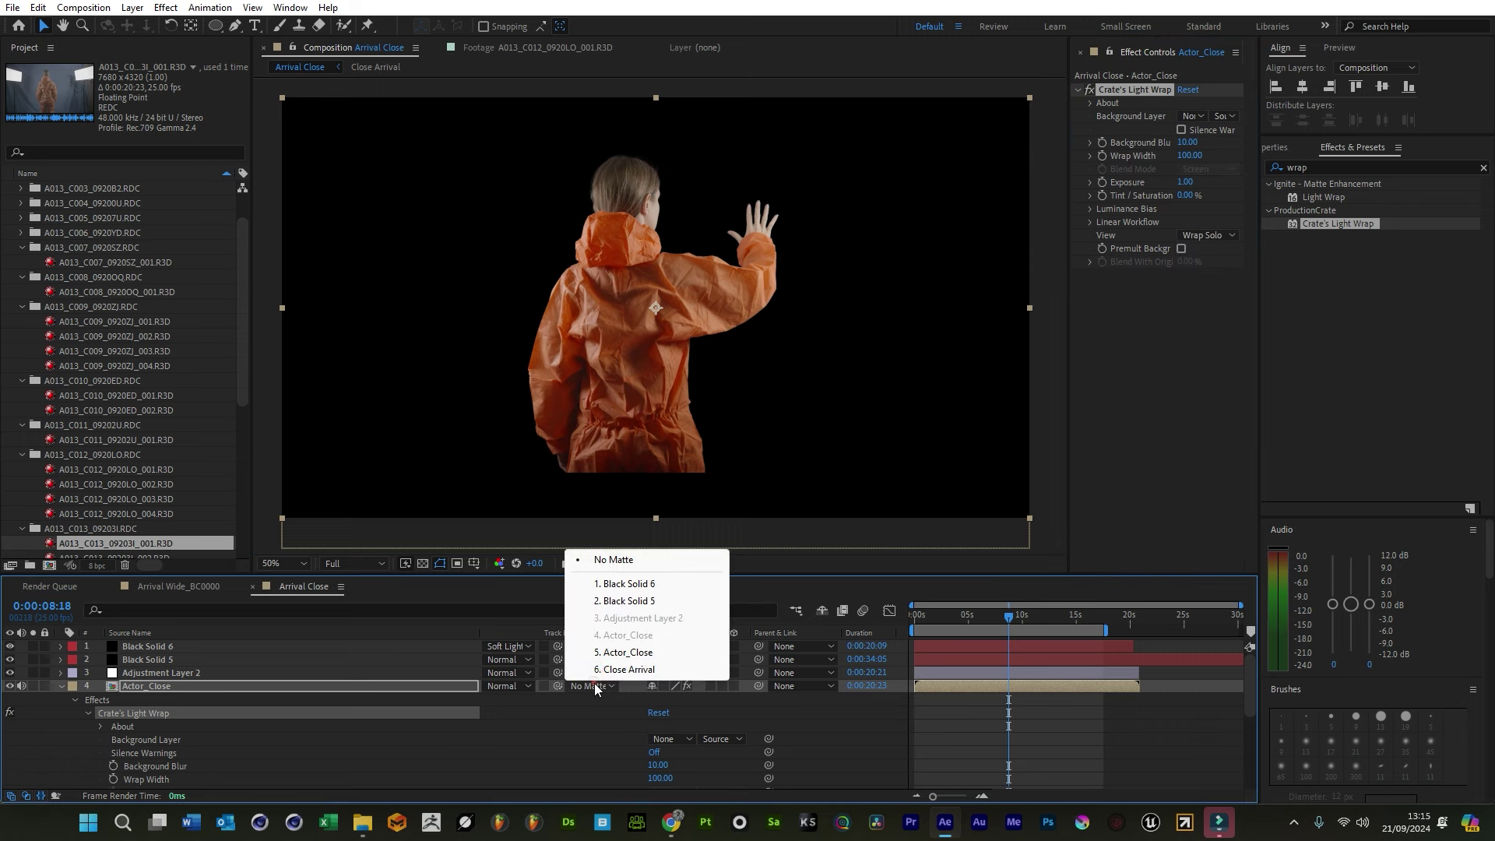
pyautogui.click(514, 688)
pyautogui.click(595, 313)
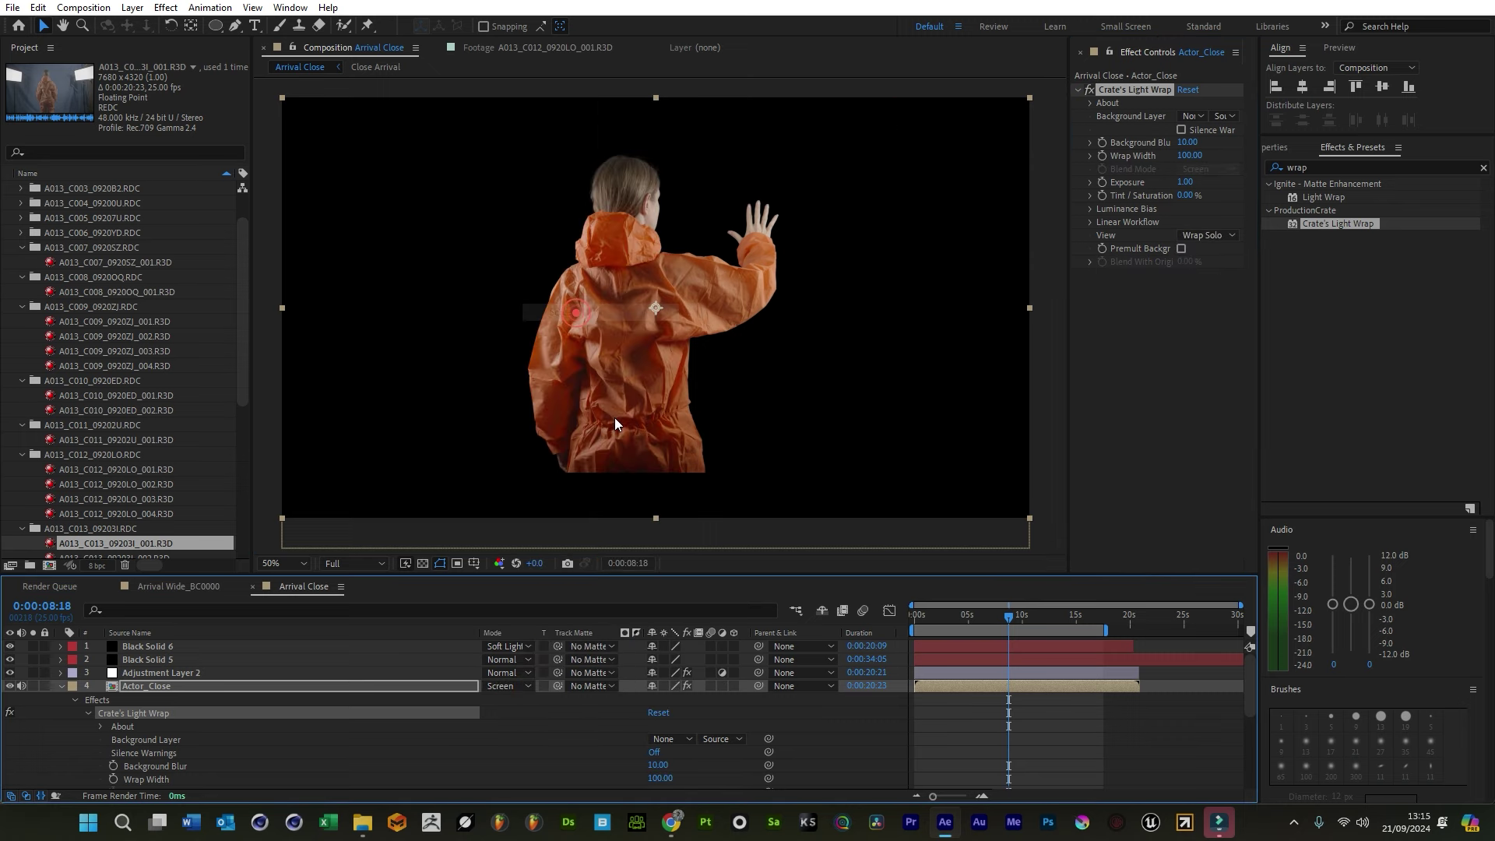
pyautogui.click(61, 687)
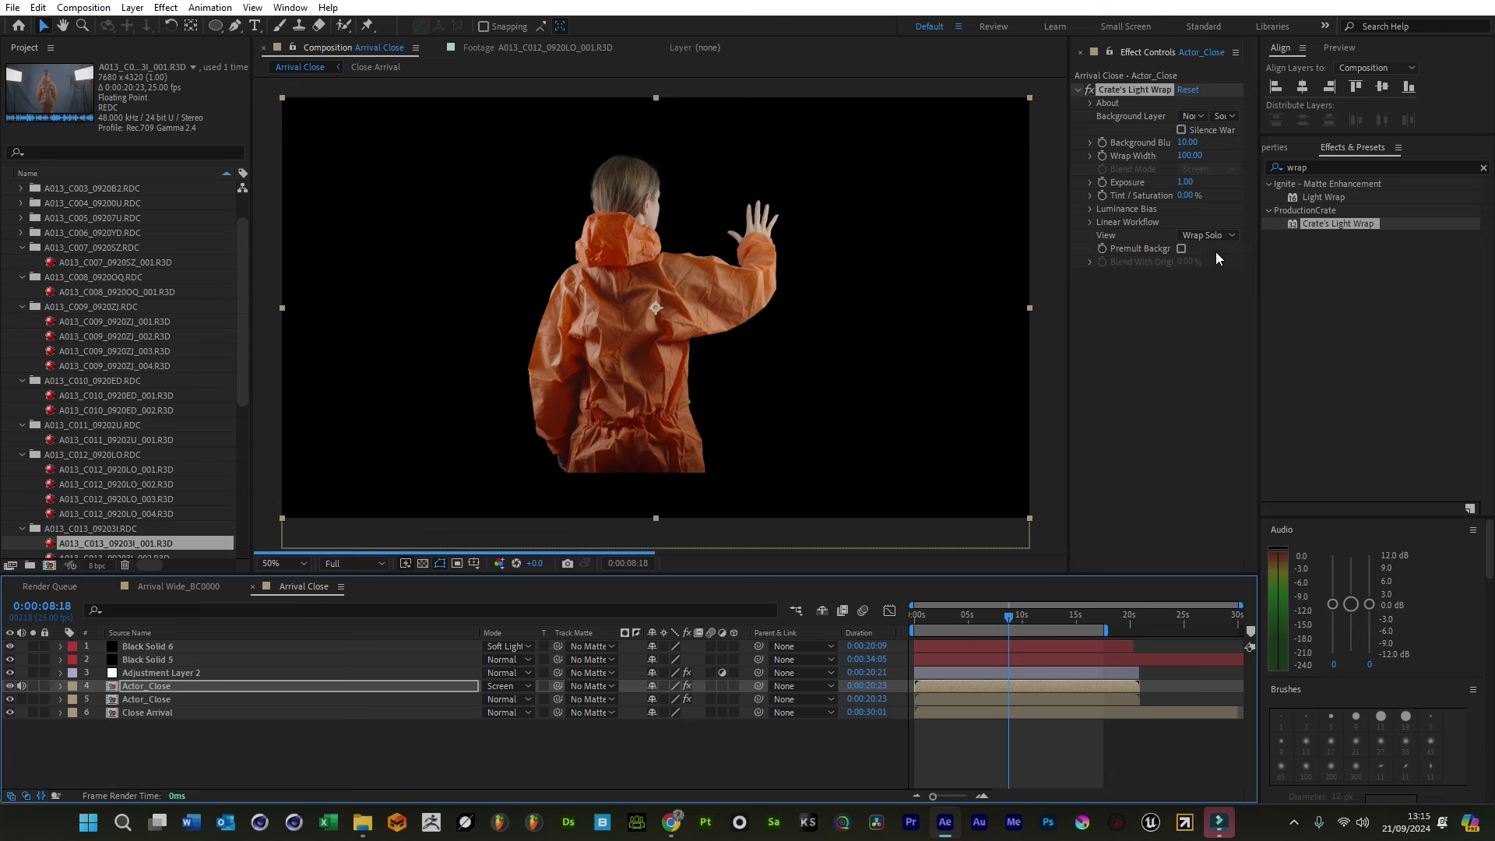
# Wrap from Close Arrival with Effects & Masks, Background Blur 25 and Exposure 1.17
pyautogui.click(1193, 116)
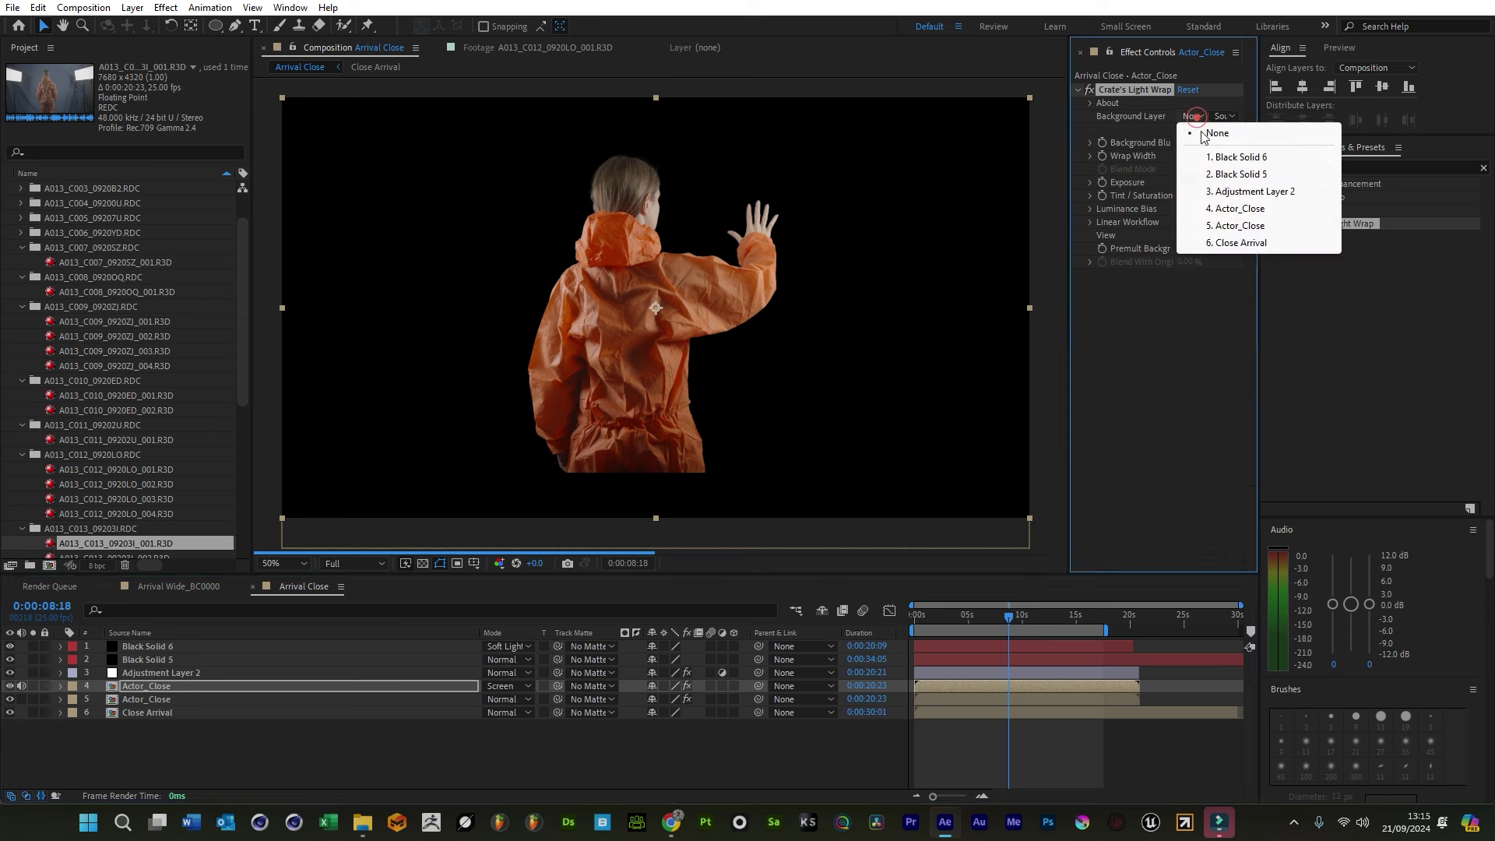
pyautogui.click(1262, 243)
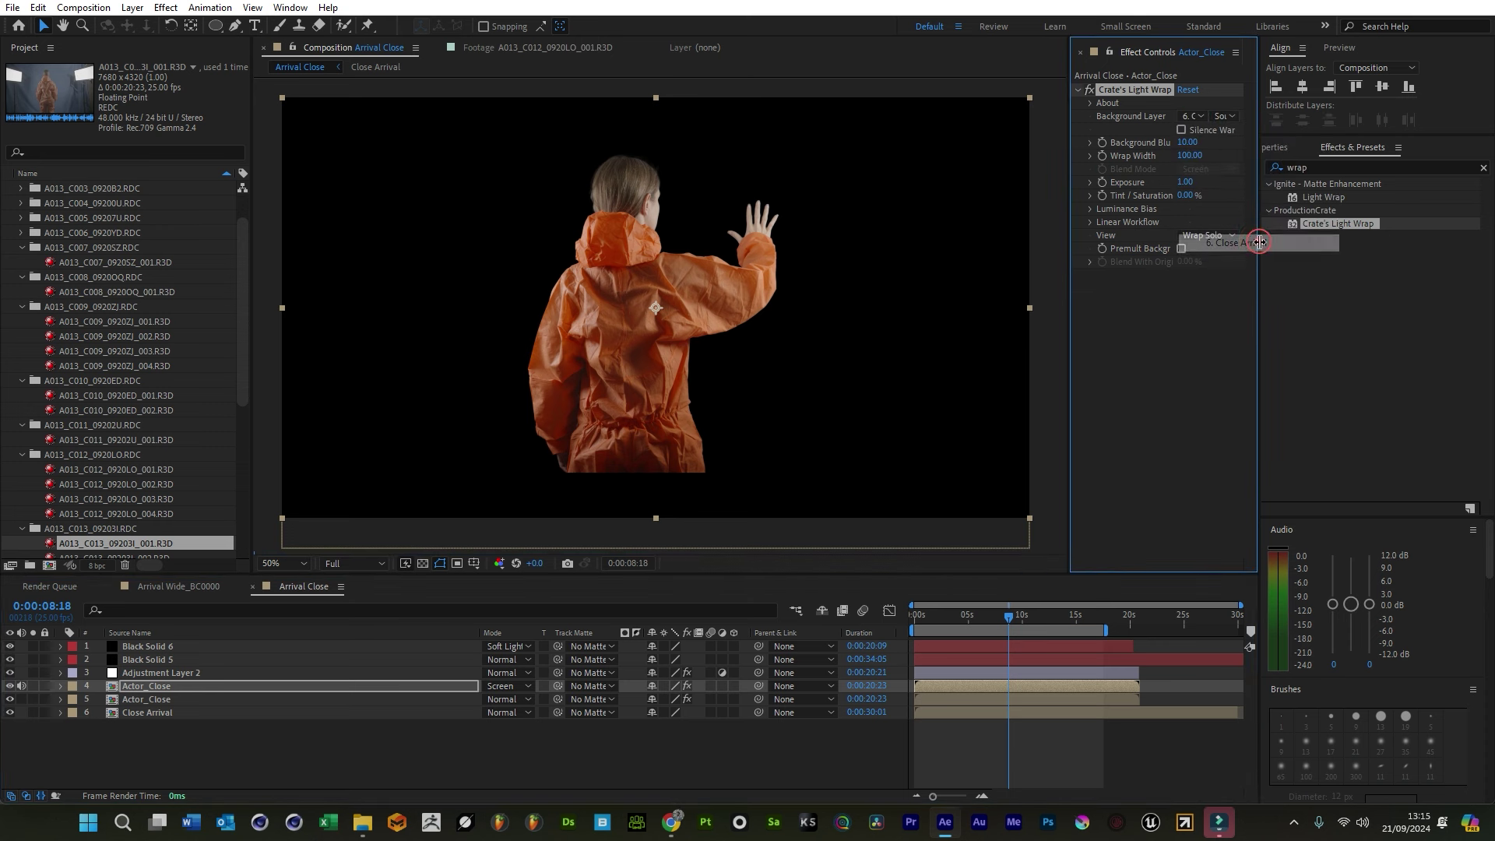
pyautogui.click(1223, 116)
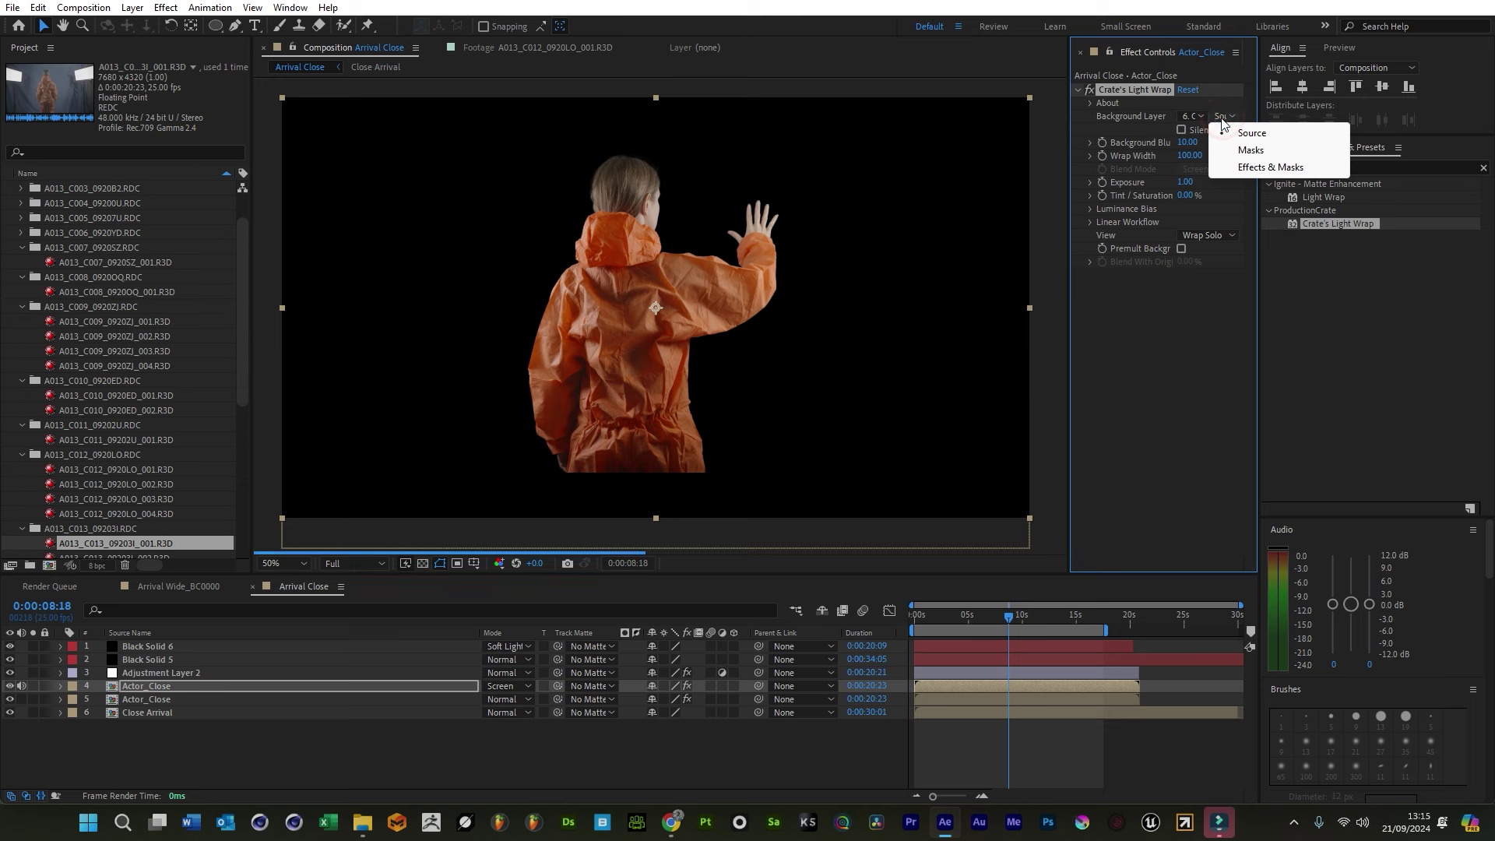
pyautogui.click(1249, 168)
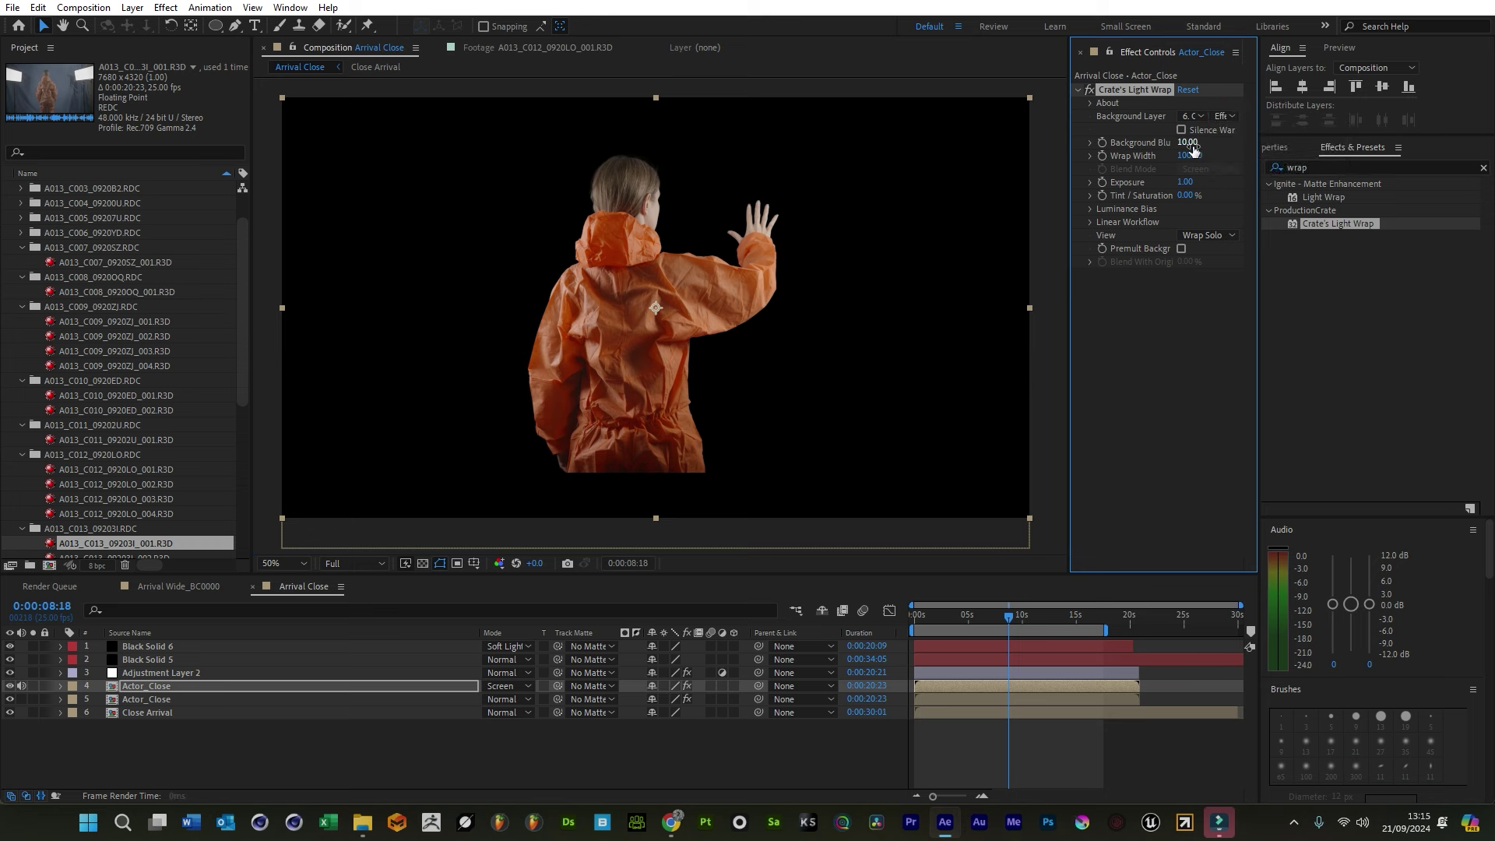
pyautogui.click(1192, 141)
pyautogui.write('25')
pyautogui.press('Return')
pyautogui.moveTo(1182, 186); pyautogui.dragTo(1194, 185)
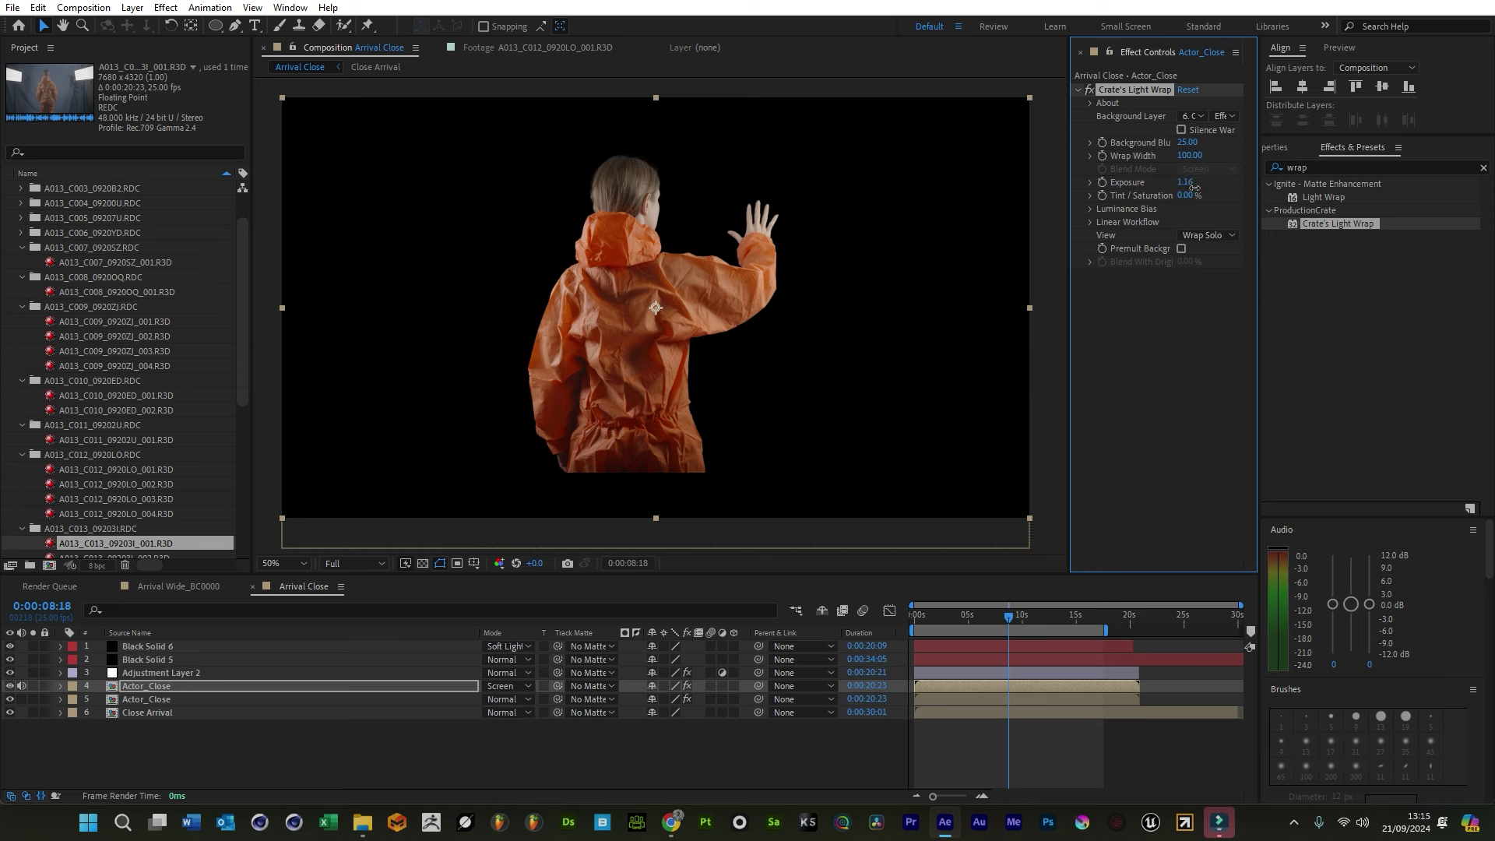
pyautogui.click(1169, 388)
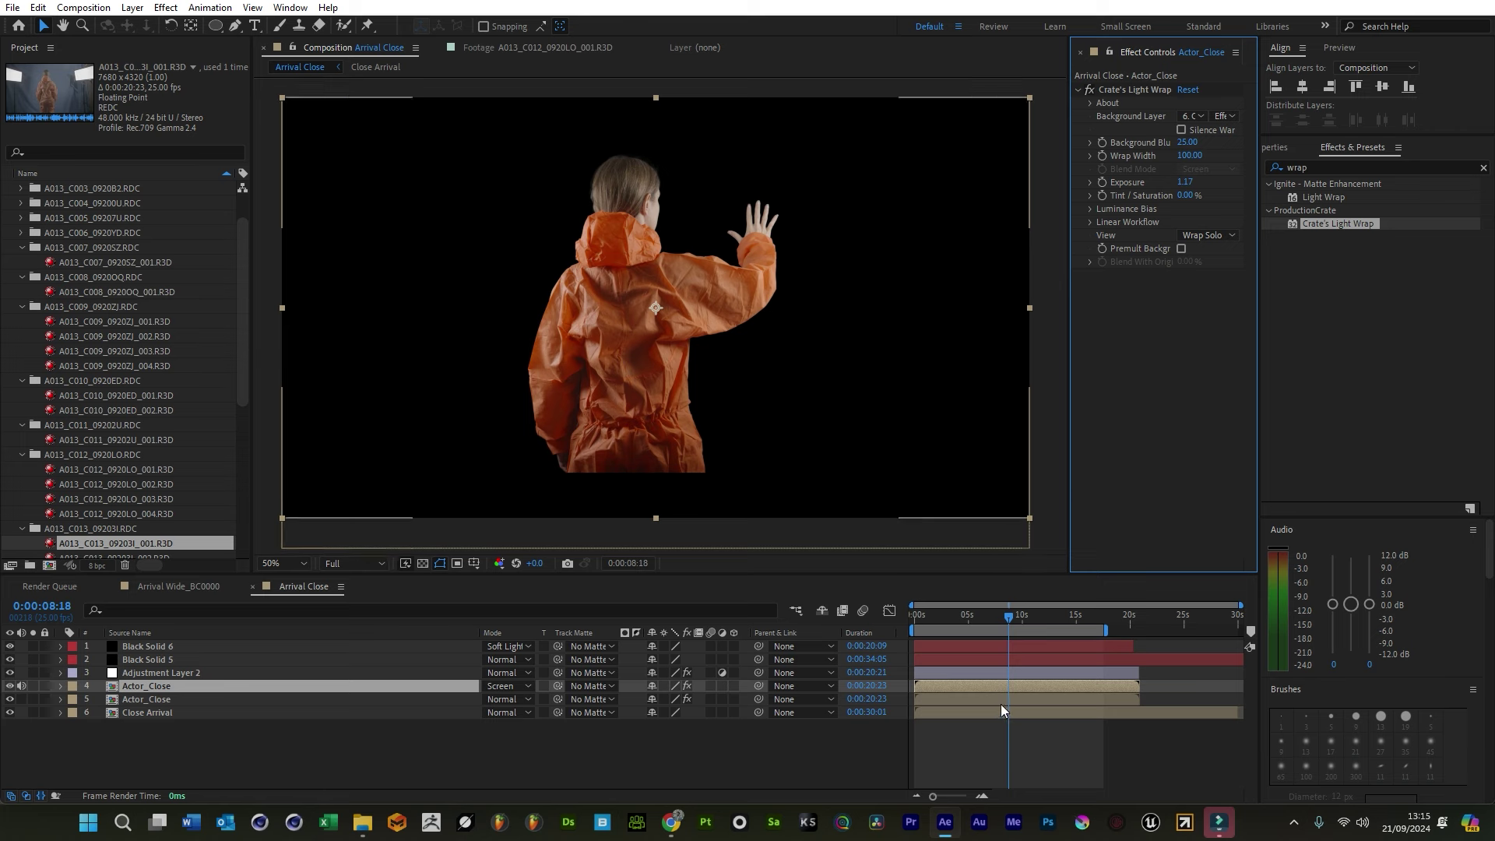
pyautogui.click(635, 295)
pyautogui.scroll(2, 635, 296)
pyautogui.moveTo(626, 406); pyautogui.dragTo(621, 386)
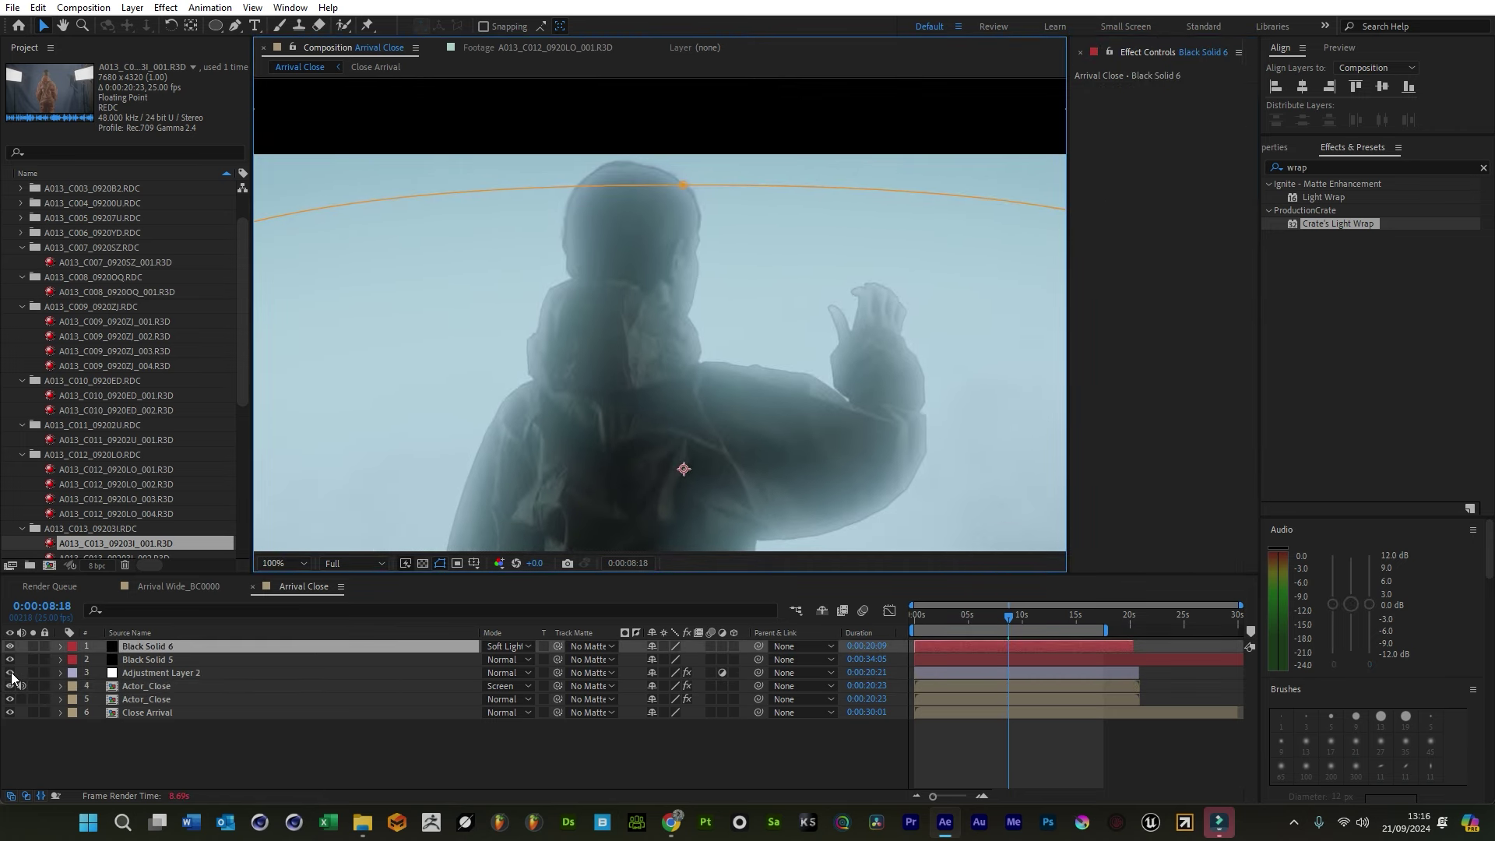
# With the solids and grade hidden for comparison, set Wrap Width 31 and Exposure 0.37
pyautogui.moveTo(10, 673); pyautogui.dragTo(10, 653)
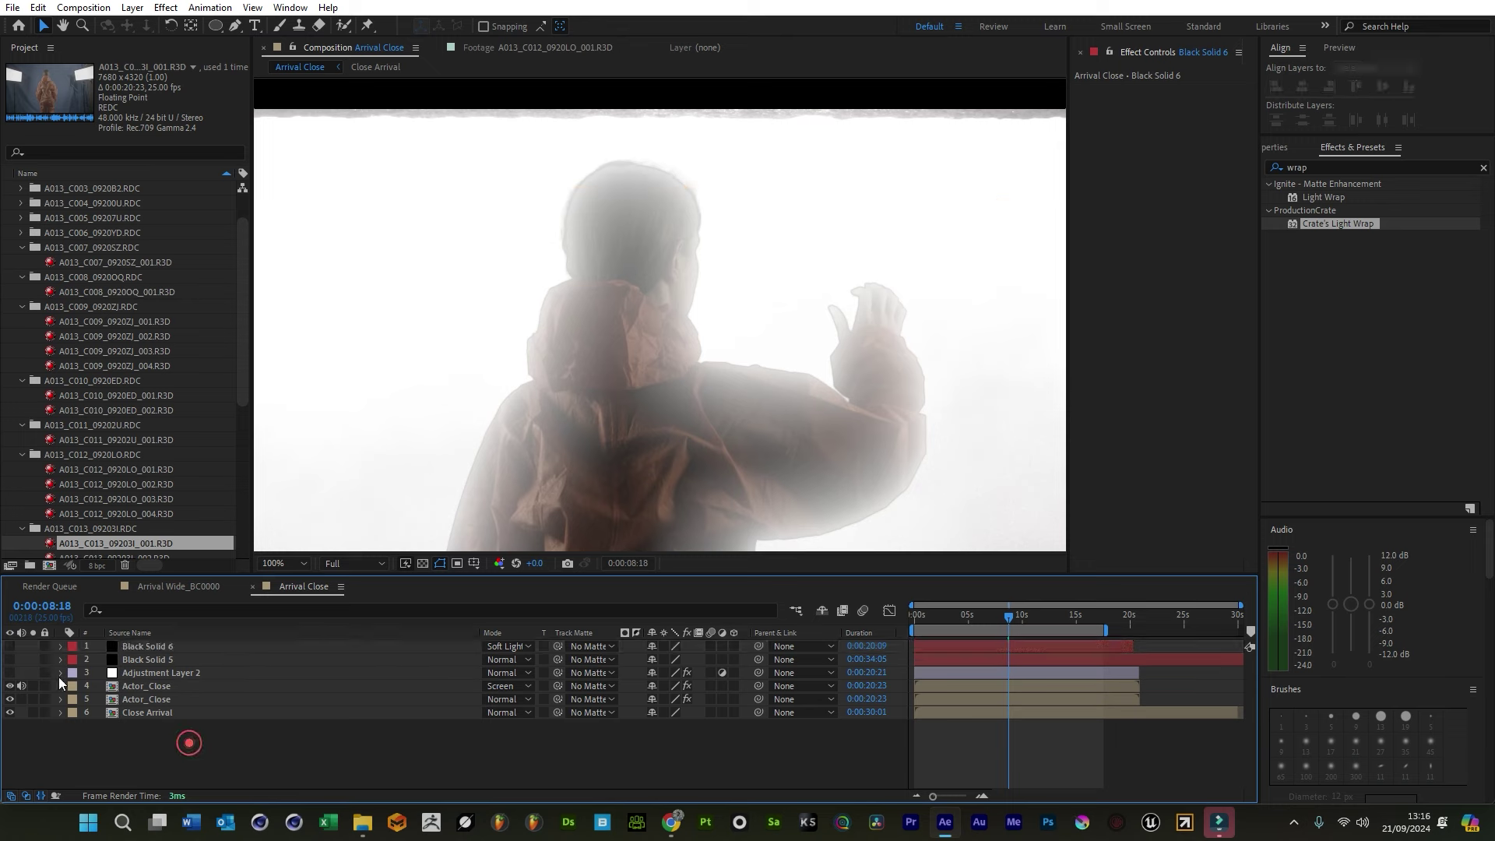
pyautogui.click(11, 686)
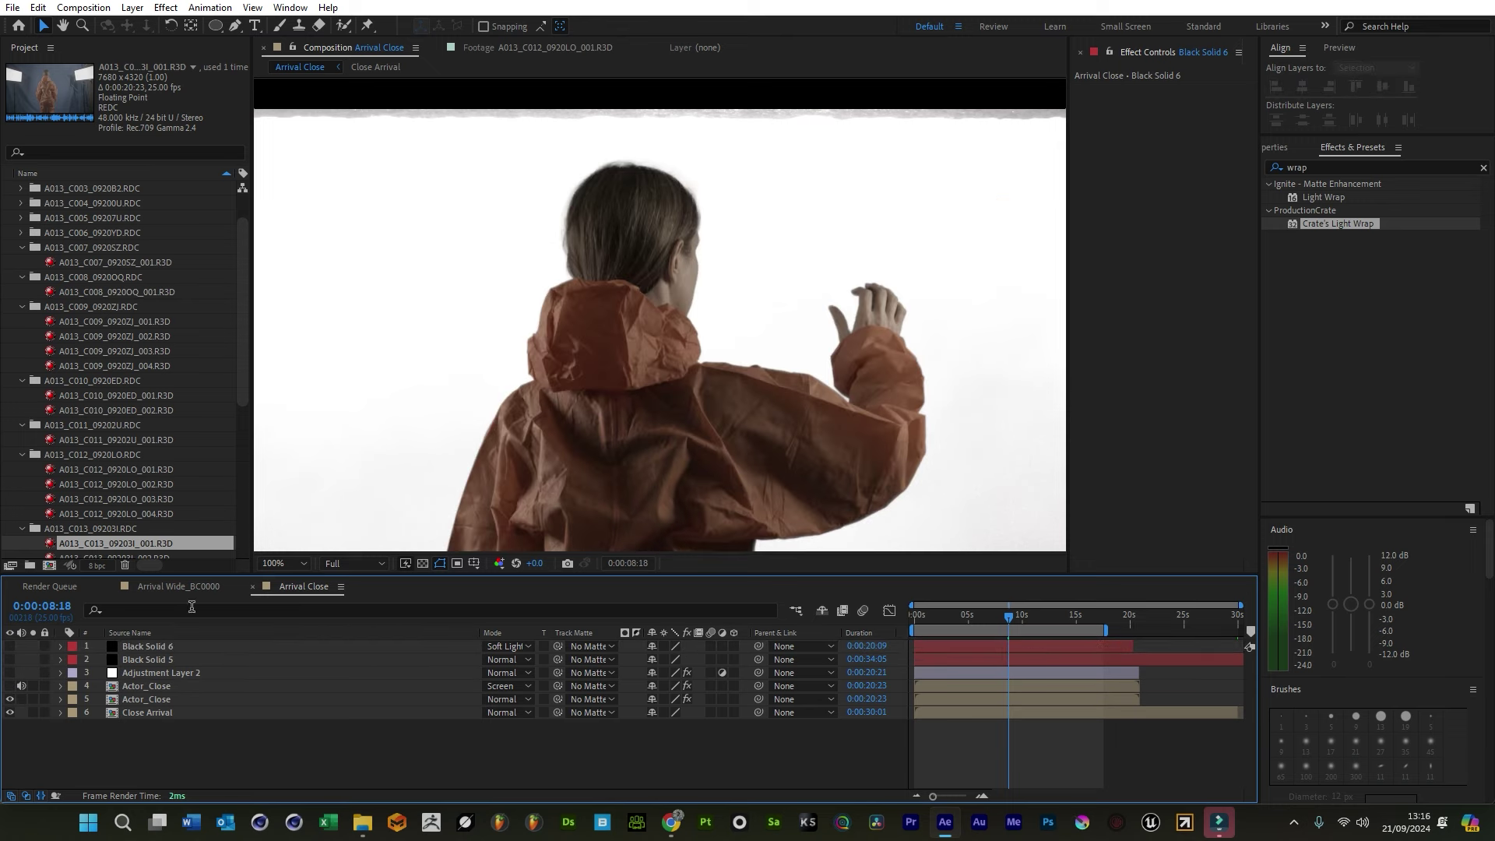
pyautogui.press(',')
pyautogui.press(',')
pyautogui.hotkey('ctrl', 'z')
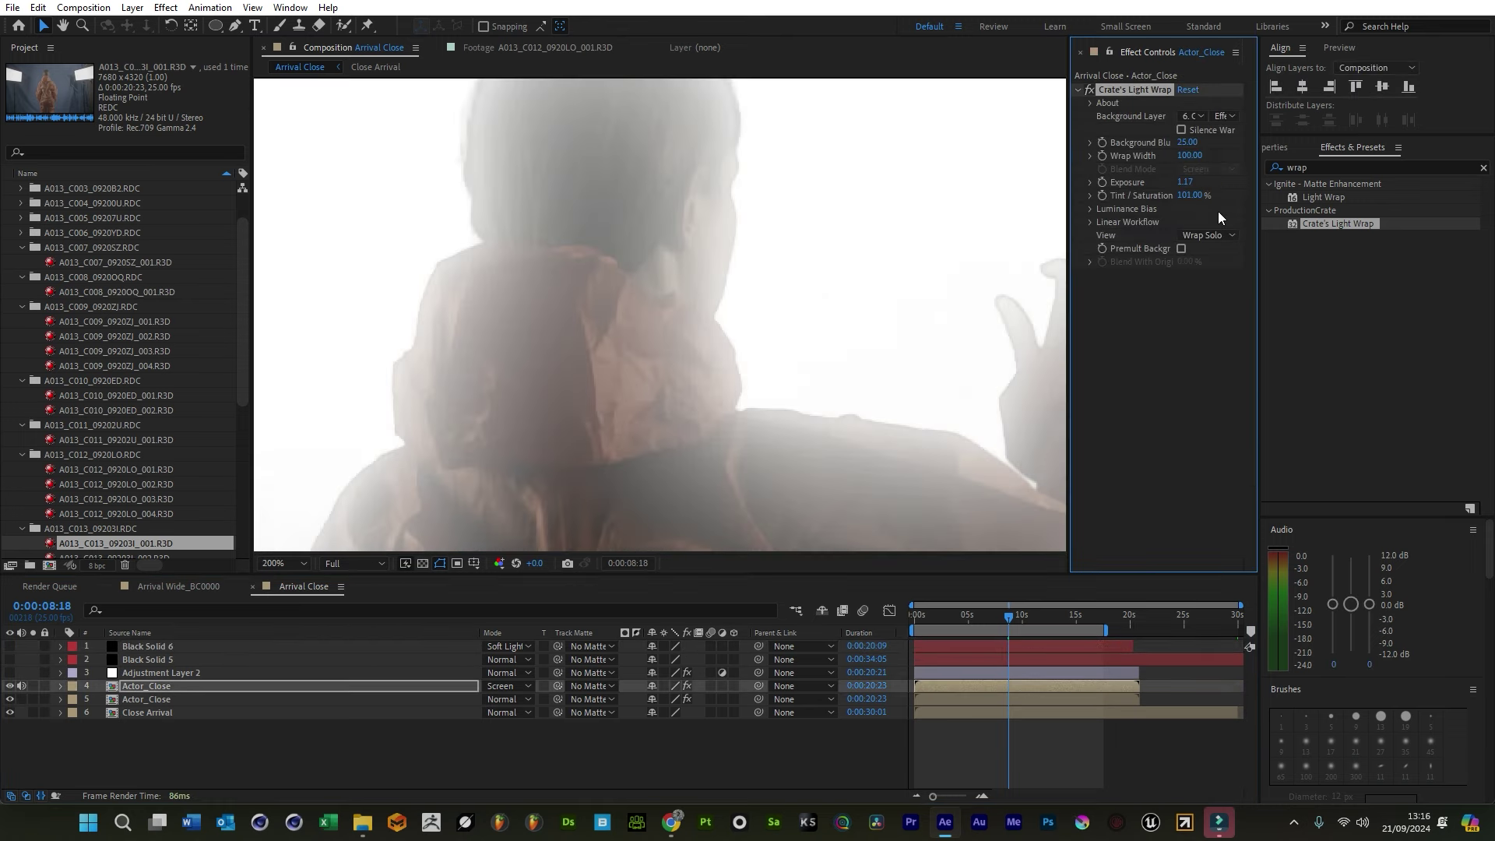
pyautogui.moveTo(1124, 168); pyautogui.dragTo(1168, 181)
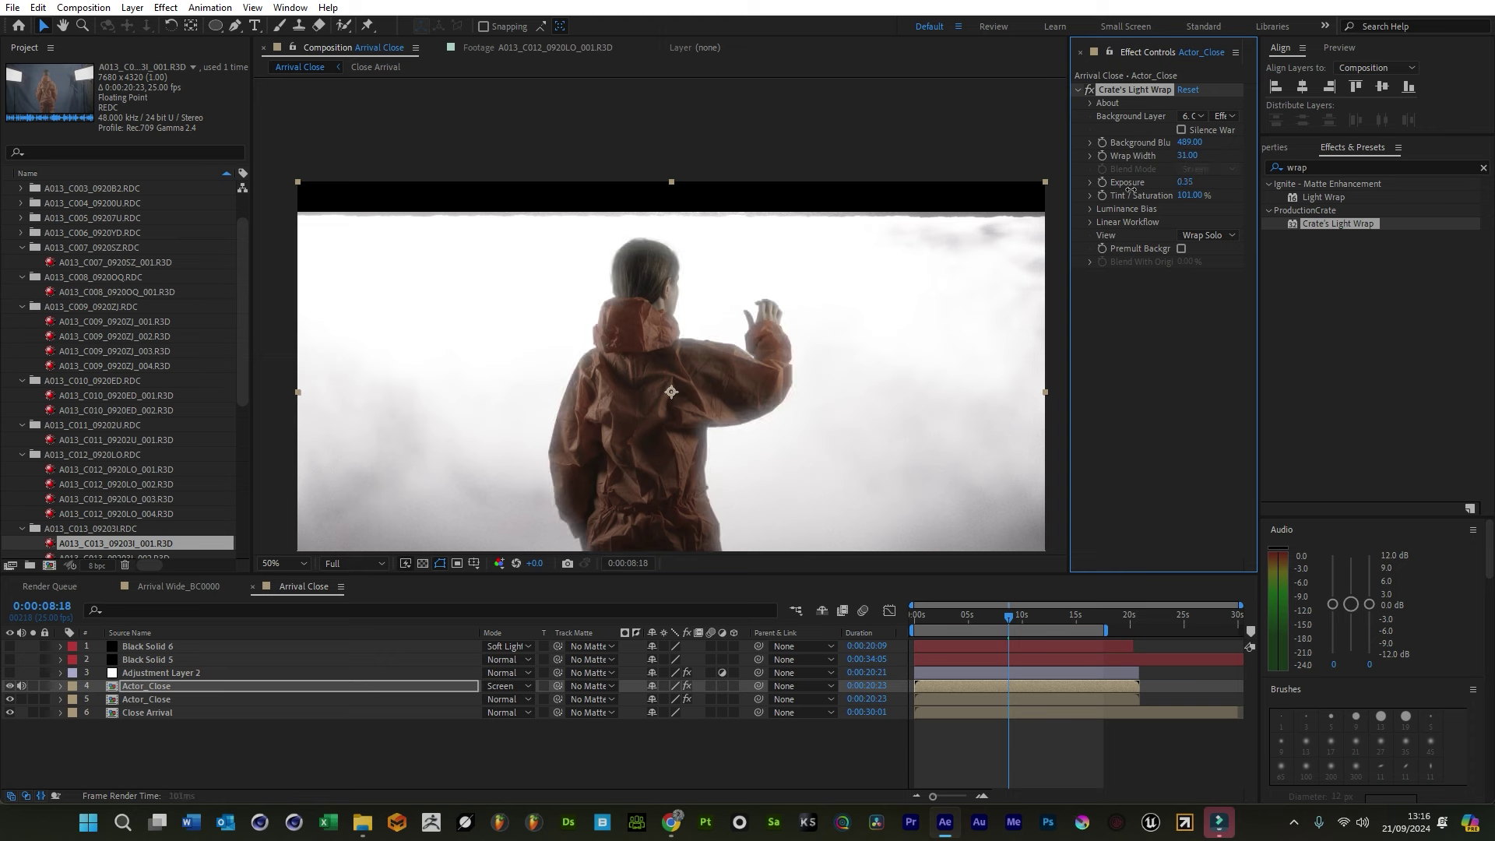
pyautogui.press('.')
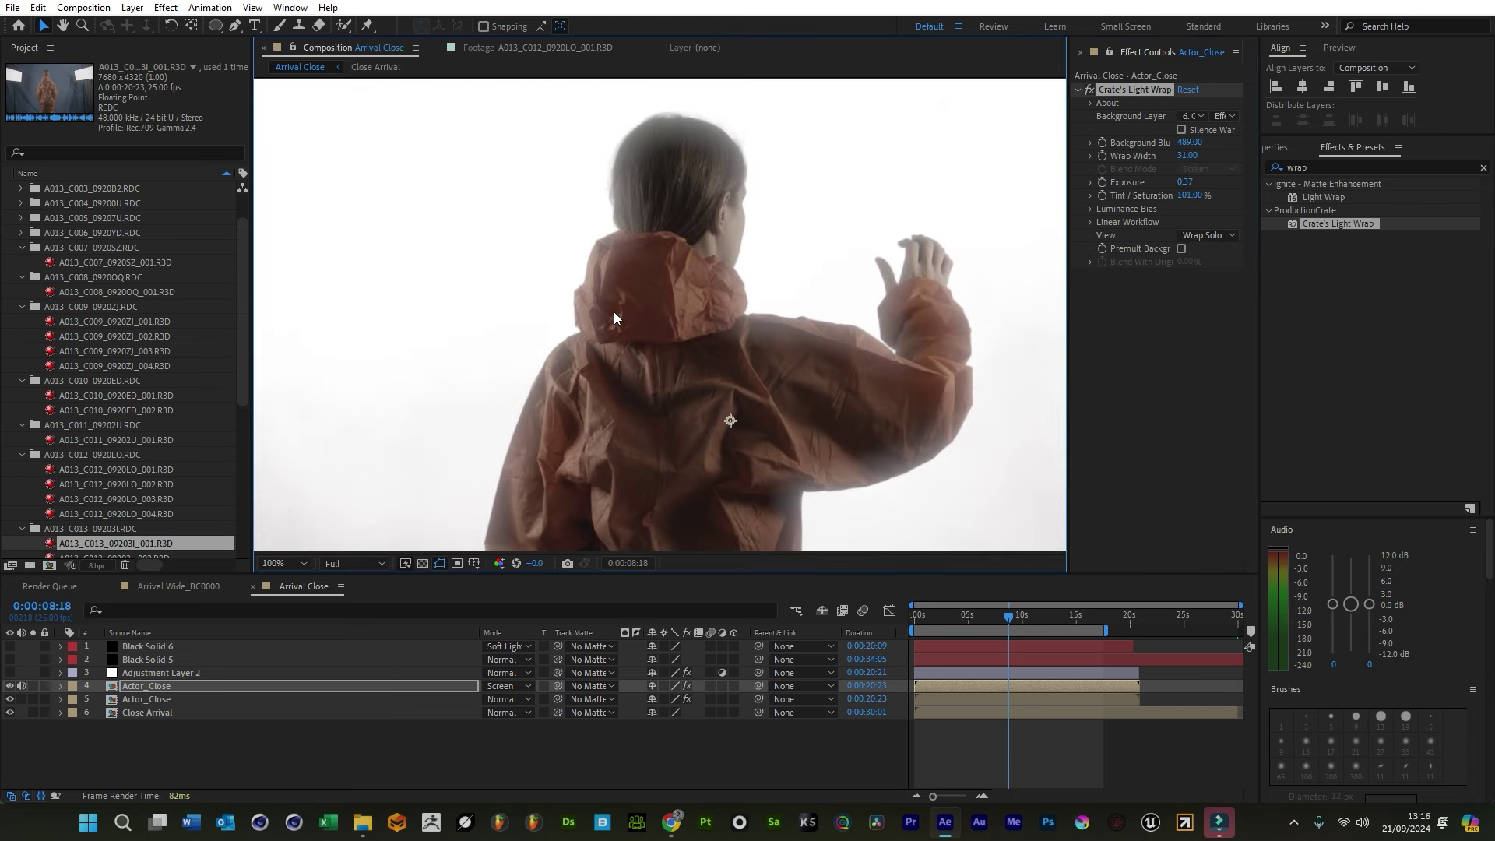
pyautogui.press(',')
pyautogui.press(',')
# Turn Adjustment Layer 2 and the Black Solid 5 letterbox bars back on
pyautogui.click(10, 672)
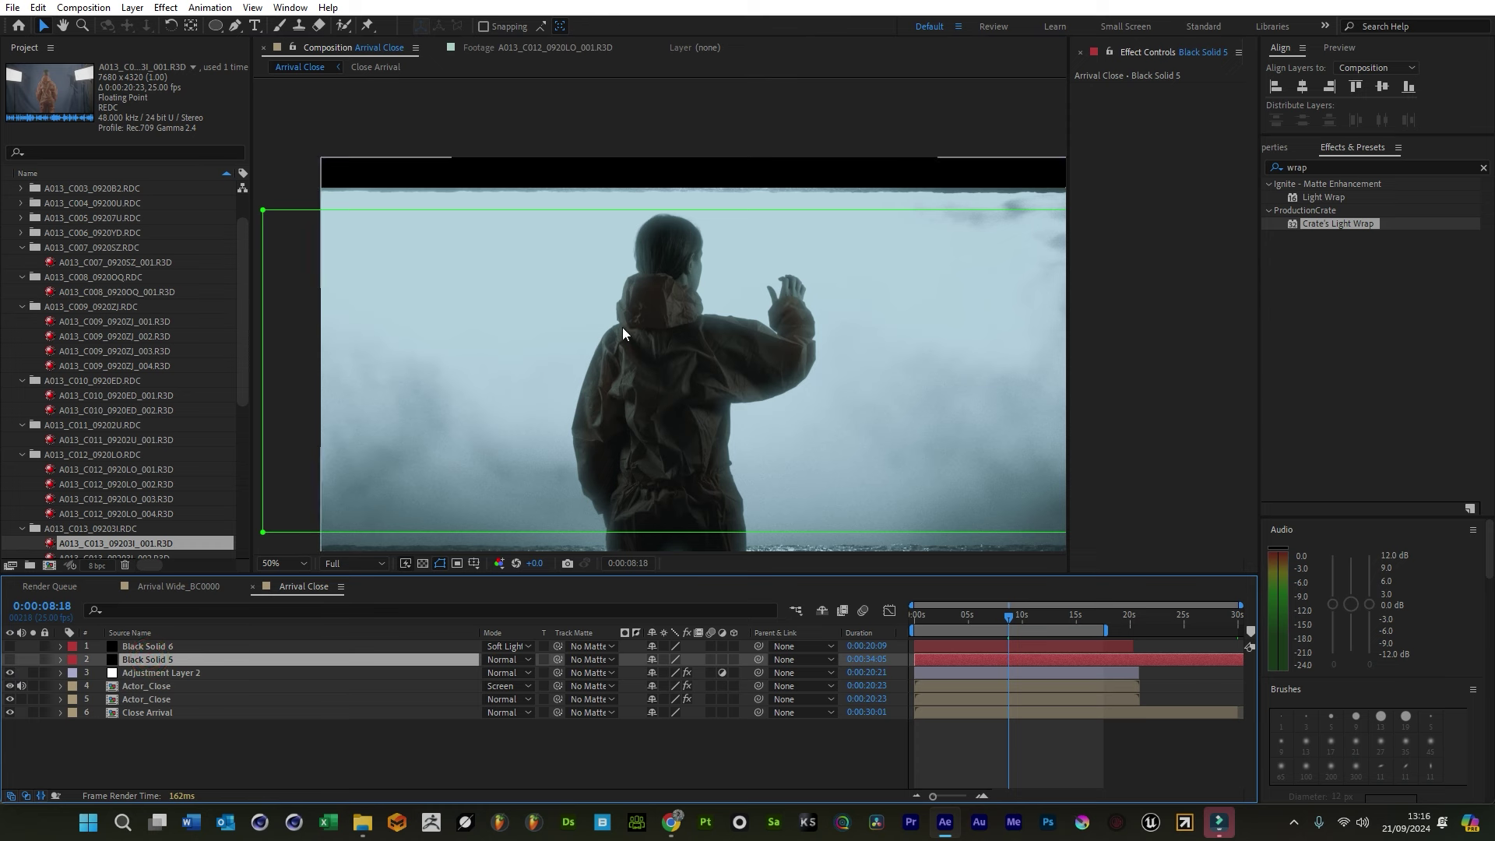
pyautogui.click(156, 661)
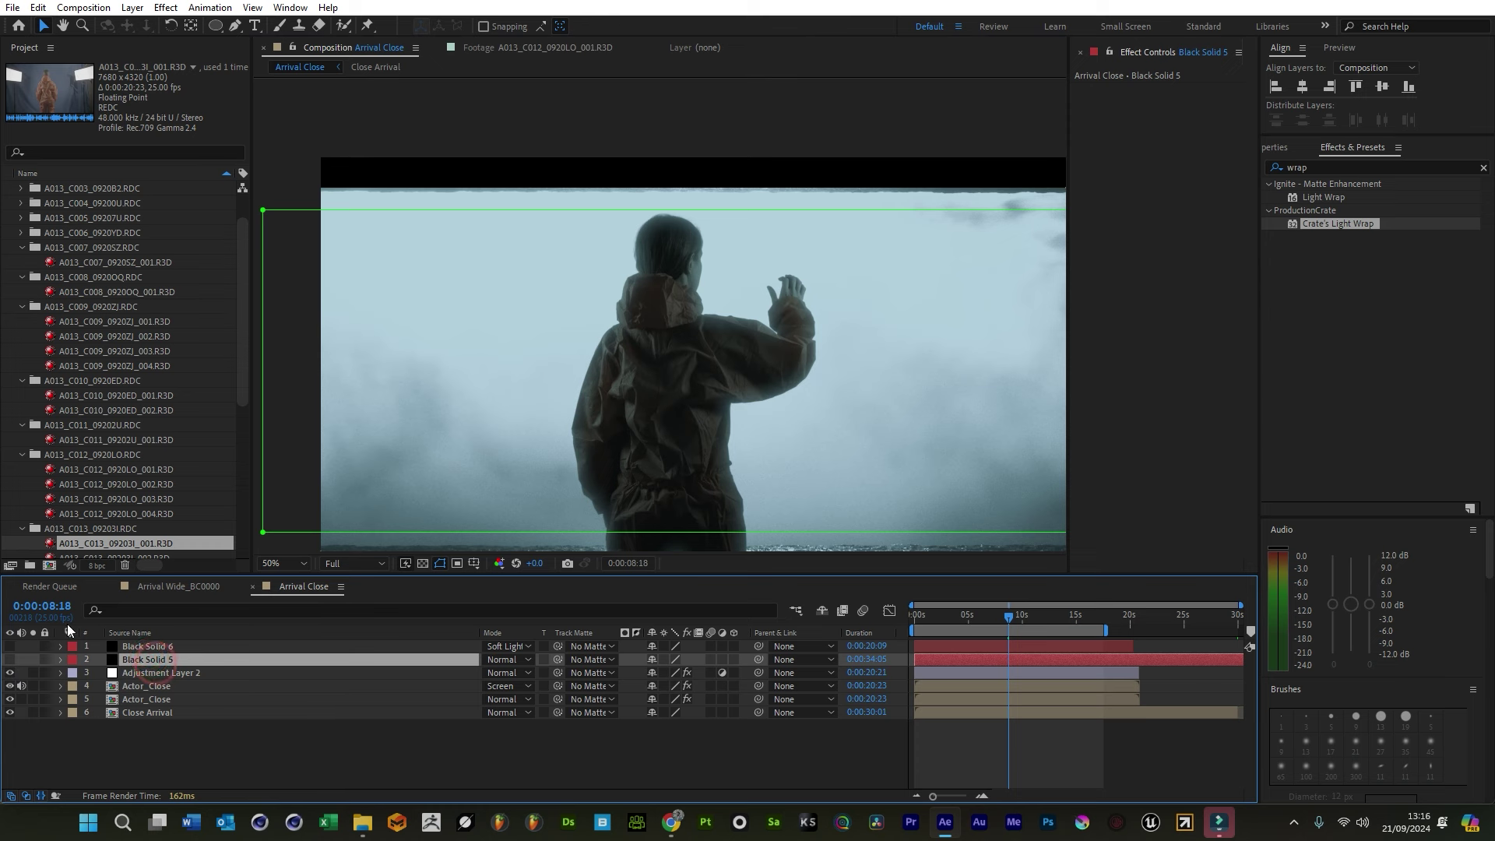
pyautogui.click(10, 660)
# Widen Black Solid 6's oval mask past the side edges and arch its top above the frame
pyautogui.click(10, 646)
pyautogui.click(156, 646)
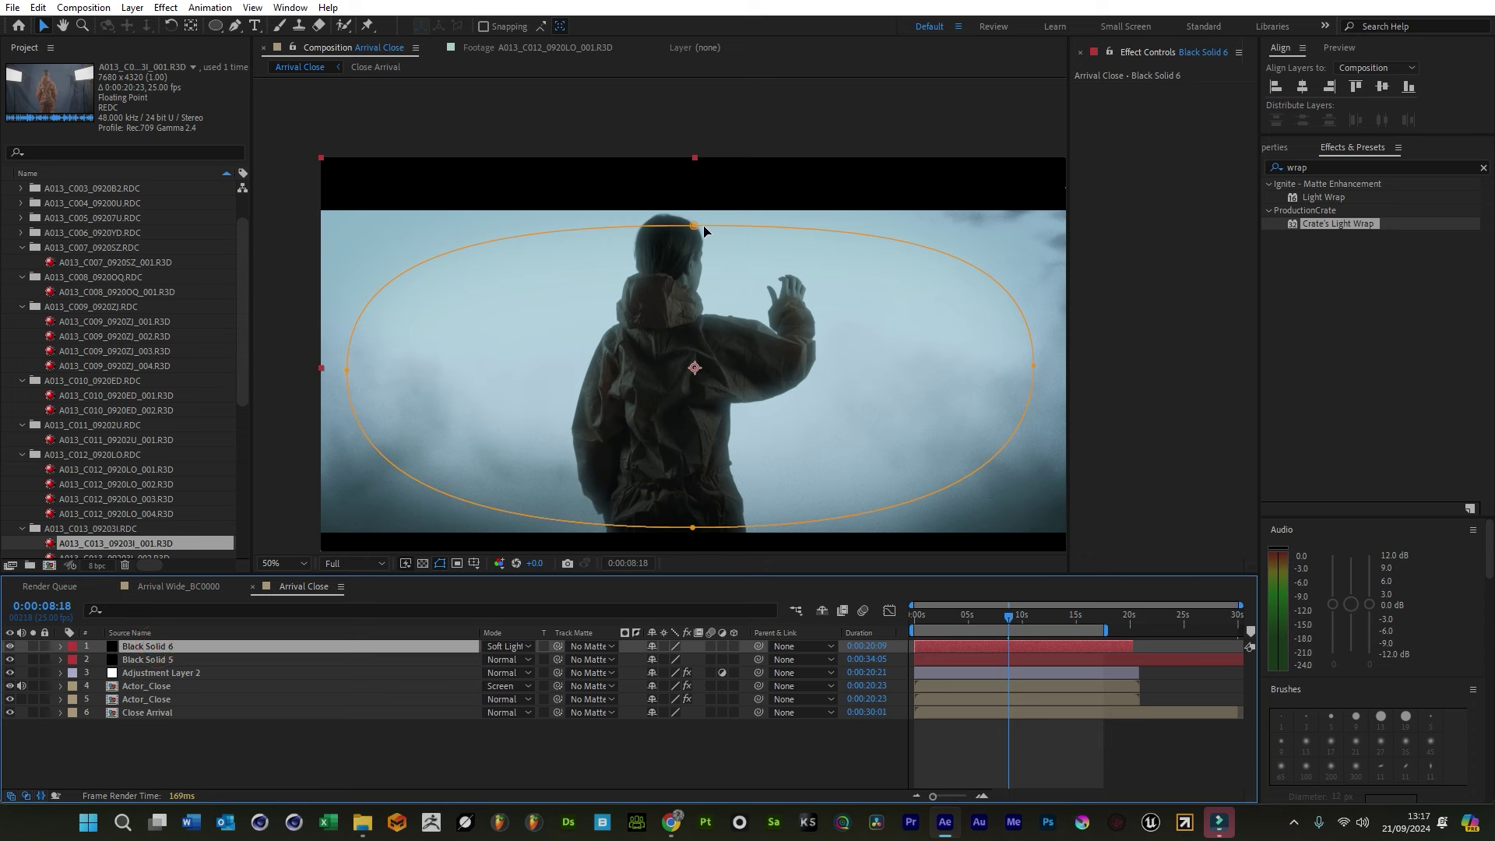
pyautogui.moveTo(692, 227); pyautogui.dragTo(699, 178)
pyautogui.moveTo(350, 377); pyautogui.dragTo(302, 436)
pyautogui.moveTo(1033, 366); pyautogui.dragTo(1098, 421)
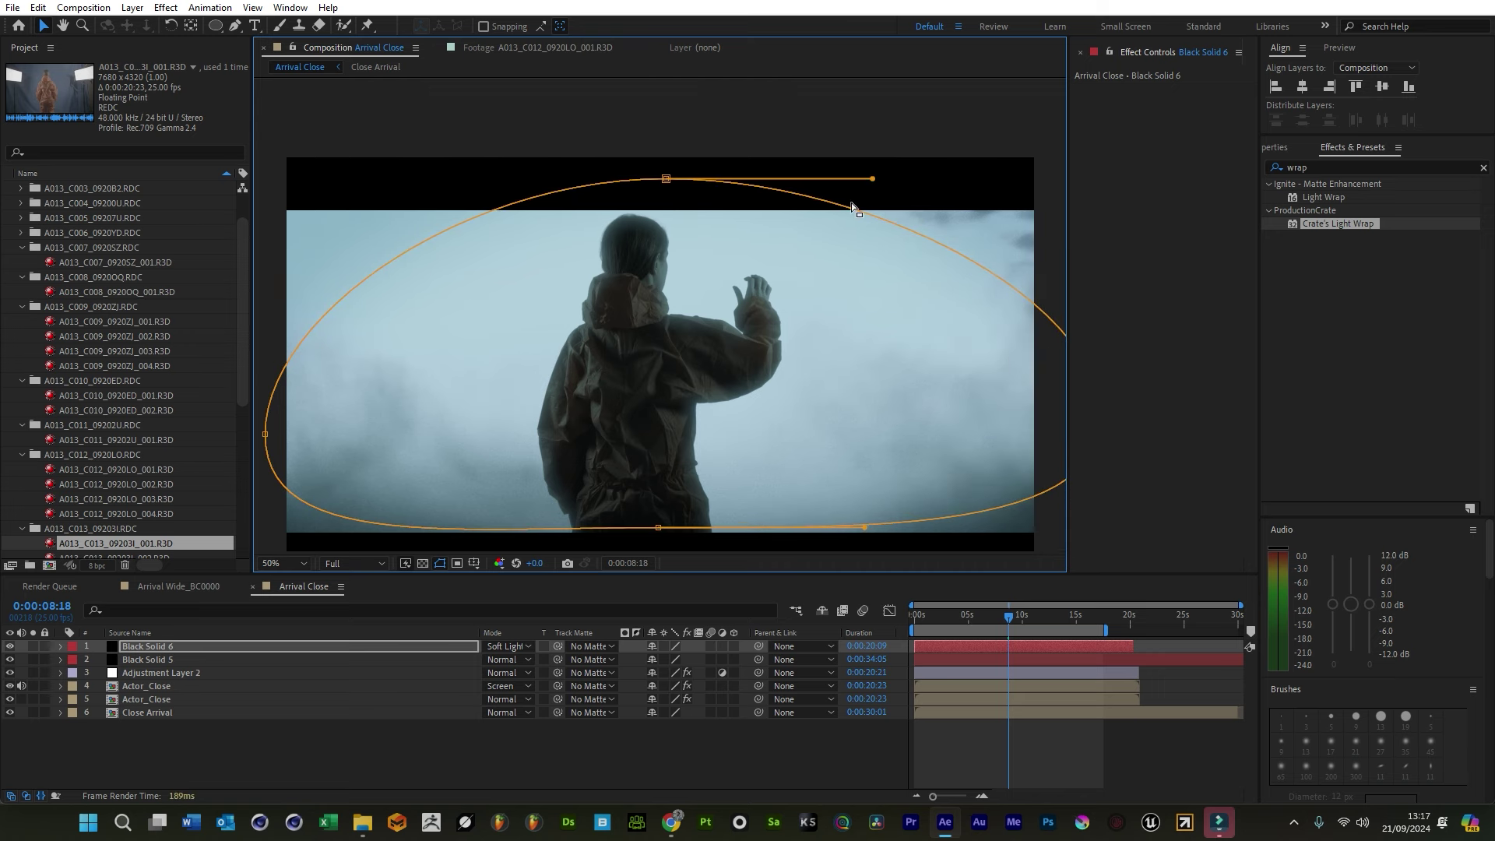
pyautogui.moveTo(872, 179); pyautogui.dragTo(983, 172)
pyautogui.moveTo(666, 178)
pyautogui.mouseDown()
pyautogui.moveTo(458, 185)
pyautogui.moveTo(257, 156)
pyautogui.mouseUp()
pyautogui.moveTo(667, 179); pyautogui.dragTo(607, 167)
pyautogui.moveTo(921, 185); pyautogui.dragTo(1118, 138)
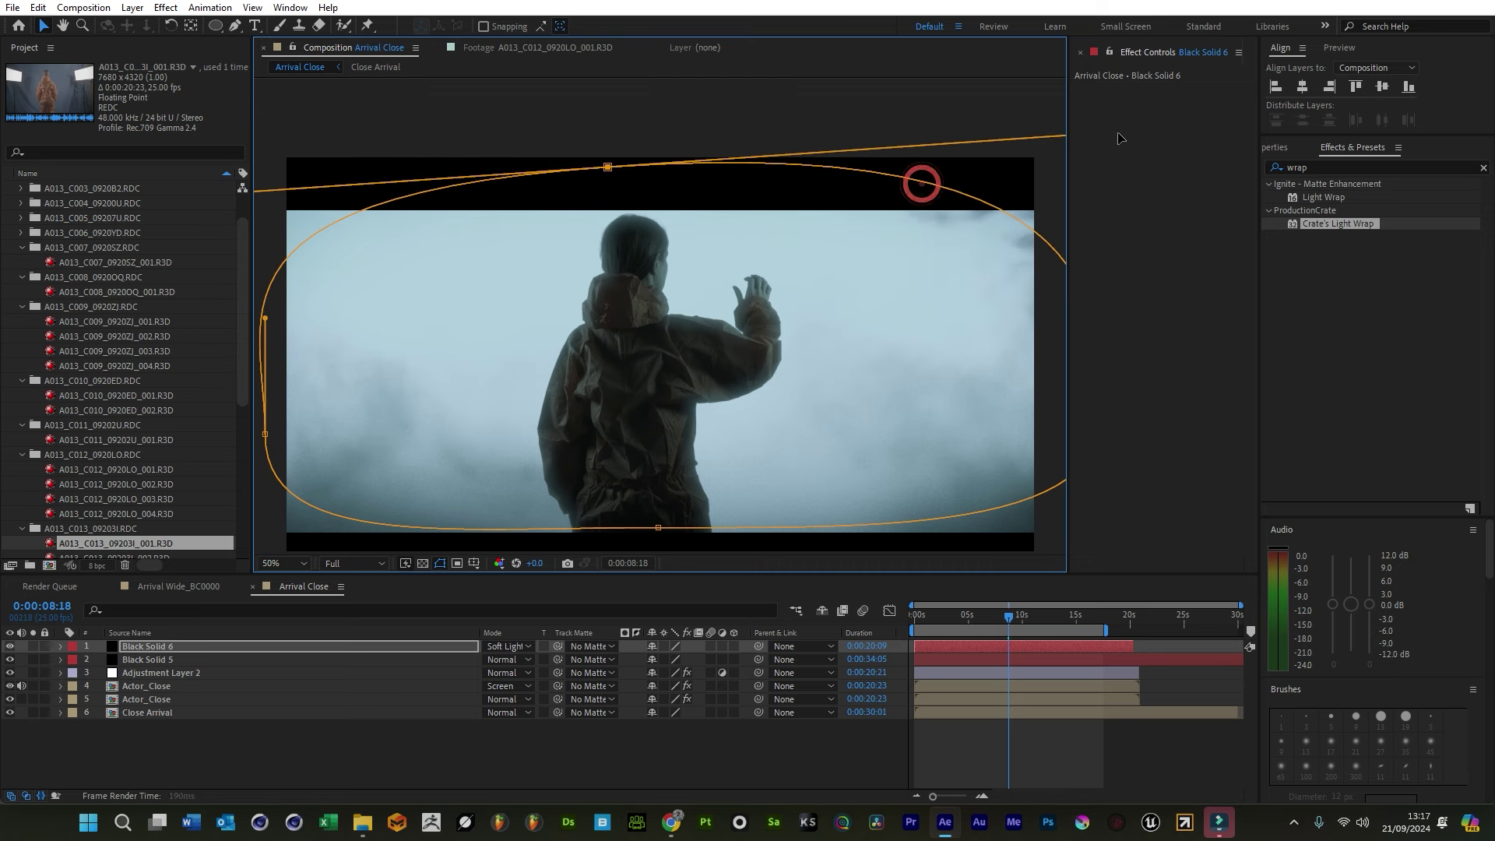
pyautogui.moveTo(607, 166); pyautogui.dragTo(588, 131)
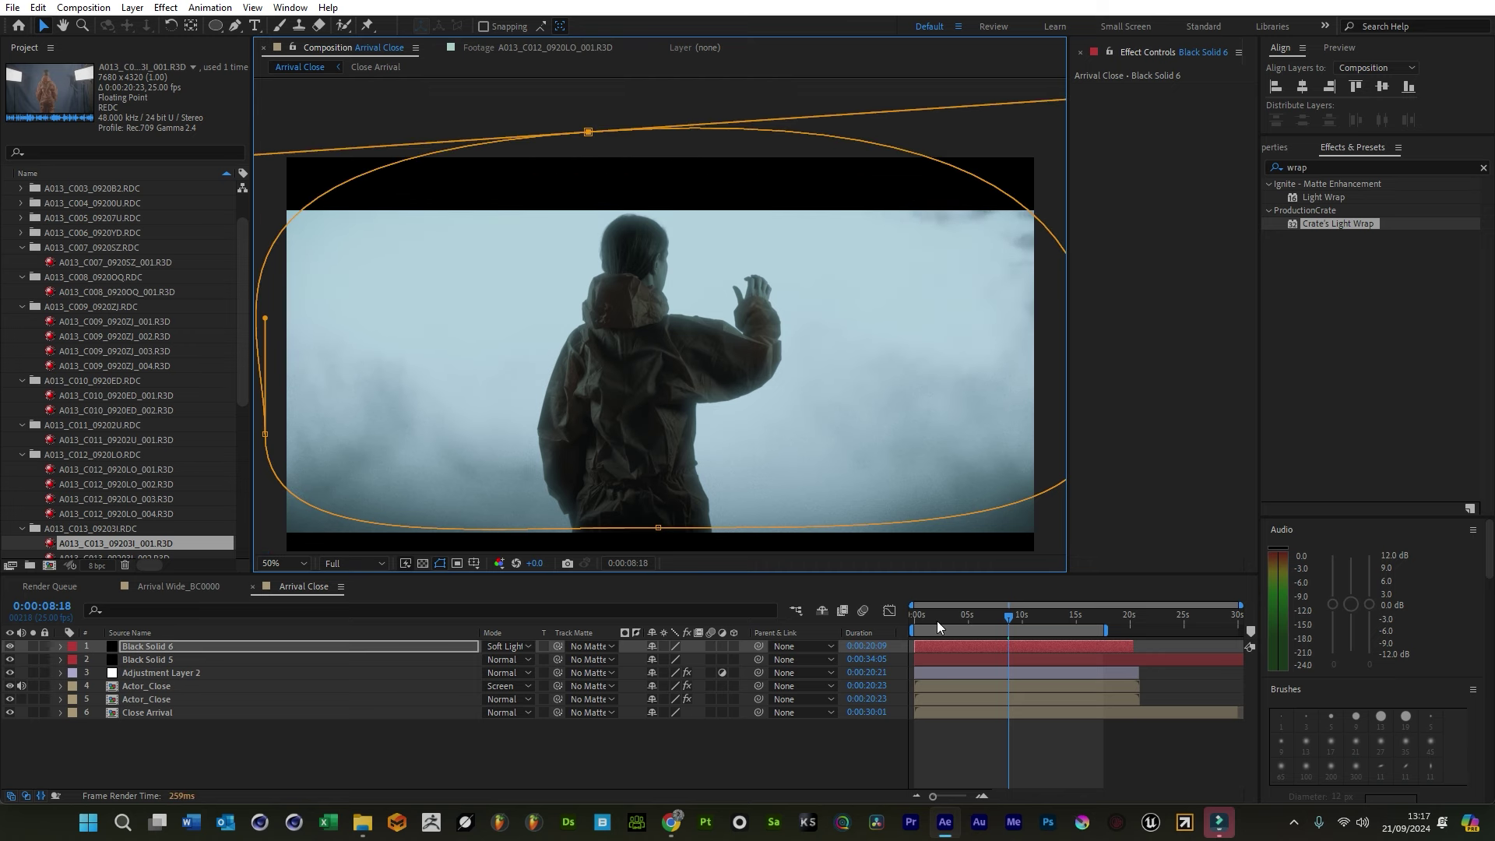
pyautogui.click(979, 745)
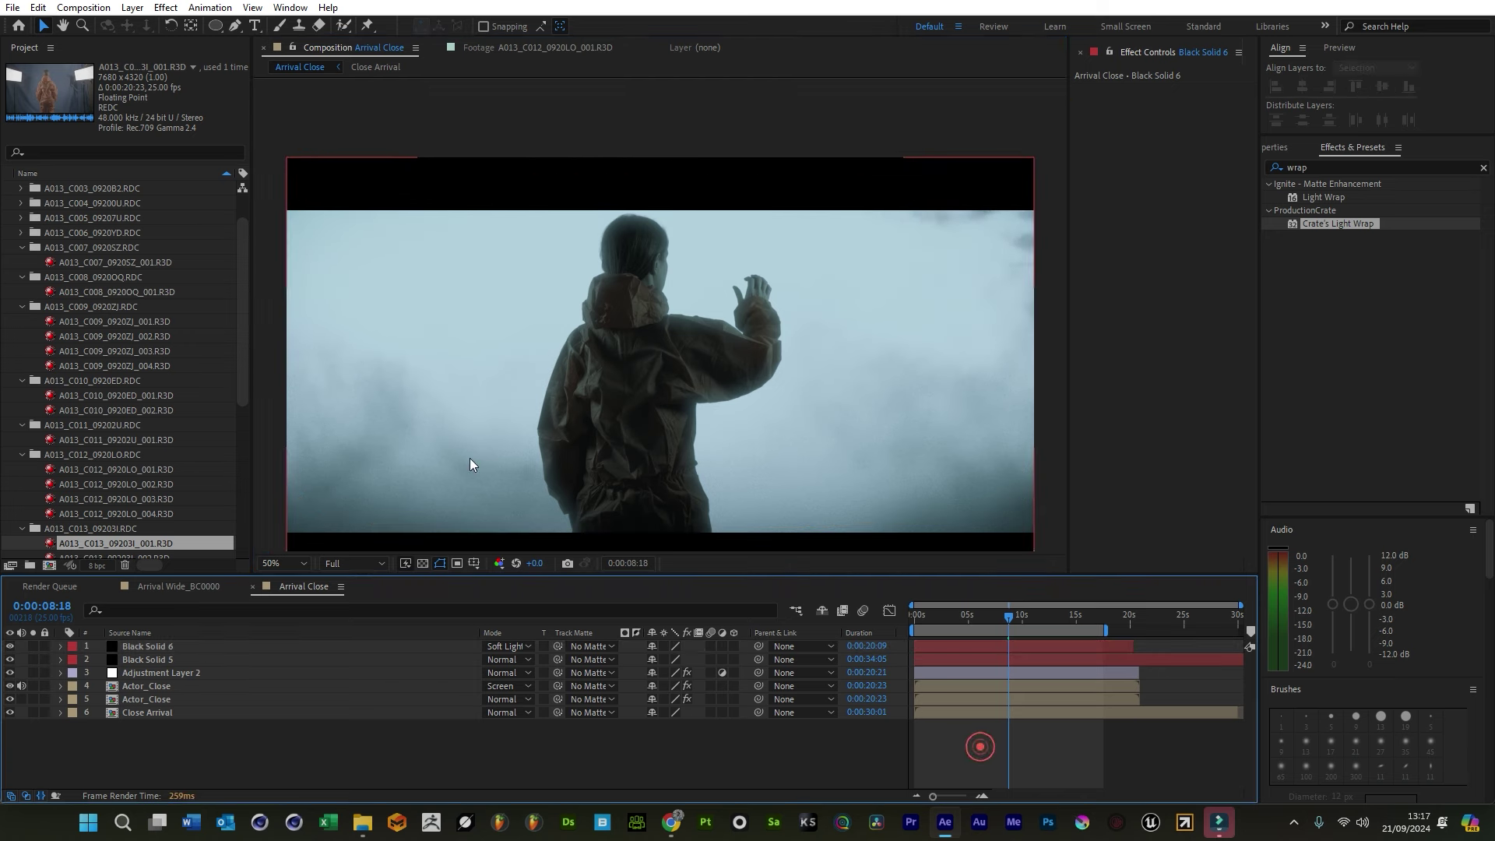
# Nudge both Actor_Close plates slightly down in the frame
pyautogui.click(155, 686)
pyautogui.keyDown('shift'); pyautogui.click(163, 700); pyautogui.keyUp('shift')
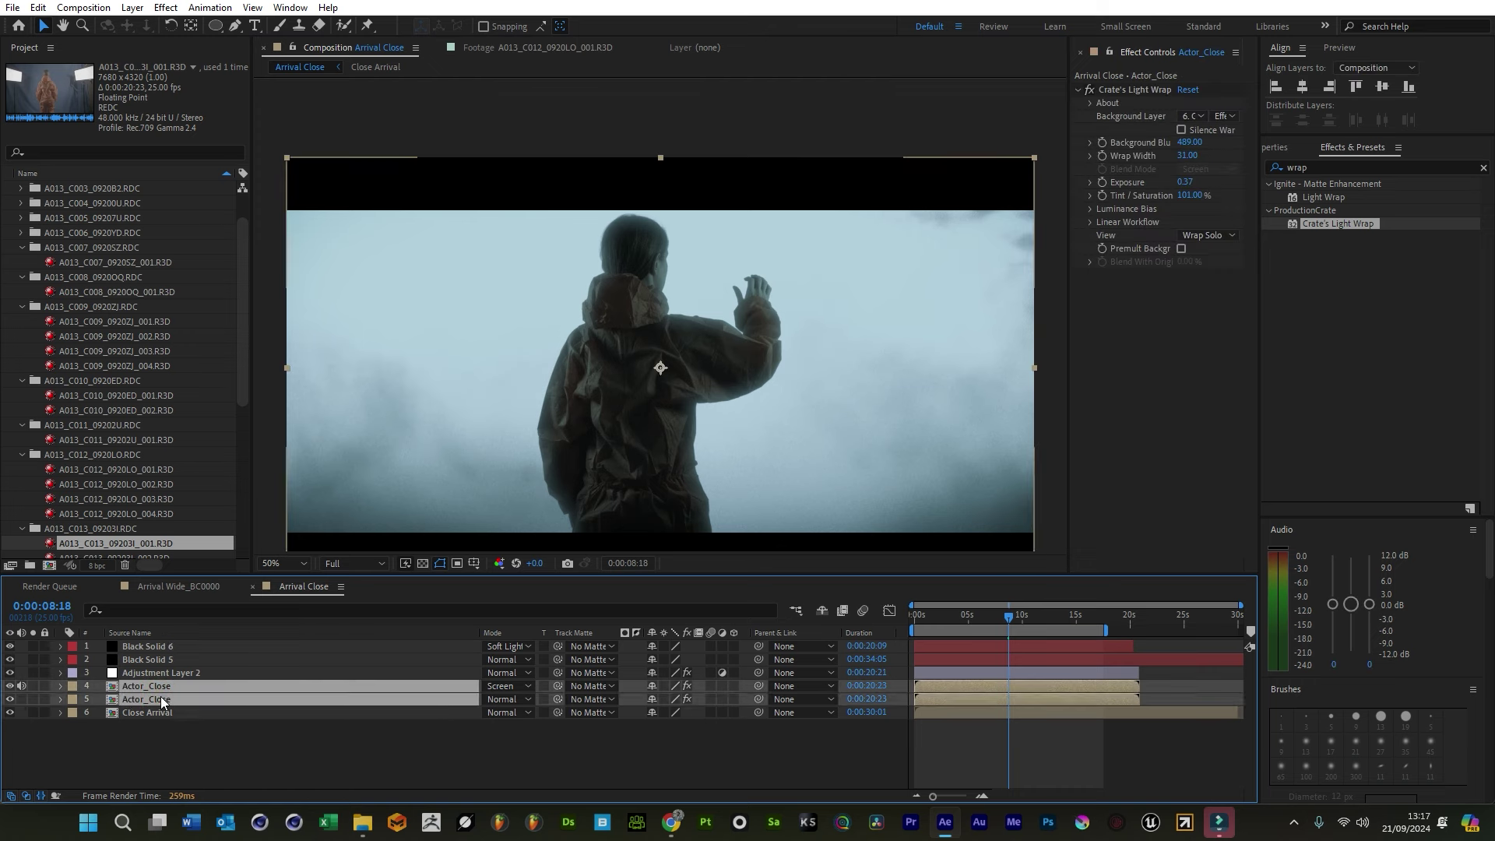
pyautogui.moveTo(665, 381); pyautogui.dragTo(658, 399)
pyautogui.click(599, 762)
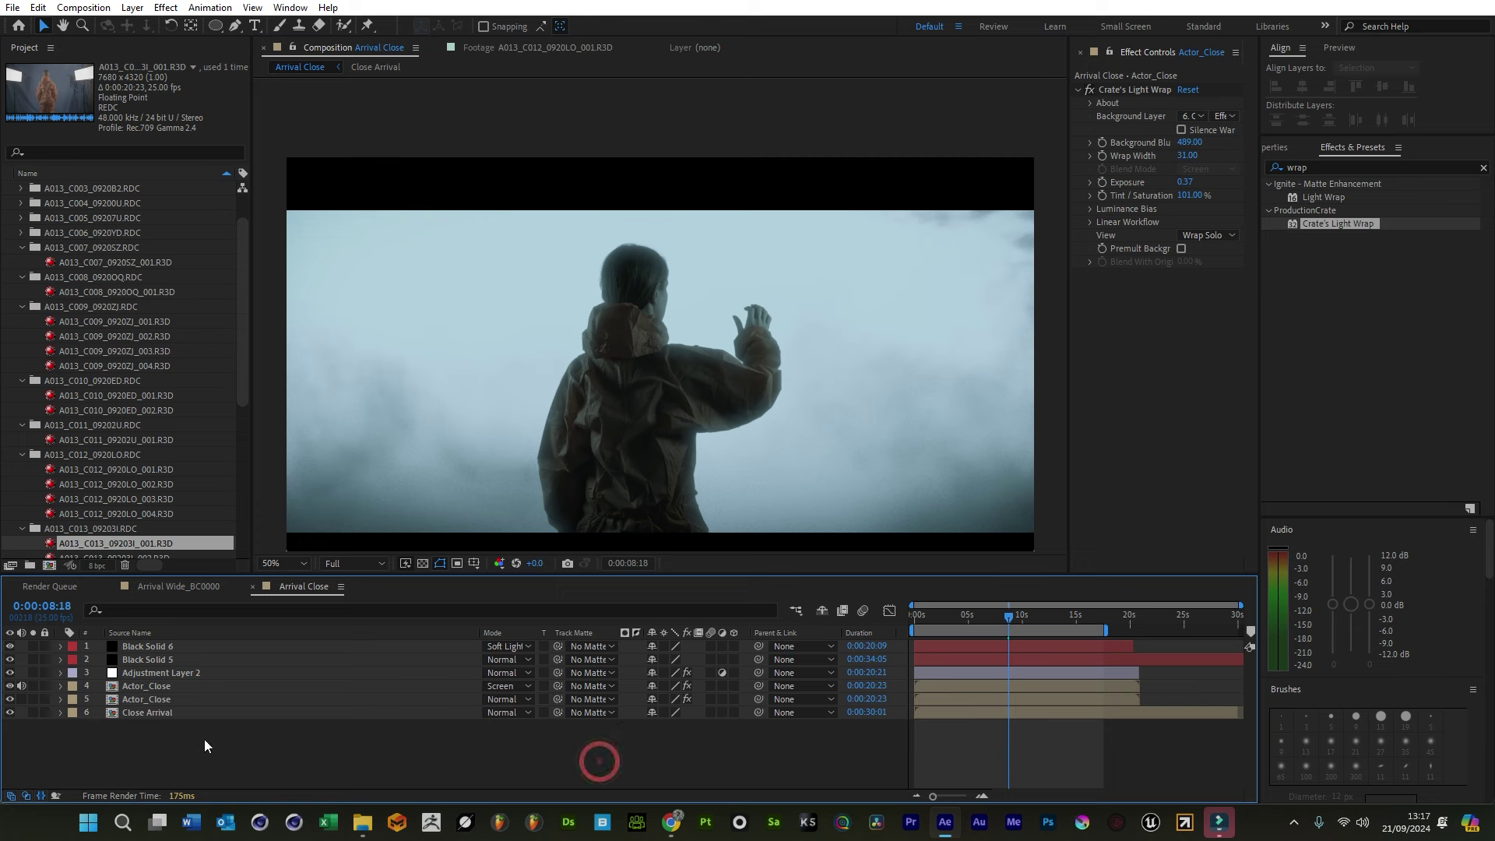
# Regrade layer 5 with an S-bent RGB curve and Tritone Blend With Original at 66%
pyautogui.click(147, 698)
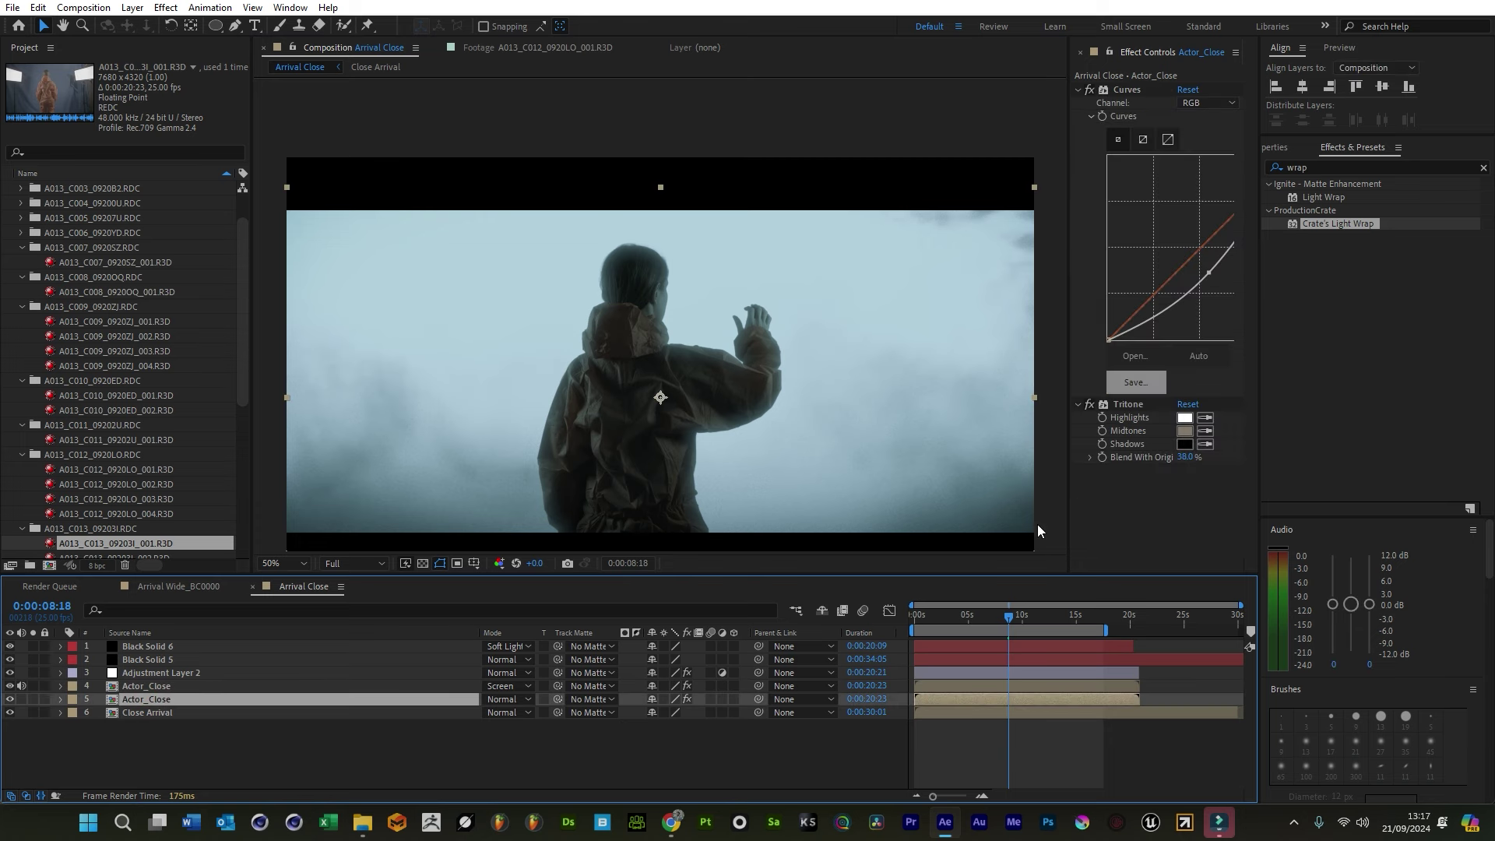
pyautogui.moveTo(1072, 504); pyautogui.dragTo(983, 491)
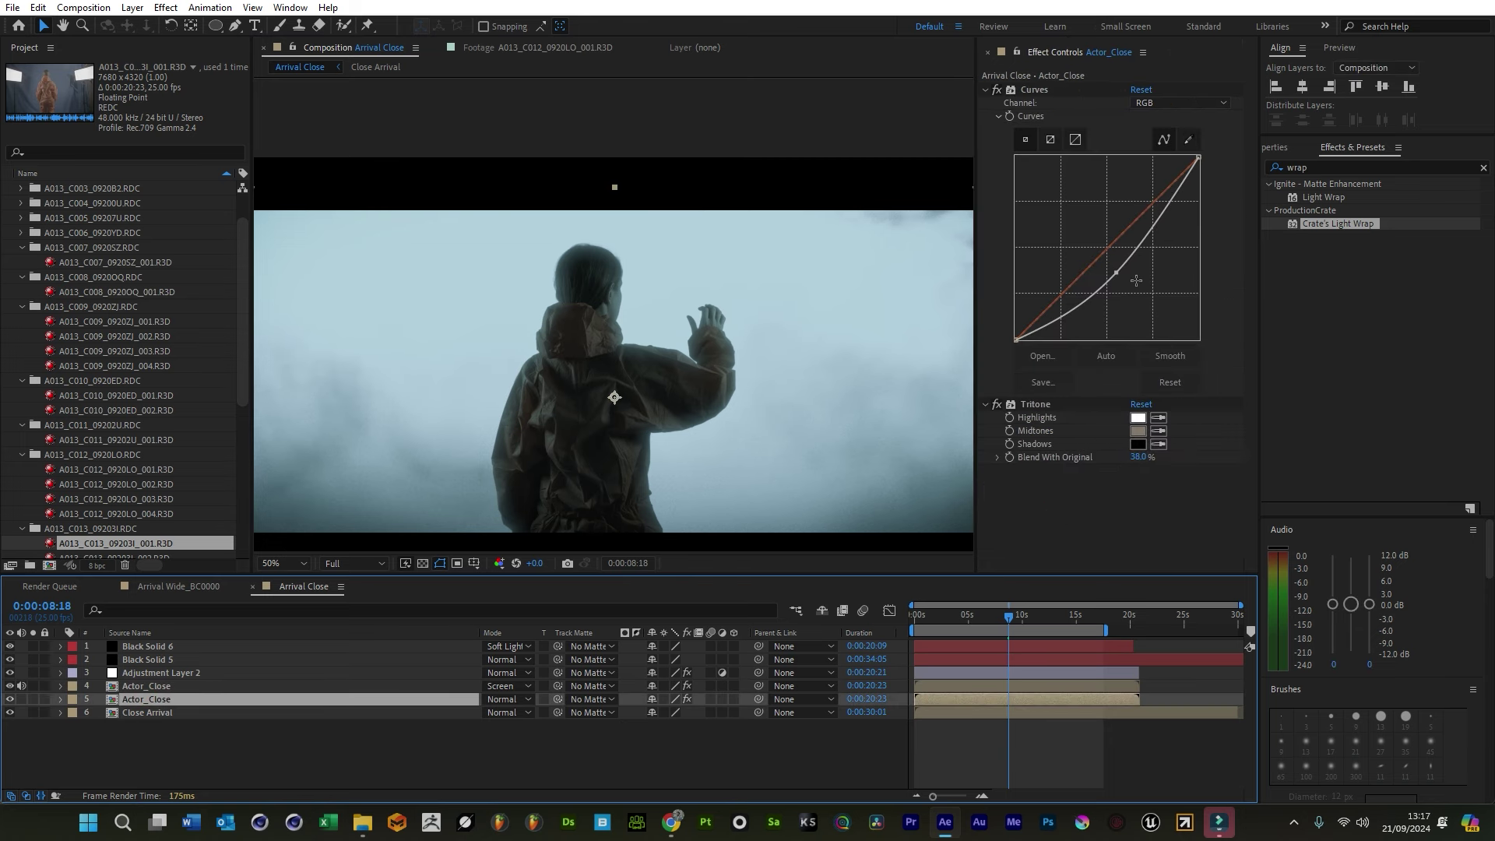
pyautogui.moveTo(1114, 274); pyautogui.dragTo(1108, 267)
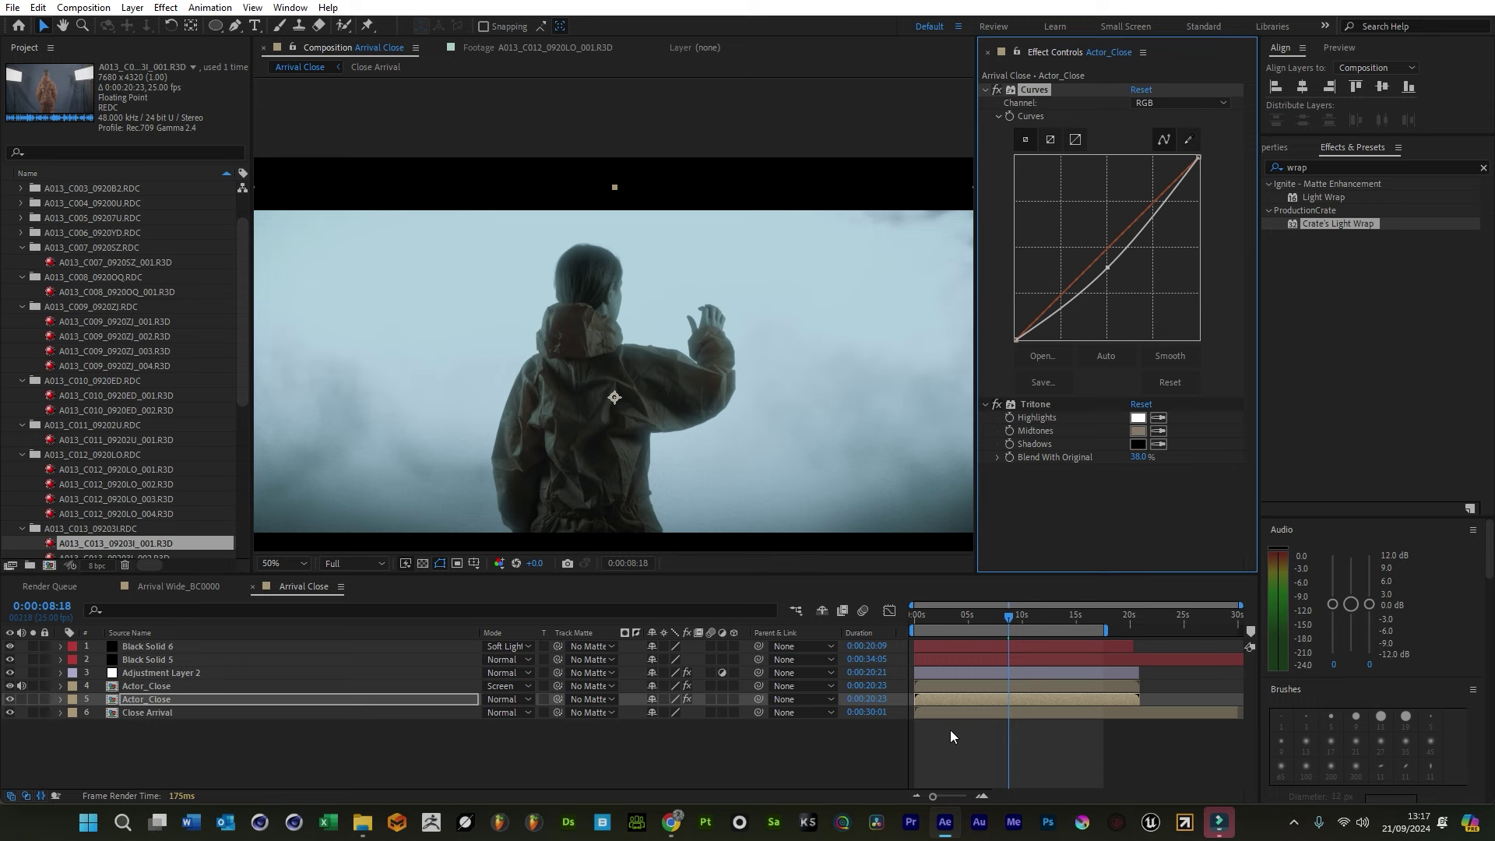
pyautogui.click(1051, 756)
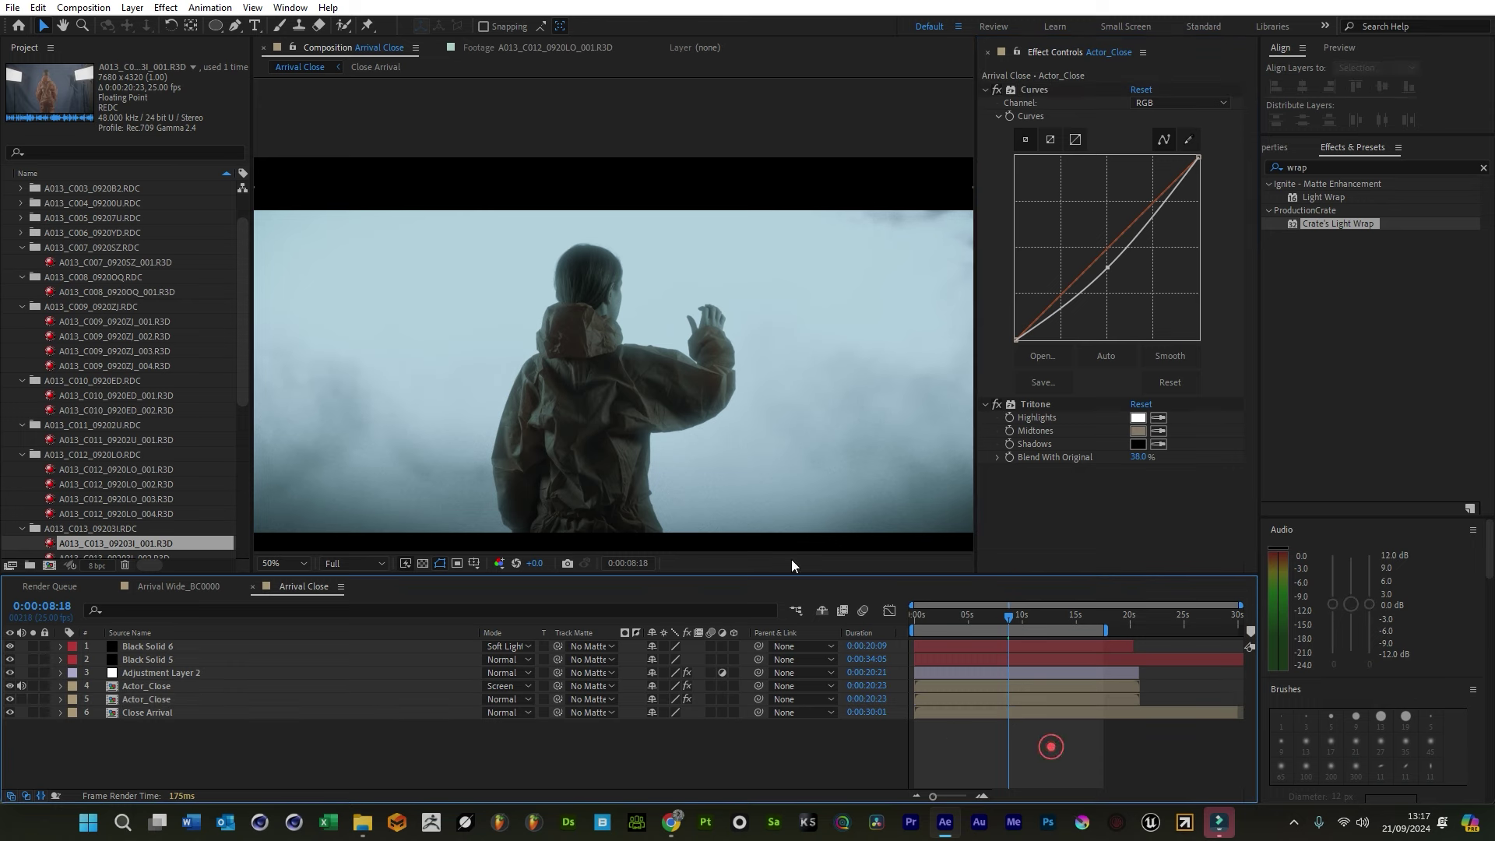
pyautogui.press('.')
pyautogui.click(194, 698)
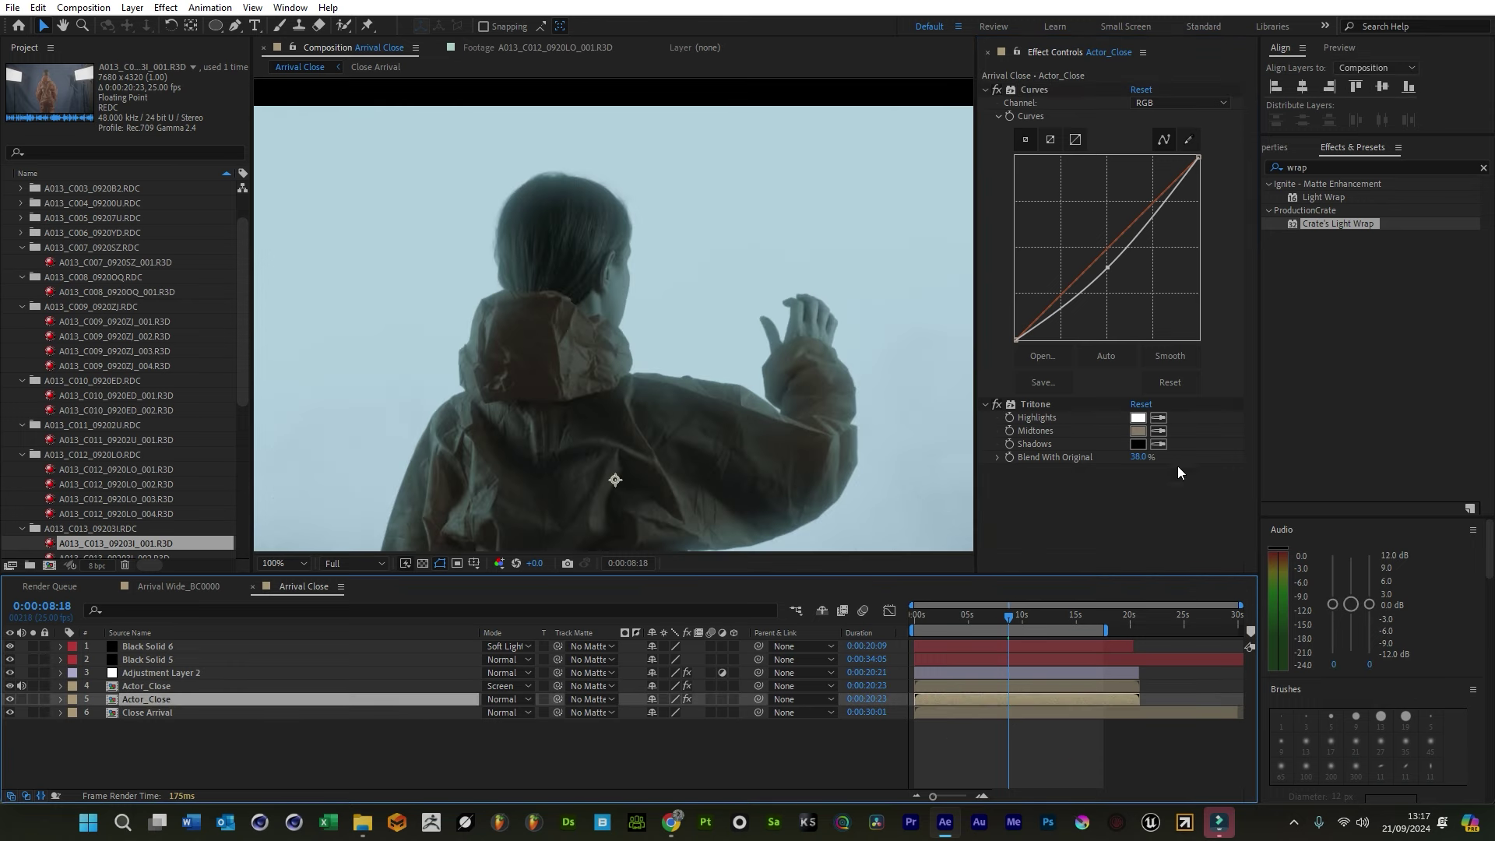
pyautogui.moveTo(1138, 462); pyautogui.dragTo(1144, 458)
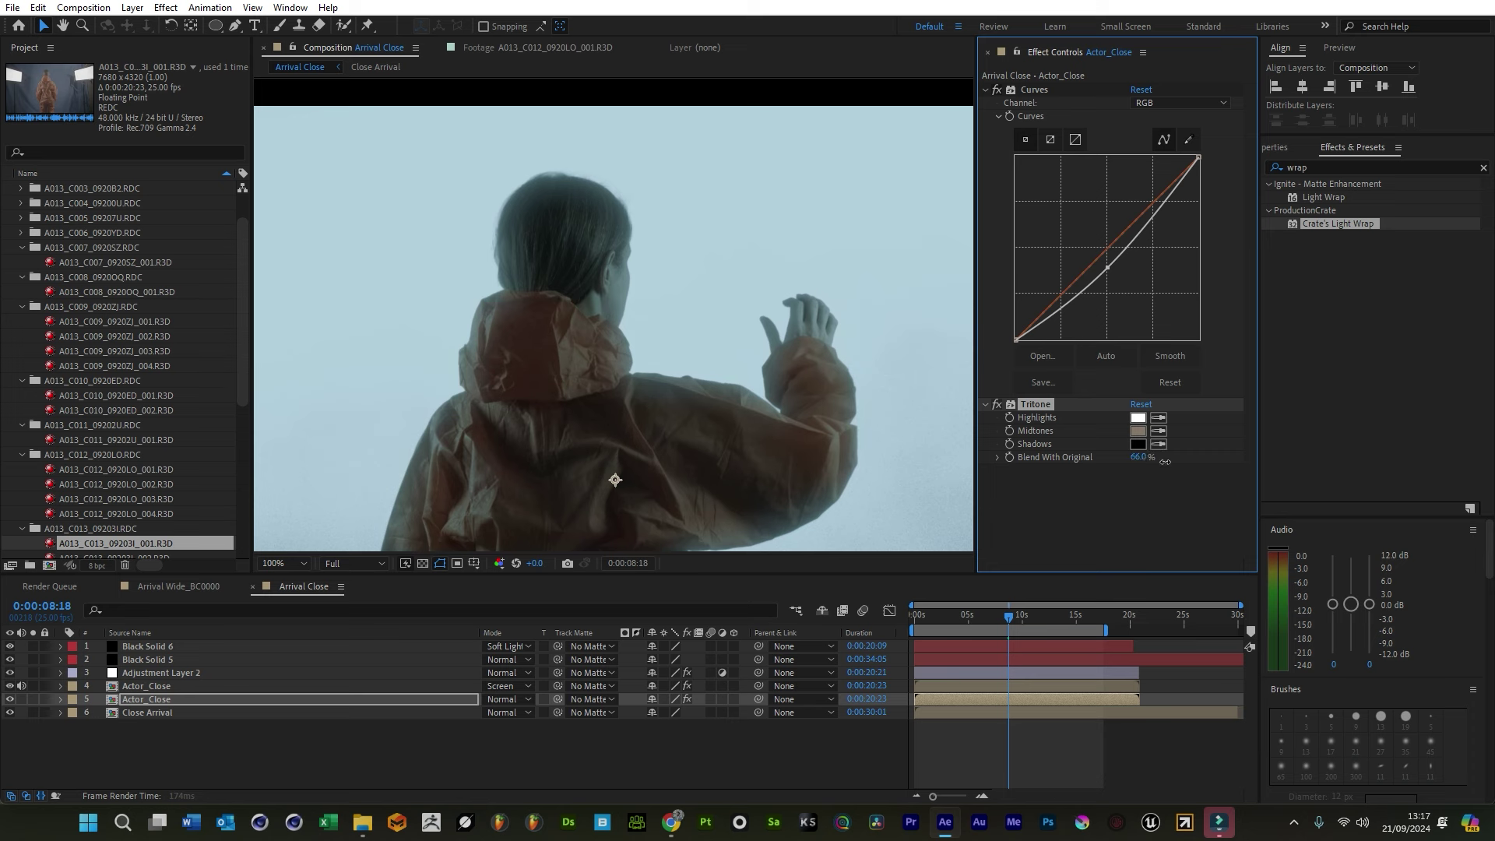
pyautogui.moveTo(1154, 204); pyautogui.dragTo(1153, 202)
# Create the 1920x1080 Arrival Front Face composition in the Arrival Plates folder
pyautogui.click(1059, 747)
pyautogui.press(',')
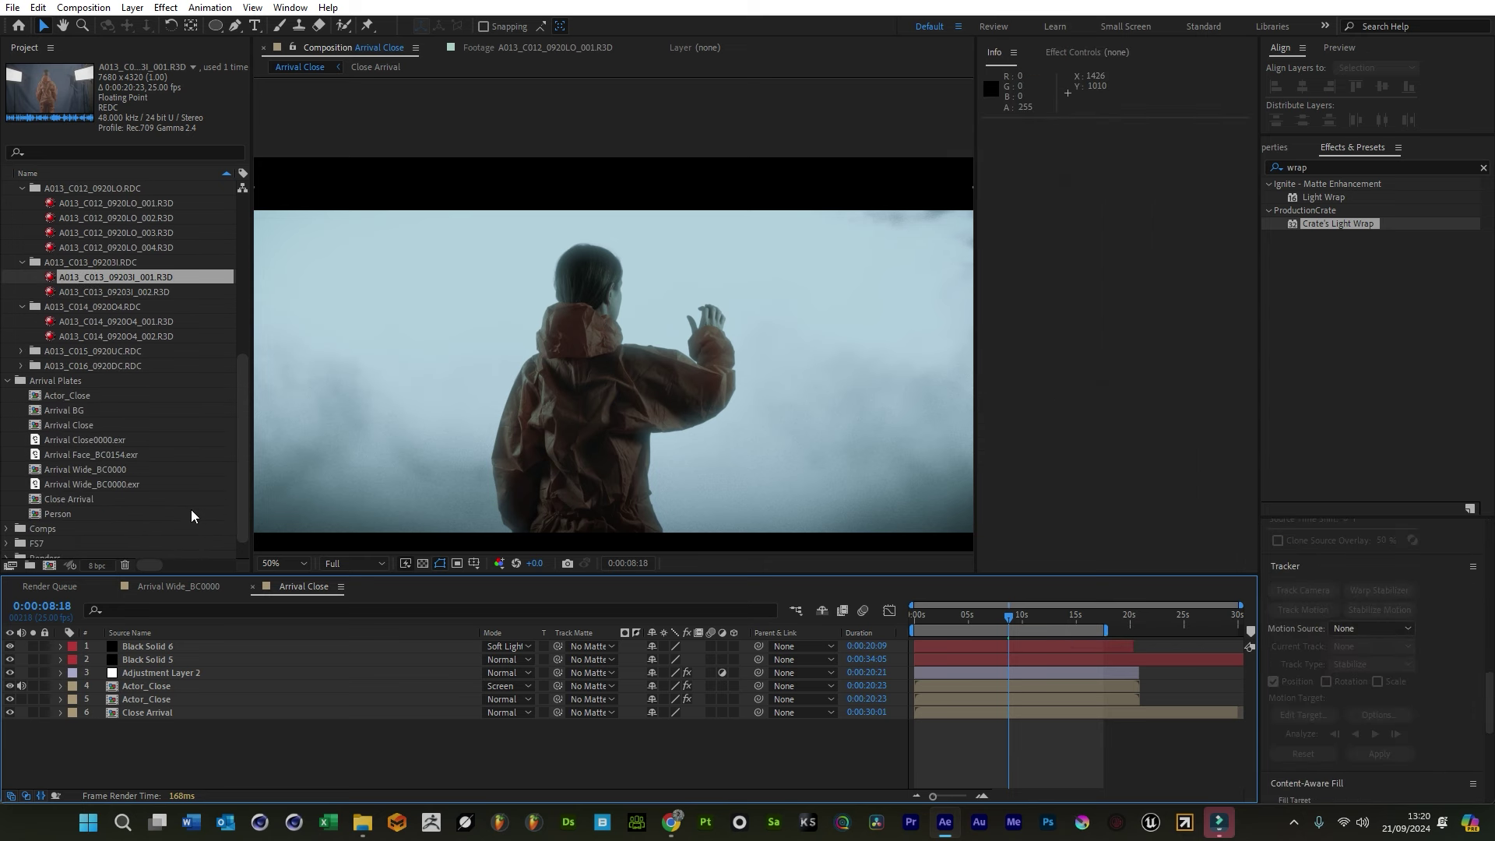
pyautogui.scroll(-1, 99, 524)
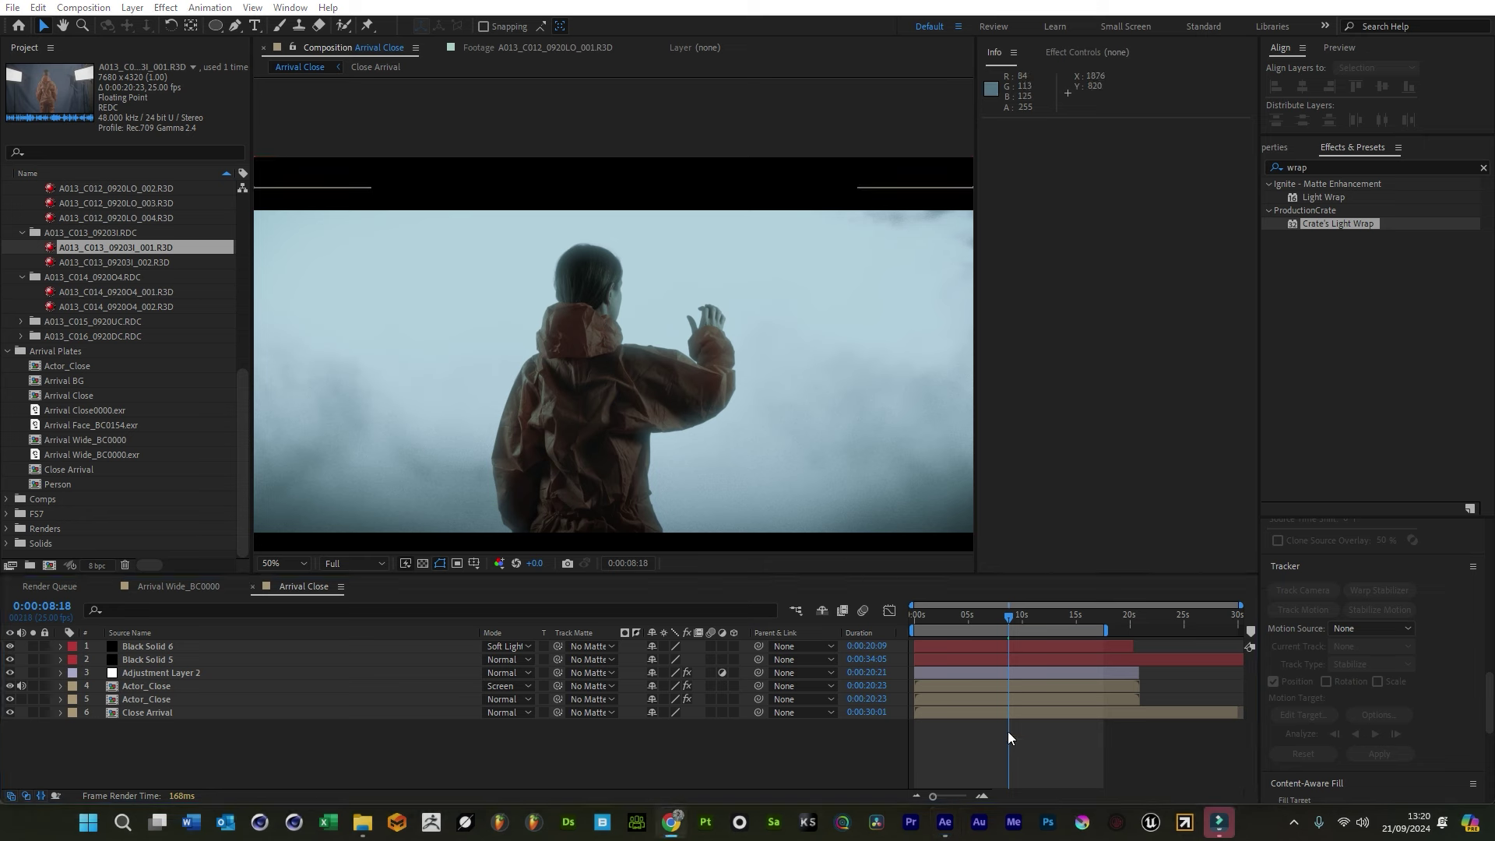
pyautogui.click(424, 760)
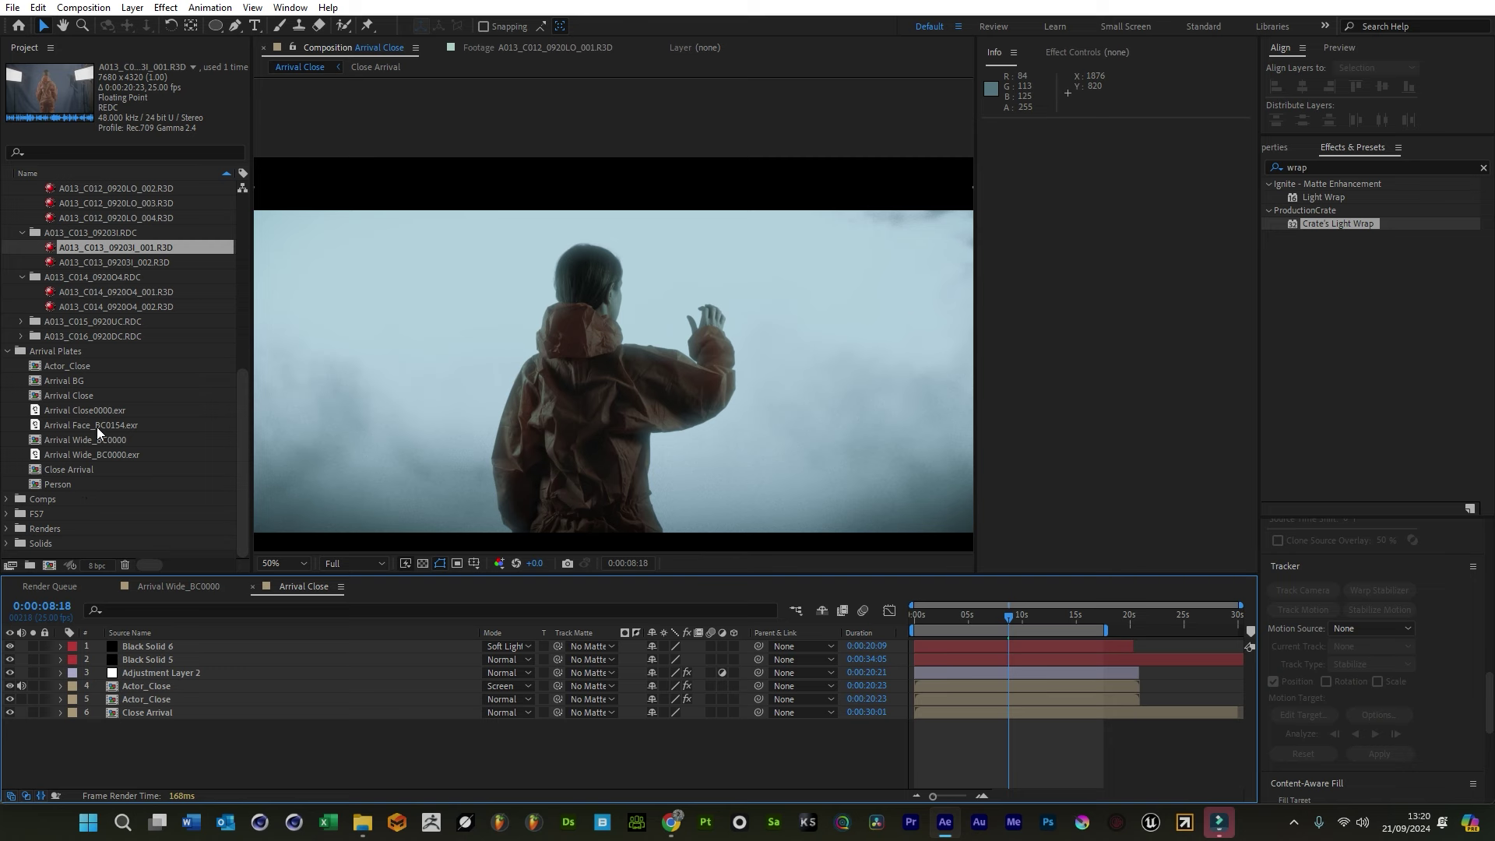
pyautogui.click(156, 713)
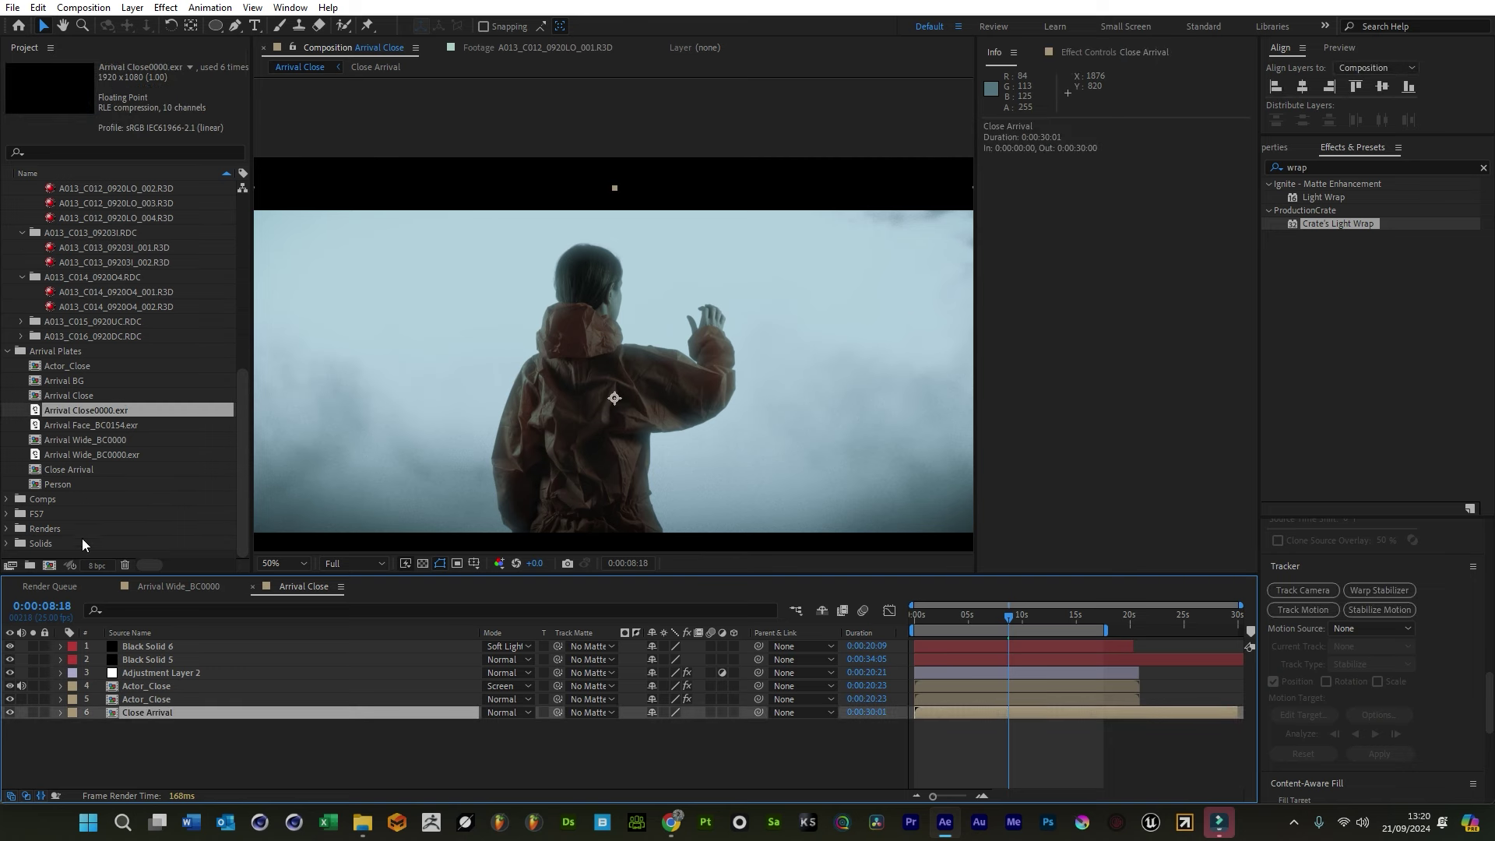
pyautogui.click(59, 351)
pyautogui.click(49, 564)
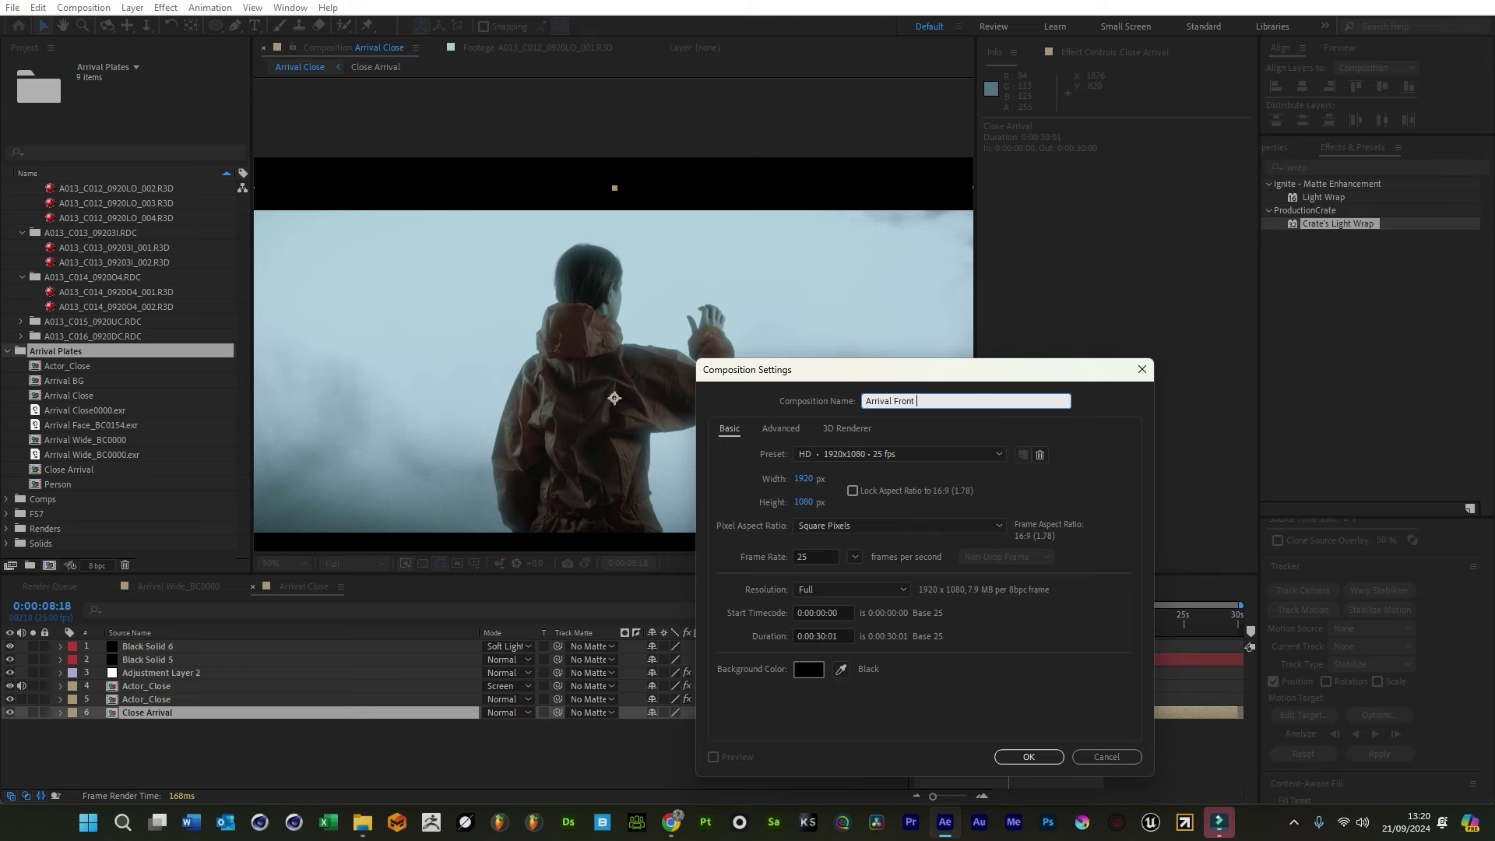
pyautogui.press('Return')
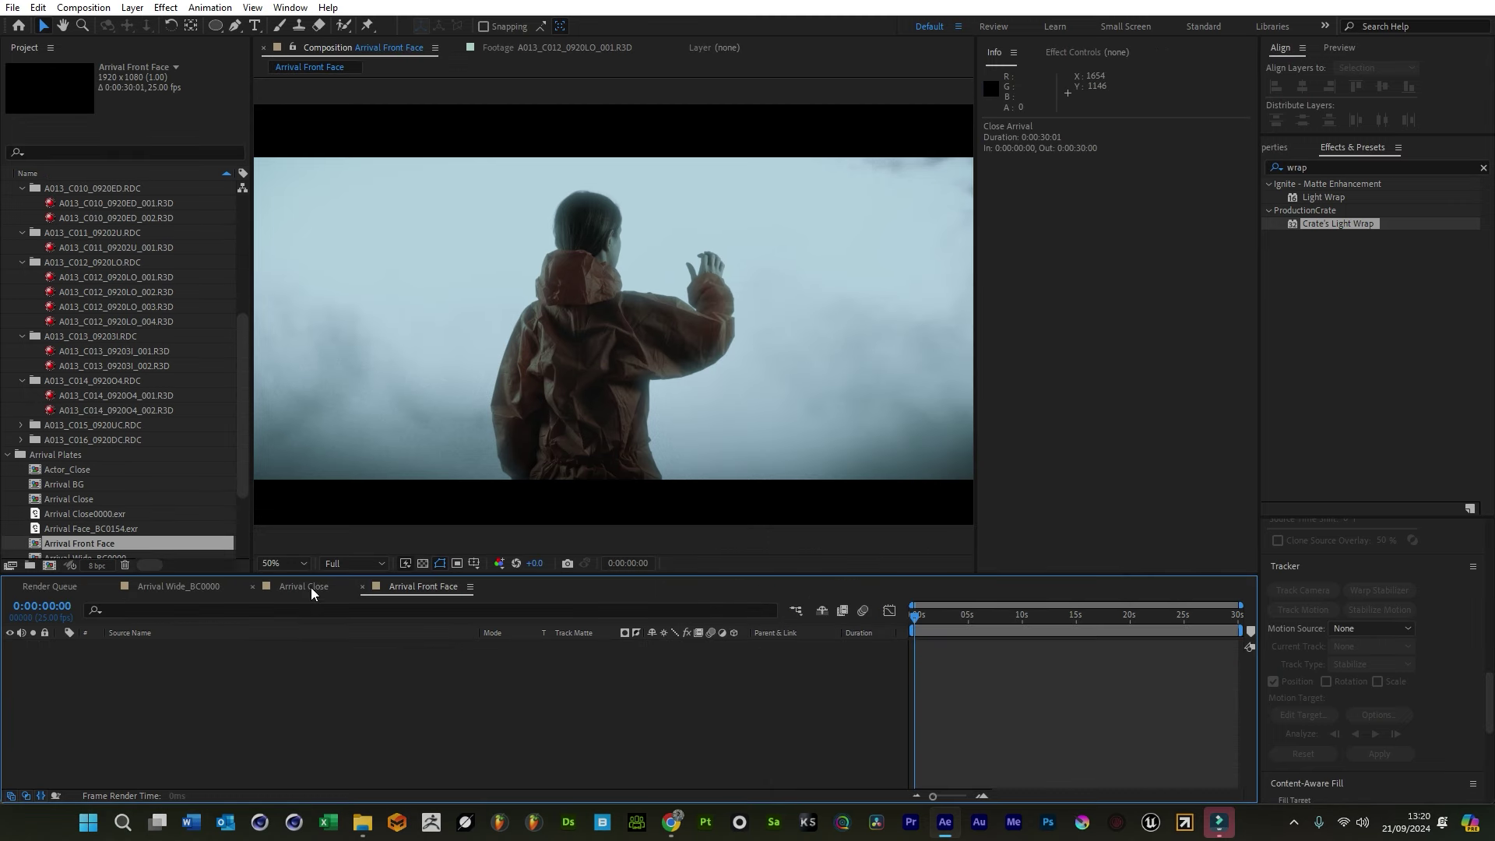
# Copy all six Close Arrival layers and paste them into Arrival Front Face
pyautogui.doubleClick(152, 714)
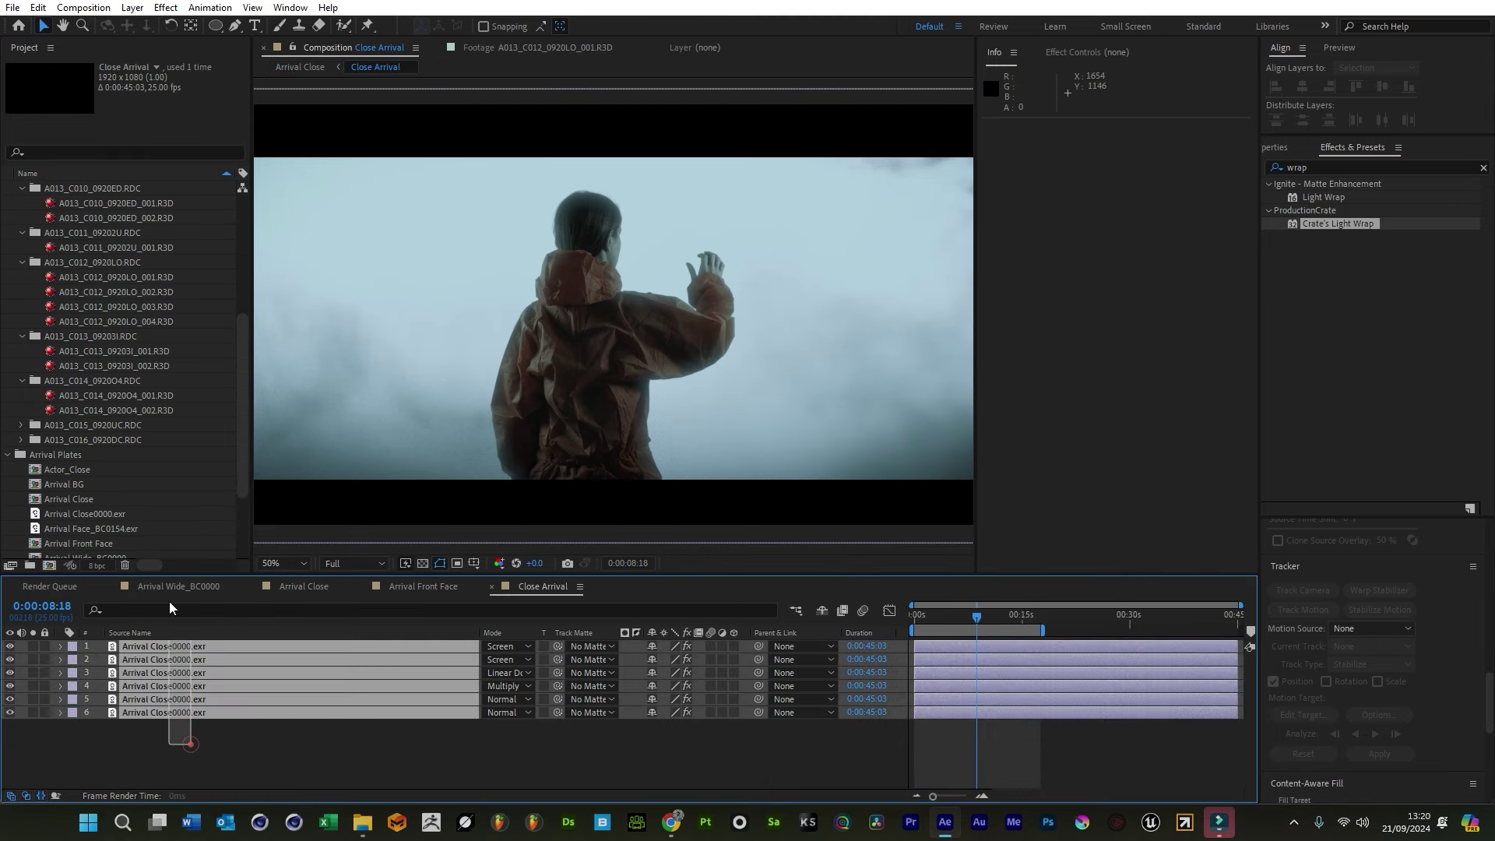
pyautogui.hotkey('ctrl', 'a')
pyautogui.hotkey('ctrl', 'c')
pyautogui.click(491, 586)
pyautogui.hotkey('ctrl', 'v')
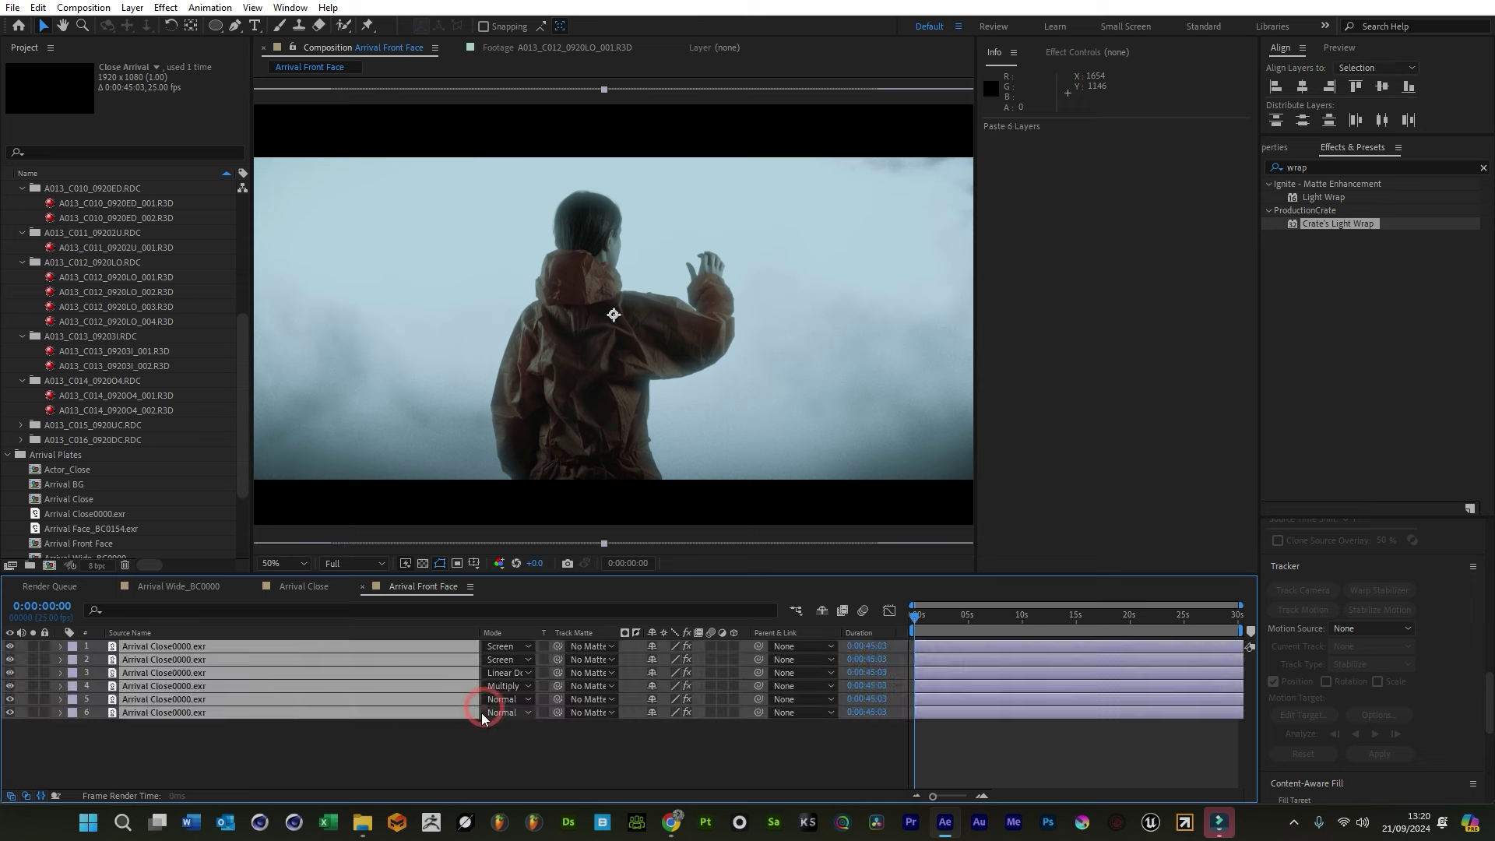
pyautogui.click(1005, 617)
pyautogui.moveTo(1005, 620); pyautogui.dragTo(1004, 621)
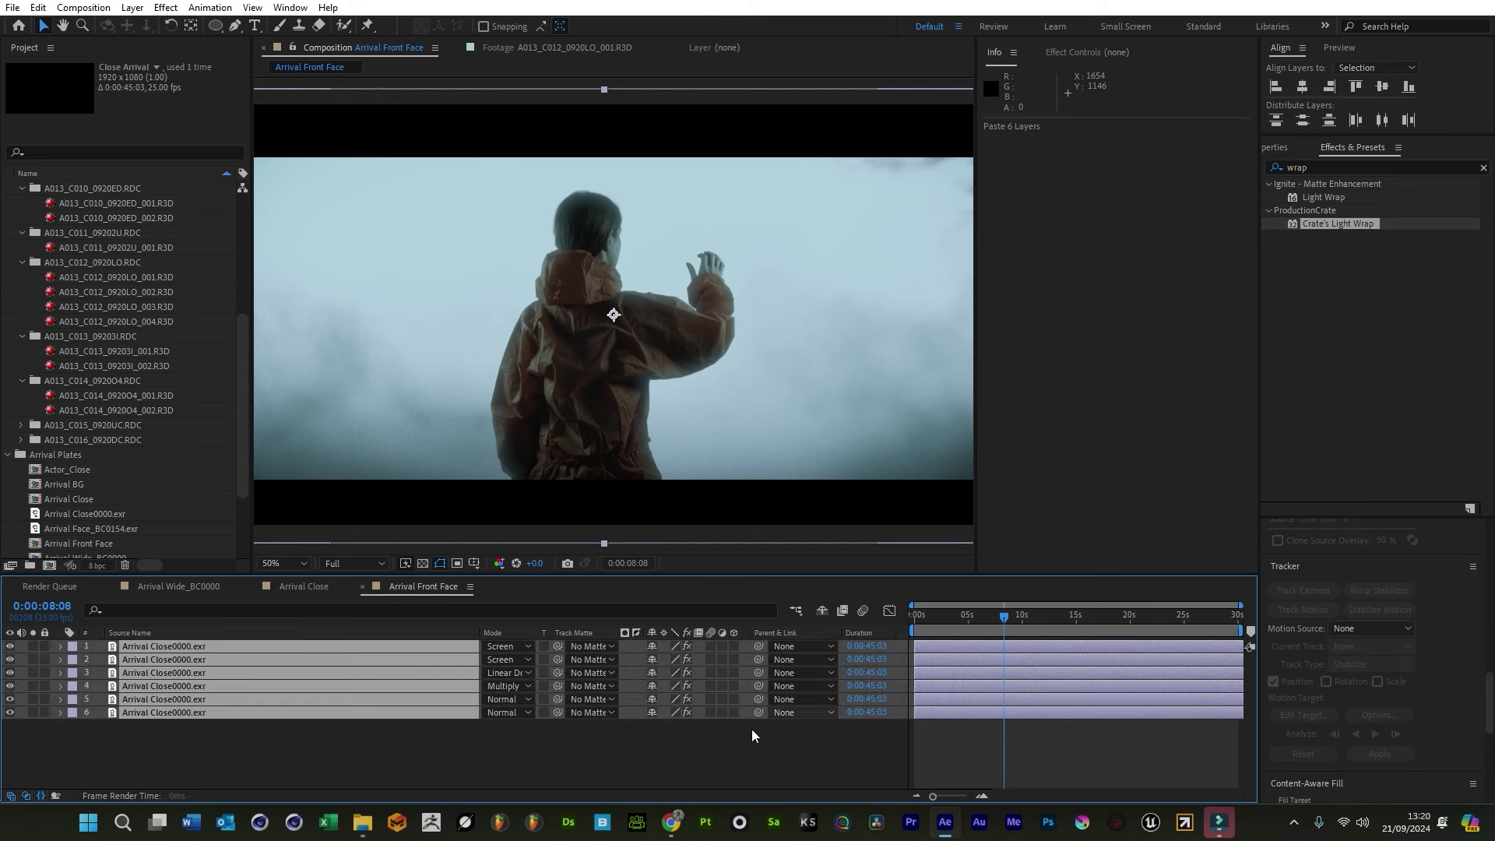
# Replace the source of all six pasted layers with the Arrival Face EXR footage
pyautogui.click(207, 699)
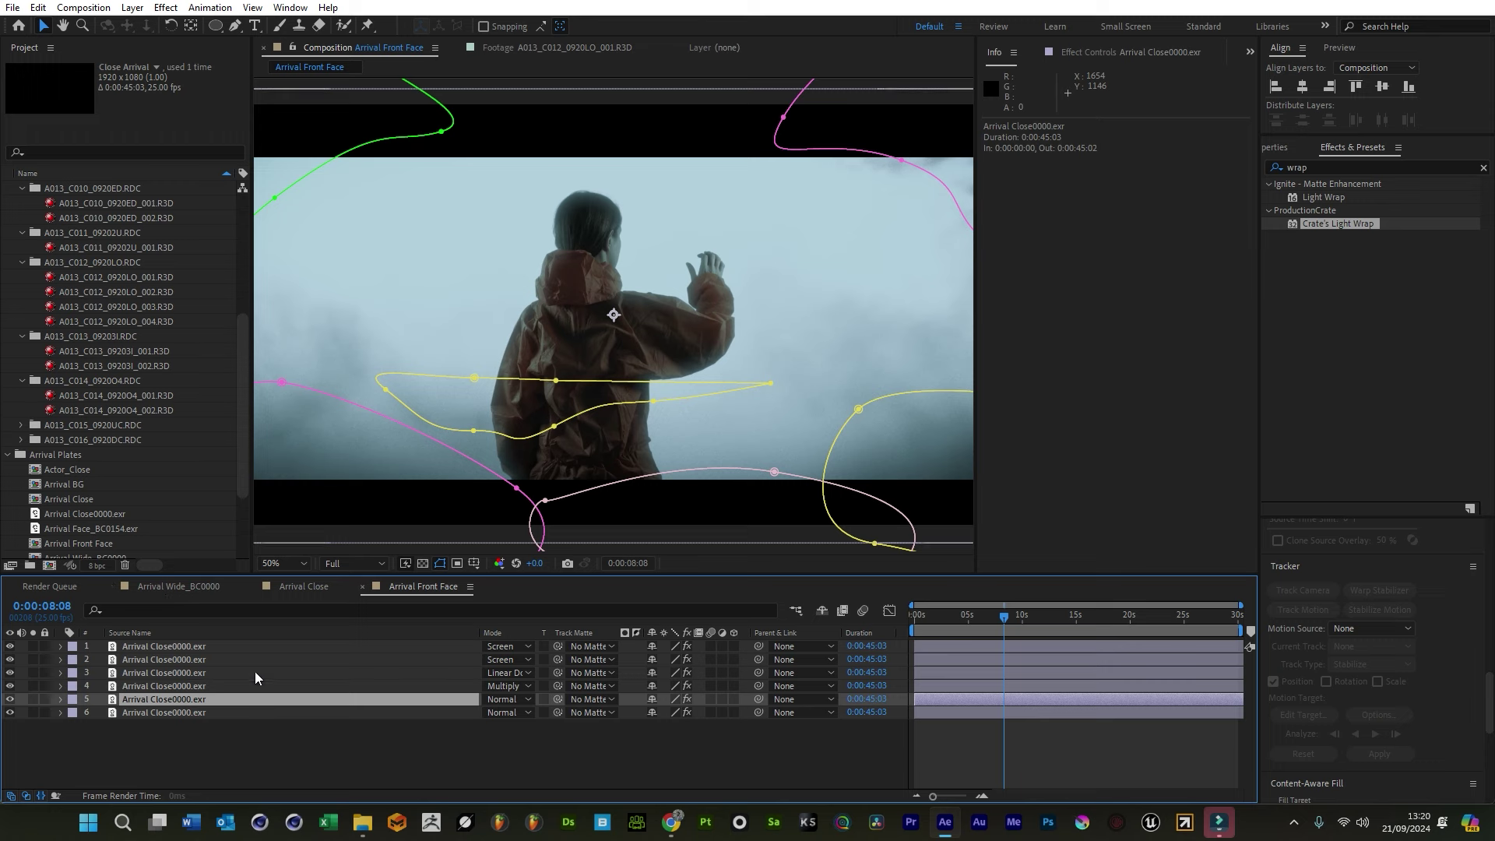
pyautogui.scroll(-3, 92, 476)
pyautogui.click(92, 471)
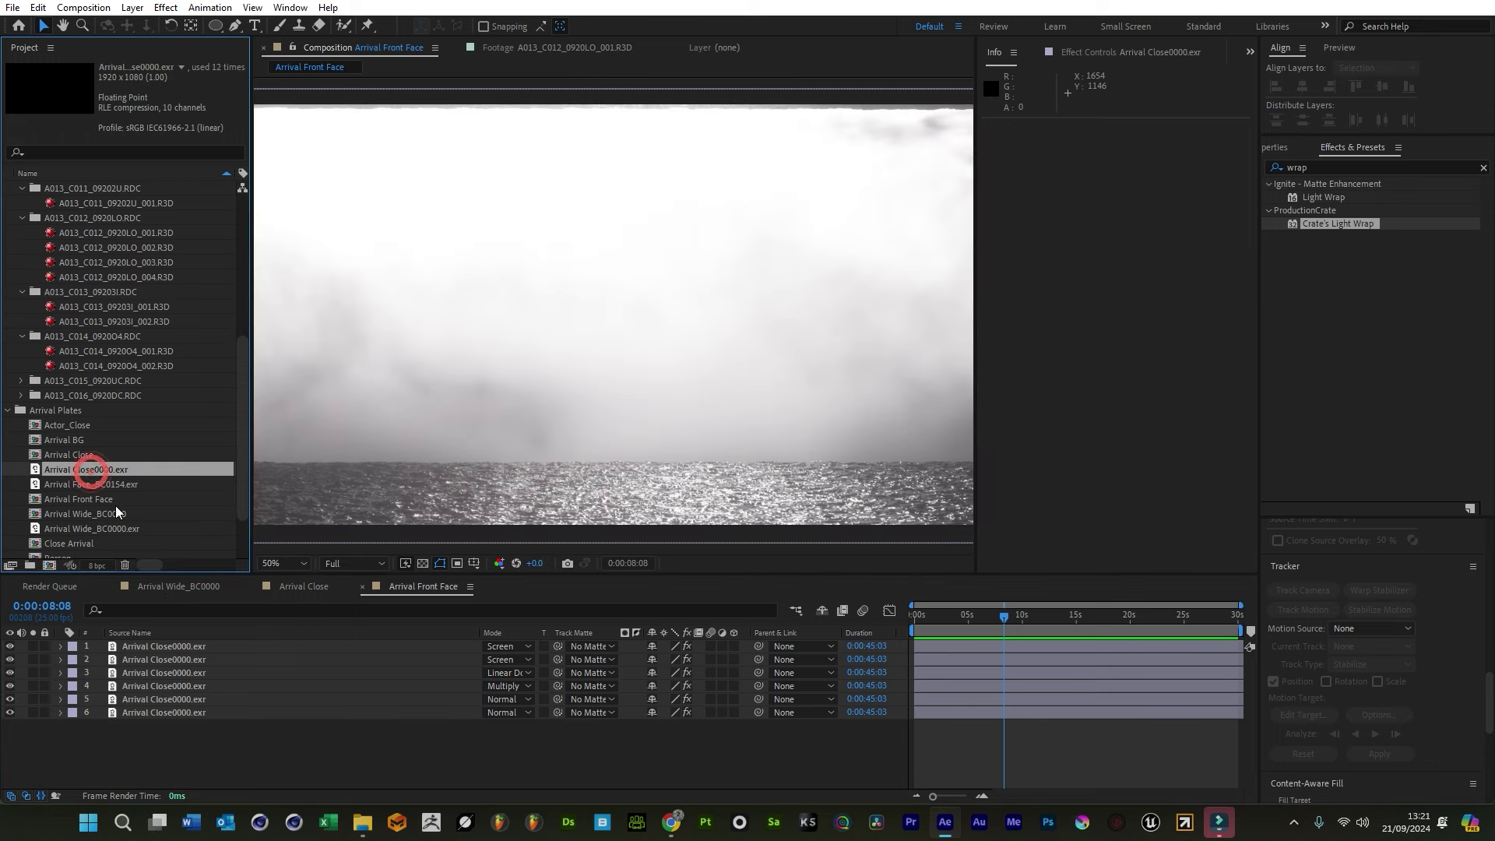
pyautogui.click(92, 483)
pyautogui.click(195, 736)
pyautogui.hotkey('ctrl', 'a')
pyautogui.keyDown('alt'); pyautogui.moveTo(100, 488); pyautogui.dragTo(201, 704); pyautogui.keyUp('alt')
pyautogui.scroll(2, 564, 386)
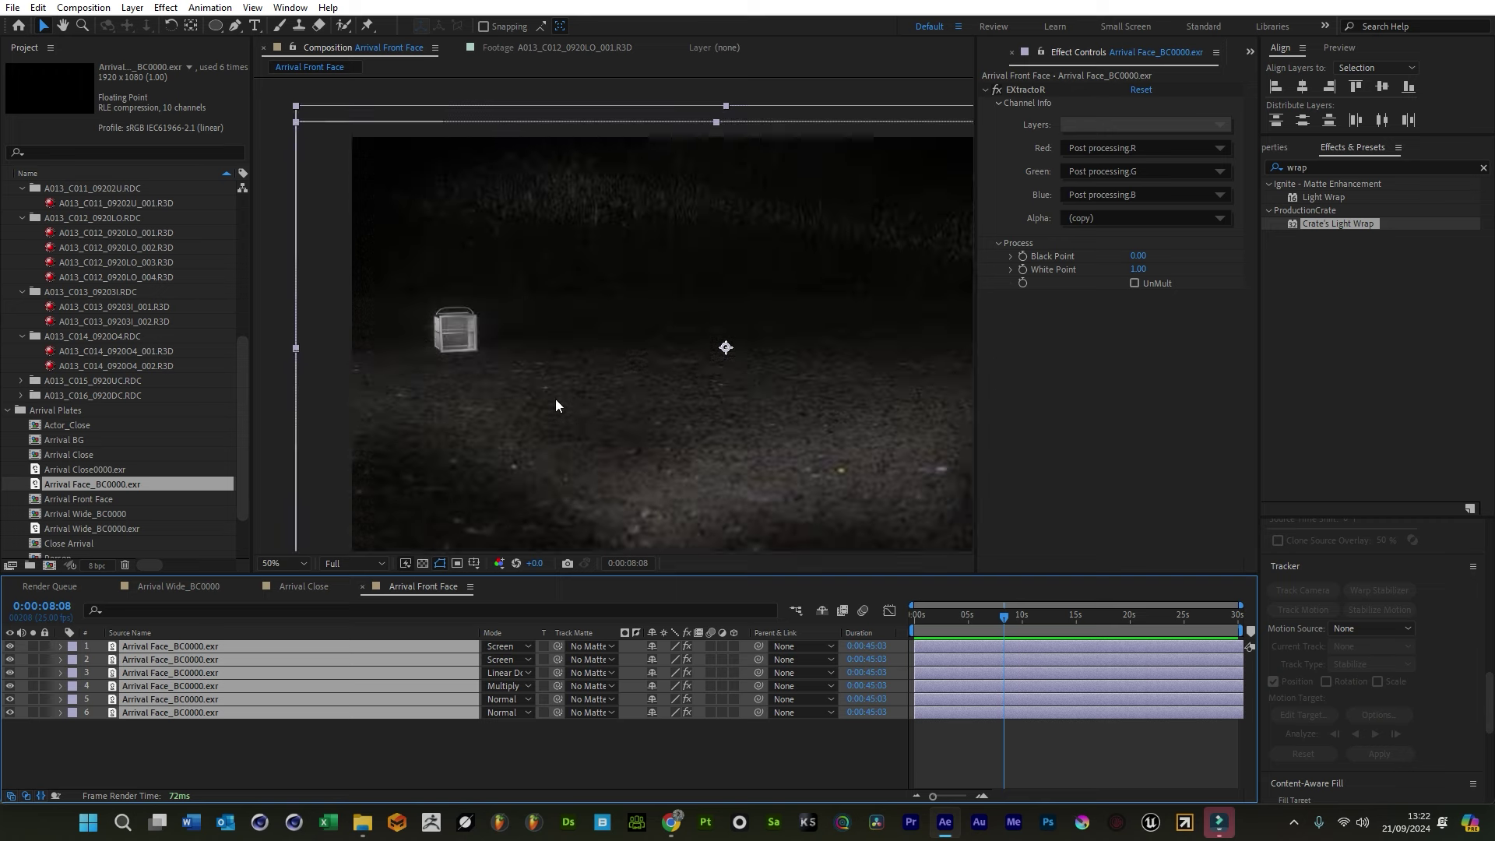
pyautogui.scroll(-4, 604, 350)
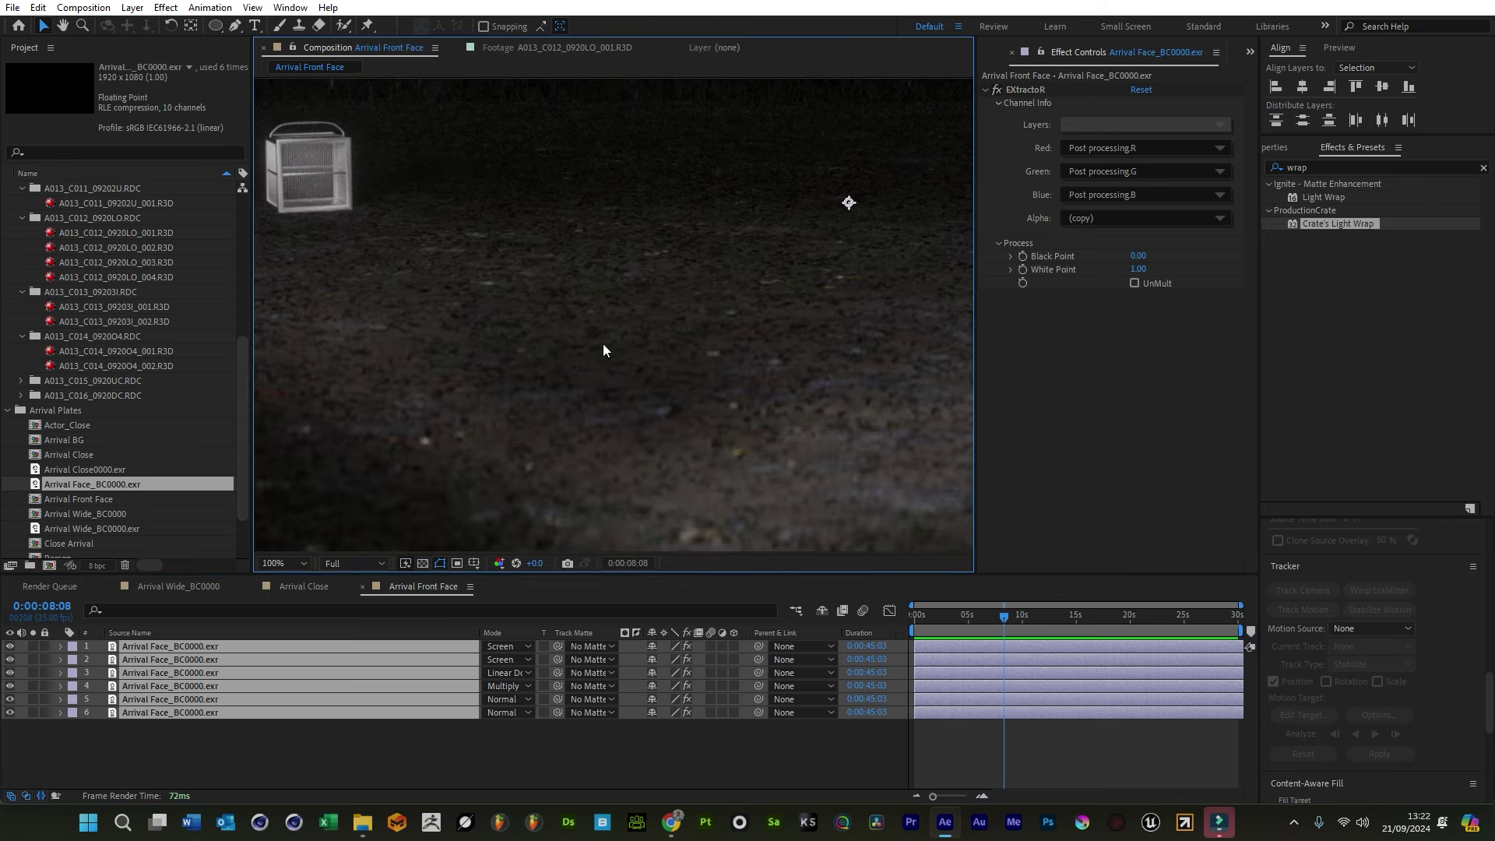
pyautogui.scroll(1, 608, 334)
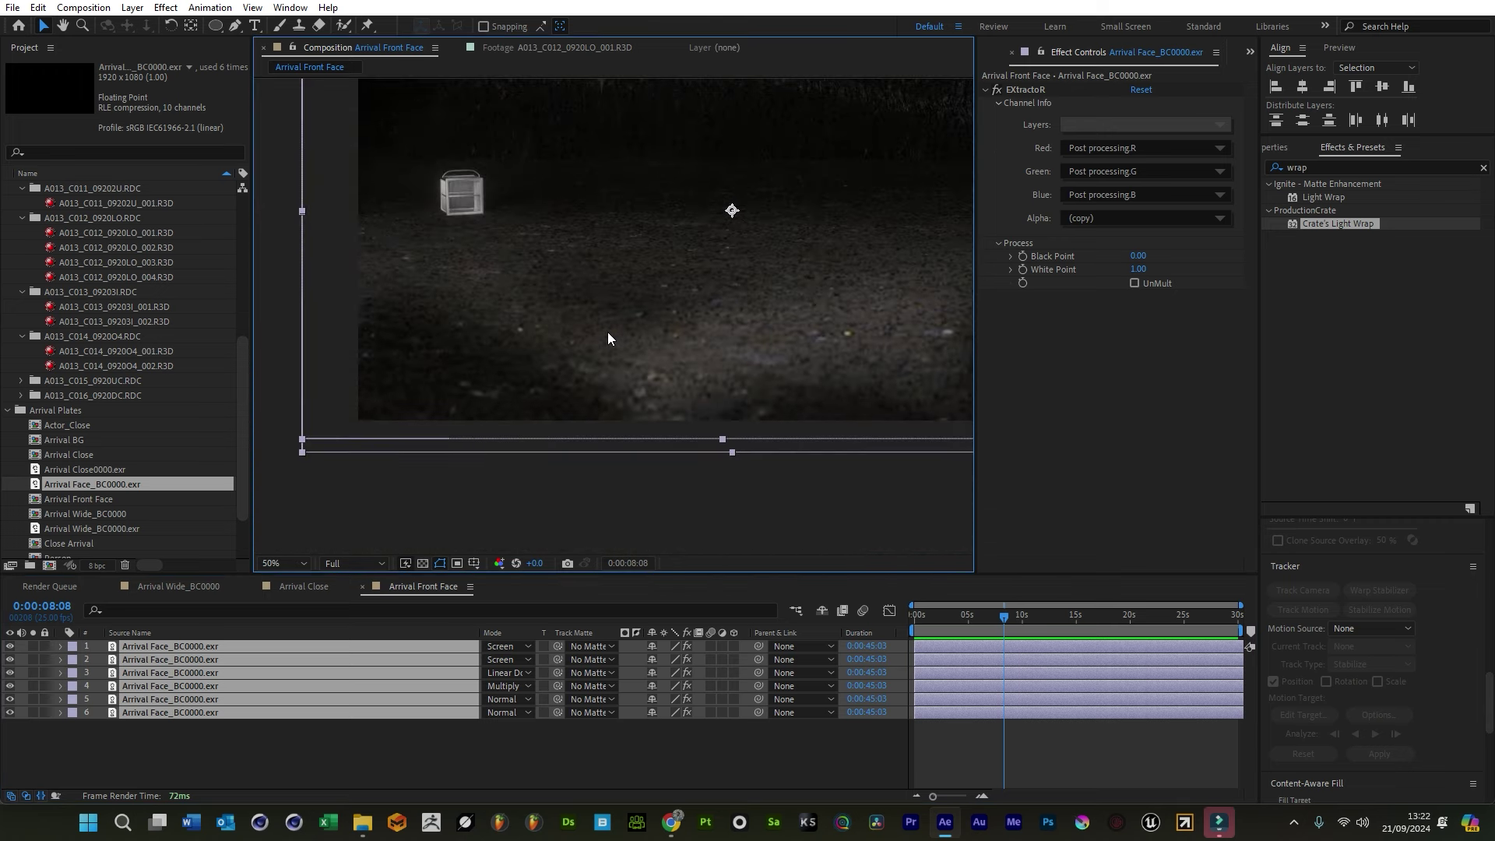
pyautogui.scroll(2, 581, 376)
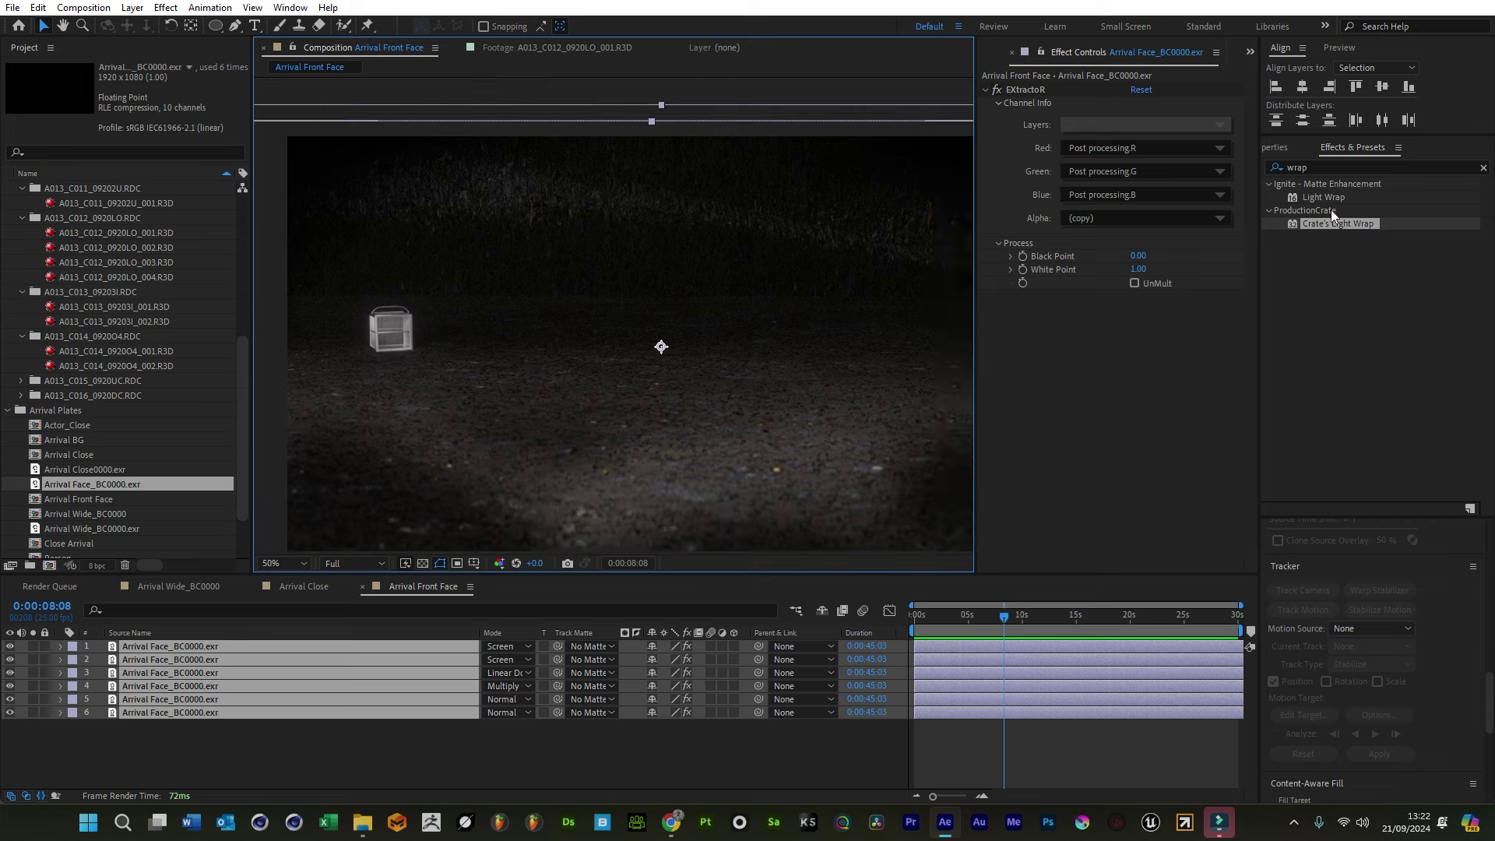
# Search the effects for 'lens' and clear the layer selection
pyautogui.click(1323, 167)
pyautogui.write('lens')
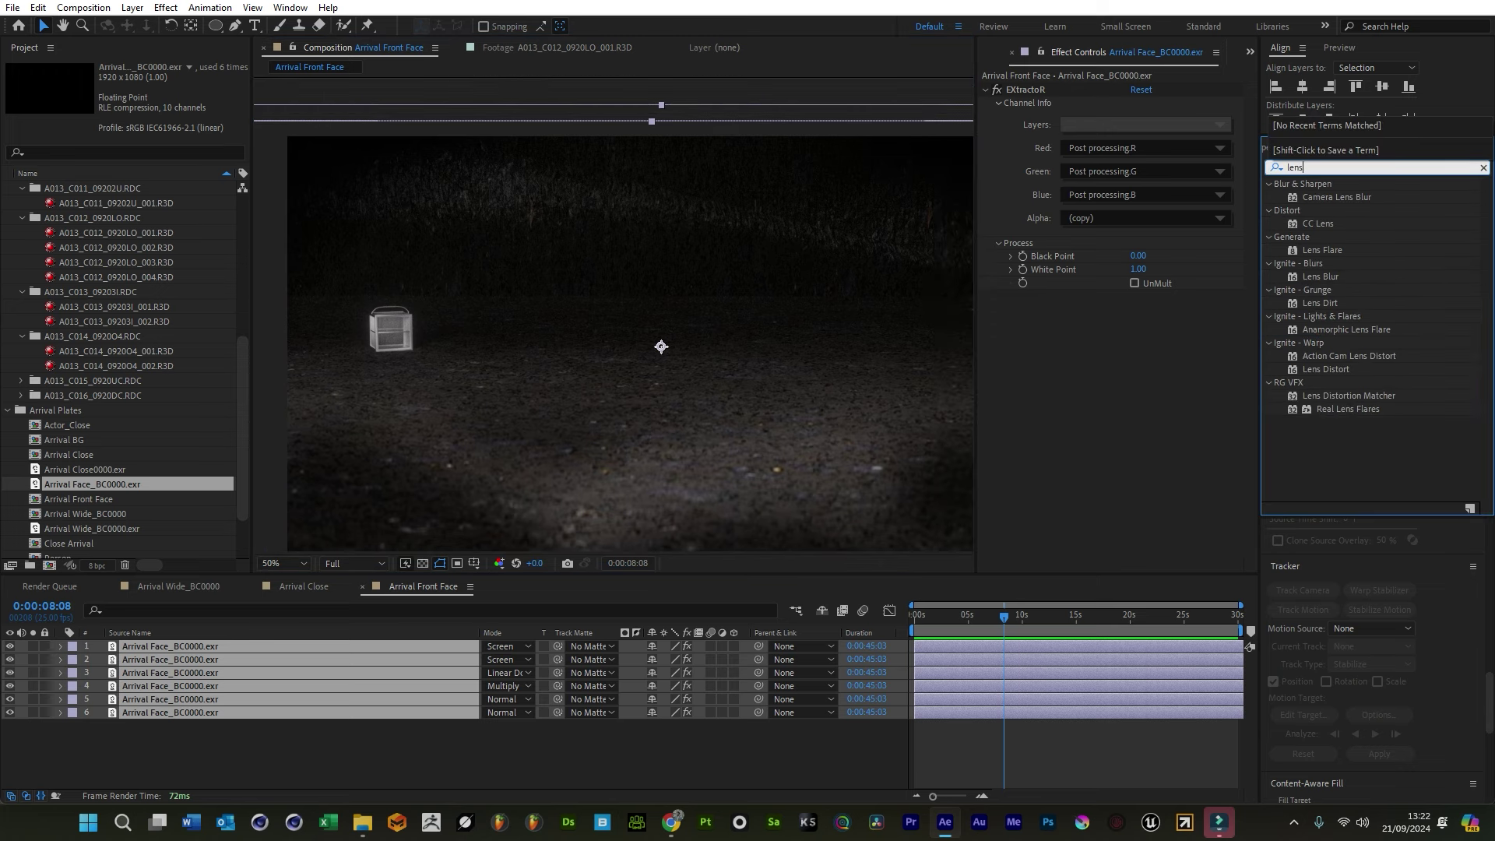
pyautogui.click(380, 732)
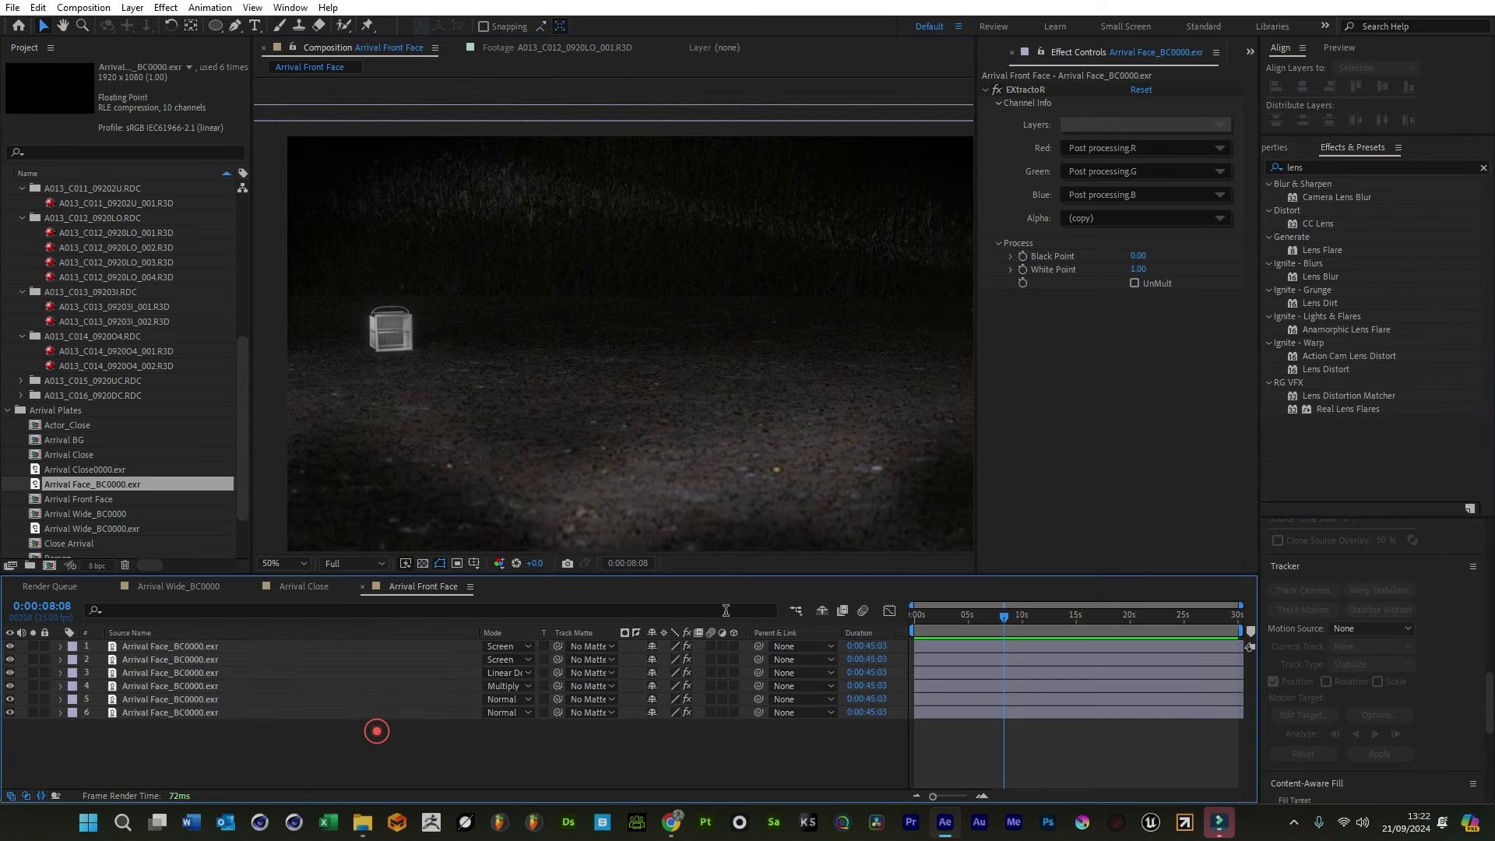
pyautogui.scroll(-1, 177, 484)
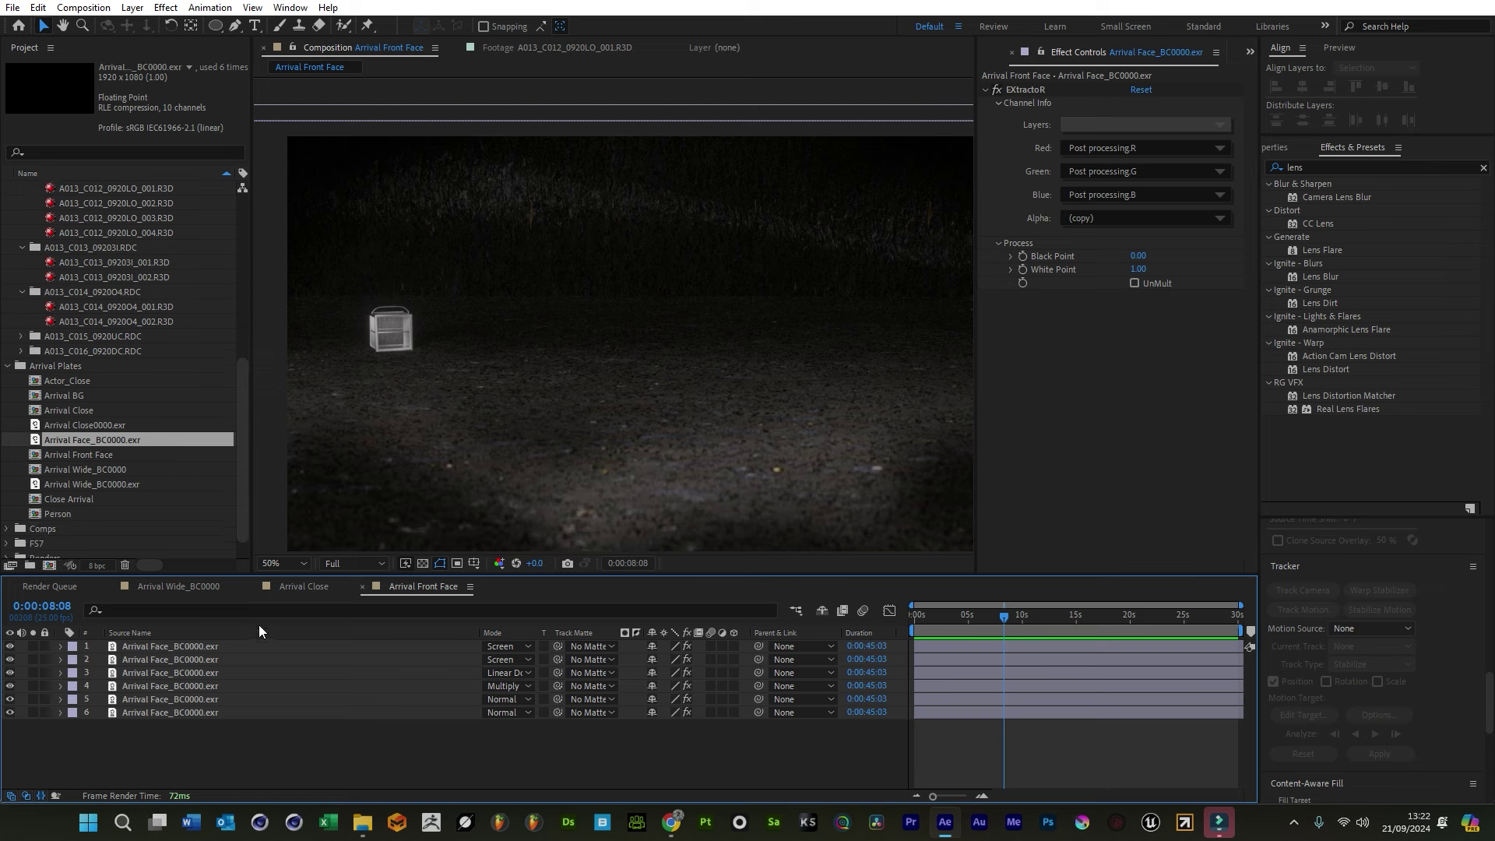
# Add an adjustment layer with Camera Lens Blur at blur radius 33
pyautogui.click(131, 8)
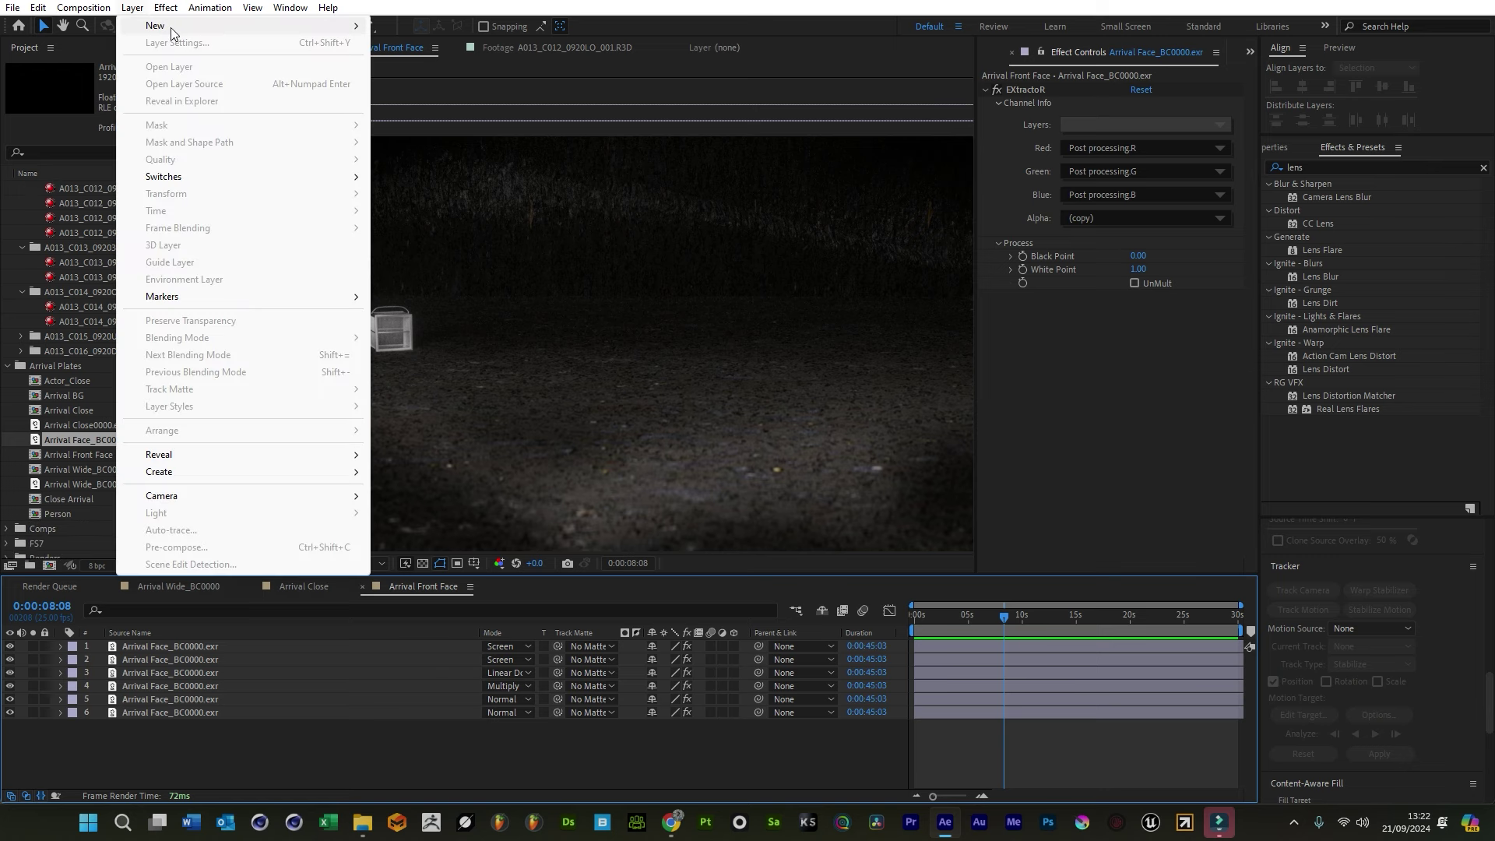
pyautogui.moveTo(173, 27)
pyautogui.click(436, 119)
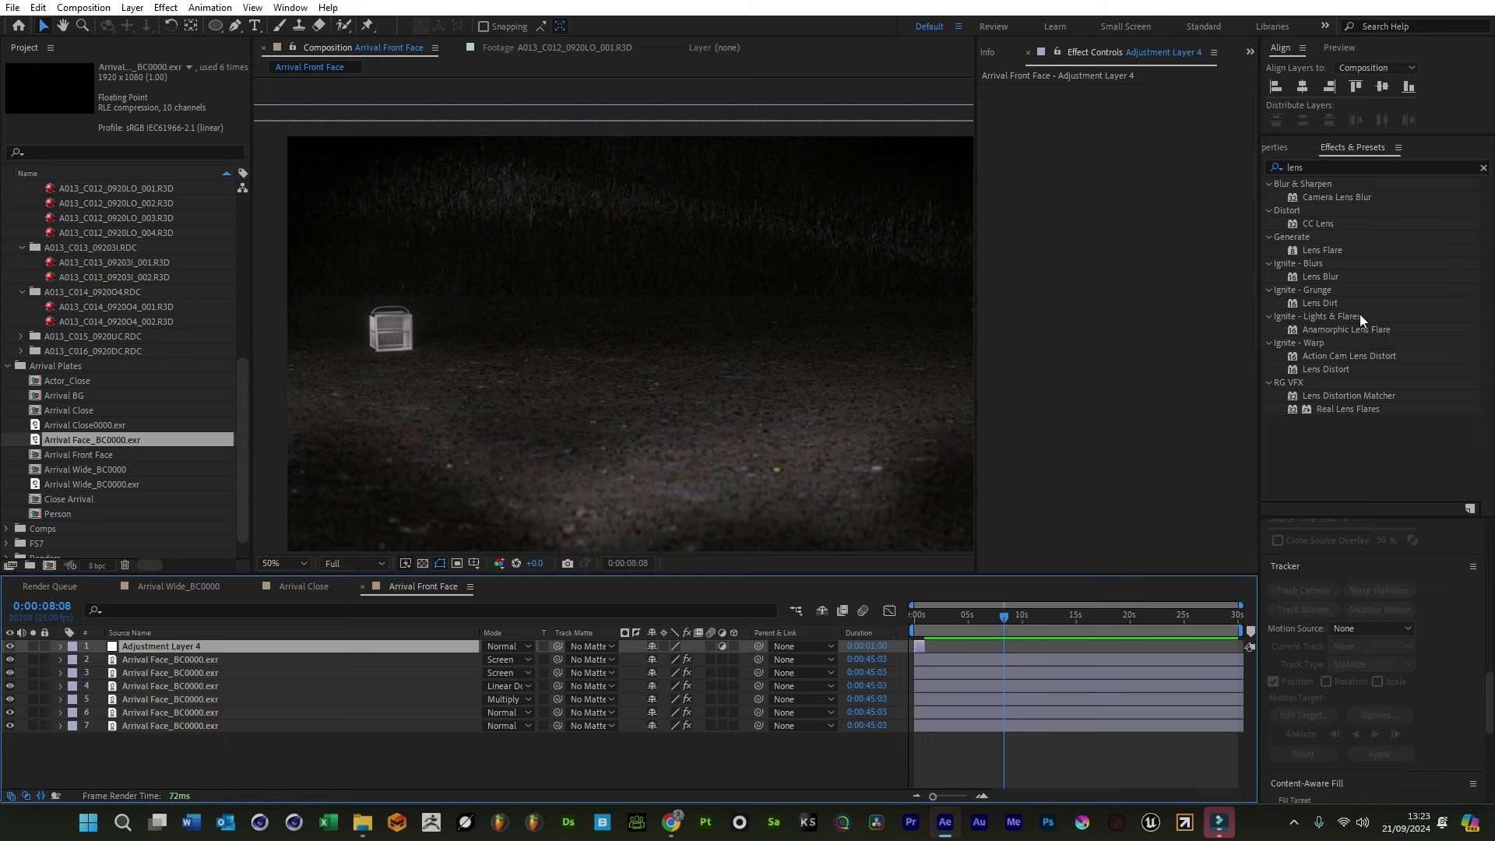
pyautogui.moveTo(1338, 197); pyautogui.dragTo(223, 651)
pyautogui.moveTo(1149, 105); pyautogui.dragTo(1163, 106)
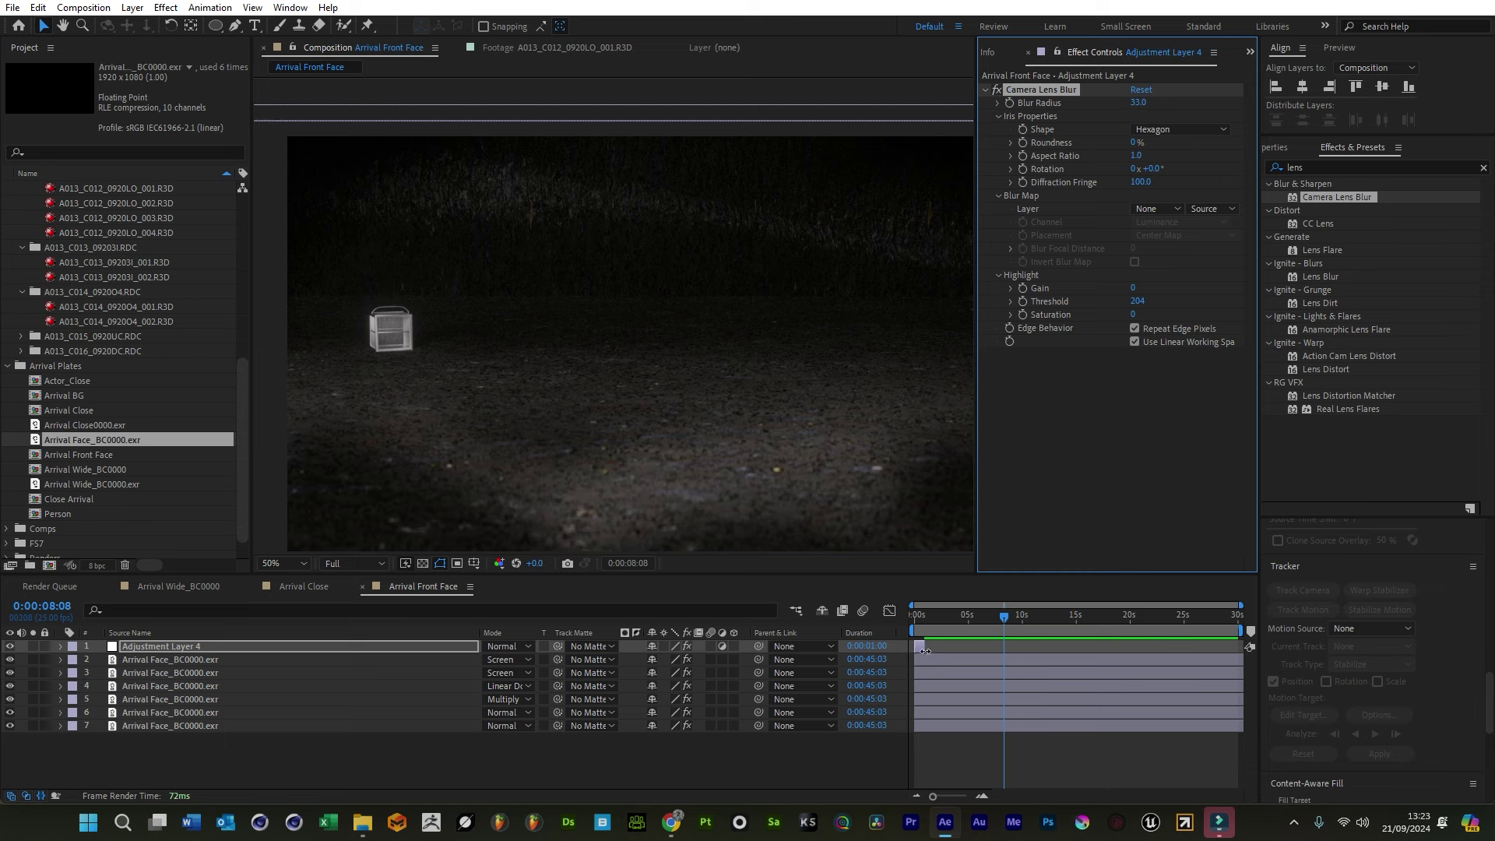
# Extend the adjustment layer to comp end; set Gain 100, Threshold 120, Aspect 0.5, Radius 43
pyautogui.moveTo(925, 650); pyautogui.dragTo(1264, 652)
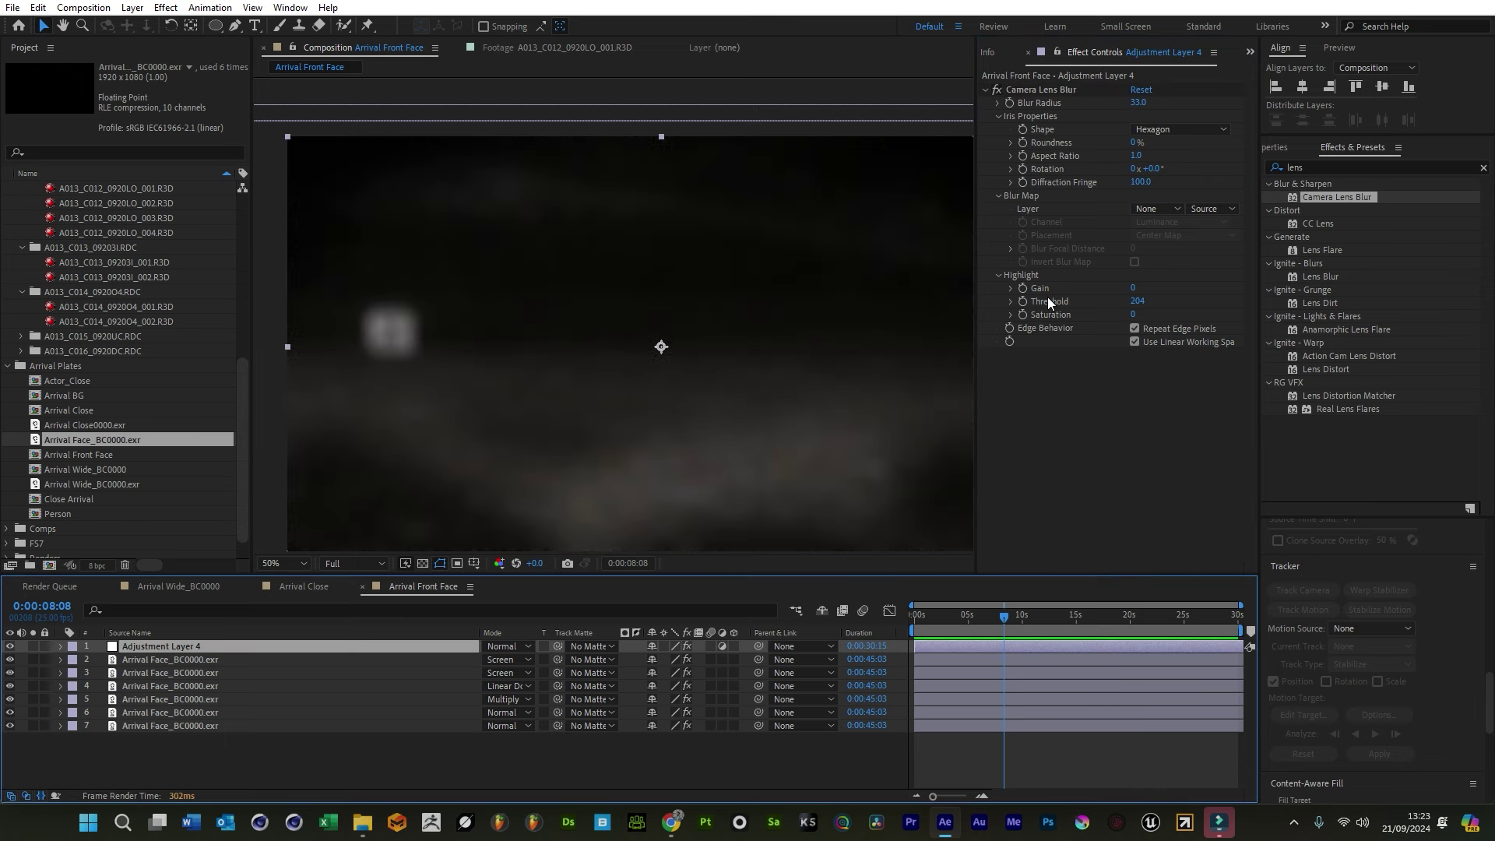
pyautogui.moveTo(1133, 288); pyautogui.dragTo(408, 341)
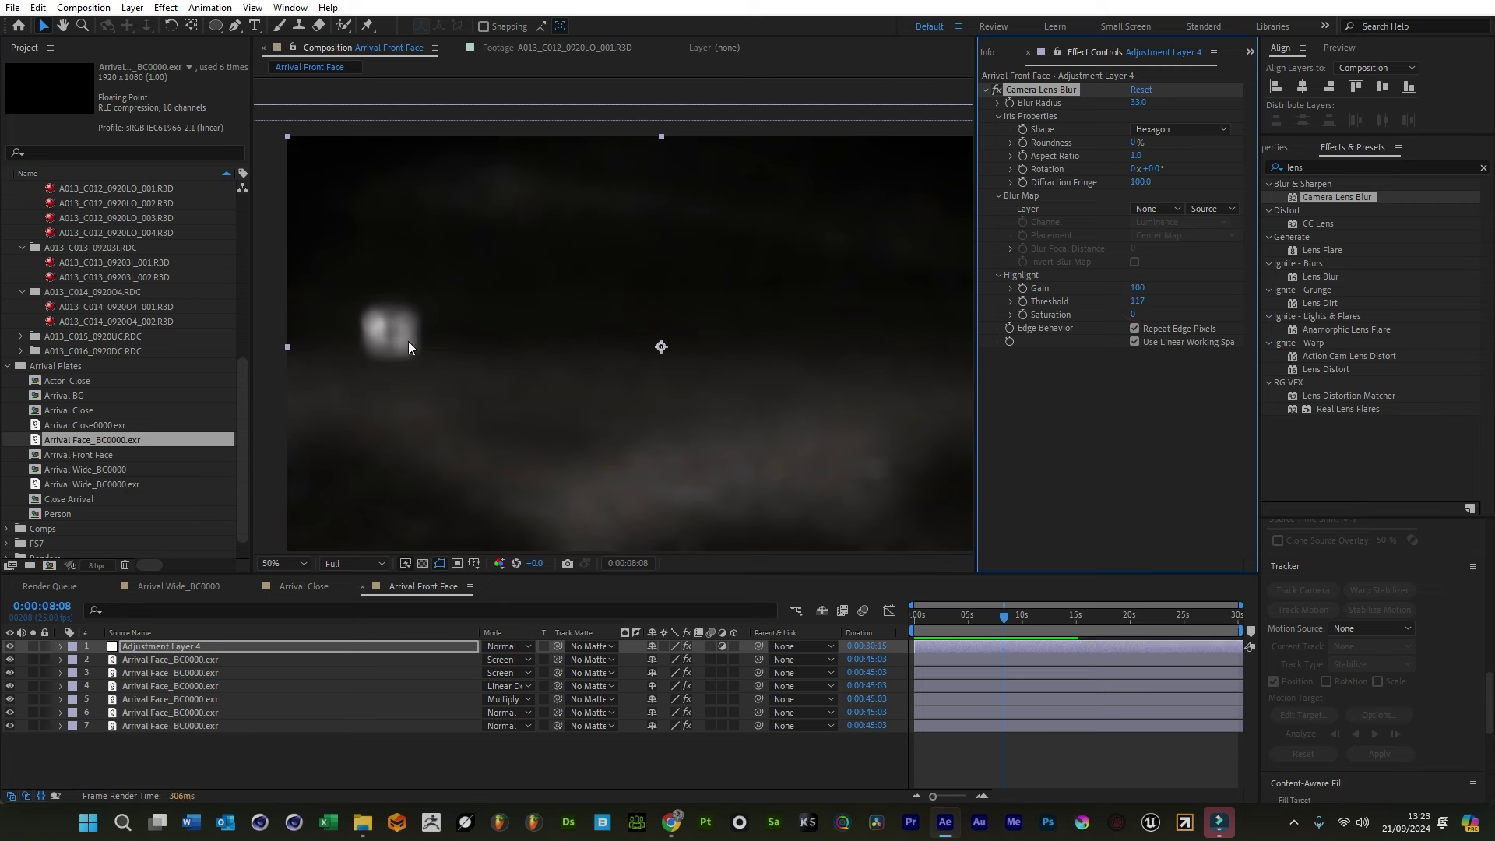
pyautogui.moveTo(1142, 302); pyautogui.dragTo(1136, 303)
pyautogui.moveTo(1136, 156); pyautogui.dragTo(1130, 157)
pyautogui.moveTo(1138, 102); pyautogui.dragTo(1149, 104)
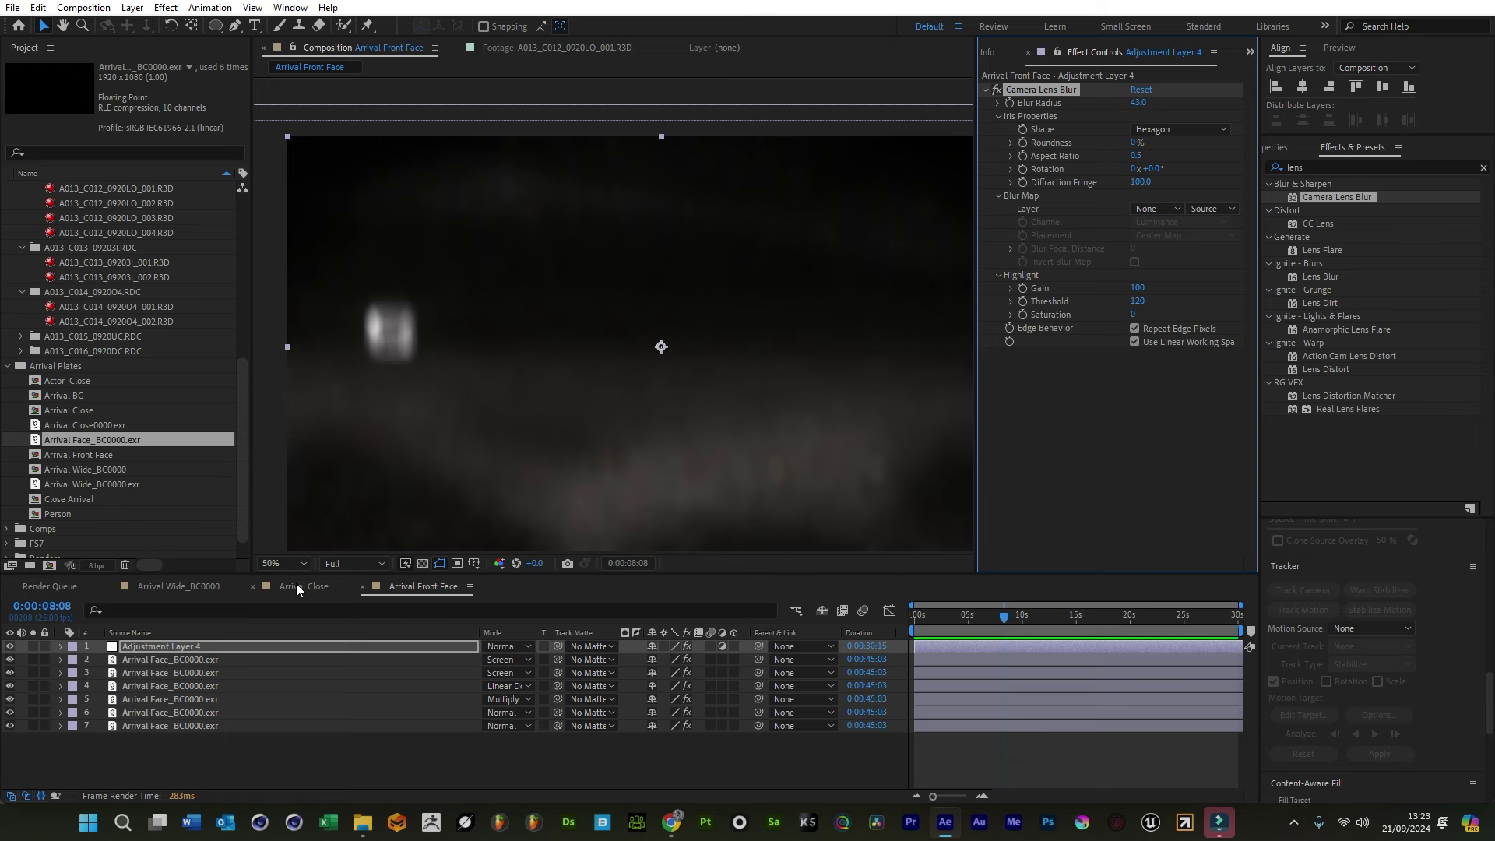
pyautogui.moveTo(184, 742); pyautogui.dragTo(186, 645)
# Pre-compose all seven backdrop layers into a pre-comp named Backdrop Face
pyautogui.rightClick(187, 670)
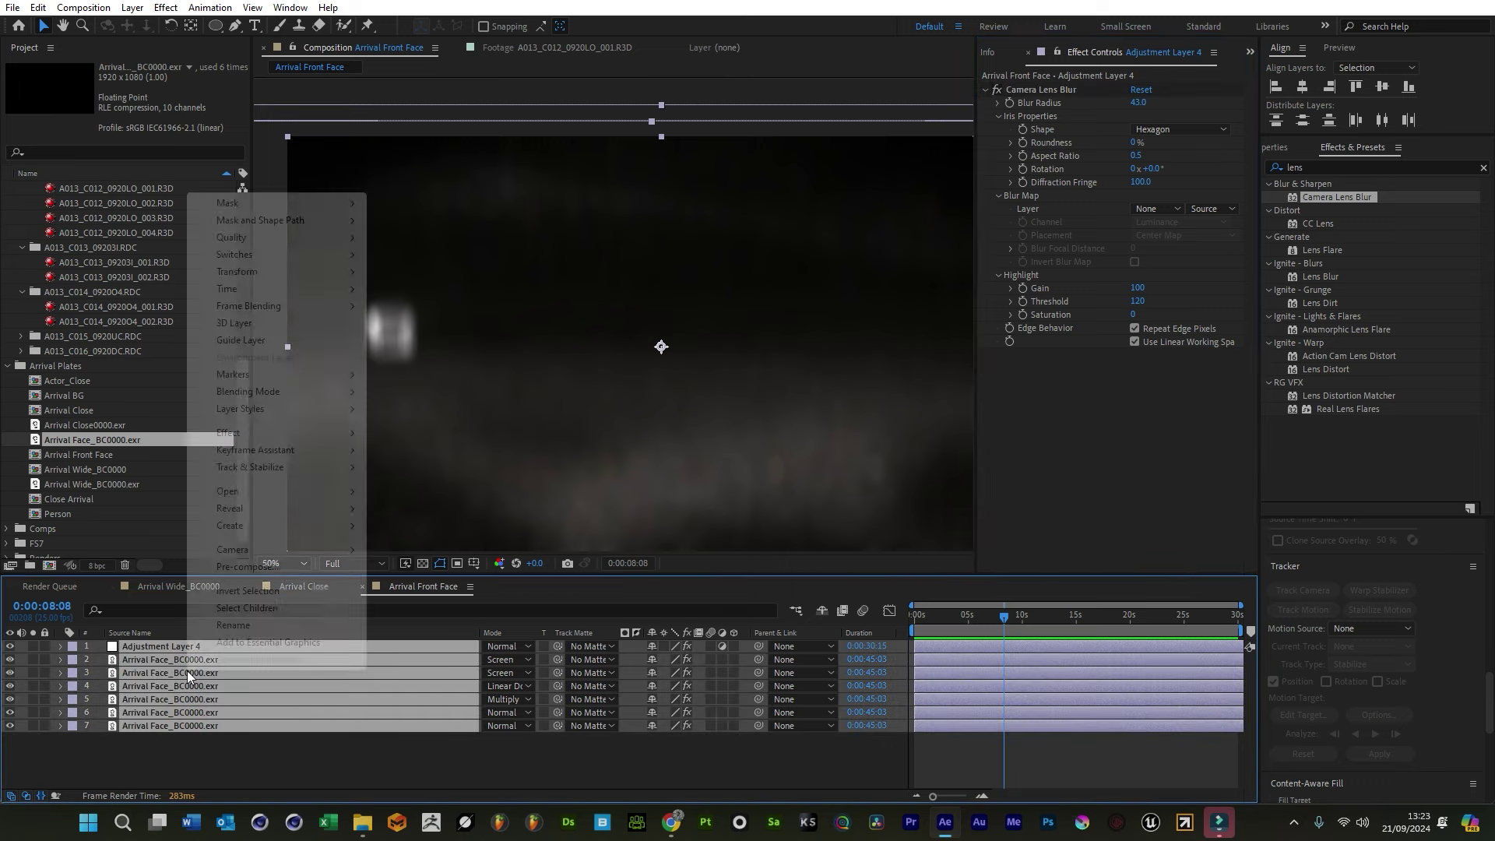
pyautogui.click(247, 567)
pyautogui.write('Bag')
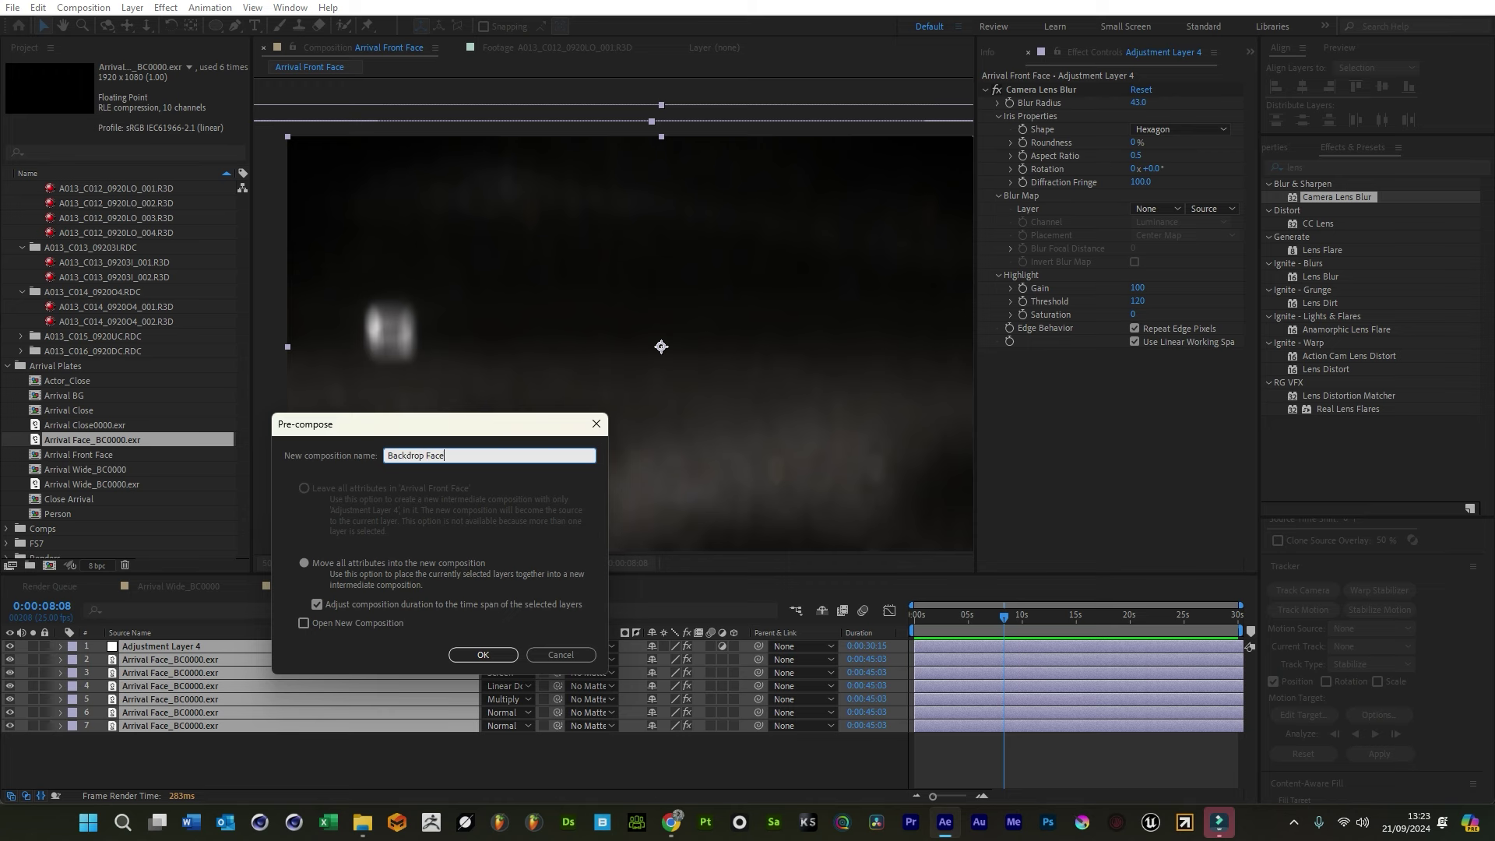
pyautogui.write('kdrop Face')
pyautogui.press('Return')
# Place the A013_C016_0920DC_001.R3D actor clip on top, scaled to fit, with its start trimmed
pyautogui.moveTo(146, 339); pyautogui.dragTo(661, 355)
pyautogui.press(',')
pyautogui.press(',')
pyautogui.press(',')
pyautogui.press(',')
pyautogui.press(',')
pyautogui.press(',')
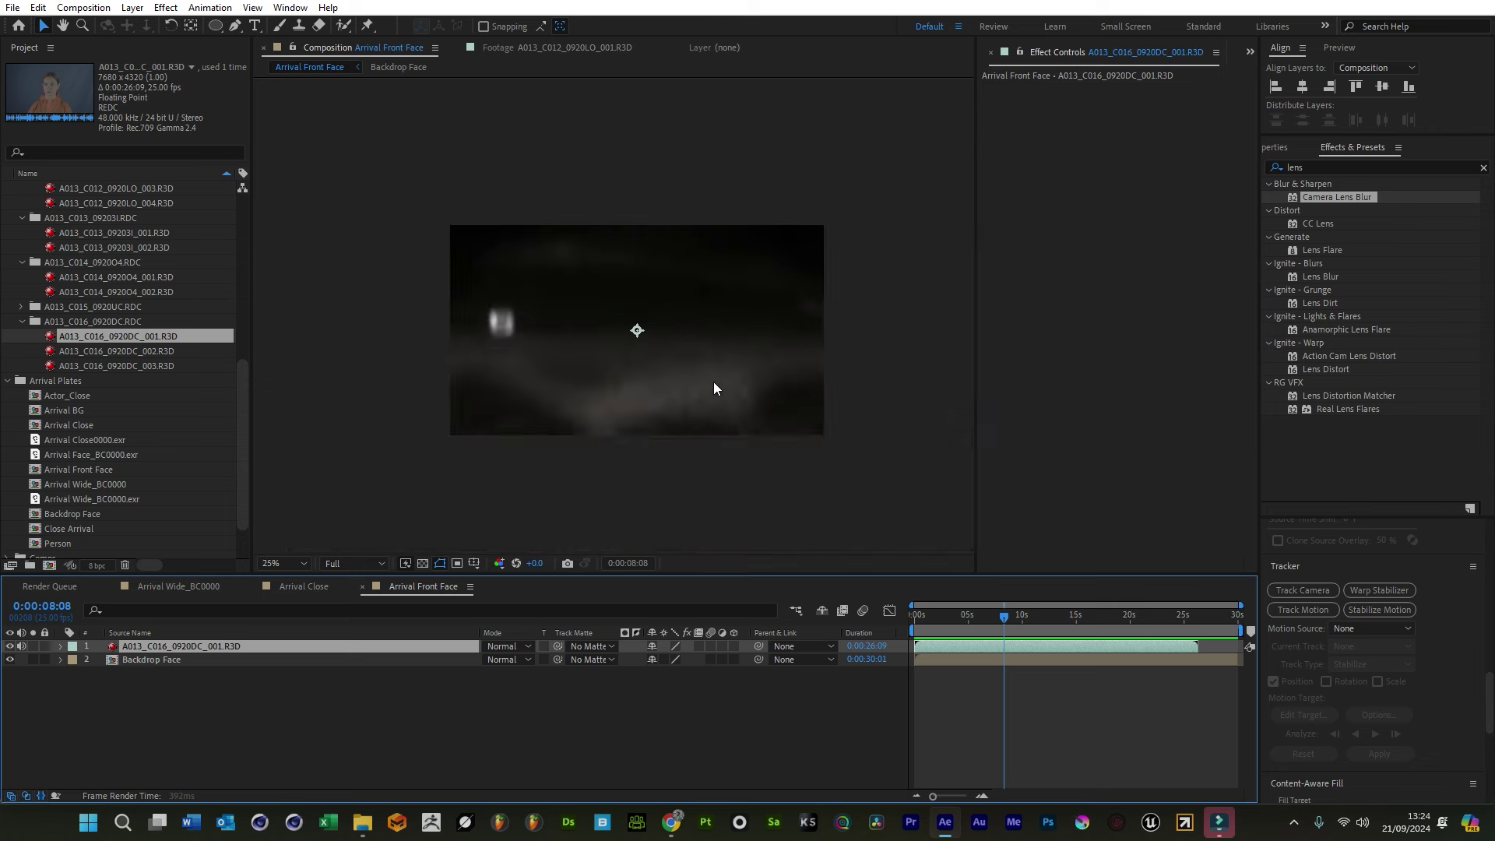
pyautogui.moveTo(619, 423); pyautogui.dragTo(604, 344)
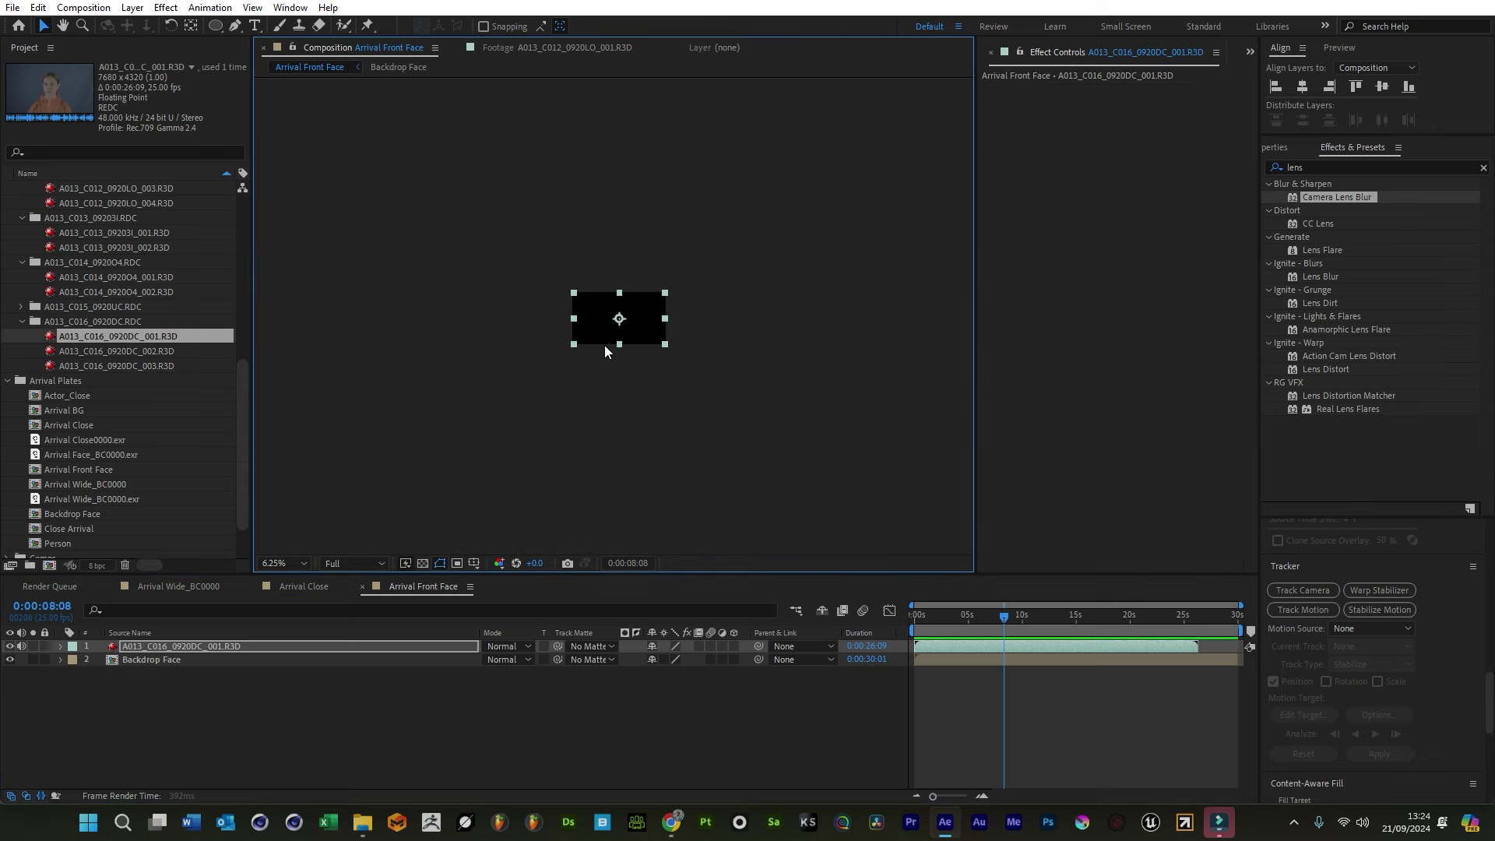
pyautogui.press('.')
pyautogui.press('.')
pyautogui.press('.')
pyautogui.click(350, 651)
pyautogui.moveTo(1086, 618); pyautogui.dragTo(1125, 618)
pyautogui.moveTo(915, 646); pyautogui.dragTo(987, 632)
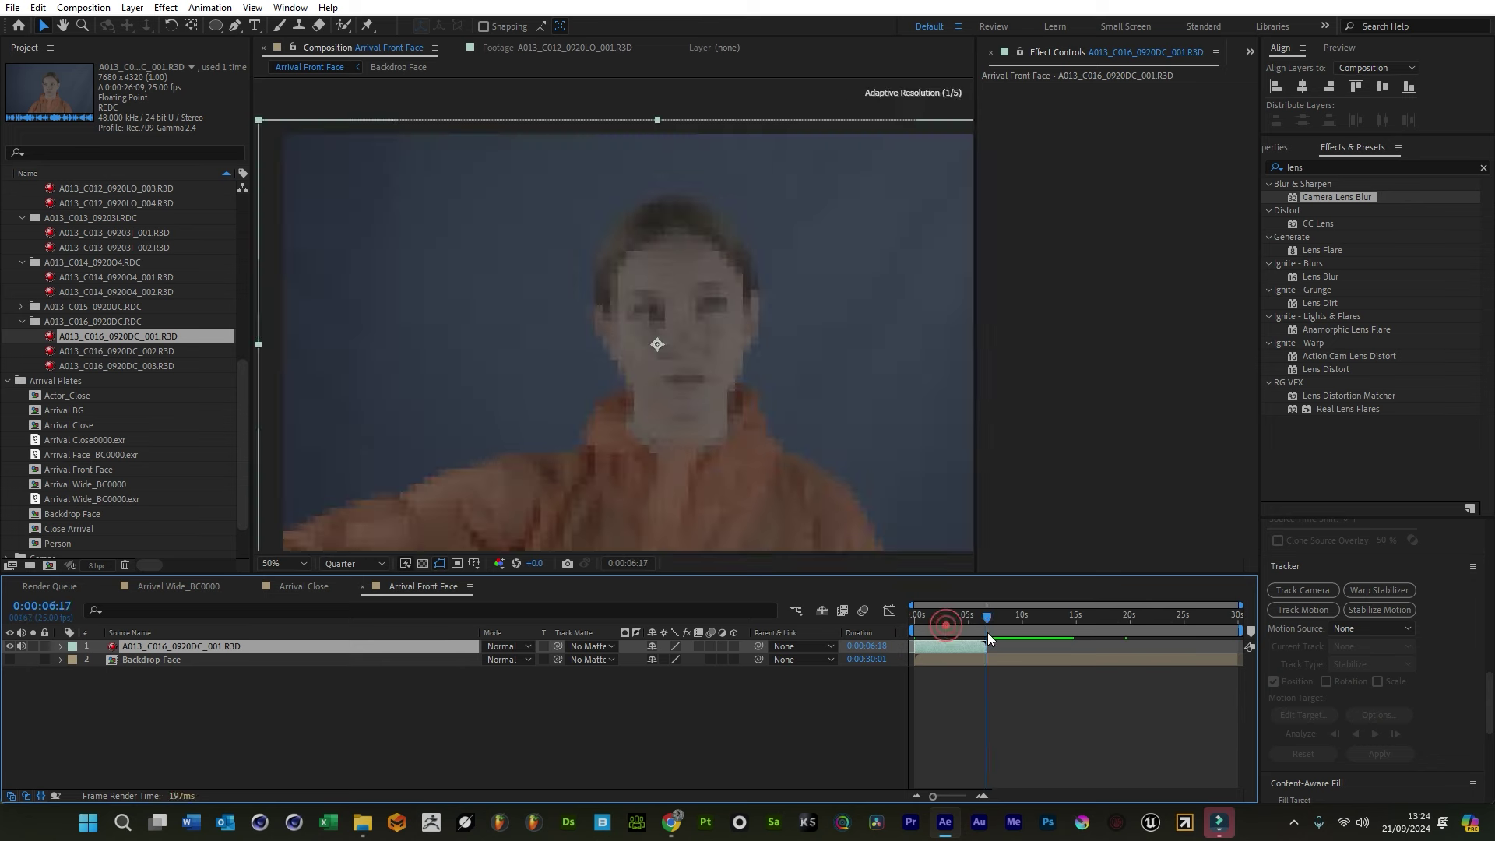
# Start a pen mask tracing the actor's left side, shoulder and head
pyautogui.scroll(-2, 754, 444)
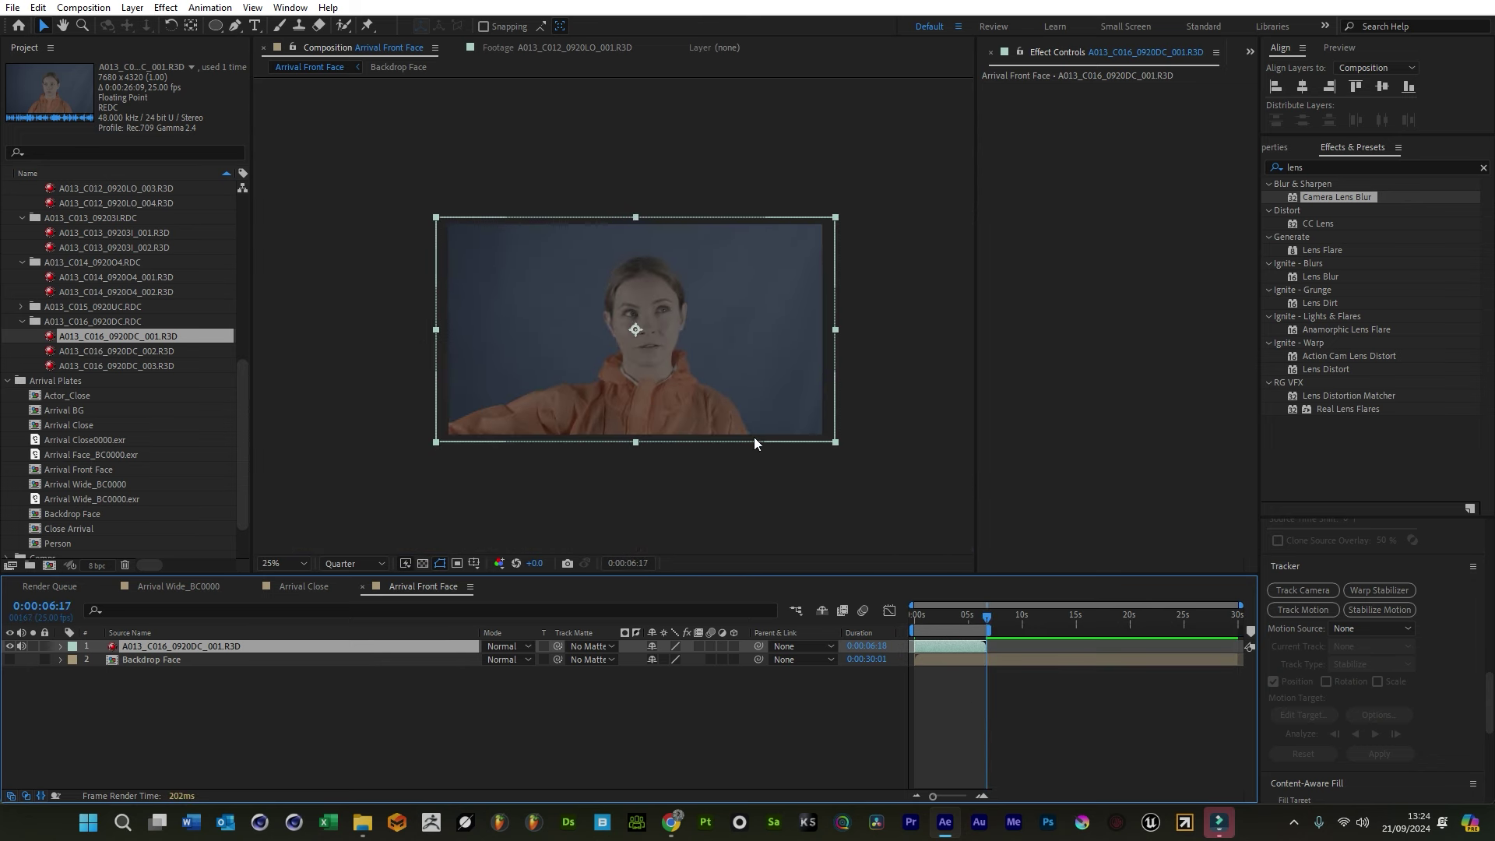
pyautogui.press('g')
pyautogui.click(418, 386)
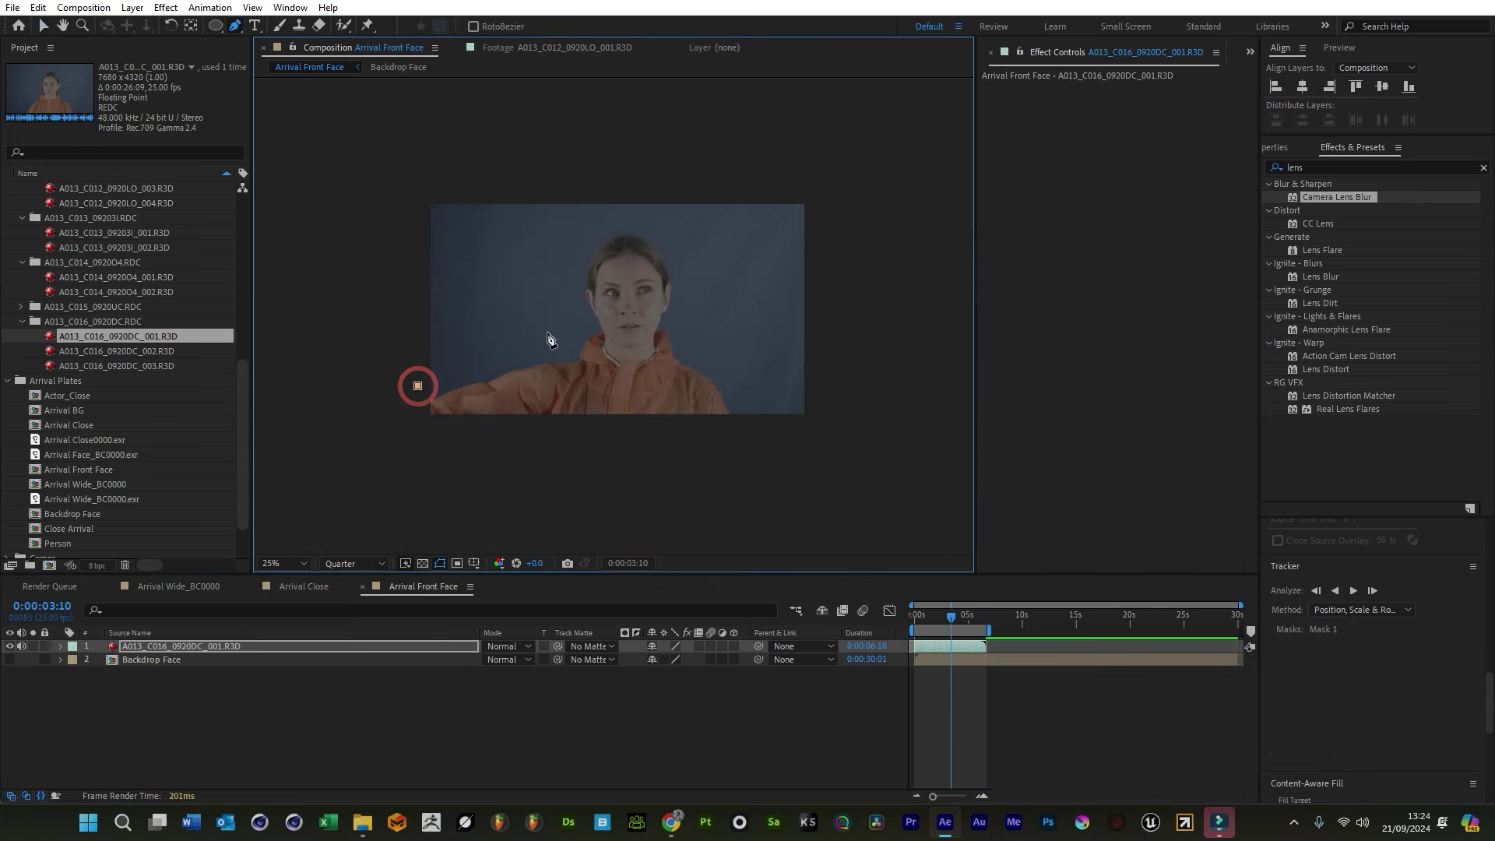
pyautogui.click(539, 318)
pyautogui.click(572, 286)
pyautogui.click(588, 203)
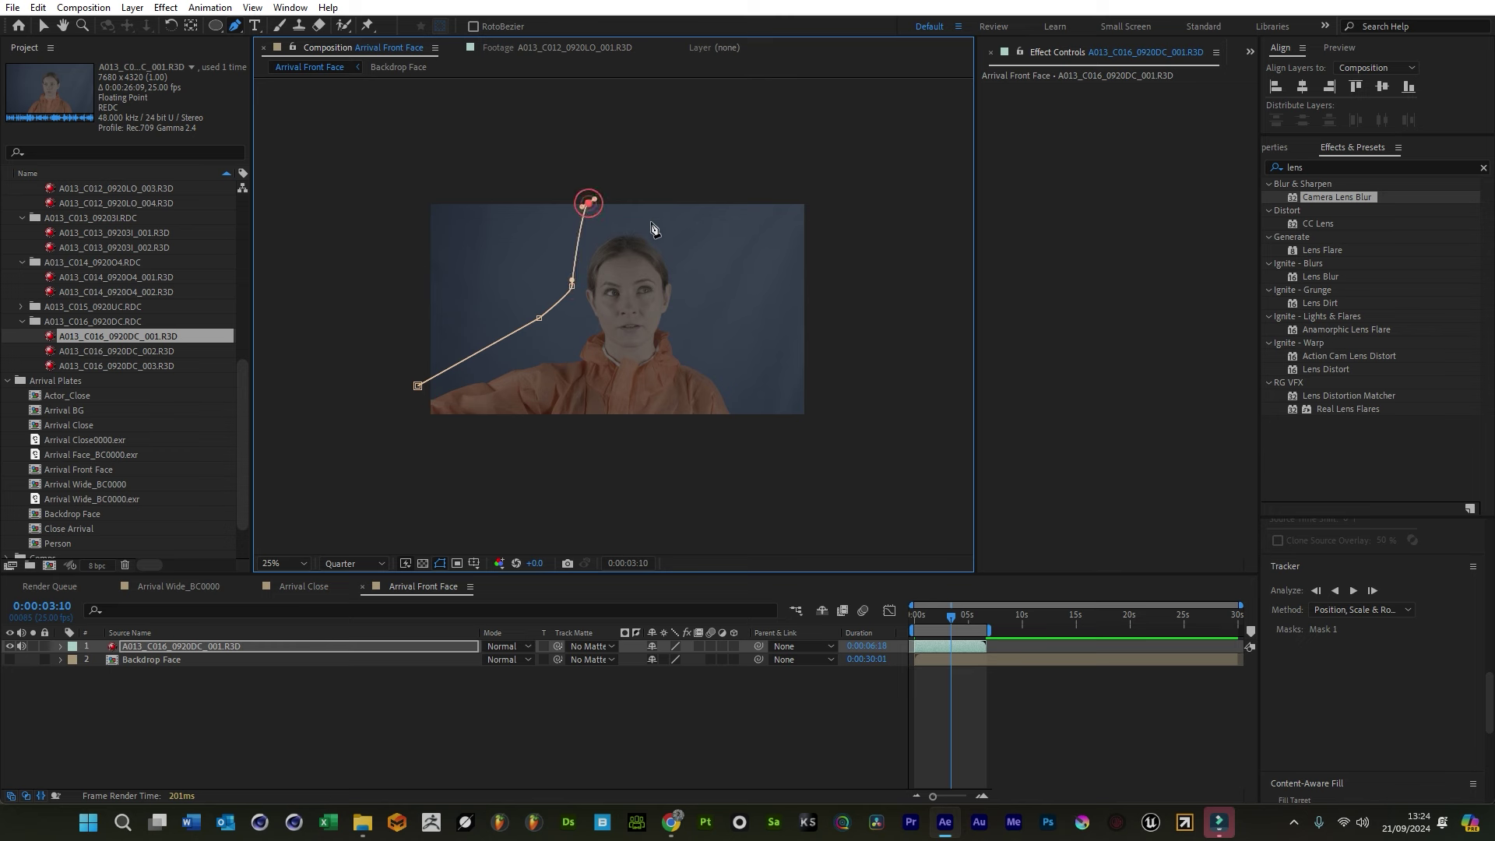
pyautogui.hotkey('ctrl', 'z')
pyautogui.click(593, 225)
pyautogui.click(657, 218)
pyautogui.click(685, 265)
pyautogui.click(697, 321)
pyautogui.click(723, 359)
# Finish the mask down the right side and along the bottom, closing it around the actor
pyautogui.click(755, 417)
pyautogui.click(787, 440)
pyautogui.click(850, 406)
pyautogui.moveTo(842, 229); pyautogui.dragTo(840, 212)
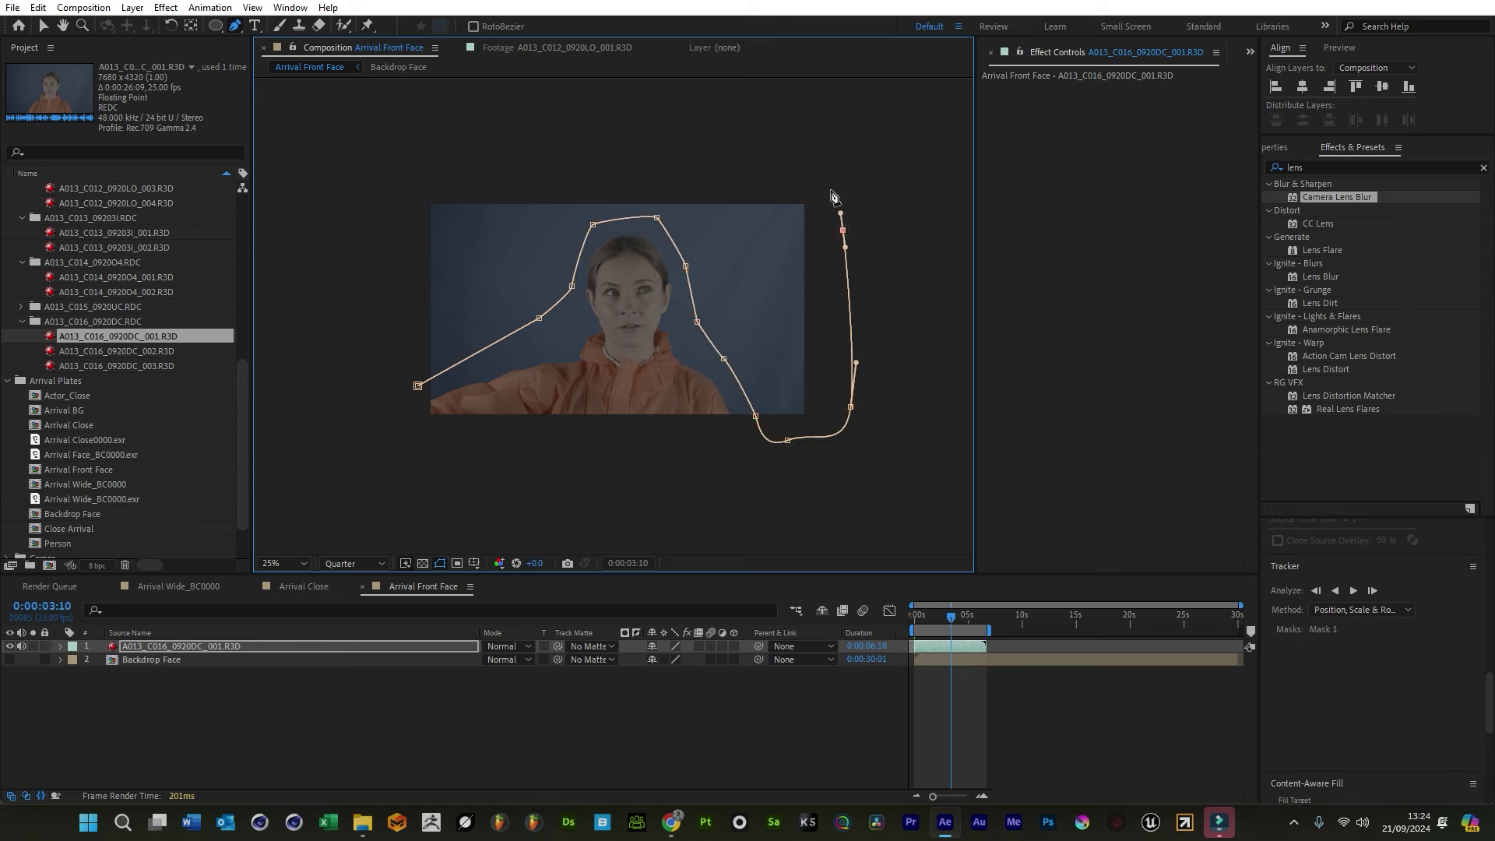
pyautogui.click(886, 472)
pyautogui.click(671, 499)
pyautogui.click(510, 472)
pyautogui.click(420, 457)
pyautogui.click(417, 385)
pyautogui.press('Delete')
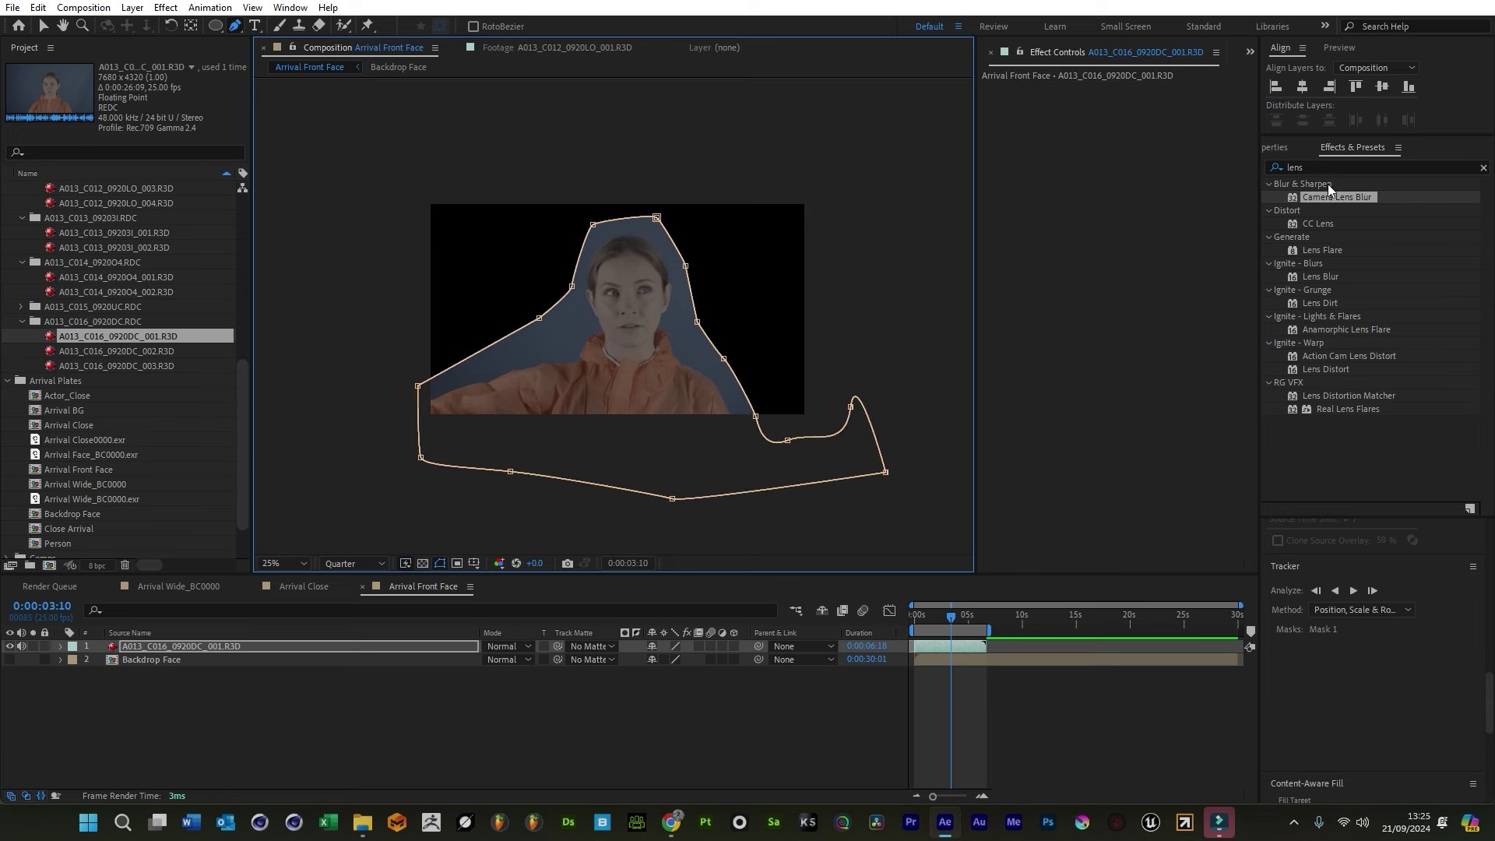
# Apply the Keylight + Advanced Spill Suppressor preset, remove Key Cleaner, add Refine Soft Matte
pyautogui.click(1328, 168)
pyautogui.write('keyli')
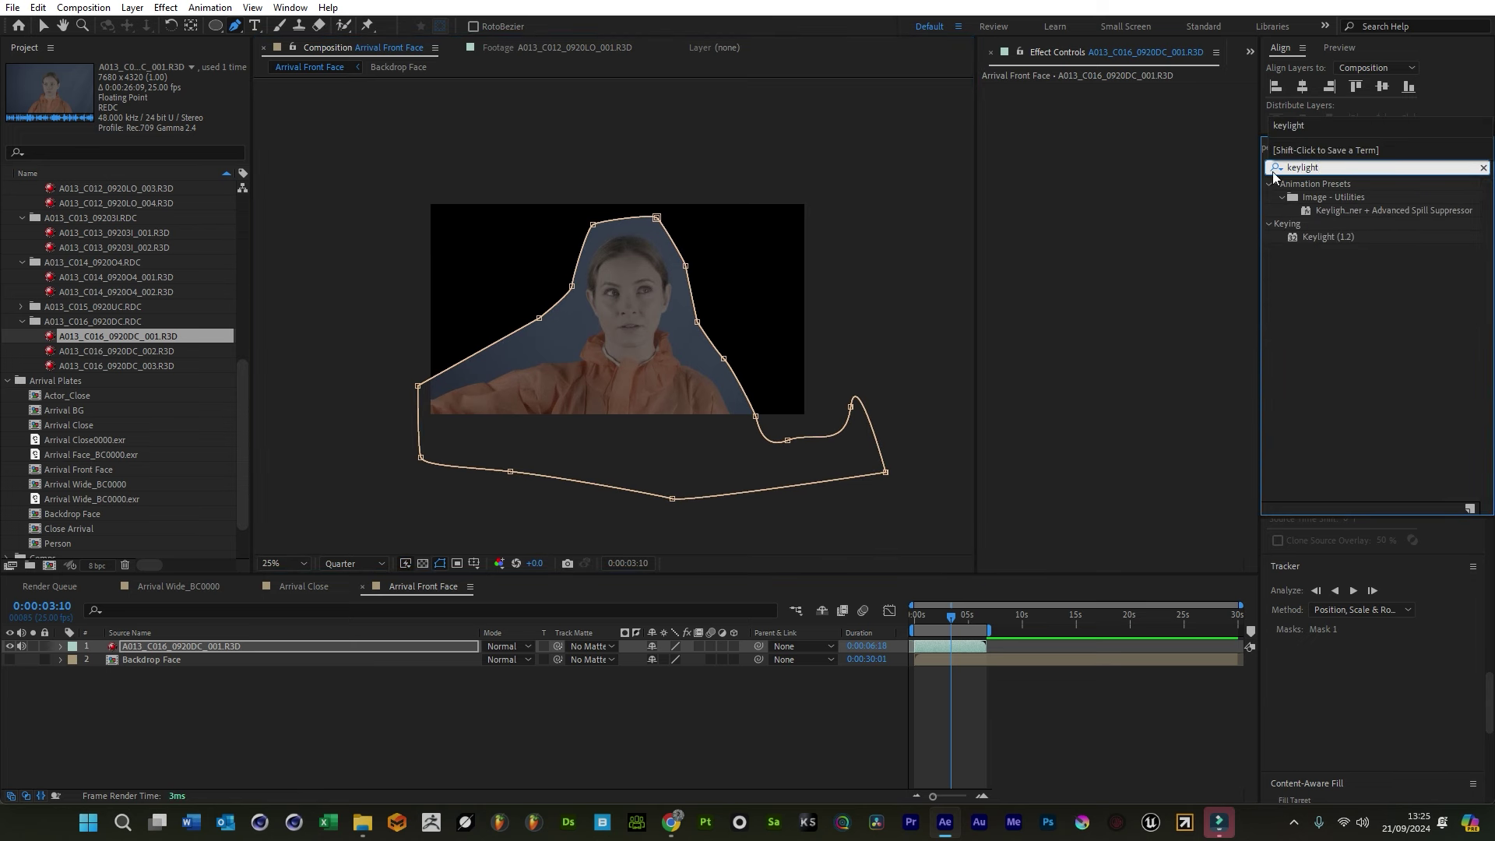
pyautogui.write('ght')
pyautogui.doubleClick(1394, 210)
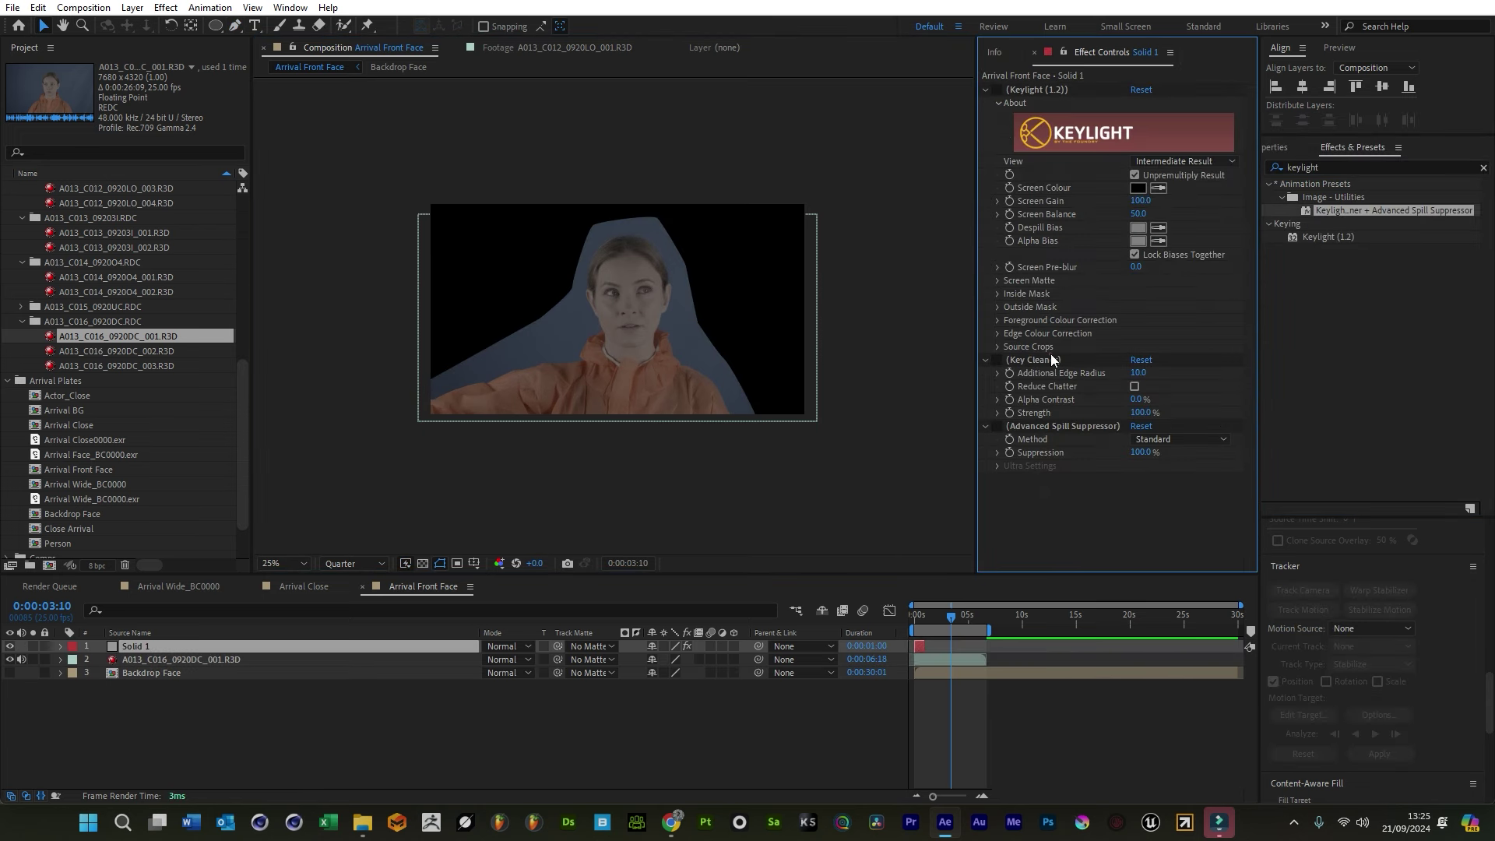
pyautogui.click(1051, 361)
pyautogui.press('Delete')
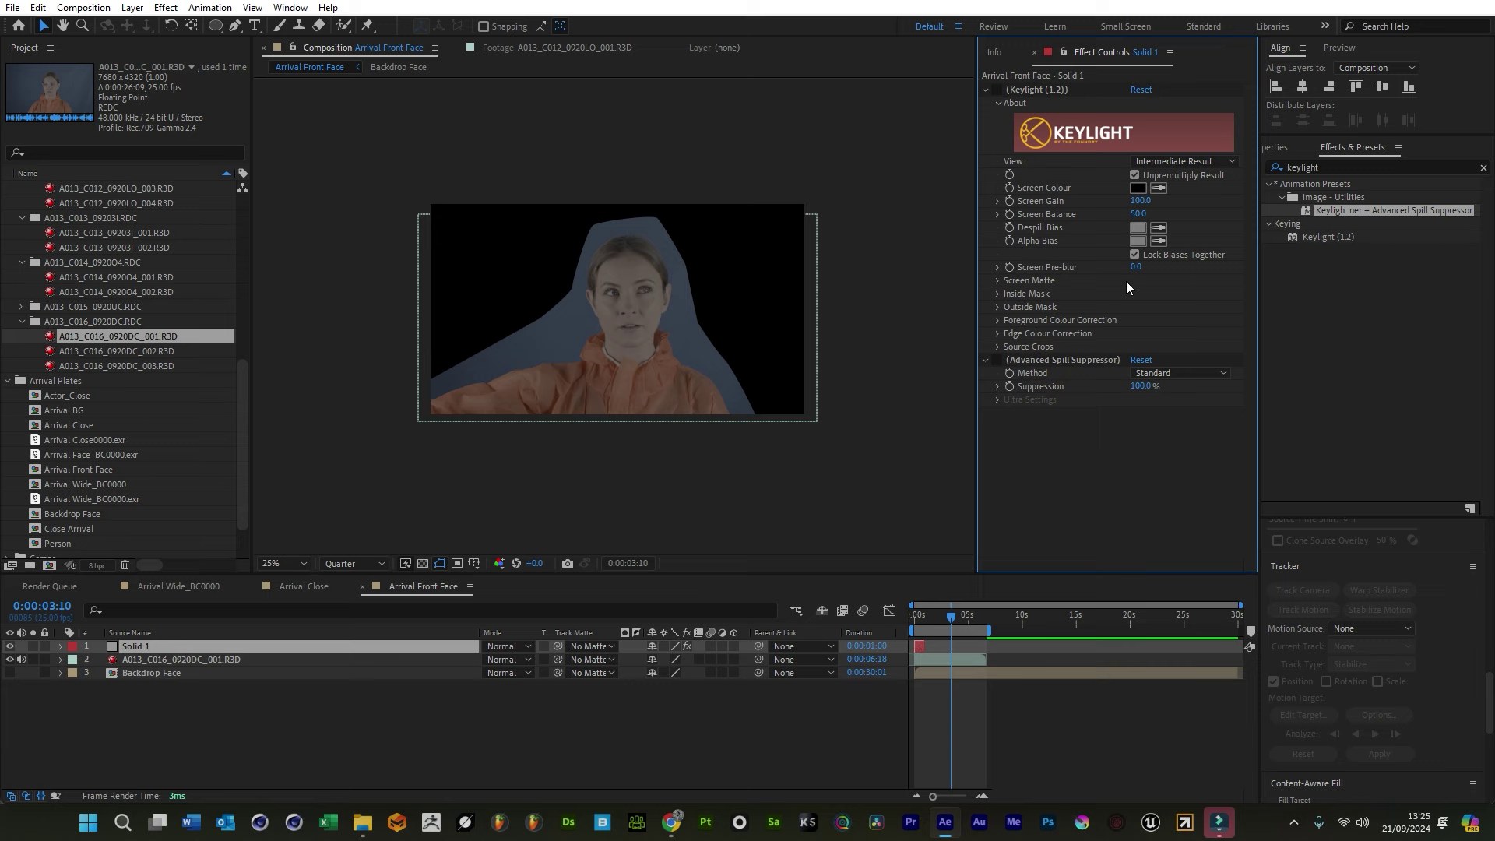
pyautogui.doubleClick(1336, 167)
pyautogui.write('ref')
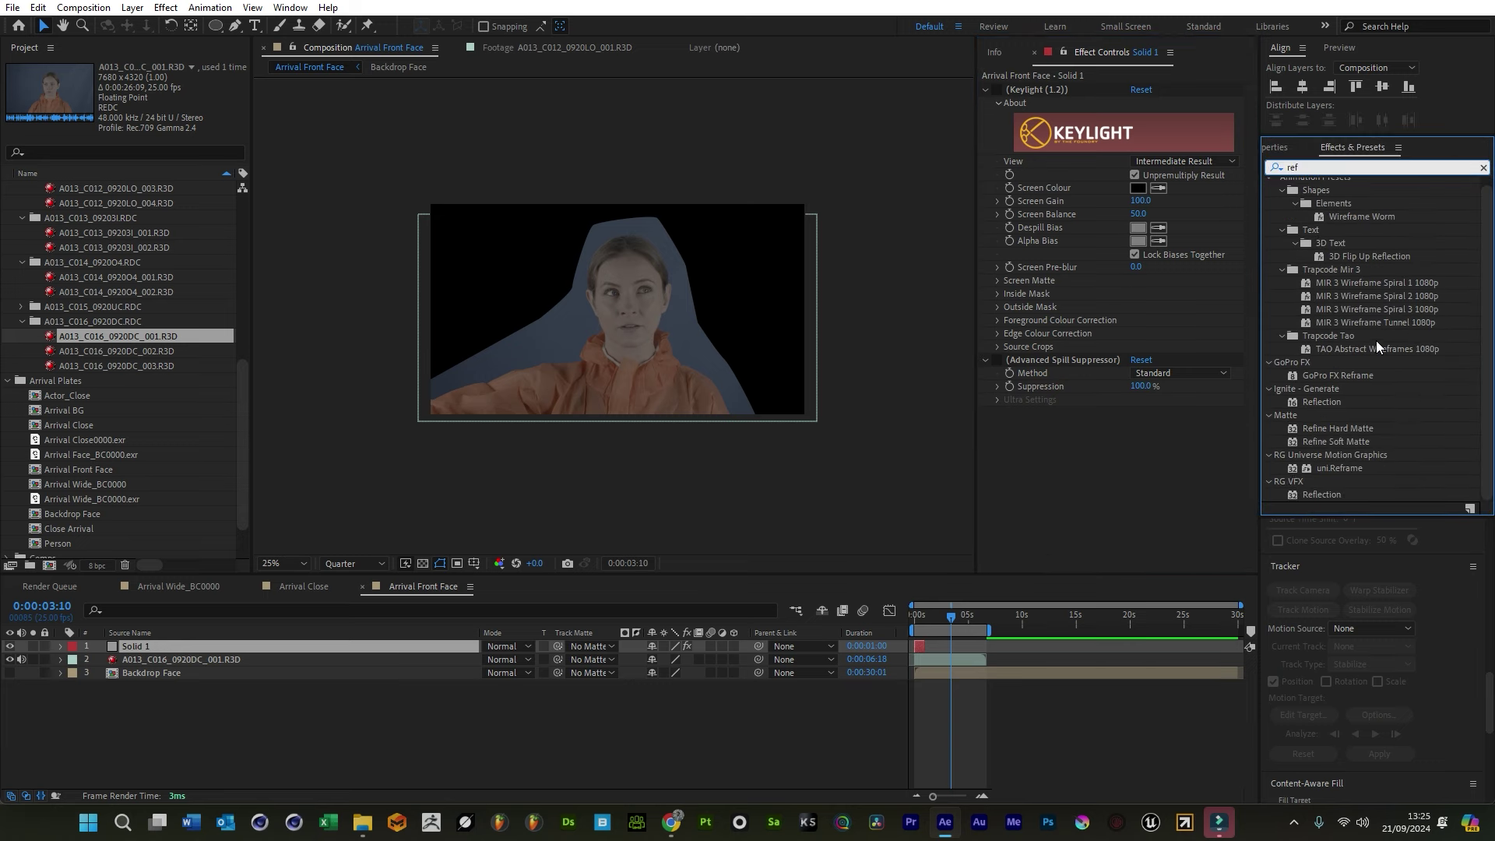
pyautogui.doubleClick(1343, 441)
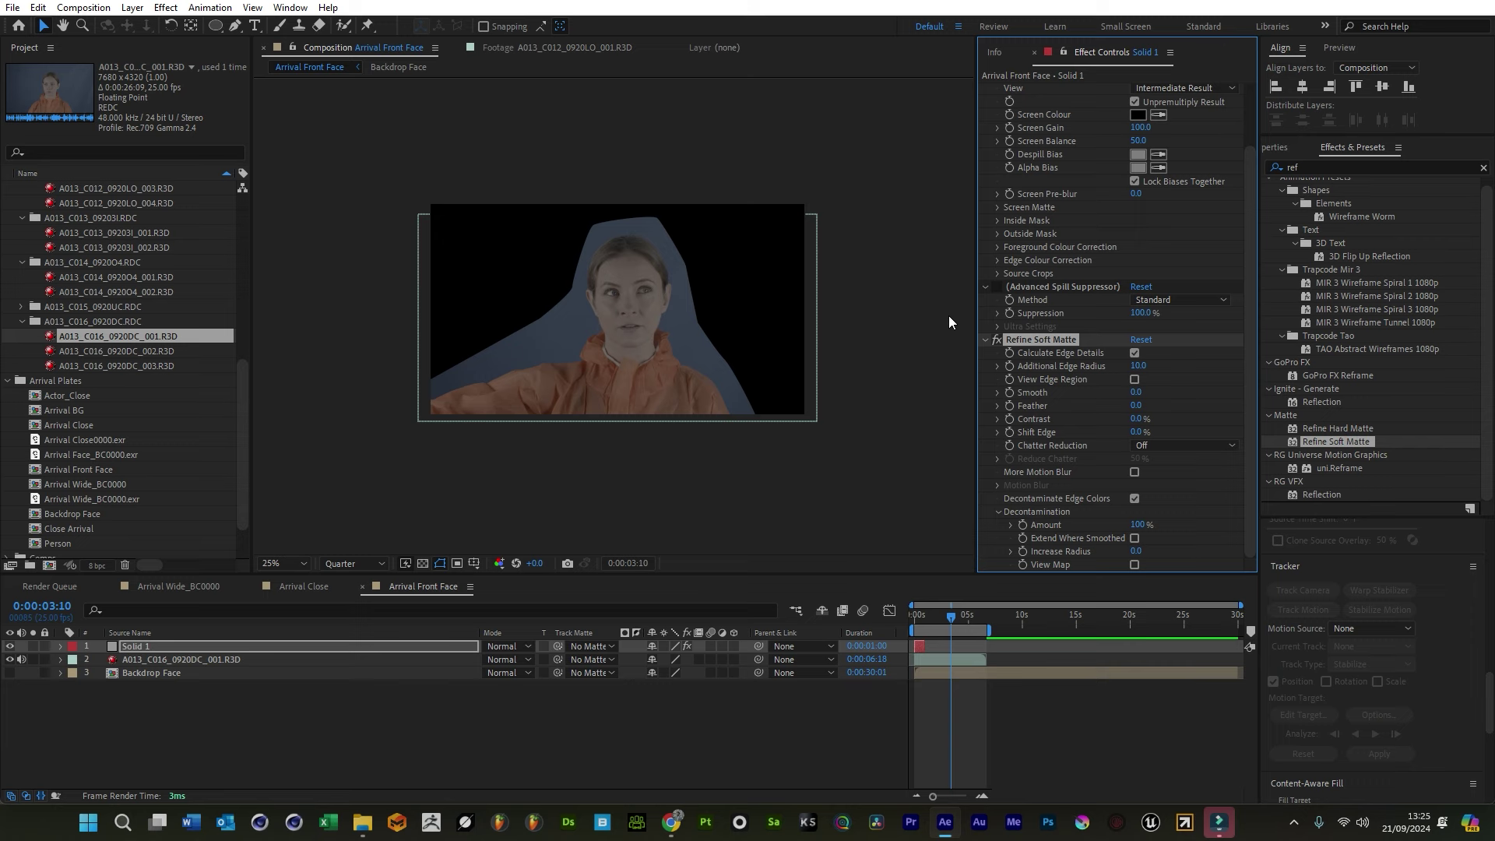
# Apply Lumetri Color to the actor footage
pyautogui.doubleClick(1321, 167)
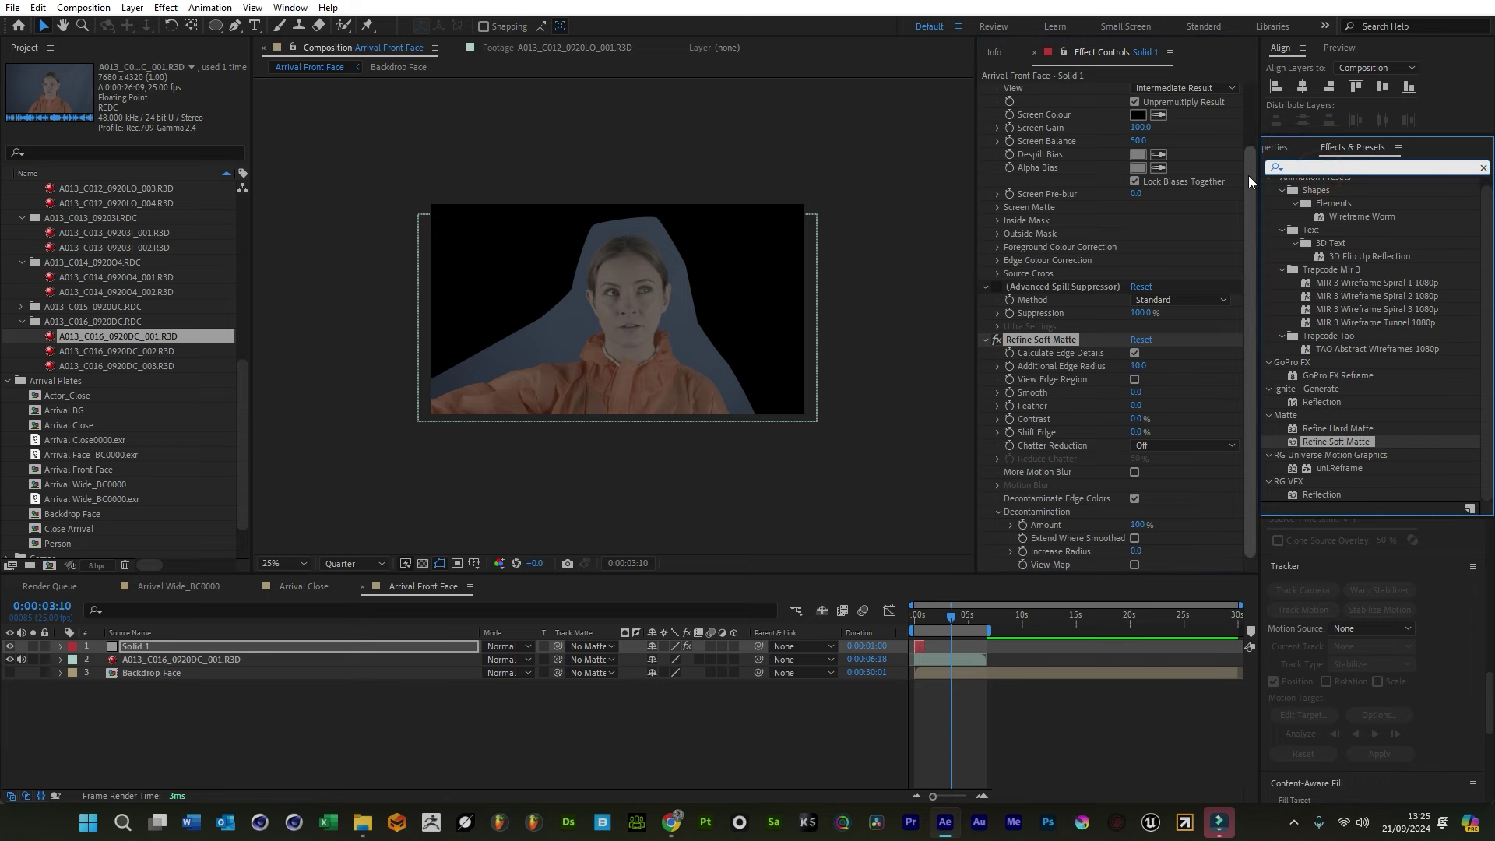
pyautogui.write('lumetr')
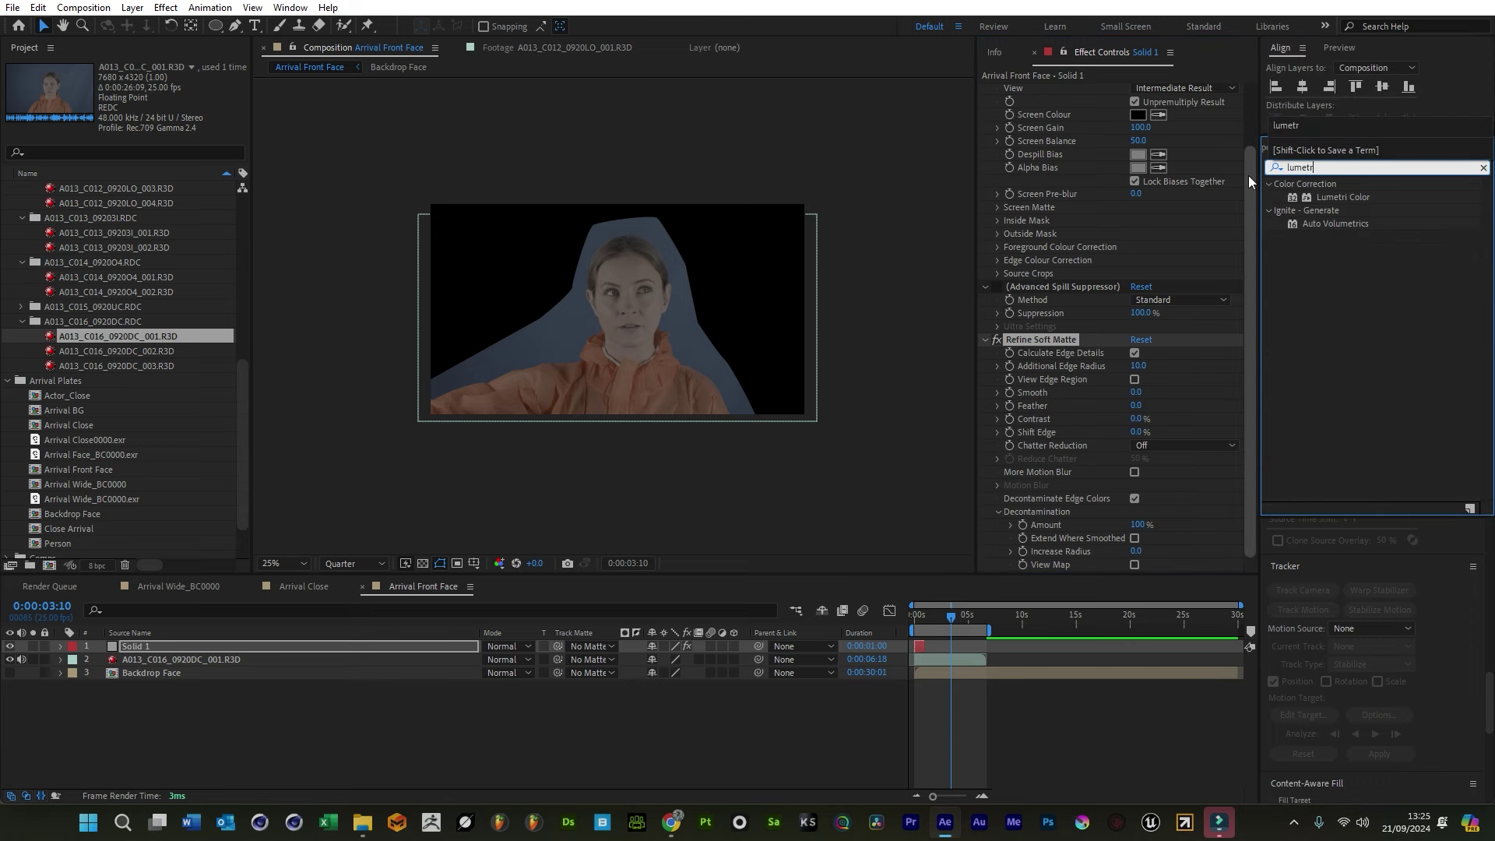
pyautogui.scroll(2, 1251, 263)
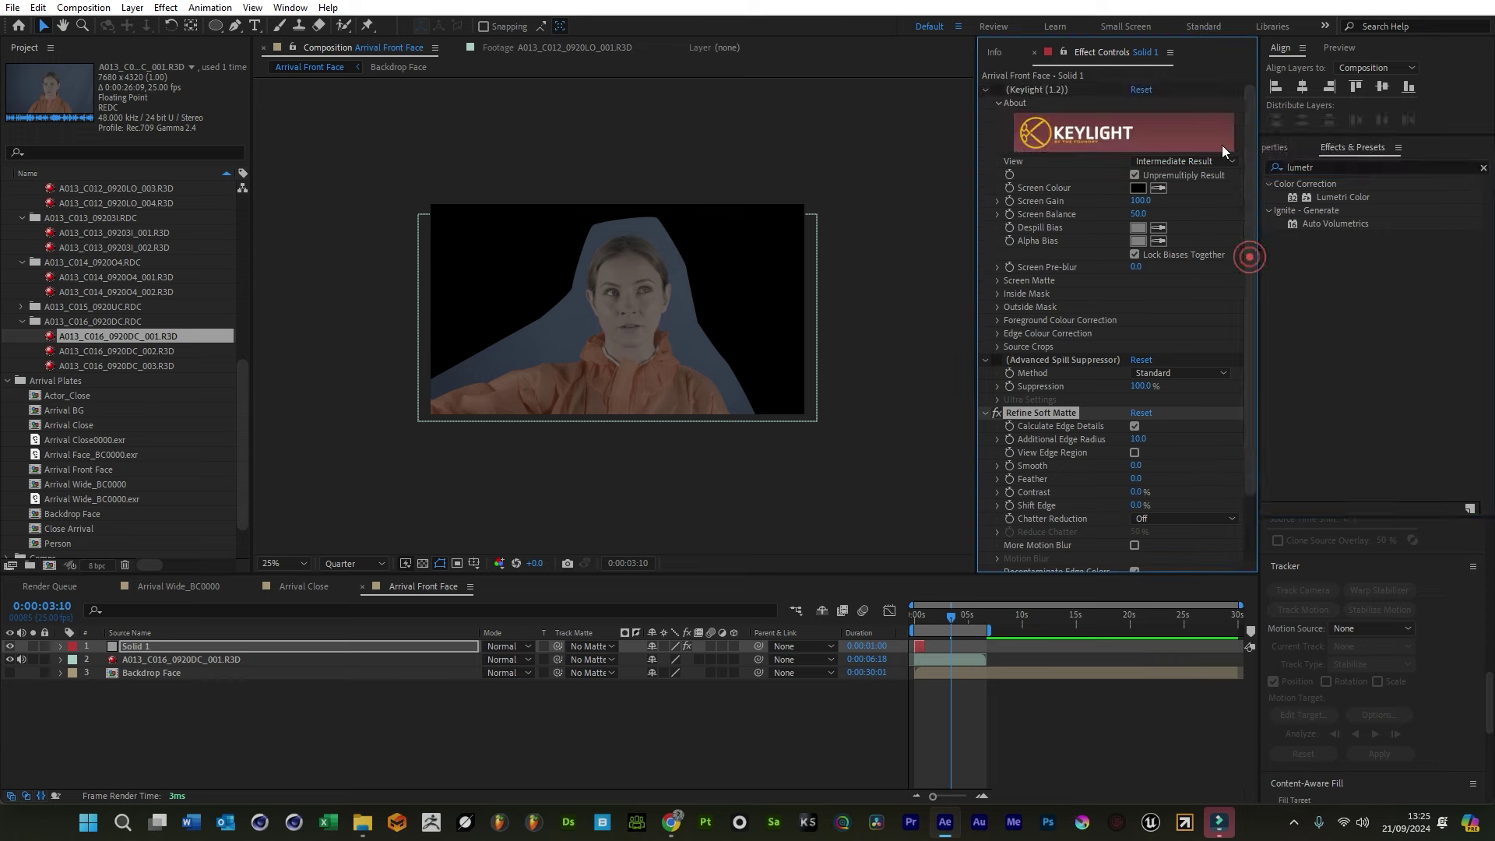
pyautogui.moveTo(1328, 195); pyautogui.dragTo(1202, 132)
pyautogui.moveTo(1110, 89); pyautogui.dragTo(1102, 87)
# Delete Solid 1 and grade the actor with the Jack slog3 input LUT and Contrast 11
pyautogui.press('Delete')
pyautogui.click(1001, 103)
pyautogui.click(1168, 129)
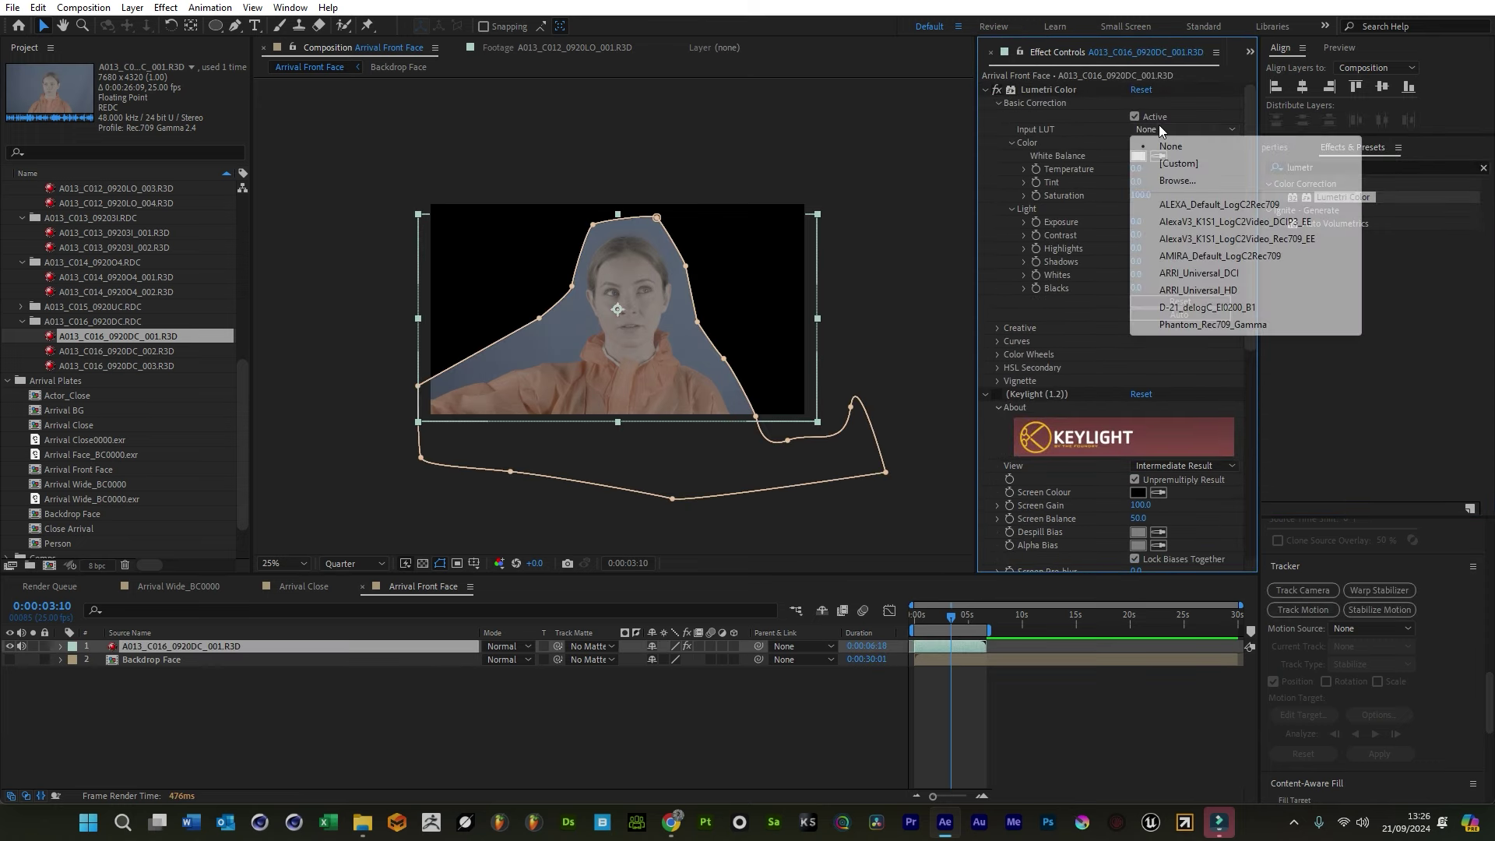
pyautogui.click(1152, 173)
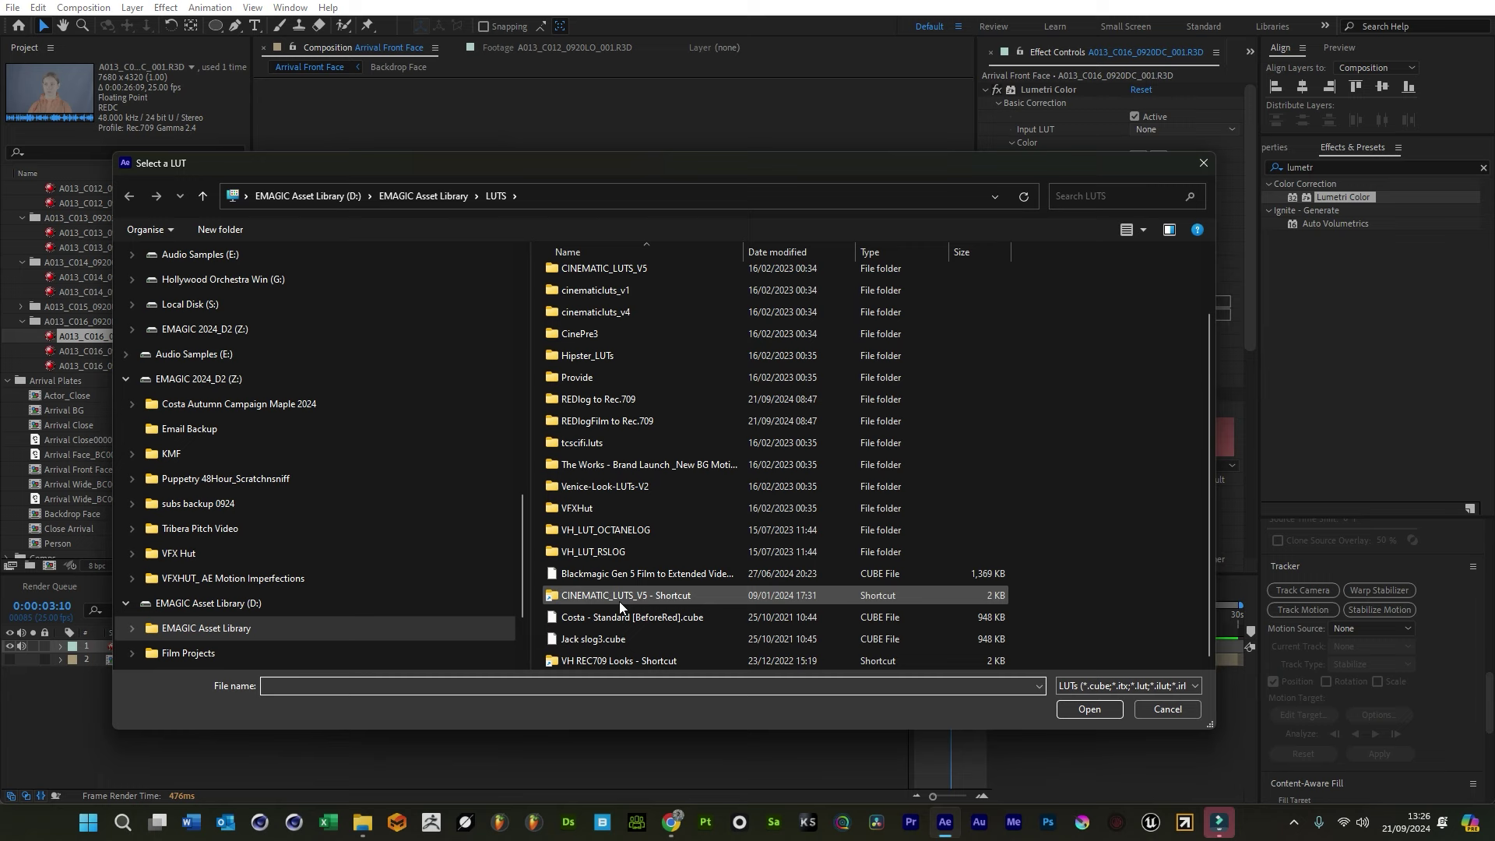
pyautogui.doubleClick(605, 641)
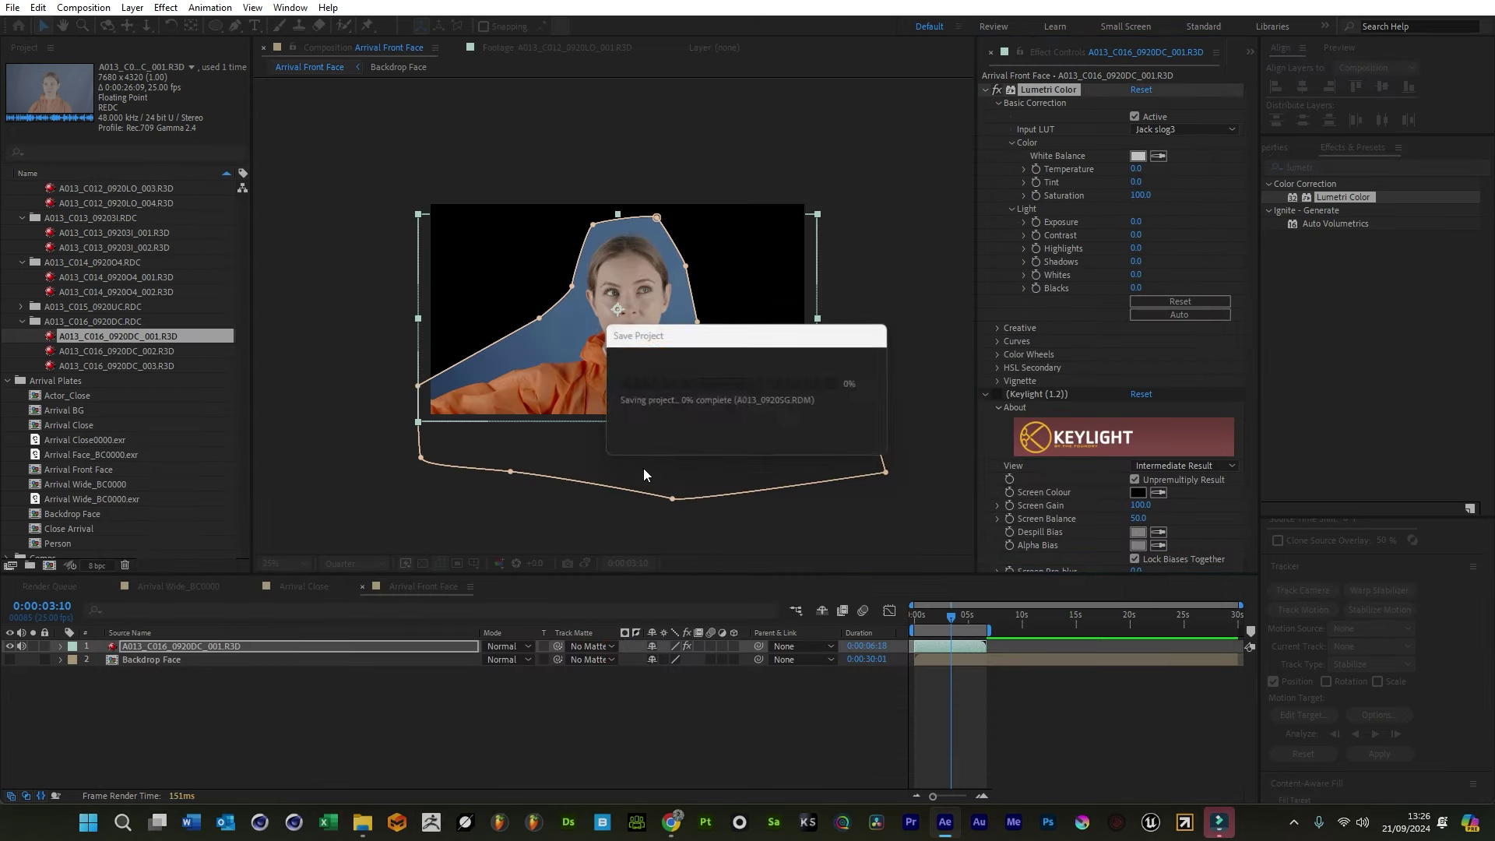
pyautogui.scroll(2, 618, 322)
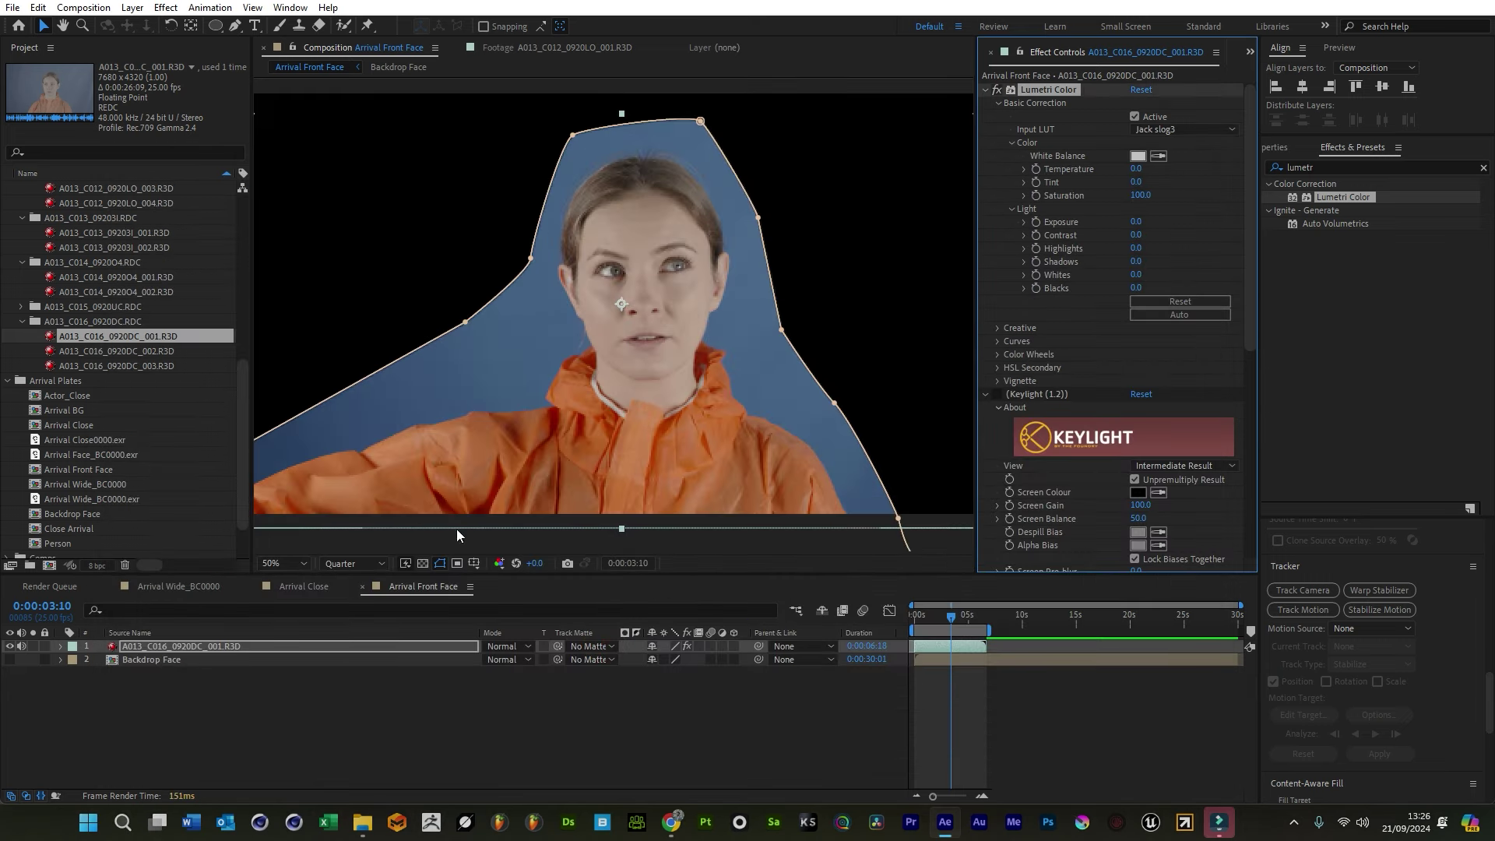
pyautogui.click(1136, 235)
pyautogui.write('11')
pyautogui.press('Return')
# Key the blue backdrop at Screen Balance 95 and view Keylight's Screen Matte at full resolution
pyautogui.scroll(-2, 641, 266)
pyautogui.click(1157, 492)
pyautogui.click(710, 322)
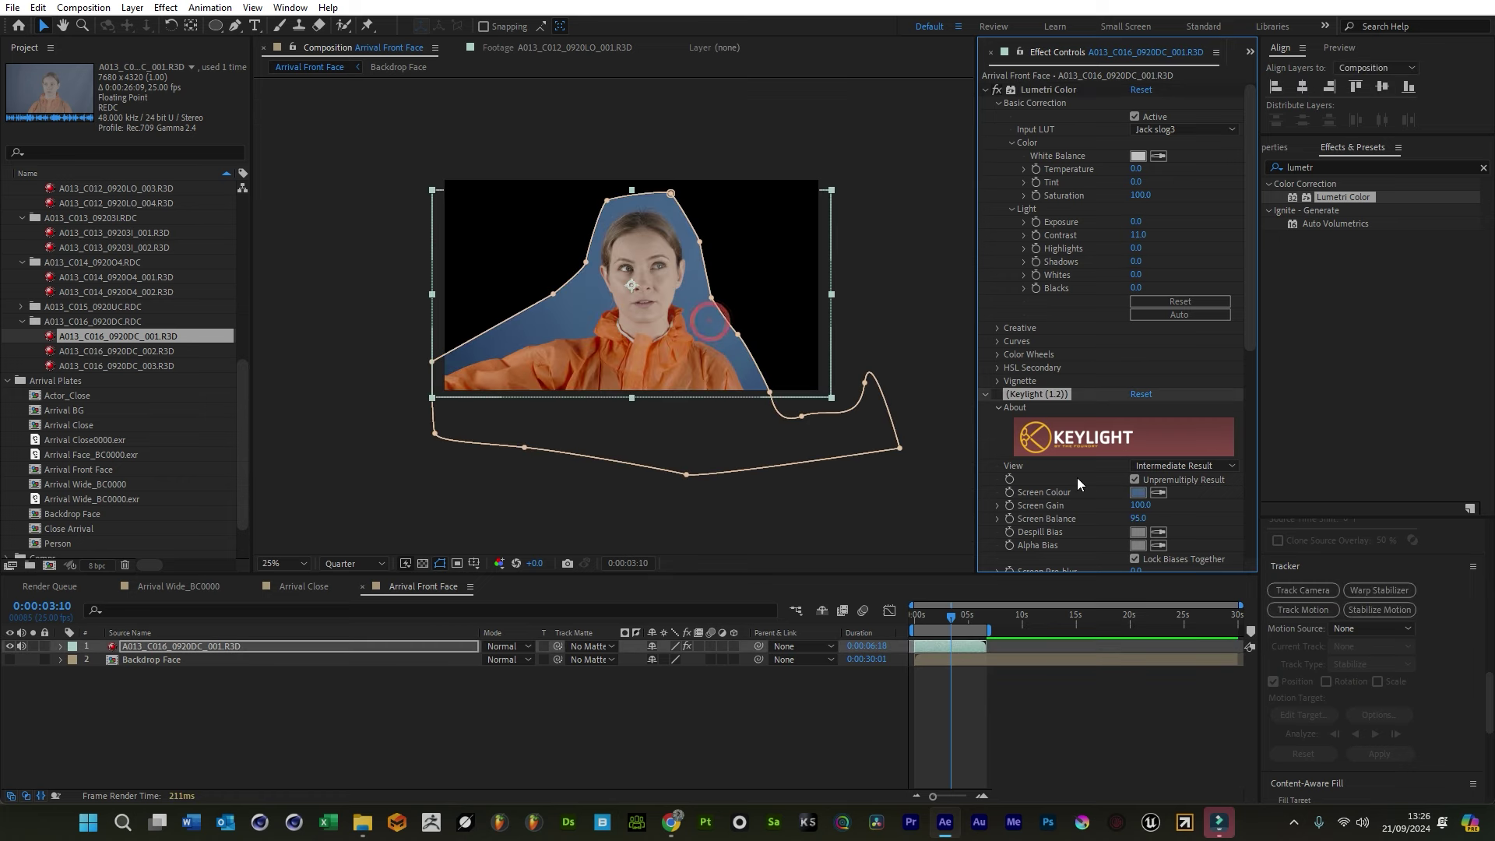
pyautogui.scroll(-1, 982, 436)
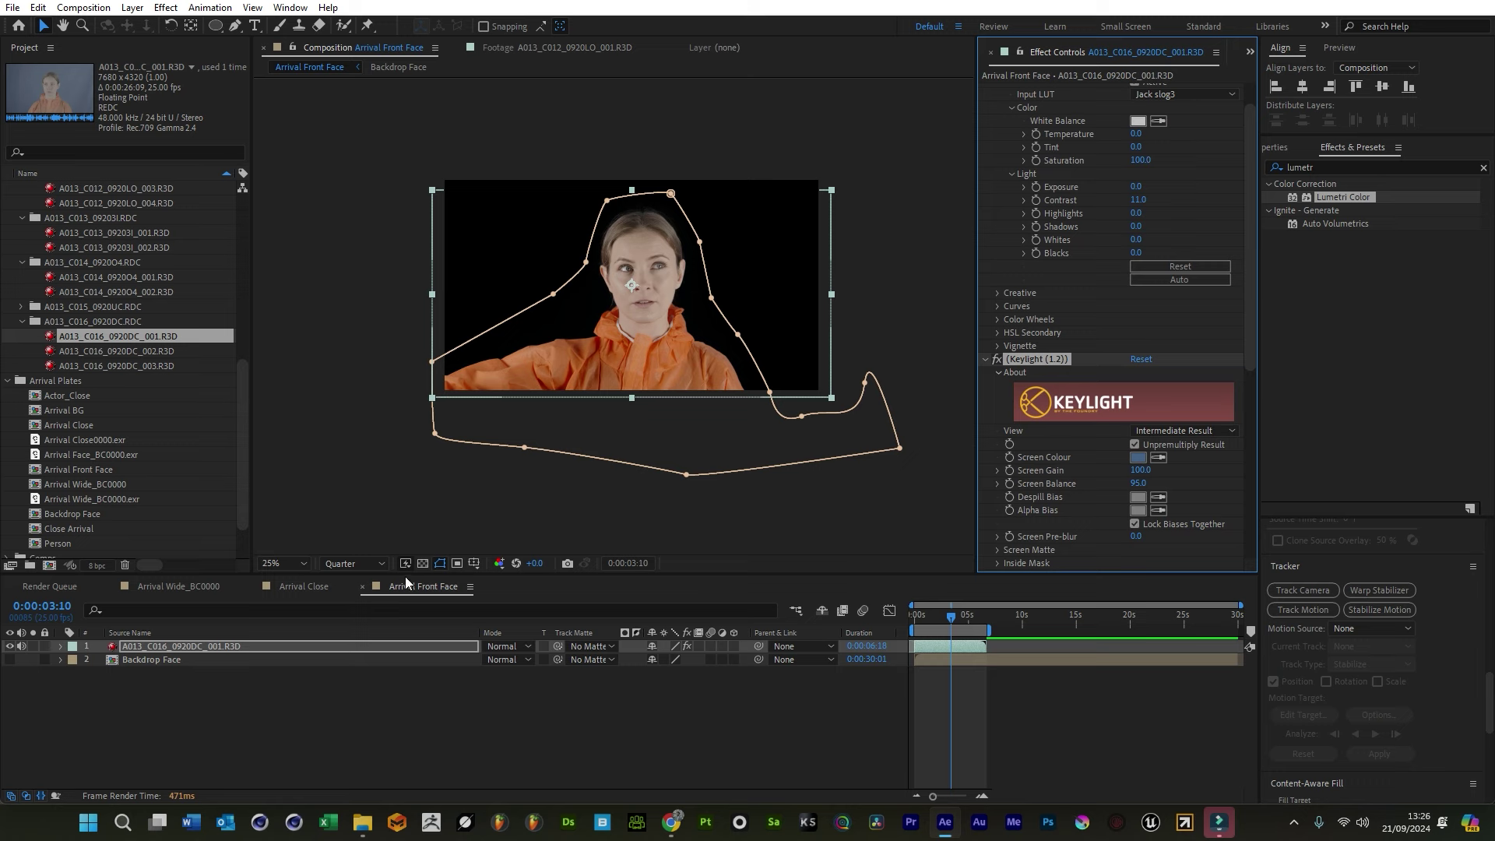
pyautogui.click(422, 563)
pyautogui.scroll(2, 596, 335)
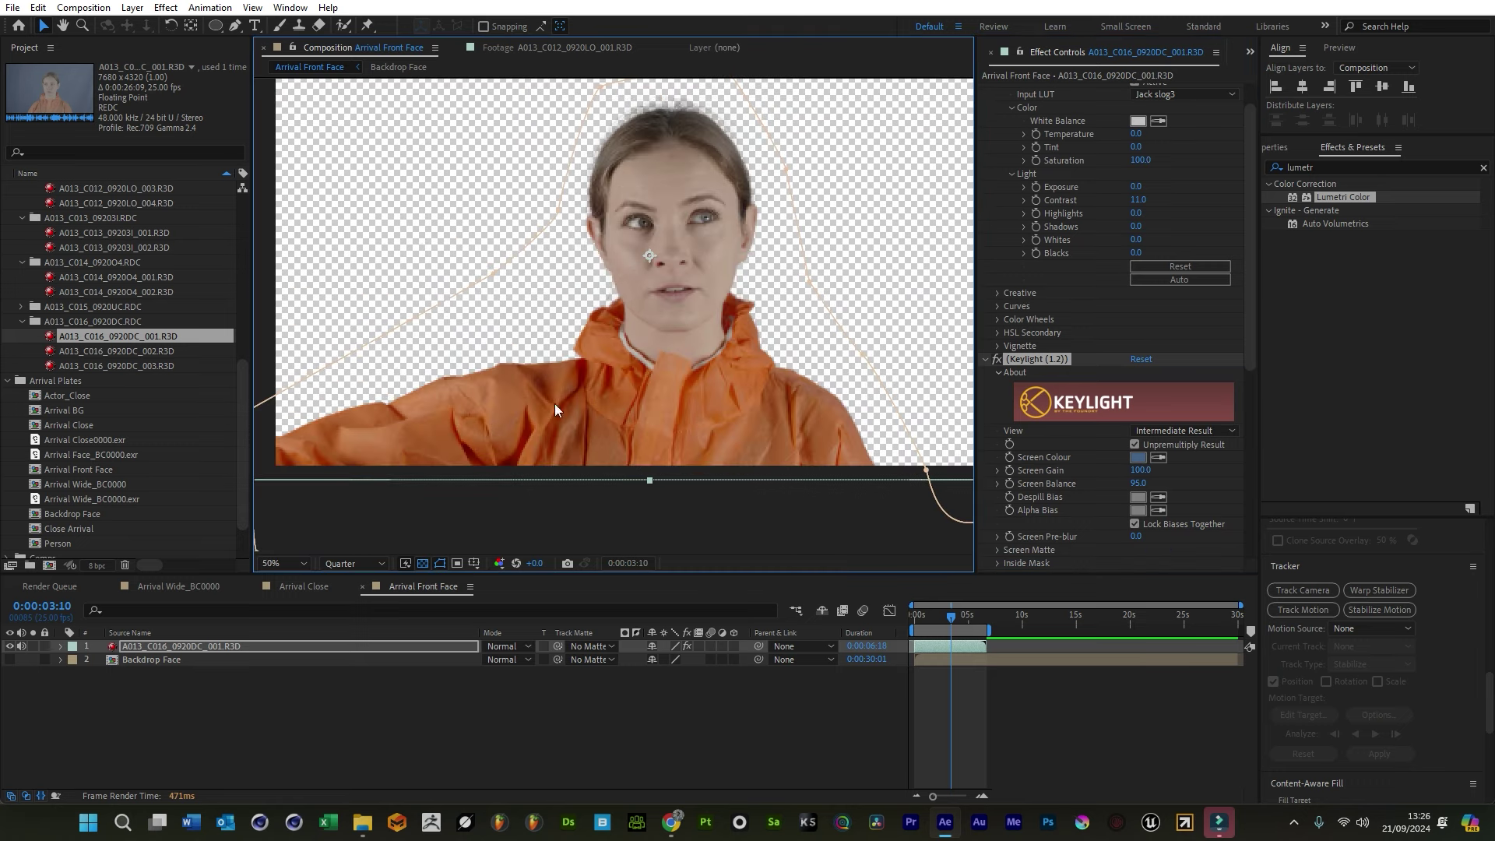
pyautogui.click(359, 569)
pyautogui.click(353, 595)
pyautogui.click(1165, 429)
pyautogui.click(1186, 516)
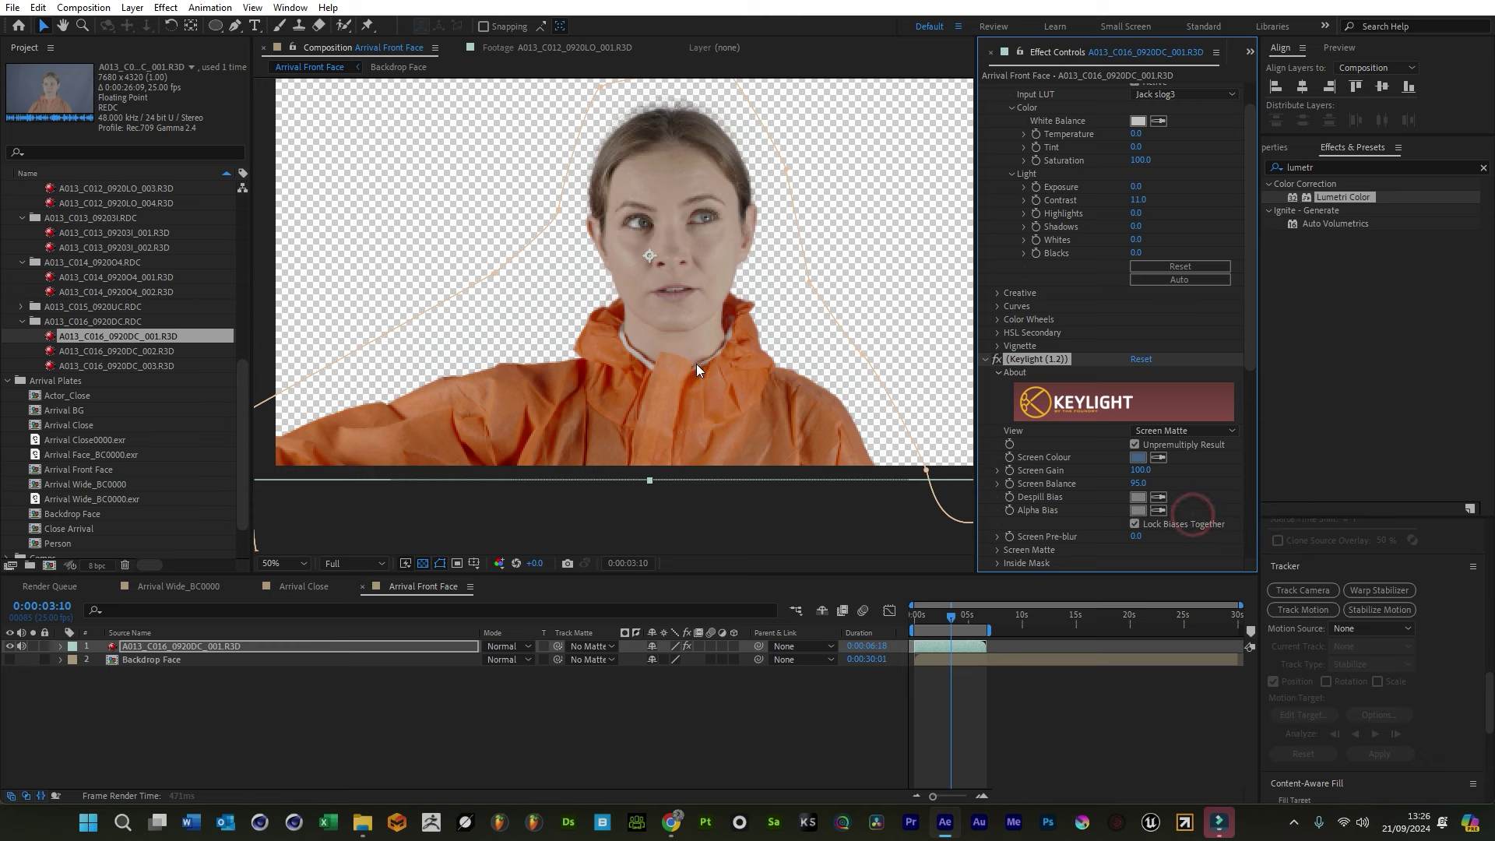
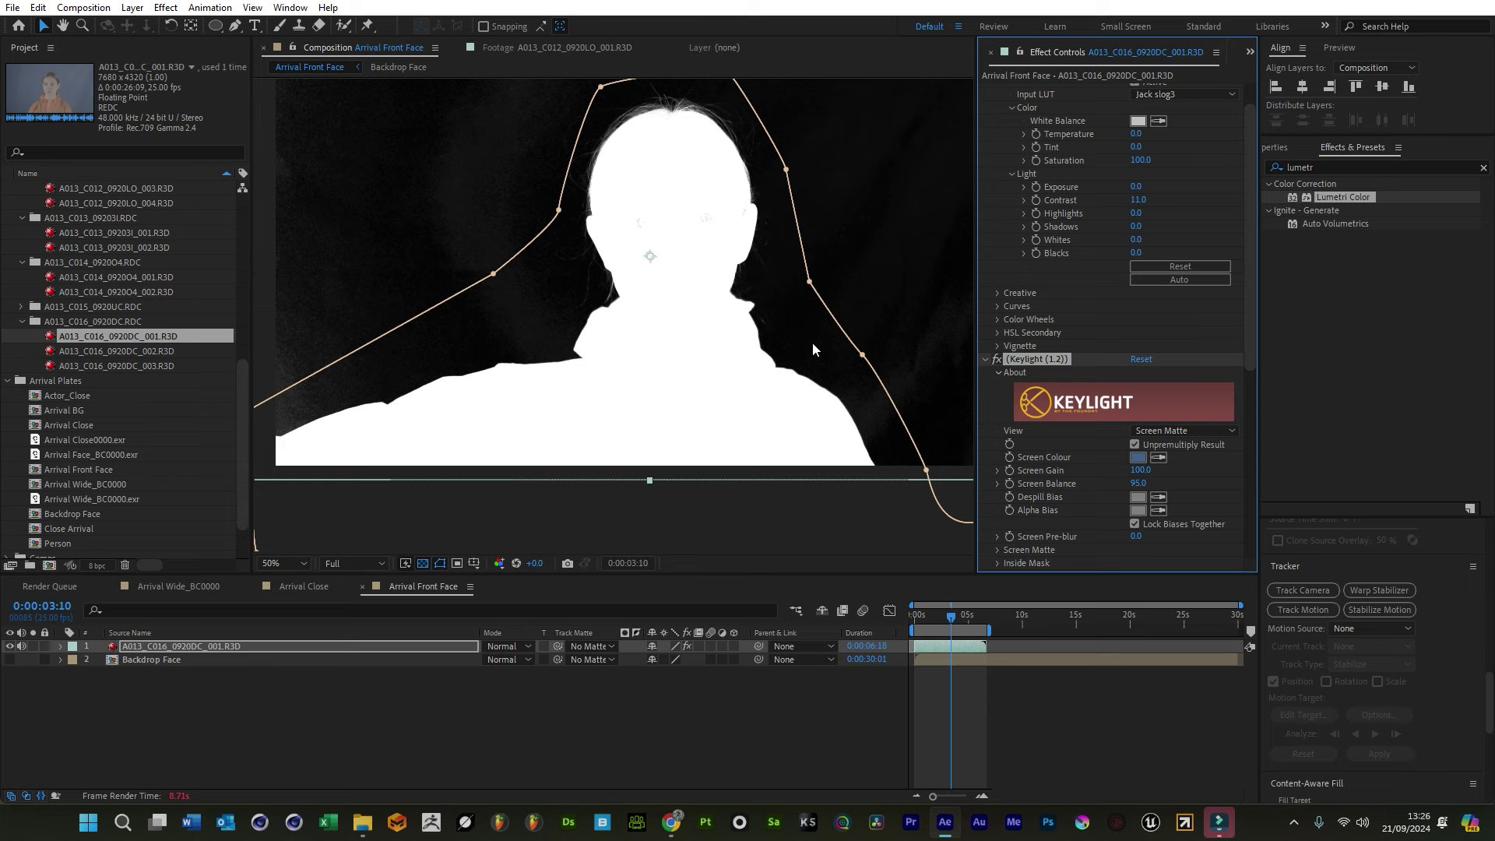
# Open Screen Matte and raise Keylight's Clip Black to 9 to clean the background
pyautogui.press(',')
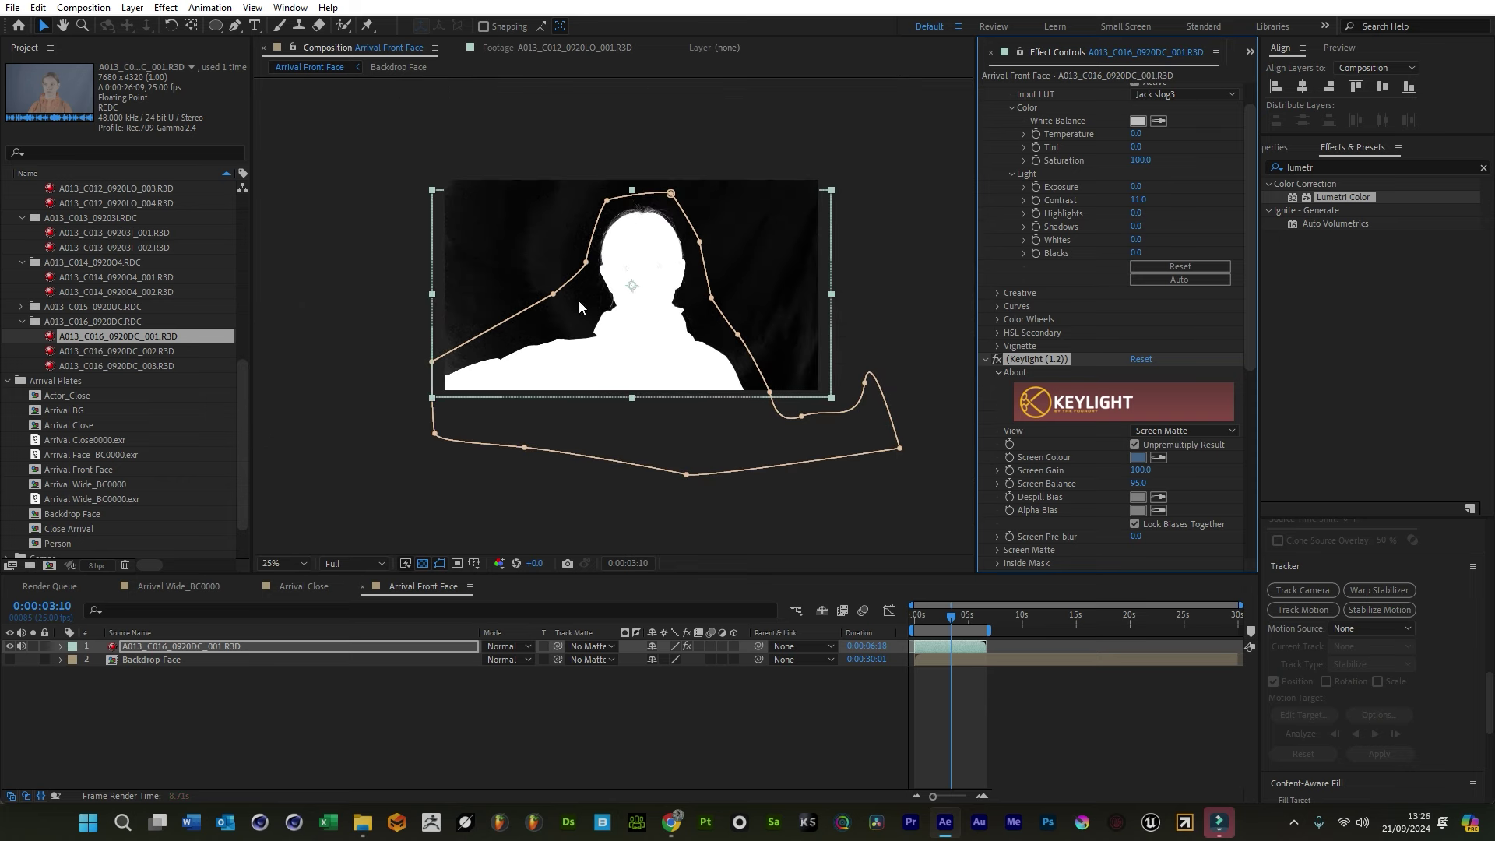
pyautogui.click(998, 550)
pyautogui.scroll(4, 671, 321)
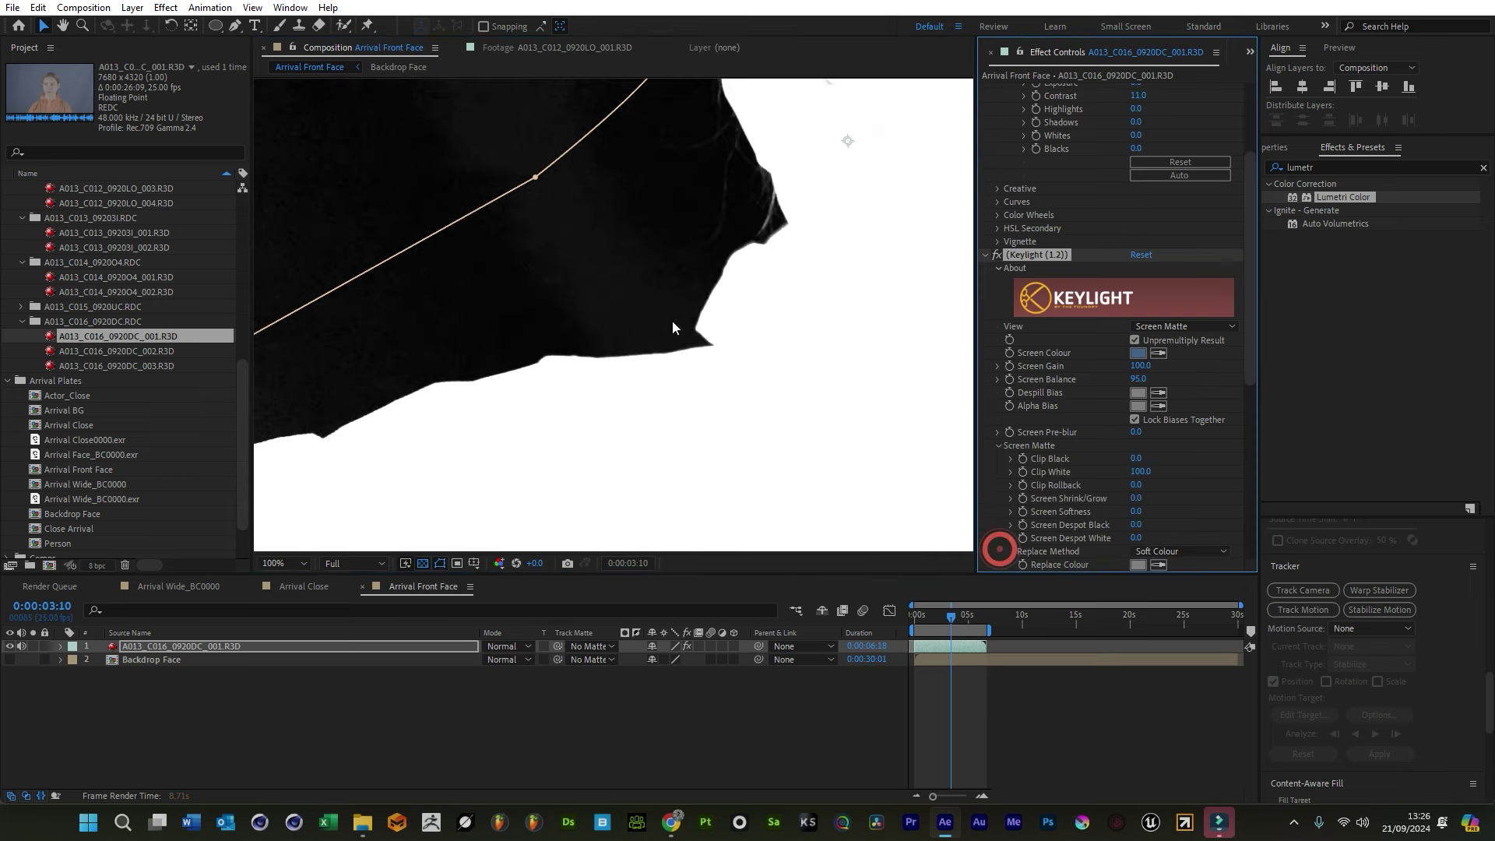
pyautogui.moveTo(672, 279); pyautogui.dragTo(640, 333)
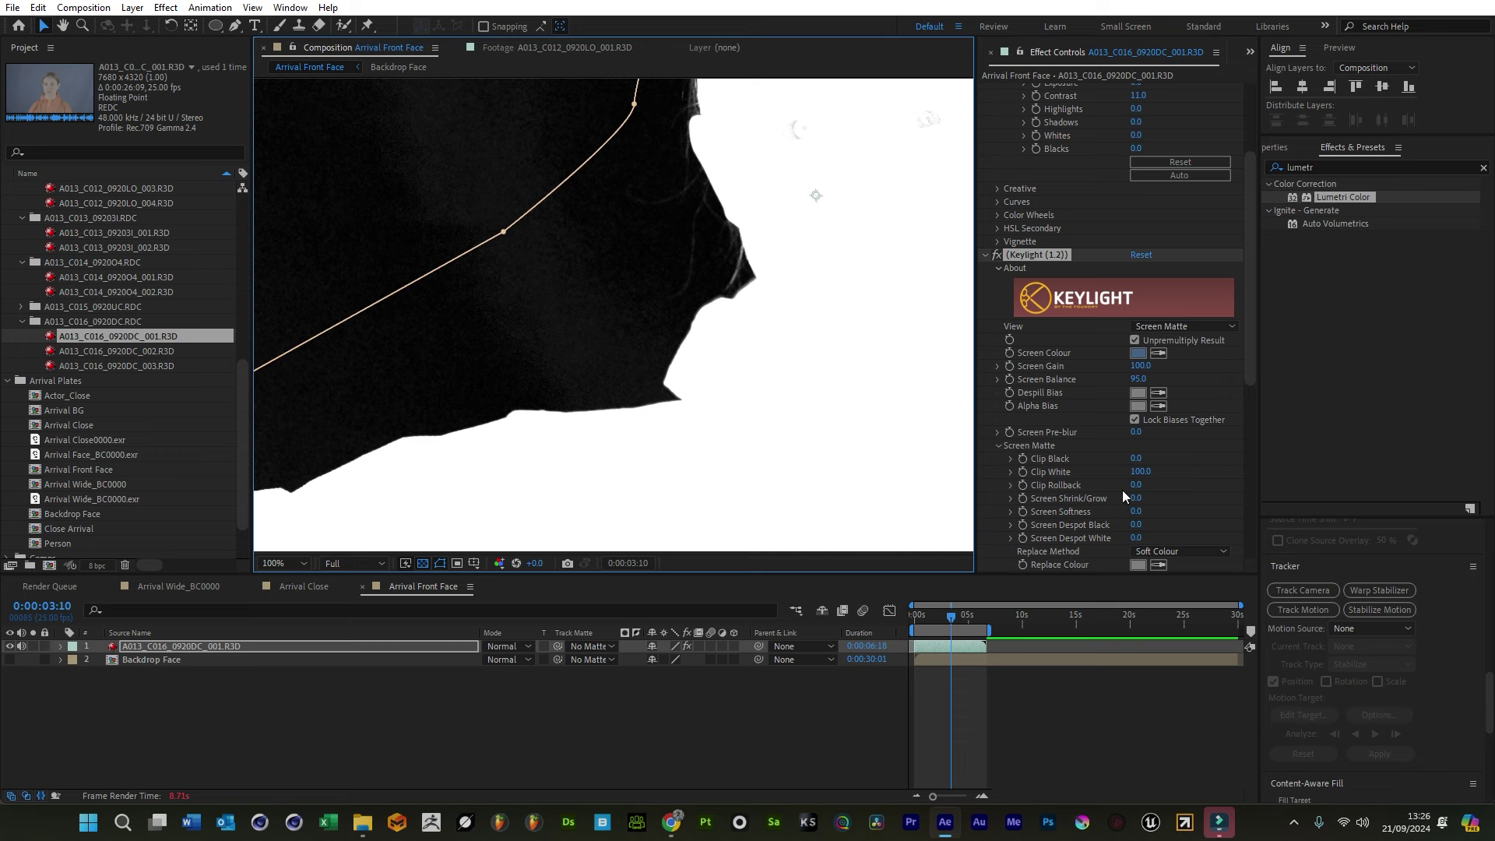
pyautogui.moveTo(1137, 459); pyautogui.dragTo(1142, 461)
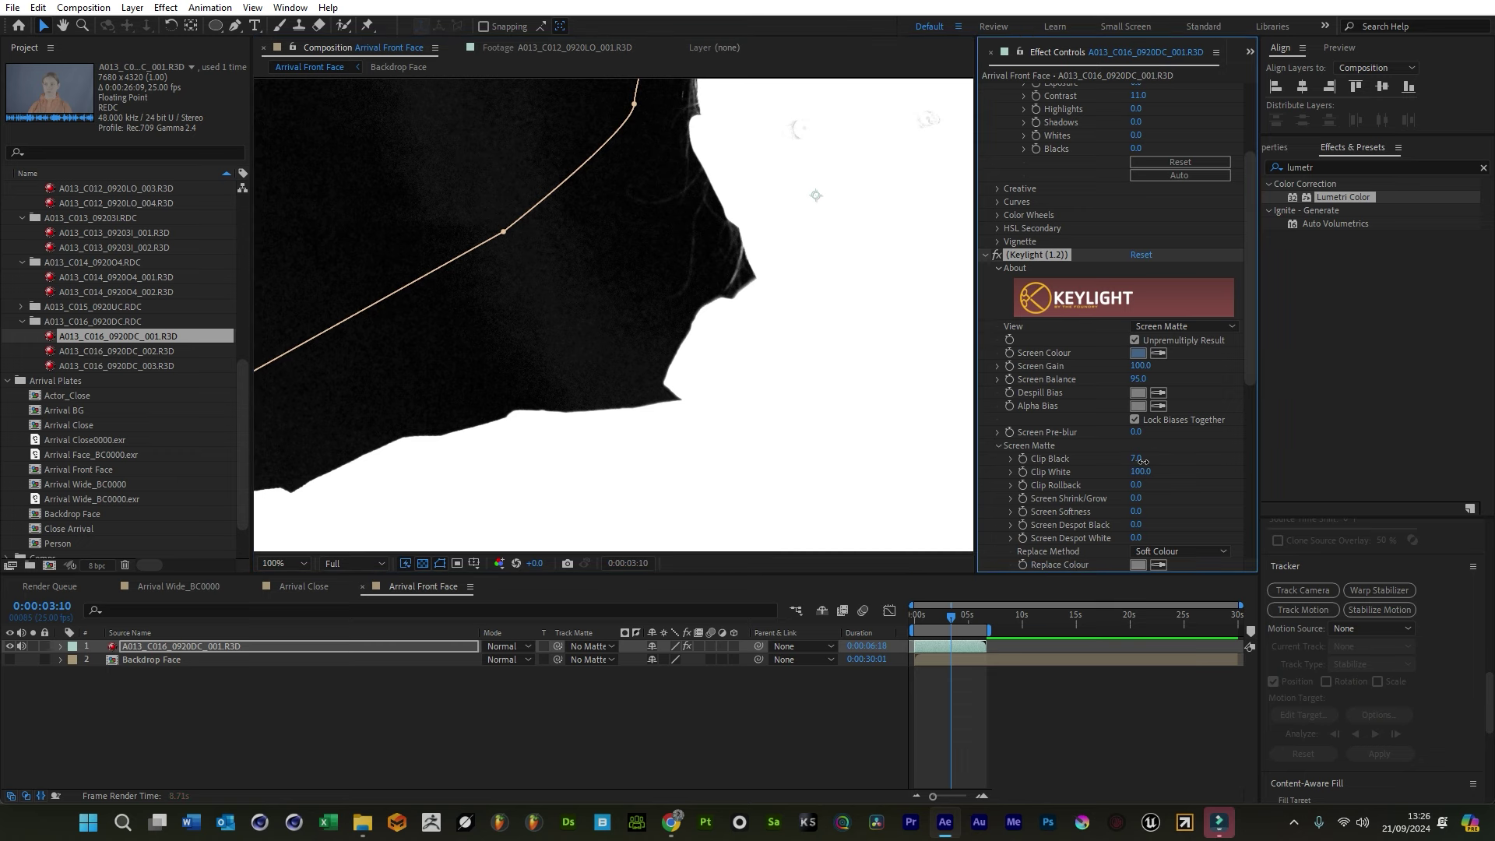
pyautogui.scroll(-3, 820, 246)
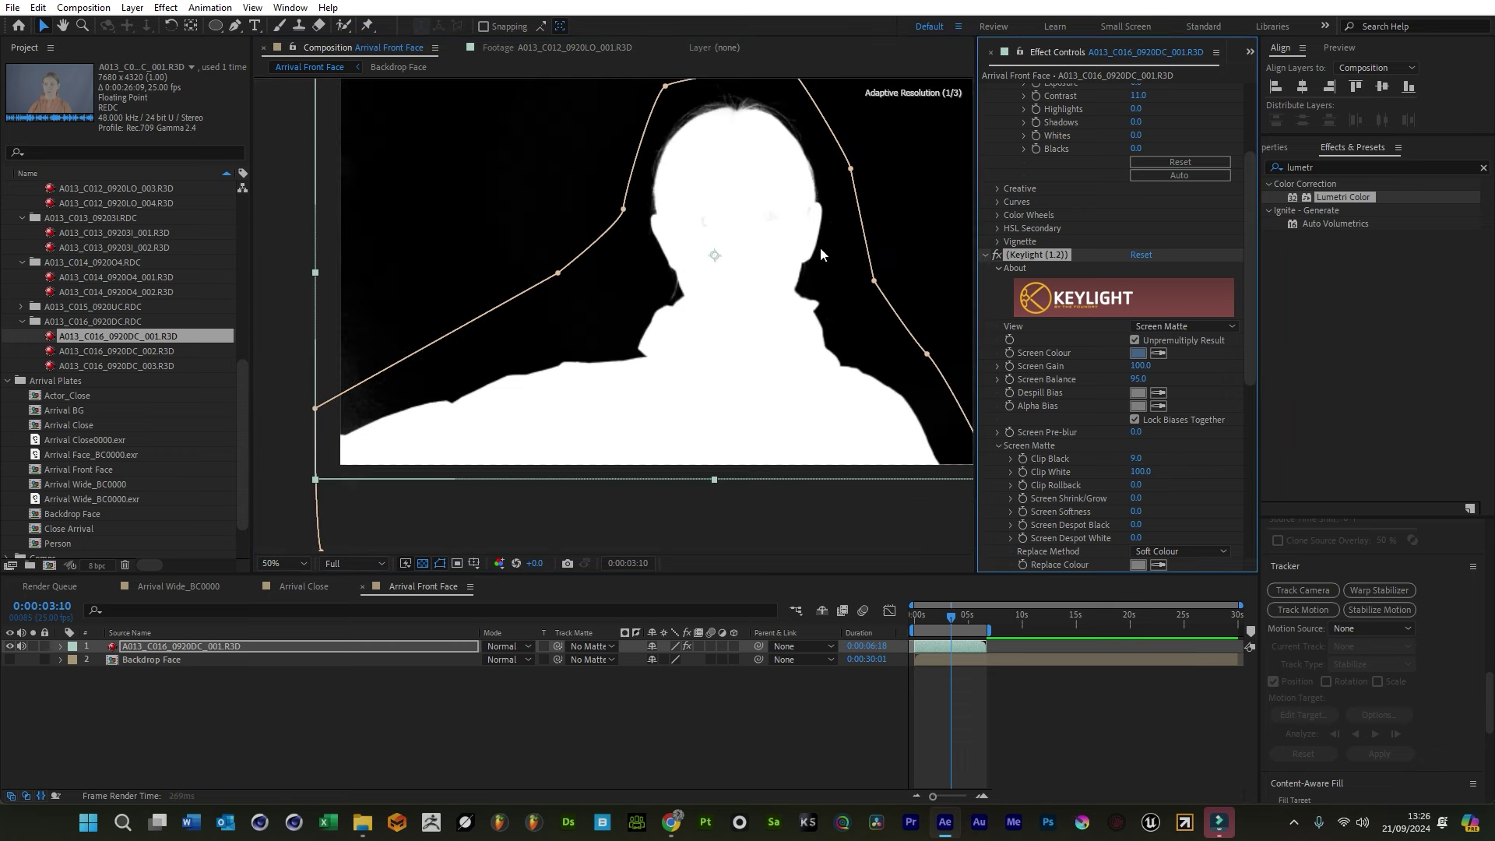
pyautogui.scroll(5, 724, 221)
# Lower Clip White to 86 to solidify the figure, checking the matte edges
pyautogui.press('h')
pyautogui.scroll(-2, 566, 358)
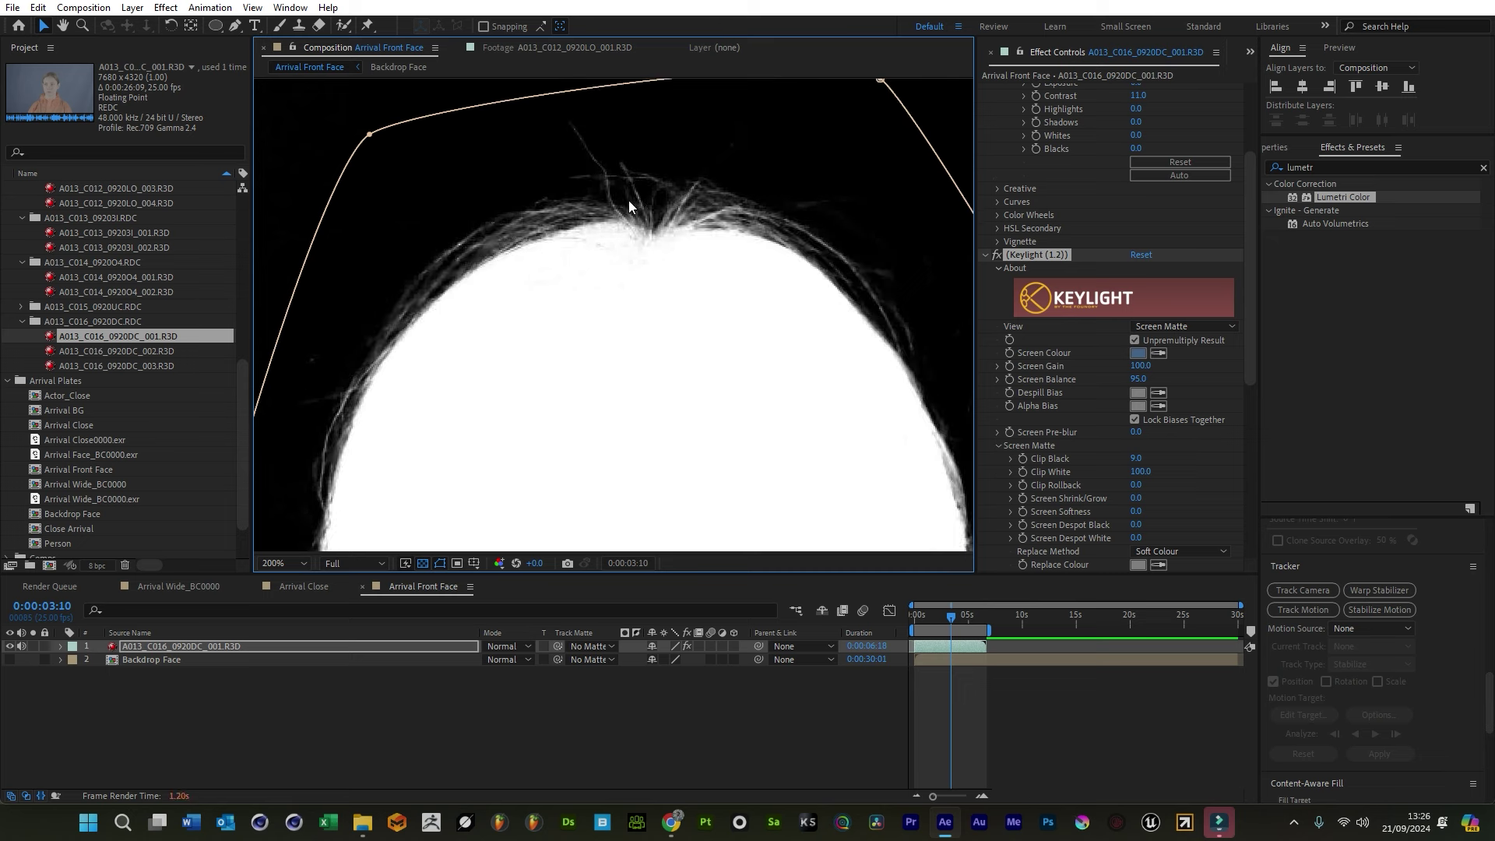
pyautogui.scroll(-2, 628, 199)
pyautogui.moveTo(701, 247); pyautogui.dragTo(706, 194)
pyautogui.press('v')
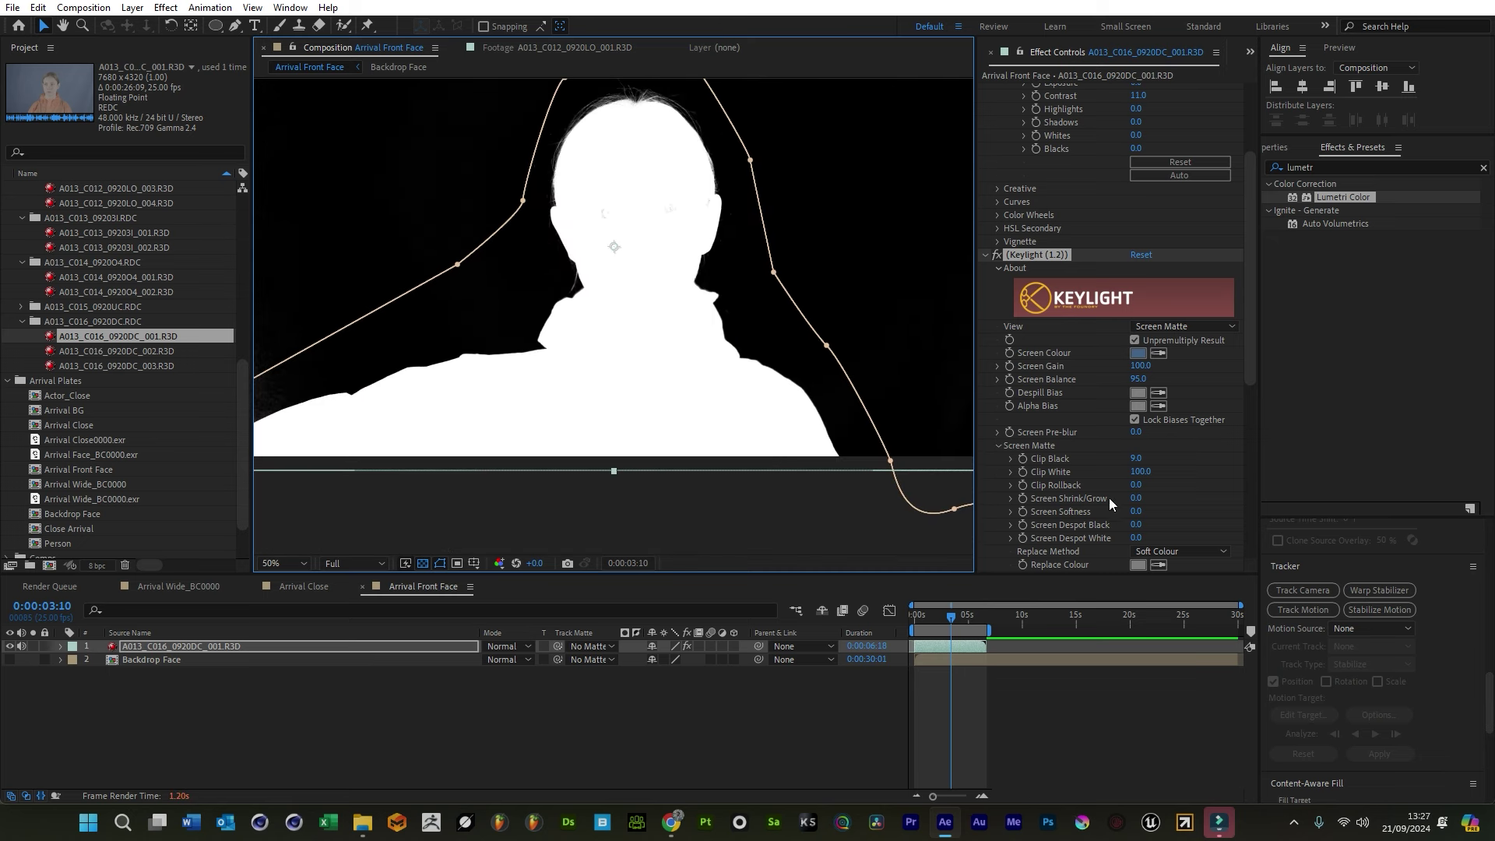
pyautogui.moveTo(1140, 471); pyautogui.dragTo(1129, 471)
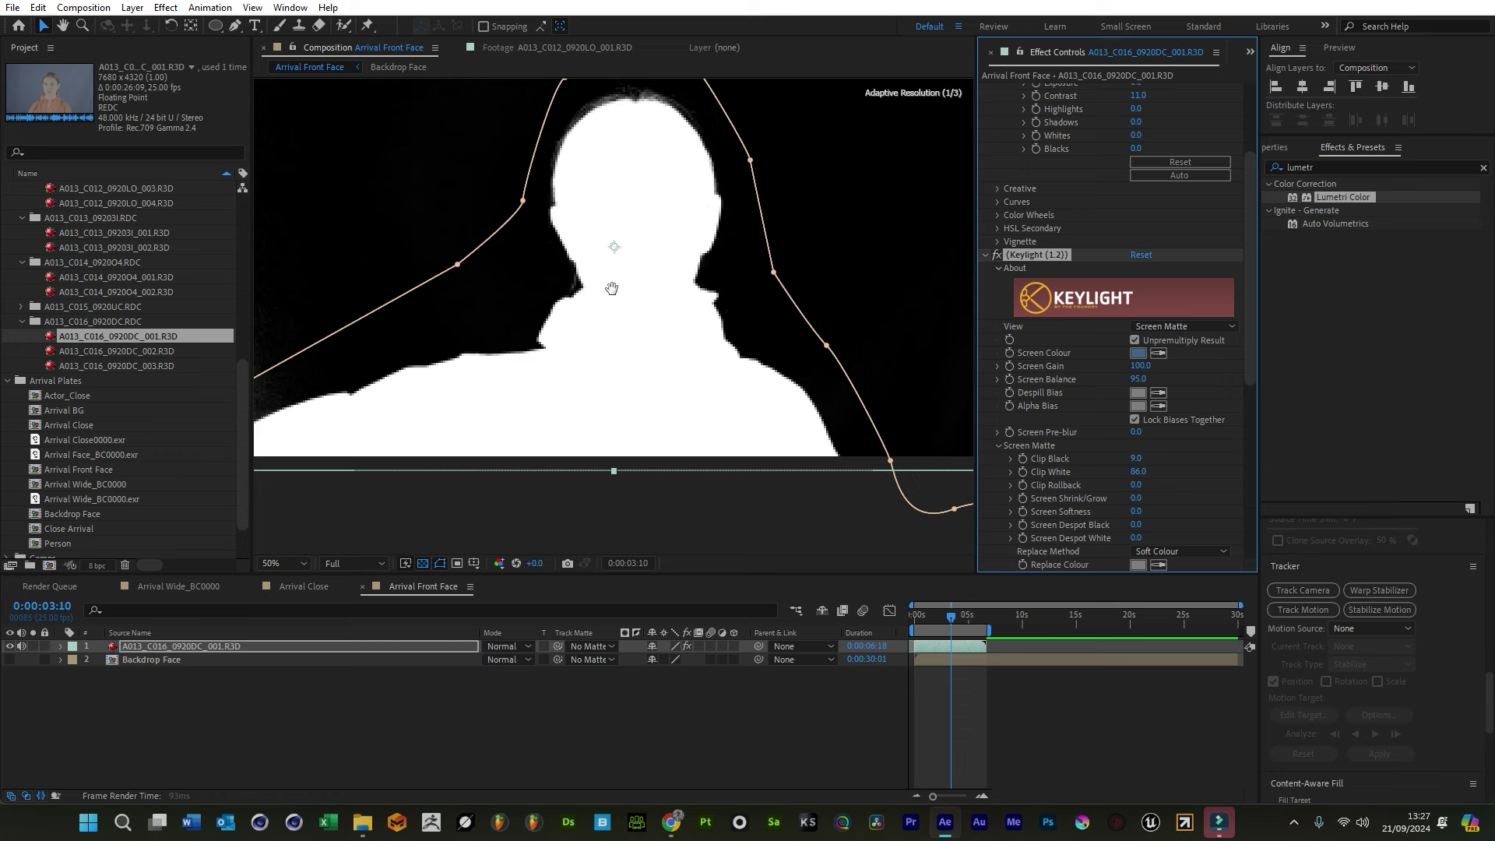
pyautogui.moveTo(612, 288); pyautogui.dragTo(641, 341)
pyautogui.scroll(2, 663, 147)
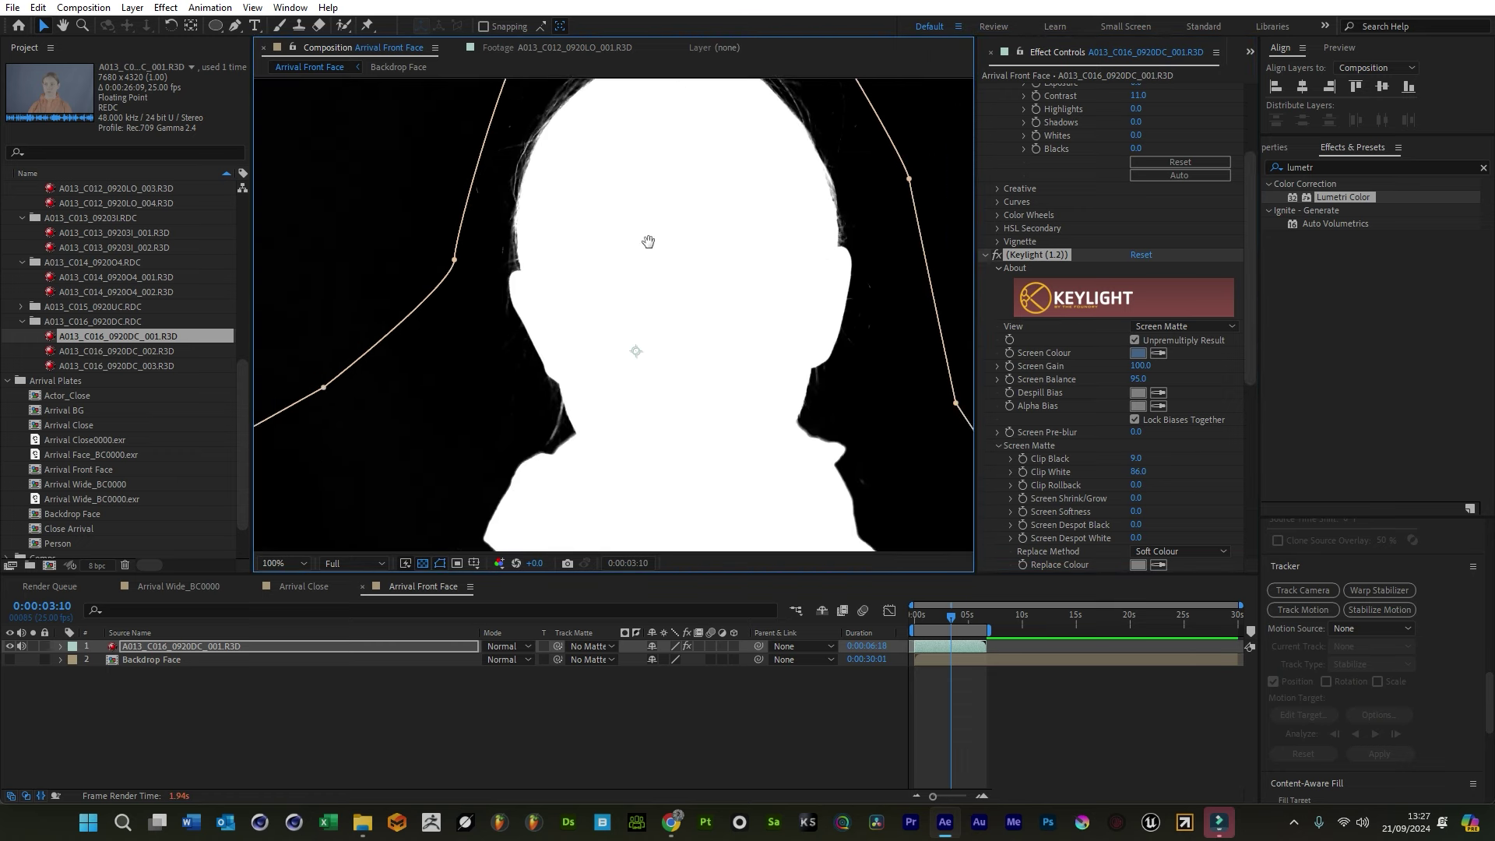
pyautogui.scroll(1, 634, 210)
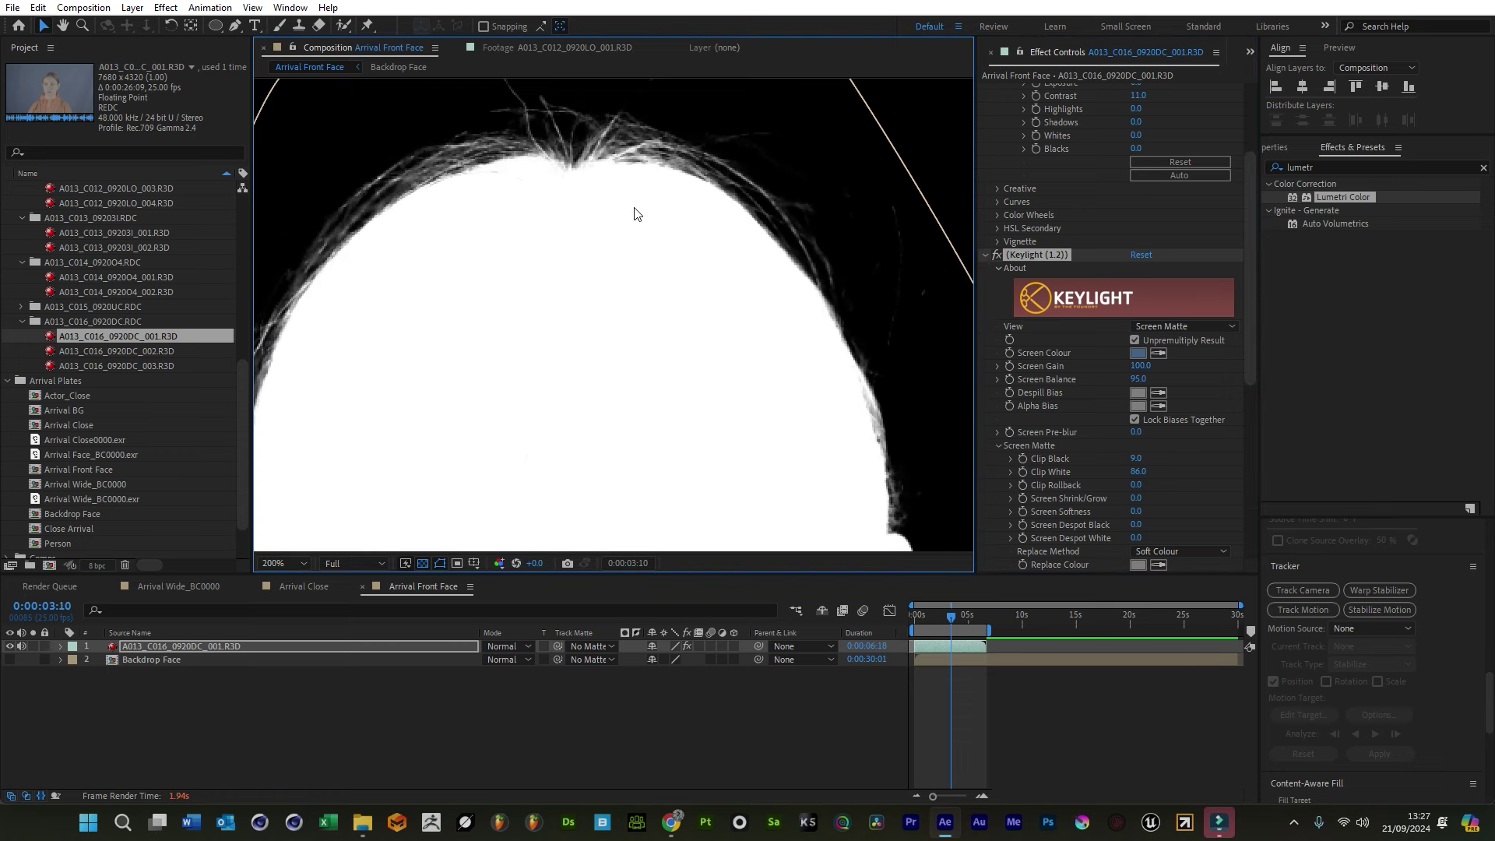
pyautogui.scroll(-5, 644, 277)
pyautogui.moveTo(617, 309); pyautogui.dragTo(609, 260)
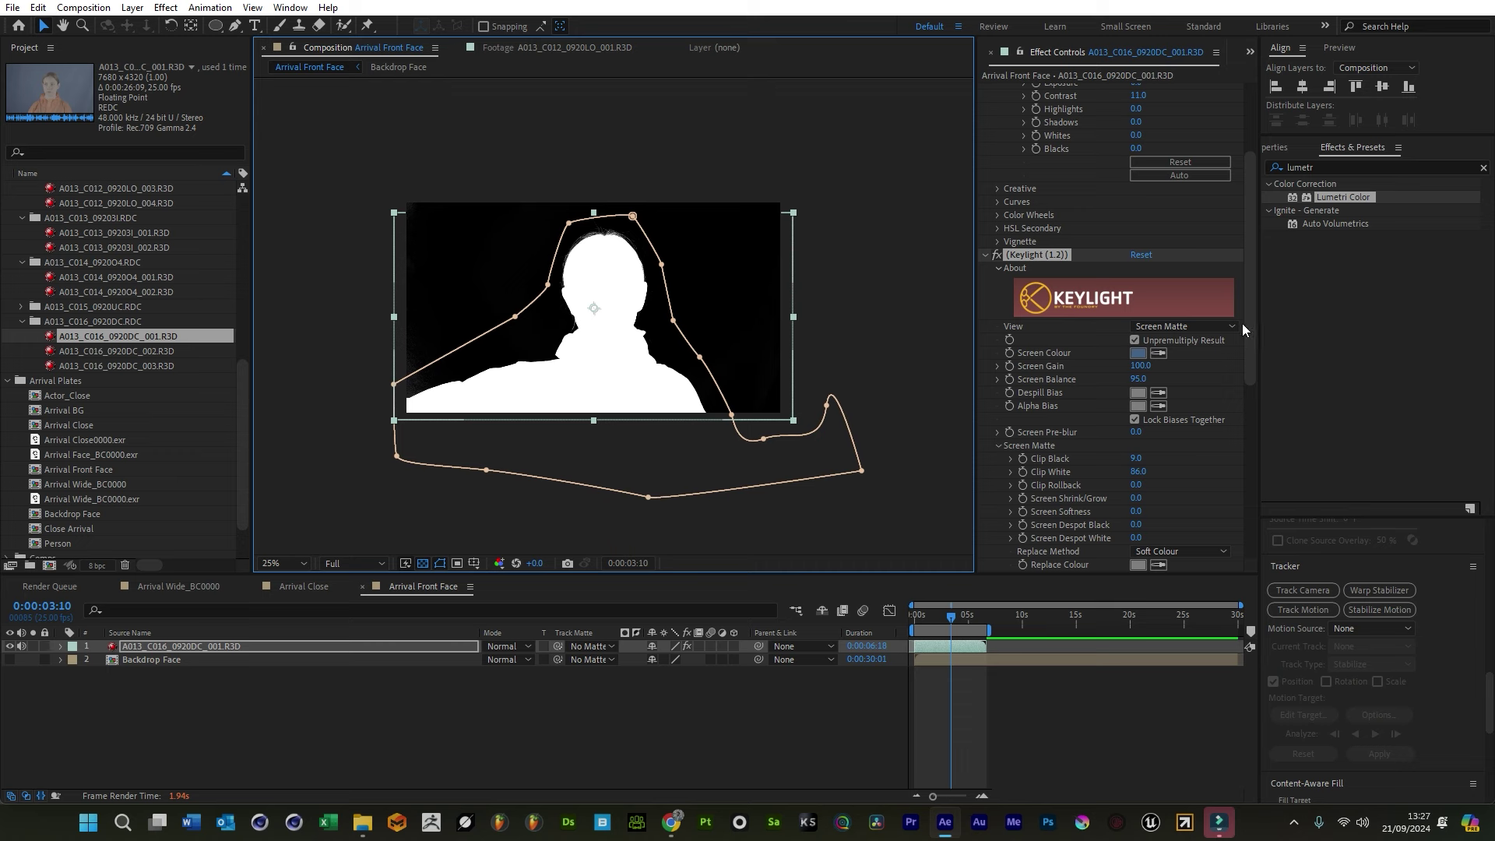
pyautogui.scroll(-5, 1192, 343)
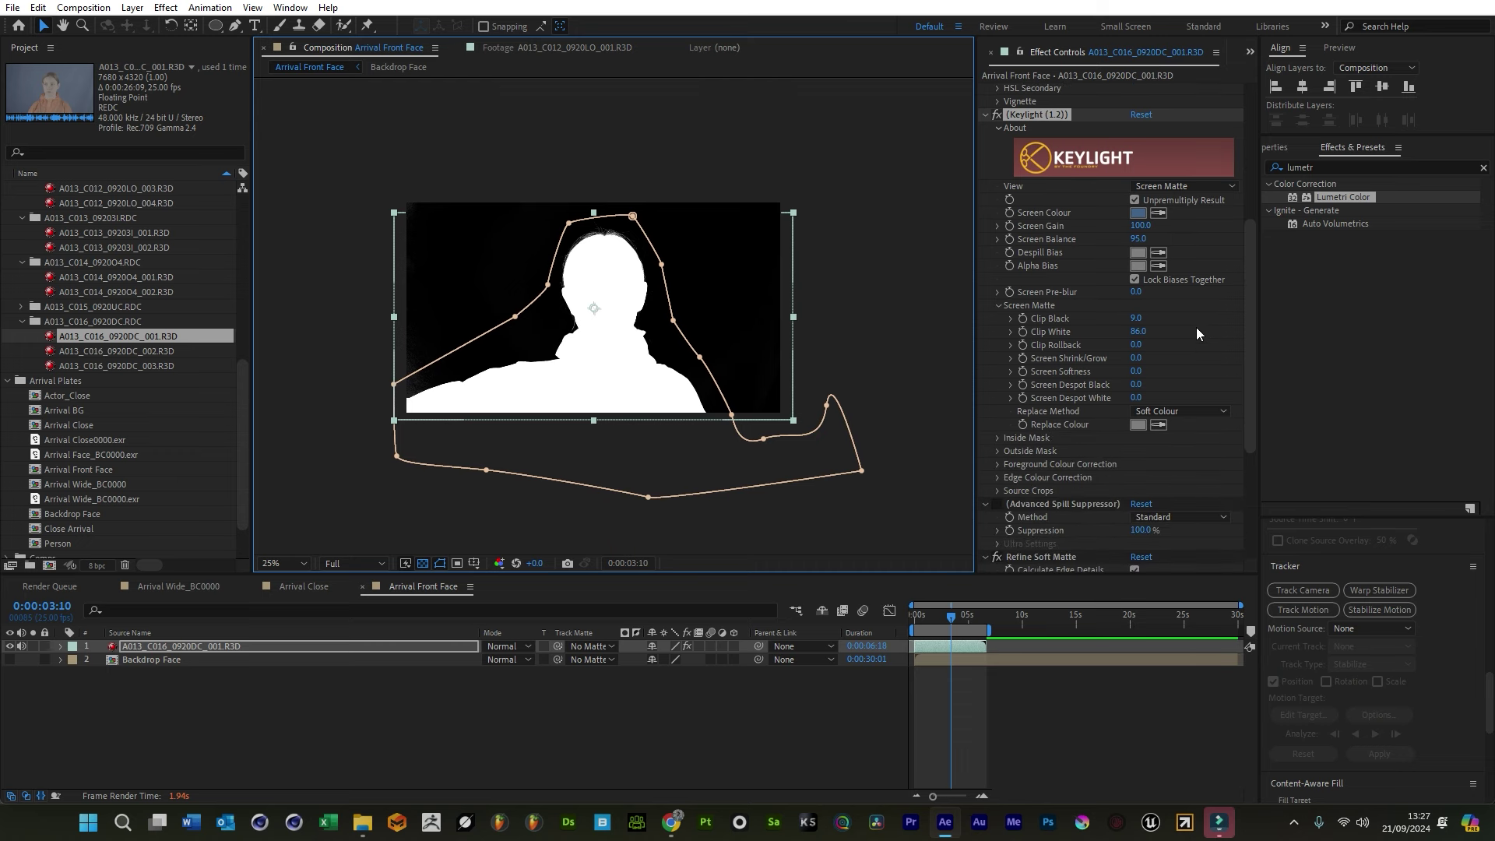
# Set Keylight's View to Intermediate Result to show the keyed actor in colour
pyautogui.scroll(2, 1195, 327)
pyautogui.click(1183, 257)
pyautogui.press('Escape')
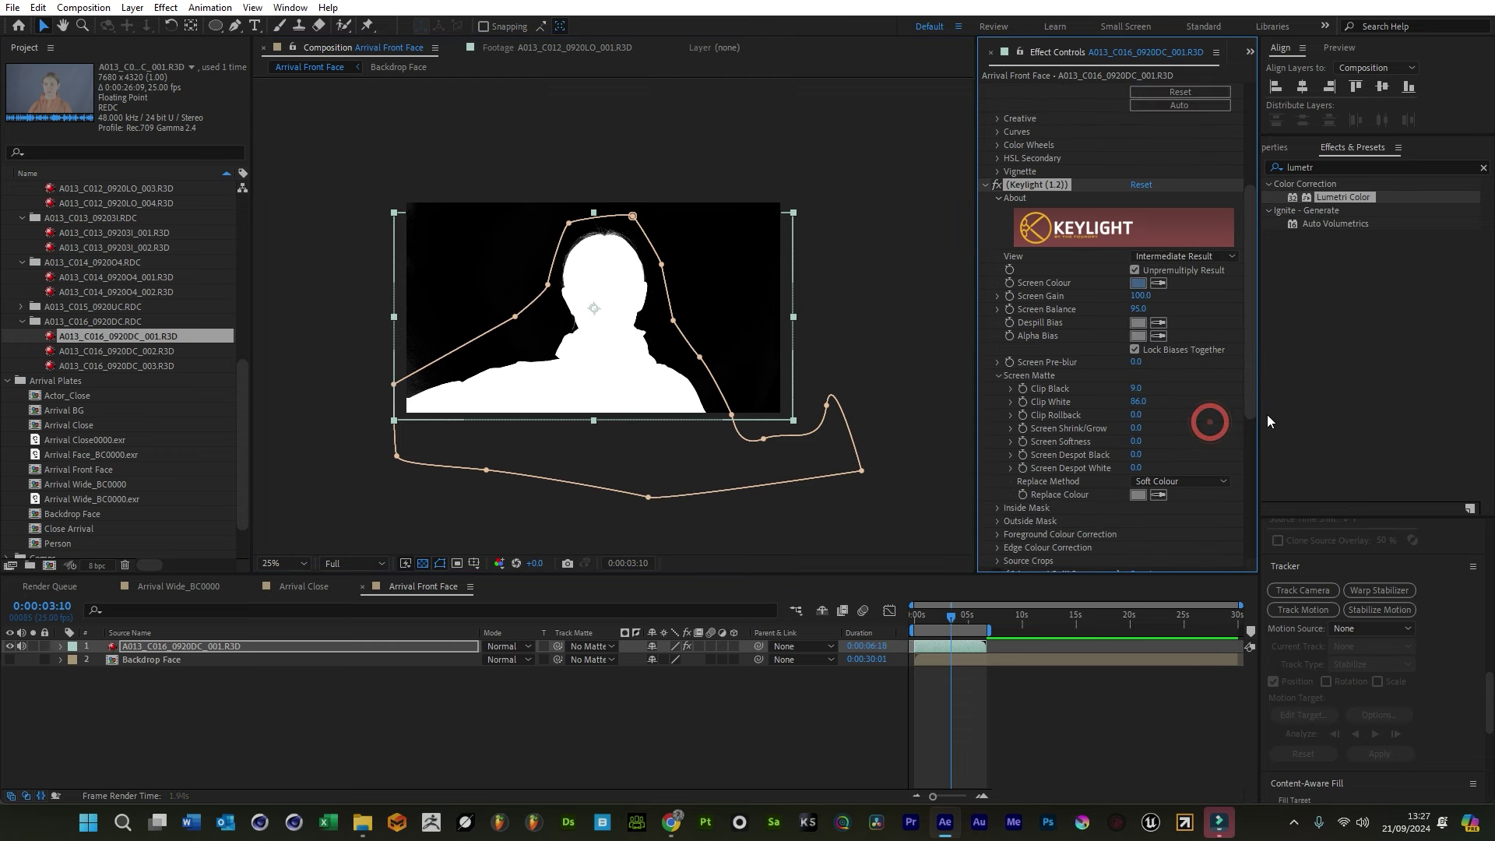
# Uncheck Calculate Edge Details in Refine Soft Matte
pyautogui.scroll(-7, 1221, 508)
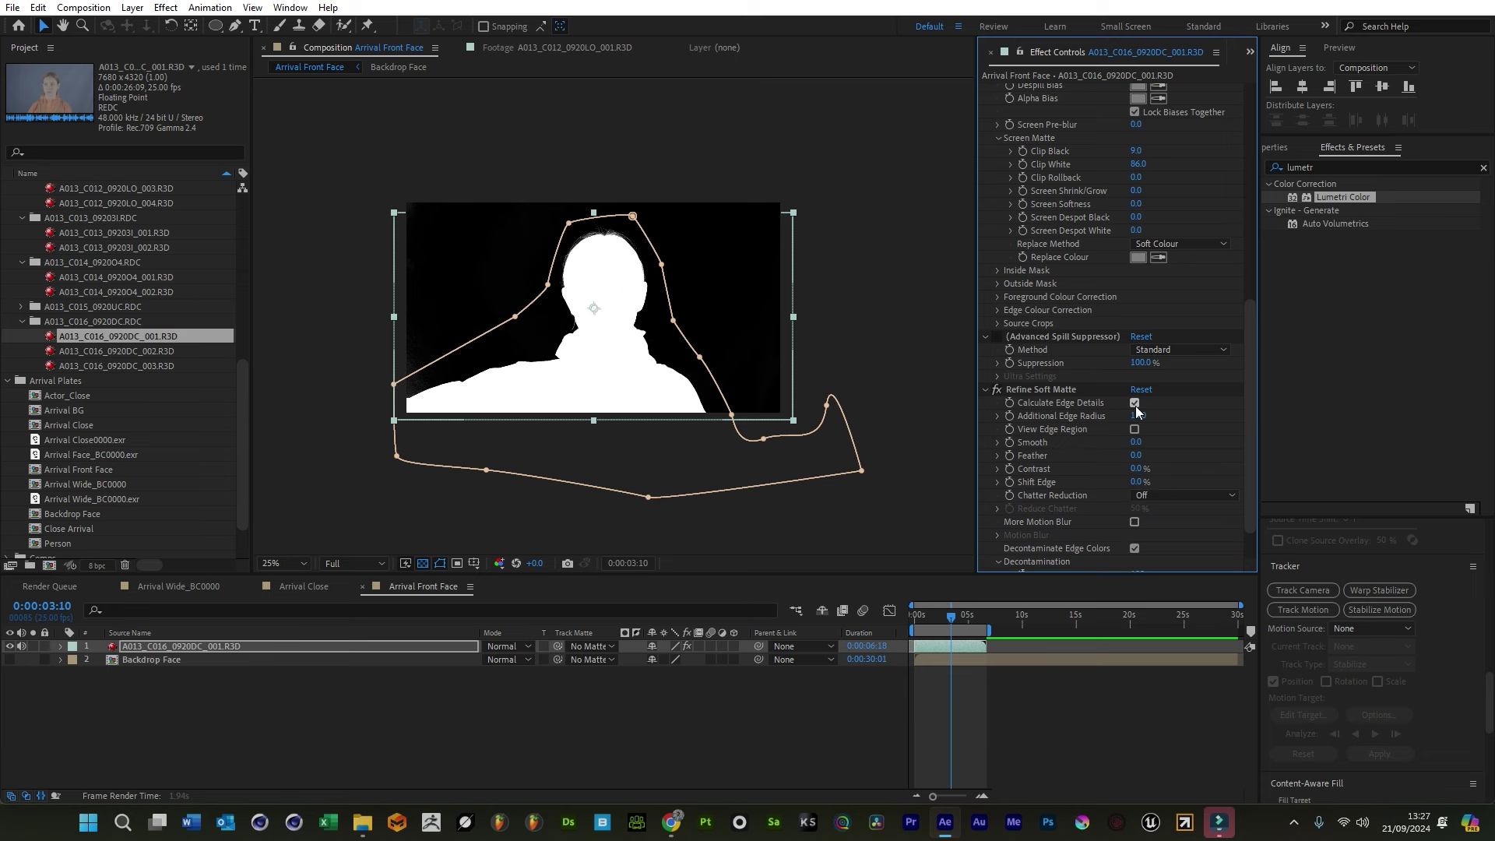
pyautogui.click(1136, 403)
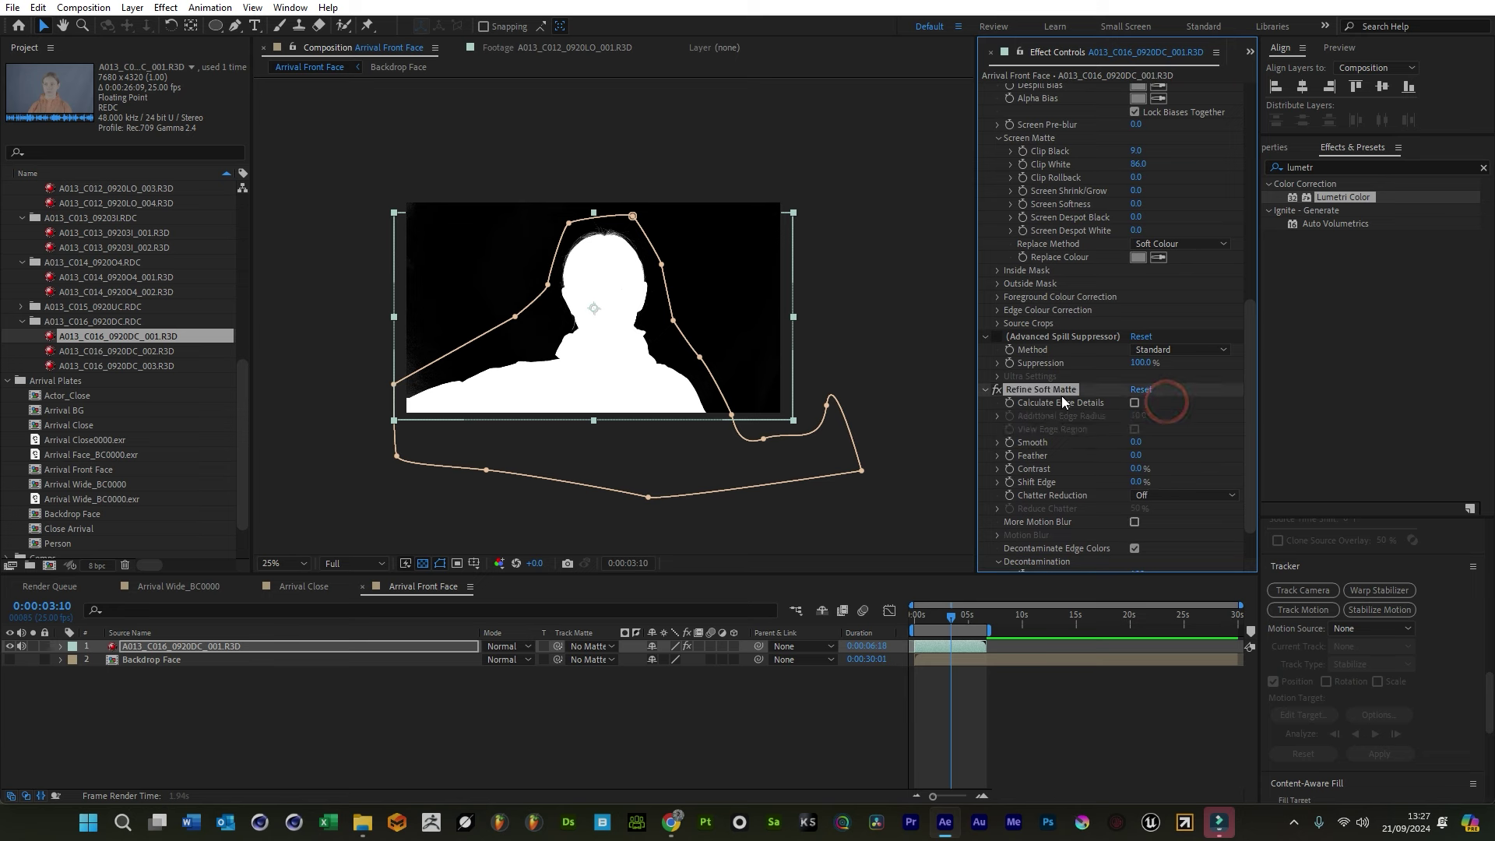
pyautogui.click(997, 336)
pyautogui.scroll(3, 1170, 381)
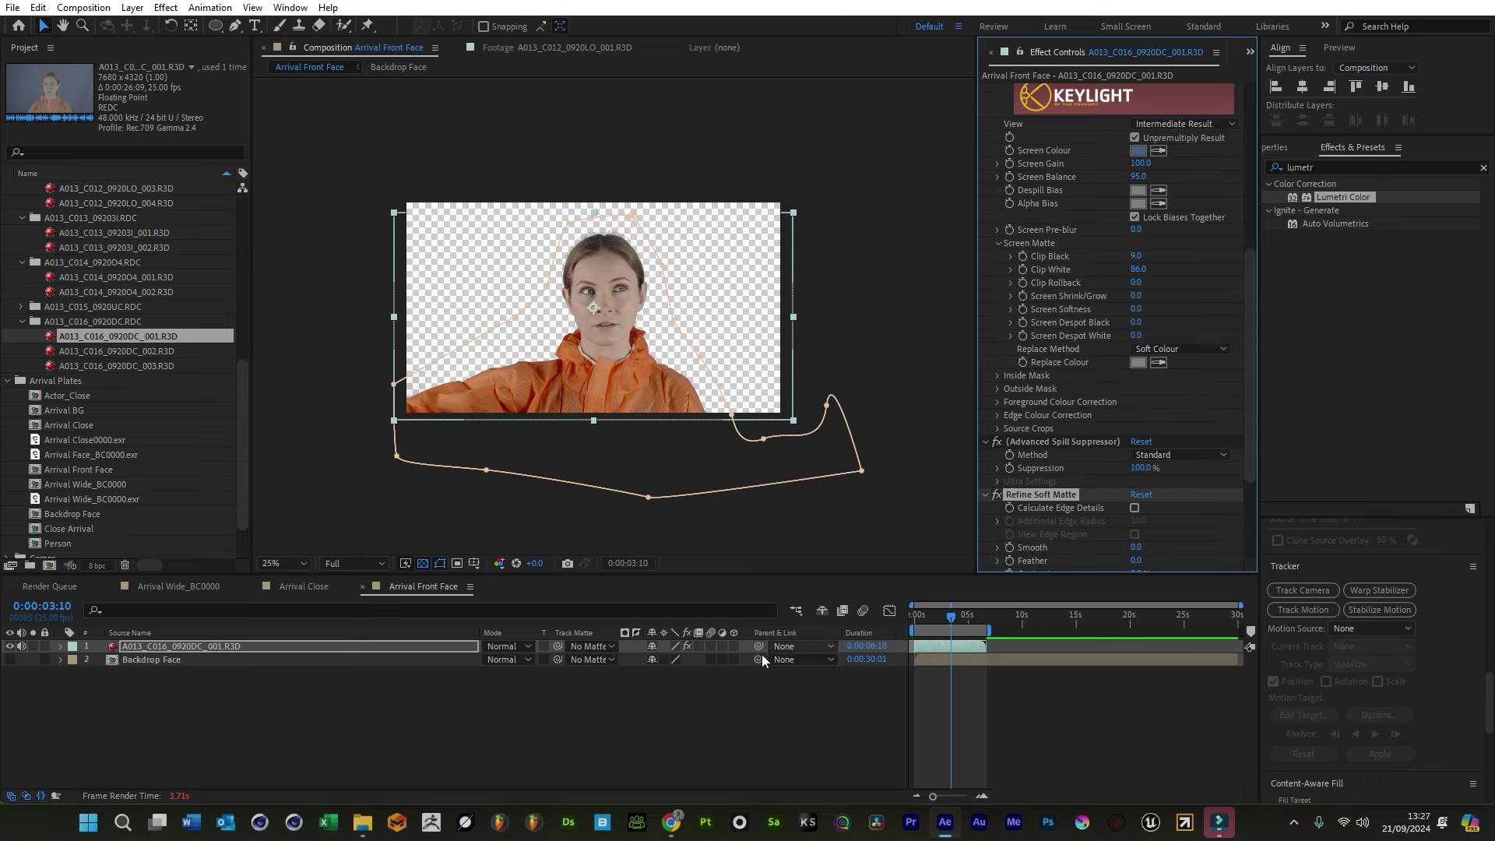
# Save the project and turn on the Backdrop Face layer behind the keyed actor
pyautogui.click(623, 735)
pyautogui.hotkey('ctrl', 's')
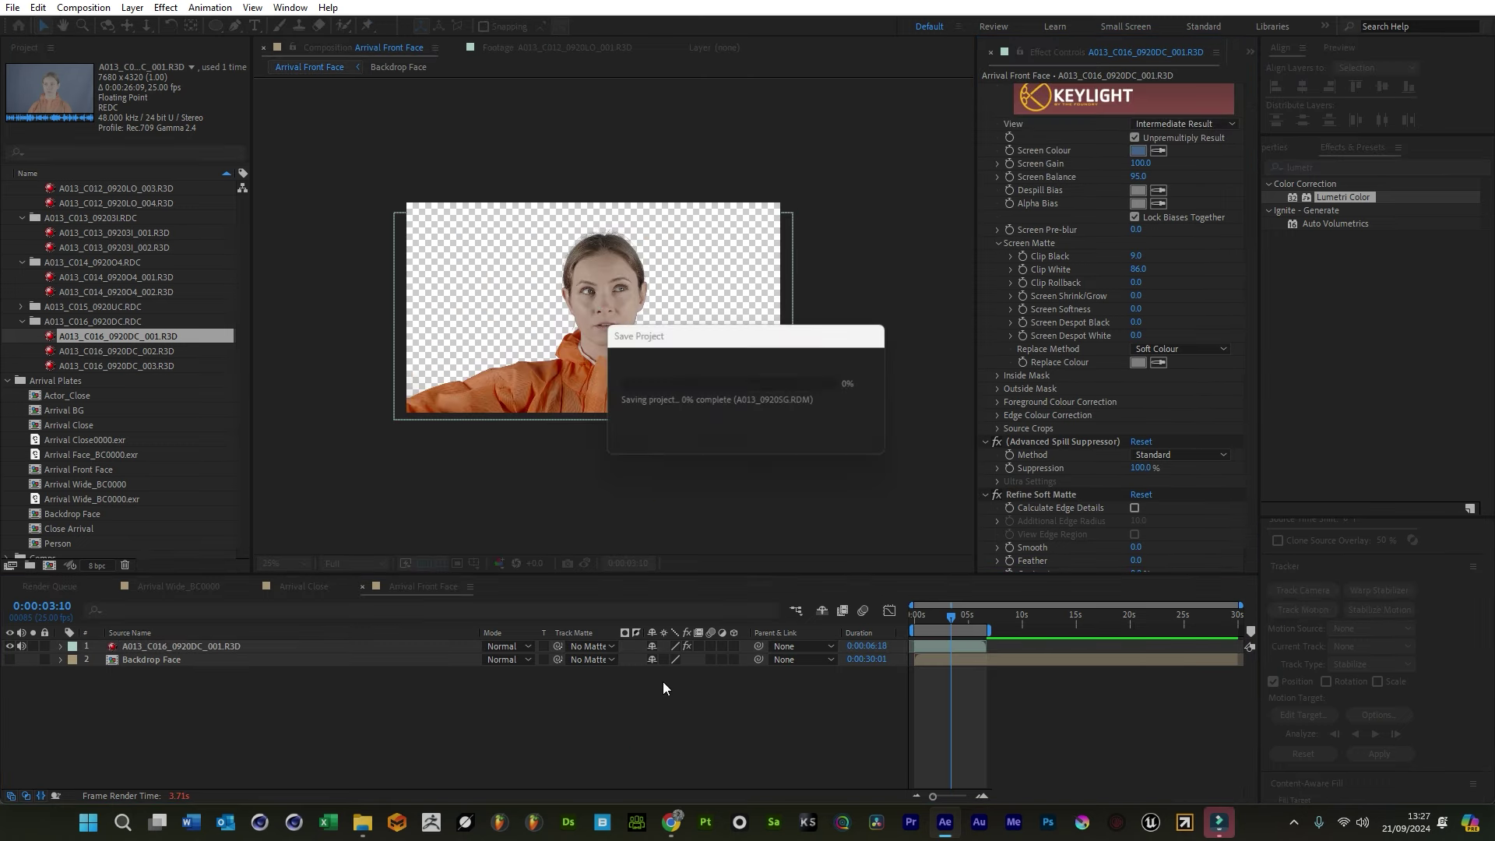
pyautogui.click(9, 659)
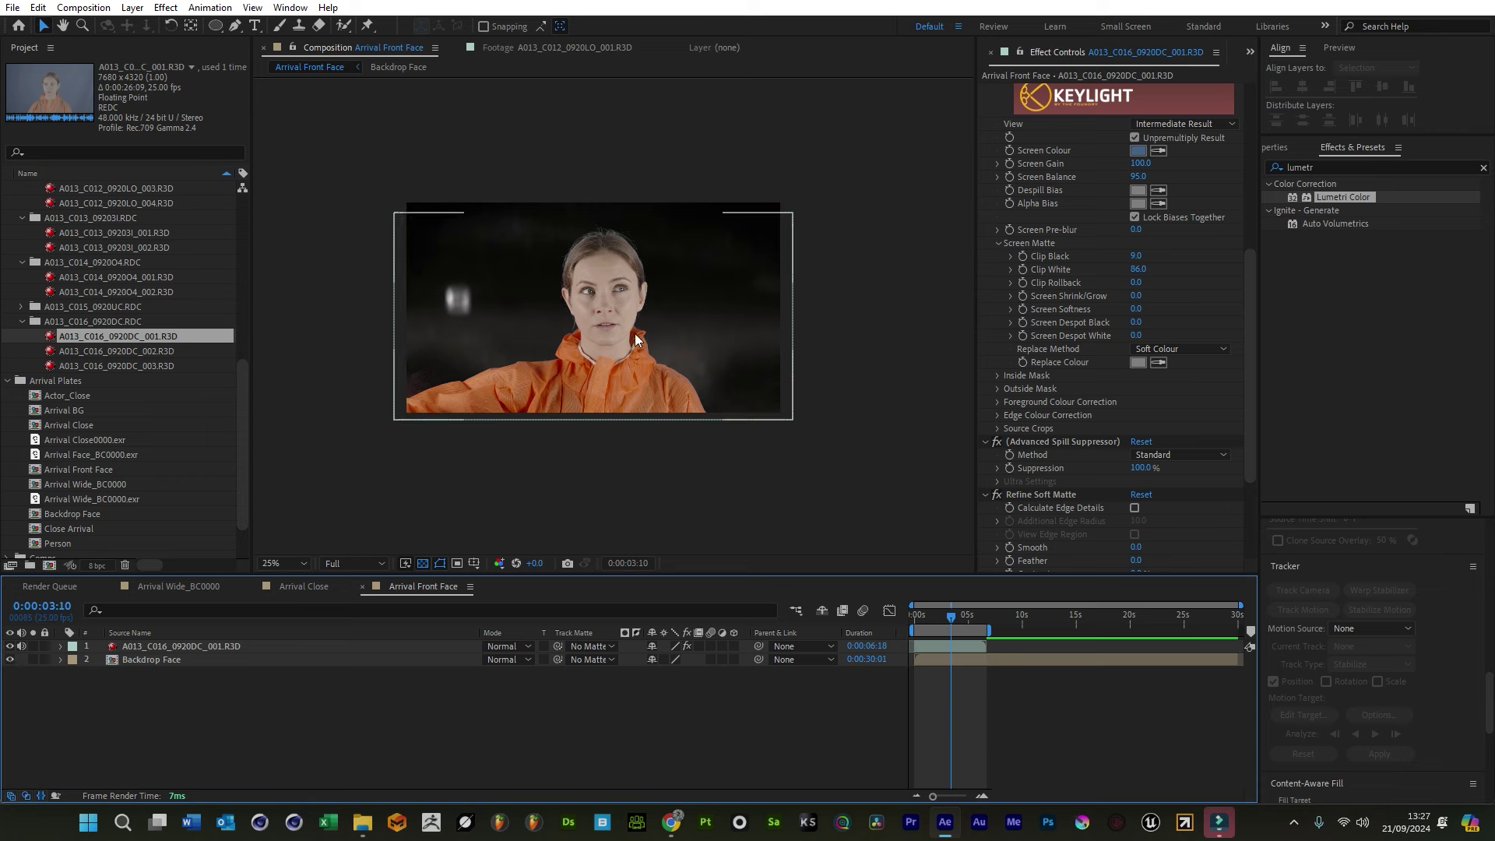
pyautogui.scroll(2, 543, 259)
pyautogui.moveTo(575, 224); pyautogui.dragTo(626, 228)
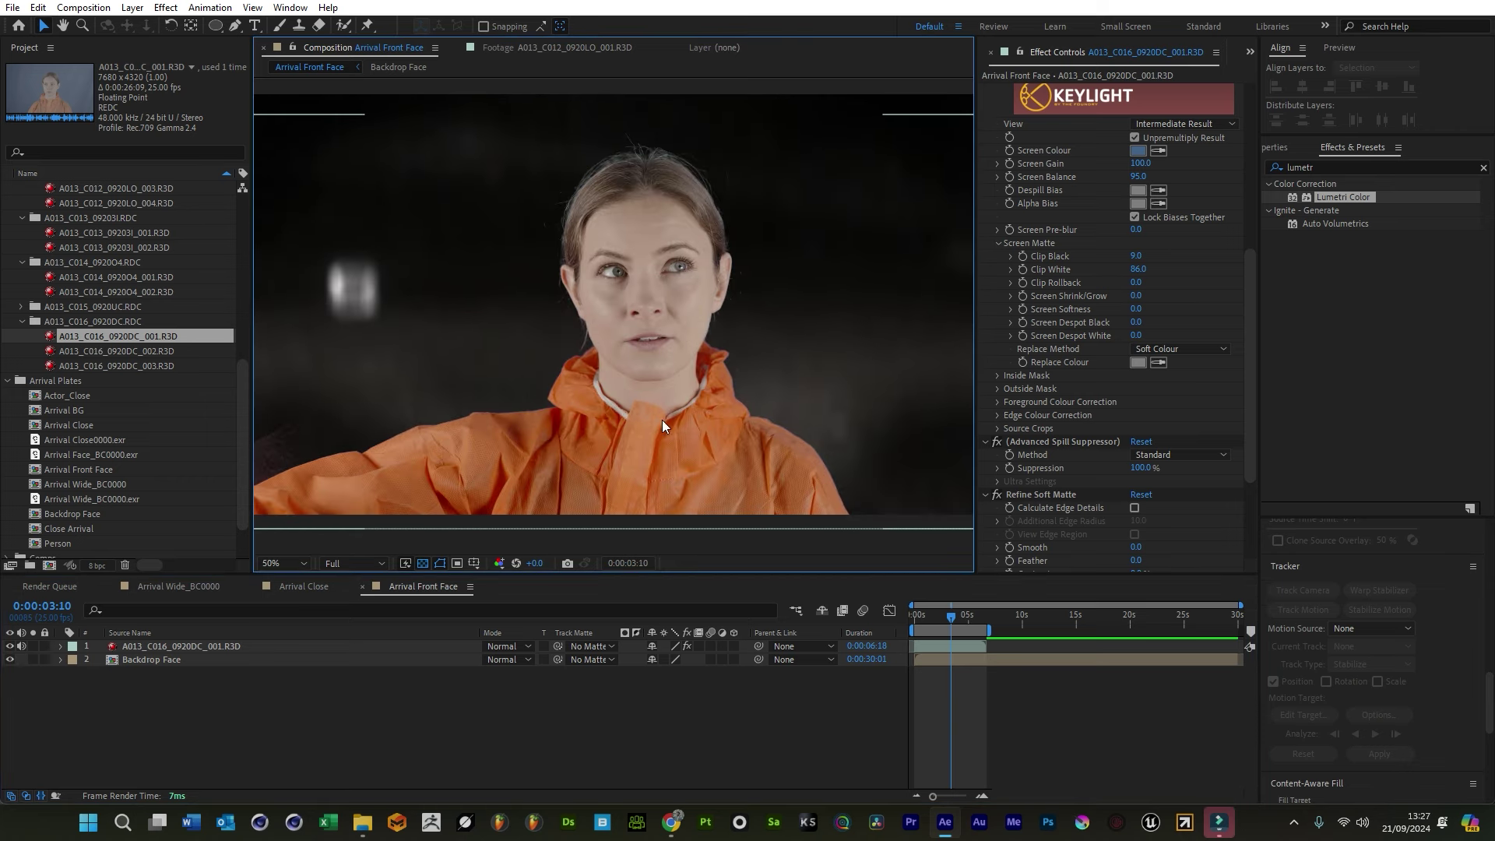
pyautogui.moveTo(493, 441); pyautogui.dragTo(587, 399)
# Set Keylight's Clip Black to 15, then raise it to 19
pyautogui.click(951, 646)
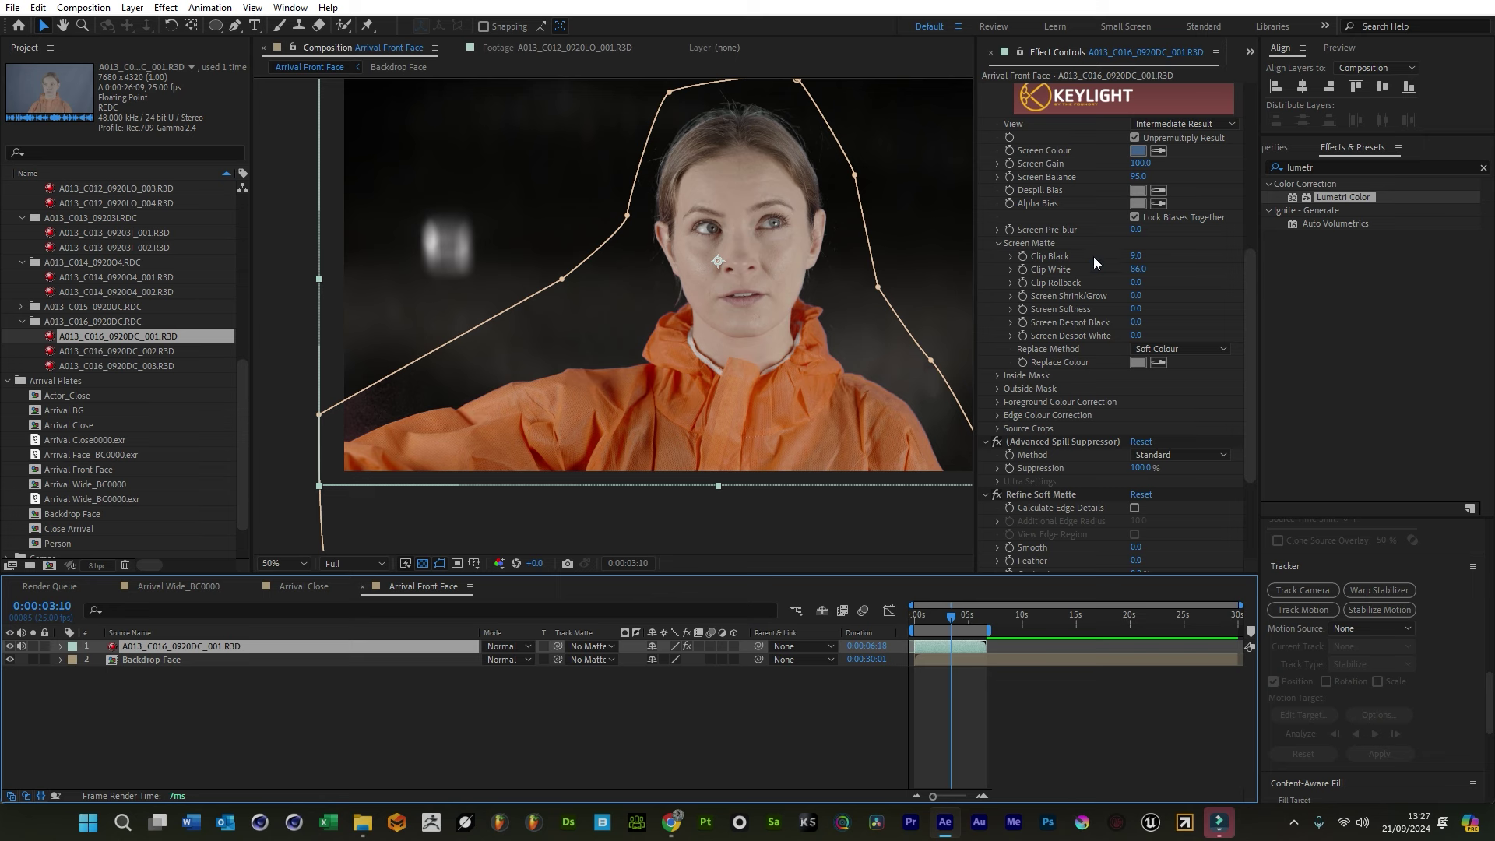
pyautogui.click(1136, 256)
pyautogui.write('15')
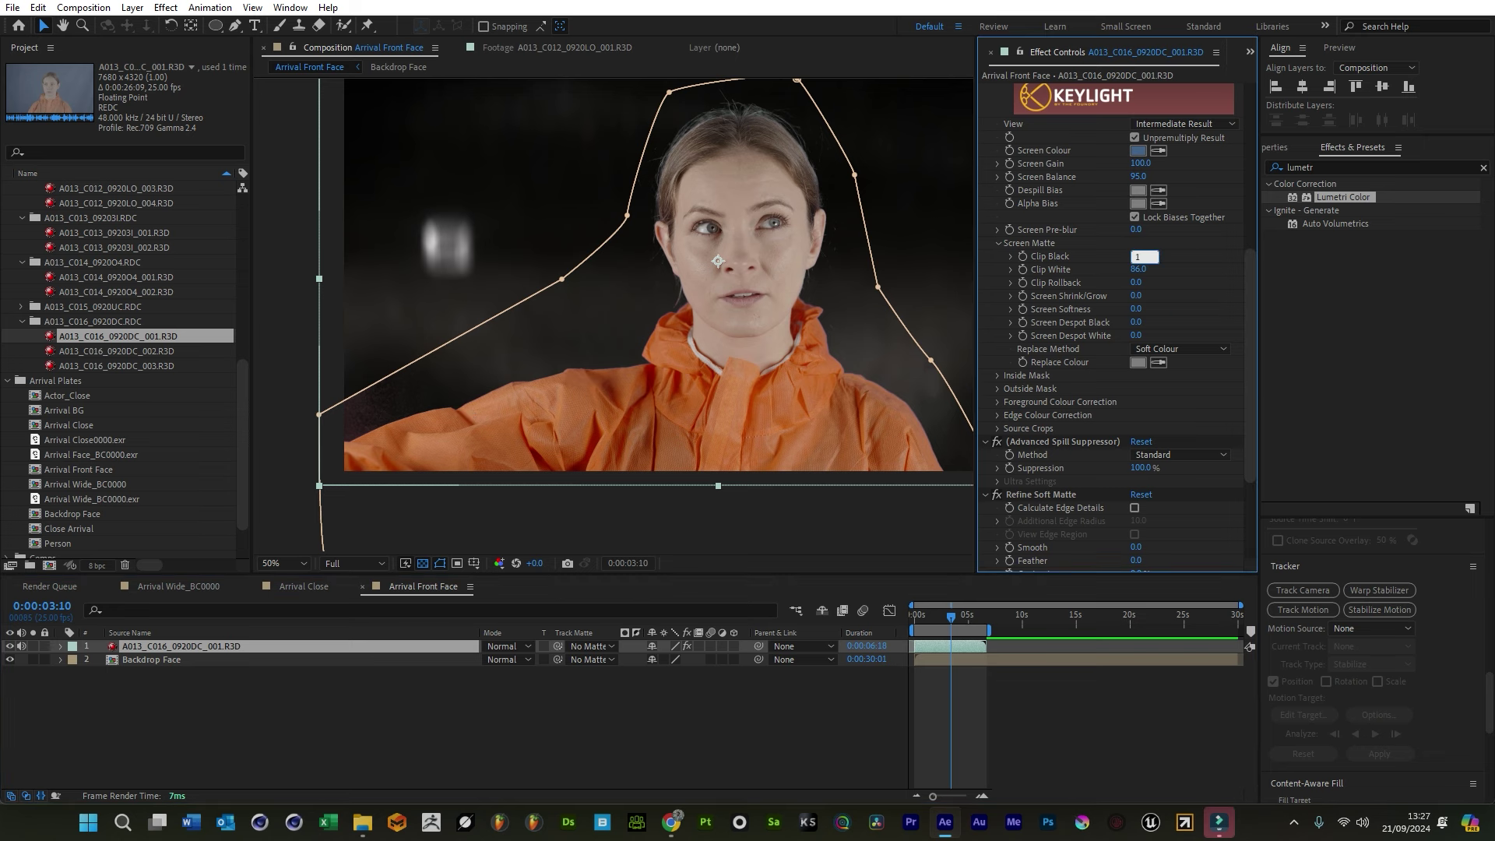
pyautogui.press('Return')
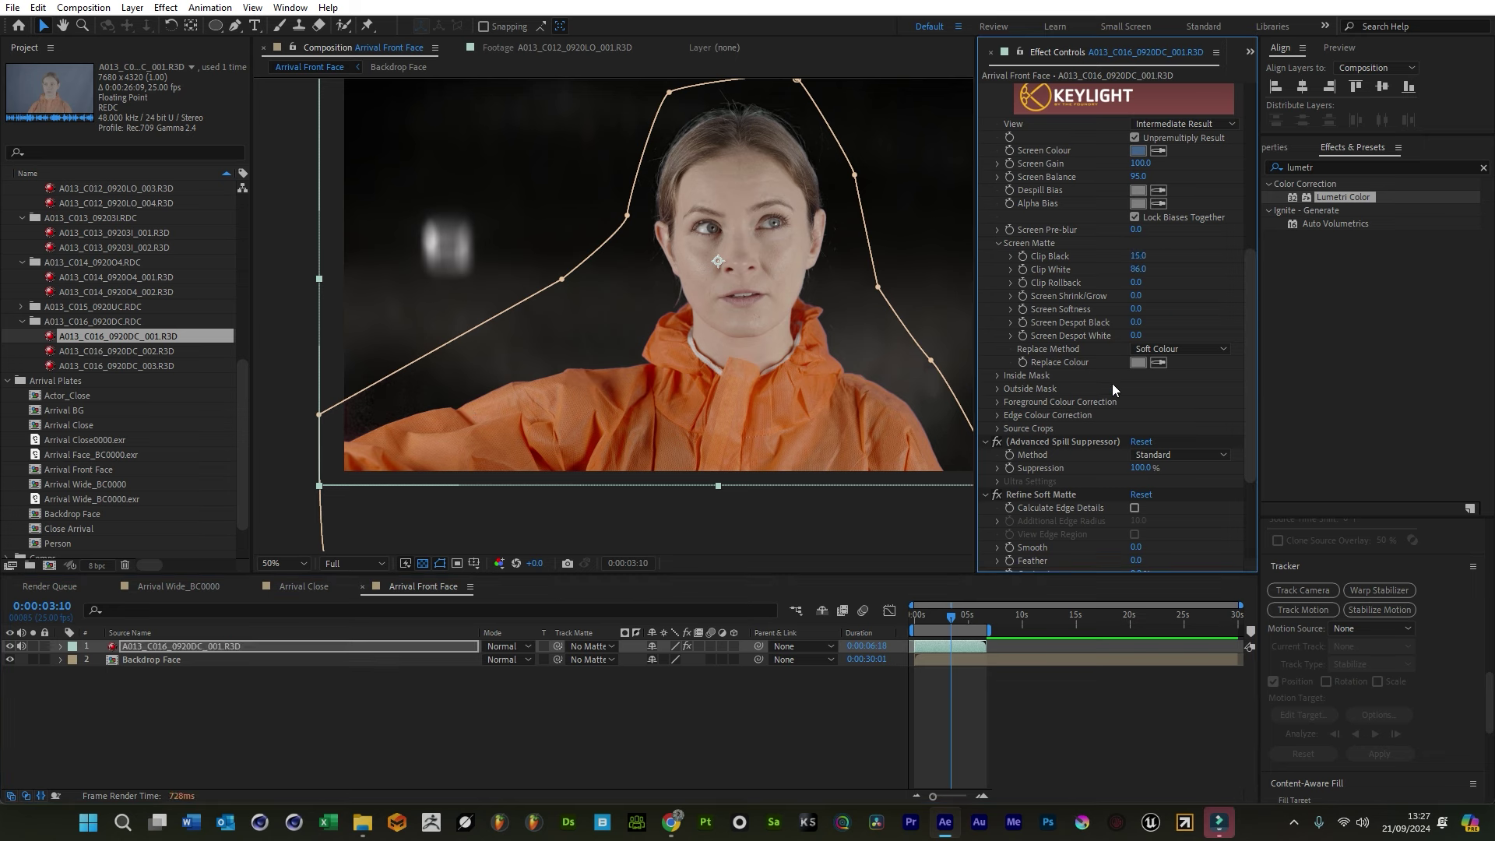
pyautogui.click(1138, 256)
pyautogui.write('19')
pyautogui.press('Return')
# In Arrival Close, select Adjustment Layer 2 and both black solids
pyautogui.click(305, 586)
pyautogui.click(159, 716)
pyautogui.click(153, 672)
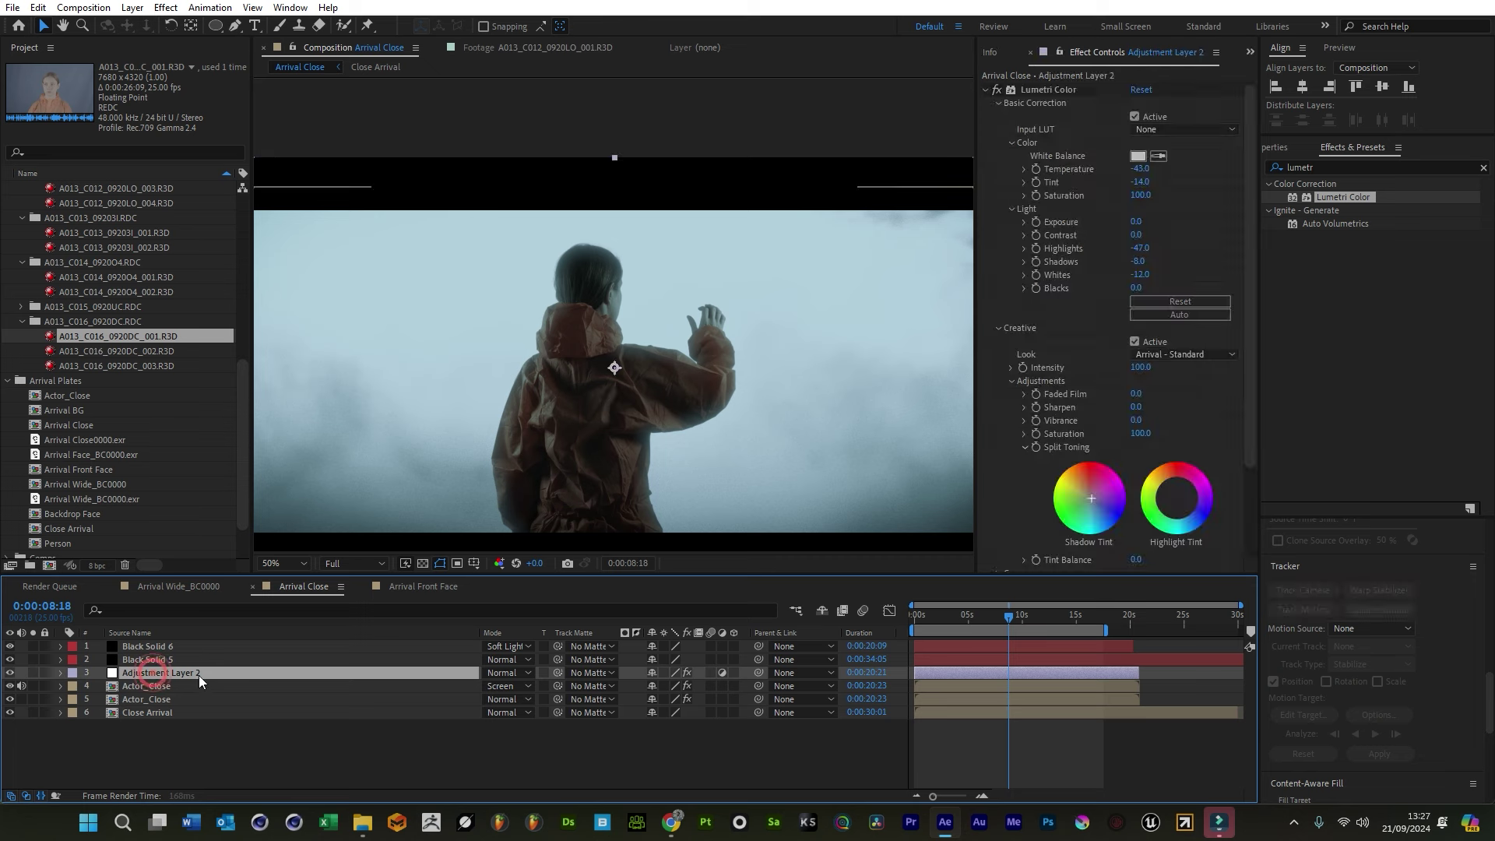
pyautogui.click(424, 586)
pyautogui.click(327, 586)
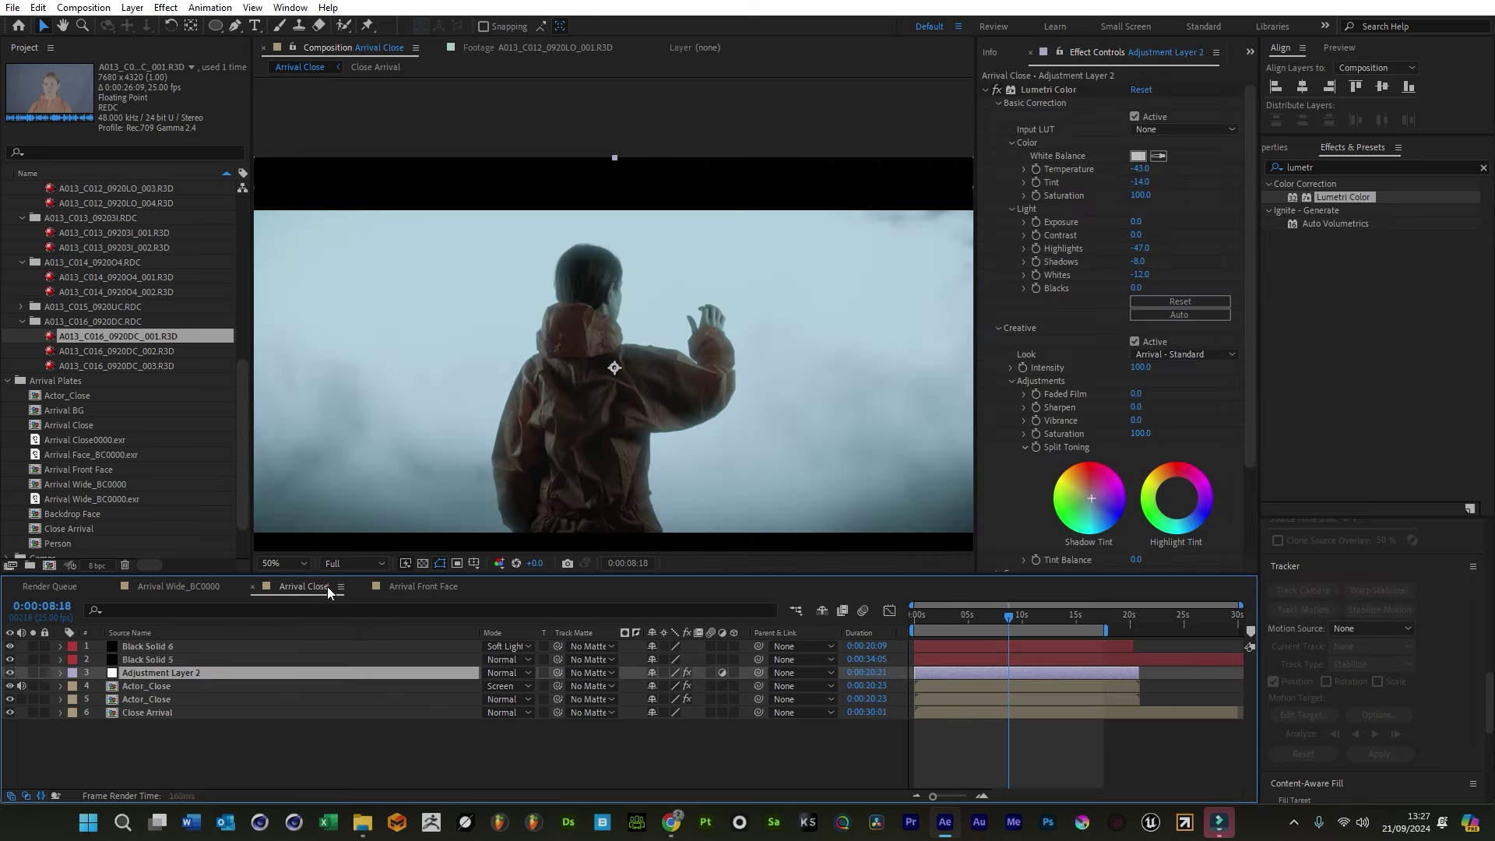
pyautogui.click(156, 657)
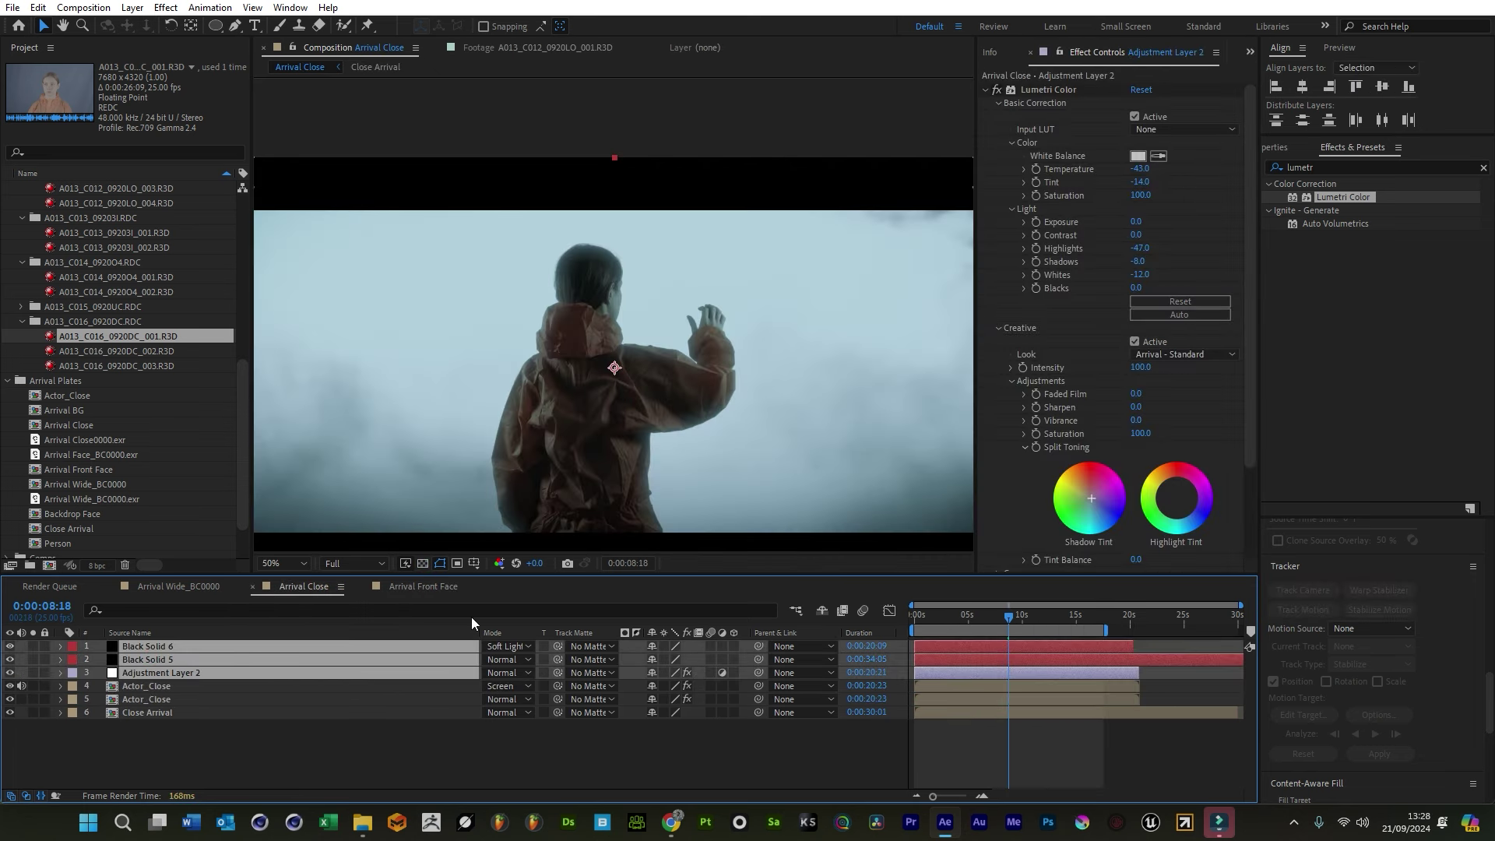
# Paste the grade layers into Arrival Front Face, then return to Arrival Close
pyautogui.click(441, 594)
pyautogui.hotkey('ctrl', 'v')
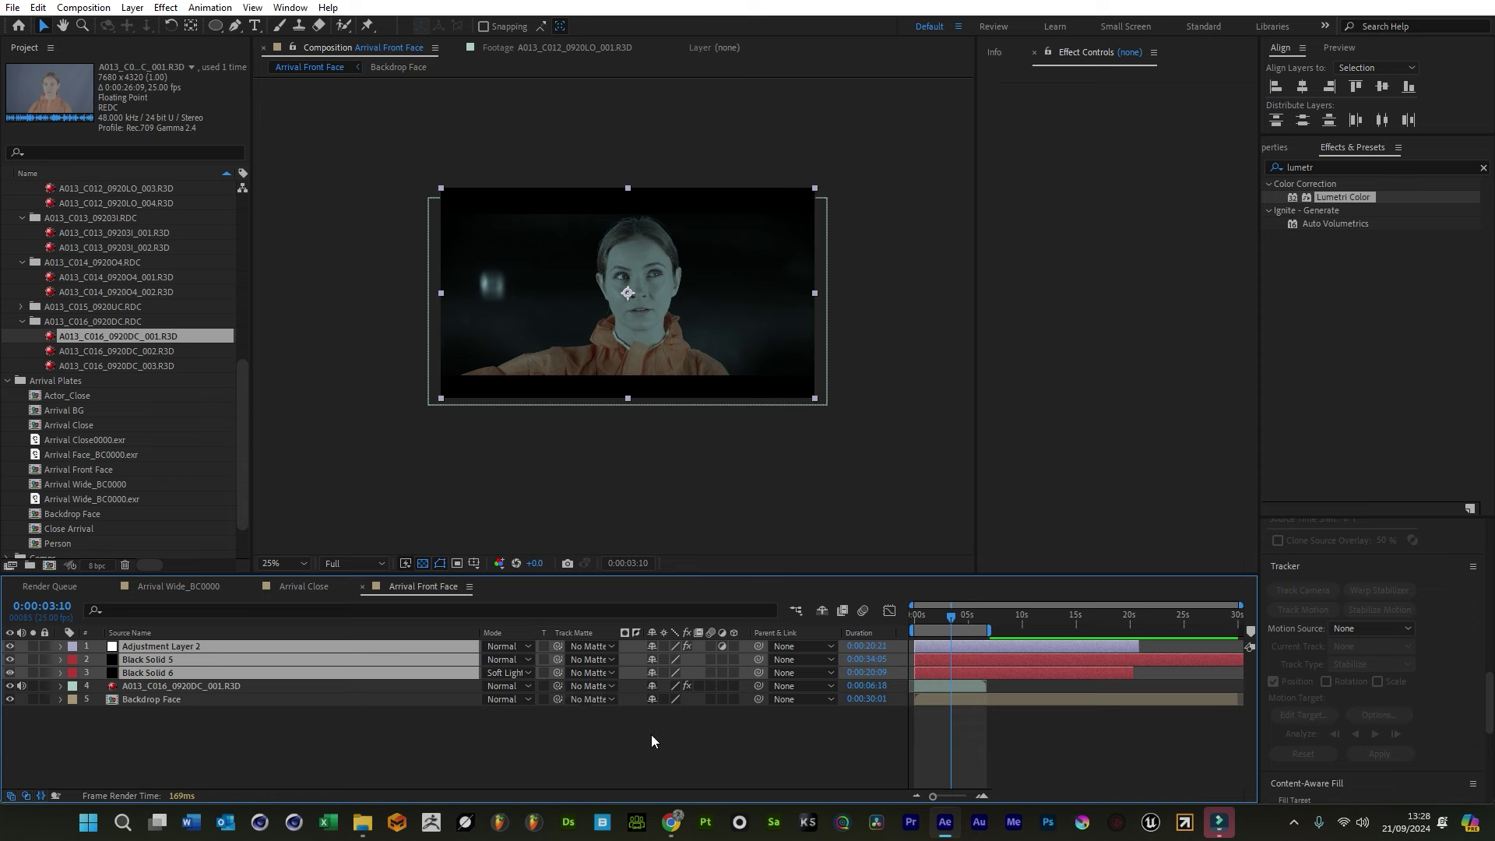
pyautogui.click(617, 736)
pyautogui.scroll(2, 656, 370)
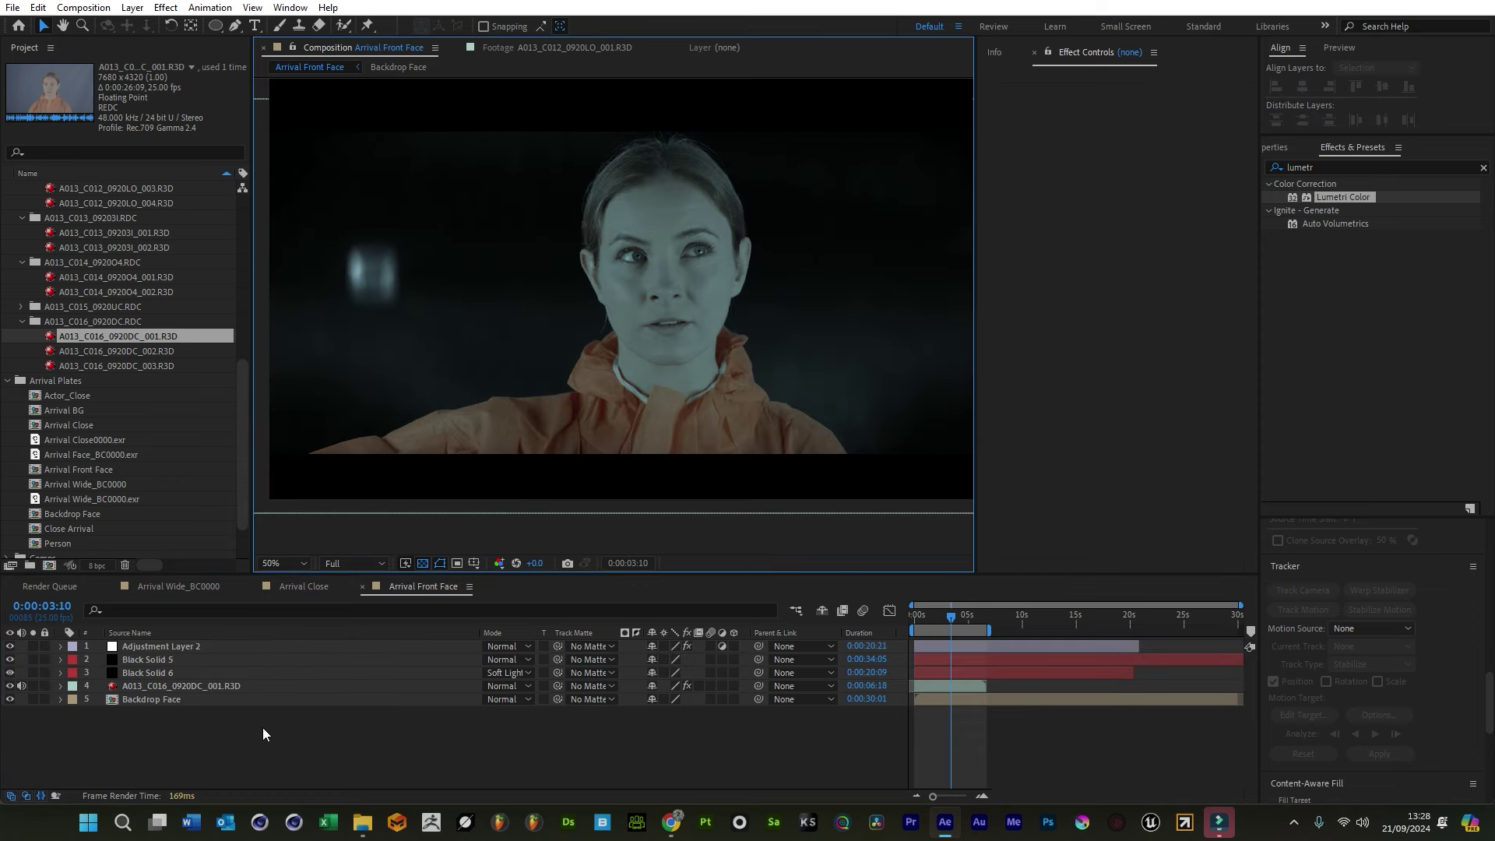
pyautogui.click(160, 698)
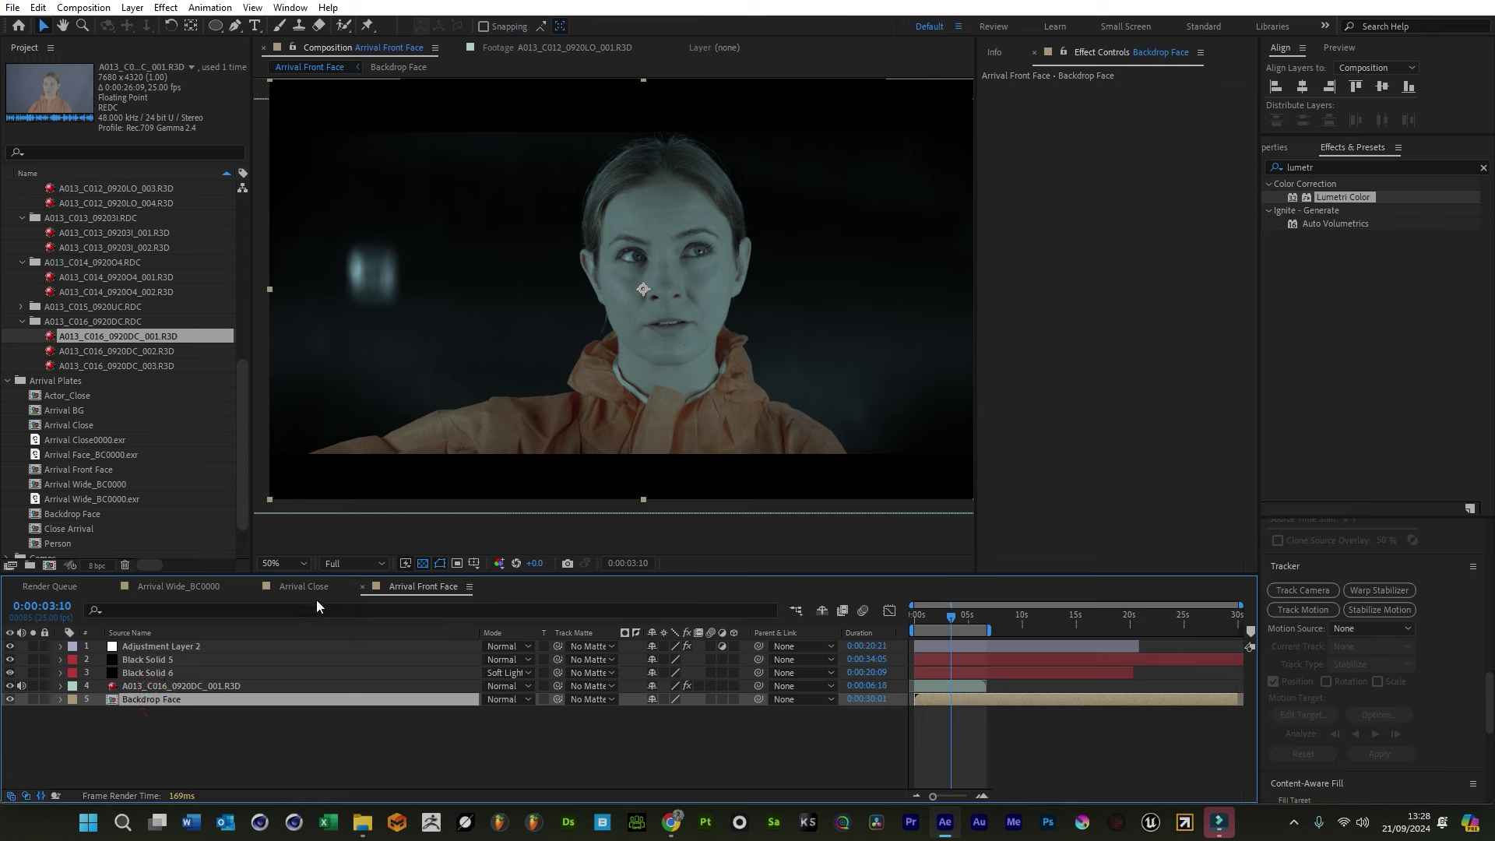
pyautogui.click(303, 586)
pyautogui.click(160, 710)
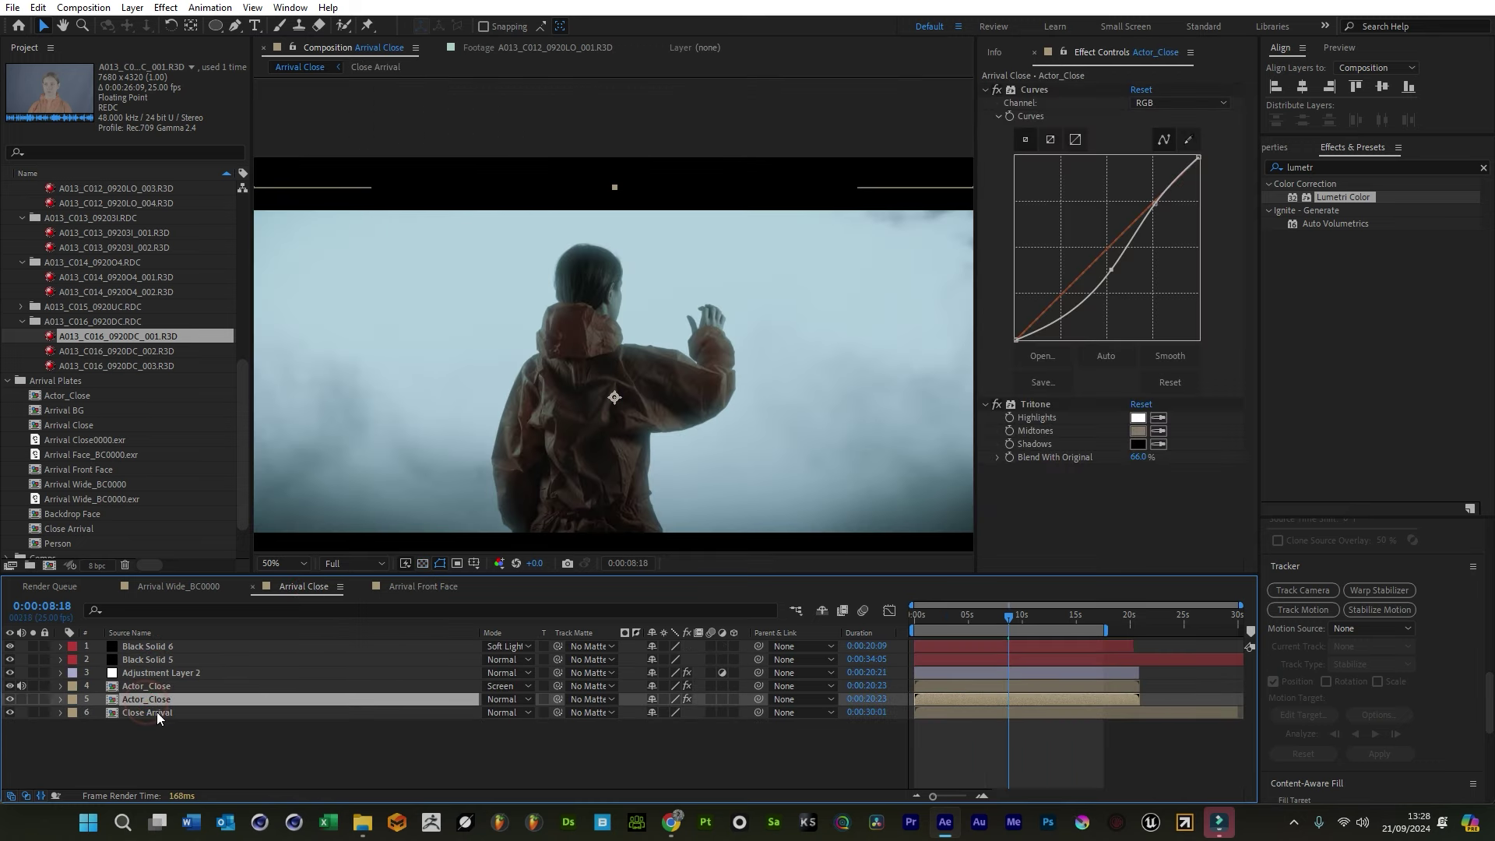
# Open Arrival BG, select both Adjustment Layer 3 grading layers, then show Arrival Front Face
pyautogui.doubleClick(157, 712)
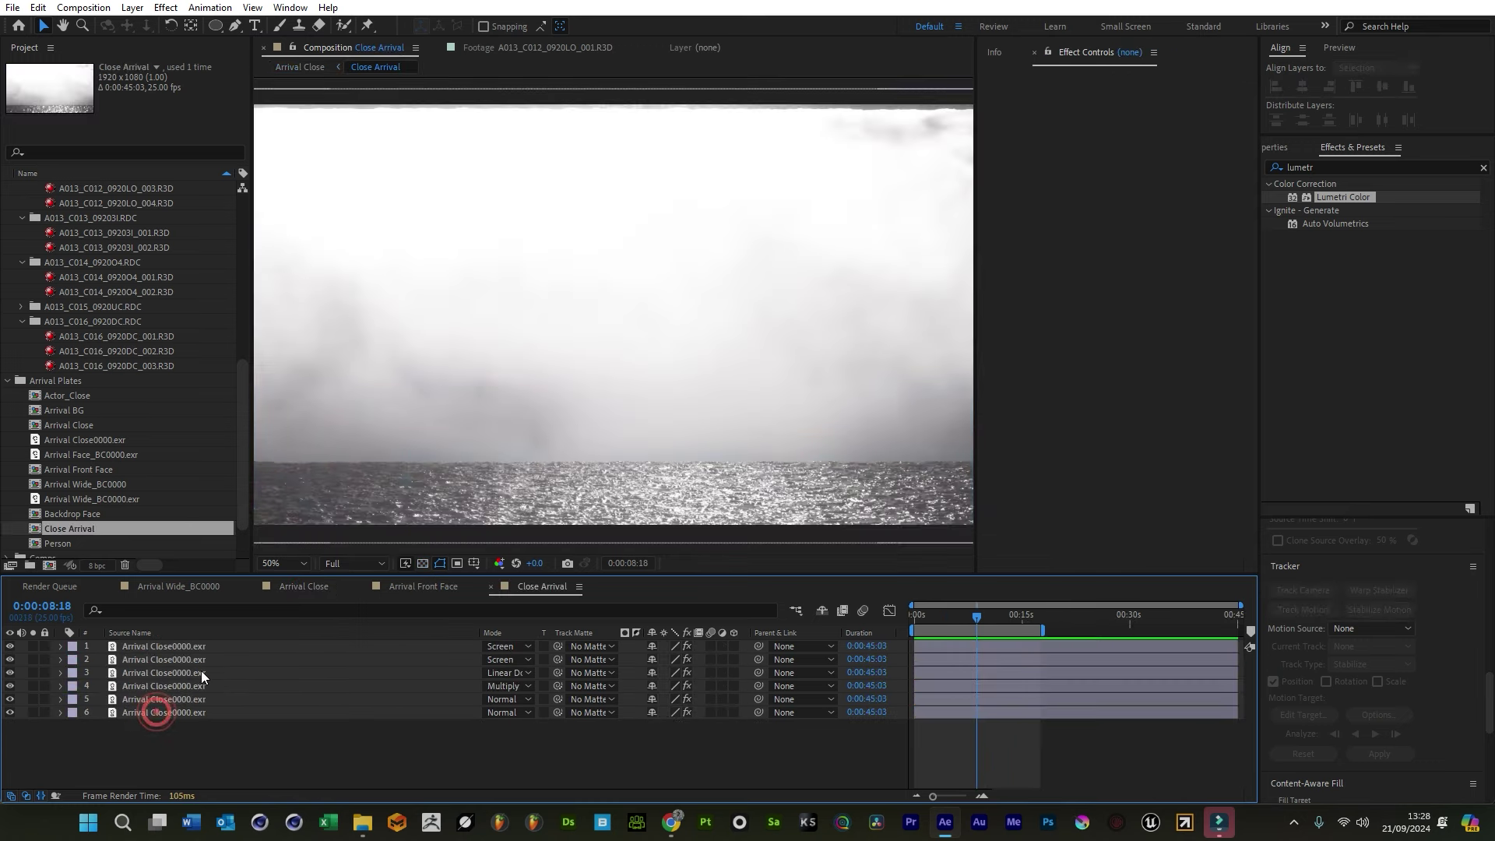
pyautogui.click(435, 586)
pyautogui.click(200, 588)
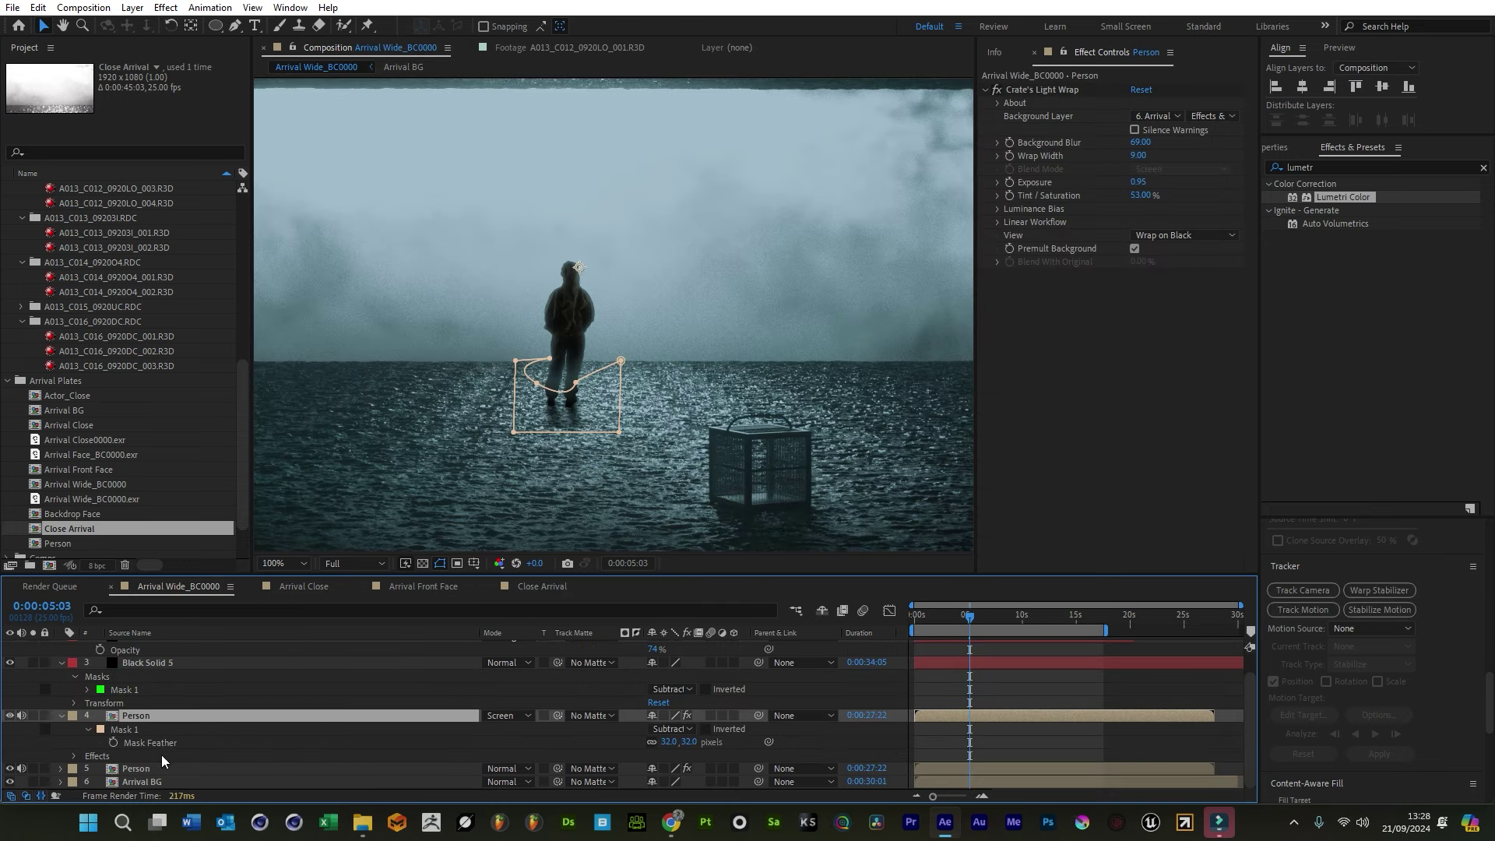
pyautogui.doubleClick(143, 781)
pyautogui.click(184, 659)
pyautogui.keyDown('shift'); pyautogui.click(175, 646); pyautogui.keyUp('shift')
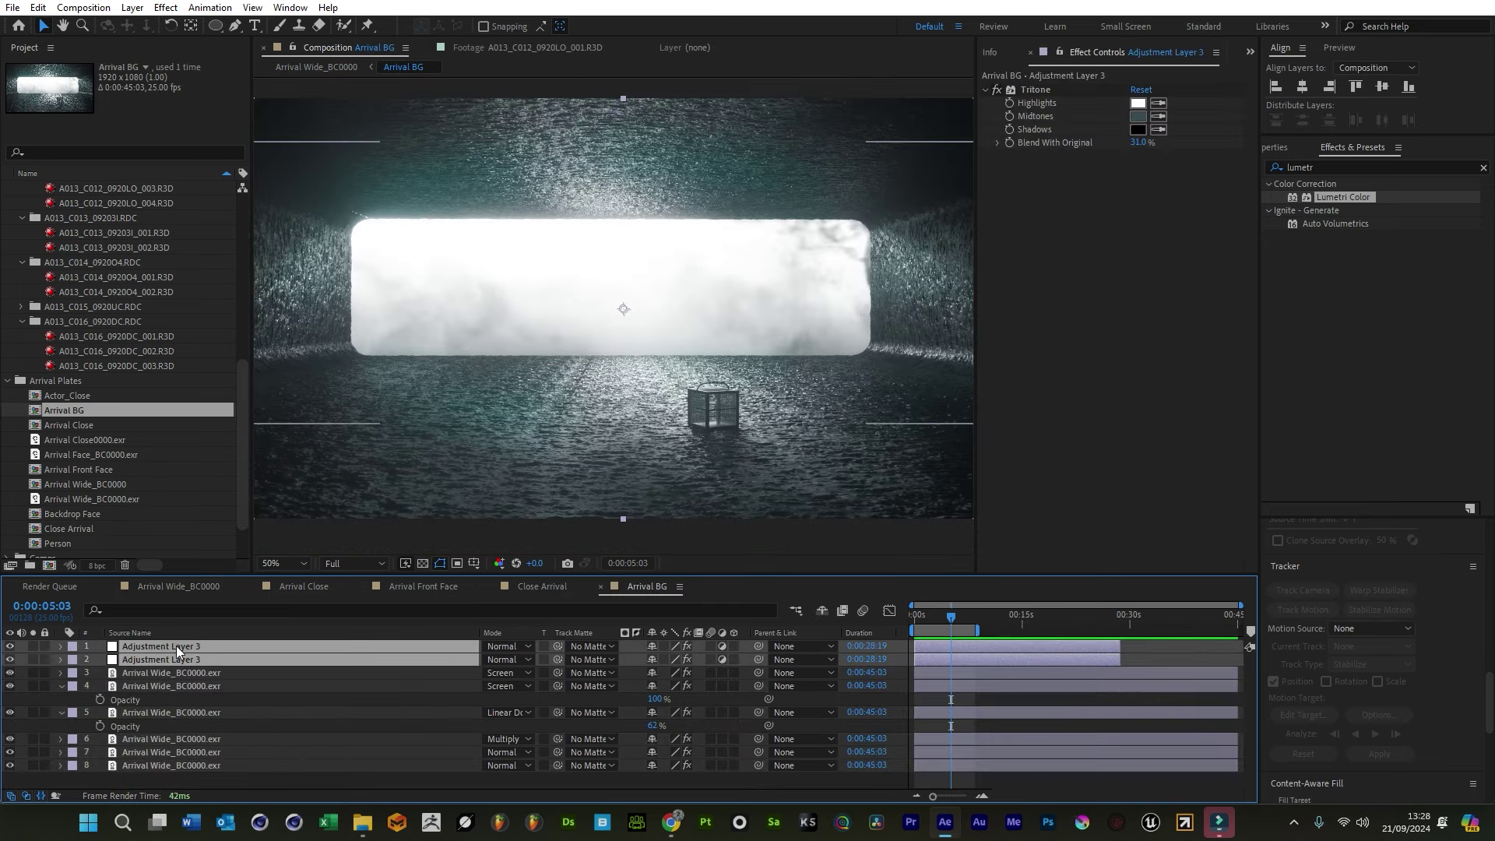
pyautogui.click(545, 591)
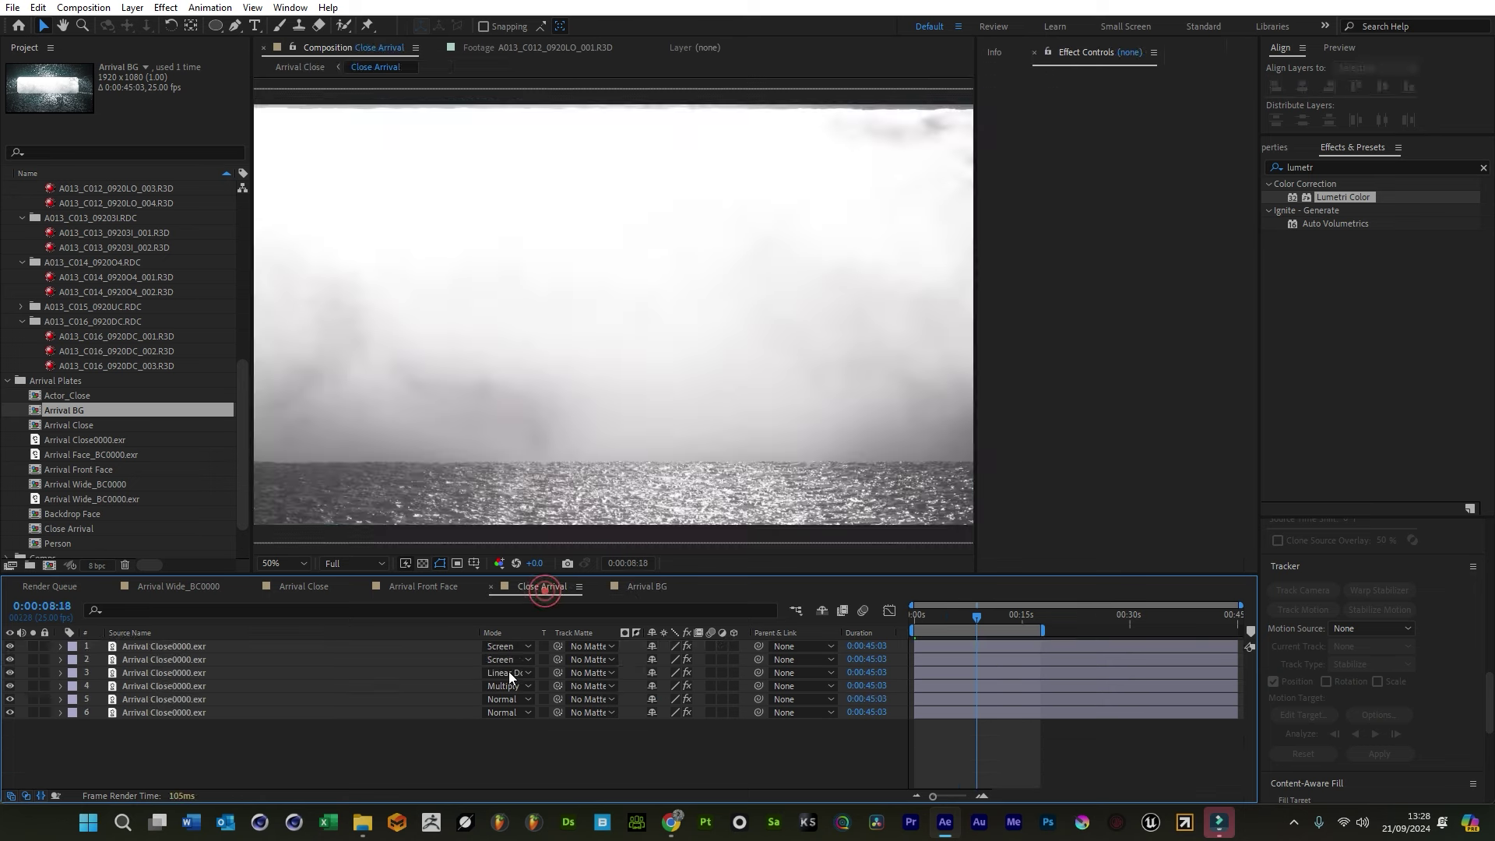
pyautogui.click(436, 590)
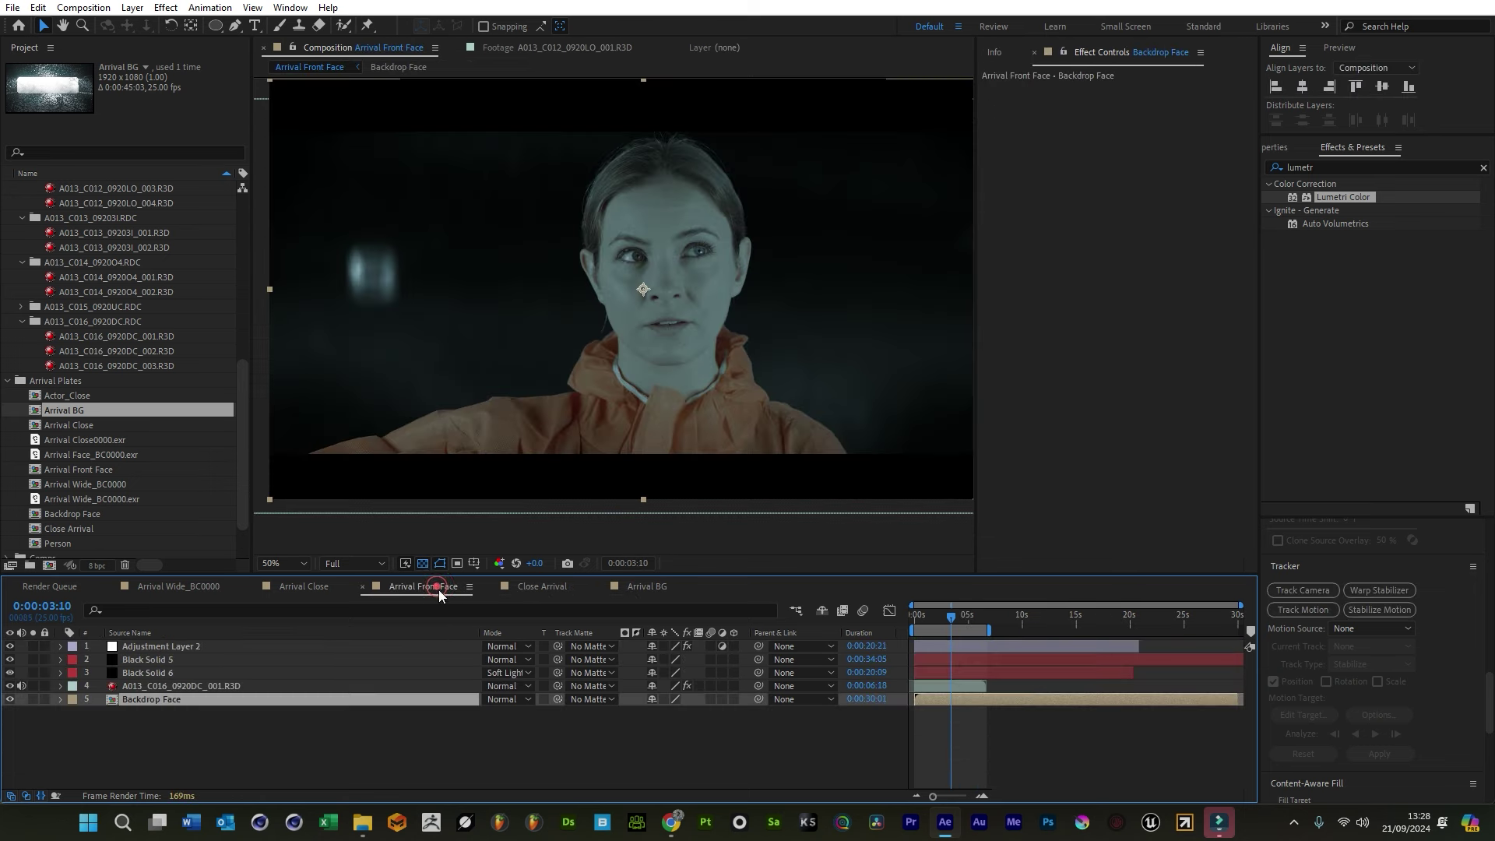
# Paste the two Adjustment Layer 3 layers into the Backdrop Face precomp
pyautogui.doubleClick(186, 699)
pyautogui.hotkey('ctrl', 'v')
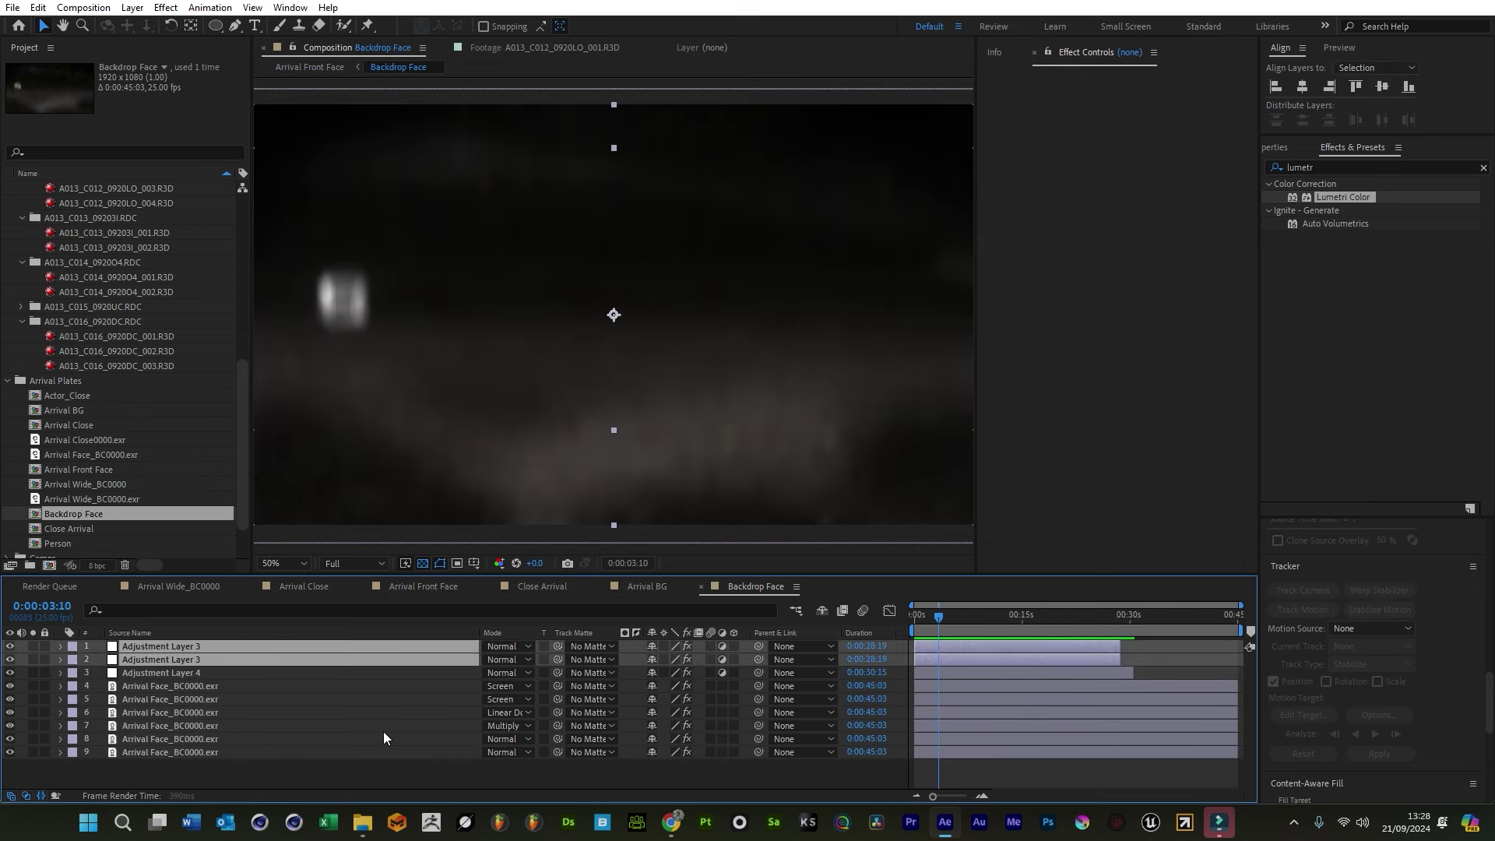
pyautogui.click(427, 673)
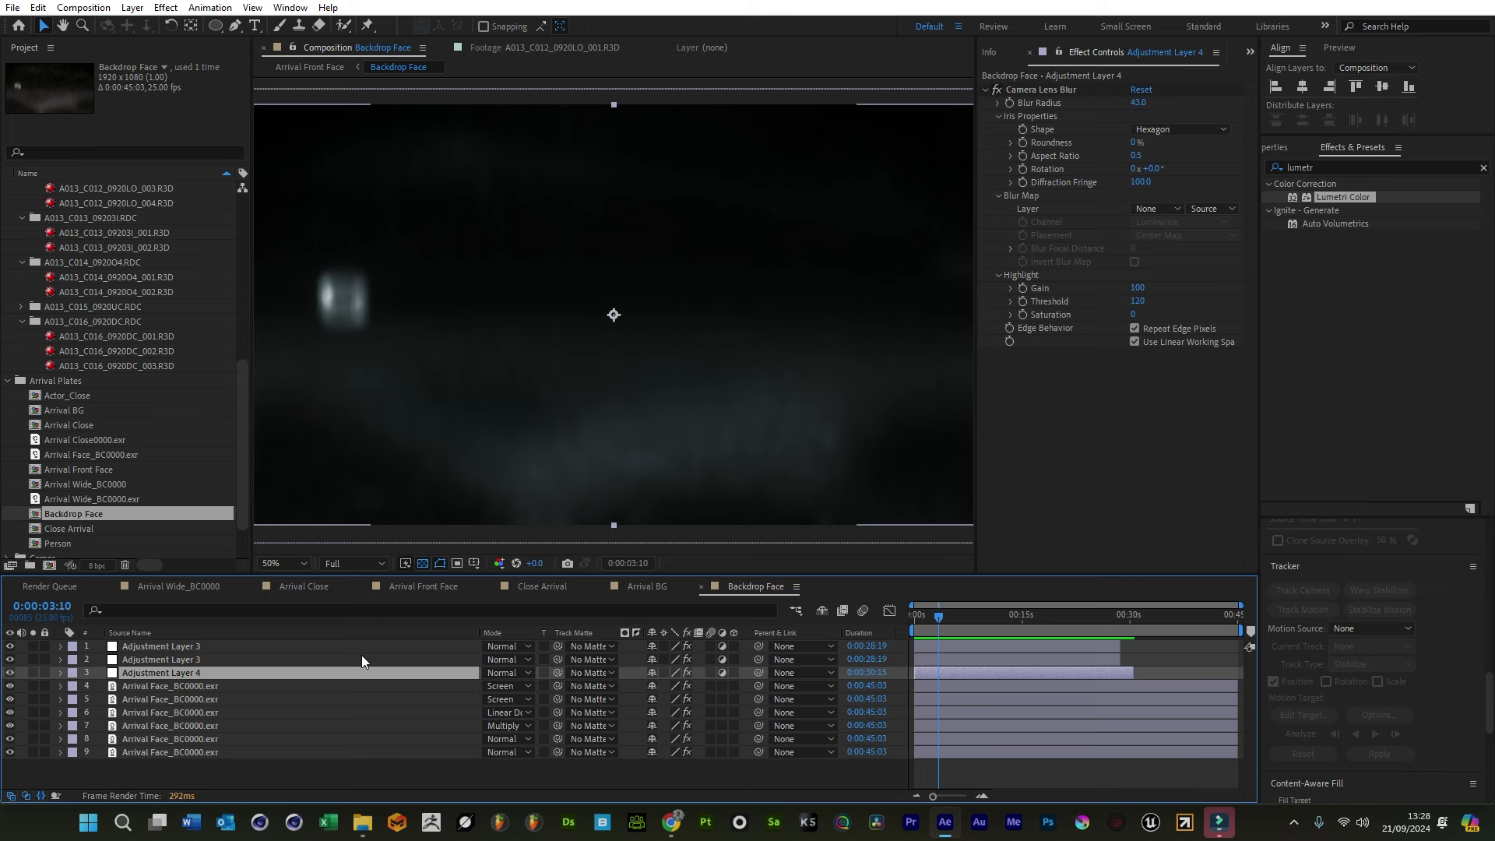
pyautogui.click(162, 659)
pyautogui.click(176, 646)
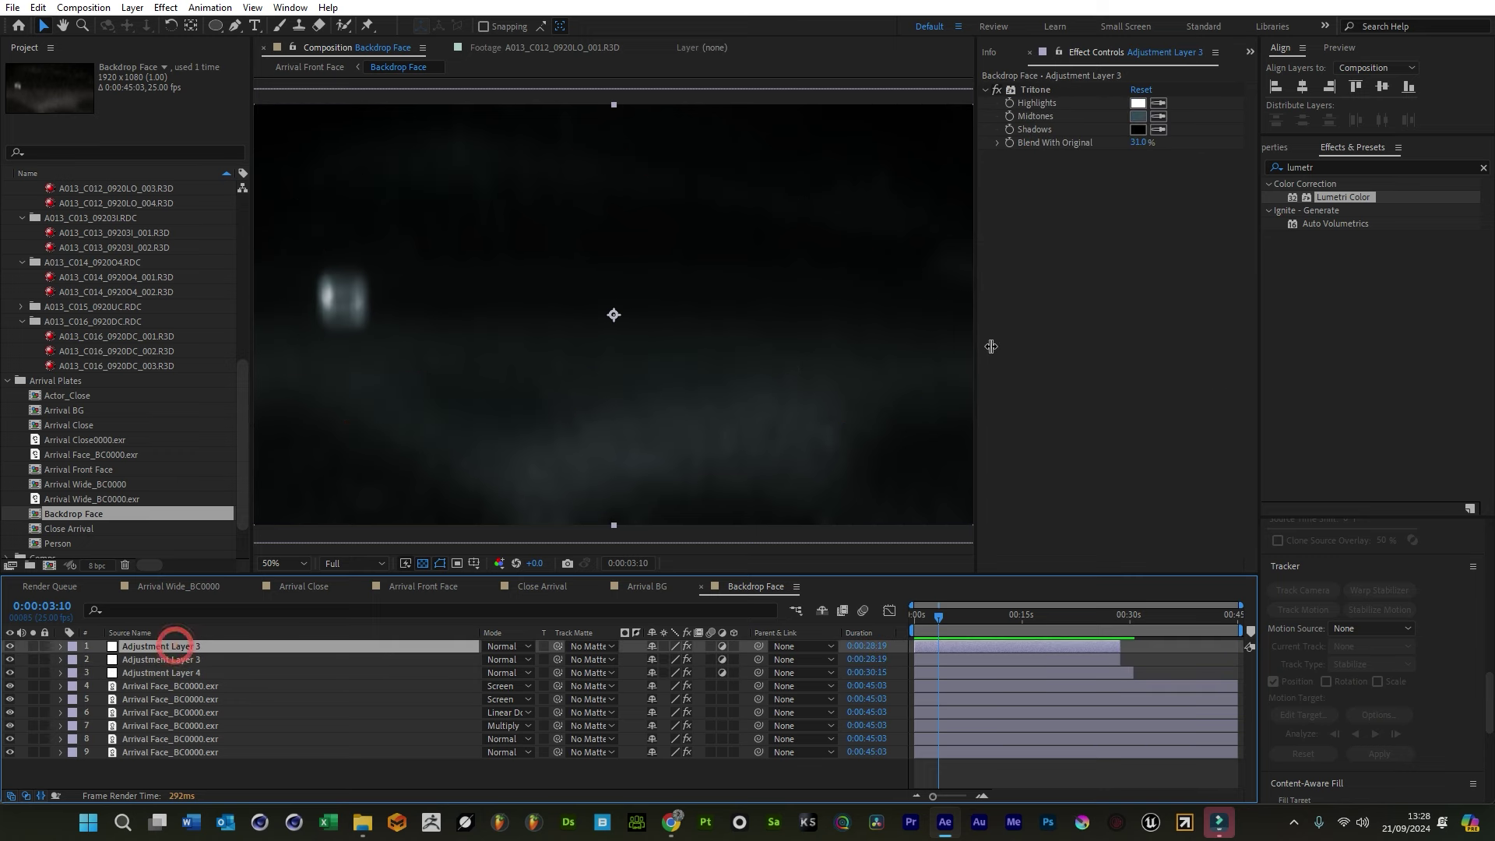
# Apply Curves to the top Adjustment Layer 3 and raise the curve to brighten the backdrop
pyautogui.click(1323, 168)
pyautogui.write('curve')
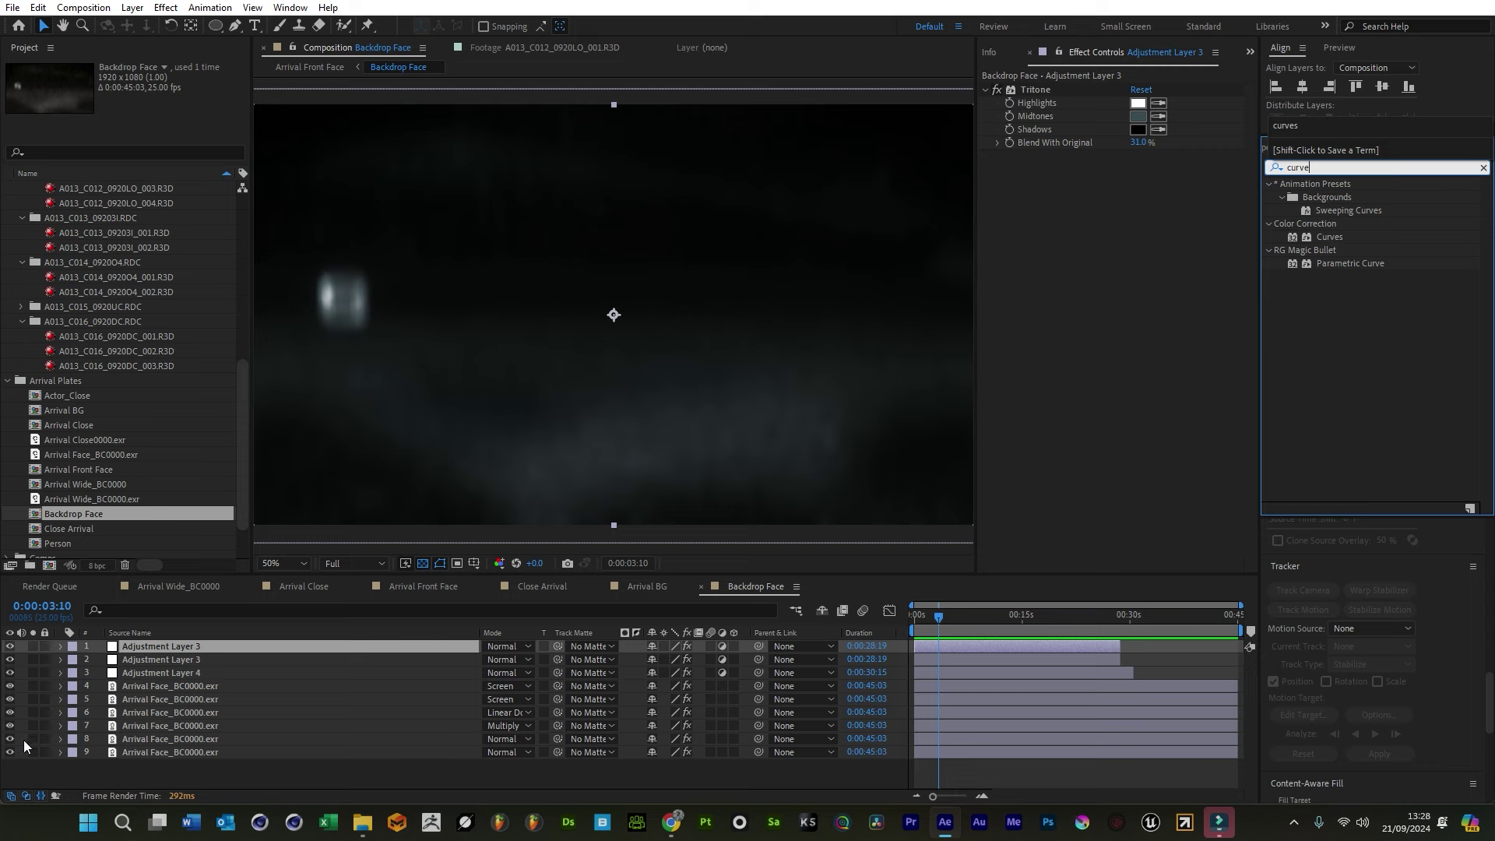
pyautogui.doubleClick(1329, 236)
pyautogui.moveTo(1119, 281); pyautogui.dragTo(1124, 260)
# Lower Adjustment Layer 4's Camera Lens Blur radius from 43 to 25
pyautogui.click(700, 586)
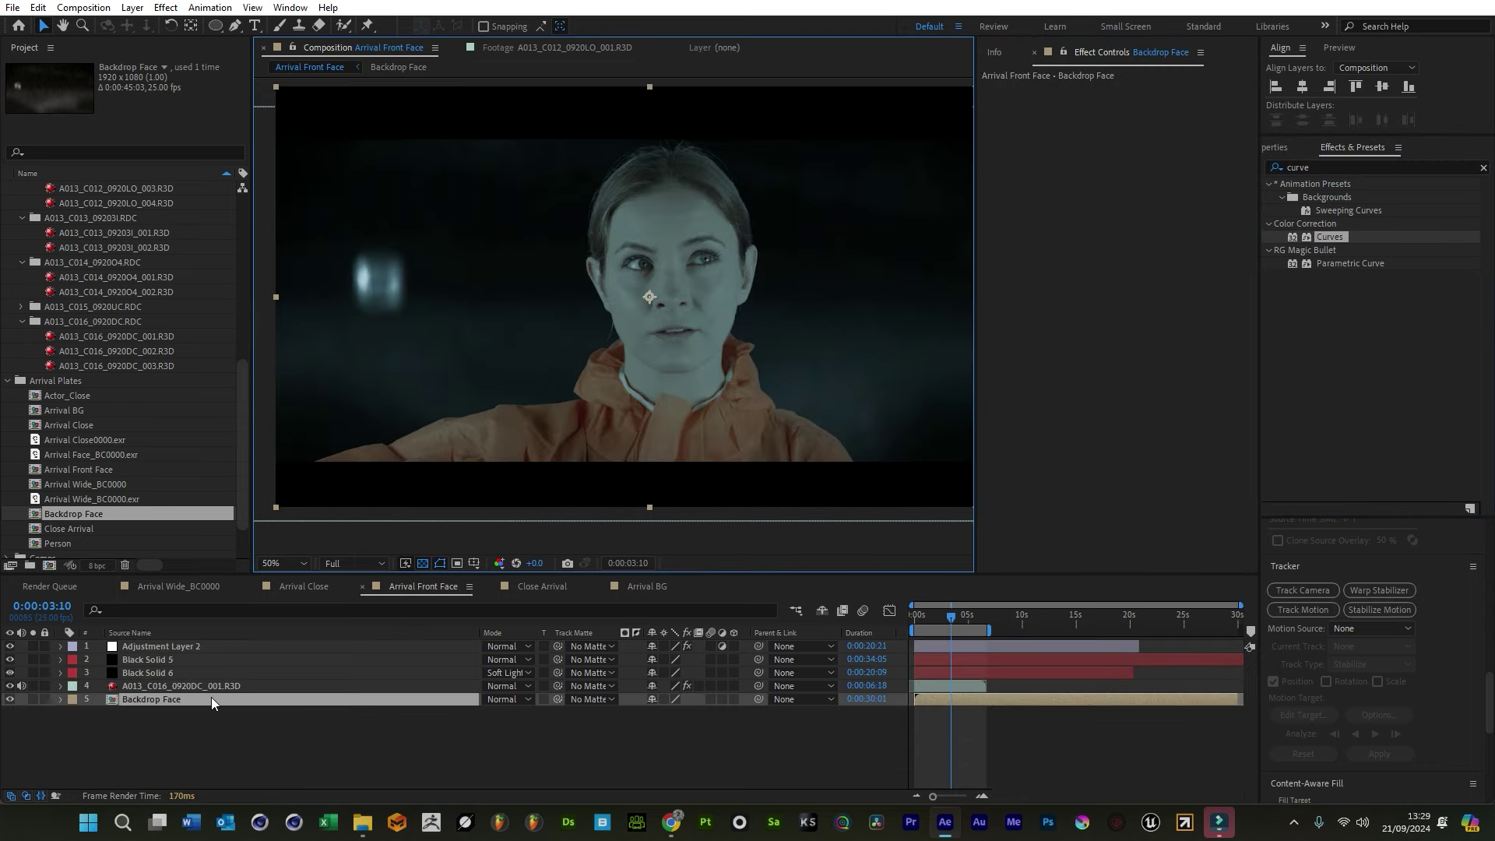
pyautogui.doubleClick(172, 698)
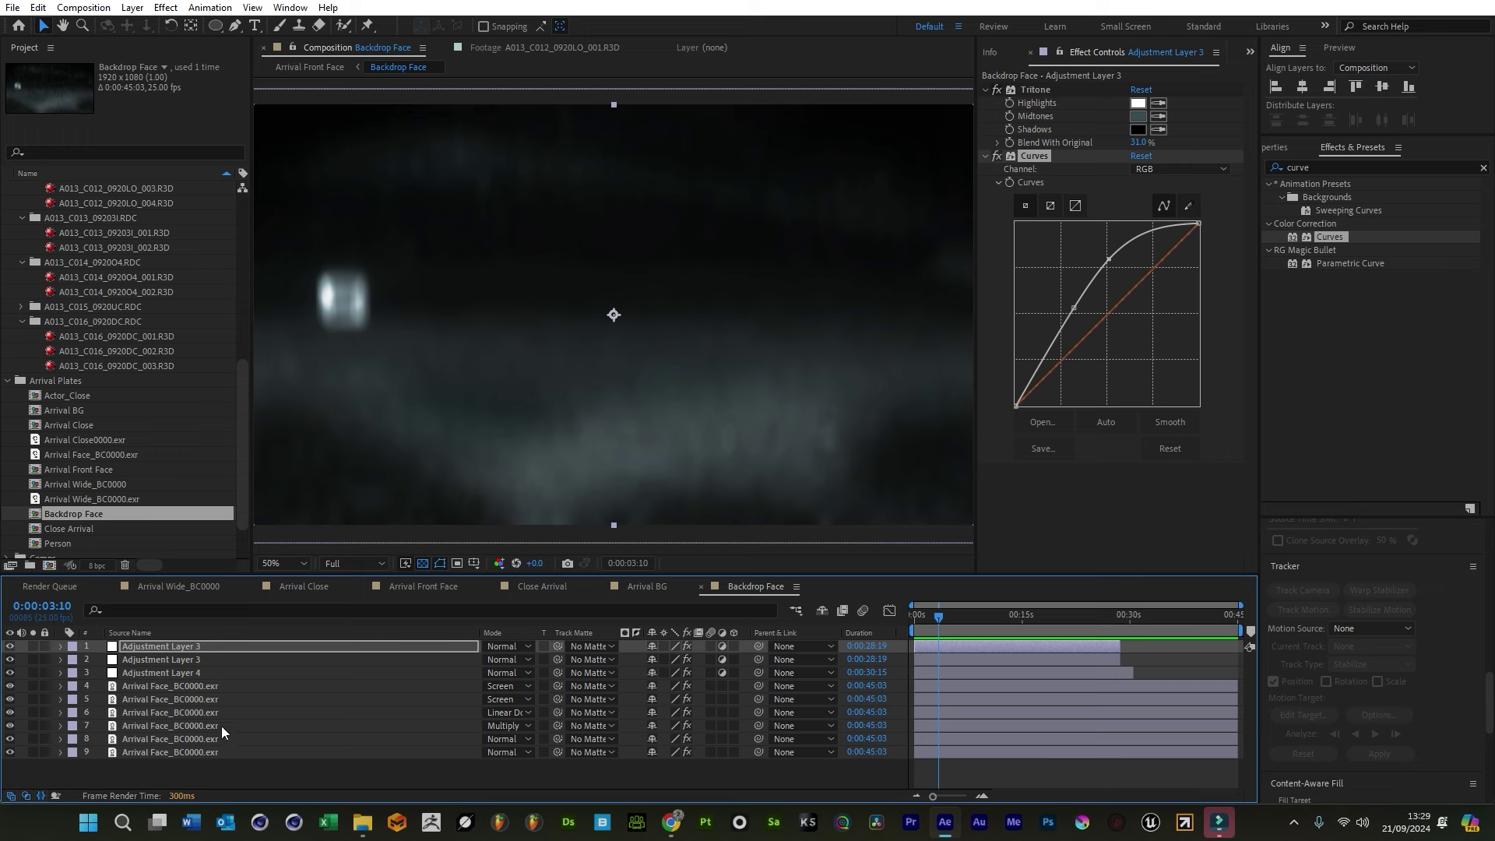
pyautogui.click(188, 660)
pyautogui.click(189, 674)
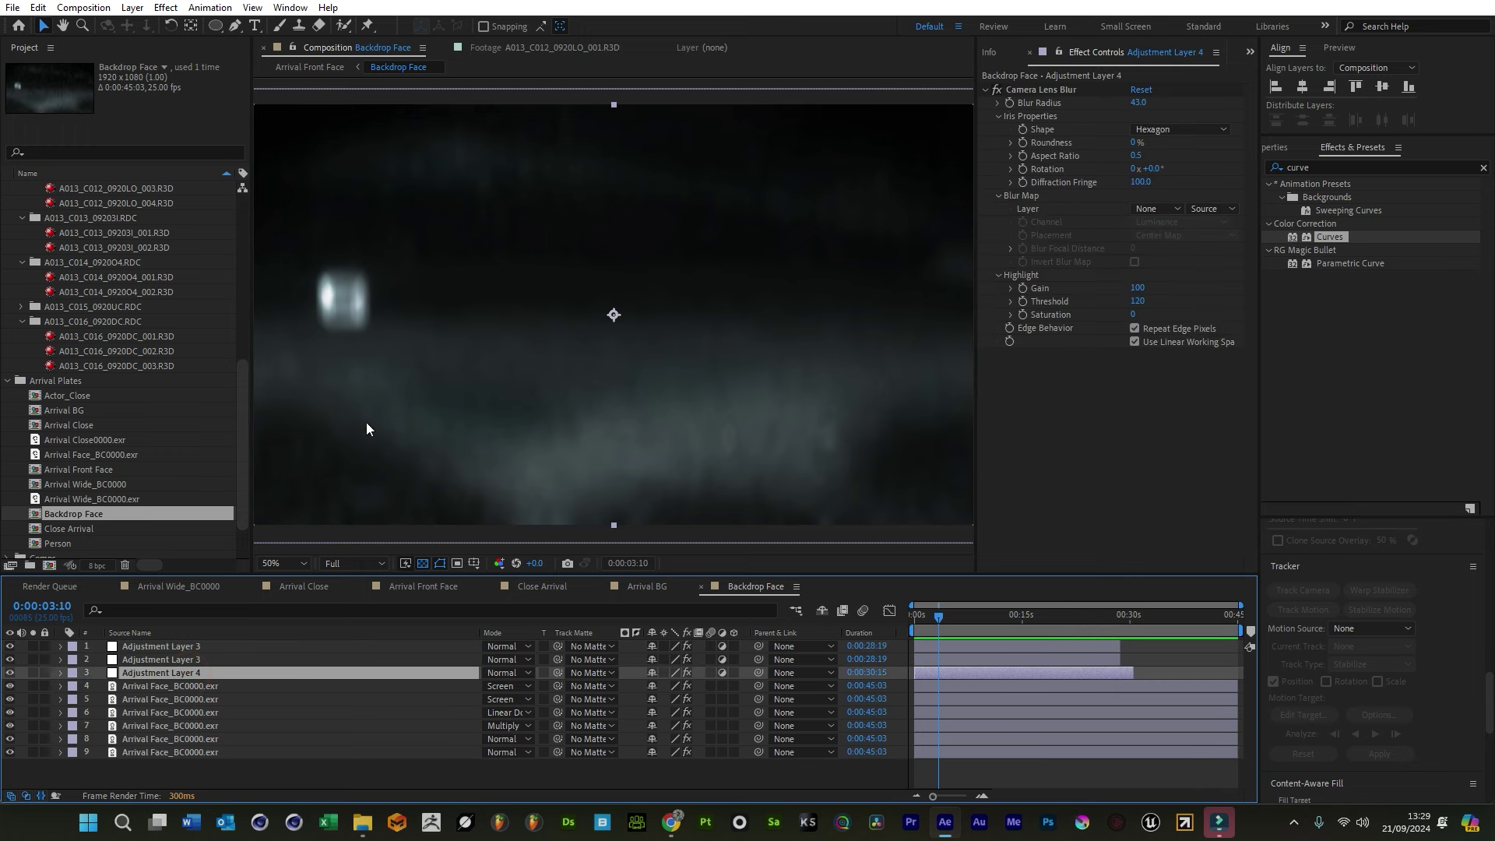
pyautogui.click(1139, 102)
pyautogui.write('25')
pyautogui.press('Return')
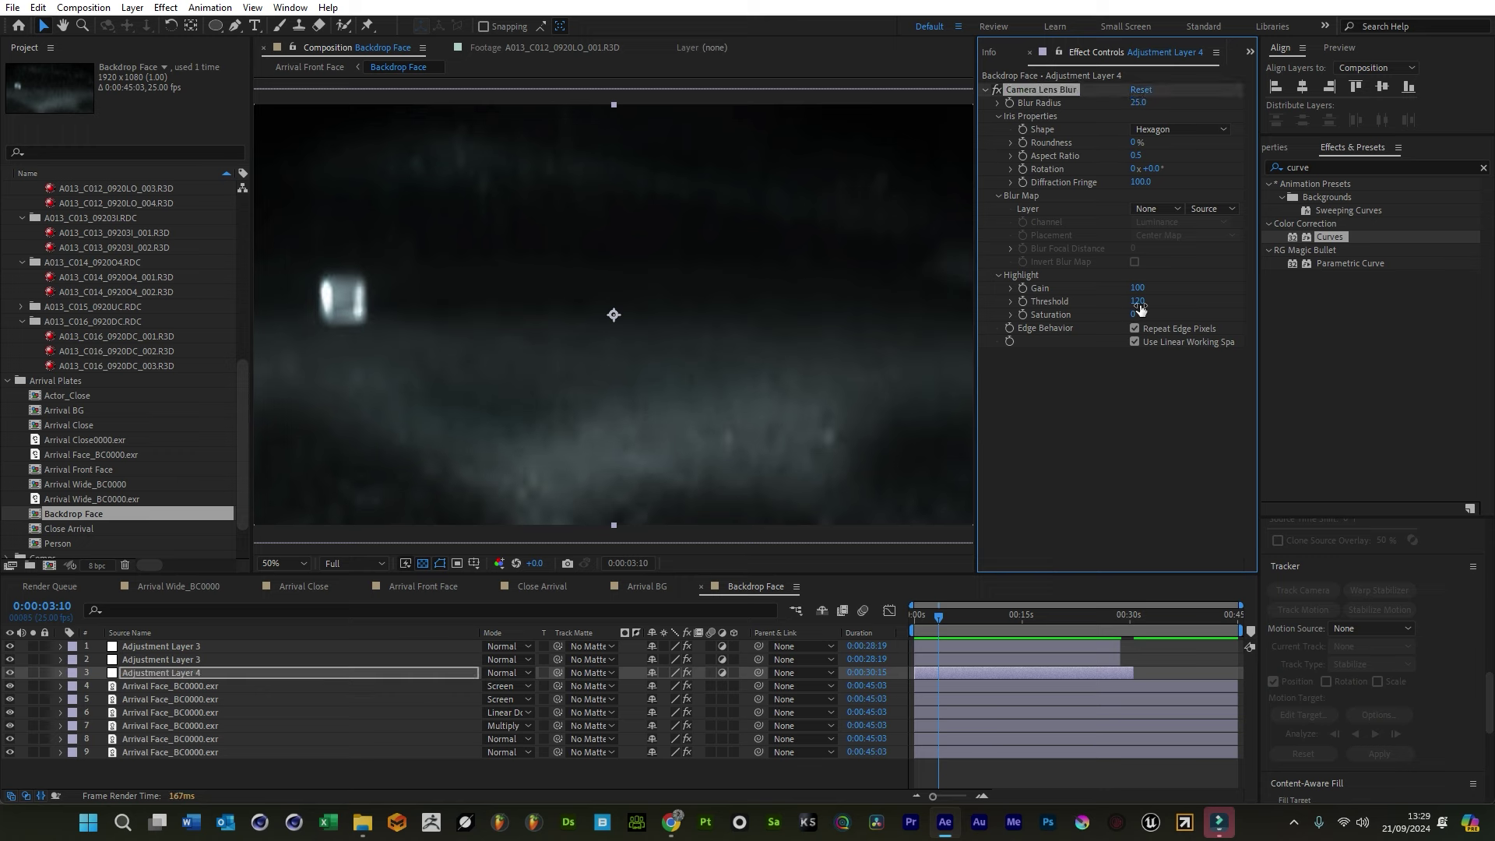
pyautogui.click(199, 646)
# Reshape the Curves graph and stretch the orange and pink masks across the backdrop
pyautogui.moveTo(1076, 308); pyautogui.dragTo(1106, 257)
pyautogui.click(170, 659)
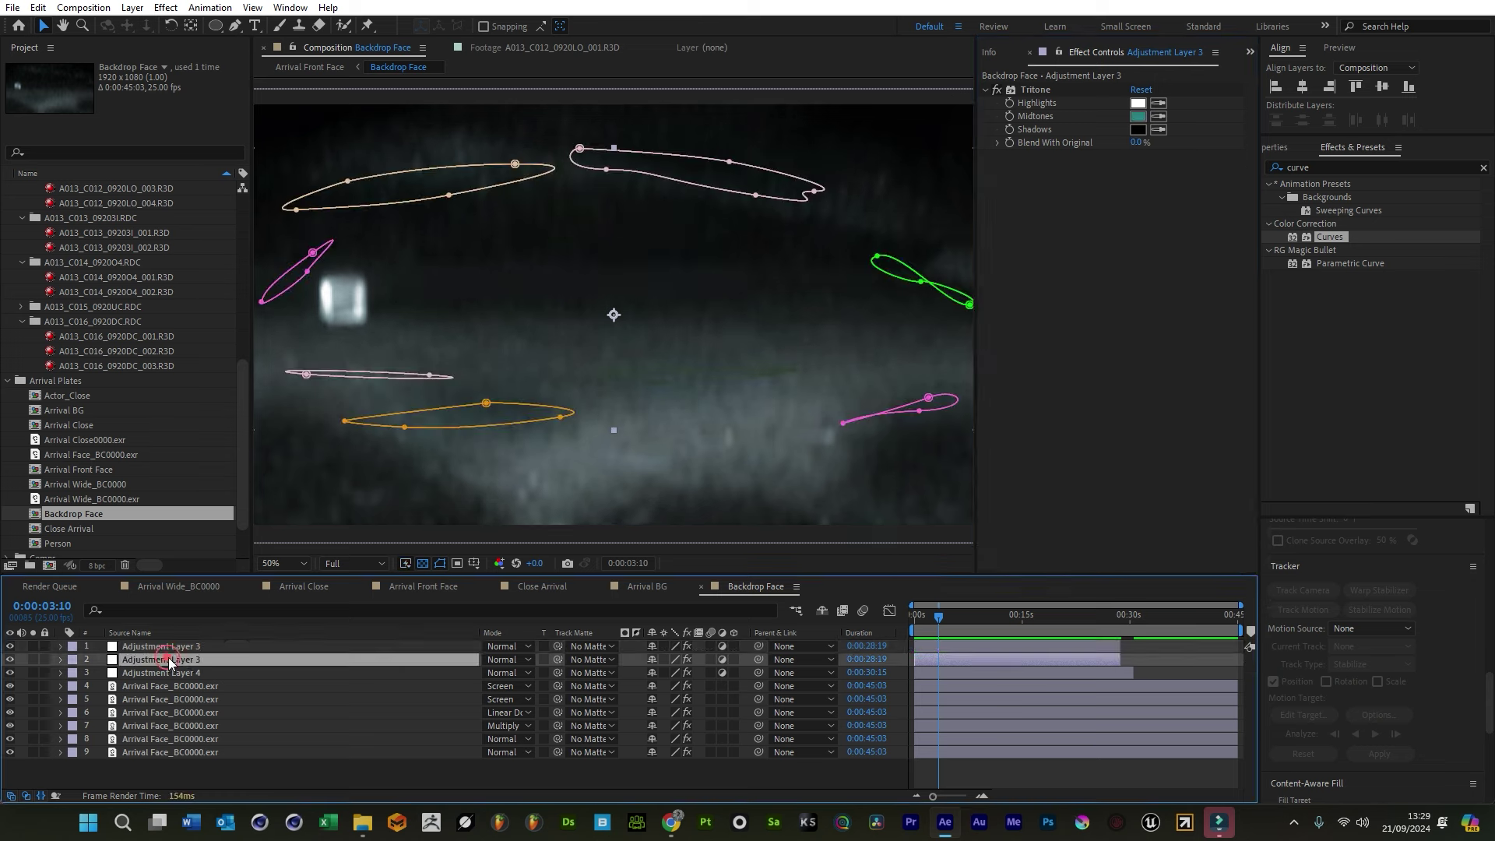
pyautogui.press('t')
pyautogui.moveTo(558, 418); pyautogui.dragTo(810, 450)
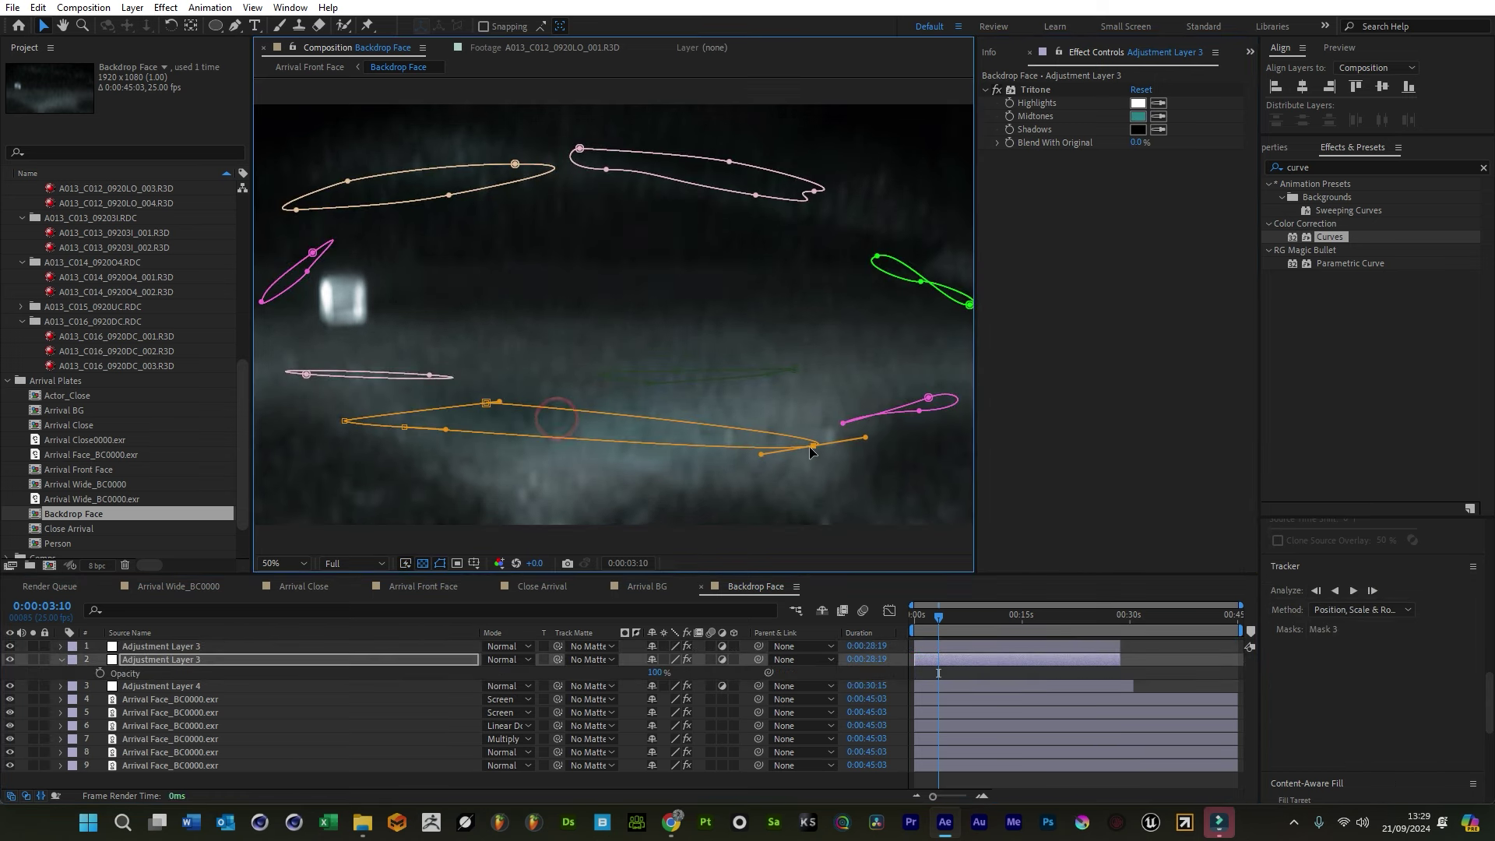
pyautogui.moveTo(753, 194); pyautogui.dragTo(882, 345)
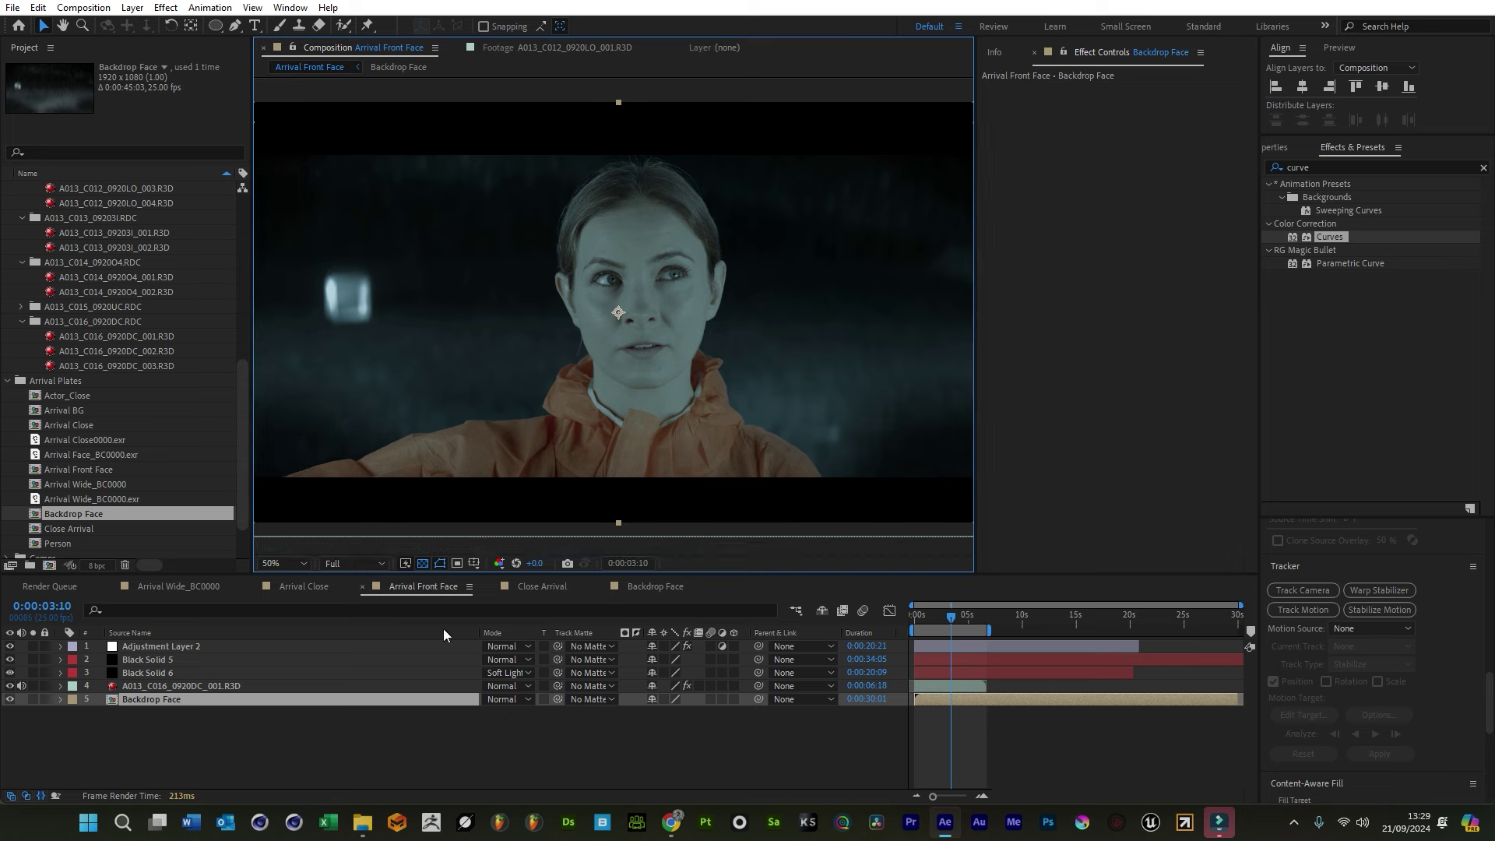
pyautogui.click(181, 685)
pyautogui.click(987, 131)
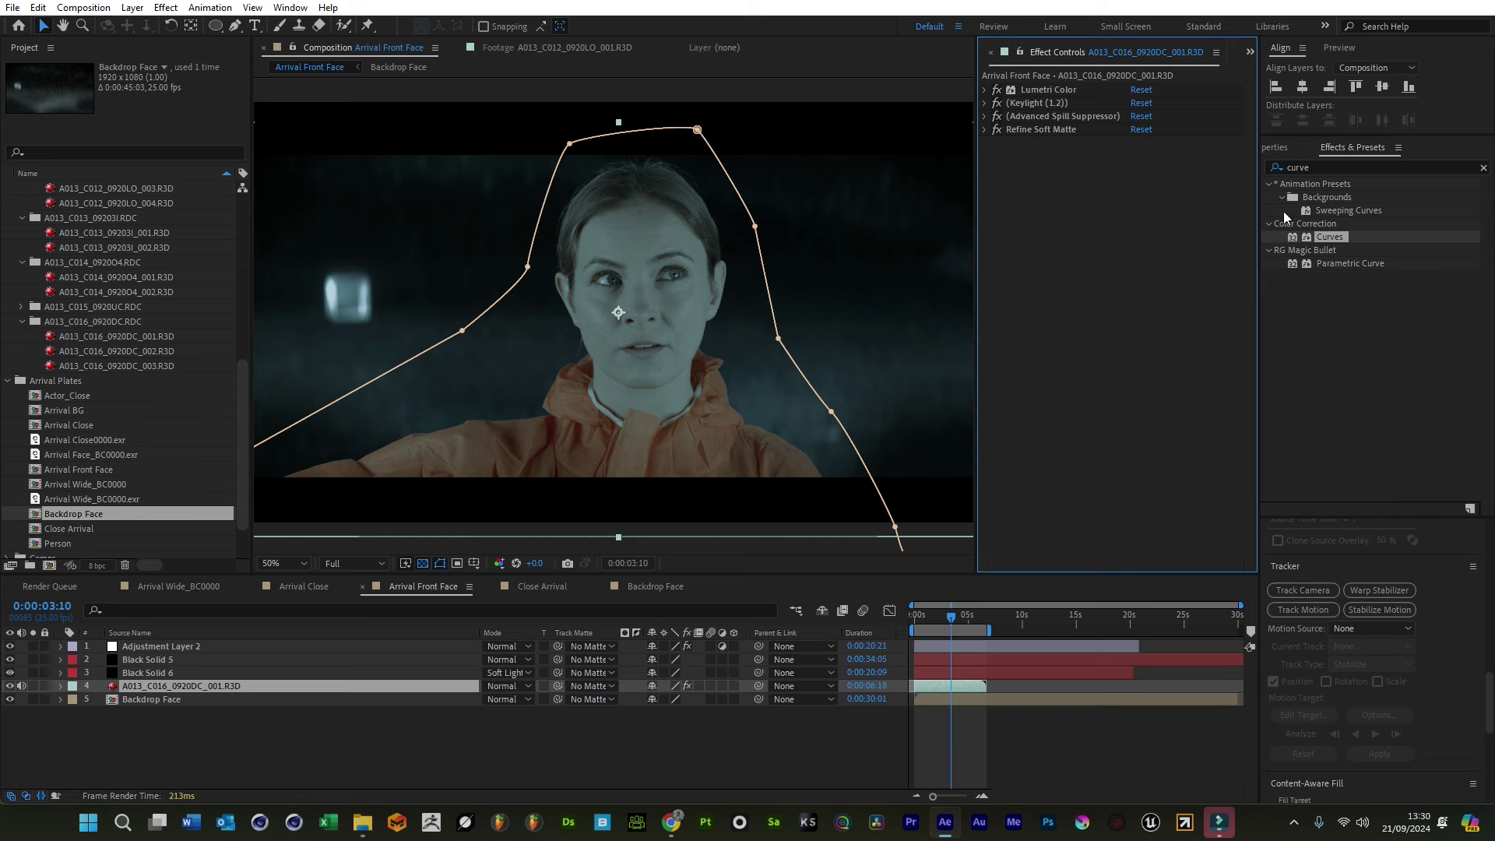
# Add Lumetri Color to A013_C016_0920DC_001.R3D with Temperature 26 and Tint 16
pyautogui.click(1285, 167)
pyautogui.write('lumetri')
pyautogui.moveTo(1340, 198); pyautogui.dragTo(1093, 240)
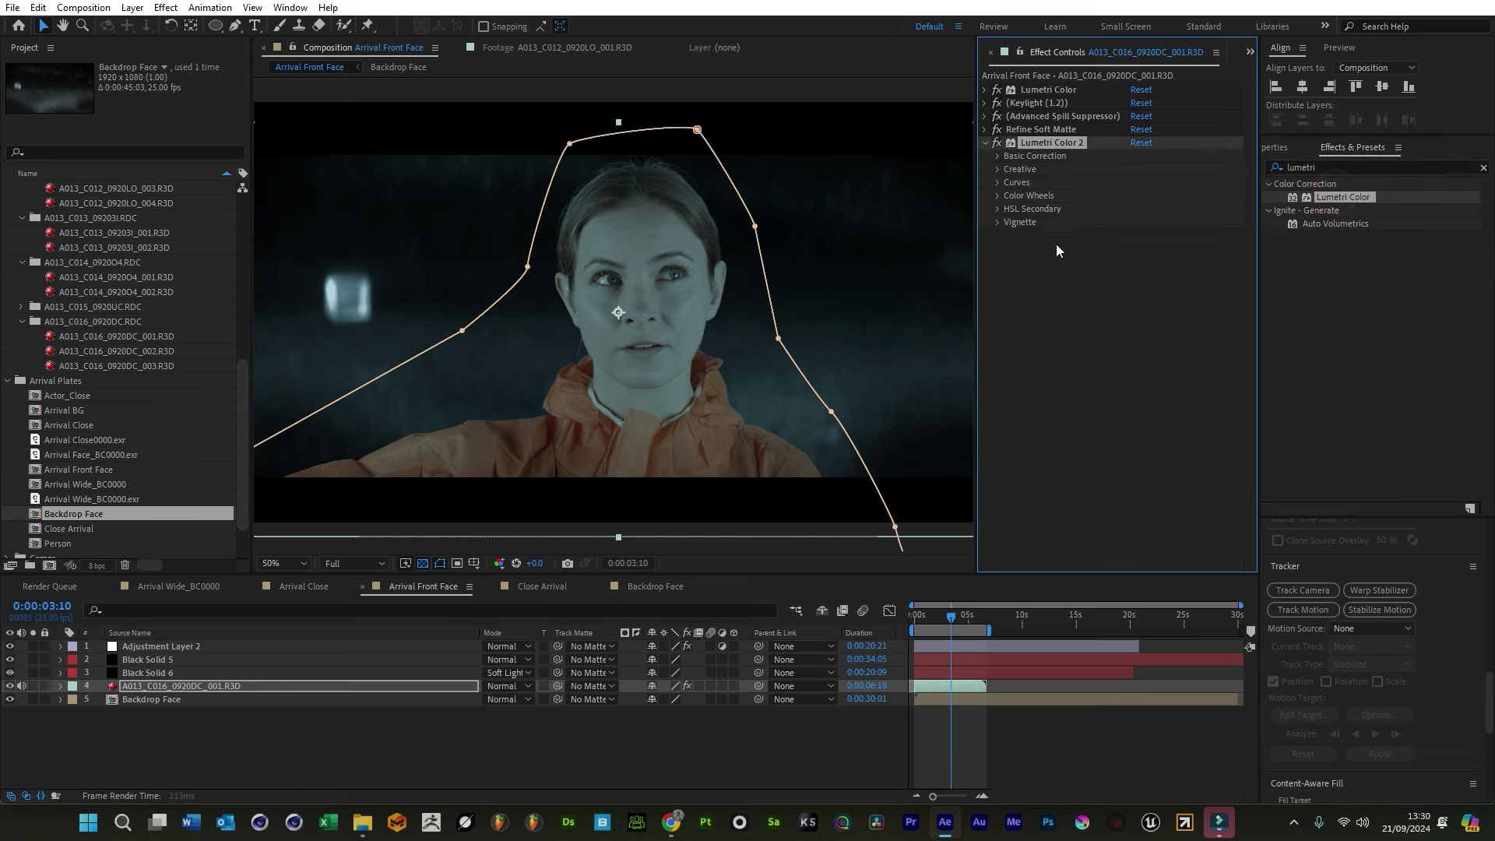
pyautogui.click(998, 156)
pyautogui.moveTo(1137, 221)
pyautogui.mouseDown()
pyautogui.moveTo(1155, 221)
pyautogui.moveTo(1152, 240)
pyautogui.mouseUp()
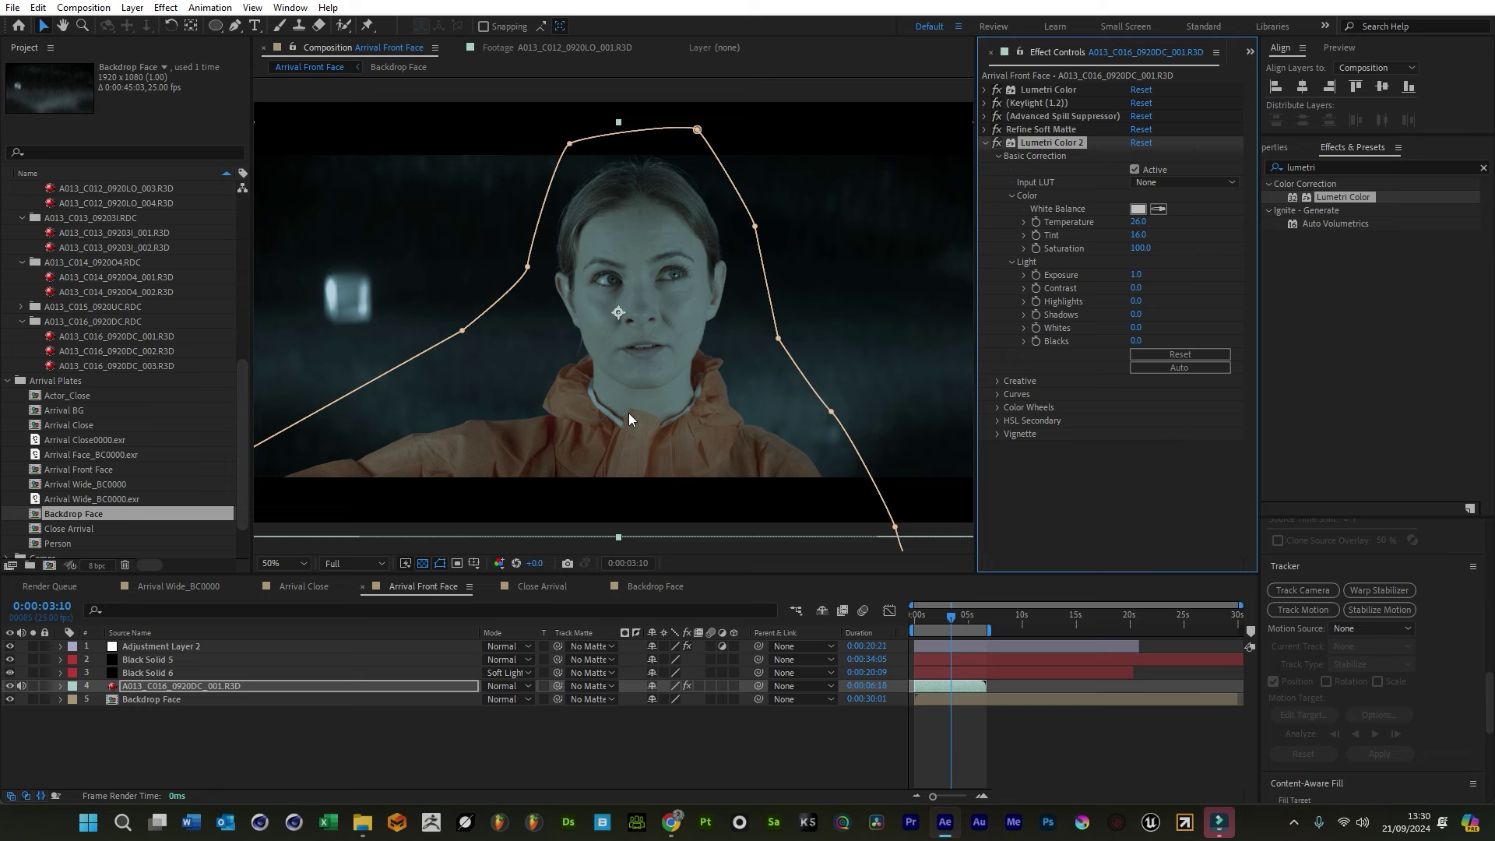
pyautogui.click(991, 144)
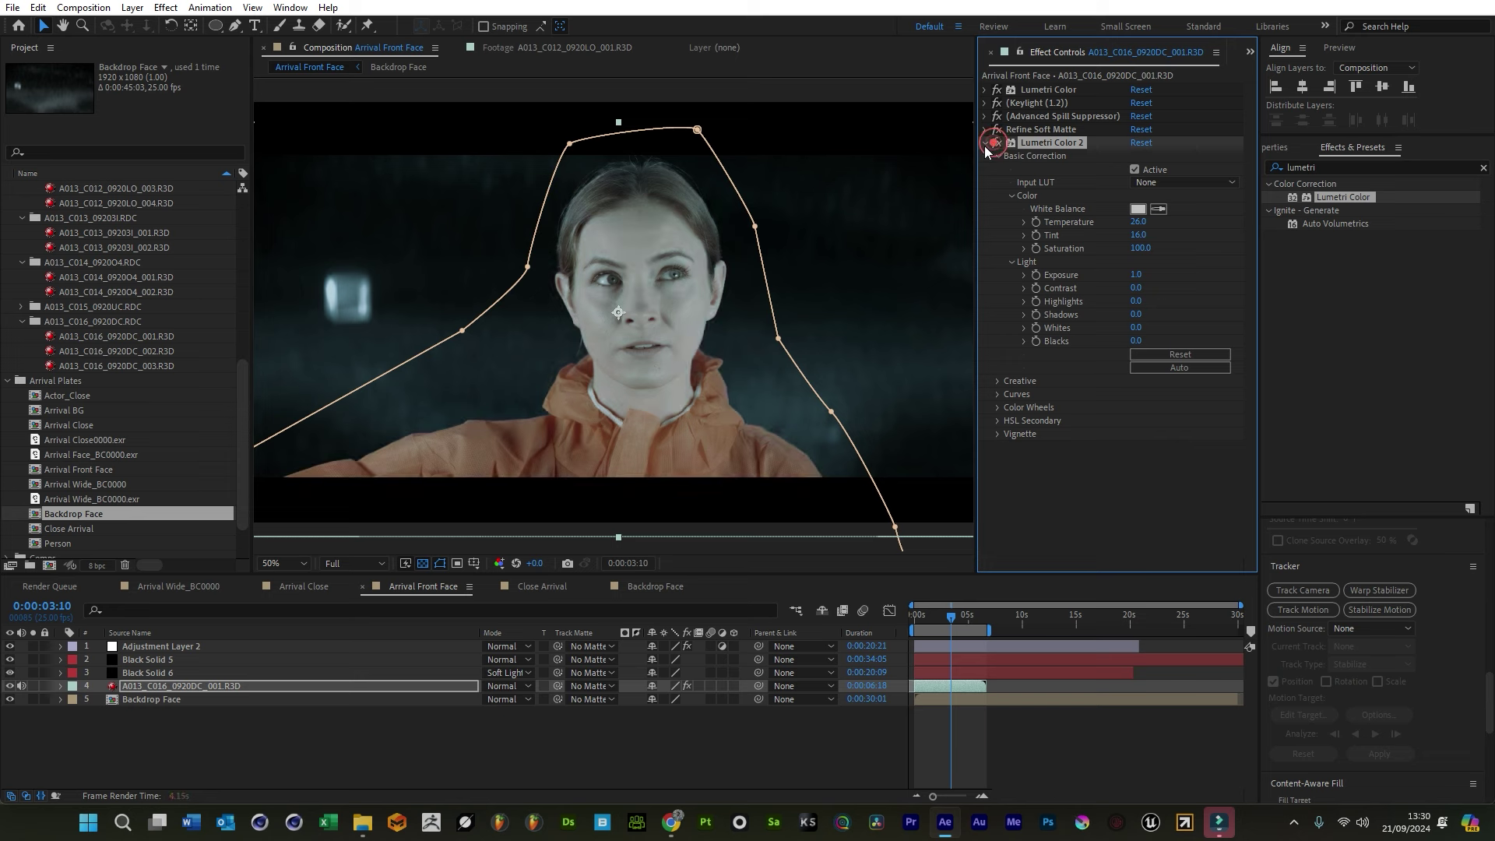
pyautogui.click(986, 143)
# In Refine Soft Matte, raise feather to about 3.2, enable edge details, set chatter reduction to More Detailed
pyautogui.click(986, 130)
pyautogui.click(1030, 131)
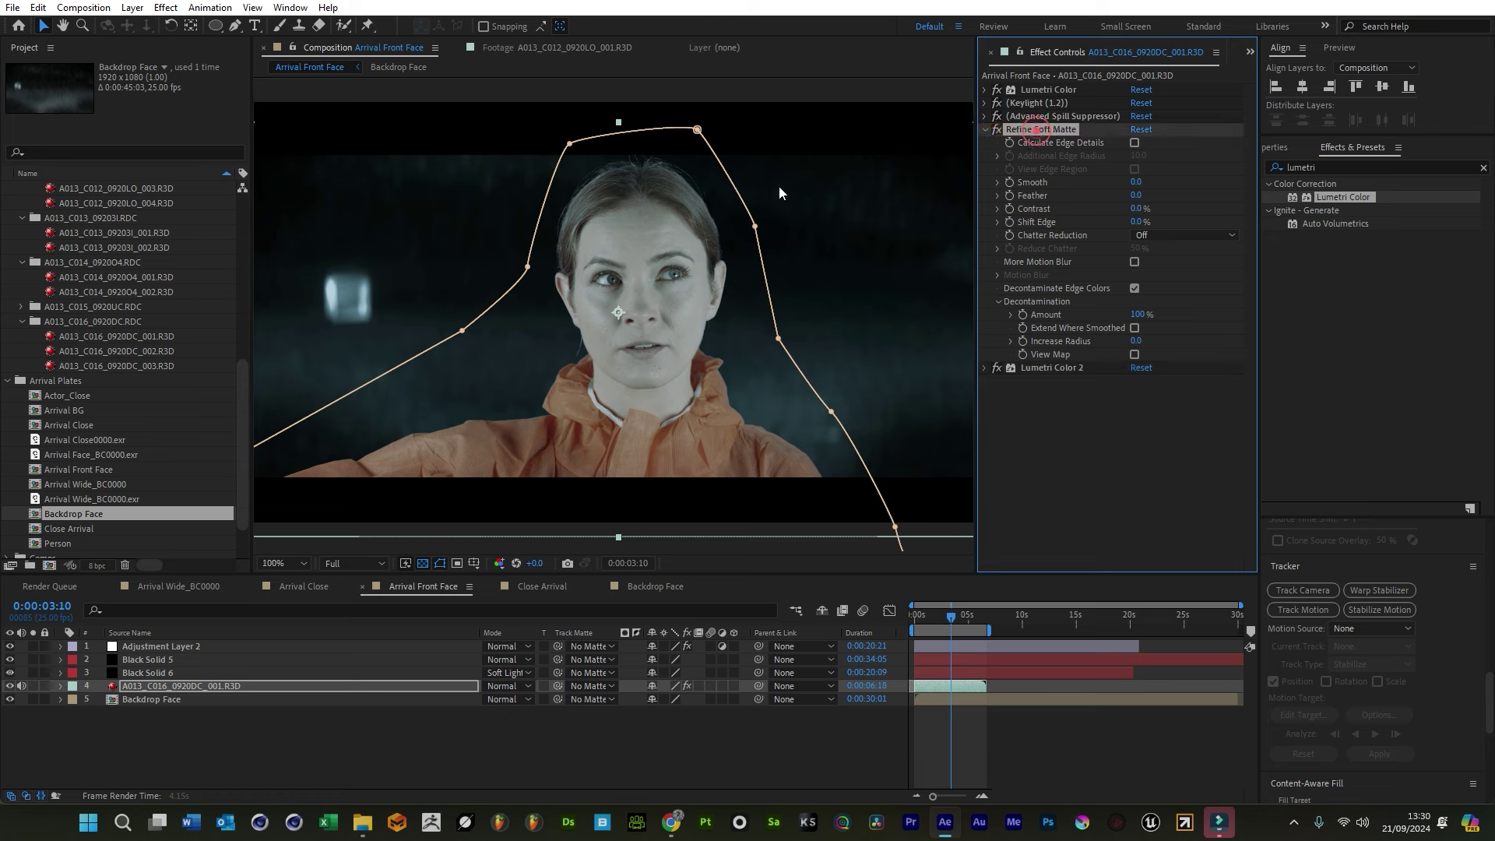
pyautogui.scroll(3, 778, 185)
pyautogui.moveTo(762, 263); pyautogui.dragTo(766, 466)
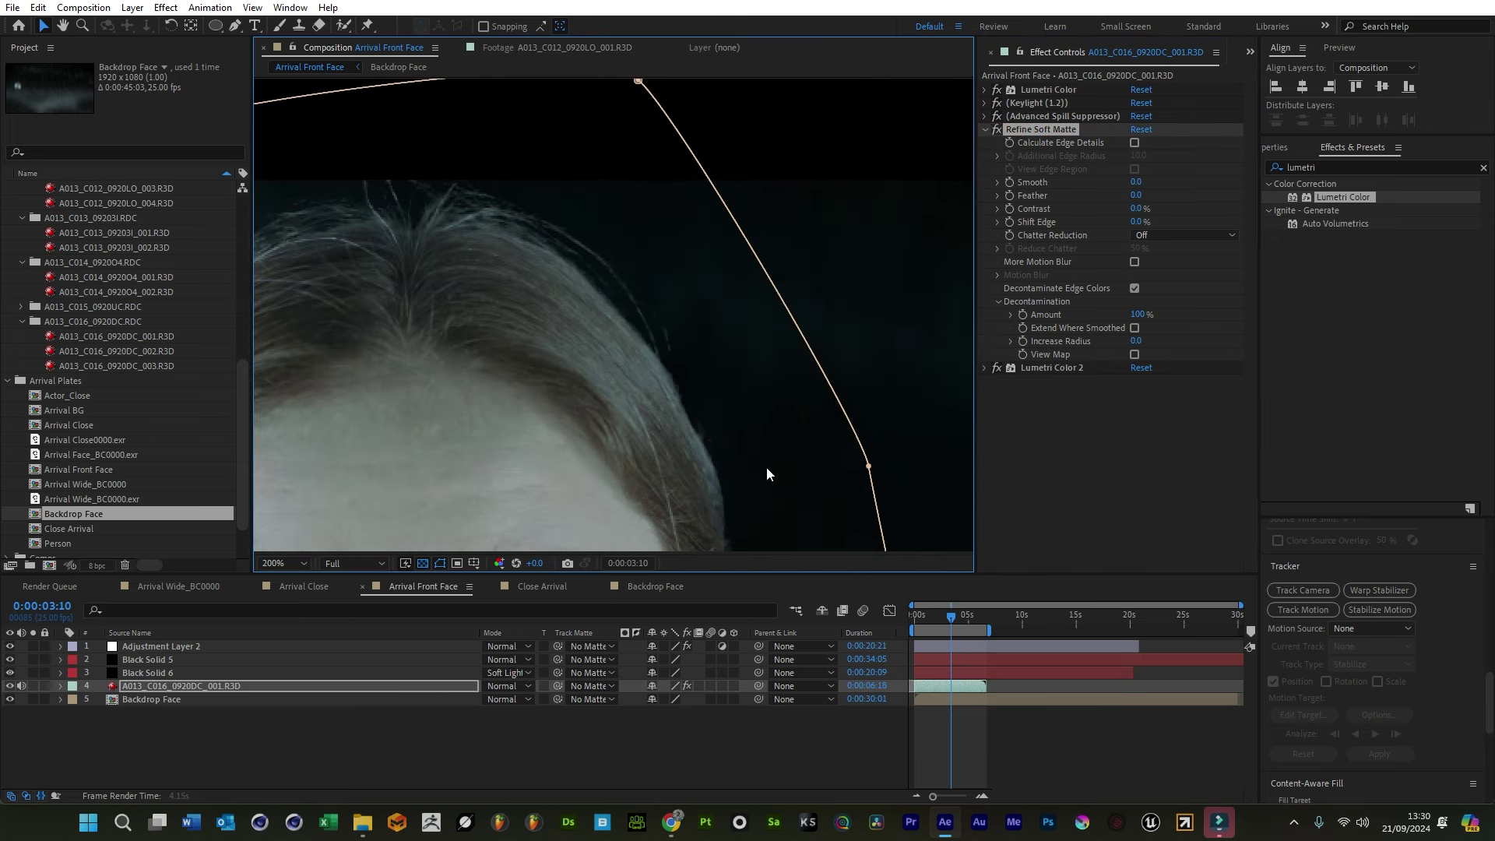
pyautogui.moveTo(1143, 194); pyautogui.dragTo(1138, 198)
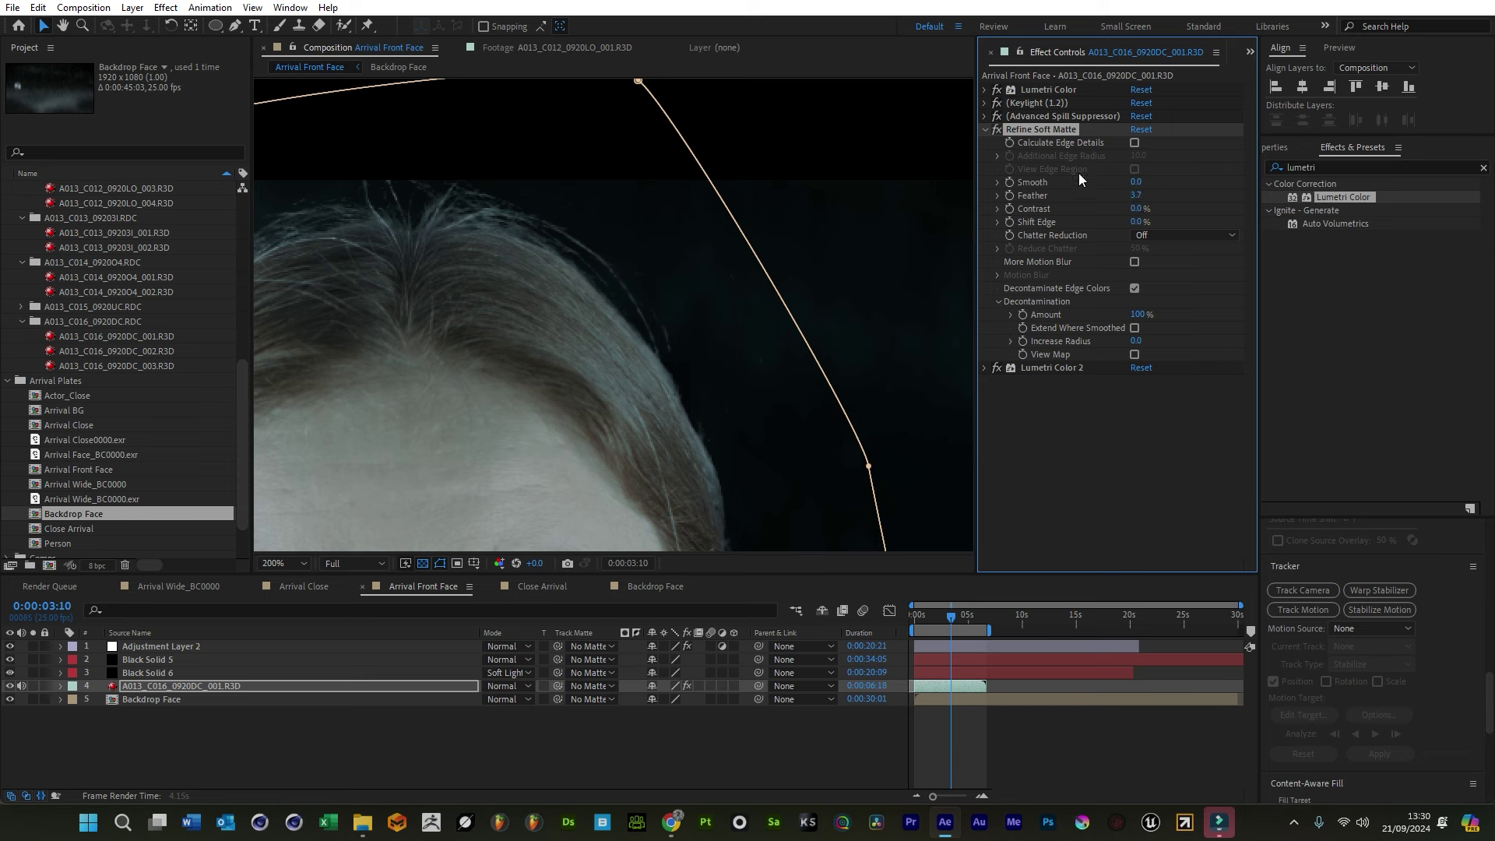
pyautogui.click(1133, 143)
pyautogui.click(1183, 234)
pyautogui.click(1172, 284)
# Raise Keylight's Screen Softness to about 4, checking edges at 100% and 200% zoom
pyautogui.click(986, 116)
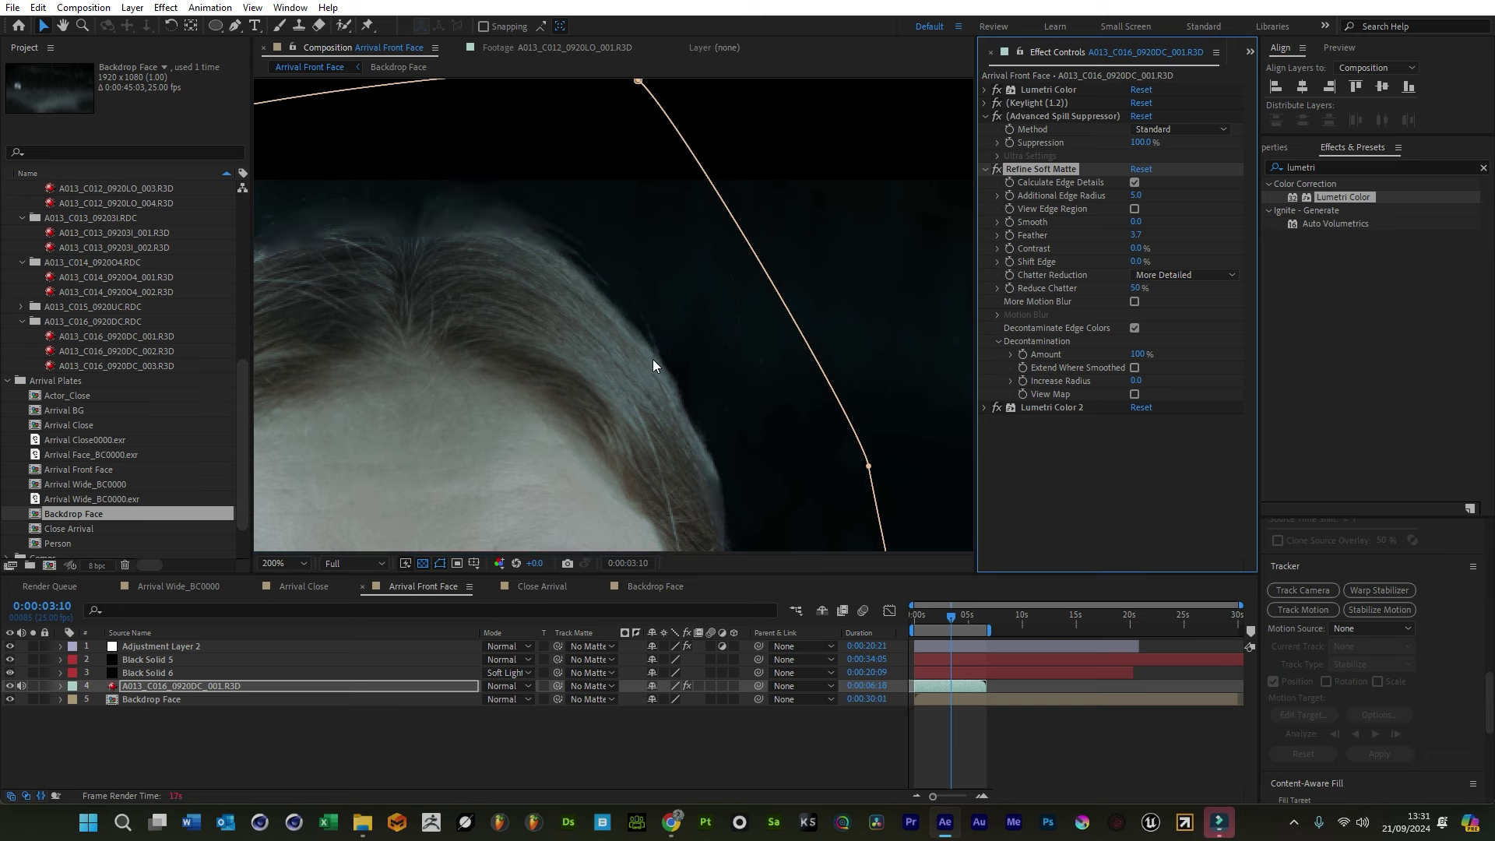
pyautogui.click(986, 102)
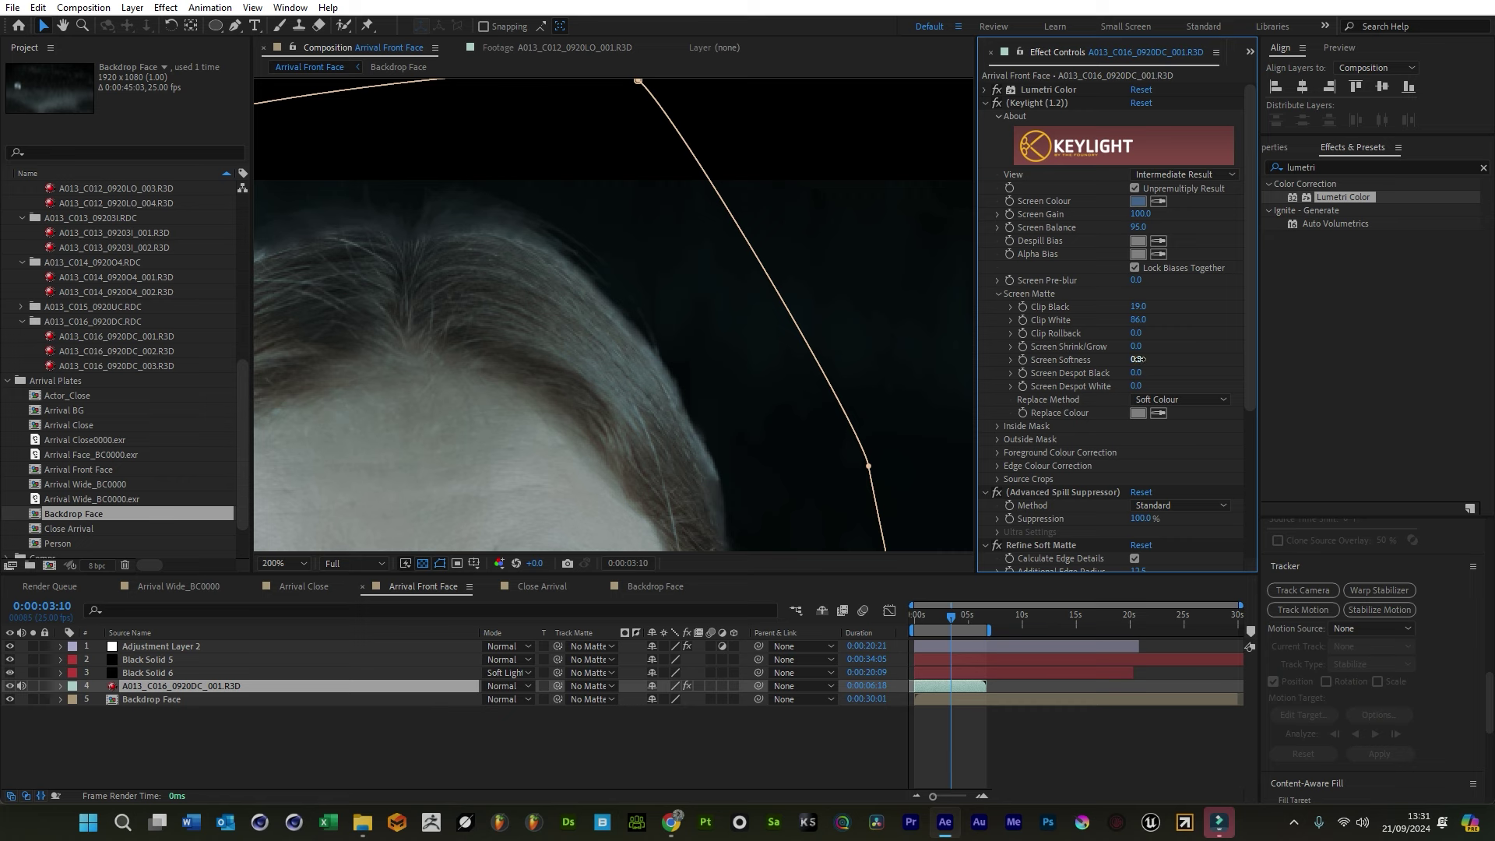
pyautogui.moveTo(1137, 360); pyautogui.dragTo(1174, 357)
pyautogui.press(',')
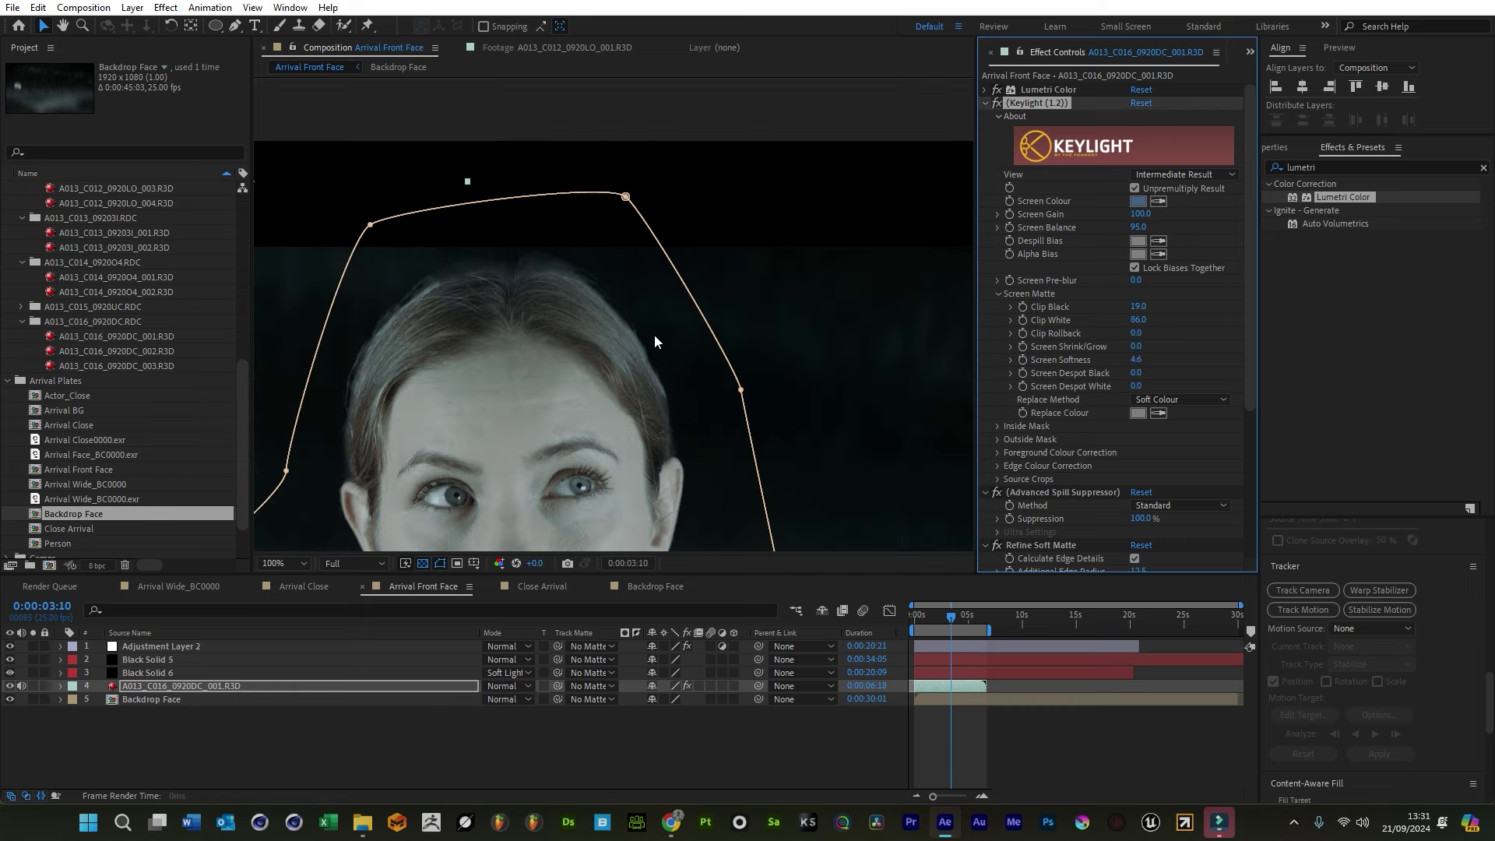
pyautogui.moveTo(658, 477); pyautogui.dragTo(637, 402)
pyautogui.scroll(-5, 643, 380)
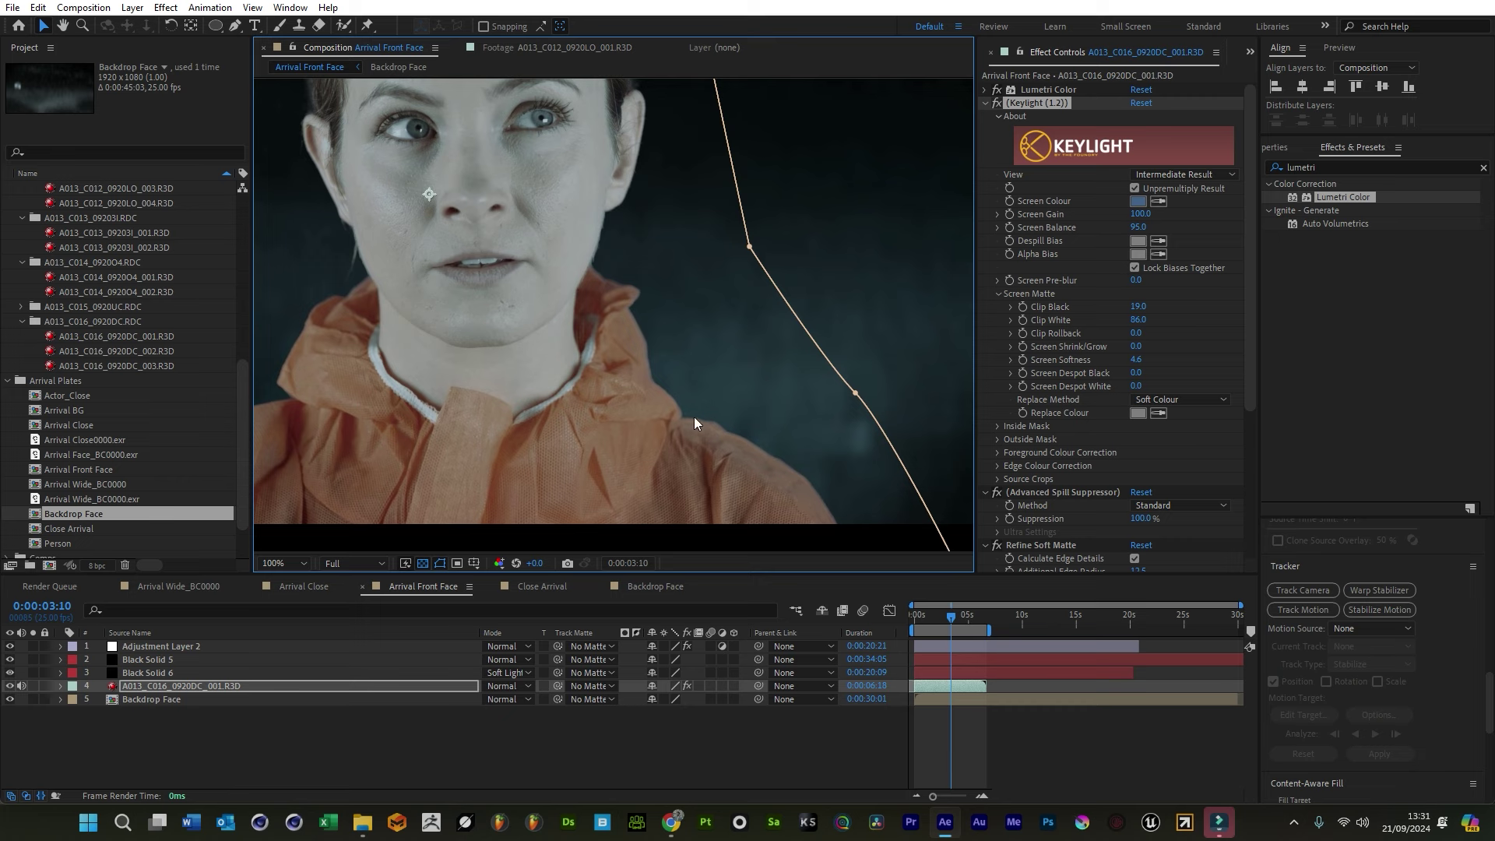
pyautogui.scroll(5, 604, 223)
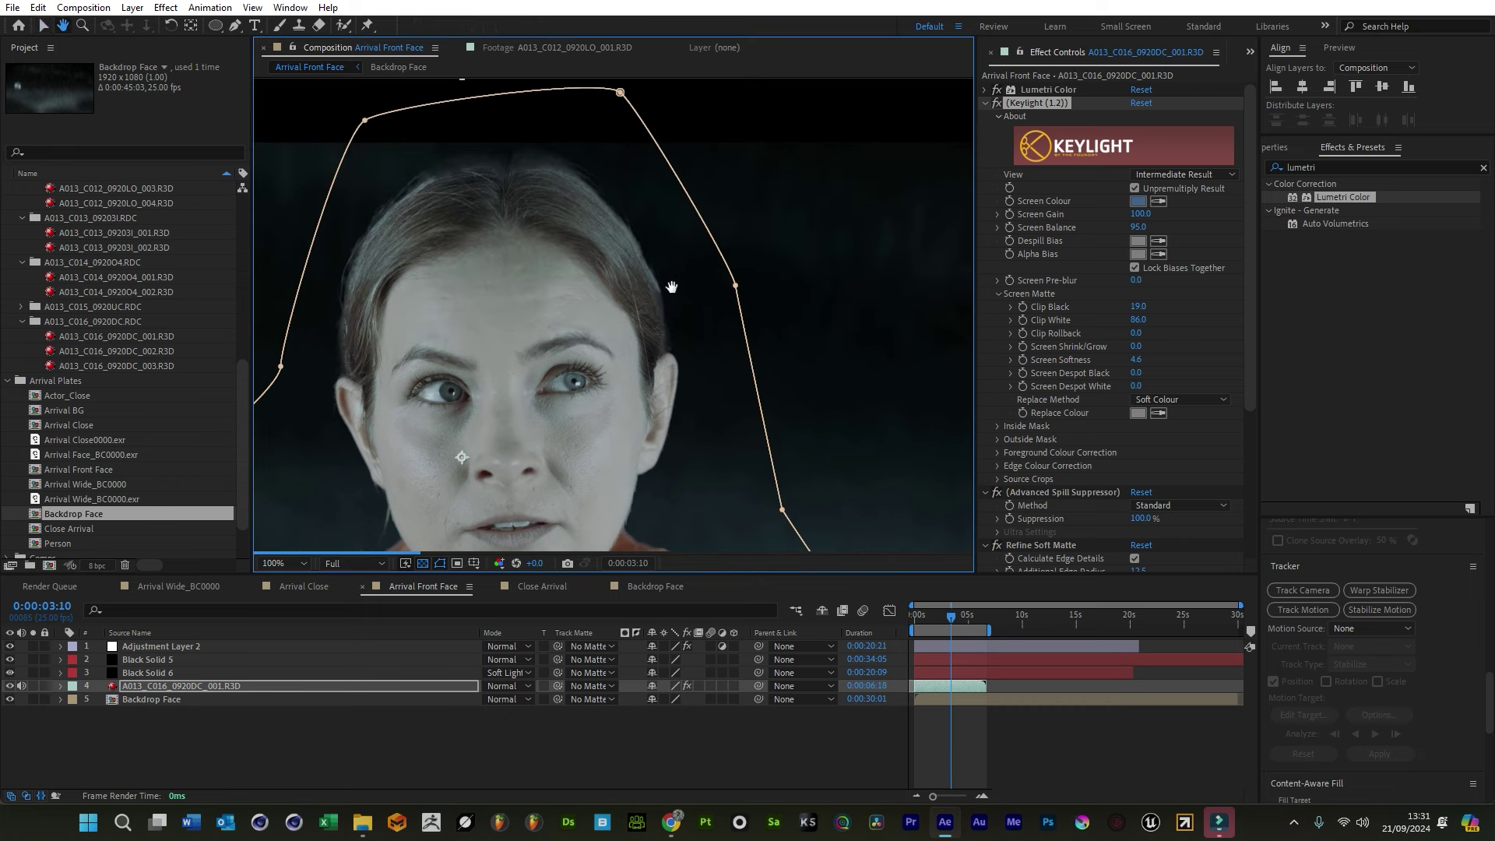
pyautogui.press('.')
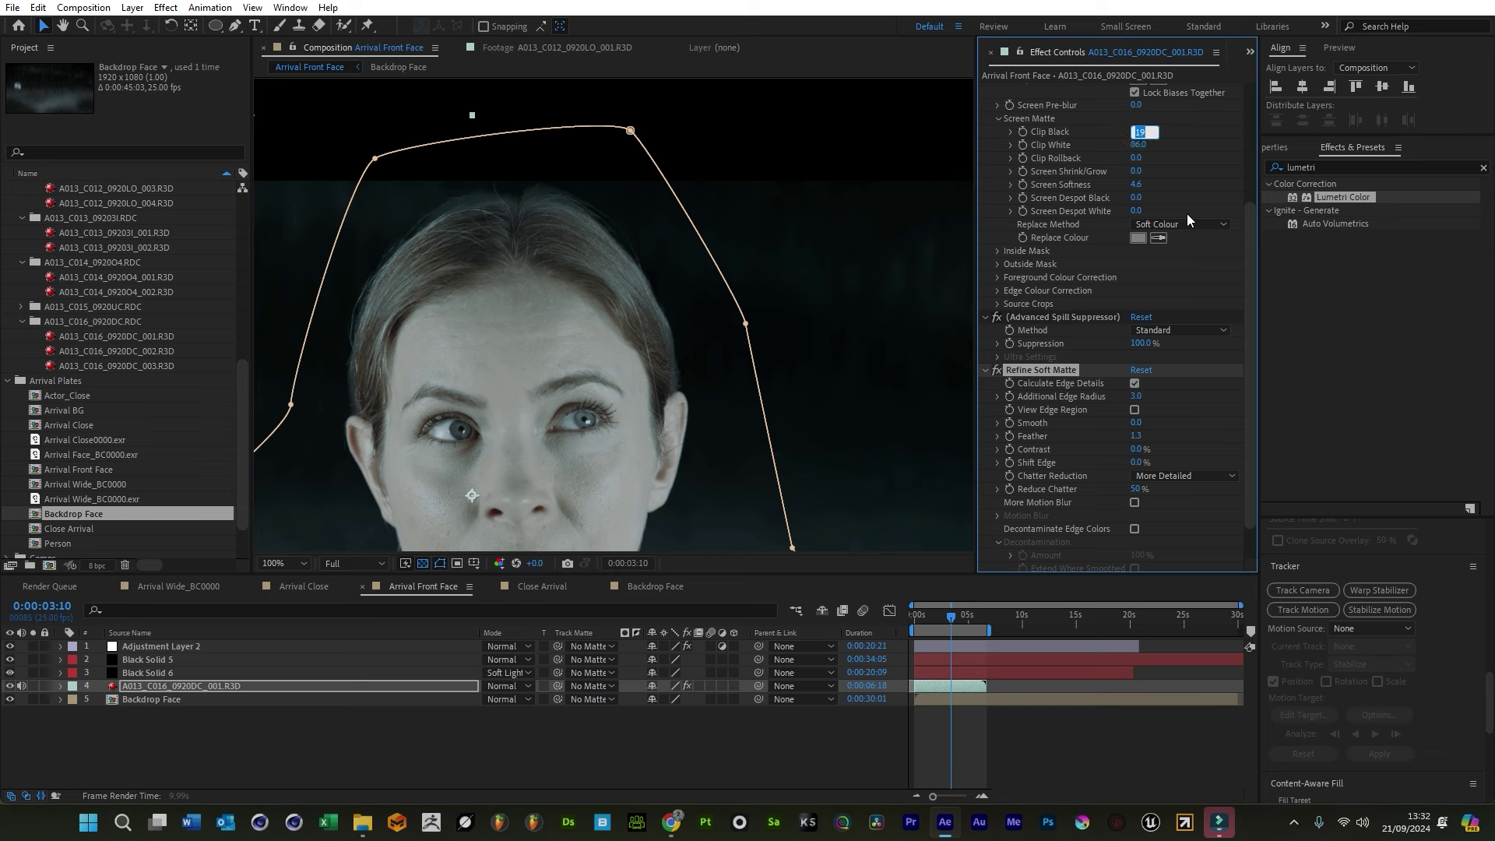
# Set Keylight's Clip Black to 26, Screen Shrink/Grow to -5 and Screen Softness to 8
pyautogui.write('26')
pyautogui.press('Return')
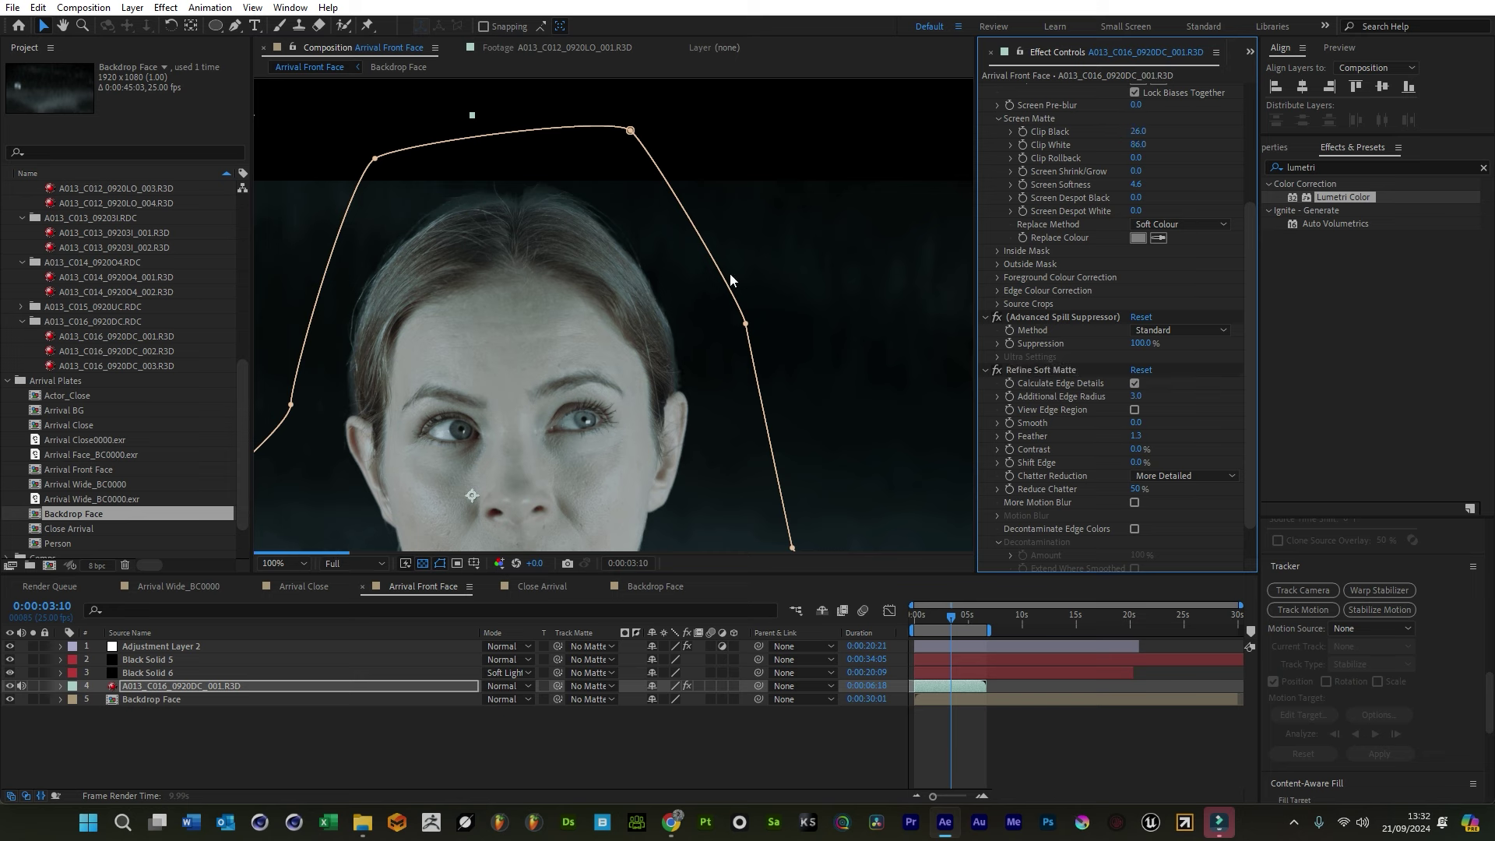
pyautogui.click(1135, 158)
pyautogui.press('Tab')
pyautogui.write('-')
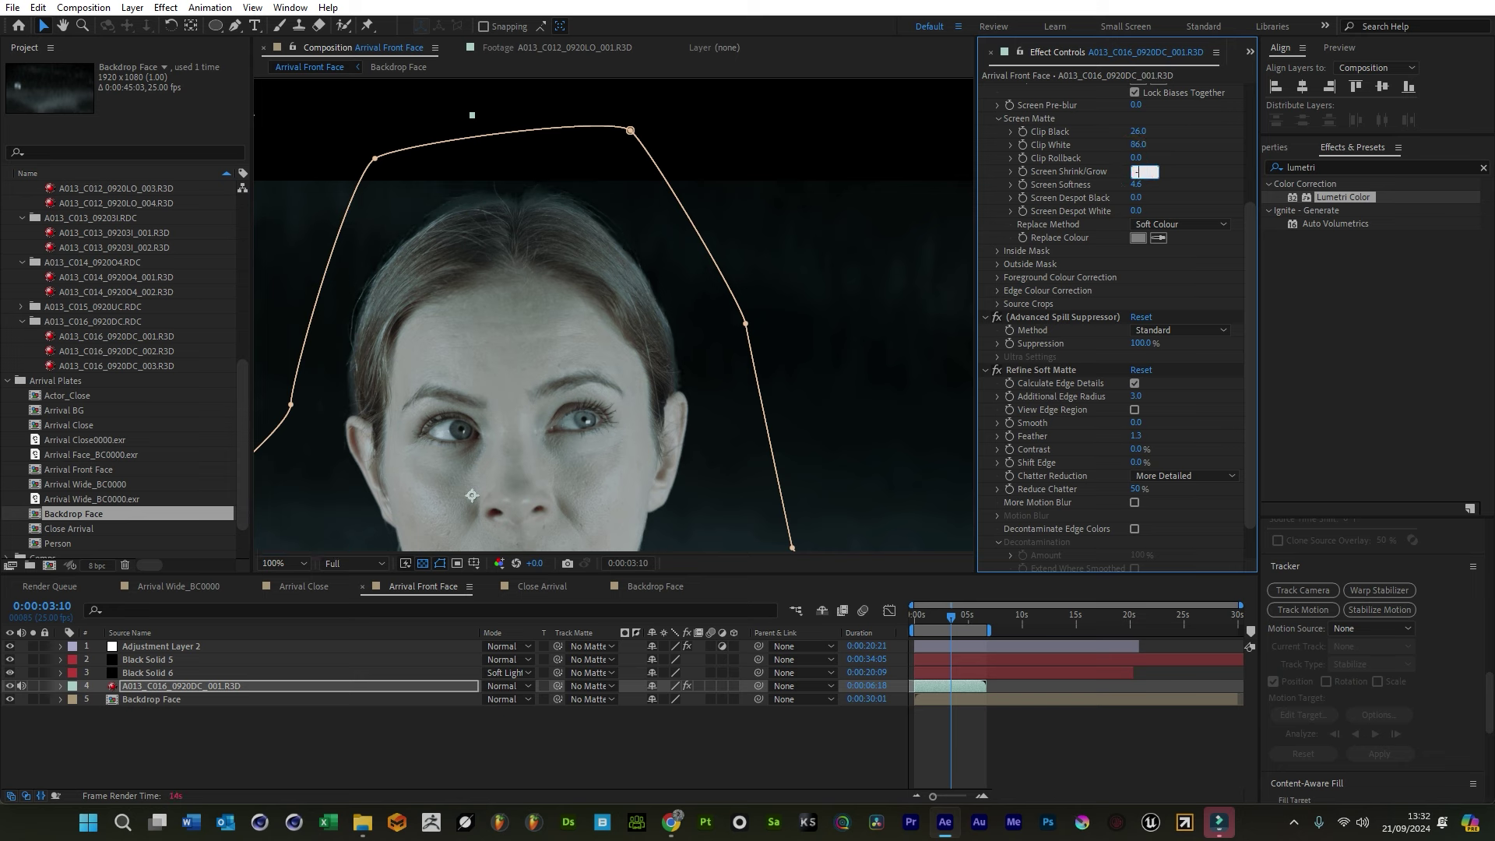
pyautogui.press('Return')
pyautogui.click(1137, 184)
pyautogui.write('8')
pyautogui.press('Return')
# Drag the Backdrop Face layer's bounding-box handle to enlarge it past the frame edges
pyautogui.click(1063, 720)
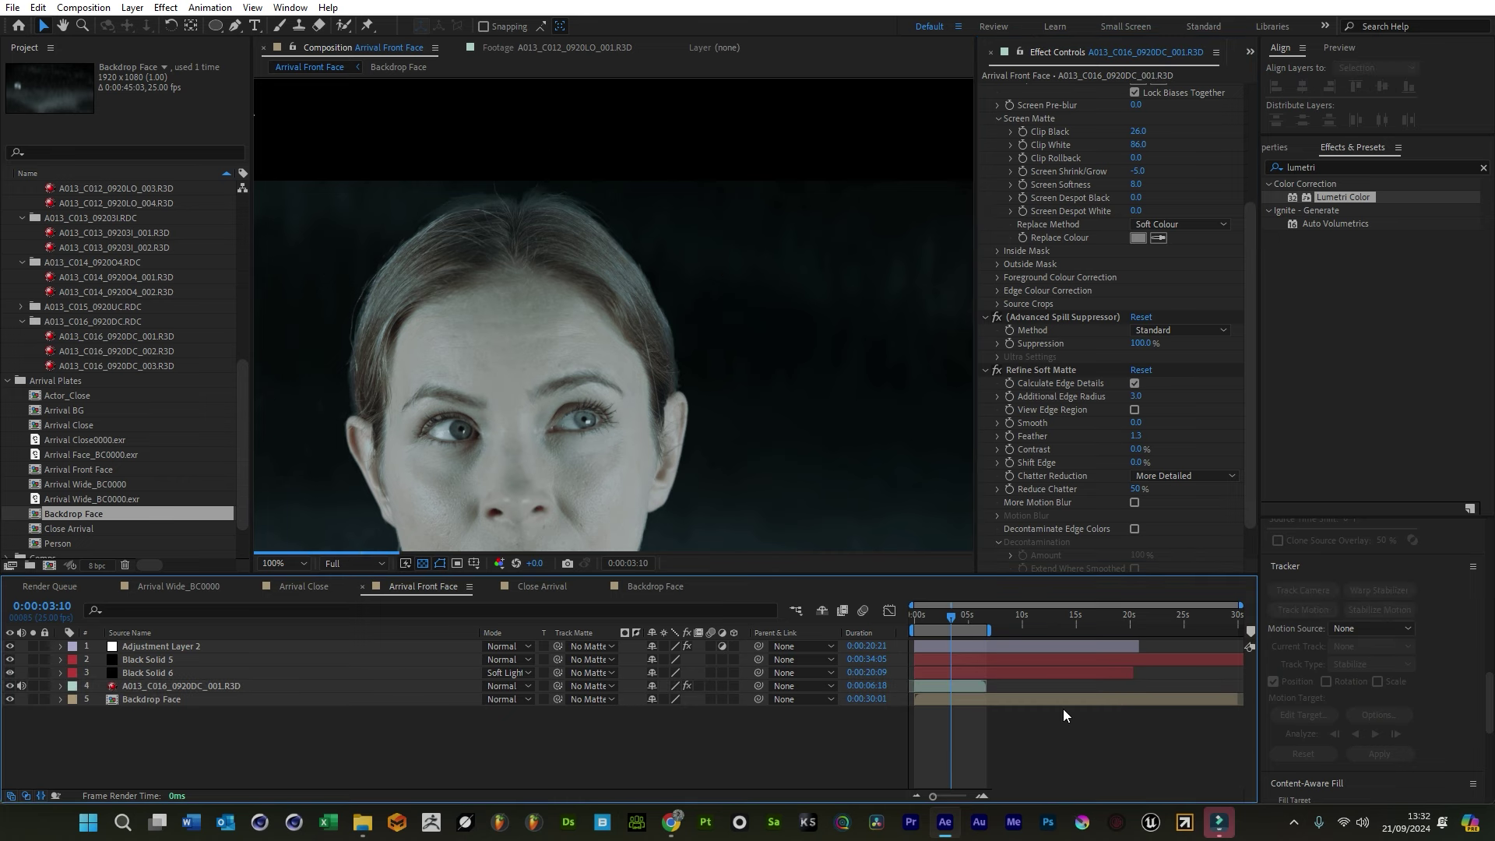
pyautogui.scroll(-4, 628, 454)
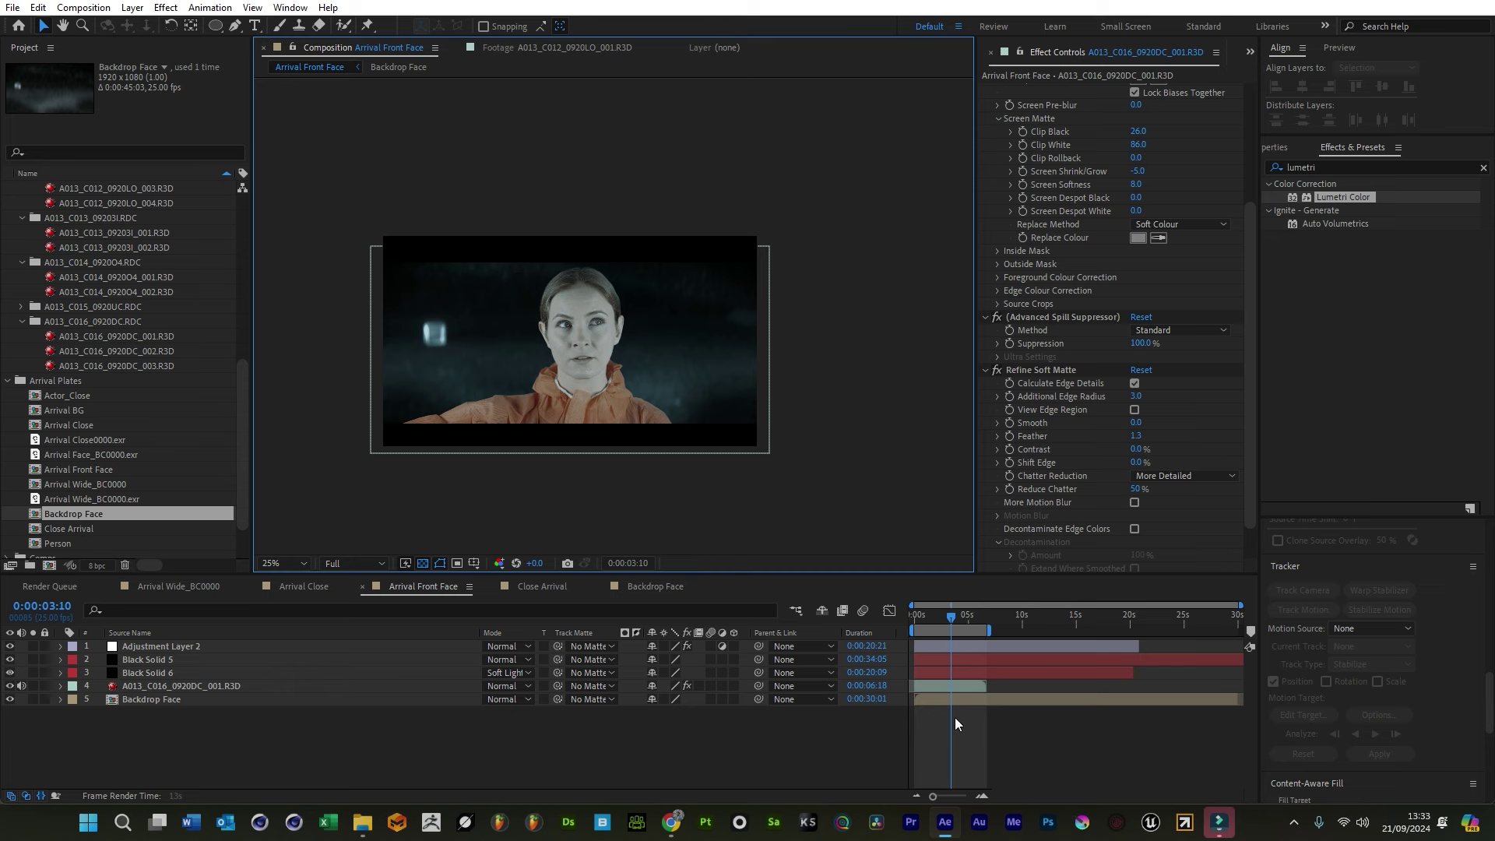
pyautogui.scroll(2, 534, 439)
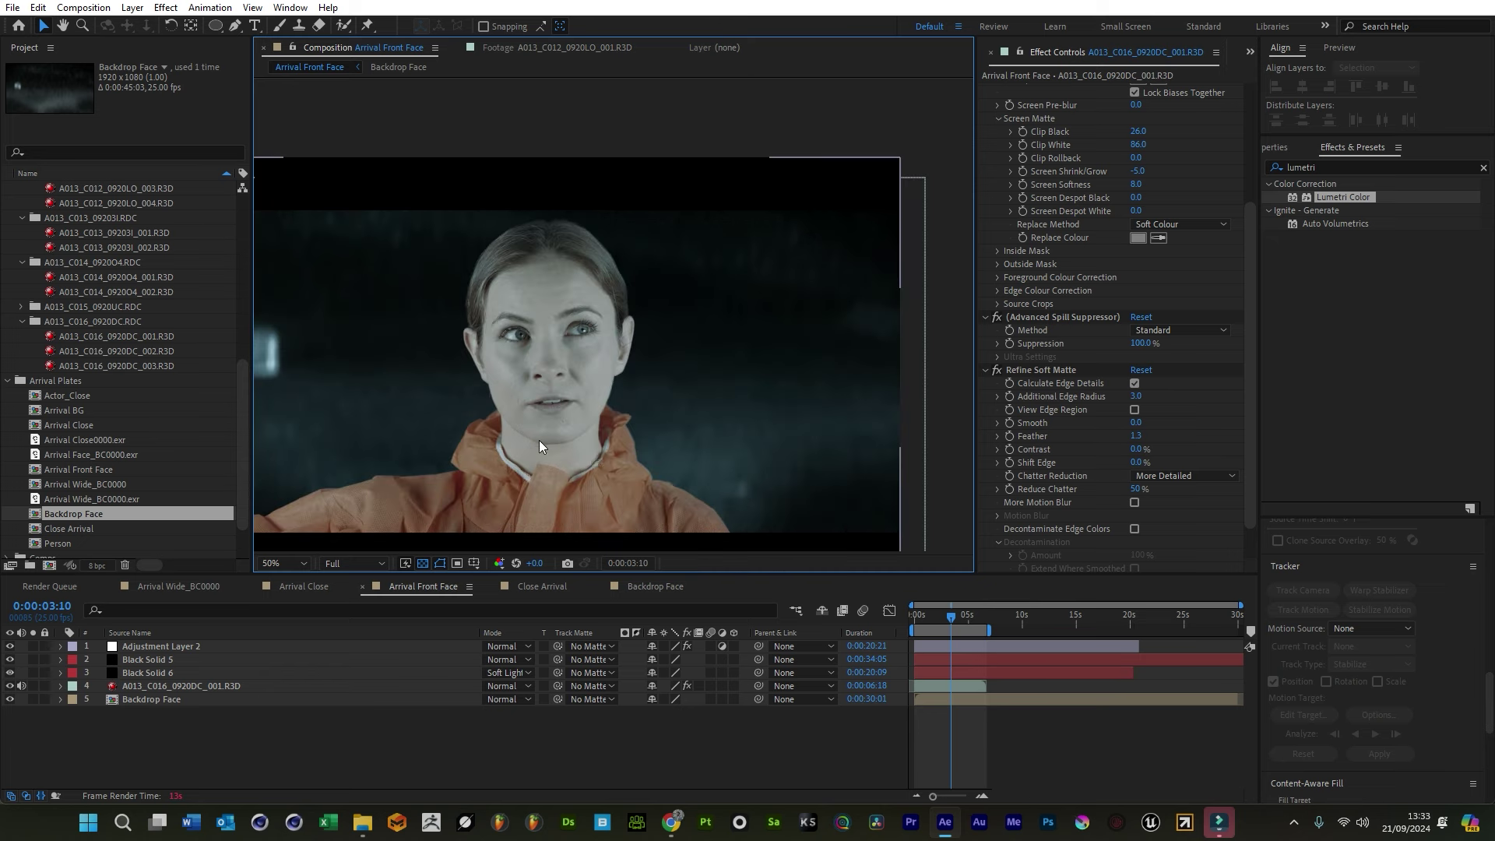
pyautogui.scroll(-2, 660, 500)
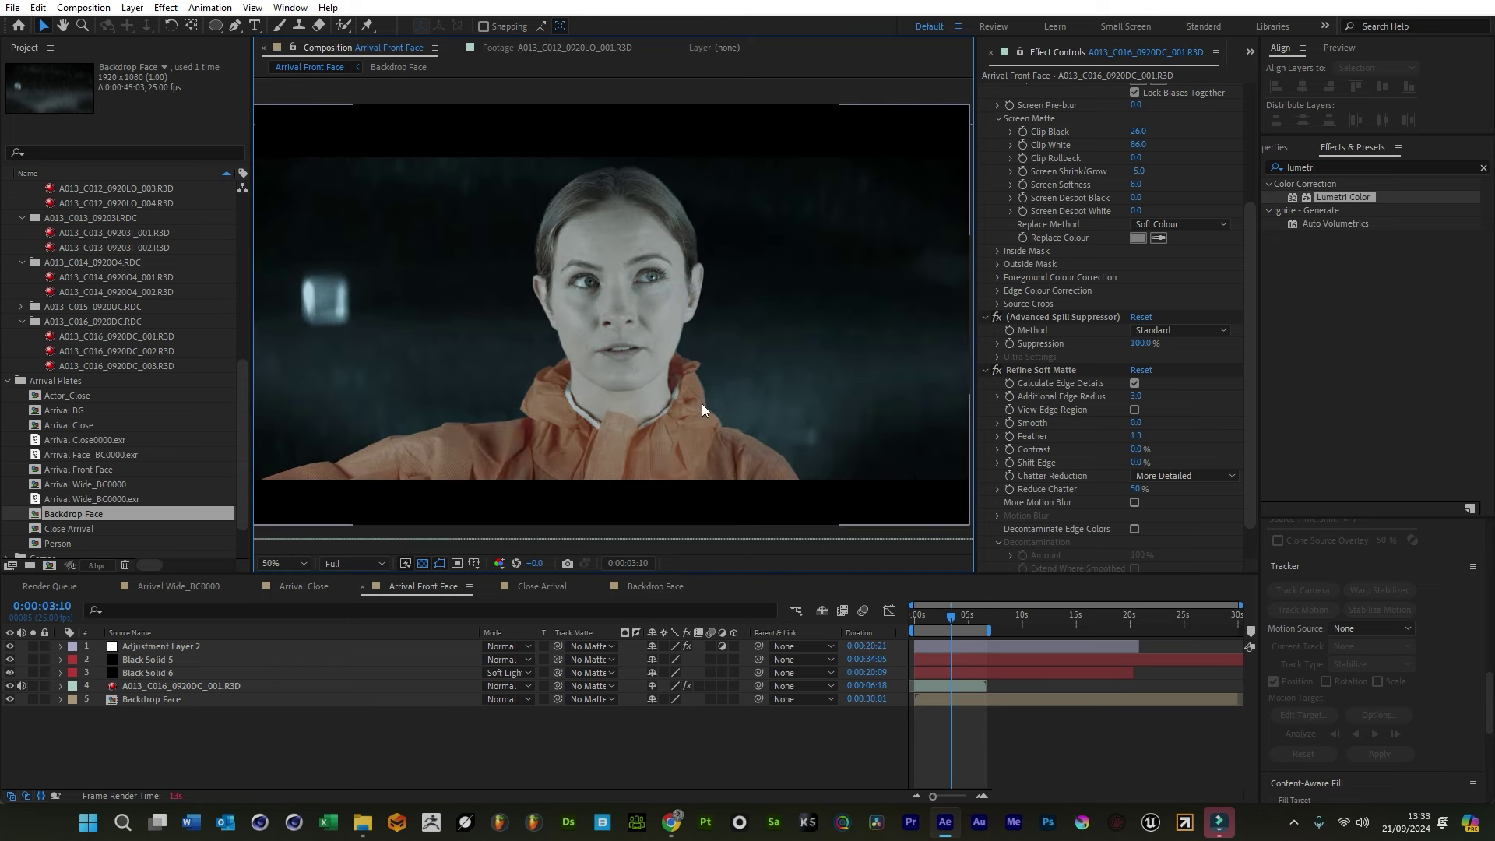
pyautogui.scroll(-2, 575, 310)
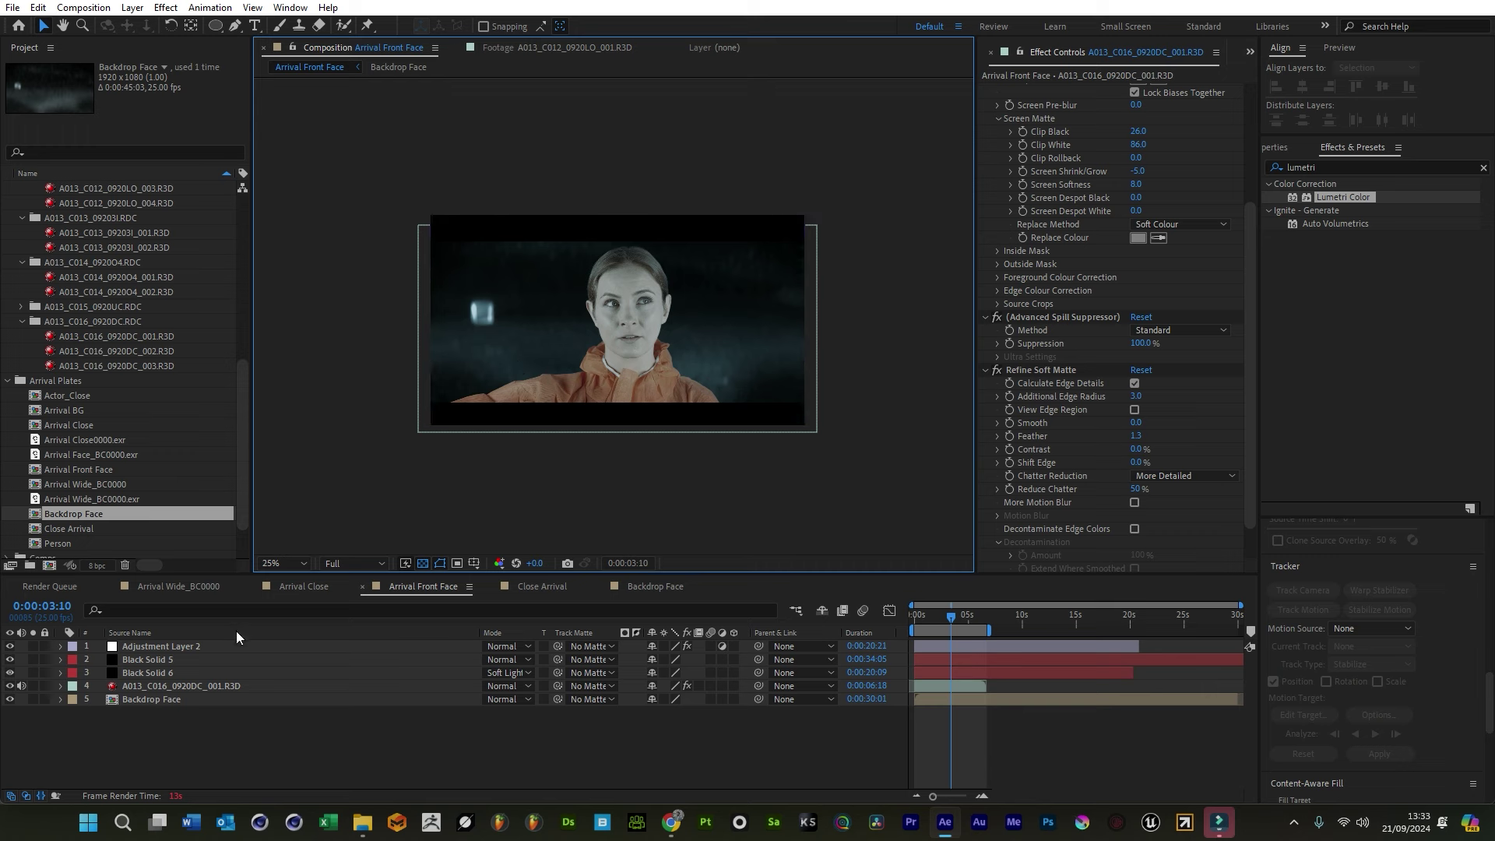
pyautogui.click(157, 698)
pyautogui.moveTo(803, 317); pyautogui.dragTo(804, 420)
pyautogui.moveTo(815, 327); pyautogui.dragTo(830, 328)
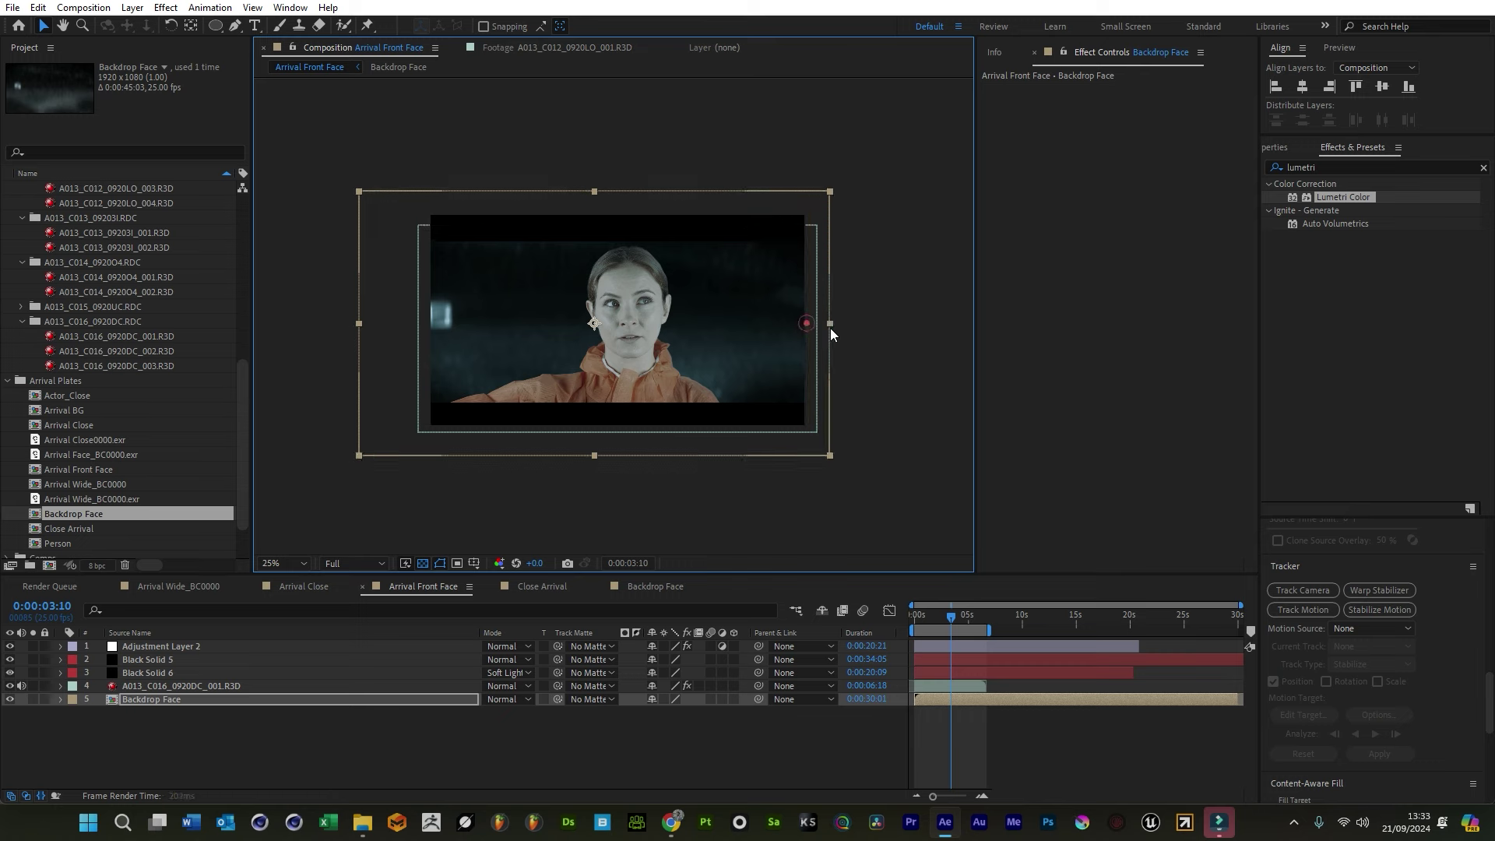
# Zoom the composition view in and out to check the enlarged backdrop
pyautogui.click(184, 692)
pyautogui.press('.')
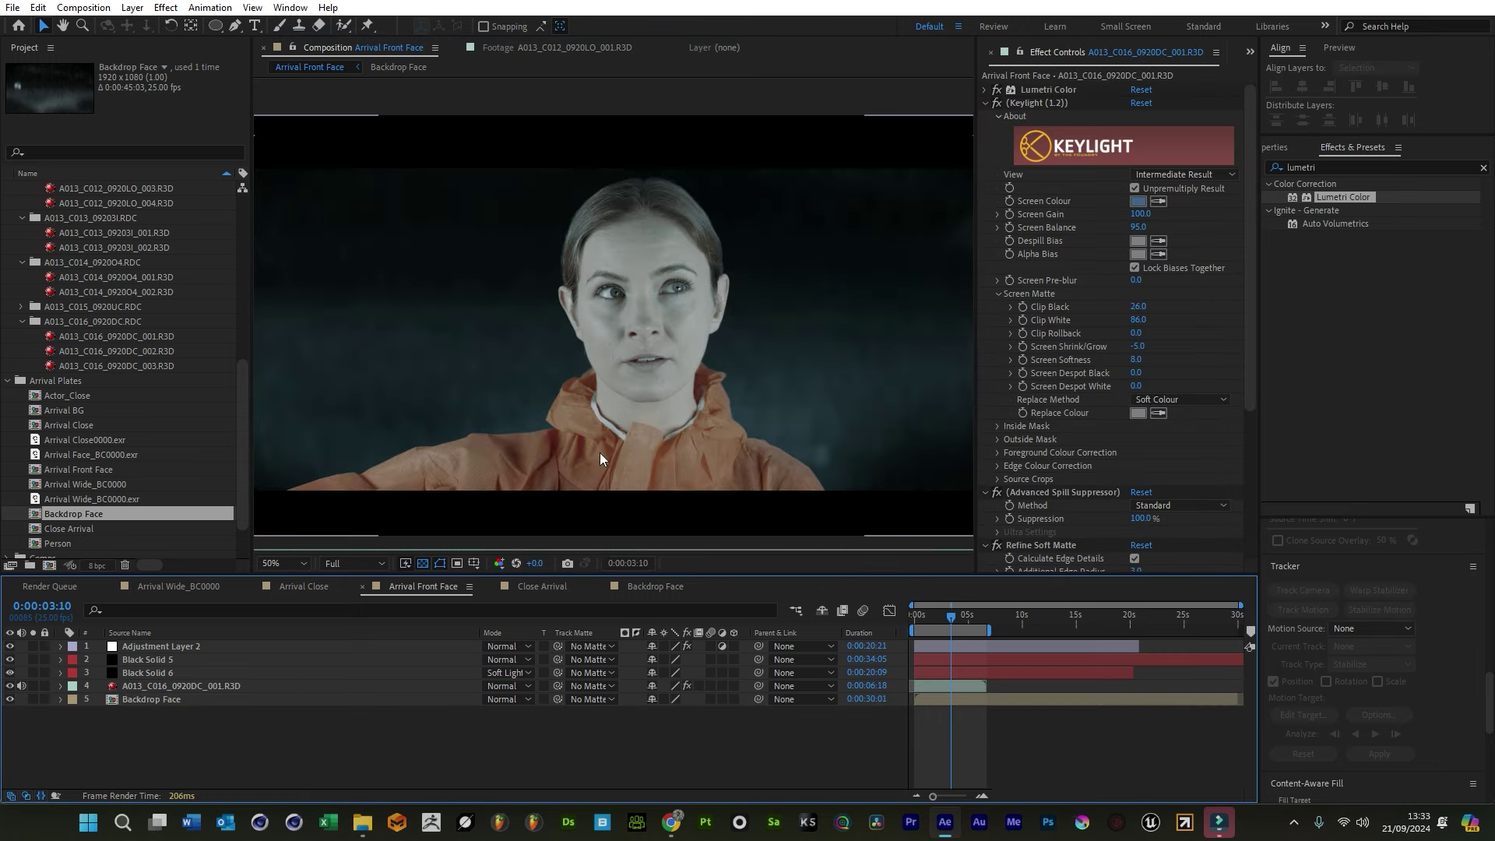
pyautogui.click(538, 711)
pyautogui.press(',')
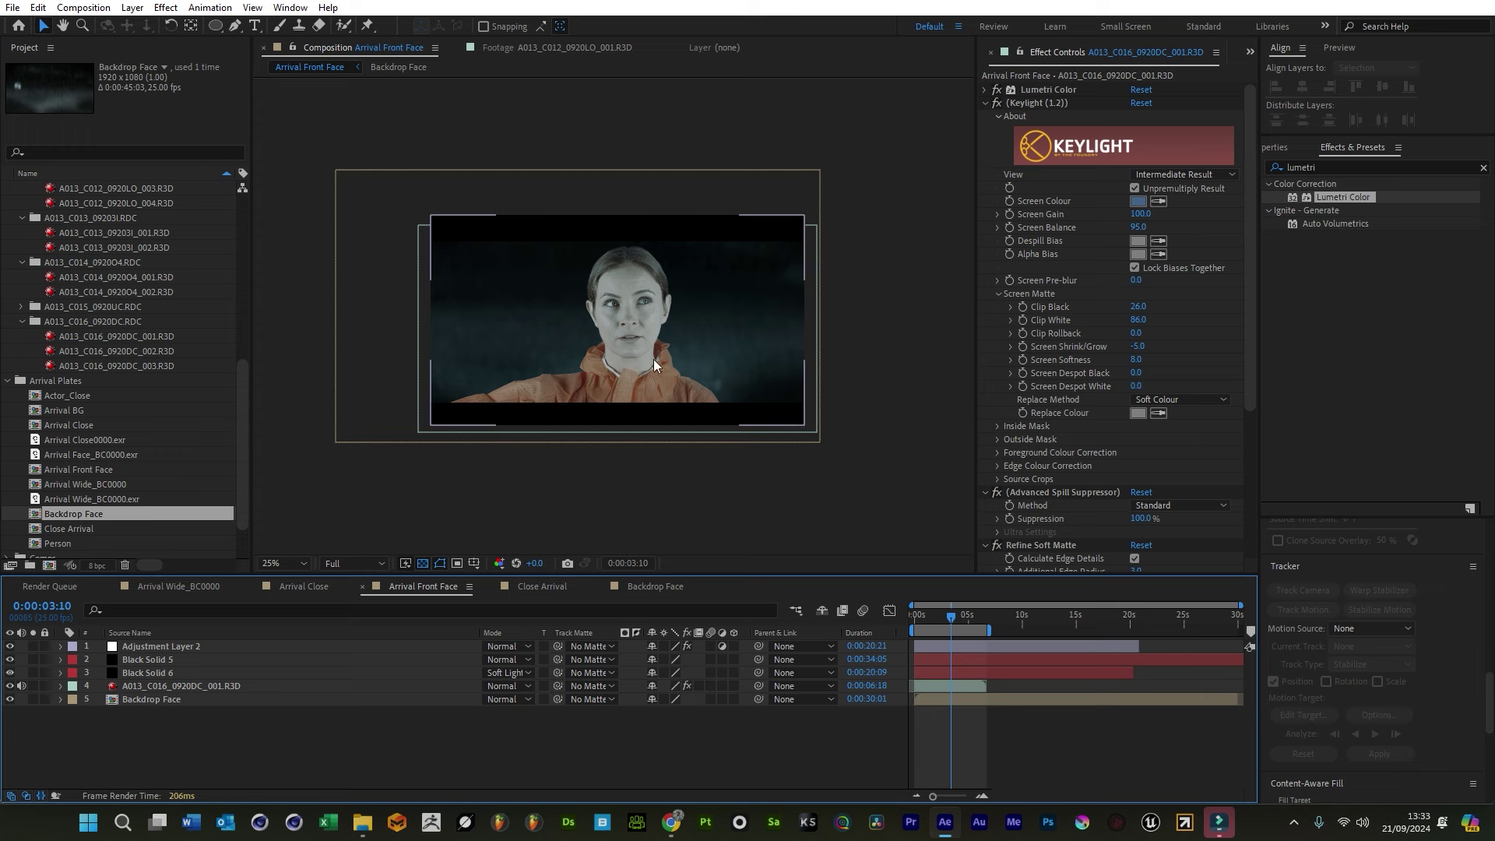
pyautogui.press('.')
# Search Effects & Presets for 'optical' and apply Optical Glow to Adjustment Layer 2
pyautogui.doubleClick(1323, 165)
pyautogui.write('optical')
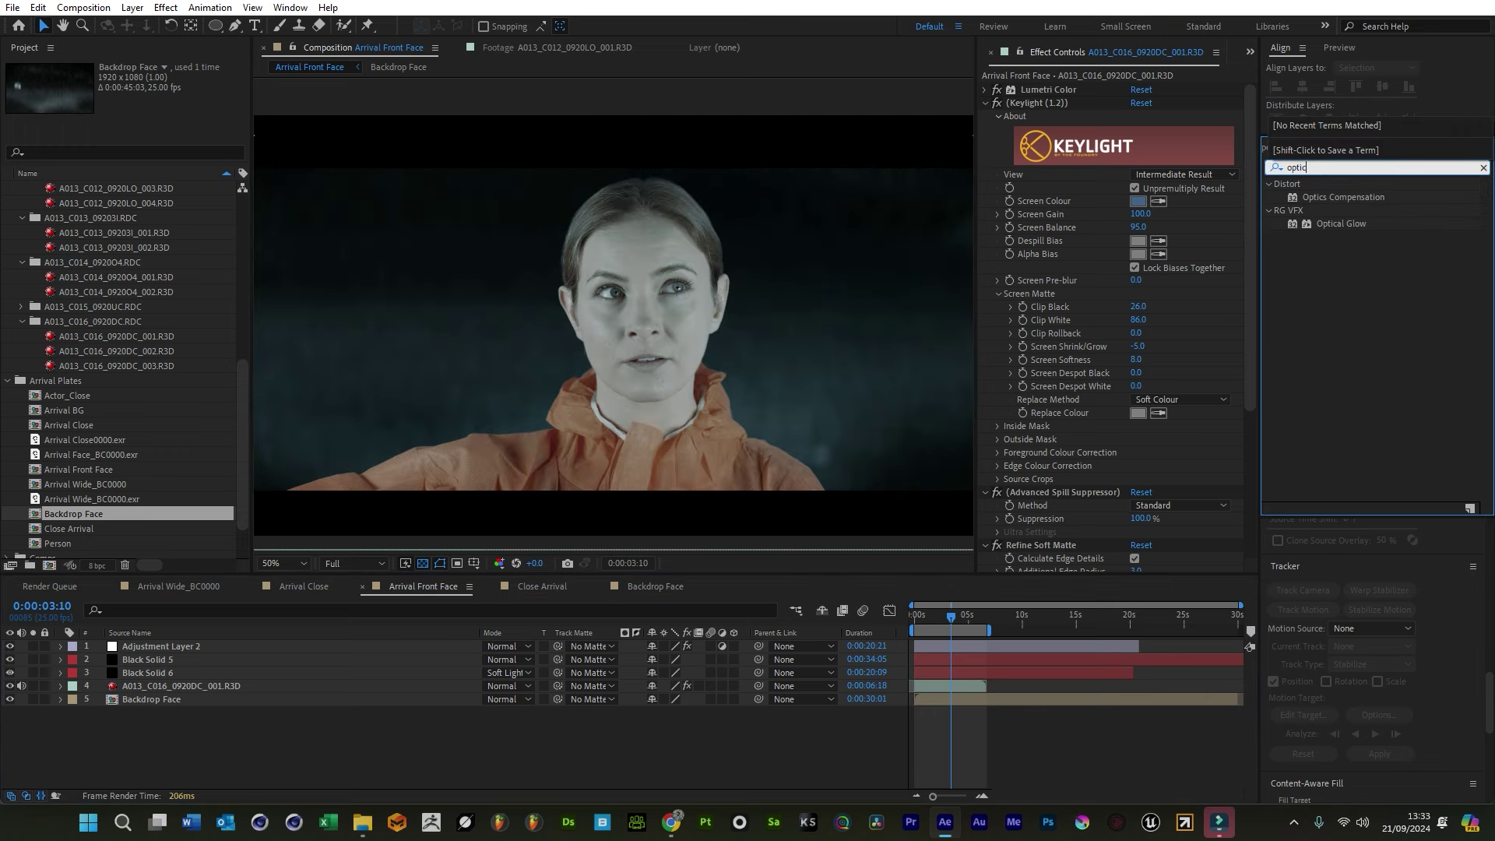
pyautogui.click(180, 646)
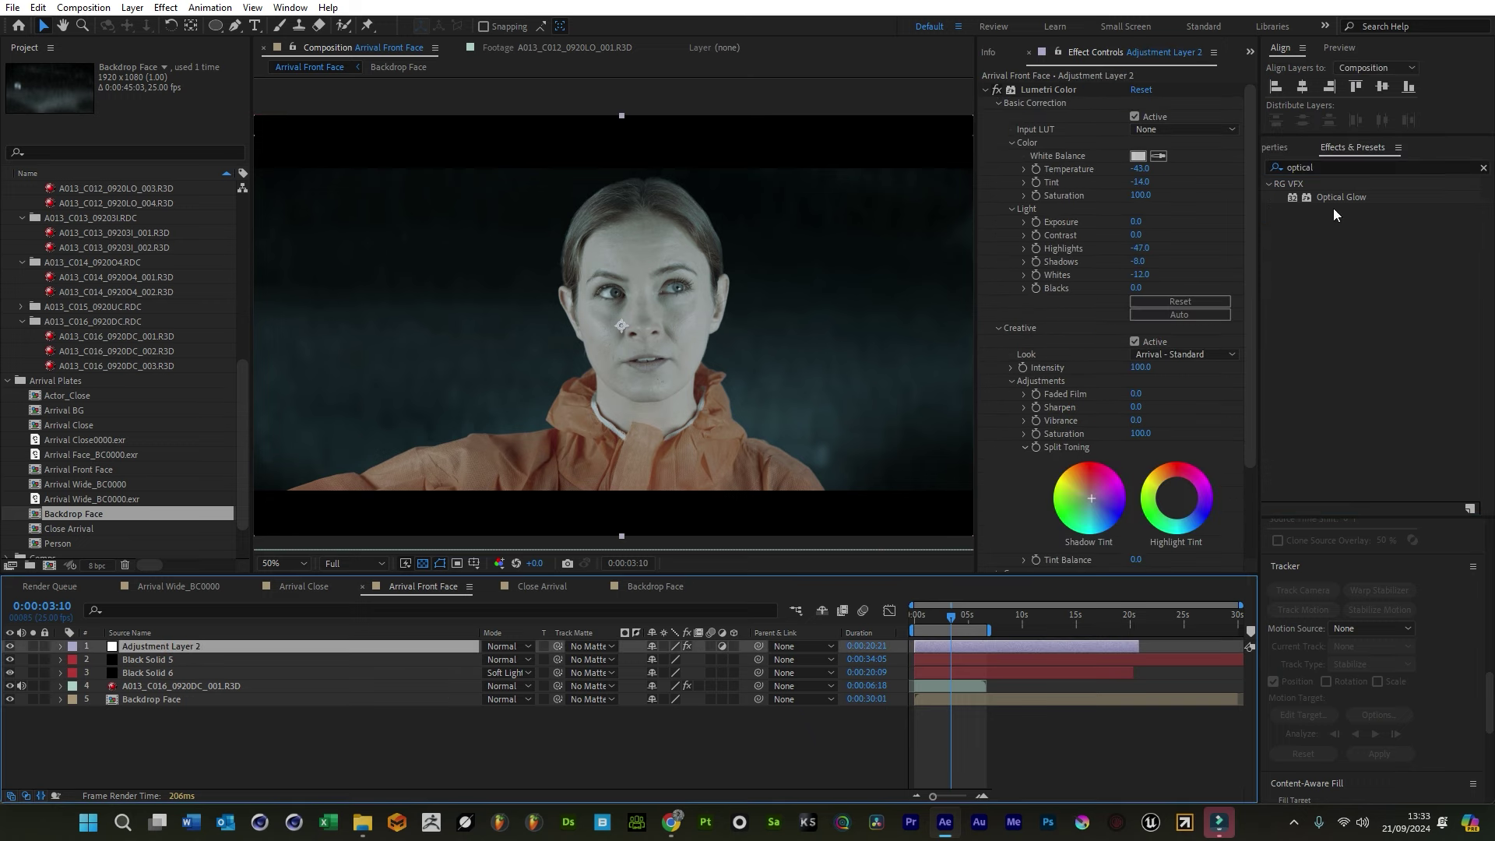
pyautogui.moveTo(1342, 198); pyautogui.dragTo(186, 651)
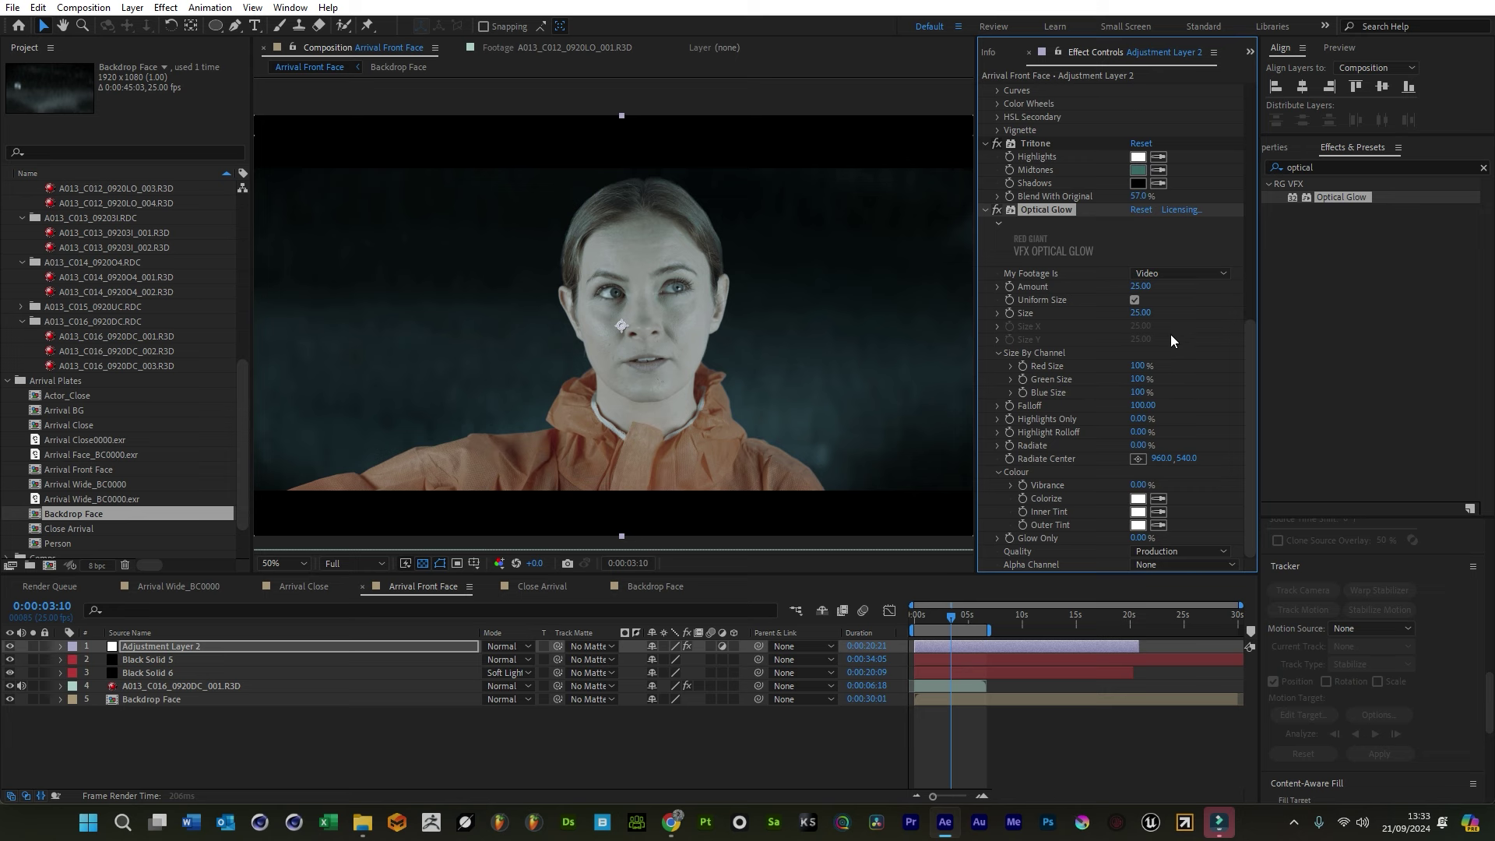
# Set the glow Amount to 2, enlarge its Size, and raise Highlight Rolloff to 12
pyautogui.write('2')
pyautogui.press('Return')
pyautogui.moveTo(1139, 312)
pyautogui.mouseDown()
pyautogui.moveTo(1175, 318)
pyautogui.moveTo(1227, 362)
pyautogui.mouseUp()
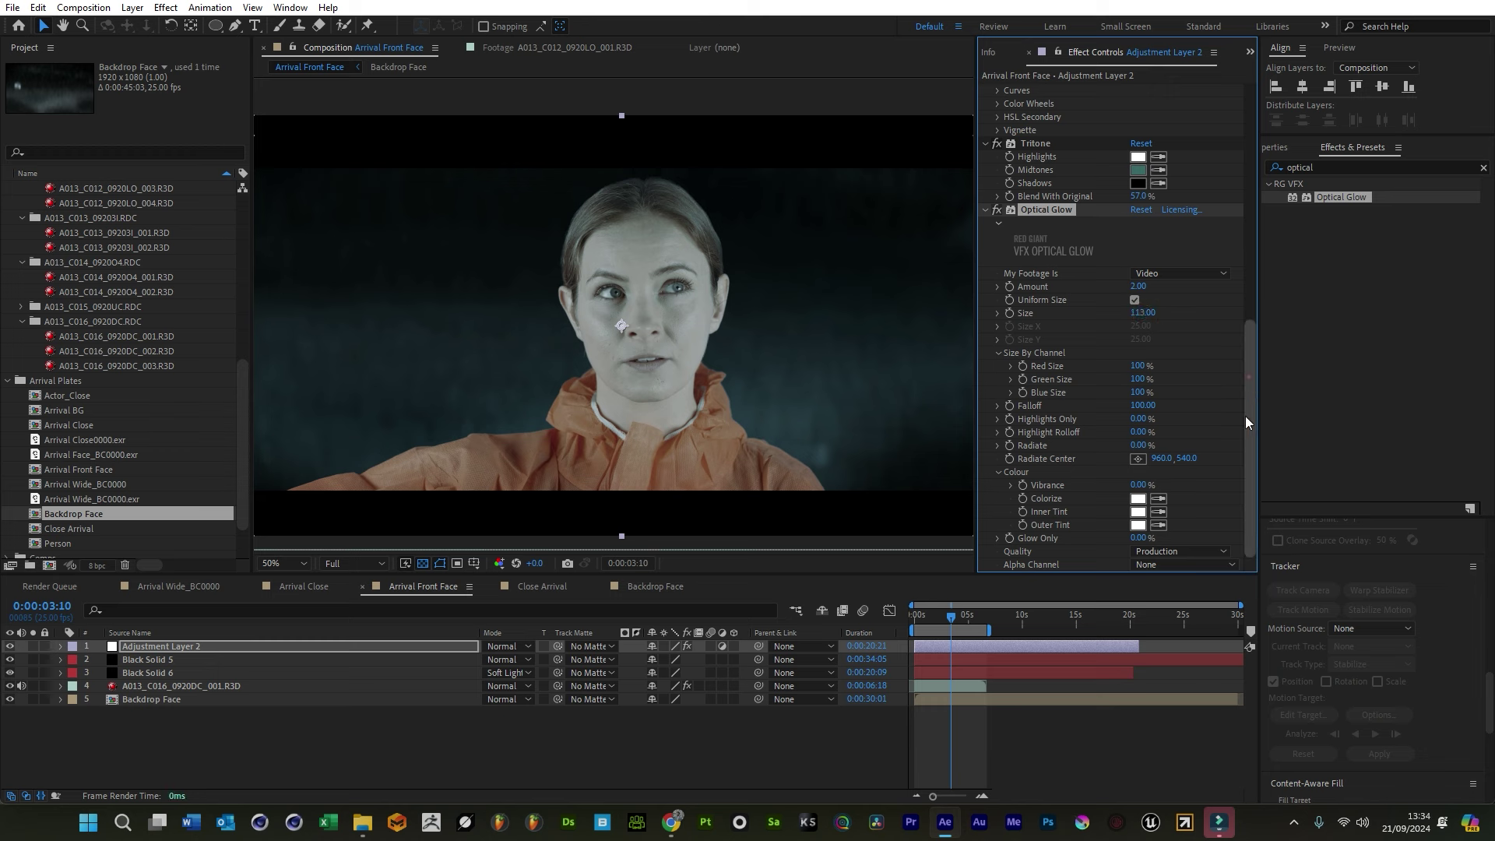
pyautogui.moveTo(1151, 432); pyautogui.dragTo(1193, 431)
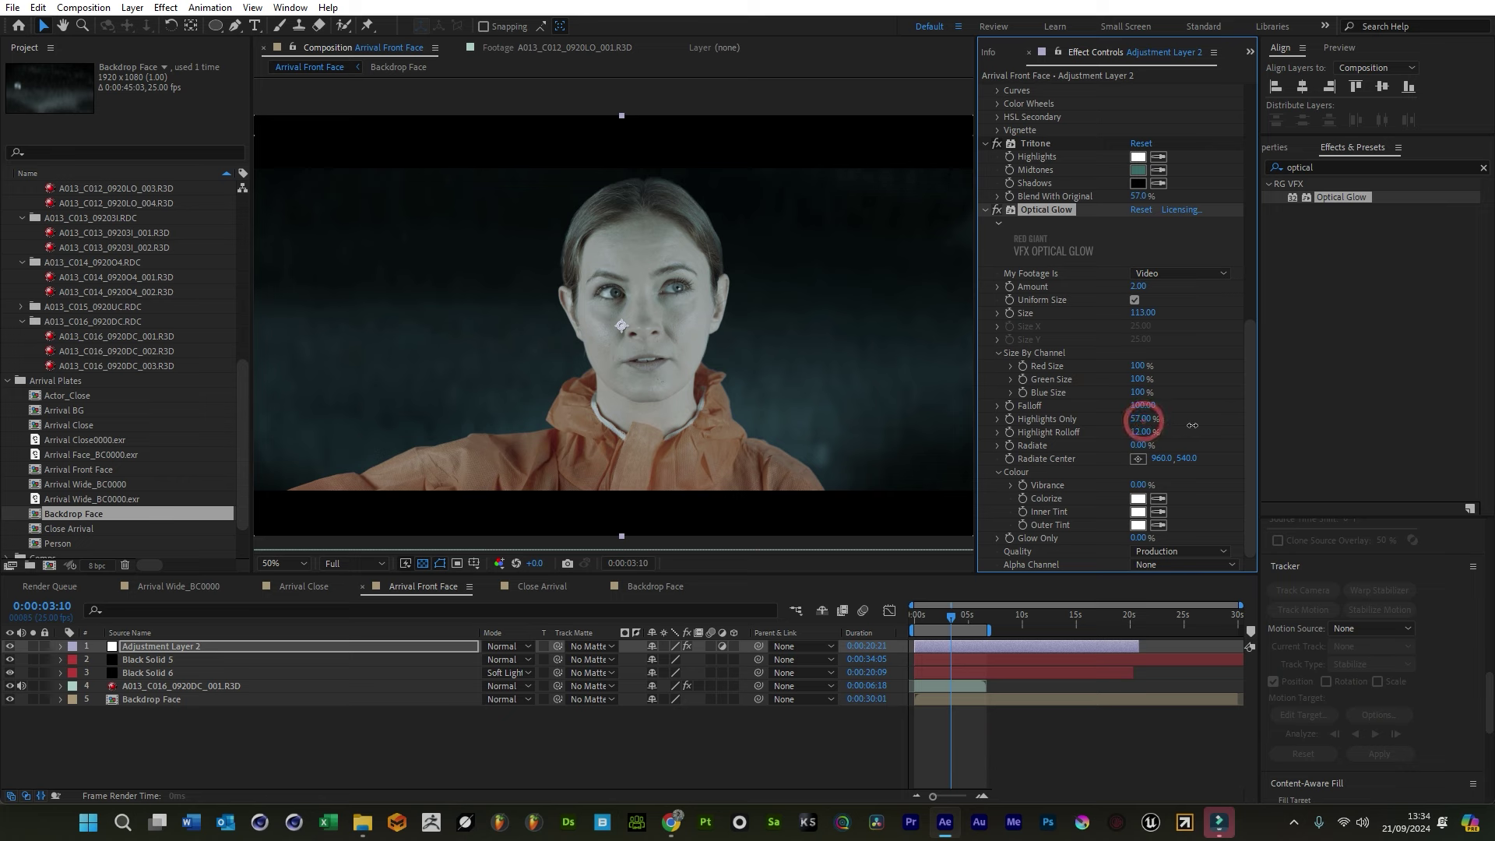
pyautogui.scroll(2, 785, 354)
pyautogui.press('v')
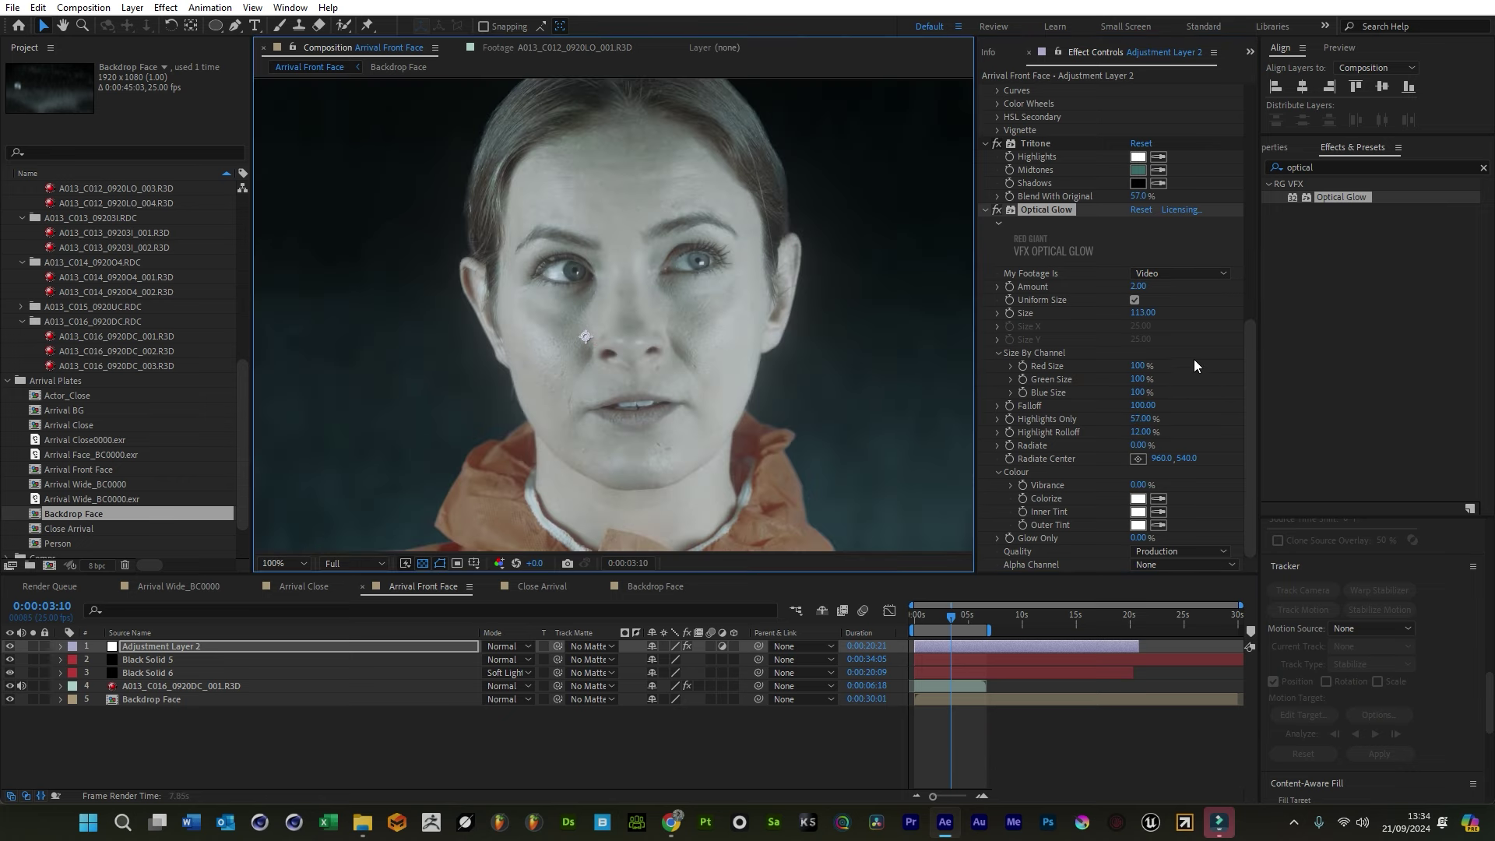
# Try glow Sizes of 265 and 468 and an Amount of 3, then settle on Size 323
pyautogui.moveTo(1145, 314); pyautogui.dragTo(1264, 313)
pyautogui.click(1137, 285)
pyautogui.write('3')
pyautogui.press('Return')
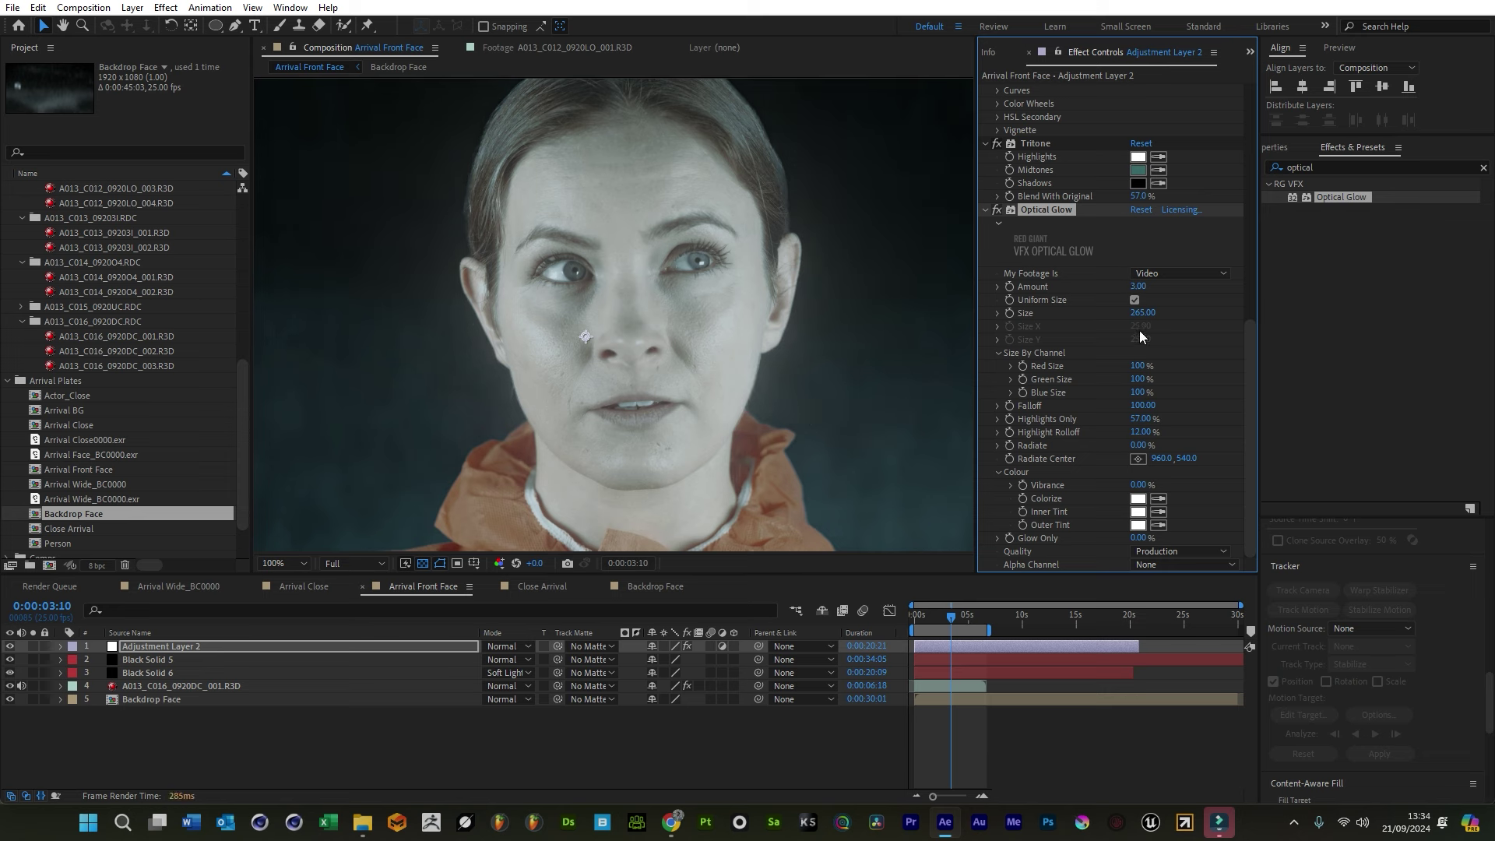
pyautogui.moveTo(1141, 312); pyautogui.dragTo(1302, 316)
pyautogui.scroll(-3, 738, 349)
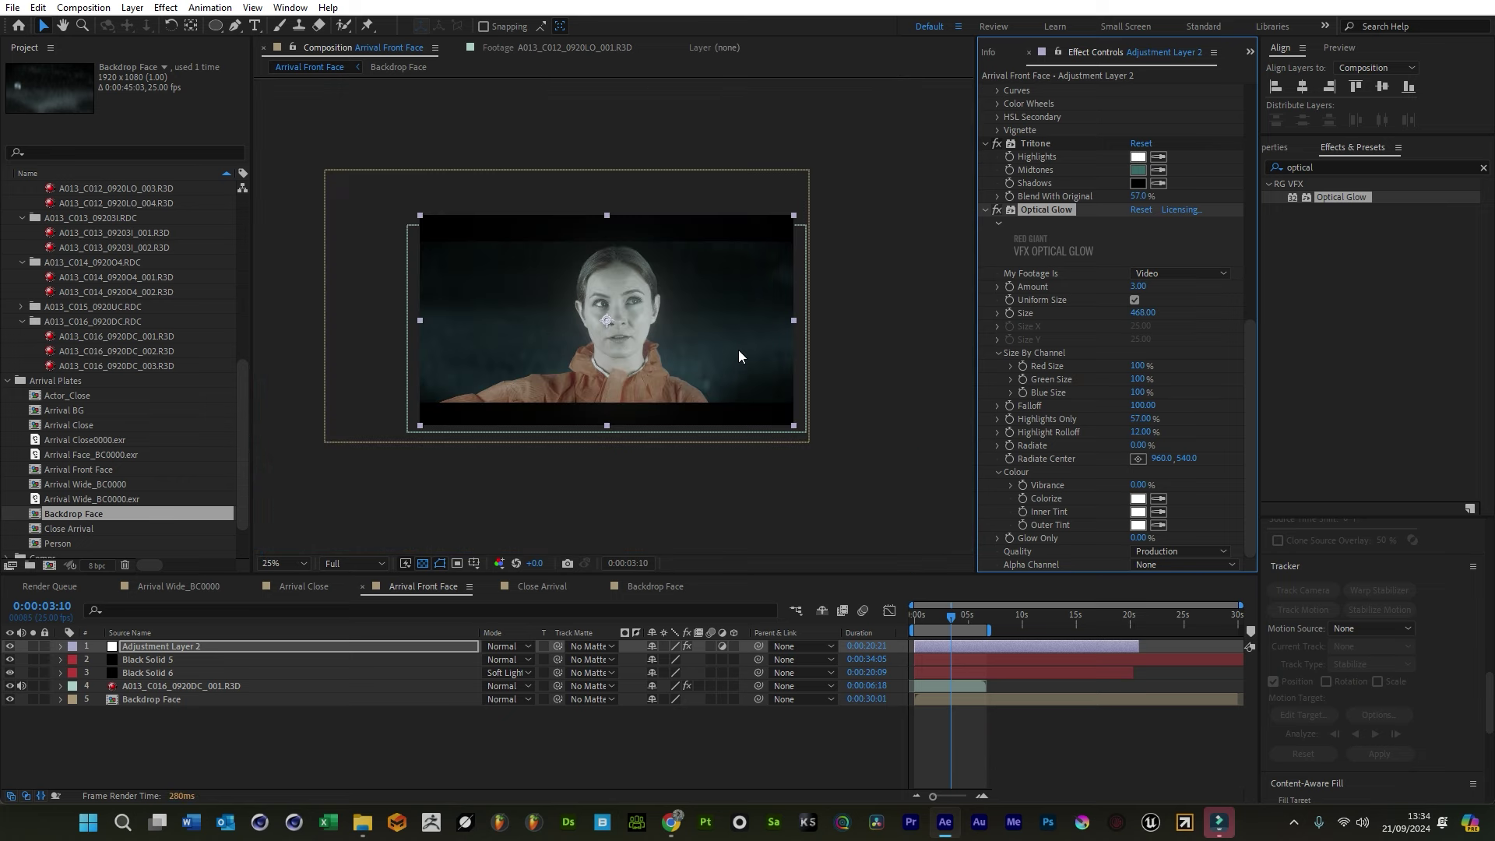
pyautogui.scroll(1, 738, 349)
pyautogui.moveTo(1142, 313); pyautogui.dragTo(1026, 328)
pyautogui.scroll(2, 693, 344)
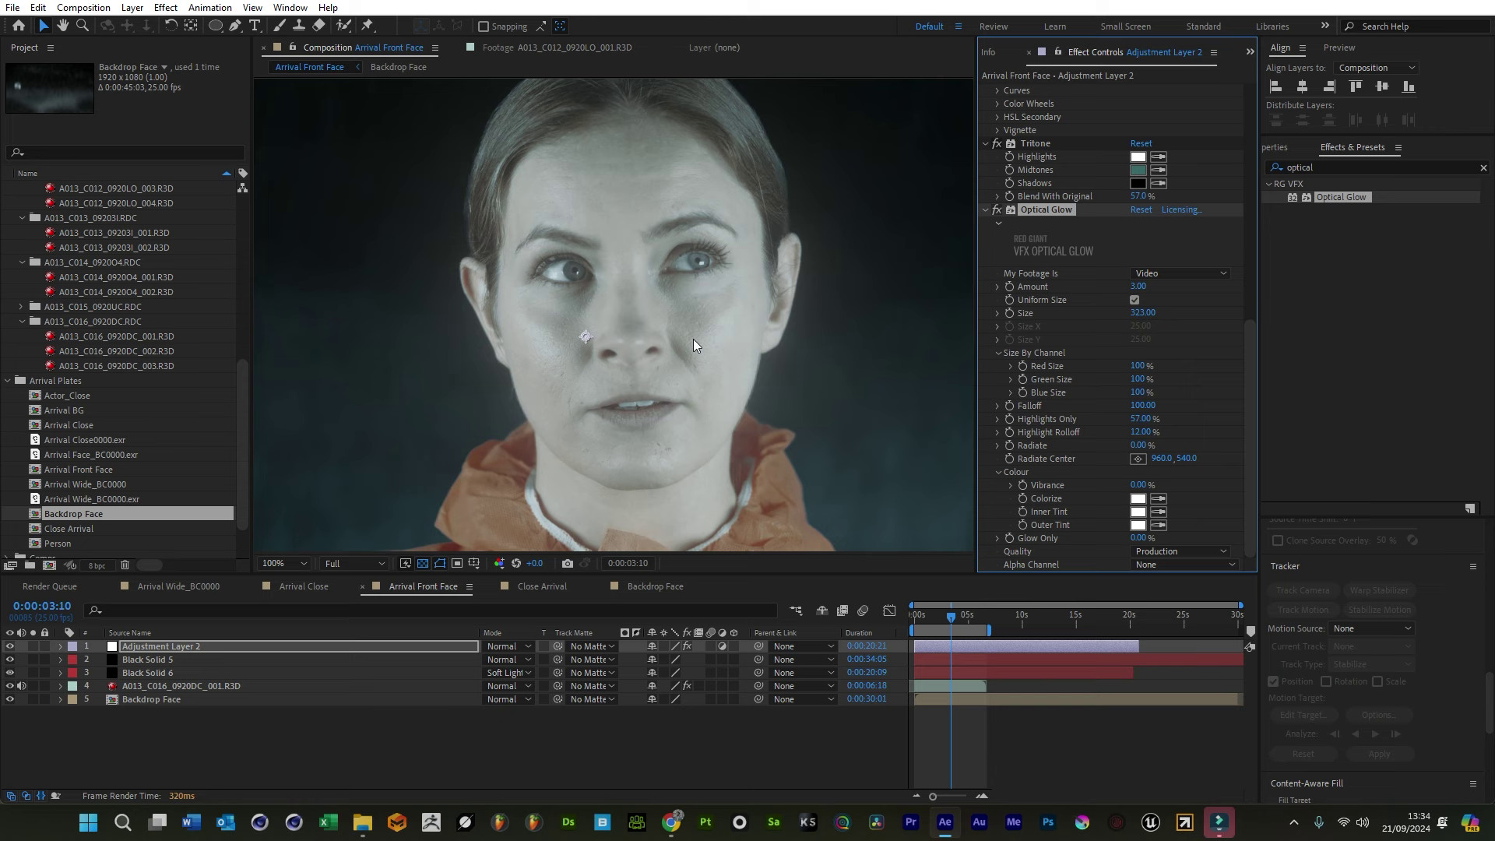
# Fine-tune the glow Amount from 2.5 to a final 2.2
pyautogui.click(1137, 286)
pyautogui.write('2.5')
pyautogui.press('Return')
pyautogui.click(1138, 286)
pyautogui.write('2.2')
pyautogui.press('Return')
pyautogui.scroll(-2, 857, 349)
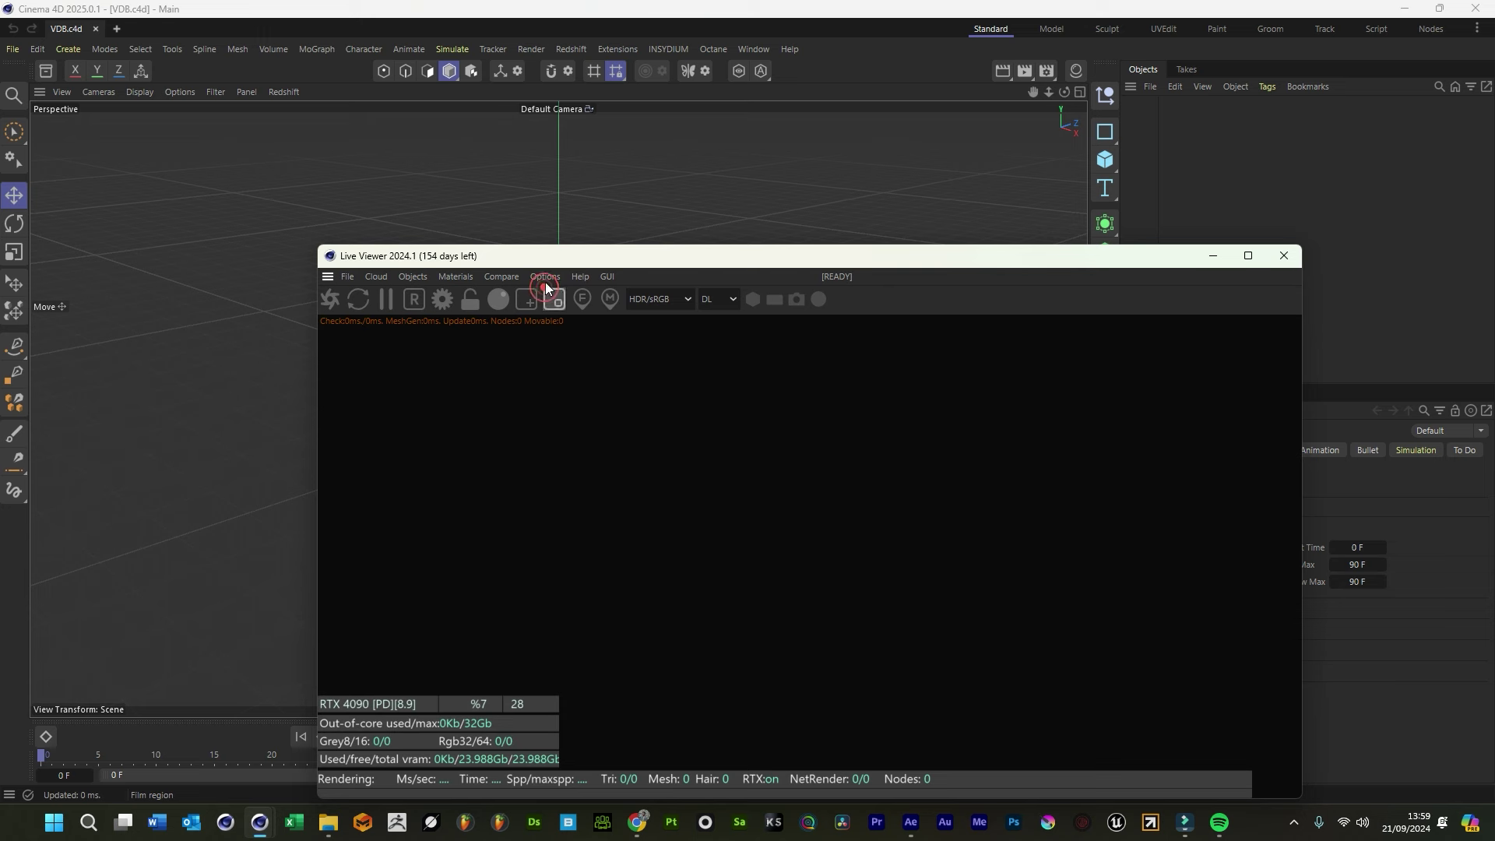
# Add an Octane VDB Volume object from the Live Viewer's Objects menu and select it
pyautogui.click(422, 278)
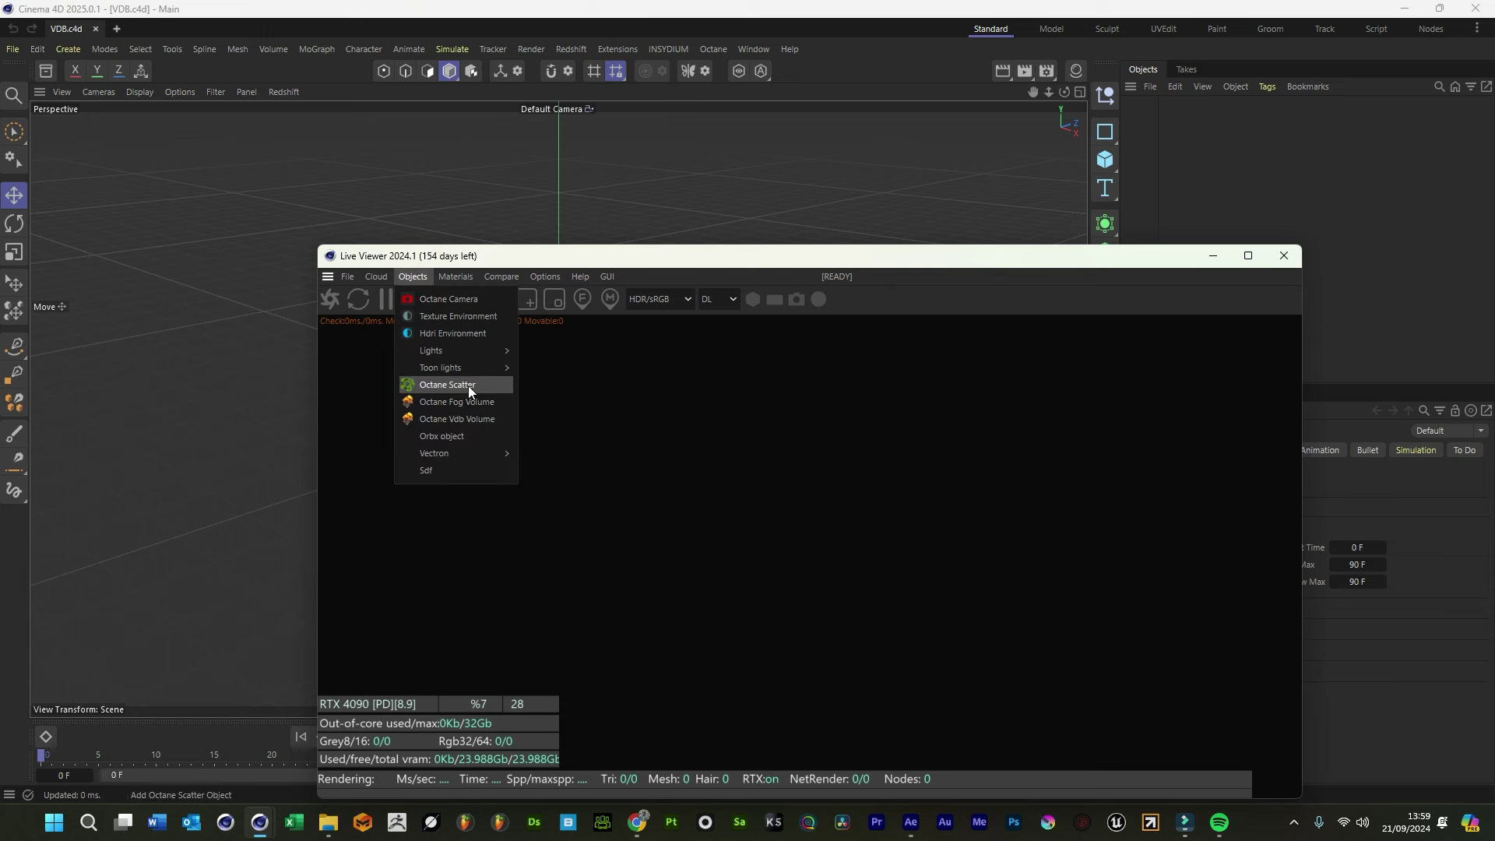
pyautogui.click(466, 418)
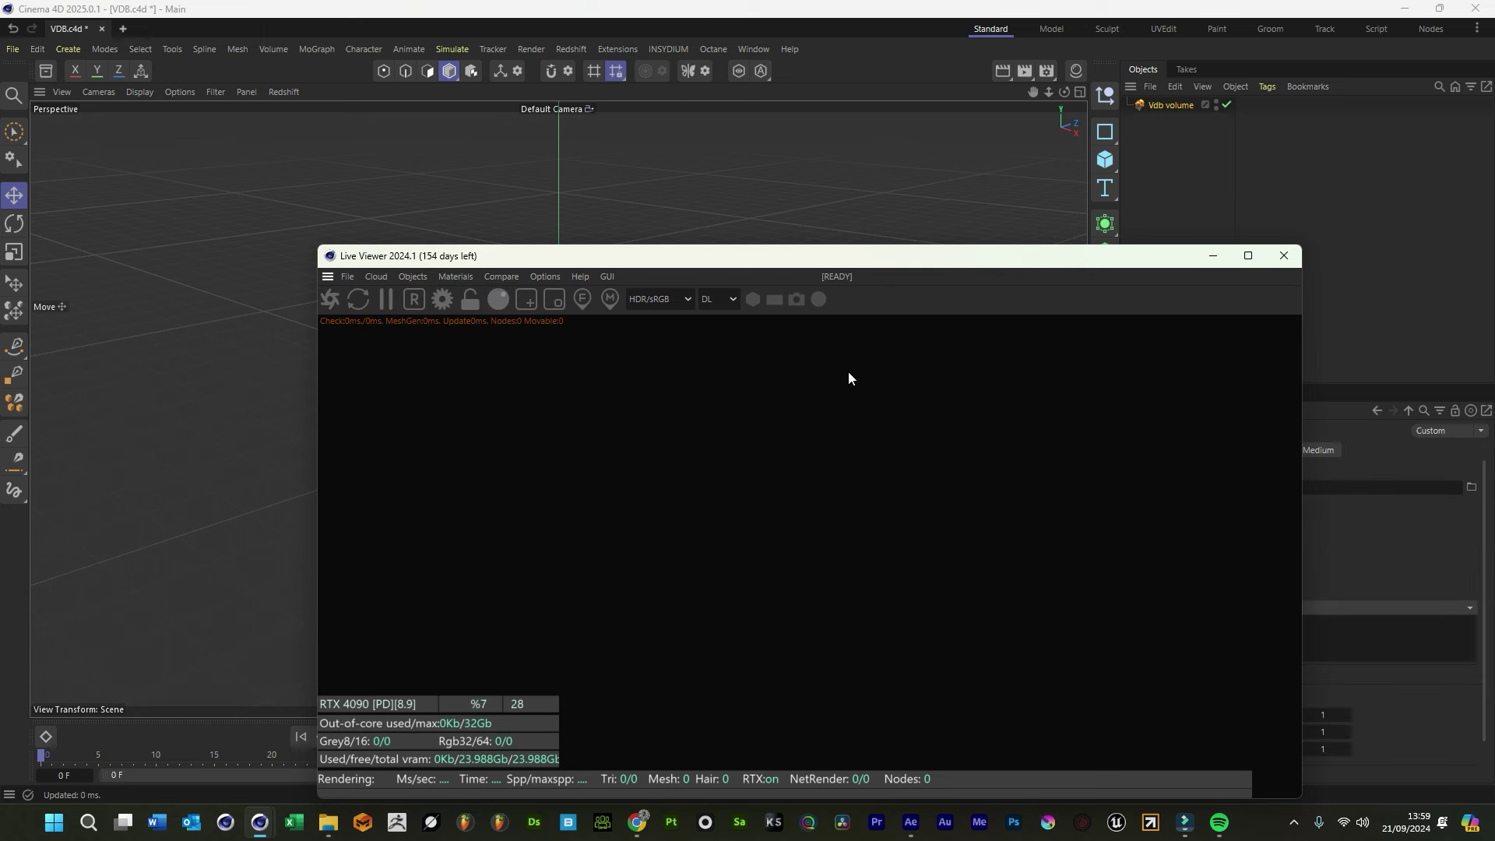
pyautogui.click(1212, 256)
pyautogui.click(1170, 108)
# Load AYT_0000.vdb from the VDB Creation Temp\Arrival folder into the volume
pyautogui.click(1470, 487)
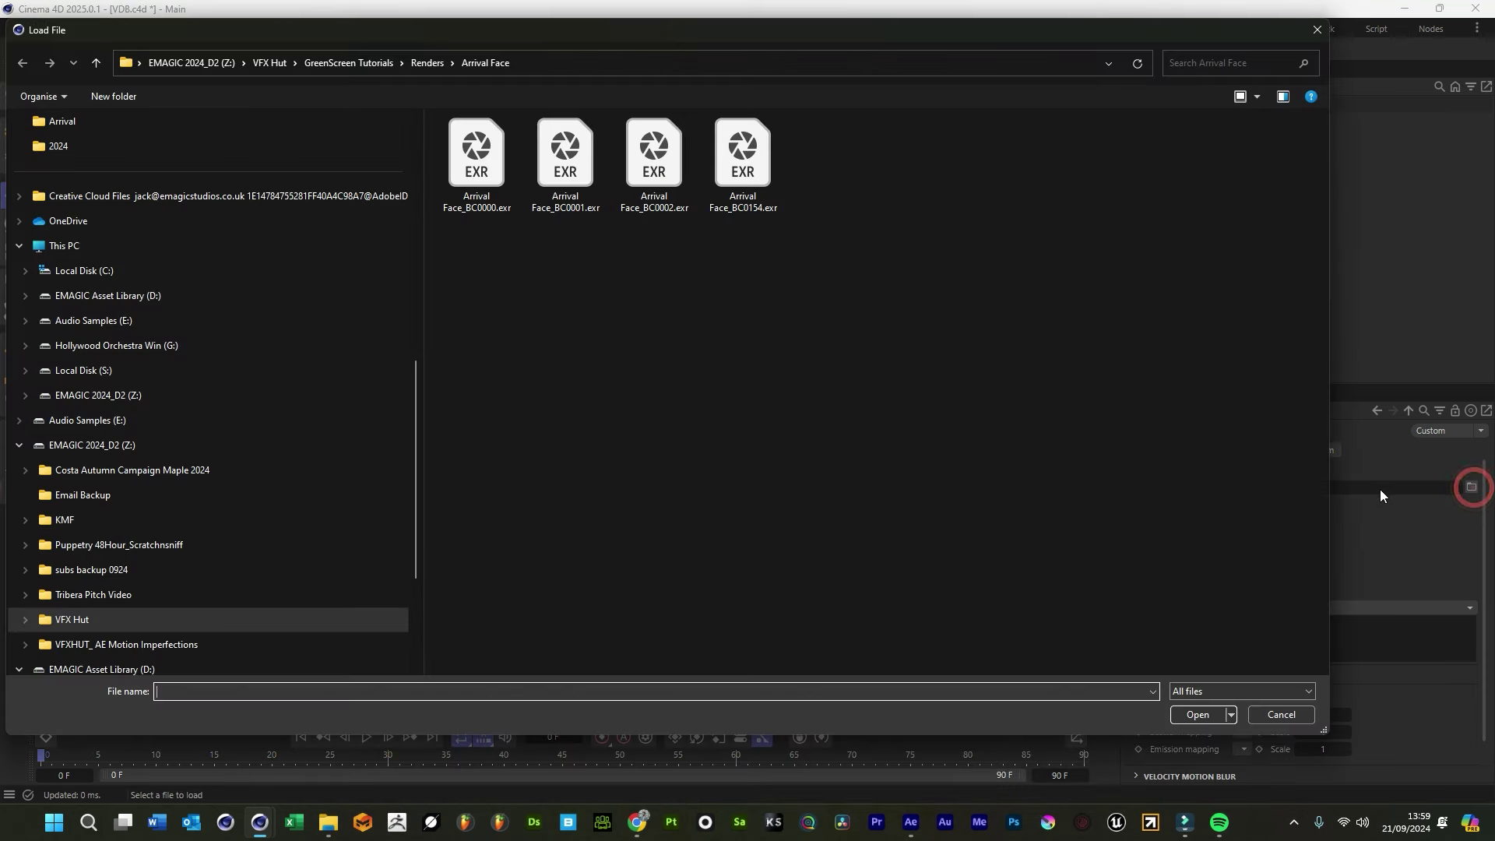
pyautogui.scroll(2, 175, 376)
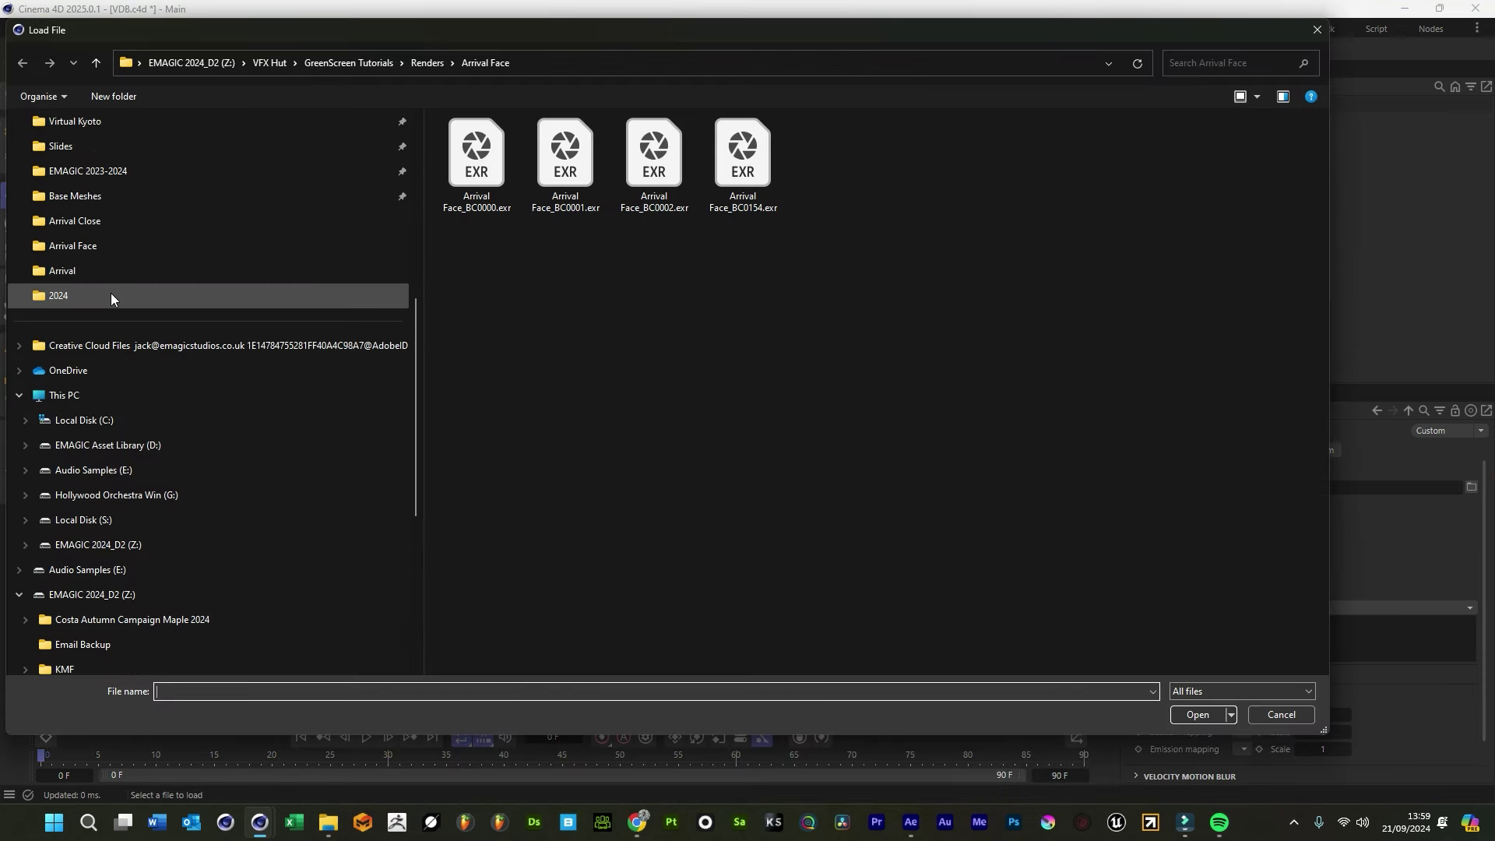
pyautogui.scroll(2, 117, 312)
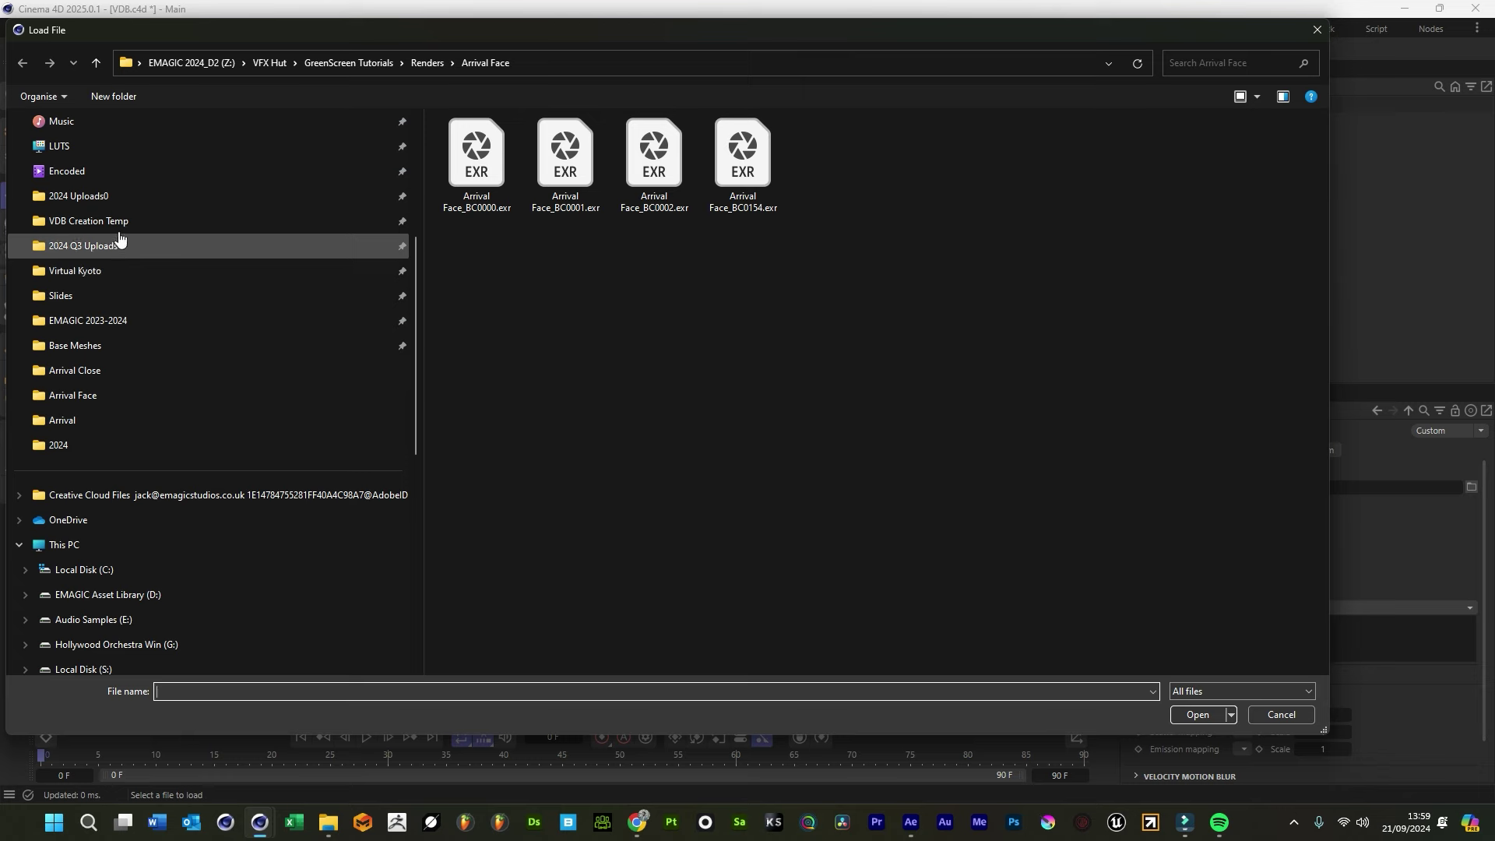
pyautogui.click(99, 220)
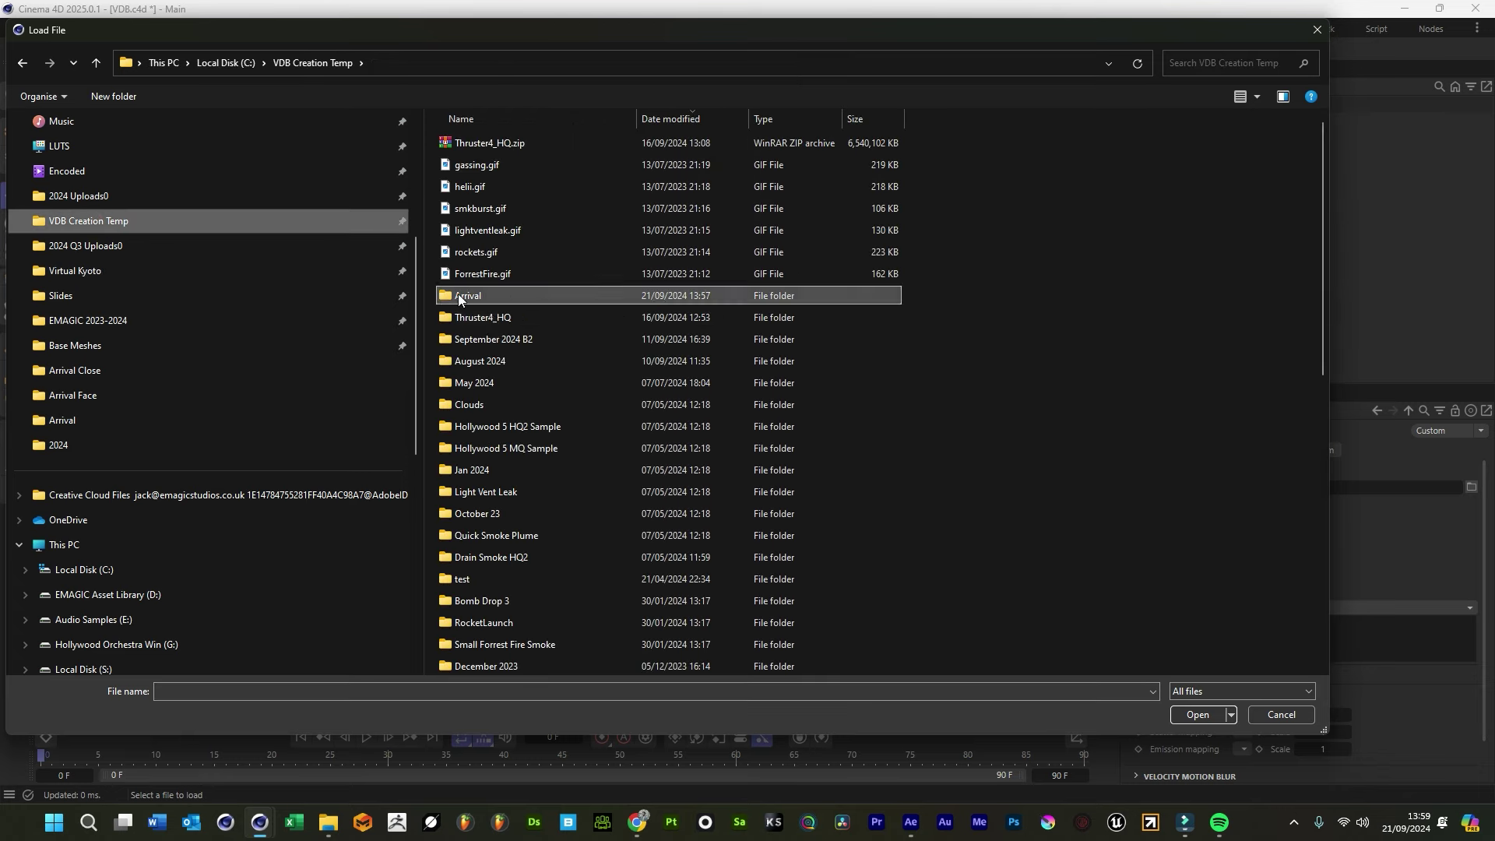
pyautogui.doubleClick(459, 295)
pyautogui.click(486, 143)
pyautogui.doubleClick(486, 143)
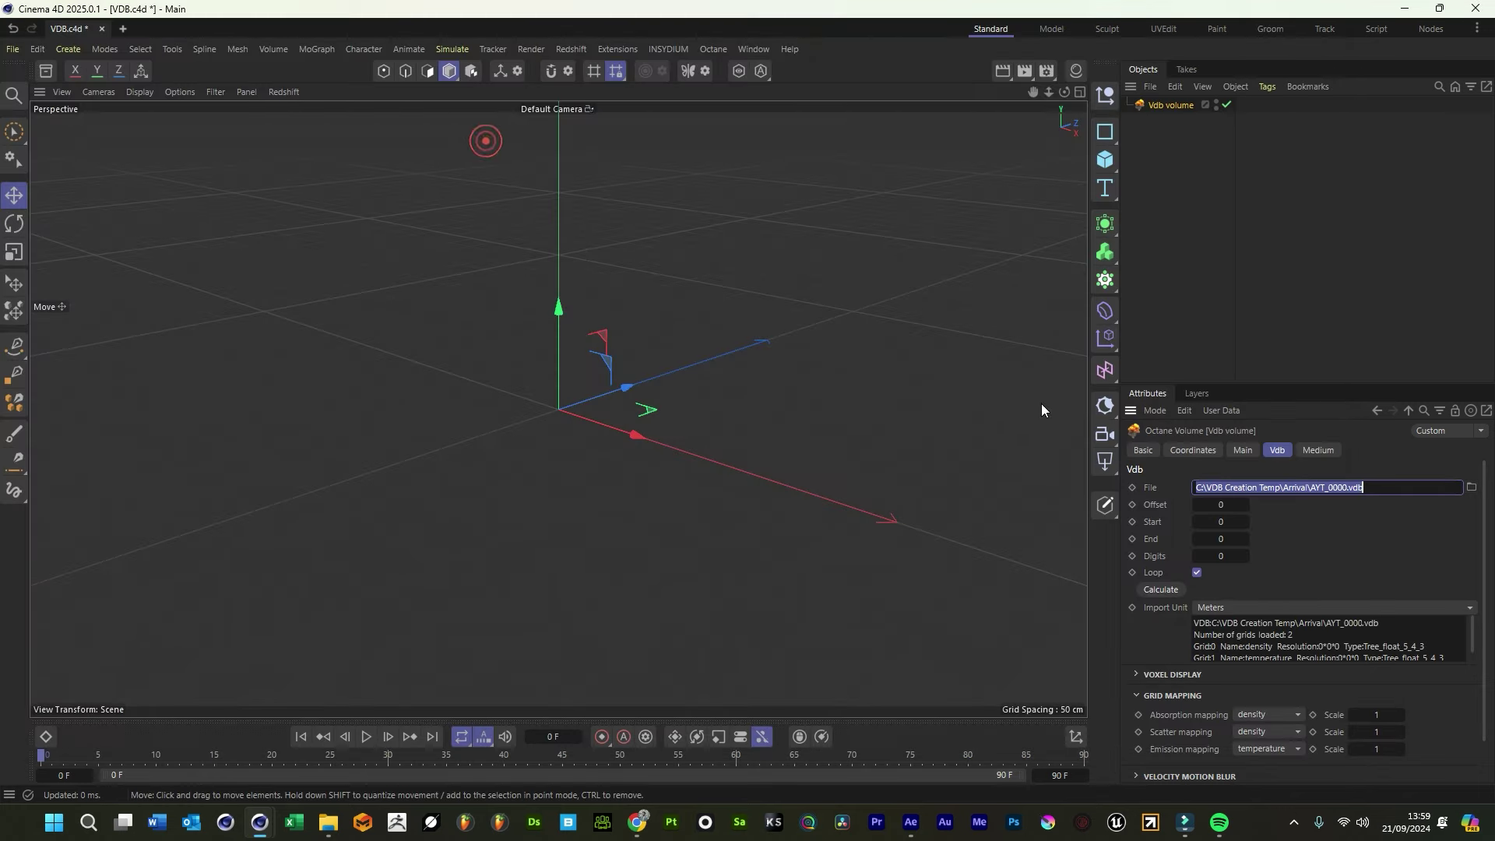
# Calculate the VDB sequence frame range, start the Octane live render, and save the scene
pyautogui.click(1159, 589)
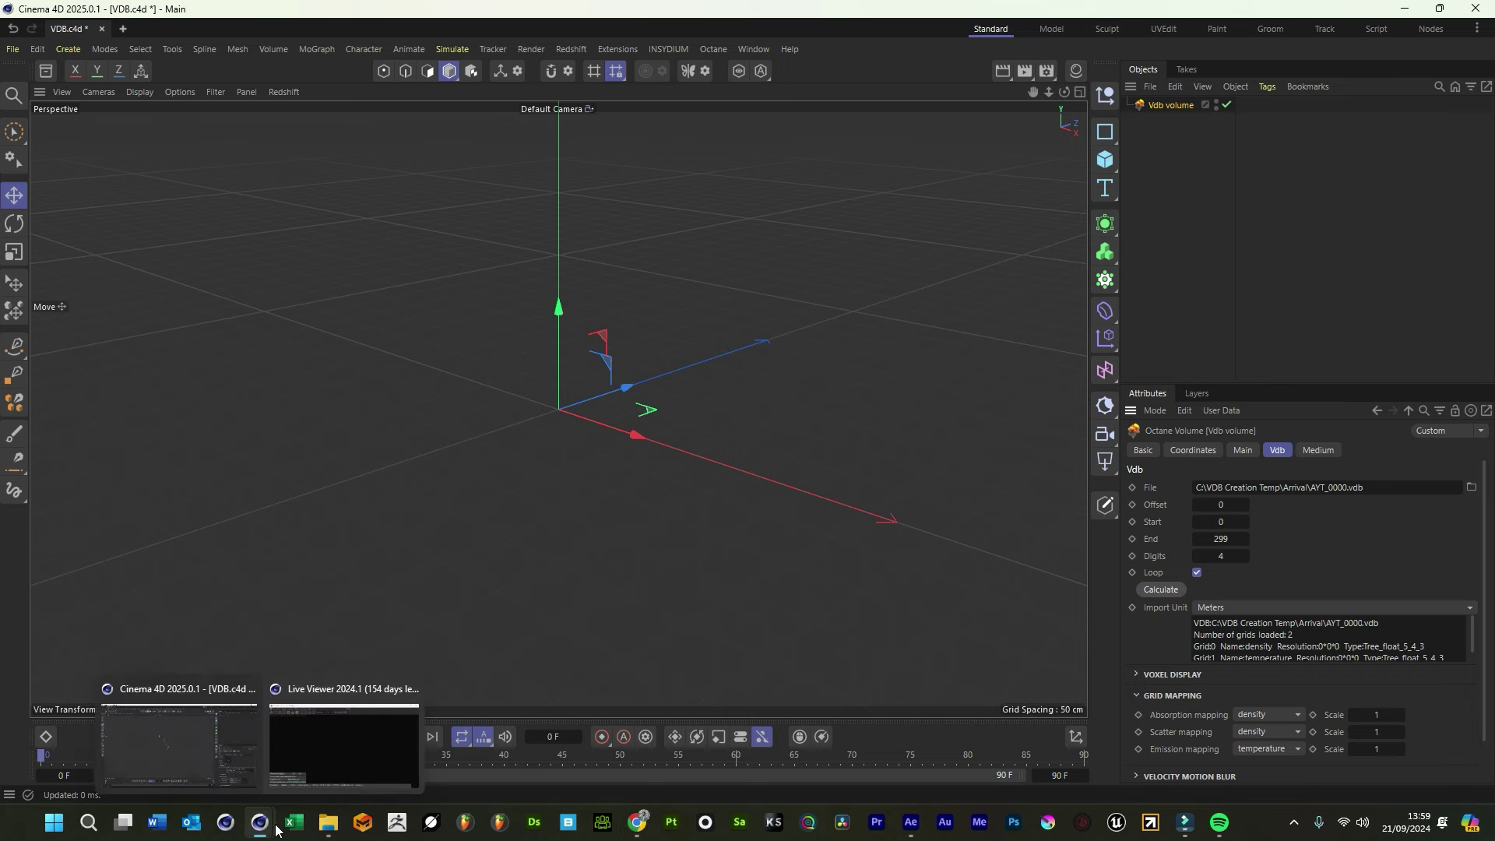
pyautogui.click(354, 748)
pyautogui.moveTo(654, 263); pyautogui.dragTo(451, 173)
pyautogui.click(126, 209)
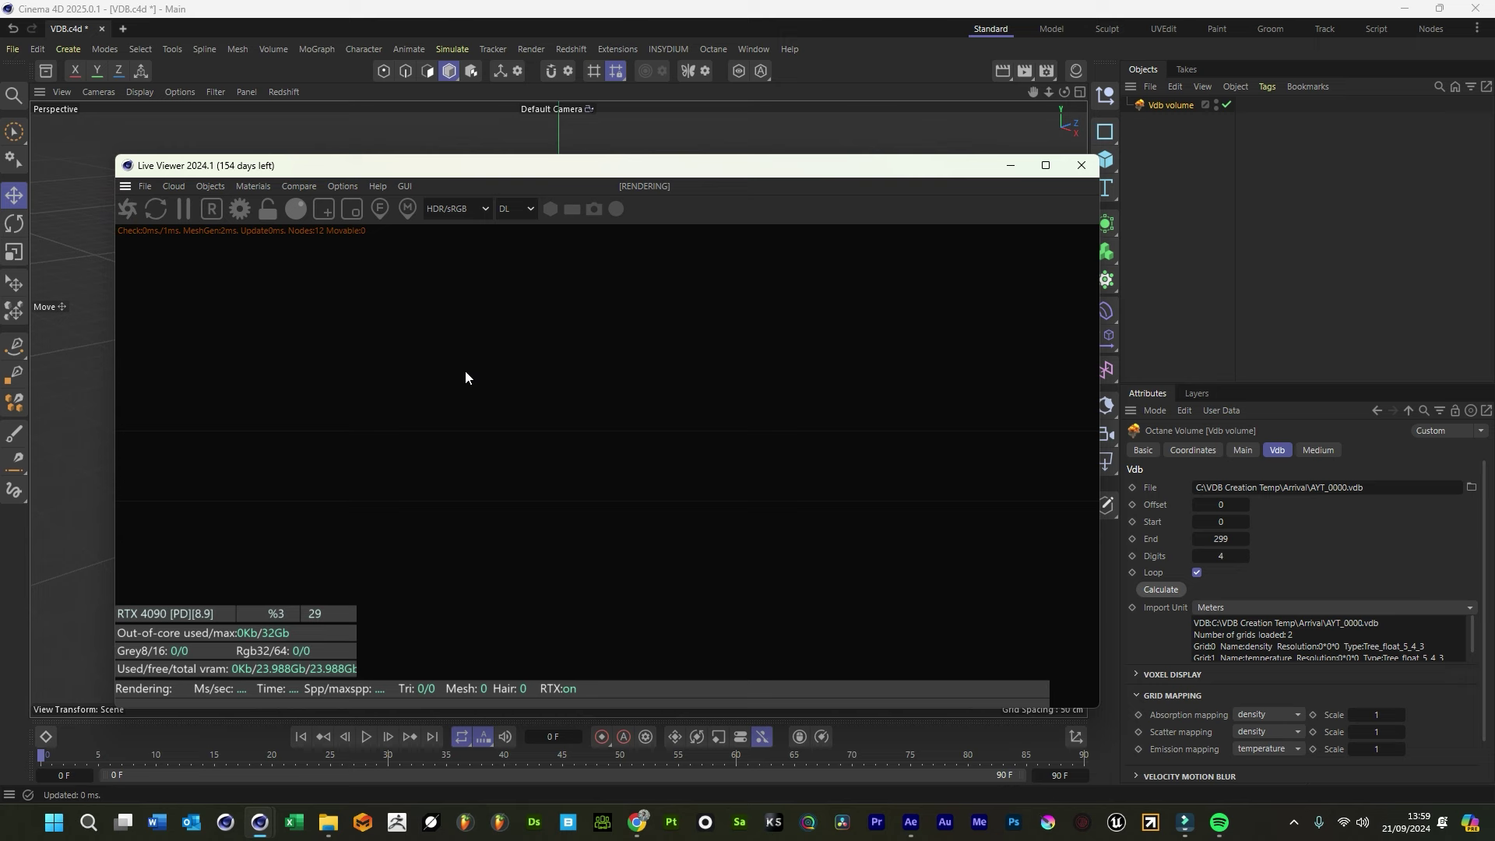
pyautogui.hotkey('ctrl', 's')
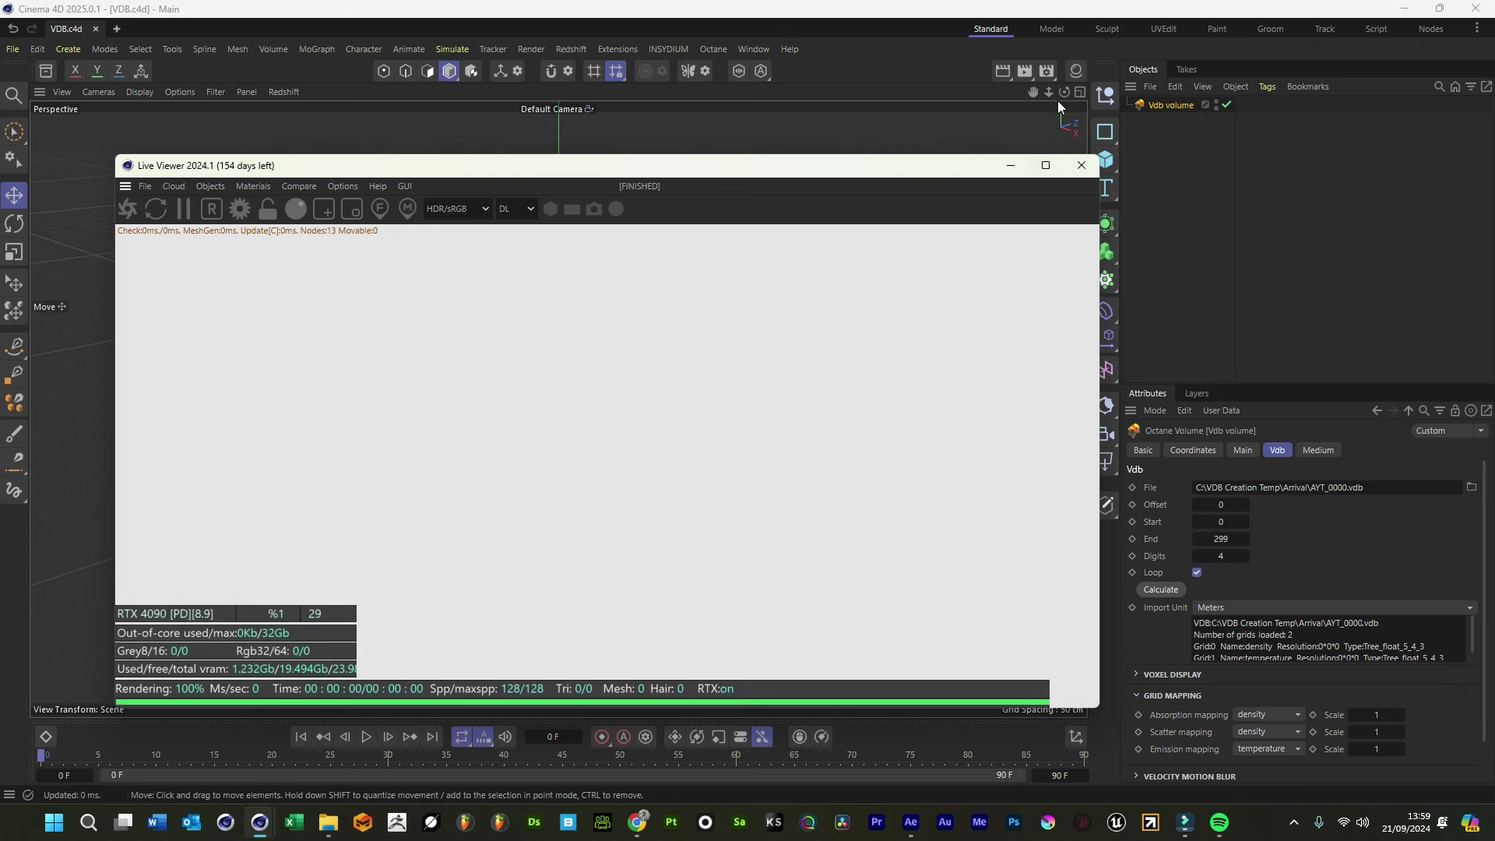
# Set the VDB Import Unit to Furlongs and map emission to density
pyautogui.click(1161, 590)
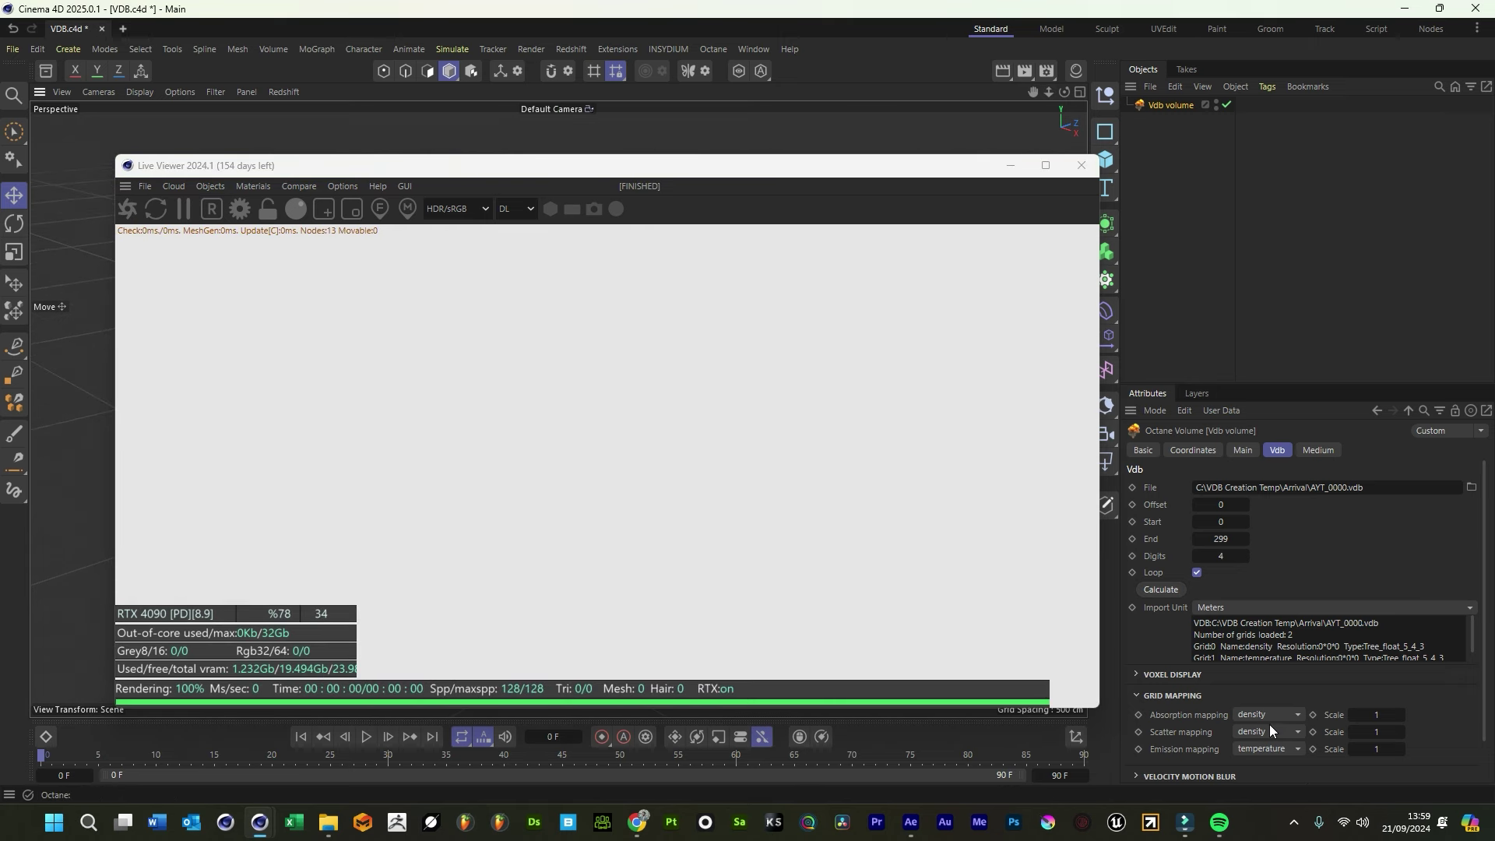
pyautogui.click(1234, 607)
pyautogui.click(1245, 565)
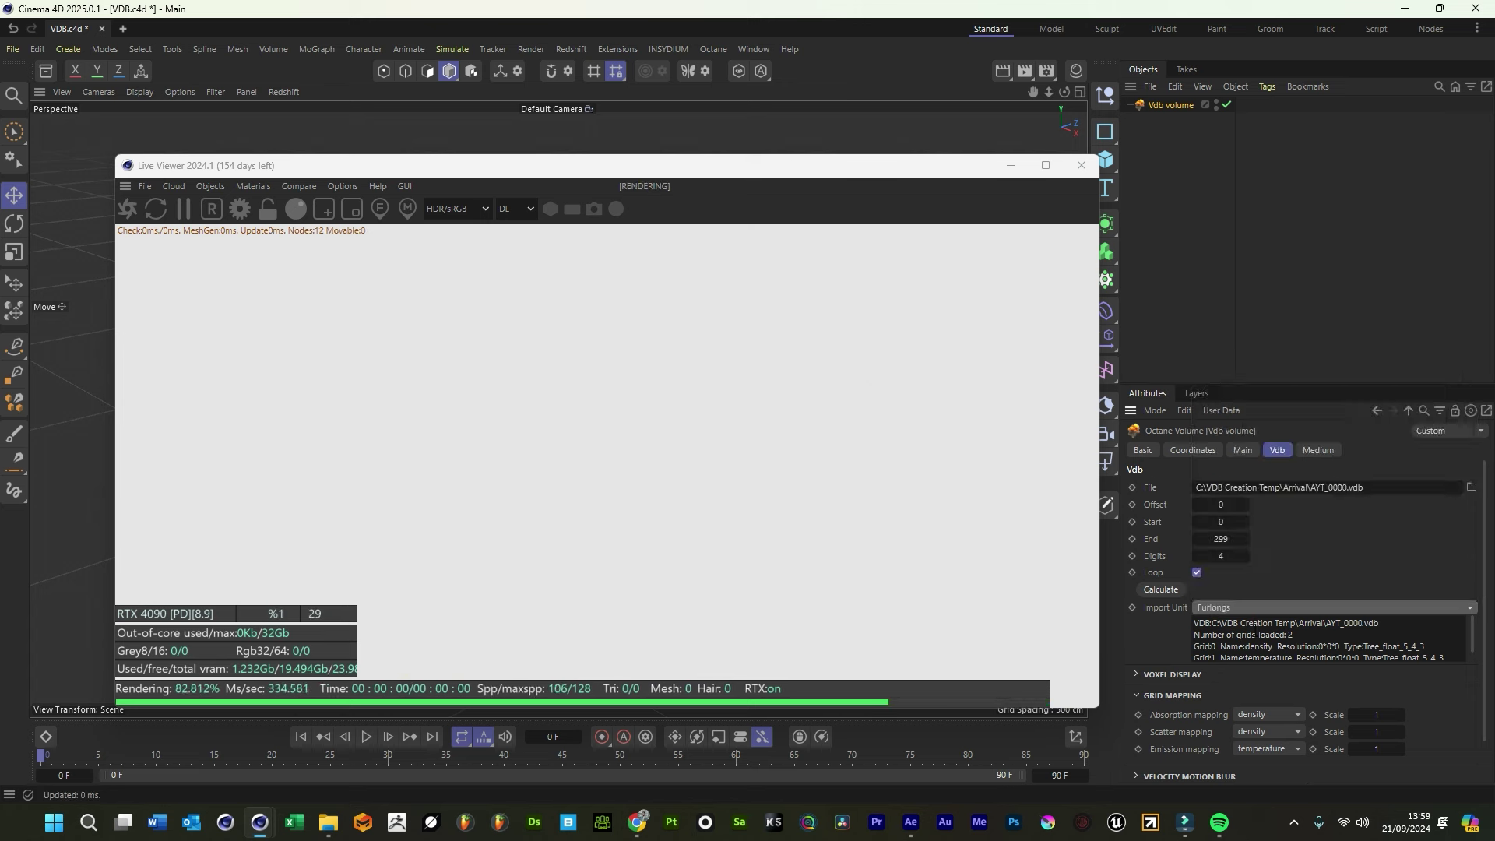
pyautogui.click(1282, 749)
pyautogui.click(1279, 766)
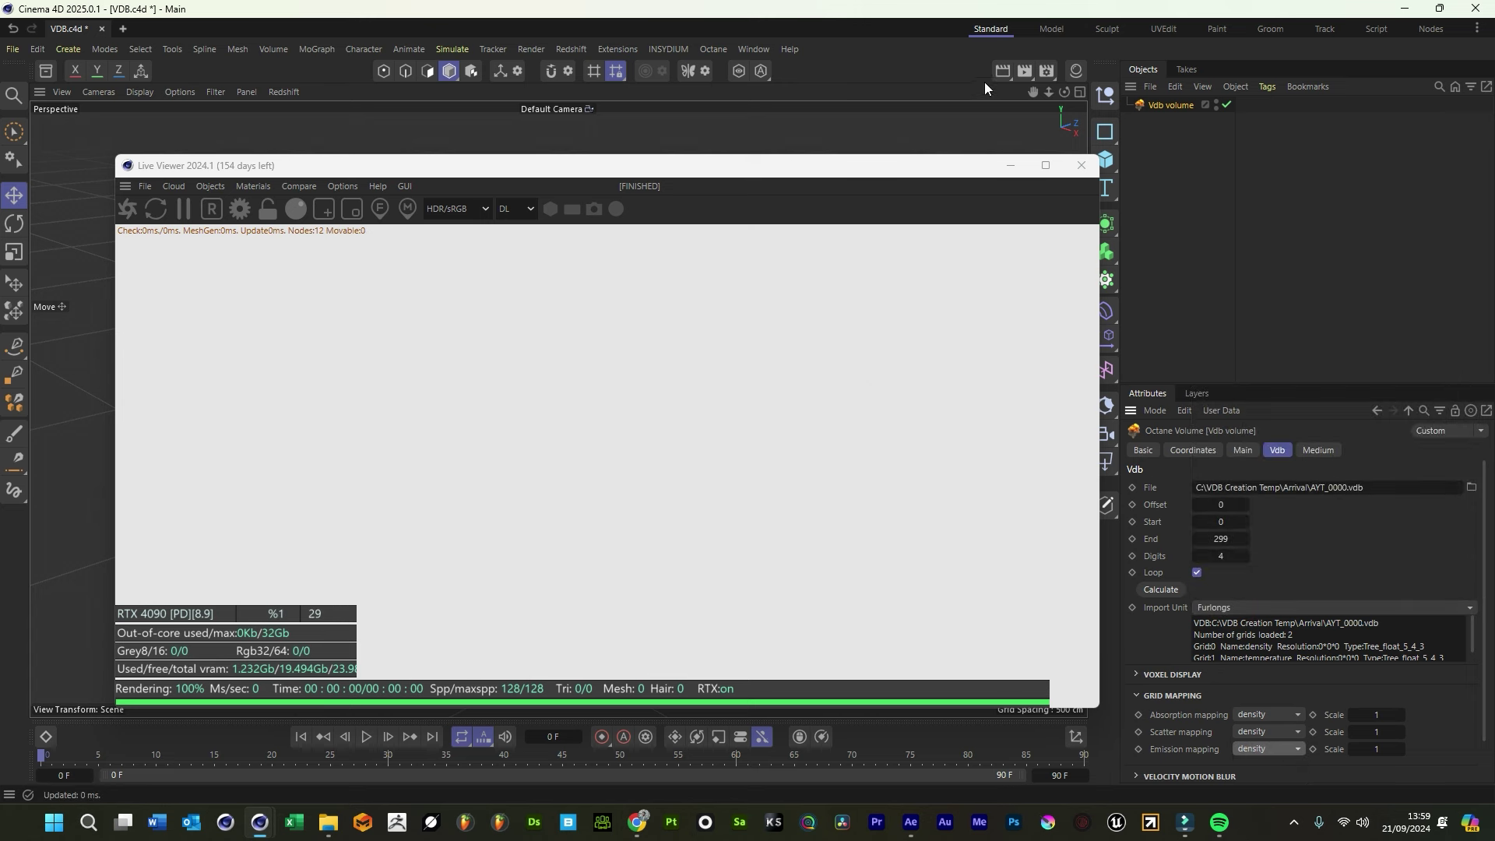
# Extend the animation end frame to 299 and restart the Octane preview at frame 161
pyautogui.moveTo(424, 758); pyautogui.dragTo(721, 763)
pyautogui.click(1069, 774)
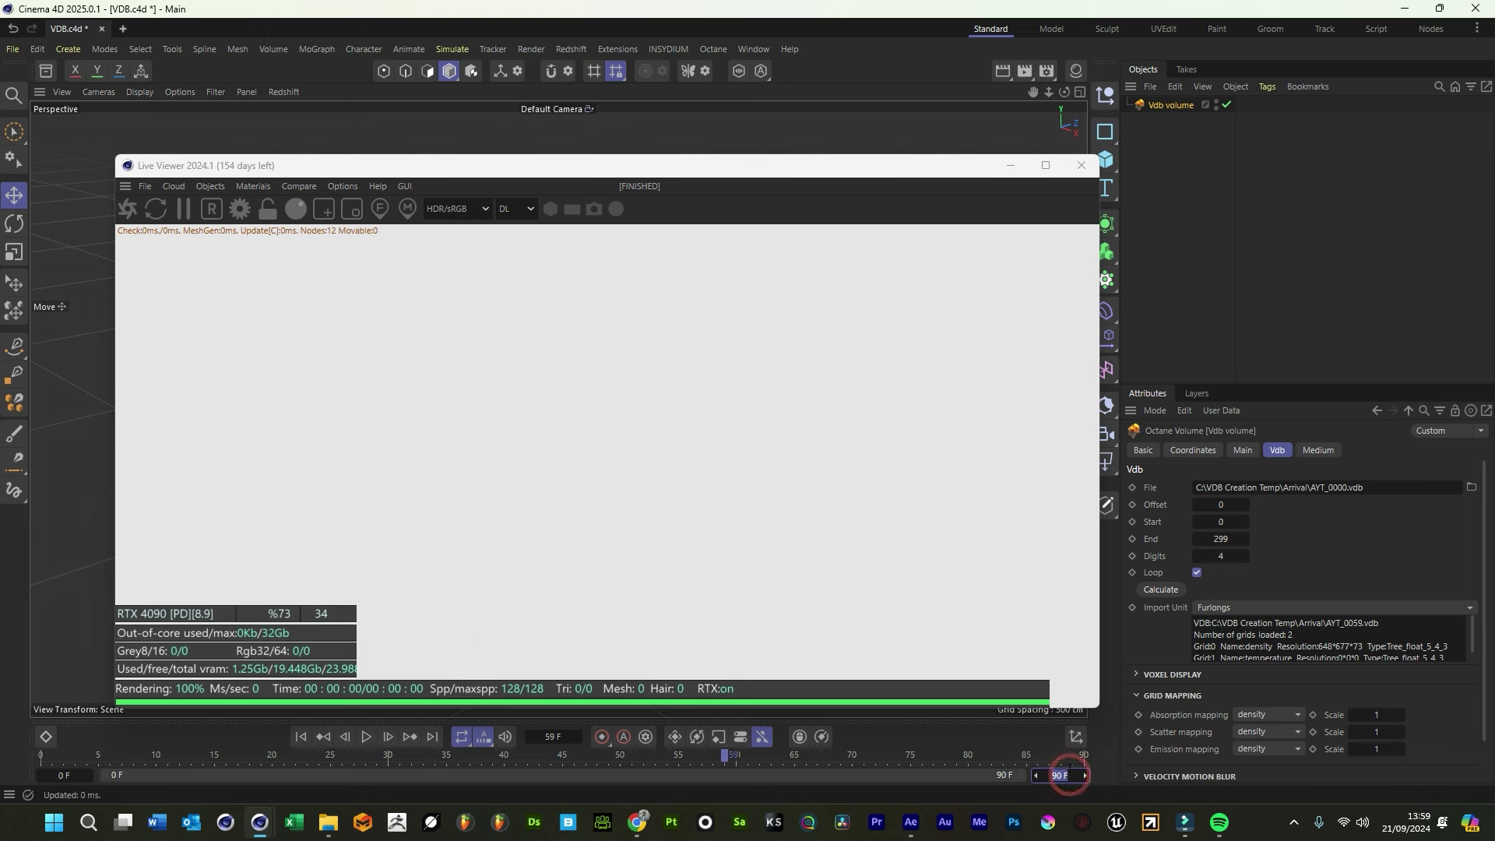
pyautogui.write('299')
pyautogui.press('Return')
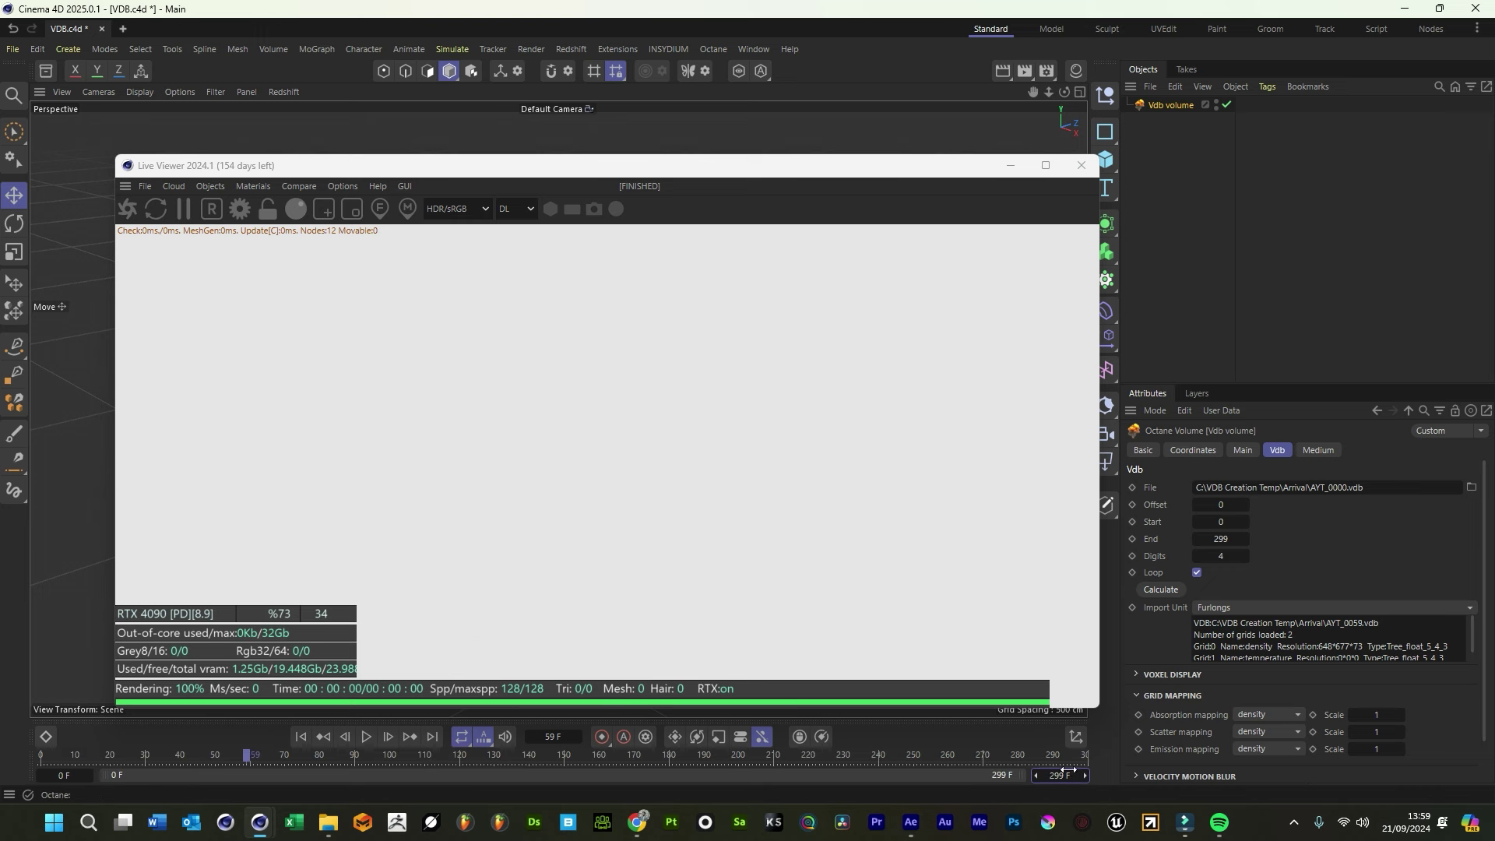
pyautogui.click(605, 755)
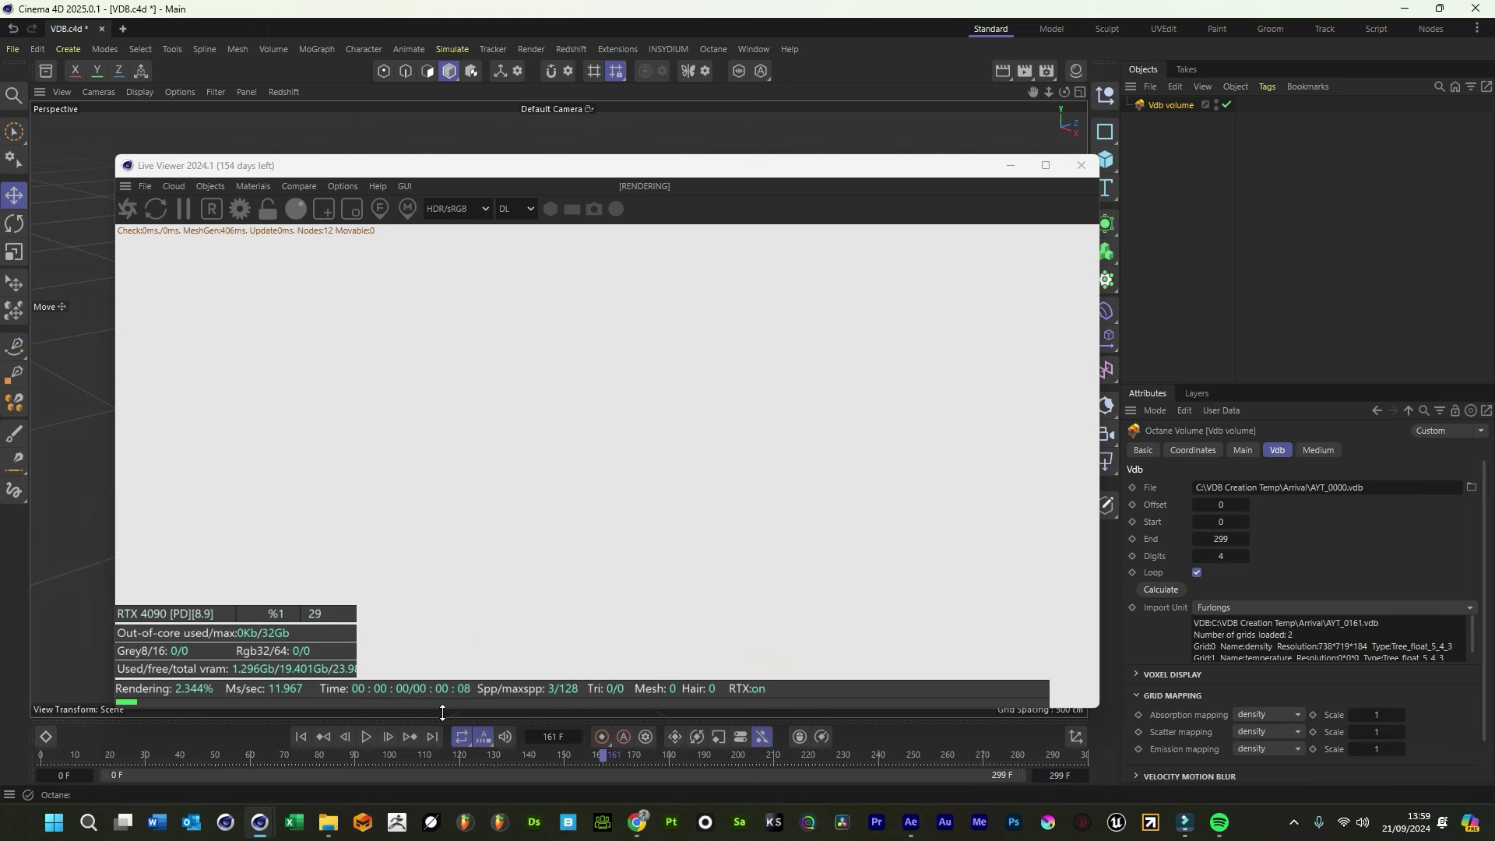
pyautogui.click(129, 210)
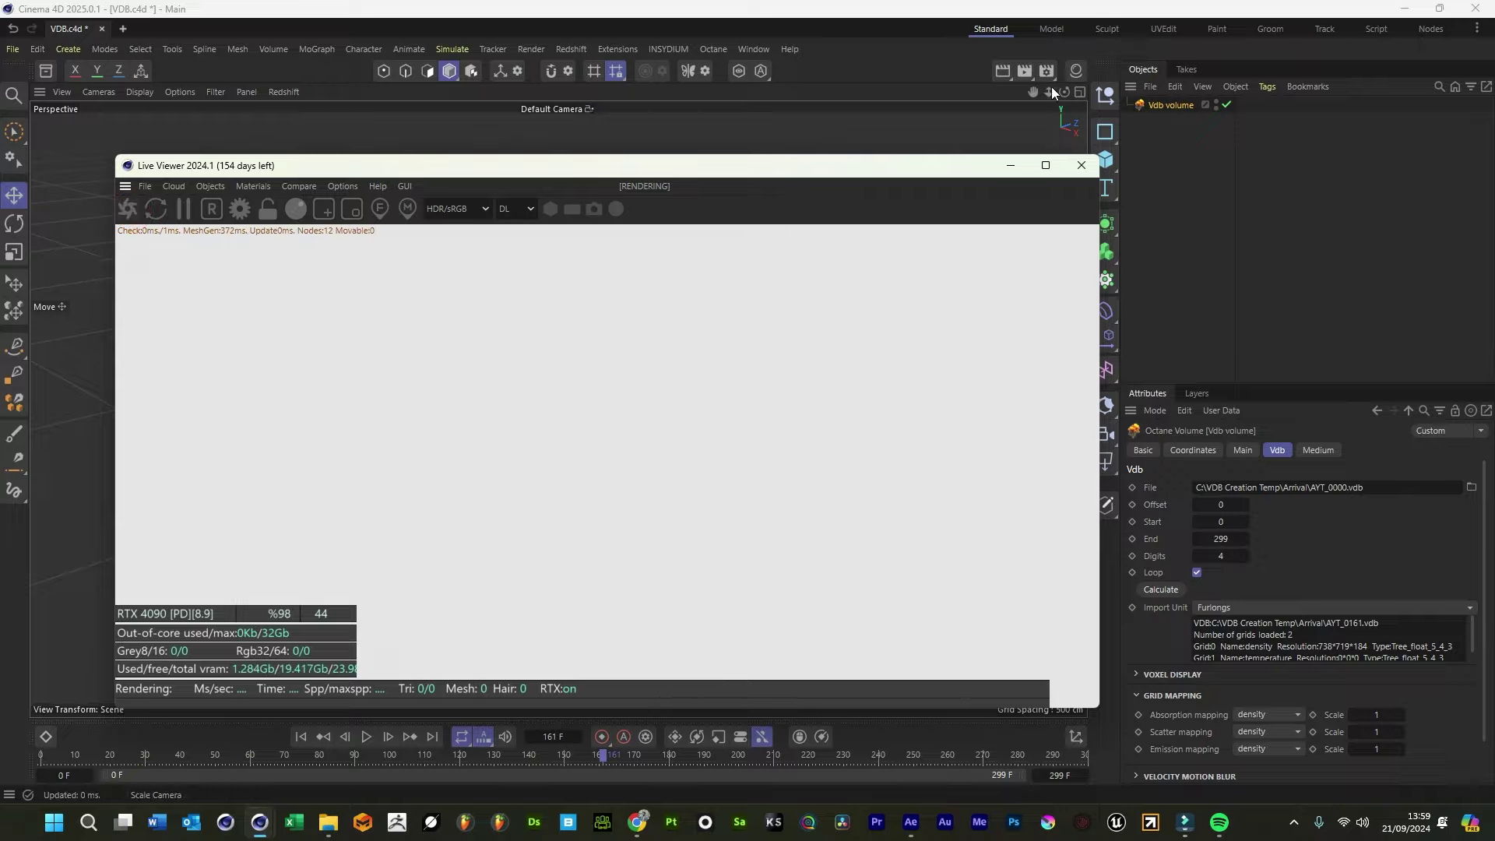
pyautogui.moveTo(1064, 91)
pyautogui.mouseDown()
pyautogui.moveTo(1082, 91)
pyautogui.moveTo(1049, 125)
pyautogui.moveTo(1048, 93)
pyautogui.mouseUp()
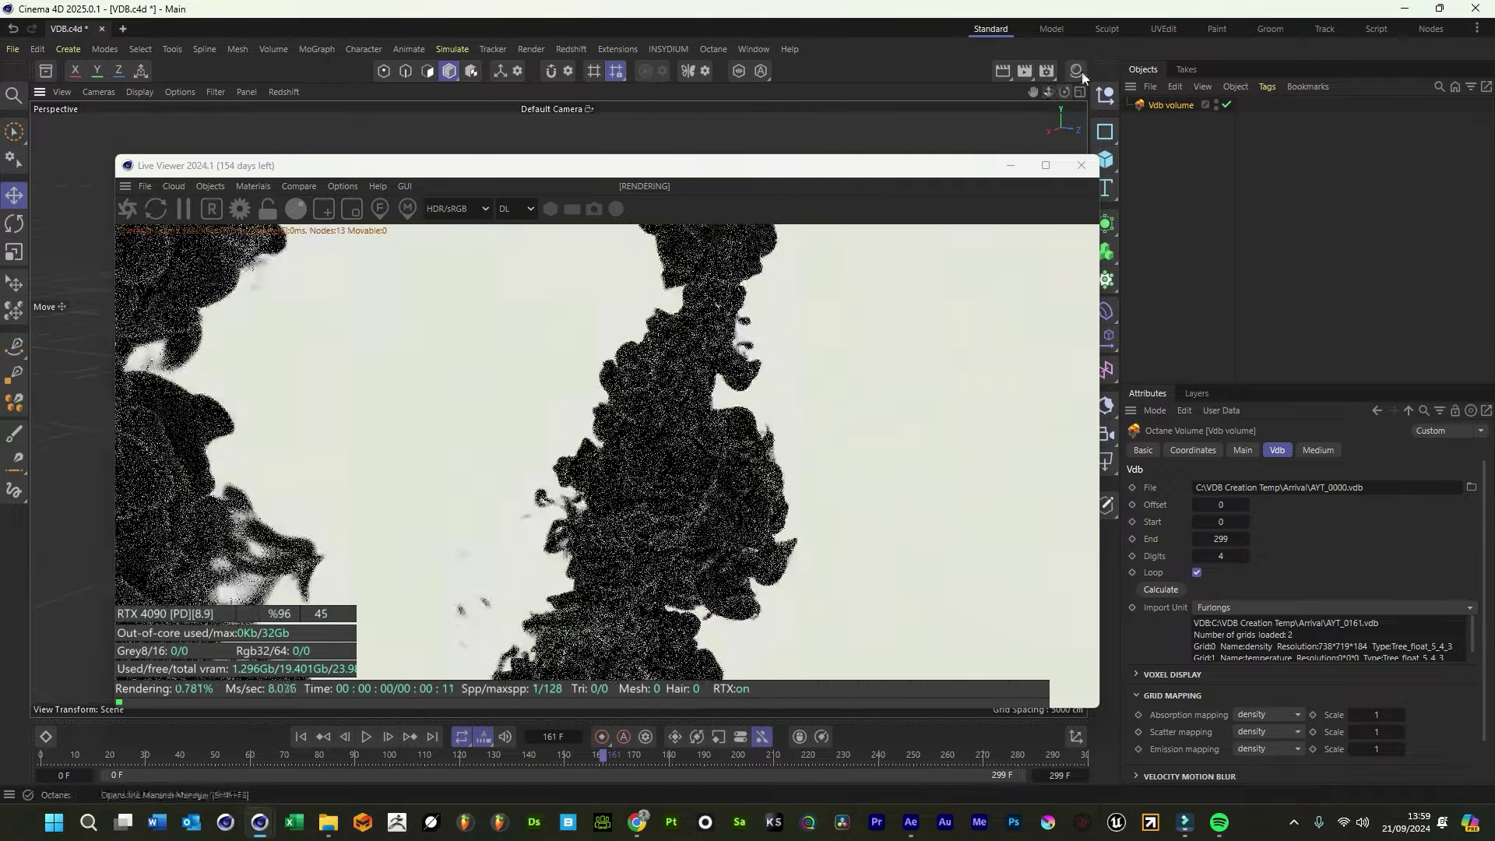
# Change the Import Unit to Yards, frame the smoke ring in the preview, and save
pyautogui.click(1236, 607)
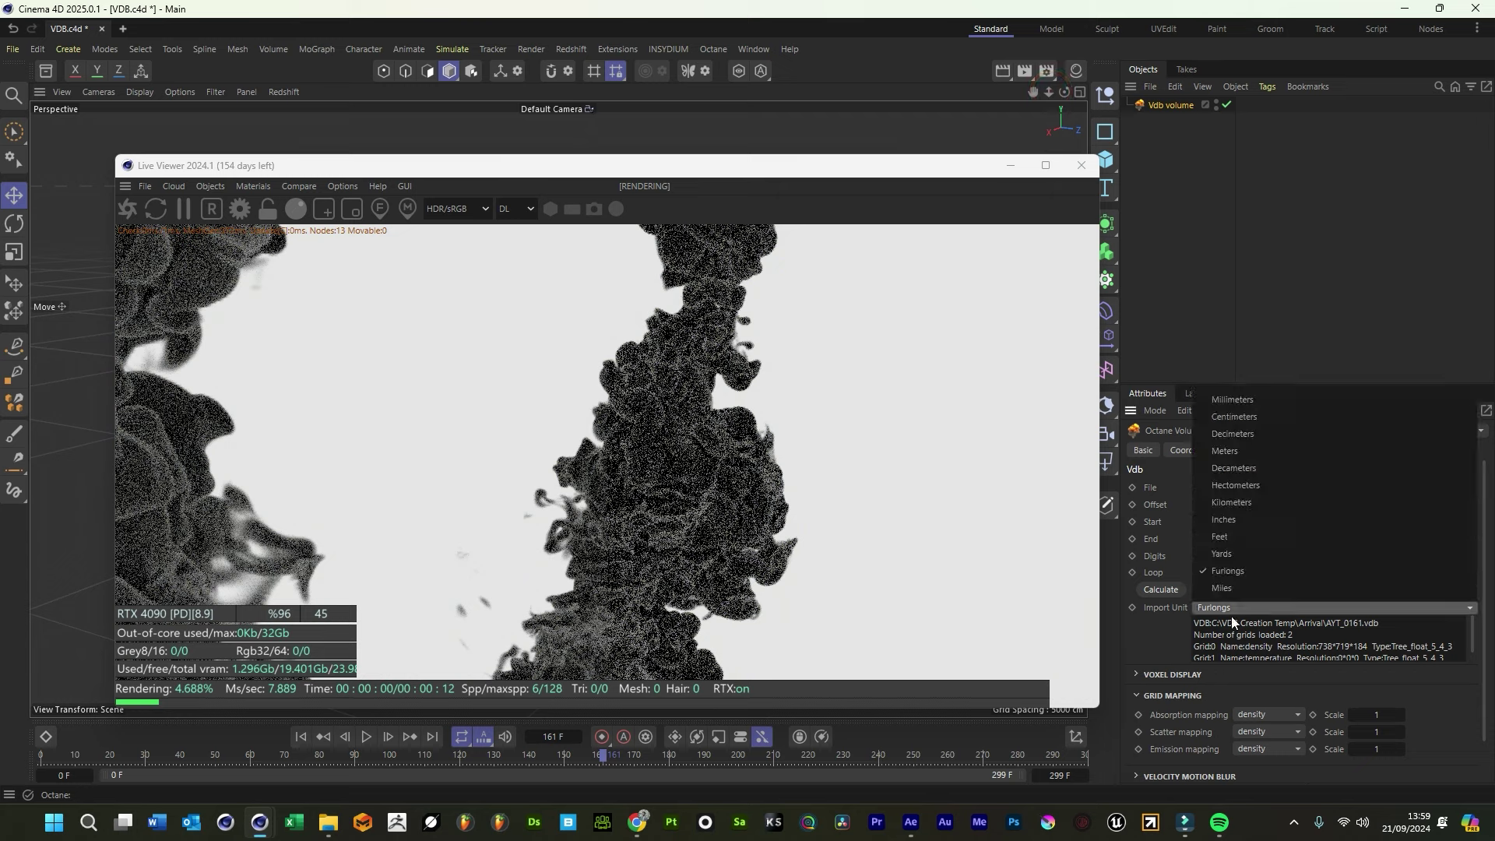
pyautogui.click(1236, 553)
pyautogui.moveTo(938, 164); pyautogui.dragTo(997, 176)
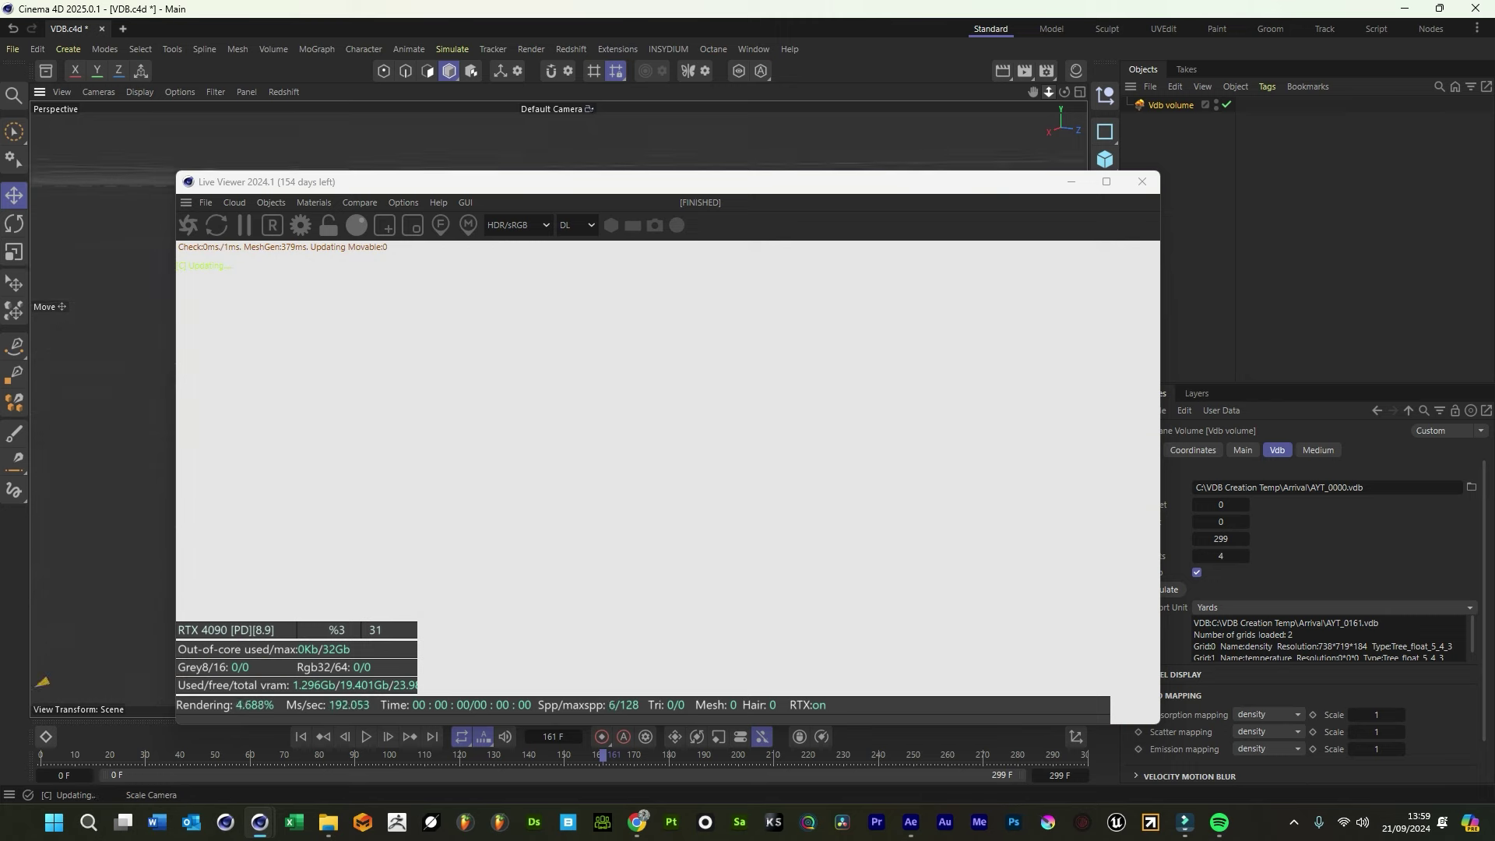
pyautogui.moveTo(1048, 91); pyautogui.dragTo(722, 120)
pyautogui.hotkey('ctrl', 's')
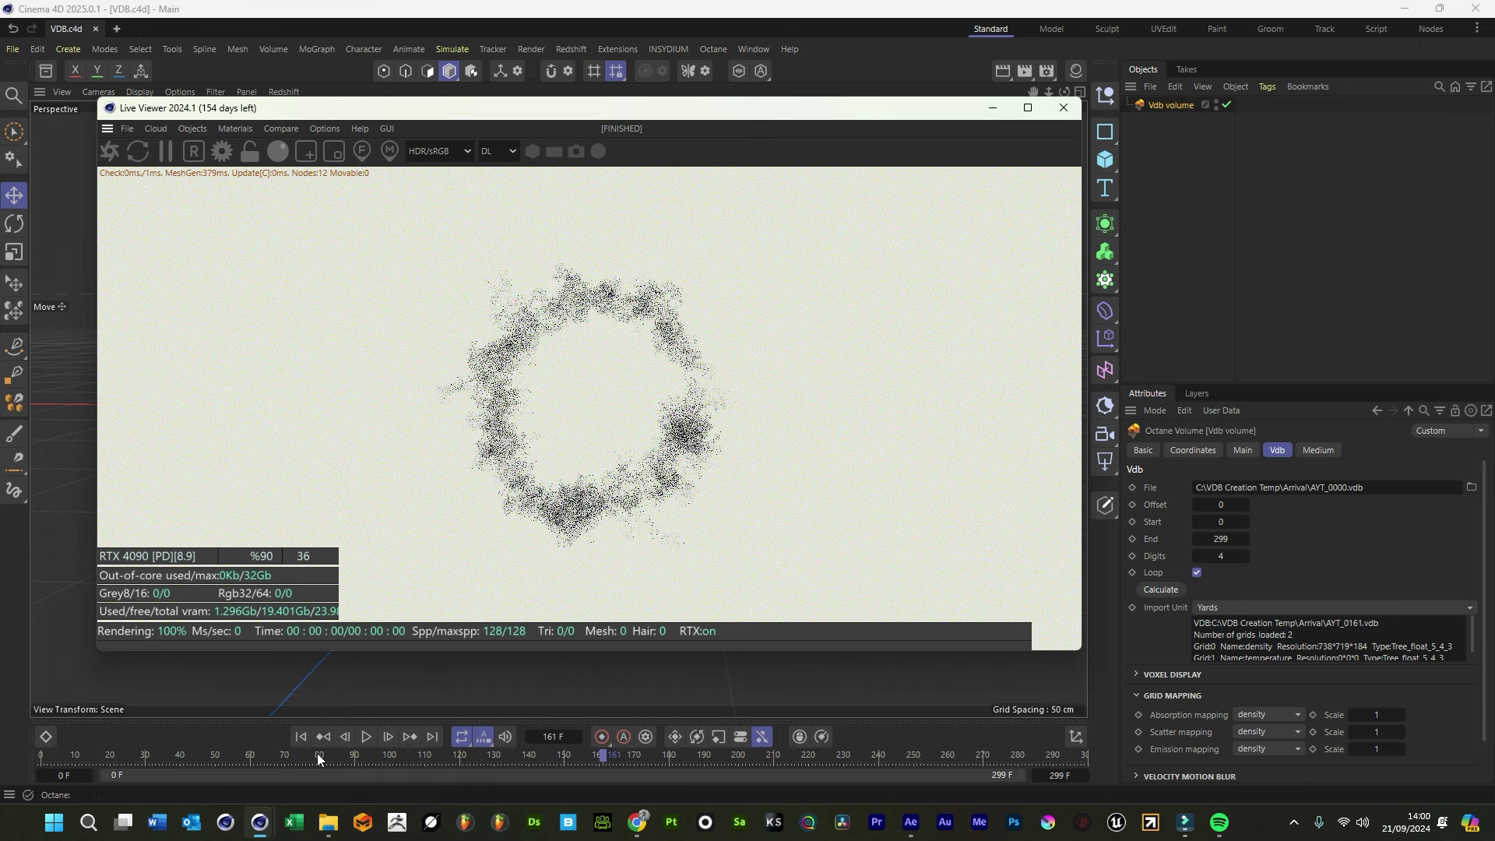
pyautogui.moveTo(316, 754); pyautogui.dragTo(251, 757)
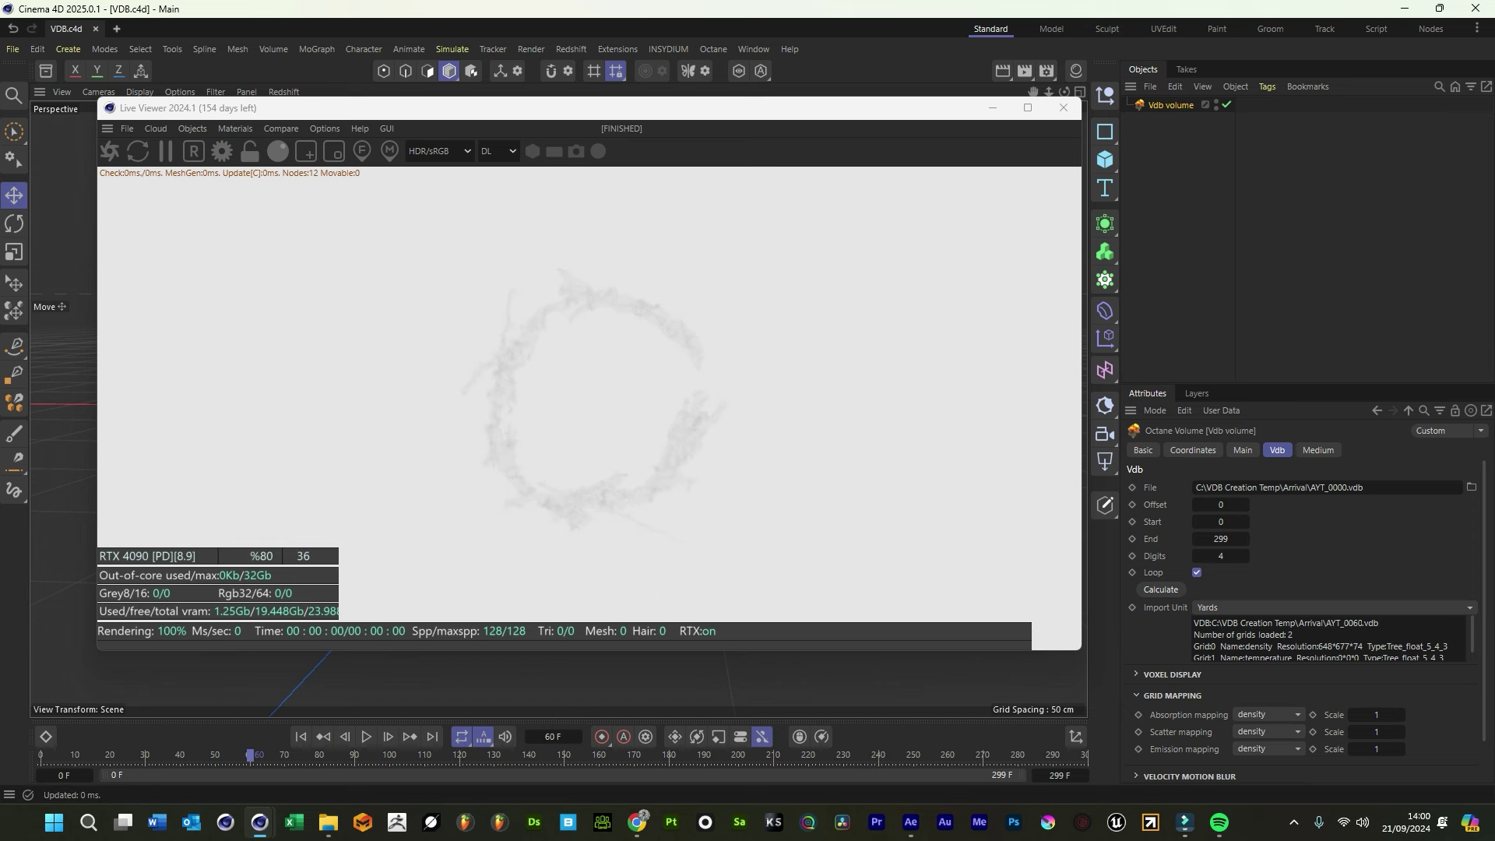
pyautogui.click(1318, 450)
# In the Volume Medium, set Density to 500 and Volume step percent to 15%
pyautogui.click(1331, 517)
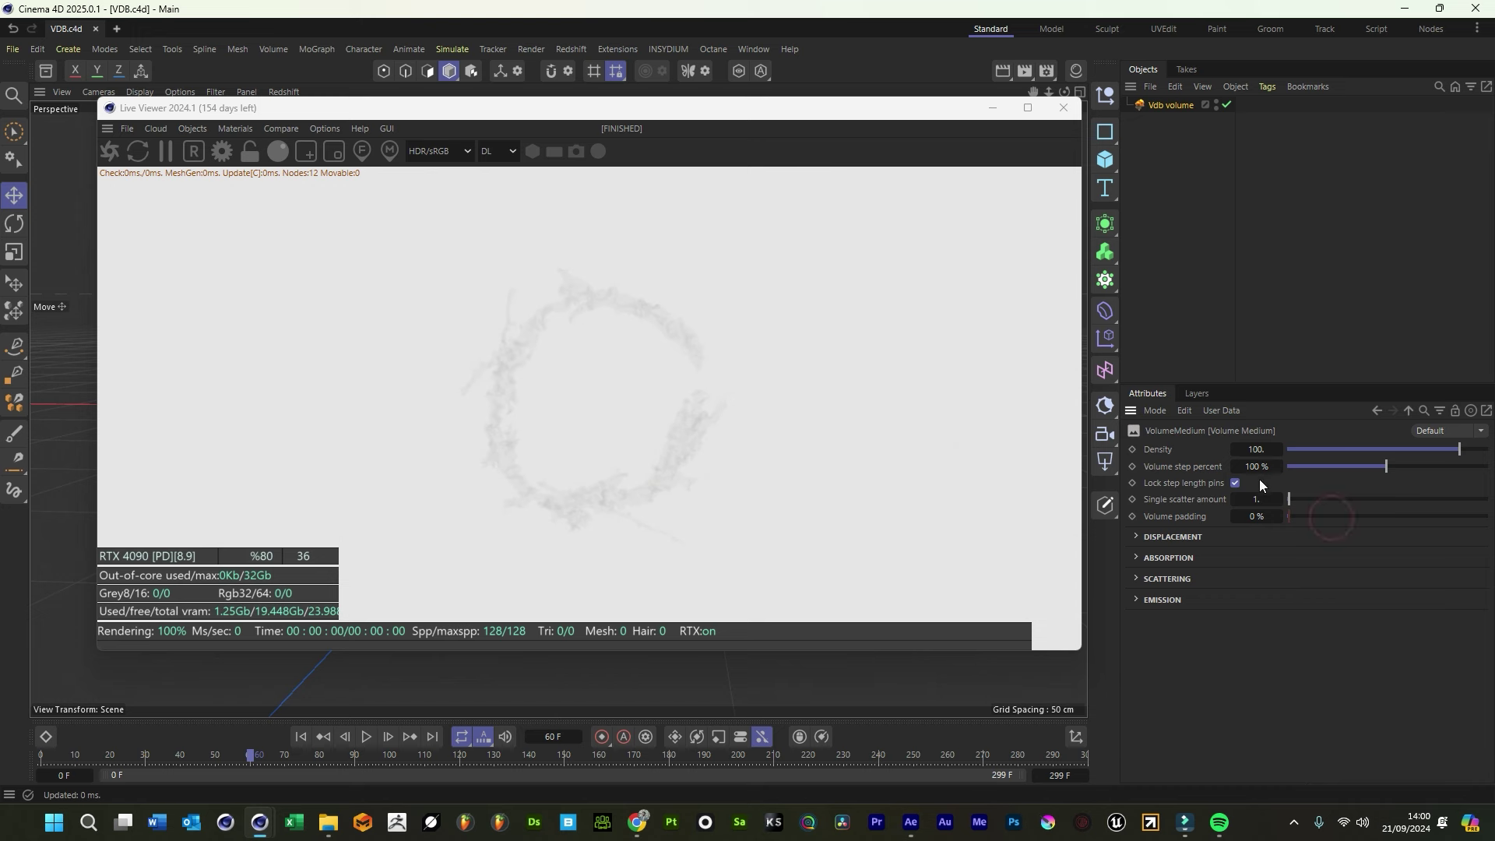
pyautogui.click(1263, 449)
pyautogui.write('500')
pyautogui.press('Return')
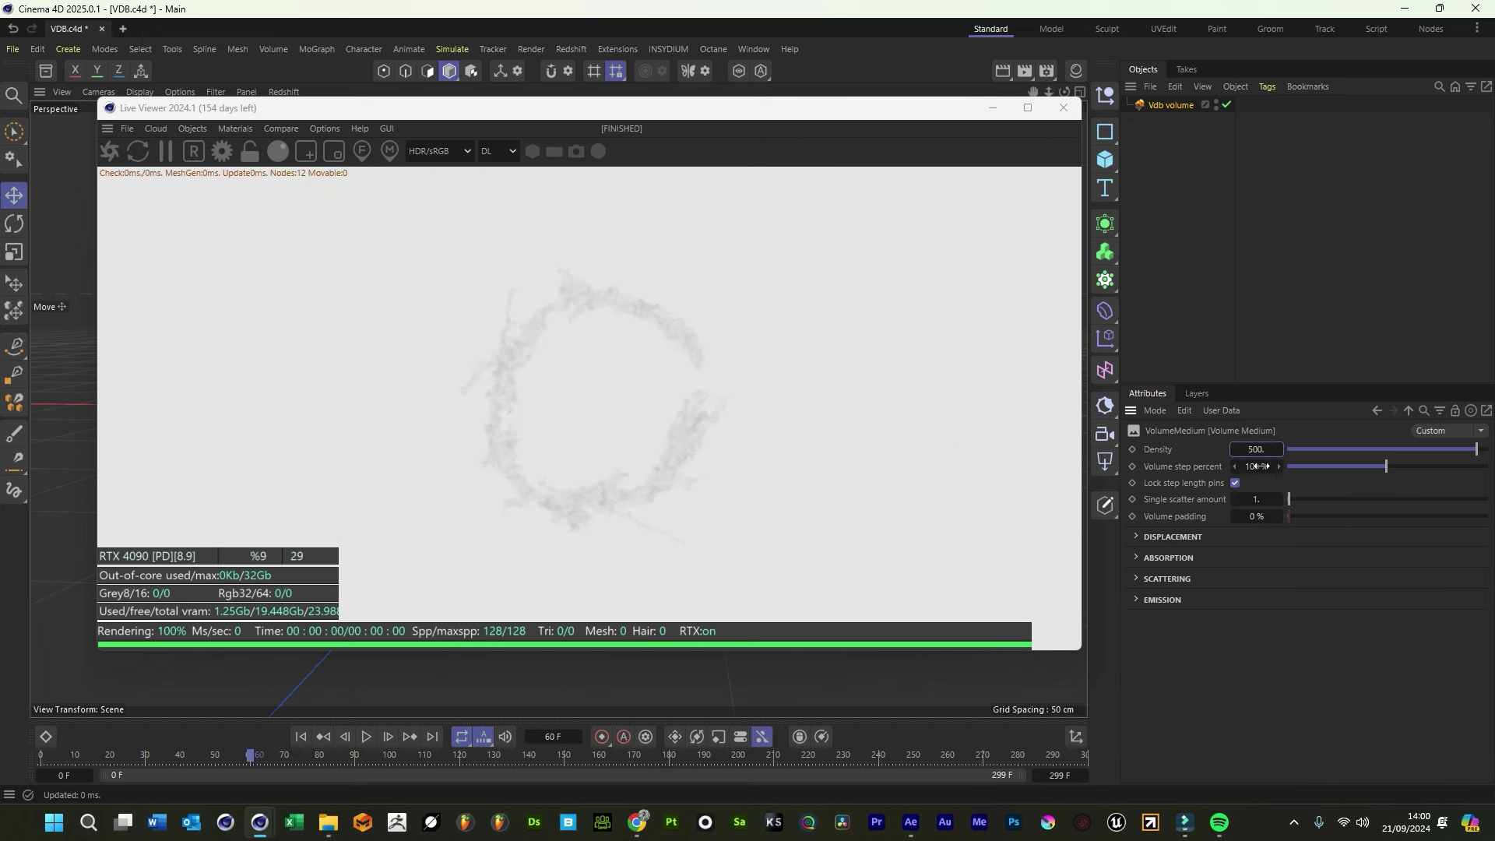
pyautogui.moveTo(1259, 465); pyautogui.dragTo(1261, 466)
pyautogui.write('5')
pyautogui.press('Return')
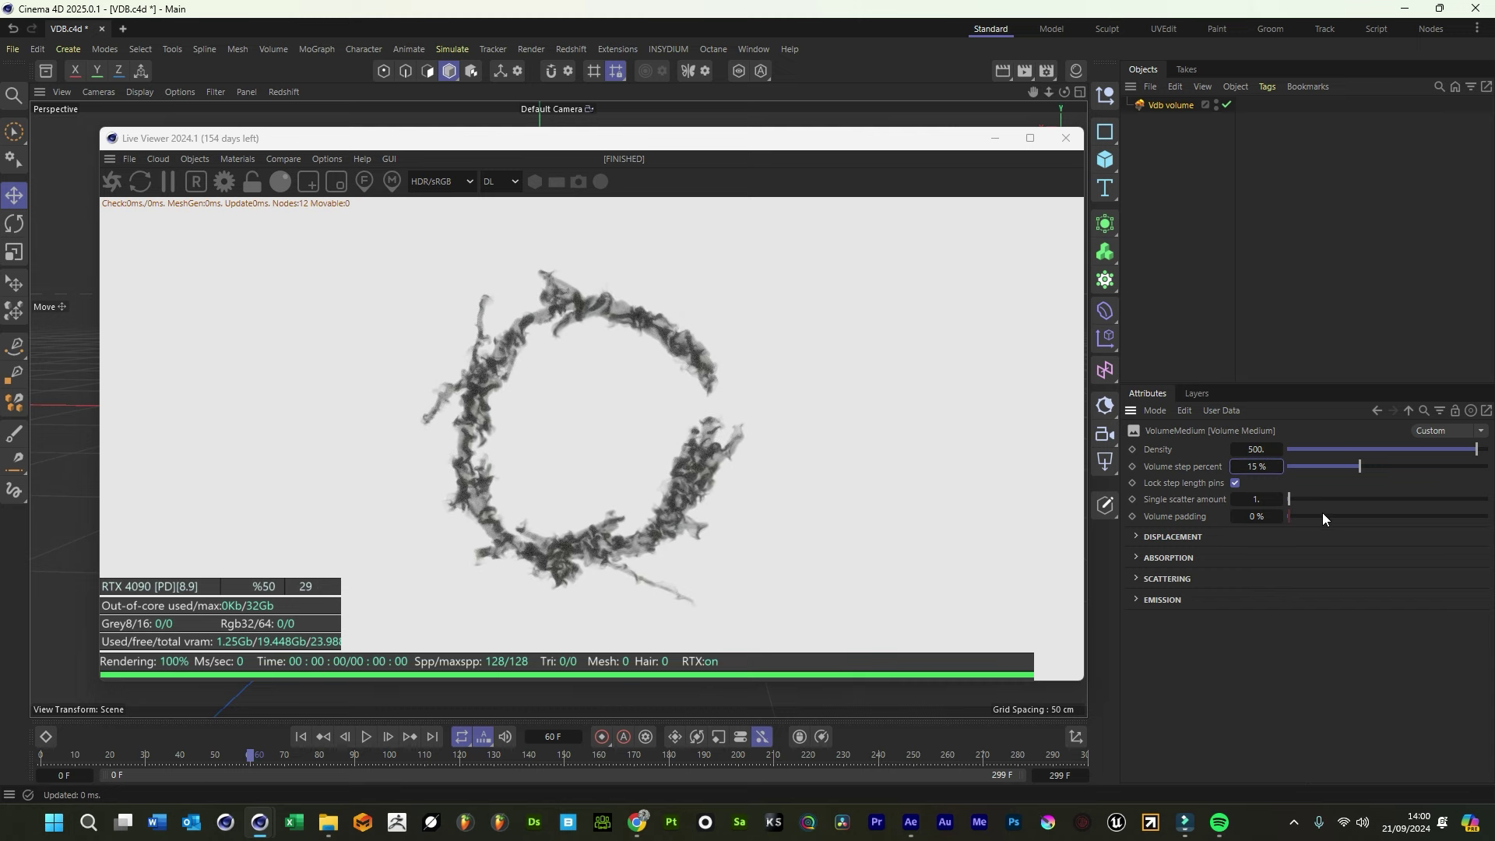
# Adjust Density from about 751 down to about 156, checking the smoke on other frames
pyautogui.moveTo(1477, 455); pyautogui.dragTo(1478, 457)
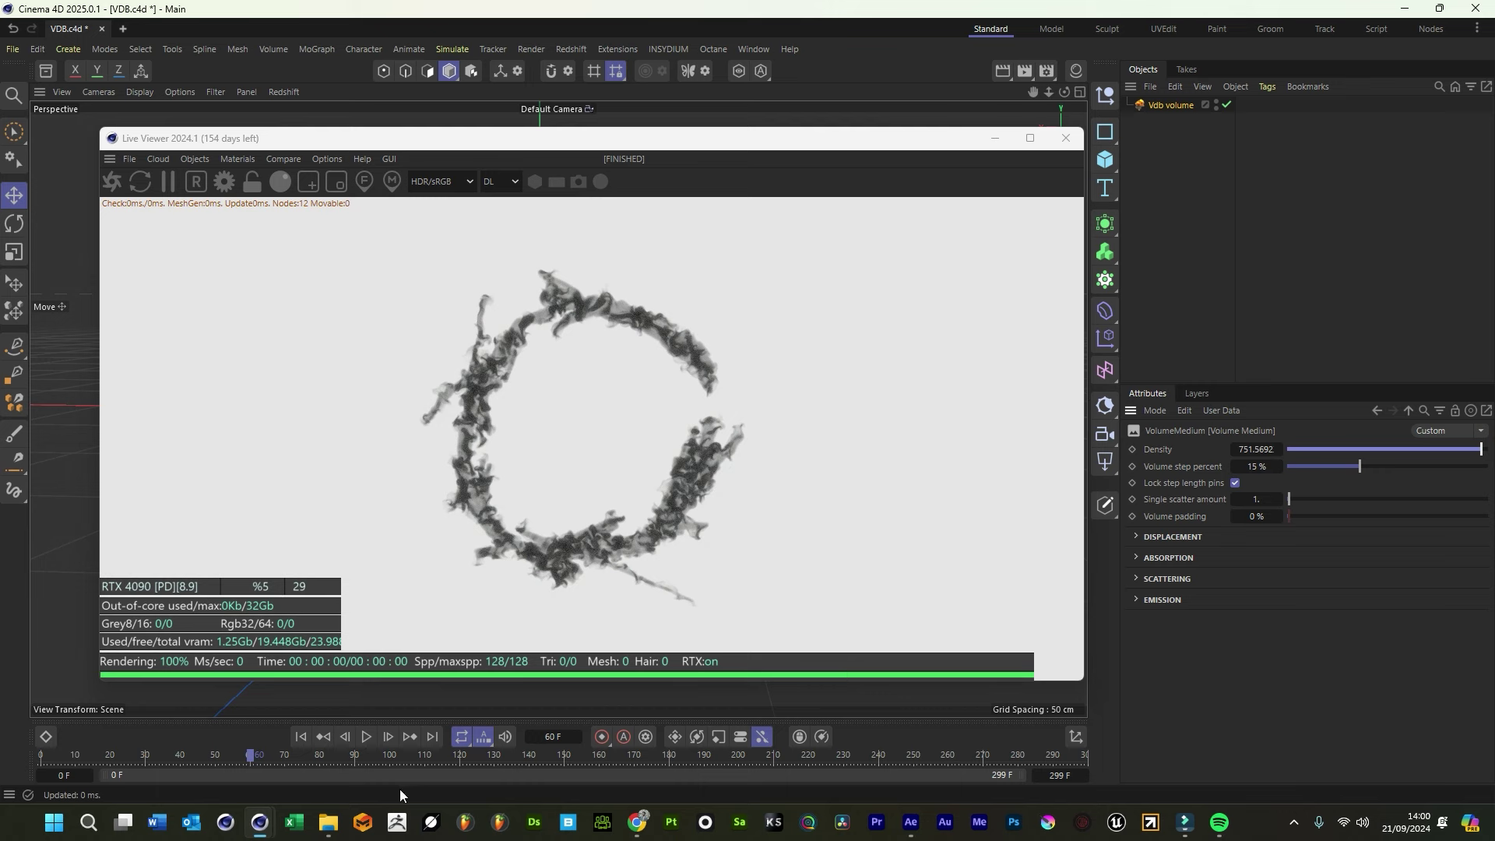
pyautogui.moveTo(119, 753); pyautogui.dragTo(461, 763)
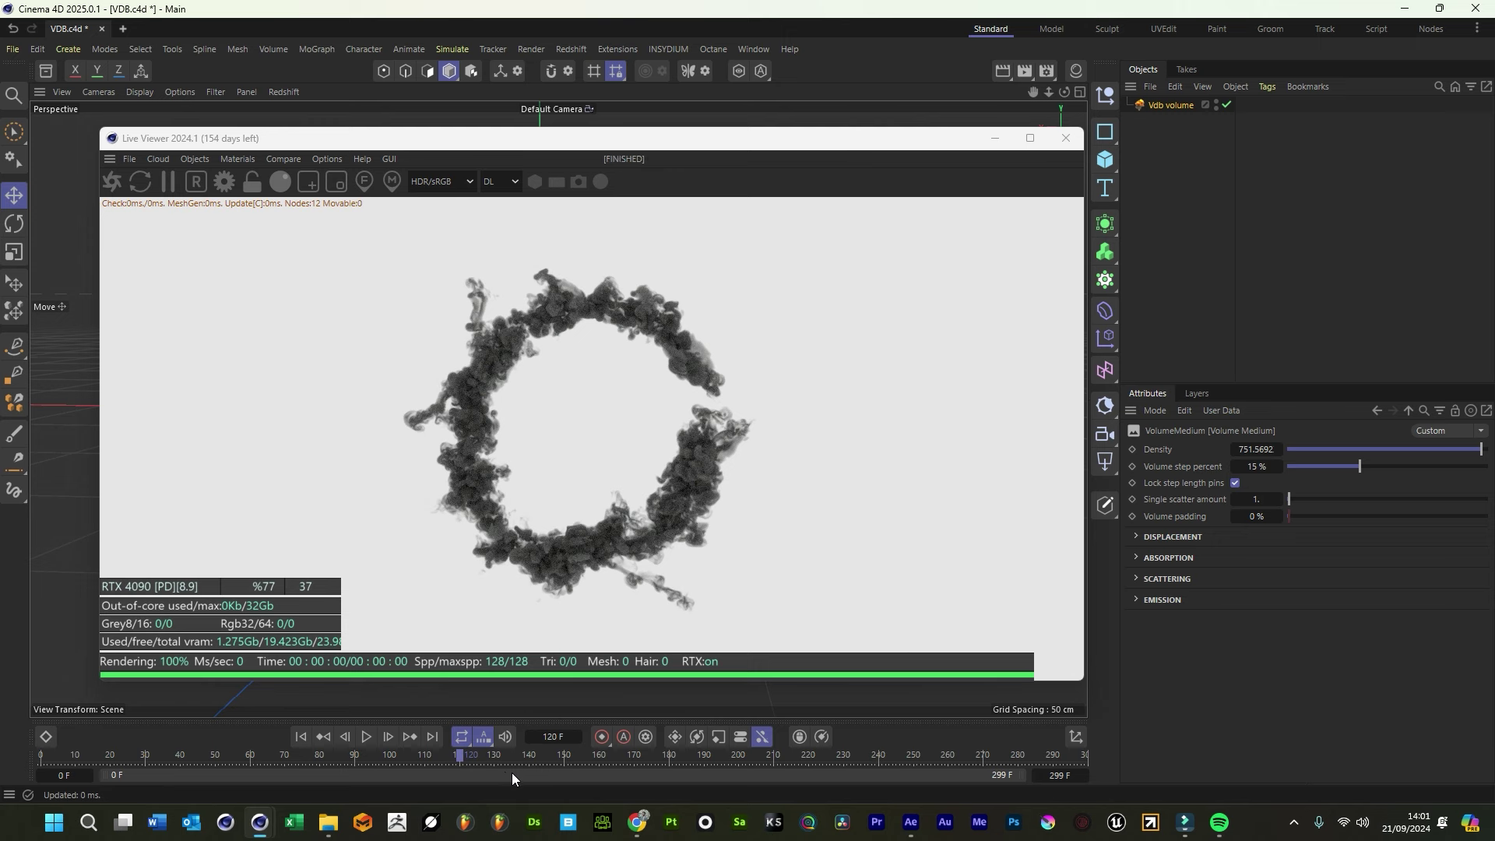
pyautogui.moveTo(1459, 450); pyautogui.dragTo(1454, 449)
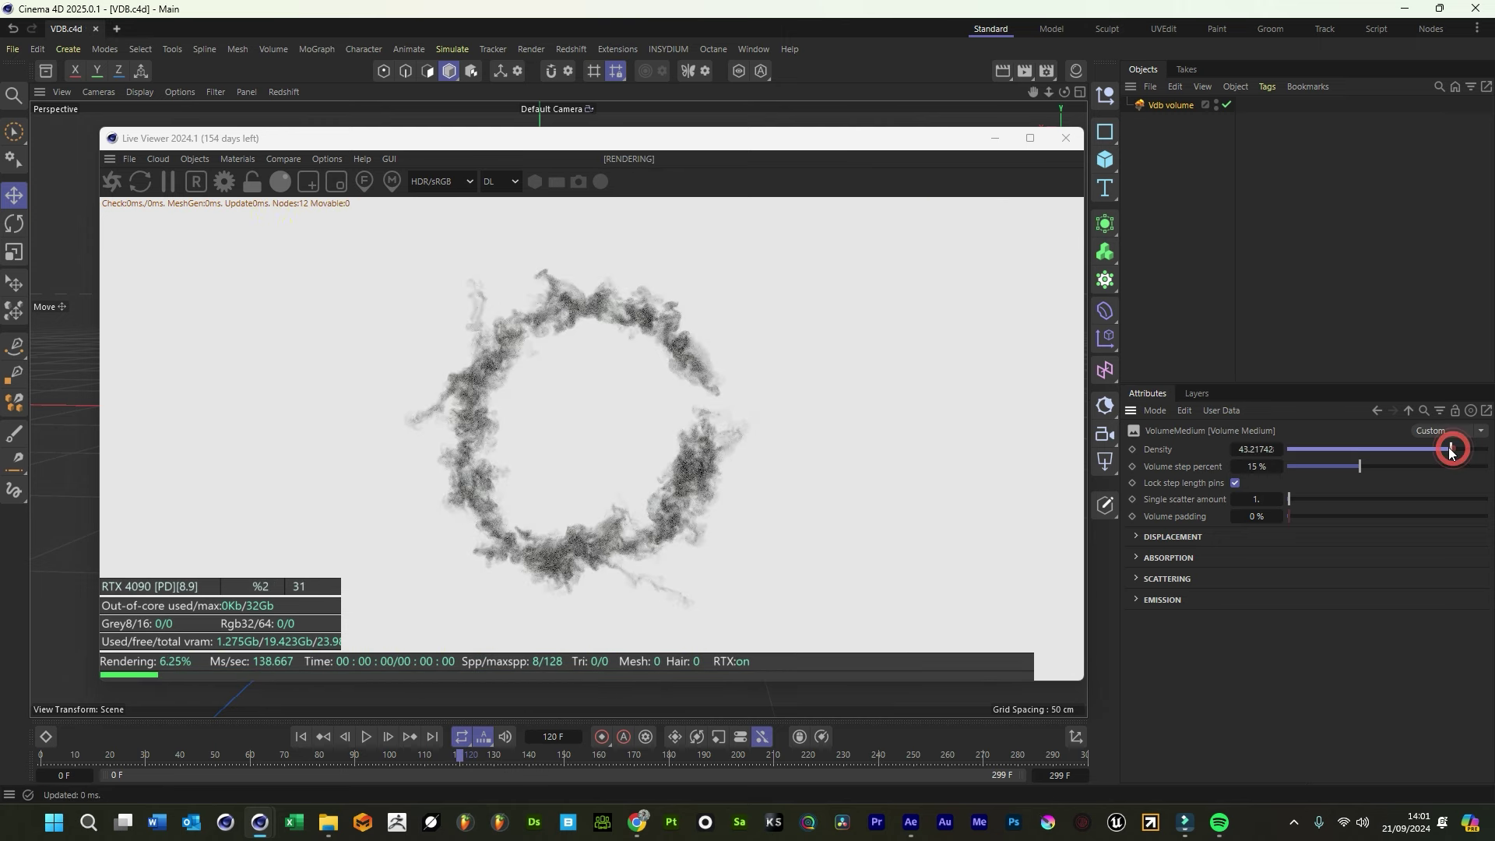
pyautogui.click(1465, 450)
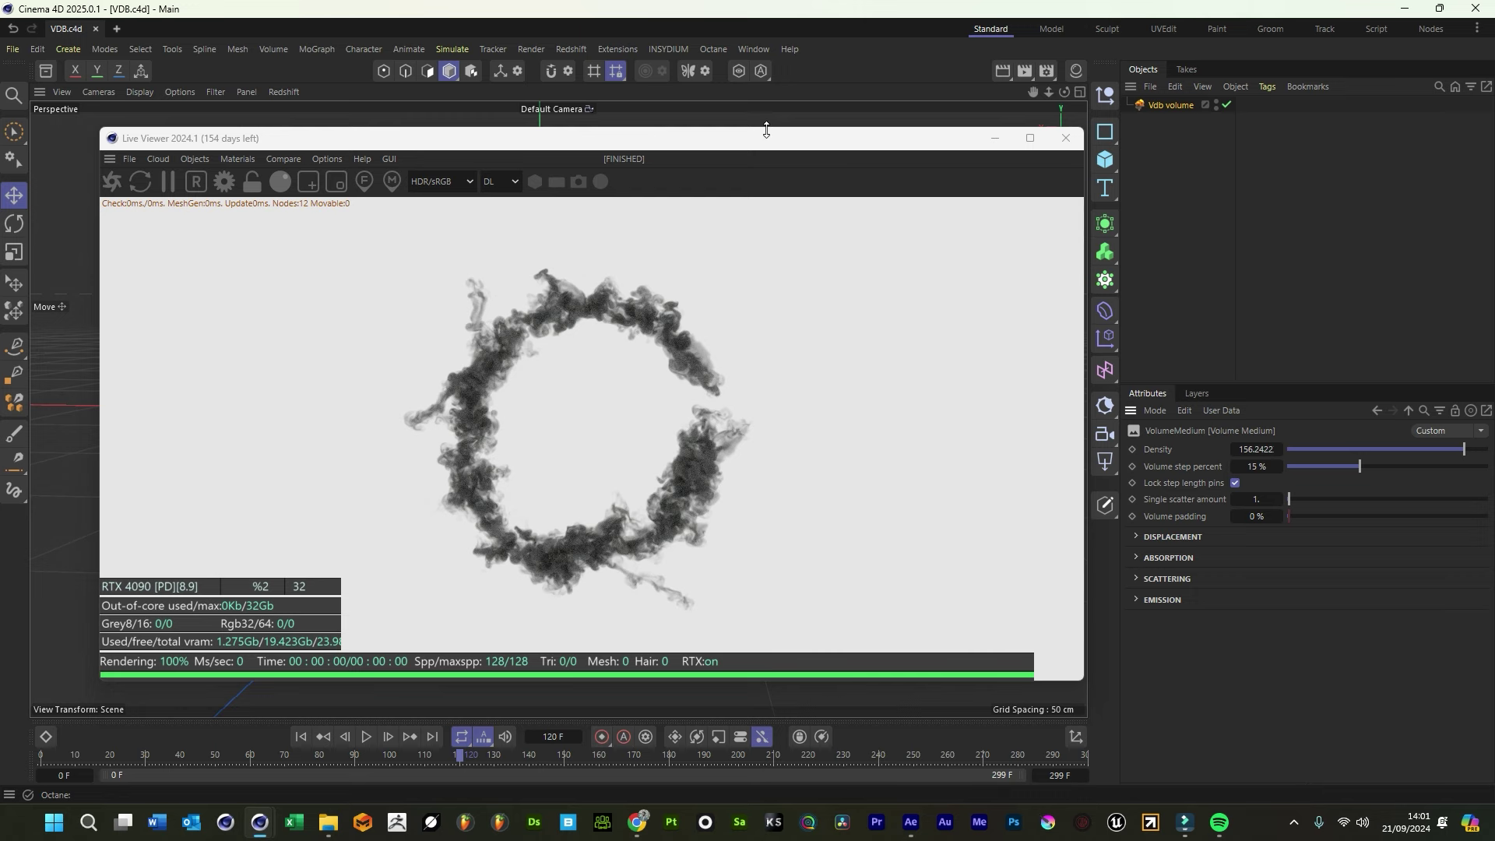
pyautogui.moveTo(709, 144); pyautogui.dragTo(745, 186)
pyautogui.moveTo(978, 184)
pyautogui.mouseDown()
pyautogui.moveTo(950, 190)
pyautogui.moveTo(962, 182)
pyautogui.mouseUp()
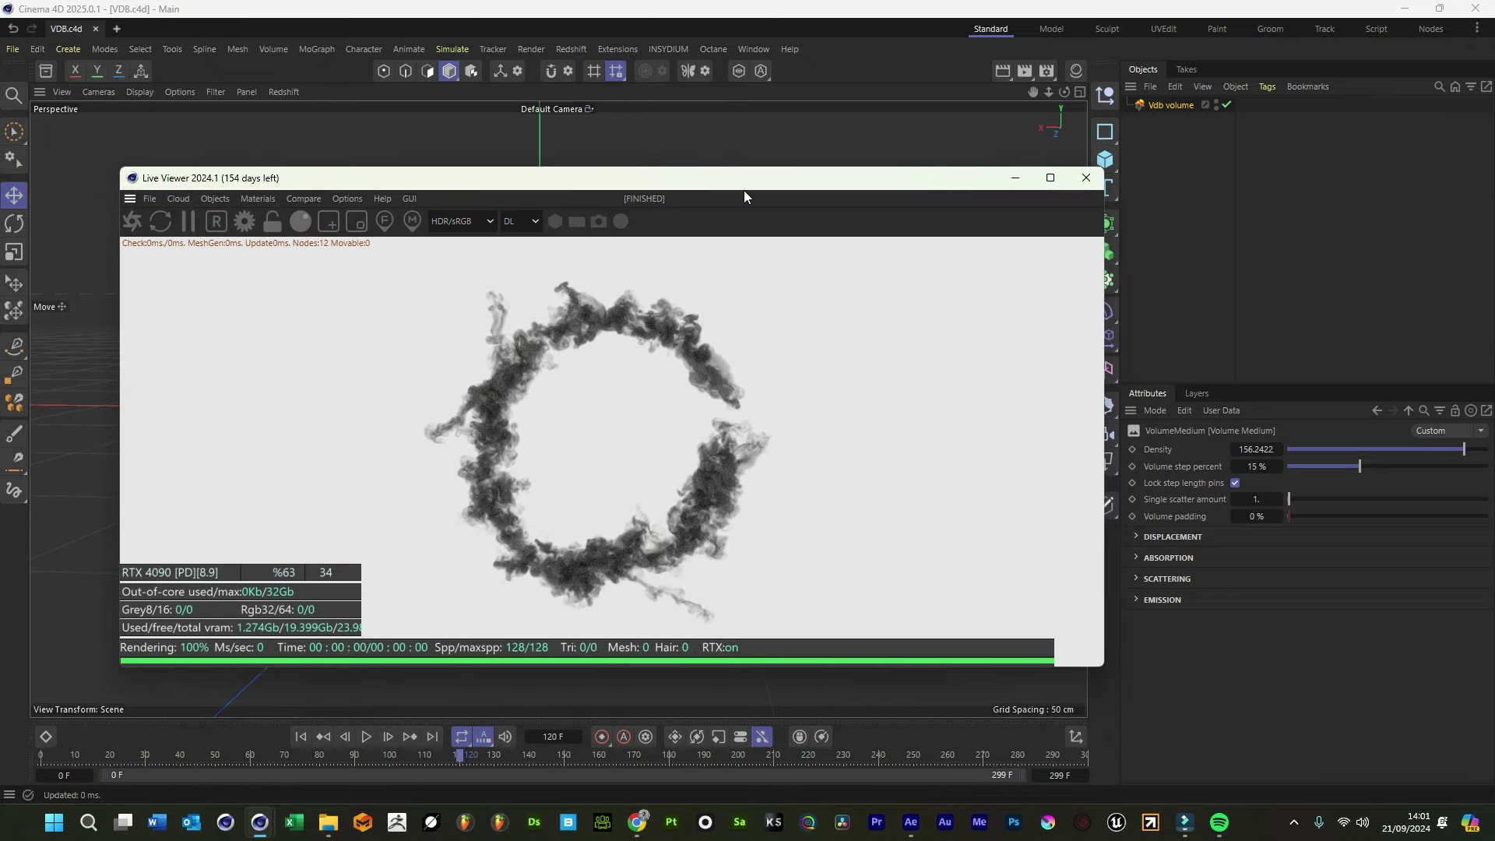
# Switch the Live Viewer kernel to path tracing and add an Octane area light
pyautogui.click(520, 225)
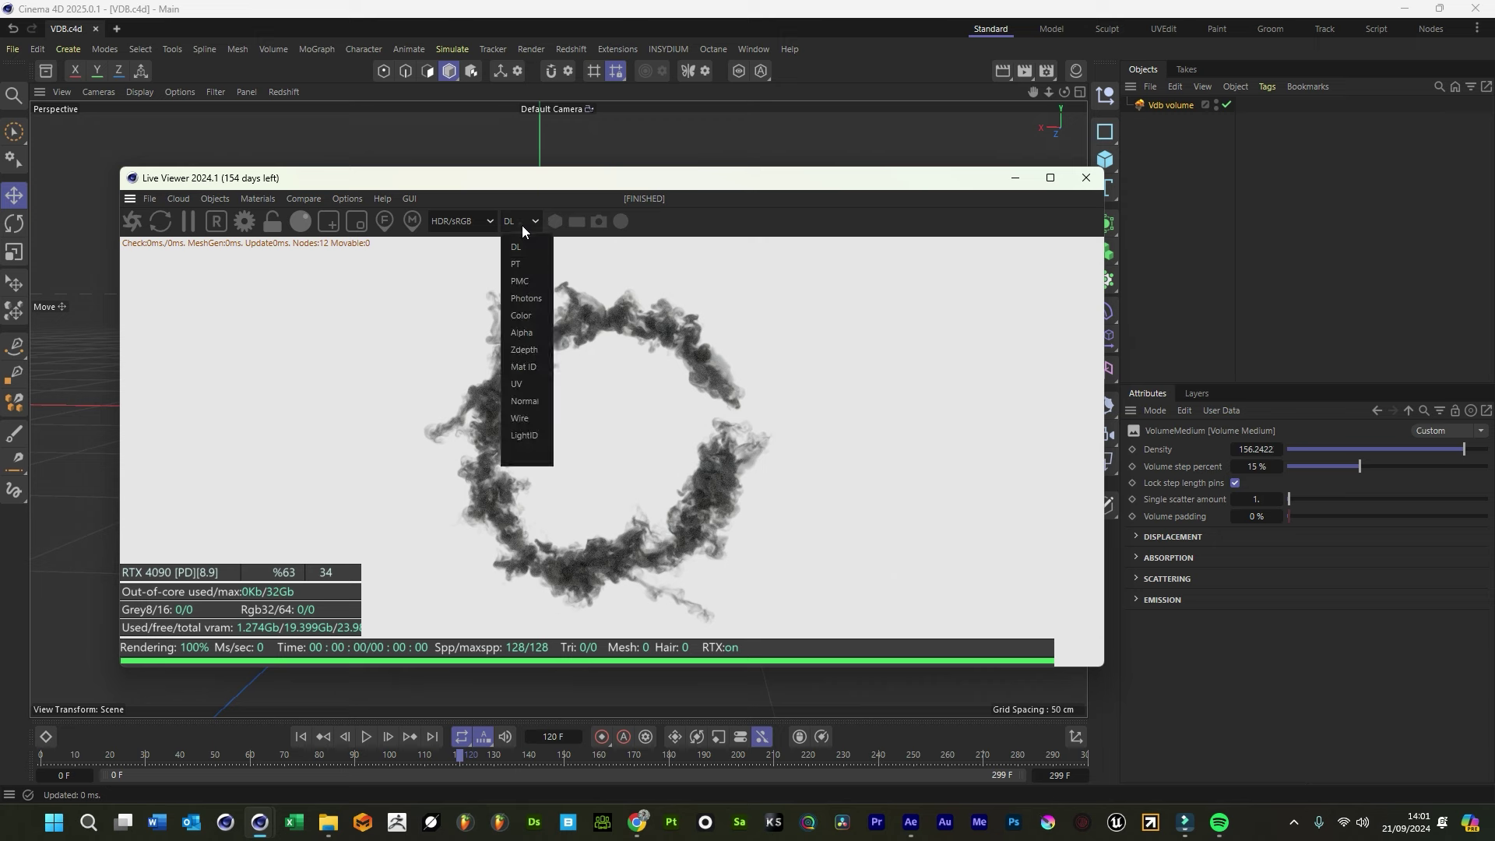
pyautogui.click(515, 264)
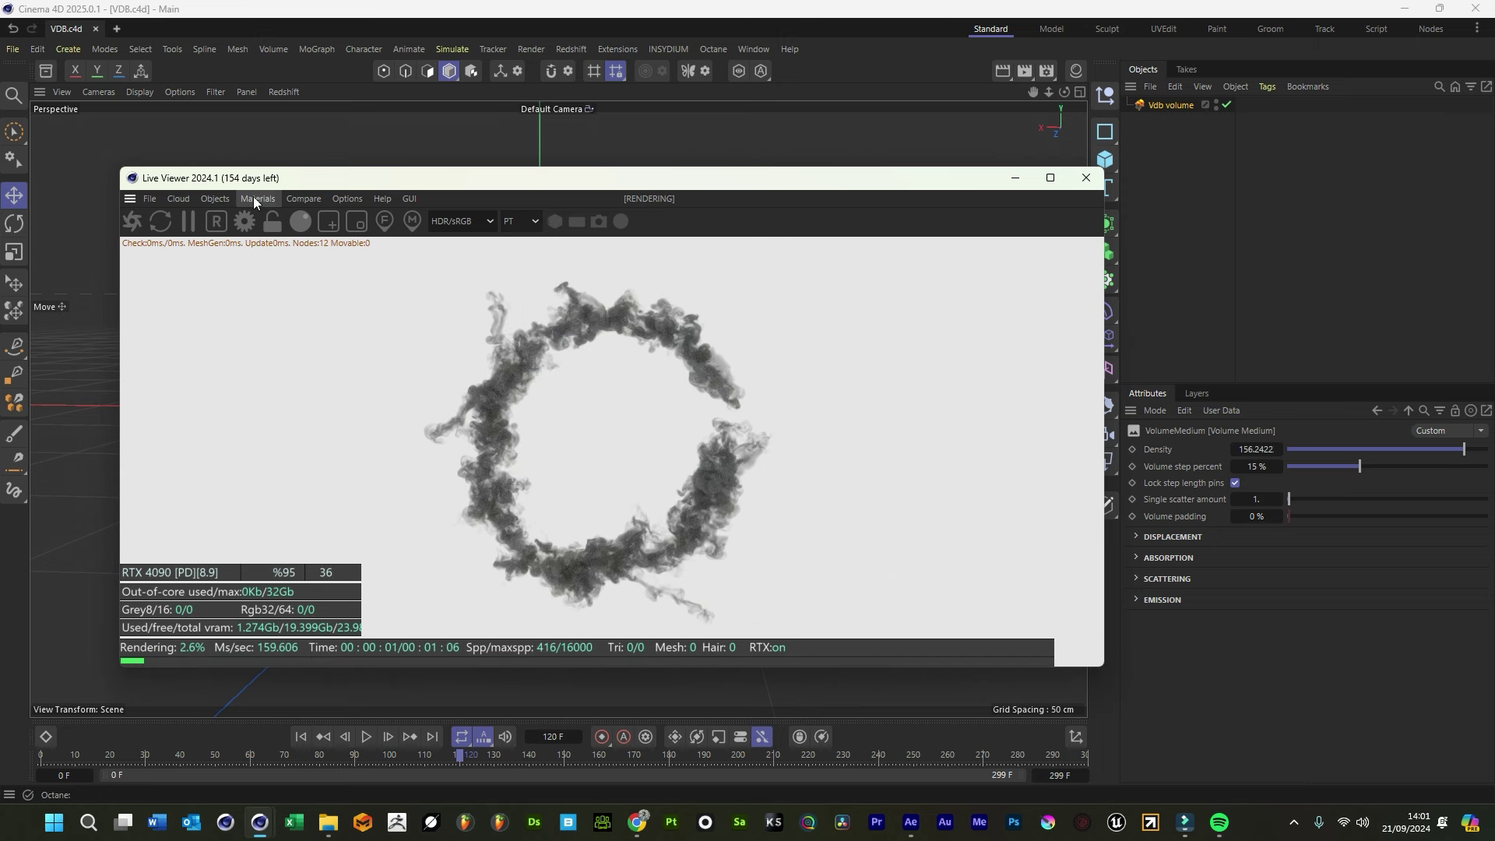
pyautogui.click(215, 199)
pyautogui.moveTo(296, 274)
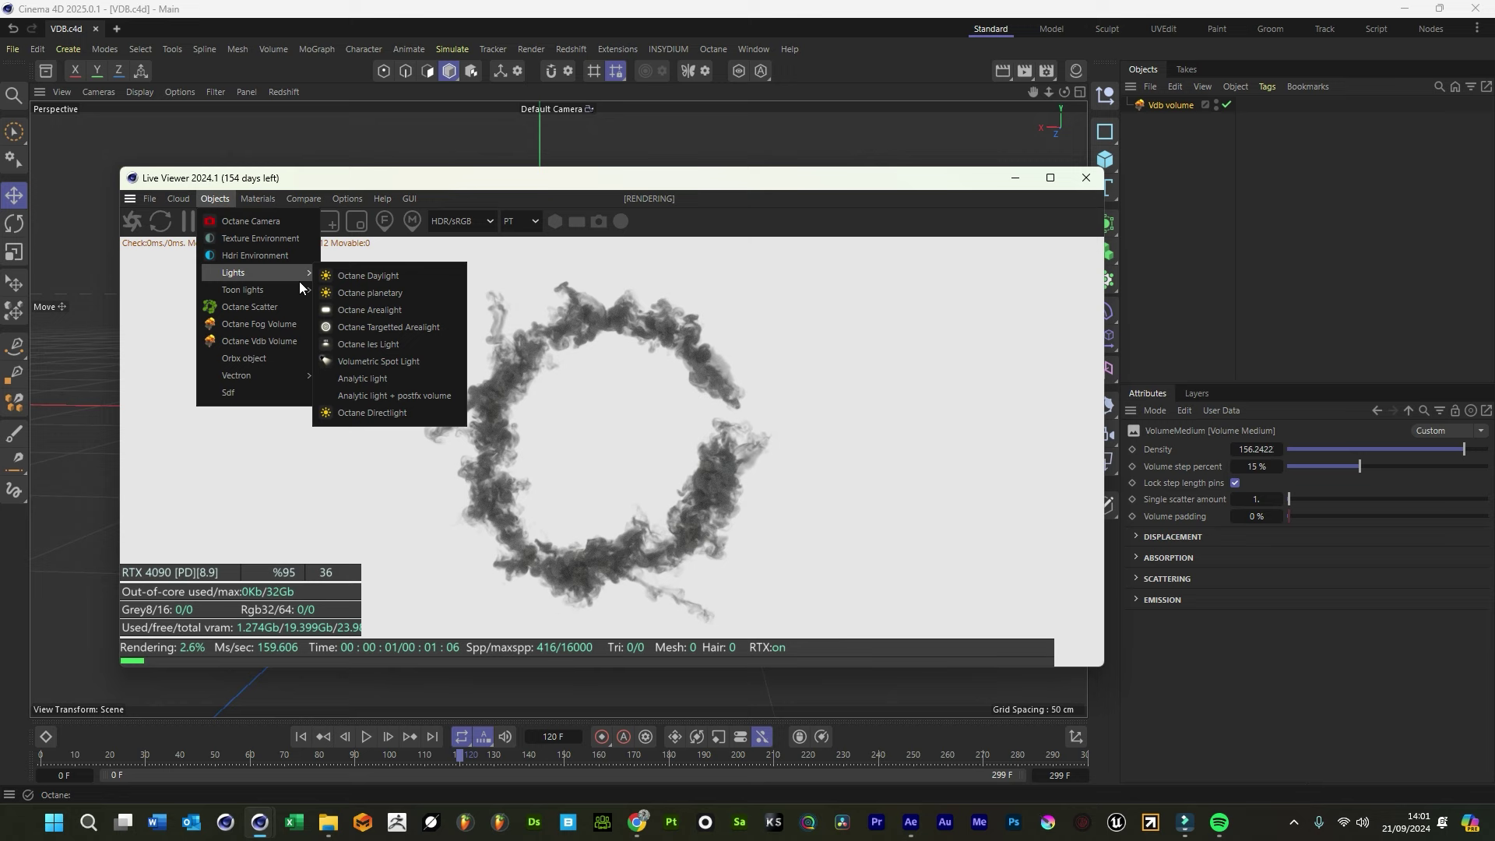
pyautogui.click(367, 310)
pyautogui.moveTo(658, 180); pyautogui.dragTo(1424, 244)
# Resize, raise and tilt the area light so it angles down onto the smoke ring
pyautogui.moveTo(531, 421); pyautogui.dragTo(634, 362)
pyautogui.moveTo(624, 218); pyautogui.dragTo(622, 82)
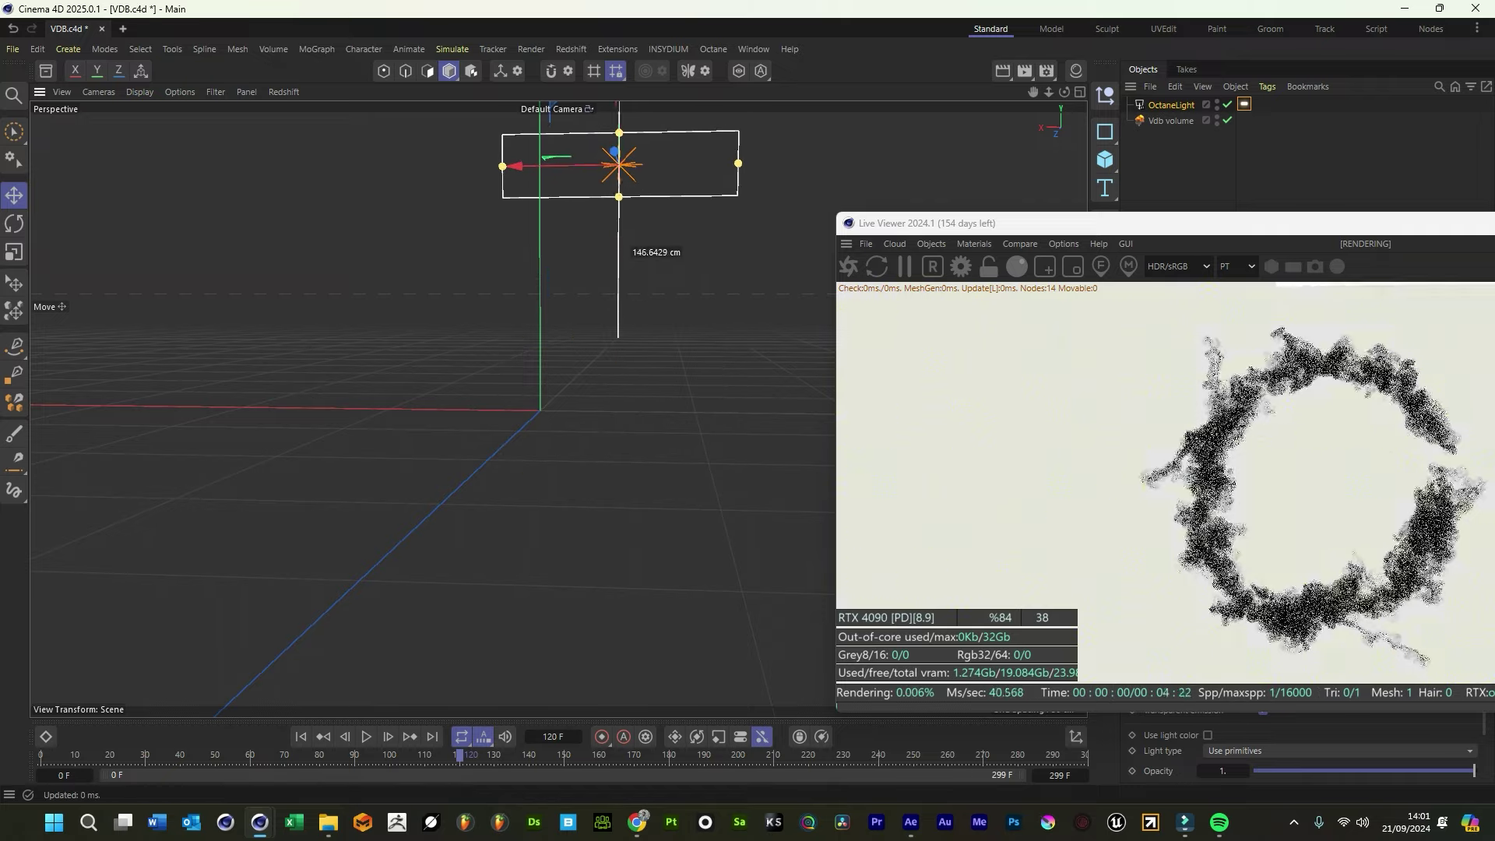
pyautogui.click(14, 224)
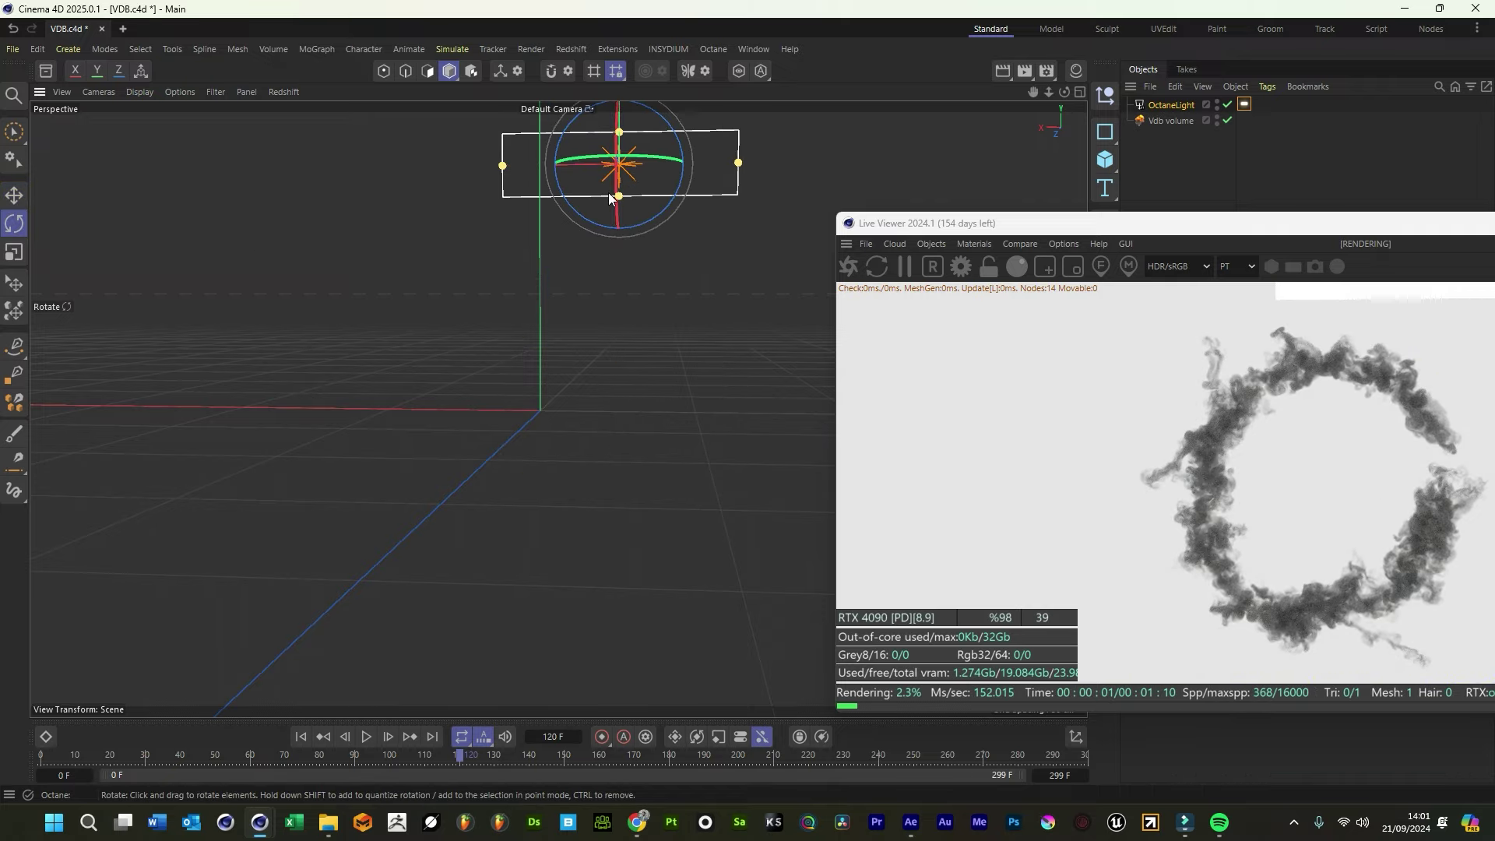
pyautogui.moveTo(609, 198); pyautogui.dragTo(620, 240)
pyautogui.moveTo(1207, 234); pyautogui.dragTo(585, 249)
pyautogui.moveTo(656, 182); pyautogui.dragTo(916, 180)
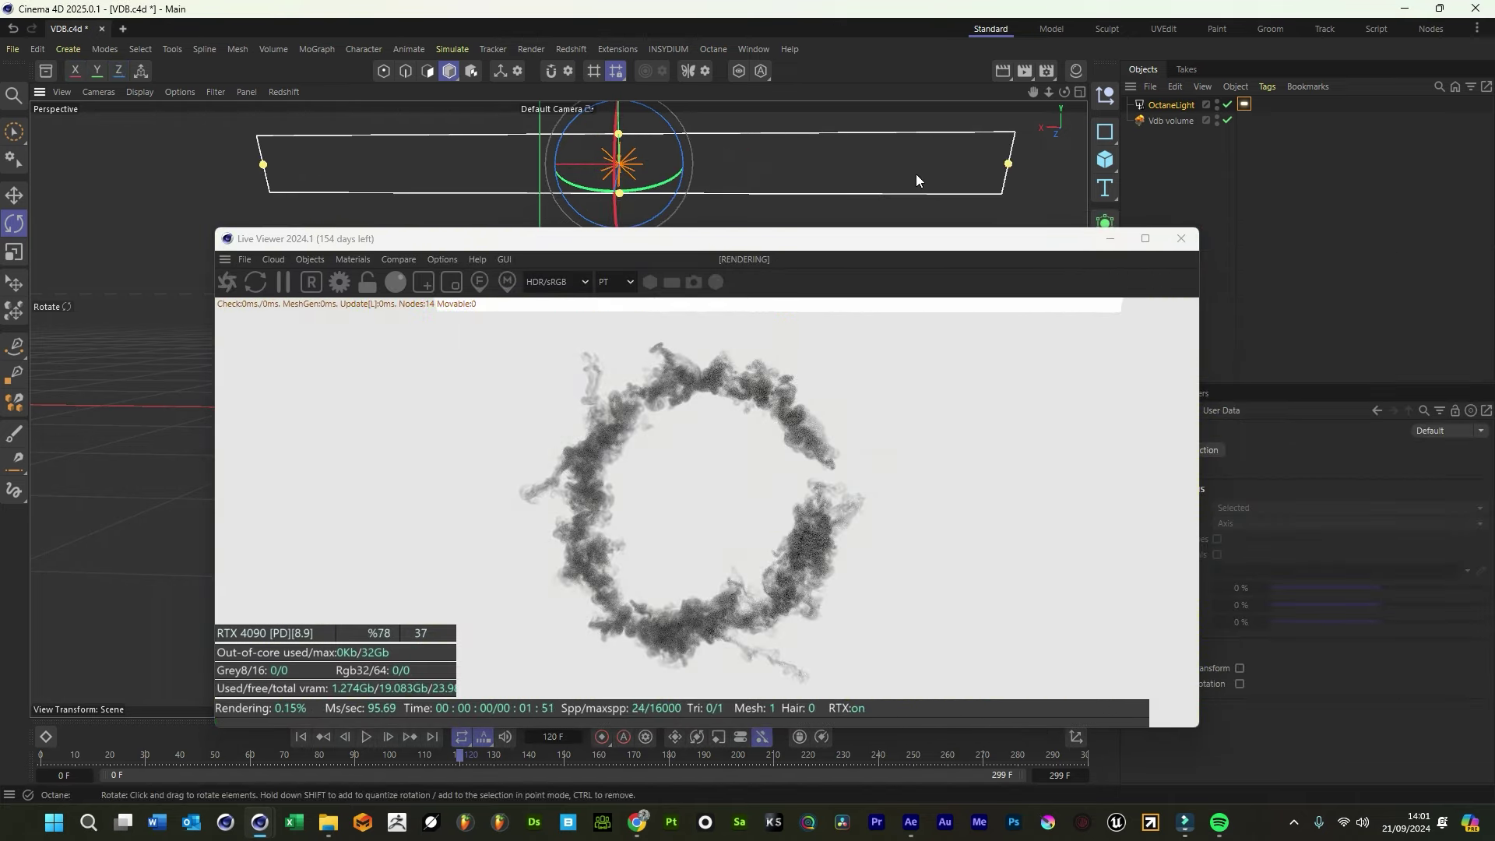
pyautogui.click(15, 194)
pyautogui.moveTo(621, 121); pyautogui.dragTo(579, 103)
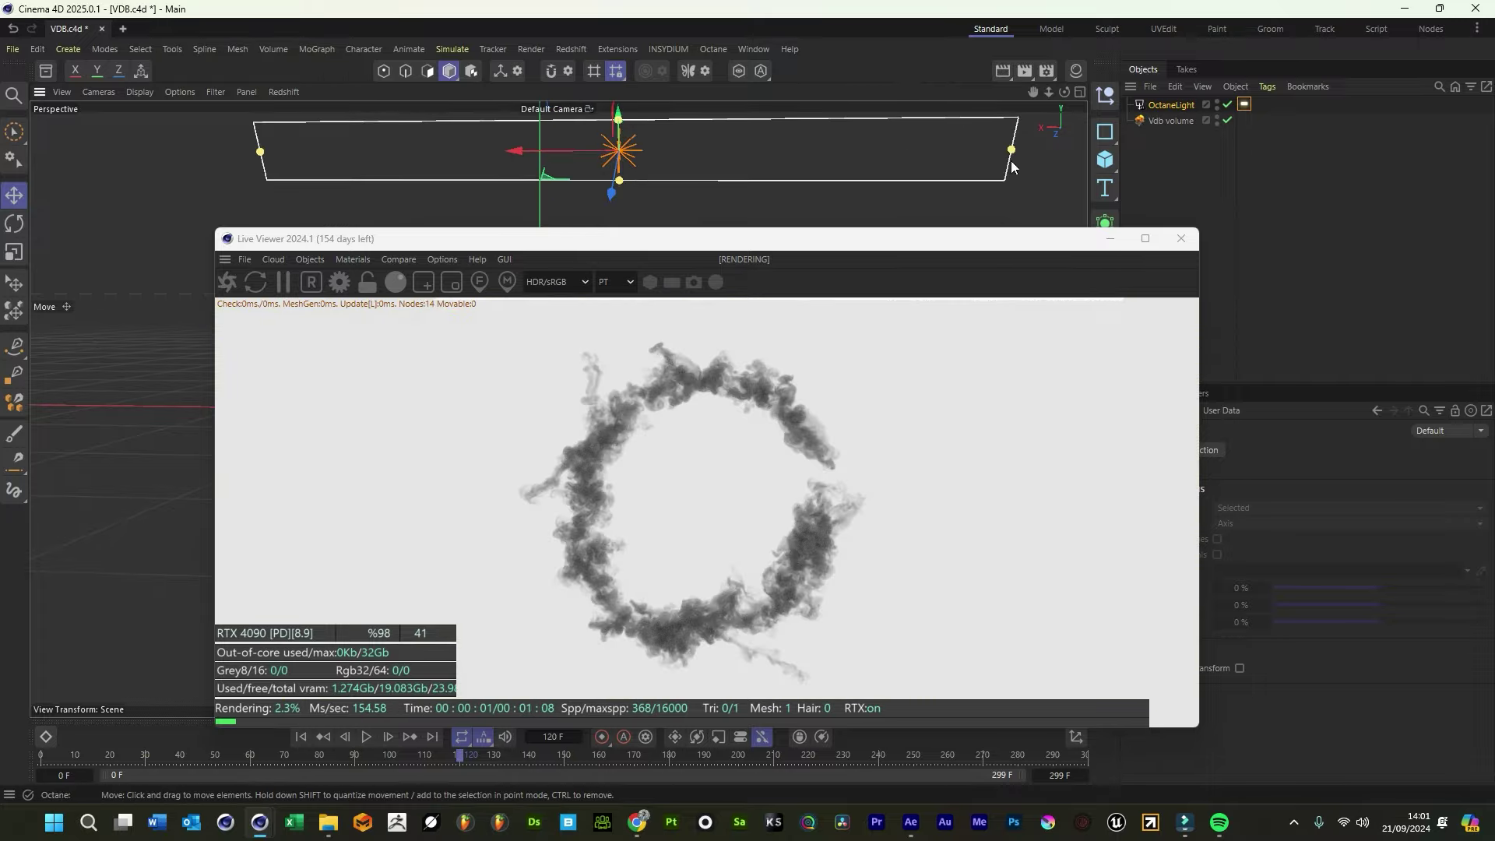
pyautogui.moveTo(1049, 92); pyautogui.dragTo(796, 153)
# Duplicate the light as OctaneLight.1 and rotate the copy about 47 degrees
pyautogui.hotkey('ctrl', 'c')
pyautogui.hotkey('ctrl', 'v')
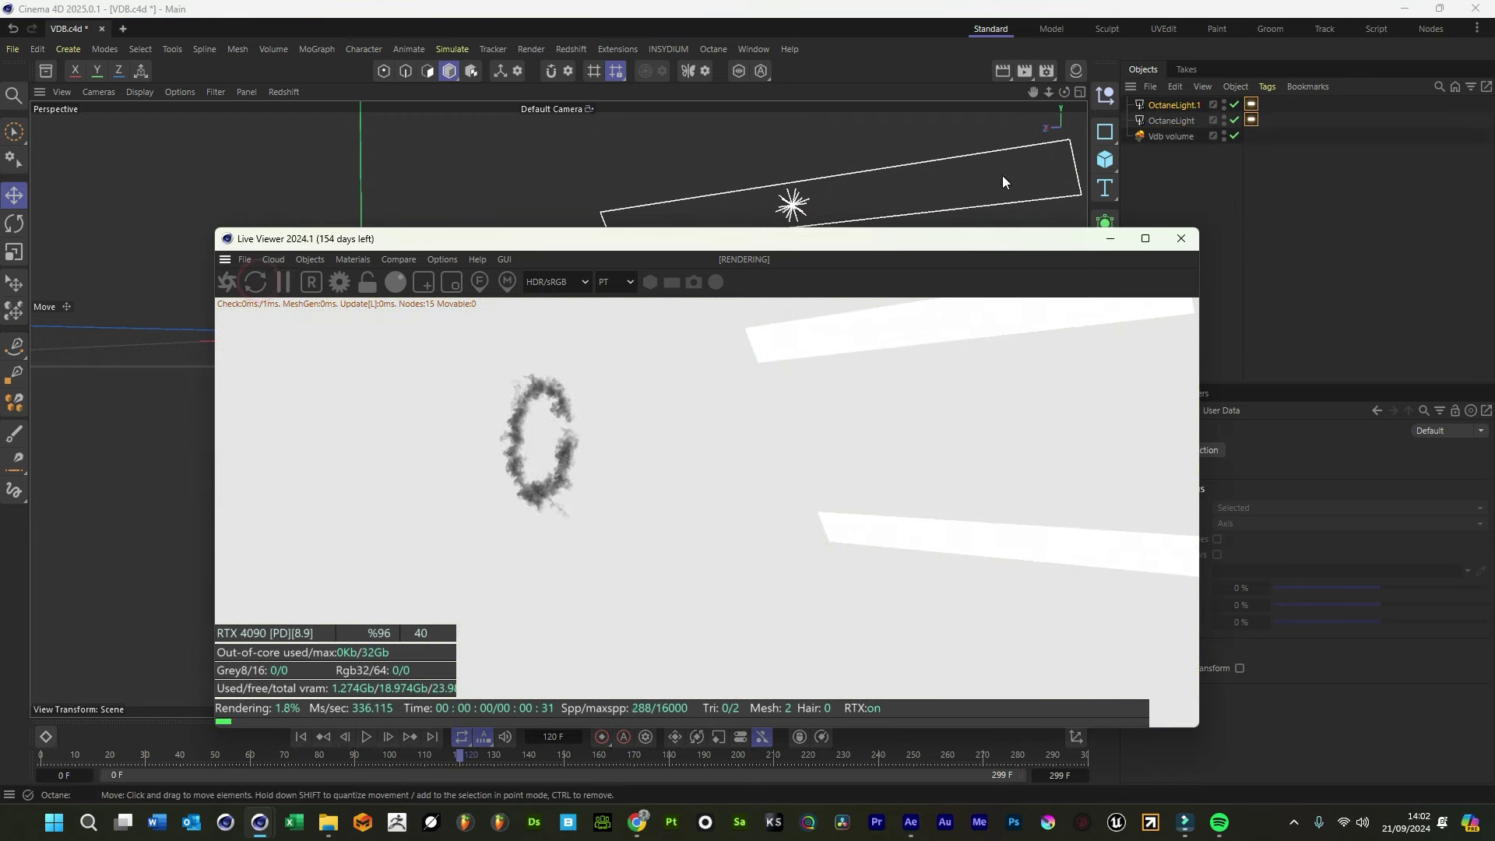
pyautogui.moveTo(1060, 93); pyautogui.dragTo(303, 349)
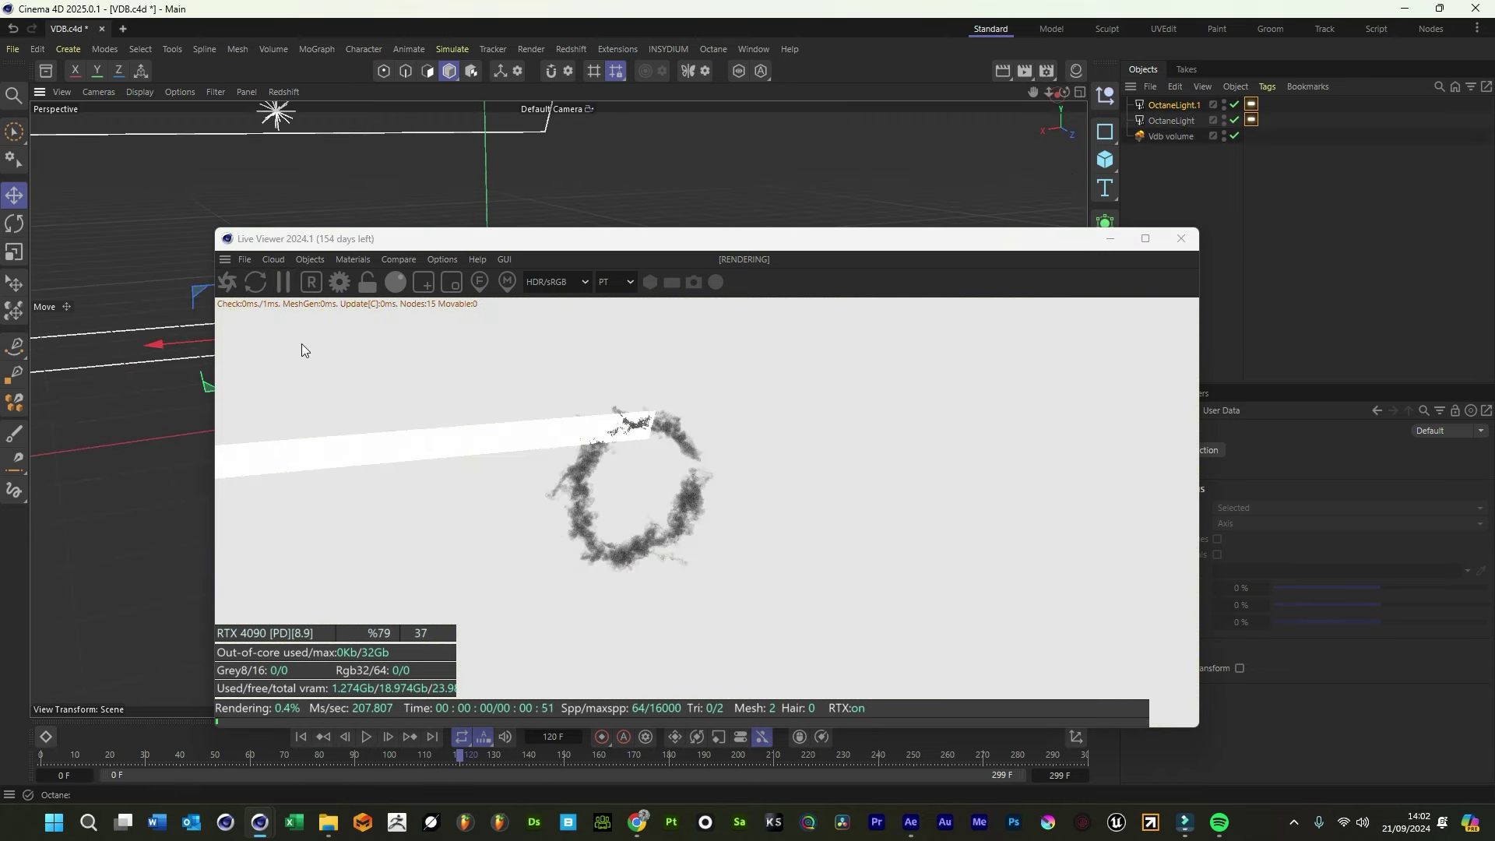
pyautogui.moveTo(677, 238); pyautogui.dragTo(902, 201)
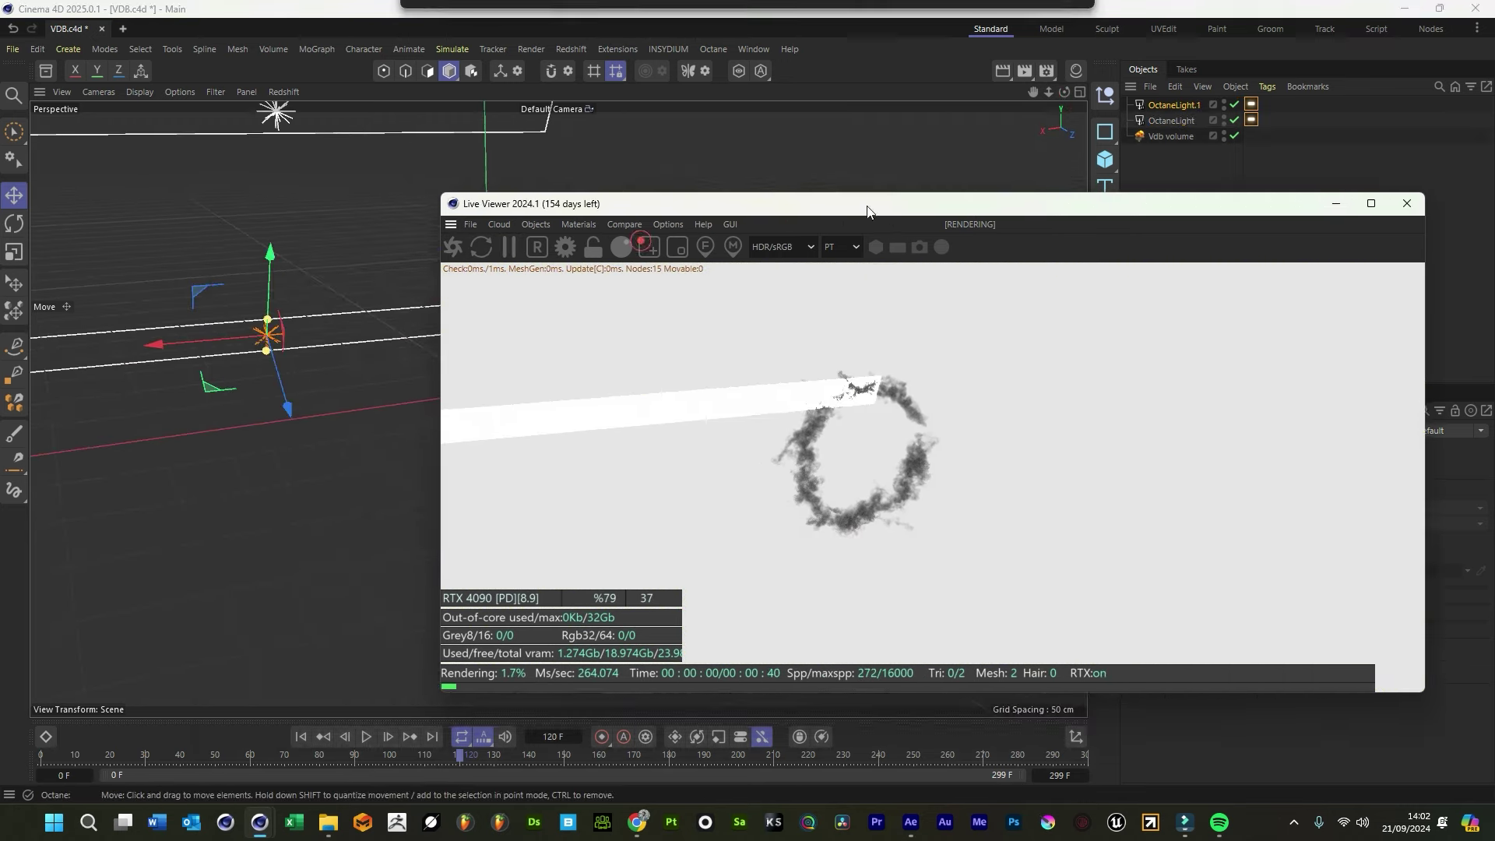
pyautogui.click(14, 224)
pyautogui.moveTo(283, 318); pyautogui.dragTo(266, 231)
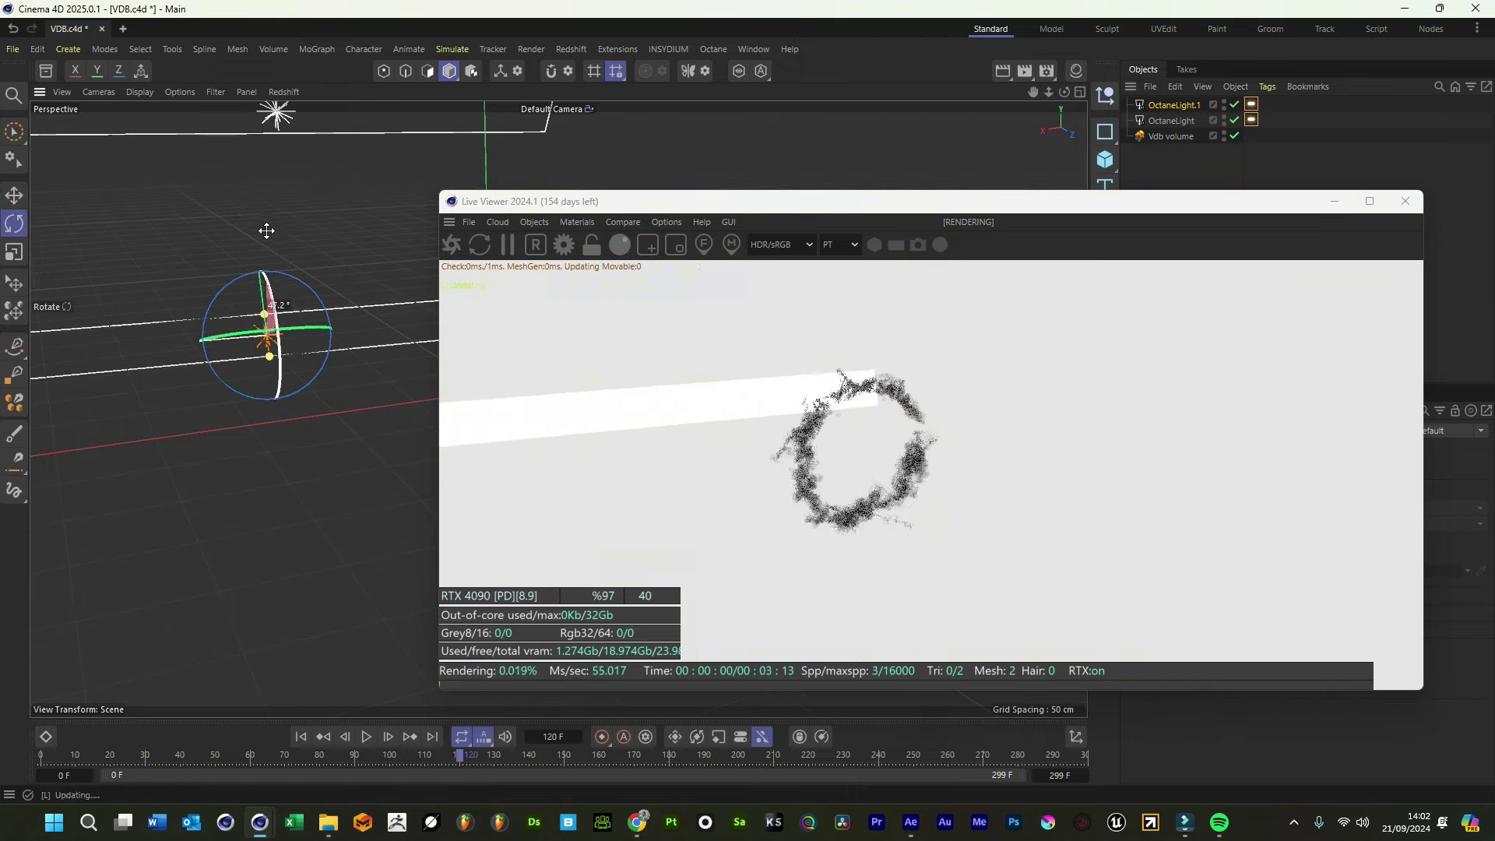
# Move OctaneLight.1 down below the smoke ring and select it to review its settings
pyautogui.moveTo(1064, 92); pyautogui.dragTo(712, 401)
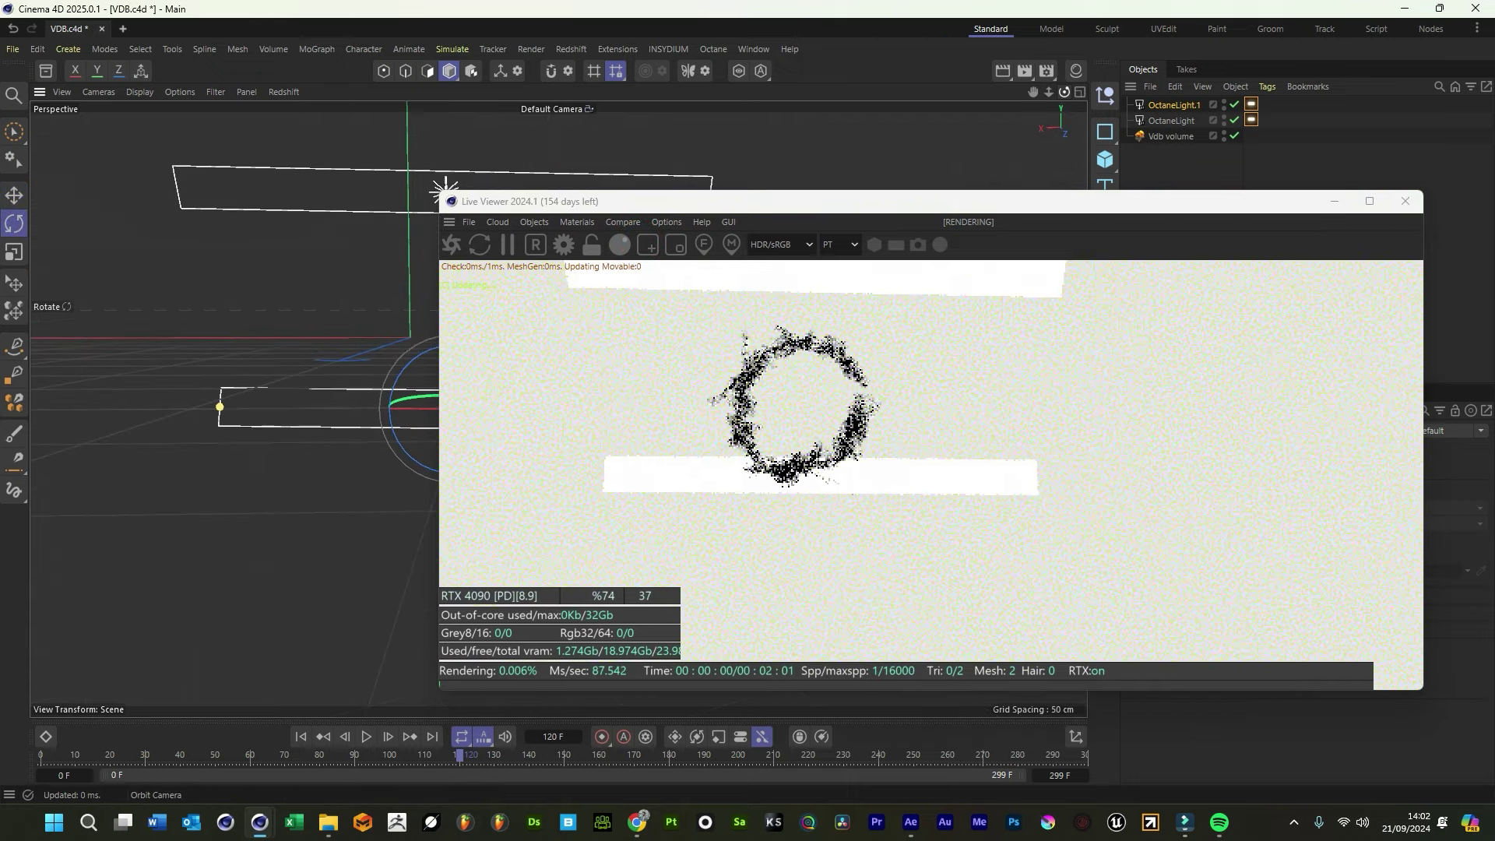
pyautogui.moveTo(1032, 91)
pyautogui.mouseDown()
pyautogui.moveTo(923, 55)
pyautogui.moveTo(1032, 92)
pyautogui.mouseUp()
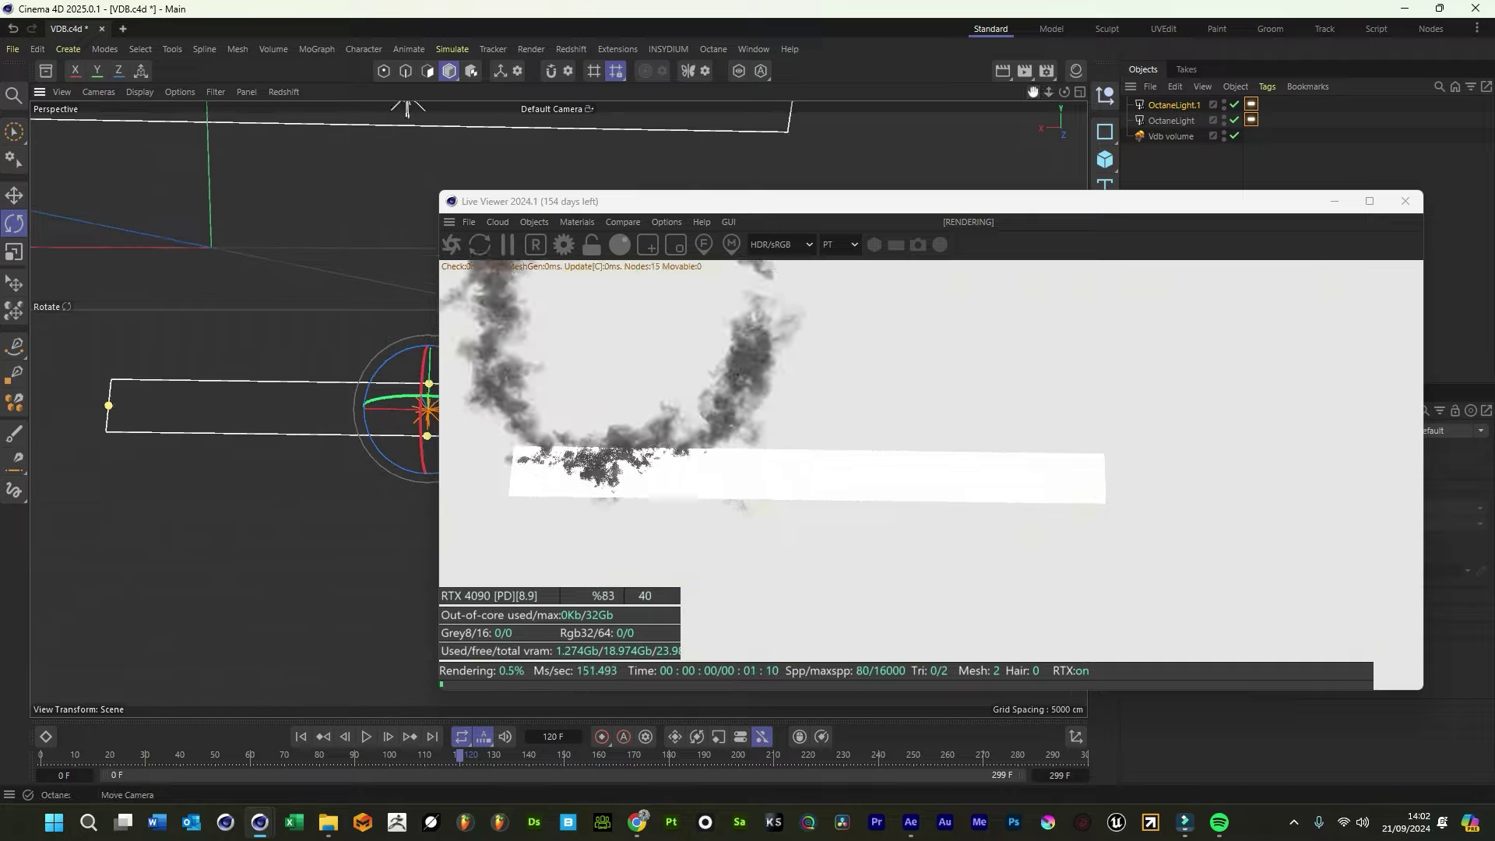
pyautogui.press('e')
pyautogui.moveTo(165, 341); pyautogui.dragTo(257, 578)
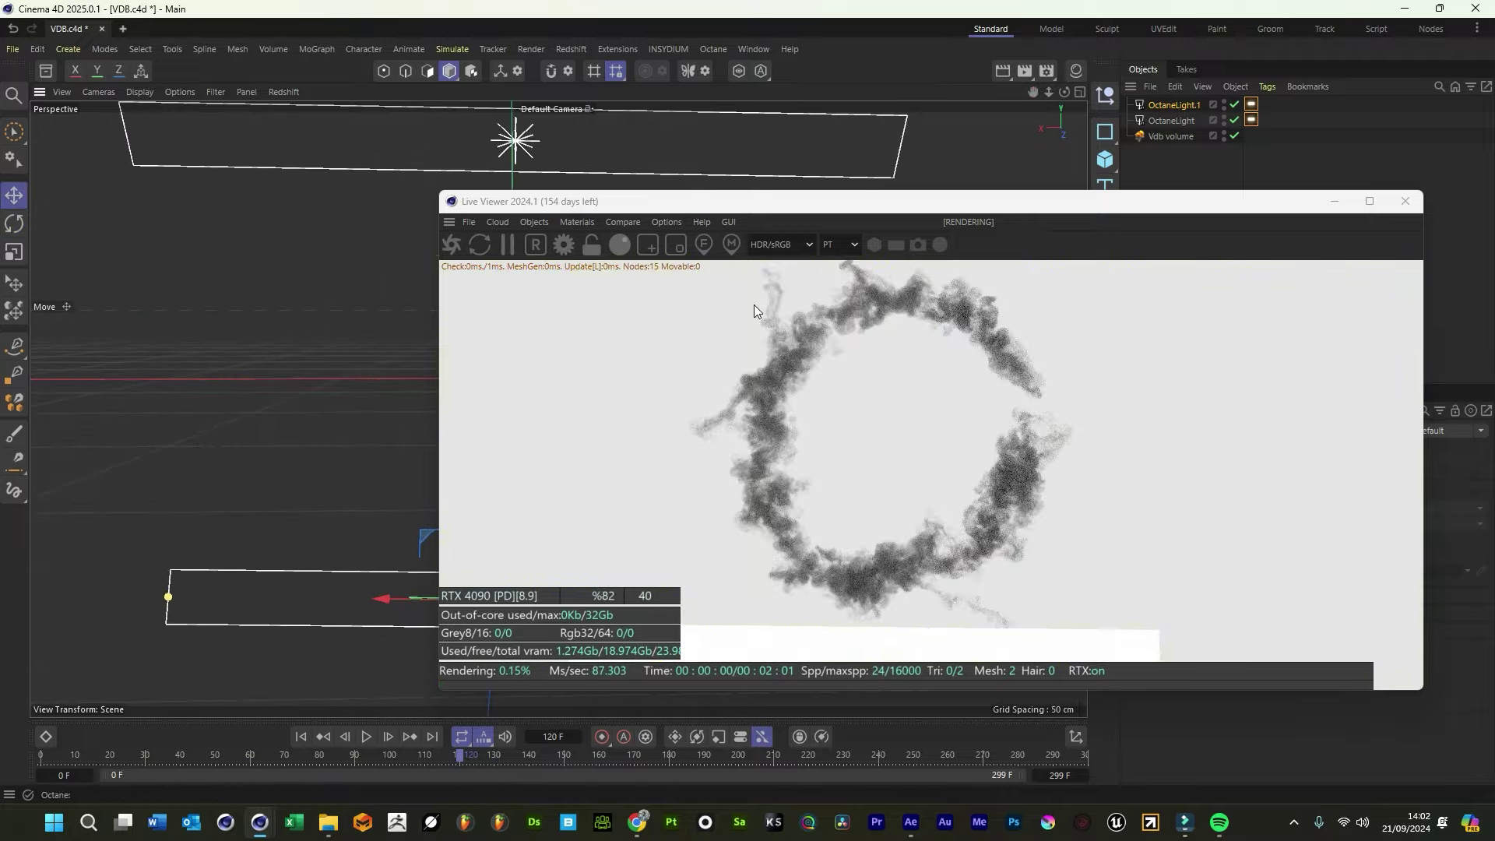
pyautogui.moveTo(237, 455); pyautogui.dragTo(189, 531)
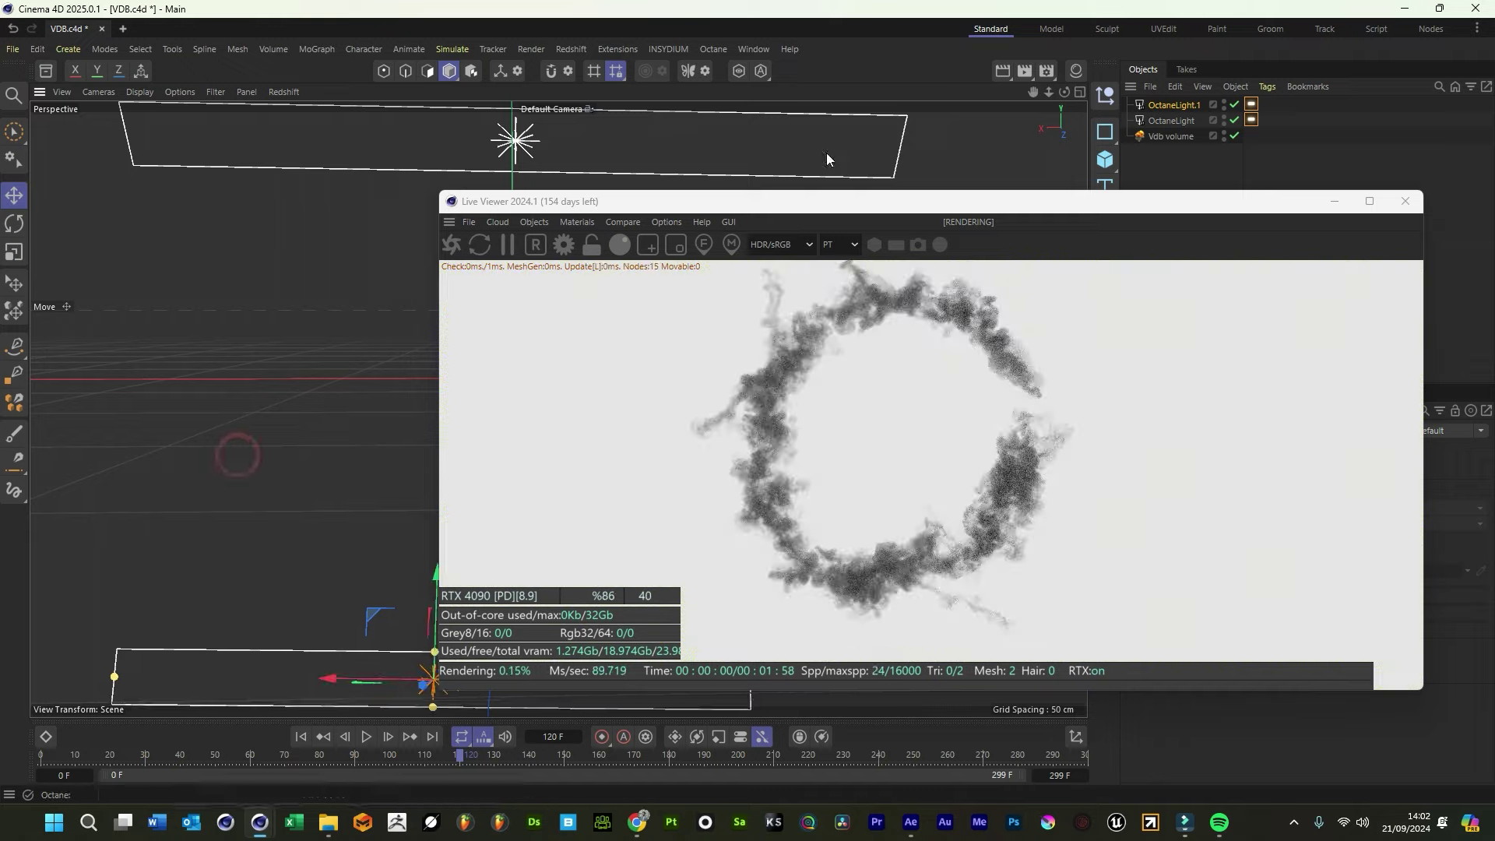
pyautogui.click(862, 134)
pyautogui.click(1174, 105)
pyautogui.keyDown('alt'); pyautogui.moveTo(207, 313); pyautogui.dragTo(257, 233); pyautogui.keyUp('alt')
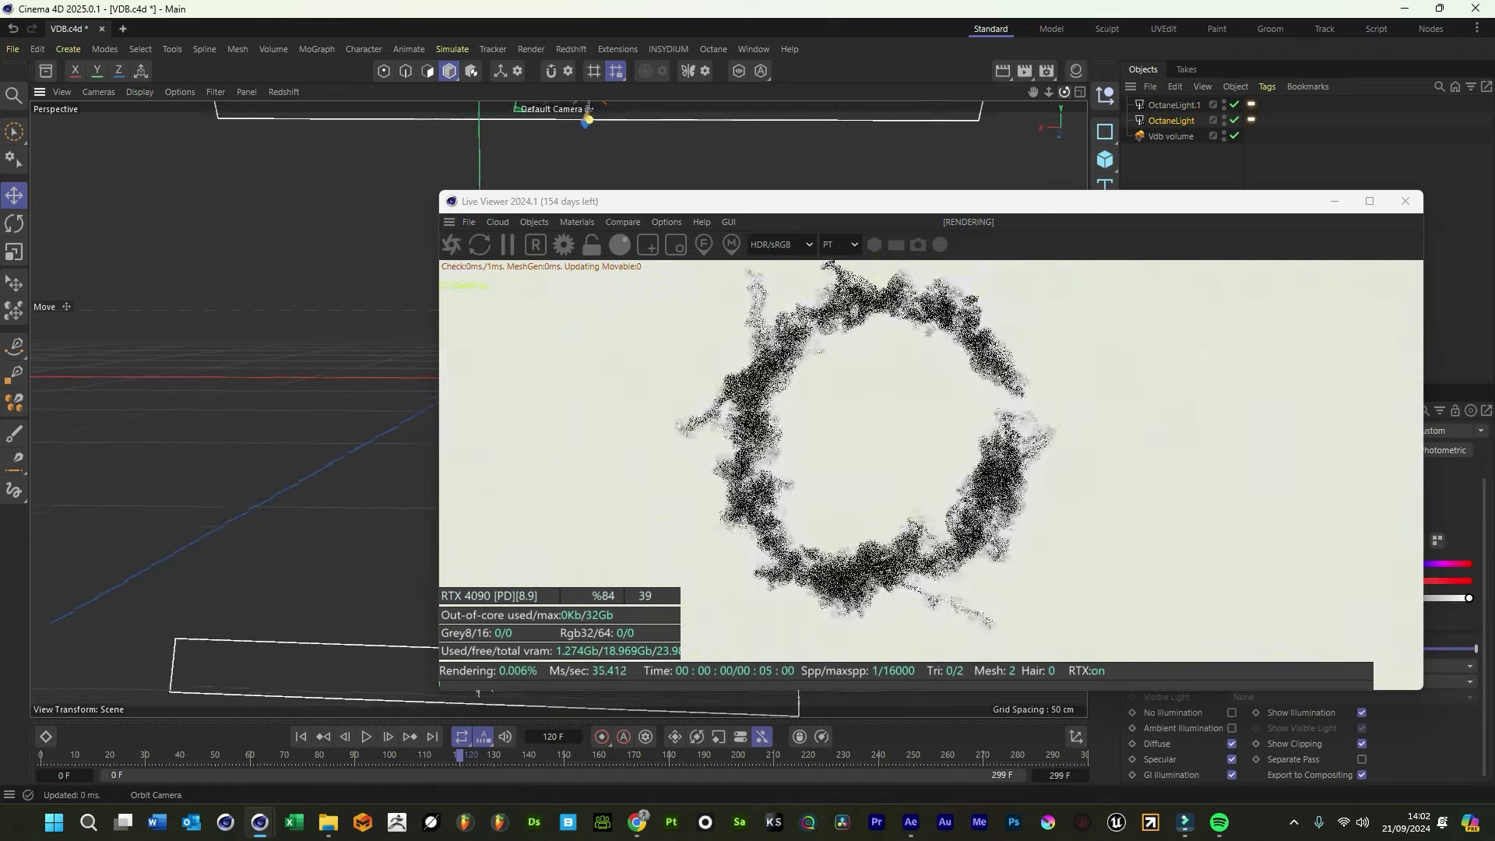
pyautogui.moveTo(1045, 91)
pyautogui.mouseDown()
pyautogui.moveTo(1028, 123)
pyautogui.moveTo(1052, 92)
pyautogui.mouseUp()
pyautogui.moveTo(1417, 688); pyautogui.dragTo(1068, 724)
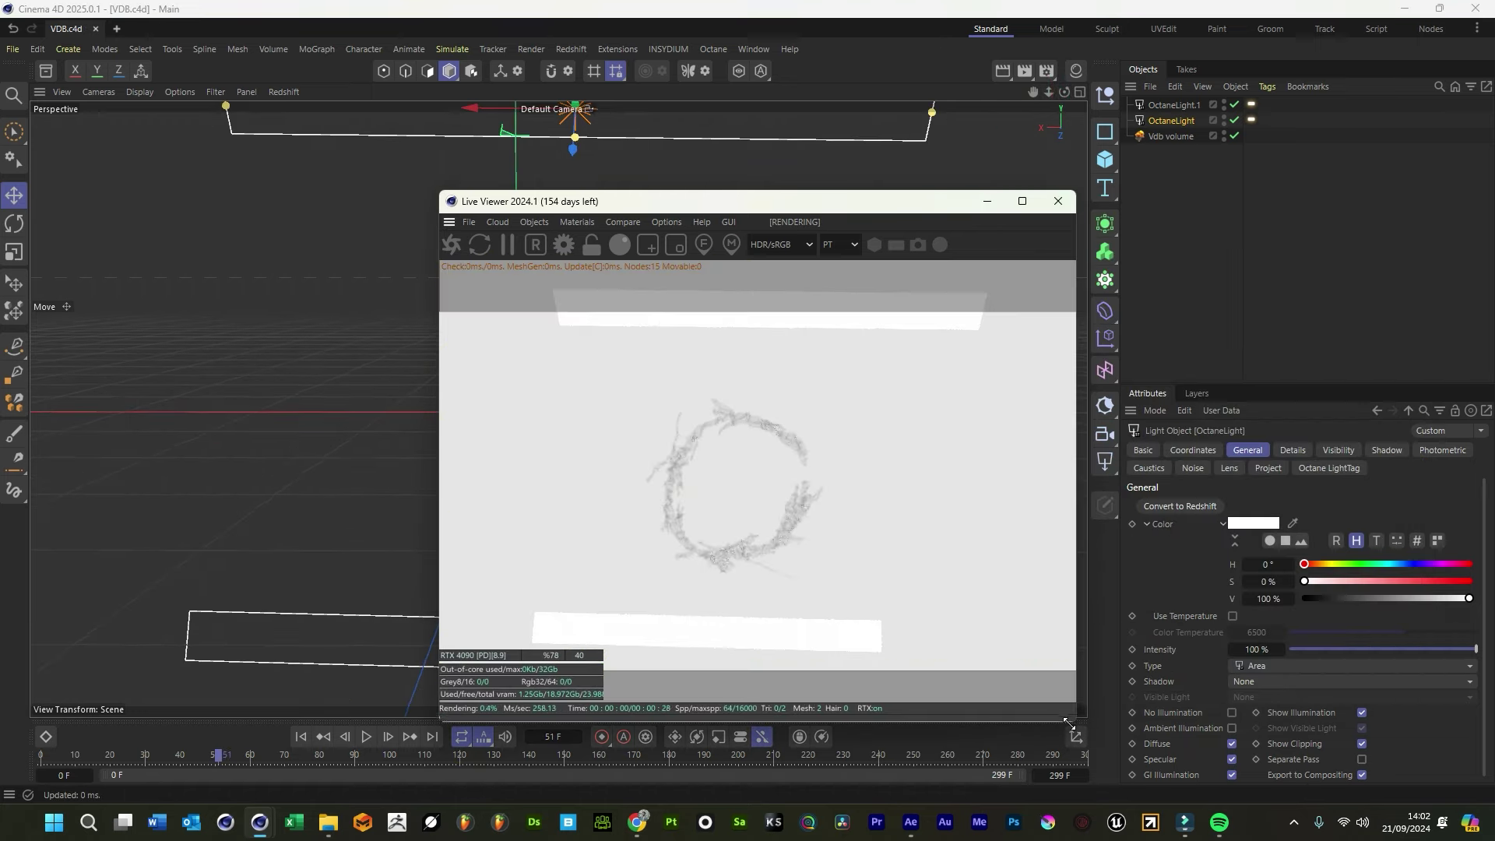
pyautogui.click(852, 246)
# Keep path tracing and set max samples 500, diffuse/specular depth 5, and GI clamp 2
pyautogui.click(825, 288)
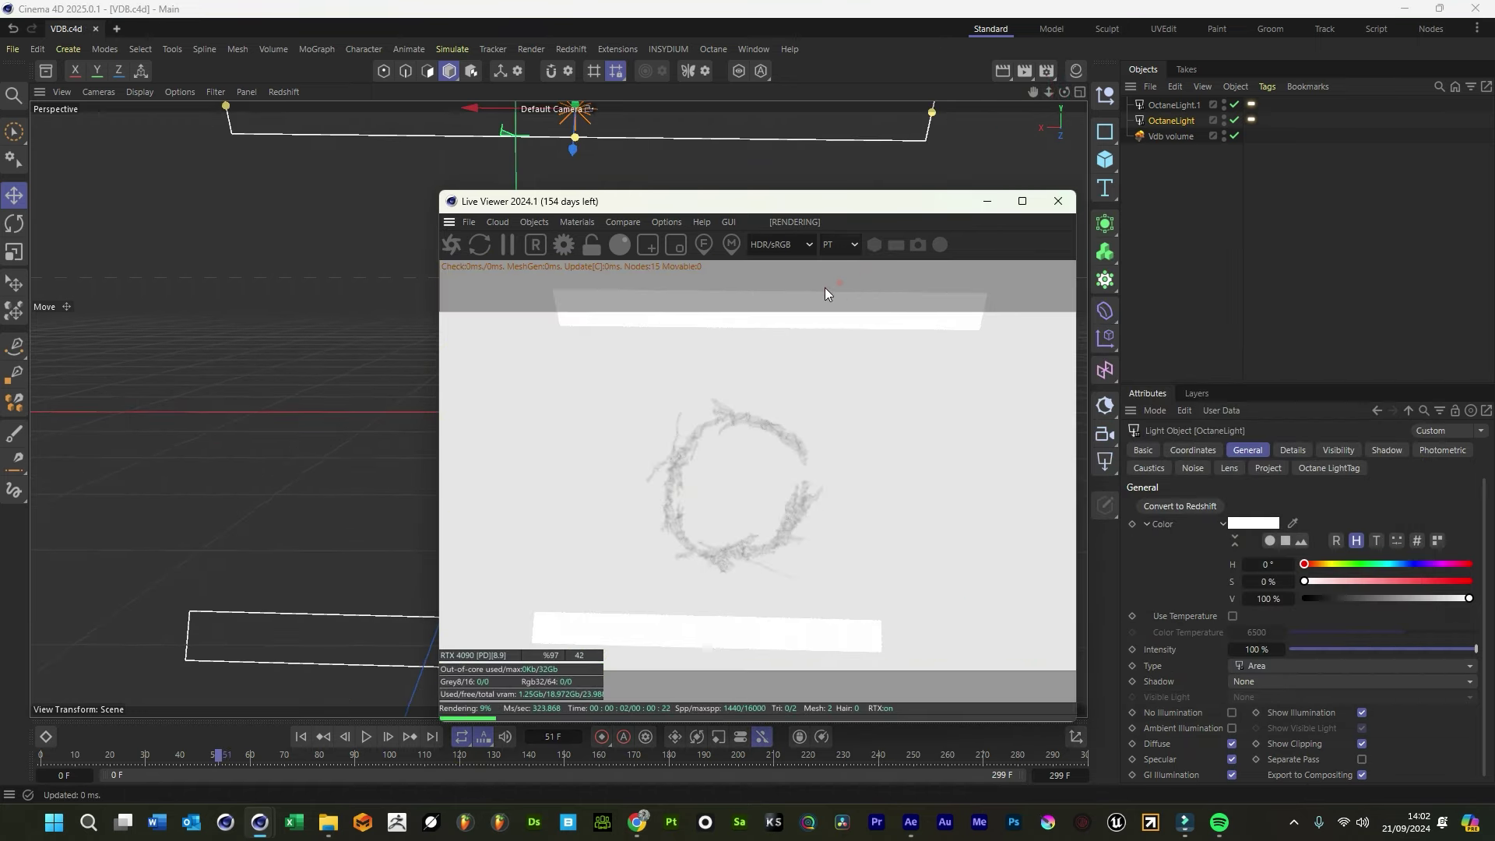
pyautogui.click(567, 248)
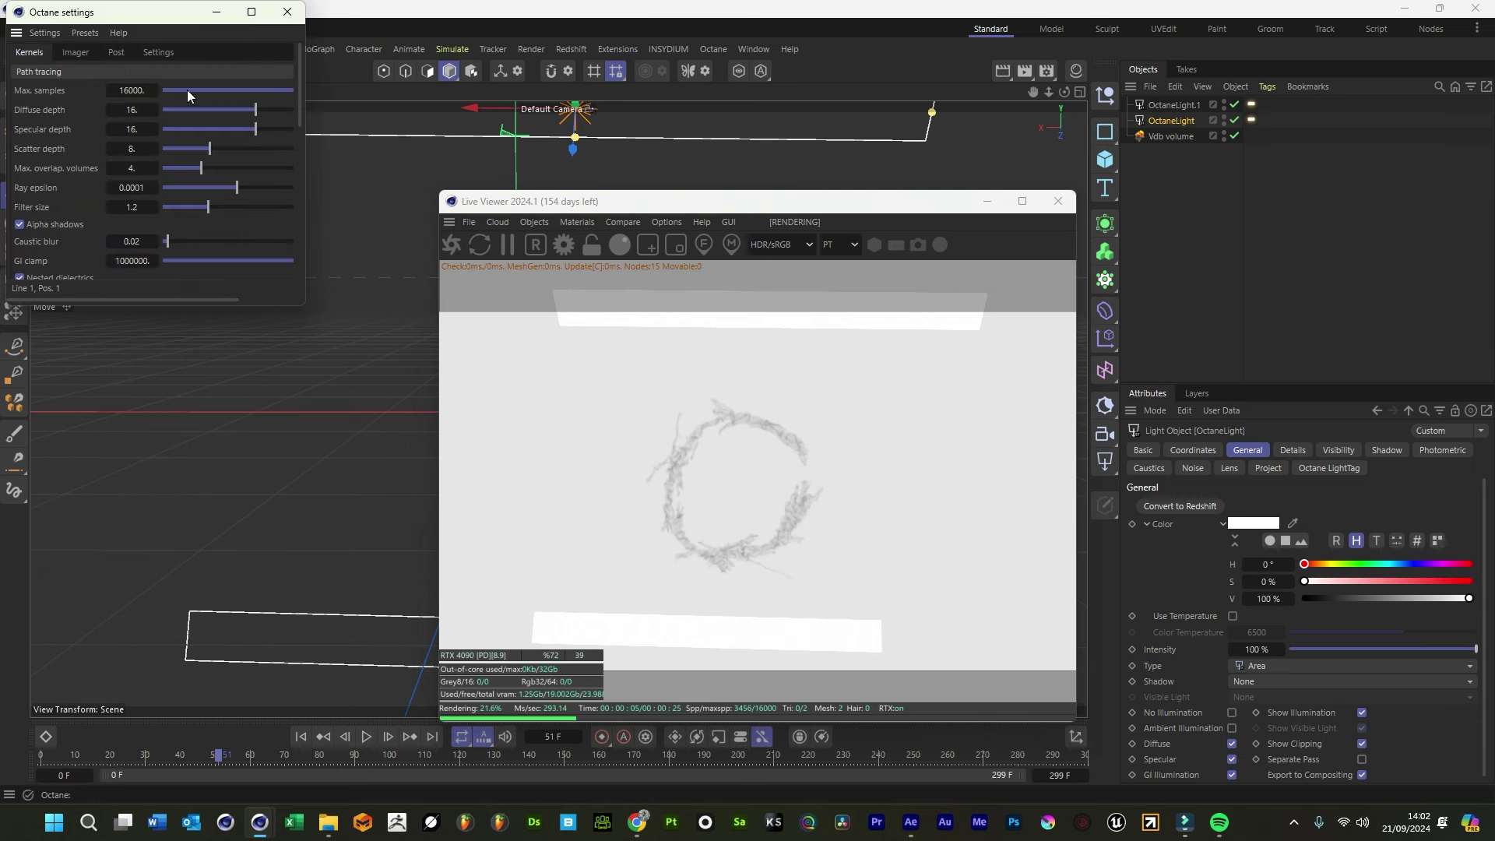
pyautogui.write('500')
pyautogui.press('Return')
pyautogui.moveTo(171, 109)
pyautogui.mouseDown()
pyautogui.moveTo(195, 110)
pyautogui.moveTo(193, 129)
pyautogui.mouseUp()
pyautogui.click(125, 261)
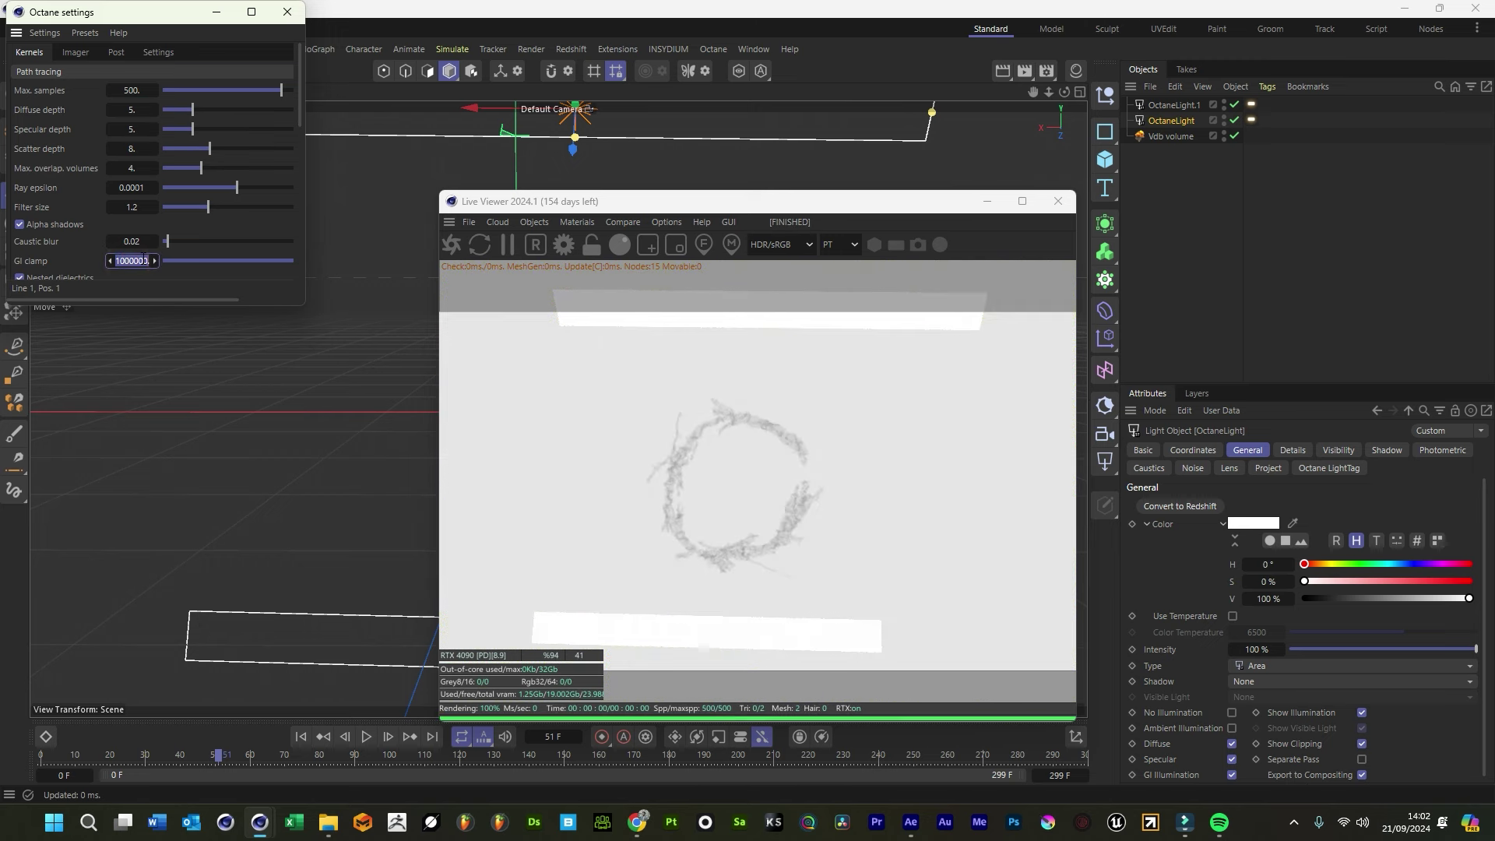
pyautogui.press('Return')
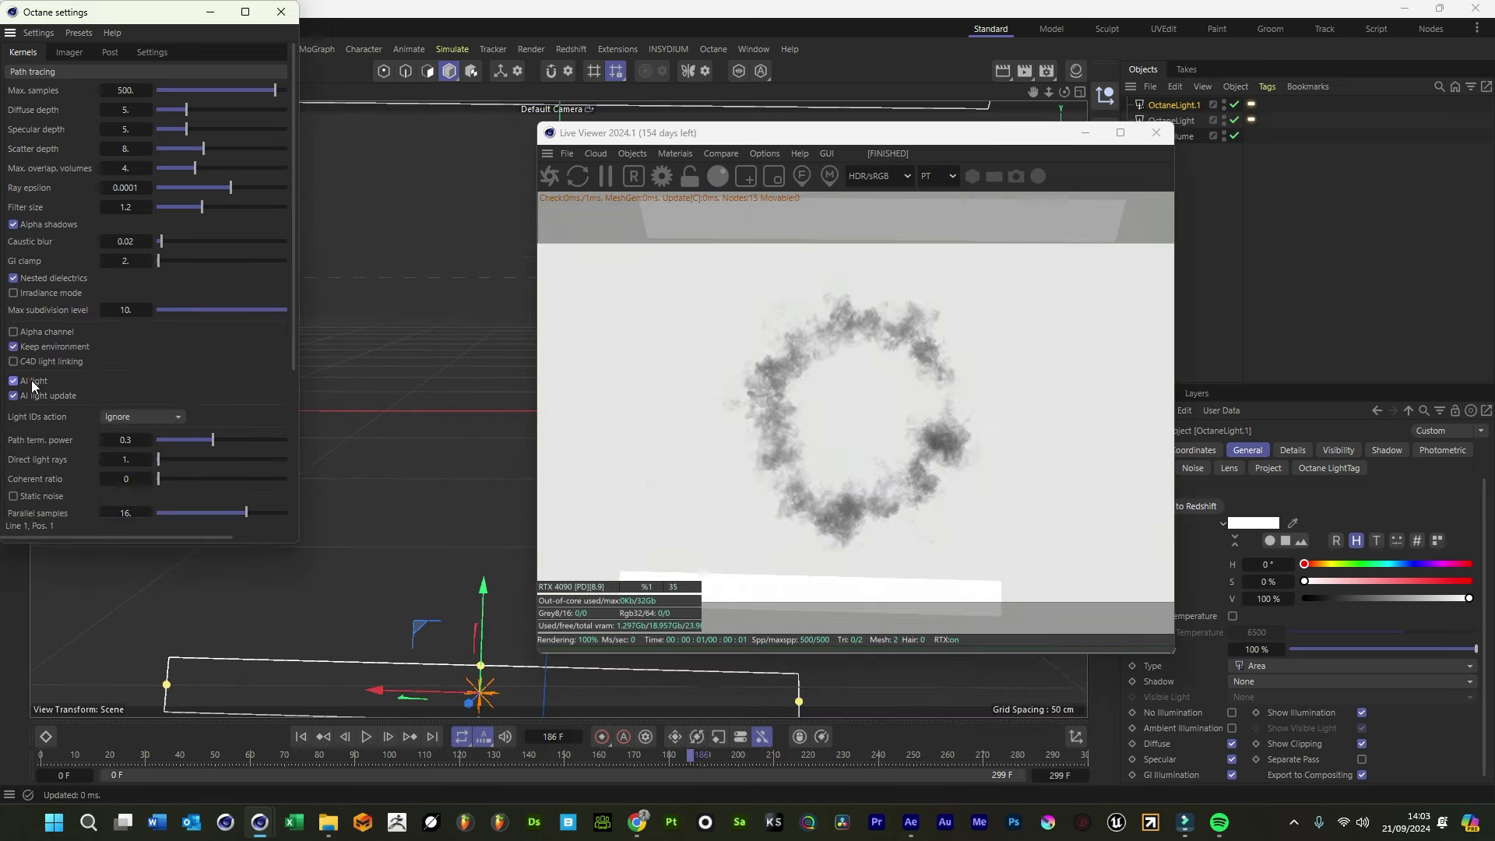
# Enable static noise, adaptive sampling and alpha channel, and turn off Keep environment
pyautogui.click(31, 380)
pyautogui.moveTo(128, 543); pyautogui.dragTo(128, 623)
pyautogui.click(33, 496)
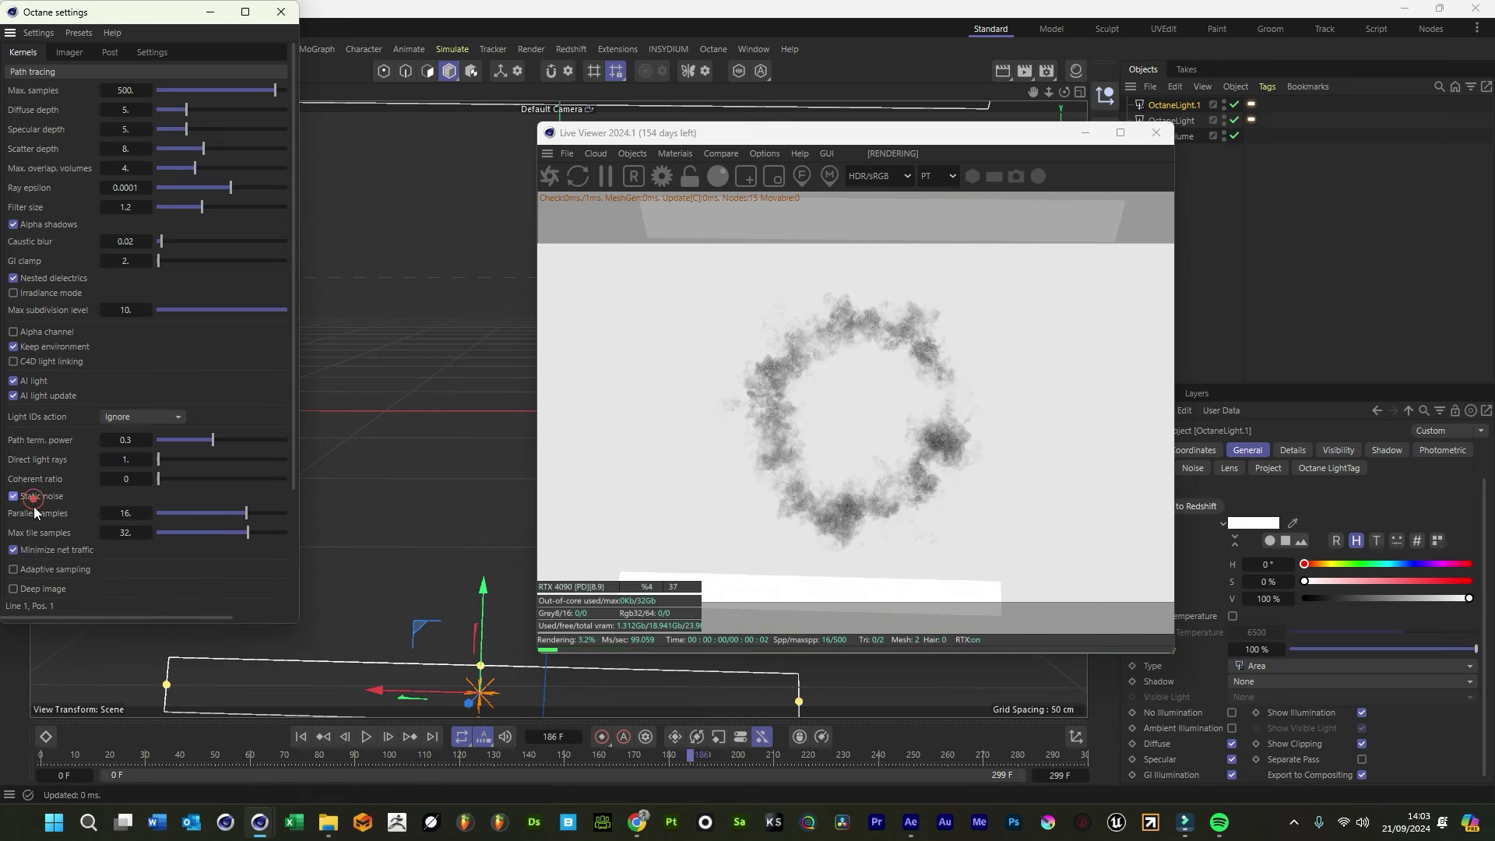
pyautogui.click(74, 569)
pyautogui.click(49, 344)
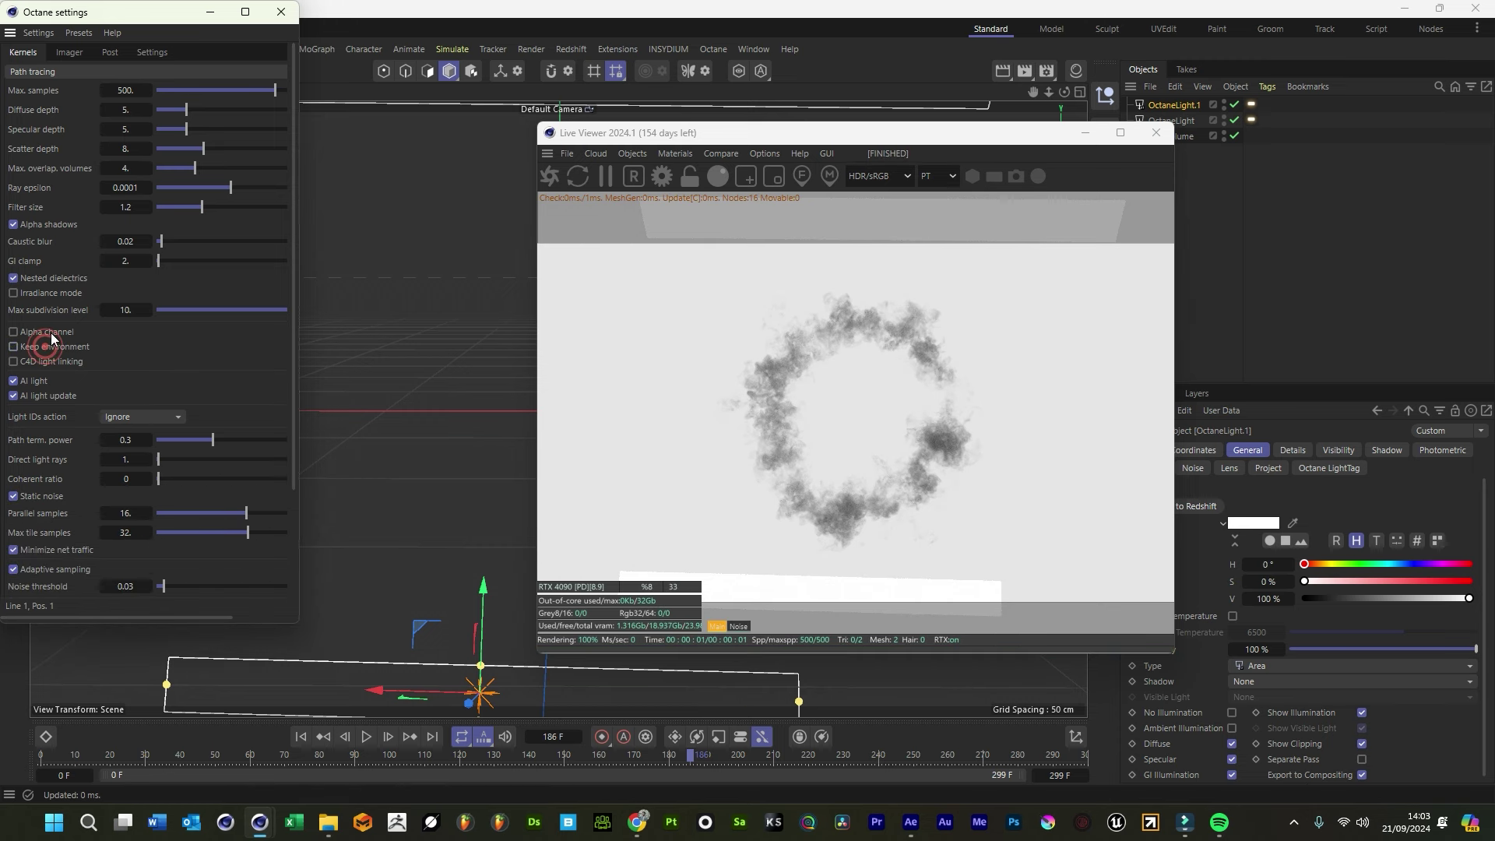
pyautogui.click(49, 334)
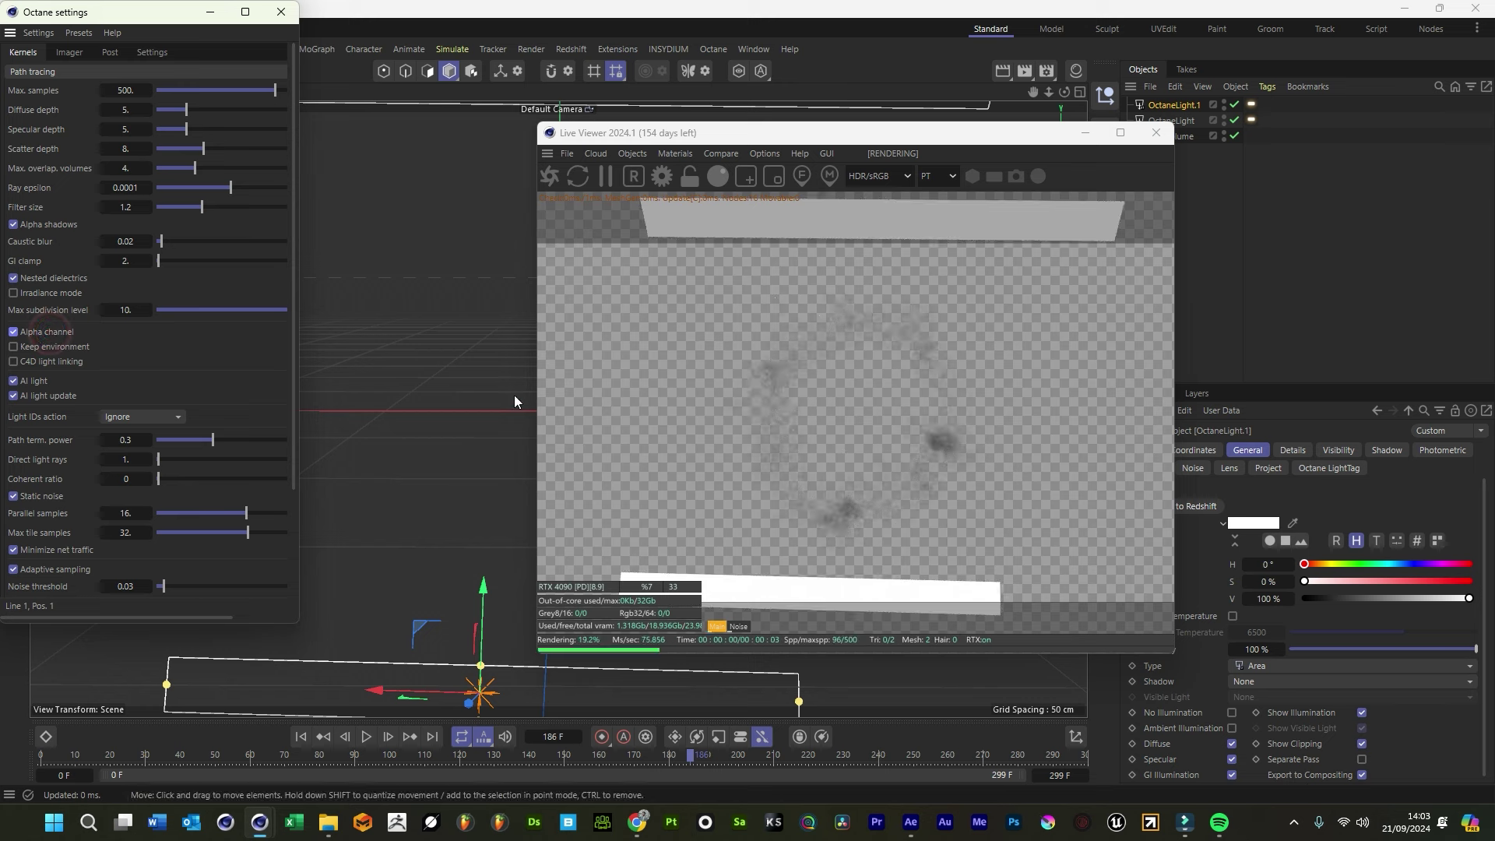
# Enable Save beauty in the Octane render settings
pyautogui.click(282, 13)
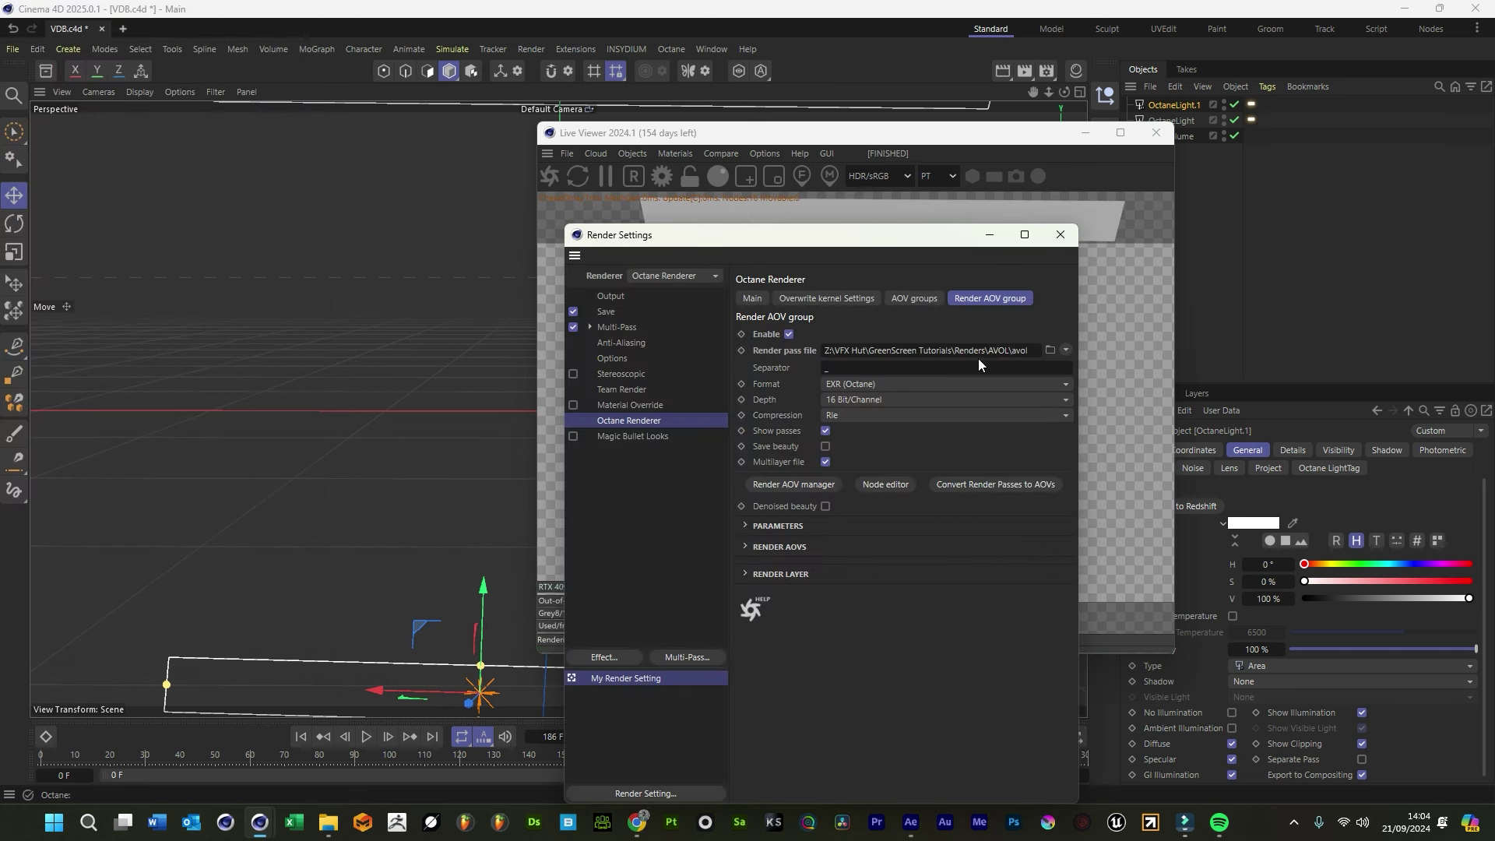
pyautogui.click(825, 448)
pyautogui.click(778, 526)
pyautogui.click(779, 526)
pyautogui.click(780, 547)
pyautogui.click(780, 547)
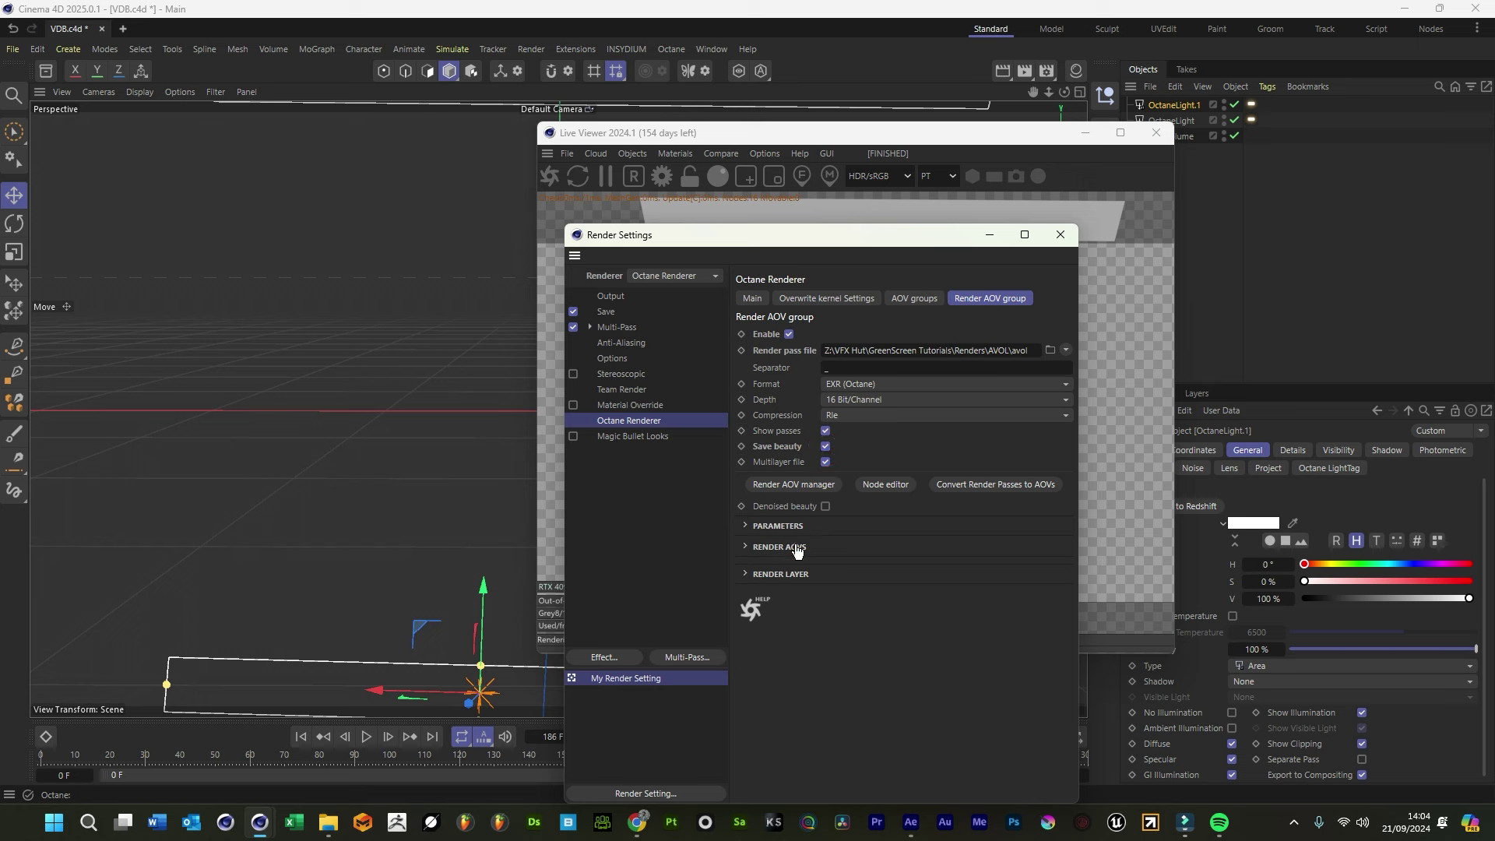
# Set output height to 1280 and Frame Range to All Frames, then close Render Settings and viewer
pyautogui.click(612, 297)
pyautogui.click(610, 309)
pyautogui.click(612, 296)
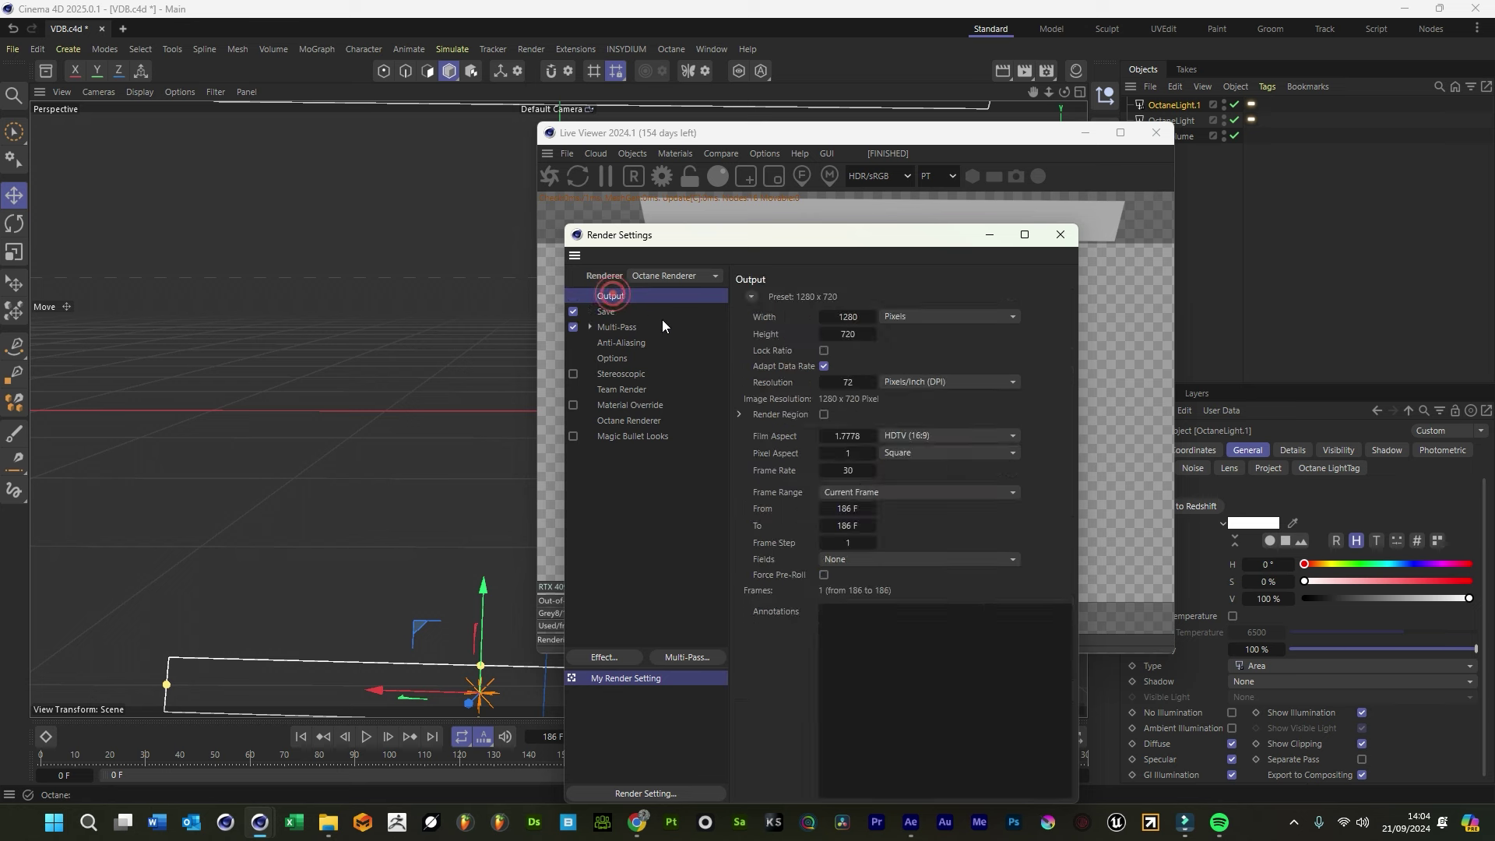
pyautogui.click(852, 334)
pyautogui.write('1280')
pyautogui.press('Return')
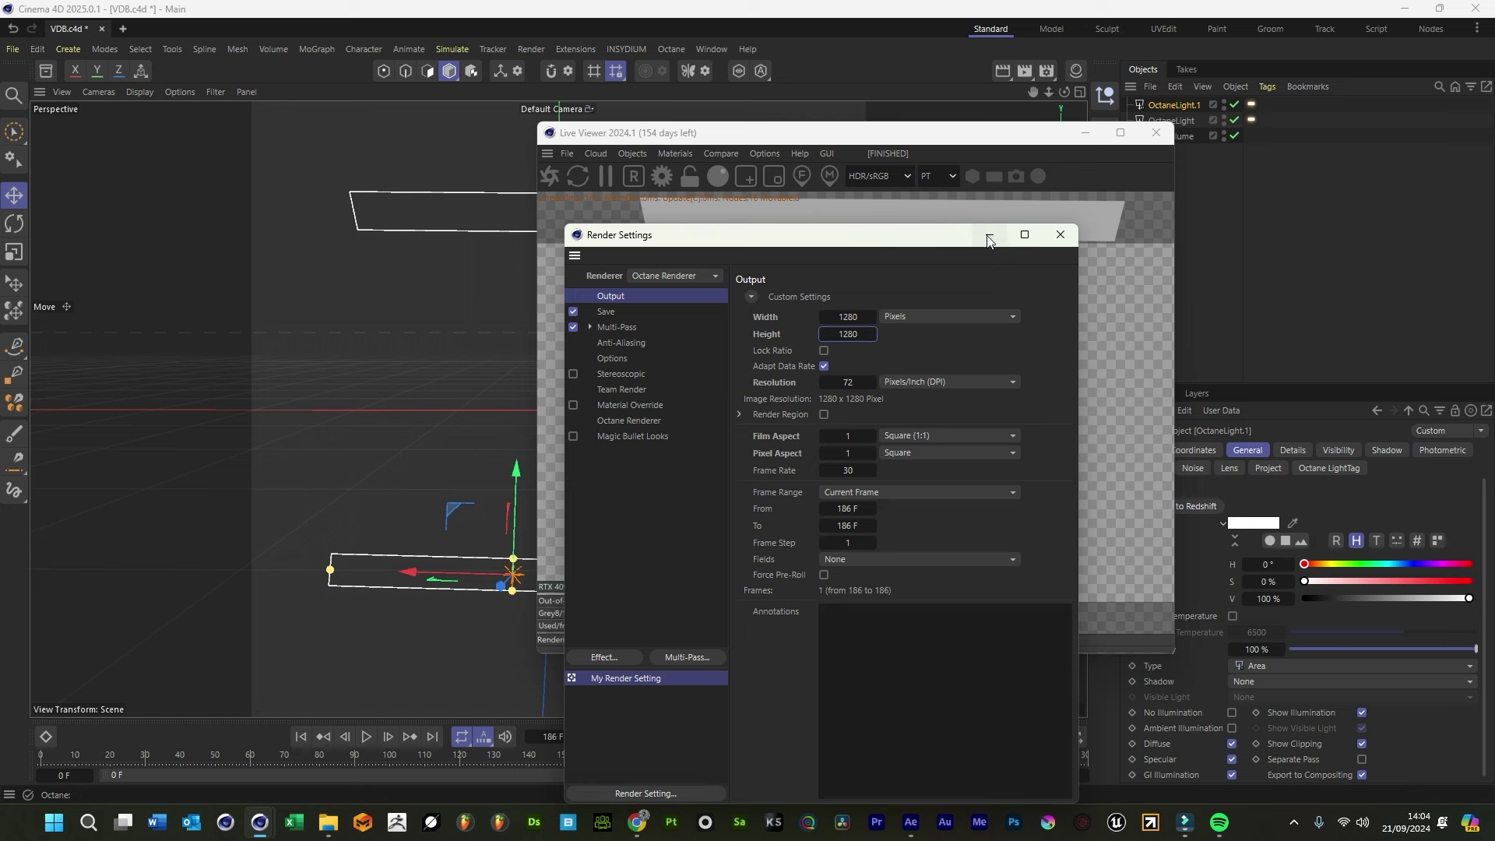
pyautogui.click(875, 492)
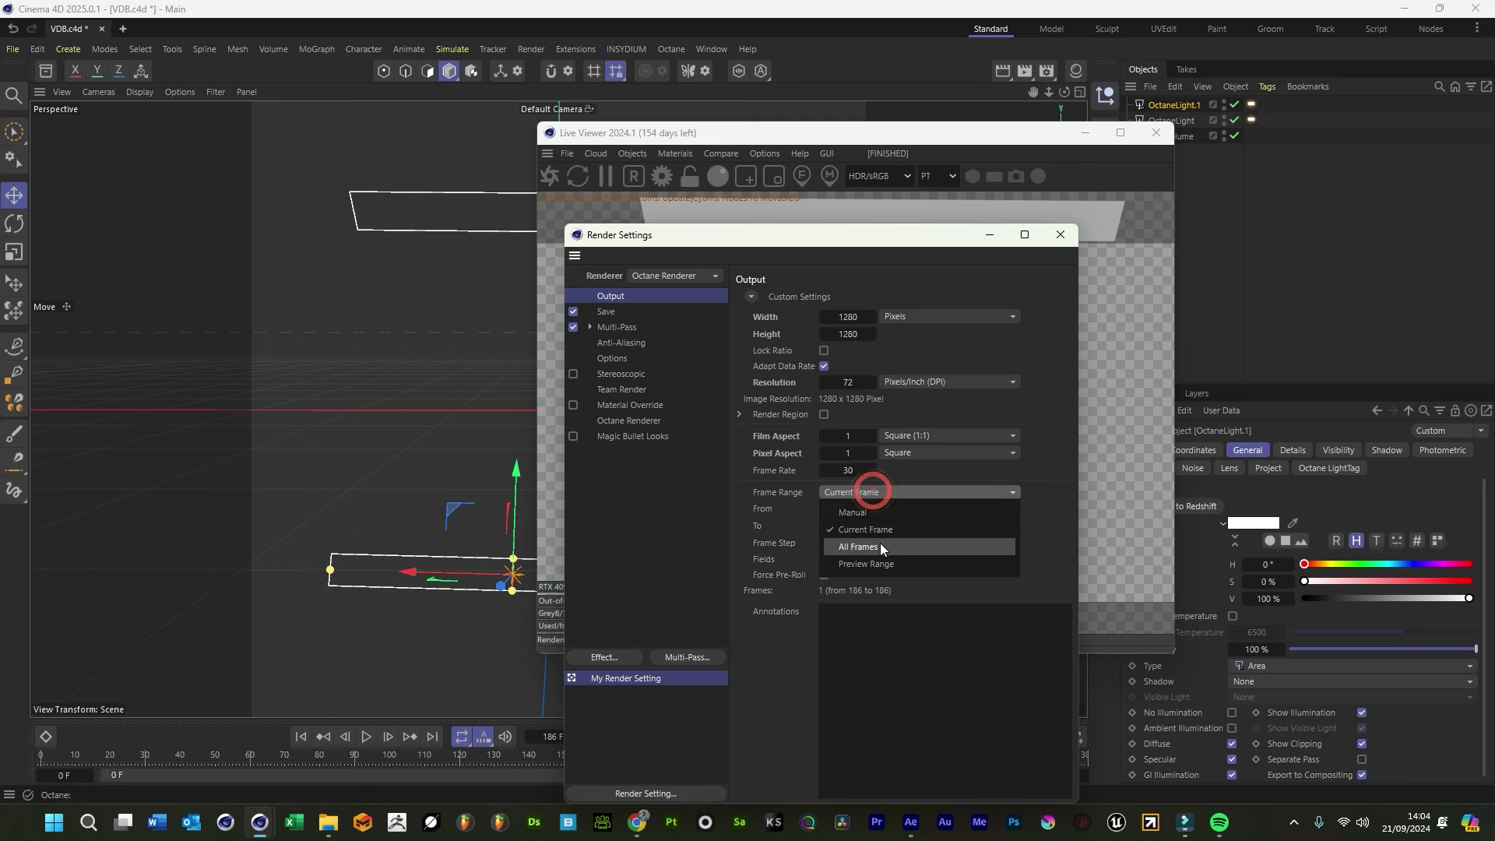
pyautogui.click(880, 545)
pyautogui.click(1060, 237)
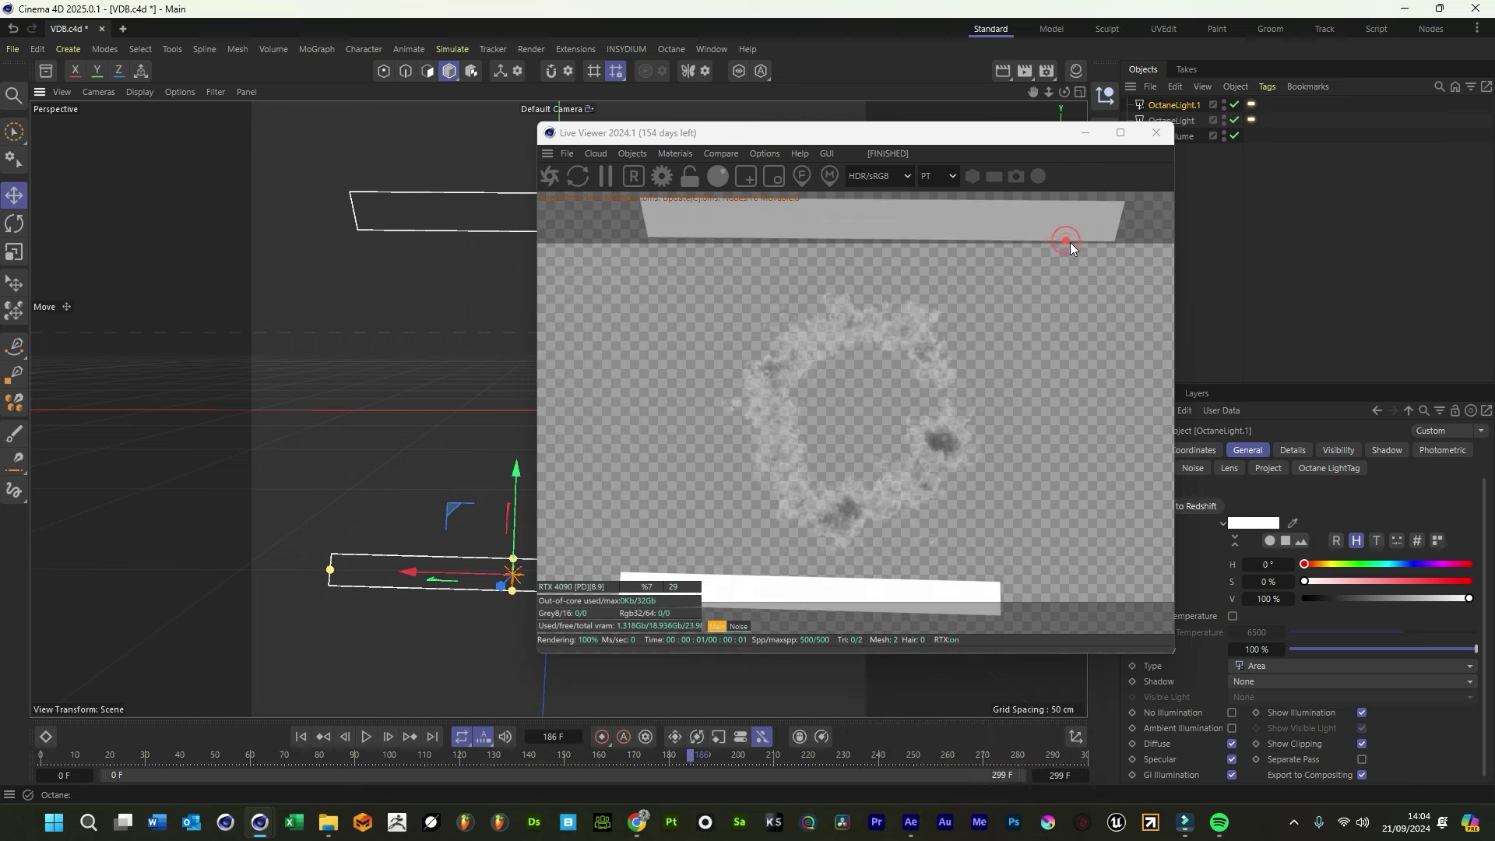
pyautogui.moveTo(998, 146); pyautogui.dragTo(905, 152)
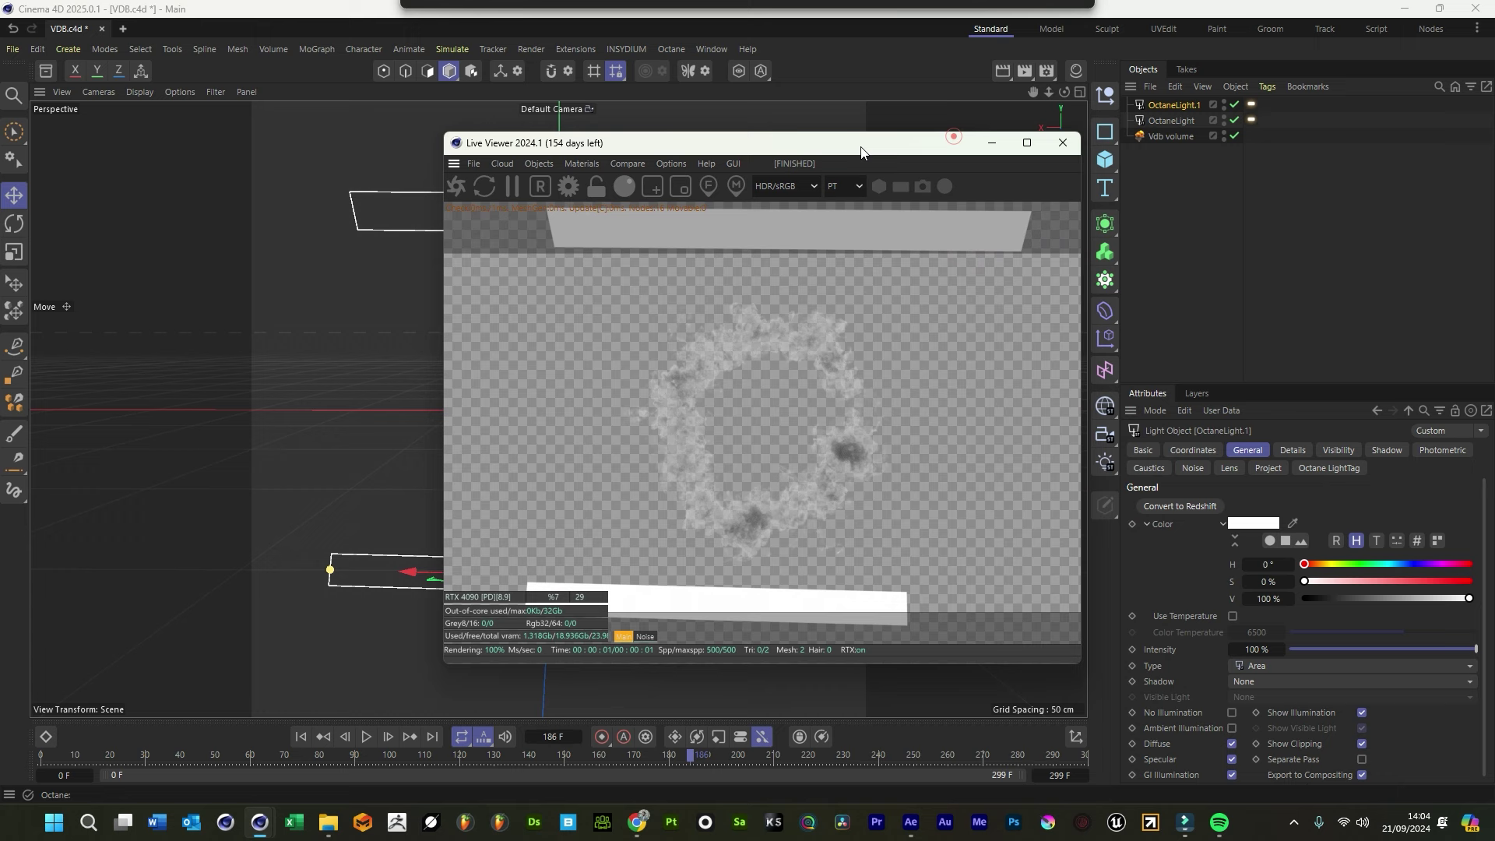
pyautogui.click(1060, 138)
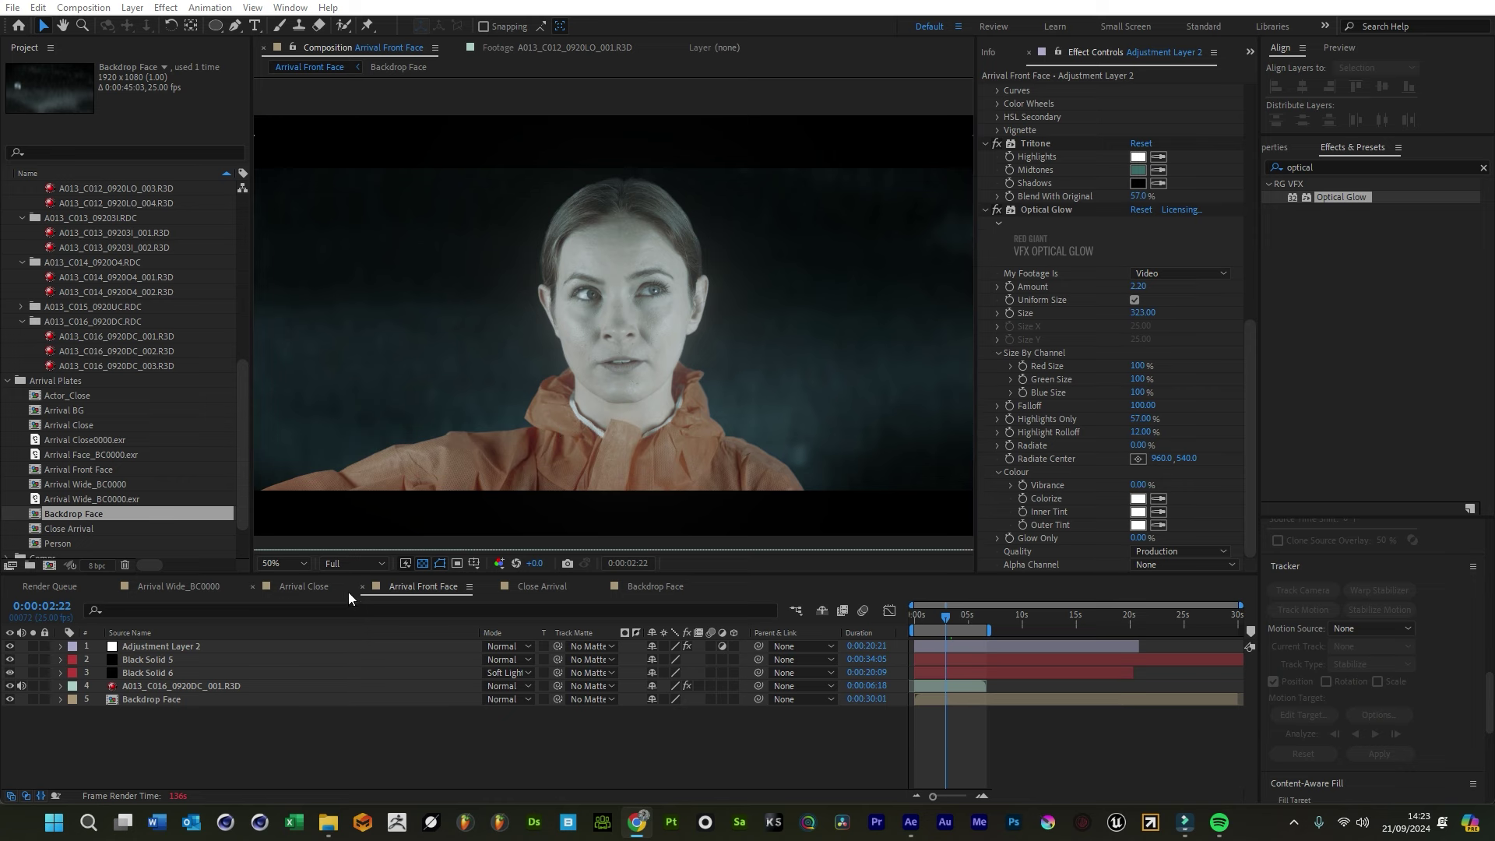
# Bring up the Arrival Close composition from its timeline tab
pyautogui.click(315, 588)
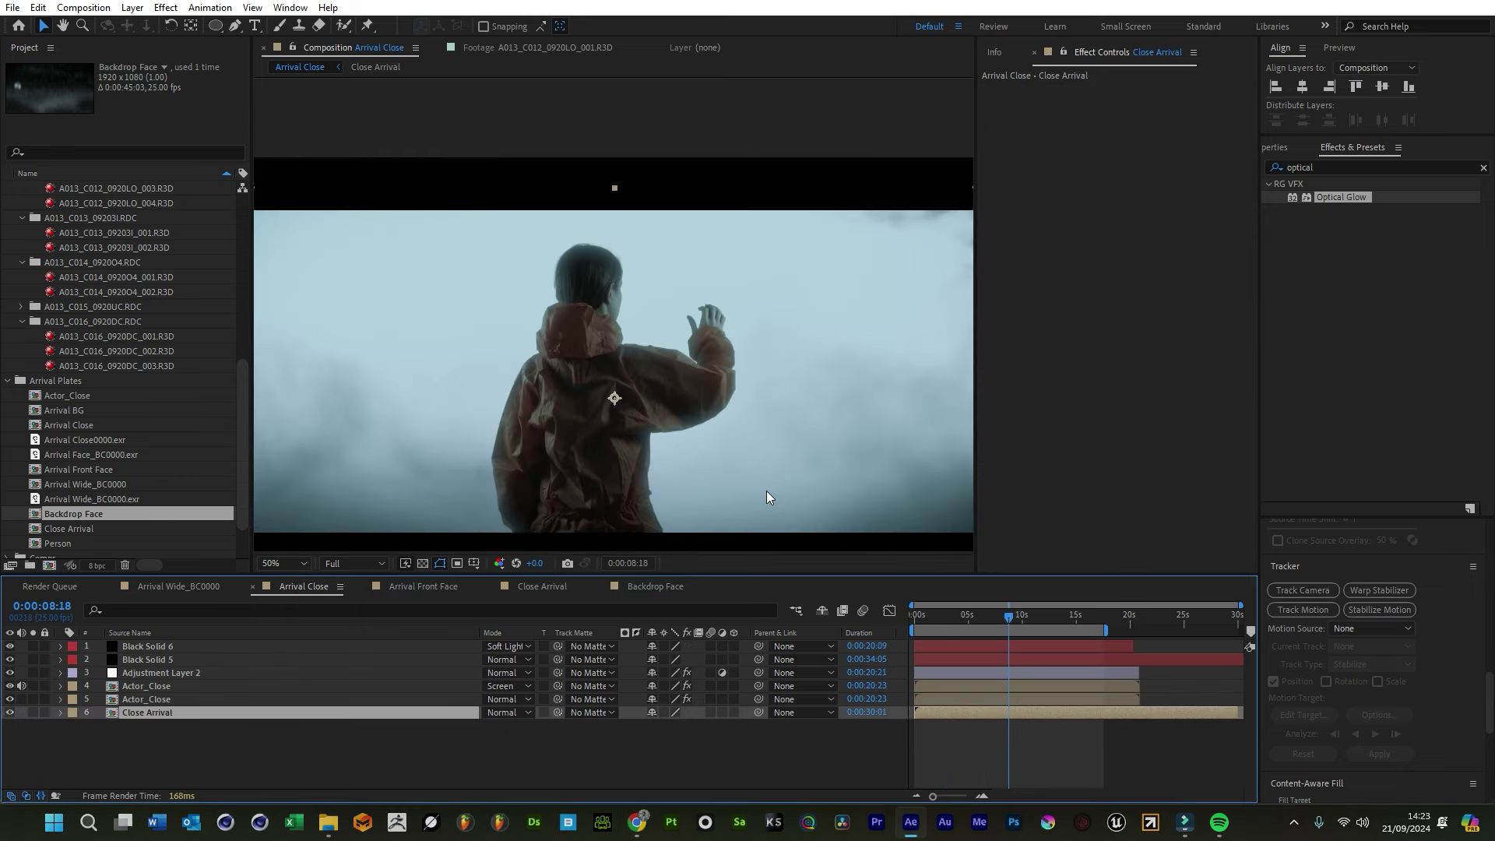
# Drag avol[0000-0299].exr from the Renders folder into Arrival Close, above the Close Arrival layer
pyautogui.press(',')
pyautogui.press(',')
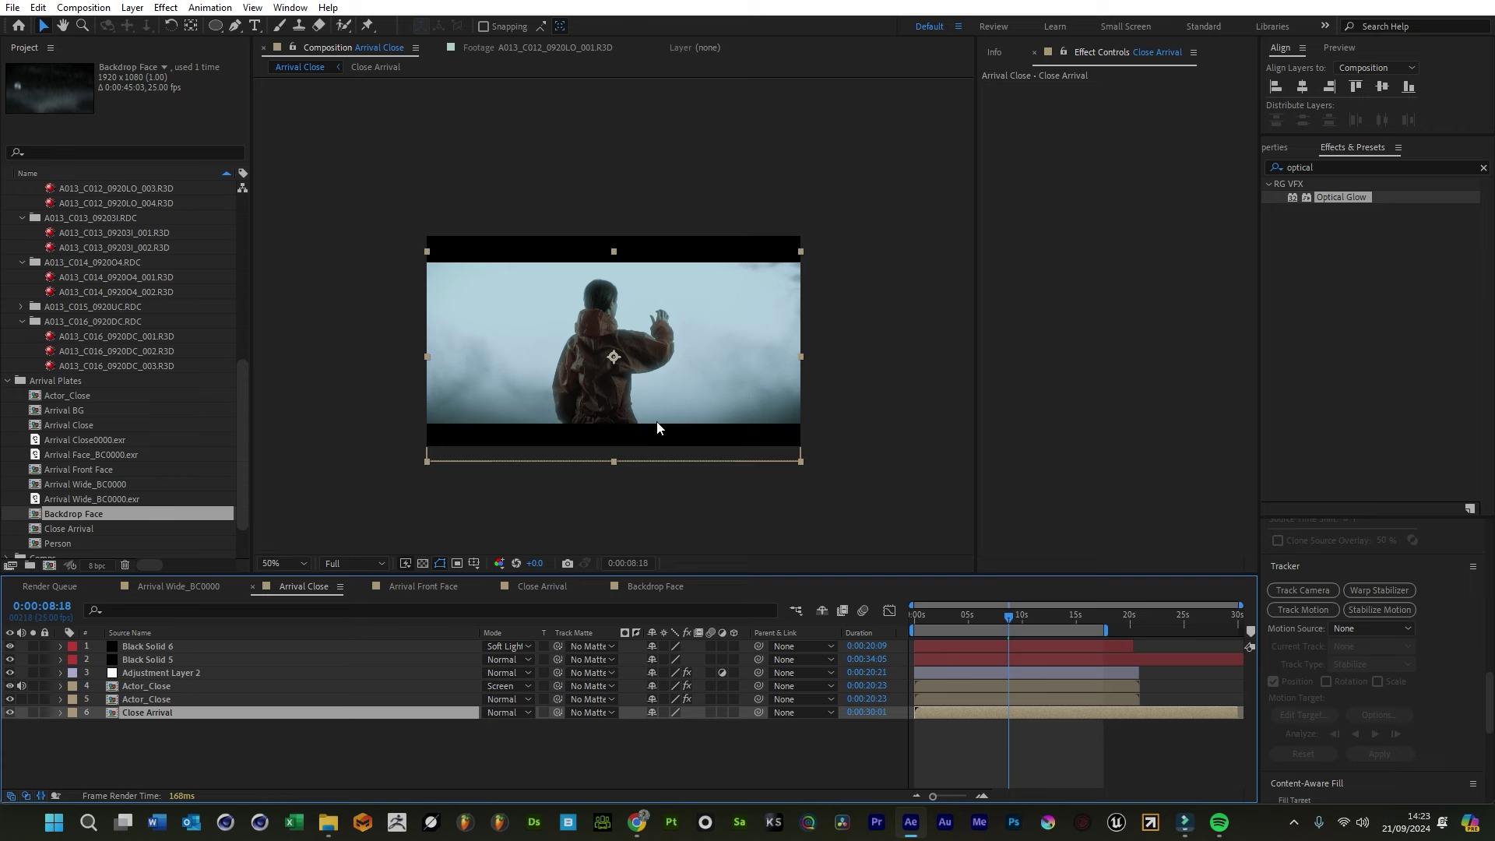
pyautogui.press('.')
pyautogui.press('.')
pyautogui.scroll(-2, 117, 416)
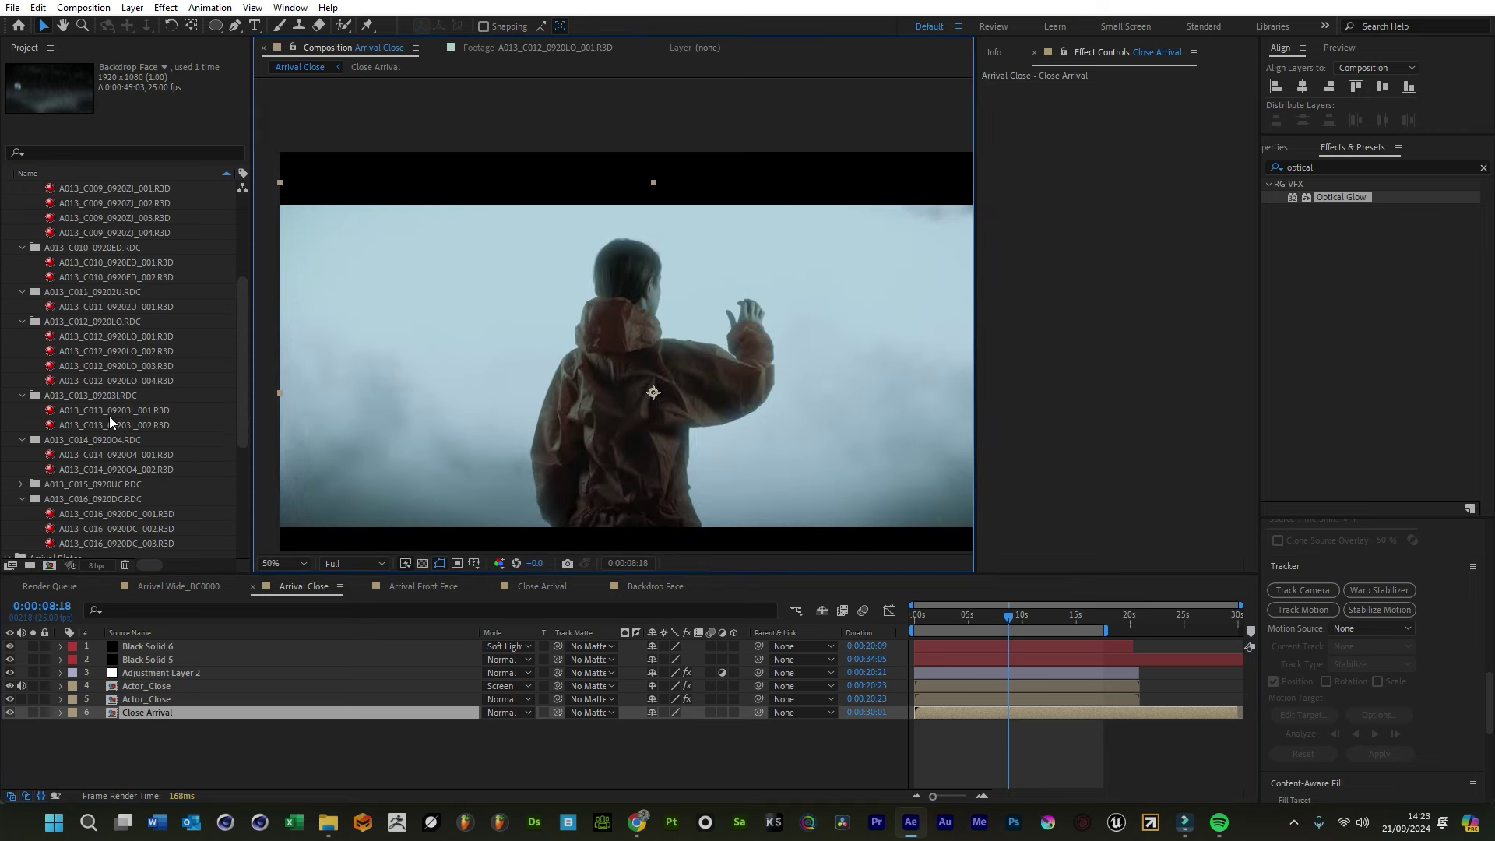
pyautogui.click(45, 528)
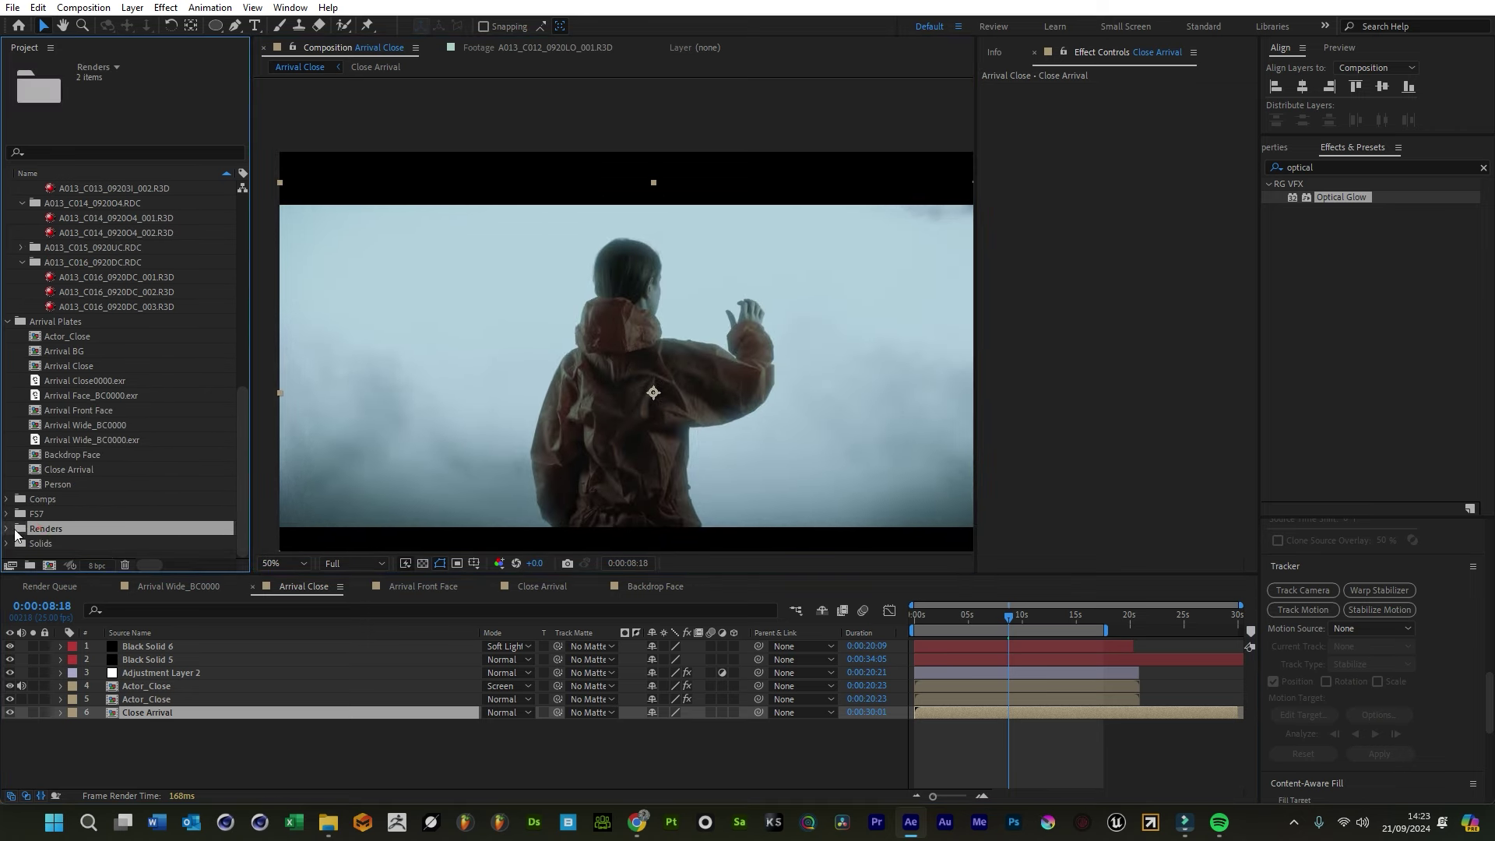
pyautogui.click(7, 529)
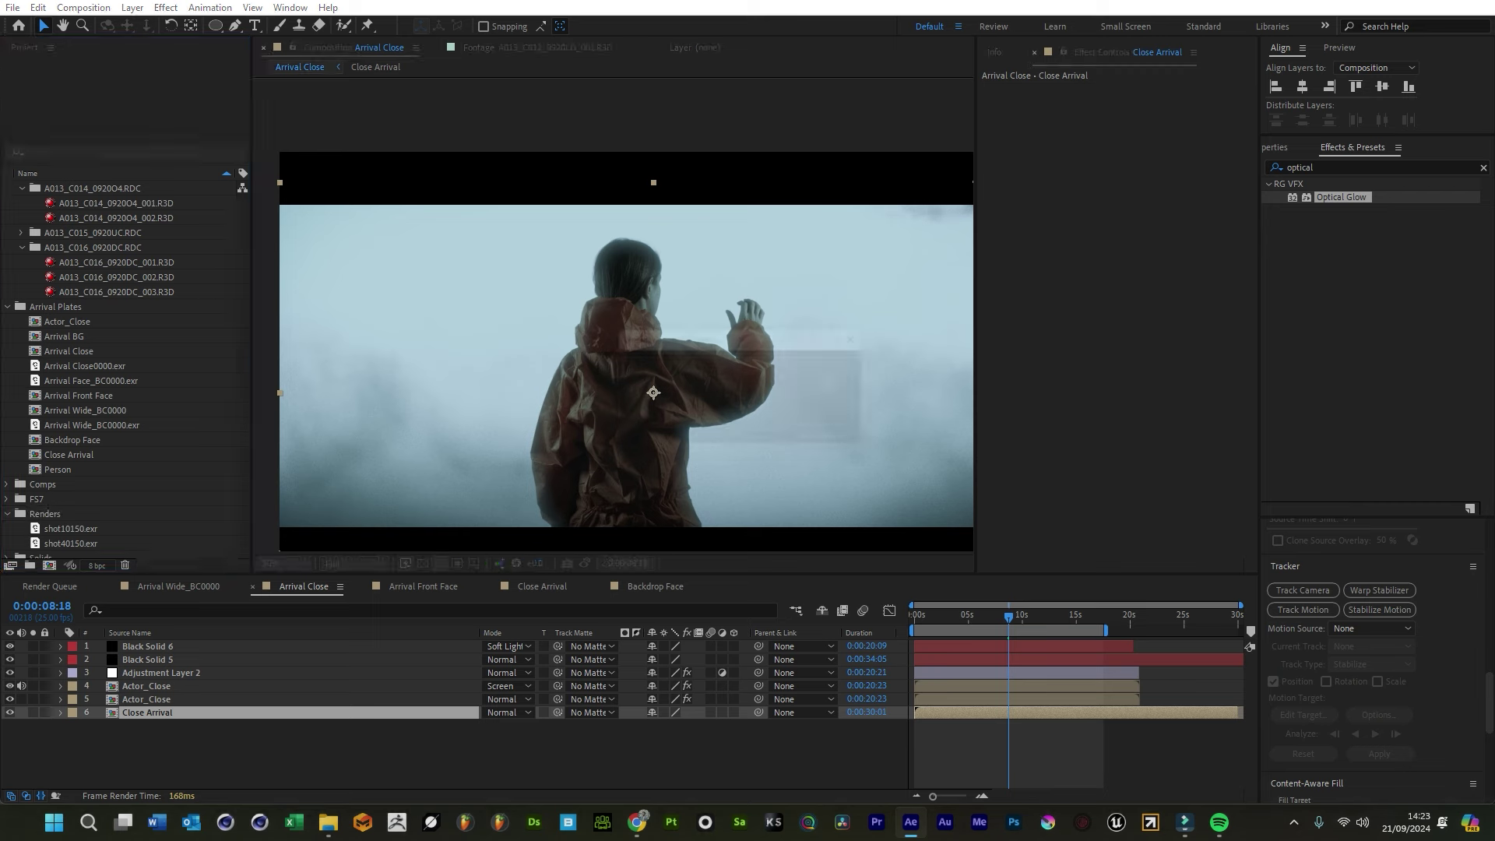
pyautogui.click(62, 499)
pyautogui.moveTo(100, 498); pyautogui.dragTo(238, 702)
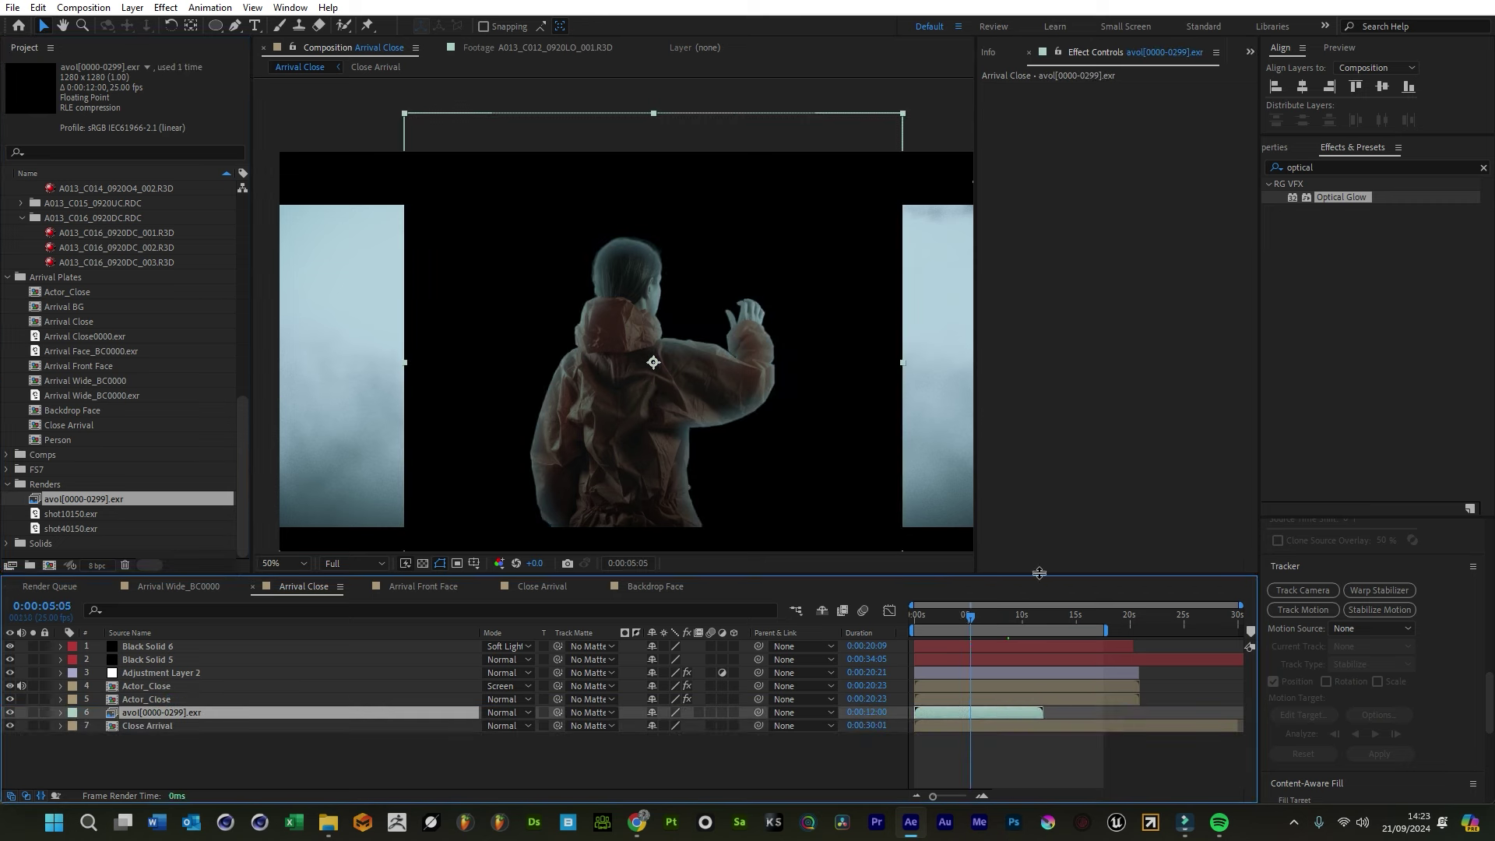
# Apply EXtractoR to the avol layer, map its channels to Beauty, and go to 0:00:06:05
pyautogui.click(1339, 167)
pyautogui.write('e')
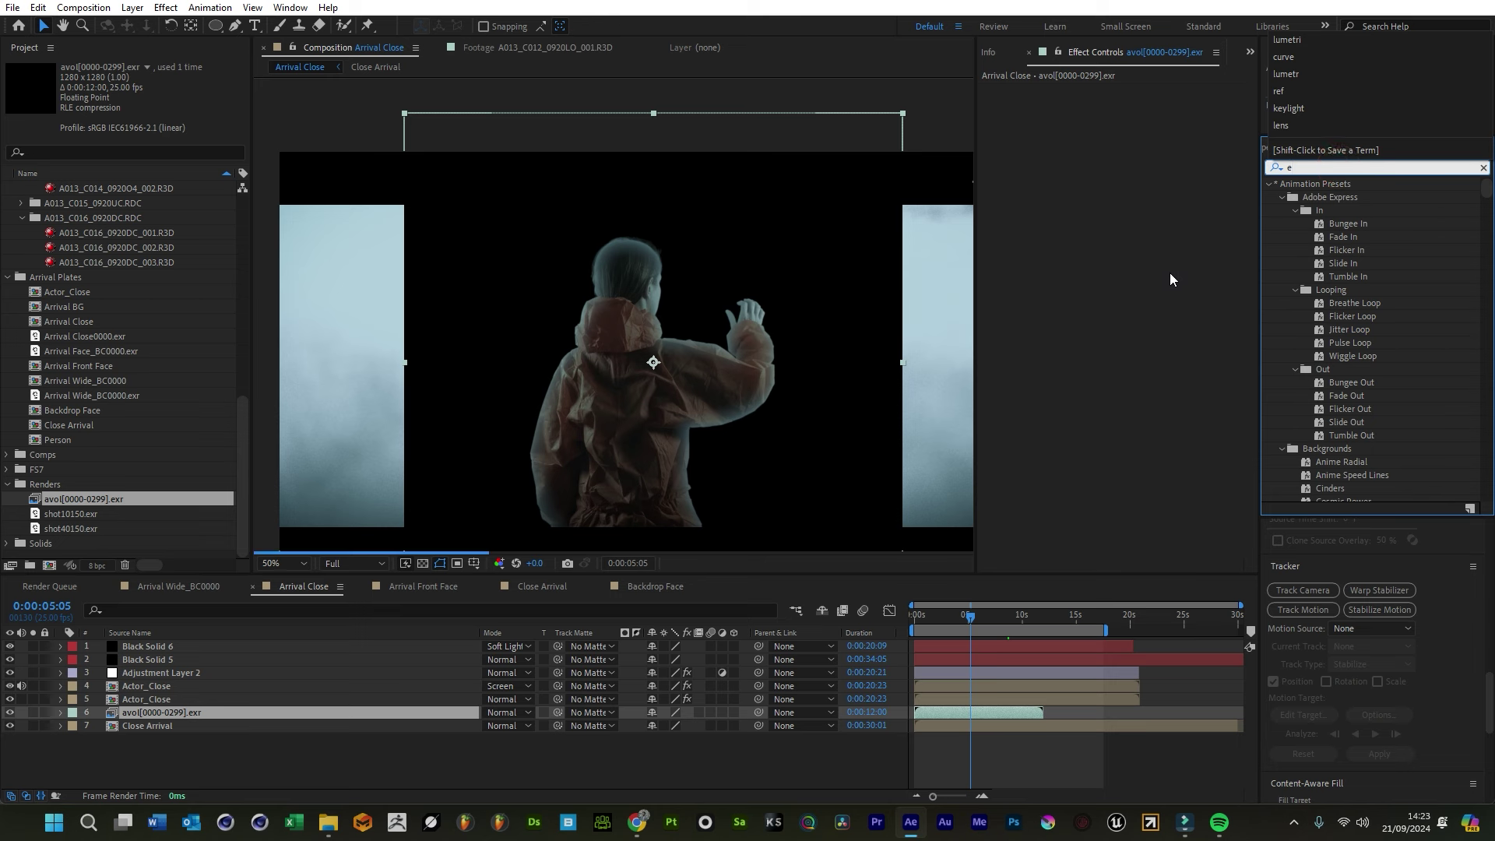
pyautogui.write('xt')
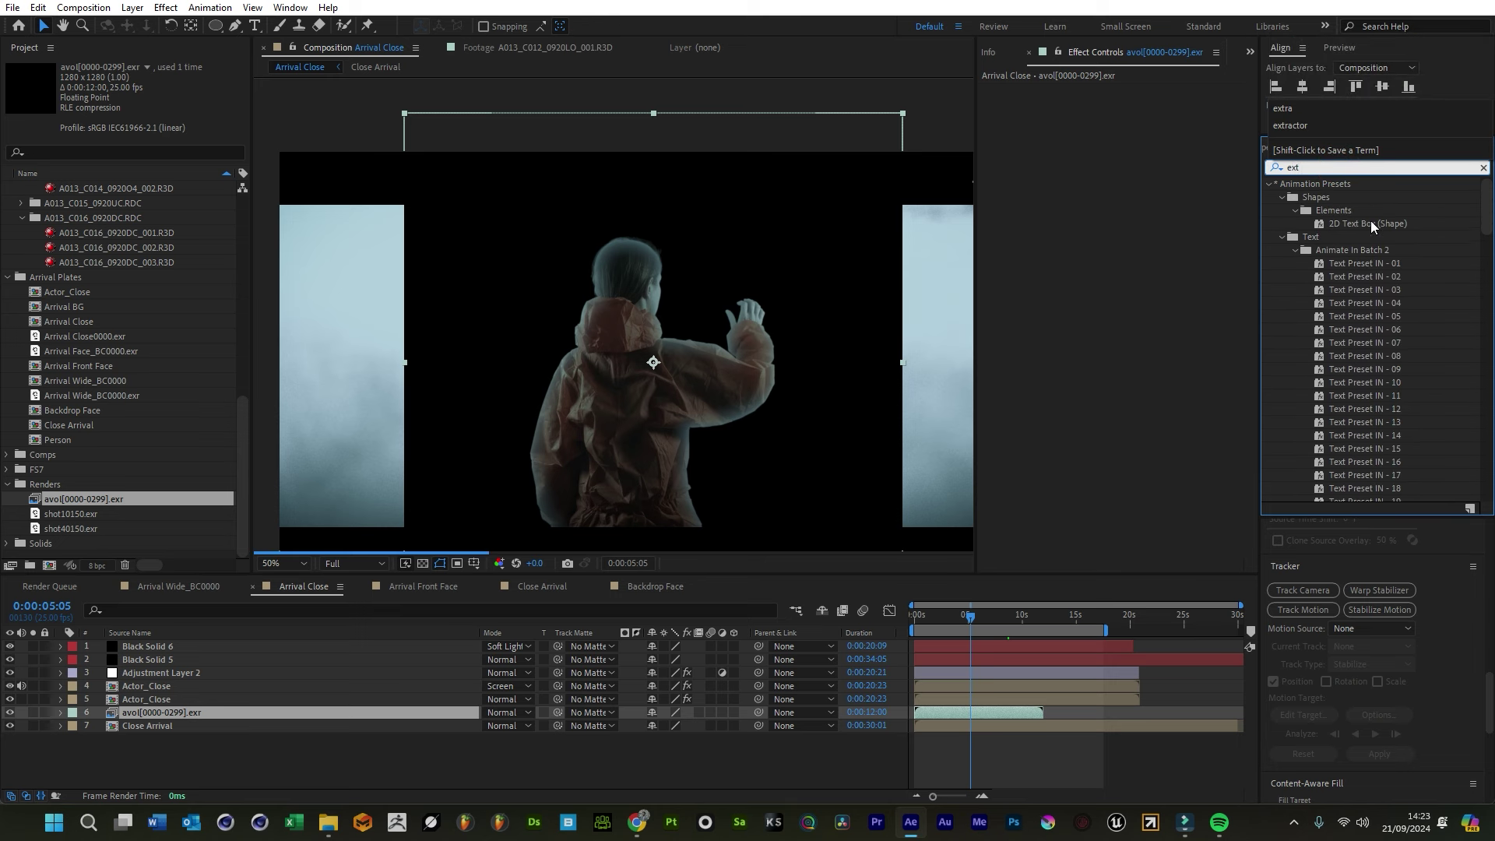
pyautogui.write('r')
pyautogui.moveTo(1321, 250); pyautogui.dragTo(187, 712)
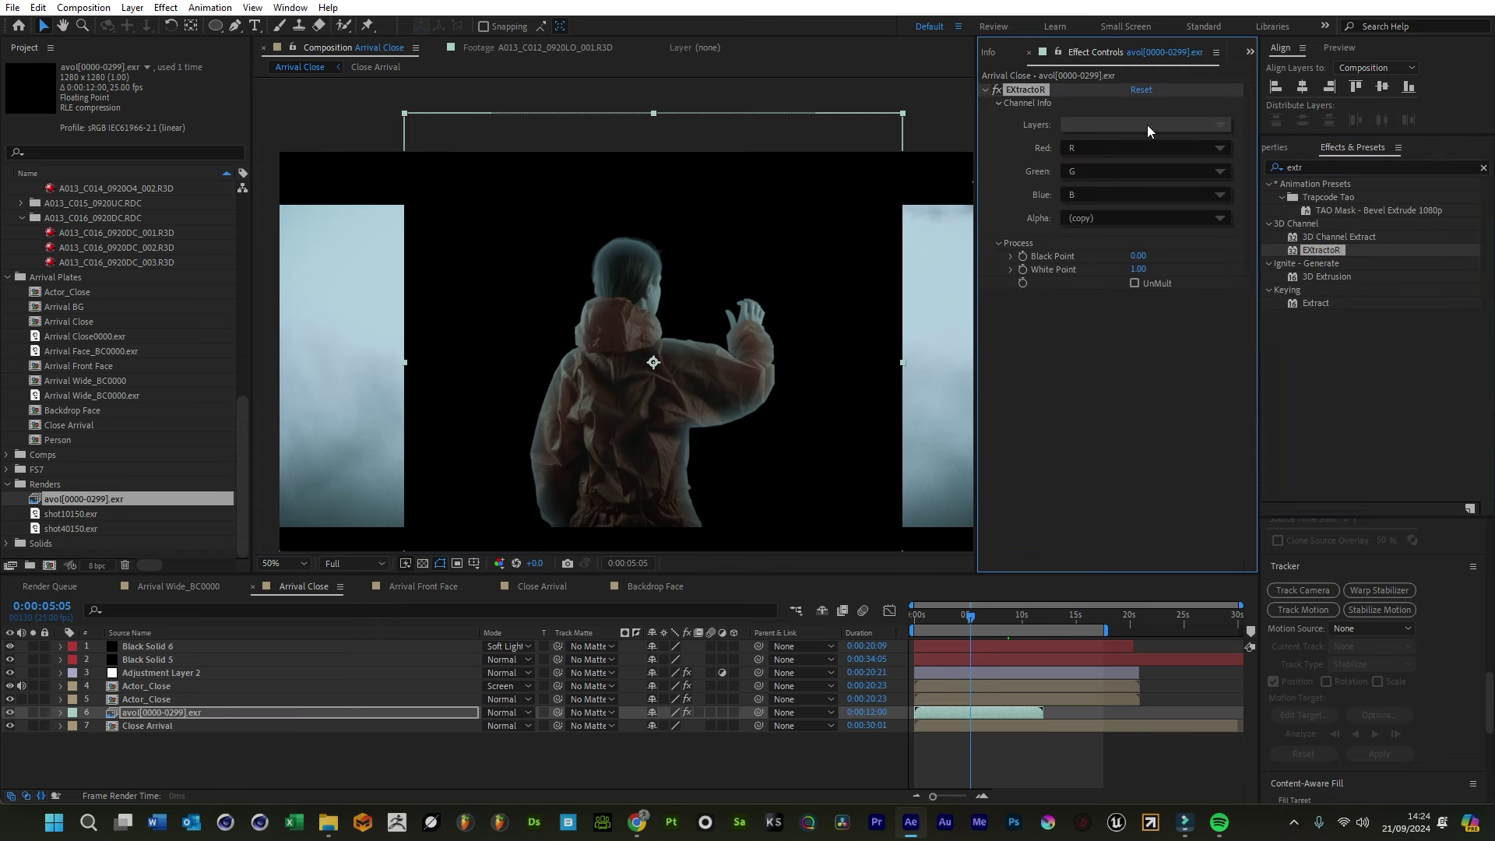
pyautogui.click(1191, 126)
pyautogui.click(1222, 133)
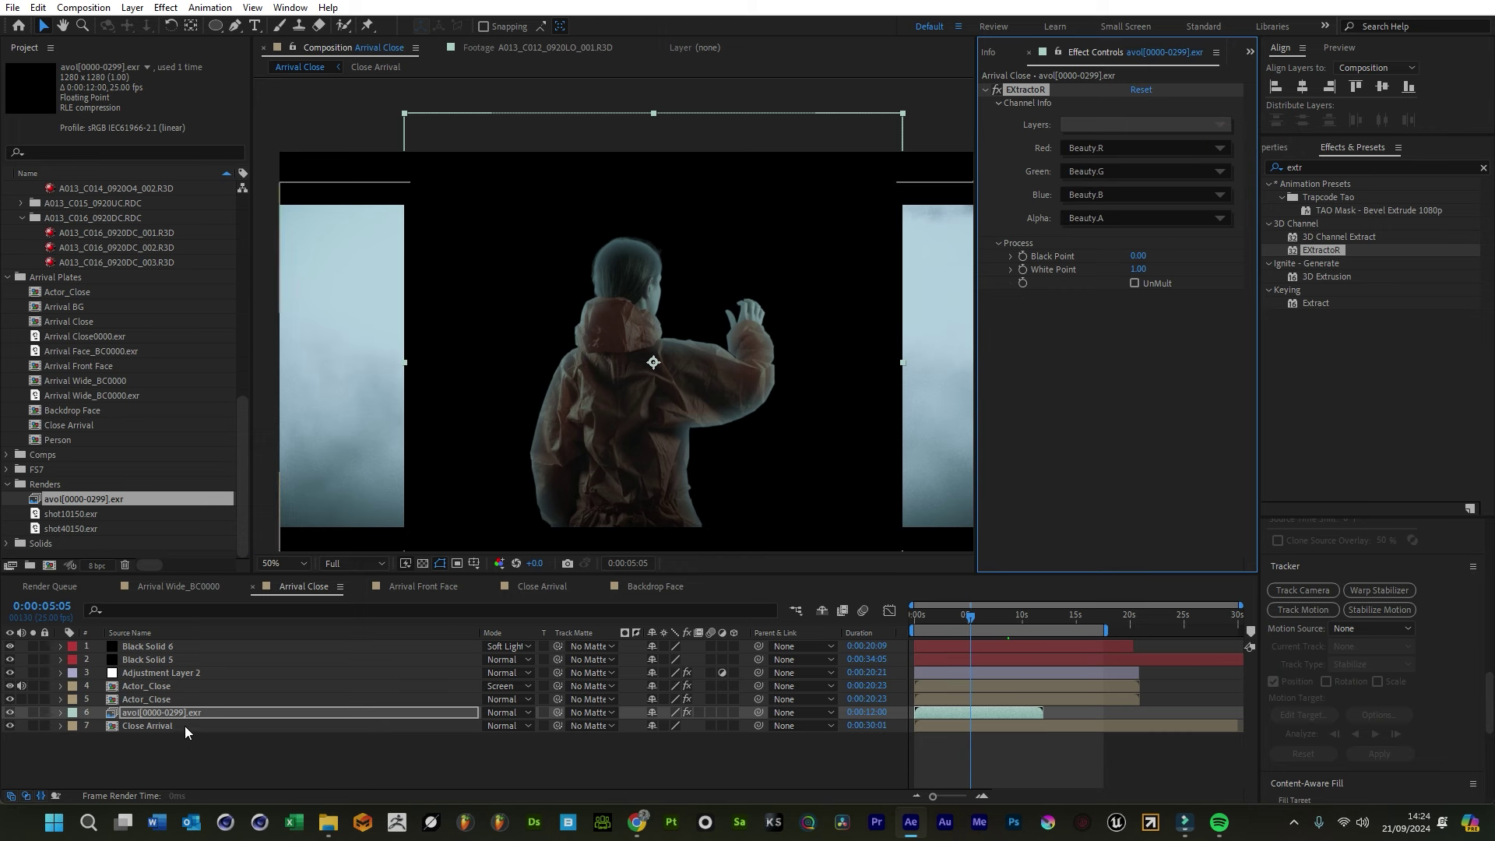
pyautogui.click(12, 707)
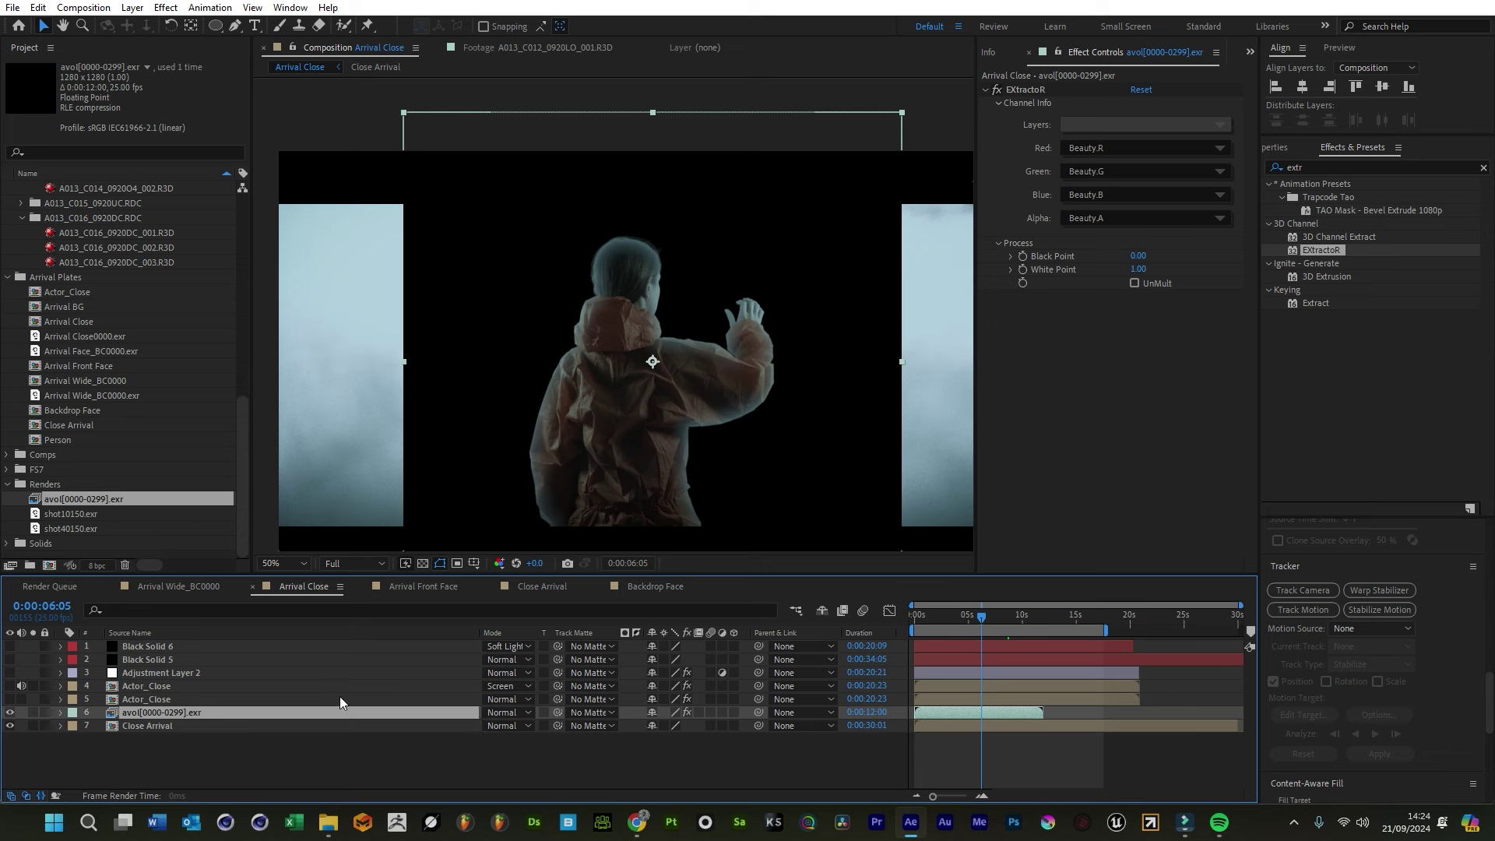
# Scale up the avol smoke ring and time-reverse the layer
pyautogui.click(174, 738)
pyautogui.click(142, 713)
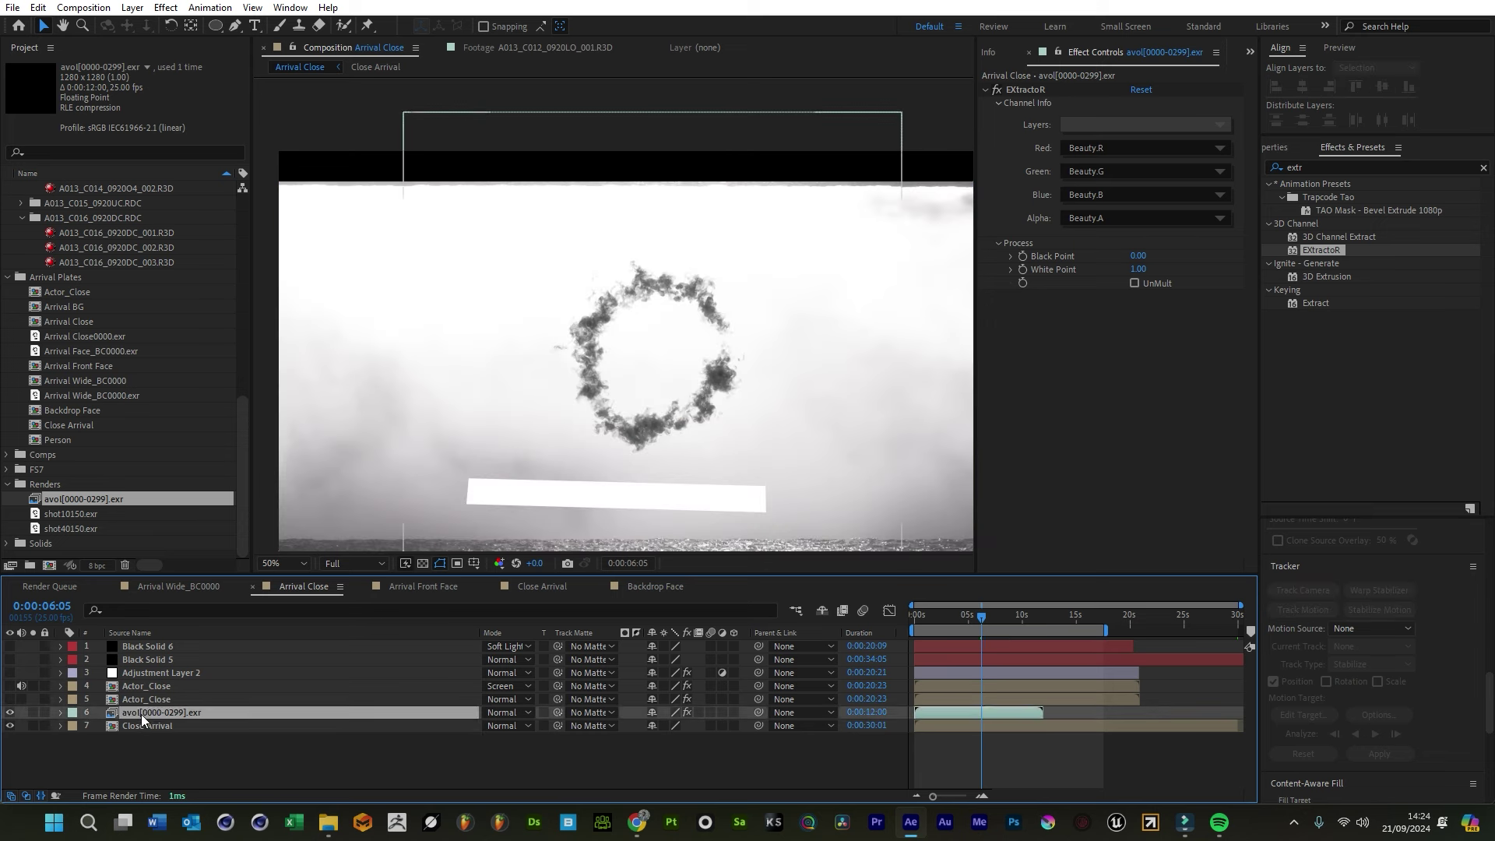
pyautogui.moveTo(903, 363); pyautogui.dragTo(1043, 355)
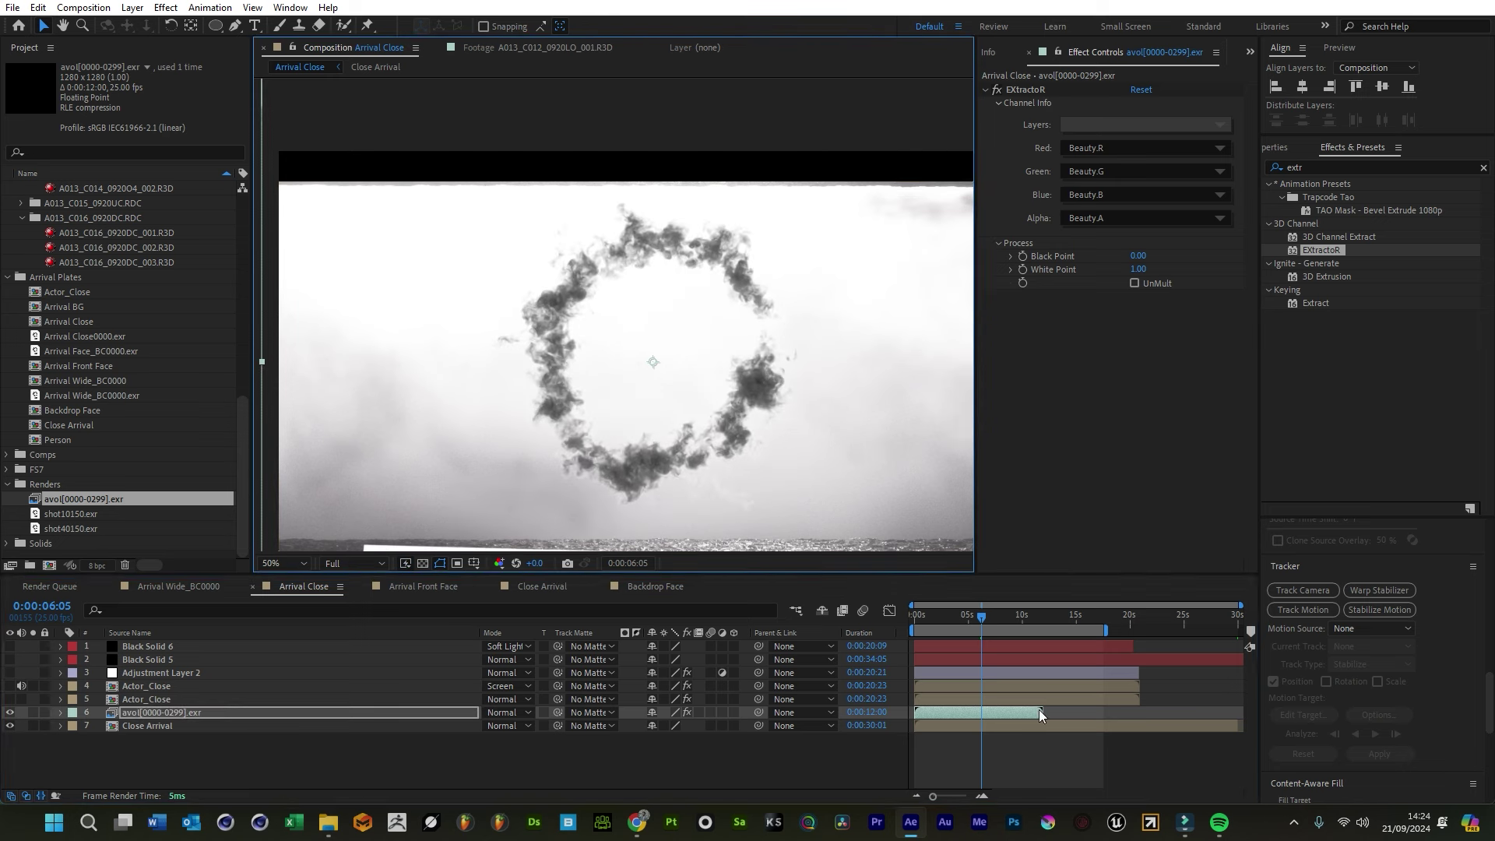
pyautogui.rightClick(947, 712)
pyautogui.moveTo(1004, 331)
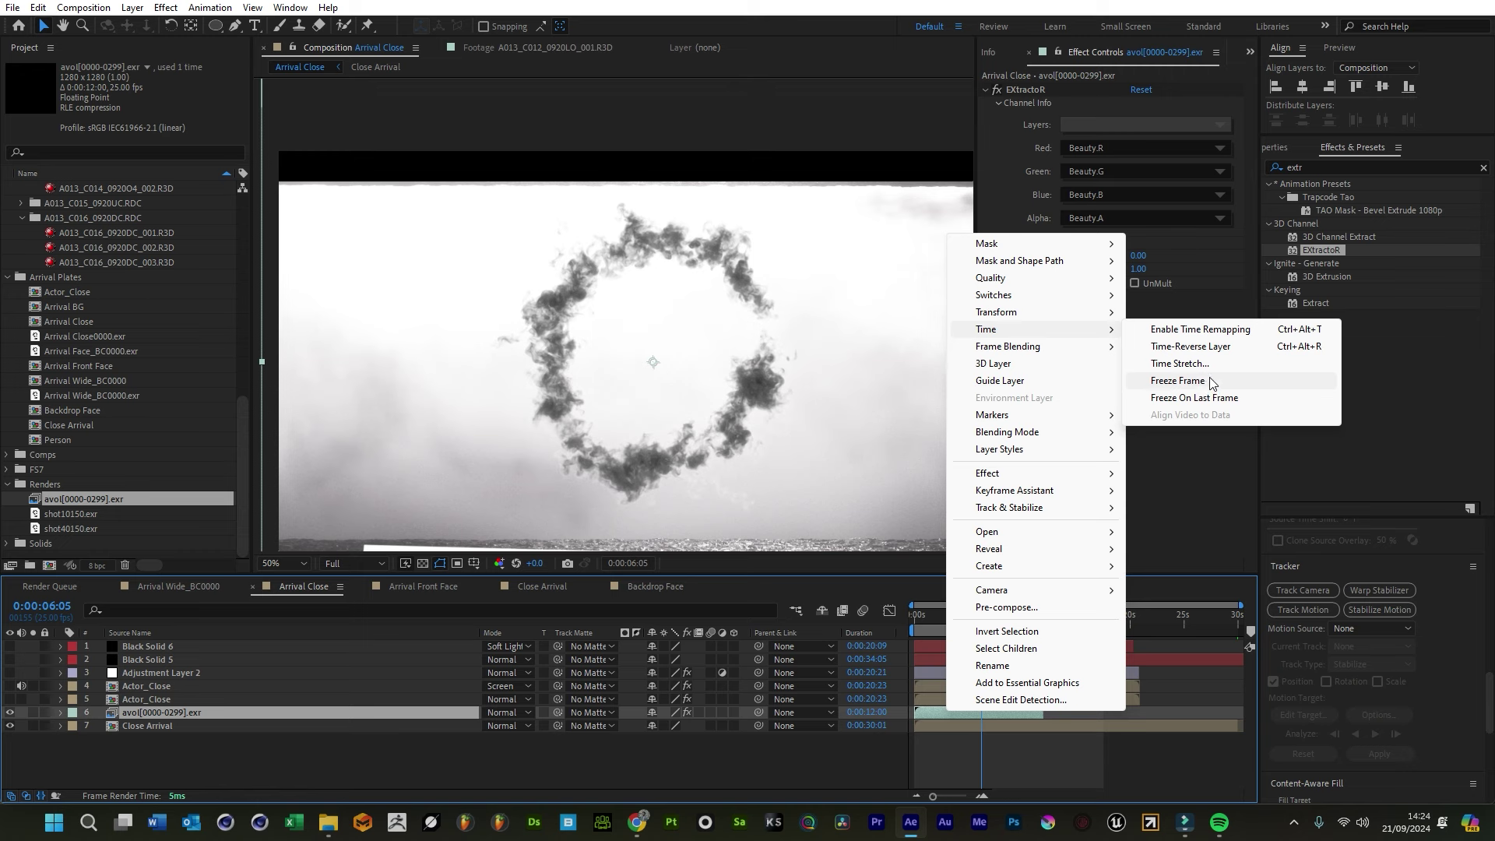
pyautogui.click(1204, 352)
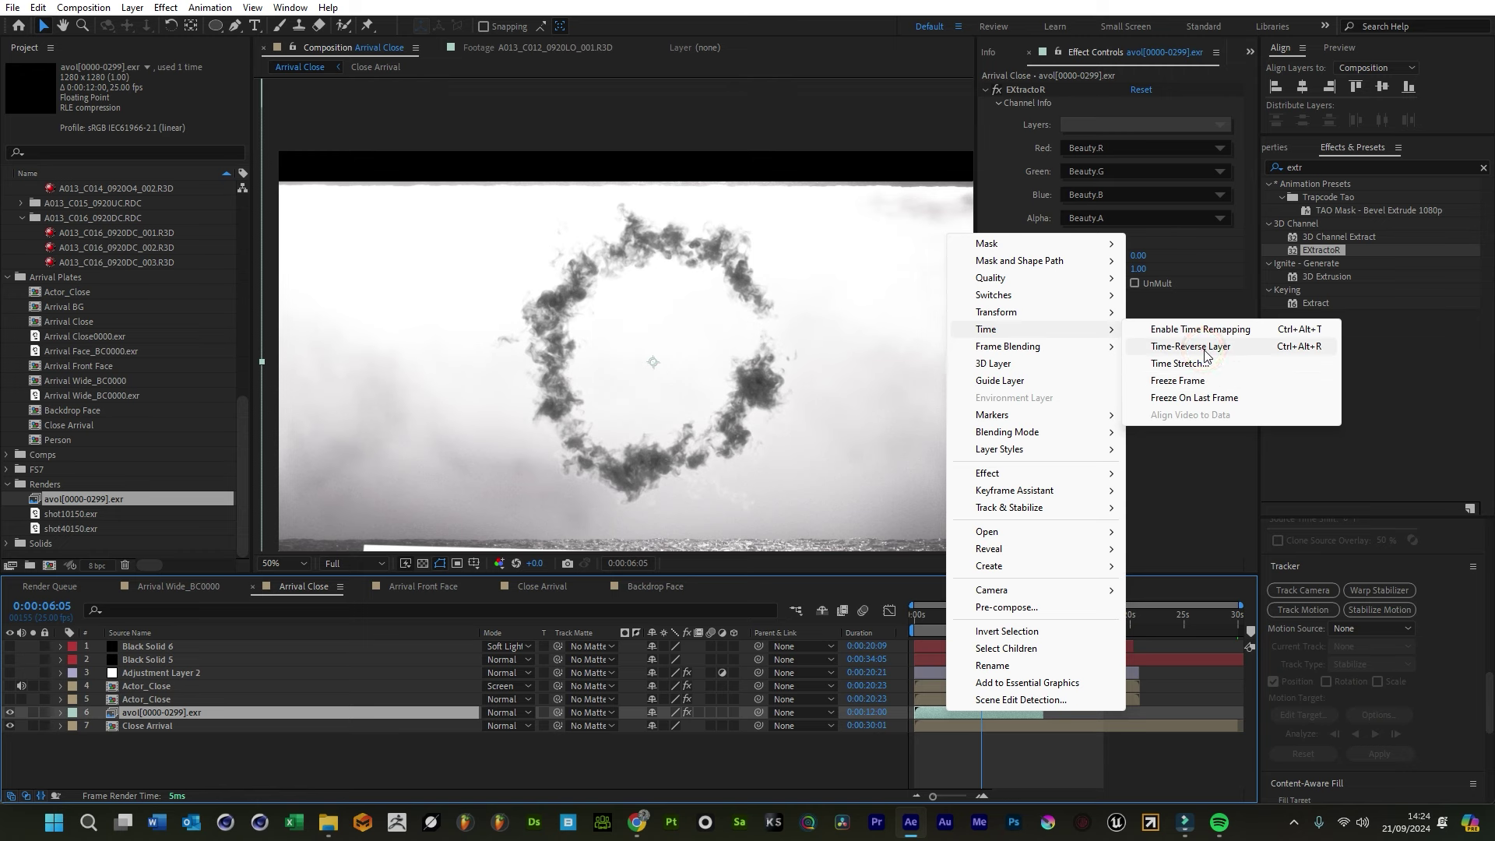
# Enlarge the smoke ring further and switch layers 1–5 back on
pyautogui.press(',')
pyautogui.press(',')
pyautogui.keyDown('shift'); pyautogui.moveTo(827, 340); pyautogui.dragTo(871, 339); pyautogui.keyUp('shift')
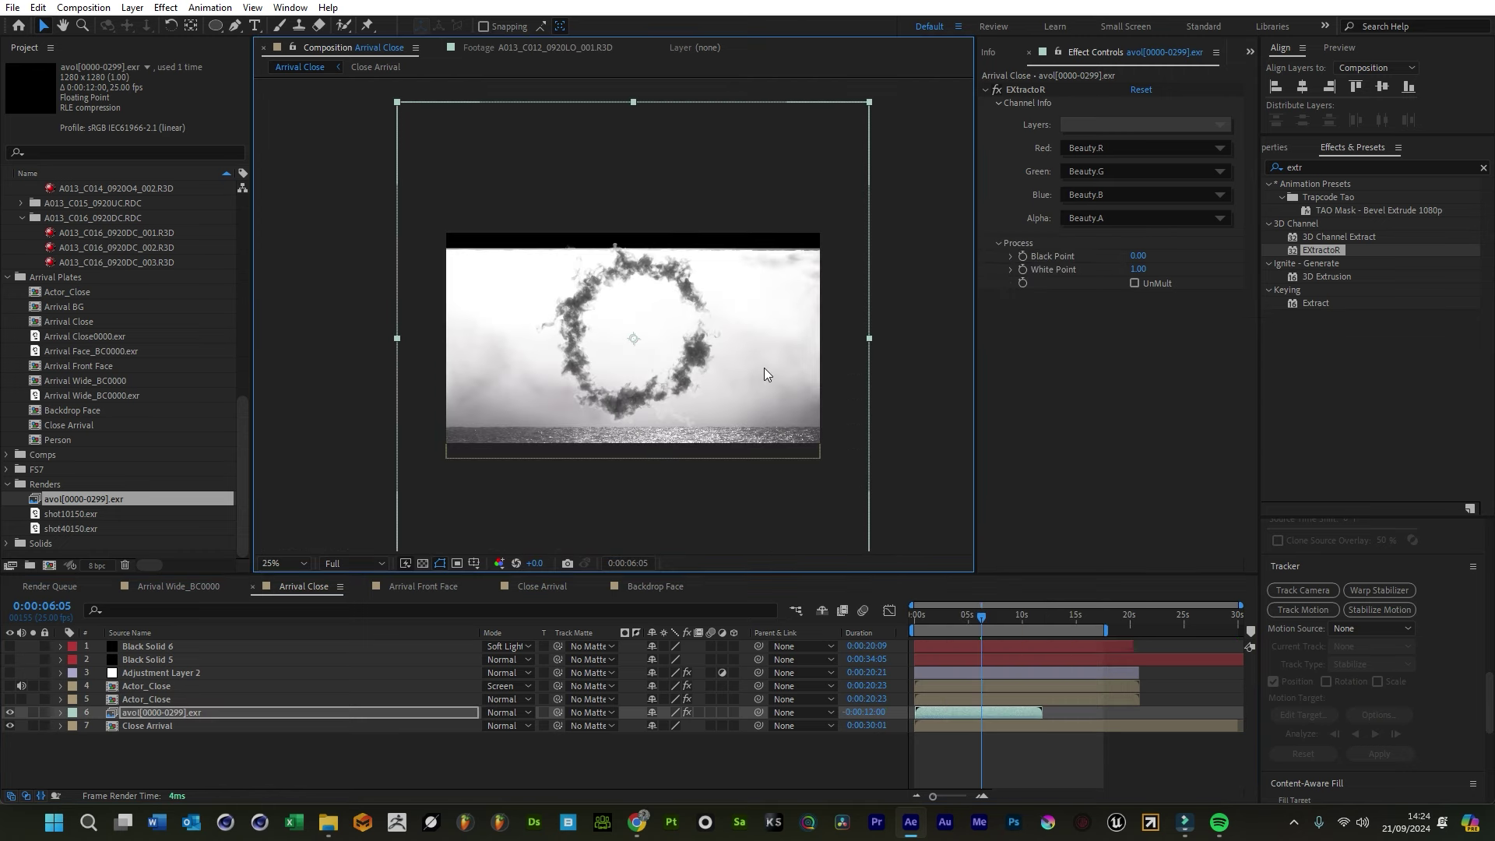
pyautogui.moveTo(10, 698); pyautogui.dragTo(9, 652)
pyautogui.click(598, 738)
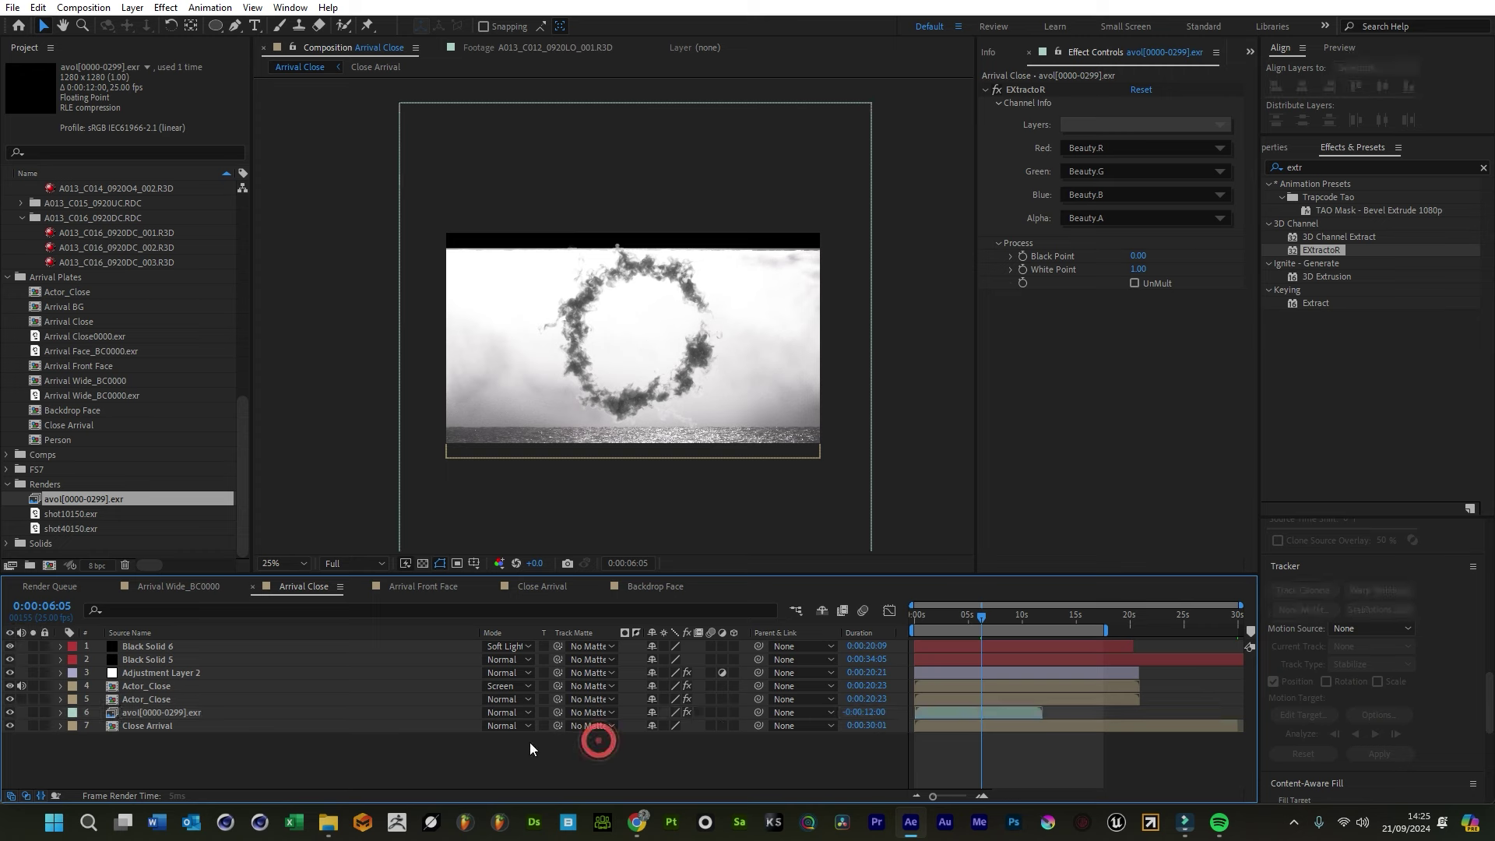
# Shift the smoke layer later in the shot and set a 100% Opacity keyframe around 0:00:08:15
pyautogui.press('.')
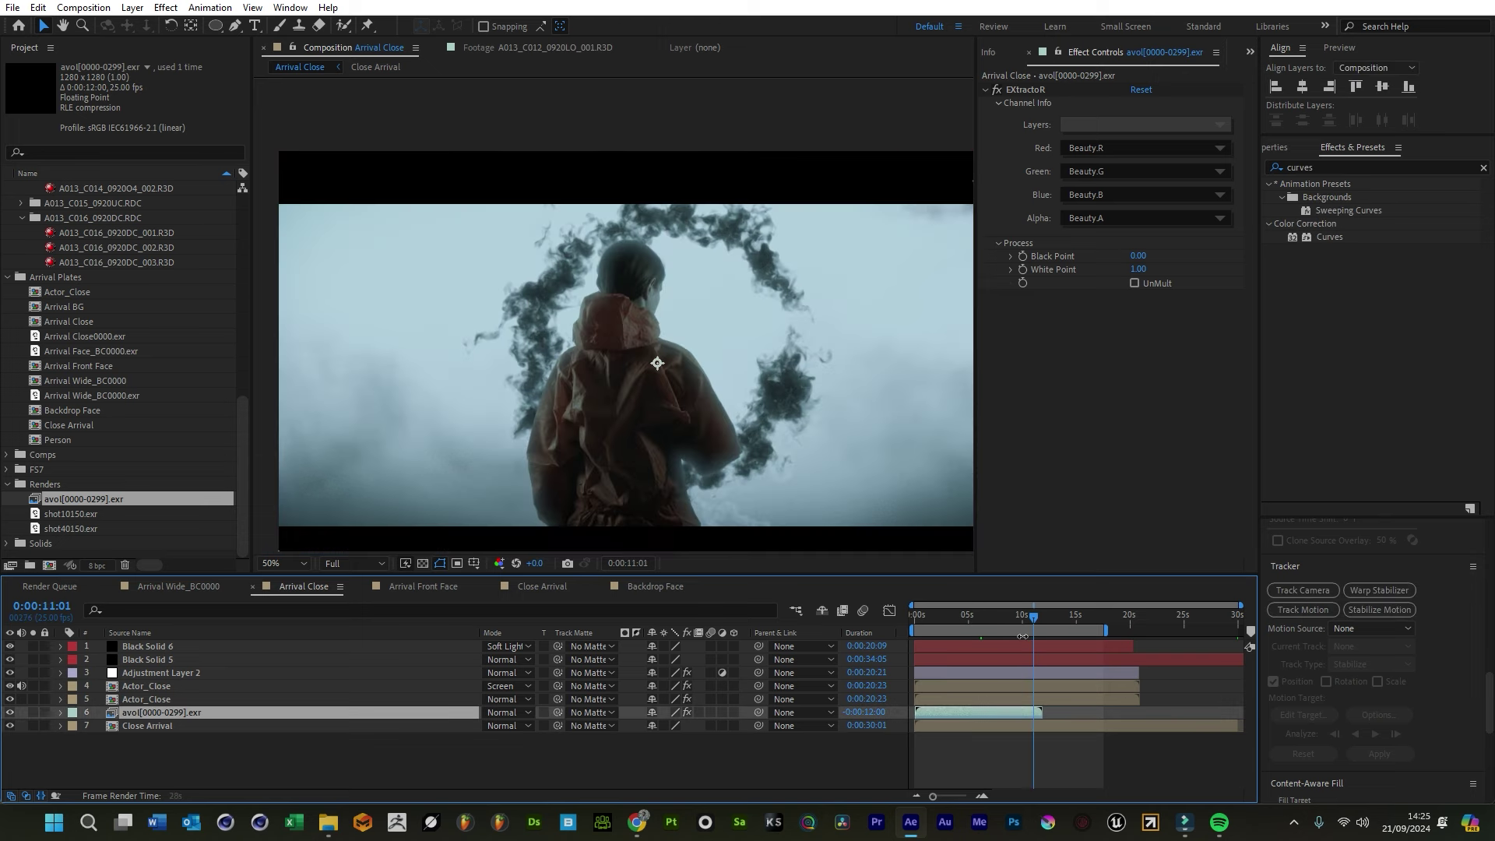
pyautogui.moveTo(973, 711); pyautogui.dragTo(1032, 711)
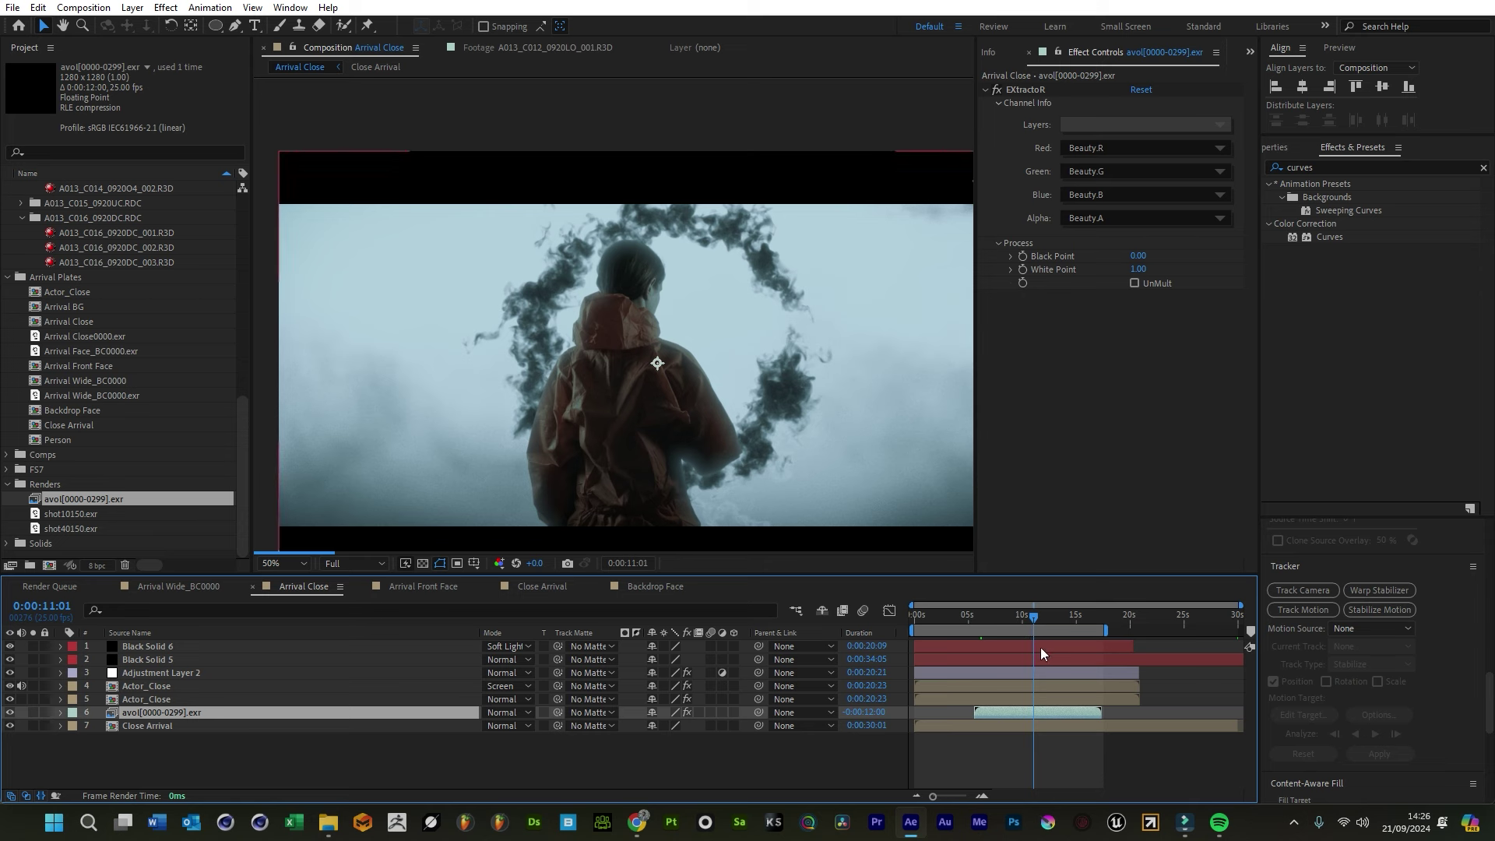
pyautogui.press('t')
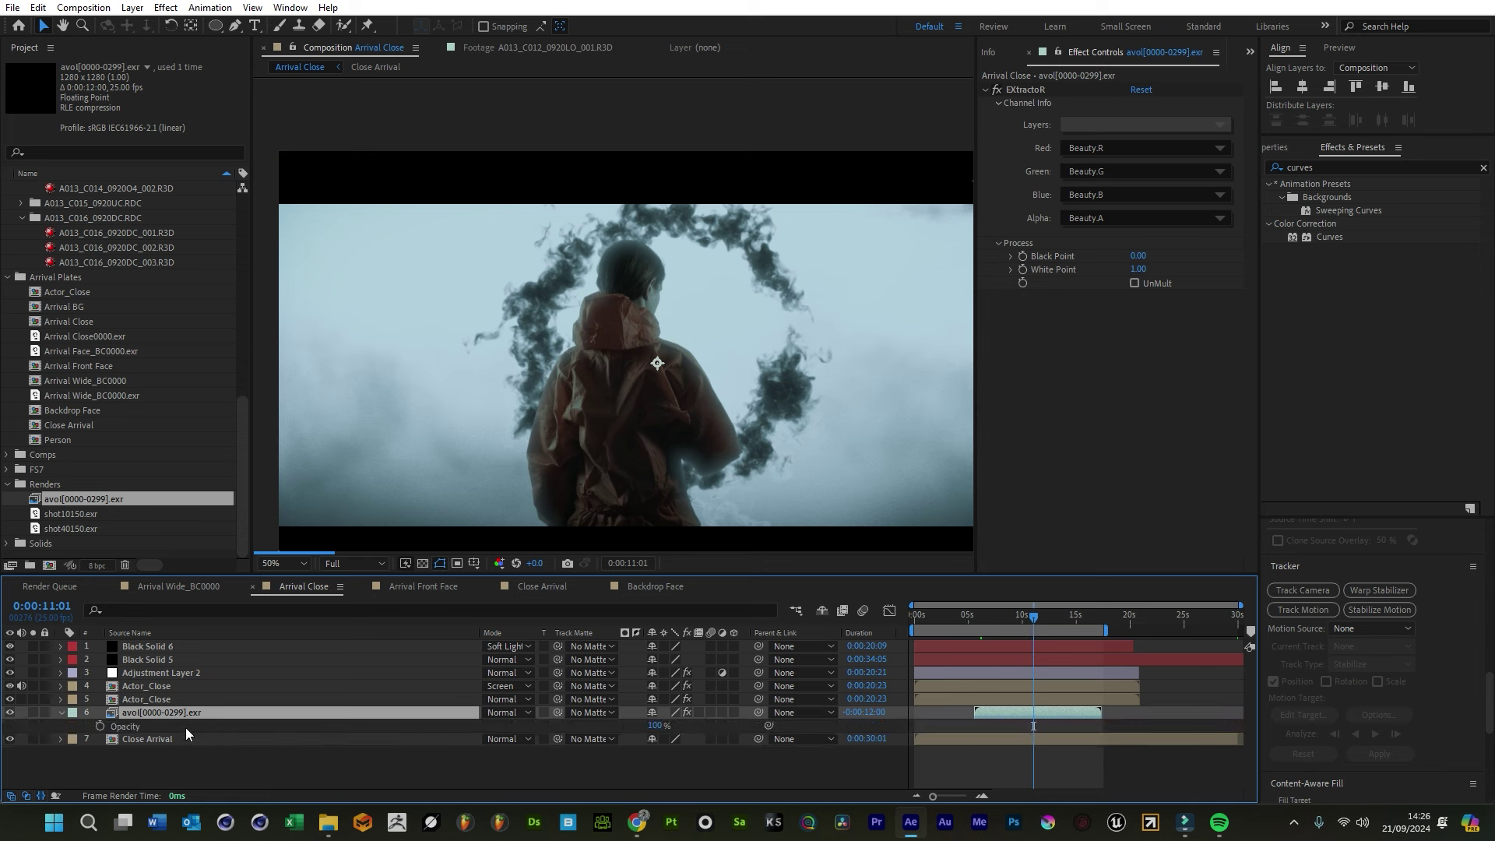
pyautogui.click(1006, 615)
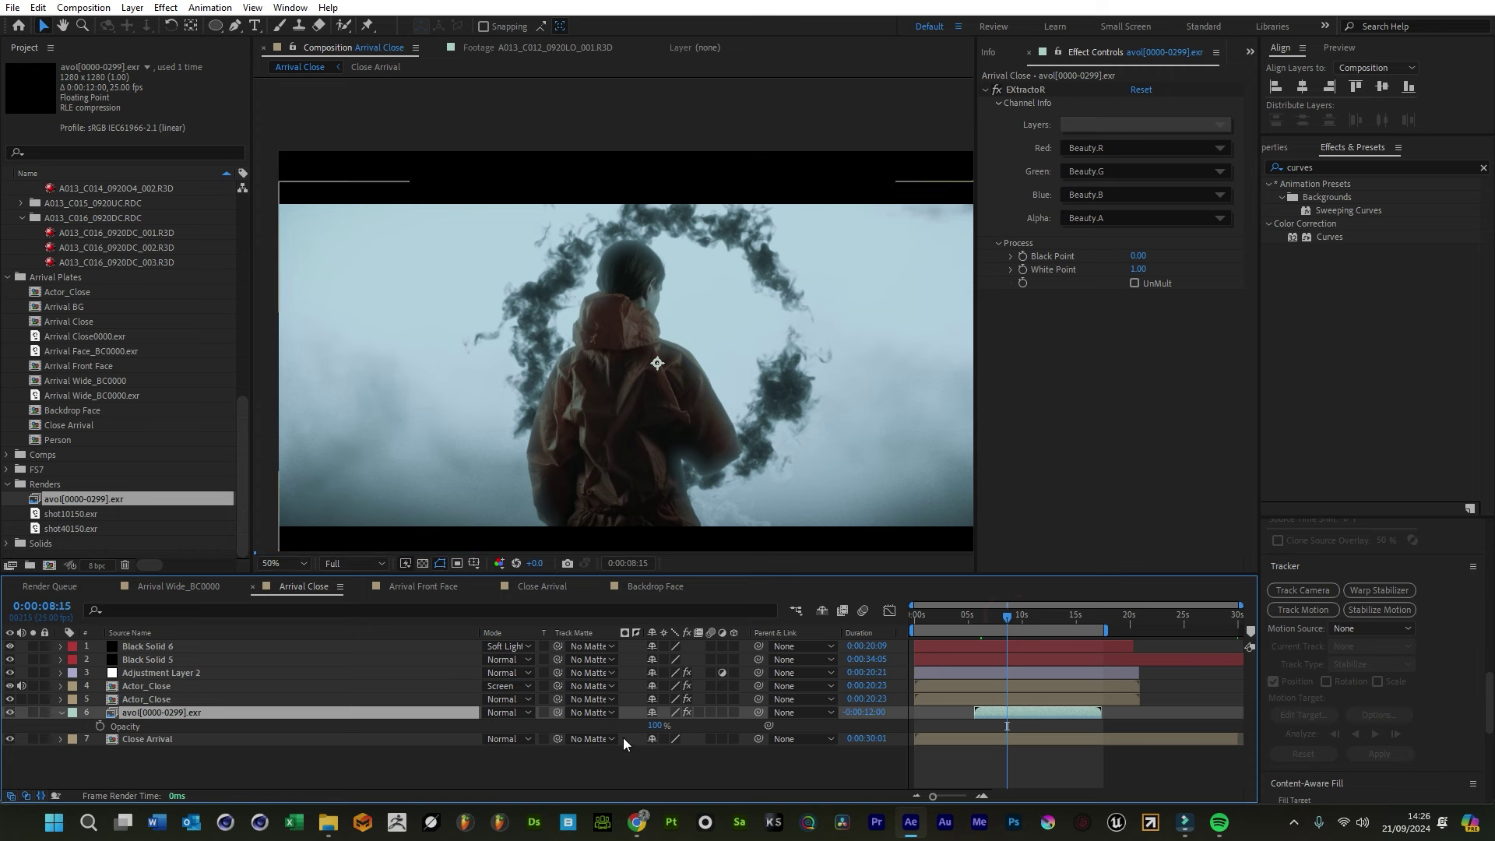
pyautogui.click(98, 725)
# Add a 60% Opacity keyframe around 0:00:05:12, then scrub to 11:10 to check the composite
pyautogui.click(973, 614)
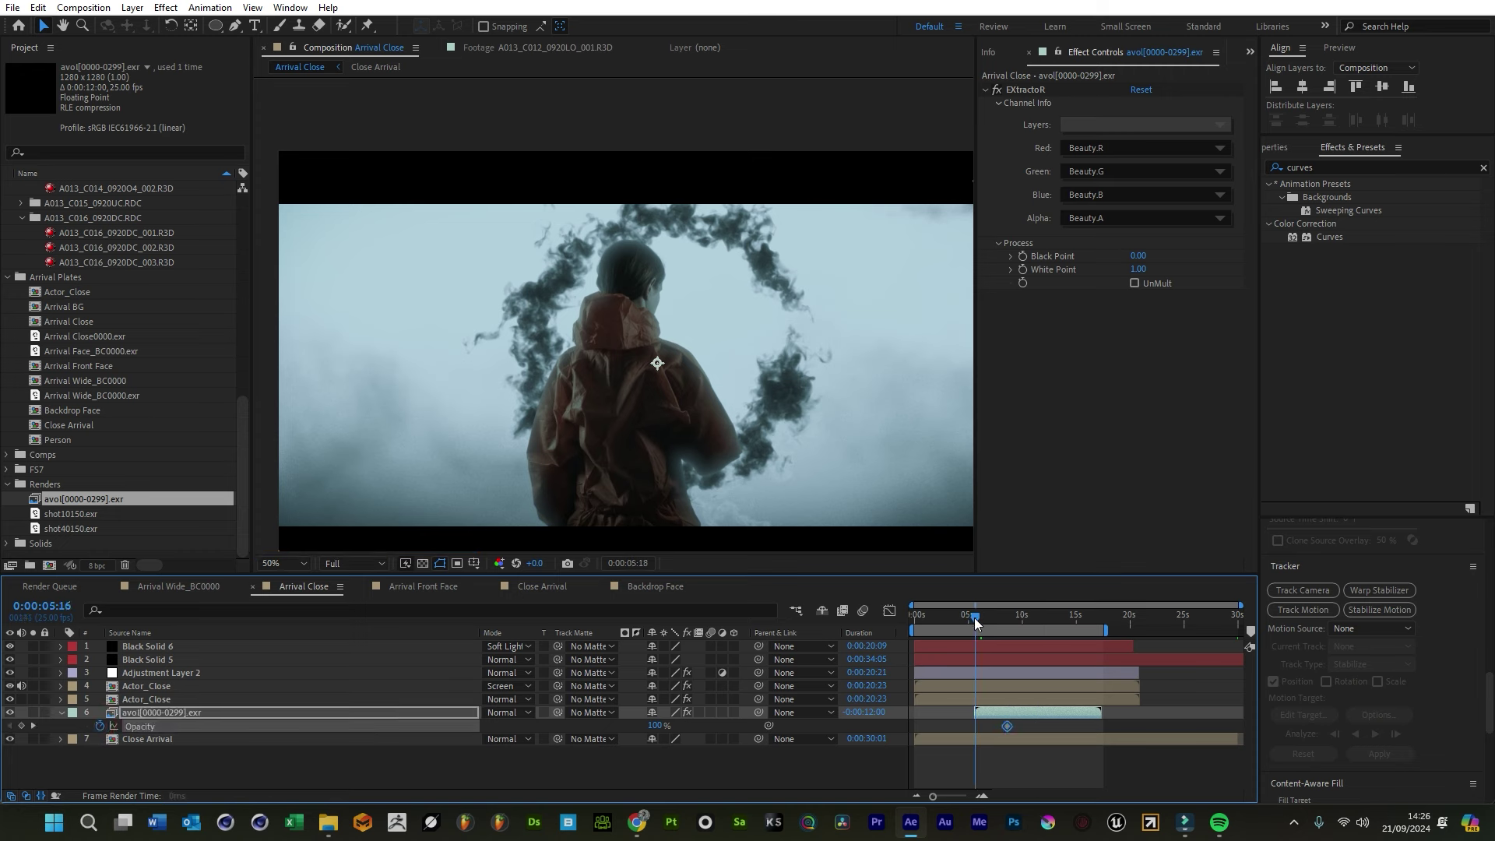
pyautogui.click(659, 725)
pyautogui.write('60')
pyautogui.press('Return')
pyautogui.click(1007, 769)
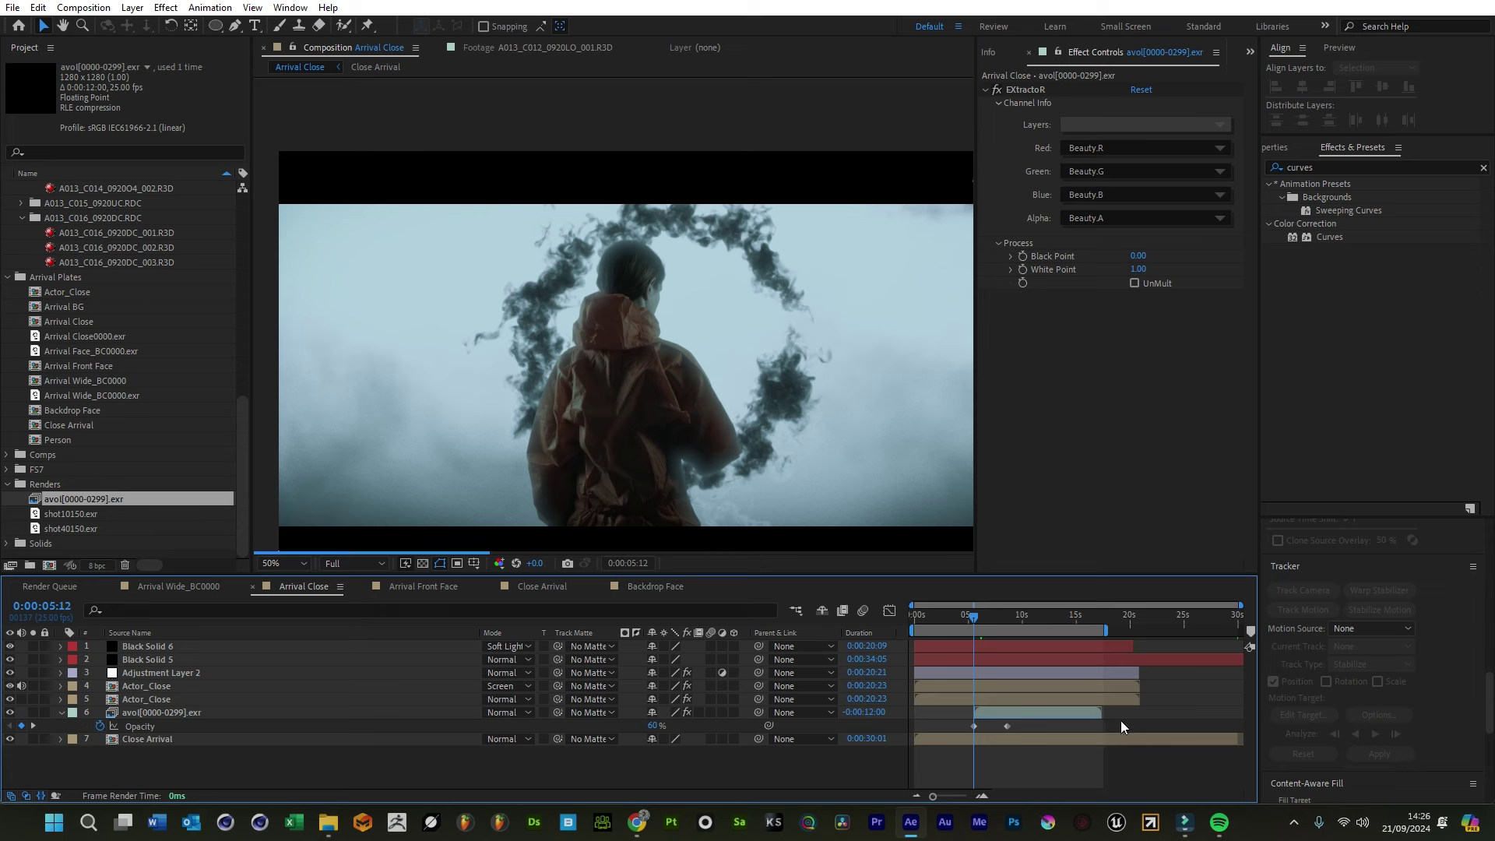
pyautogui.click(926, 615)
pyautogui.click(1016, 713)
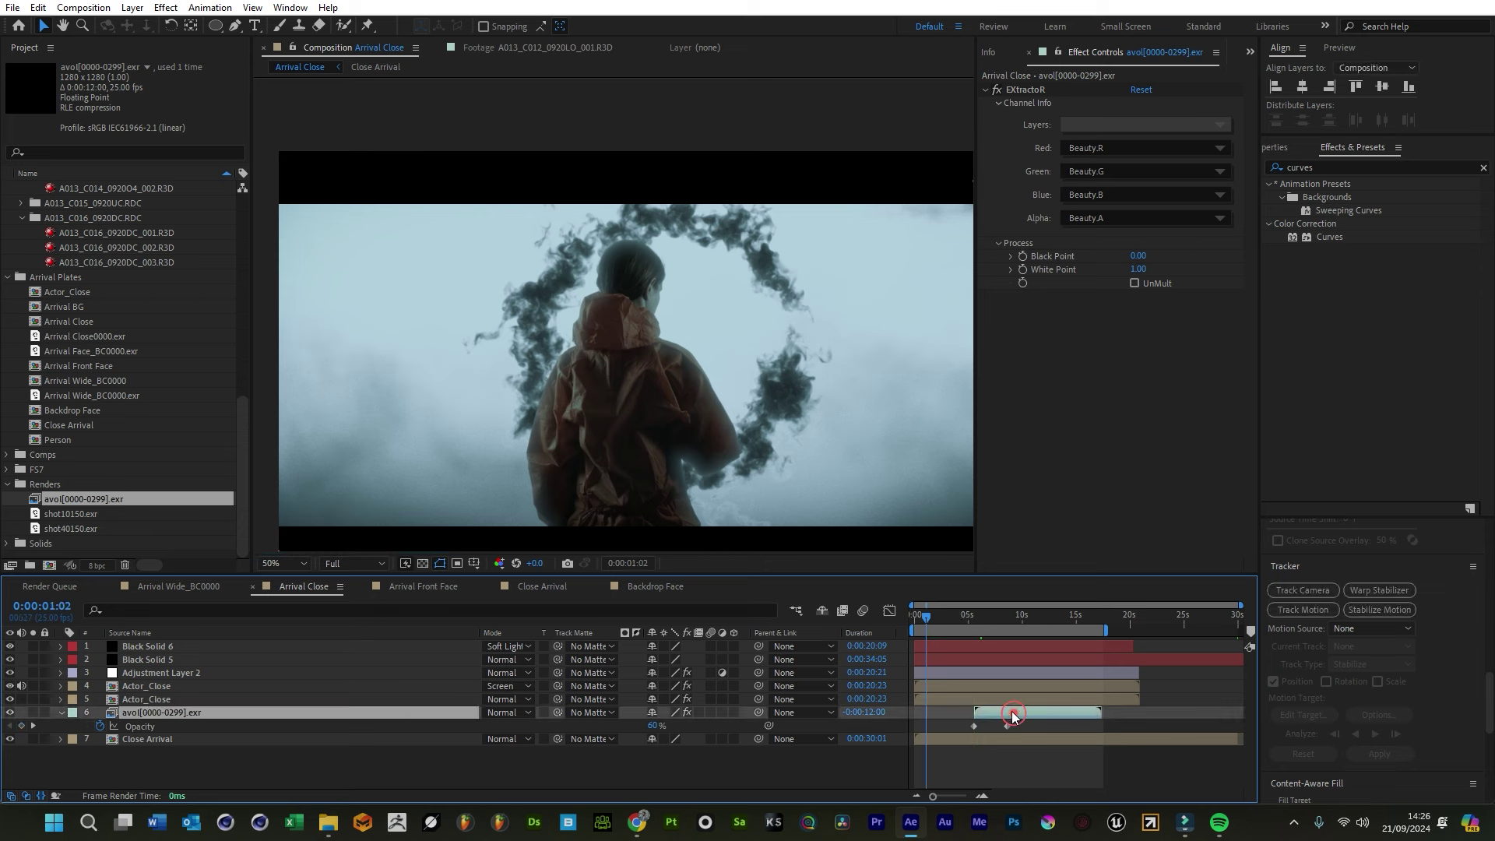
pyautogui.click(1037, 615)
# Inspect Adjustment Layer 2's Lumetri Color grade, then search Effects & Presets for 'optical'
pyautogui.doubleClick(1320, 166)
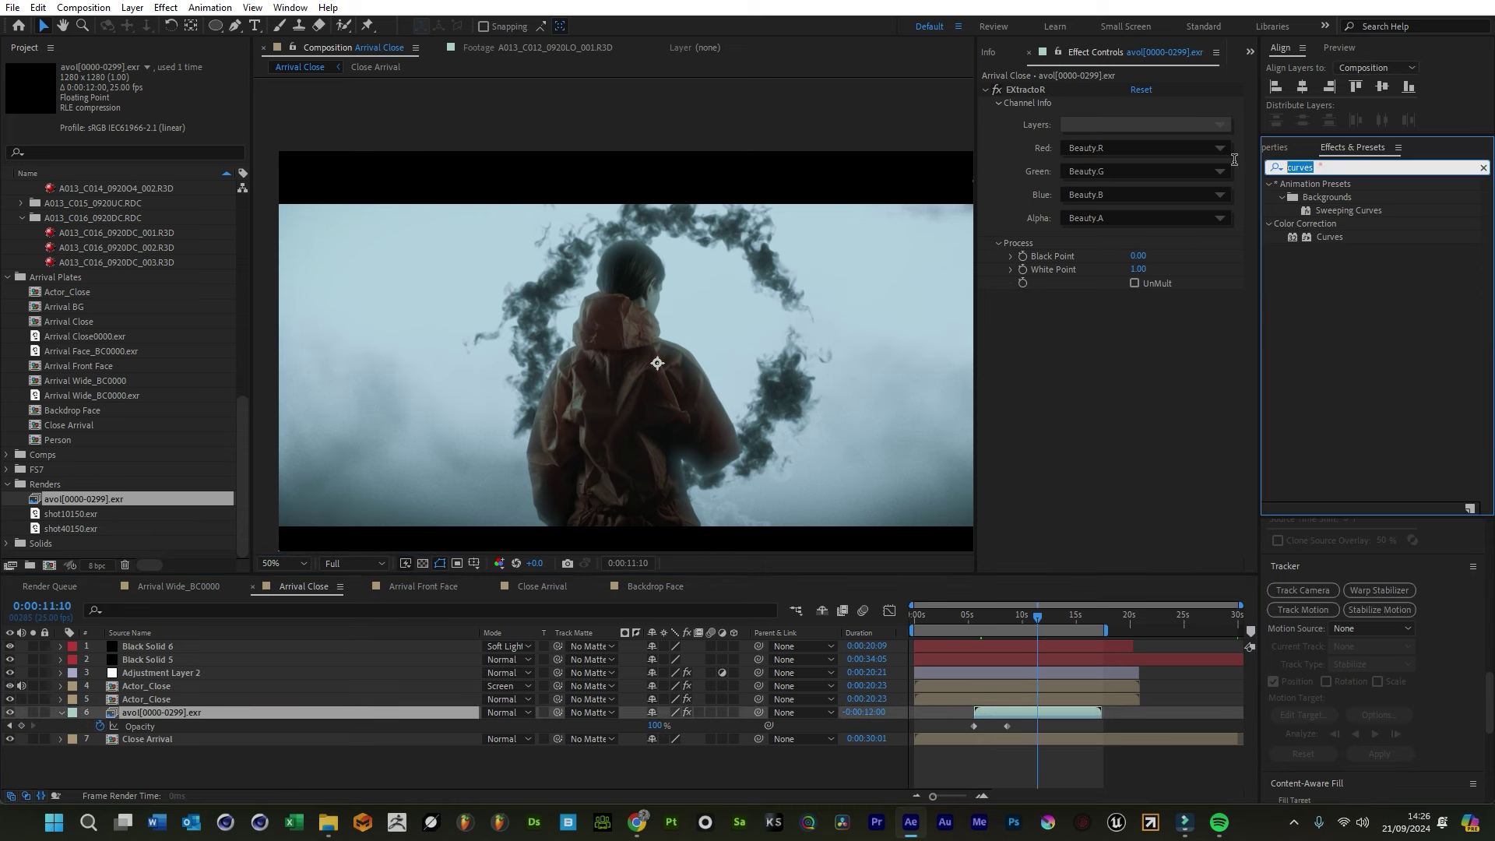
pyautogui.click(193, 671)
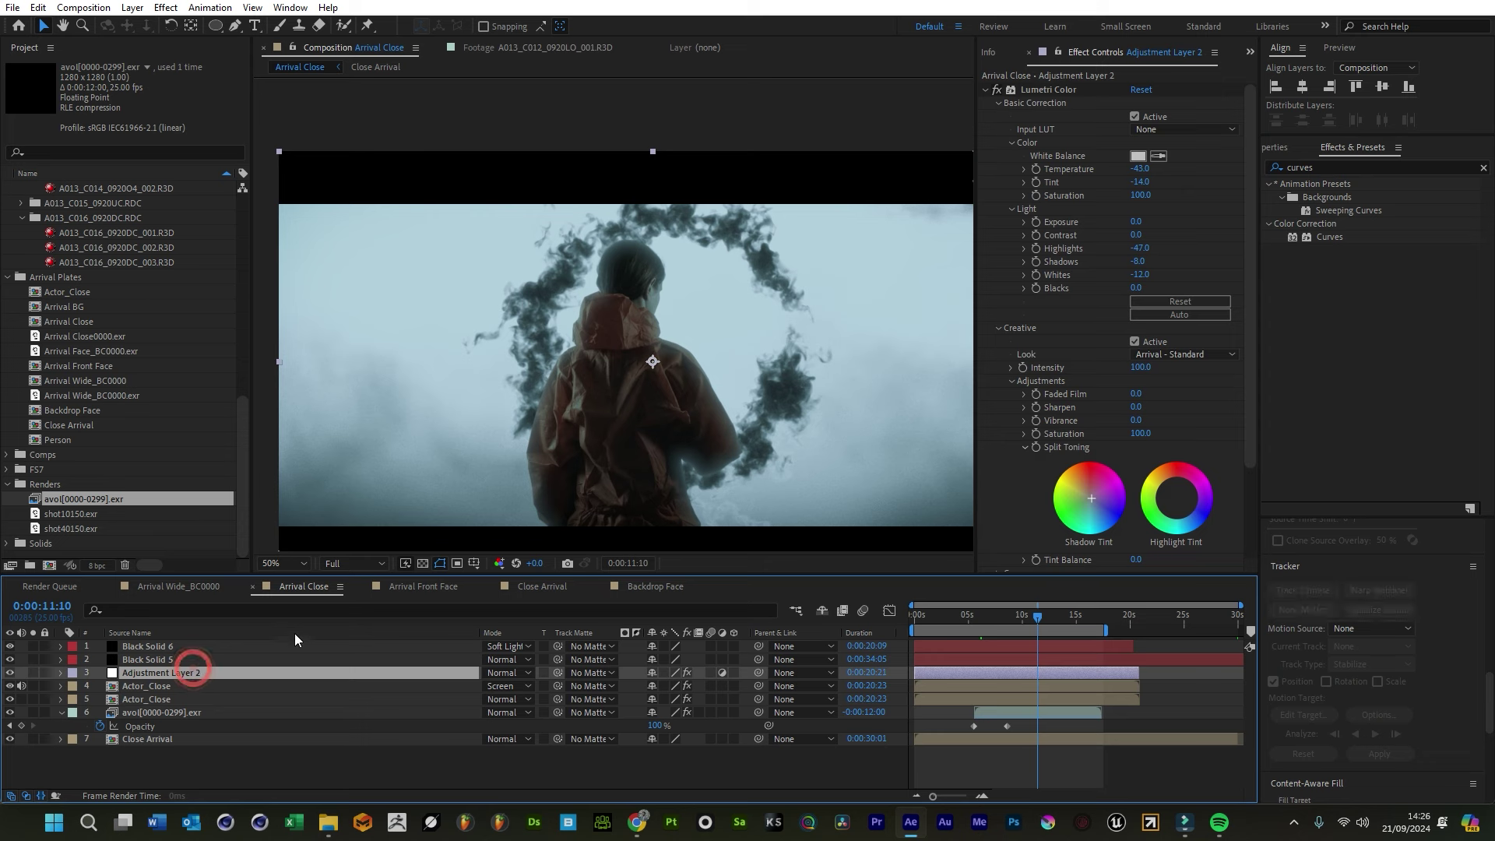
pyautogui.moveTo(1250, 399); pyautogui.dragTo(1214, 512)
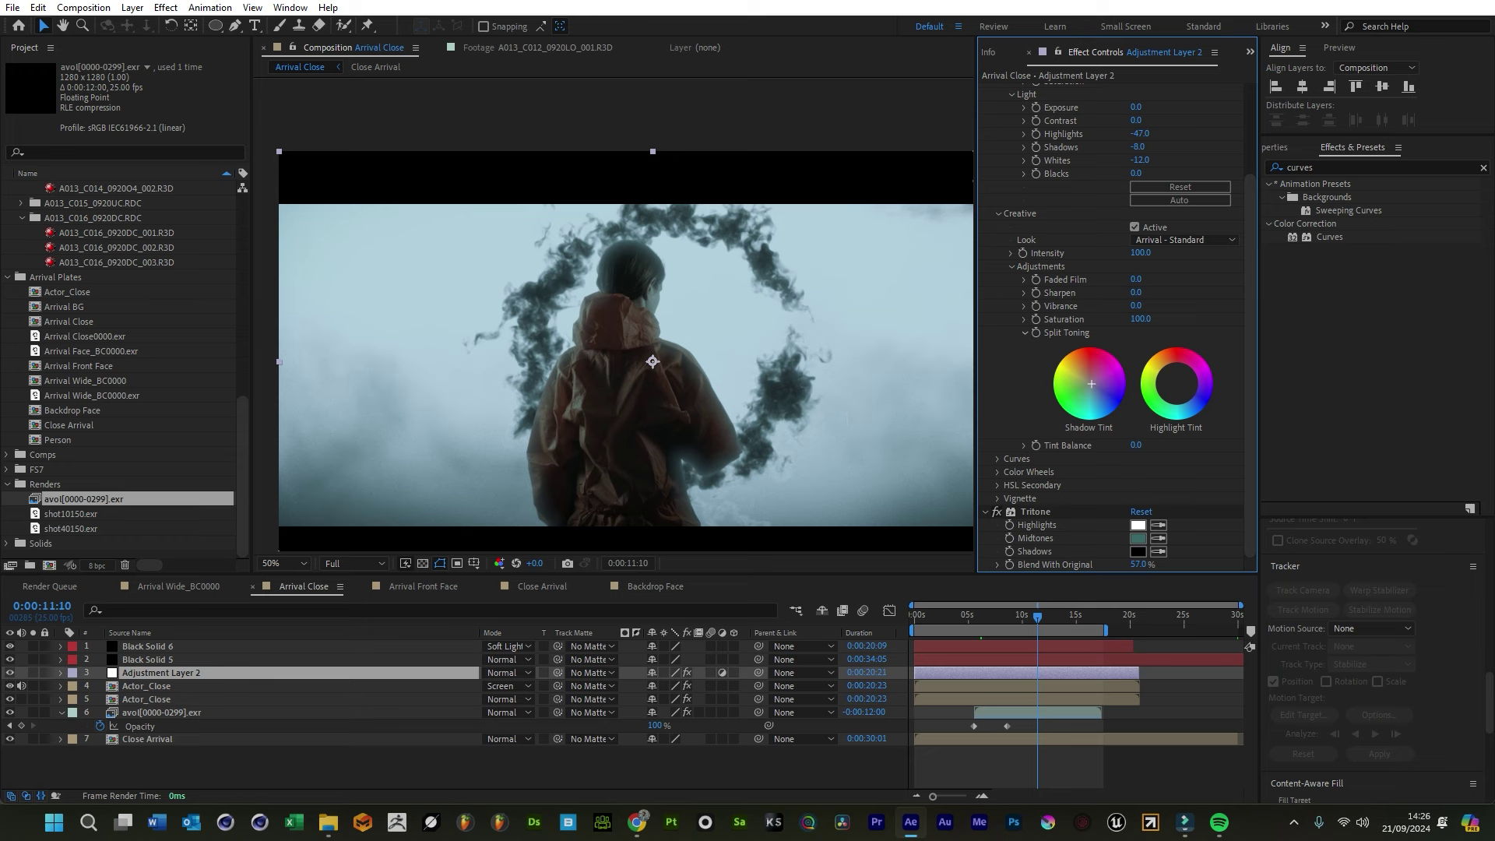
pyautogui.doubleClick(1324, 167)
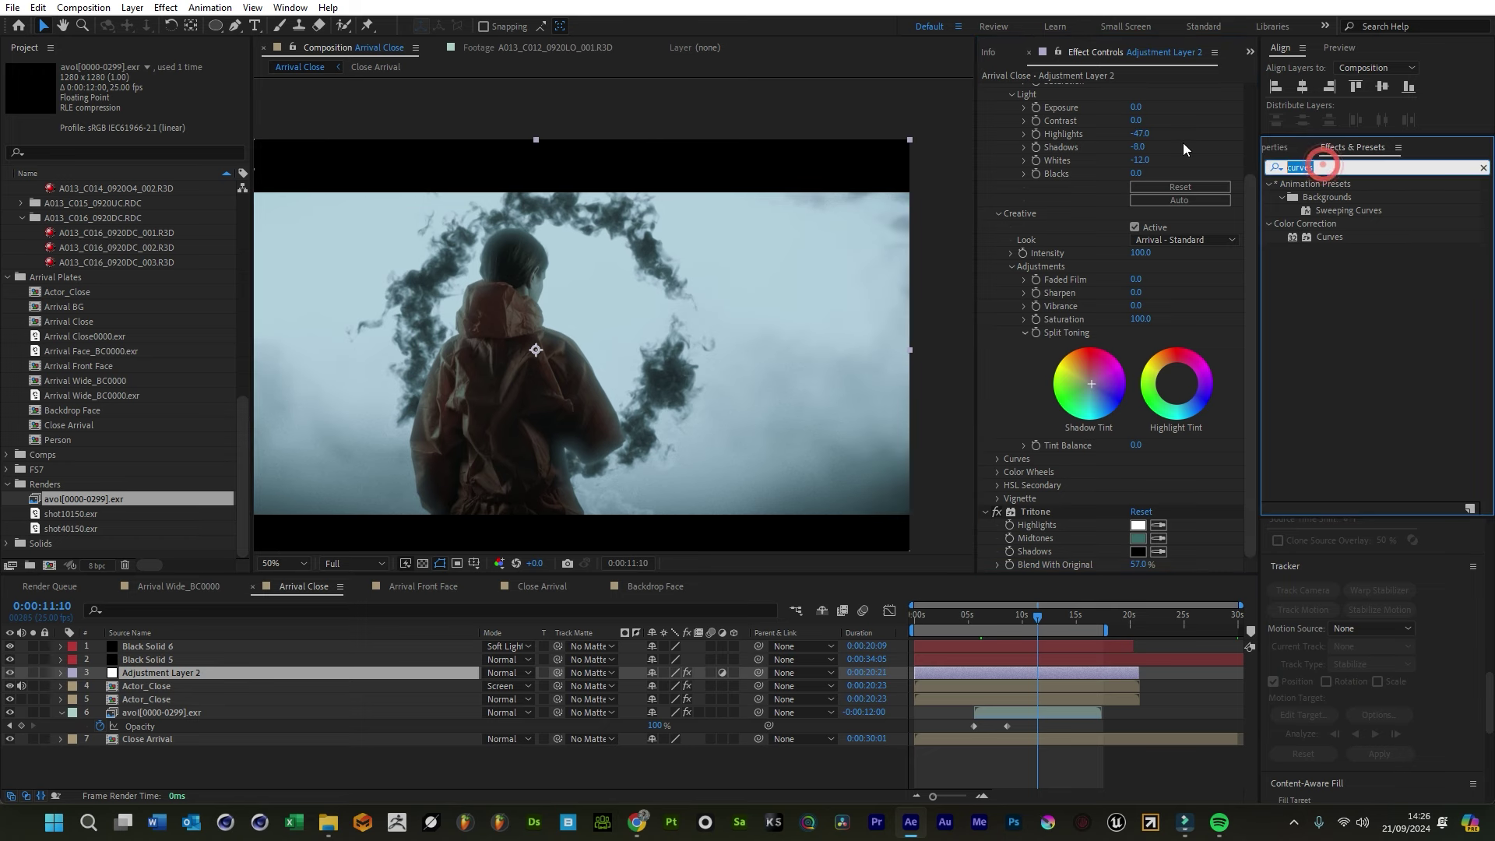
pyautogui.write('optical')
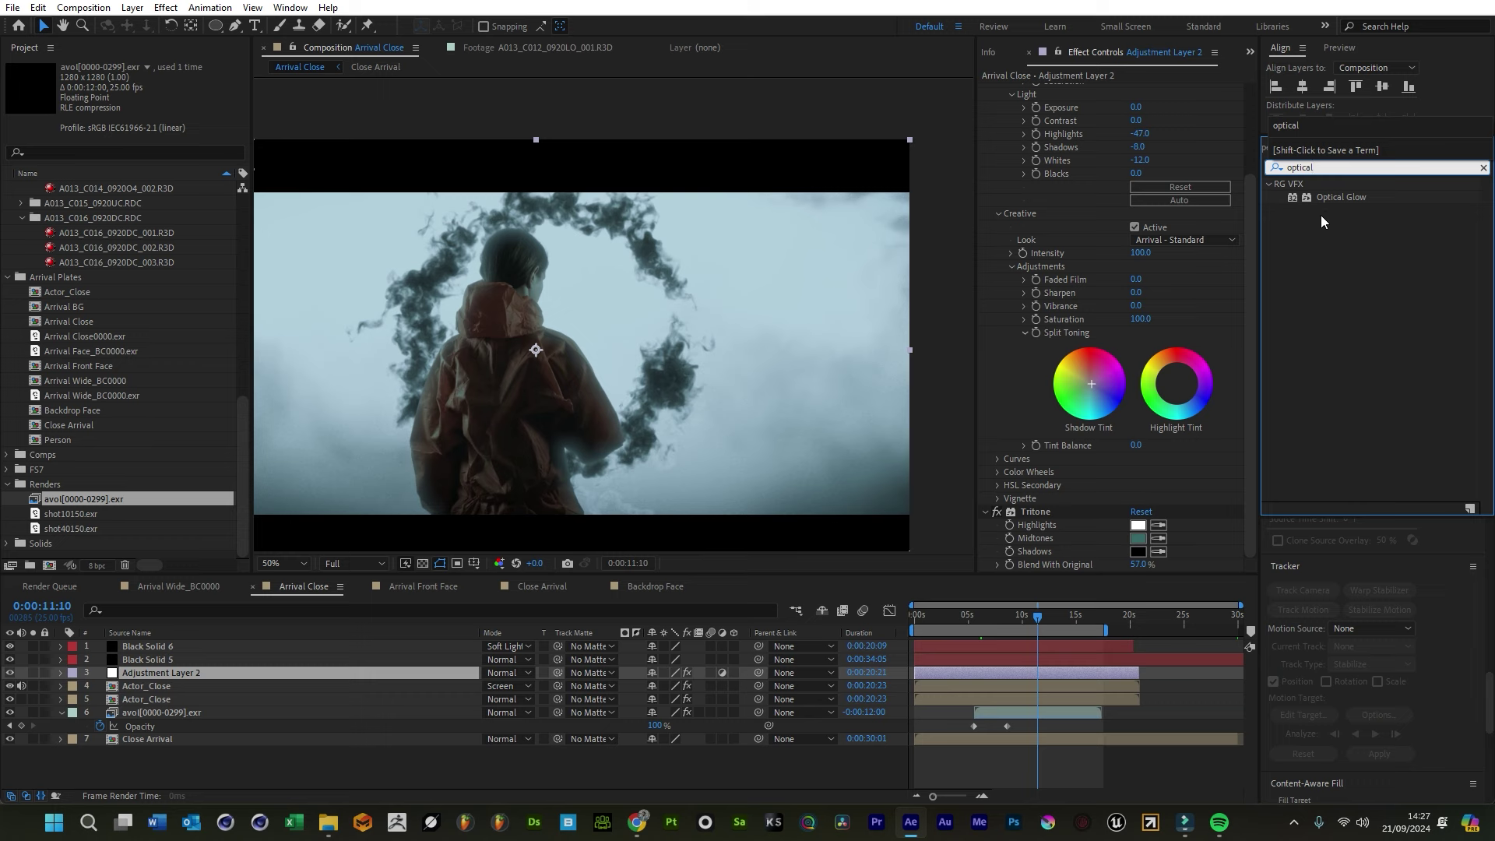
# Apply Optical Glow to the smoke layer, first trying Amount 2, Size 124 and Extend (Unmult) alpha
pyautogui.moveTo(1328, 203); pyautogui.dragTo(1084, 712)
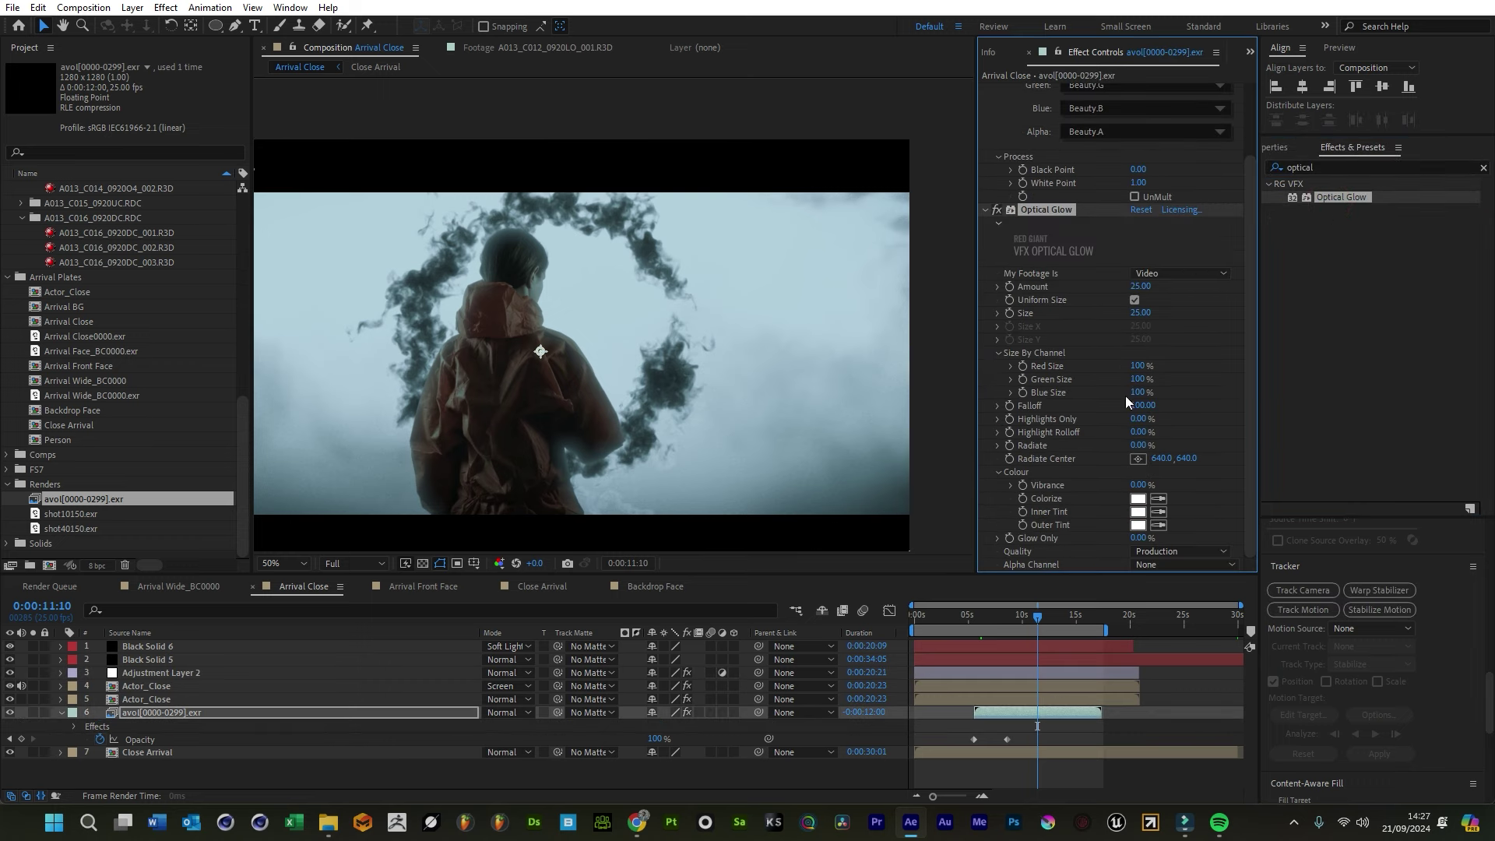
pyautogui.click(1144, 287)
pyautogui.write('2')
pyautogui.press('Return')
pyautogui.moveTo(1134, 313); pyautogui.dragTo(1194, 404)
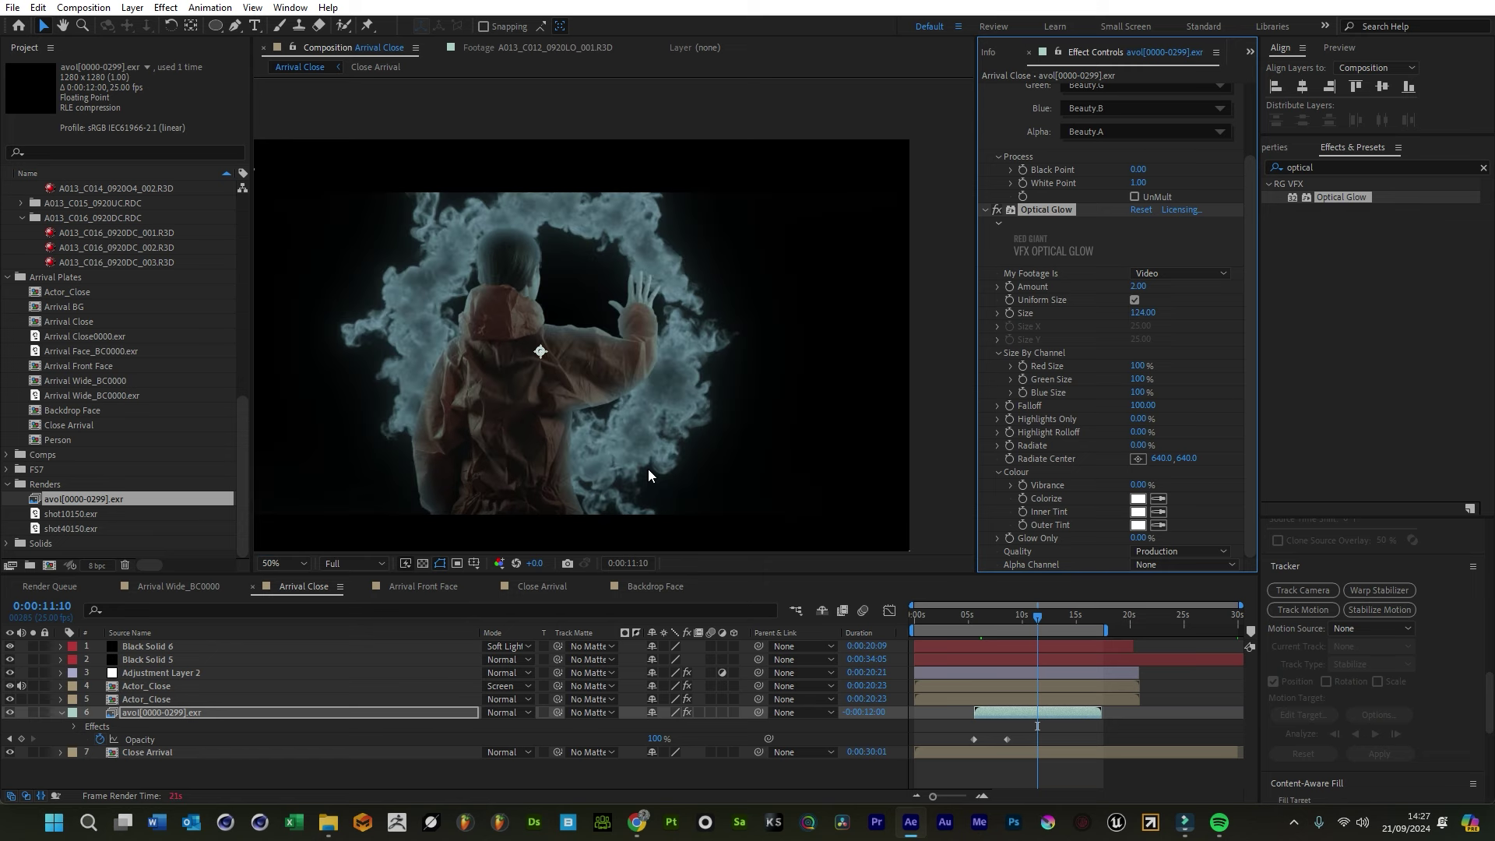
pyautogui.click(1182, 565)
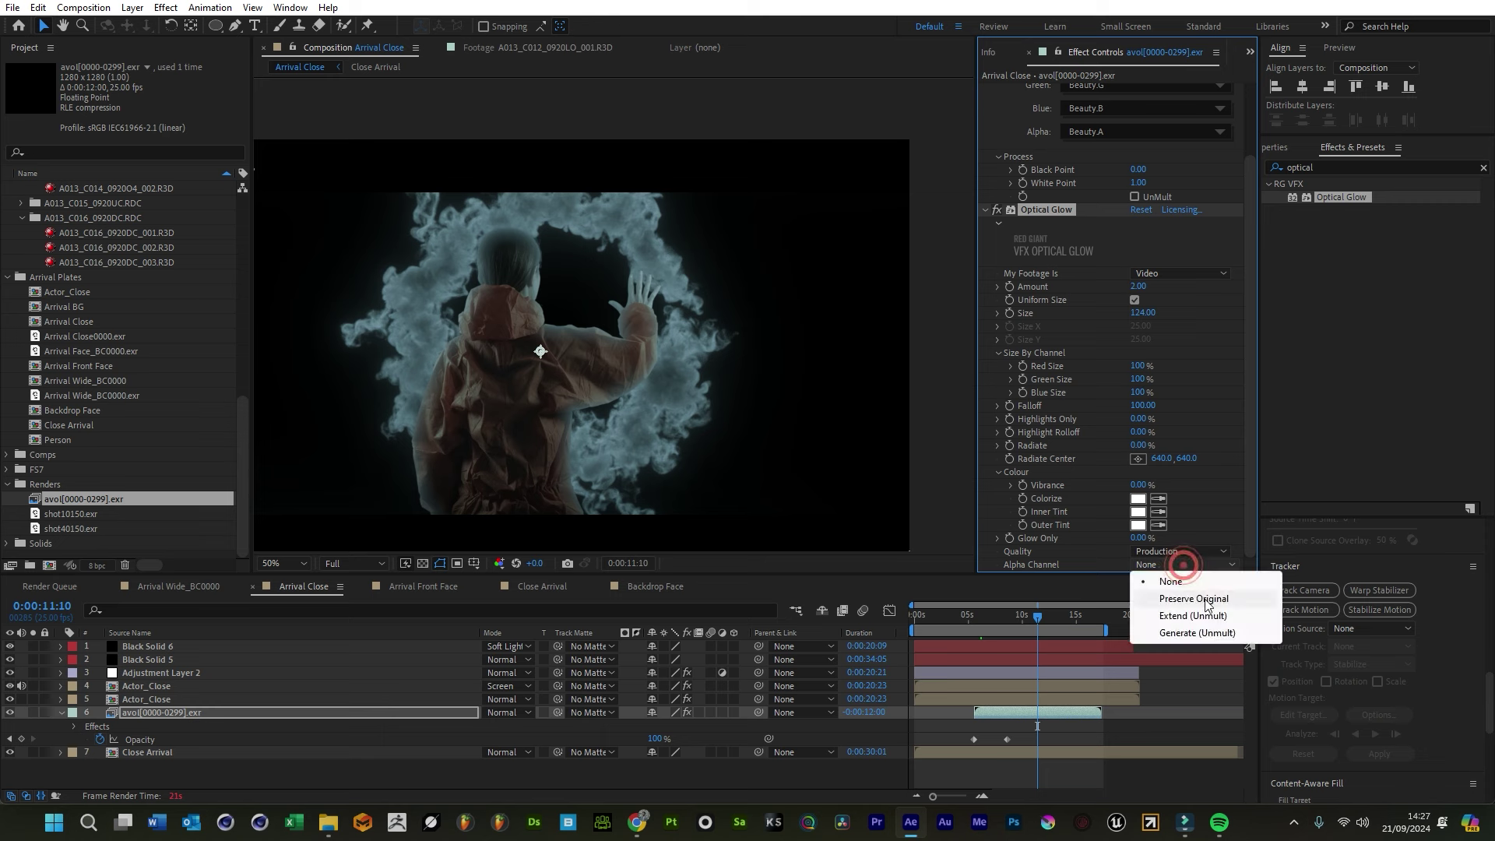
pyautogui.click(1191, 616)
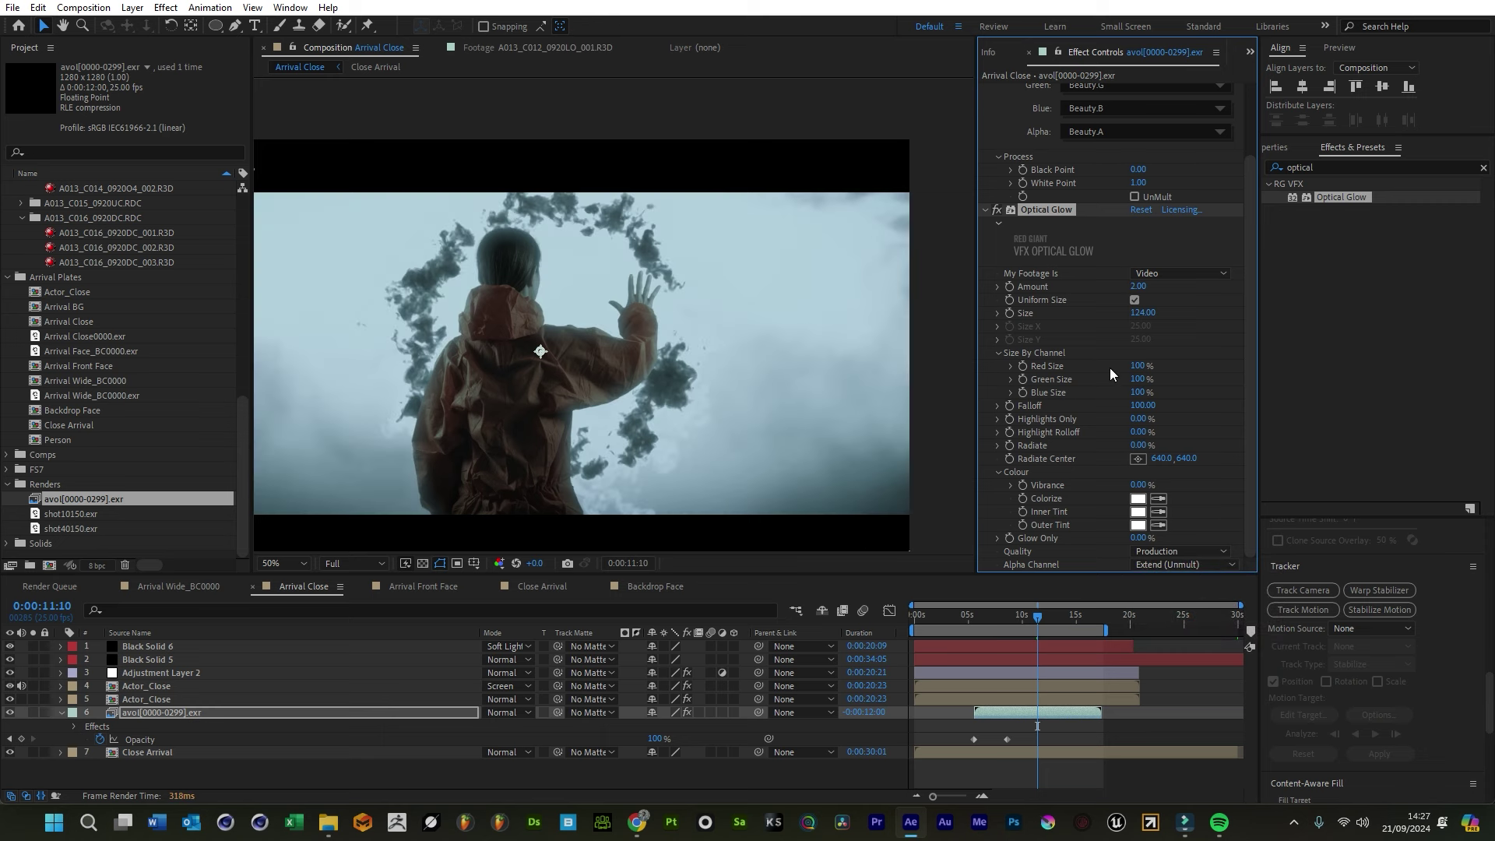
pyautogui.click(997, 211)
pyautogui.click(996, 210)
# Refine the glow to Size 356, Amount 1 and Preserve Original alpha, comparing before and after
pyautogui.moveTo(1142, 313); pyautogui.dragTo(1266, 293)
pyautogui.click(1138, 284)
pyautogui.write('1')
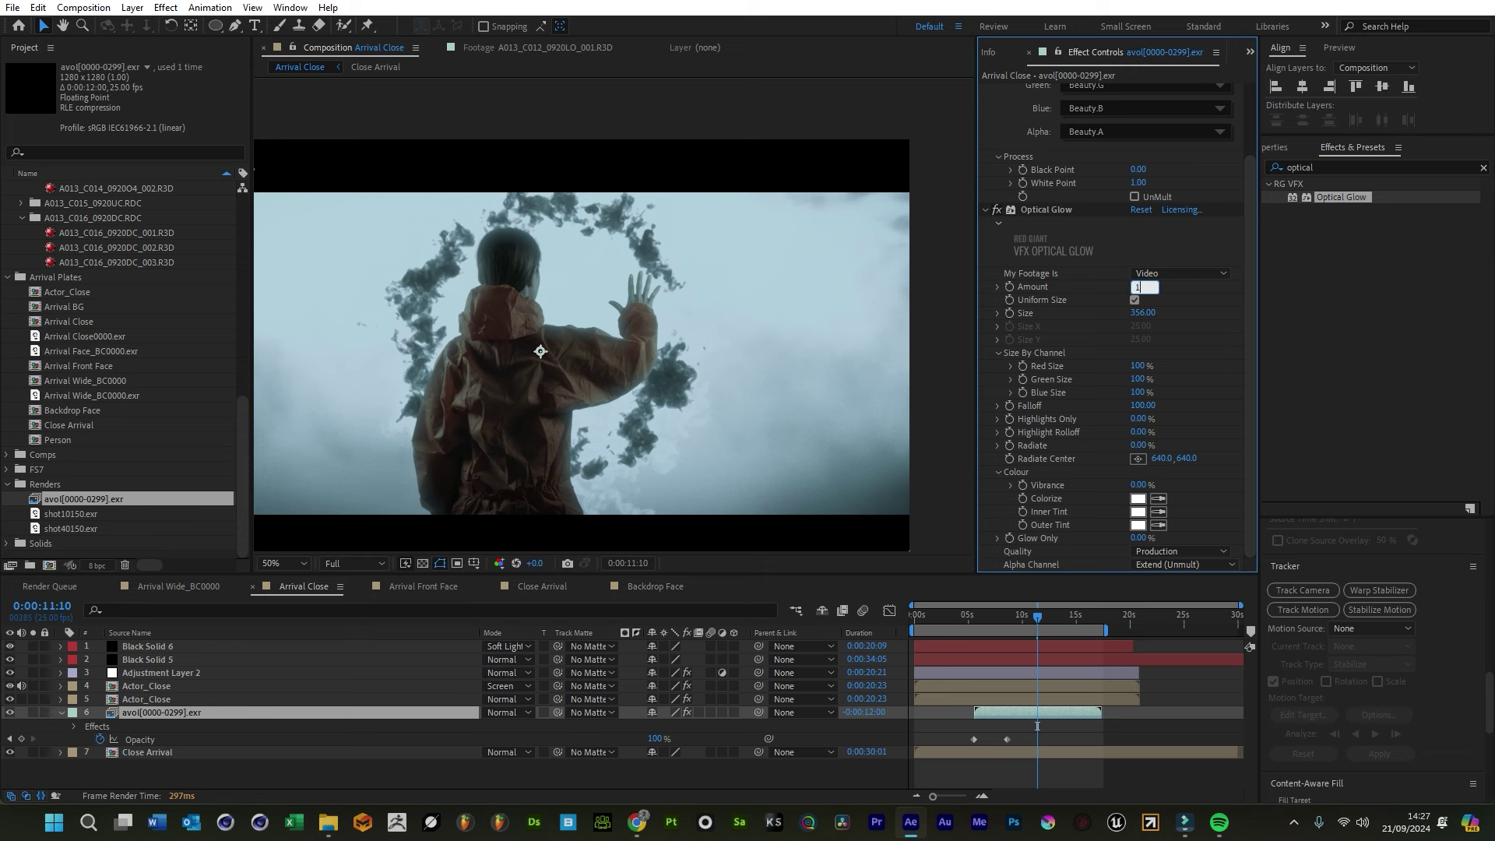
pyautogui.press('Return')
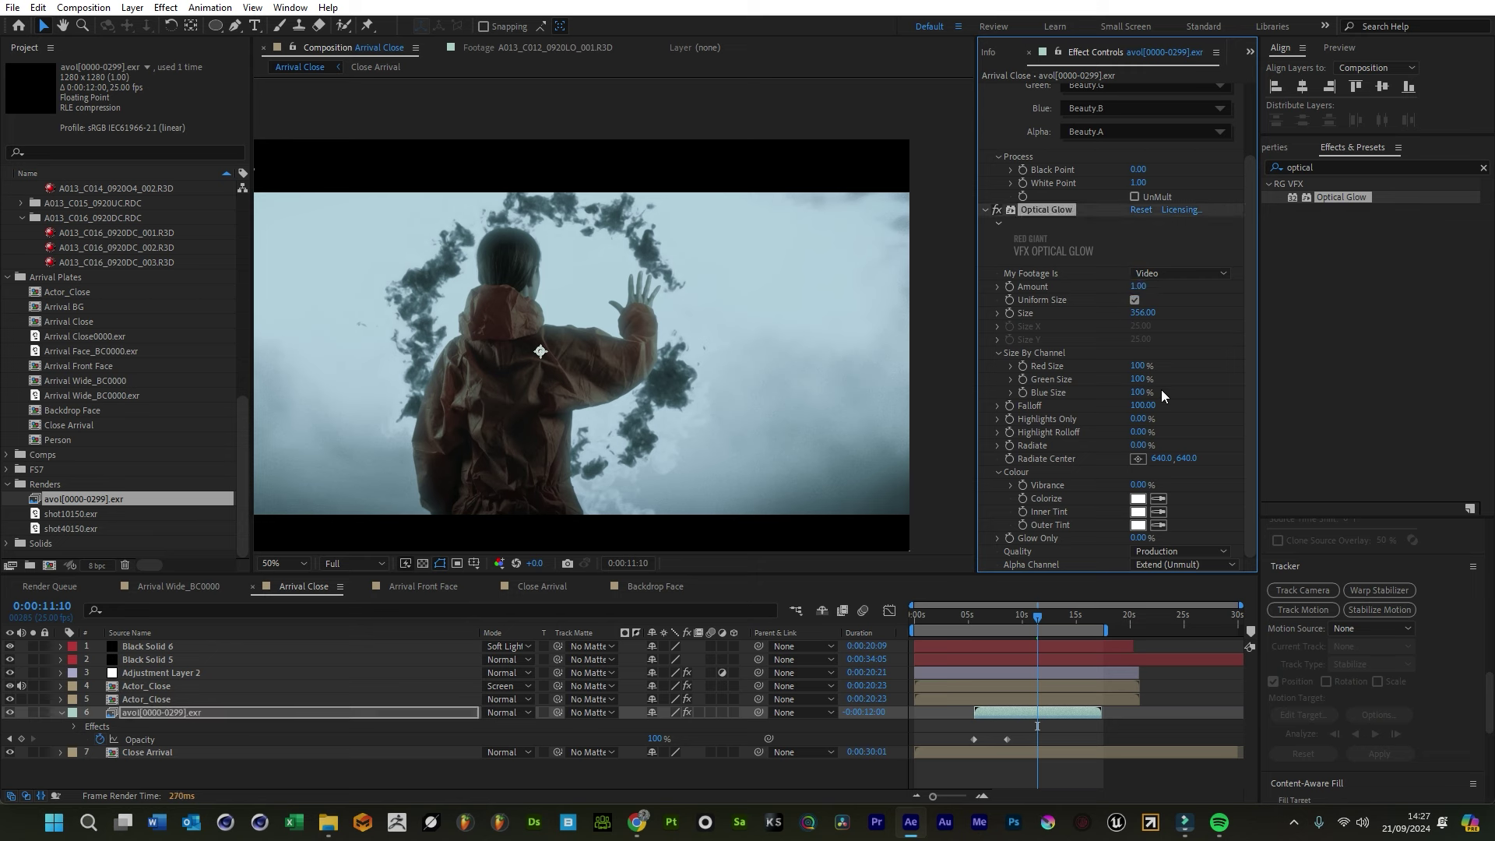
pyautogui.click(1183, 564)
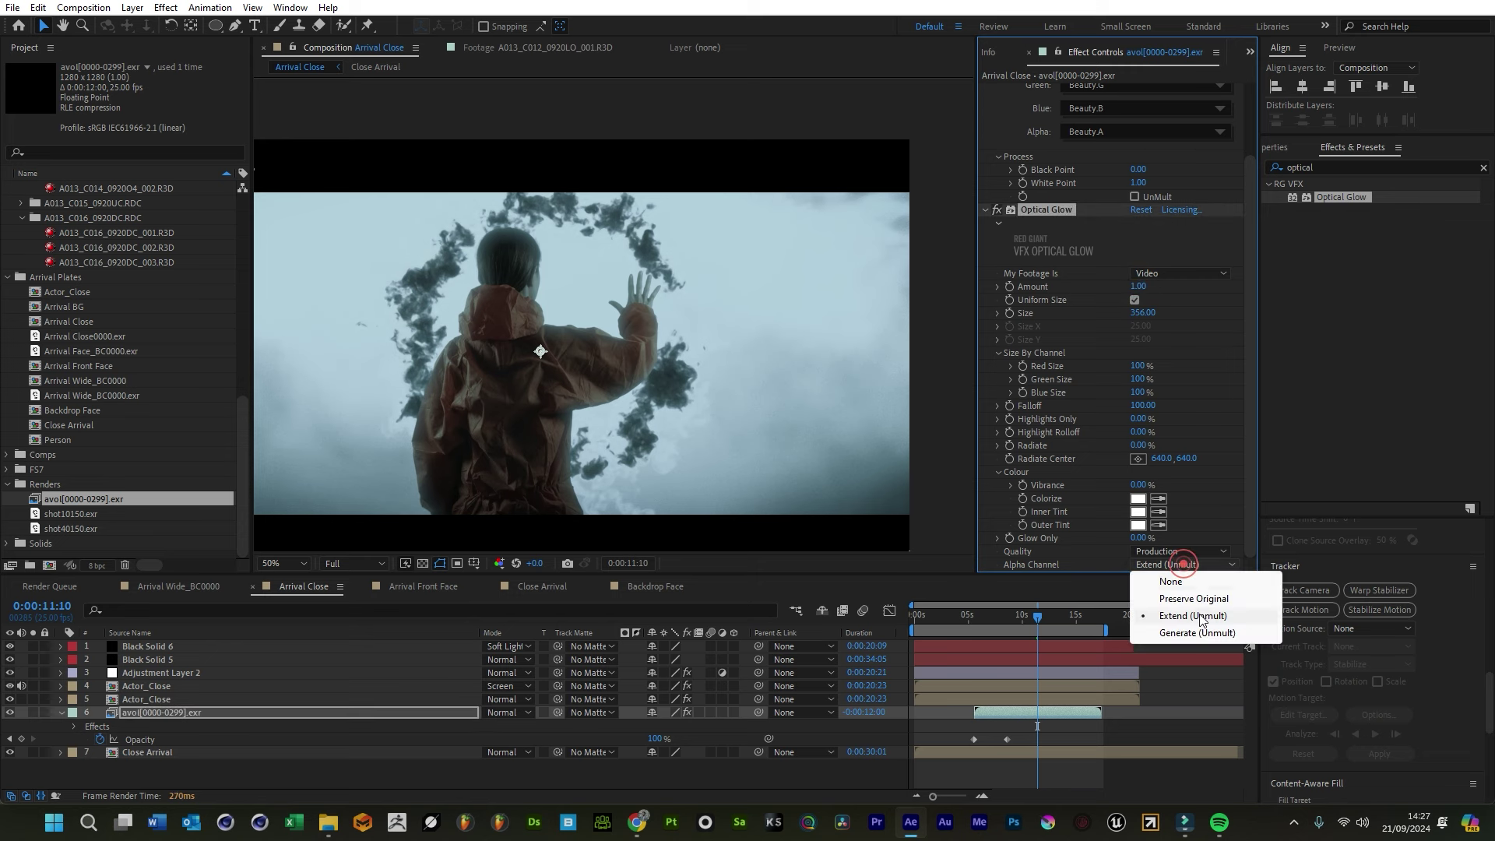
pyautogui.click(1193, 596)
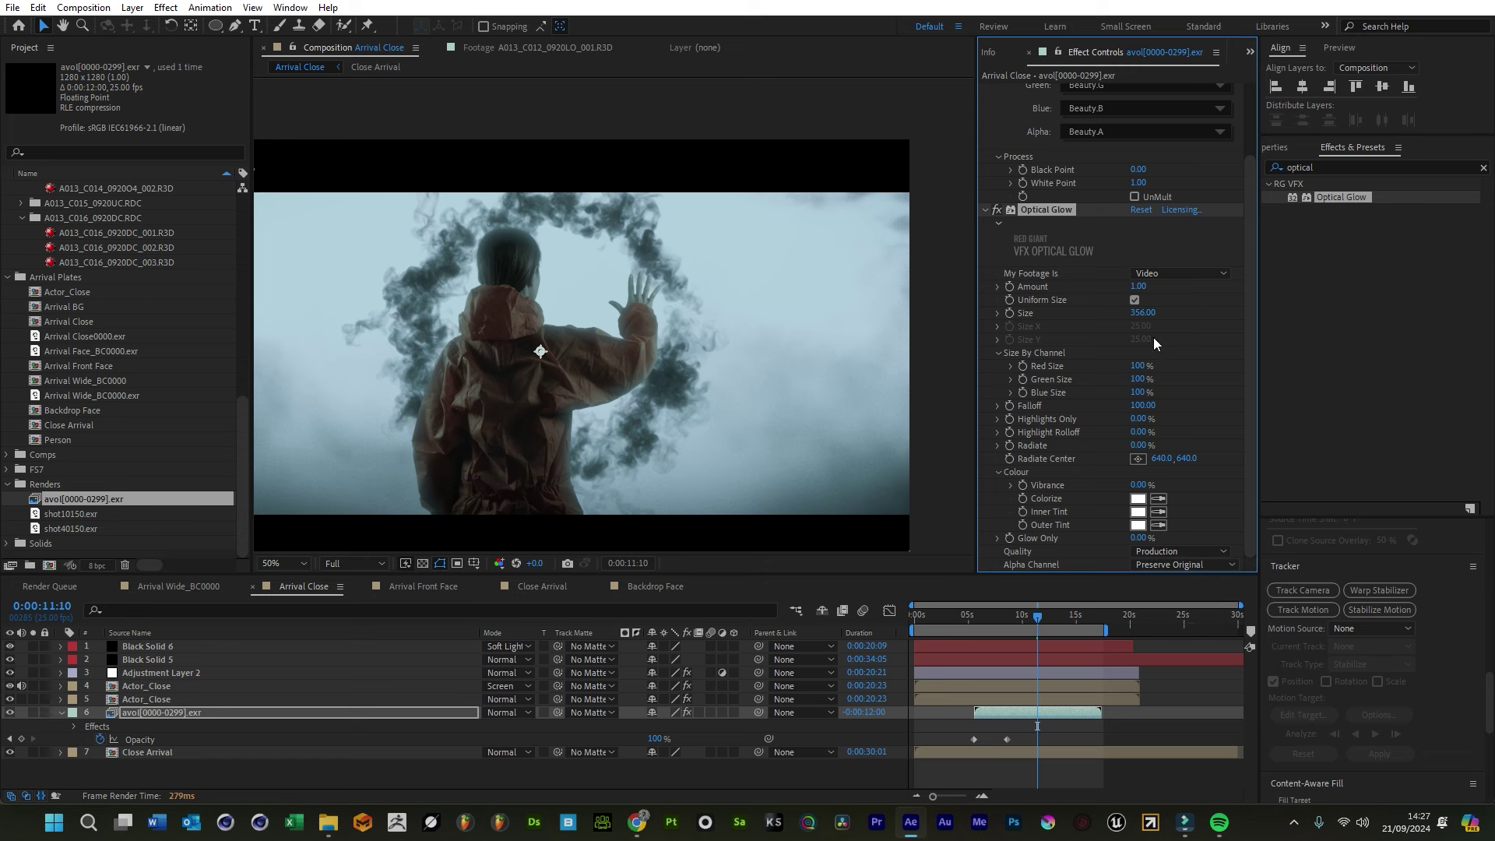
pyautogui.click(997, 210)
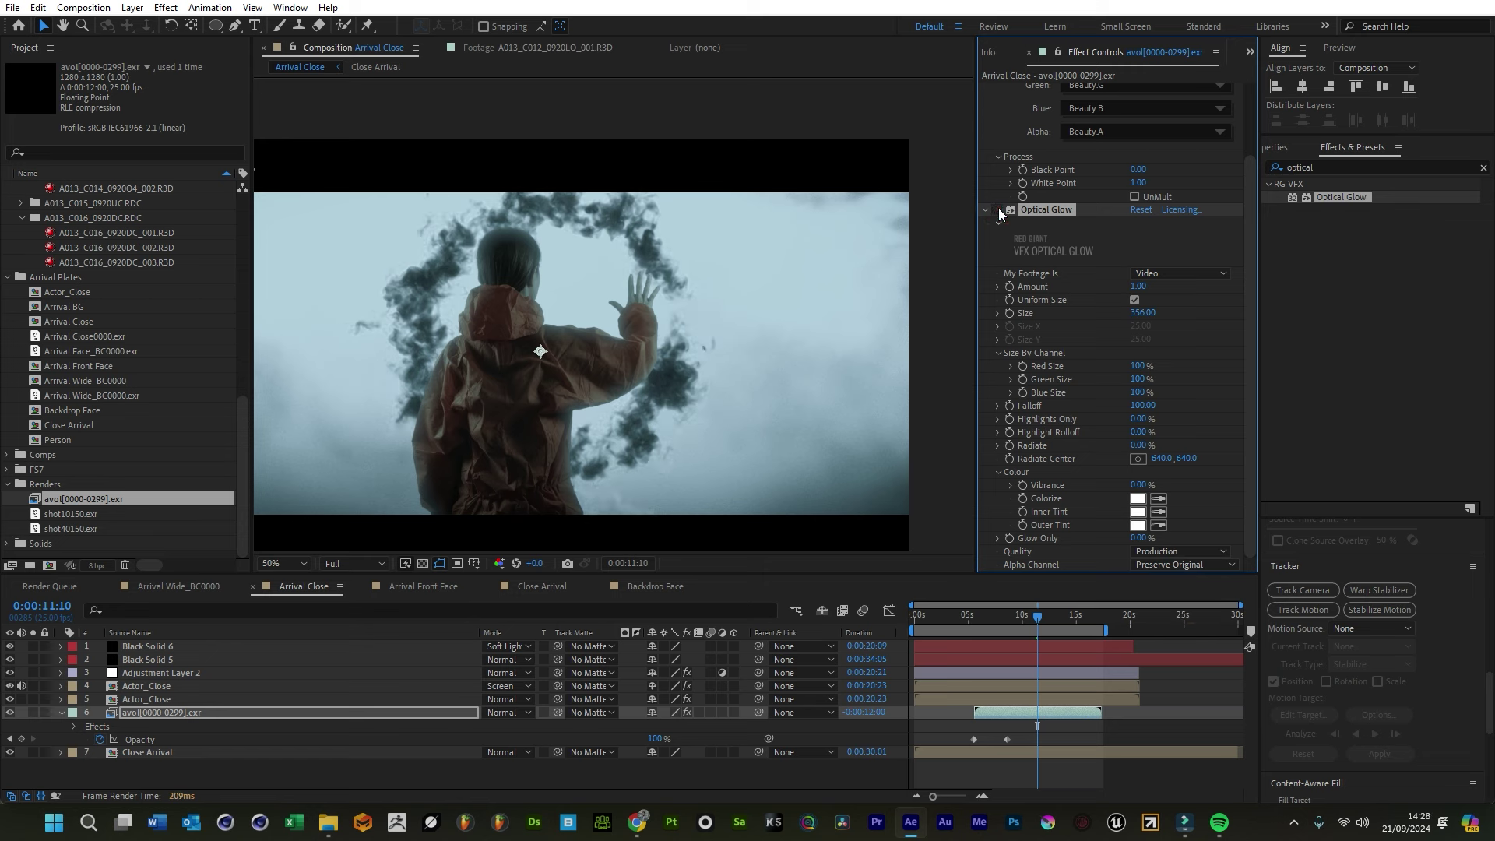
# Toggle Optical Glow on and off repeatedly to compare the smoke with and without it
pyautogui.click(999, 210)
pyautogui.click(999, 210)
pyautogui.click(998, 210)
pyautogui.click(998, 210)
pyautogui.scroll(2, 699, 405)
pyautogui.scroll(2, 779, 436)
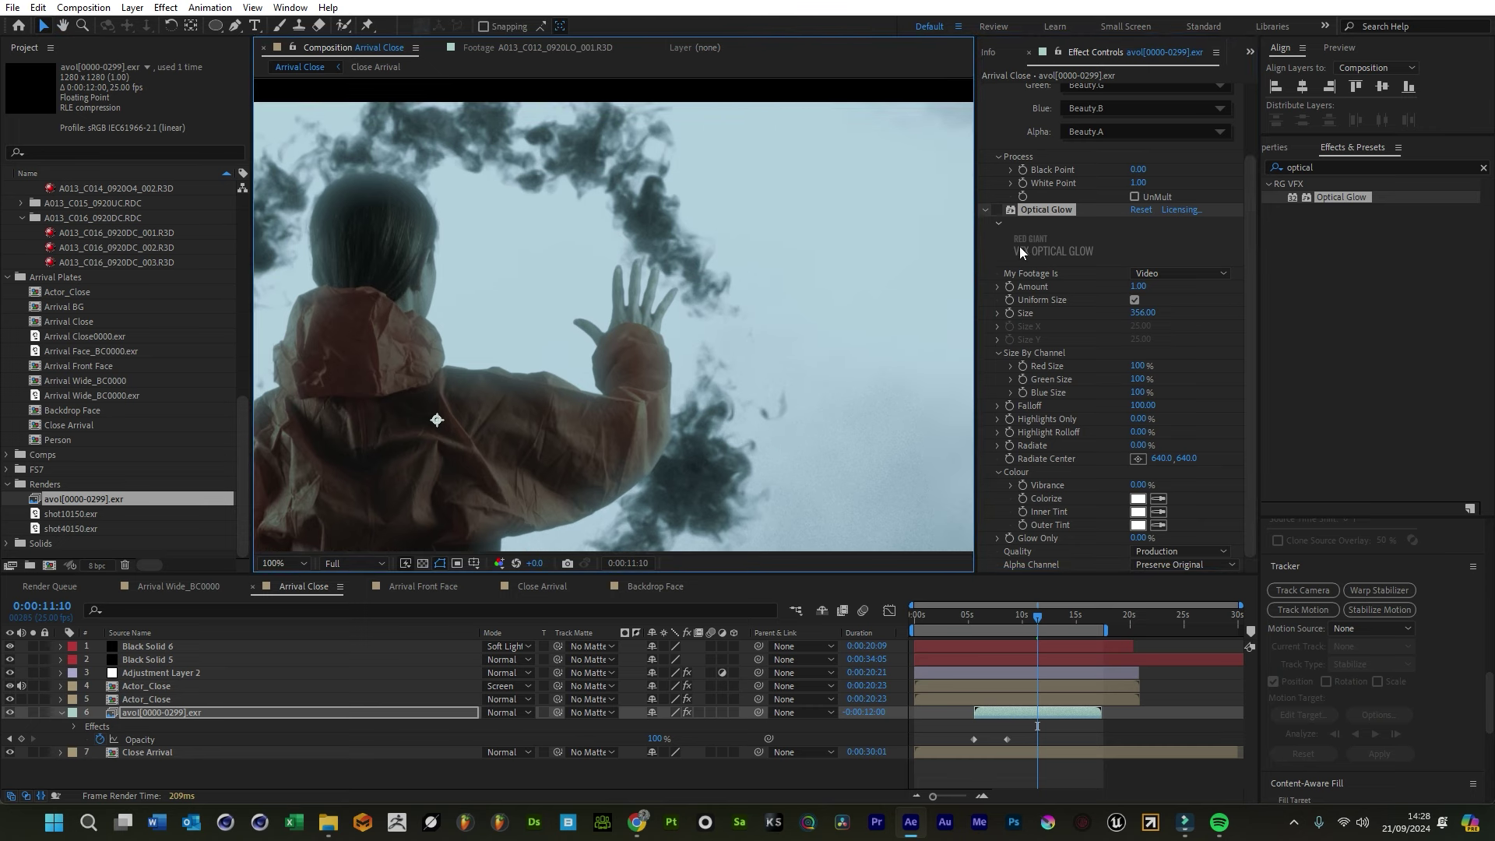
pyautogui.scroll(-2, 773, 384)
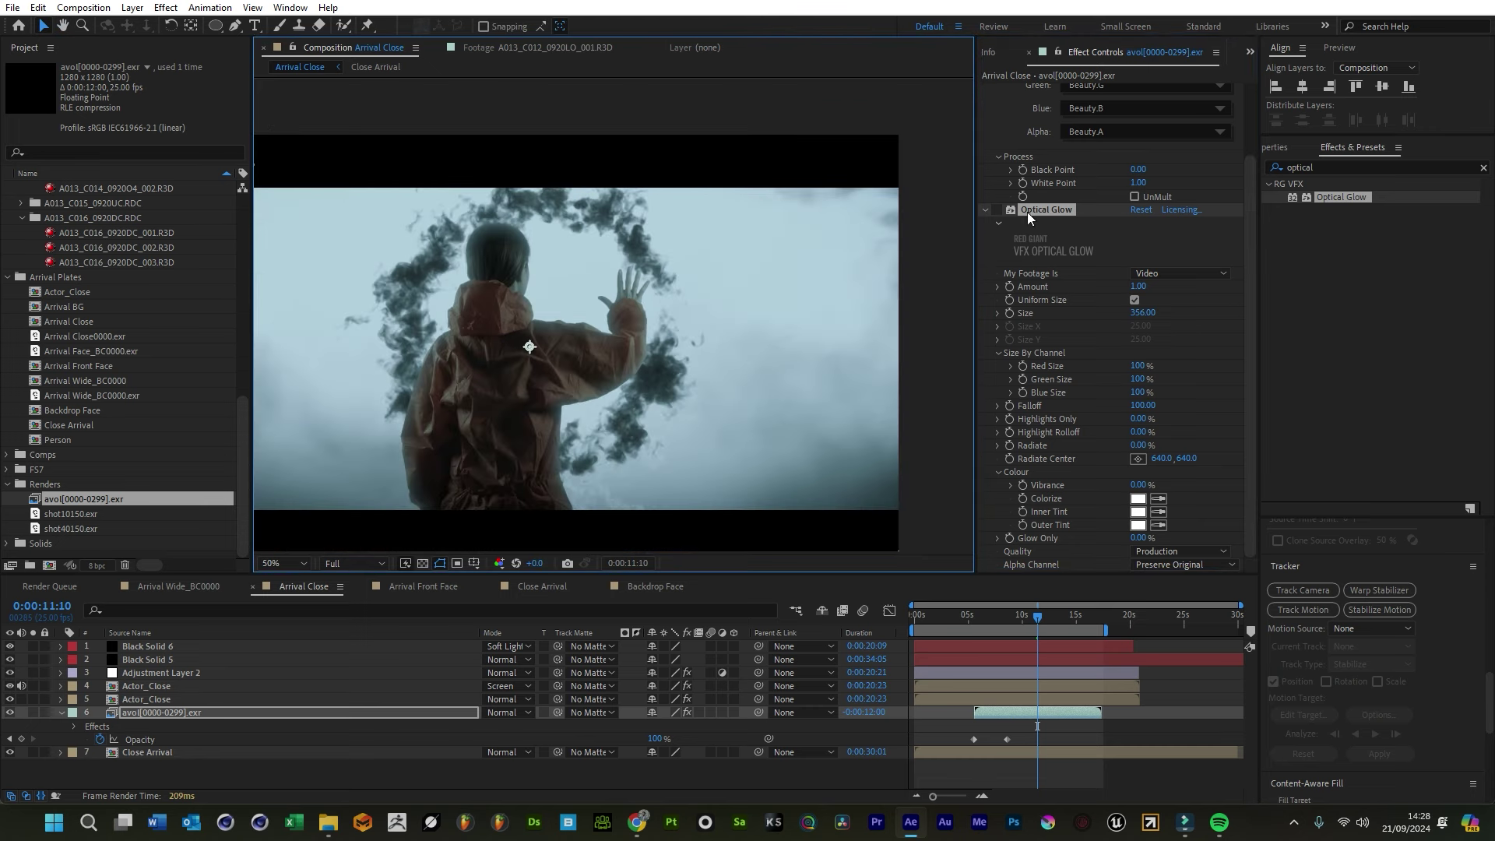
pyautogui.click(997, 210)
pyautogui.click(997, 210)
pyautogui.click(996, 210)
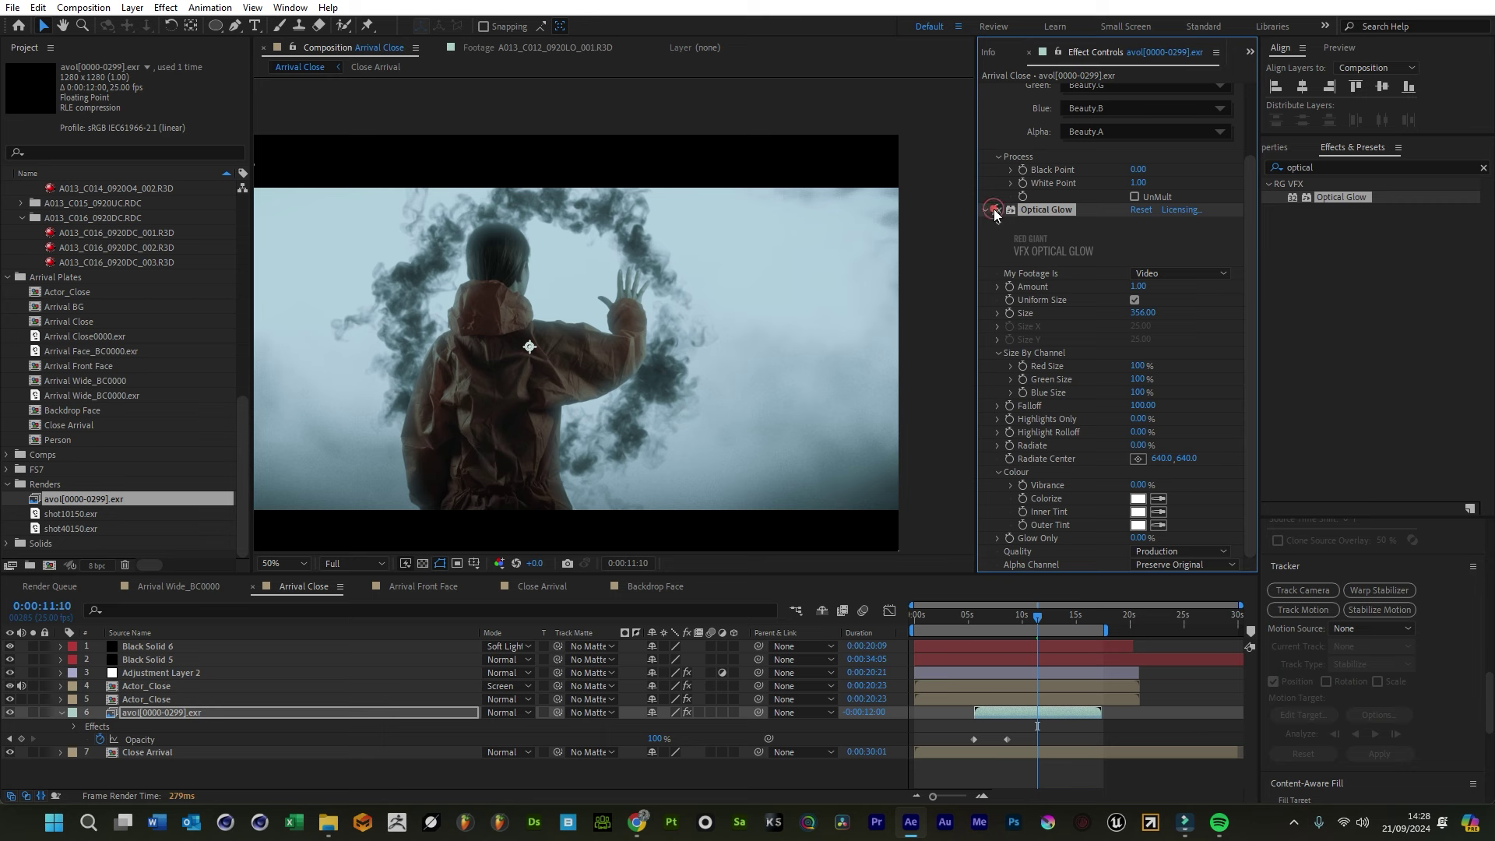
pyautogui.click(994, 212)
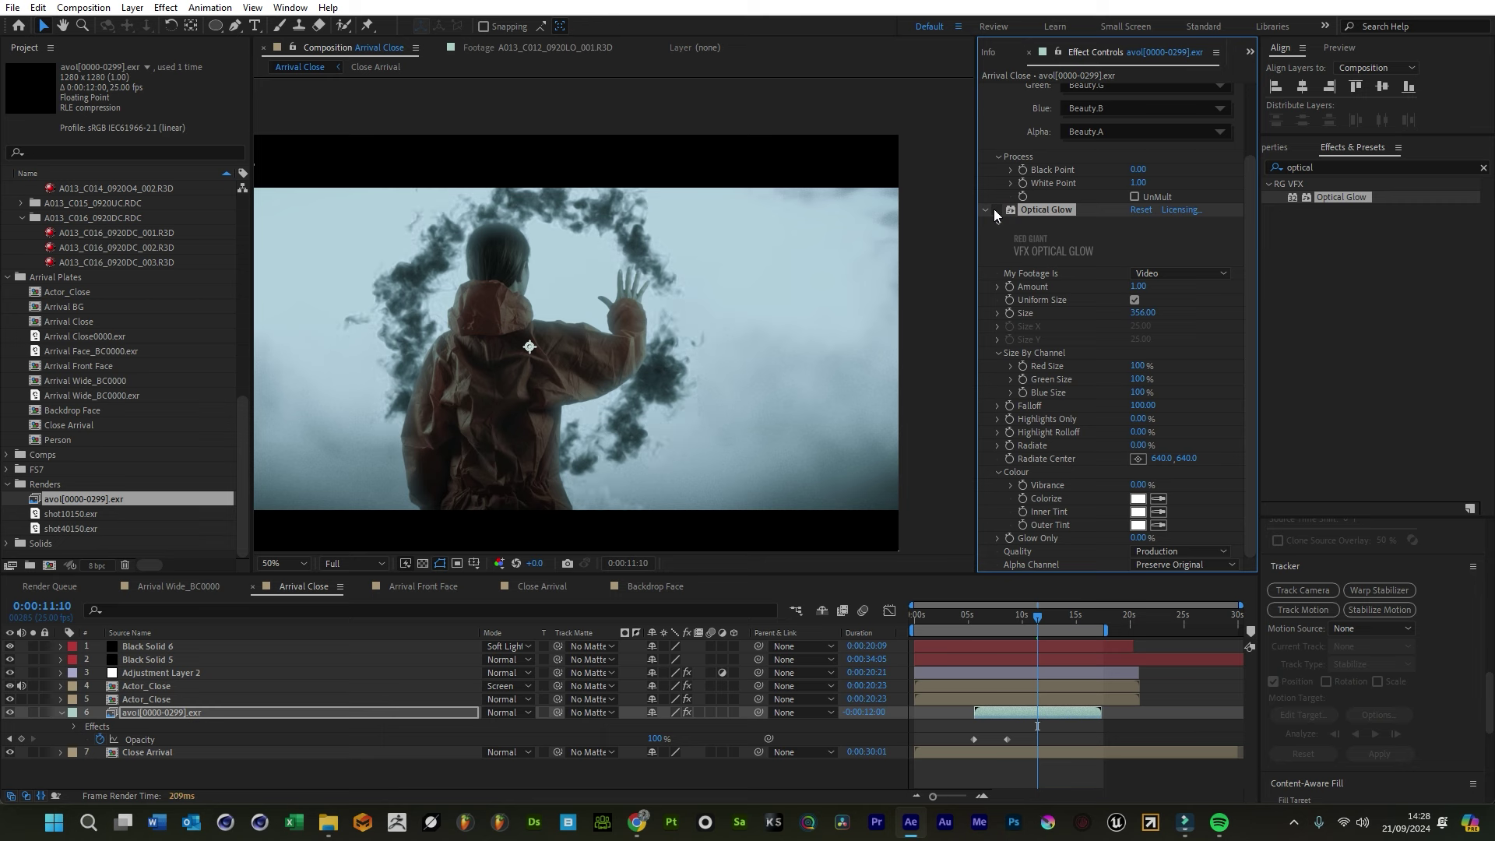
pyautogui.click(995, 210)
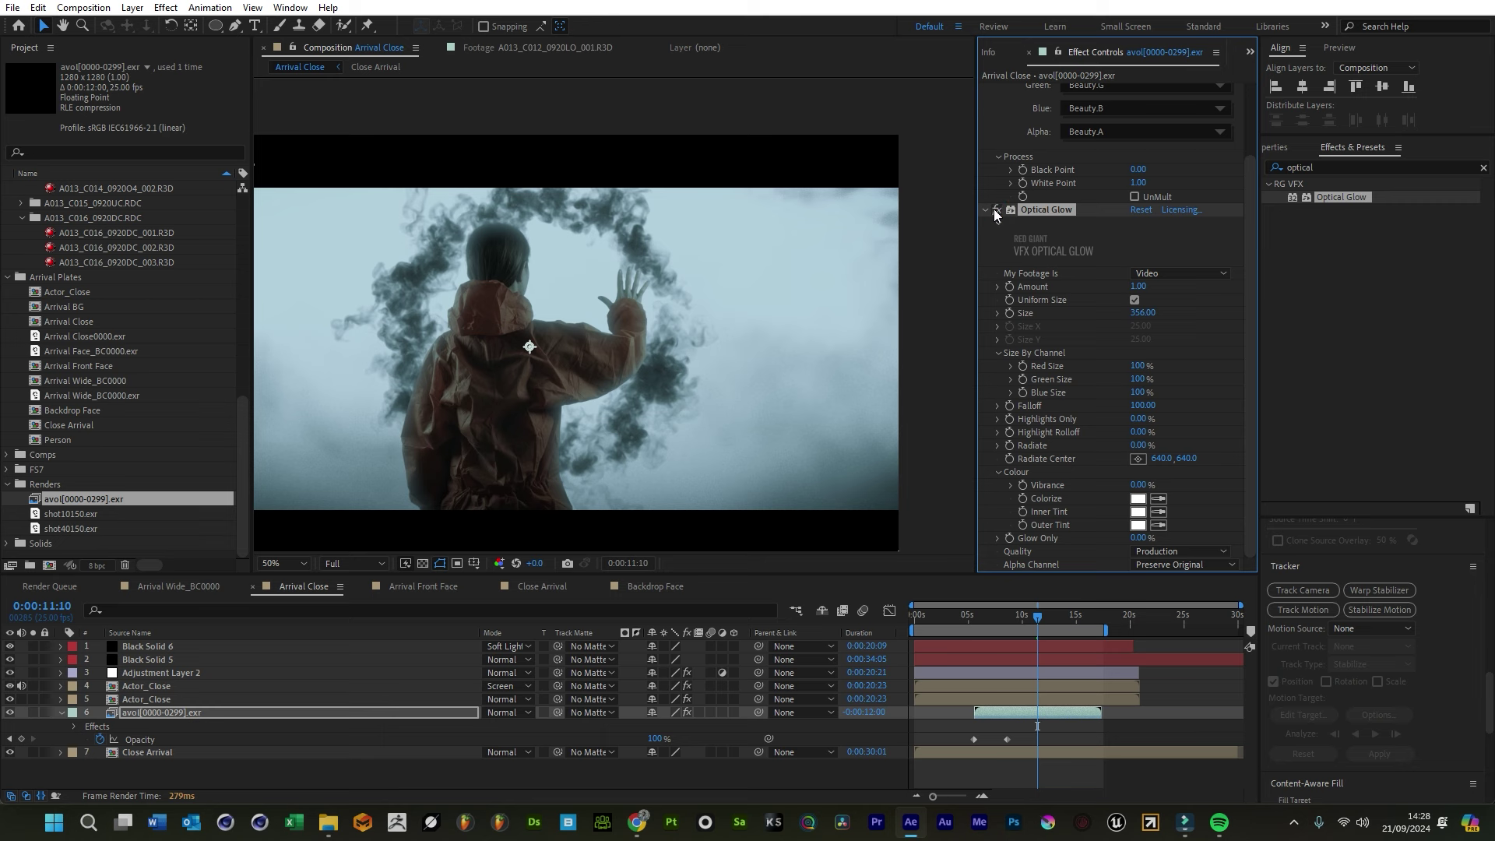
pyautogui.click(997, 212)
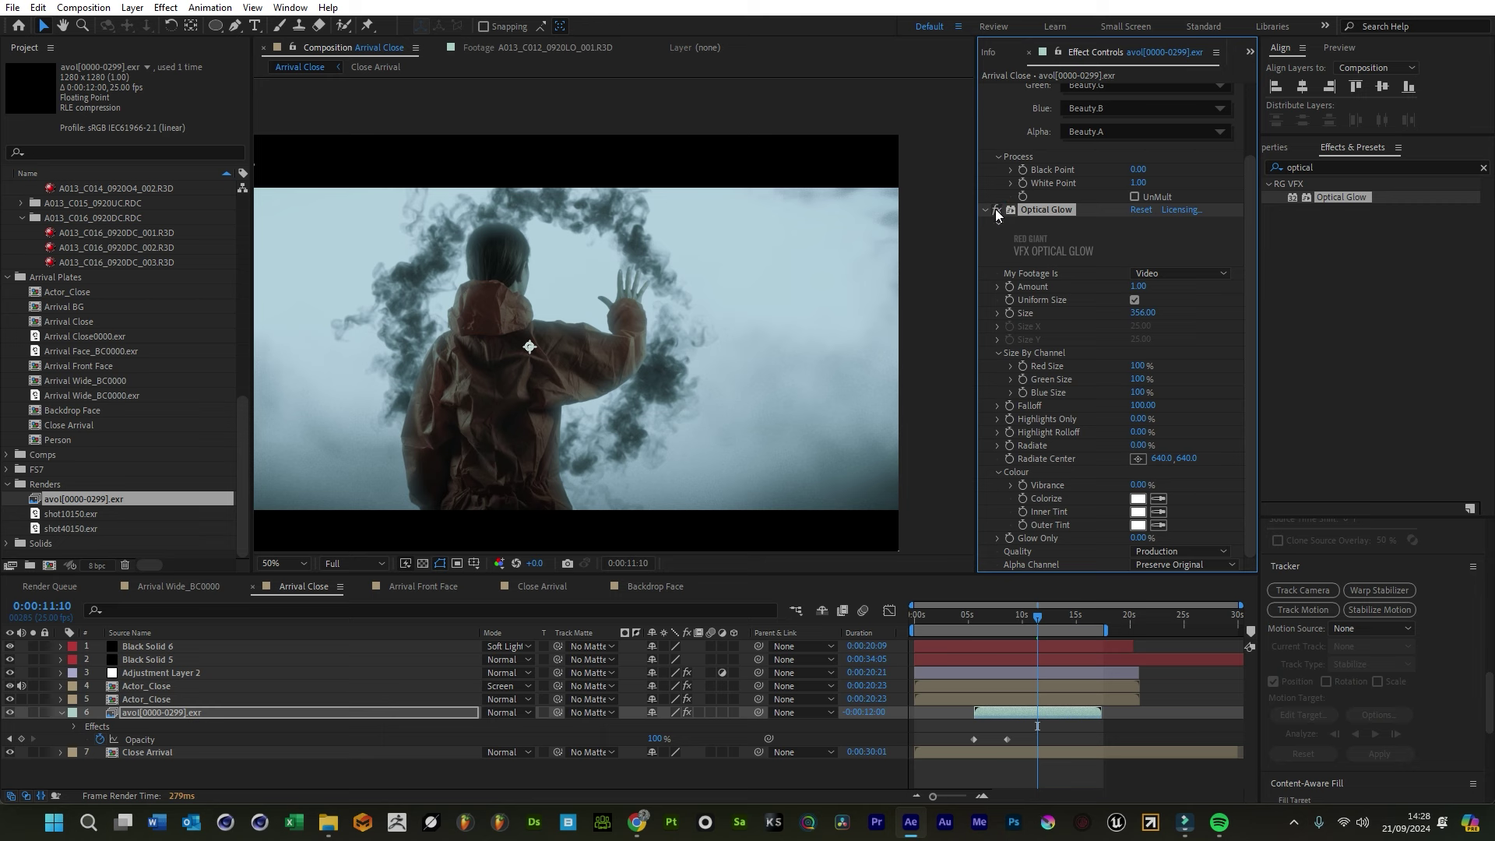
# Try a gentler glow of Amount 0.5 and Size 150, comparing it against no glow
pyautogui.click(1146, 287)
pyautogui.write('0.5')
pyautogui.press('Return')
pyautogui.click(1142, 313)
pyautogui.write('150')
pyautogui.press('Return')
pyautogui.click(997, 209)
pyautogui.click(997, 209)
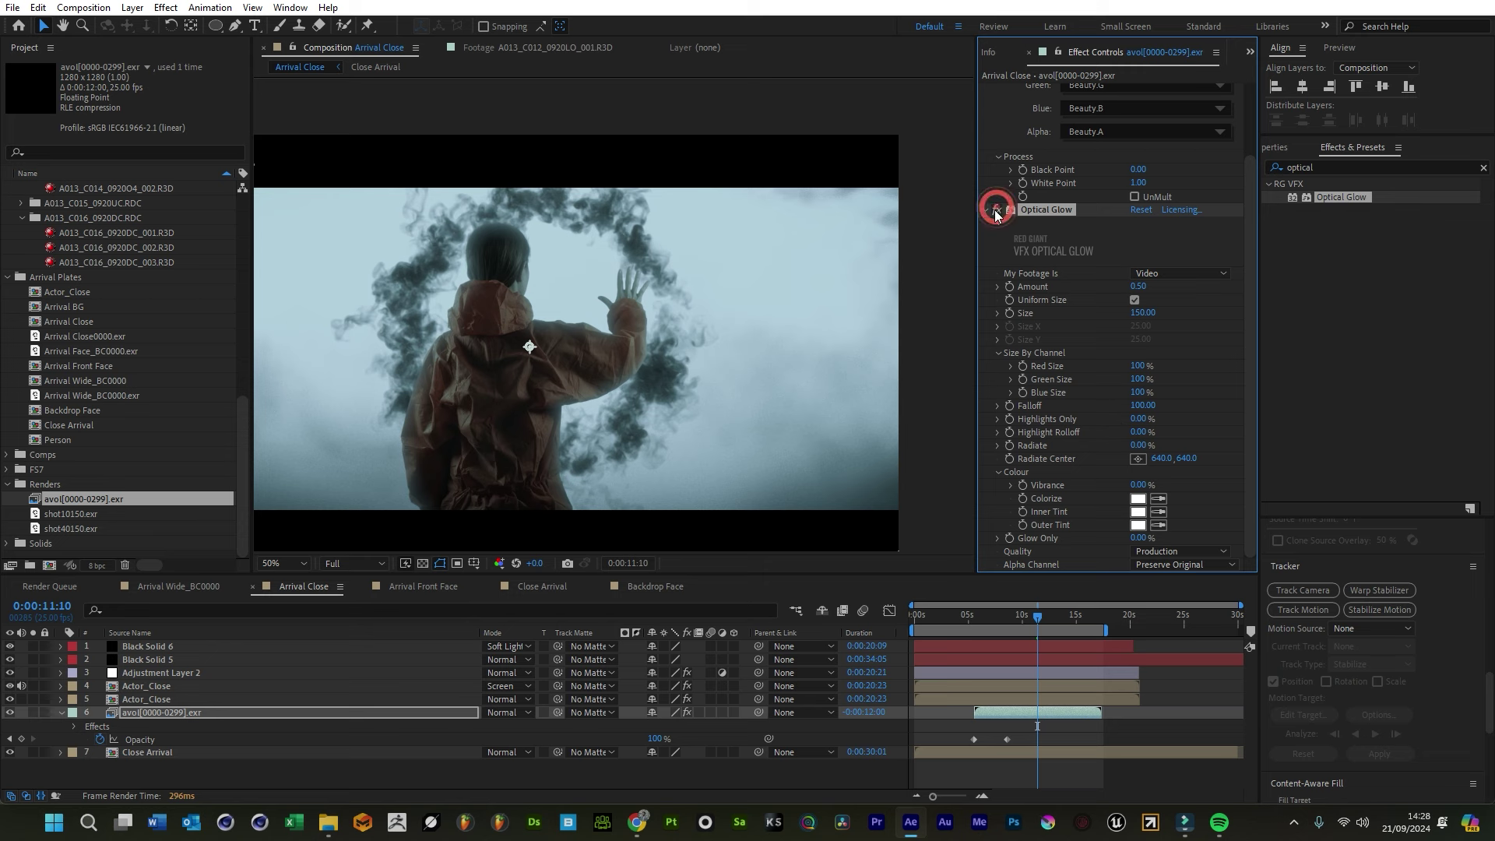
# Settle the glow at Amount 0.2 and Size 80, then check it on a later frame
pyautogui.click(1141, 287)
pyautogui.write('0.2')
pyautogui.press('Return')
pyautogui.click(1141, 312)
pyautogui.write('80')
pyautogui.press('Return')
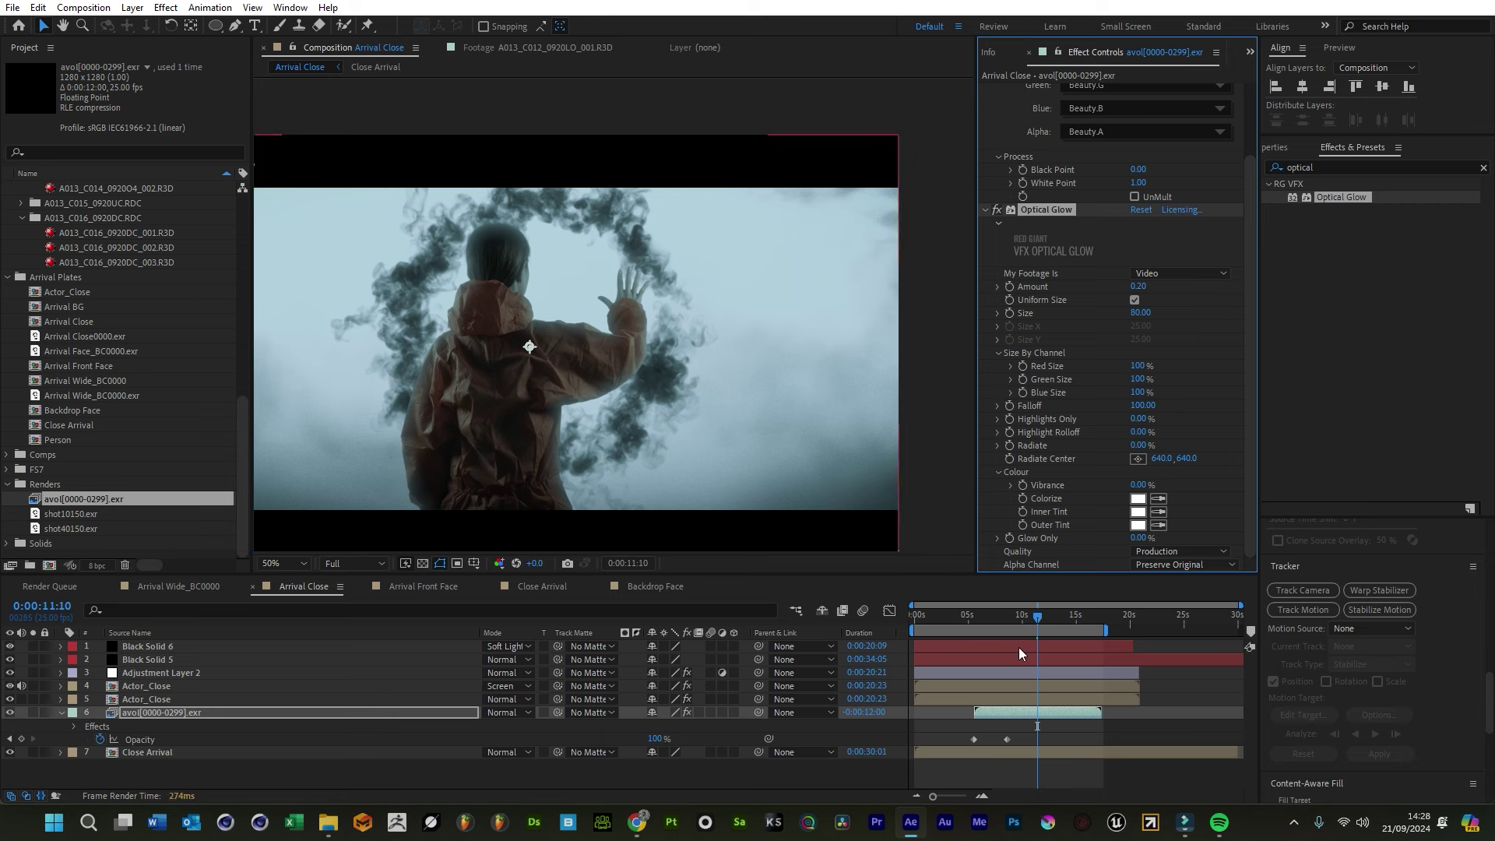
pyautogui.click(1089, 615)
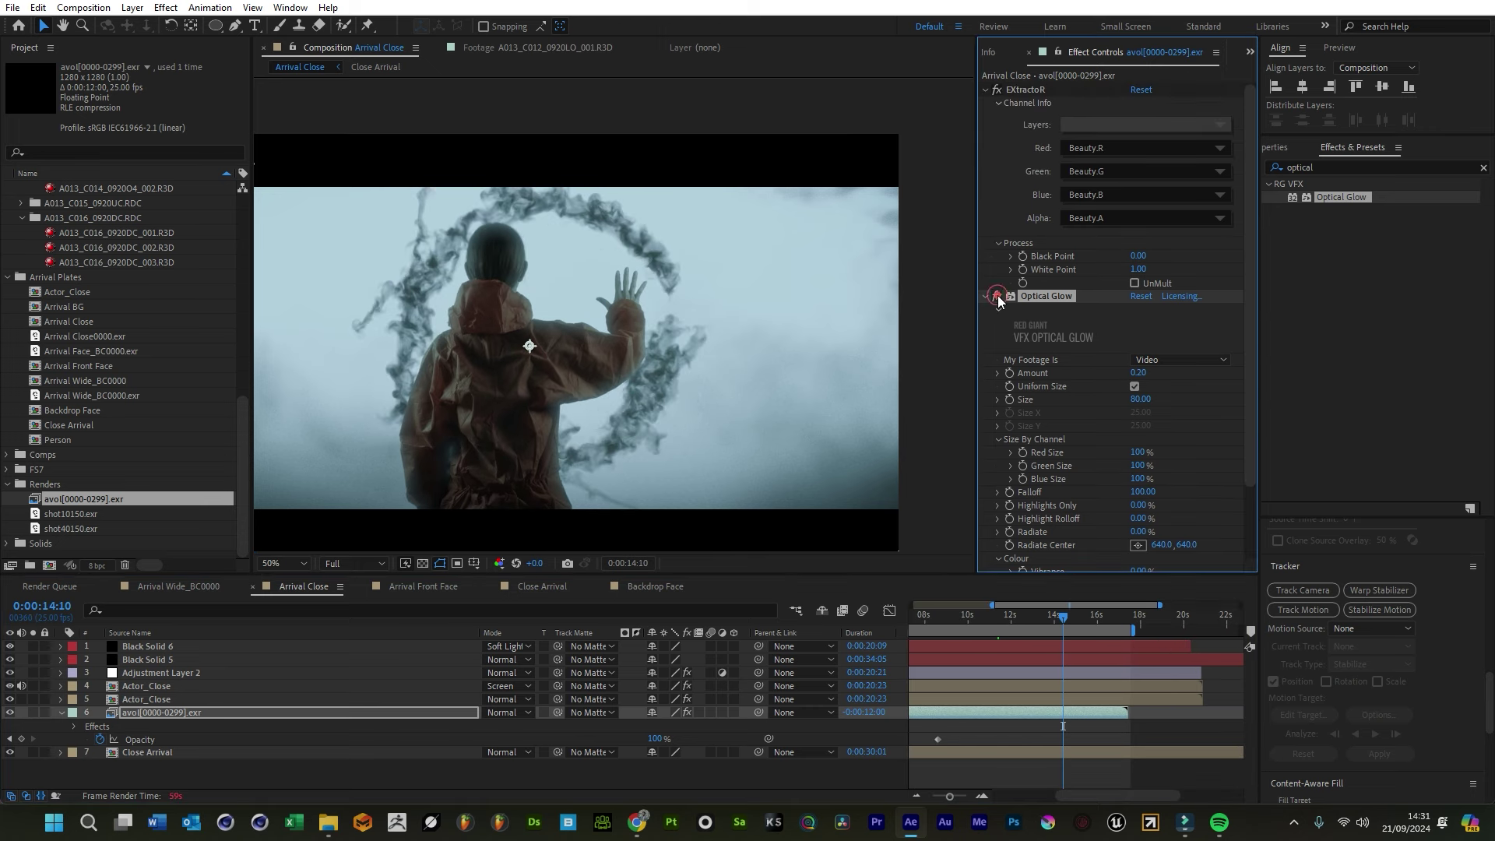
pyautogui.click(998, 296)
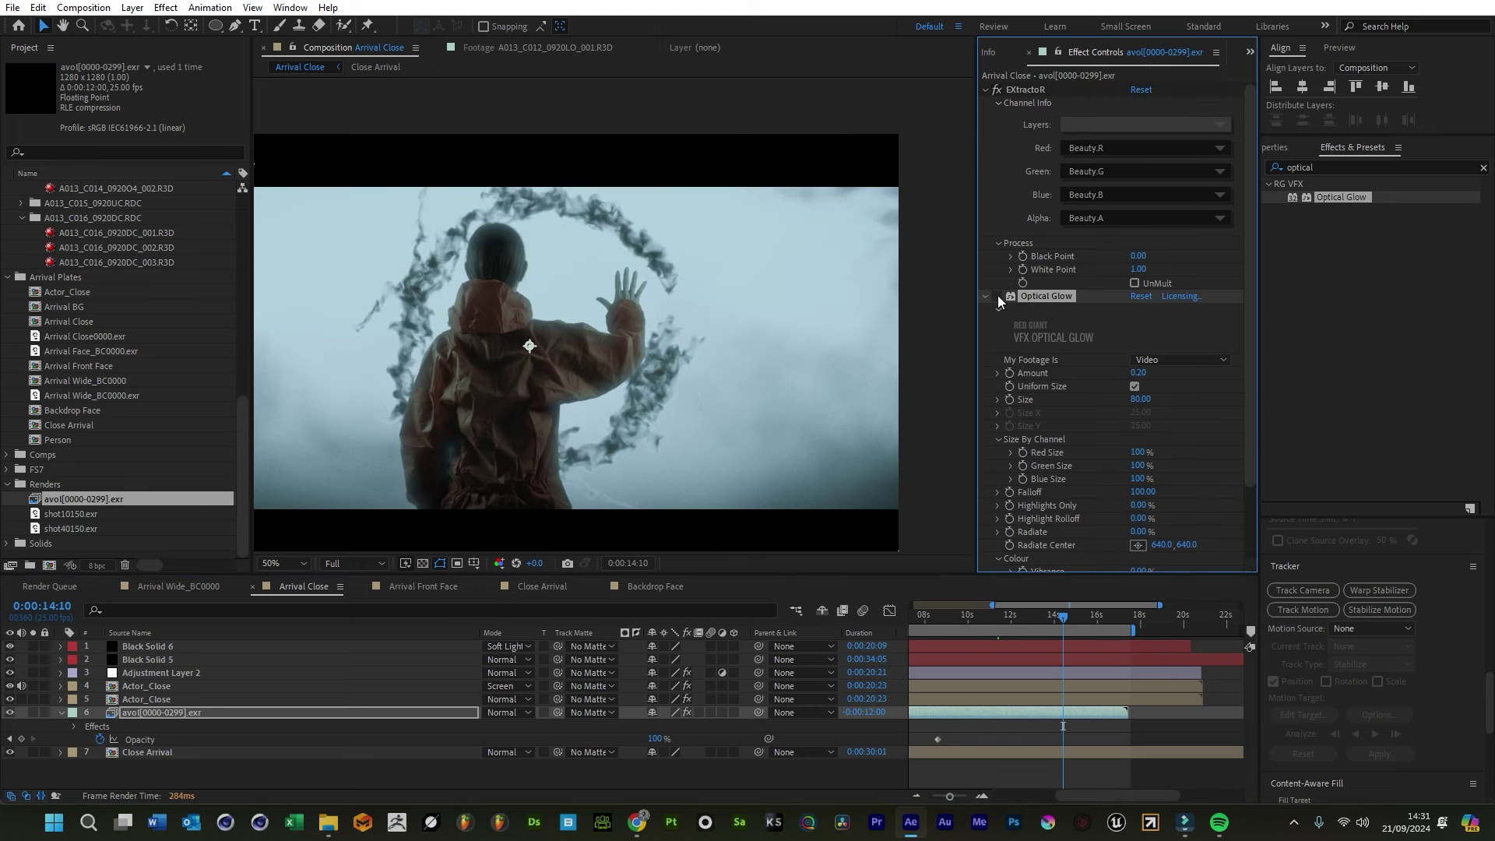
pyautogui.click(1000, 298)
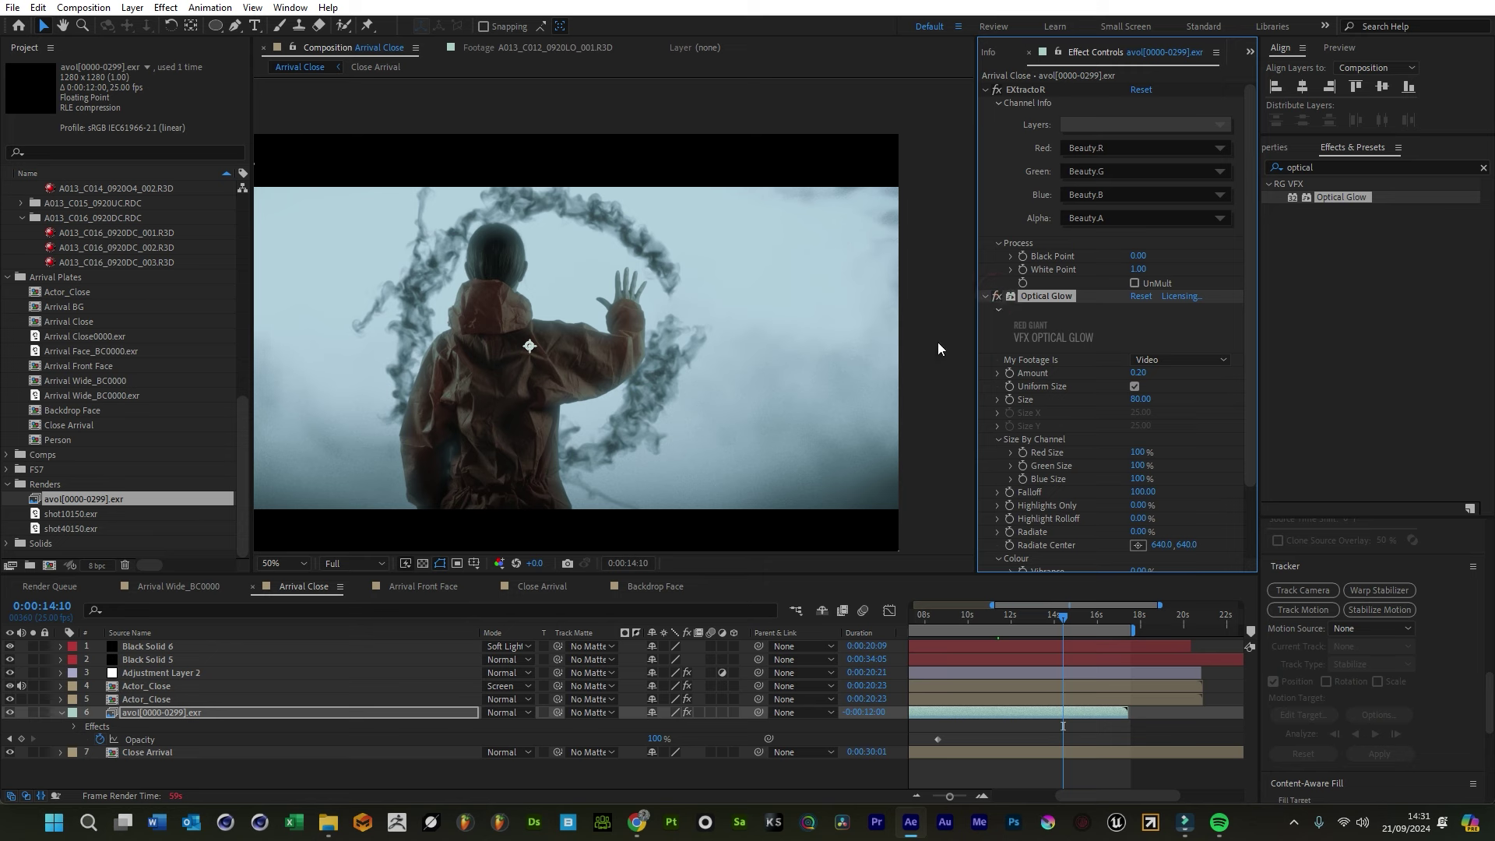